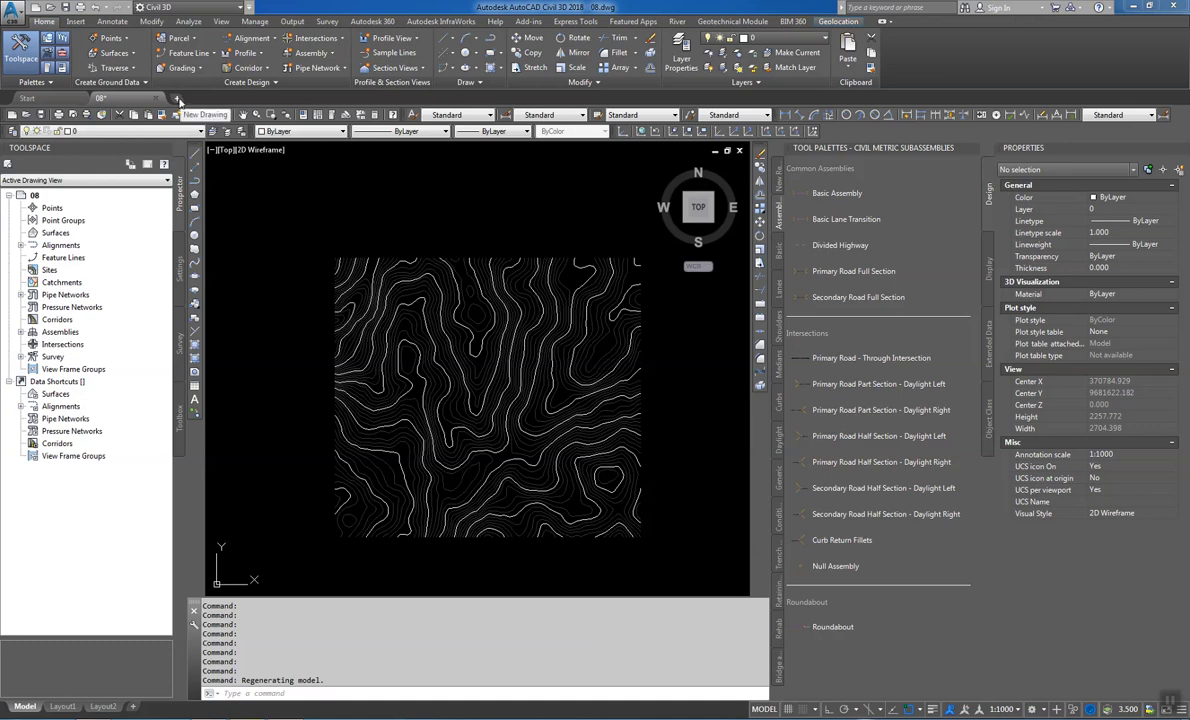
Create a new drawing and open its drawing settings for units and zone
left_click(179, 101)
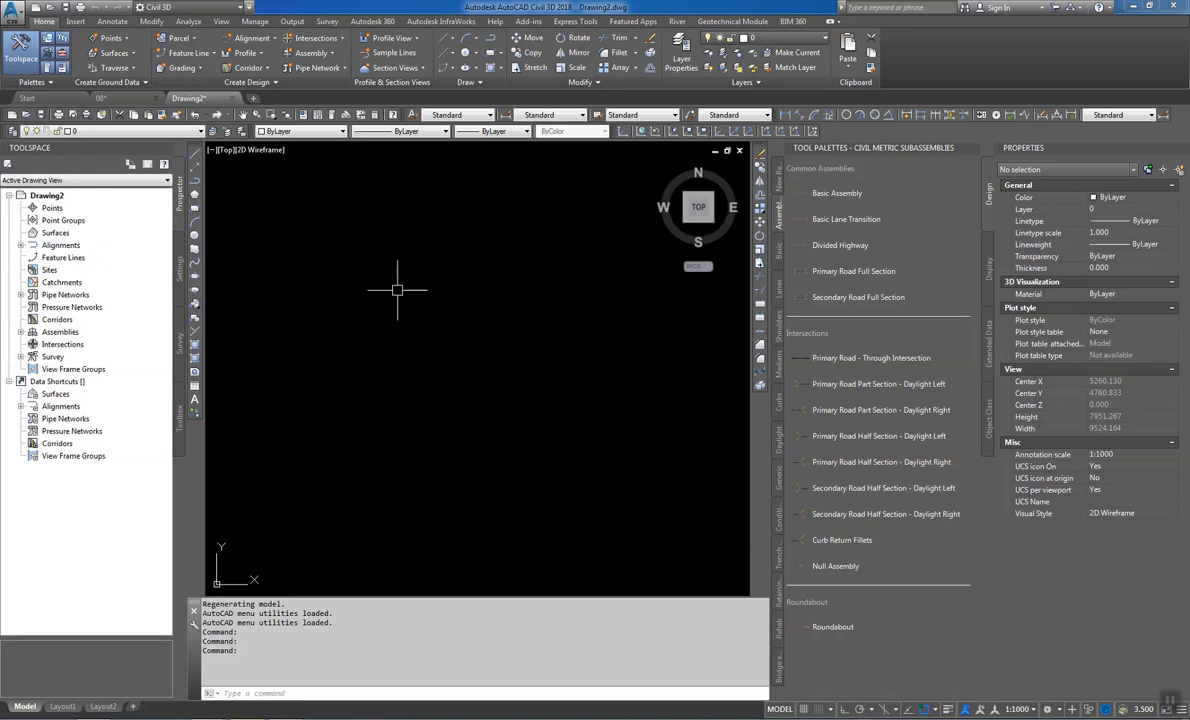
left_click(181, 276)
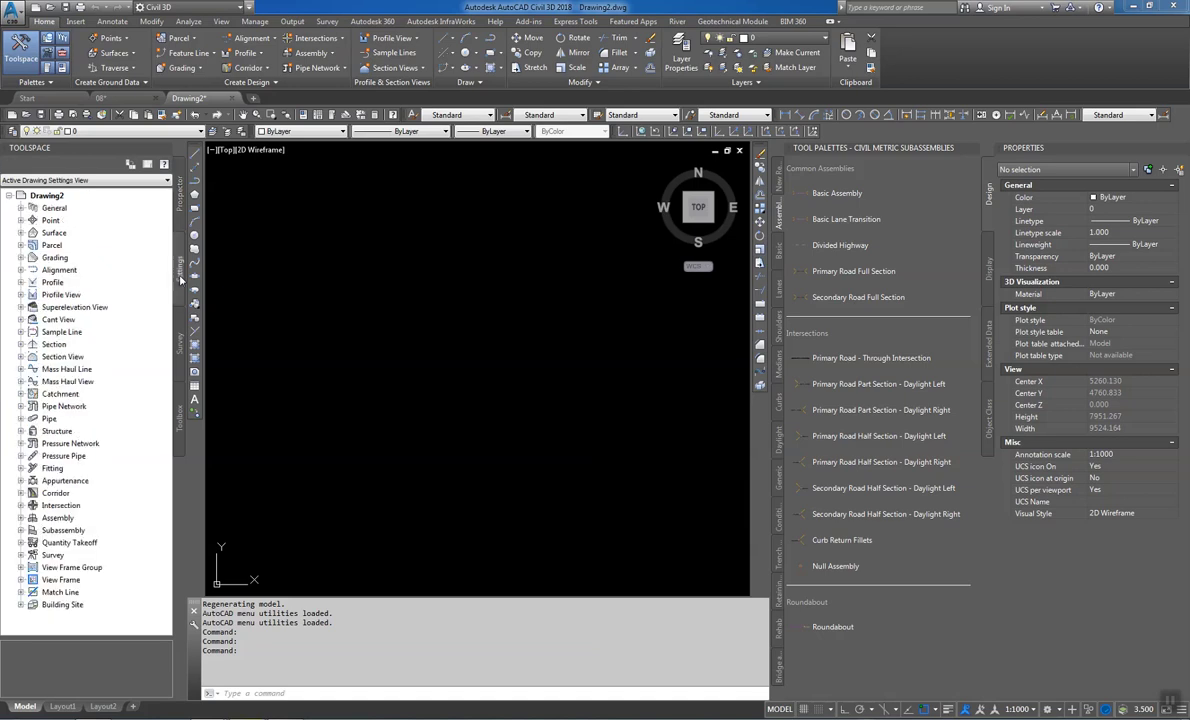
right_click(62, 196)
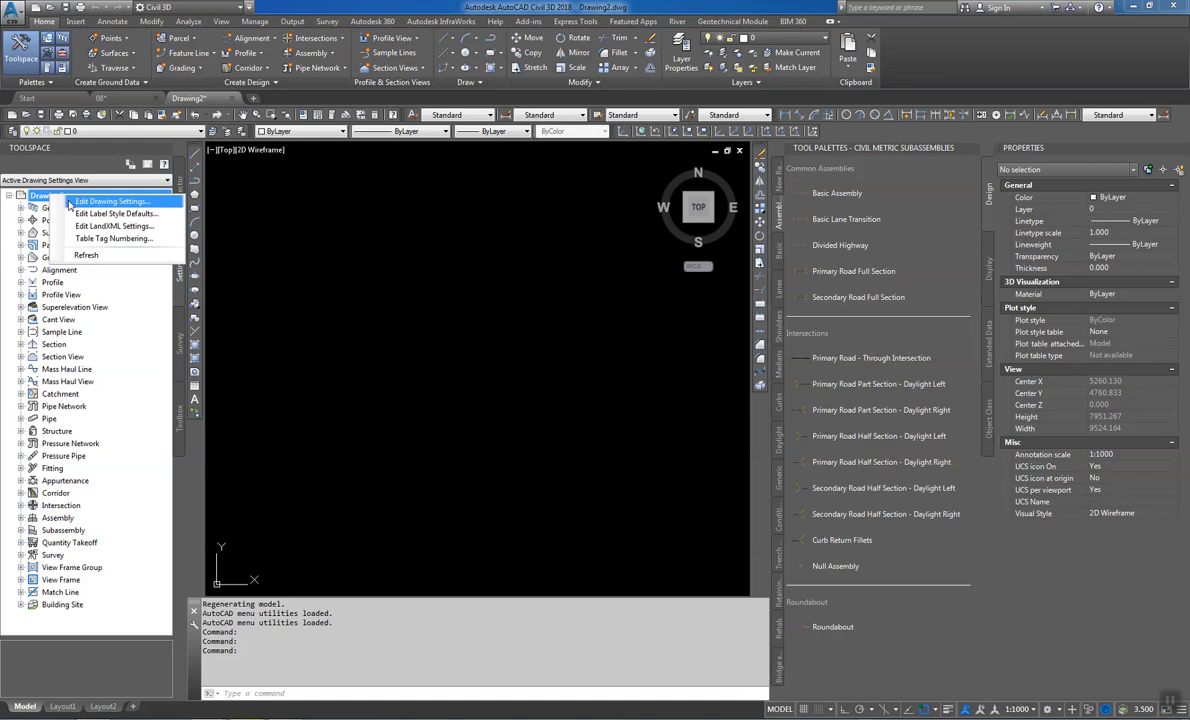
left_click(72, 202)
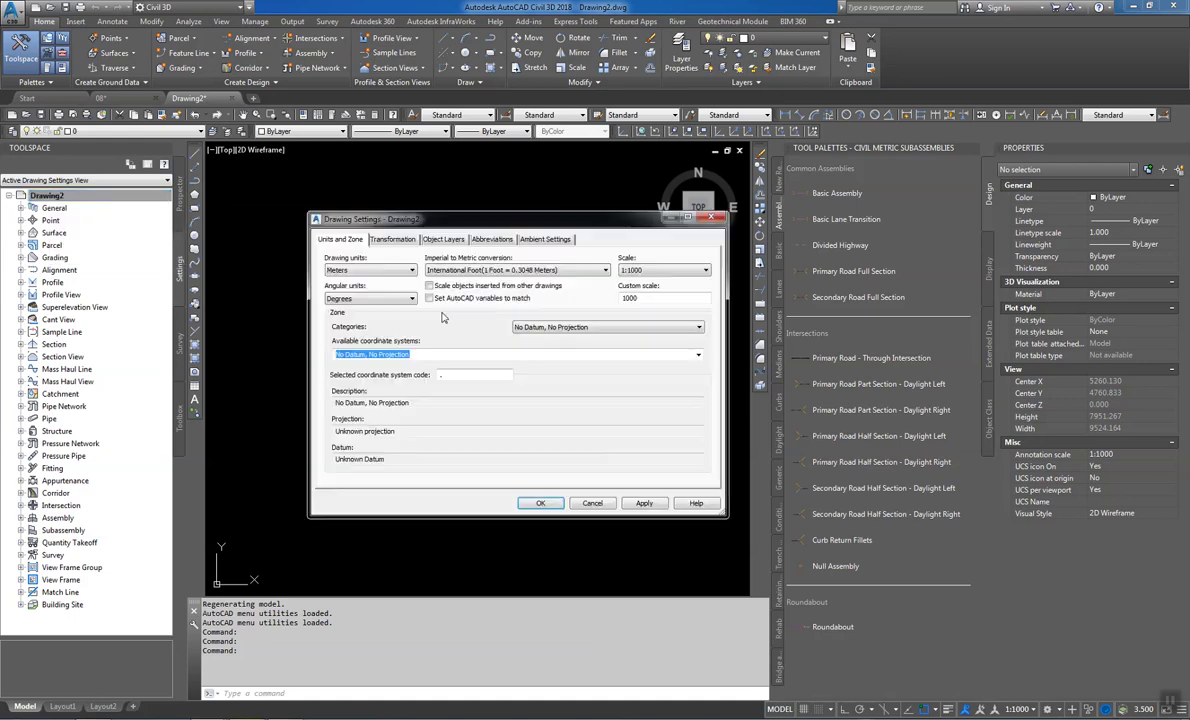
Set the drawing's coordinate zone category to UTM, WGS84 Datum
left_click(698, 327)
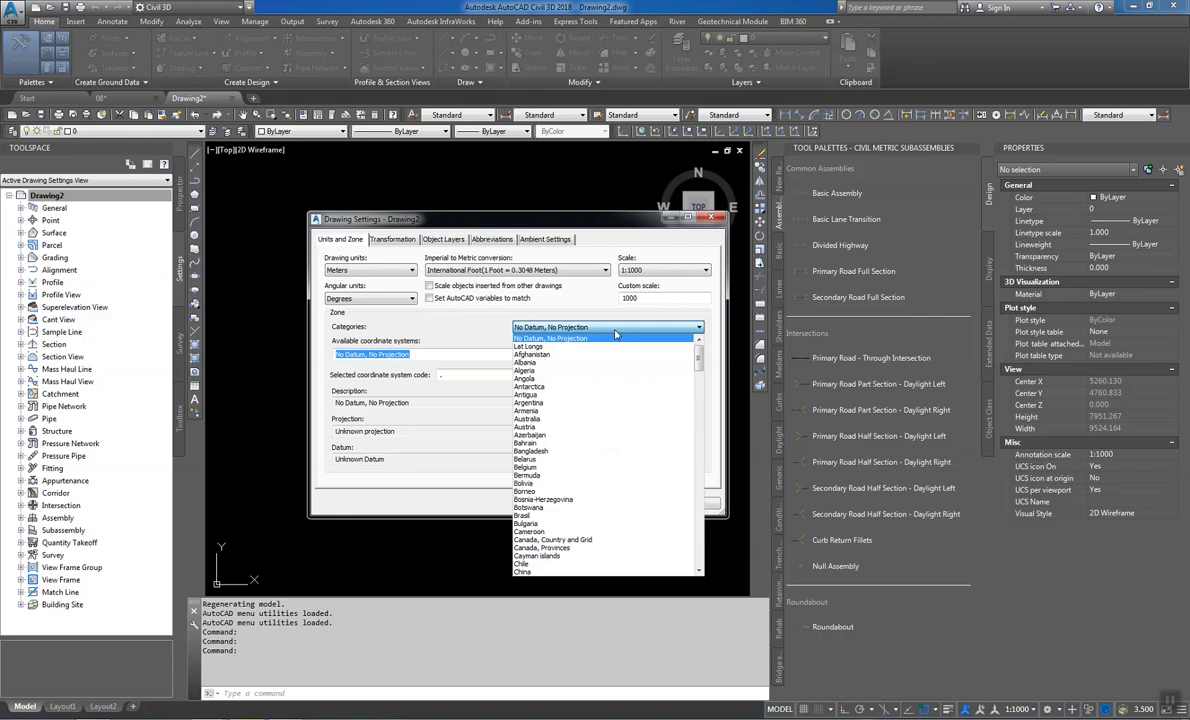
left_click(708, 365)
left_click(698, 327)
left_click_drag(698, 360, 727, 530)
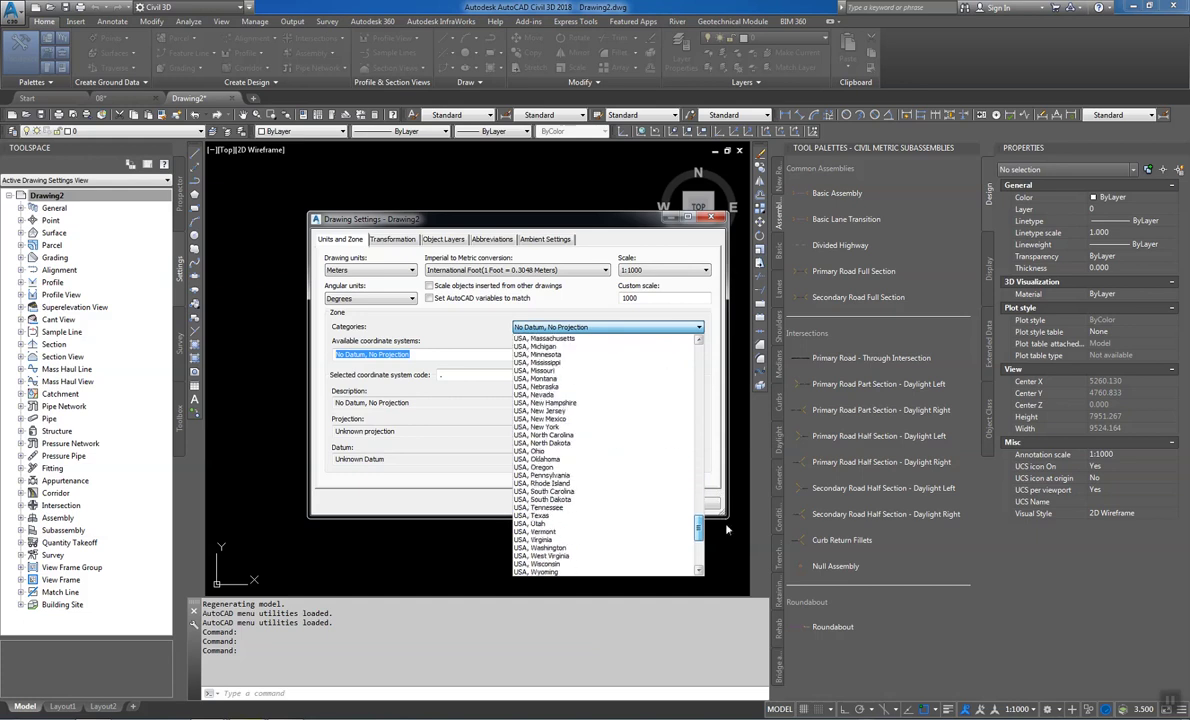
scroll(679, 501, "down", 8)
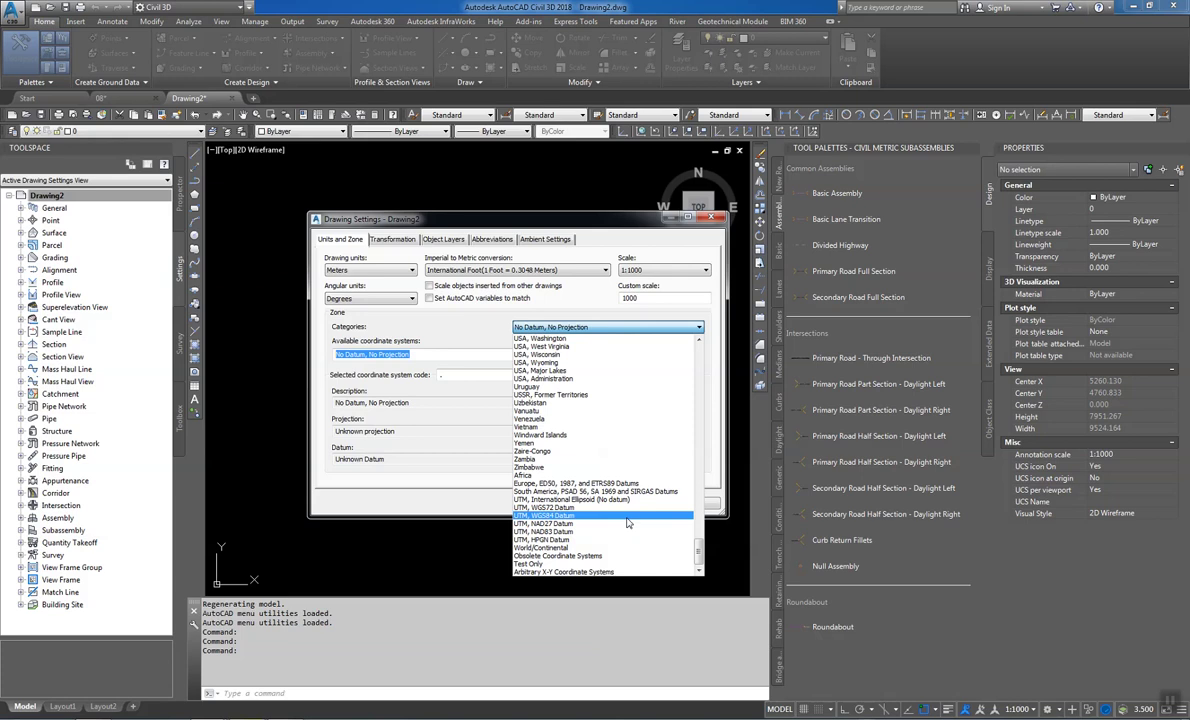
left_click(628, 515)
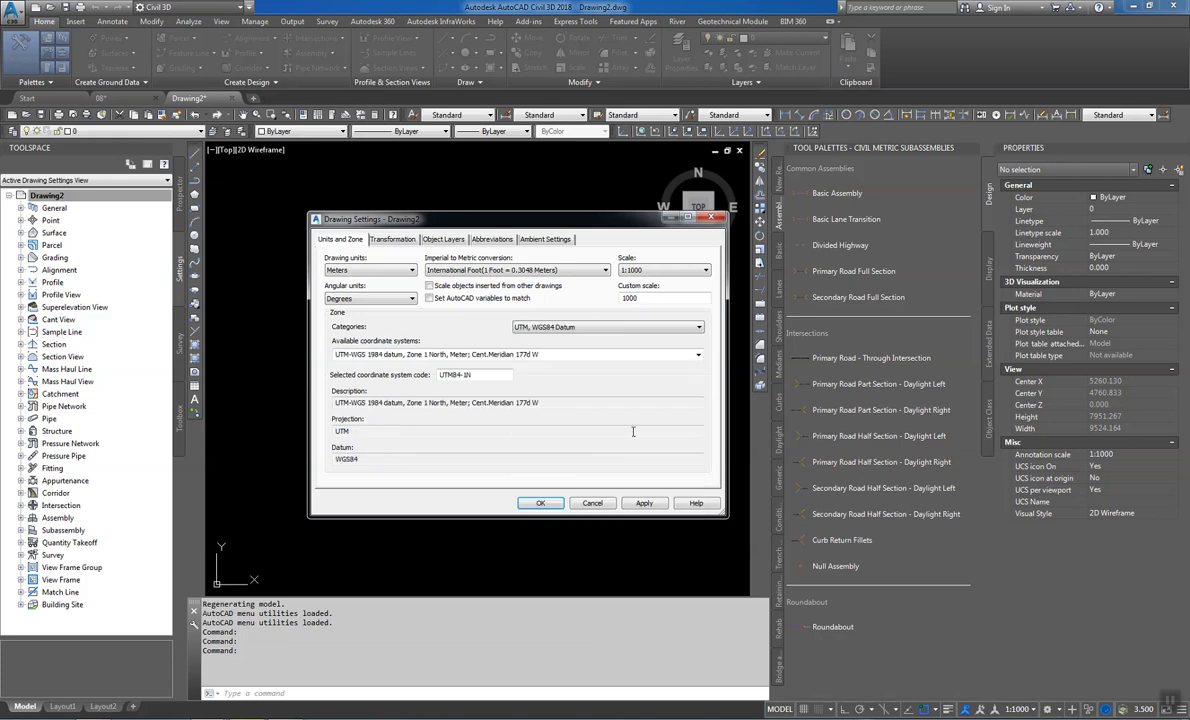
Assign the coordinate system UTM-WGS 1984 datum, Zone 51 South, Meter, Cent. Meridian 123d E and return to the Prospector view
left_click(698, 357)
left_click_drag(698, 392, 712, 550)
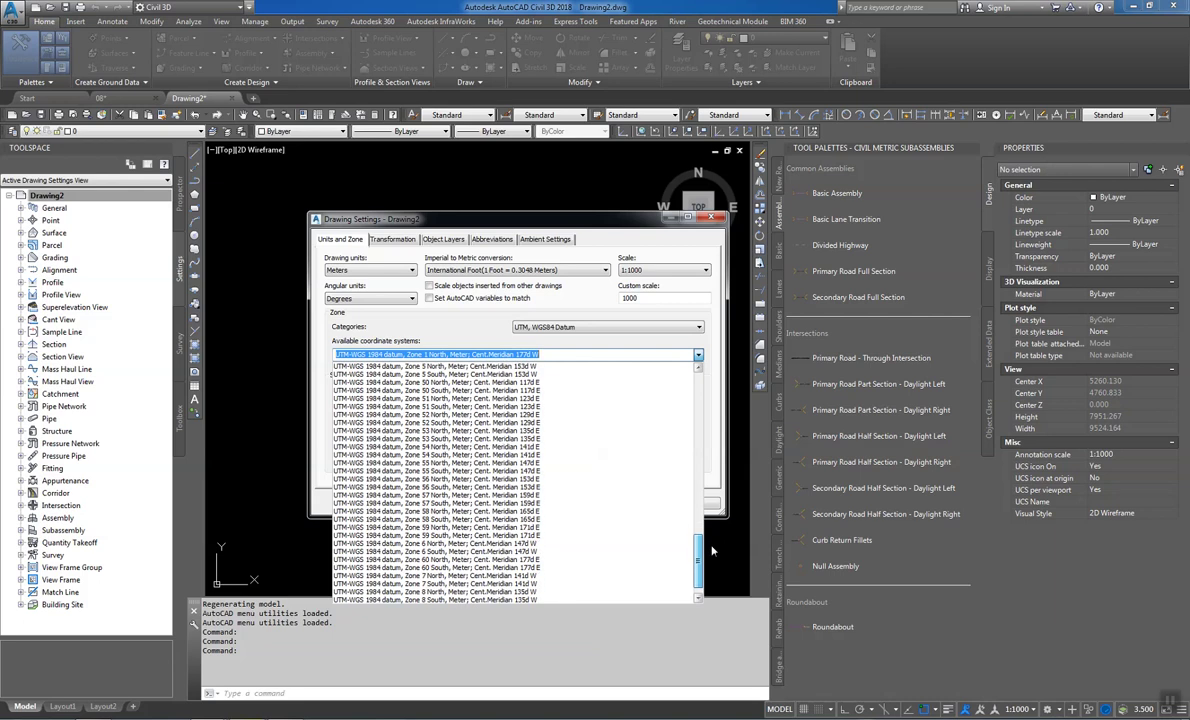
left_click(597, 410)
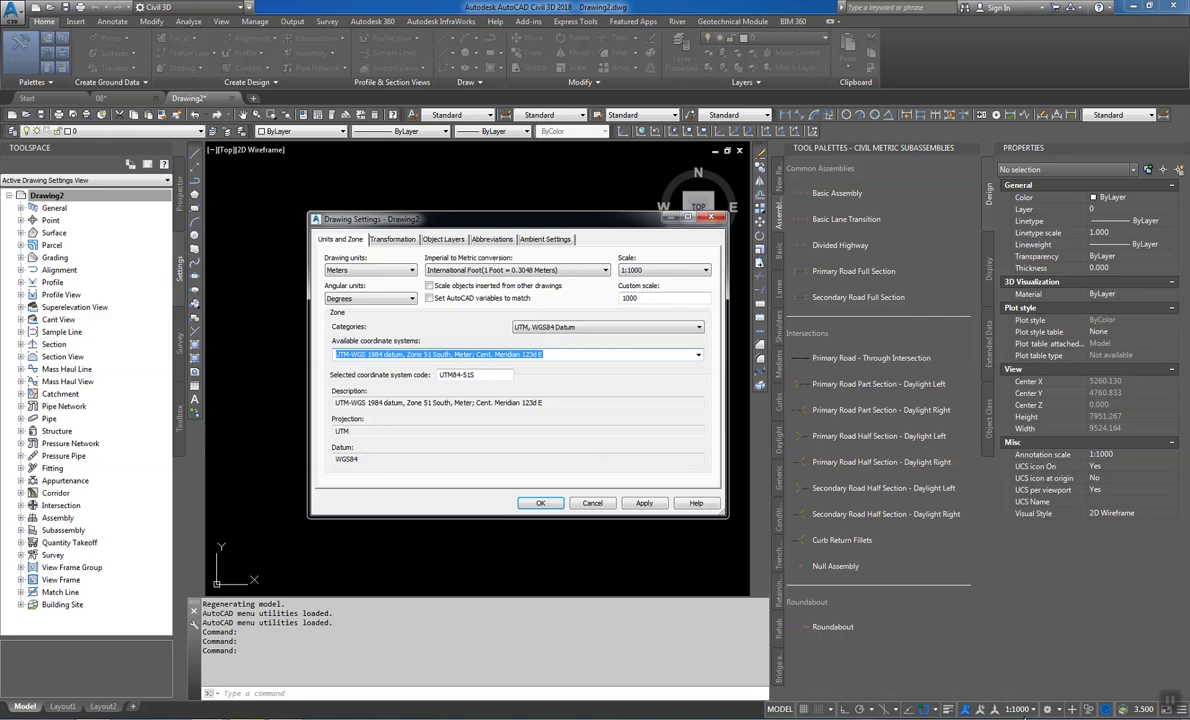
left_click(541, 504)
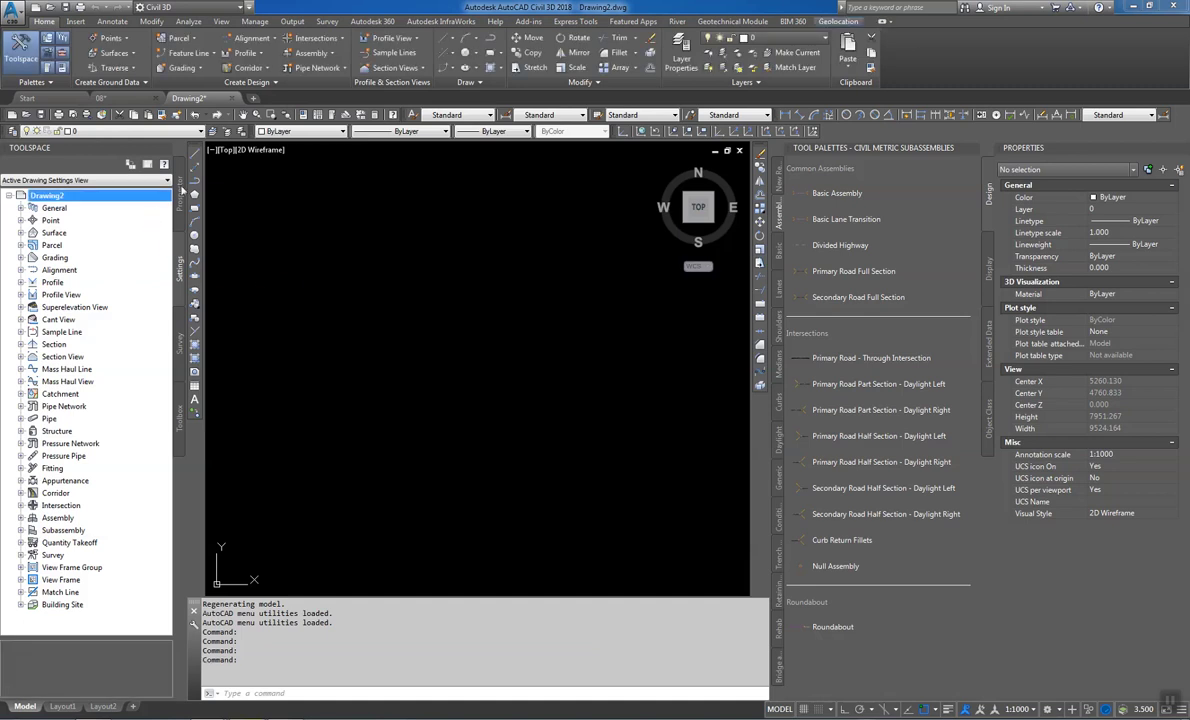
left_click(181, 190)
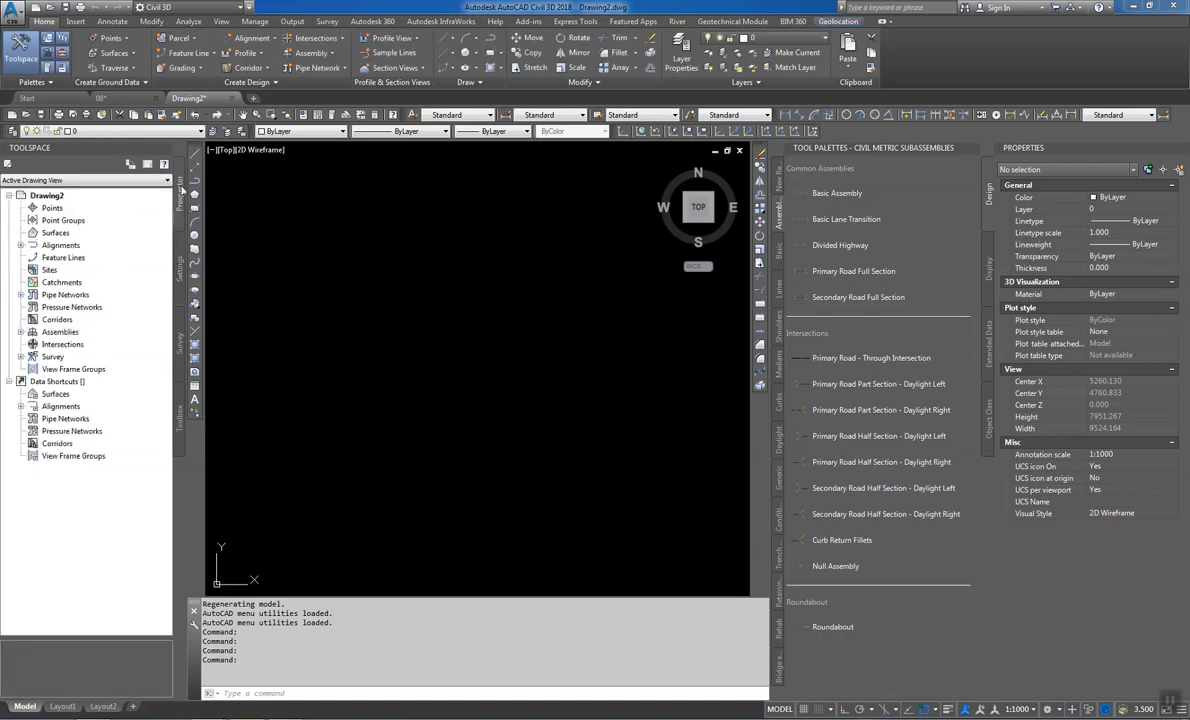
Select all the contour polylines in drawing 08 and copy them to the clipboard
left_click(116, 101)
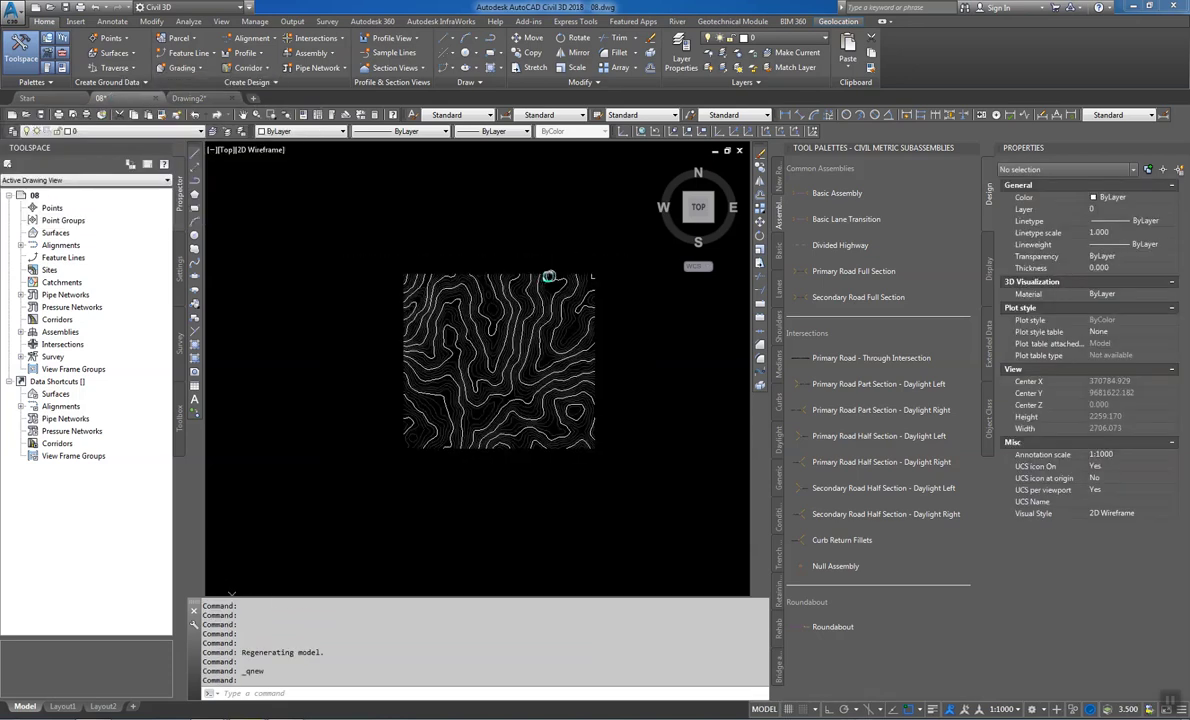
left_click(617, 245)
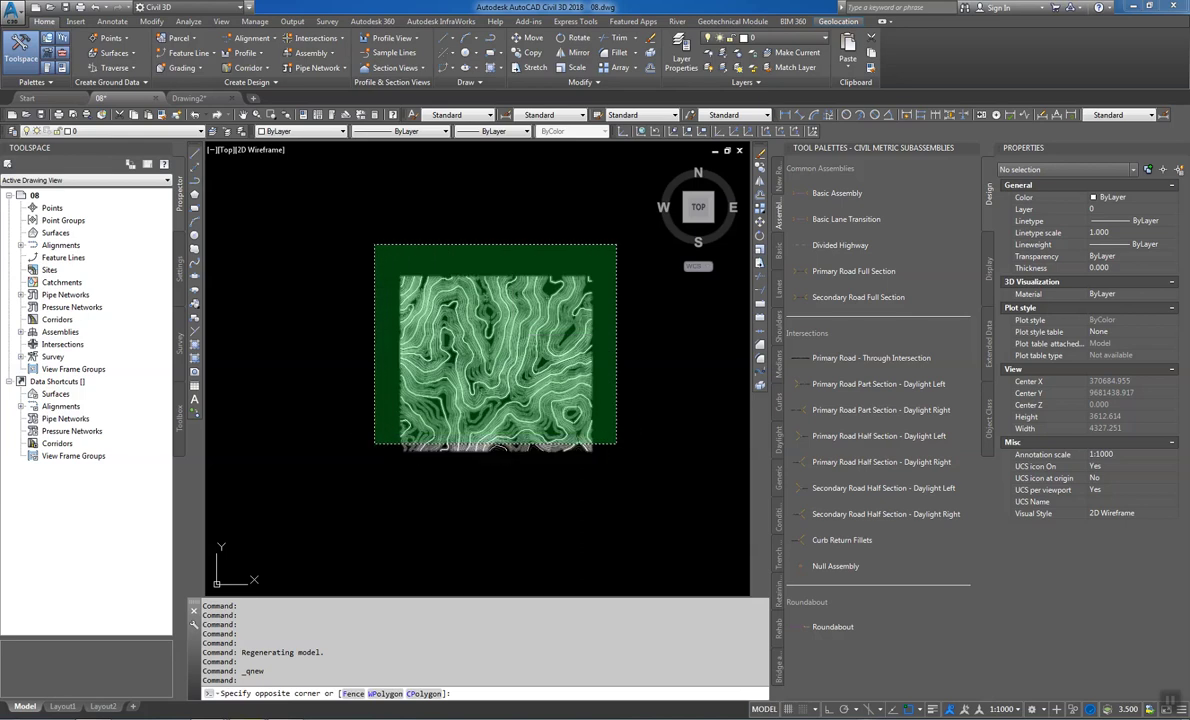
left_click(380, 440)
left_click_drag(661, 485, 332, 191)
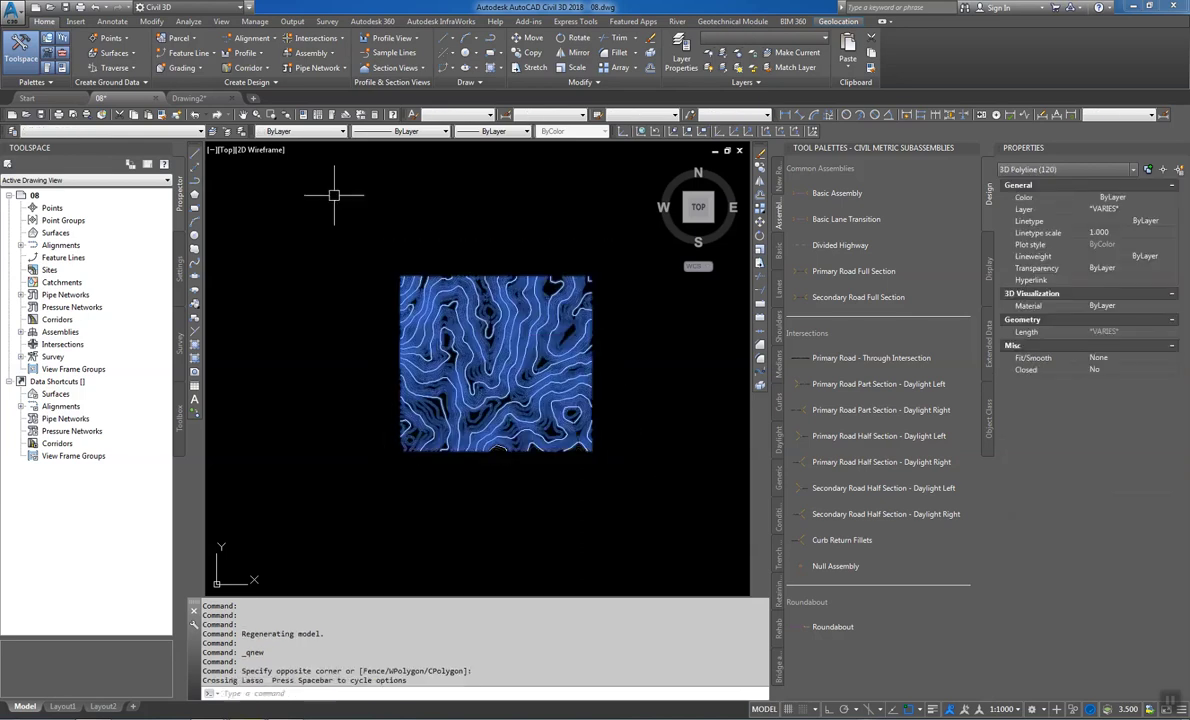
left_click(615, 240)
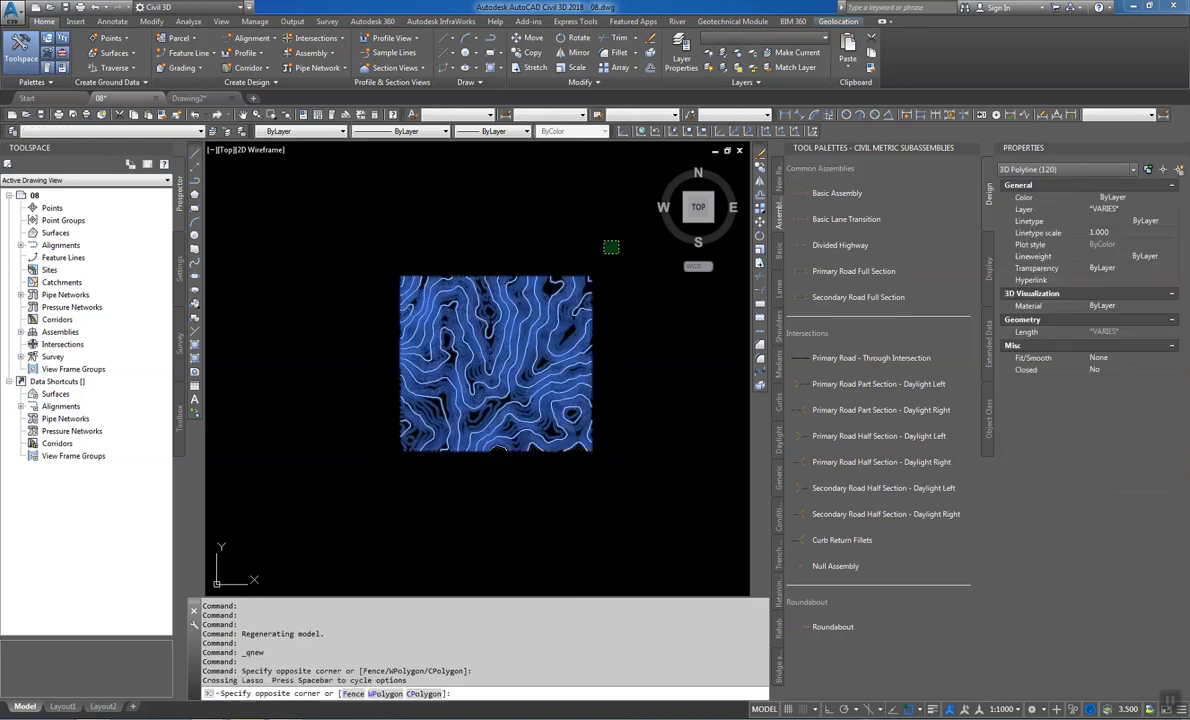
left_click(355, 480)
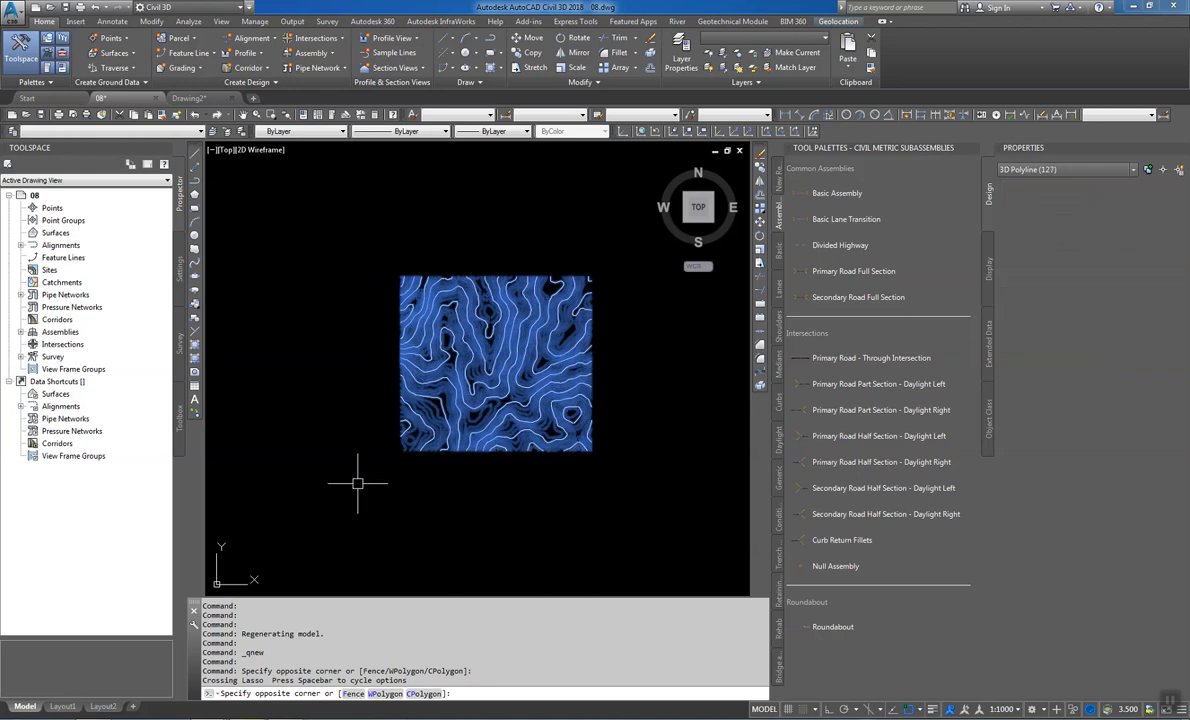
right_click(463, 362)
mouse_move(525, 410)
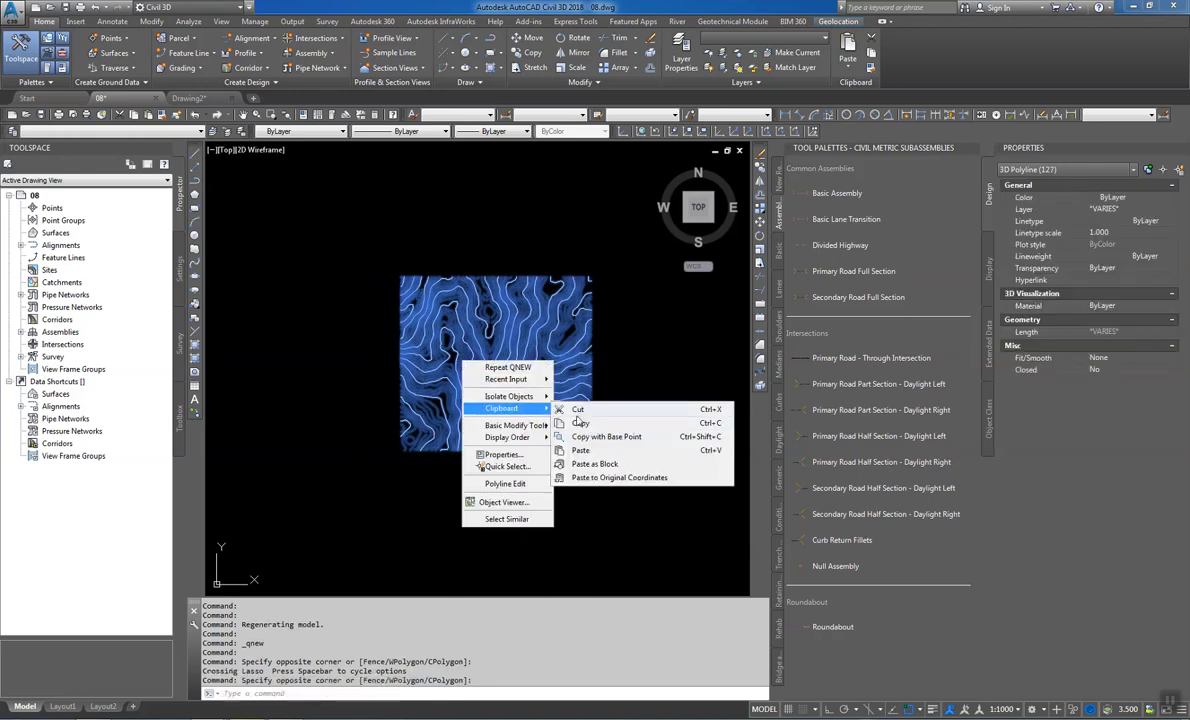
left_click(580, 421)
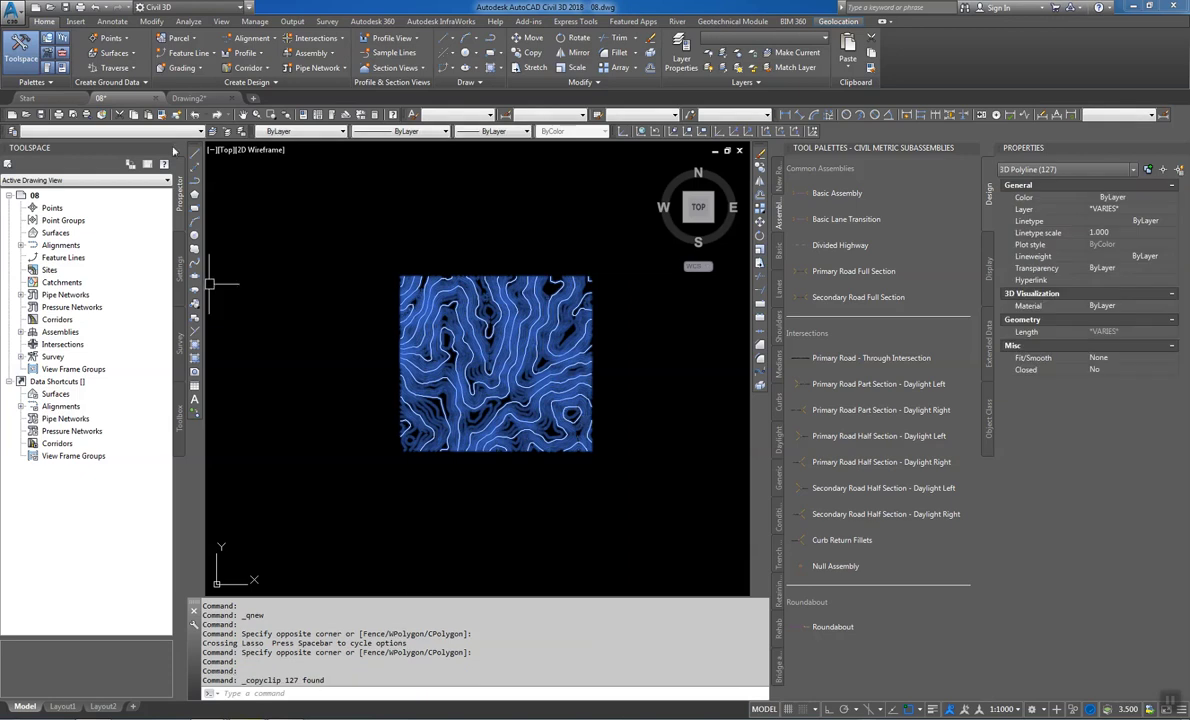
Paste the copied contour polylines into Drawing2 at their original coordinates
left_click(189, 97)
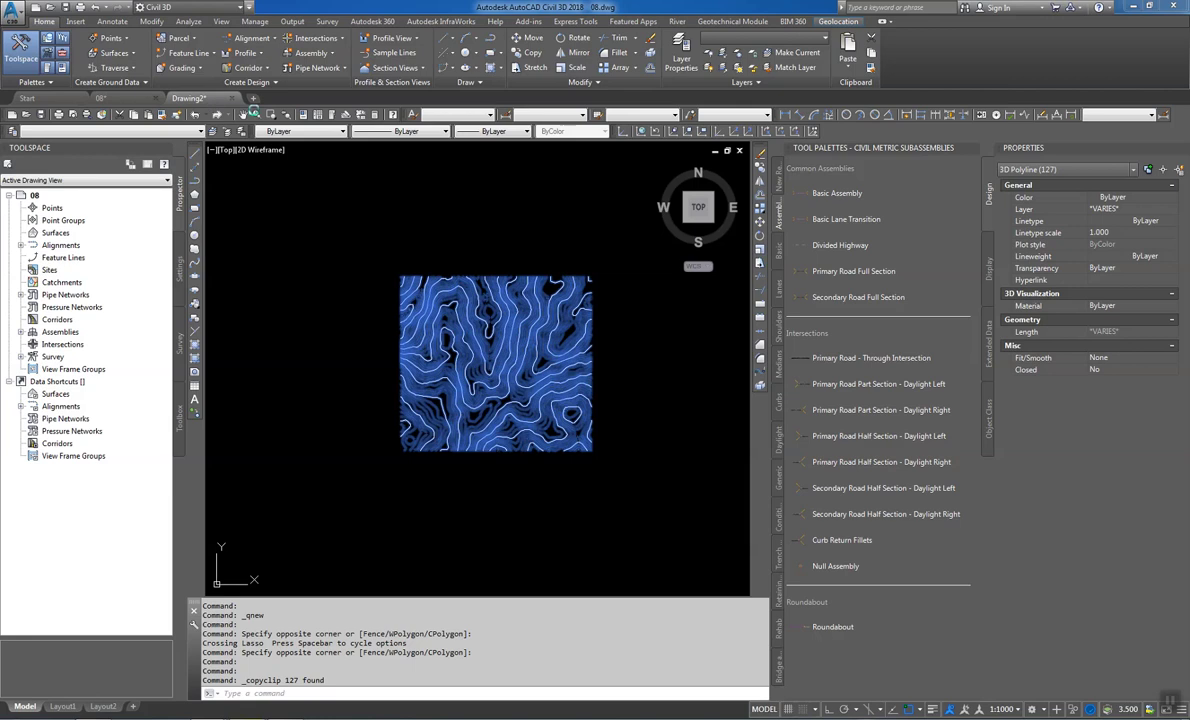
right_click(380, 234)
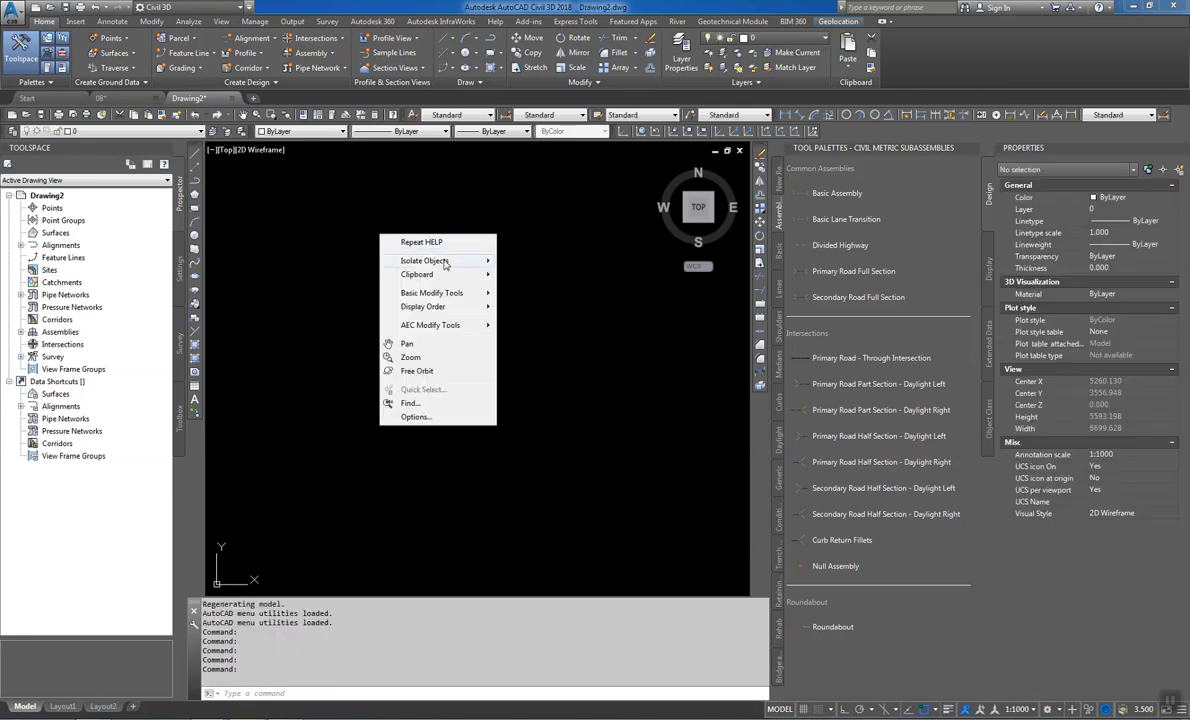
mouse_move(481, 305)
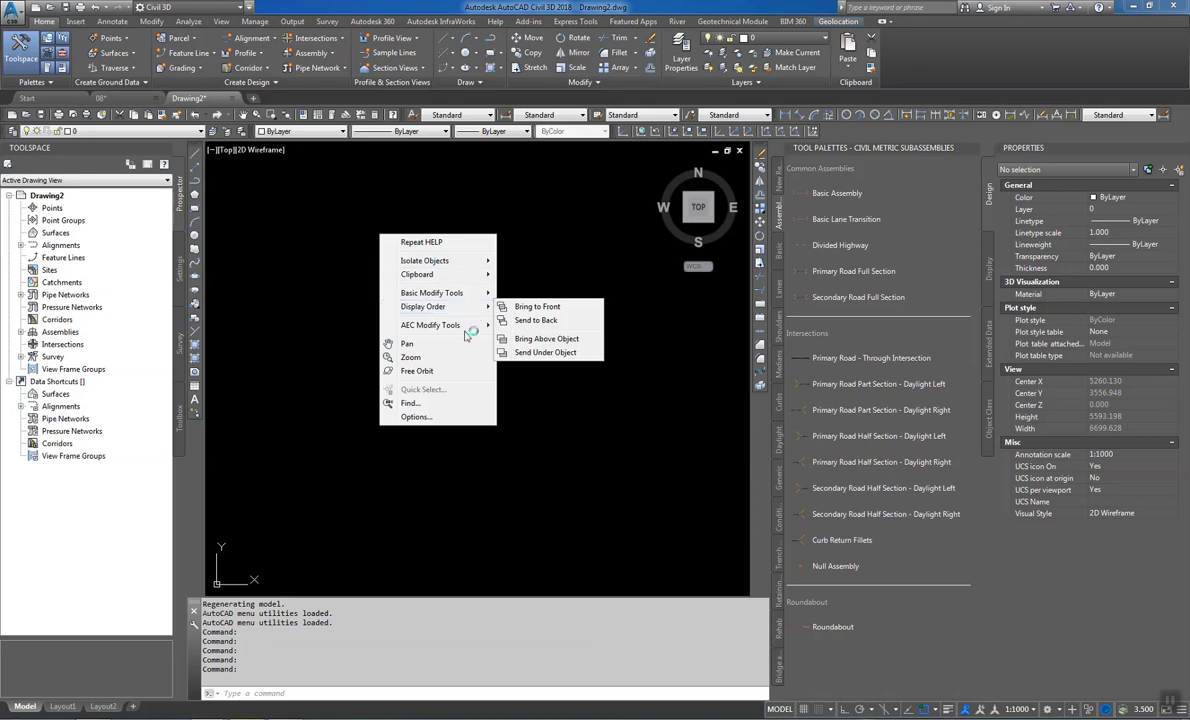
mouse_move(463, 276)
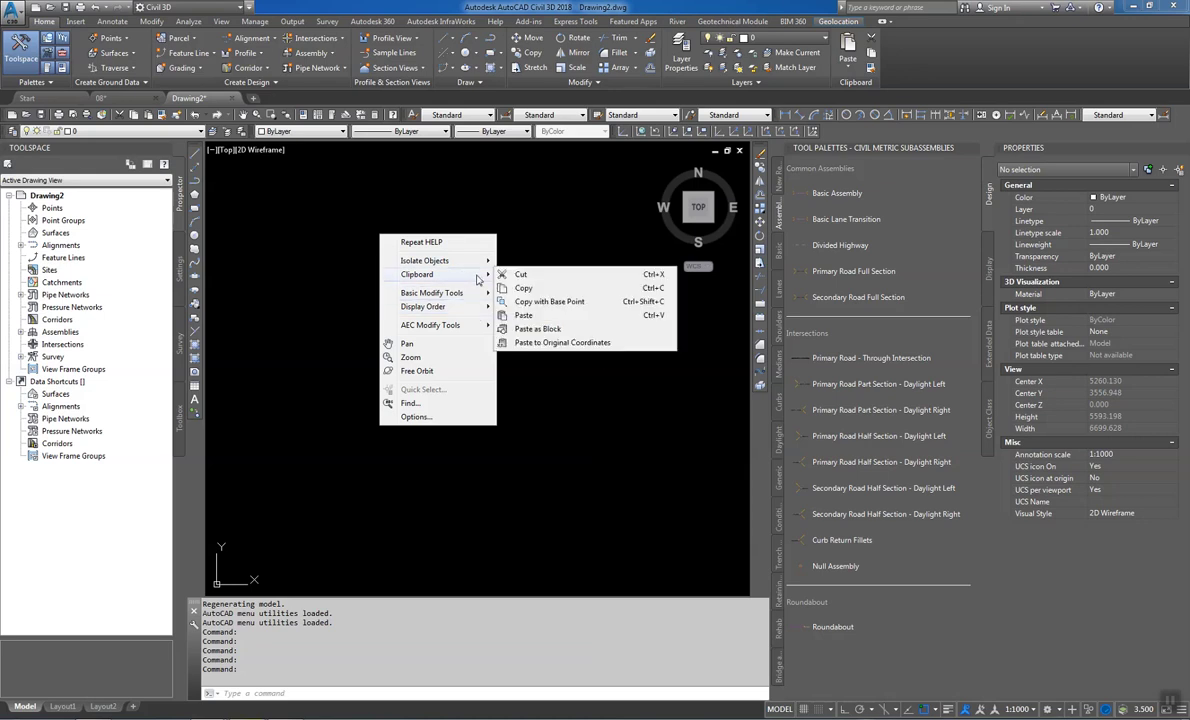
left_click(547, 343)
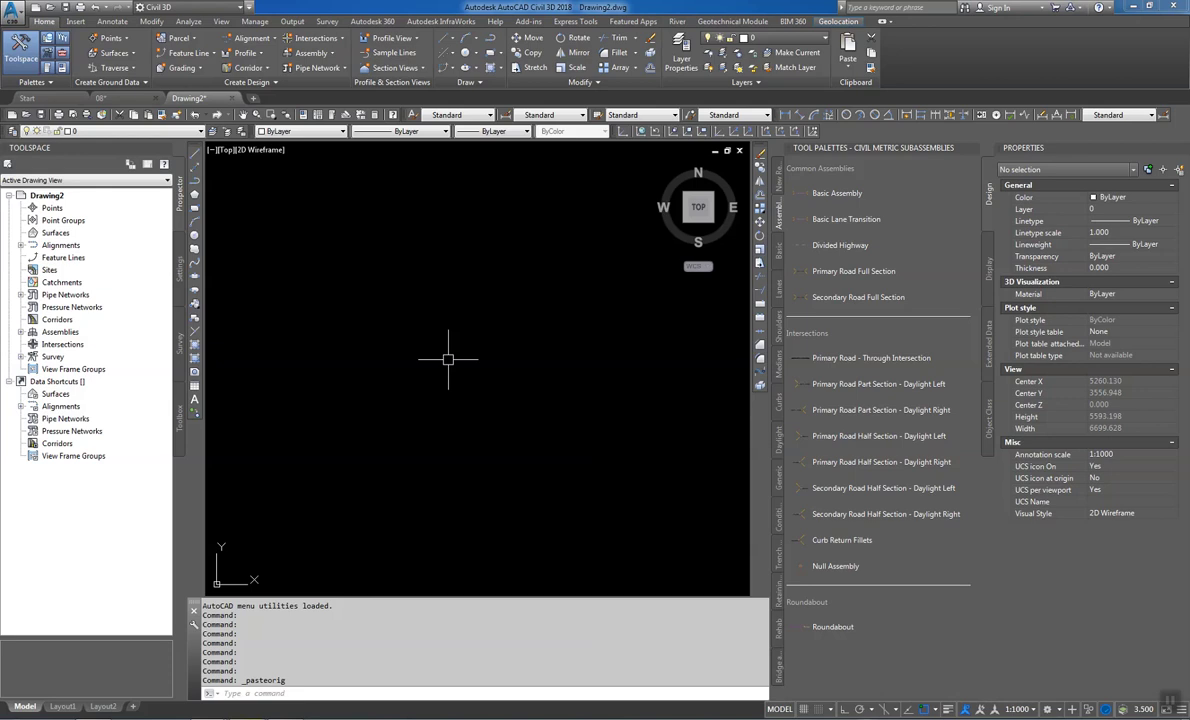
type("z")
key("Return")
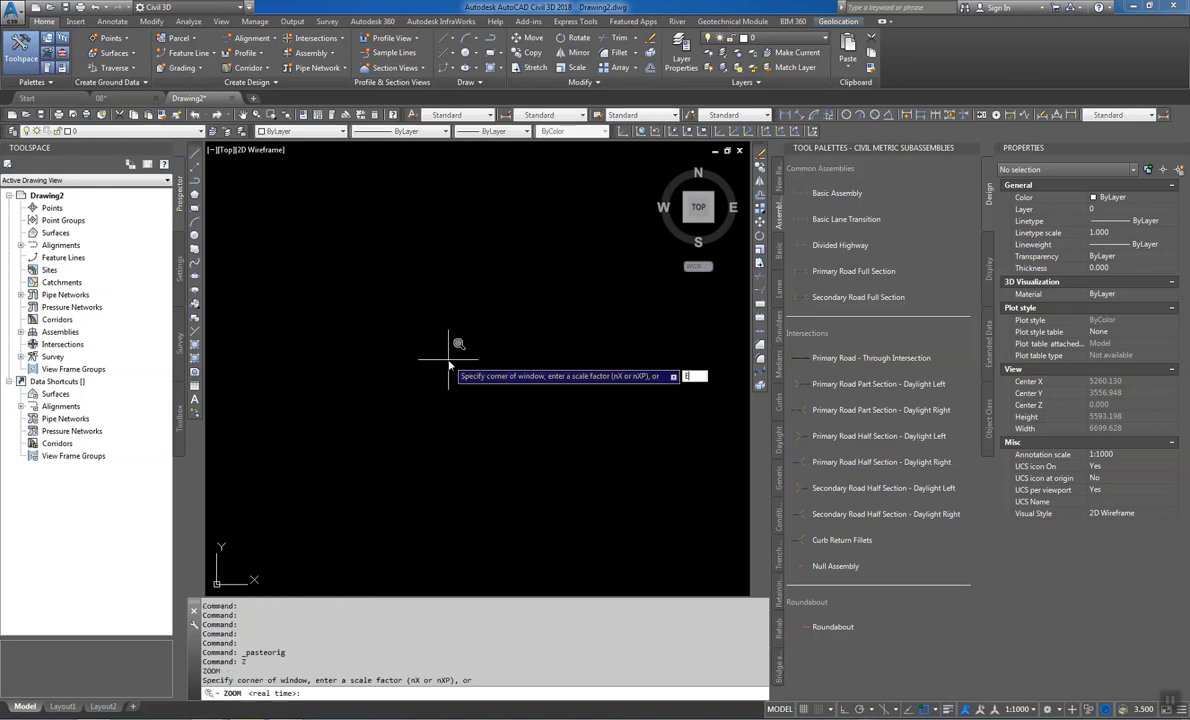
type("e")
key("Return")
type("e")
key("Return")
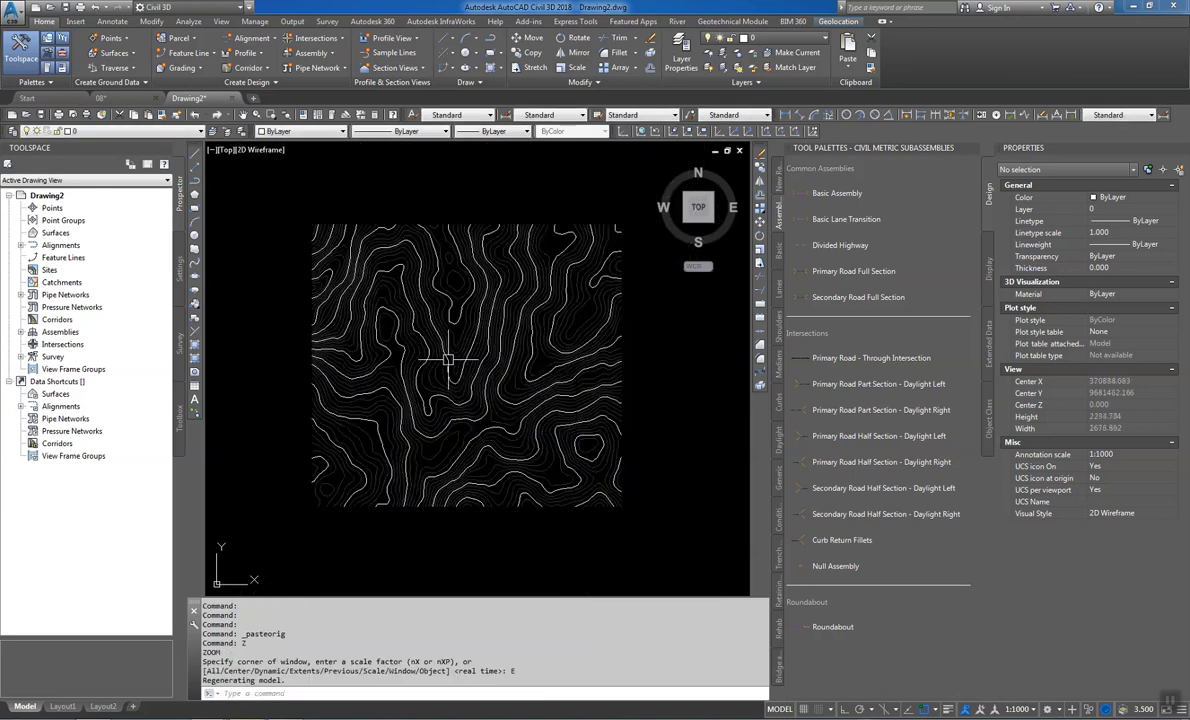
scroll(367, 247, "down", 2)
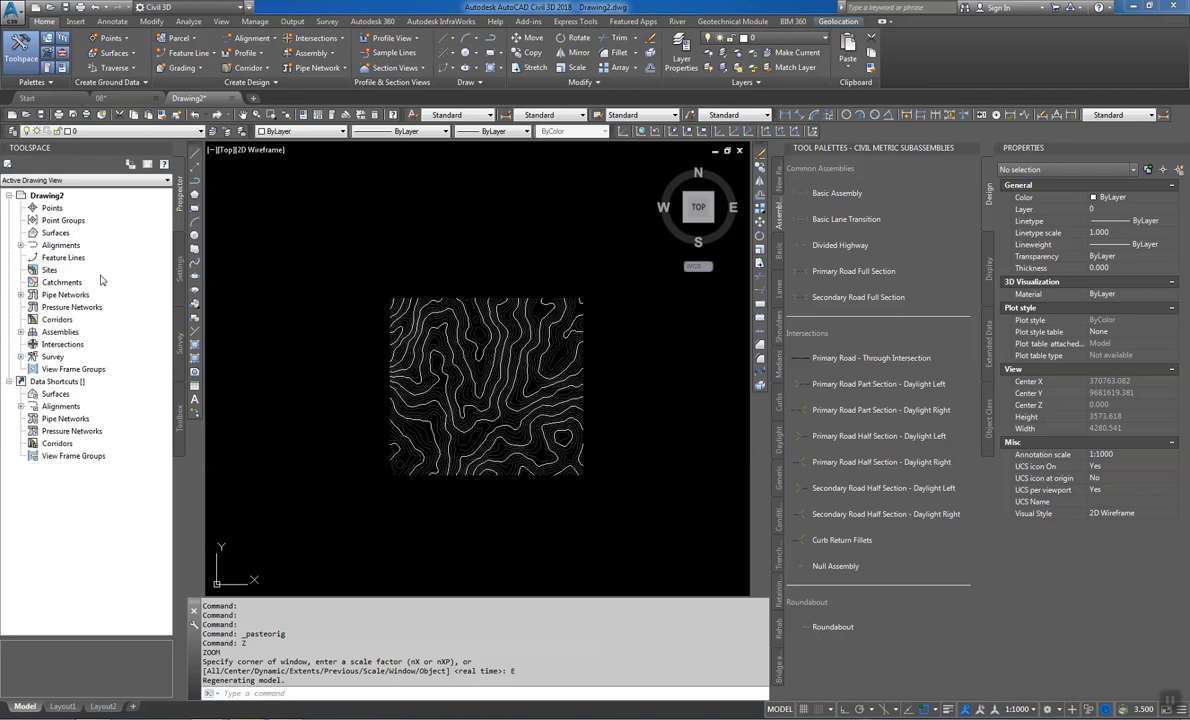
Start creating a TIN surface in Drawing2 and name it EG
right_click(52, 233)
left_click(70, 242)
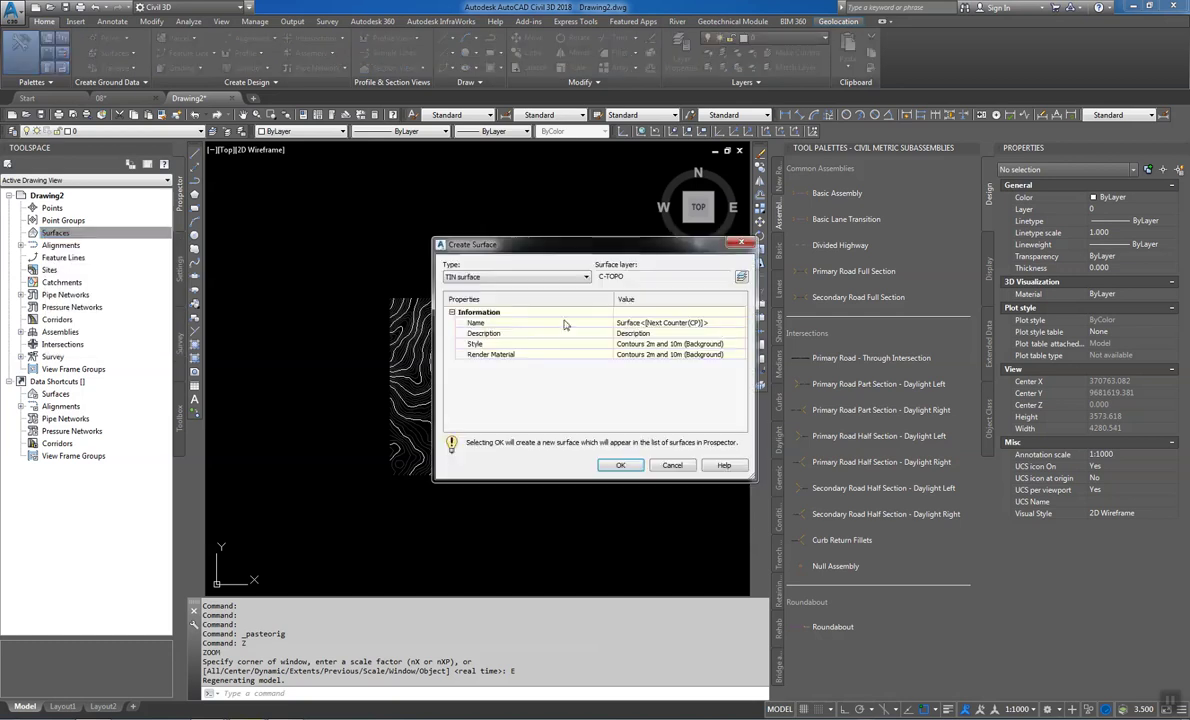
left_click(690, 322)
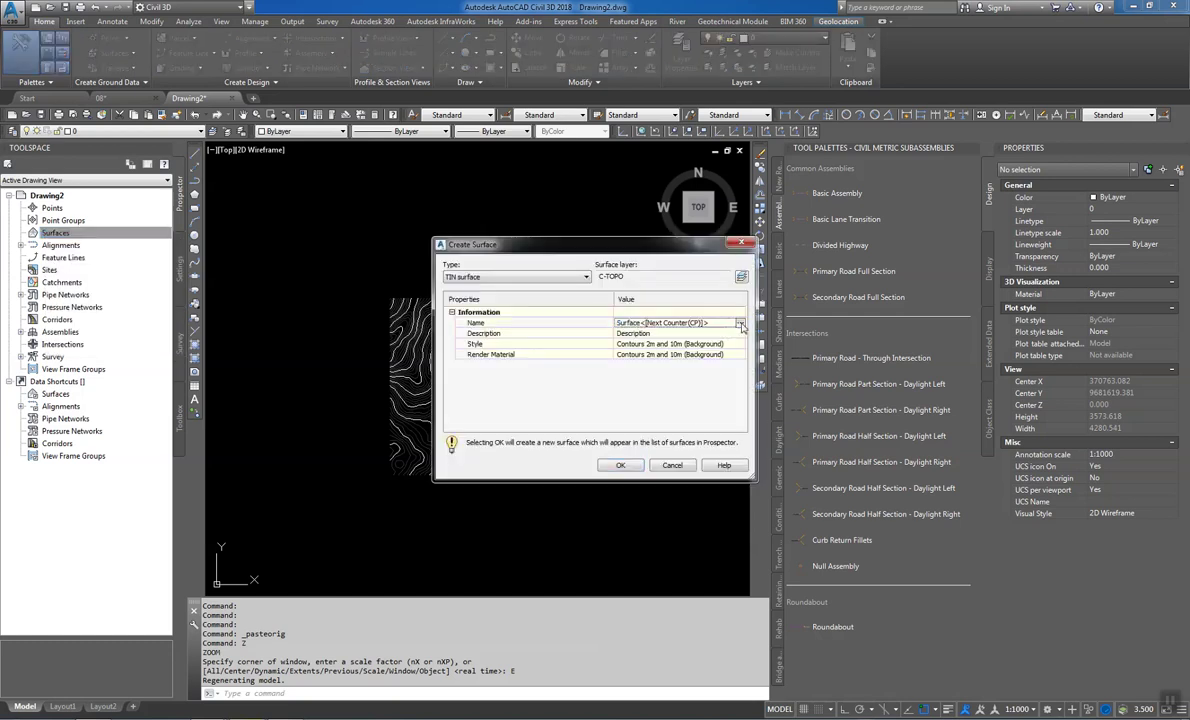
left_click(739, 322)
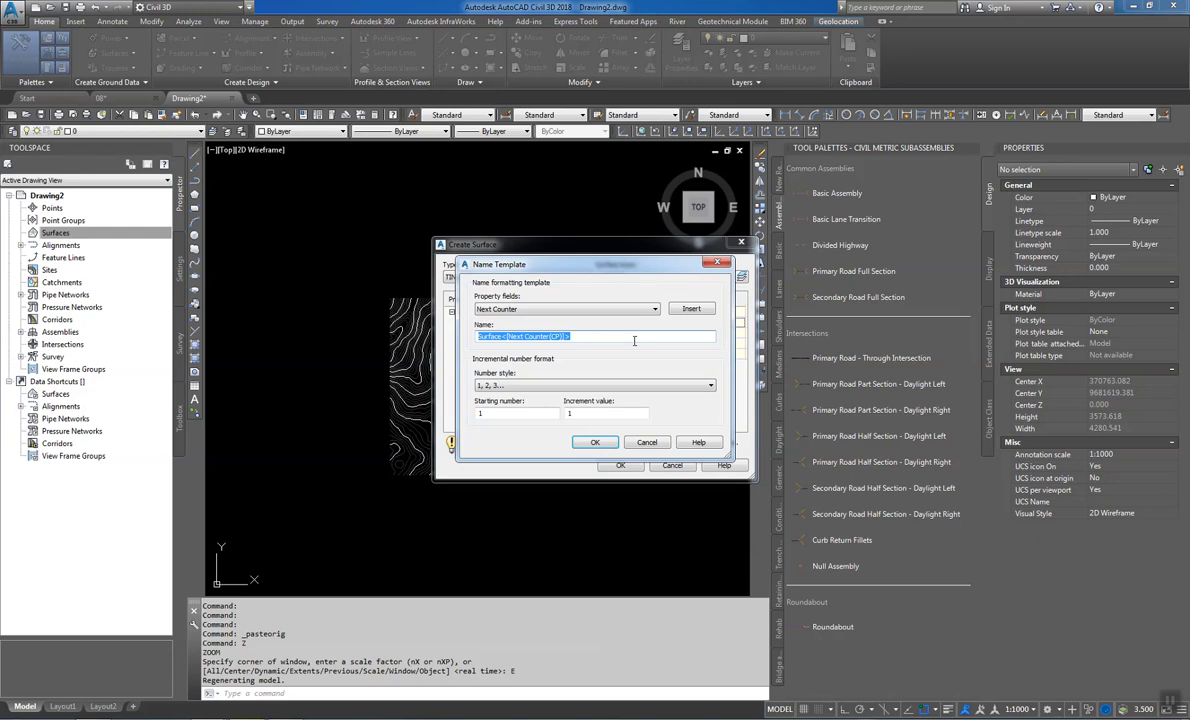
type("EG")
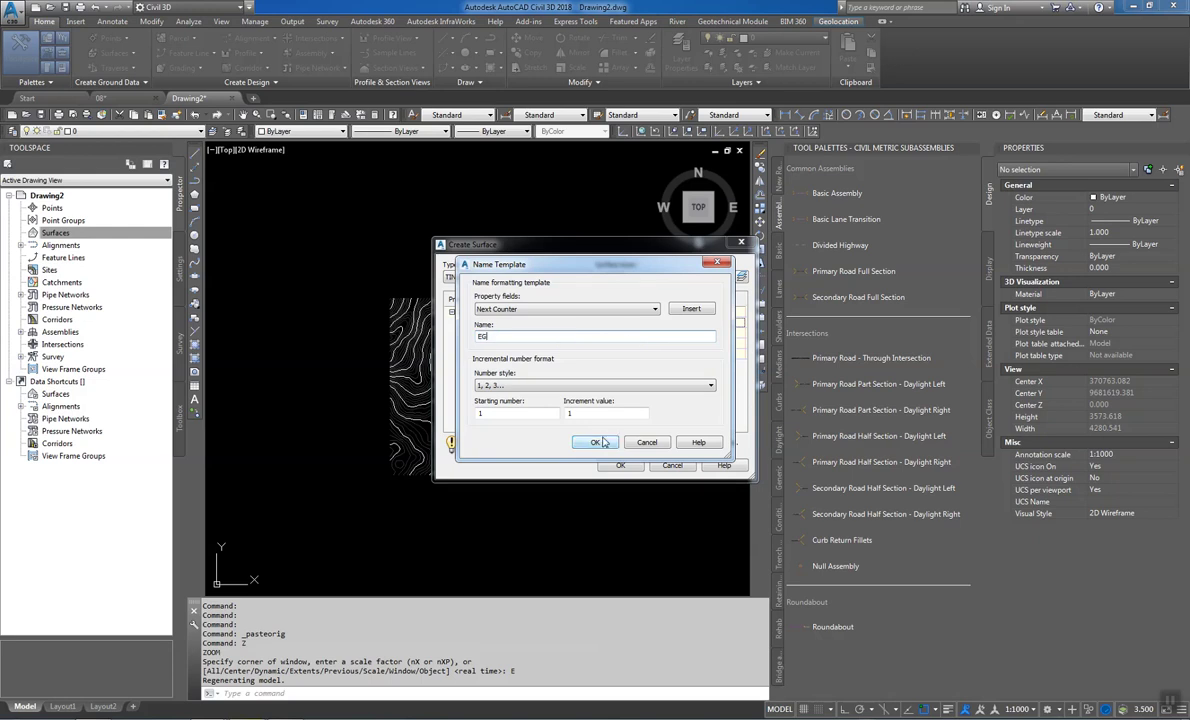
key("Return")
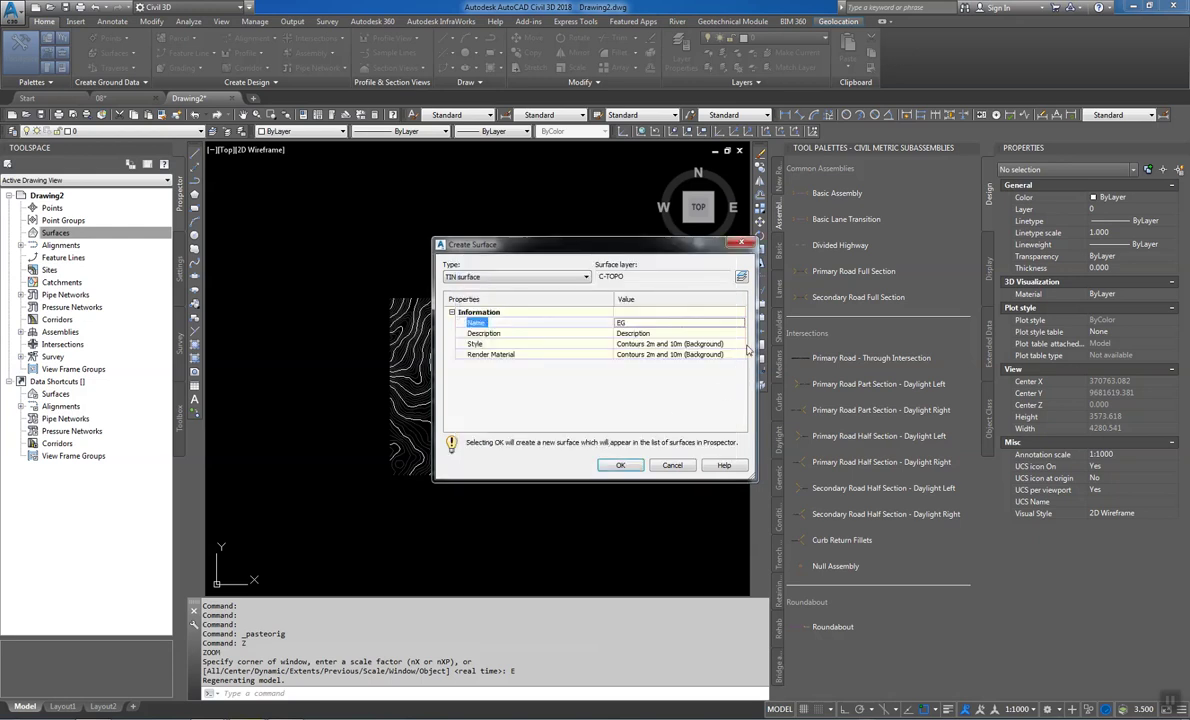
Set the EG surface's style to Contours 1m and 5m (Background) and finish creating the surface
left_click(740, 346)
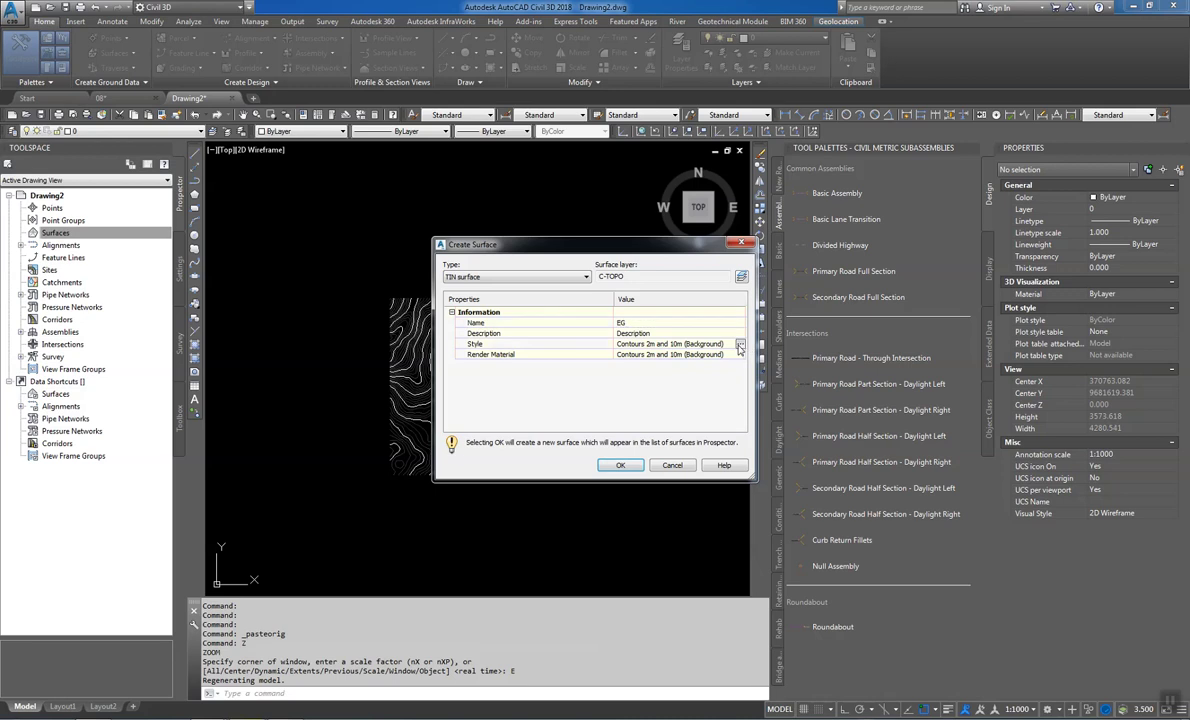
left_click(740, 345)
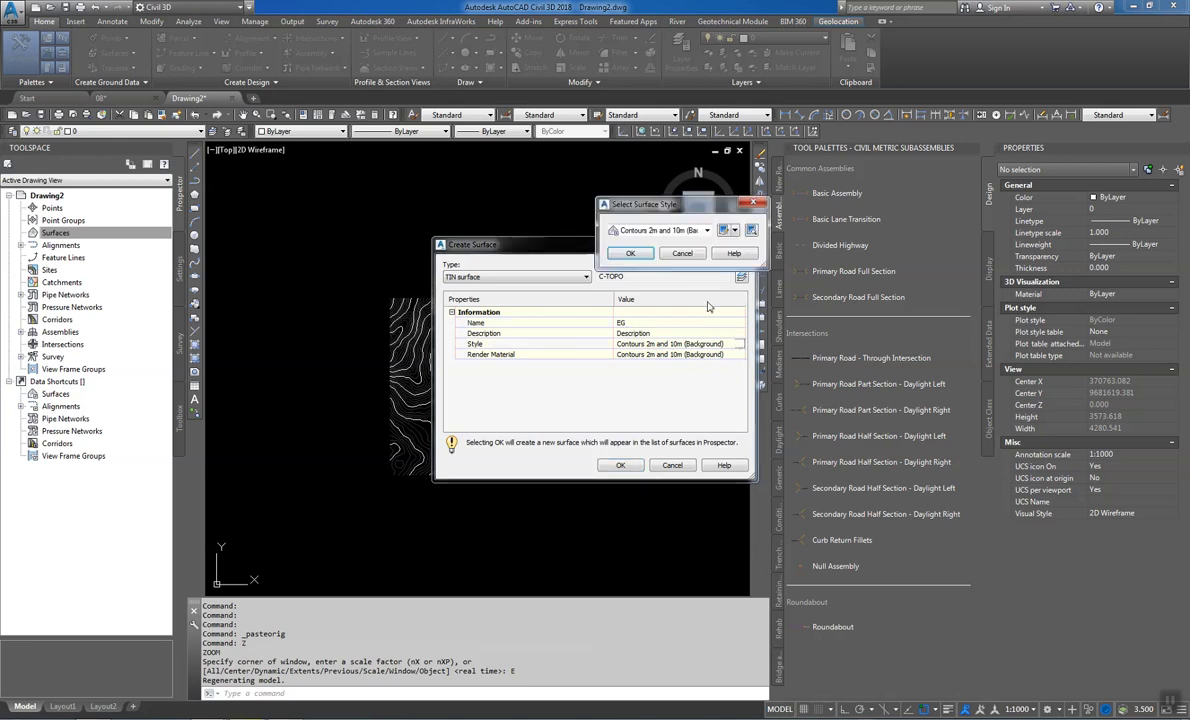
left_click(706, 231)
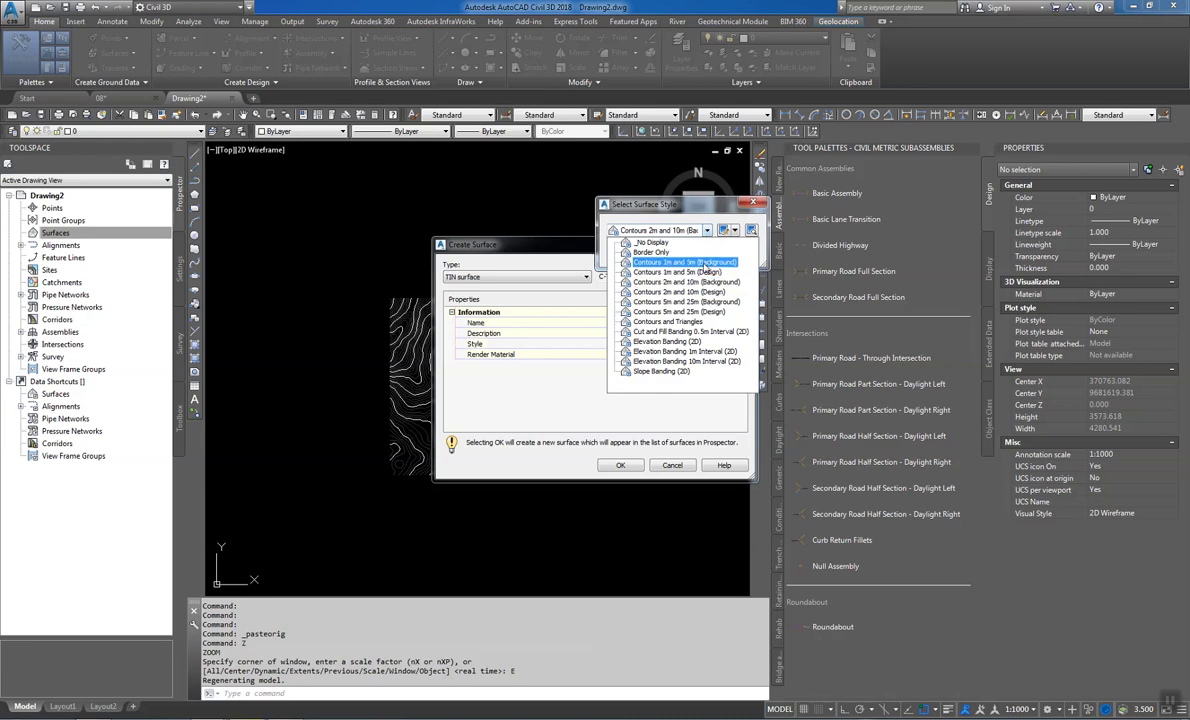
left_click(705, 263)
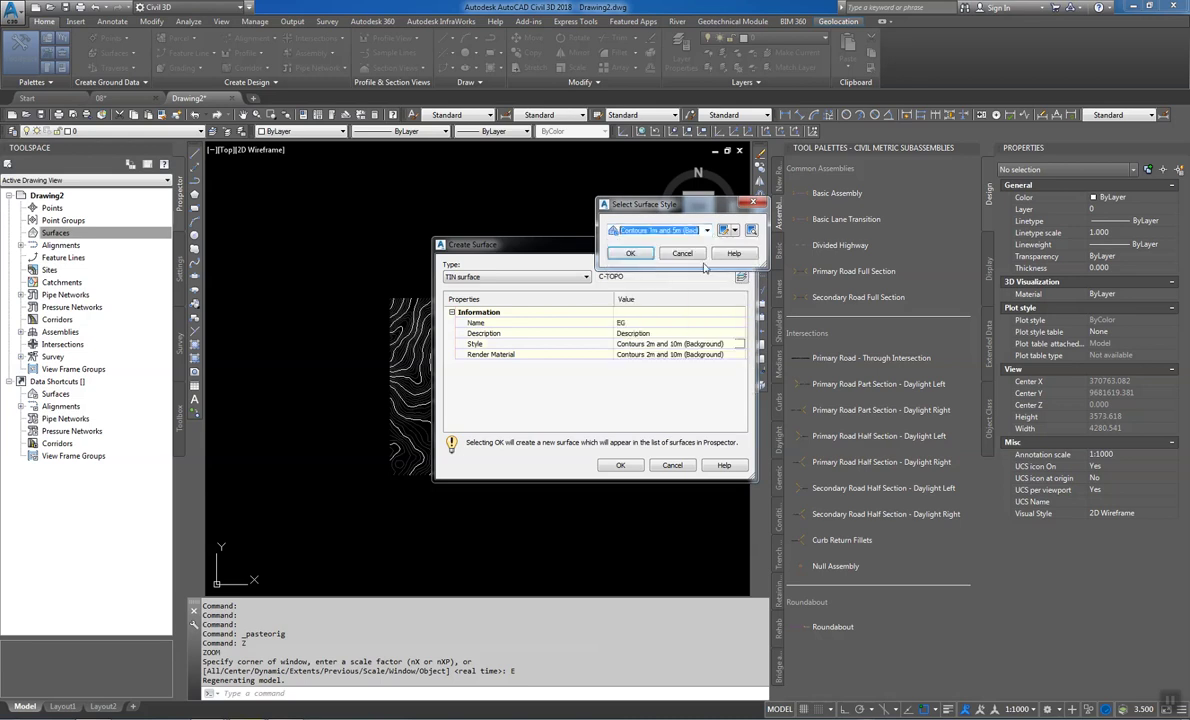
left_click(630, 253)
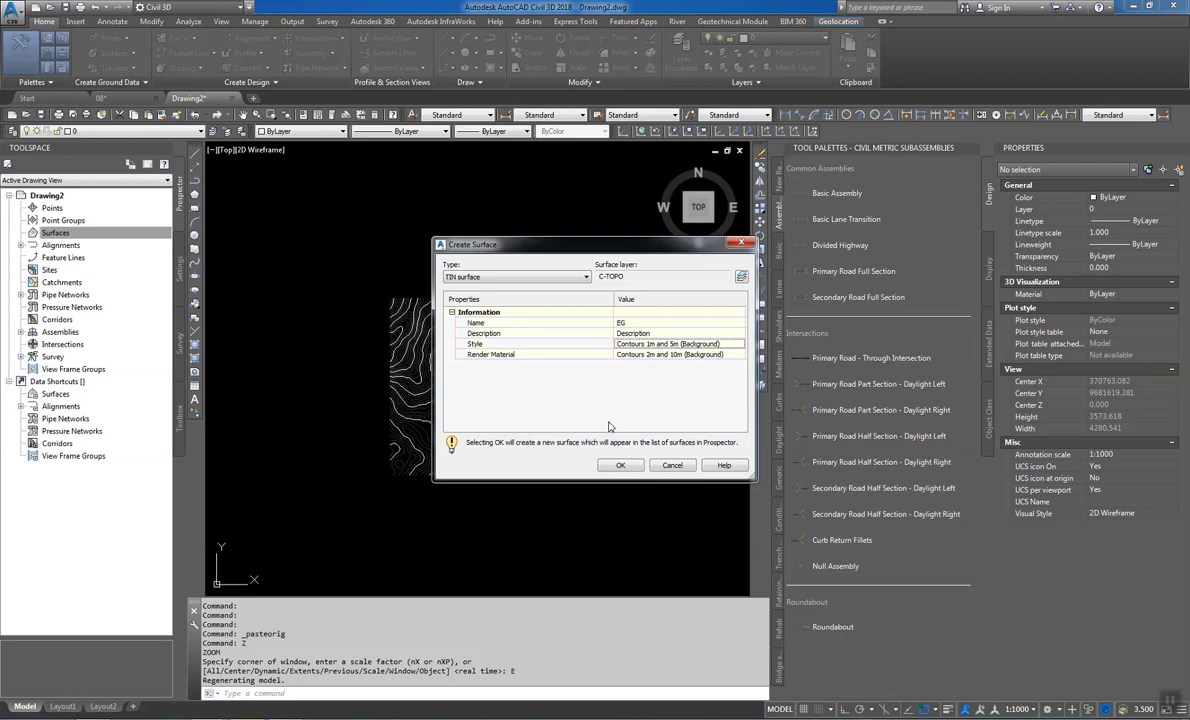
left_click(622, 467)
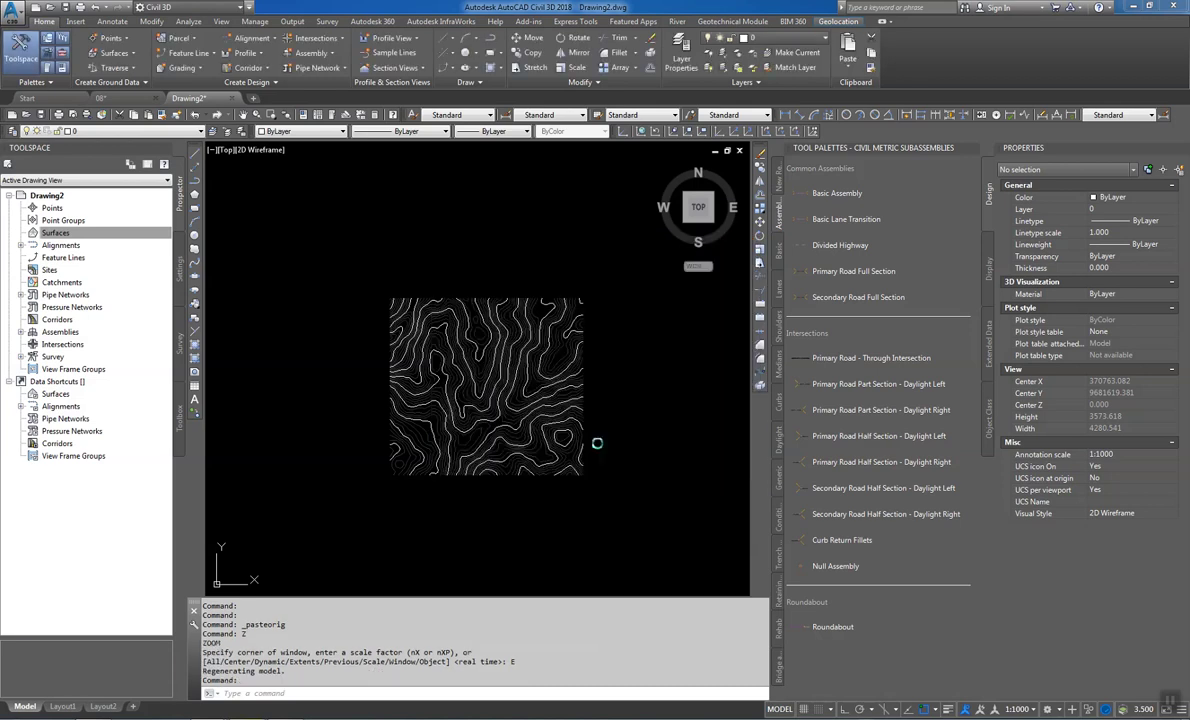
Add all the pasted contour polylines to the EG surface definition as contour data, keeping the default weeding and supplementing factors
left_click(60, 233)
left_click(20, 233)
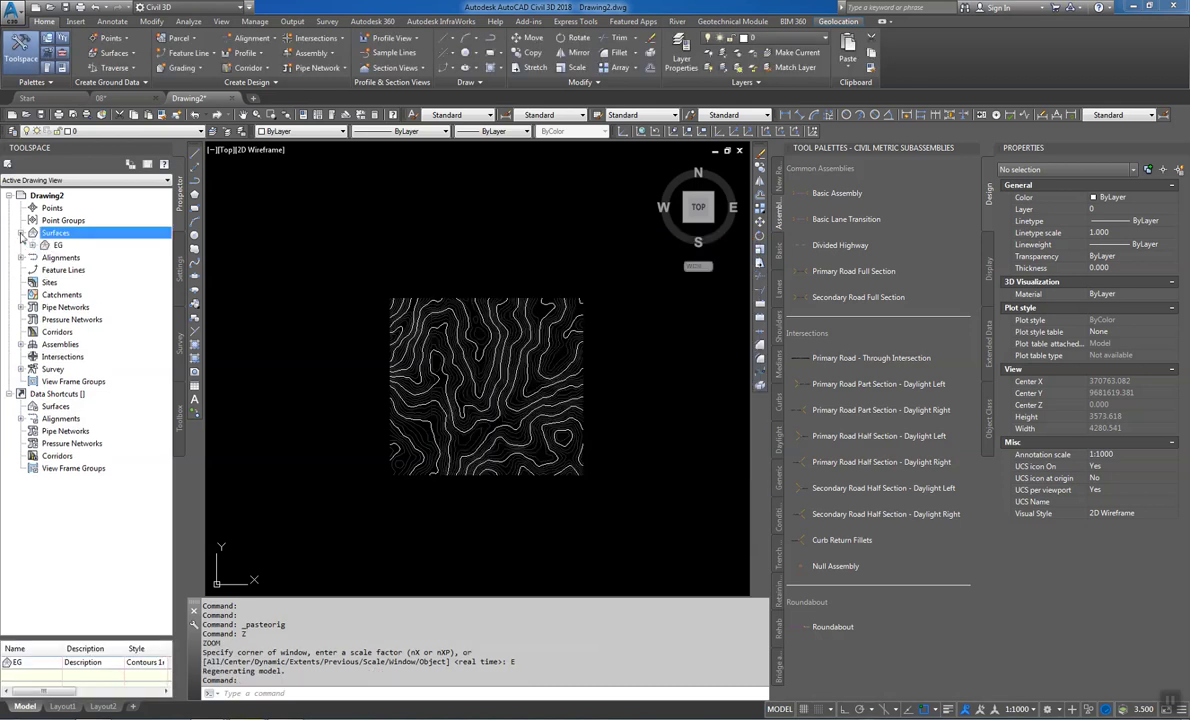
left_click(33, 245)
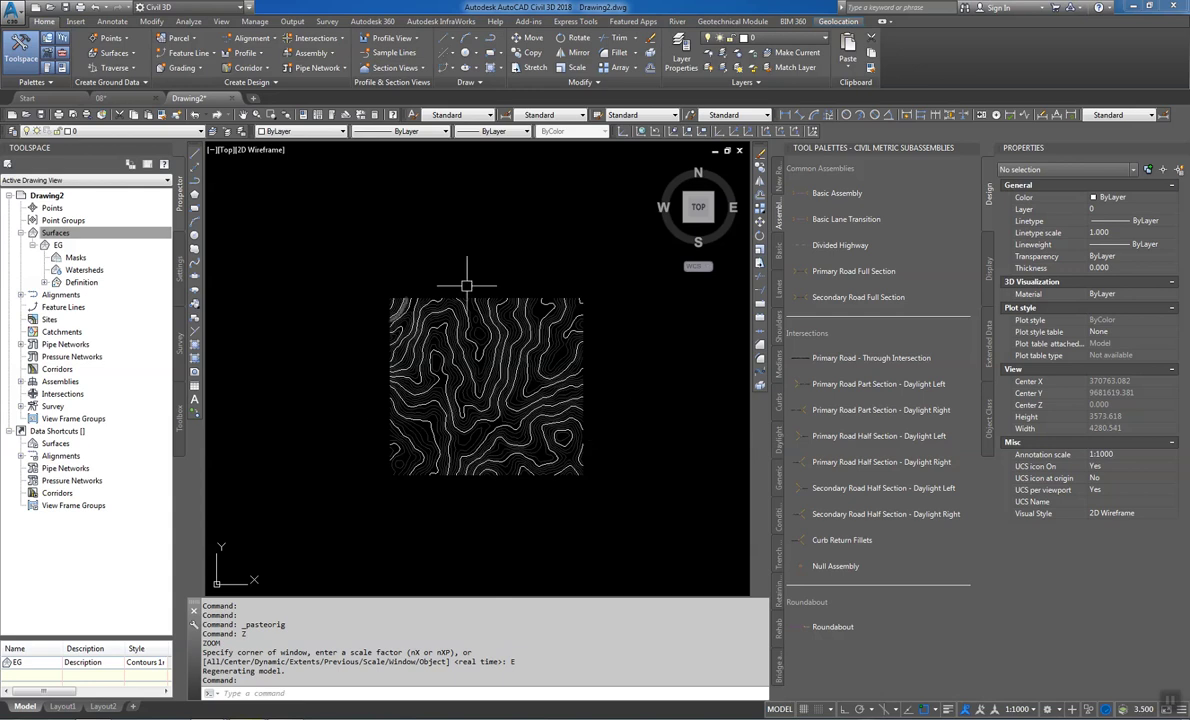
left_click(44, 283)
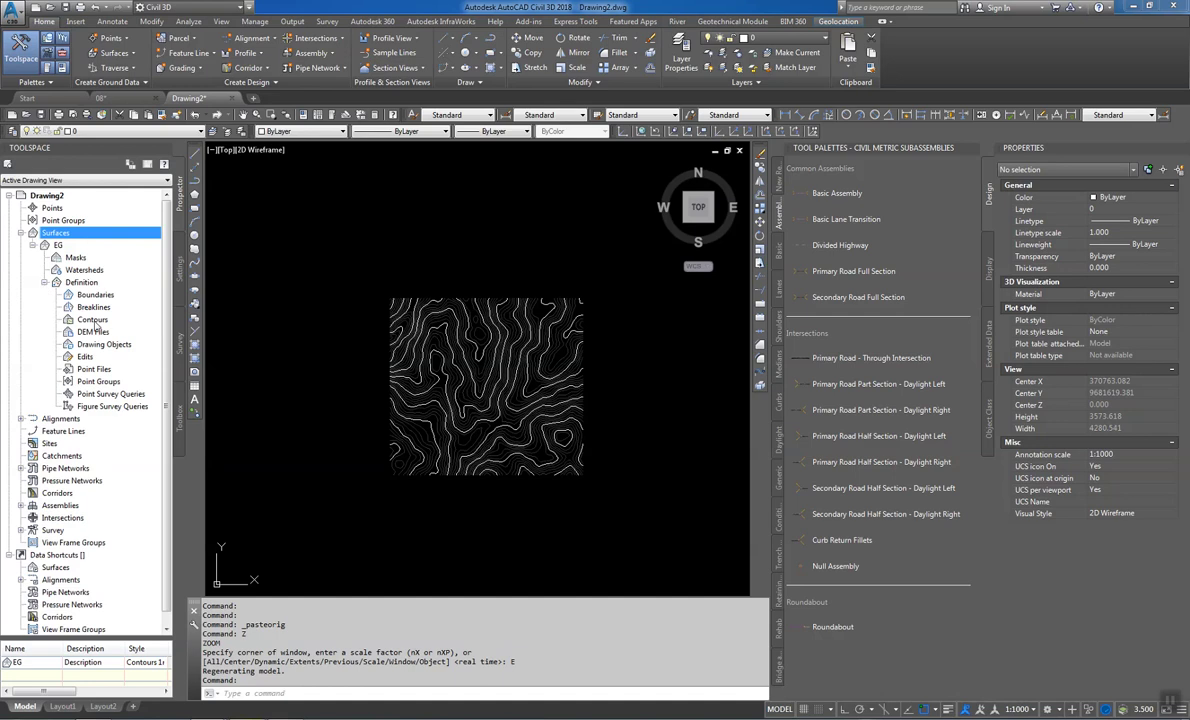
right_click(95, 320)
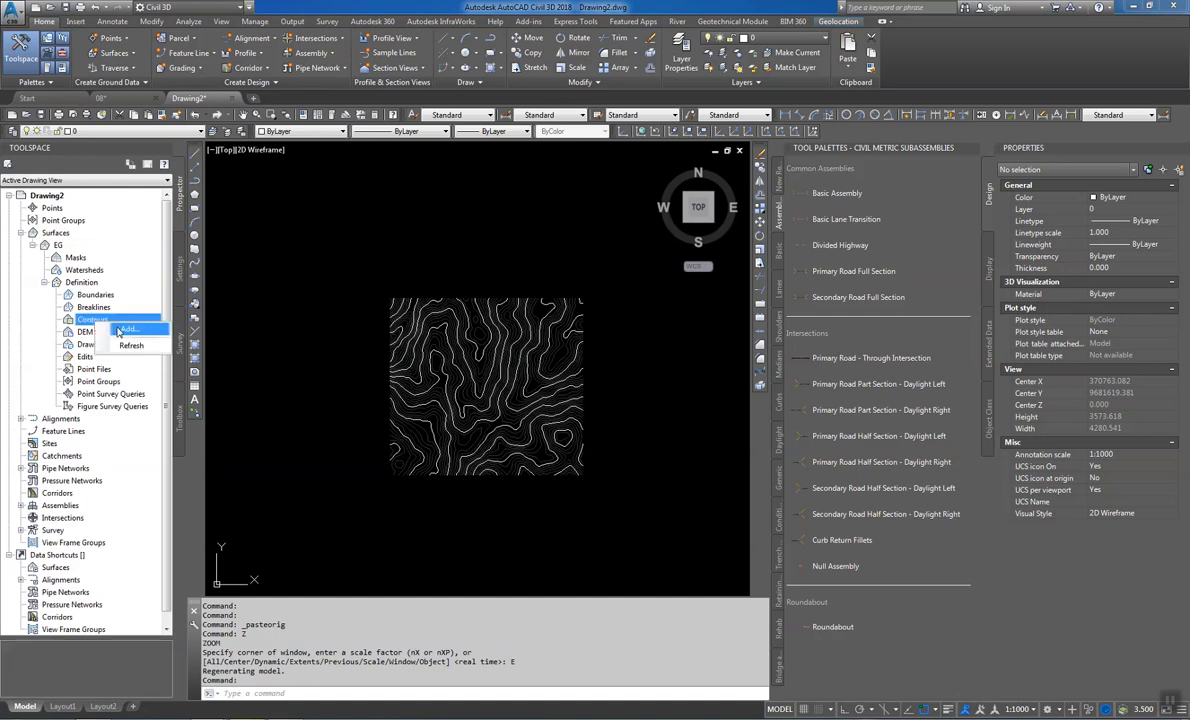
left_click(118, 331)
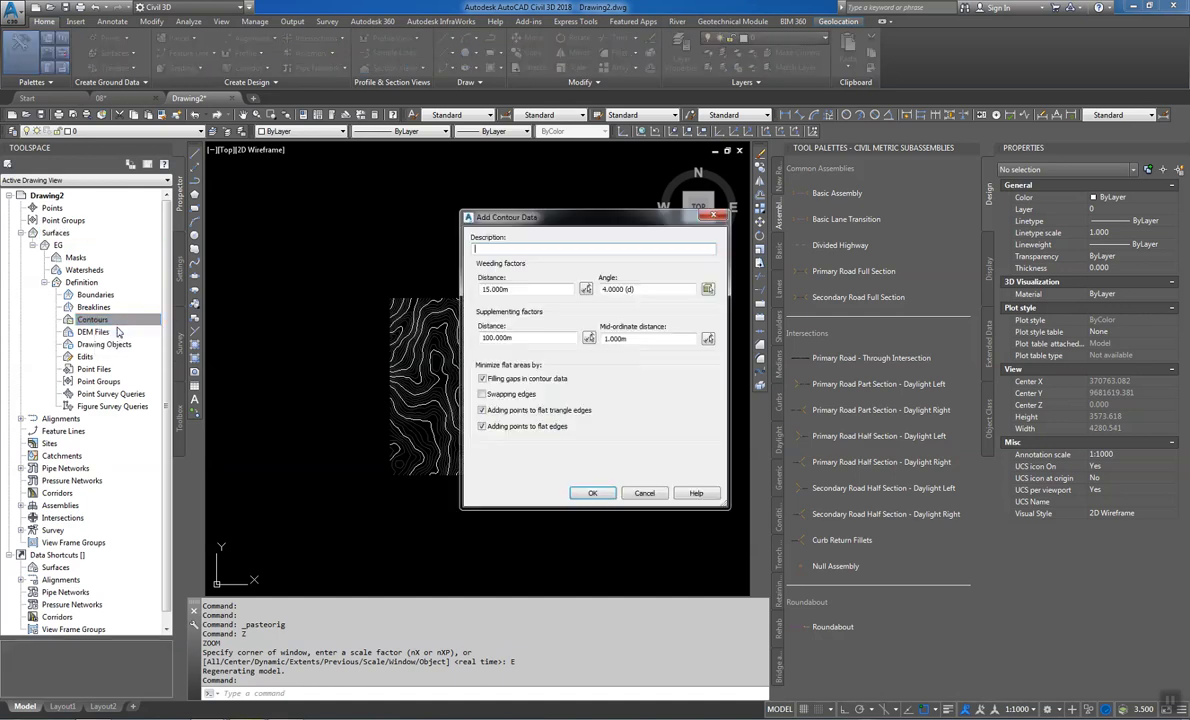
left_click(592, 493)
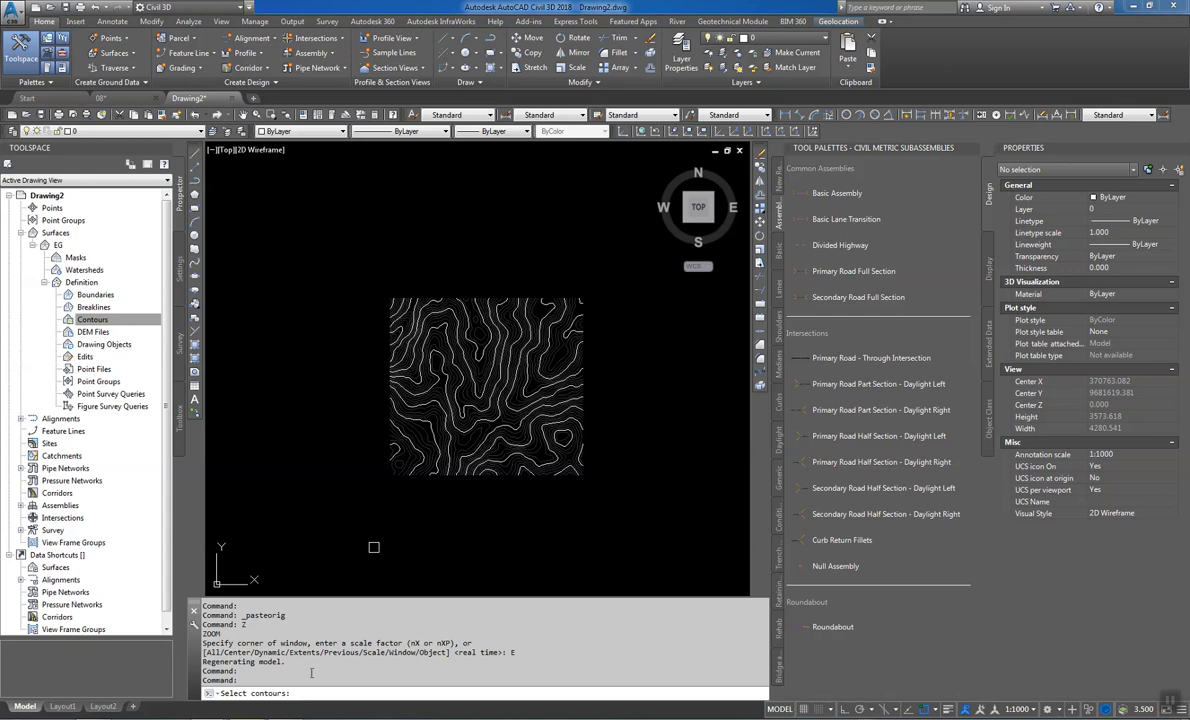
left_click(616, 254)
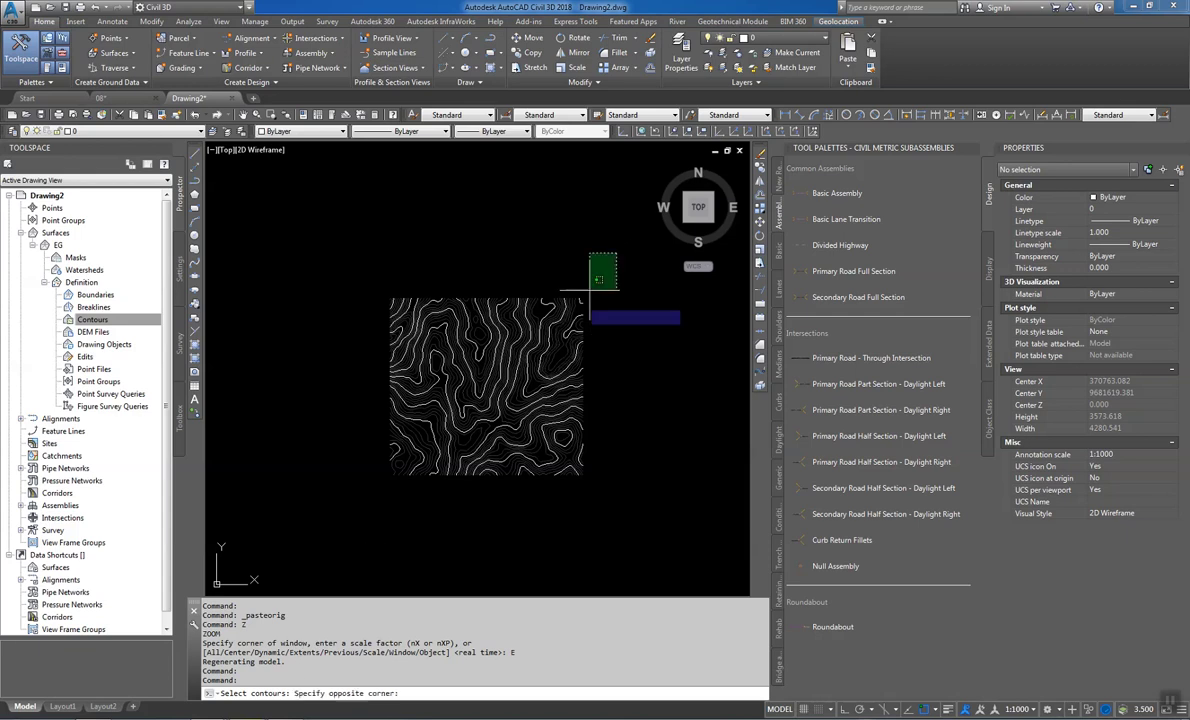
left_click(341, 521)
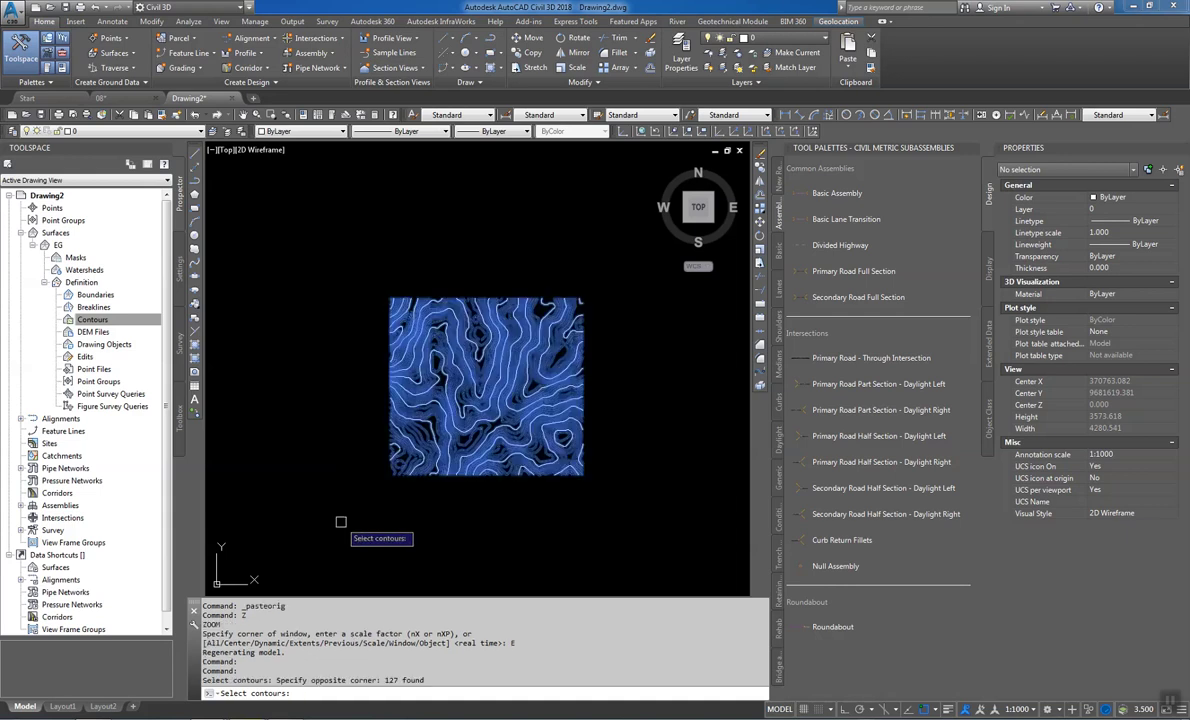
key("Return")
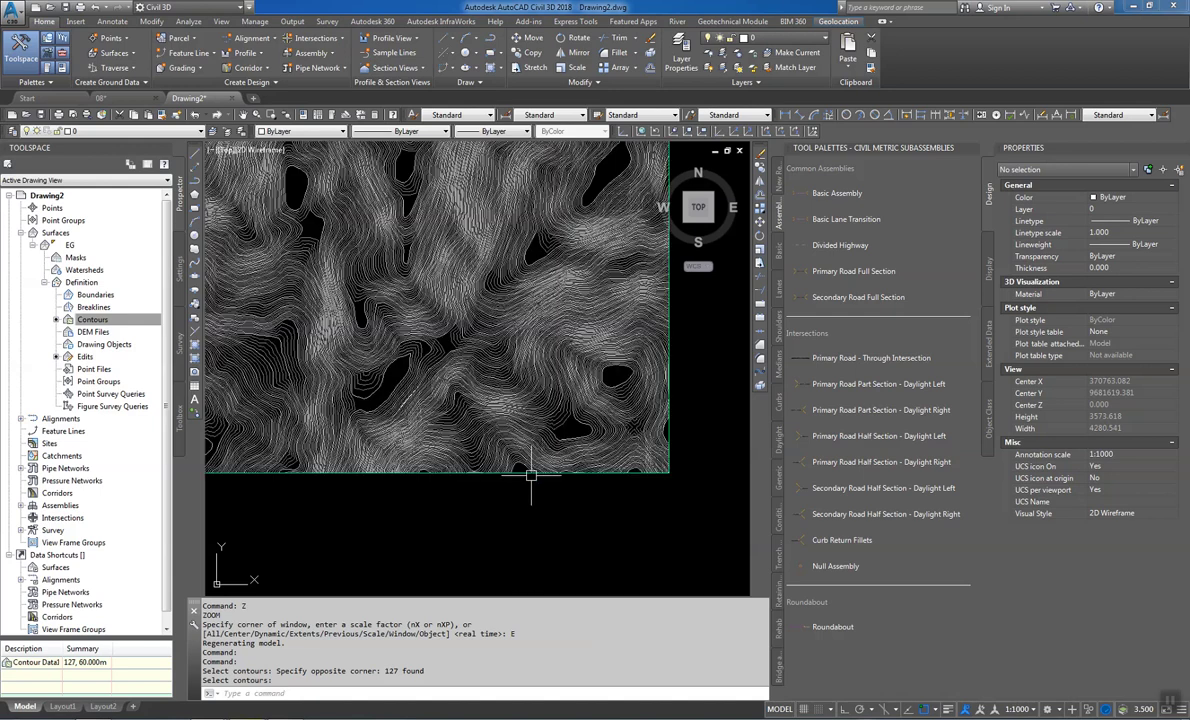
Freeze the Contour_Line_Intermediate and Contour_Line_Major layers
scroll(531, 476, "up", 2)
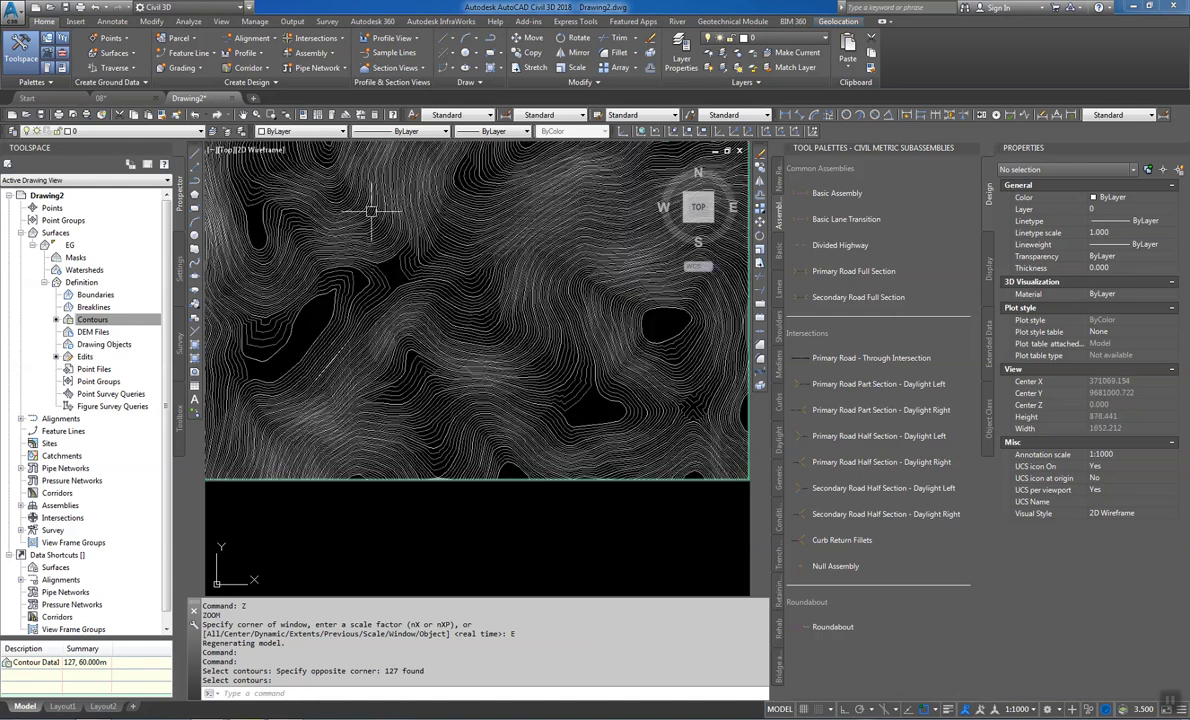
middle_click_drag(518, 329, 558, 457)
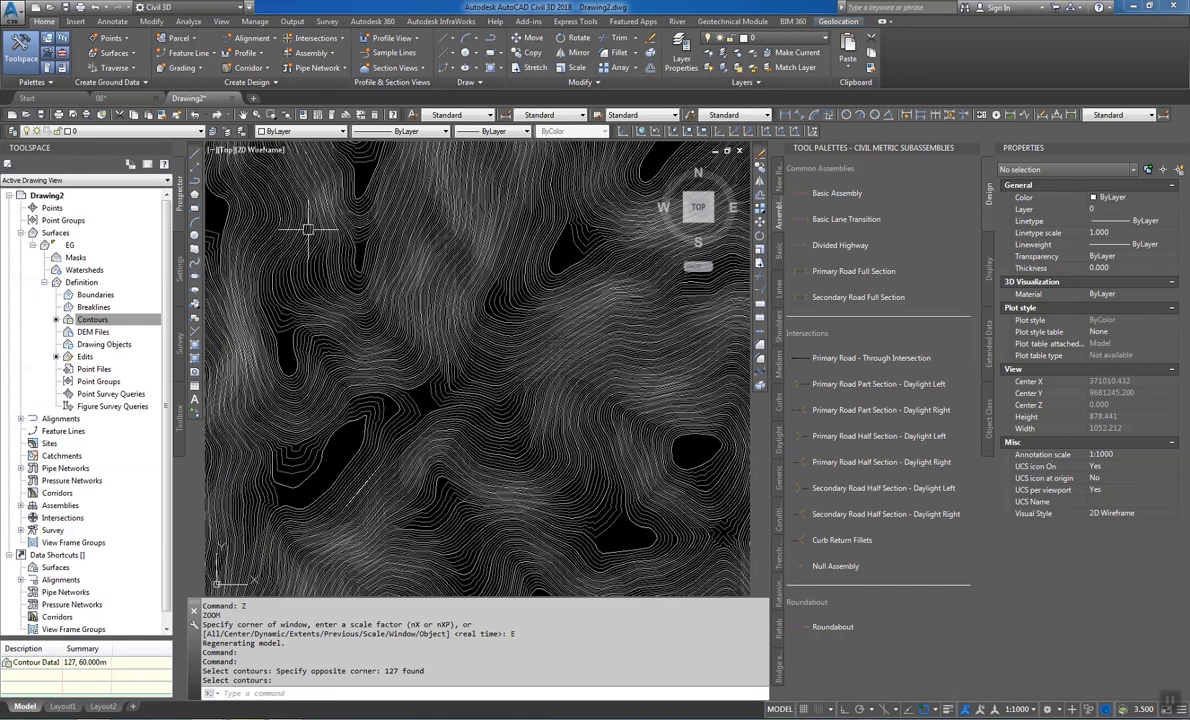
left_click(122, 131)
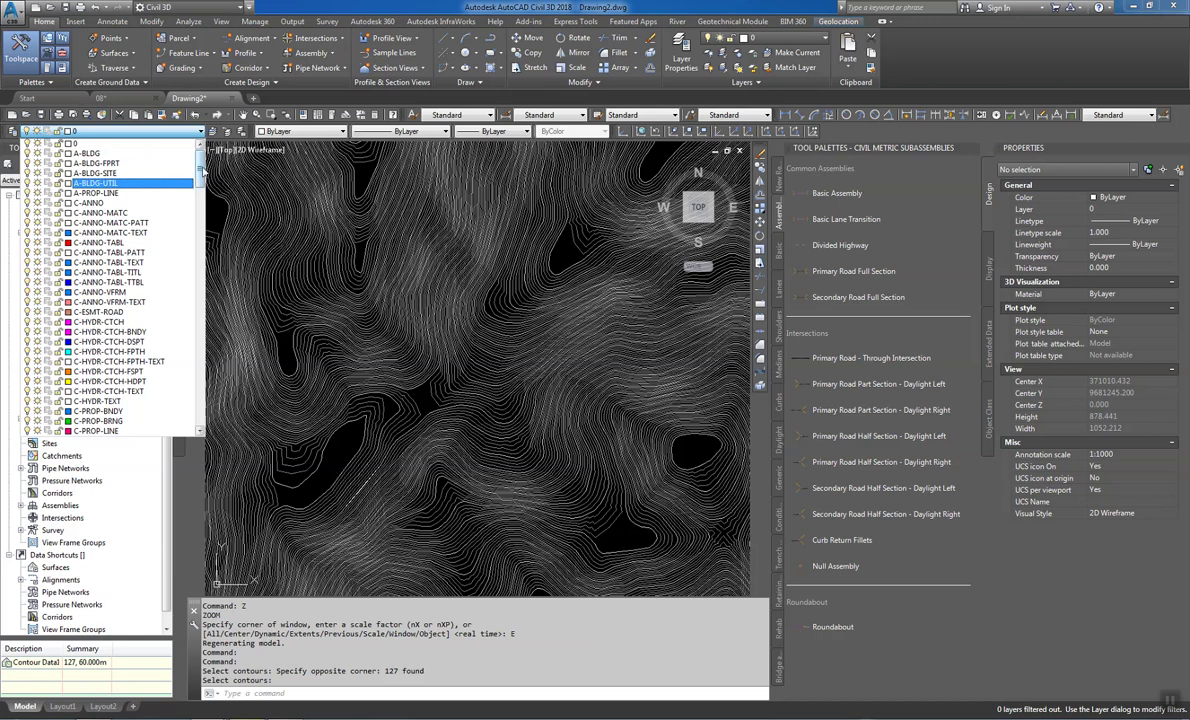
left_click_drag(200, 170, 213, 400)
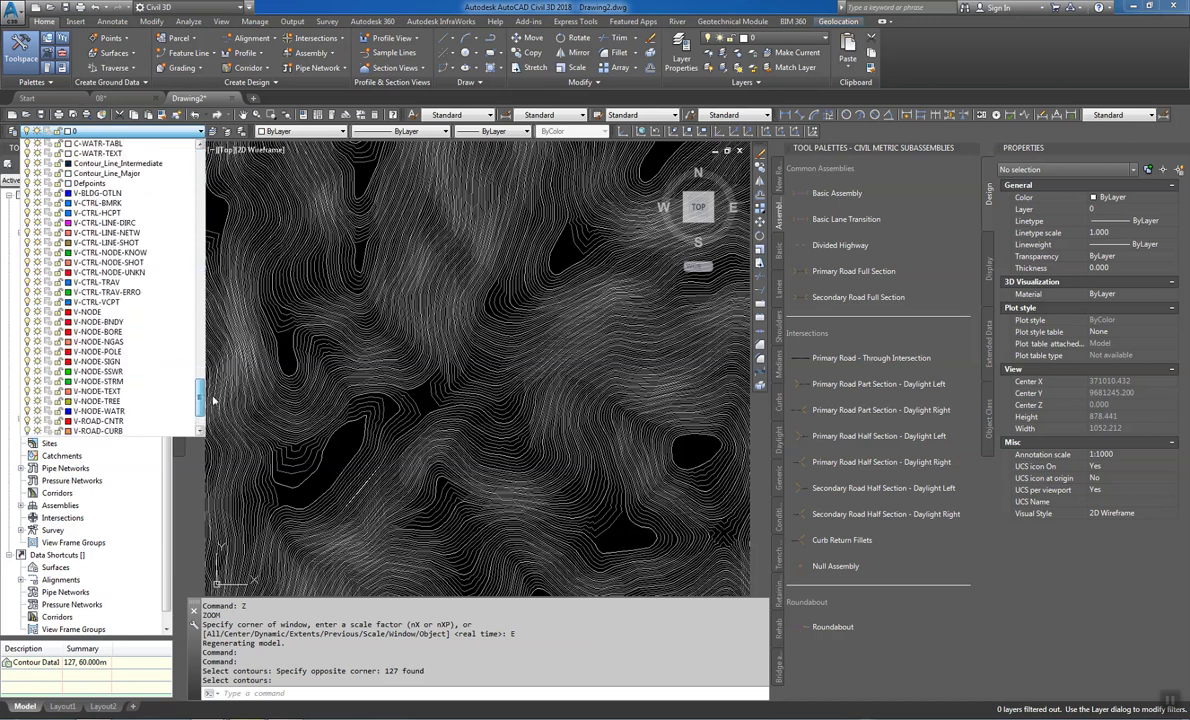
scroll(195, 360, "up", 4)
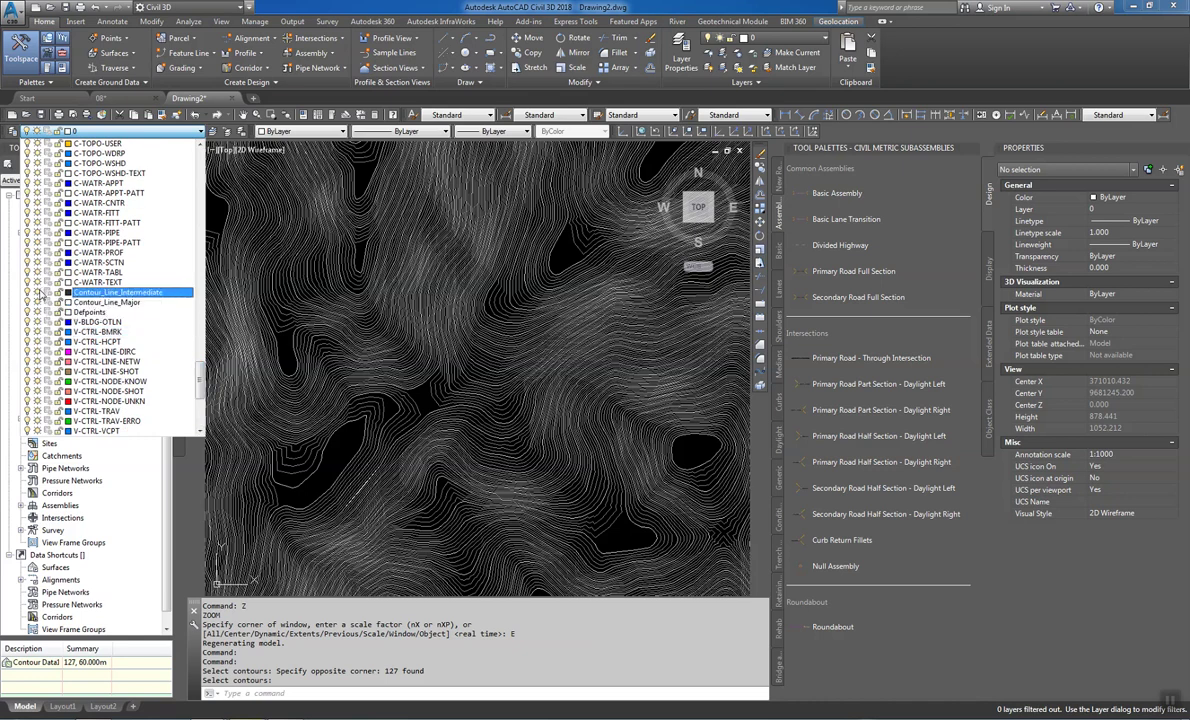
left_click(43, 292)
left_click(43, 302)
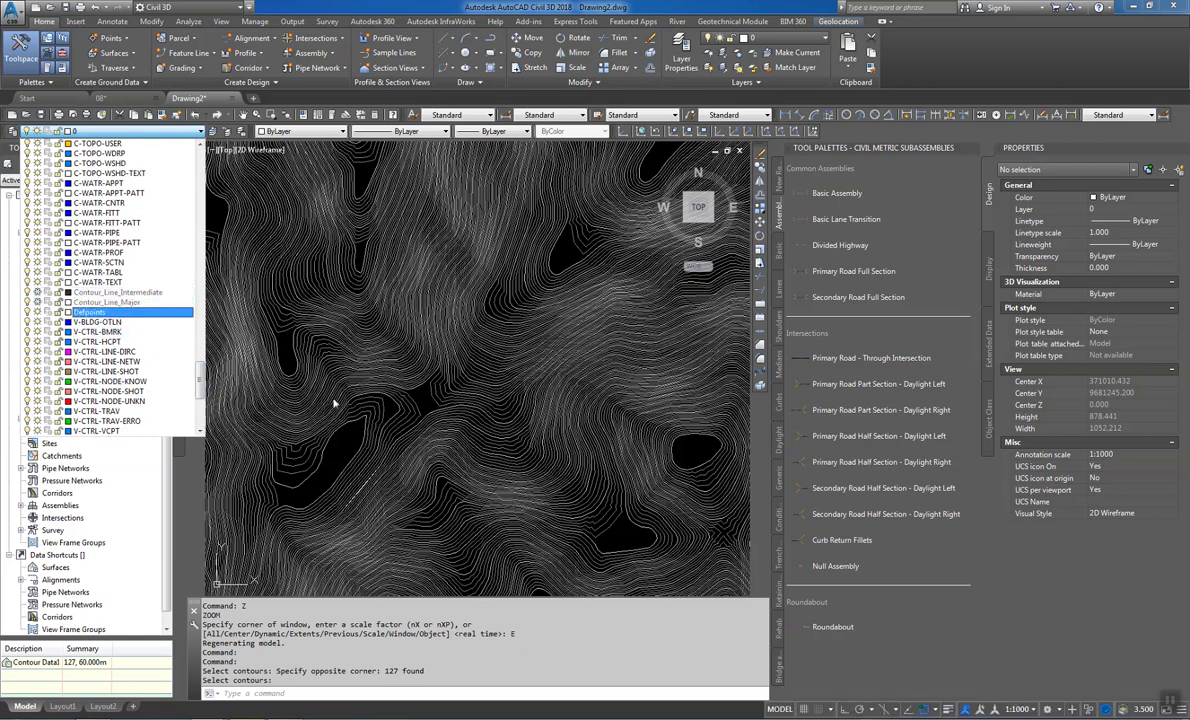
left_click(341, 449)
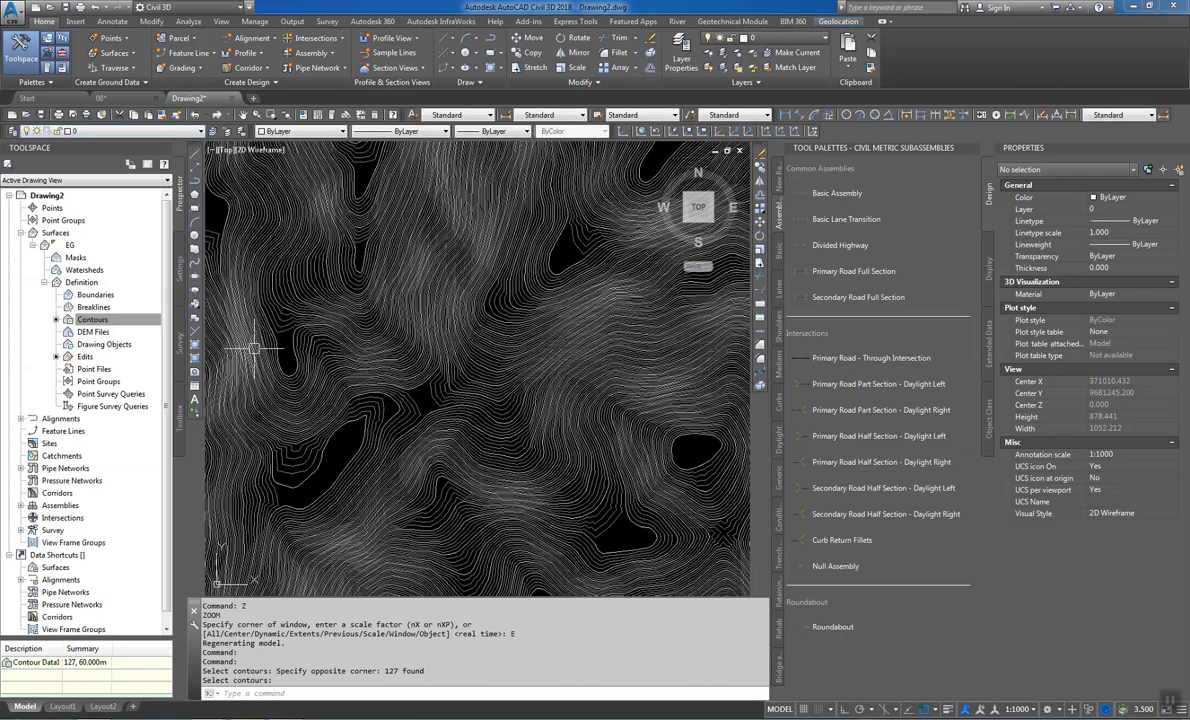
Set the colour of the C-TOPO-MINR layer to index colour 250 in the Layer Properties Manager
scroll(446, 313, "down", 3)
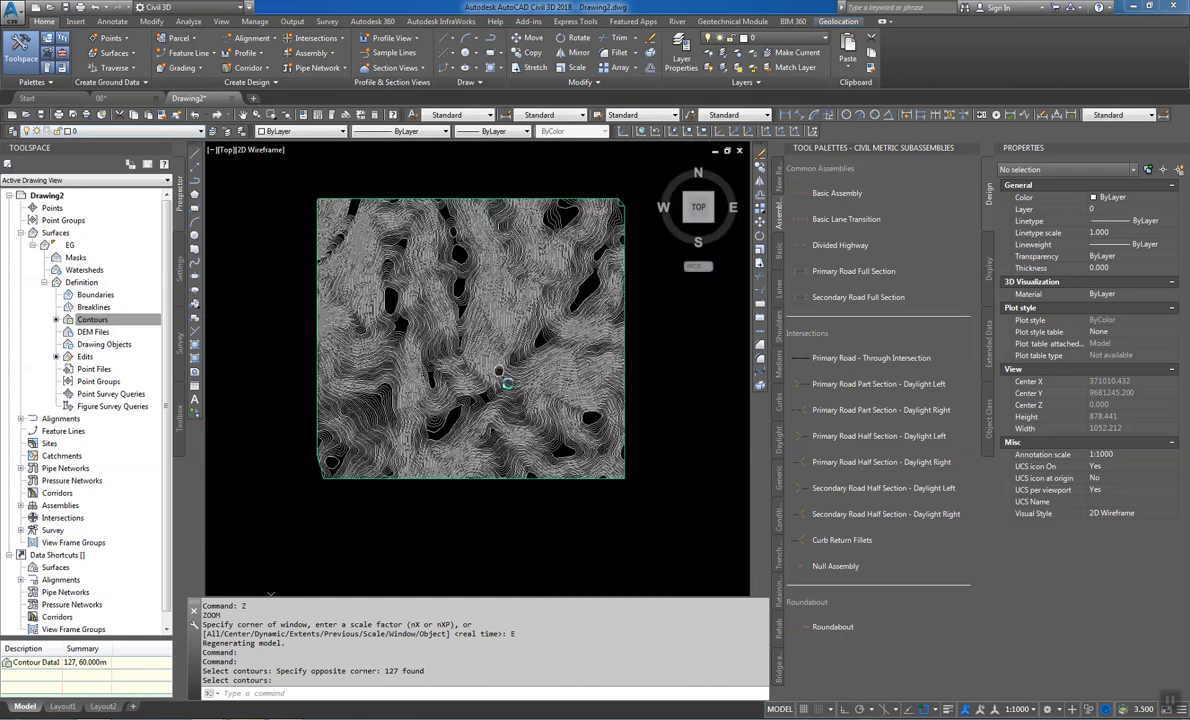
scroll(490, 410, "up", 2)
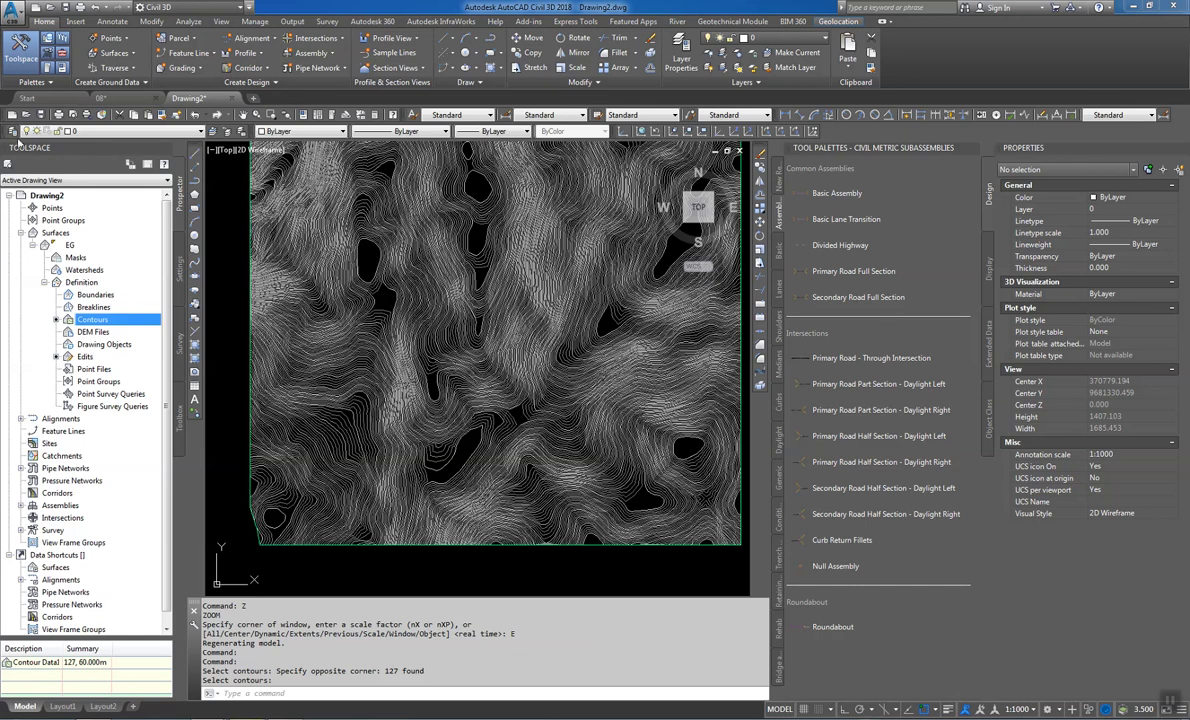
left_click(12, 131)
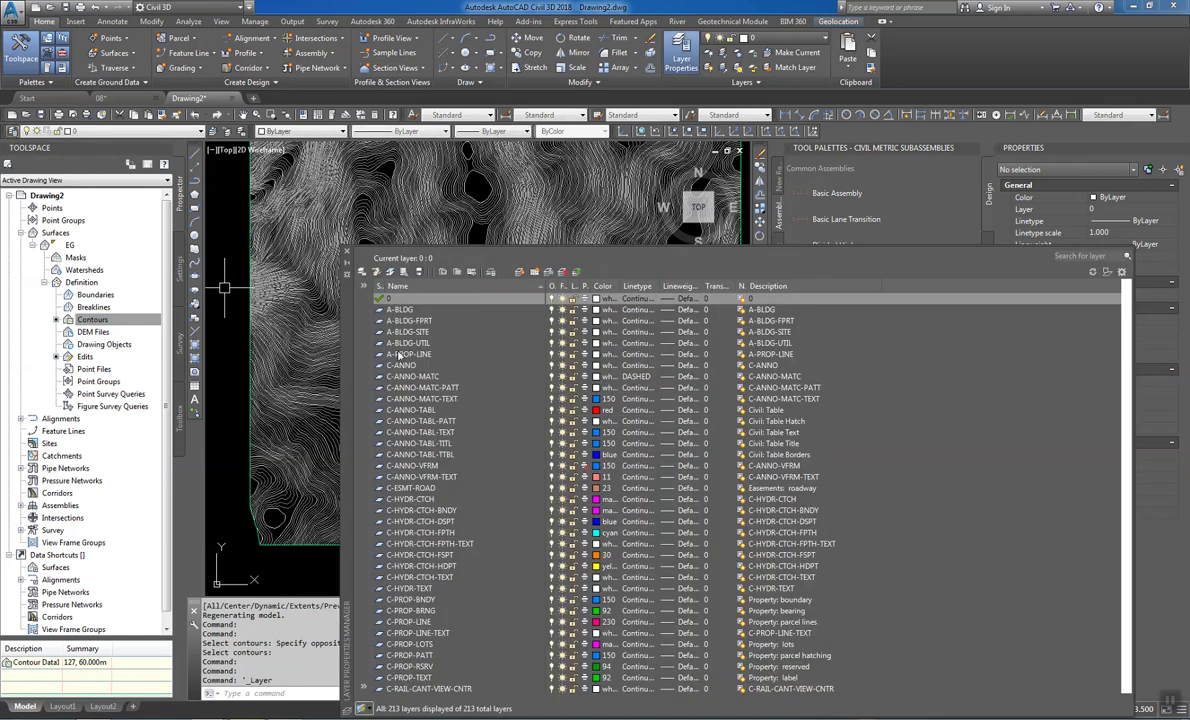
scroll(425, 491, "down", 10)
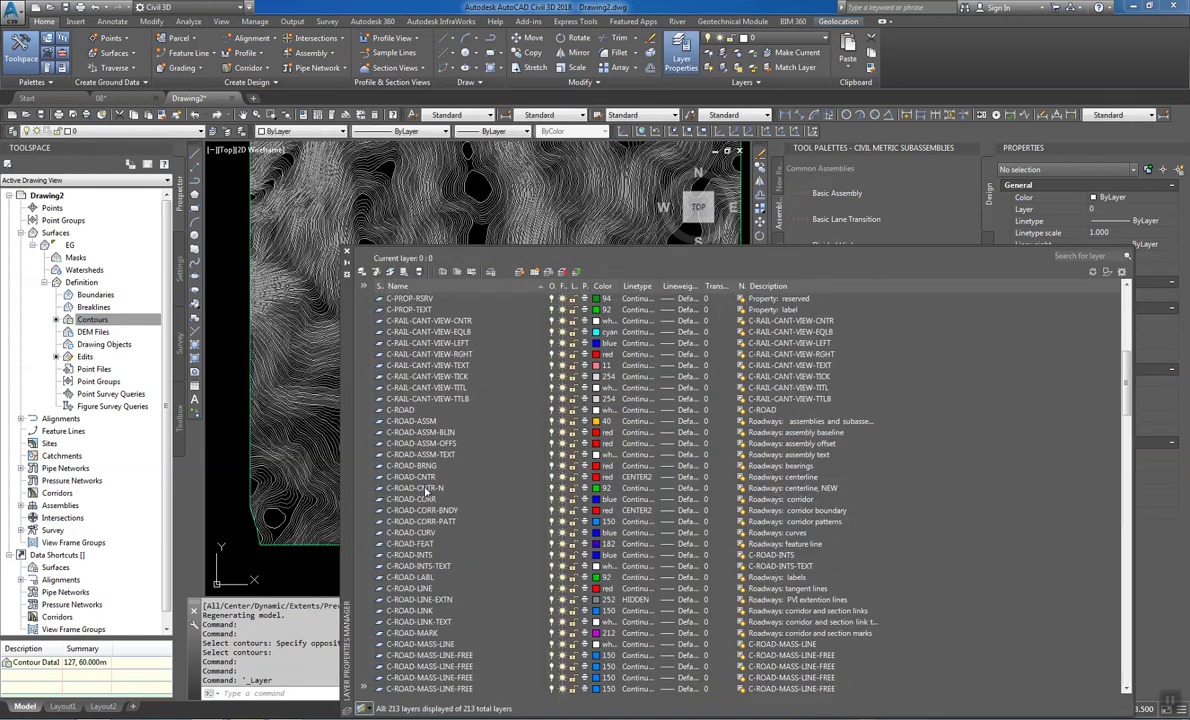
scroll(427, 492, "down", 3)
scroll(427, 492, "down", 15)
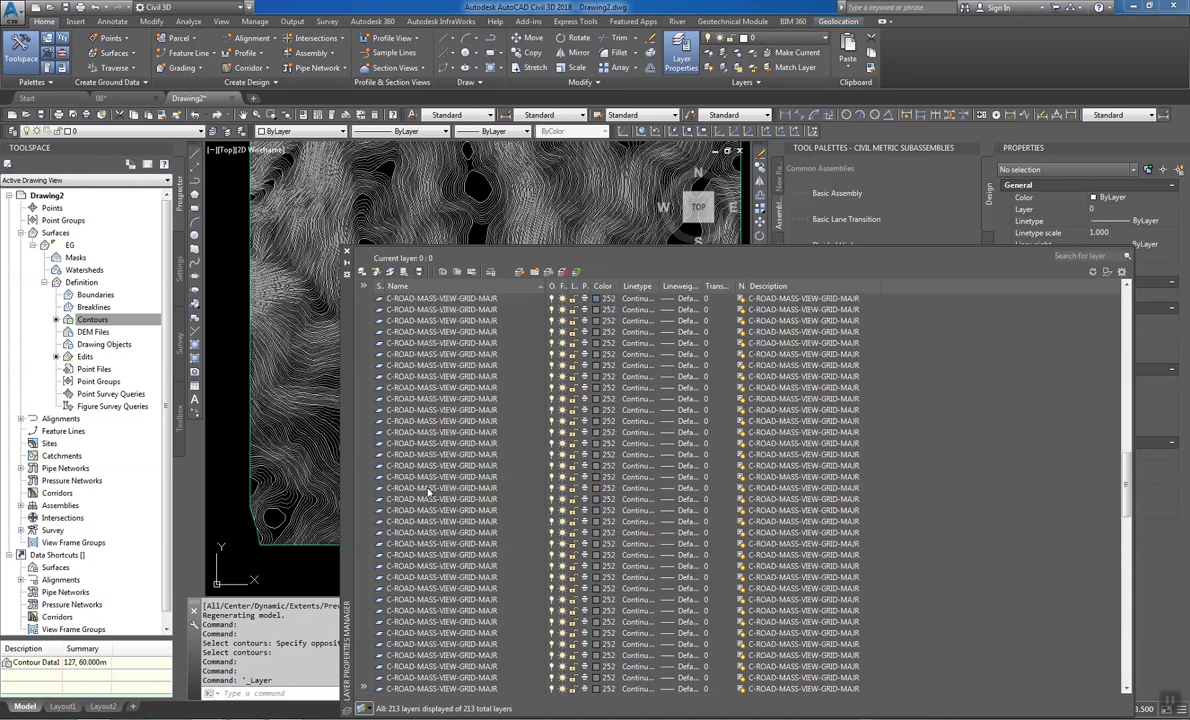
scroll(428, 488, "down", 5)
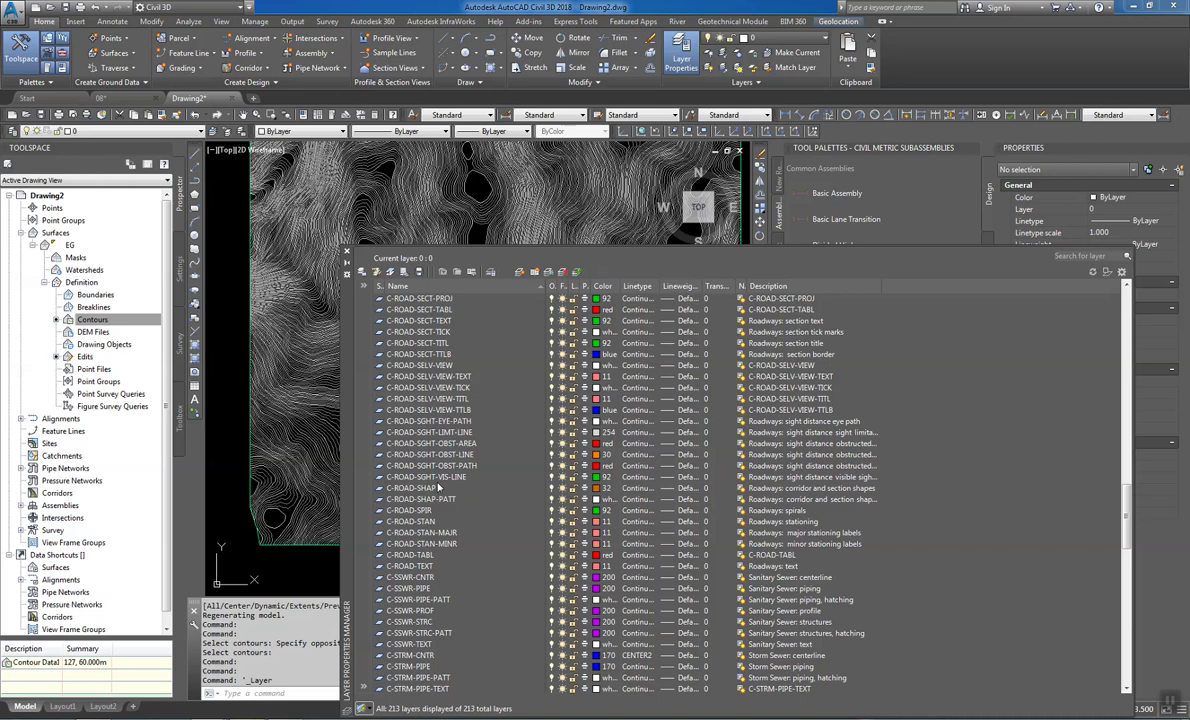
scroll(440, 591, "down", 2)
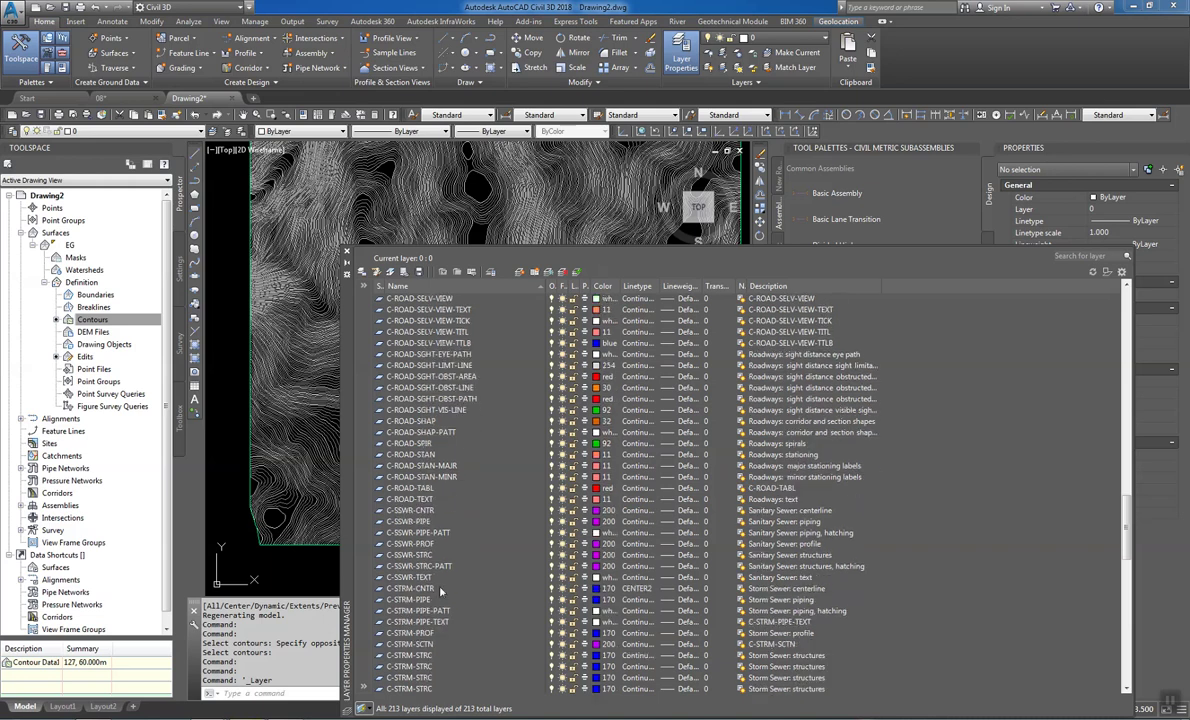
scroll(446, 531, "down", 4)
scroll(446, 531, "down", 8)
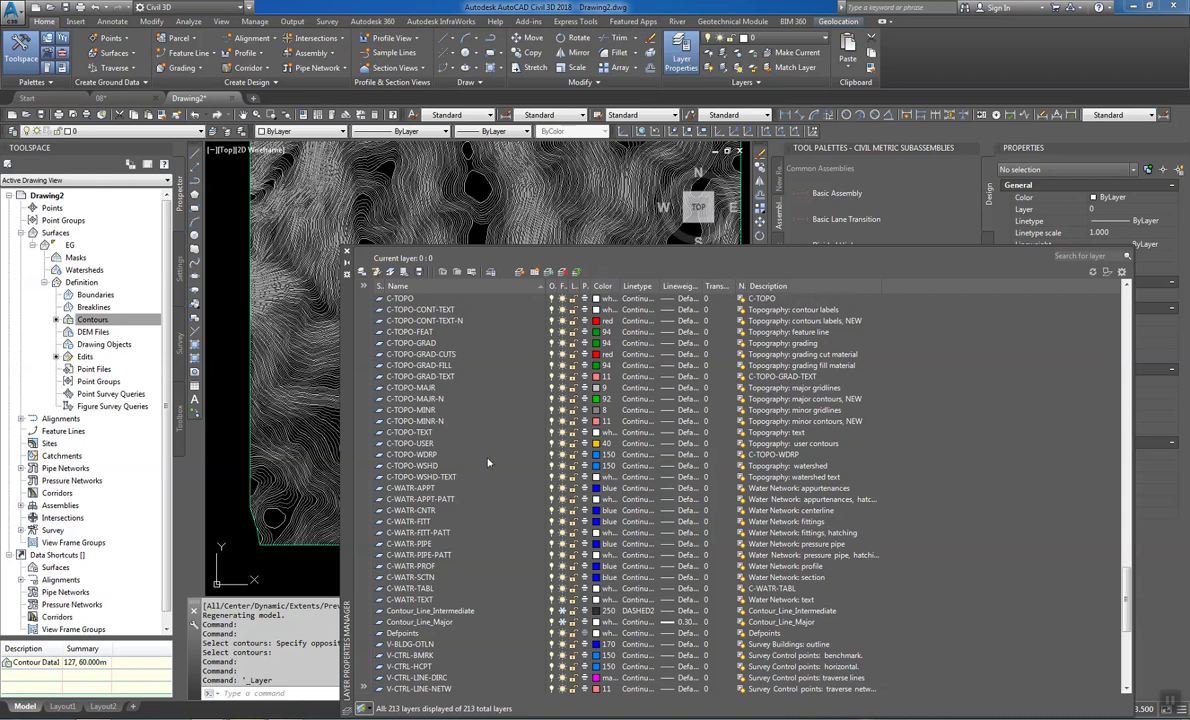
left_click(560, 410)
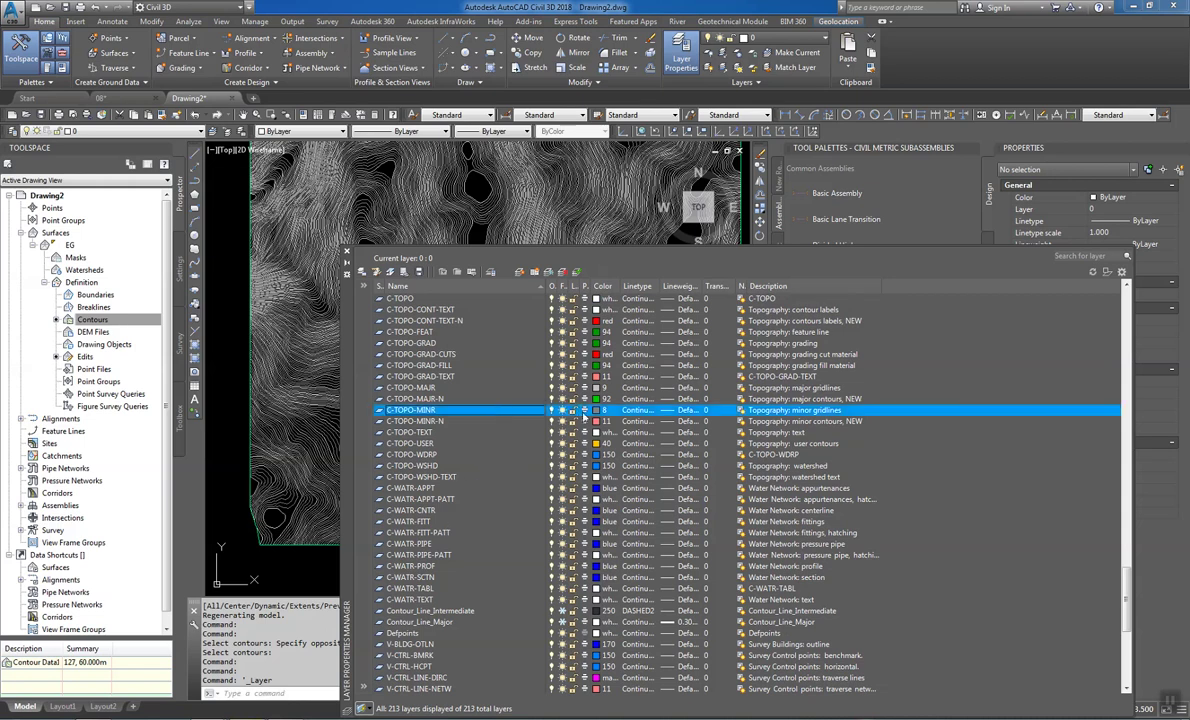
left_click(595, 412)
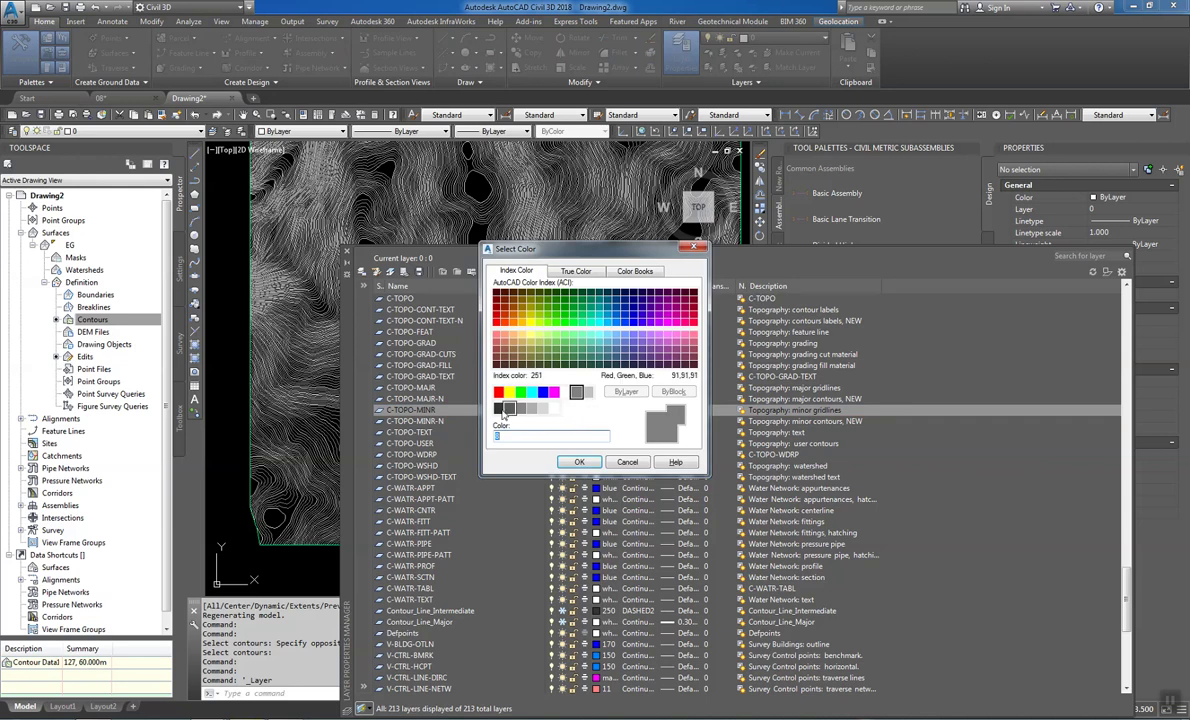
left_click(499, 410)
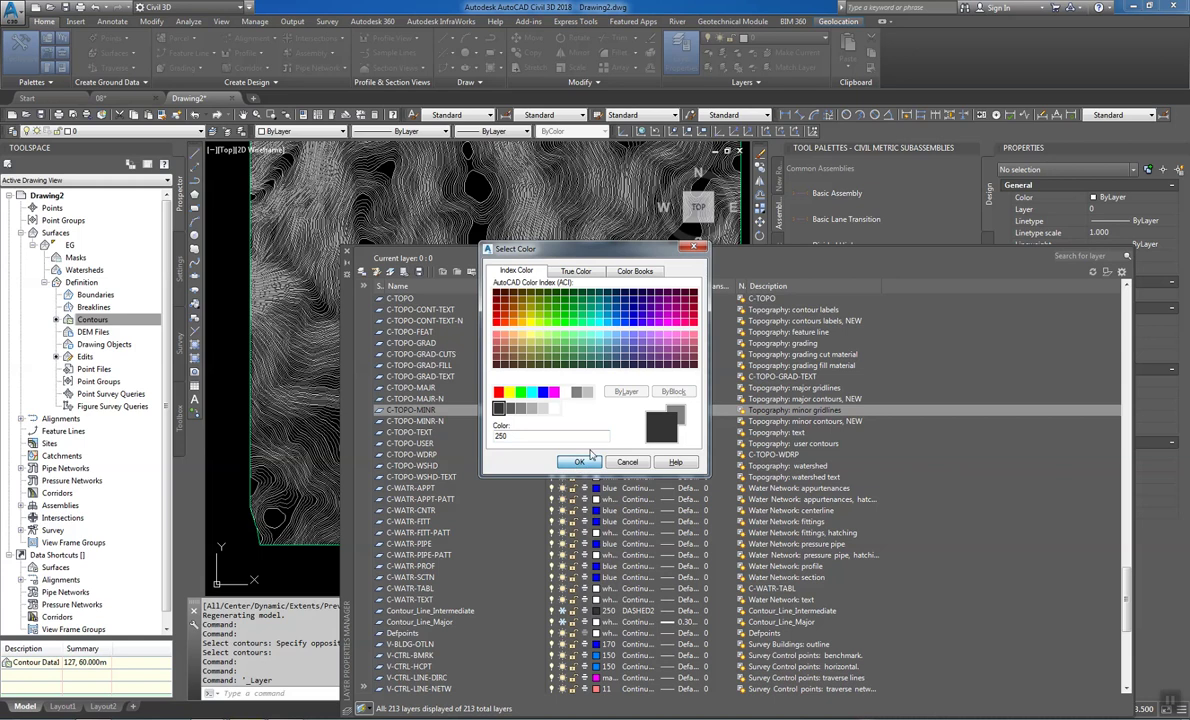
left_click(579, 461)
Set the C-TOPO-MINR layer's linetype to DASHED2 and its lineweight to 0.00 mm
left_click(635, 411)
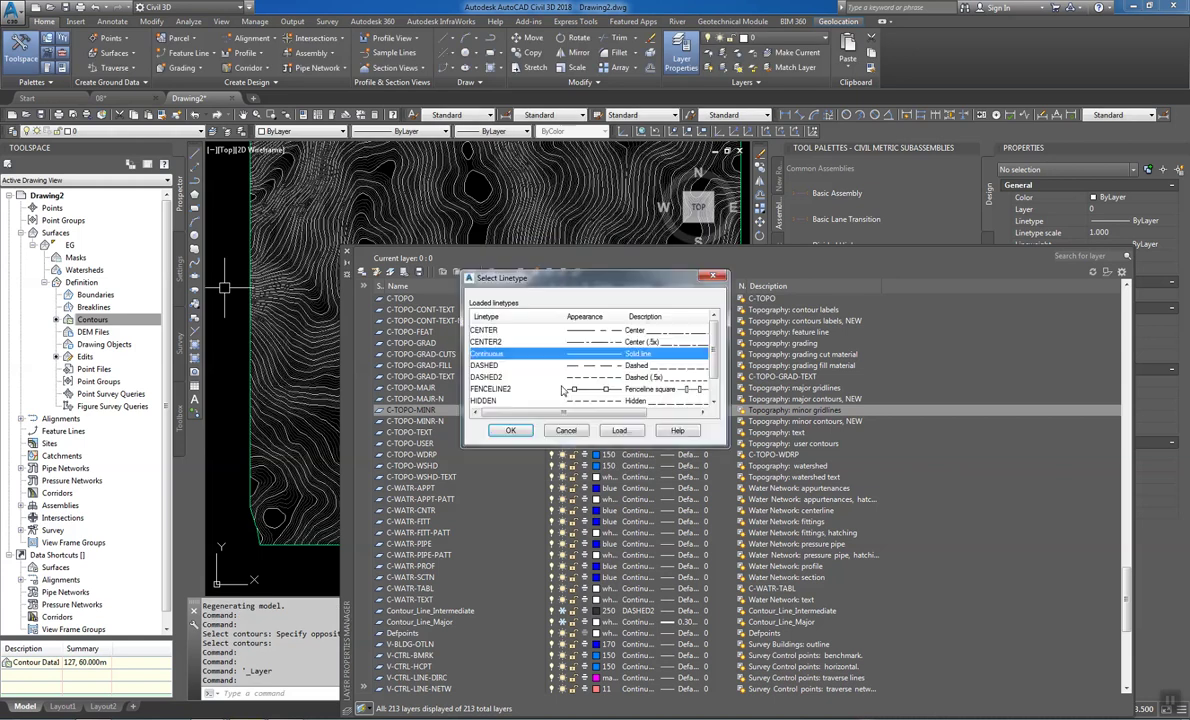
left_click(517, 378)
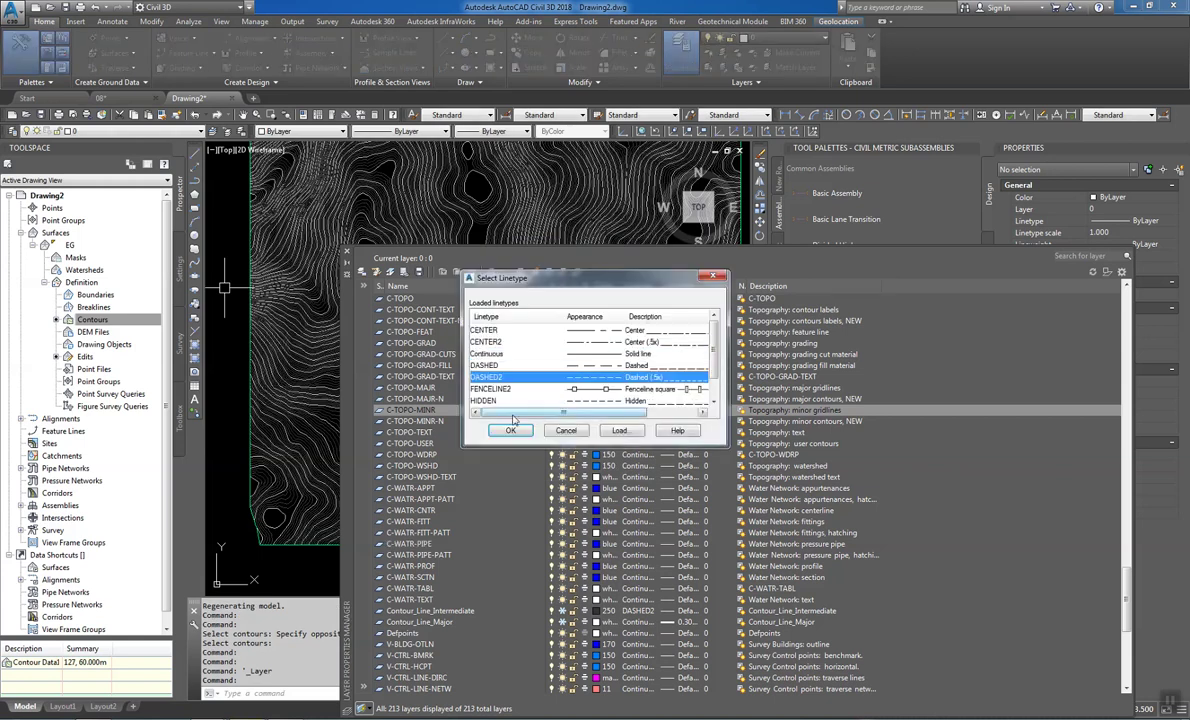
left_click(511, 431)
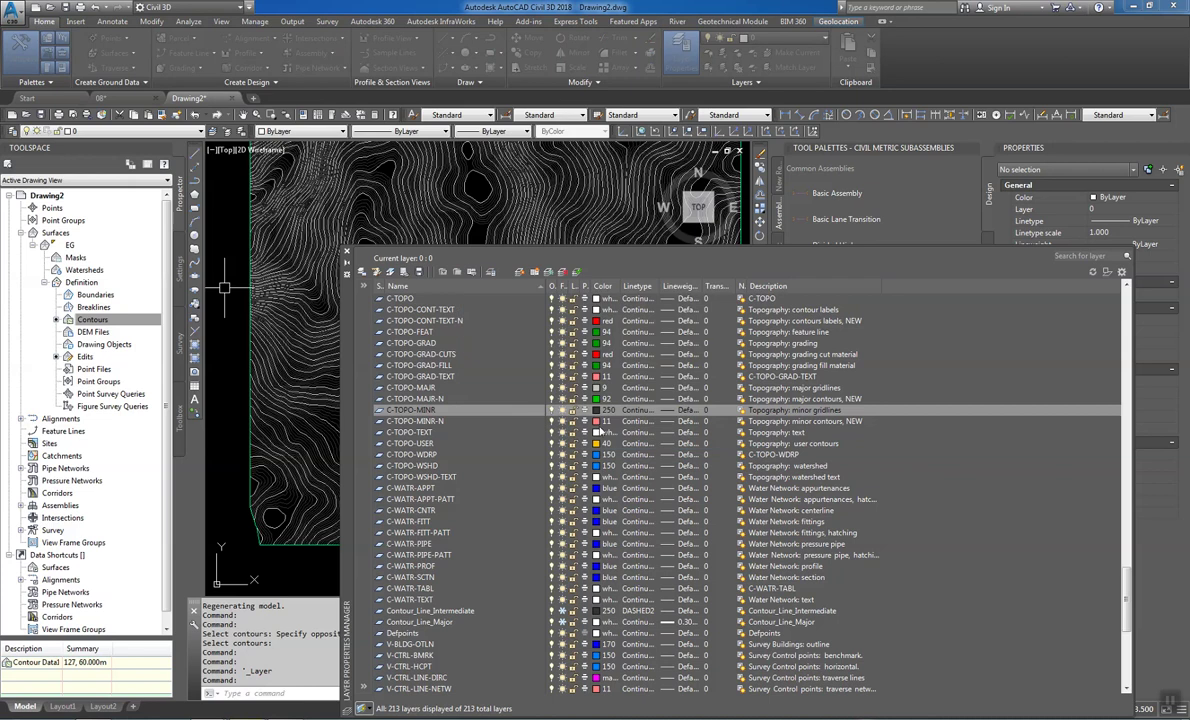
left_click(686, 411)
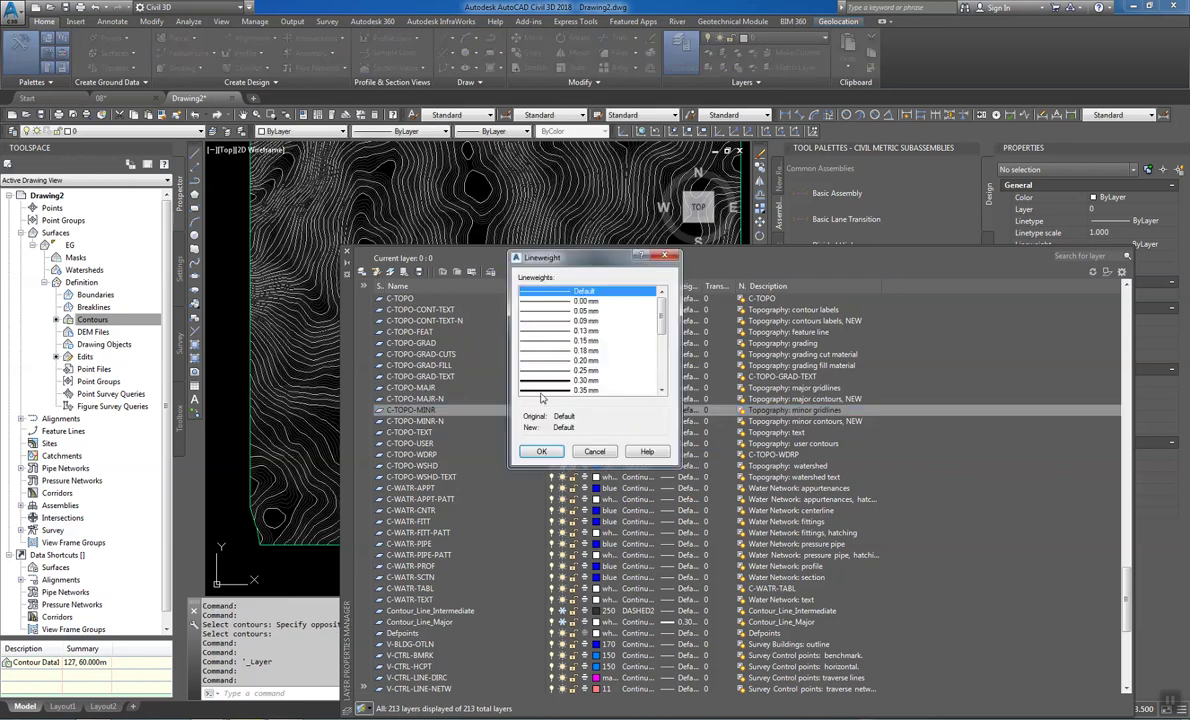
left_click(586, 301)
left_click(541, 451)
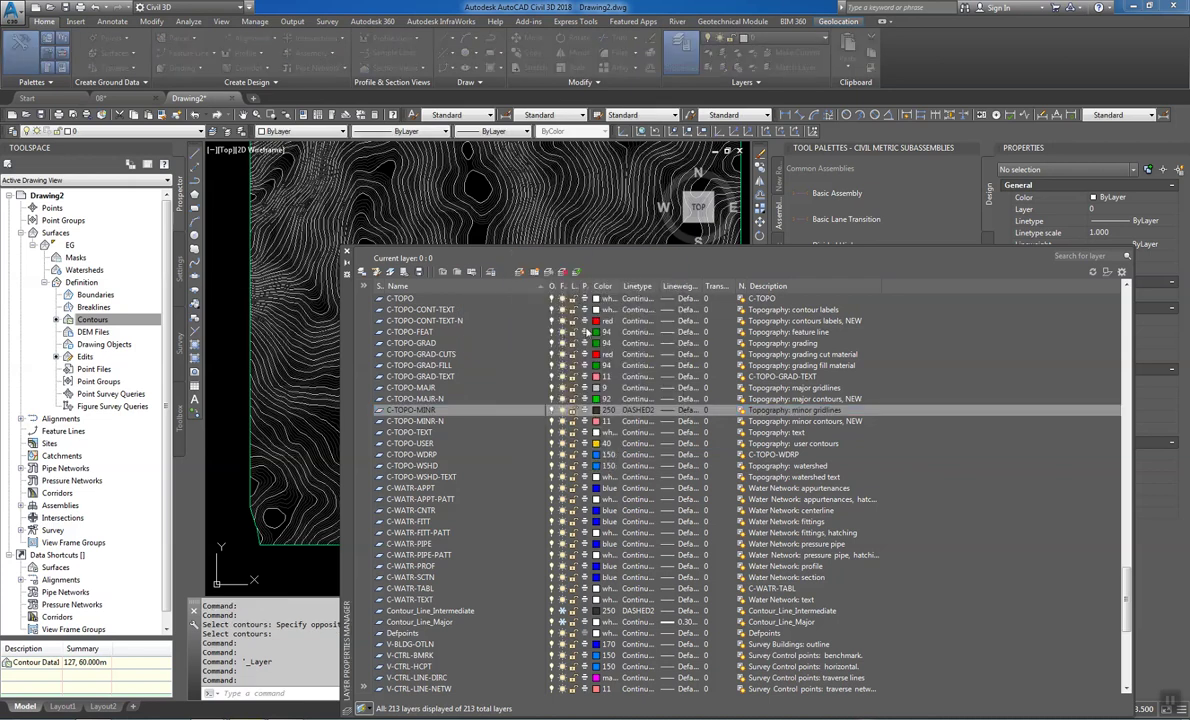
Set the C-TOPO-MAJR layer's colour to white and its lineweight to 0.30 mm, and close the layer manager
left_click(602, 389)
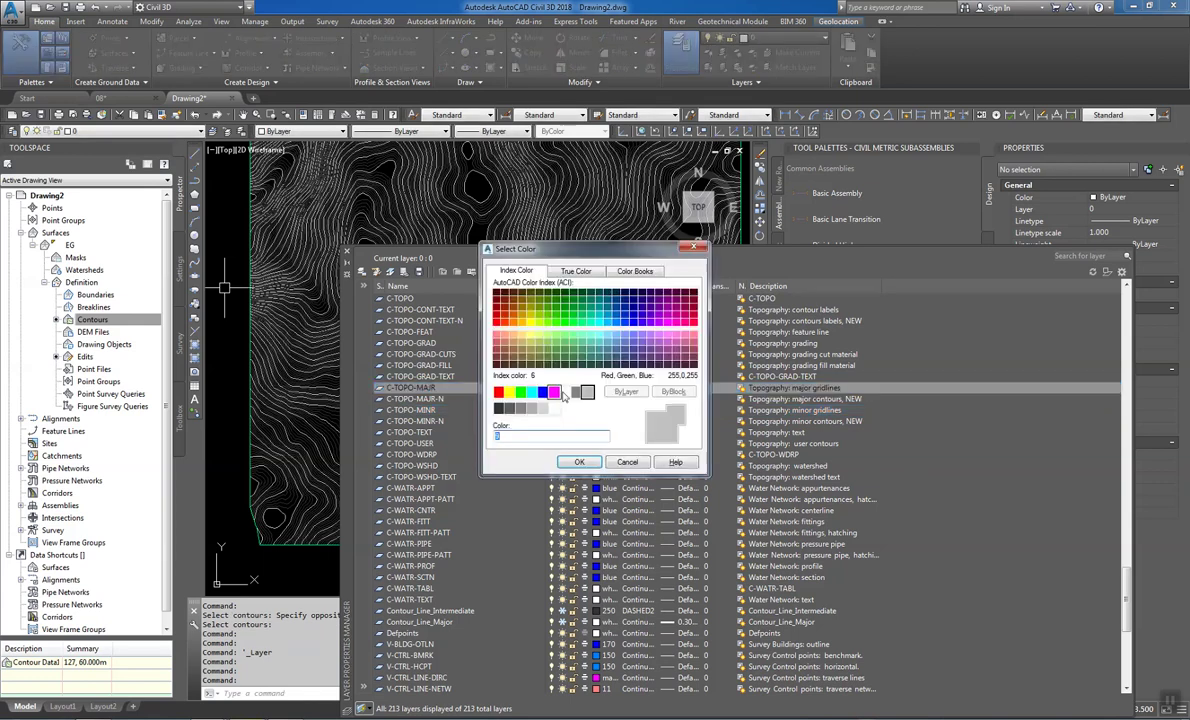
left_click(587, 391)
key("Return")
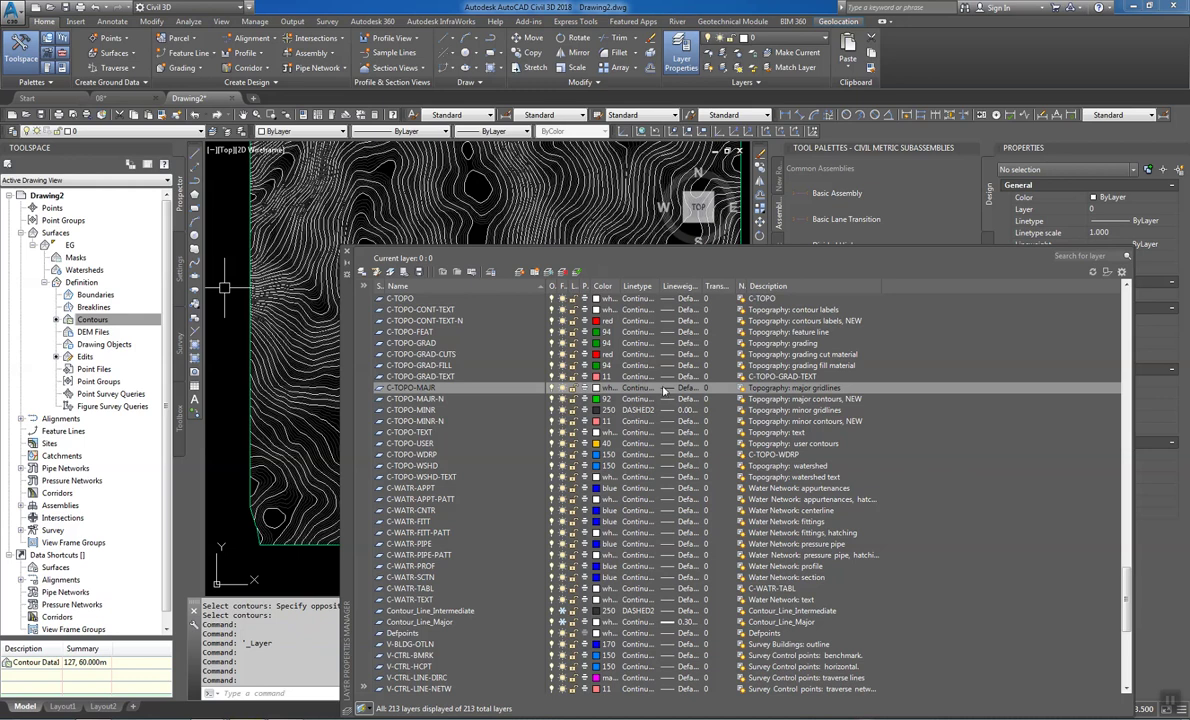
left_click(663, 388)
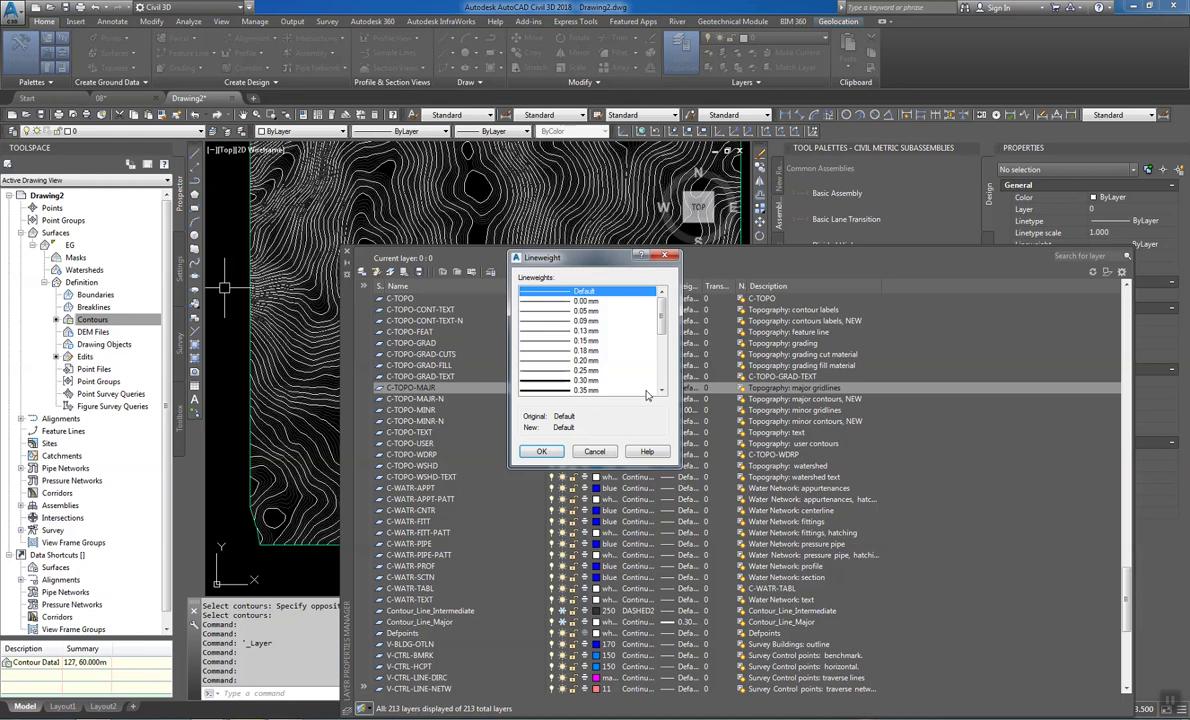
double_click(595, 380)
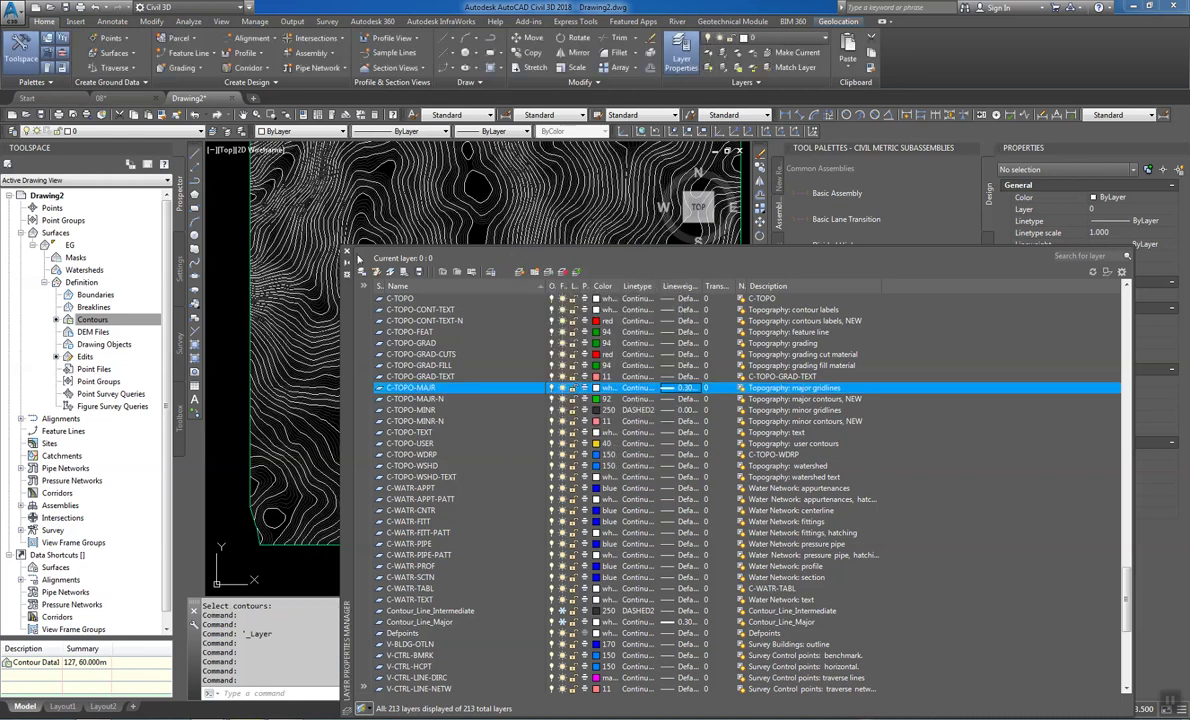
left_click(346, 252)
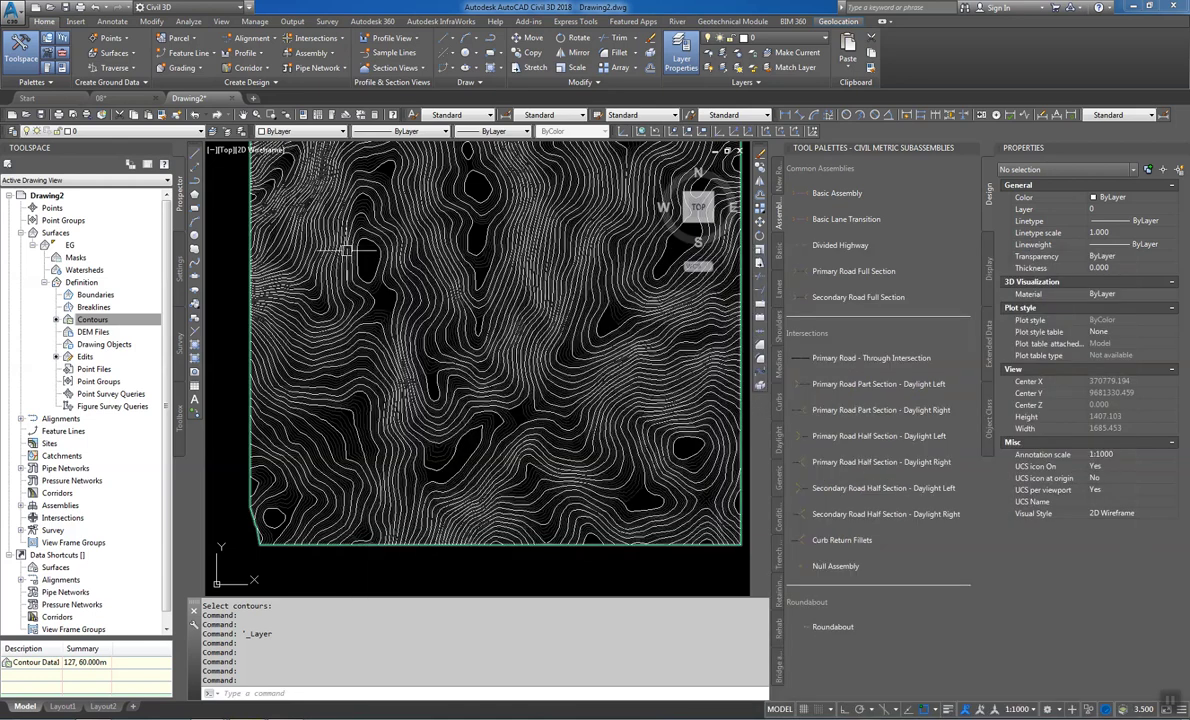
Turn on lineweight display in the drawing for the surface contours
scroll(486, 420, "up", 6)
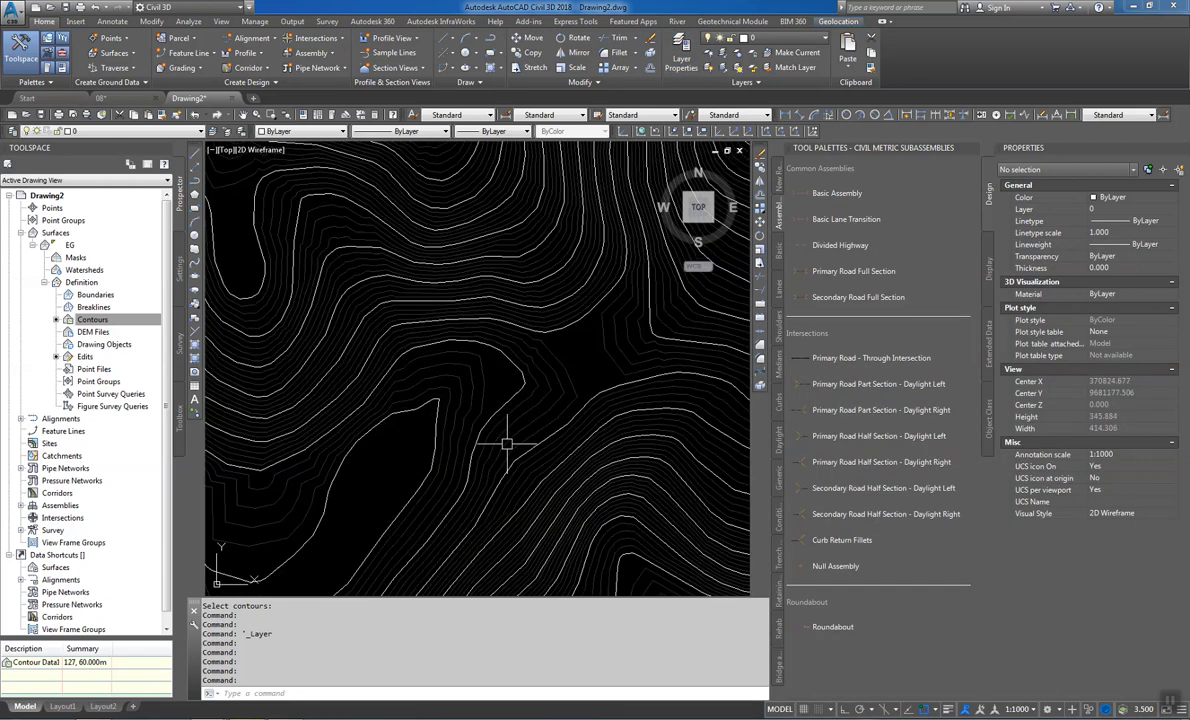
mouse_move(505, 444)
middle_mouse_down()
mouse_move(543, 457)
mouse_move(629, 393)
middle_mouse_up()
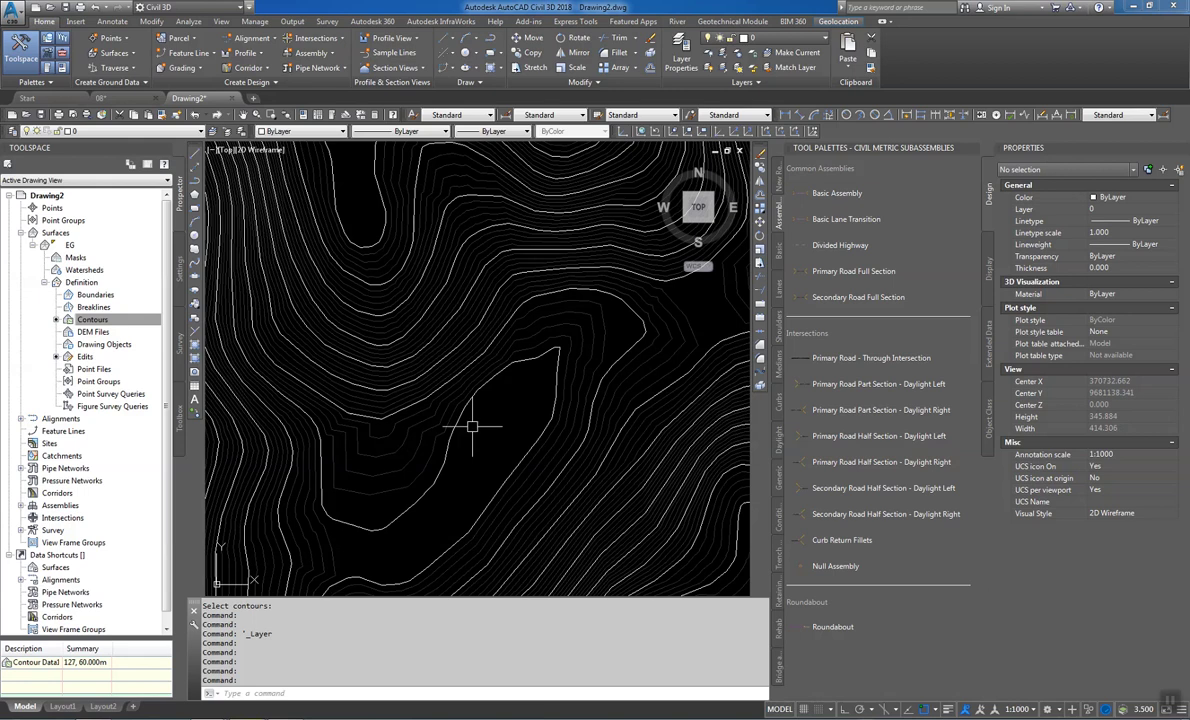
left_click(948, 709)
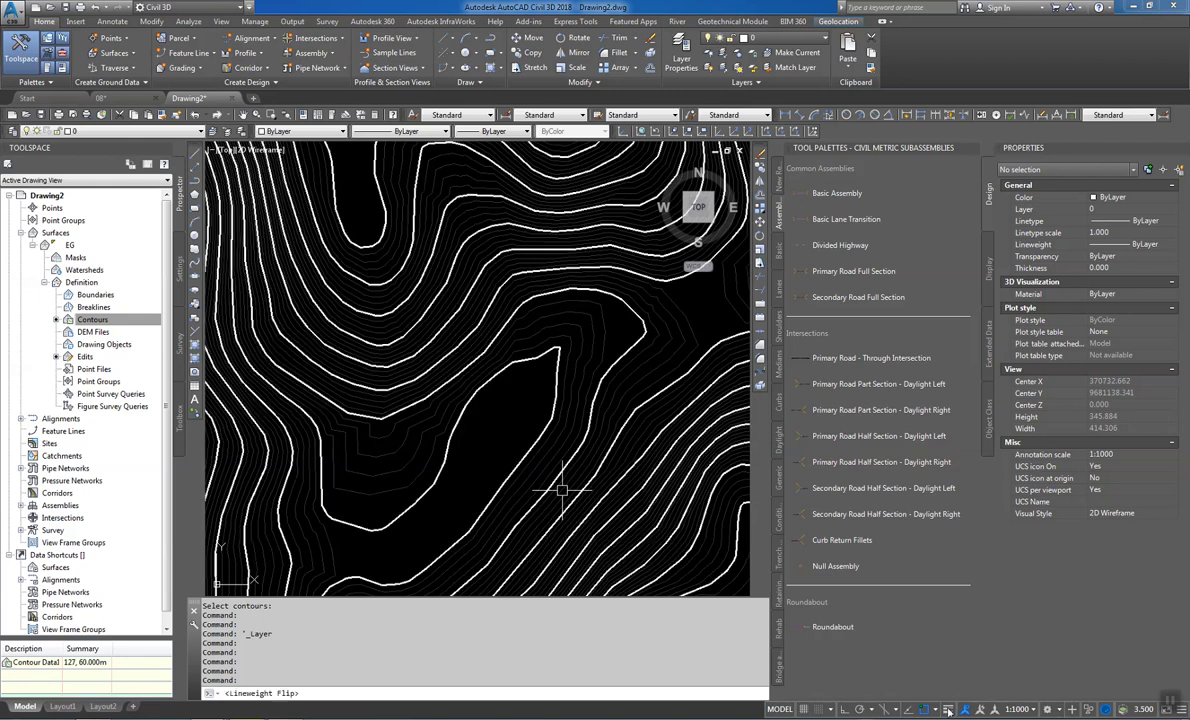
Examine the EG surface's major and minor contours at different zoom levels to check their lineweights and linetypes
scroll(565, 433, "down", 4)
scroll(565, 433, "up", 6)
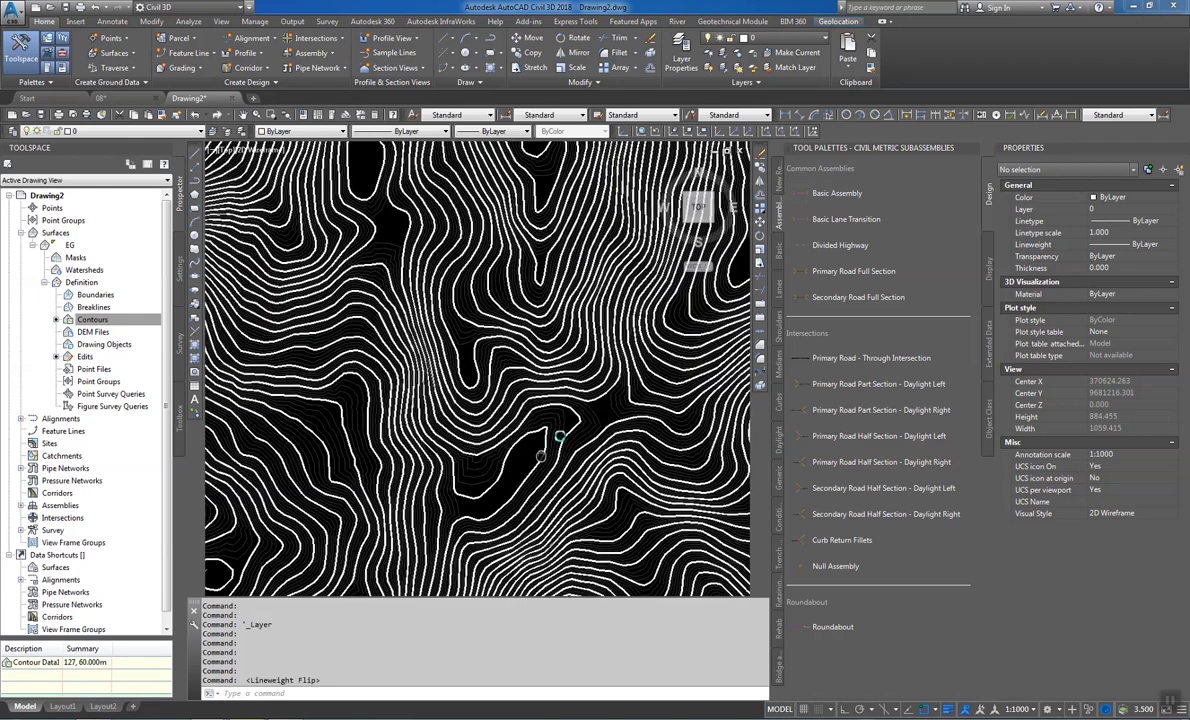
scroll(583, 433, "up", 2)
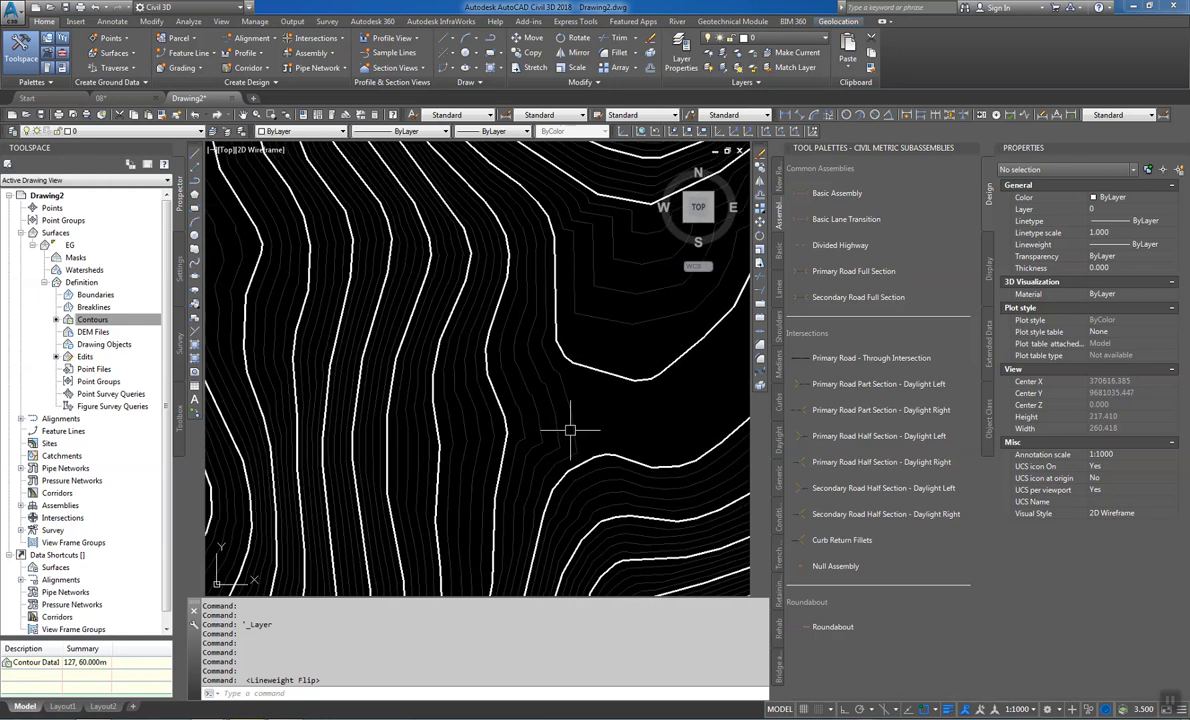
scroll(552, 410, "up", 2)
scroll(552, 410, "up", 20)
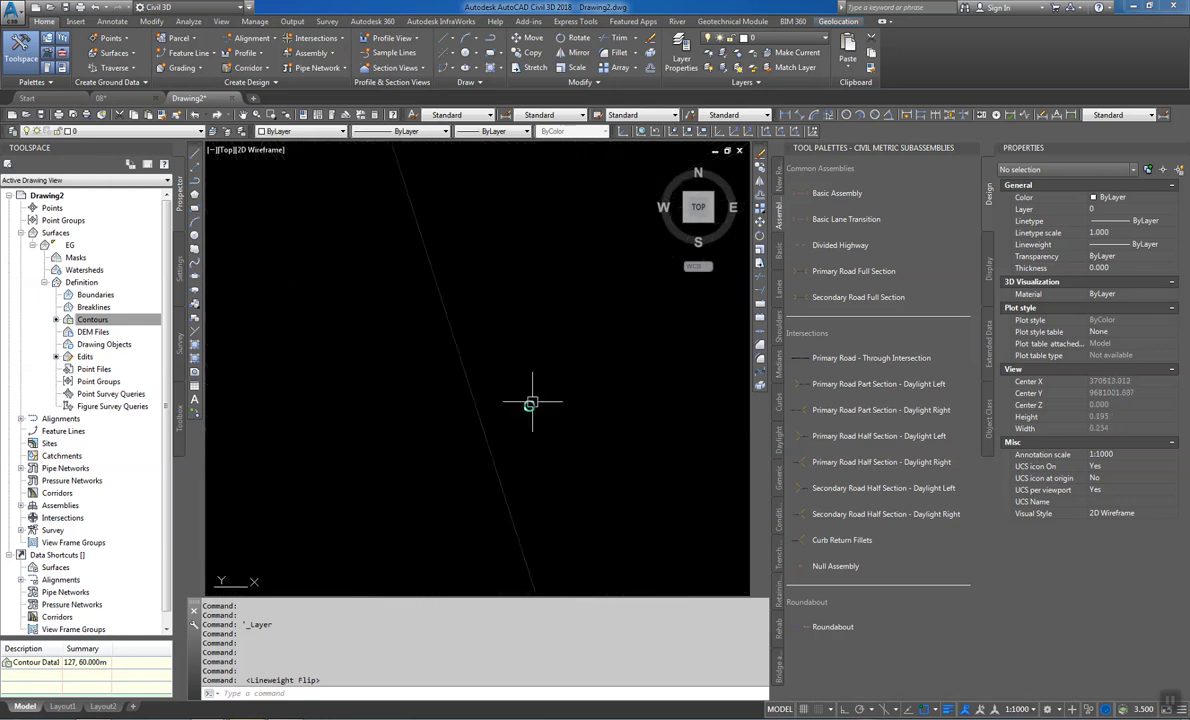
scroll(531, 404, "down", 10)
scroll(521, 419, "down", 13)
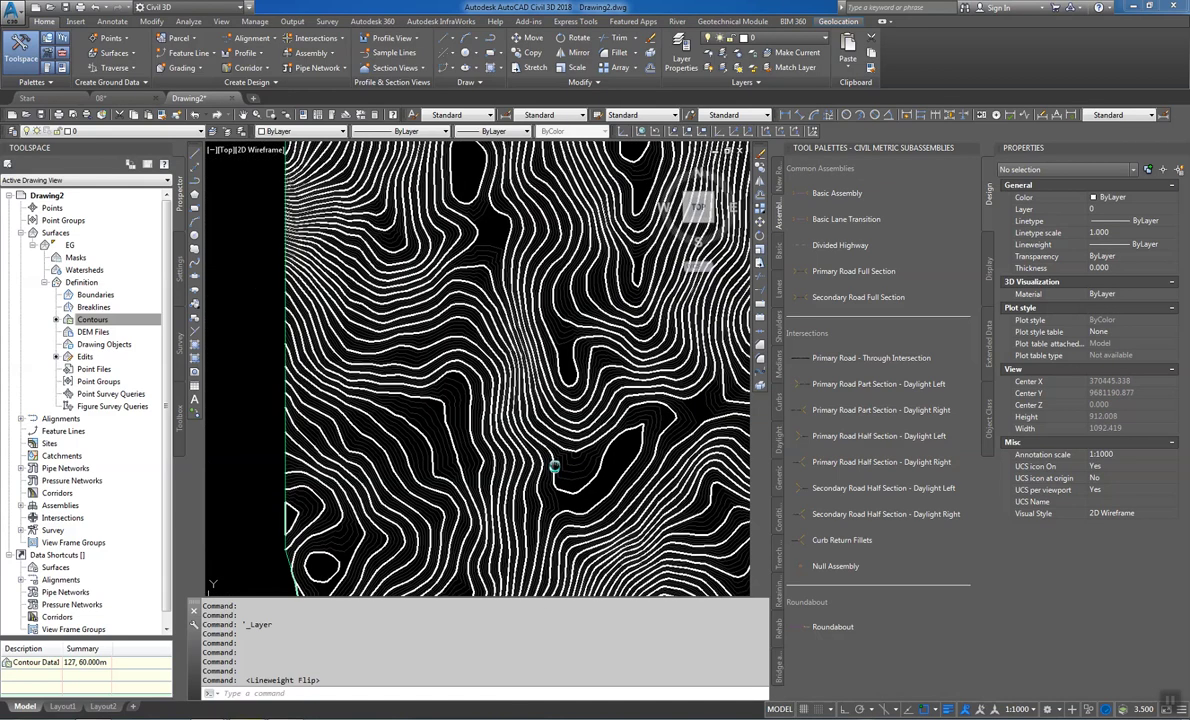
Turn off the Border component in the EG surface's Contours 1m and 5m (Background) style and open its contour settings
left_click(540, 393)
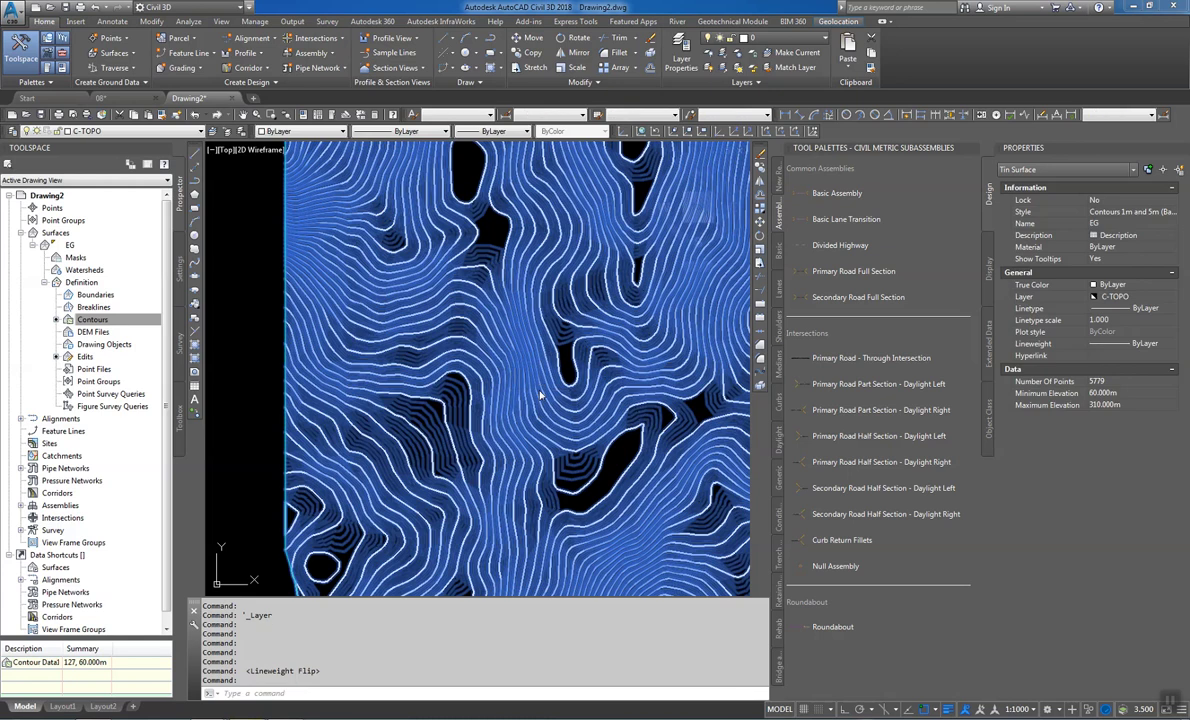
right_click(540, 393)
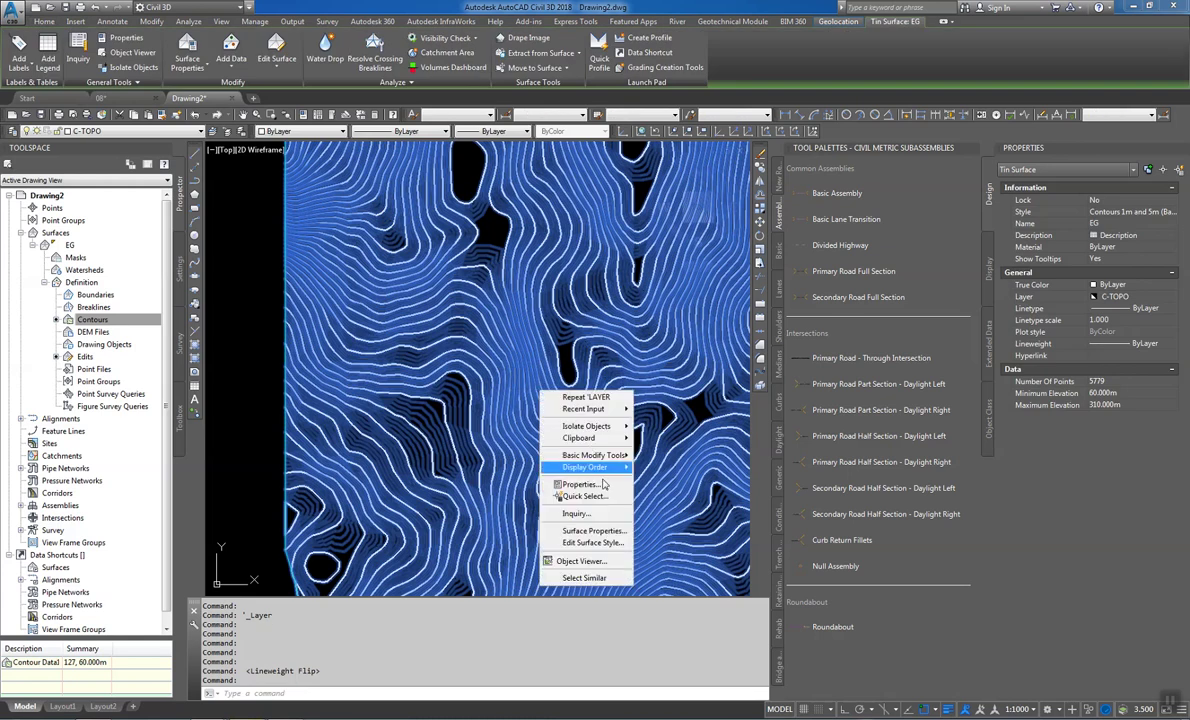
left_click(610, 533)
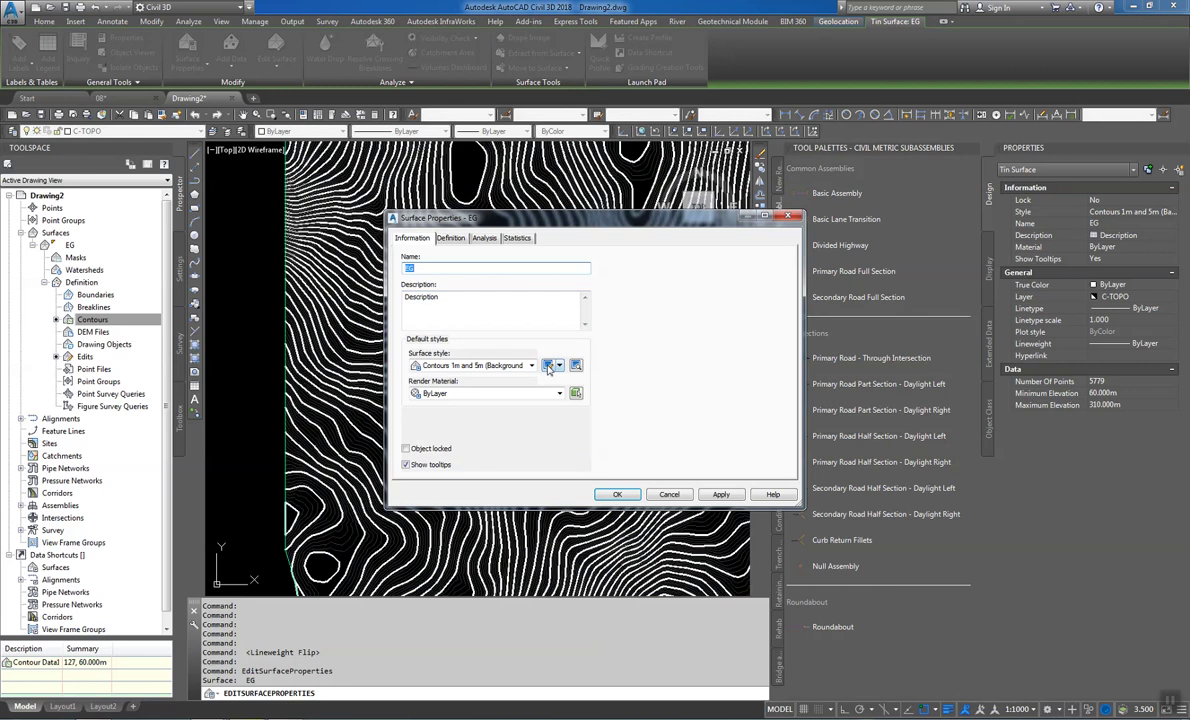
left_click(548, 366)
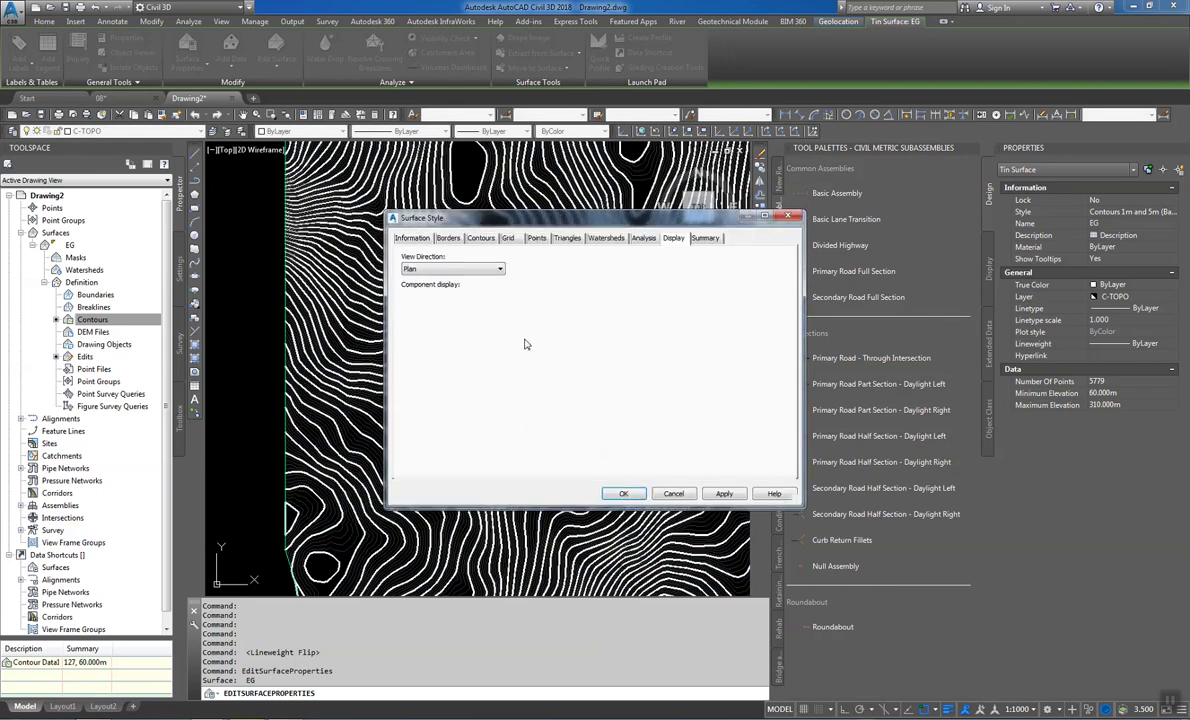
left_click(420, 331)
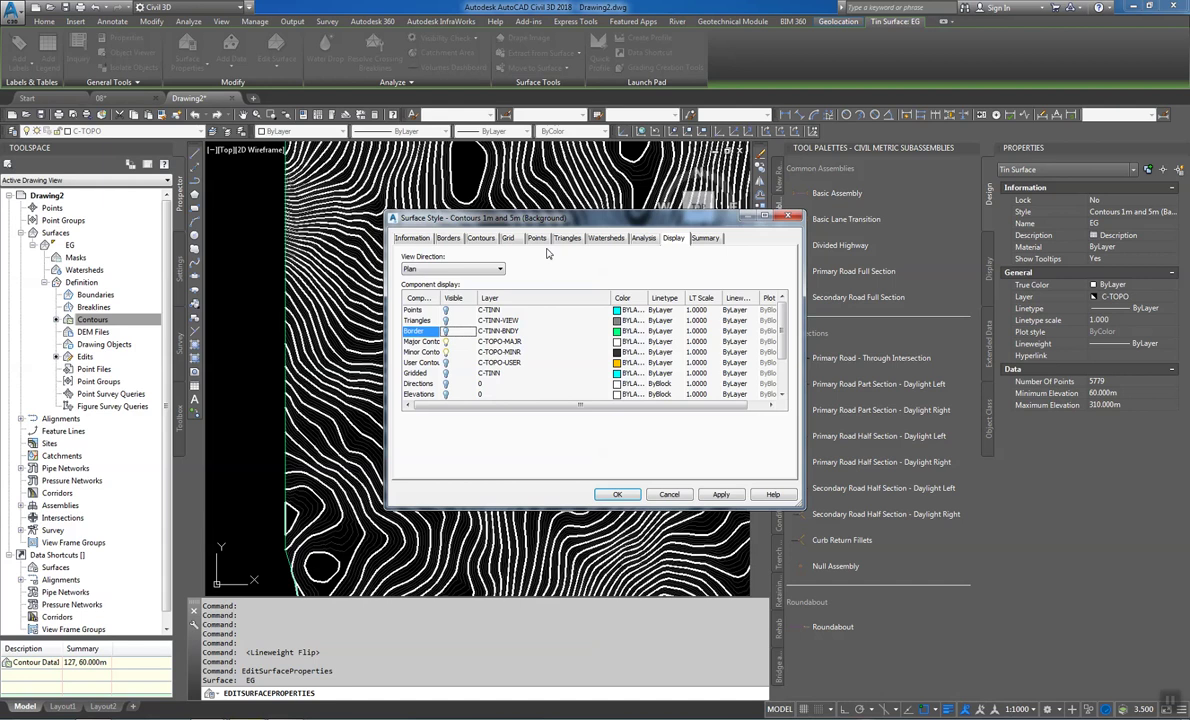
left_click(478, 239)
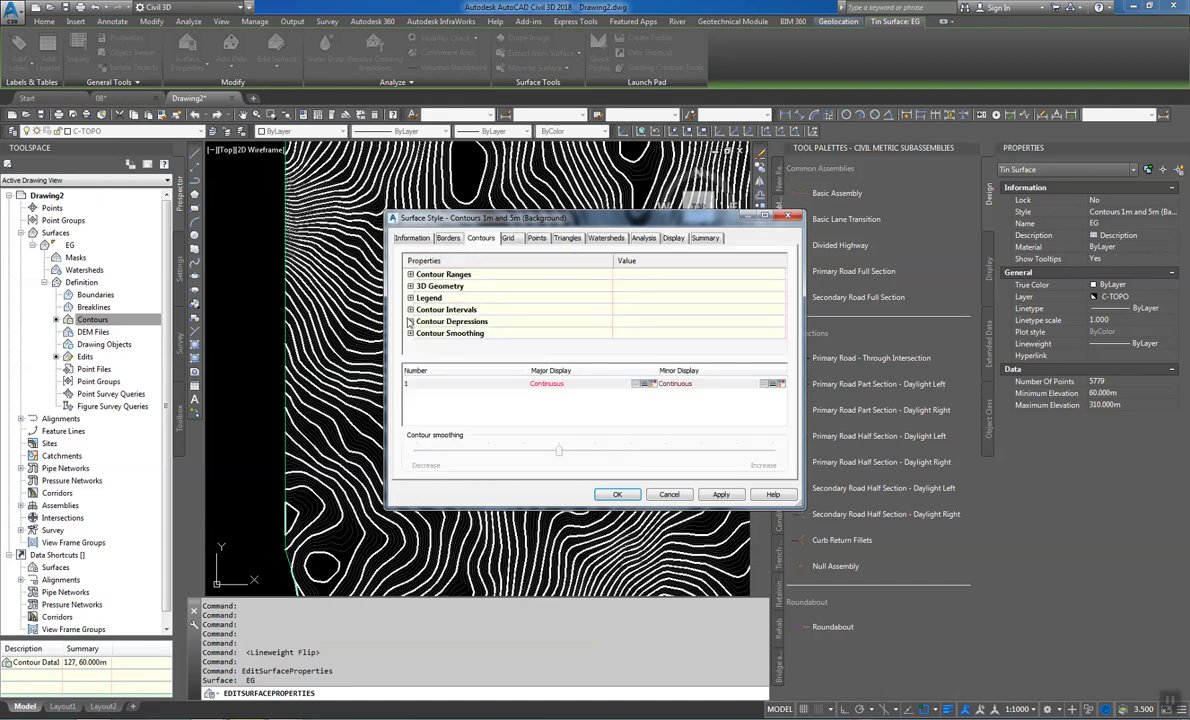
Set Display Depression Contours to True in the surface style and switch it back to False
left_click(410, 322)
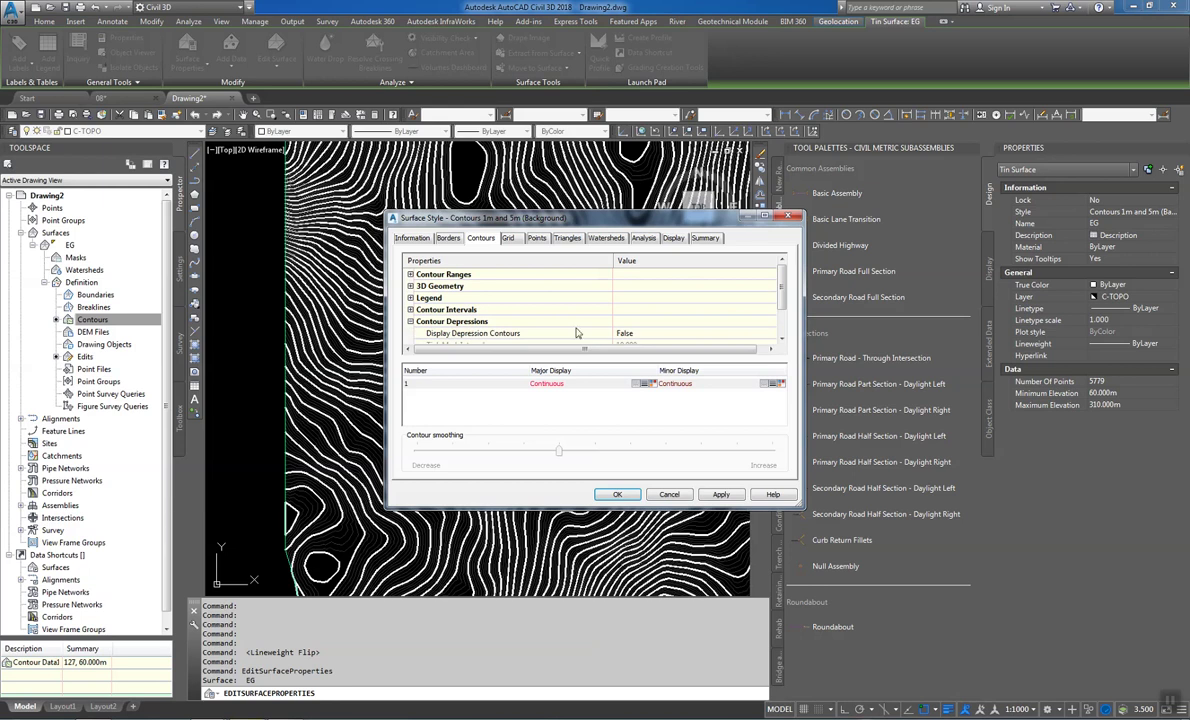
scroll(776, 290, "down", 3)
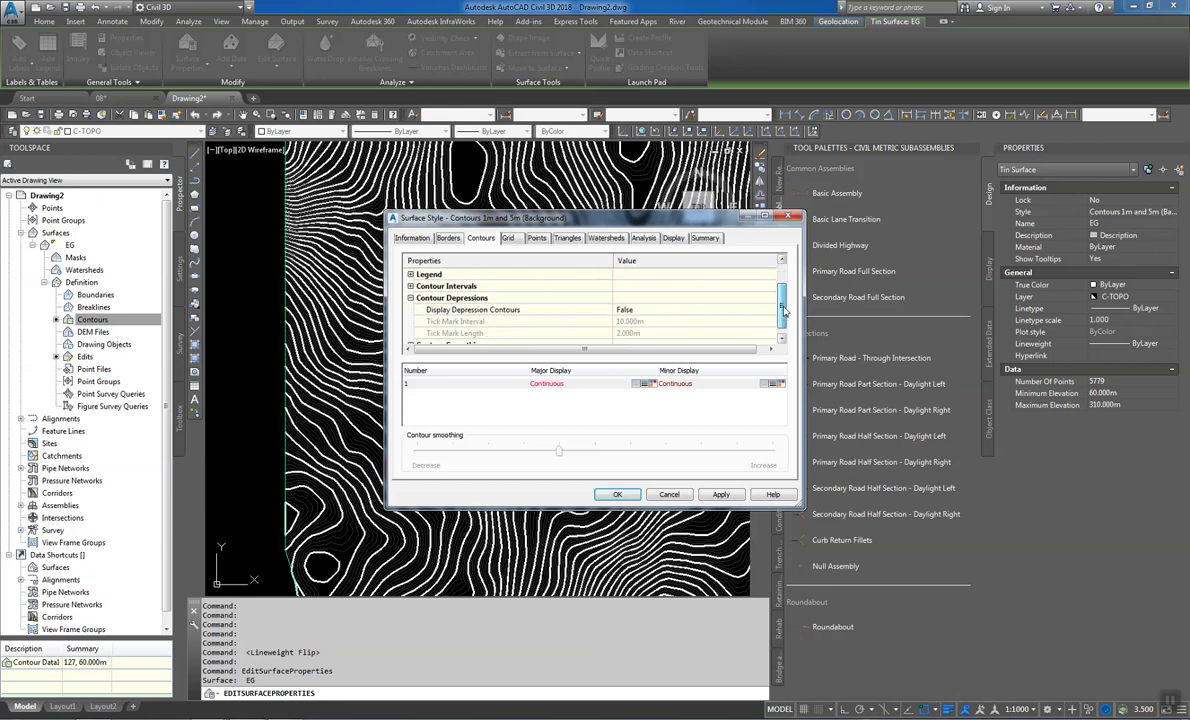
left_click(640, 298)
left_click(640, 298)
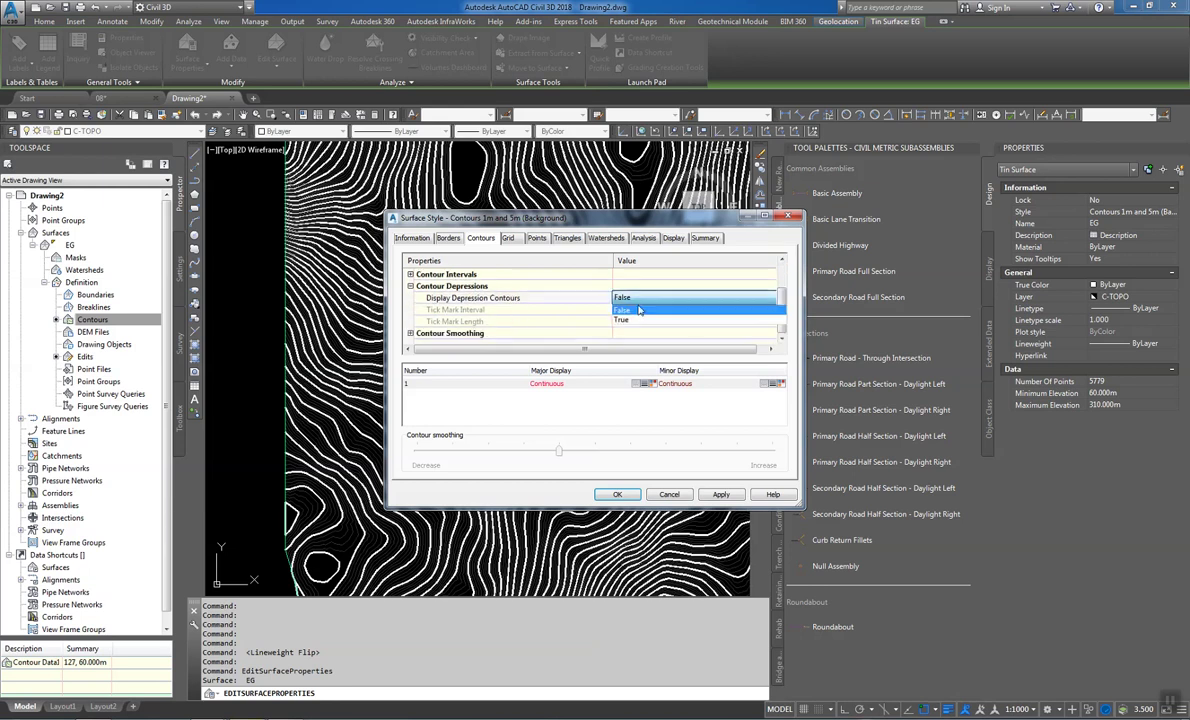
left_click(635, 321)
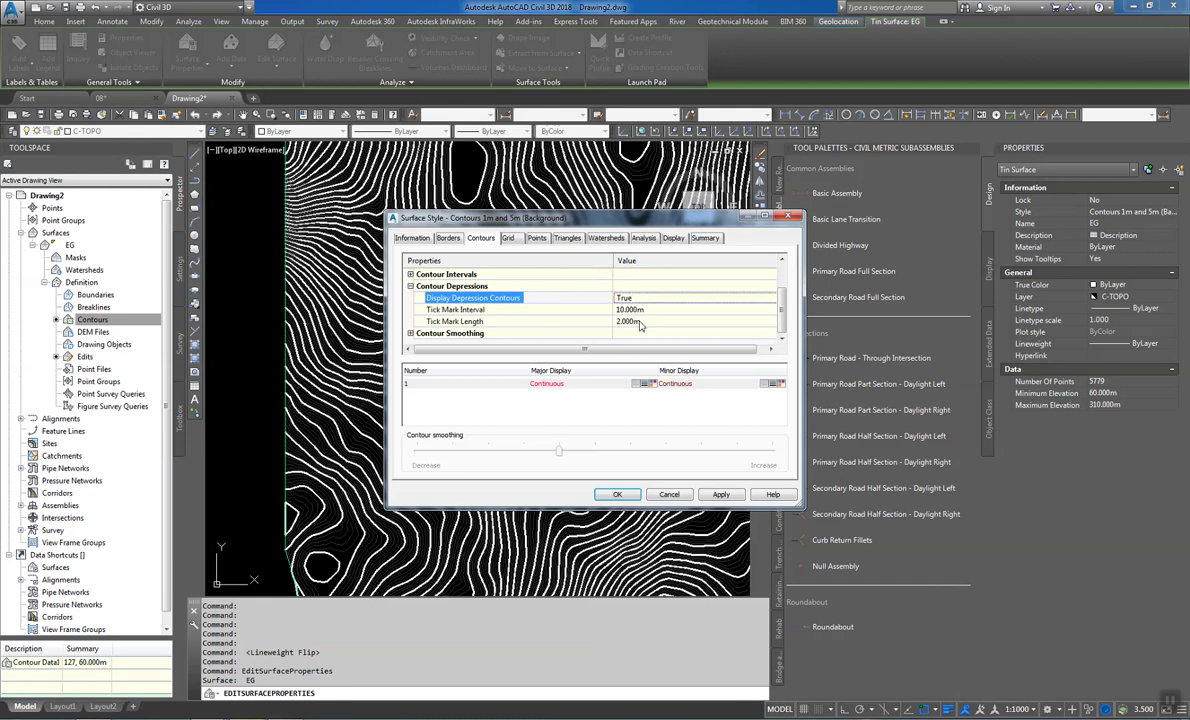
left_click(637, 298)
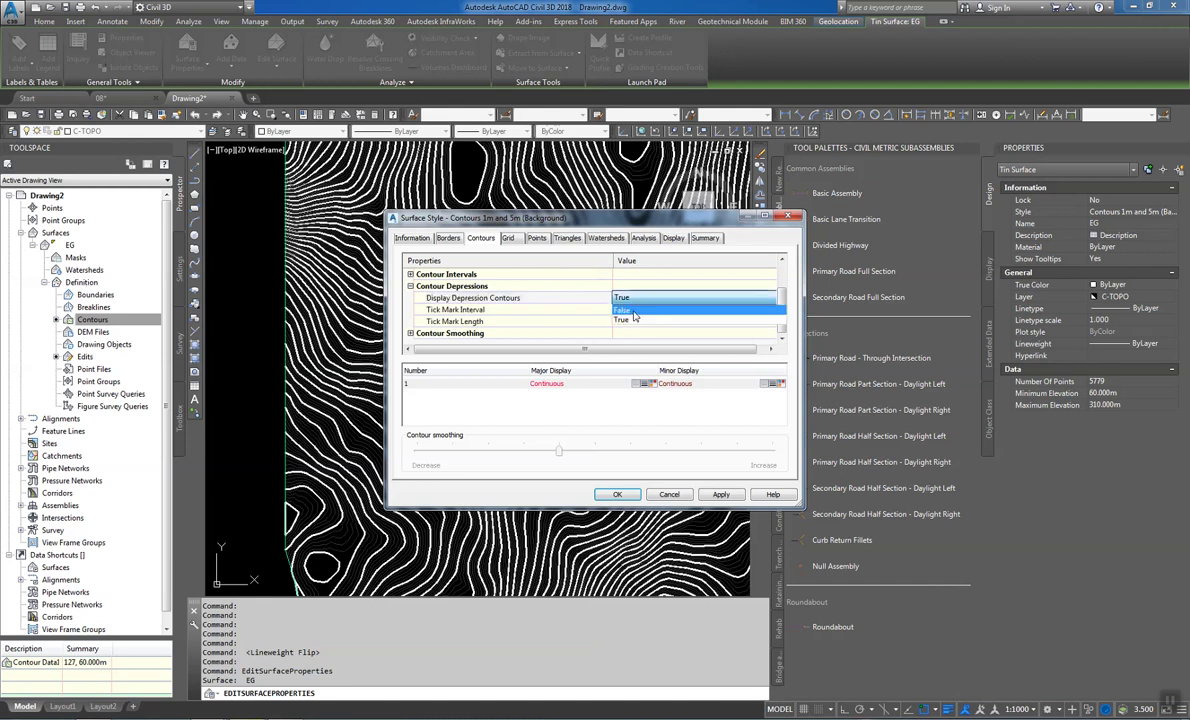
left_click(630, 280)
left_click(410, 286)
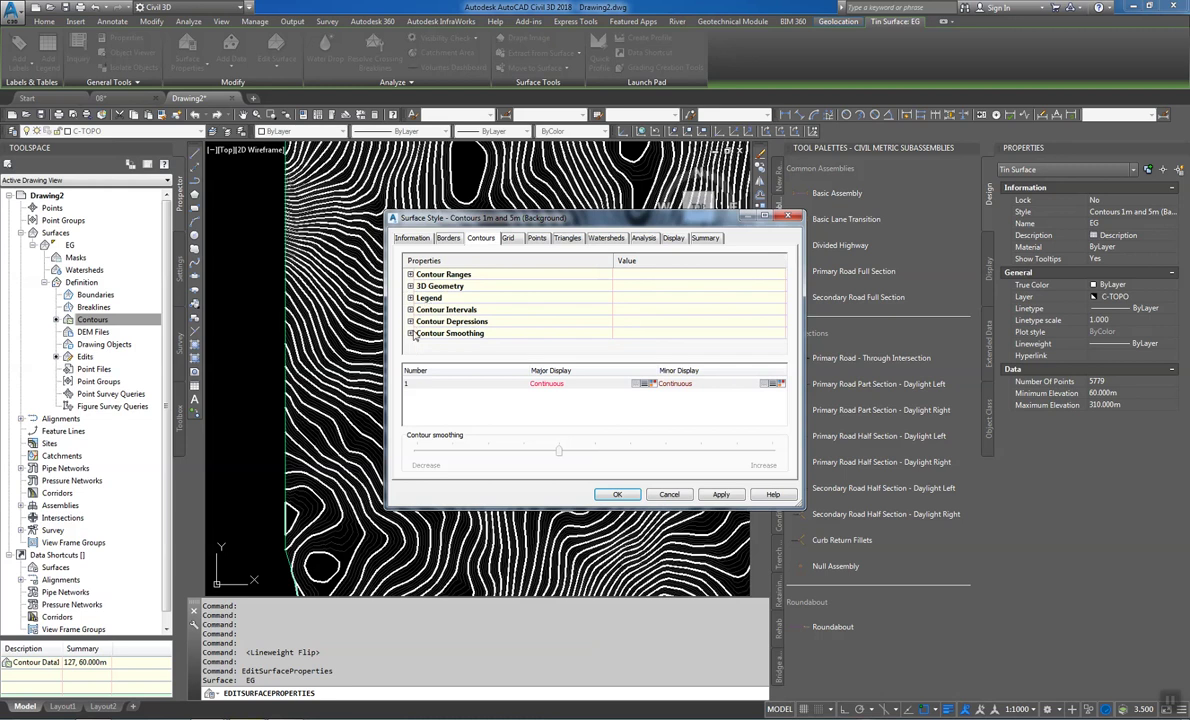
Set Smooth Contours to True with the Add vertices type, increase the contour smoothing, and apply the style to the EG surface
left_click(410, 333)
left_click(632, 321)
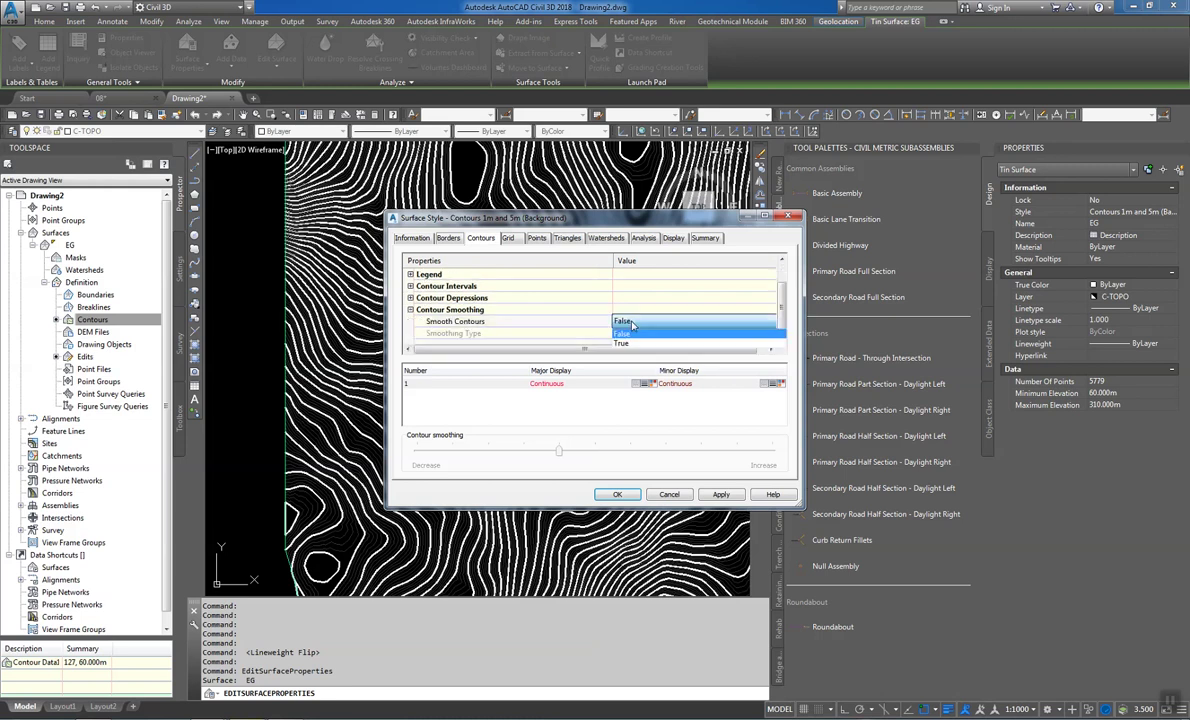
left_click(621, 343)
left_click(640, 452)
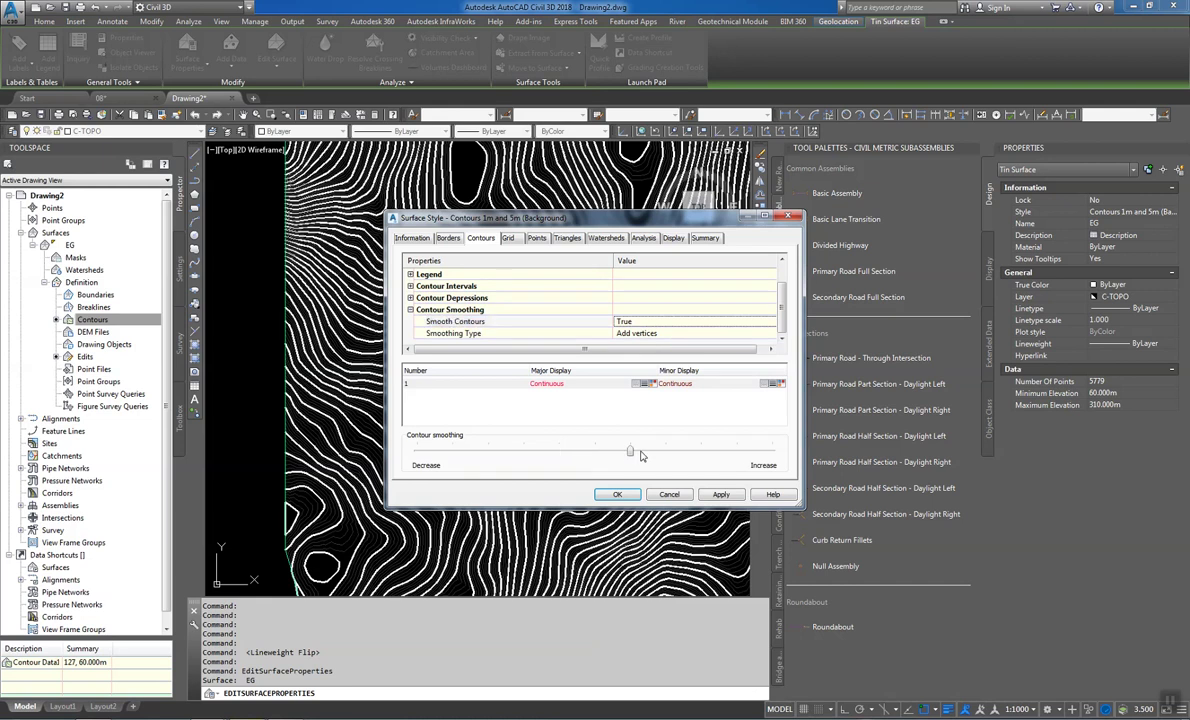
left_click(641, 452)
left_click(719, 495)
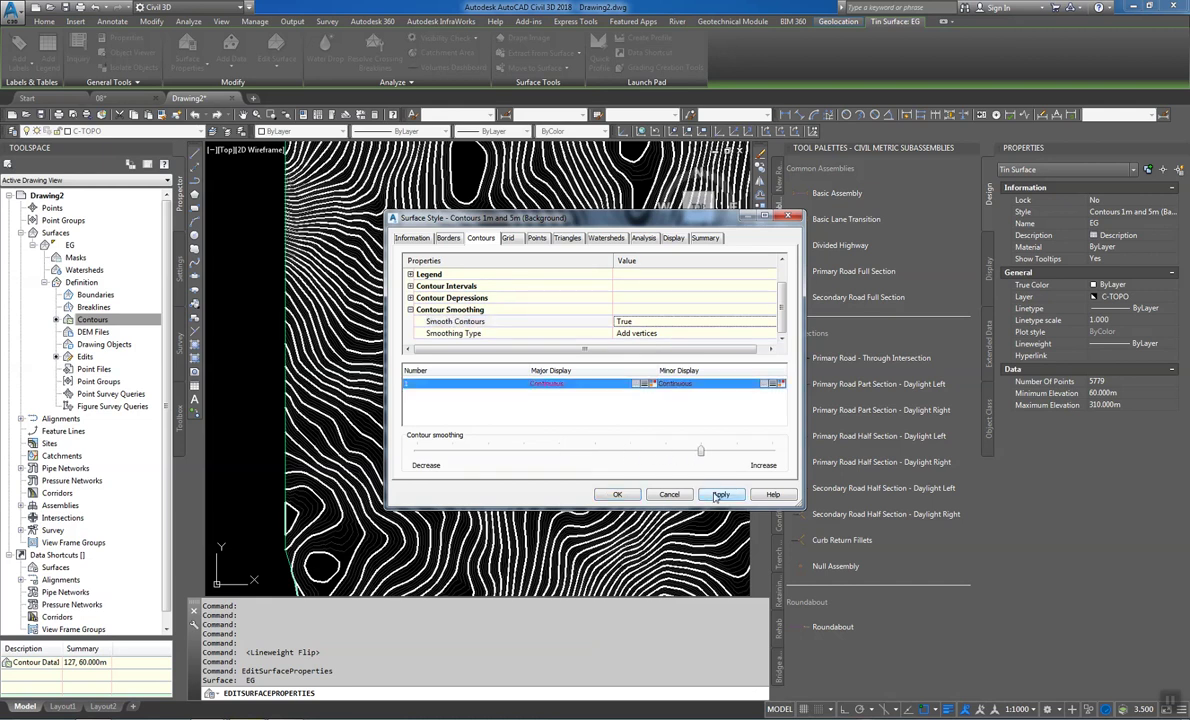
left_click(618, 495)
left_click(720, 495)
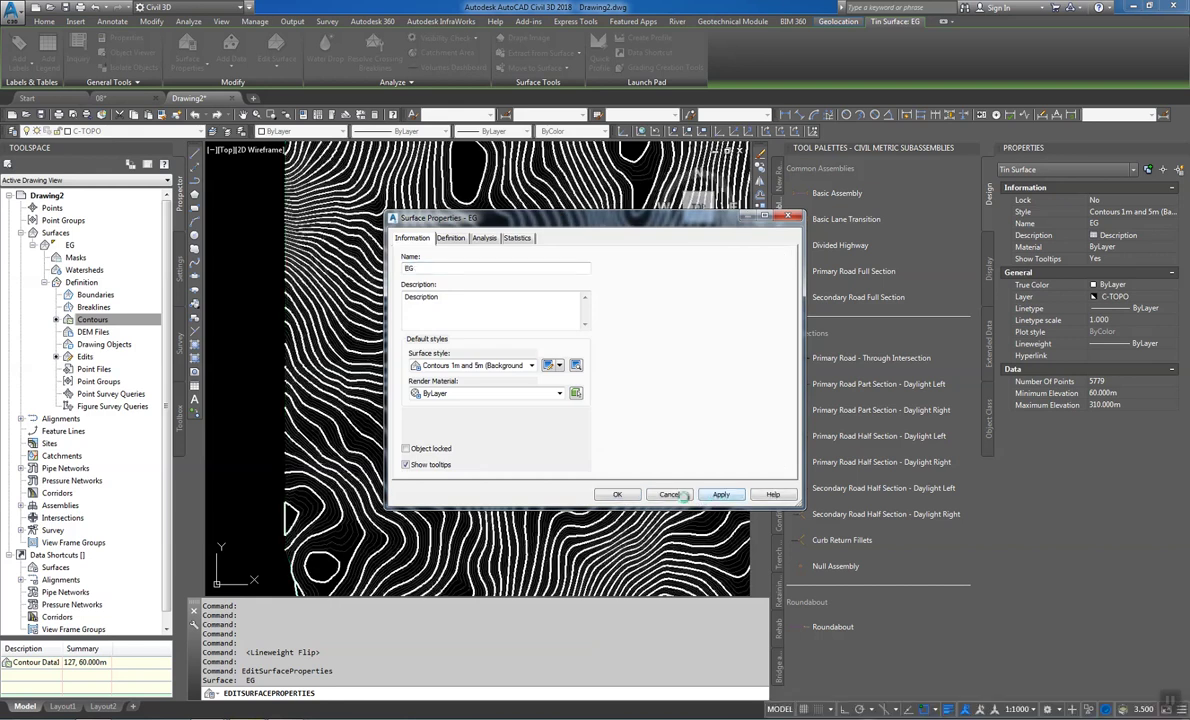
left_click(626, 494)
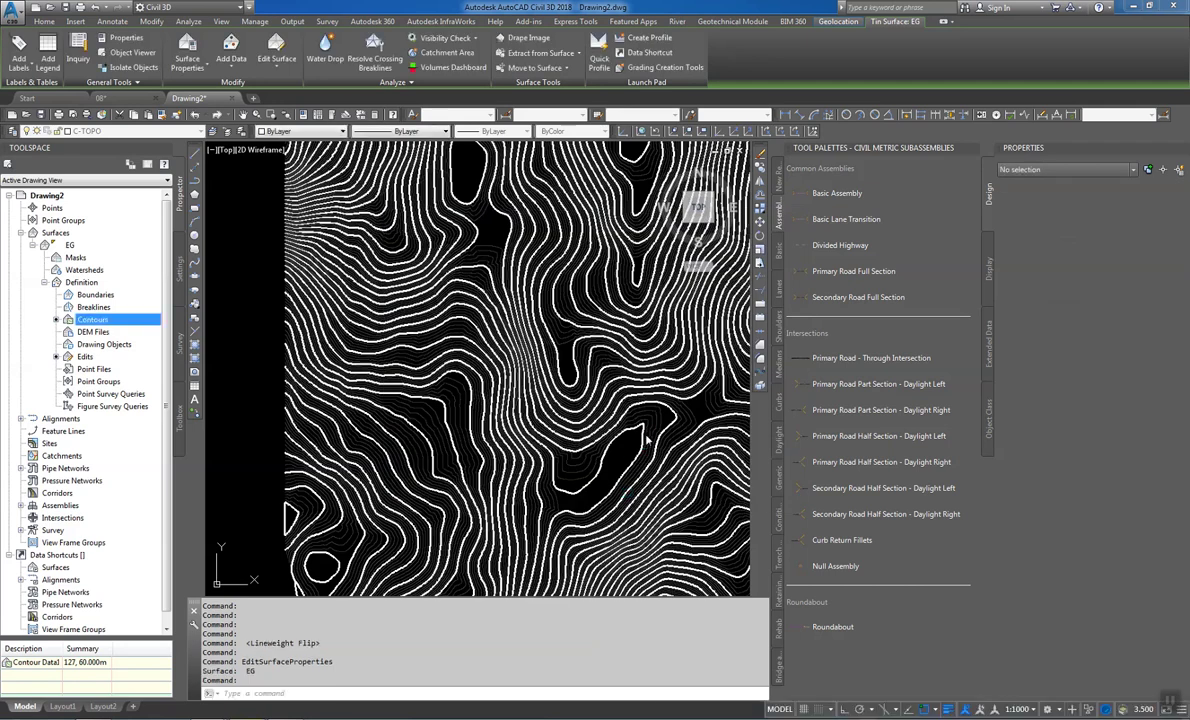
middle_click_drag(645, 435, 592, 411)
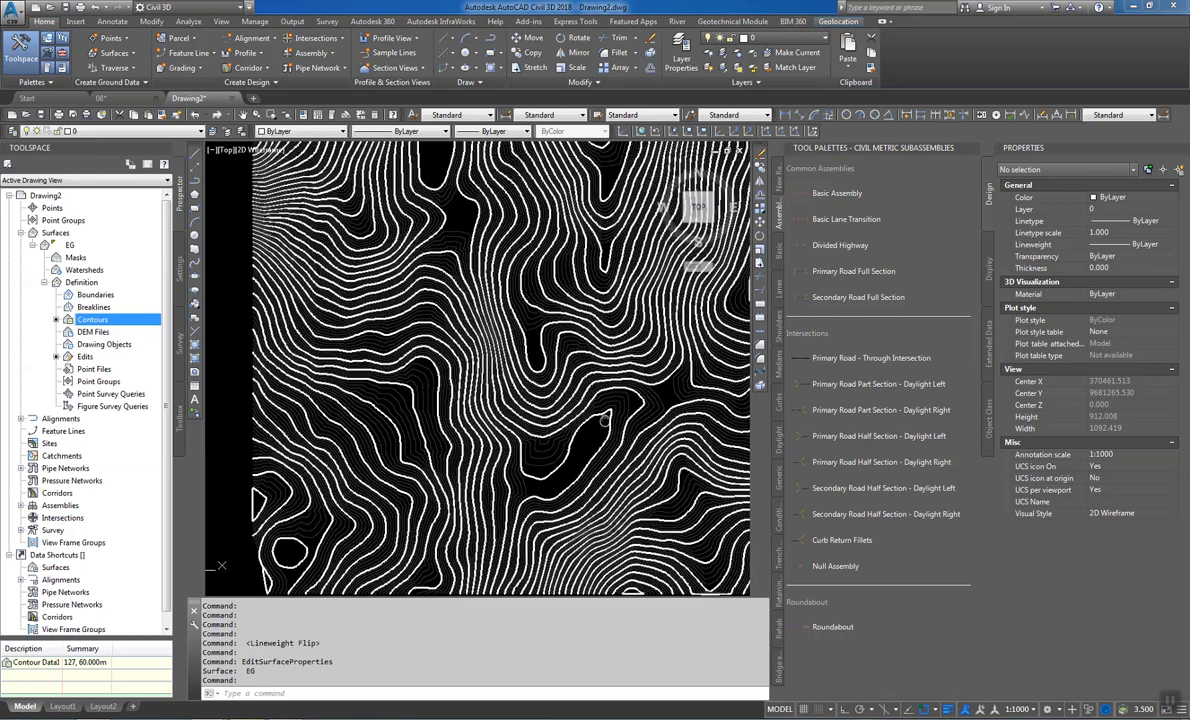
Inspect the smoothed EG contours up close and save the drawing as 09
scroll(592, 411, "up", 2)
scroll(573, 428, "up", 2)
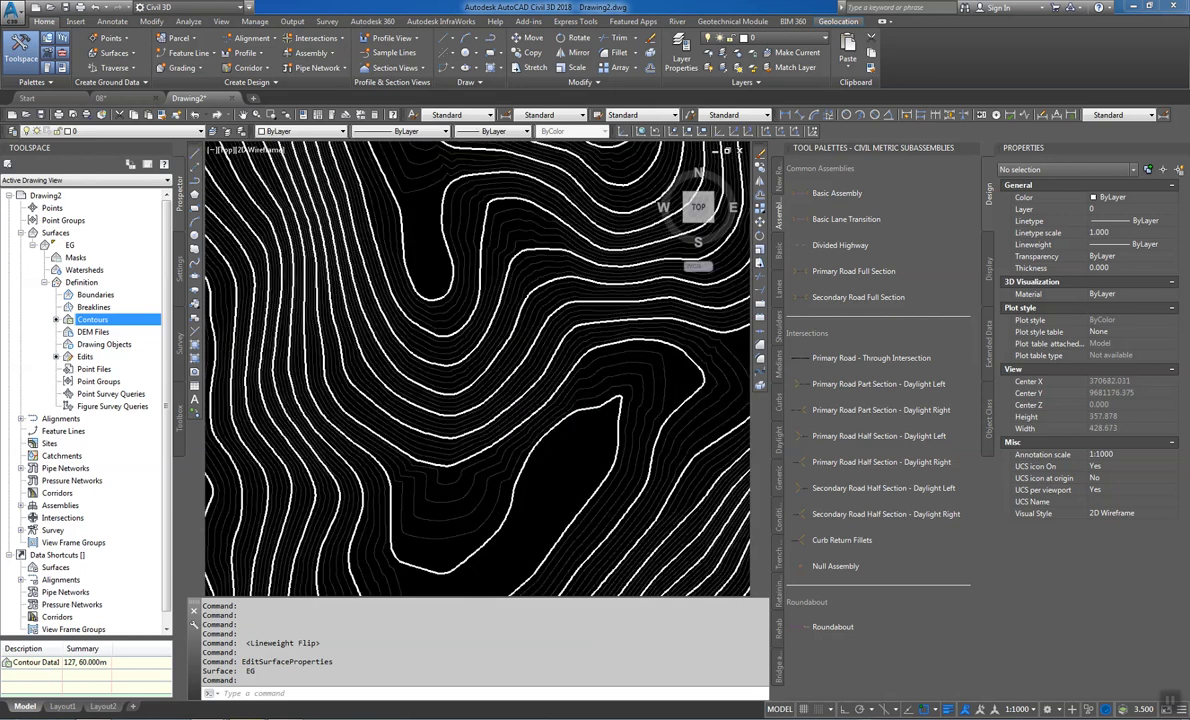
scroll(571, 429, "up", 2)
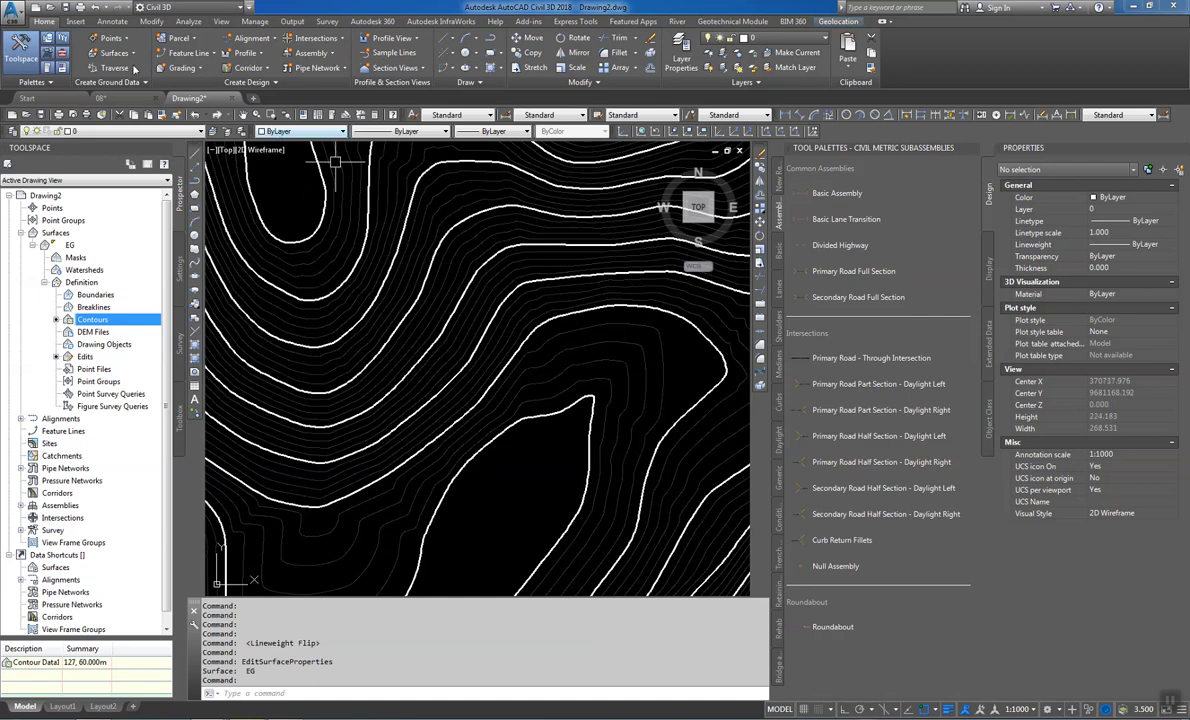
left_click(66, 8)
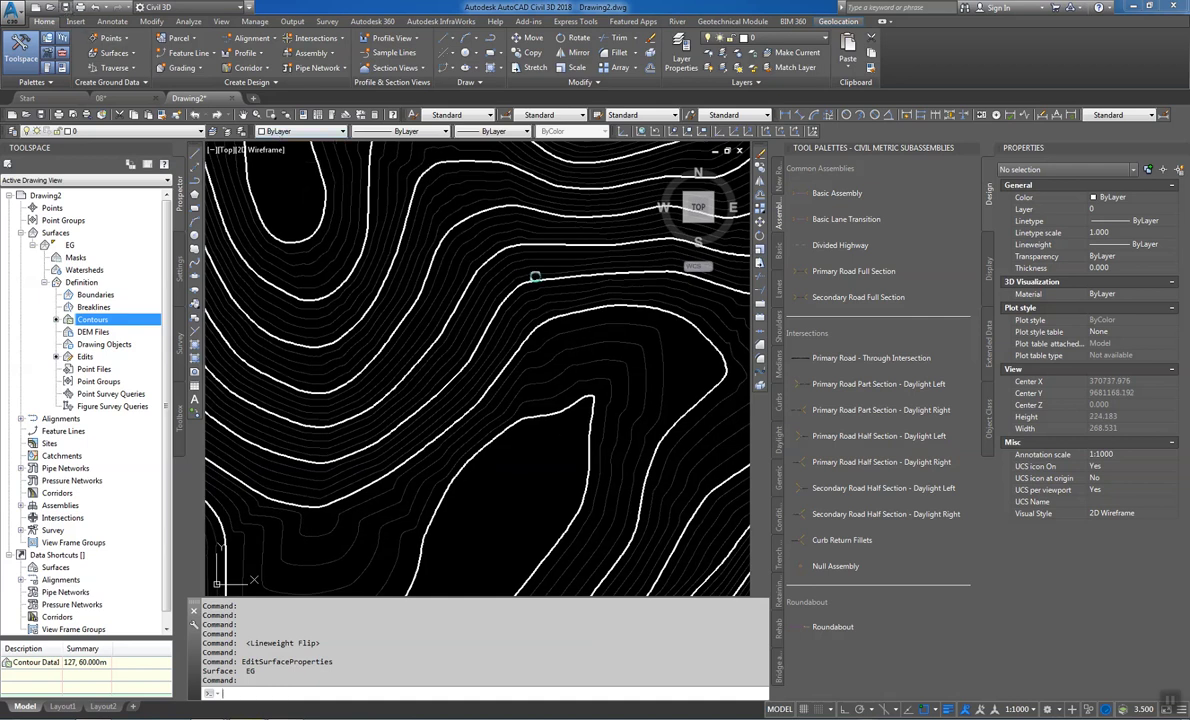
type("09")
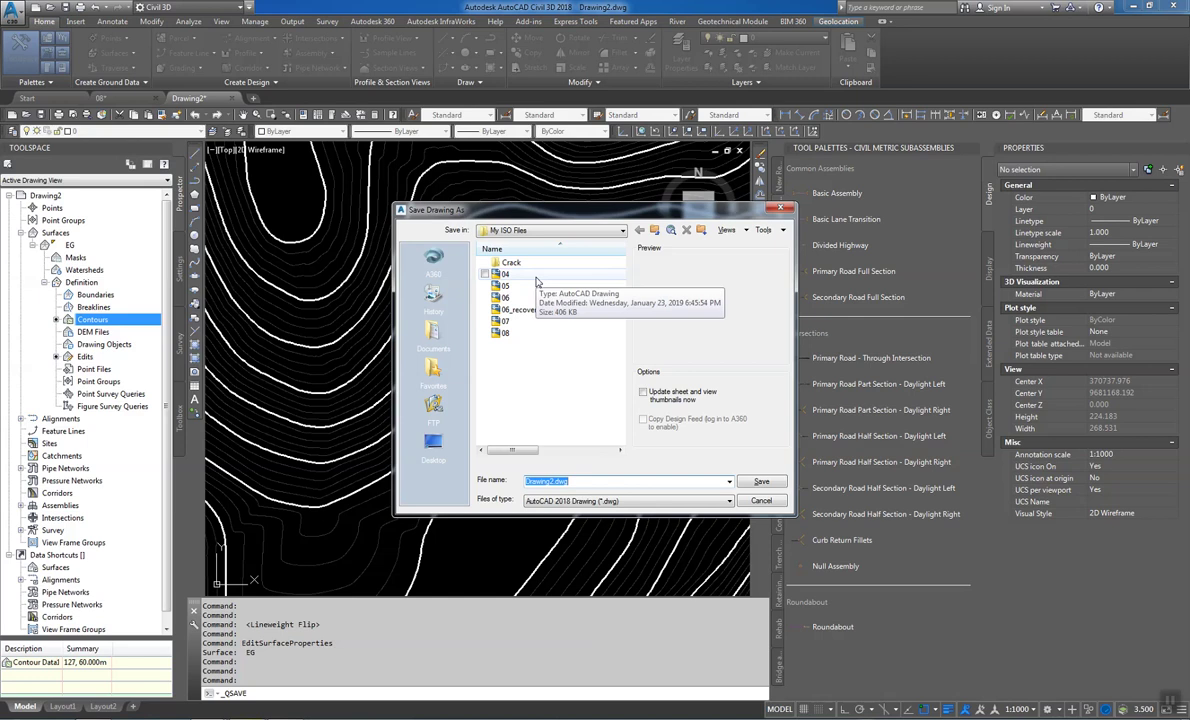
key("Return")
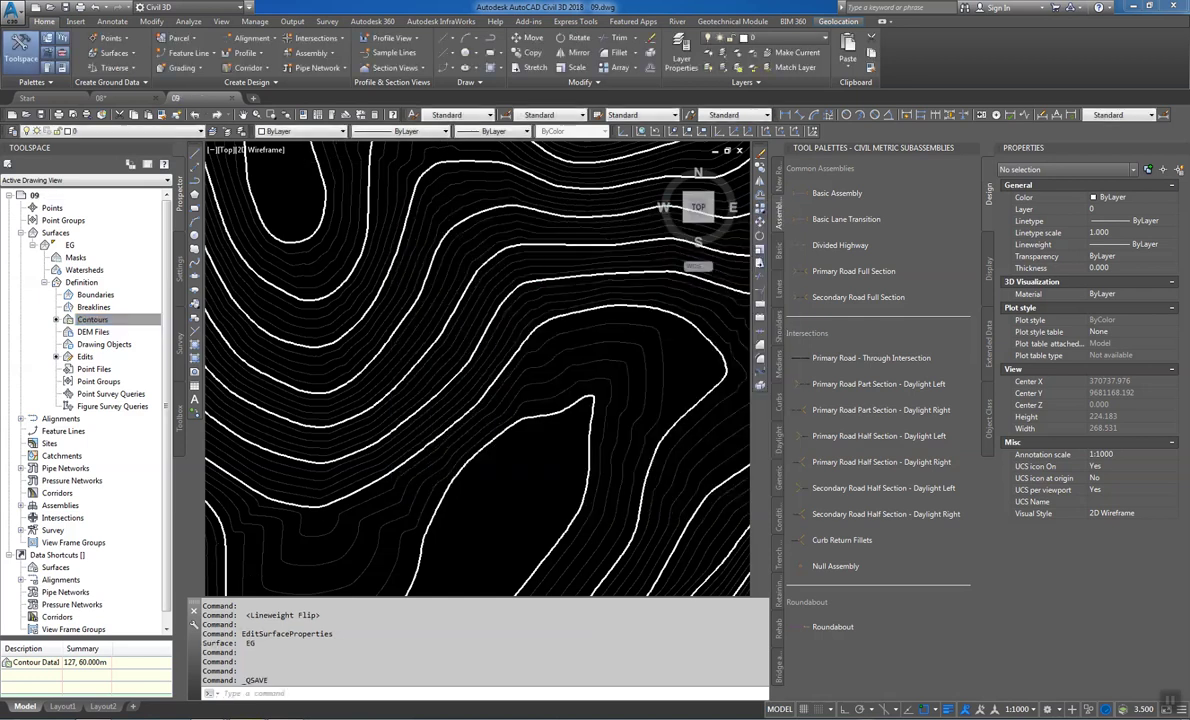
Start creating a centerline alignment over the EG surface with the Alignment Creation Tools and name it HZ
scroll(518, 413, "down", 4)
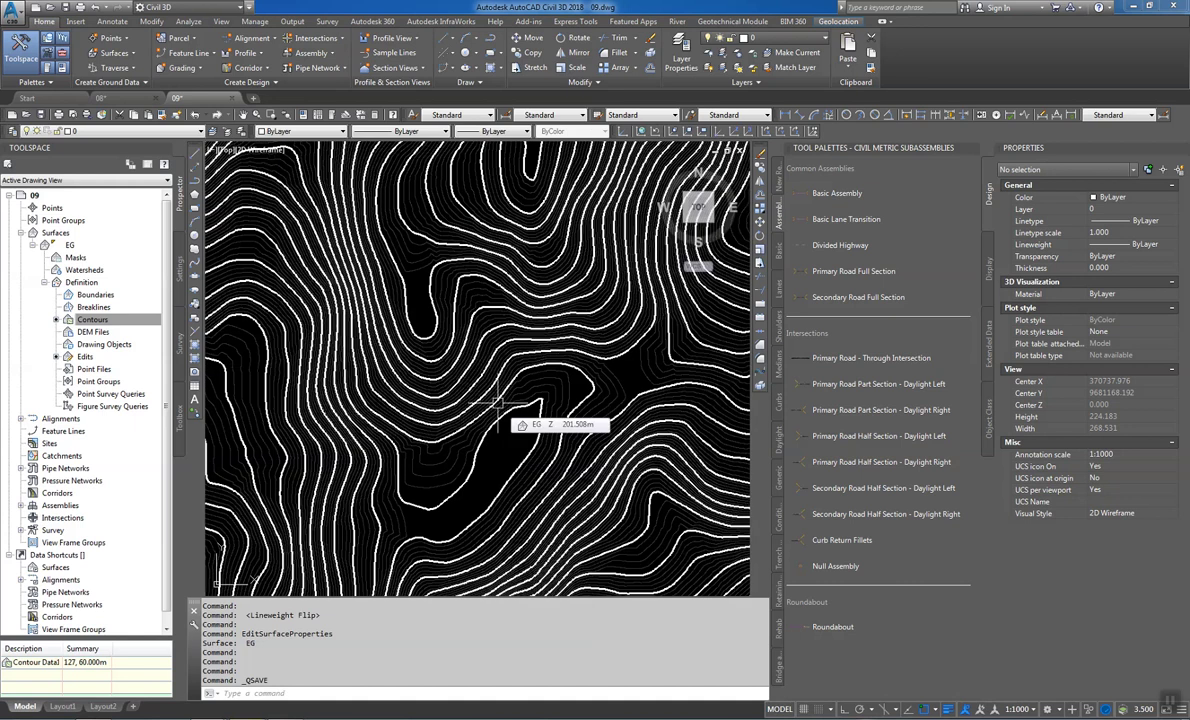
scroll(484, 395, "down", 5)
middle_click_drag(476, 441, 421, 514)
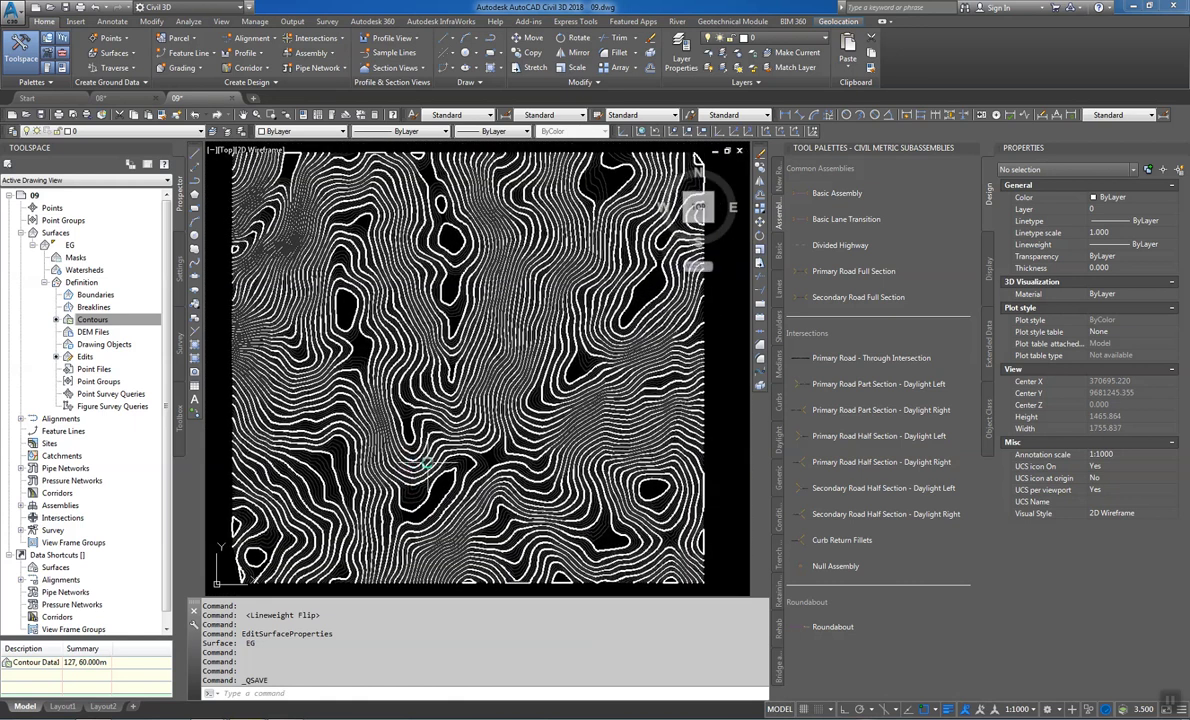
mouse_move(428, 463)
left_click(275, 40)
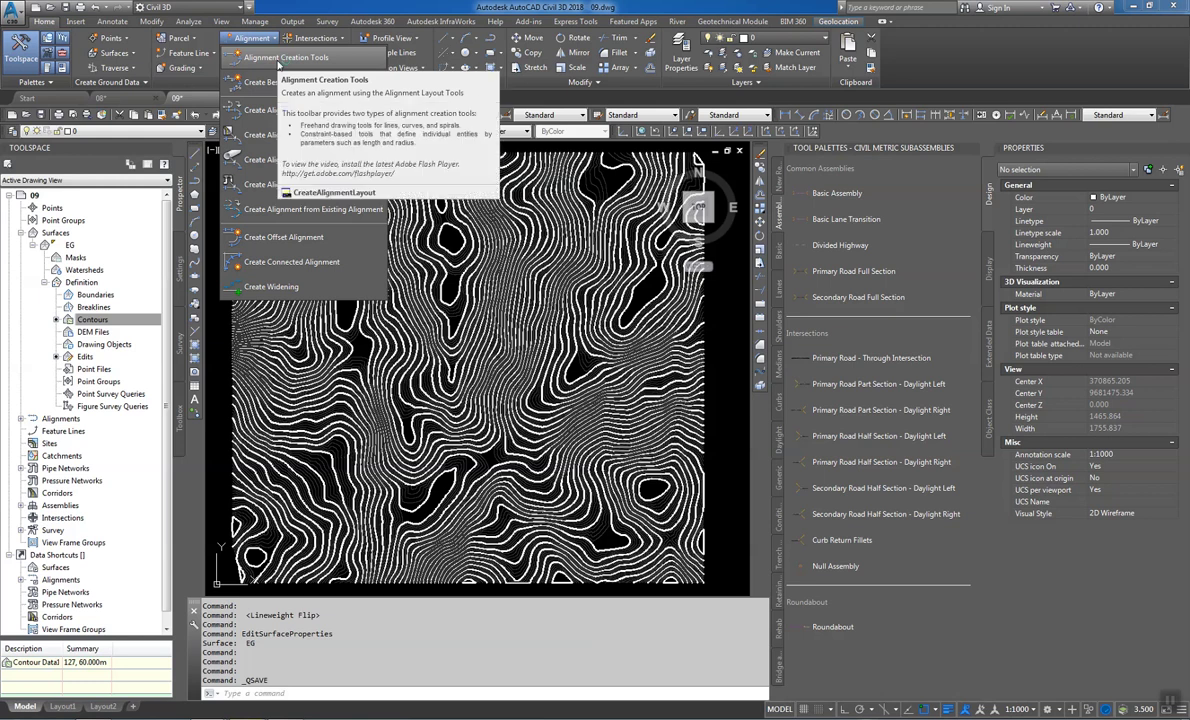
left_click(279, 58)
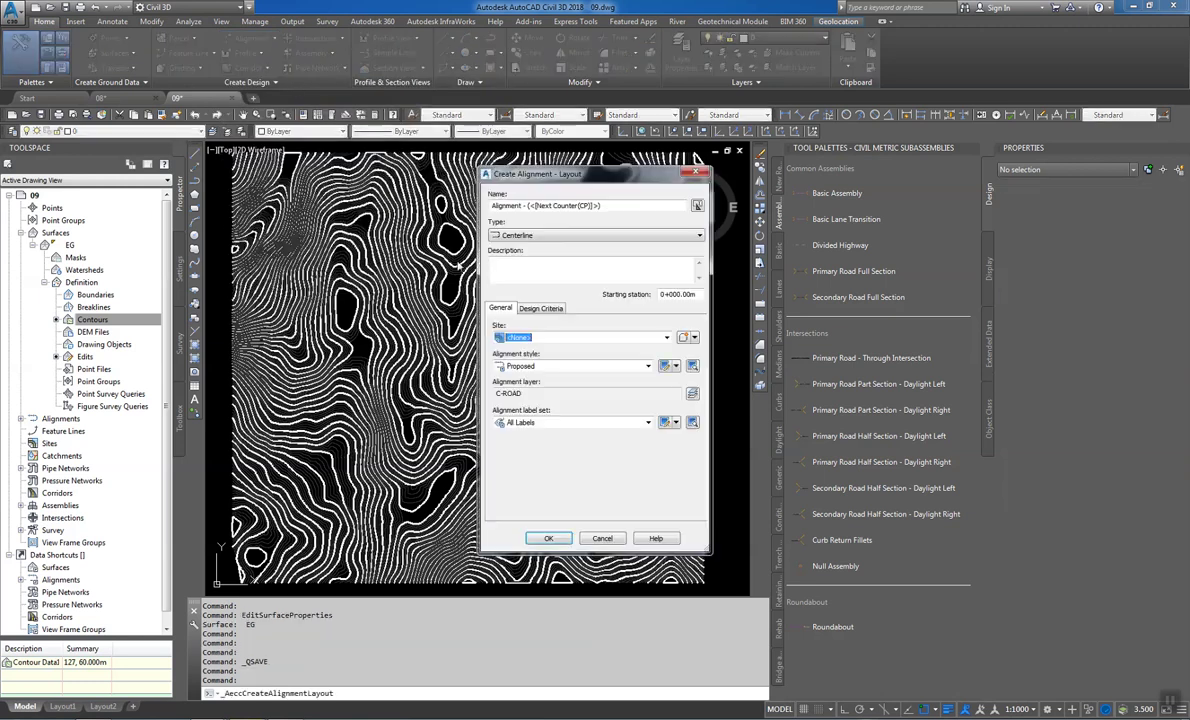
left_click(697, 205)
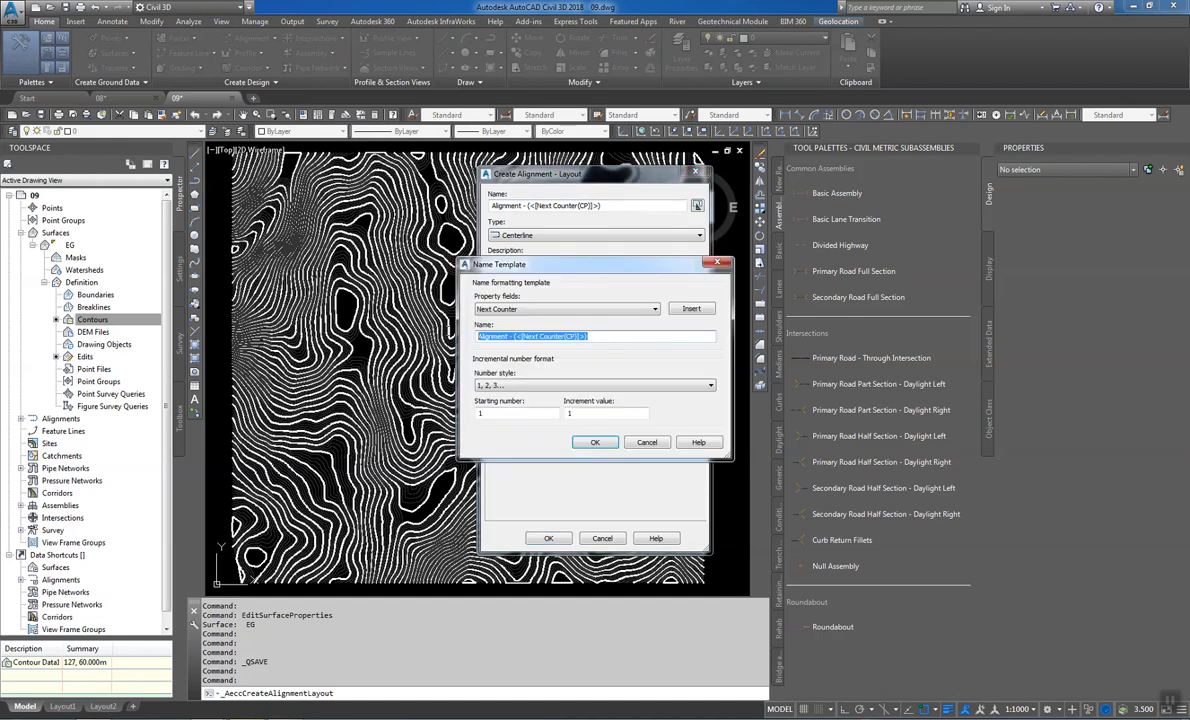
type("HZ")
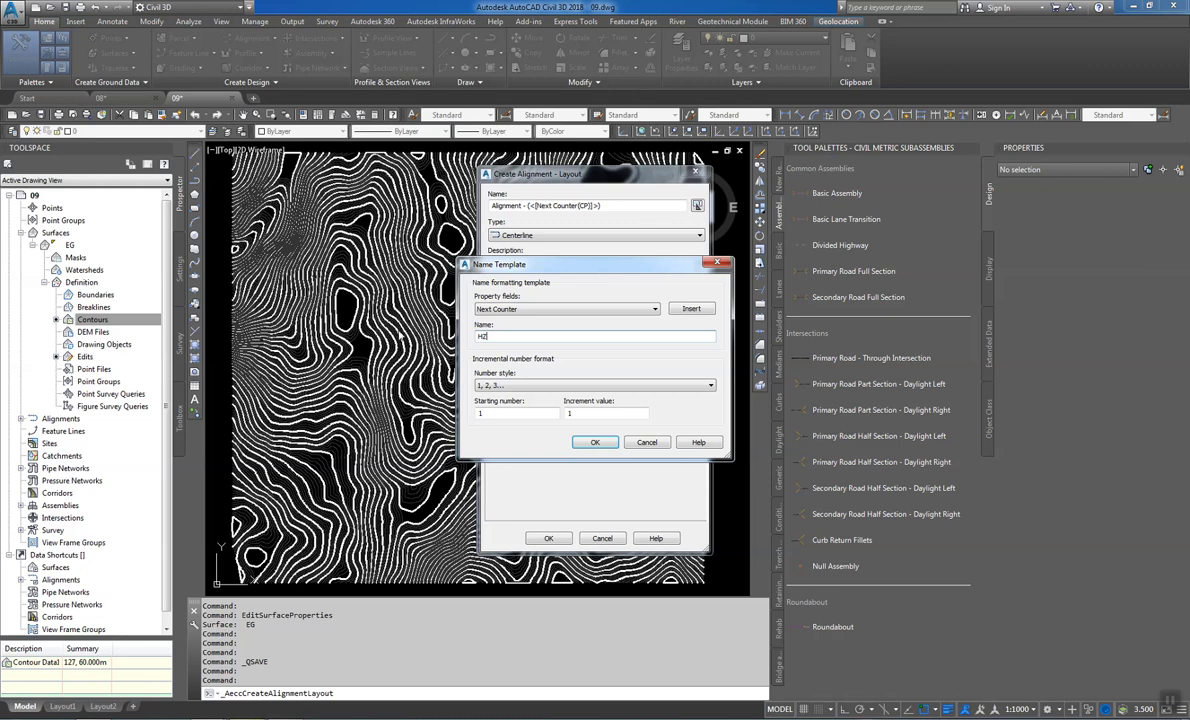
key("Return")
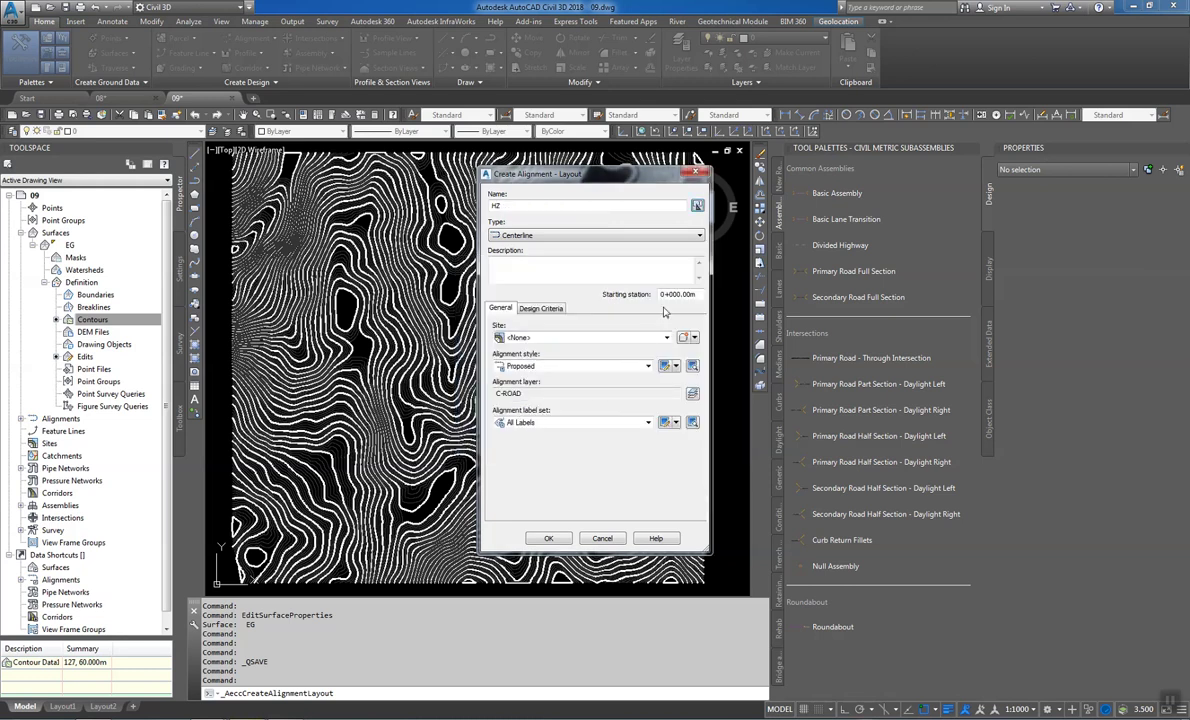
Enable criteria-based design for HZ with the AASHTO 2011 Metric eMax 8% minimum radius table and a 60 km/h starting design speed
left_click(554, 311)
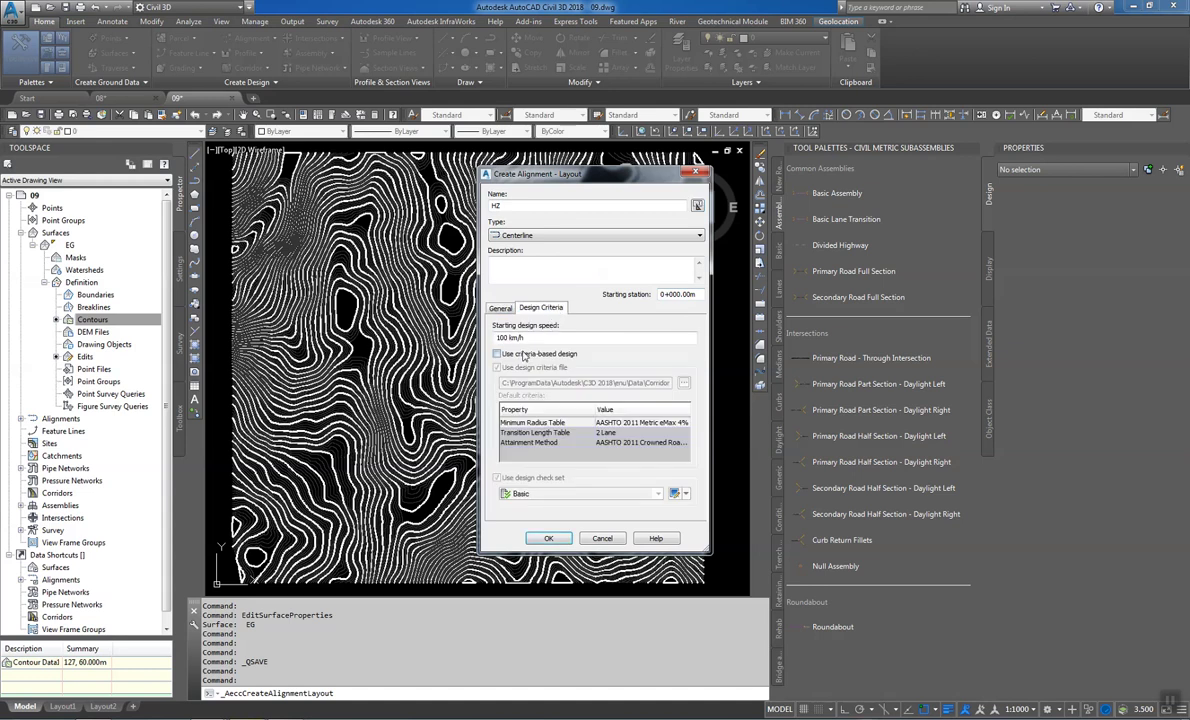
left_click(523, 354)
left_click(640, 422)
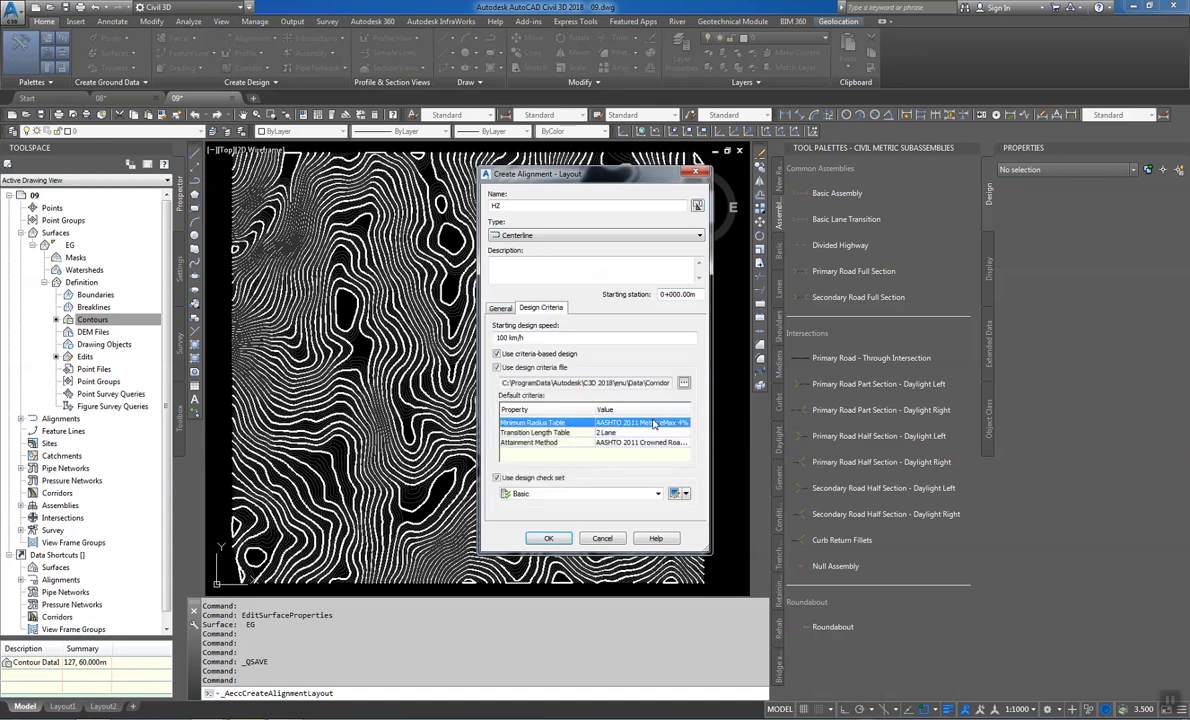
left_click(659, 425)
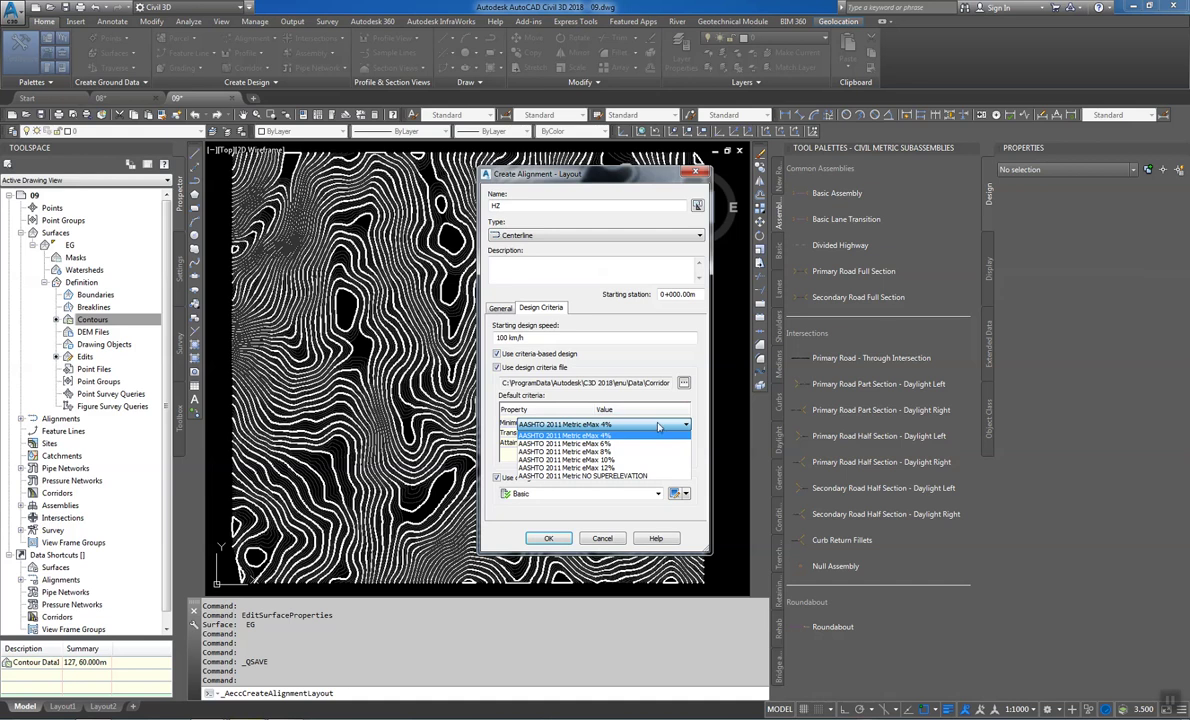
left_click(638, 453)
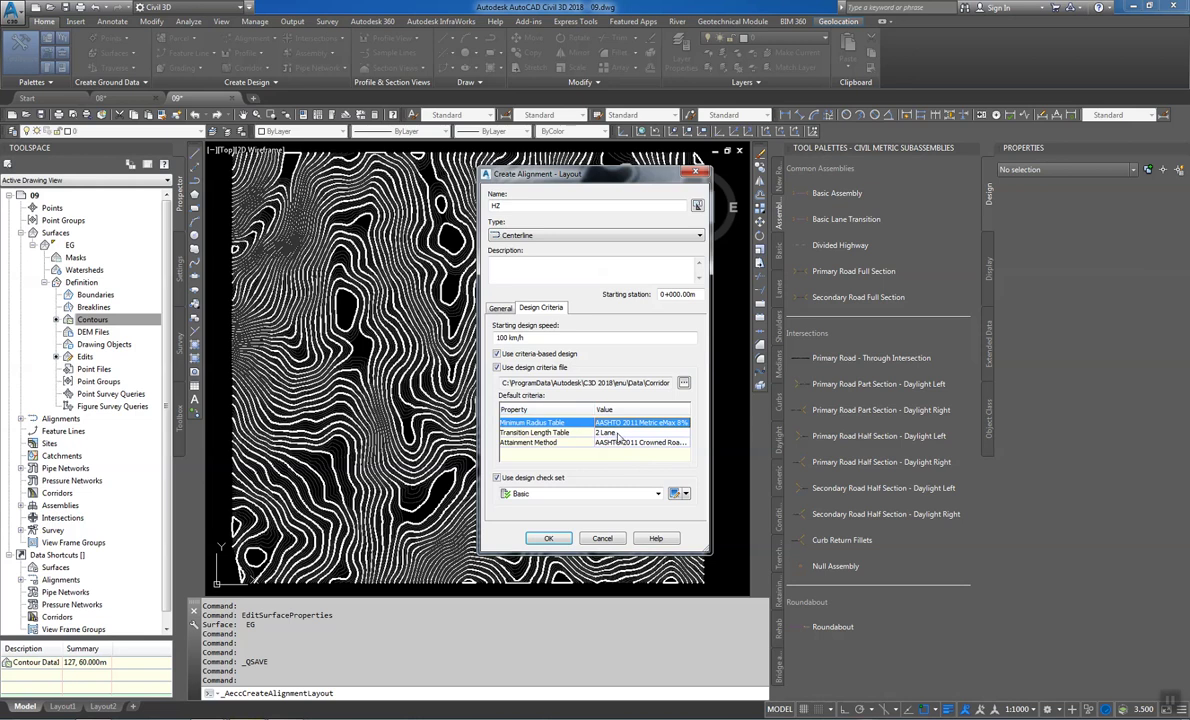
left_click_drag(505, 337, 560, 337)
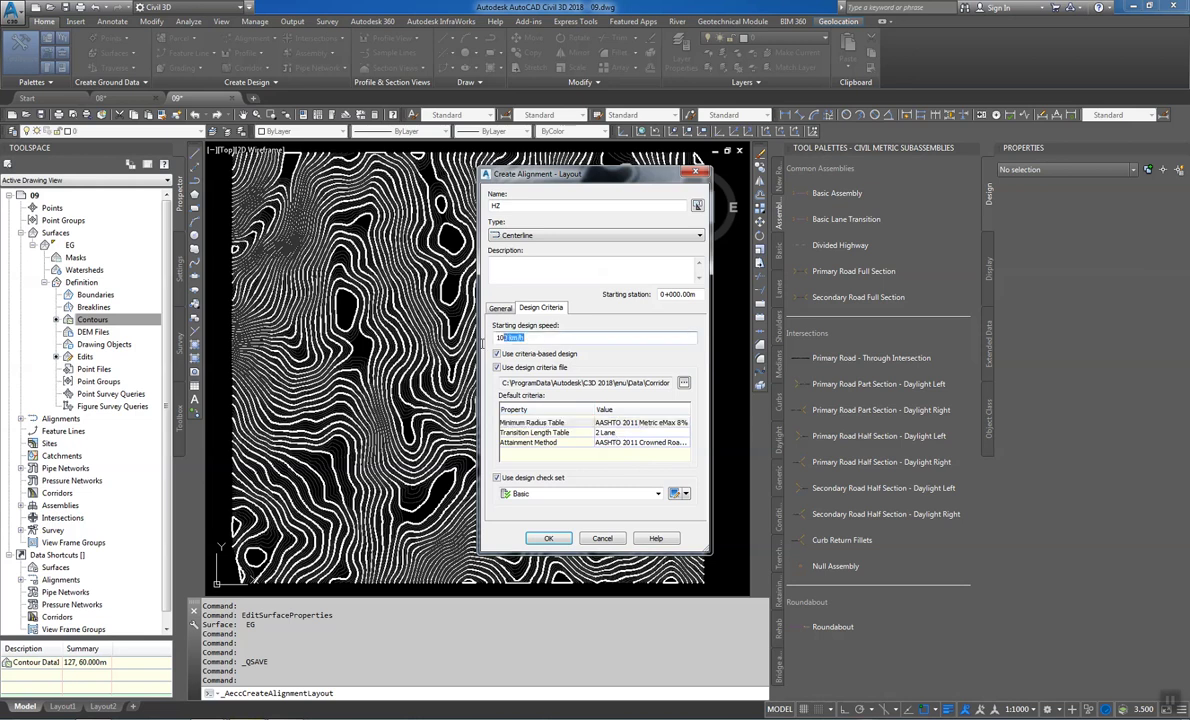
type("60")
Assign HZ the Major Minor H+V Geometry and Superelevation Points label set with major stations every 50 m and minor every 25 m
left_click(502, 309)
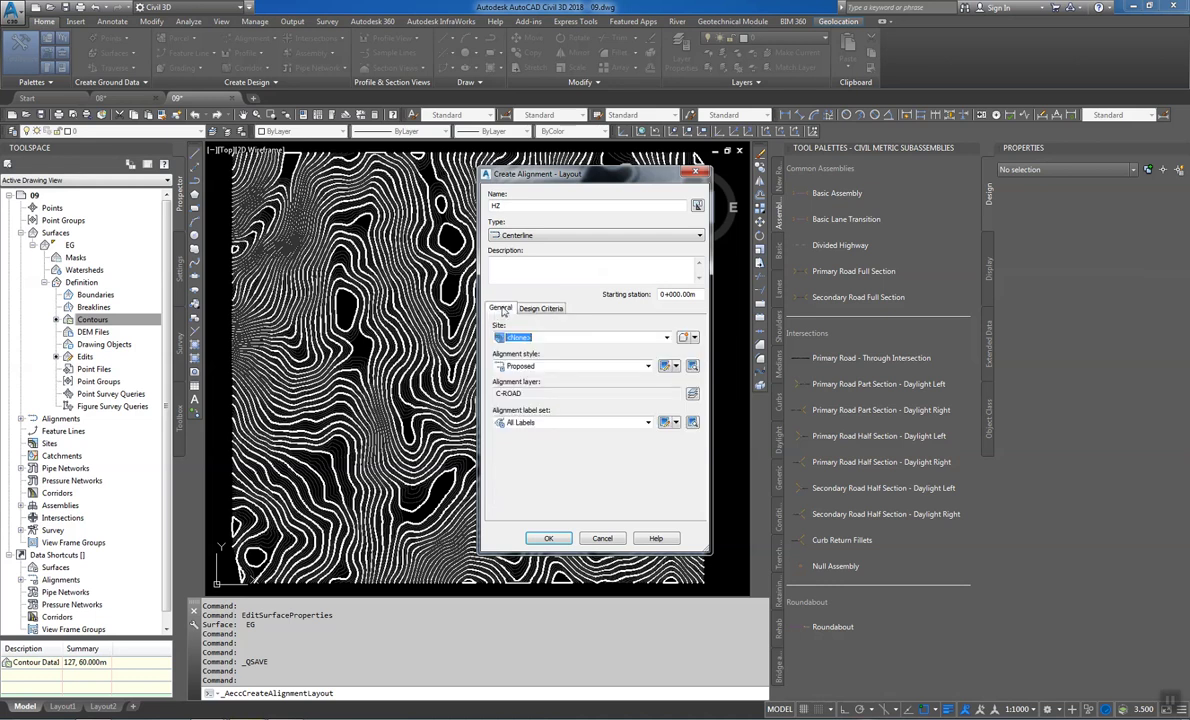
left_click(647, 422)
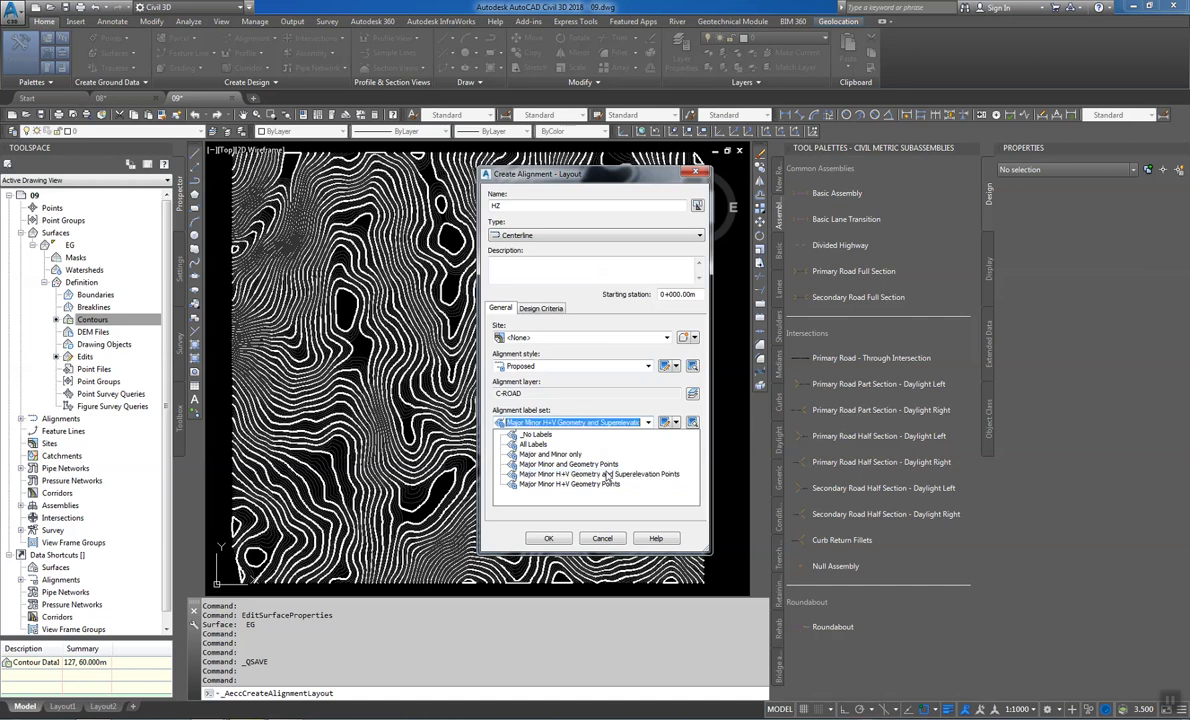
left_click(606, 474)
left_click(664, 422)
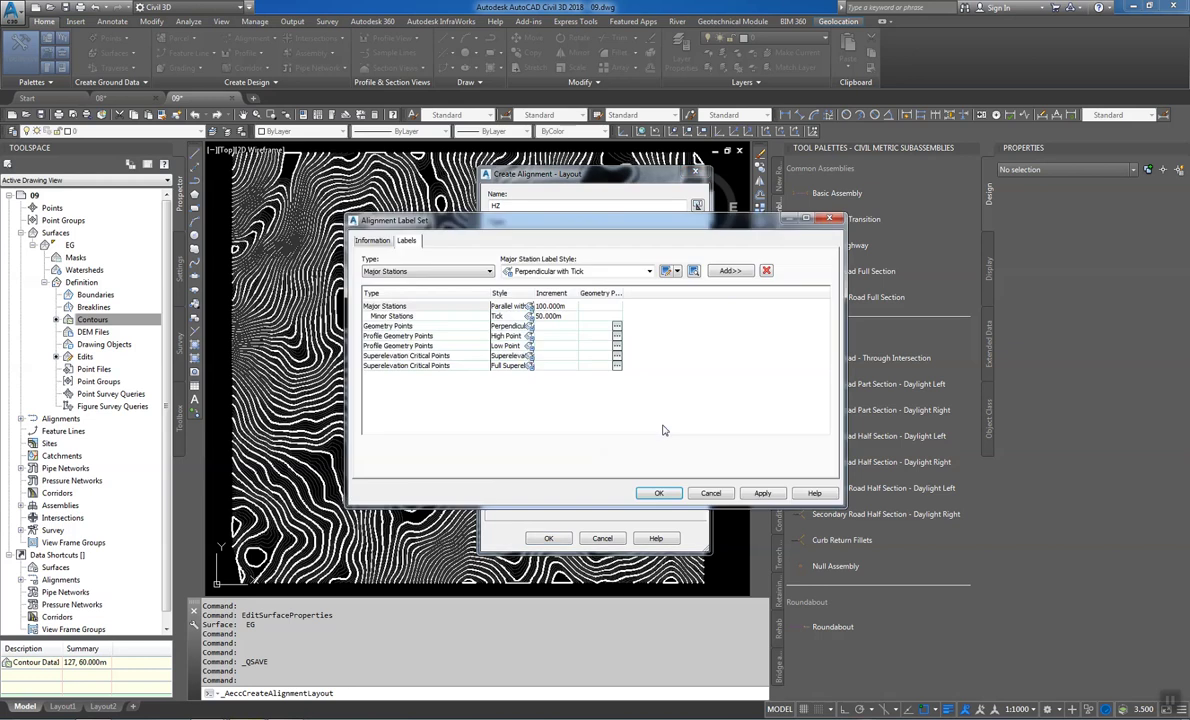
left_click(622, 305)
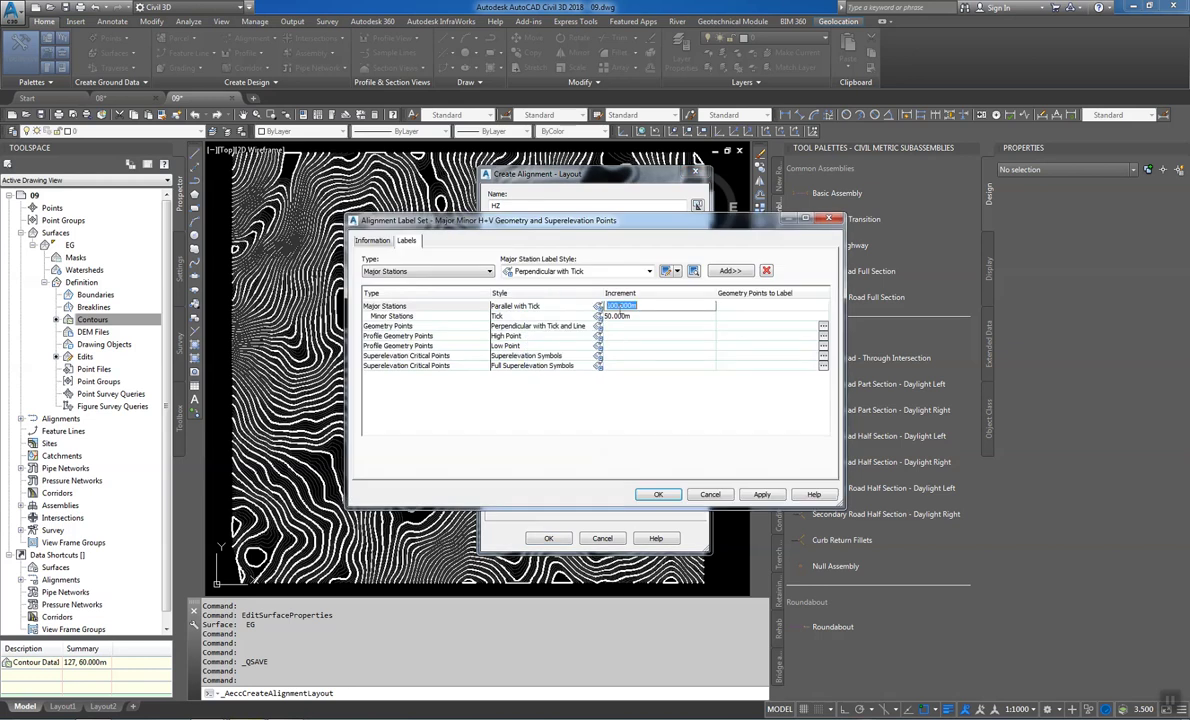
type("50")
left_click(634, 316)
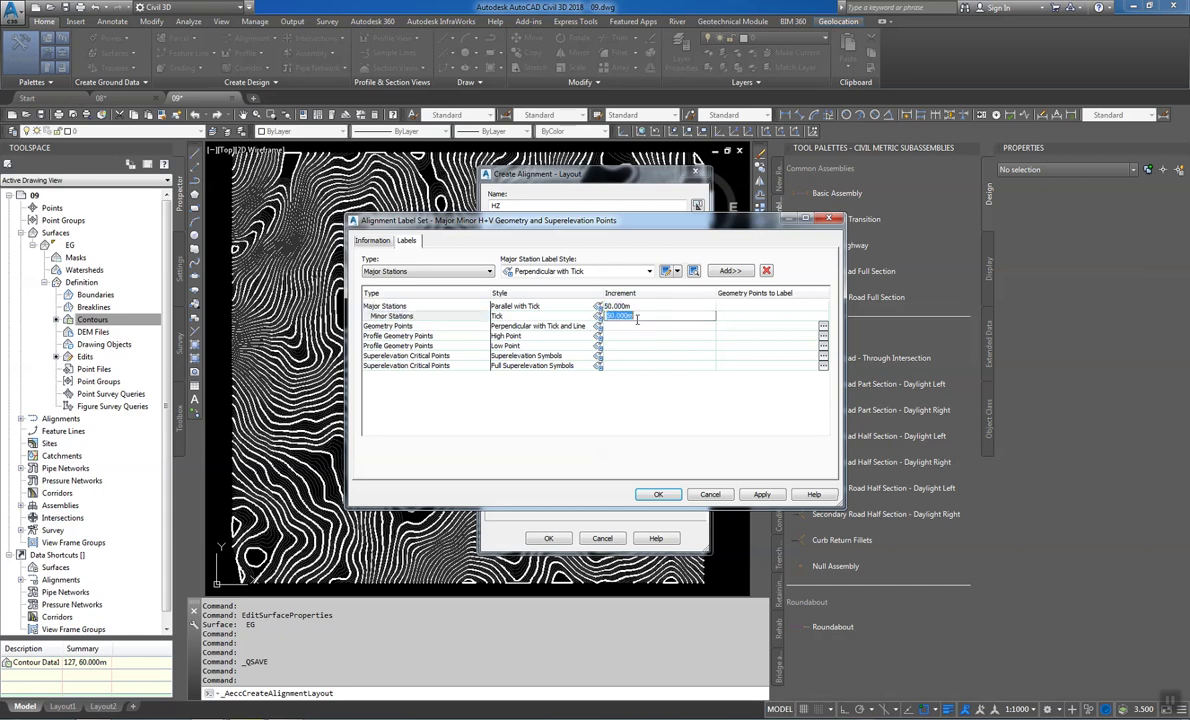
type("25")
key("Return")
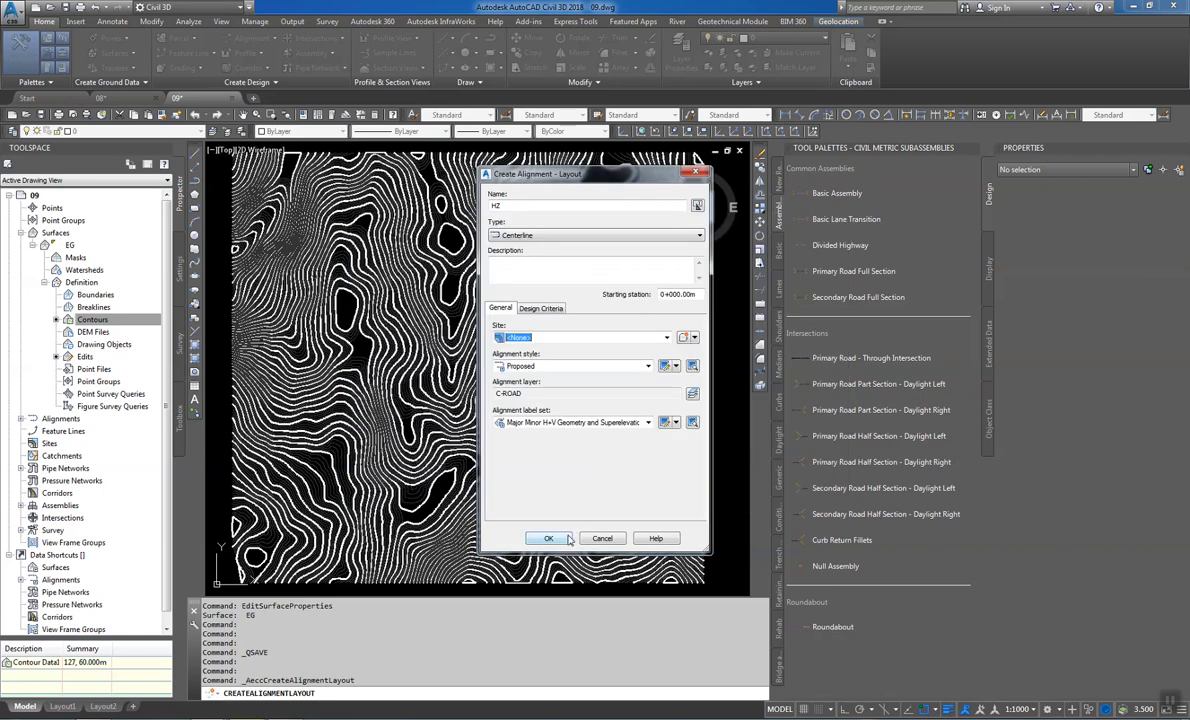
left_click(566, 539)
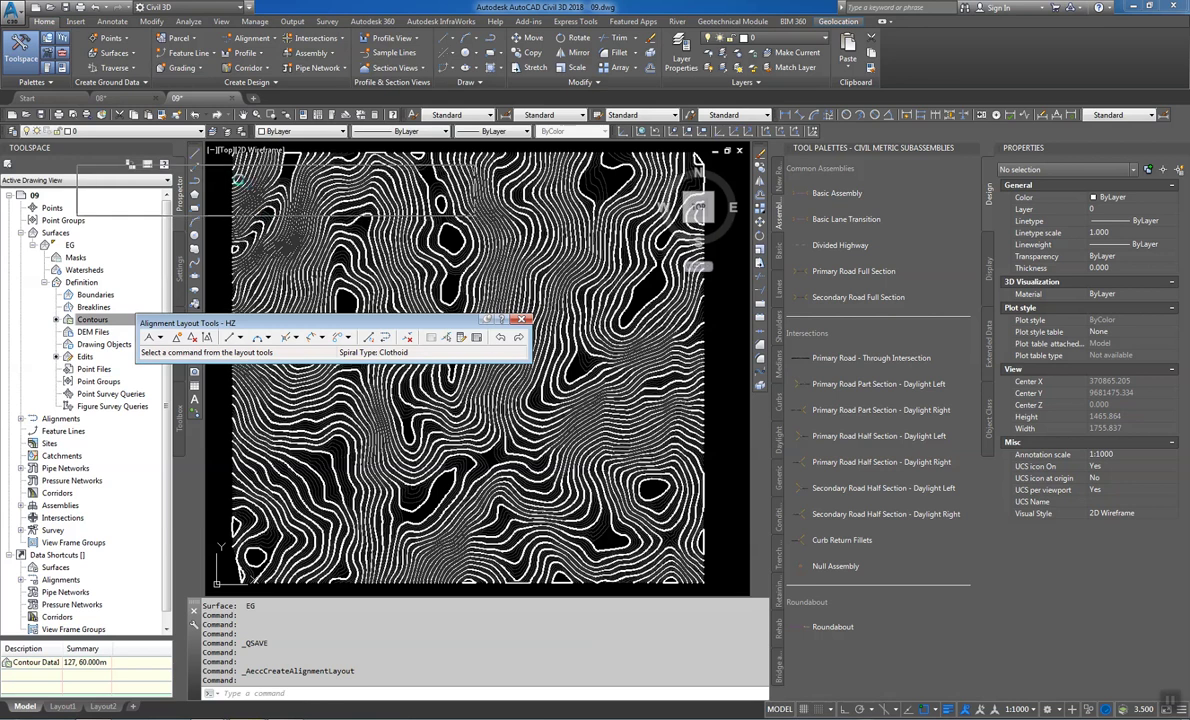
Begin laying out HZ as tangent-tangent with curves, placing its start point on the high ground in the northwest part of EG
left_click_drag(260, 323, 177, 151)
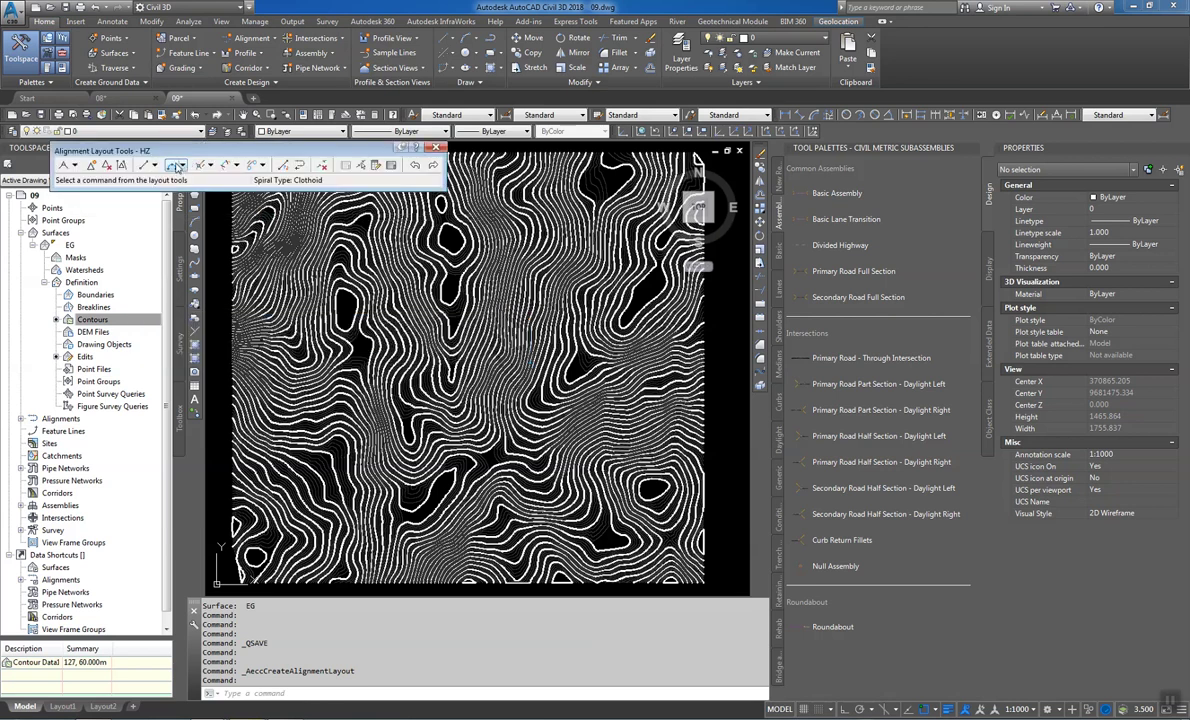
left_click(182, 166)
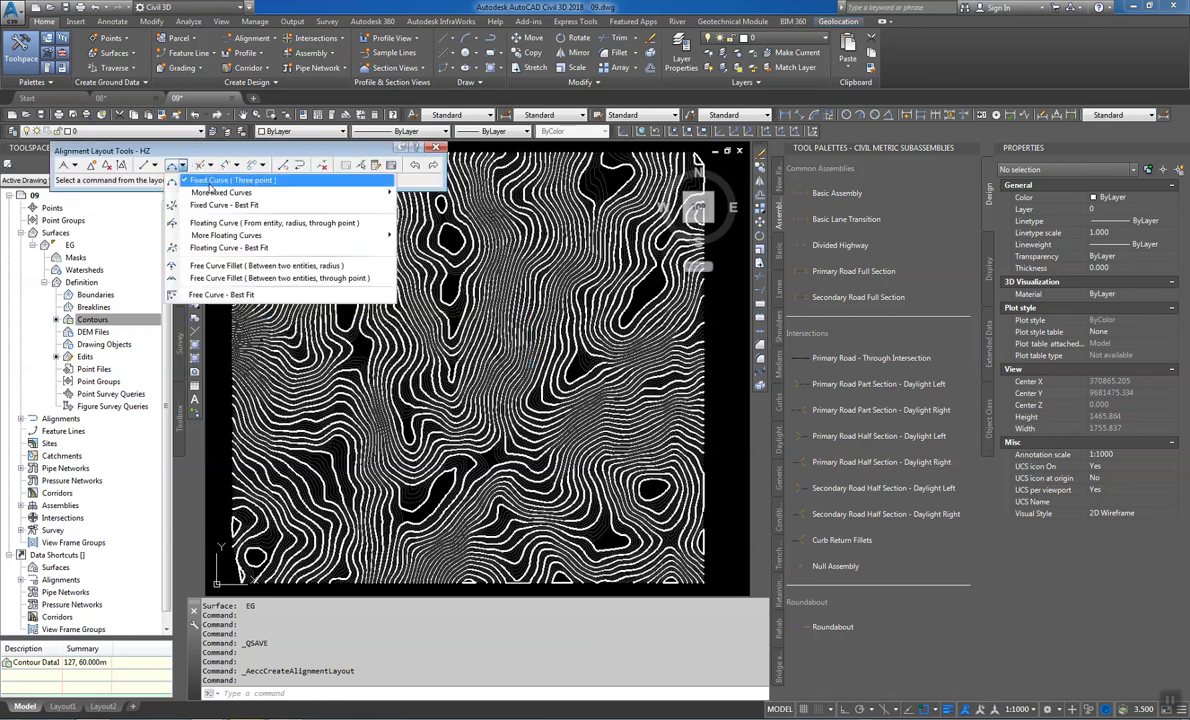
left_click(75, 166)
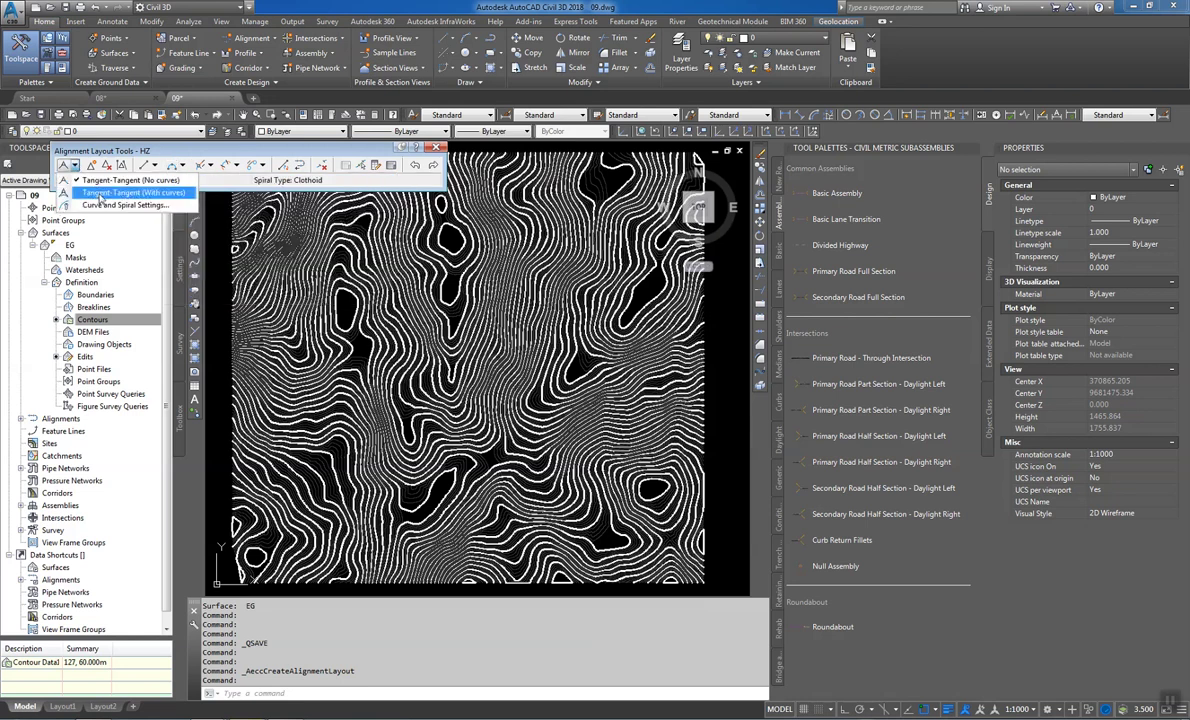
left_click(100, 194)
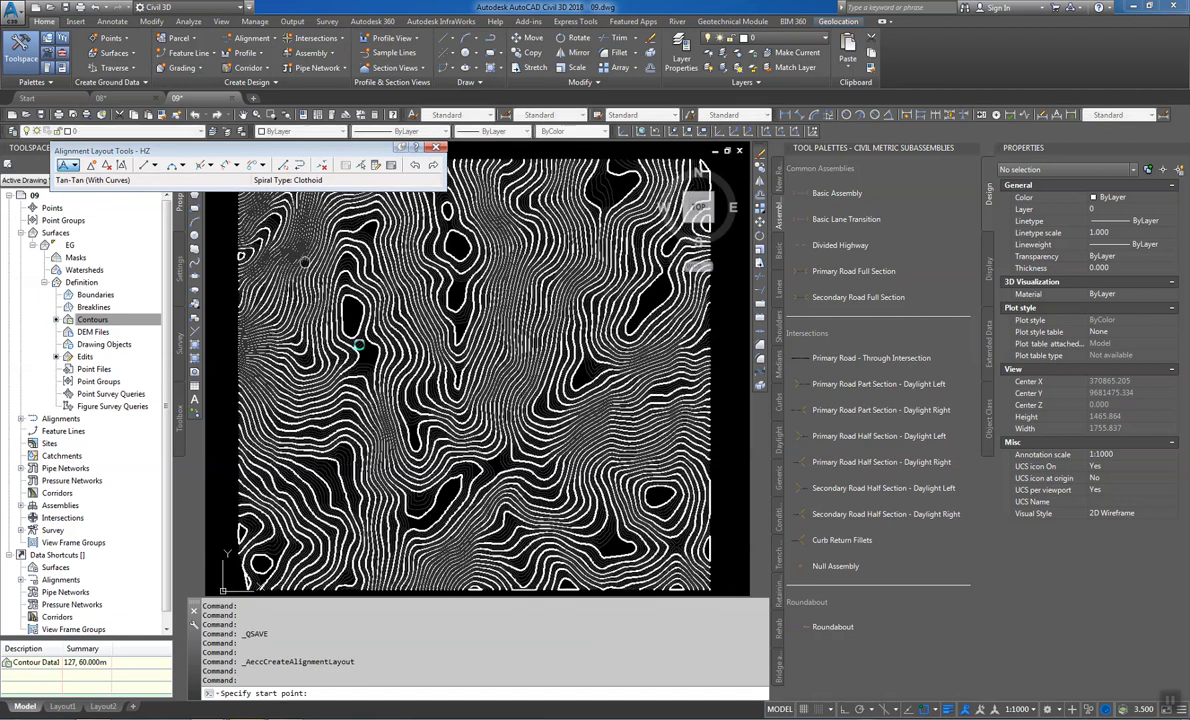
middle_click_drag(336, 309, 392, 314)
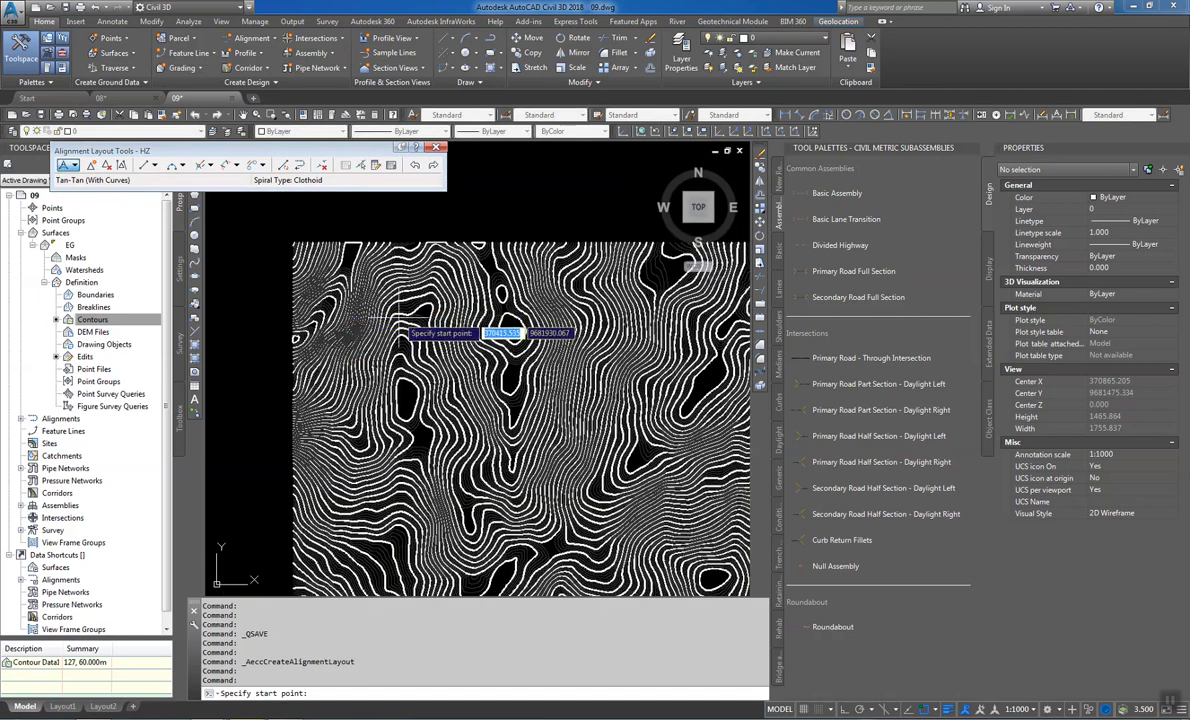
scroll(398, 316, "up", 4)
scroll(460, 307, "up", 2)
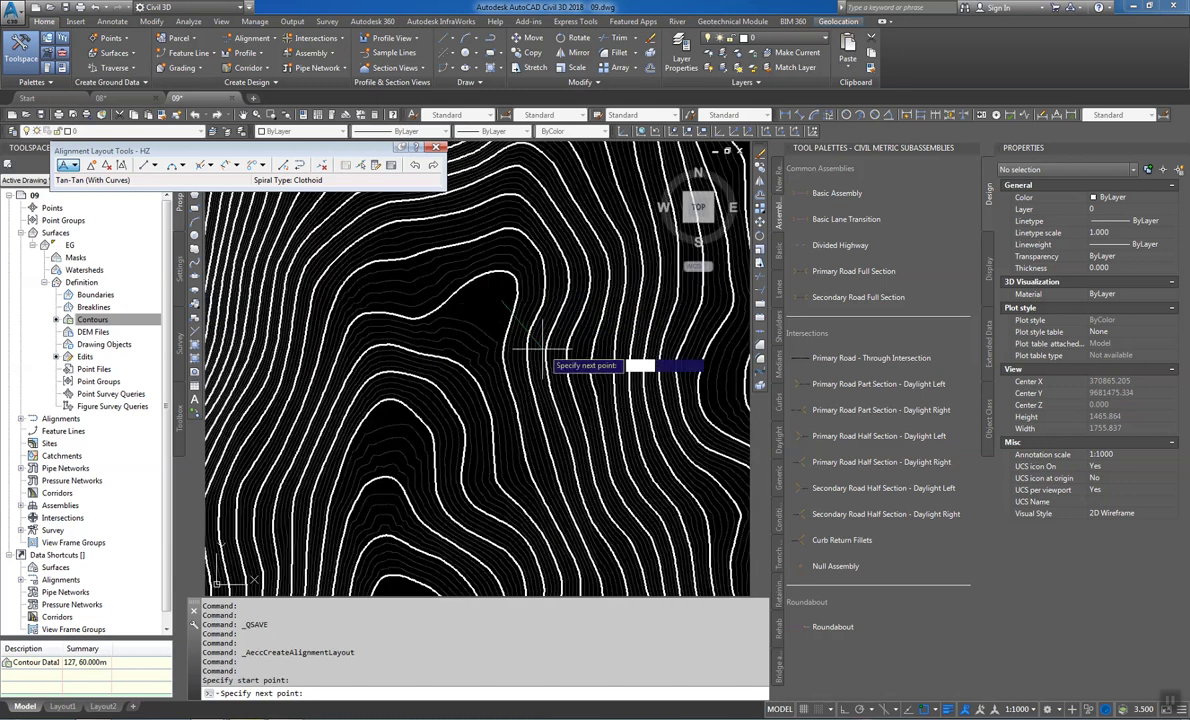
scroll(397, 226, "down", 2)
left_click(383, 228)
Draw HZ's first two tangents, one heading about S34°E to the south-central saddle and one about N83°E toward EG's east edge
scroll(427, 268, "down", 2)
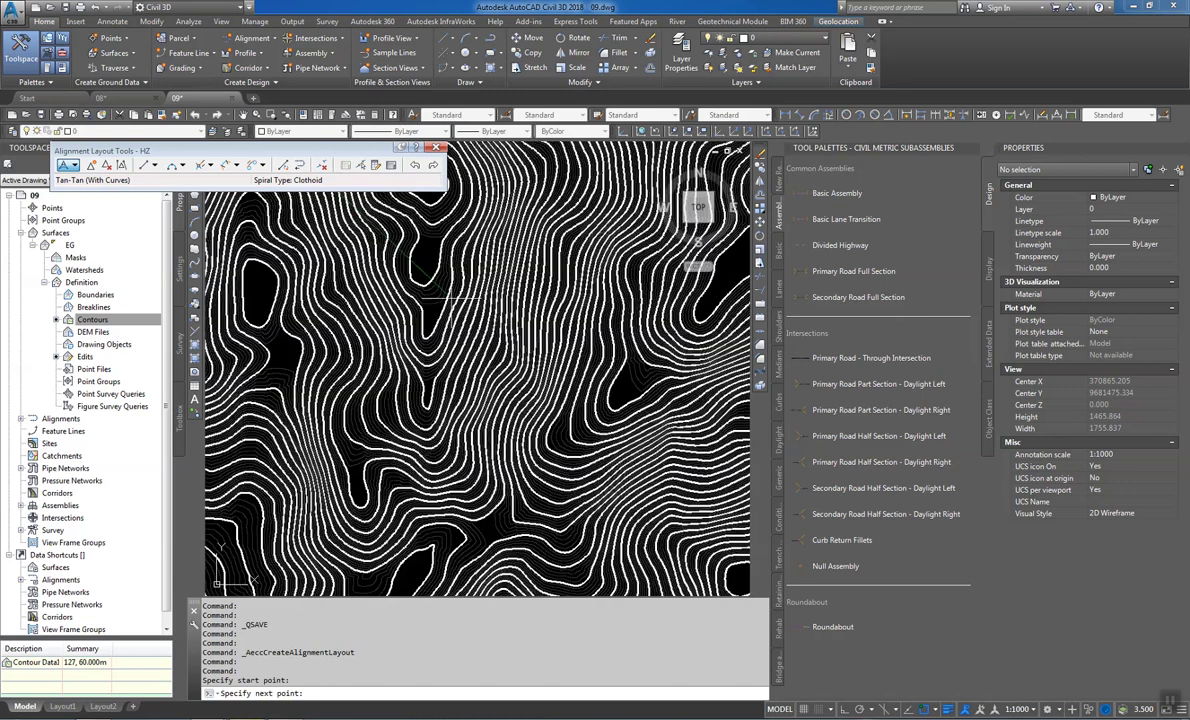
scroll(495, 390, "down", 2)
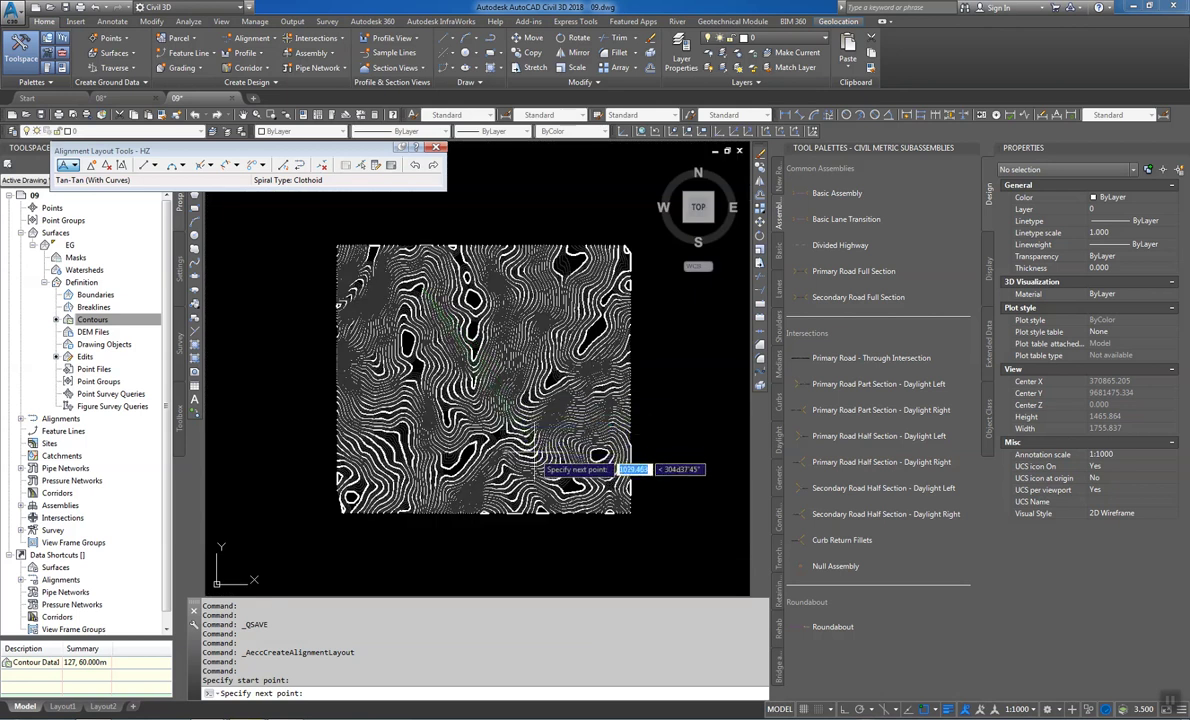
scroll(520, 434, "up", 4)
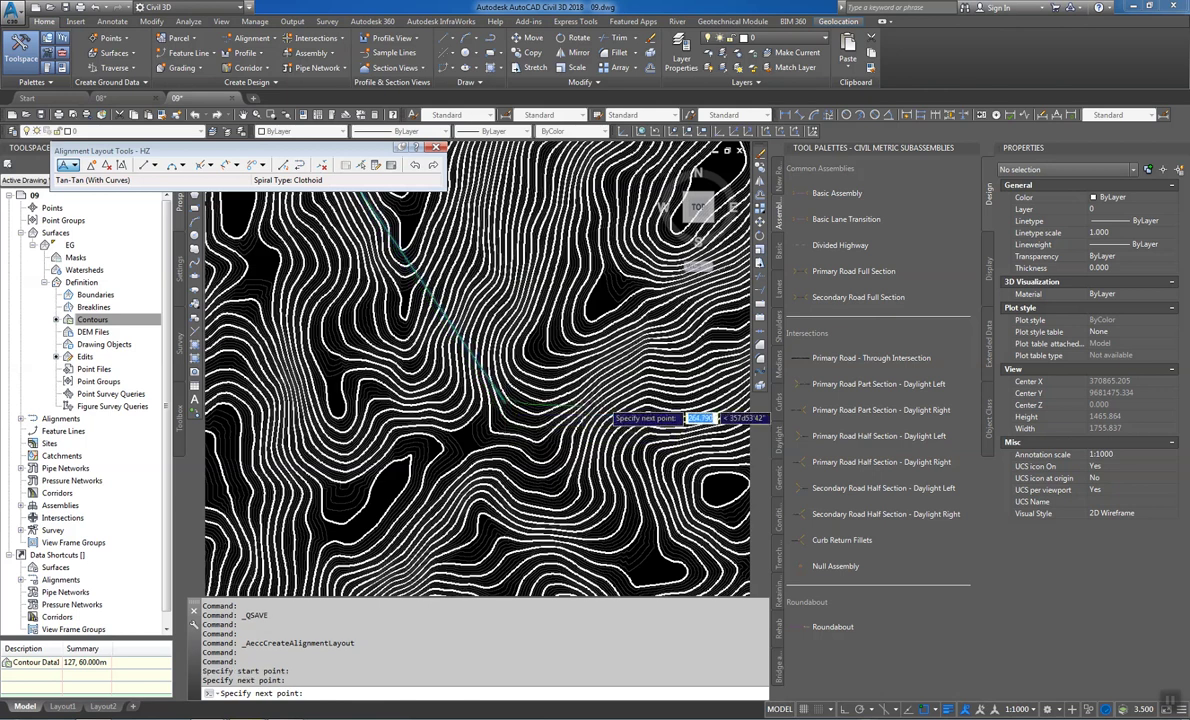
scroll(612, 402, "down", 5)
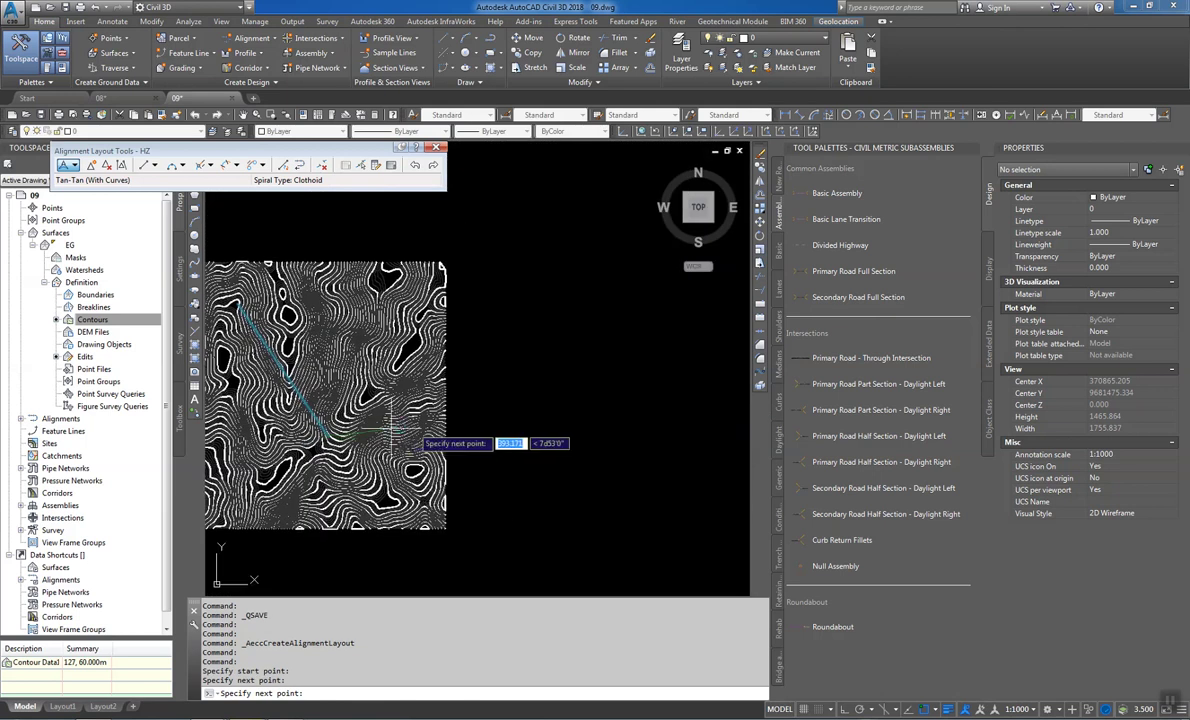
scroll(405, 426, "up", 3)
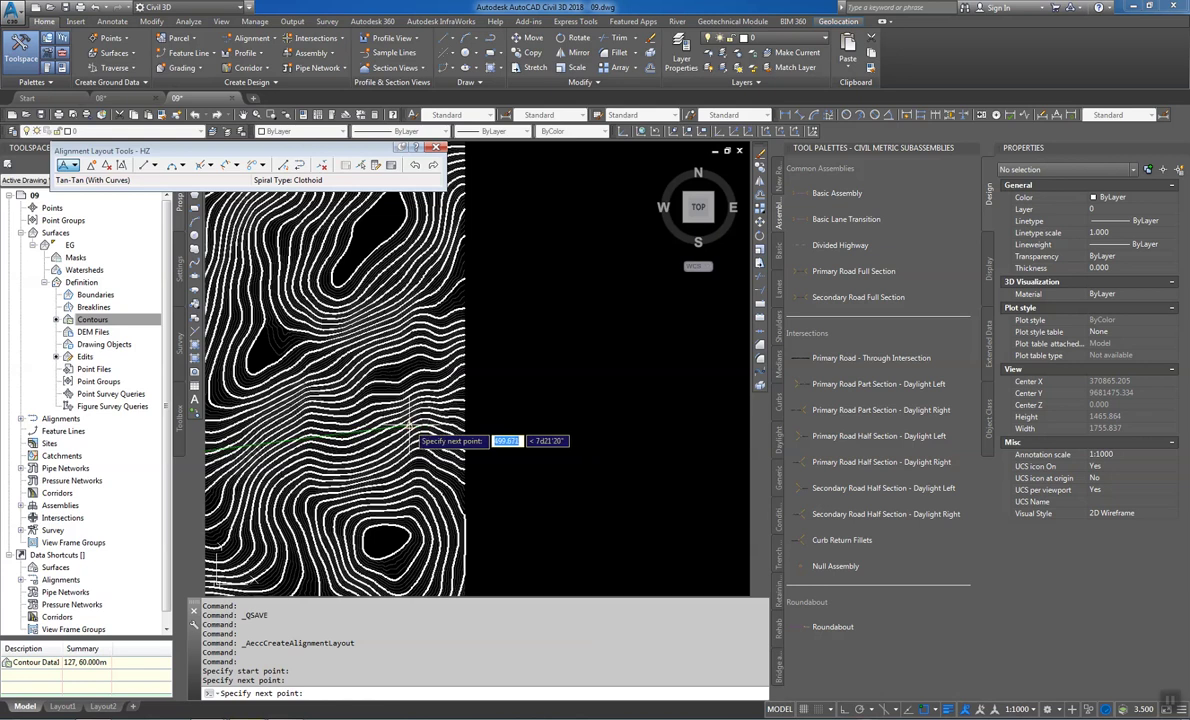
left_click(409, 422)
scroll(354, 325, "down", 5)
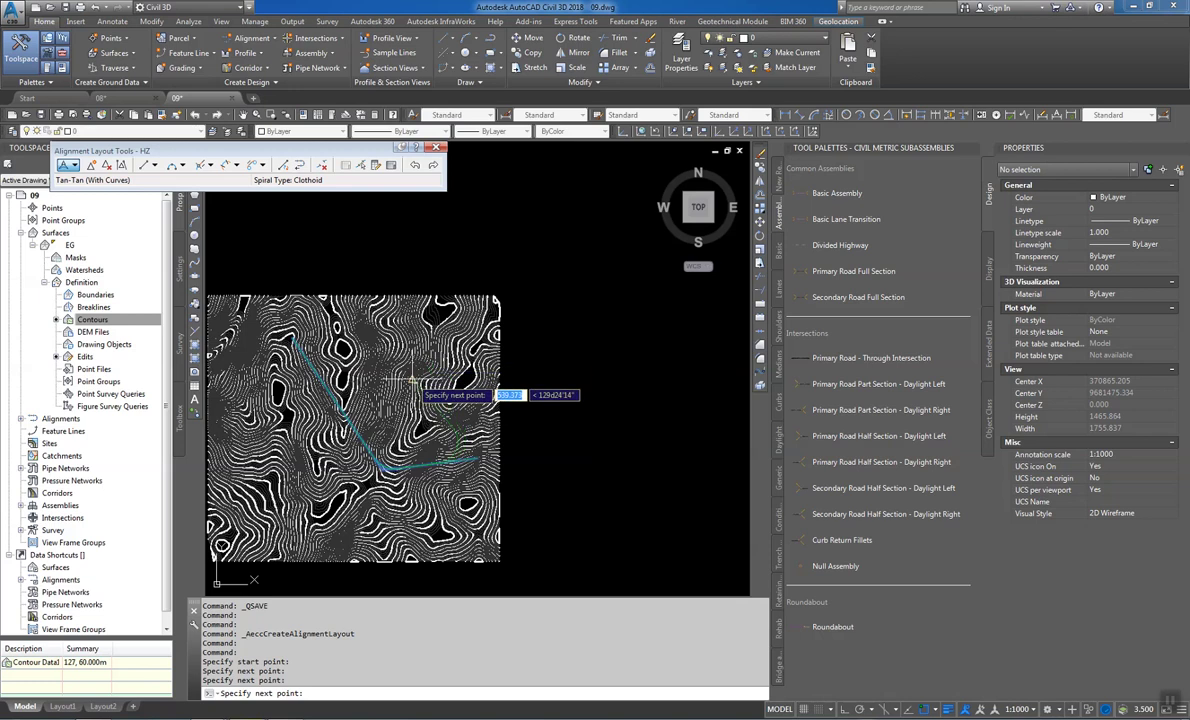
Draw the last two tangents of HZ, about N39°W back toward the surface center and about N56°E to the northeast corner, ending the layout
left_click(405, 369)
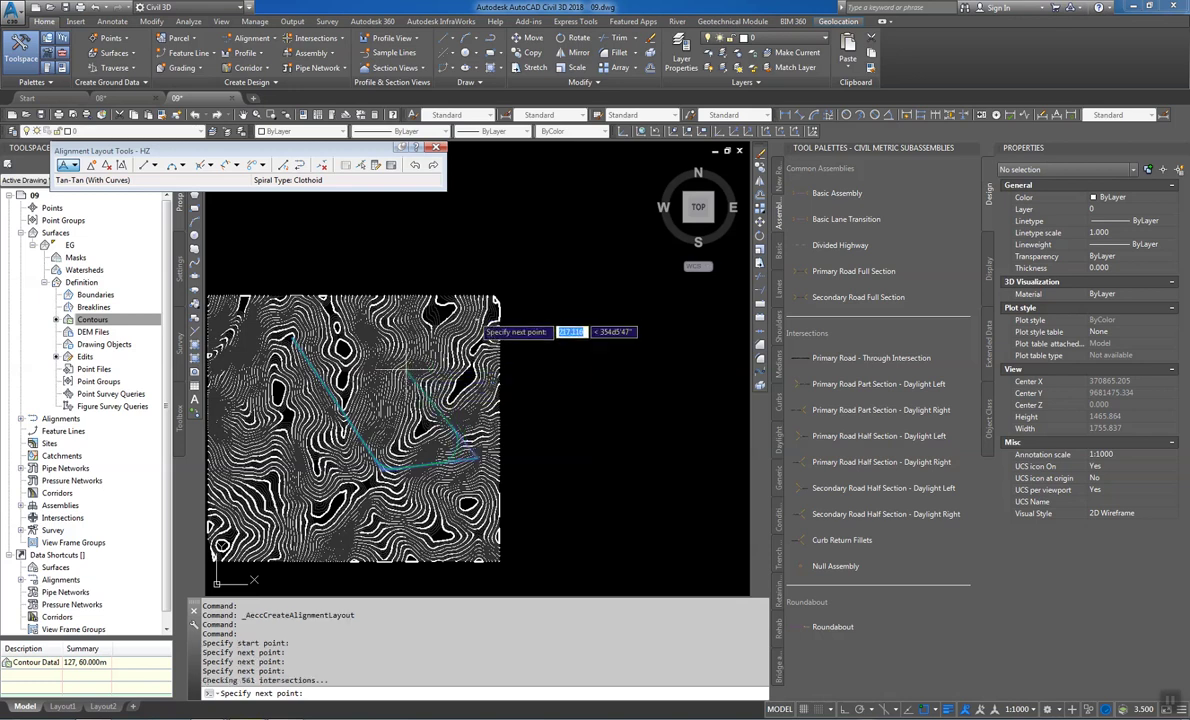
left_click(482, 320)
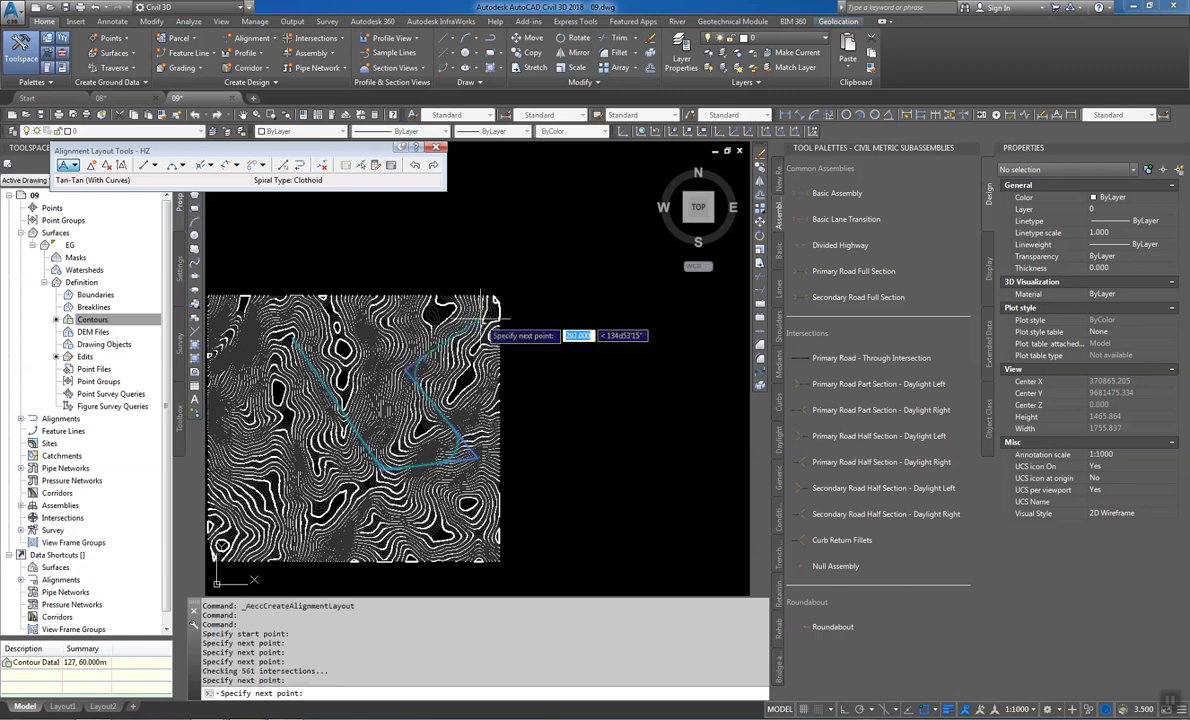
key("Return")
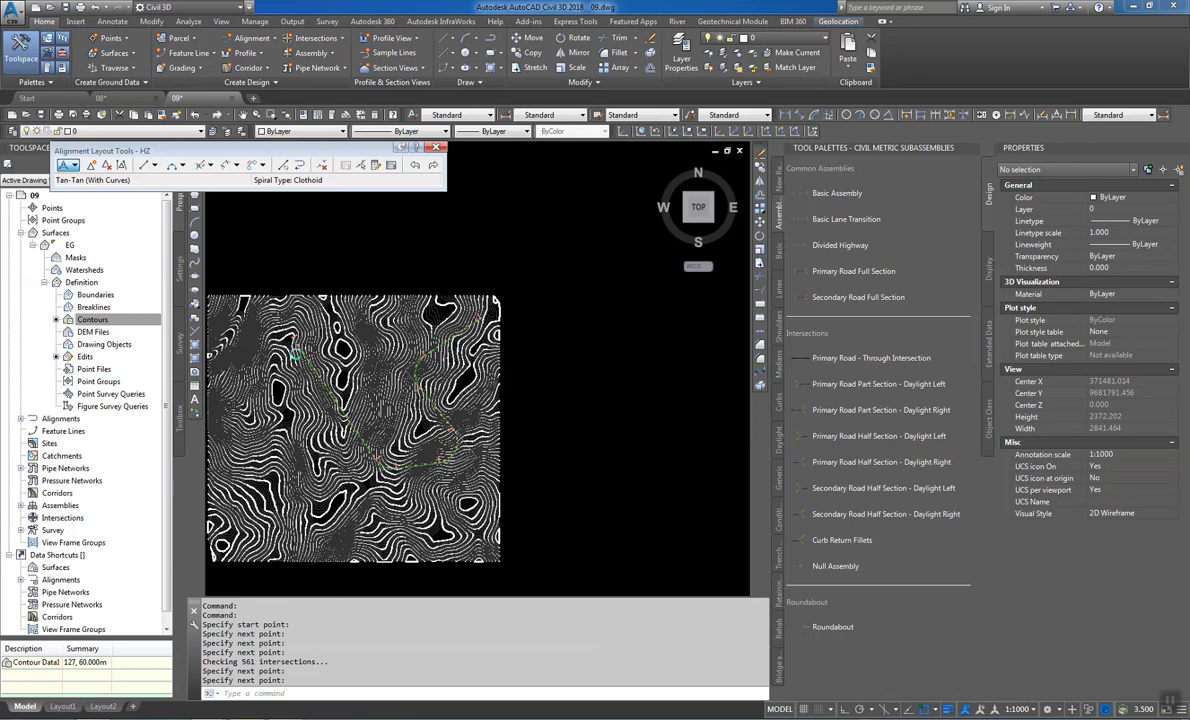
Inspect the station labels near the start of HZ and review its curve radii and minimum radii in the alignment entities table
scroll(295, 350, "up", 8)
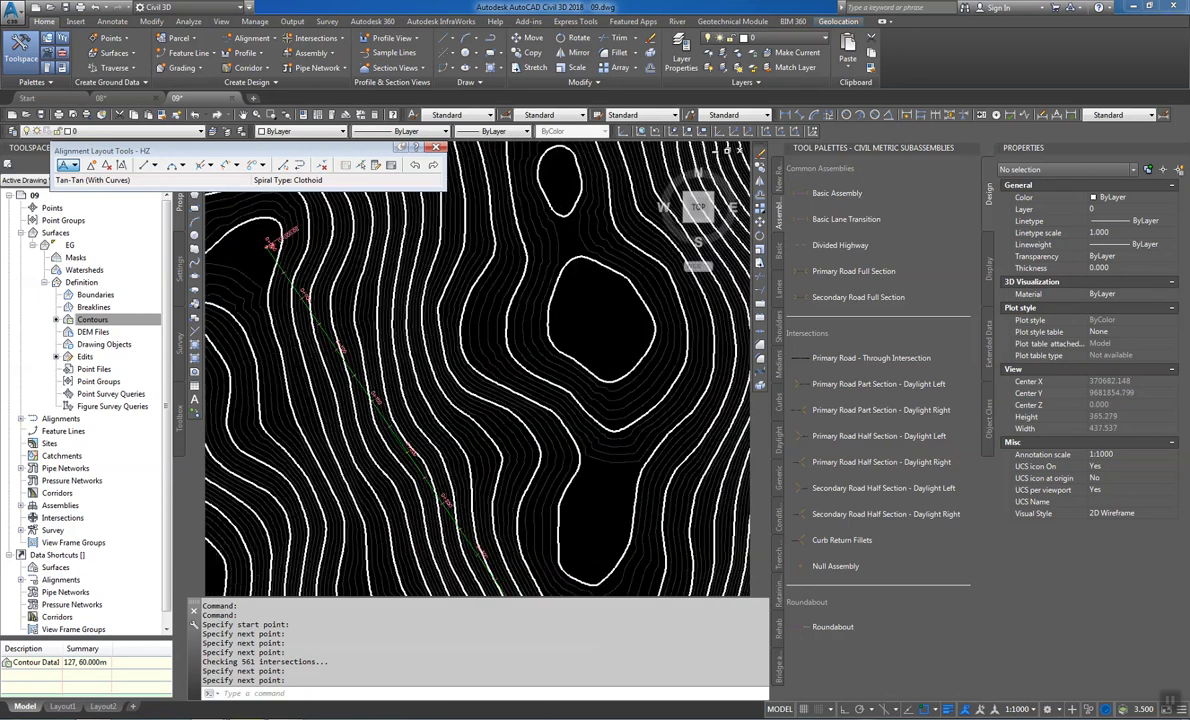
scroll(302, 291, "up", 6)
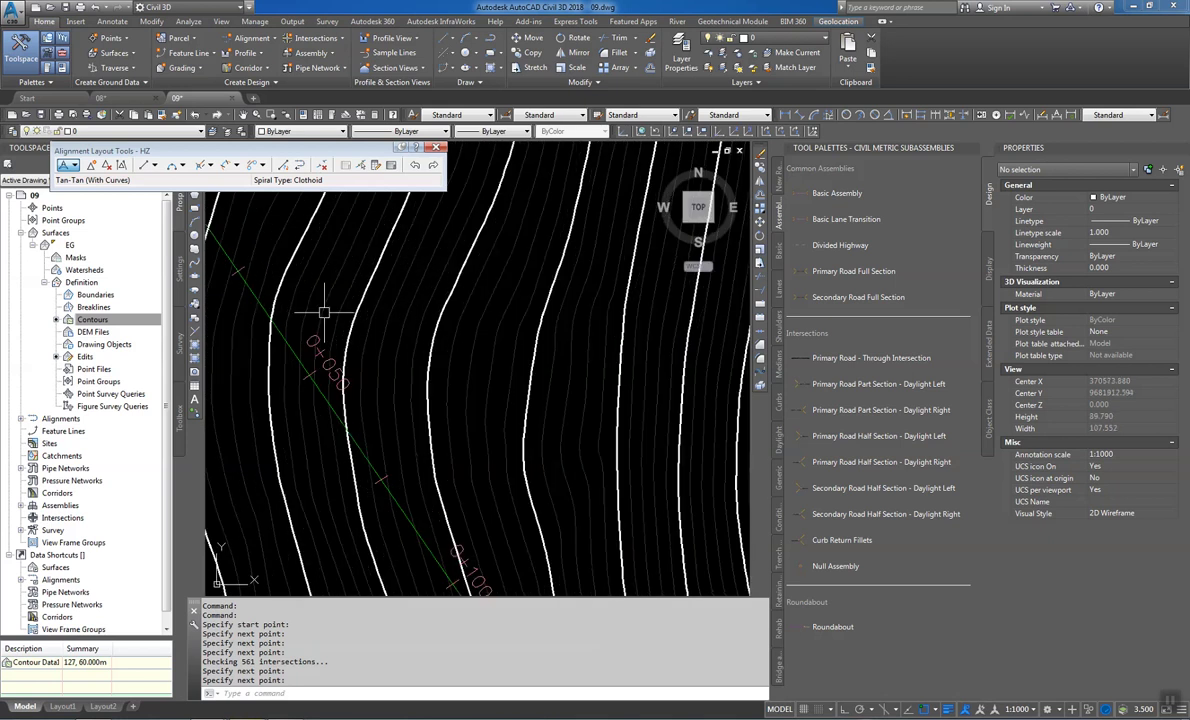
middle_click_drag(393, 327, 455, 314)
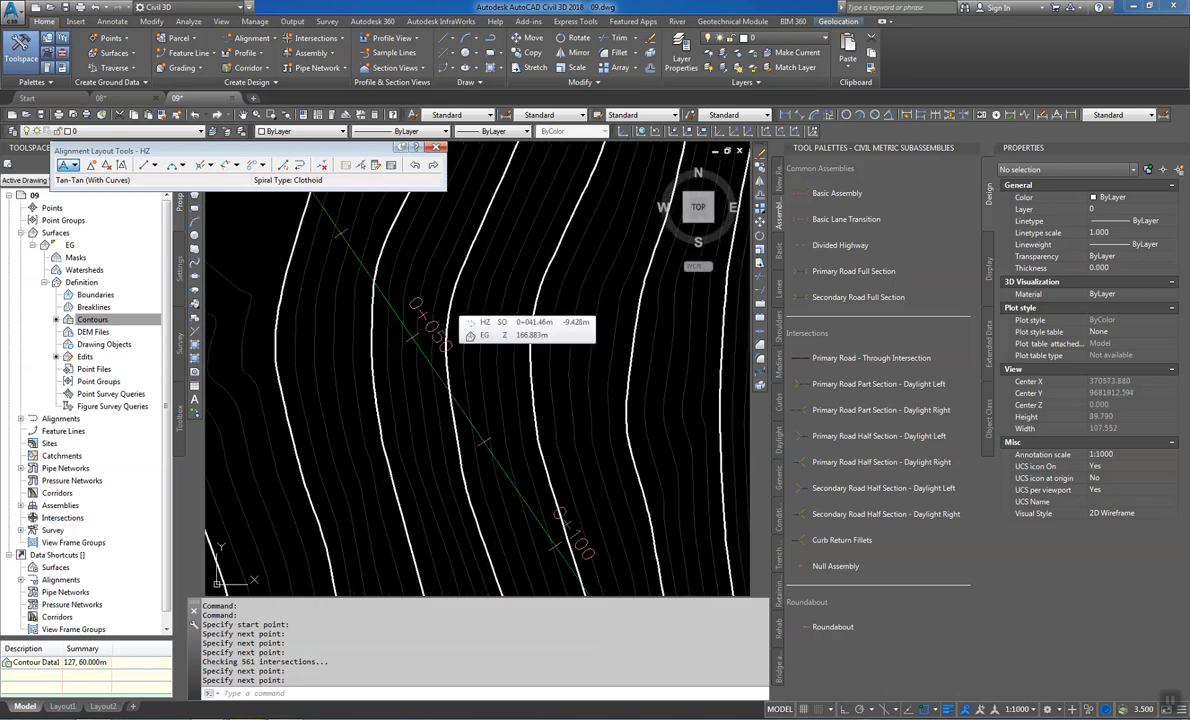
scroll(449, 305, "down", 4)
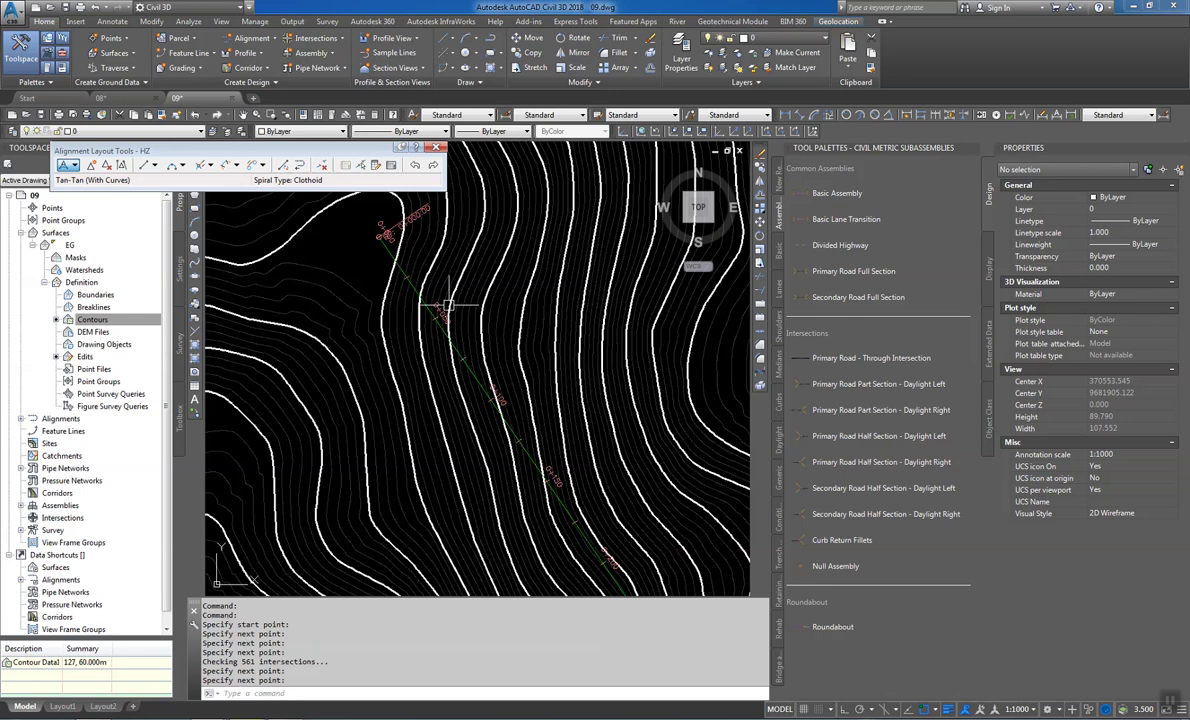
left_click(391, 168)
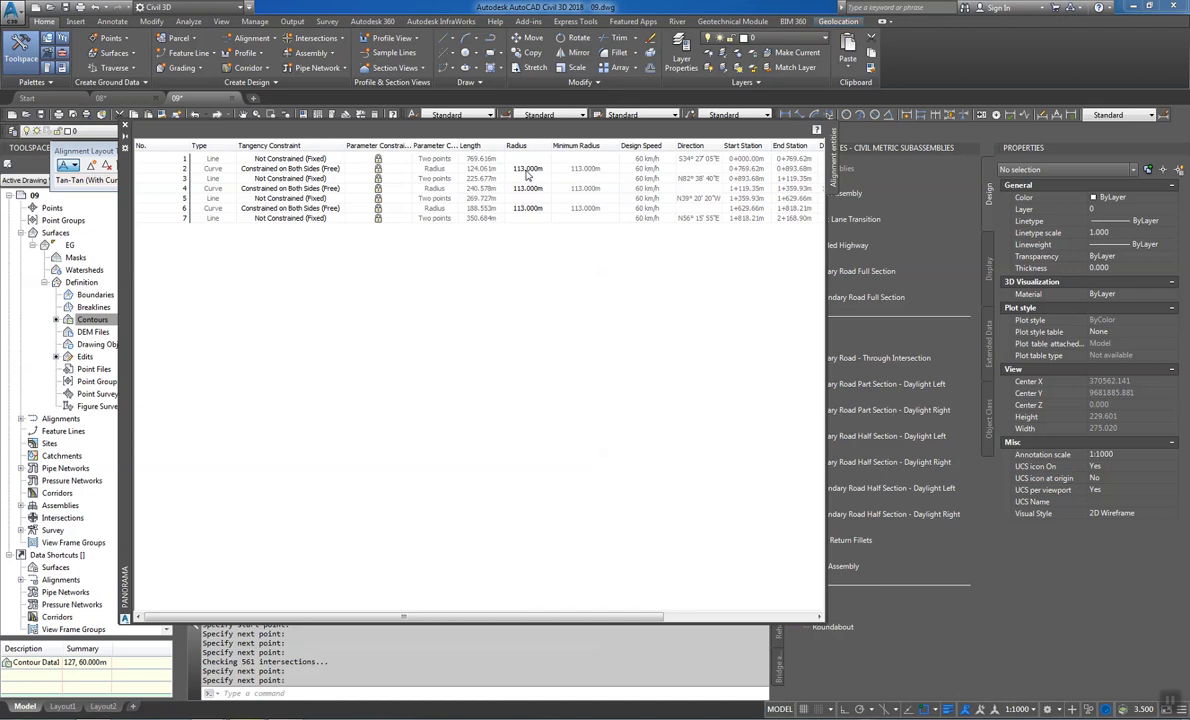
left_click(125, 128)
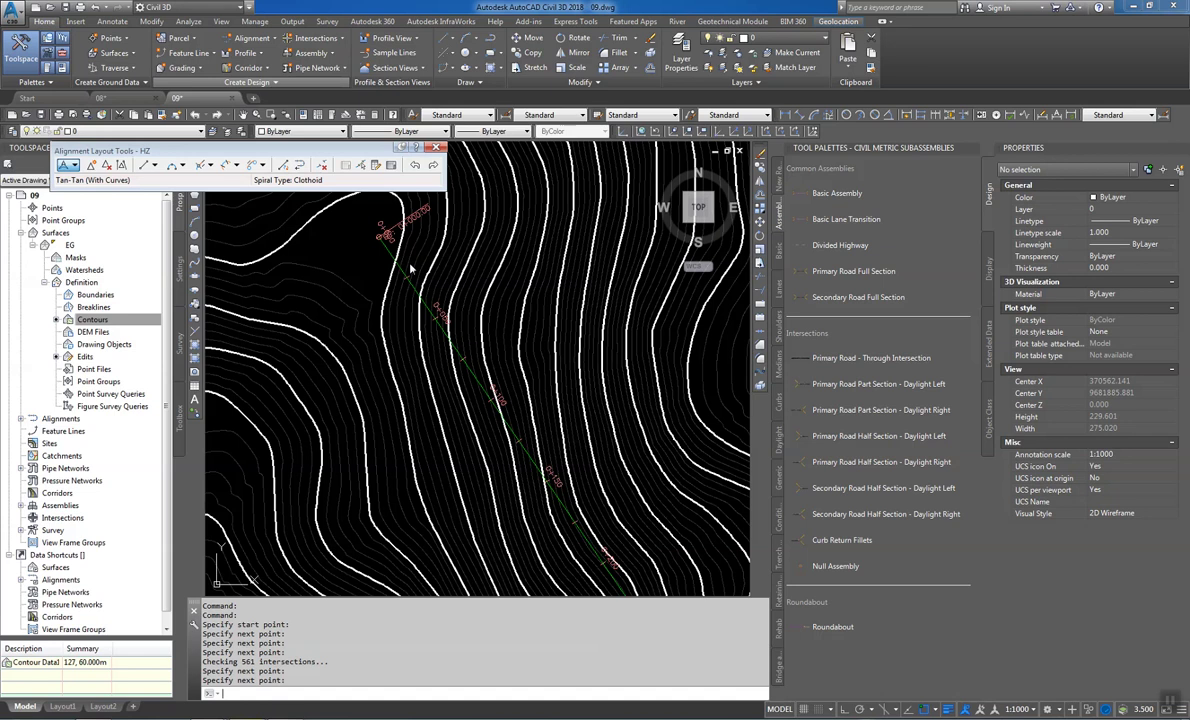
Save the drawing and close the Alignment Layout Tools for HZ
key("ctrl+s")
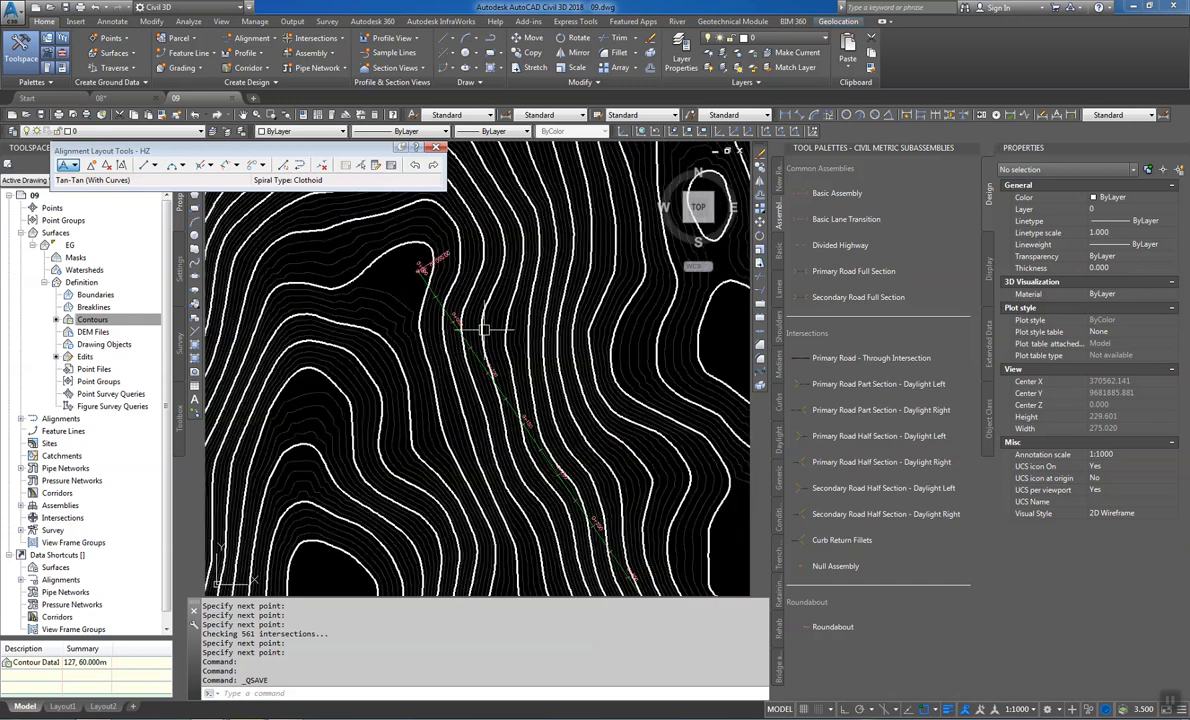
middle_click_drag(511, 375, 380, 312)
scroll(380, 312, "down", 6)
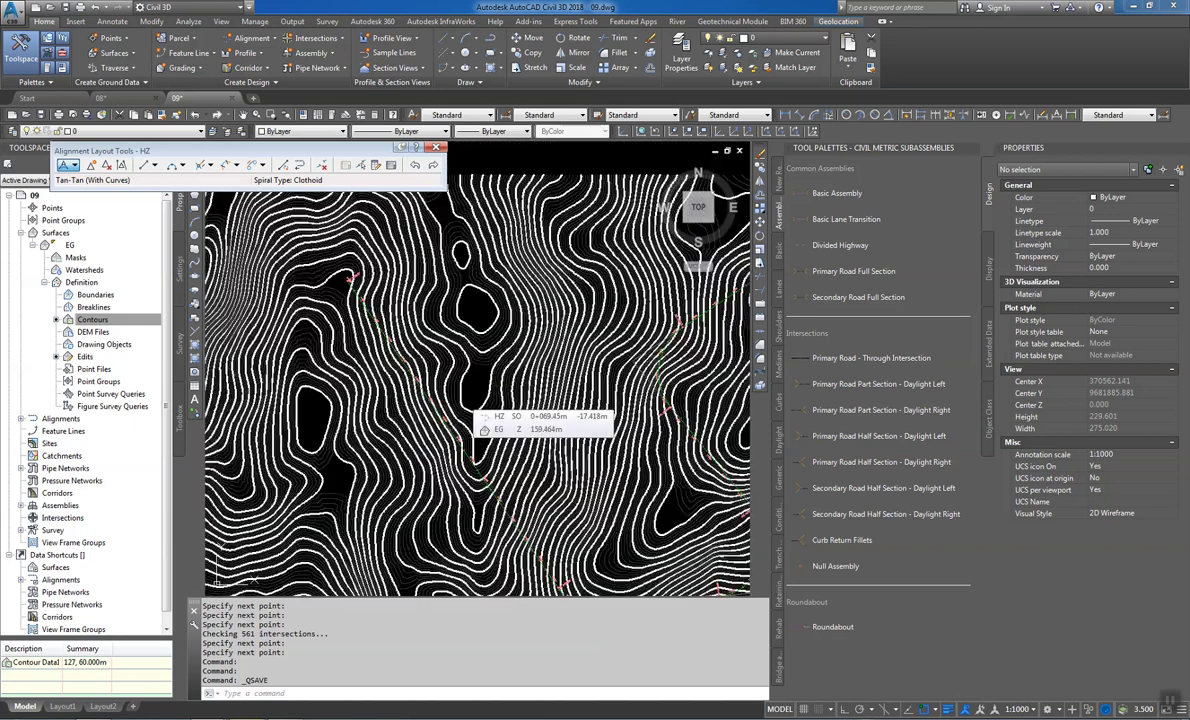
mouse_move(505, 411)
middle_mouse_down()
mouse_move(410, 350)
mouse_move(442, 424)
middle_mouse_up()
left_click(435, 151)
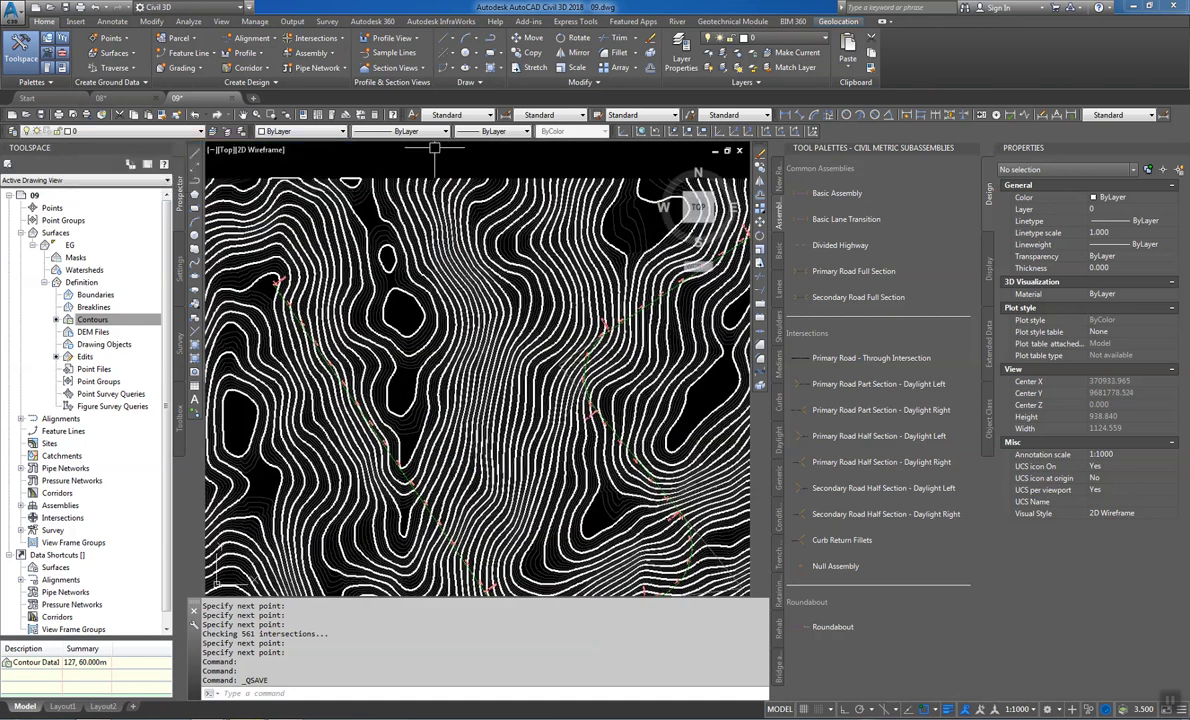
key("Escape")
key("Escape")
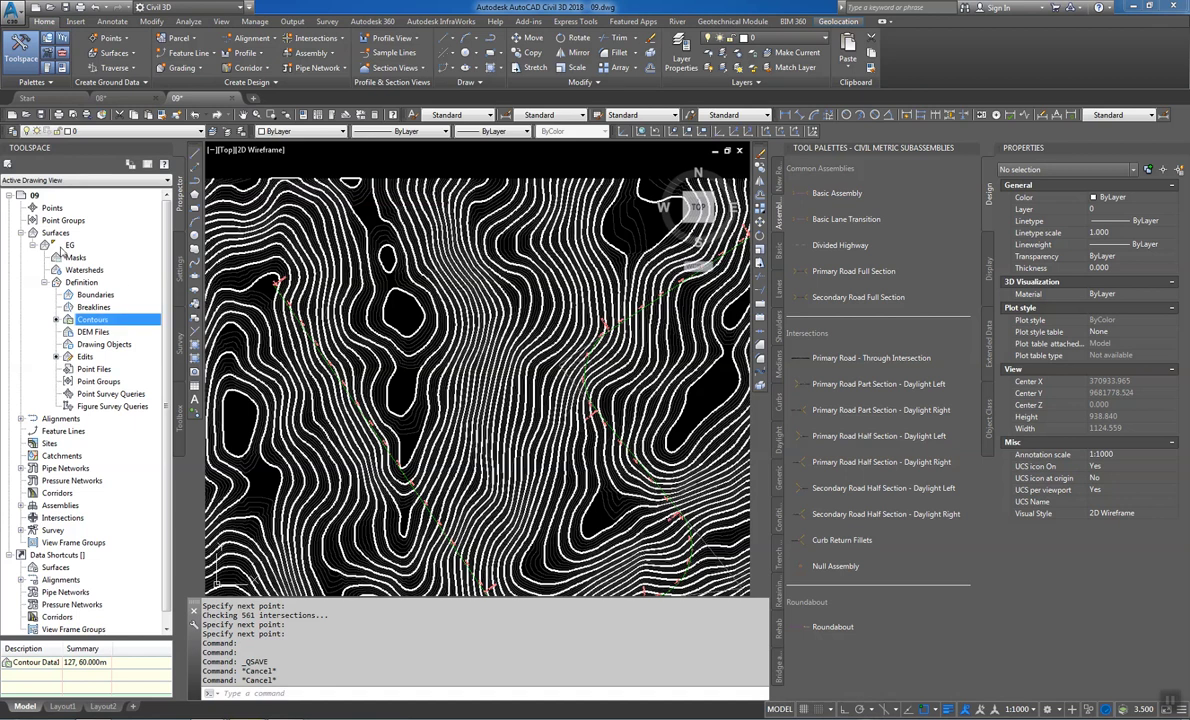
Hide the EG contours by setting the surface style to _No Display
right_click(64, 246)
left_click(91, 258)
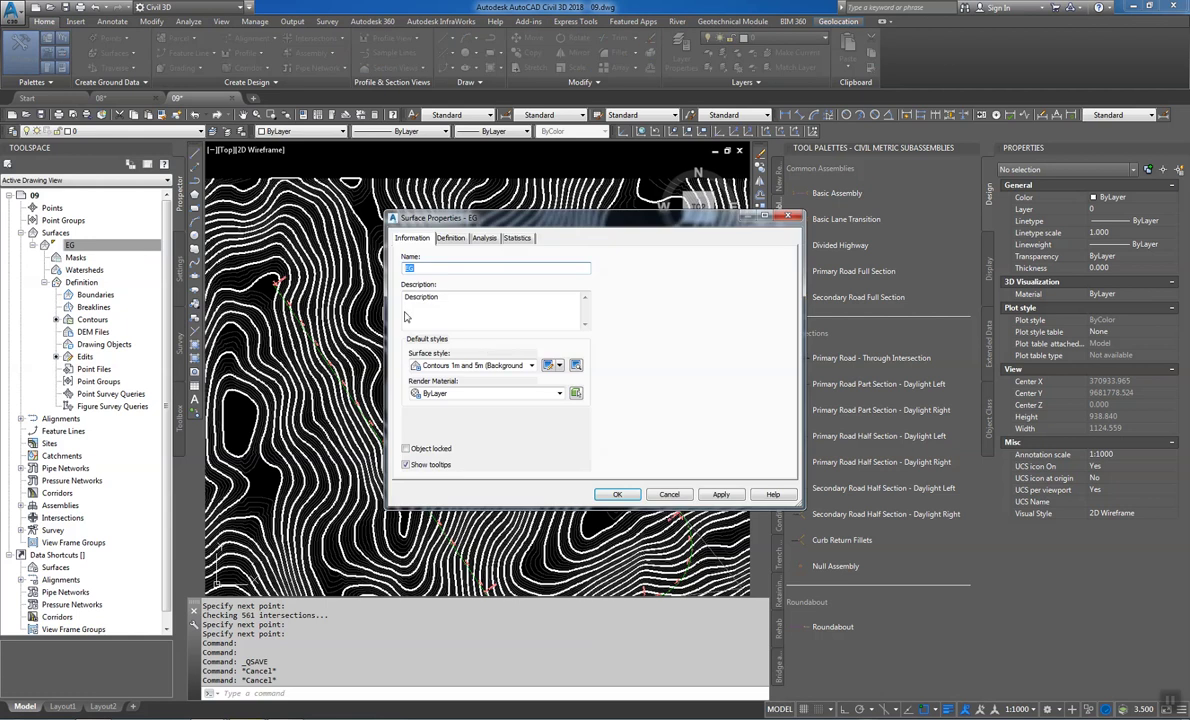
left_click(478, 365)
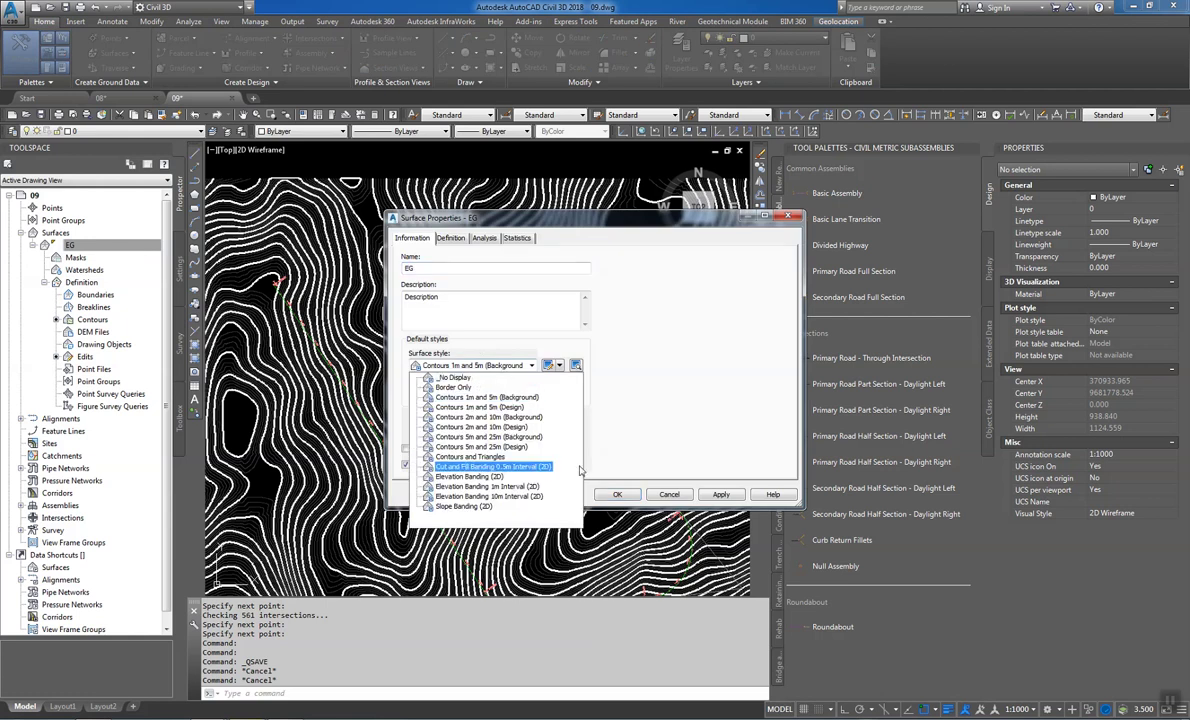
left_click(456, 378)
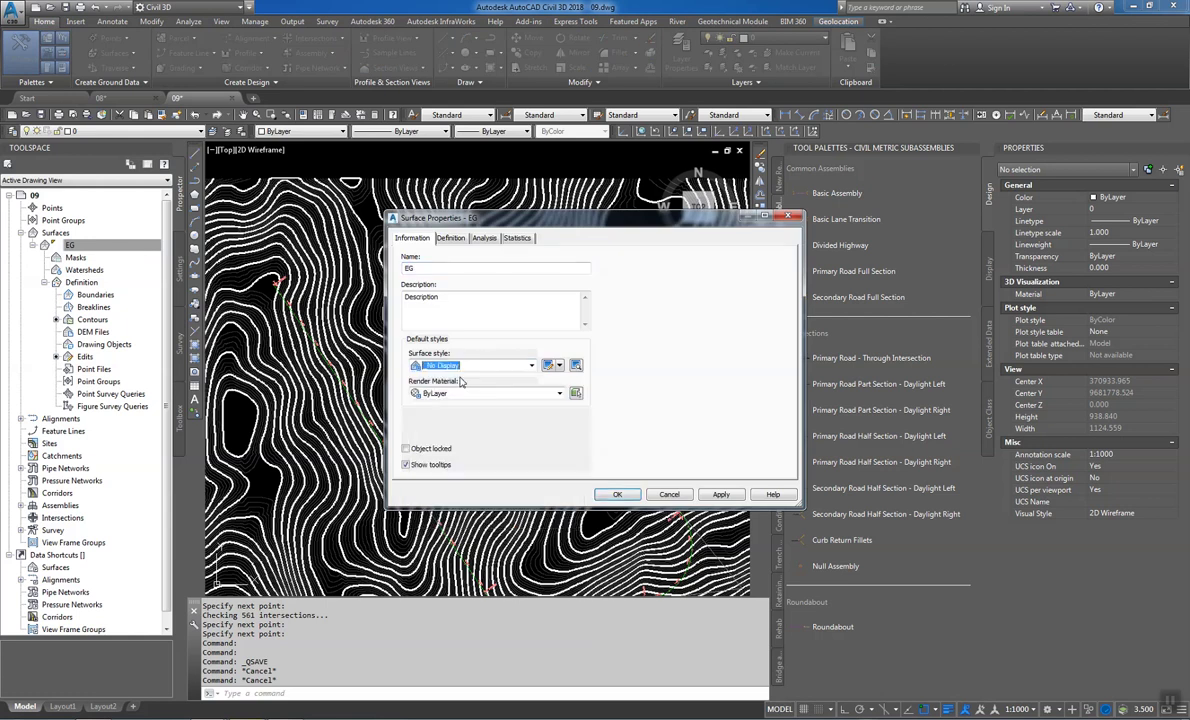
left_click(617, 494)
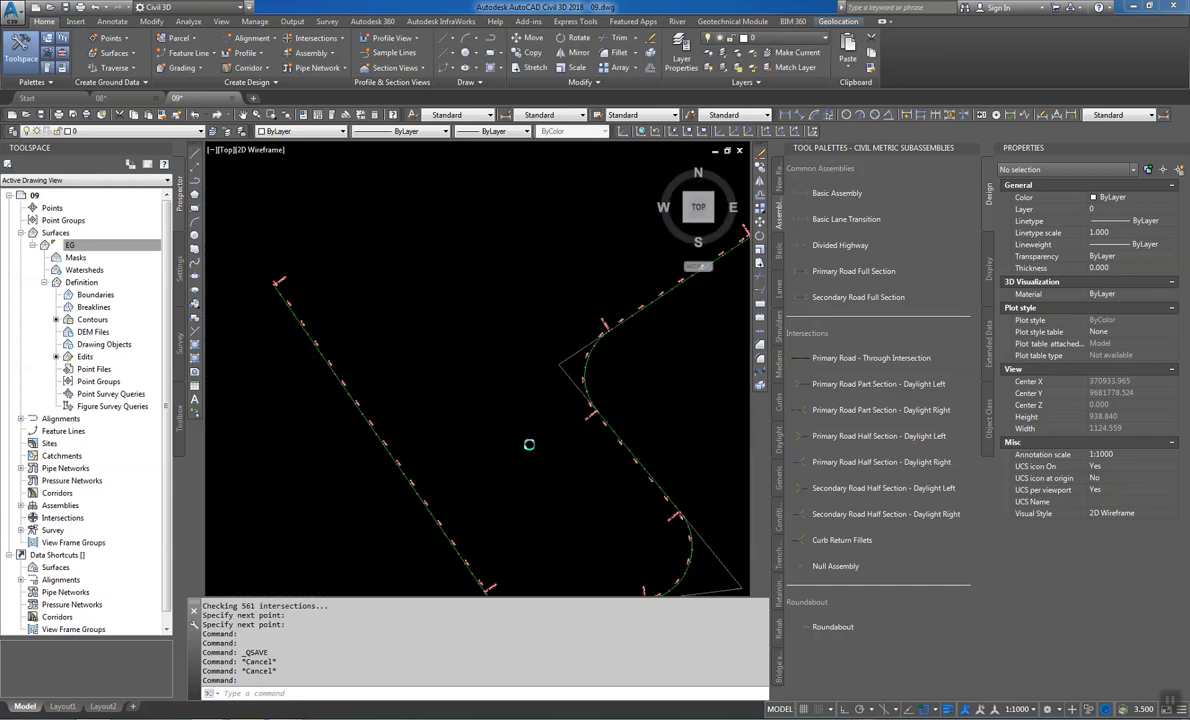
Examine the tangents, curves and station labels along the whole HZ alignment
scroll(531, 446, "down", 5)
scroll(460, 376, "up", 5)
scroll(451, 428, "up", 5)
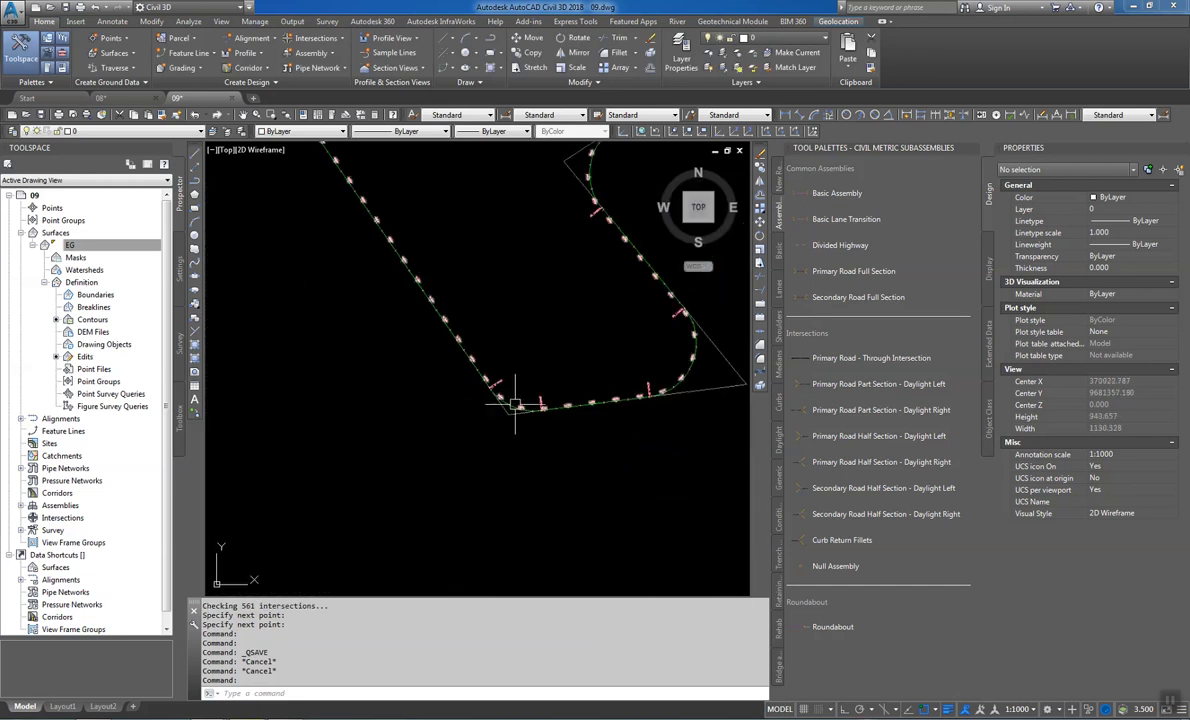
scroll(526, 420, "down", 5)
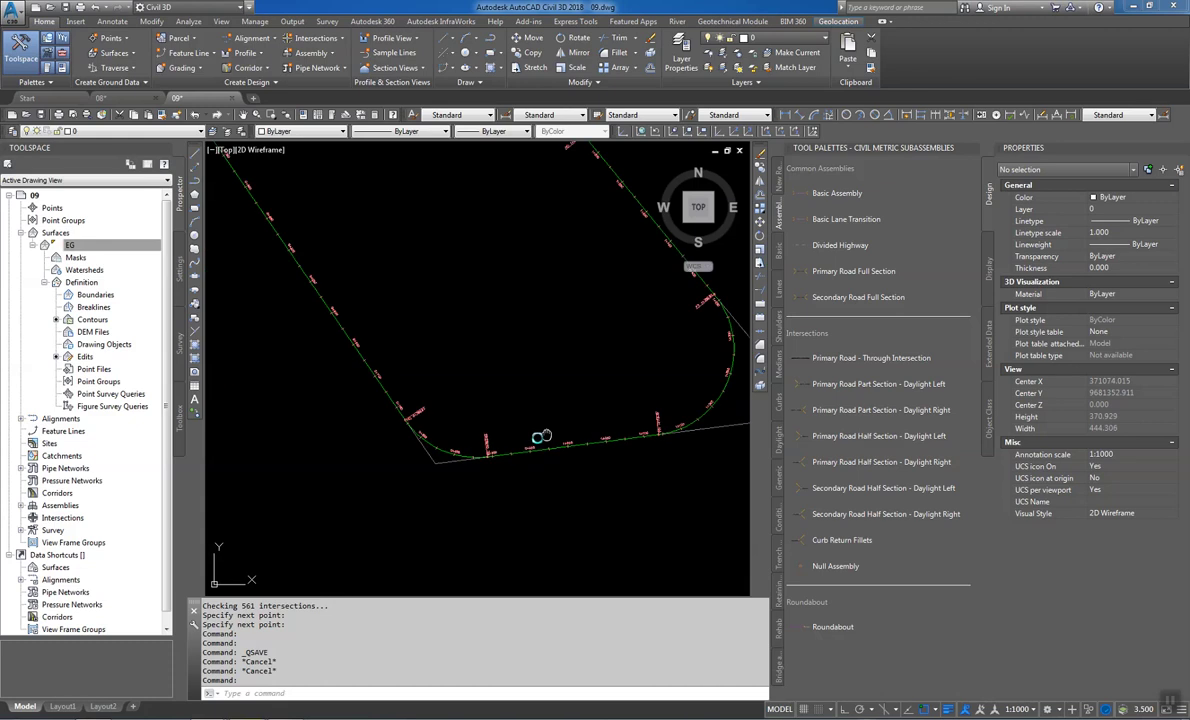
scroll(566, 458, "up", 2)
scroll(619, 457, "down", 5)
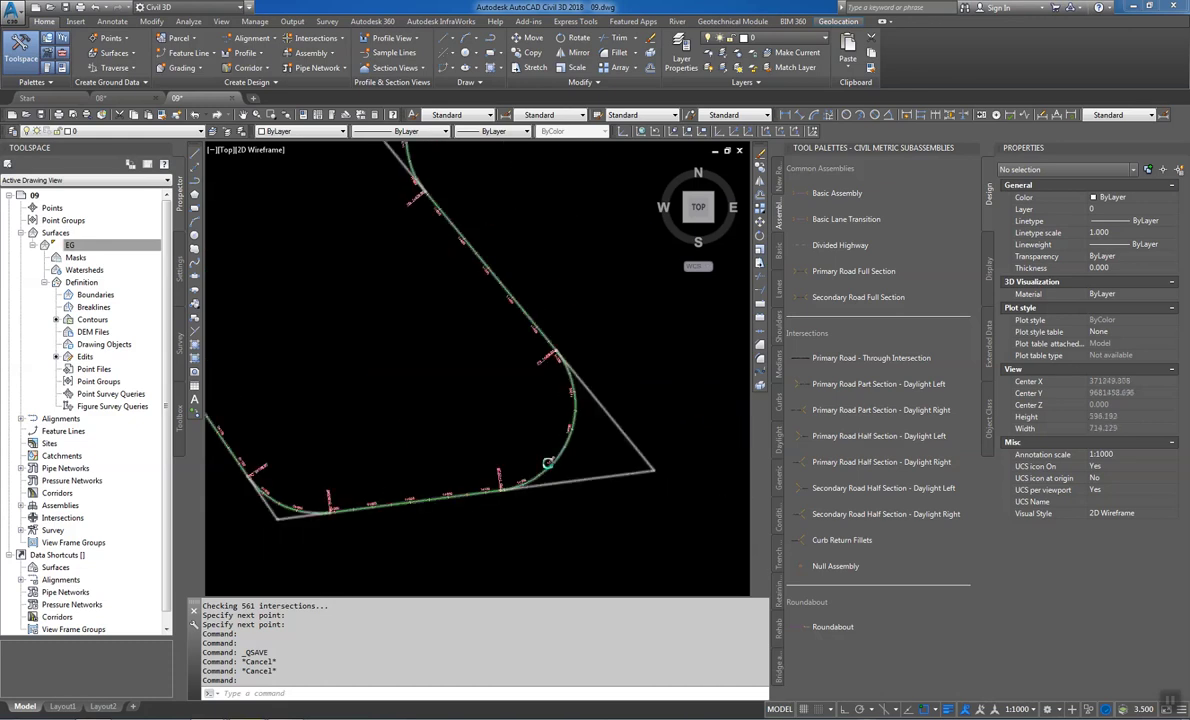
scroll(509, 379, "up", 2)
scroll(494, 388, "down", 3)
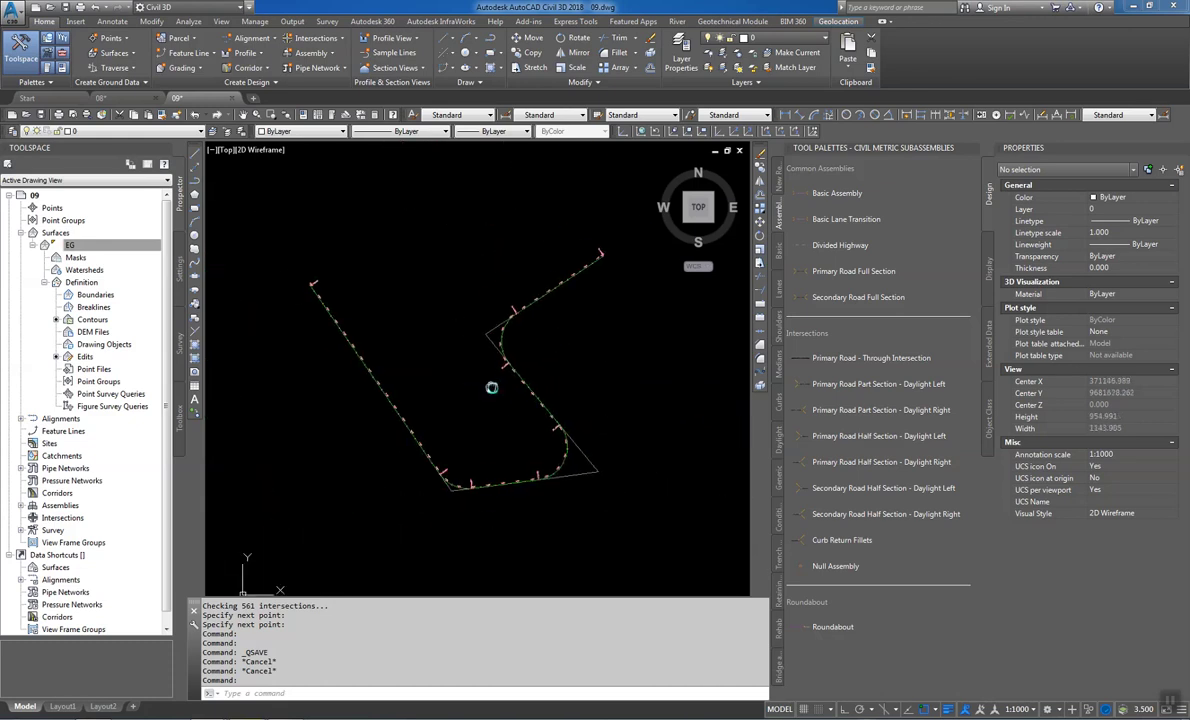
Create a surface profile along alignment HZ, sampling the EG surface over the full station range
left_click(245, 53)
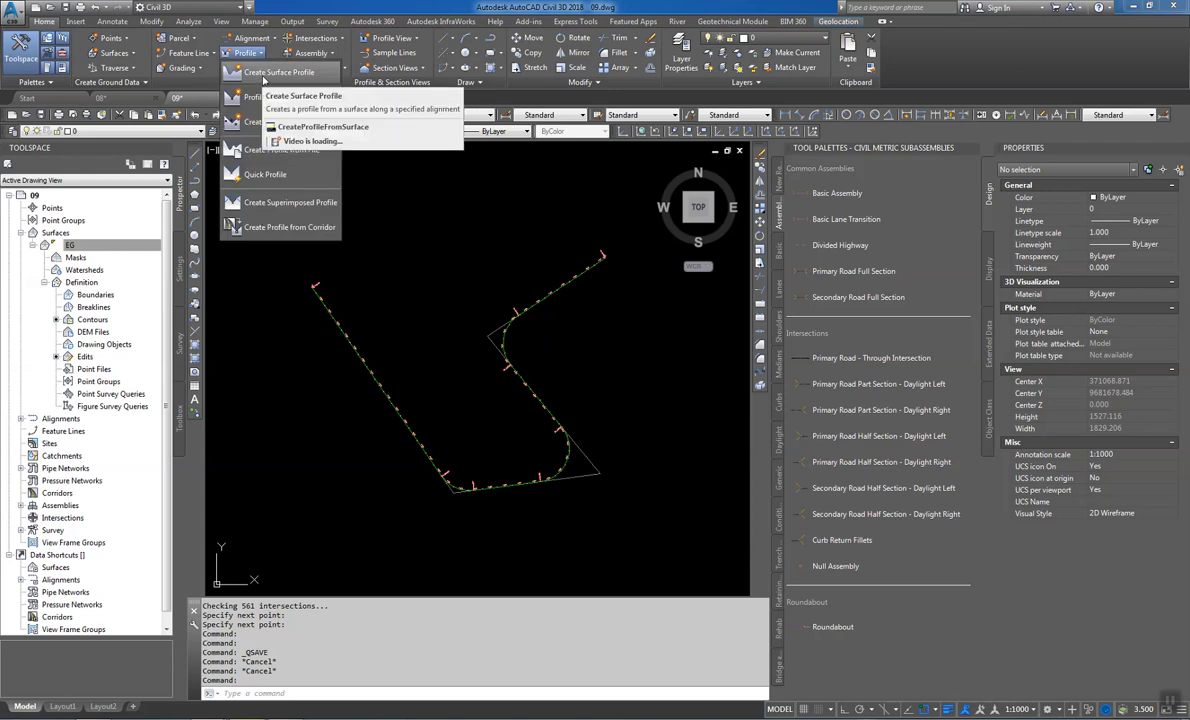
left_click(264, 76)
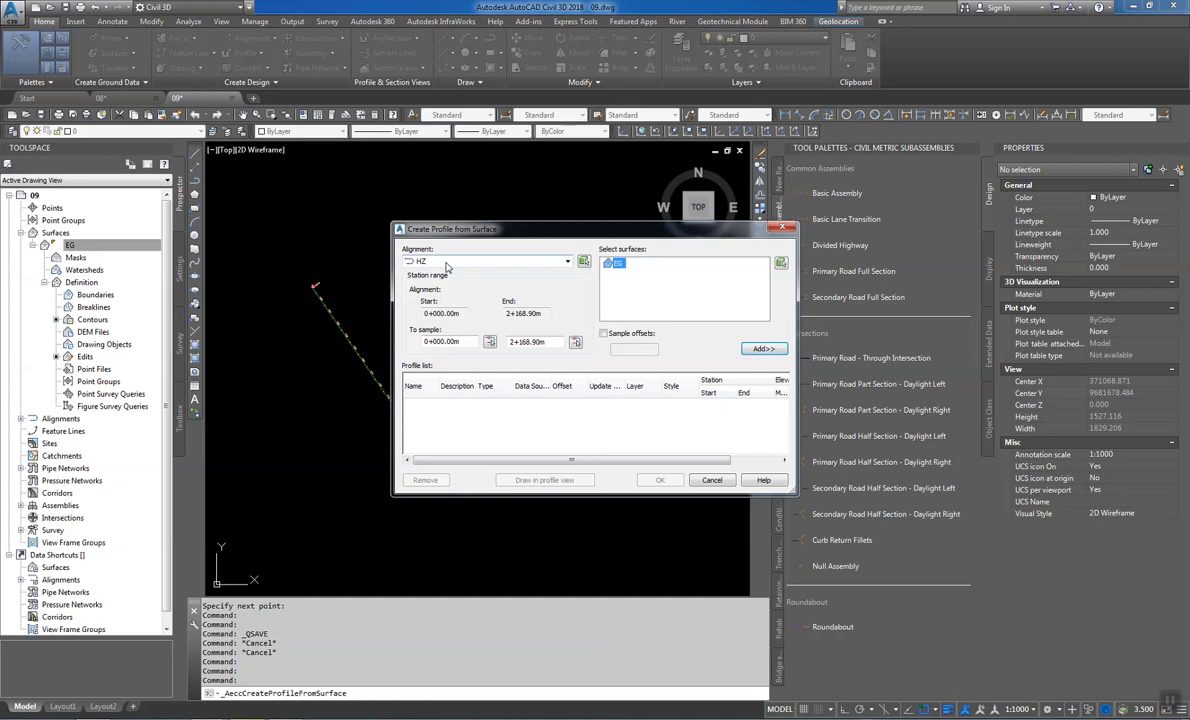
left_click(773, 350)
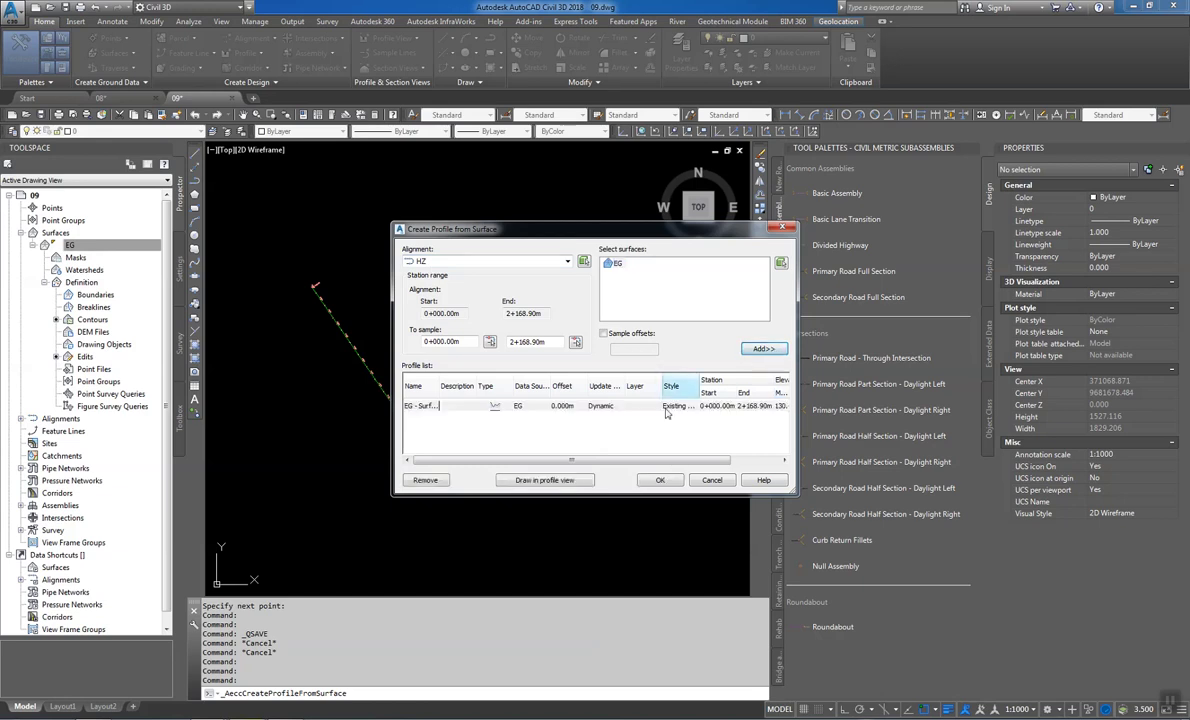
Draw the profile in a new profile view named P-HZ, placed in the empty area above the alignment
left_click(580, 479)
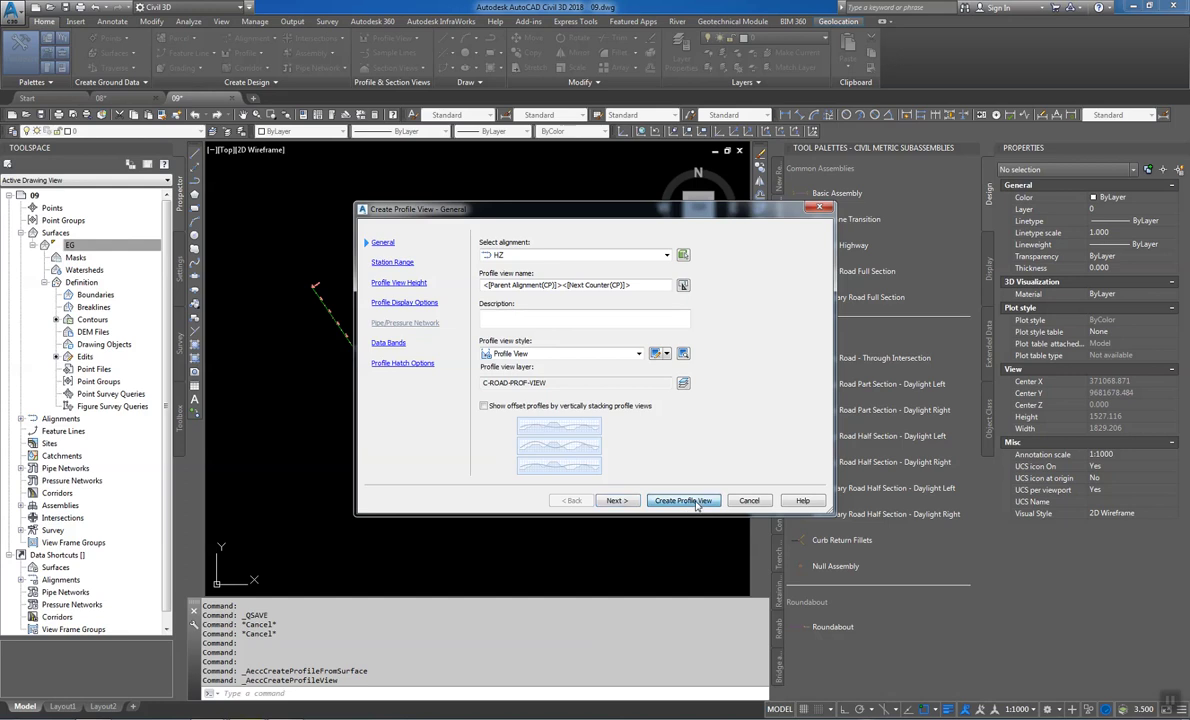
left_click_drag(635, 285, 474, 263)
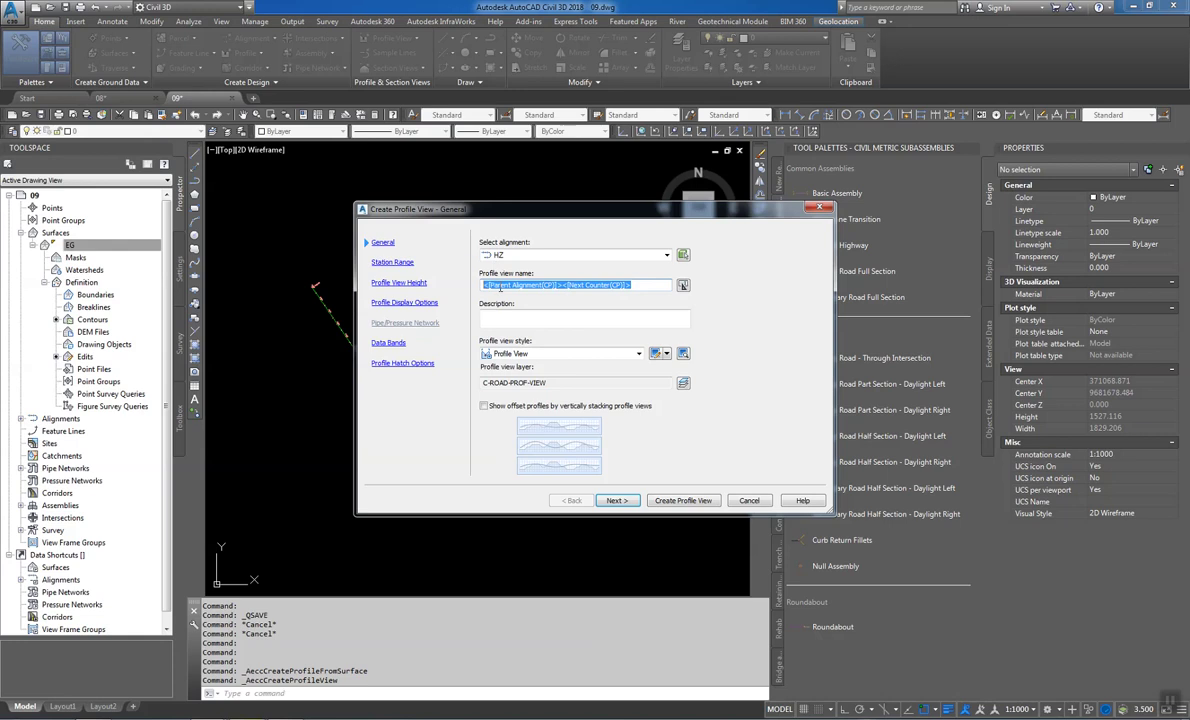
type("P-HZ")
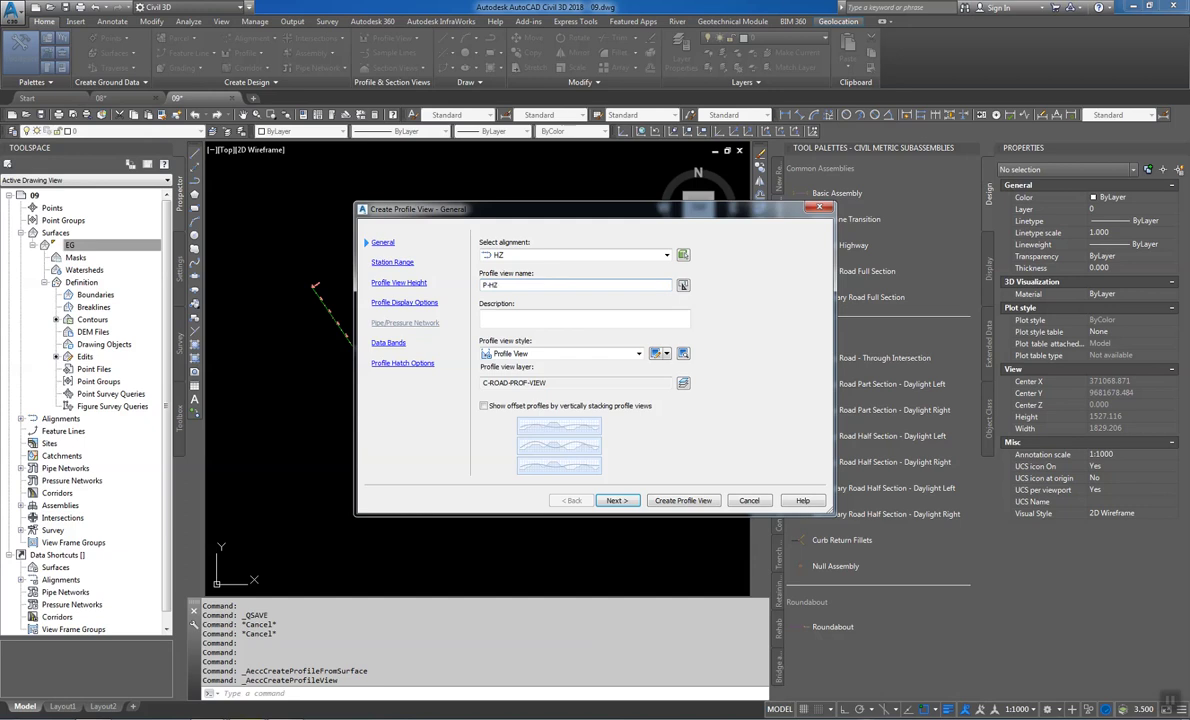
left_click(683, 500)
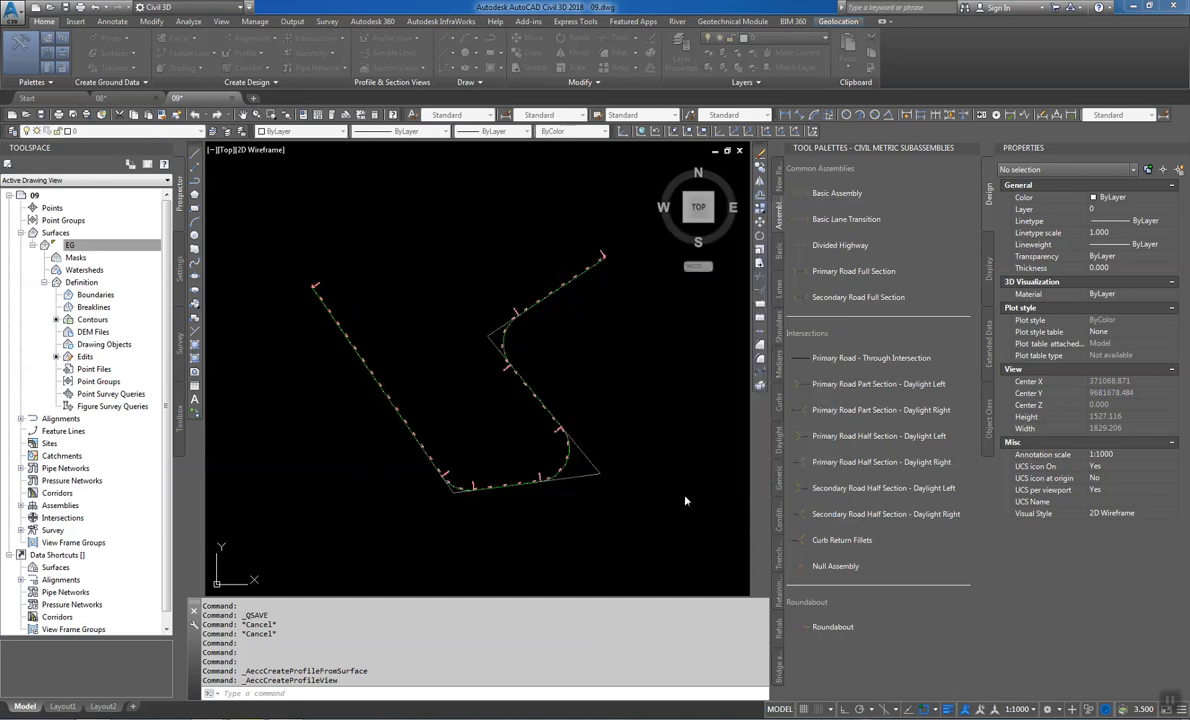
scroll(604, 398, "down", 3)
middle_click_drag(566, 441, 425, 544)
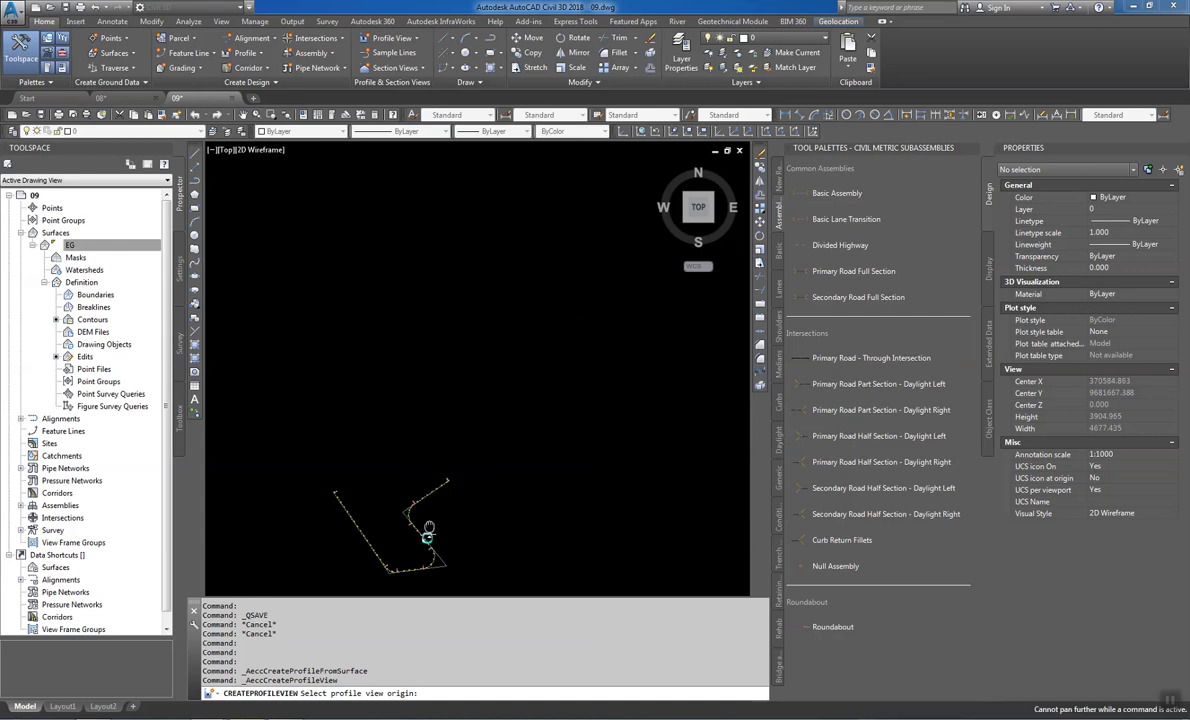
left_click(312, 258)
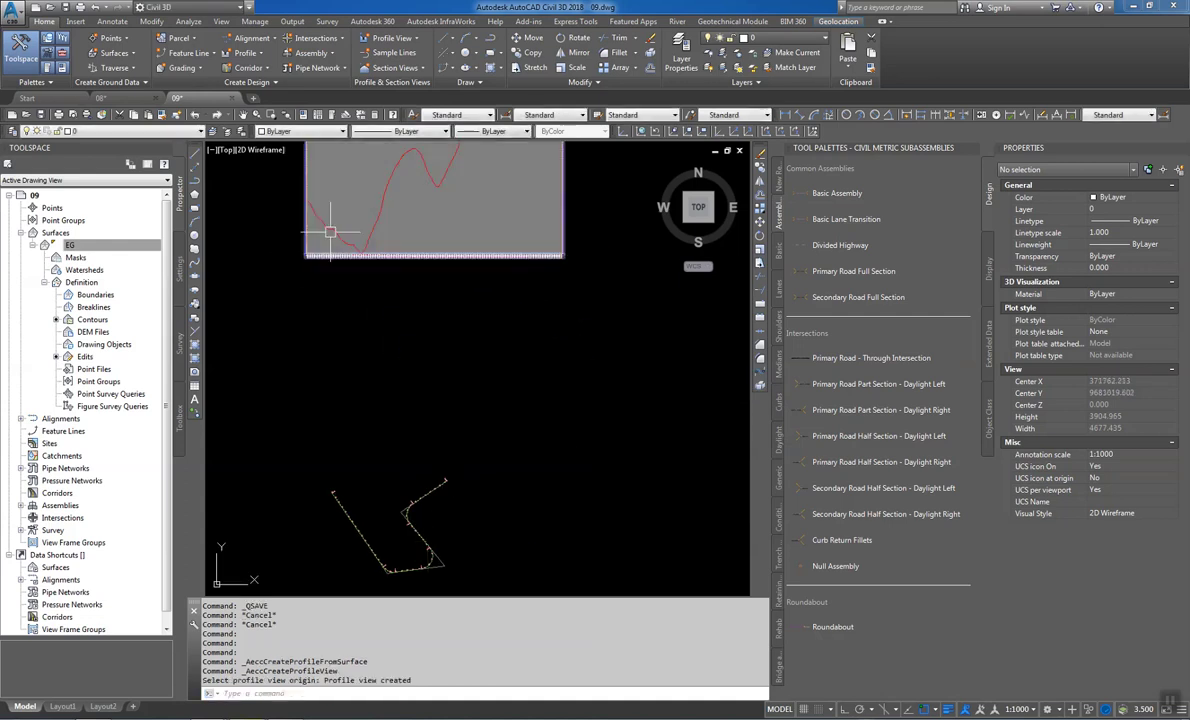
Examine the grid, axes and existing-ground line at the start of the P-HZ profile view
middle_click_drag(319, 239, 337, 235)
scroll(398, 327, "up", 5)
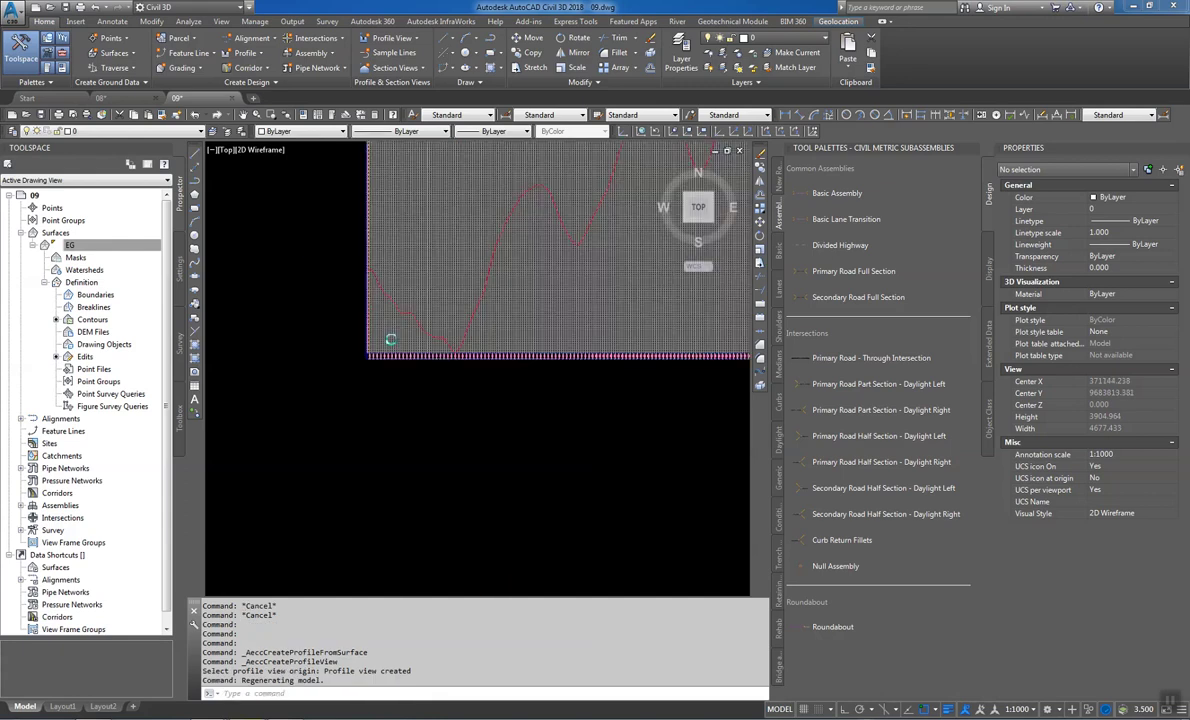
middle_click_drag(356, 371, 409, 413)
scroll(409, 413, "down", 3)
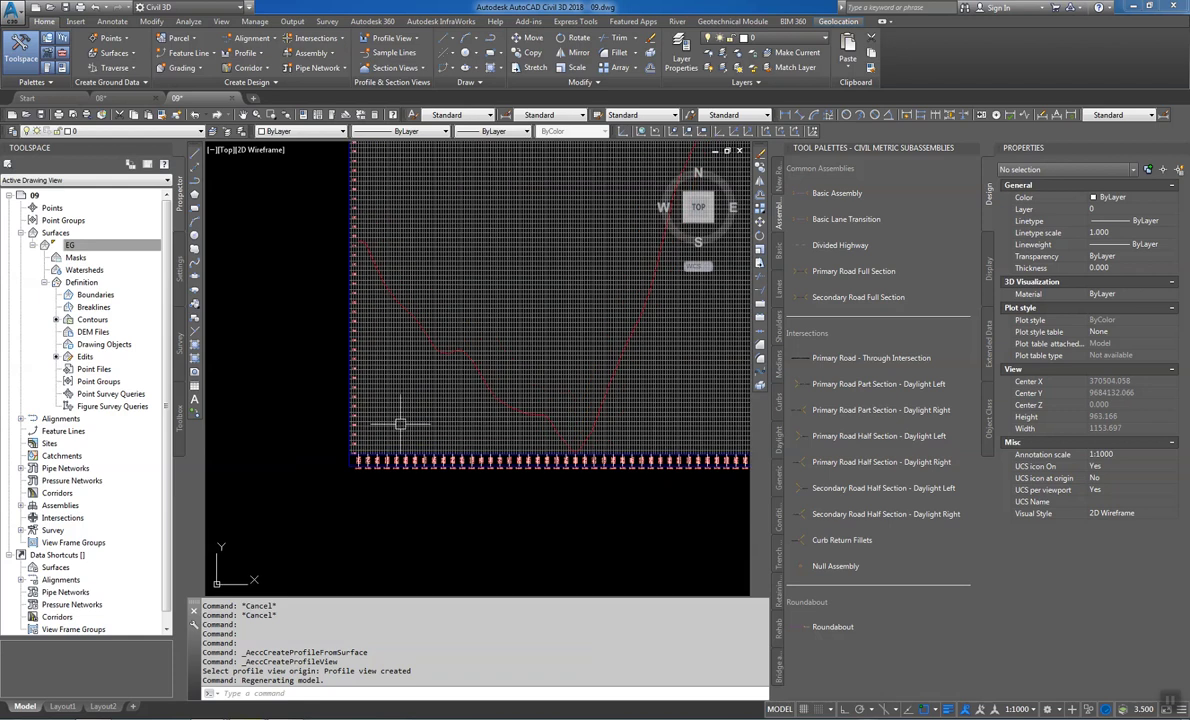
scroll(404, 434, "up", 2)
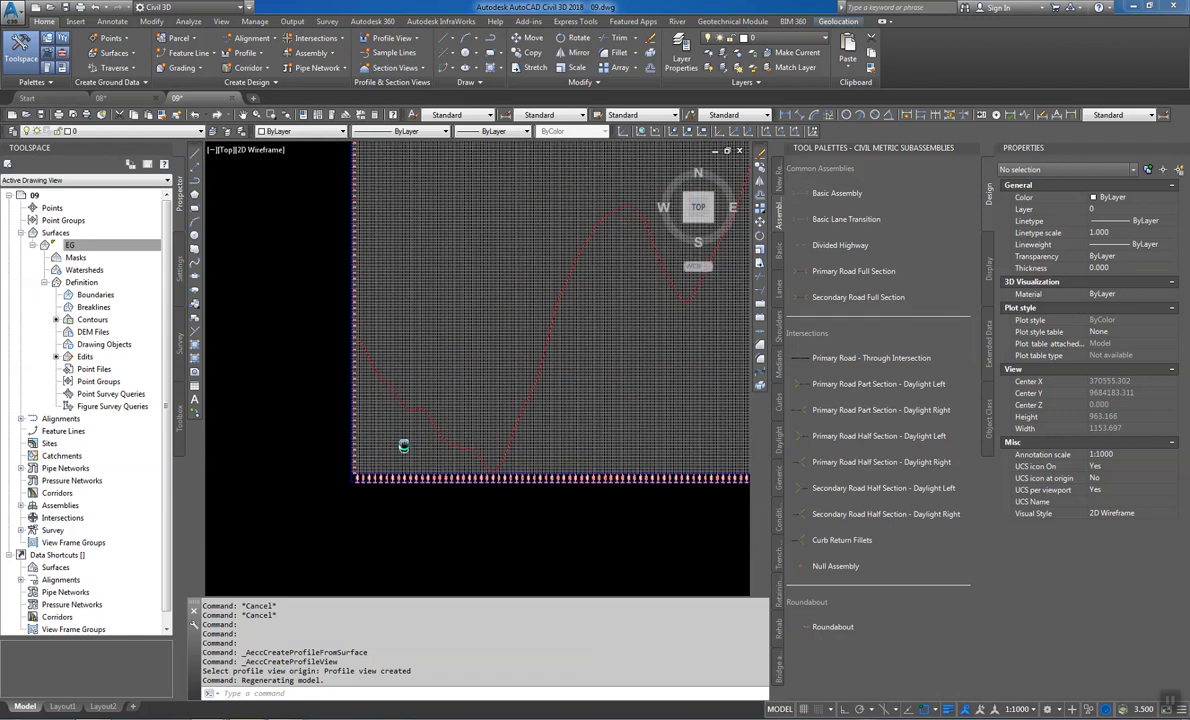
scroll(398, 444, "down", 1)
scroll(384, 434, "down", 1)
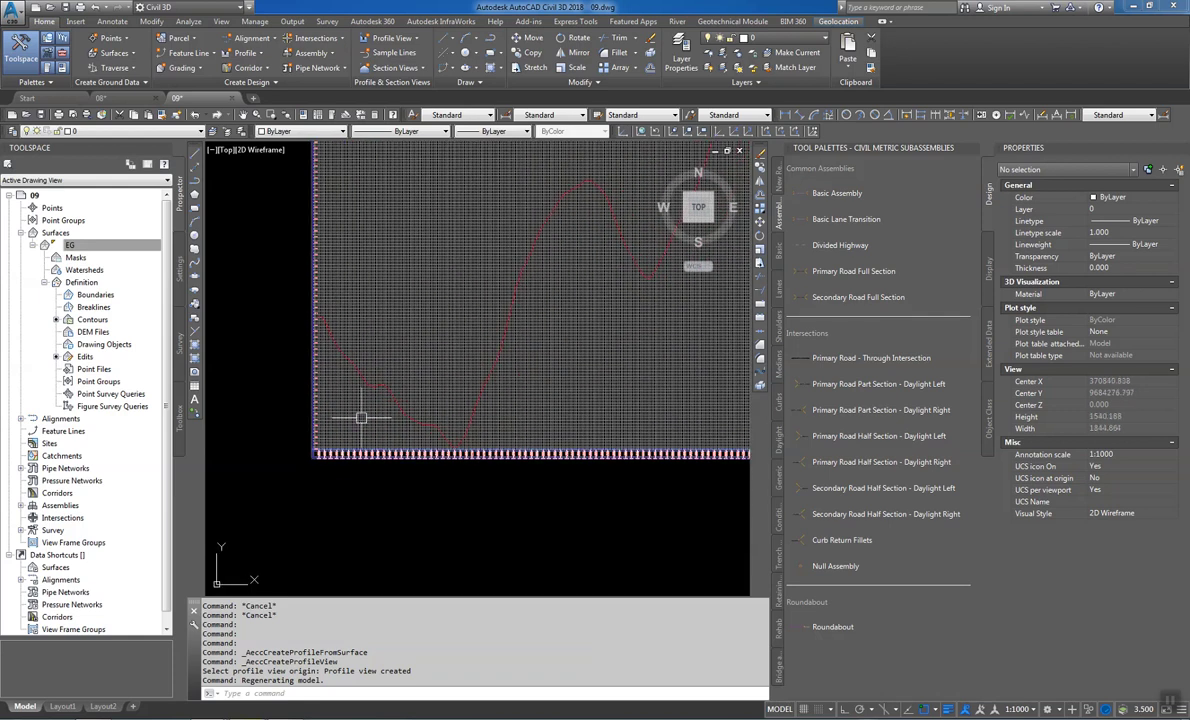
Edit the style of profile view P-HZ, setting the left and right grid padding to 0
left_click(361, 417)
right_click(362, 418)
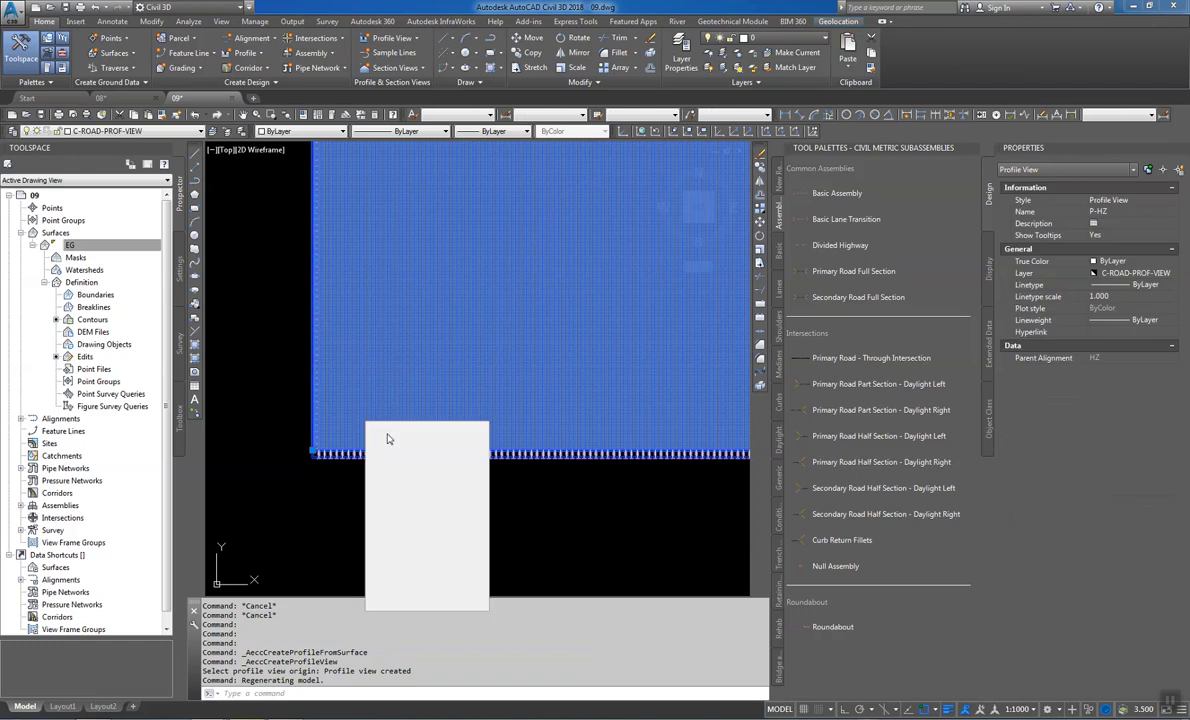
left_click(437, 516)
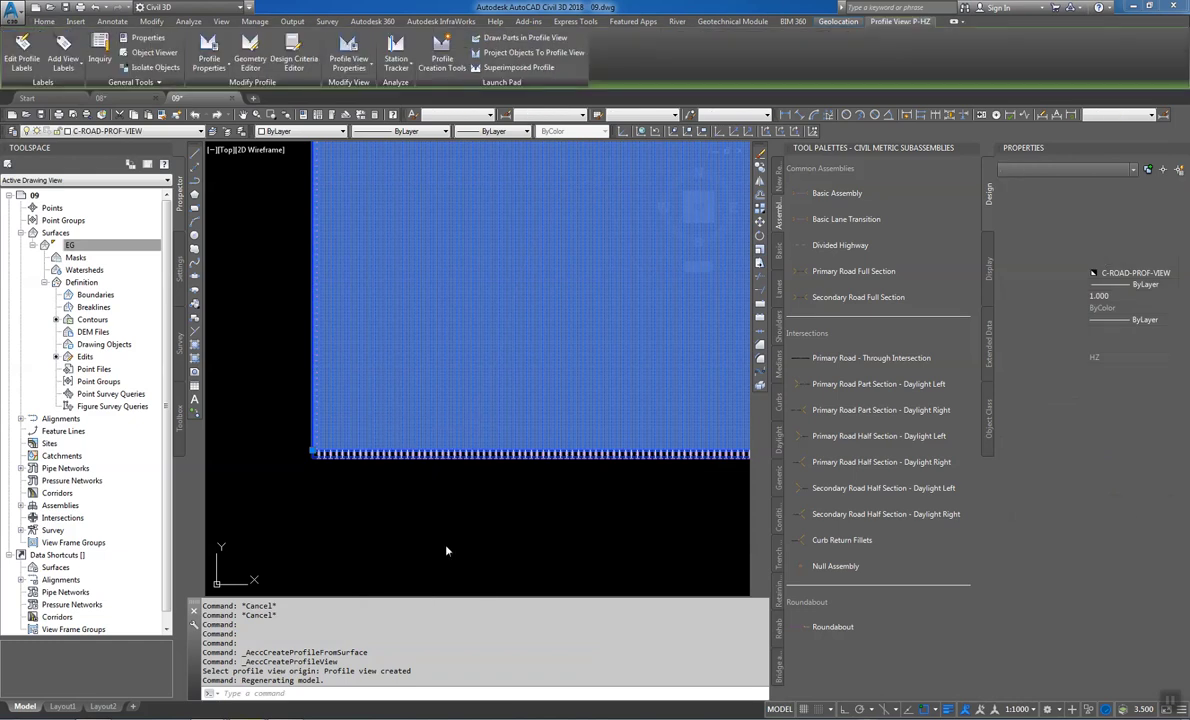
left_click_drag(425, 199, 721, 125)
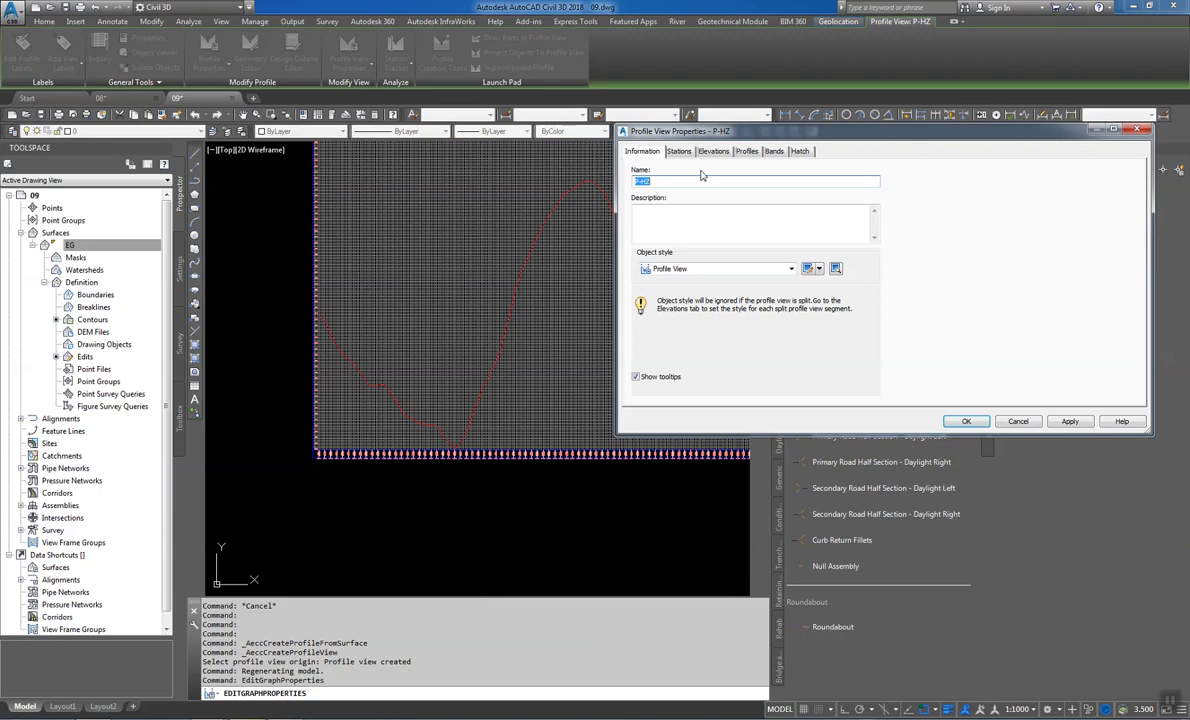
left_click(808, 269)
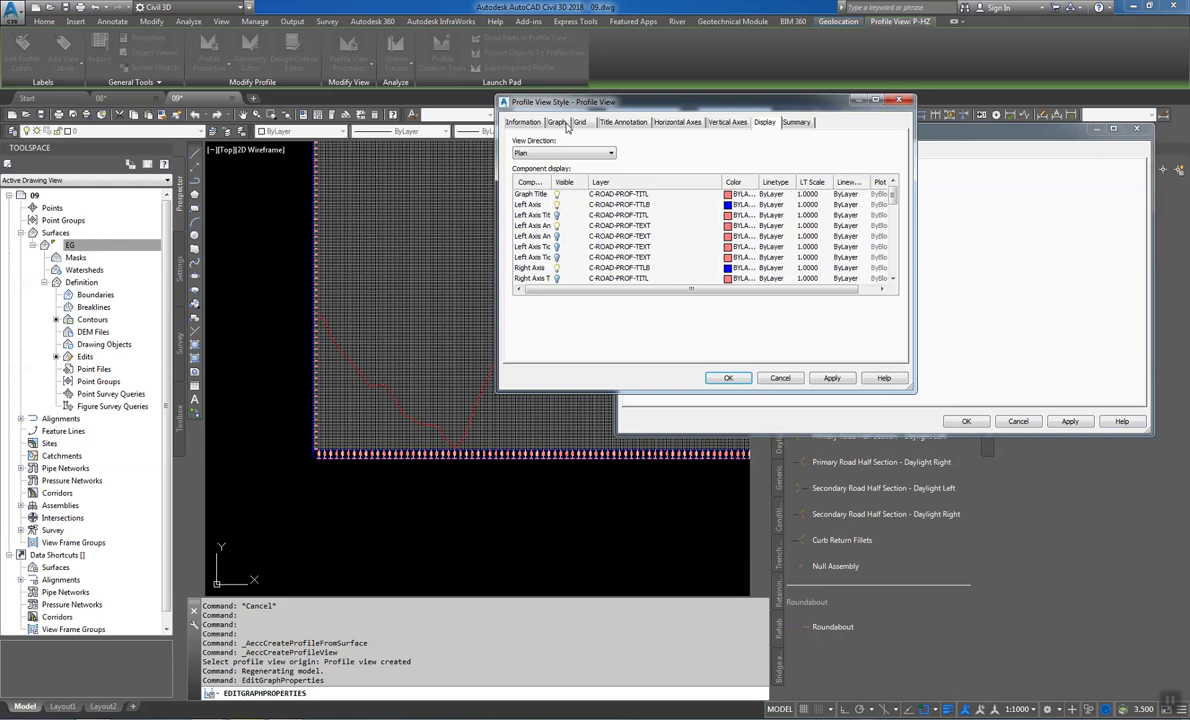
left_click(557, 122)
left_click(585, 123)
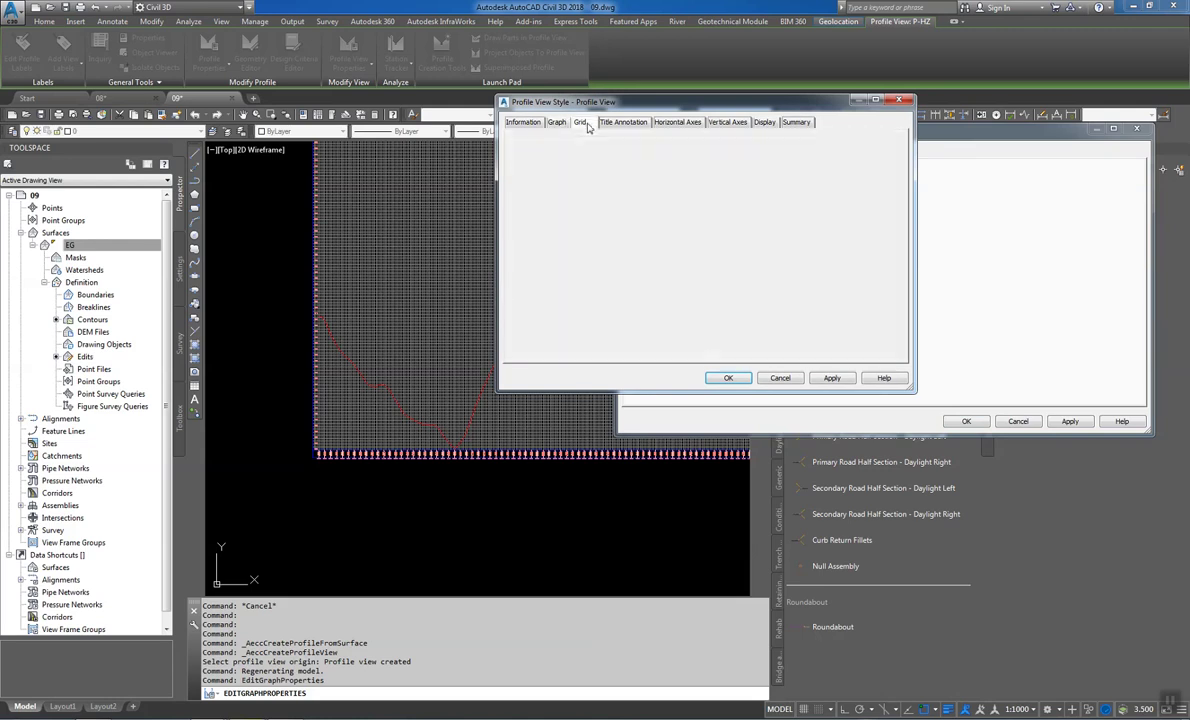
double_click(551, 301)
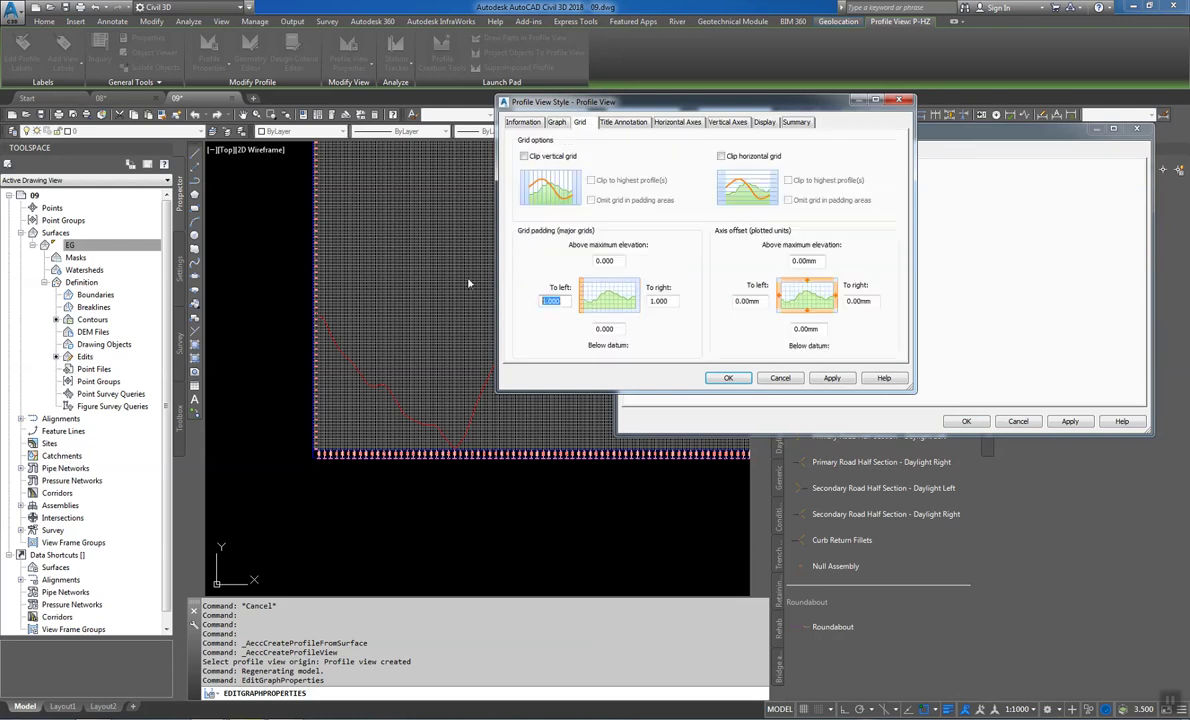
type("0")
double_click(672, 302)
type("0")
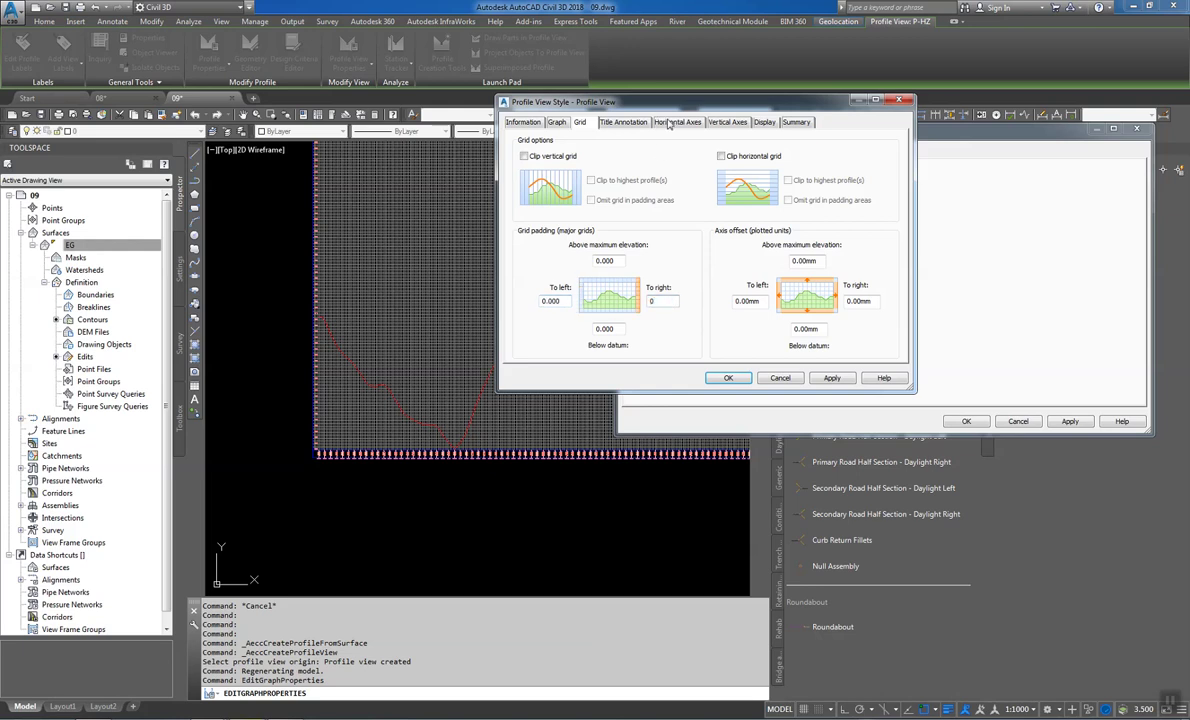
Set the bottom horizontal axis tick intervals to 25 m major and 12.5 m minor, and apply them
left_click(675, 122)
left_click(553, 231)
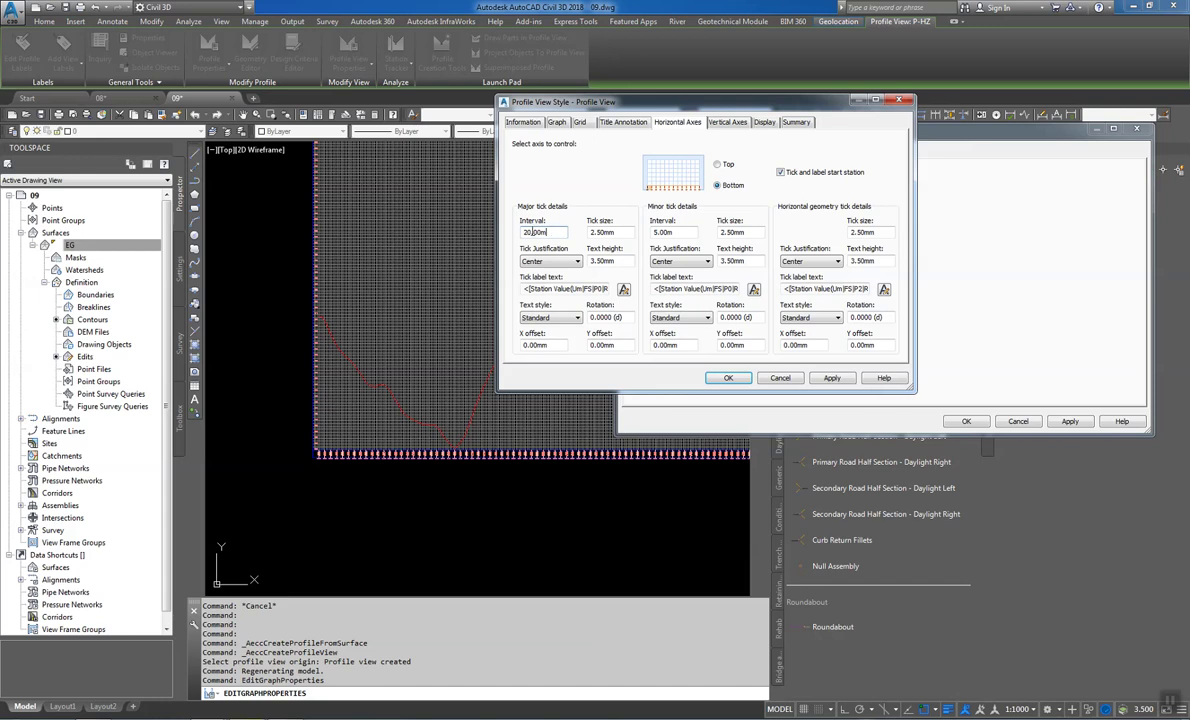
double_click(537, 231)
type("525")
double_click(680, 232)
left_click(826, 380)
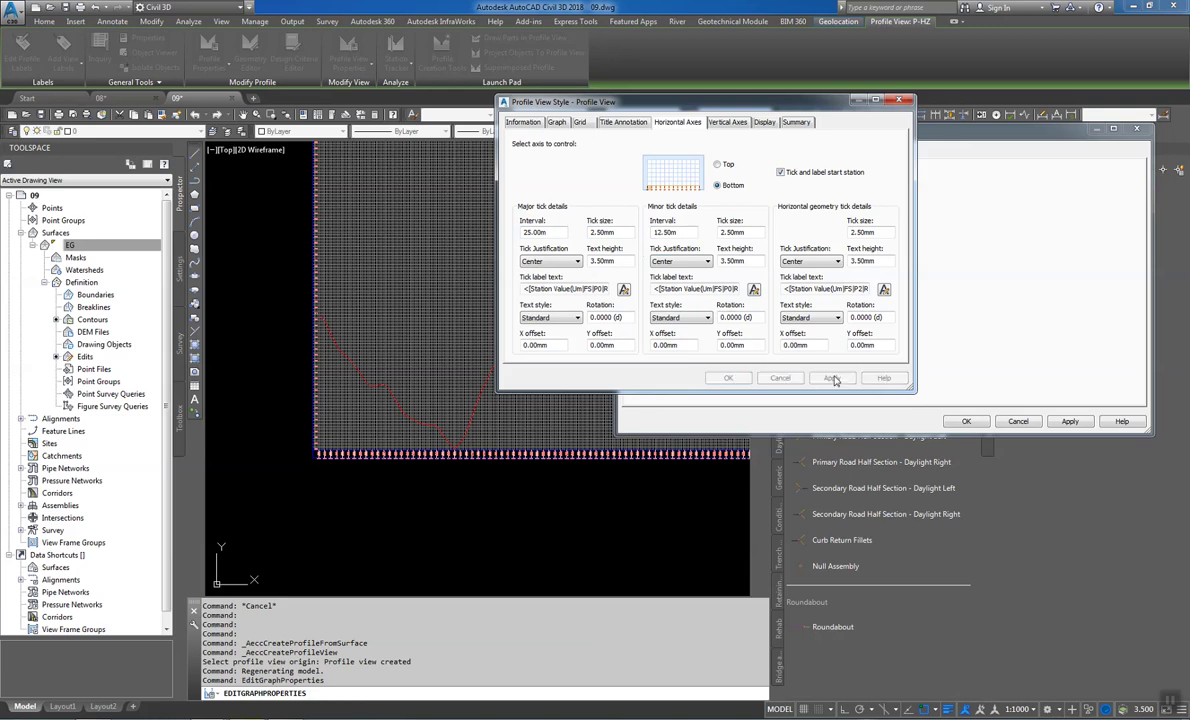
Set the left vertical axis tick intervals to 2.5 m major and 1.75 m minor
left_click(727, 122)
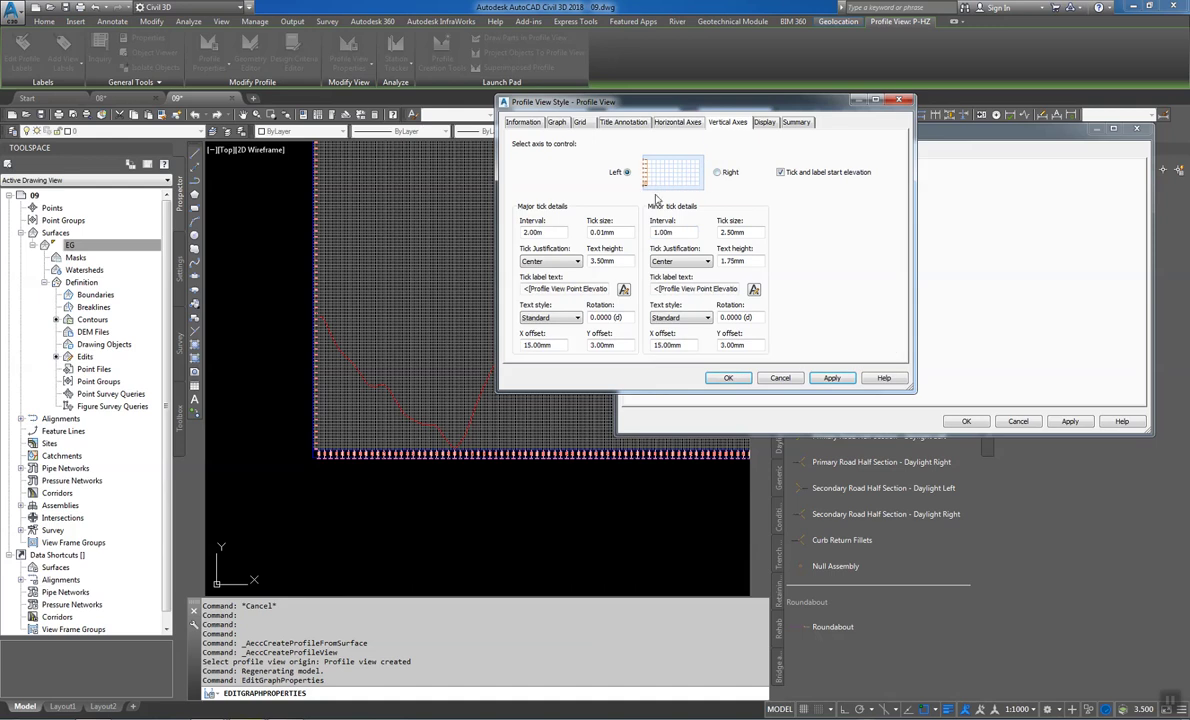
double_click(545, 232)
type("2.")
left_click(679, 233)
type("1.75")
Set the right vertical axis tick intervals to 5 m major and 2.5 m minor
left_click(712, 172)
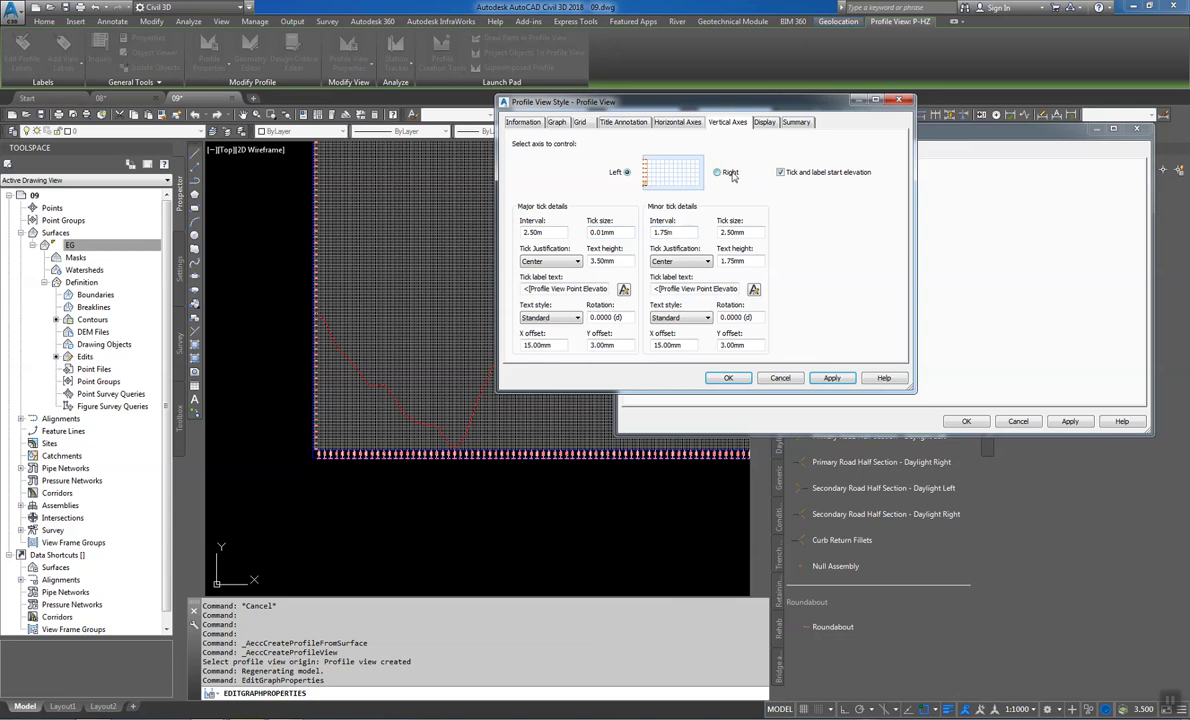
left_click(683, 231)
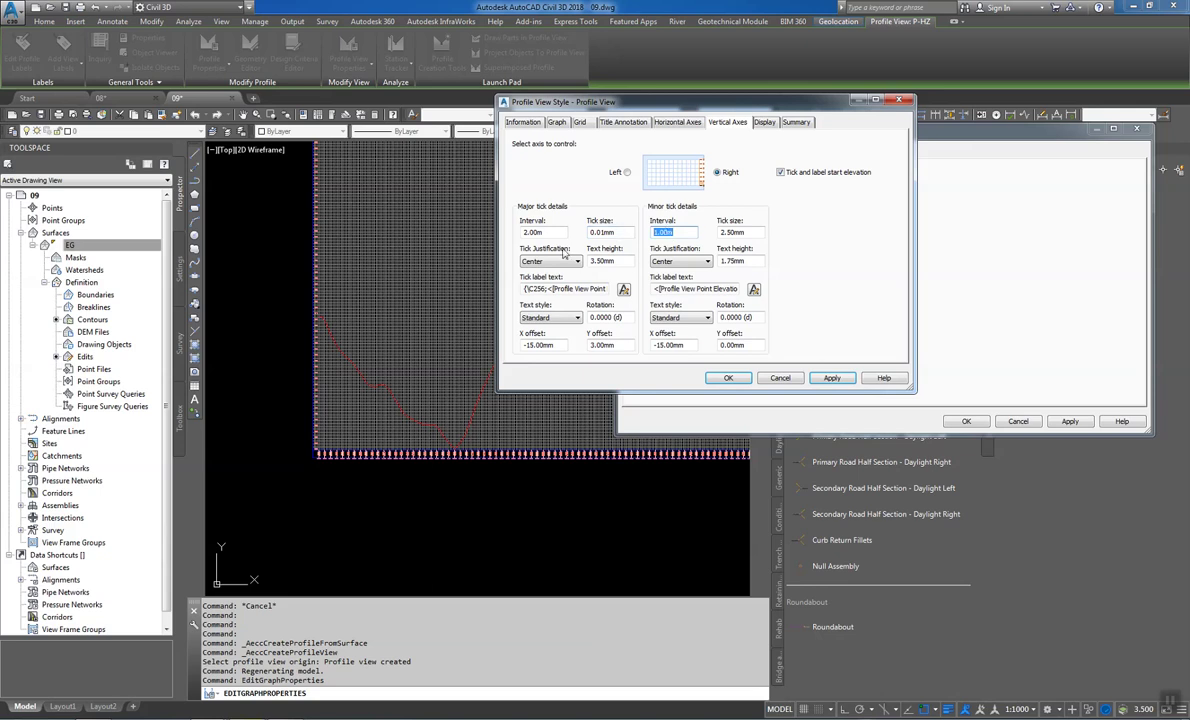
left_click(525, 233)
type("5")
key("Tab")
type("2.")
Set the left vertical axis tick intervals to 5 m major and 2.5 m minor, and apply the style to P-HZ
left_click(626, 172)
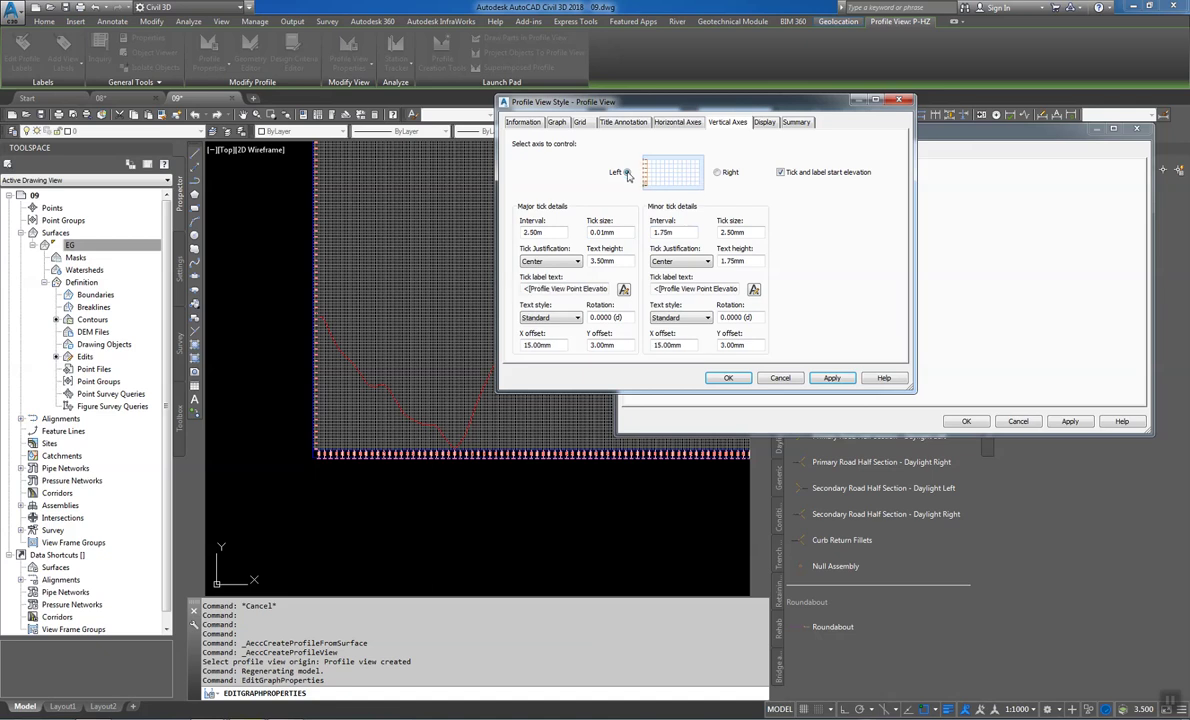
double_click(688, 230)
type("2")
double_click(533, 232)
type("5")
left_click(726, 377)
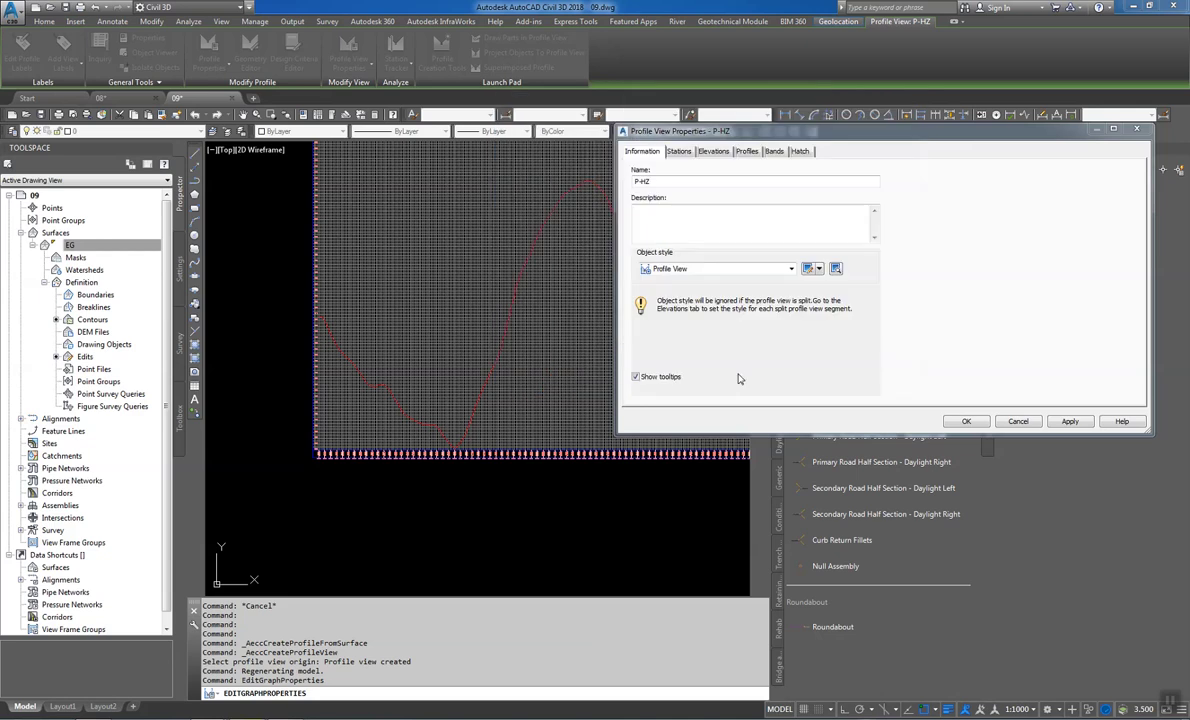
left_click(1067, 422)
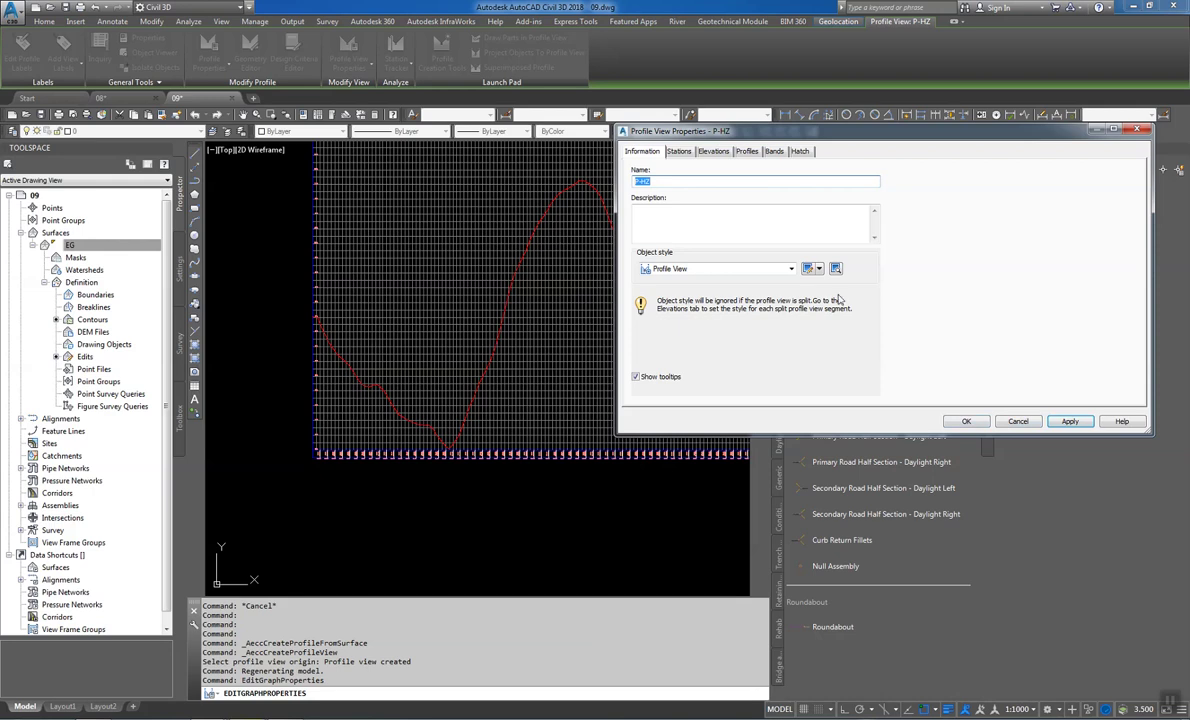
Turn on start and end station labels for the Profile Data band of P-HZ and apply
left_click(774, 151)
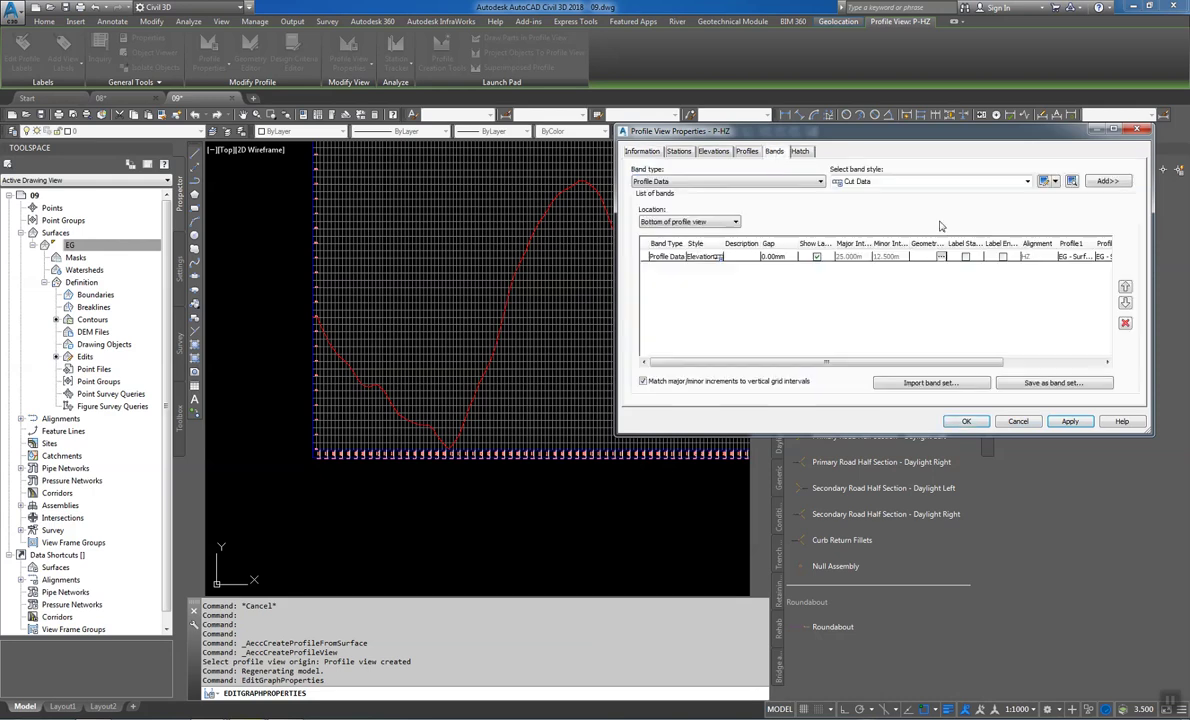
left_click(1002, 257)
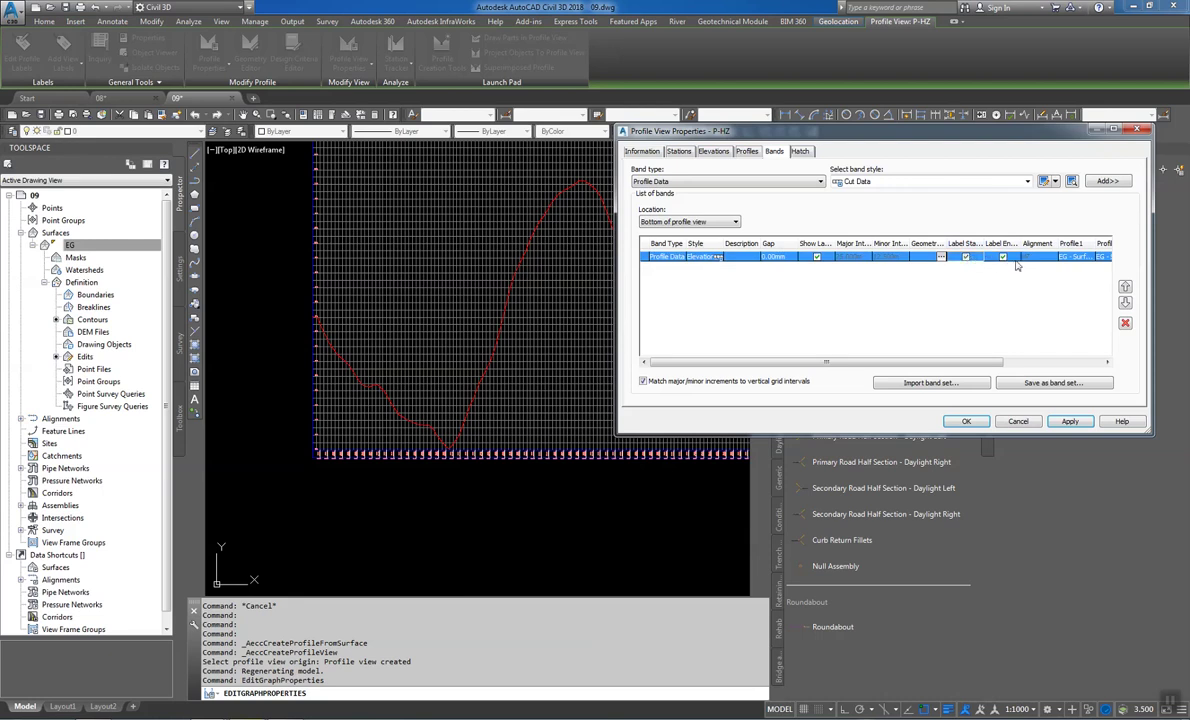
left_click(1069, 421)
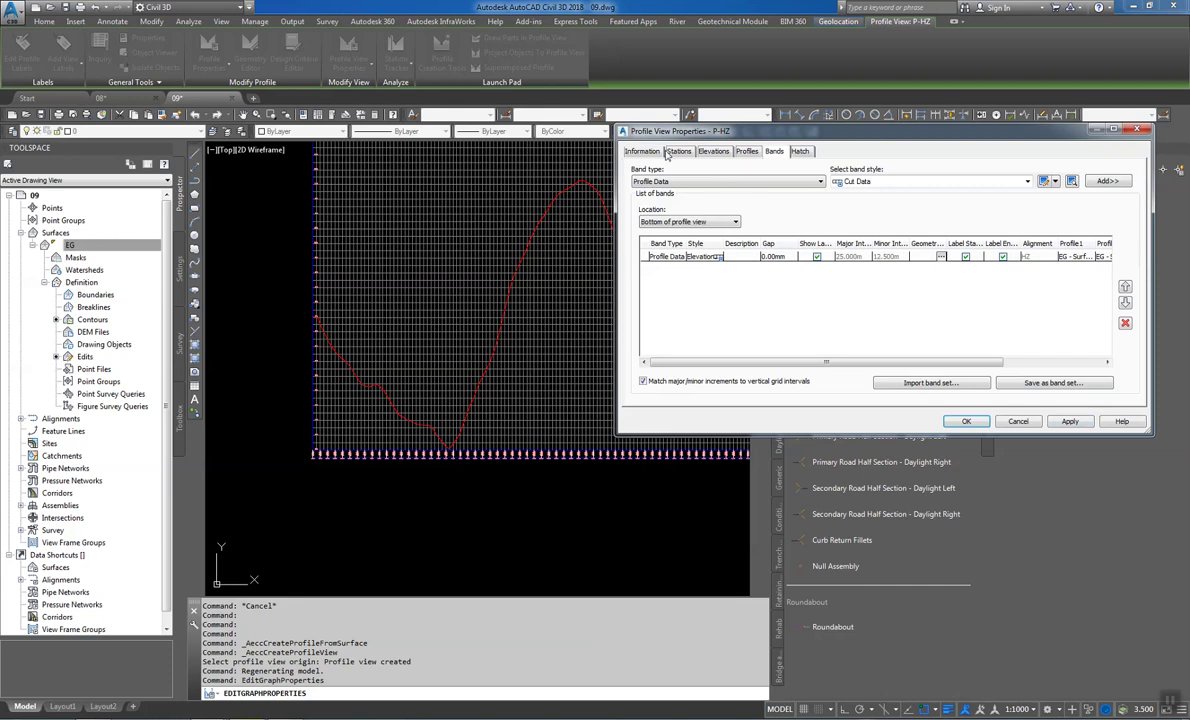
In P-HZ's Profile View style, assign the major horizontal grid to layer C-ROAD-PROF-GRID-MAJR with colour 250
left_click(641, 151)
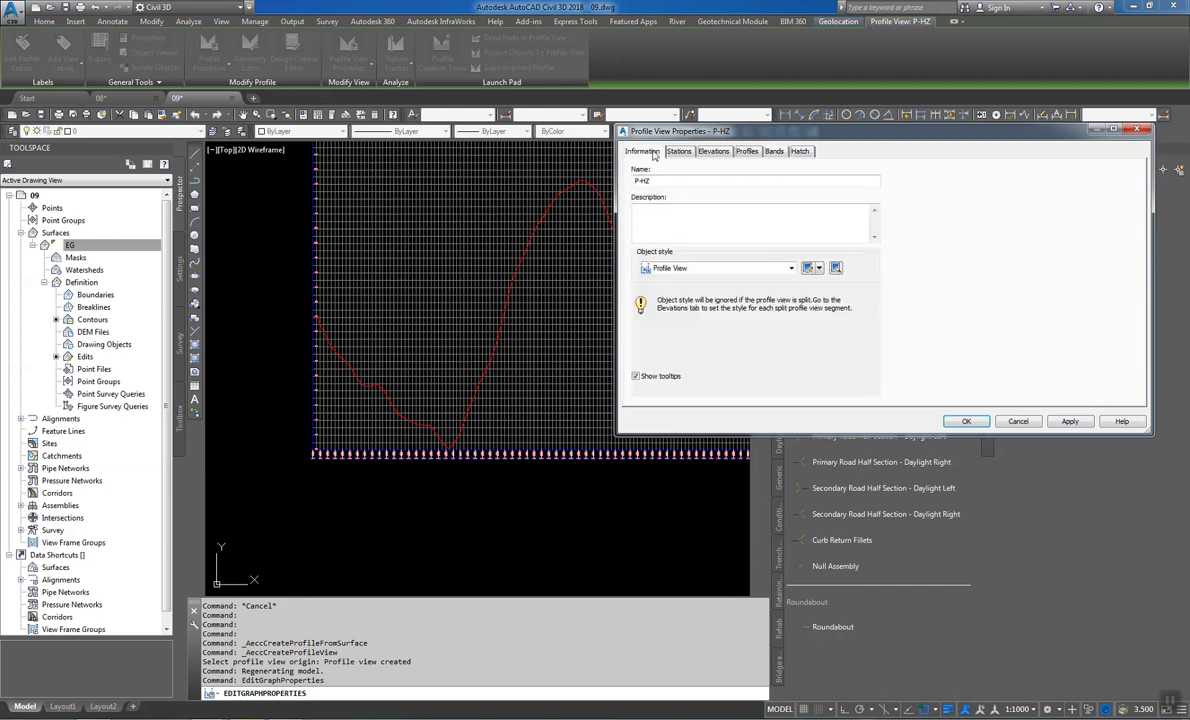
left_click(807, 269)
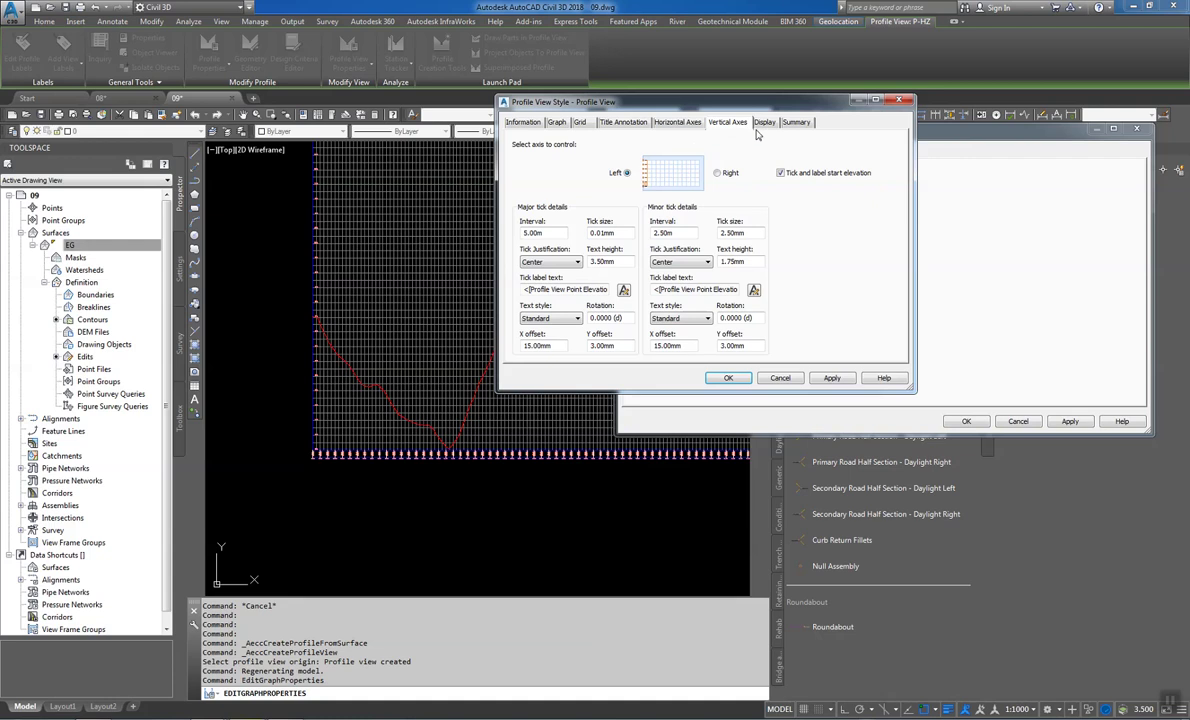
left_click(765, 124)
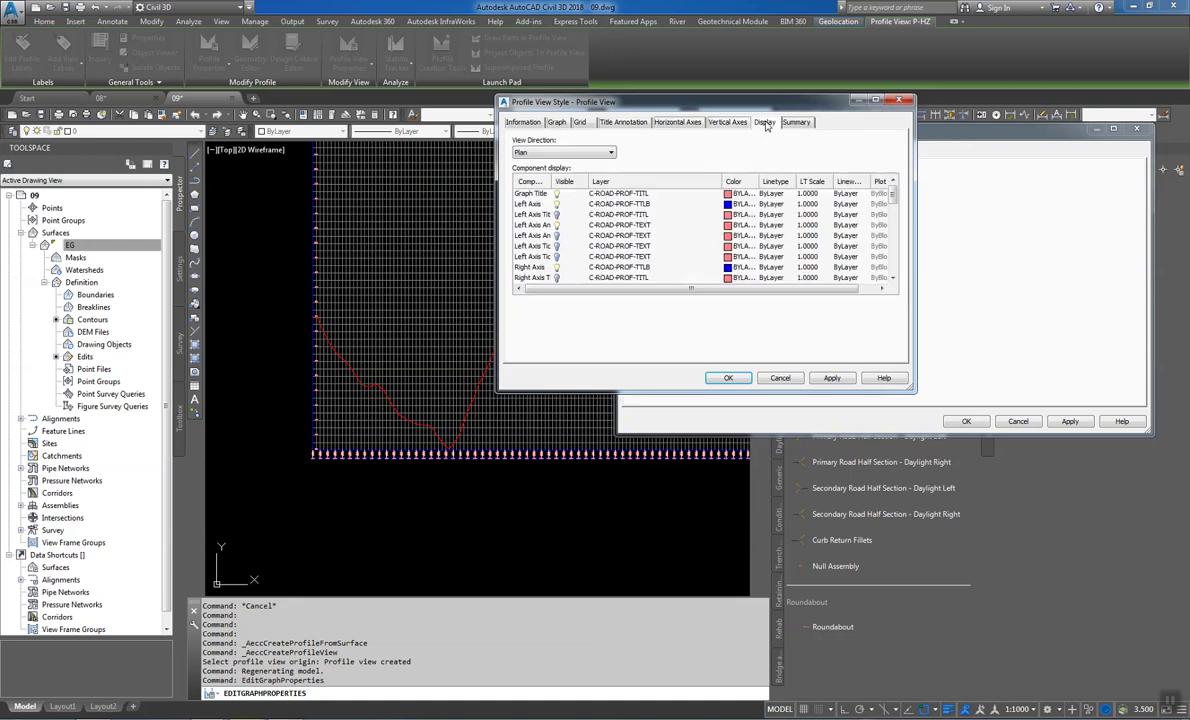
left_click(538, 246)
scroll(540, 256, "down", 6)
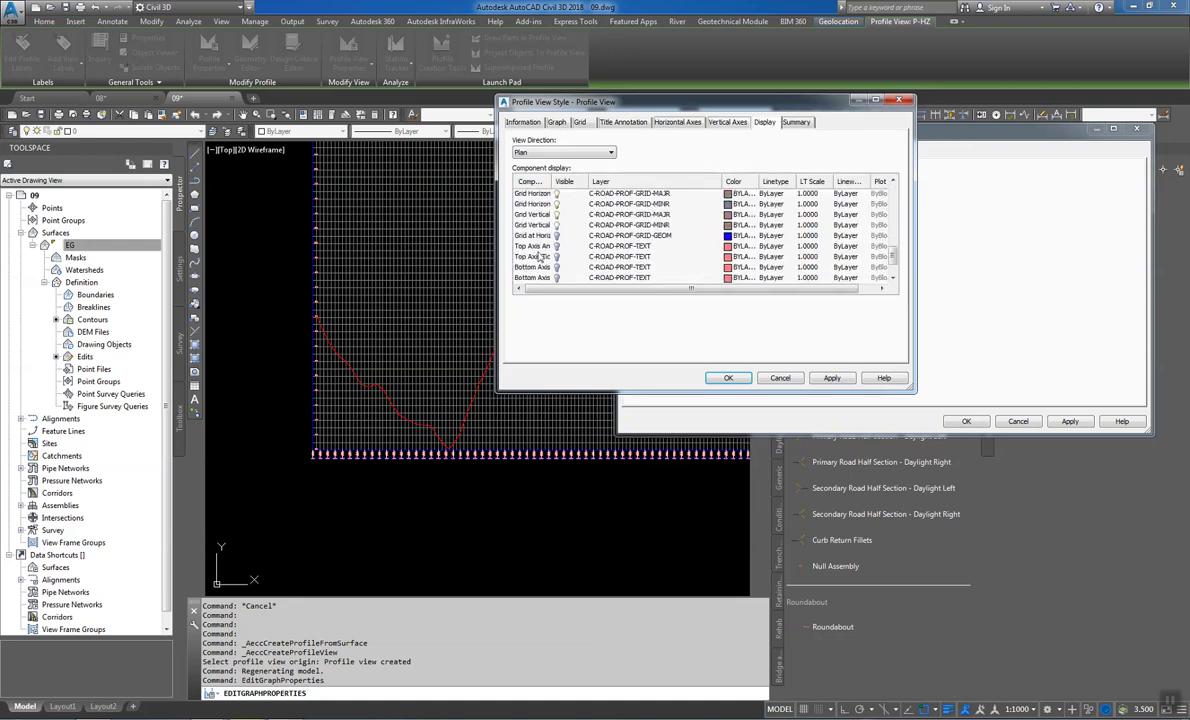
scroll(540, 256, "down", 1)
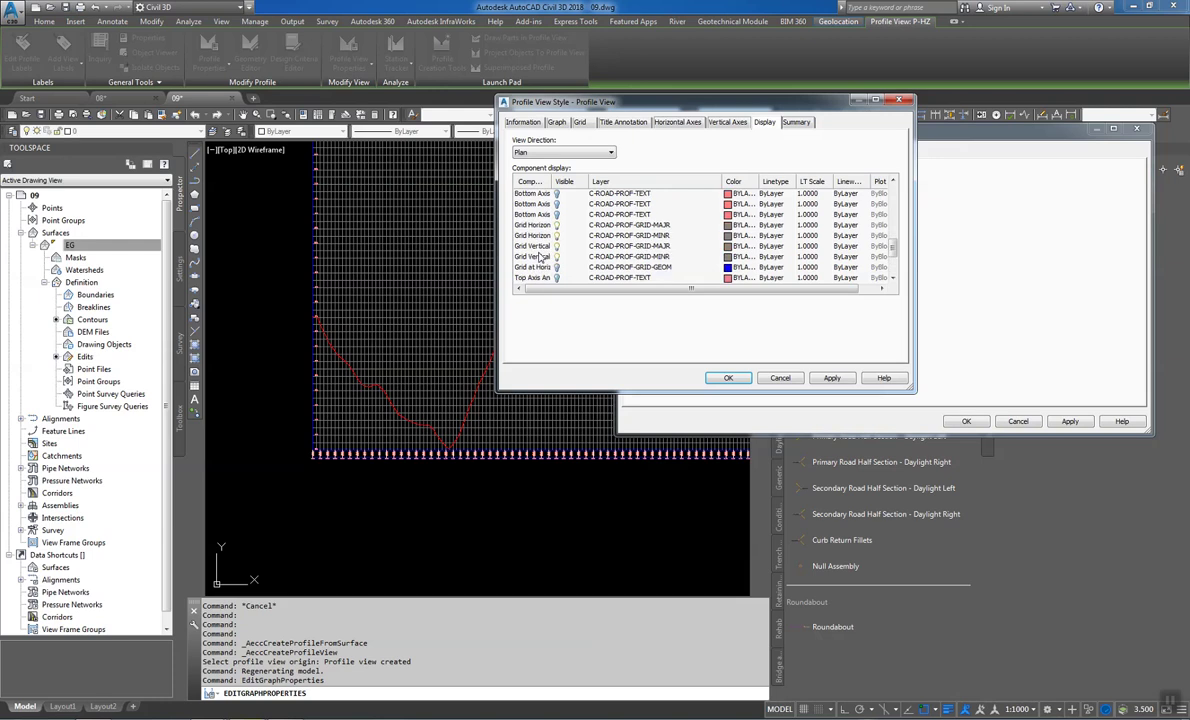
left_click(636, 228)
left_click(636, 228)
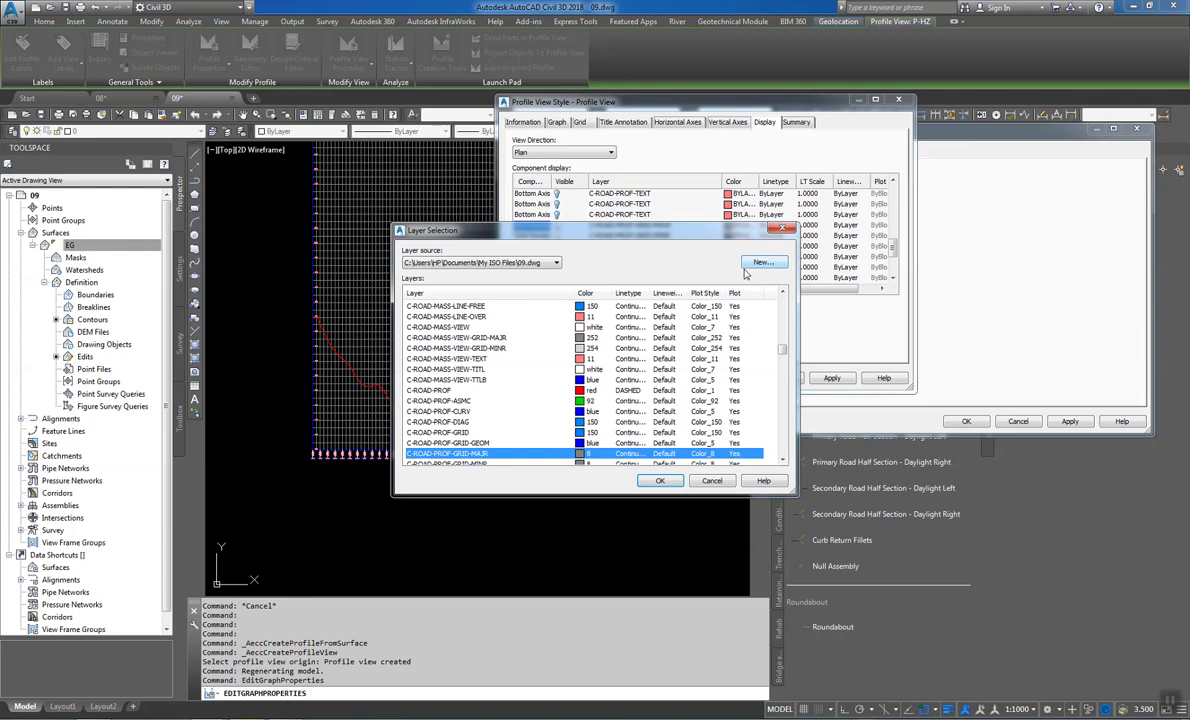
double_click(580, 455)
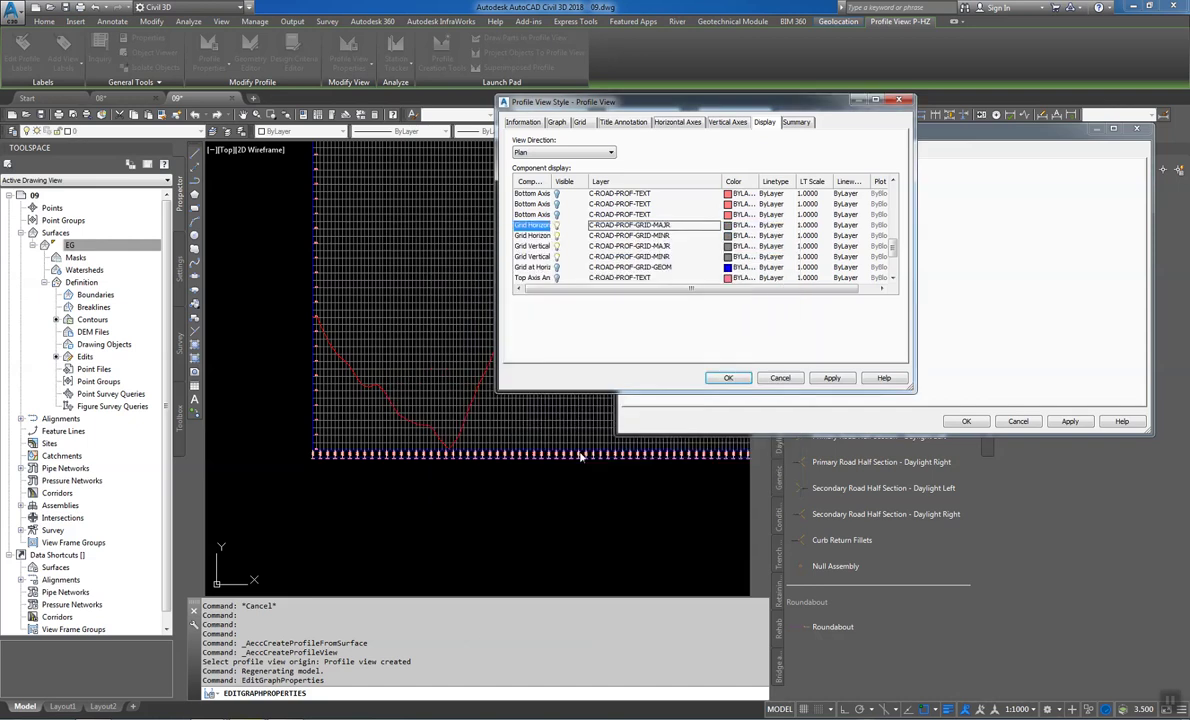
left_click(728, 228)
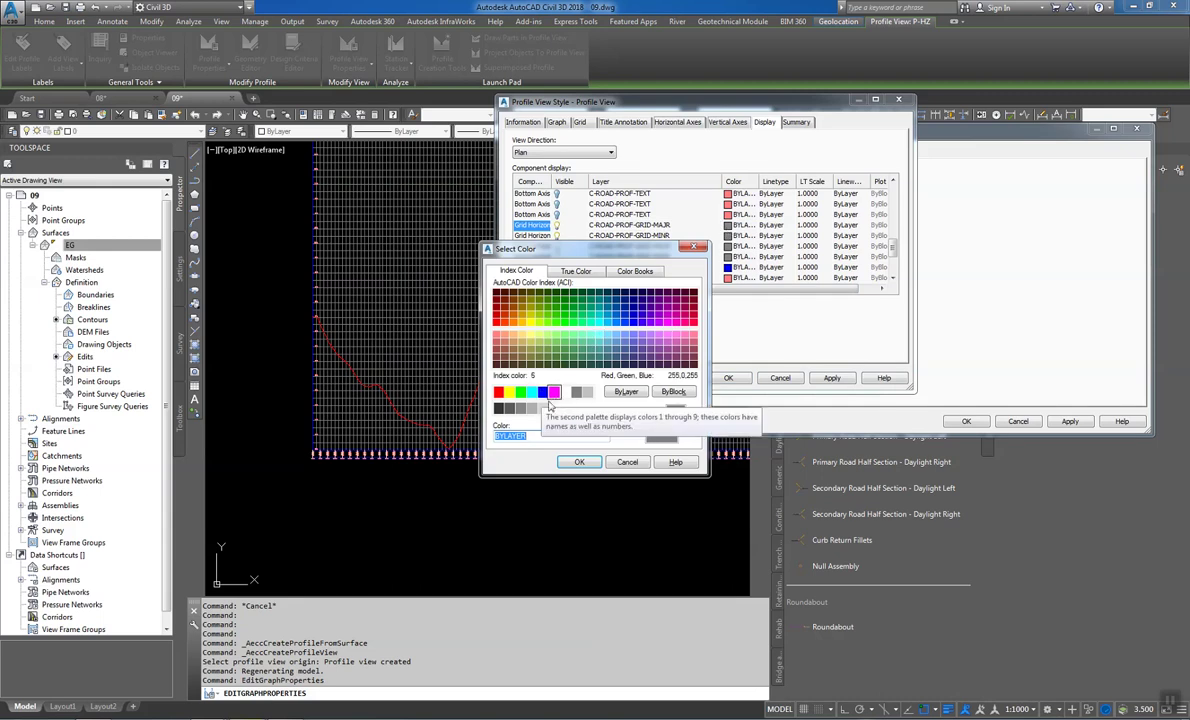
left_click(498, 408)
left_click(579, 461)
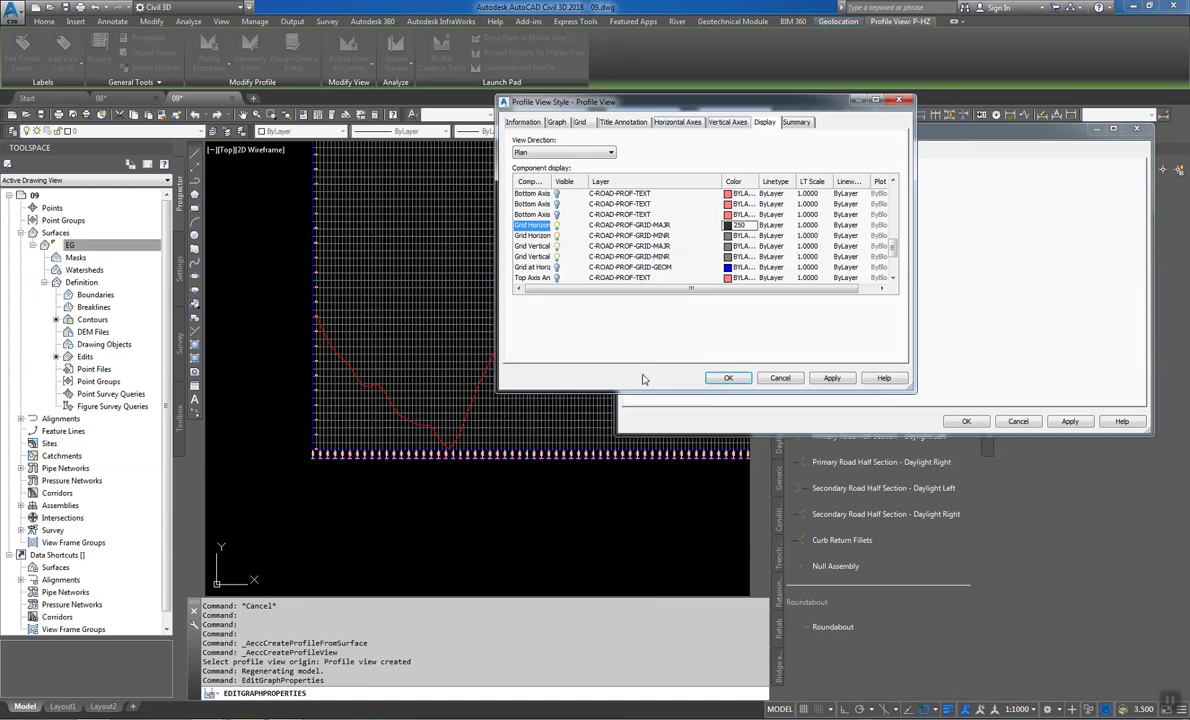
Set the major and minor horizontal and vertical grid colours to ByLayer, and accept the style and profile view properties
left_click(547, 257, "shift")
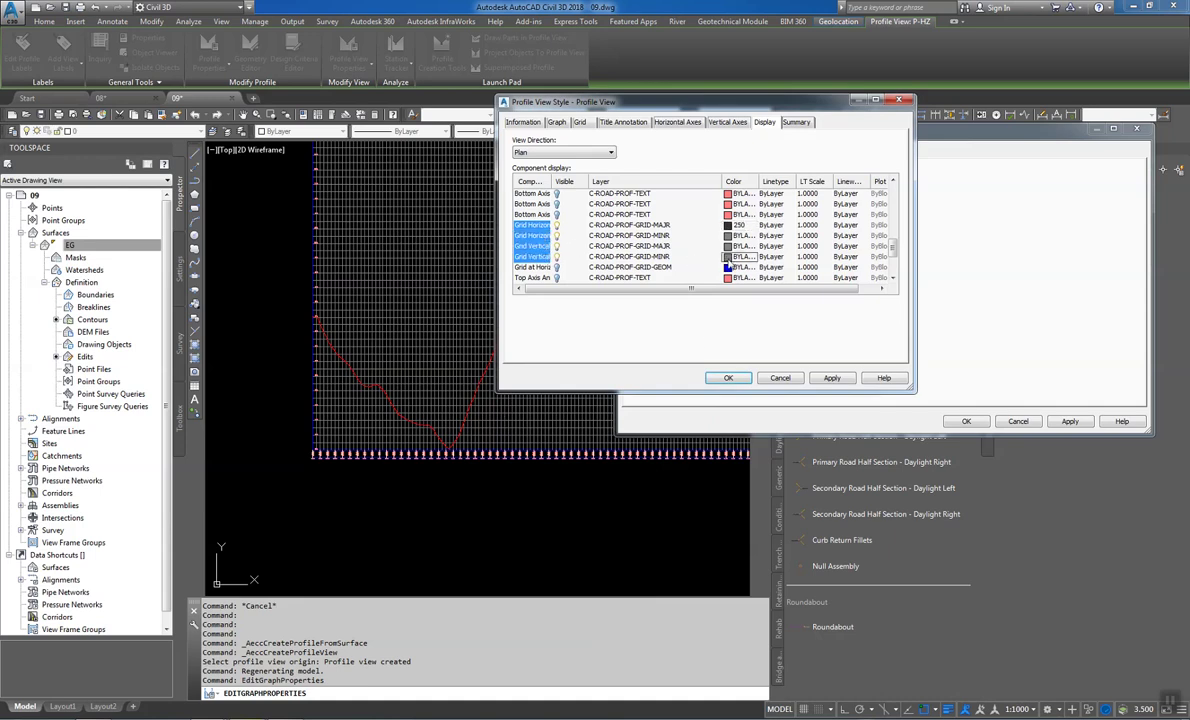
left_click(728, 235)
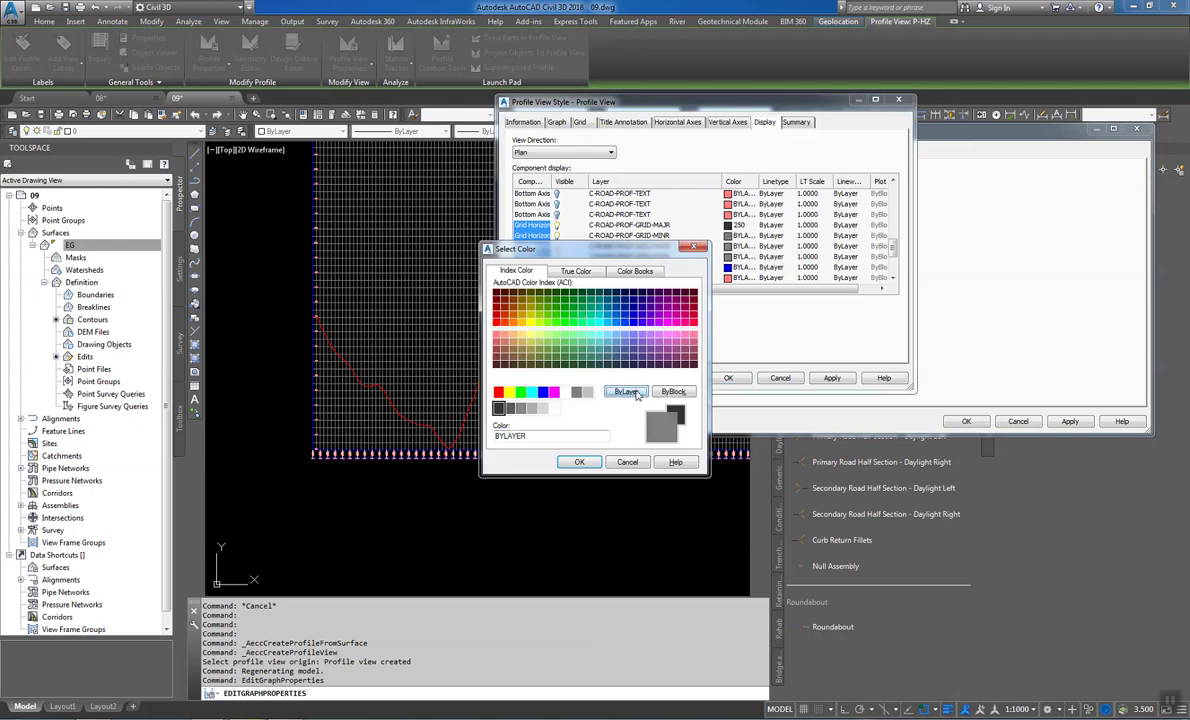
key("Escape")
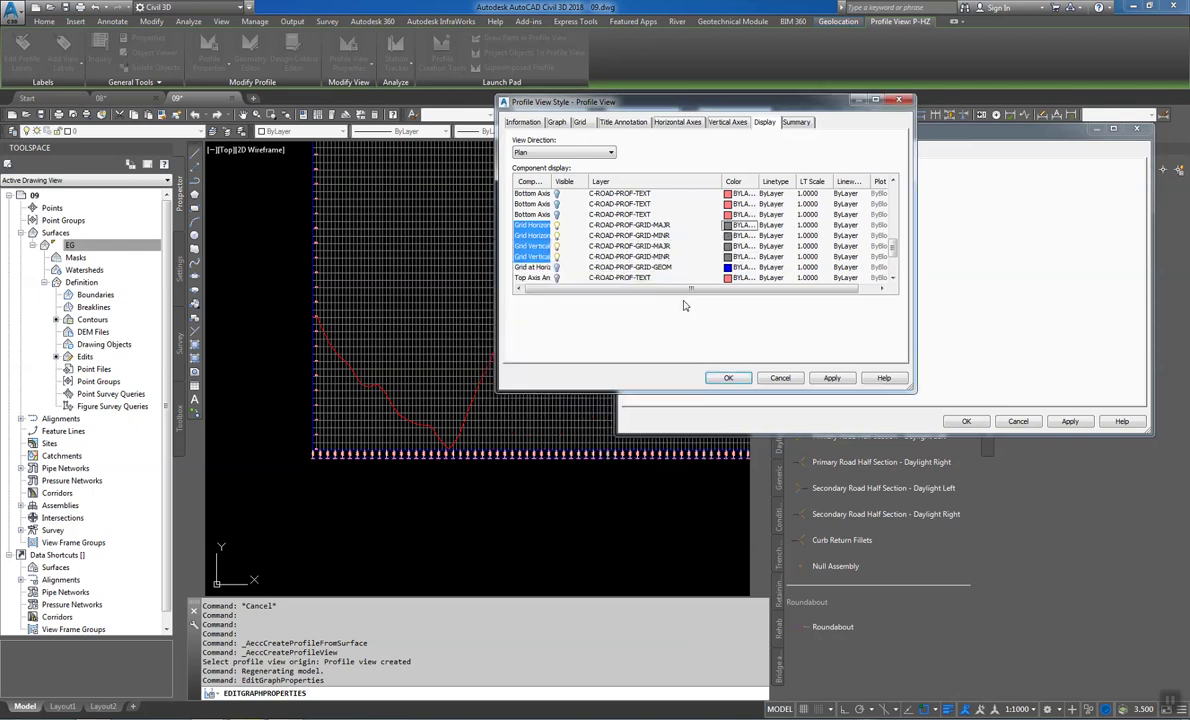
left_click(730, 377)
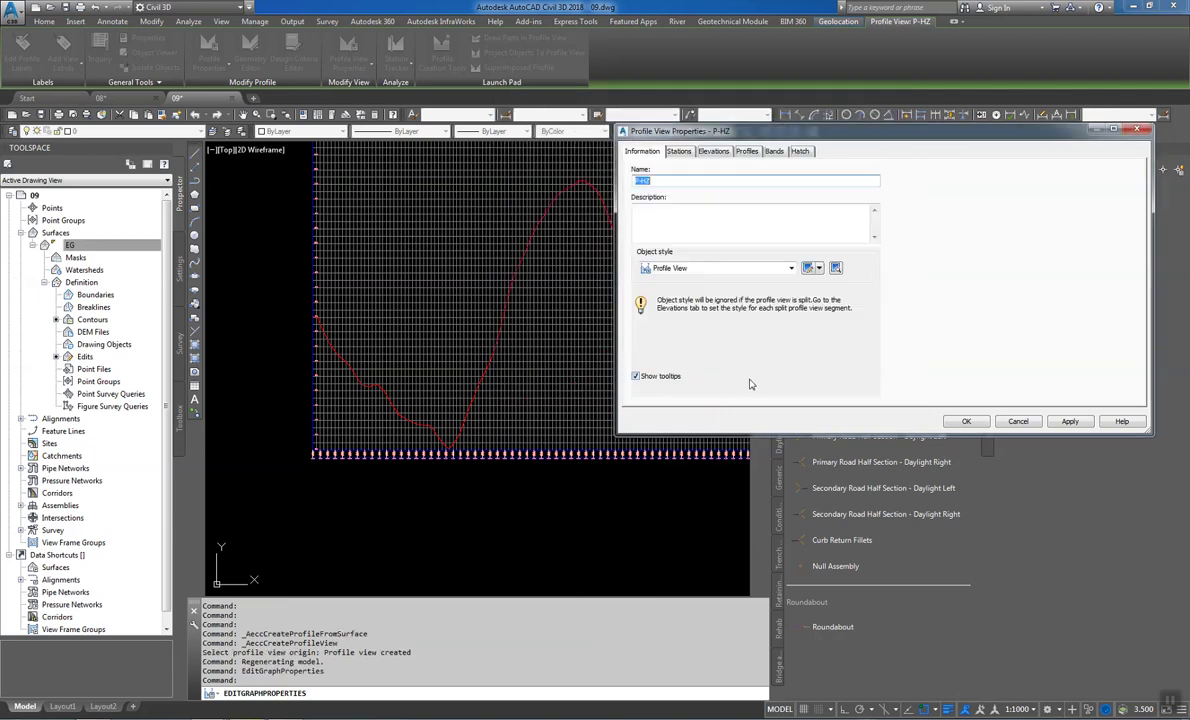
left_click(968, 421)
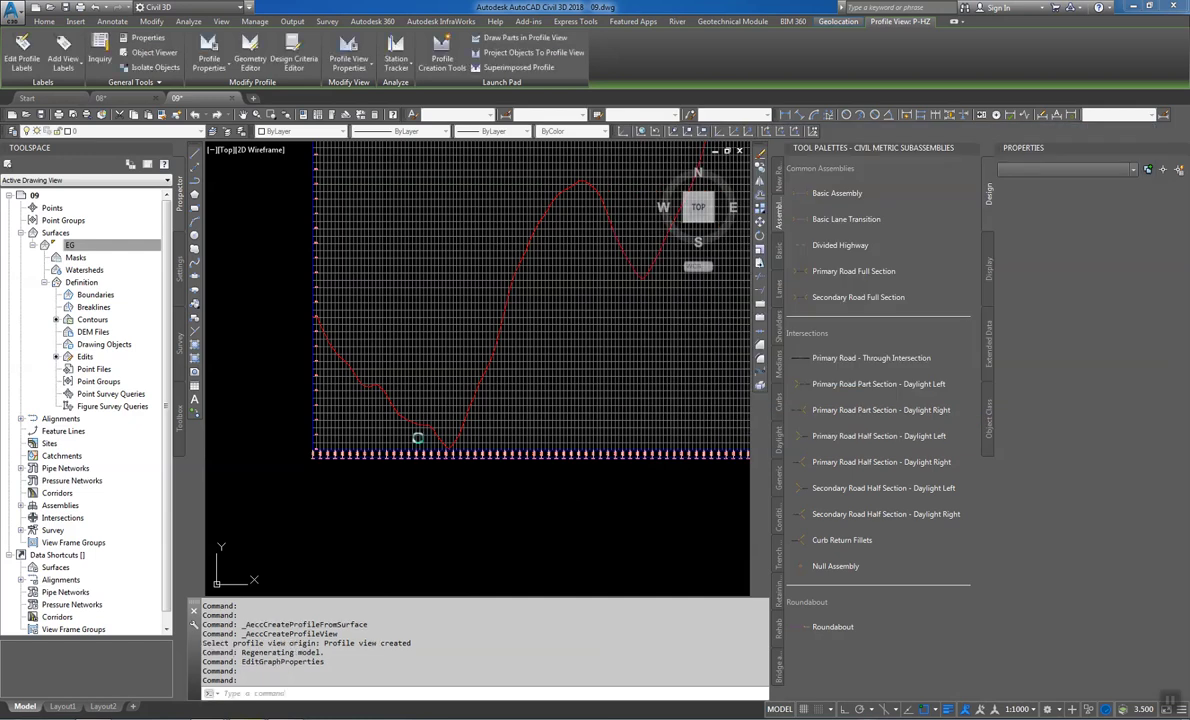
key("Escape")
Turn off the minor horizontal and minor vertical grid lines in P-HZ's Profile View style and apply
scroll(314, 455, "up", 5)
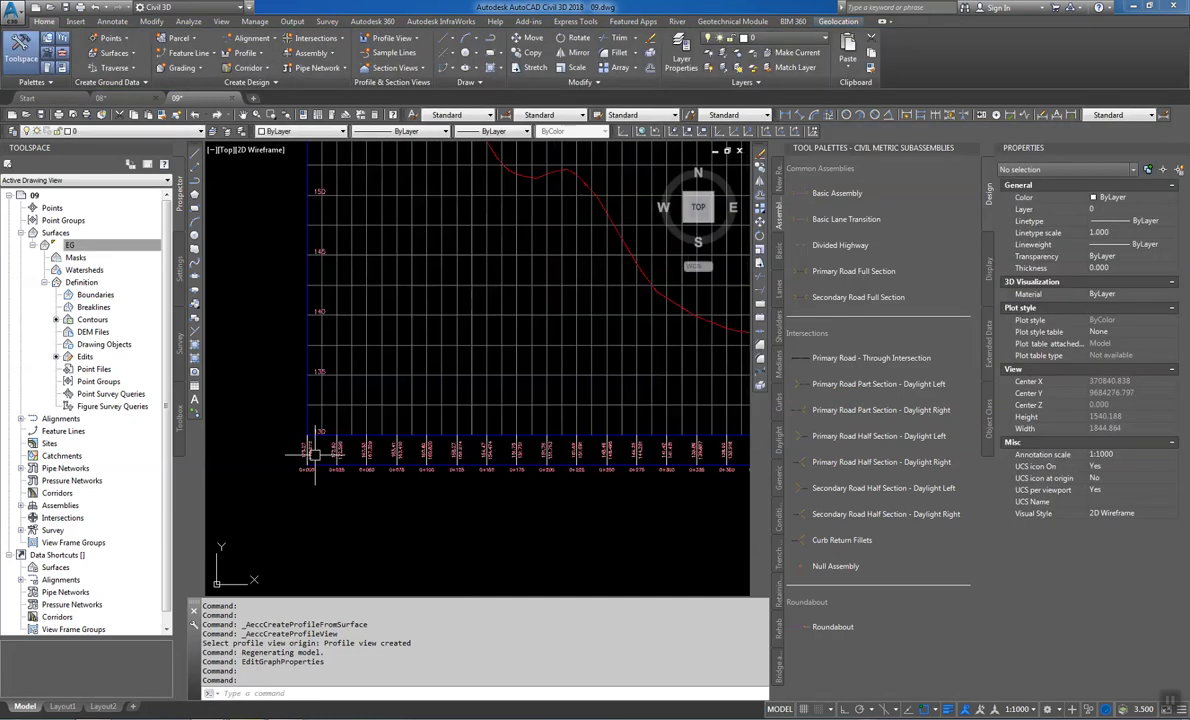
scroll(345, 445, "up", 3)
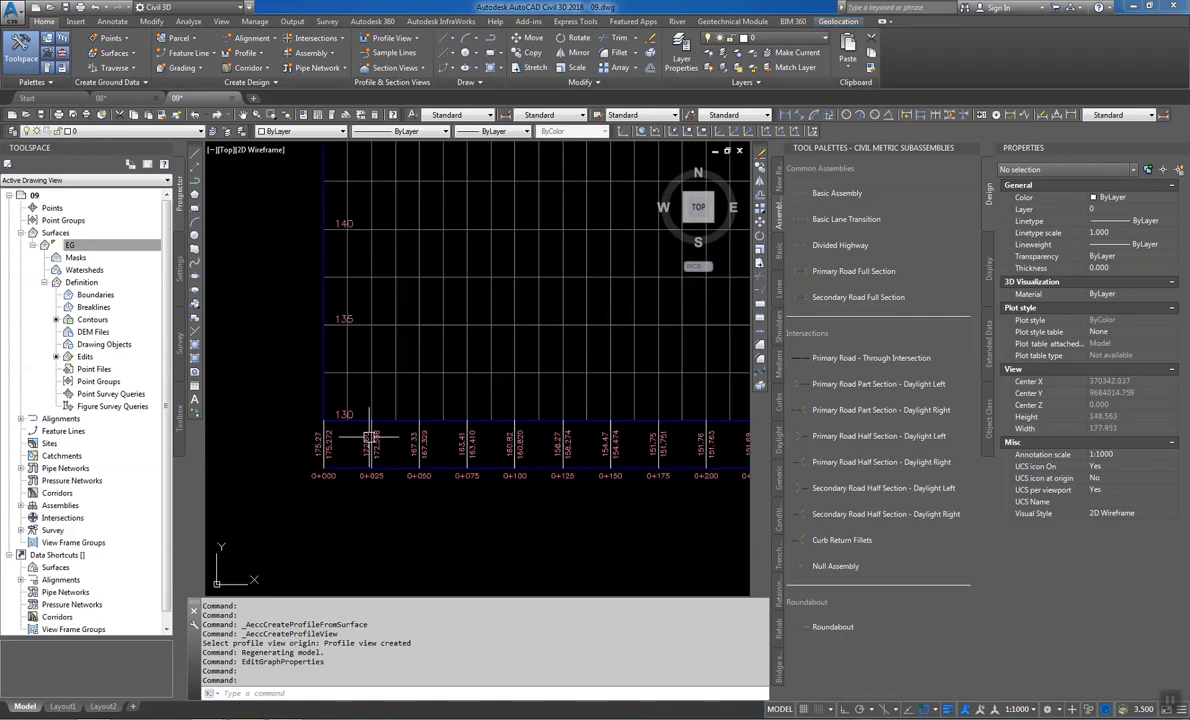
scroll(370, 437, "down", 3)
scroll(412, 430, "up", 1)
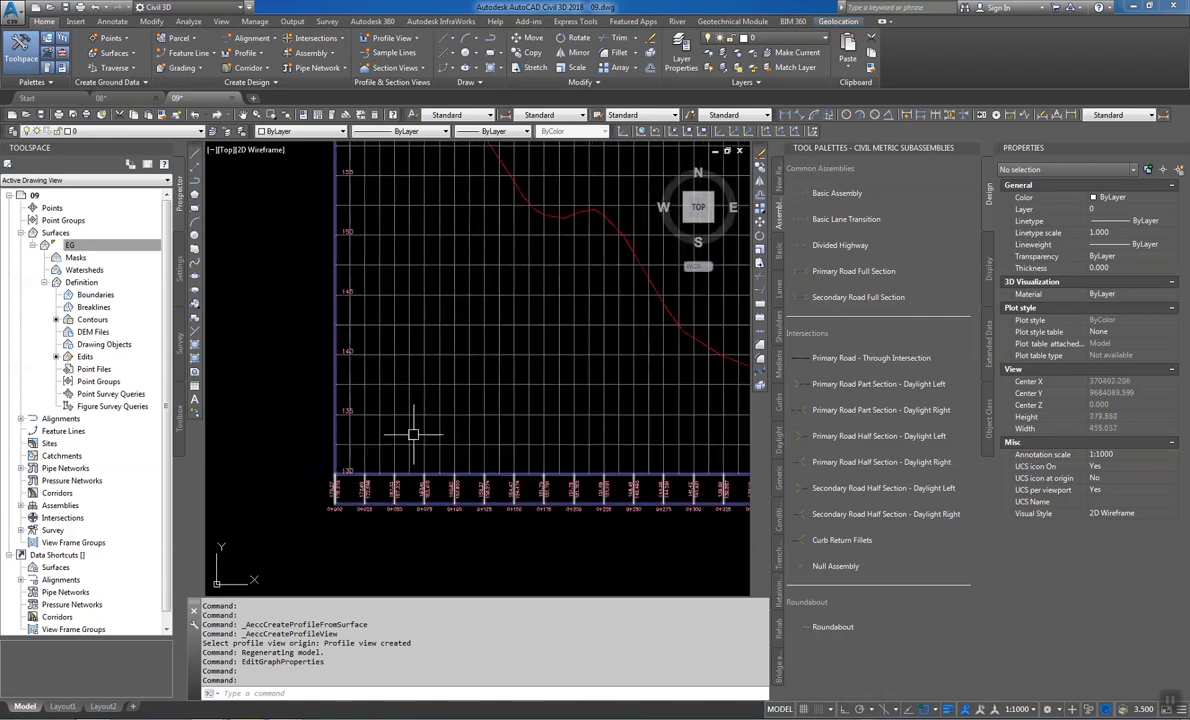
left_click(408, 404)
right_click(404, 394)
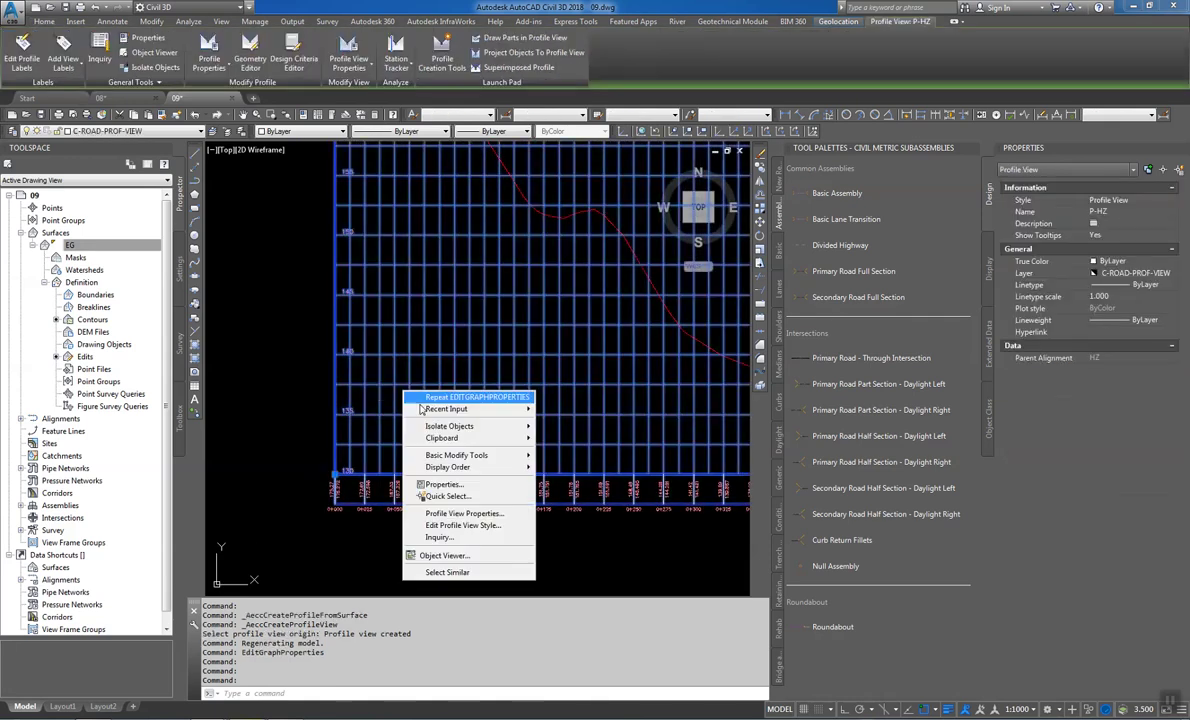
left_click(499, 514)
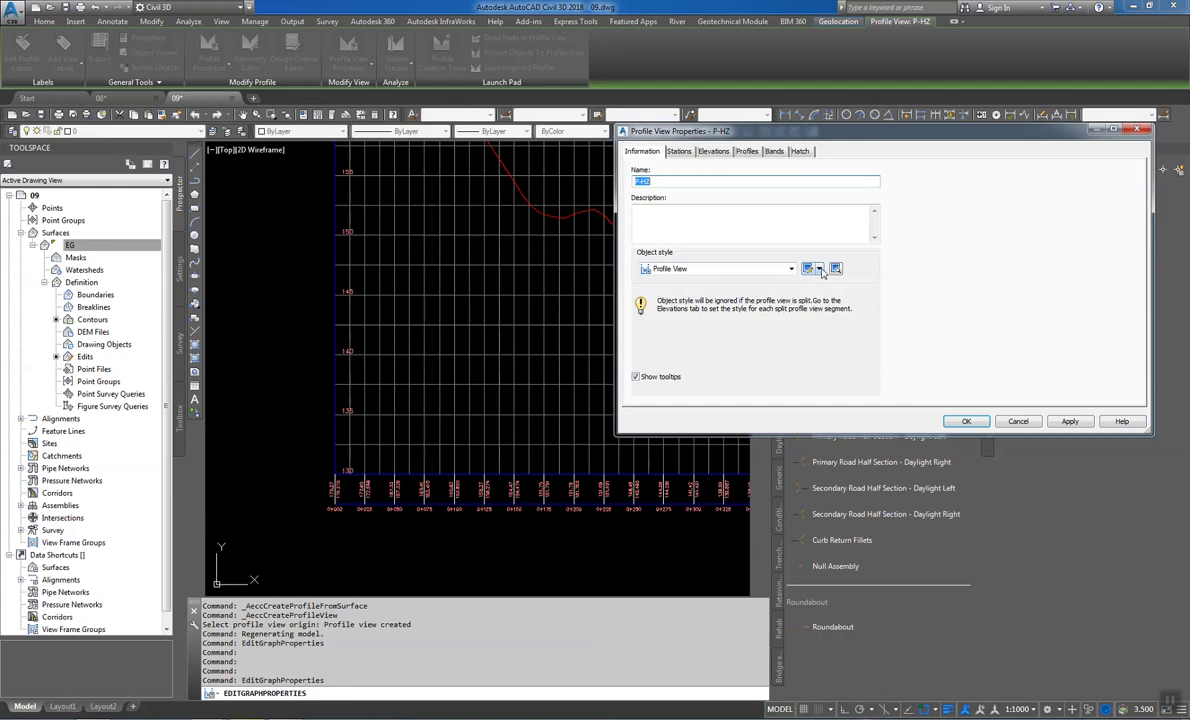
left_click(808, 269)
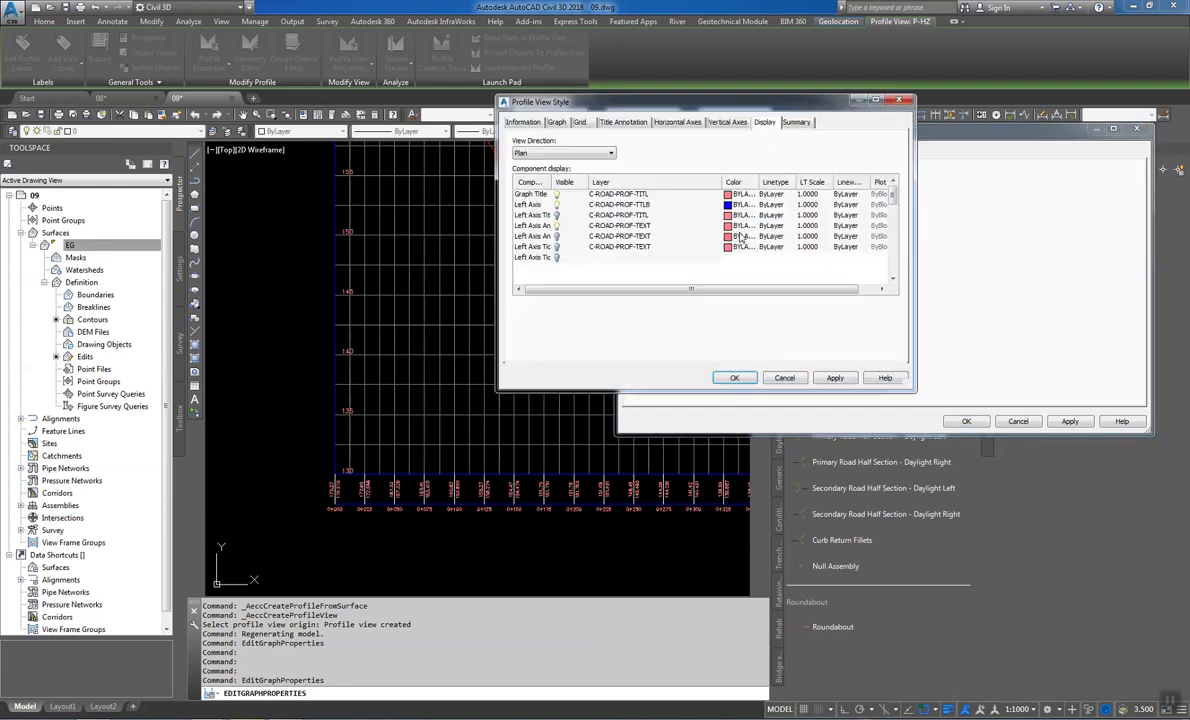
scroll(545, 262, "down", 6)
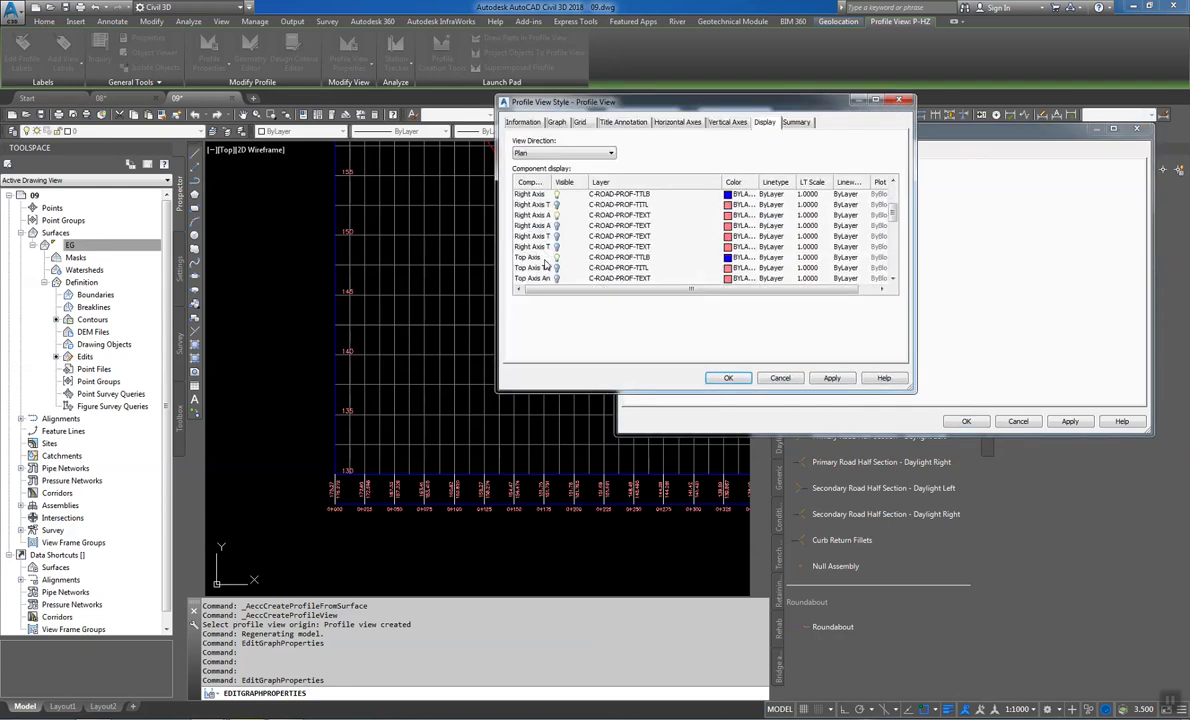
scroll(545, 263, "down", 3)
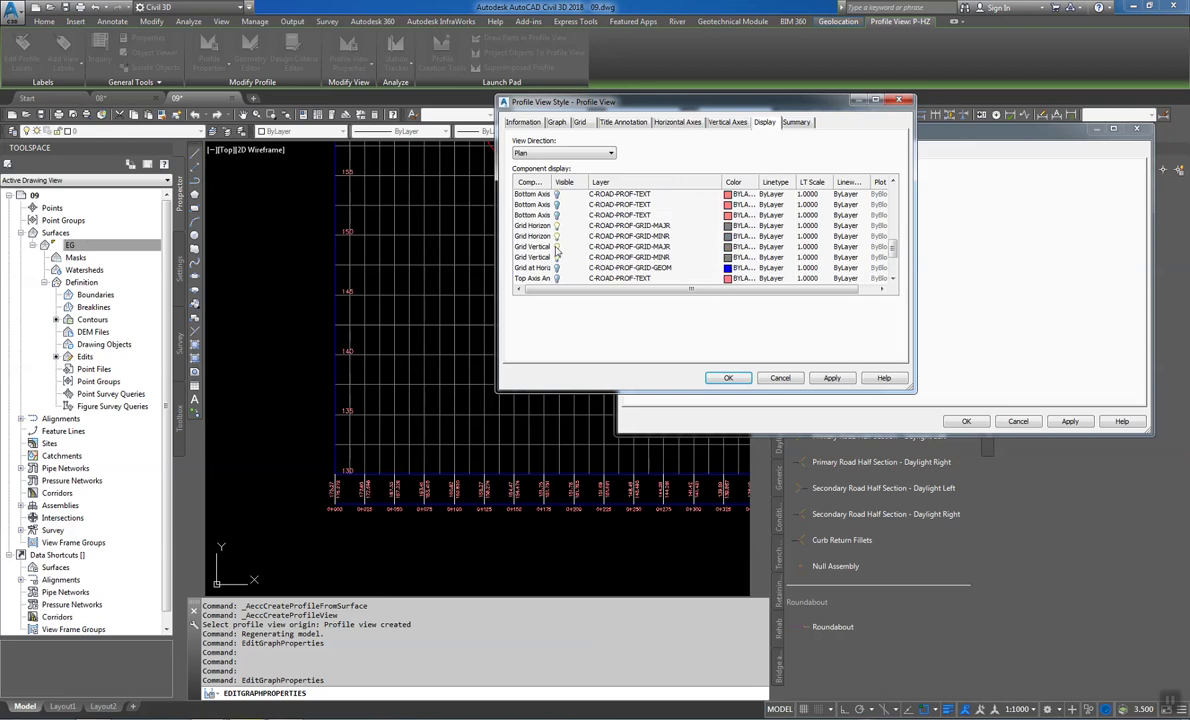
left_click(557, 236)
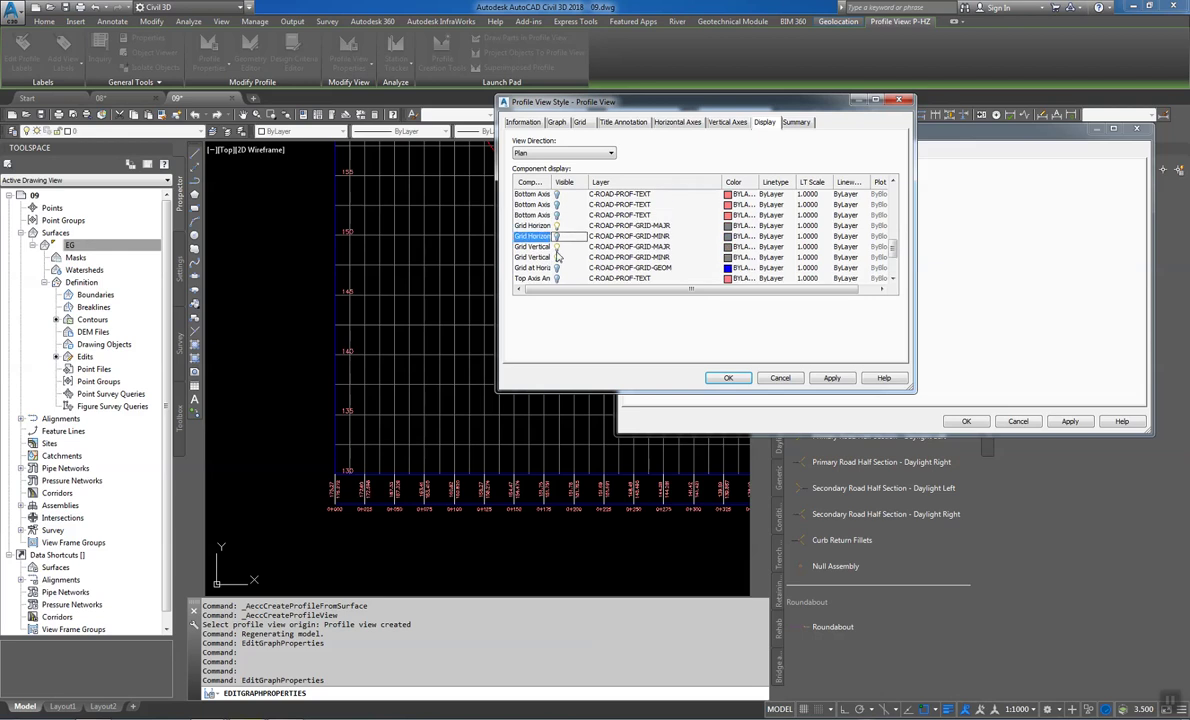
left_click(557, 258)
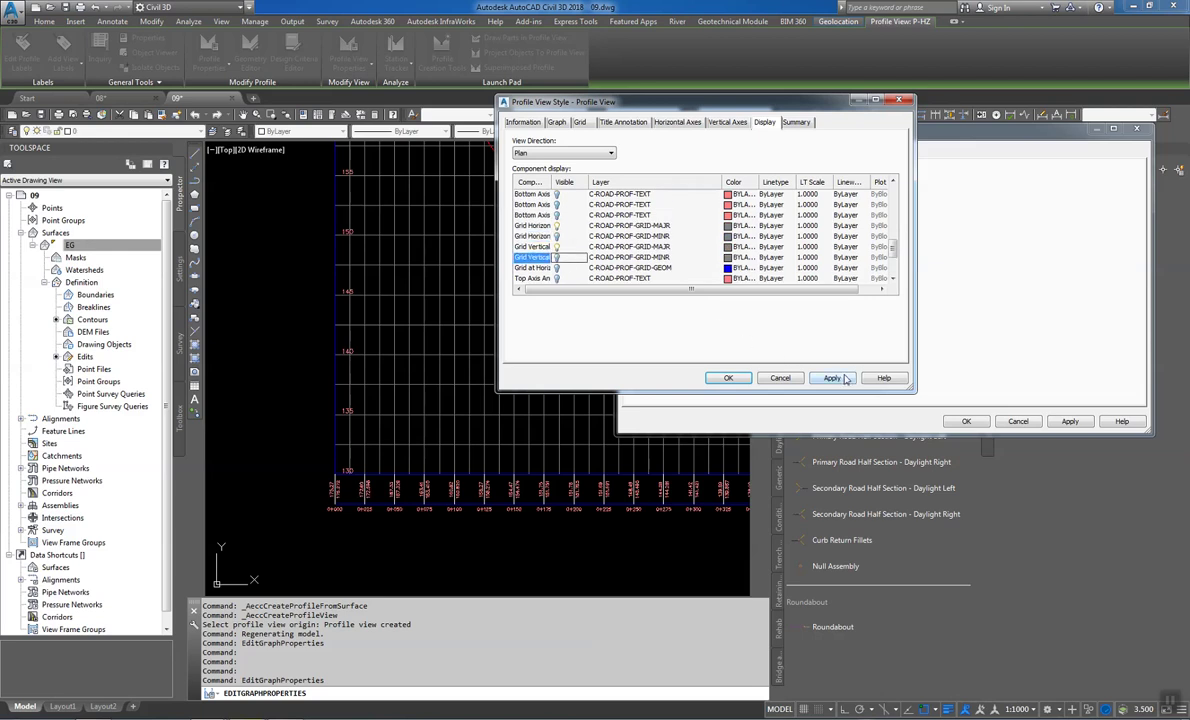
left_click(728, 378)
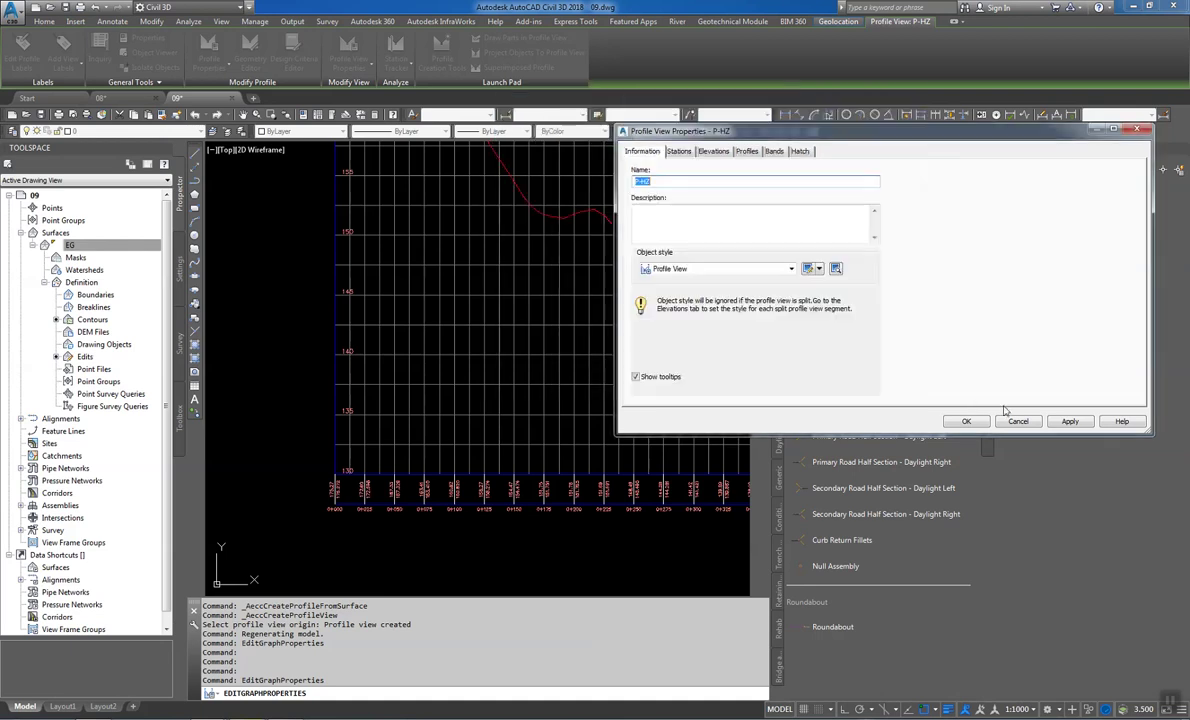
left_click(1068, 421)
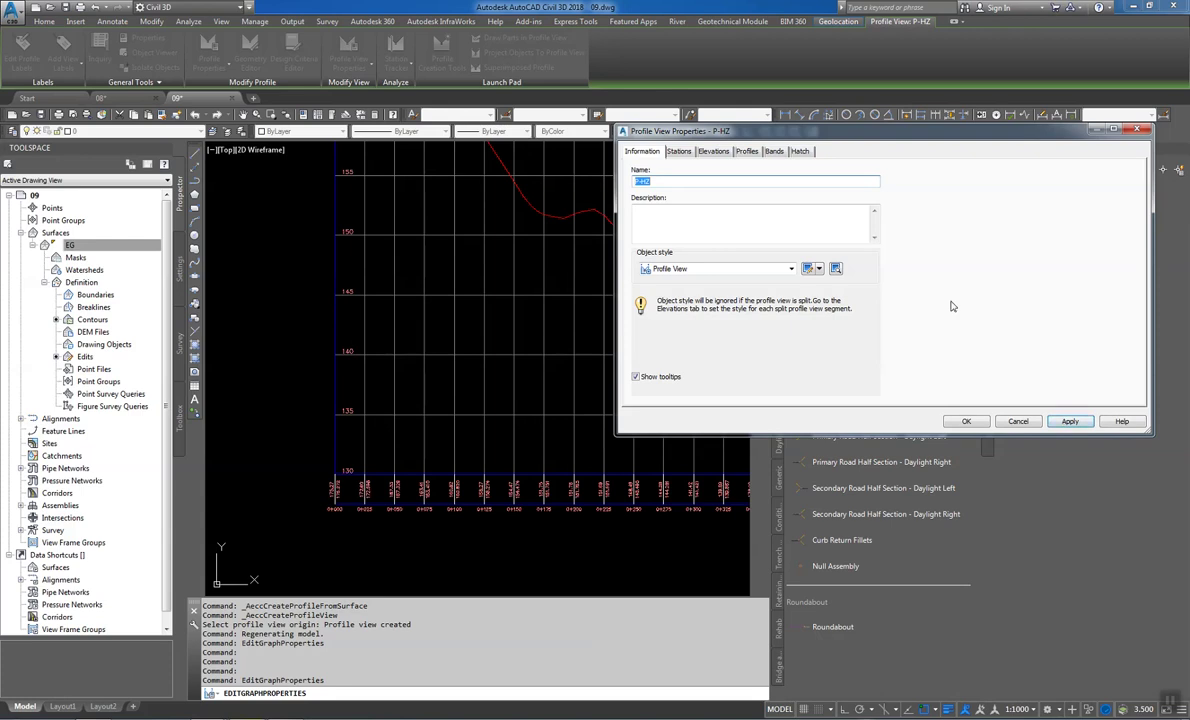
Turn the minor vertical grid lines back on in P-HZ's Profile View style and apply
left_click(817, 269)
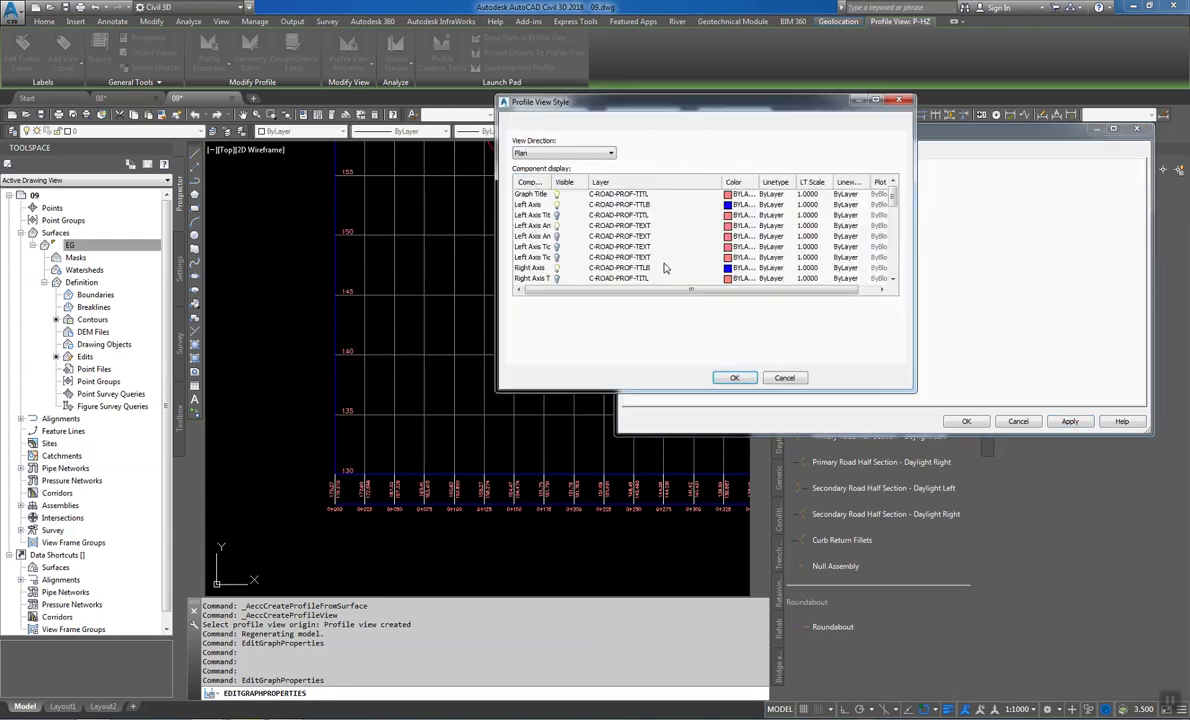
left_click(530, 257)
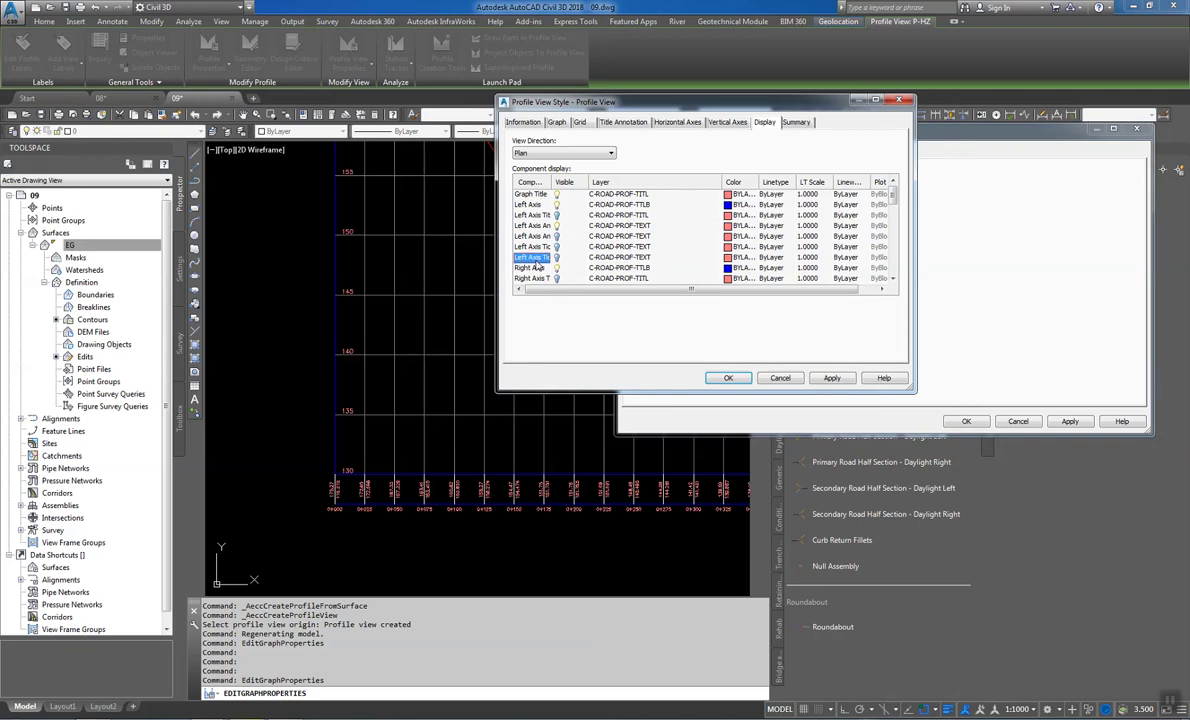
scroll(537, 266, "down", 2)
scroll(537, 266, "down", 3)
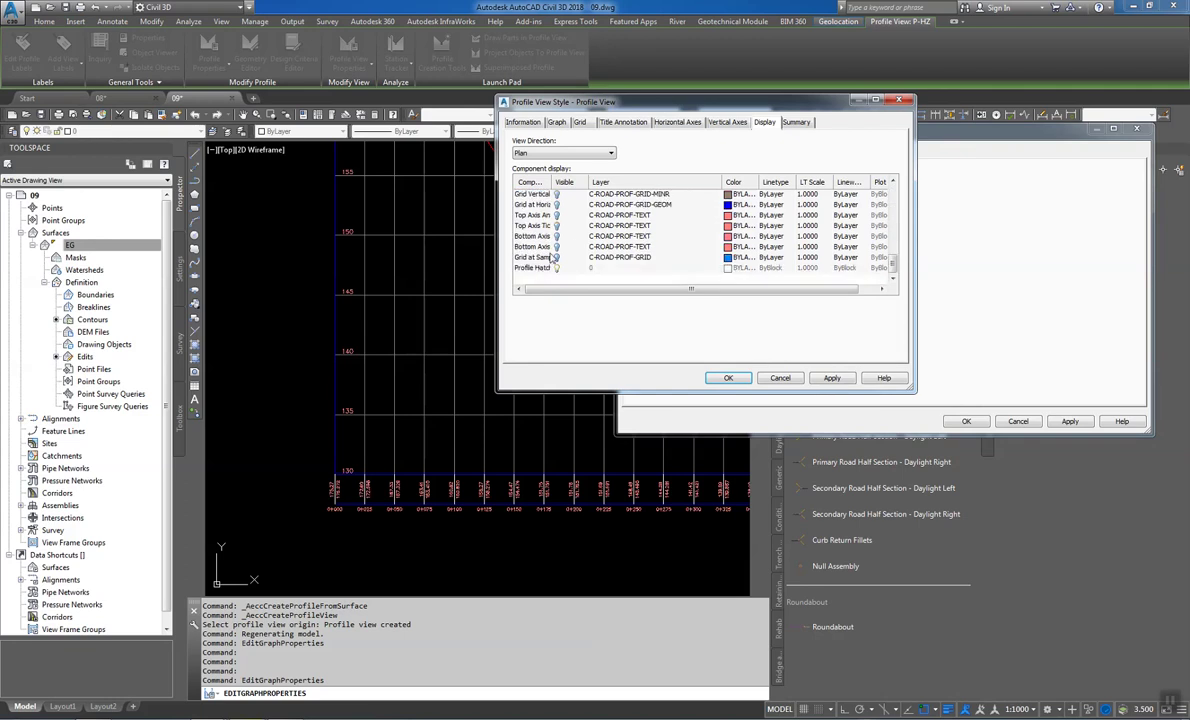
scroll(551, 258, "up", 2)
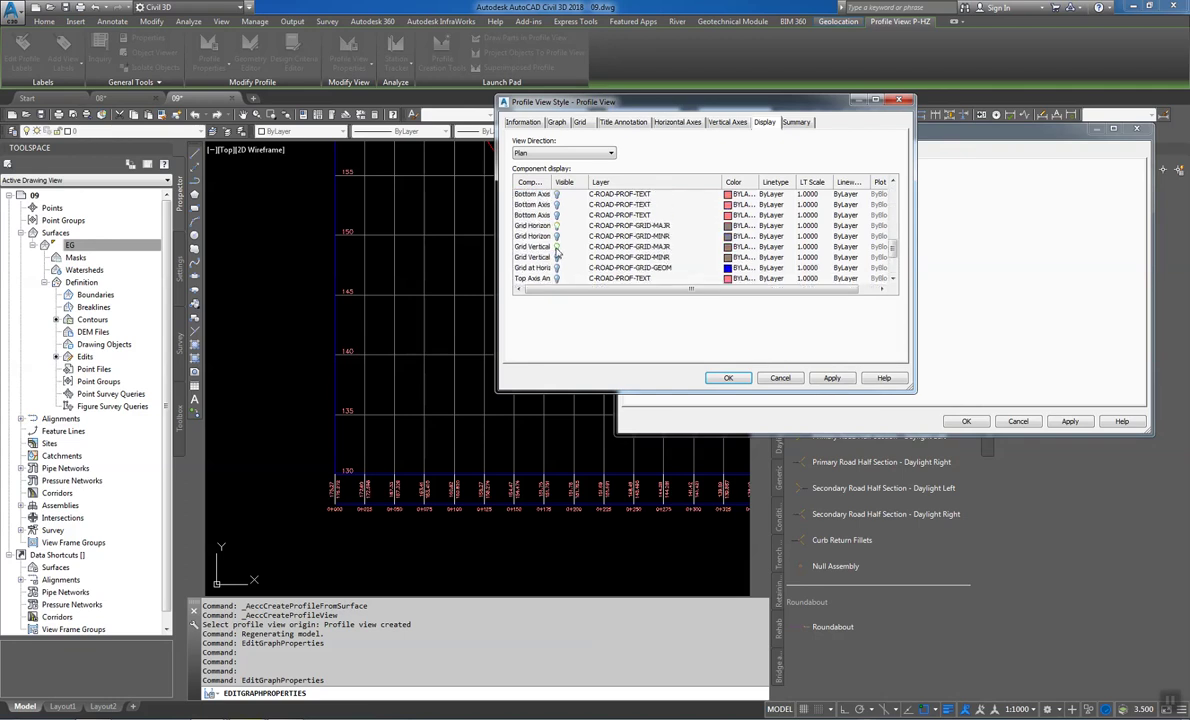
left_click(556, 237)
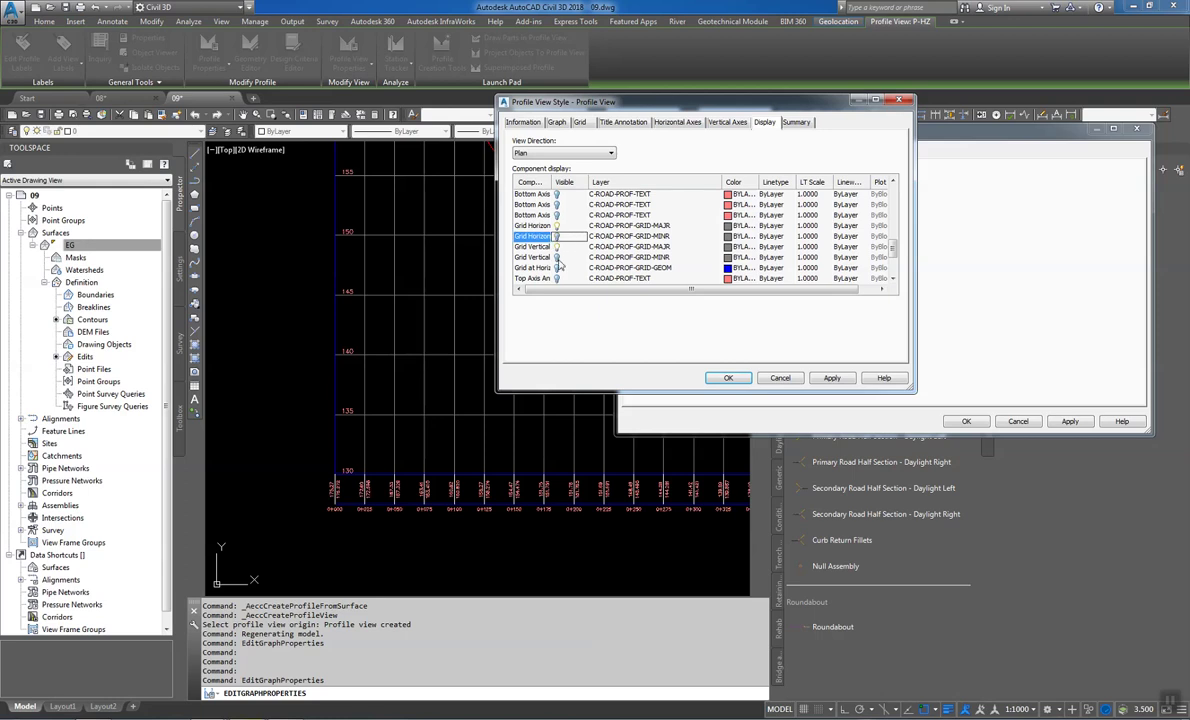
left_click(728, 378)
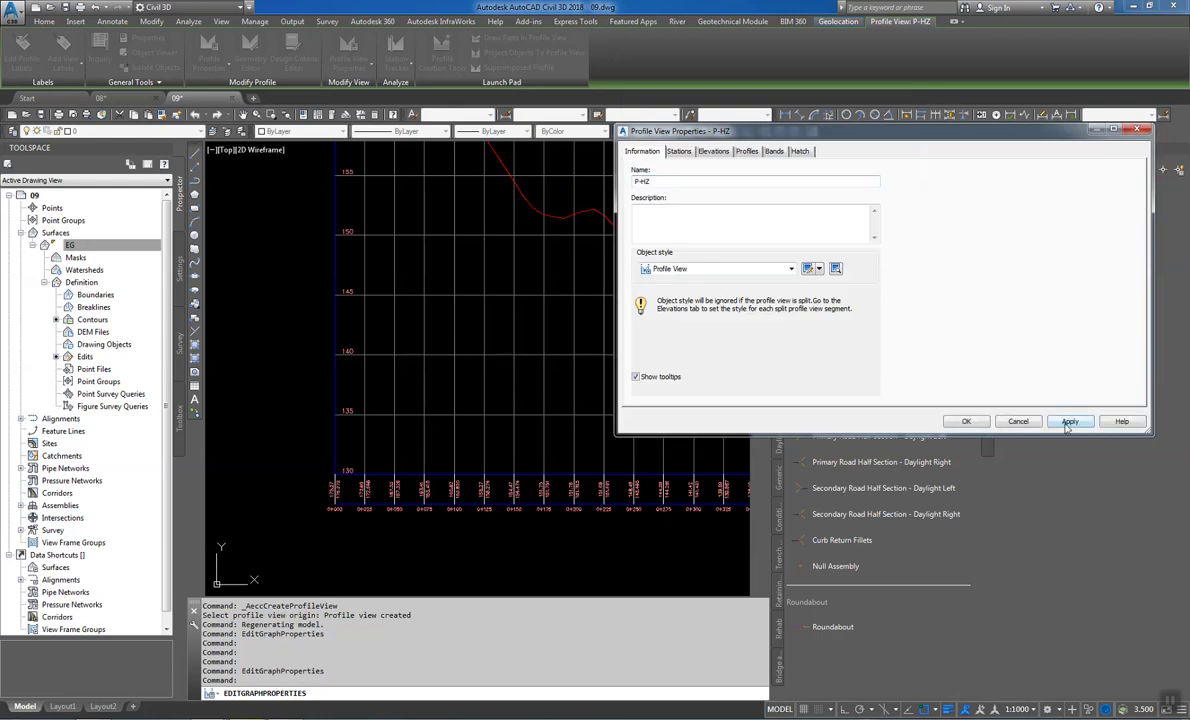
left_click(1068, 421)
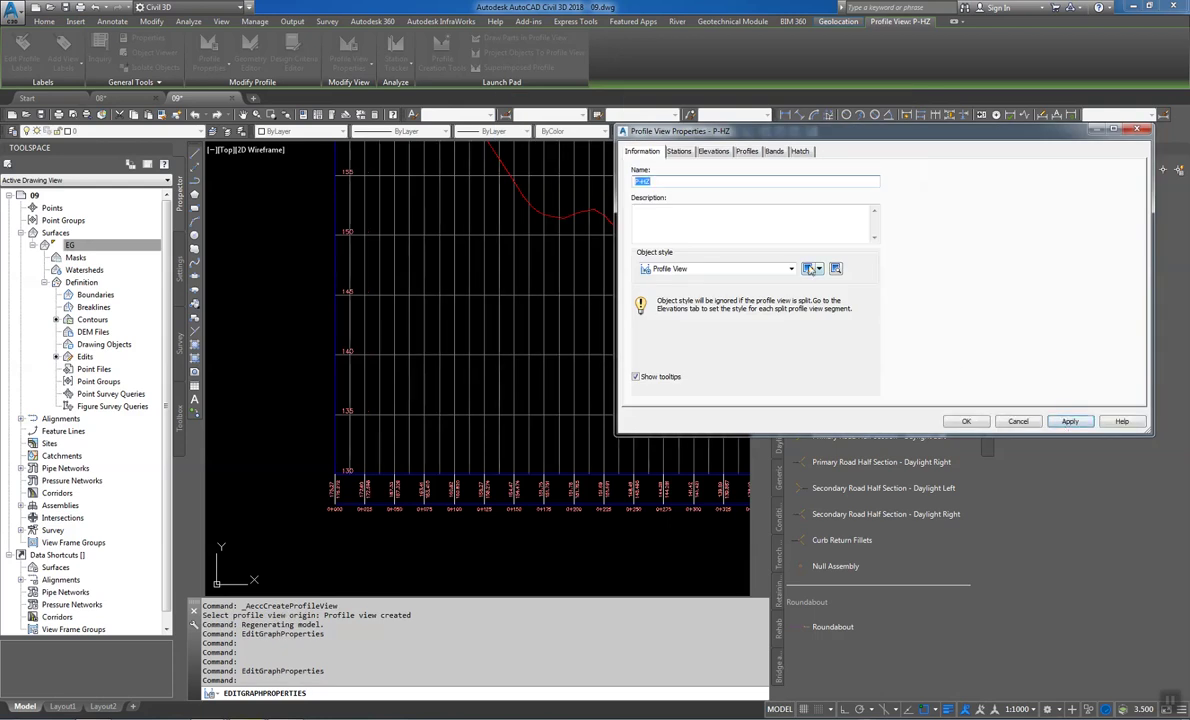
Turn on the minor horizontal grid and turn off the minor vertical grid in P-HZ's Profile View style, and apply
left_click(808, 268)
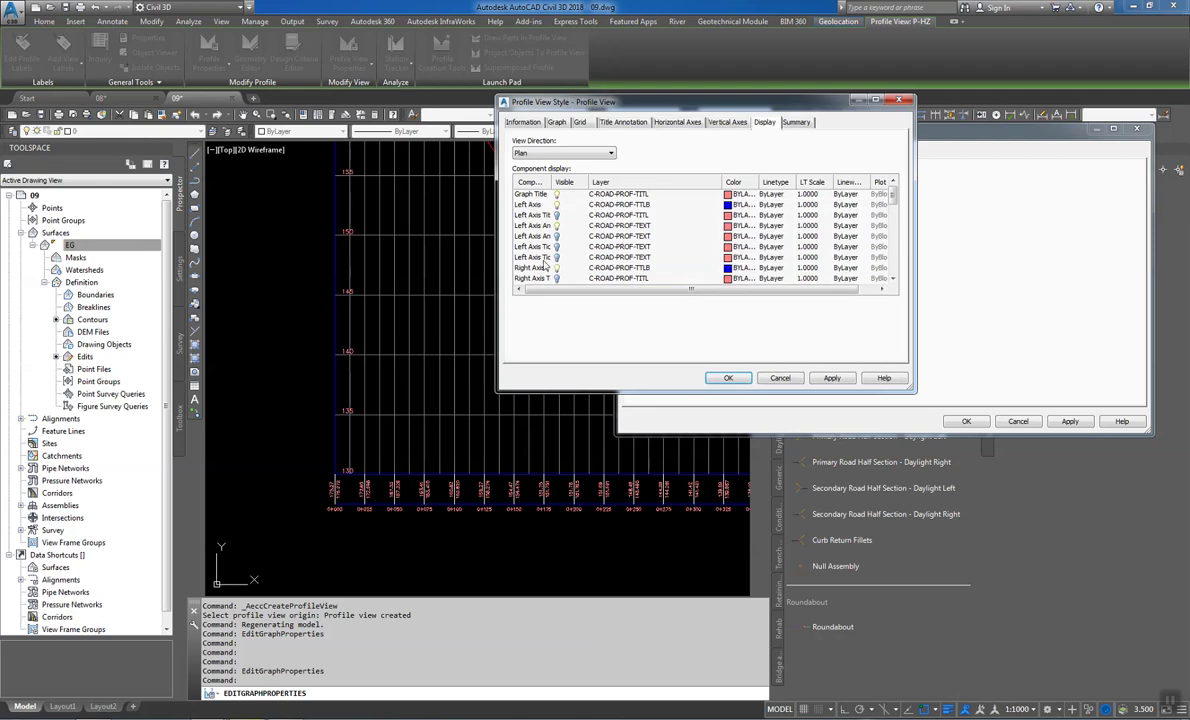
scroll(545, 265, "down", 7)
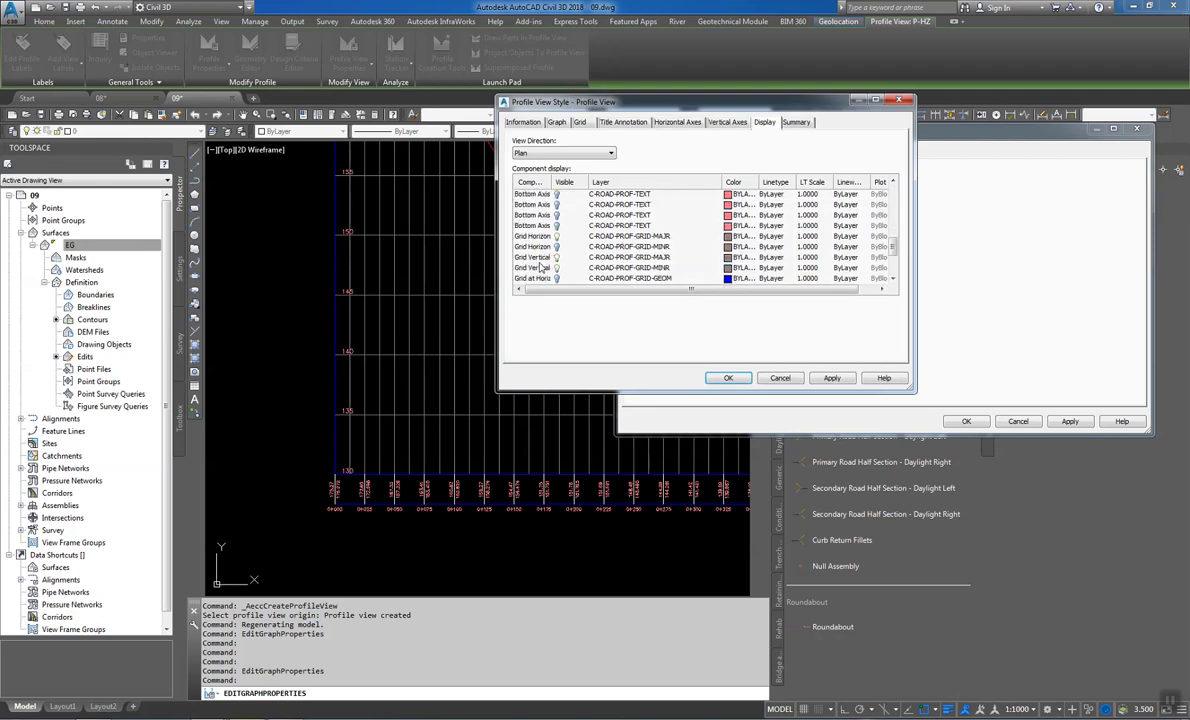
left_click(557, 247)
left_click(557, 268)
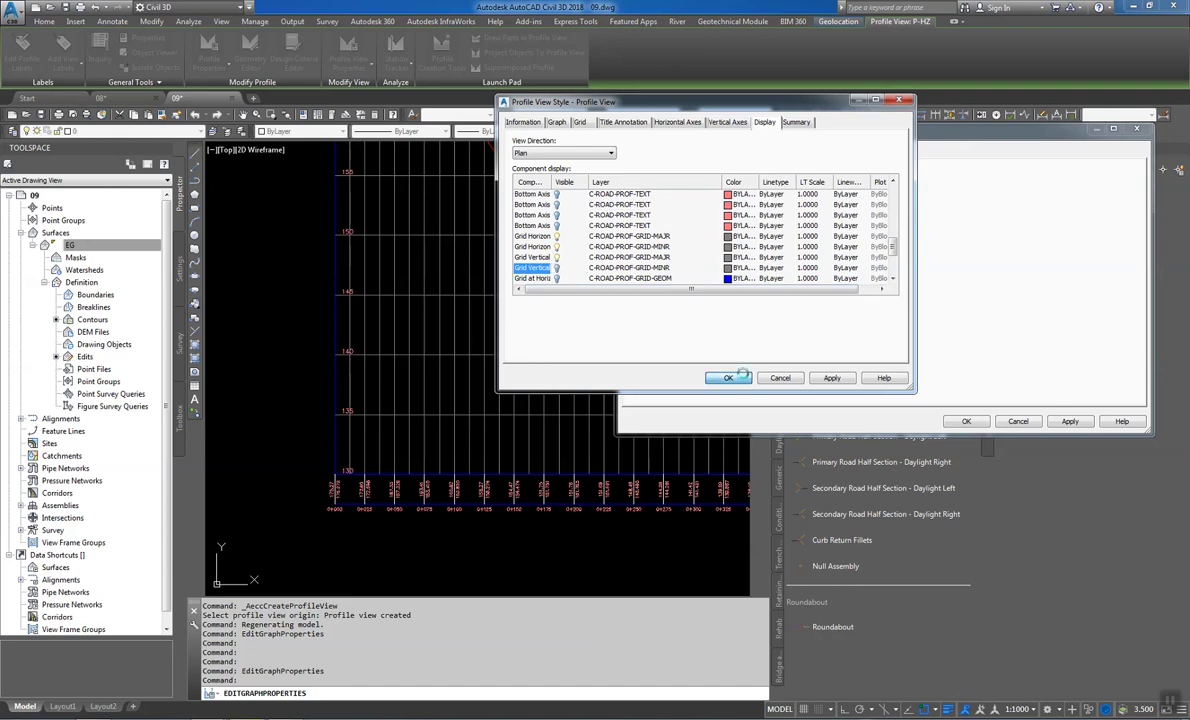
left_click(729, 377)
left_click(1068, 421)
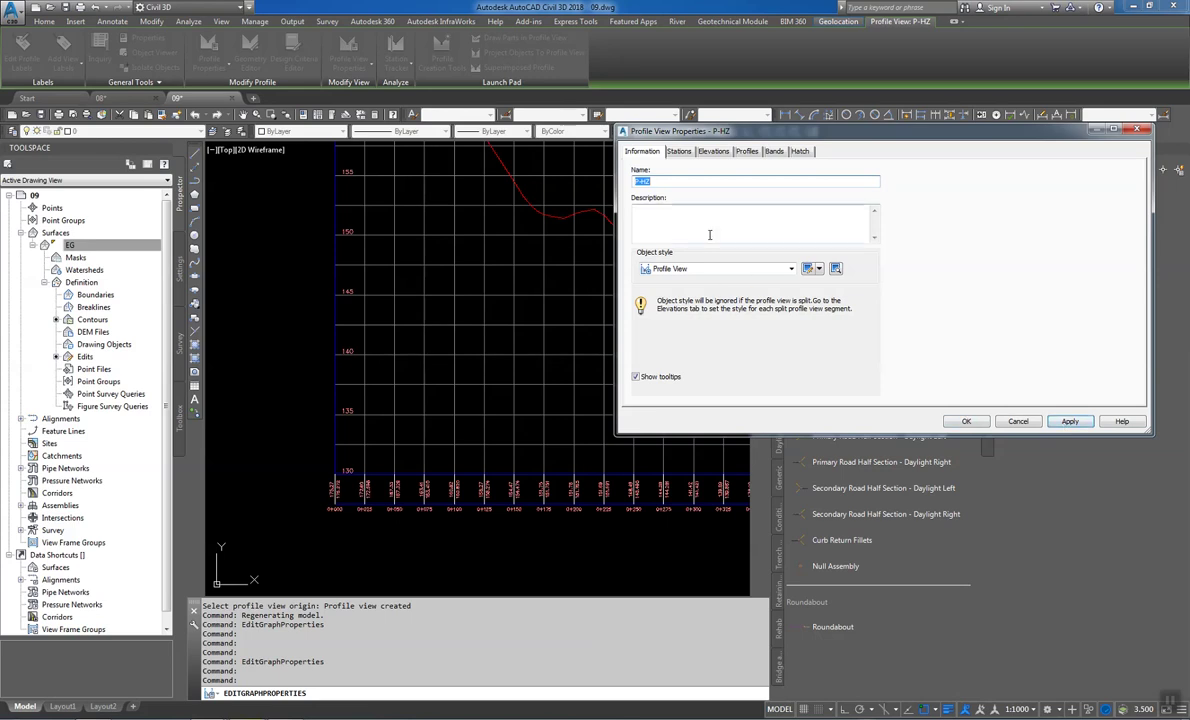
Set the left vertical axis's major tick Y offset and minor tick X offset to 0 mm in P-HZ's Profile View style
left_click(810, 269)
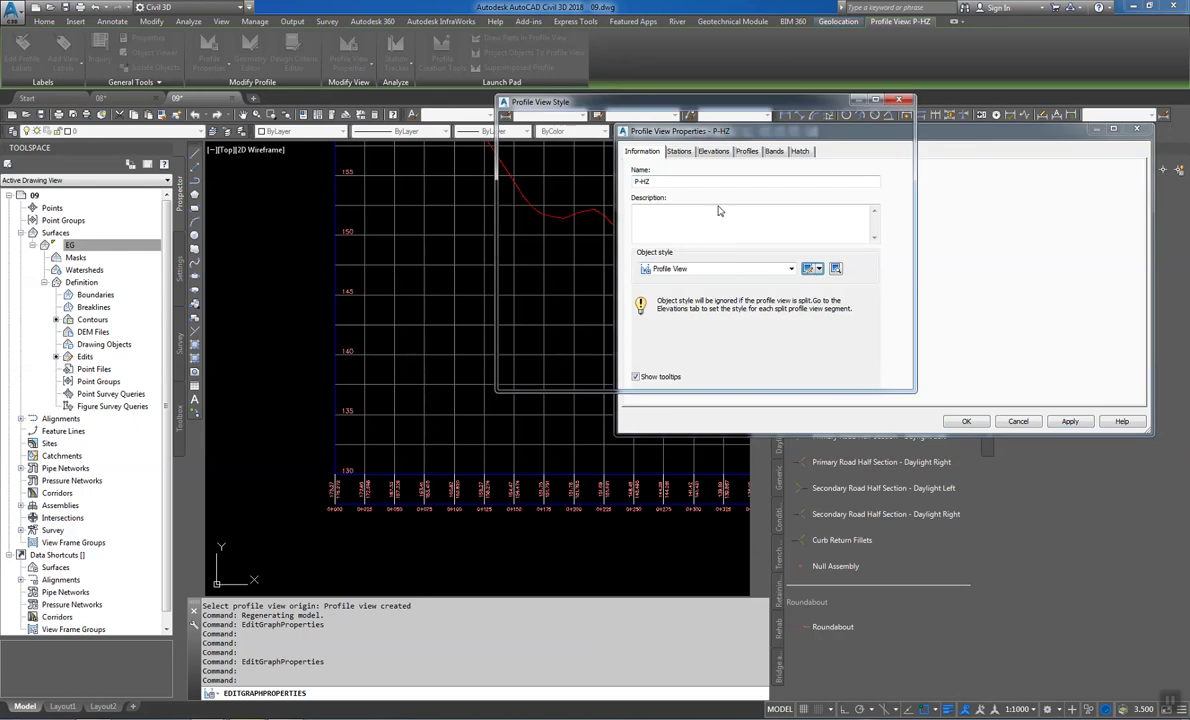
left_click(610, 123)
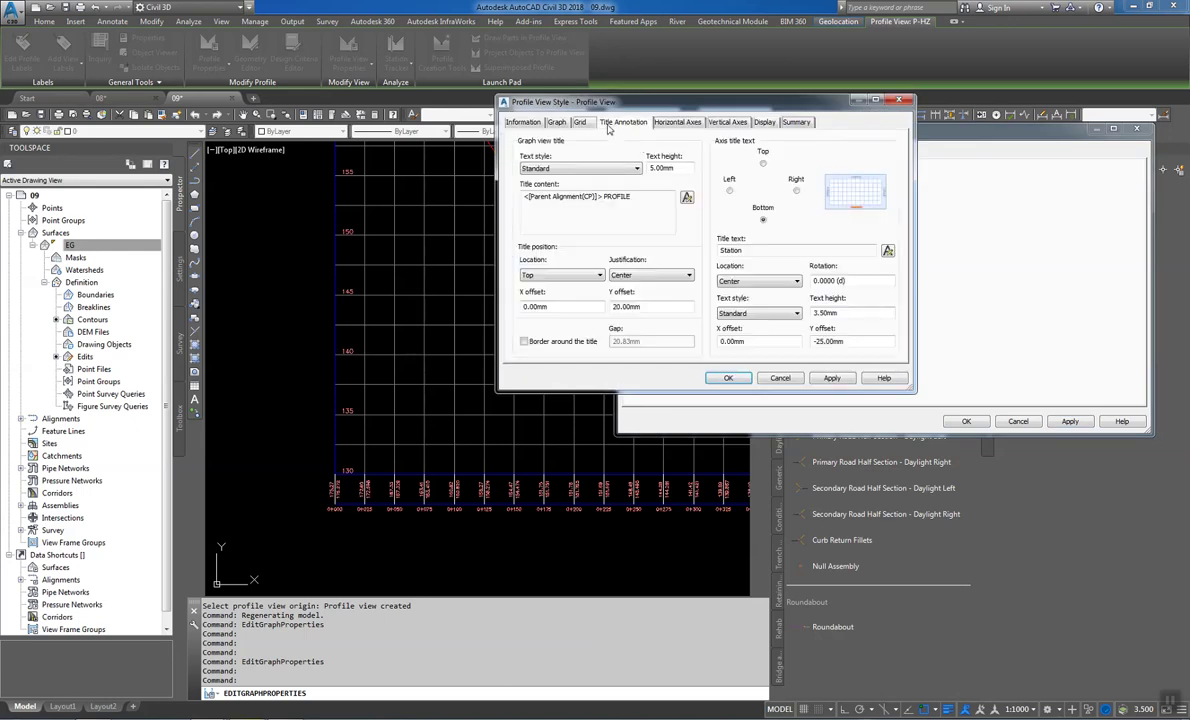
left_click(676, 123)
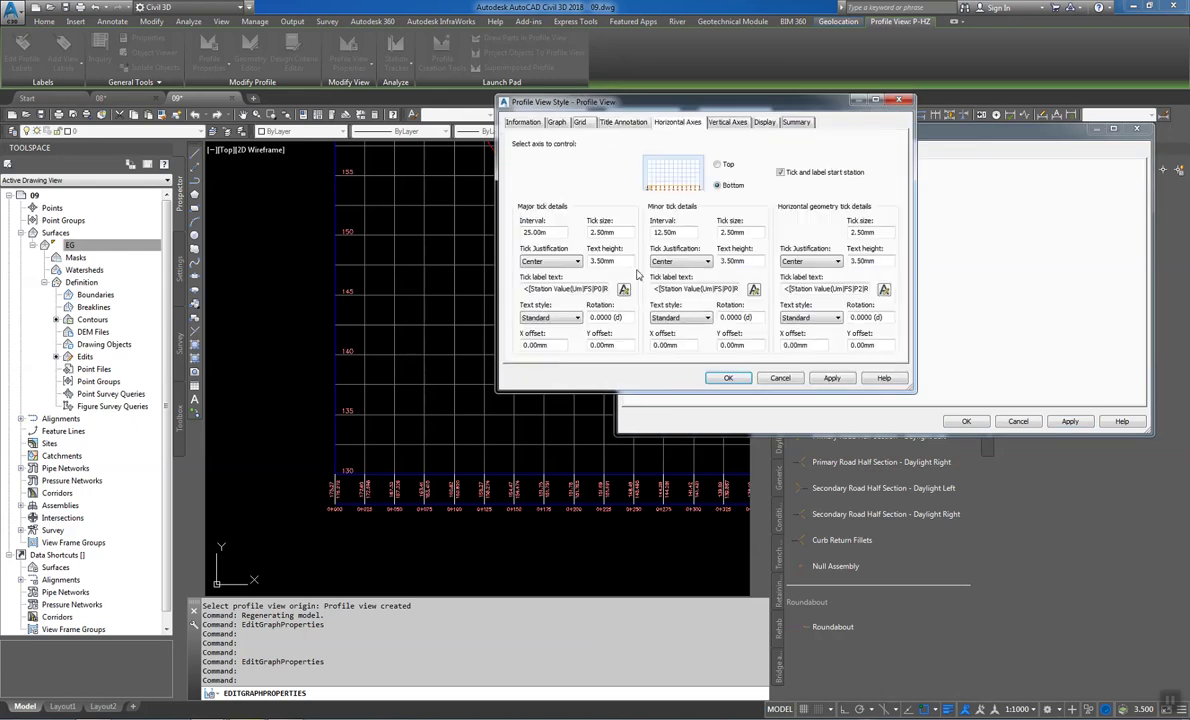
left_click(727, 122)
key("BackSpace")
key("BackSpace")
key("BackSpace")
key("BackSpace")
key("BackSpace")
key("BackSpace")
type("00mm")
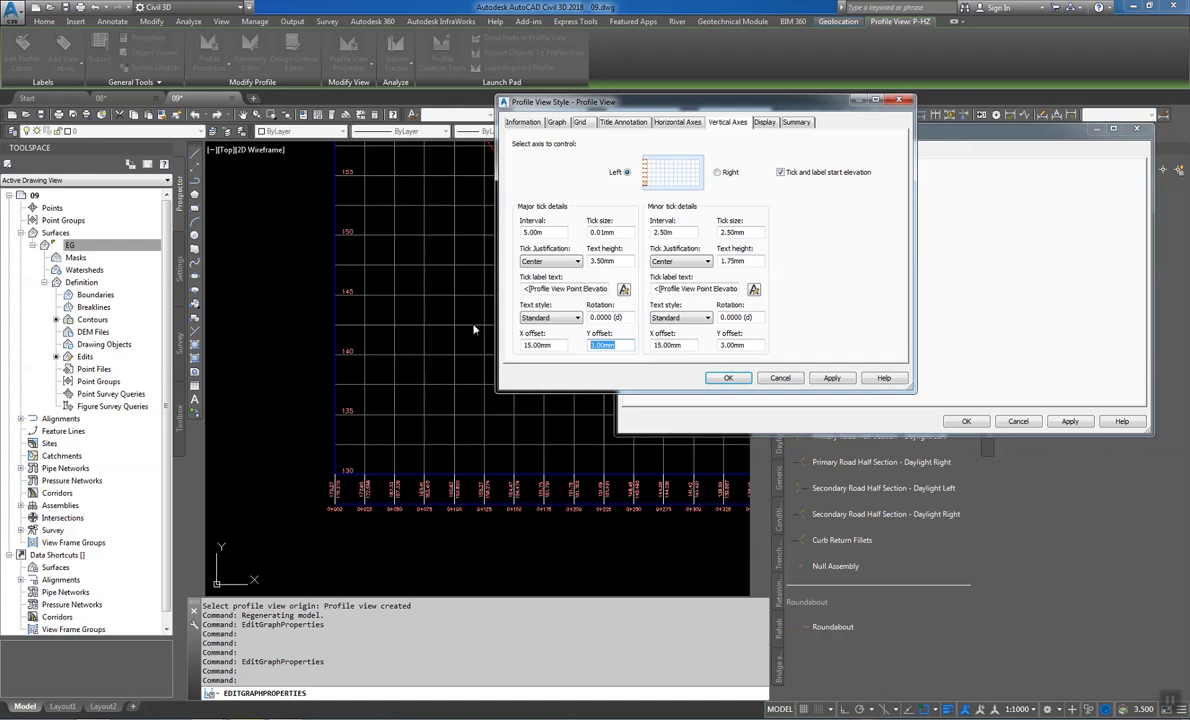
left_click(651, 345)
key("BackSpace")
key("BackSpace")
key("BackSpace")
key("BackSpace")
key("BackSpace")
key("BackSpace")
key("BackSpace")
type("0")
key("Tab")
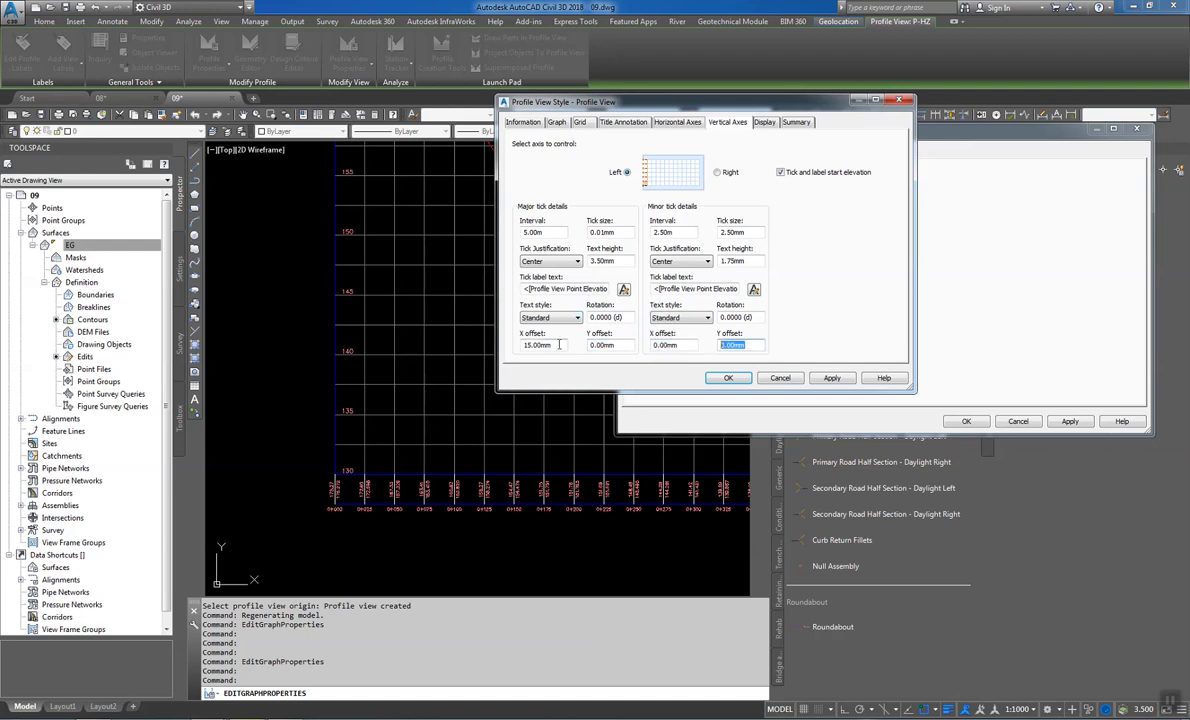
Set the right vertical axis's major and minor tick X offsets to 0 mm, and accept the style and profile view properties
left_click(674, 170)
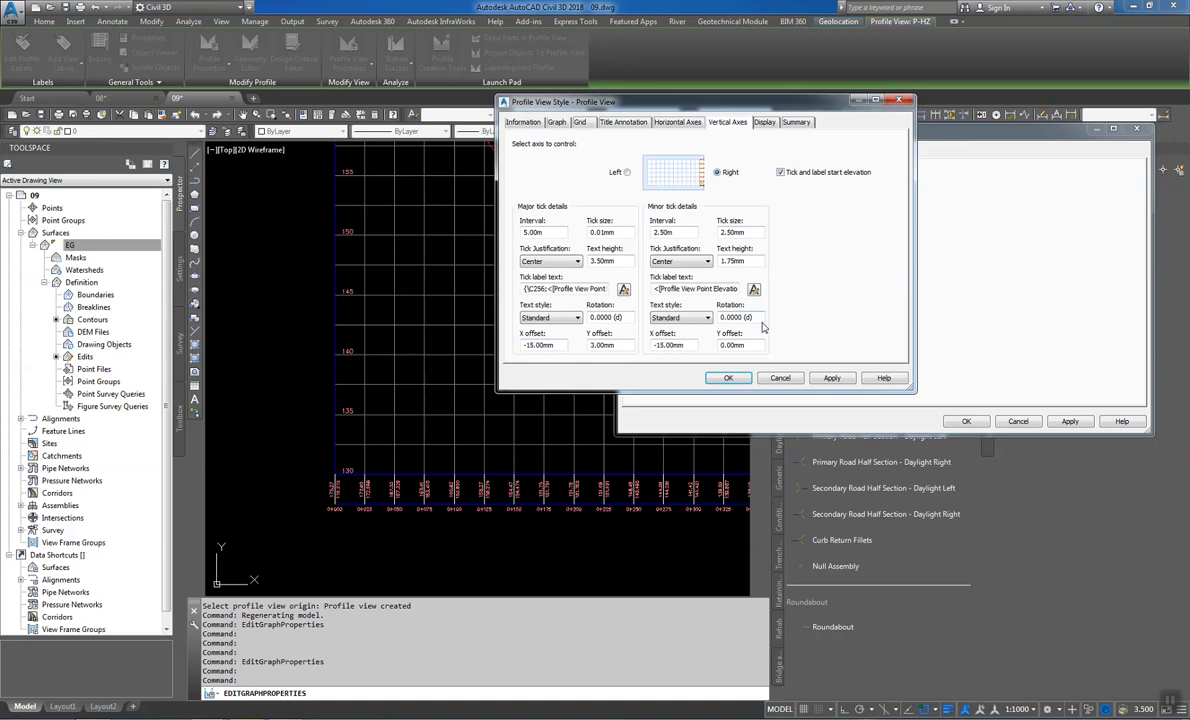
double_click(668, 345)
type("0")
double_click(612, 345)
double_click(540, 345)
type("0")
left_click(728, 379)
left_click(1068, 421)
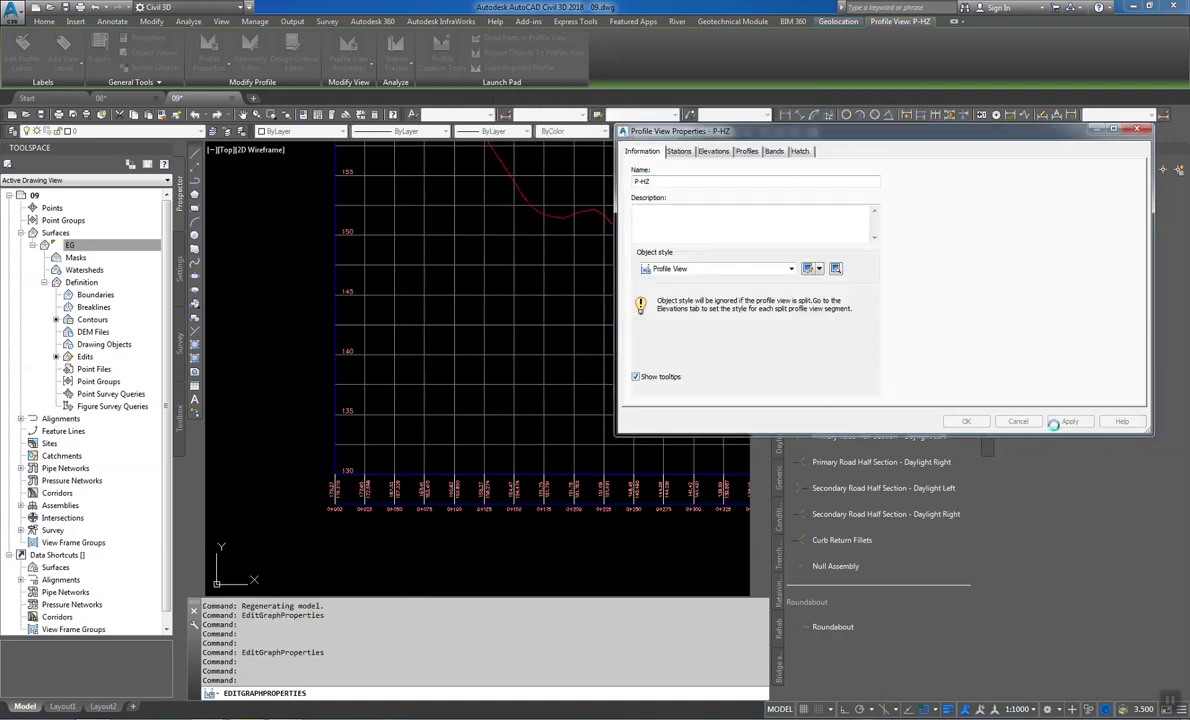
left_click(965, 421)
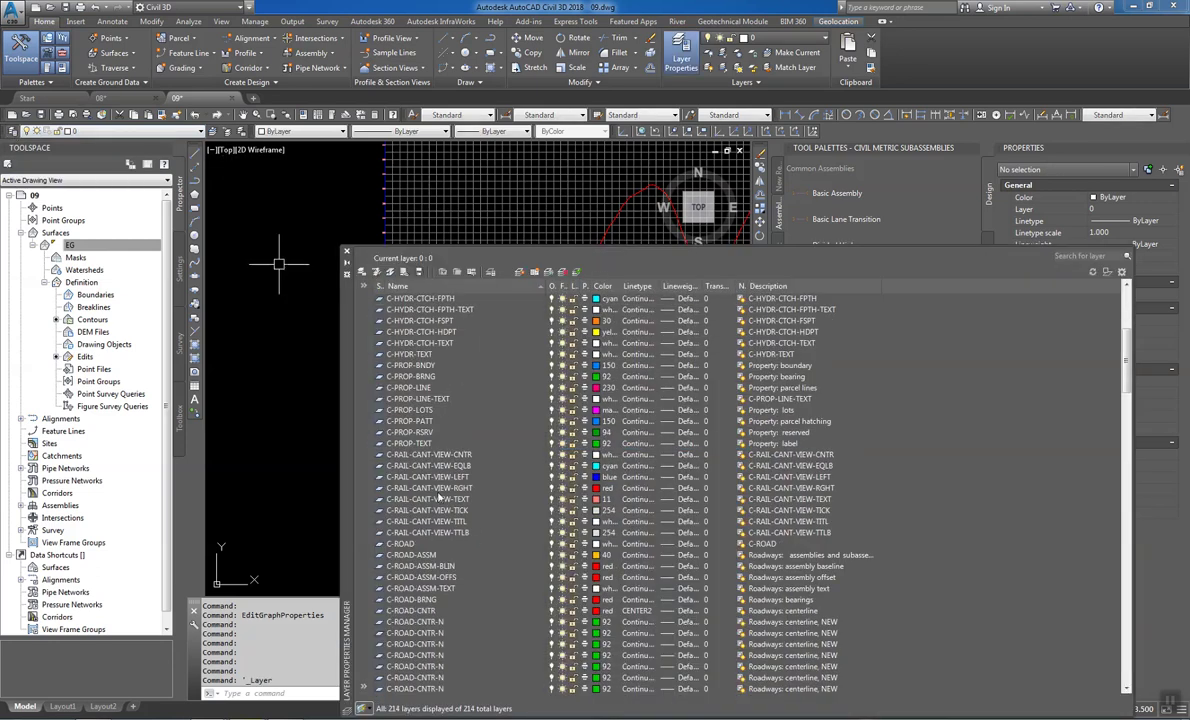
Set the colour of layers C-ROAD-PROF-GRID-MAJR and C-ROAD-PROF-GRID-MINR to 250
scroll(438, 497, "down", 12)
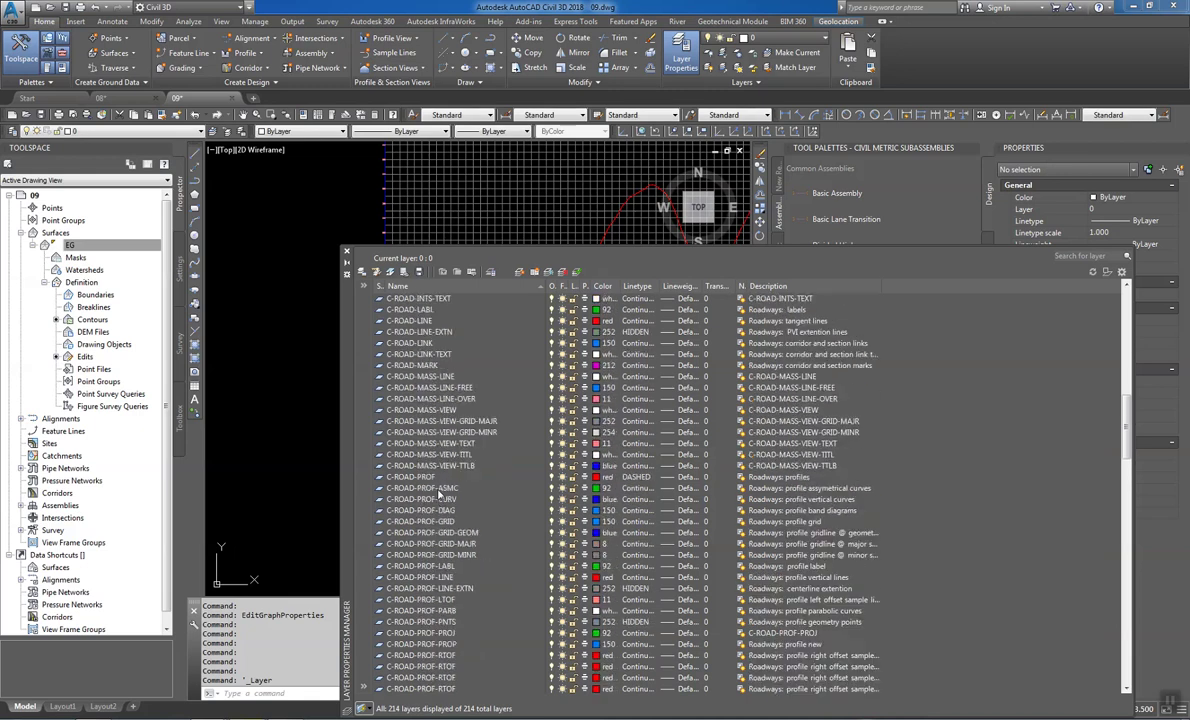
scroll(438, 497, "down", 2)
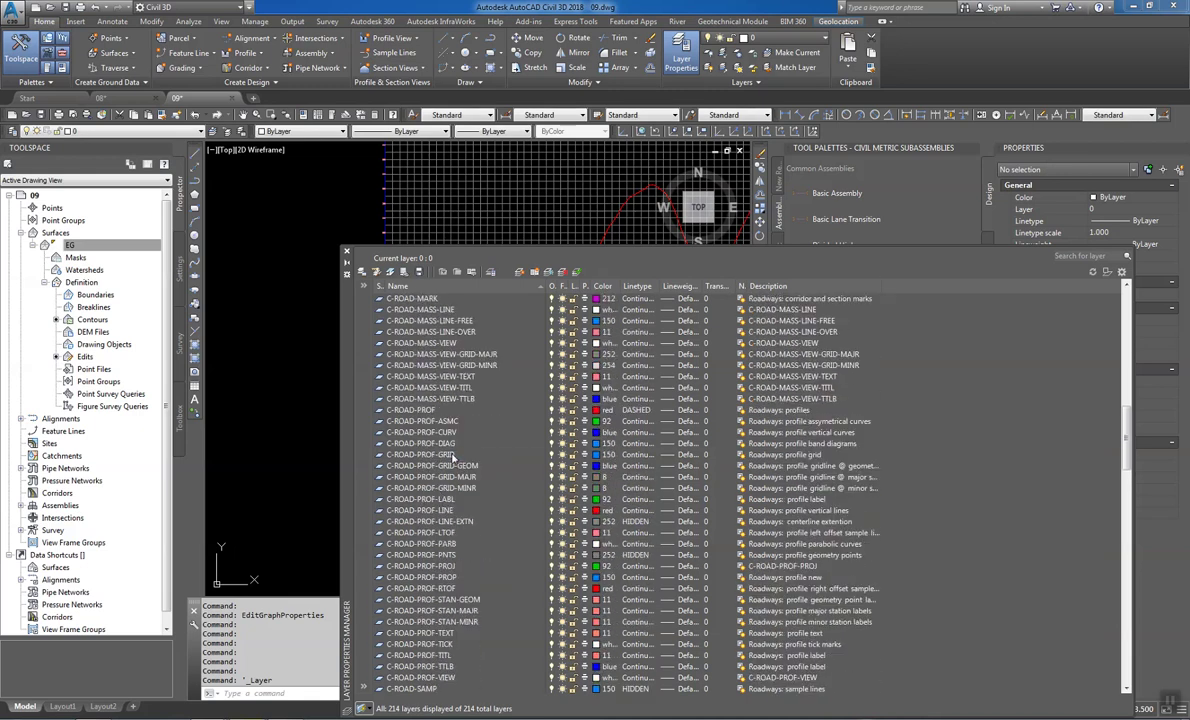
left_click(452, 457)
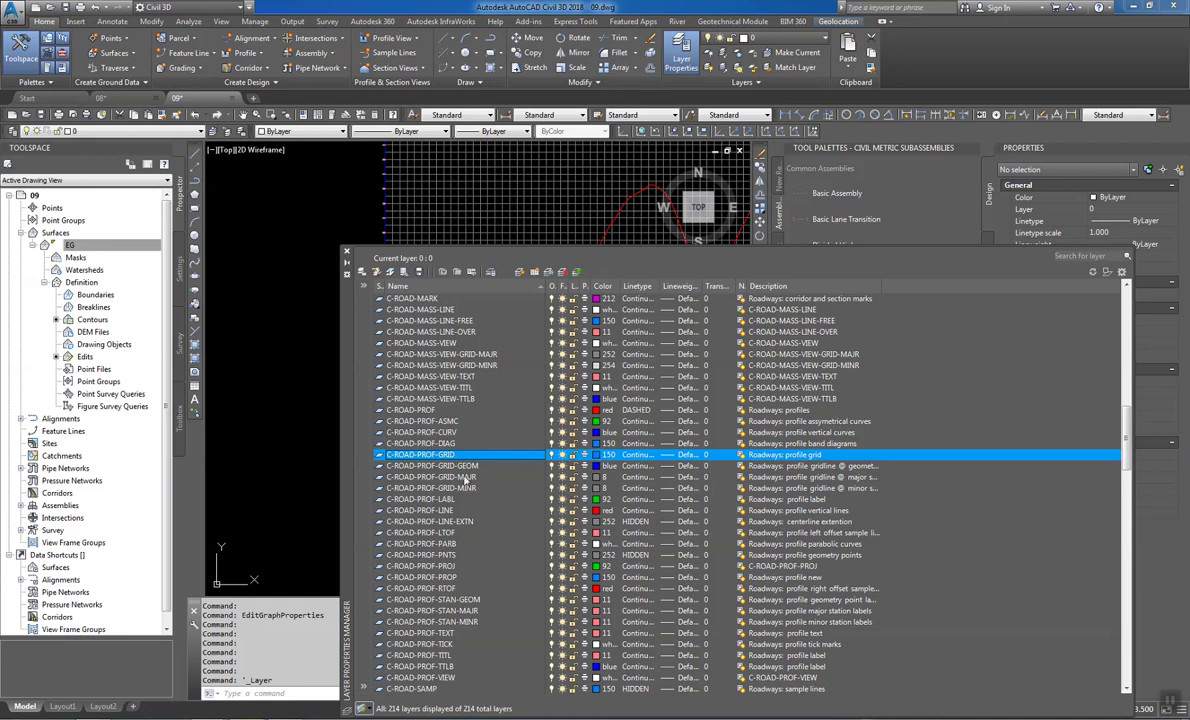
left_click(474, 478)
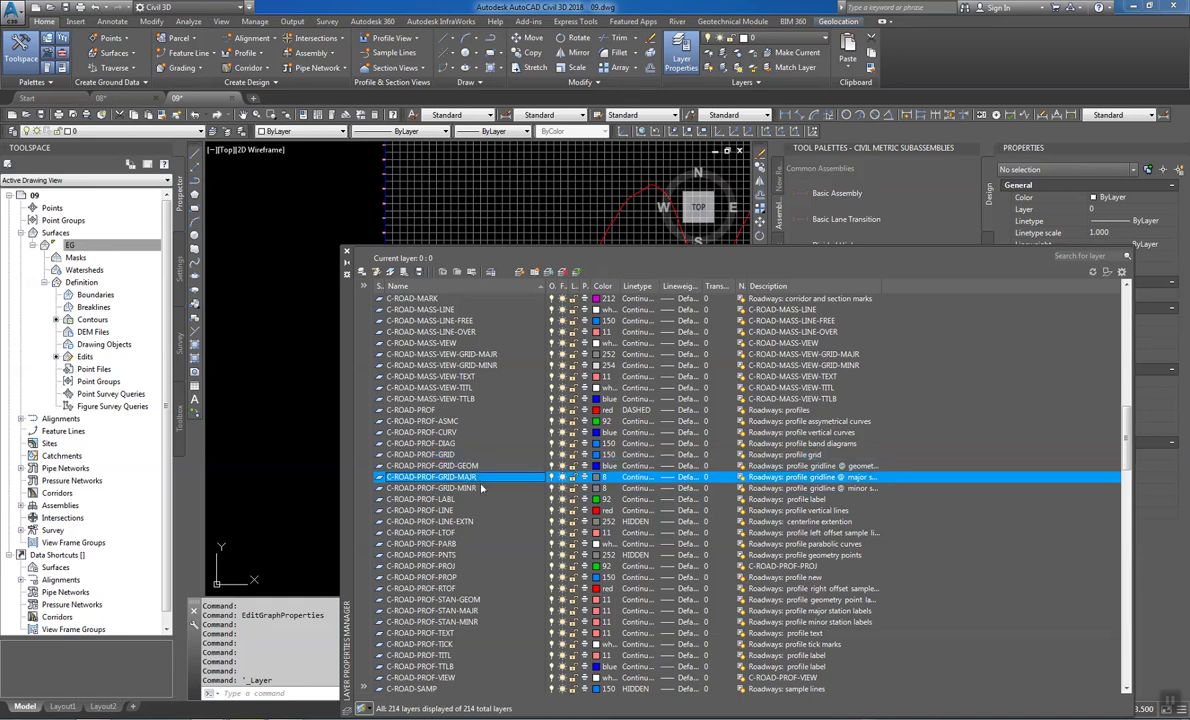
left_click(466, 488, "shift")
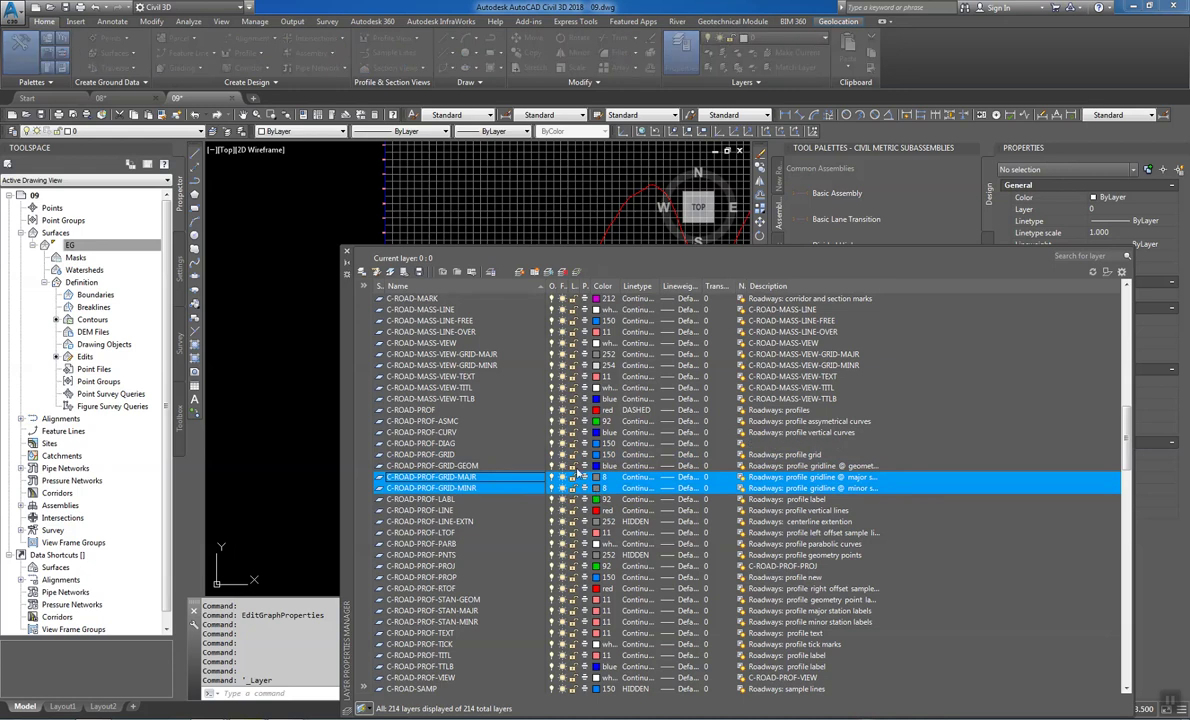
left_click(596, 489)
left_click(499, 410)
key("Return")
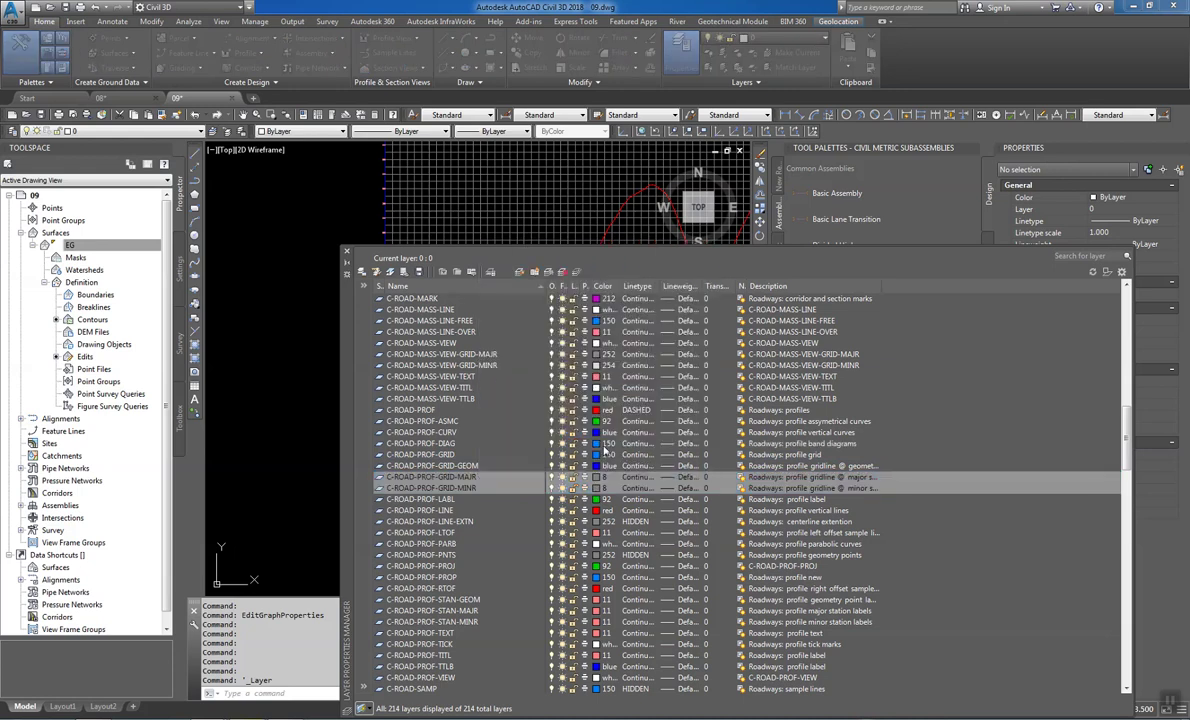
Give the major and minor profile grid layers the DASHED2 linetype and a 0.00 mm lineweight
left_click(619, 479)
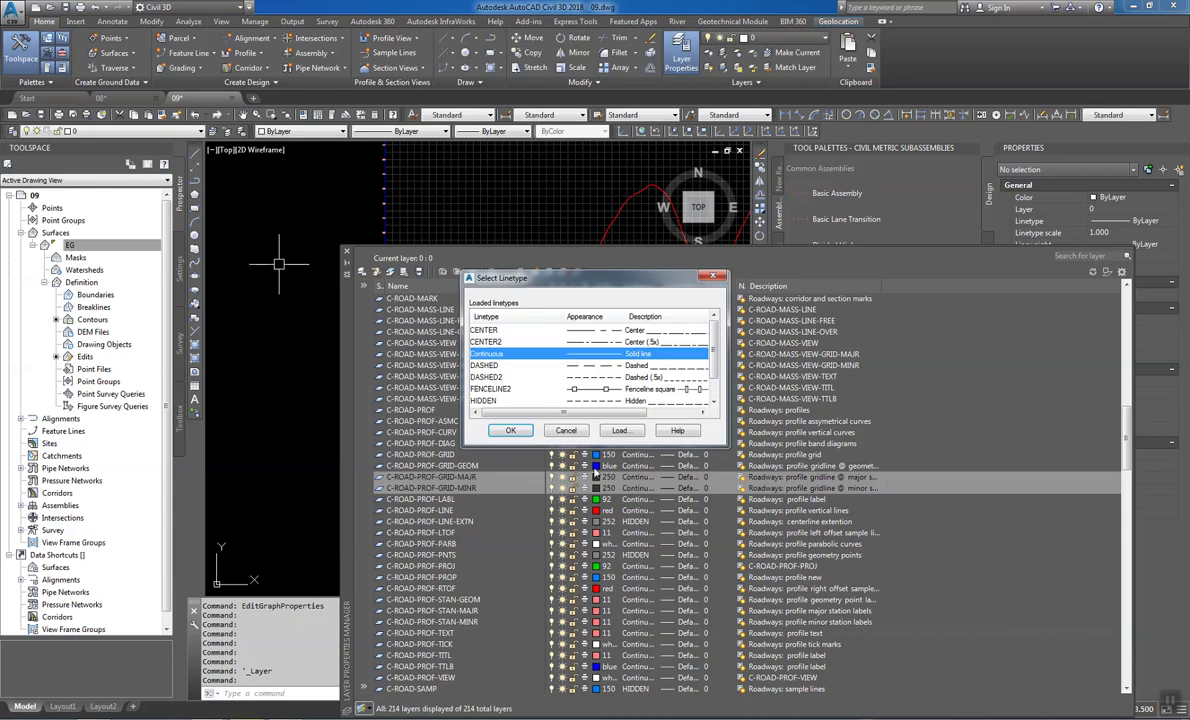
left_click(507, 378)
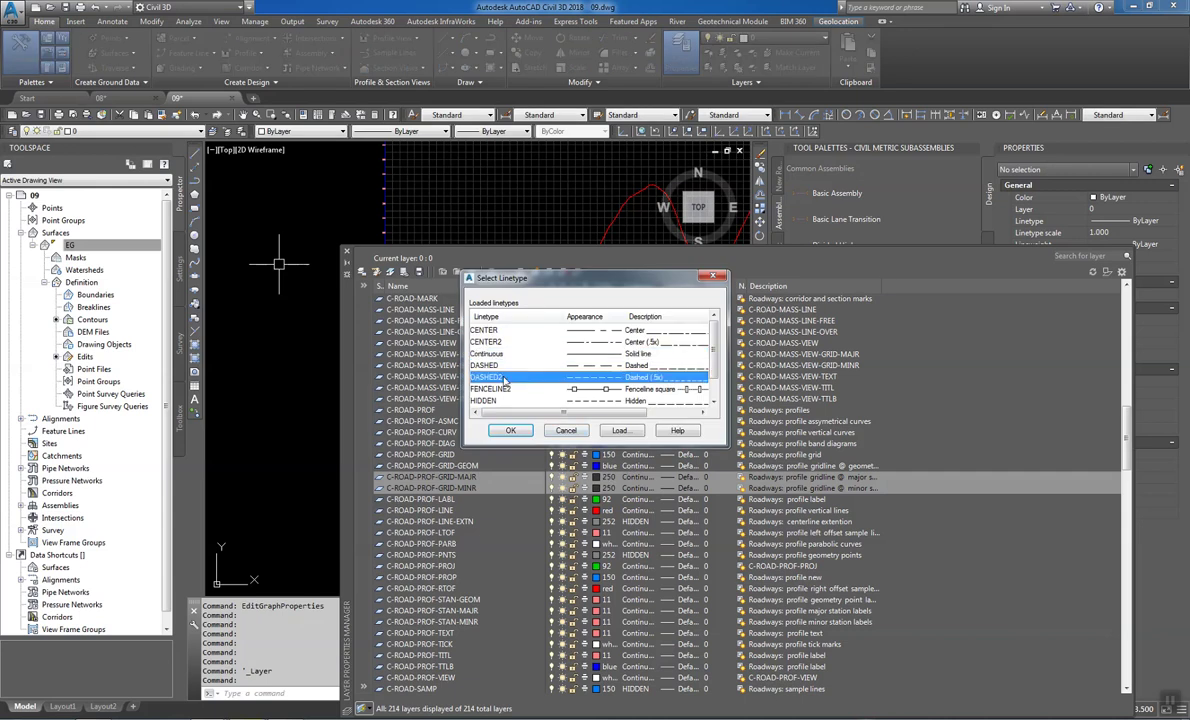
left_click(513, 430)
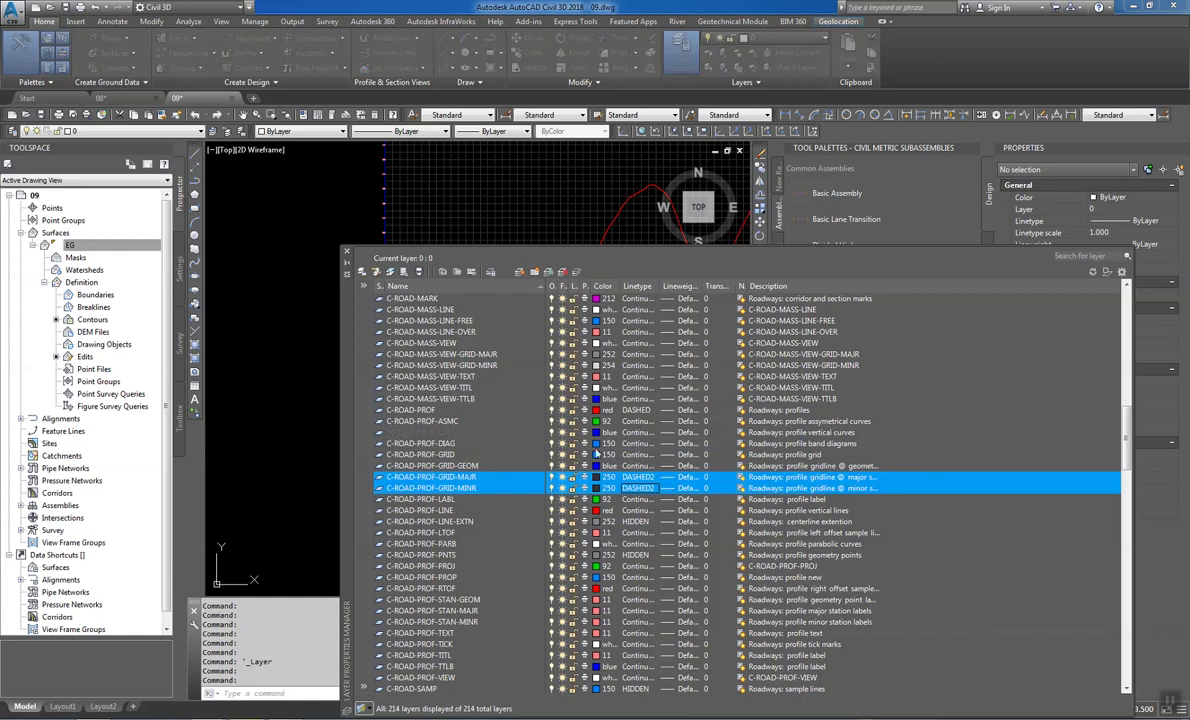
left_click(685, 477)
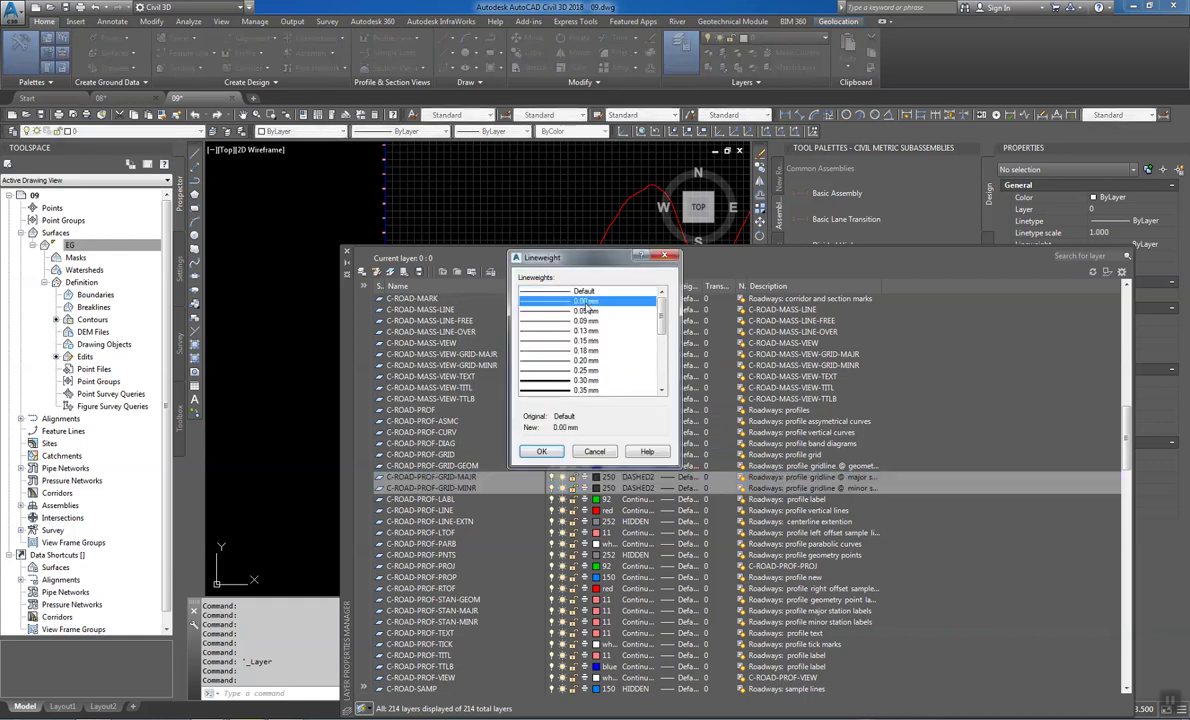
double_click(585, 300)
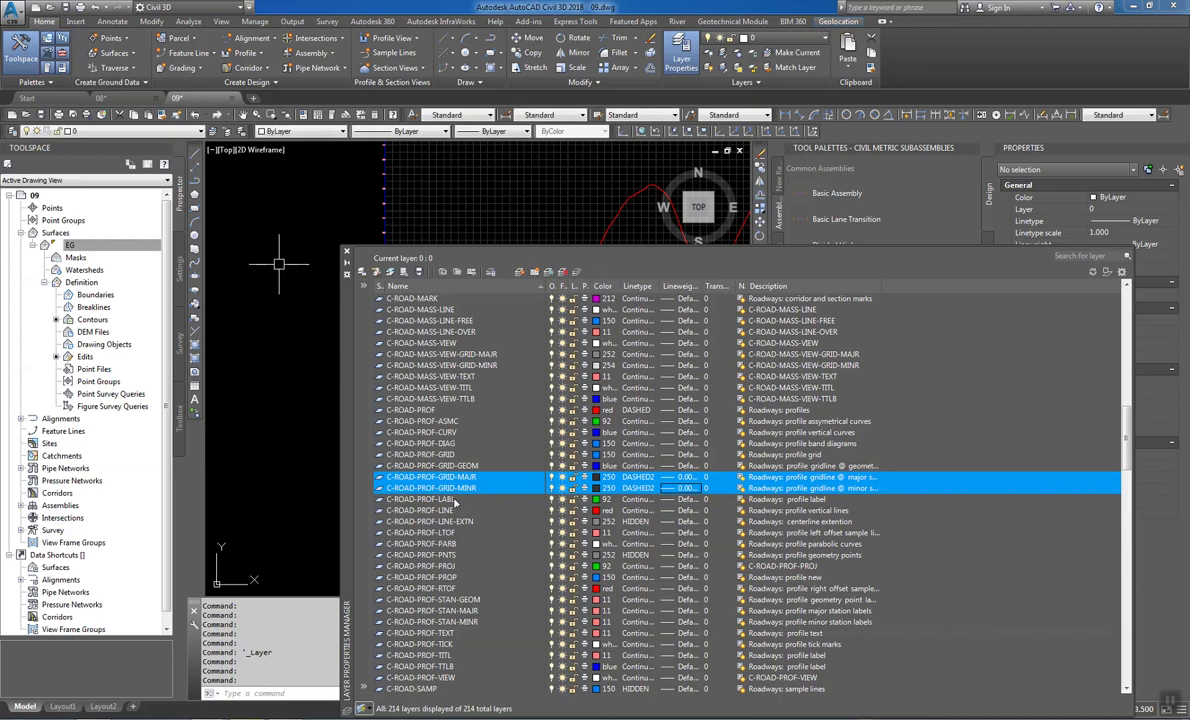
Set the colour of layers C-ROAD-PROF-STAN-MAJR and C-ROAD-PROF-STAN-MINR to white
left_click(486, 500)
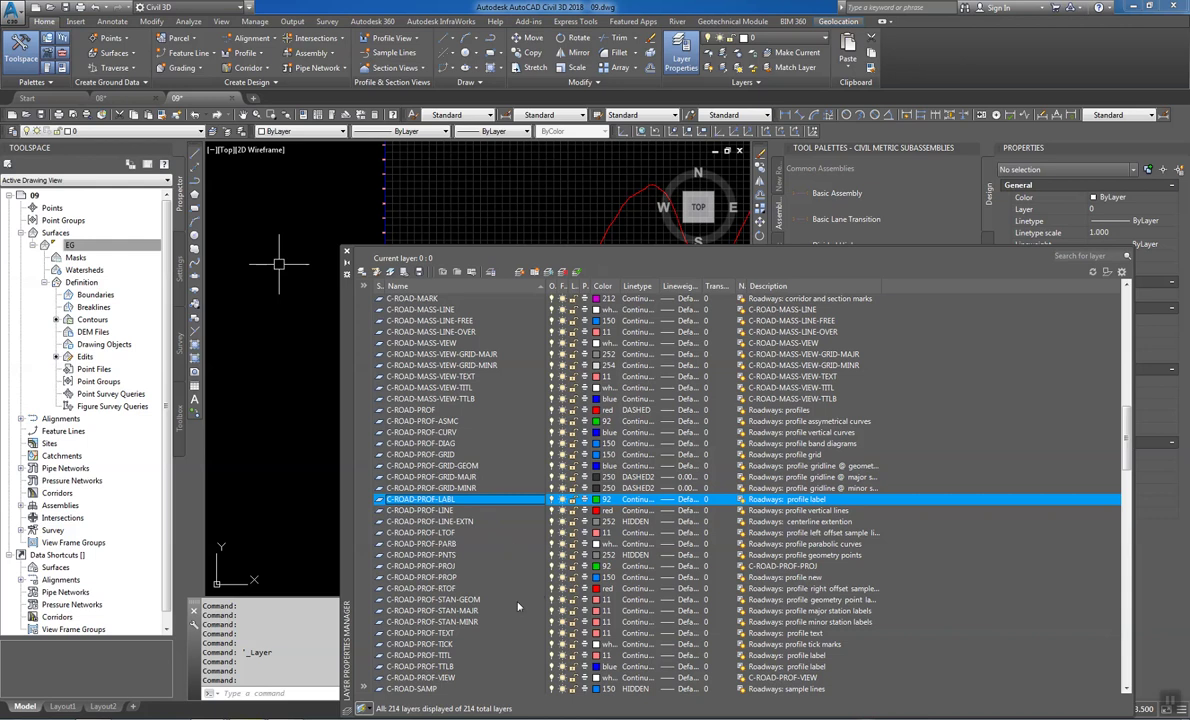
left_click(460, 610)
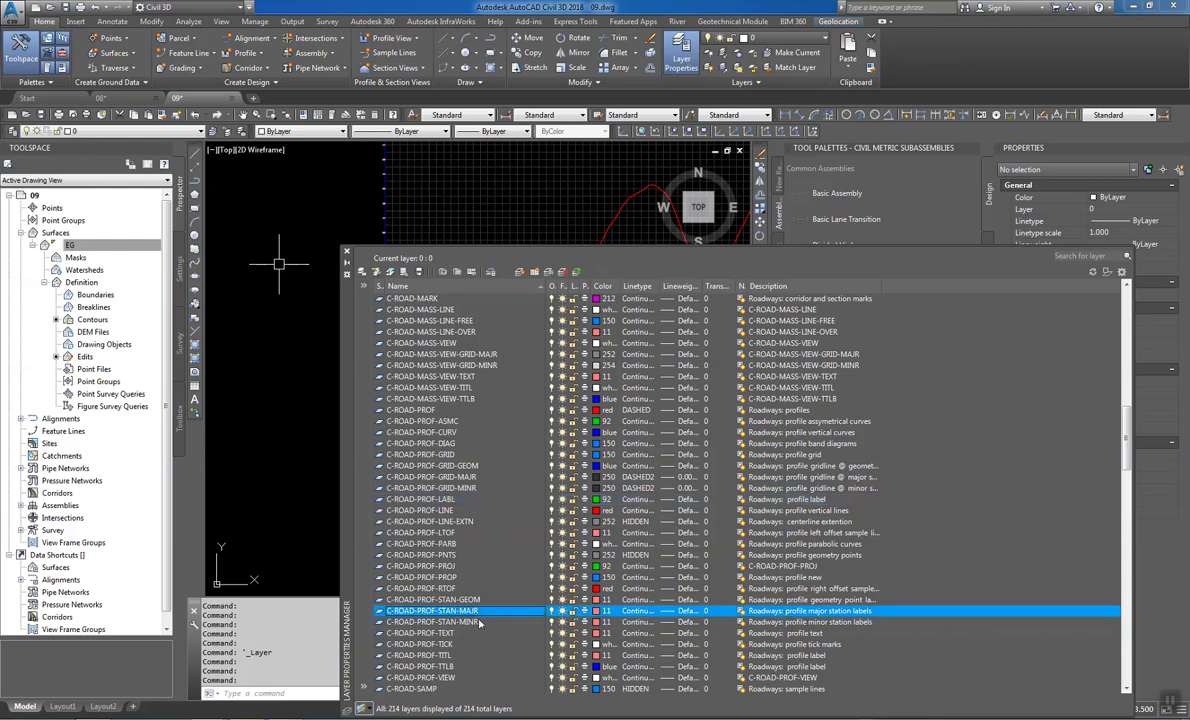
left_click(479, 622, "shift")
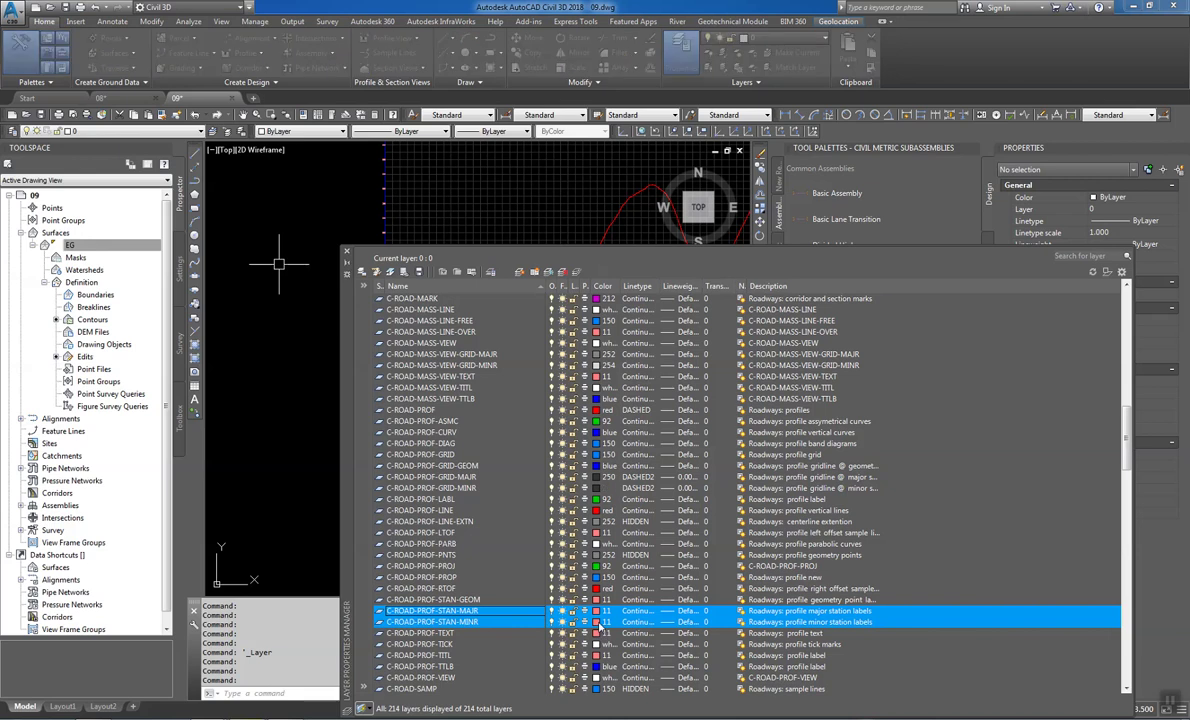
left_click(599, 622)
left_click(567, 394)
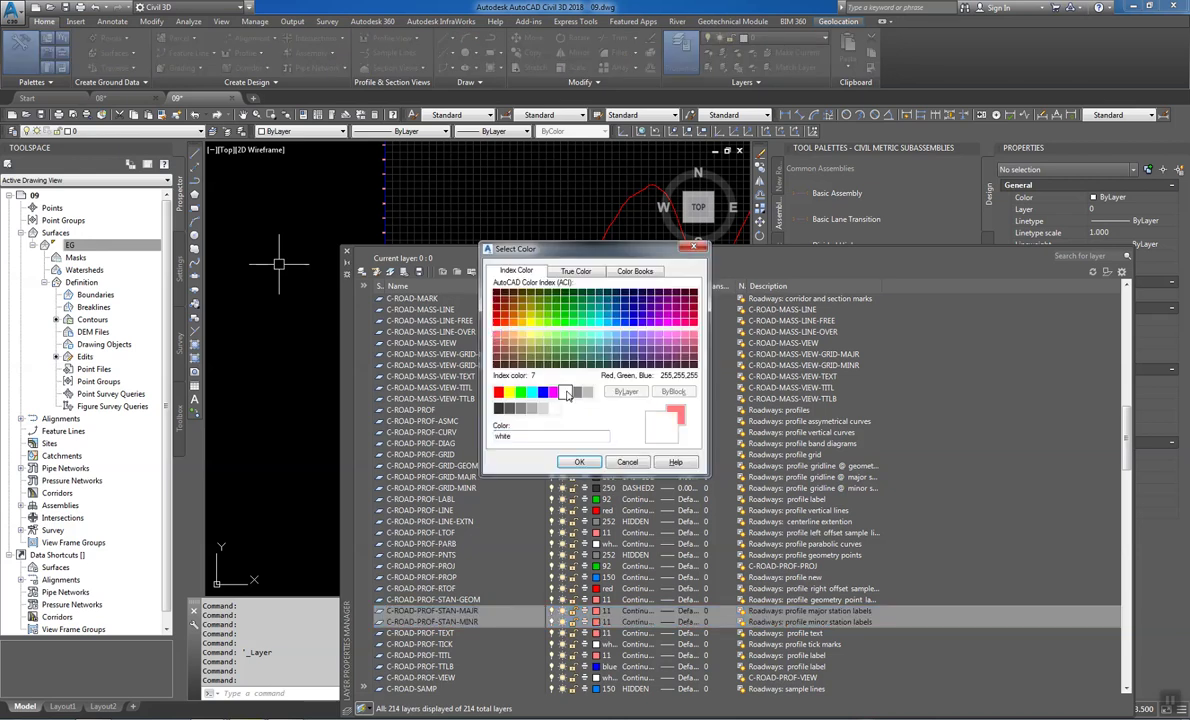
key("Return")
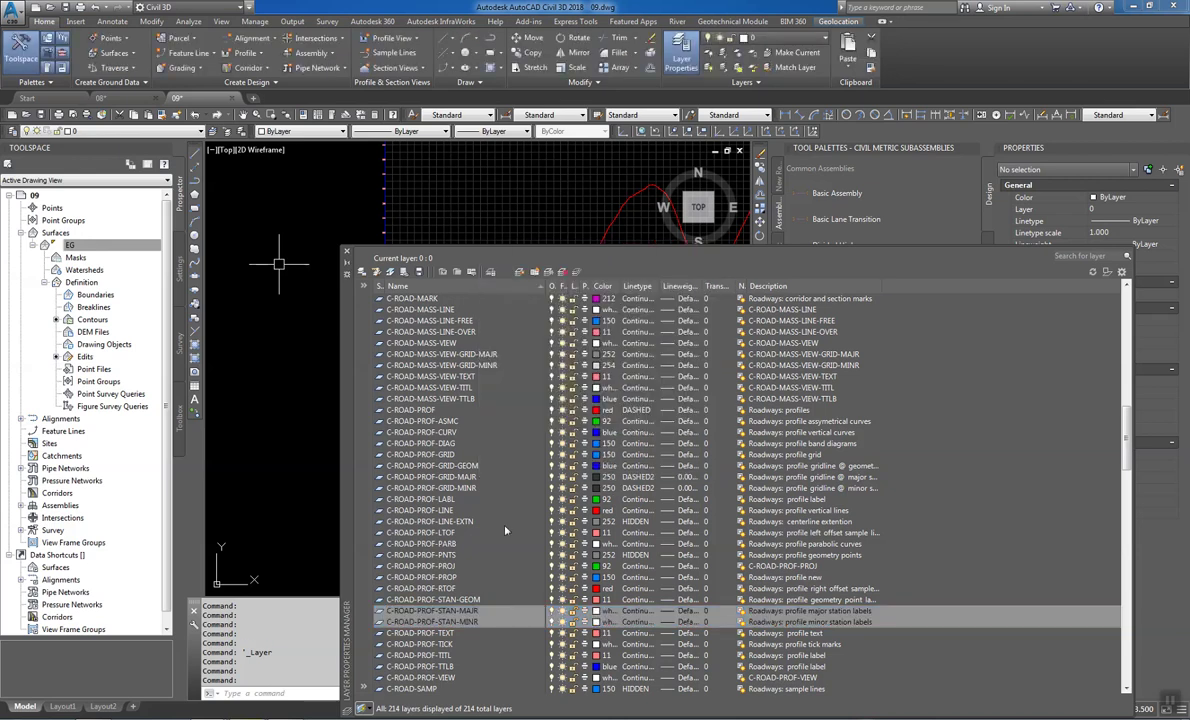
Set the colour of layer C-ROAD-PROF-TEXT to white
left_click(412, 633)
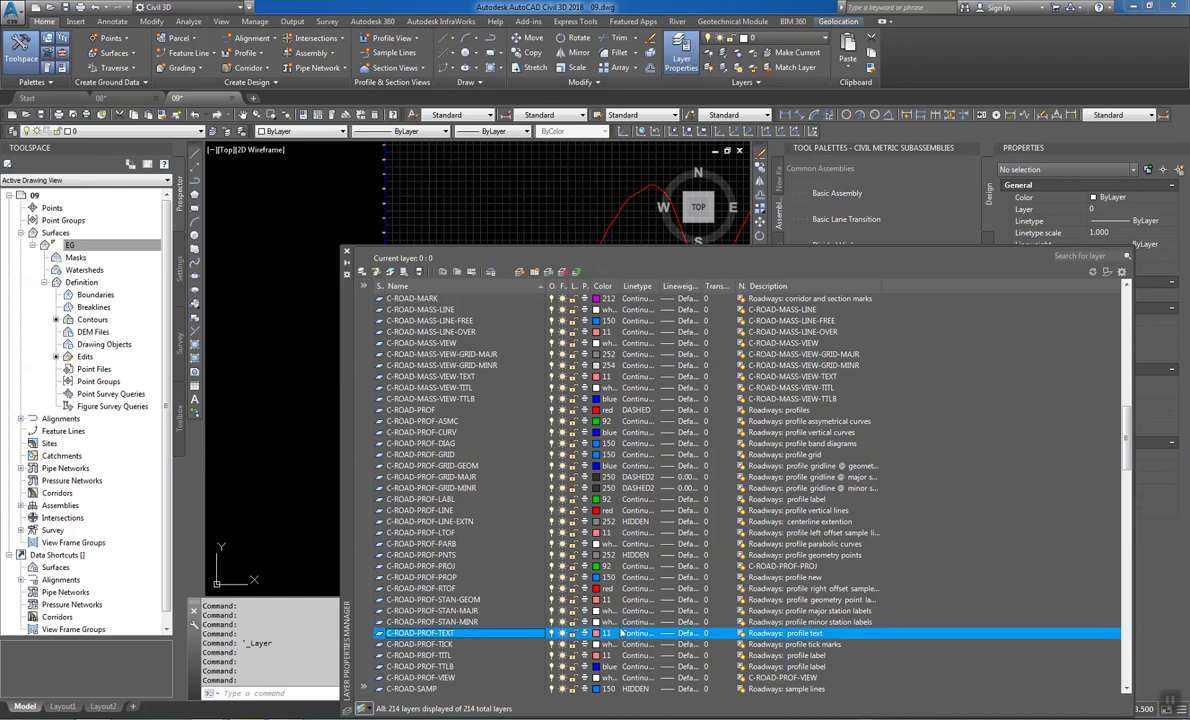
left_click(596, 634)
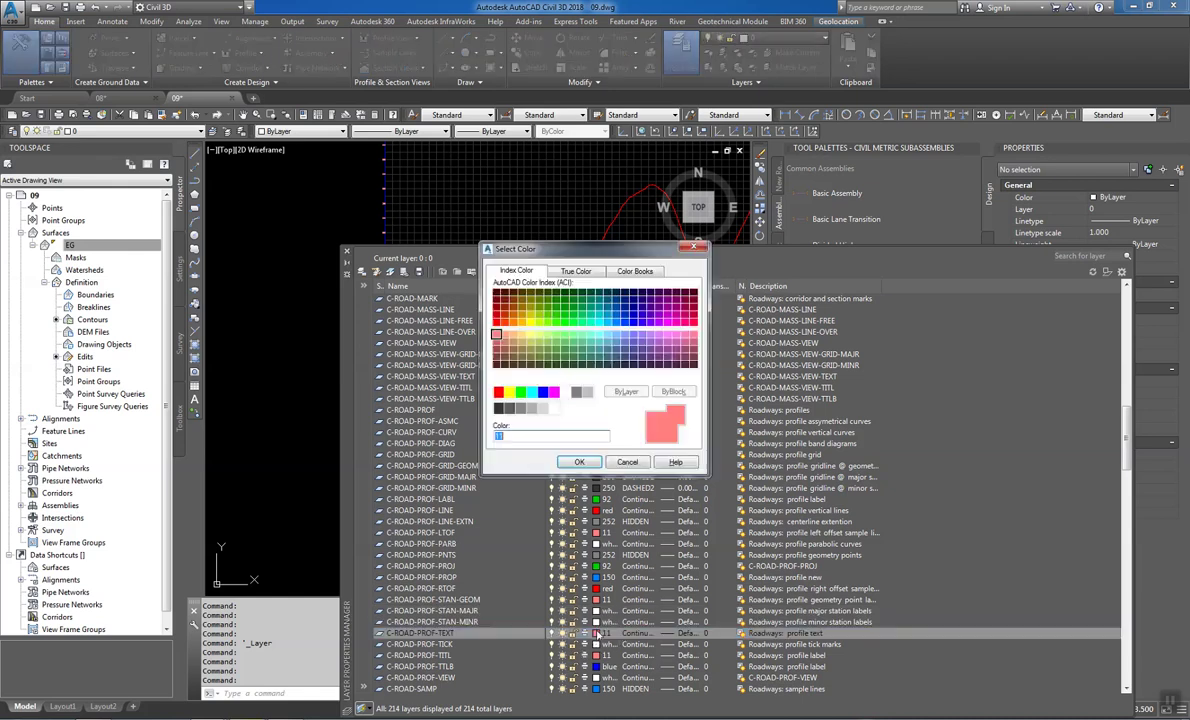
double_click(565, 394)
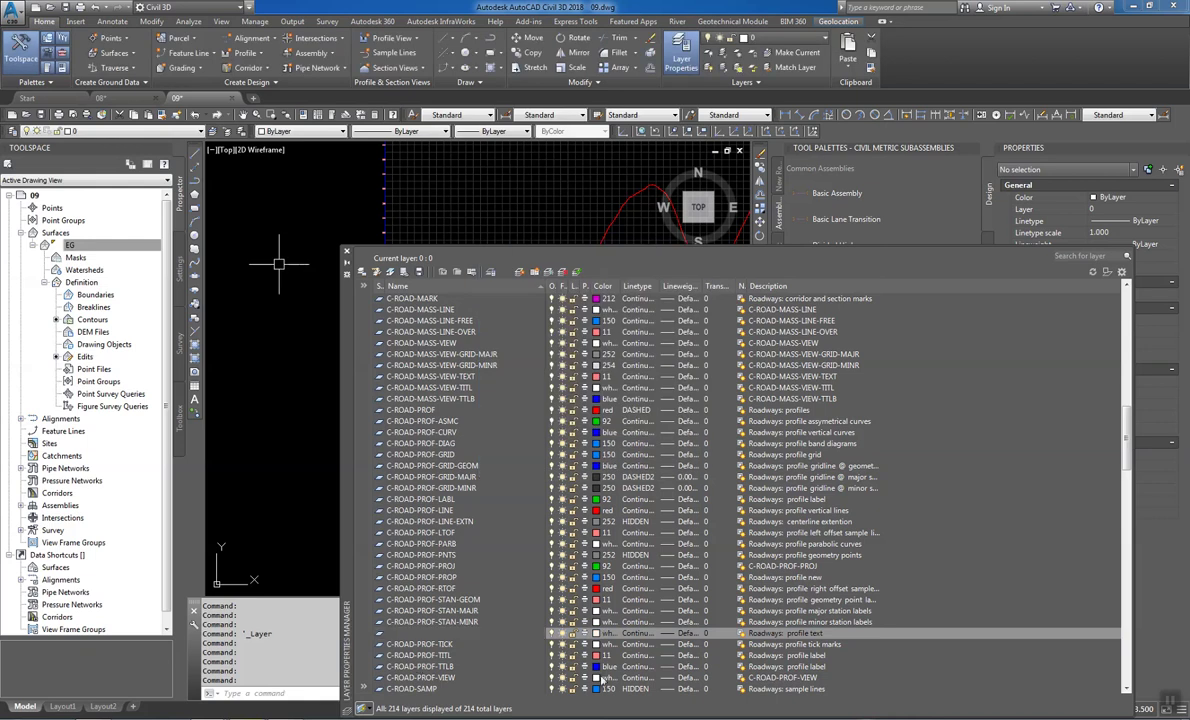
Set the colour of layer C-ROAD-PROF-TTLB to white
left_click(418, 666)
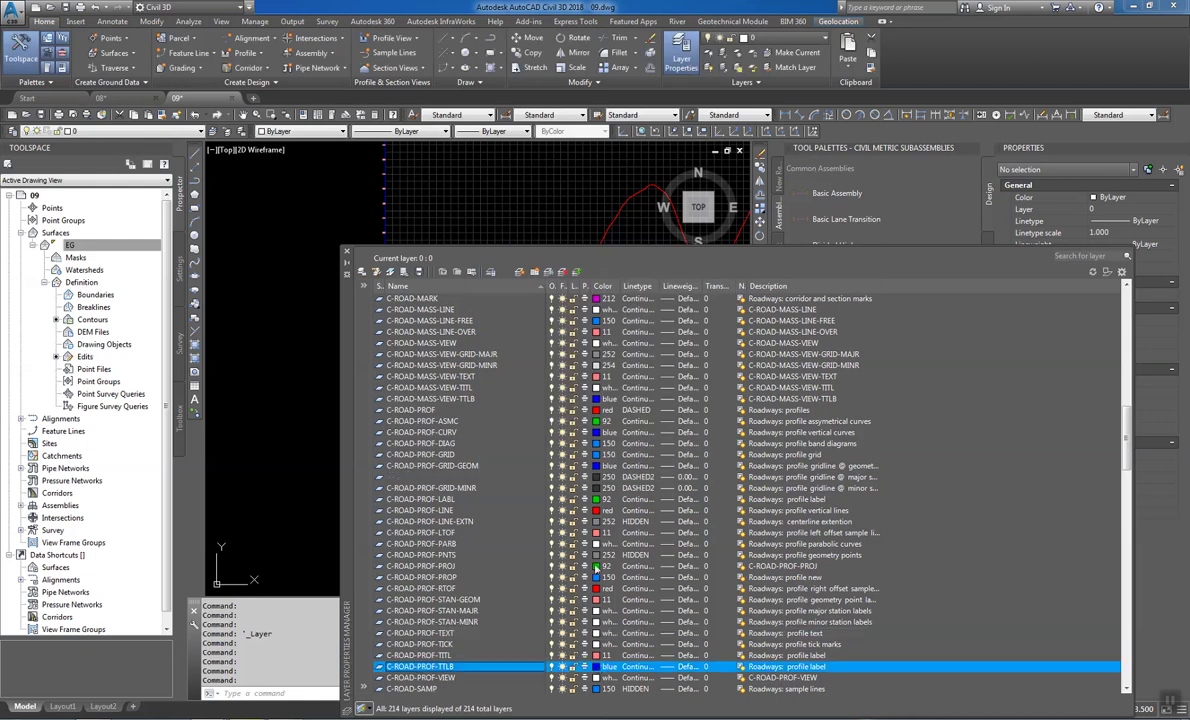
left_click(598, 666)
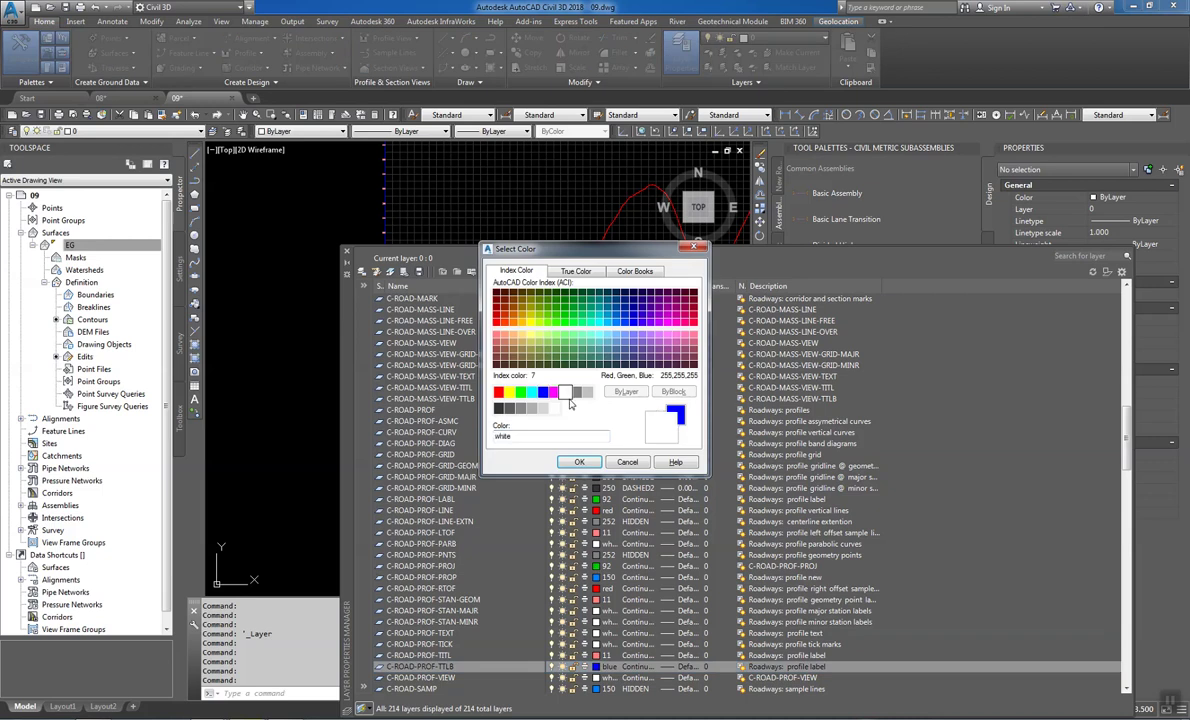
double_click(565, 393)
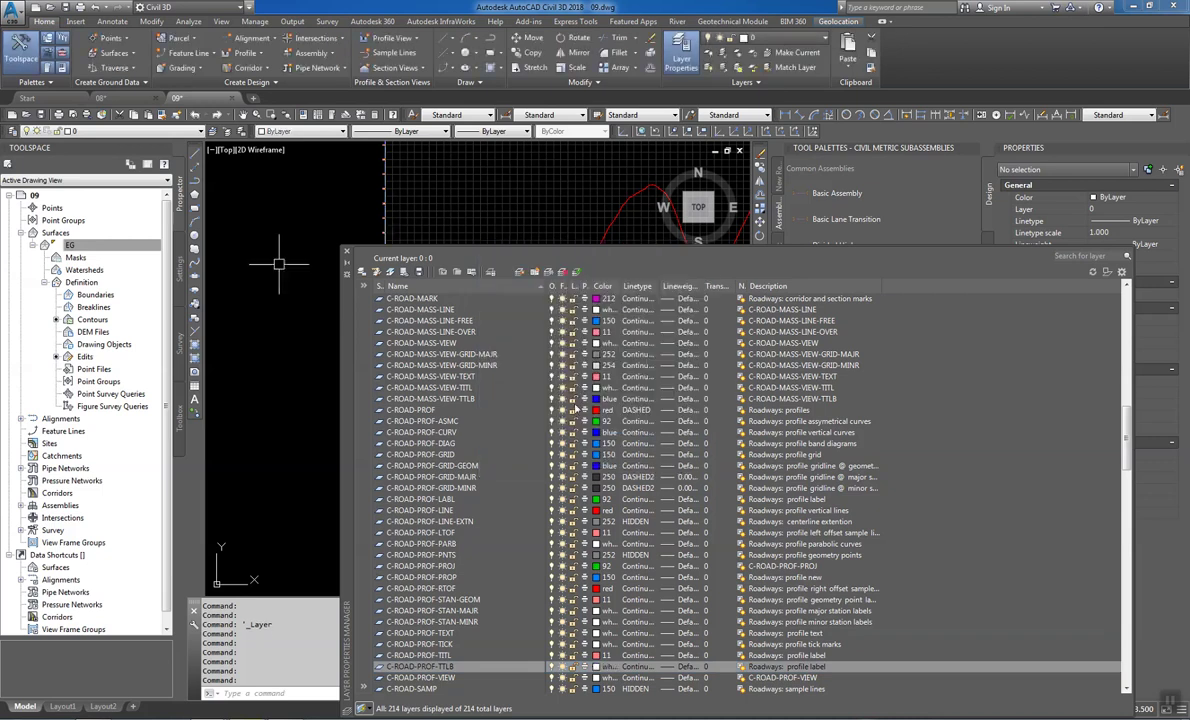
left_click(645, 667)
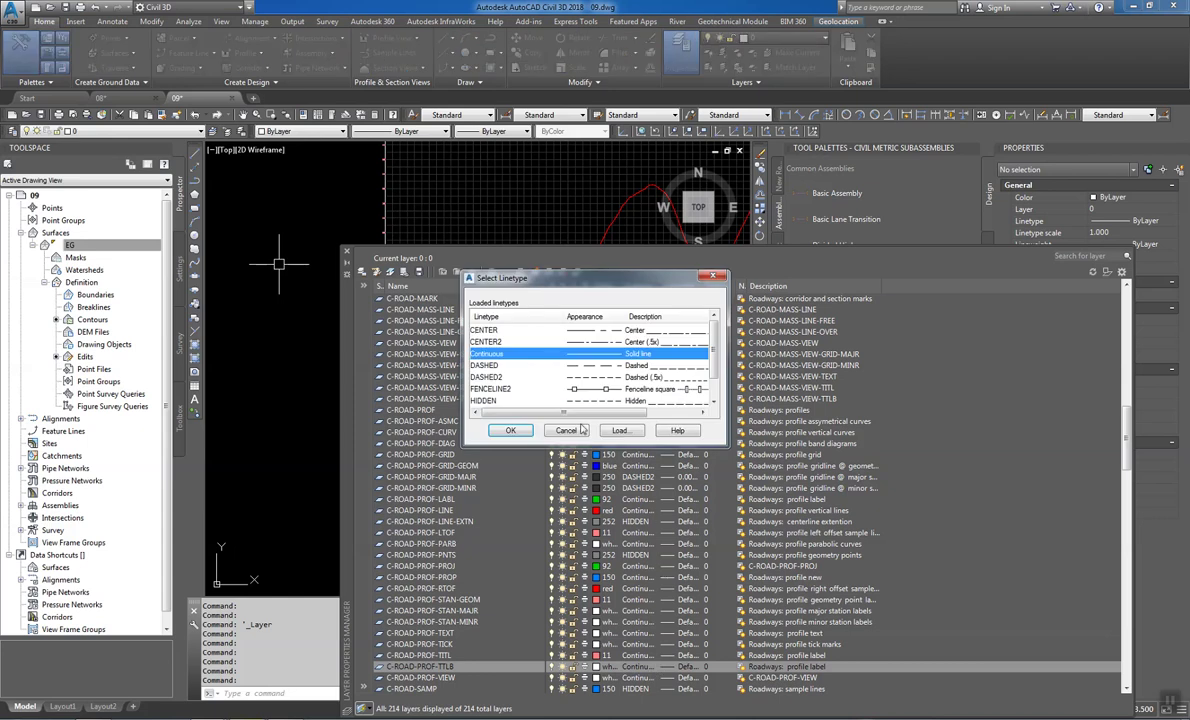
left_click(580, 430)
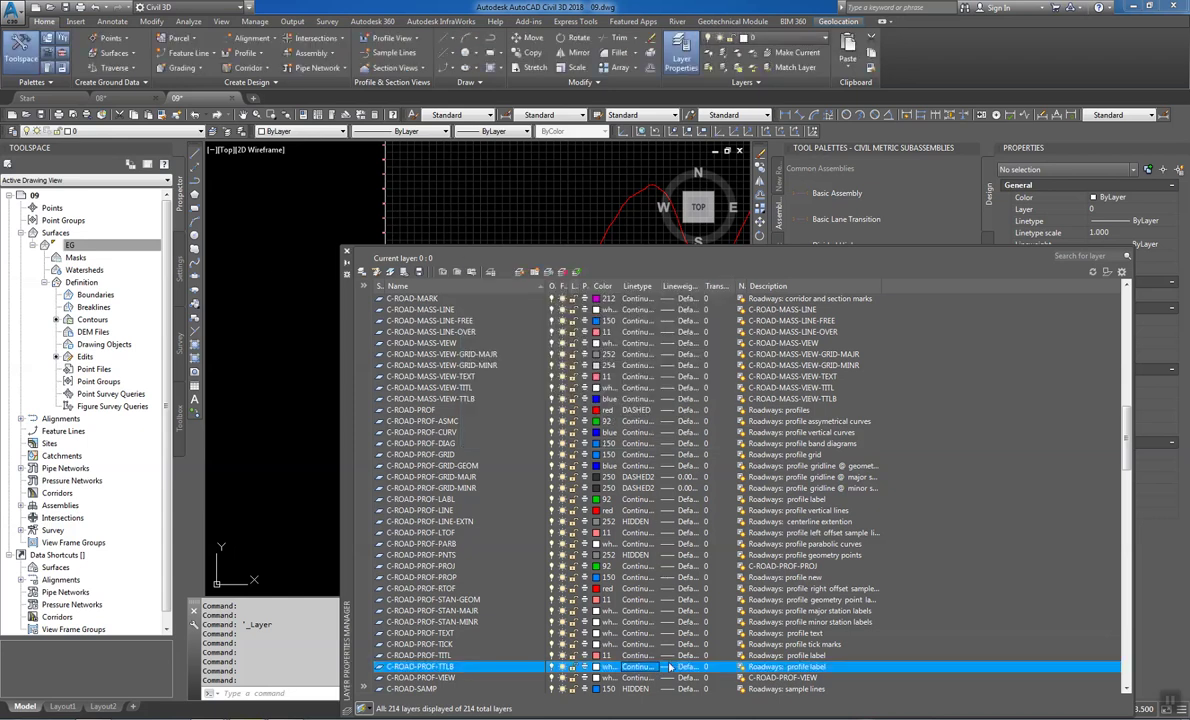
Set the lineweight of layer C-ROAD-PROF-TTLB to 0.30 mm
left_click(678, 666)
left_click(553, 385)
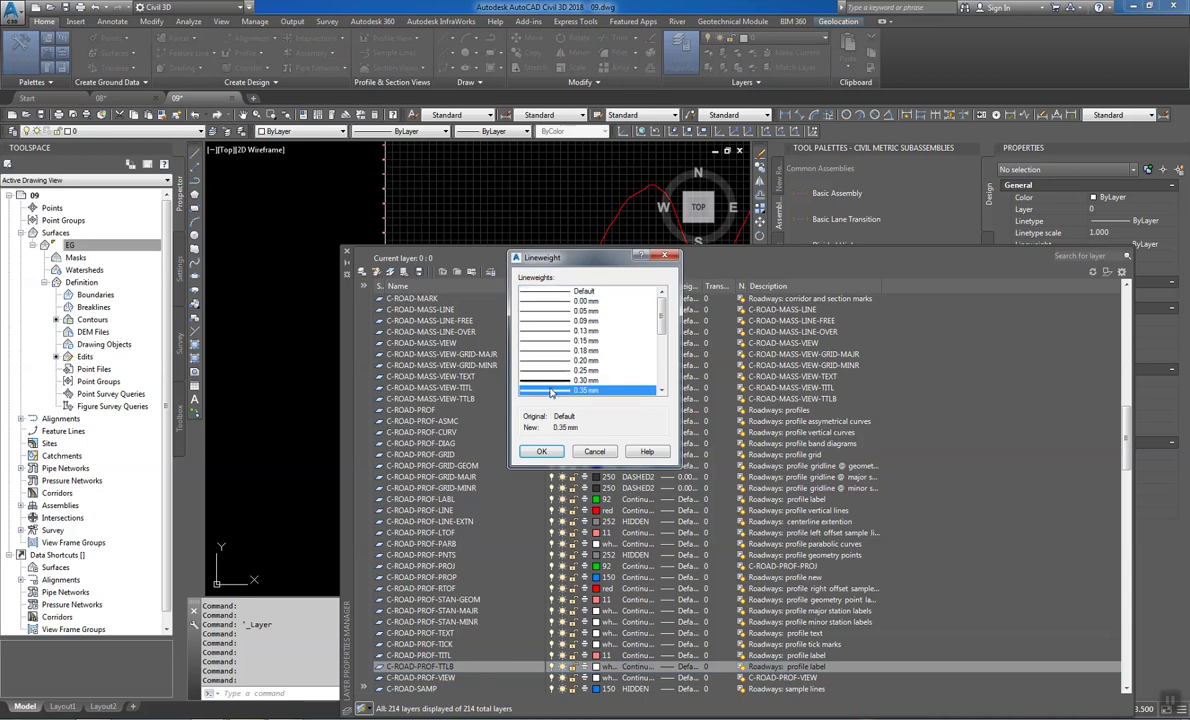
scroll(553, 390, "down", 1)
left_click(573, 372)
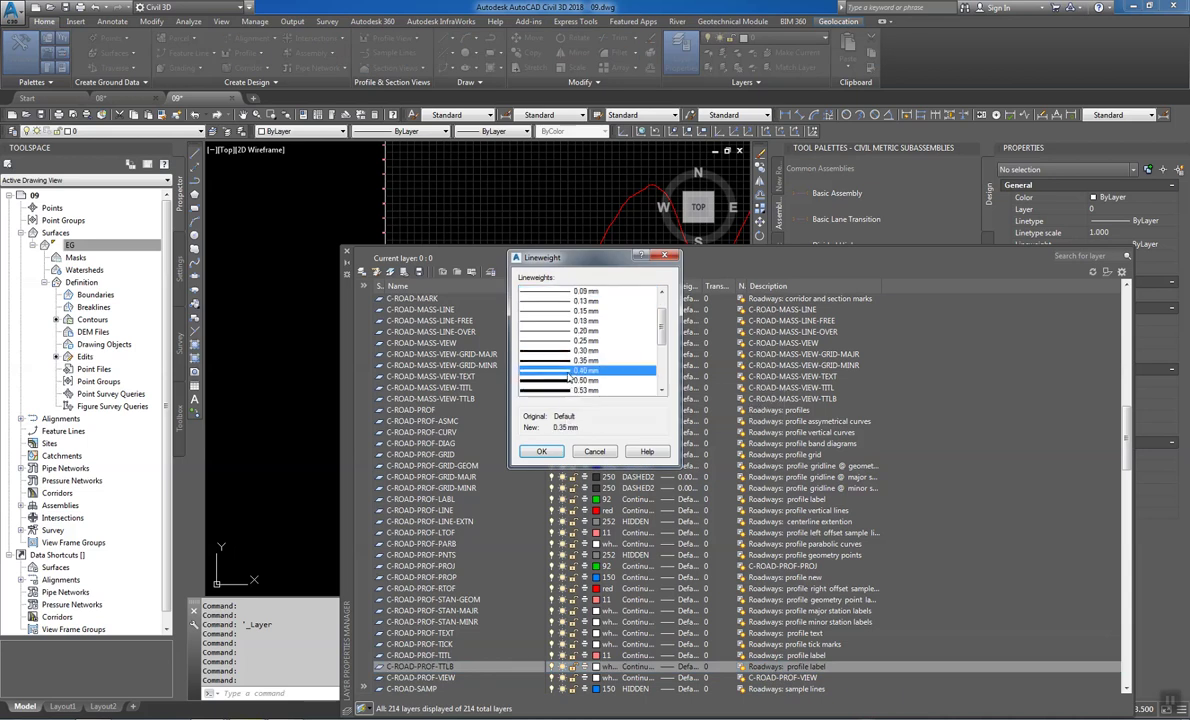
left_click(580, 381)
left_click(541, 451)
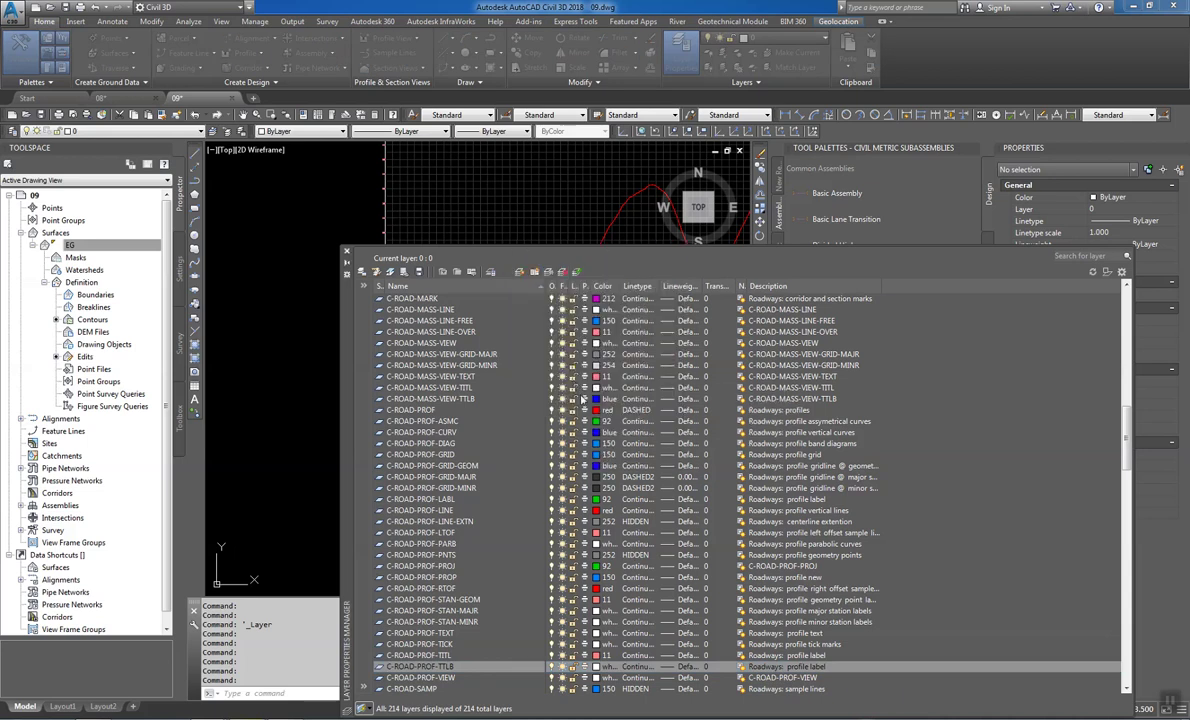
left_click(680, 666)
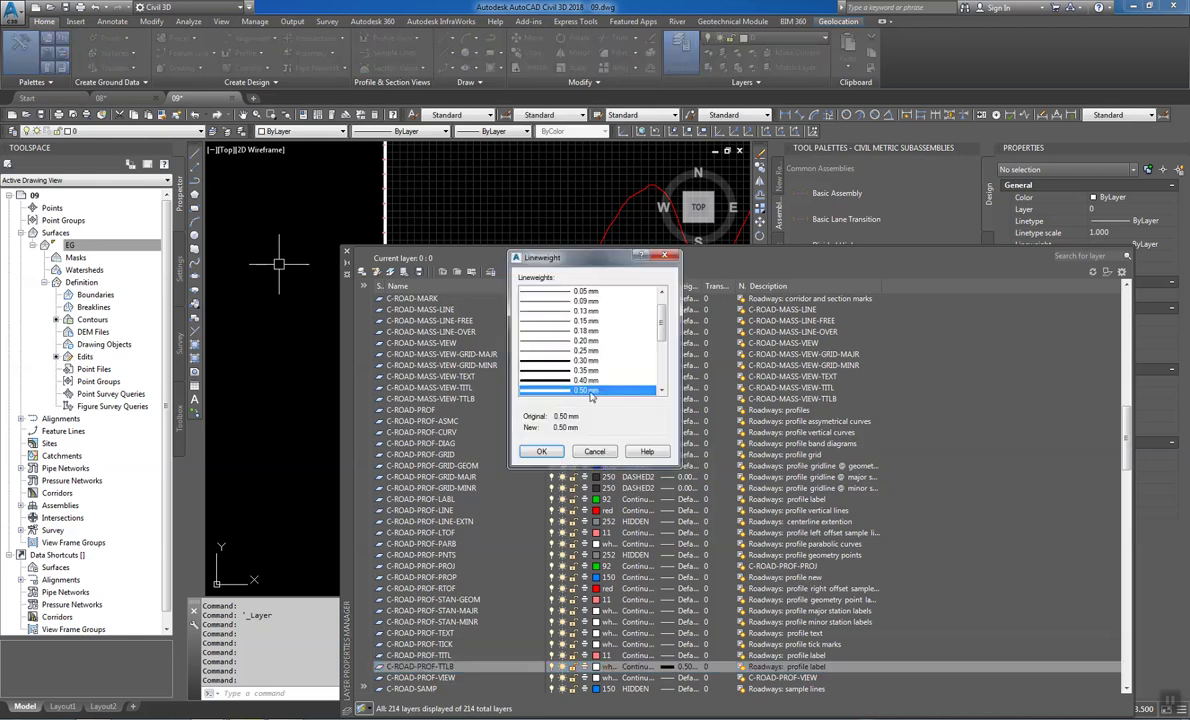
double_click(583, 368)
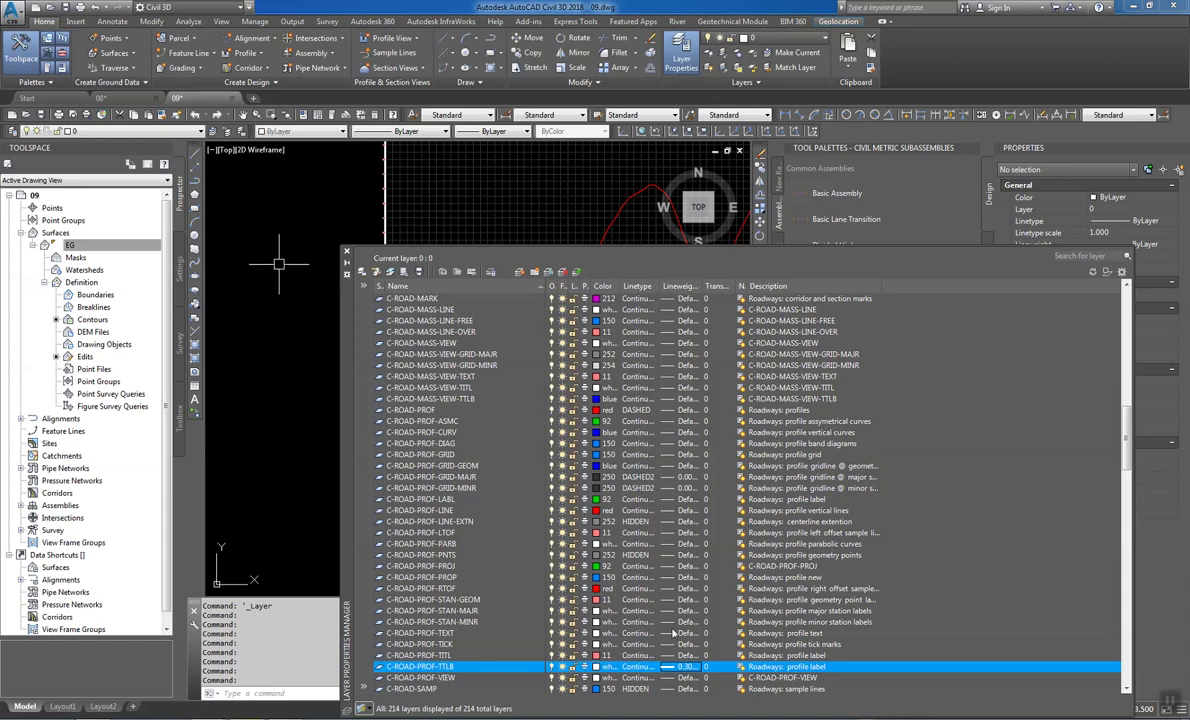
Set the colour of layer C-ROAD-PROF-TITL to white
left_click(592, 656)
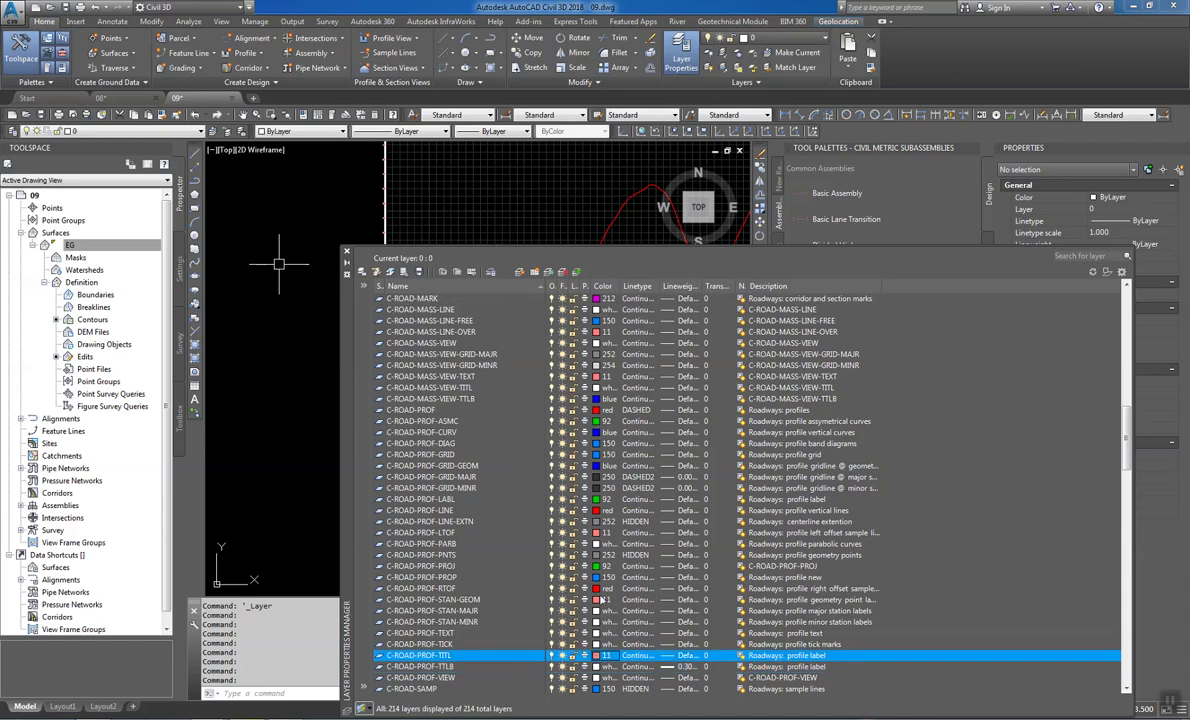
left_click(598, 656)
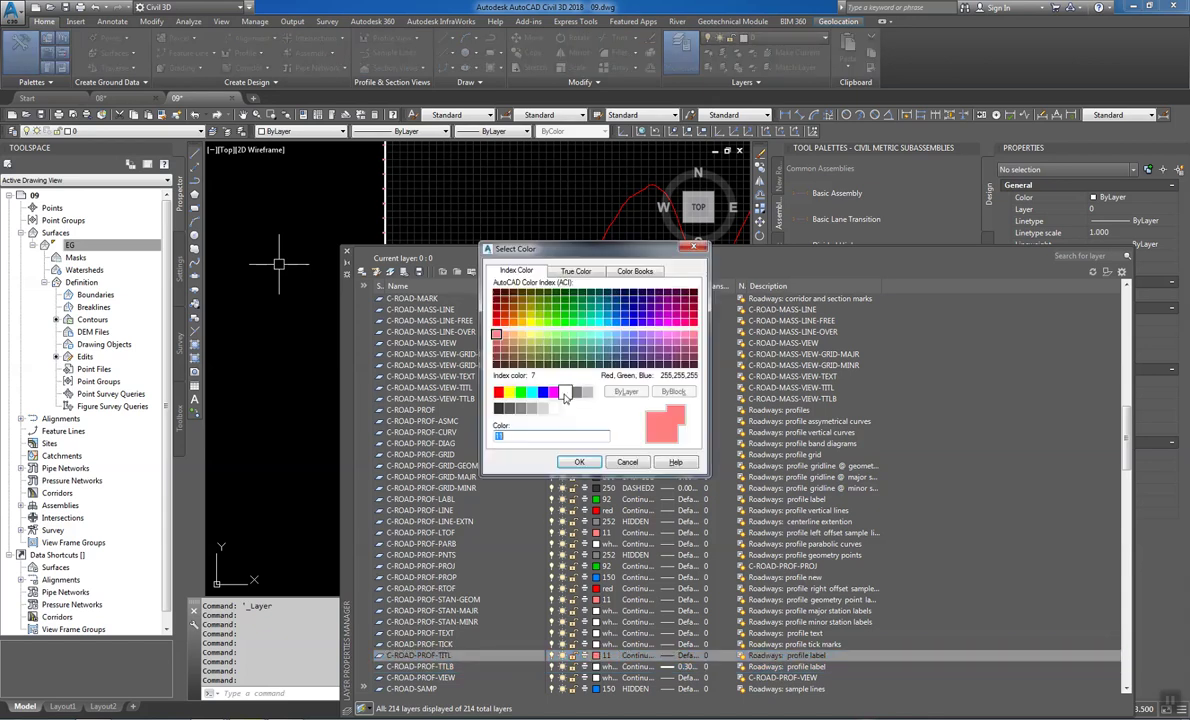
double_click(564, 393)
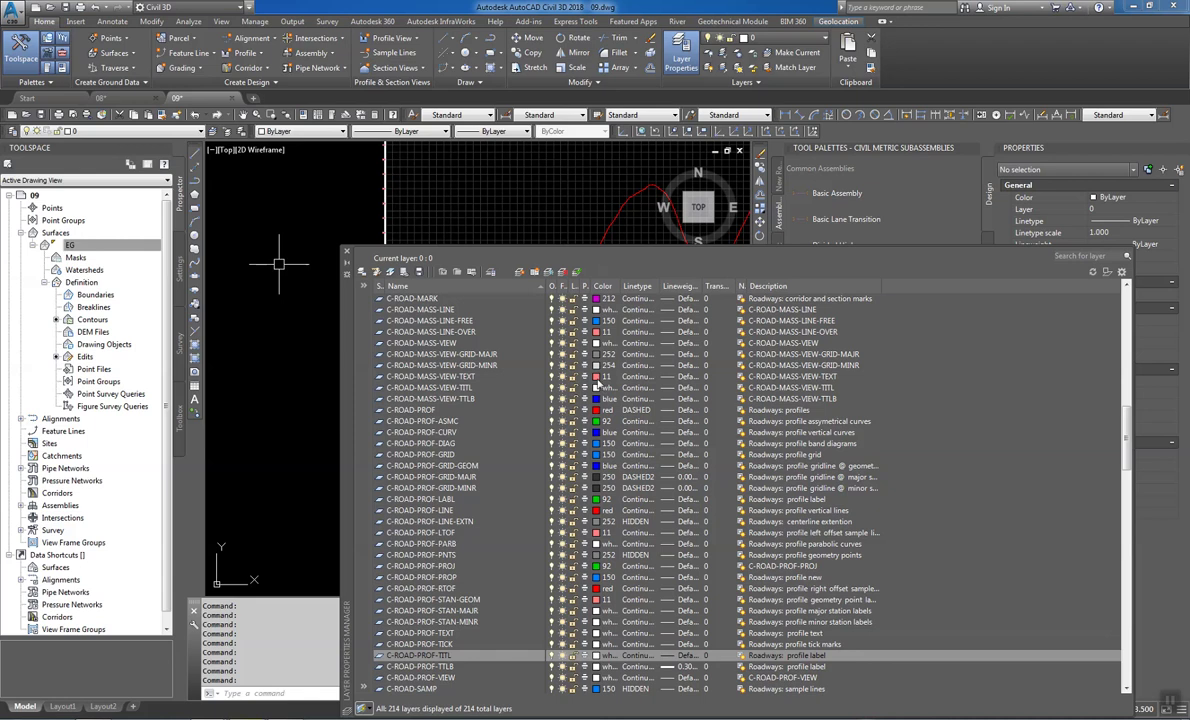
Set the colour of the sample line text layer C-ROAD-SAMP-TEXT to white
left_click(450, 443)
scroll(465, 470, "down", 4)
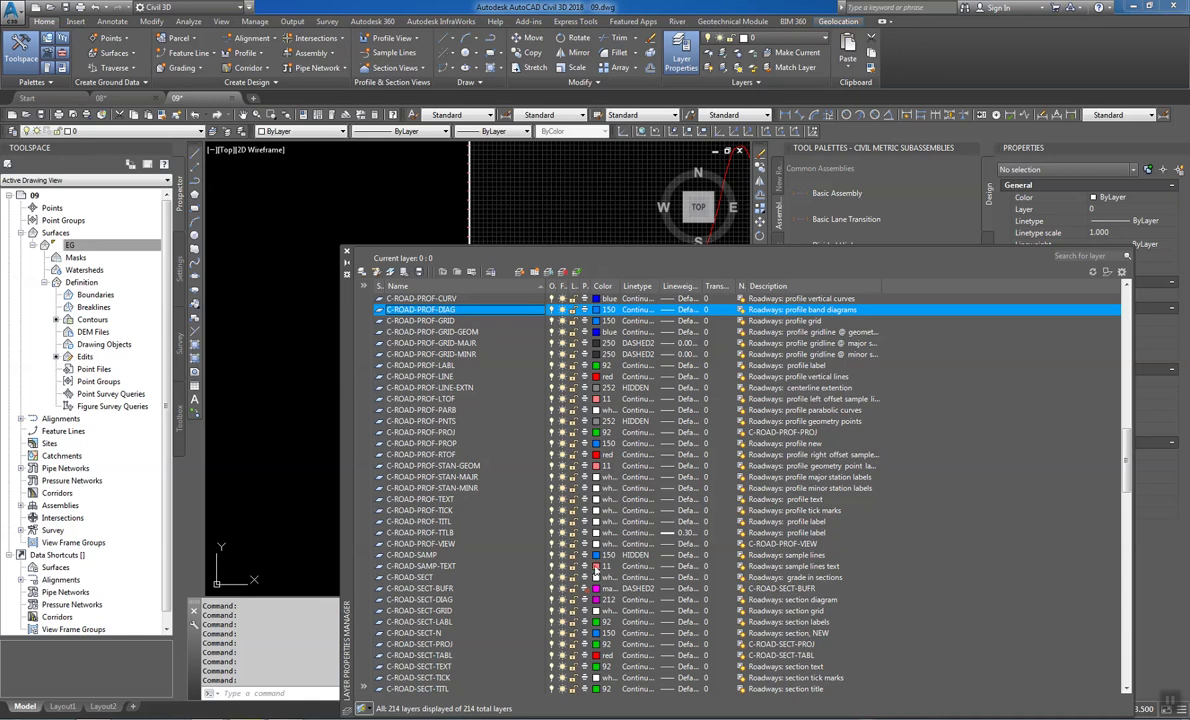
left_click(599, 566)
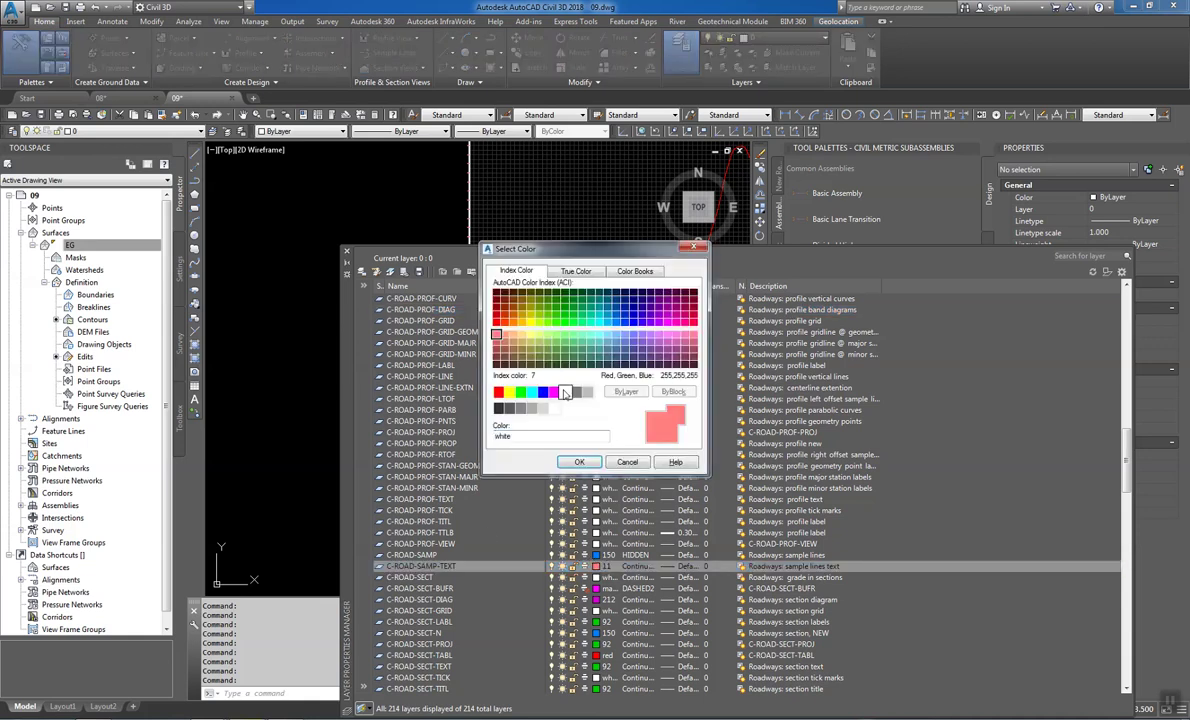
double_click(563, 392)
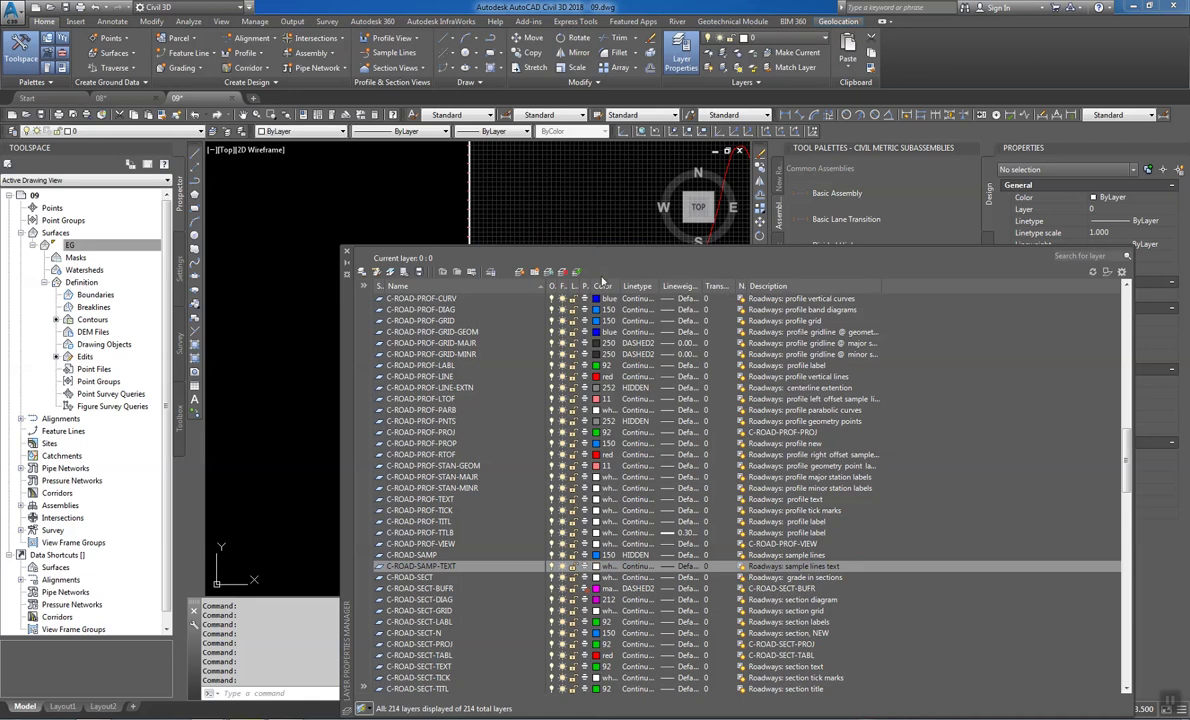
Sort the layers by colour, set all colour 11 layers from V-ROAD-CURB to C-ANNO-VFRM-TEXT to white, and close the layer manager
left_click(603, 286)
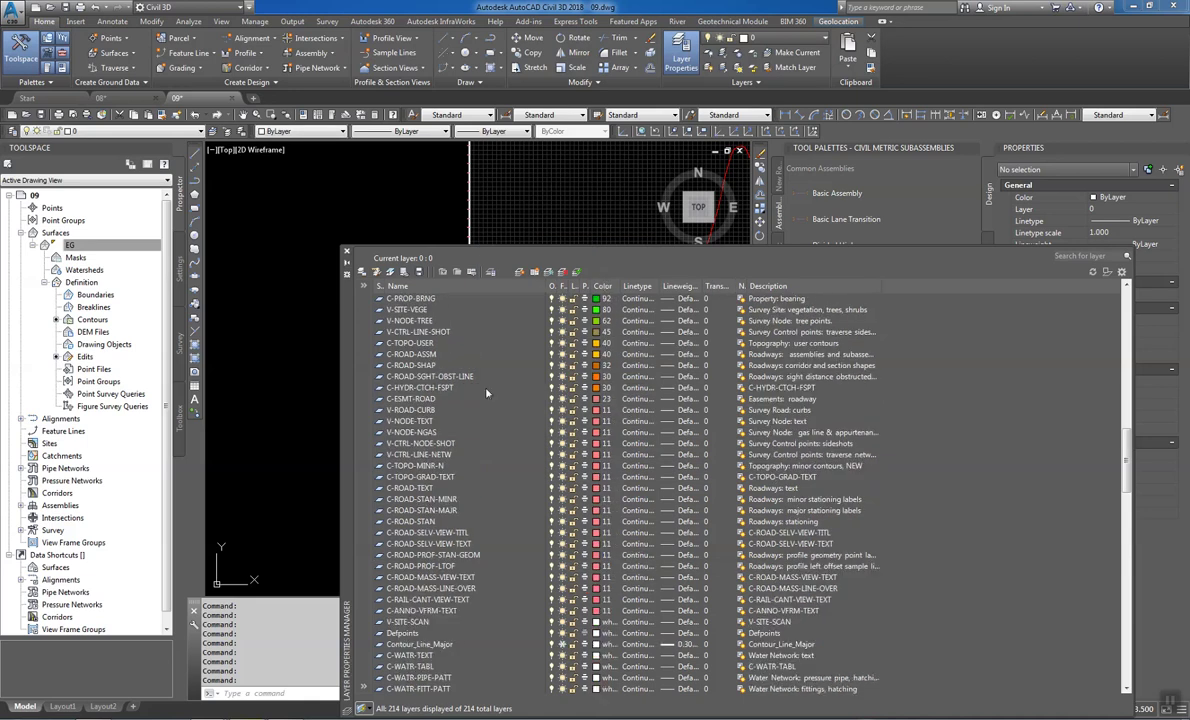
left_click(418, 409)
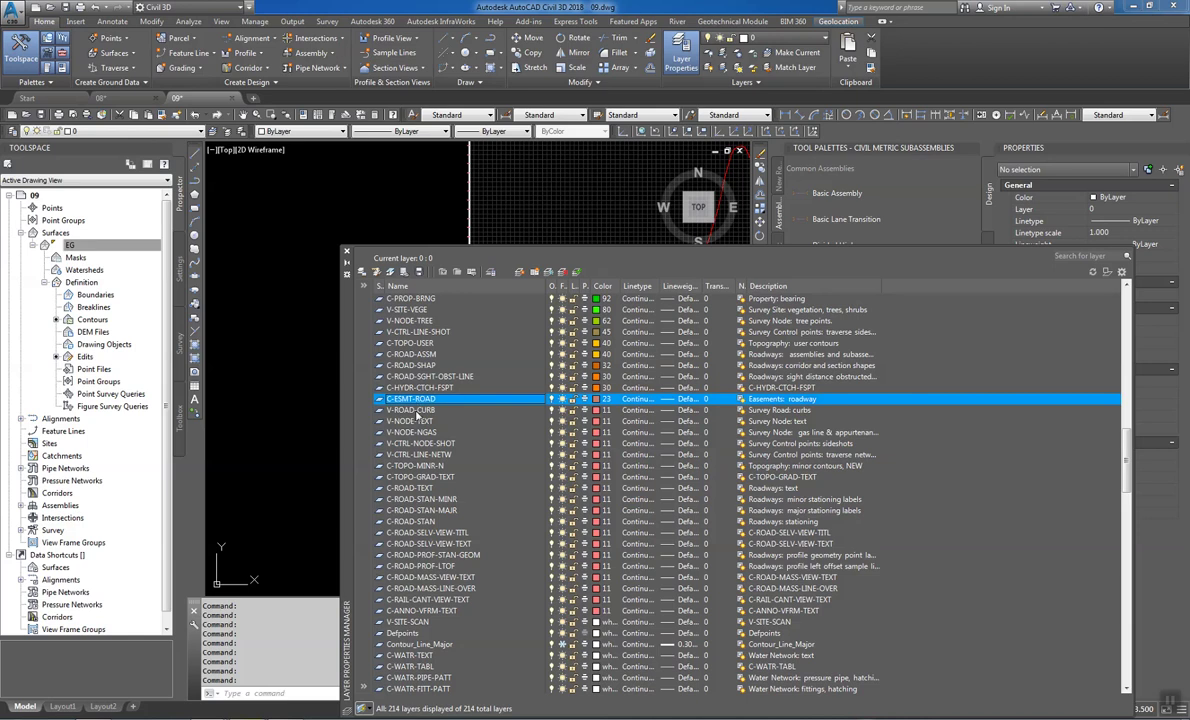
left_click(452, 610, "shift")
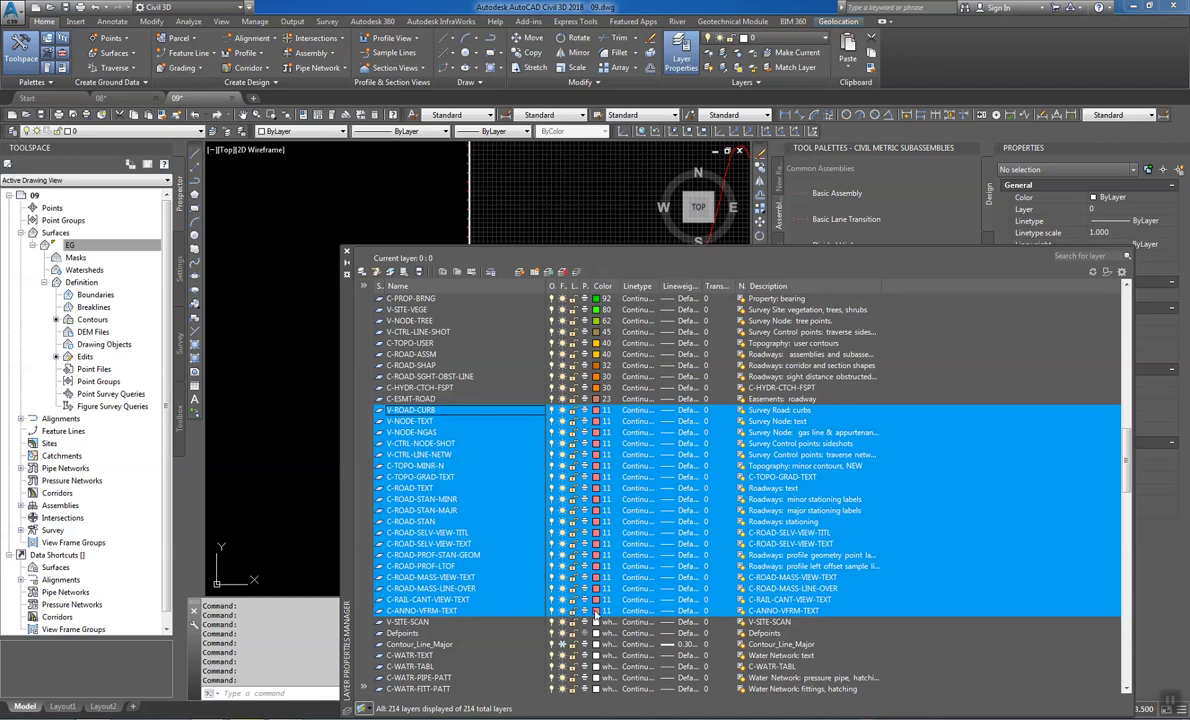
left_click(595, 613)
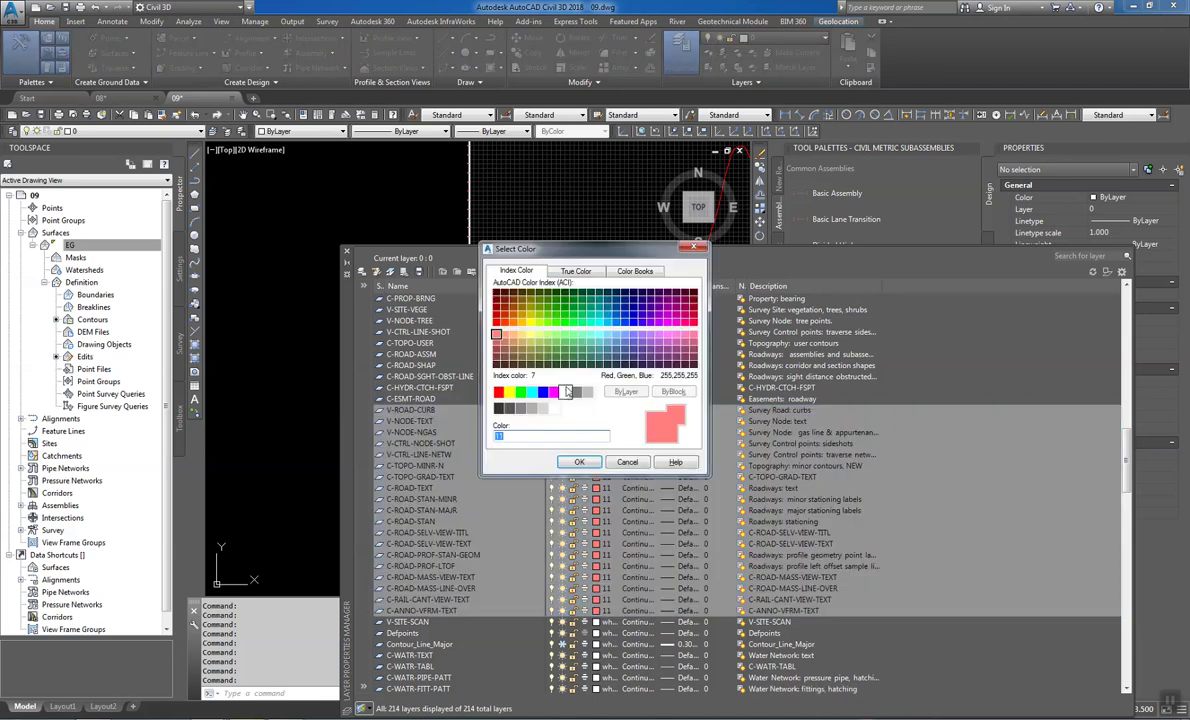
double_click(567, 392)
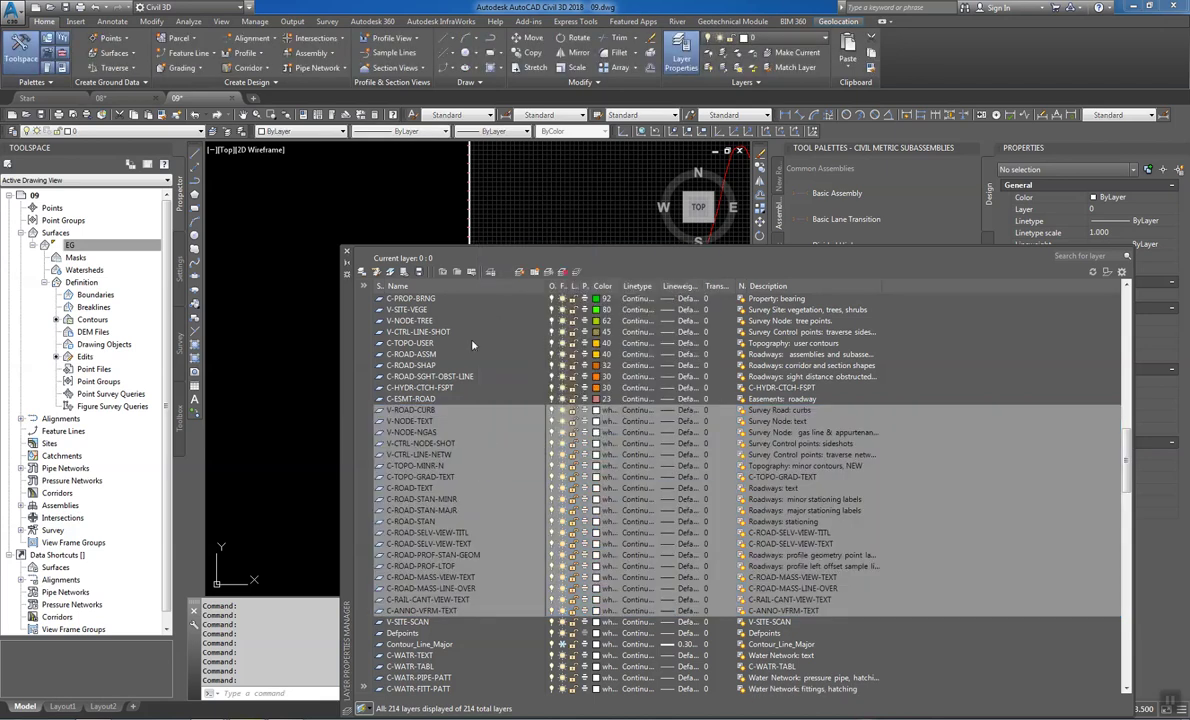
left_click(347, 254)
scroll(443, 425, "up", 4)
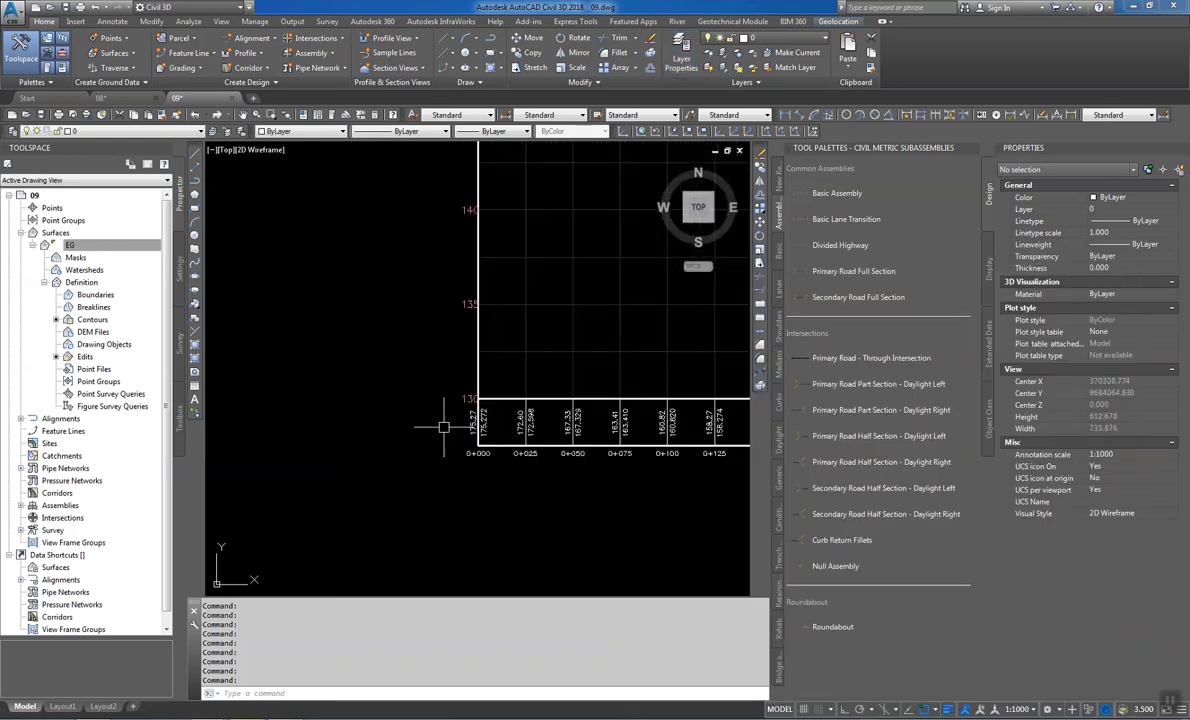
scroll(443, 425, "up", 3)
scroll(393, 380, "down", 2)
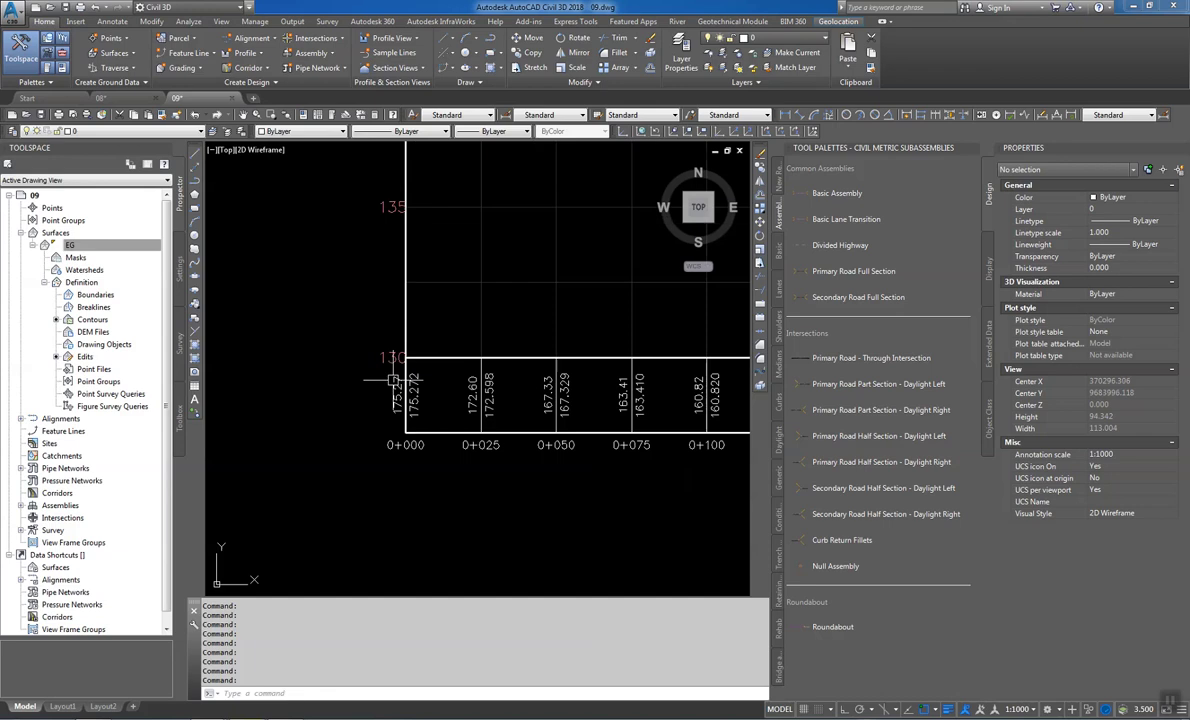
scroll(400, 390, "down", 3)
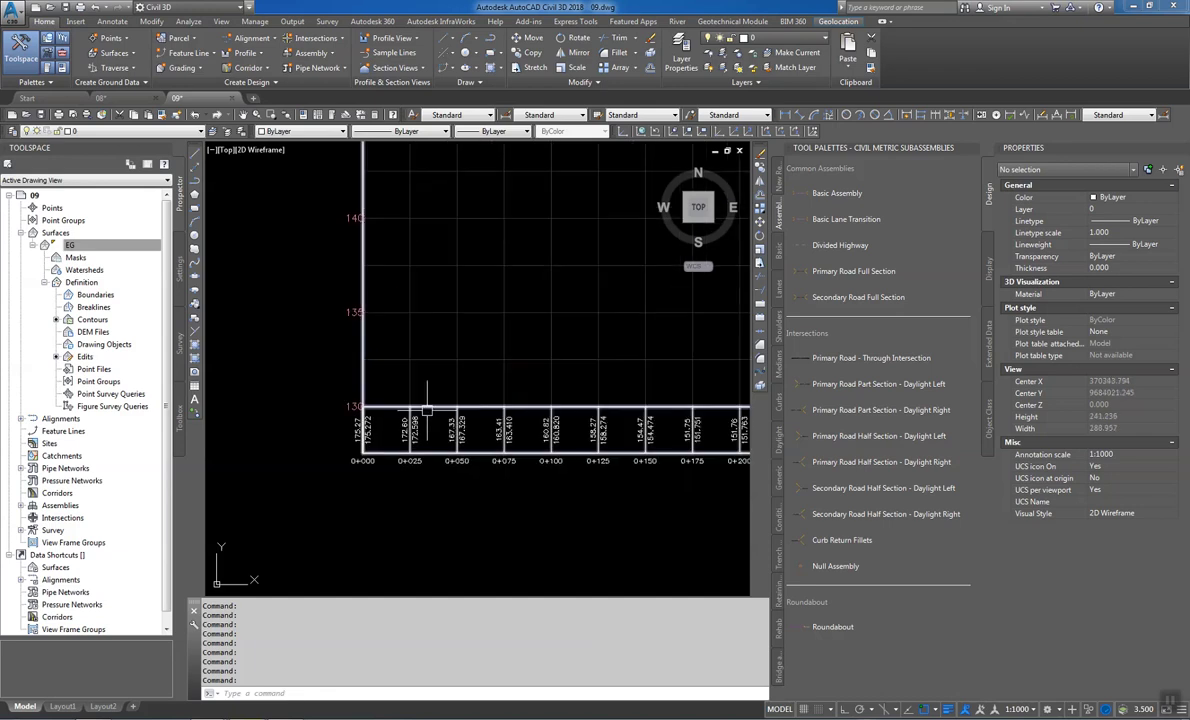
type("SY")
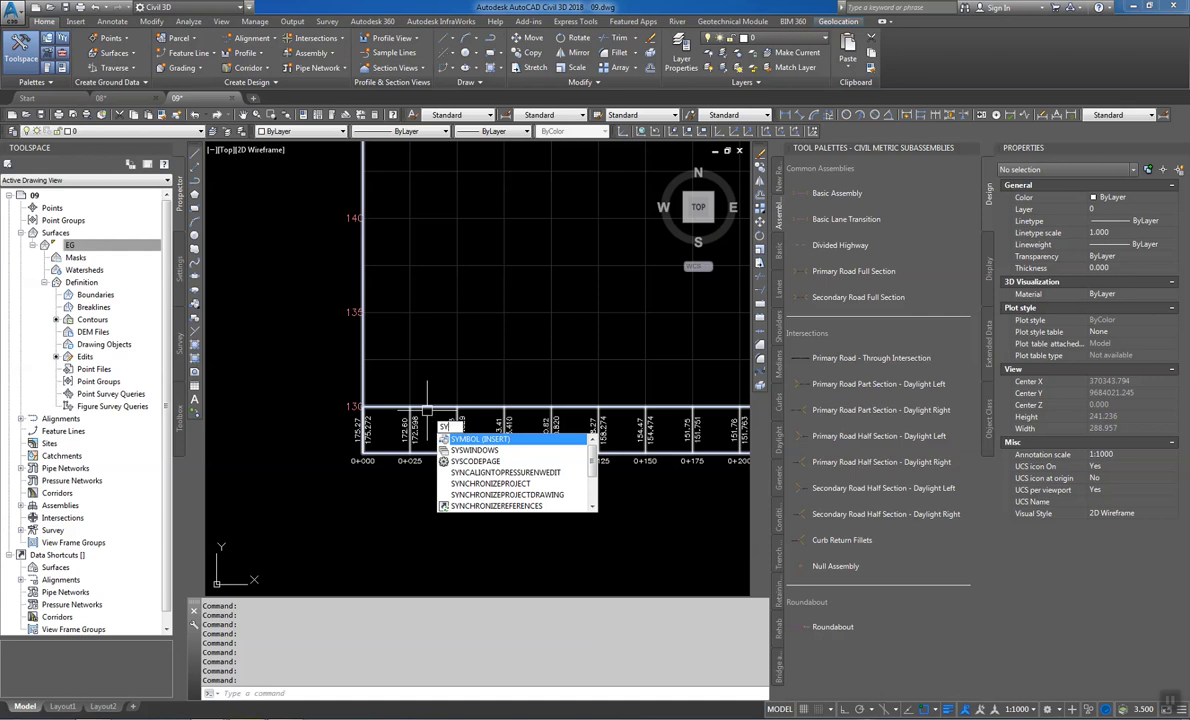
type("TYLE")
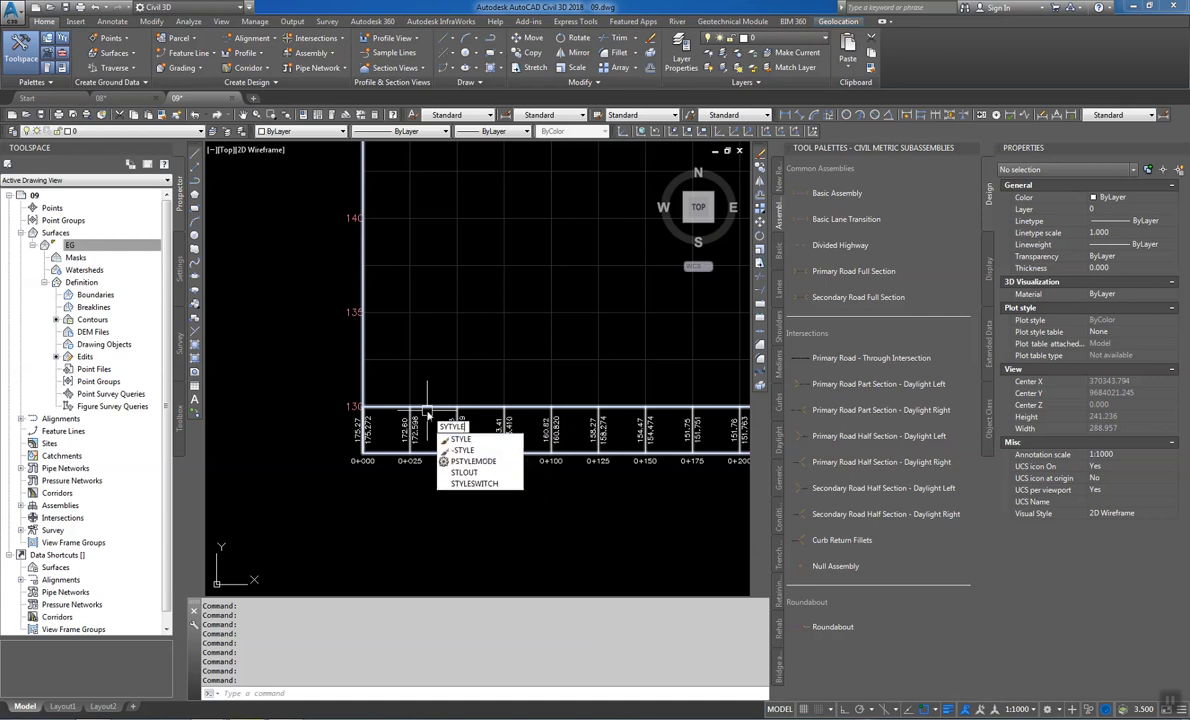
key("BackSpace")
key("BackSpace")
key("BackSpace")
key("BackSpace")
key("BackSpace")
key("BackSpace")
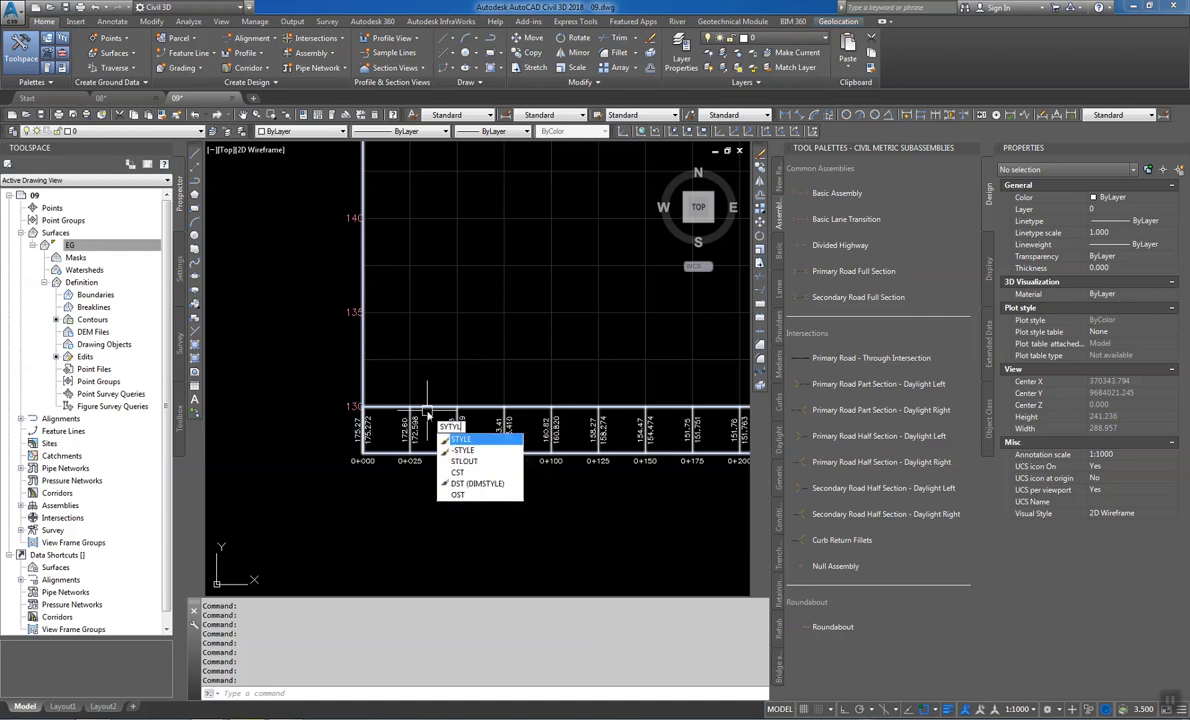
Change the font of the Standard text style to Arial and apply it to the profile view labels
type("STYLE")
key("Return")
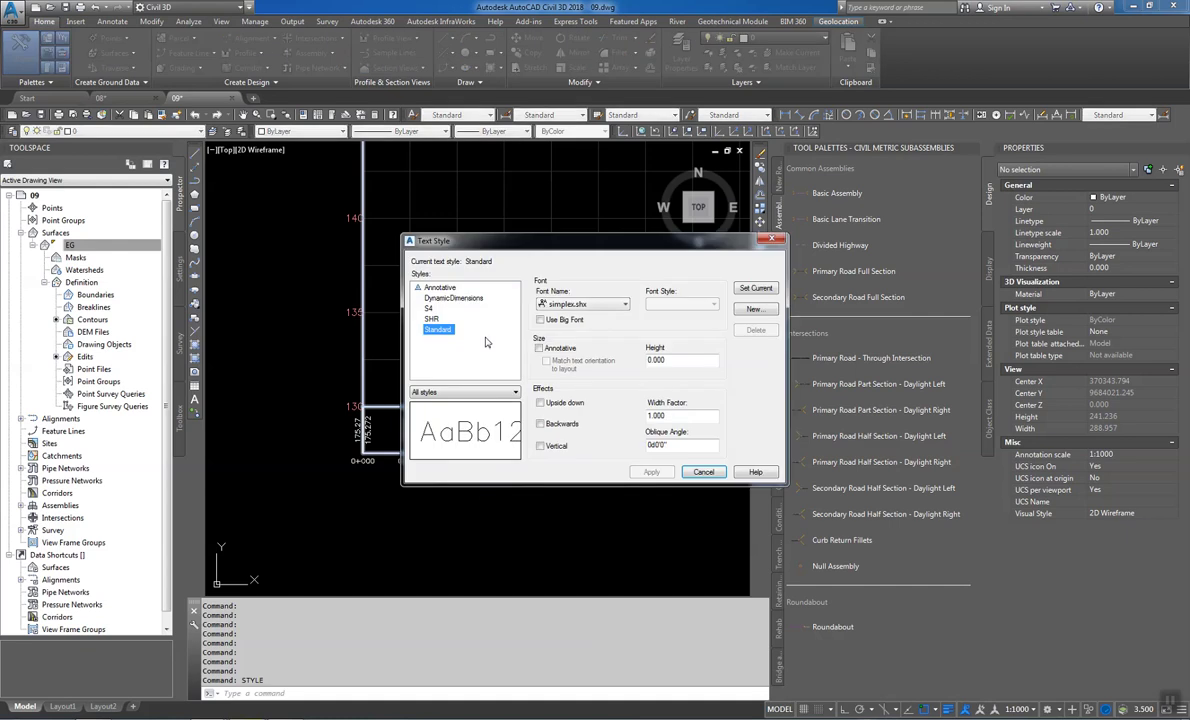
left_click(560, 305)
scroll(560, 314, "up", 15)
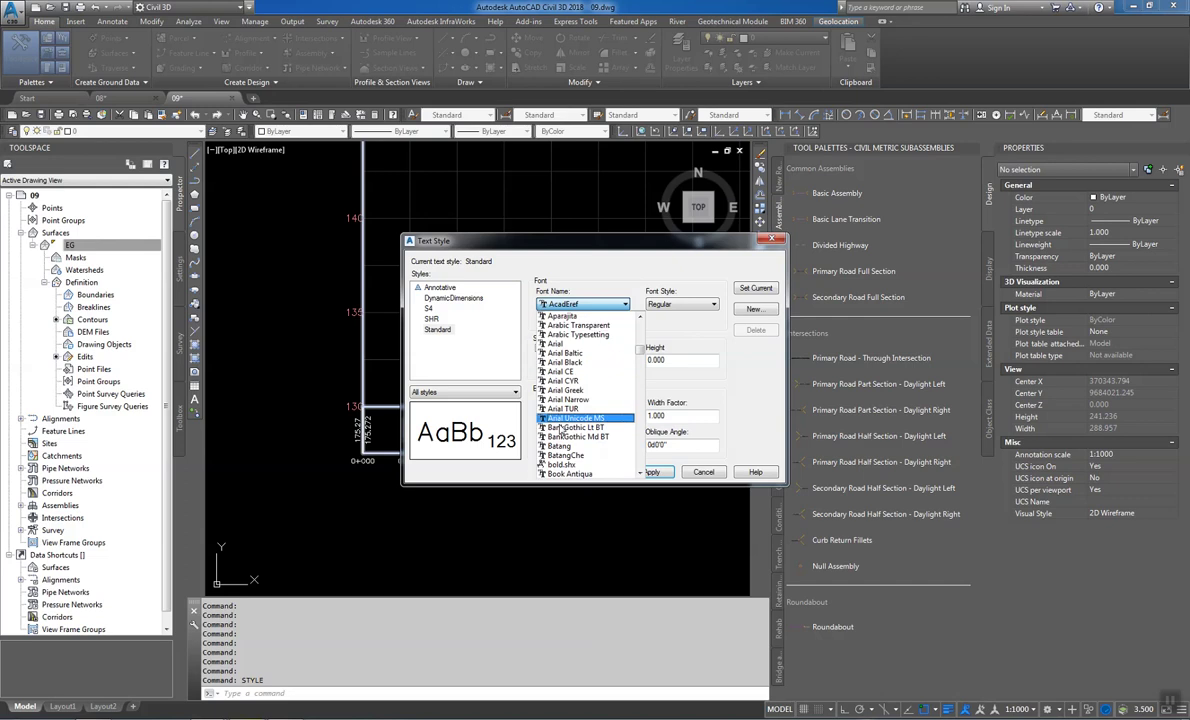
left_click(565, 436)
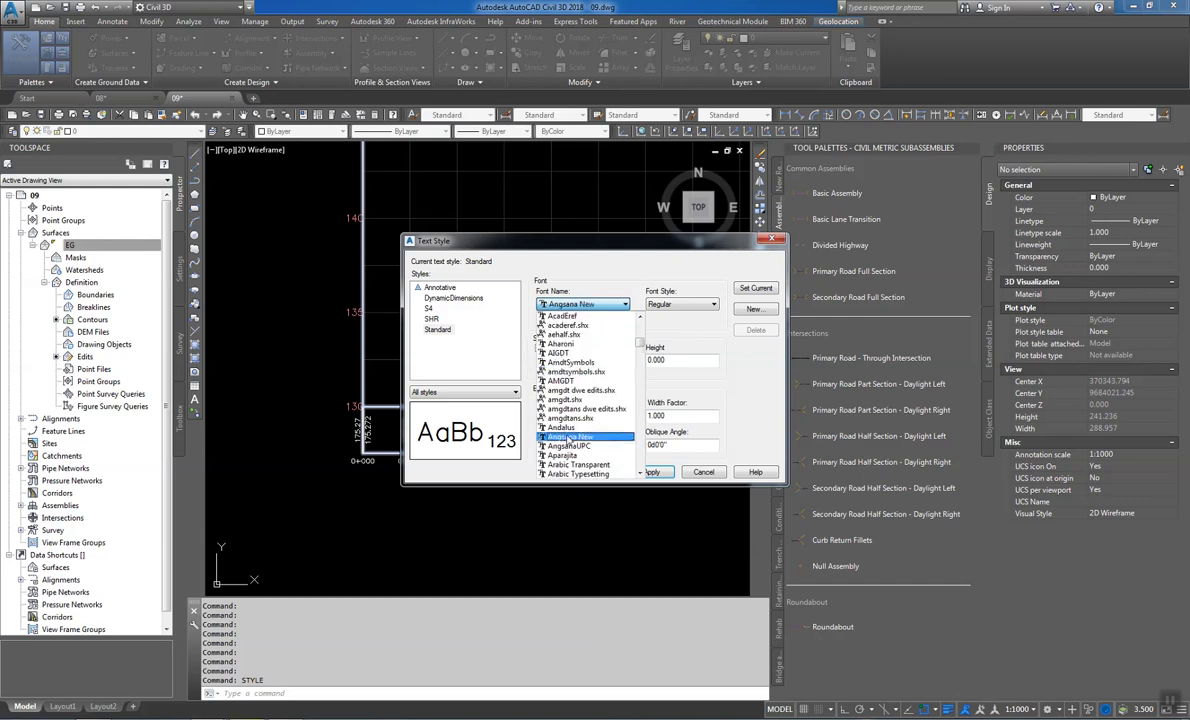
scroll(576, 380, "up", 2)
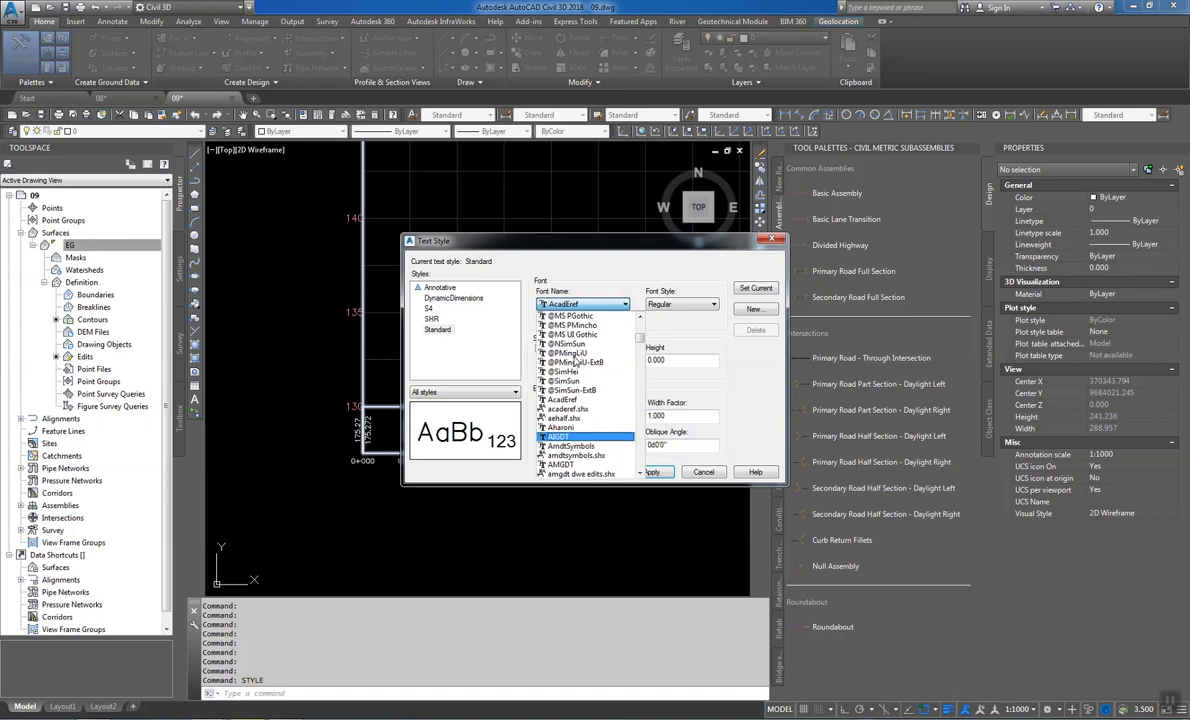
scroll(577, 400, "up", 1)
scroll(576, 432, "down", 4)
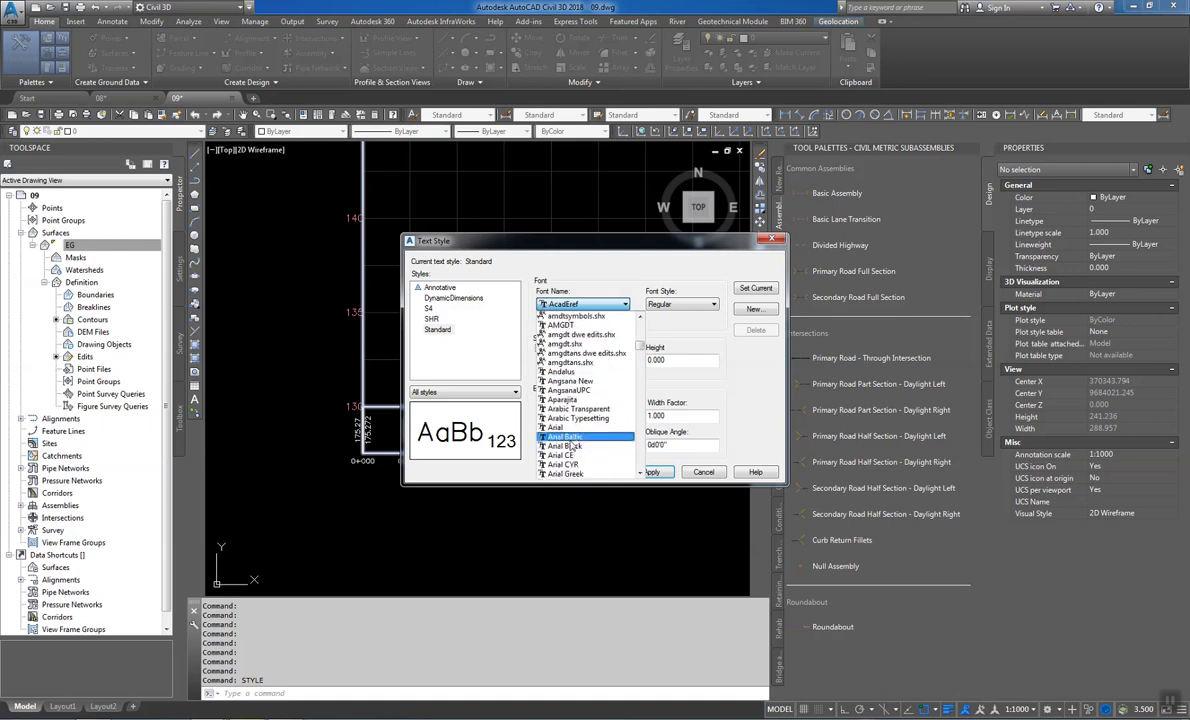
left_click(577, 413)
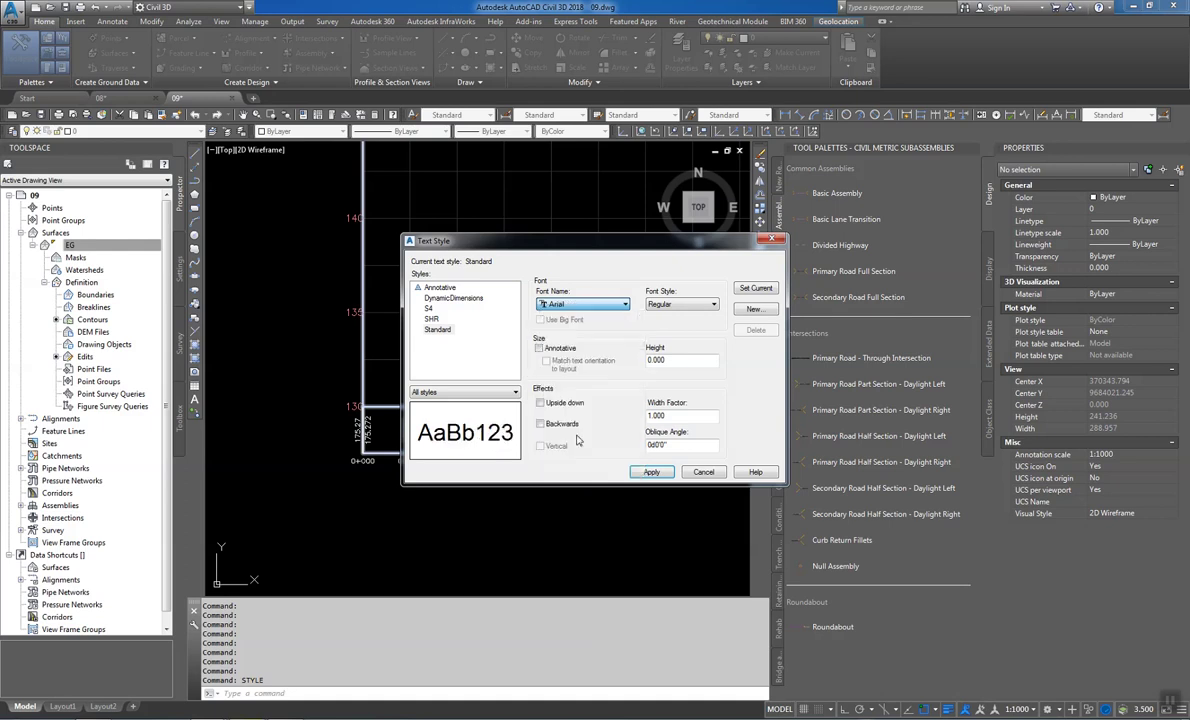
left_click(651, 472)
left_click(702, 473)
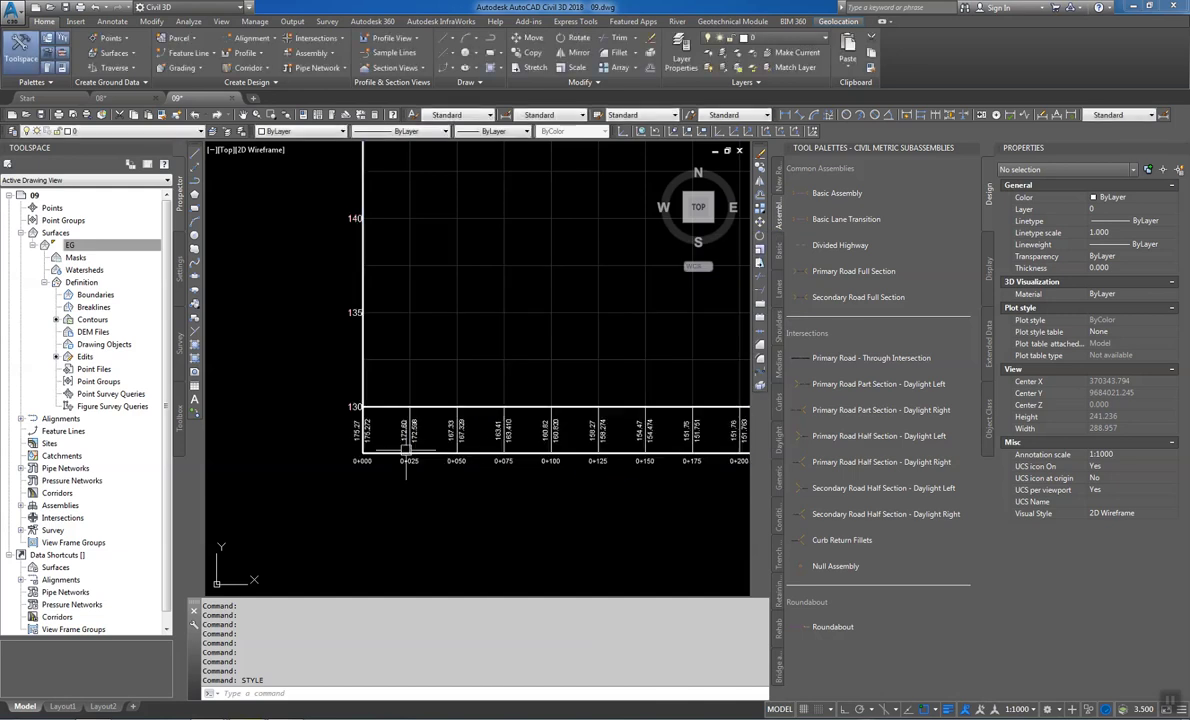
scroll(380, 446, "up", 2)
scroll(380, 446, "up", 2)
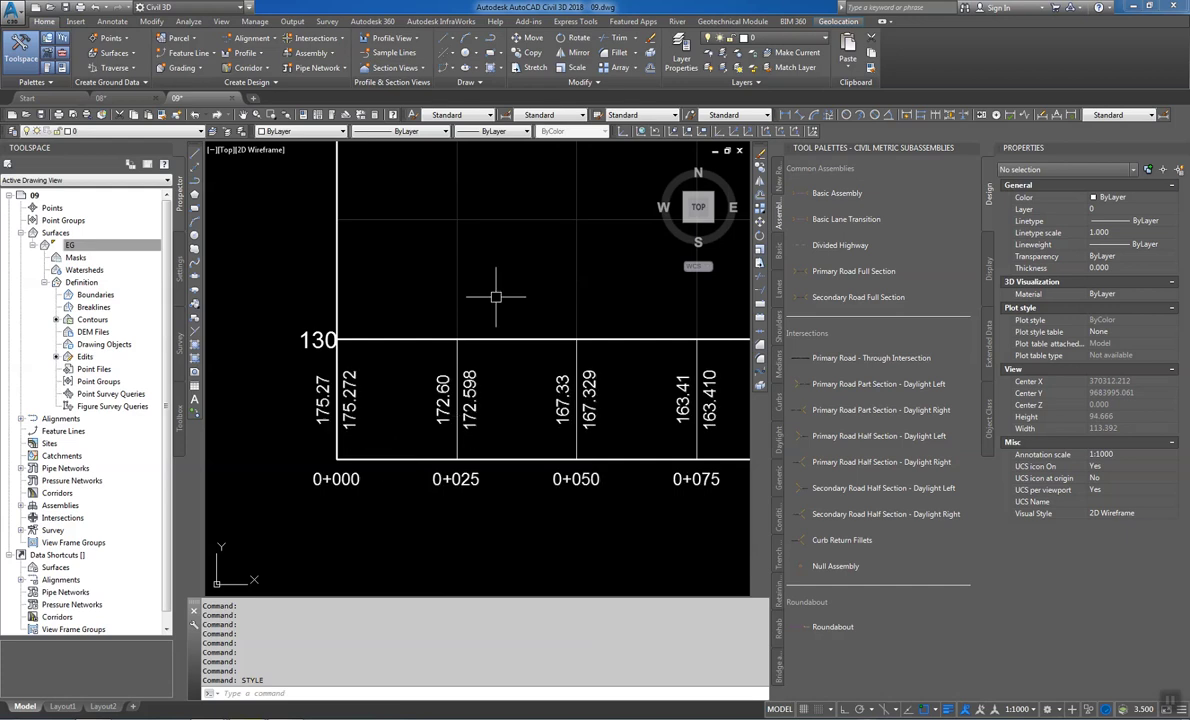
Change the font of the Standard text style to Calibri and apply it
left_click(222, 693)
key("Return")
left_click(563, 304)
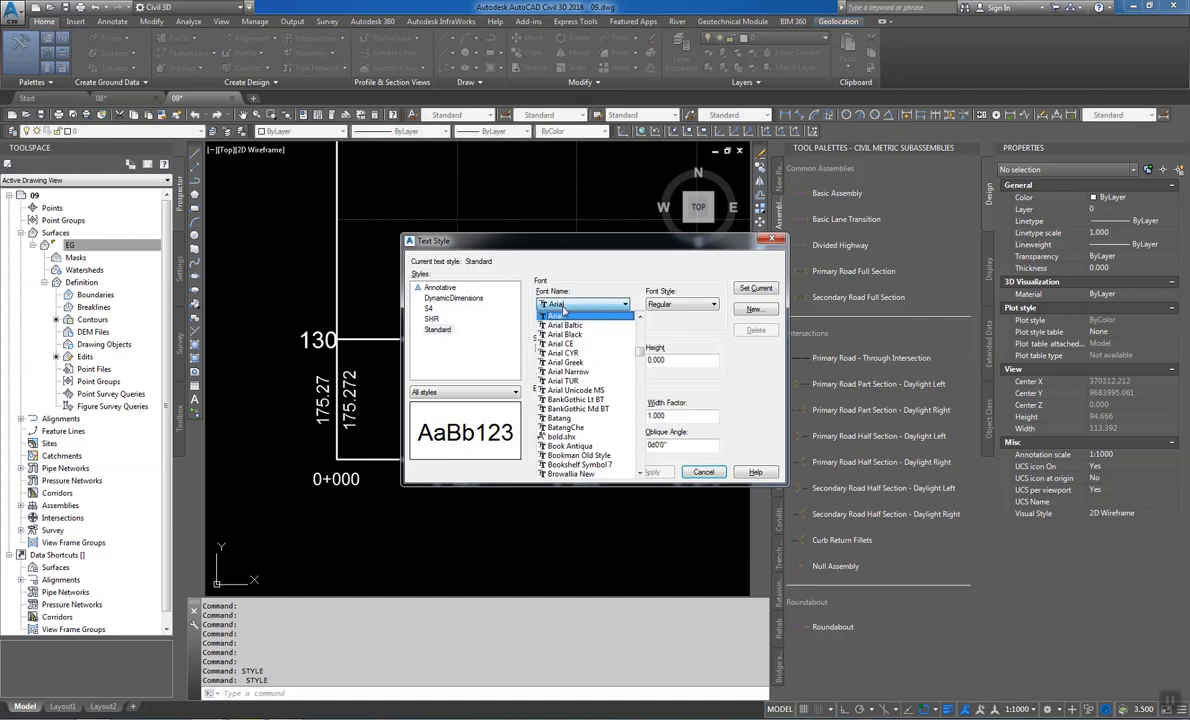
key("c")
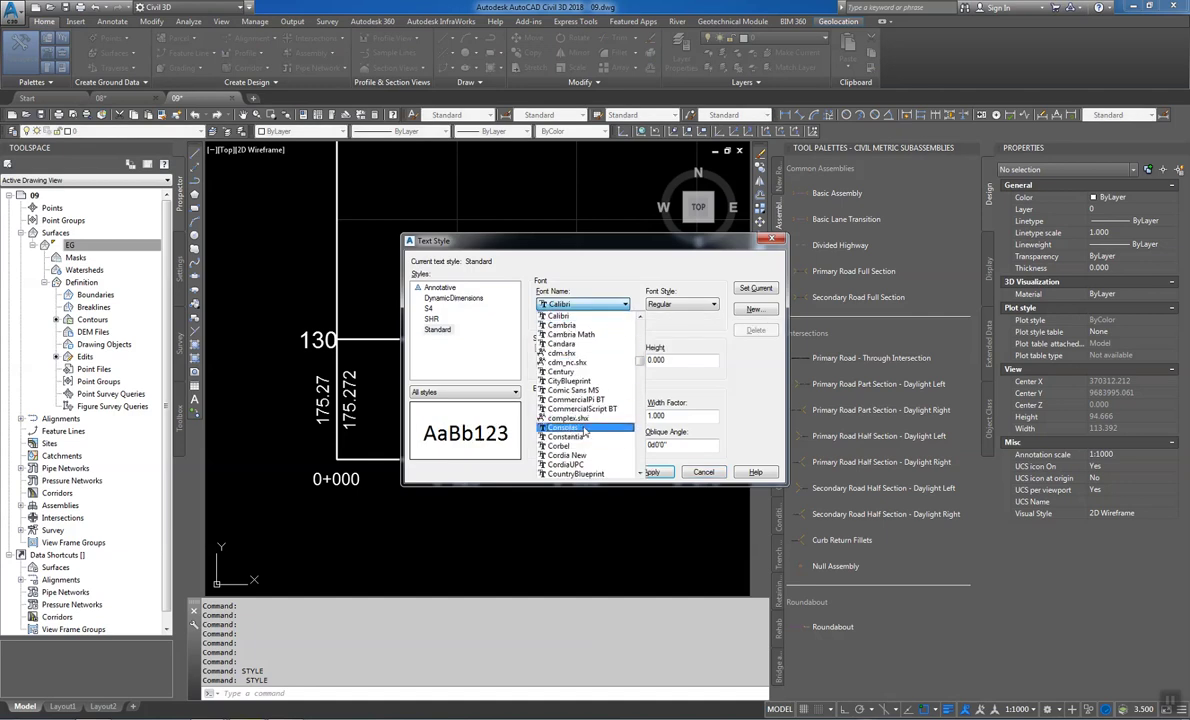
left_click(560, 315)
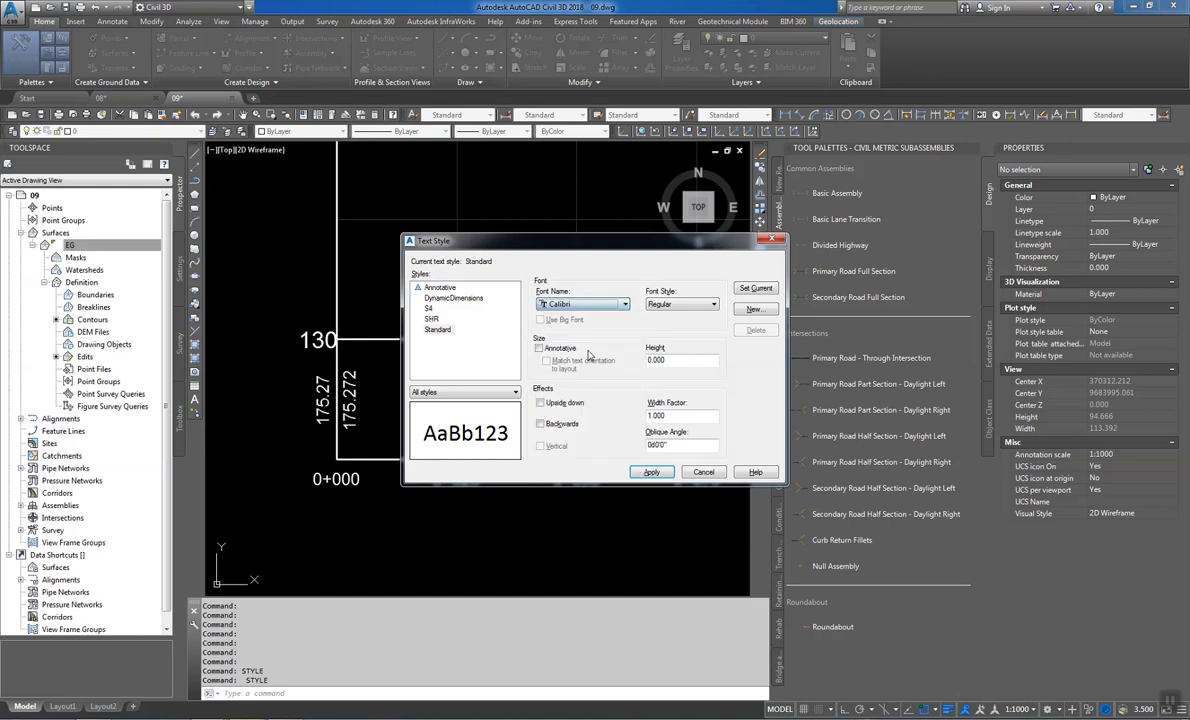
left_click(652, 472)
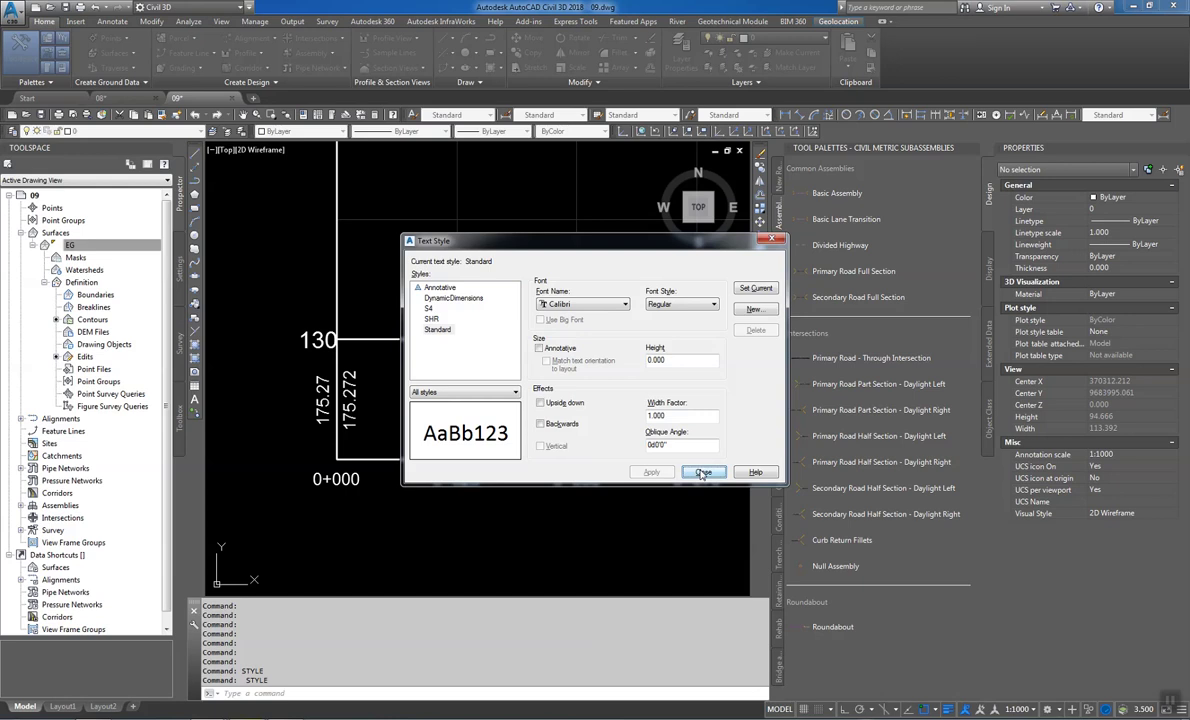
left_click(703, 473)
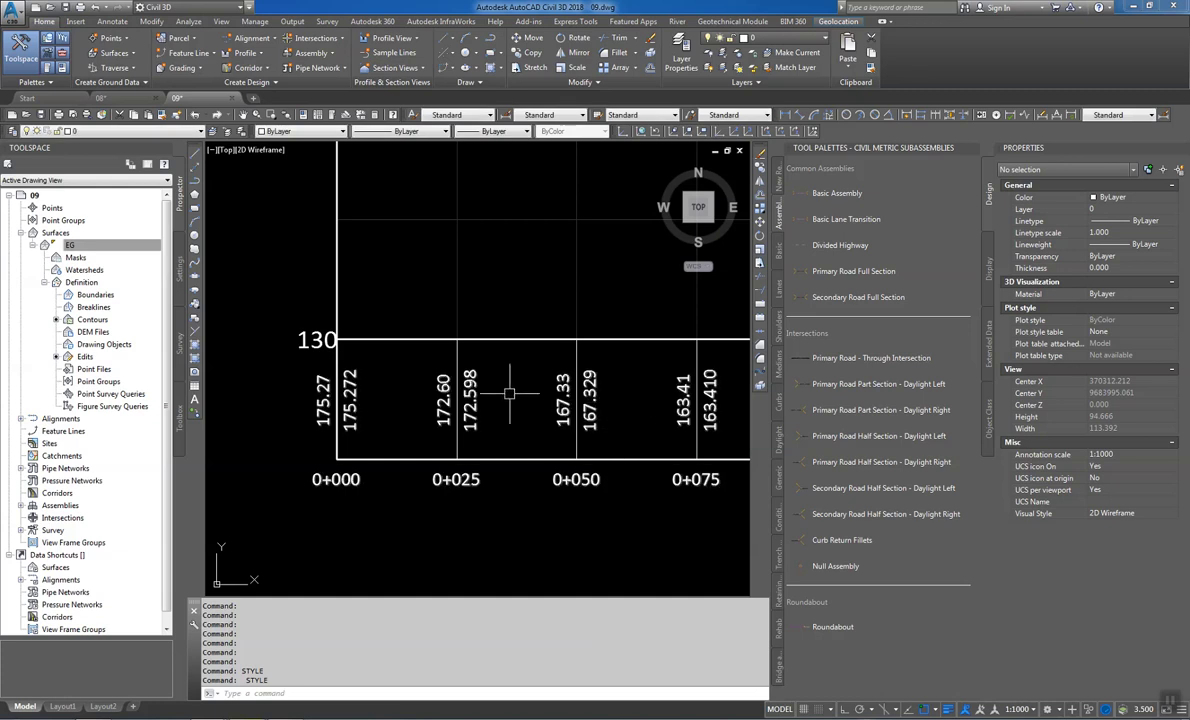
Edit the style of profile view P-HZ and make the left axis major and minor ticks visible
scroll(500, 395, "down", 4)
middle_click_drag(485, 399, 414, 473)
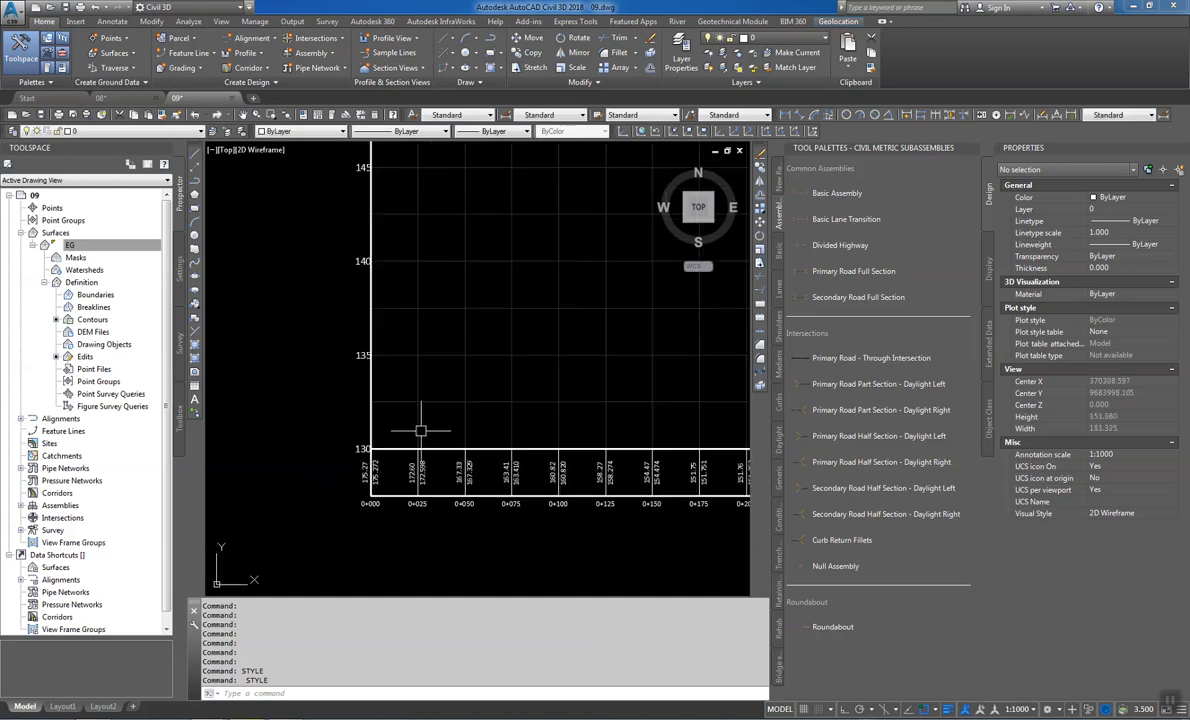
scroll(389, 387, "up", 4)
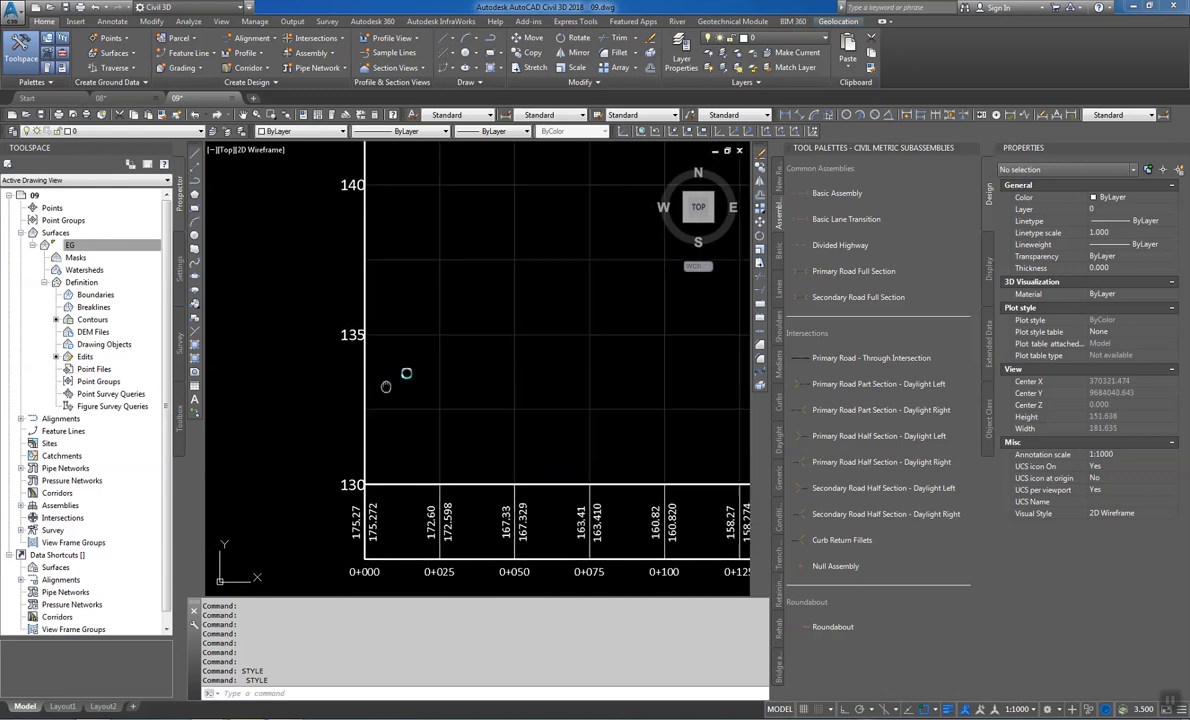
middle_click_drag(404, 372, 404, 378)
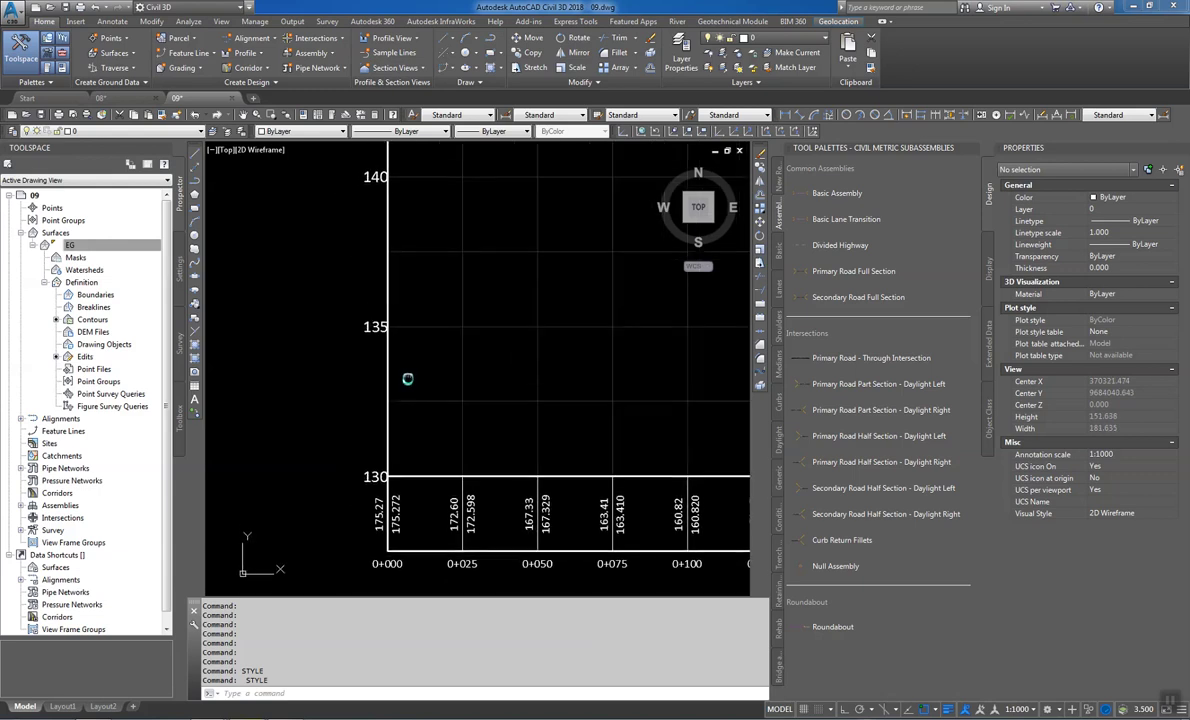
left_click(501, 326)
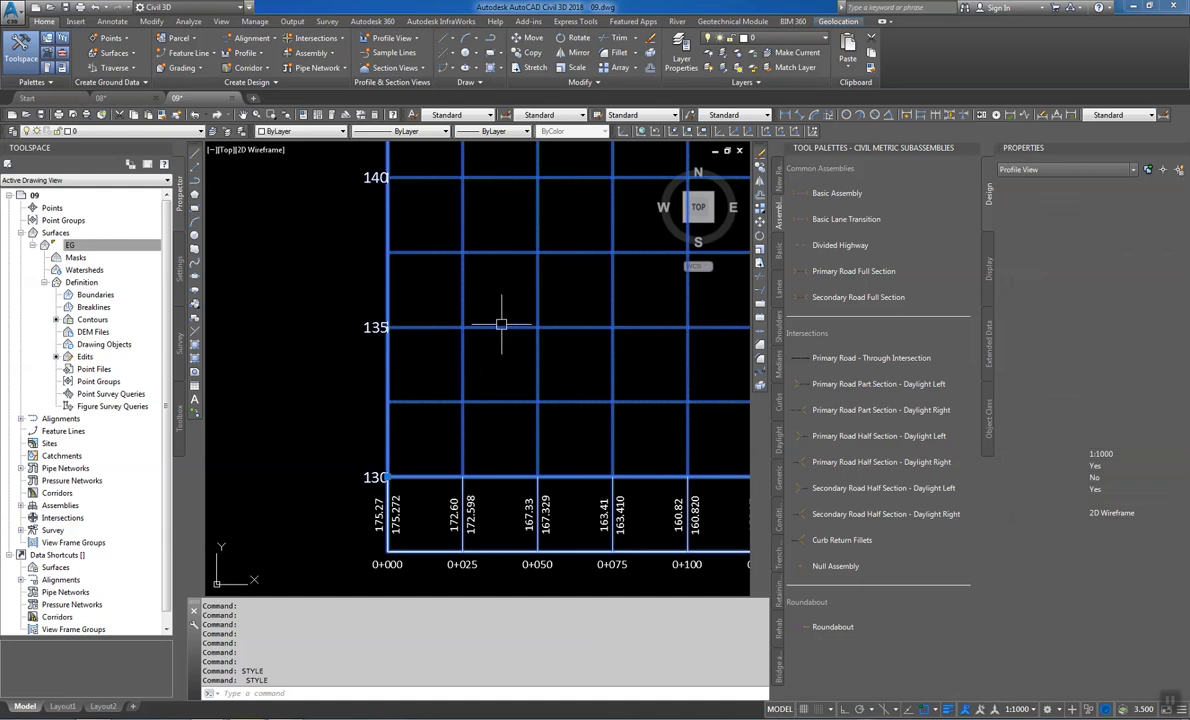
right_click(503, 328)
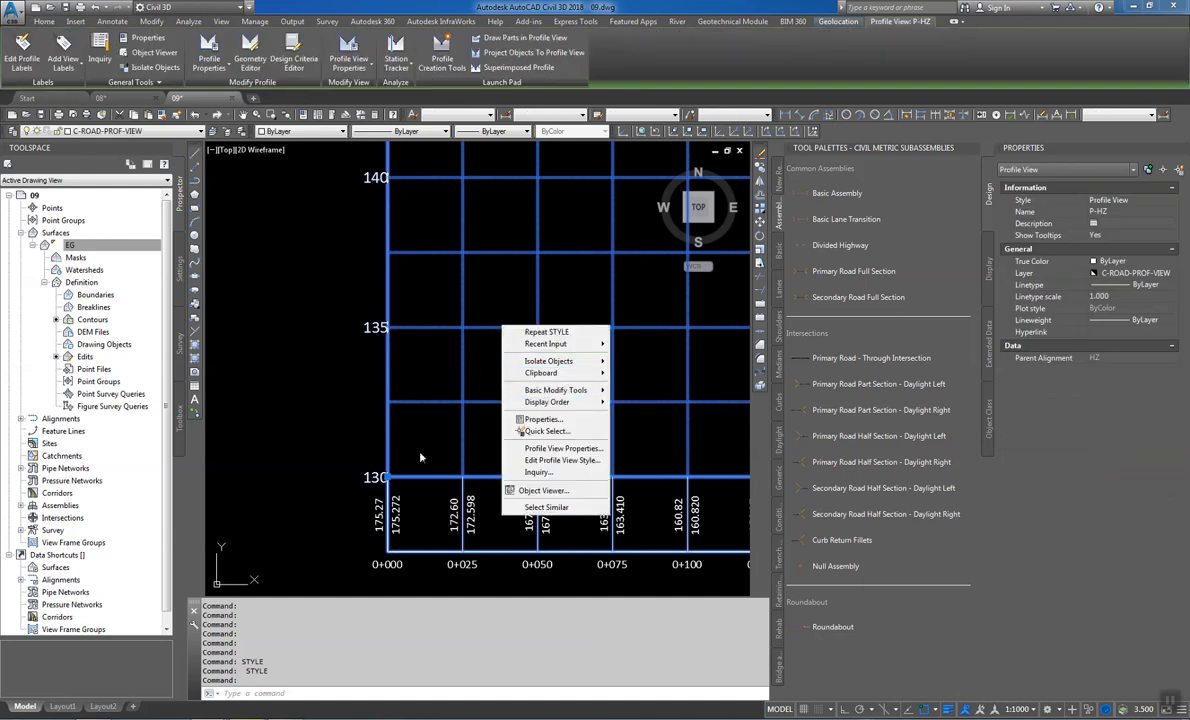
left_click(598, 452)
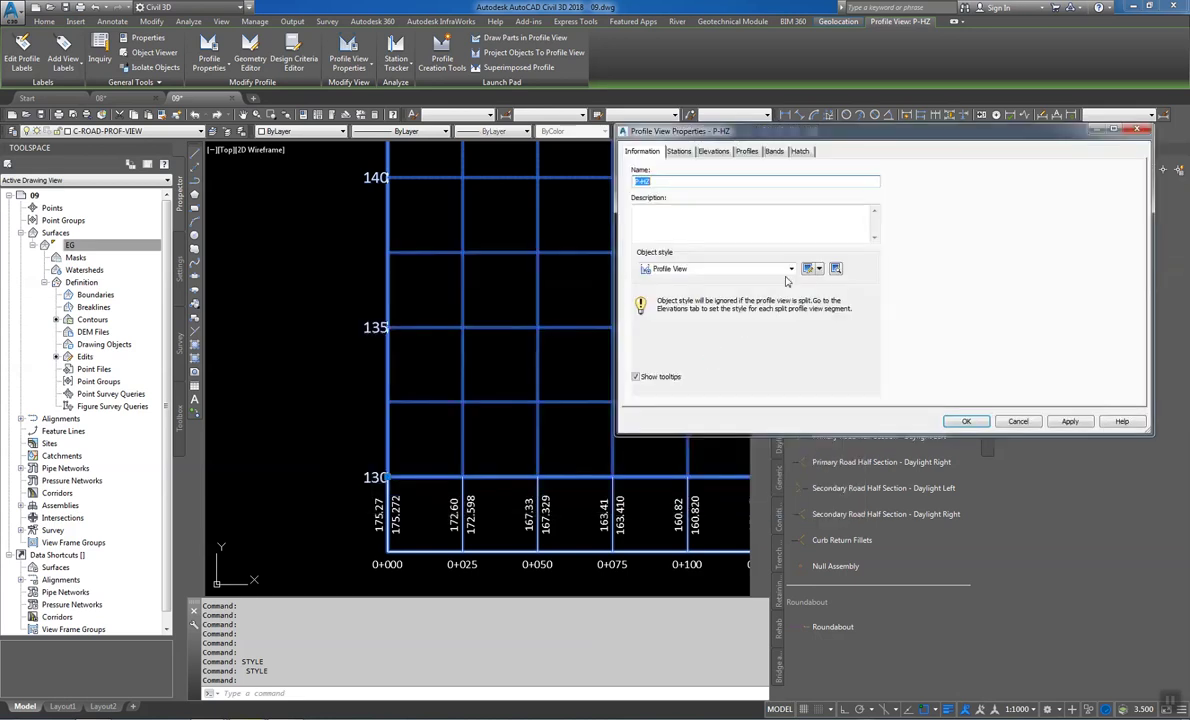
left_click(806, 269)
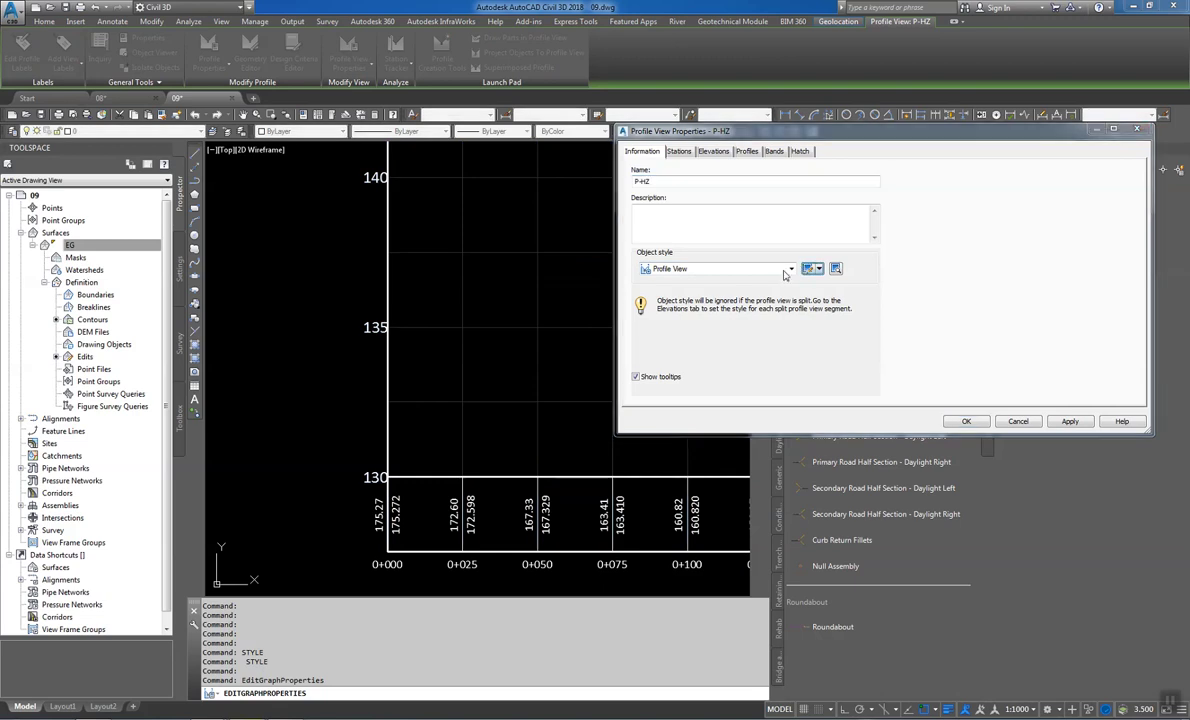
left_click(762, 123)
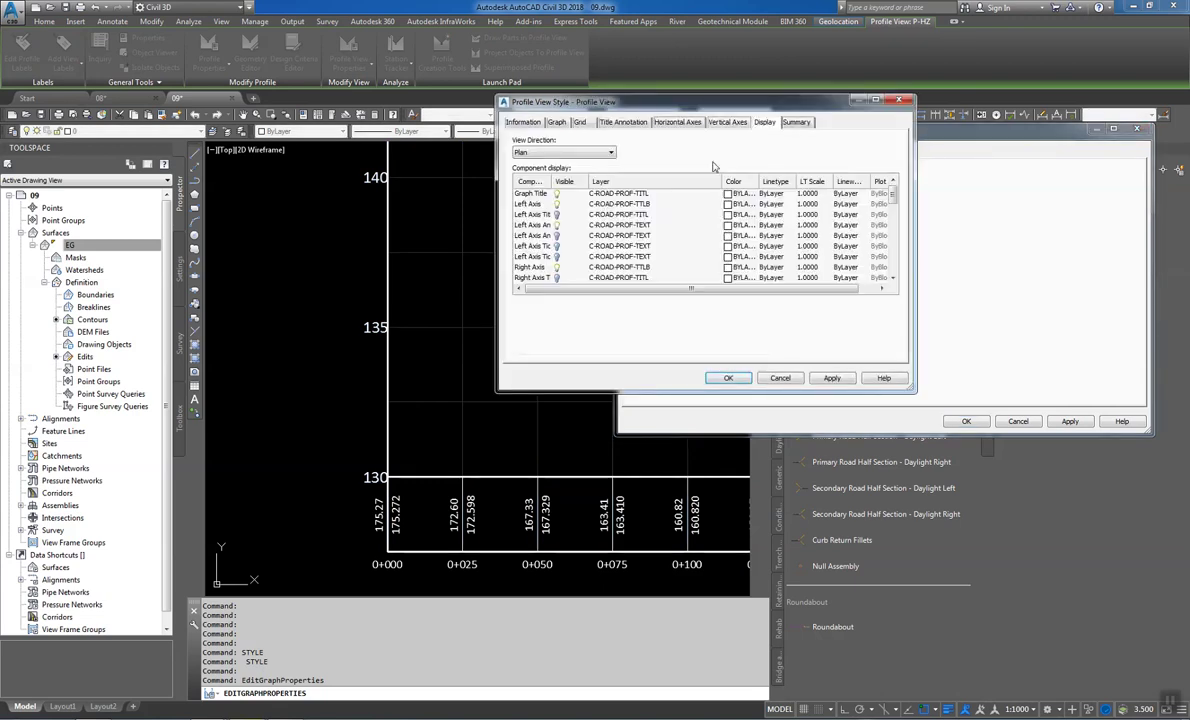
left_click(532, 204)
left_click(557, 248)
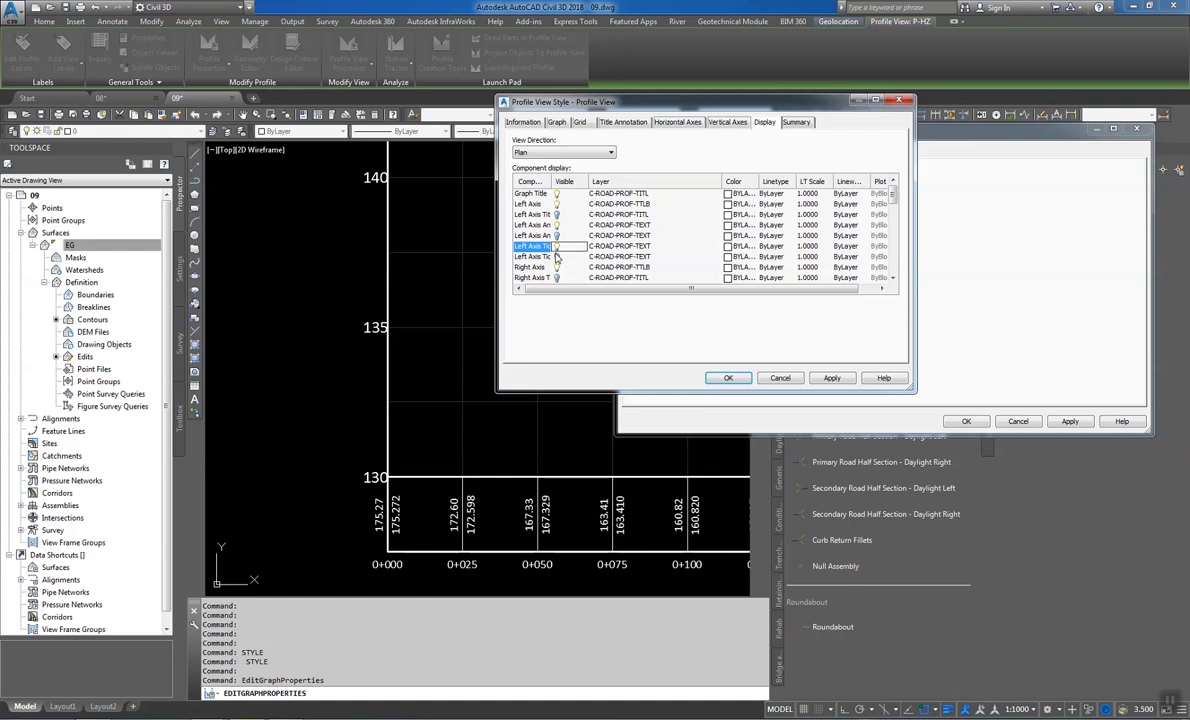
left_click(557, 257)
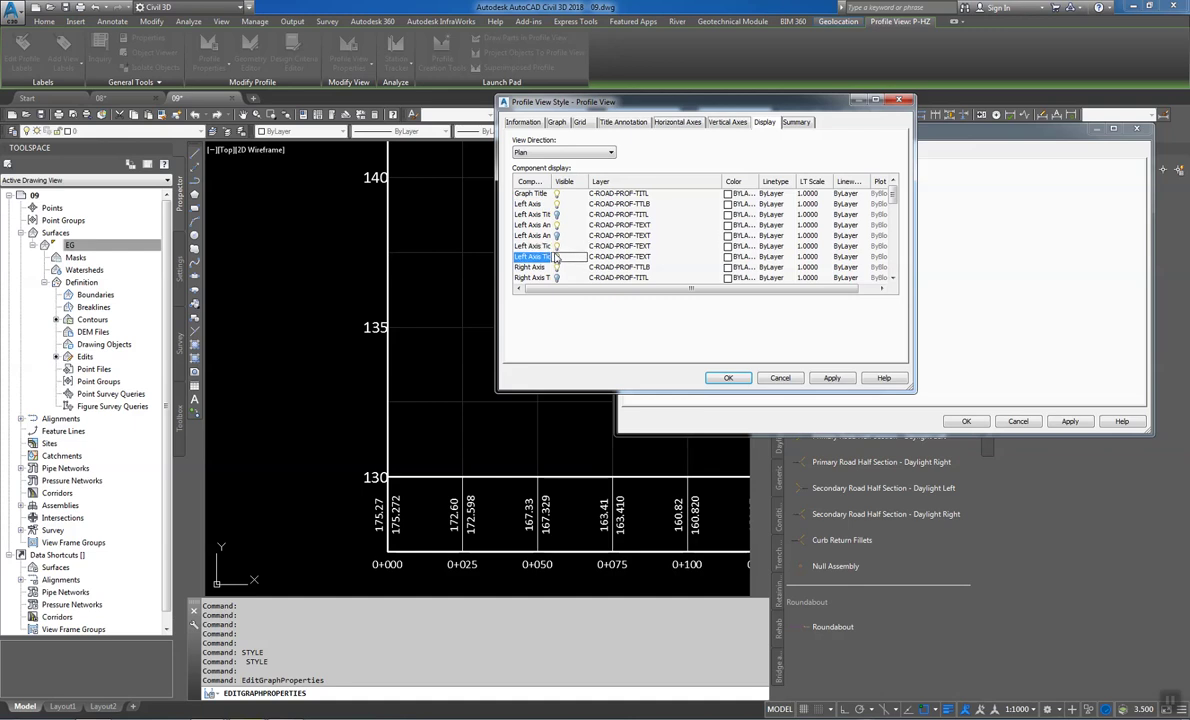
Make the right axis major and minor ticks visible in the profile view style
scroll(557, 257, "down", 2)
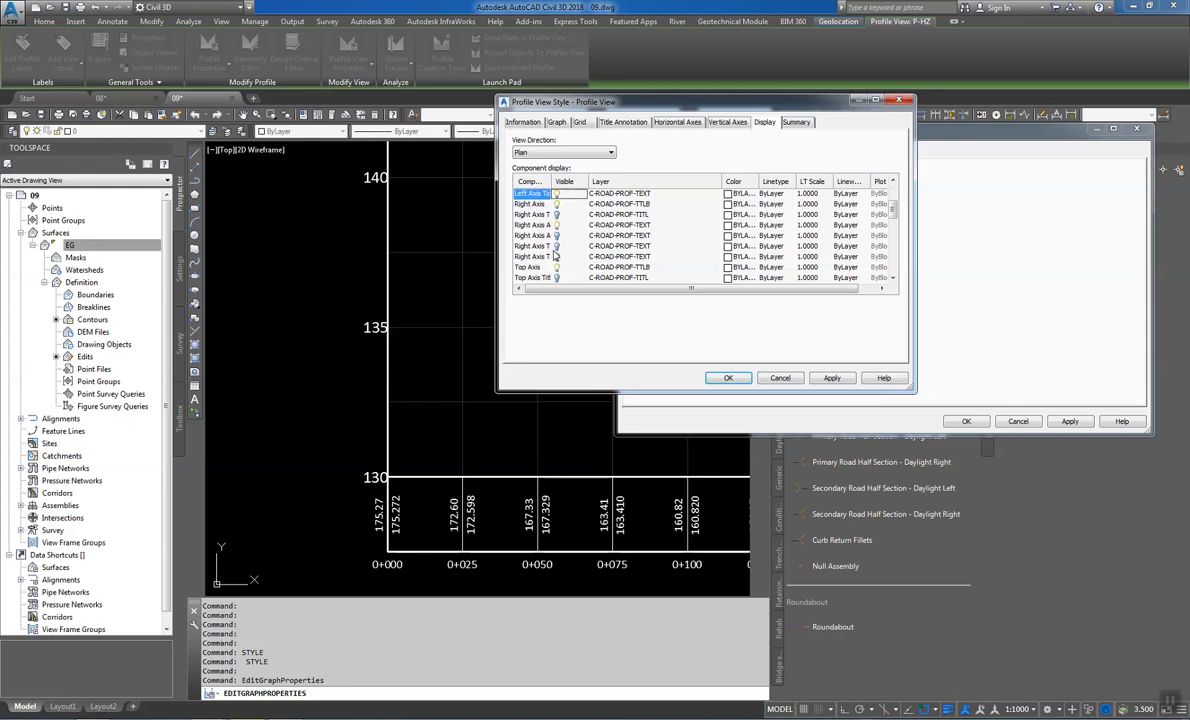
scroll(557, 257, "down", 2)
scroll(557, 257, "down", 2)
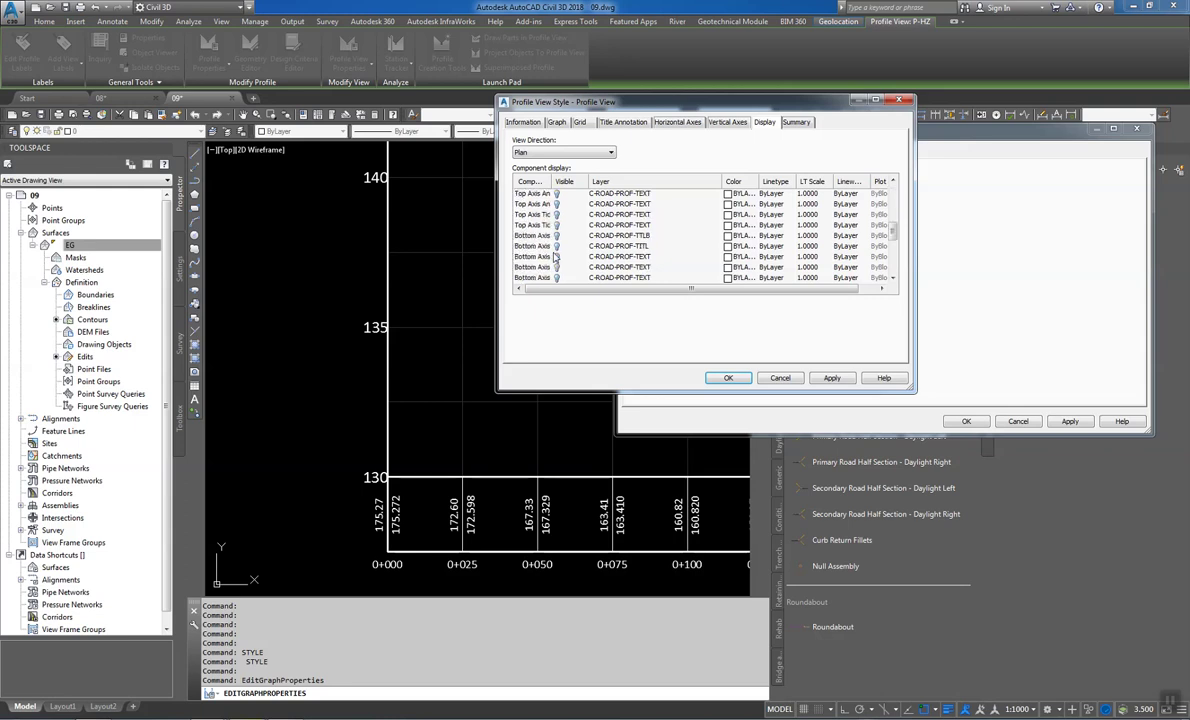
scroll(557, 257, "down", 2)
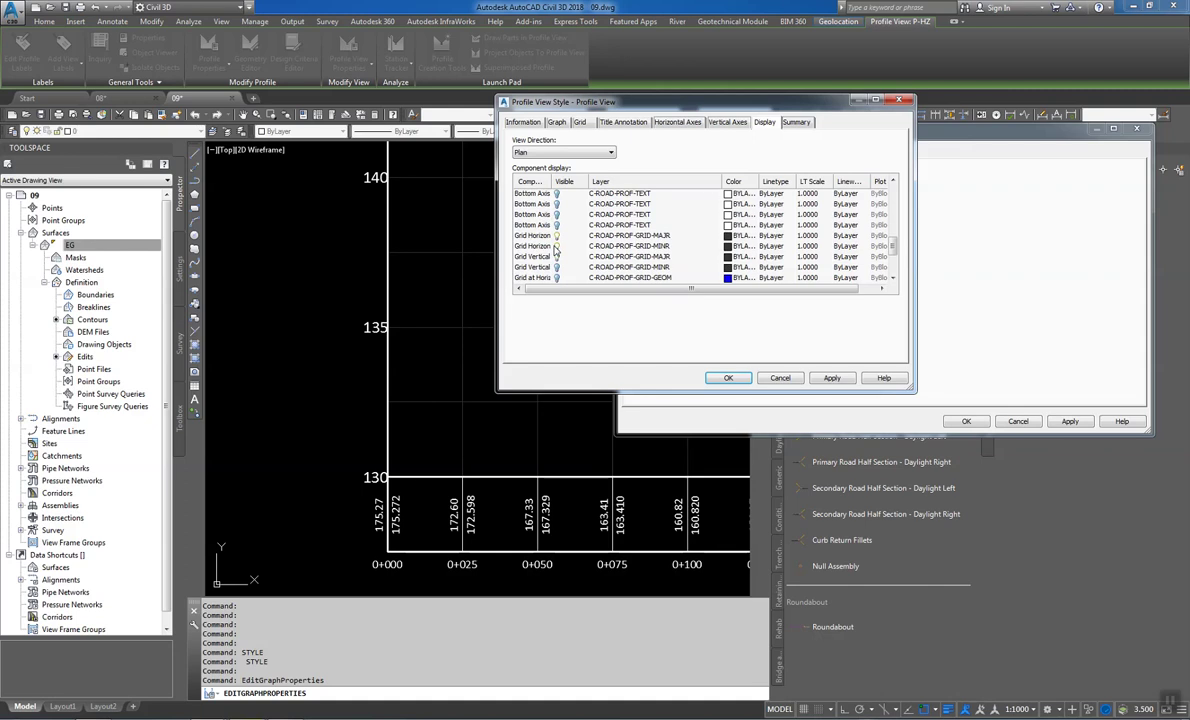
scroll(557, 257, "down", 2)
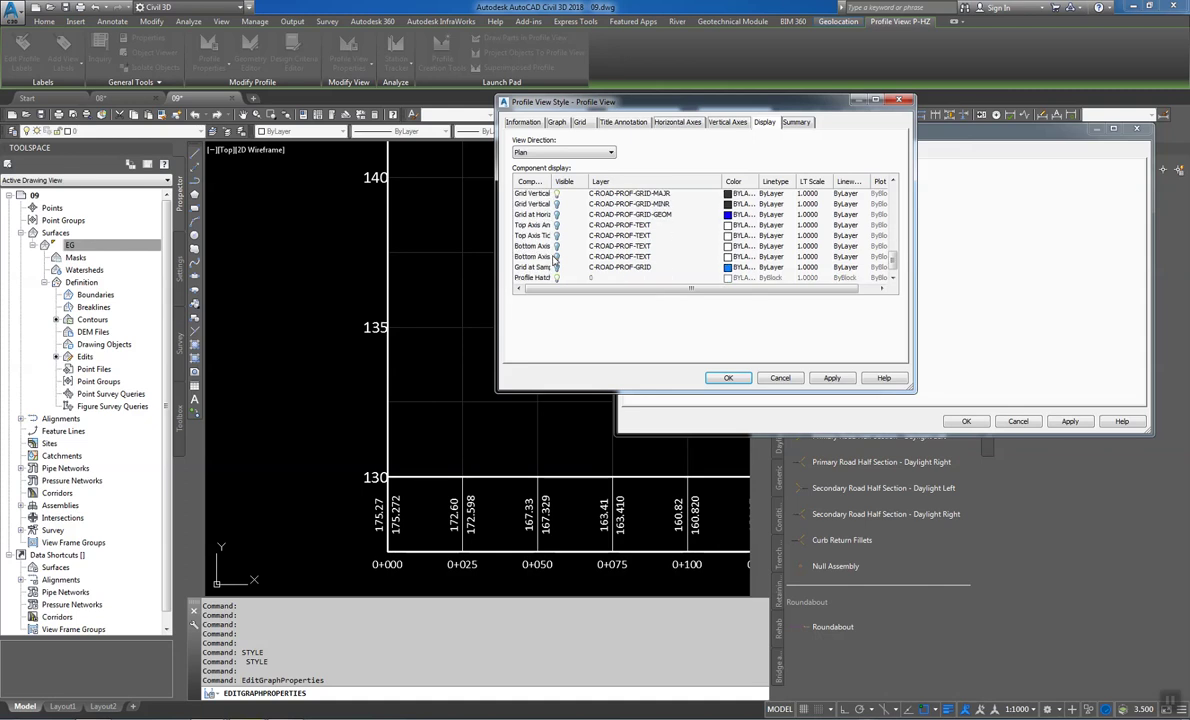
scroll(555, 258, "up", 6)
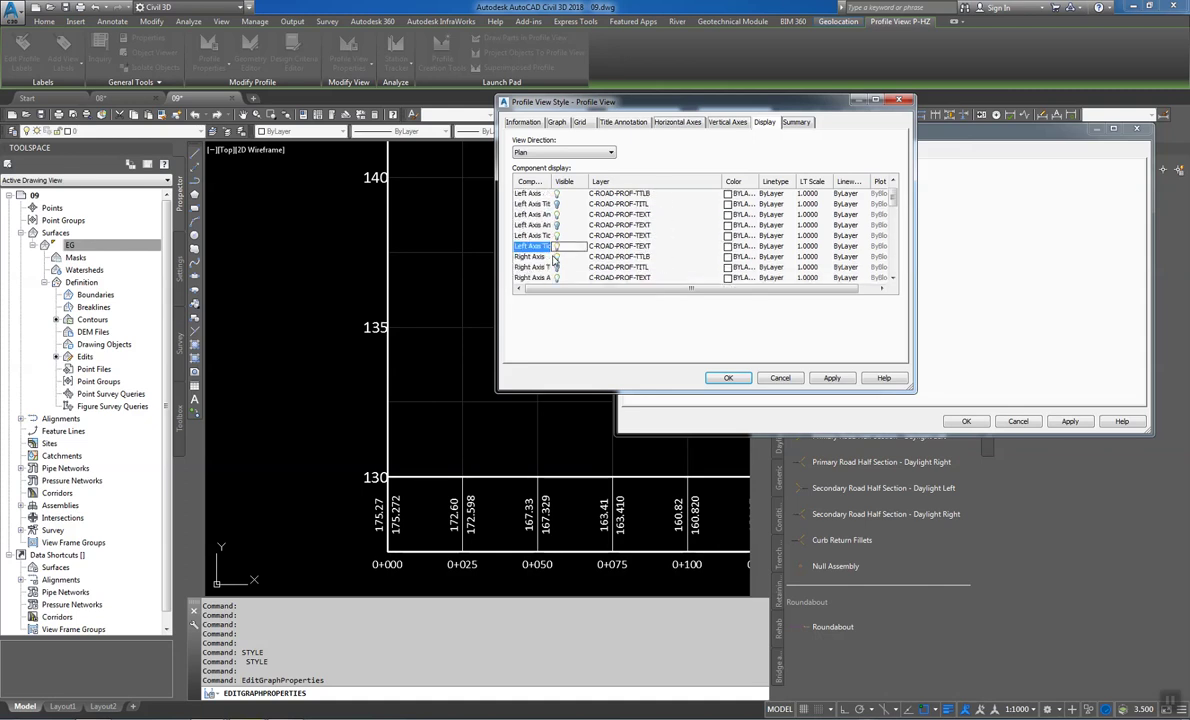
scroll(555, 258, "down", 1)
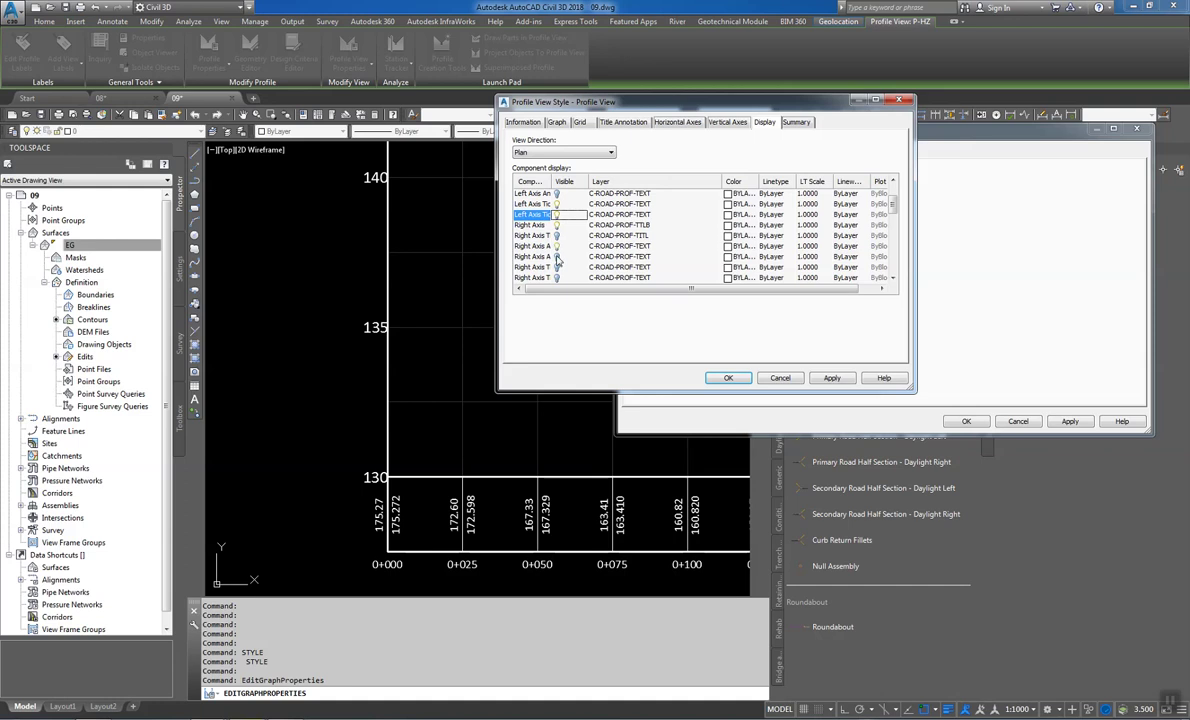
left_click(556, 256)
left_click(557, 267)
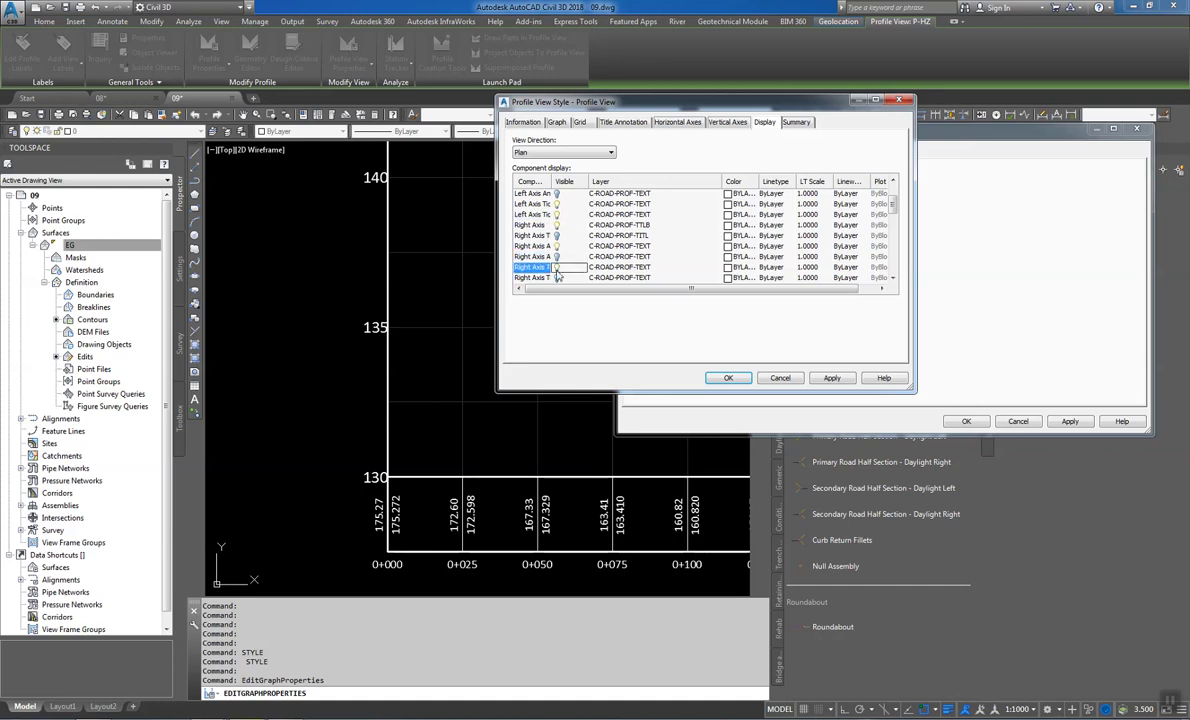
left_click(556, 277)
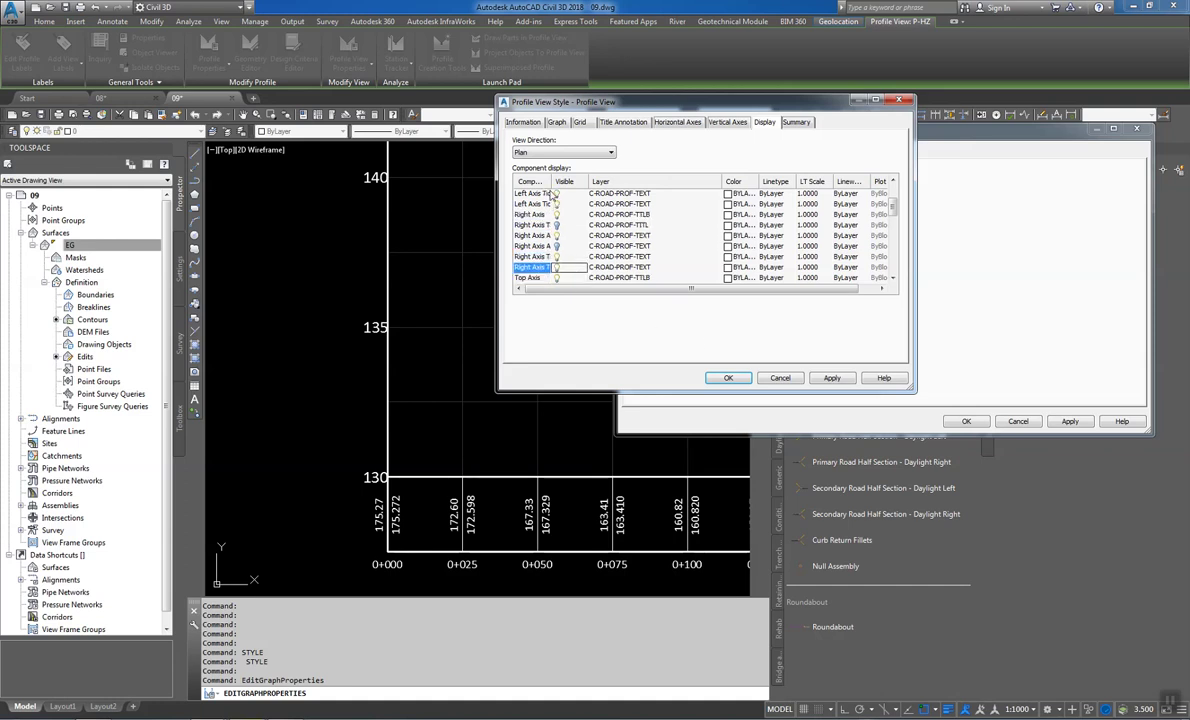
Widen the component type column to show full names, then apply the tick display settings to profile view P-HZ
double_click(552, 181)
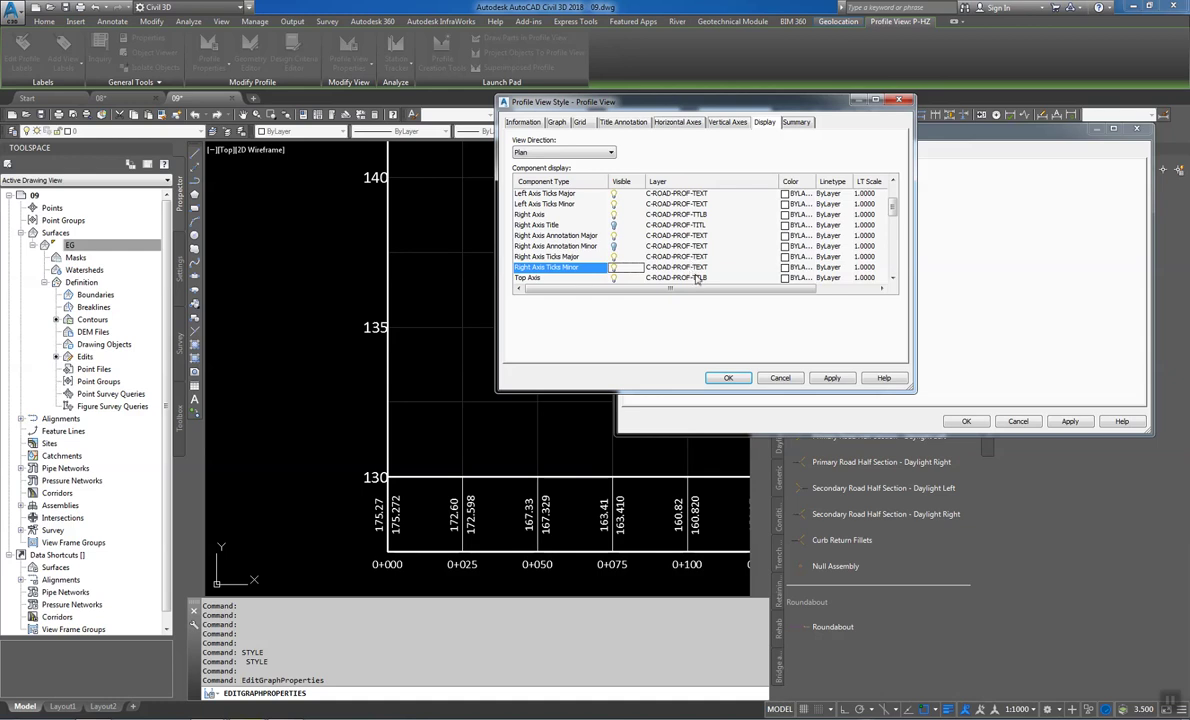
left_click(831, 380)
left_click(728, 378)
left_click(1058, 423)
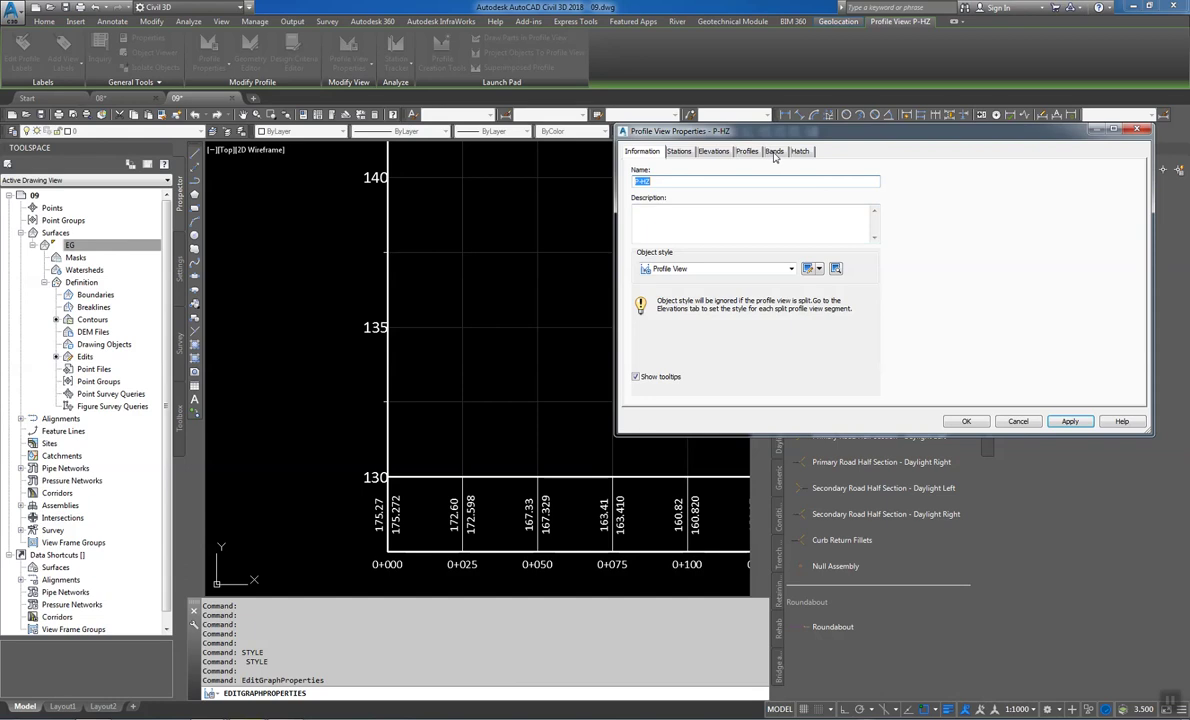
Turn on the left and right axis minor annotations in the profile view style and apply them to P-HZ
left_click(807, 269)
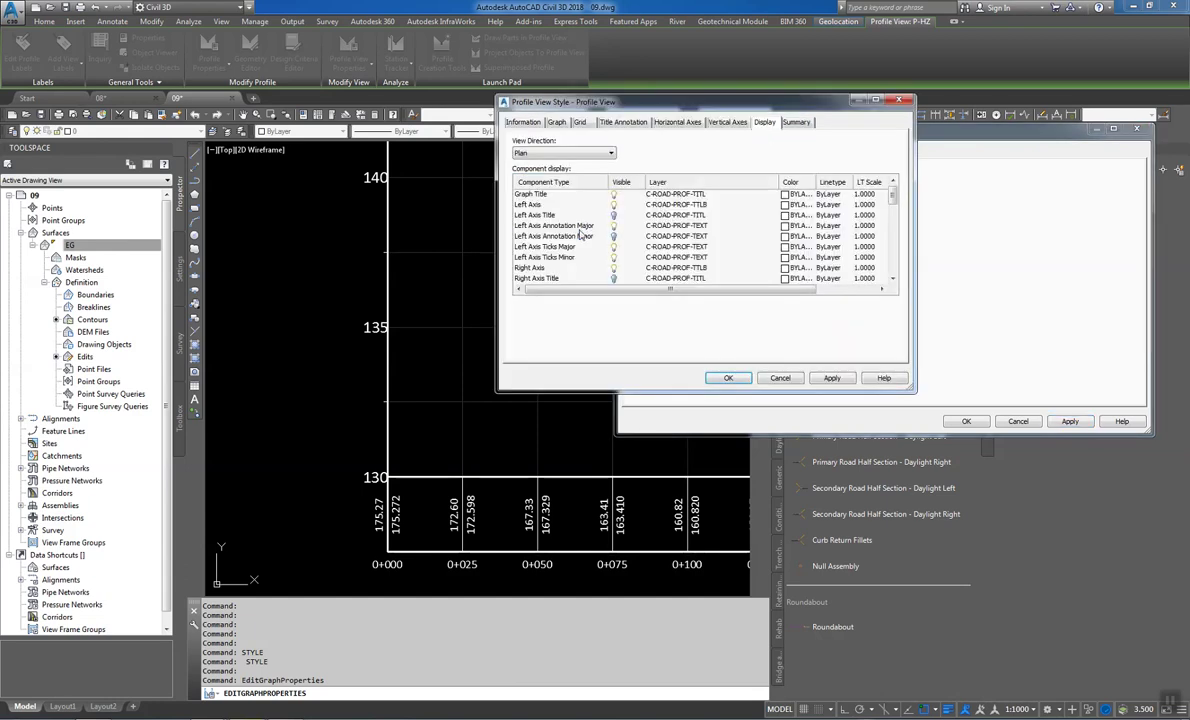
left_click(580, 235)
scroll(565, 240, "down", 1)
scroll(565, 240, "up", 1)
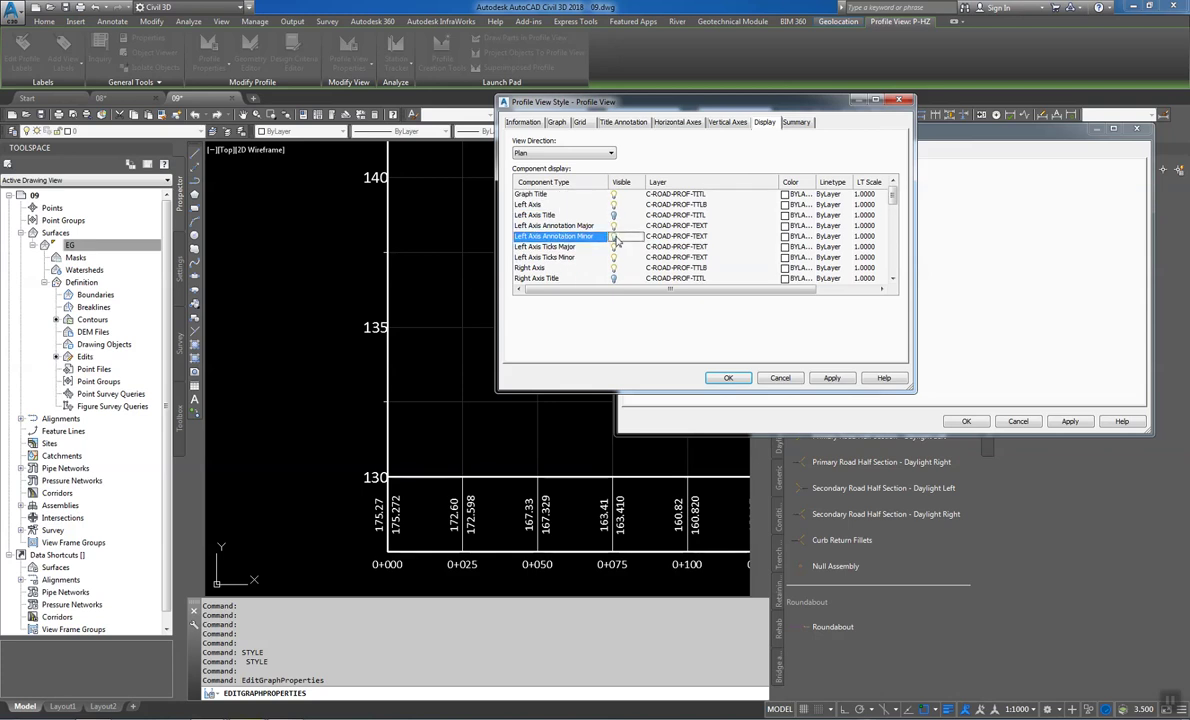
scroll(613, 250, "down", 1)
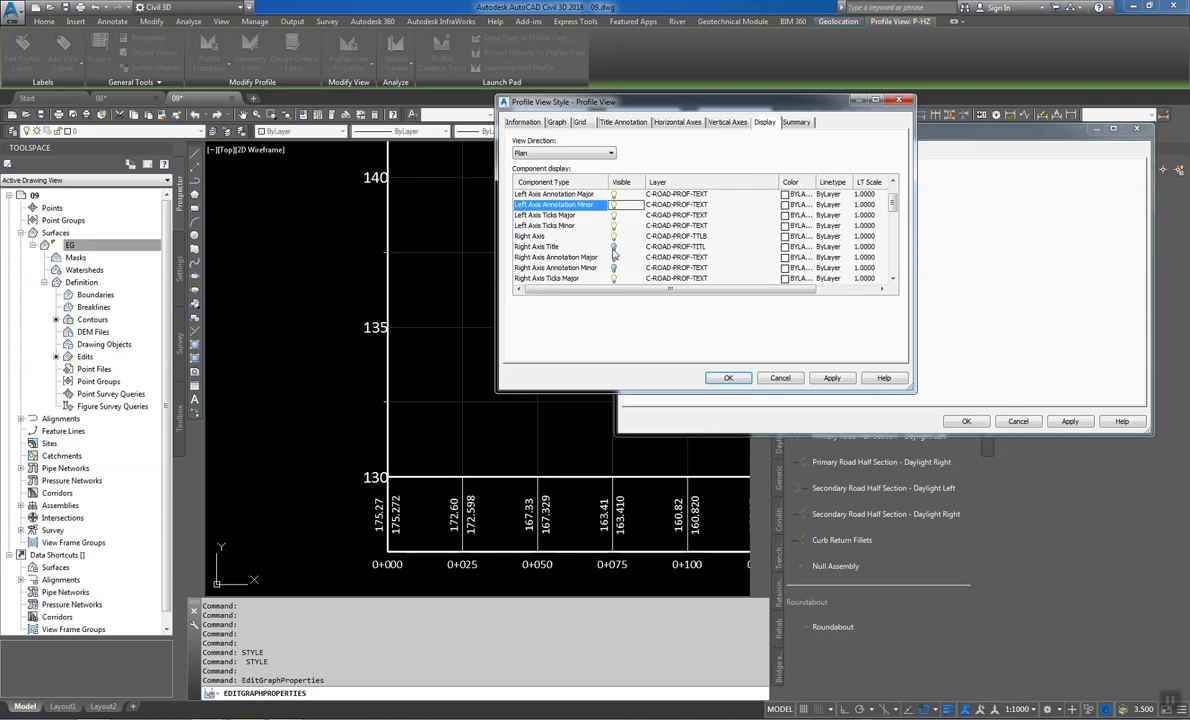
left_click(614, 267)
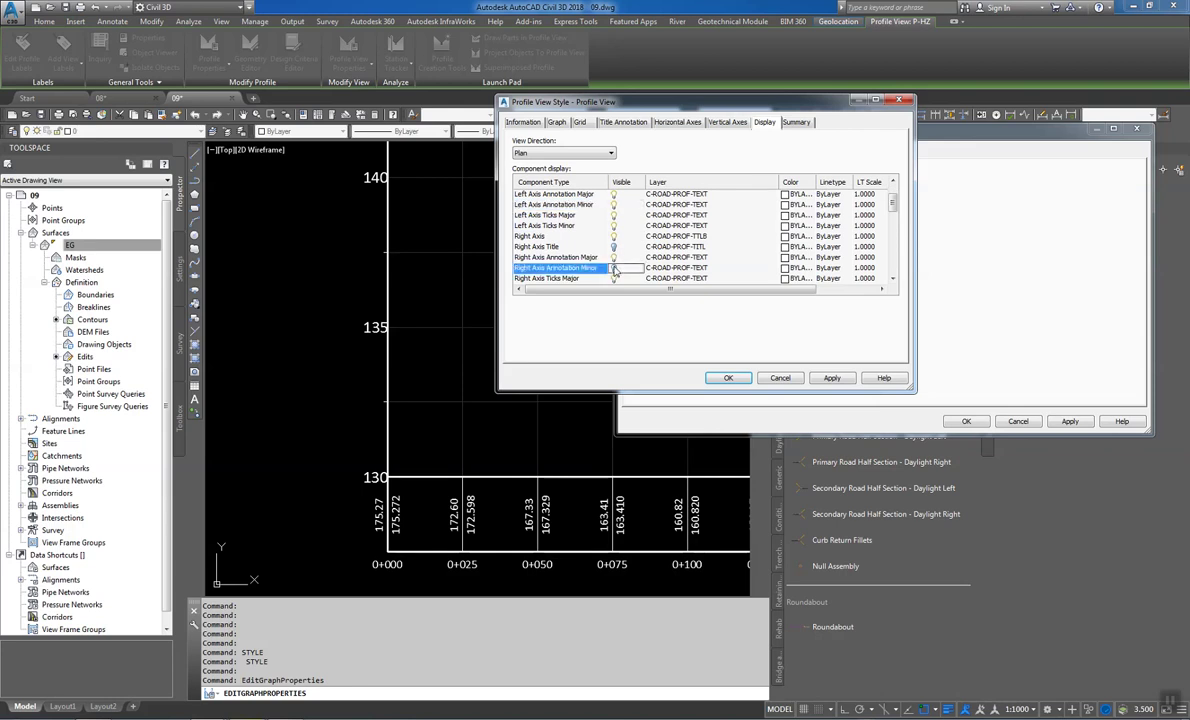
left_click(729, 378)
left_click(1066, 421)
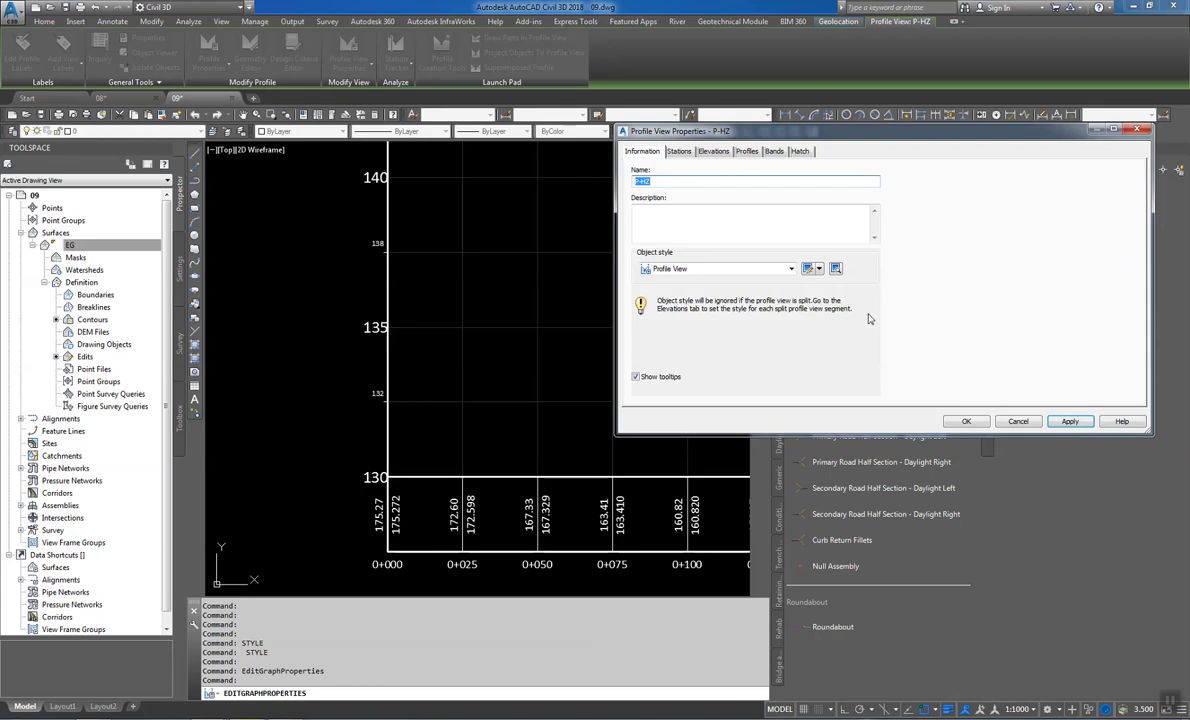
Set the Y offset of the left vertical axis labels to 2.5 mm for both minor and major ticks
left_click(810, 269)
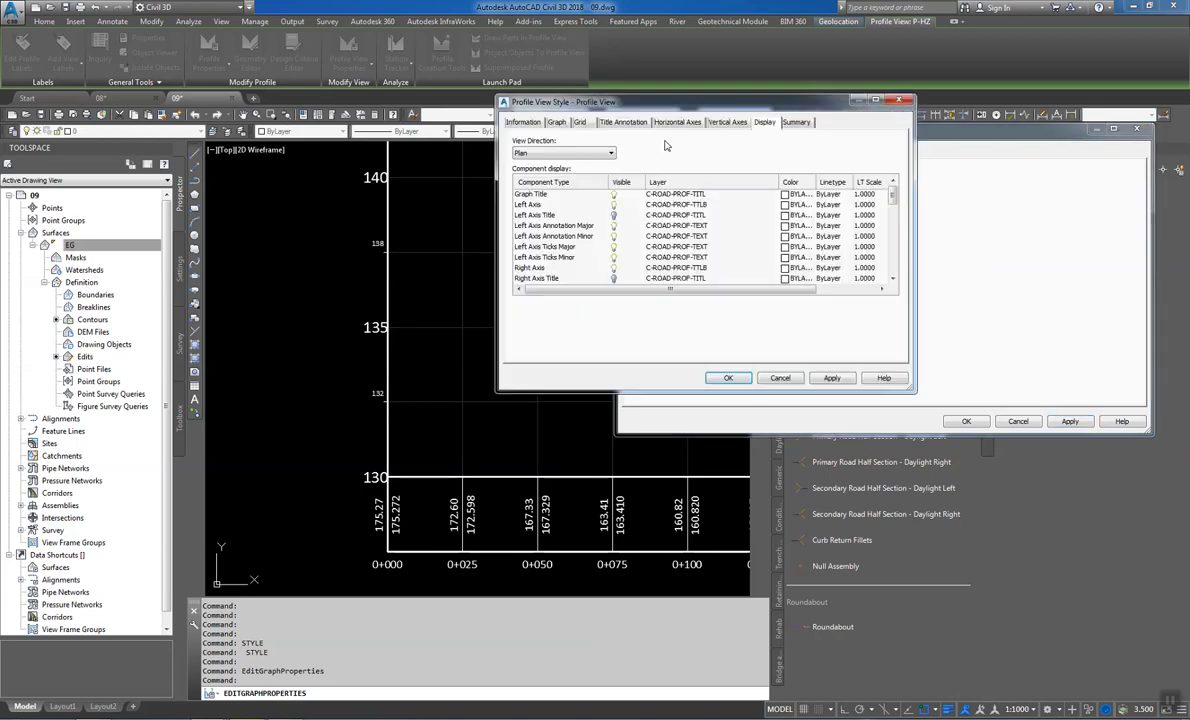
left_click(722, 123)
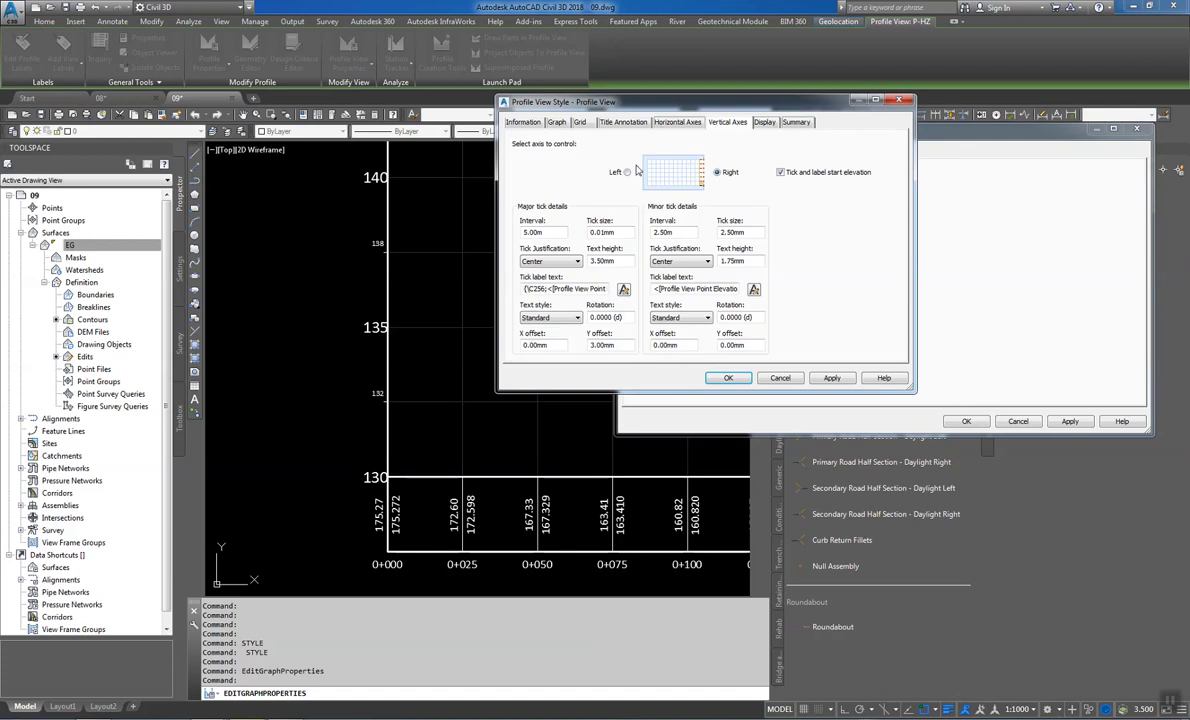
left_click(627, 173)
left_click(755, 346)
left_click_drag(755, 346, 719, 346)
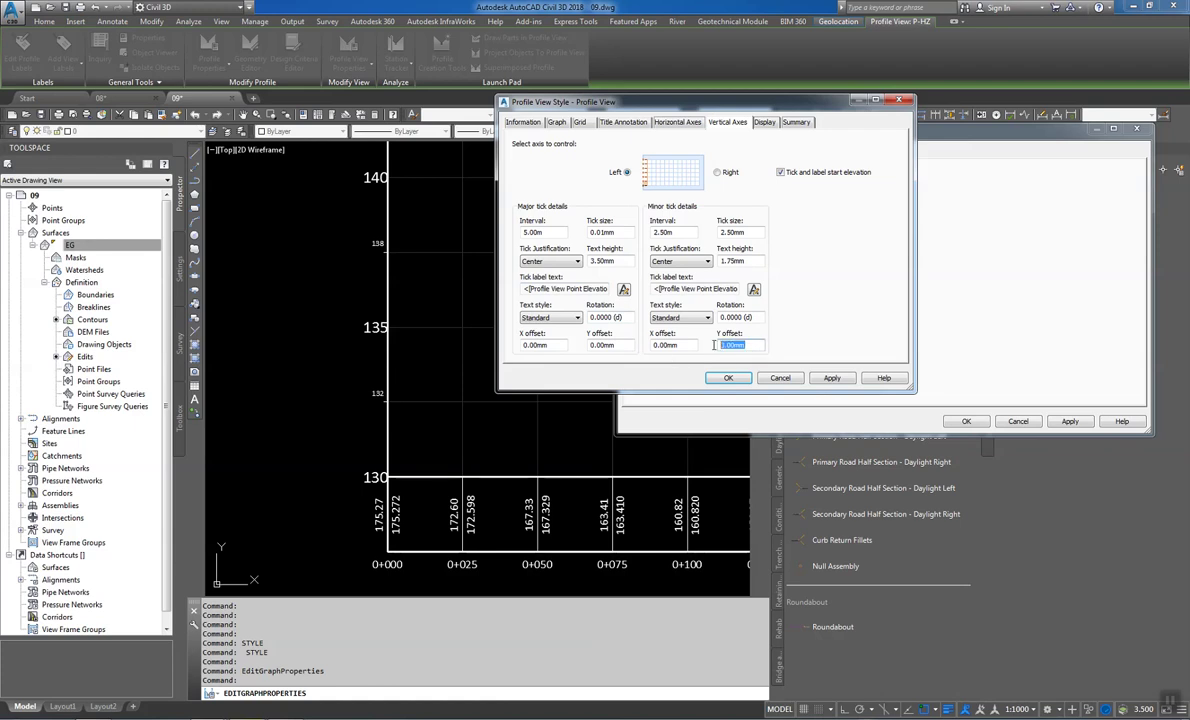
type("2.5")
left_click(612, 345)
left_click_drag(613, 345, 580, 347)
type("2.5")
Set the X offset of the left axis major and minor tick labels to -2.5 mm and apply the style
left_click_drag(563, 346, 465, 347)
type("-2.5")
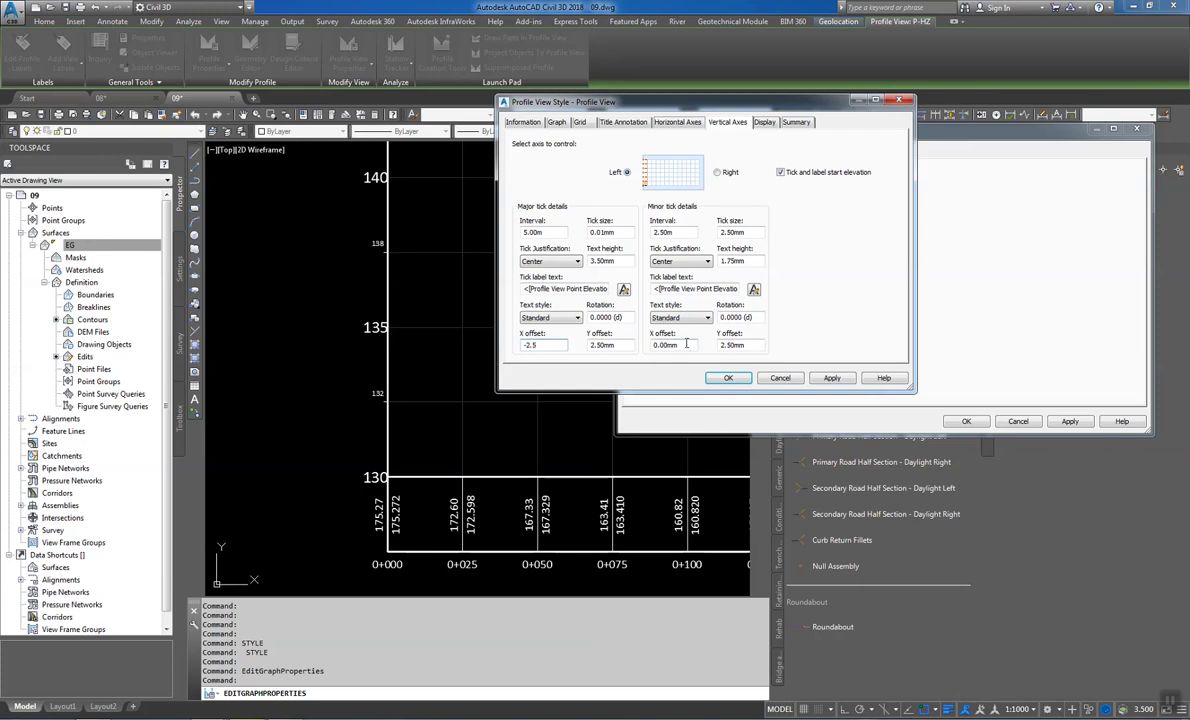
key("Tab")
key("Tab")
type("2.5")
left_click(656, 345)
type("-")
left_click(727, 378)
left_click(1069, 421)
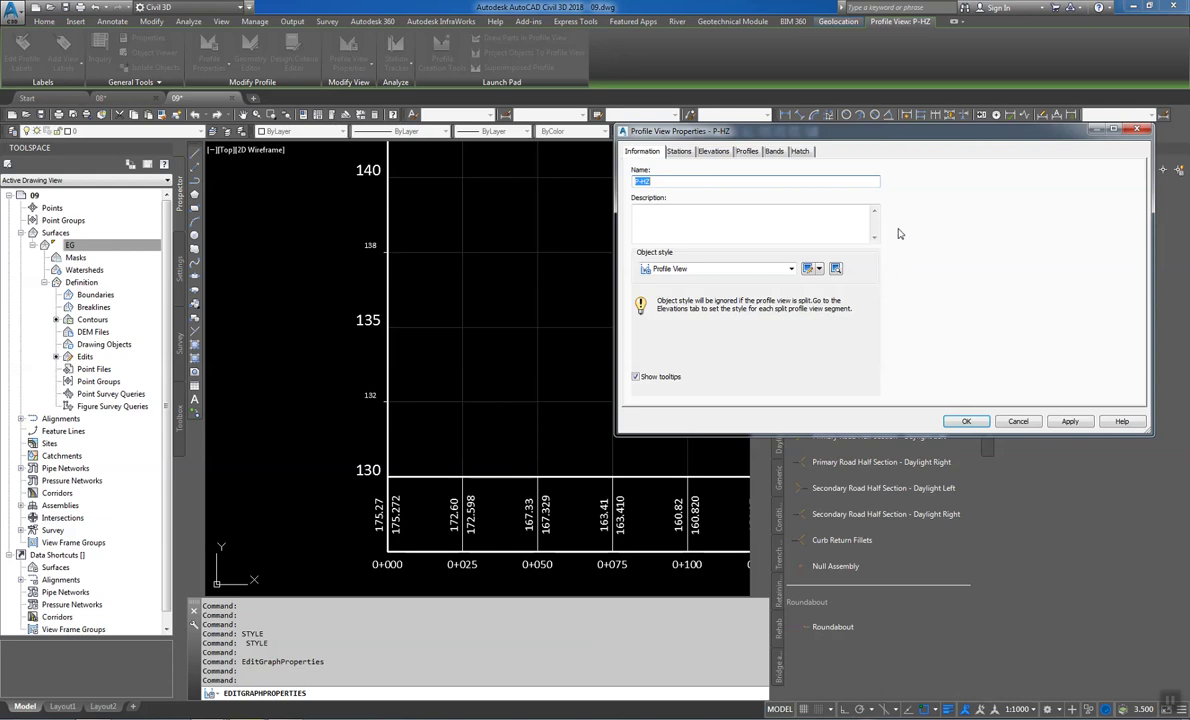
Set the left vertical axis X offset to -1.5 mm for both the minor and major tick labels
left_click(809, 270)
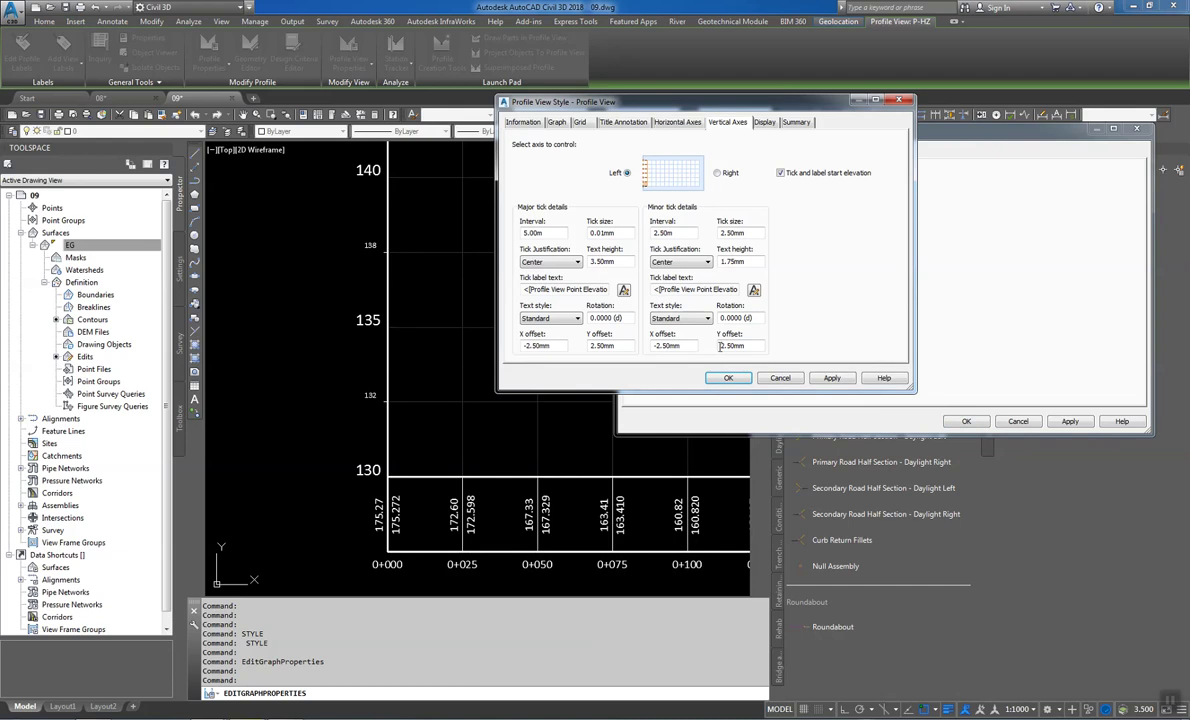
left_click_drag(692, 346, 648, 347)
type("-1.5")
left_click_drag(562, 346, 522, 346)
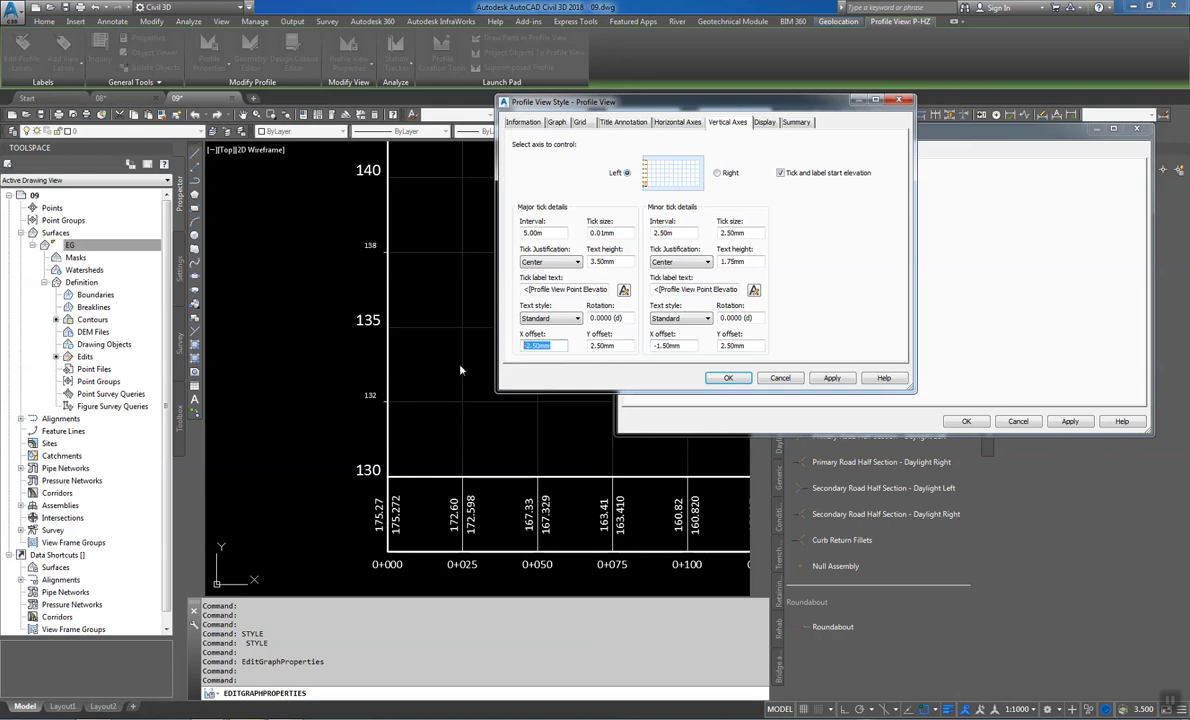
type("-1.5")
Set the left vertical axis text height to 2 mm for major ticks and 1.5 mm for minor ticks
left_click_drag(750, 233, 719, 233)
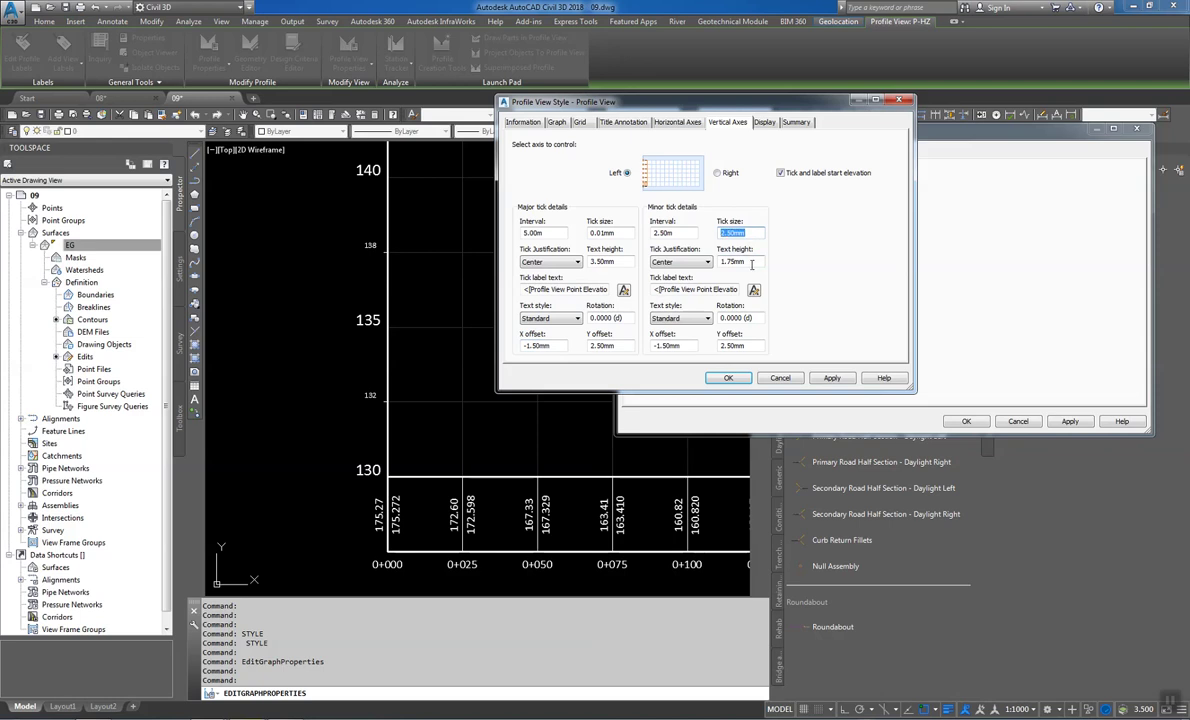
left_click_drag(630, 262, 530, 277)
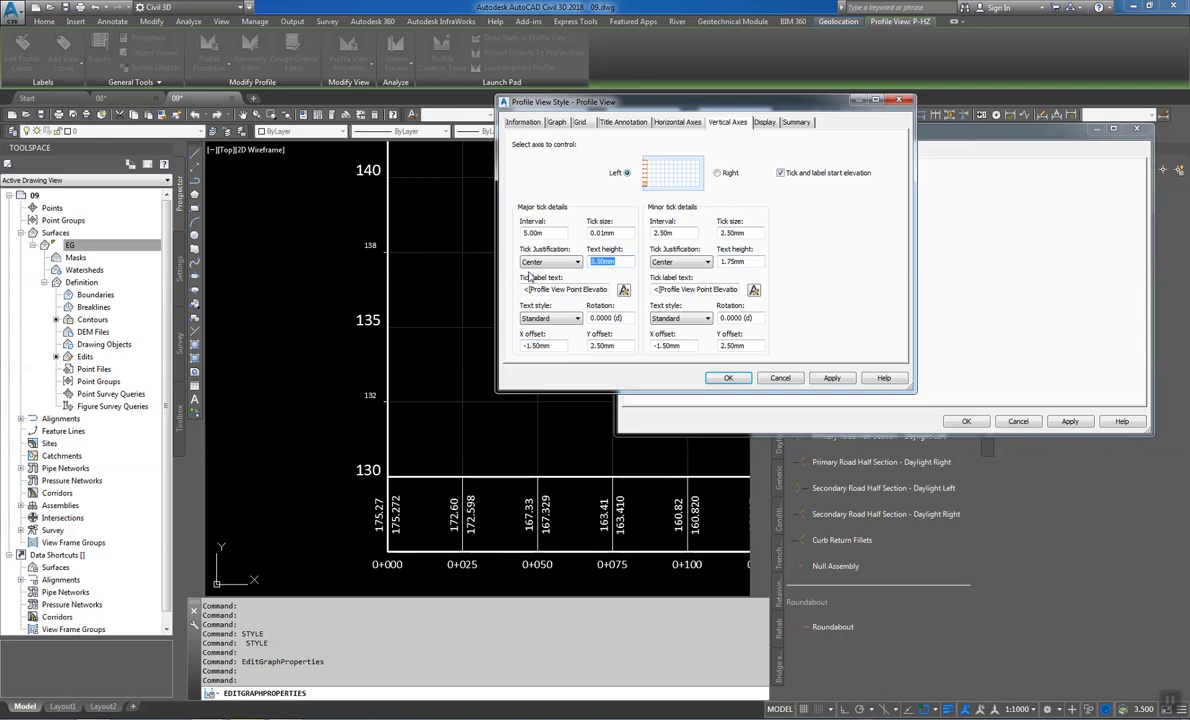
type("2.")
double_click(753, 261)
type("1.5")
key("Tab")
Set the right vertical axis text height to 1.5 mm for minor ticks and 2 mm for major ticks
left_click(727, 173)
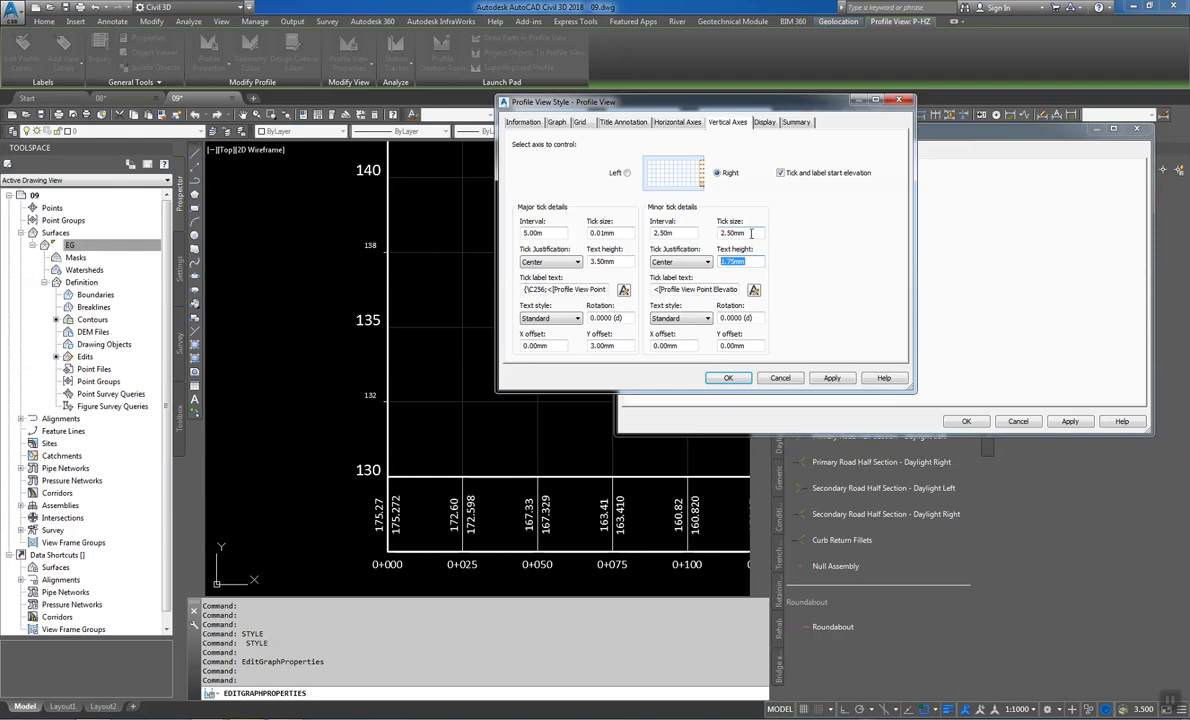
type("1.5")
key("Tab")
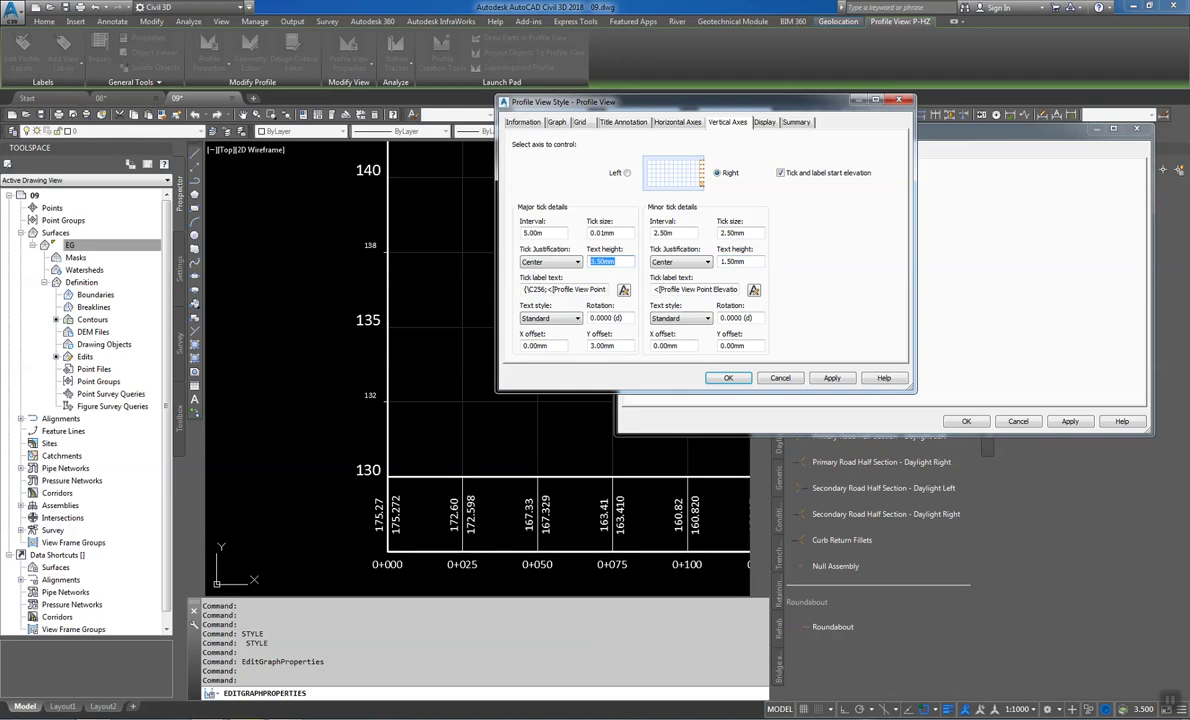
type("2.")
Set the right vertical axis major and minor tick label offsets to 2.5 mm in Y and 1.5 mm in X
left_click(746, 347)
left_click_drag(747, 349, 689, 350)
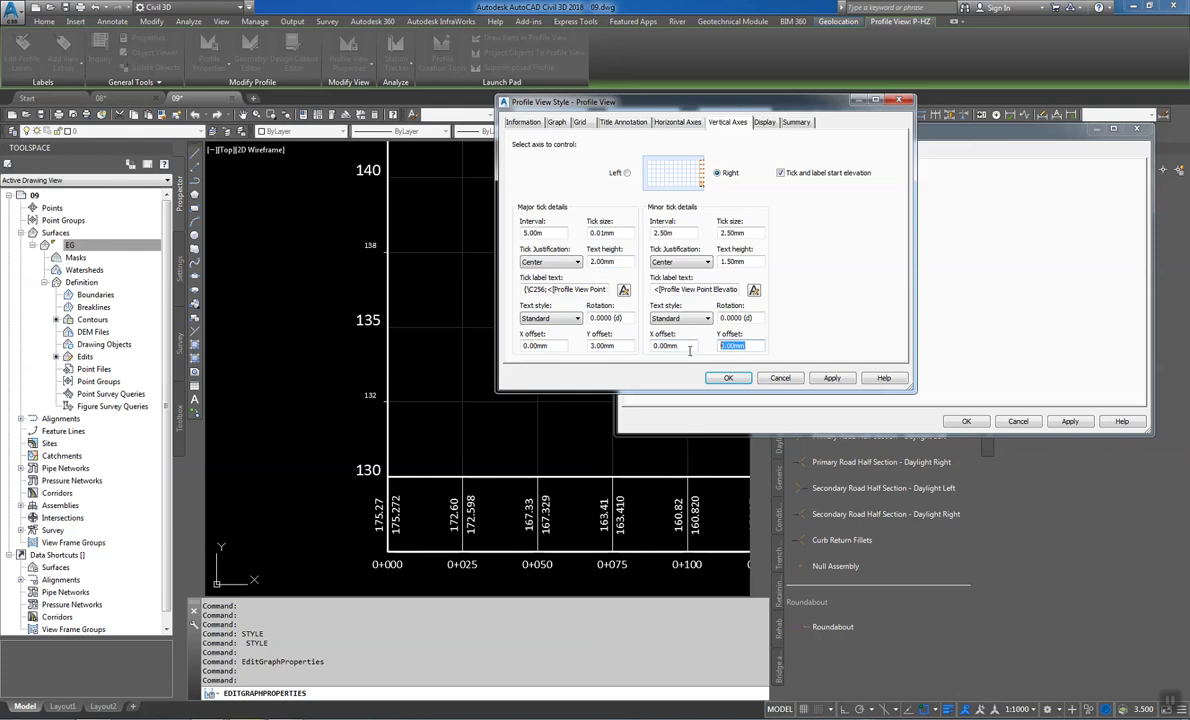
type("2.5")
left_click(615, 345)
left_click_drag(615, 345, 540, 357)
type("2.5")
left_click_drag(562, 345, 462, 318)
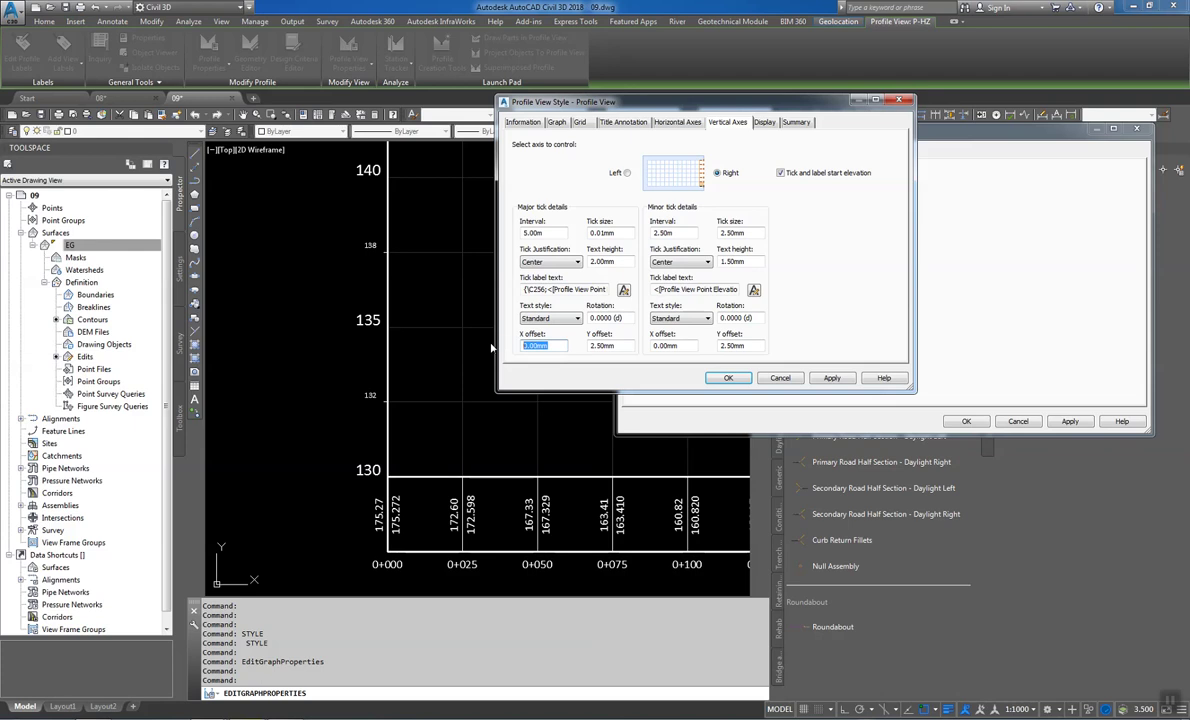
type("1.5")
double_click(684, 347)
type("1.5")
Check the axis components' display settings and apply the revised style to profile view P-HZ
double_click(712, 232)
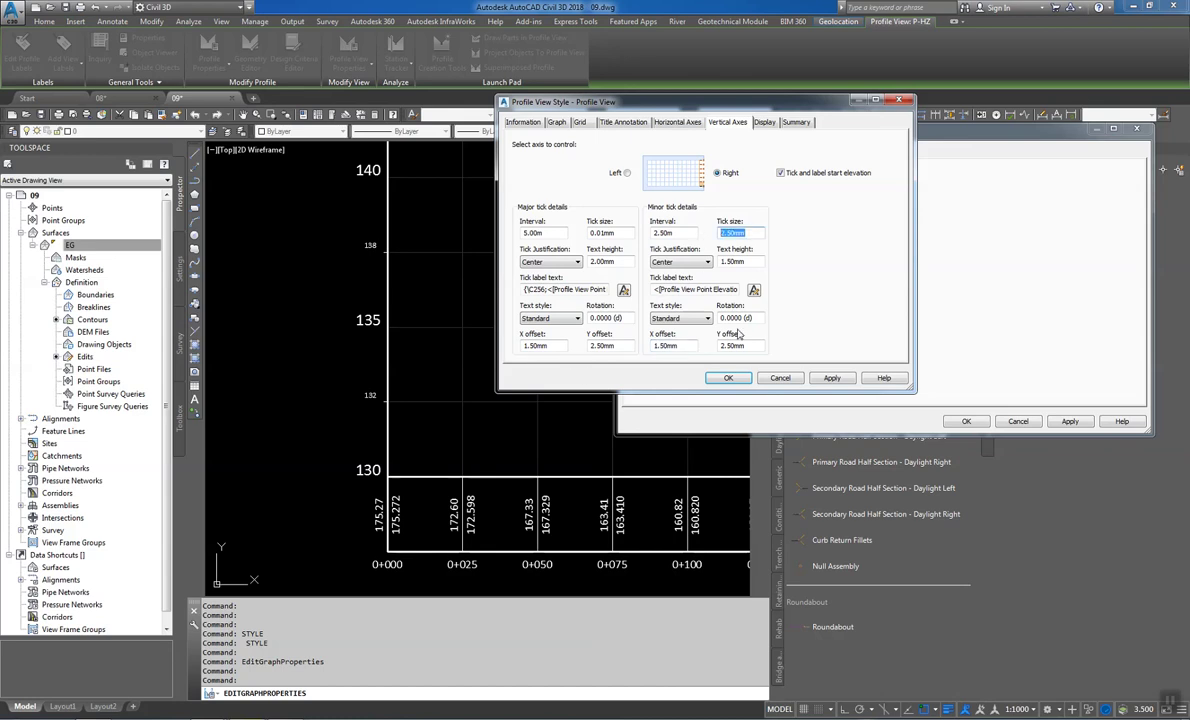
left_click(762, 121)
left_click(596, 226)
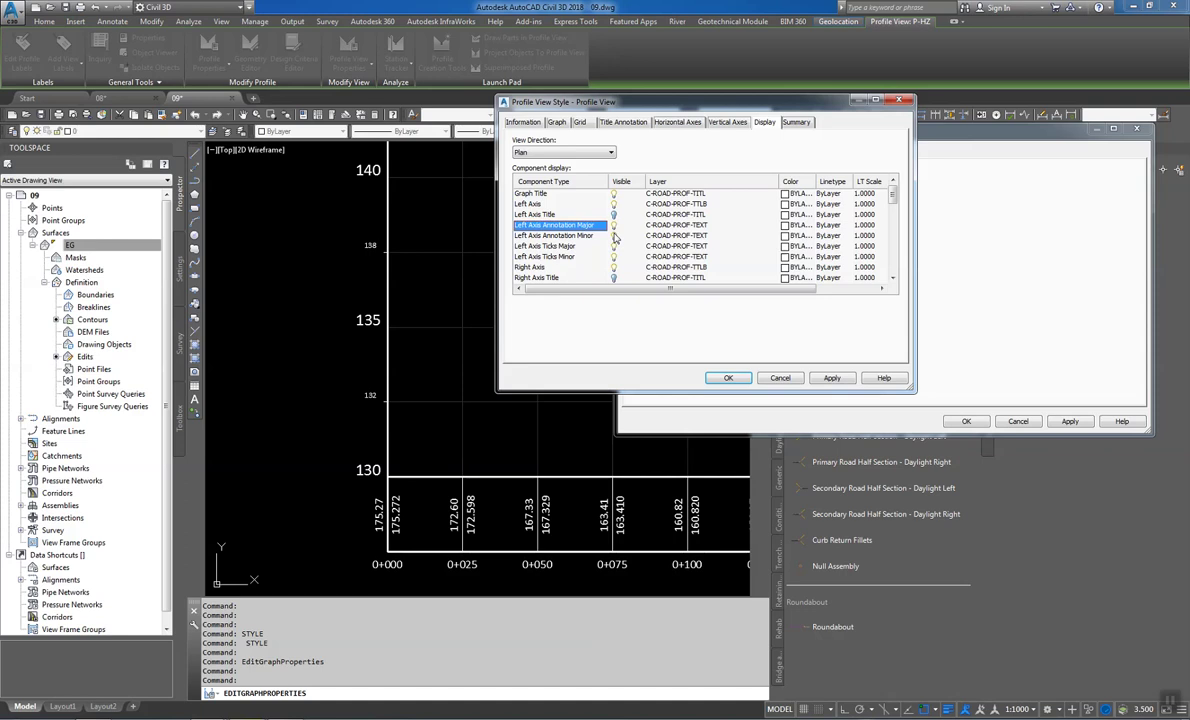
scroll(614, 236, "down", 3)
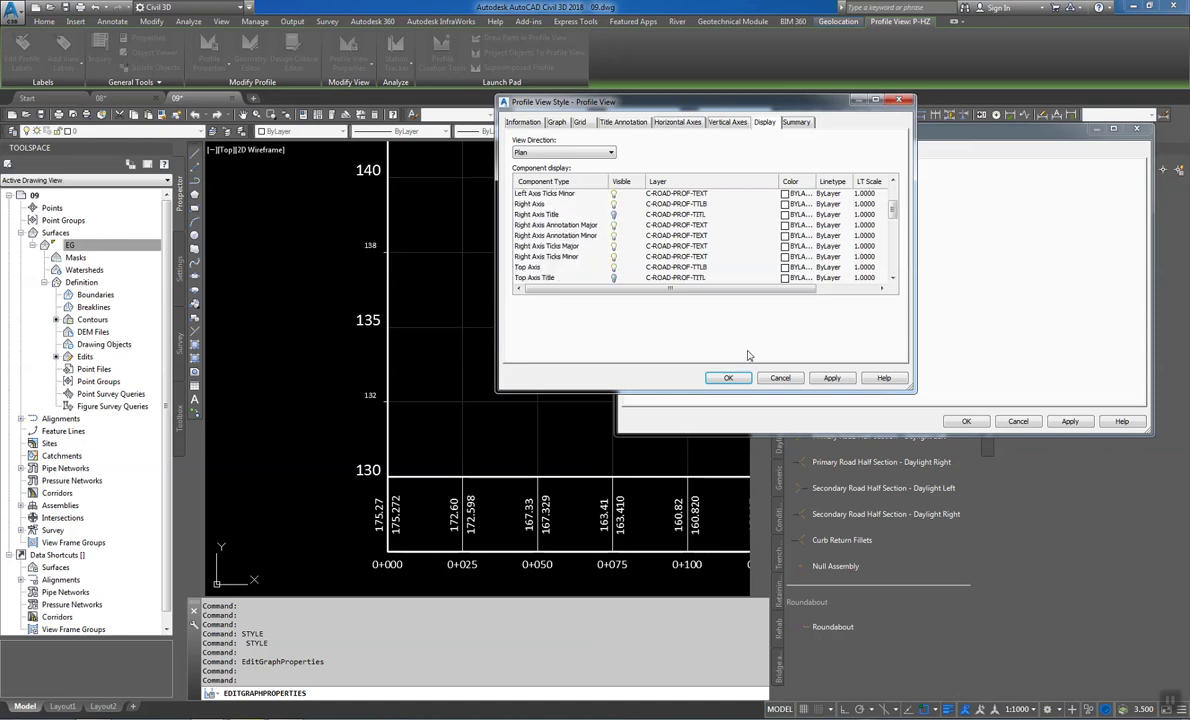
left_click(728, 377)
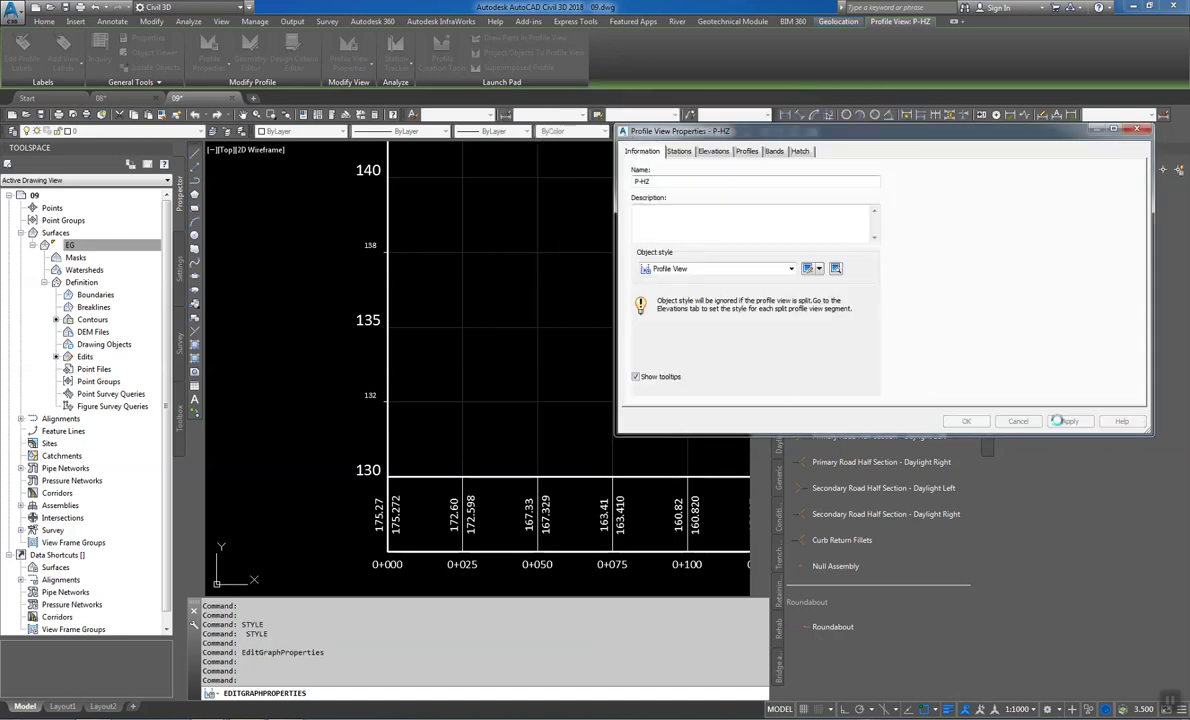
left_click(966, 421)
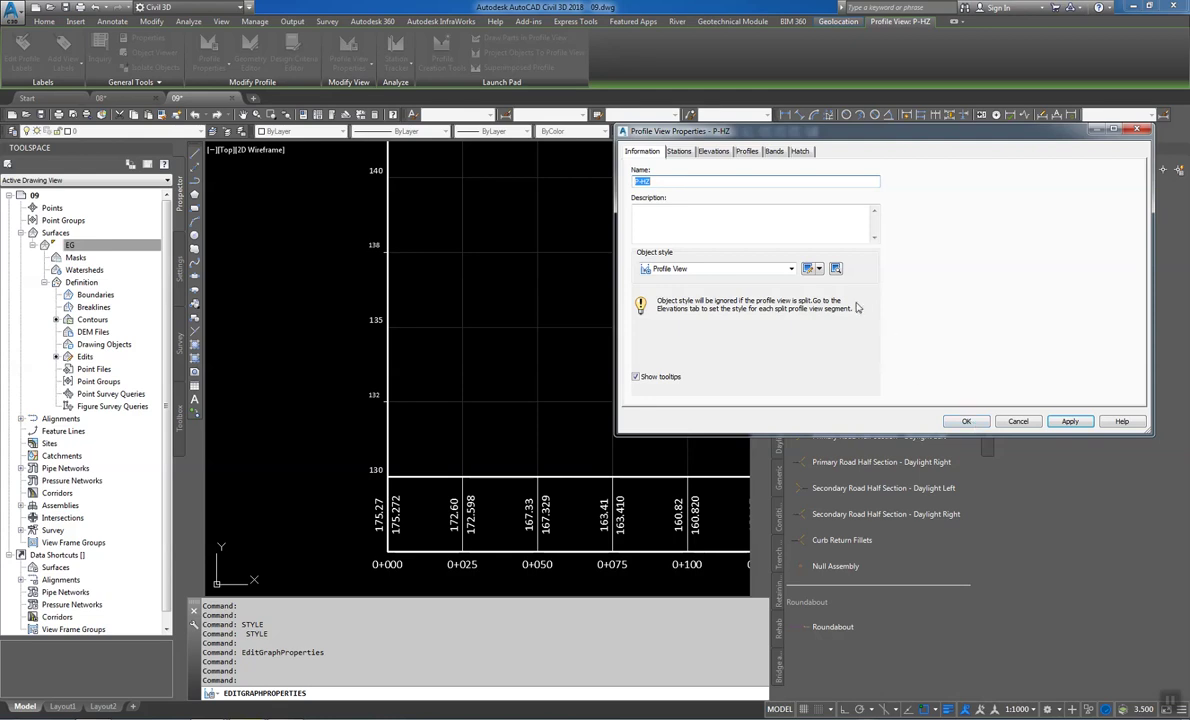
Set the right vertical axis text height to 3 mm for major ticks and 2 mm for minor ticks
left_click(810, 269)
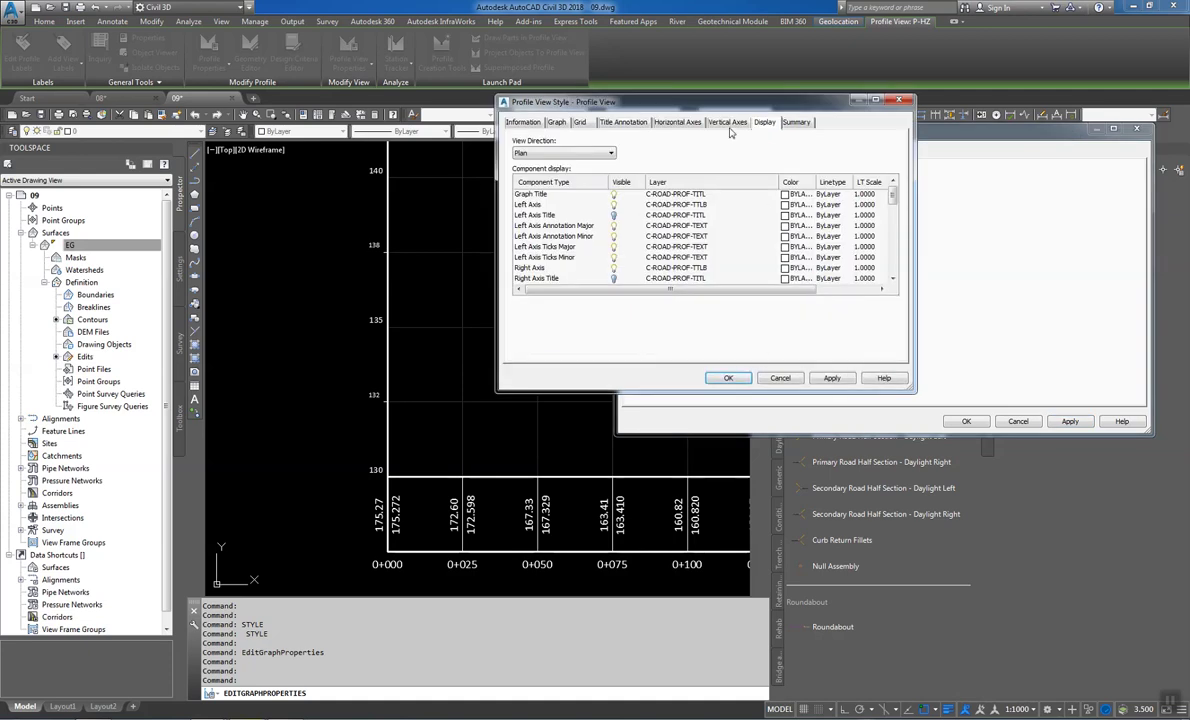
left_click(728, 122)
double_click(610, 261)
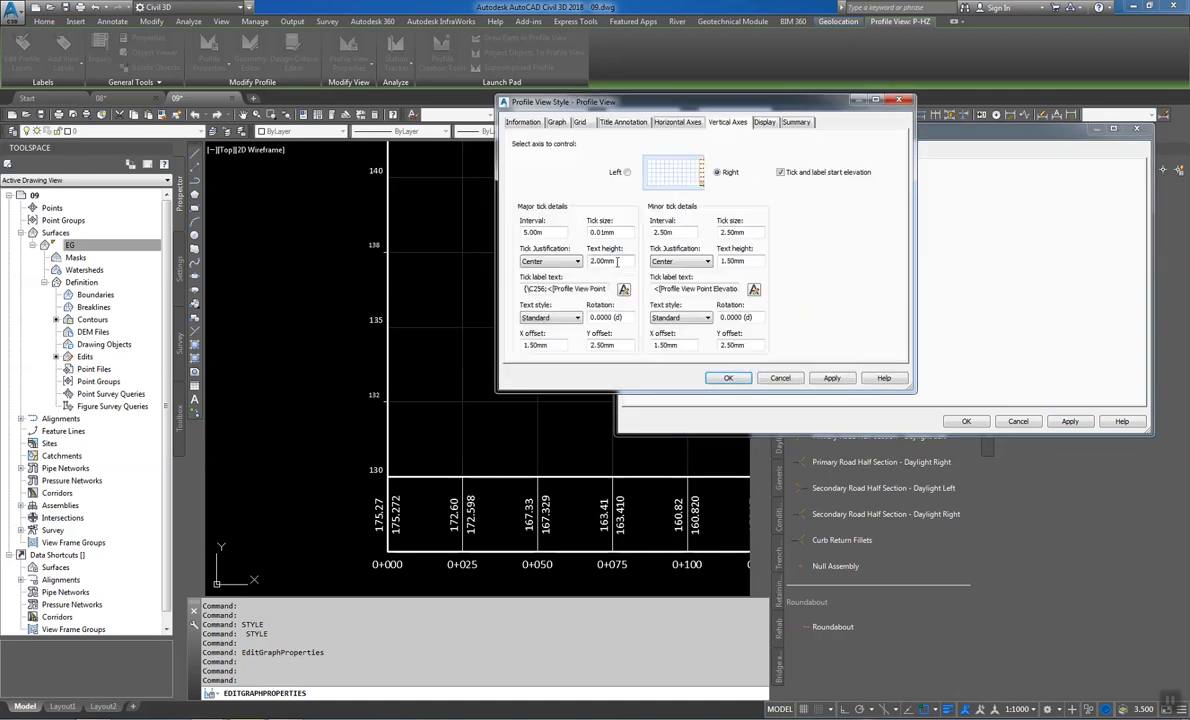
type("2")
left_click(740, 261)
double_click(600, 261)
type("3")
key("Tab")
type("2")
Set the left vertical axis text height to 3 mm for major and 2 mm for minor ticks, then apply the style to P-HZ
left_click(627, 172)
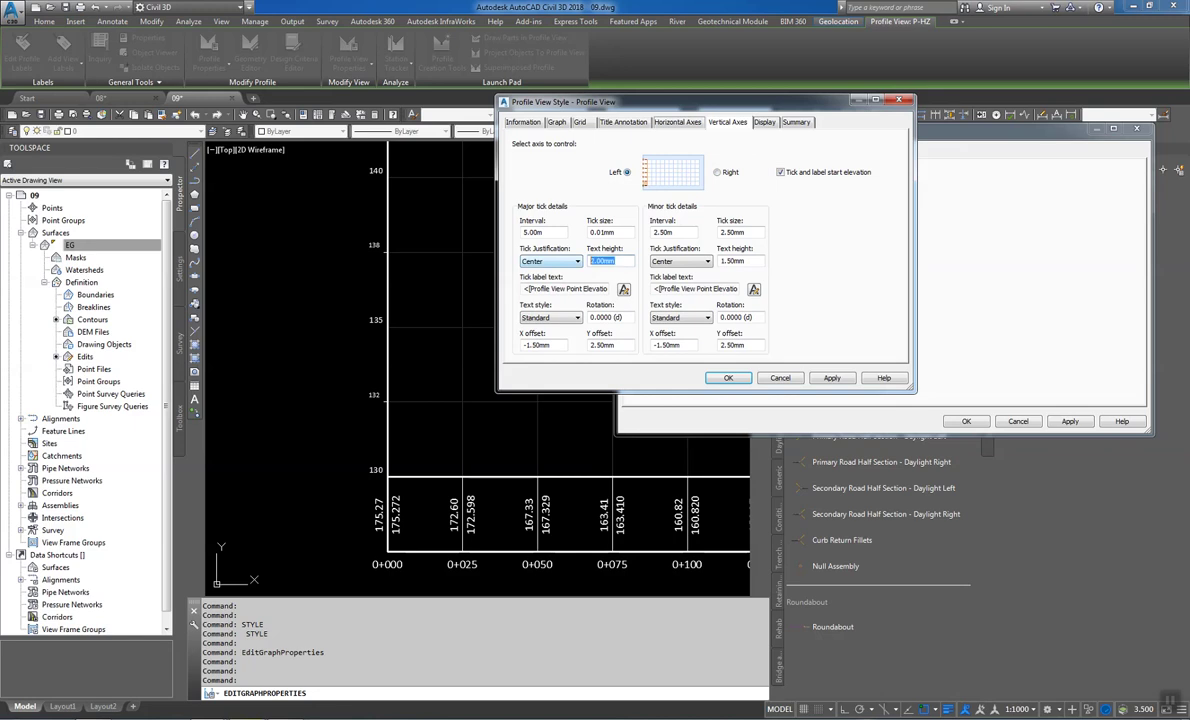
type("3")
key("Tab")
type("2")
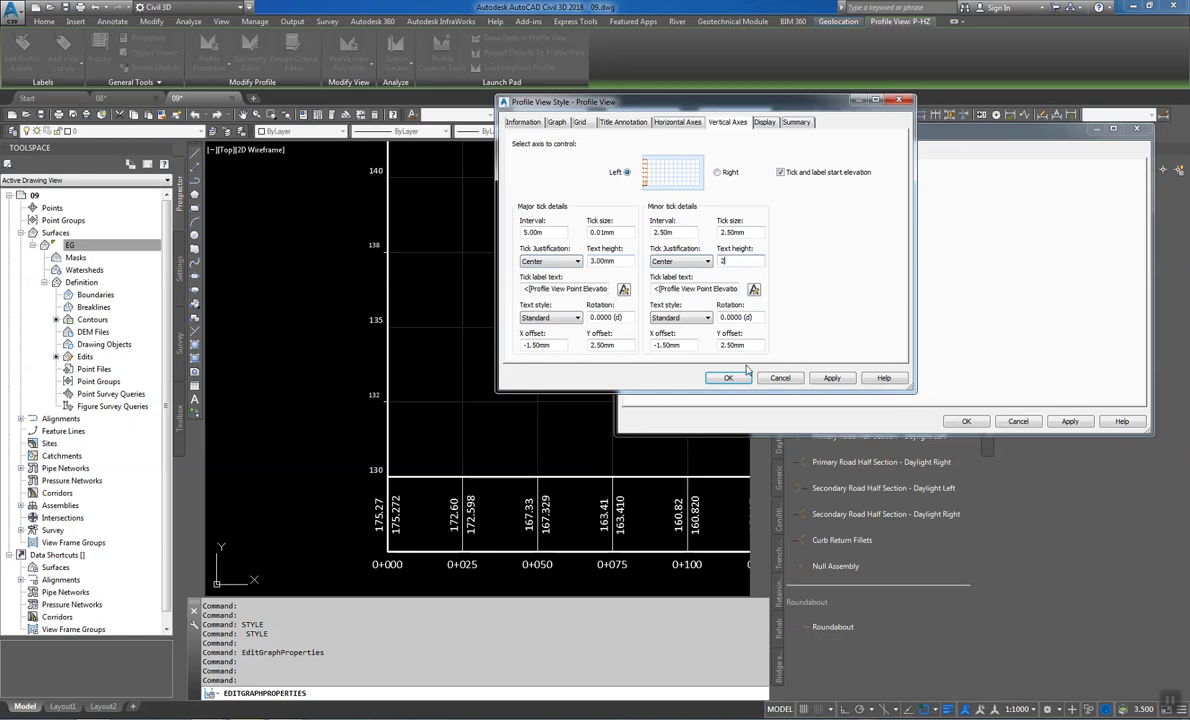
left_click(728, 377)
left_click(1068, 421)
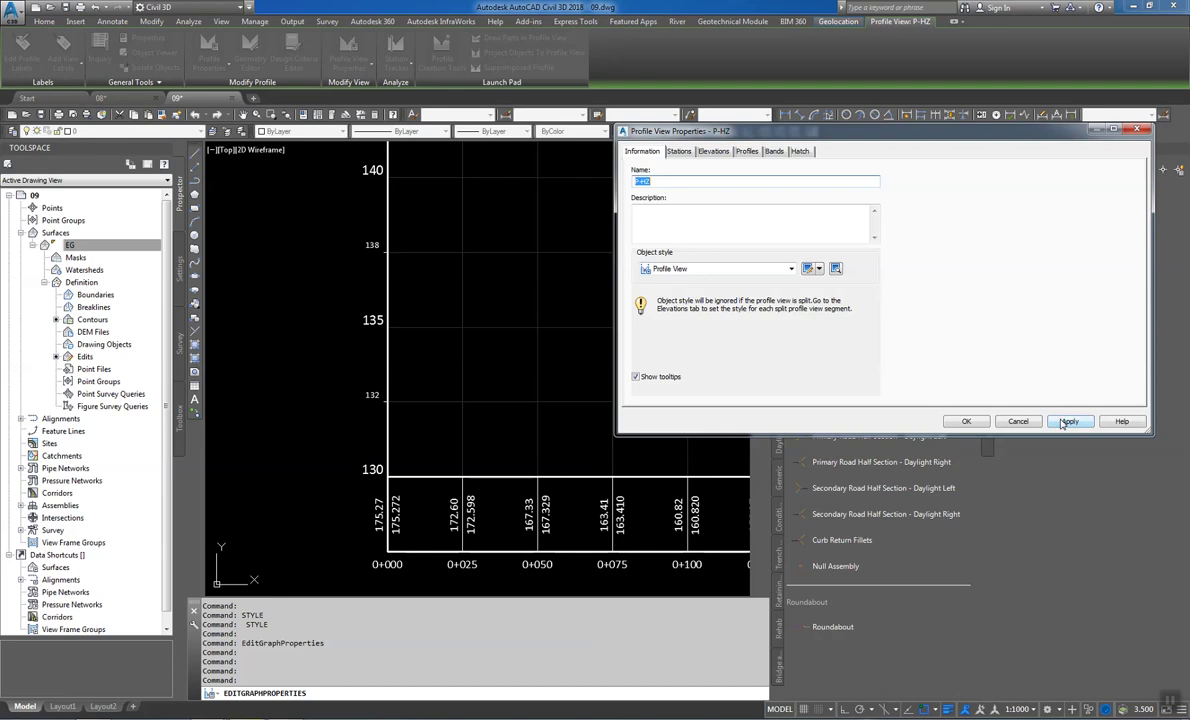
key("Escape")
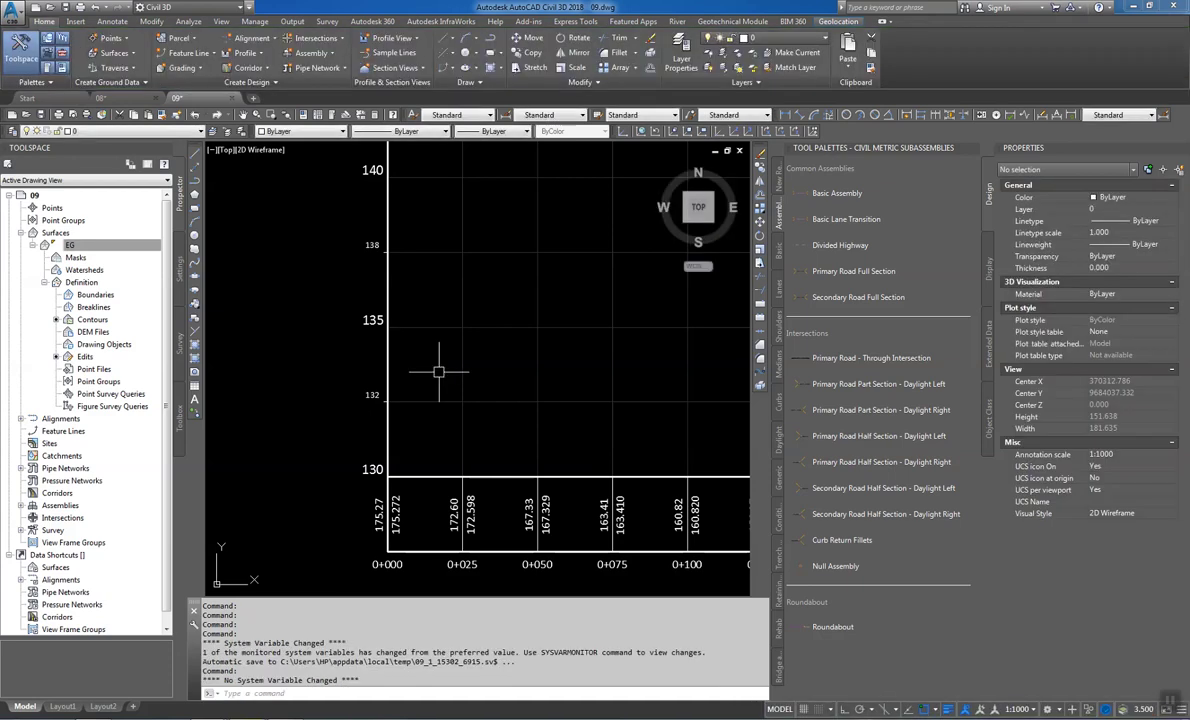
Inspect the elevation labels along the left axis of profile view P-HZ near its datum
scroll(438, 370, "down", 5)
middle_click(537, 351)
middle_click(537, 351)
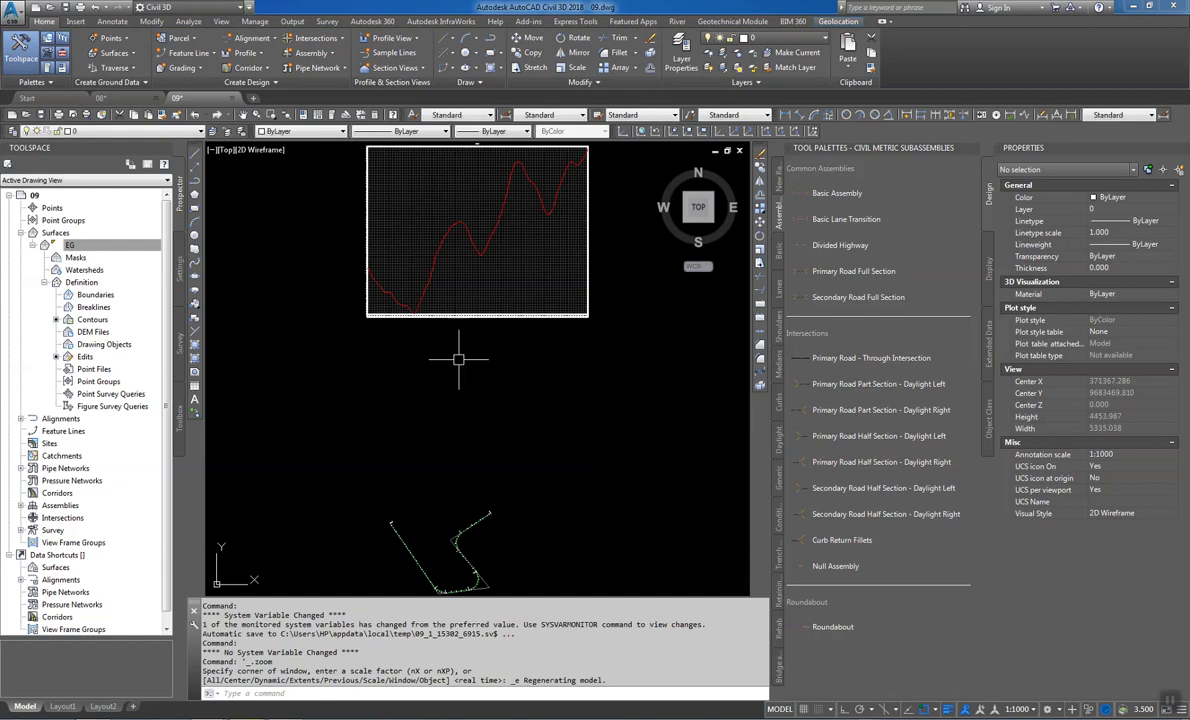
scroll(370, 305, "up", 3)
scroll(370, 305, "up", 5)
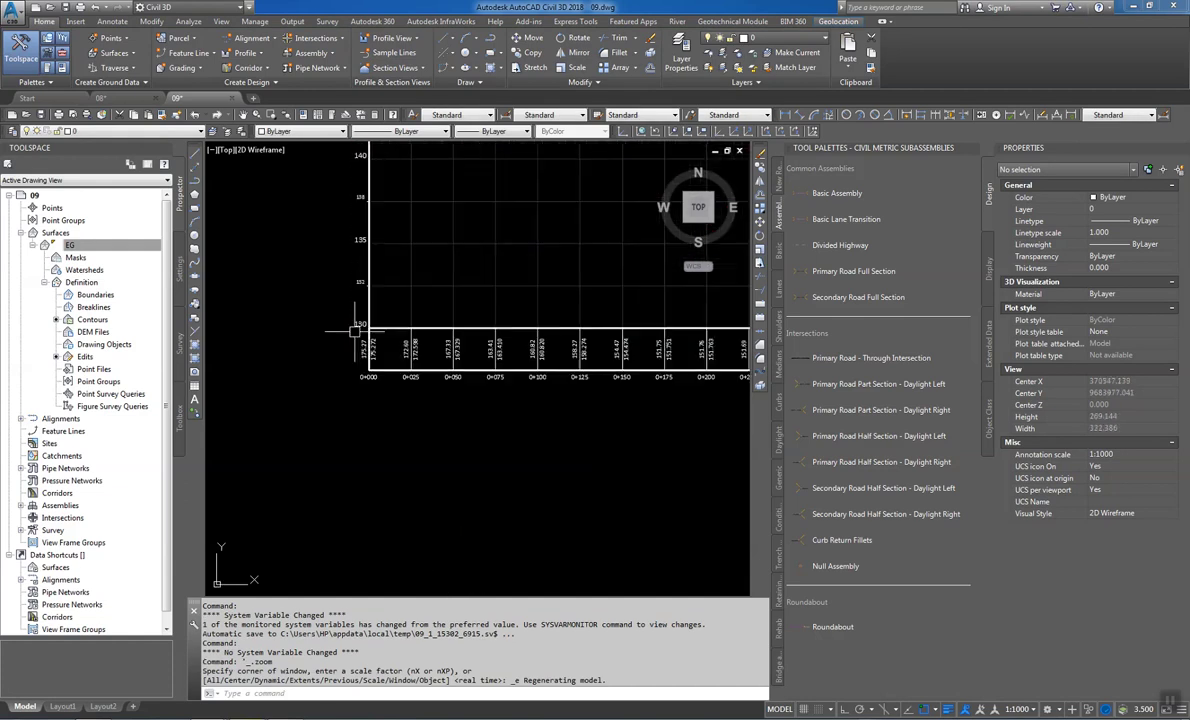
middle_click_drag(414, 300, 441, 430)
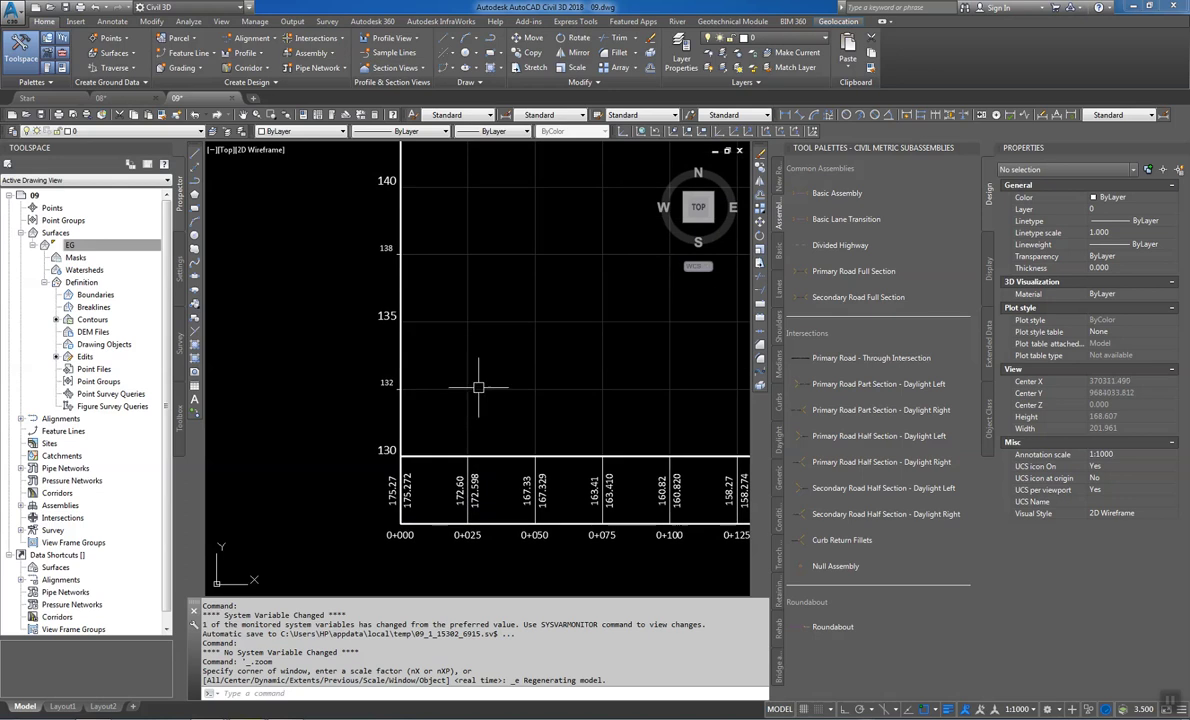
Reopen the style of profile view P-HZ and examine the visibility and layers of its axis and grid components
left_click(497, 323)
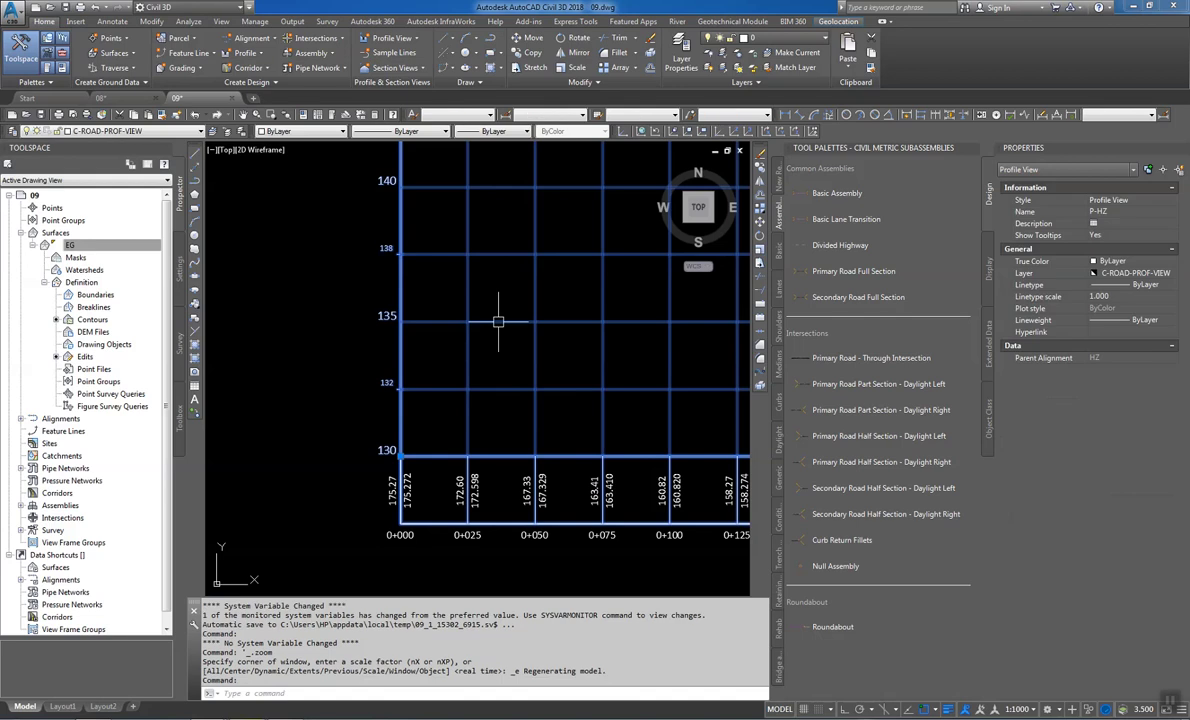
right_click(546, 358)
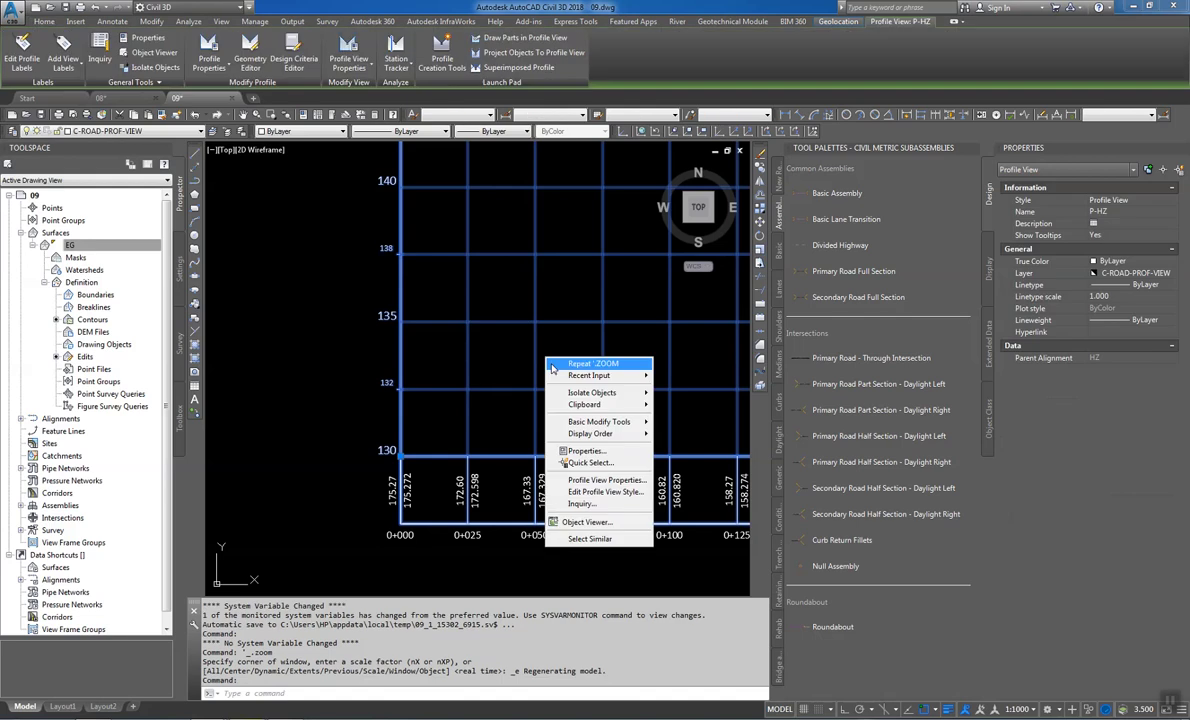
left_click(600, 480)
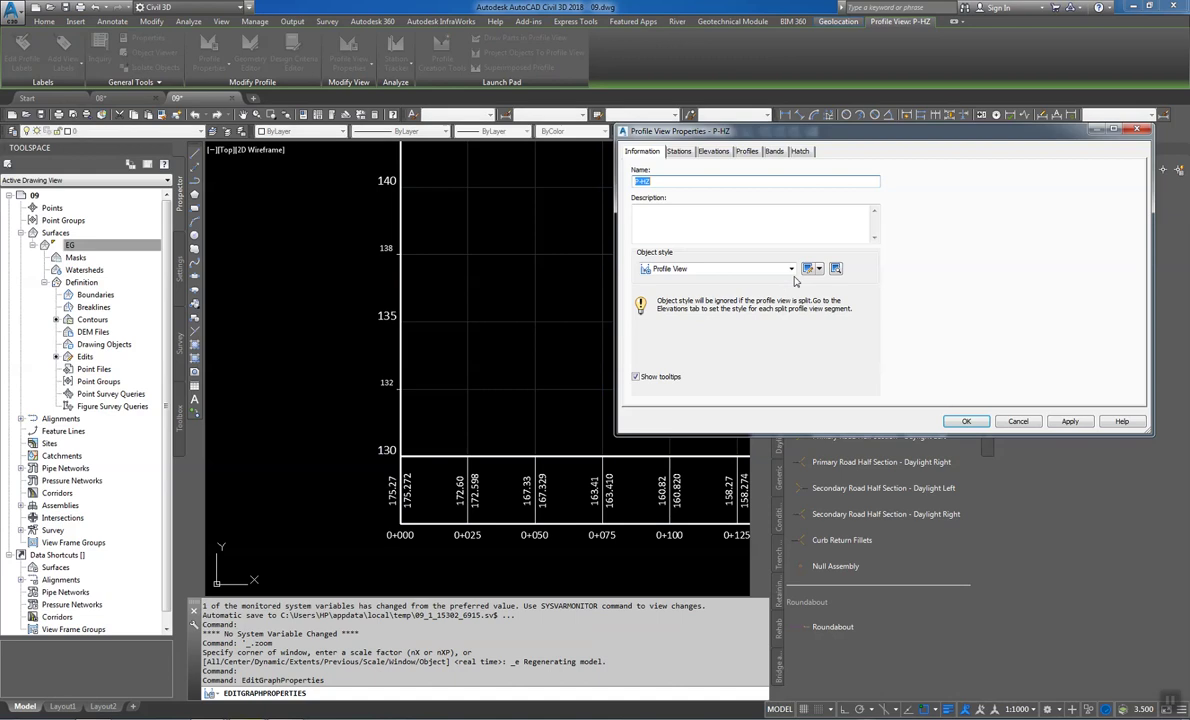
left_click(807, 268)
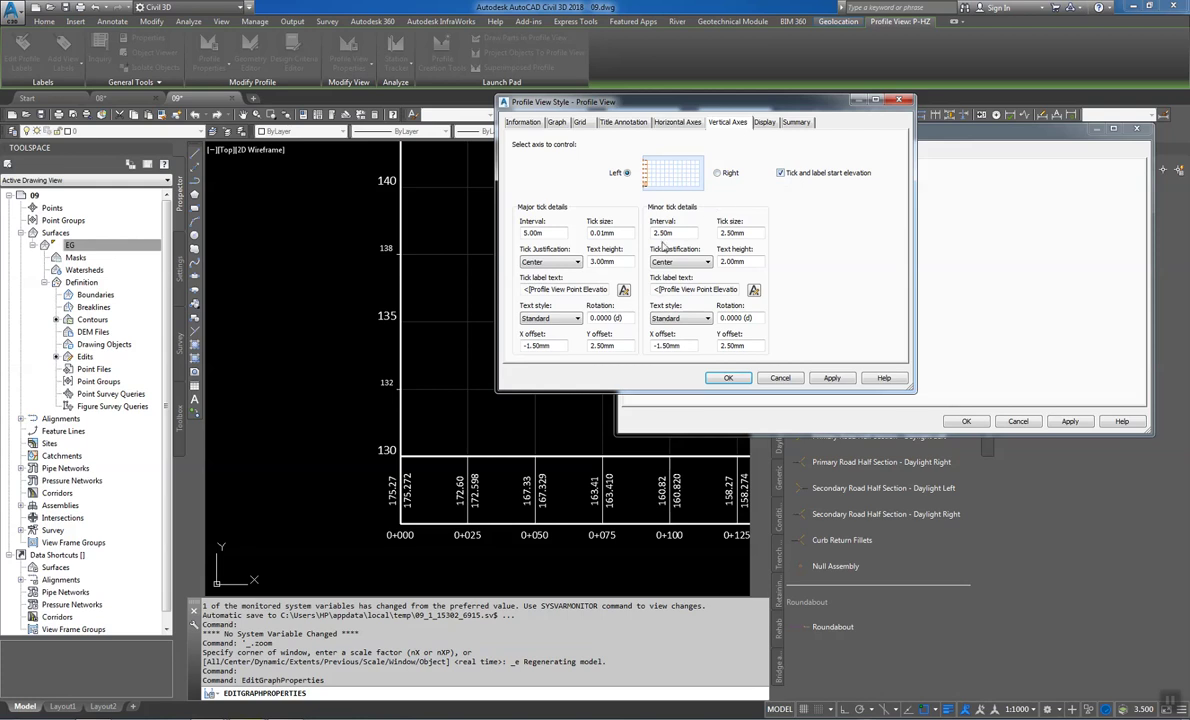
left_click(762, 123)
left_click(540, 225)
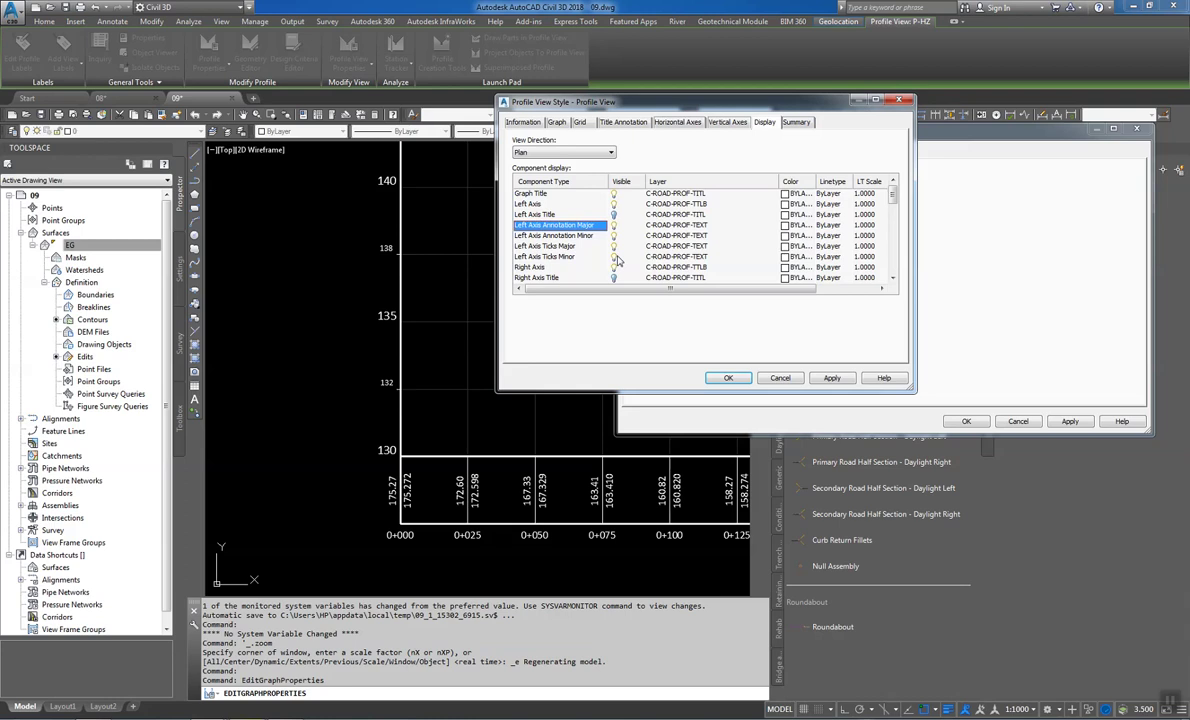
scroll(618, 261, "down", 2)
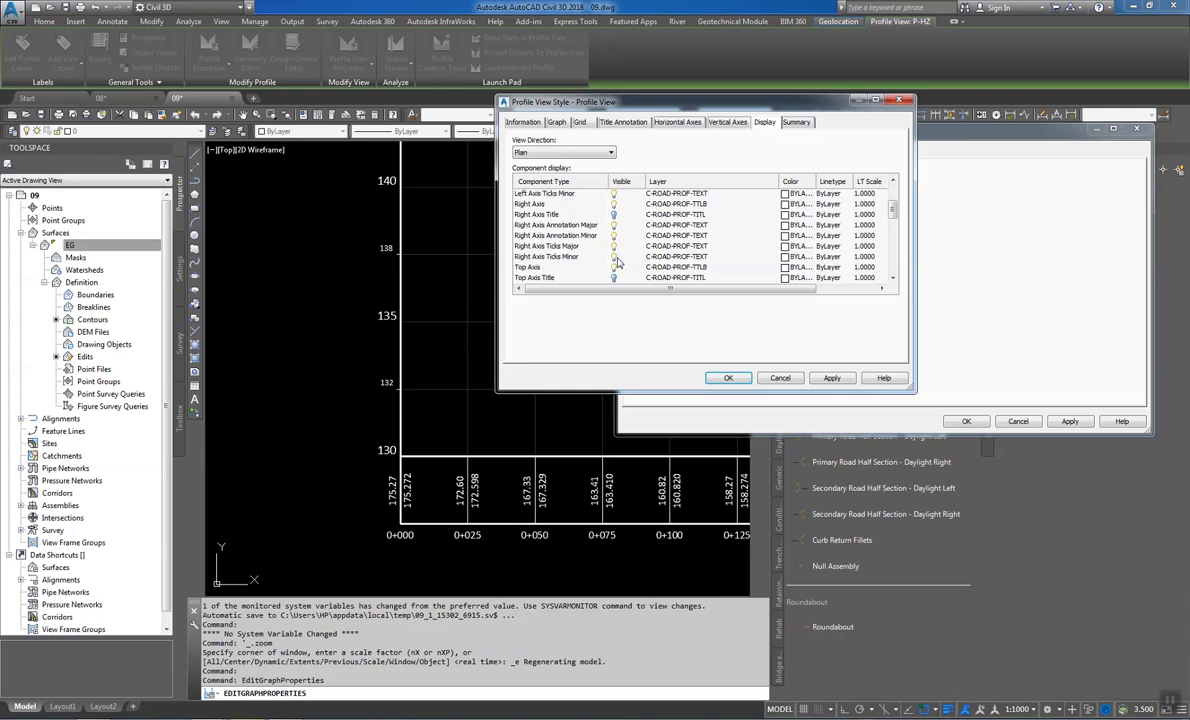
scroll(618, 261, "down", 2)
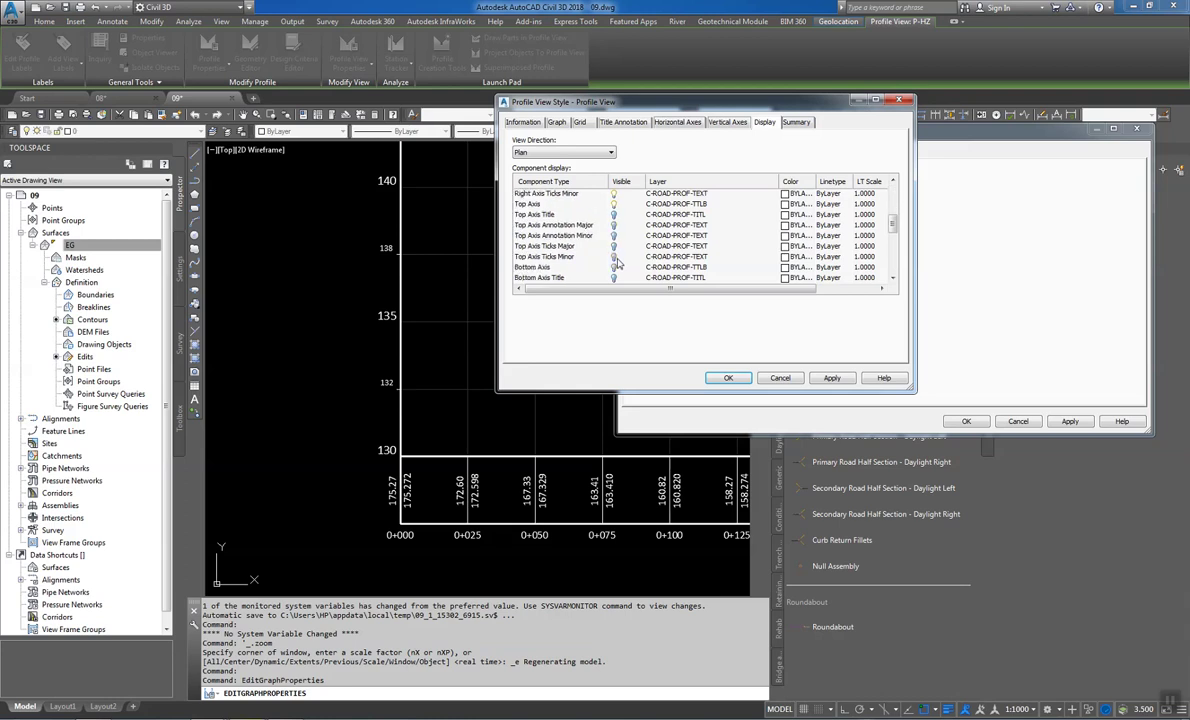
scroll(618, 261, "down", 3)
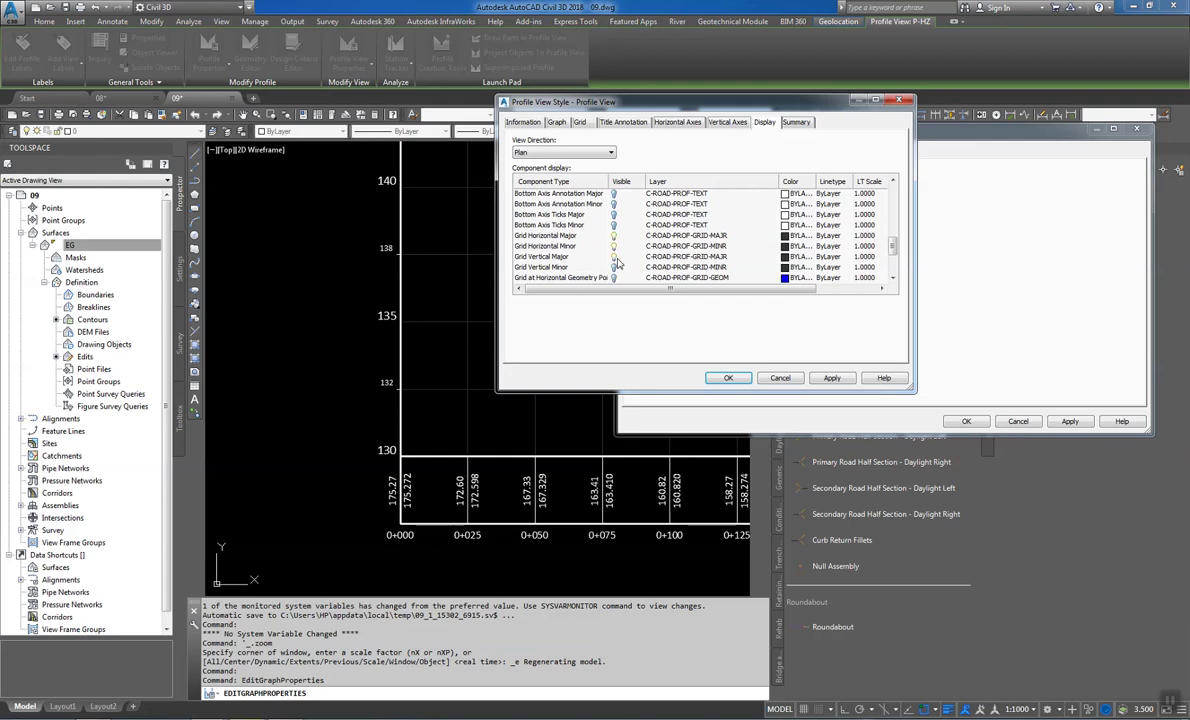
scroll(618, 261, "down", 2)
scroll(618, 261, "up", 10)
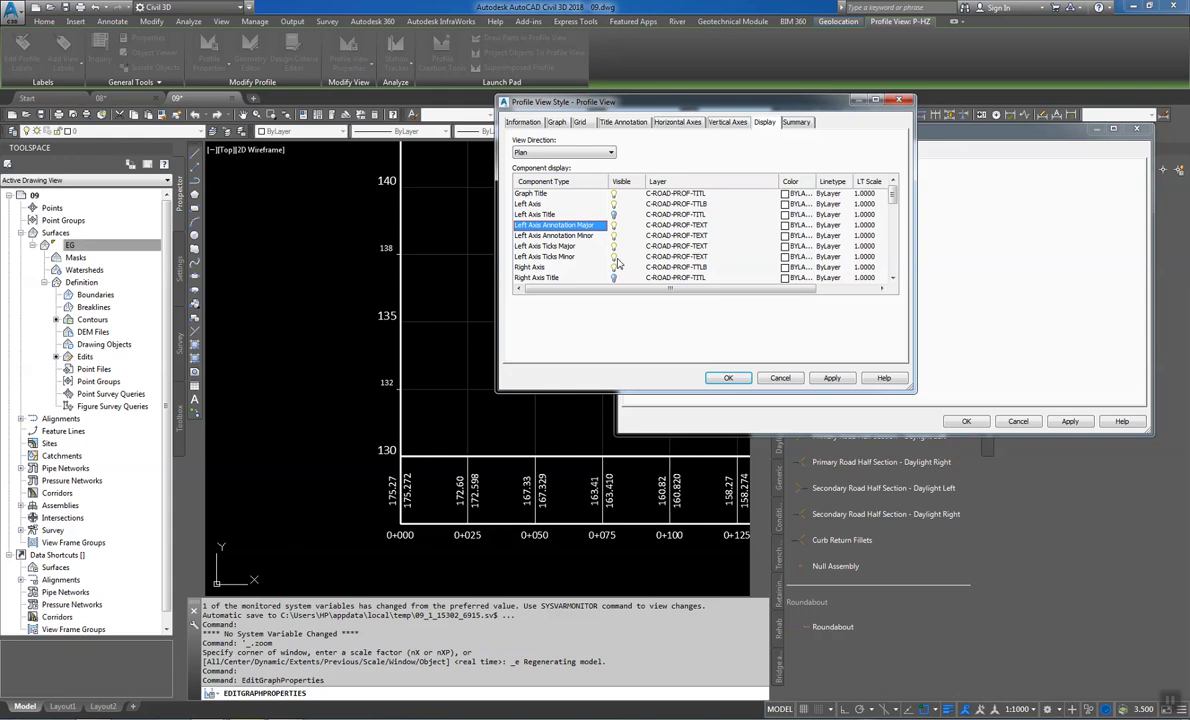
Set the left vertical axis's major and minor tick sizes to 3.5 mm in the profile view style
left_click(734, 124)
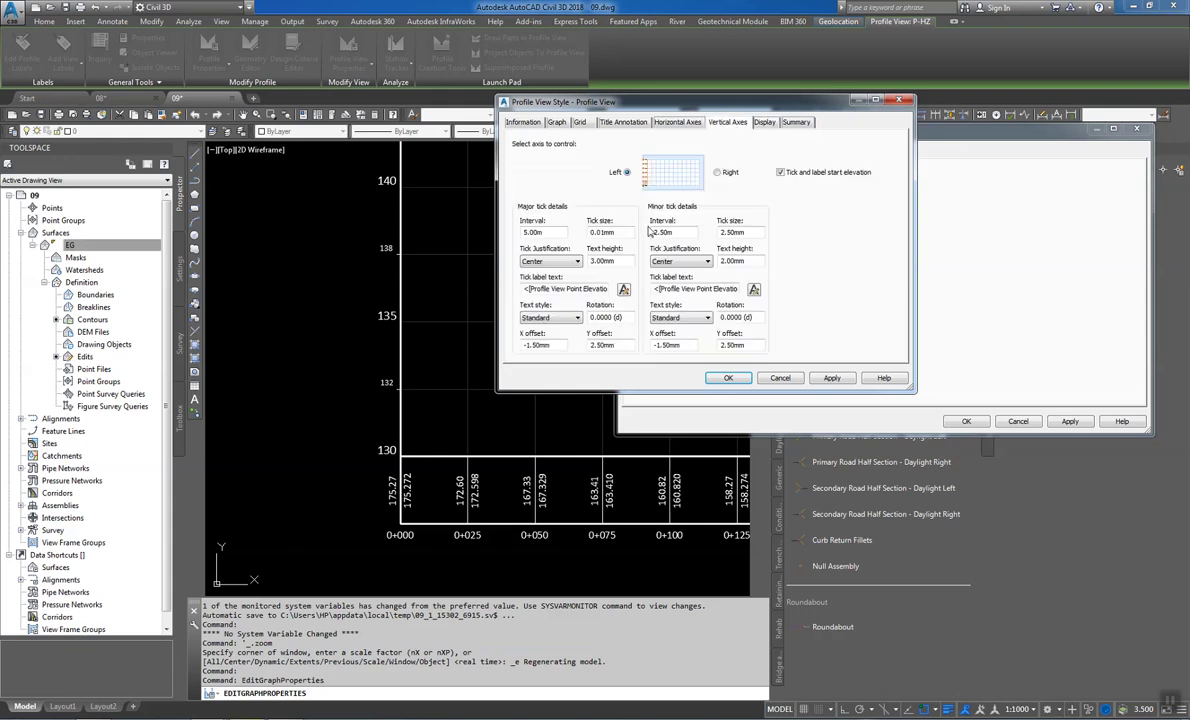
left_click(602, 231)
type("2.5")
key("shift+Home")
type("3.")
key("Tab")
type("3")
Set the right vertical axis's major and minor tick sizes to 3.5 mm and apply the style to the profile view
left_click(698, 170)
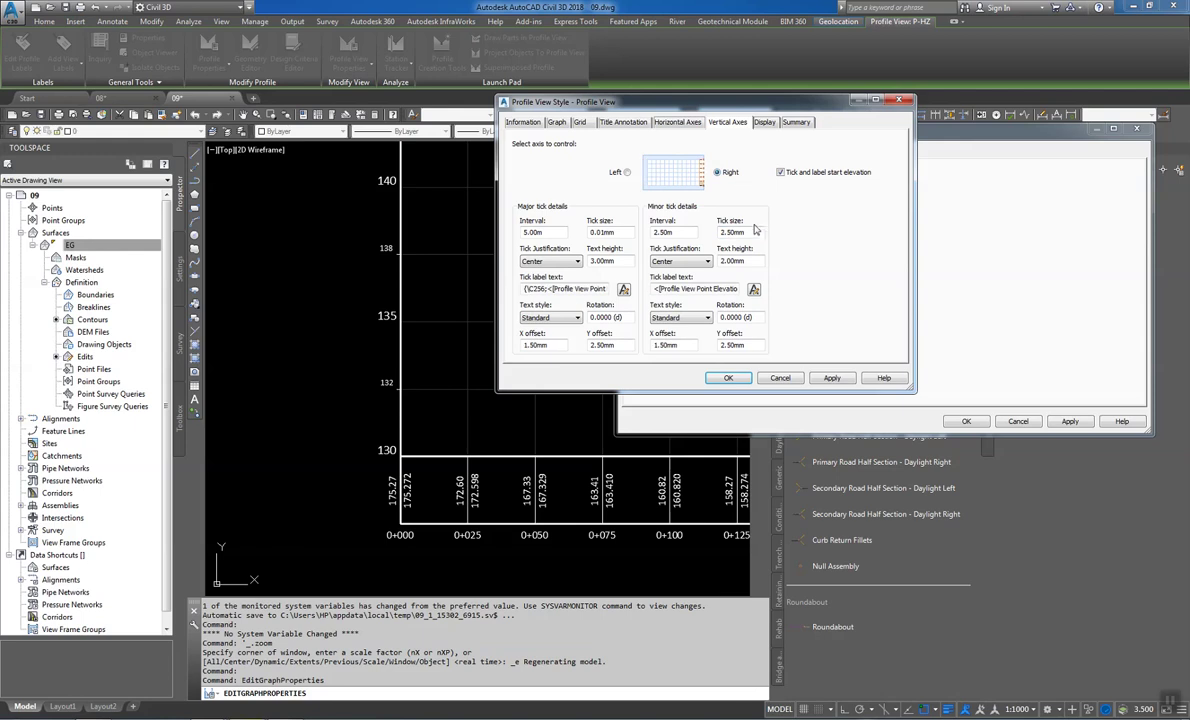
double_click(740, 232)
type("3.5")
double_click(597, 232)
type("3")
left_click(728, 378)
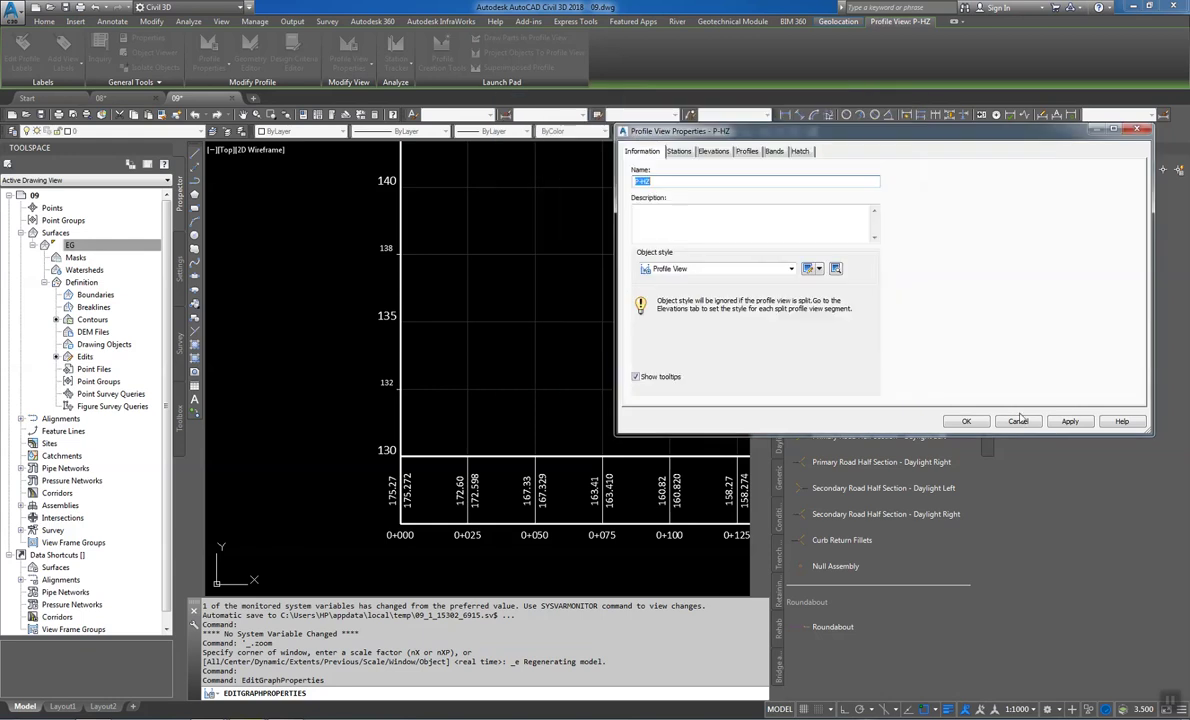
left_click(1056, 424)
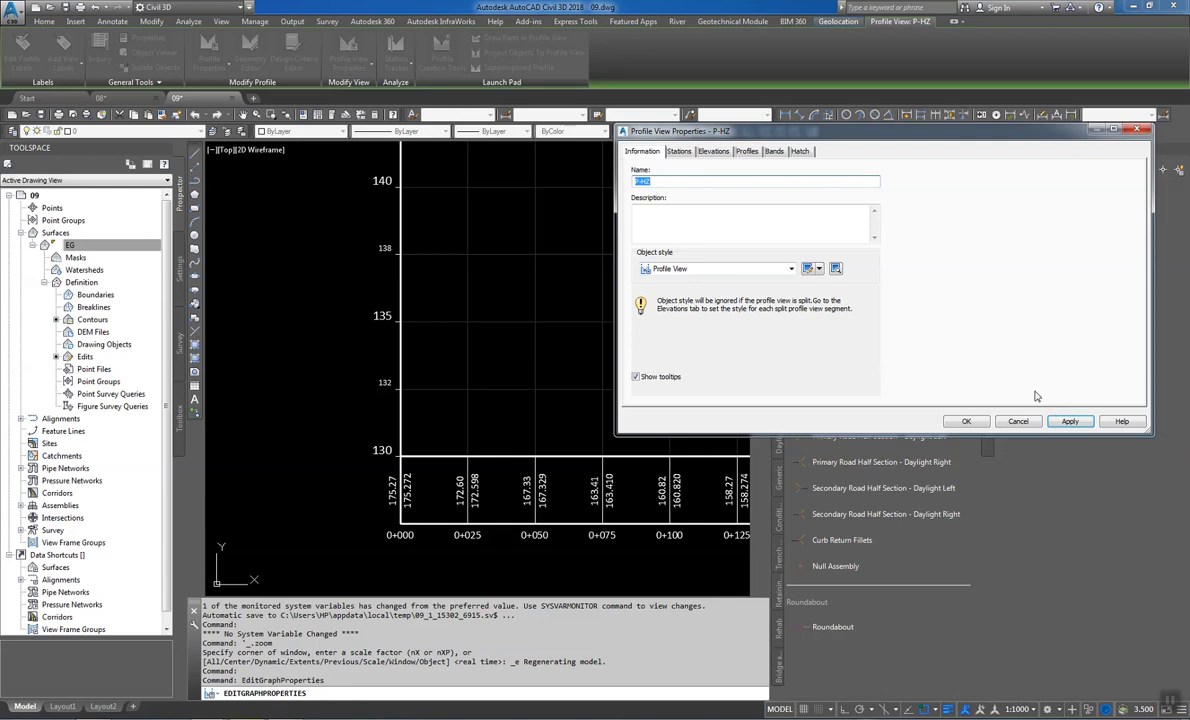
Reopen the profile view style and set the right axis's major ticks to 5 mm size and 0 mm X offset
left_click(808, 269)
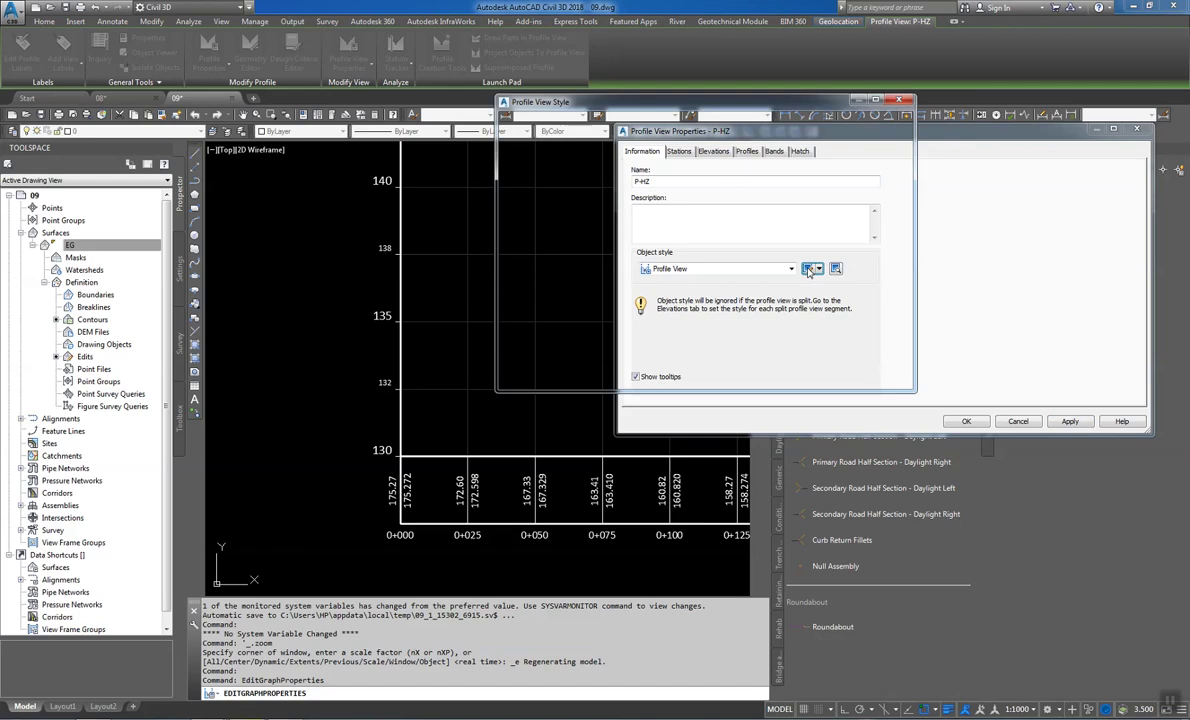
double_click(600, 232)
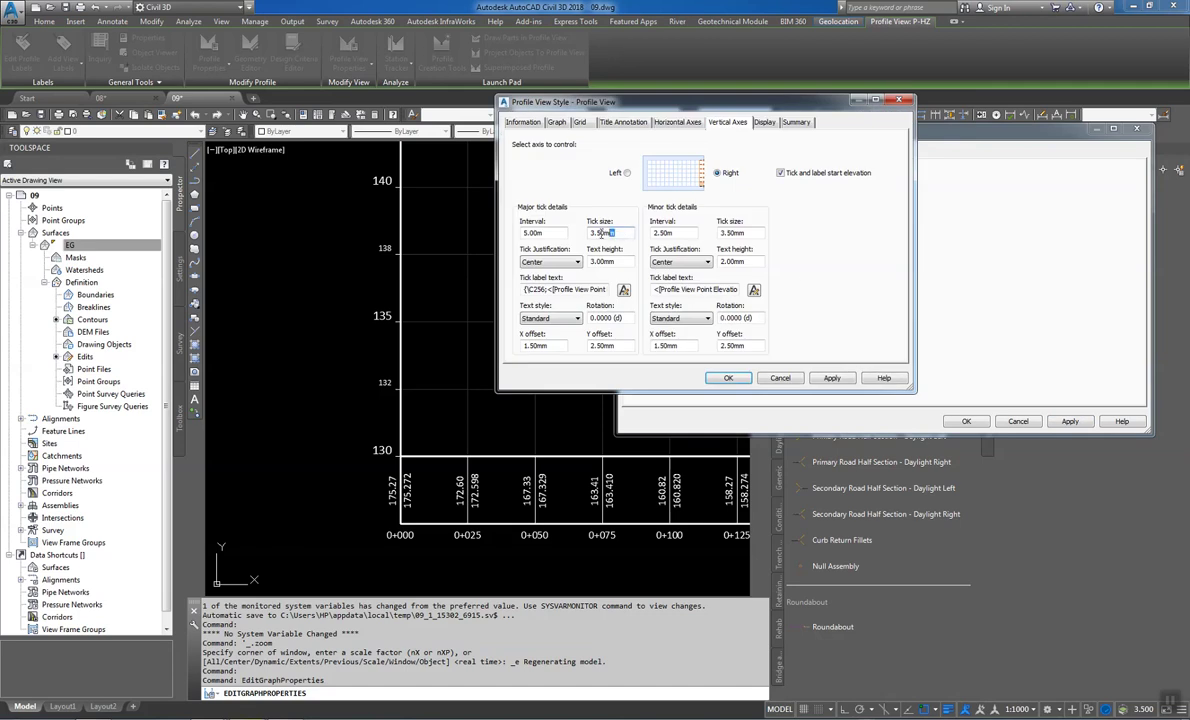
type("5")
left_click_drag(568, 346, 507, 344)
type("0")
Set the left axis's major ticks to 5 mm size and 0 mm X offset, and apply the style
left_click(627, 173)
left_click_drag(630, 233, 574, 236)
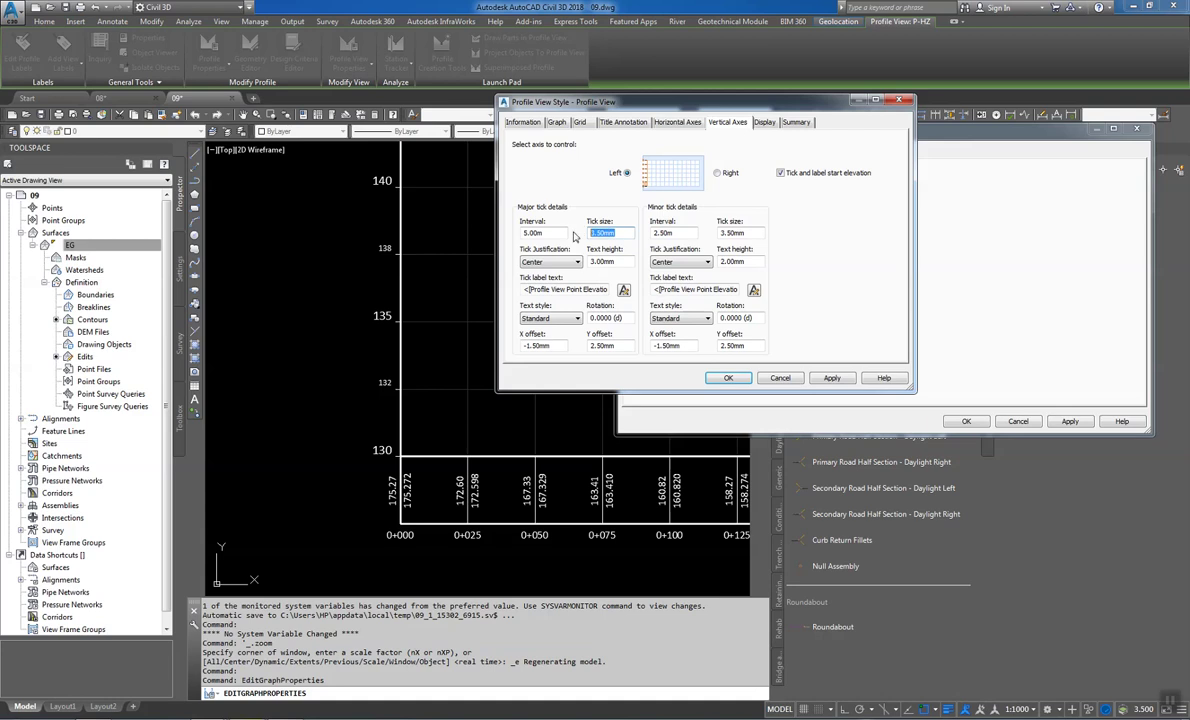
type("5")
double_click(535, 345)
type("0")
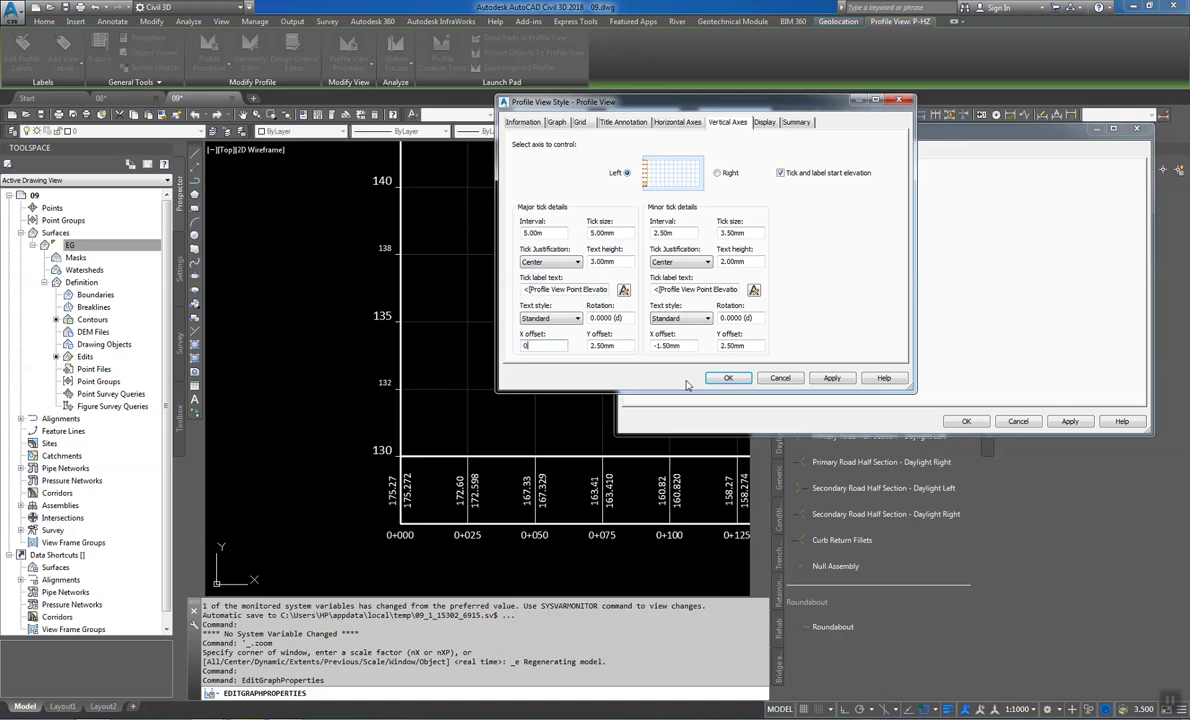
left_click(728, 378)
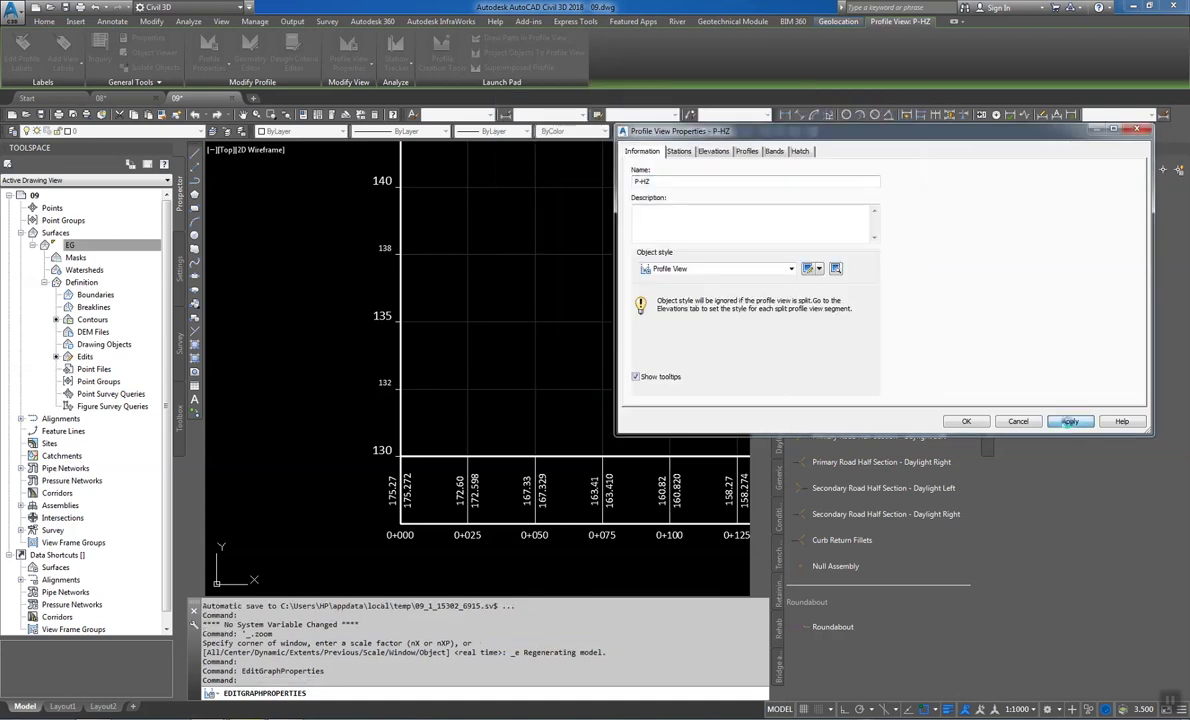
left_click(1069, 421)
Set the left axis's tick sizes to 10 mm major and 5 mm minor, with a 0 mm minor X offset
left_click(809, 269)
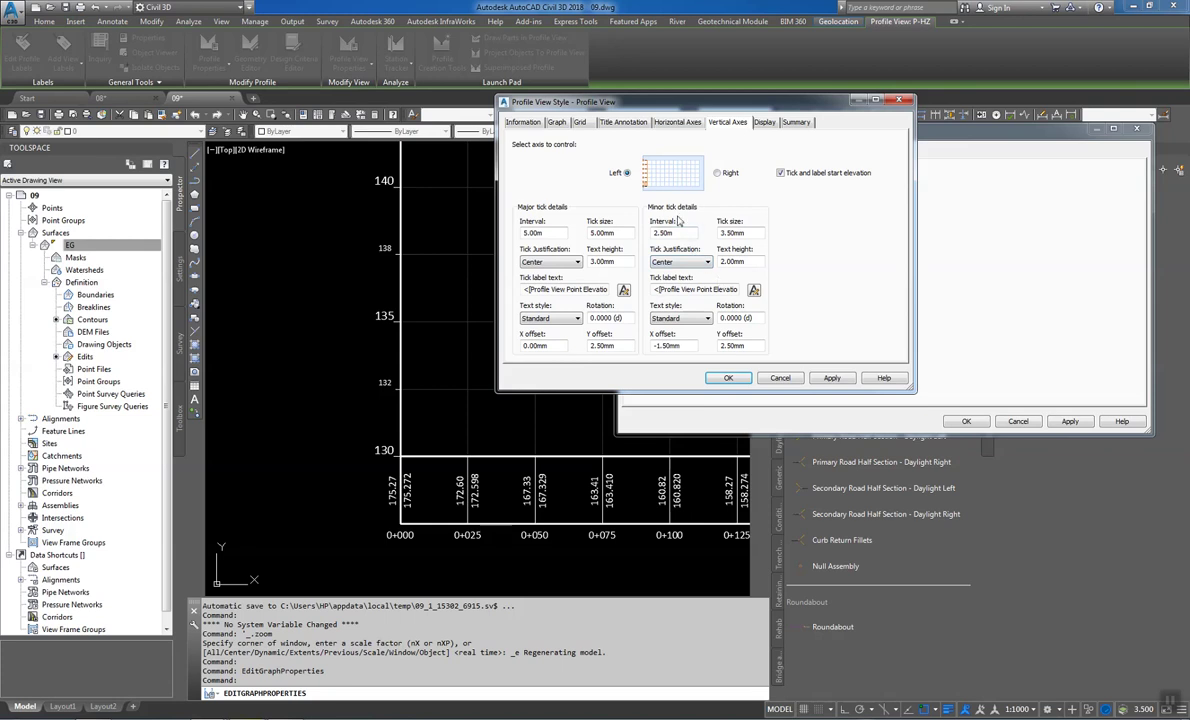
left_click_drag(748, 233, 711, 234)
type("5")
left_click_drag(622, 233, 583, 233)
type("10")
left_click_drag(684, 345, 652, 345)
type("0")
Give the right axis 10 mm major and 5 mm minor ticks with a 0 mm minor X offset, and apply the style
left_click(675, 165)
type("5")
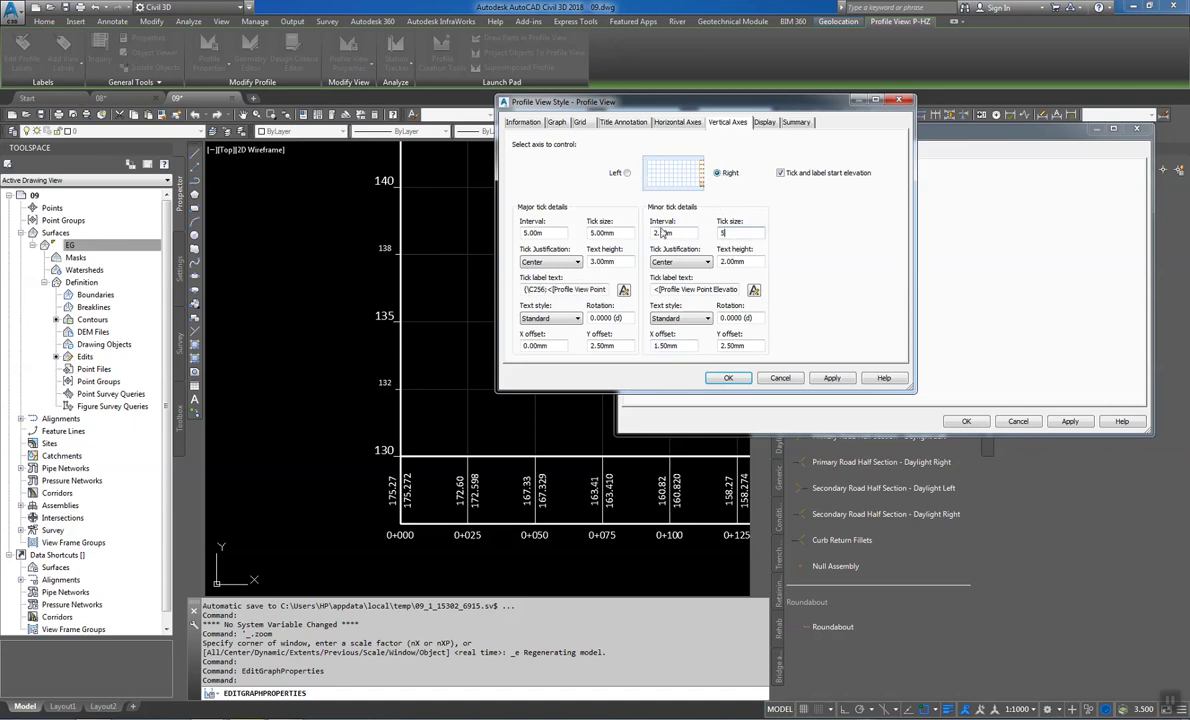
double_click(627, 233)
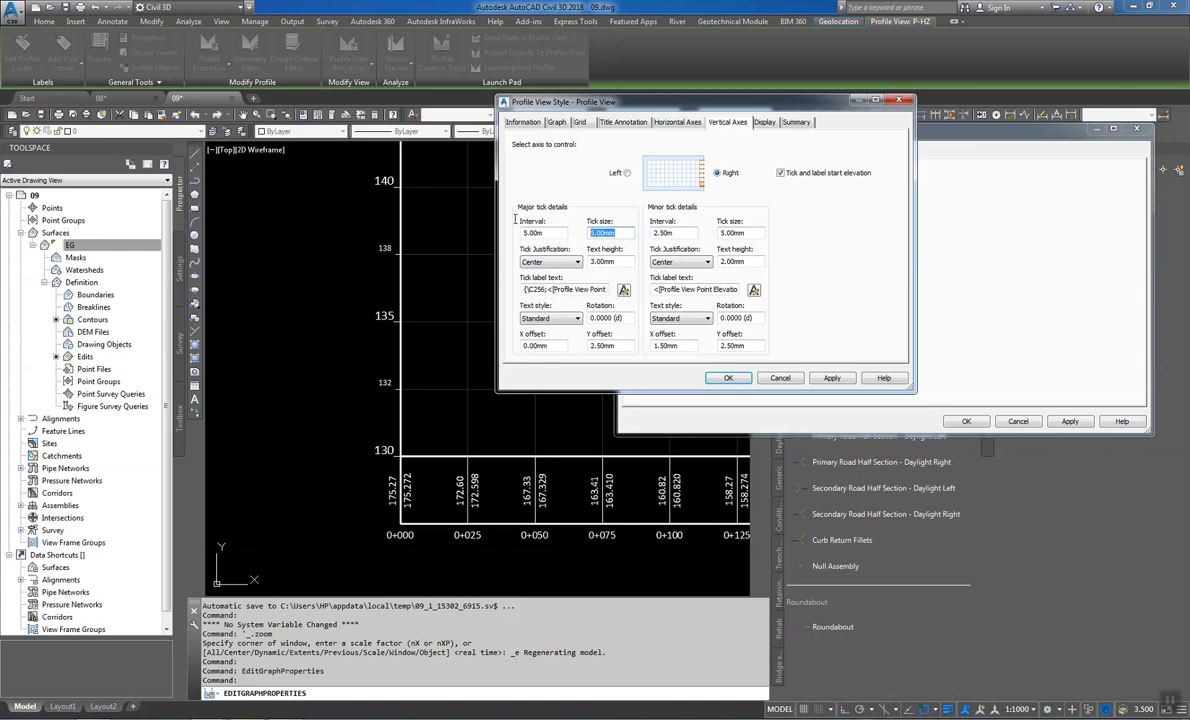
type("10")
left_click(728, 378)
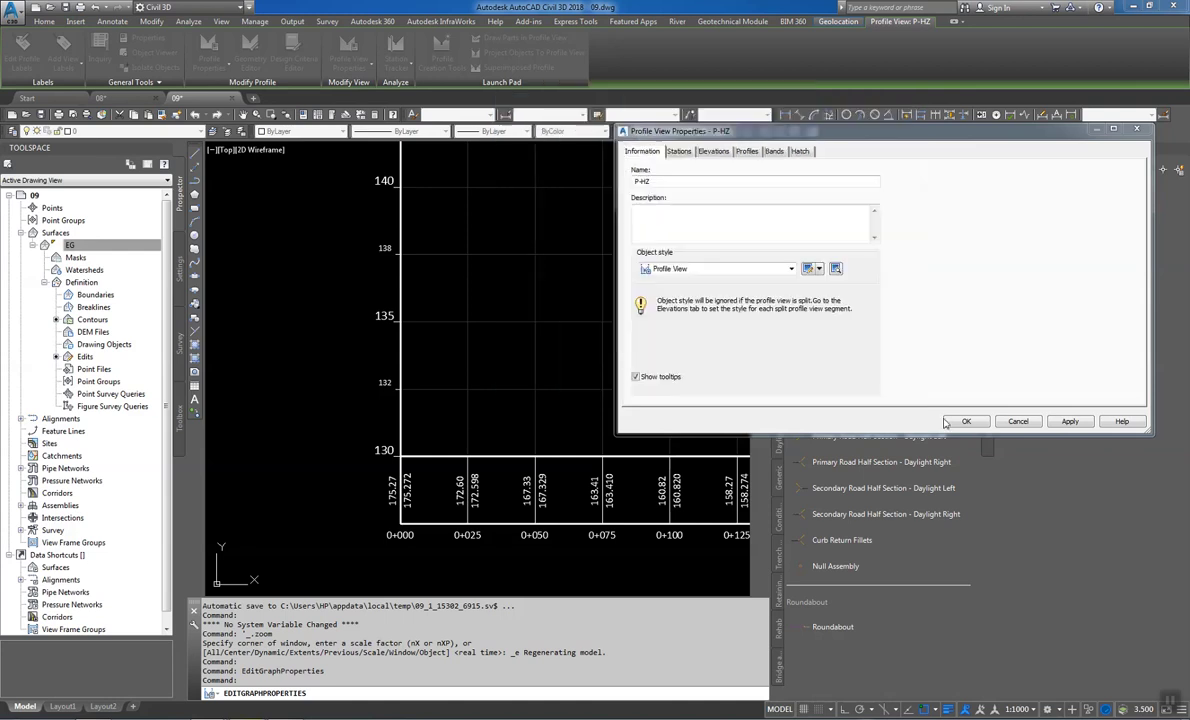
left_click(1066, 421)
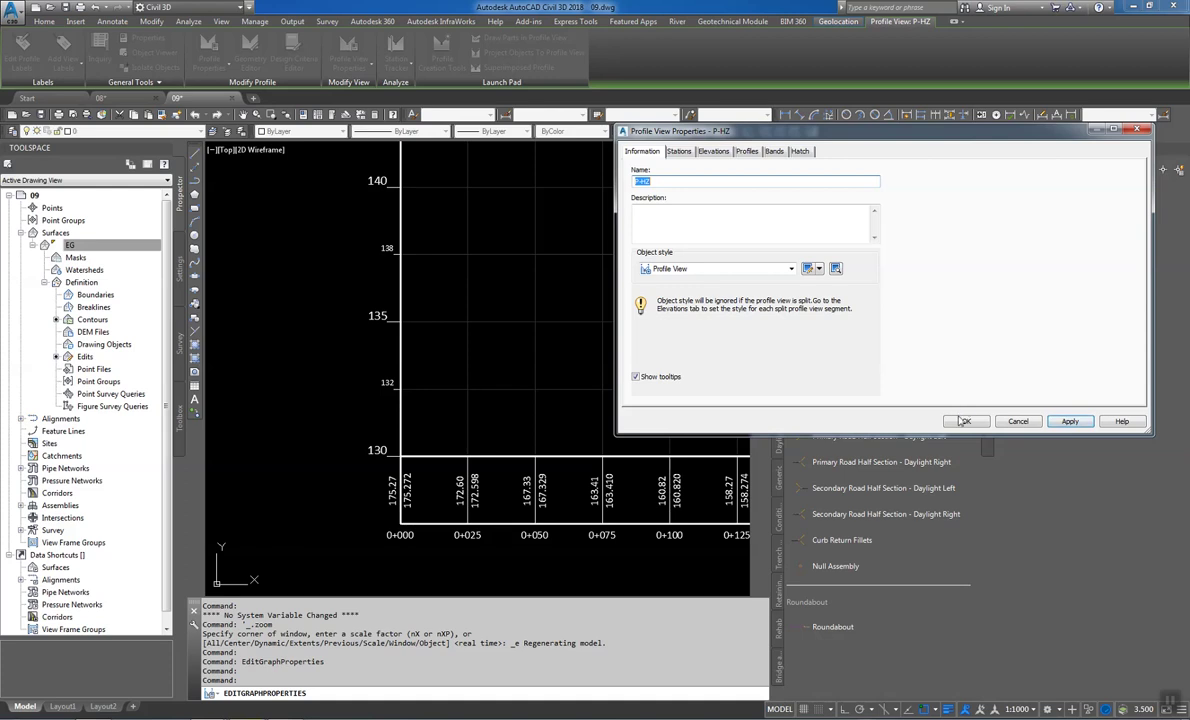
Set the bottom horizontal axis's major and minor tick text heights to 3 mm and apply the style to the profile view
left_click(807, 268)
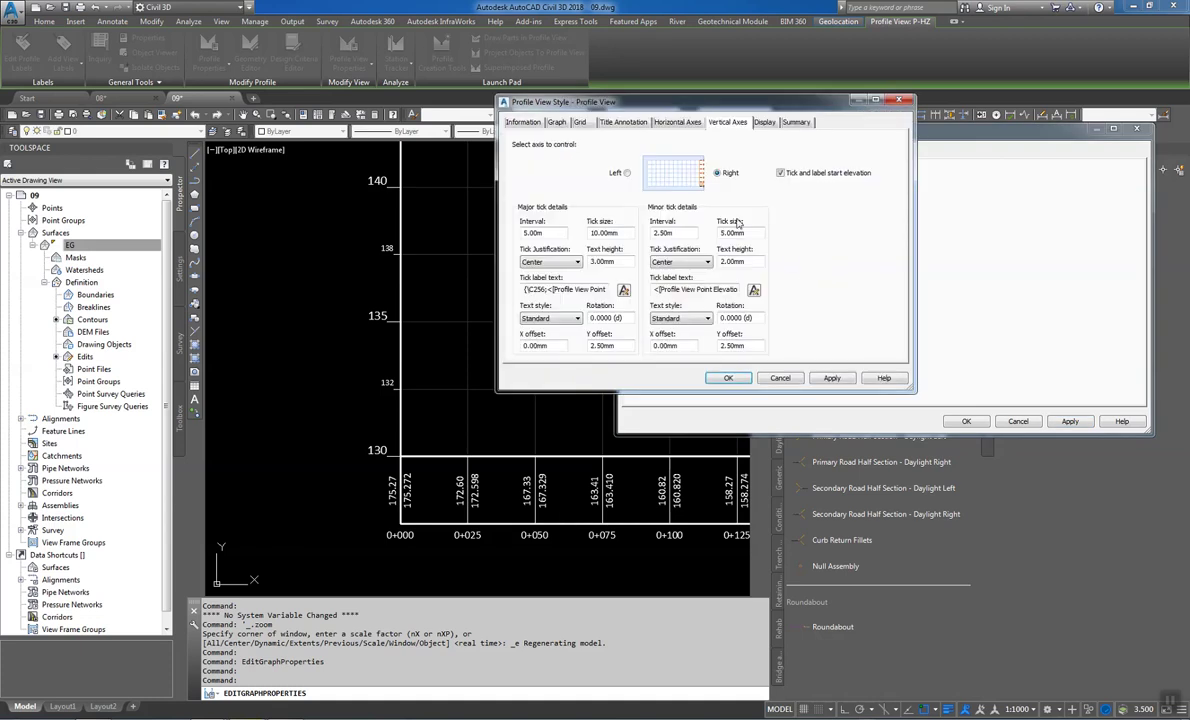
left_click(676, 122)
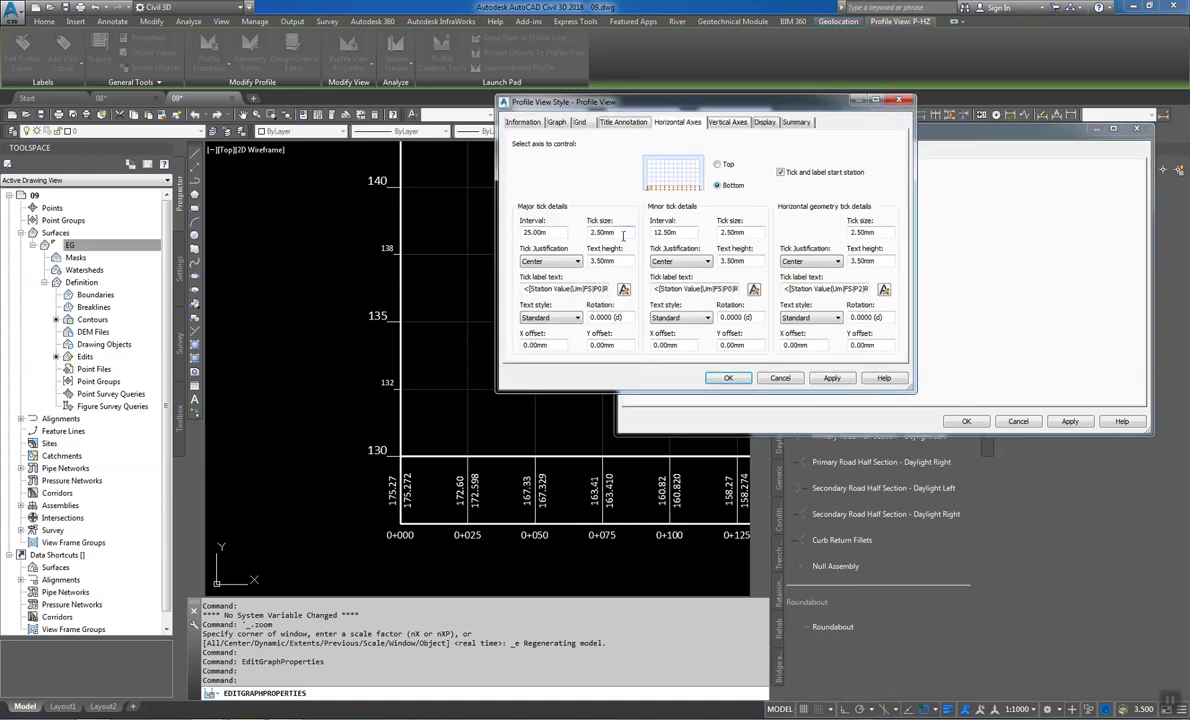
left_click(727, 122)
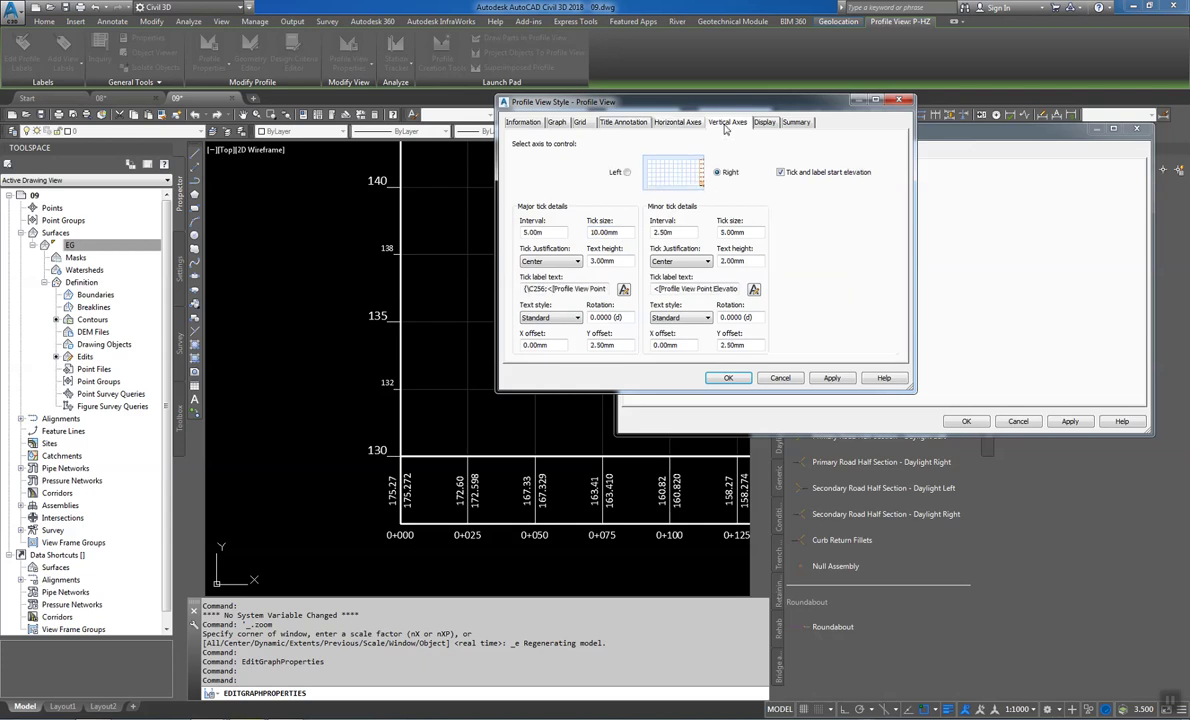
left_click(676, 122)
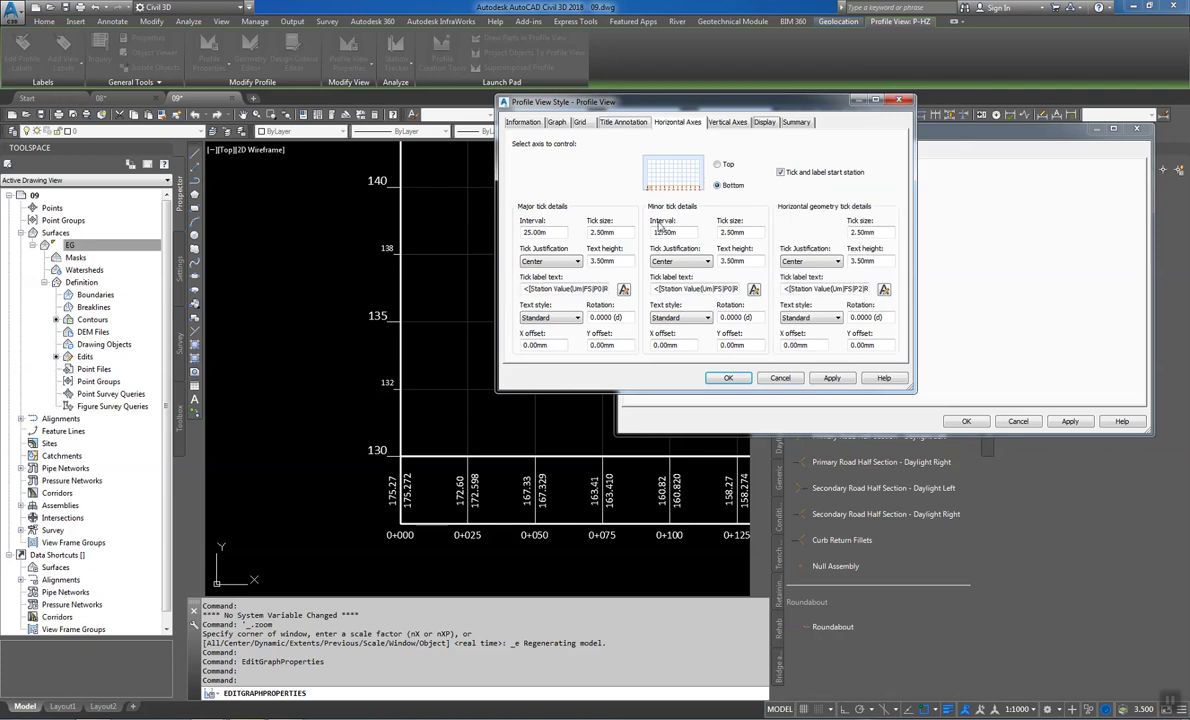
left_click(626, 231)
double_click(612, 260)
type("3")
double_click(745, 261)
type("3")
left_click(736, 378)
left_click(1068, 421)
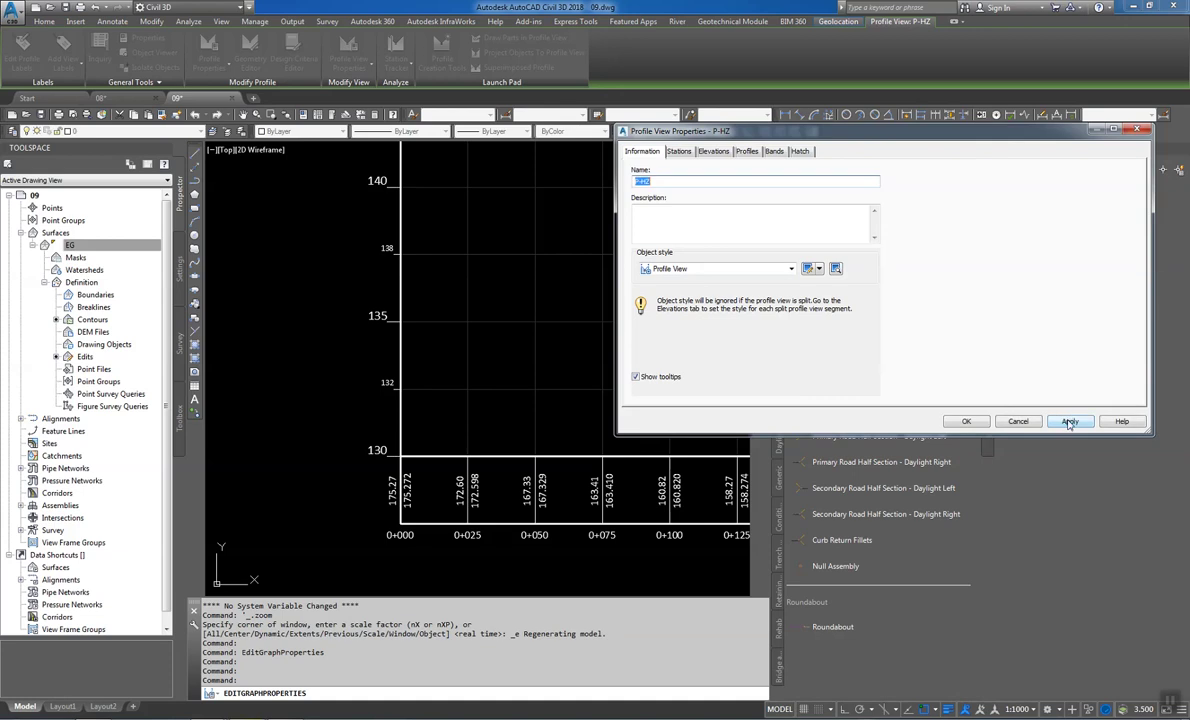
left_click(1068, 421)
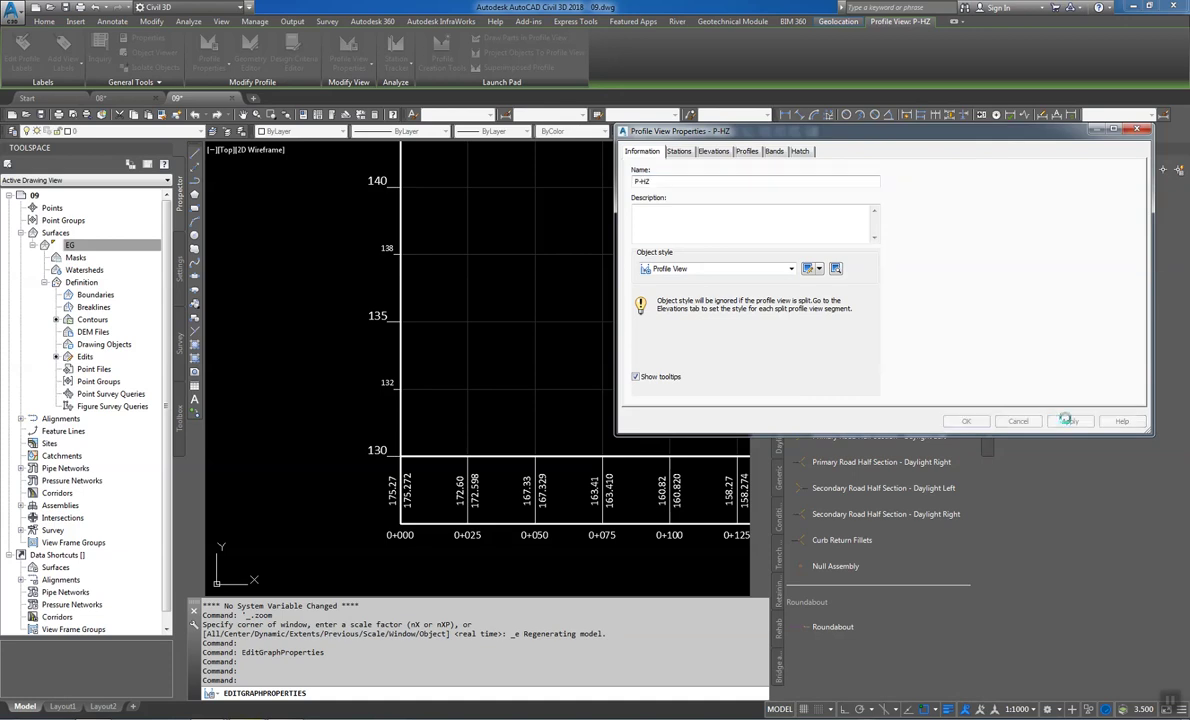
In the Elevations and Stations band style, use small ticks at Station Equation with the top tick disabled, and apply the change
left_click(775, 152)
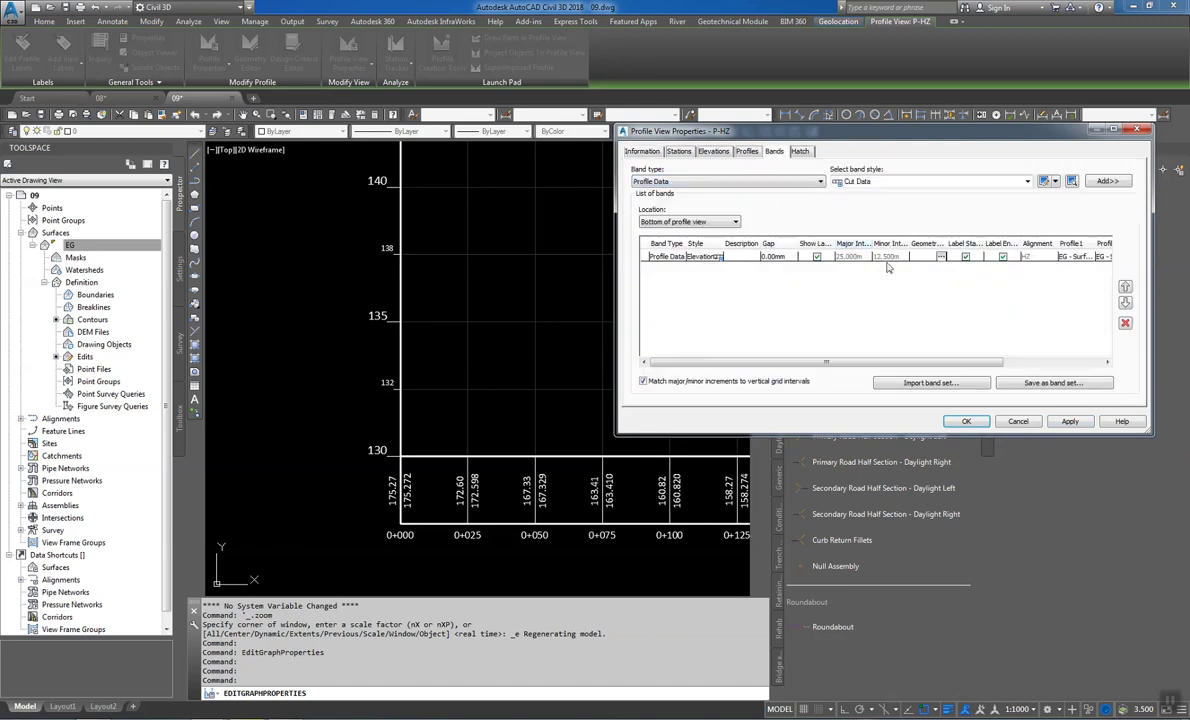
left_click(725, 258)
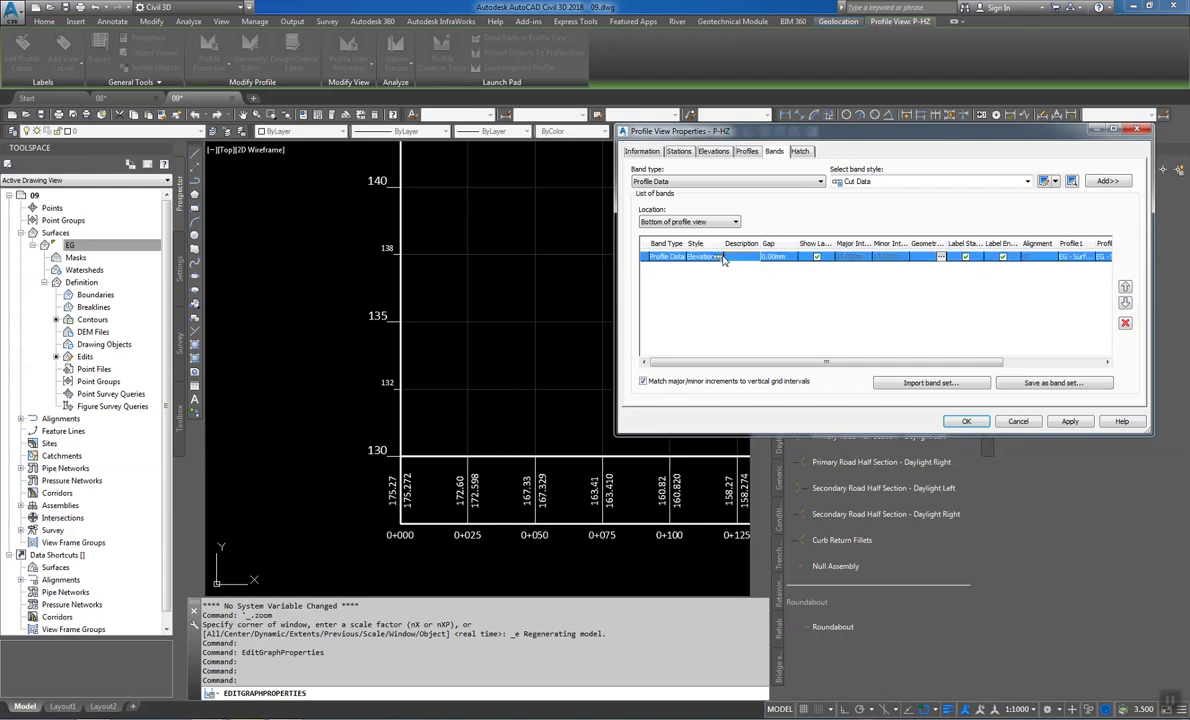
left_click(724, 258)
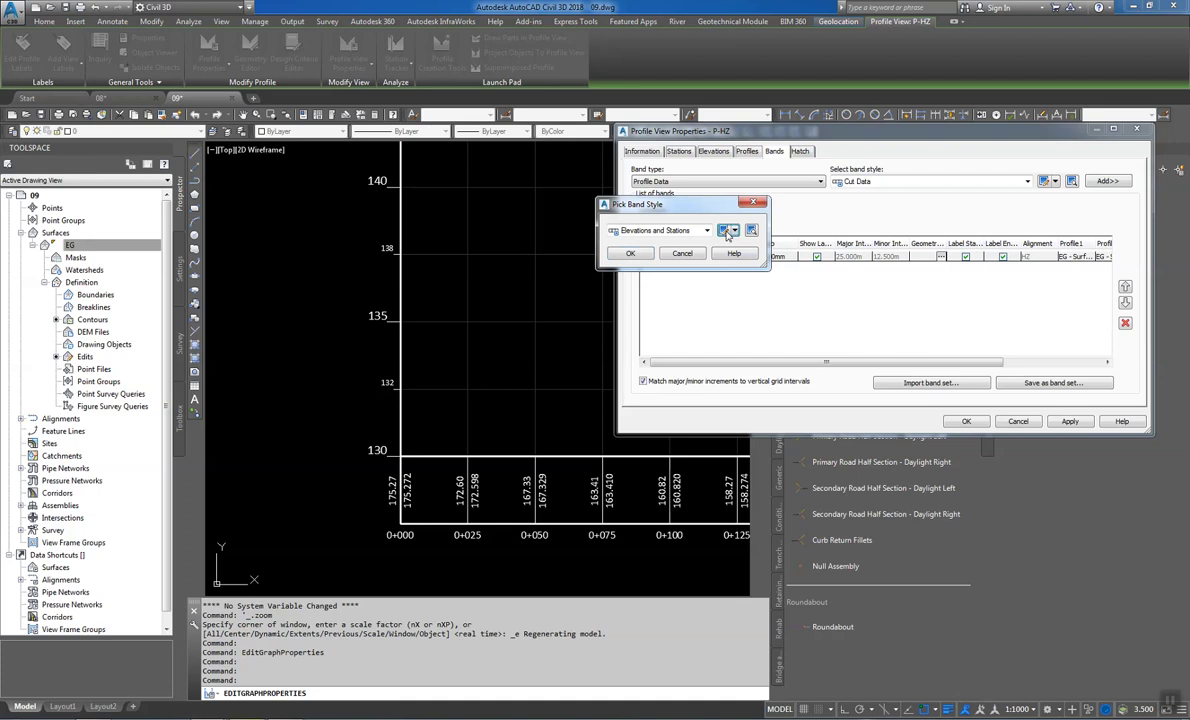
left_click(725, 231)
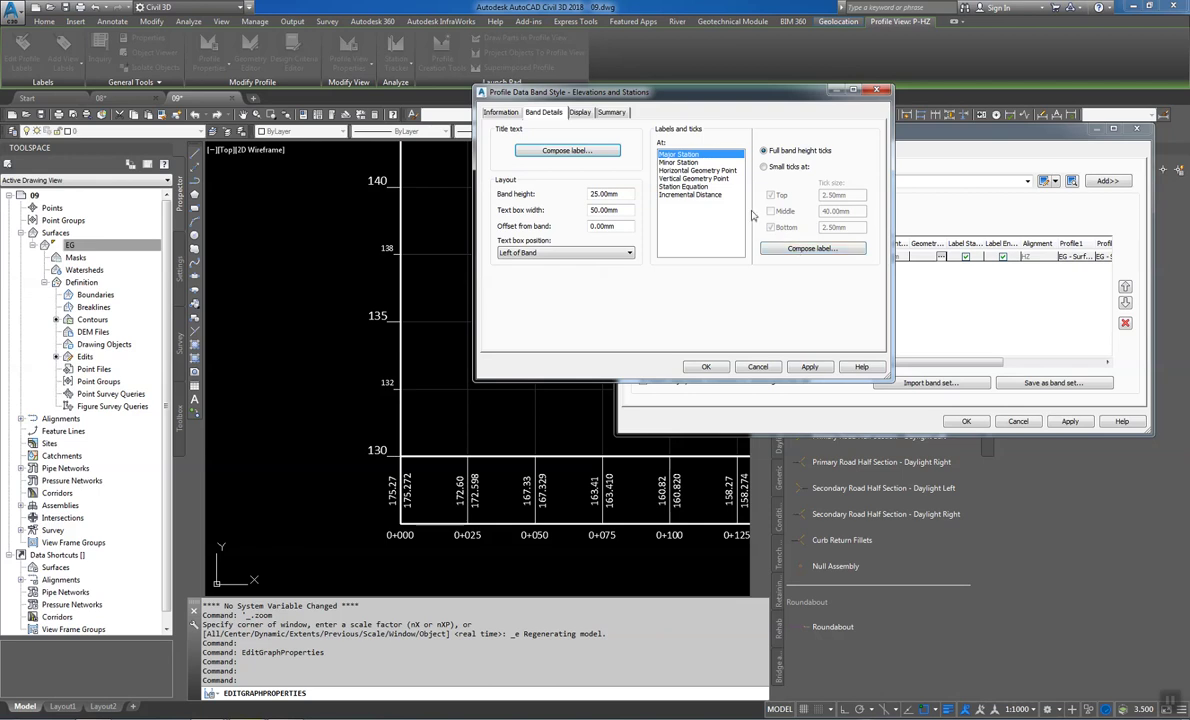
left_click(714, 187)
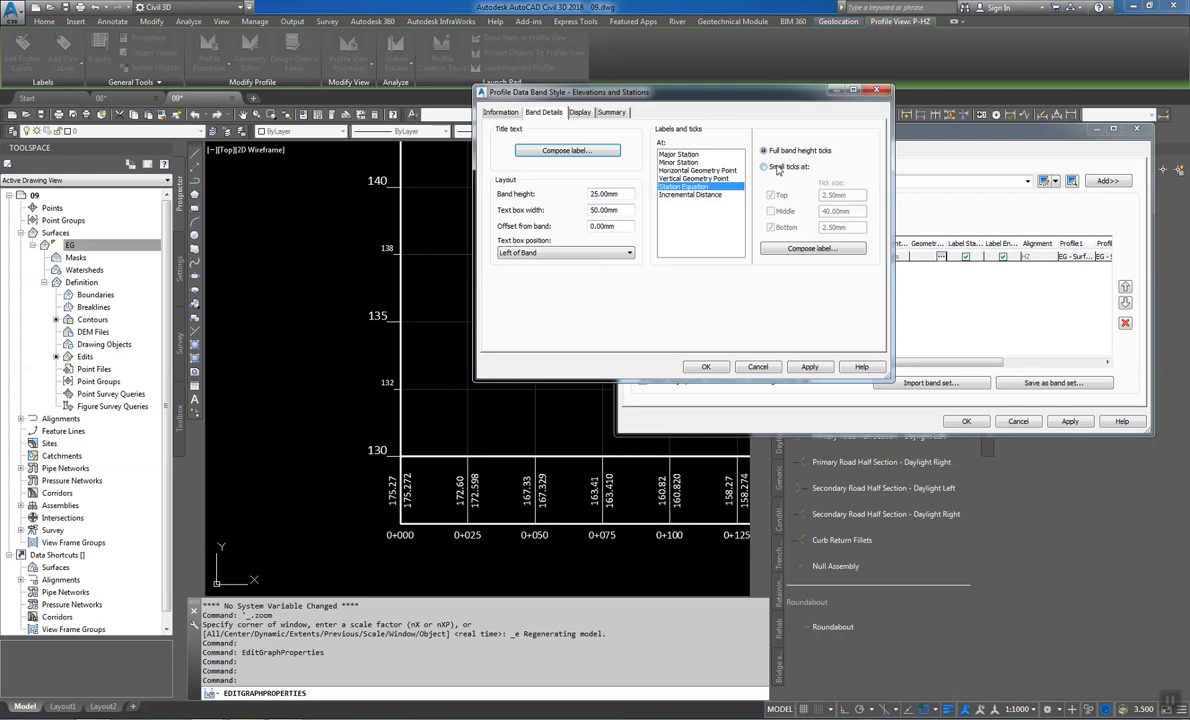
left_click(765, 167)
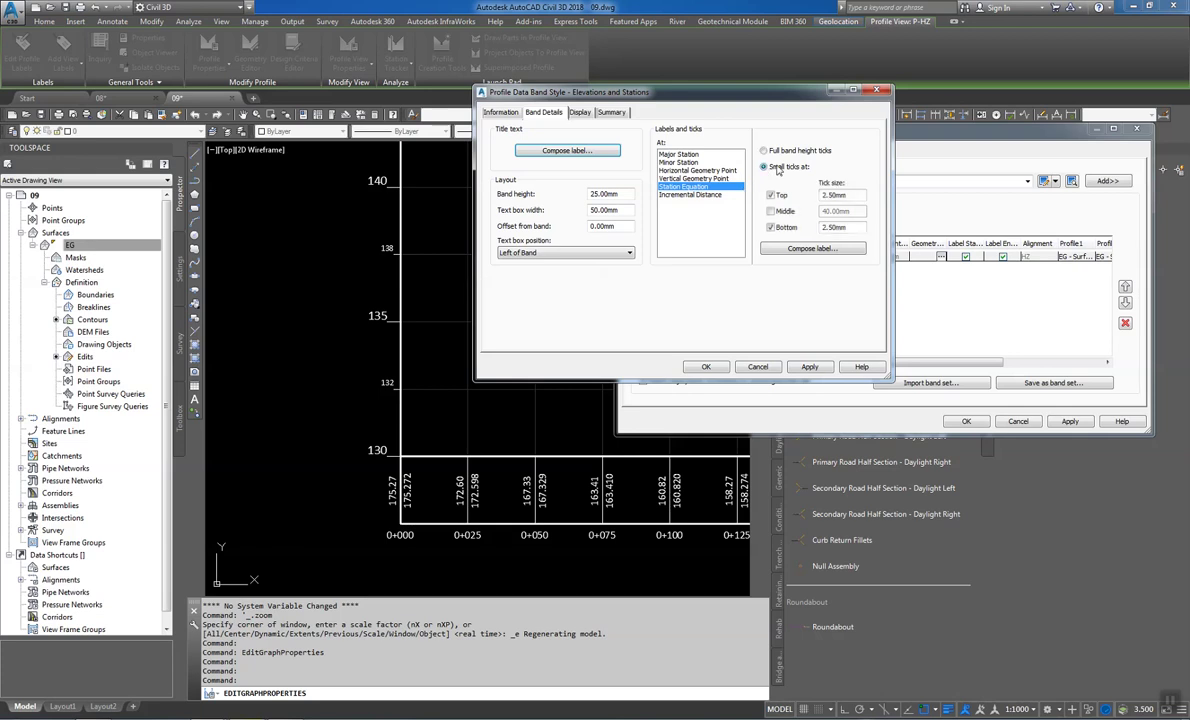
left_click(771, 195)
left_click(706, 367)
left_click(645, 256)
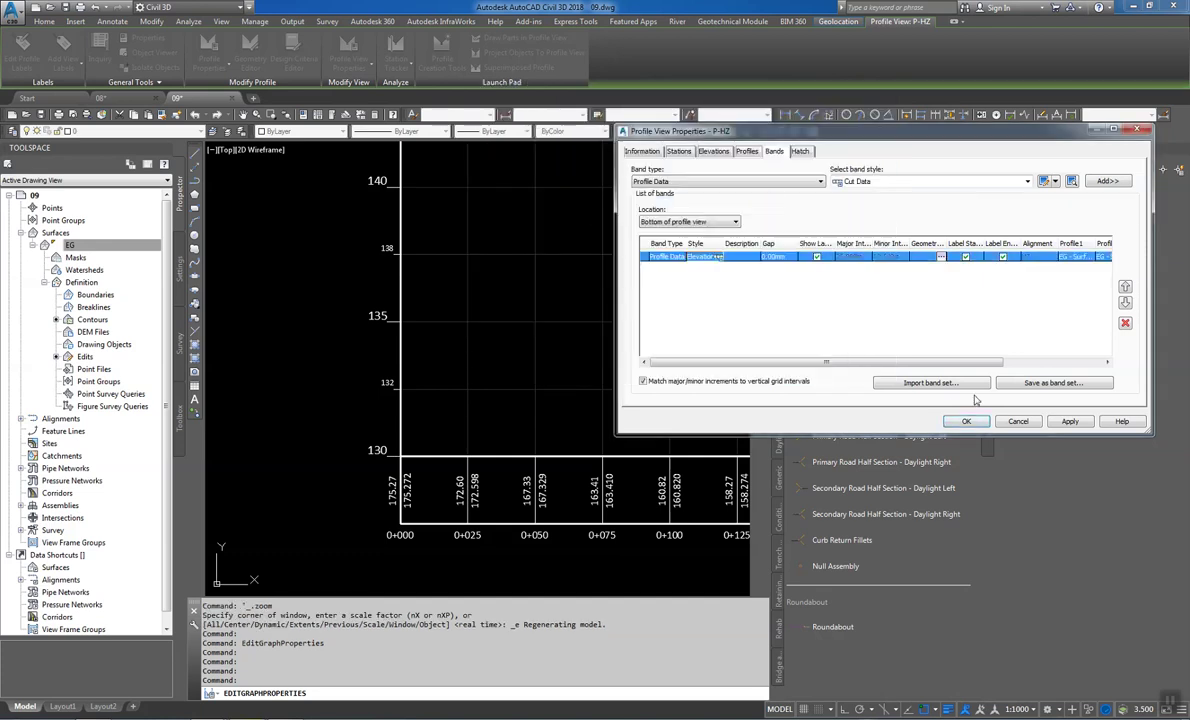
left_click(1069, 421)
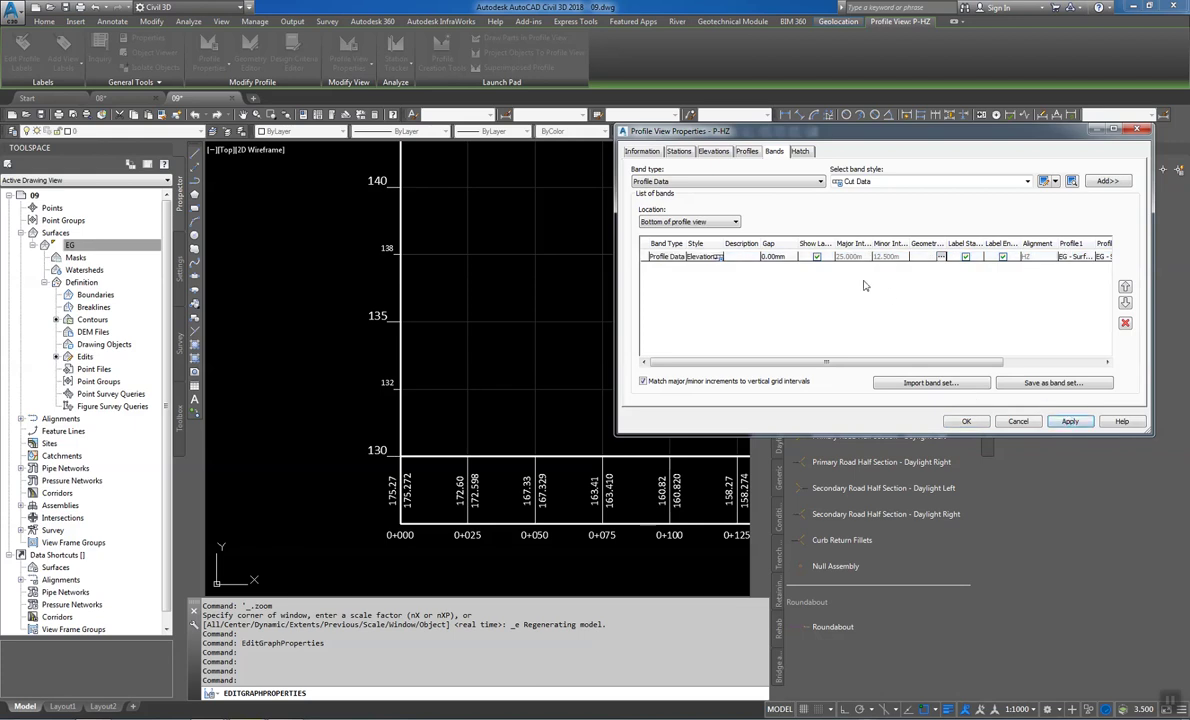
Reopen the Elevations and Stations band style and review its component display settings
left_click(718, 256)
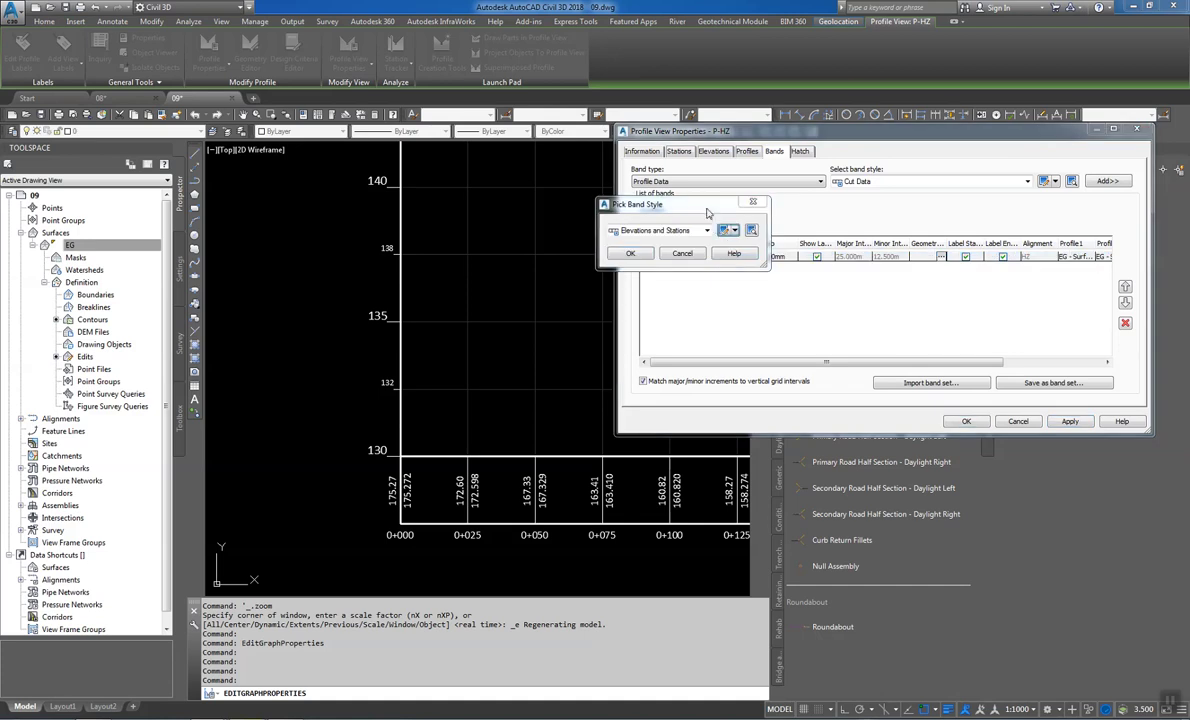
left_click(723, 231)
left_click(580, 112)
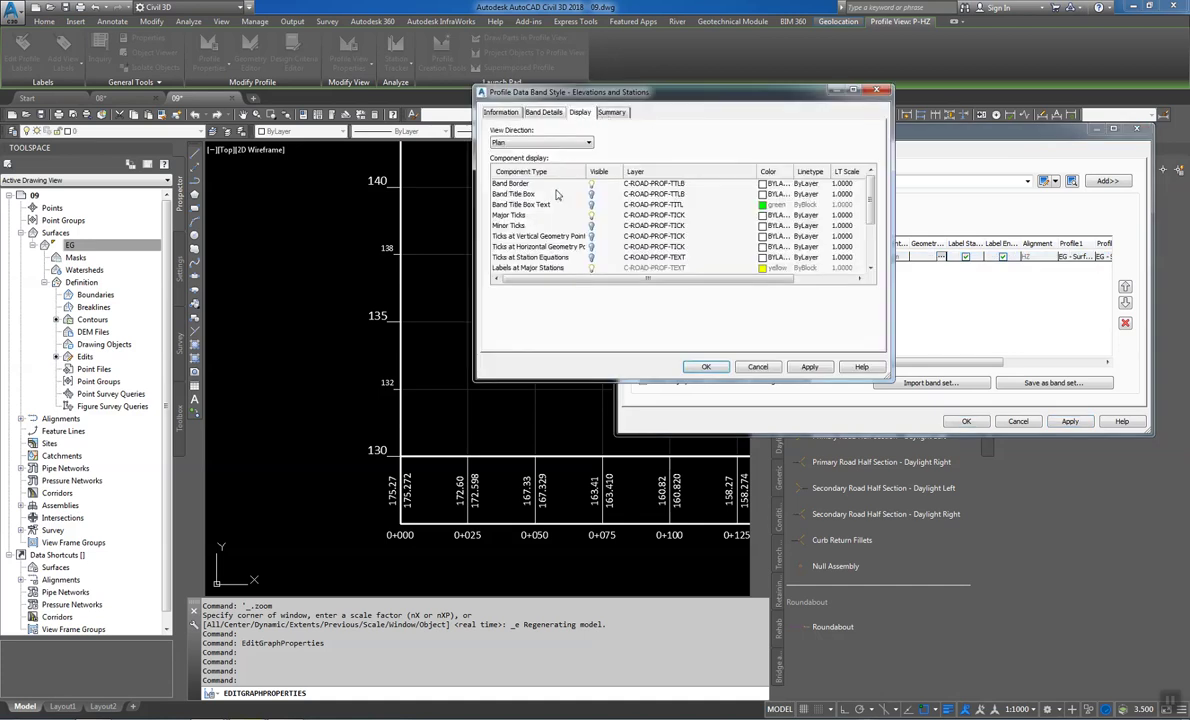
left_click(521, 204)
scroll(550, 232, "down", 3)
scroll(550, 232, "up", 3)
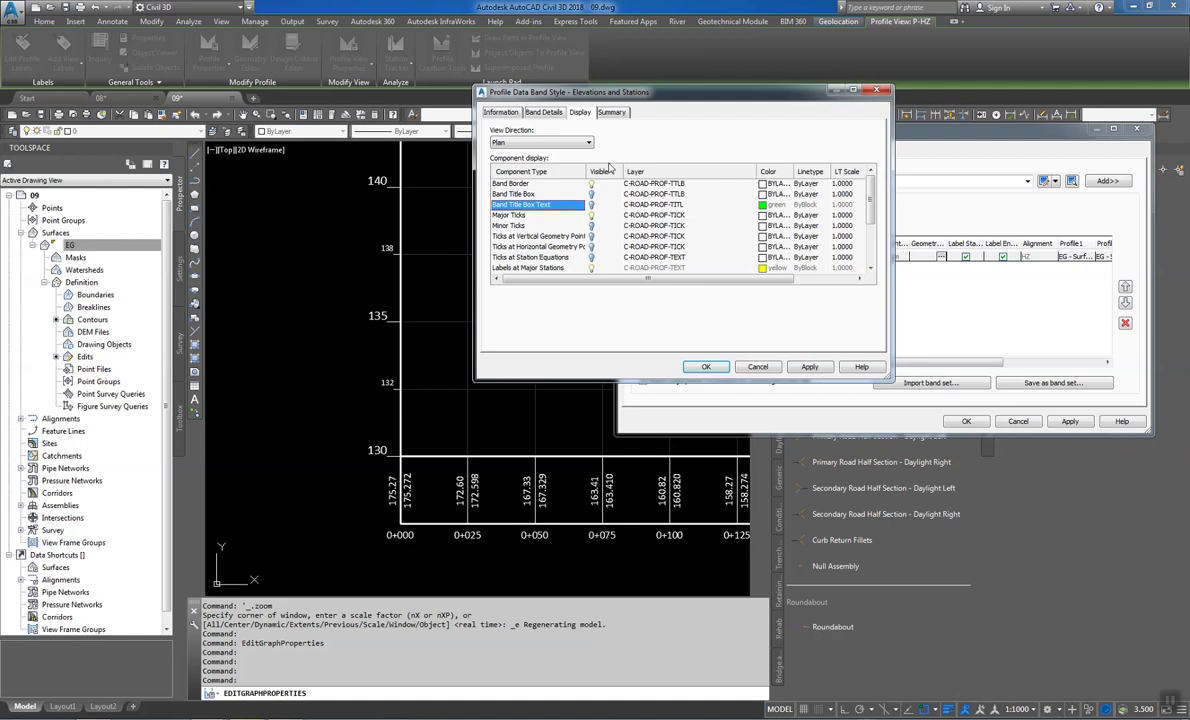
Examine the label components of Major Station and Station Equation in the Elevations and Stations band style
left_click(558, 117)
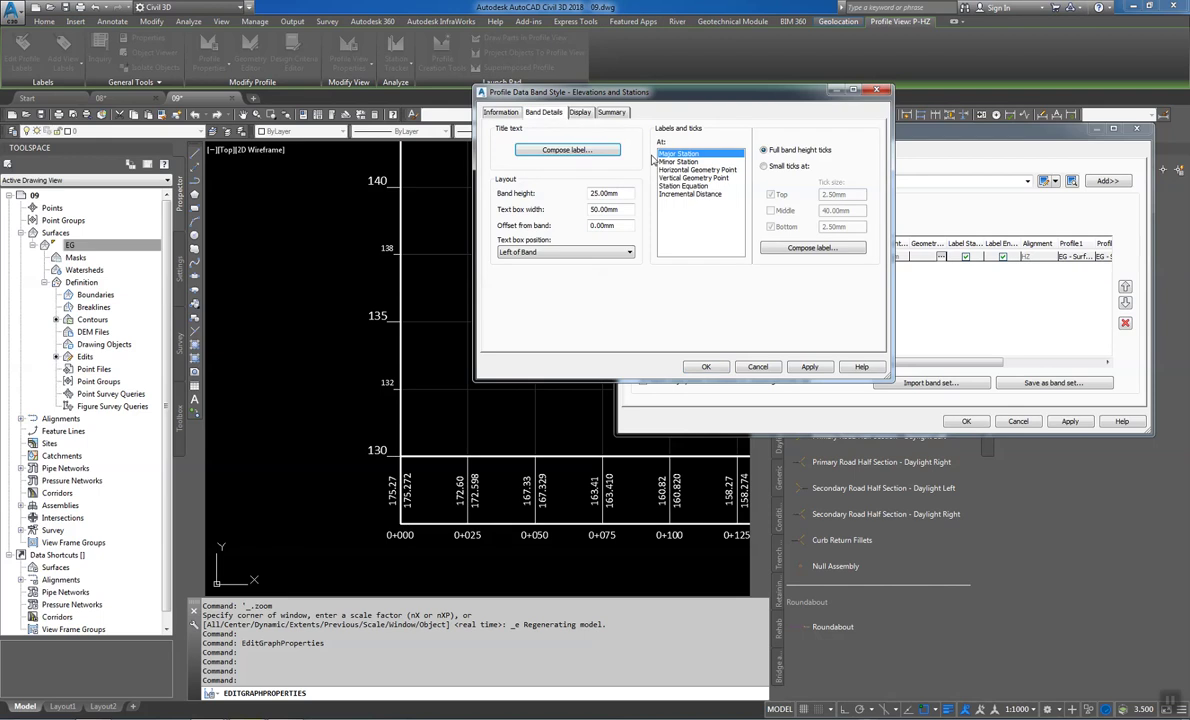
left_click(690, 185)
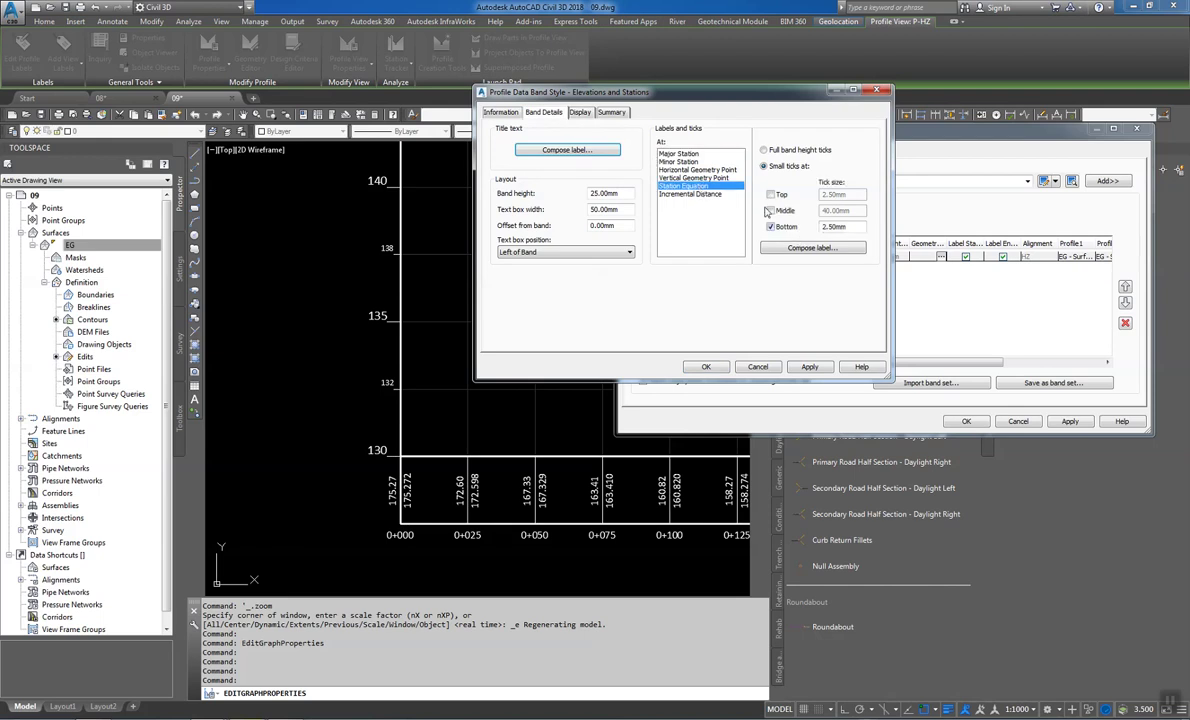
left_click(668, 153)
left_click(795, 247)
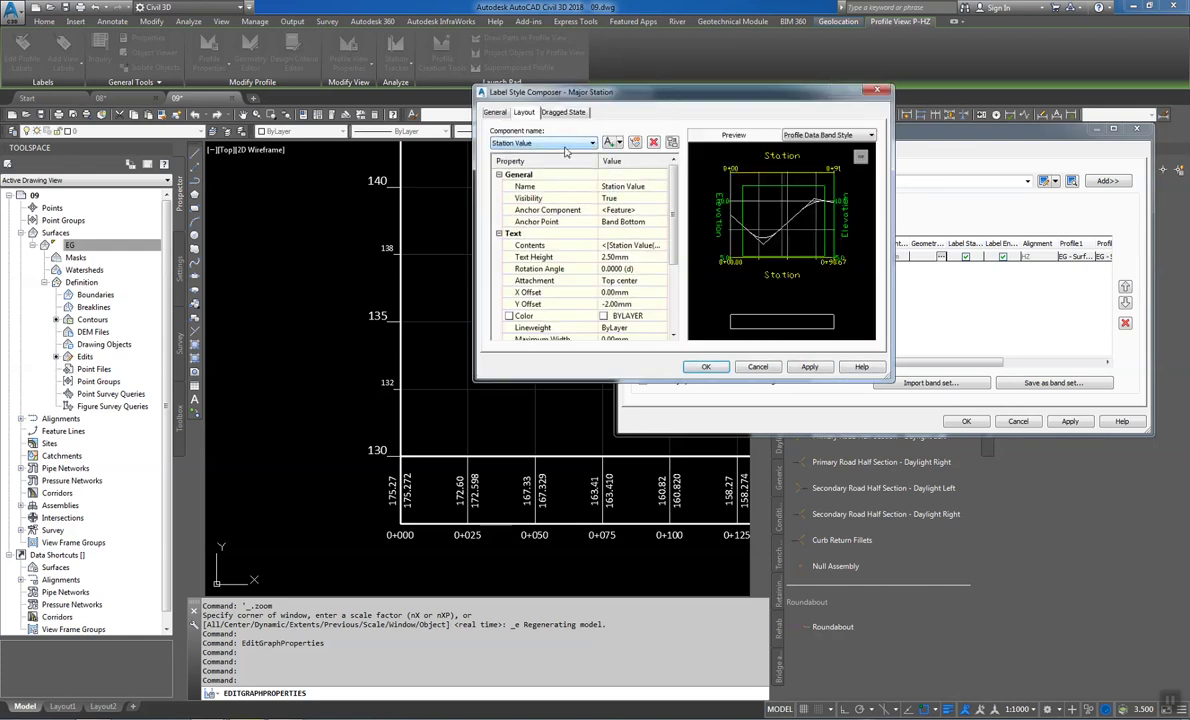
left_click(565, 144)
left_click(535, 140)
left_click(877, 91)
left_click(686, 186)
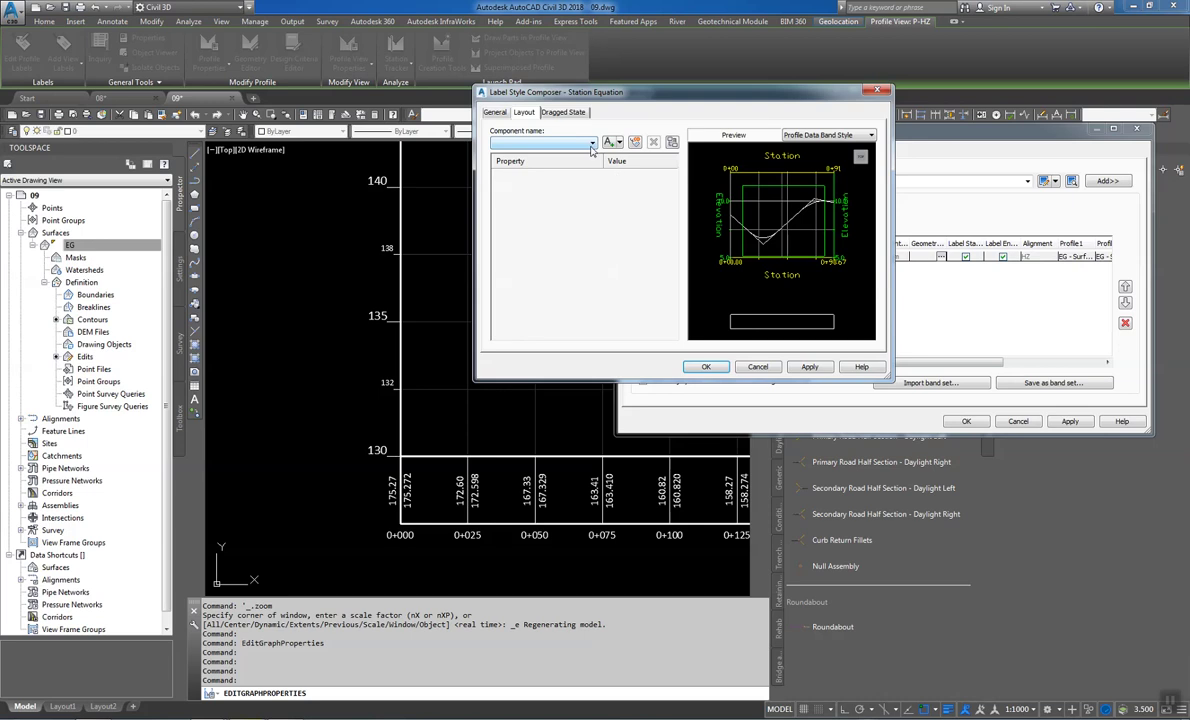
left_click(877, 91)
Use small ticks at Horizontal Geometry Point in the band style and check its label components
left_click(710, 169)
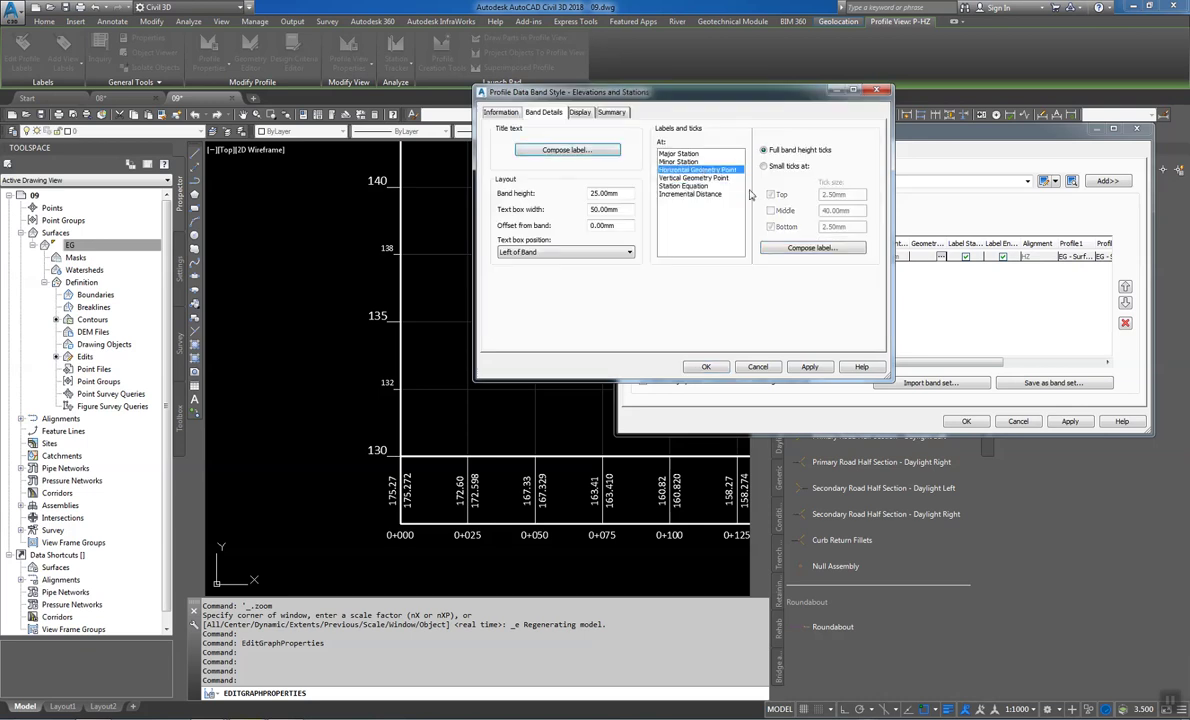
left_click(781, 167)
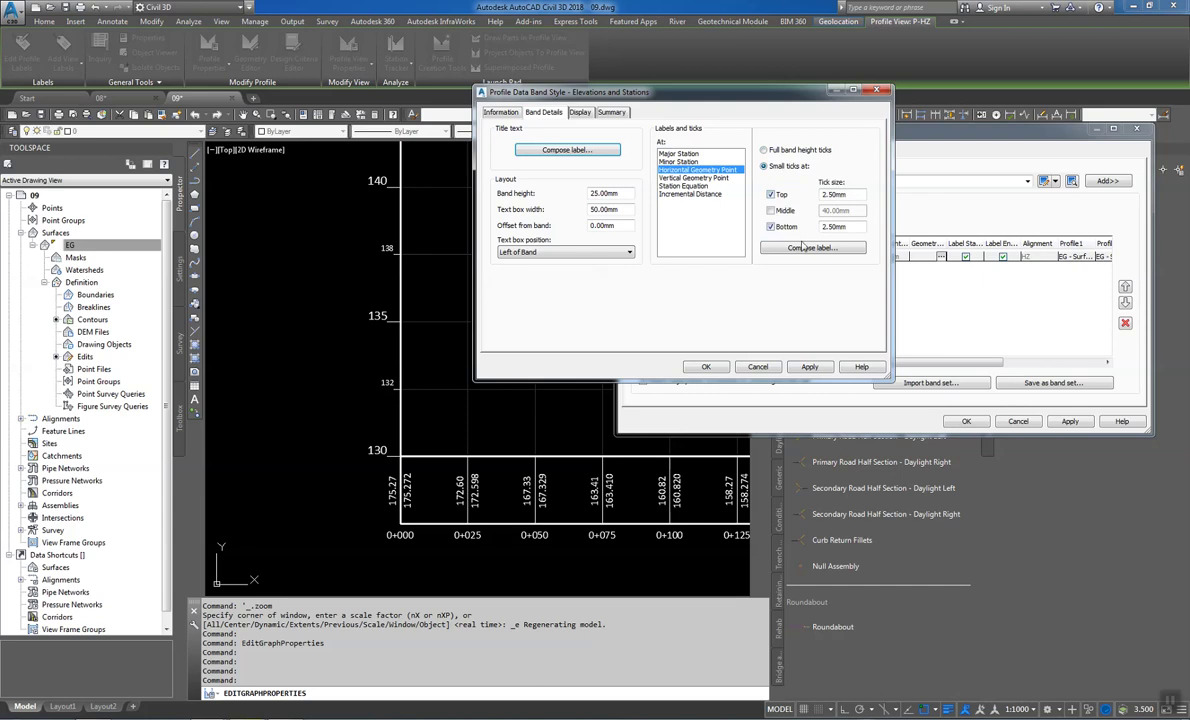
left_click(802, 247)
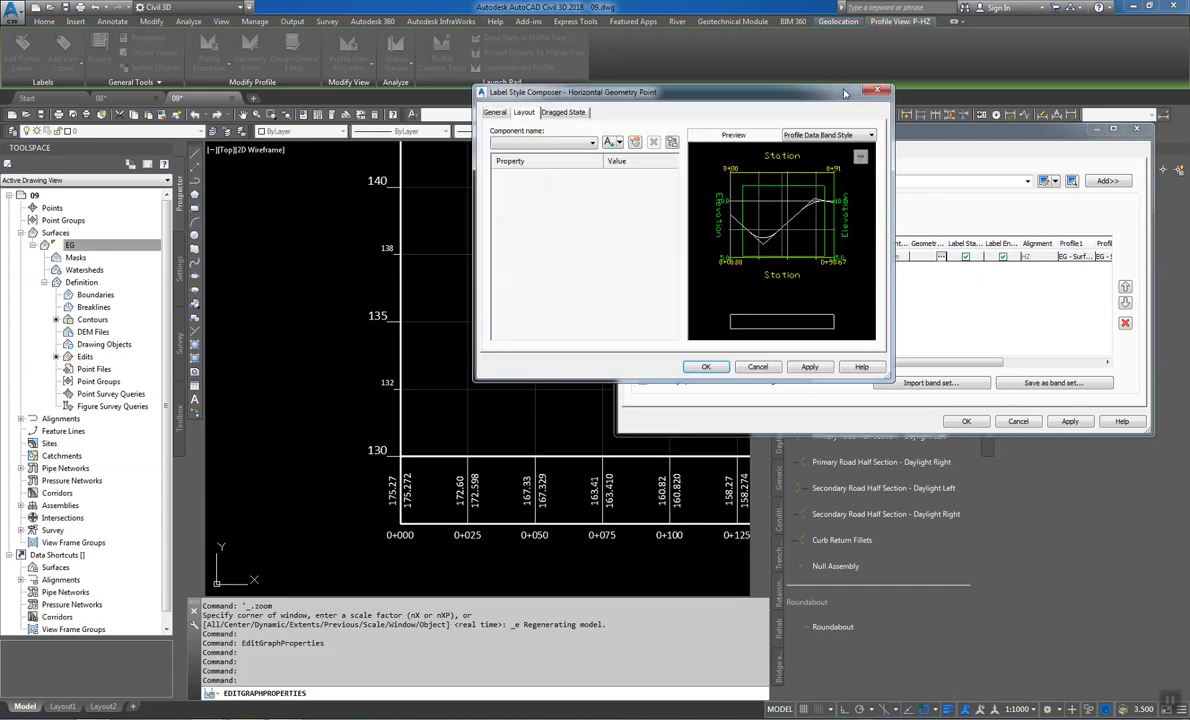
left_click(877, 91)
Add a line component to the band's Major Station label
left_click(677, 153)
left_click(764, 150)
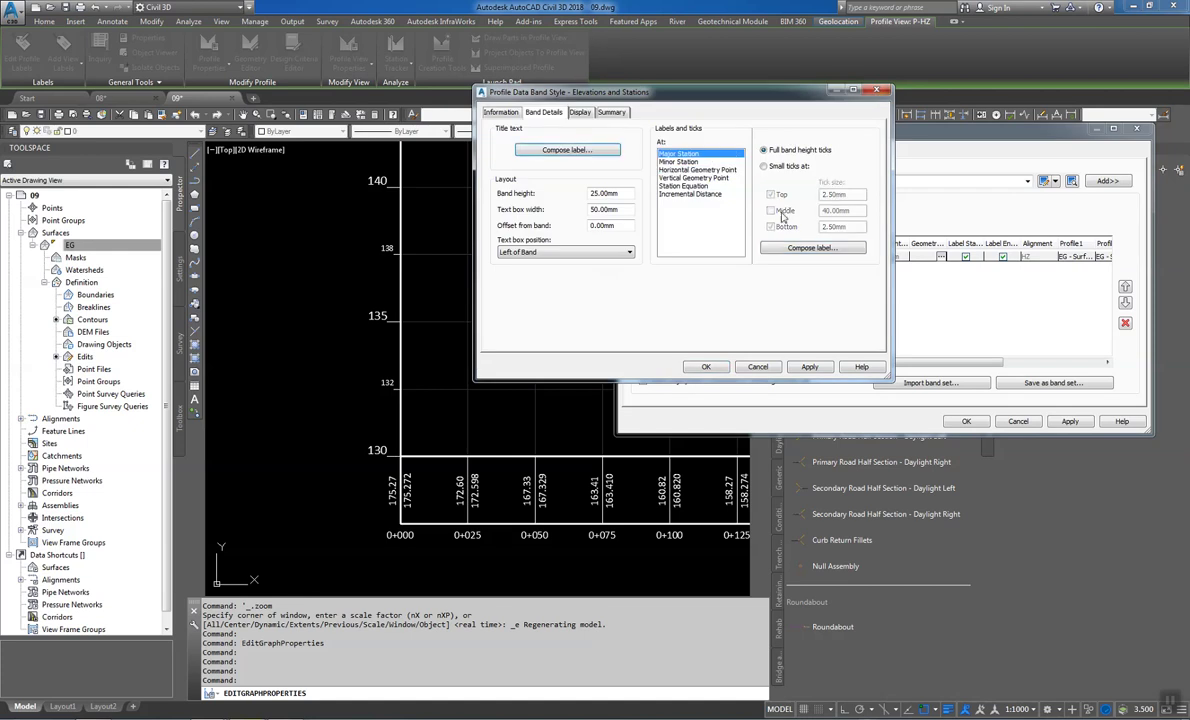
left_click(808, 247)
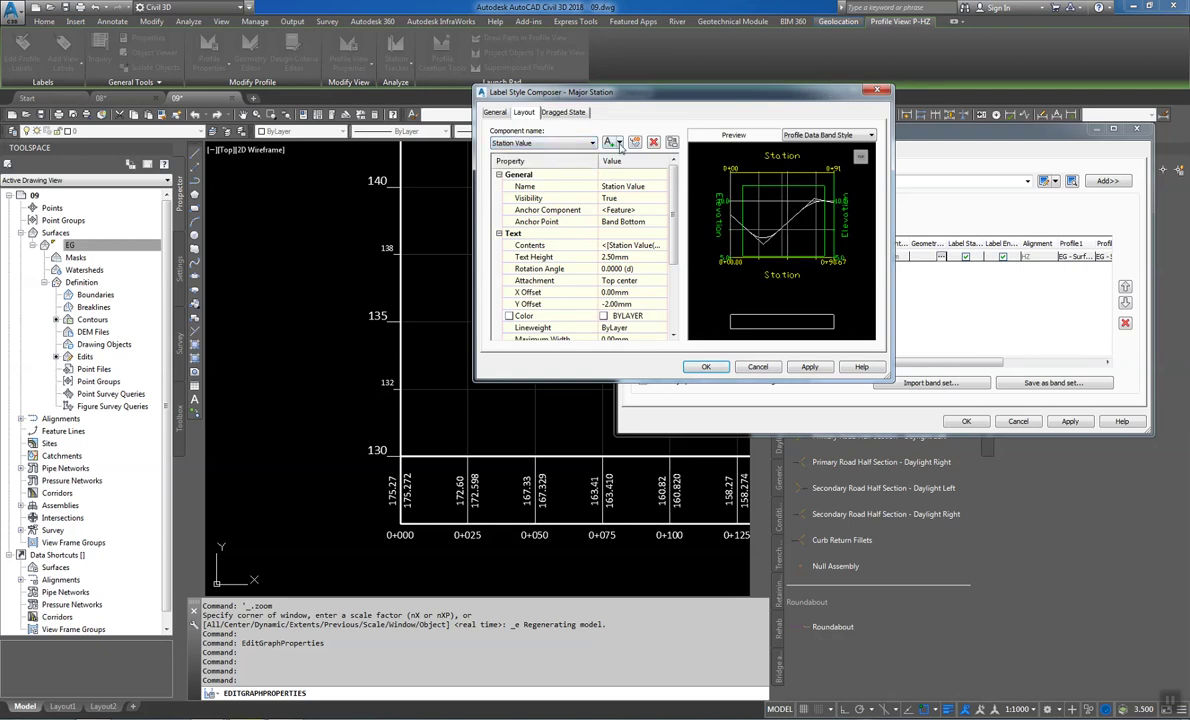
left_click(619, 143)
left_click(620, 166)
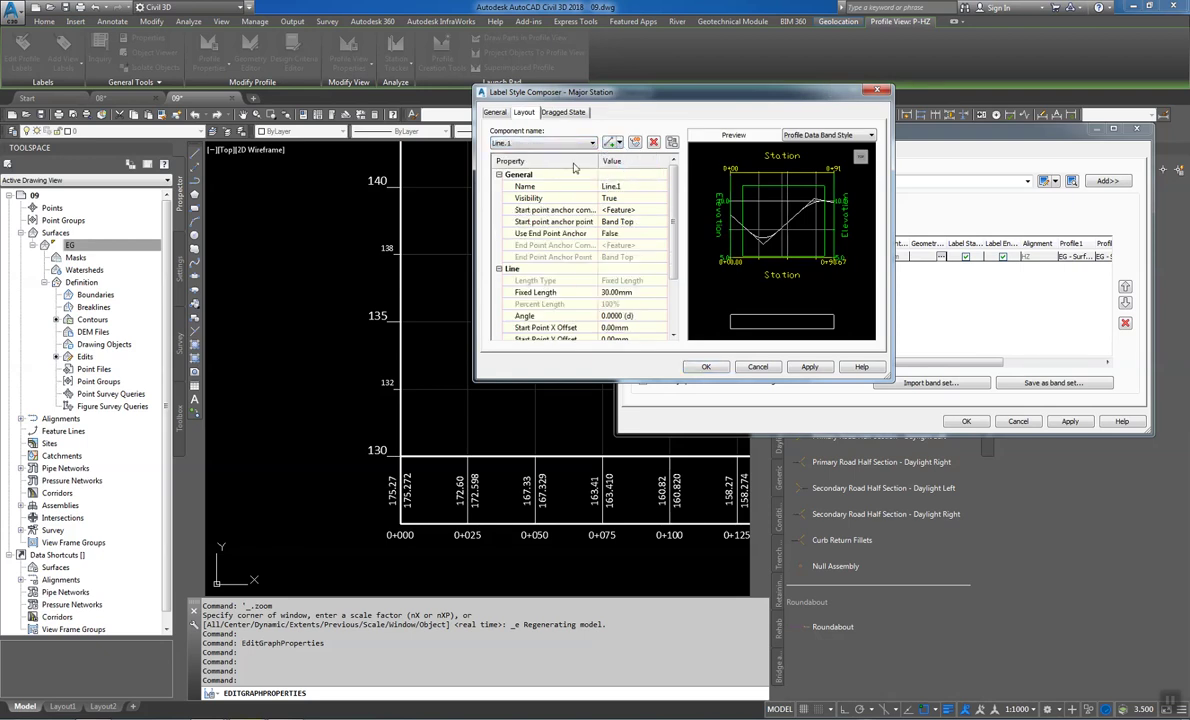
Anchor the new line's start point at Band Bottom and apply the band style change to the profile view
left_click(600, 220)
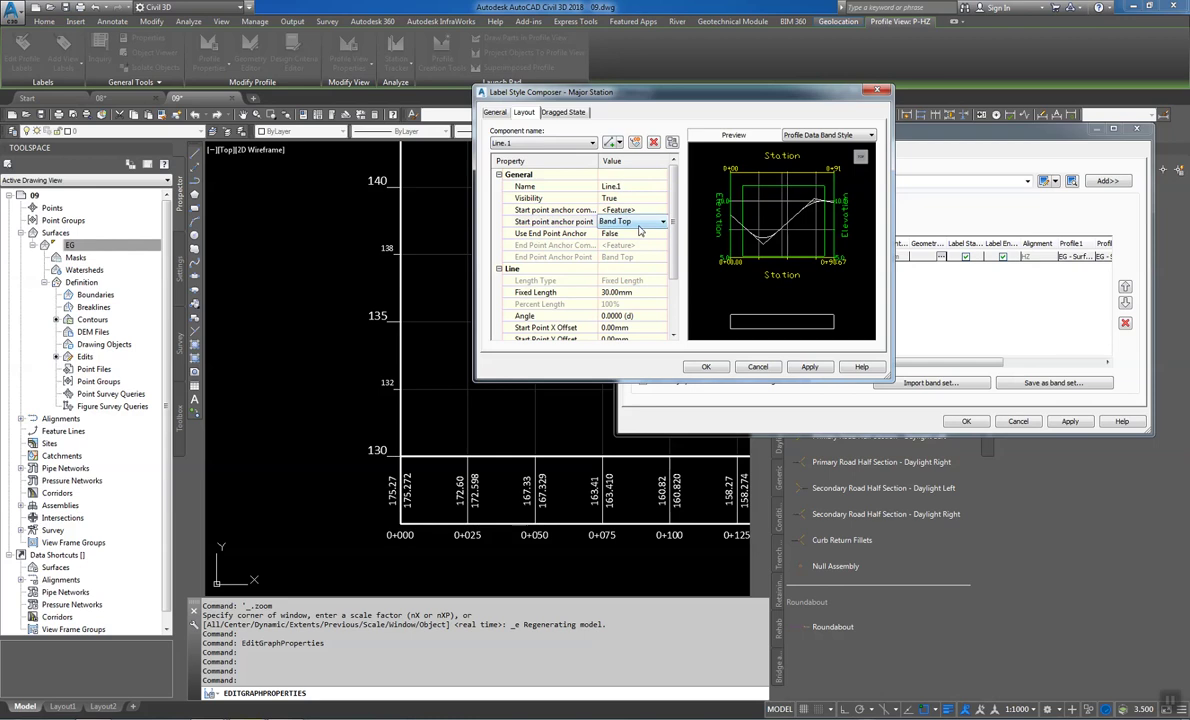
left_click(605, 221)
key("Down")
key("Down")
key("Return")
left_click(643, 235)
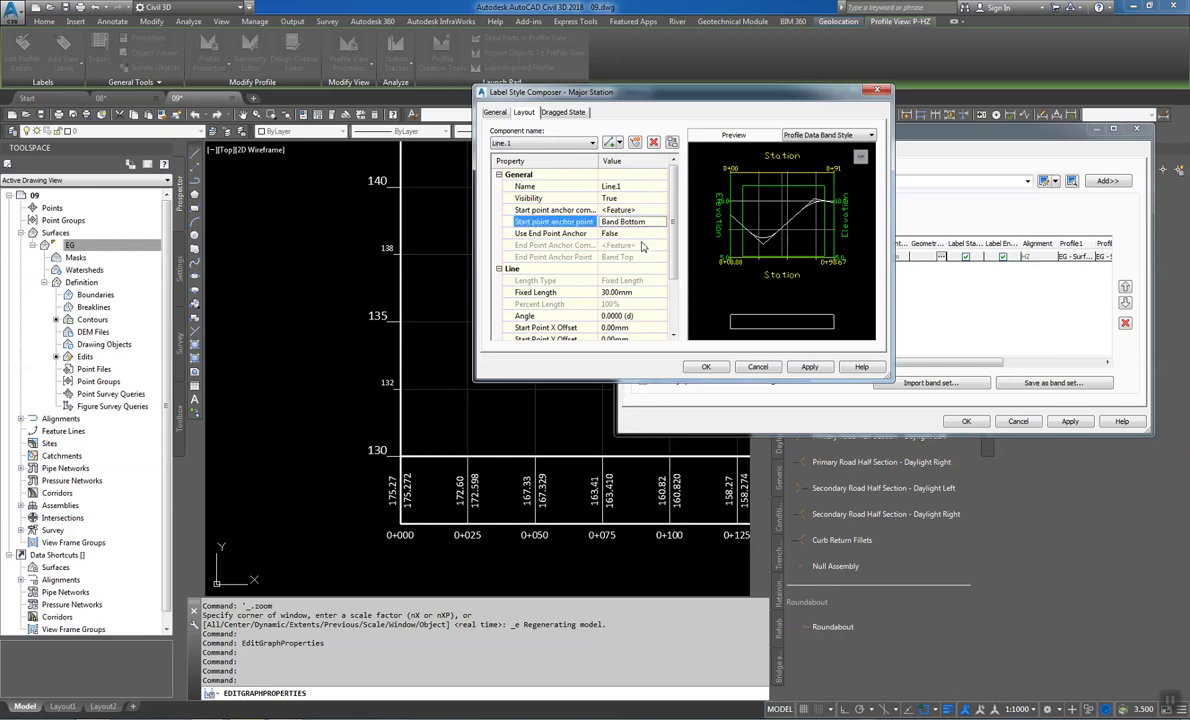
left_click(612, 291)
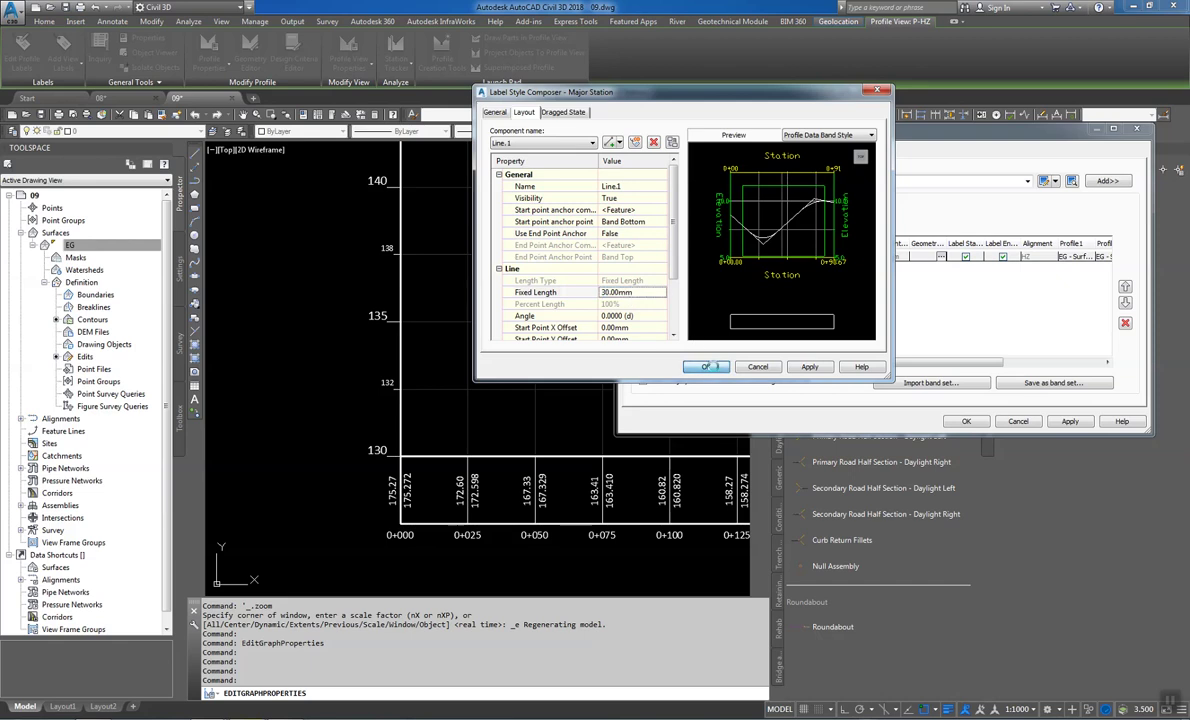
left_click(707, 369)
left_click(657, 340)
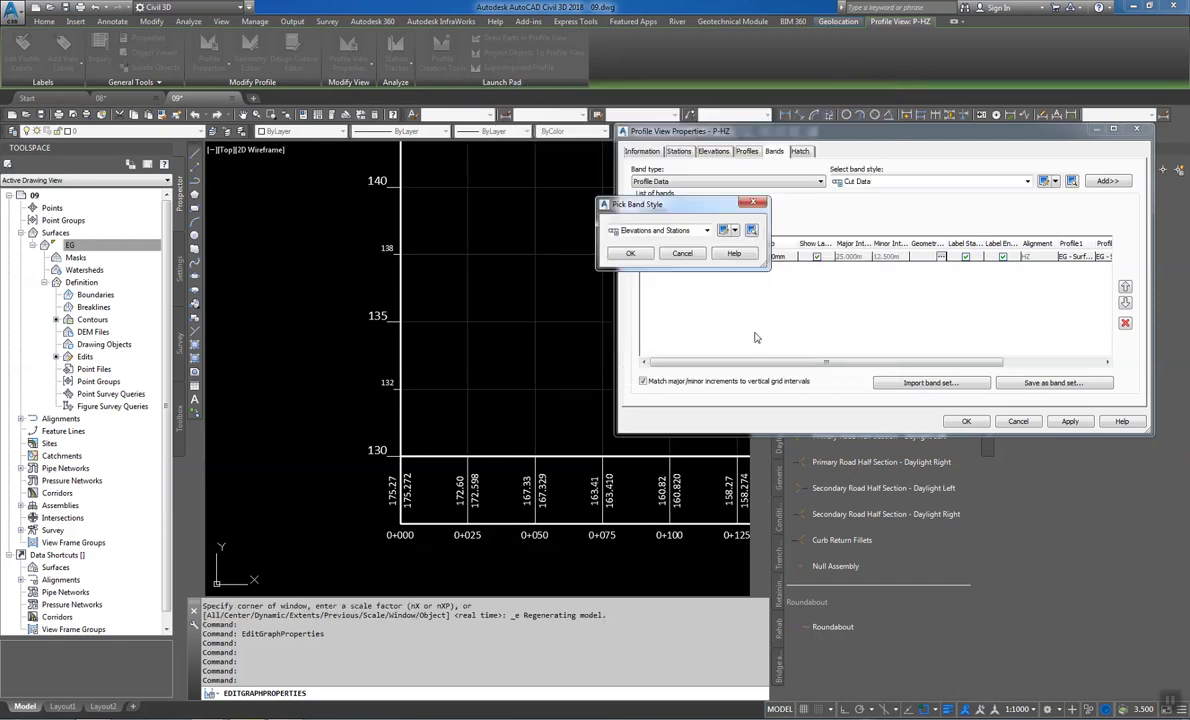
left_click(630, 253)
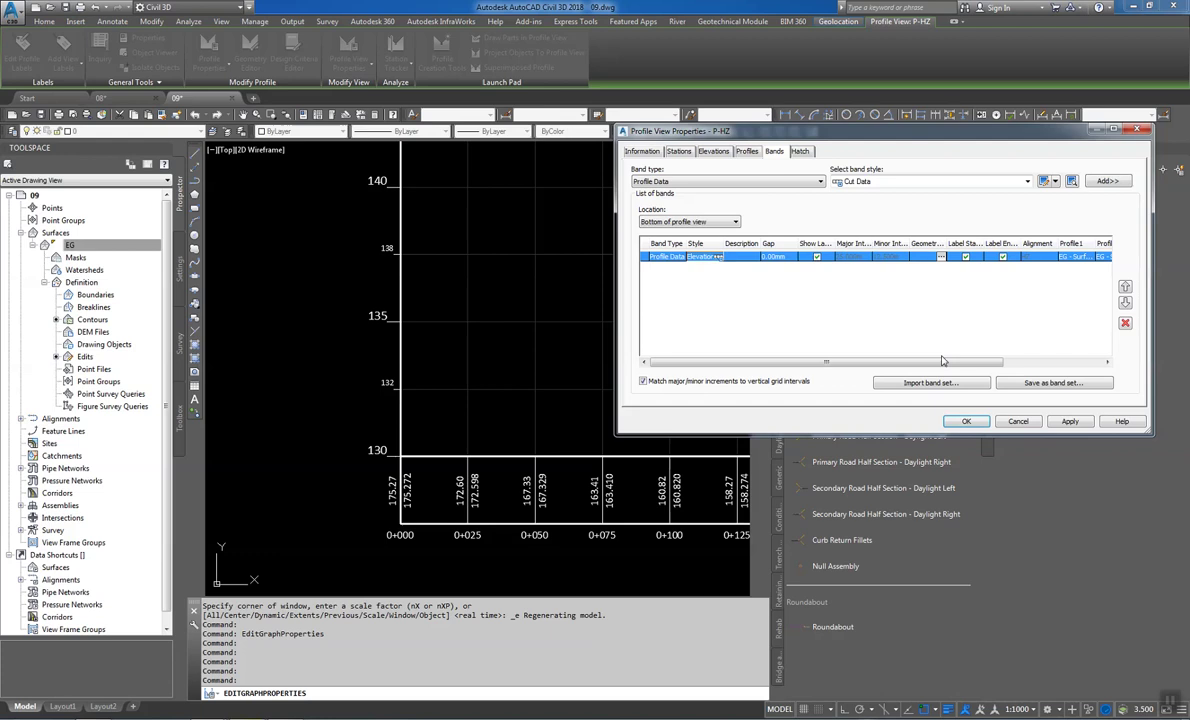
left_click(1069, 421)
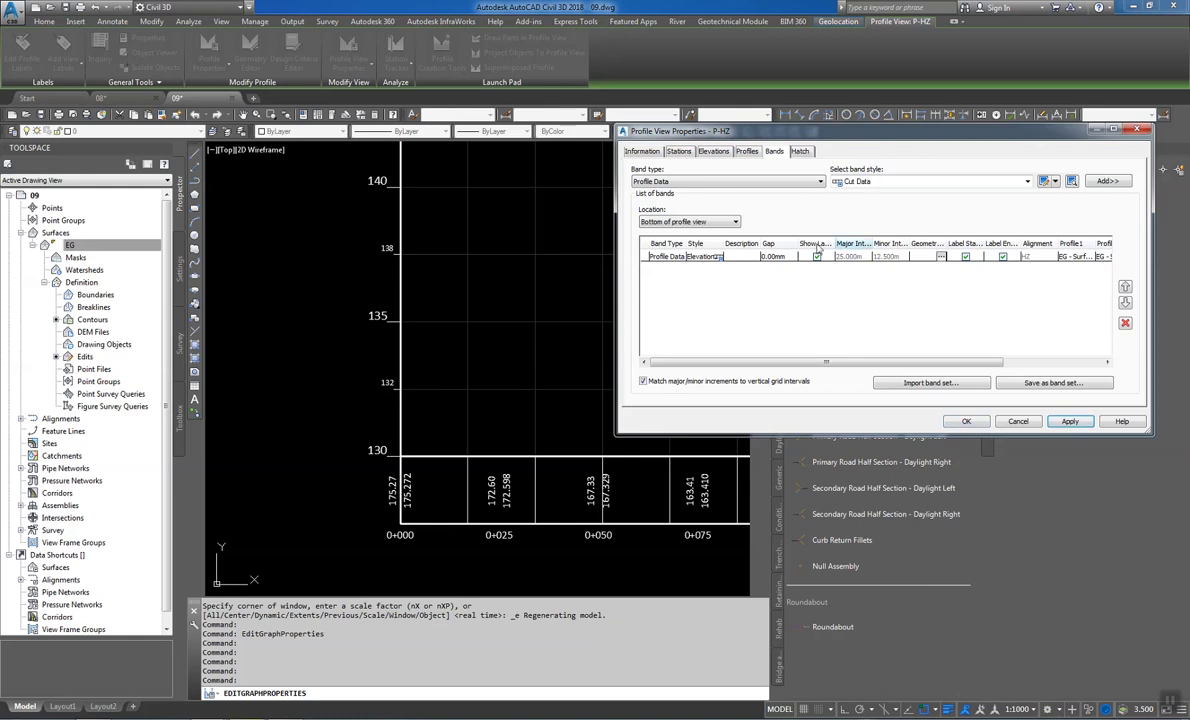
Try anchoring the Major Station label's Station Value component at Band Top and apply the change to the profile view
left_click(718, 258)
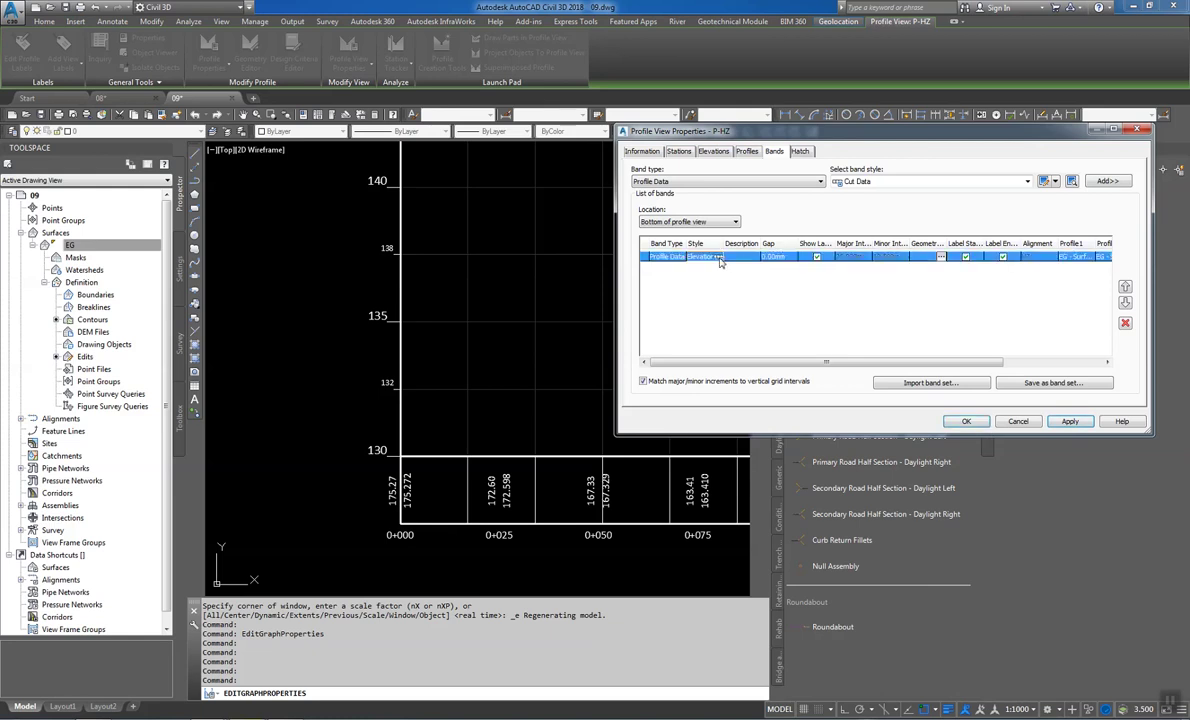
left_click(718, 258)
left_click(738, 237)
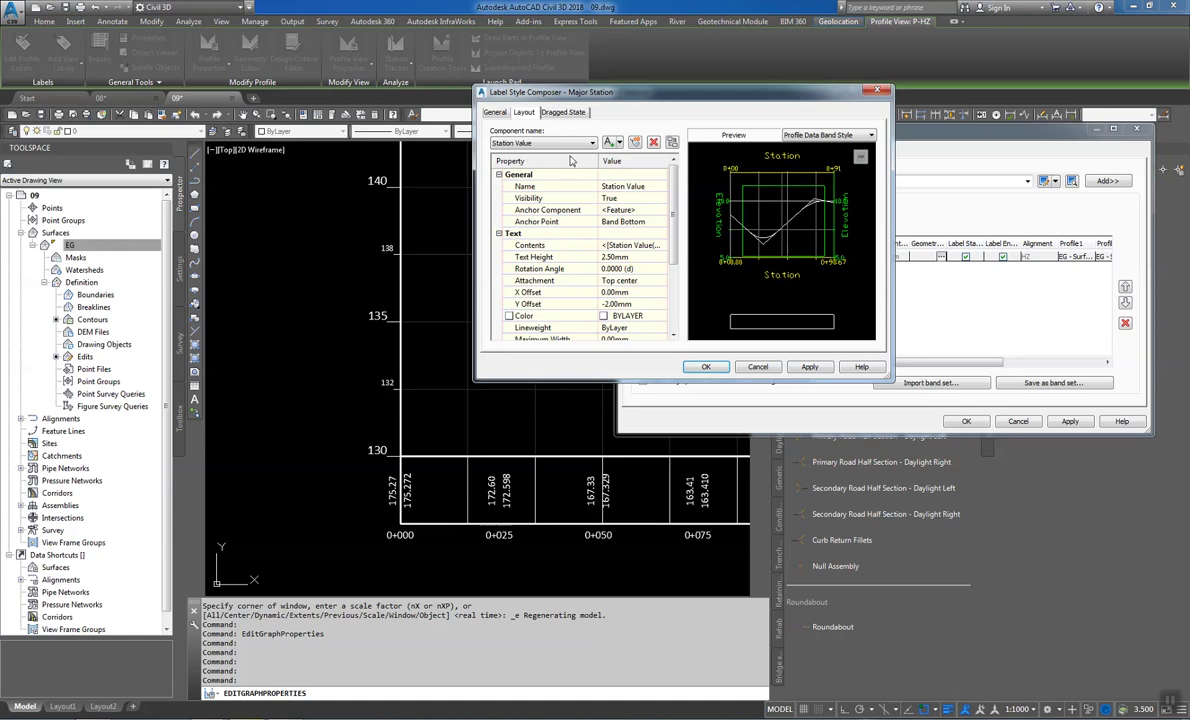
left_click(628, 222)
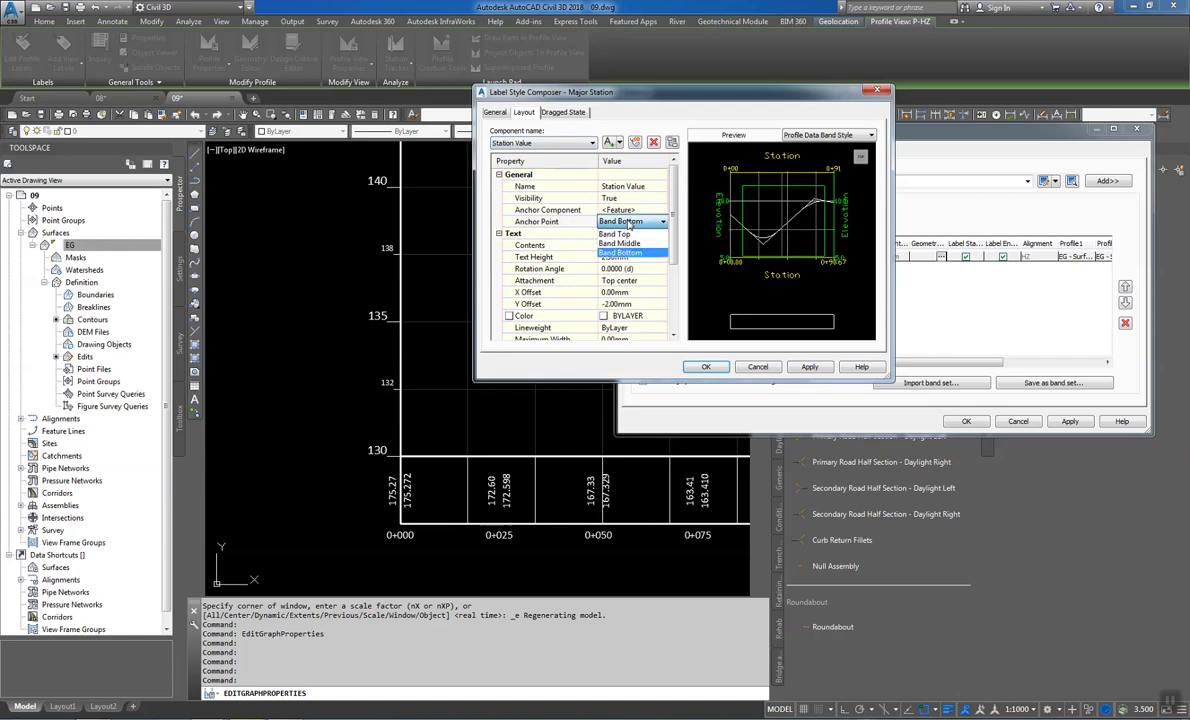
left_click(624, 234)
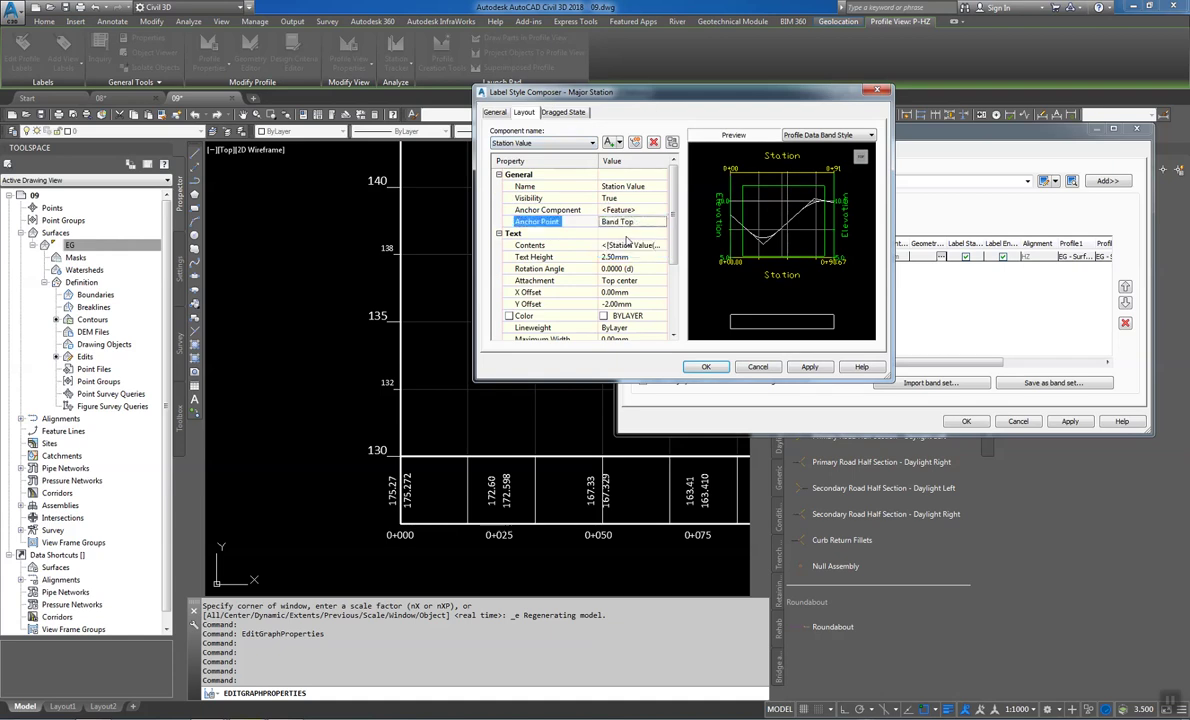
left_click(706, 366)
left_click(704, 364)
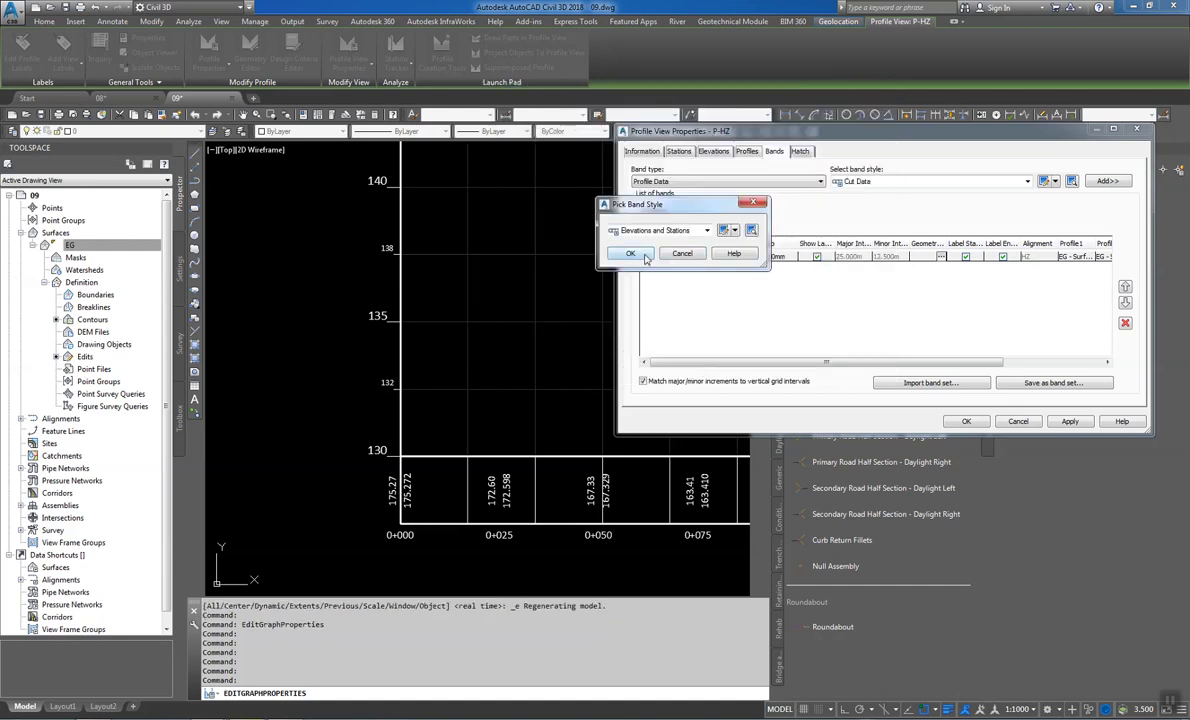
left_click(630, 253)
left_click(1068, 421)
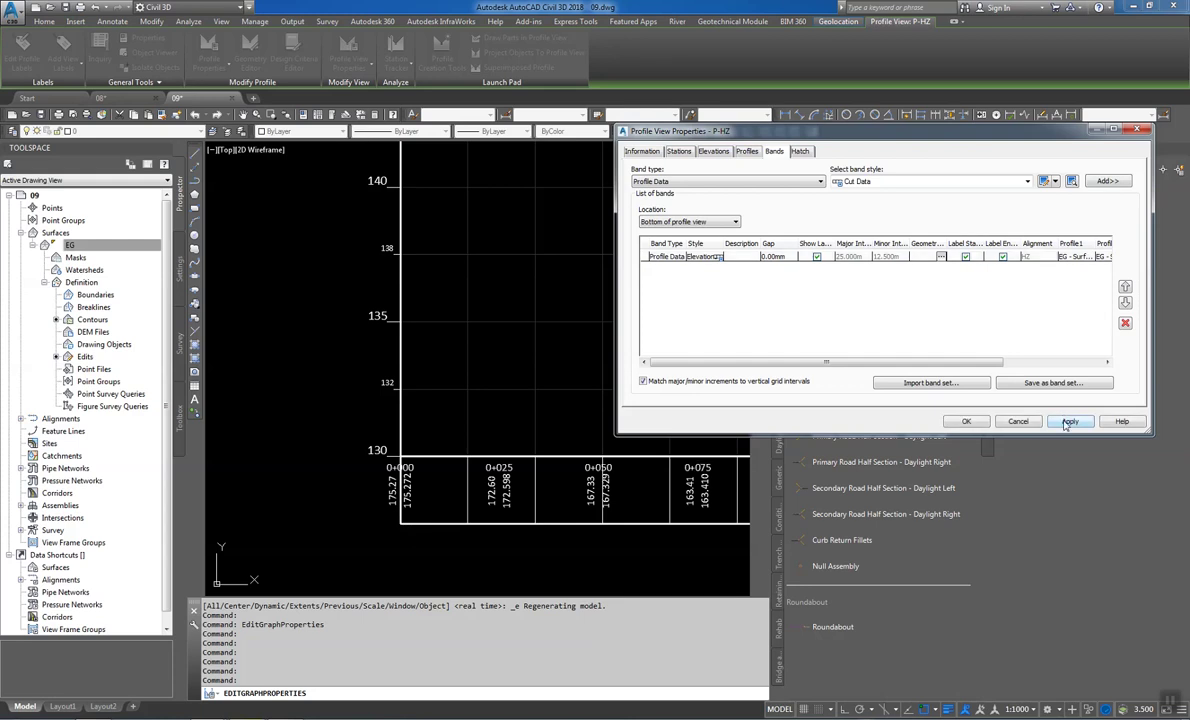
Reopen the Major Station label, anchor its Station Value component at Band Bottom, and apply the change
left_click(716, 257)
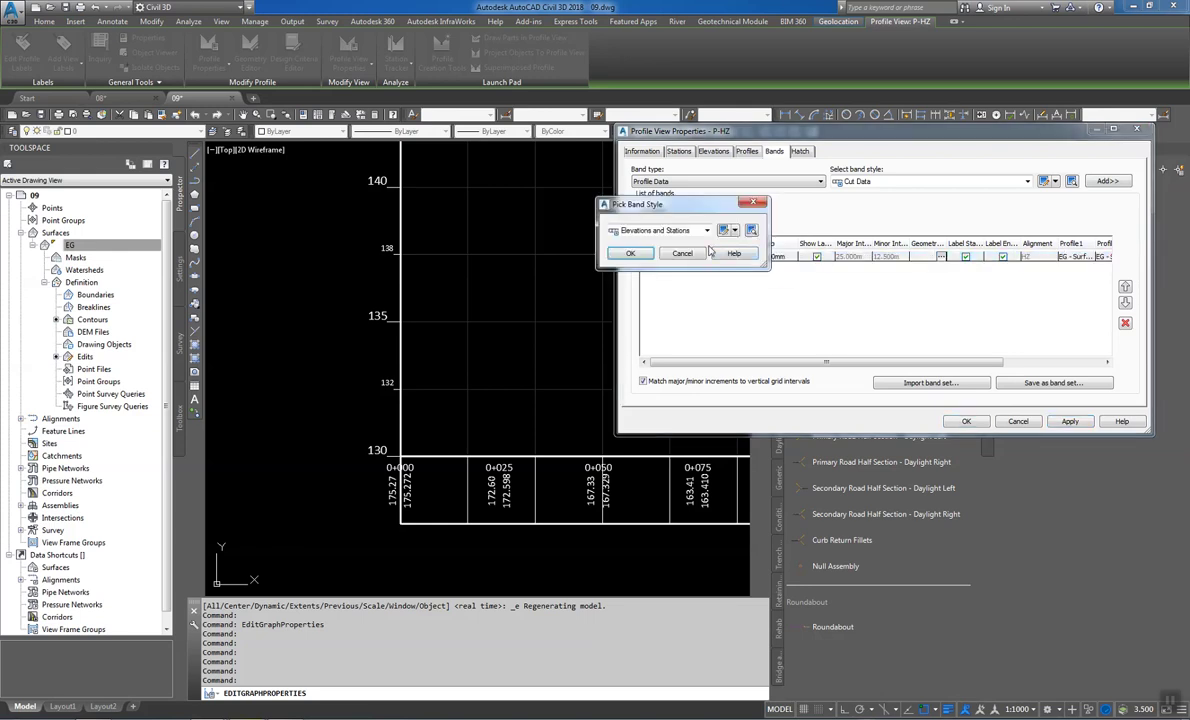
left_click(724, 230)
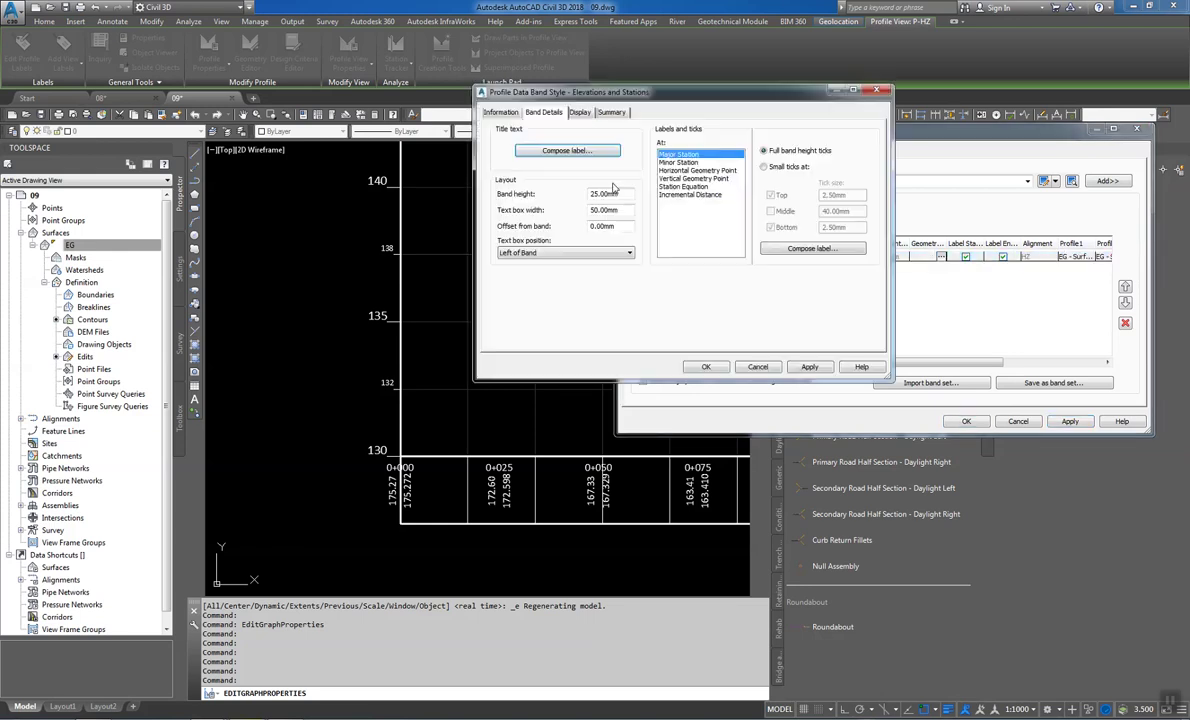
left_click(790, 247)
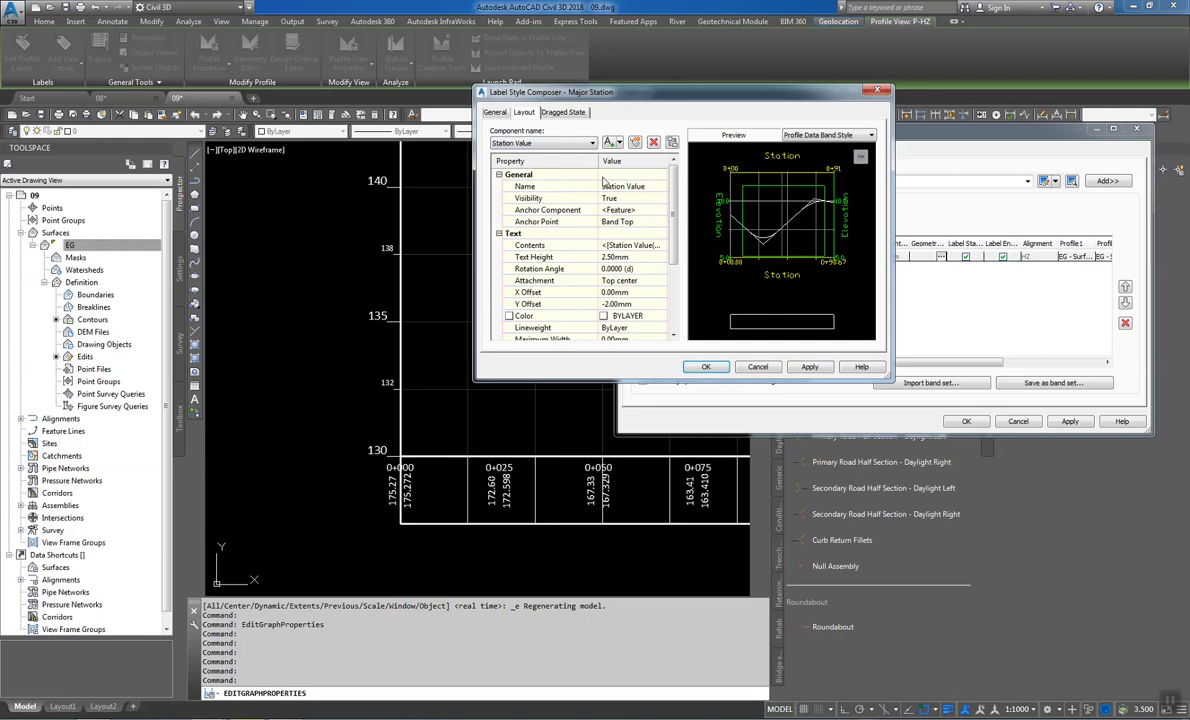
left_click(622, 220)
left_click(624, 221)
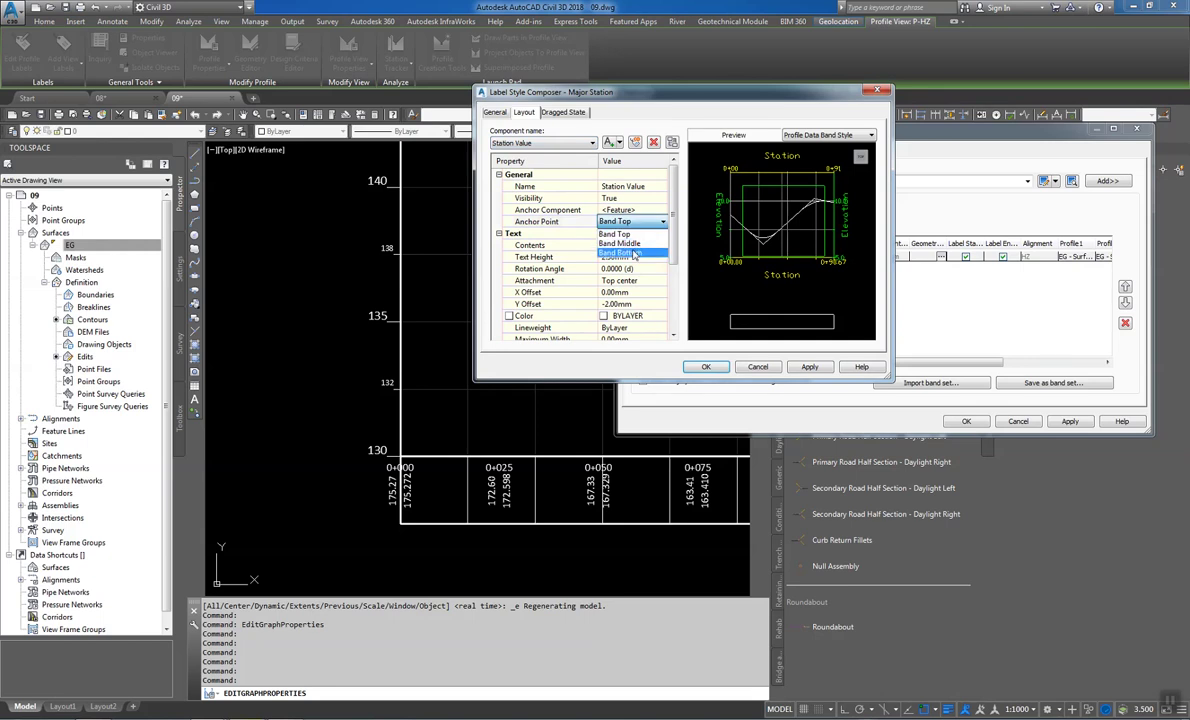
left_click(632, 254)
scroll(600, 260, "down", 2)
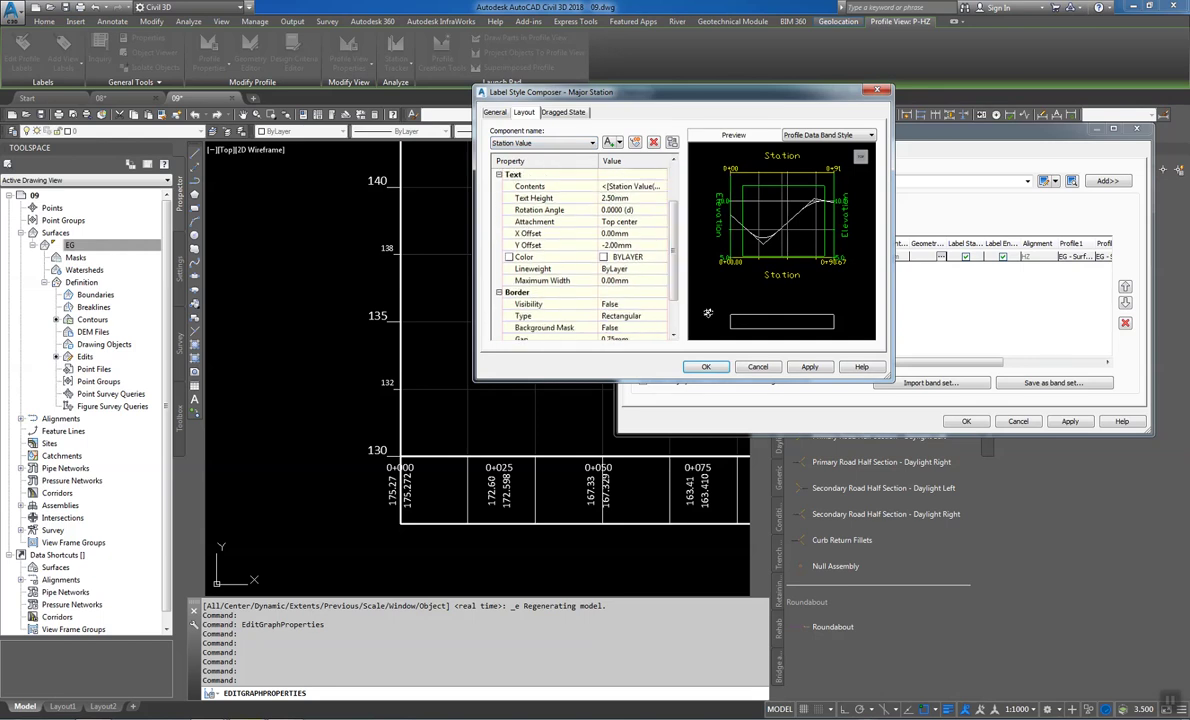
left_click(815, 368)
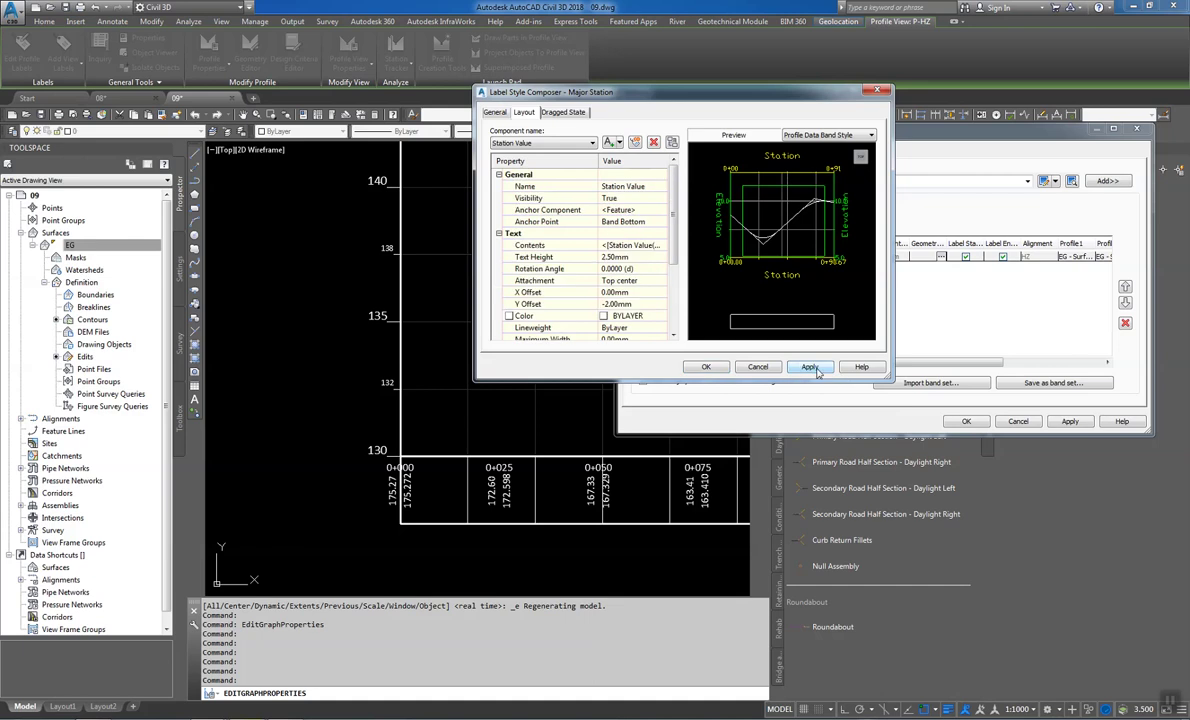
Anchor the Major Station label's line component to the Station Value component, with its start point at Bottom Center
left_click(585, 146)
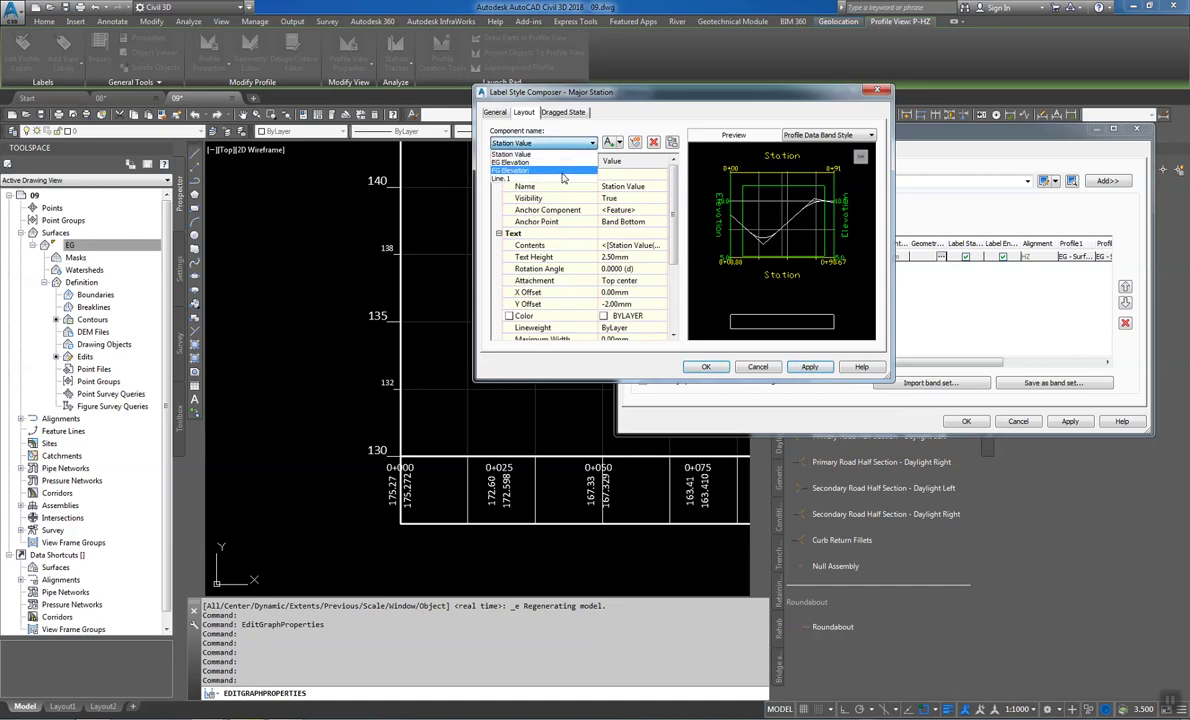
left_click(525, 167)
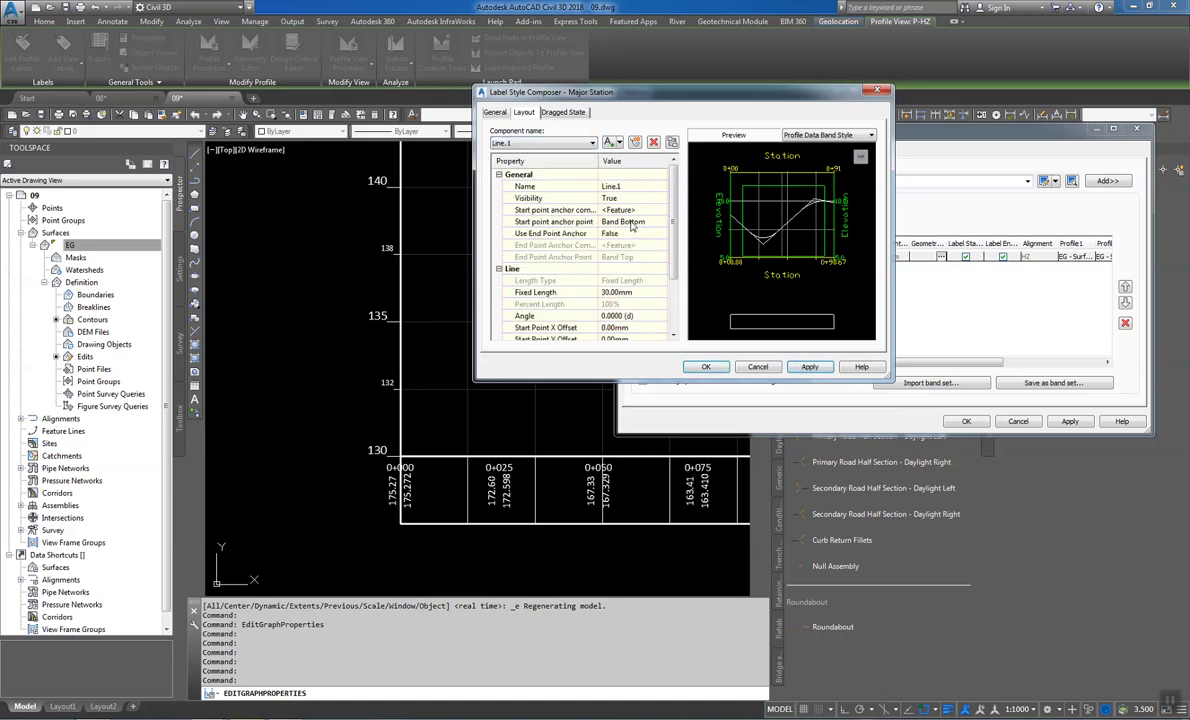
left_click(633, 210)
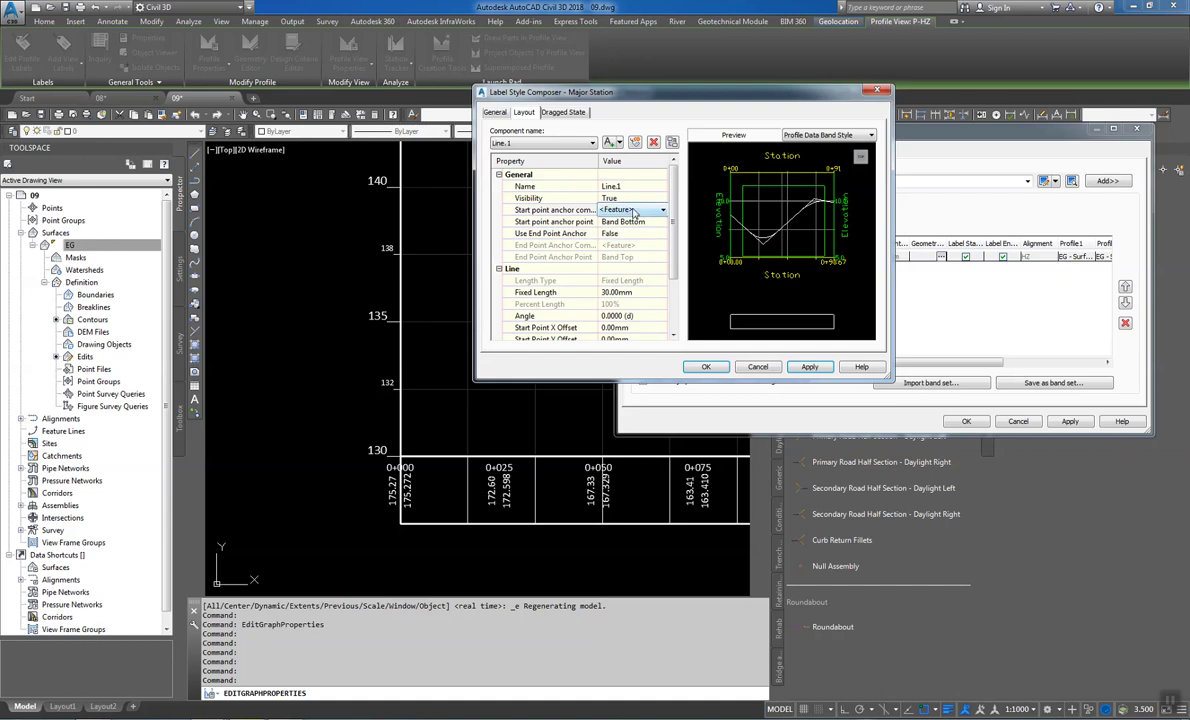
left_click(634, 211)
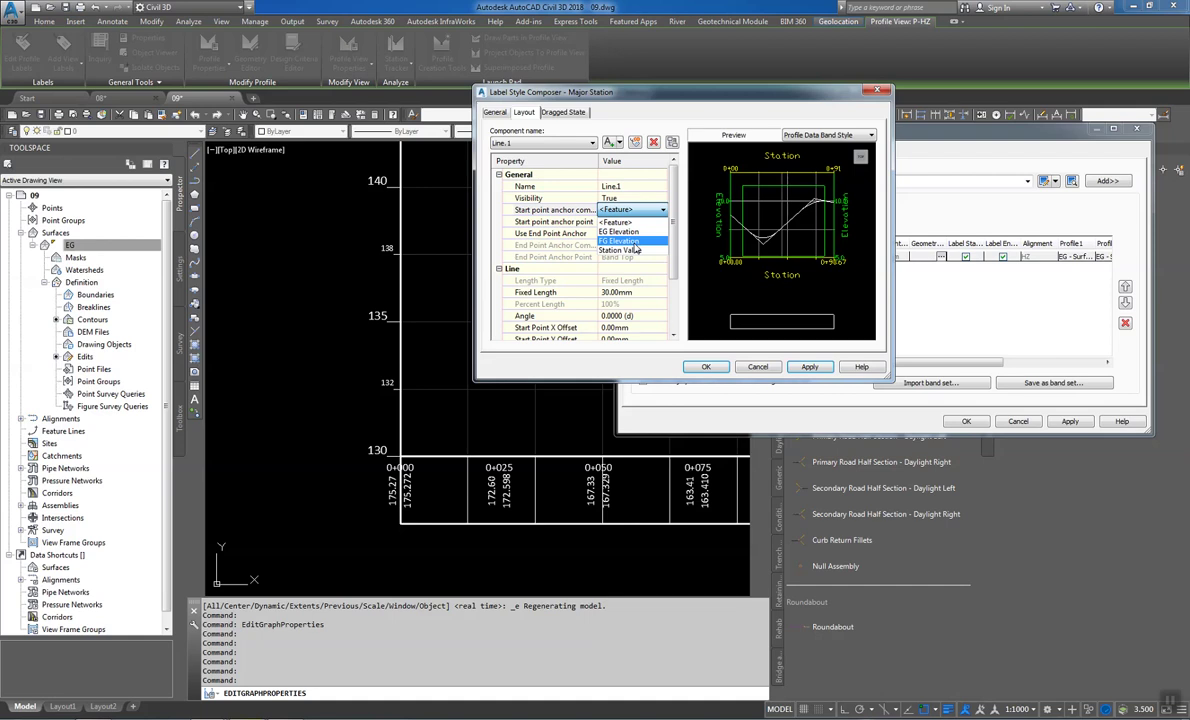
left_click(634, 251)
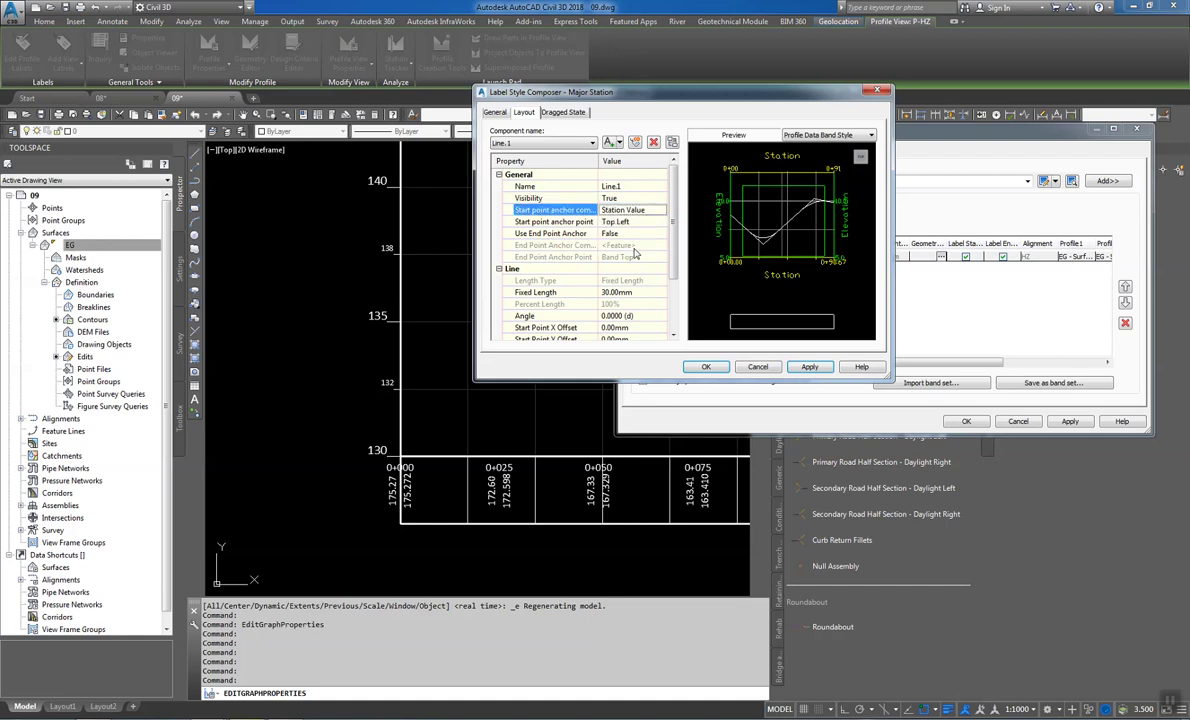
left_click(627, 222)
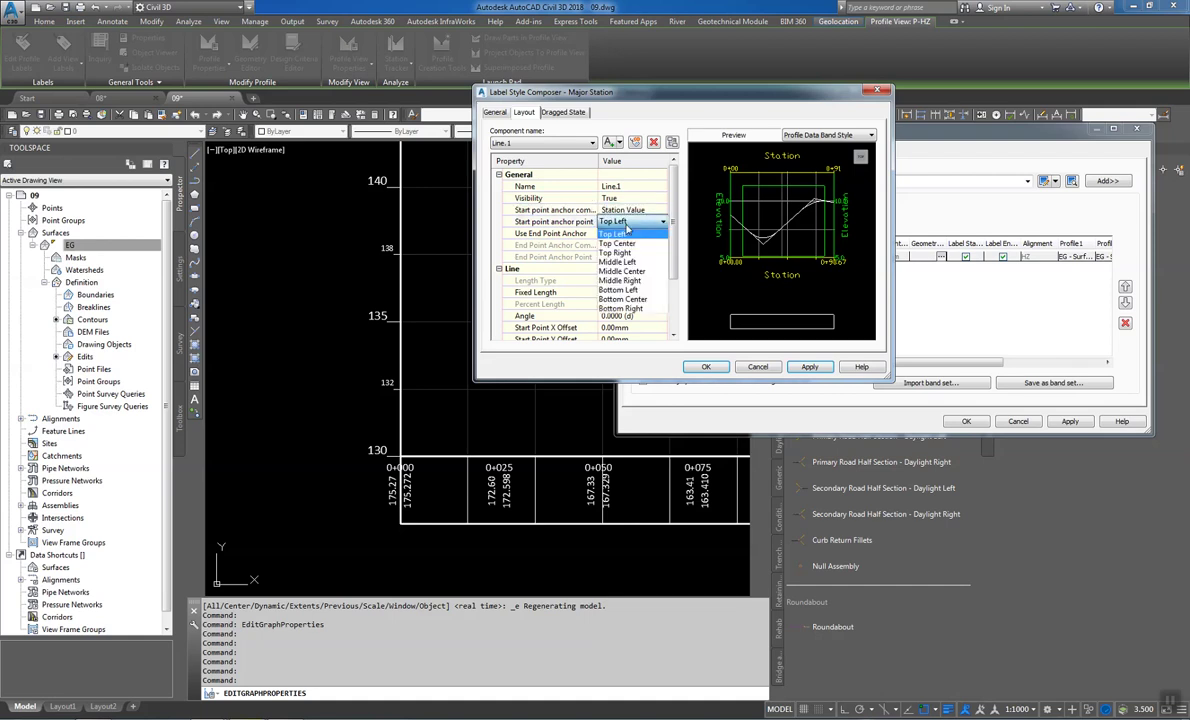
left_click(638, 301)
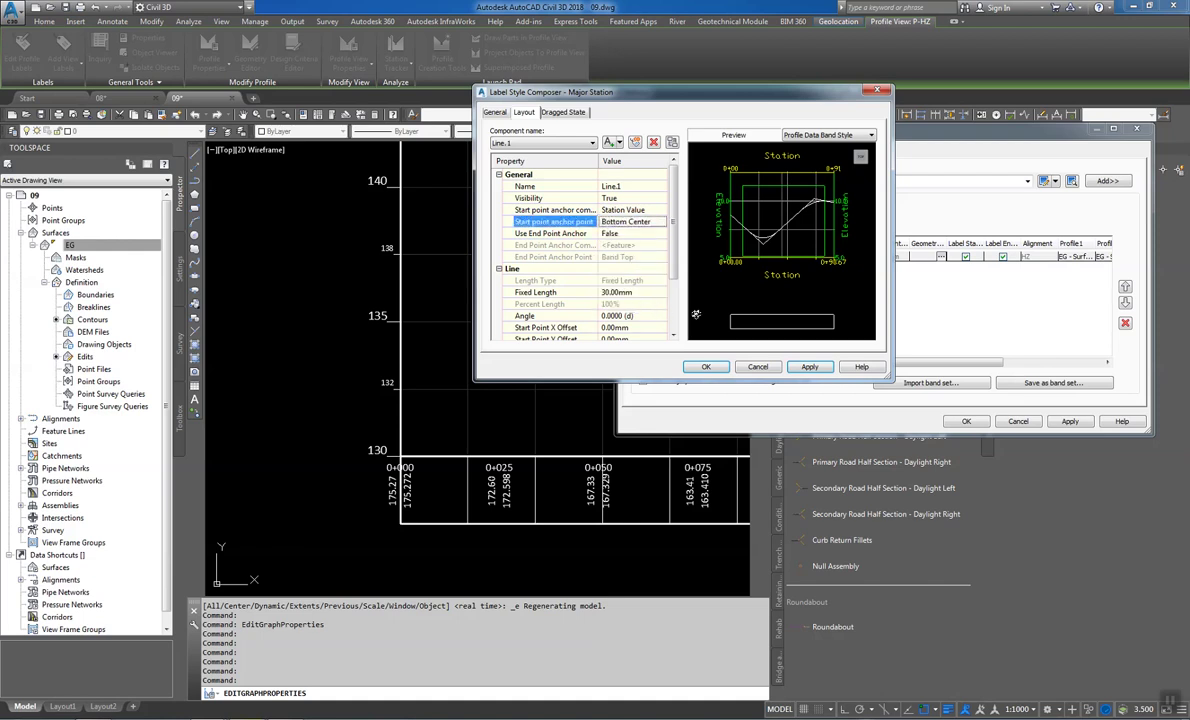
Confirm the Major Station label's line anchoring and apply the band style change to the profile view
left_click(706, 367)
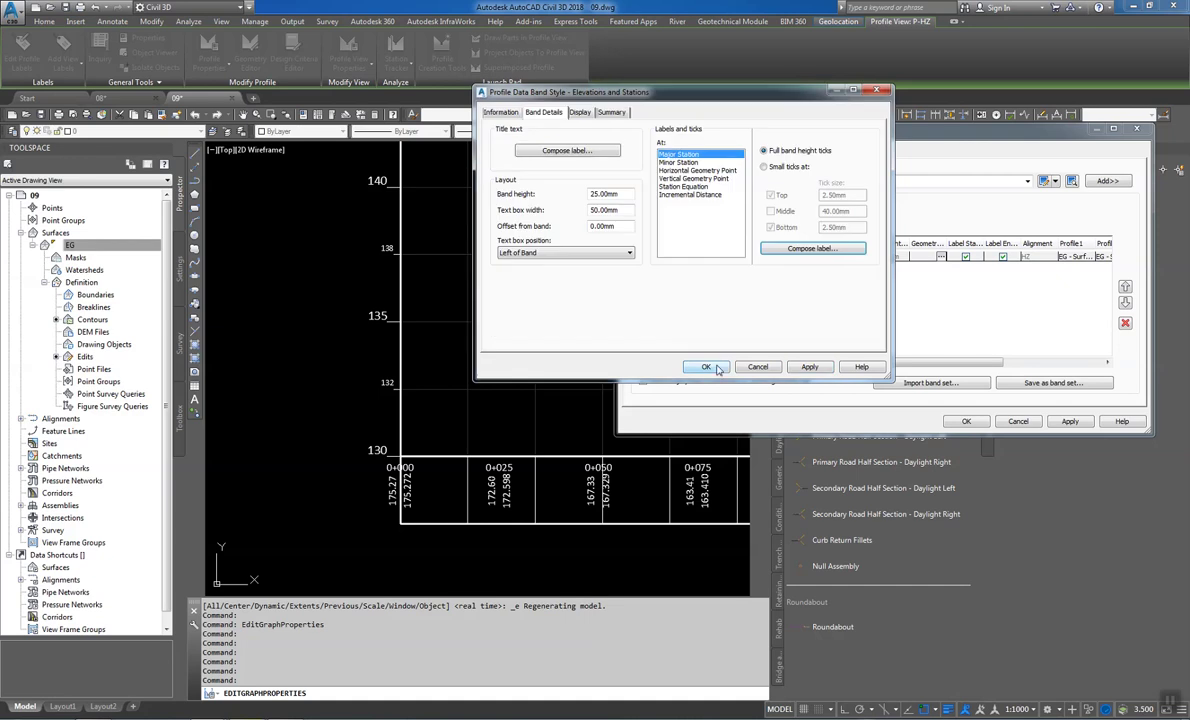
left_click(720, 367)
left_click(628, 250)
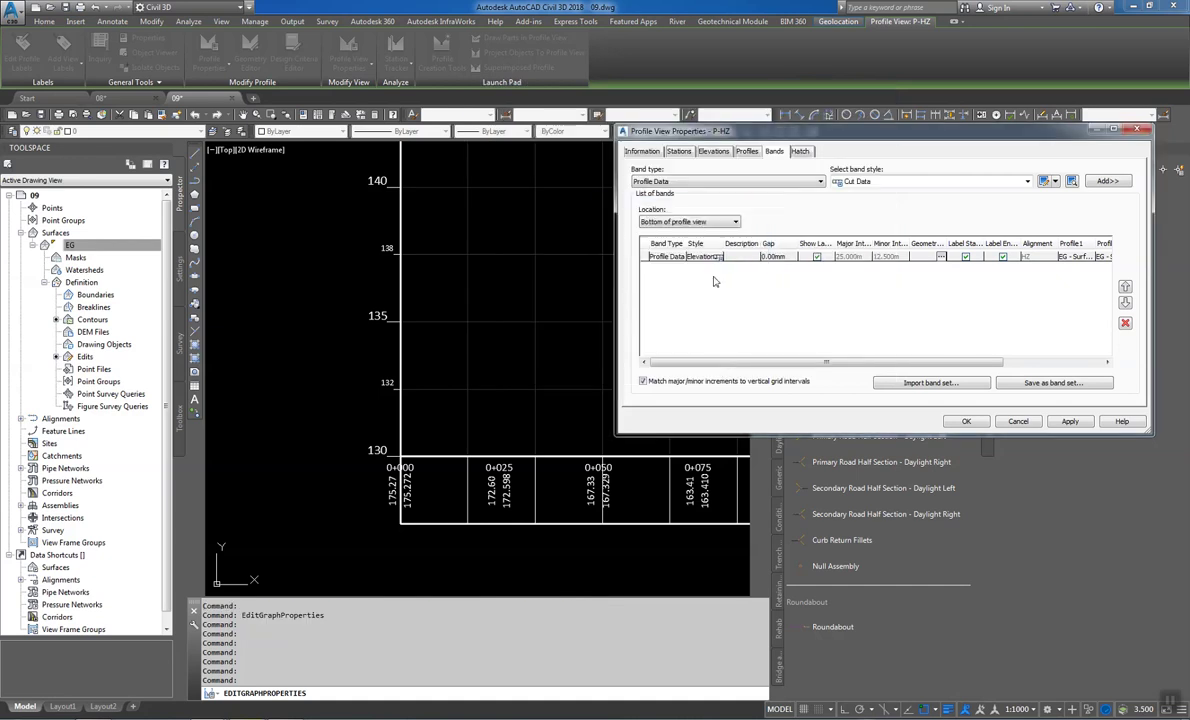
left_click(1069, 421)
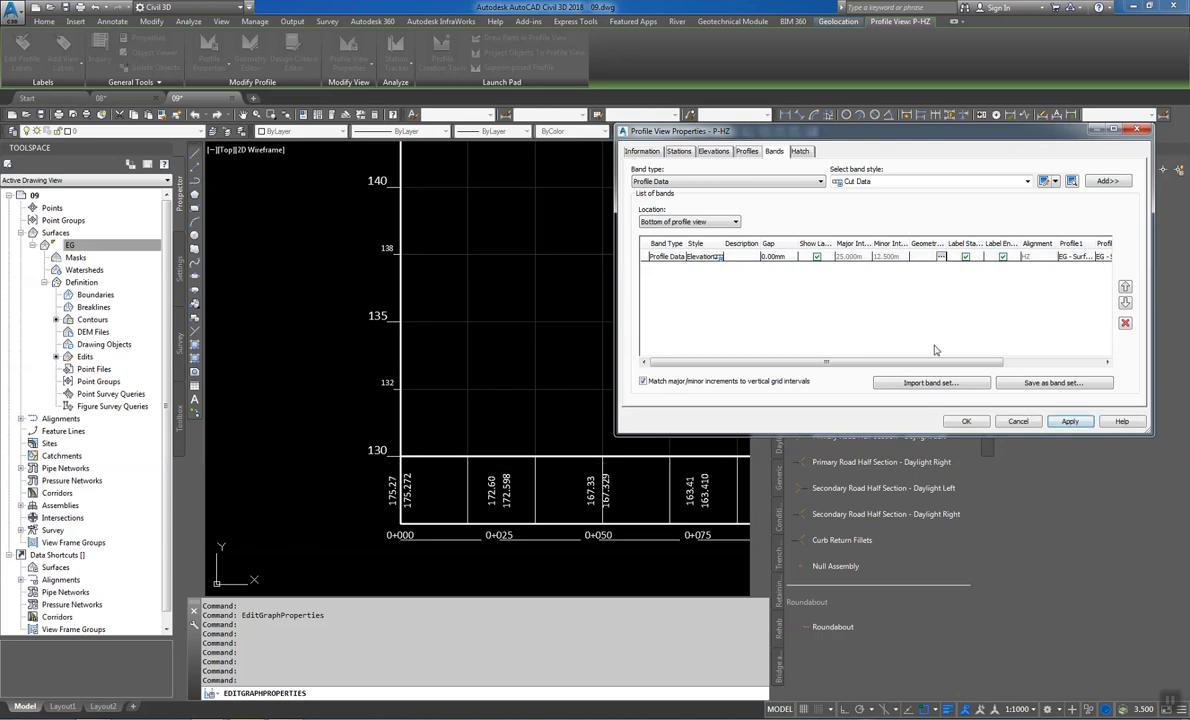
Reopen the Major Station label and set its line component's angle to 90 degrees and fixed length to 5 mm
left_click(720, 258)
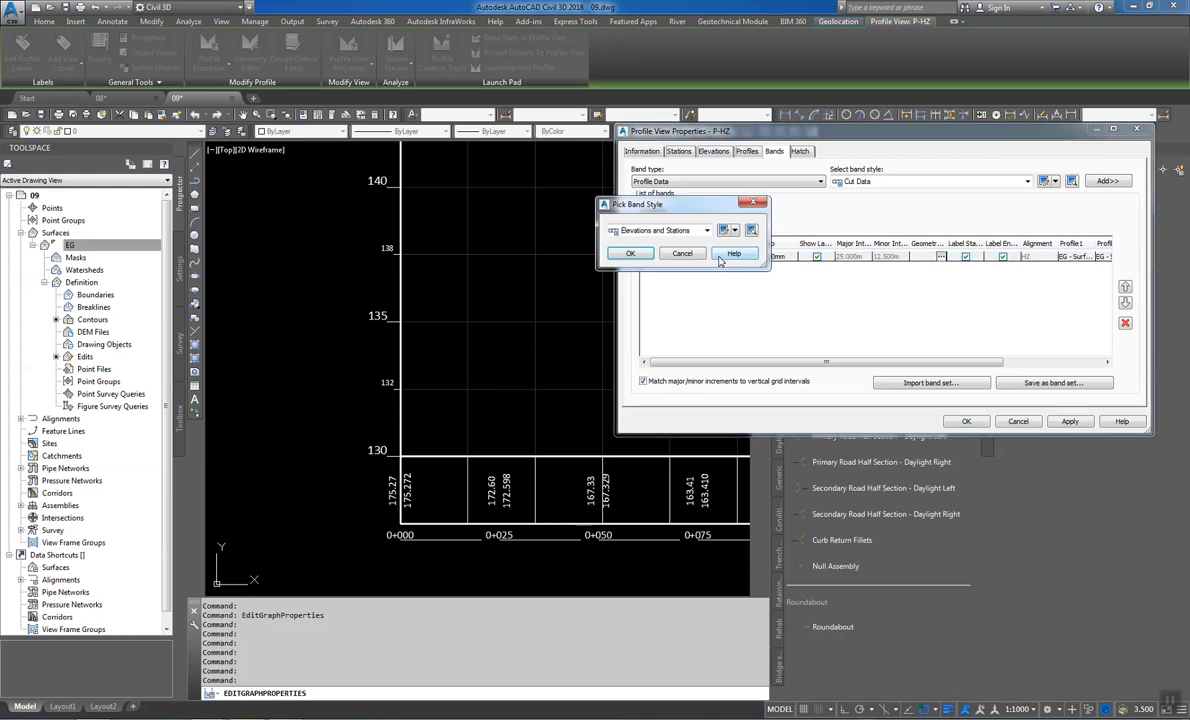
left_click(734, 230)
left_click(675, 220)
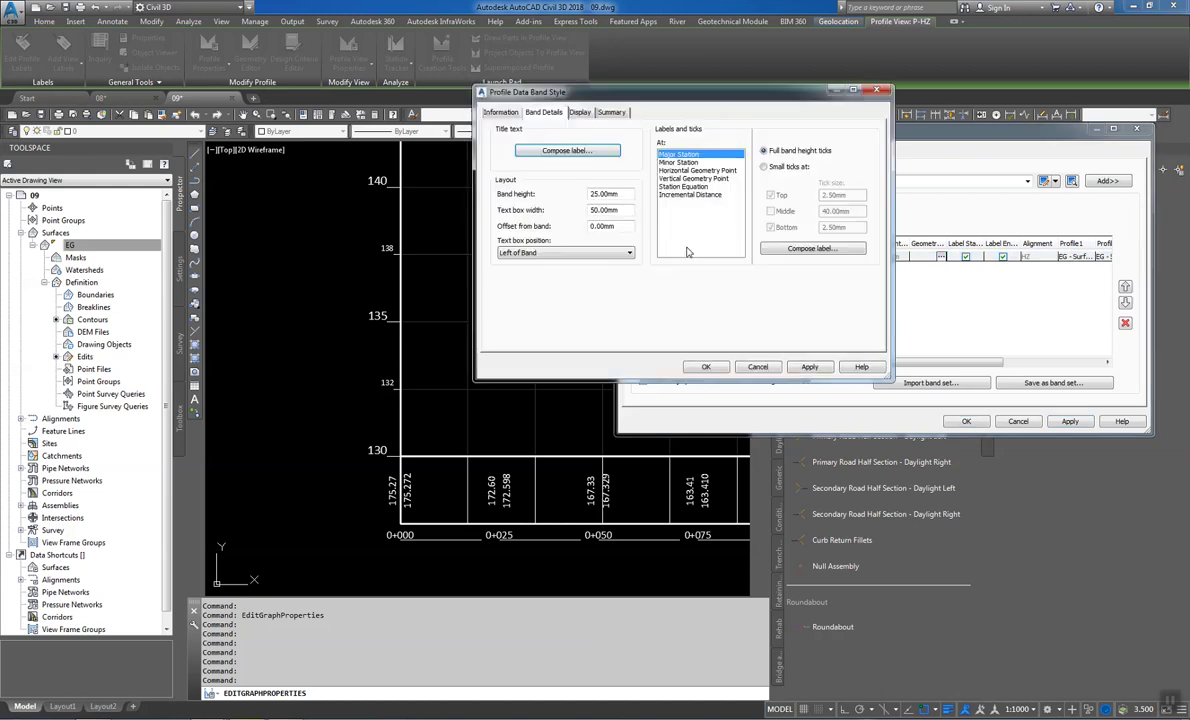
left_click(772, 249)
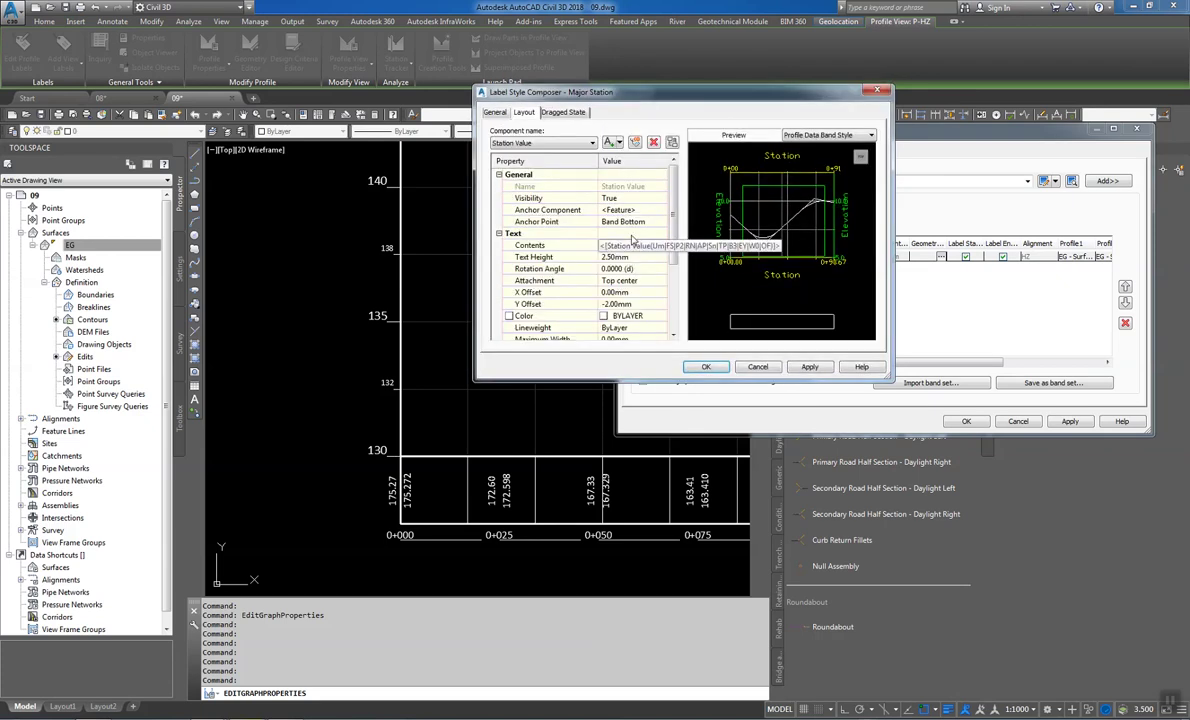
left_click(540, 143)
left_click(500, 165)
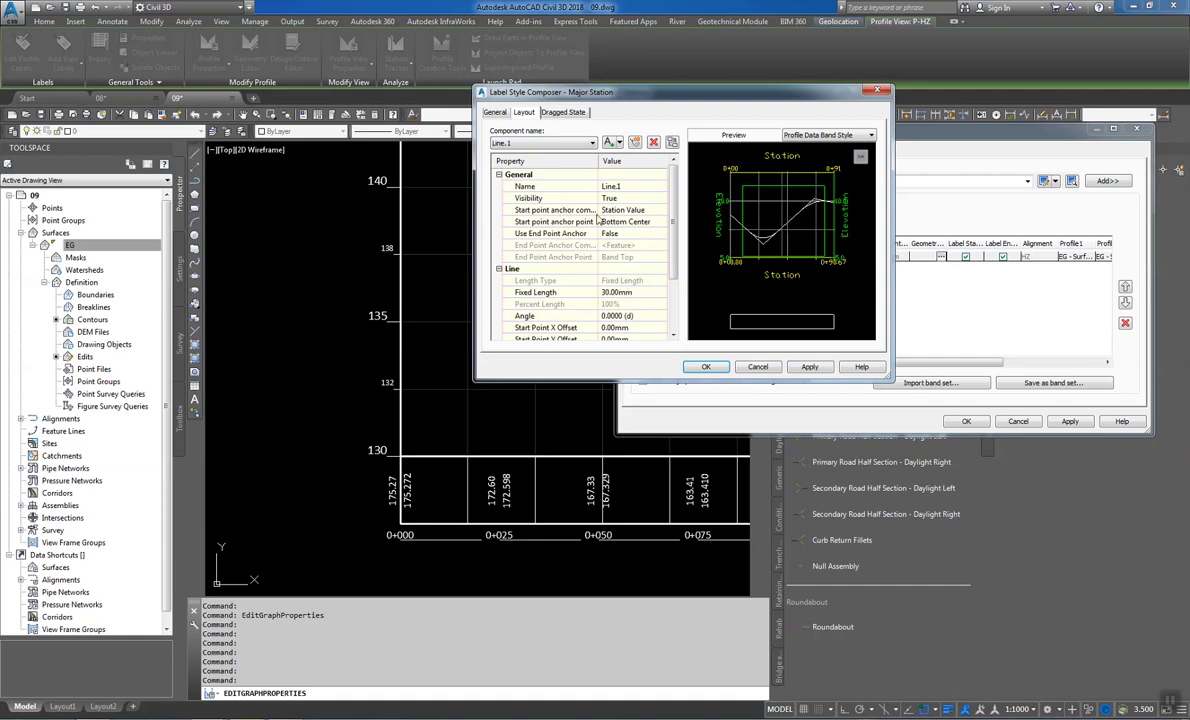
left_click(630, 315)
type("90")
left_click(615, 292)
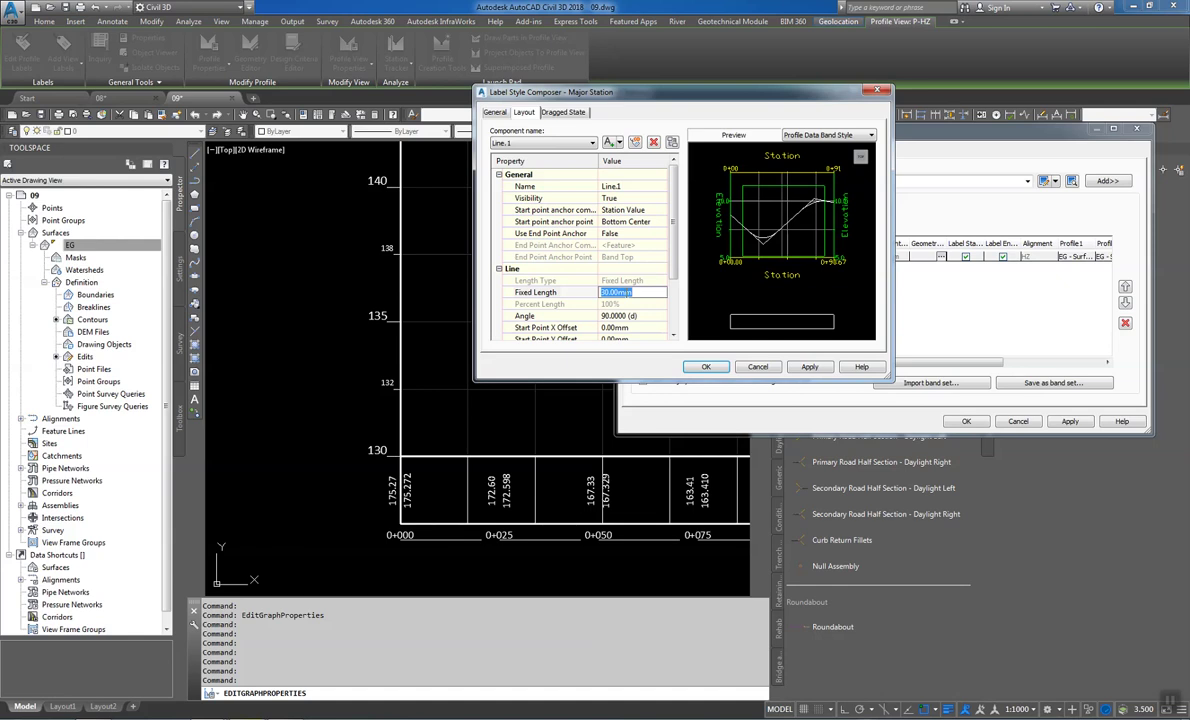
type("5")
Accept the line's new angle and length and apply the updated band style to the profile view
left_click(706, 366)
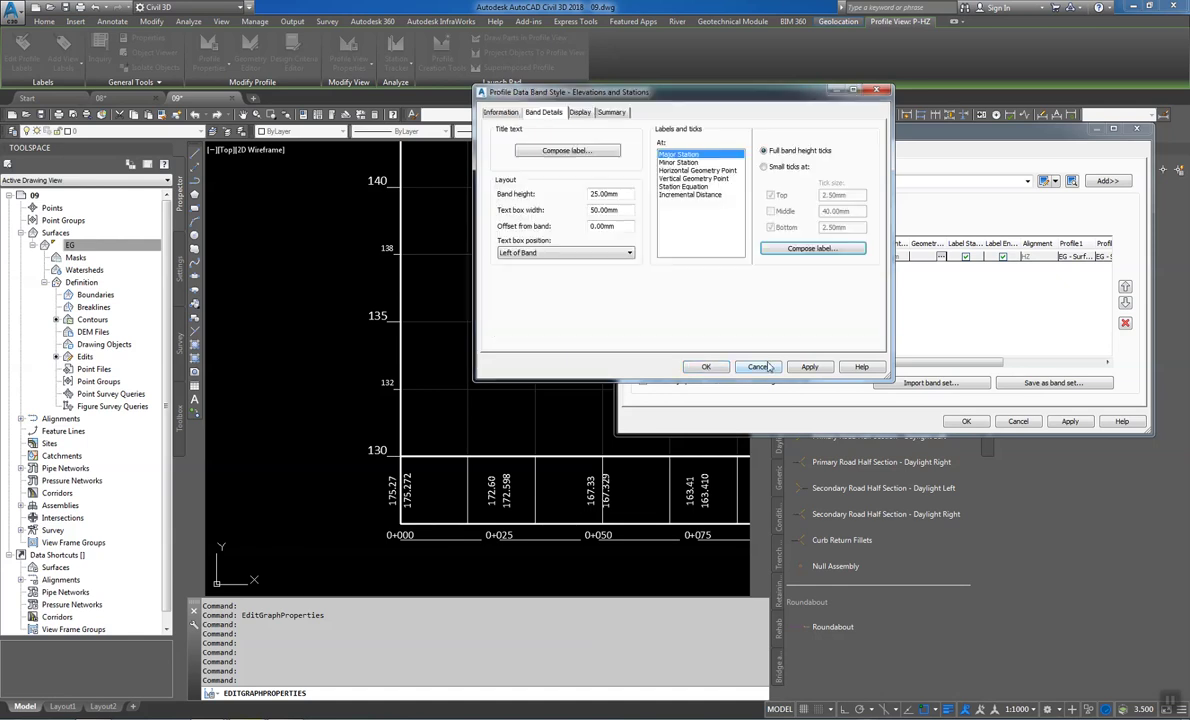
left_click(687, 364)
left_click(630, 253)
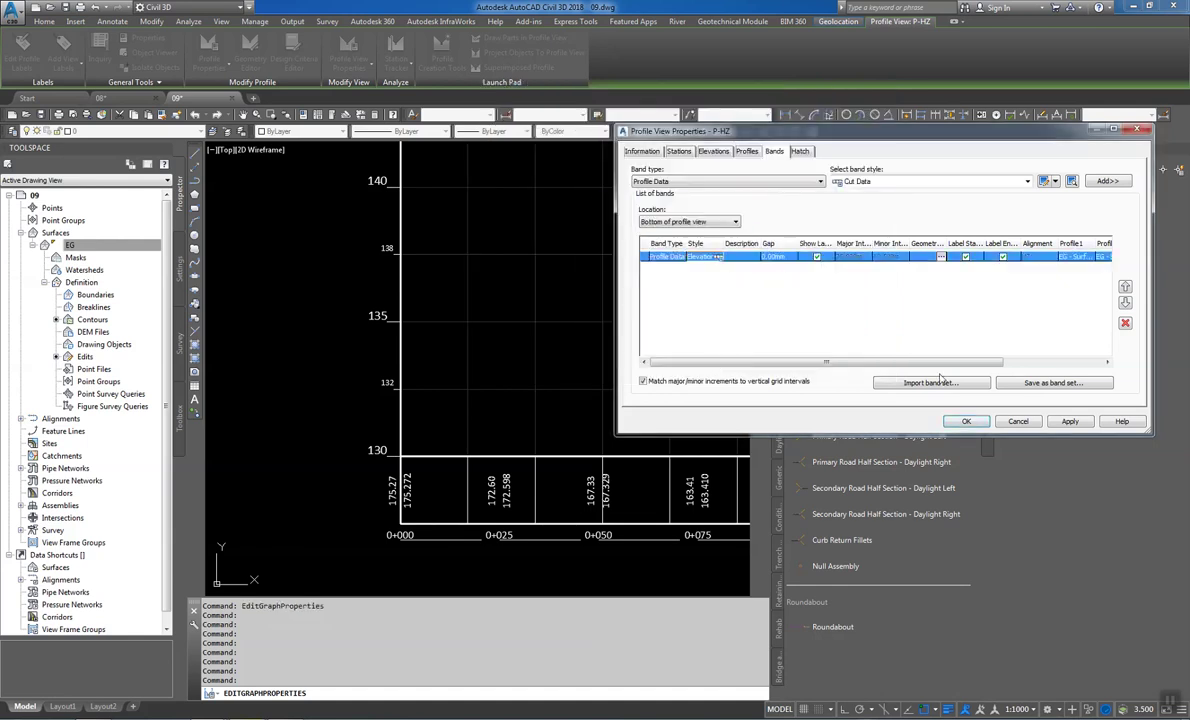
left_click(1066, 421)
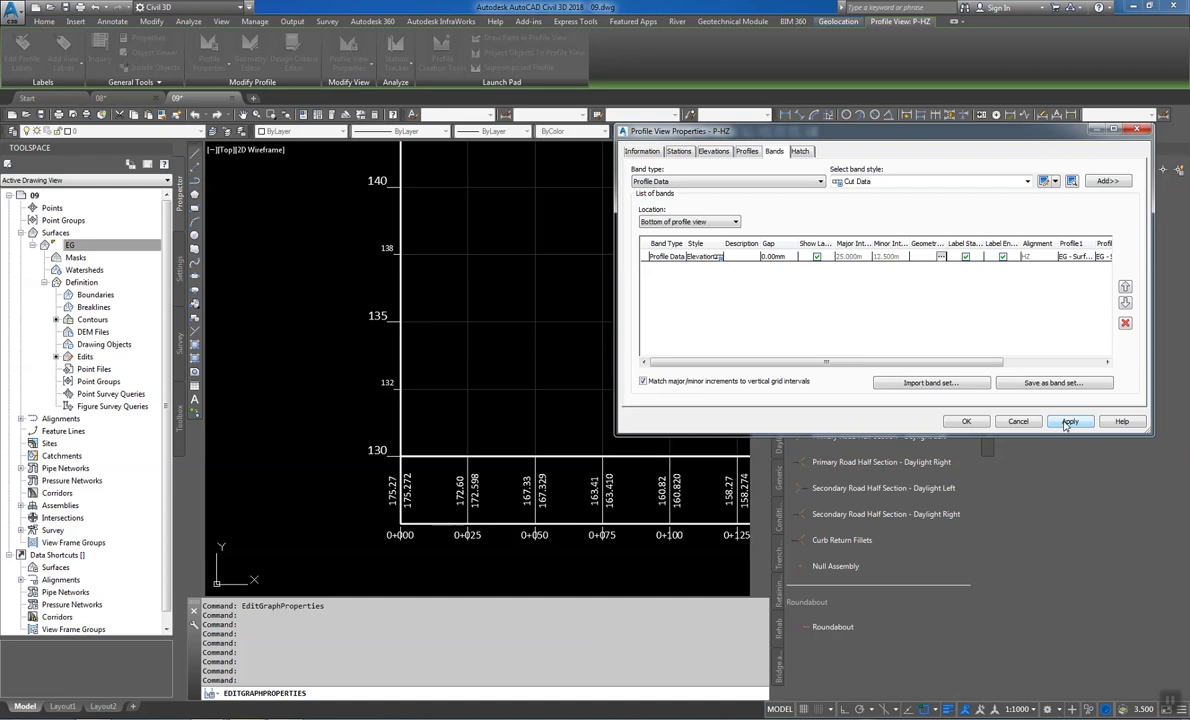
Reopen the Major Station label's line component and set its fixed length to 2.5 mm
left_click(717, 257)
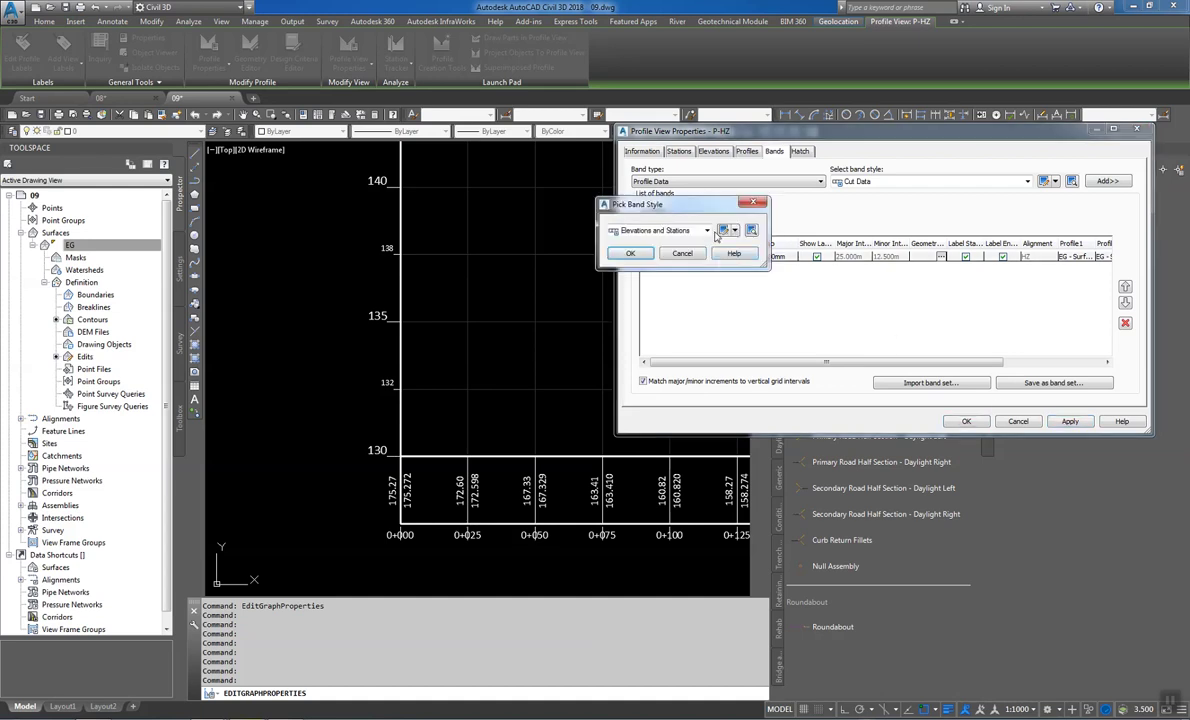
left_click(720, 232)
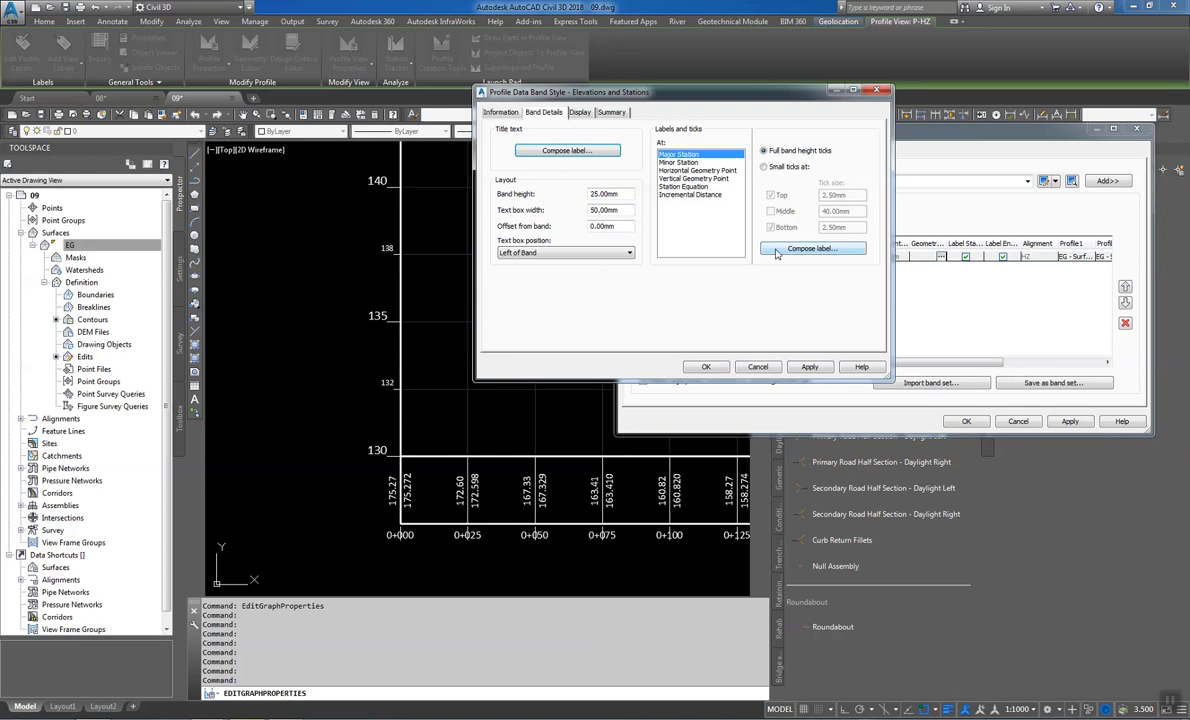
left_click(776, 251)
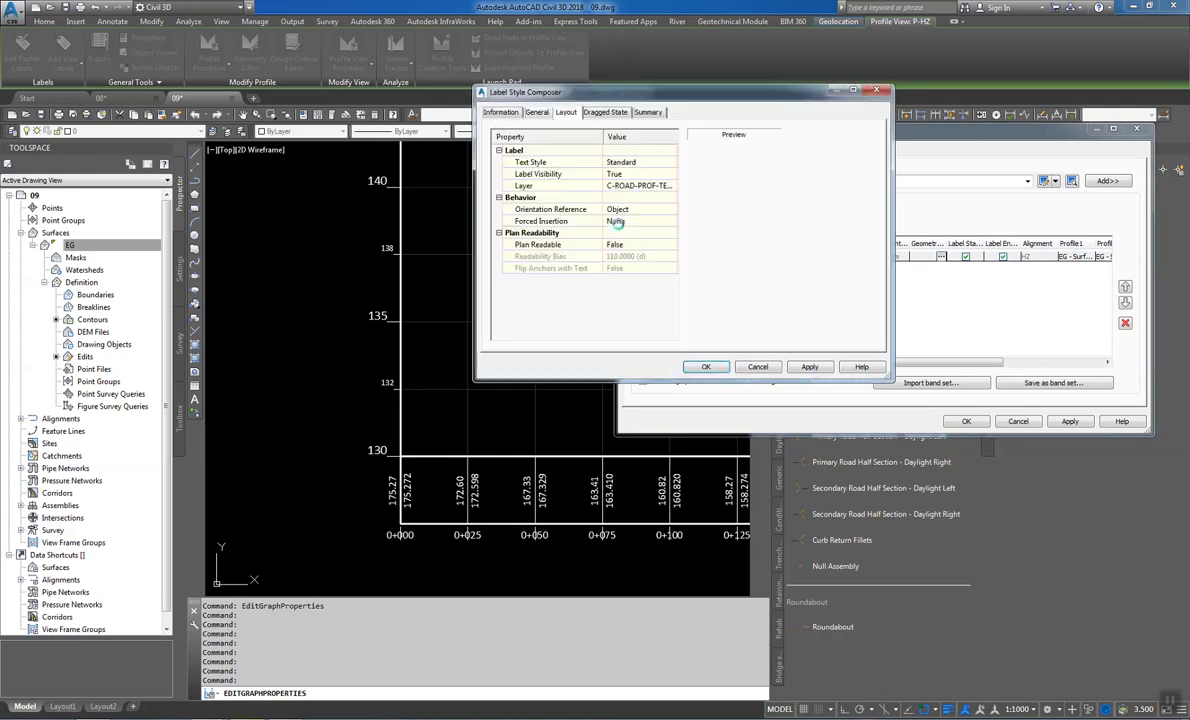
left_click(545, 143)
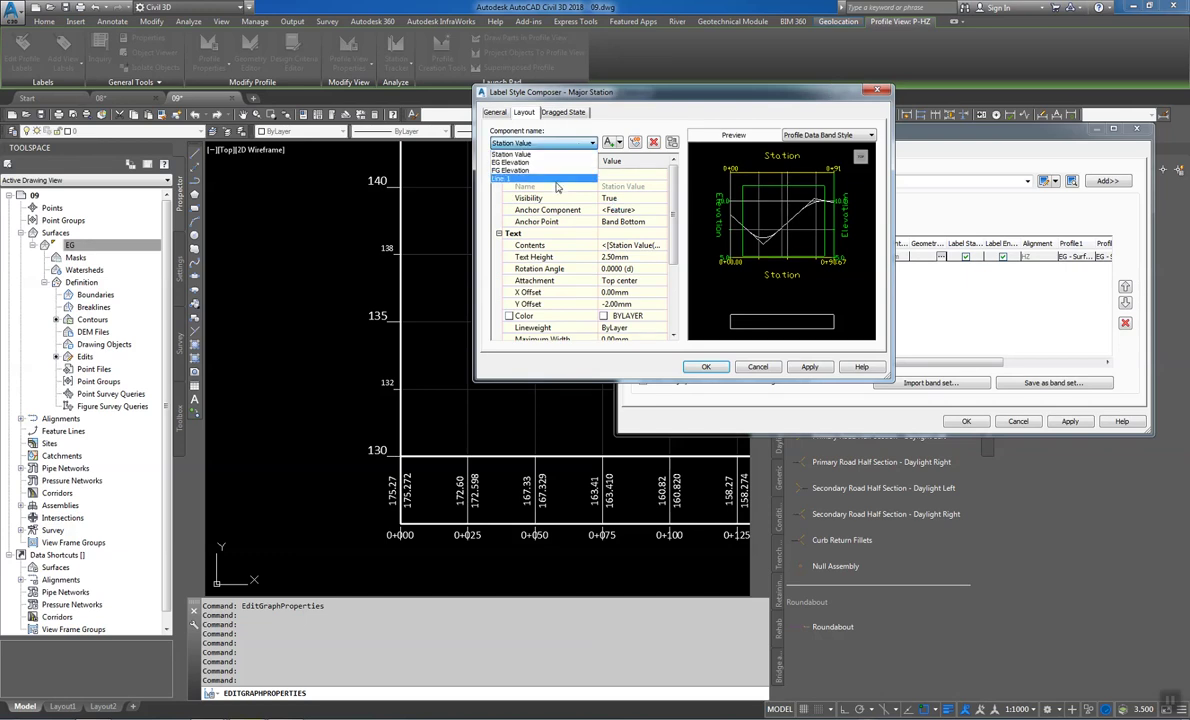
left_click(517, 177)
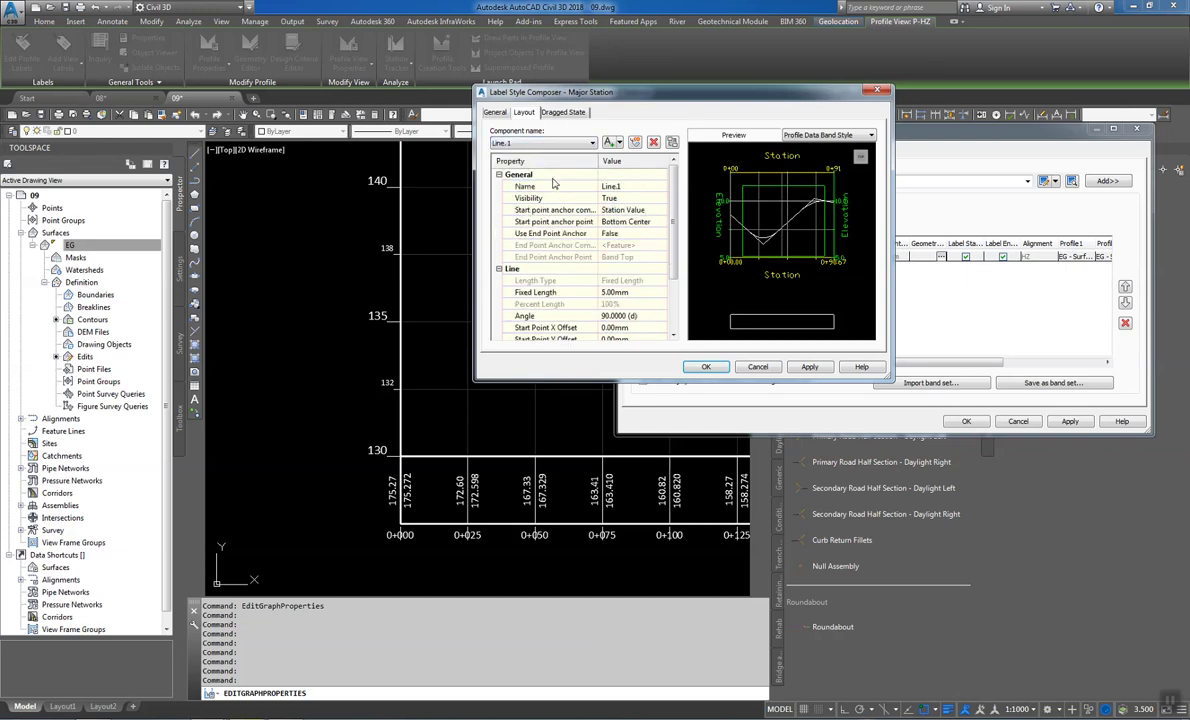
scroll(676, 291, "down", 1)
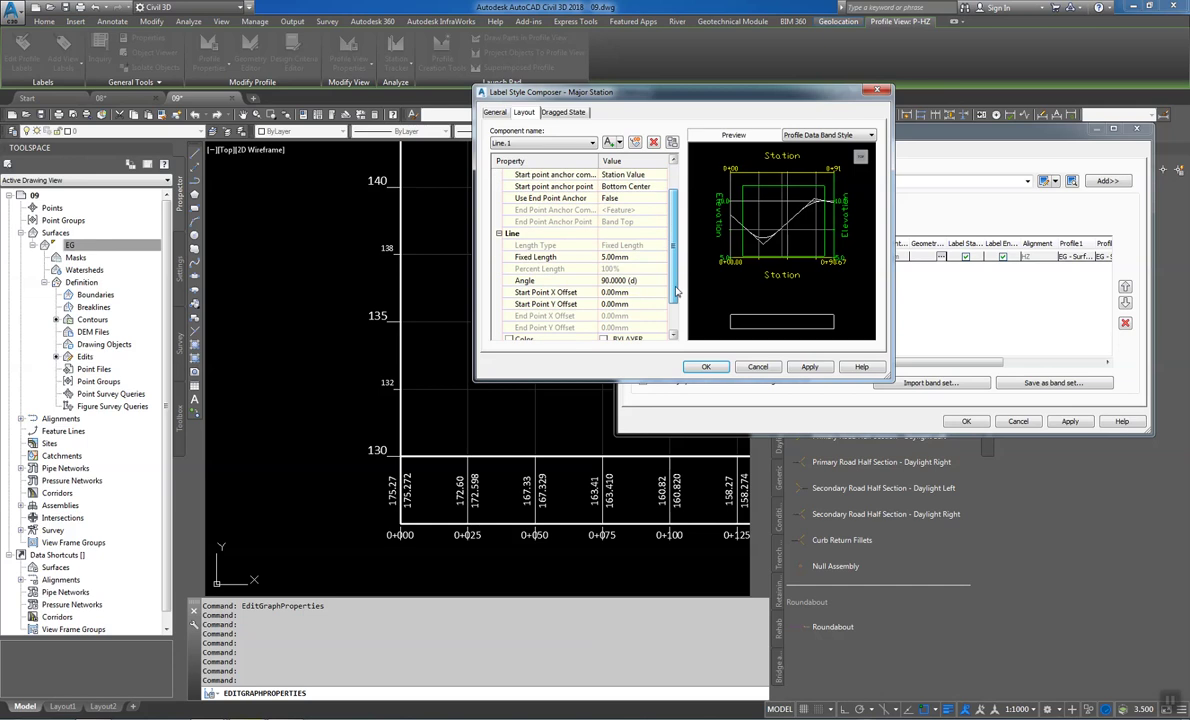
scroll(677, 296, "down", 1)
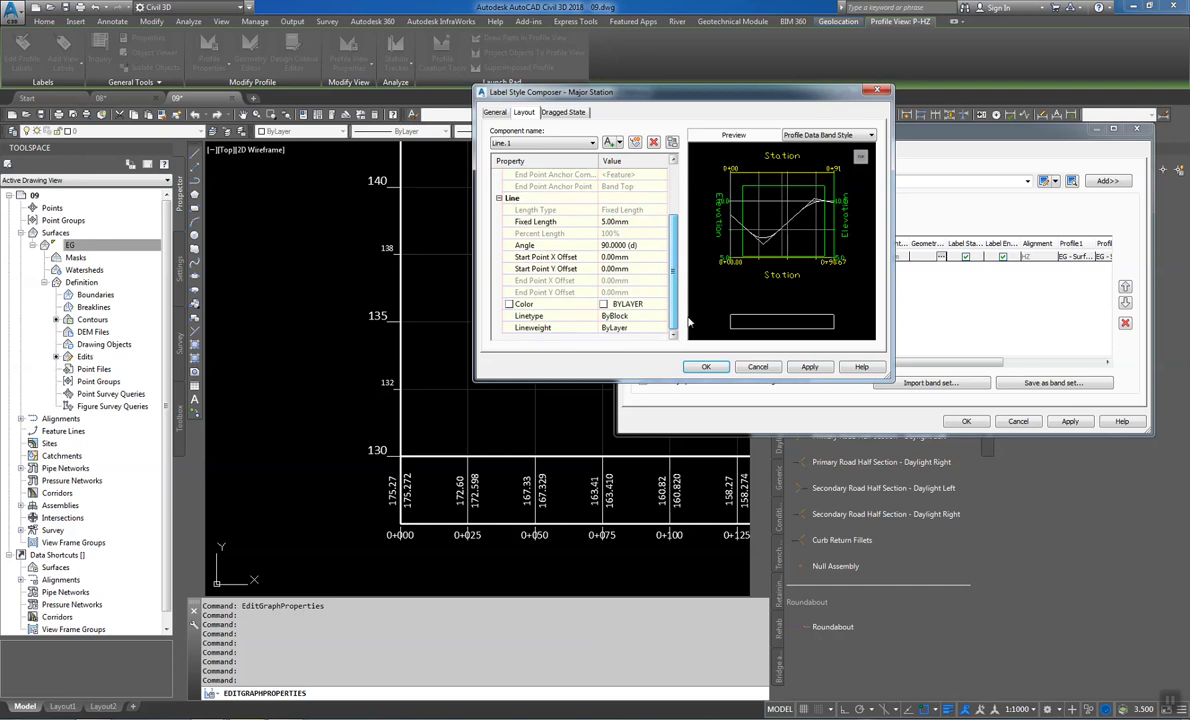
scroll(688, 310, "up", 1)
scroll(686, 285, "up", 2)
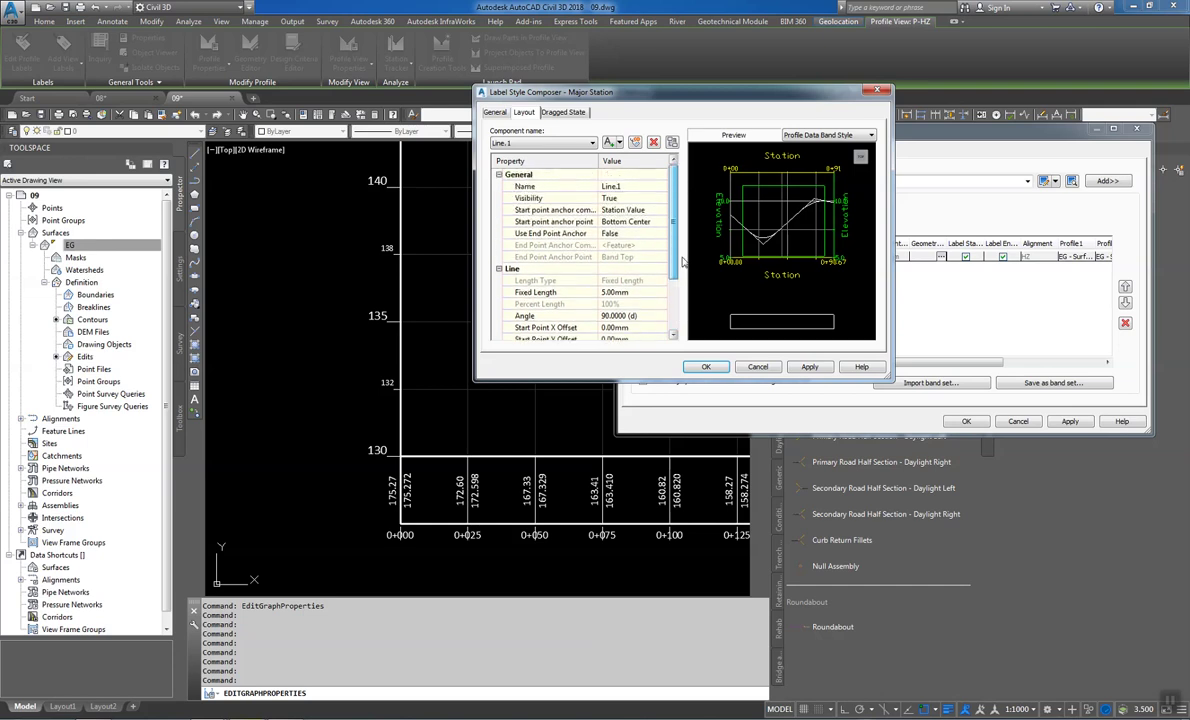
left_click(640, 222)
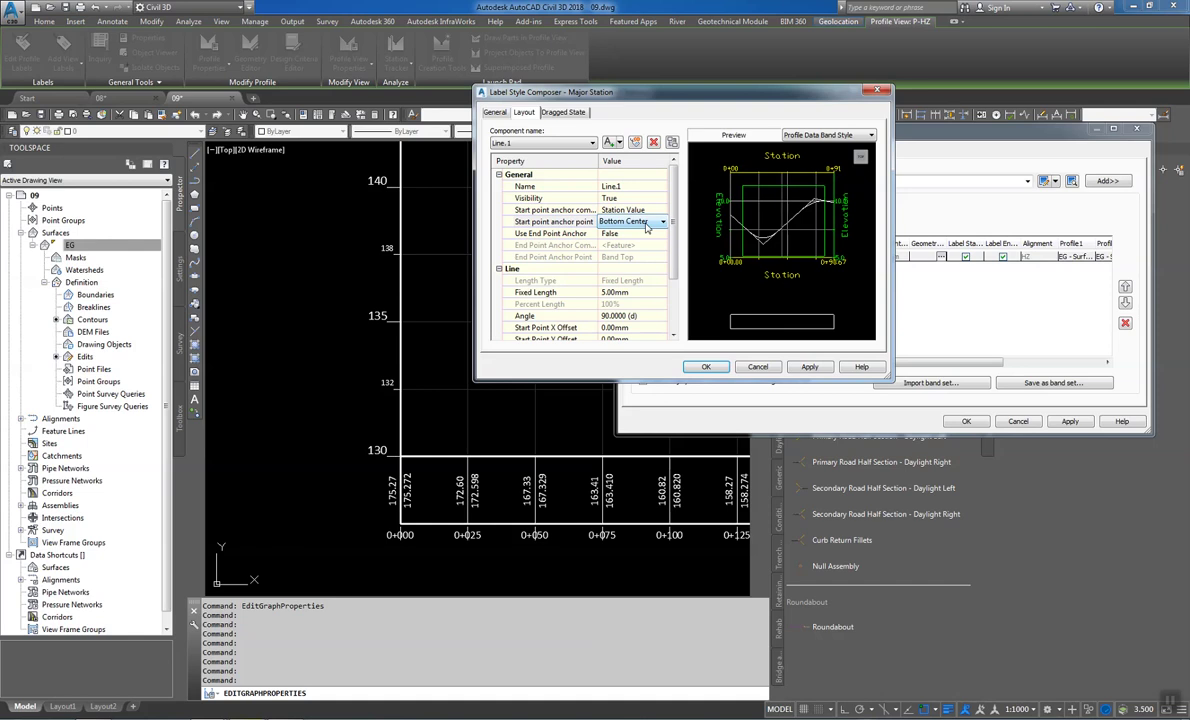
left_click(628, 292)
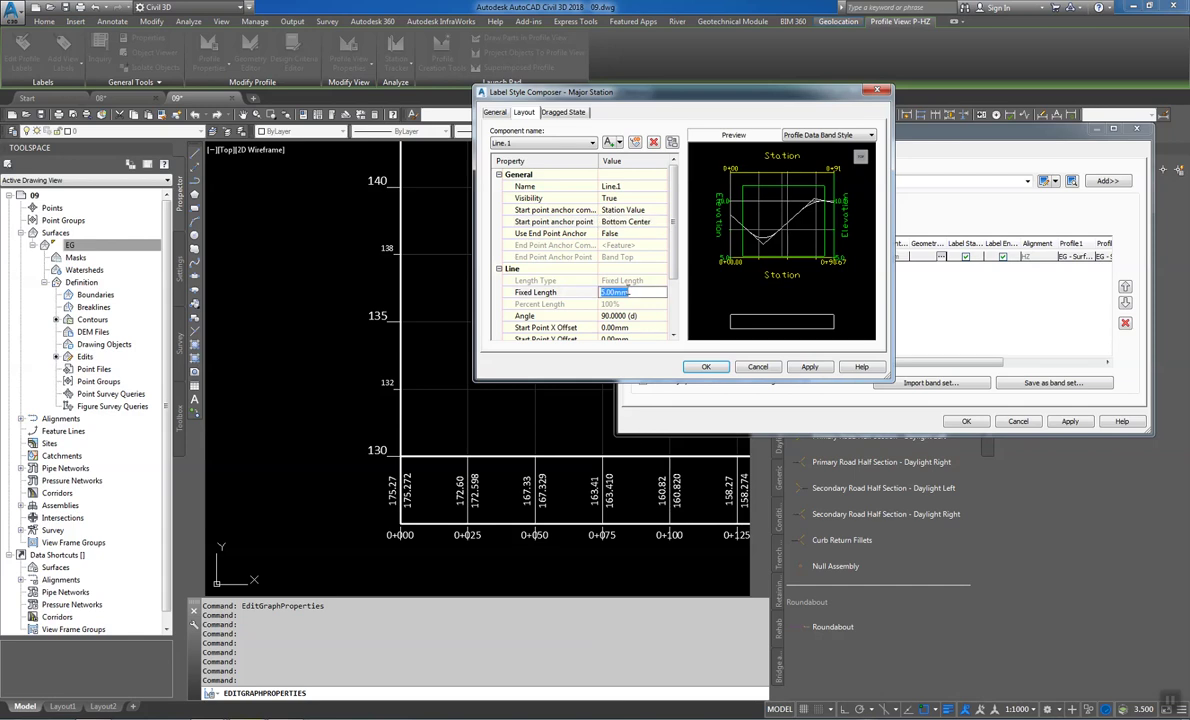
type("2.5")
left_click(586, 221)
Enable the line's end point anchor, anchor the end point at Band Bottom, and apply the change to the profile view
left_click(627, 235)
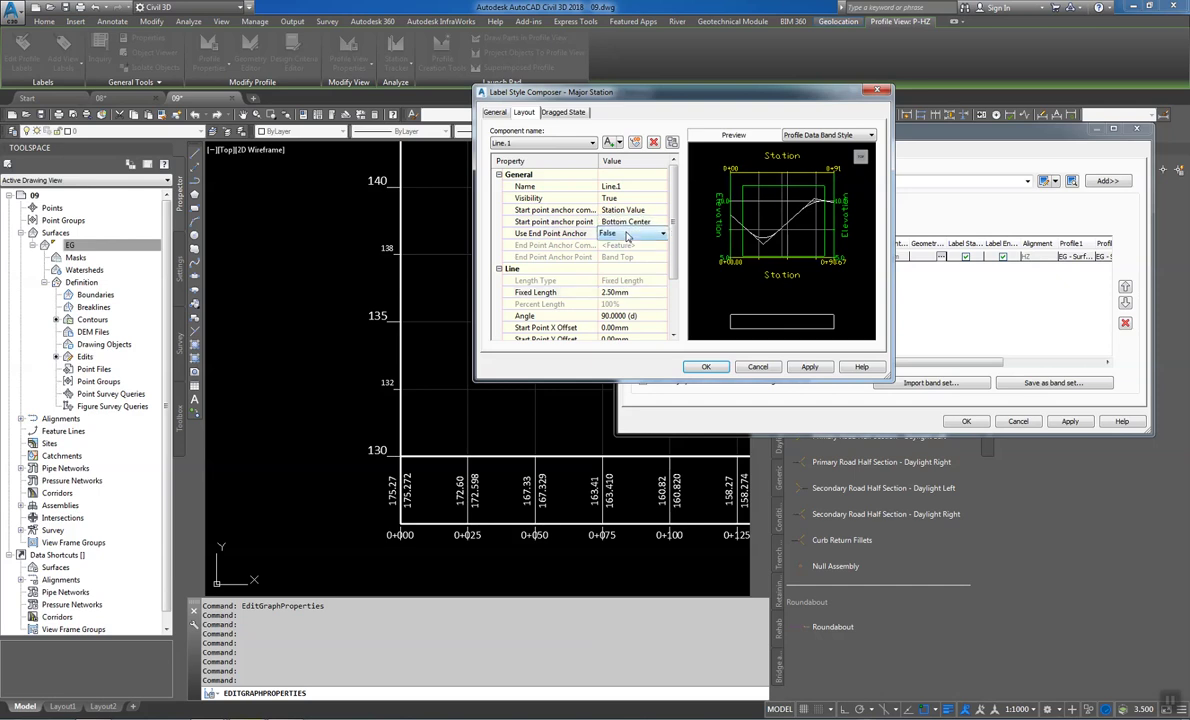
left_click(662, 233)
left_click(615, 245)
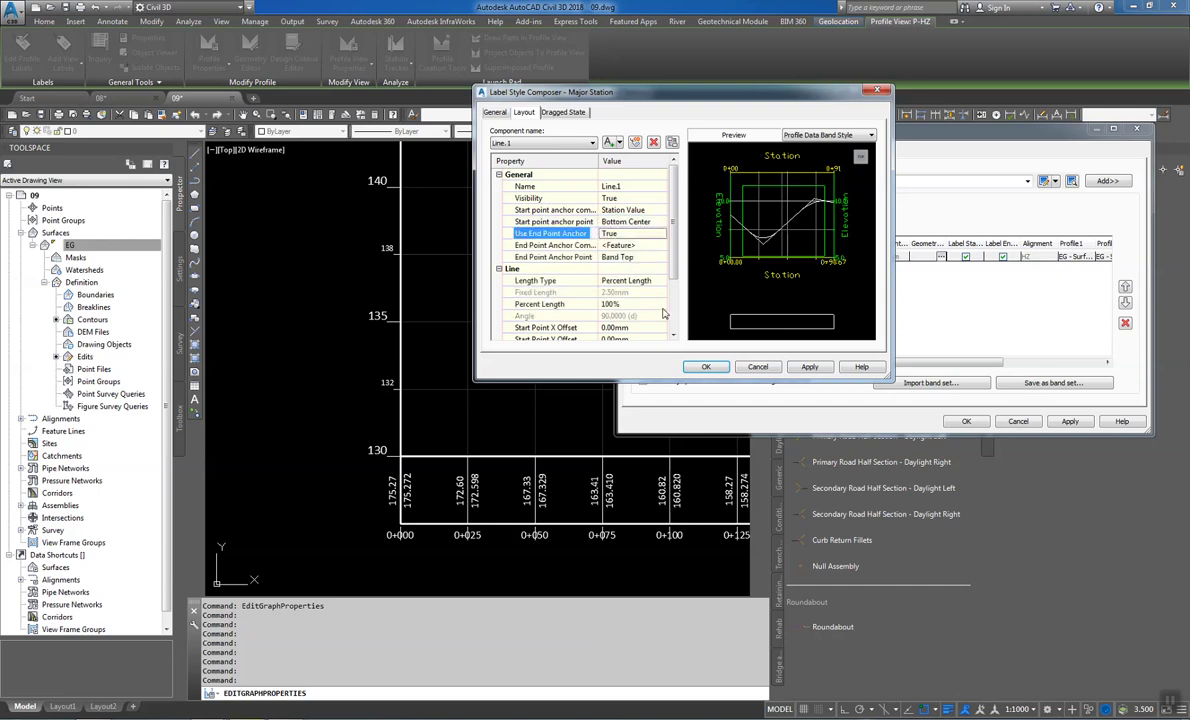
left_click(624, 257)
left_click(624, 258)
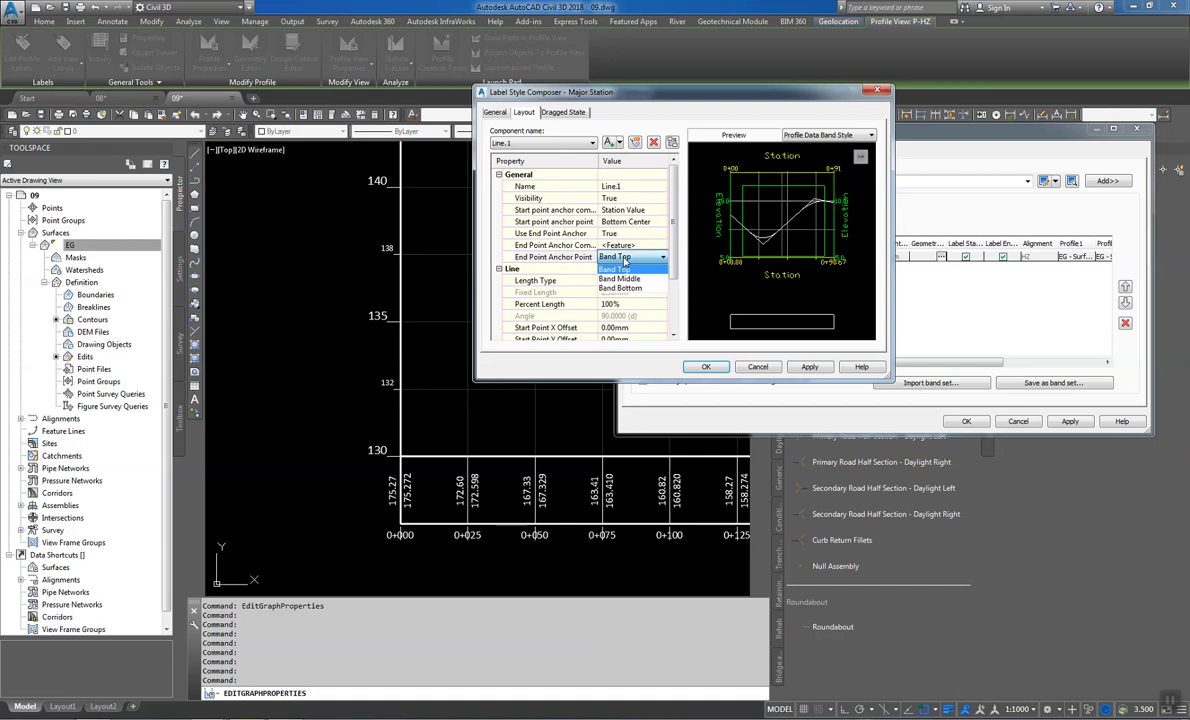
left_click(627, 288)
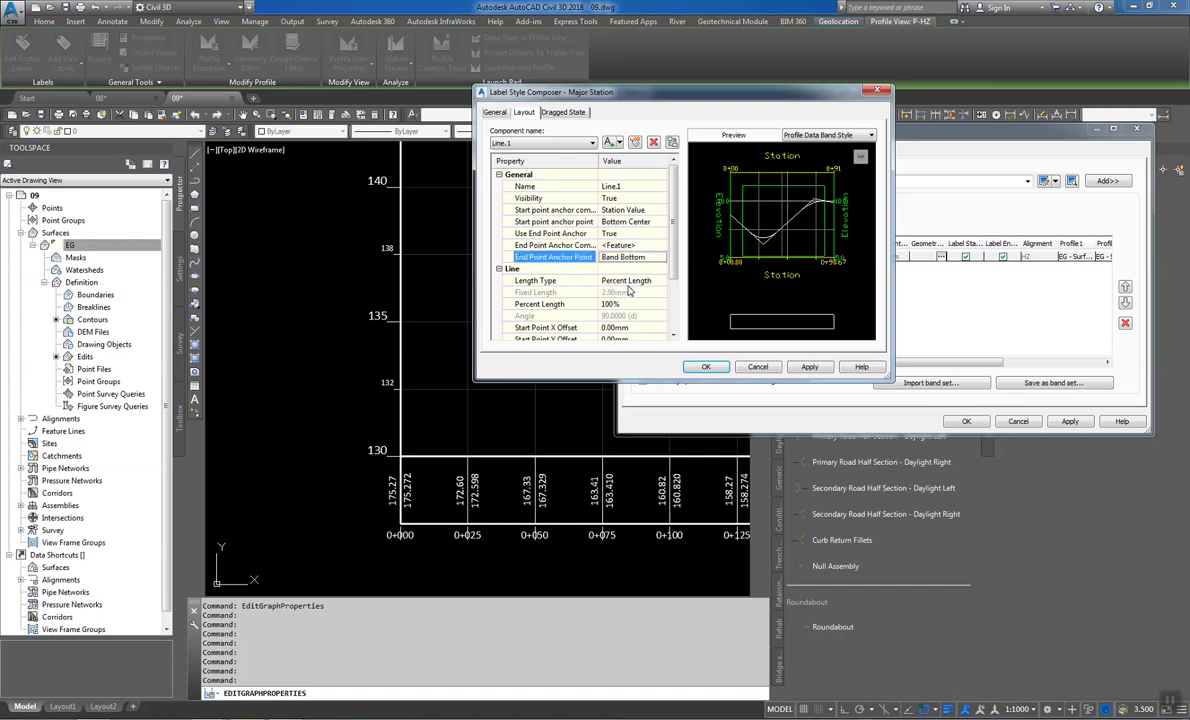
left_click(705, 367)
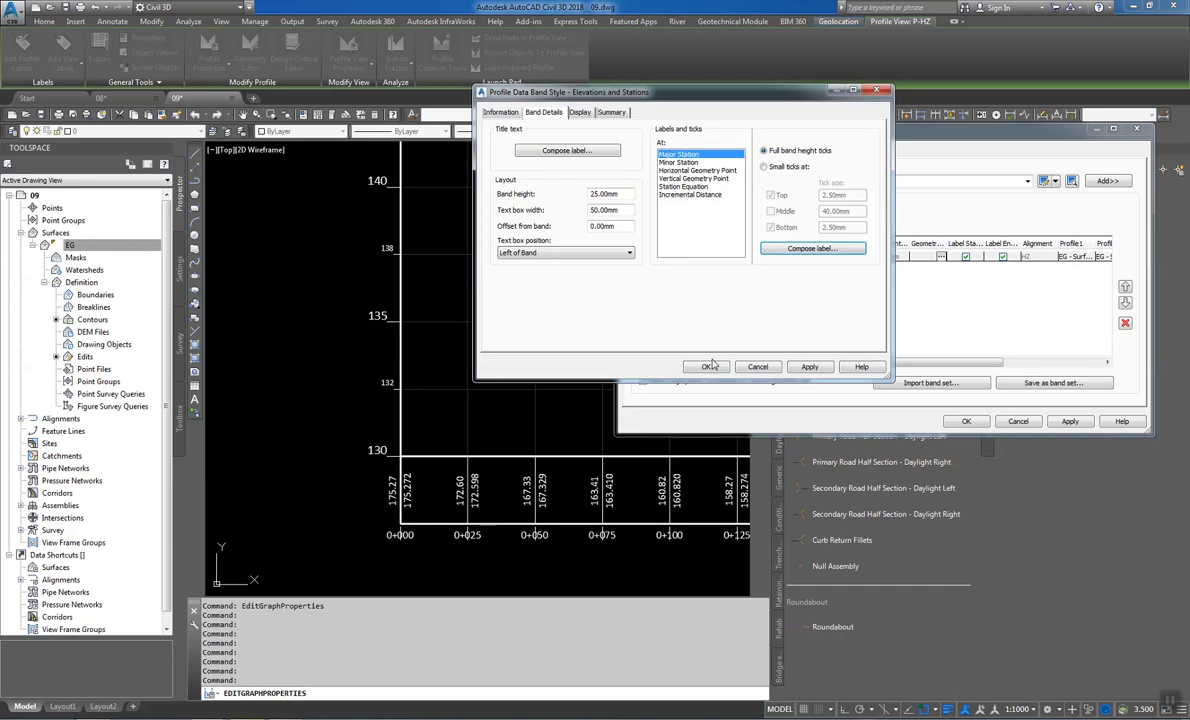
left_click(709, 367)
left_click(606, 250)
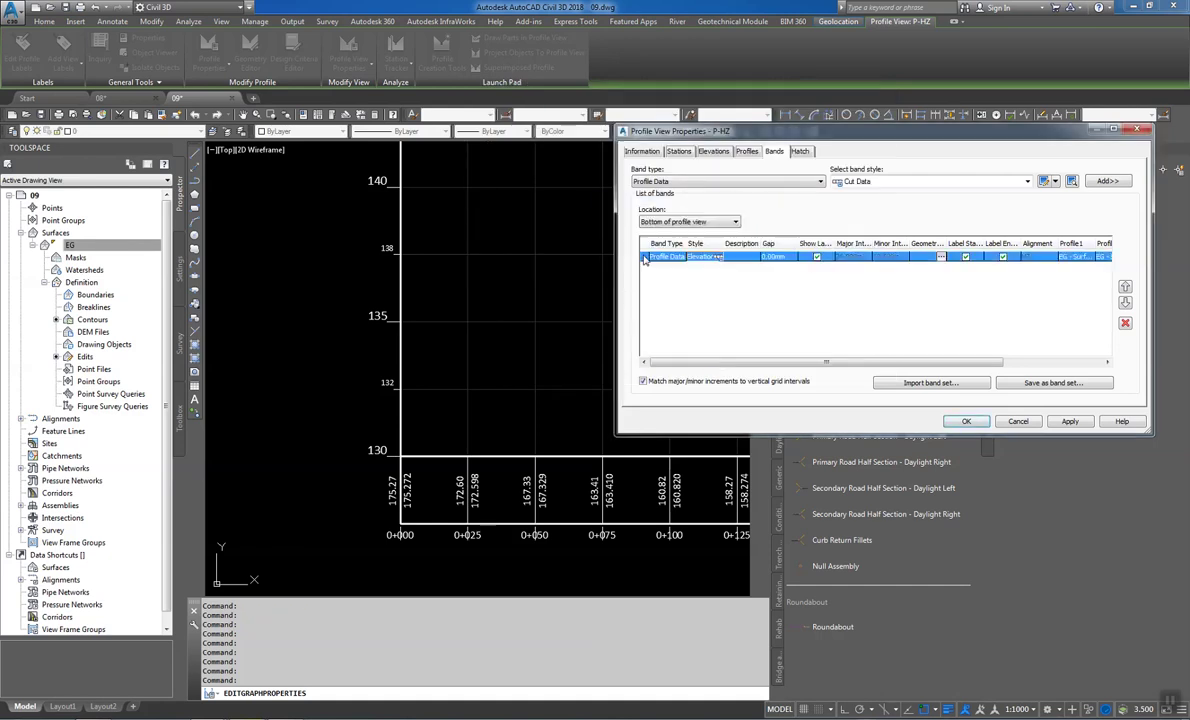
left_click(1070, 421)
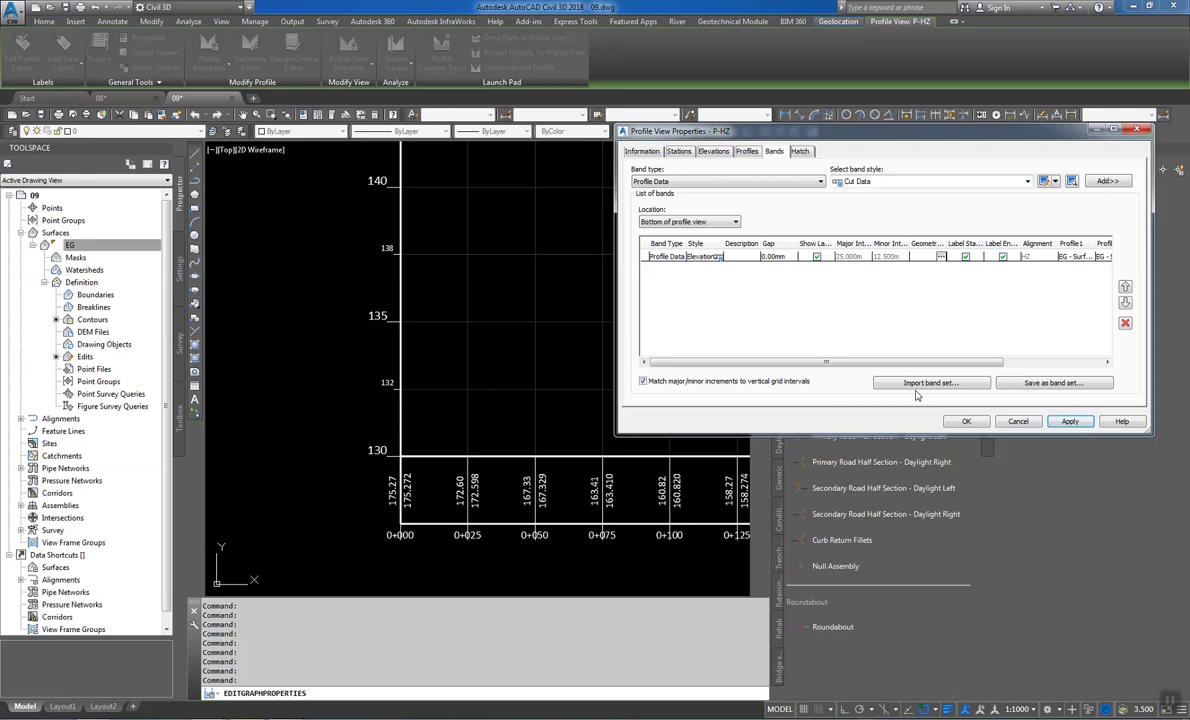
Reopen the Major Station label's line component in the Elevations and Stations band style and set its length type to Fixed Length
left_click(716, 257)
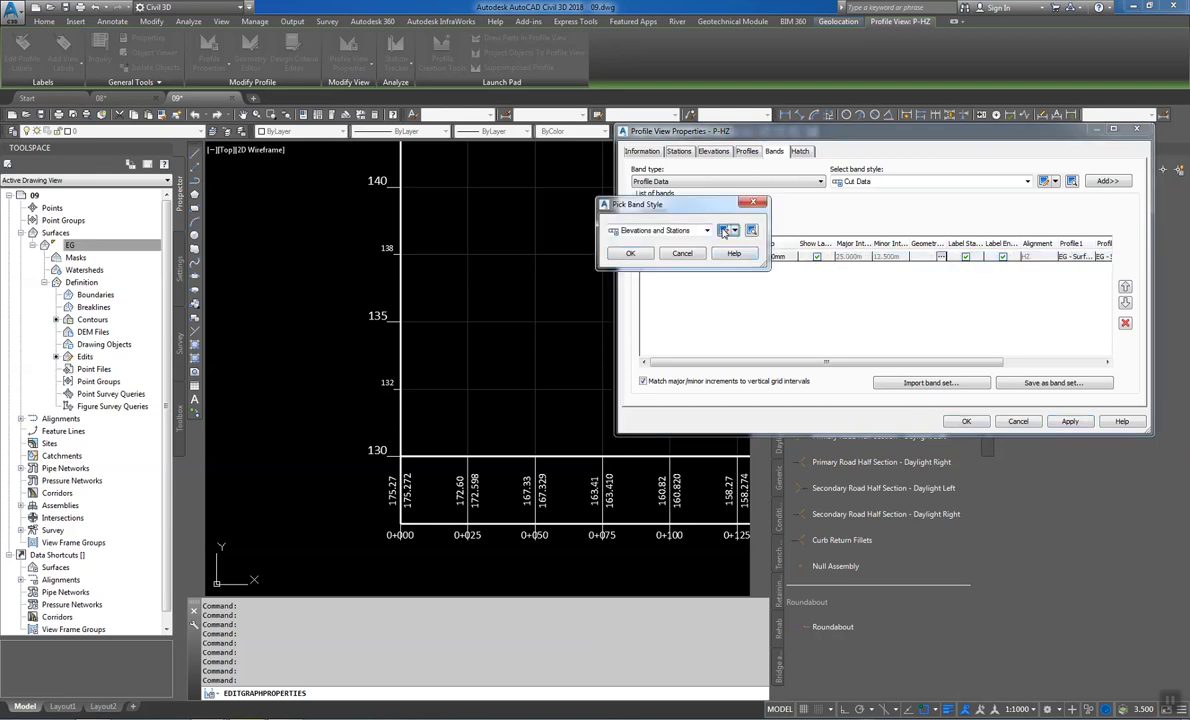
left_click(722, 230)
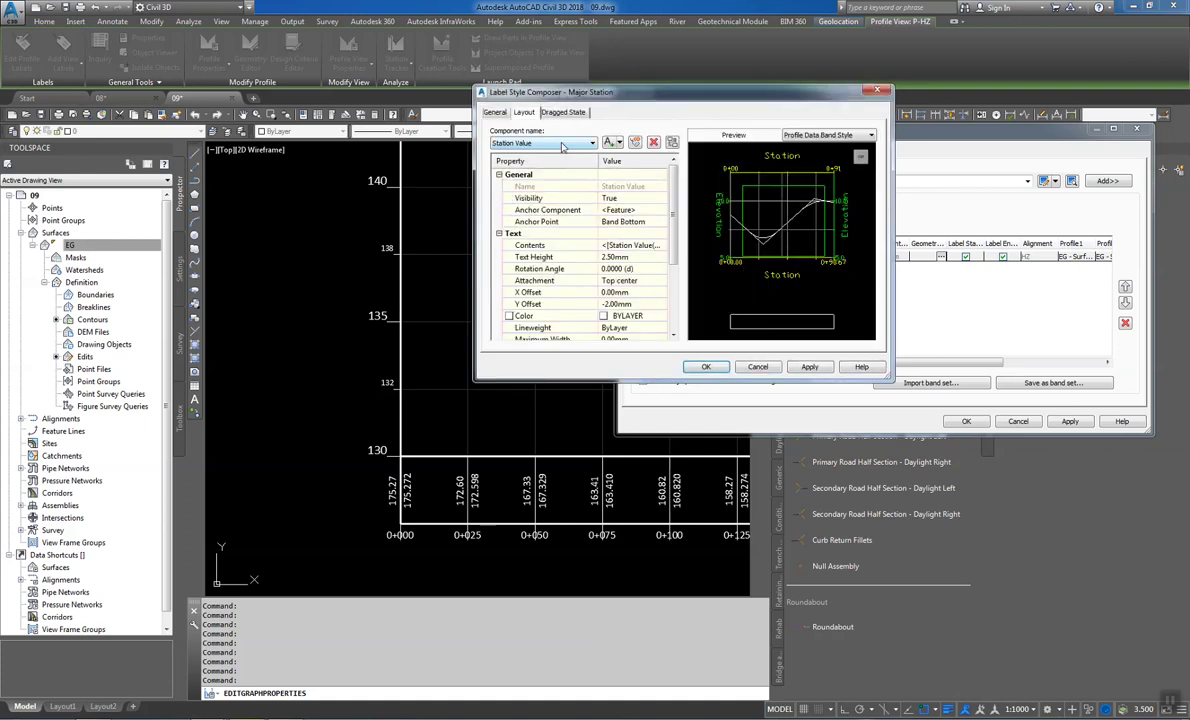
left_click(562, 146)
left_click(545, 174)
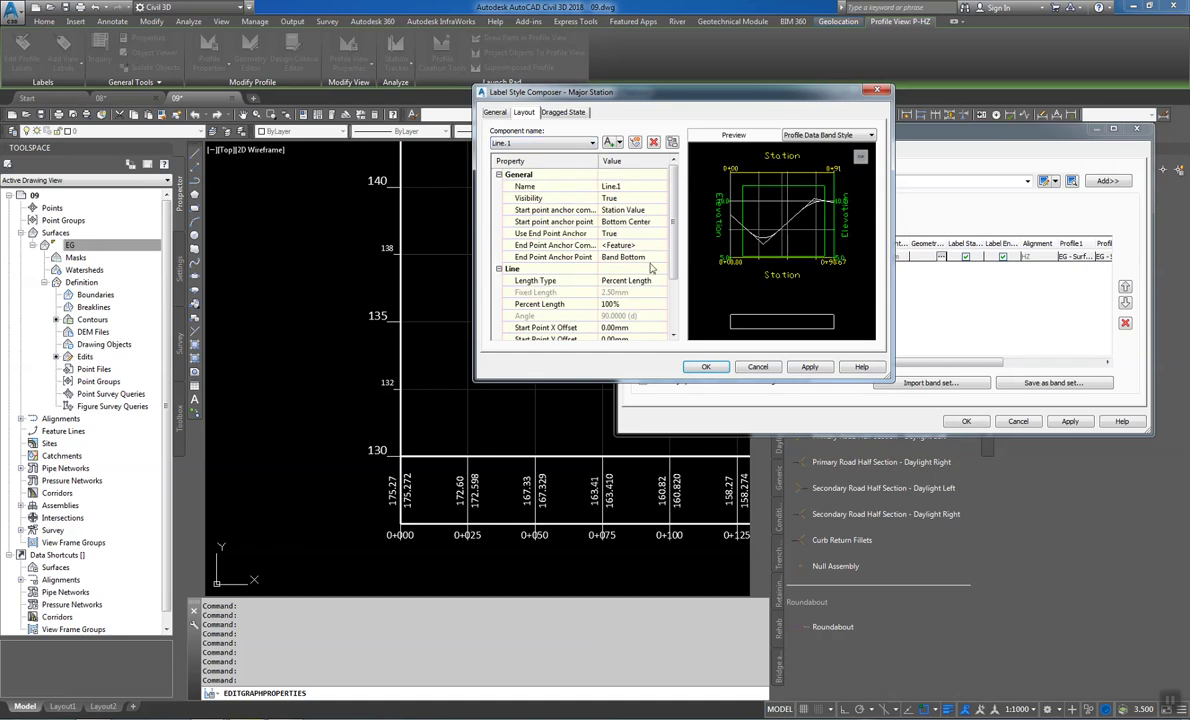
scroll(648, 274, "down", 2)
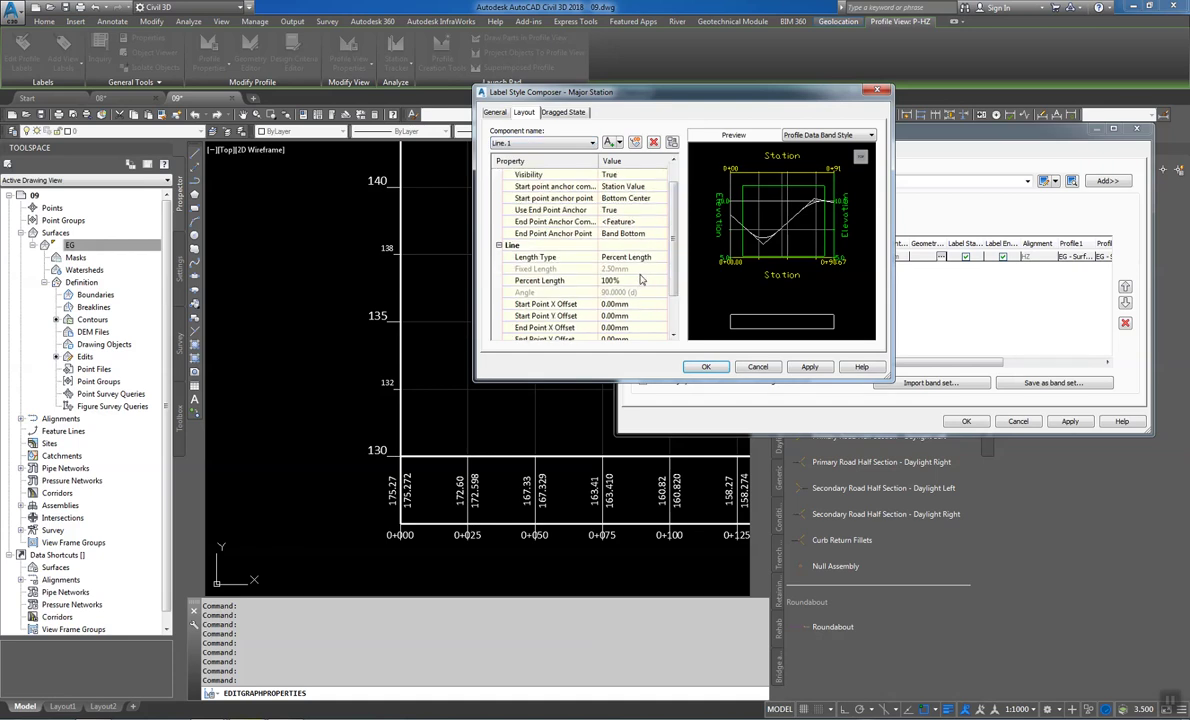
left_click(641, 280)
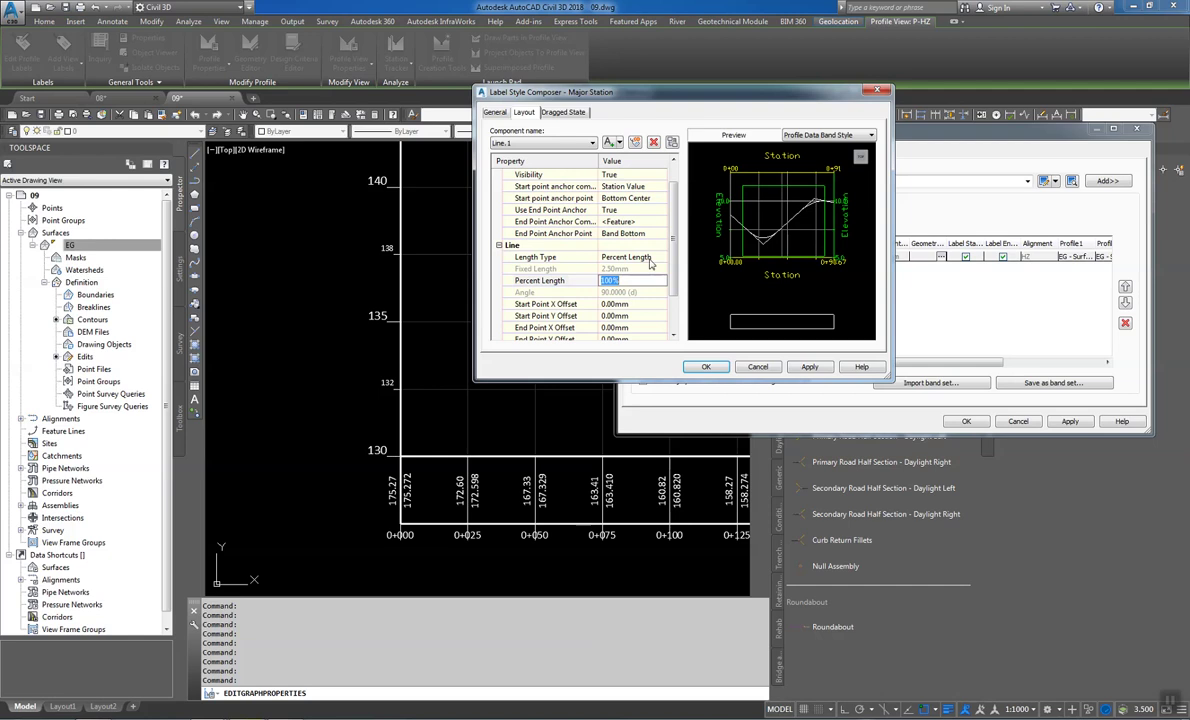
left_click(650, 258)
left_click(655, 258)
Set the line's fixed length to 1 mm, accept the label and band style, and apply them to the profile view
left_click(640, 269)
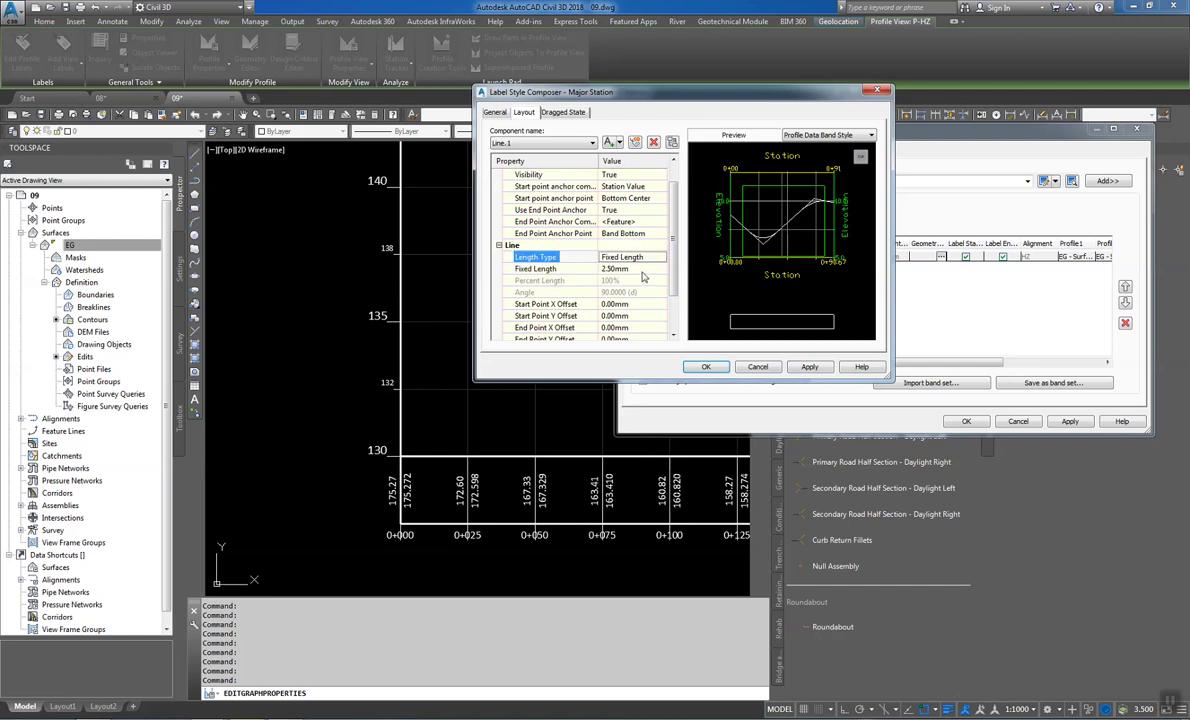
left_click(627, 269)
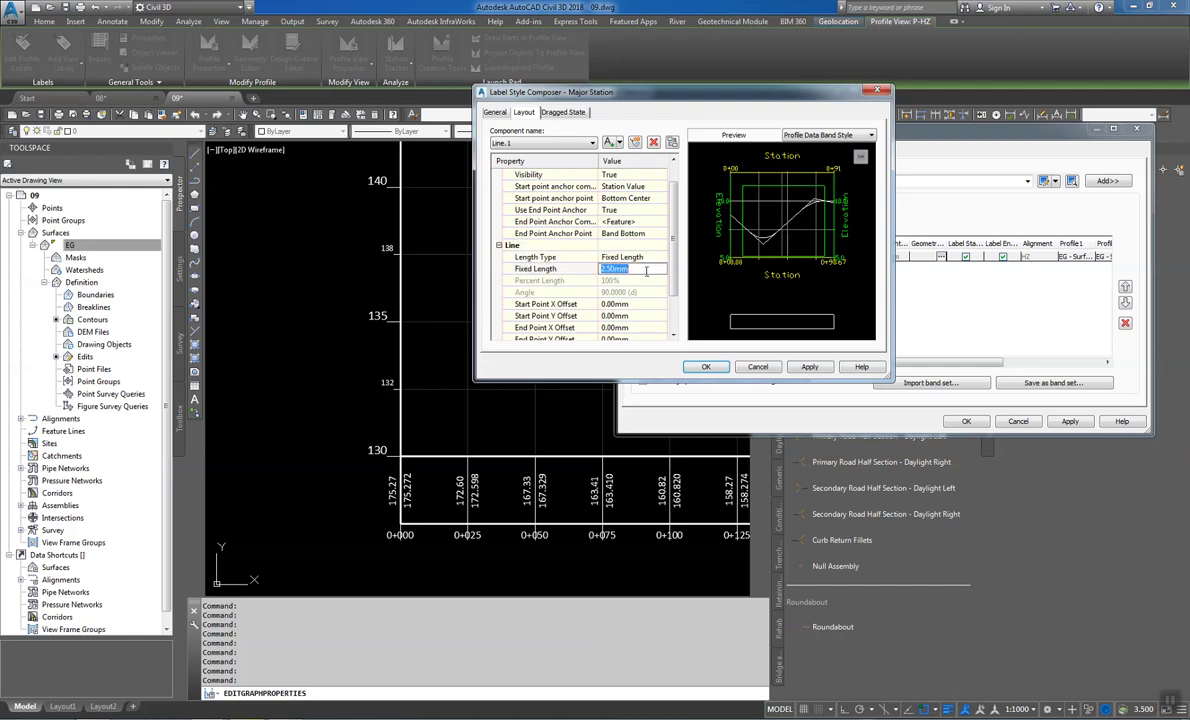
type("1.")
left_click(706, 366)
left_click(707, 366)
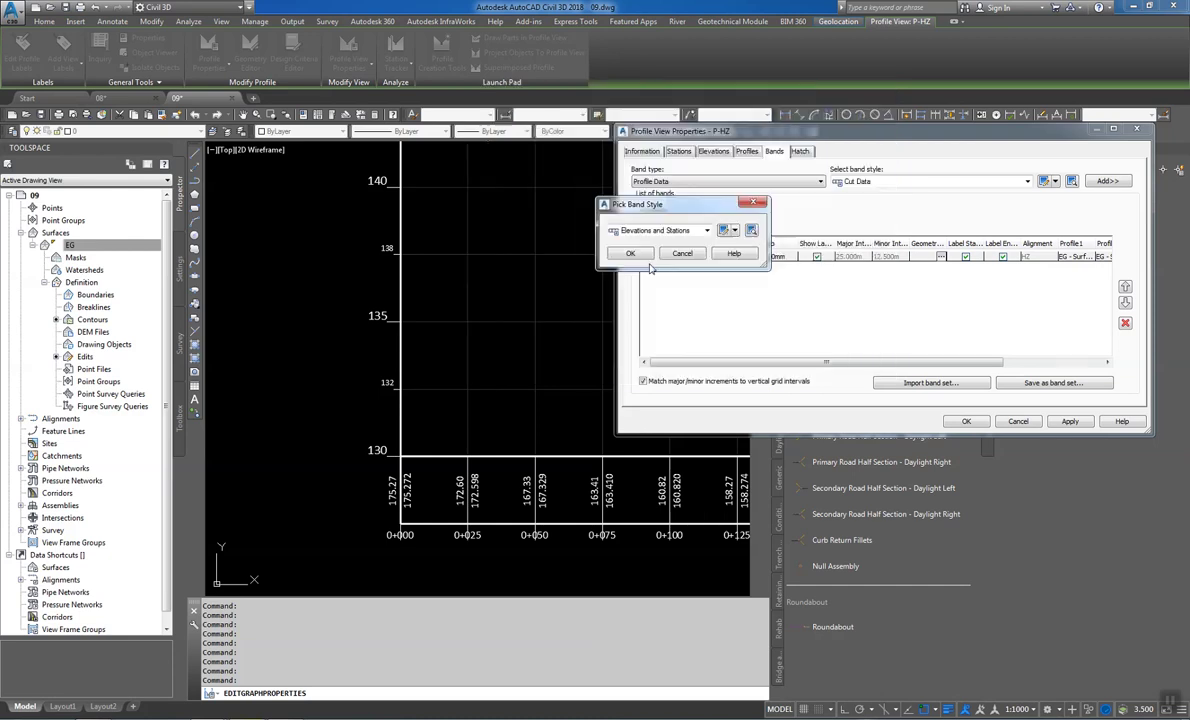
left_click(610, 252)
left_click(1065, 422)
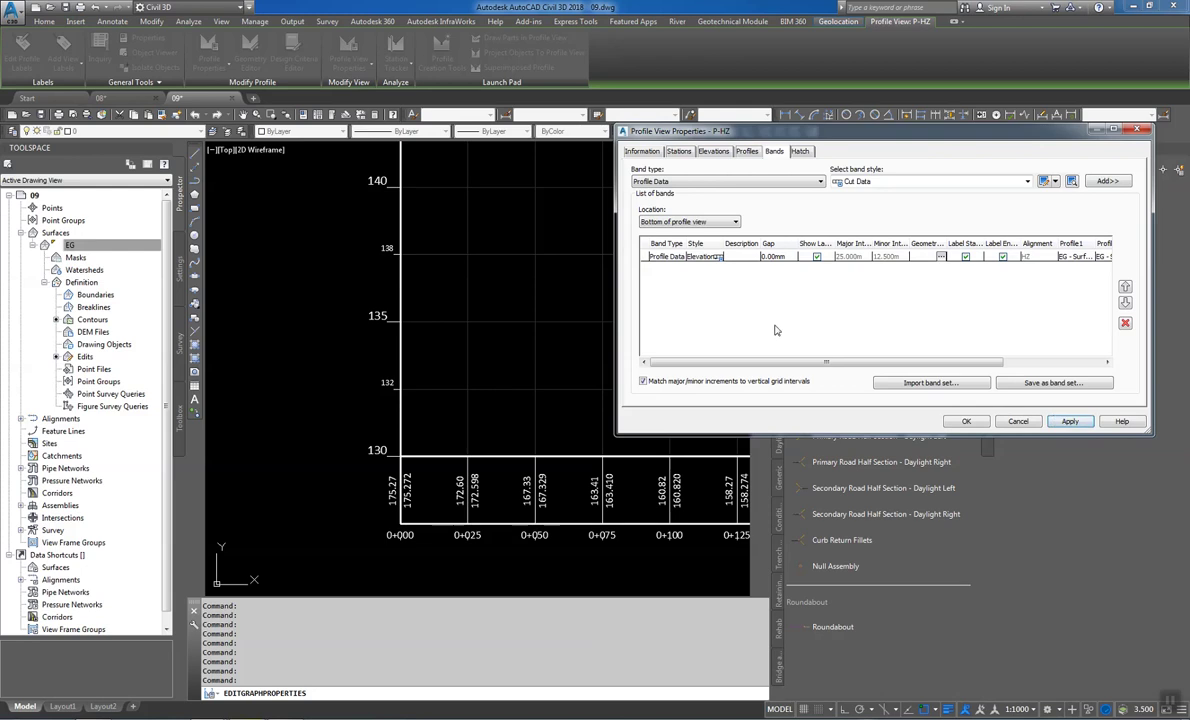
Reopen the Major Station label's line component and set its fixed length to 1.5 mm
left_click(720, 259)
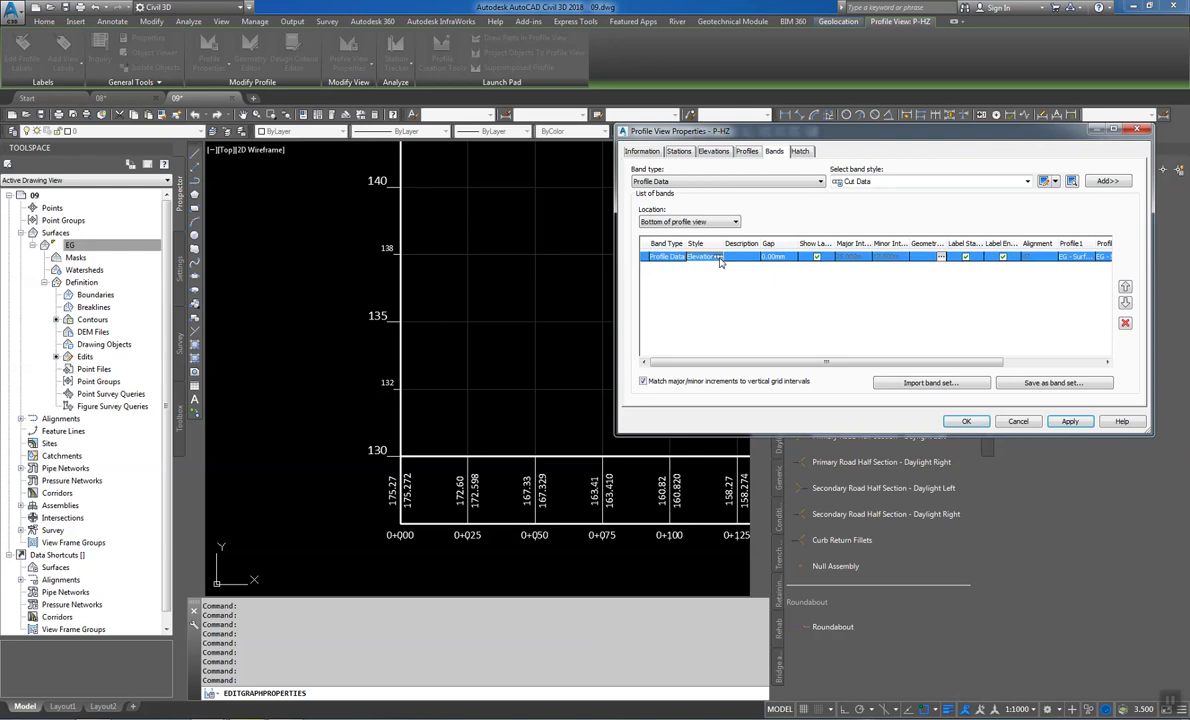
left_click(718, 258)
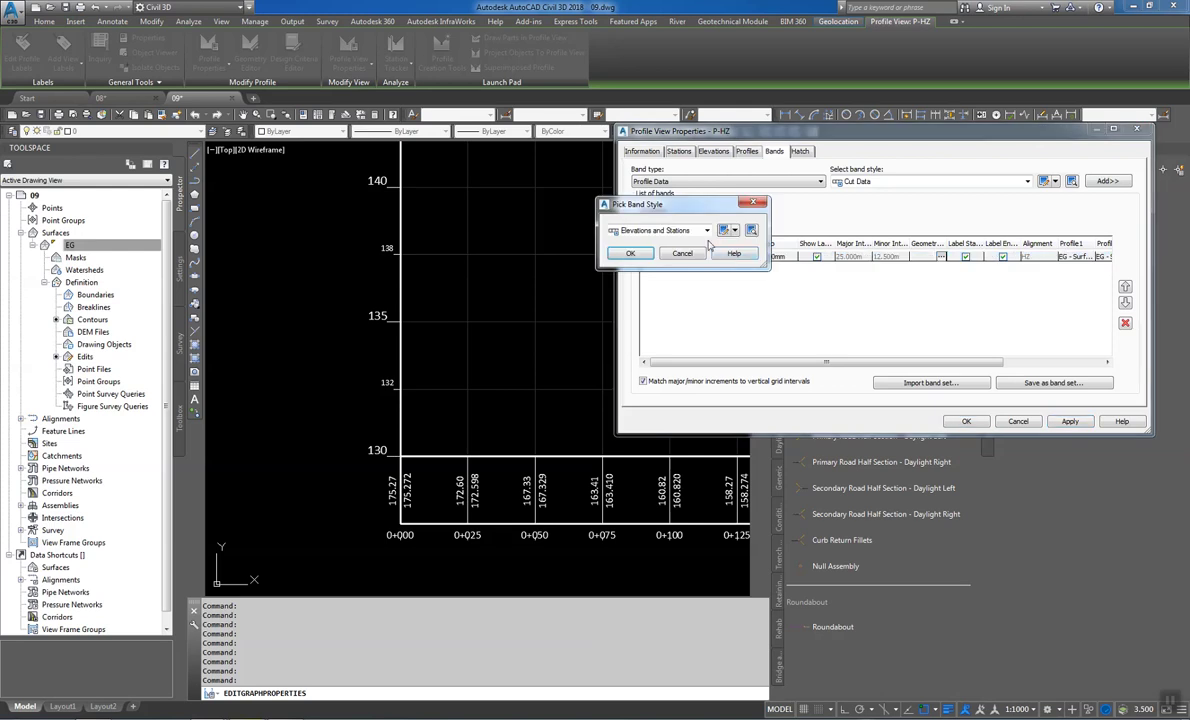
left_click(722, 231)
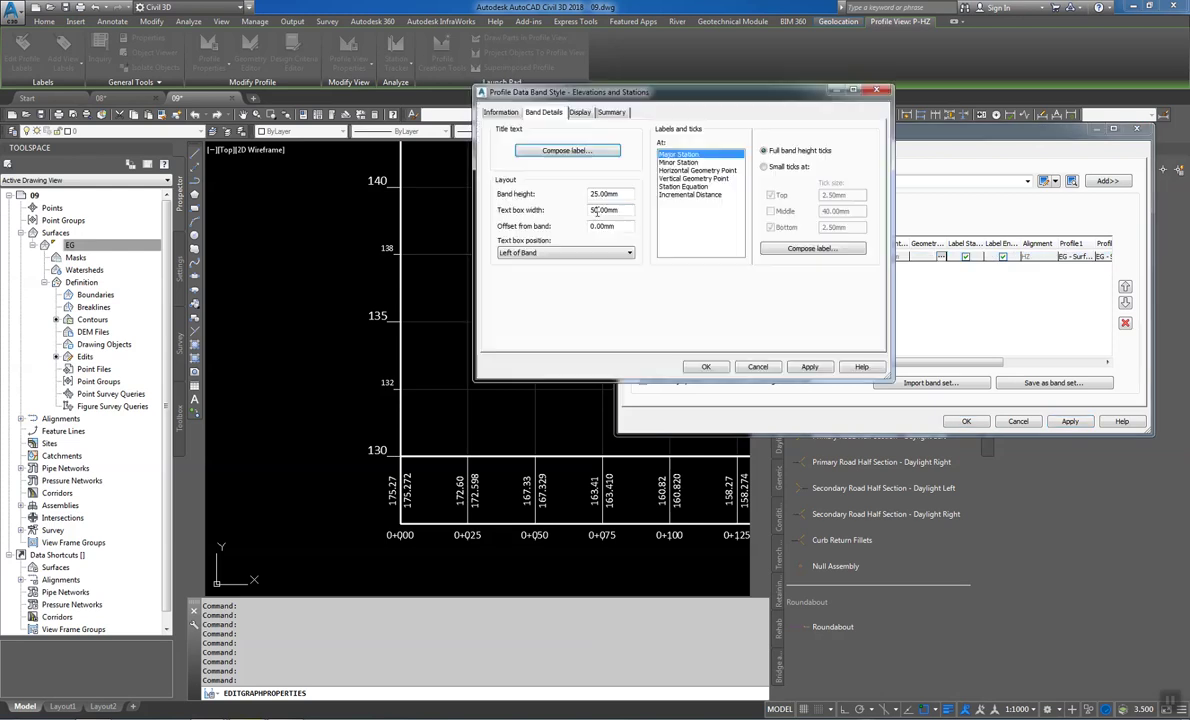
left_click(790, 249)
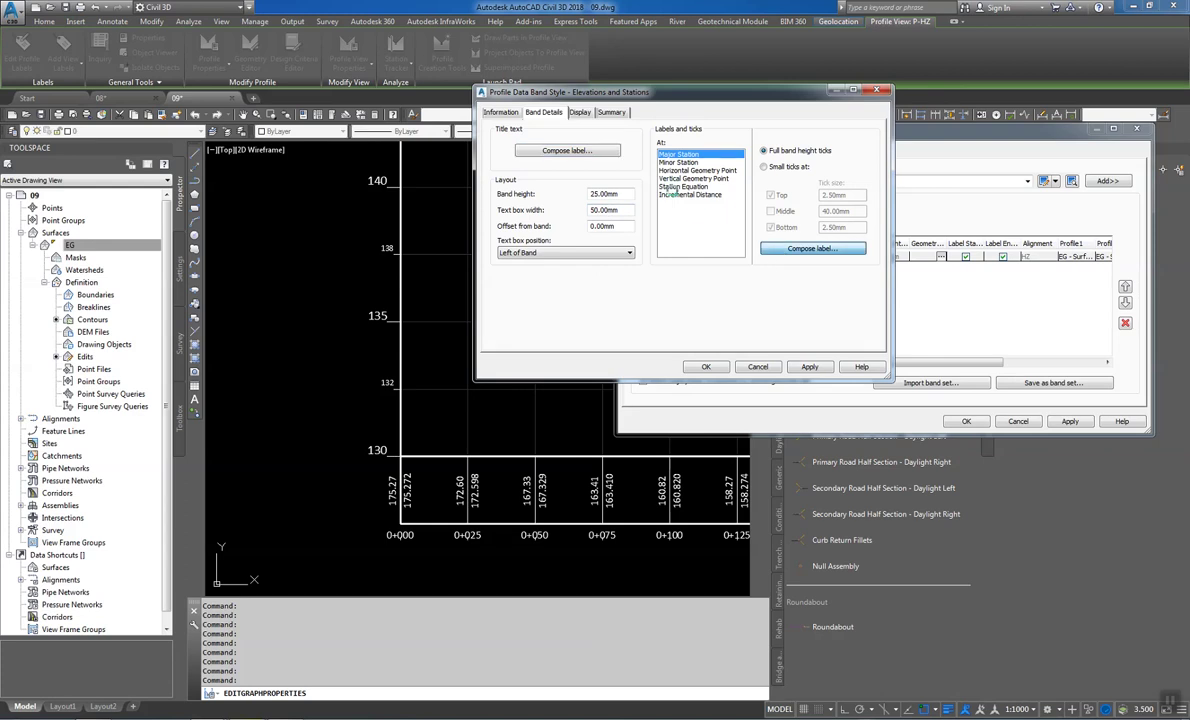
left_click(560, 151)
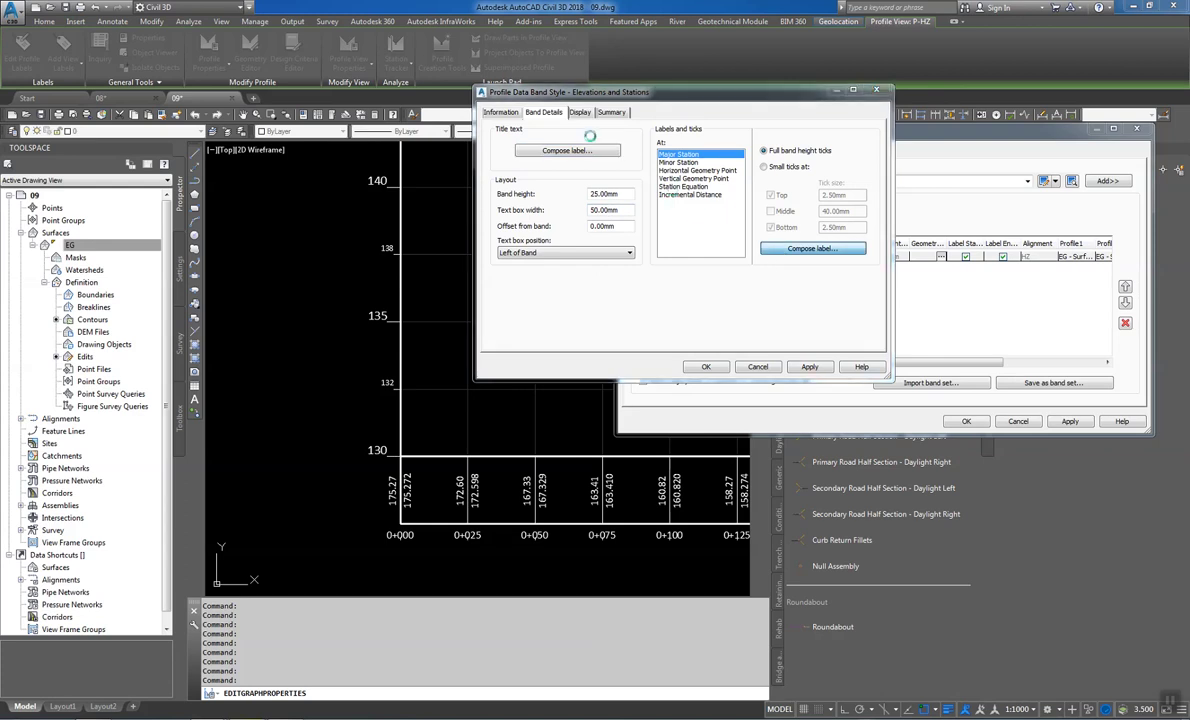
left_click(563, 144)
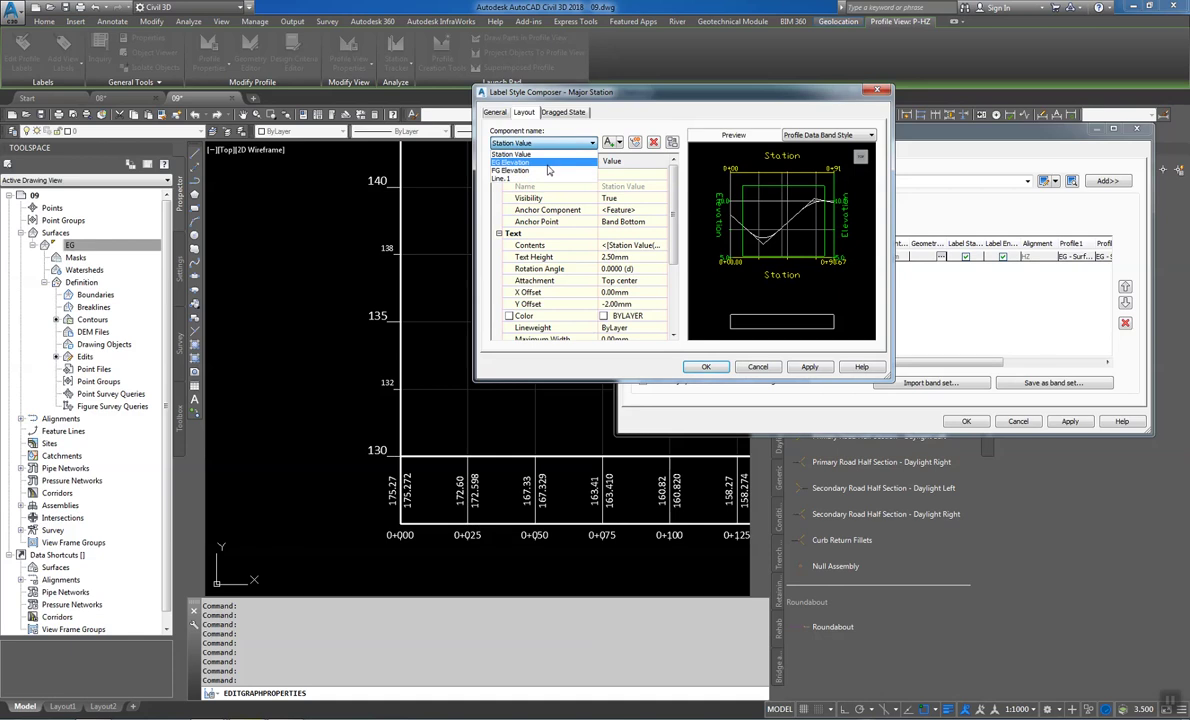
left_click(530, 176)
left_click(620, 292)
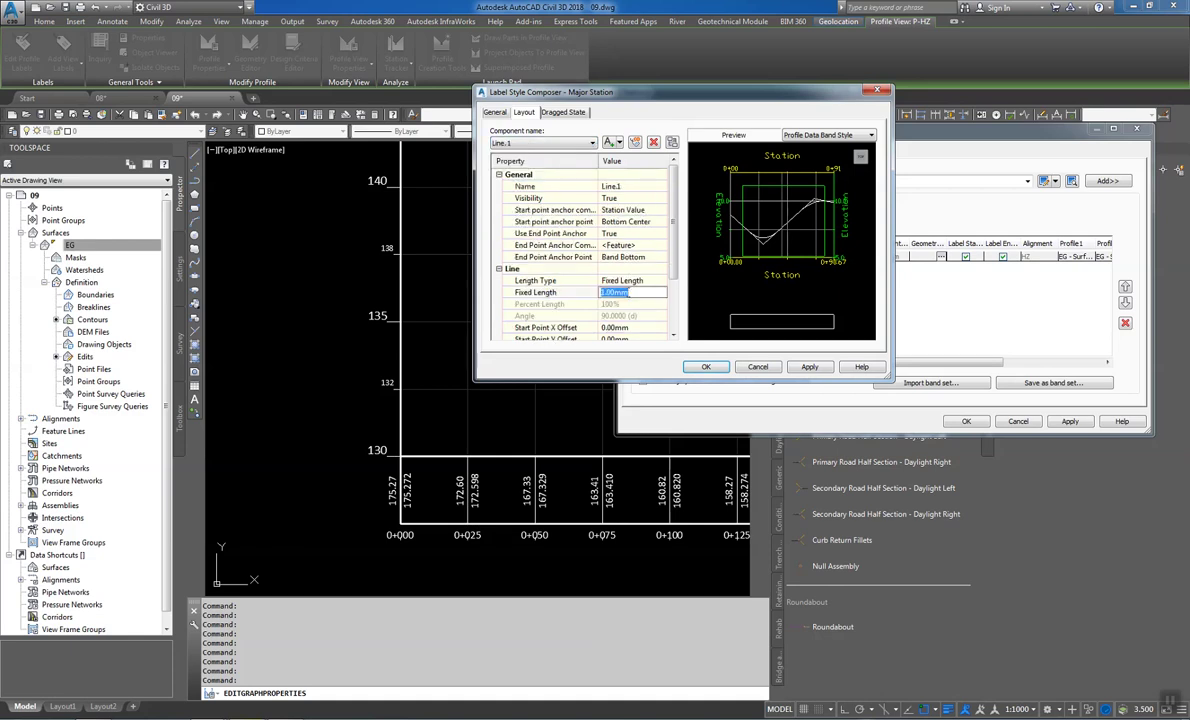
type("1.5")
Anchor the line's end point at Band Top and apply the updated band style to the profile view
left_click(625, 257)
left_click(660, 257)
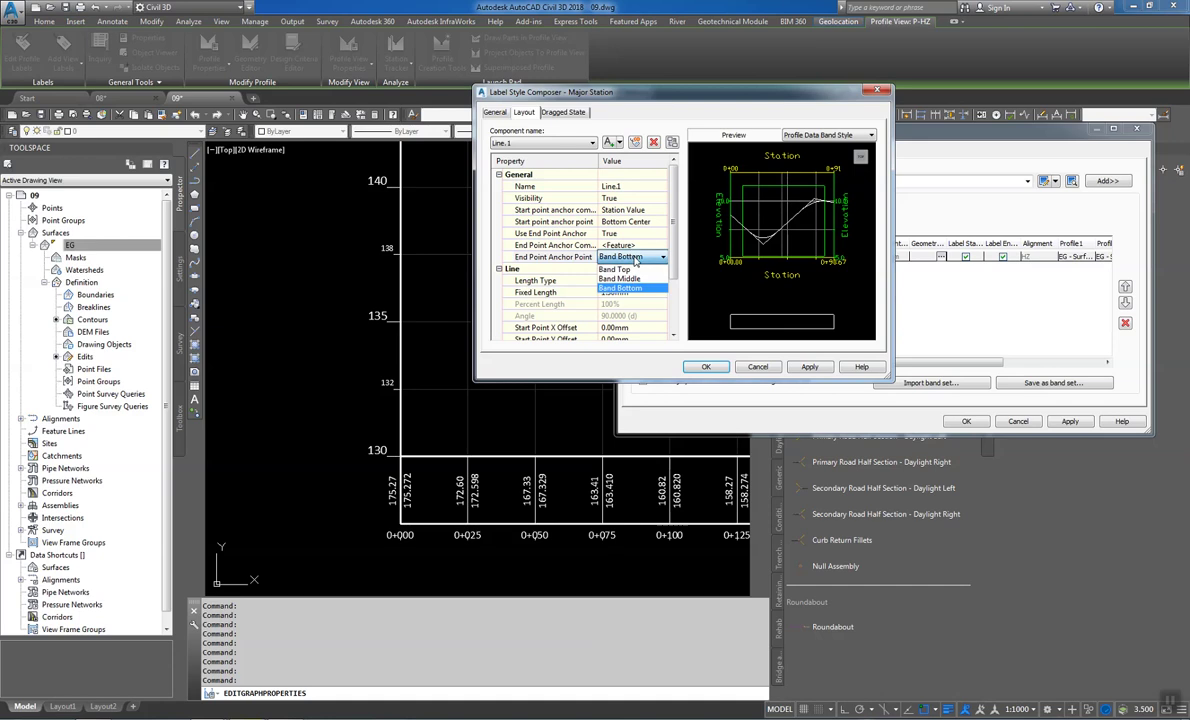
left_click(625, 266)
left_click(705, 366)
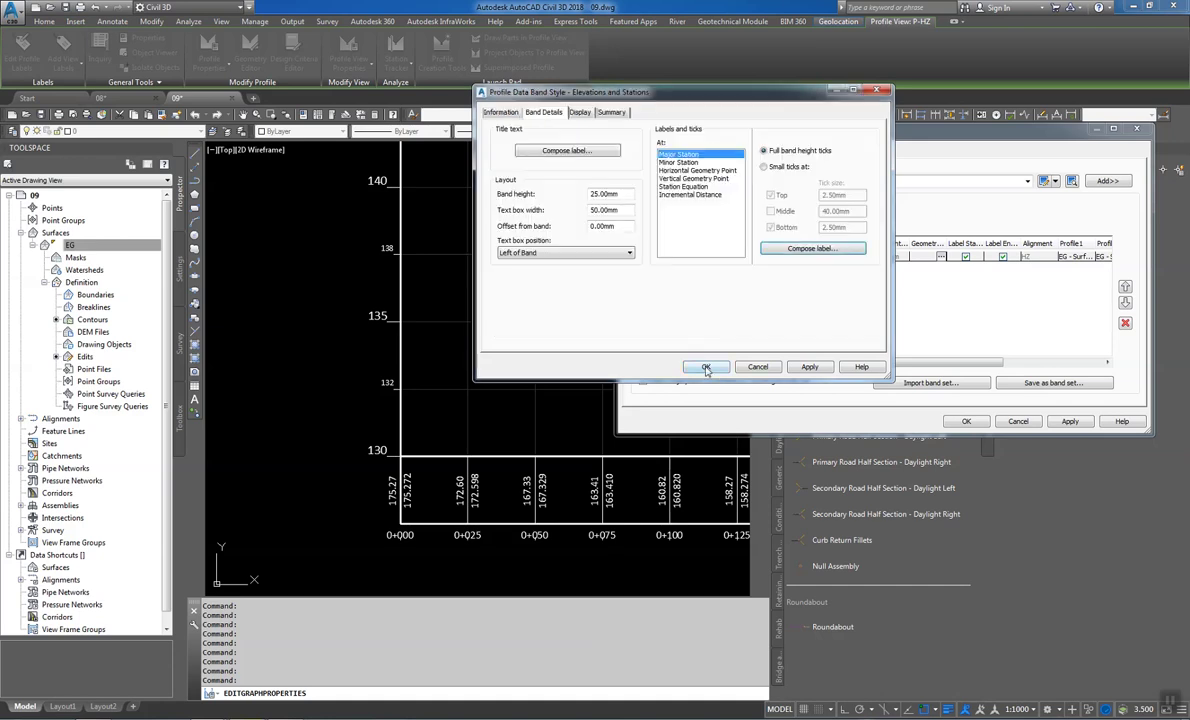
left_click(688, 364)
left_click(630, 253)
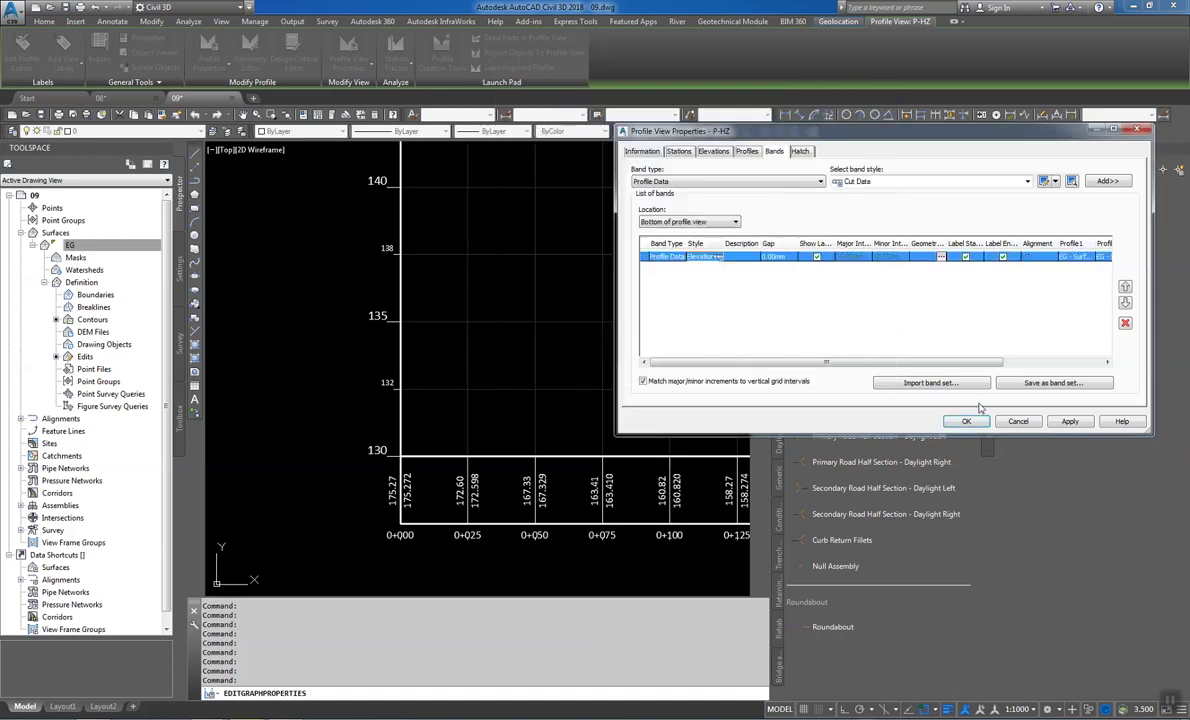
left_click(1069, 421)
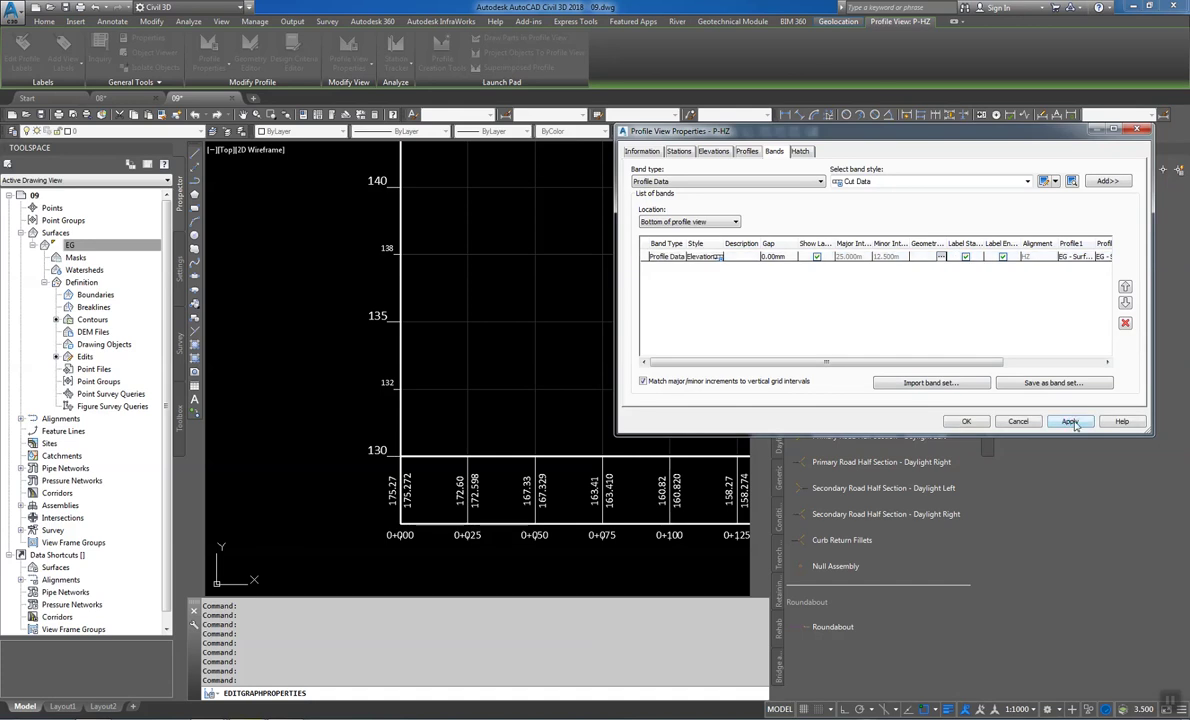
left_click(1071, 421)
Reopen the Major Station label's line, set its start point anchor component to FG Elevation, and apply the change to the profile view
left_click(717, 257)
left_click(723, 231)
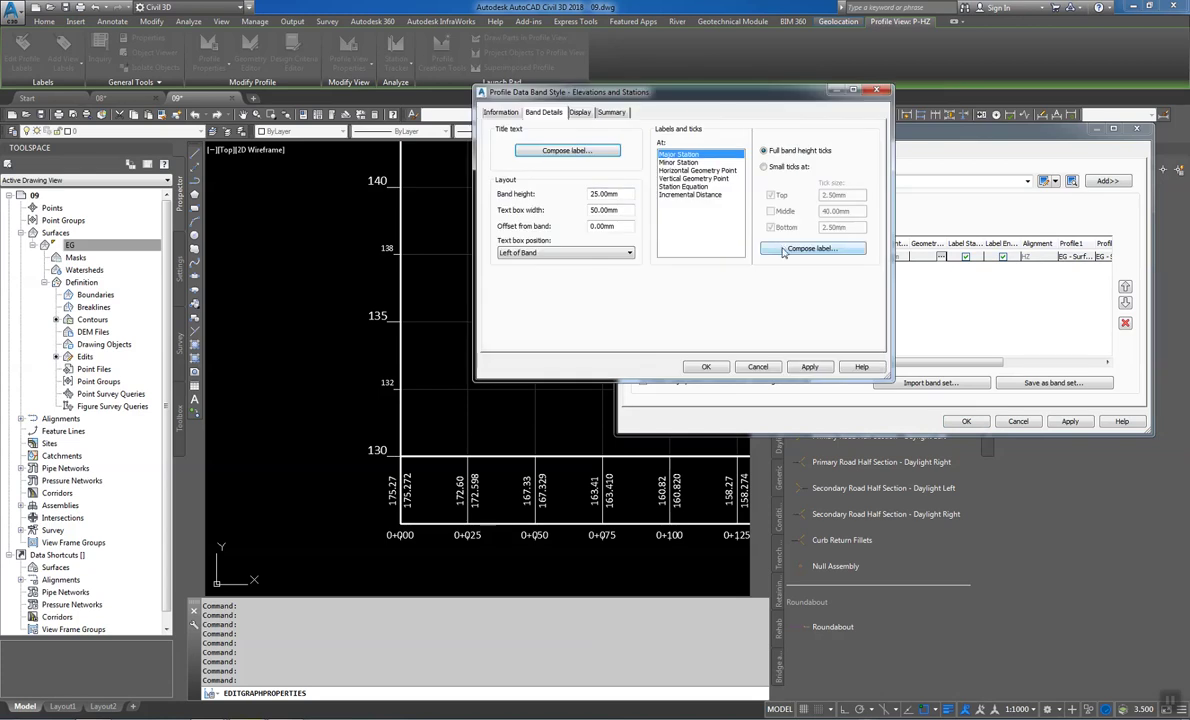
left_click(786, 250)
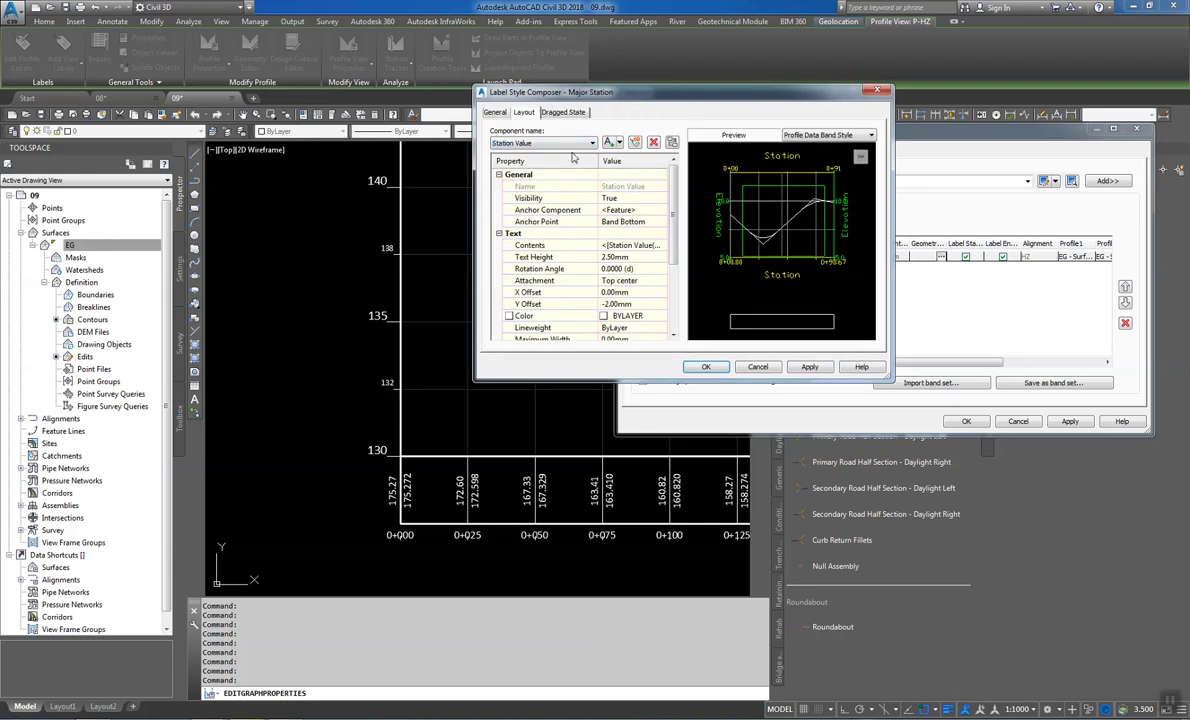
left_click(532, 143)
left_click(552, 179)
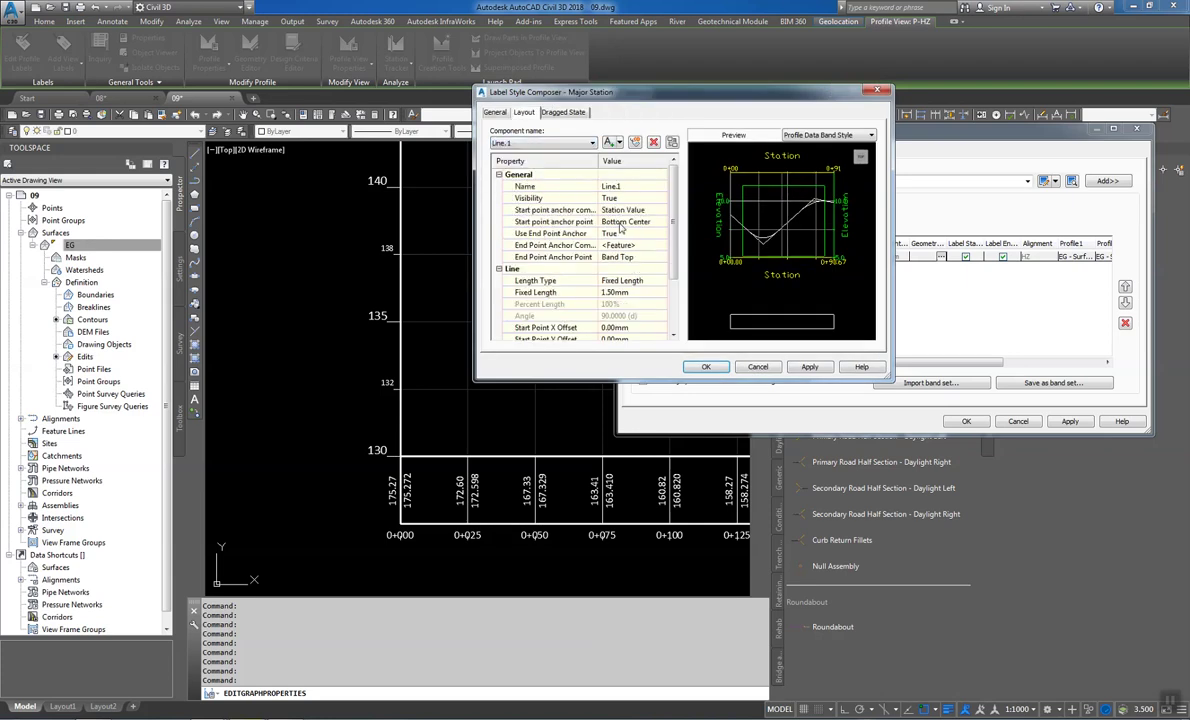
left_click(625, 210)
left_click(630, 210)
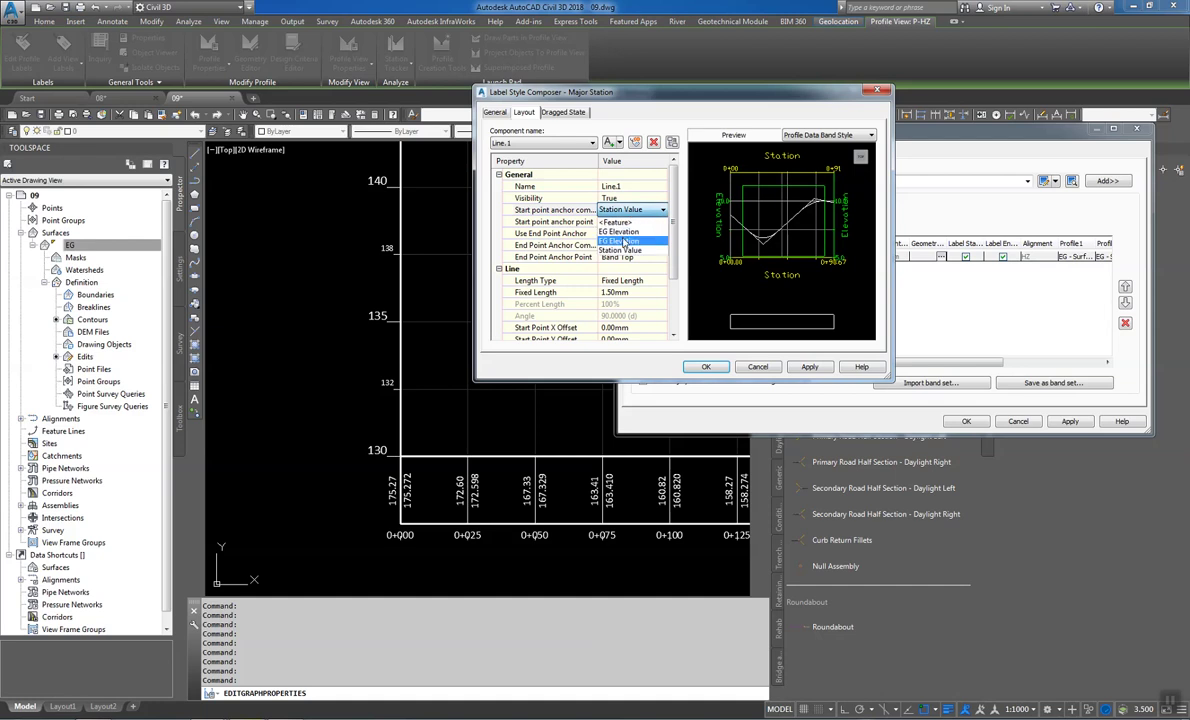
left_click(624, 242)
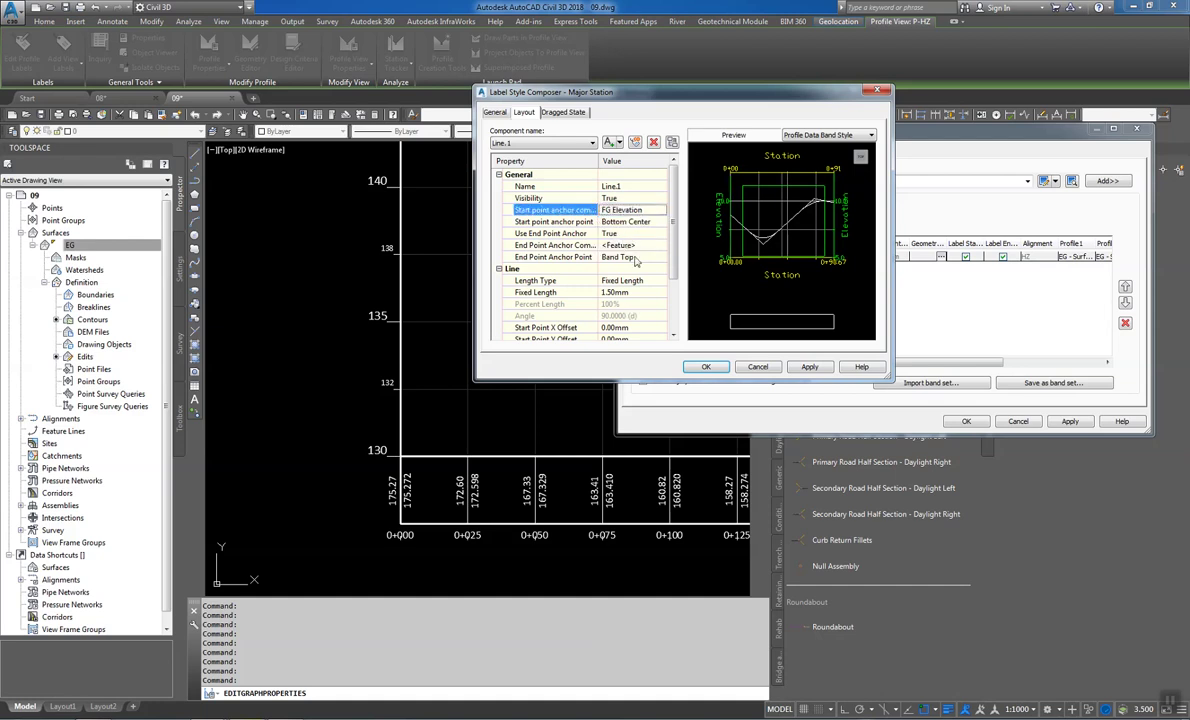
left_click(705, 366)
left_click(705, 366)
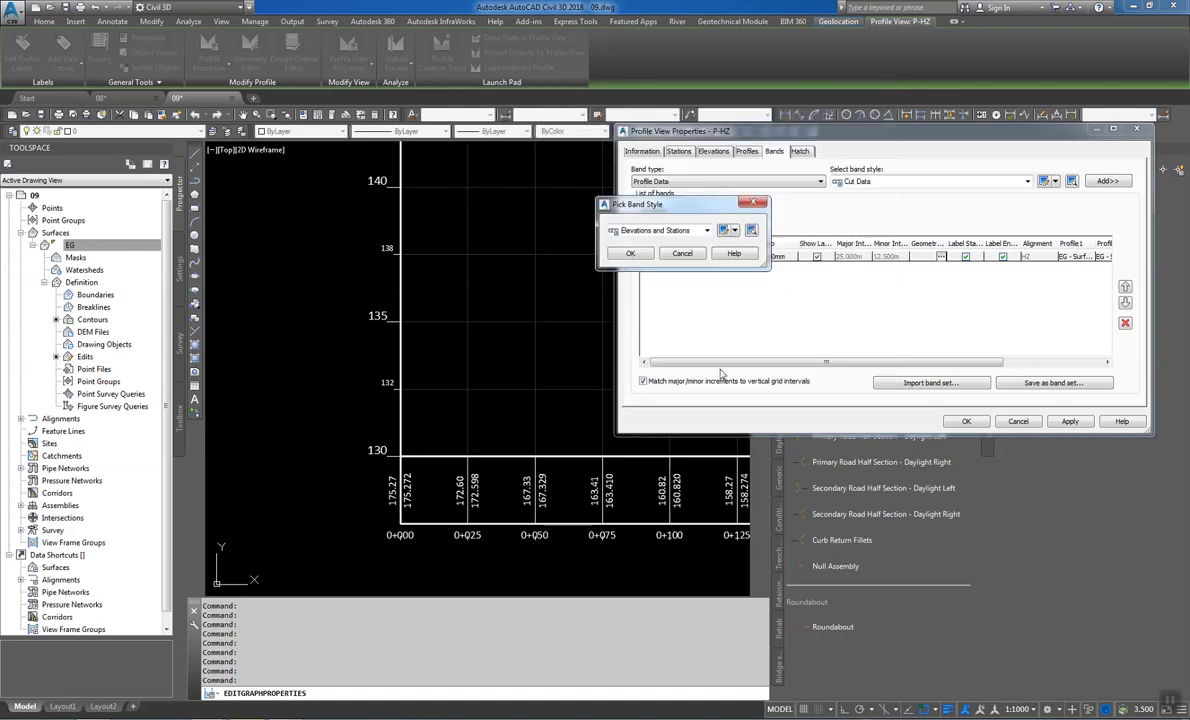
left_click(630, 253)
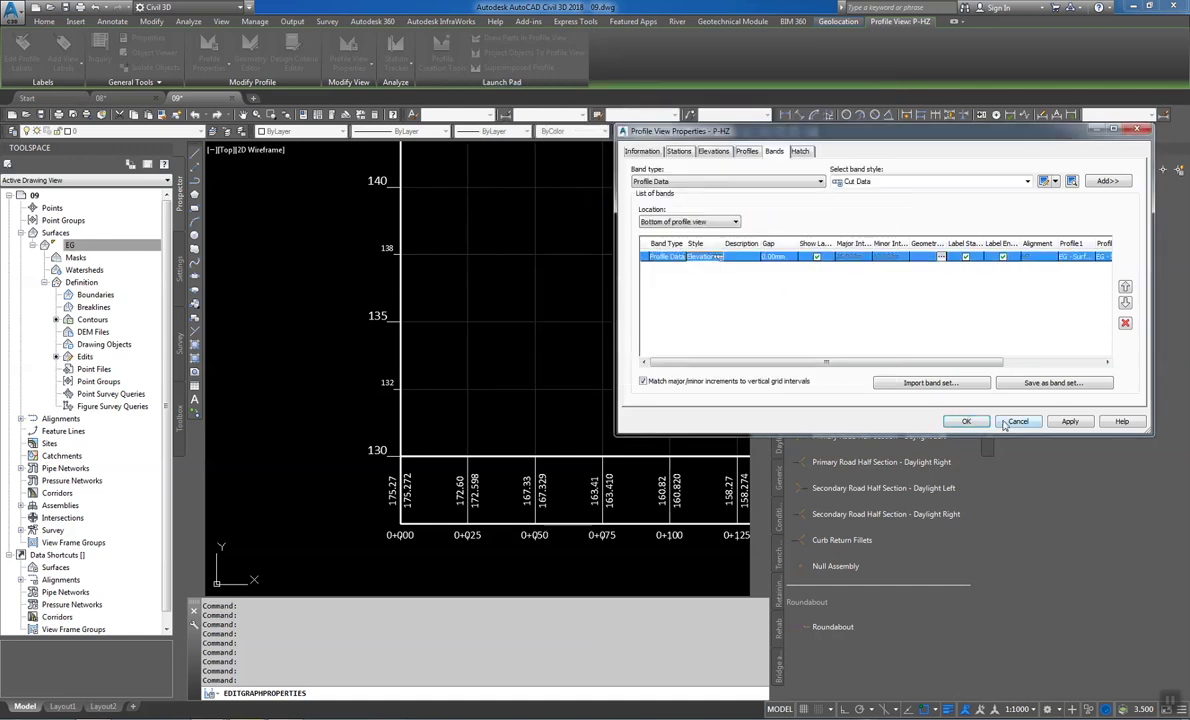
left_click(1070, 421)
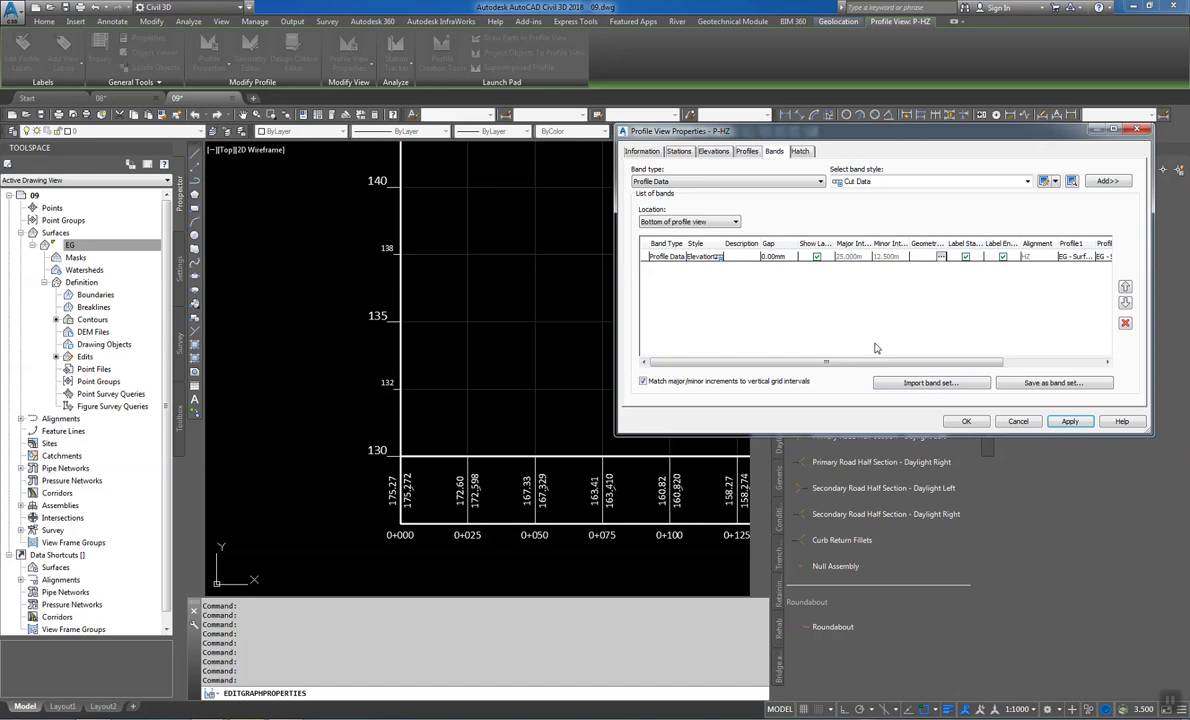
Reopen the Major Station label's line and anchor its start point to the Station Value component at Top Center
left_click(688, 256)
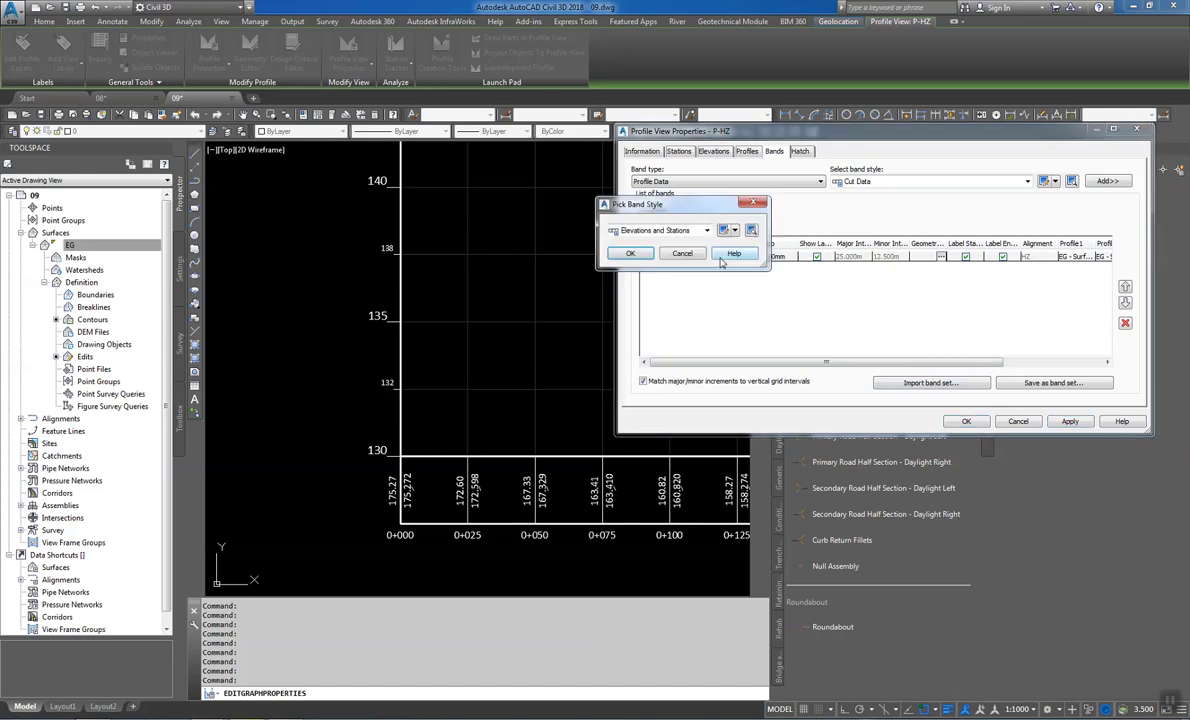
left_click(724, 230)
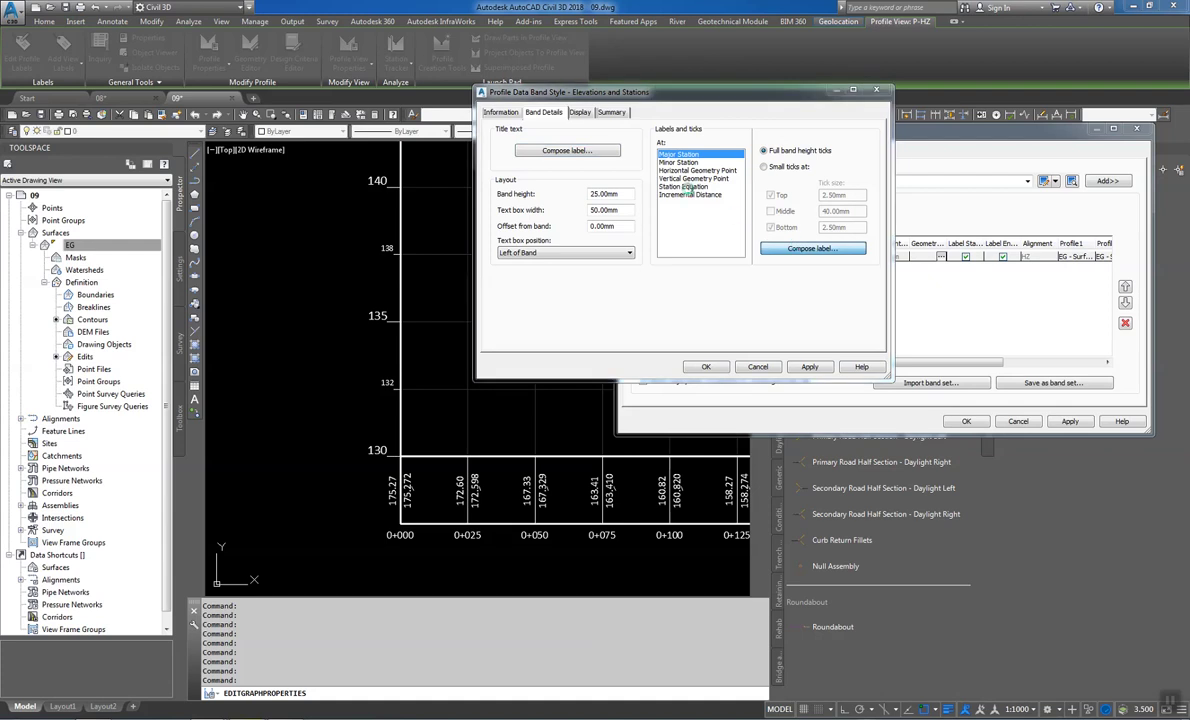
key("Return")
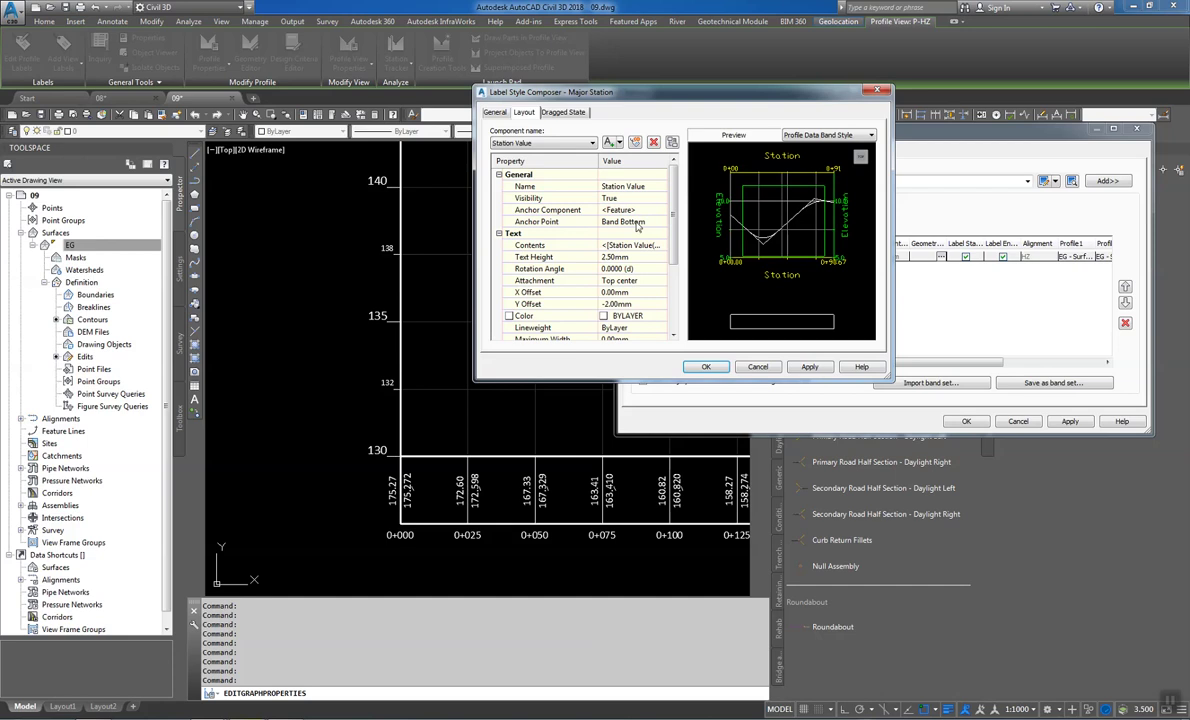
left_click(515, 141)
left_click(530, 176)
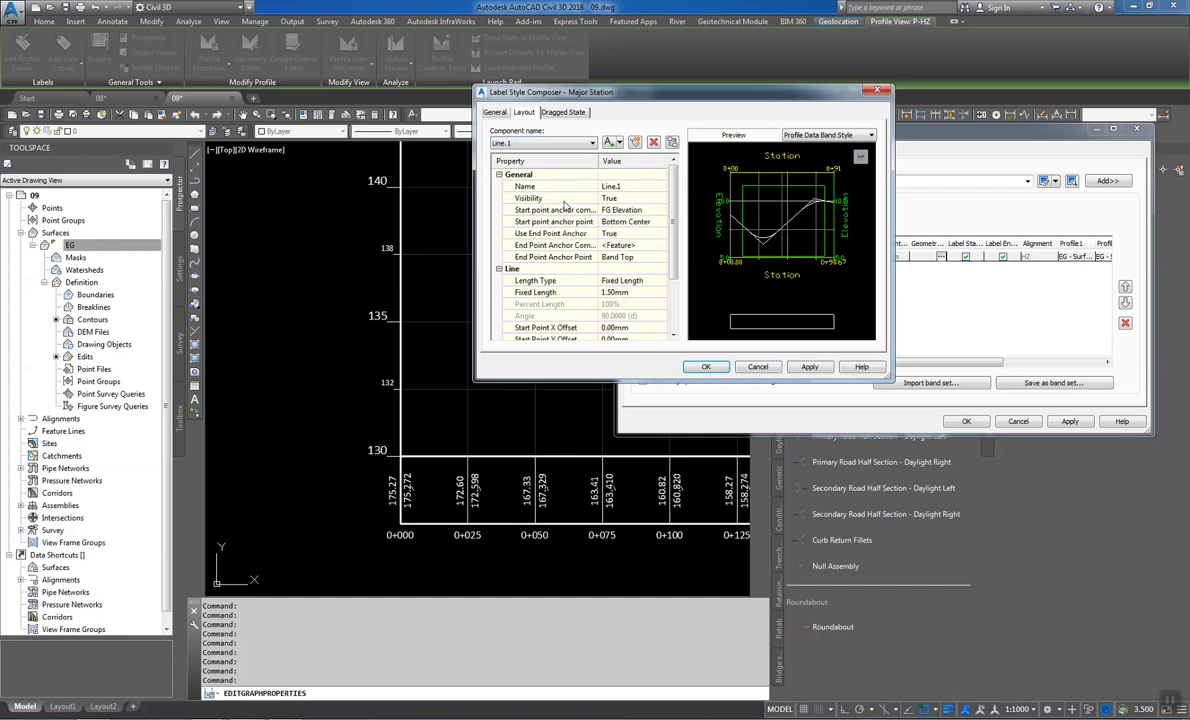
left_click(627, 211)
left_click(627, 211)
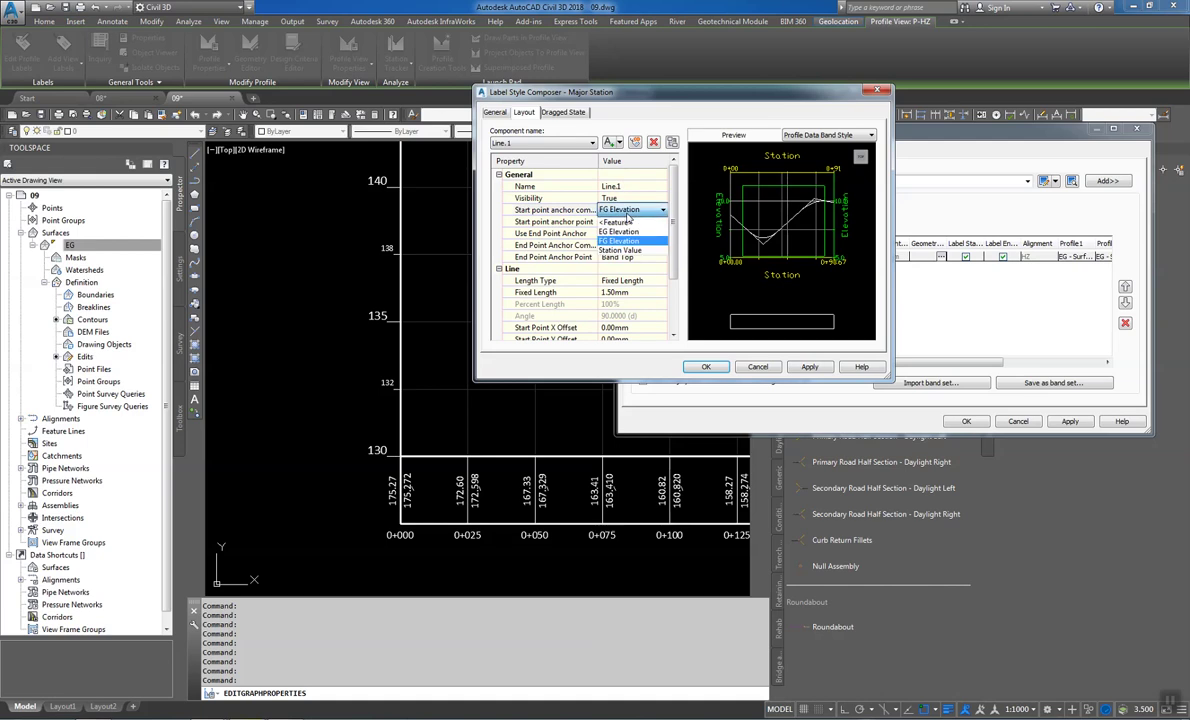
left_click(629, 250)
left_click(631, 222)
left_click(631, 222)
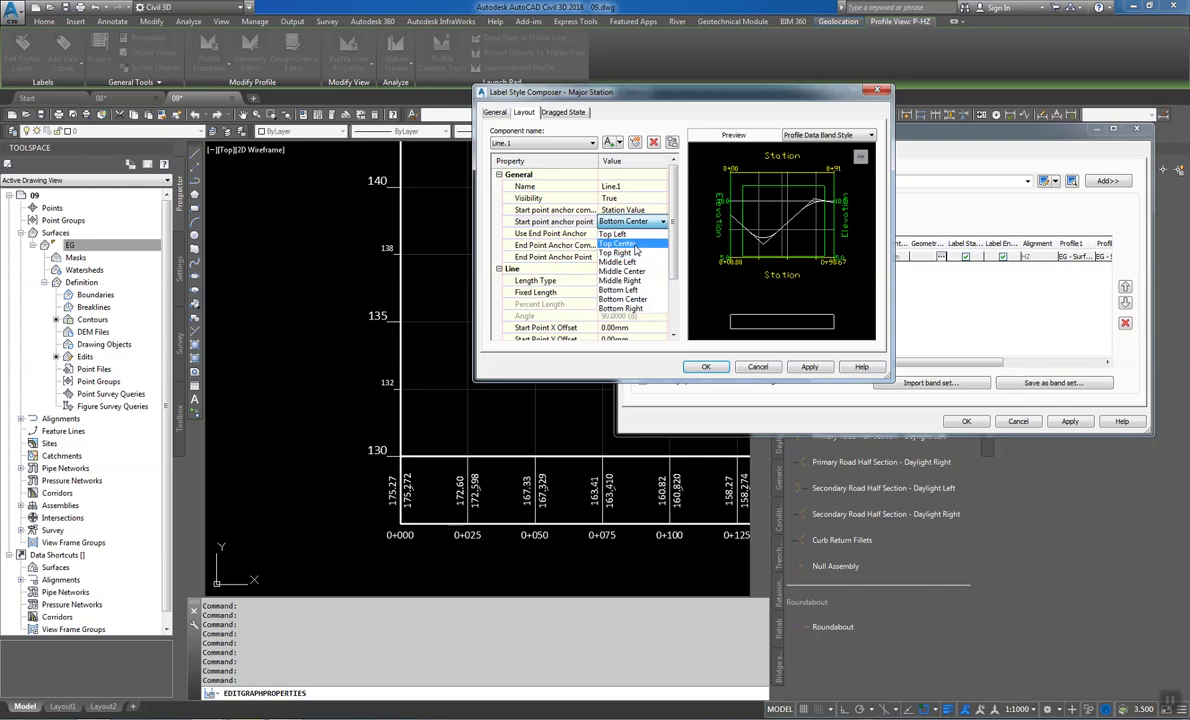
left_click(634, 244)
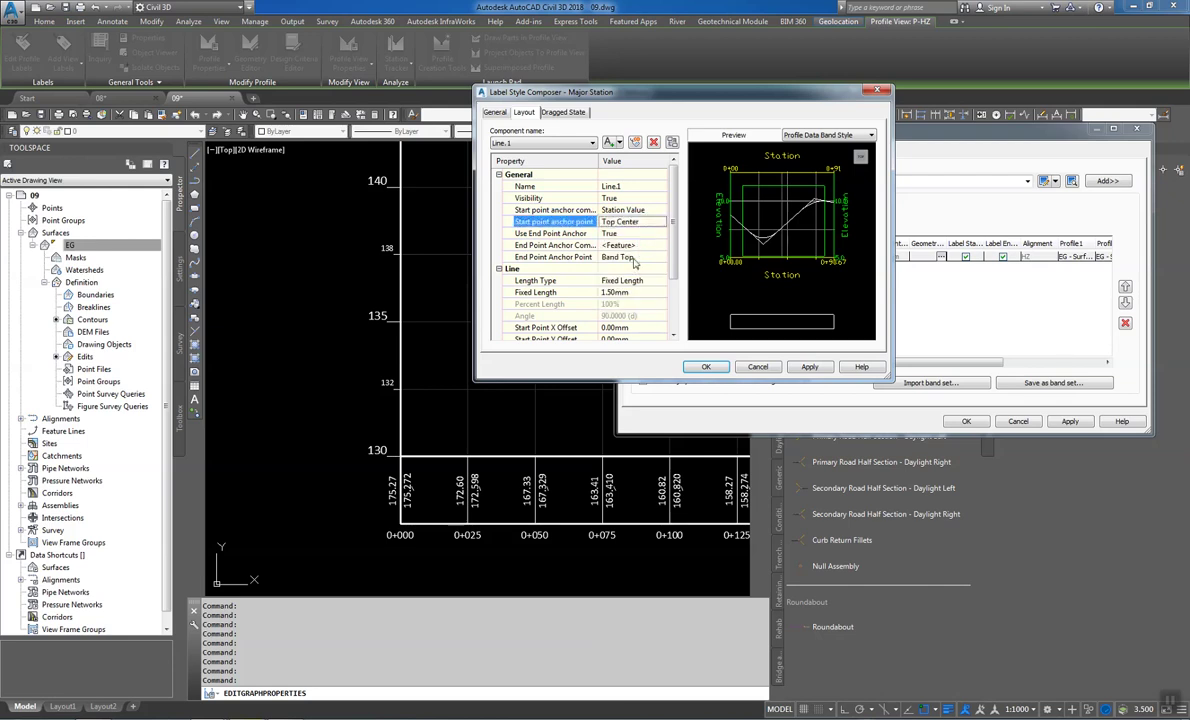
Confirm the Major Station label's line anchoring and apply the updated band style to the profile view
key("Return")
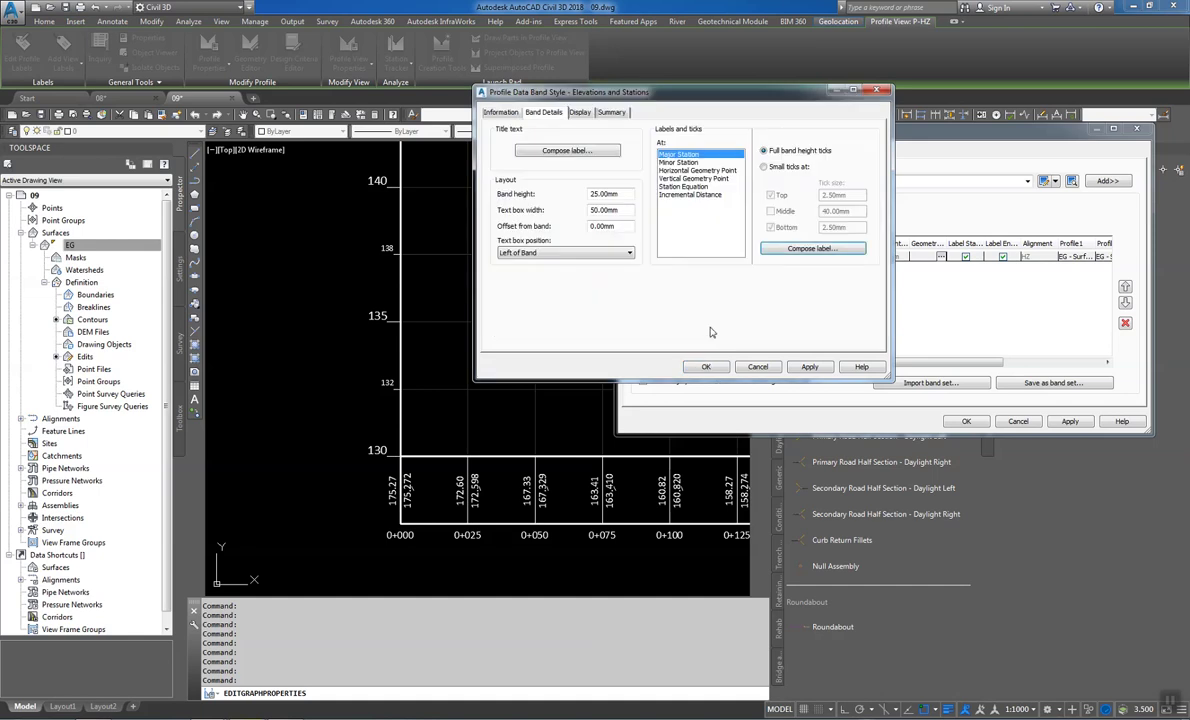
key("Return")
key("Return")
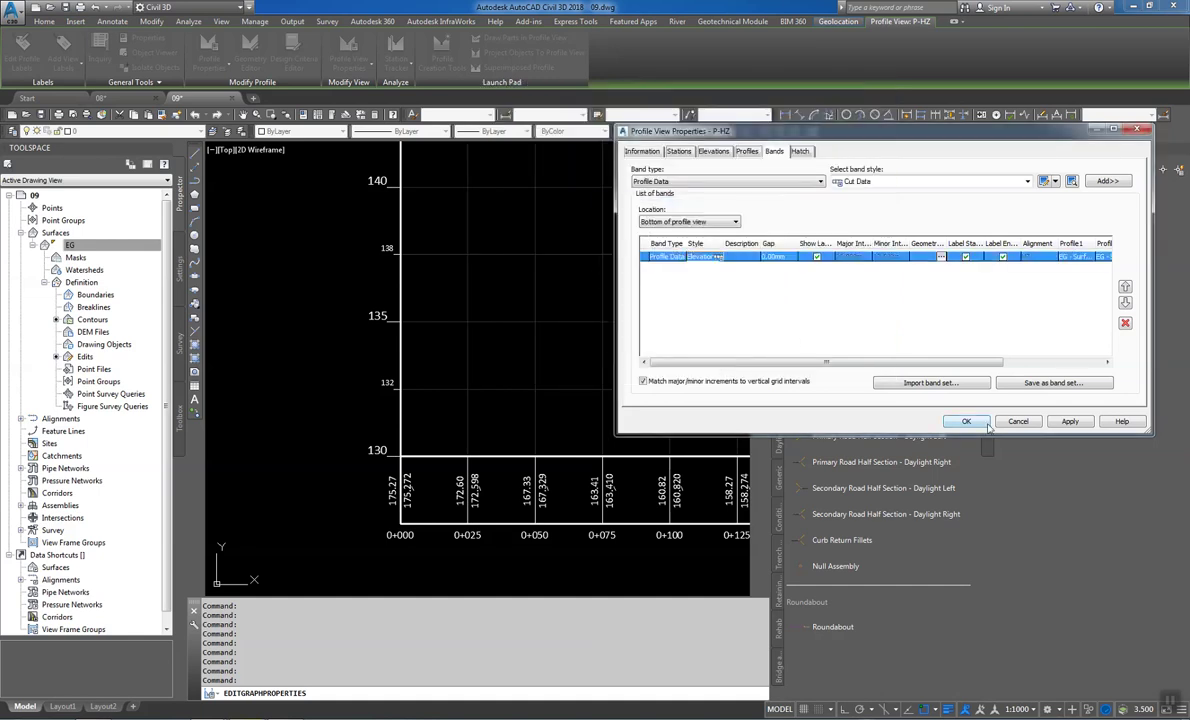
left_click(1060, 421)
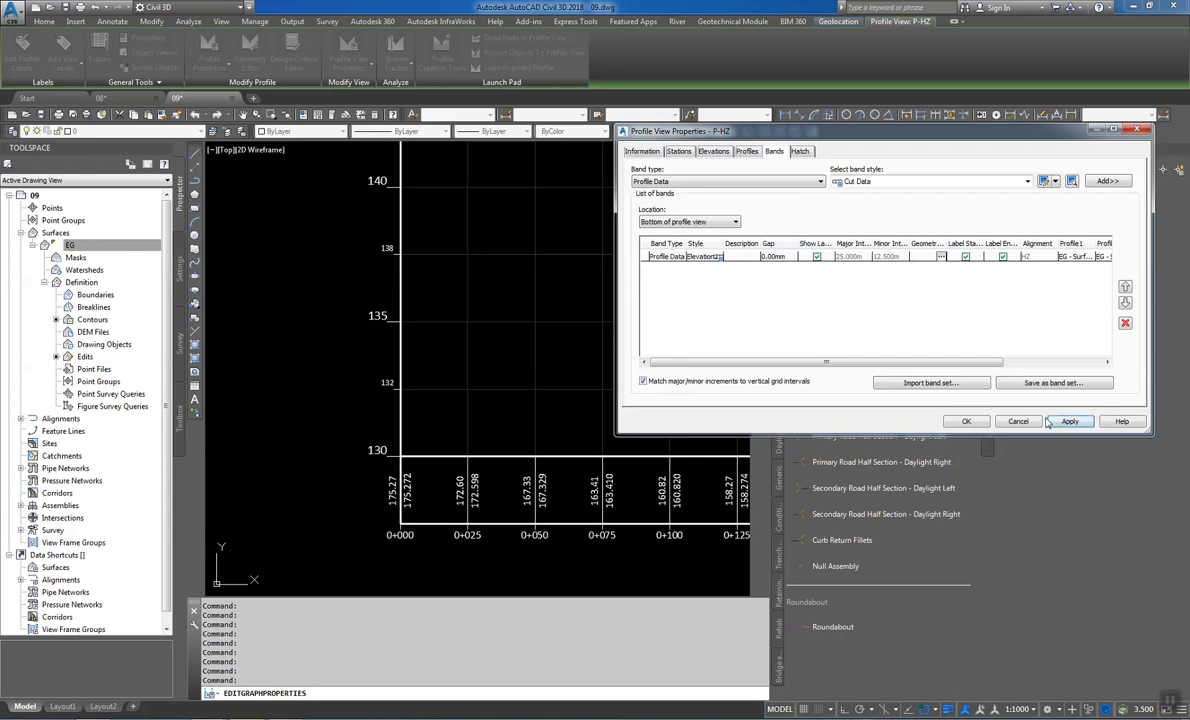
left_click(1062, 421)
Reopen the Major Station label's EG Elevation text contents and set the justification of the Profile1 Elevation field to Left
left_click(718, 257)
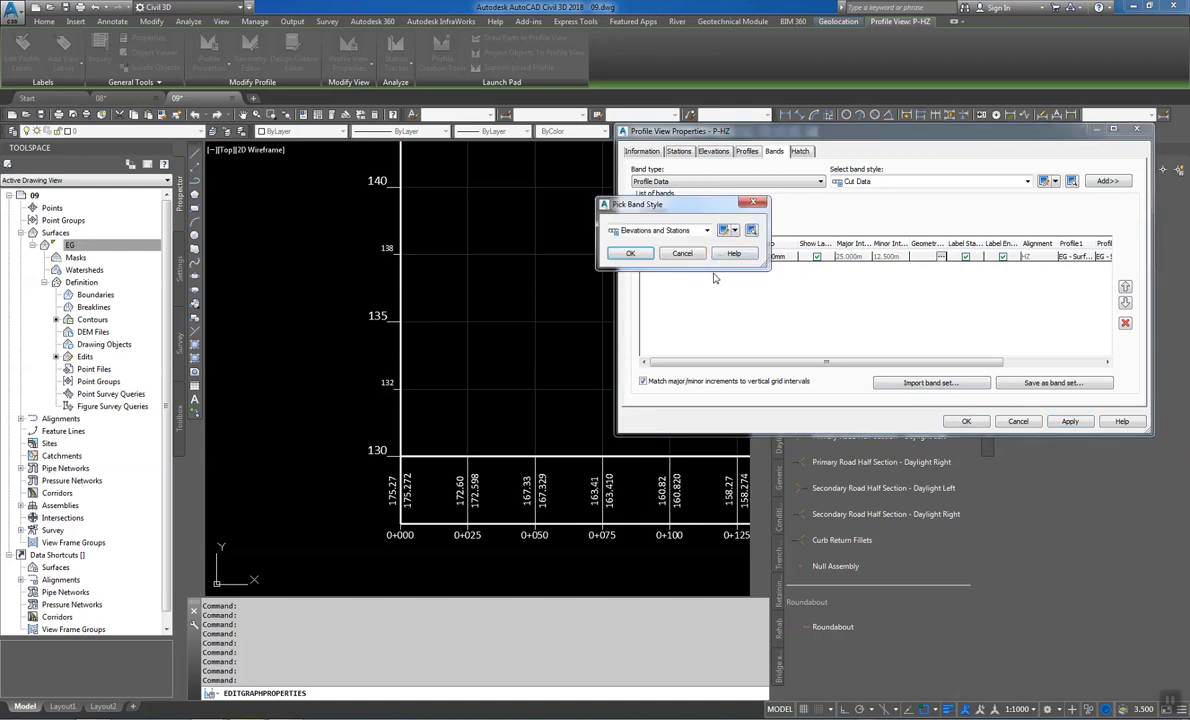
left_click(723, 231)
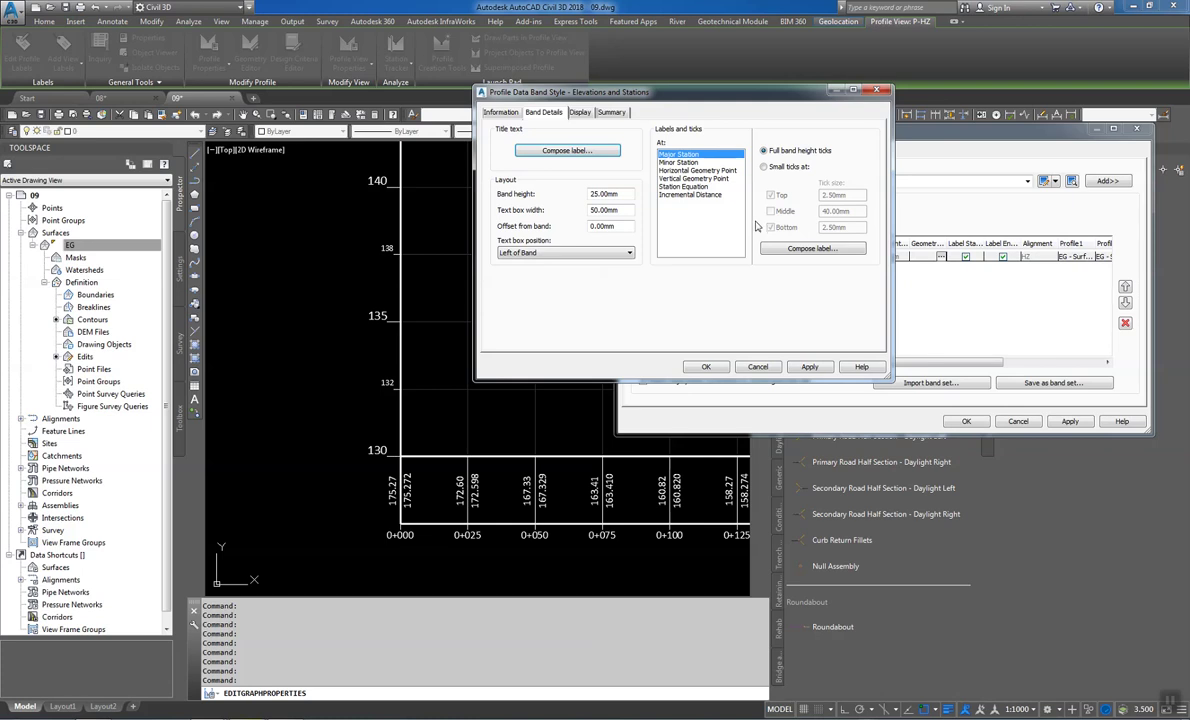
left_click(797, 250)
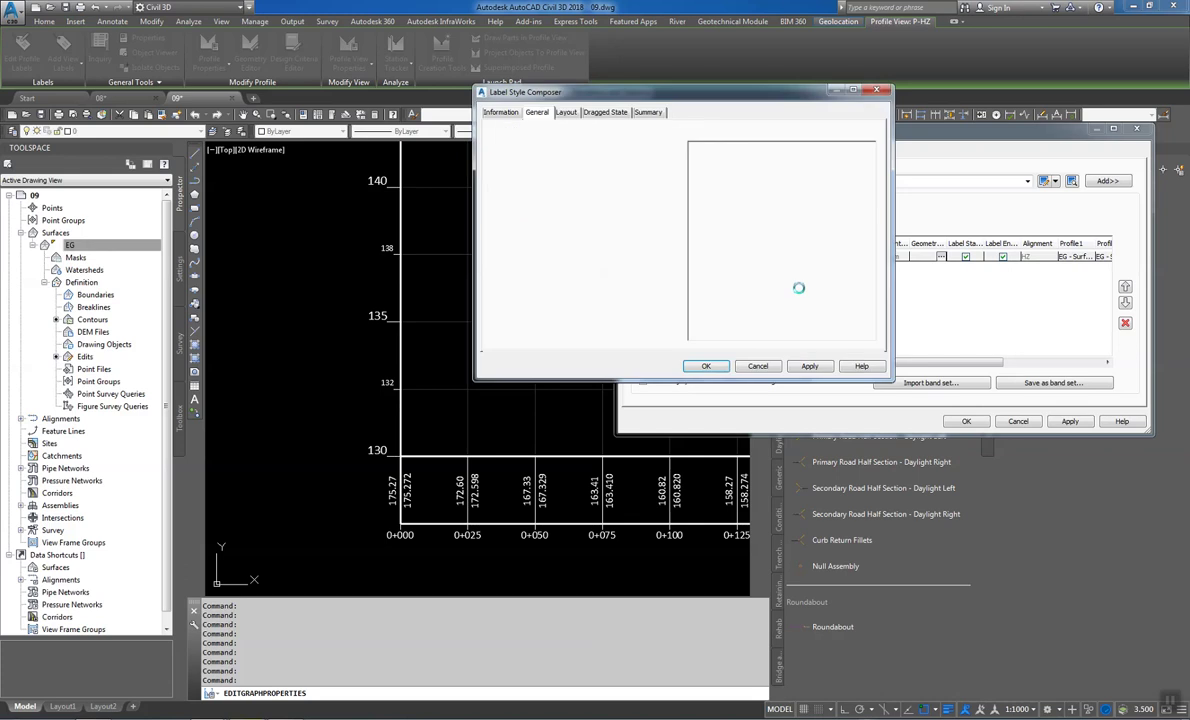
left_click(533, 144)
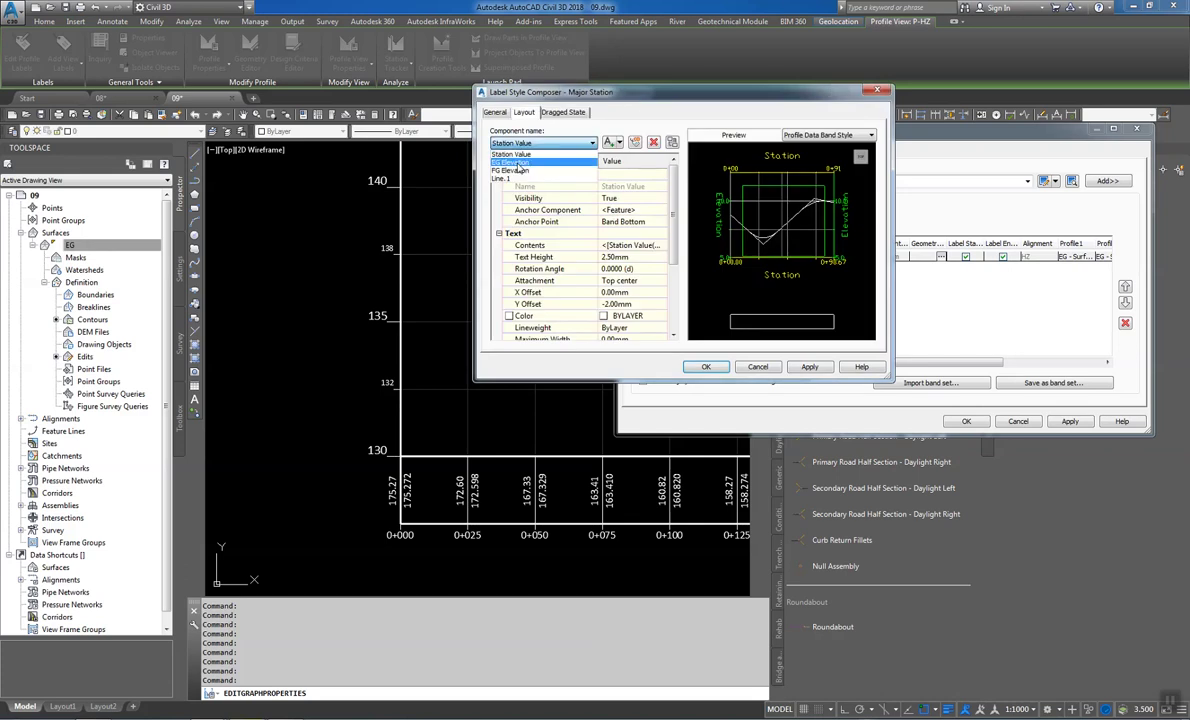
left_click(512, 162)
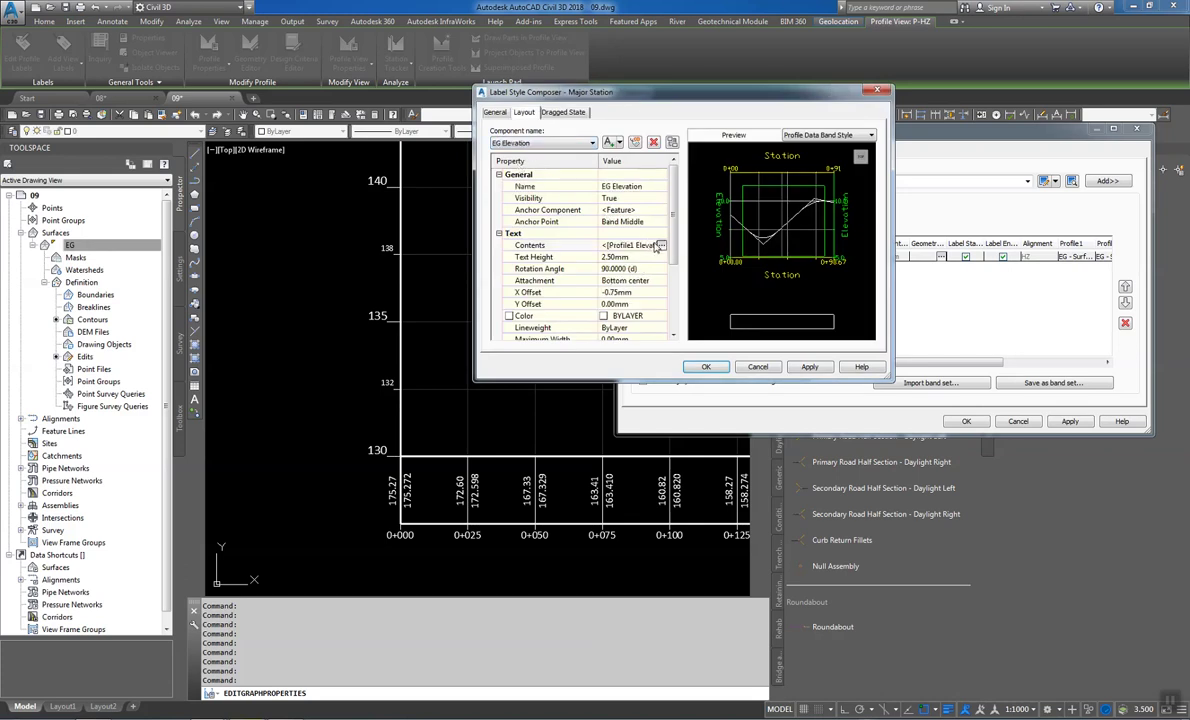
left_click(648, 257)
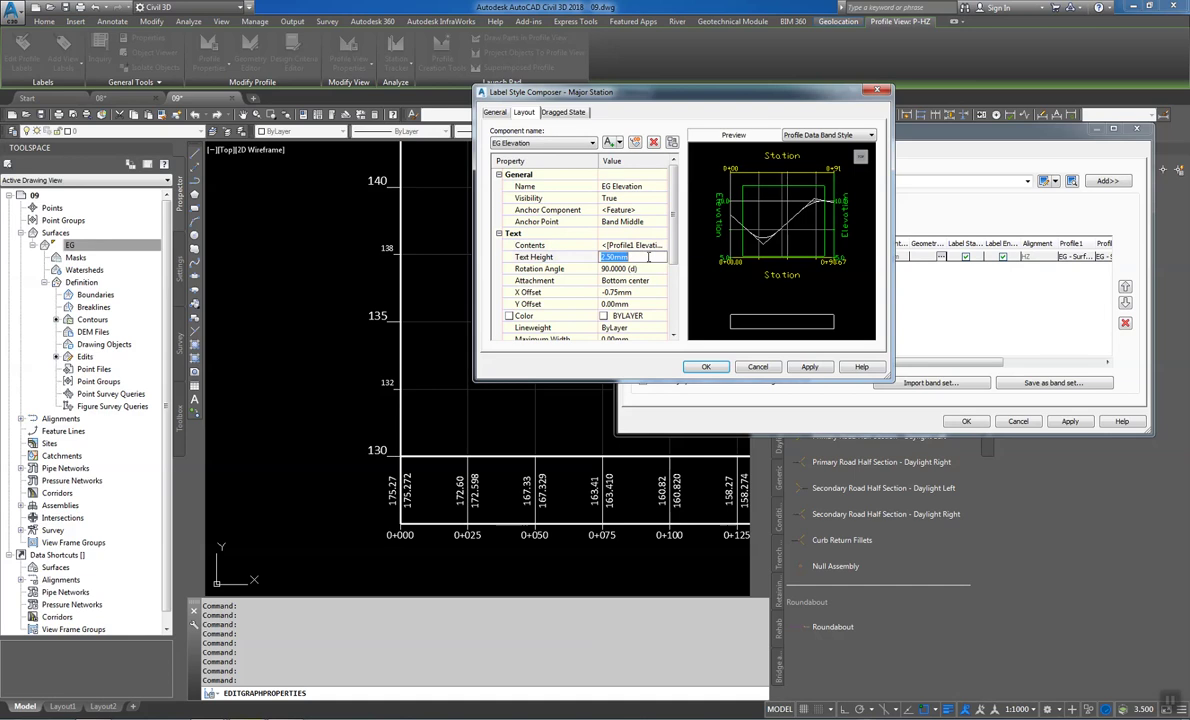
left_click(659, 245)
left_click(660, 245)
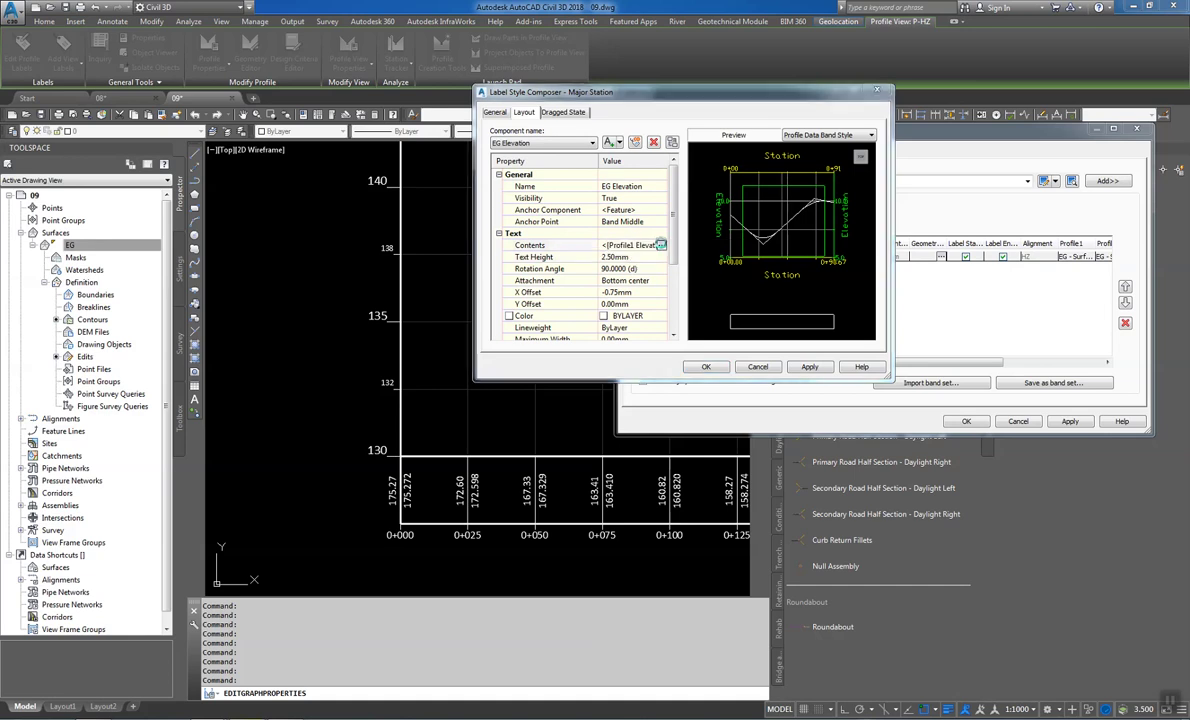
left_click_drag(524, 238, 366, 232)
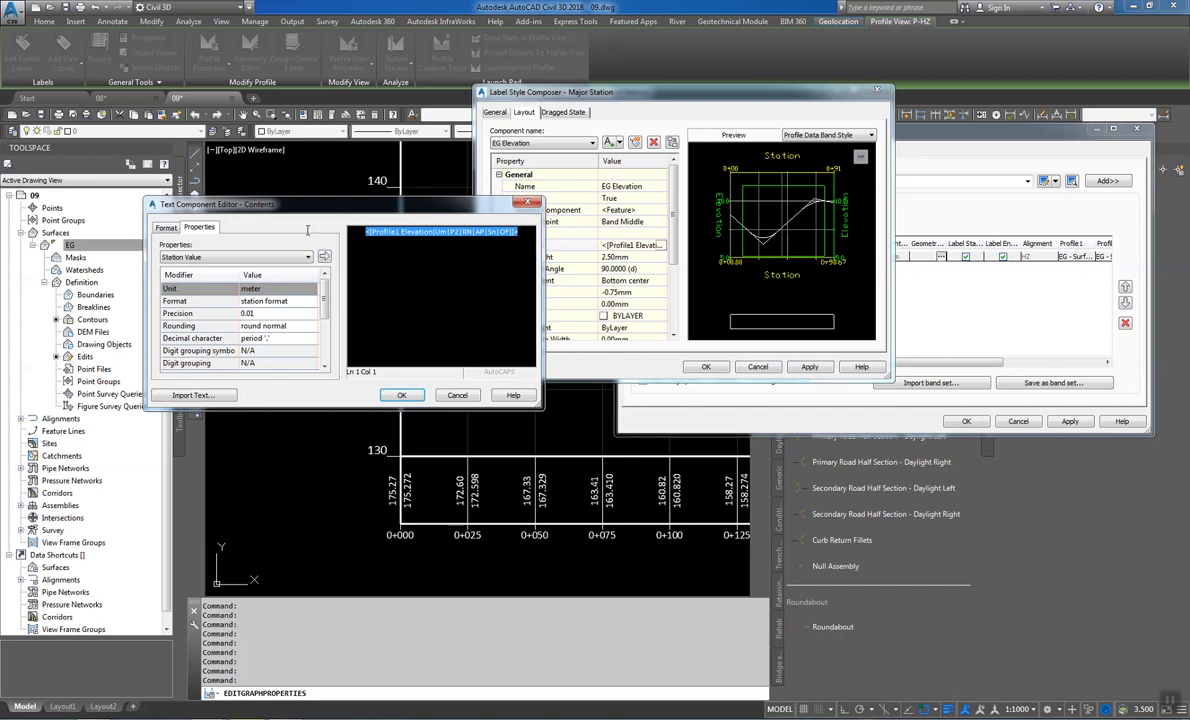
left_click(209, 258)
left_click(209, 258)
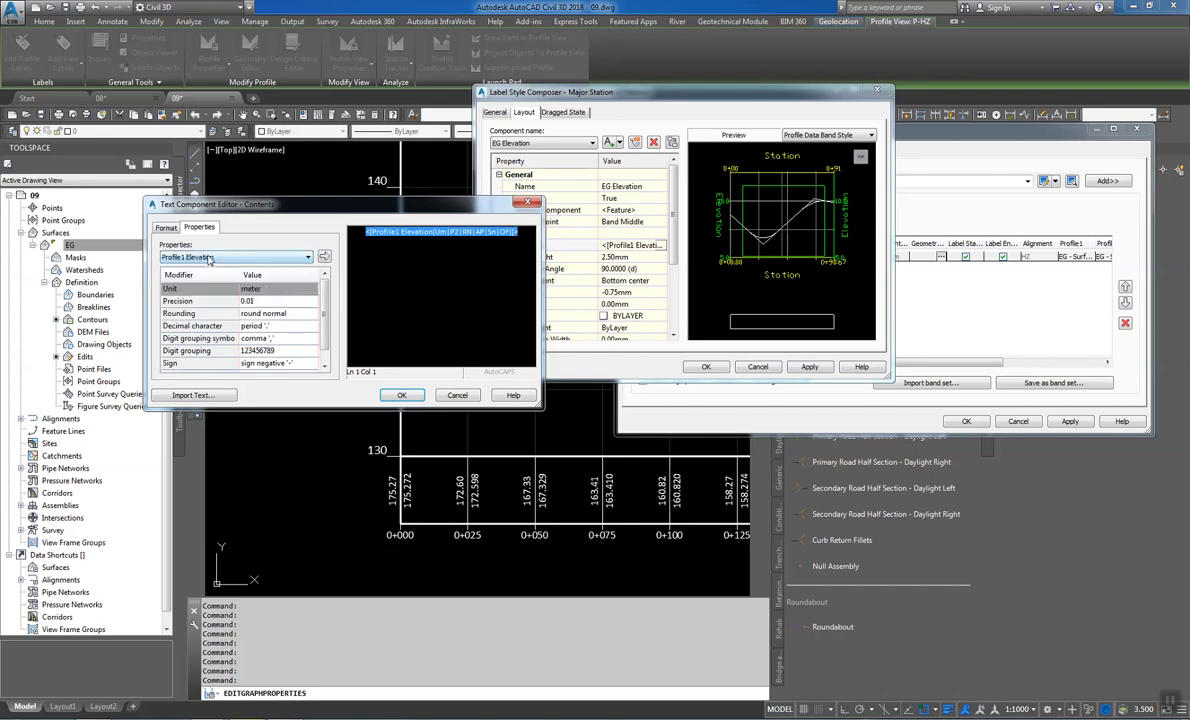
left_click(166, 227)
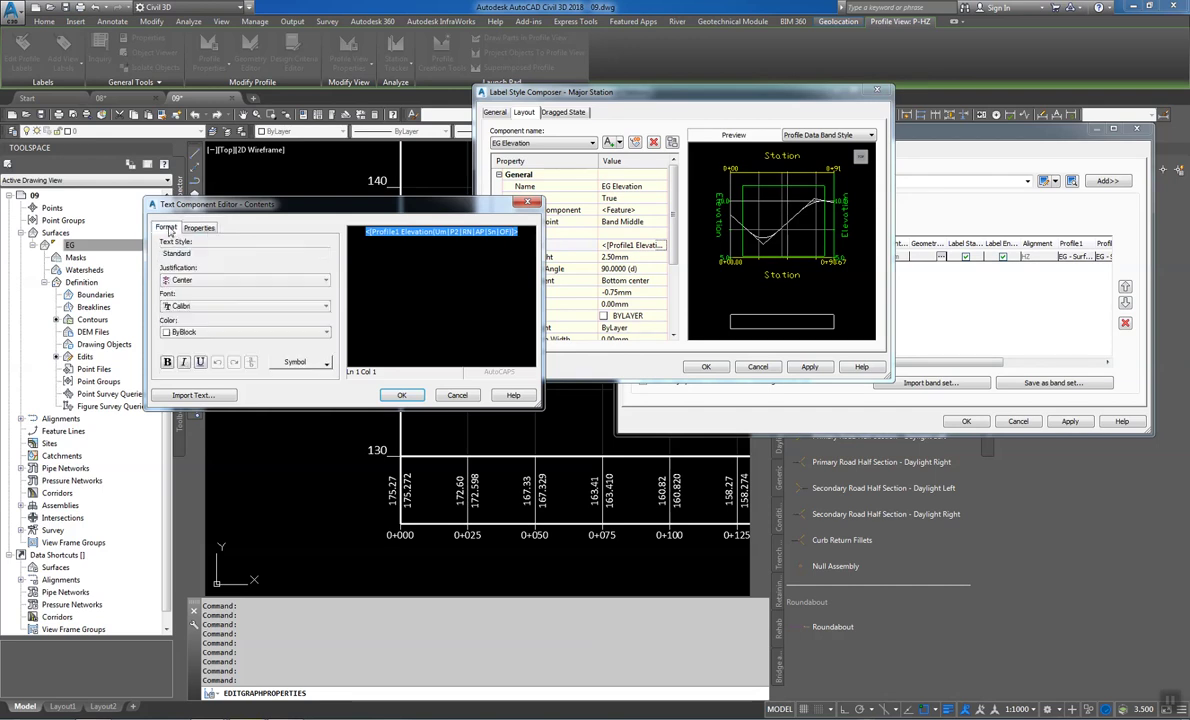
left_click(200, 280)
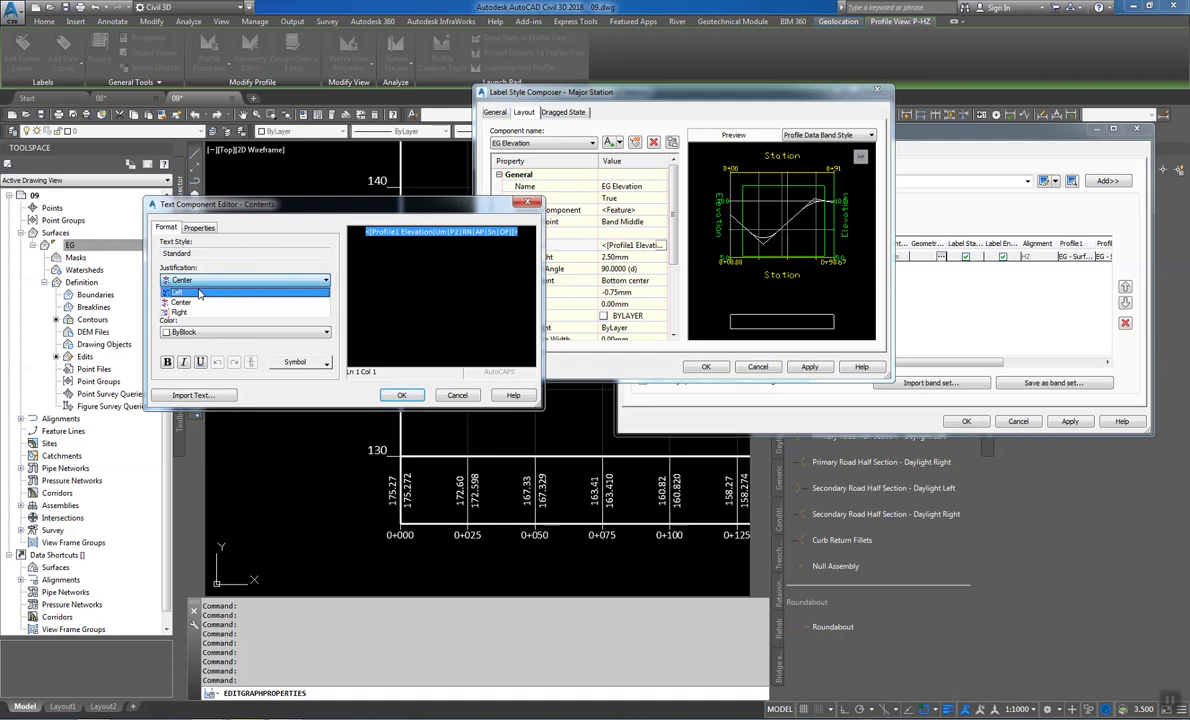
left_click(200, 292)
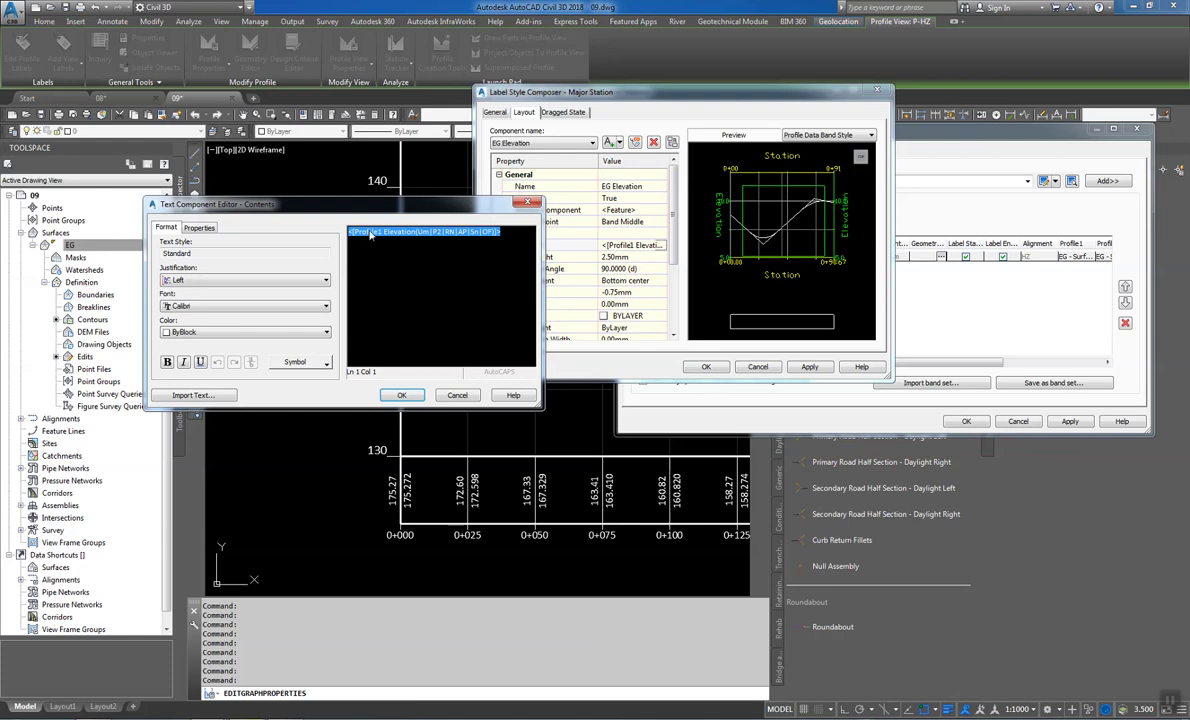
Add the prefix "EG =" before the Profile1 Elevation field, with a wide gap between EG and the equals sign
left_click(513, 231)
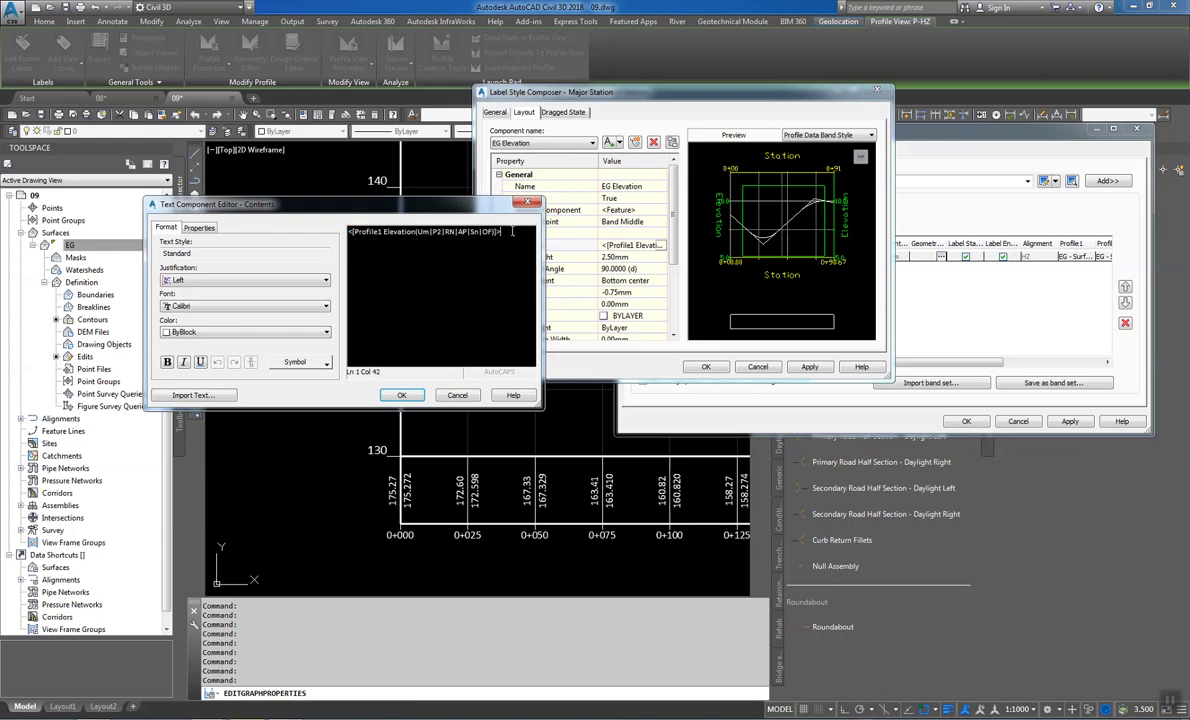
key("Left")
key("Home")
type("eg")
key("BackSpace")
key("BackSpace")
type("EG")
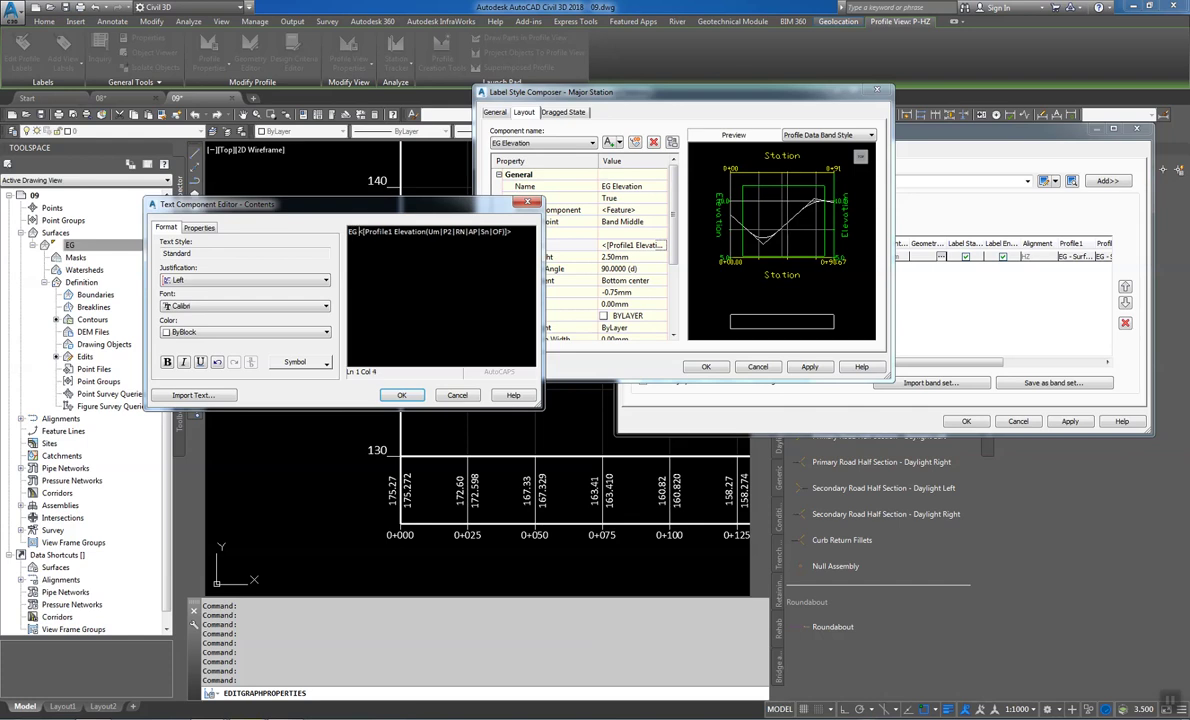
type("=")
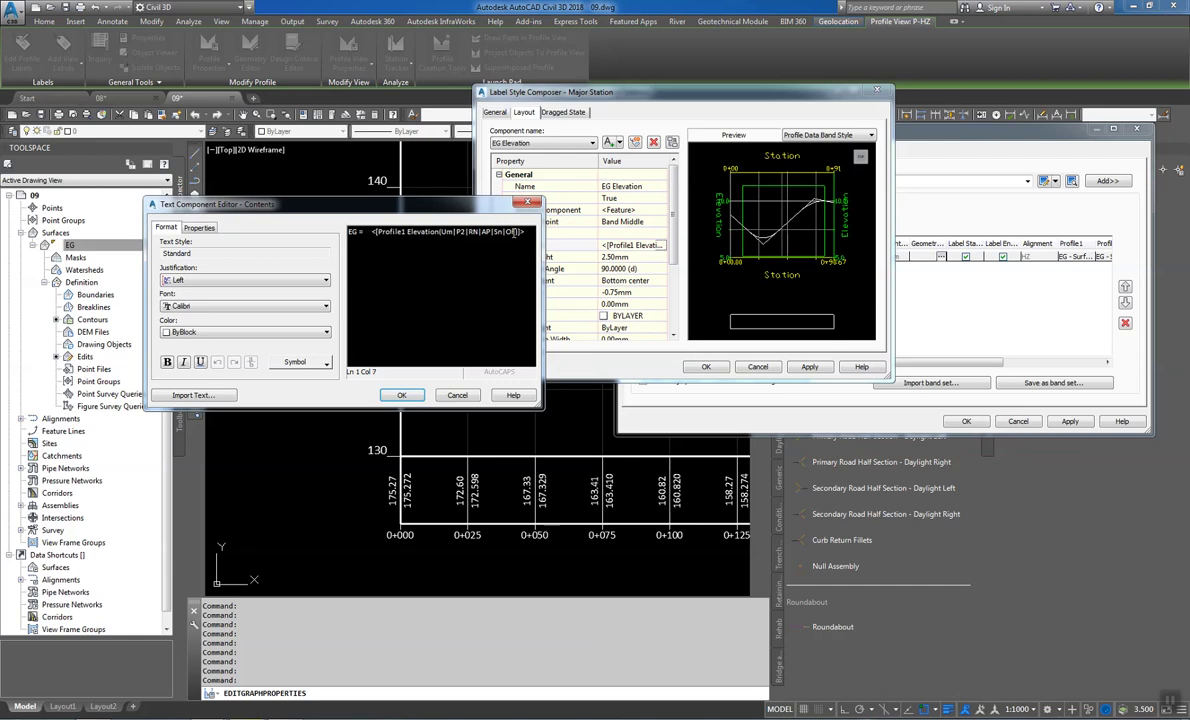
key("BackSpace")
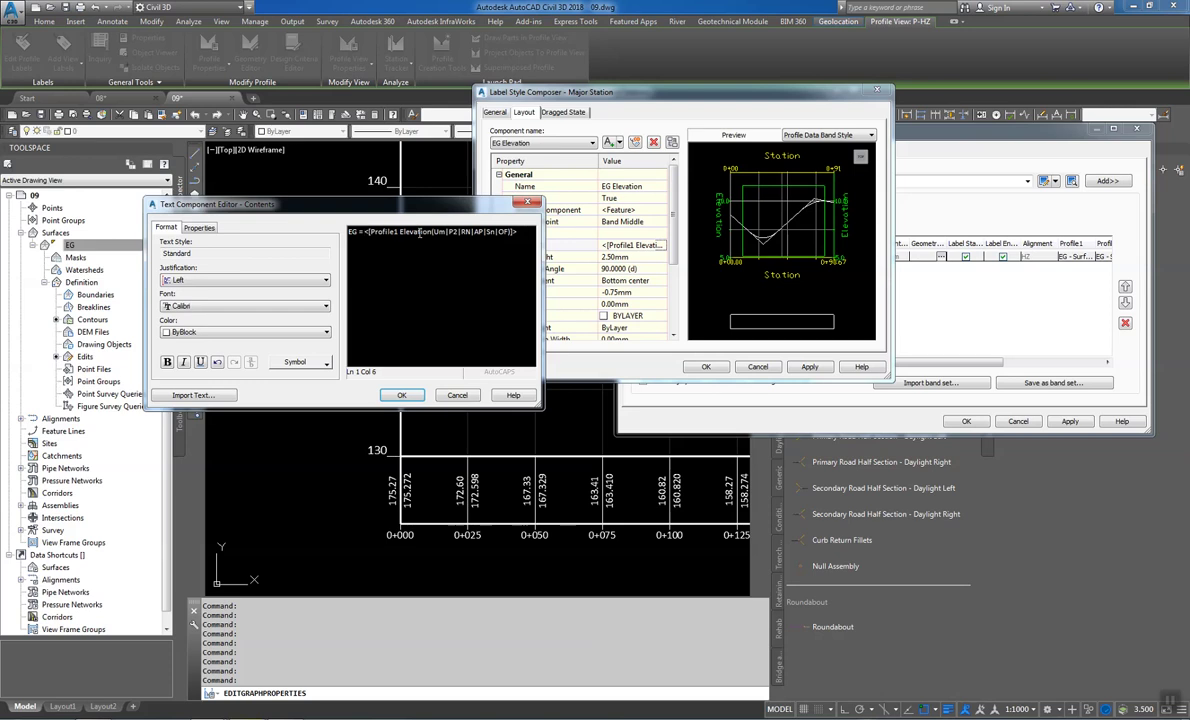
key("BackSpace")
key("BackSpace")
type("=")
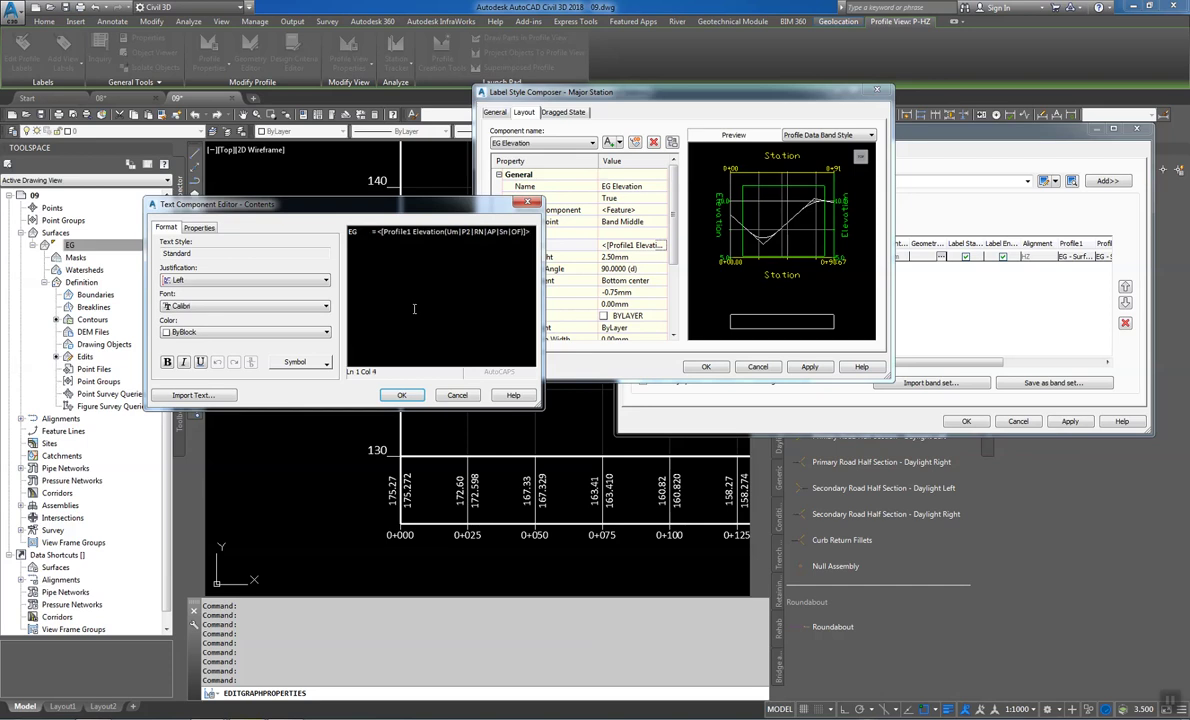
Confirm the EG Elevation text contents and apply the changed band style to the profile view
left_click(401, 395)
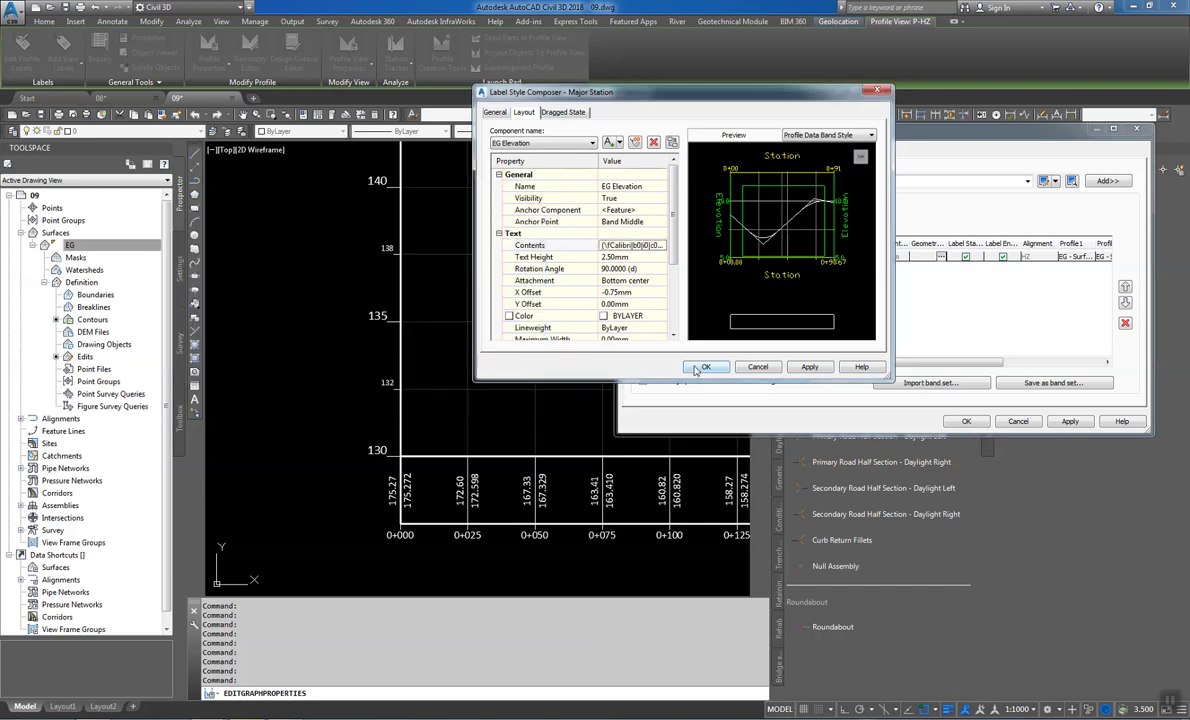
left_click(705, 367)
left_click(704, 364)
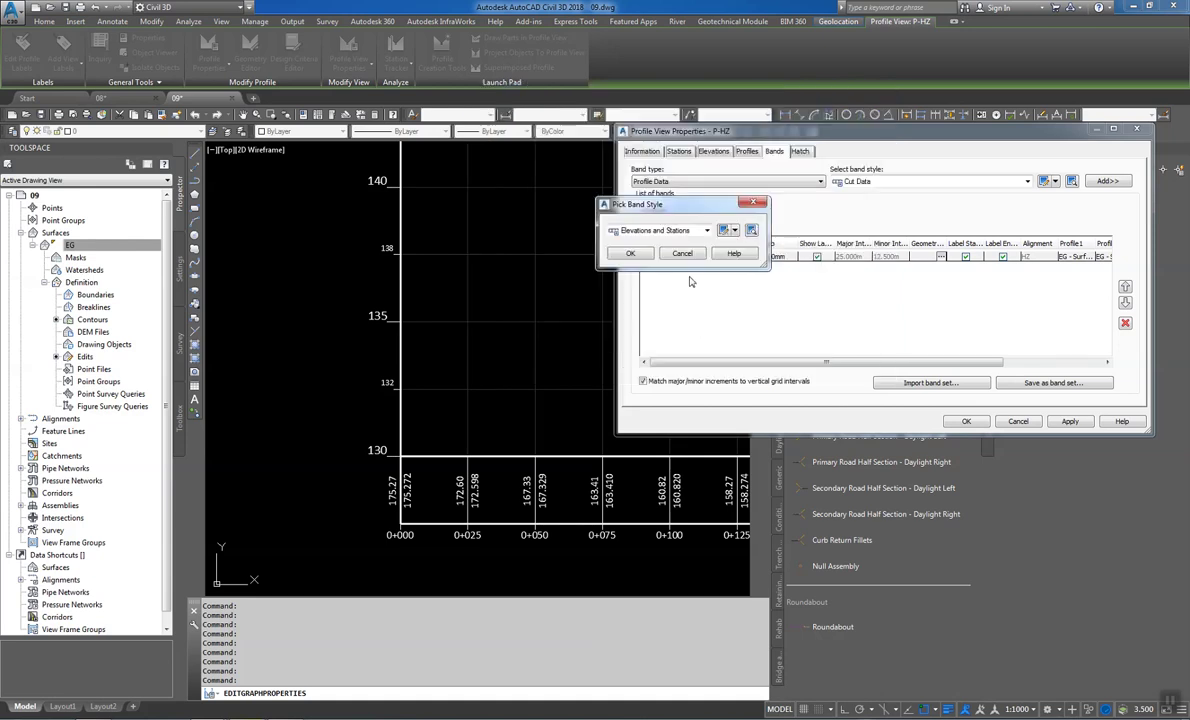
left_click(630, 253)
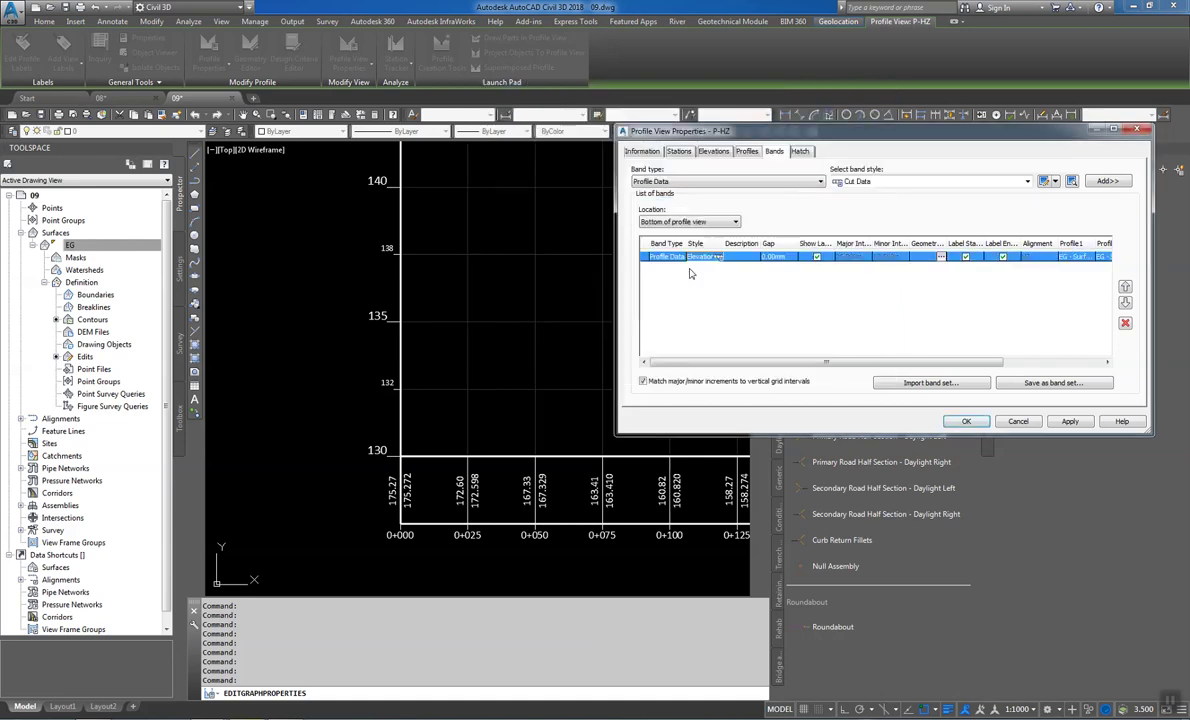
left_click(1066, 421)
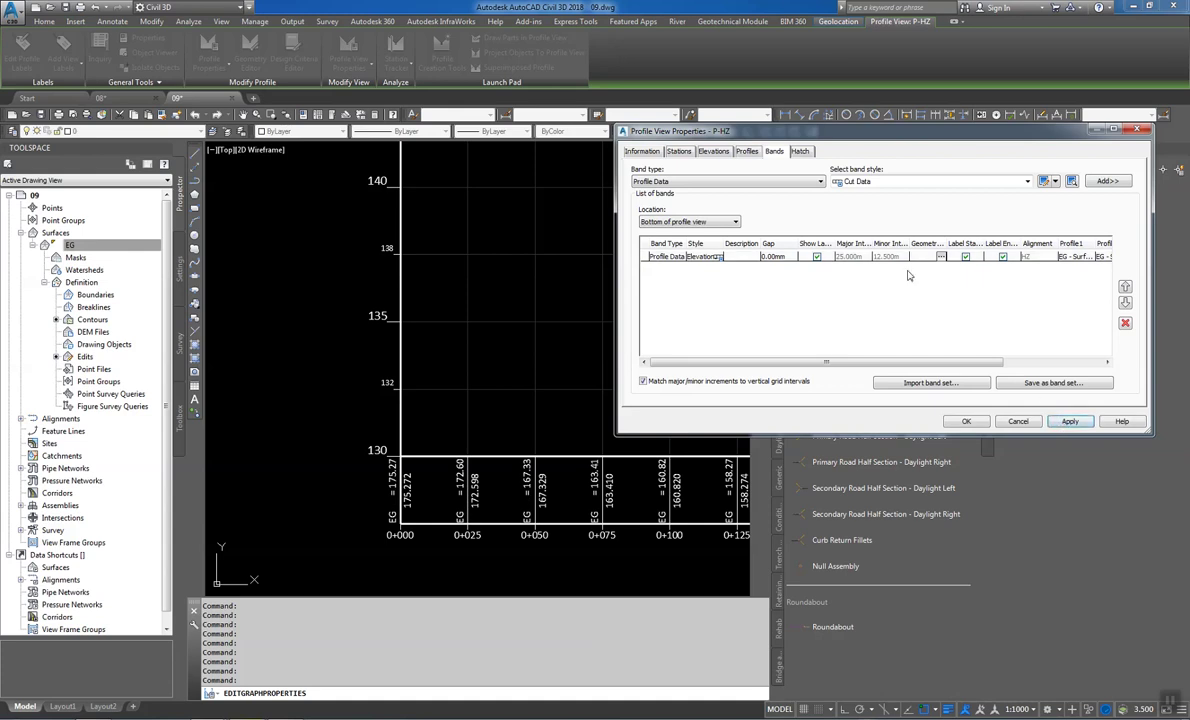
Reopen the Major Station label composer of the Elevations and Stations band style
left_click(721, 258)
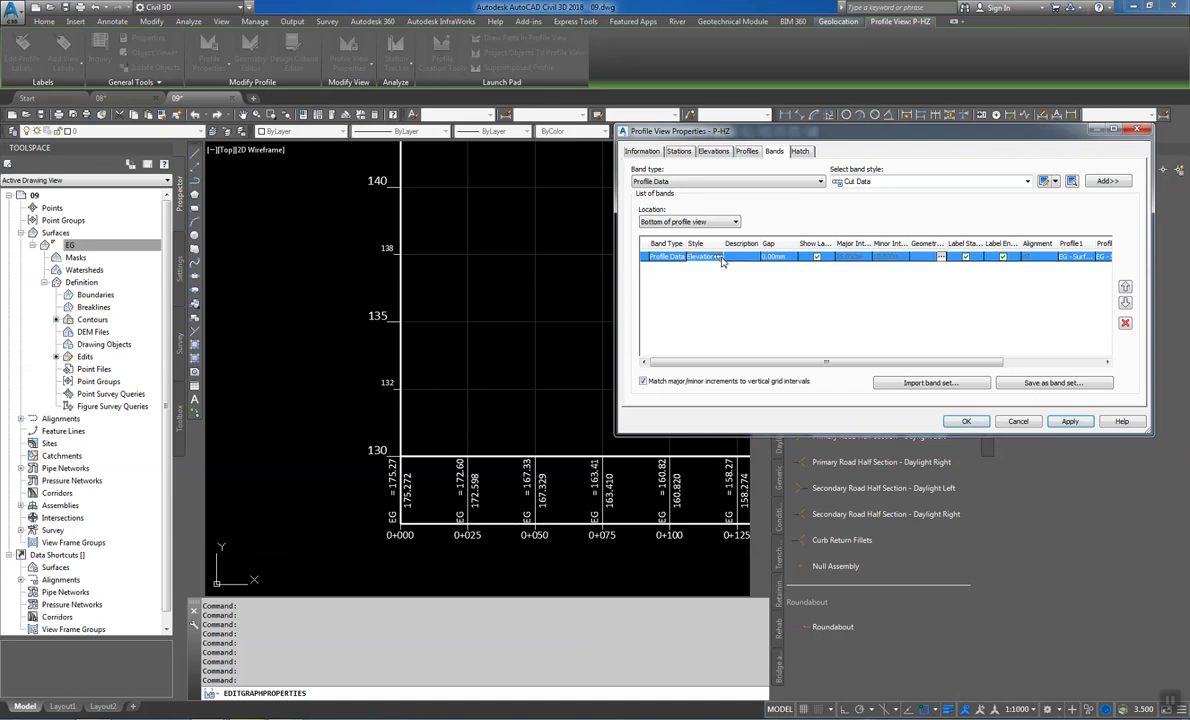
left_click(719, 258)
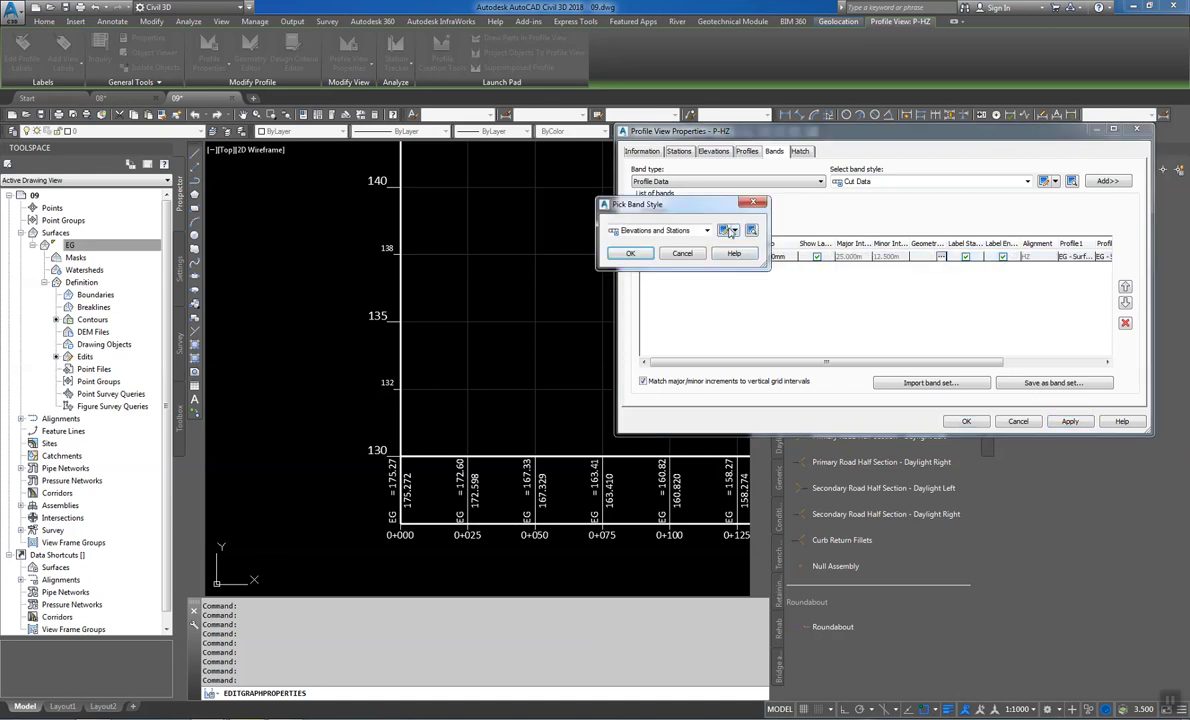
left_click(725, 231)
left_click(680, 238)
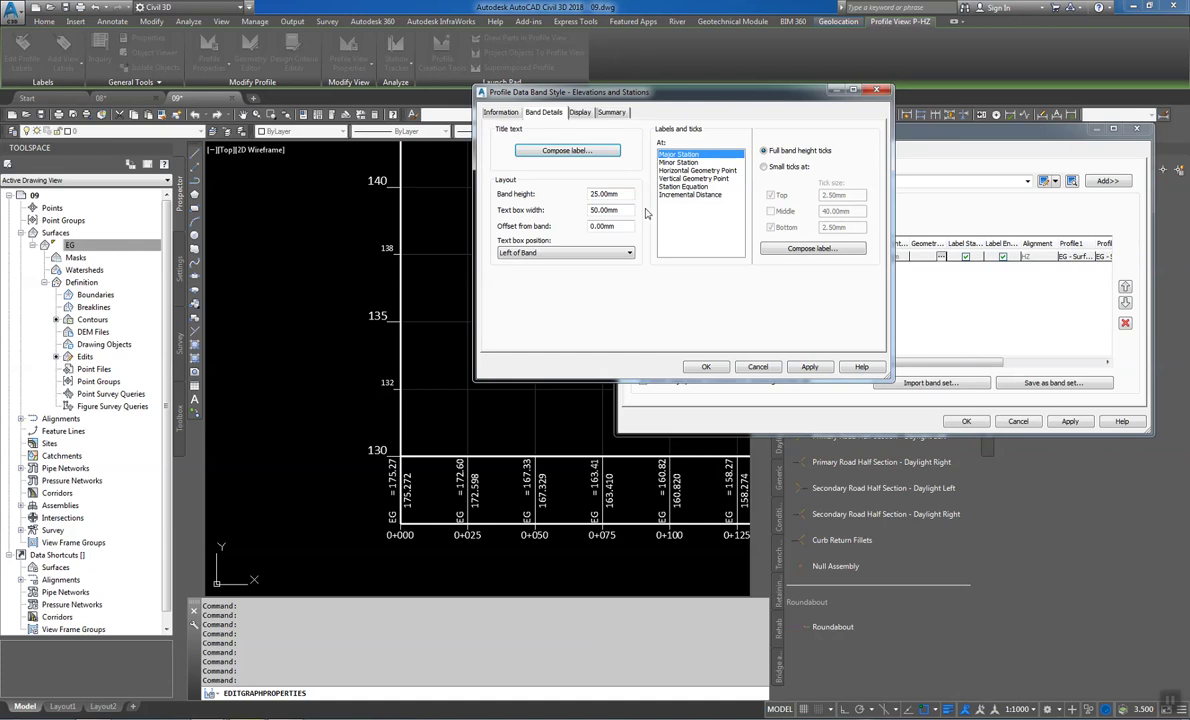
left_click(818, 247)
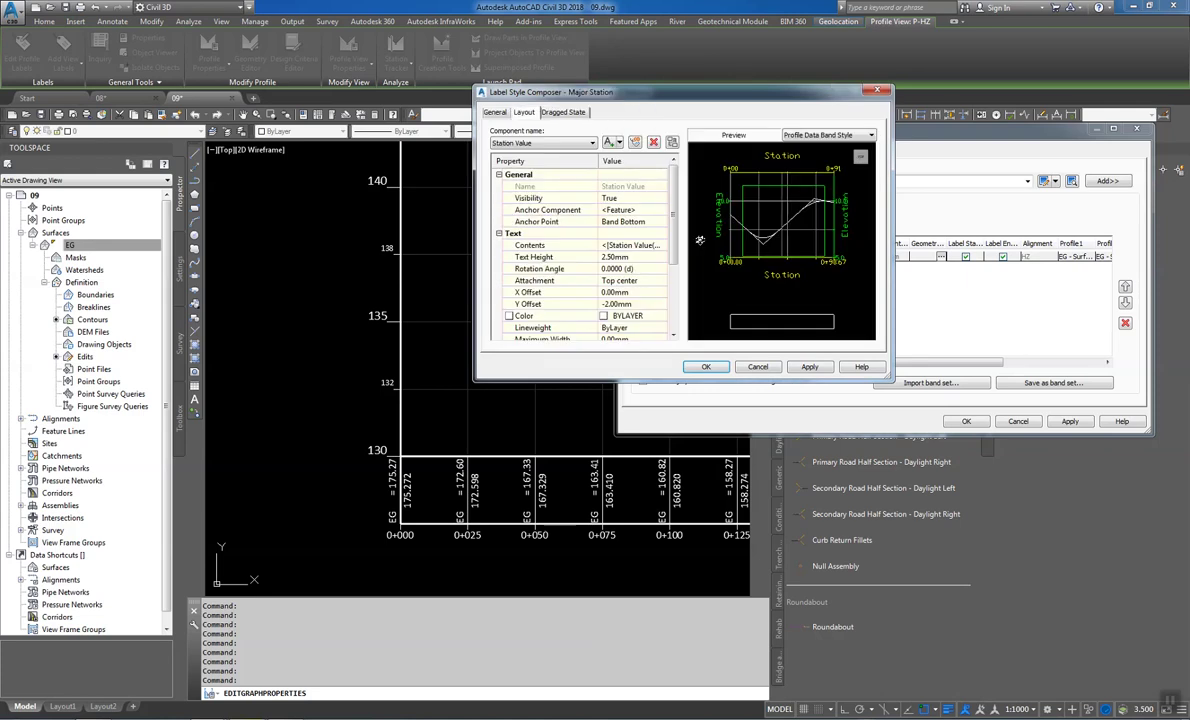
left_click(660, 245)
left_click(661, 245)
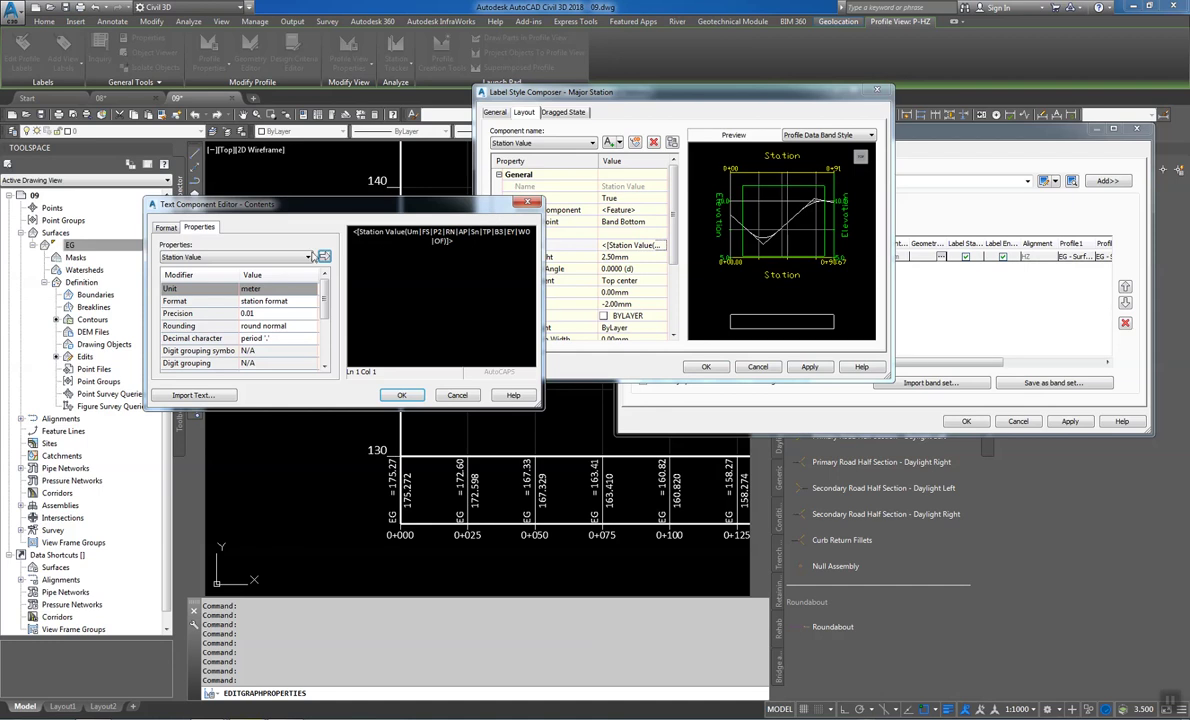
key("Escape")
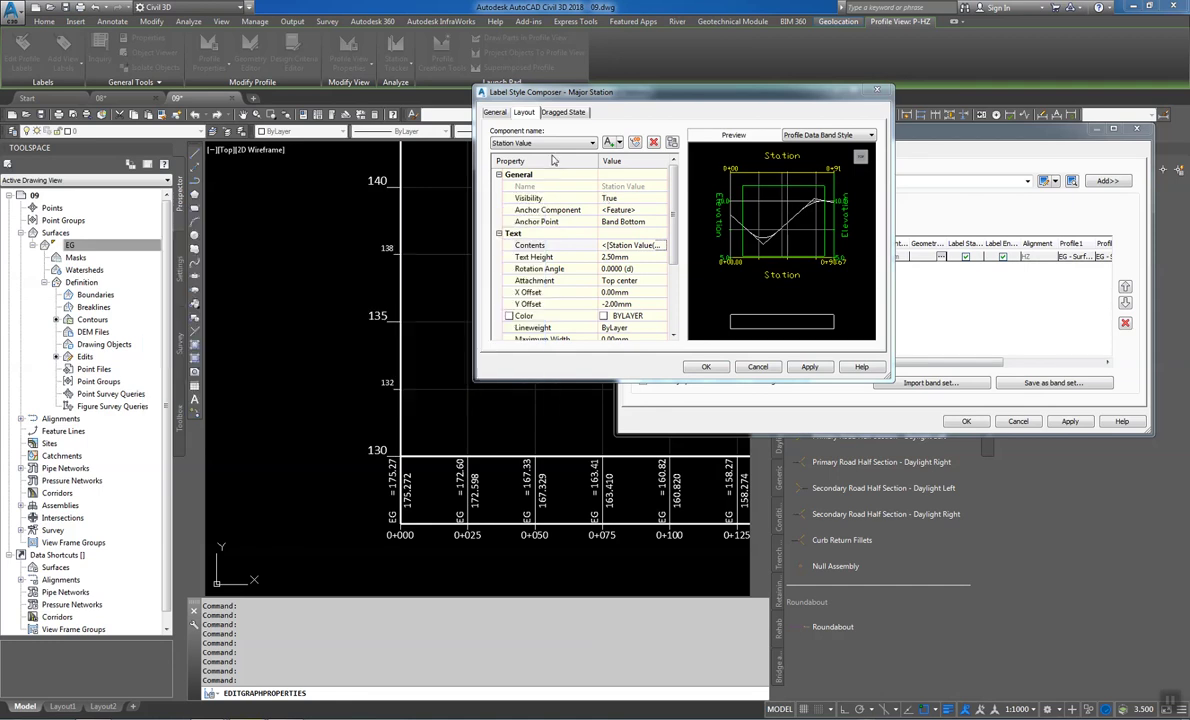
In the EG Elevation component's text contents, reduce the gap between EG and the equals sign to a single space and confirm
left_click(548, 143)
left_click(525, 158)
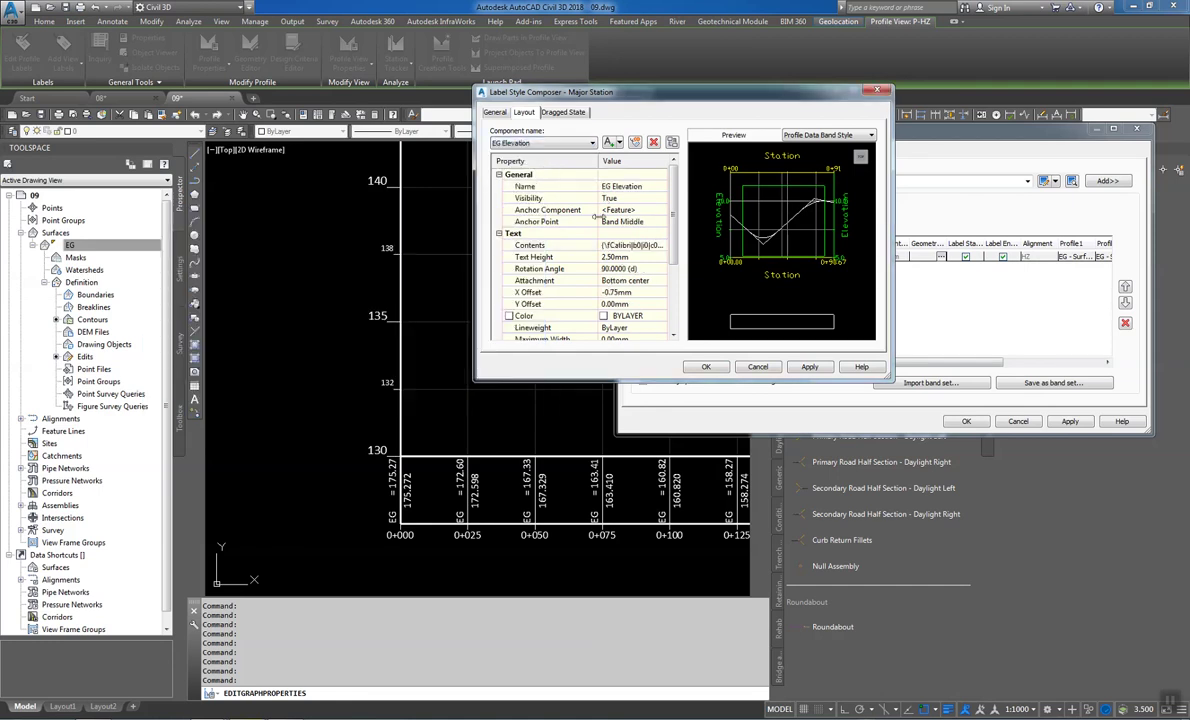
left_click(660, 245)
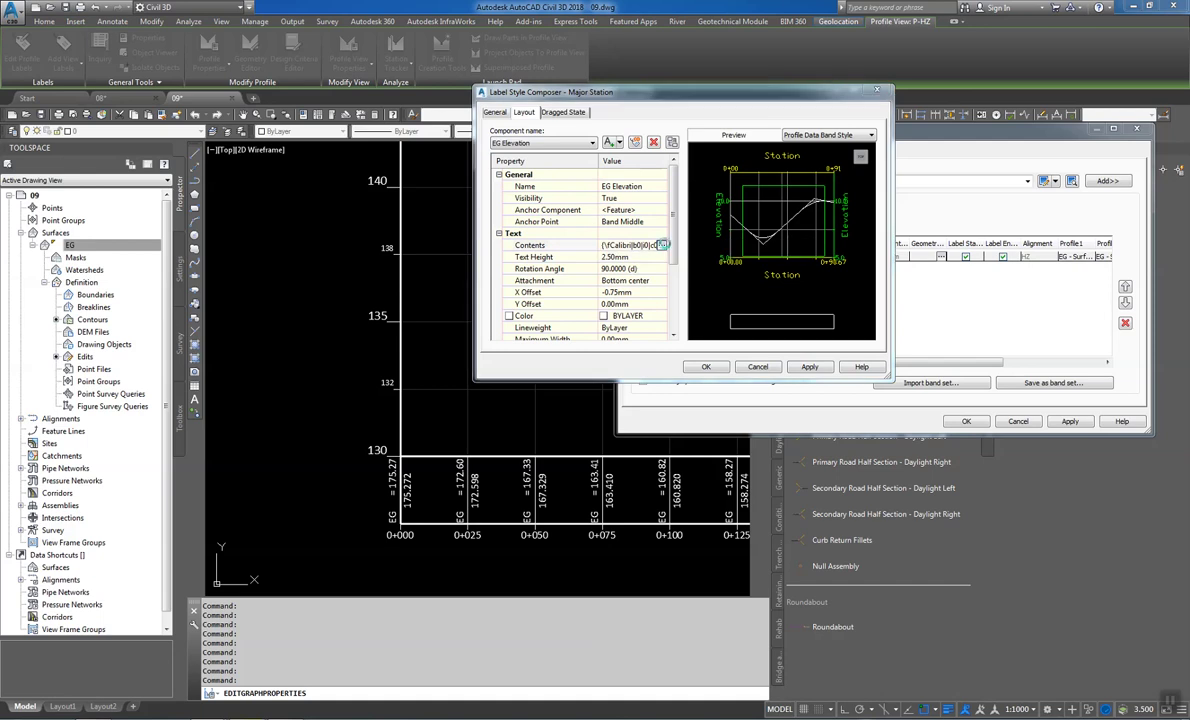
left_click(662, 245)
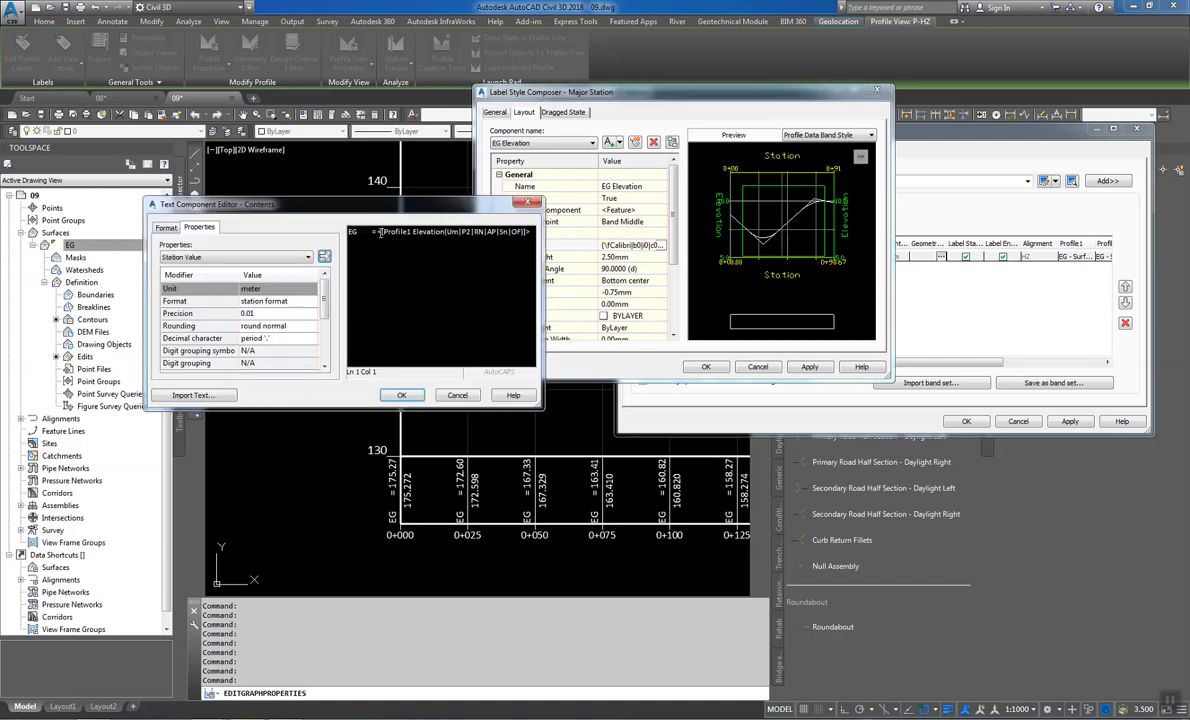
key("BackSpace")
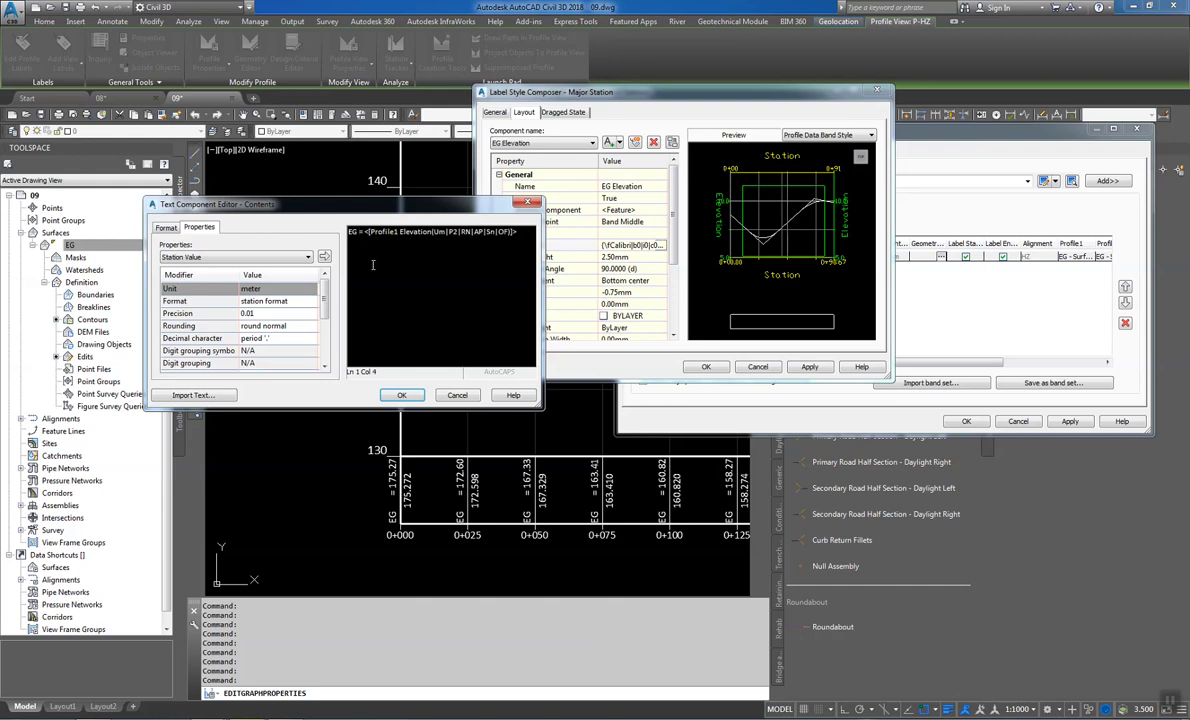
left_click_drag(364, 233, 353, 234)
left_click(401, 395)
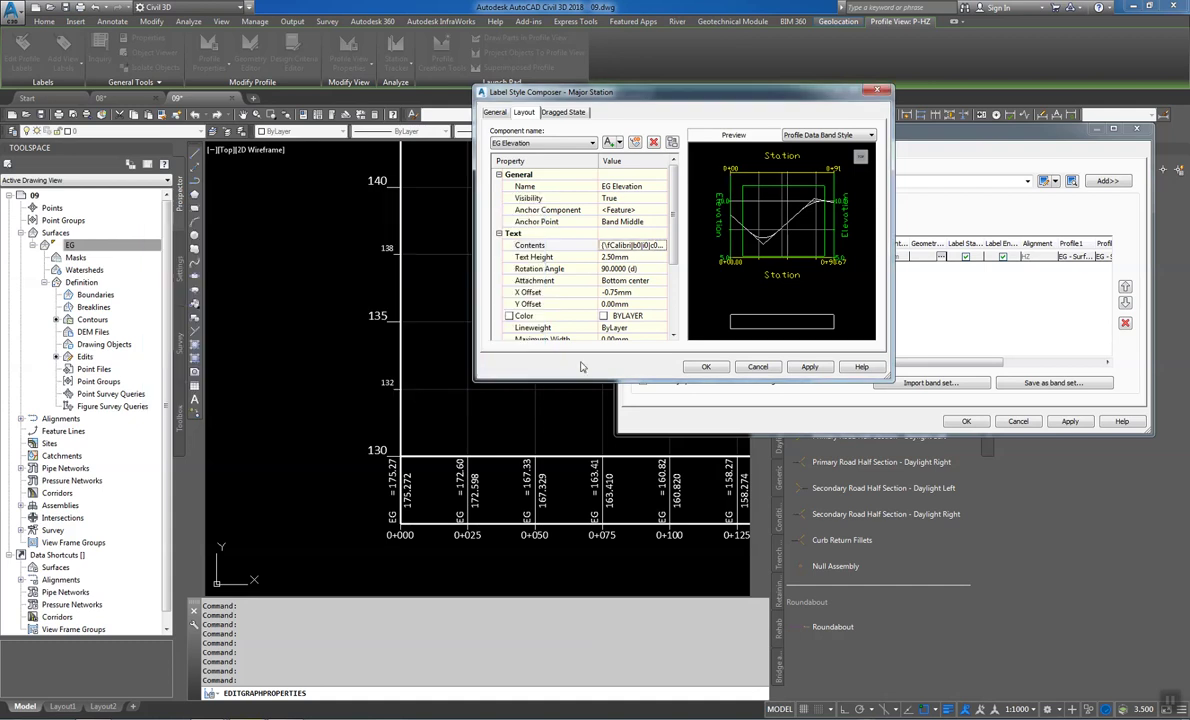
In the Major Station label's FG Elevation component, set the Profile2 Elevation field's precision to 0.01
left_click(705, 367)
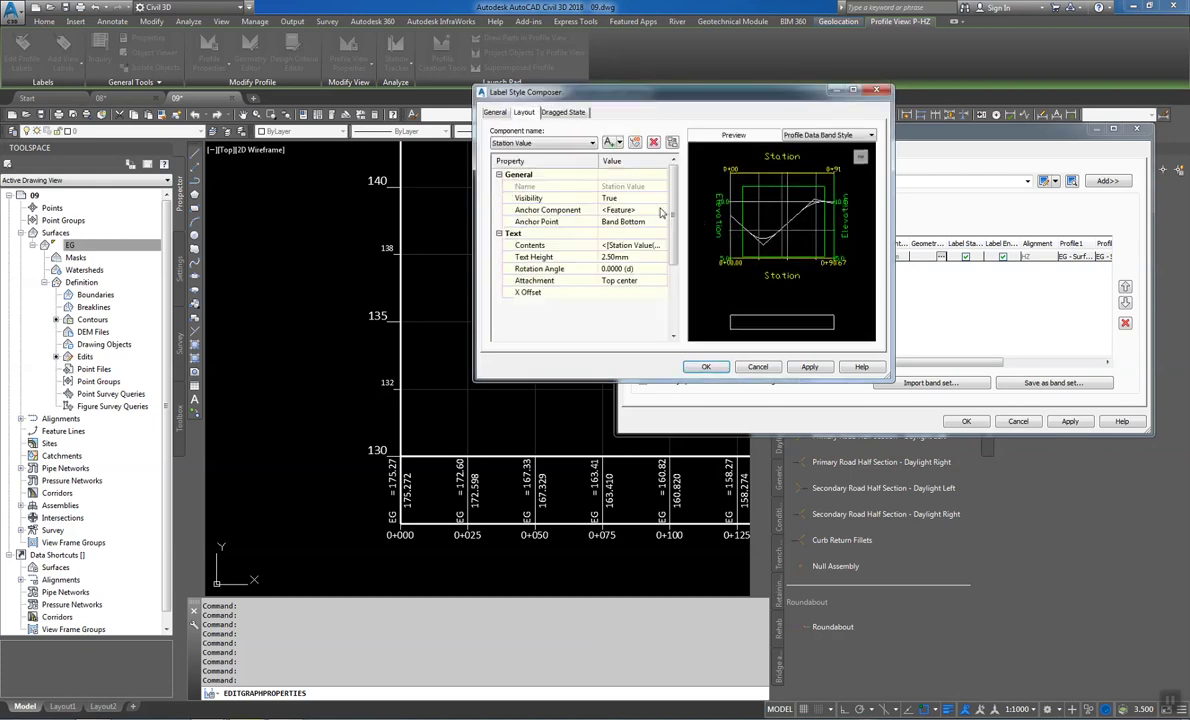
left_click(517, 142)
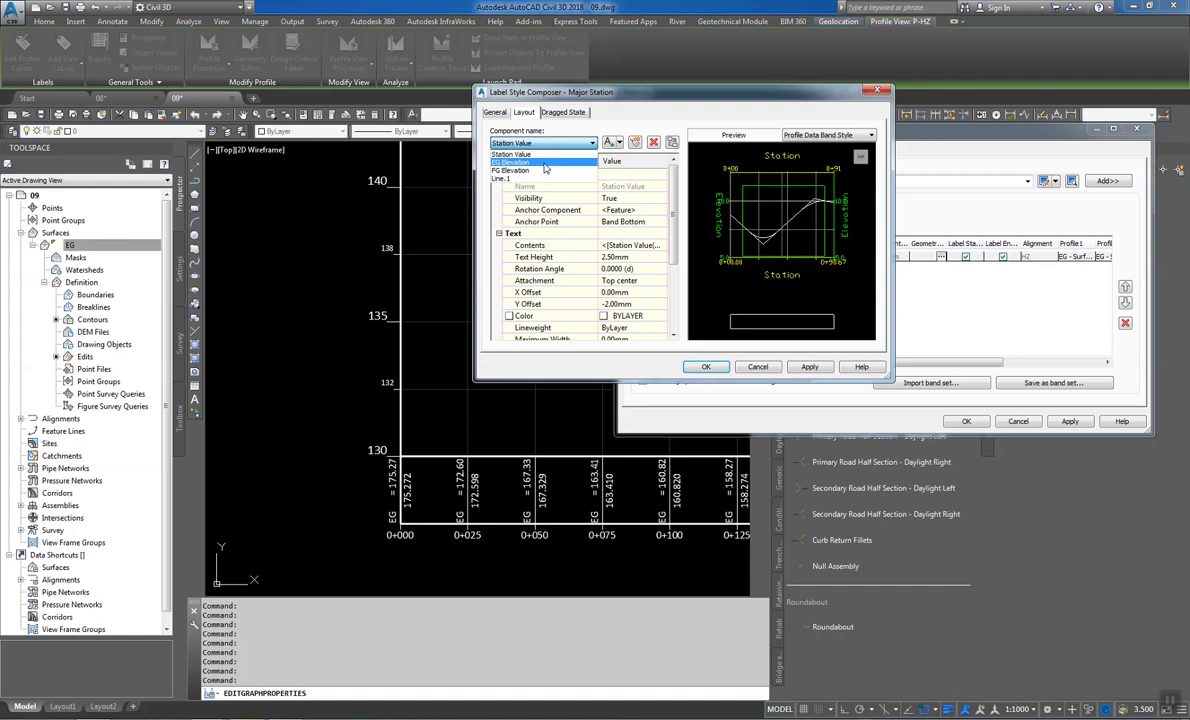
left_click(540, 171)
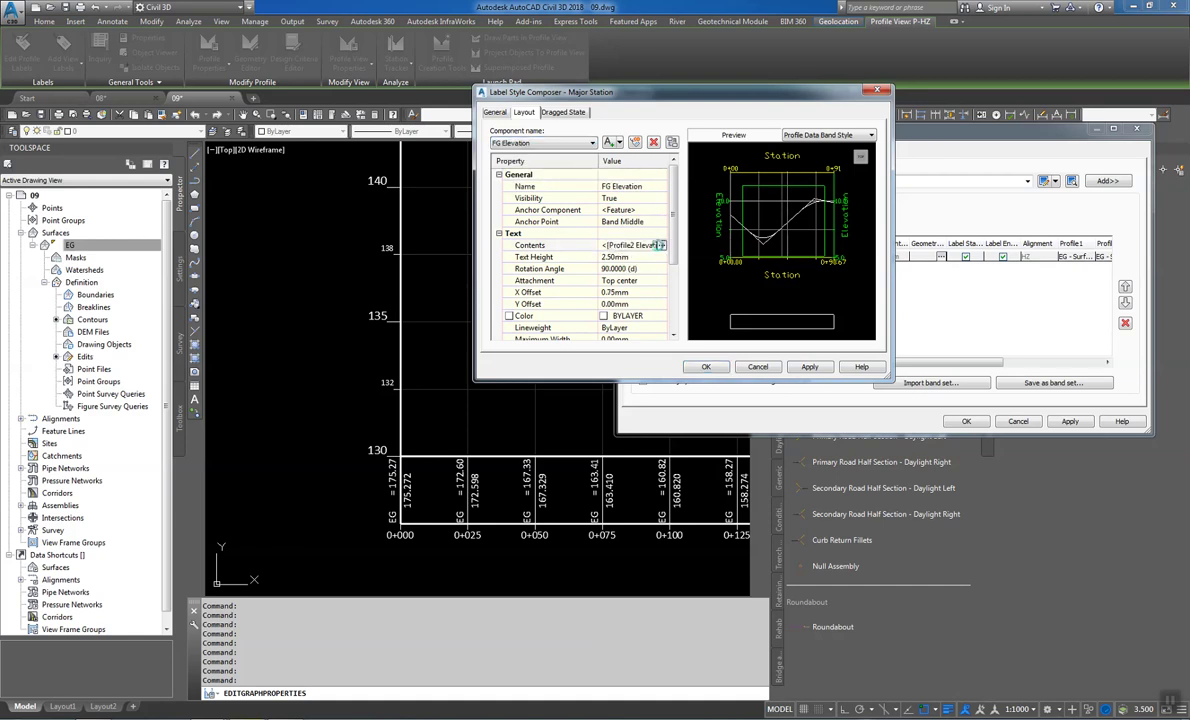
left_click(661, 245)
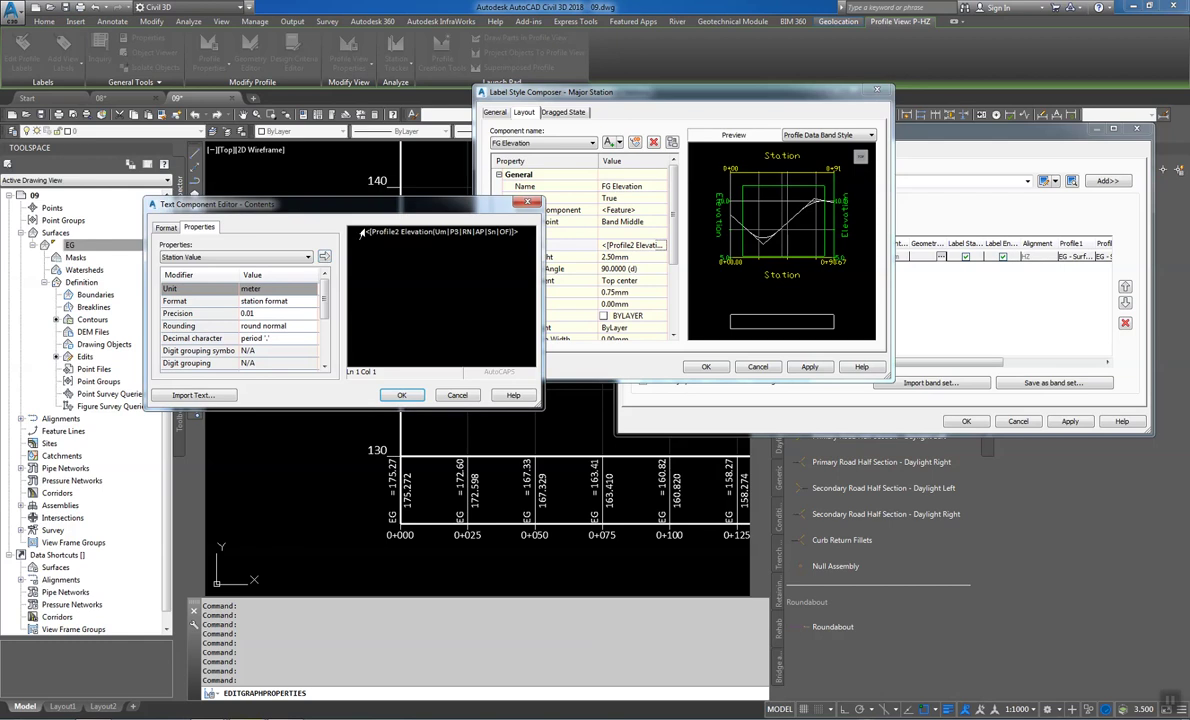
left_click(420, 231)
left_click(262, 300)
left_click(266, 300)
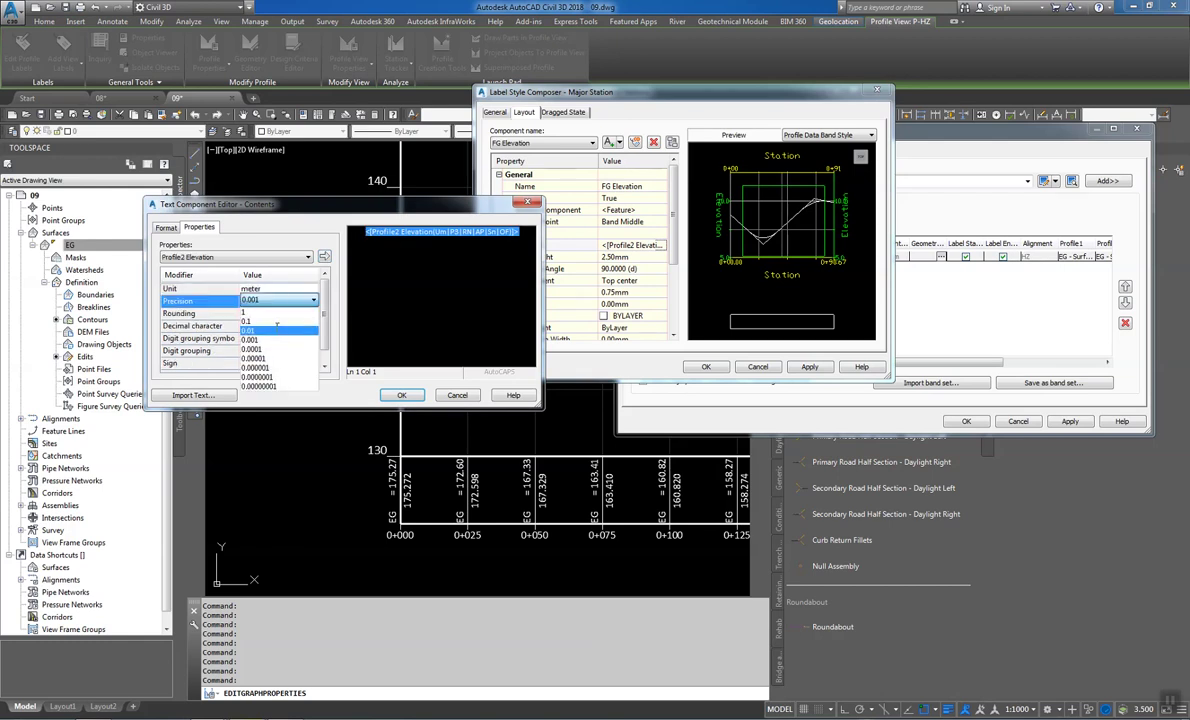
left_click(276, 329)
left_click(325, 257)
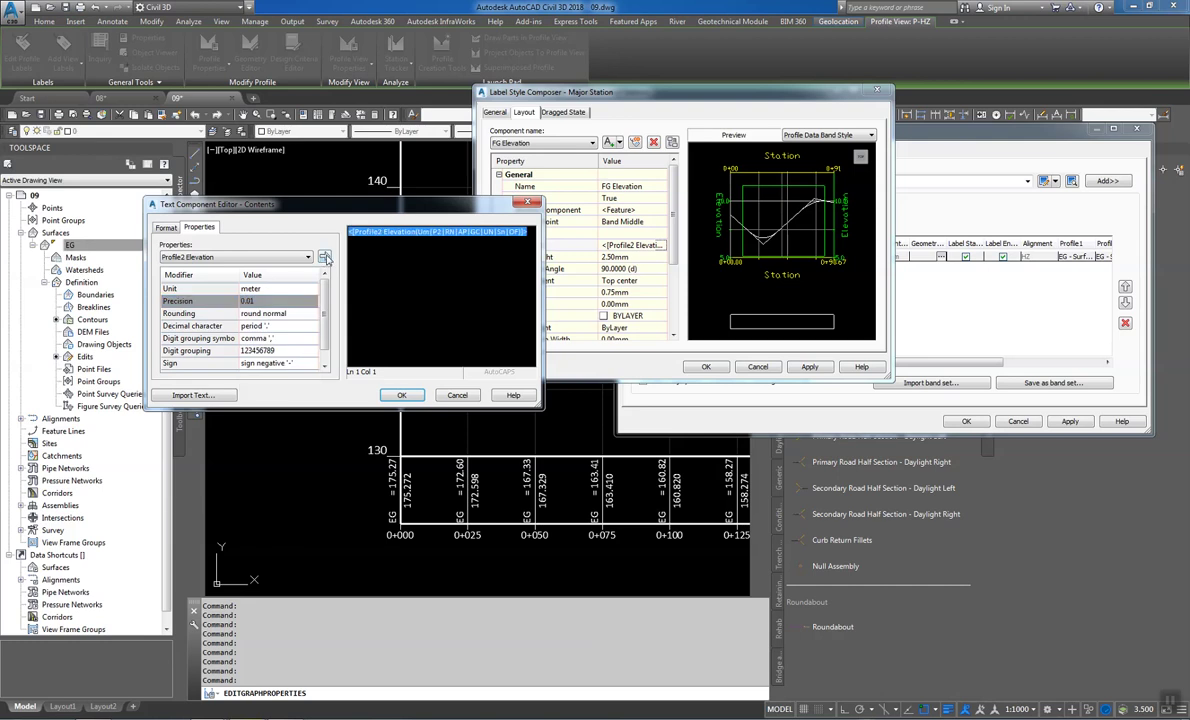
Set the justification of the FG Elevation contents to Left
left_click(166, 227)
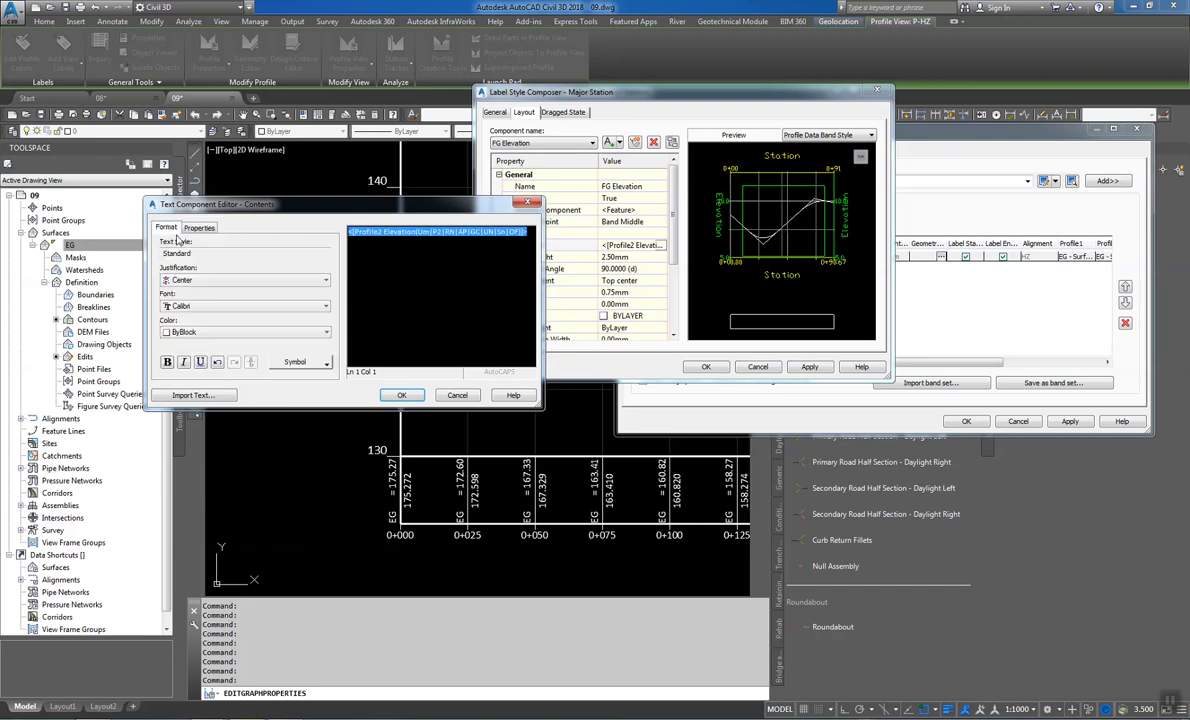
left_click(183, 281)
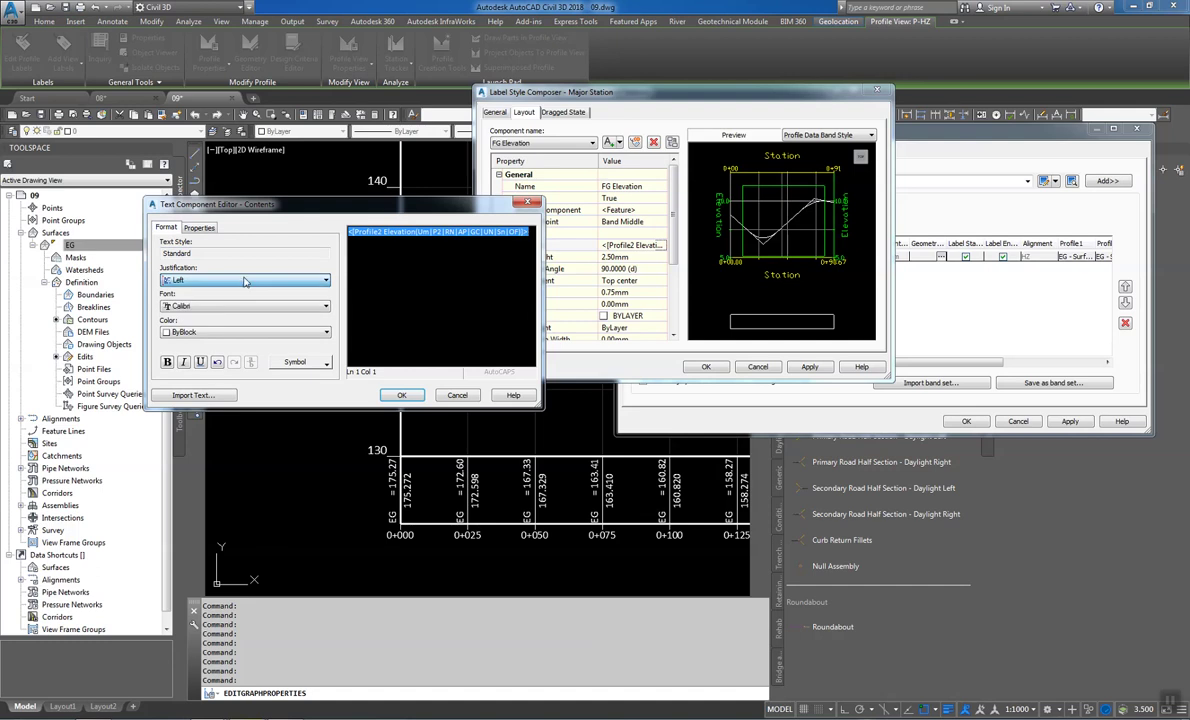
left_click(200, 261)
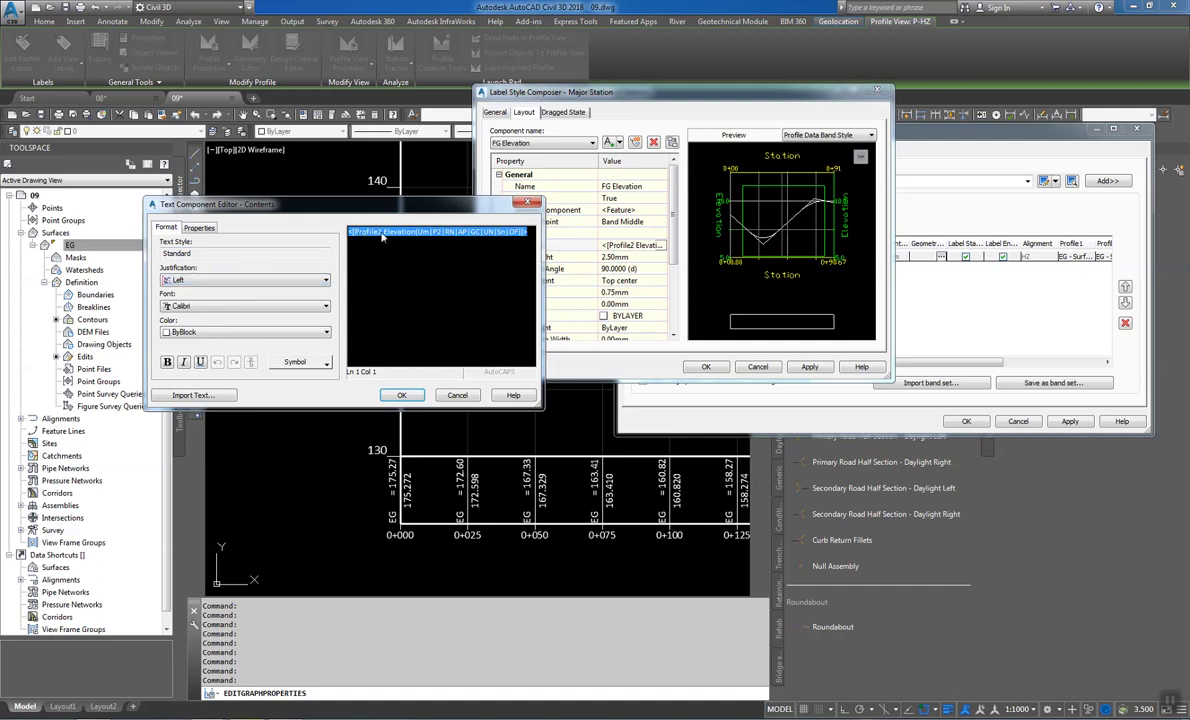
Add the prefix "FG =" before the Profile2 Elevation field
left_click(382, 235)
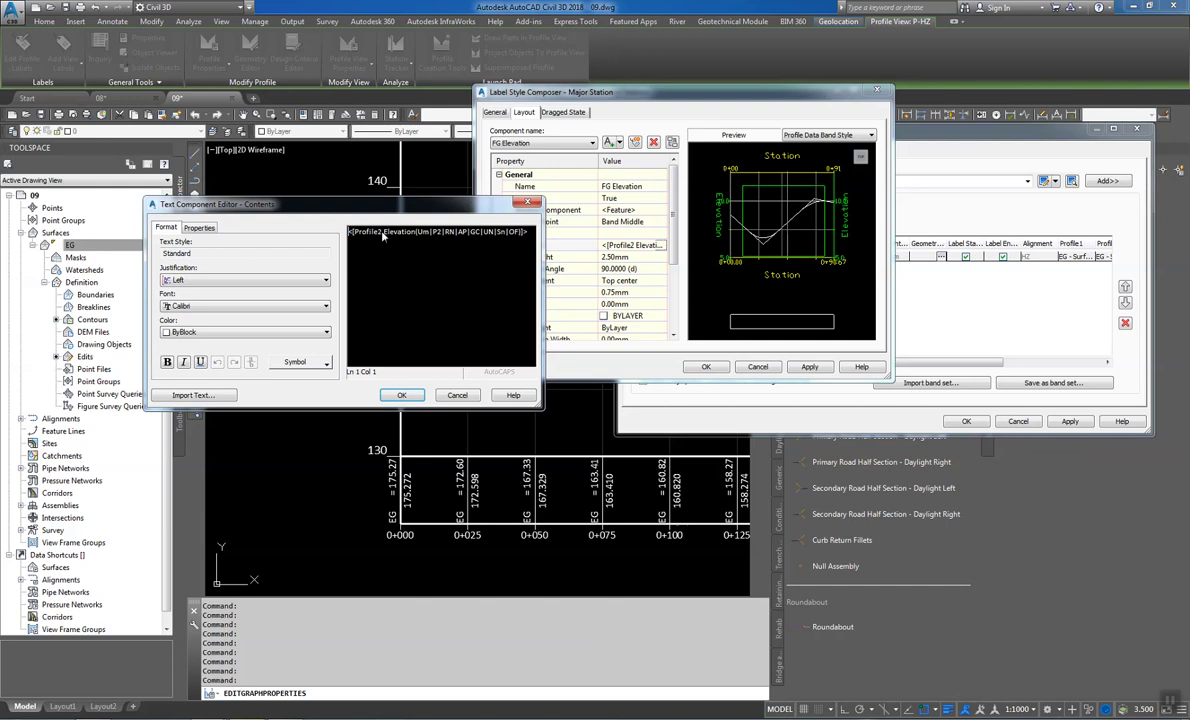
type("EG =")
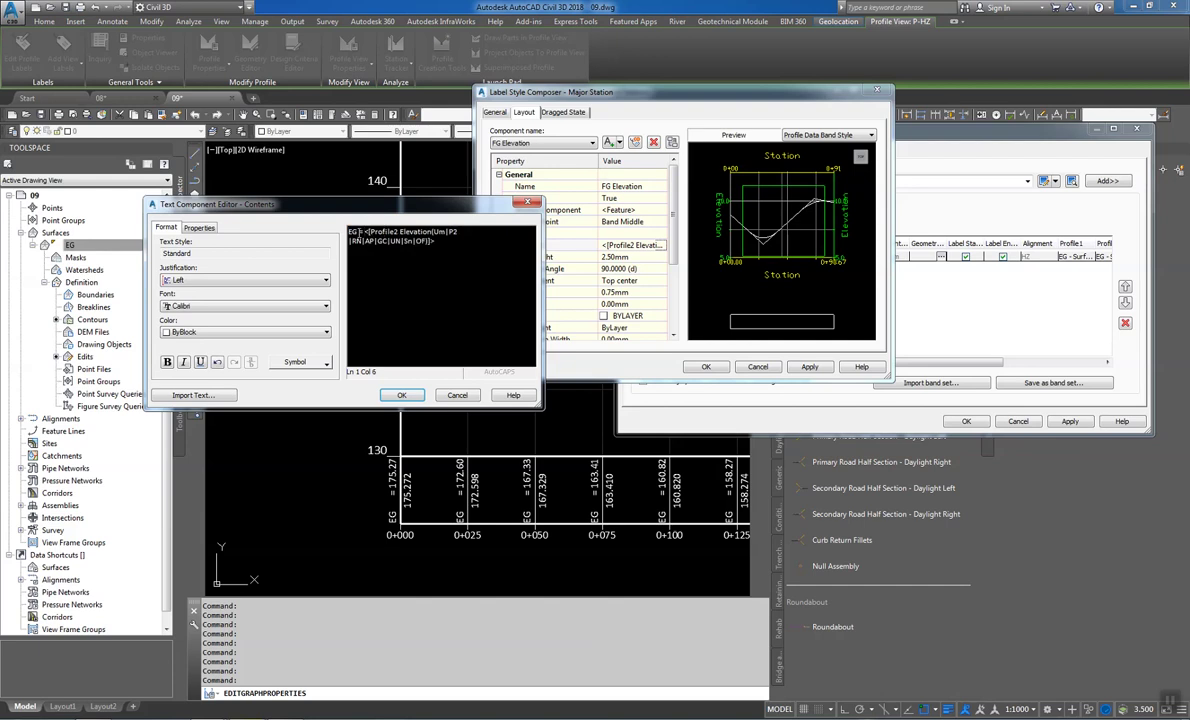
key("BackSpace")
key("BackSpace")
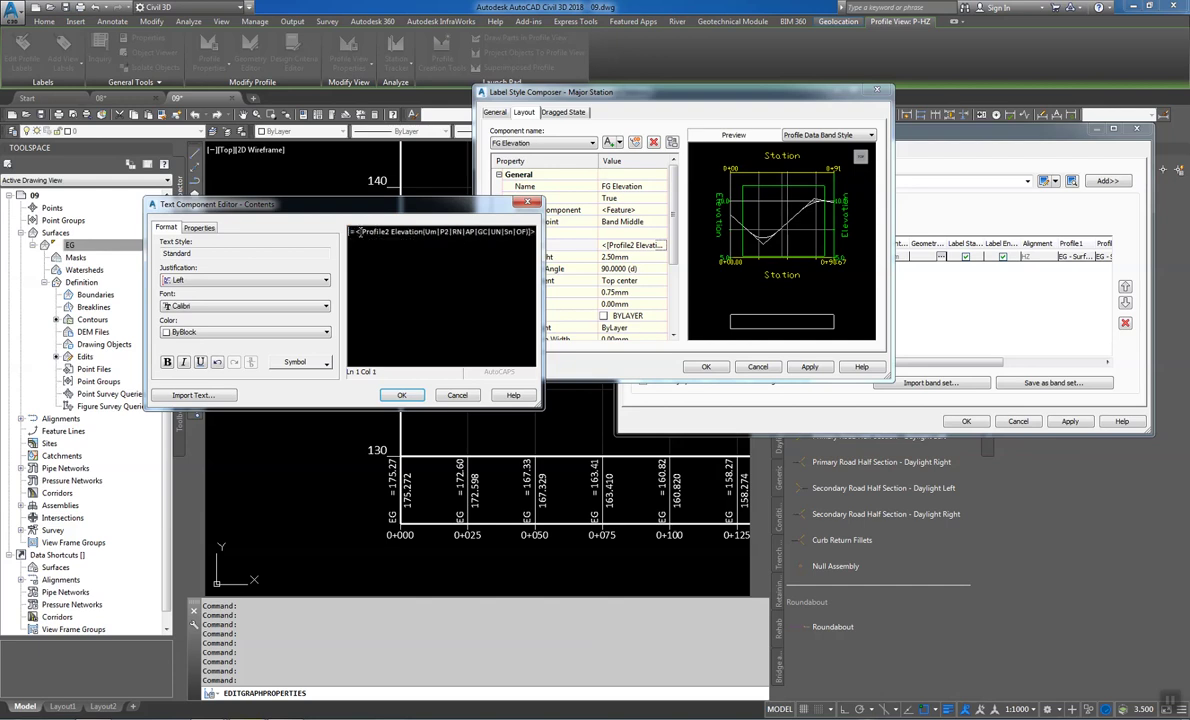
type("FG =")
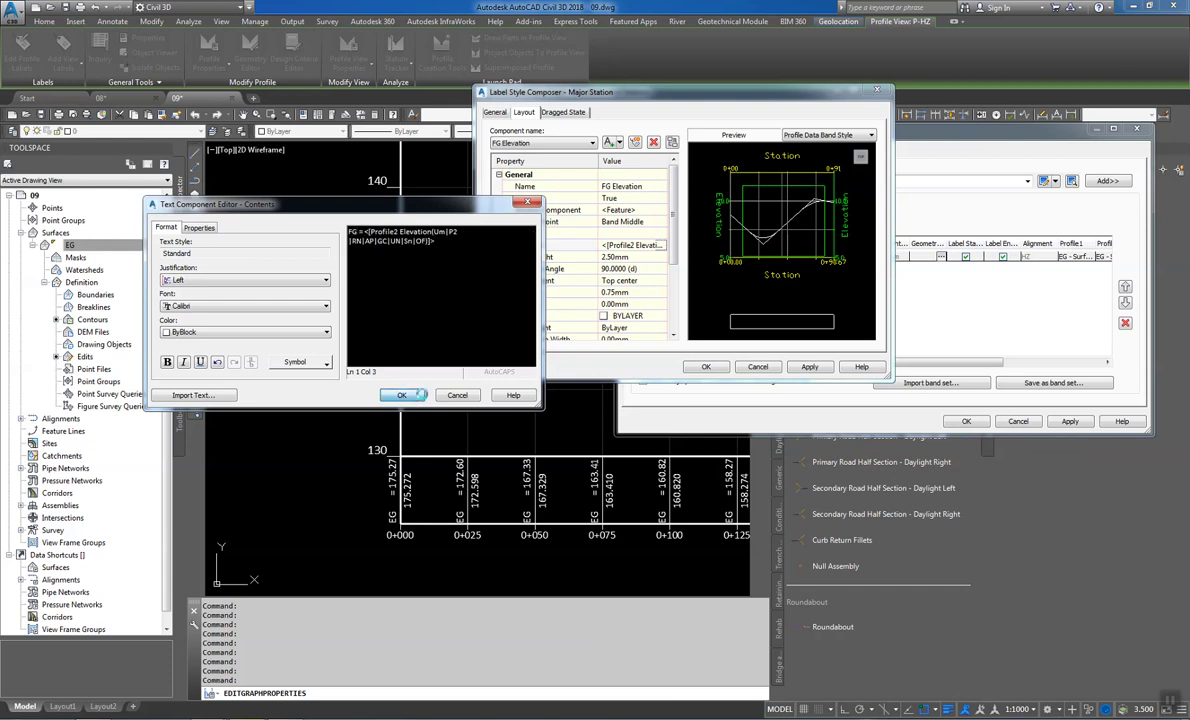
Confirm the FG Elevation label and band style changes, apply them to the profile view and close its properties
left_click(399, 394)
left_click(707, 367)
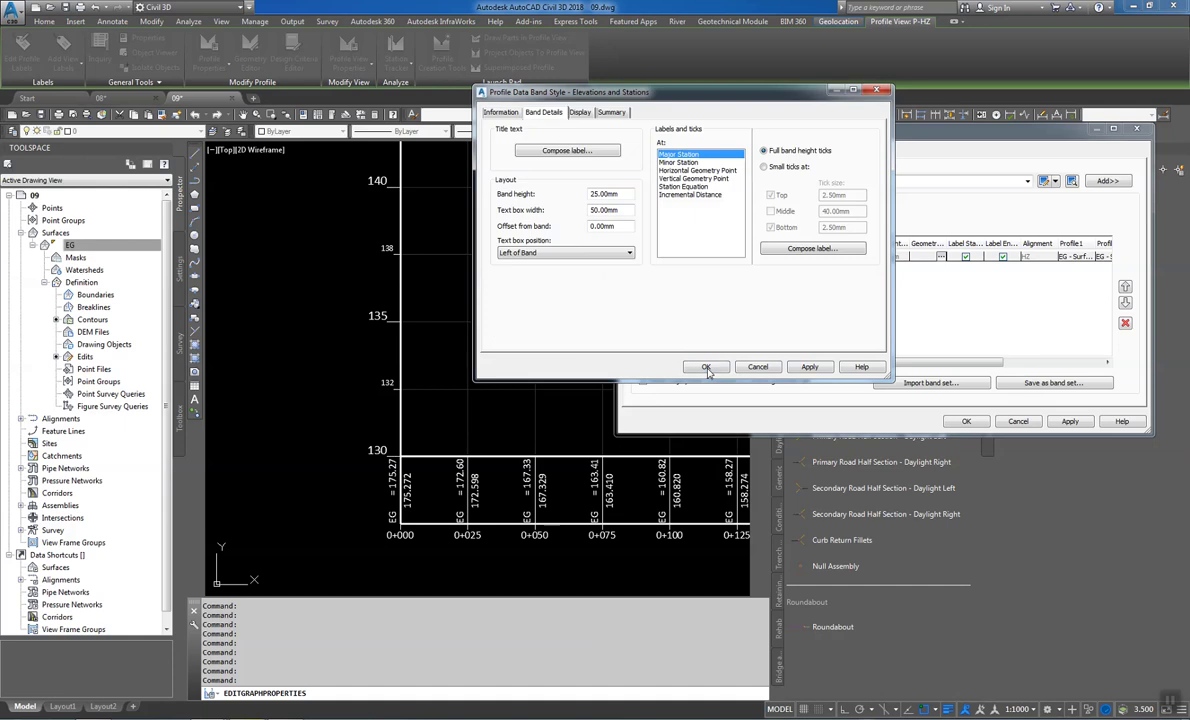
left_click(657, 345)
left_click(630, 254)
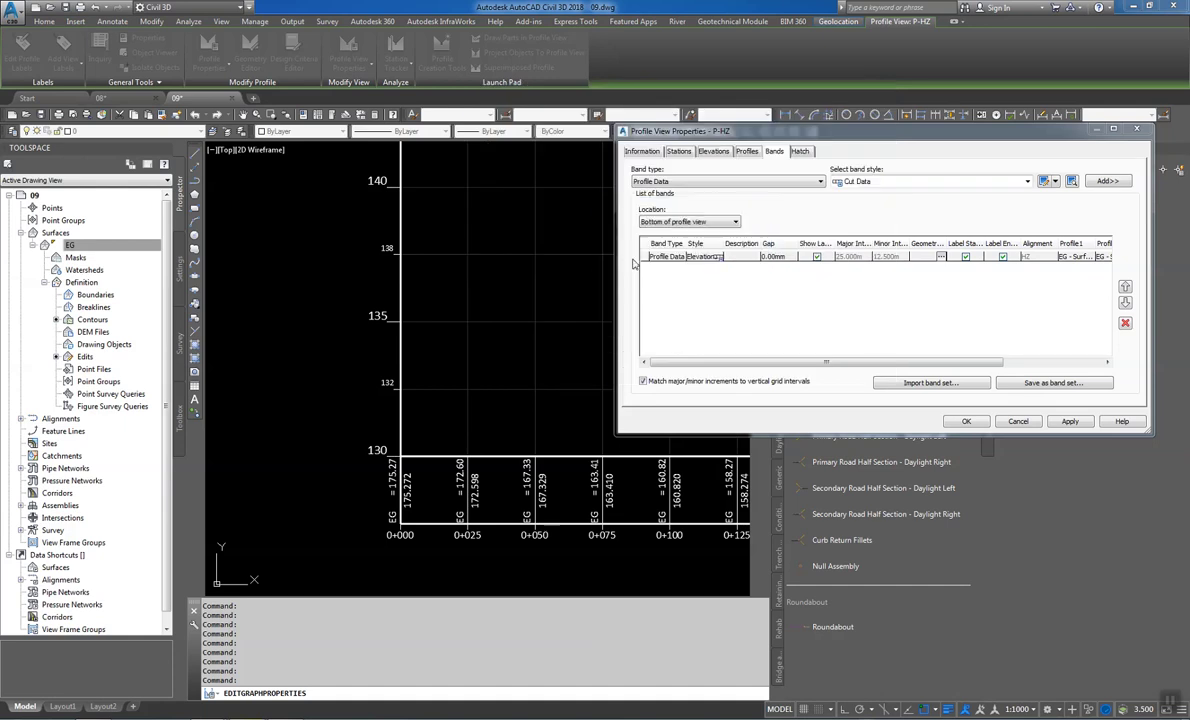
left_click(1062, 421)
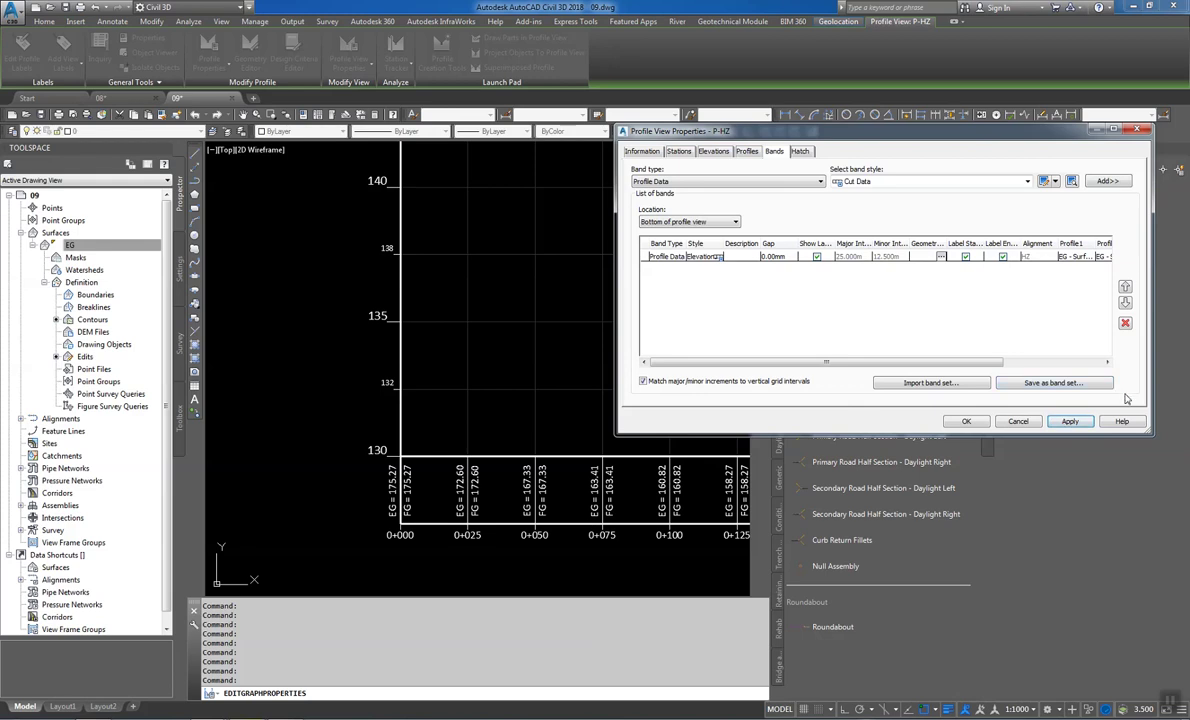
left_click(968, 421)
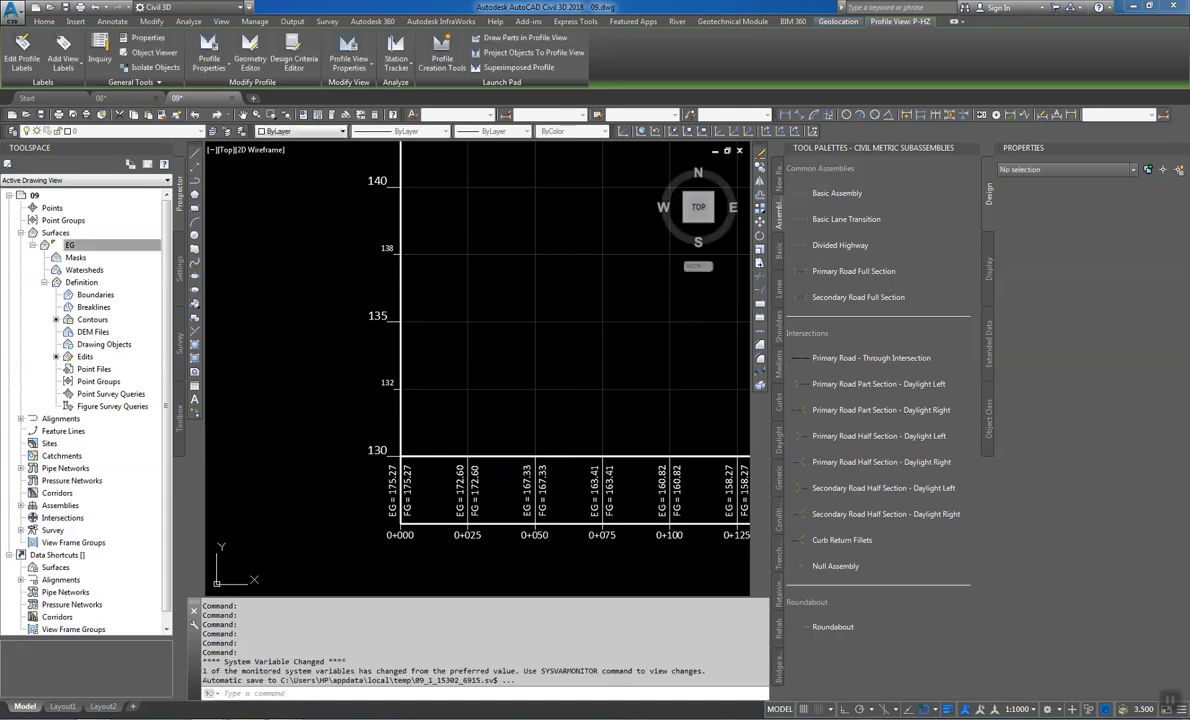
Examine the EG and FG elevation labels in the data band along the profile view up to its end station
scroll(620, 388, "down", 5)
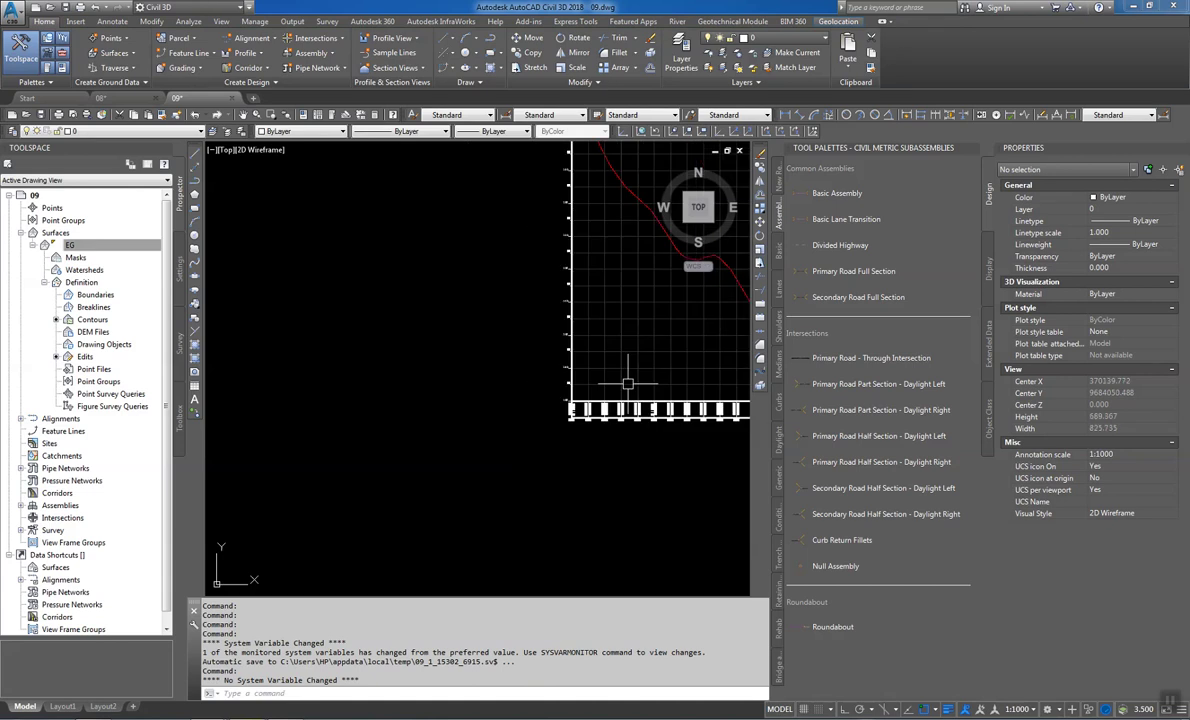
scroll(647, 388, "up", 2)
middle_click_drag(667, 393, 358, 381)
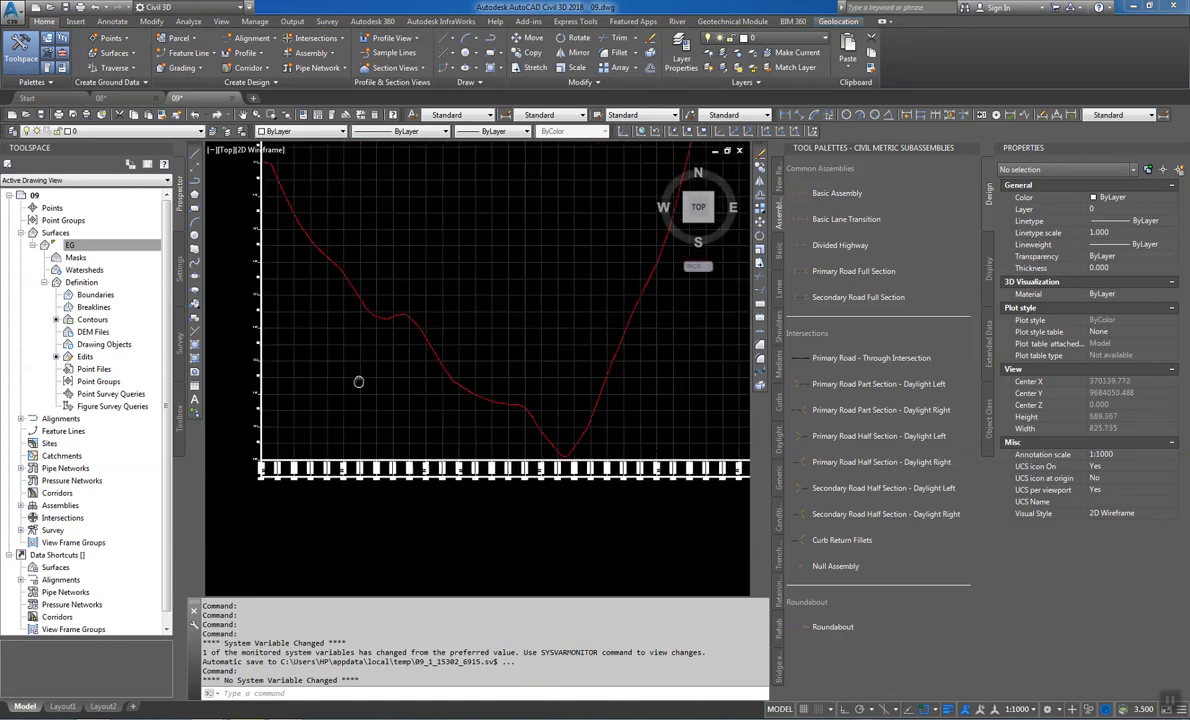
scroll(566, 412, "down", 3)
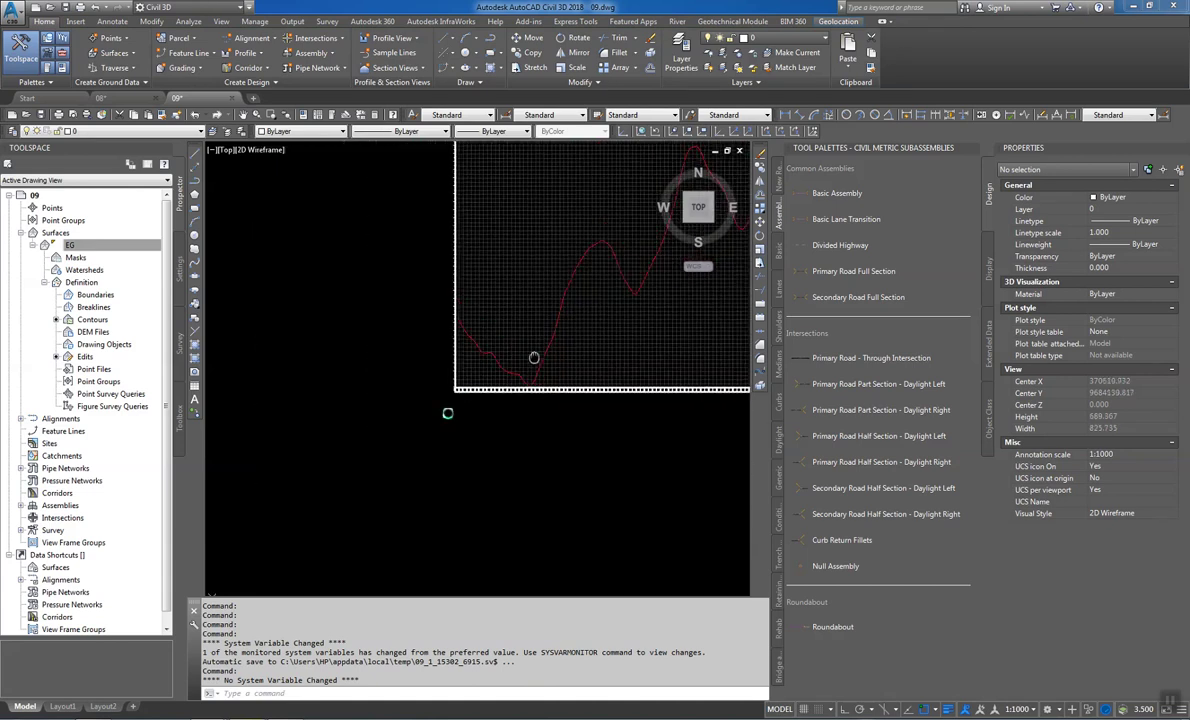
scroll(447, 413, "up", 2)
middle_click_drag(446, 412, 370, 440)
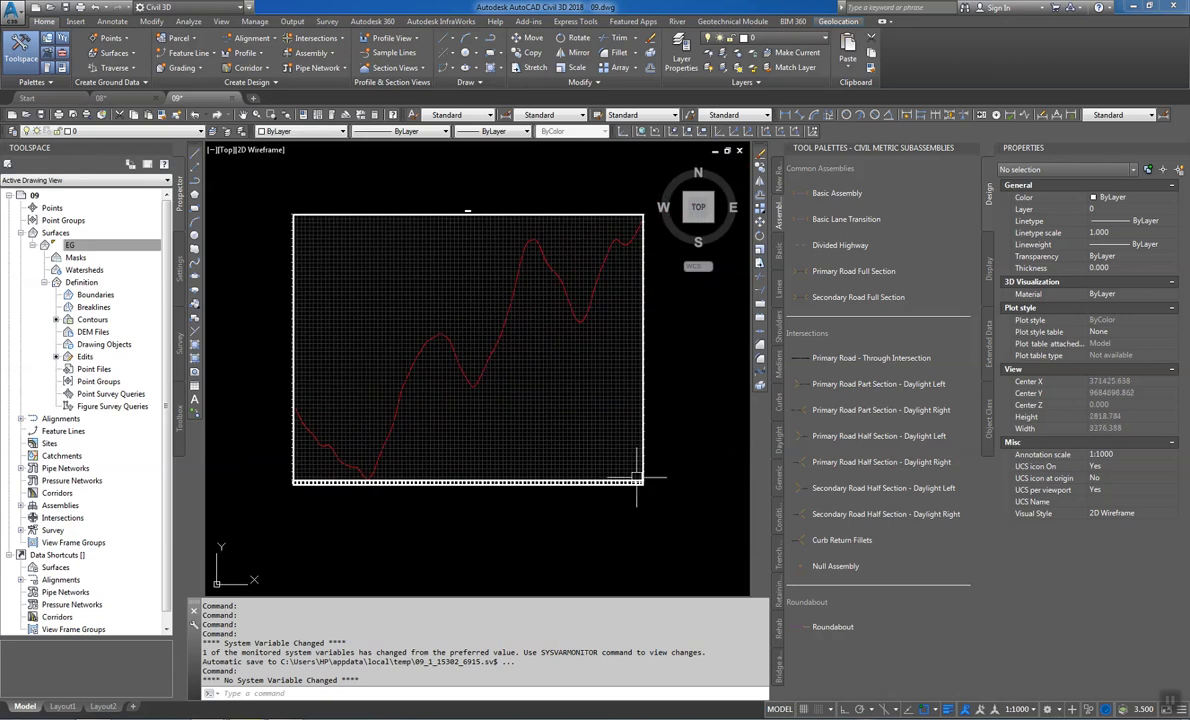
scroll(636, 478, "up", 4)
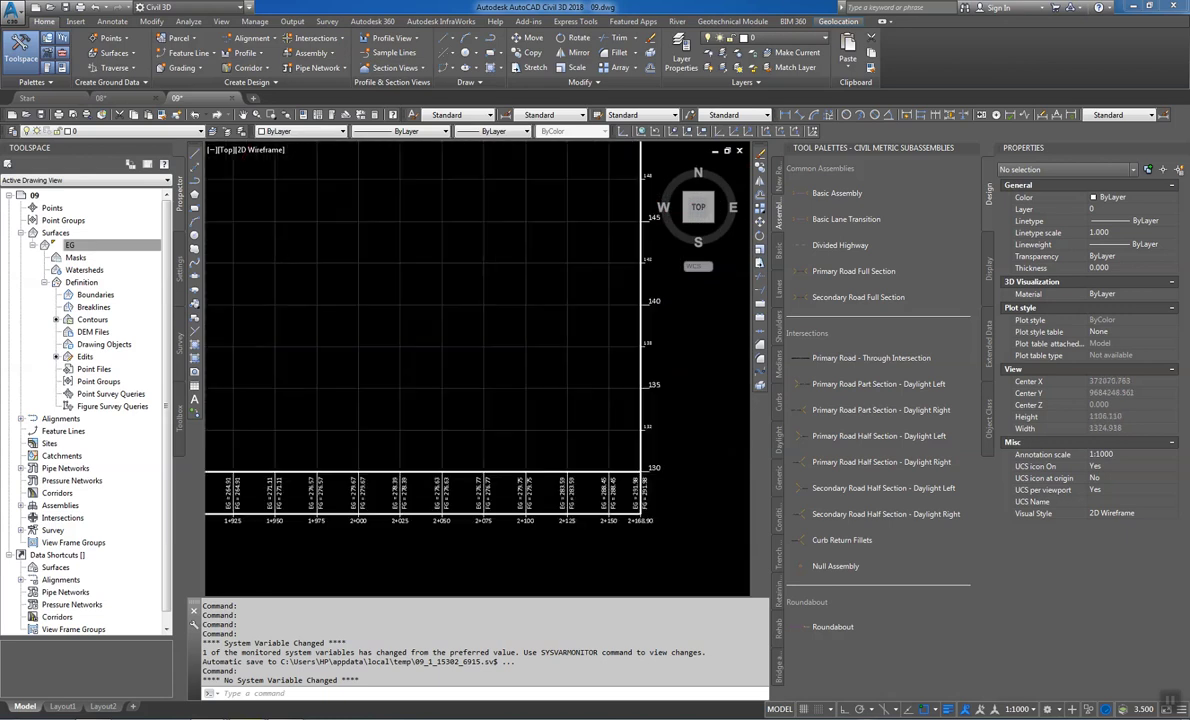
scroll(643, 462, "up", 2)
scroll(643, 462, "up", 2)
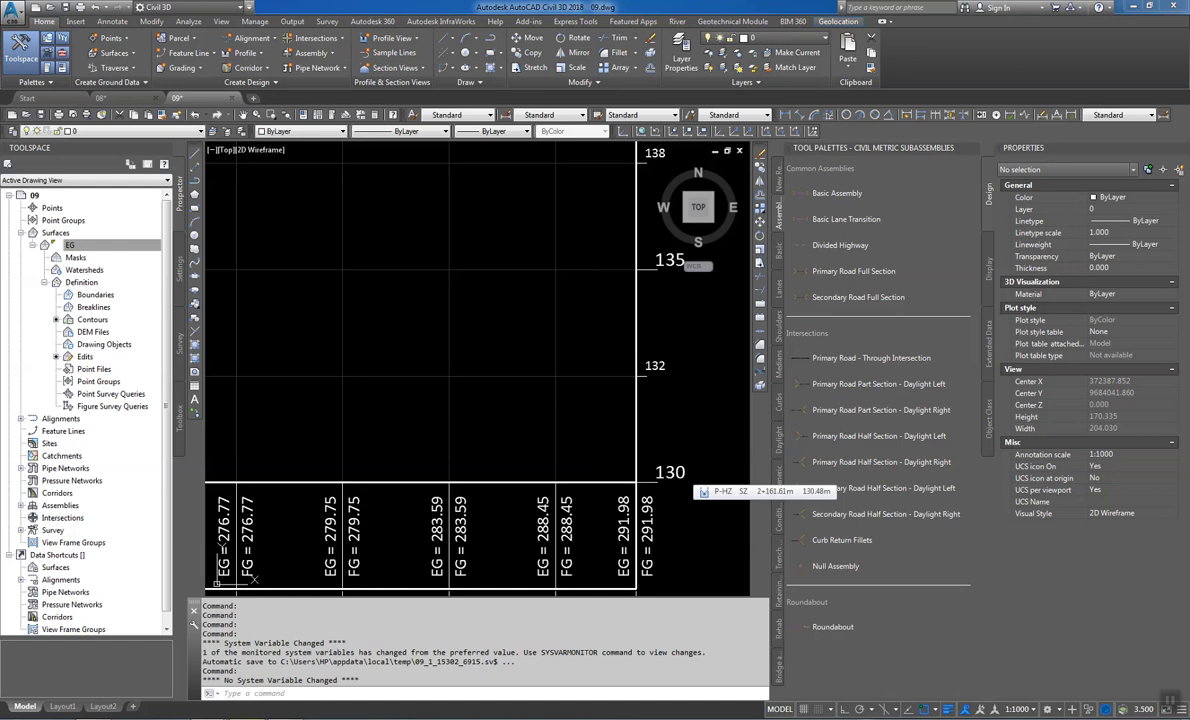
scroll(660, 405, "down", 4)
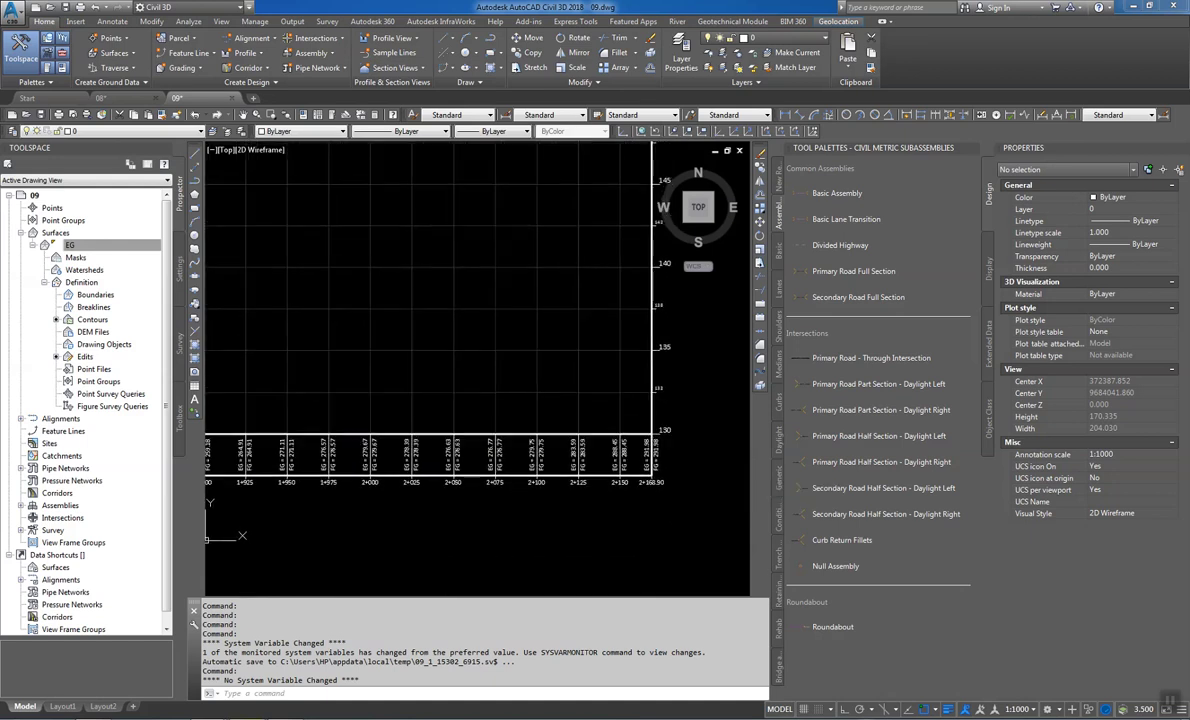
scroll(629, 457, "up", 2)
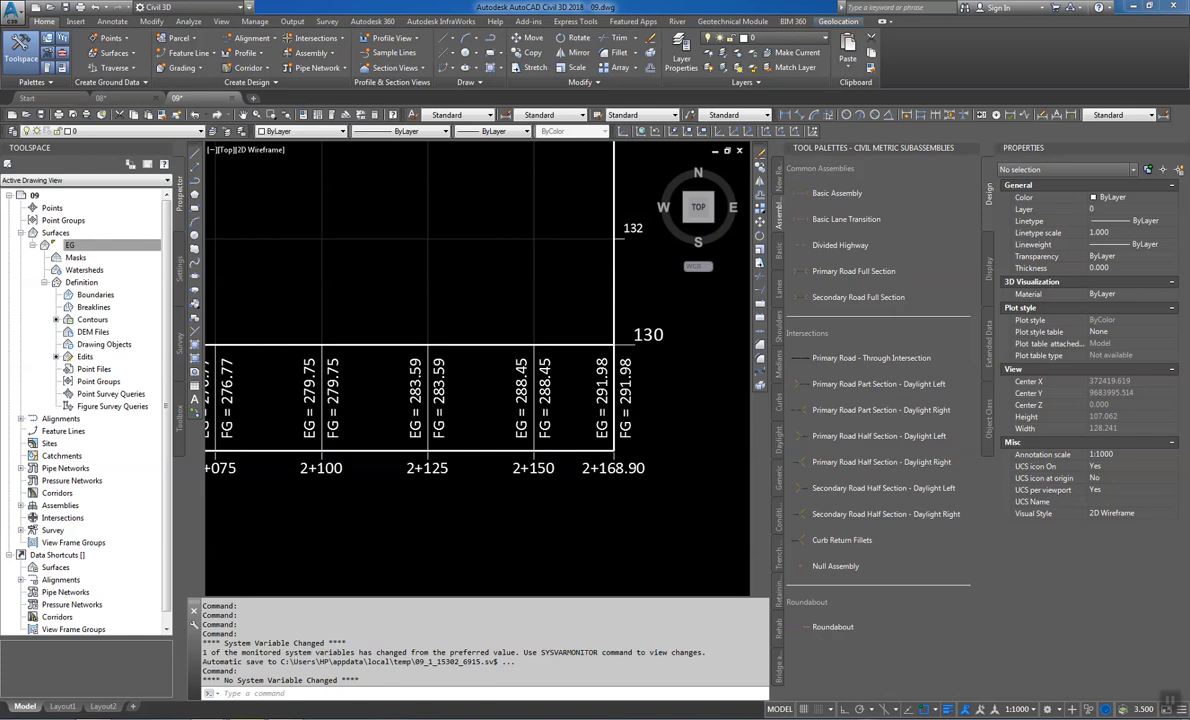
scroll(513, 404, "down", 6)
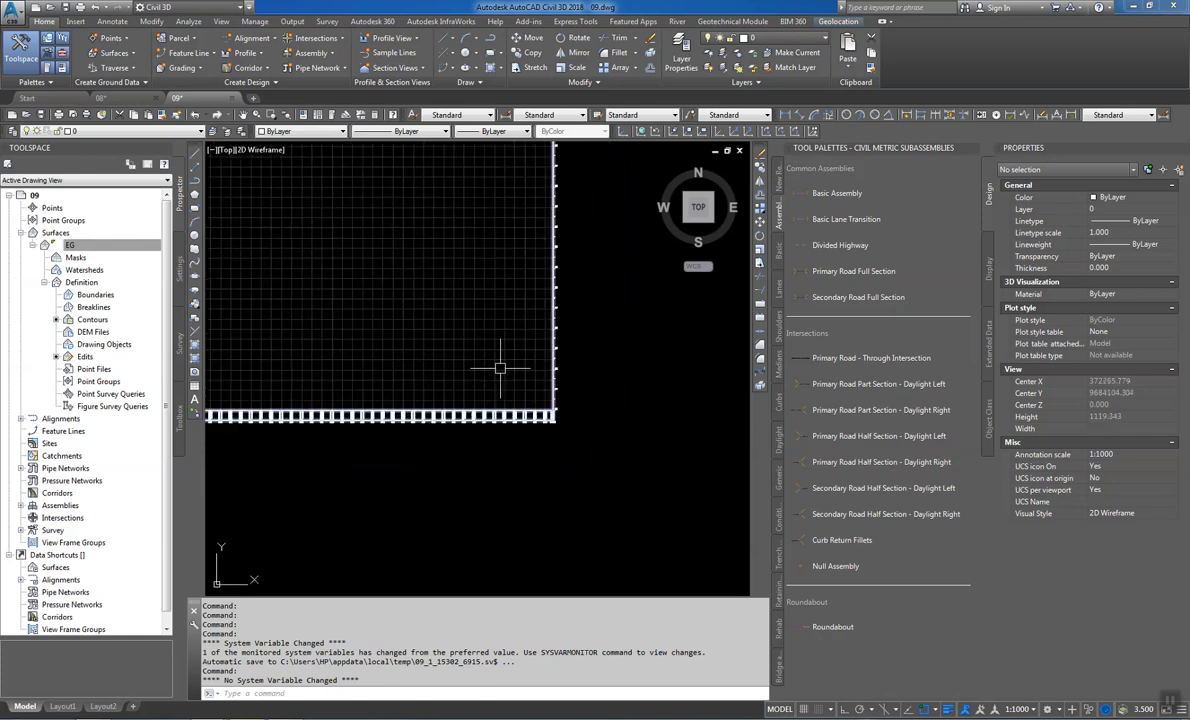
scroll(500, 368, "down", 1)
middle_click_drag(412, 340, 685, 425)
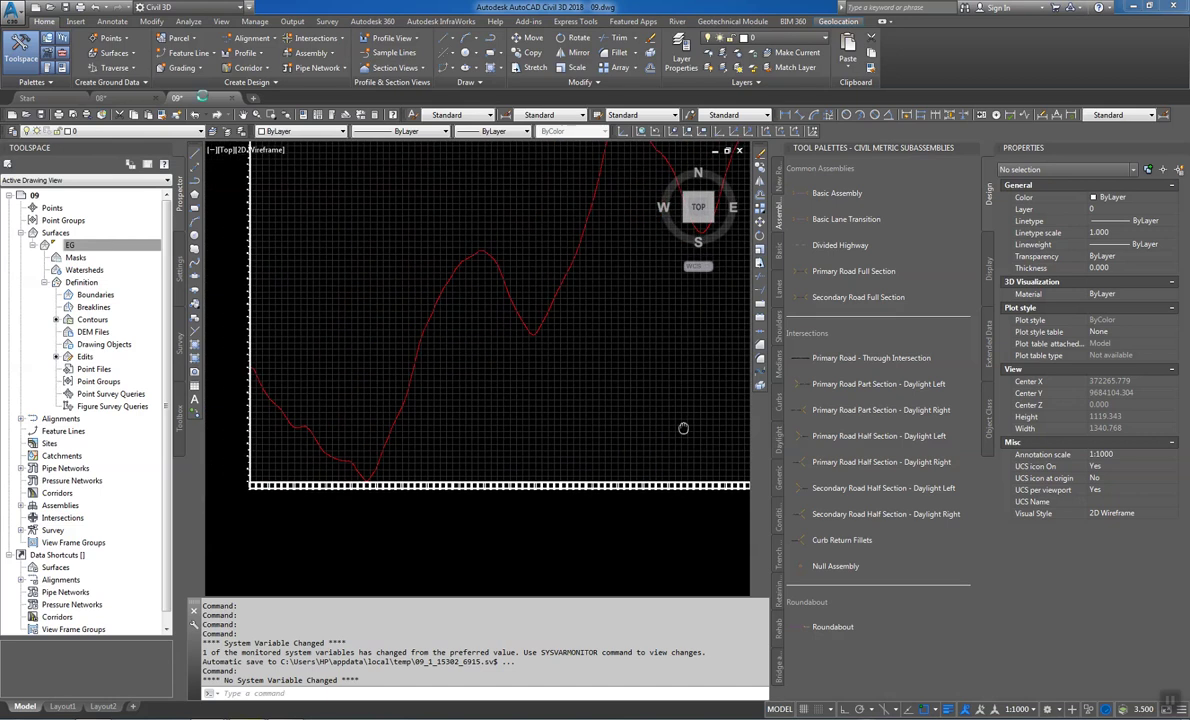
Create a layout profile named P-VG on the profile view with the Design Profile style and Complete Label Set
left_click(257, 56)
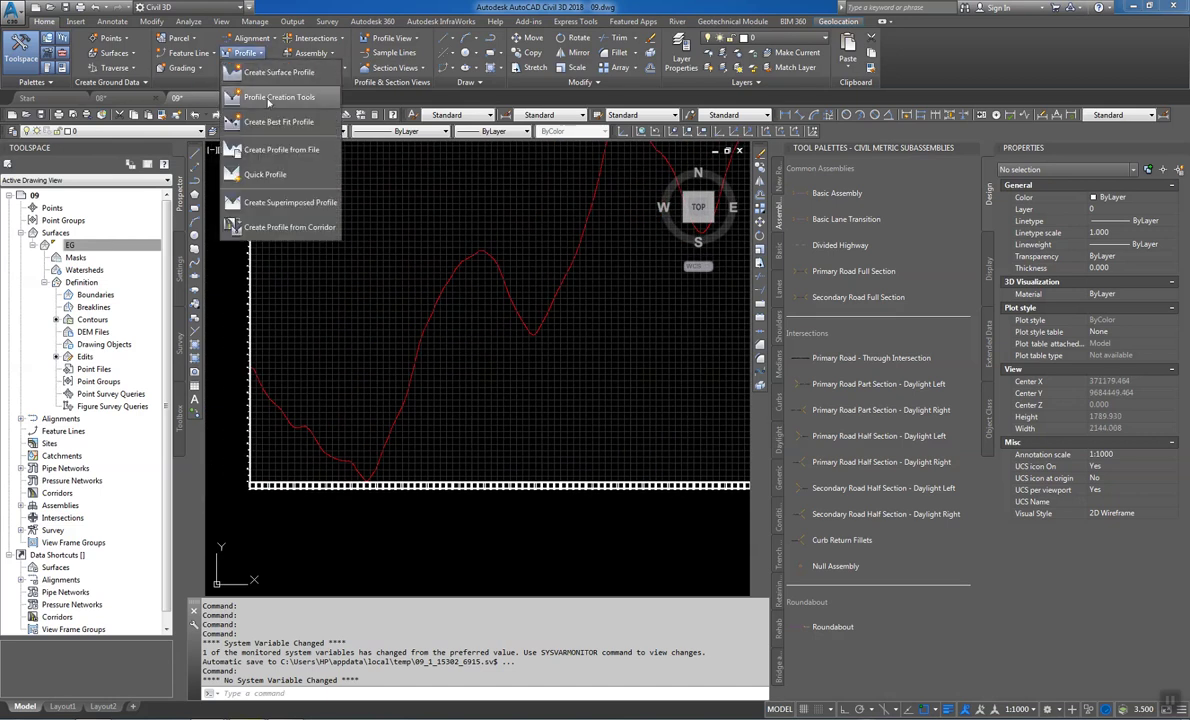
left_click(268, 99)
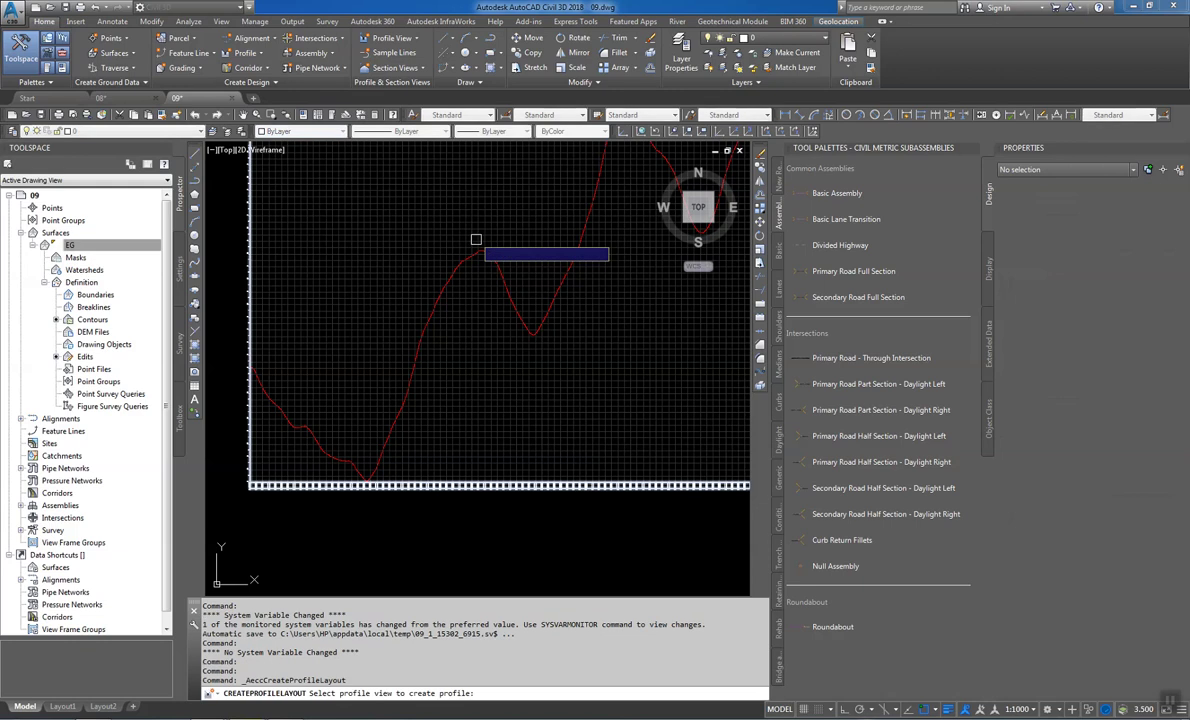
left_click(452, 254)
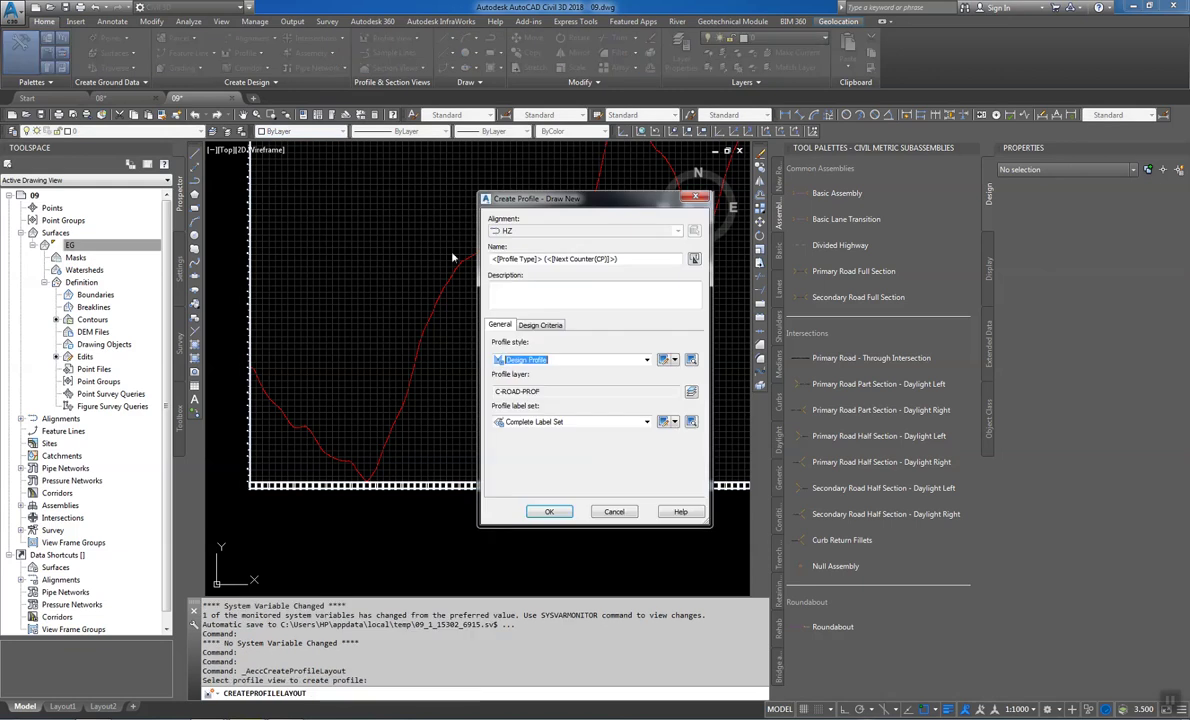
left_click(570, 259)
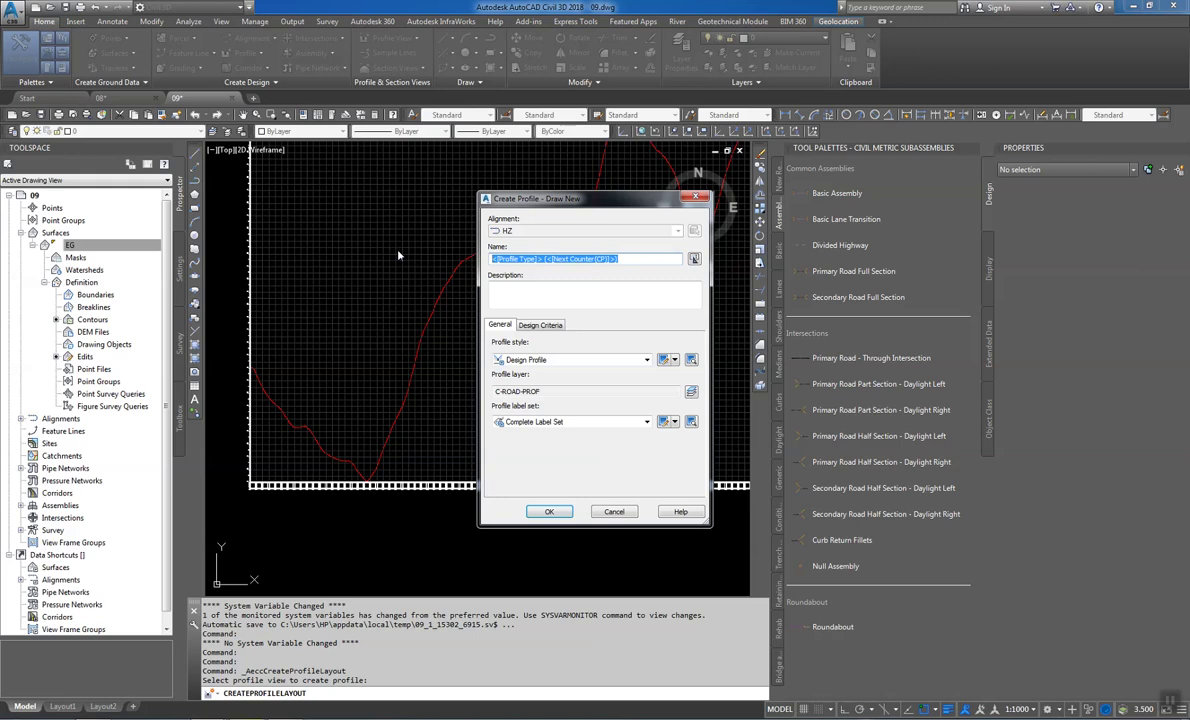
type("P-VG")
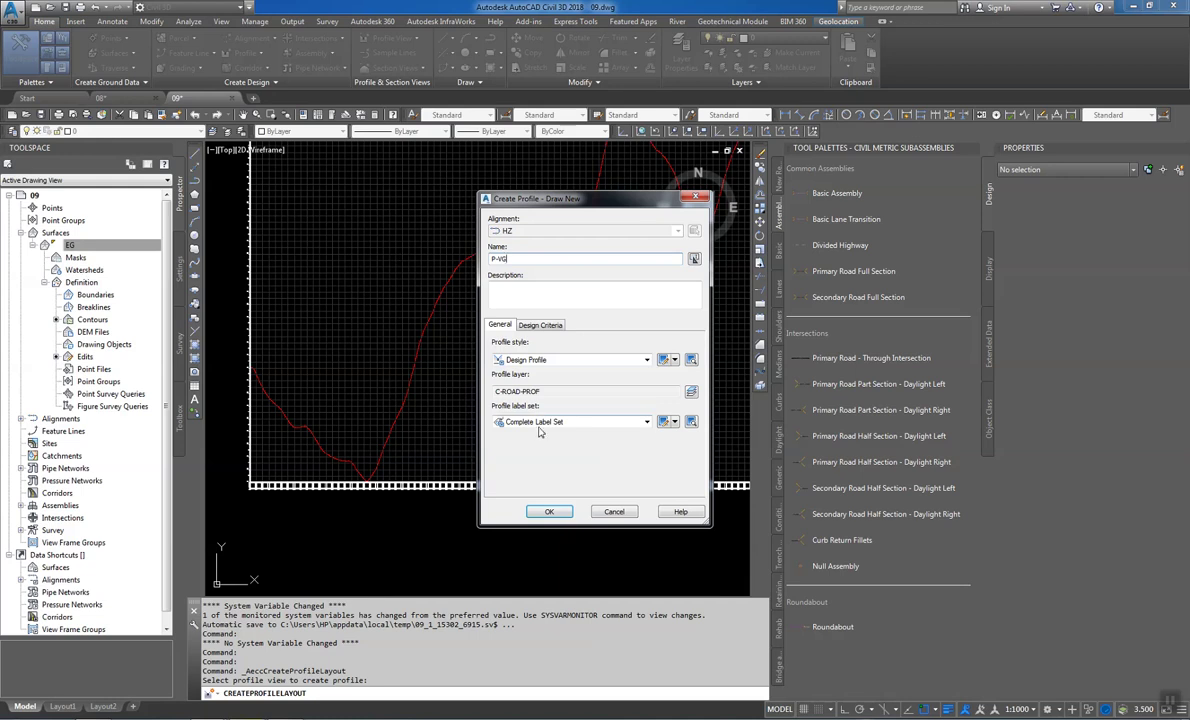
left_click(540, 324)
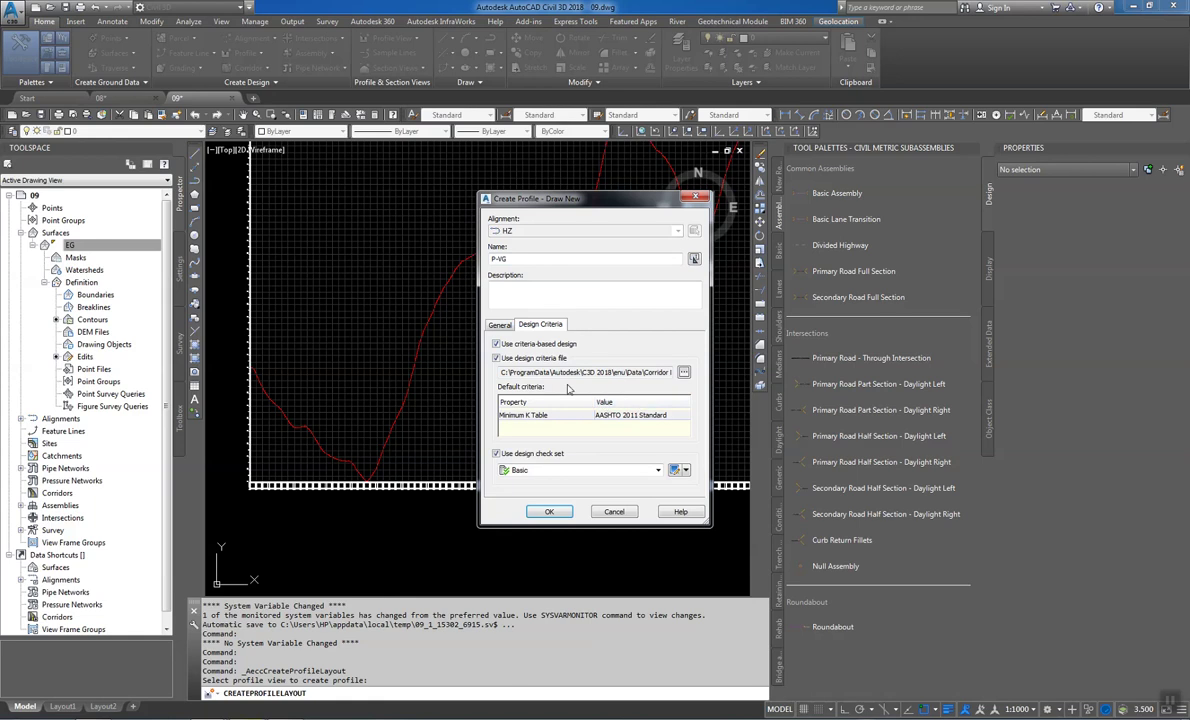
left_click(505, 329)
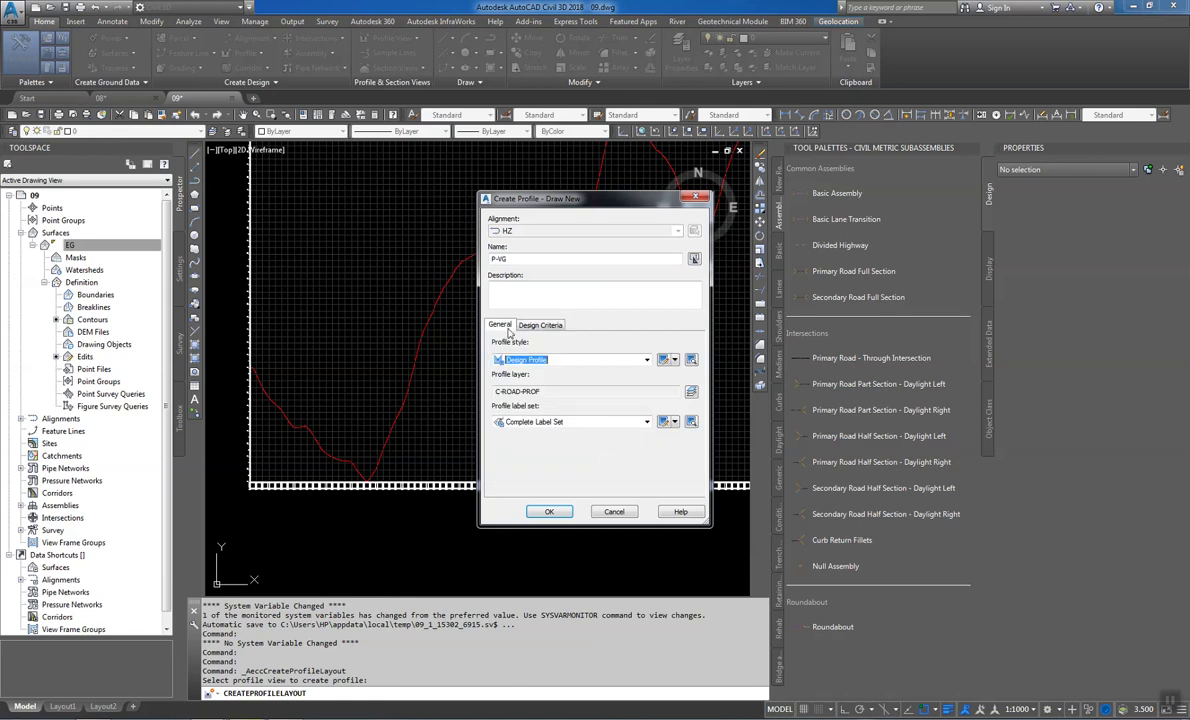
left_click(549, 511)
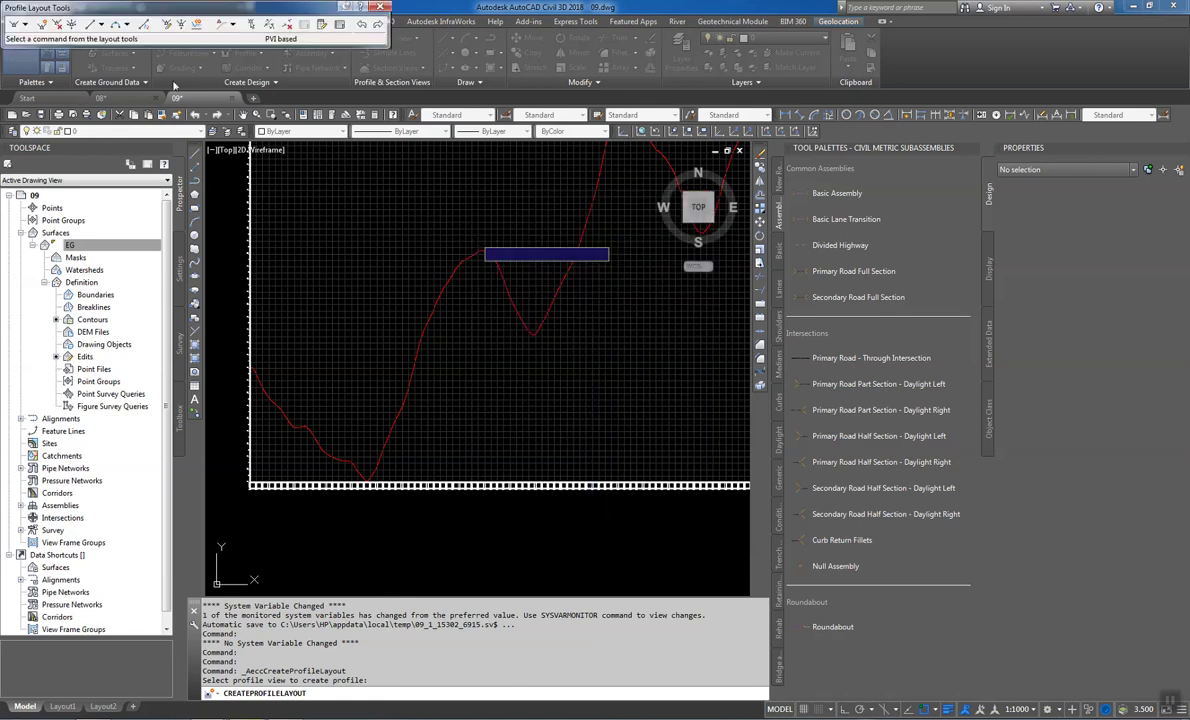
left_click(126, 24)
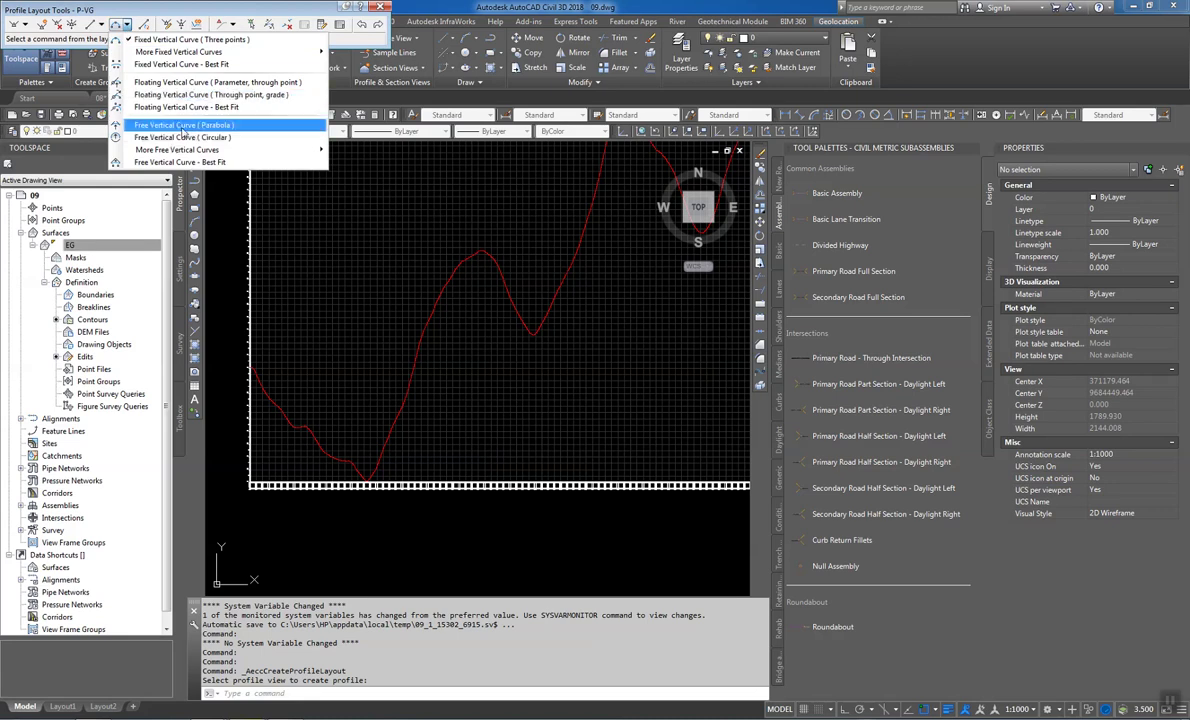
mouse_move(300, 149)
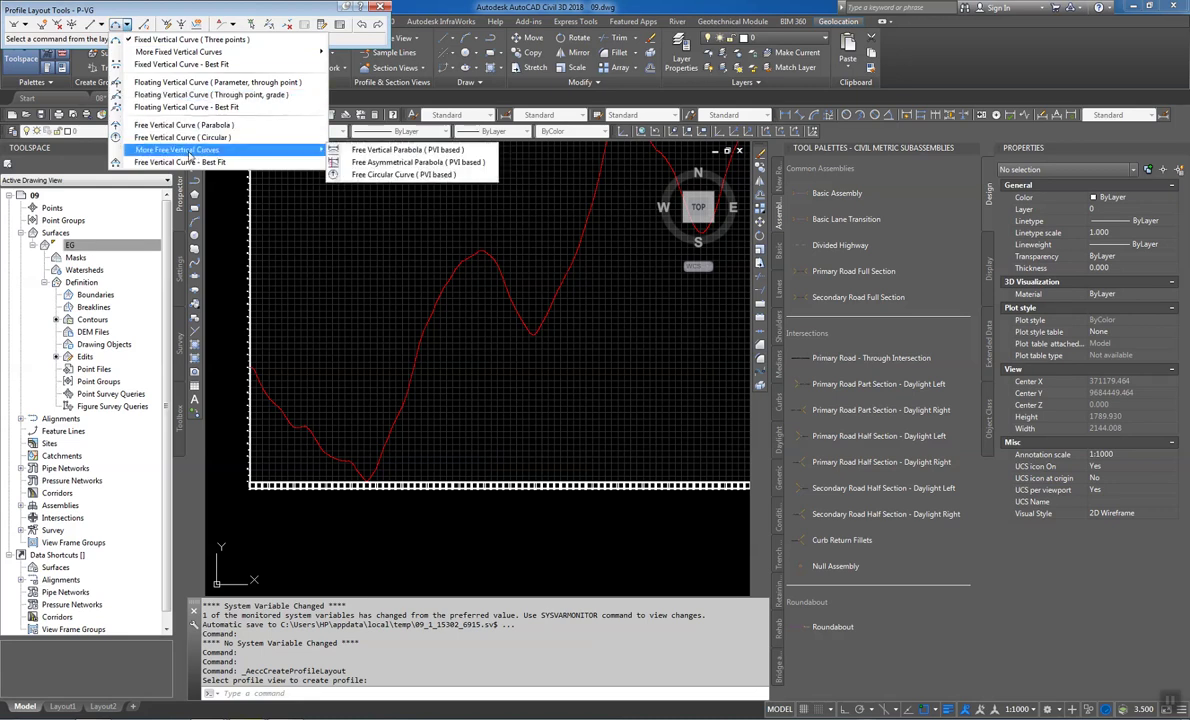
left_click(371, 152)
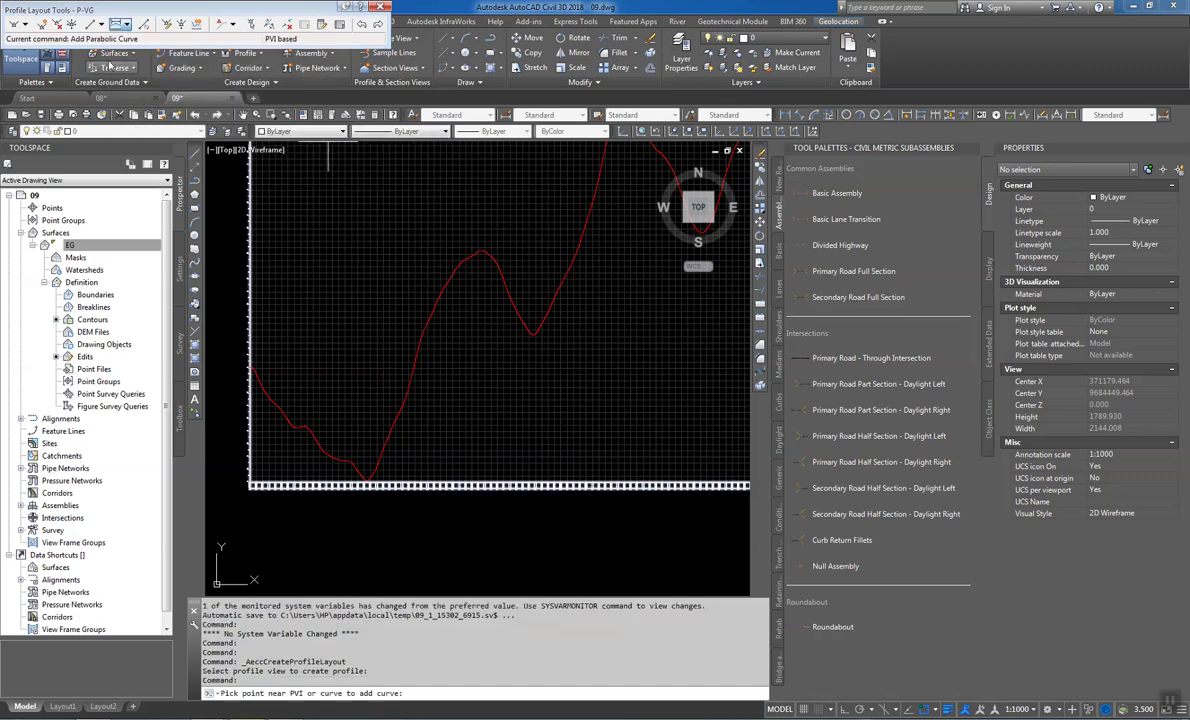
Draw a tangent with Draw Tangents With Curves from the ground profile's start to about station 0+450, elevation 132.5, near the first valley
left_click(25, 26)
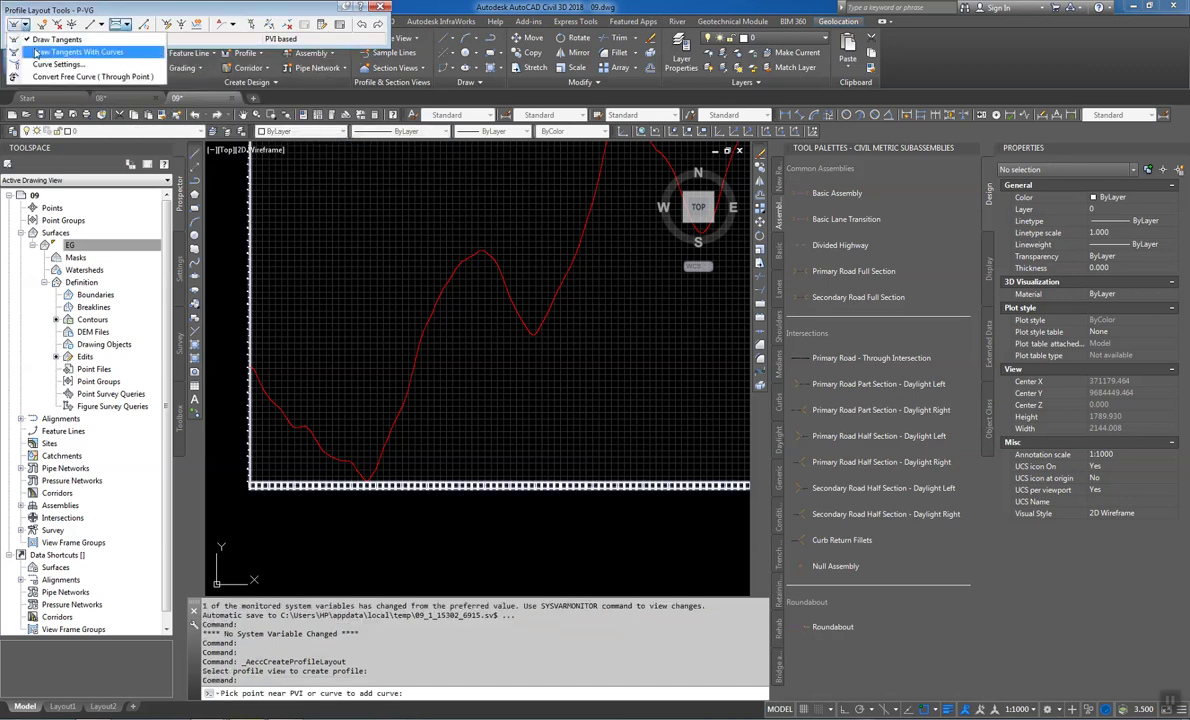
left_click(36, 51)
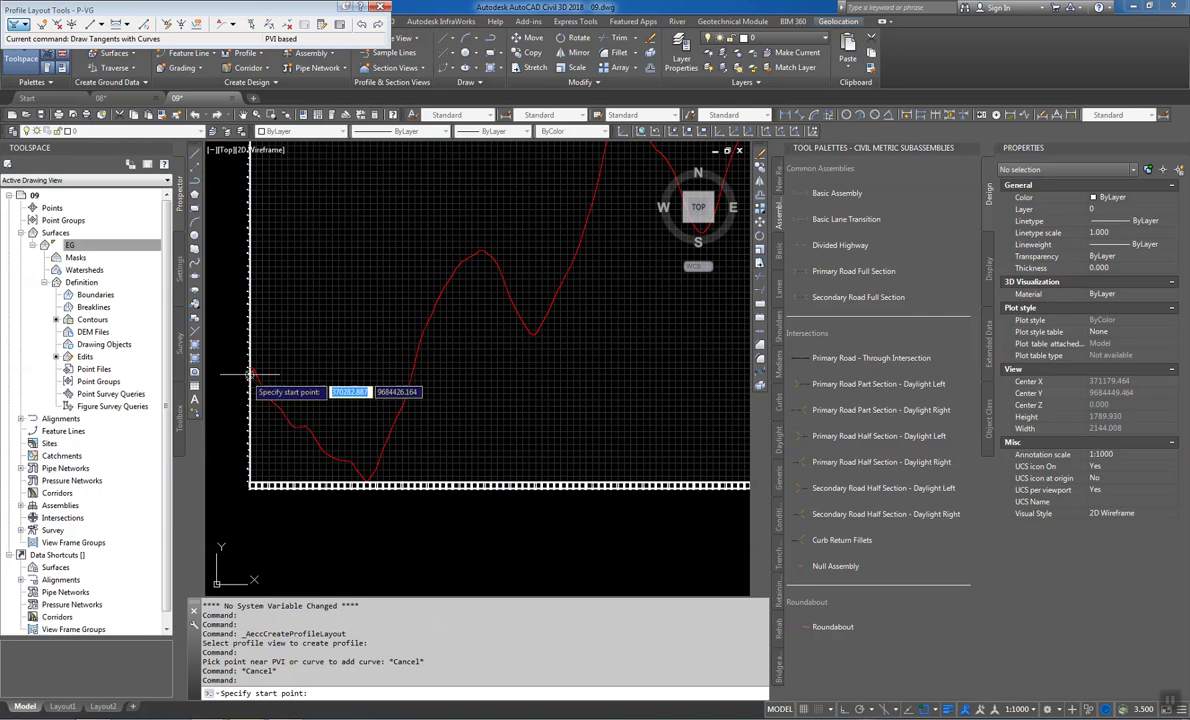
scroll(250, 372, "up", 5)
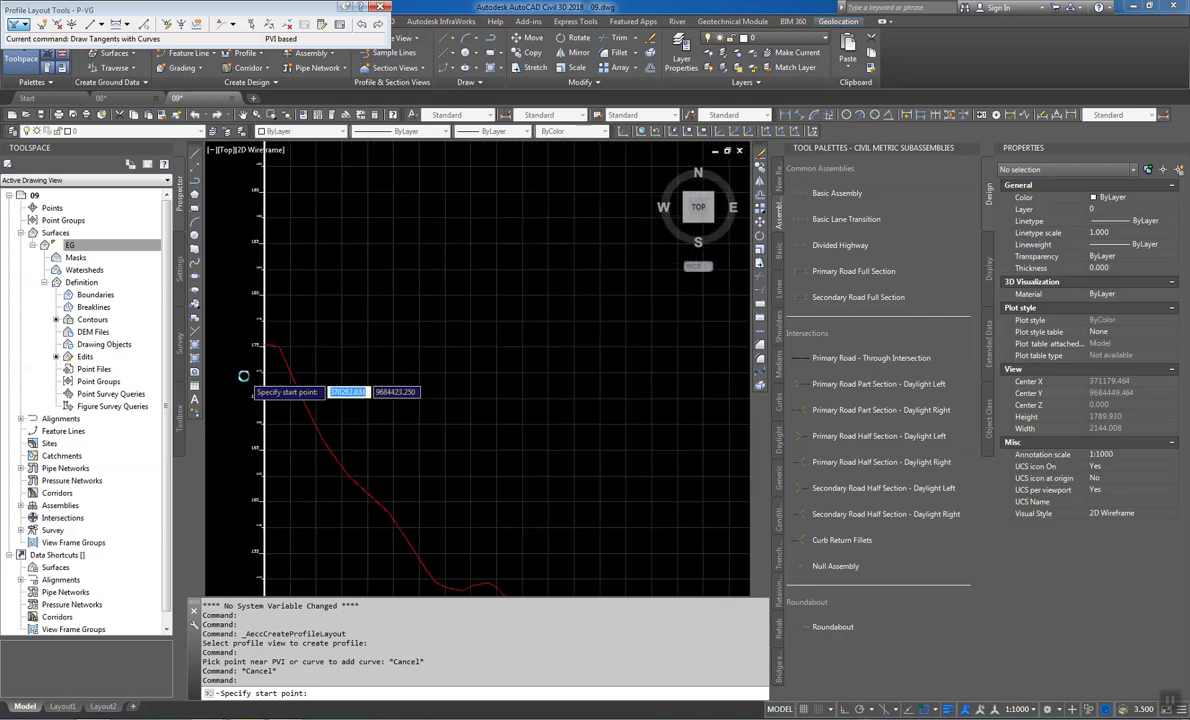
left_click(275, 326)
scroll(345, 385, "down", 5)
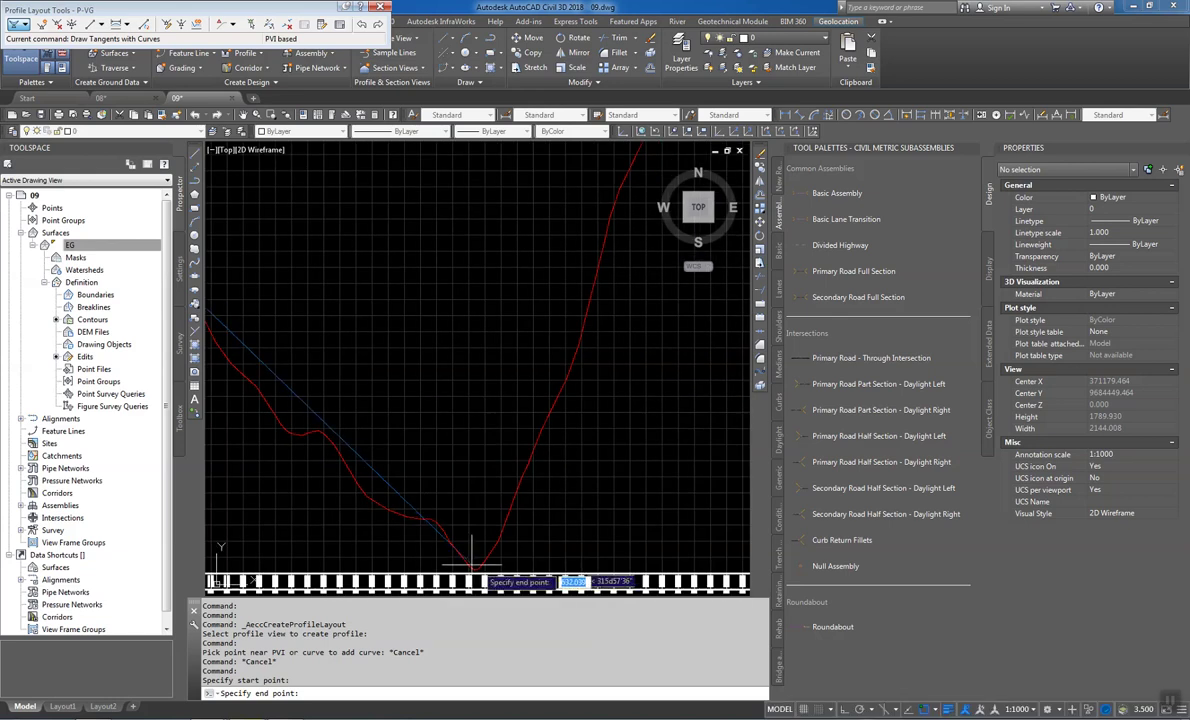
scroll(475, 560, "up", 3)
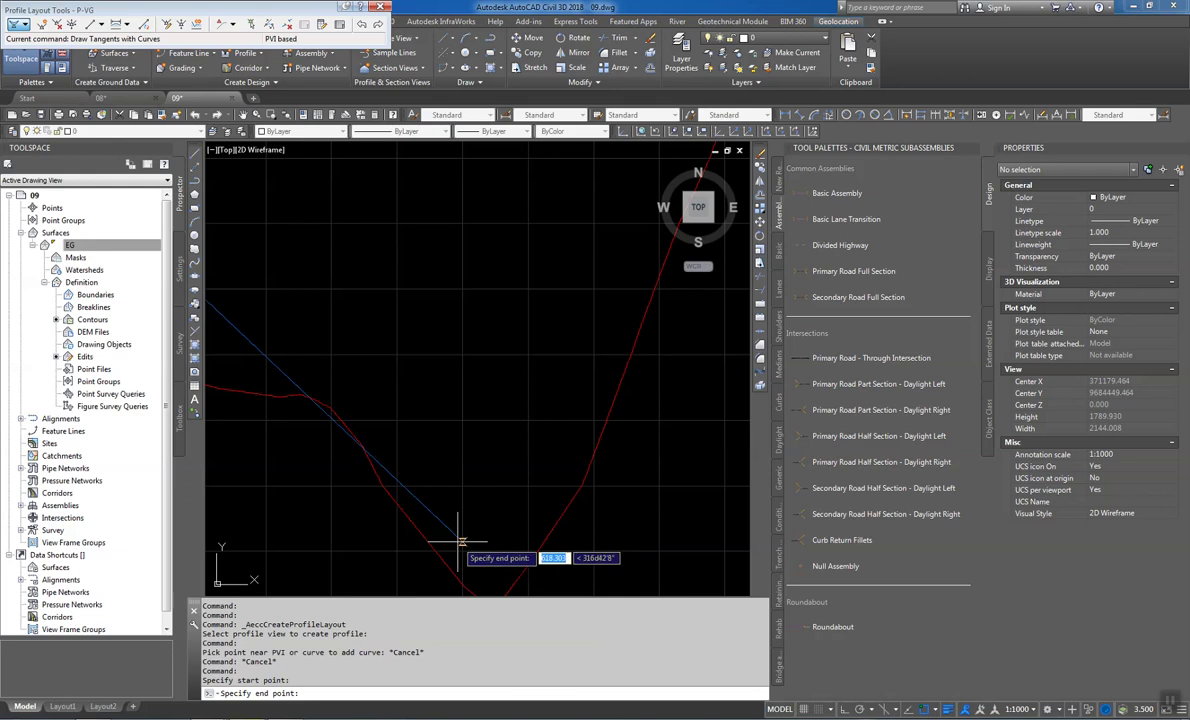
left_click(461, 549)
scroll(596, 410, "down", 3)
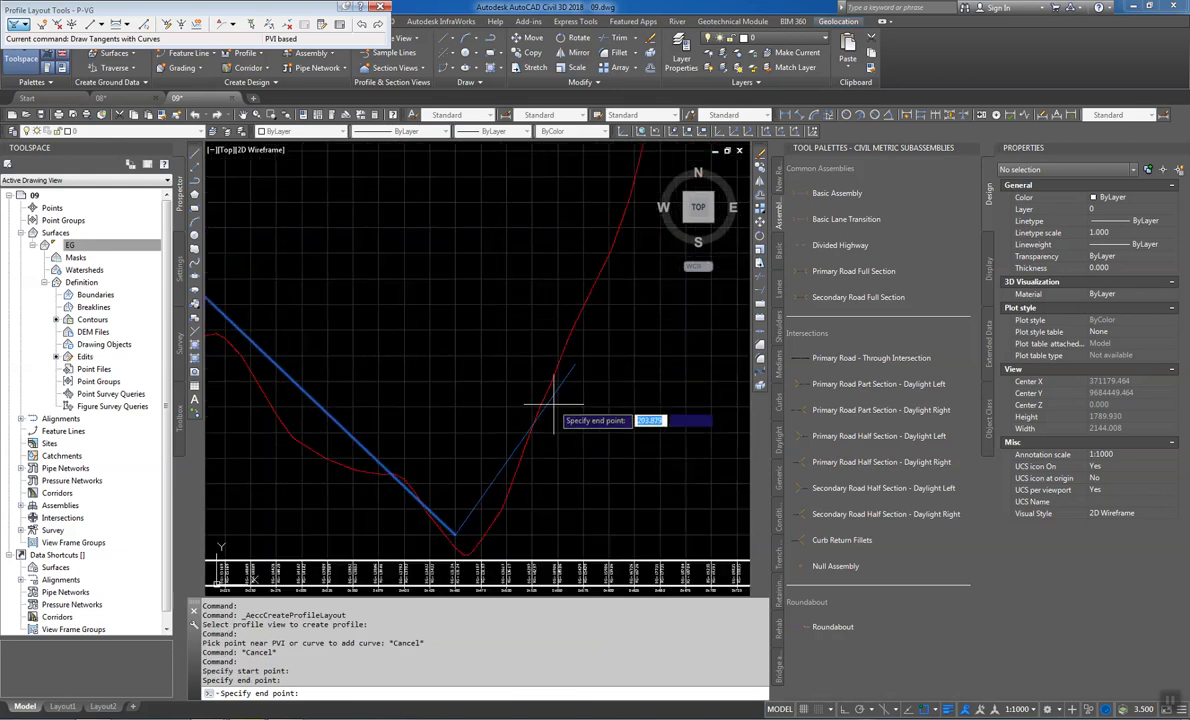
scroll(539, 404, "up", 2)
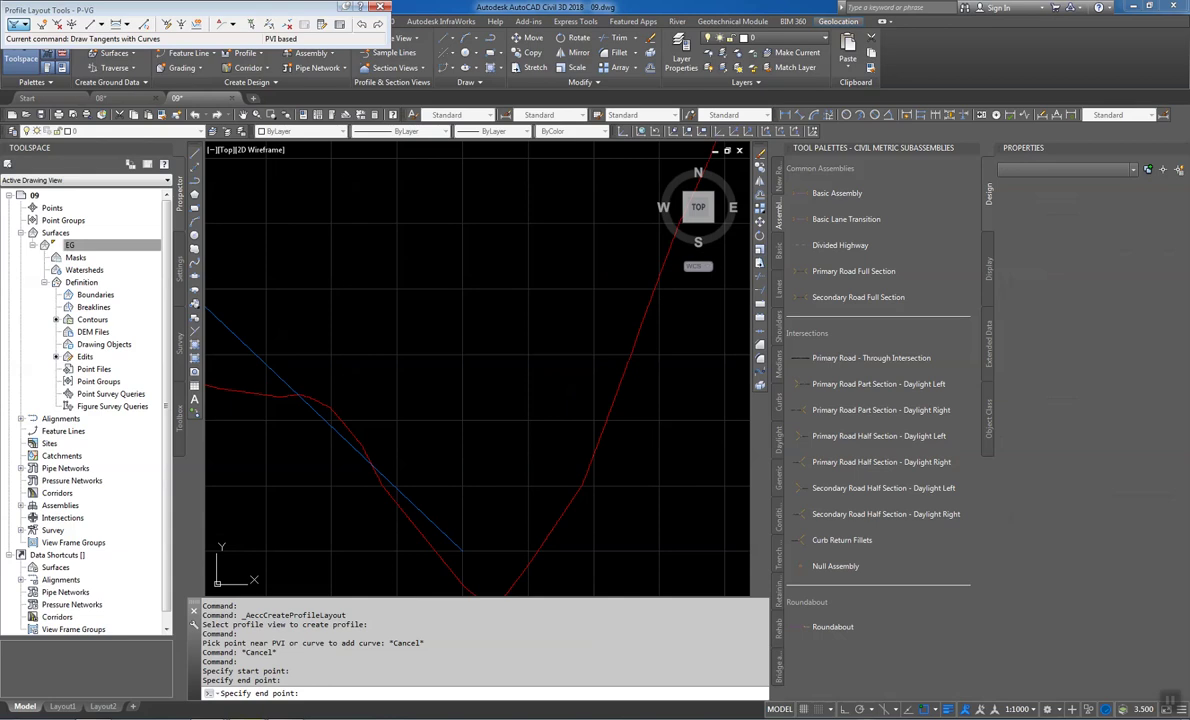
key("Escape")
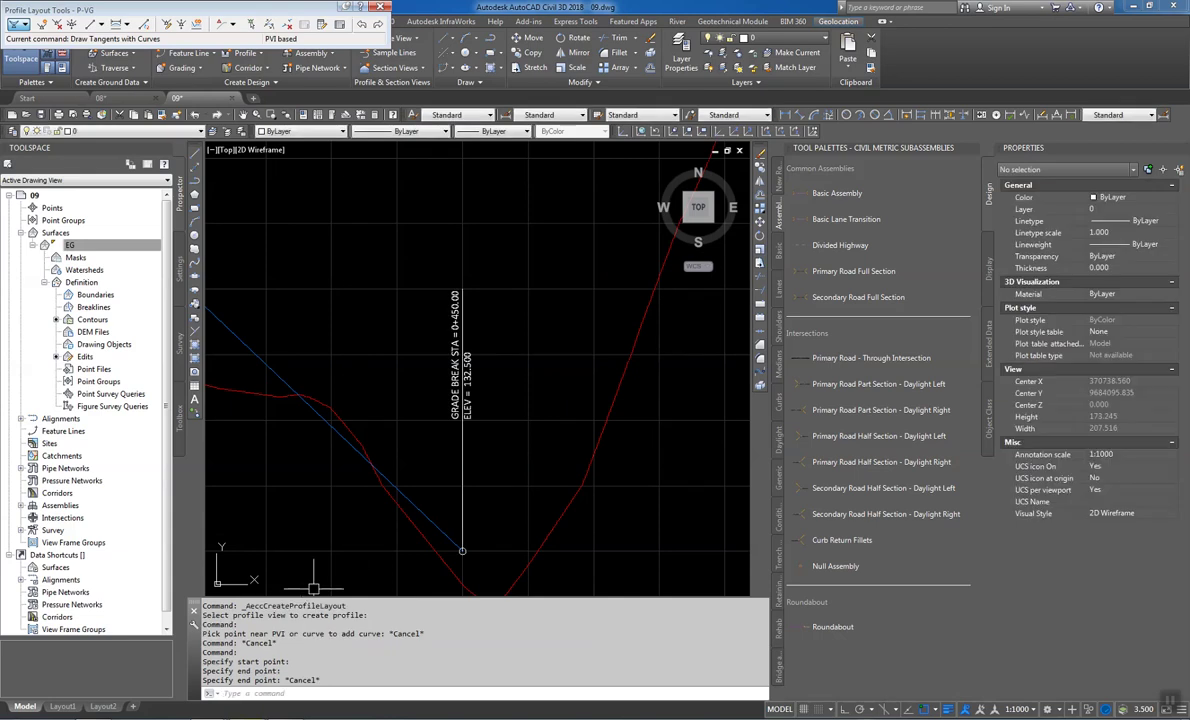
Delete the single-tangent P-VG profile from the profile view
left_click(420, 509)
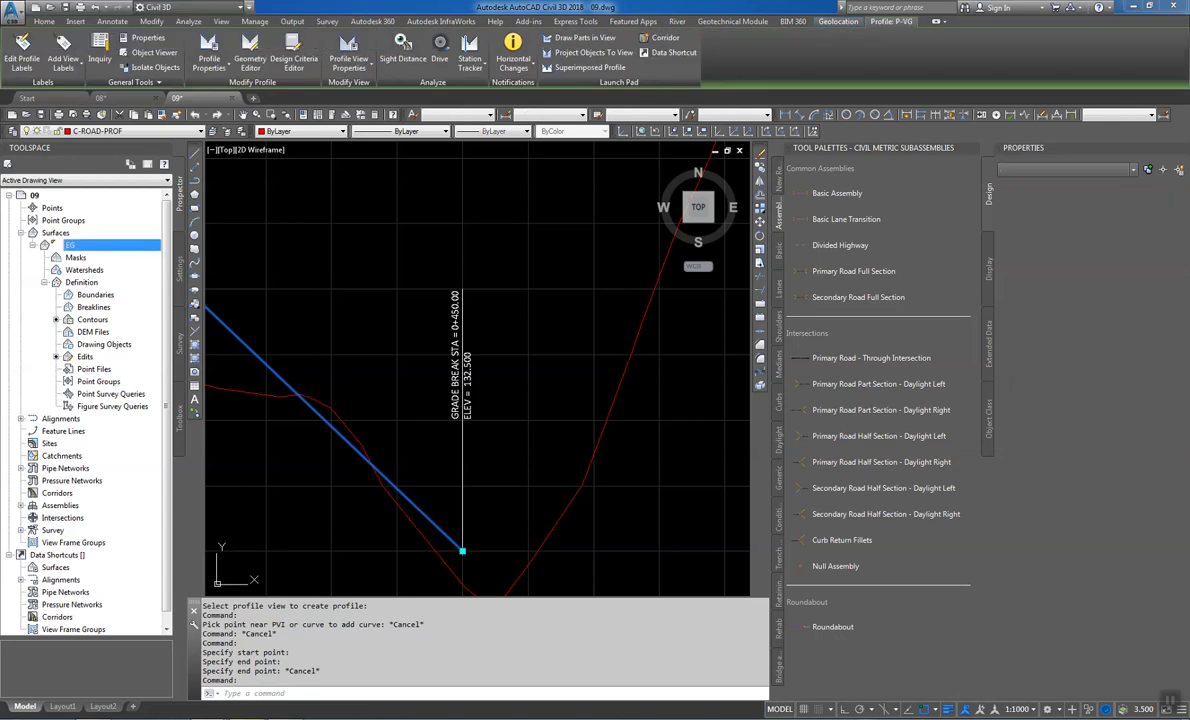
key("Delete")
key("Escape")
key("Escape")
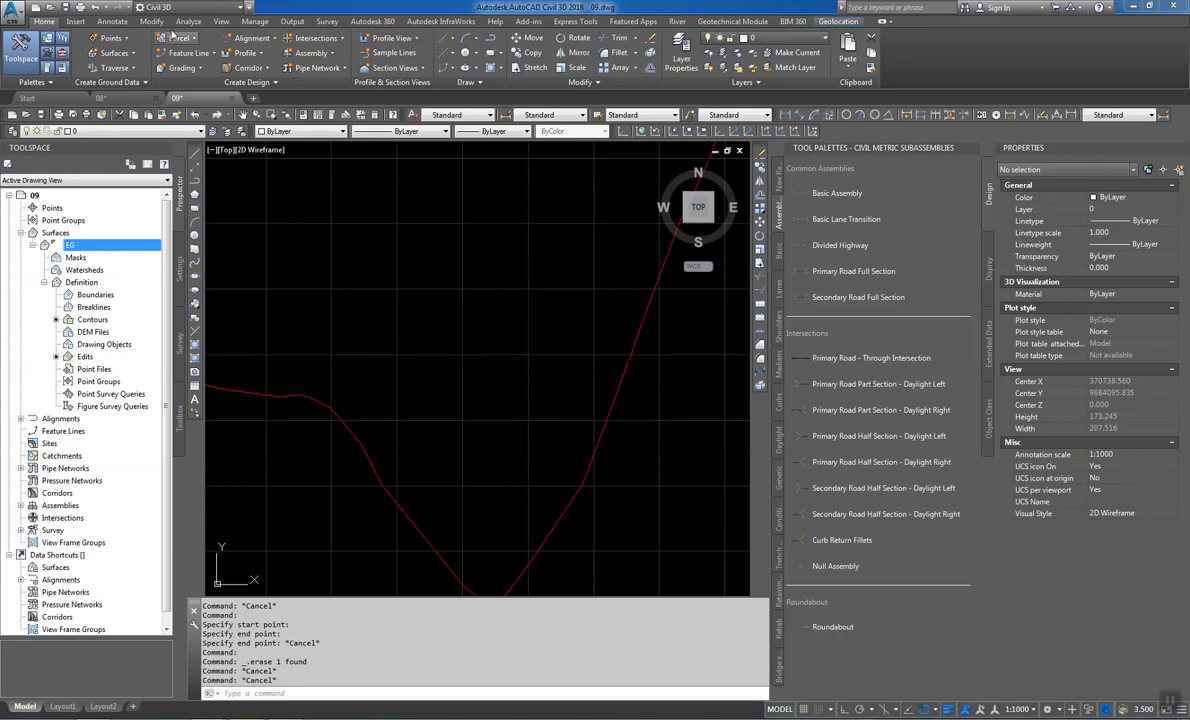
Create a layout profile named P-VG on alignment HZ with Design Profile style, Complete Label Set and criteria-based design using the AASHTO 2011 Standard K table
left_click(261, 54)
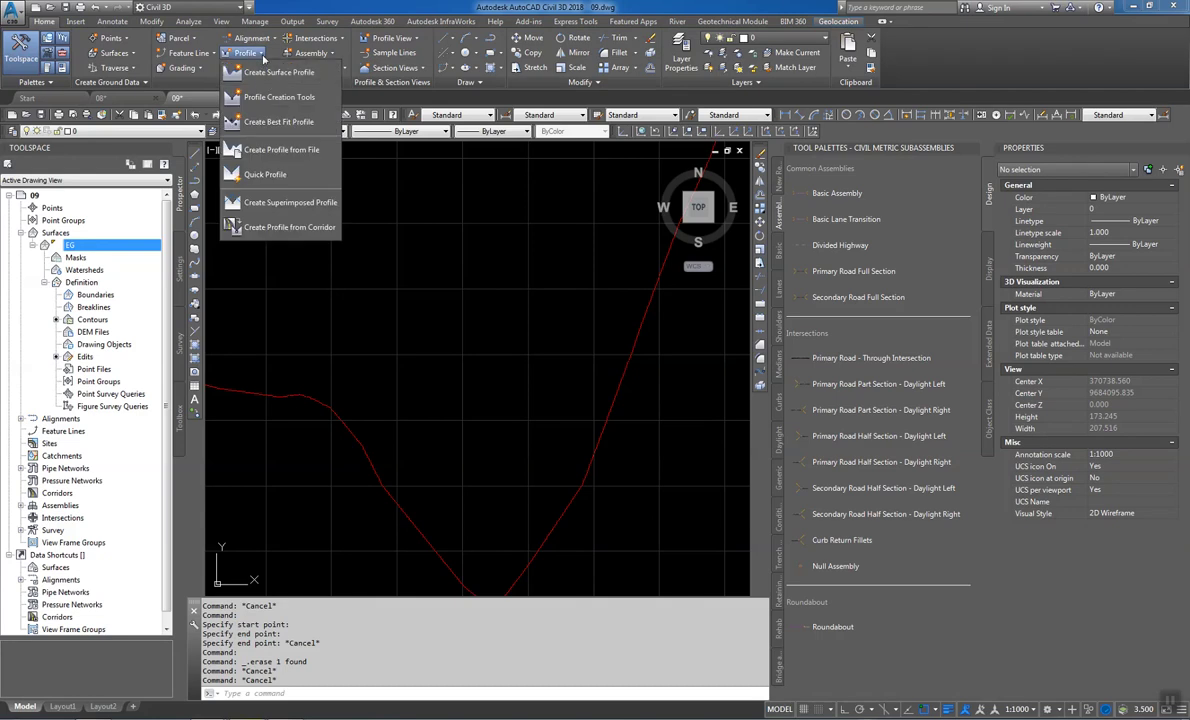
left_click(274, 95)
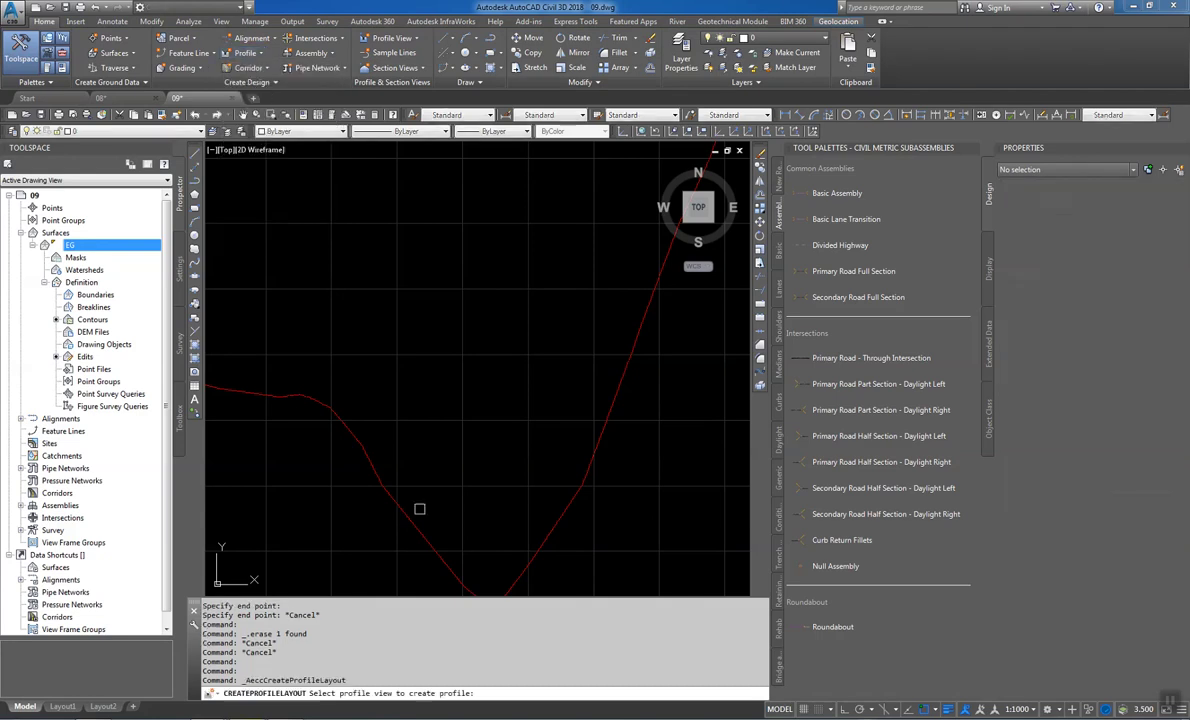
left_click(397, 239)
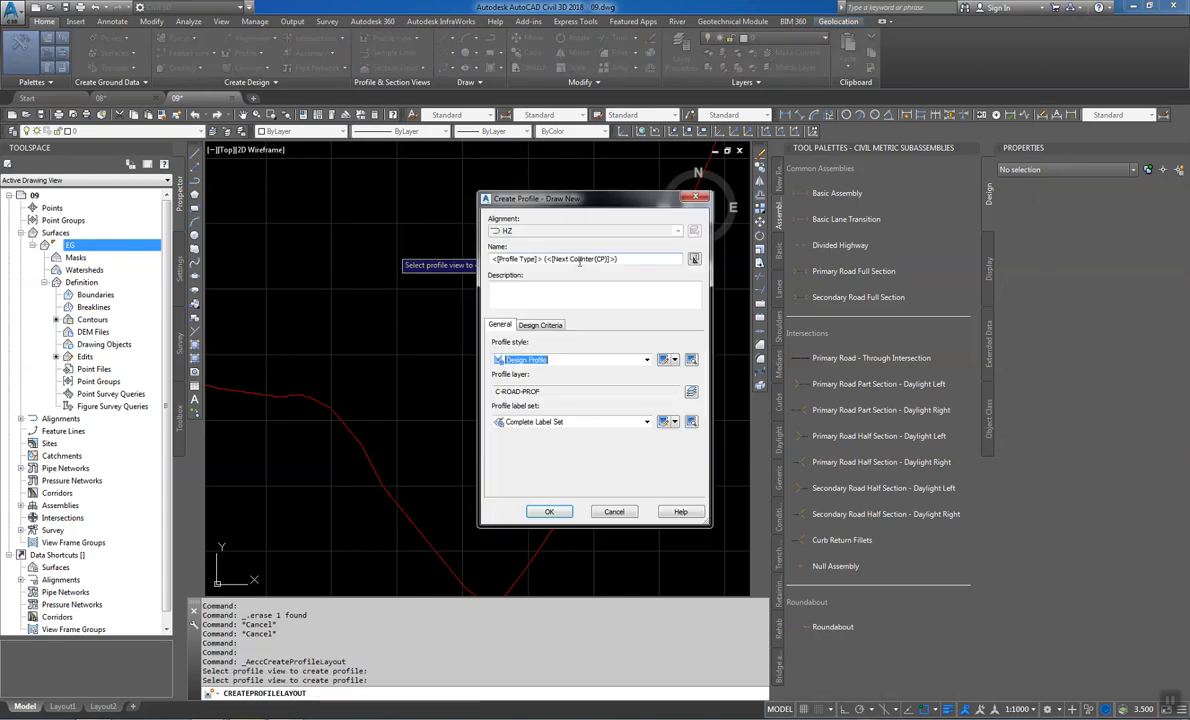
left_click_drag(634, 261, 491, 259)
type("P-VG")
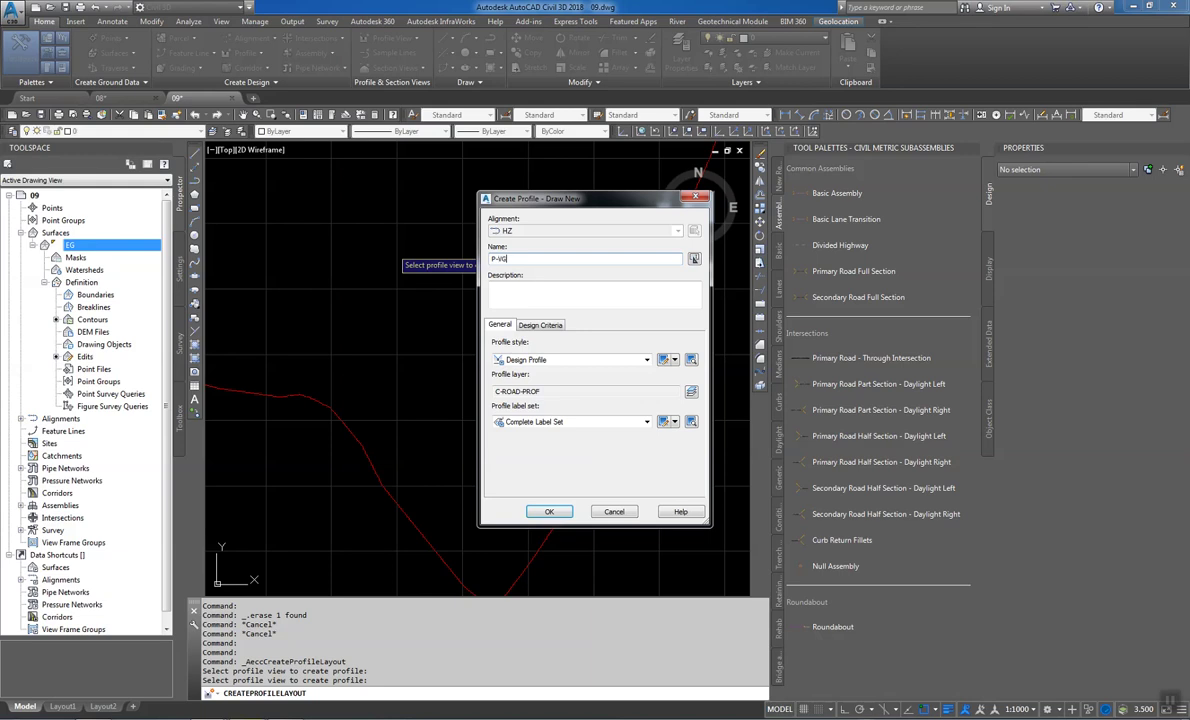
left_click(694, 259)
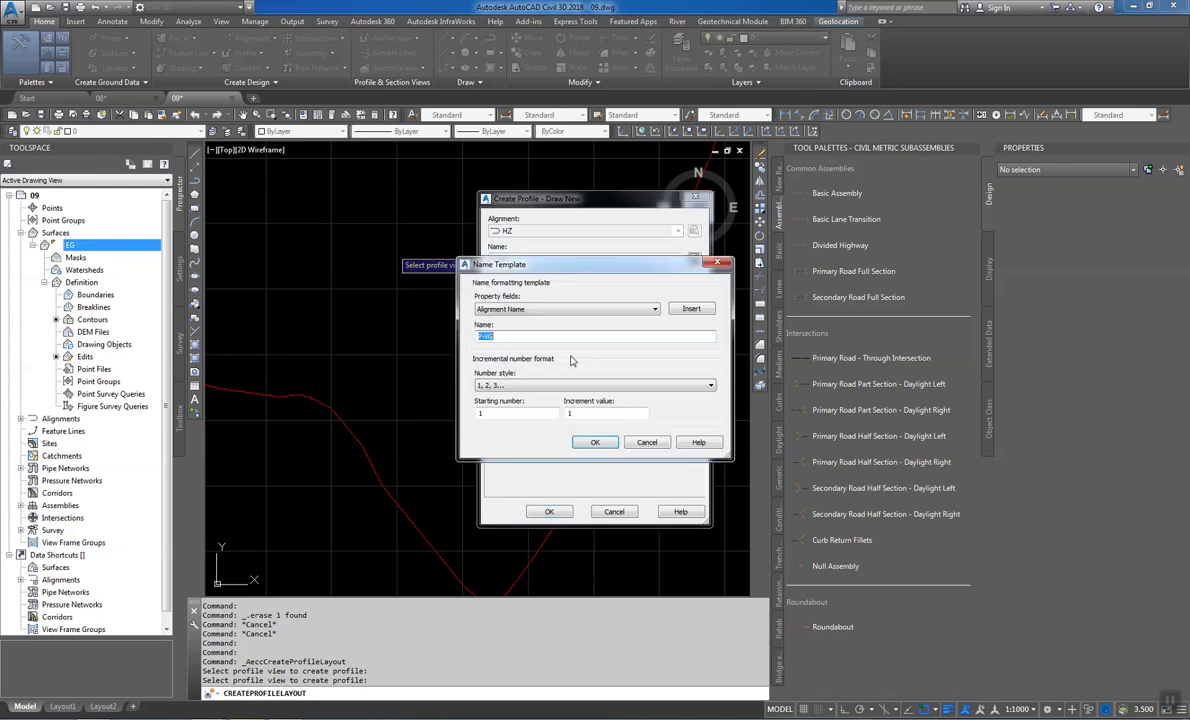
left_click(594, 443)
left_click(540, 325)
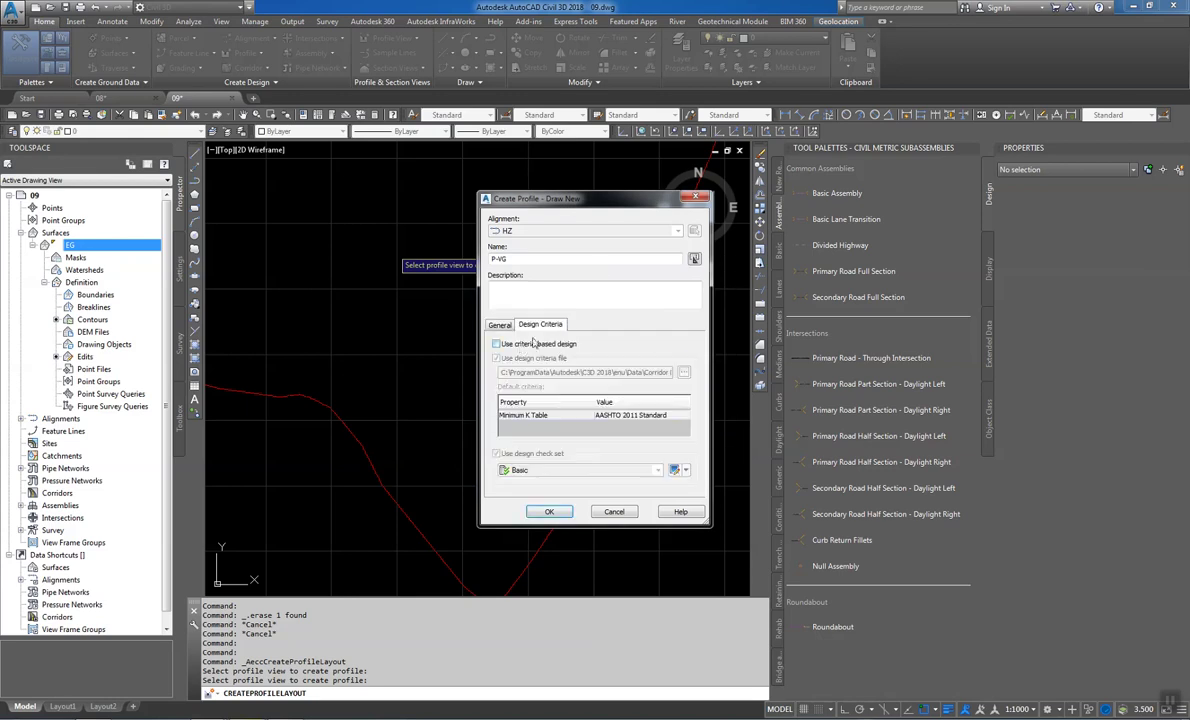
left_click(497, 344)
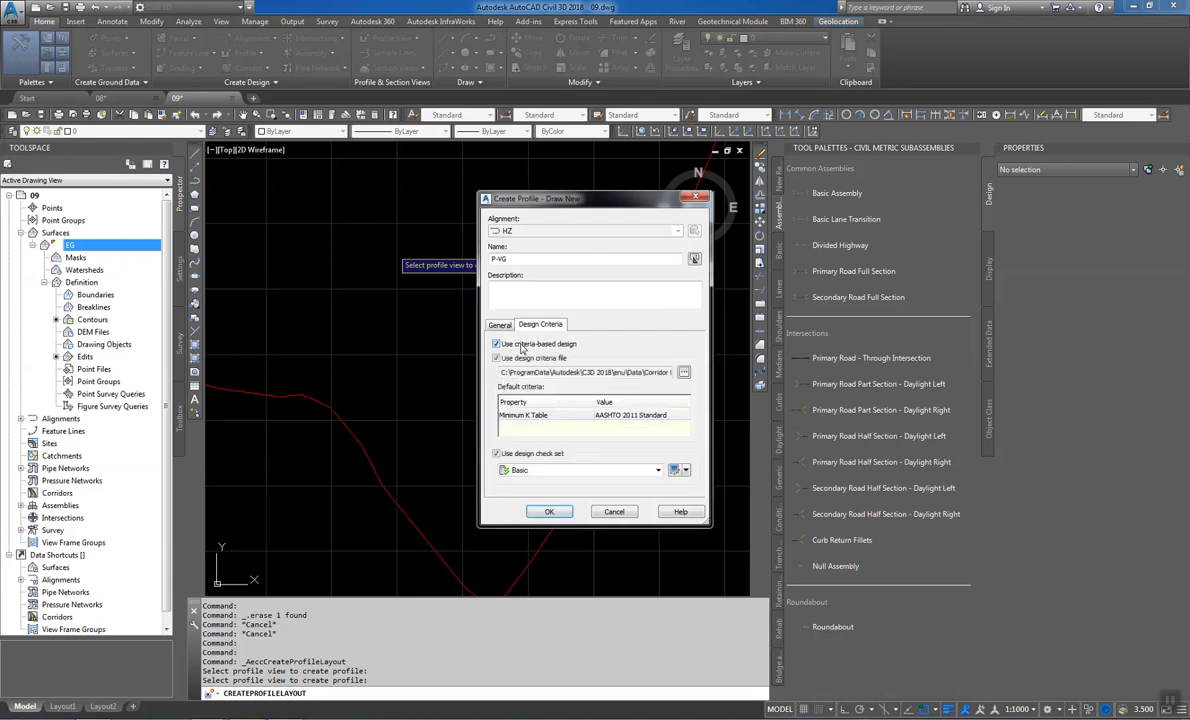
left_click(551, 512)
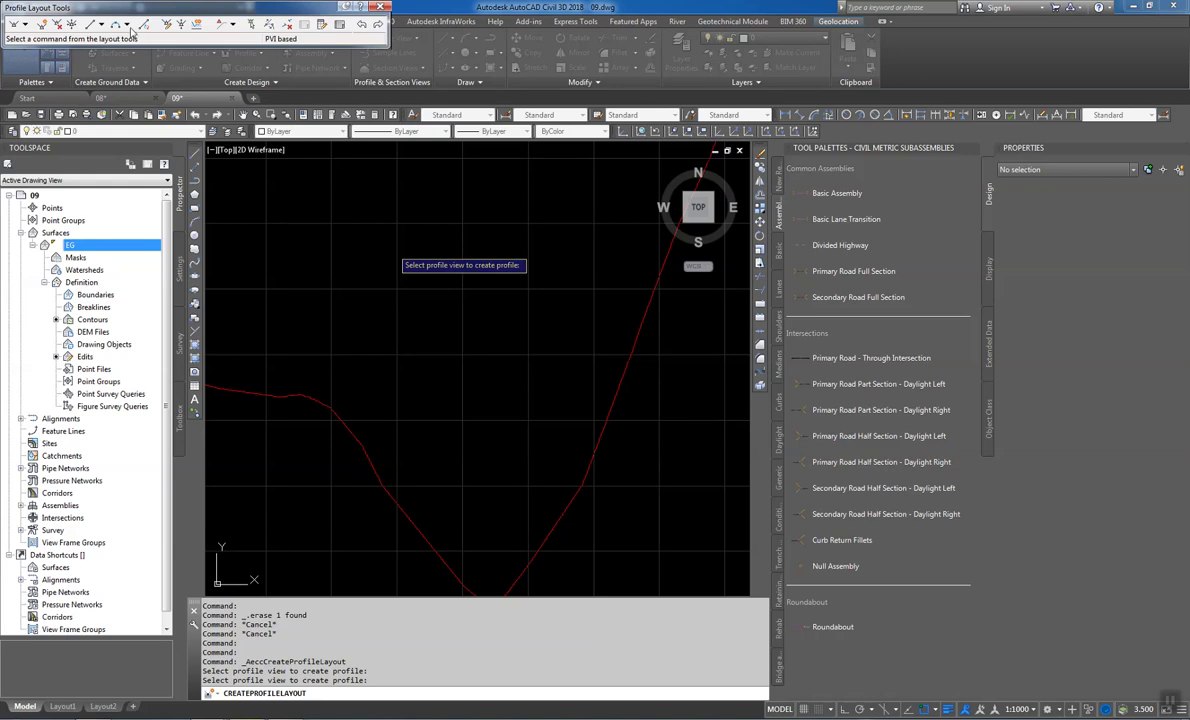
Draw the first tangent with Draw Tangents With Curves from the ground profile's start to just above its first valley
left_click(127, 25)
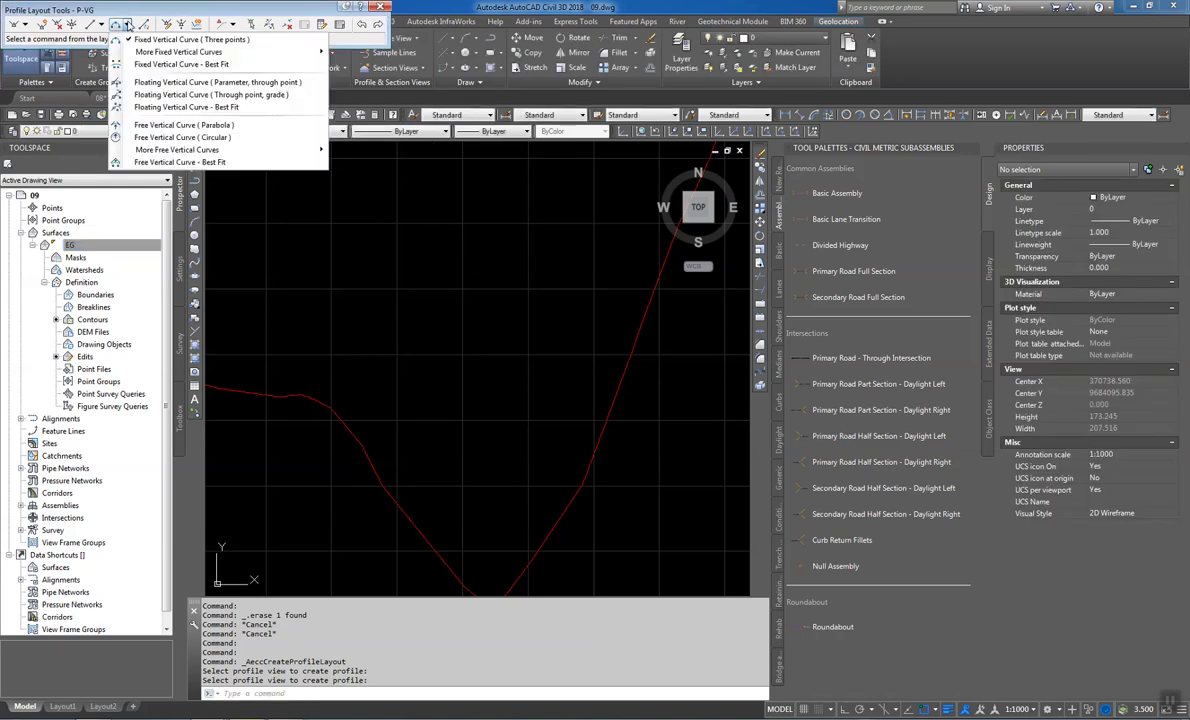
left_click(180, 125)
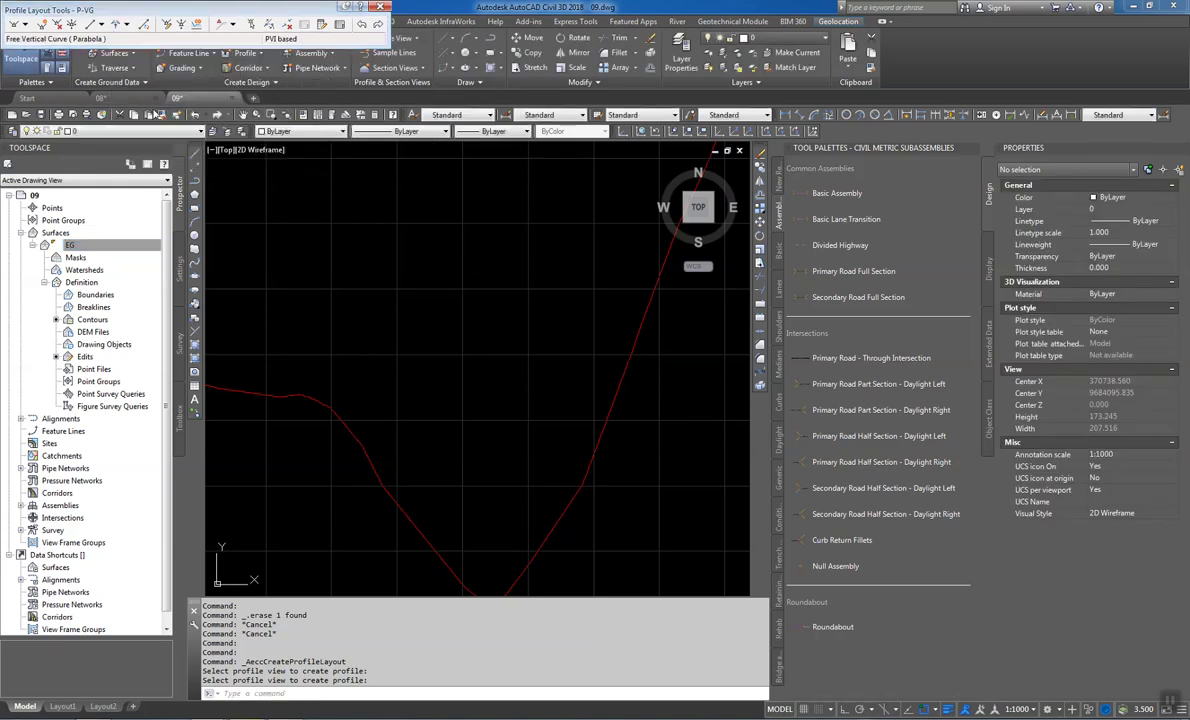
left_click(24, 24)
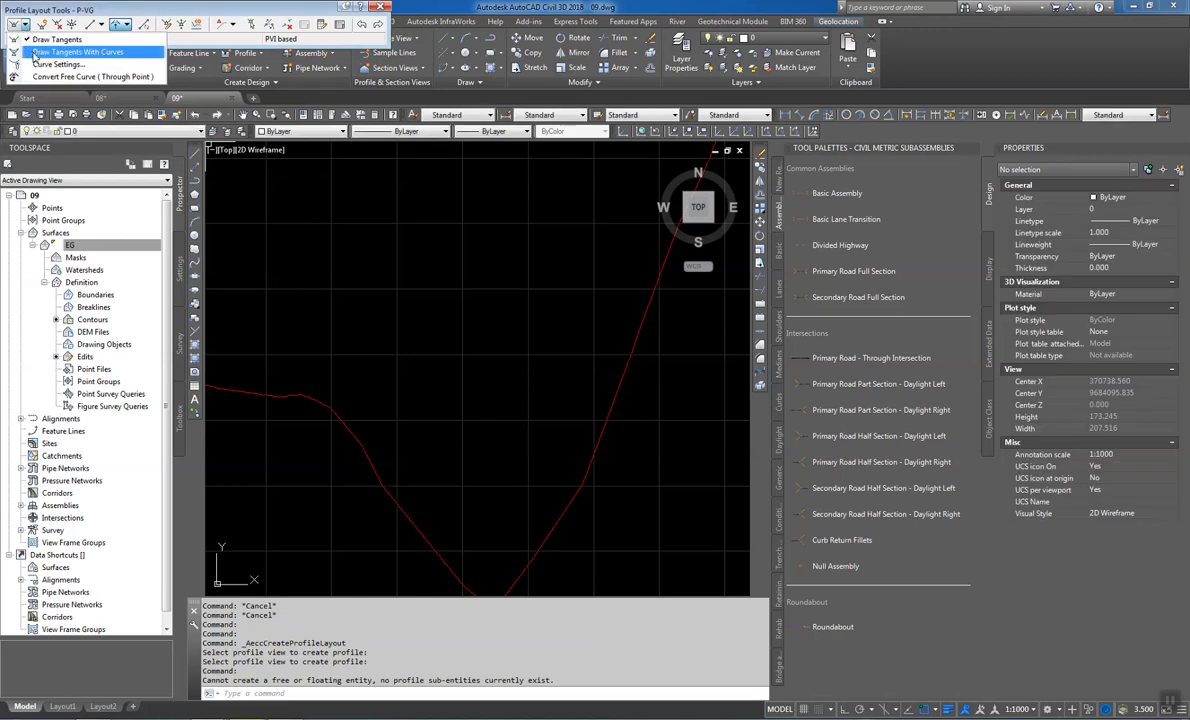
left_click(40, 52)
scroll(319, 266, "down", 3)
middle_click_drag(319, 266, 568, 358)
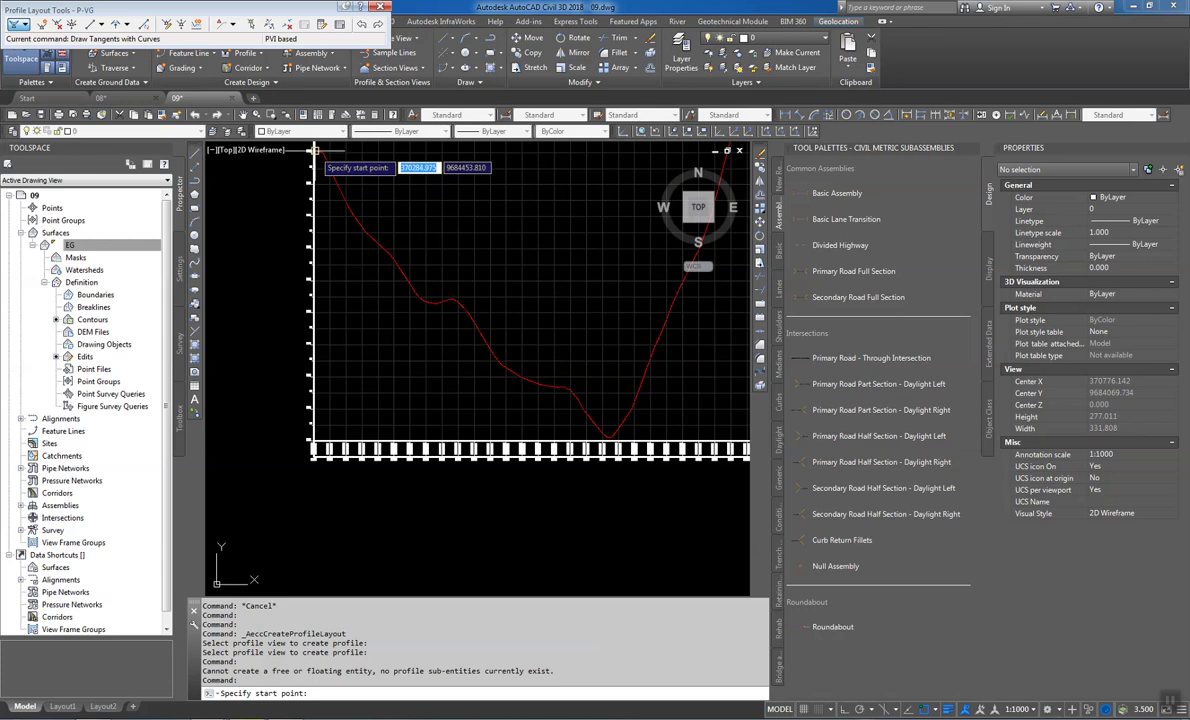
left_click(314, 150)
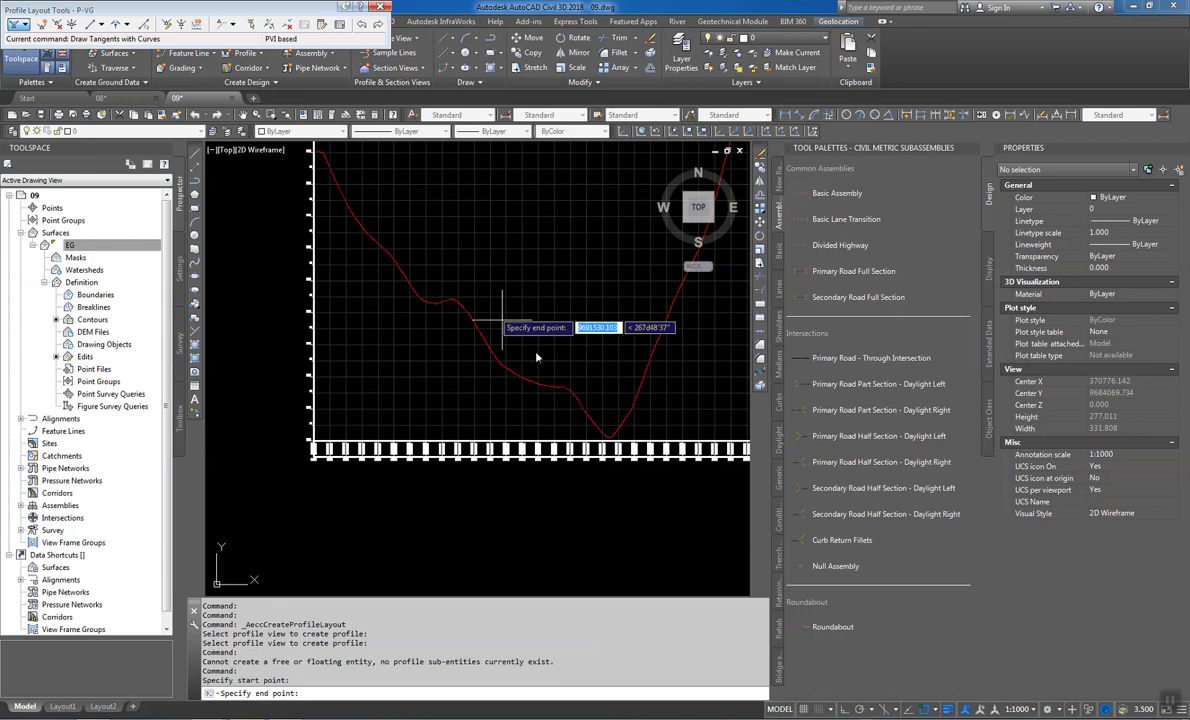
left_click(617, 425)
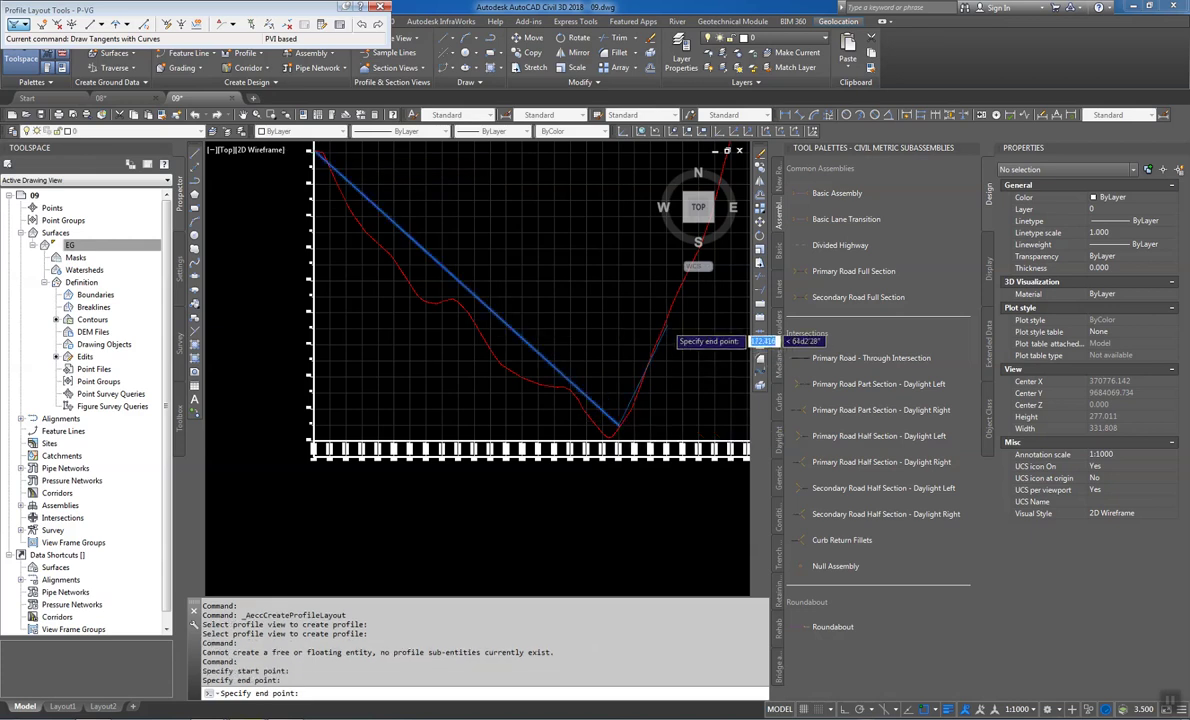
Continue the tangents through a PVI below the first crest and one below the second crest, ending at the profile view's end station
middle_click_drag(667, 324, 400, 447)
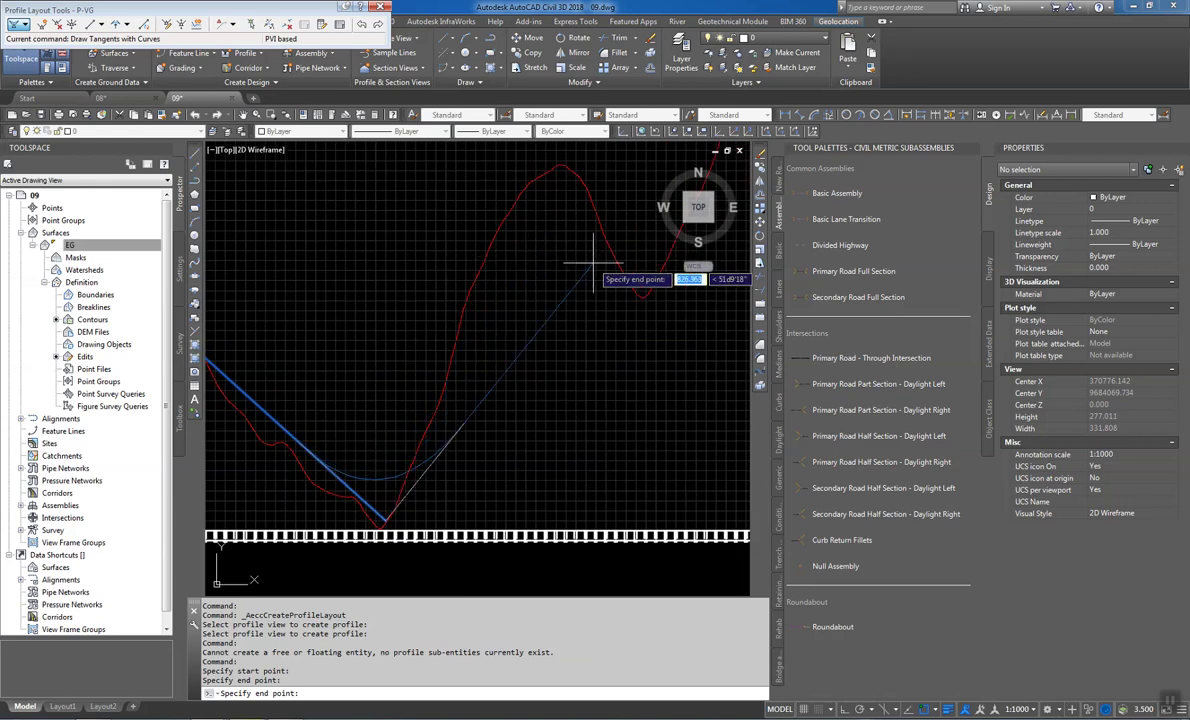
scroll(645, 290, "down", 2)
middle_click_drag(644, 299, 428, 416)
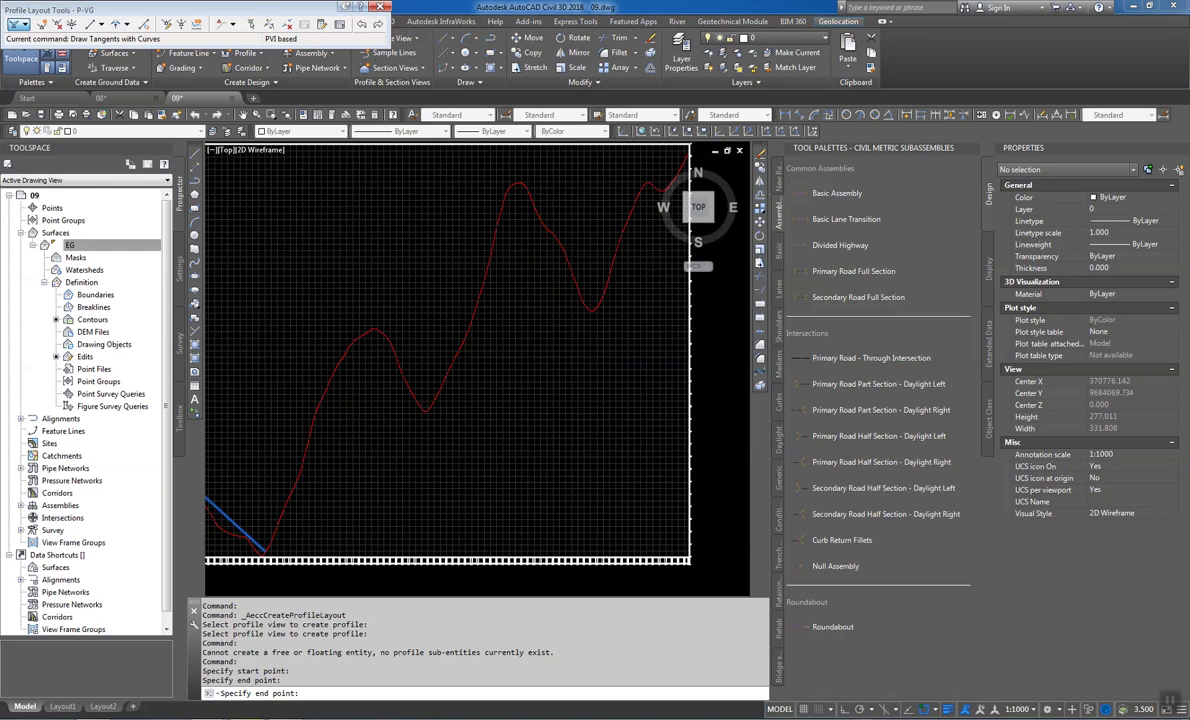
left_click(371, 390)
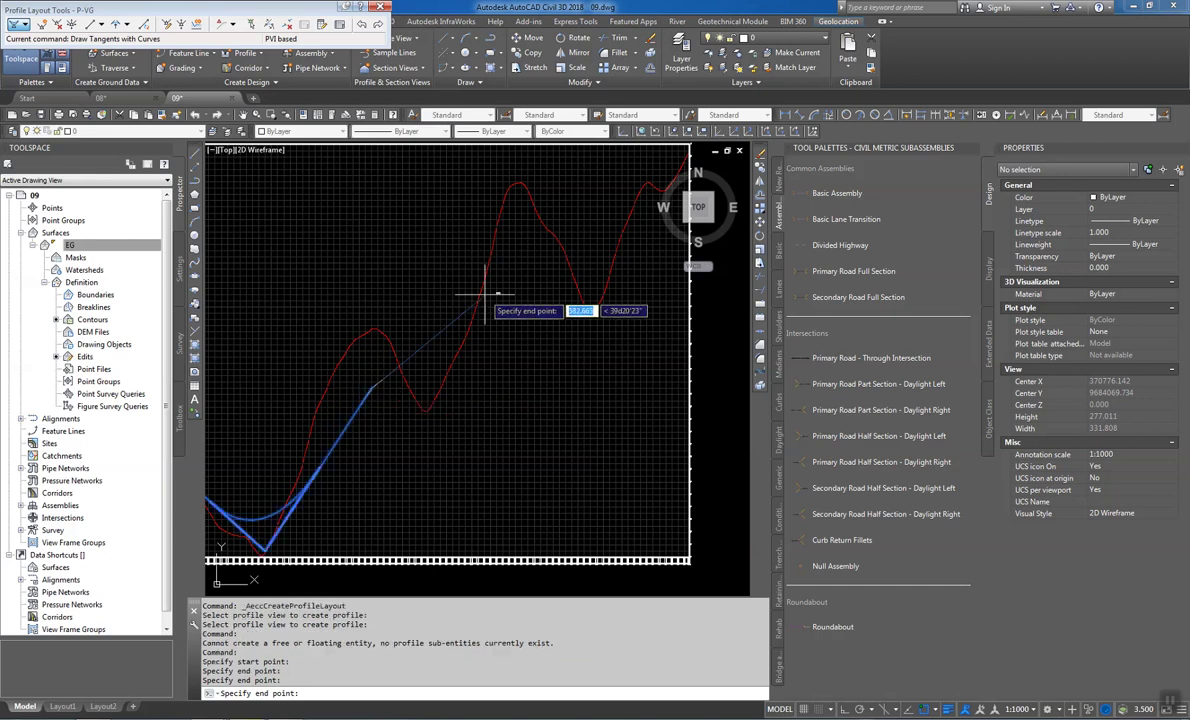
left_click(535, 283)
middle_click_drag(595, 248, 503, 330)
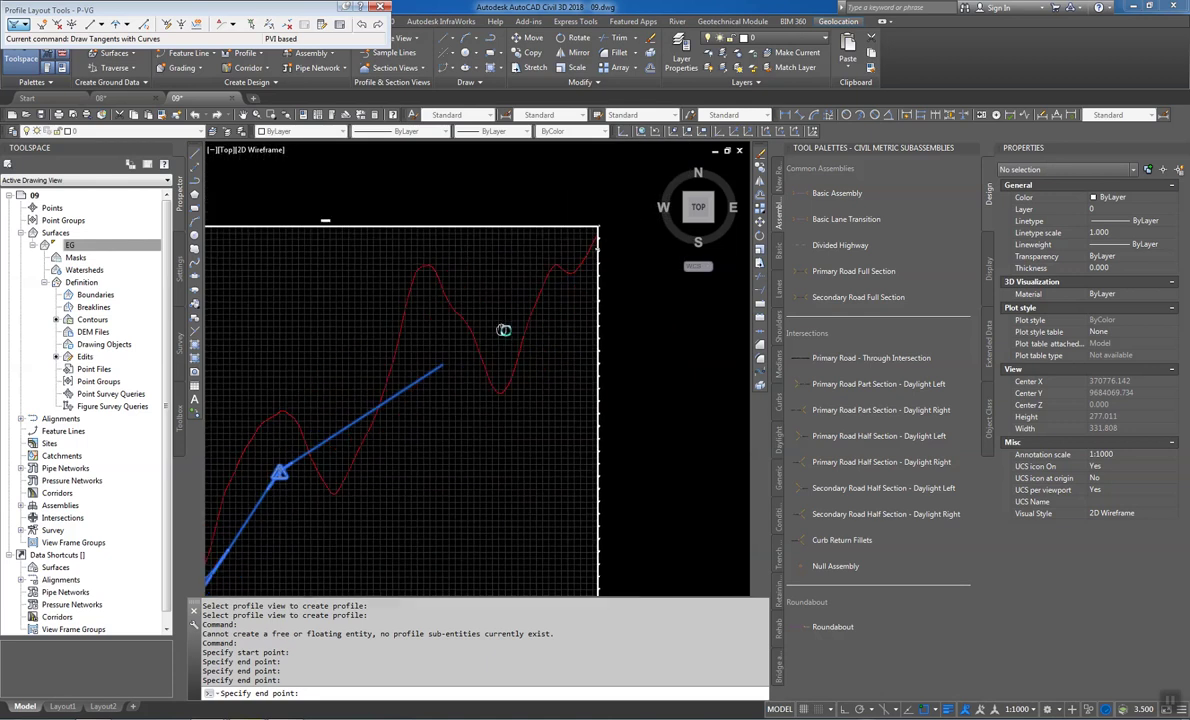
left_click(598, 262)
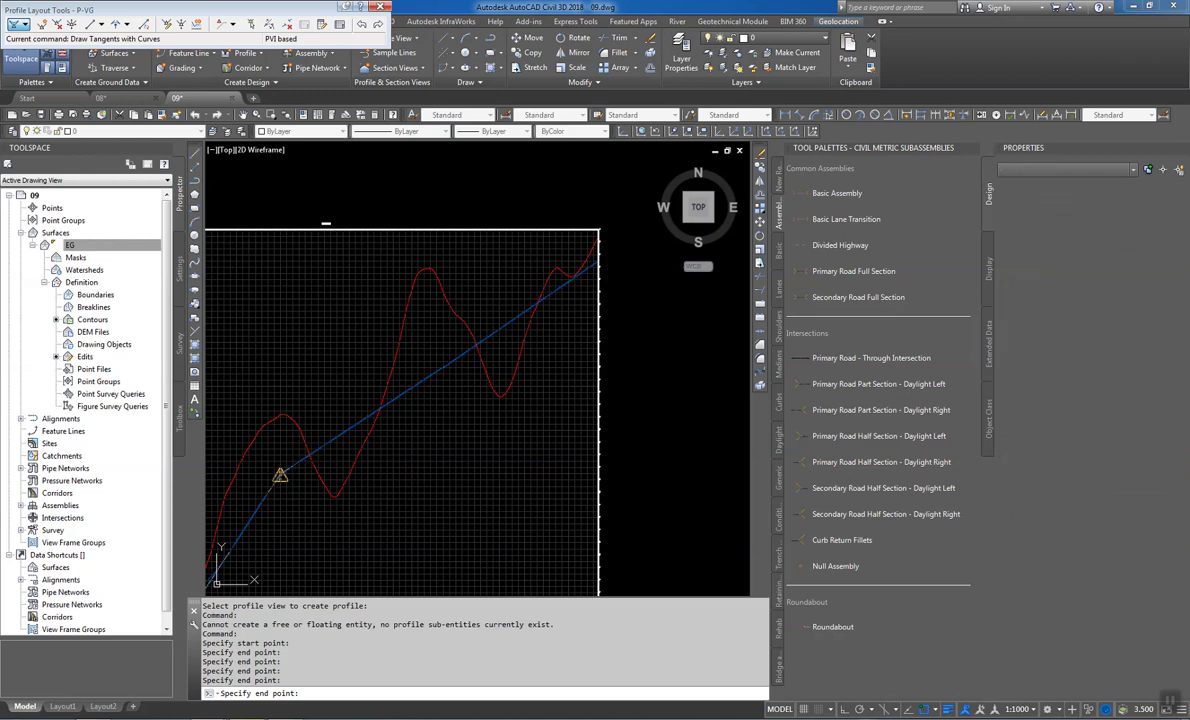
key("Return")
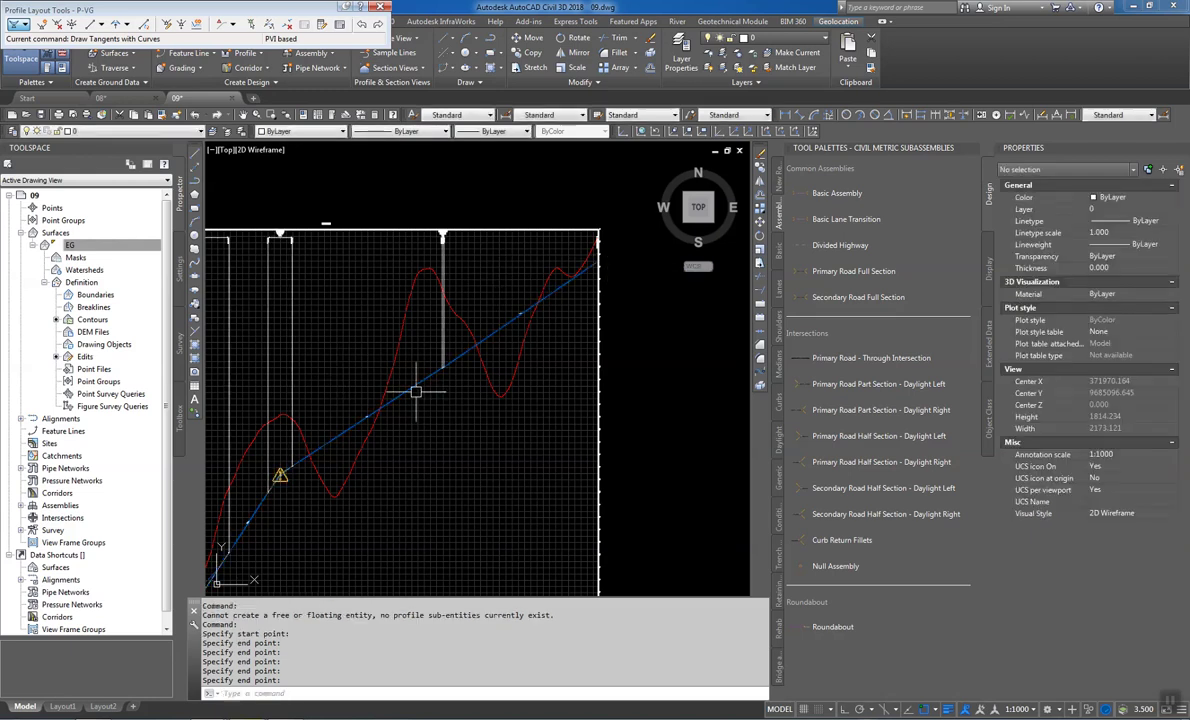
Examine the finished P-VG layout and its vertical curve at the PVI below the first crest
middle_click_drag(443, 386, 694, 281)
scroll(540, 340, "up", 3)
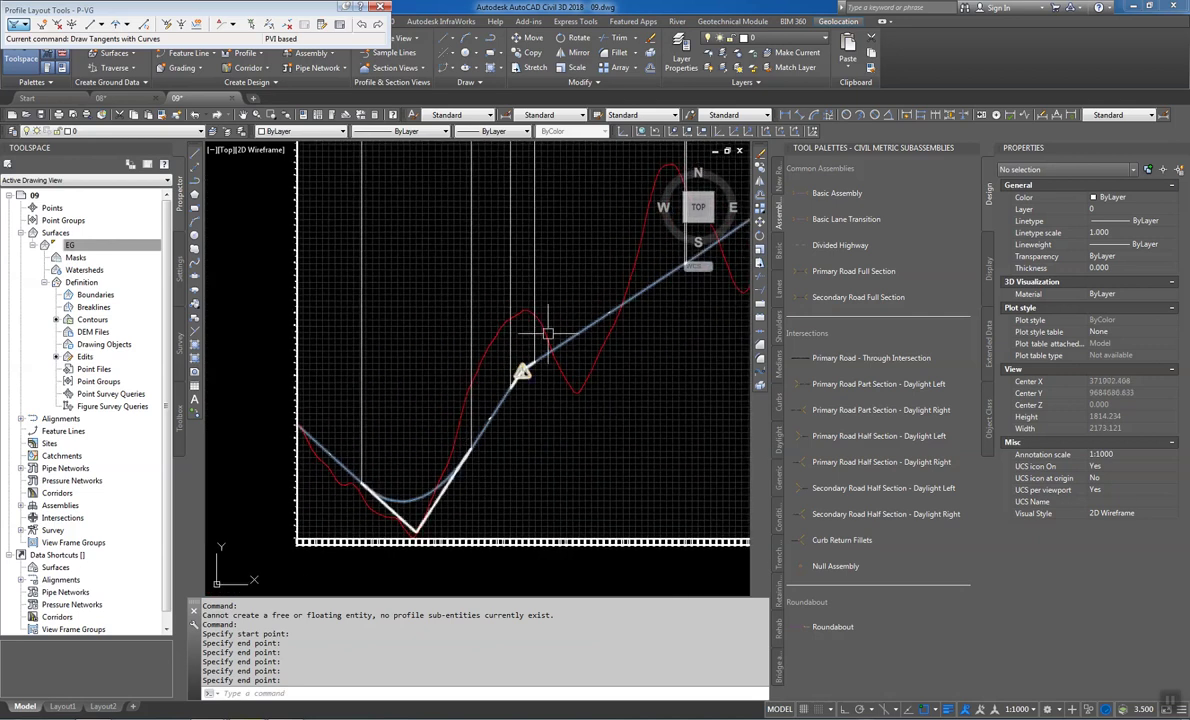
scroll(523, 353, "down", 2)
scroll(524, 372, "up", 3)
scroll(524, 369, "up", 3)
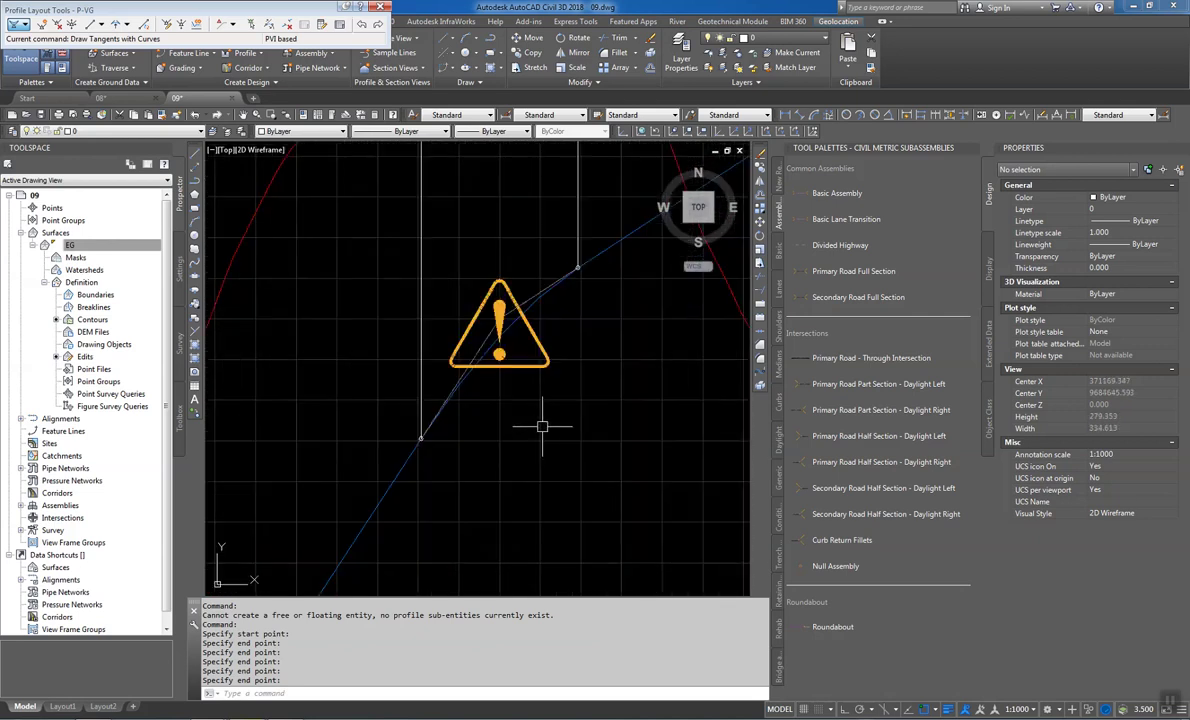
Select the P-VG profile and stretch the PVI below the first crest farther ahead along the alignment and to a lower elevation
scroll(523, 457, "down", 3)
scroll(521, 414, "up", 3)
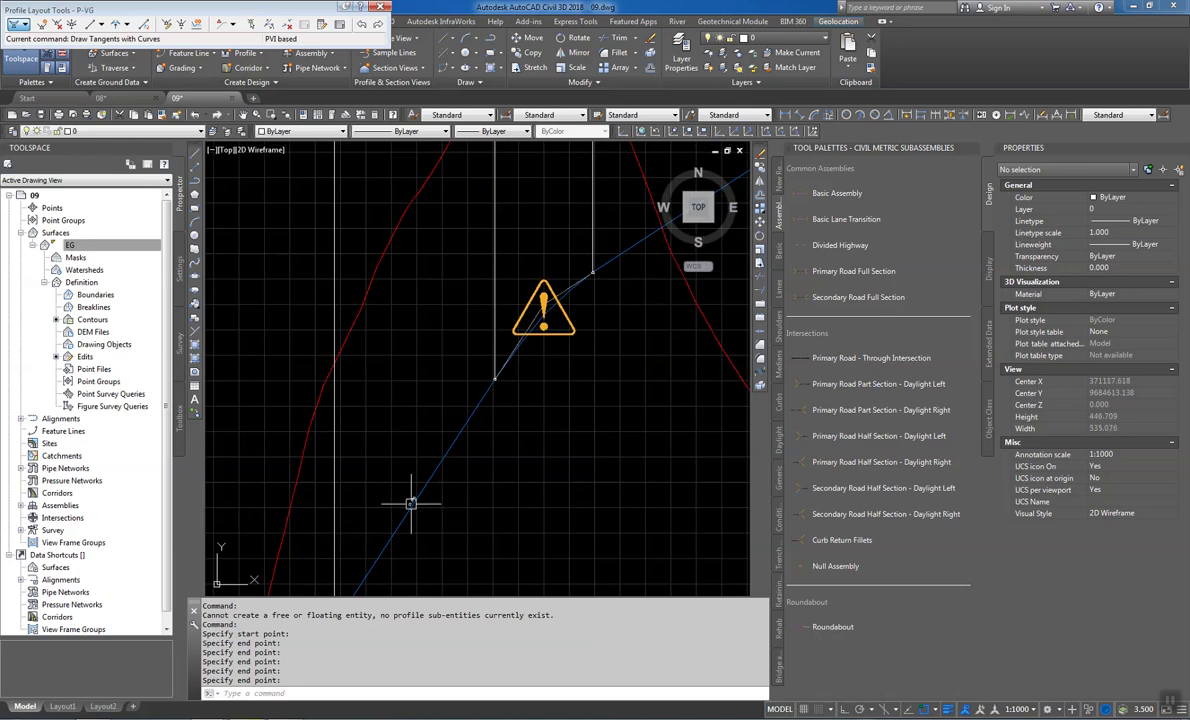
scroll(411, 500, "up", 3)
scroll(465, 481, "down", 3)
scroll(530, 372, "down", 1)
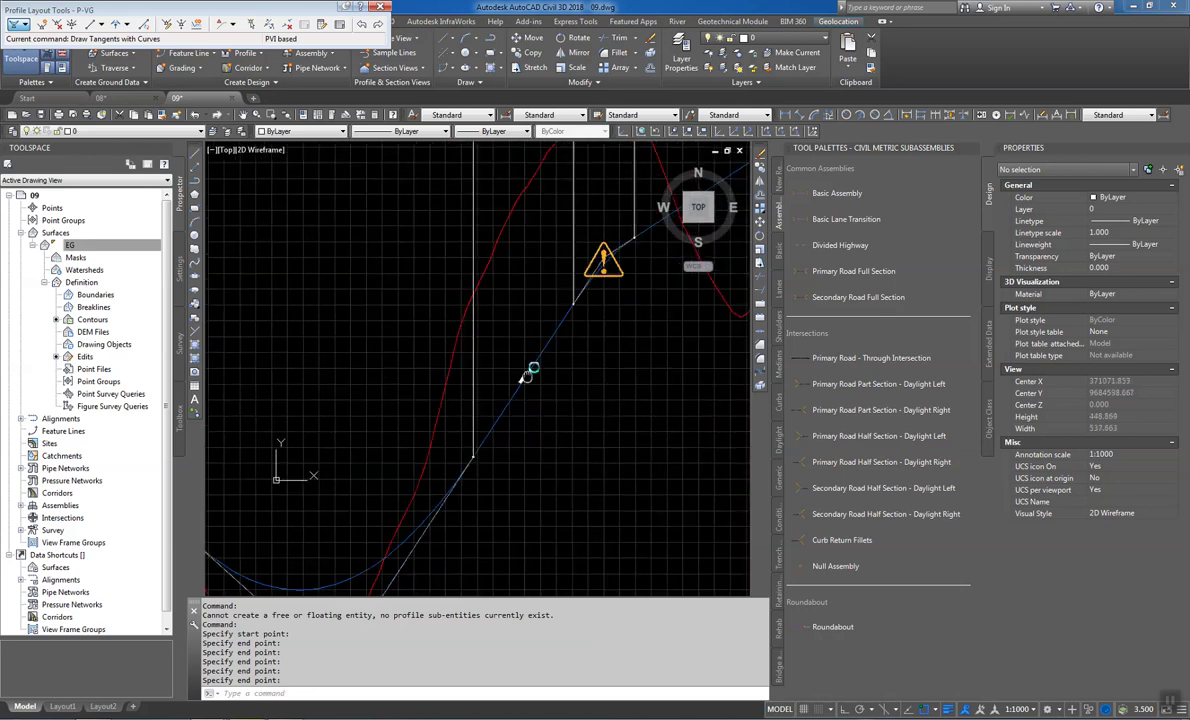
scroll(571, 327, "down", 3)
scroll(390, 417, "up", 3)
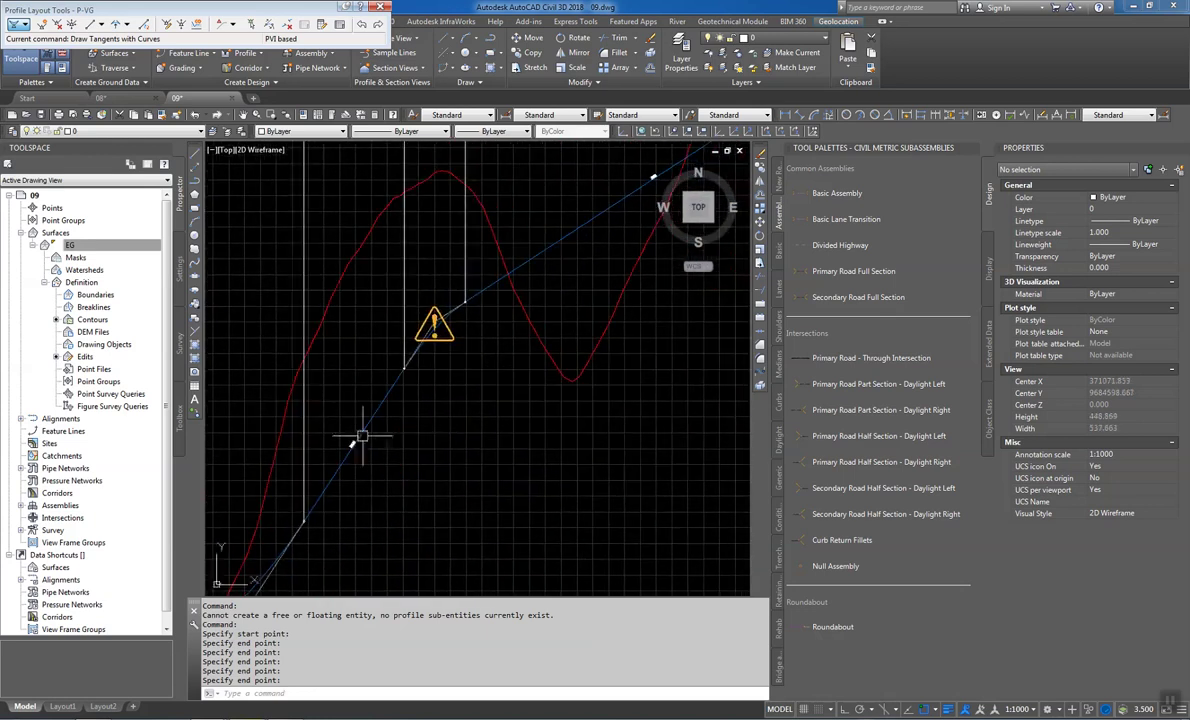
left_click(507, 266)
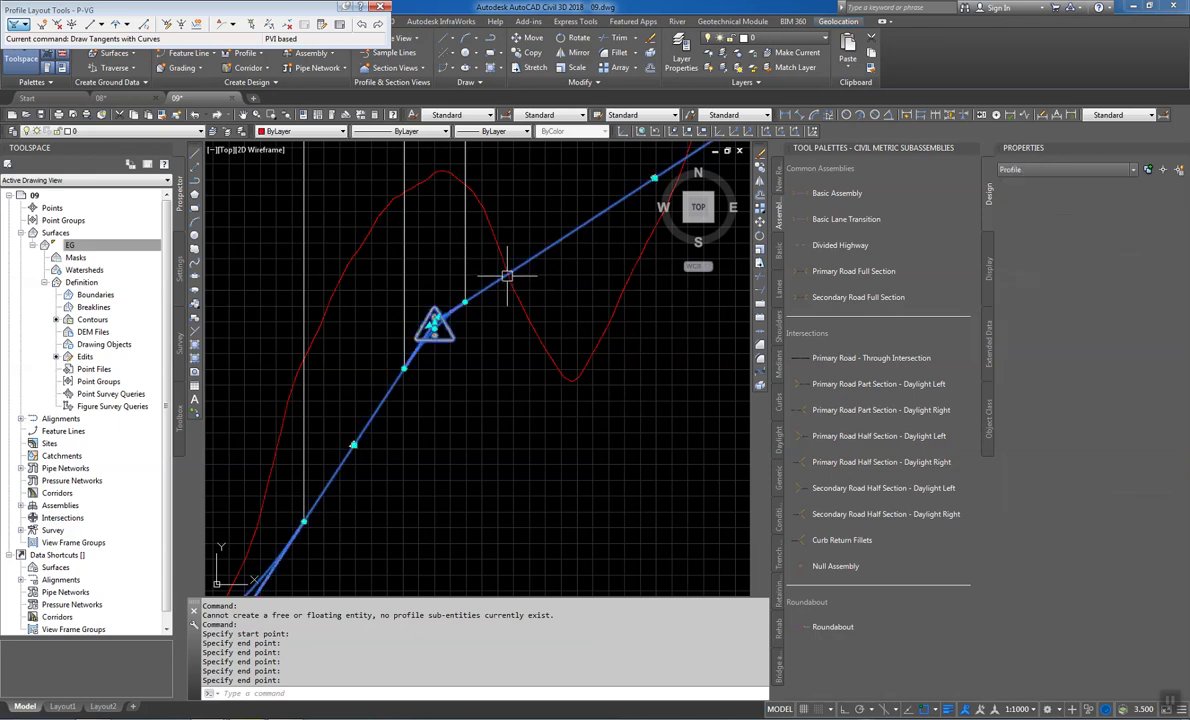
scroll(443, 322, "up", 3)
scroll(443, 322, "up", 2)
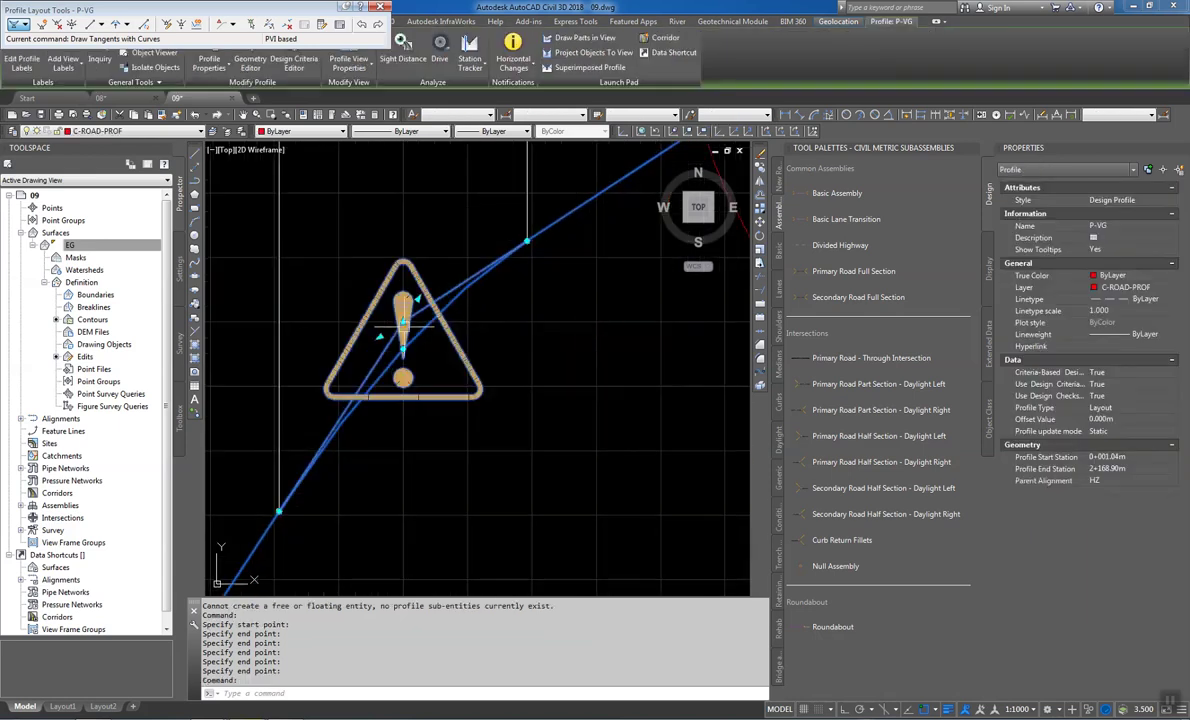
left_click(402, 322)
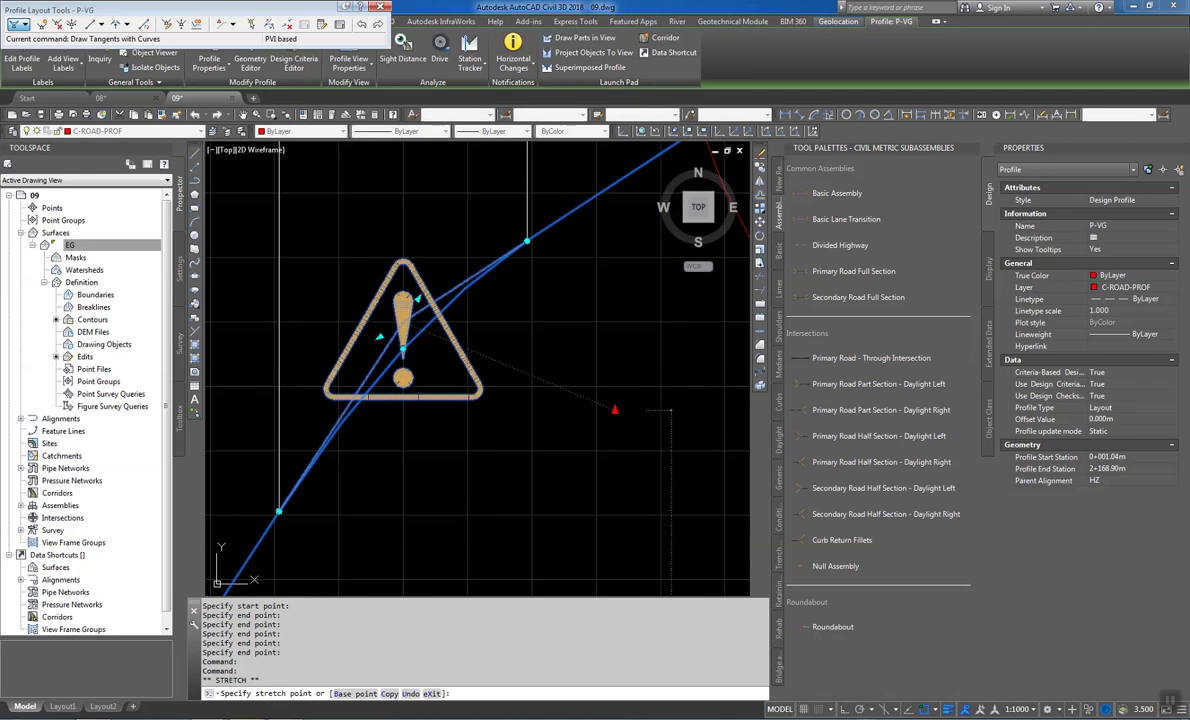
left_click(615, 409)
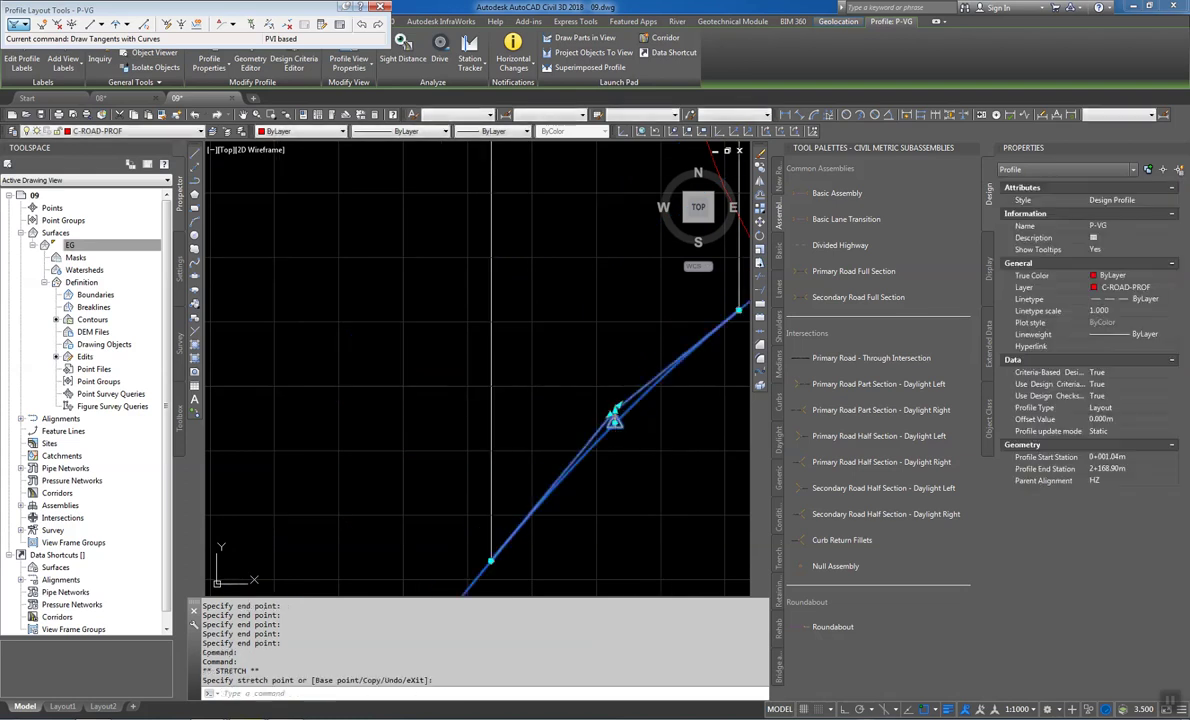
Raise the first-valley PVI of P-VG and shift it slightly back toward the profile start to flatten the tangent climbing to the next PVI
middle_click_drag(615, 422, 494, 348)
scroll(490, 350, "down", 5)
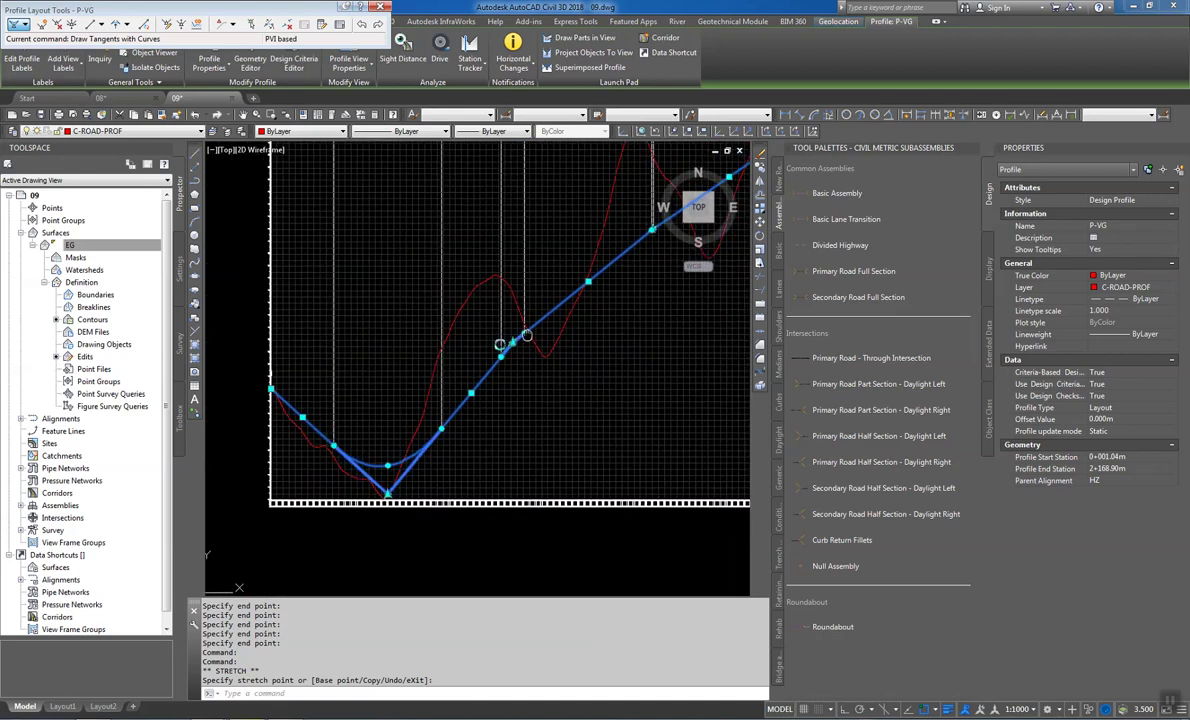
middle_click_drag(459, 387, 453, 392)
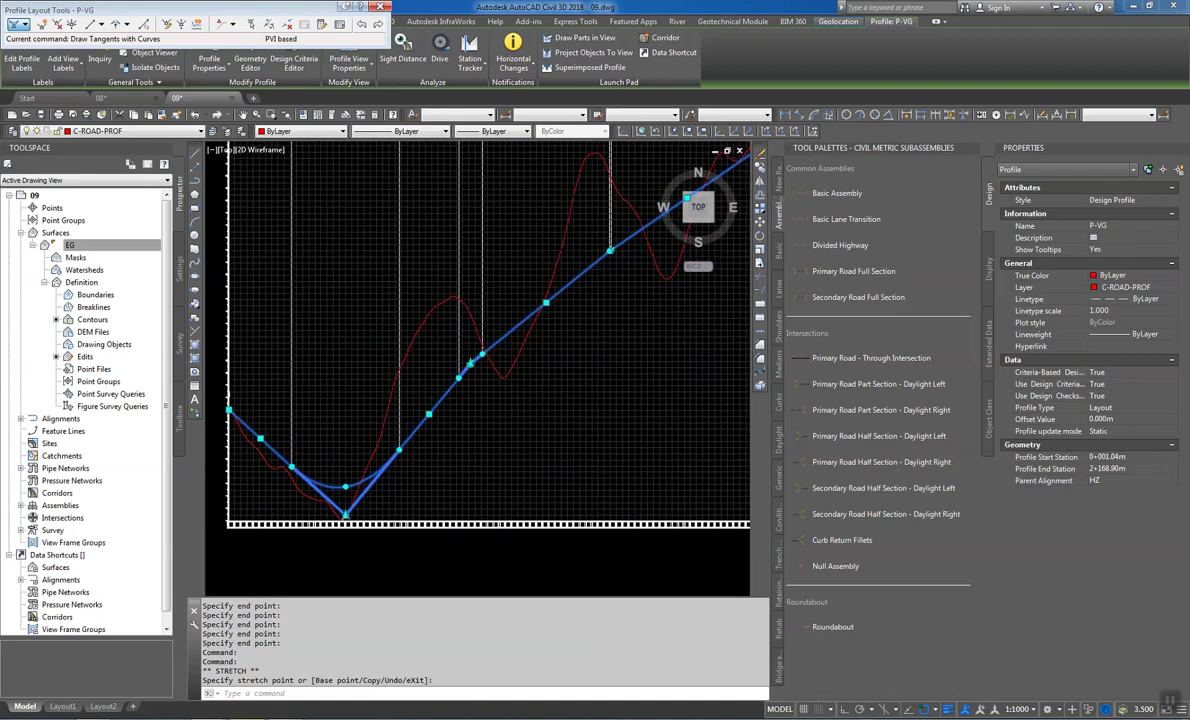
scroll(424, 420, "up", 4)
scroll(441, 399, "up", 6)
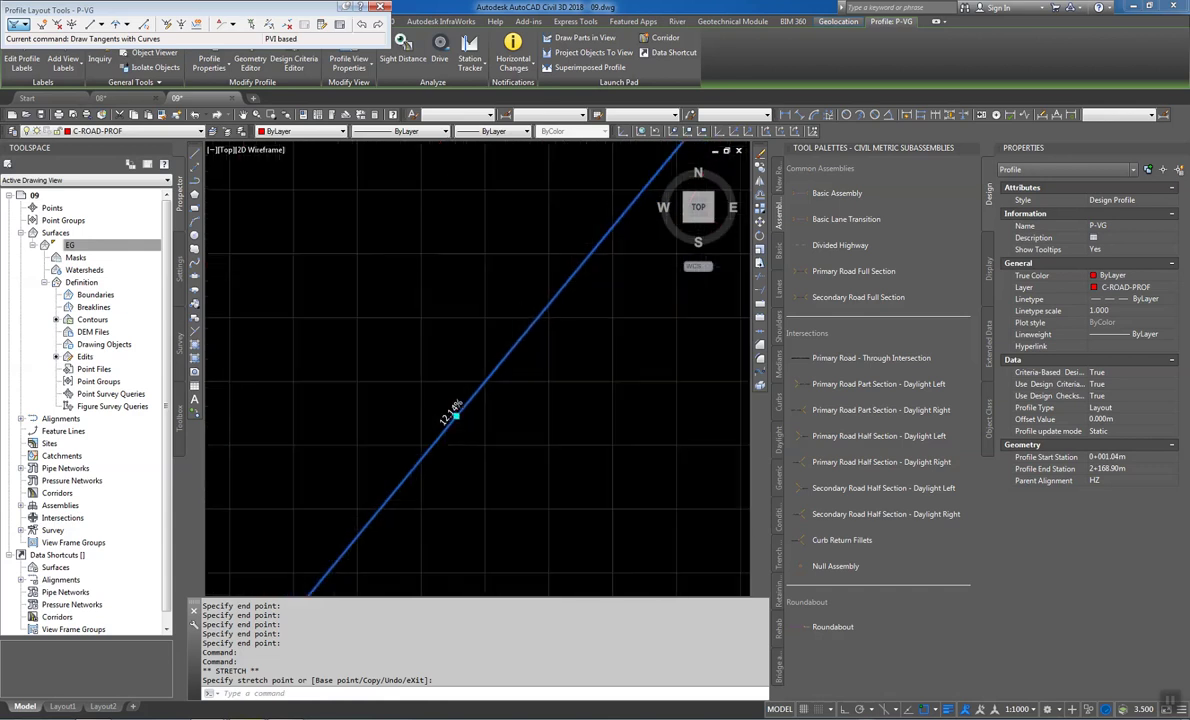
scroll(451, 412, "down", 8)
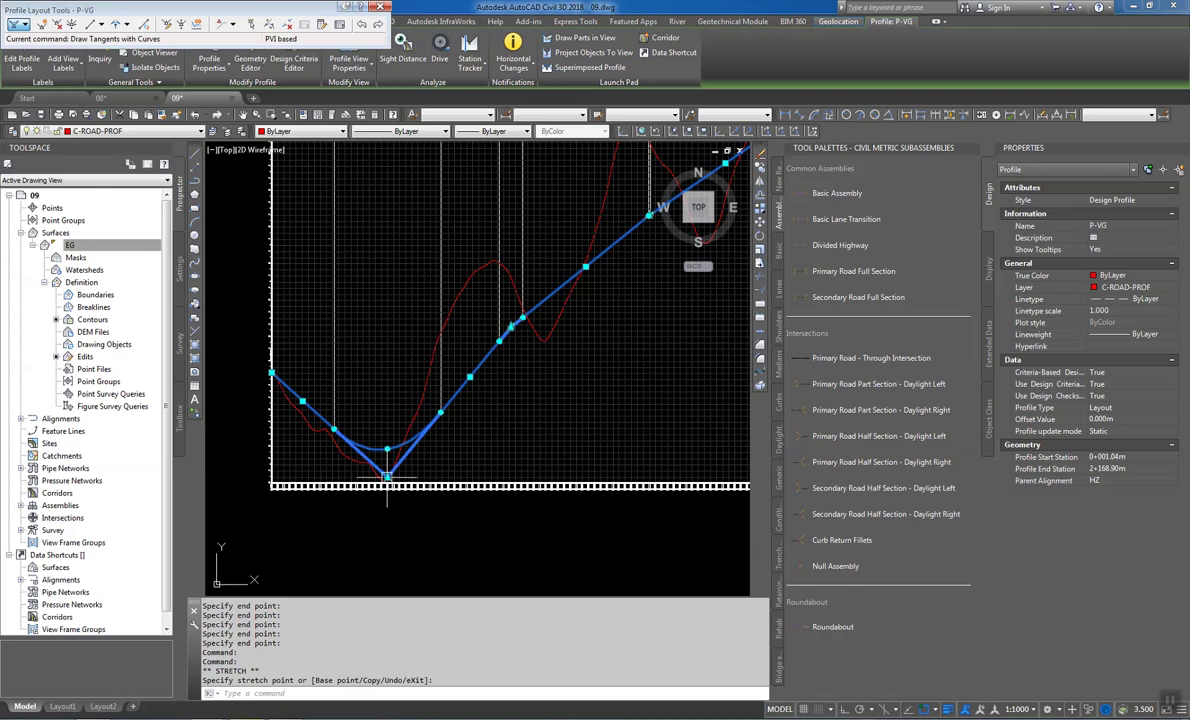
left_click(387, 477)
left_click(387, 477)
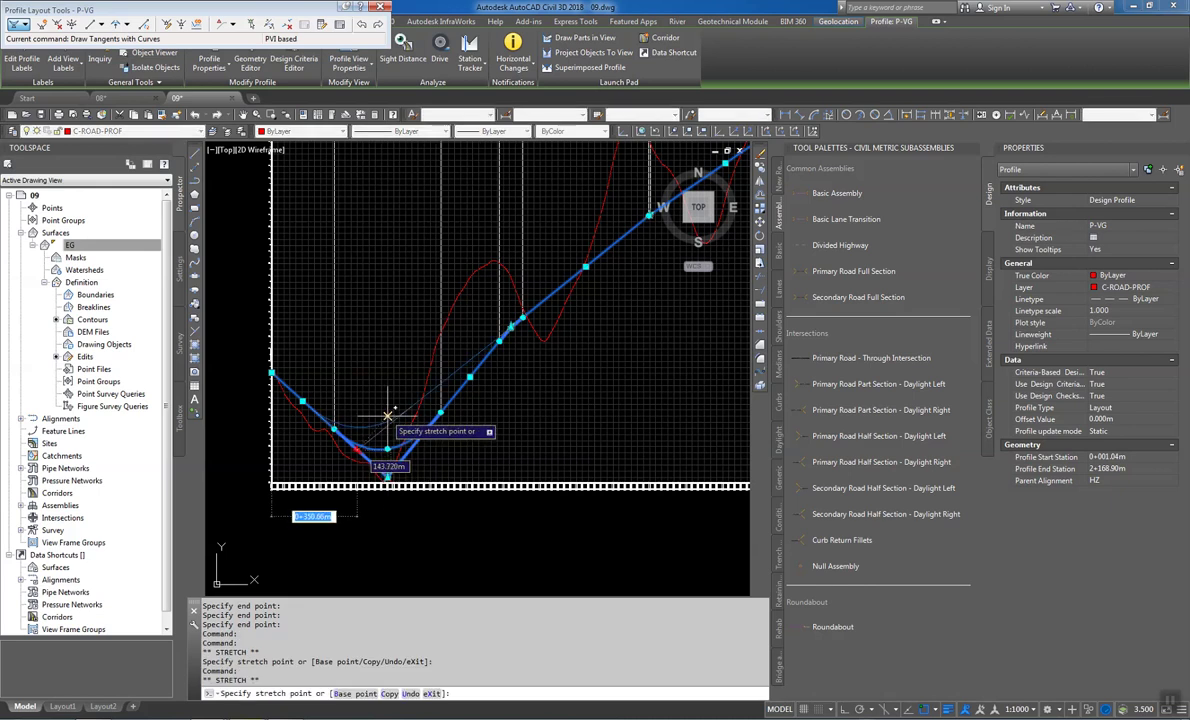
left_click(405, 410)
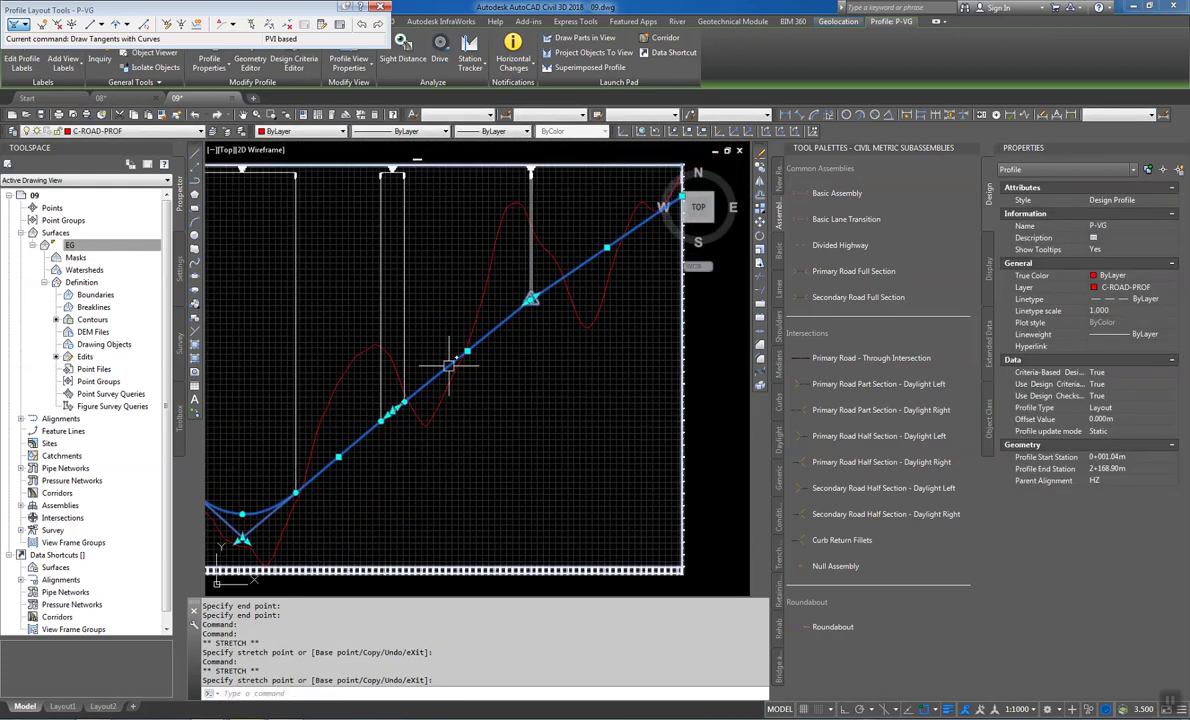
Check the grade of the climbing tangent and move the valley PVI slightly higher and farther back toward the start
scroll(390, 413, "up", 3)
scroll(390, 413, "up", 3)
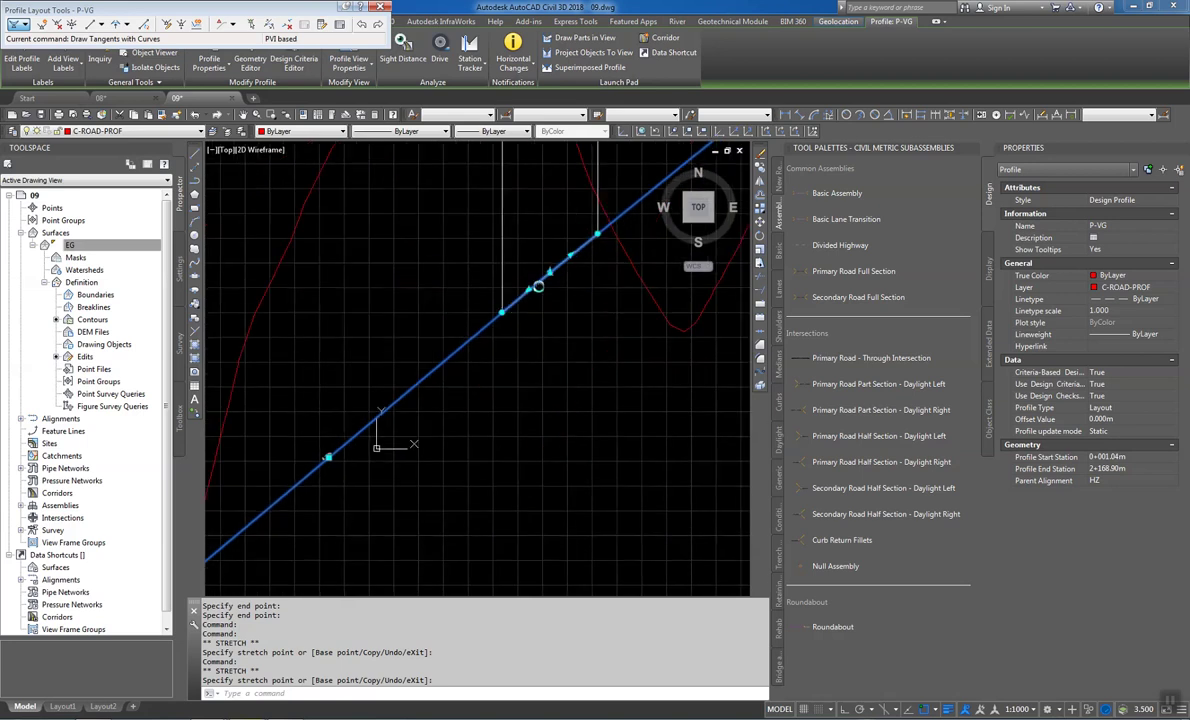
scroll(313, 465, "down", 3)
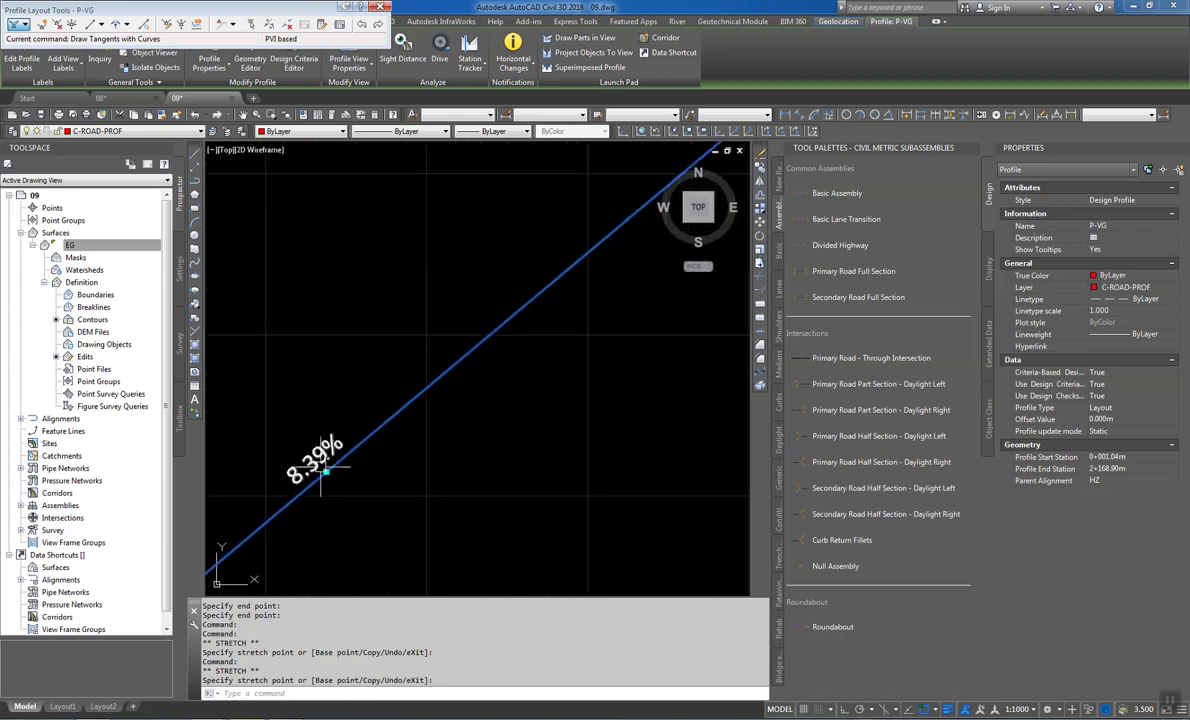
scroll(390, 443, "up", 4)
scroll(438, 424, "down", 3)
scroll(393, 457, "up", 2)
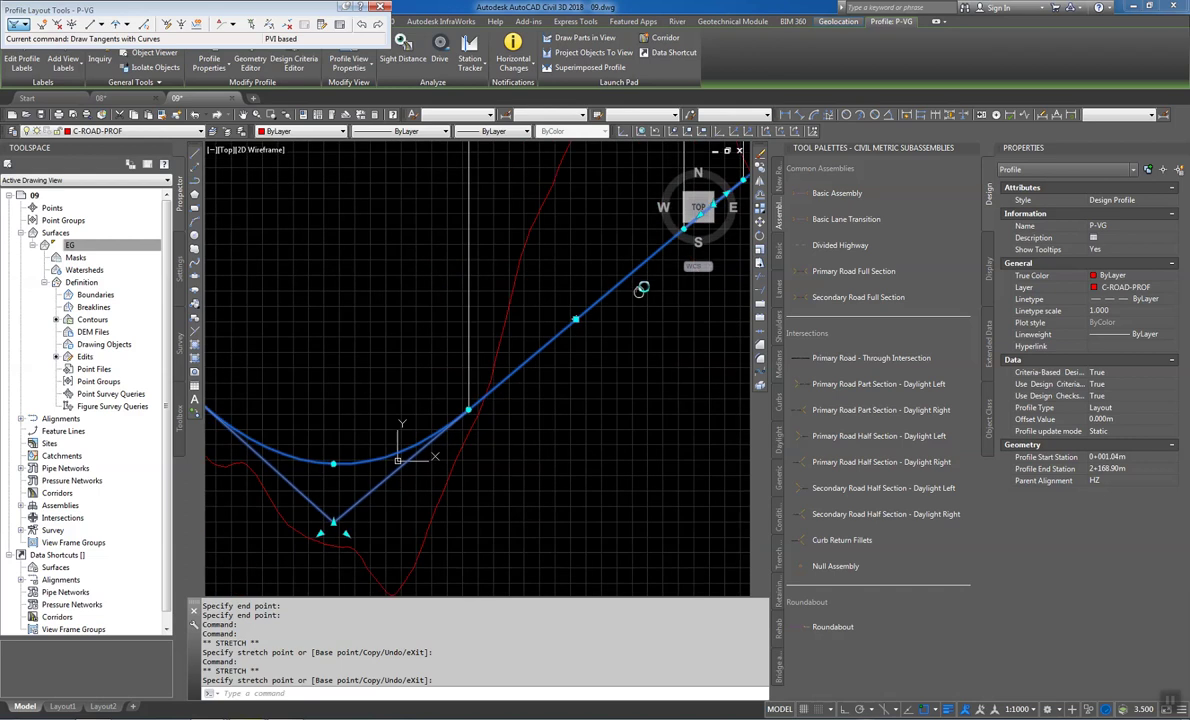
middle_click_drag(393, 457, 489, 428)
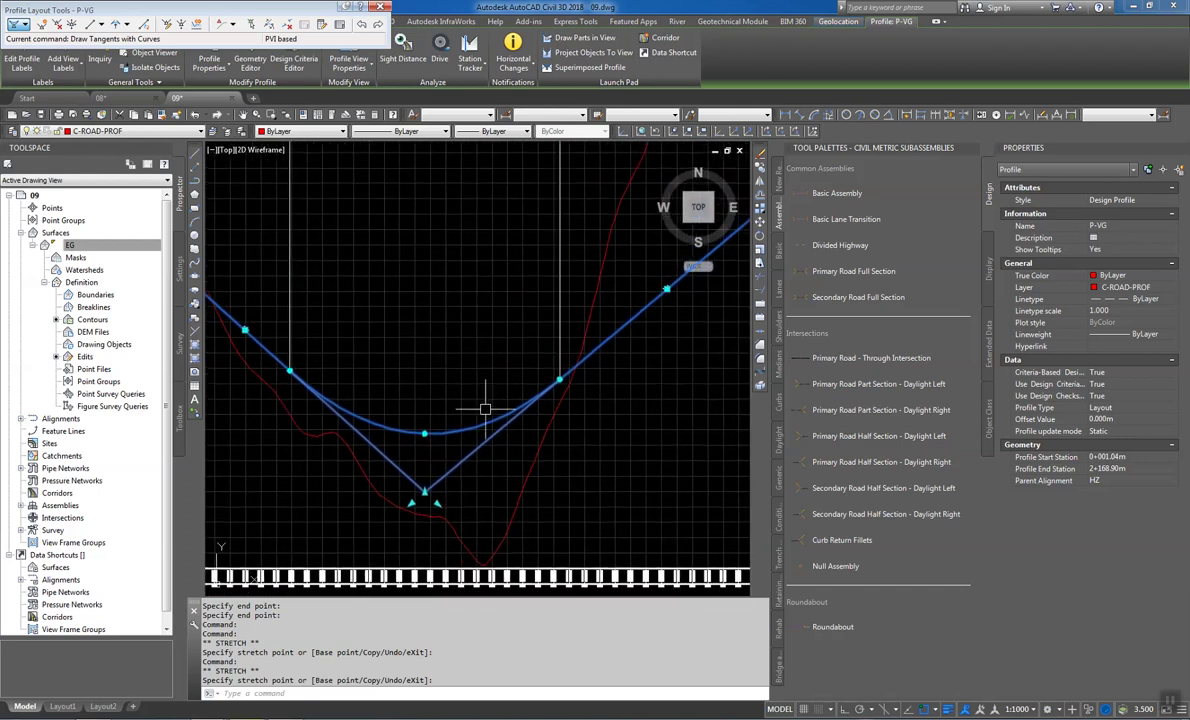
left_click(425, 491)
left_click(407, 451)
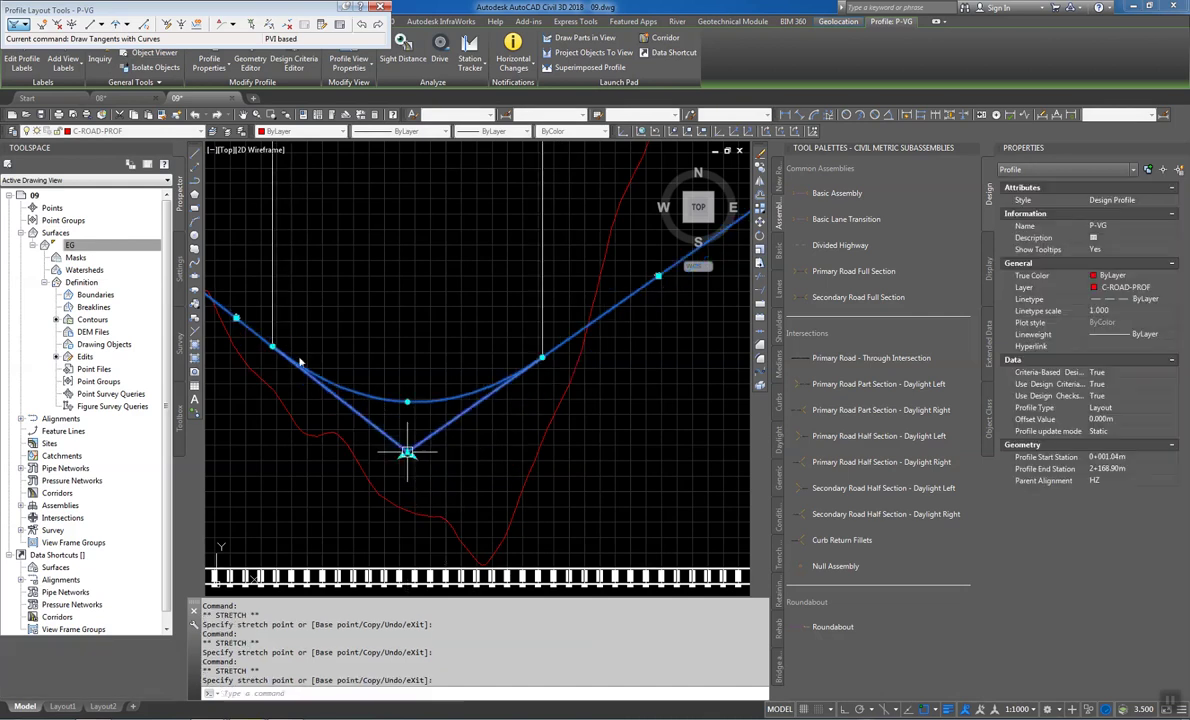
Examine the grade labels on the first descending tangent and on the climbing tangent between the two crest PVIs
scroll(239, 322, "up", 4)
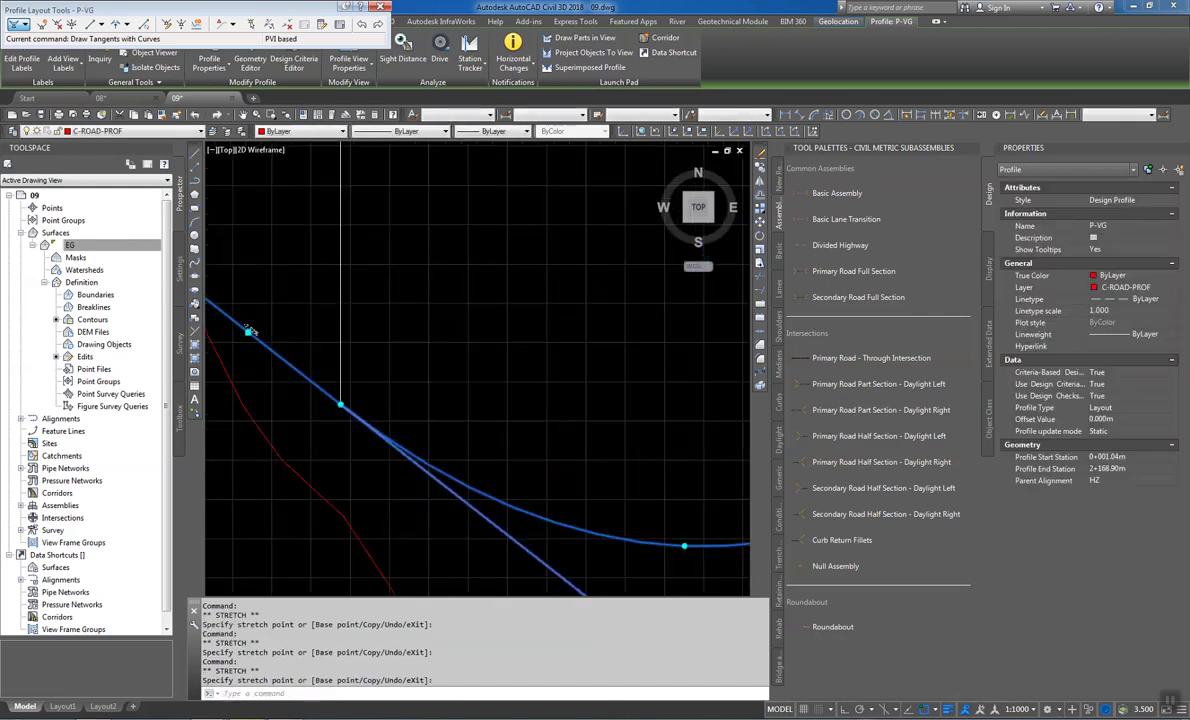
scroll(615, 395, "down", 2)
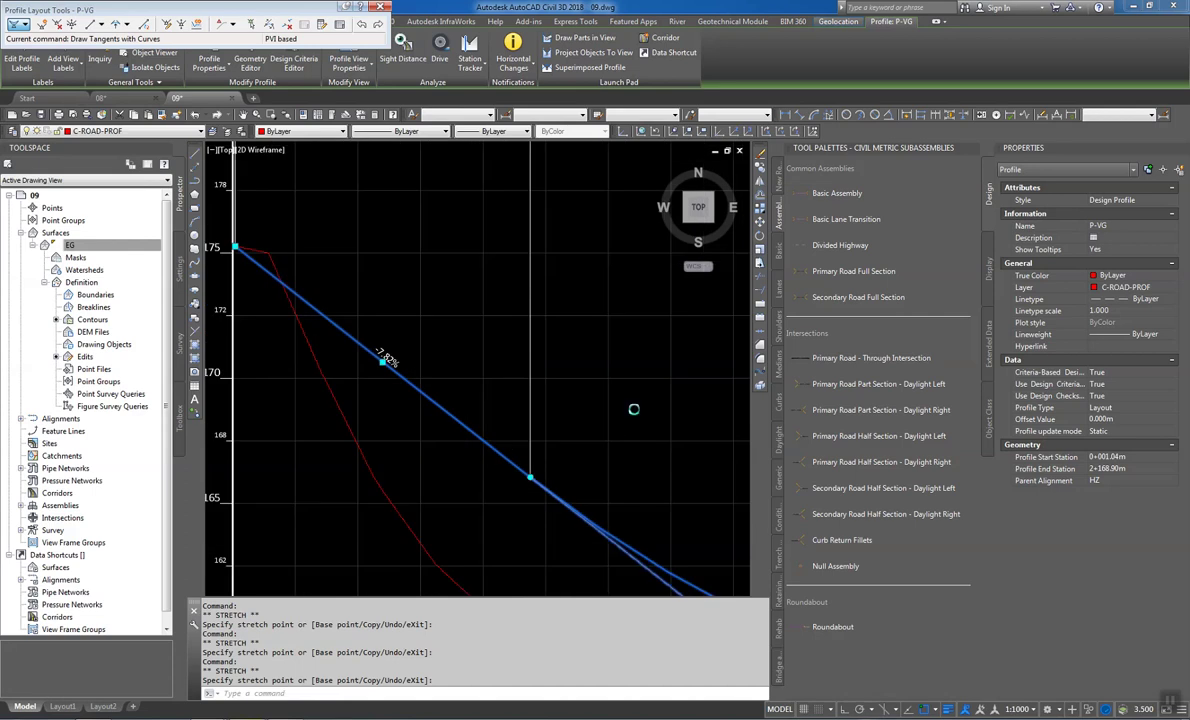
scroll(633, 409, "down", 2)
middle_click_drag(632, 406, 189, 390)
middle_click_drag(497, 328, 332, 380)
scroll(432, 328, "up", 4)
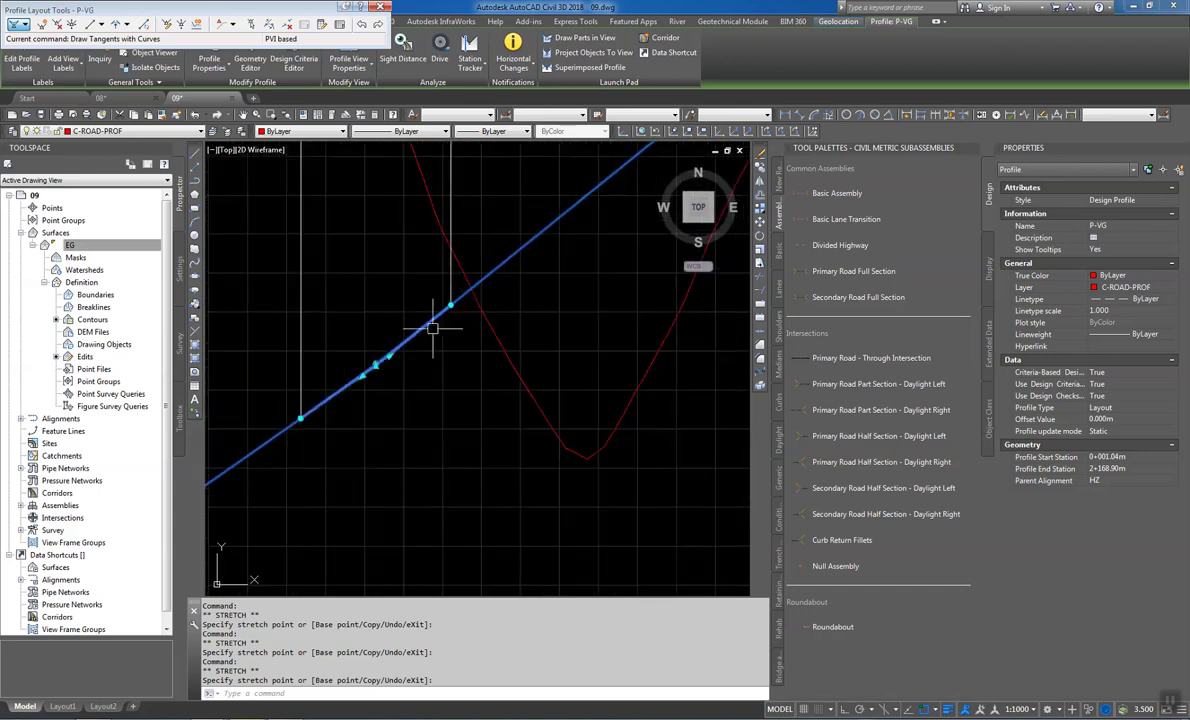
middle_click_drag(432, 328, 317, 511)
middle_click_drag(612, 252, 417, 372)
middle_click_drag(468, 315, 438, 327)
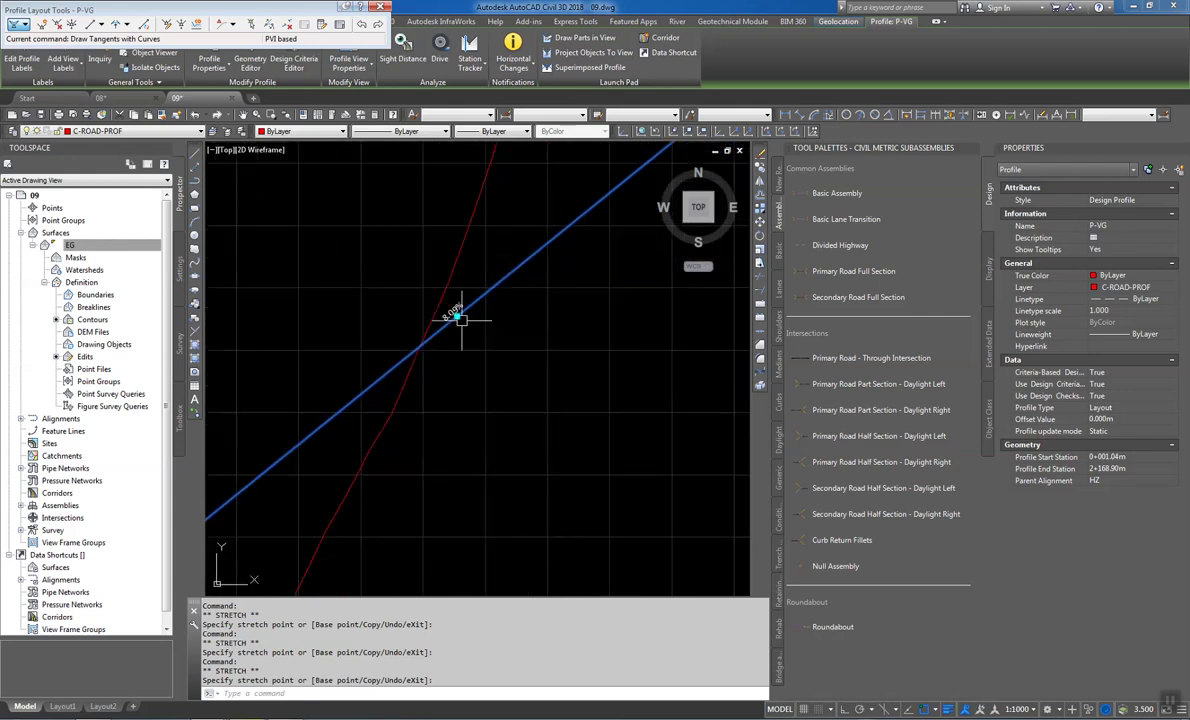
Lower the endpoint of P-VG vertically at the profile view's end station to flatten the last tangent
scroll(461, 318, "down", 3)
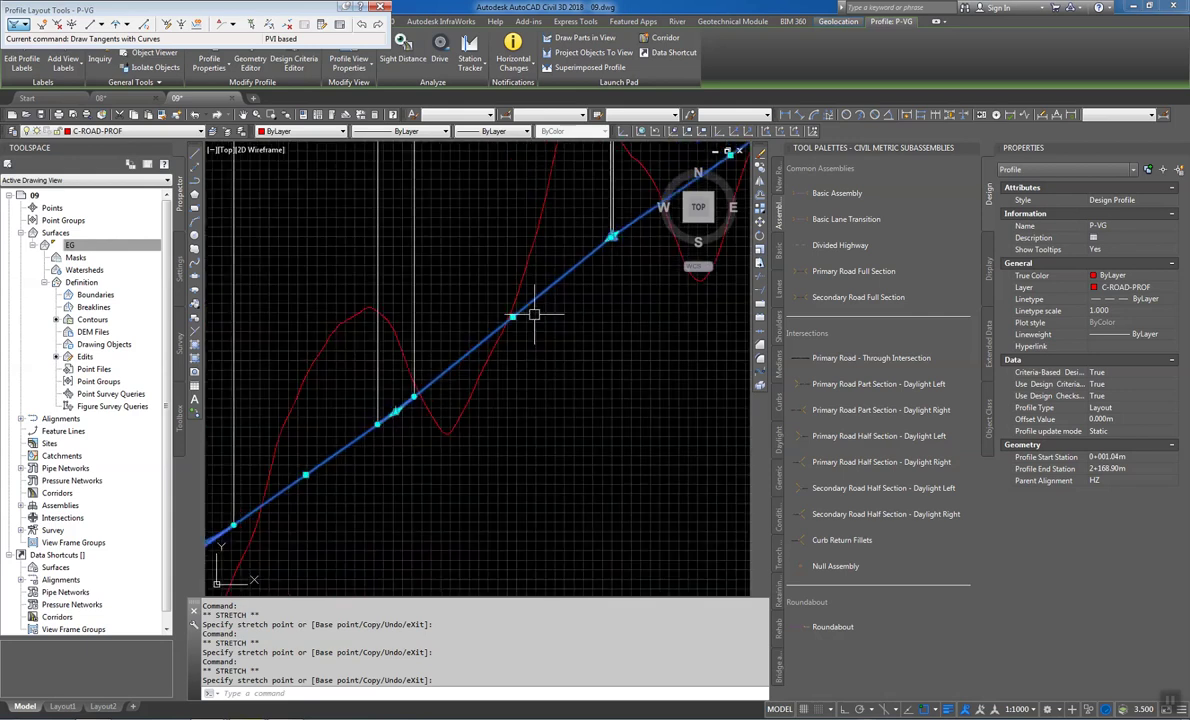
middle_click_drag(567, 321, 422, 434)
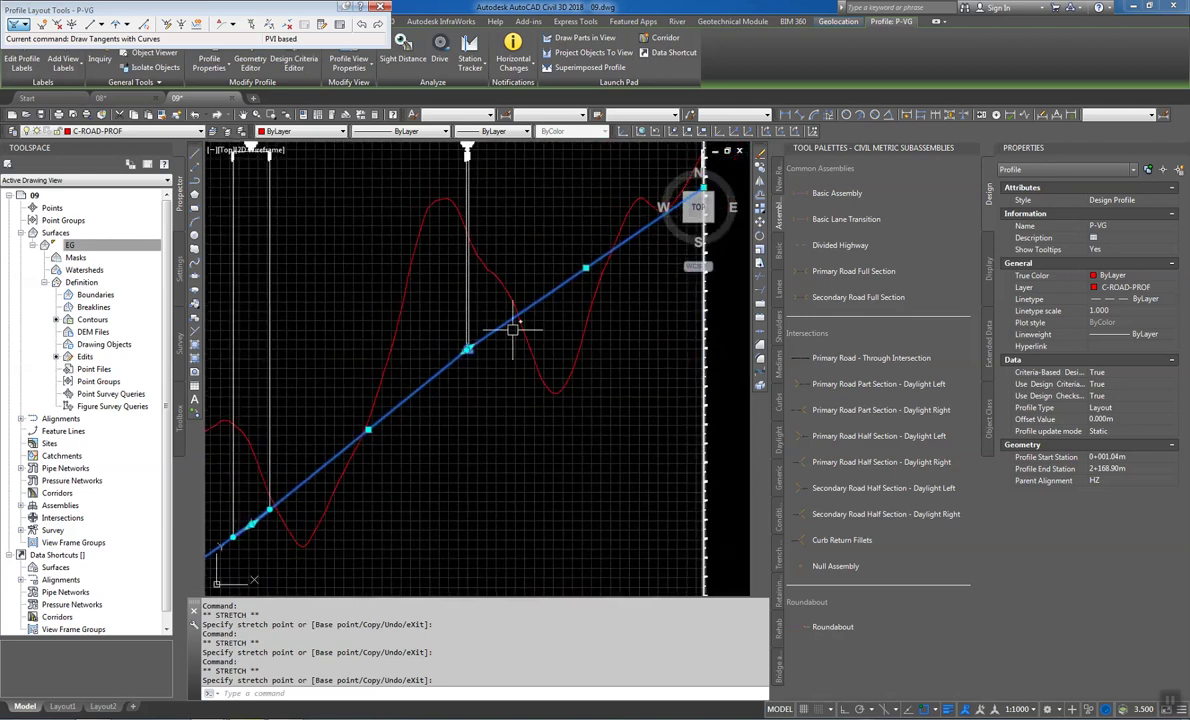
middle_click_drag(507, 324, 414, 392)
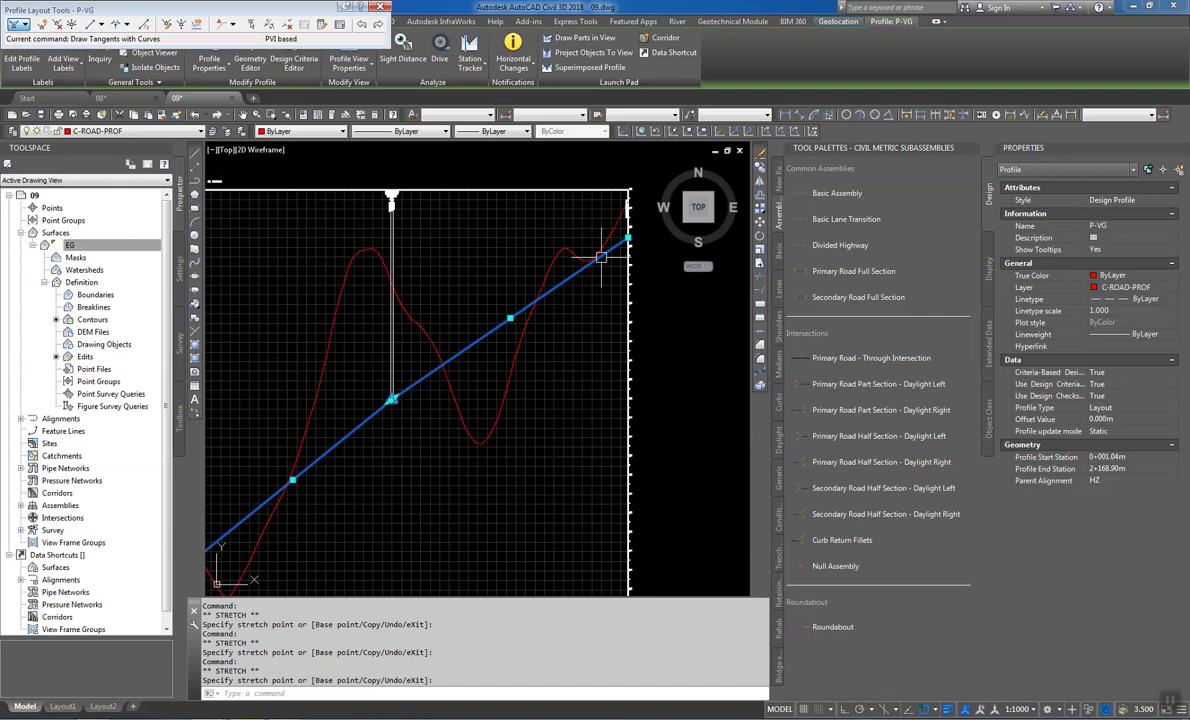
left_click(628, 237)
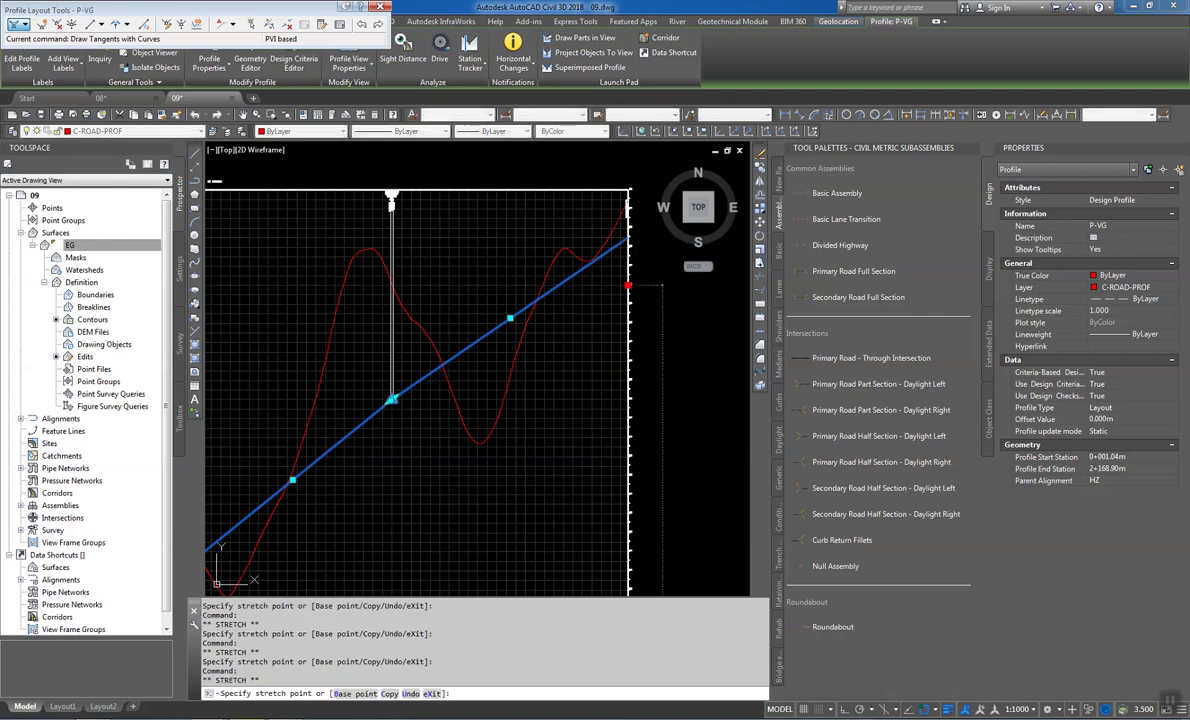
left_click(628, 286)
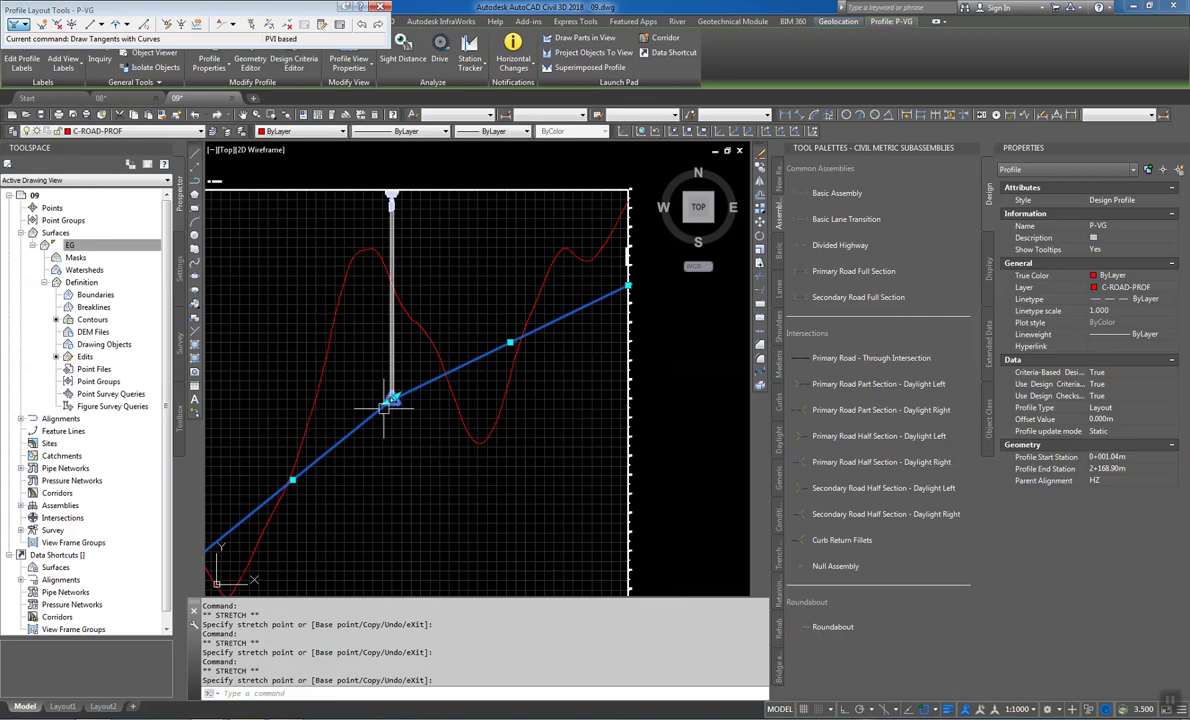
Move the PVI below the second crest one grid column ahead and two grid rows down, and inspect its vertical curve
scroll(391, 400, "up", 2)
scroll(395, 396, "up", 3)
scroll(403, 385, "up", 2)
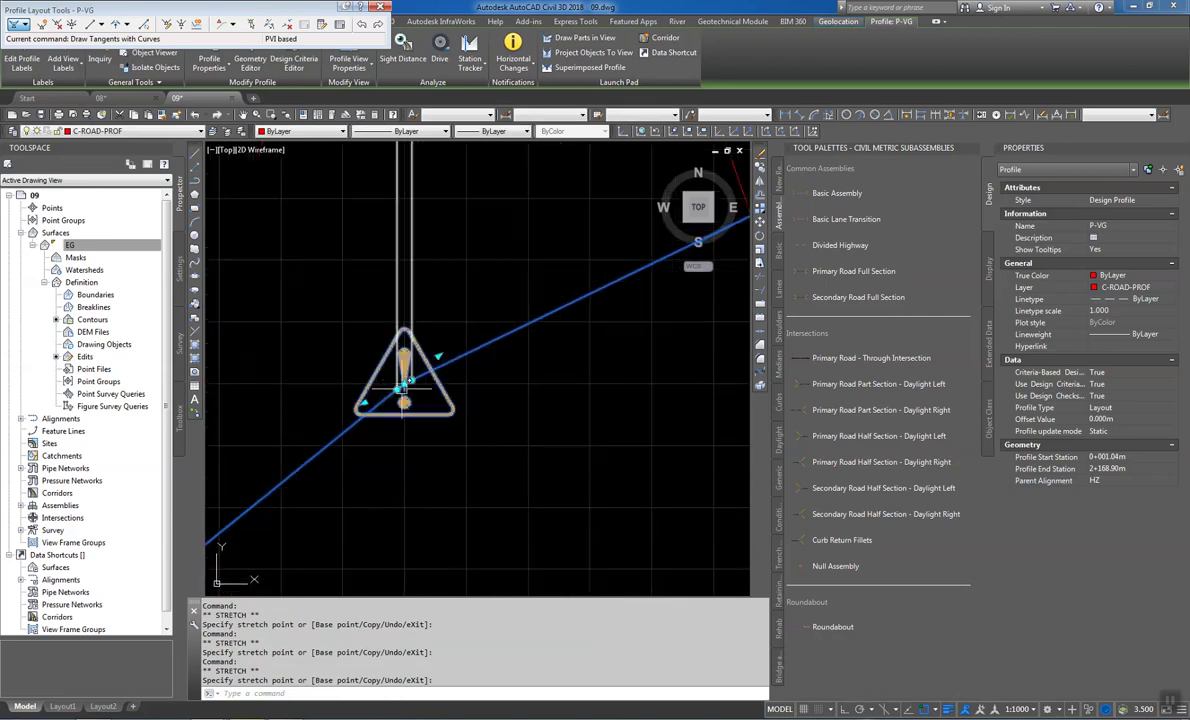
left_click(403, 384)
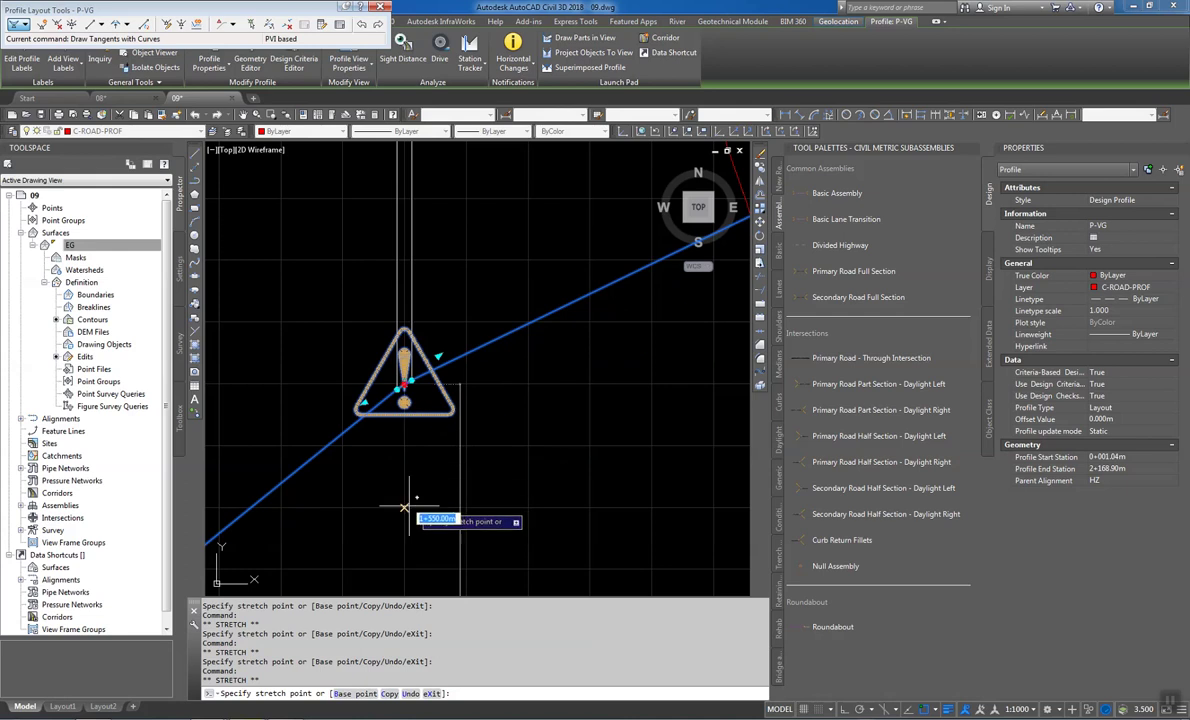
left_click(403, 384)
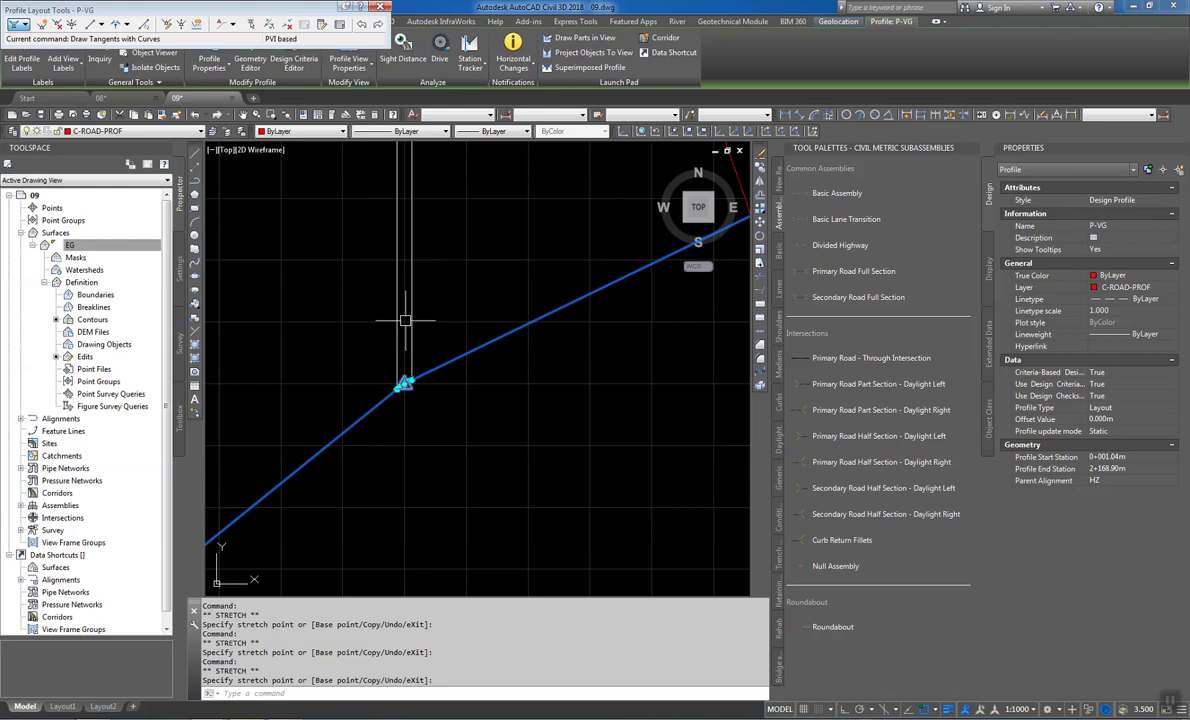
left_click(403, 383)
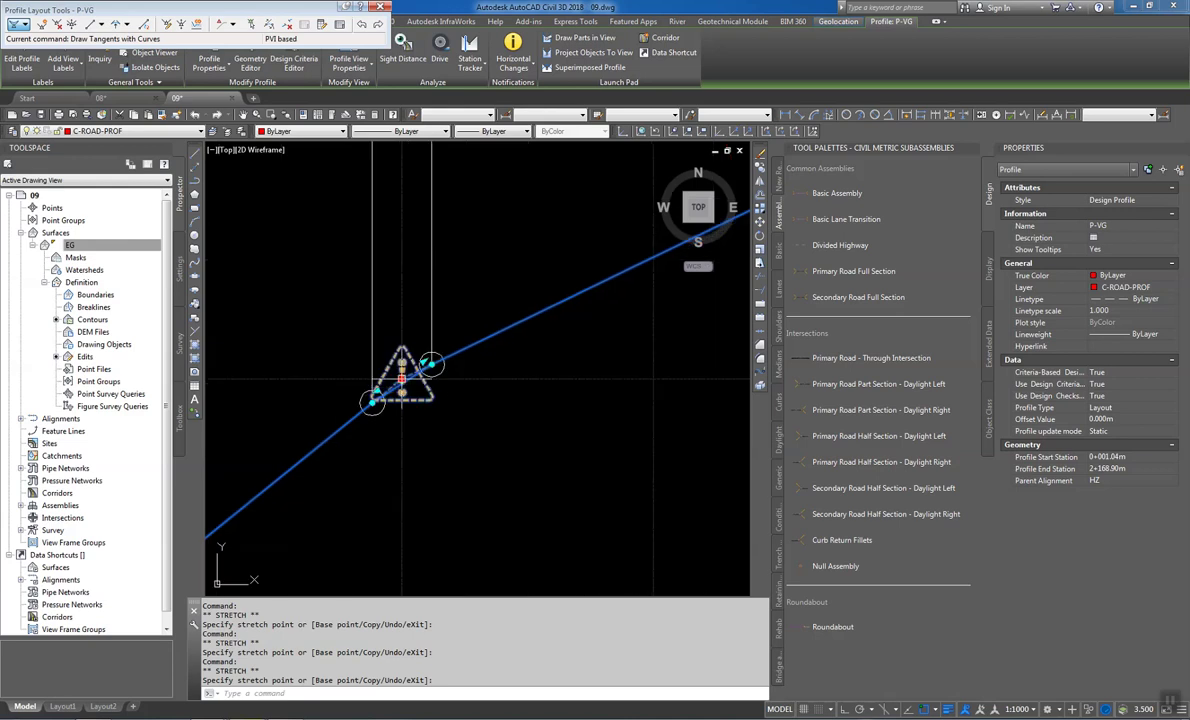
left_click(401, 378)
scroll(459, 452, "down", 4)
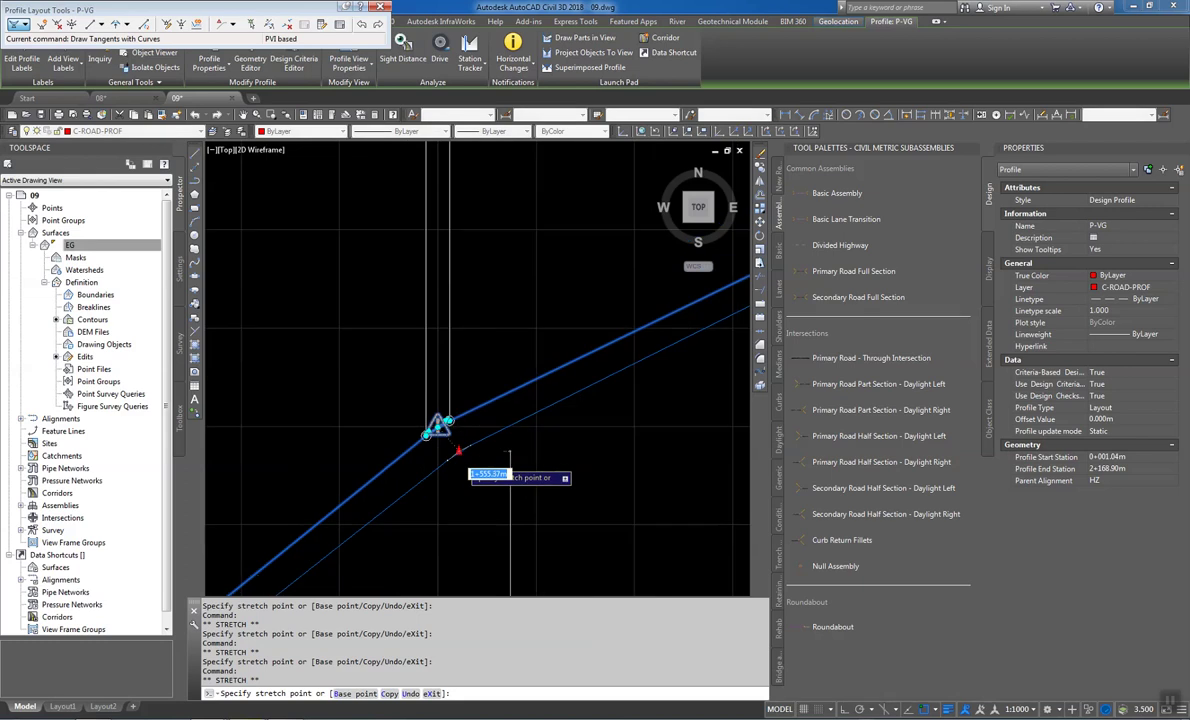
middle_click_drag(458, 452, 548, 300)
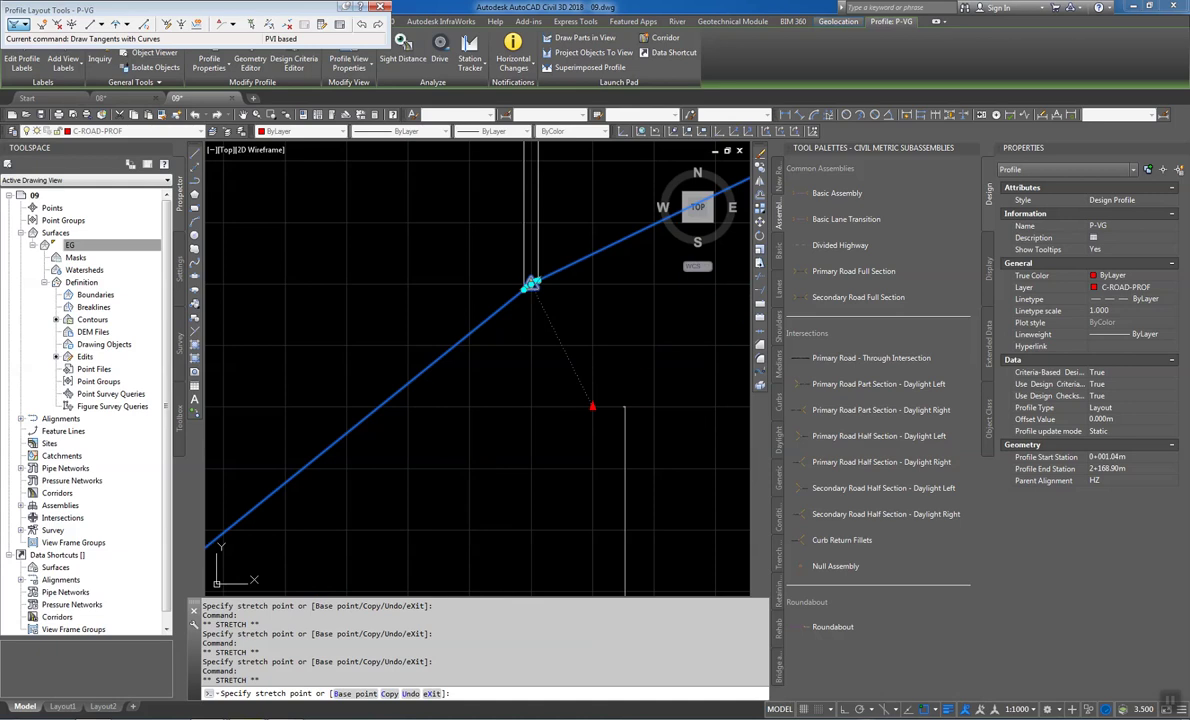
left_click(592, 406)
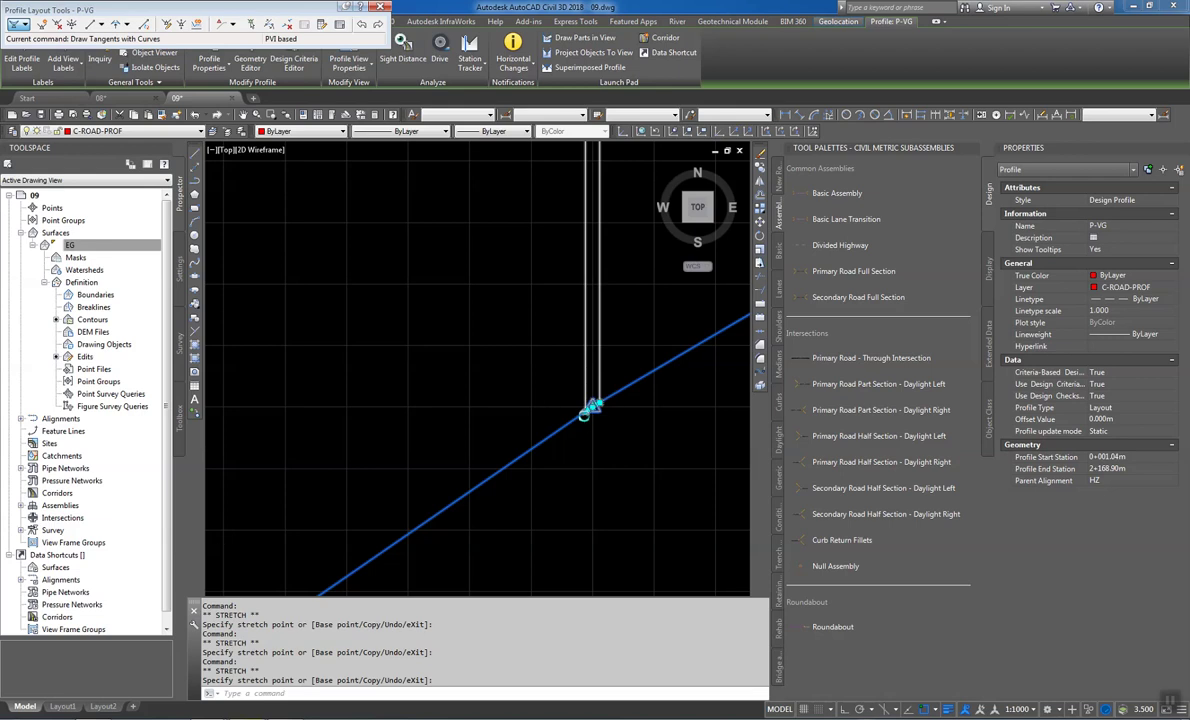
scroll(586, 412, "up", 5)
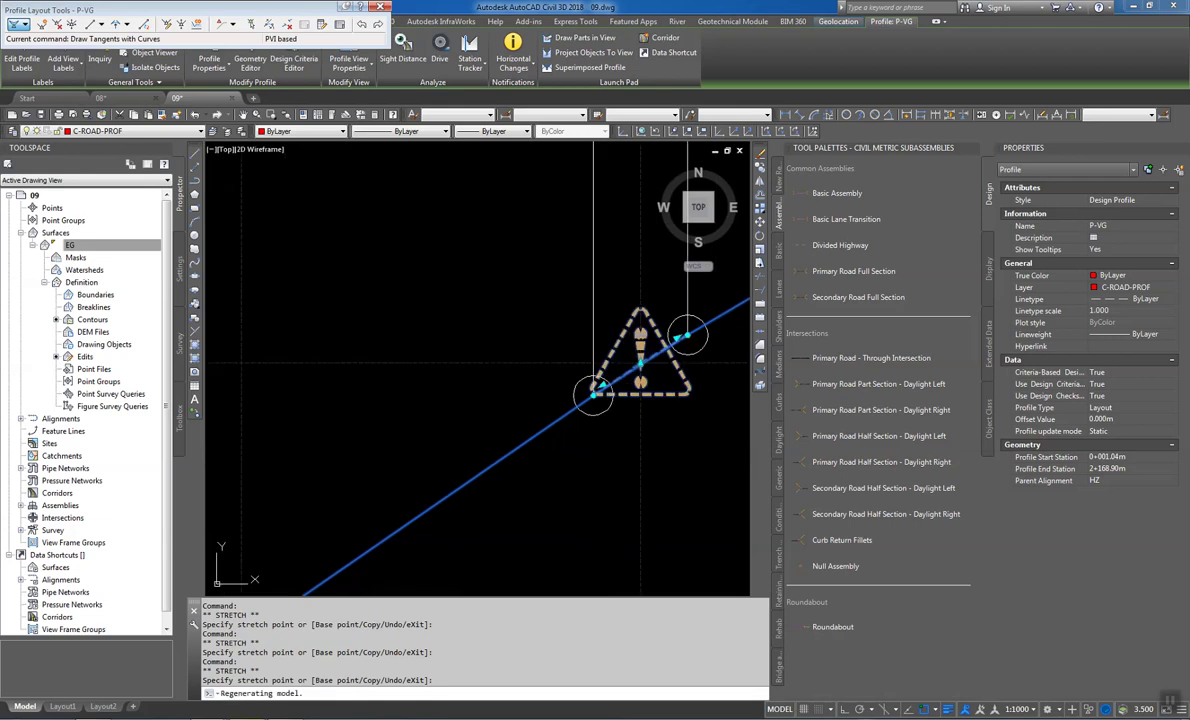
Lengthen the vertical curve at the PVI below the second crest to about 200 m by stretching its start point back along the tangent
scroll(593, 395, "up", 2)
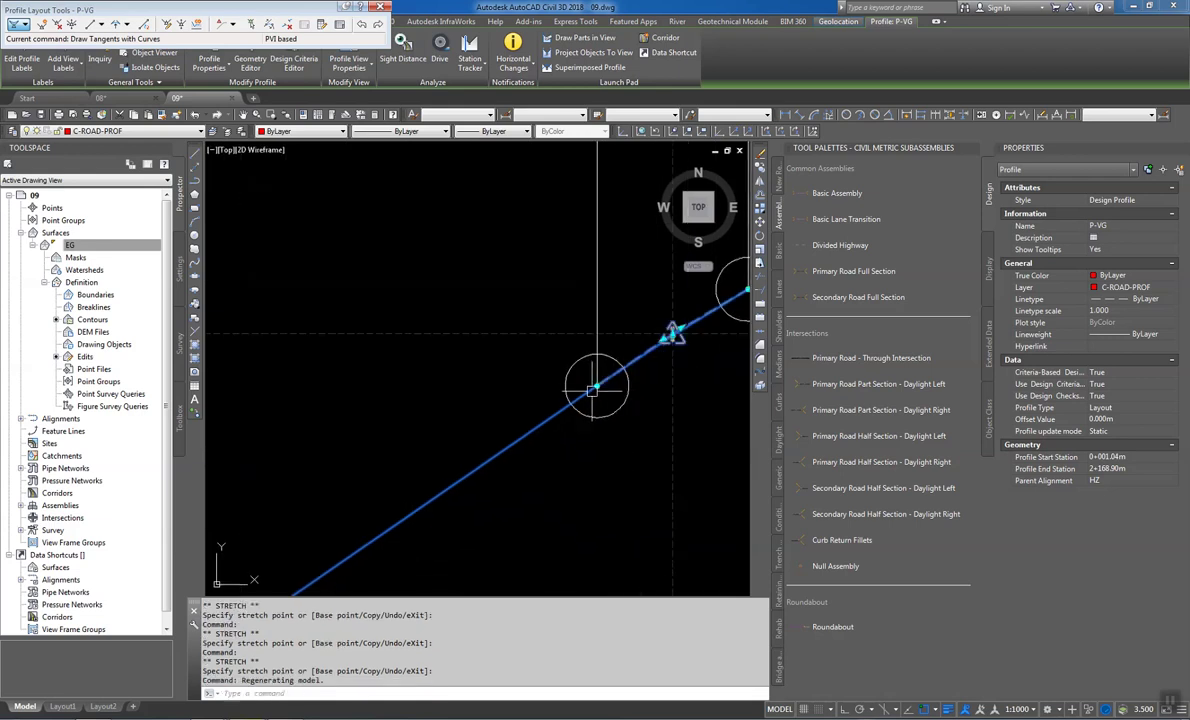
left_click(597, 385)
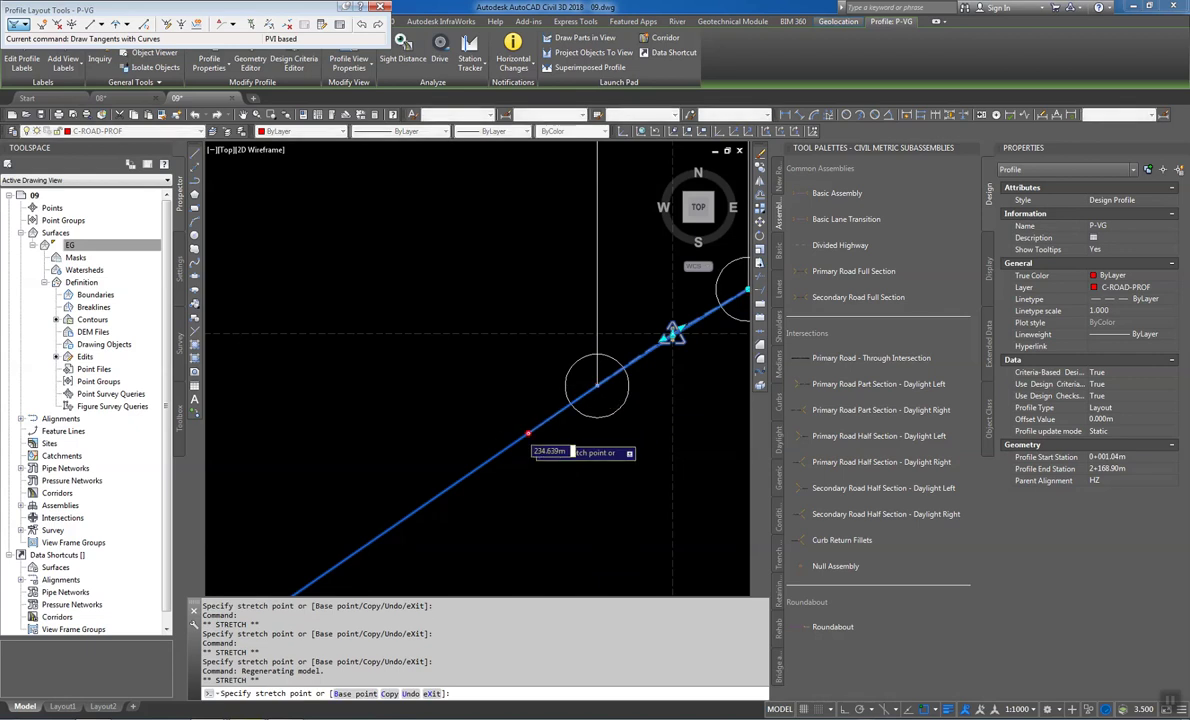
scroll(631, 440, "down", 2)
scroll(499, 450, "down", 3)
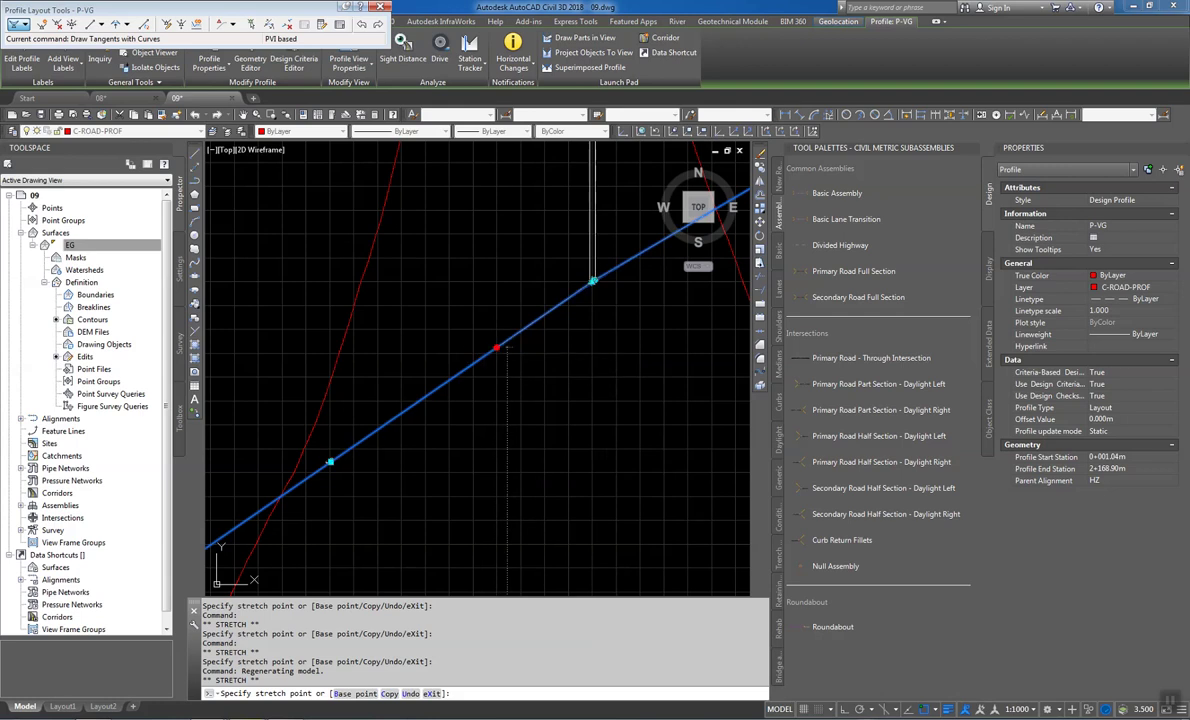
left_click(495, 343)
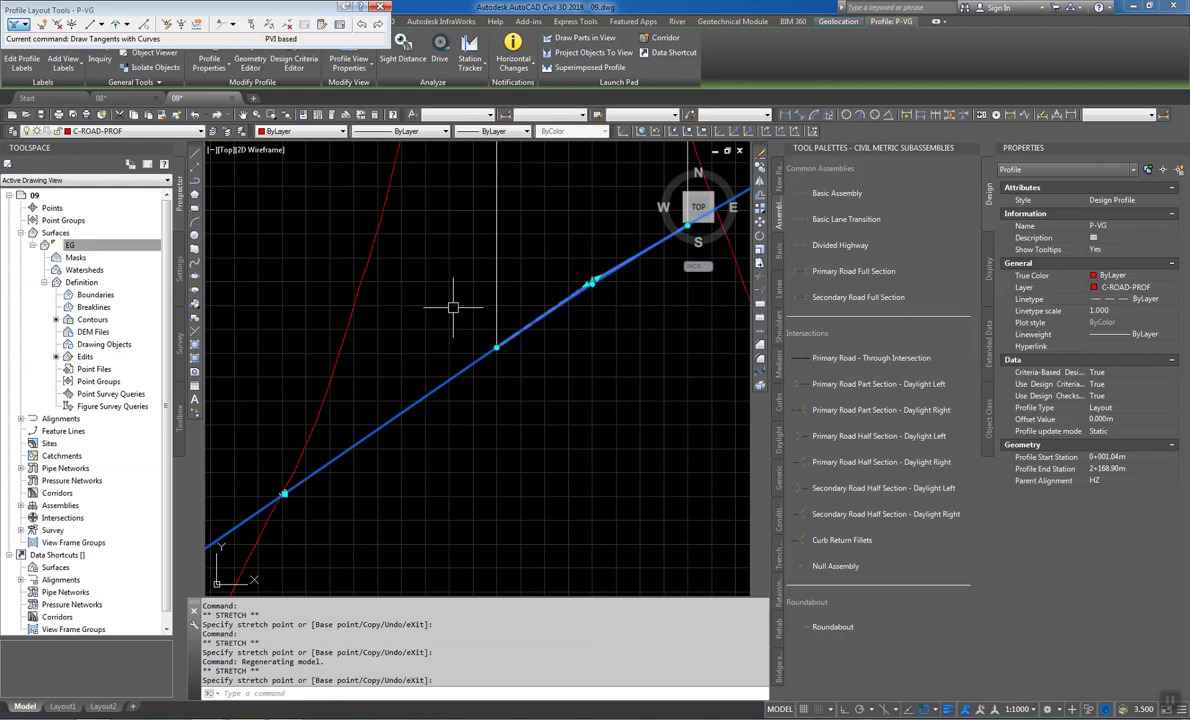
Lengthen the vertical curve at the middle PVI below the first crest to about 264 m by stretching its start point back along the tangent
scroll(474, 342, "down", 3)
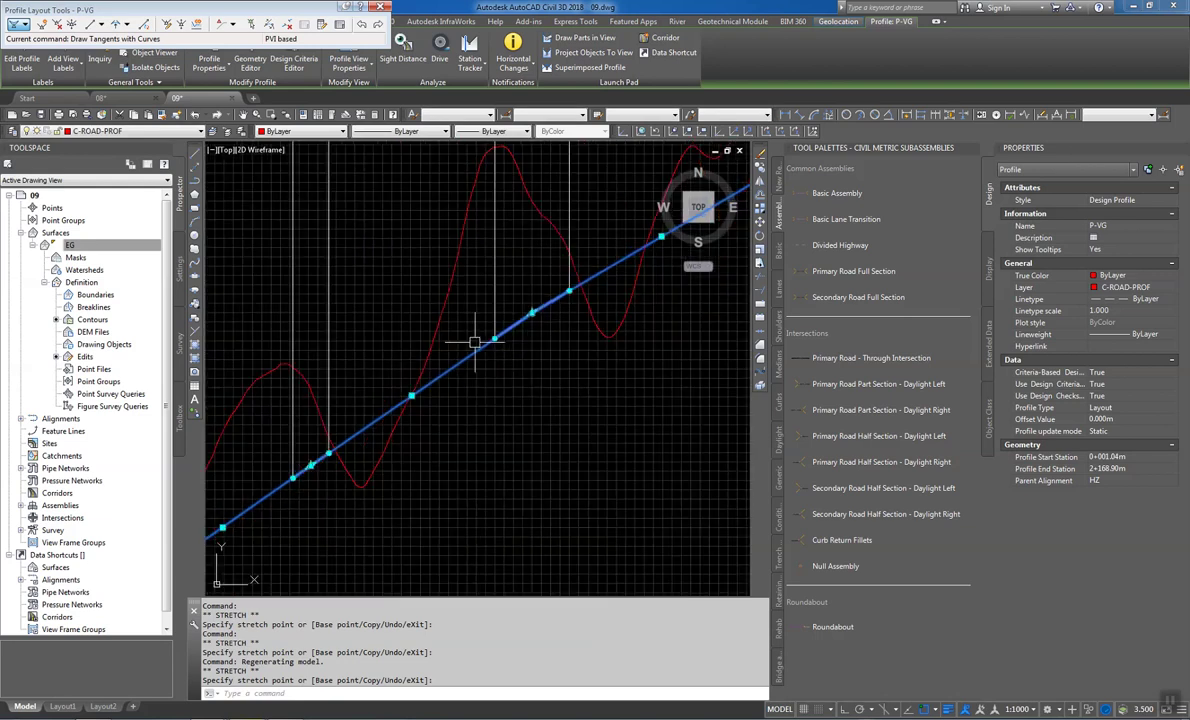
middle_click_drag(378, 415, 554, 301)
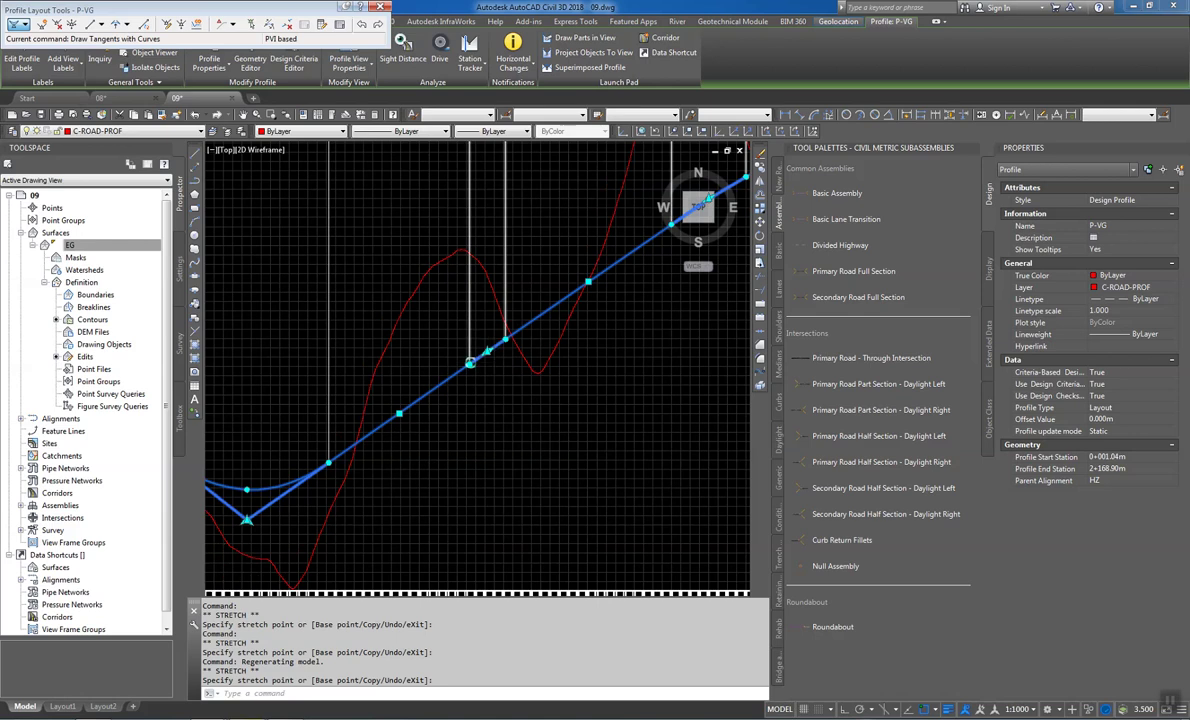
scroll(470, 362, "up", 5)
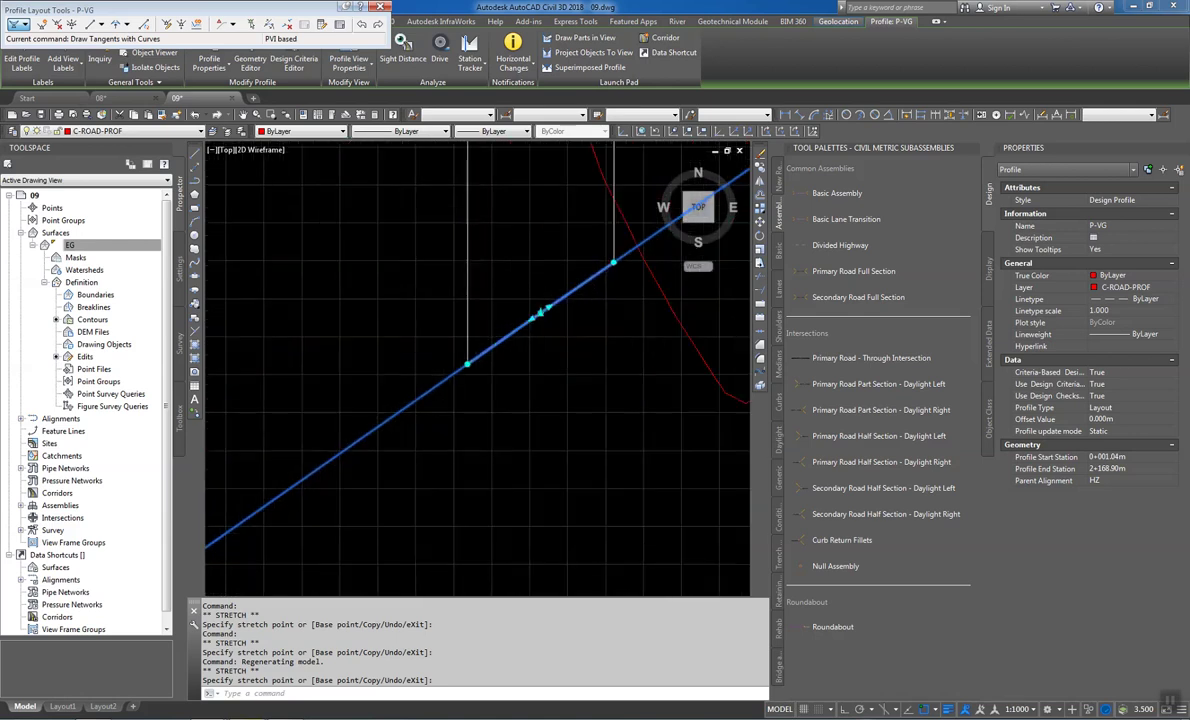
scroll(470, 360, "up", 2)
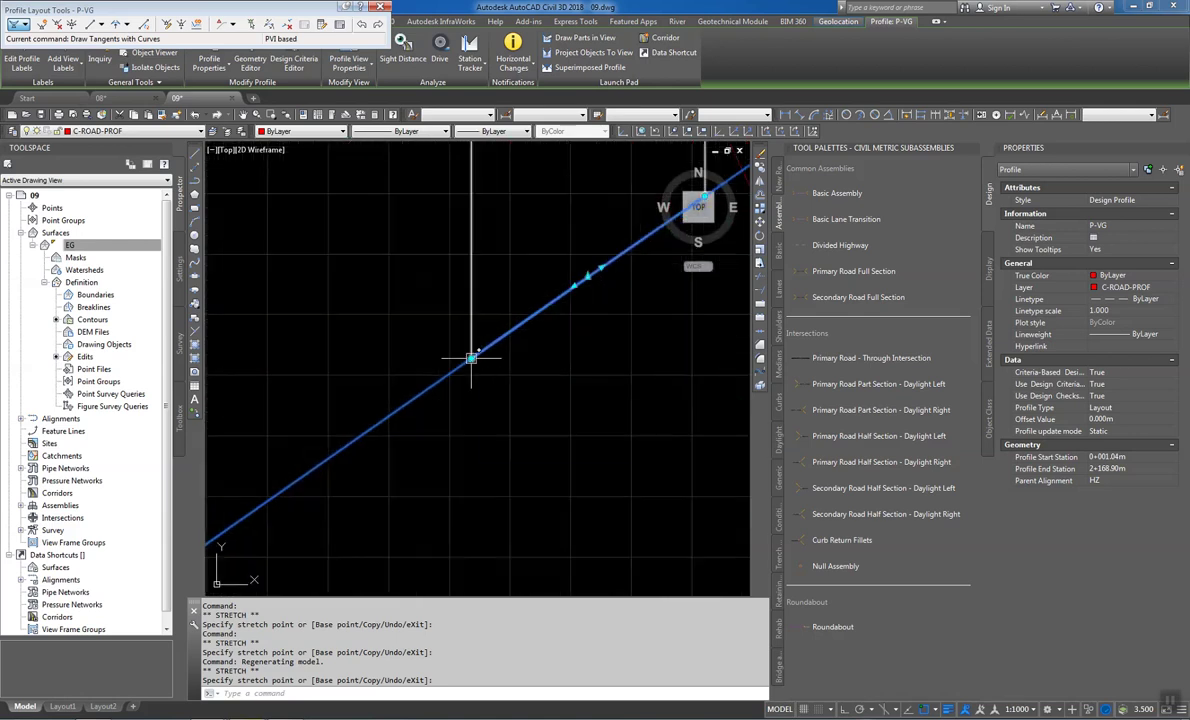
left_click(471, 358)
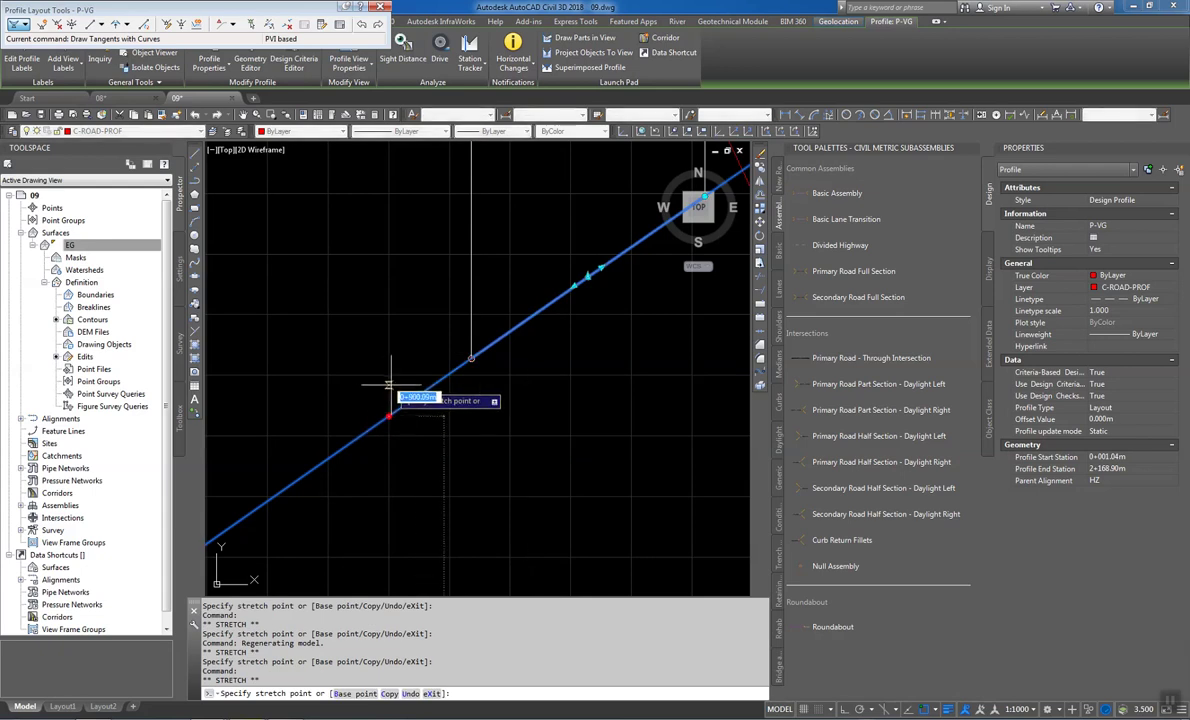
key("Escape")
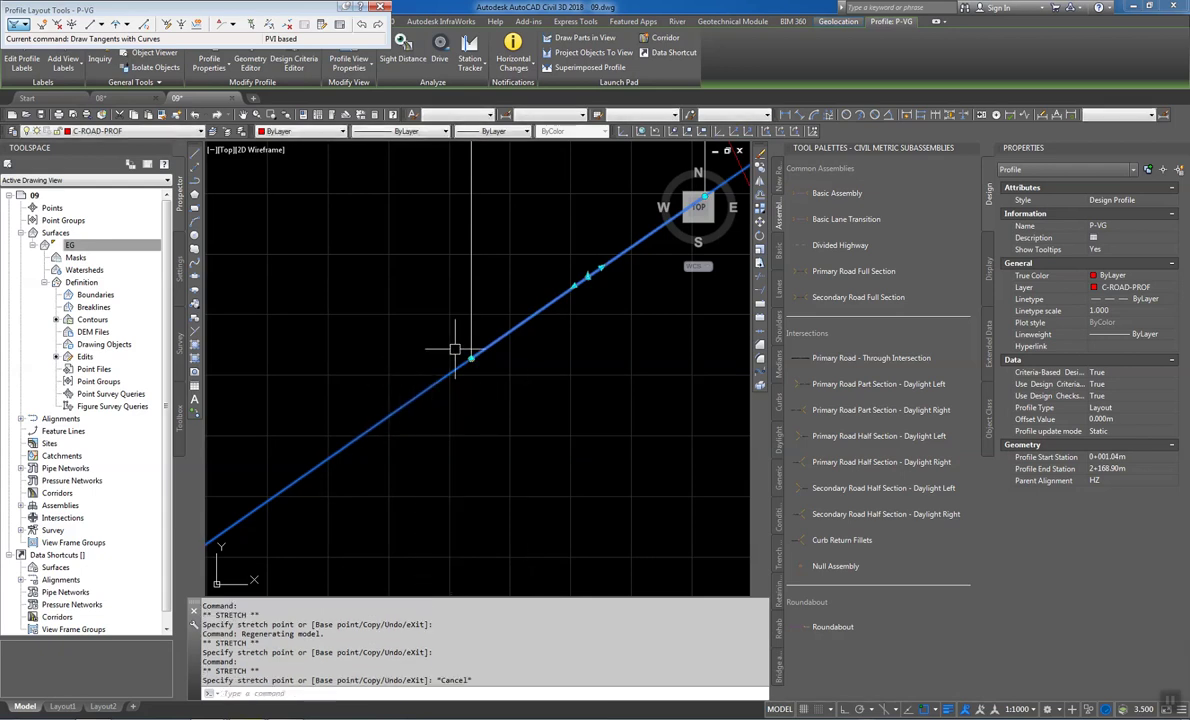
left_click(471, 357)
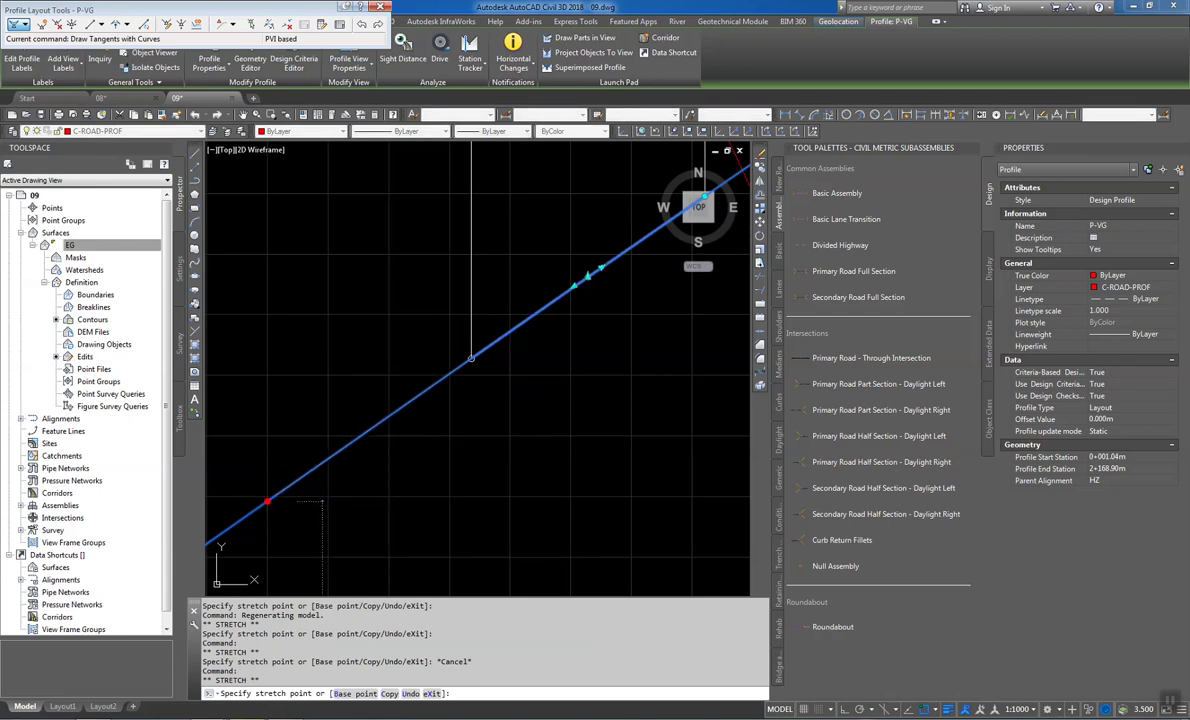
left_click(267, 499)
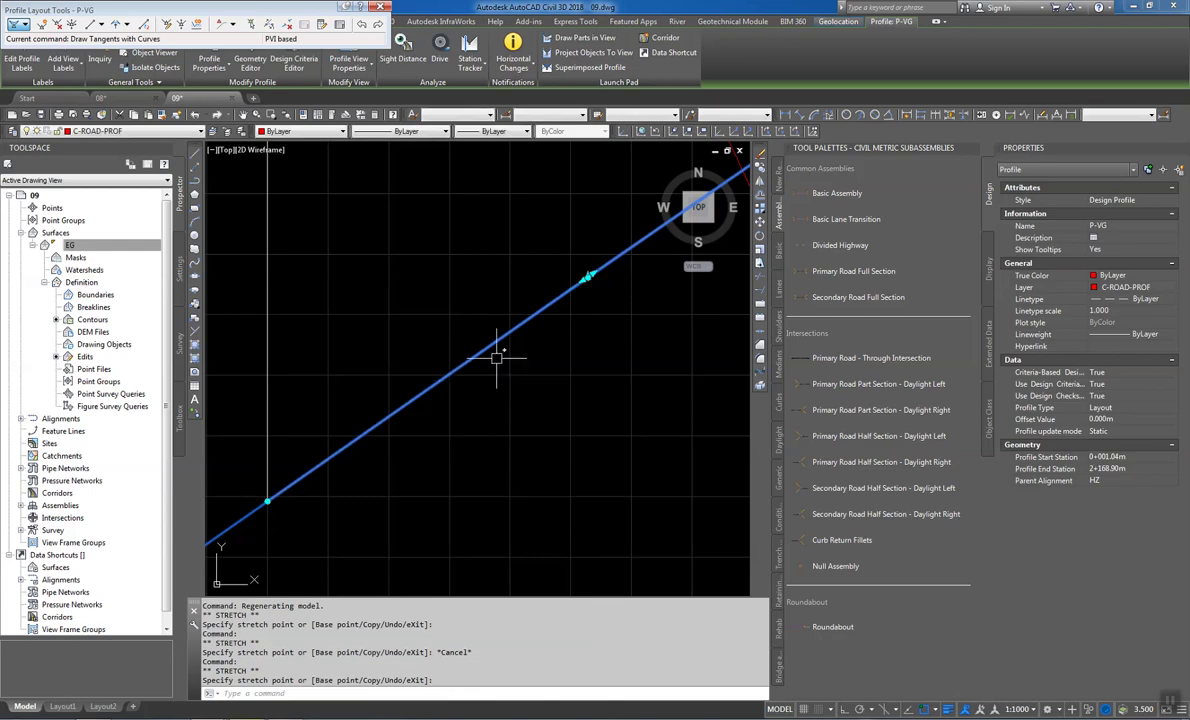
Review the PVI grades, curve lengths and K values of P-VG in the profile entity table, and end the profile layout editing
scroll(545, 335, "down", 3)
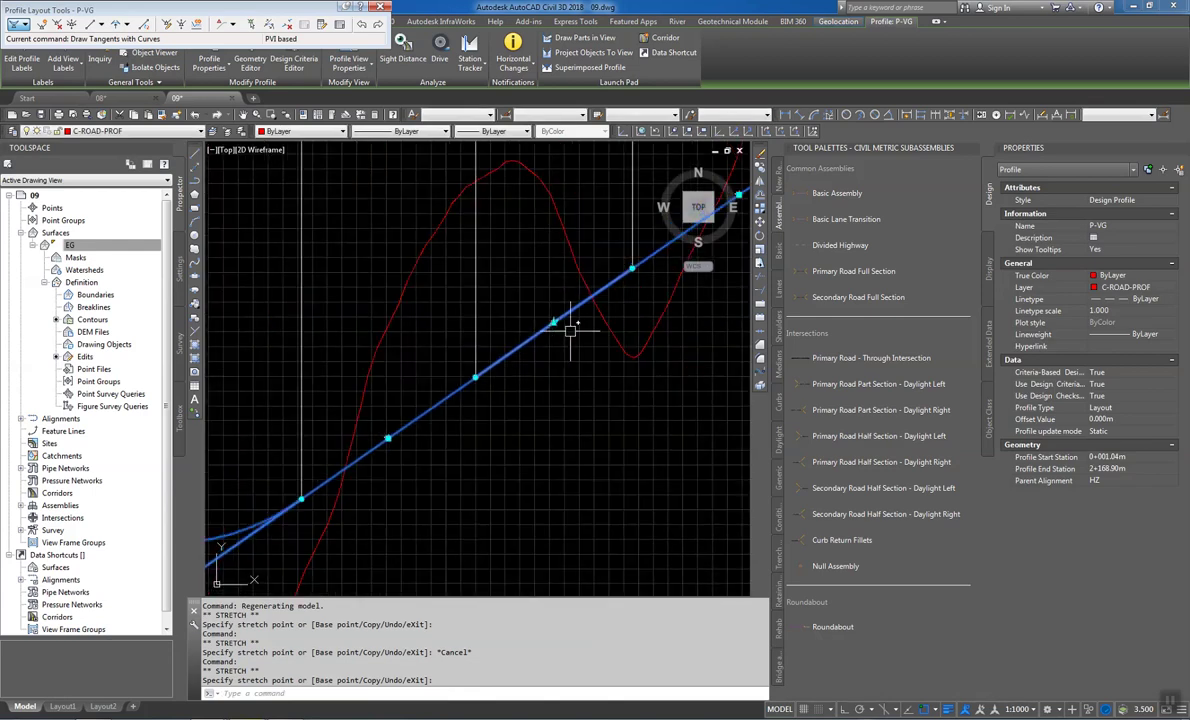
scroll(575, 331, "down", 2)
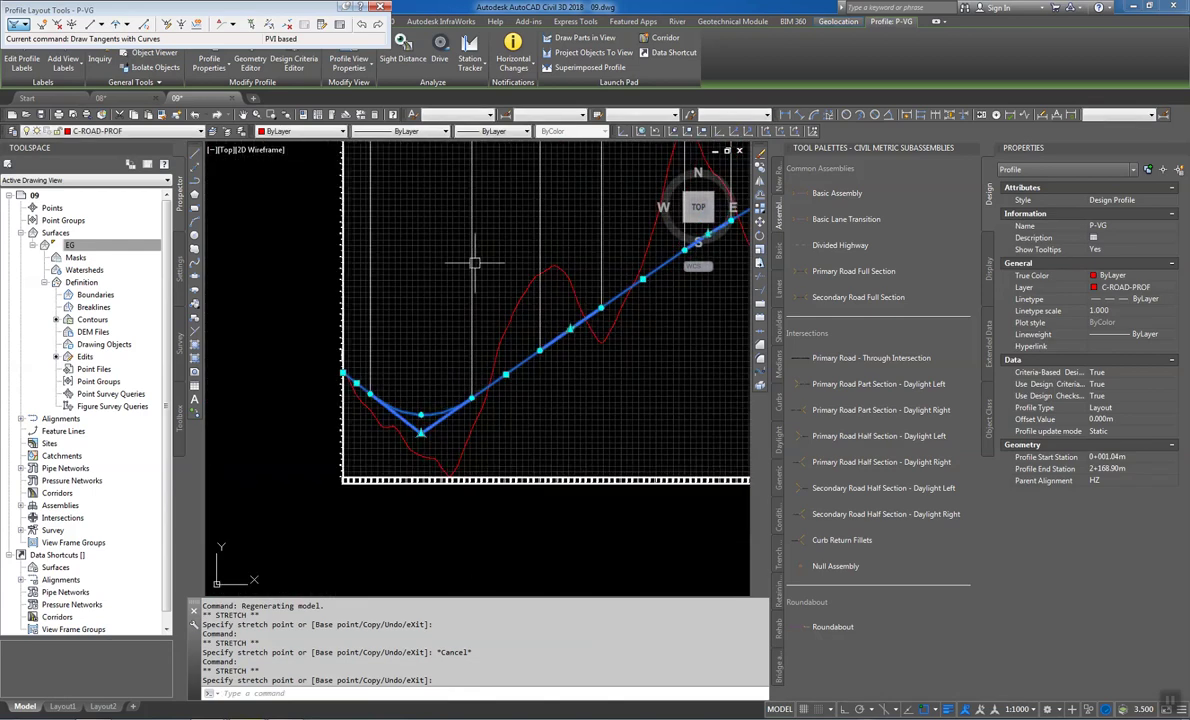
left_click(341, 24)
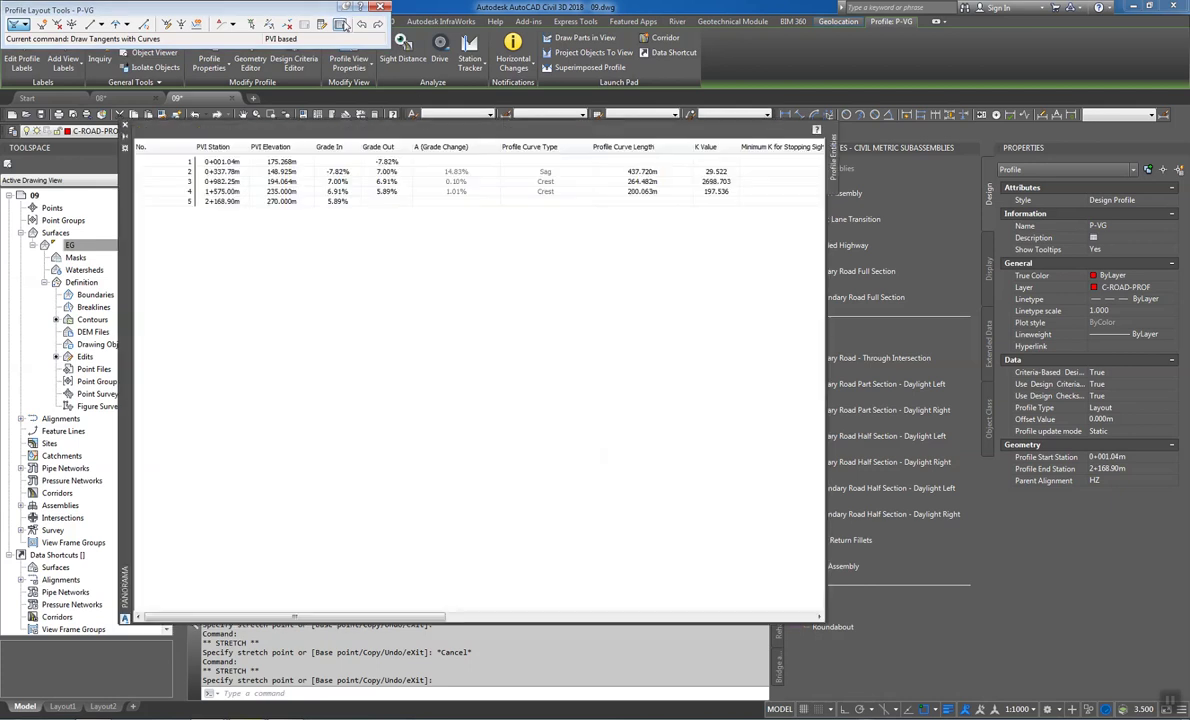
left_click(124, 124)
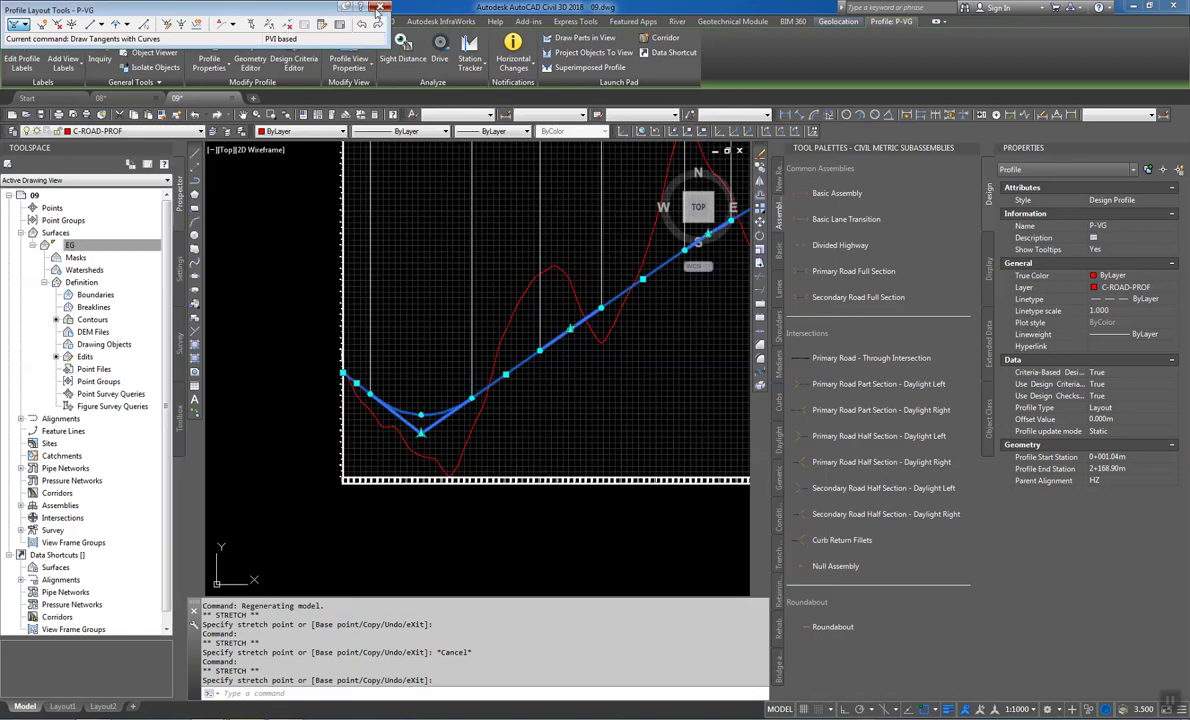
left_click(378, 8)
key("Escape")
key("Escape")
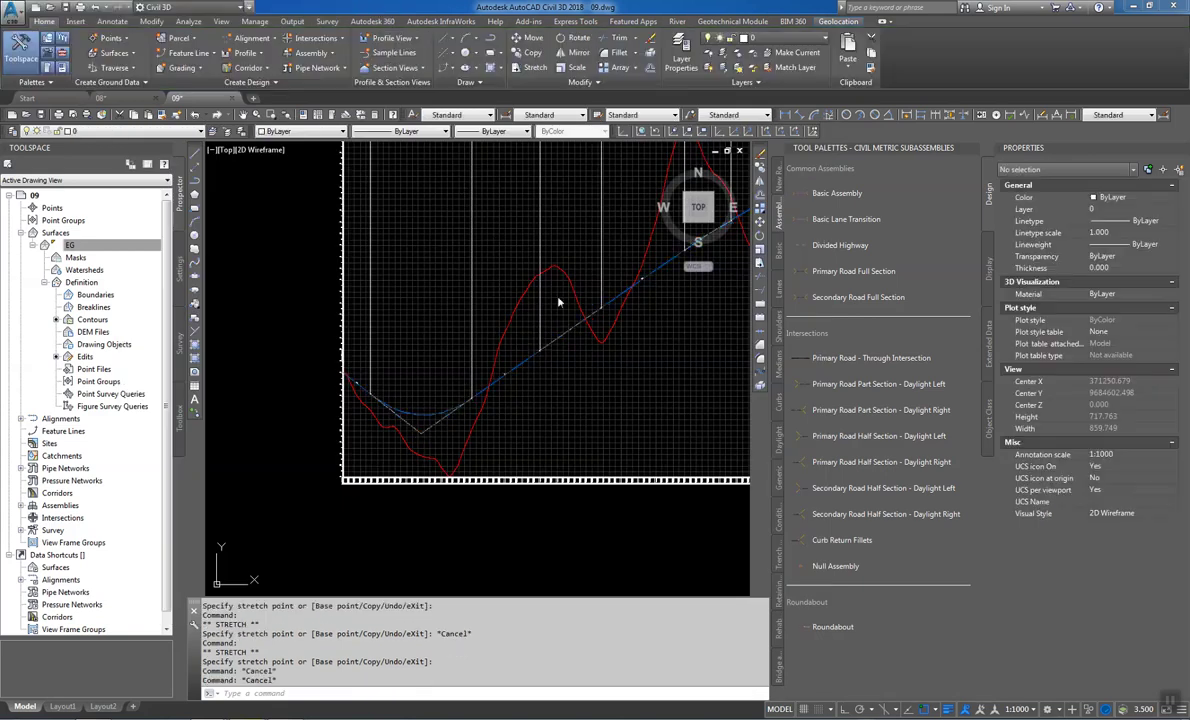
Add cut and fill area hatches between EG - Surface (1) and P-VG to profile view P-HZ
mouse_move(559, 302)
middle_mouse_down()
mouse_move(478, 337)
mouse_move(465, 361)
middle_mouse_up()
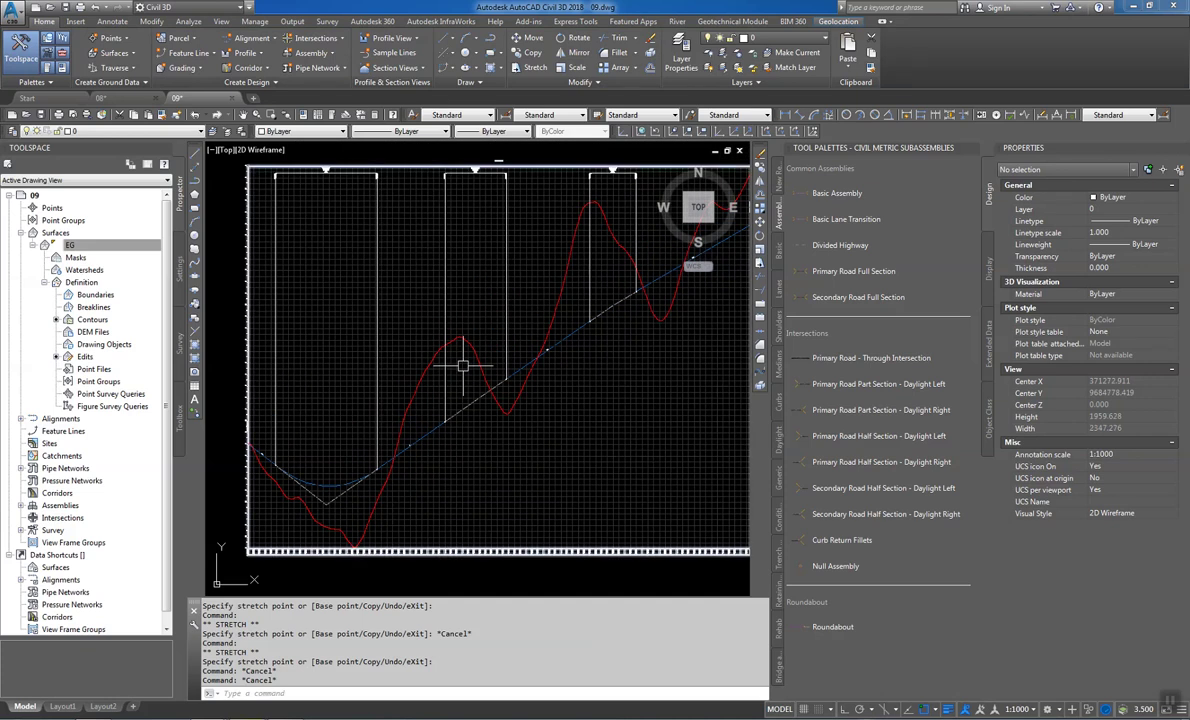
middle_click_drag(590, 295, 524, 353)
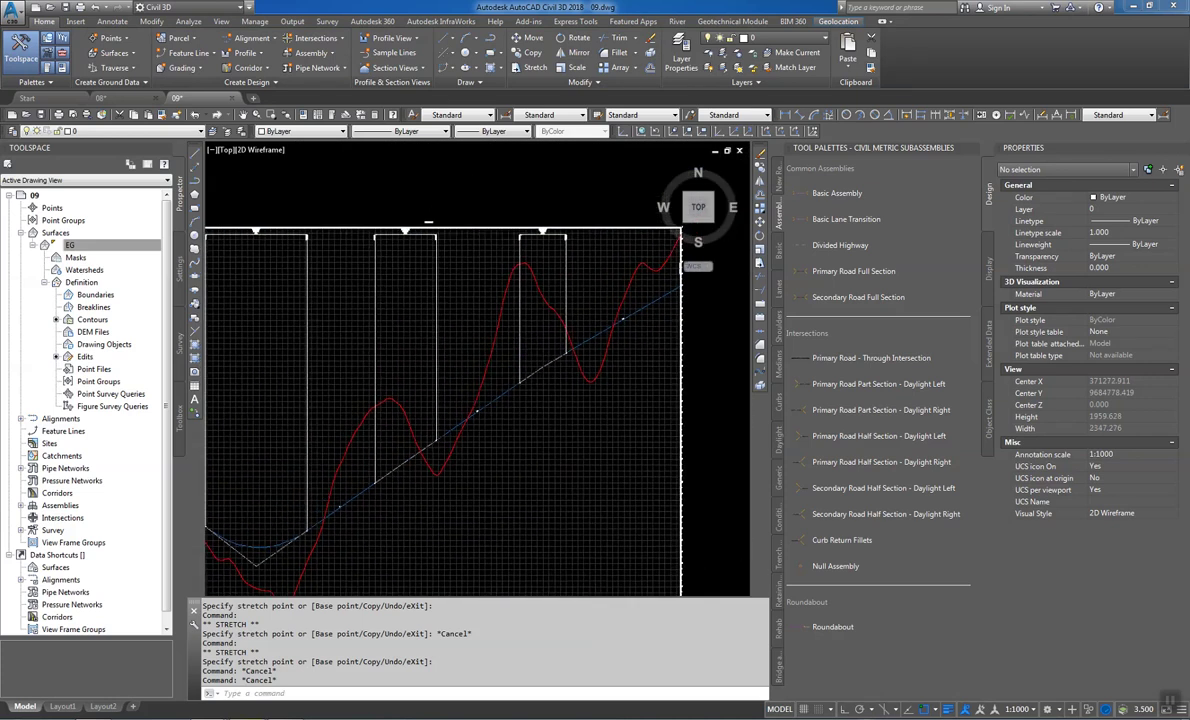
left_click(533, 350)
right_click(535, 352)
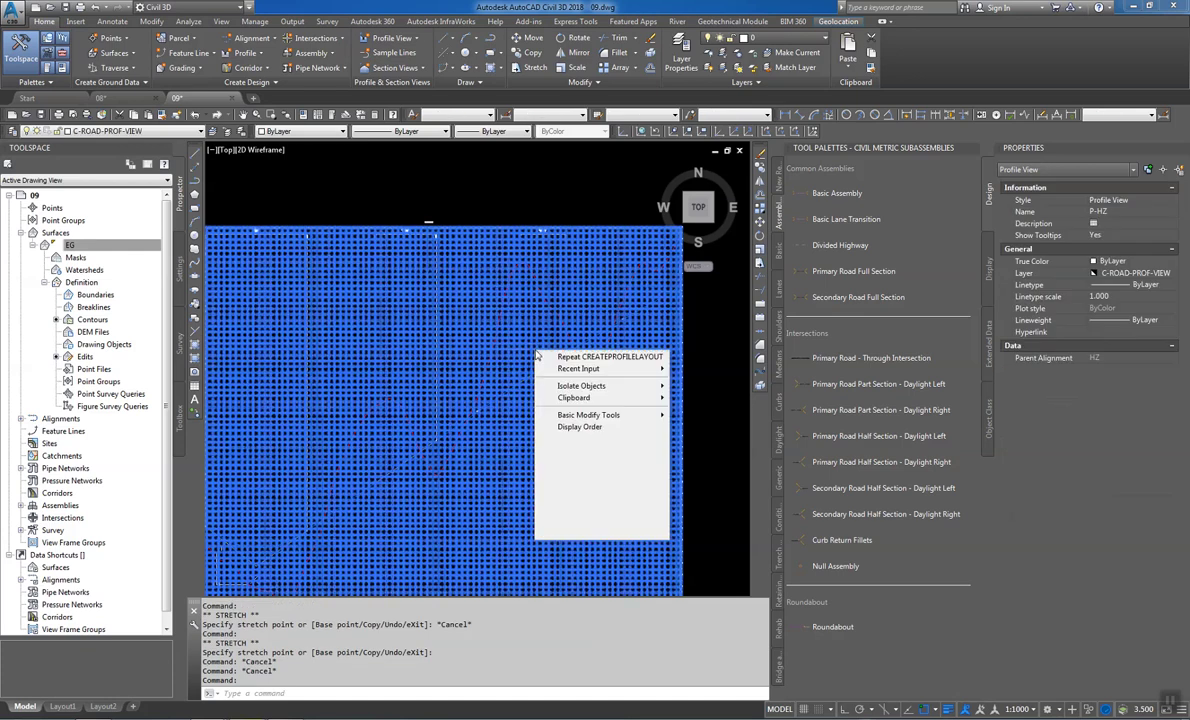
left_click(565, 442)
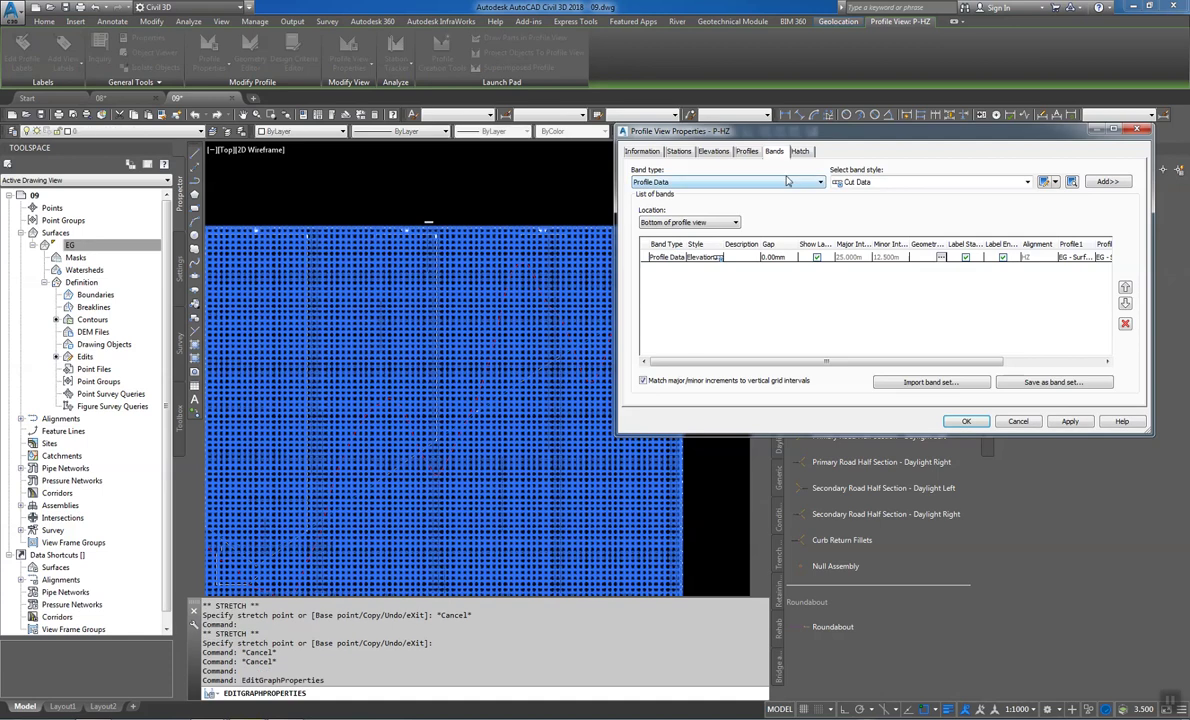
left_click(800, 152)
left_click(703, 201)
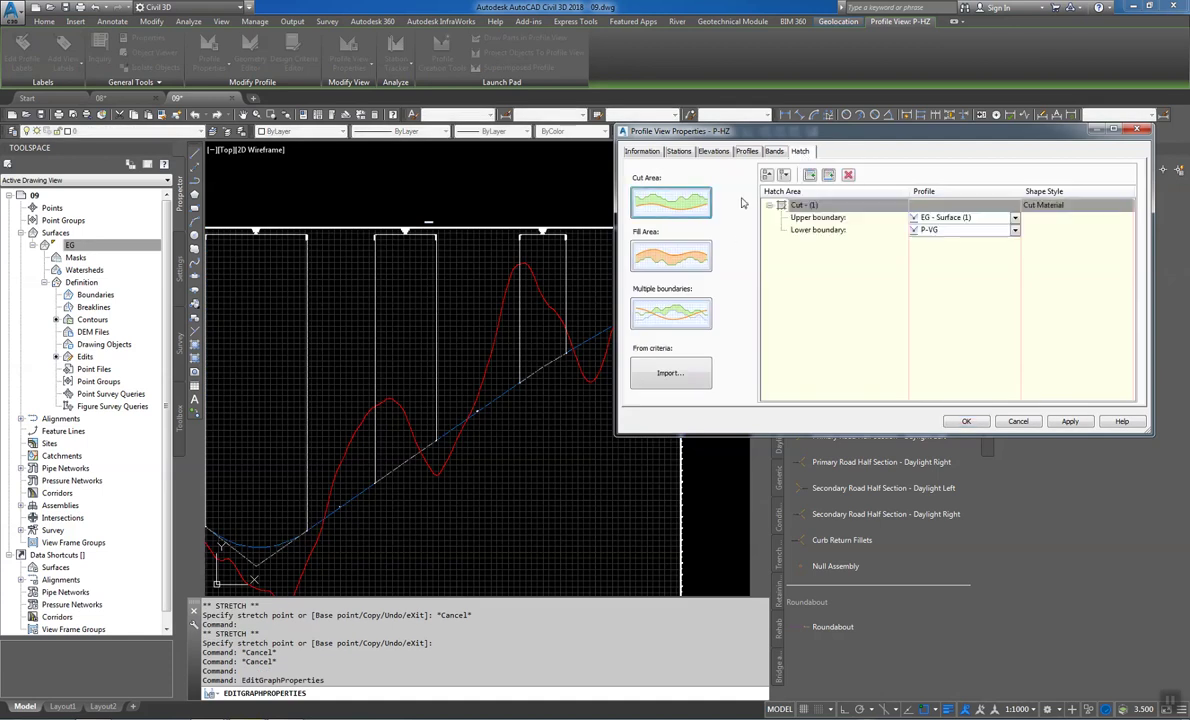
left_click(688, 254)
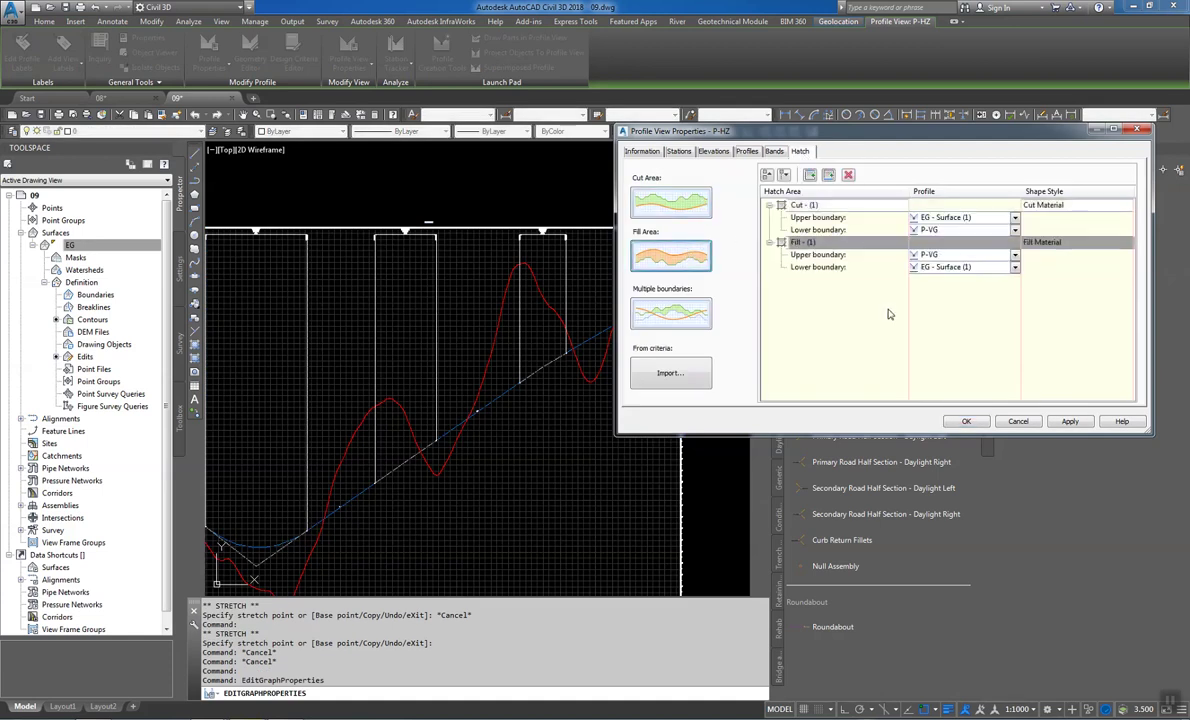
key("Return")
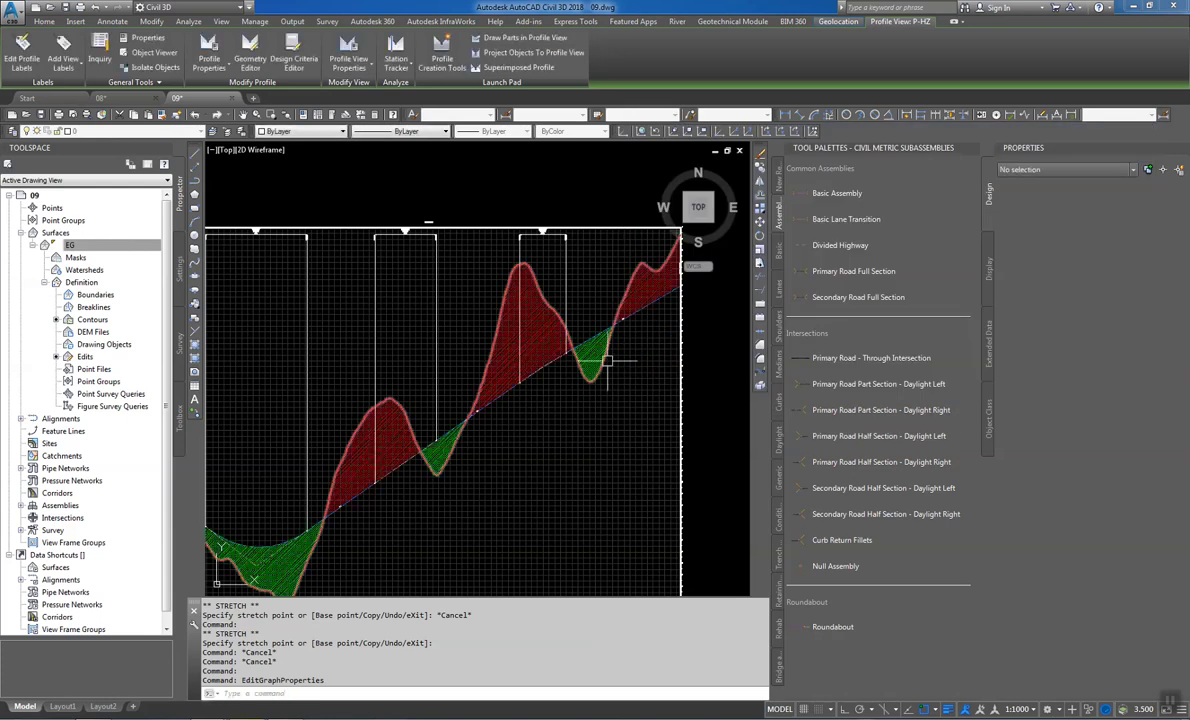
Examine the cut and fill hatching along the profile view, especially the fill under the sag curve near the start
scroll(455, 380, "down", 2)
middle_click_drag(471, 367, 554, 314)
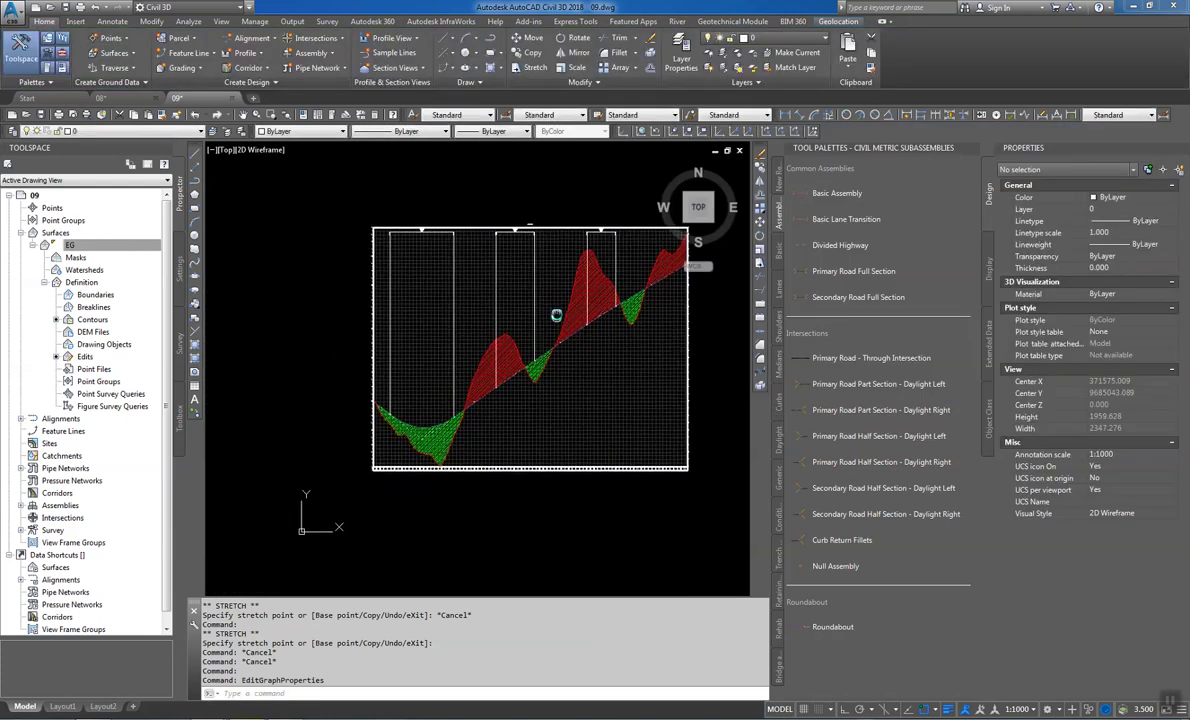
scroll(463, 422, "up", 10)
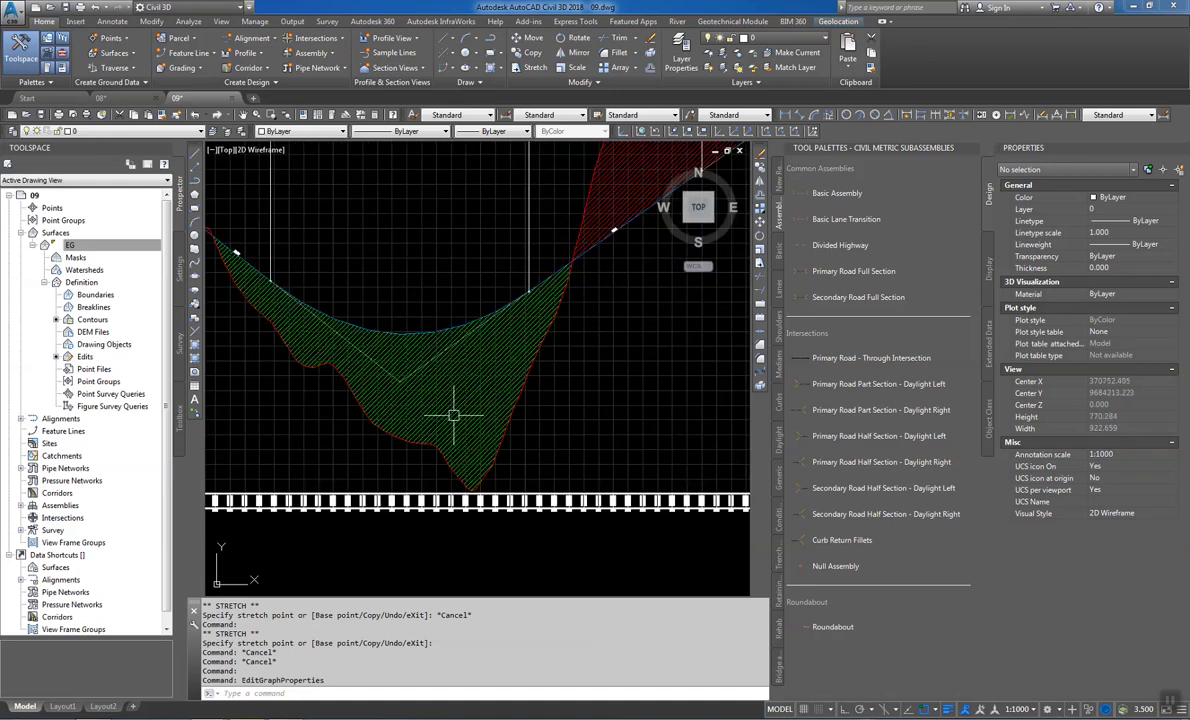
scroll(470, 400, "down", 5)
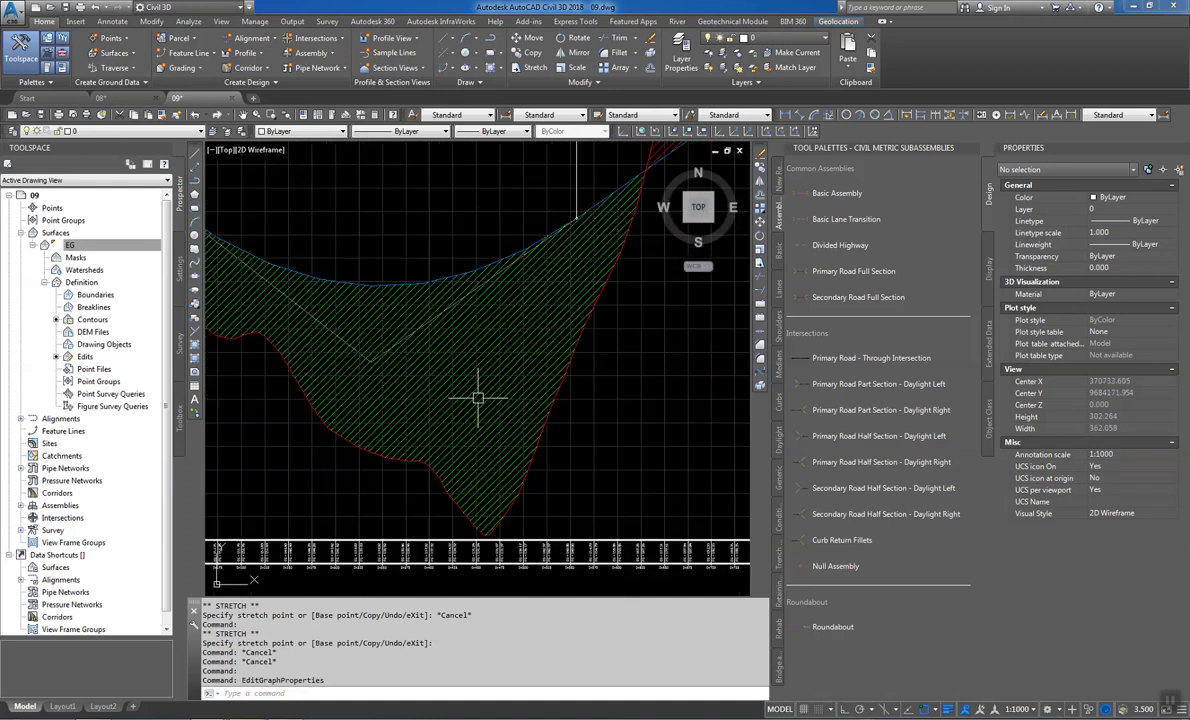
scroll(442, 437, "down", 5)
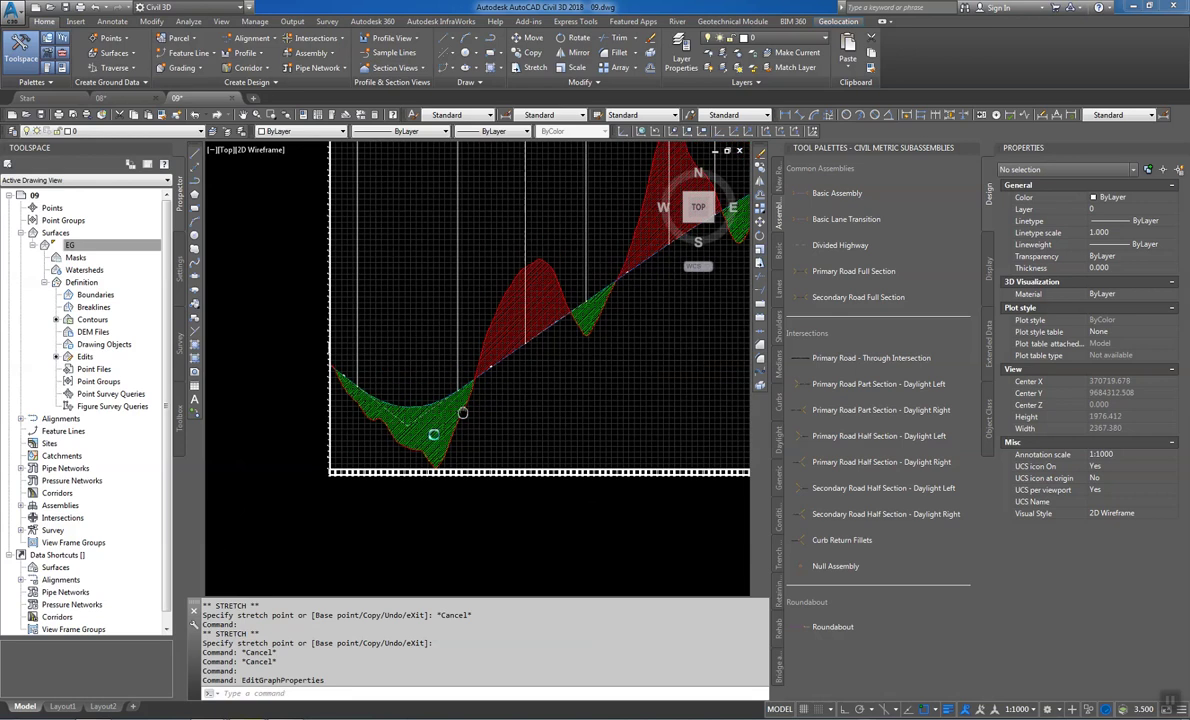
scroll(521, 367, "down", 4)
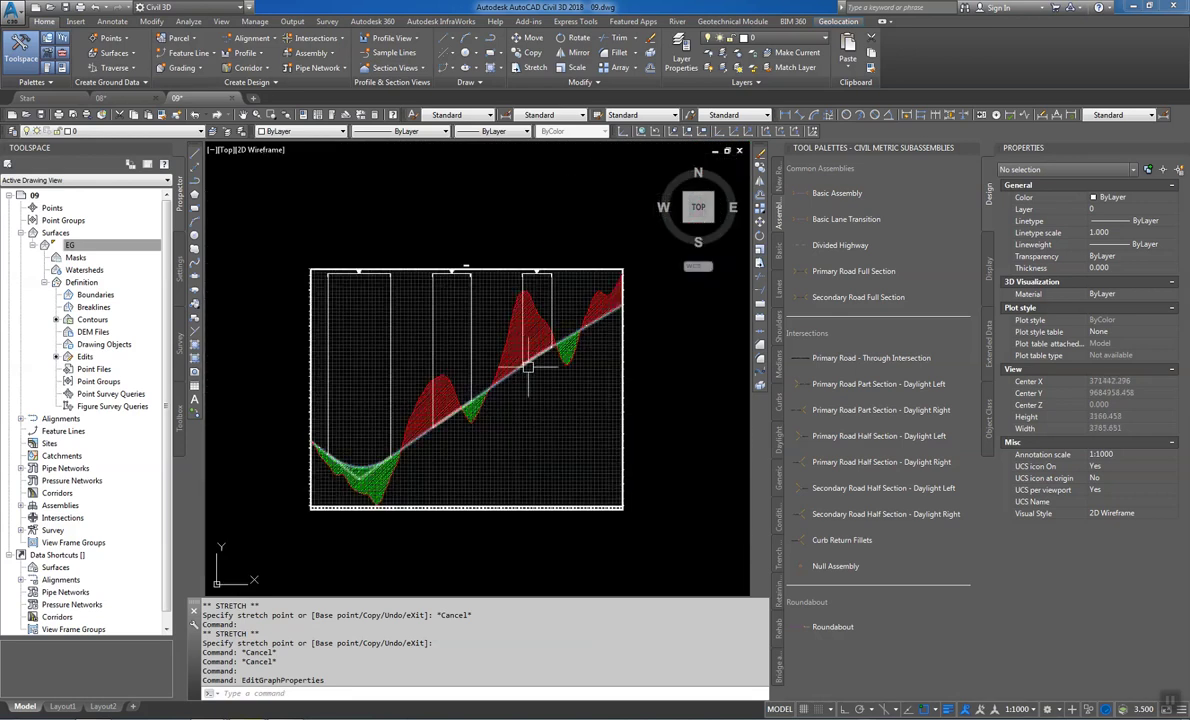
Create an assembly named Assembly - 01 of type Other with the Basic style, and place its baseline in the empty space beside the profile view
middle_click_drag(459, 335, 391, 275)
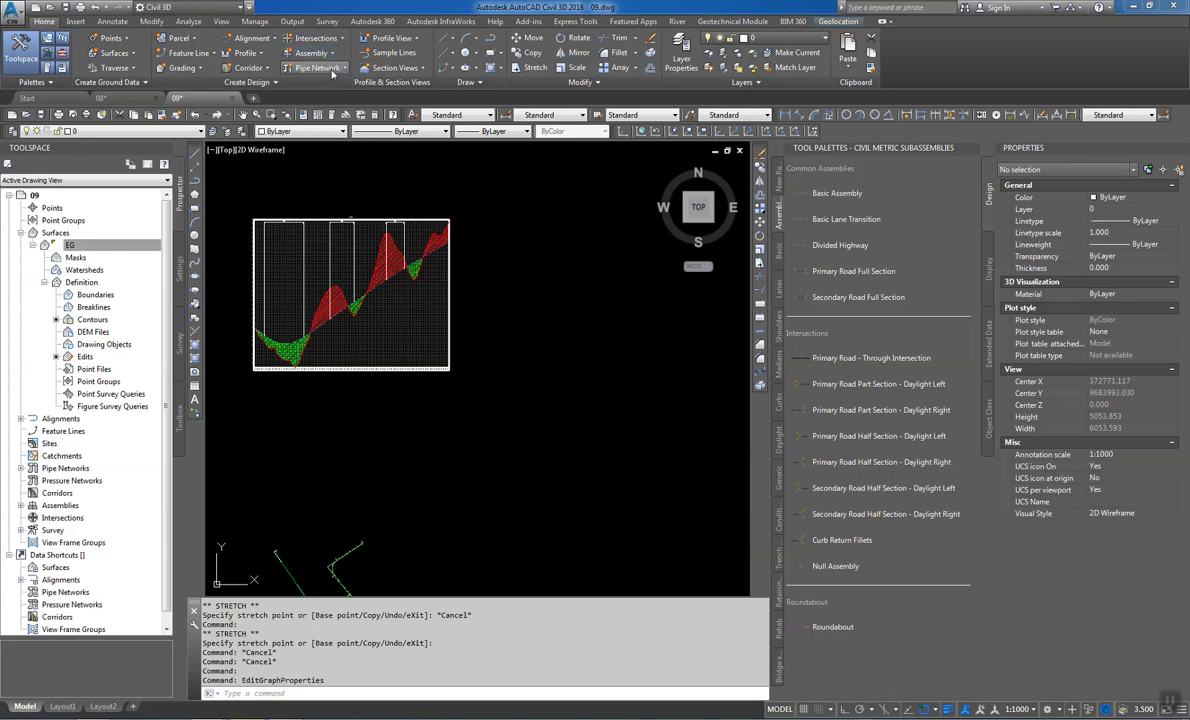
left_click(413, 117)
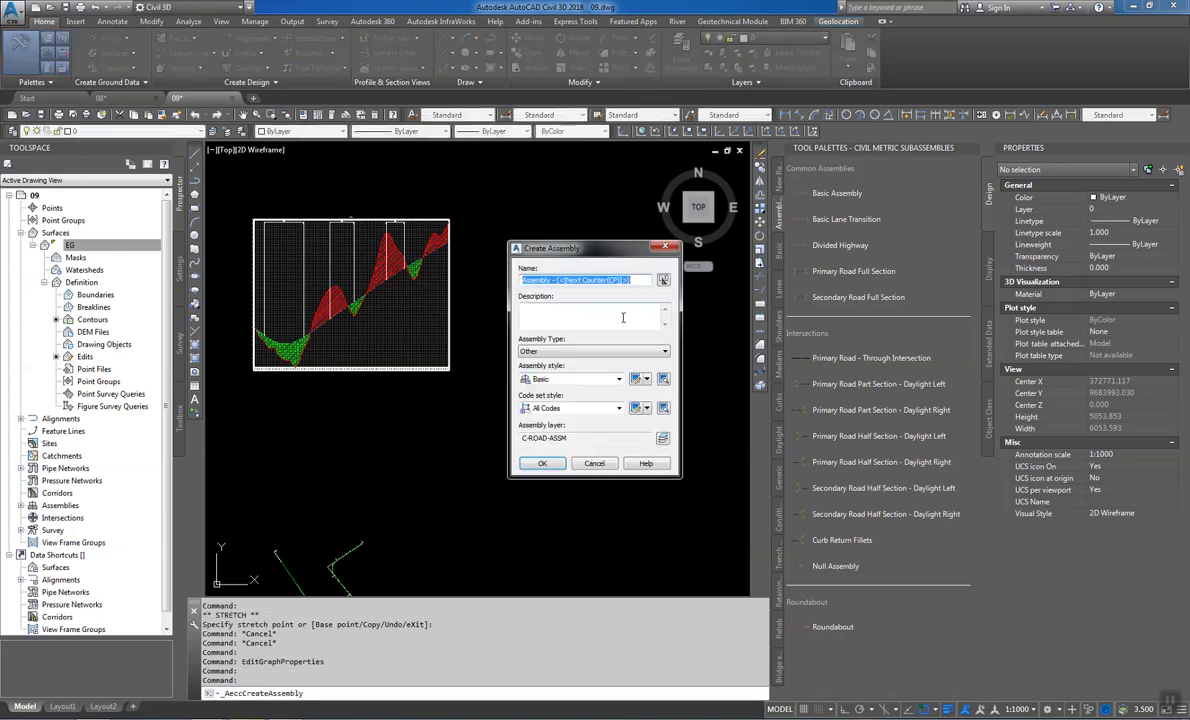
left_click_drag(629, 280, 565, 284)
type("01")
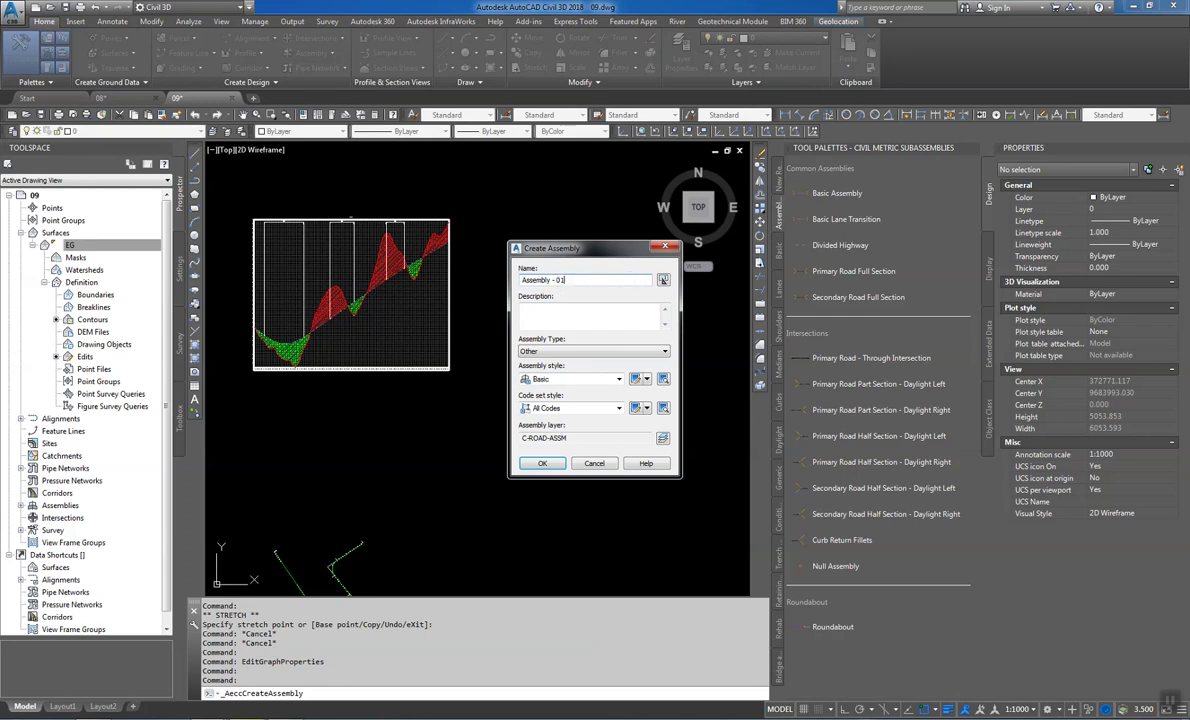
left_click(559, 409)
left_click(560, 419)
left_click(547, 457)
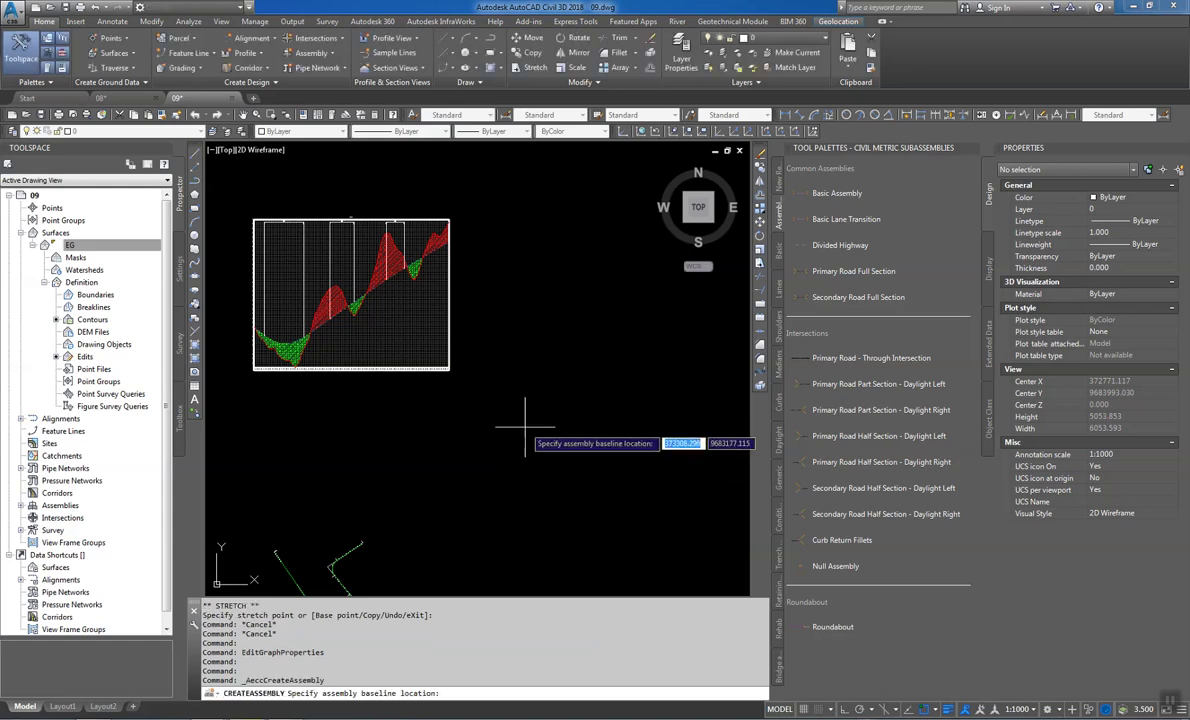
left_click(556, 362)
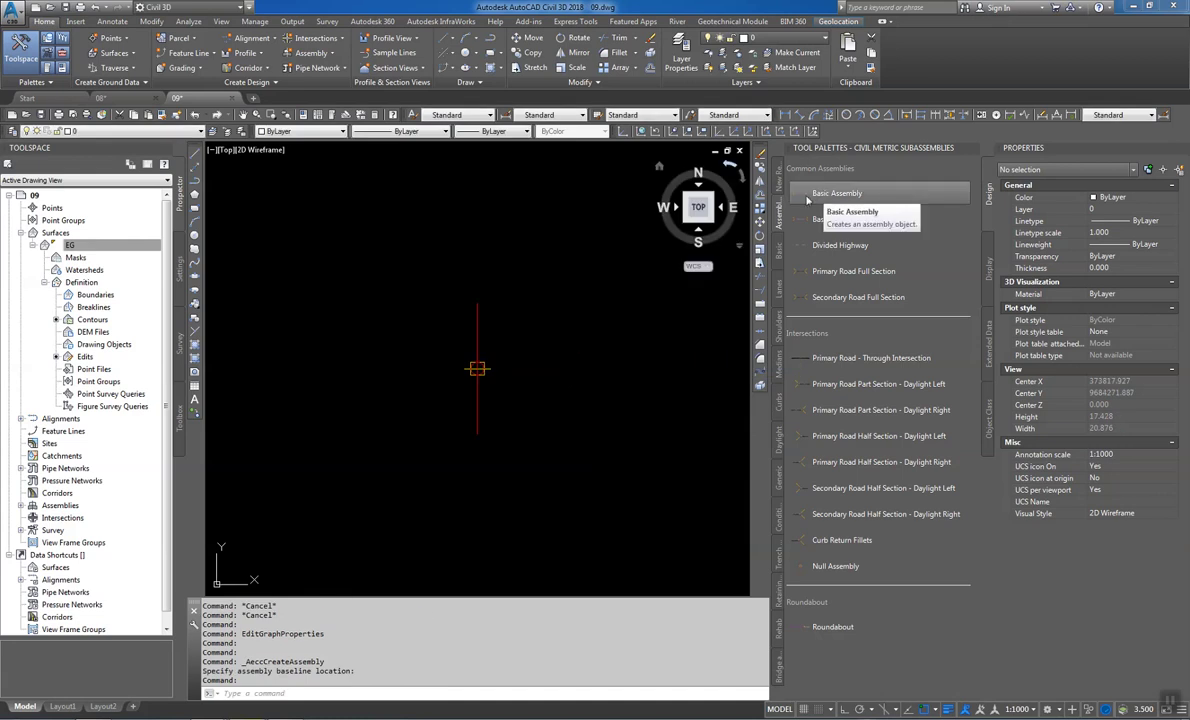
Attach LaneSuperelevationAOR subassemblies, 3.6 m wide with a -2% slope, to both sides of the Assembly - 01 baseline
left_click(781, 290)
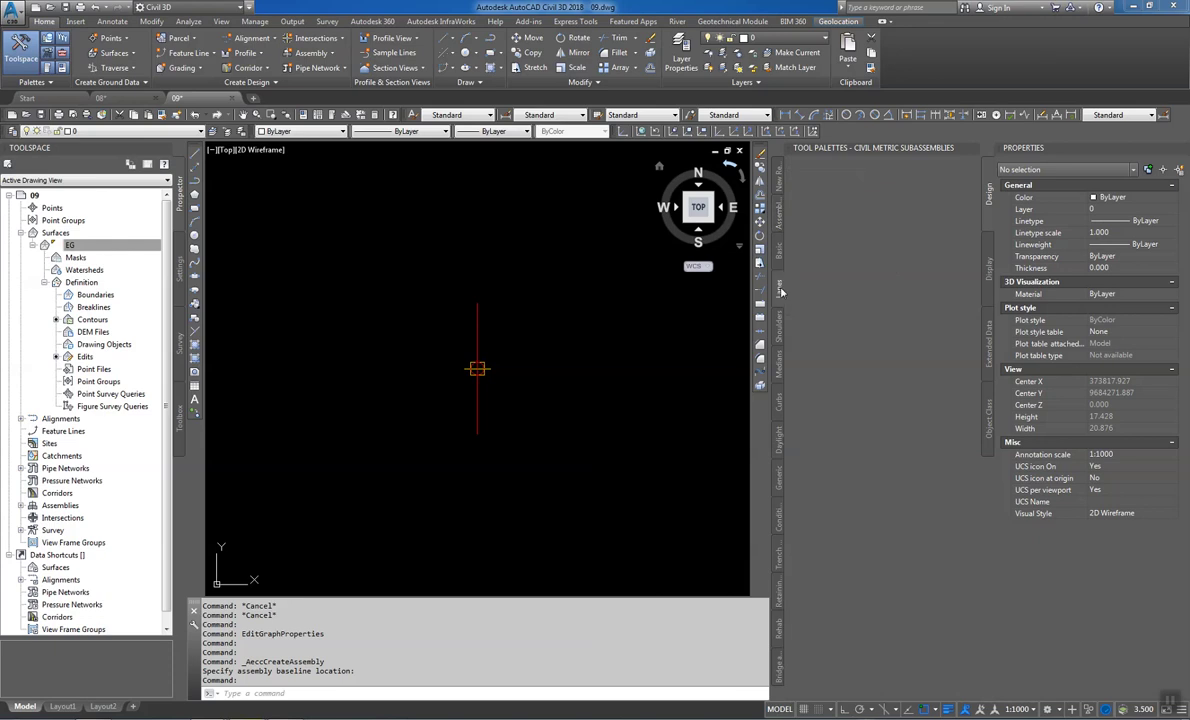
left_click(810, 205)
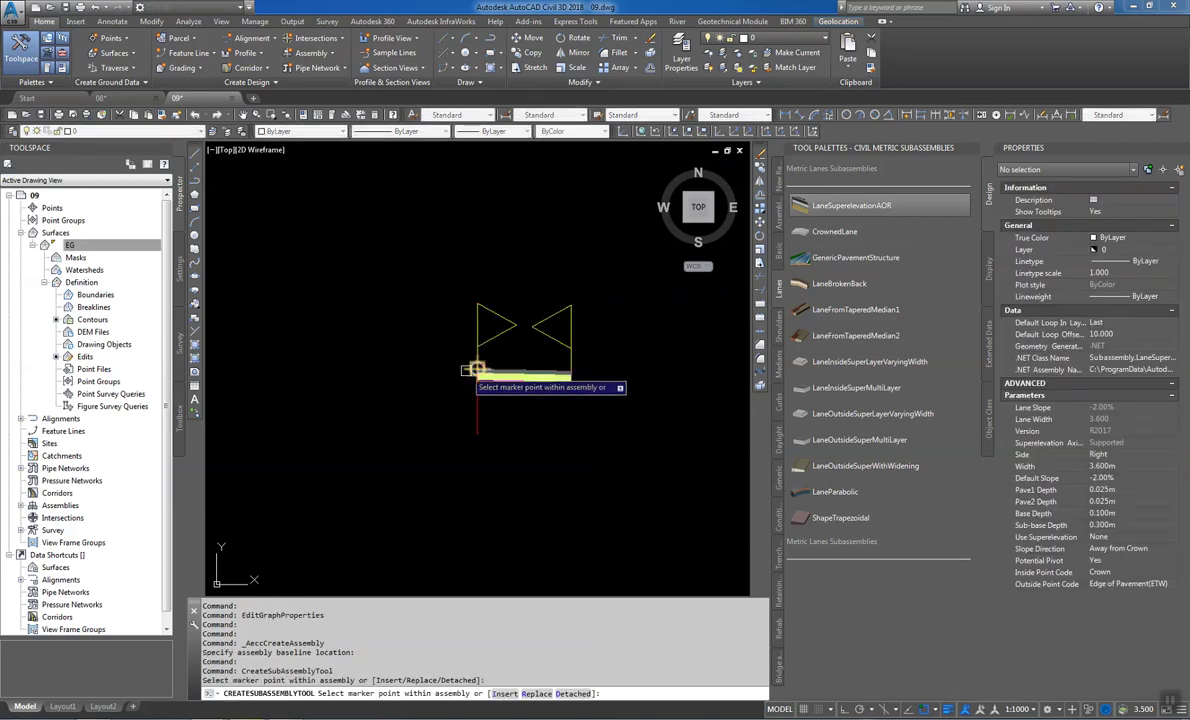
left_click(477, 367)
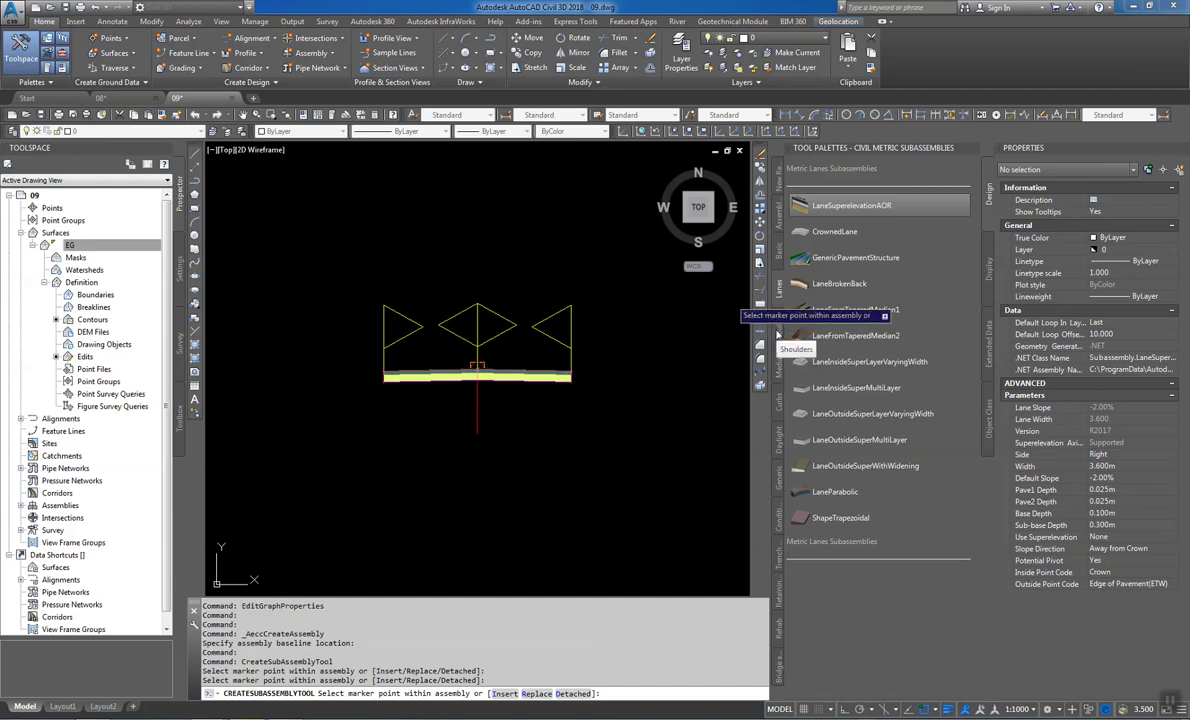
Attach ShoulderExtendAll subassemblies with a 2.4 m shoulder width to the outer top edges of the right and left lanes
left_click(778, 333)
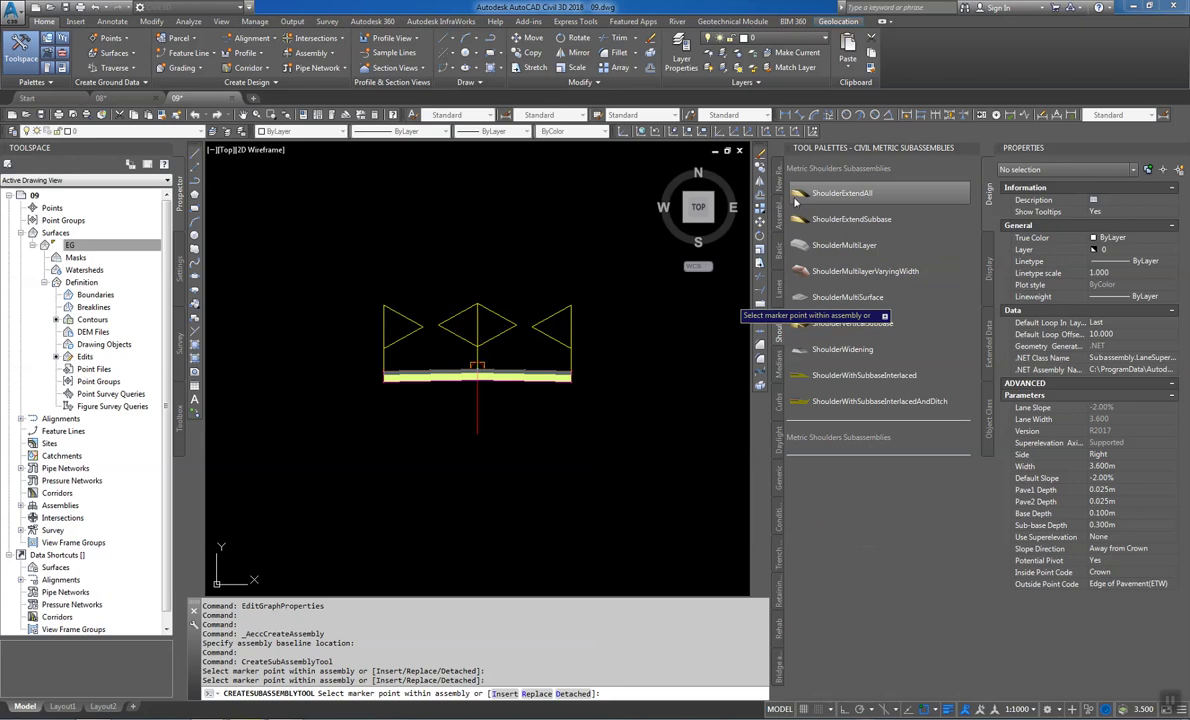
left_click(830, 193)
scroll(575, 380, "up", 3)
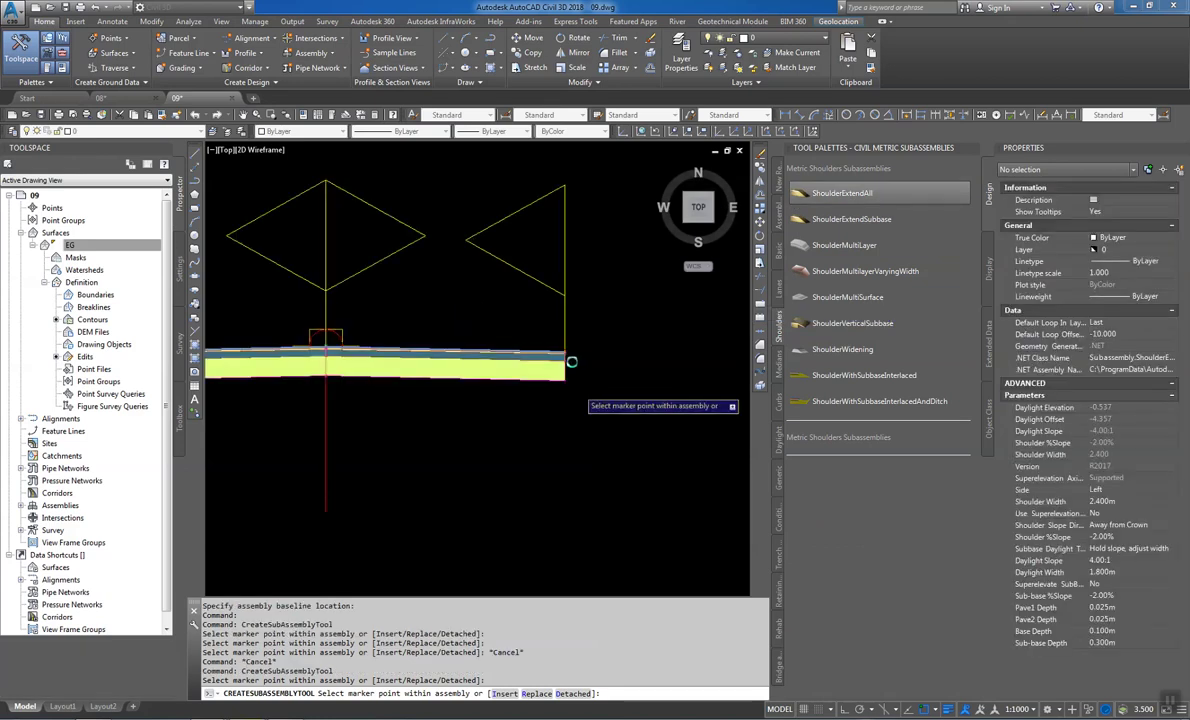
scroll(572, 370, "up", 5)
scroll(539, 313, "down", 6)
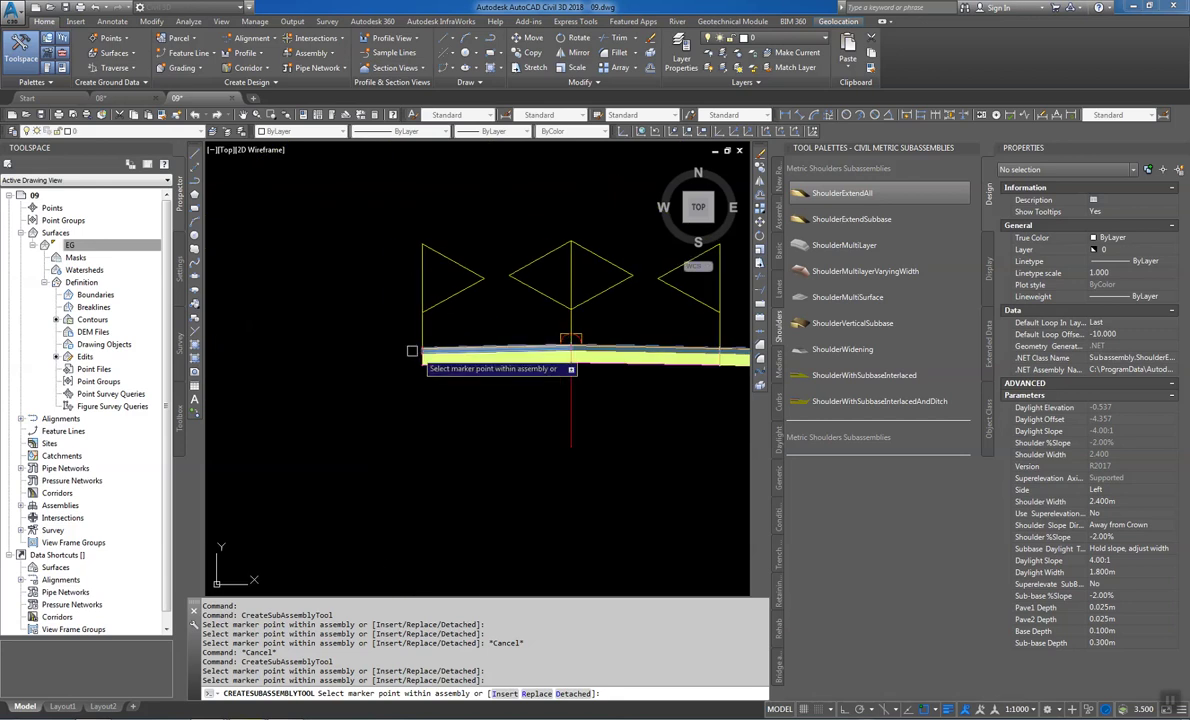
scroll(534, 338, "up", 6)
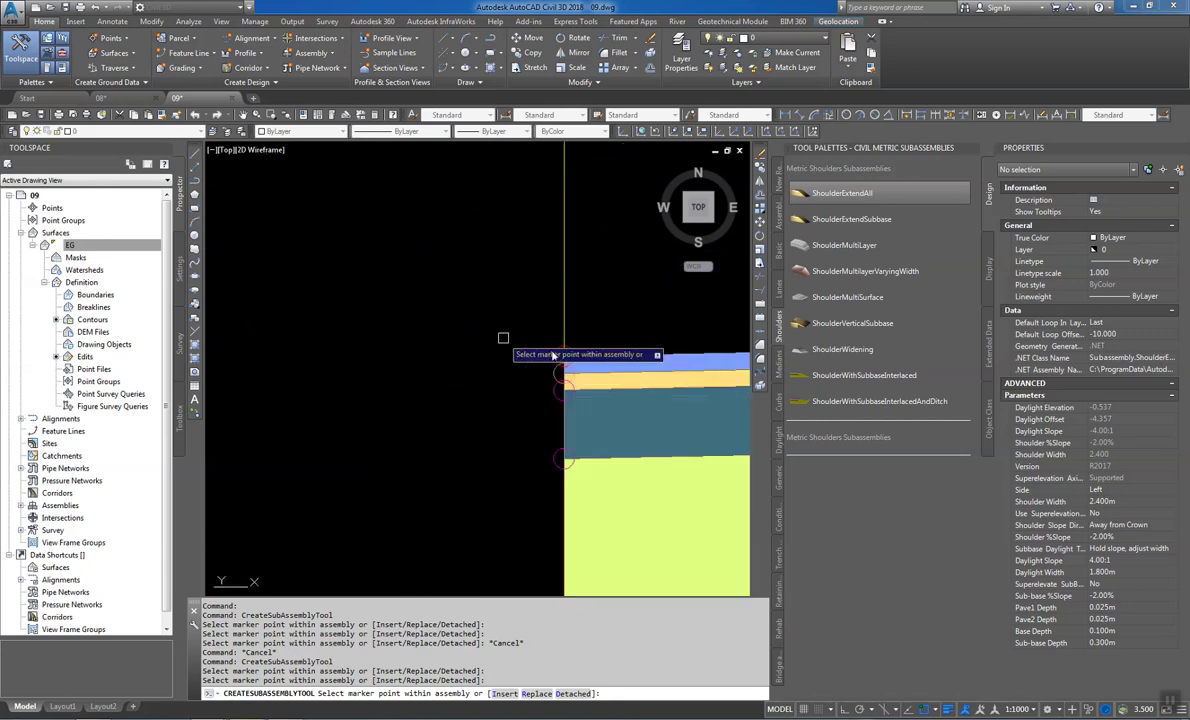
left_click(553, 347)
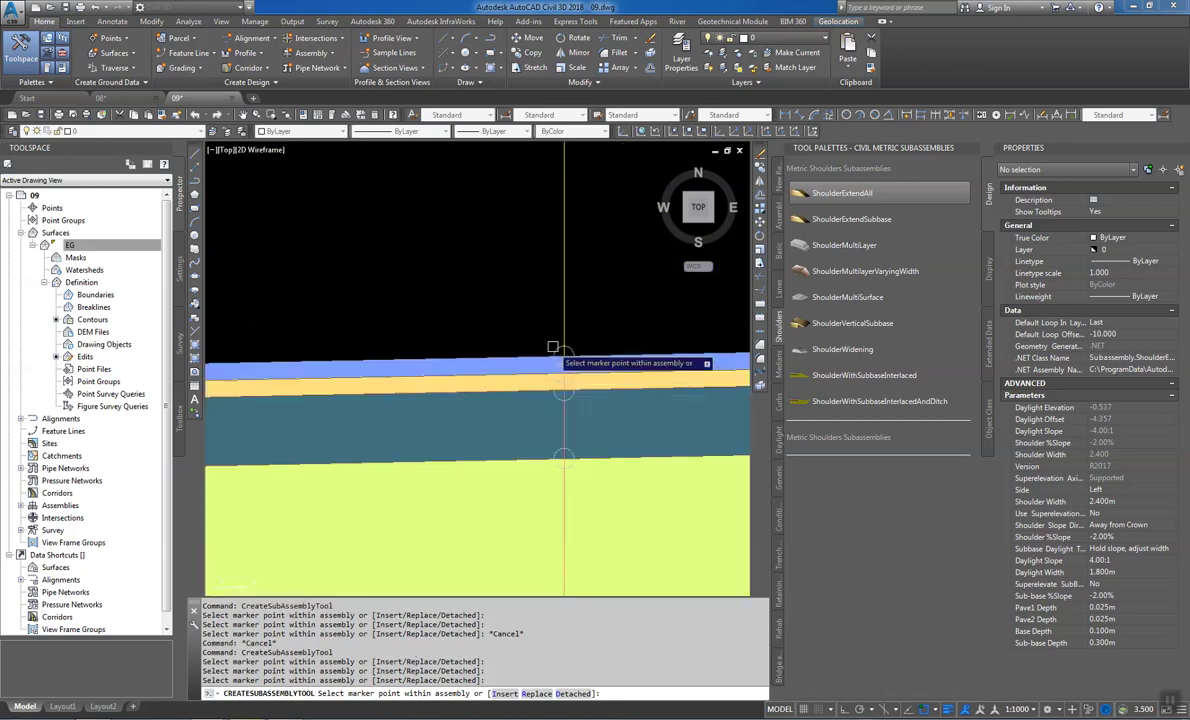
scroll(553, 347, "down", 5)
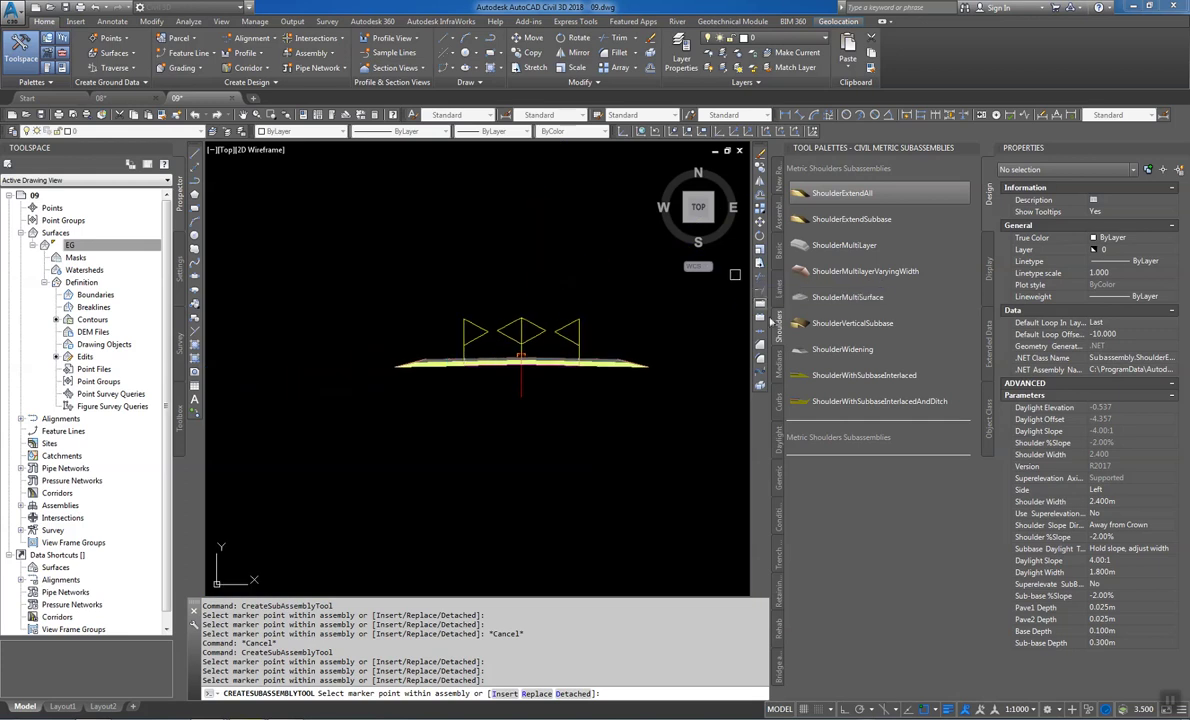
Attach DaylightStandard subassemblies to the outer ends of both shoulders and end the subassembly placement
left_click(777, 446)
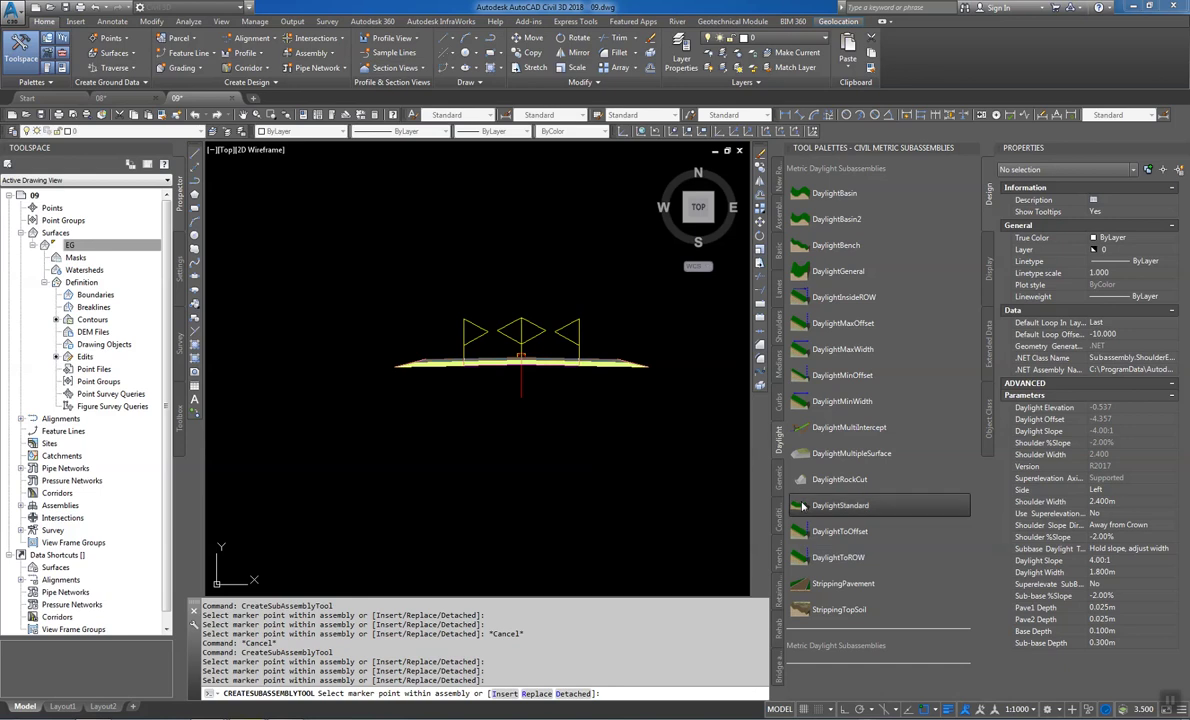
left_click(802, 506)
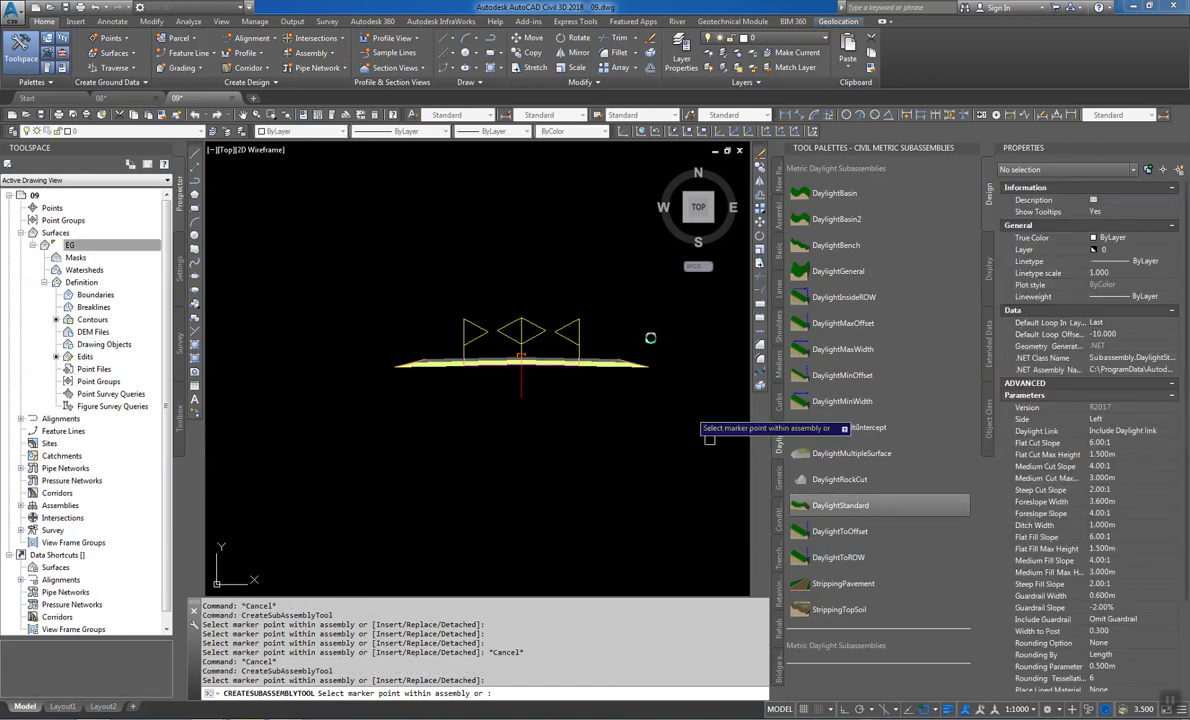
scroll(650, 335, "up", 2)
scroll(642, 421, "up", 2)
scroll(642, 421, "up", 1)
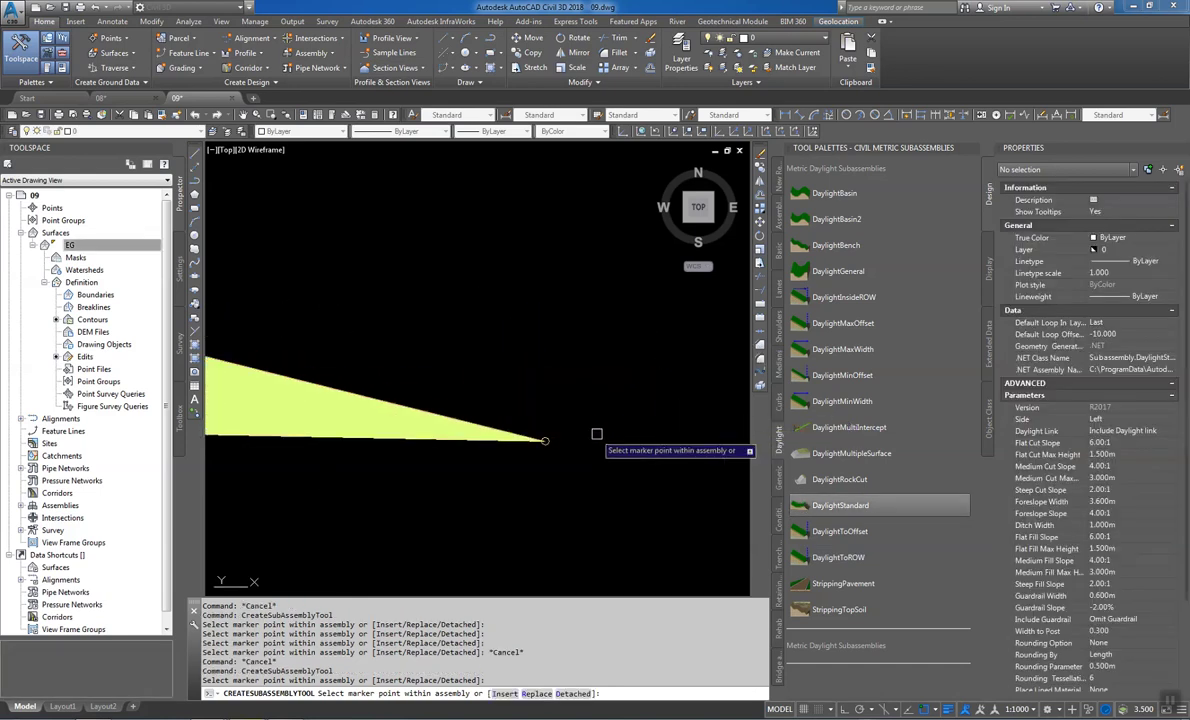
left_click(549, 440)
scroll(549, 440, "down", 4)
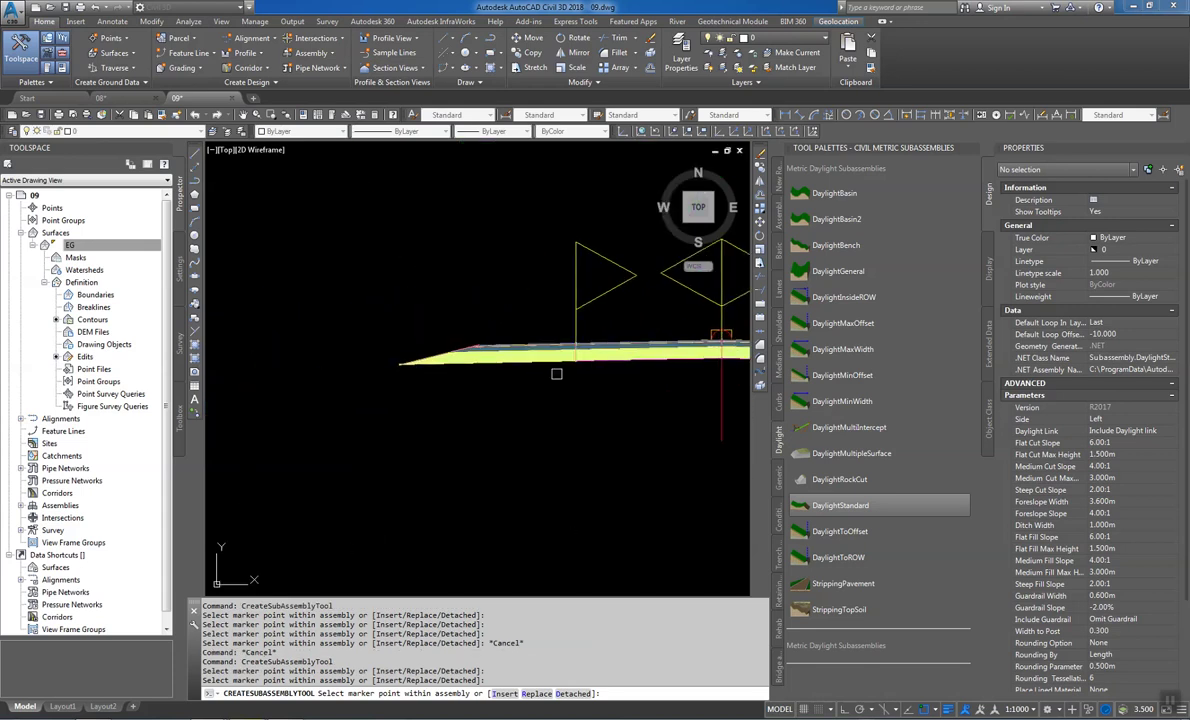
scroll(400, 362, "up", 3)
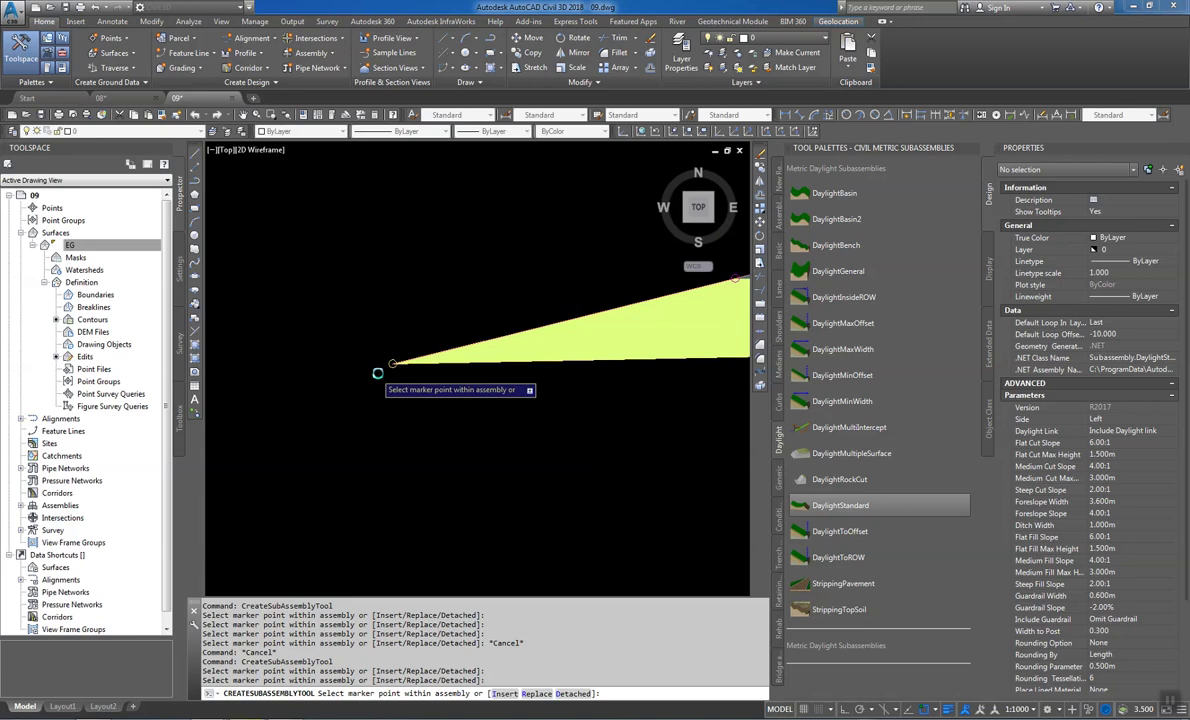
middle_click_drag(389, 347, 415, 334)
left_click(417, 332)
scroll(430, 340, "down", 5)
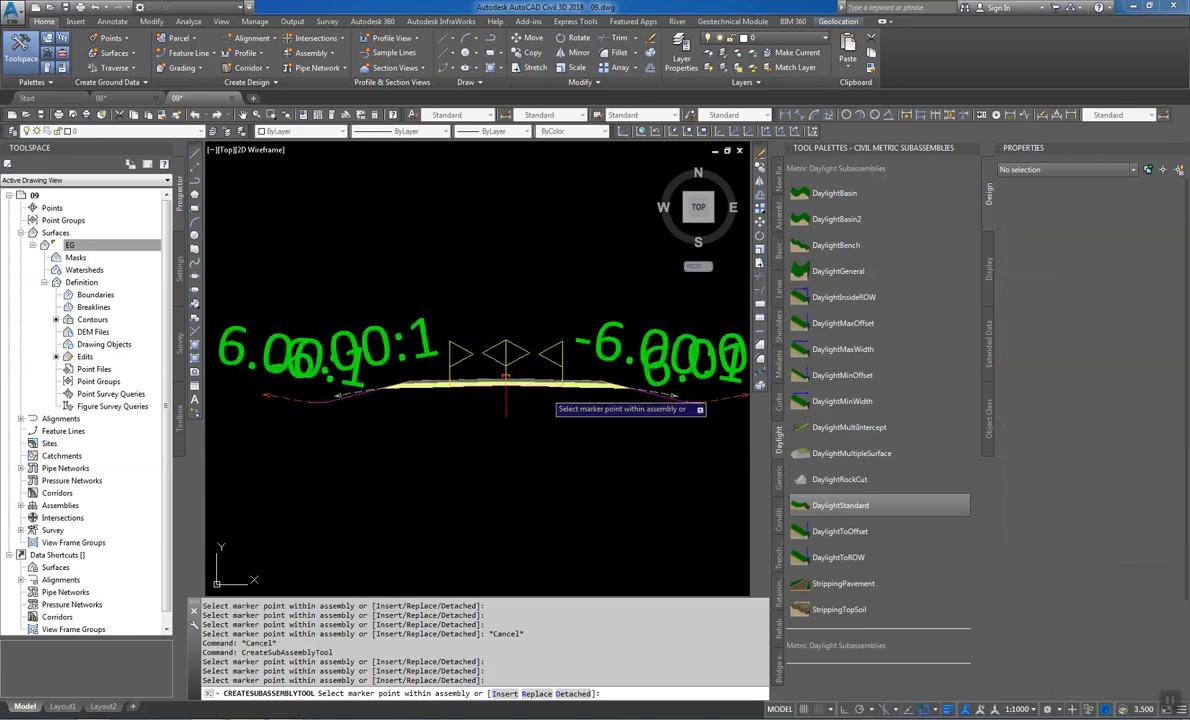
key("Escape")
Select both DaylightStandard subassemblies and set their Flat Cut Slope to 1:1 and Flat Cut Max Height to 1 m
middle_click_drag(531, 398, 411, 420)
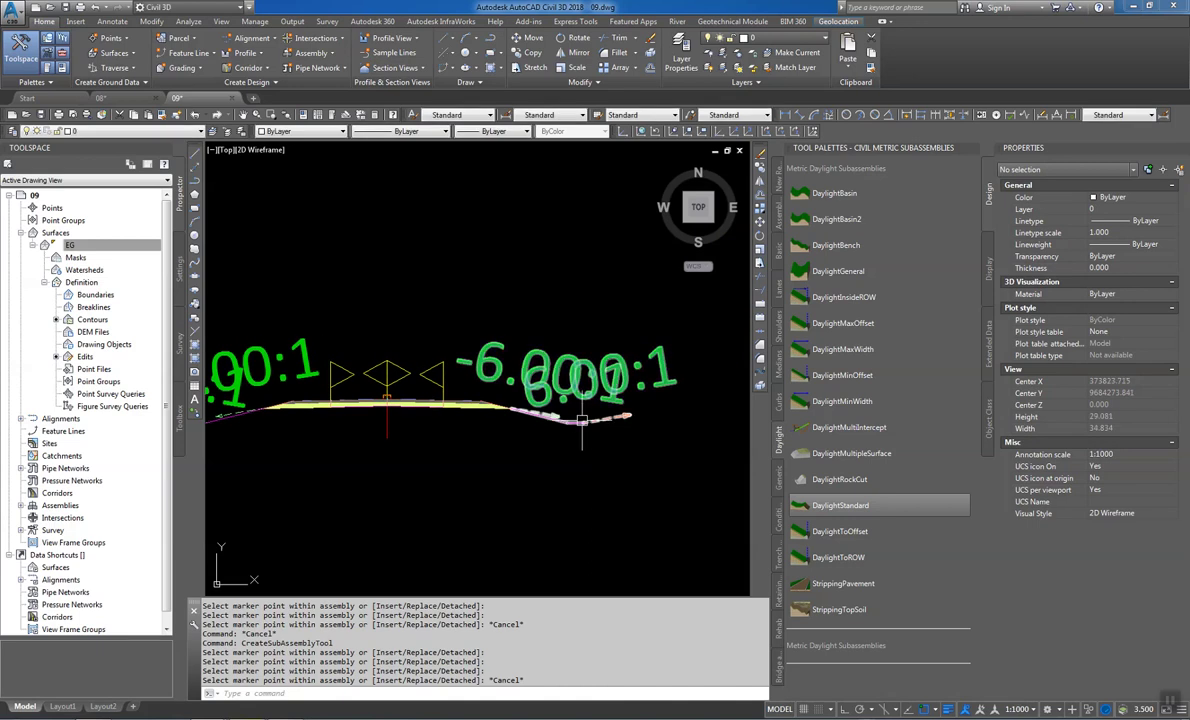
left_click(510, 410)
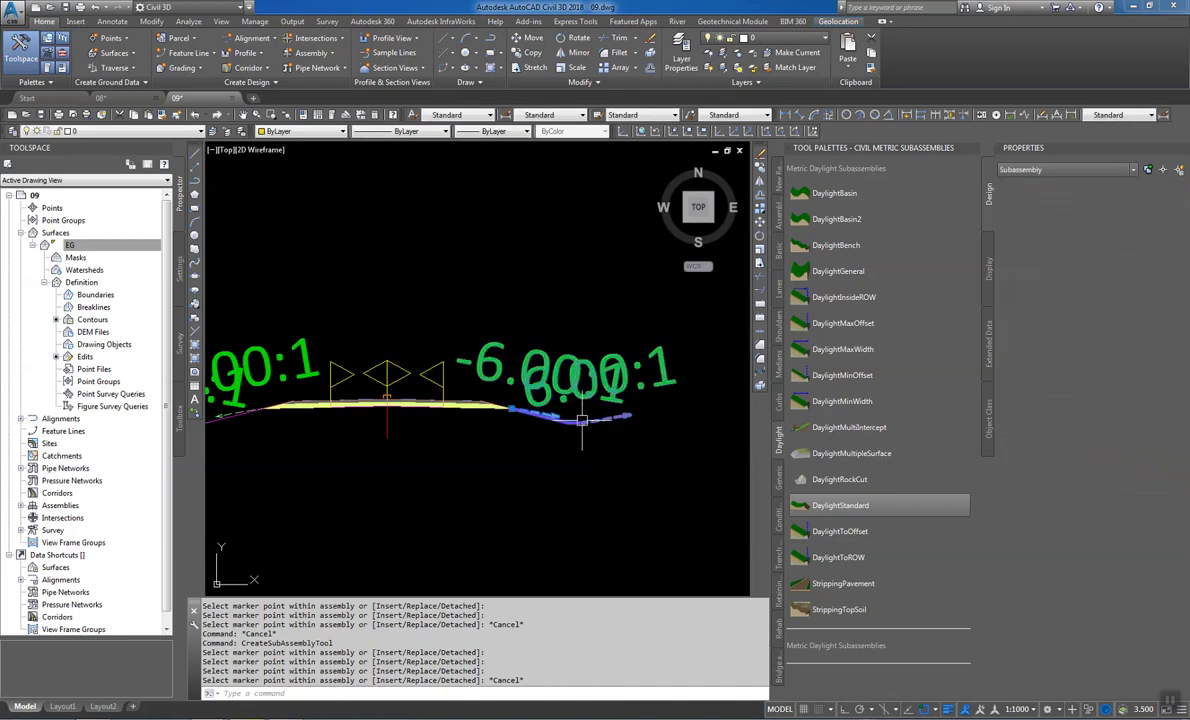
left_click(224, 410)
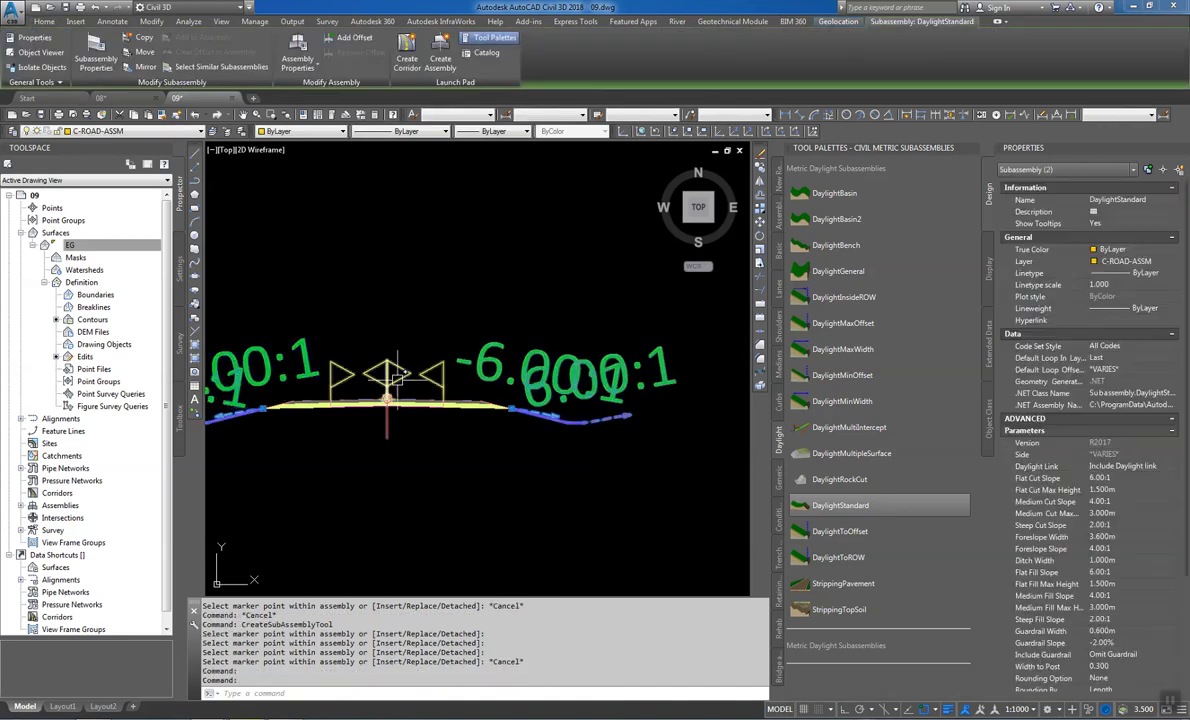
scroll(526, 290, "down", 2)
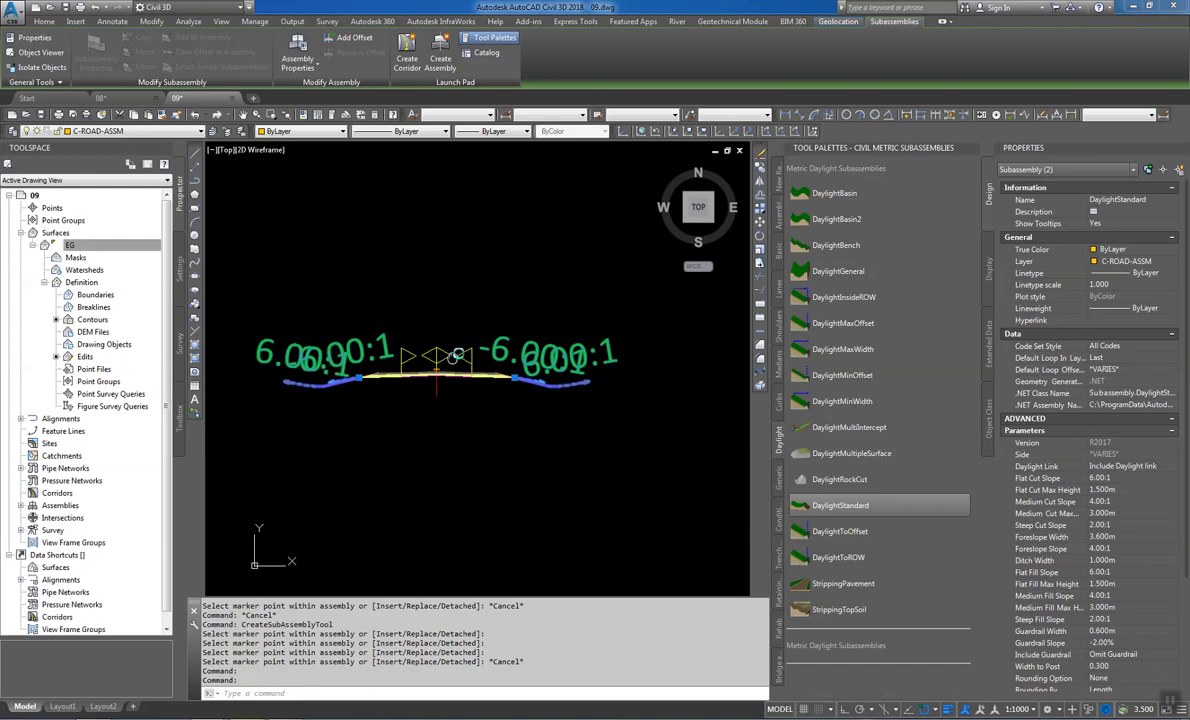
left_click(1115, 479)
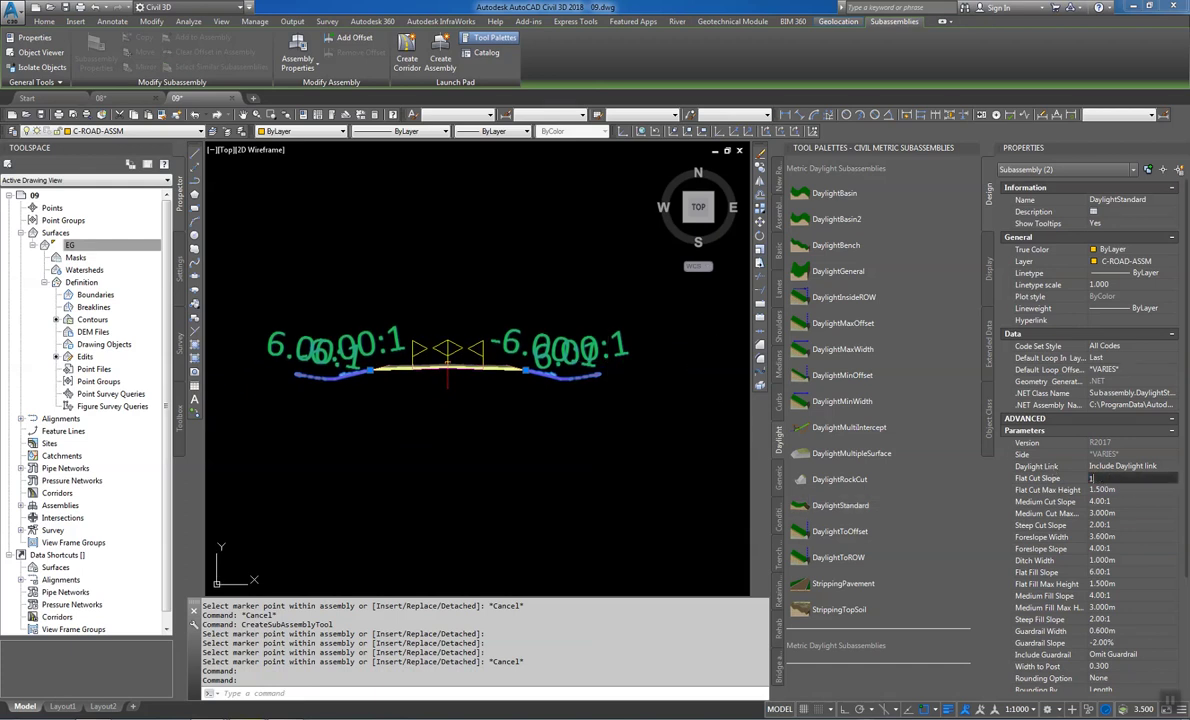
type("1")
key("Tab")
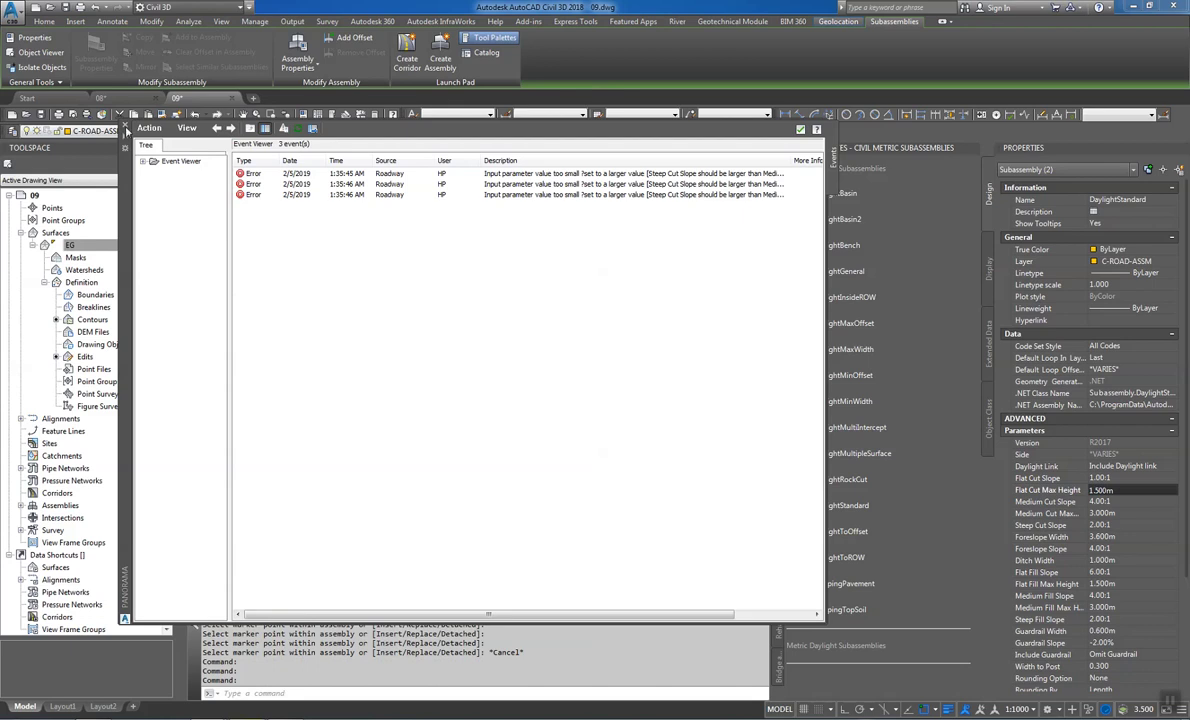
left_click(124, 127)
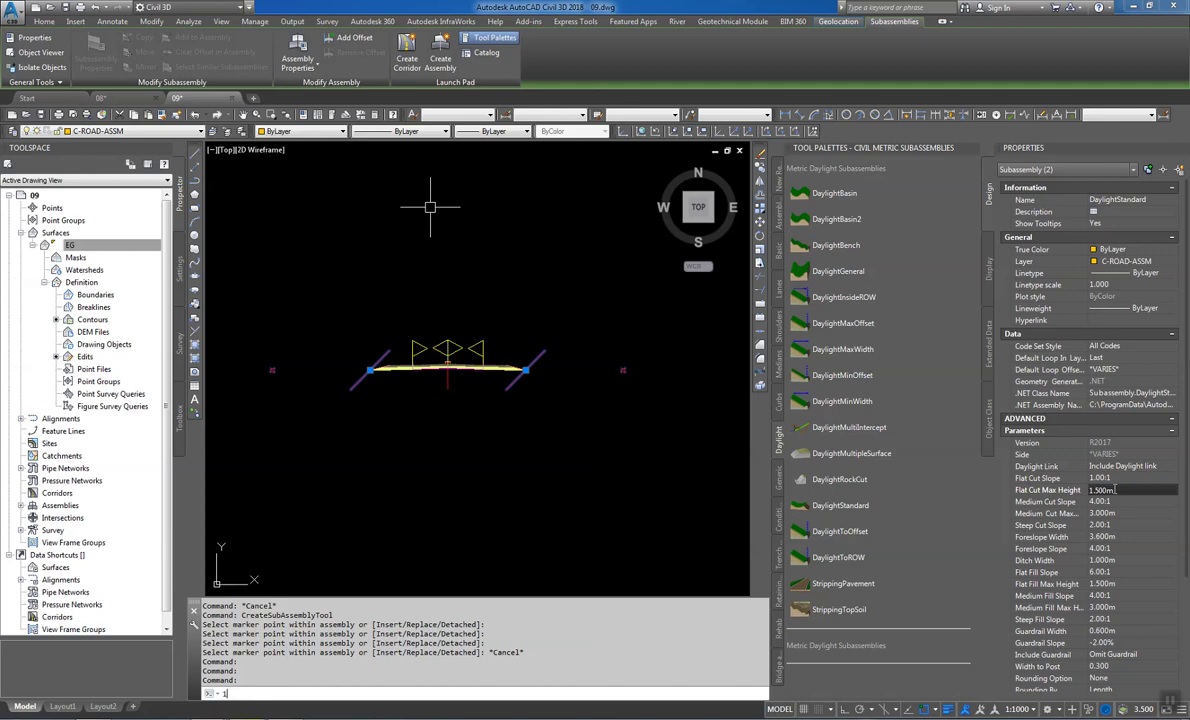
double_click(1105, 490)
left_click(1112, 502)
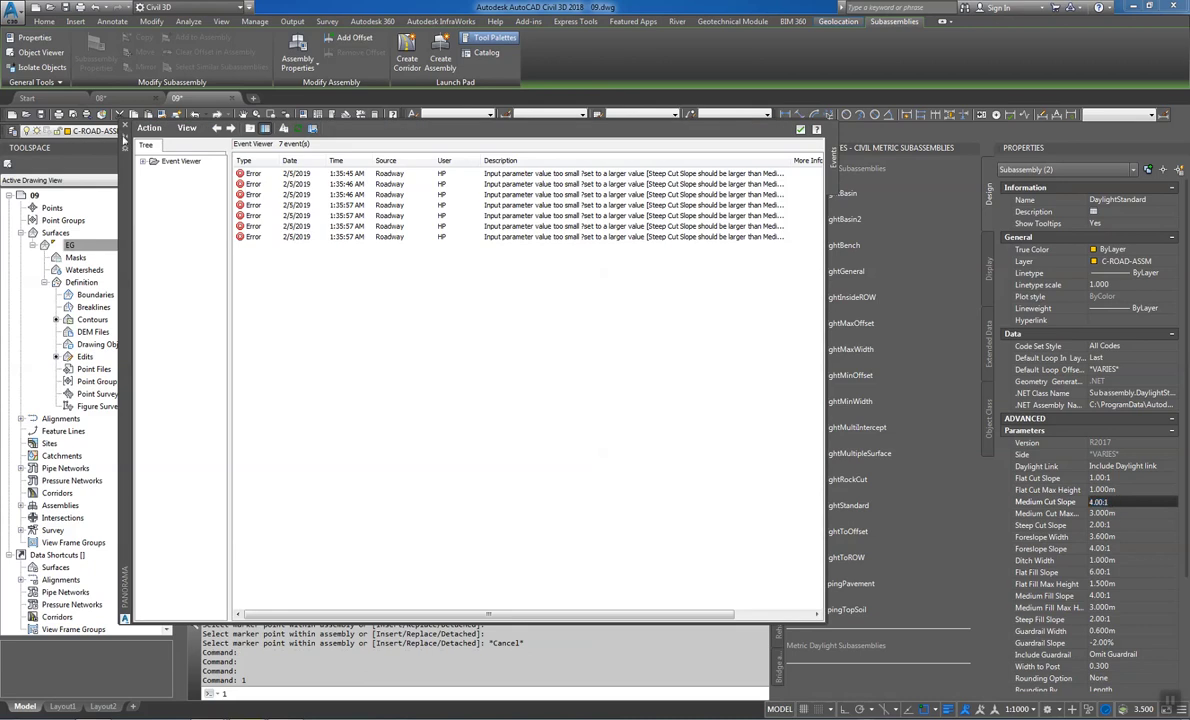
left_click(125, 128)
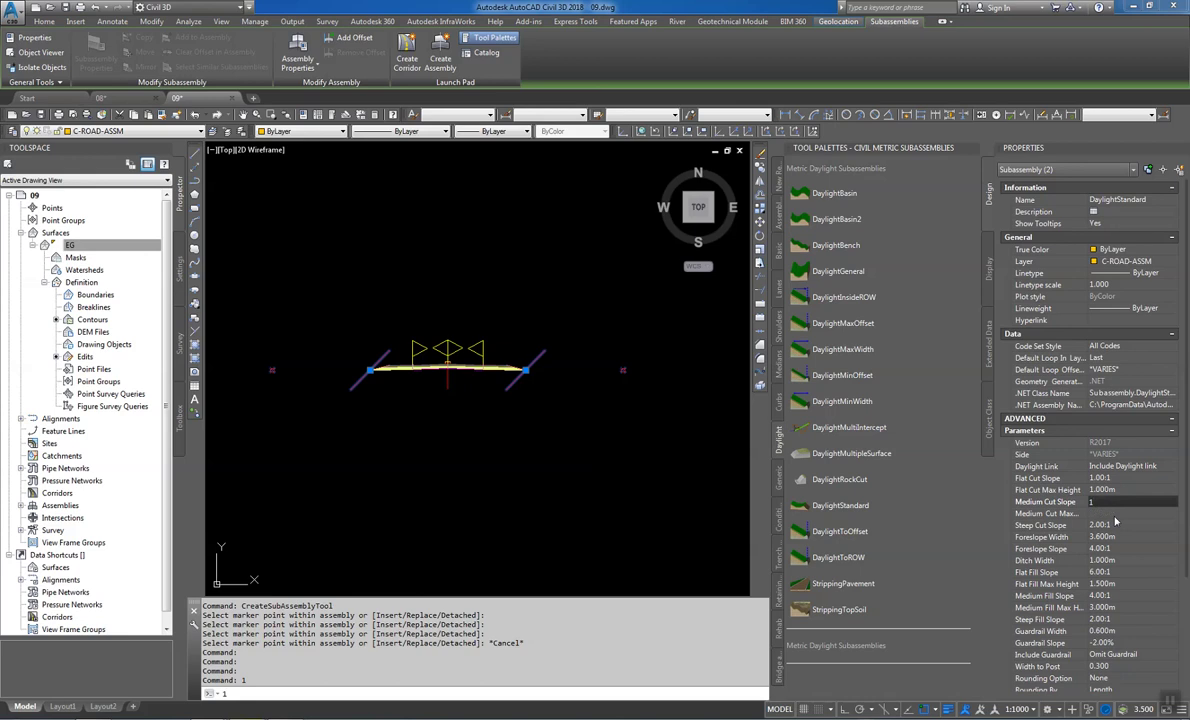
Set the daylights' Medium Cut Slope to 1:1 with a 5 m maximum height, and the Steep Cut Slope to 1:1
left_click(1112, 513)
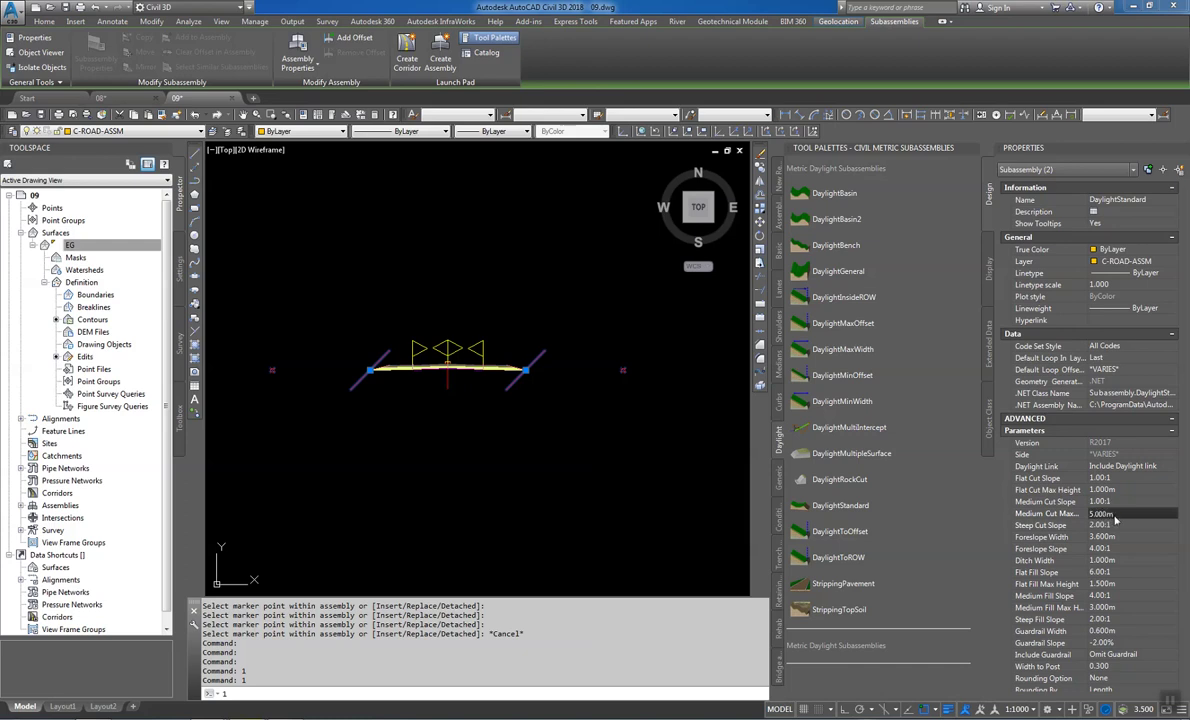
left_click(1113, 522)
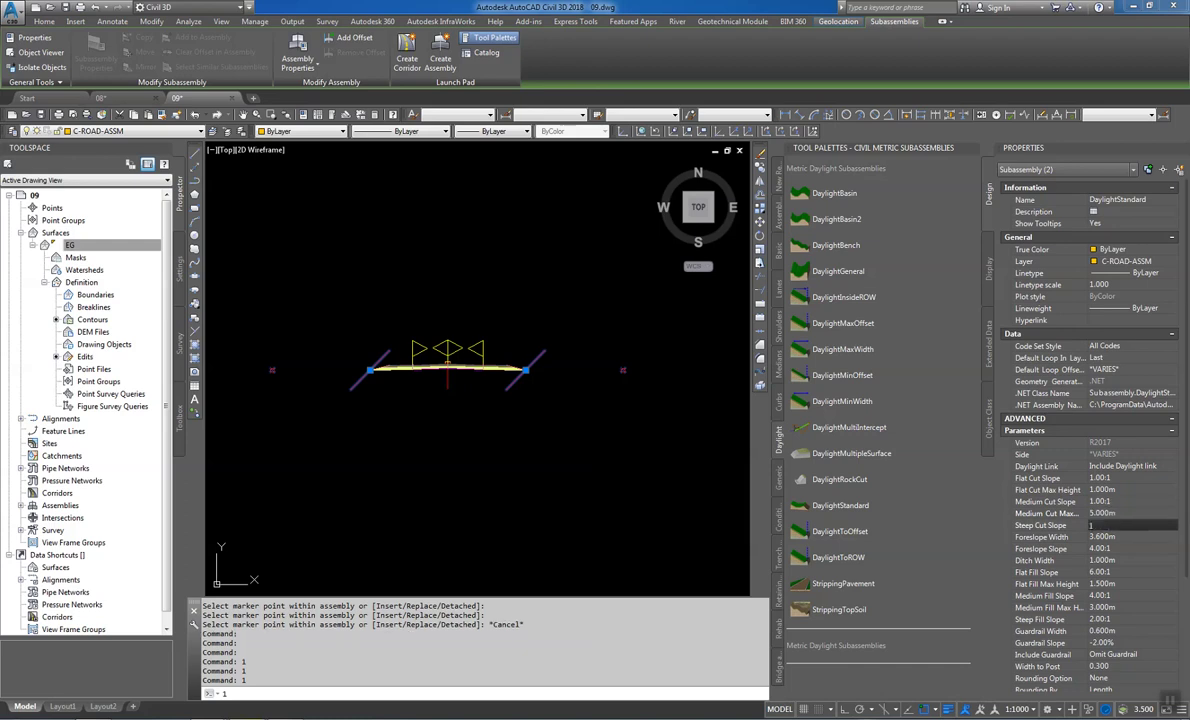
type("1")
key("Tab")
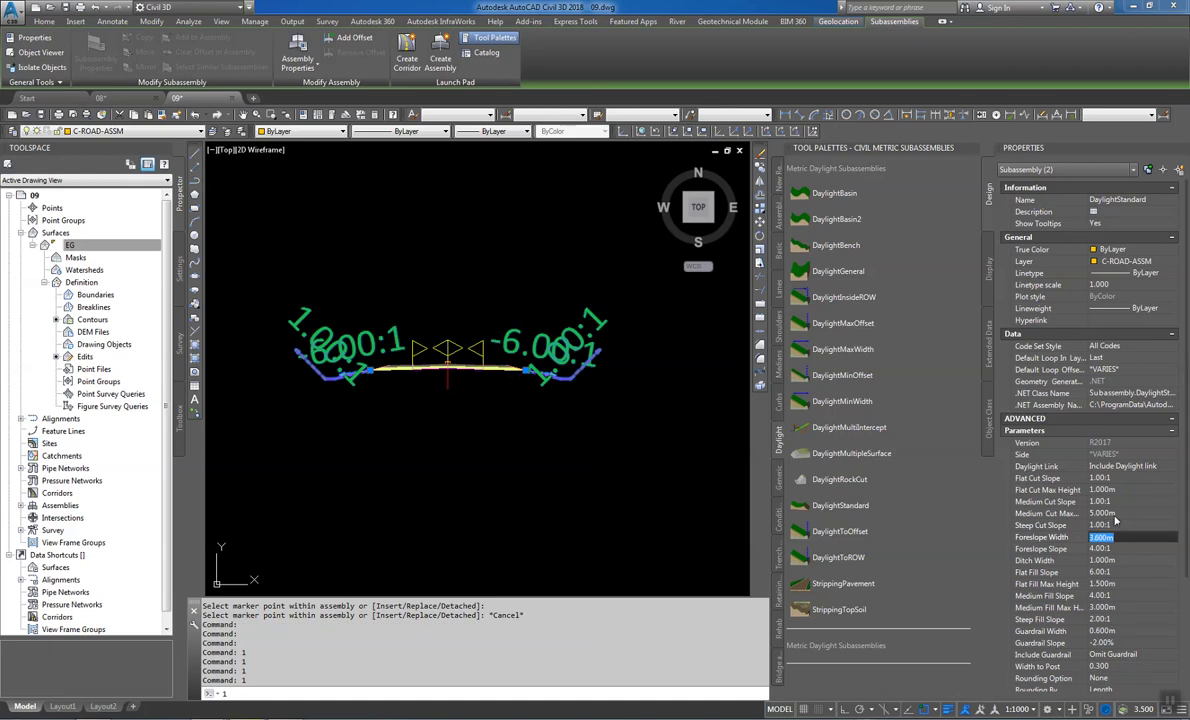
Set the Foreslope Width of both daylights to 1 m and their Foreslope Slope to 1:1
type("1")
key("Tab")
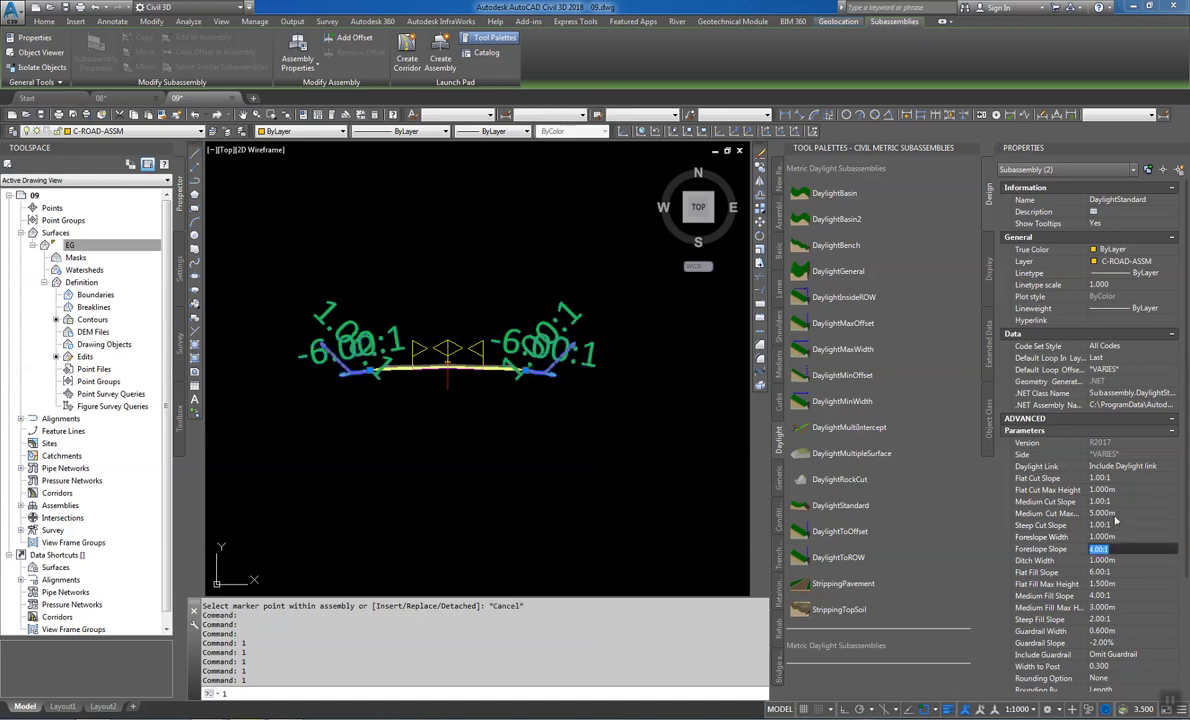
key("Tab")
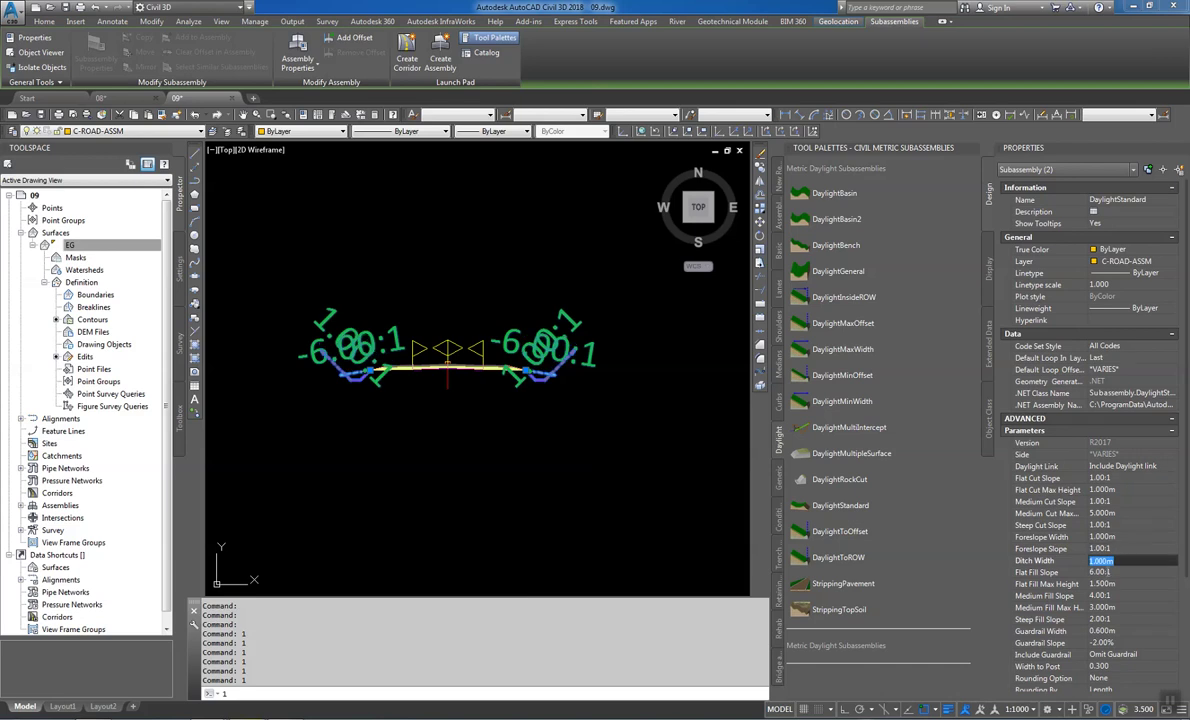
Set the Flat Fill Slope of both daylights to 1:1 and their Flat Fill Max Height to 1 m
key("Tab")
type("1")
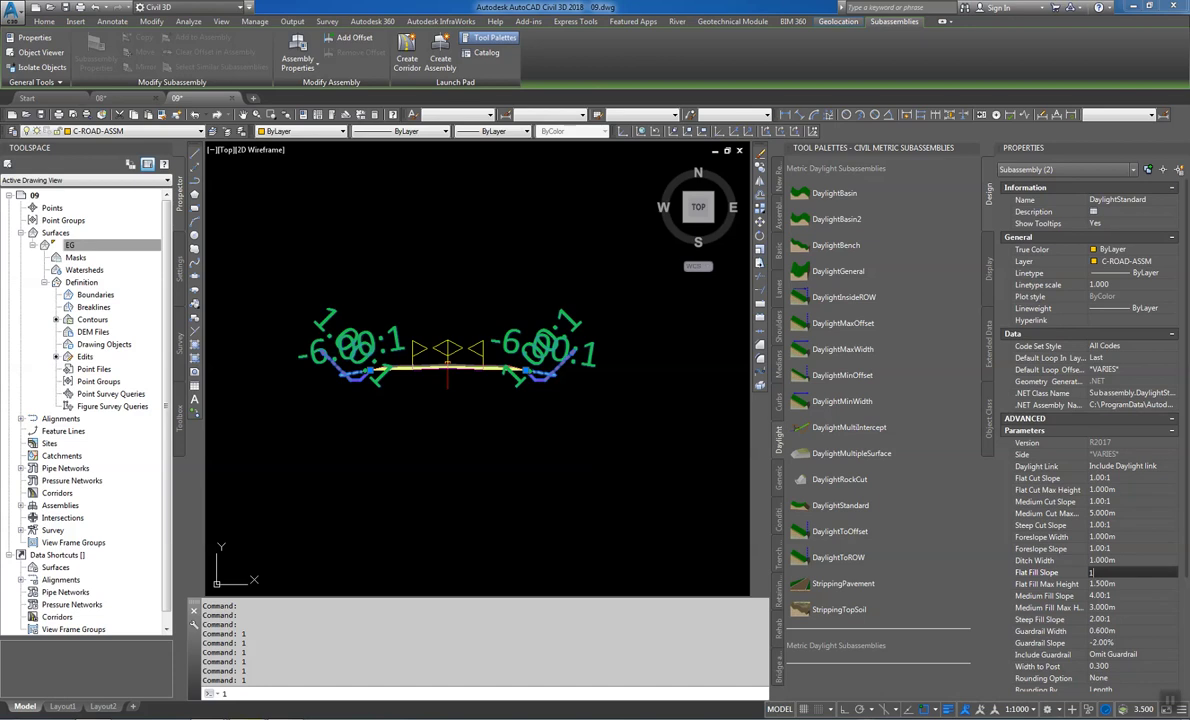
key("Tab")
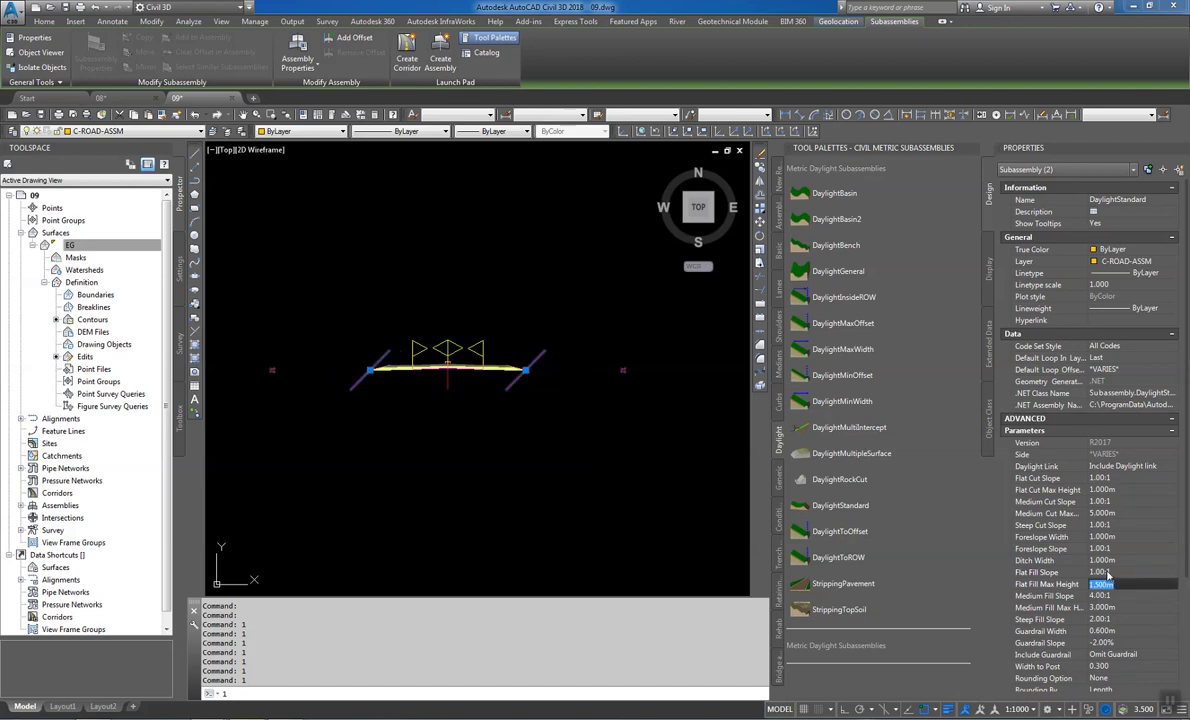
type("1")
key("Tab")
Set the daylights' Medium Fill Slope to 1:1 with a 5 m maximum height, and the Steep Fill Slope to 1:1
type("1")
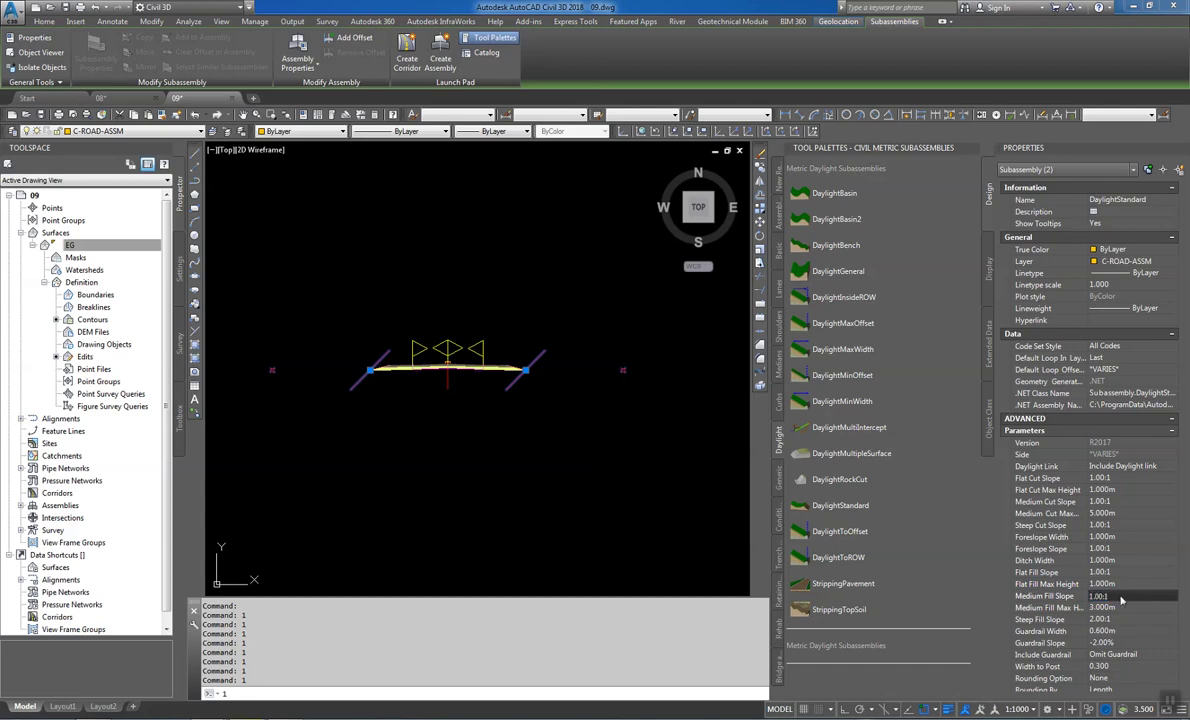
key("Tab")
type("1")
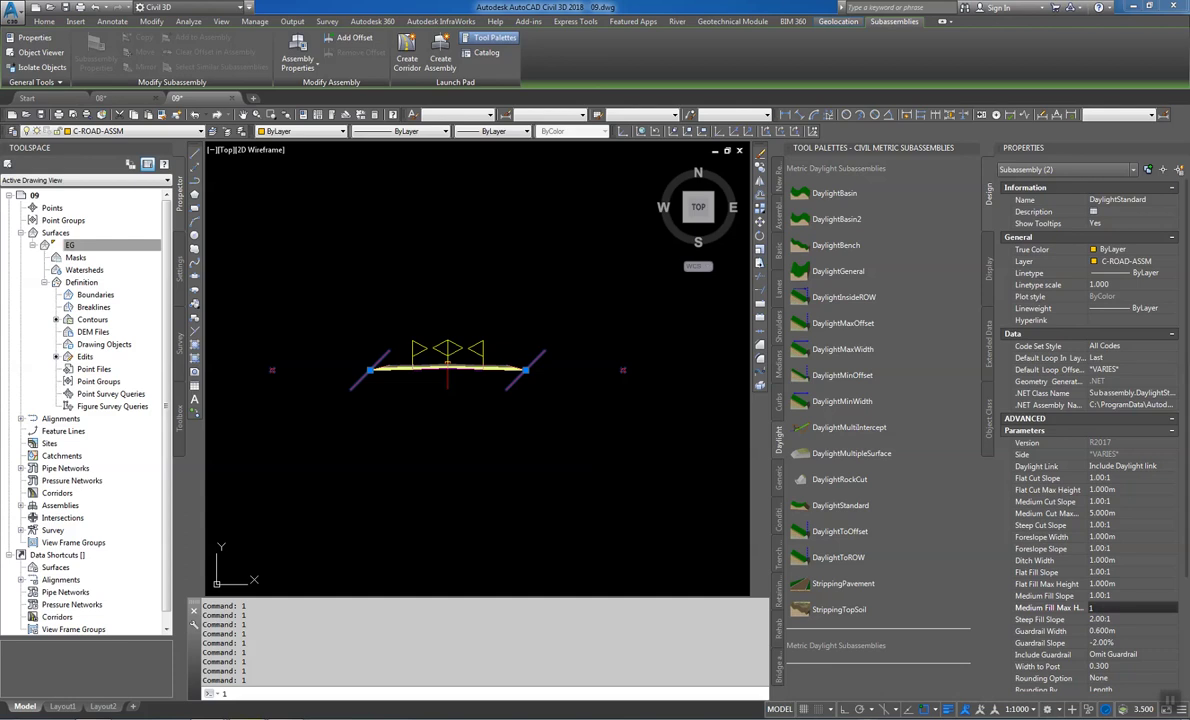
type("5.000m")
key("Tab")
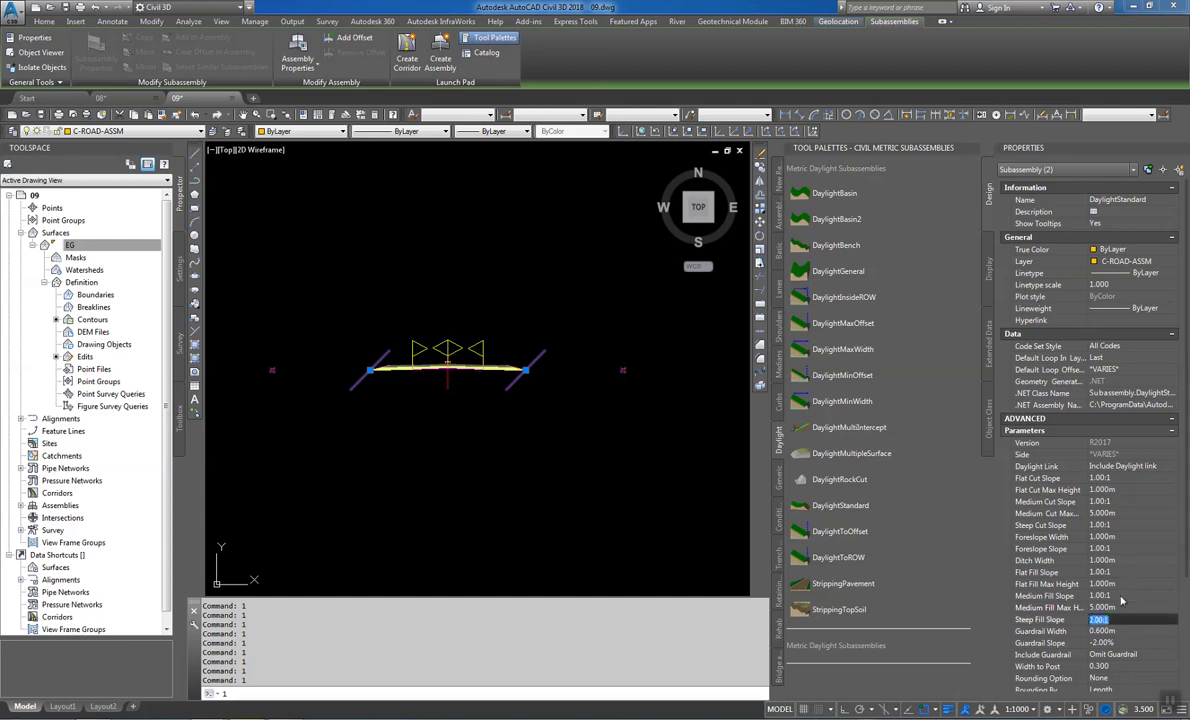
type("1")
key("Tab")
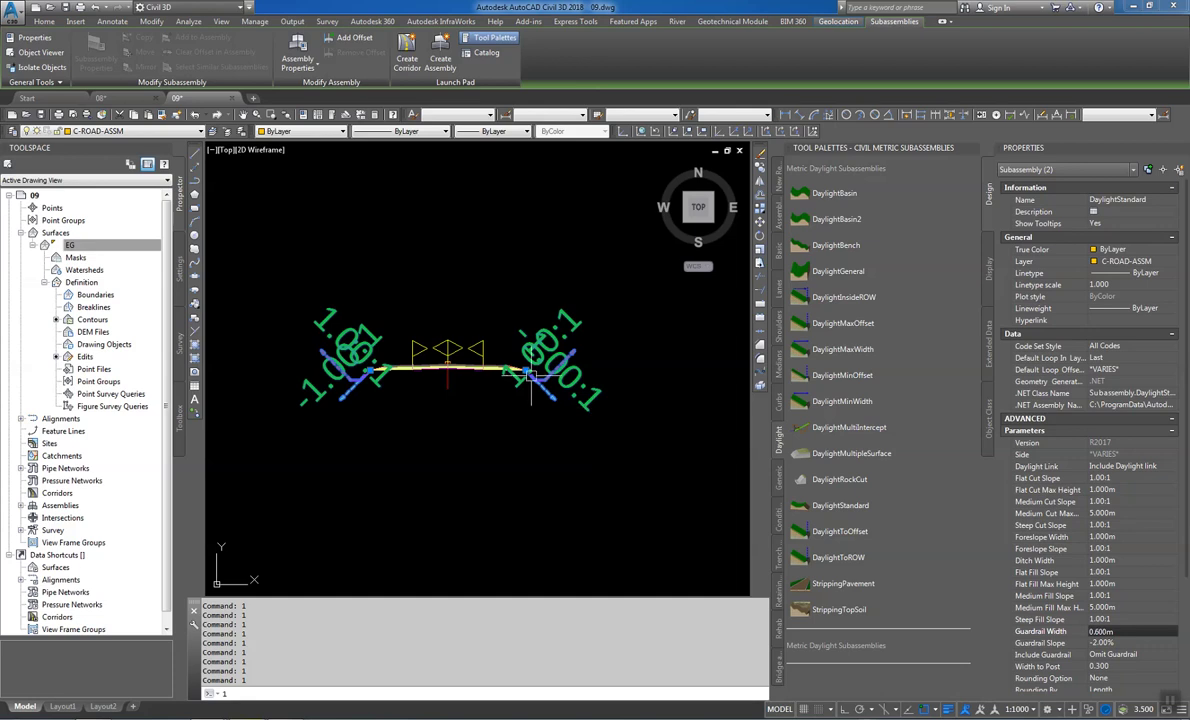
Clear the selection of the two DaylightStandard subassemblies
scroll(531, 376, "up", 5)
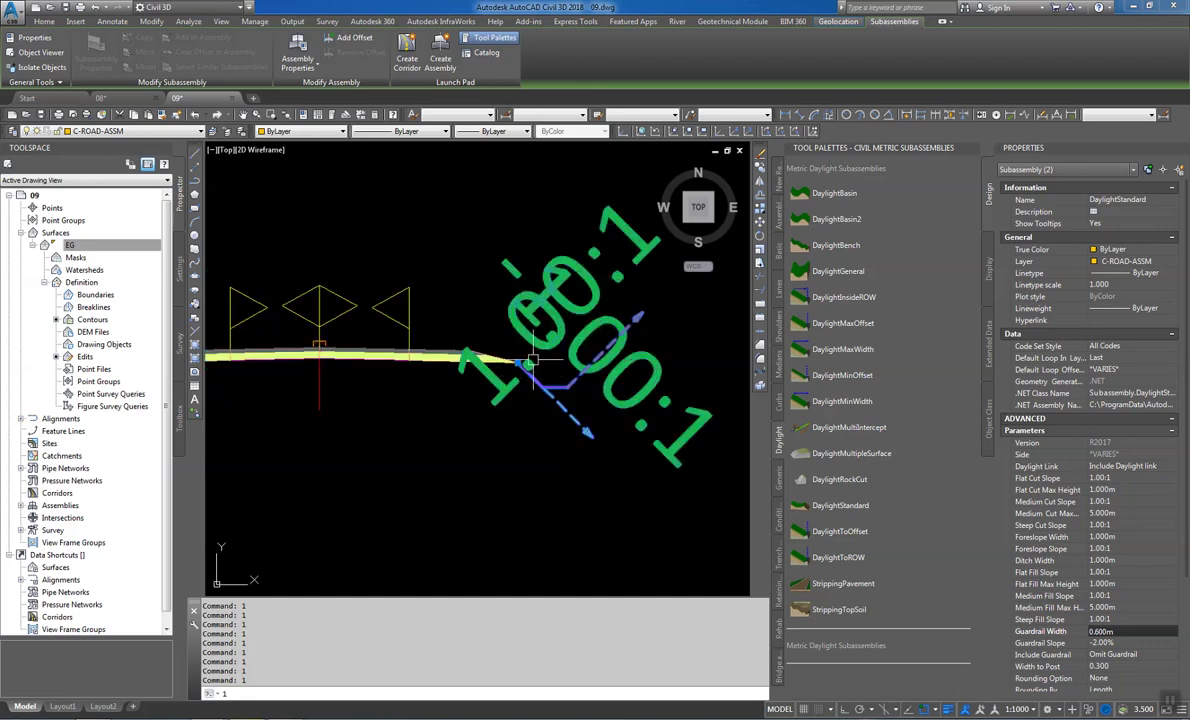
scroll(531, 360, "down", 5)
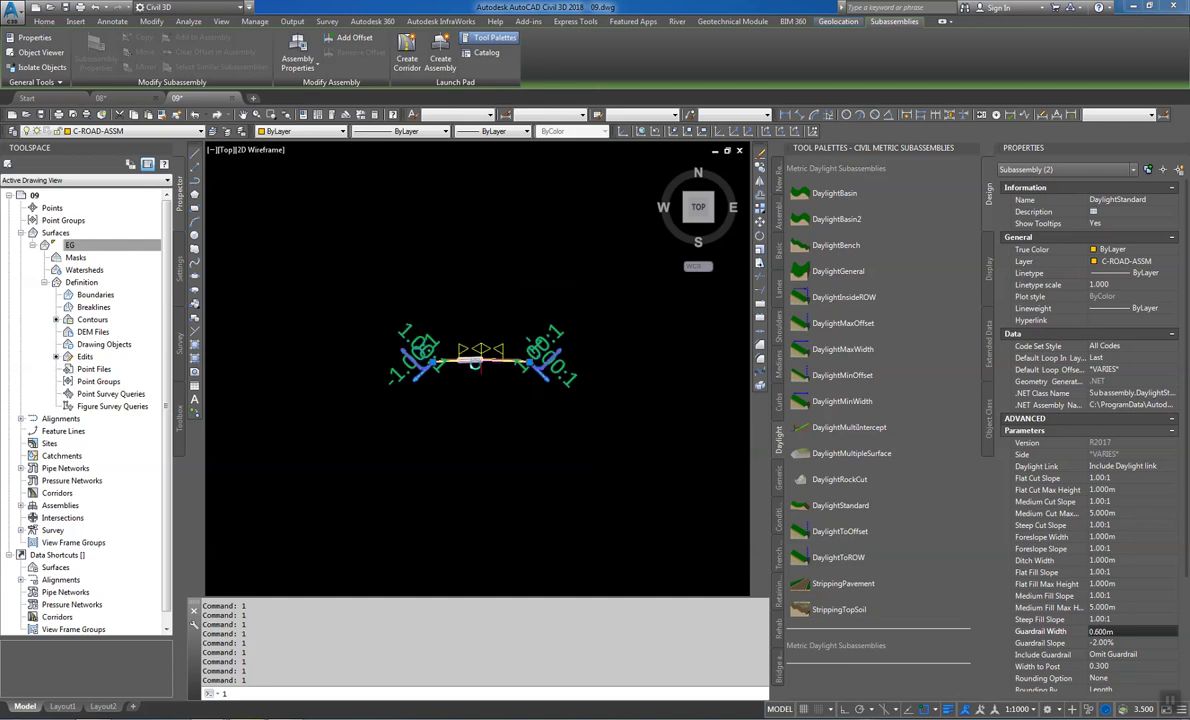
scroll(474, 363, "up", 4)
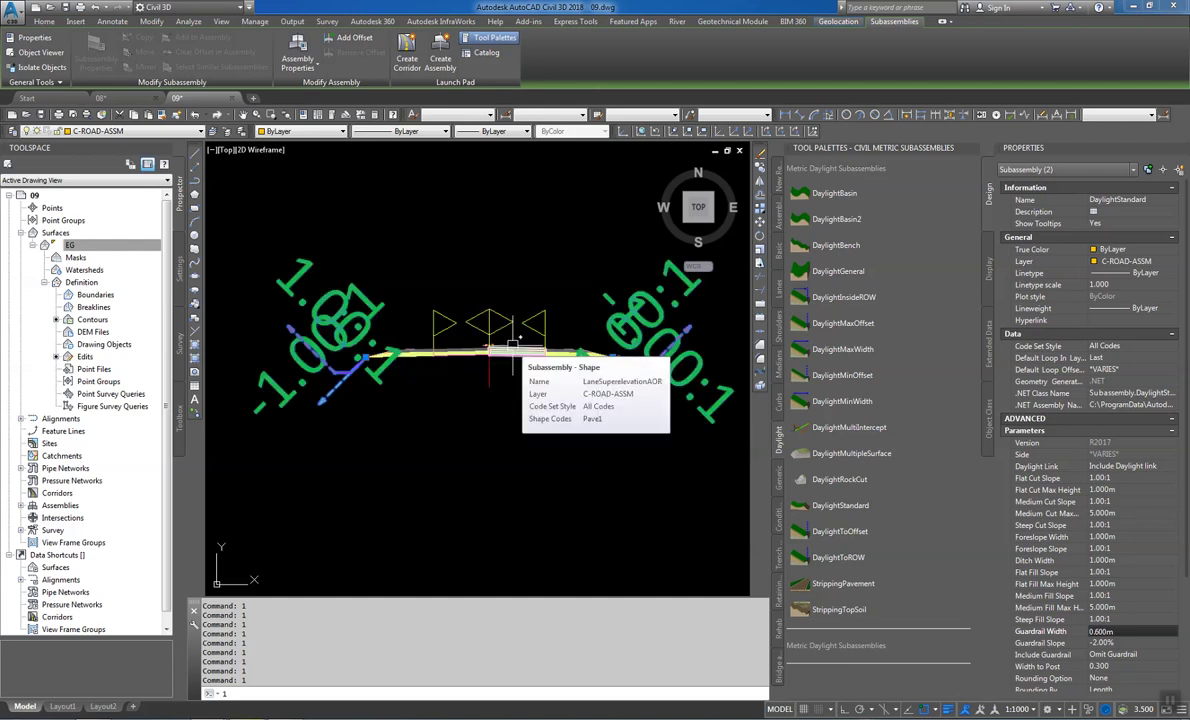
middle_click_drag(512, 345, 451, 370)
key("Escape")
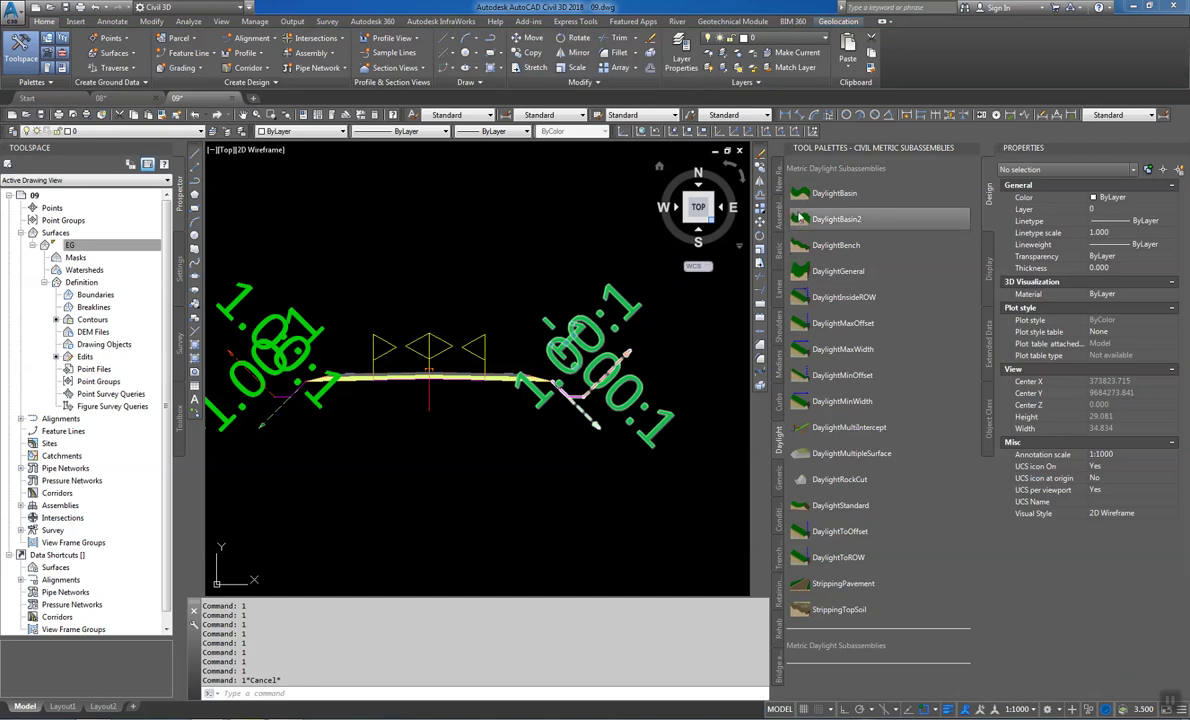
Attach a DaylightBasin subassembly to the outer end of the right daylight's cut slope
left_click(835, 193)
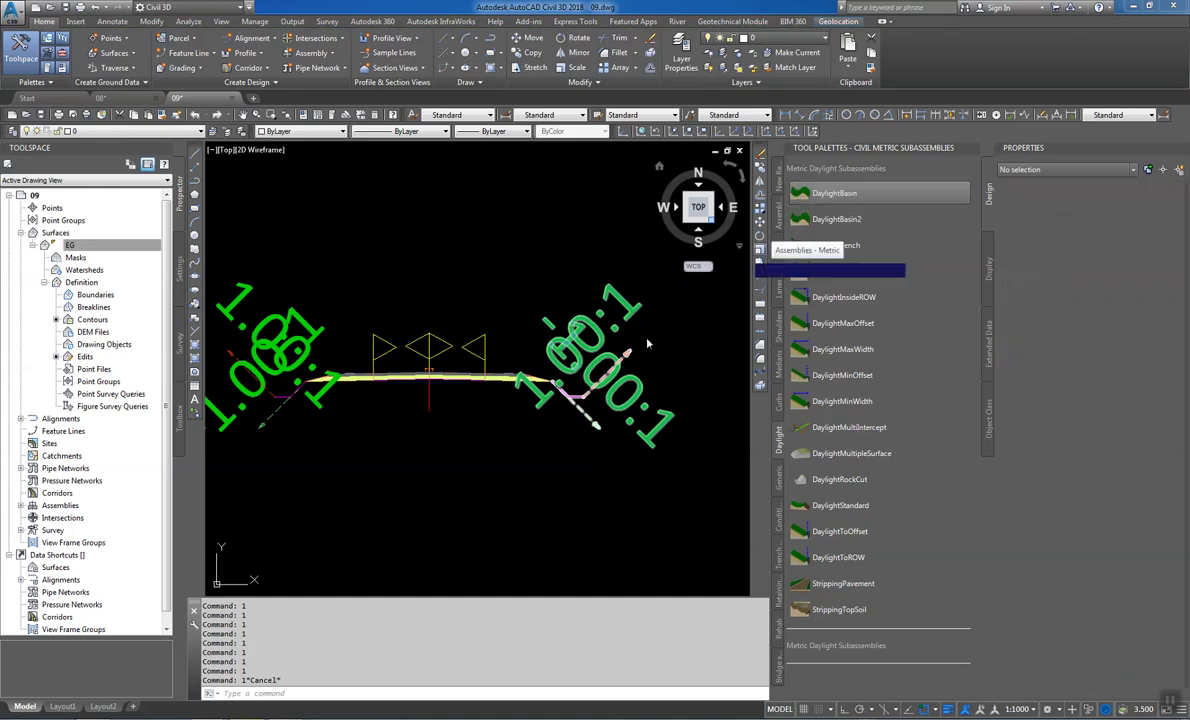
scroll(627, 340, "up", 5)
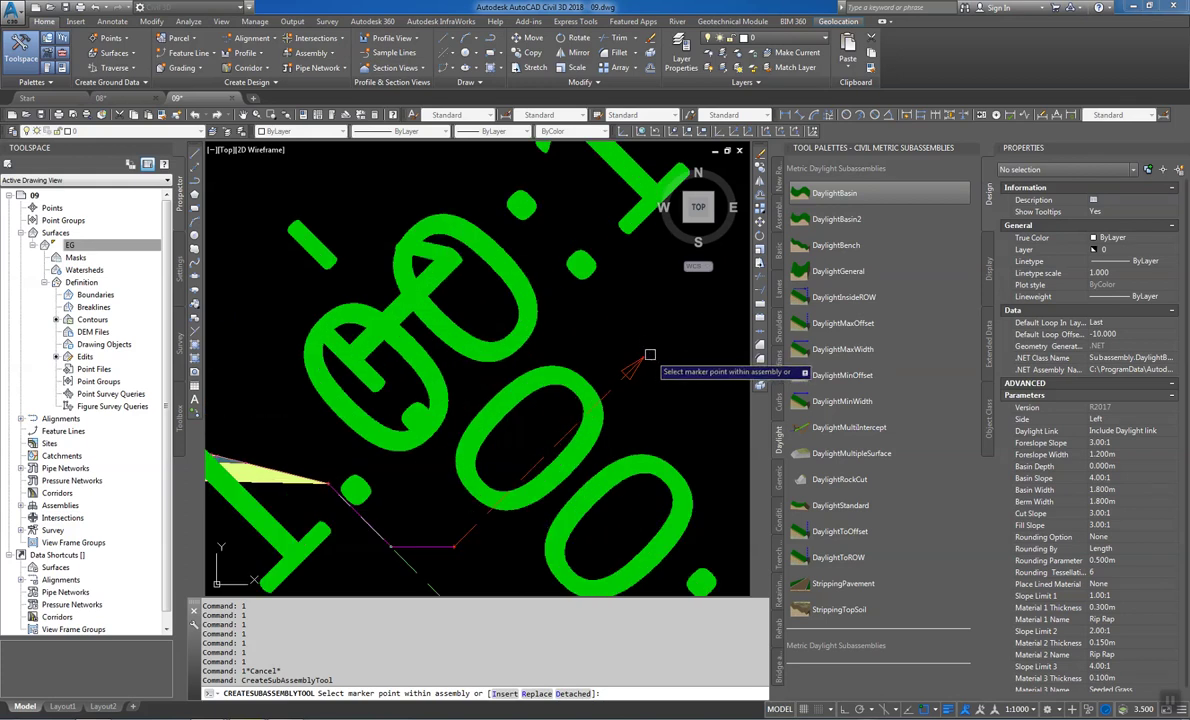
scroll(646, 352, "down", 5)
scroll(648, 359, "down", 3)
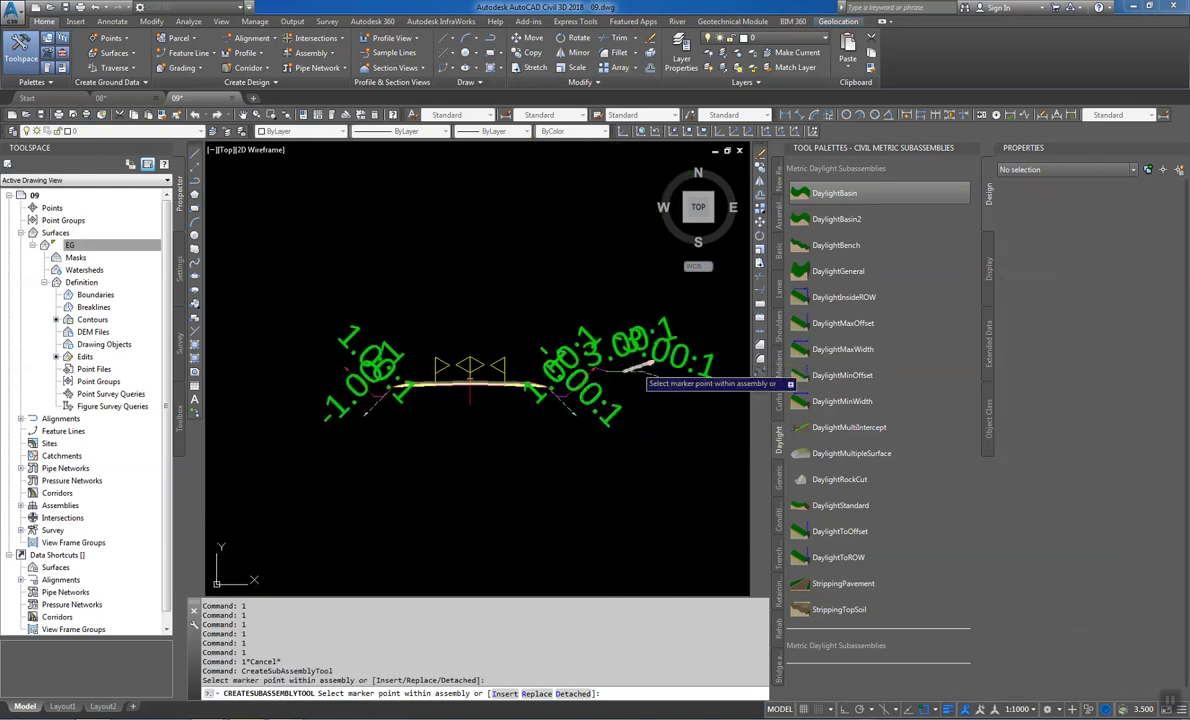
key("Escape")
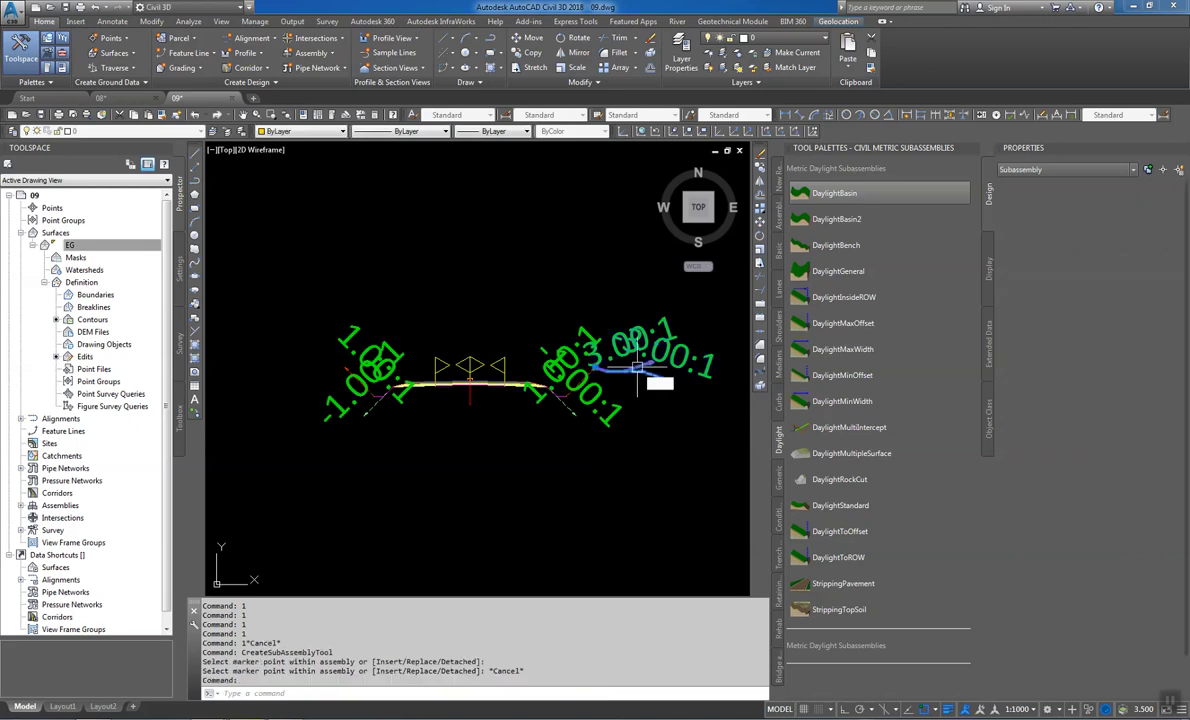
Erase the DaylightBasin subassembly from the right side of the assembly
left_click(636, 368)
type("E")
key("Return")
Attach DaylightBench subassemblies to the outer ends of the cut and fill slopes on both sides of the assembly
left_click(828, 246)
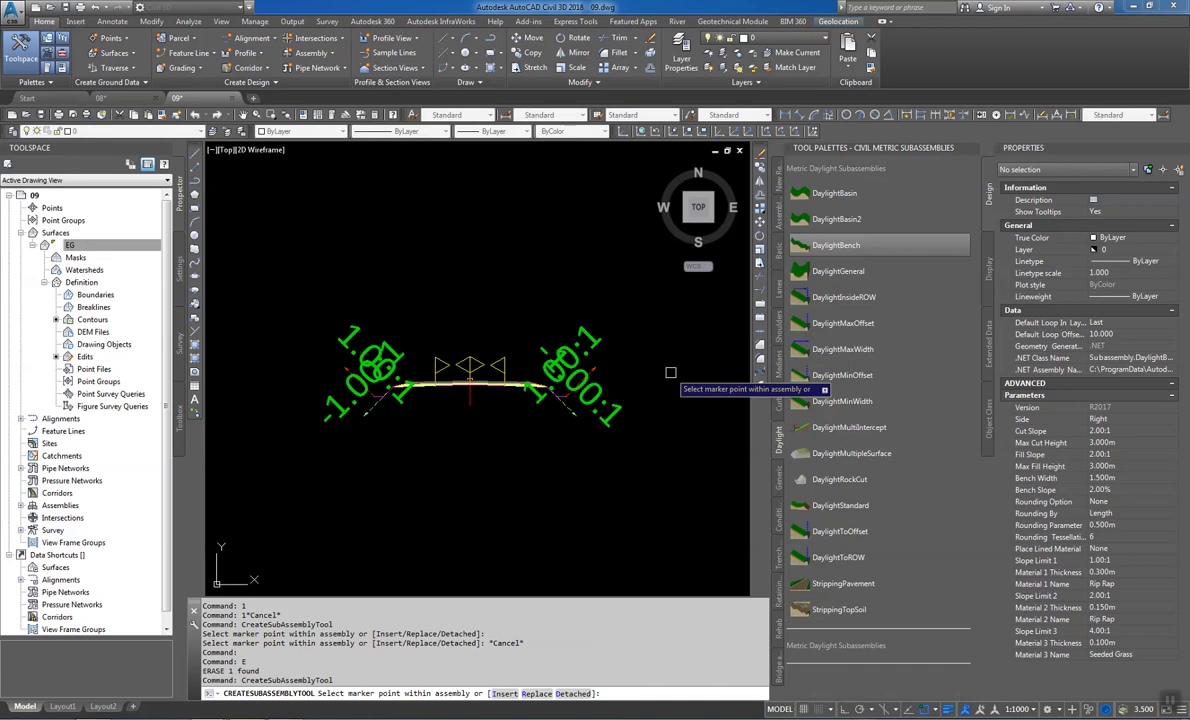
scroll(615, 368, "up", 5)
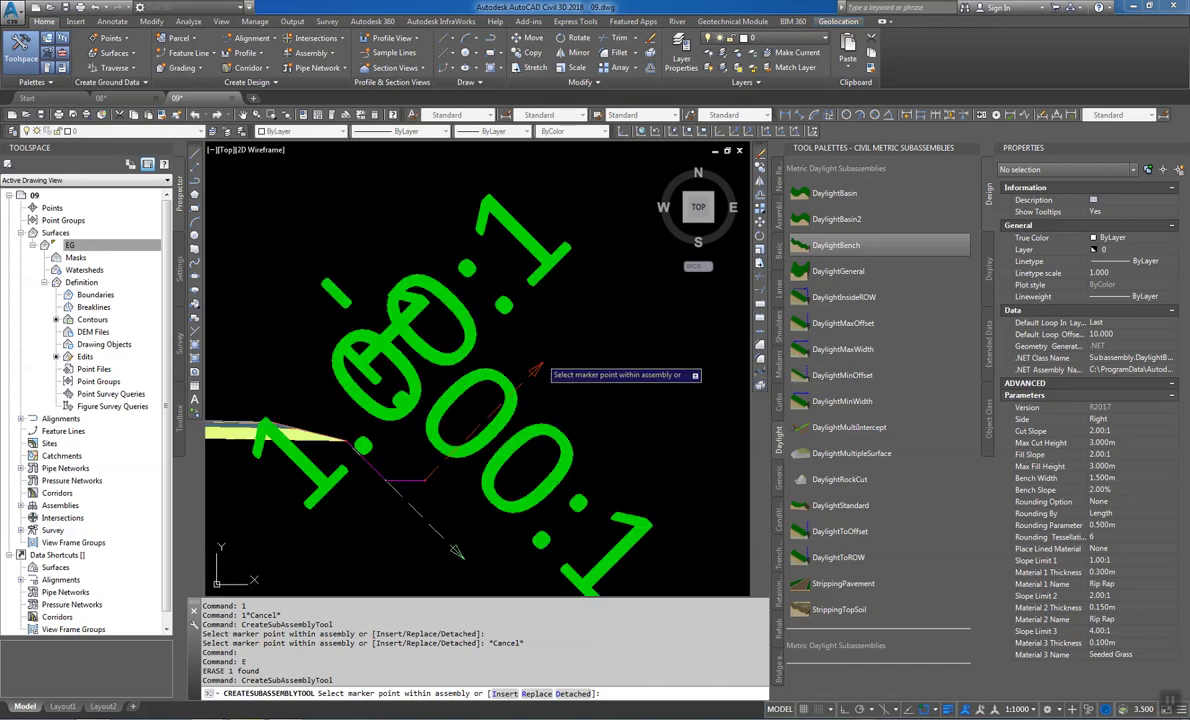
scroll(538, 415, "down", 5)
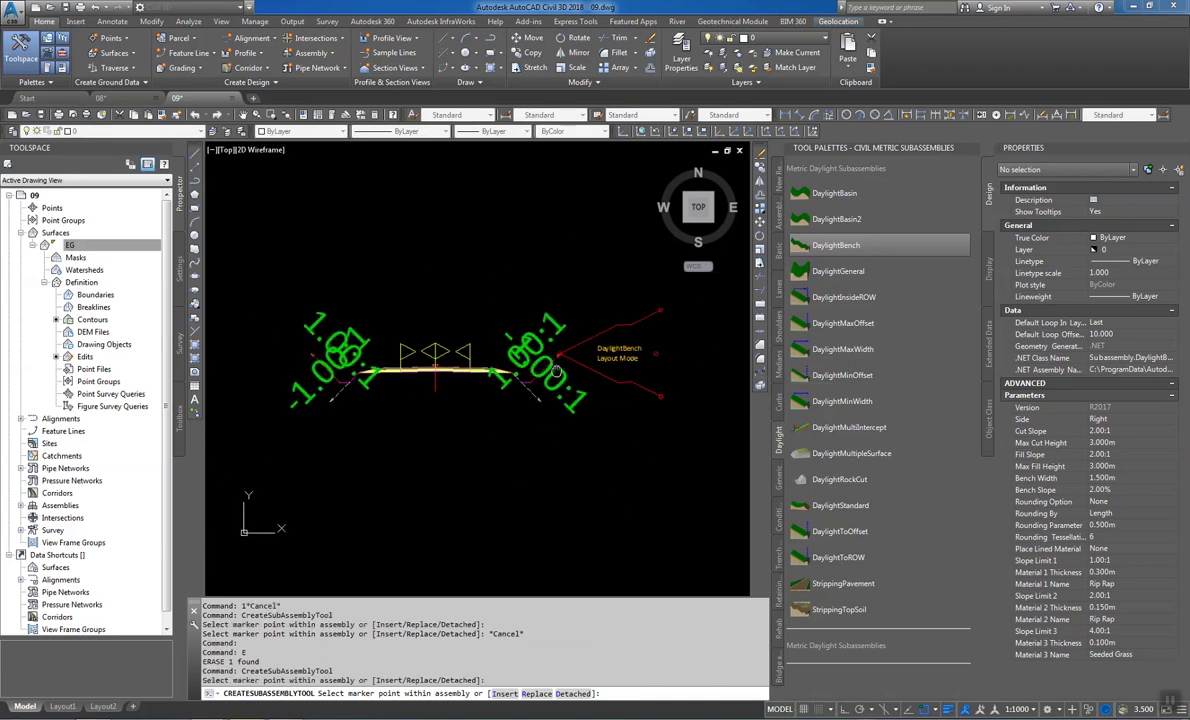
left_click(538, 415)
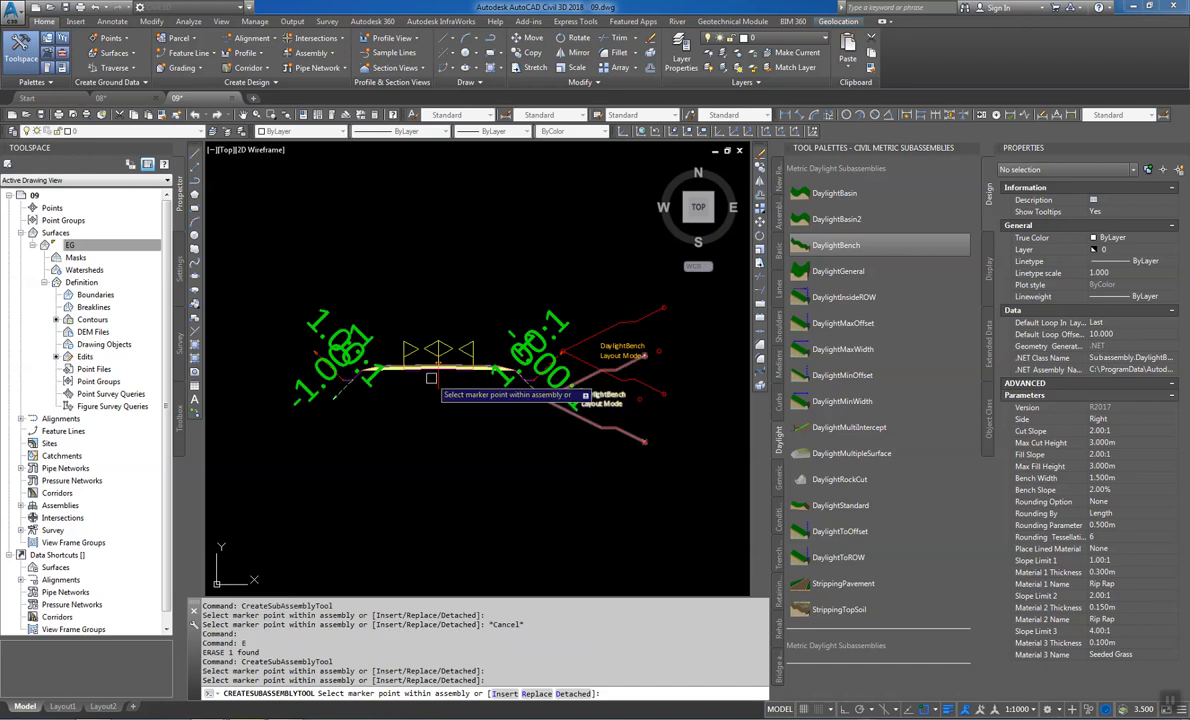
left_click(318, 390)
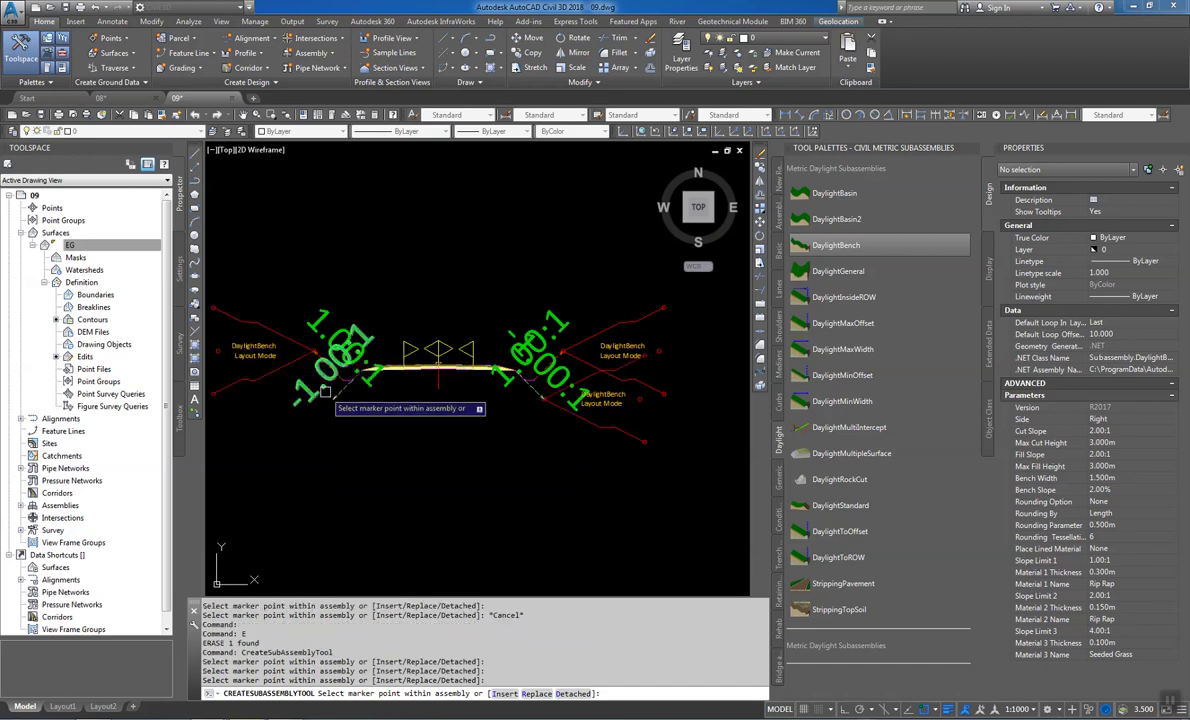
left_click(323, 393)
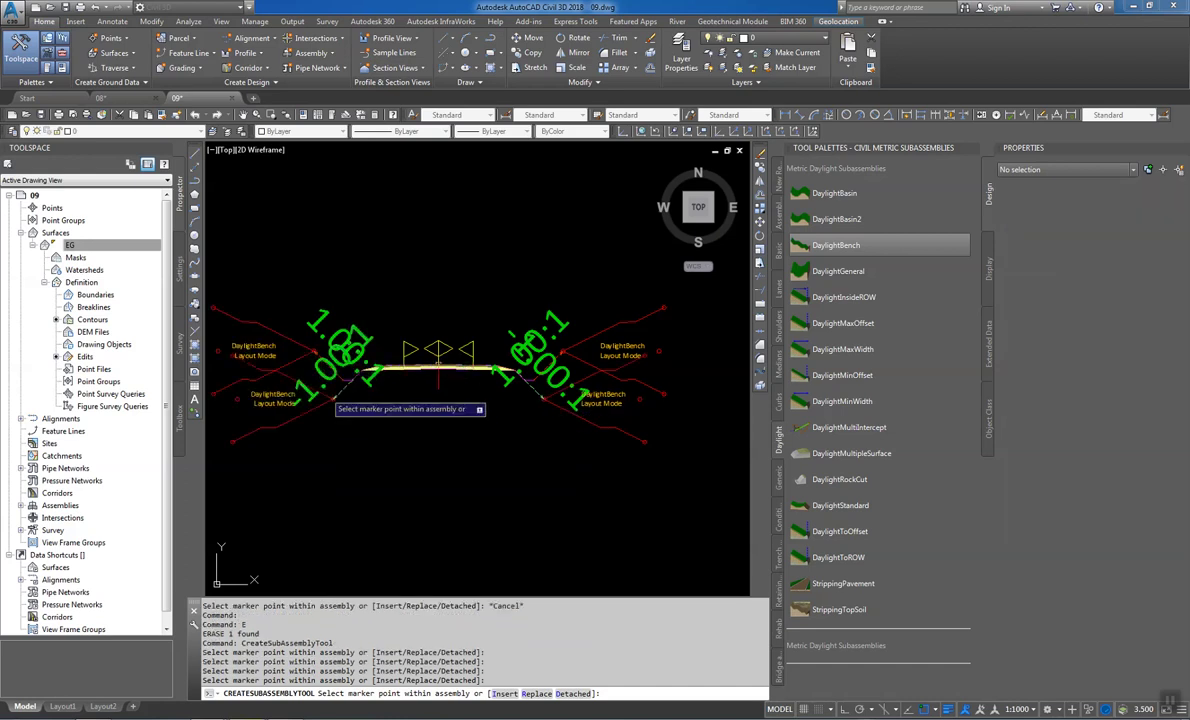
key("Escape")
Select the DaylightBench subassembly attached to the left fill slope
left_click(291, 465)
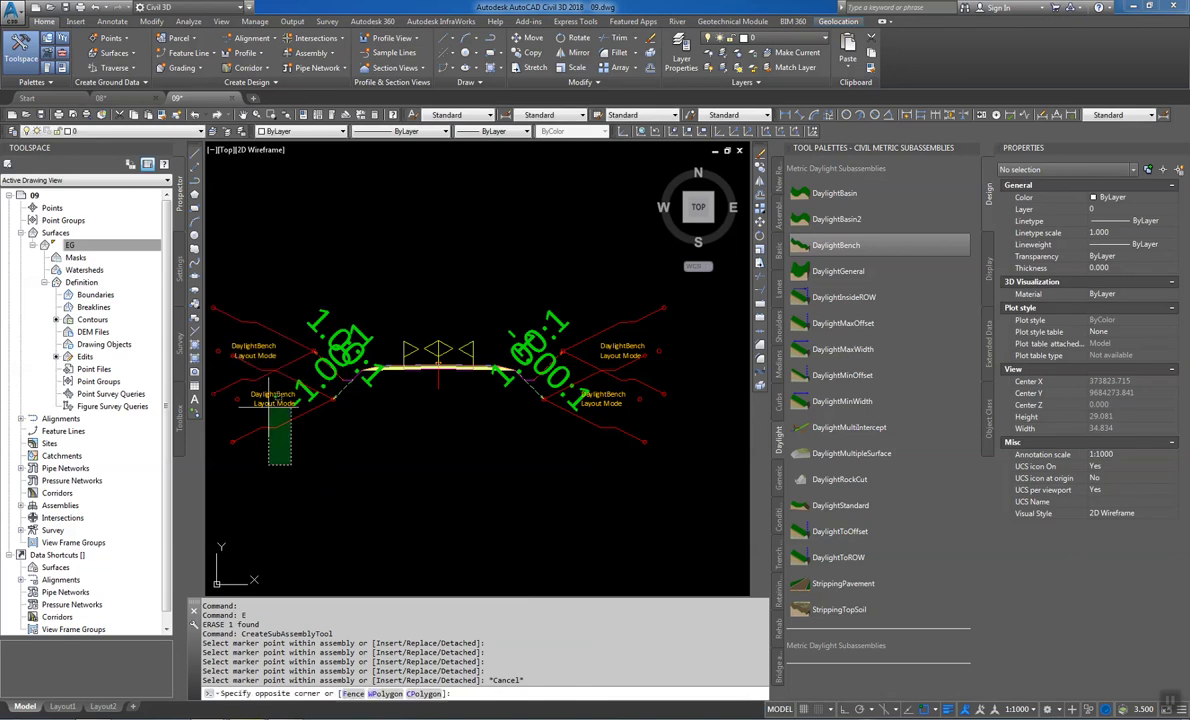
Select all four DaylightBench subassemblies on both sides of the assembly and set Max Cut Height to 50 m and Cut Slope to 1:1
left_click(256, 300)
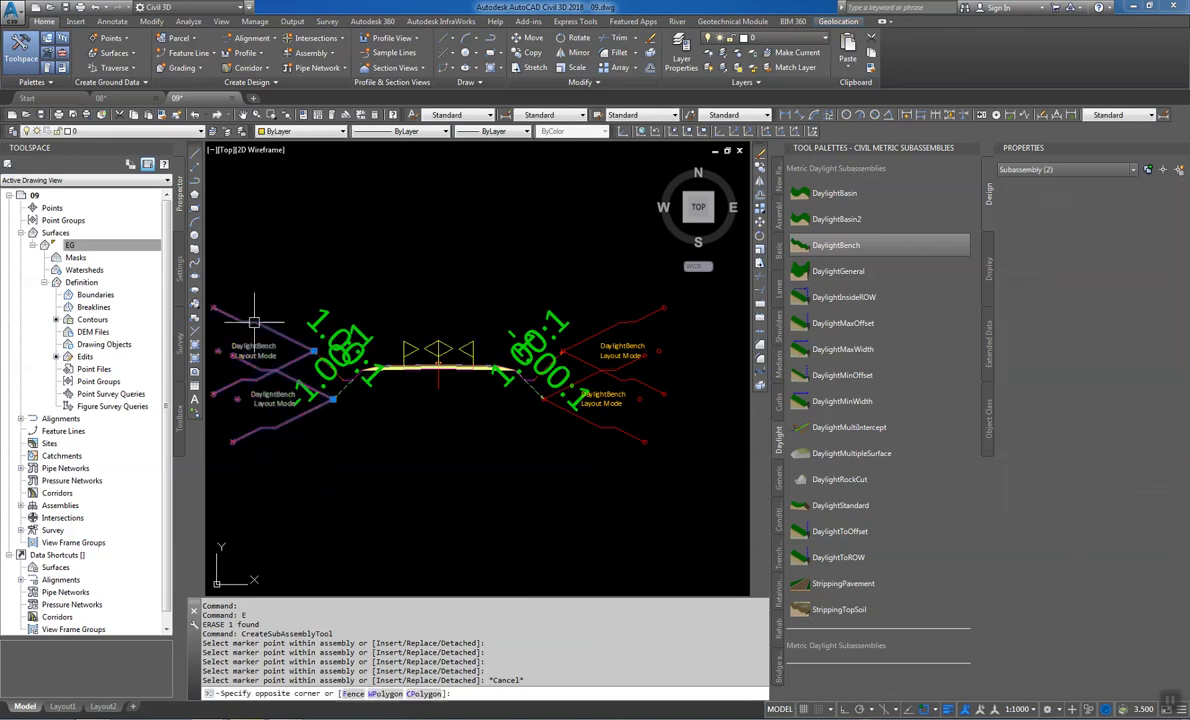
left_click(669, 484)
left_click(615, 300)
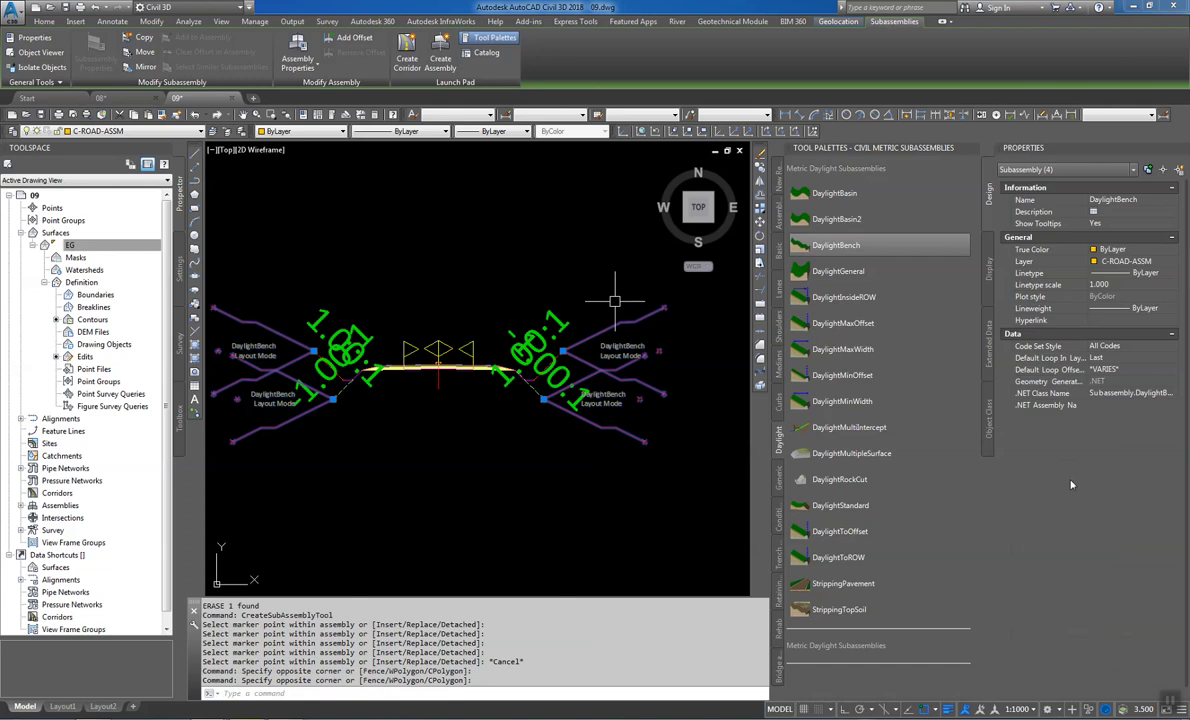
left_click(1112, 478)
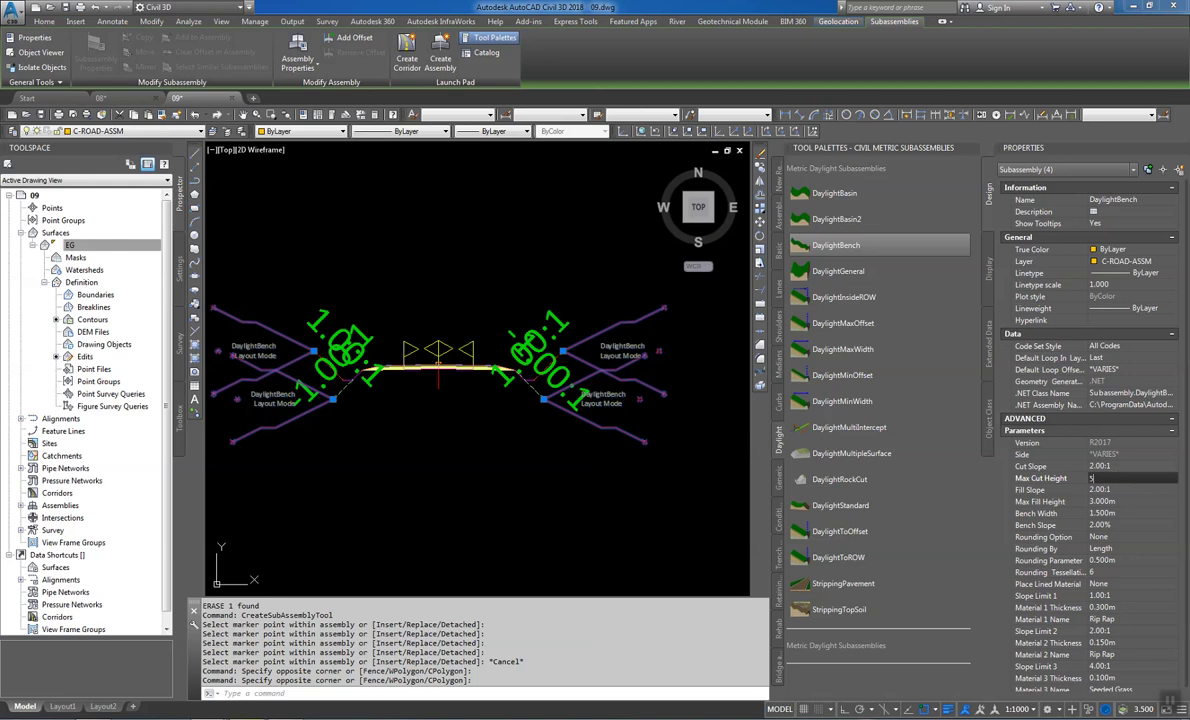
type("50.000m")
key("Tab")
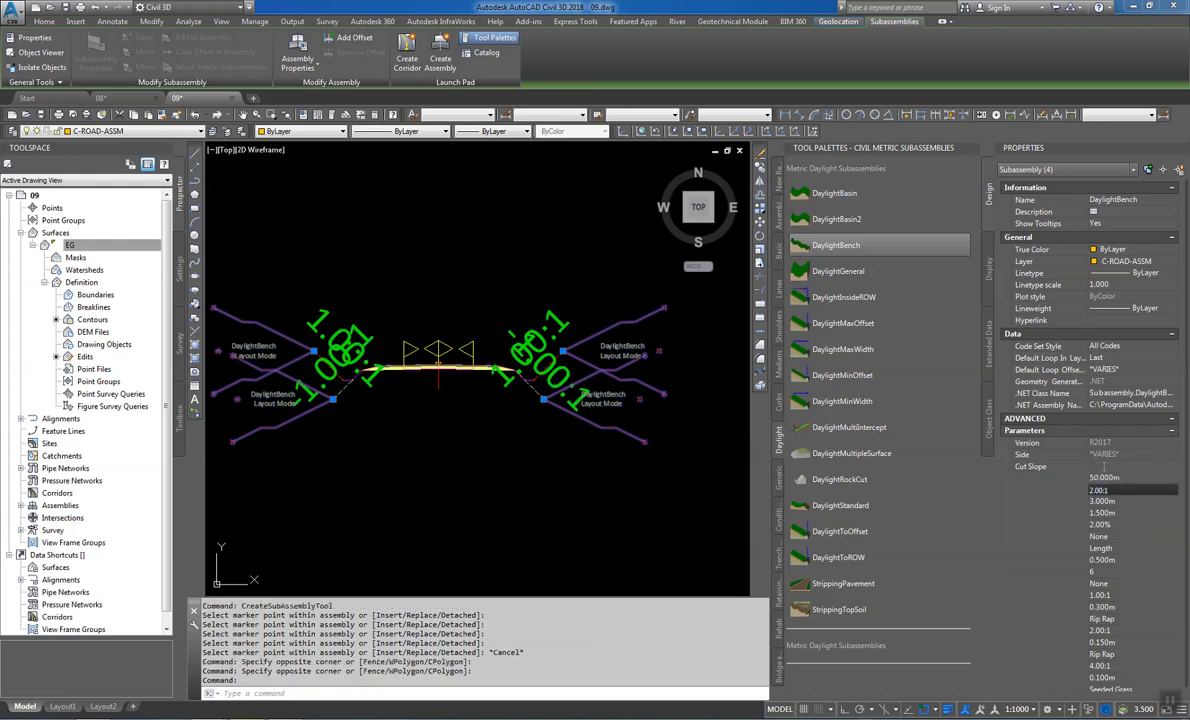
left_click(1105, 466)
type("1.00:1")
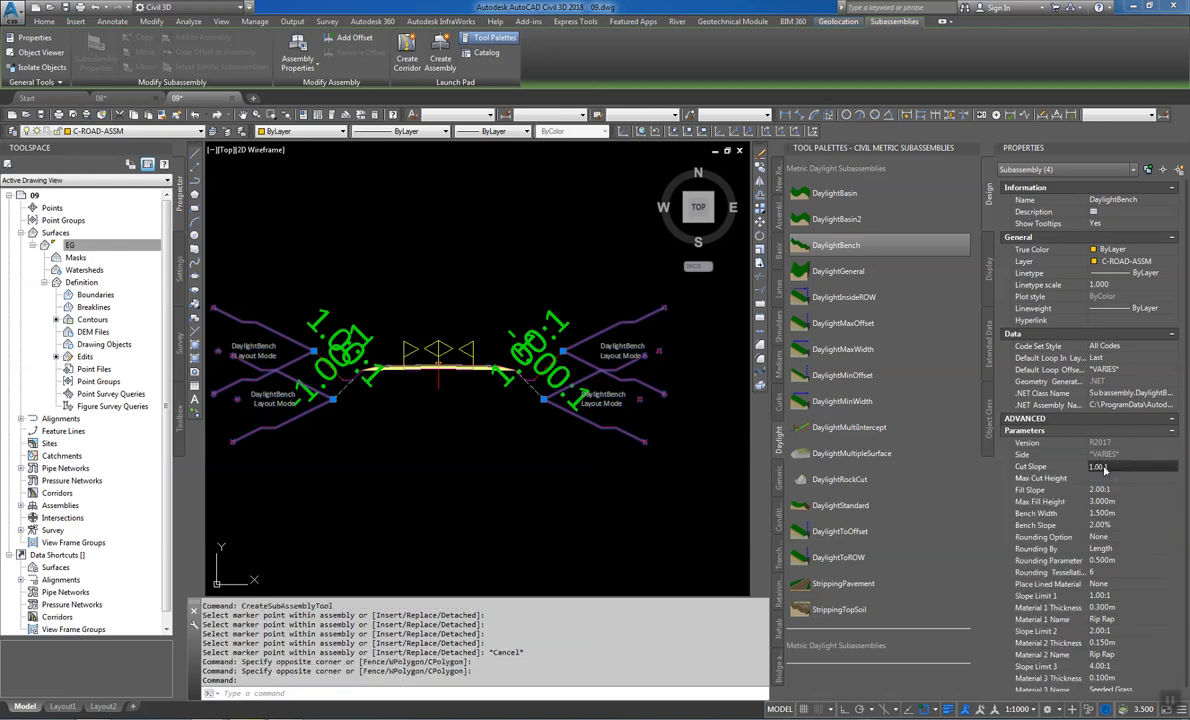
key("Tab")
Set the selected DaylightBench subassemblies' Max Fill Height to 50 m and Bench Slope to 3%
left_click(1121, 501)
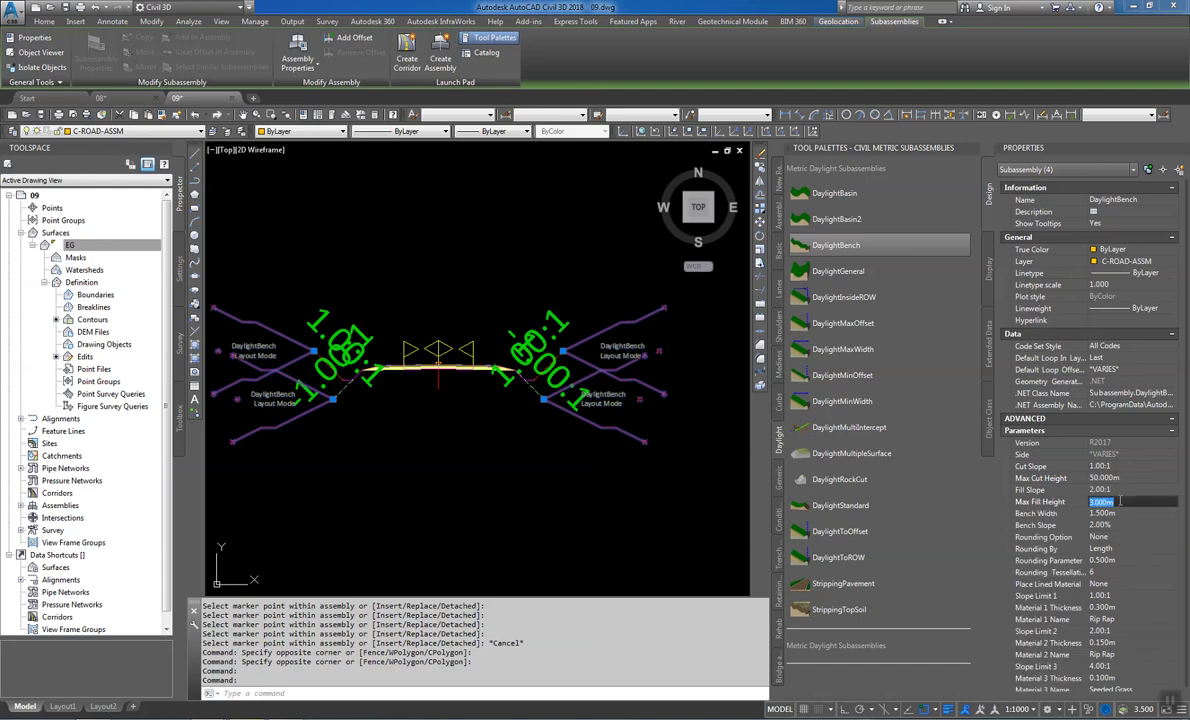
type("50")
key("Tab")
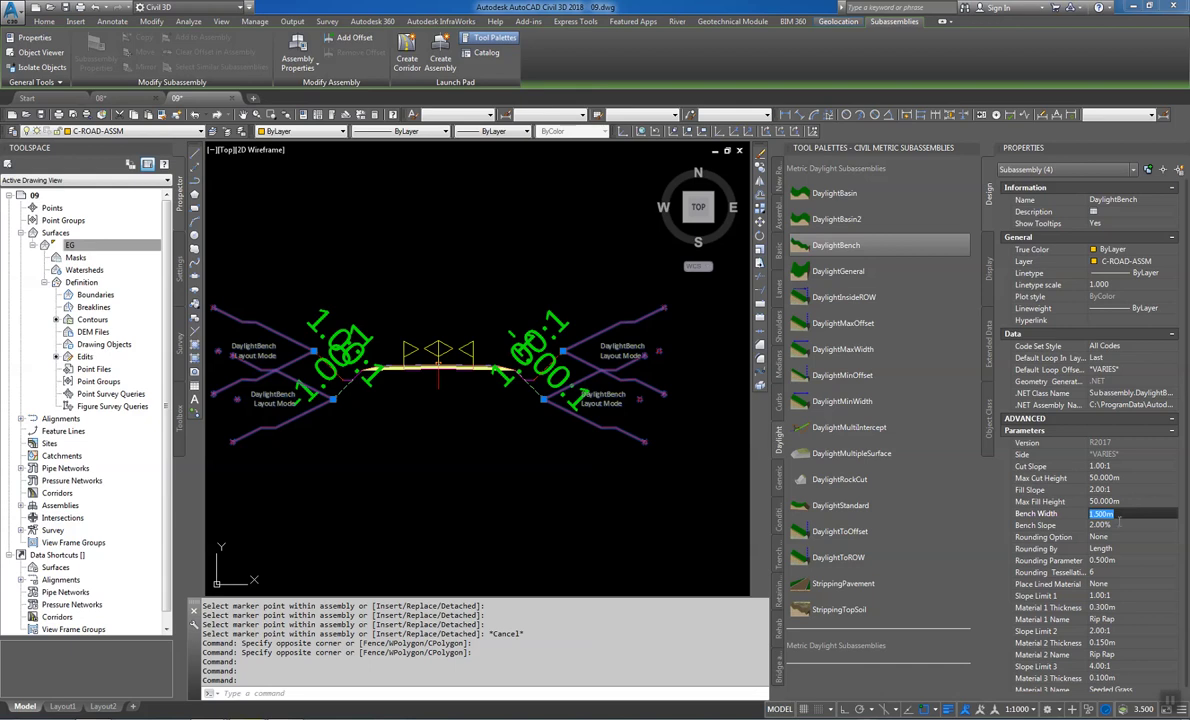
left_click(1119, 524)
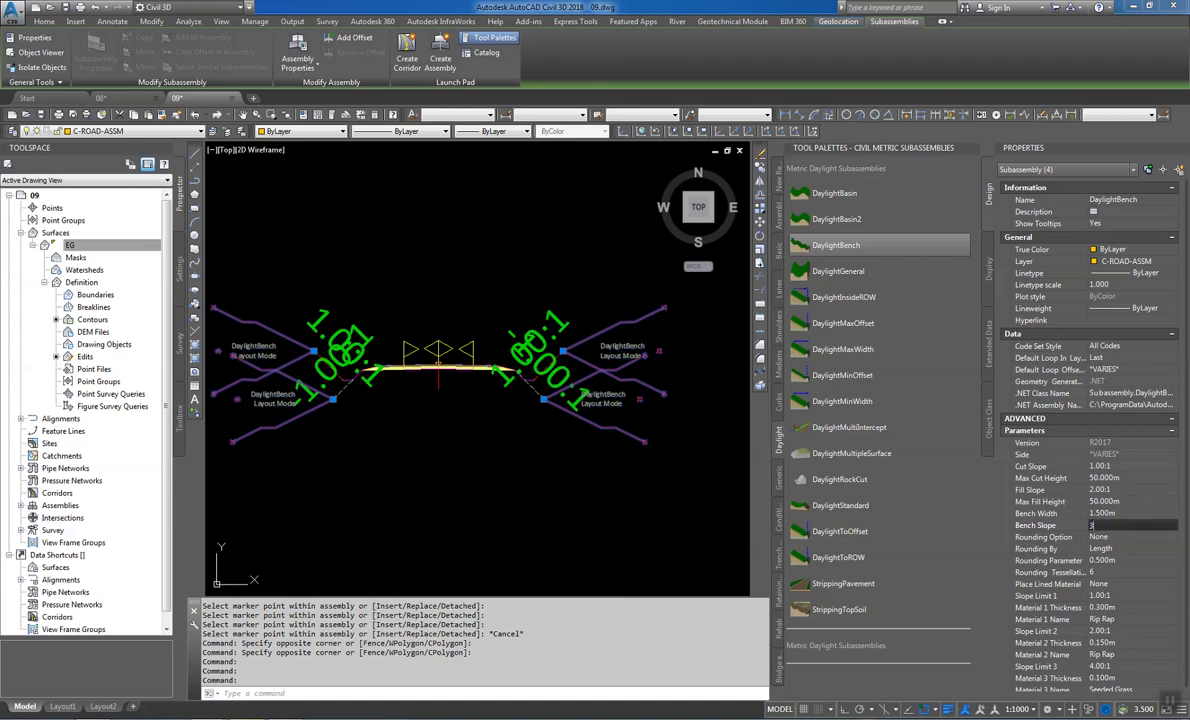
type("3")
key("Tab")
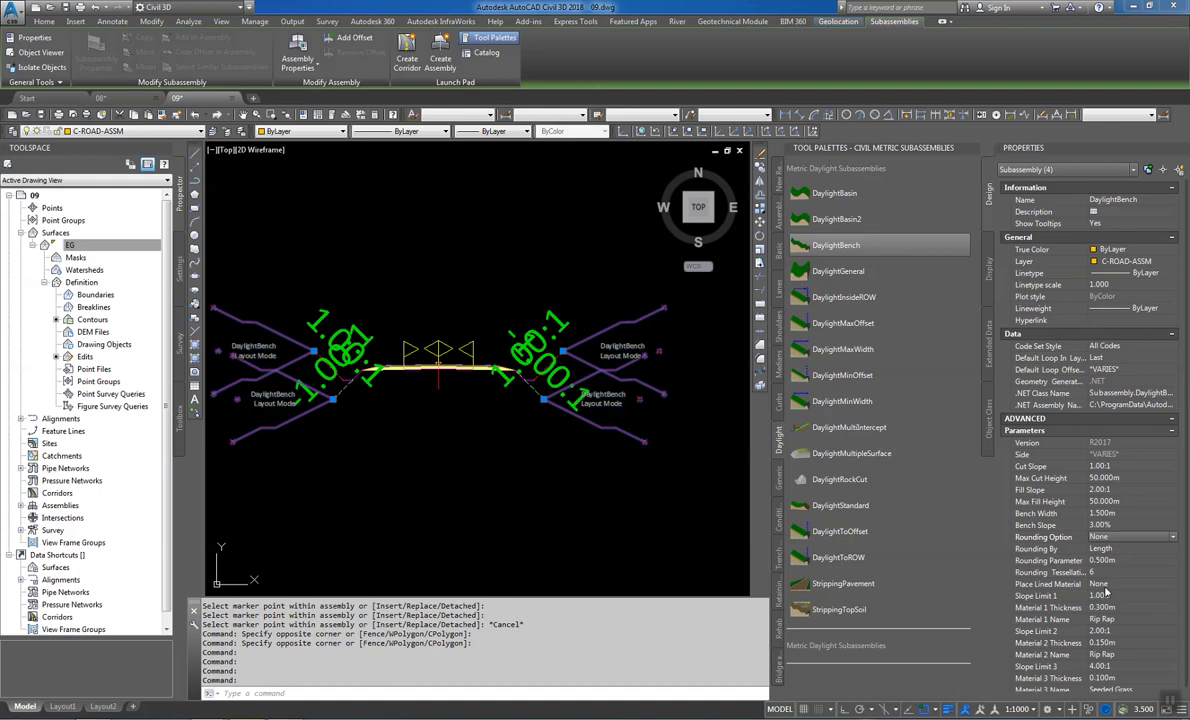
Set the DaylightBench subassemblies' Fill Slope to 1:1 and Rounding Tessellation to 10
left_click(1117, 490)
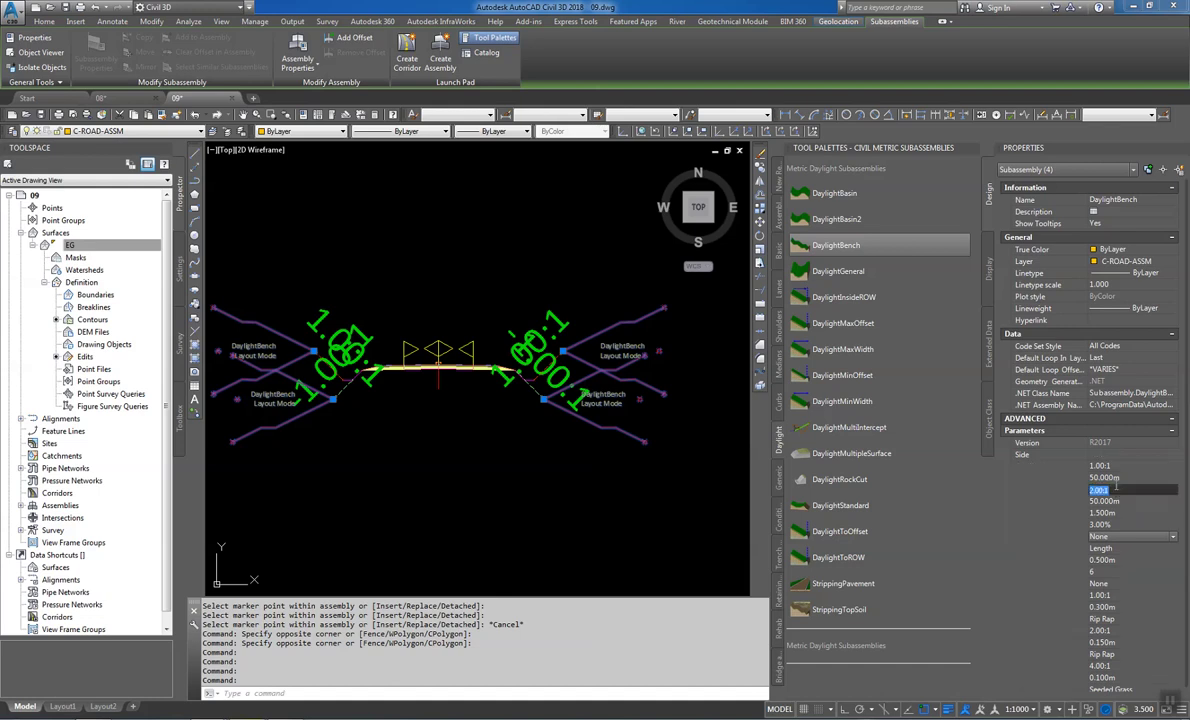
type("1")
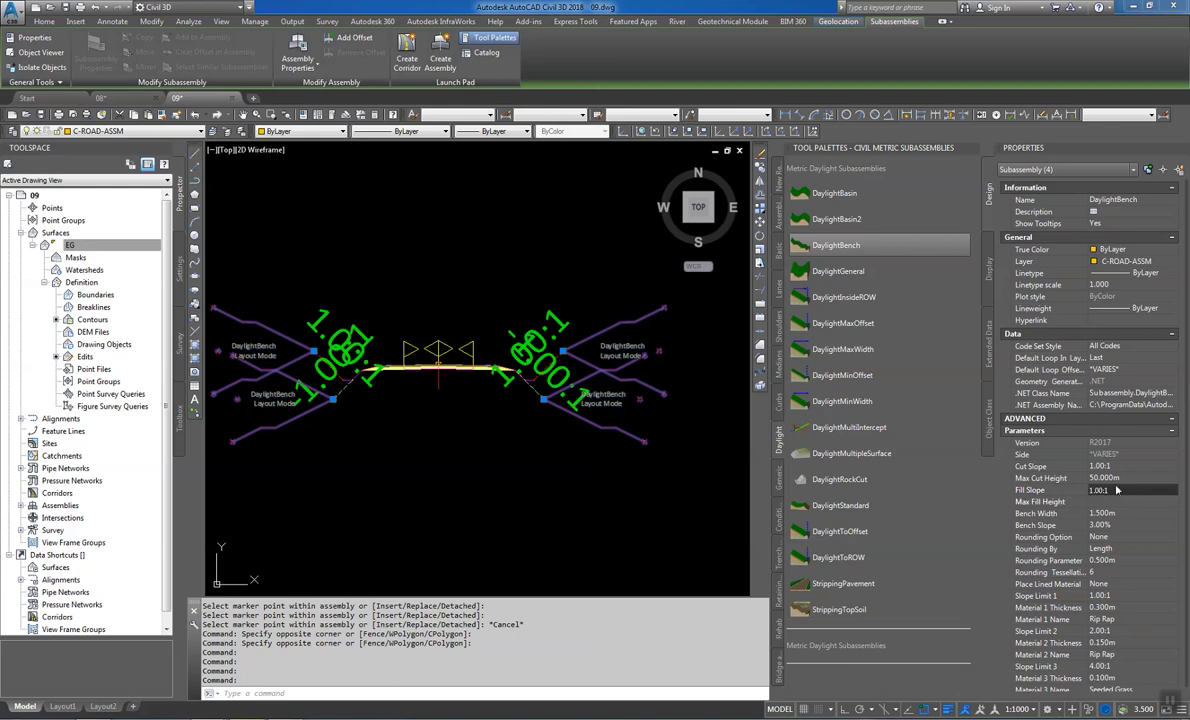
key("Tab")
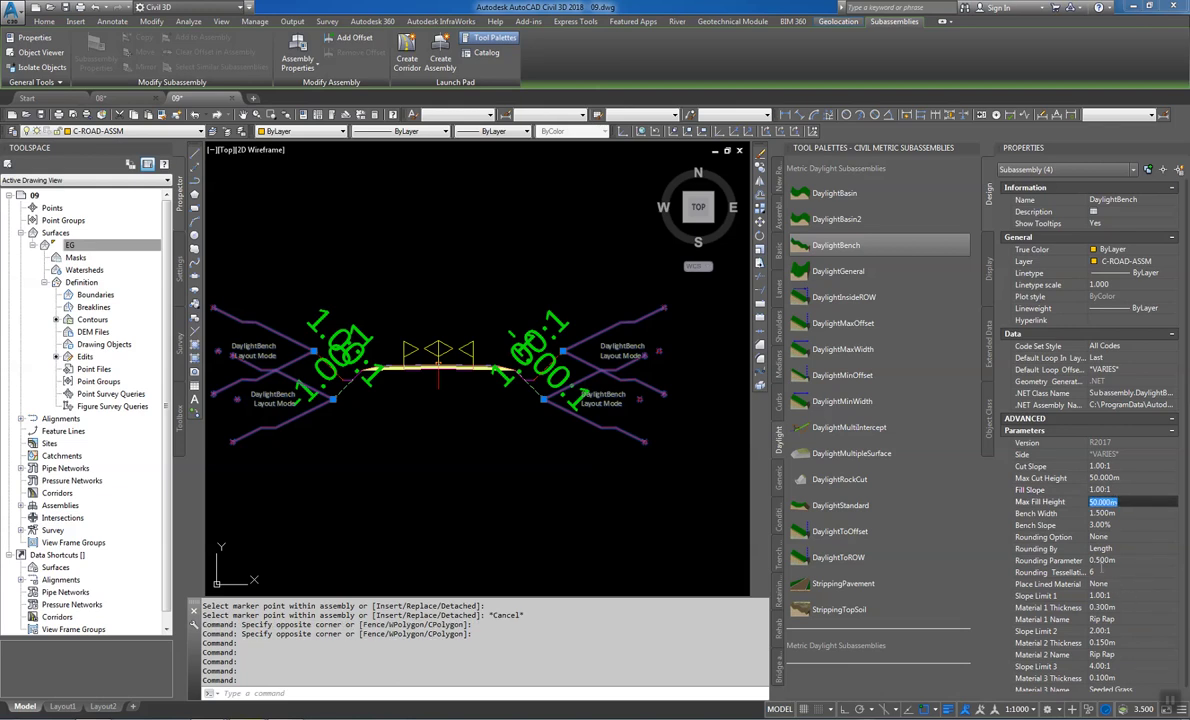
left_click(1102, 571)
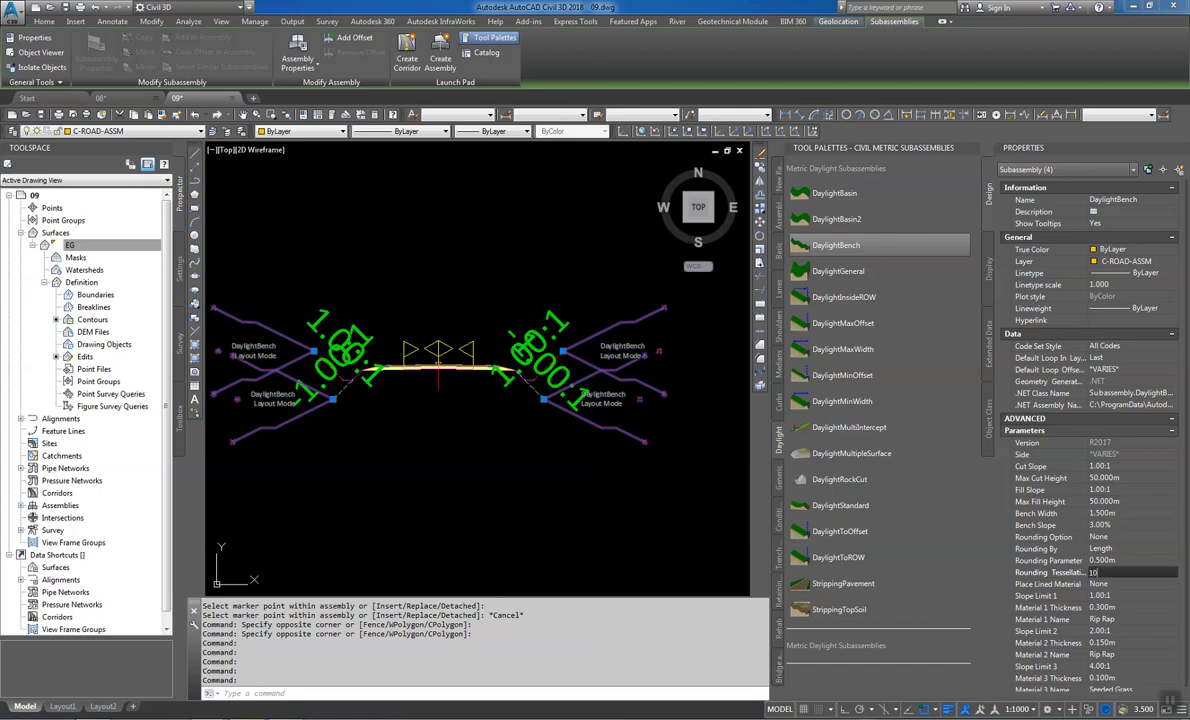
key("Tab")
Set Slope Limit 2 and Slope Limit 3 of the DaylightBench subassemblies to 1:1 and clear the selection
key("Tab")
key("Tab")
key("Tab")
key("Tab")
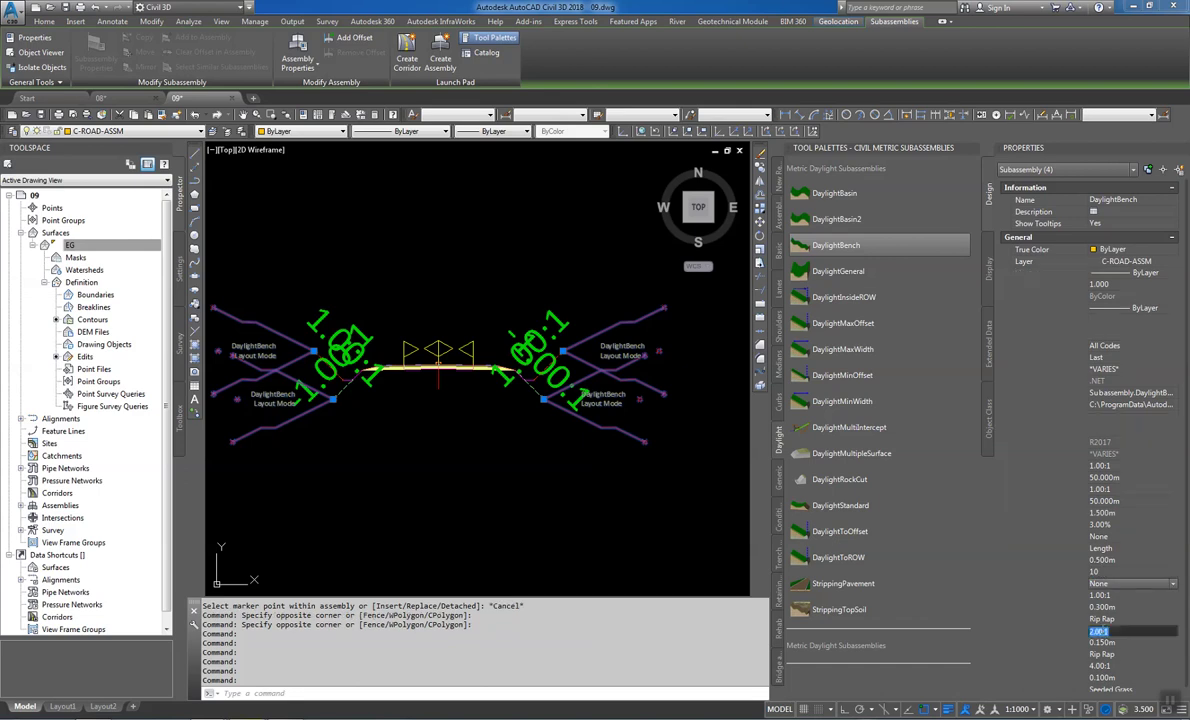
type("1")
key("Tab")
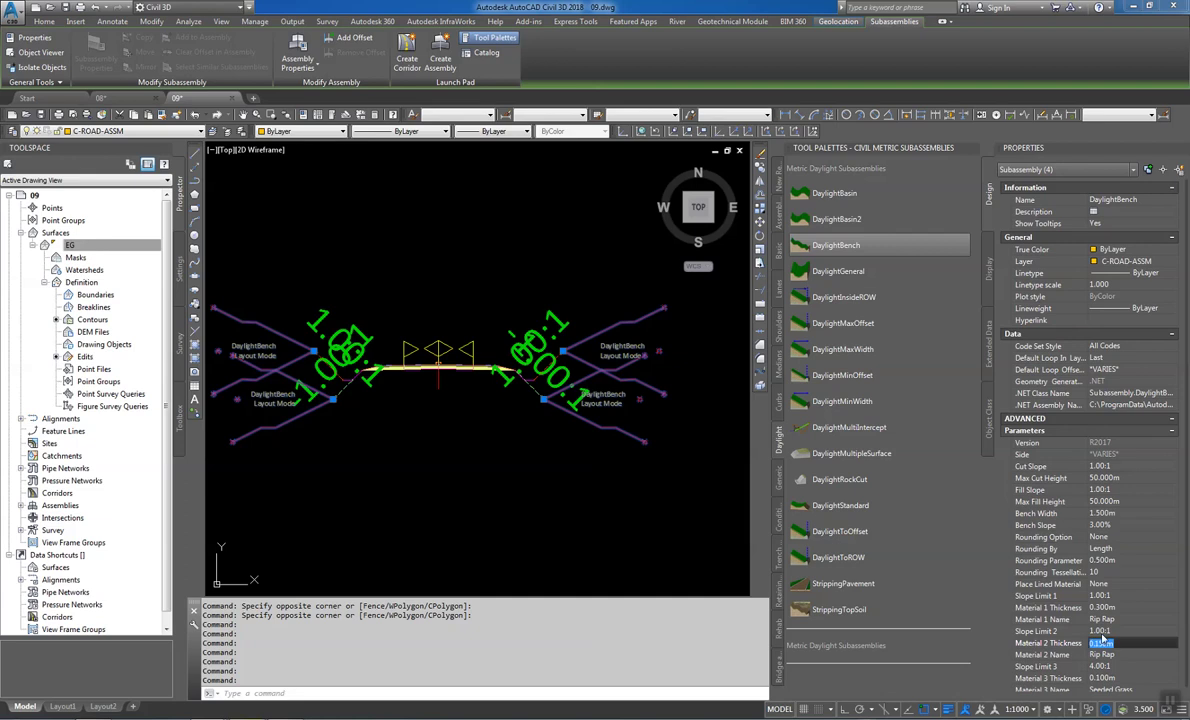
key("Tab")
key("Tab")
type("1")
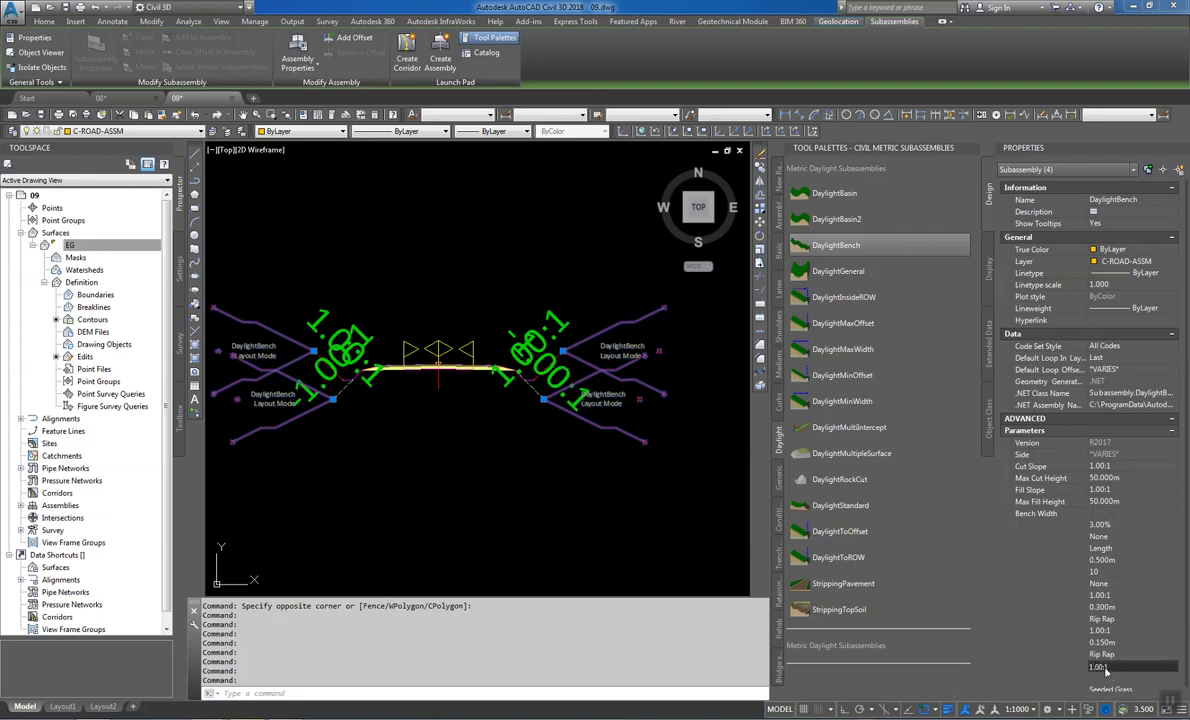
key("Tab")
scroll(1113, 652, "down", 1)
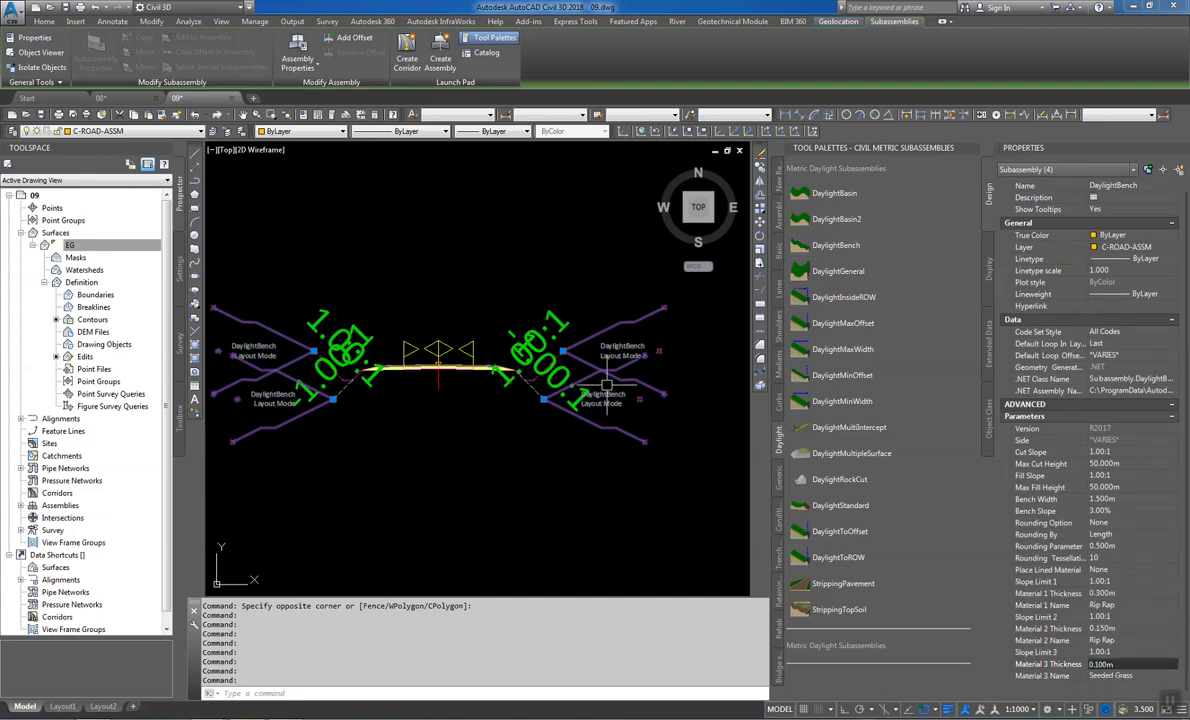
key("Escape")
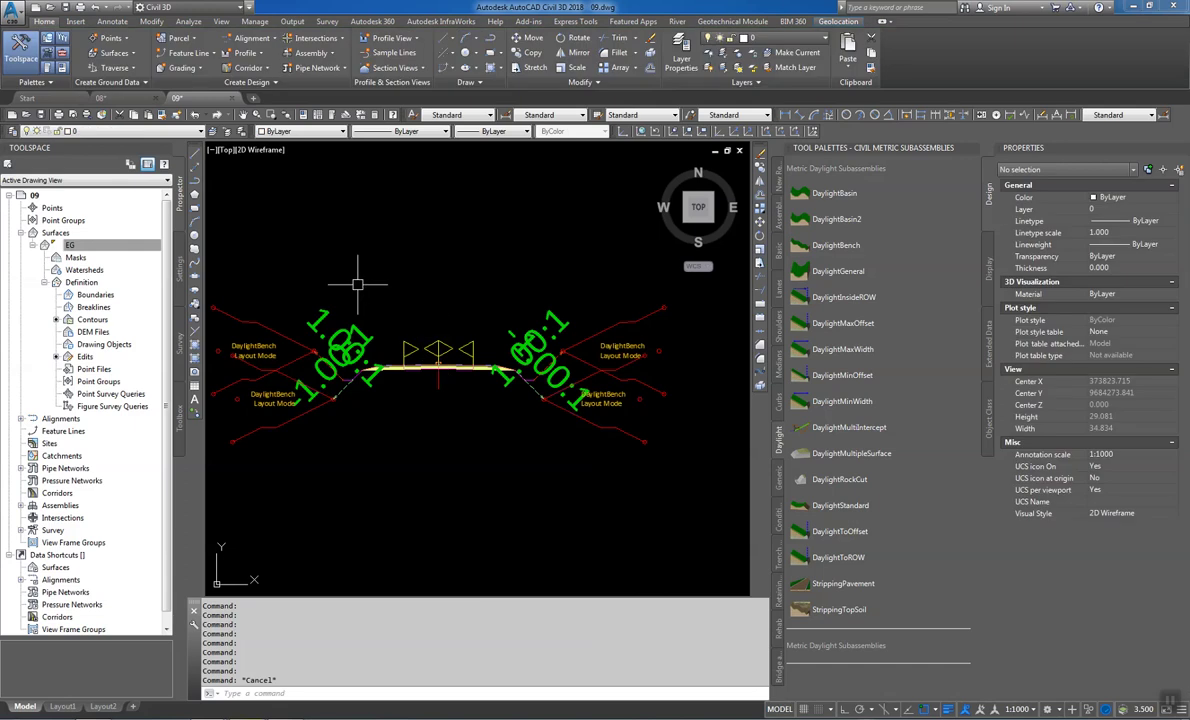
Change the drawing's annotation scale to 1:100
scroll(370, 285, "up", 3)
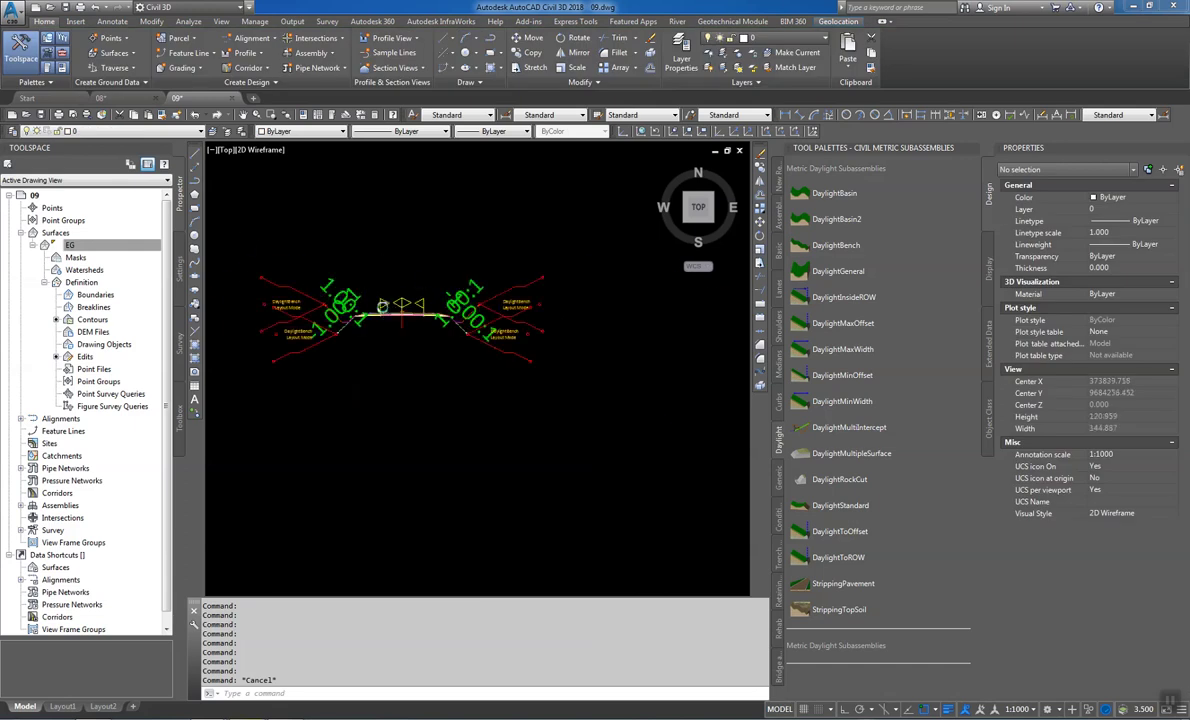
scroll(383, 307, "down", 3)
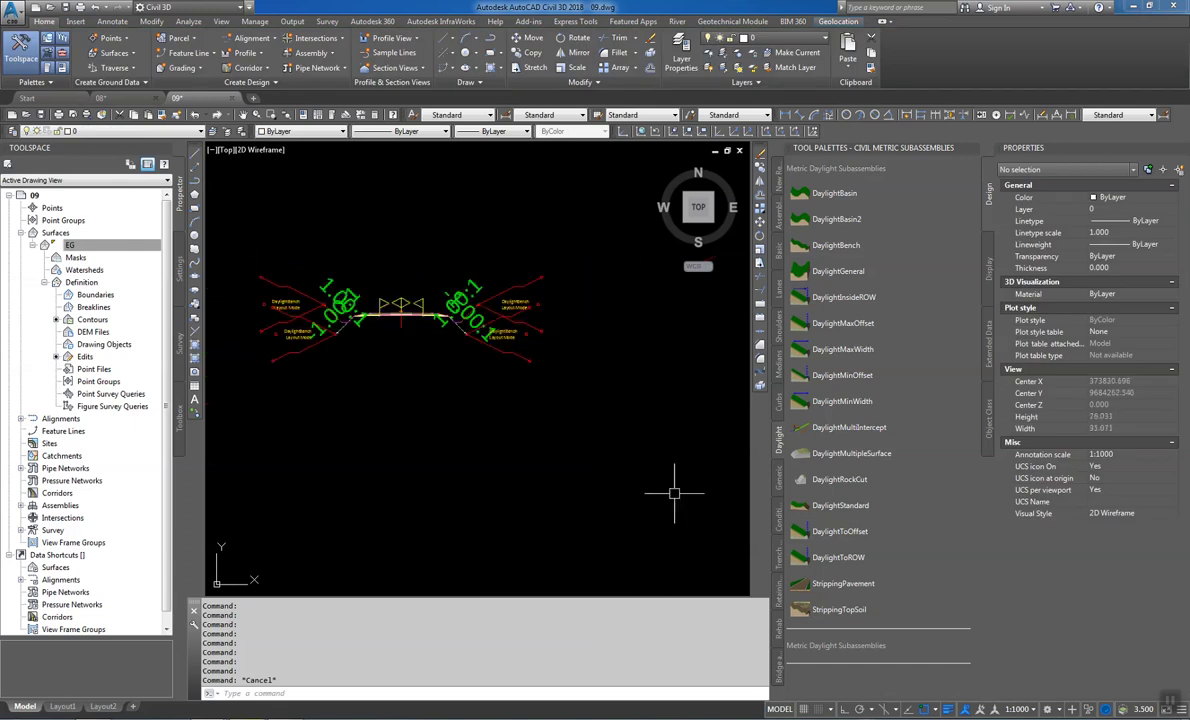
left_click(1018, 709)
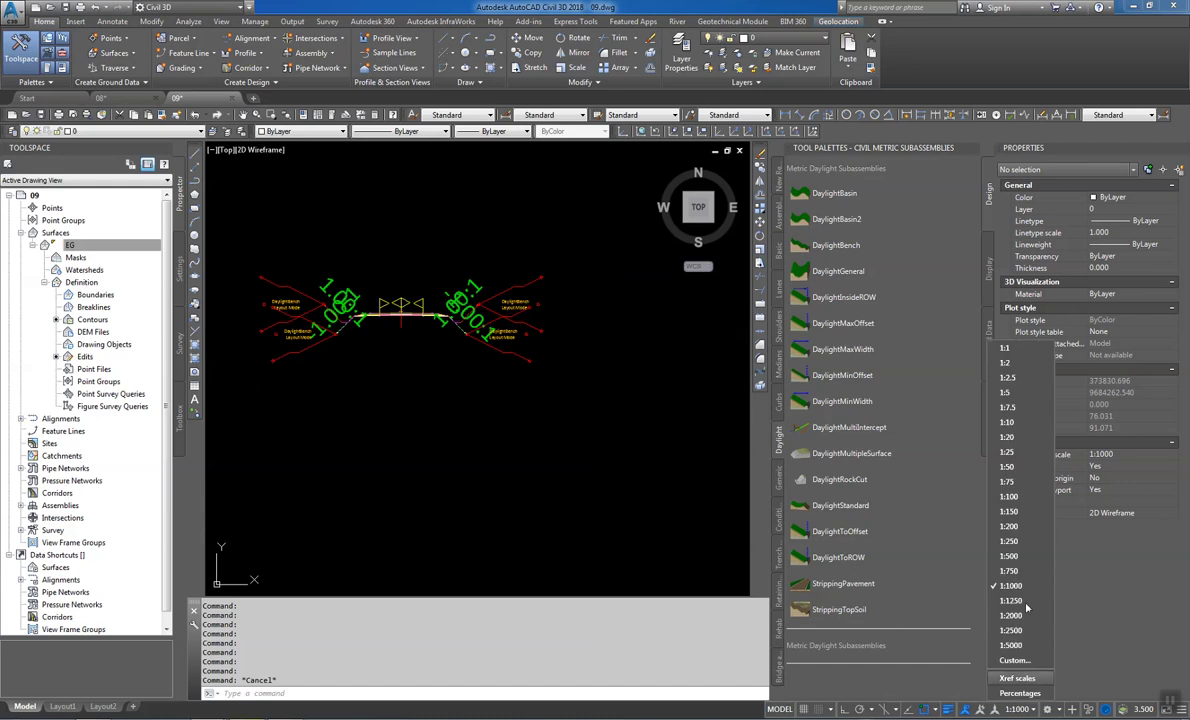
left_click(1009, 497)
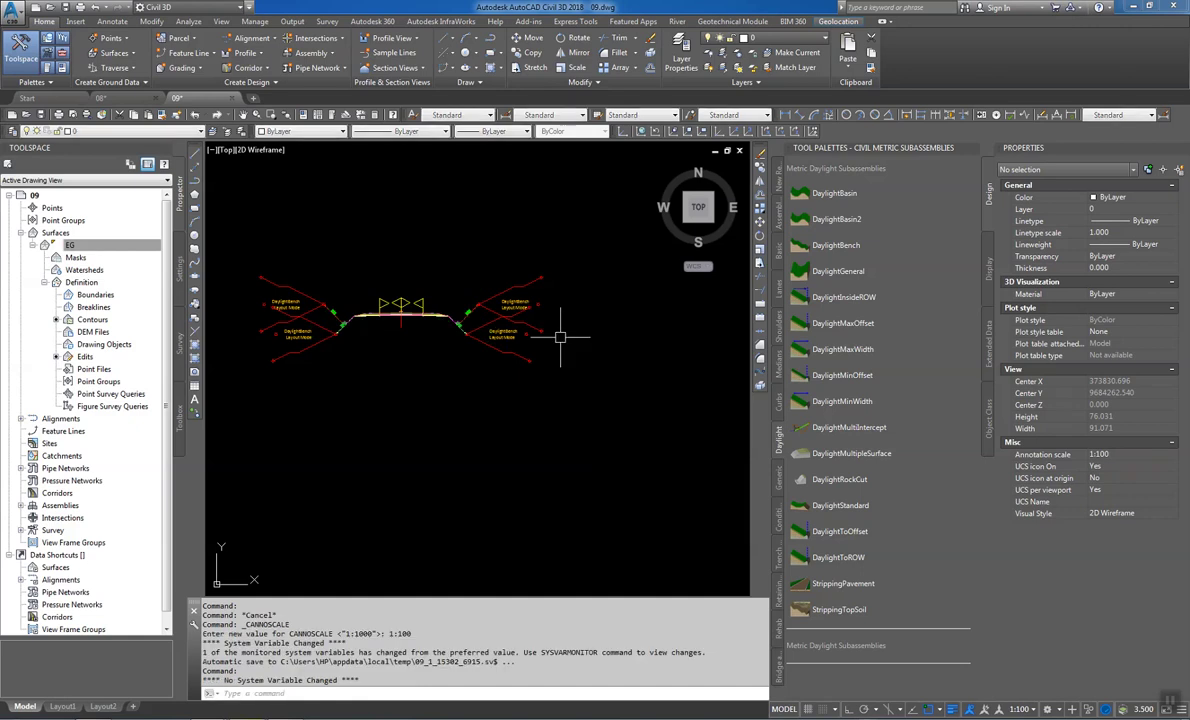
Select both ShoulderExtendAll subassemblies and set Shoulder Width to 2 m and Shoulder %Slope to -5%
scroll(370, 318, "up", 6)
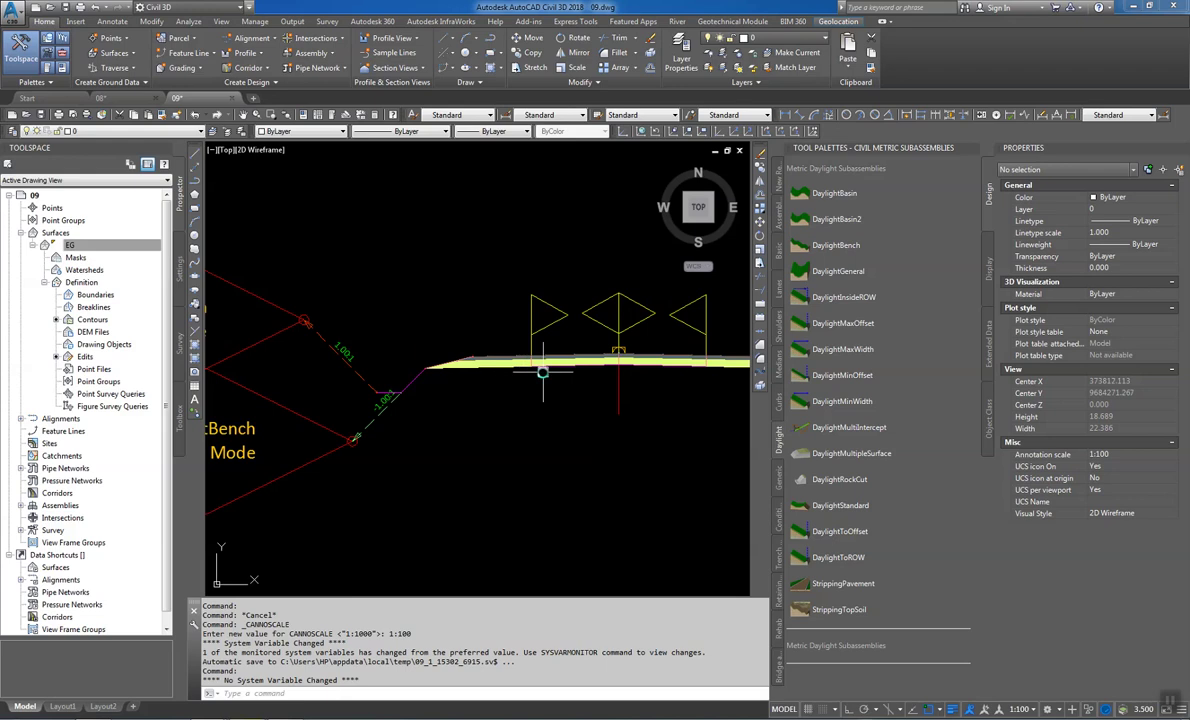
scroll(545, 374, "down", 6)
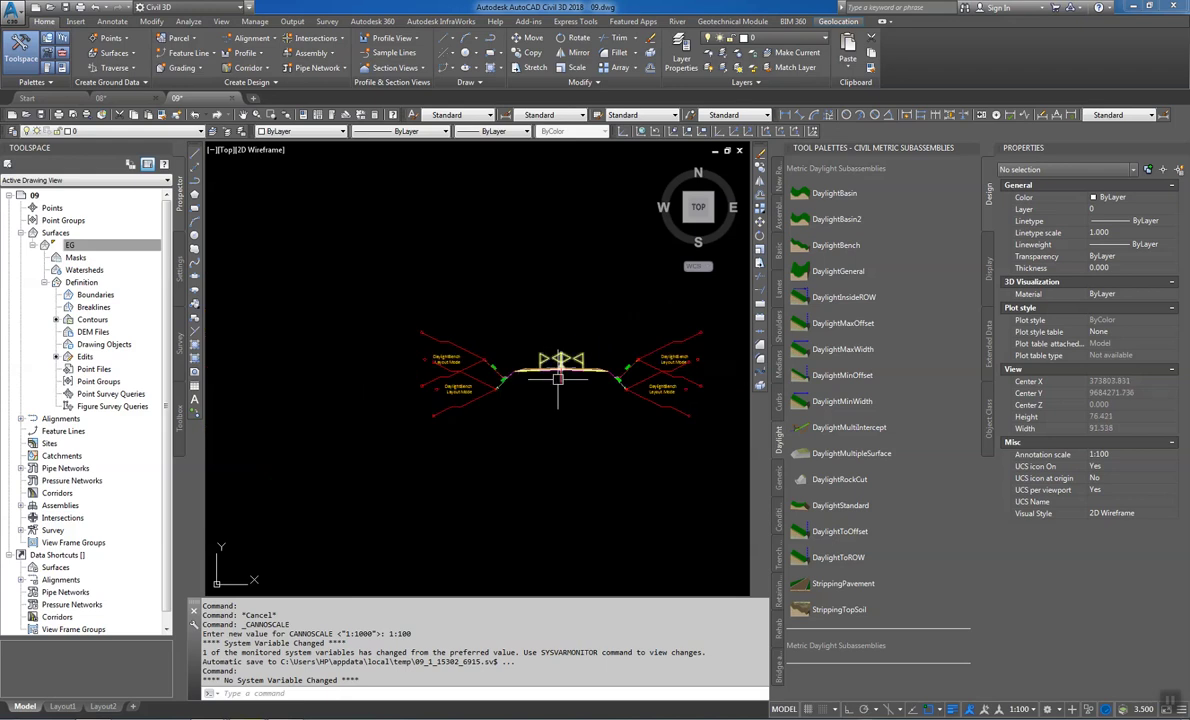
scroll(555, 378, "down", 2)
scroll(557, 375, "up", 5)
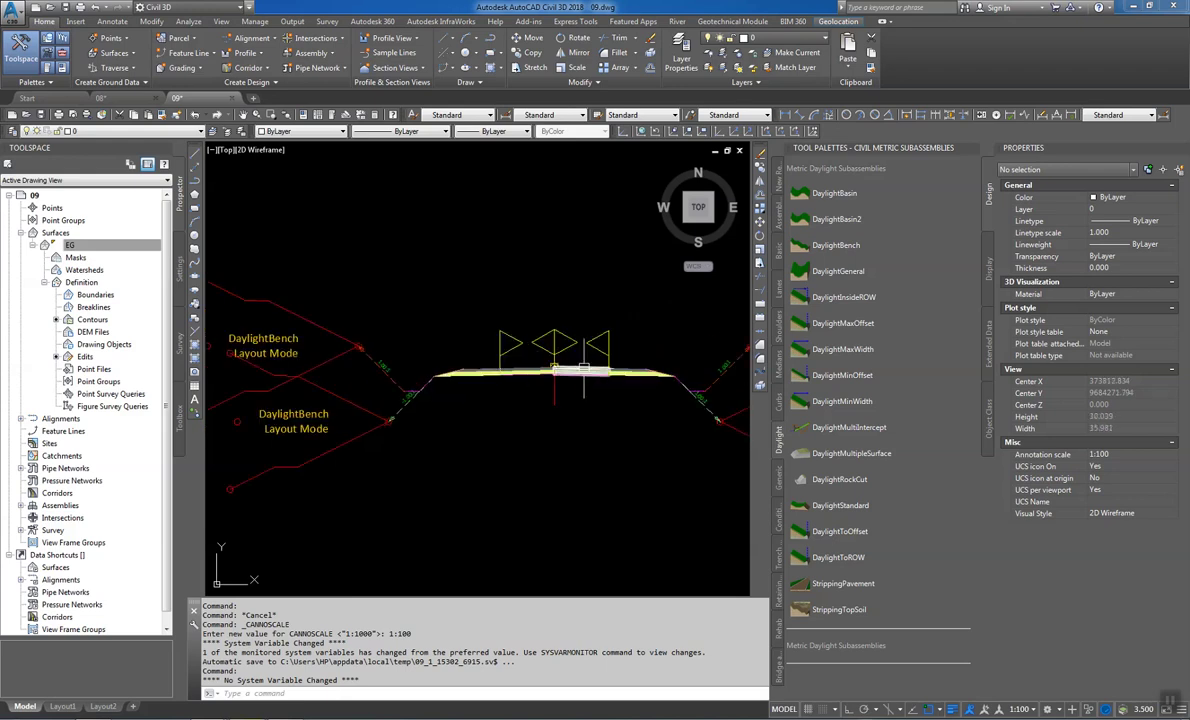
scroll(557, 380, "up", 8)
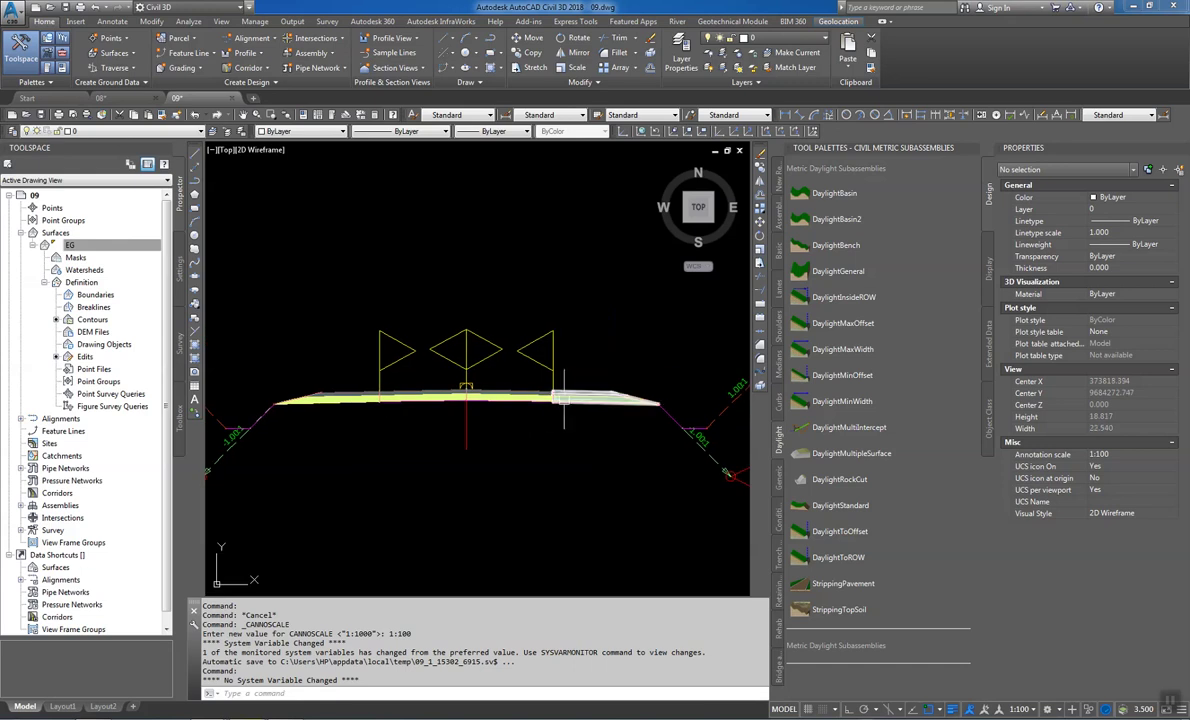
left_click(560, 399)
left_click(333, 392)
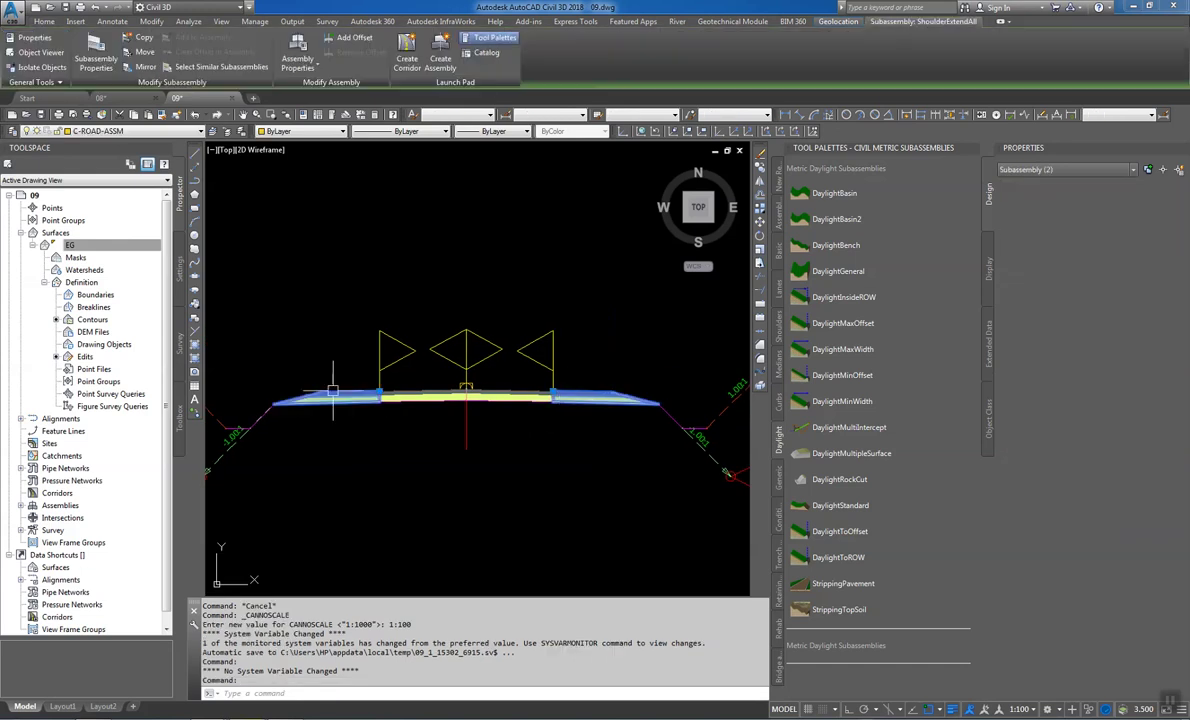
left_click(1105, 538)
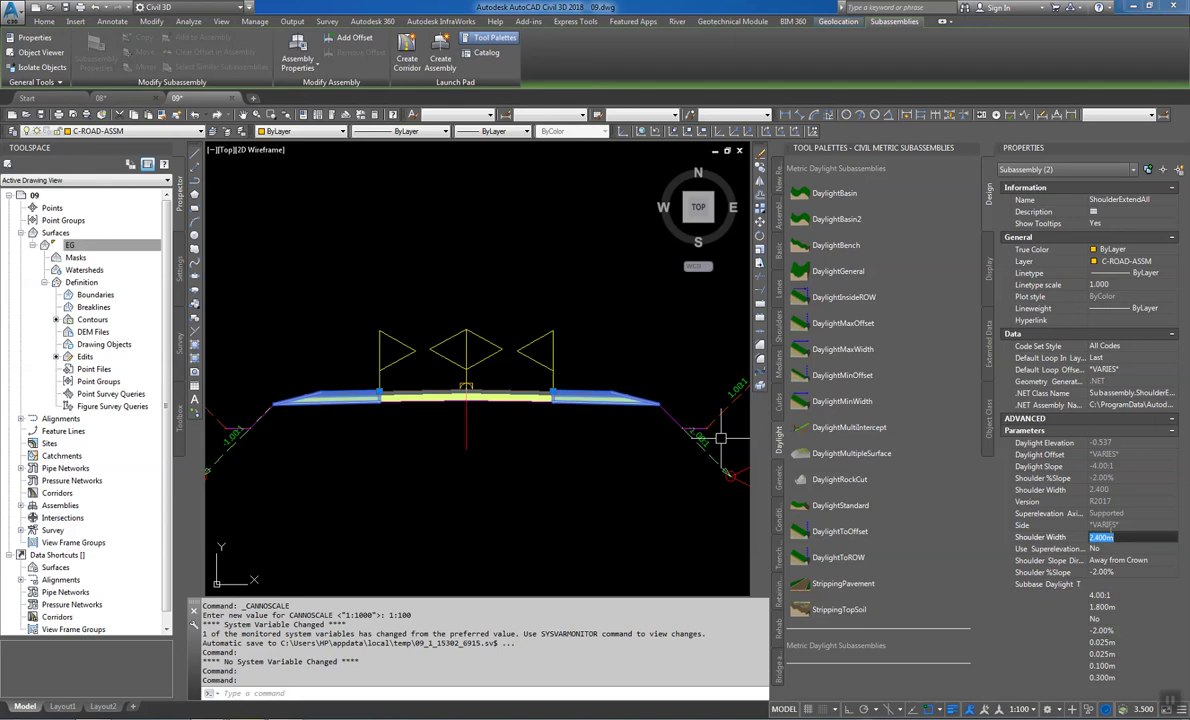
type("2")
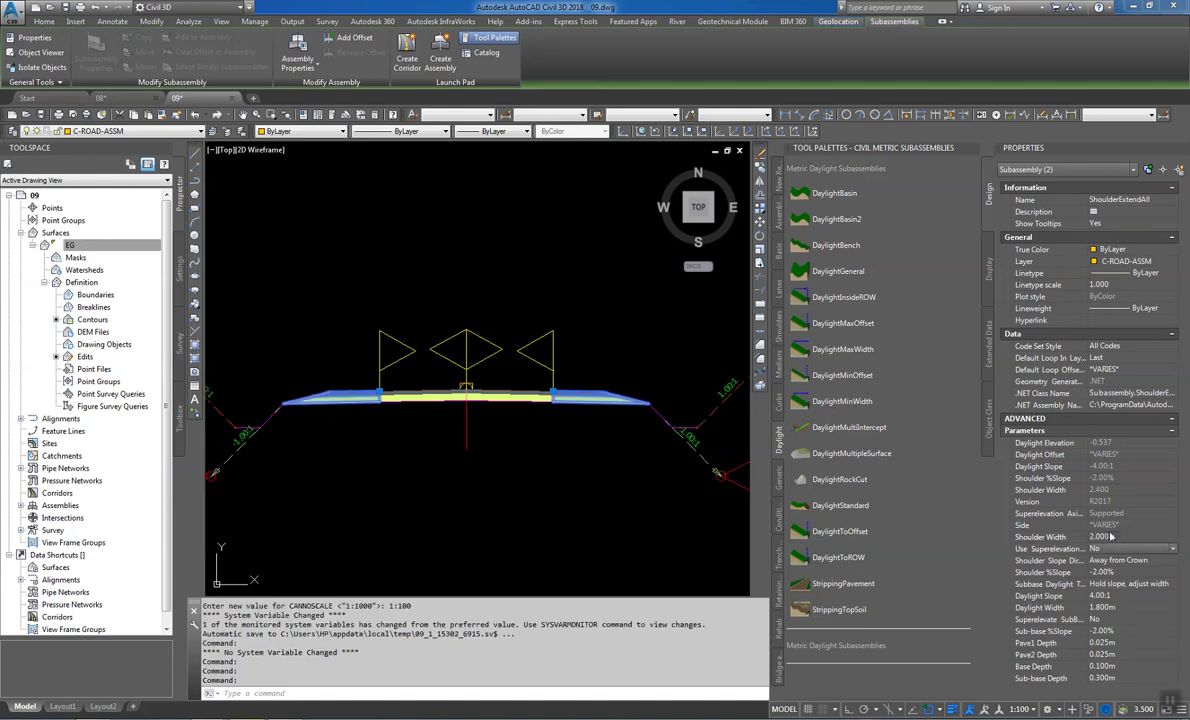
left_click(1110, 572)
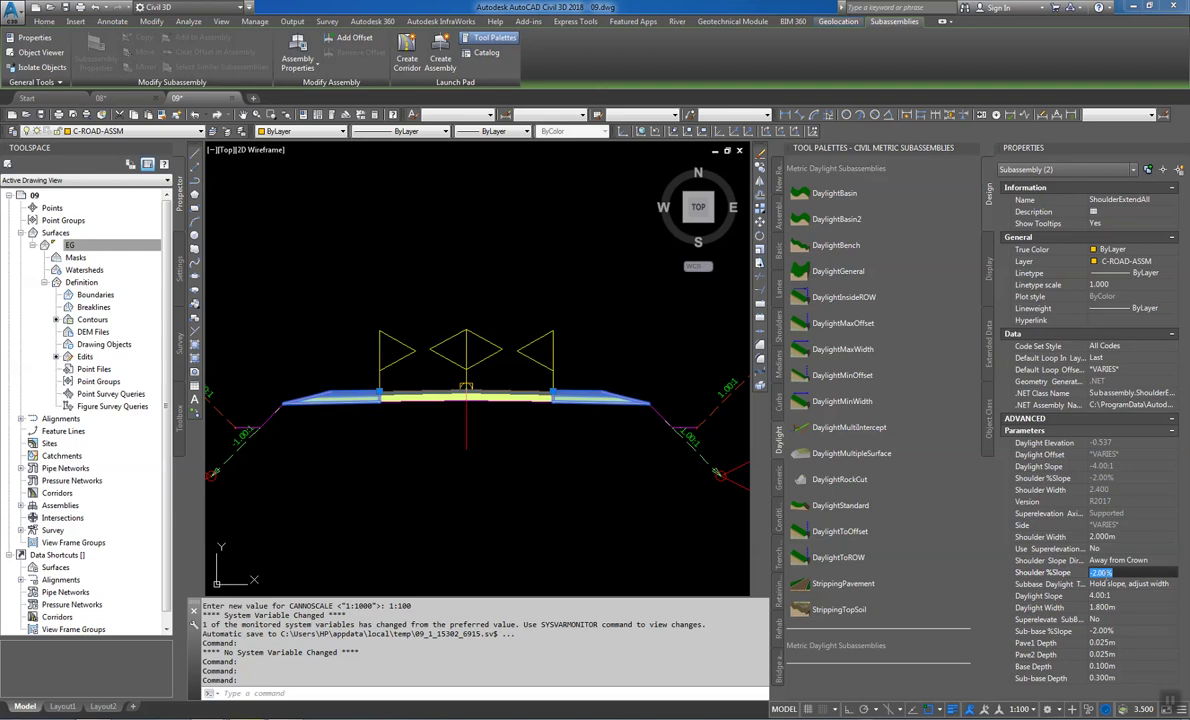
type("-5")
key("Return")
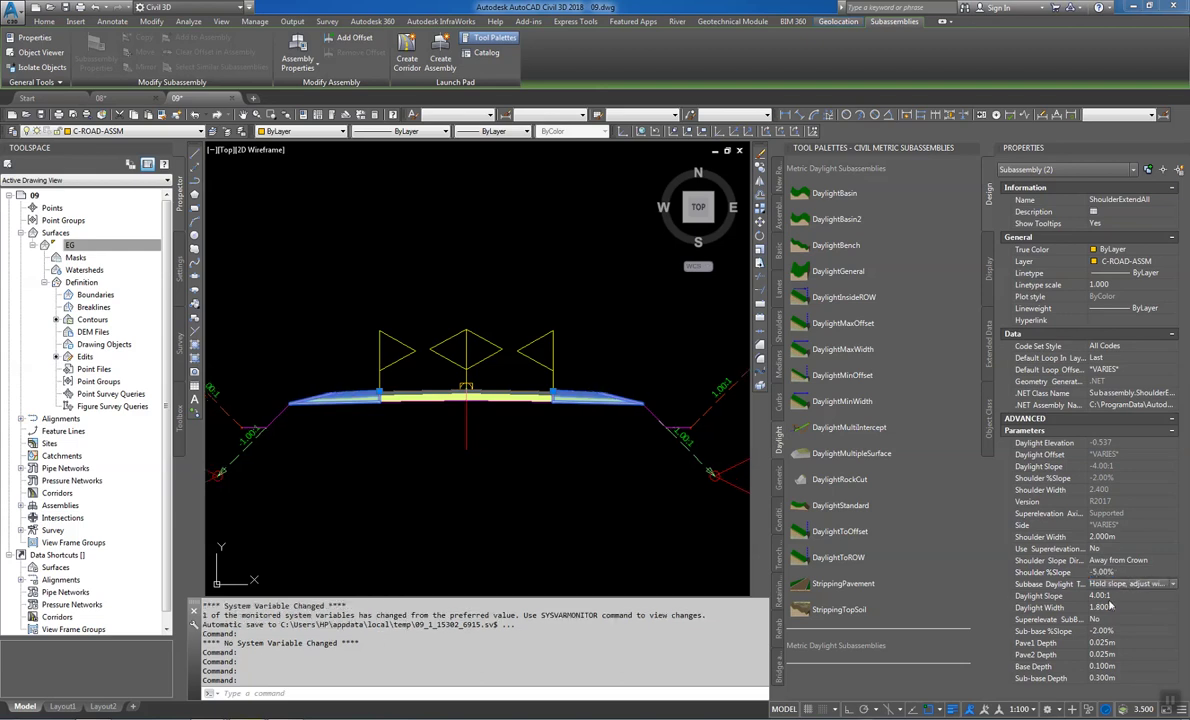
Set both shoulders' Daylight Slope to 1:1 and Daylight Width to 2 m
left_click(1108, 596)
type("1")
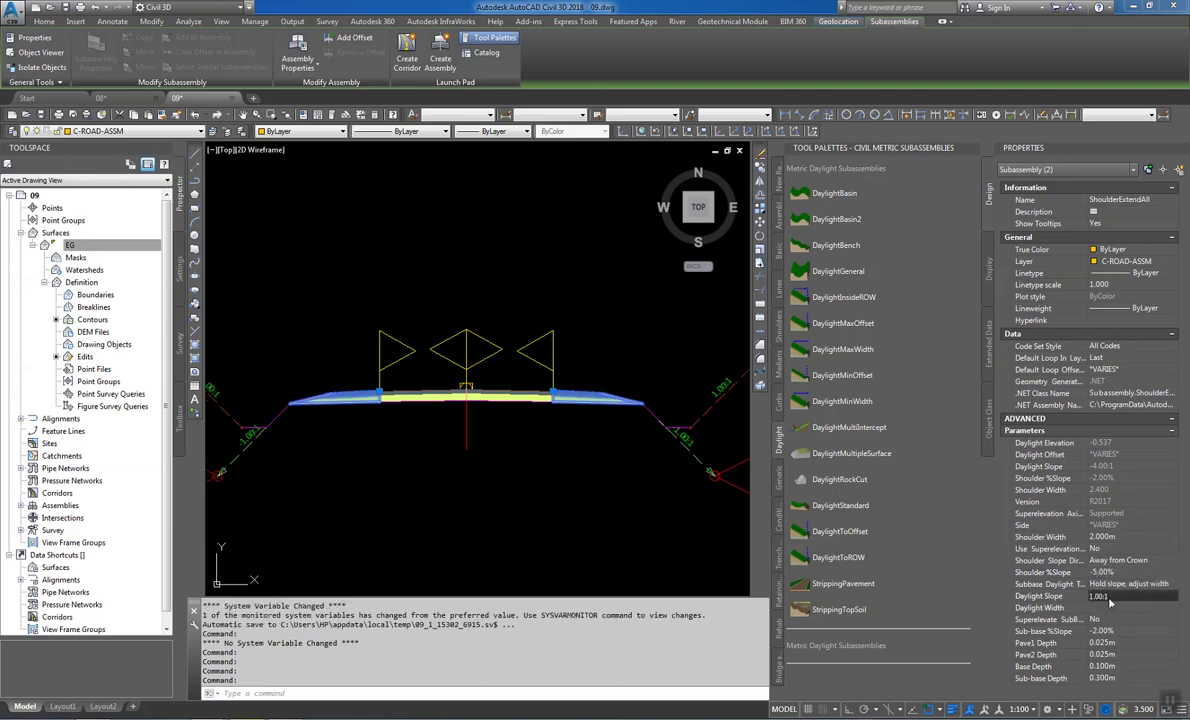
left_click(1105, 607)
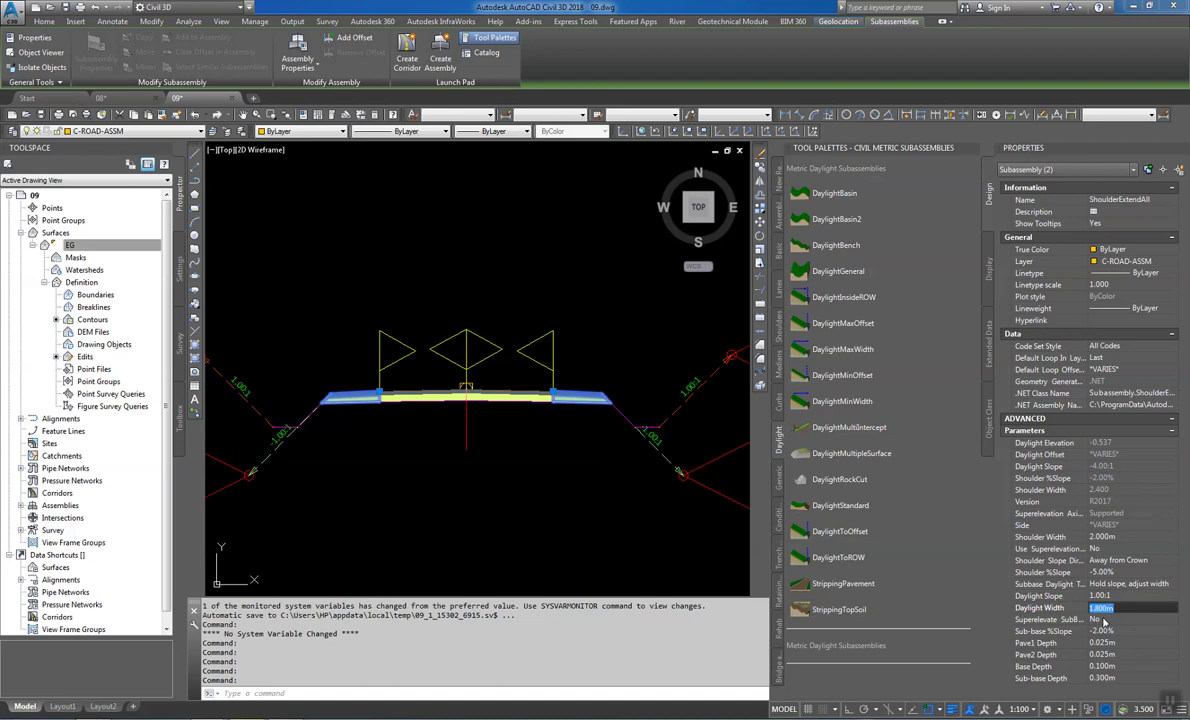
type("1")
Set the Sub-base %Slope of both ShoulderExtendAll subassemblies to -5%
left_click(1100, 631)
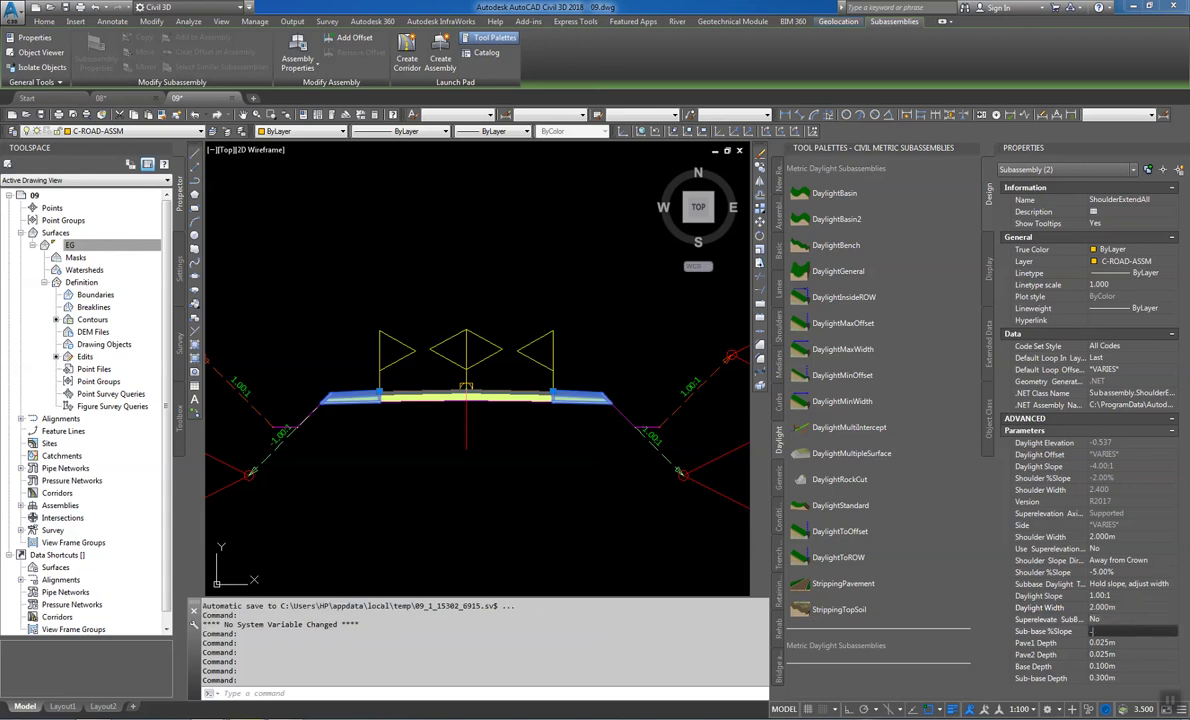
type("-5")
key("Tab")
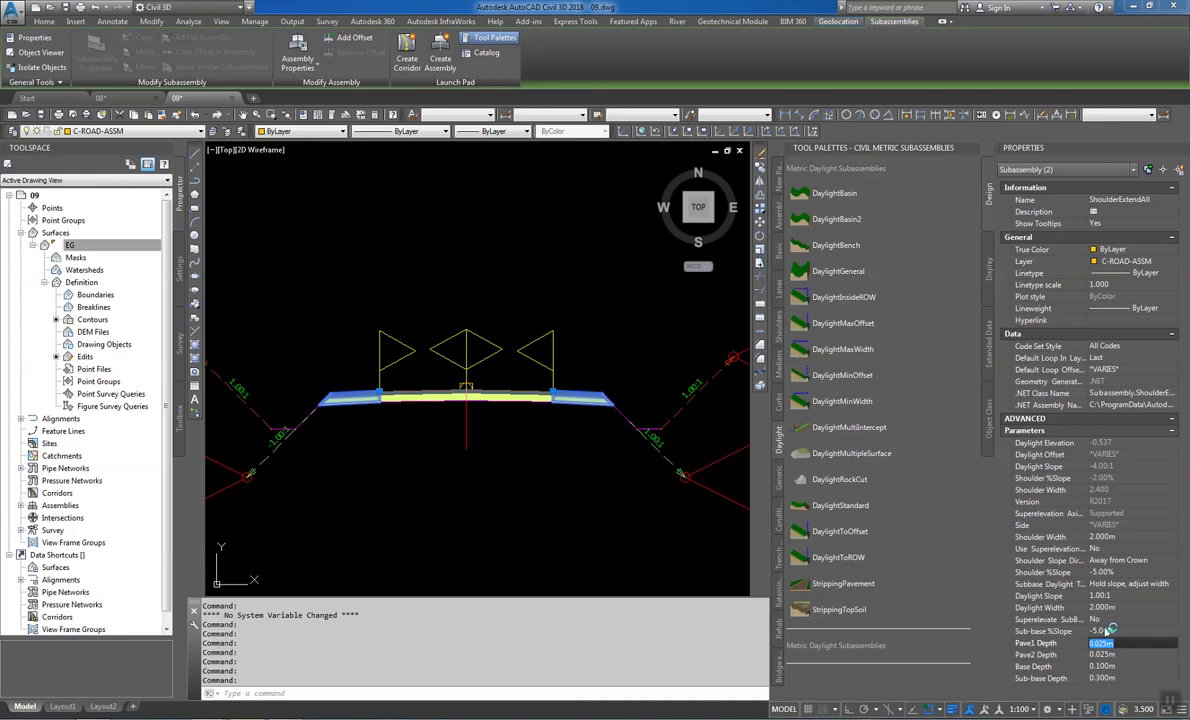
Set both shoulders' Pave1 and Pave2 Depth to 0.05 m, Base Depth to 0.2 m and Sub-base Depth to 0.25 m
type("0.")
key("Tab")
type("0")
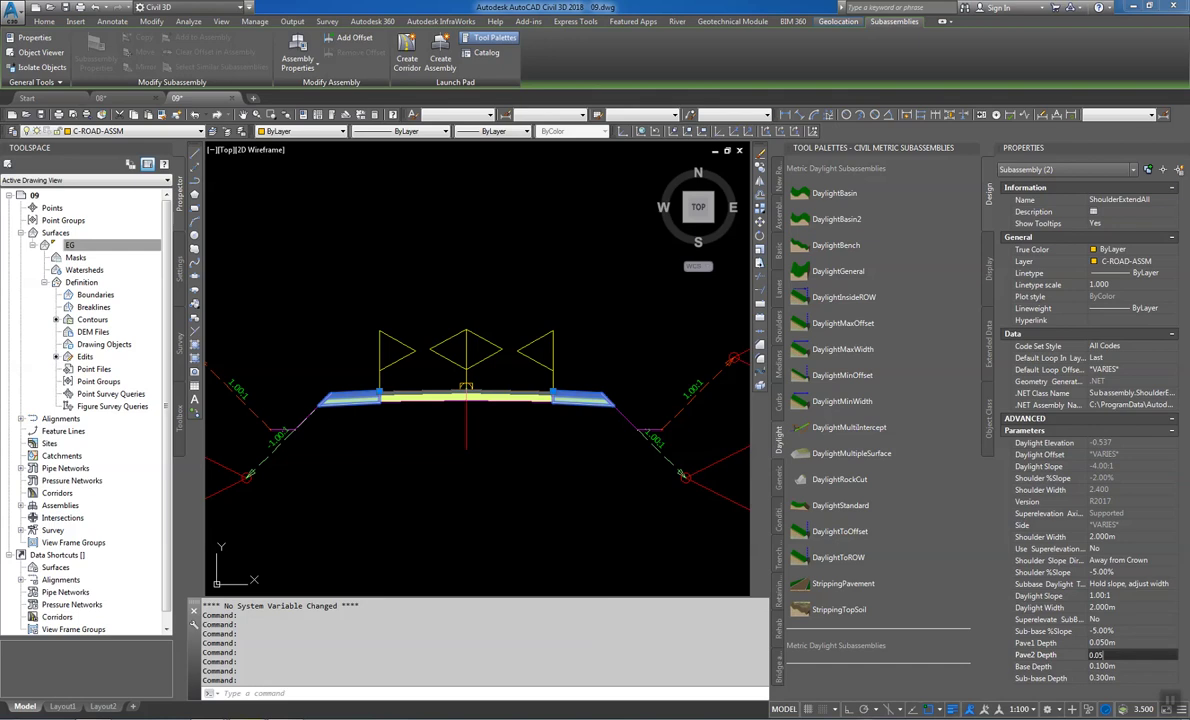
key("Tab")
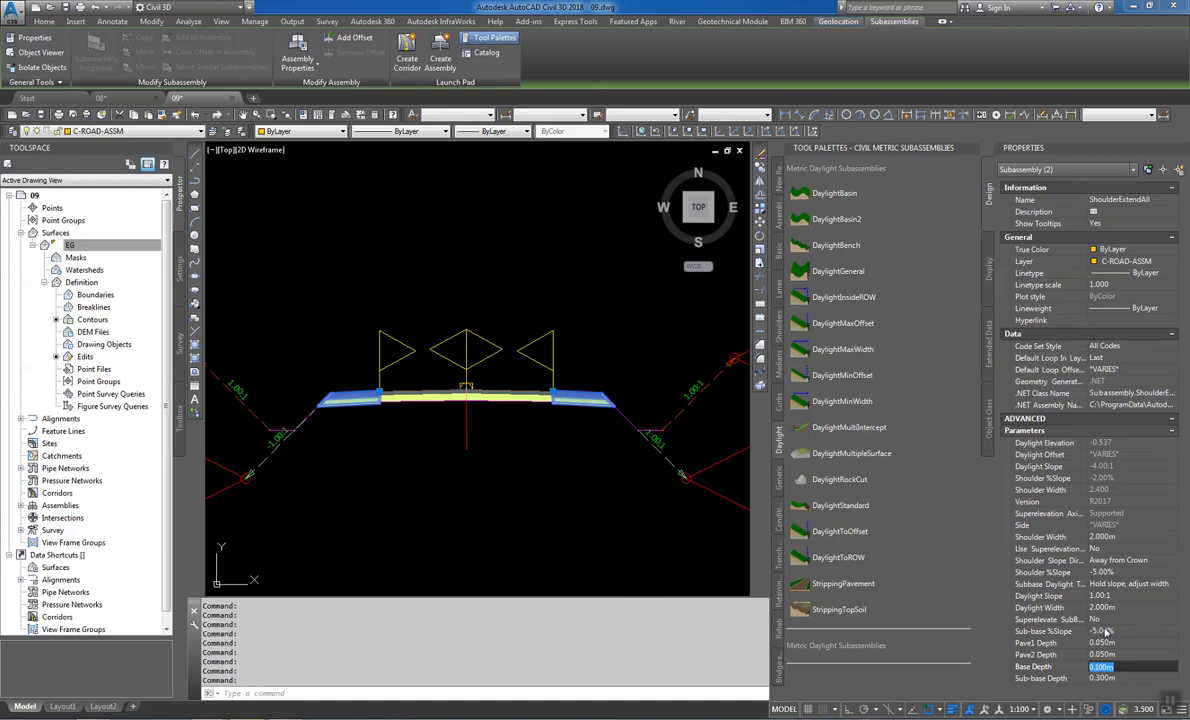
type("0.2")
key("Tab")
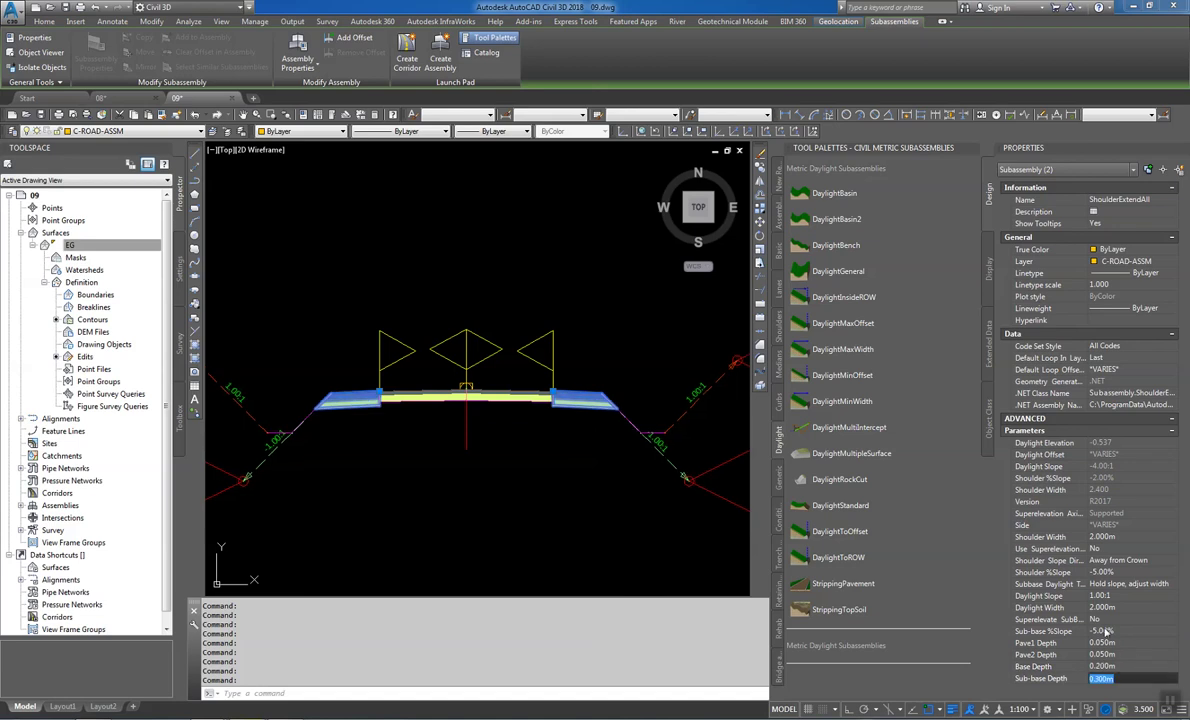
type("0.25")
key("Return")
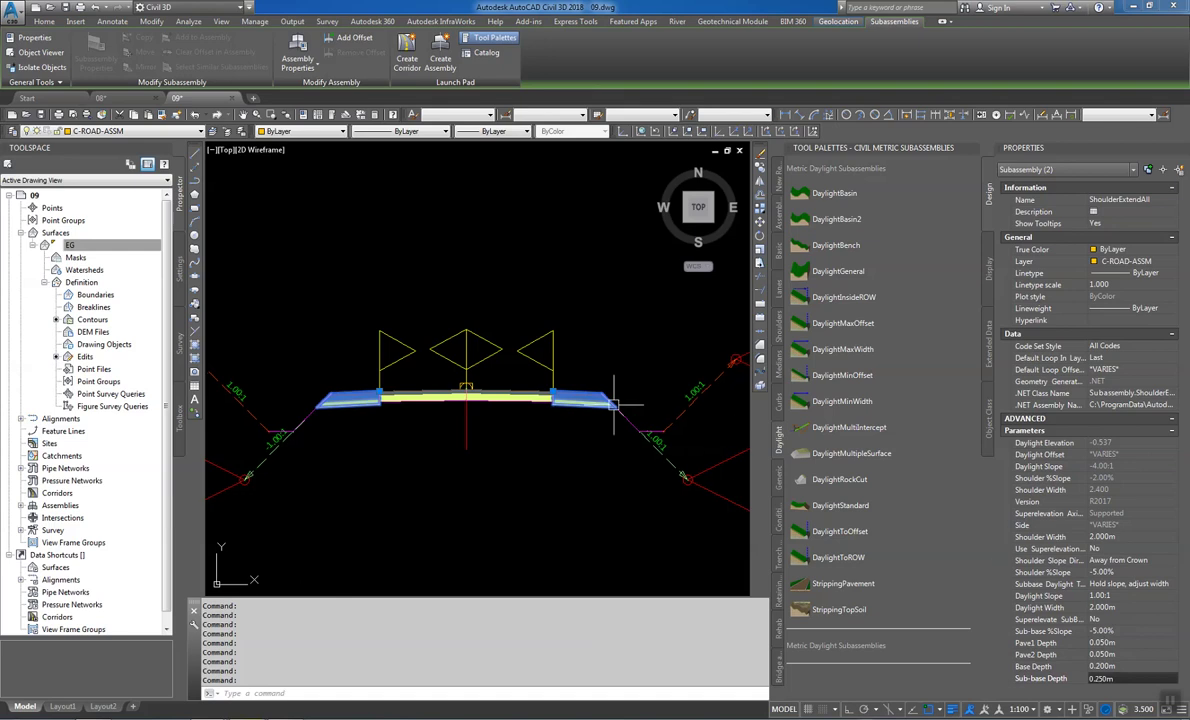
key("Escape")
Set Use Superelevation of the right LaneSuperelevationAOR subassembly to Right Lane Outside
left_click(532, 398)
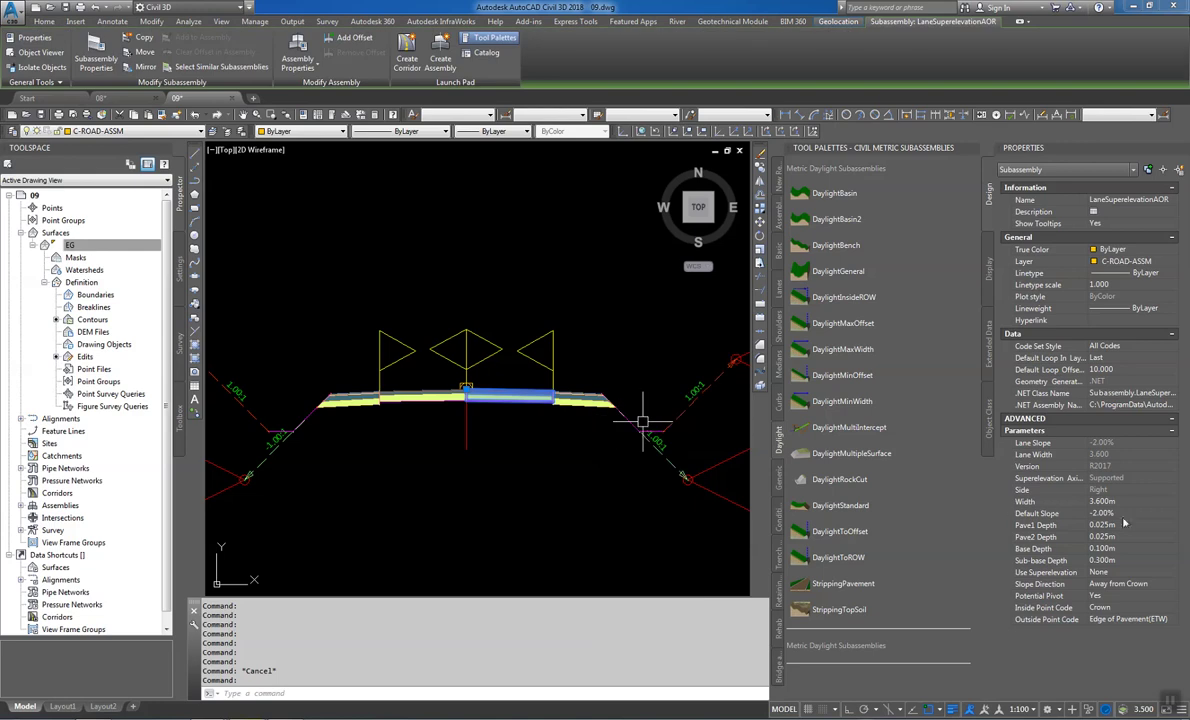
left_click(1101, 560)
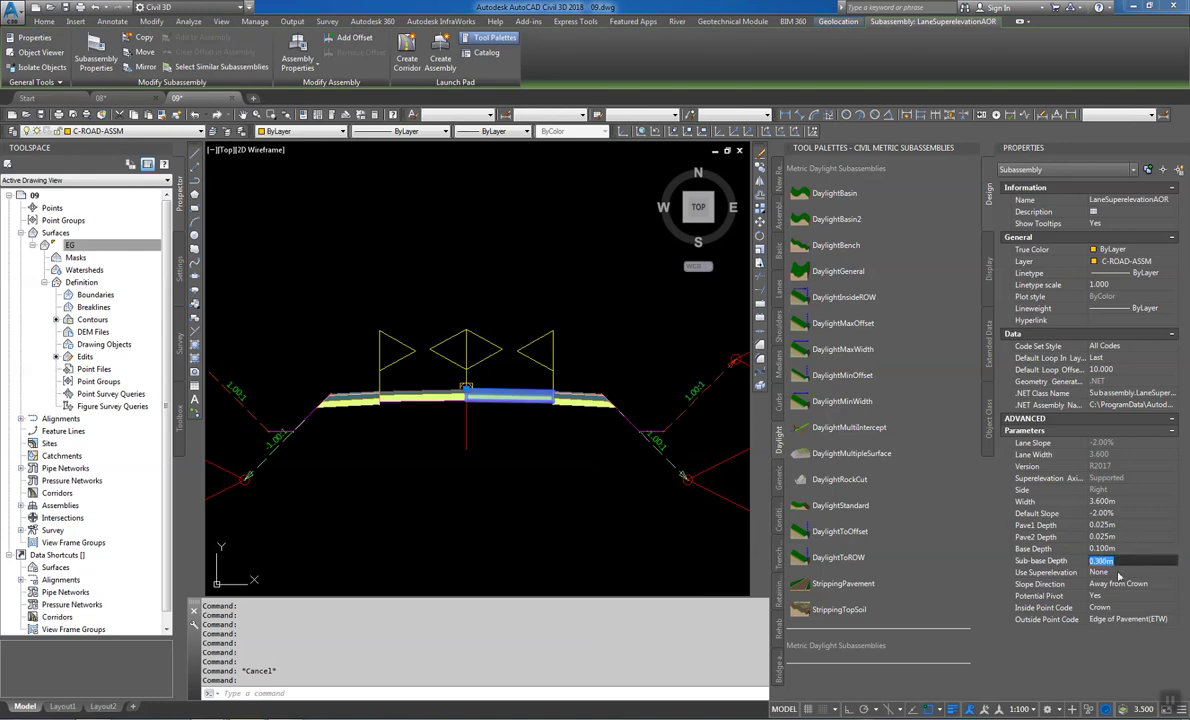
left_click(1119, 573)
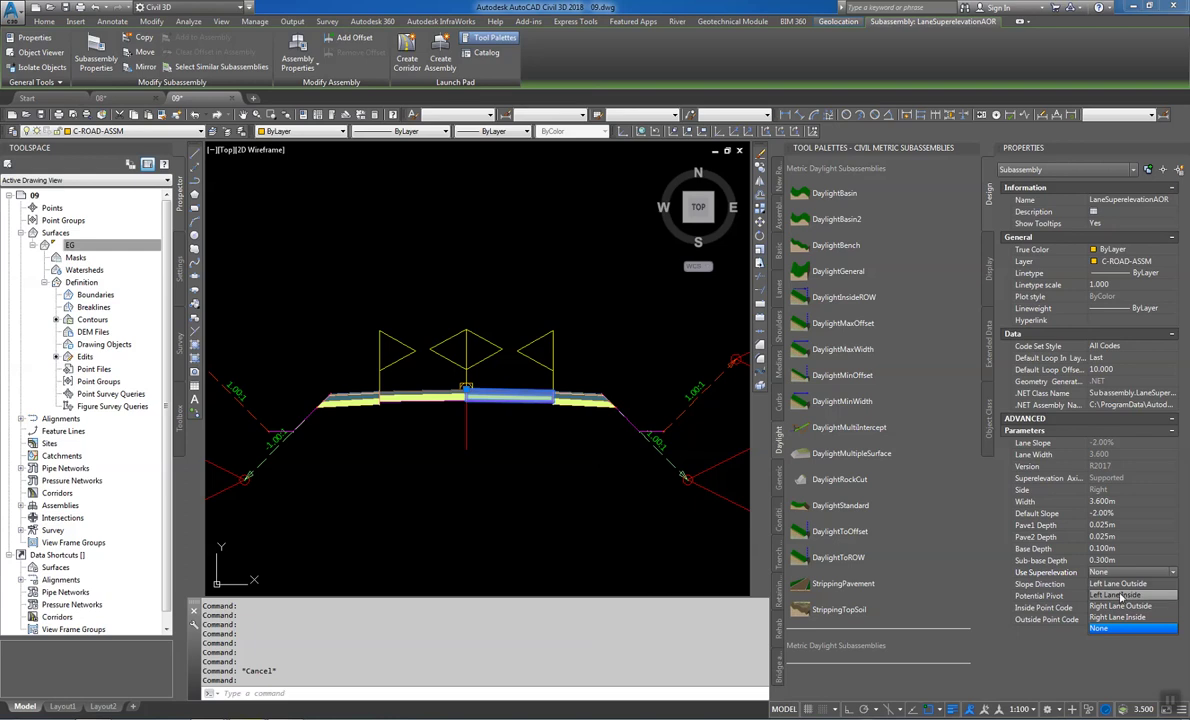
left_click(1120, 606)
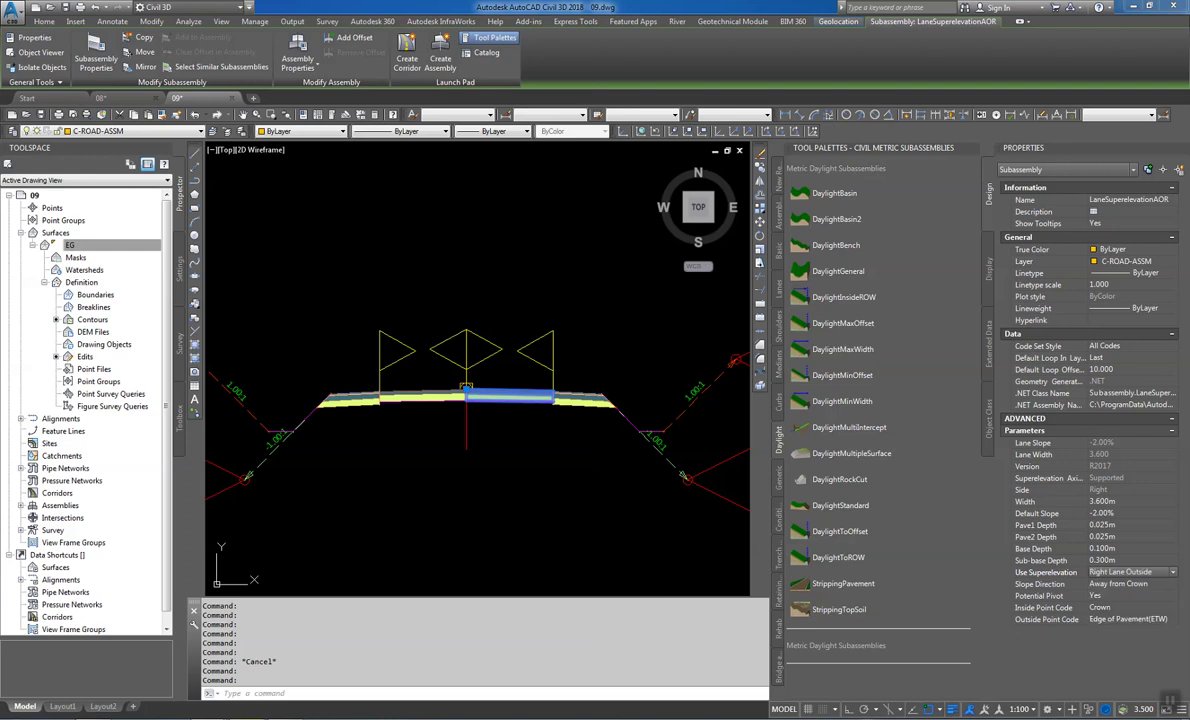
key("Escape")
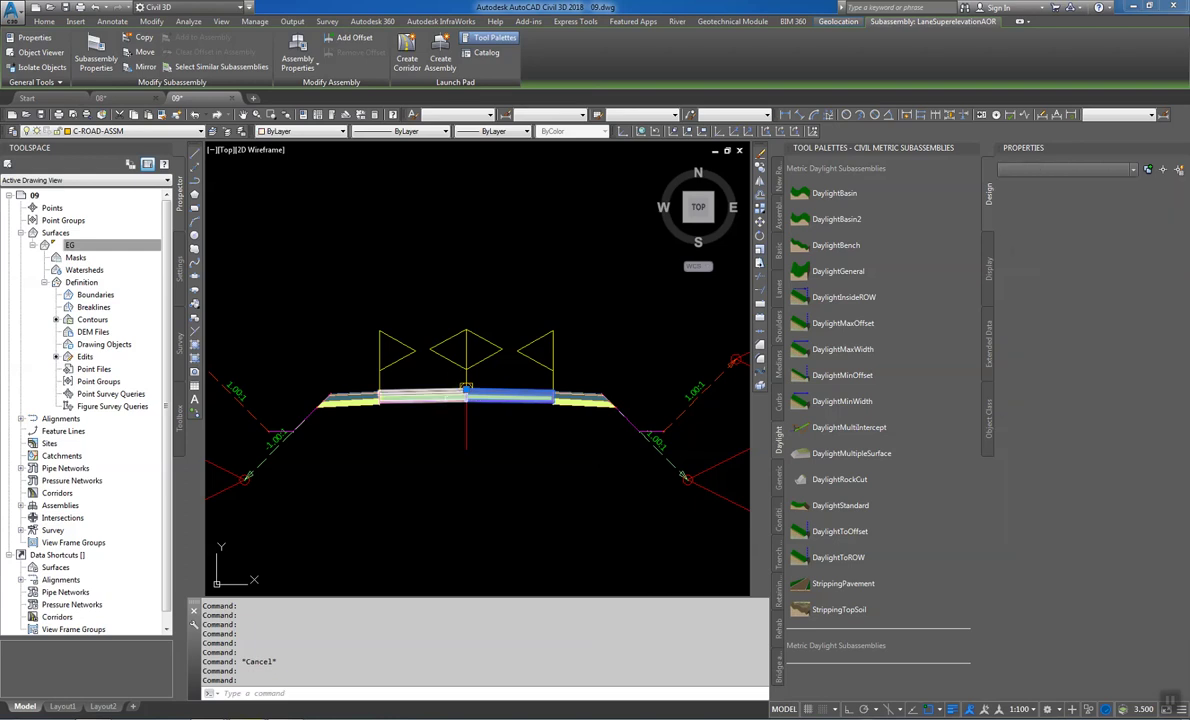
key("Escape")
Set Use Superelevation of the left LaneSuperelevationAOR subassembly to Left Lane Outside
left_click(650, 440)
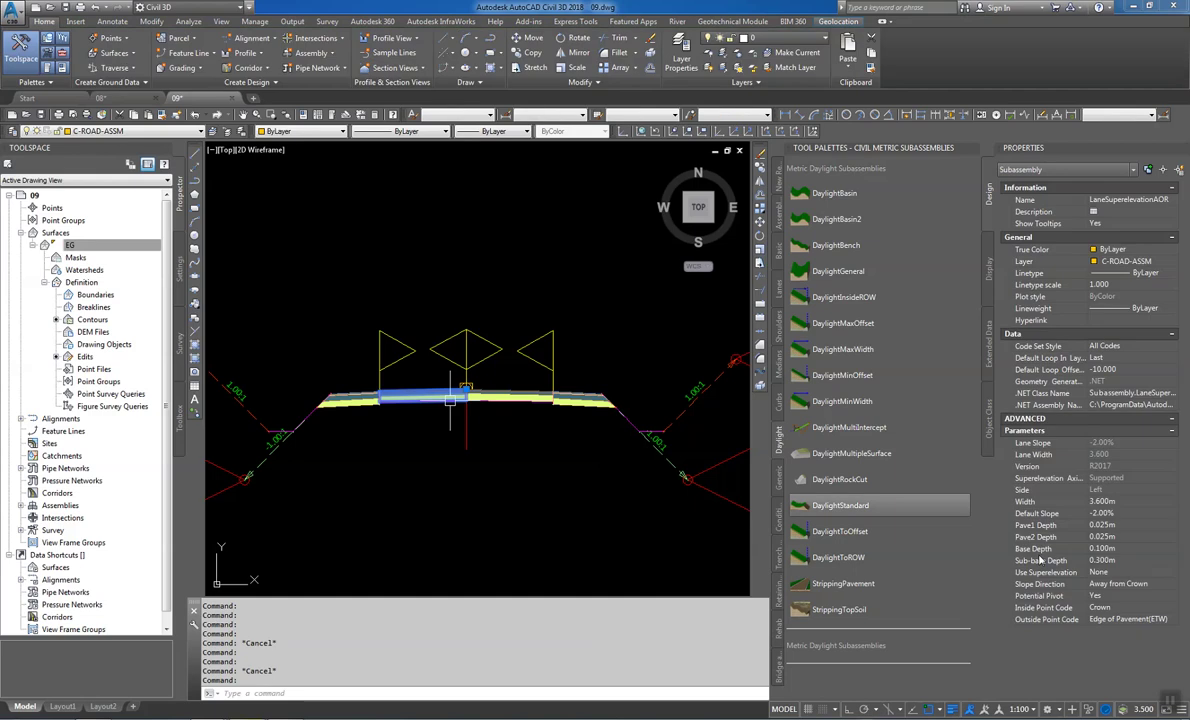
left_click(1110, 573)
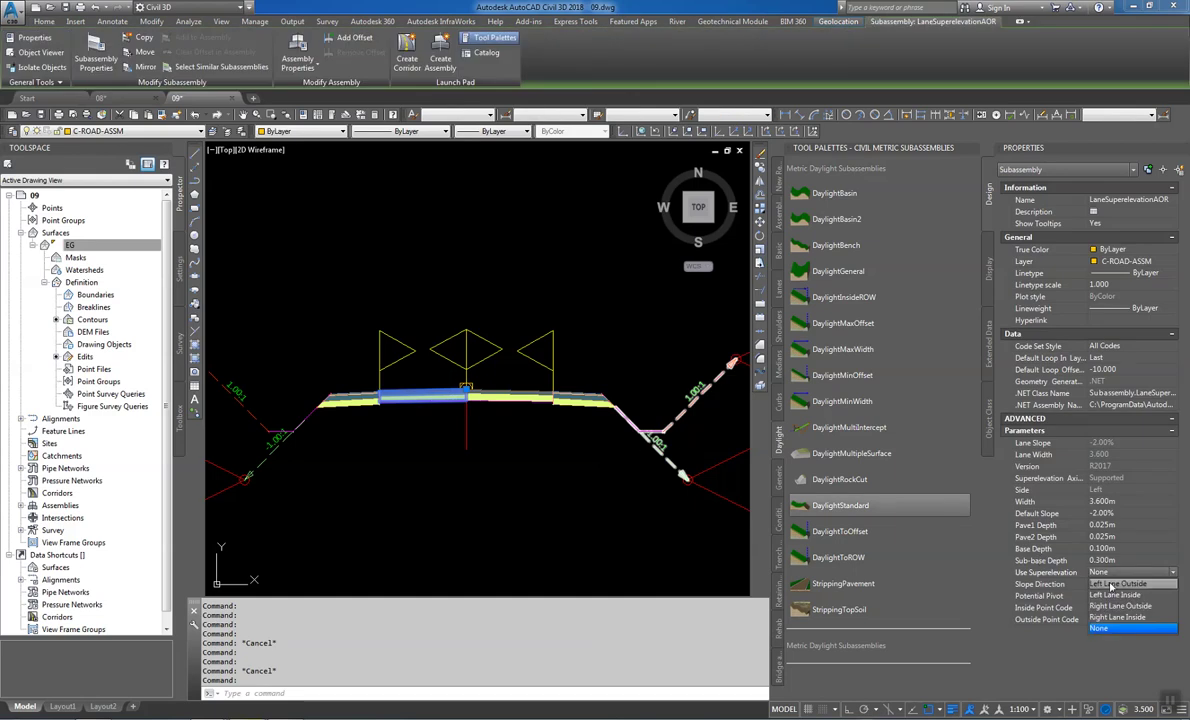
left_click(1112, 584)
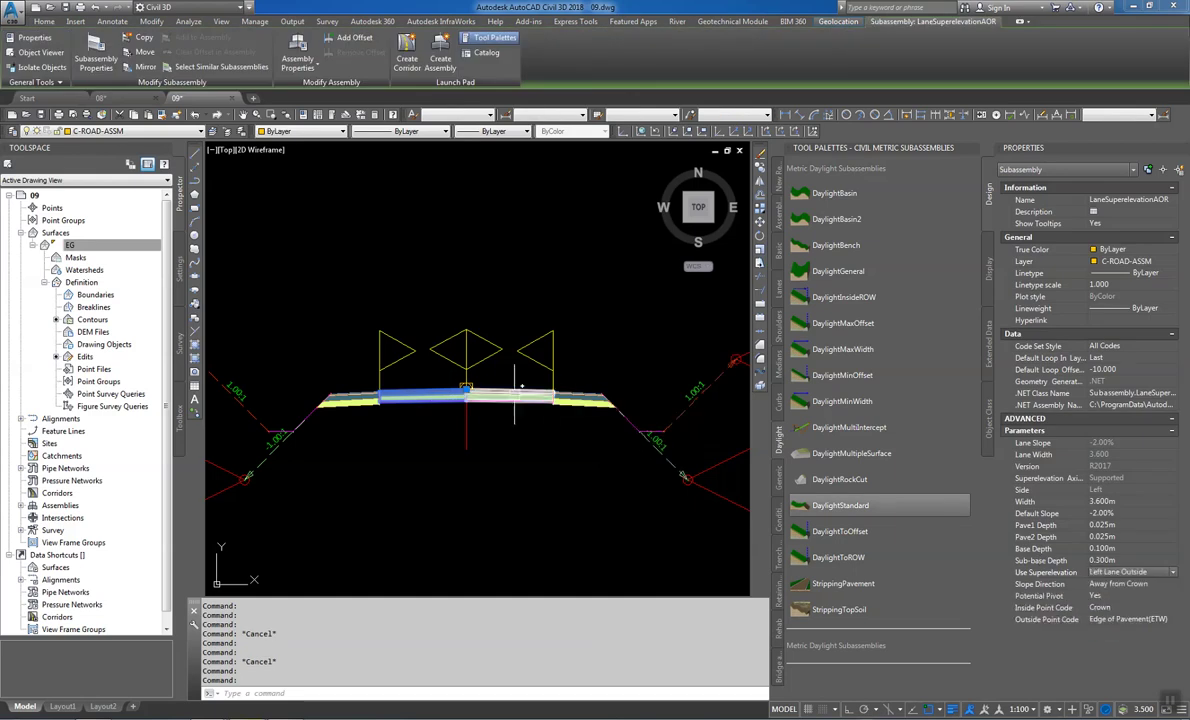
key("Escape")
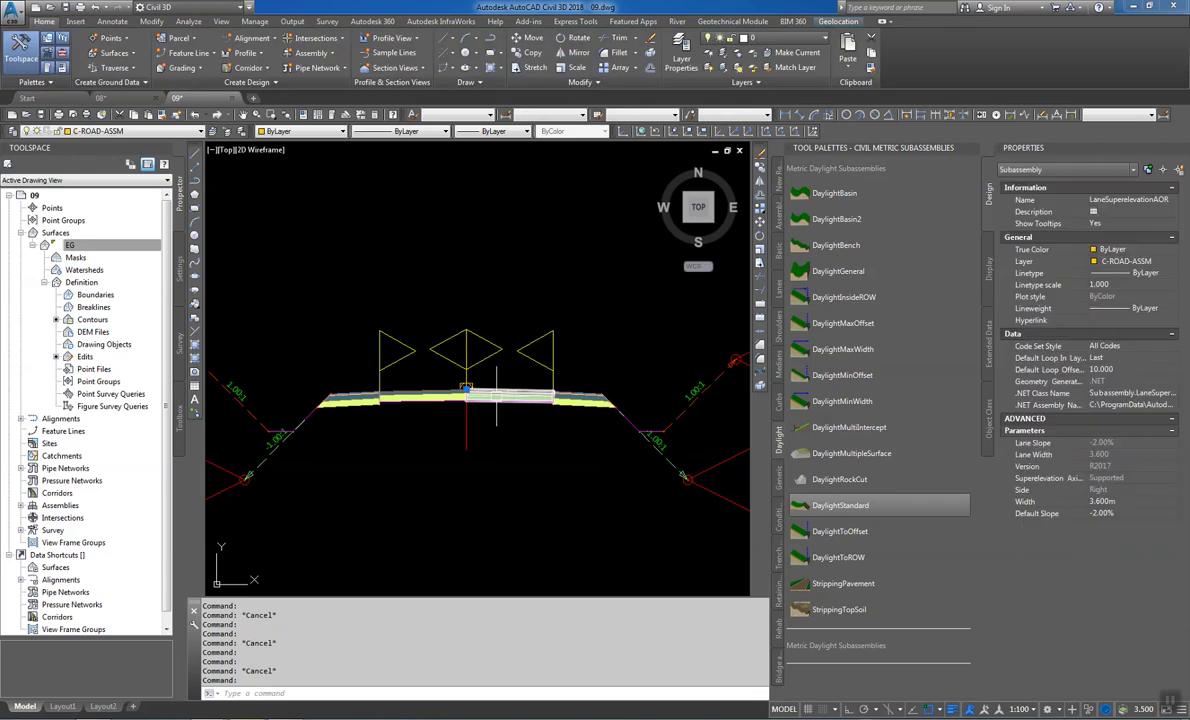
Select both lane subassemblies and set their Width to 3.5 m and Default Slope to -3%
left_click(496, 395)
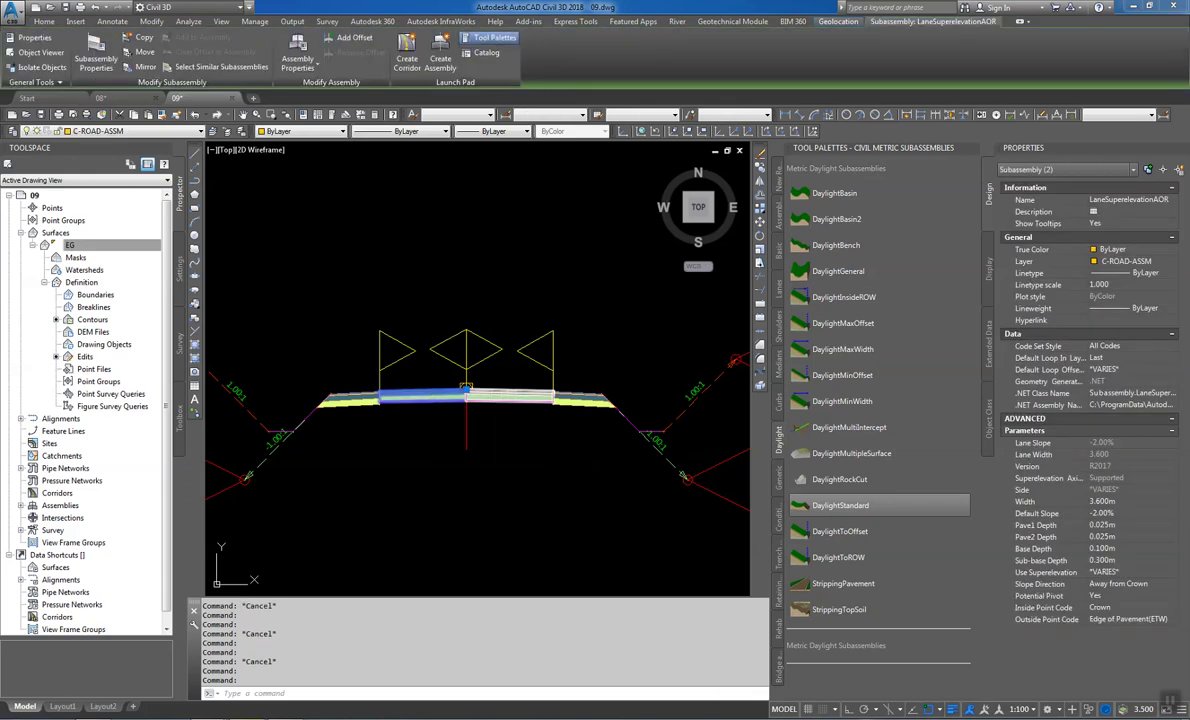
left_click(1110, 501)
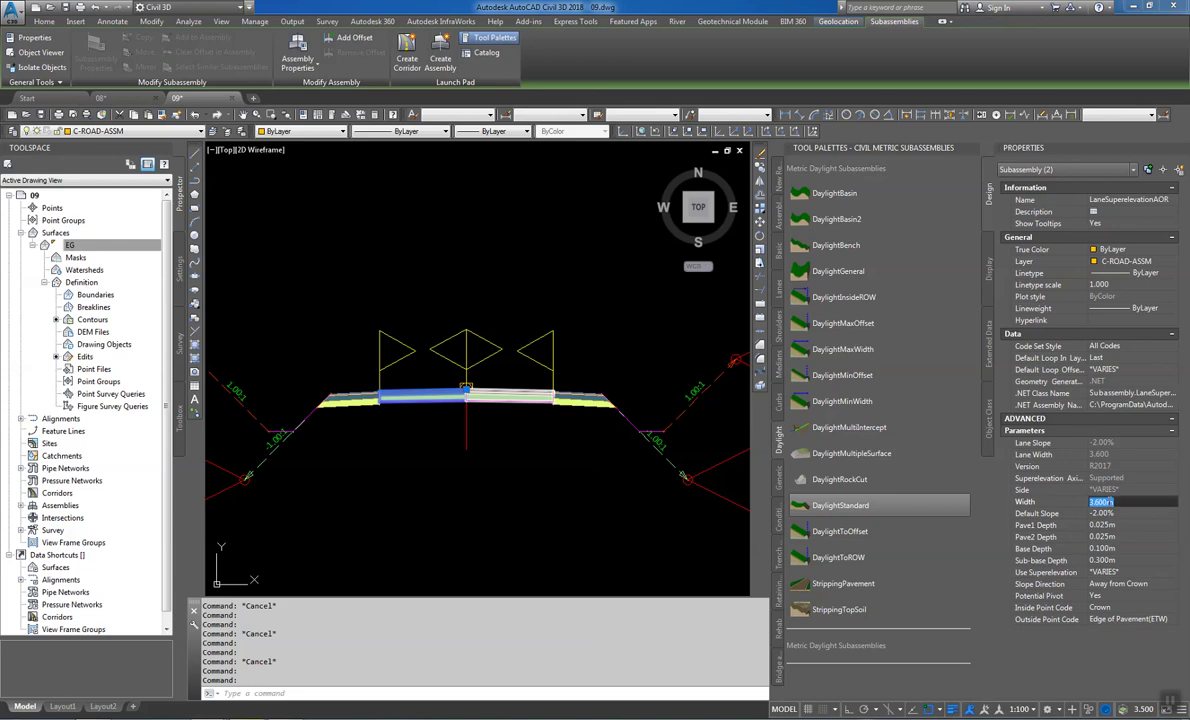
type("3.5")
key("Tab")
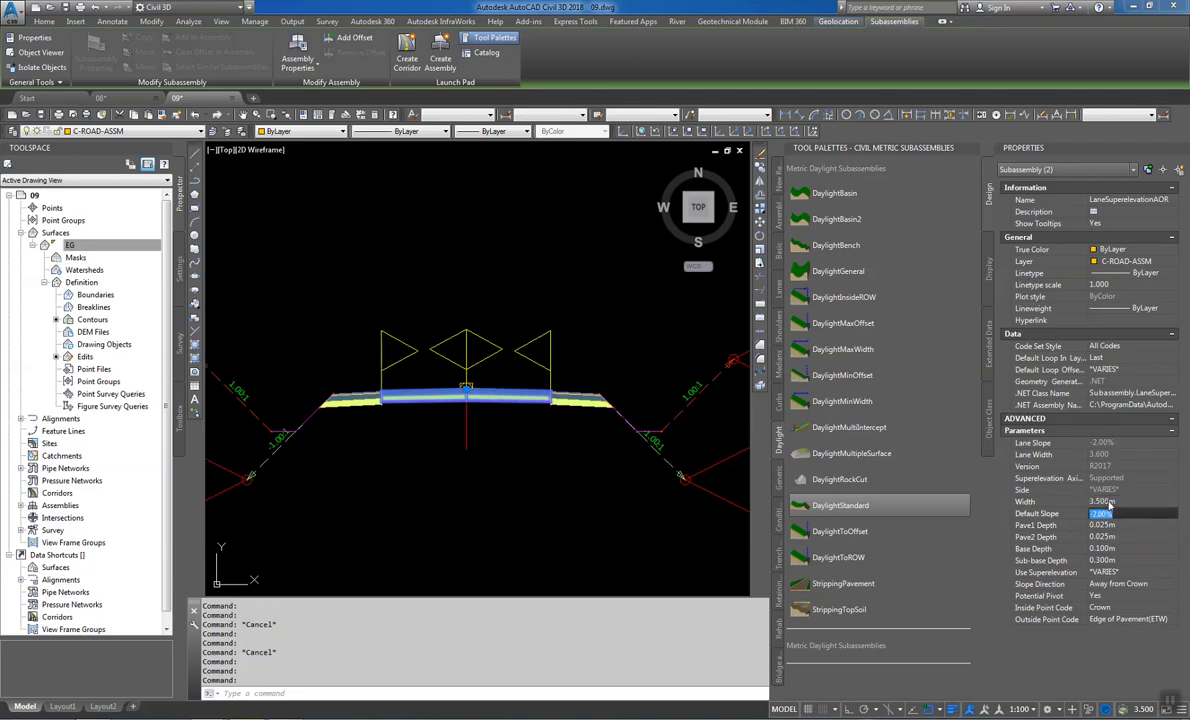
type("-3")
key("Tab")
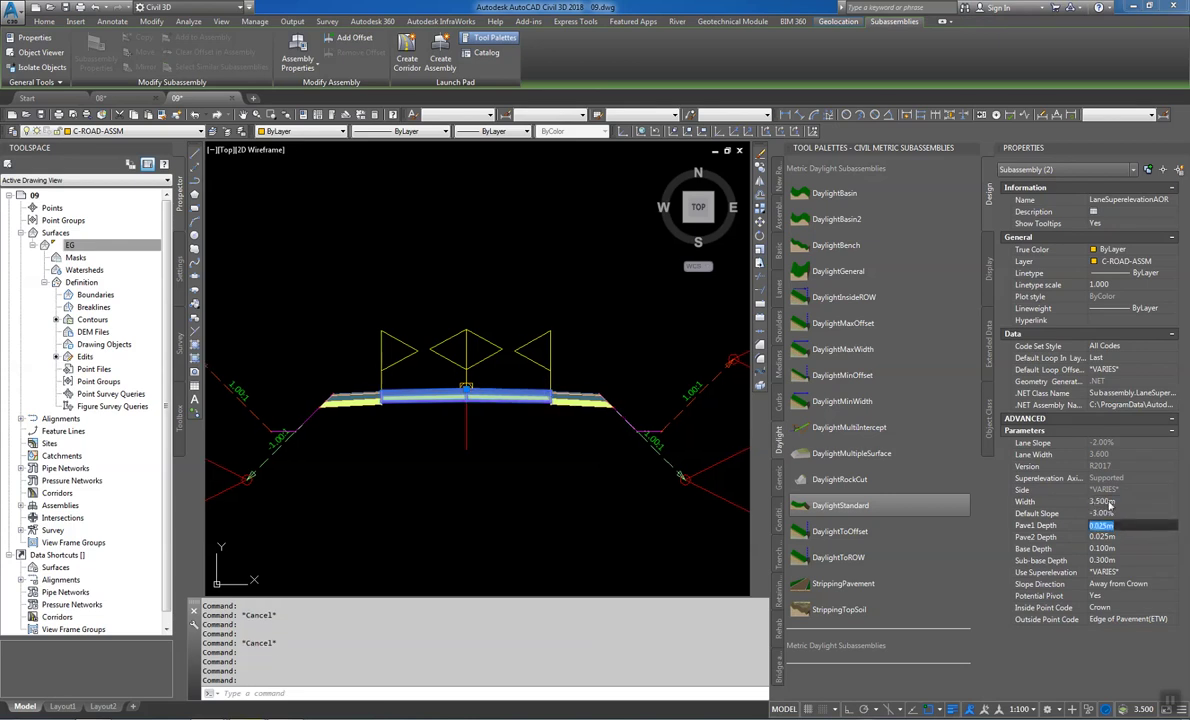
Set both lanes' Pave1 and Pave2 Depth to 0.05 m, Base Depth to 0.2 m and Sub-base Depth to 0.25 m
type("0.")
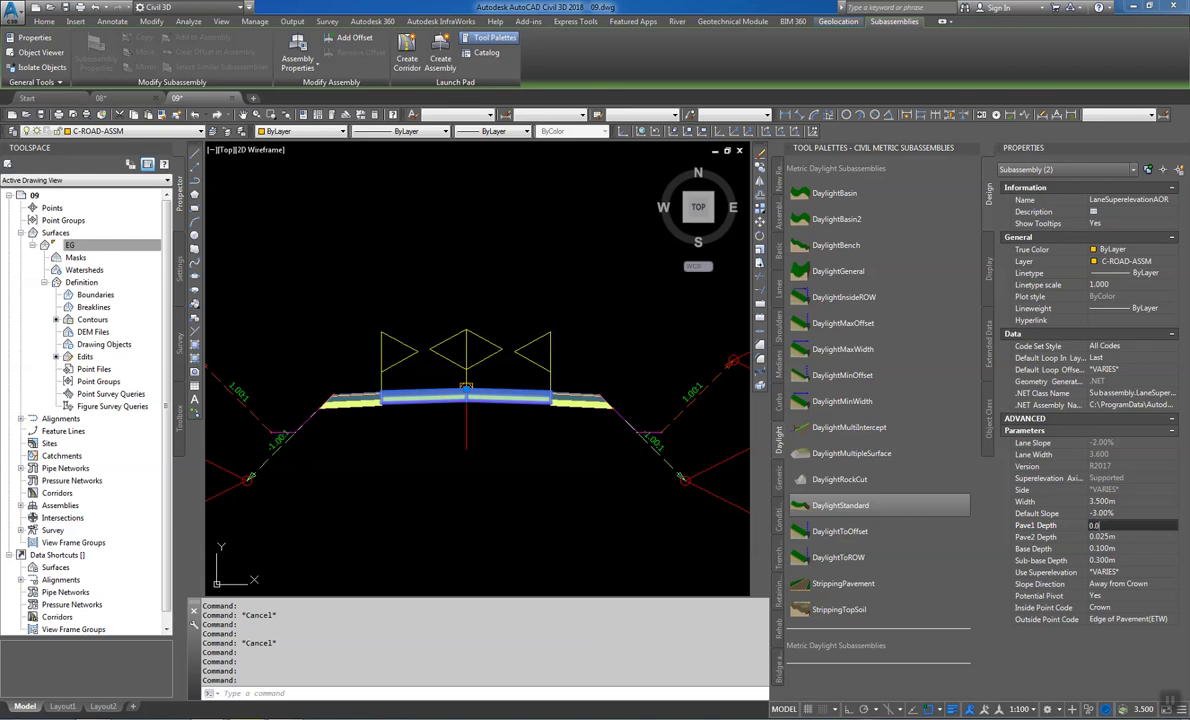
type("050m")
key("Tab")
type("0")
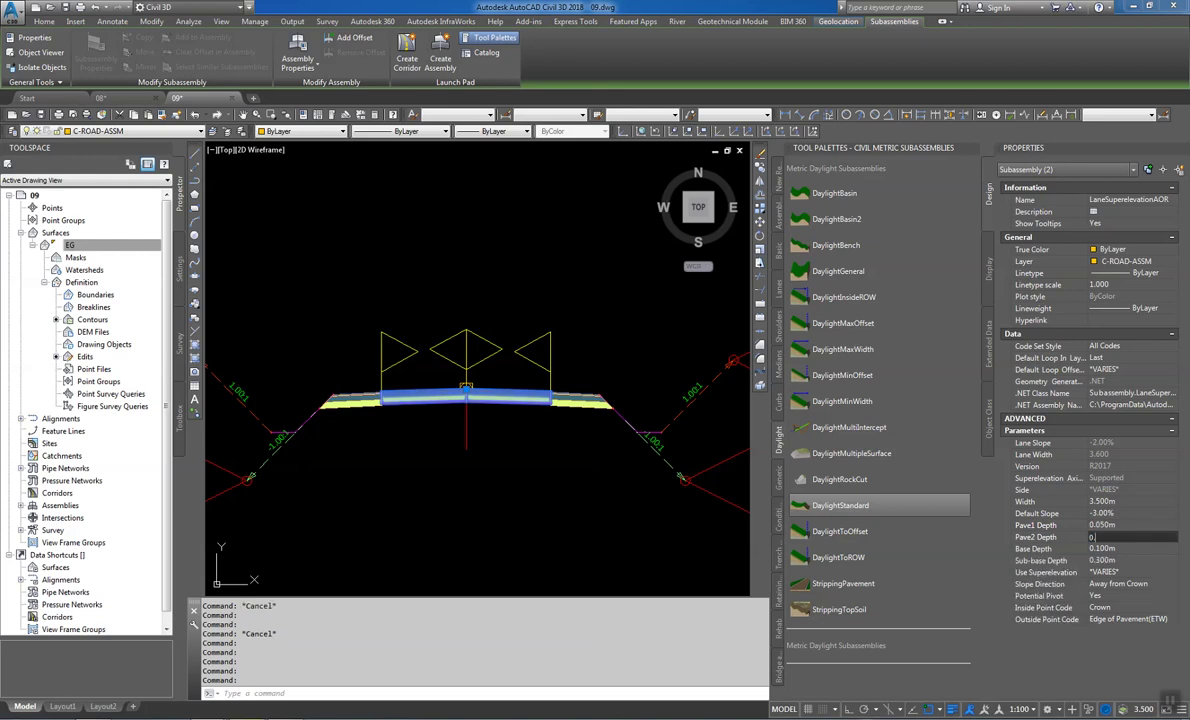
type(".050m")
key("Tab")
type("0.2")
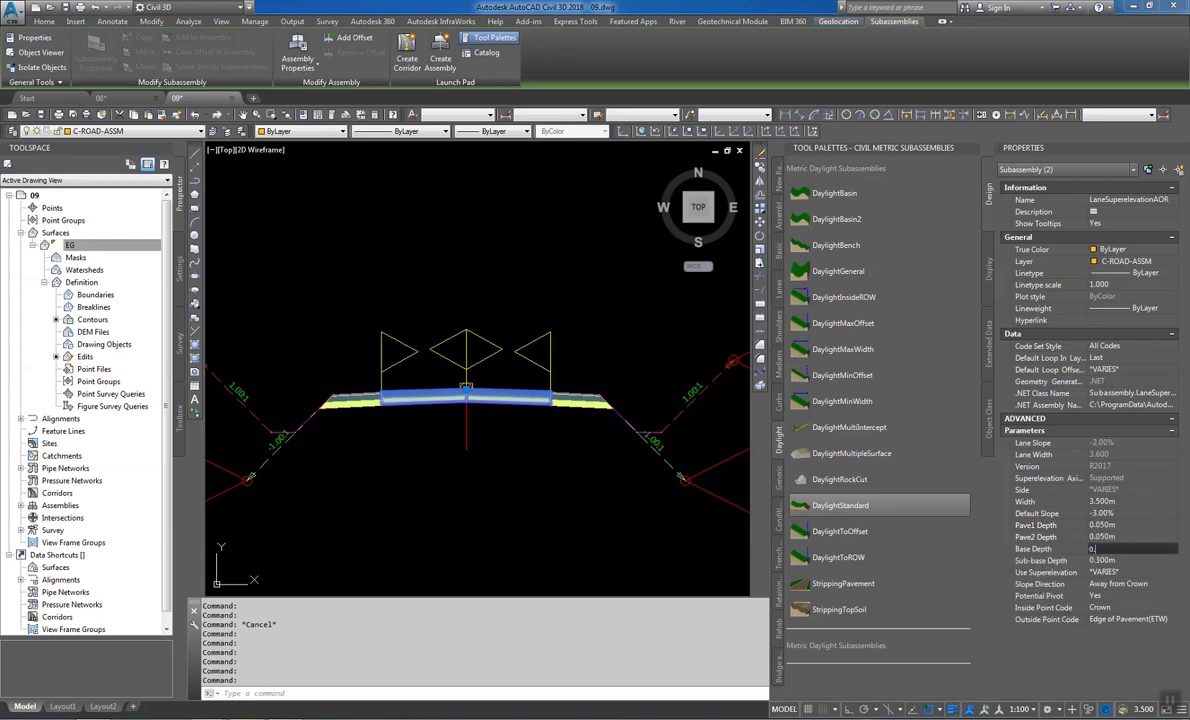
key("Tab")
type("0.")
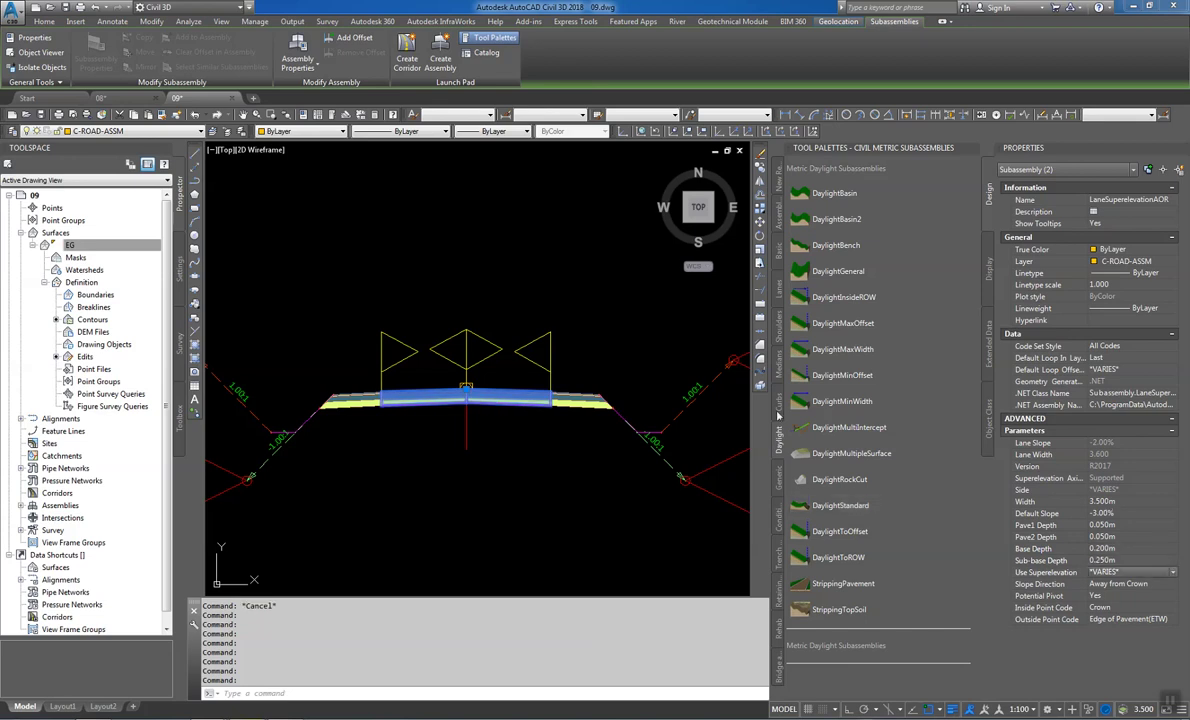
key("Escape")
Select the assembly by its baseline and change its Code Set Style to Codes with Labels
scroll(570, 415, "up", 3)
scroll(545, 415, "down", 3)
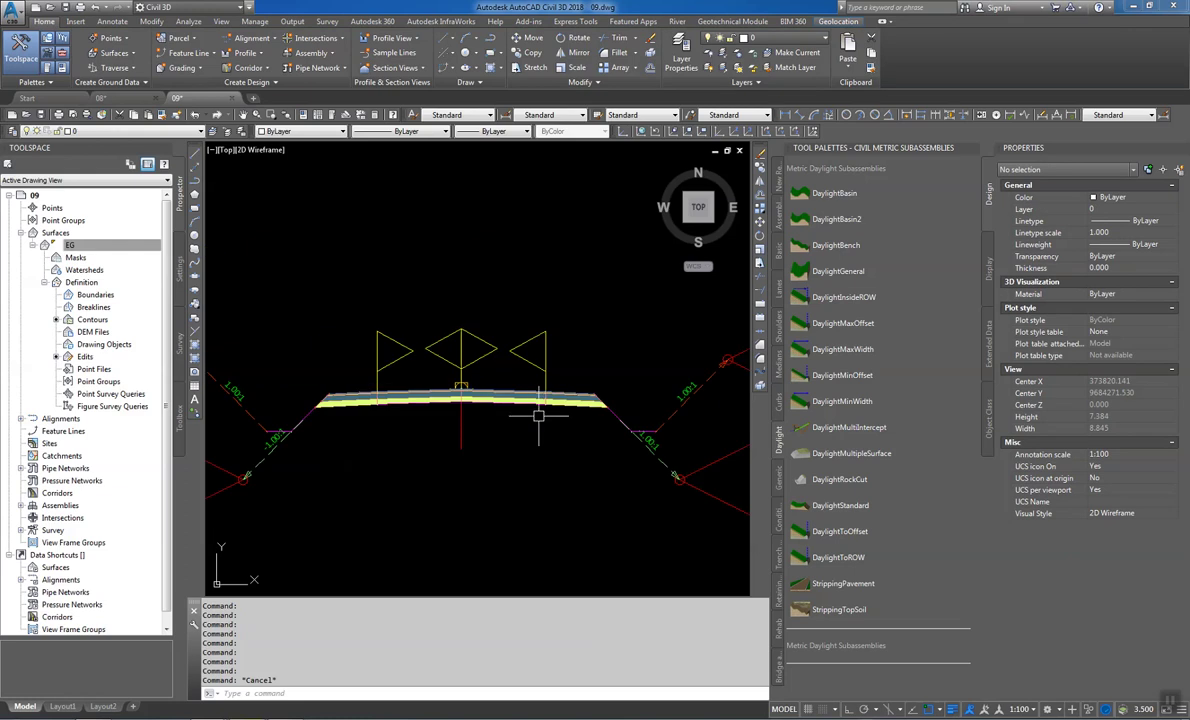
left_click(462, 427)
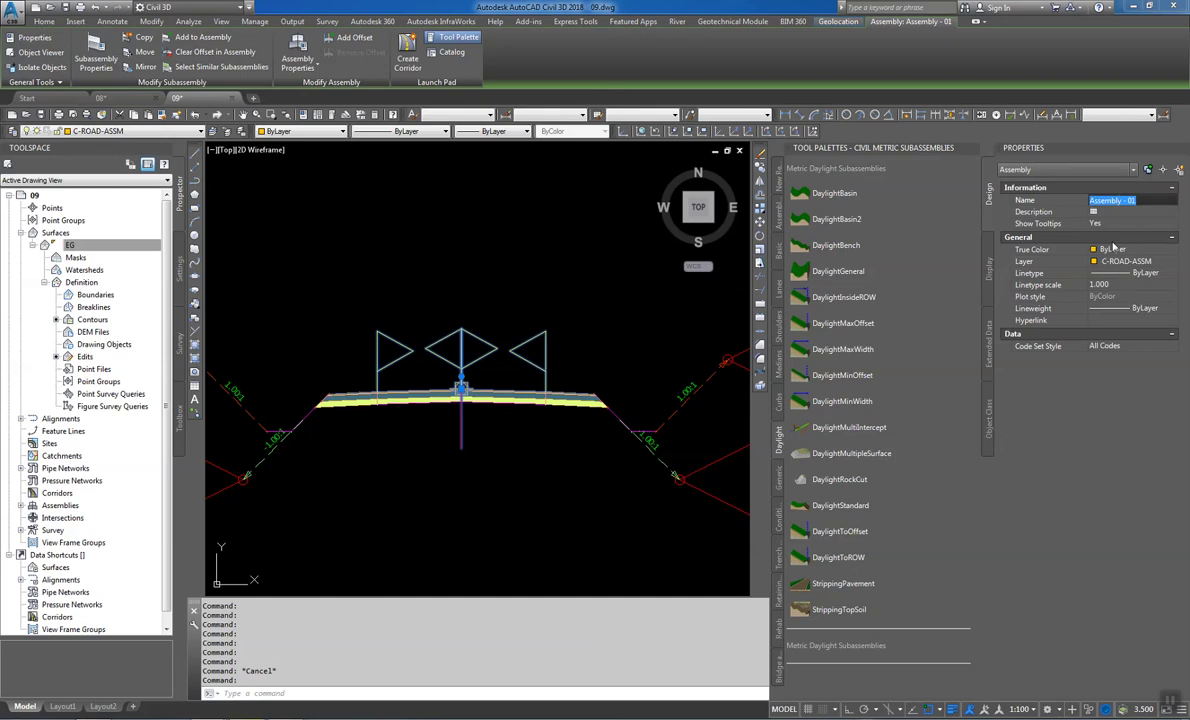
left_click(1130, 346)
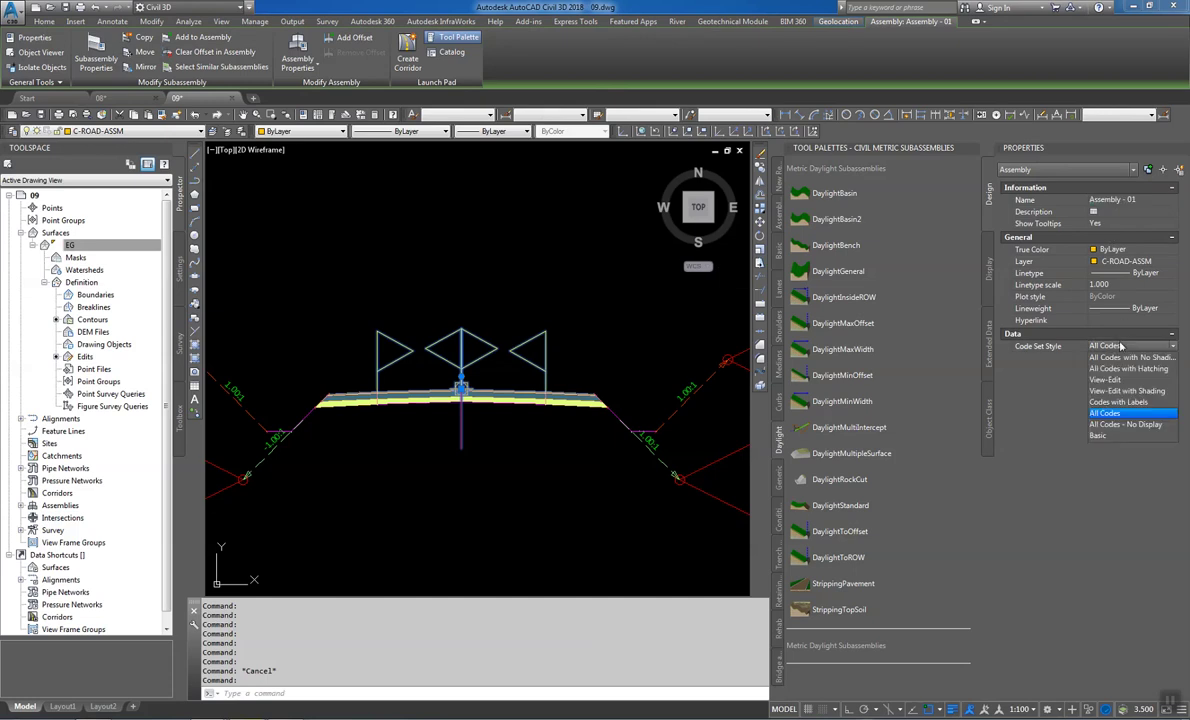
left_click(1118, 401)
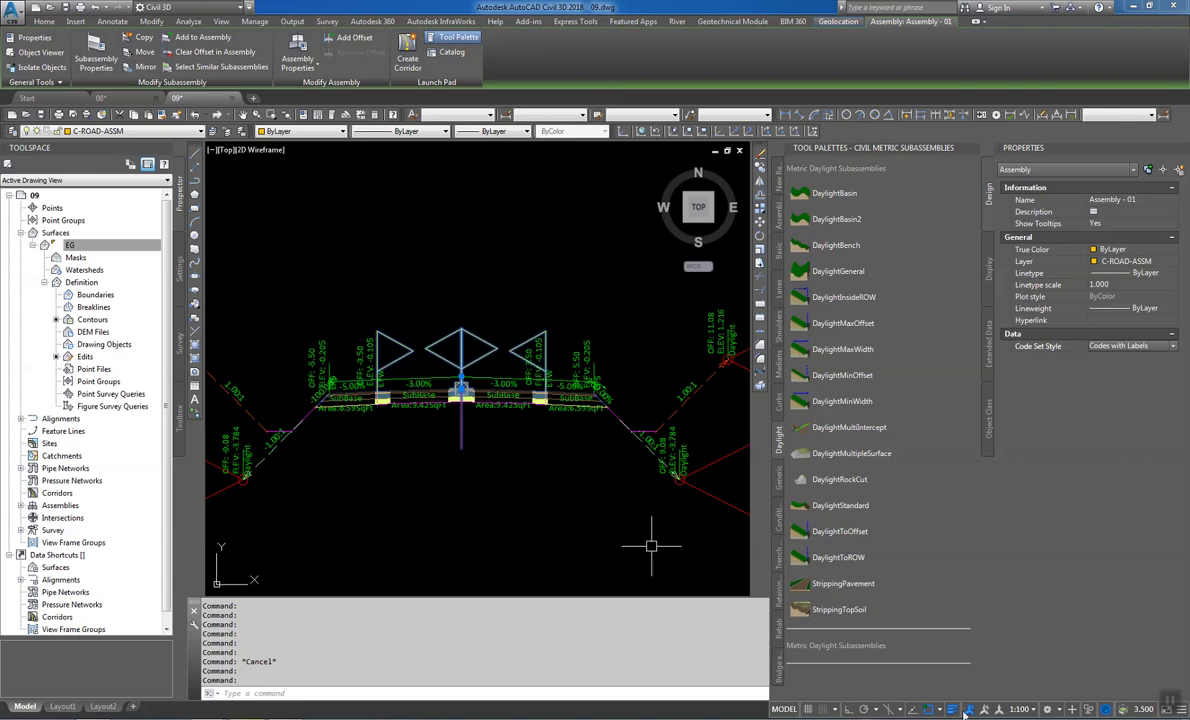
Try an annotation scale of 1:1 for the drawing and deselect the assembly
left_click(1016, 710)
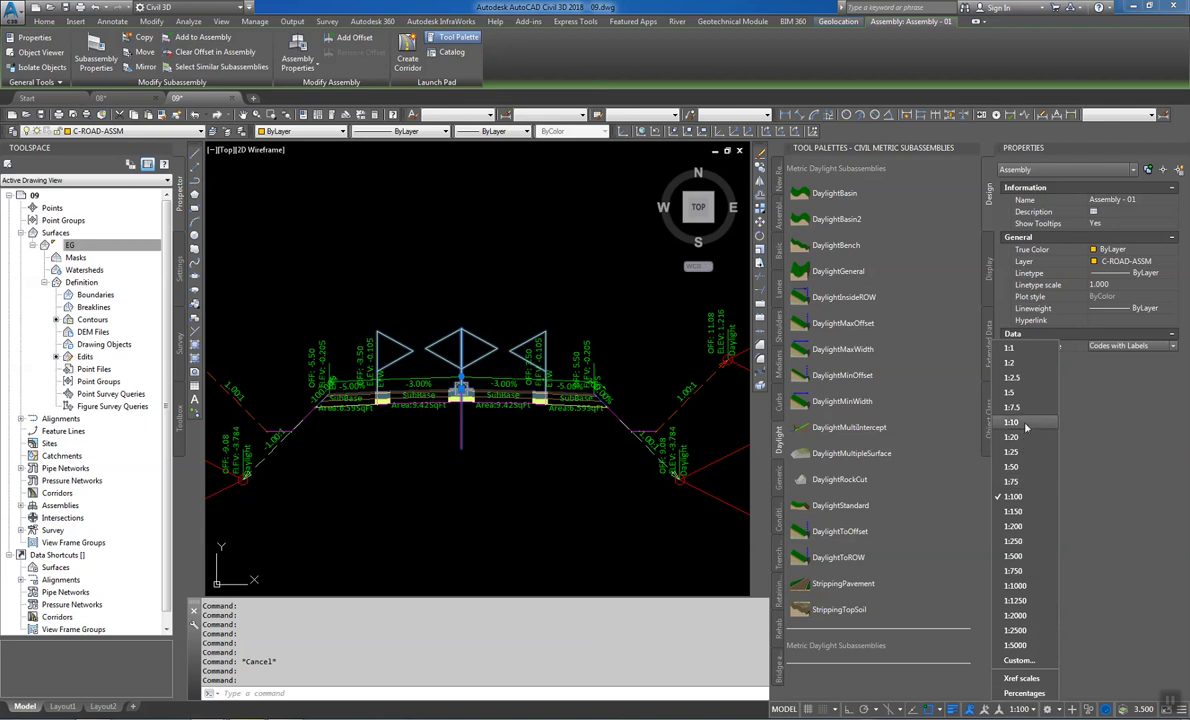
left_click(1020, 350)
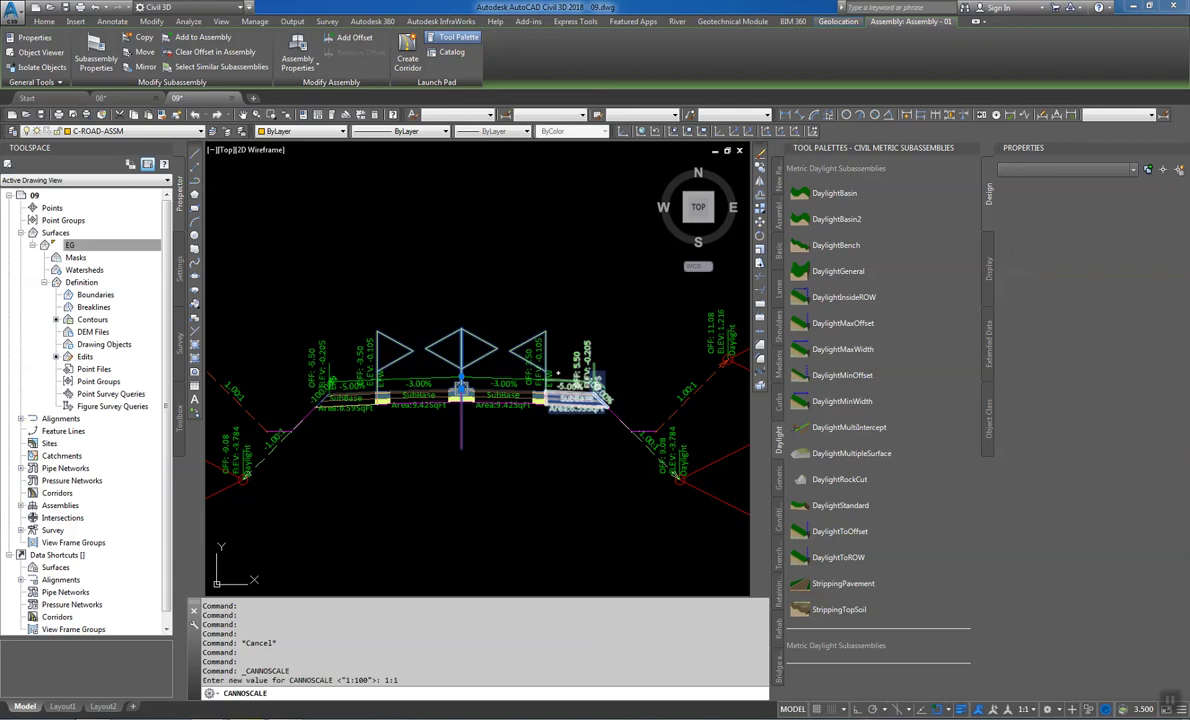
key("Escape")
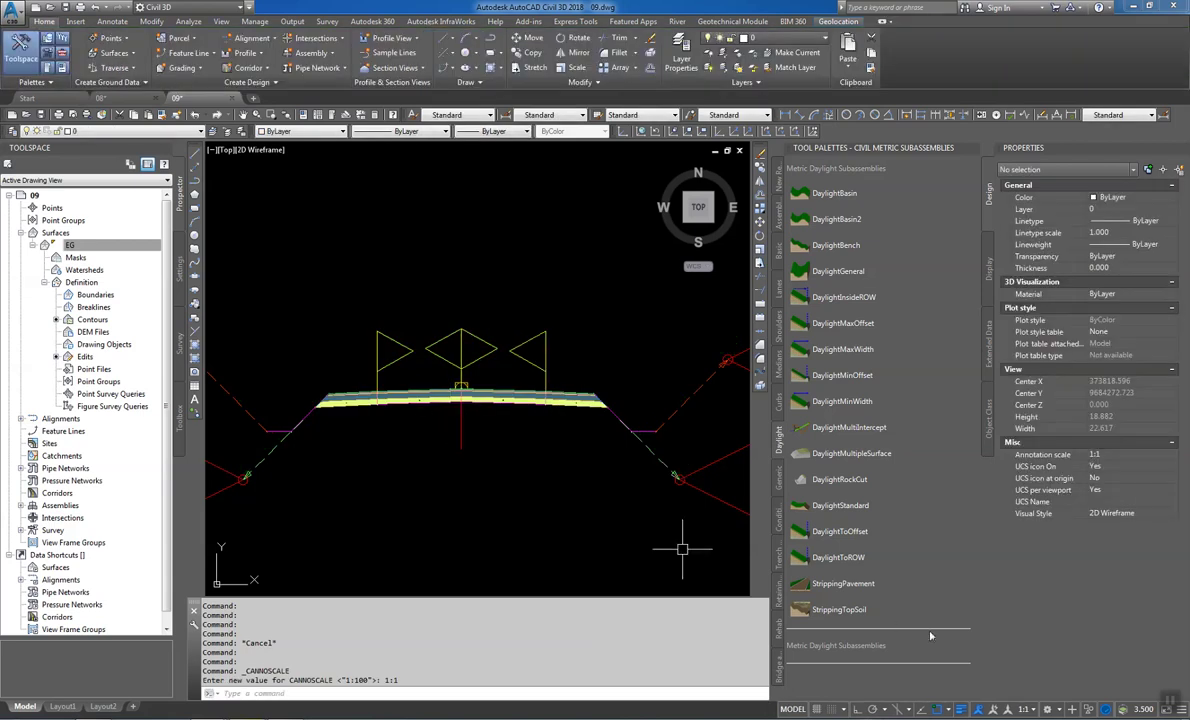
Set the drawing's annotation scale to 1:50 and review the labels along the road assembly
left_click(1030, 708)
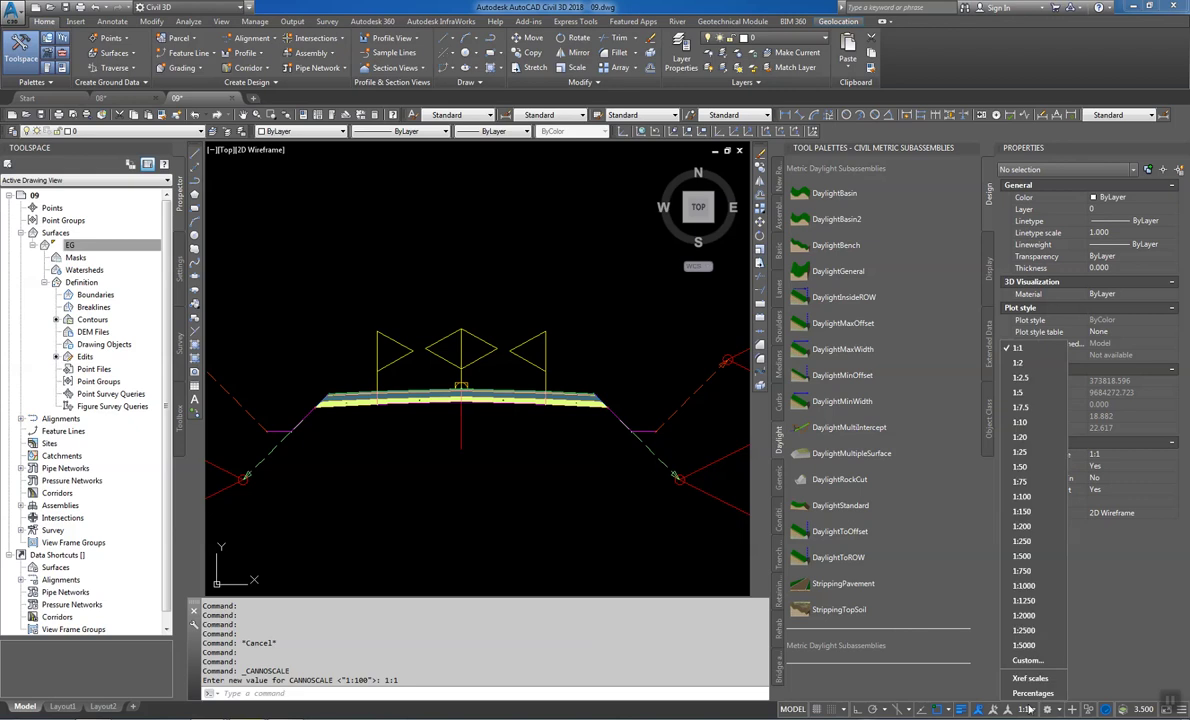
left_click(1004, 475)
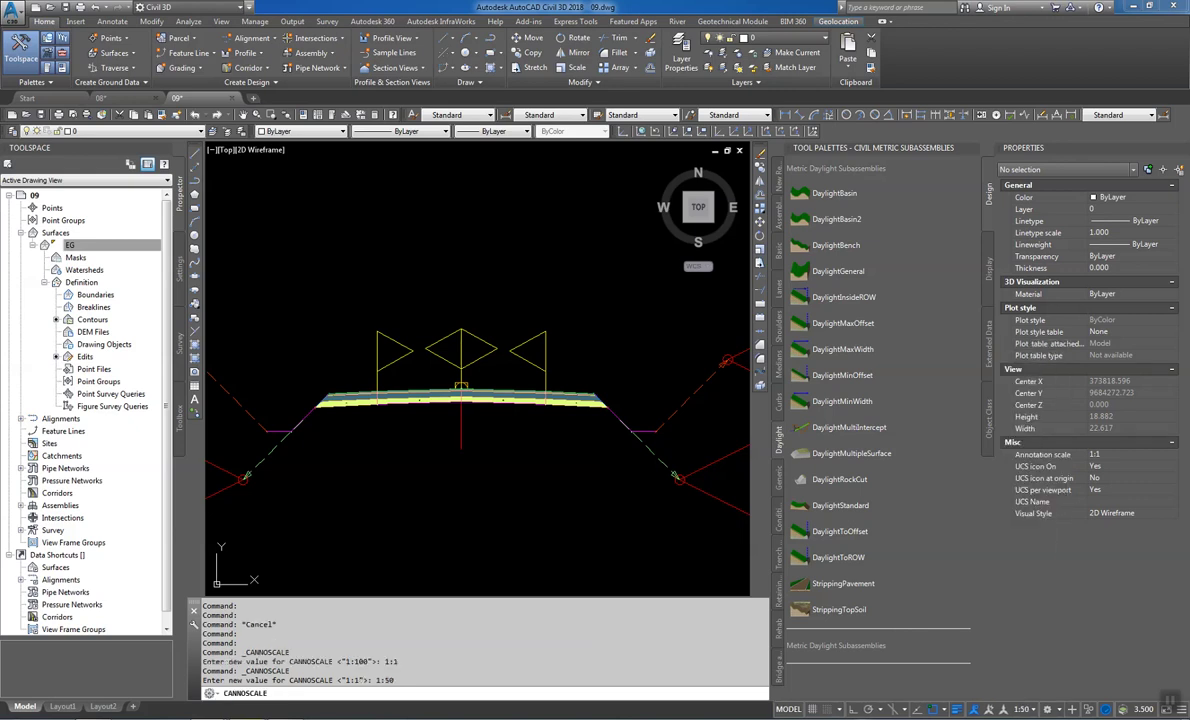
scroll(480, 405, "up", 2)
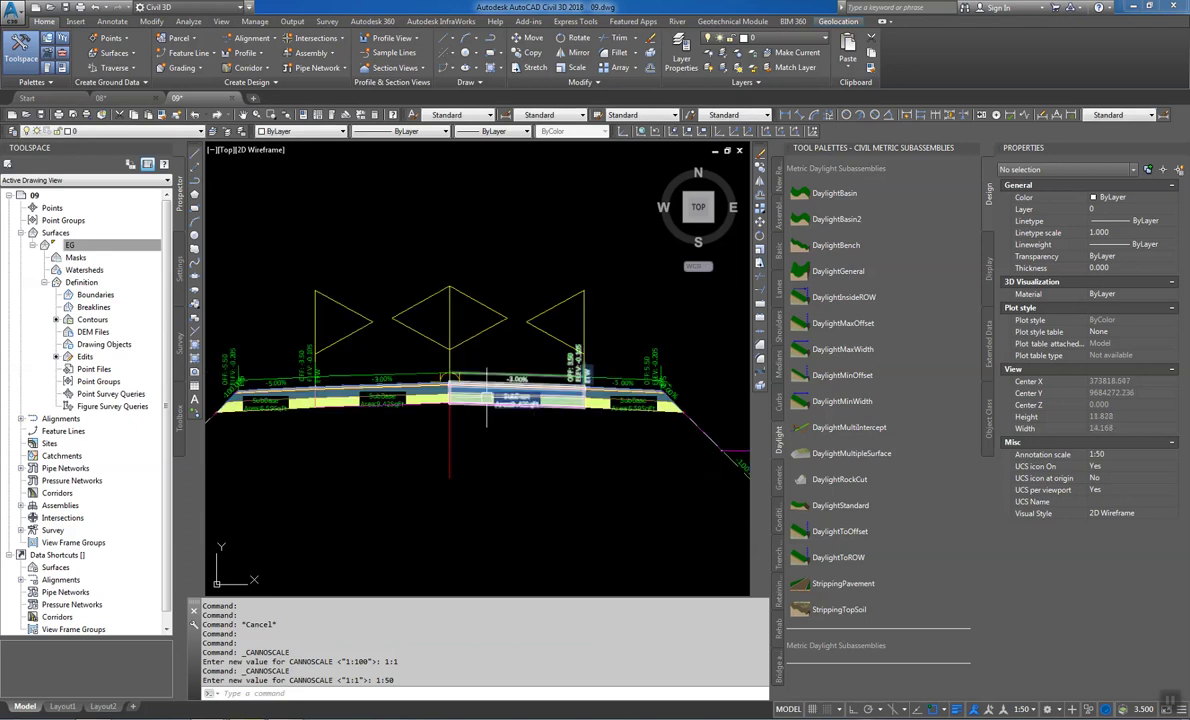
scroll(487, 400, "up", 2)
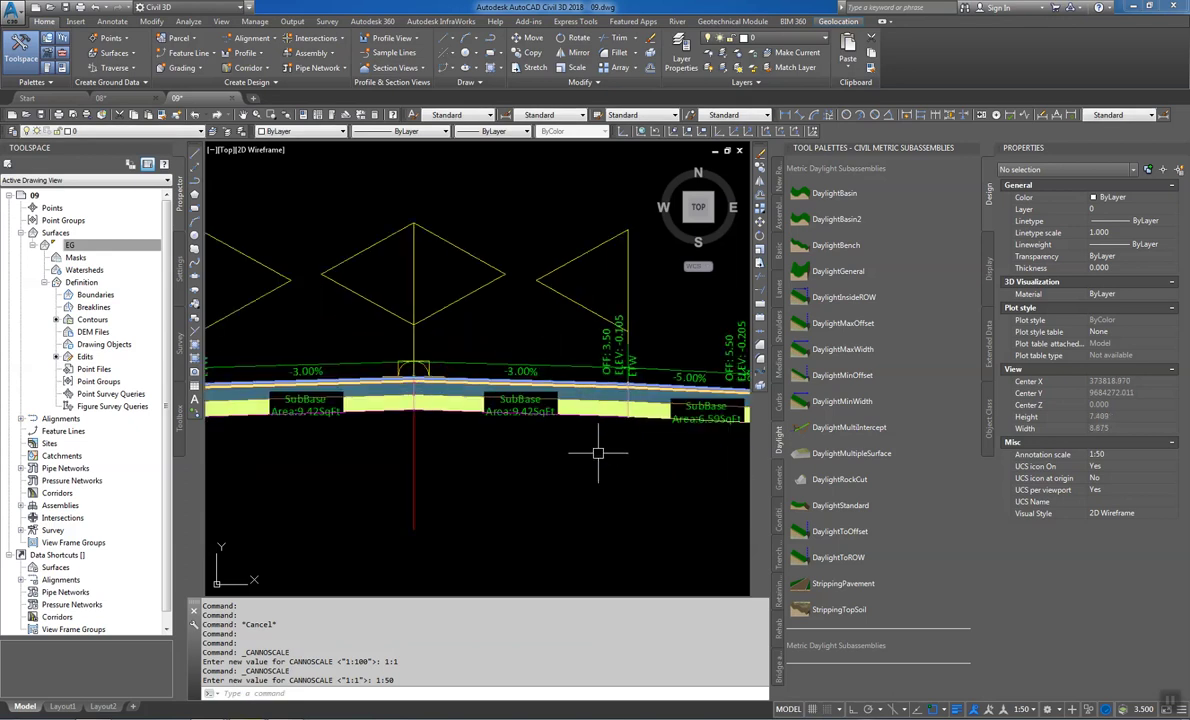
scroll(545, 370, "down", 3)
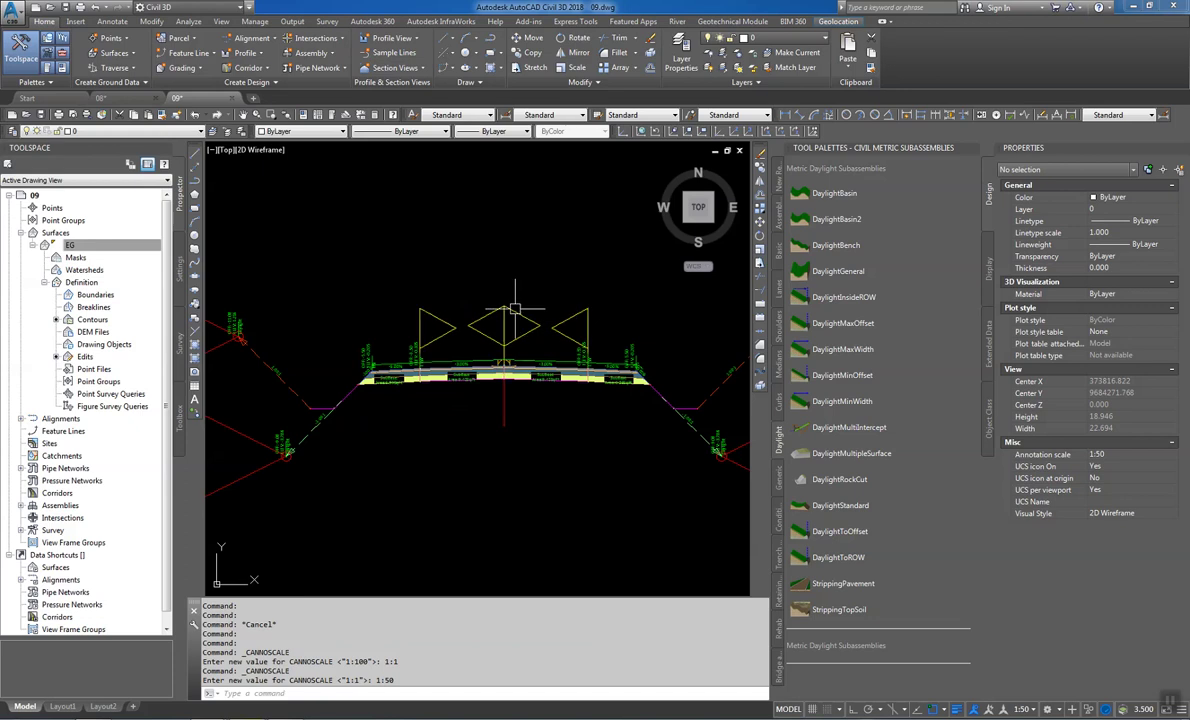
scroll(514, 310, "down", 2)
scroll(490, 330, "up", 2)
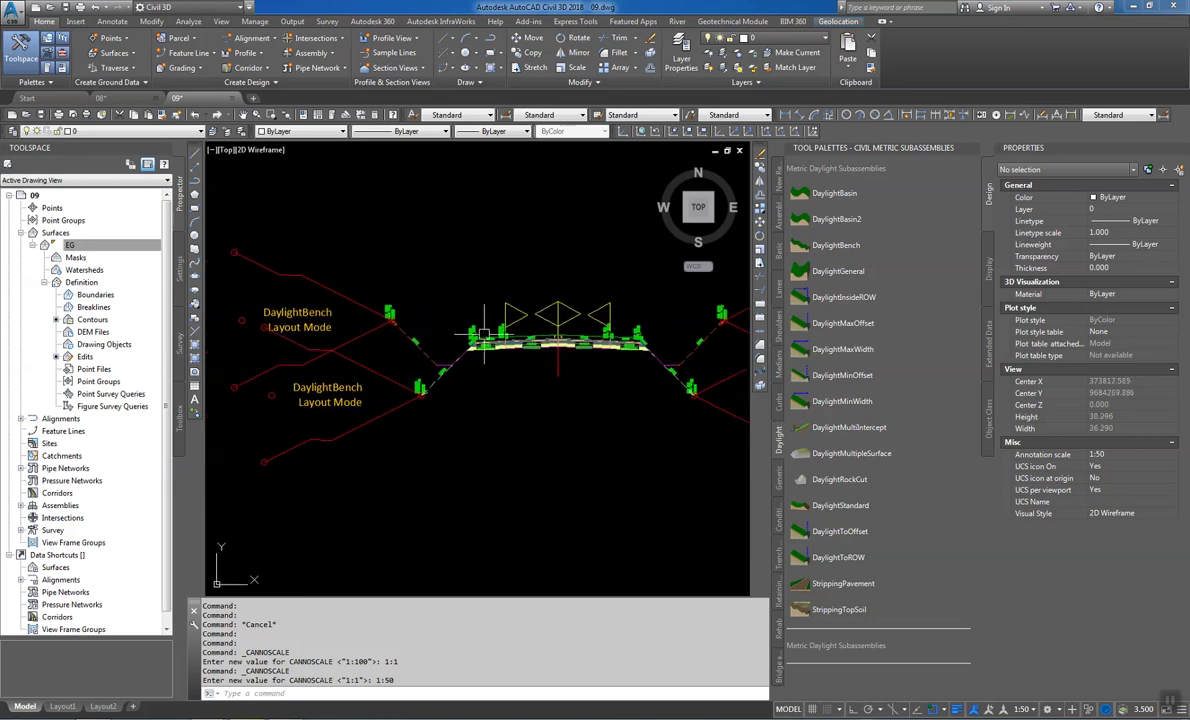
scroll(484, 333, "down", 5)
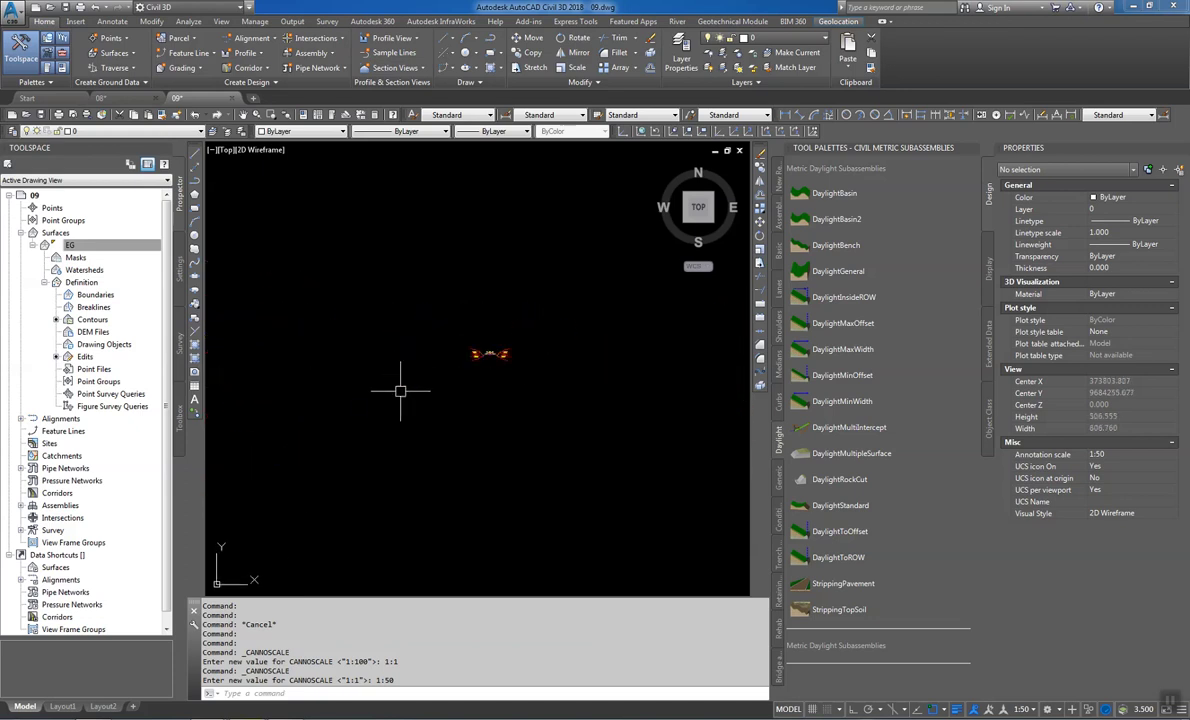
Collapse the EG surface and the Surfaces collection in the drawing's object tree
scroll(359, 404, "down", 4)
middle_click_drag(359, 404, 502, 353)
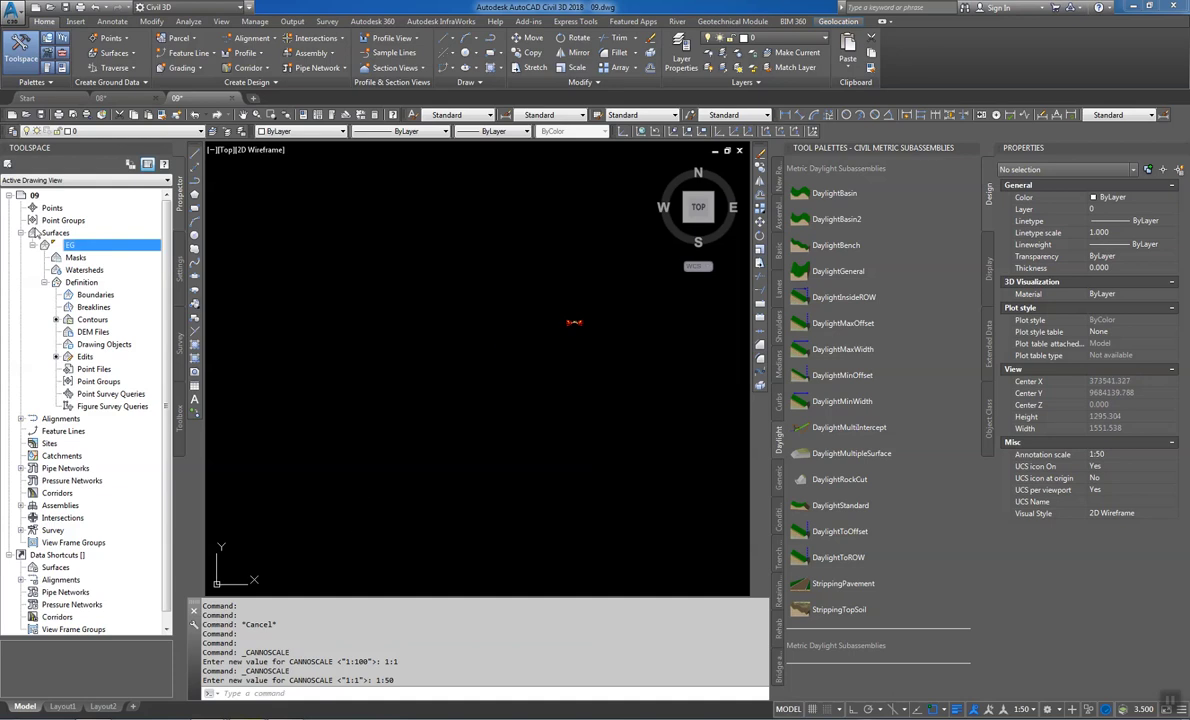
left_click(32, 245)
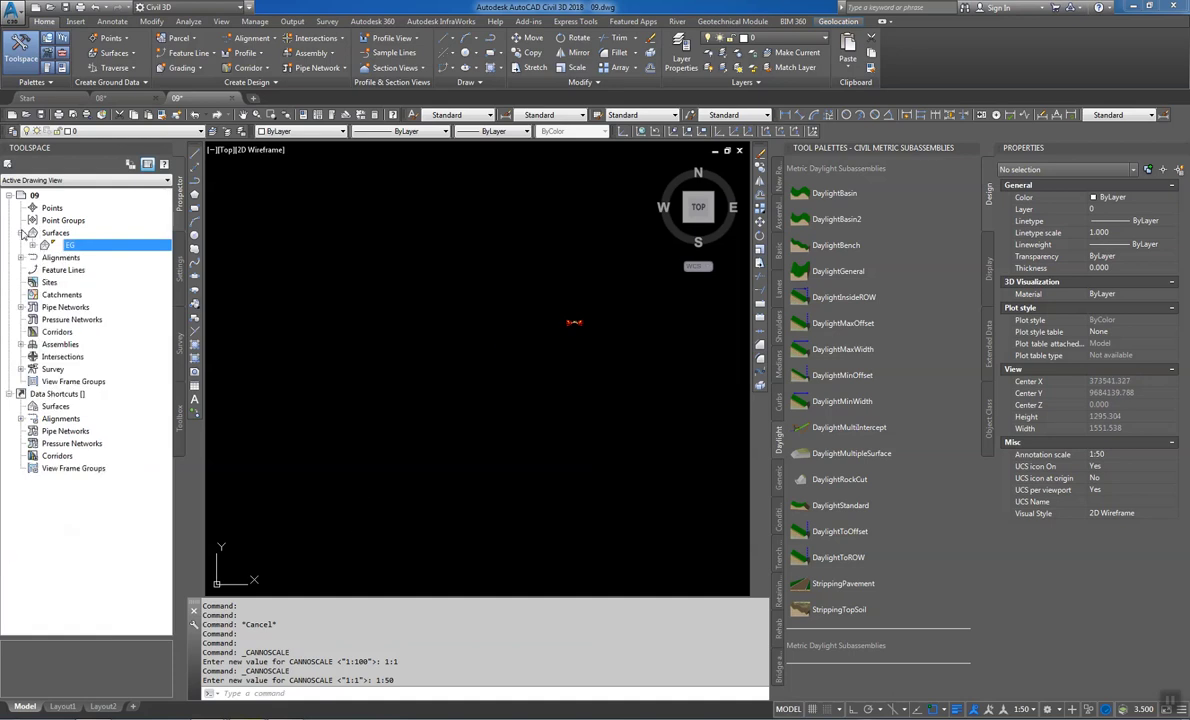
left_click(21, 233)
scroll(344, 336, "down", 2)
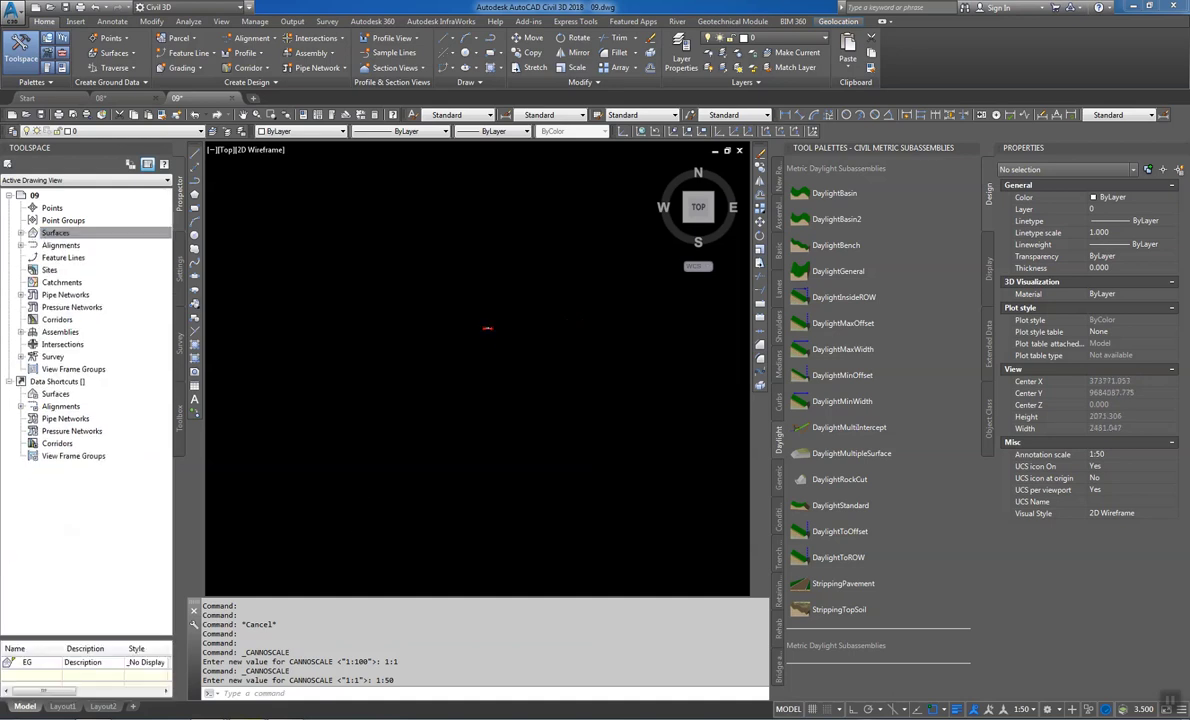
Start the superelevation calculation wizard for the HZ road alignment from its station labels on the curve
scroll(432, 283, "down", 2)
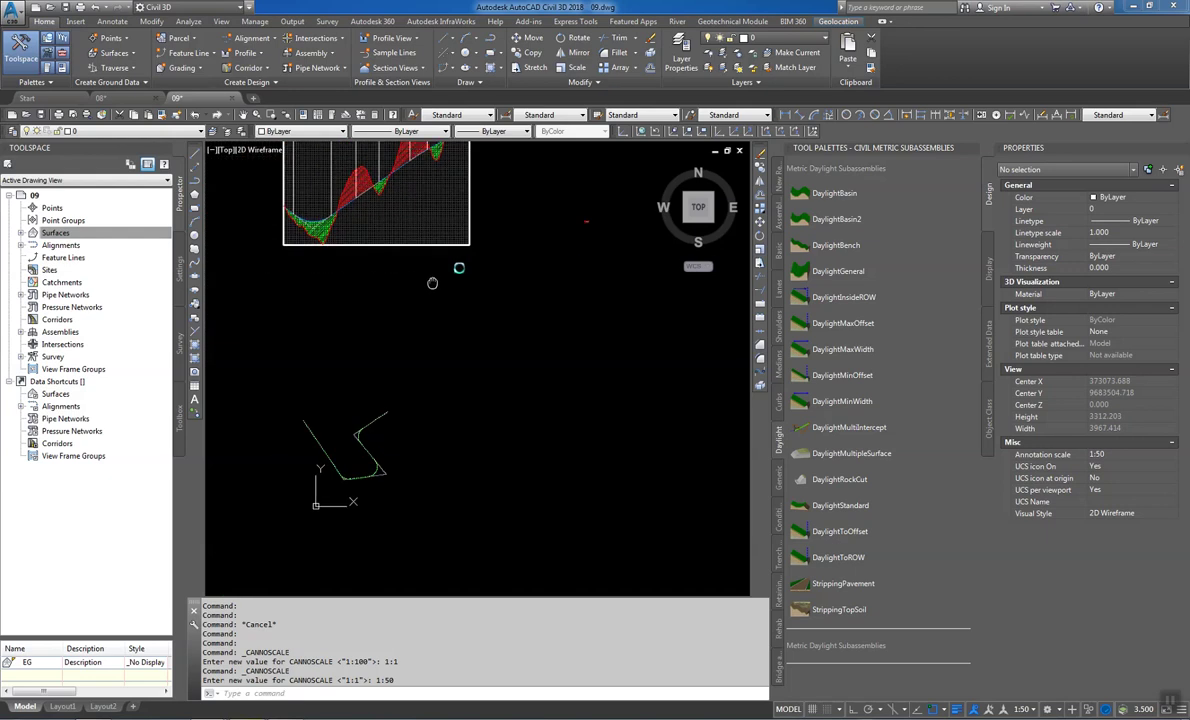
middle_click_drag(432, 283, 468, 263)
scroll(417, 406, "down", 1)
scroll(418, 440, "up", 3)
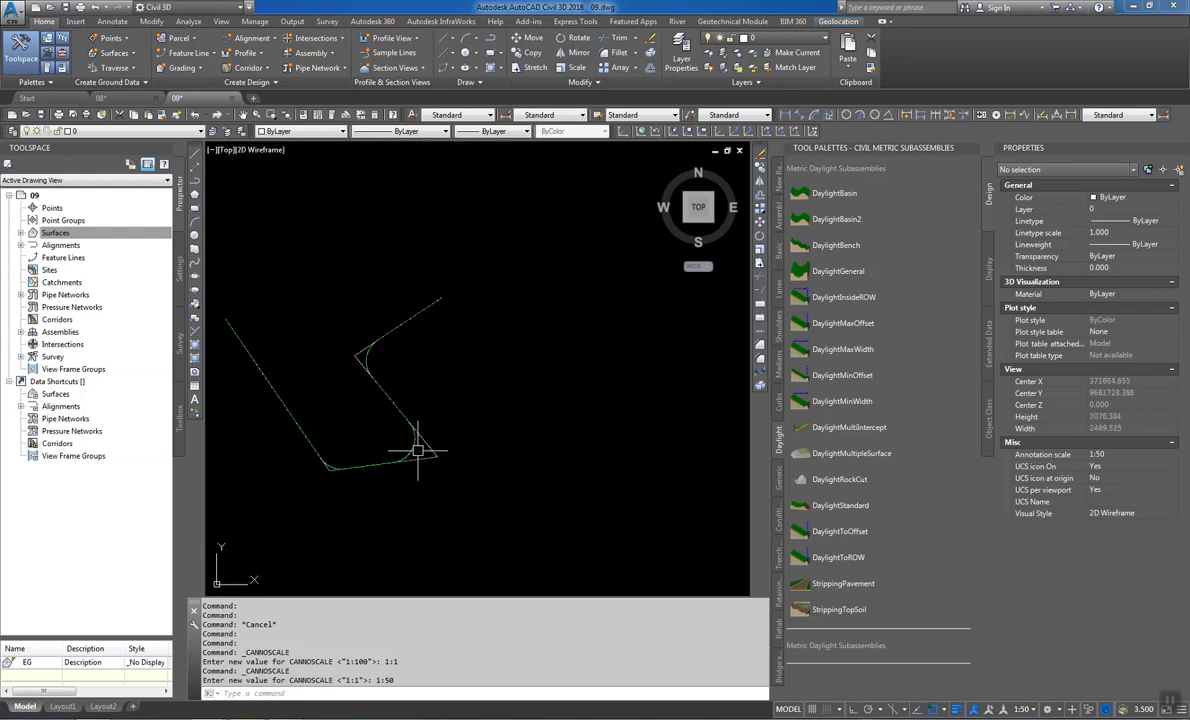
scroll(418, 448, "up", 6)
middle_click_drag(417, 446, 537, 385)
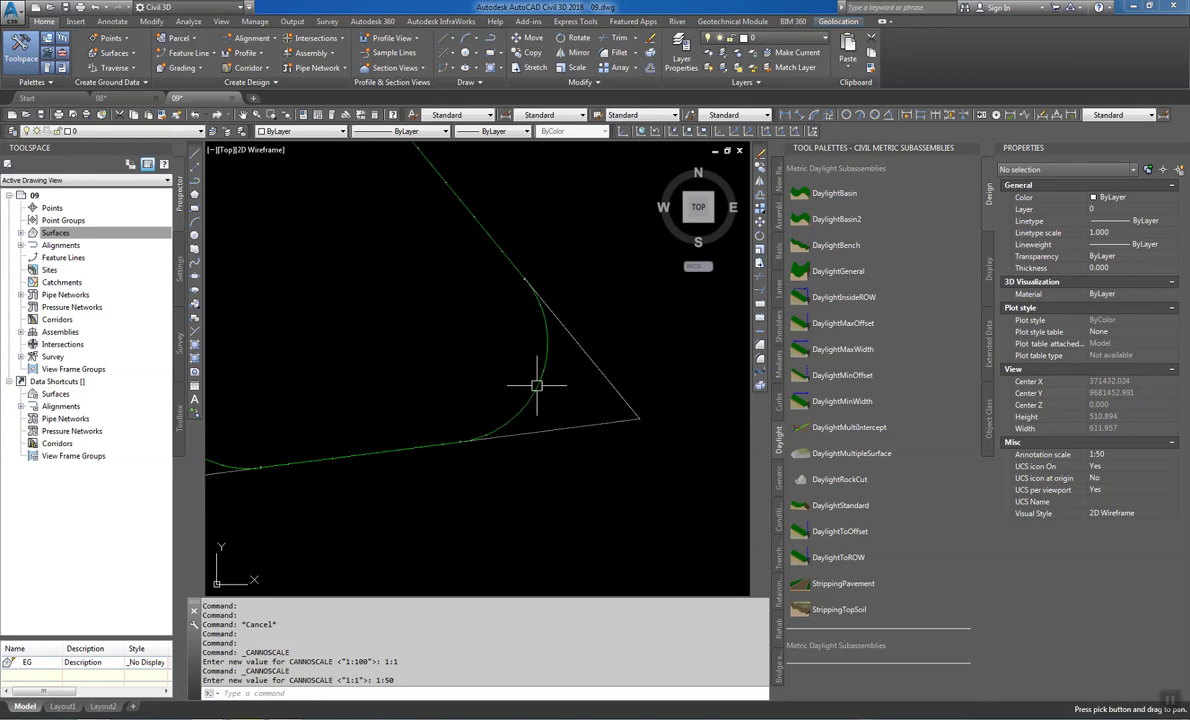
left_click(532, 393)
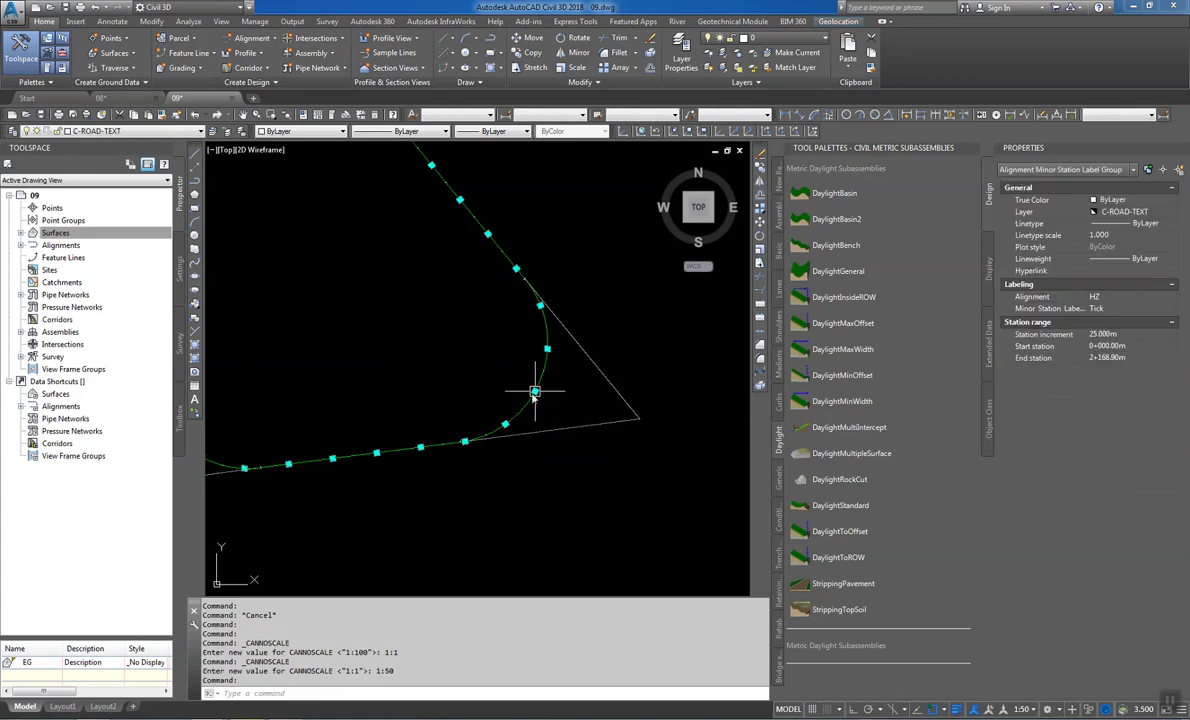
right_click(534, 396)
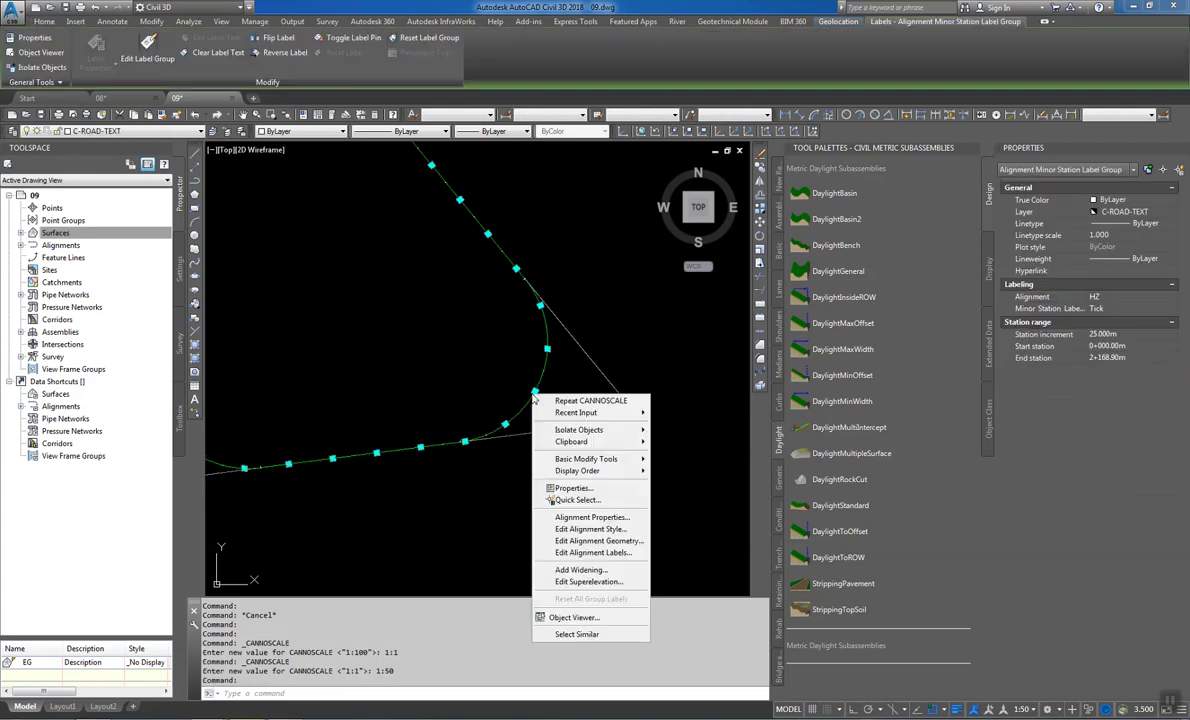
left_click(590, 581)
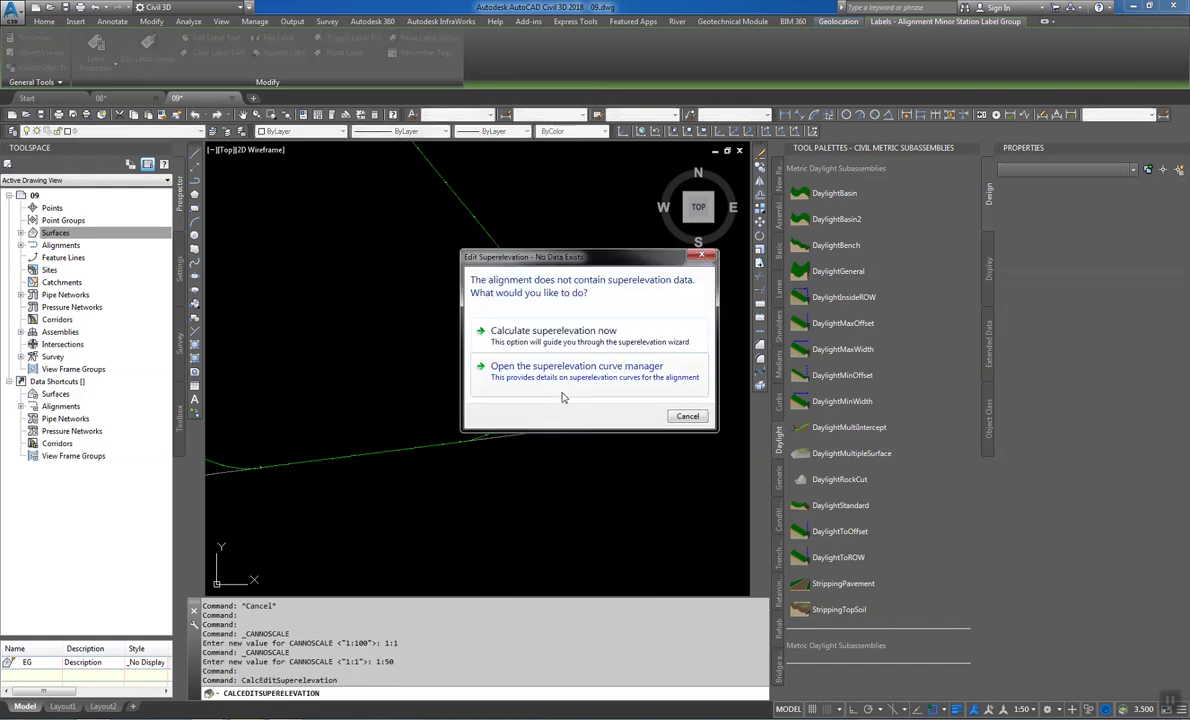
left_click(576, 338)
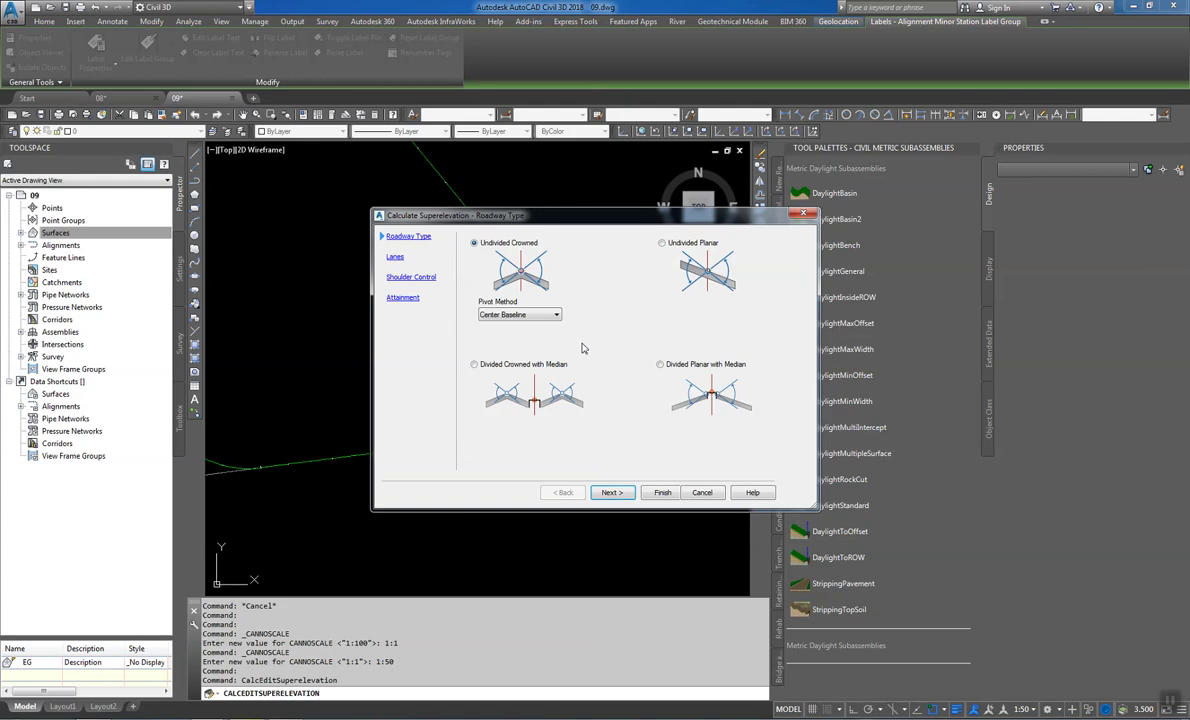
Accept the undivided crowned roadway type and set the normal lane width to 7 m and lane slope to -3%
left_click(611, 492)
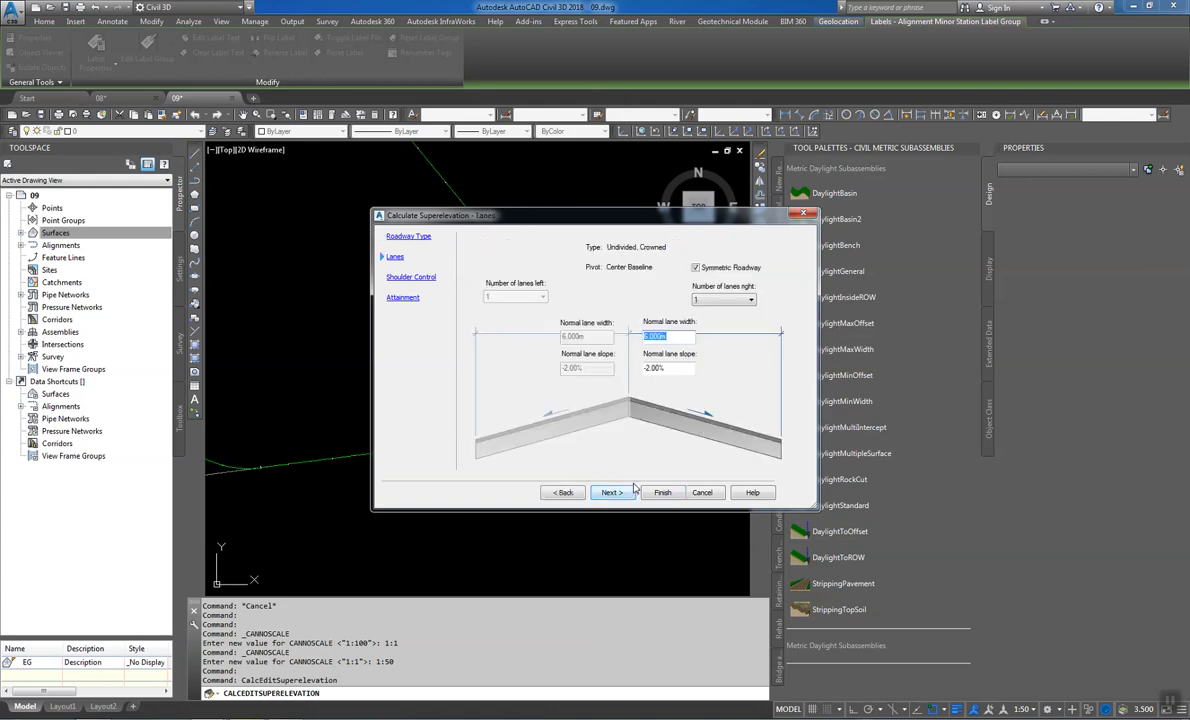
type("7")
key("Tab")
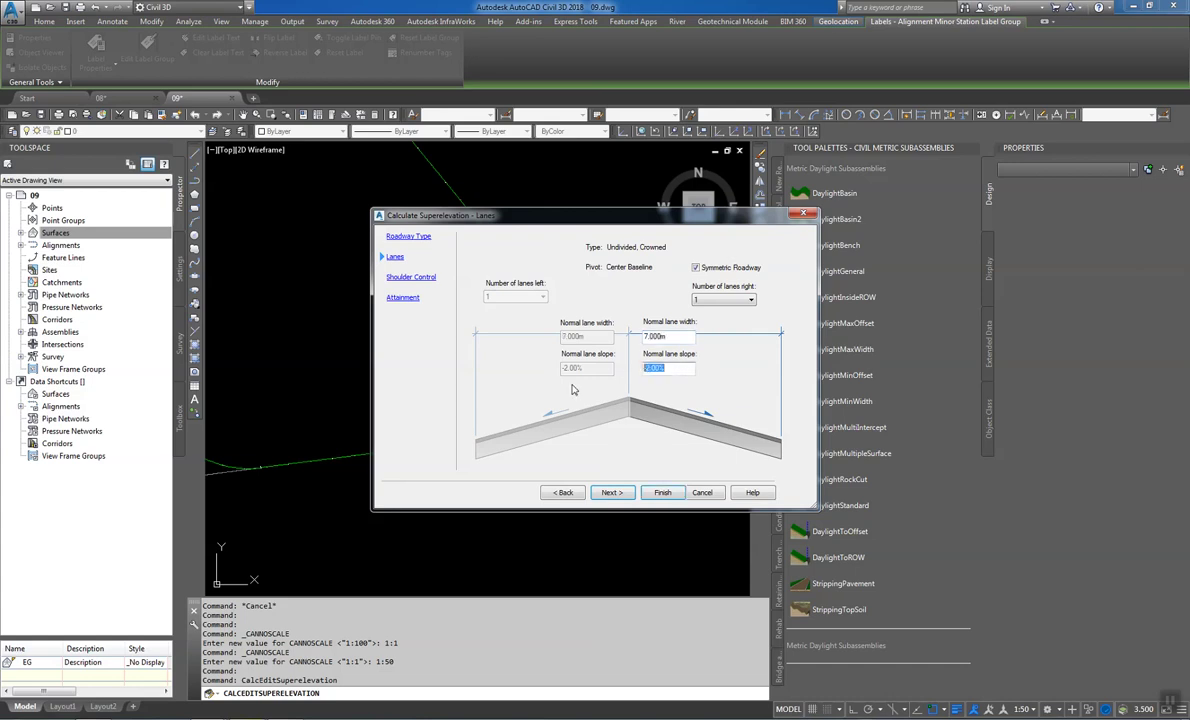
type("-3")
left_click(611, 492)
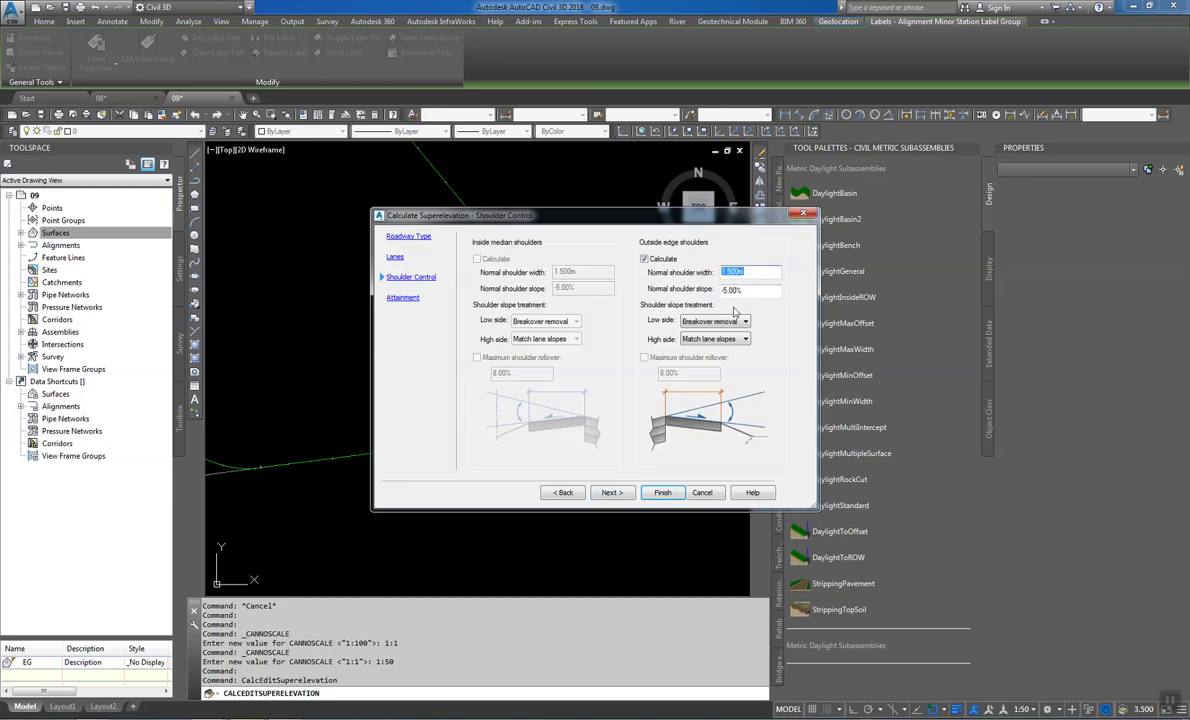
Set the outside edge shoulder width to 2 m, enable automatic overlap resolution and finish the superelevation calculation
type("2")
key("alt+n")
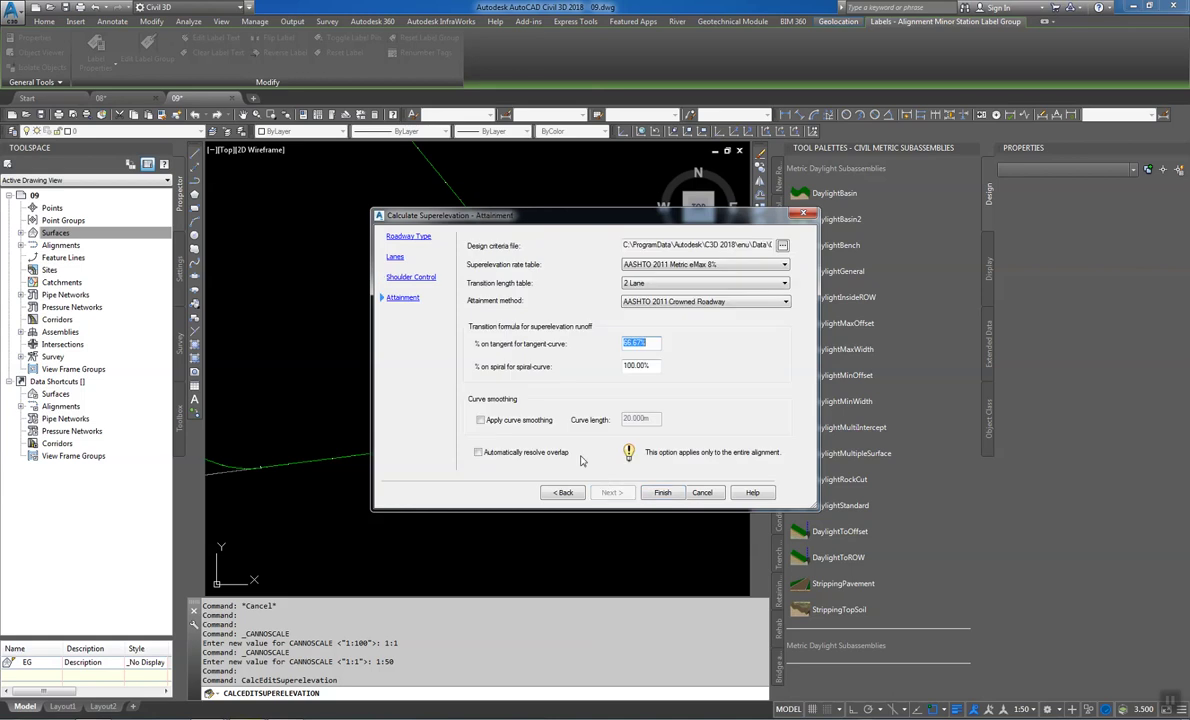
left_click(564, 452)
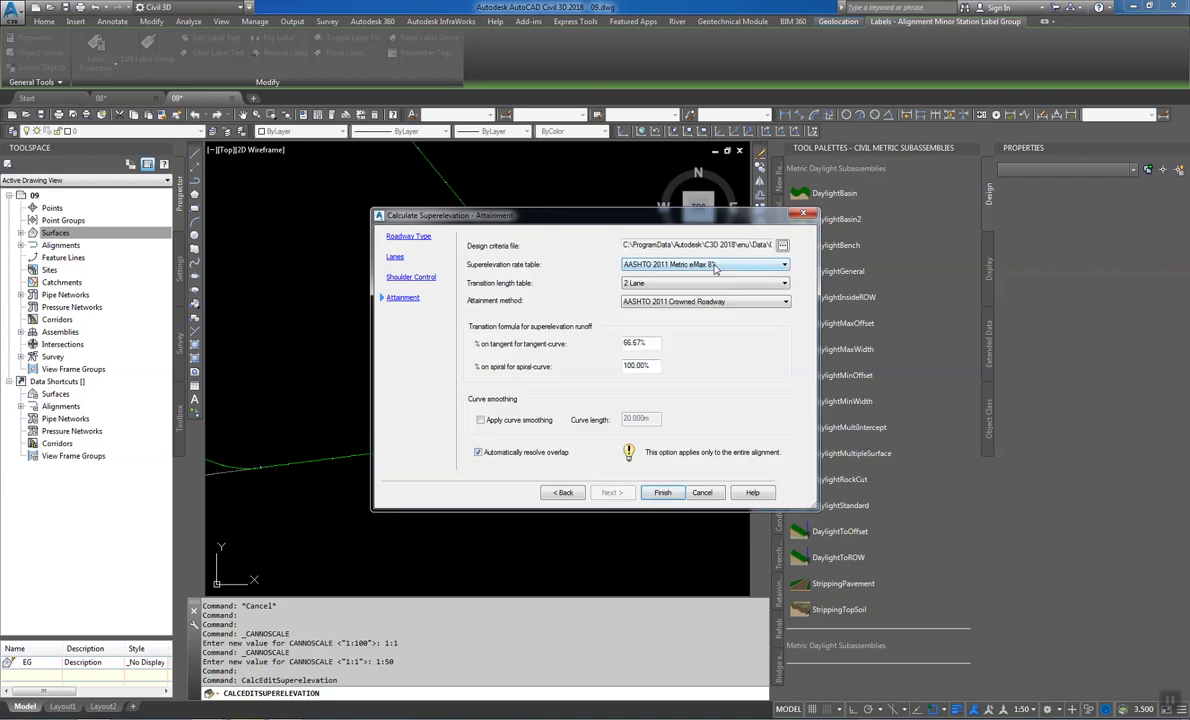
left_click(666, 492)
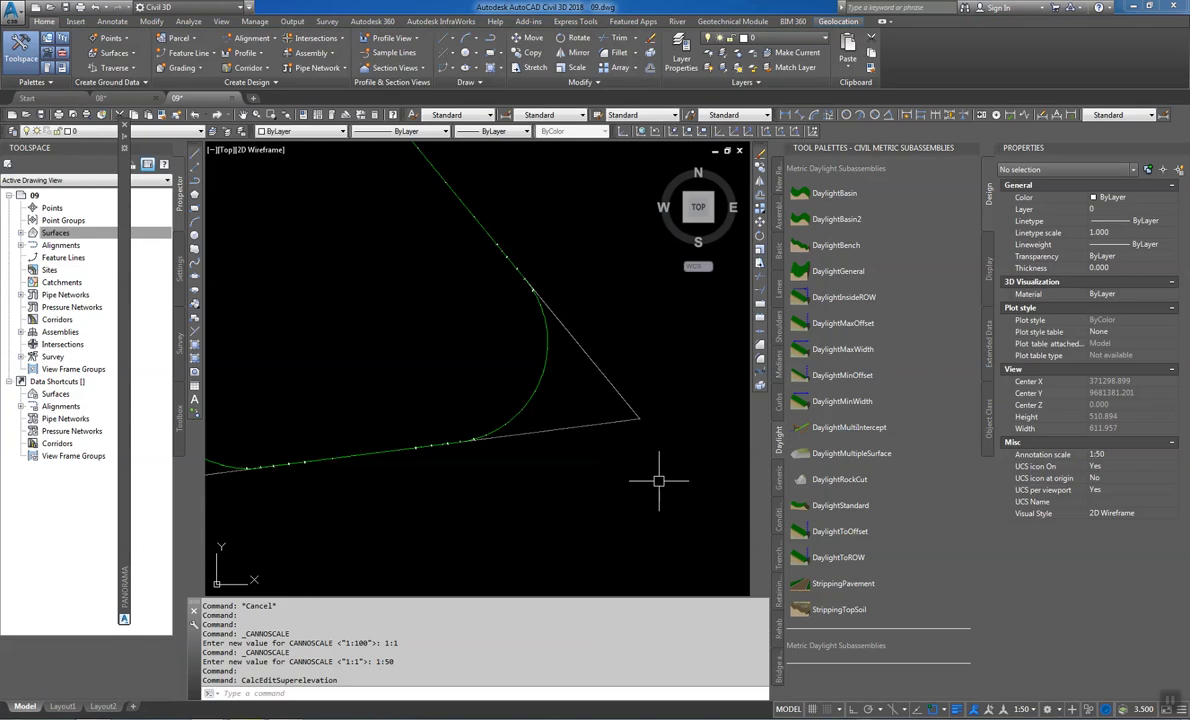
Set the annotation scale to 1:250, inspect the superelevation labels along the alignment and close the Panorama window
left_click(1024, 709)
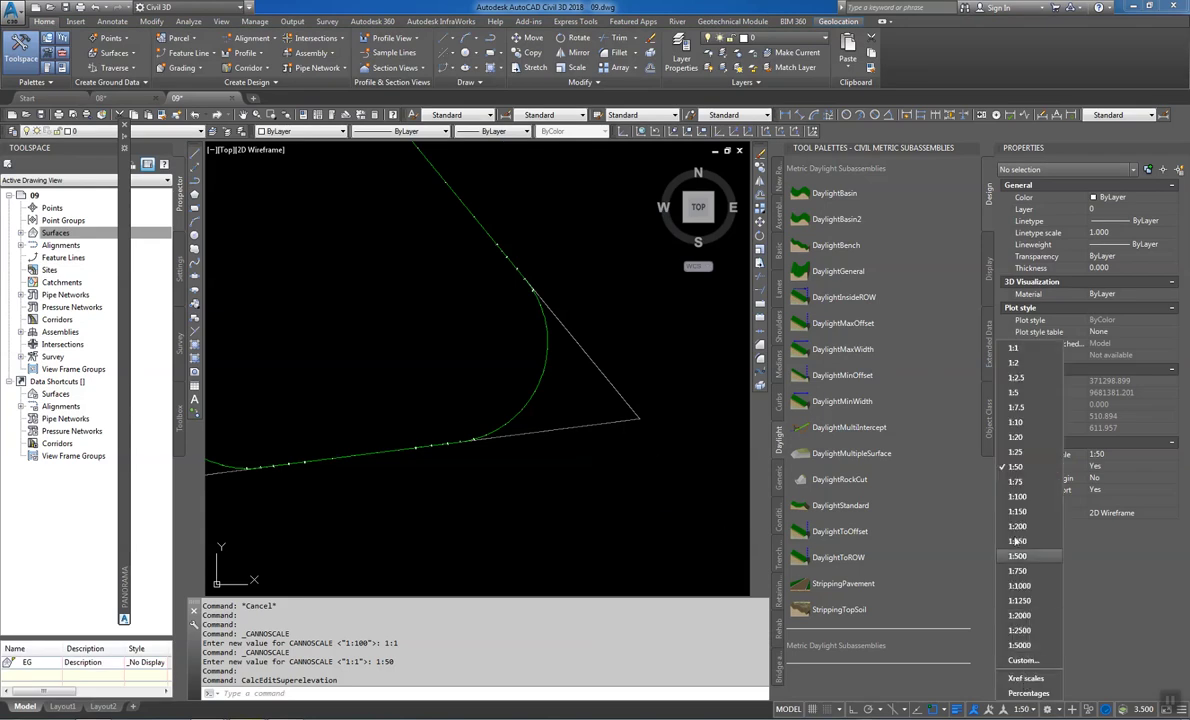
left_click(946, 503)
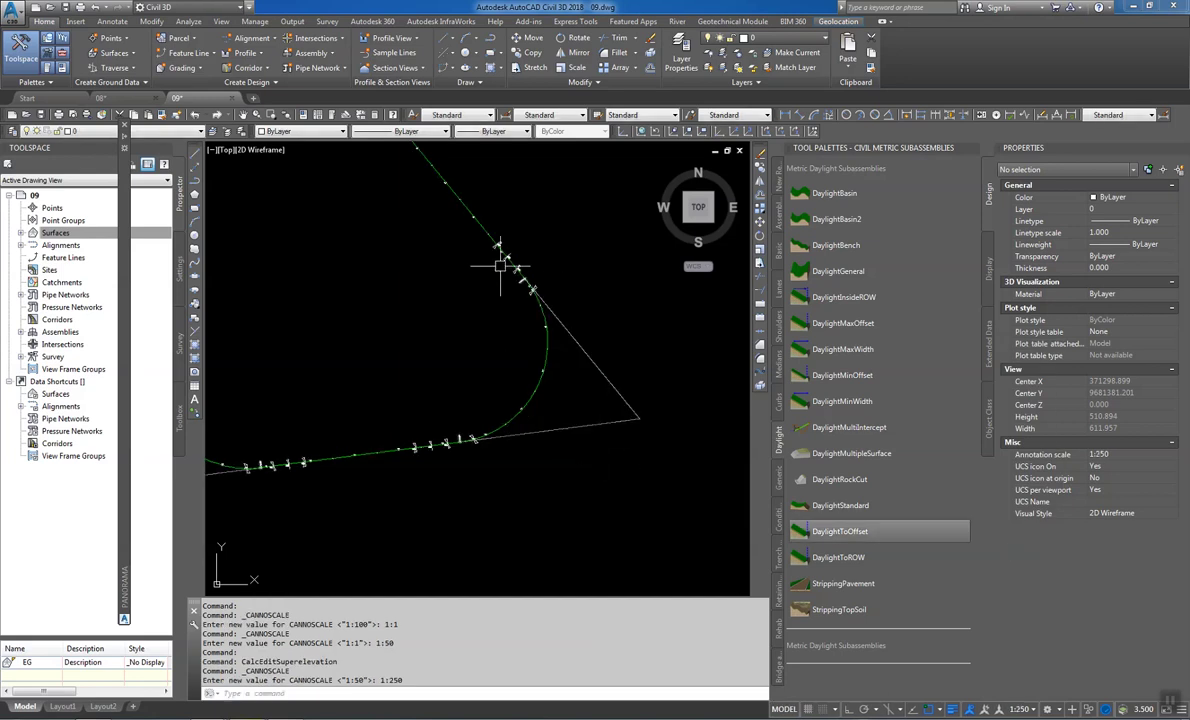
scroll(552, 471, "up", 10)
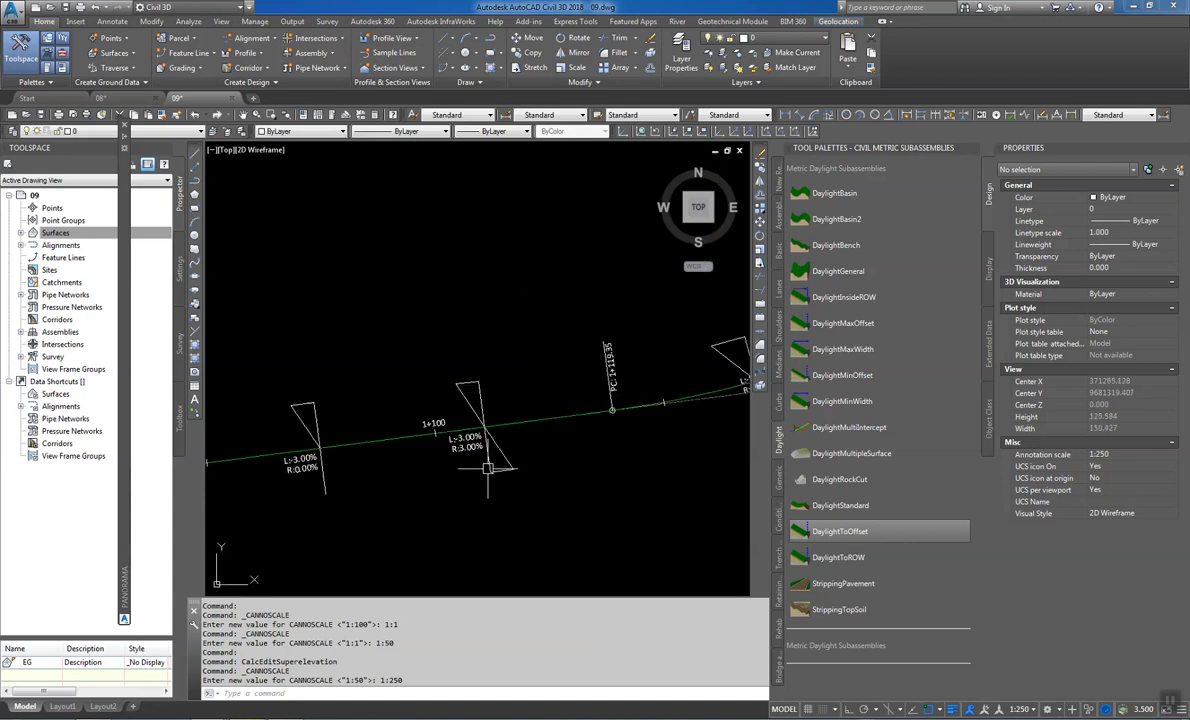
scroll(552, 471, "down", 4)
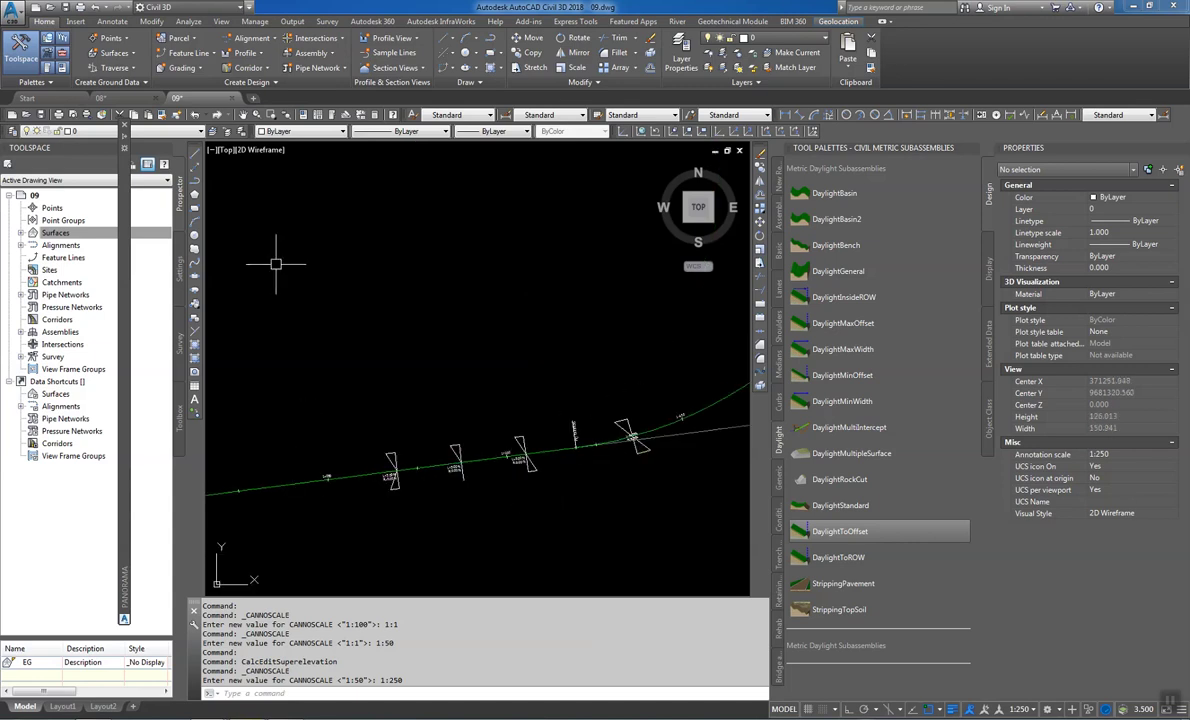
left_click(127, 124)
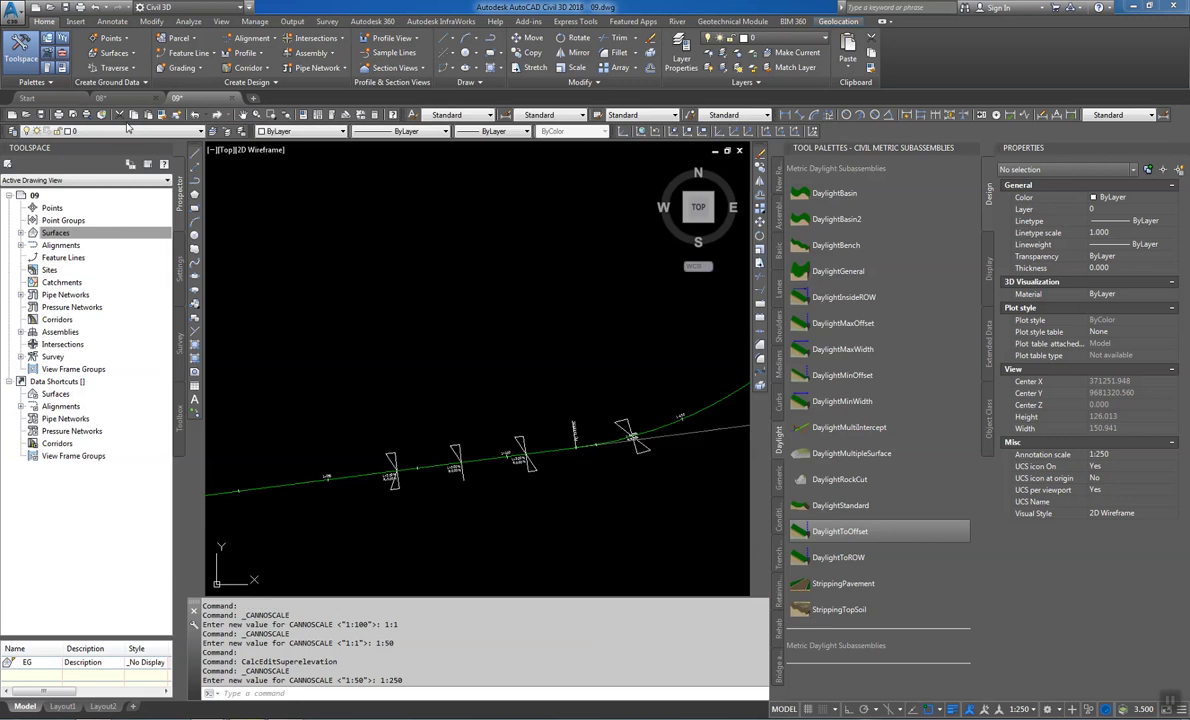
Start creating a new corridor and name it Corridor - 01
scroll(518, 390, "down", 8)
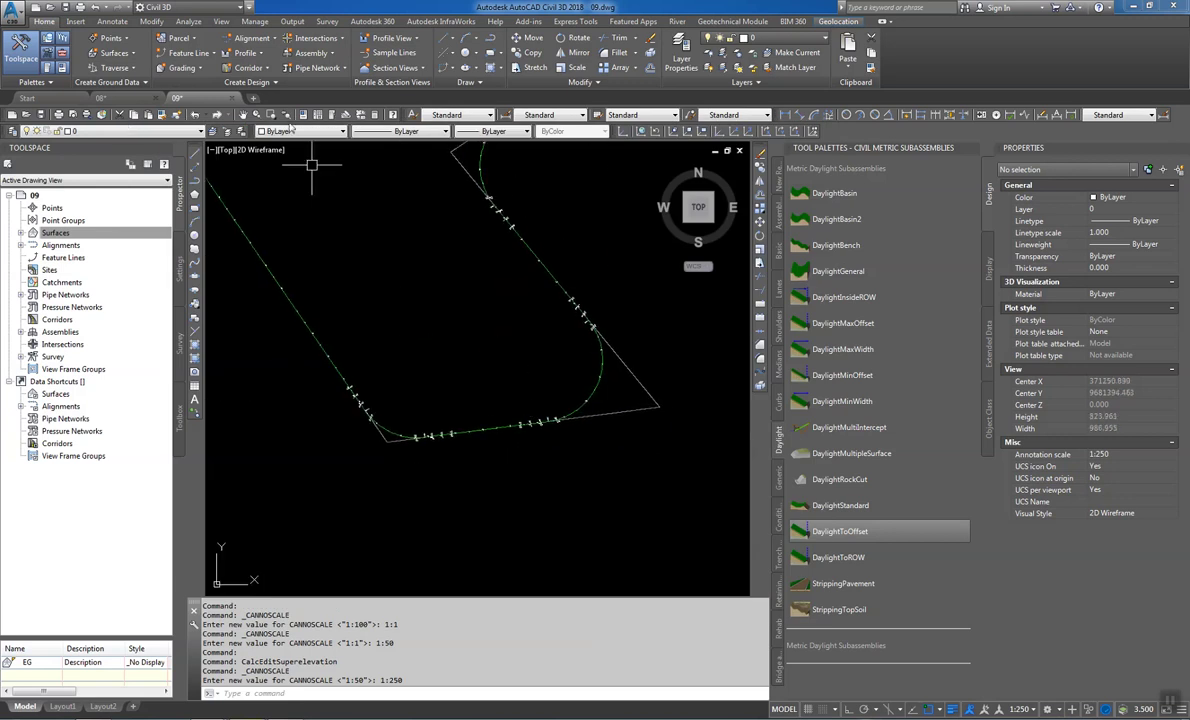
left_click(250, 67)
left_click(258, 89)
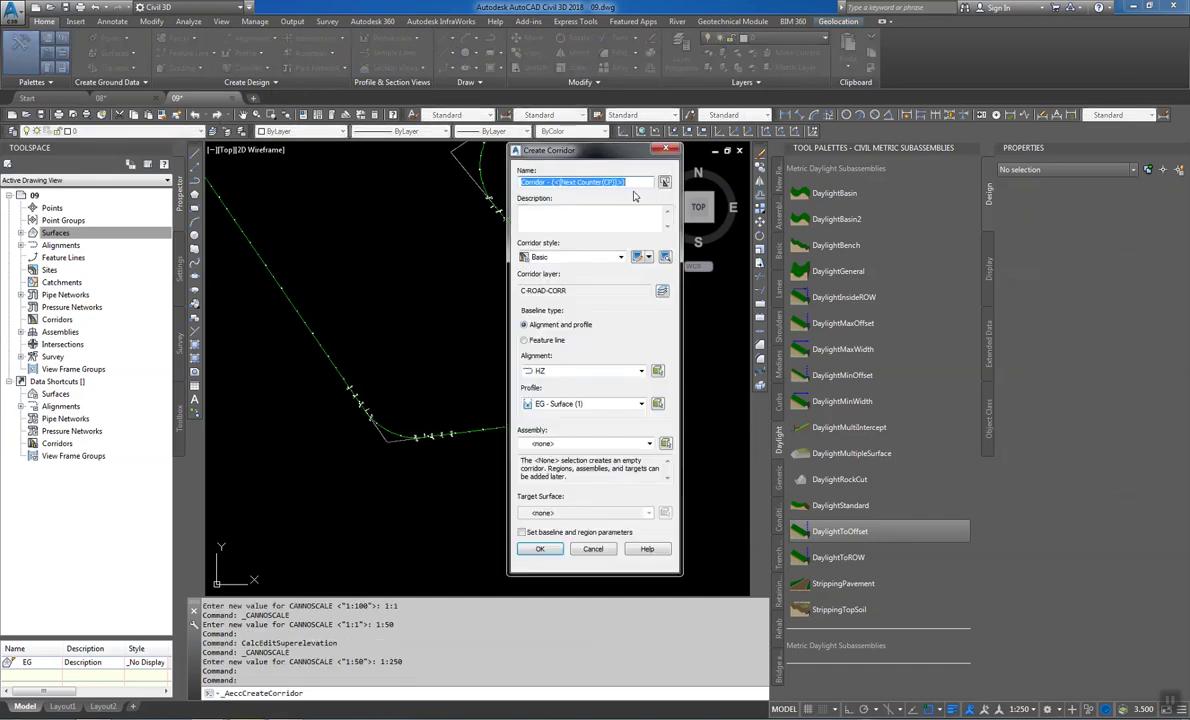
left_click_drag(622, 183, 549, 194)
type("01")
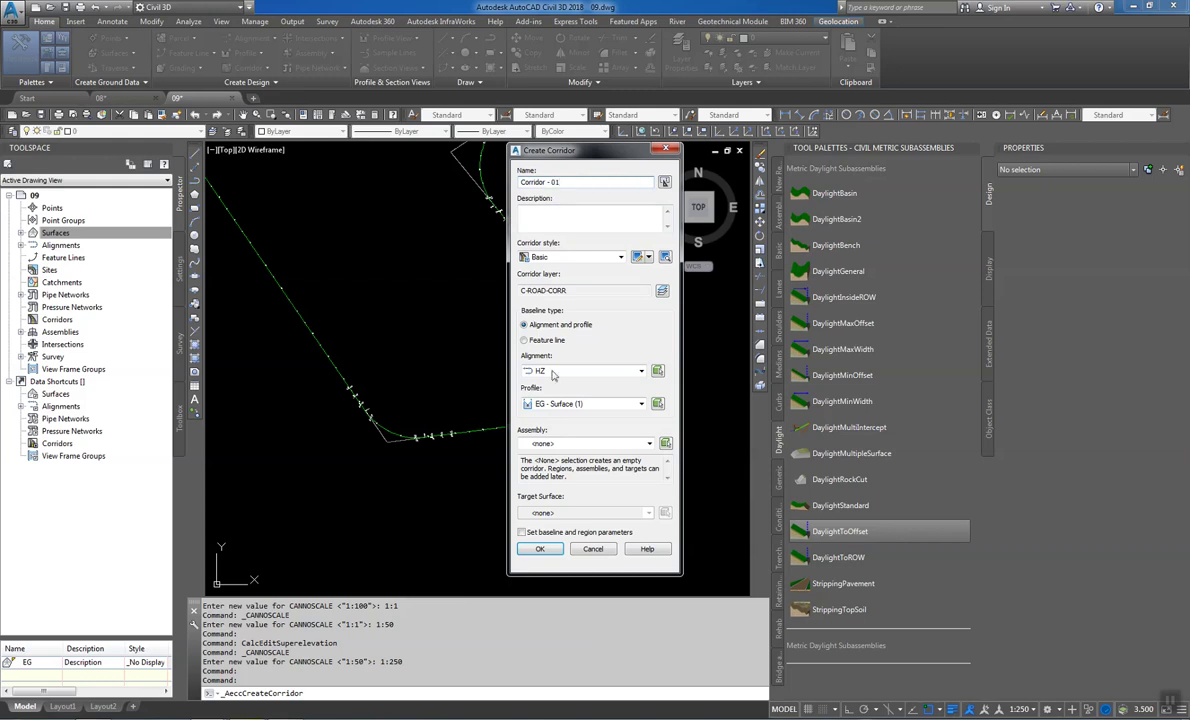
left_click(560, 403)
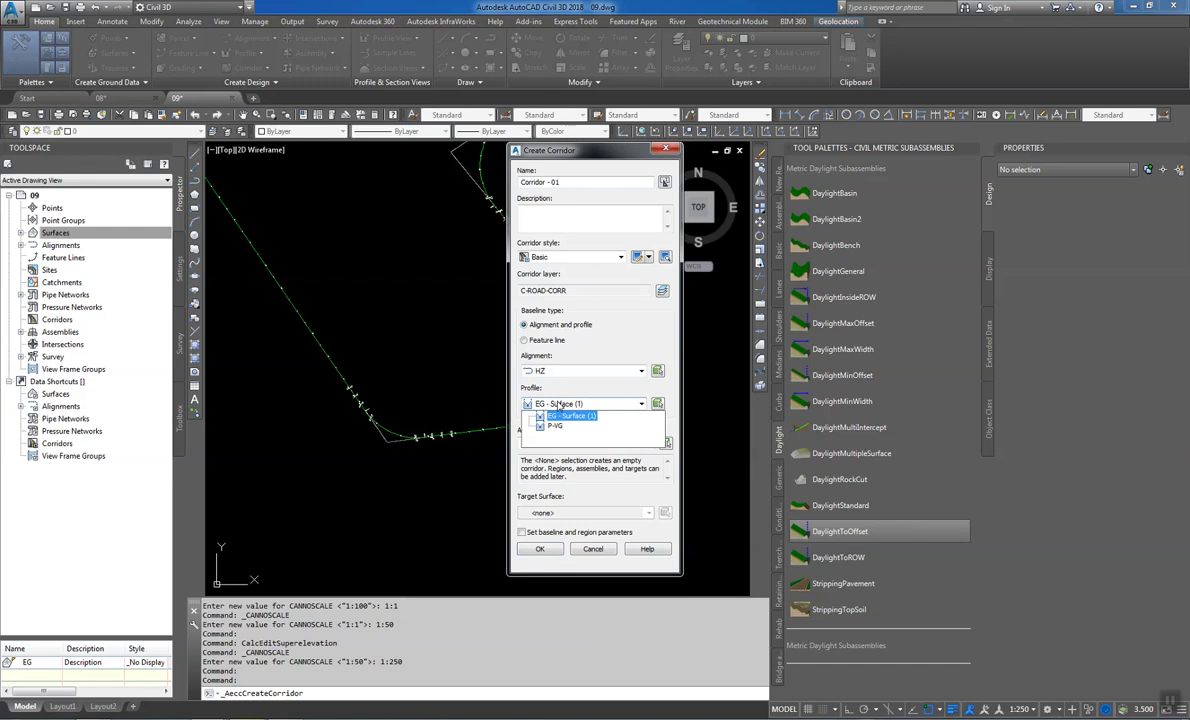
left_click(568, 415)
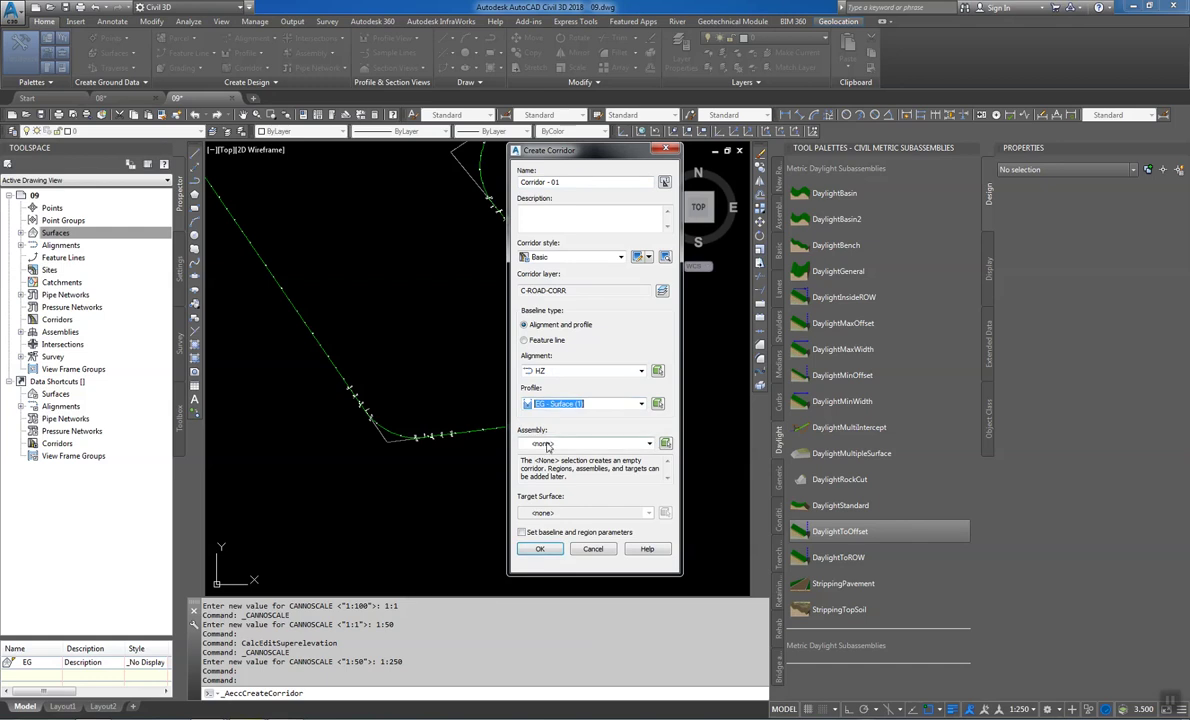
left_click(547, 445)
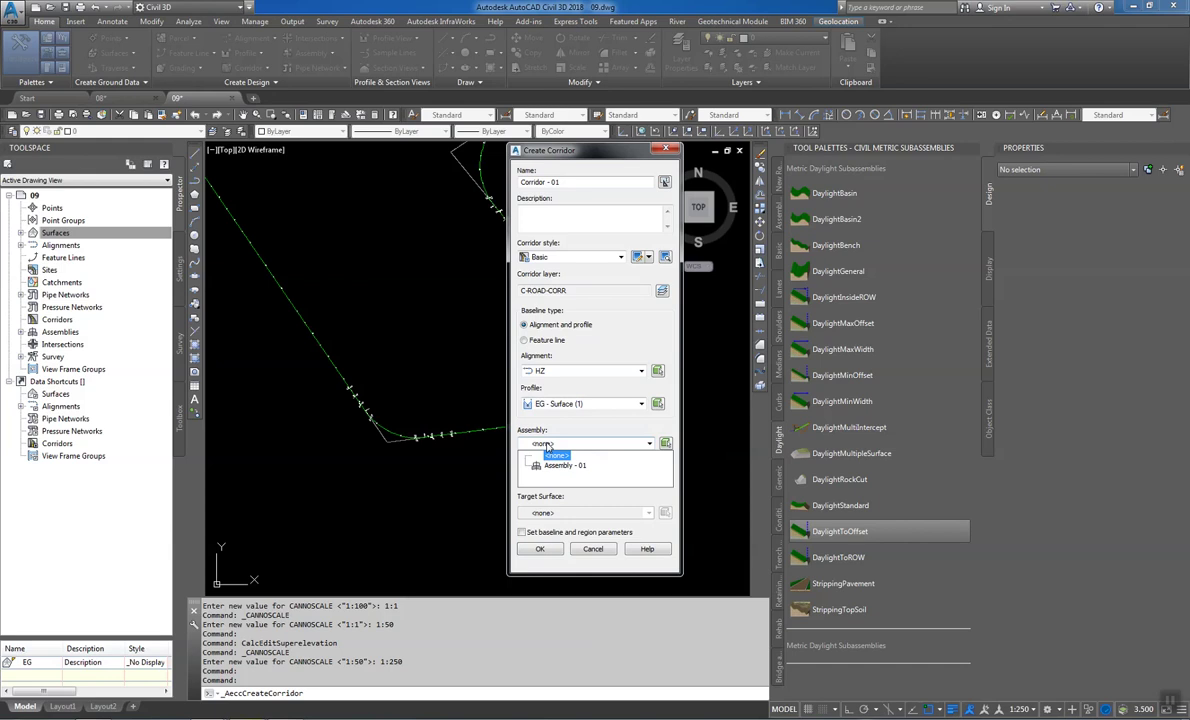
left_click(547, 447)
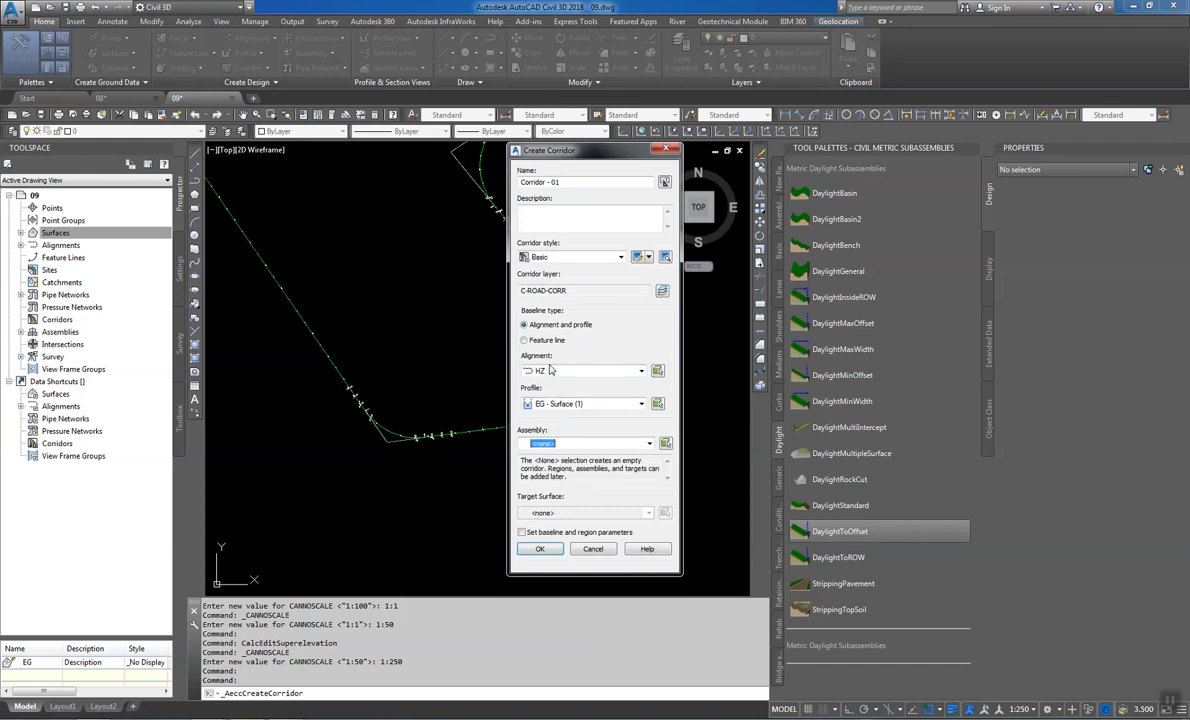
Create the corridor with profile P-VG, Assembly - 01 and target surface EG, including baseline and region parameters
left_click(548, 404)
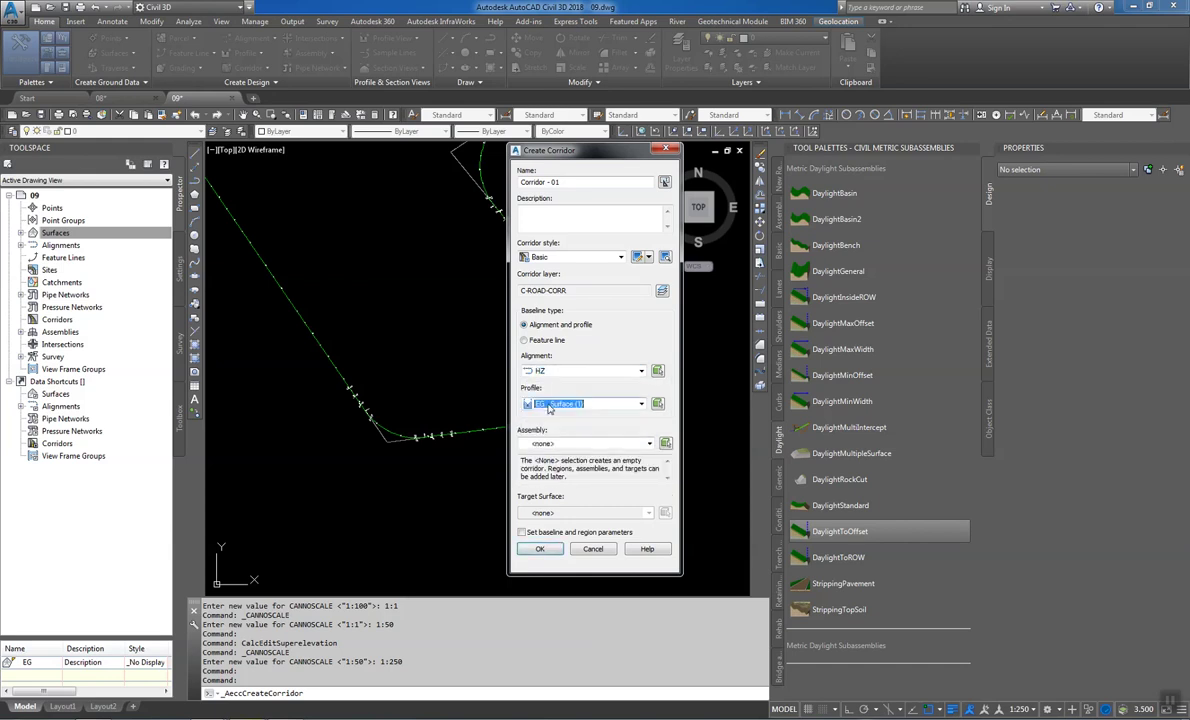
left_click(548, 404)
left_click(555, 429)
left_click(553, 443)
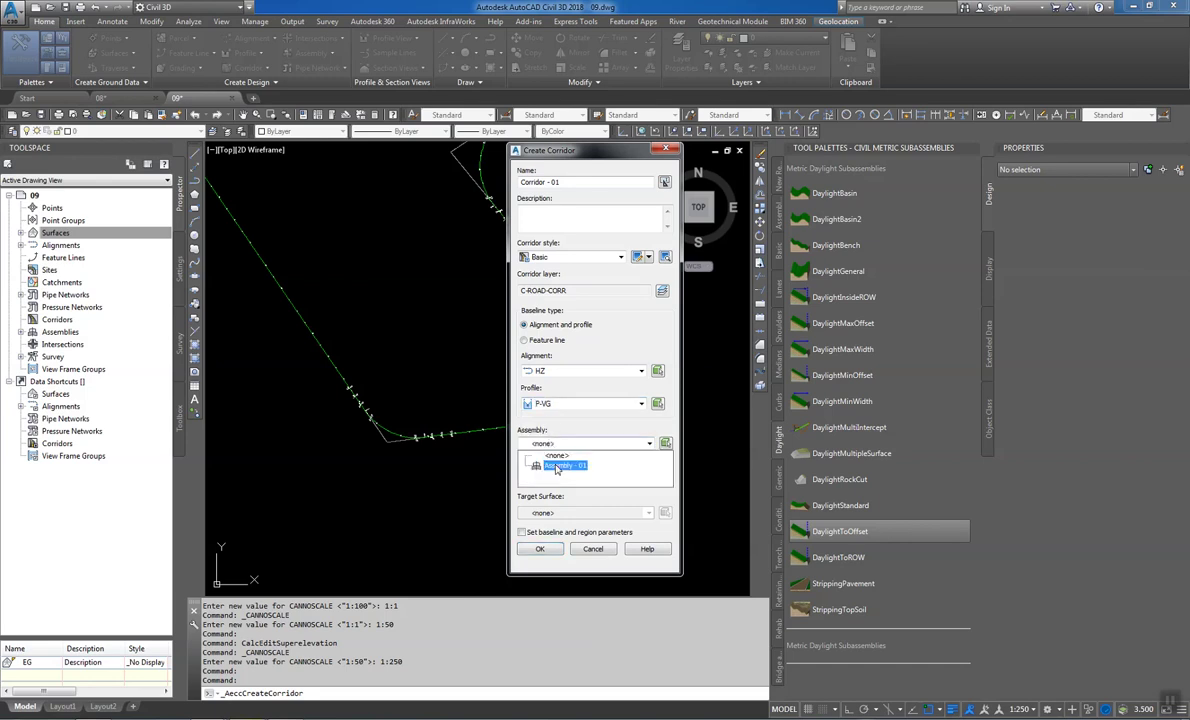
left_click(556, 466)
left_click(550, 513)
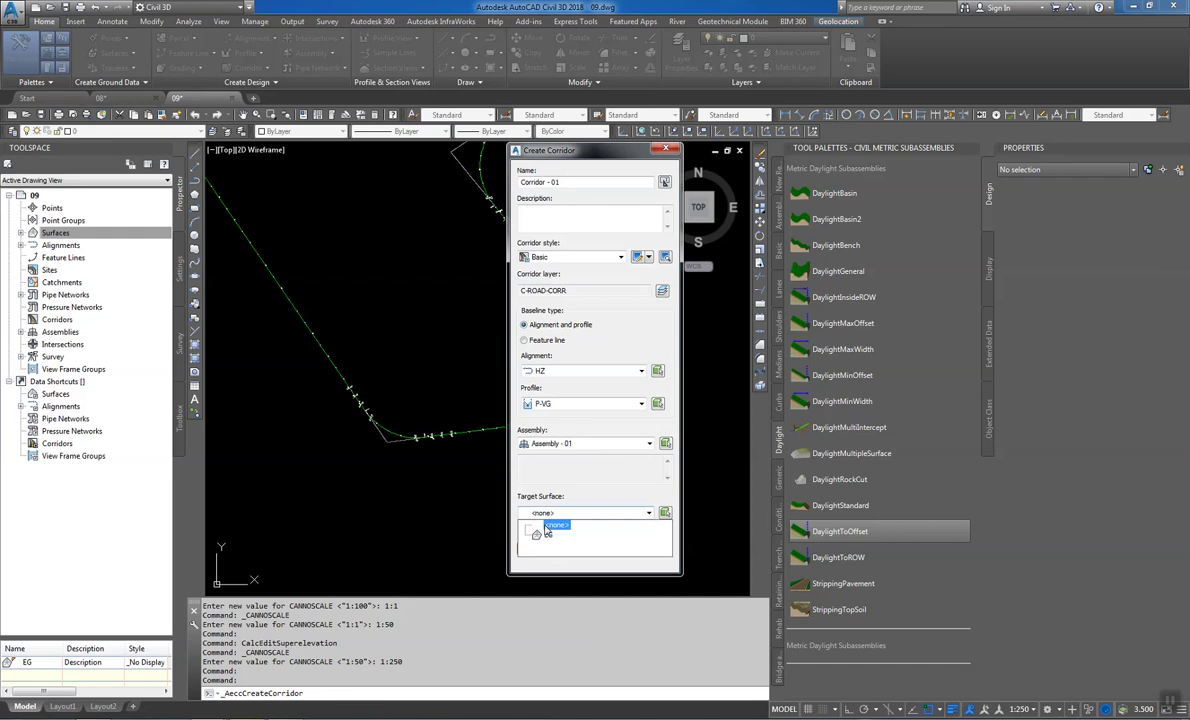
left_click(548, 536)
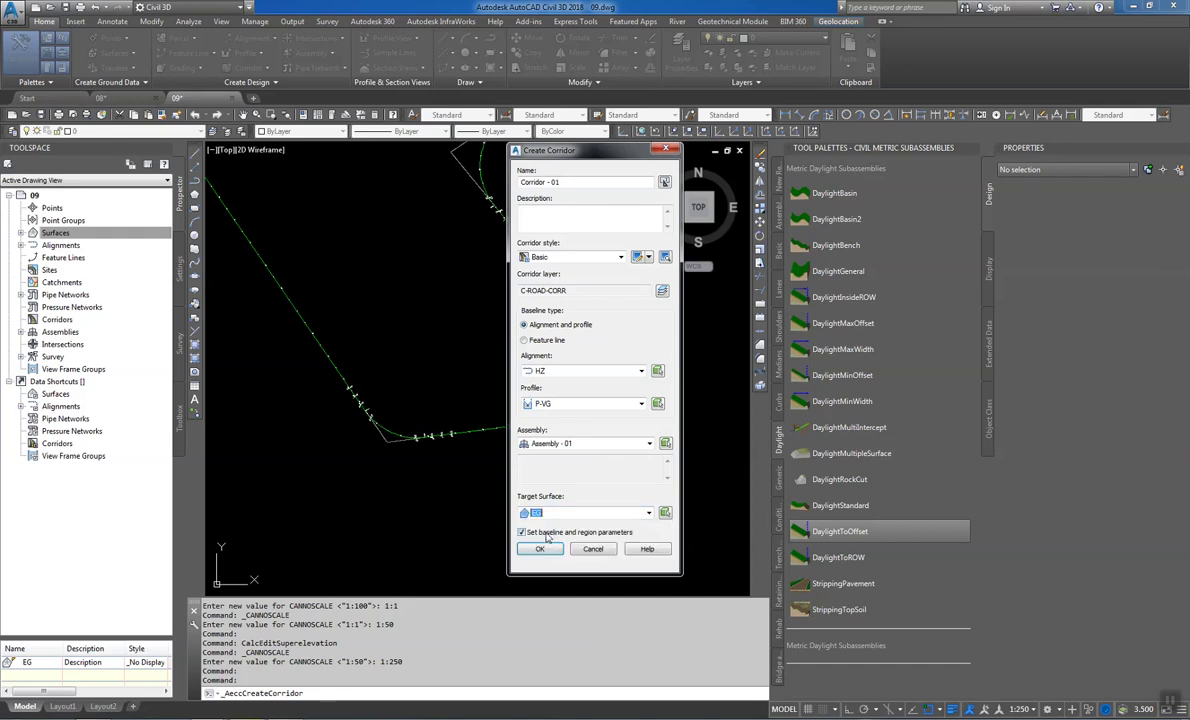
left_click(541, 549)
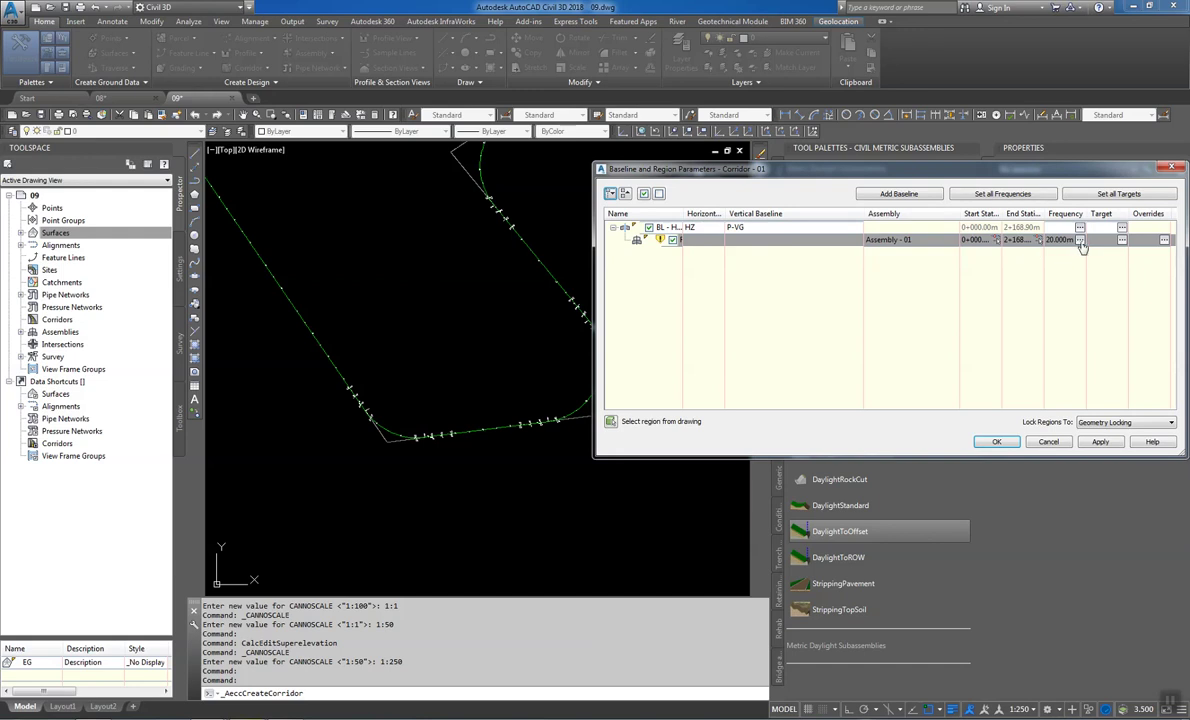
Set the corridor region's assembly frequency along tangents and its curve increment to 25 m
left_click(1006, 234)
left_click(638, 236)
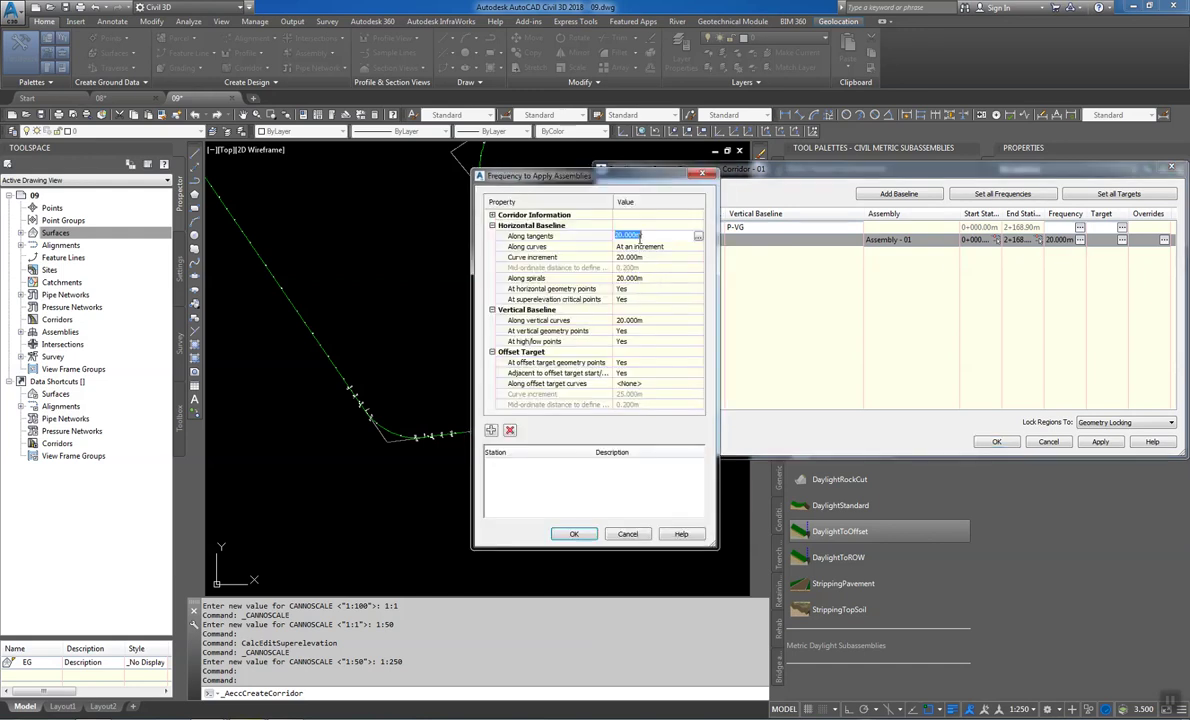
type("25")
key("Return")
left_click(640, 257)
type("2")
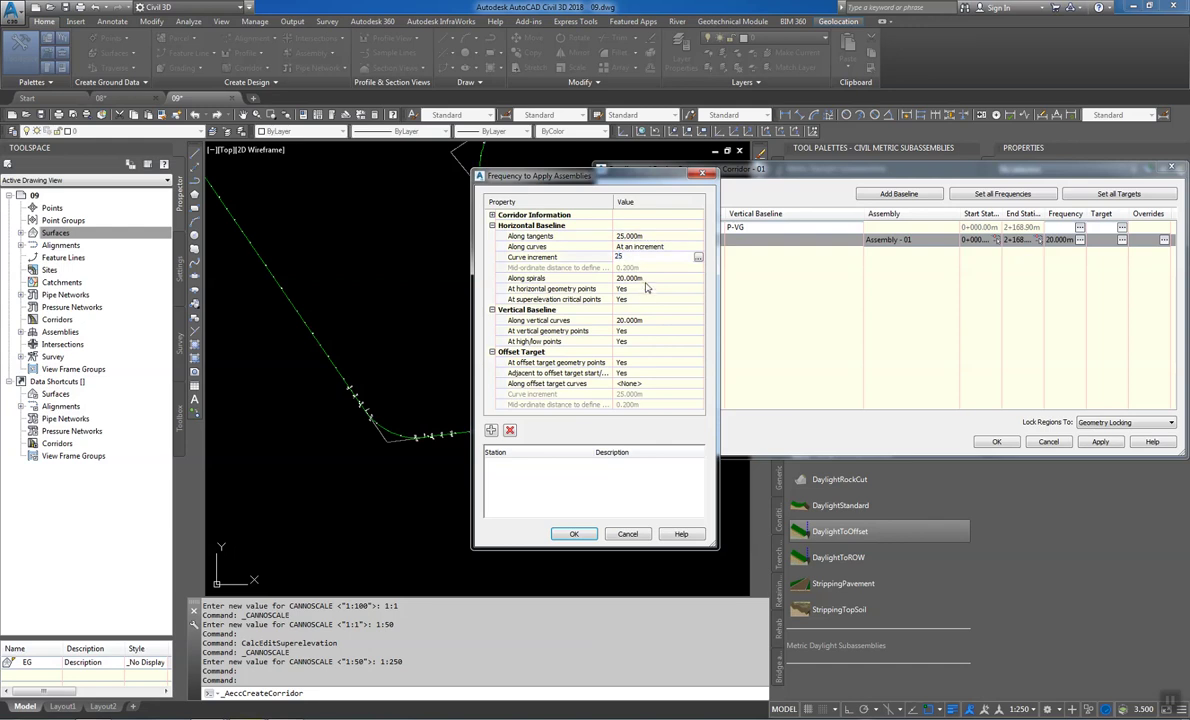
key("Return")
Set the assembly frequency along spirals and vertical curves to 25 m and build the corridor with these parameters
left_click(630, 279)
type("25")
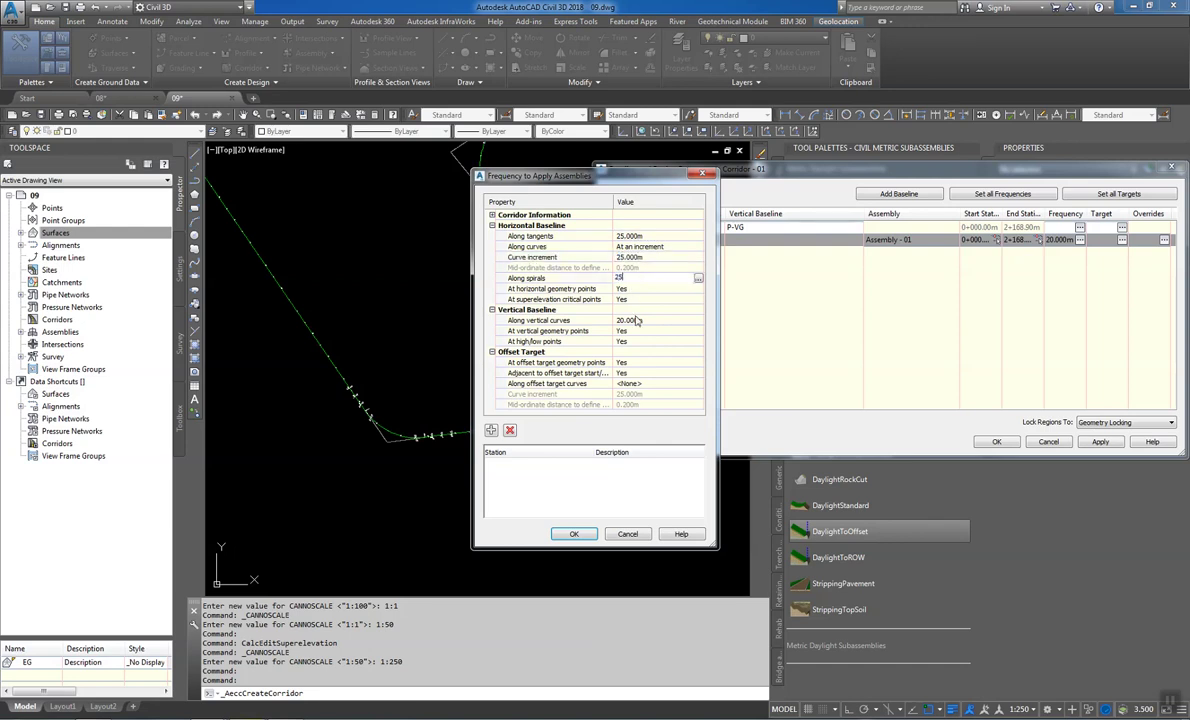
key("Return")
type("25")
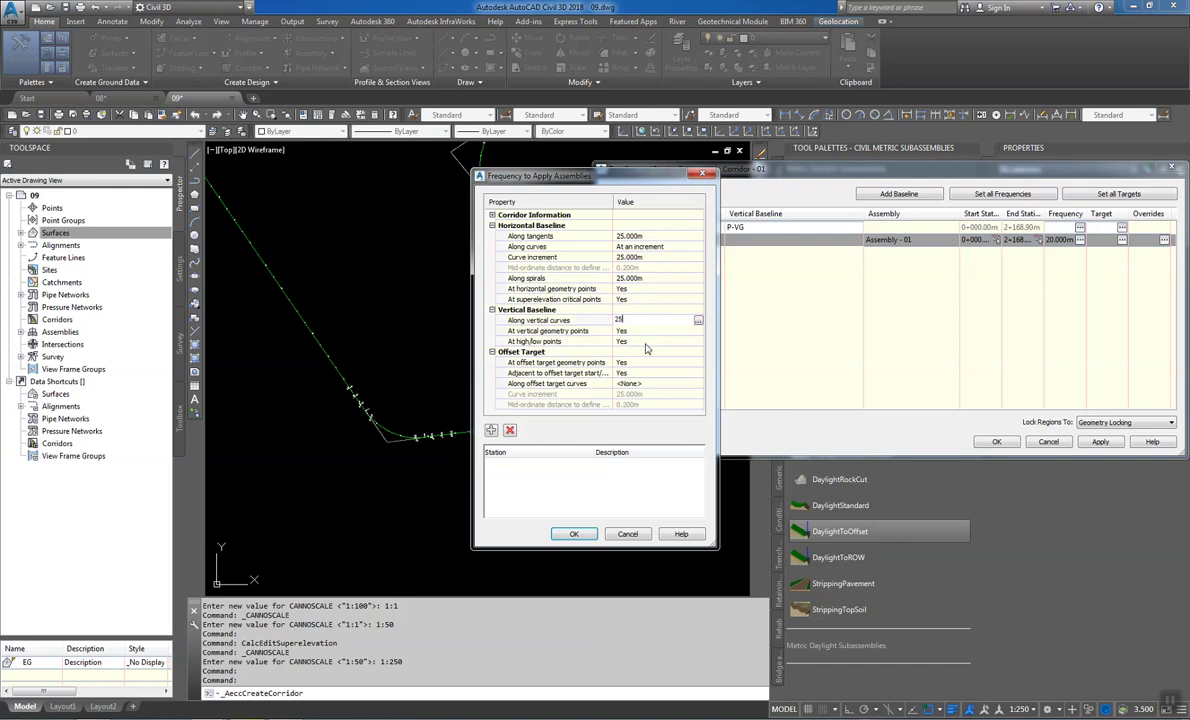
key("Return")
left_click(574, 534)
left_click(988, 441)
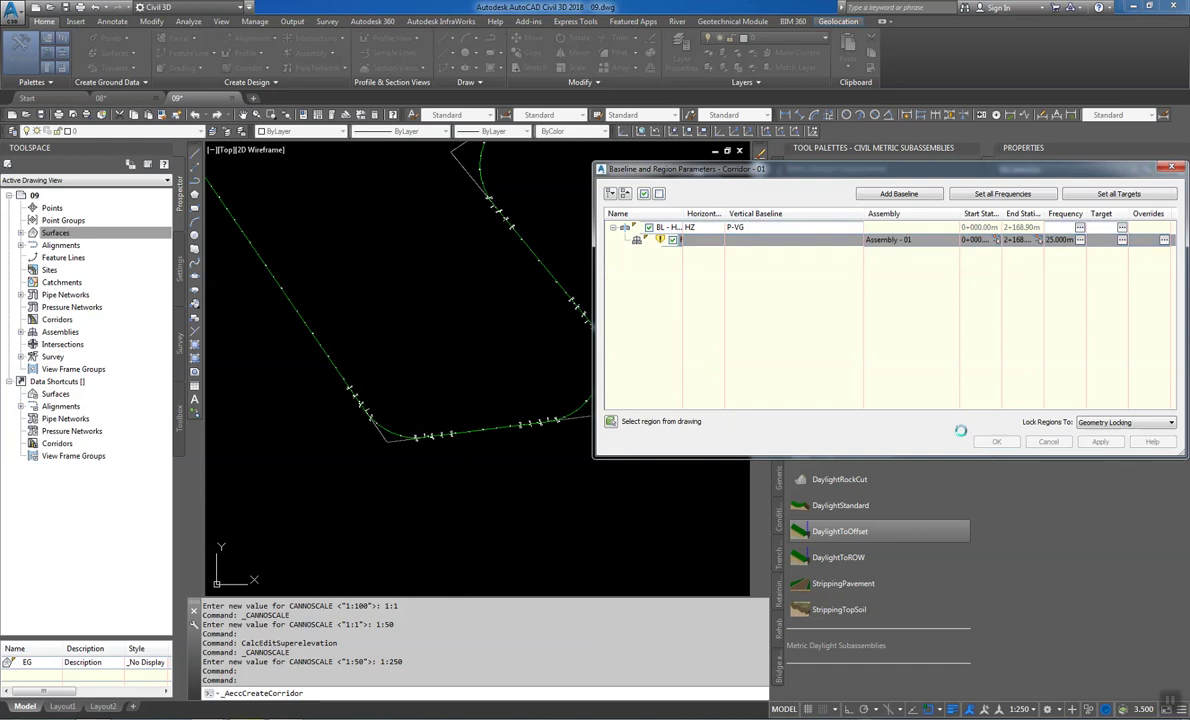
left_click(670, 332)
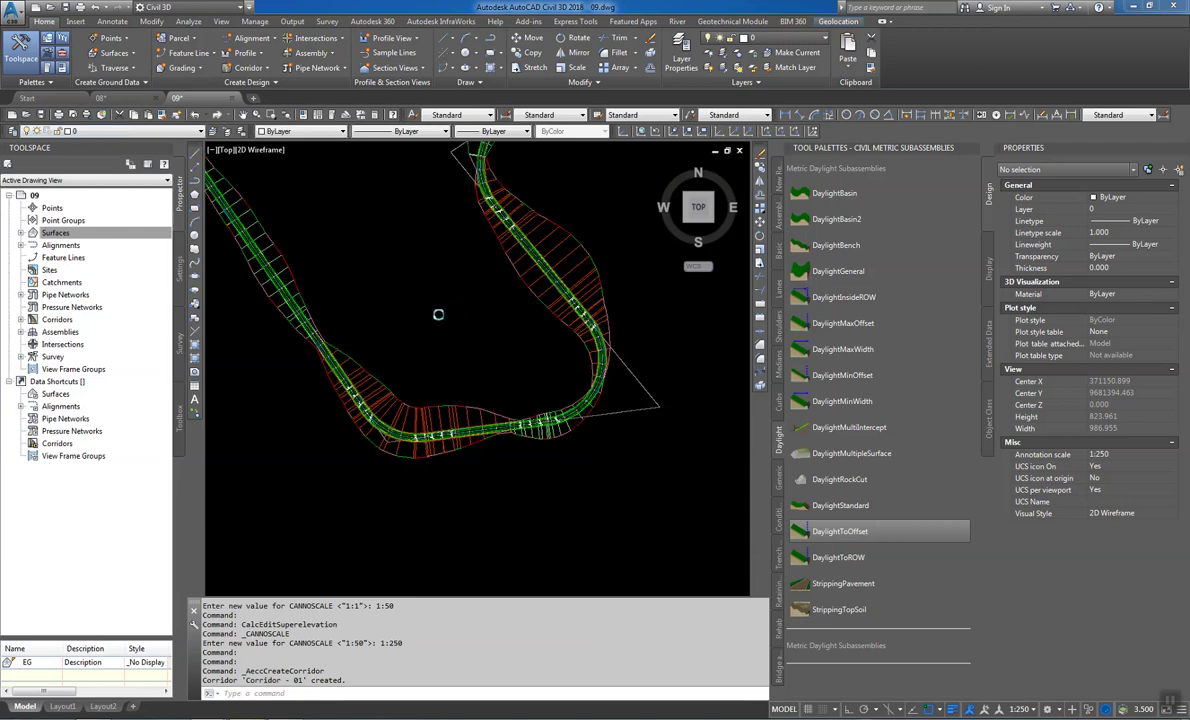
Examine the new corridor's overall shape and its geometry at the starting station 0+000
scroll(440, 330, "down", 4)
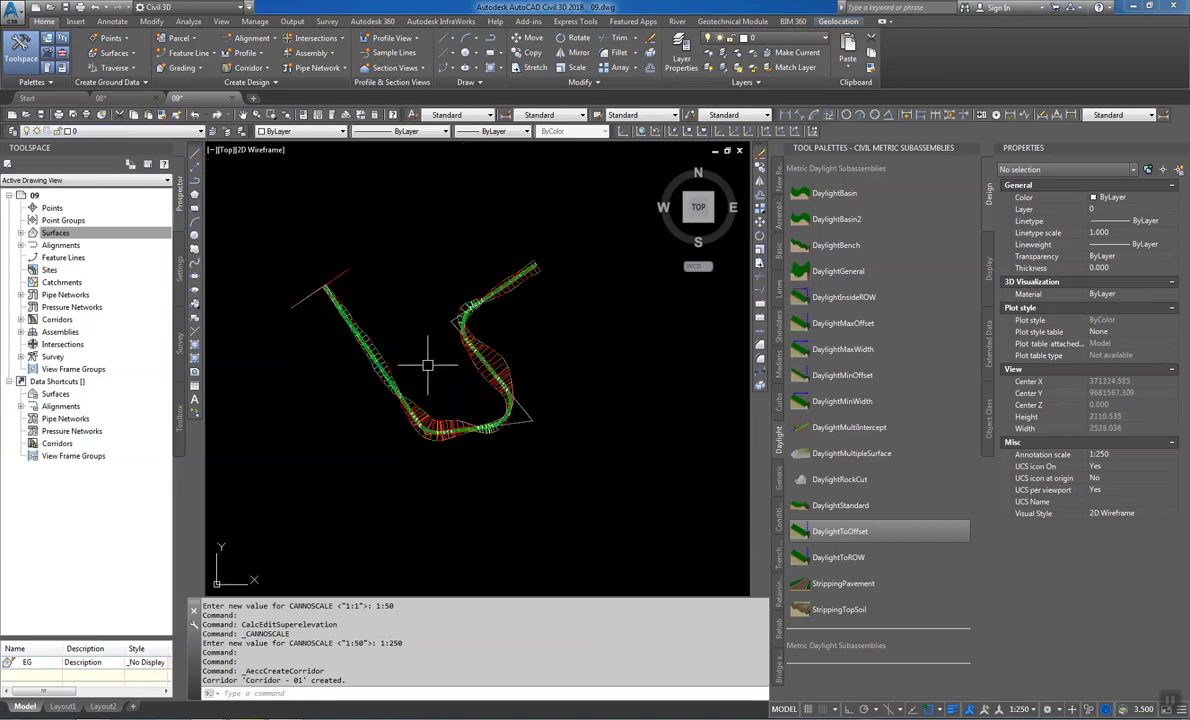
scroll(316, 292, "up", 4)
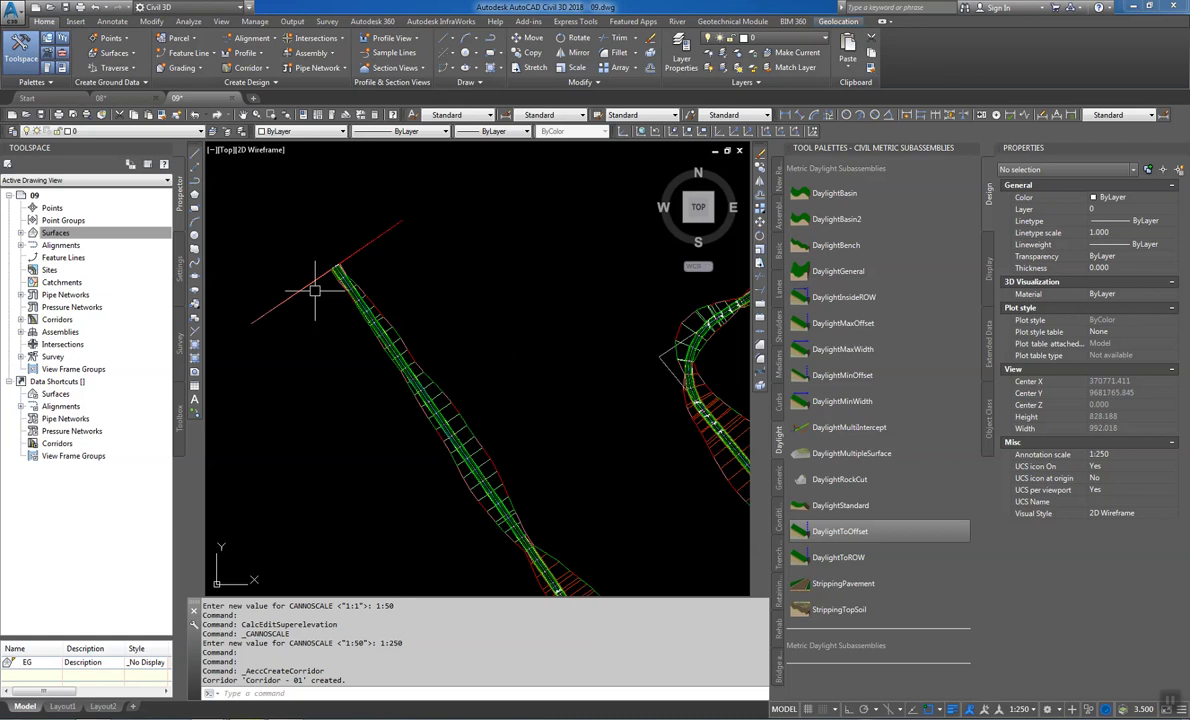
scroll(316, 292, "up", 10)
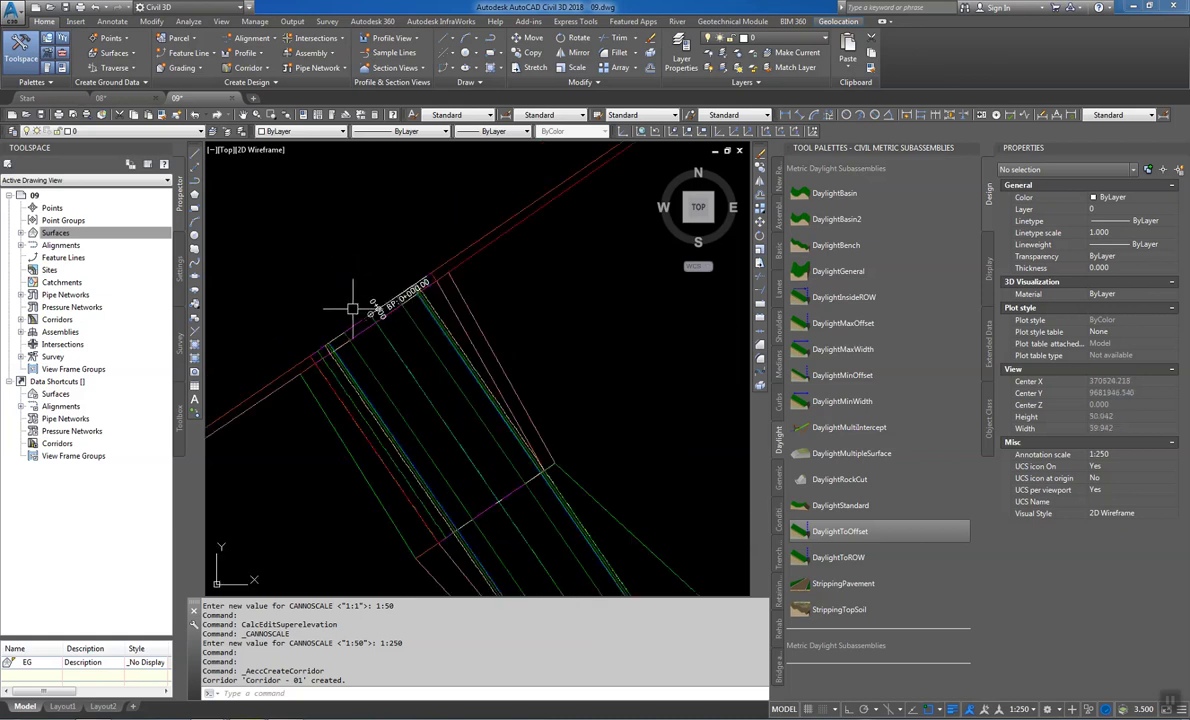
scroll(360, 308, "down", 4)
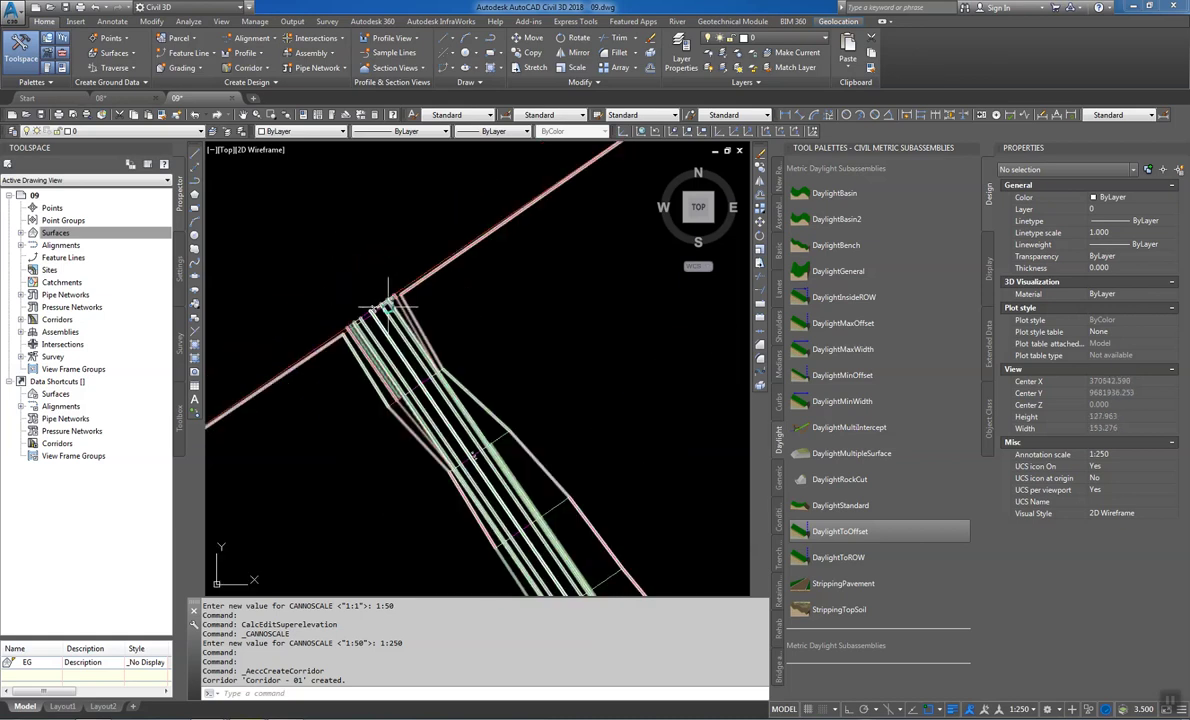
scroll(390, 305, "down", 12)
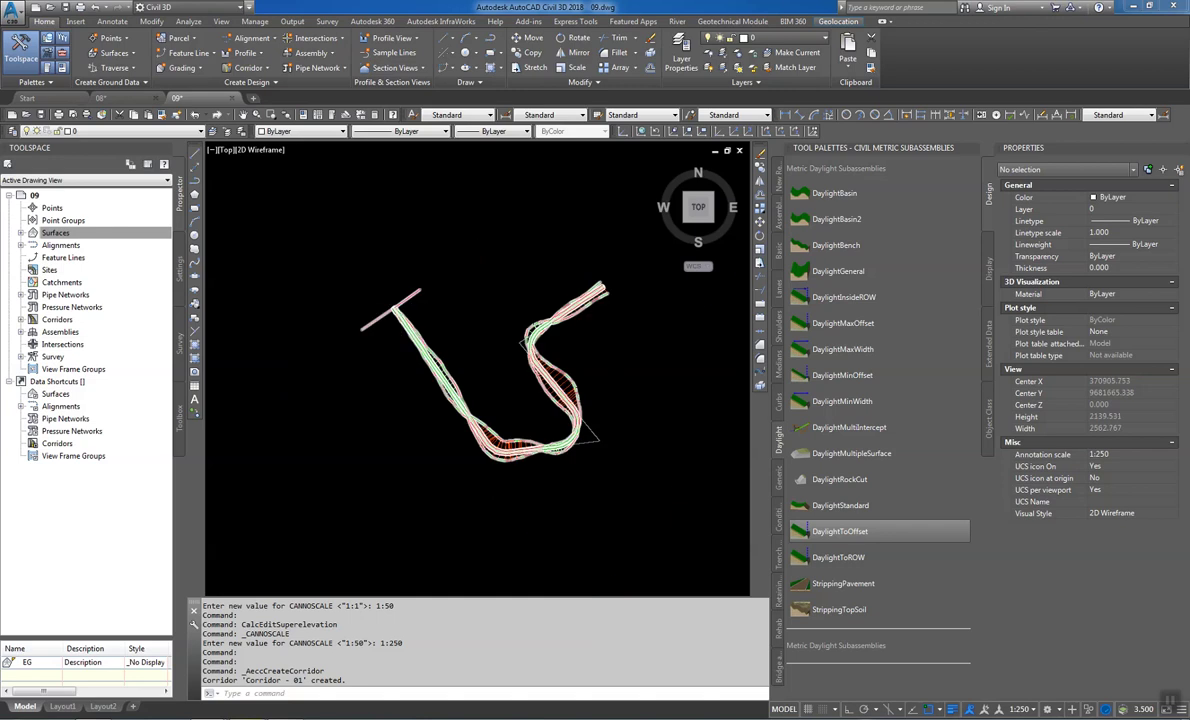
scroll(390, 330, "down", 5)
Stretch the start point of design profile P-VG to the profile view's starting edge at station 0+000
middle_click_drag(380, 362, 395, 415)
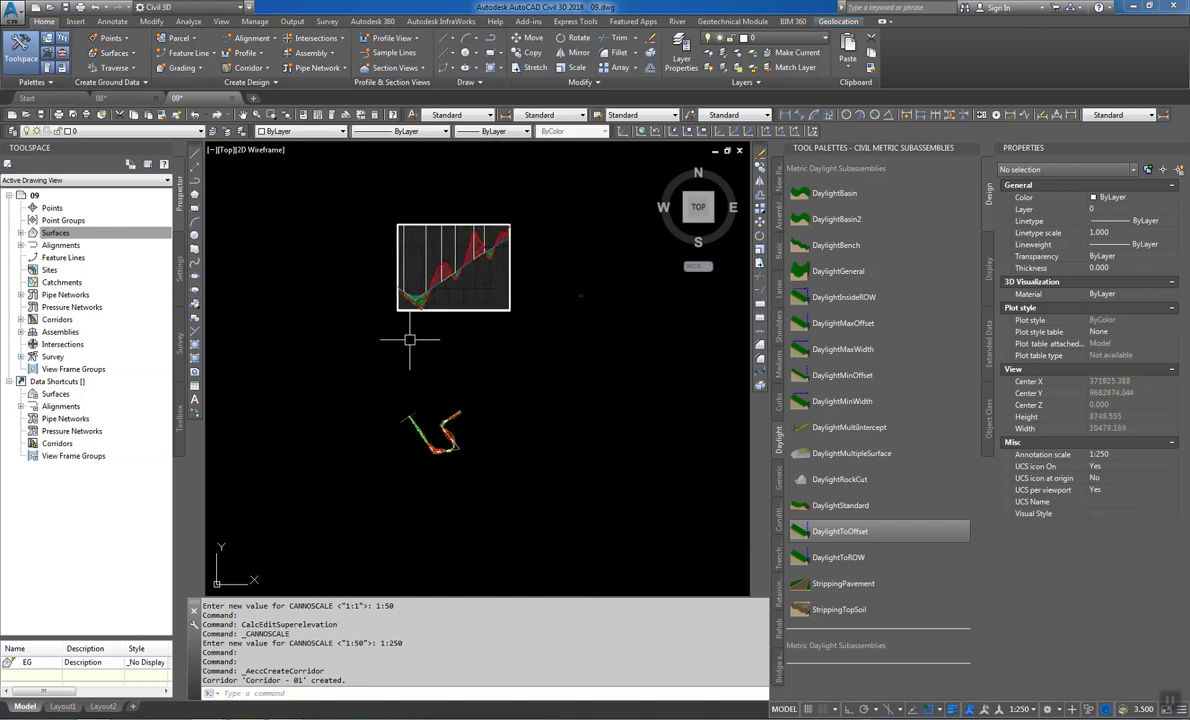
scroll(395, 285, "up", 11)
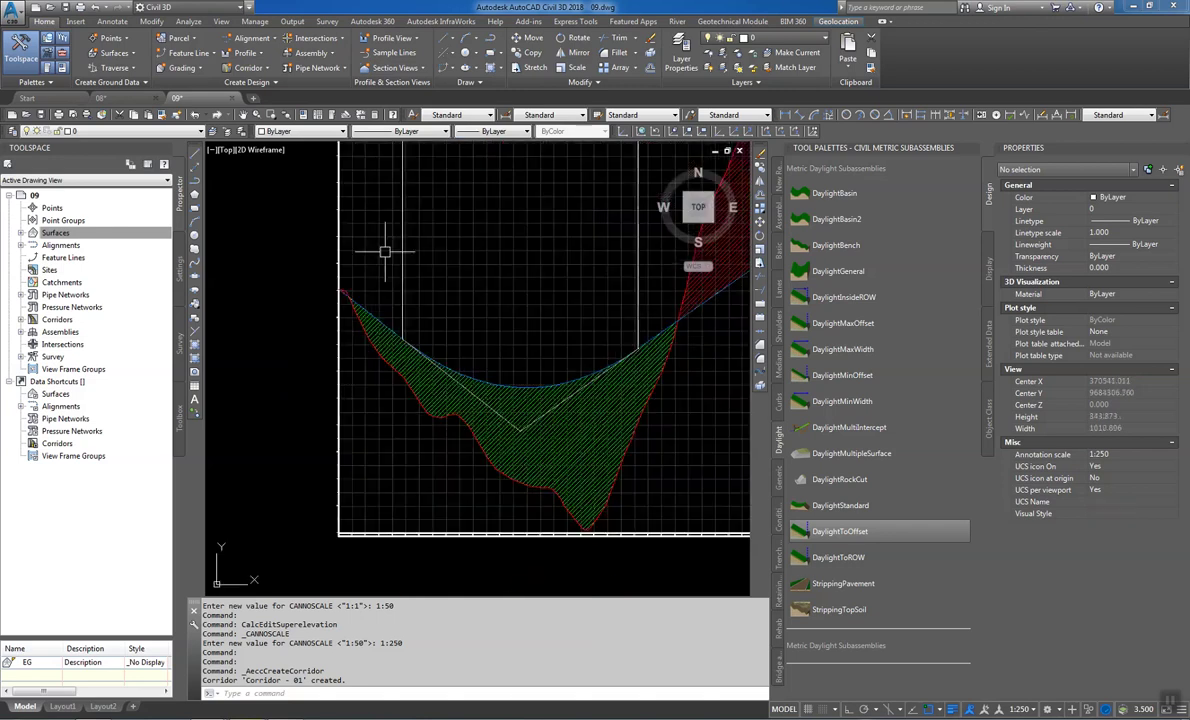
scroll(330, 305, "up", 5)
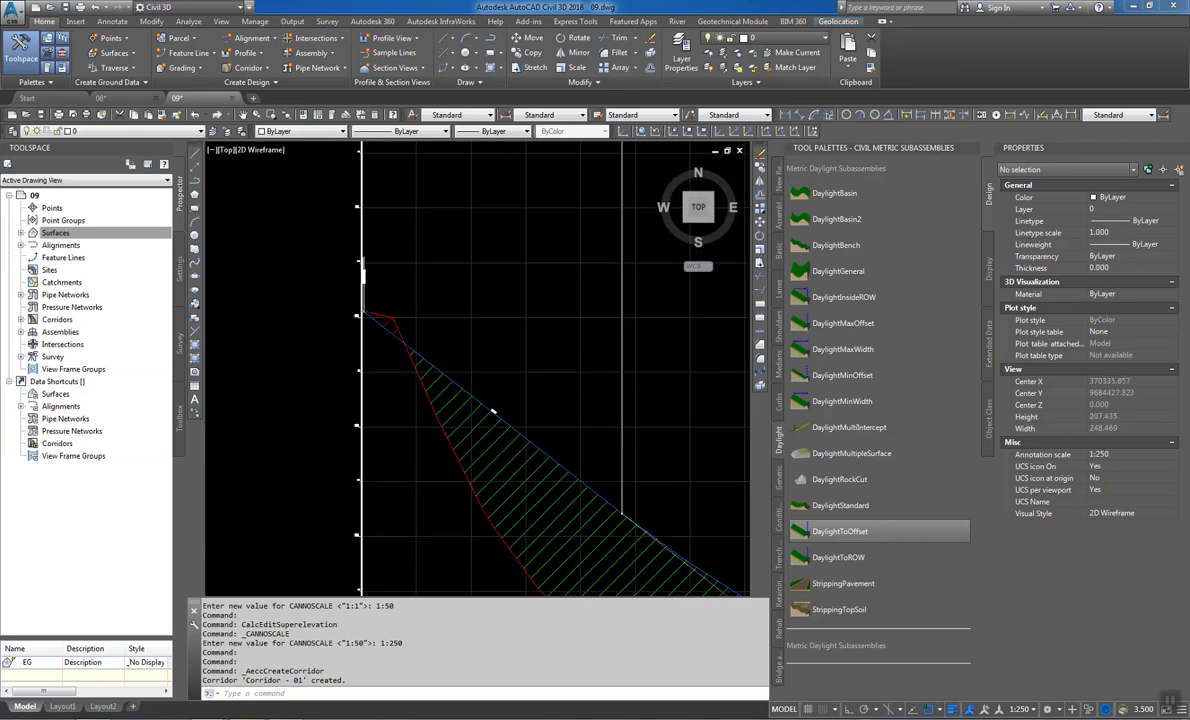
scroll(460, 305, "up", 3)
scroll(457, 297, "up", 5)
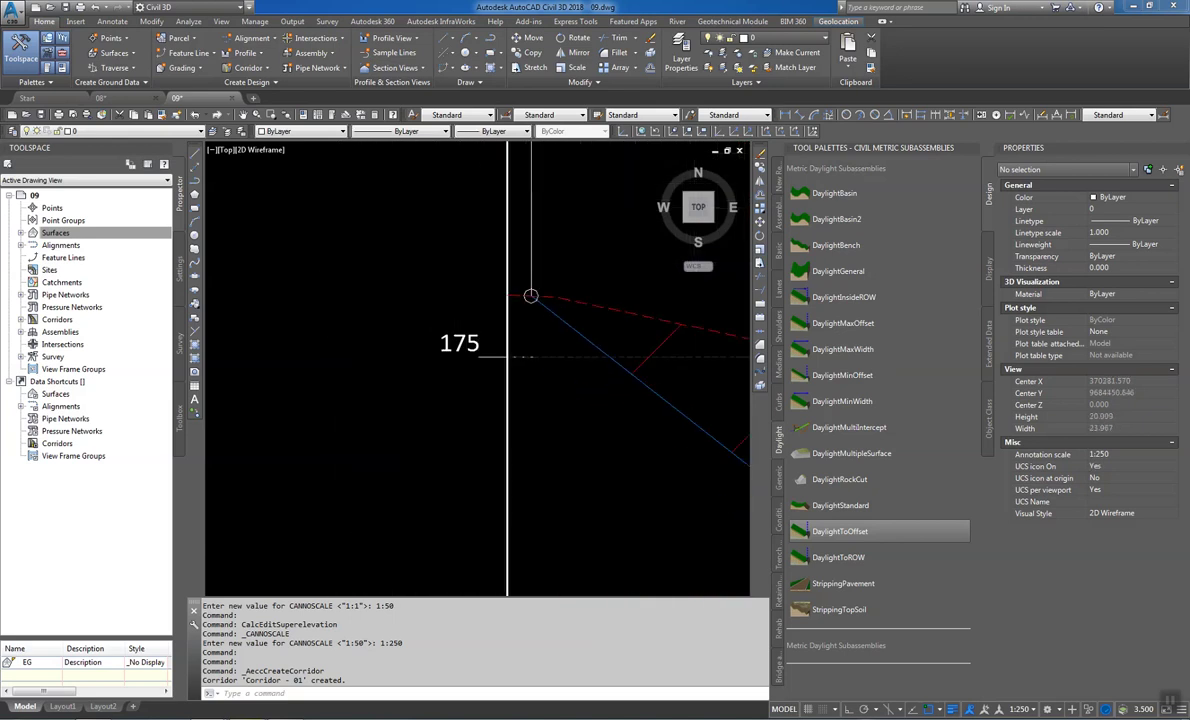
scroll(484, 330, "up", 2)
left_click(580, 311)
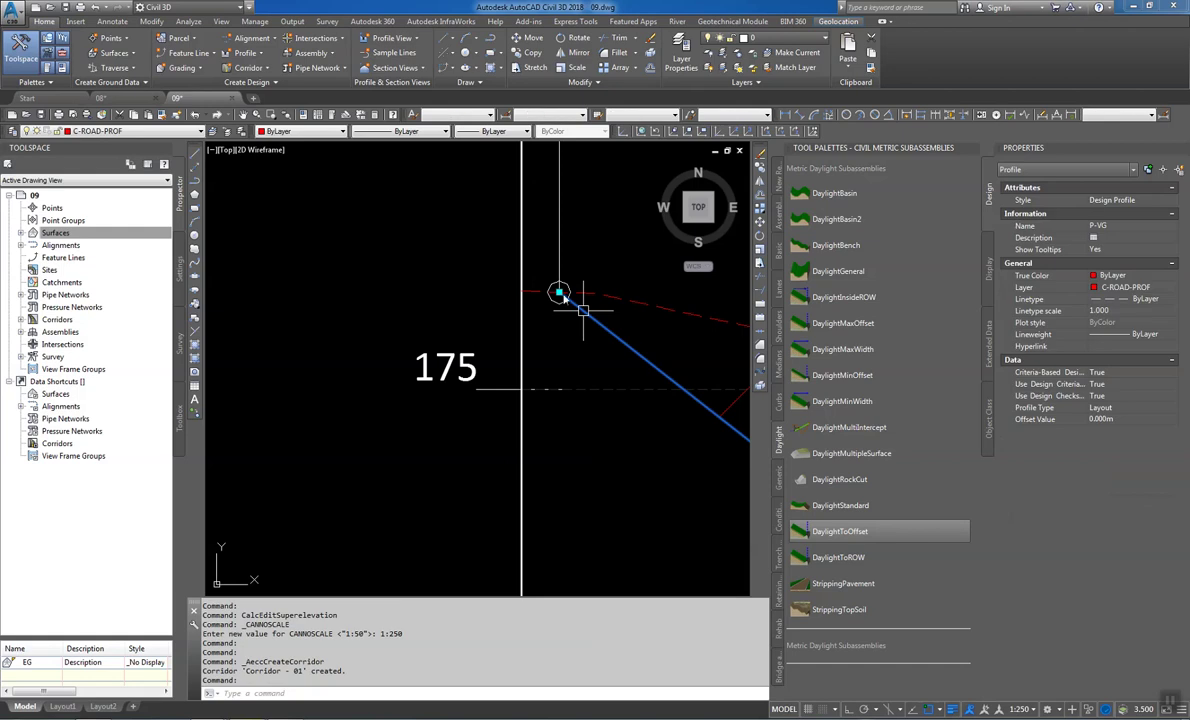
left_click(559, 292)
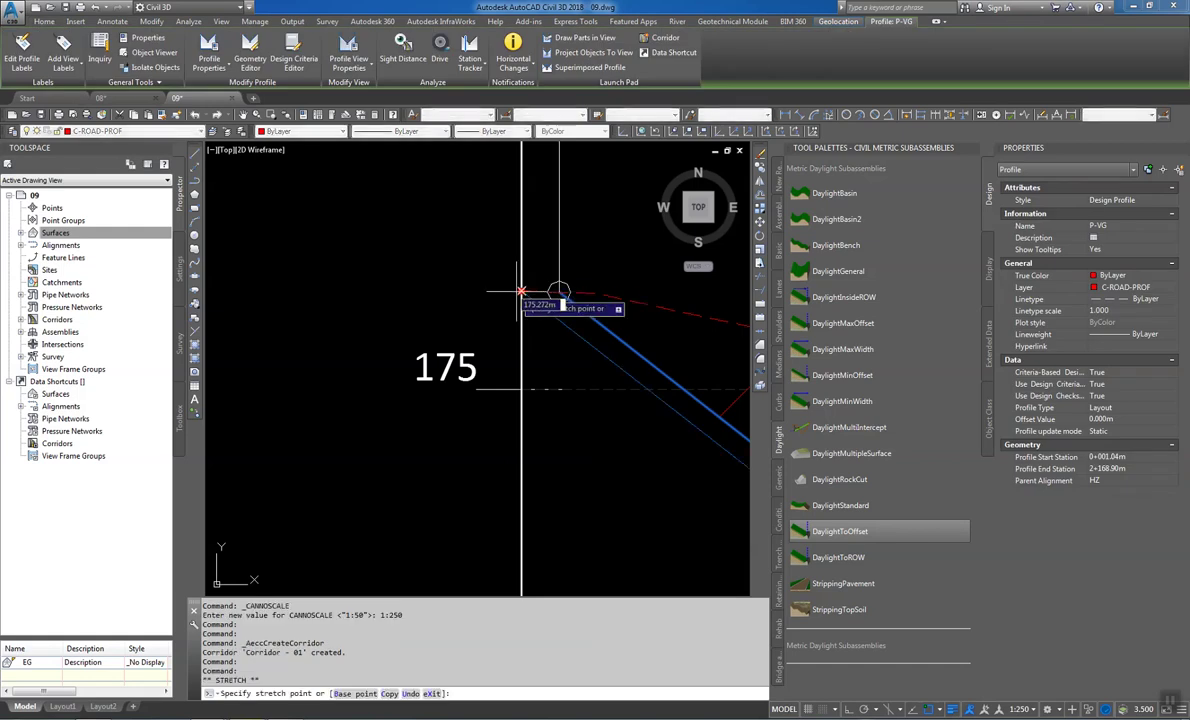
left_click(521, 292)
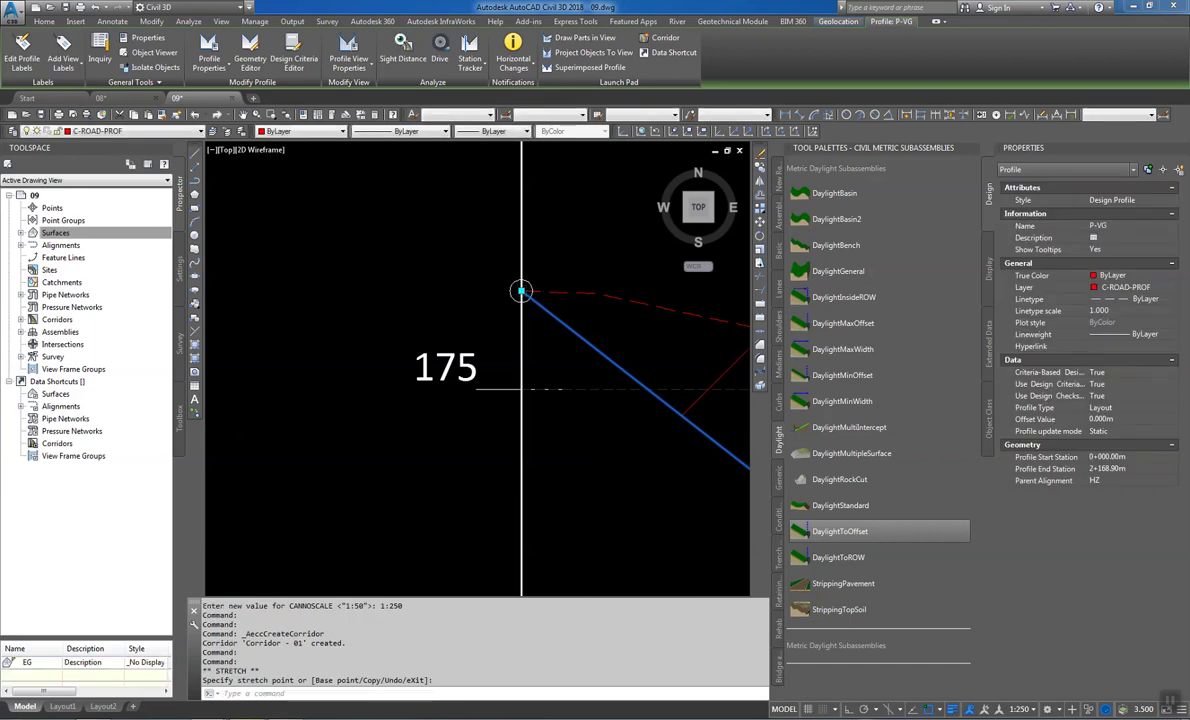
Turn on automatic rebuilding for Corridor - 01 and clear the profile selection
scroll(521, 291, "down", 3)
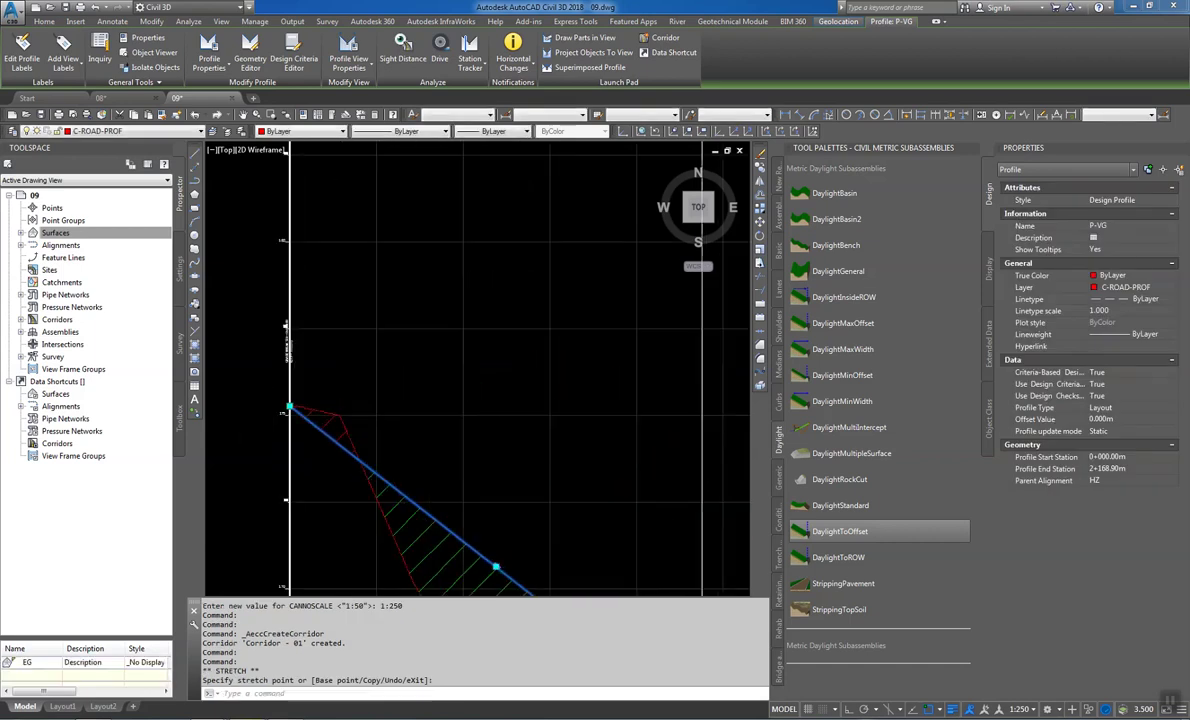
scroll(288, 408, "down", 5)
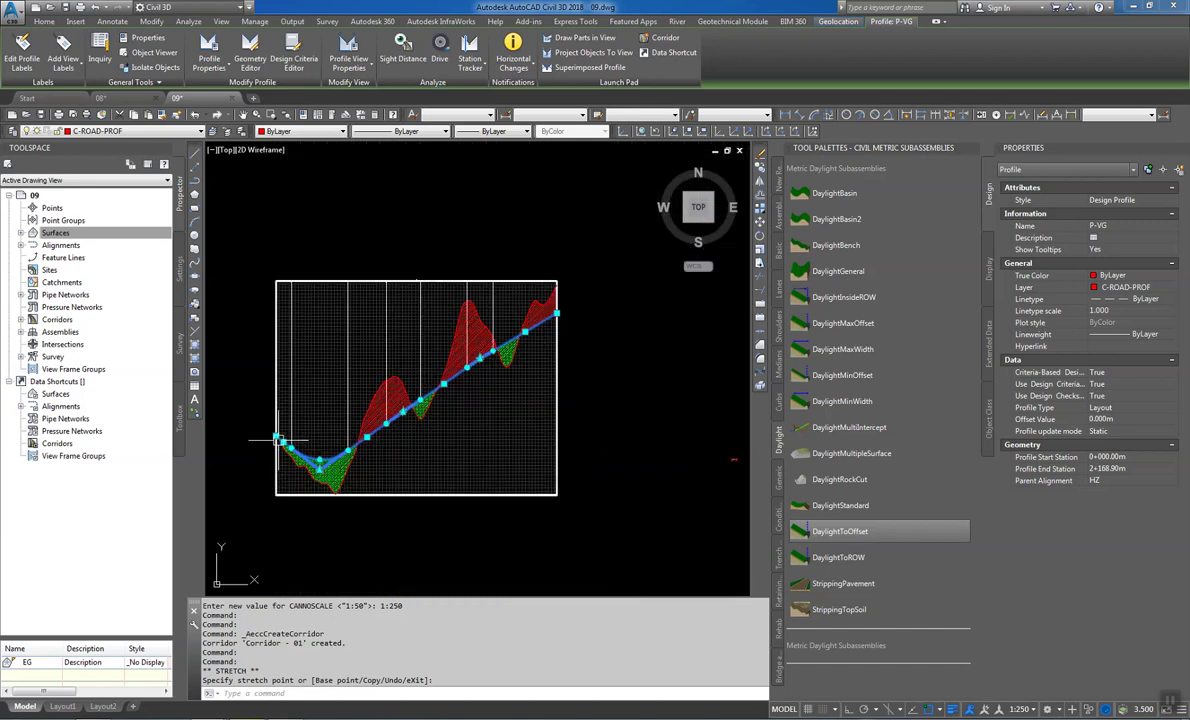
middle_click_drag(279, 438, 397, 379)
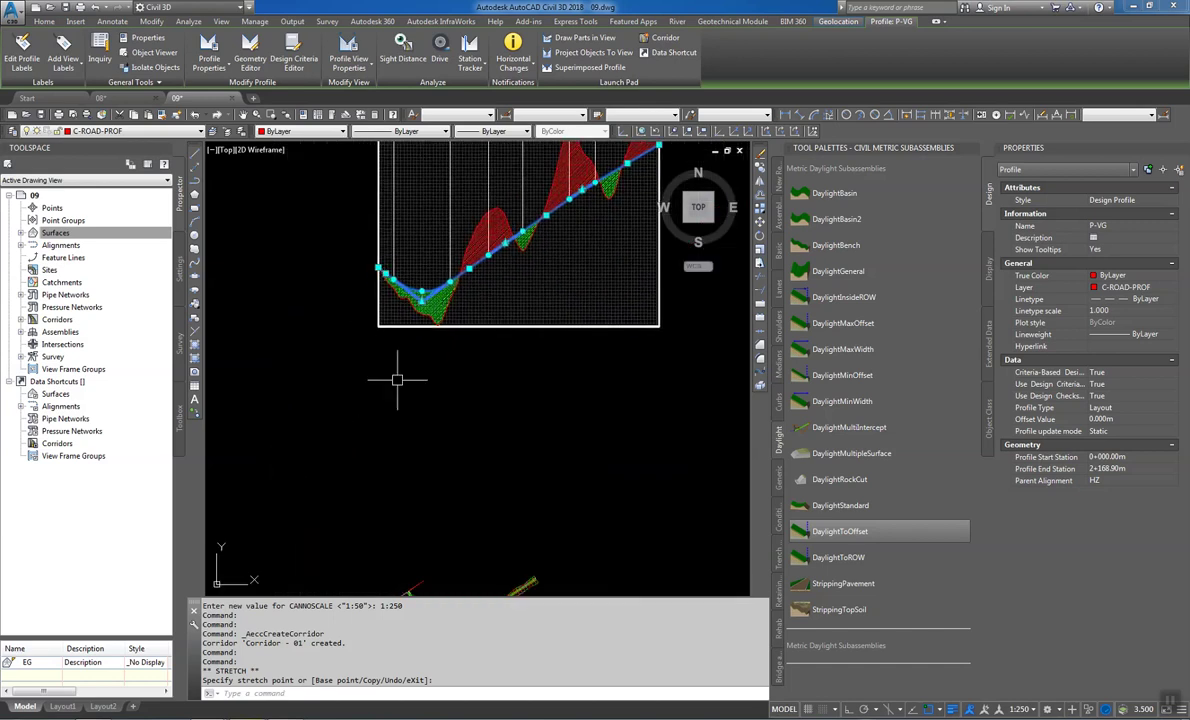
middle_click_drag(383, 544, 412, 417)
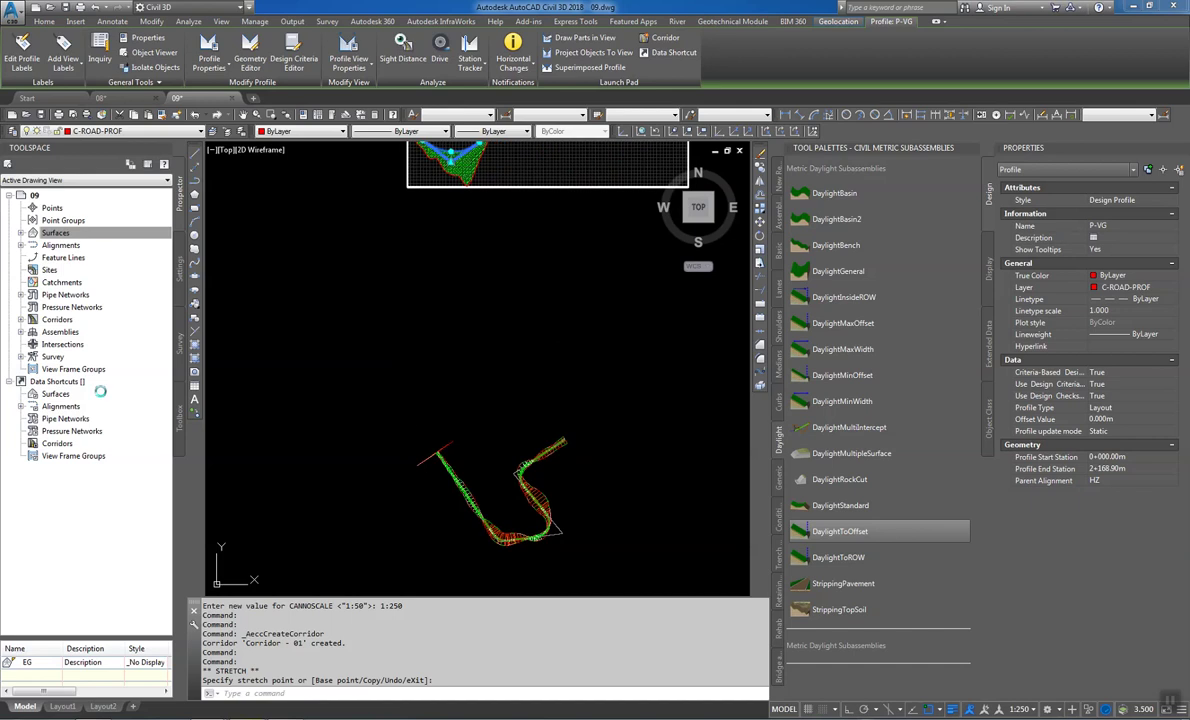
left_click(21, 320)
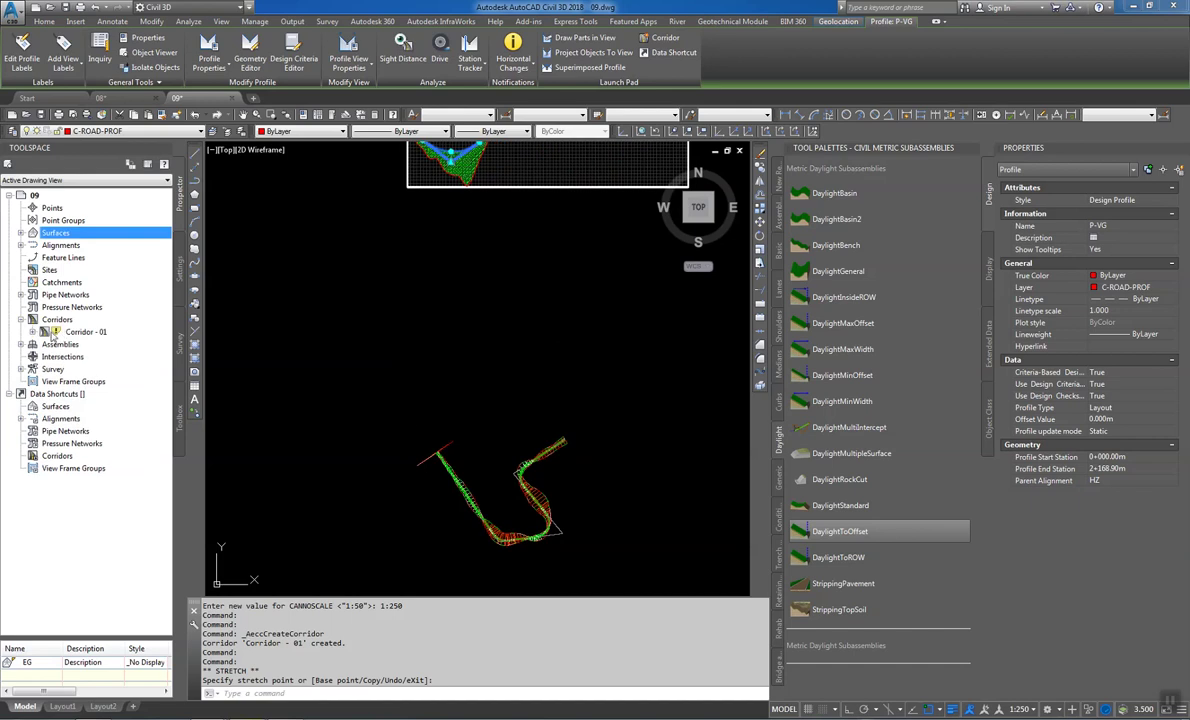
right_click(57, 333)
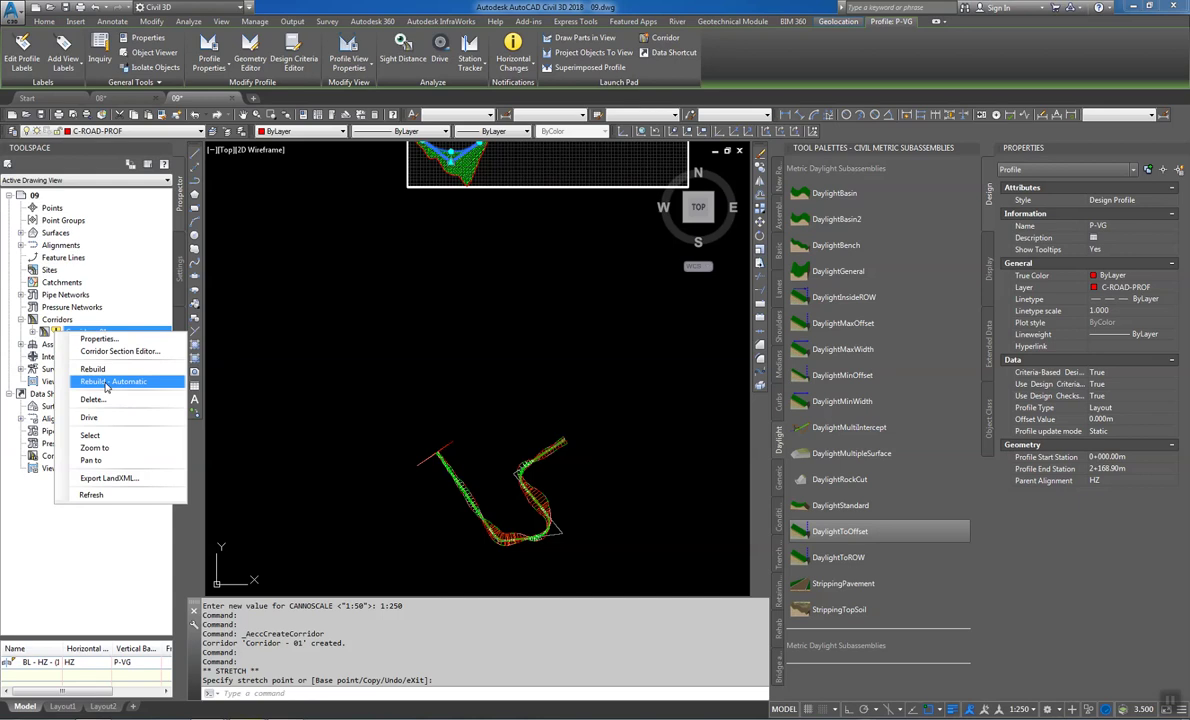
left_click(106, 384)
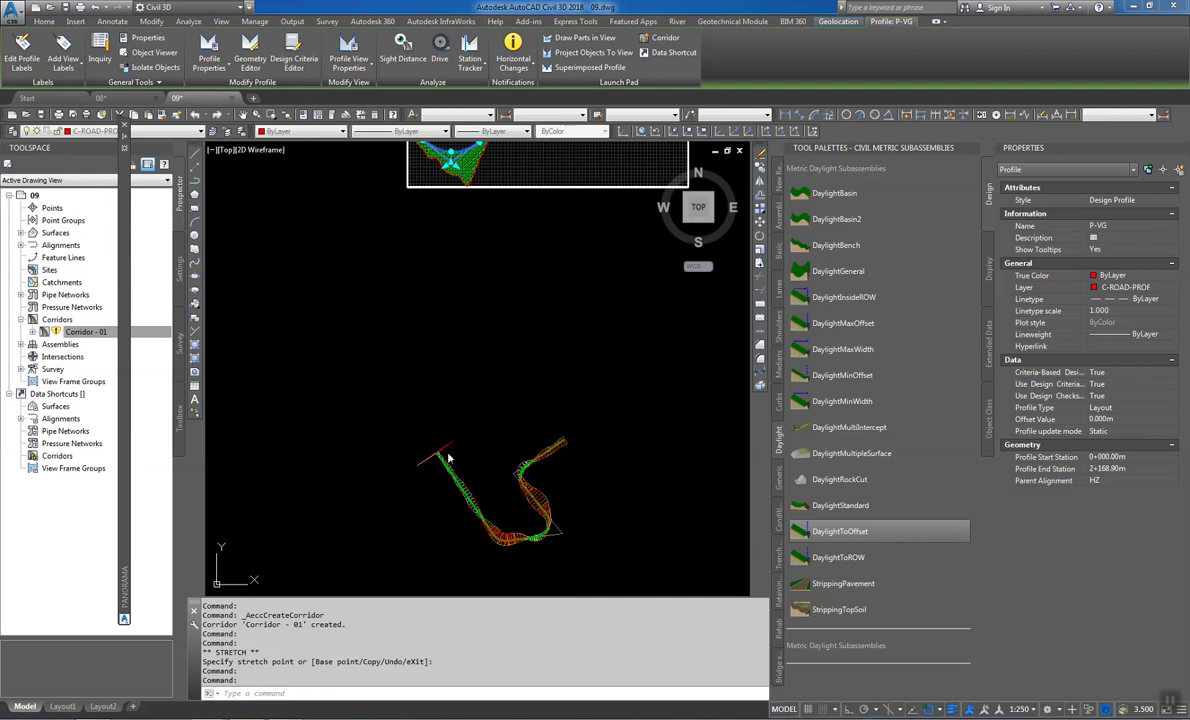
key("Escape")
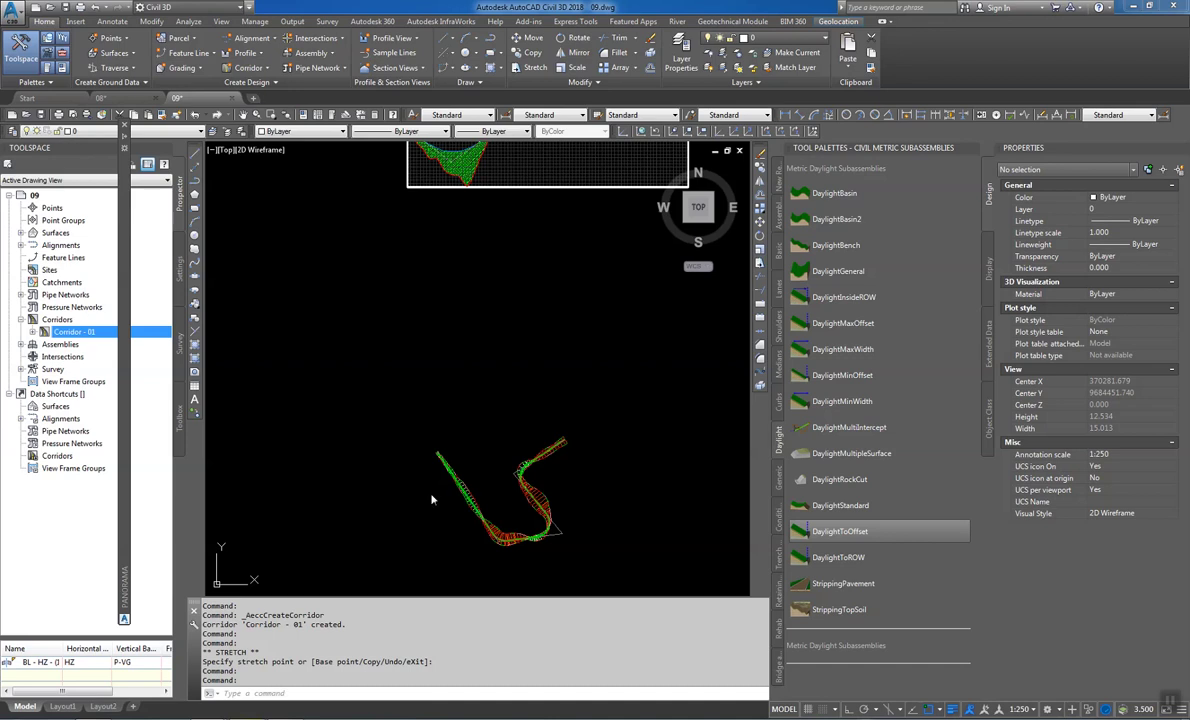
Inspect the rebuilt corridor along its first stretch and close the Panorama window
scroll(427, 491, "up", 7)
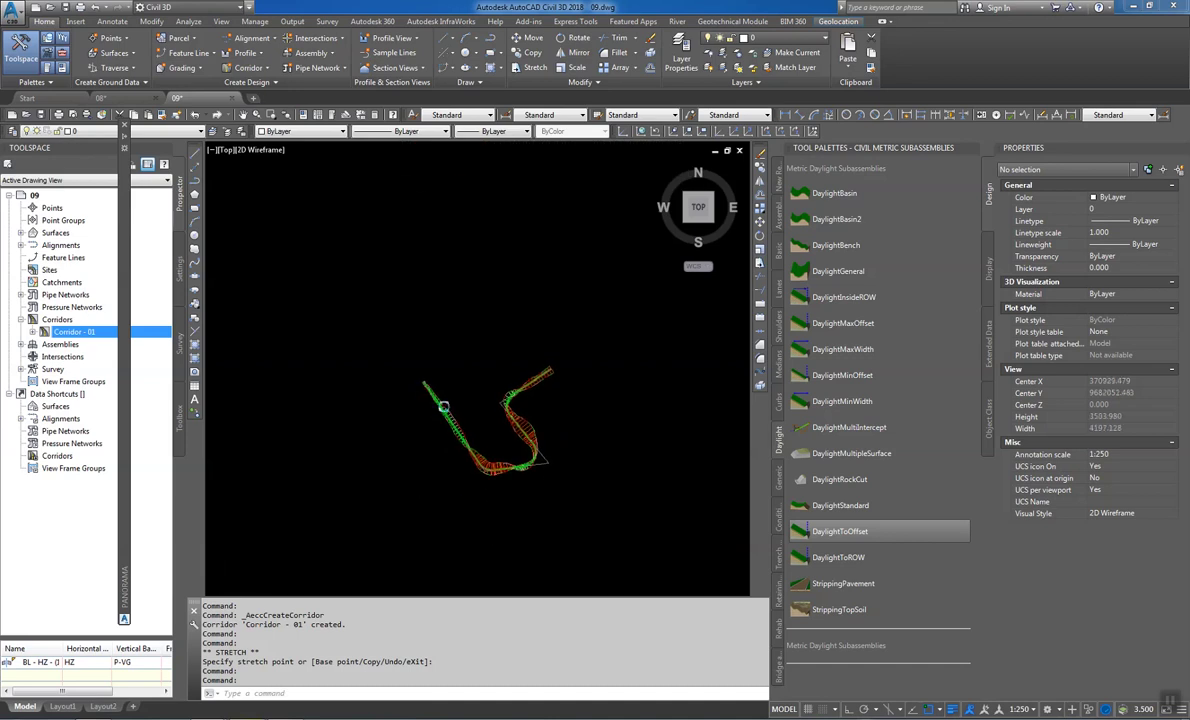
scroll(443, 407, "up", 3)
middle_click_drag(441, 404, 418, 320)
mouse_move(125, 130)
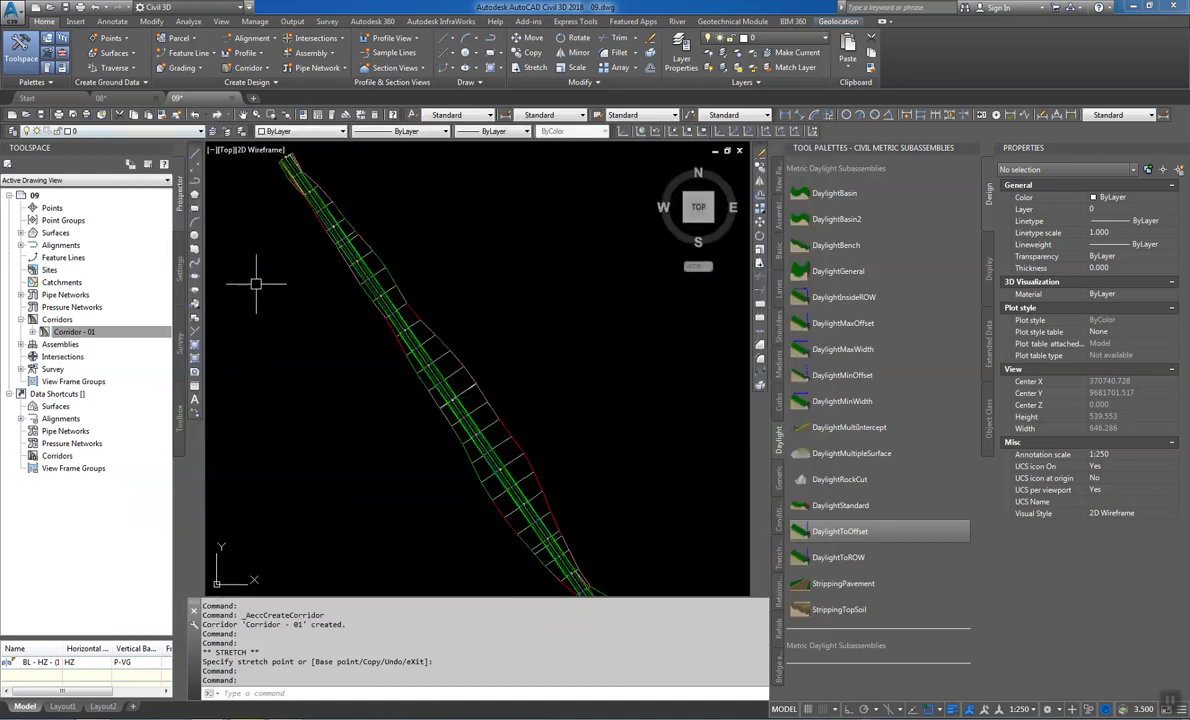
Open the properties of Corridor - 01 and add a new corridor surface
left_click(64, 333)
right_click(86, 336)
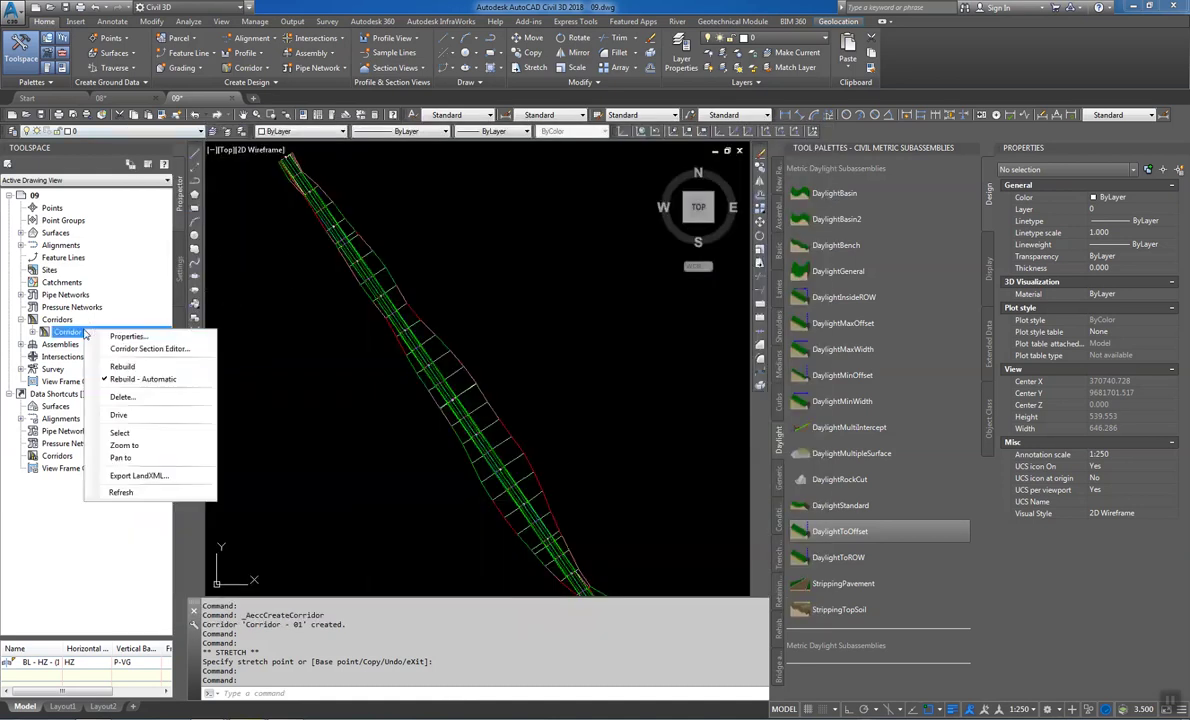
left_click(120, 432)
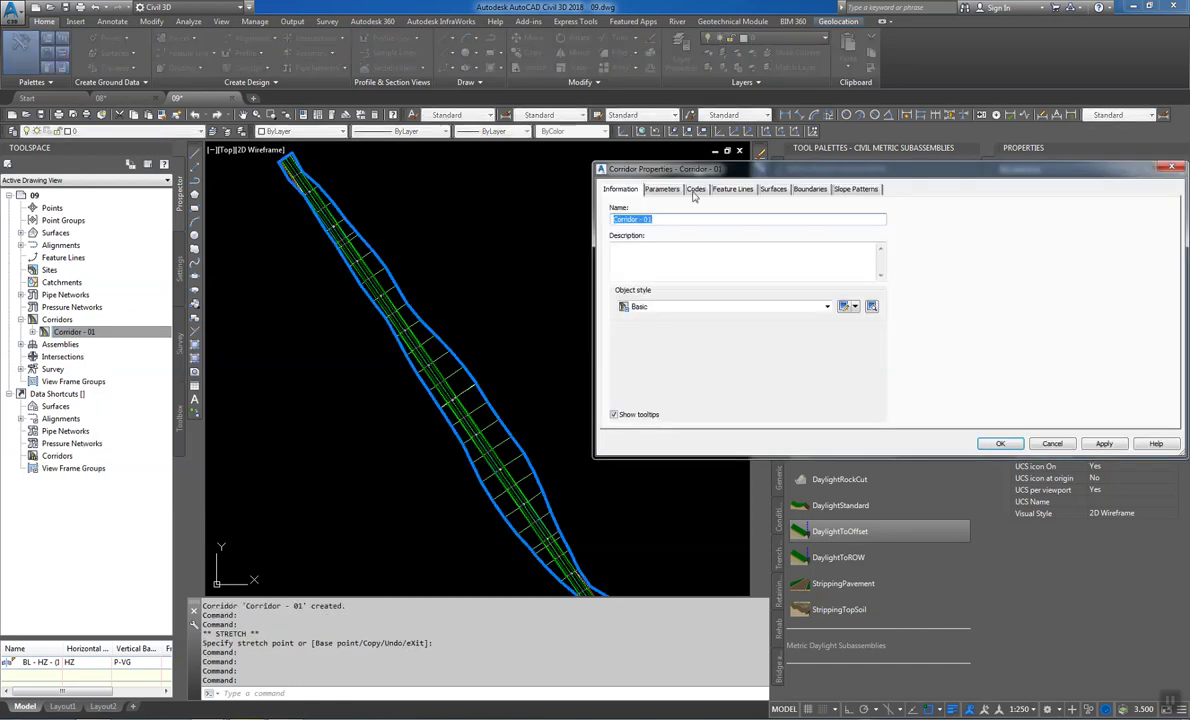
left_click(774, 189)
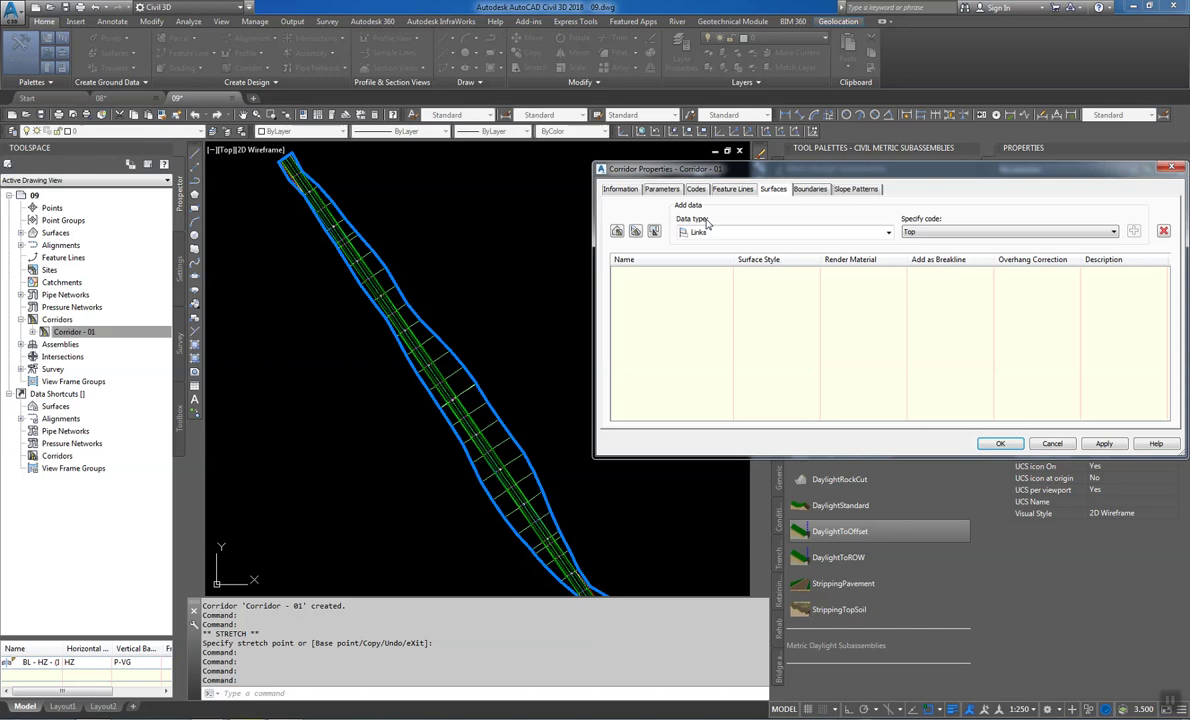
left_click(617, 232)
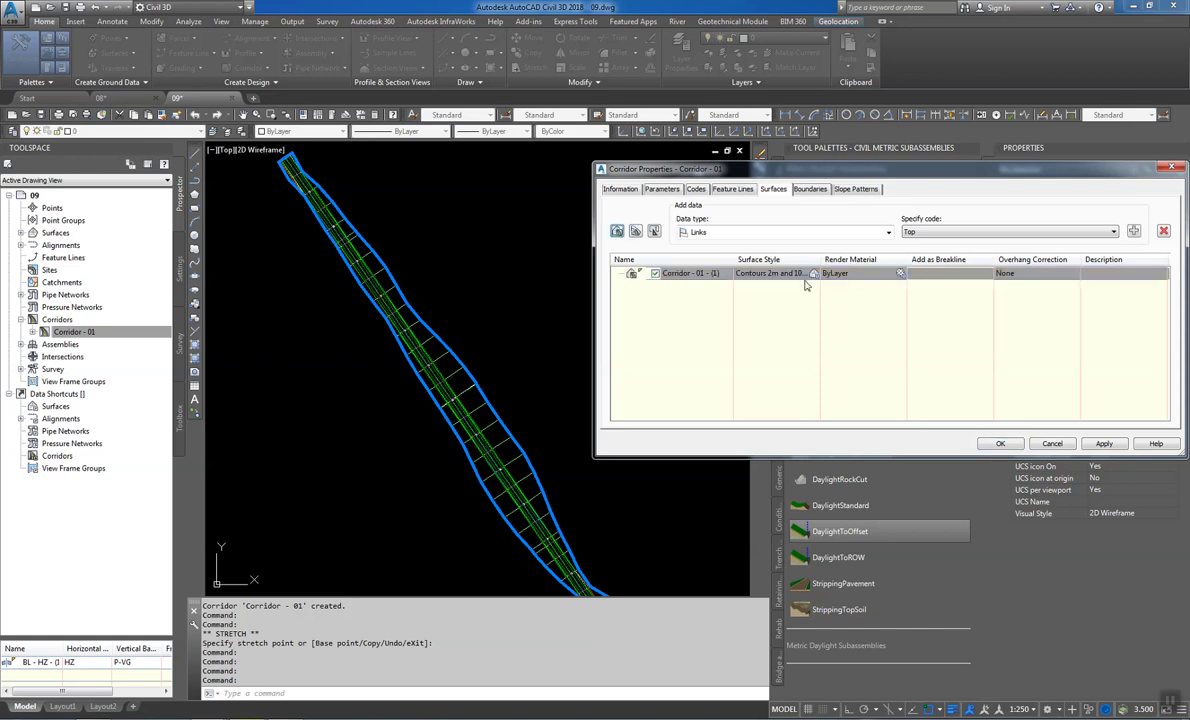
Change the new corridor surface's style to Contours 1m and 5m
left_click(765, 275)
left_click(793, 274)
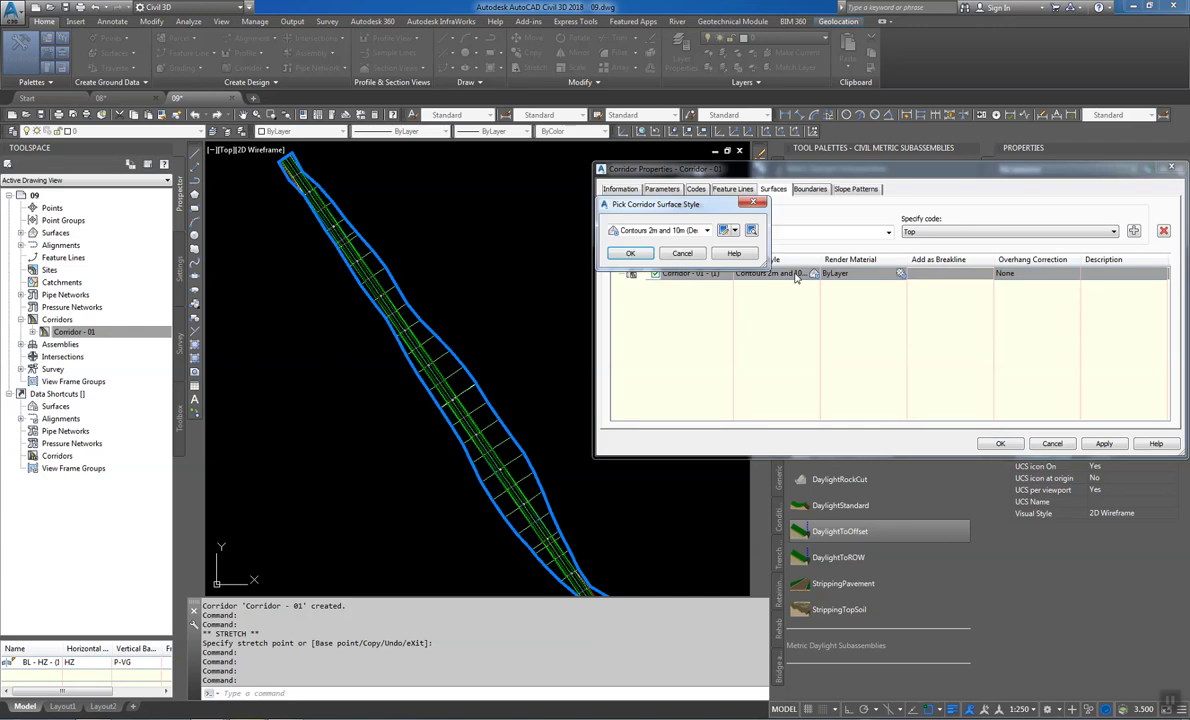
left_click(708, 234)
left_click(648, 256)
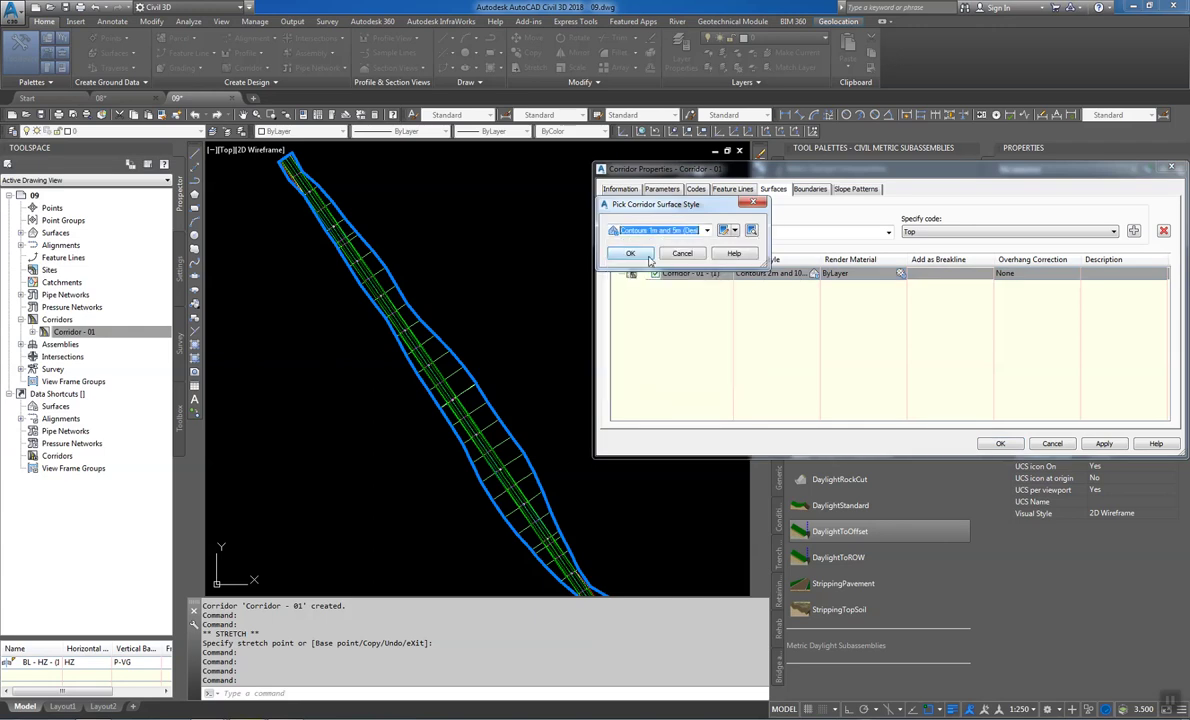
left_click(648, 259)
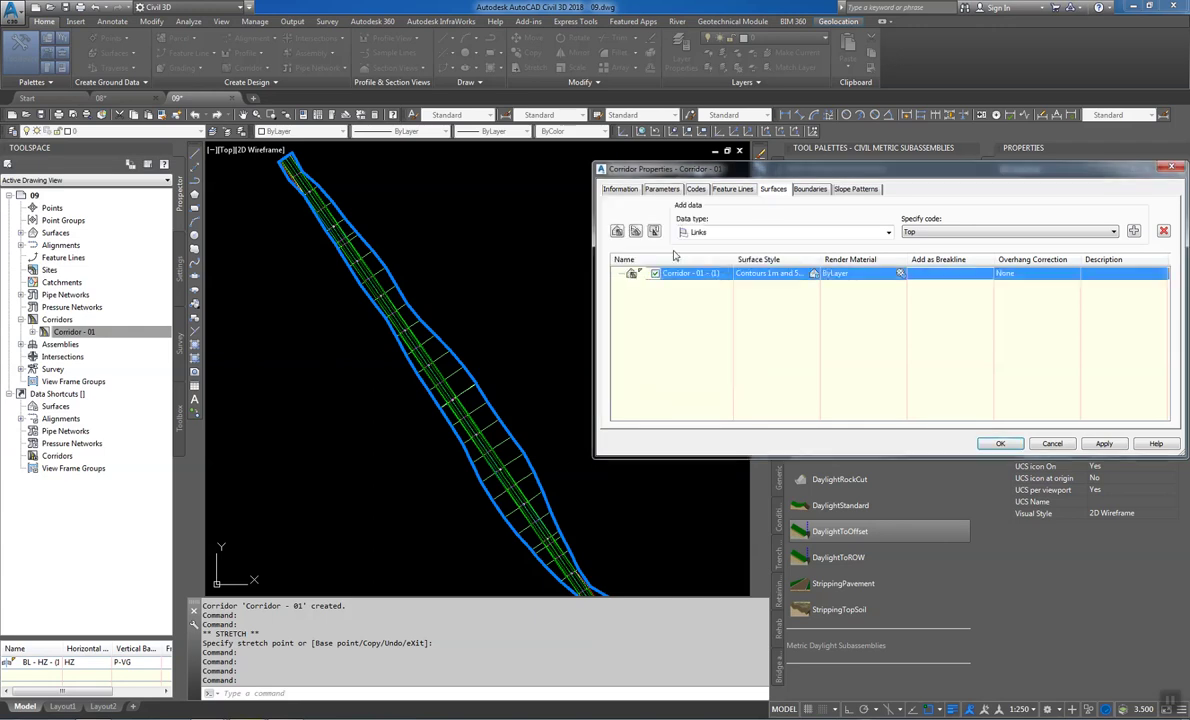
Add the Datum link code to the new corridor surface and include it as a breakline
left_click(908, 232)
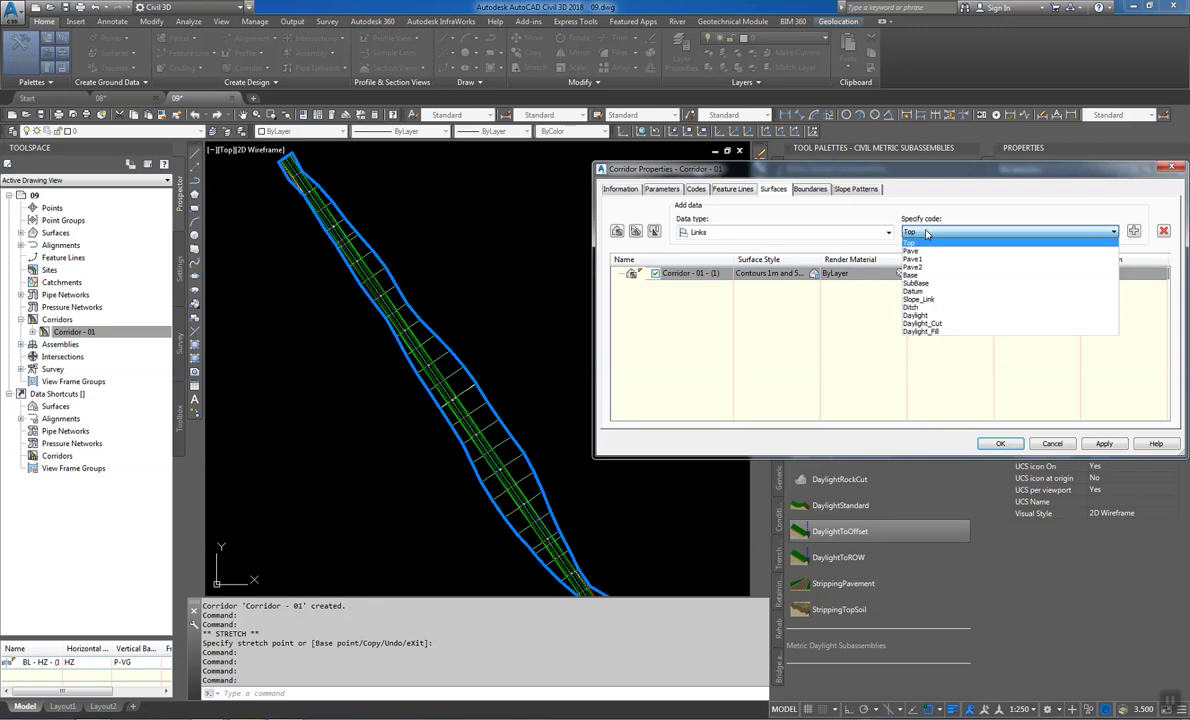
left_click(913, 291)
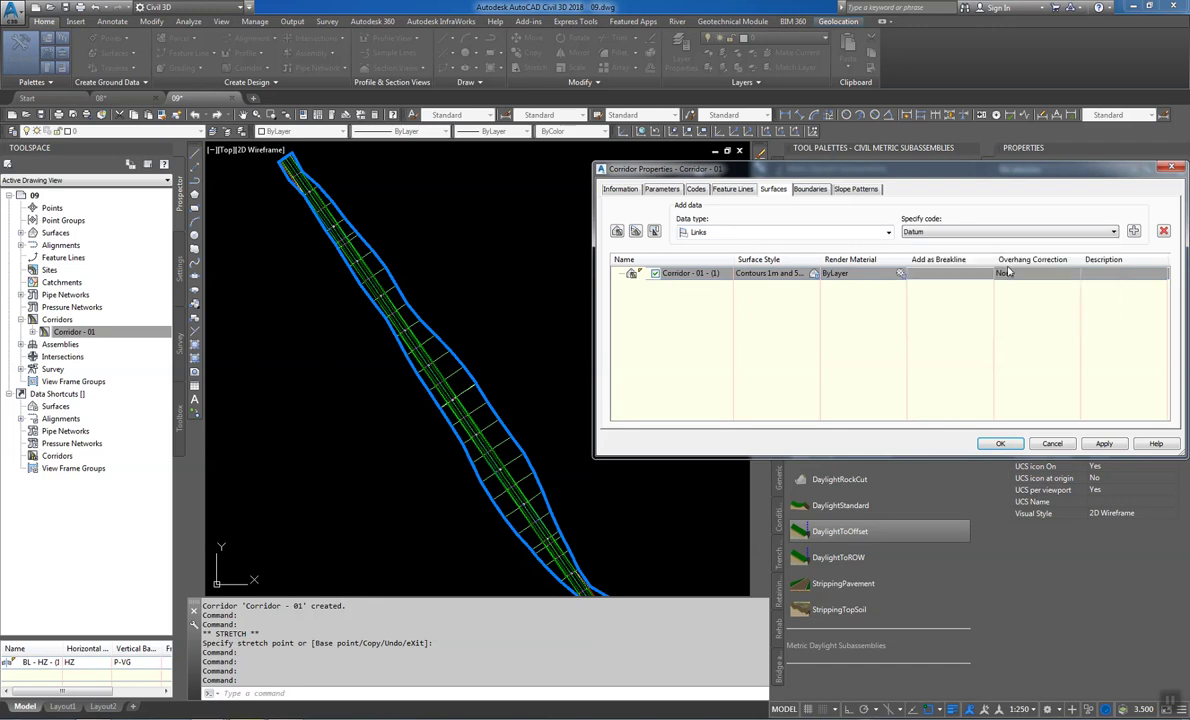
left_click(1133, 231)
left_click(911, 287)
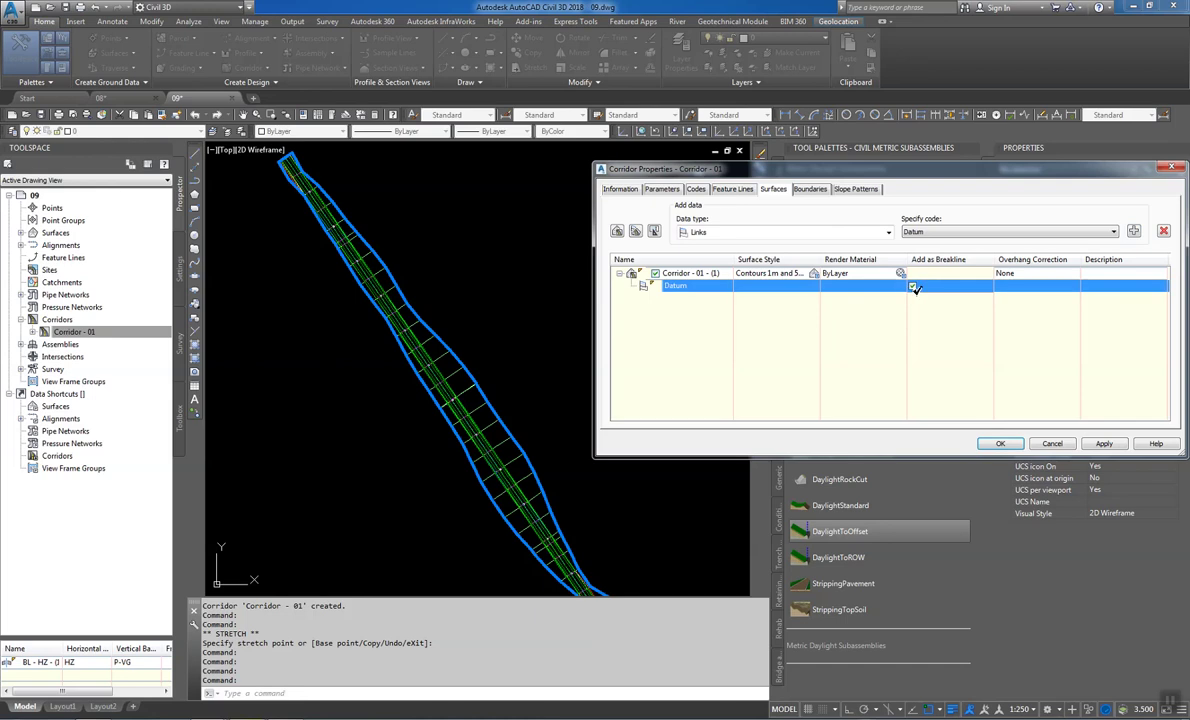
Add the corridor extents as the surface's outside boundary and apply the corridor properties, rebuilding the corridor
left_click(809, 189)
right_click(706, 225)
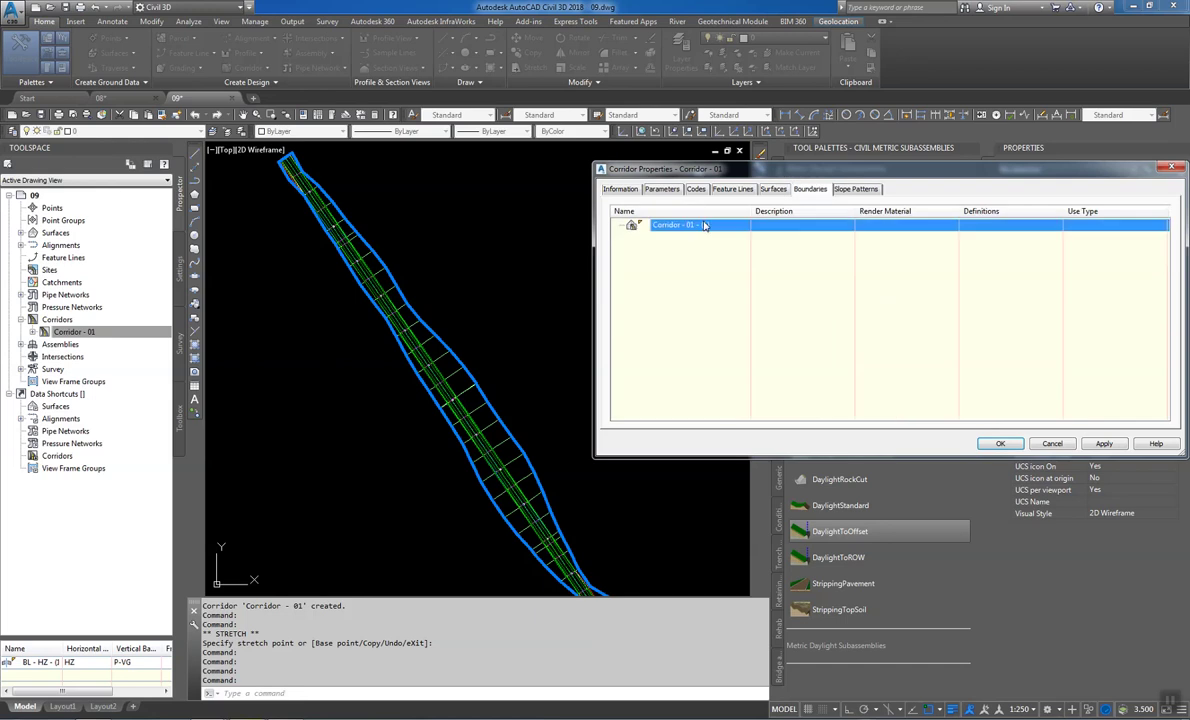
left_click(775, 229)
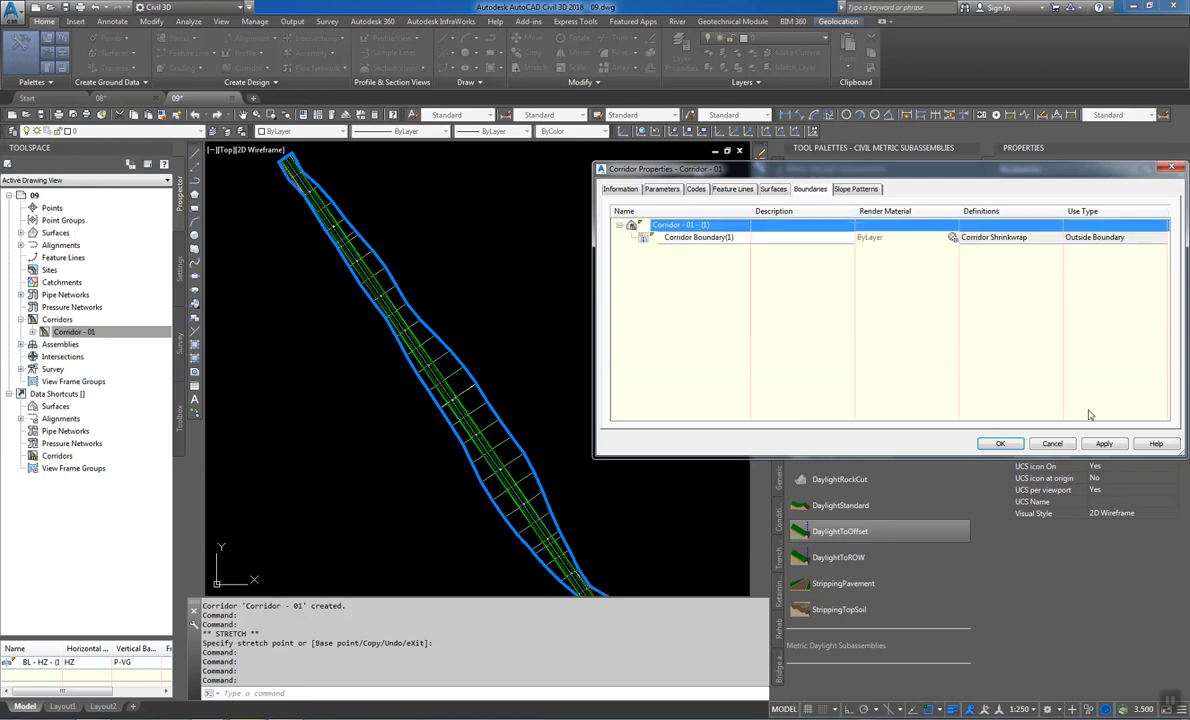
left_click(1103, 443)
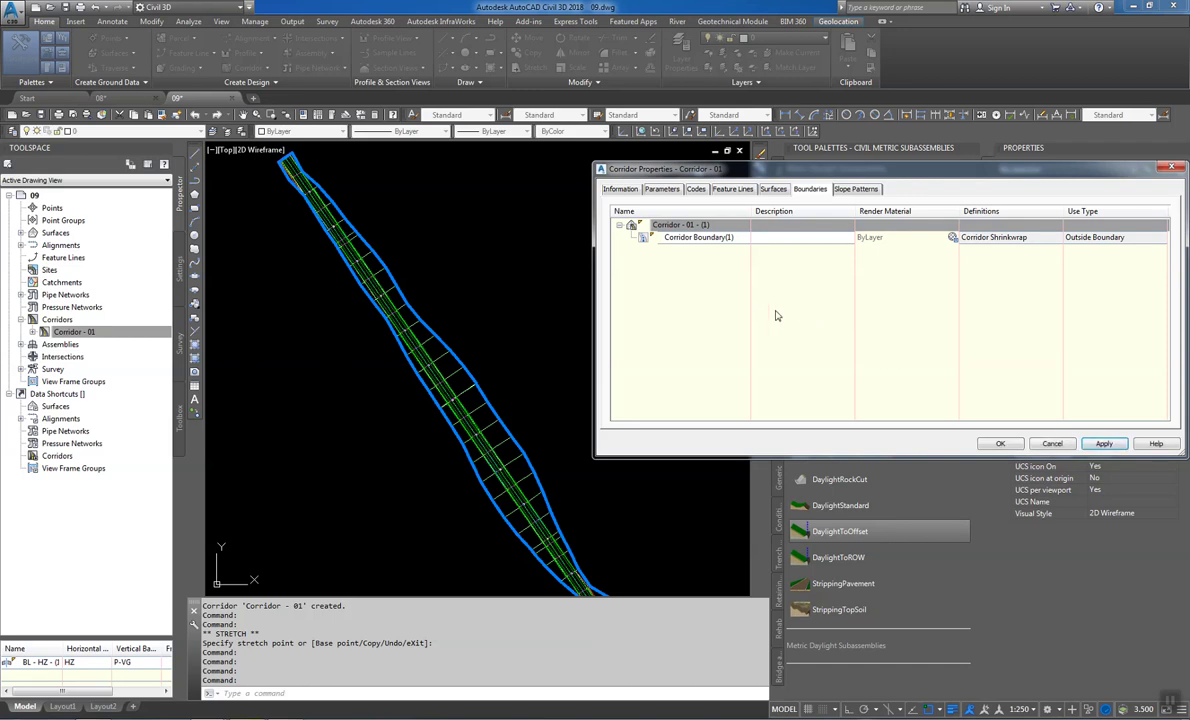
left_click(1004, 442)
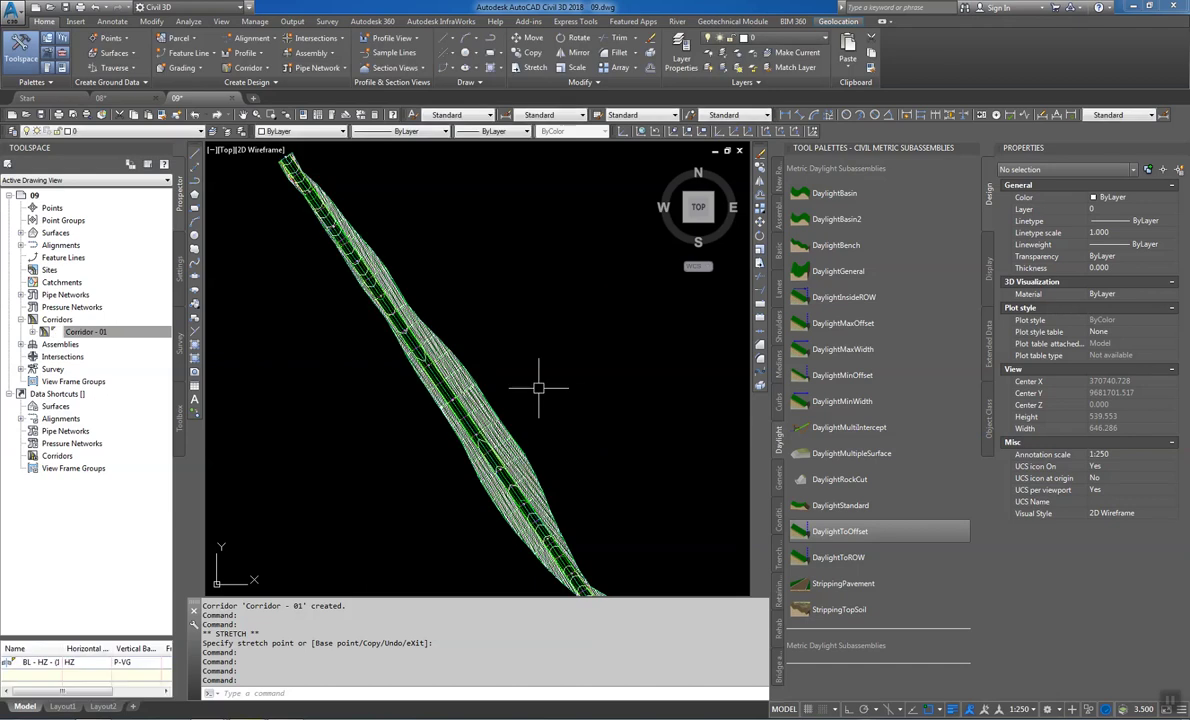
Inspect the corridor surface's contours along the whole road and around its bends
scroll(504, 403, "down", 4)
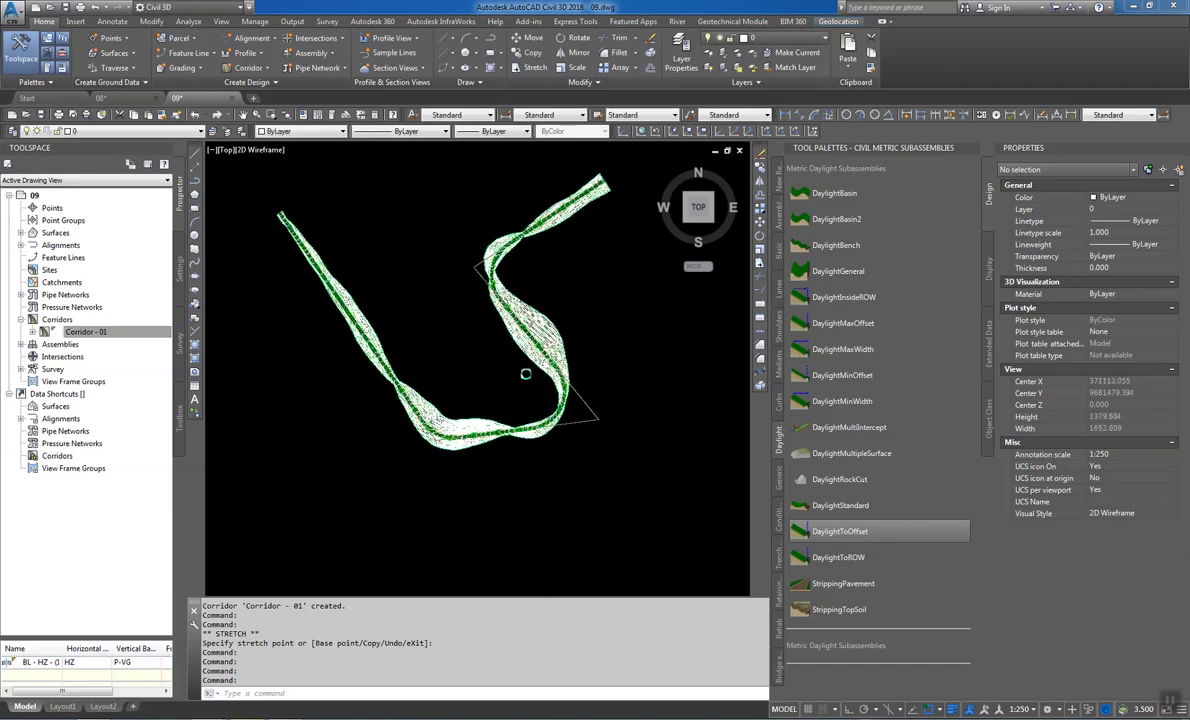
scroll(528, 375, "up", 4)
scroll(590, 437, "up", 6)
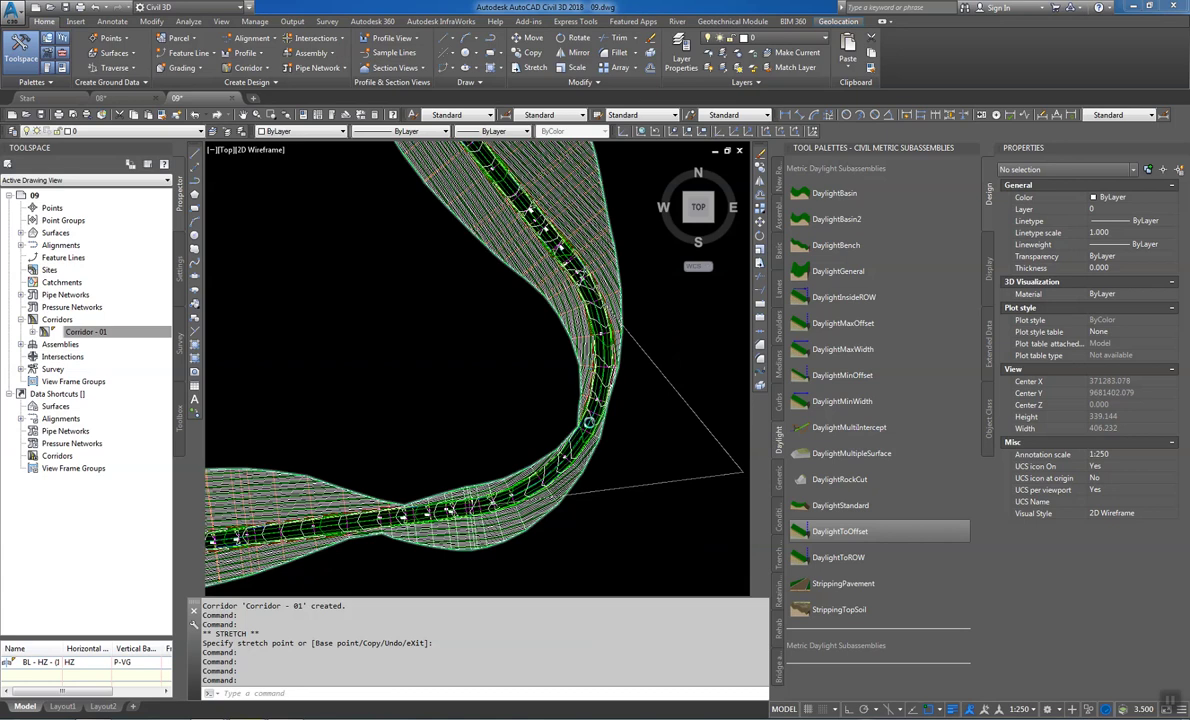
scroll(584, 435, "down", 4)
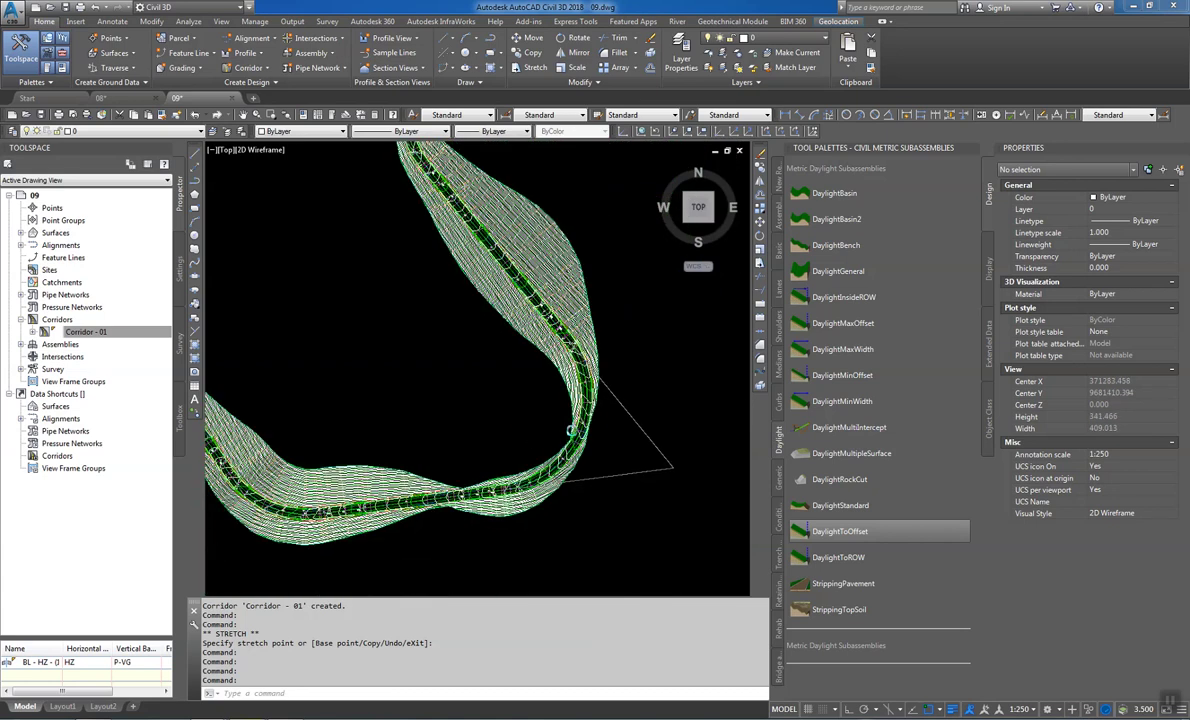
scroll(574, 416, "up", 3)
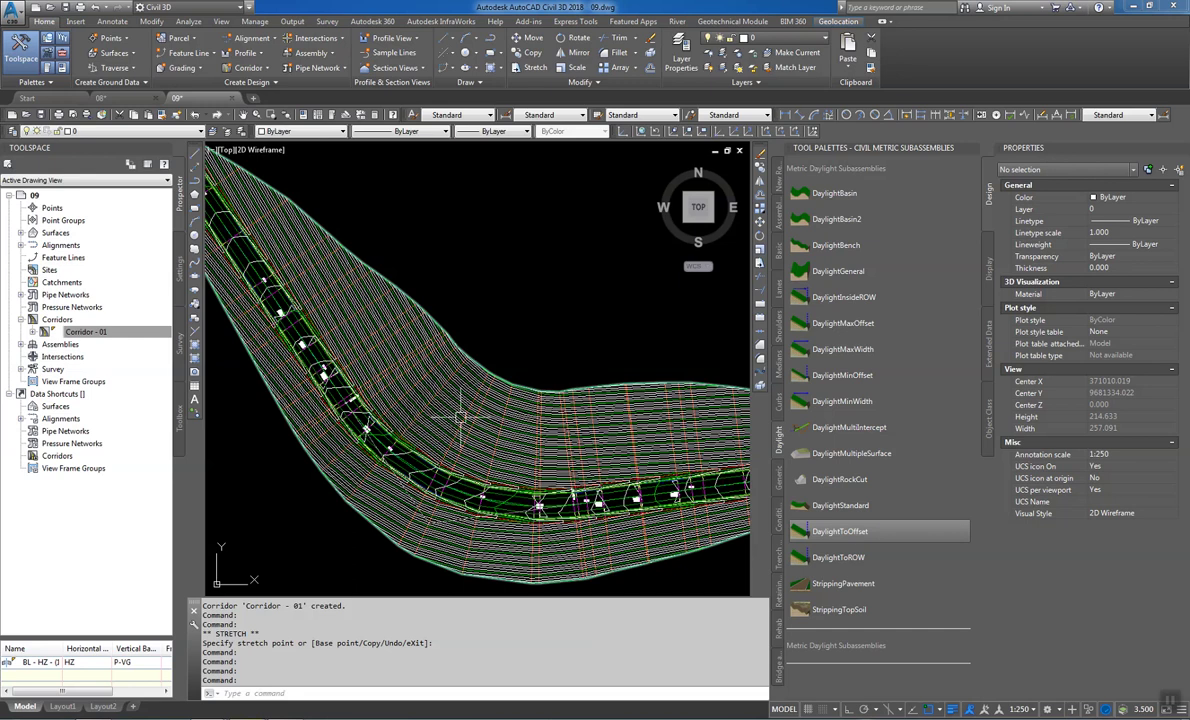
mouse_move(460, 416)
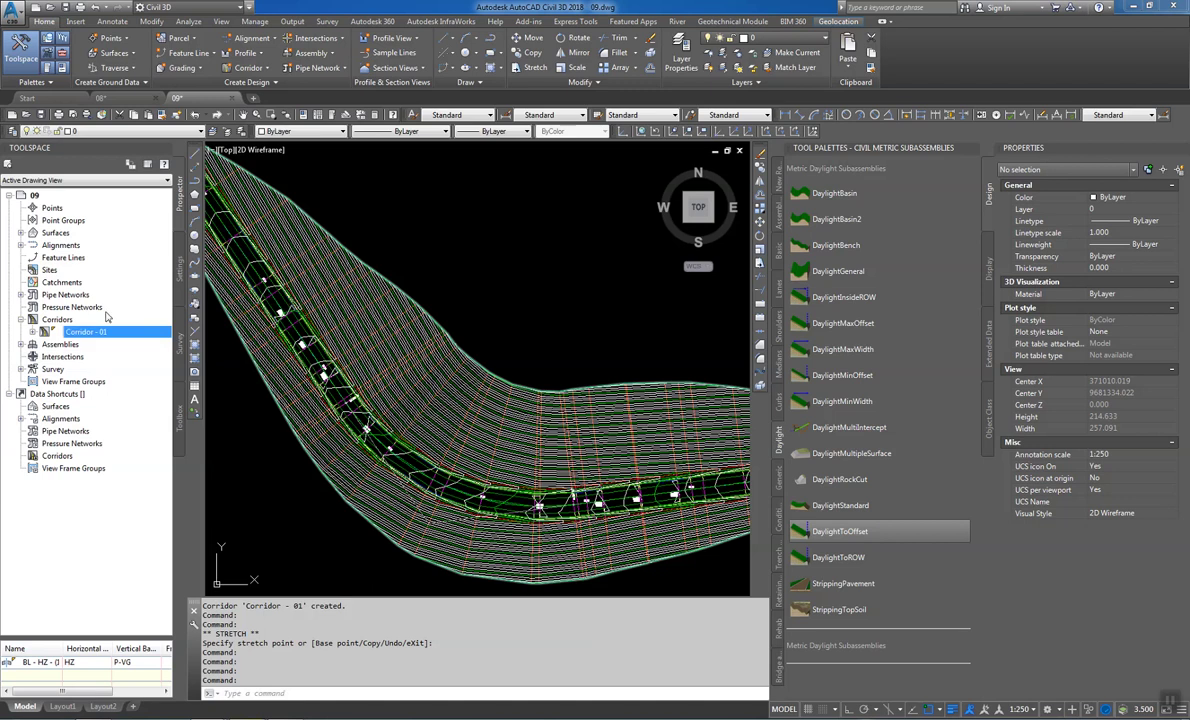
Open the corridor surface's properties and rename the surface as FG Corridor - 01
left_click(21, 234)
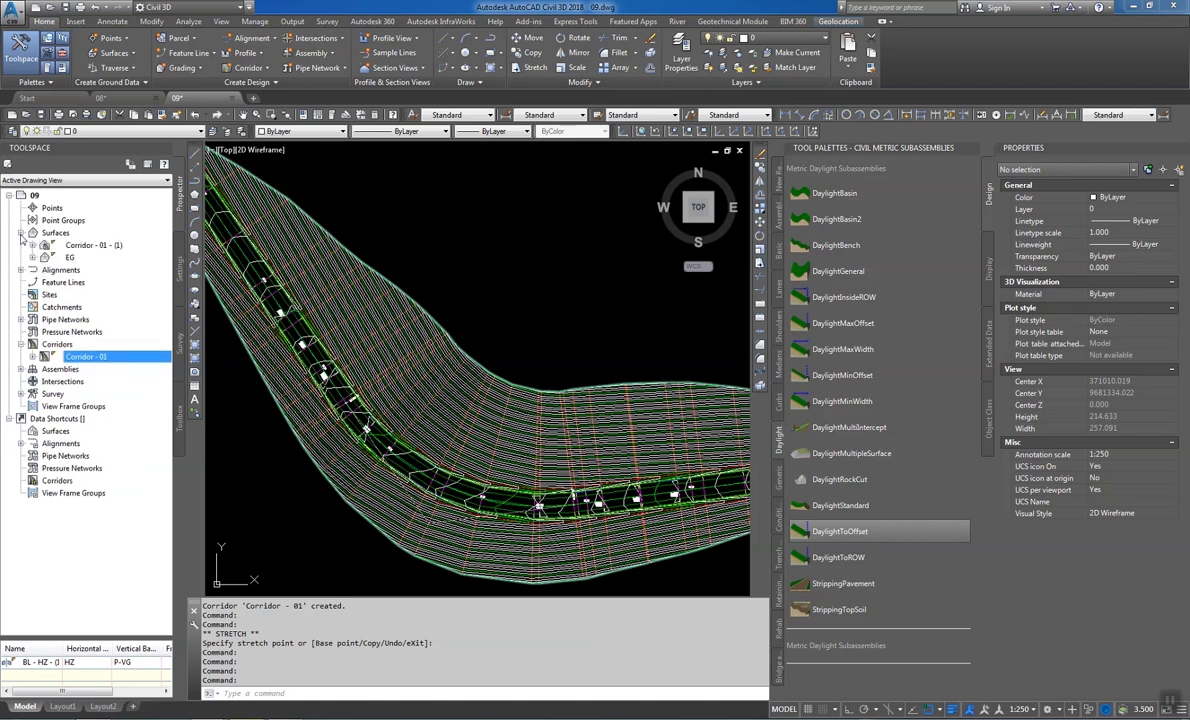
right_click(101, 252)
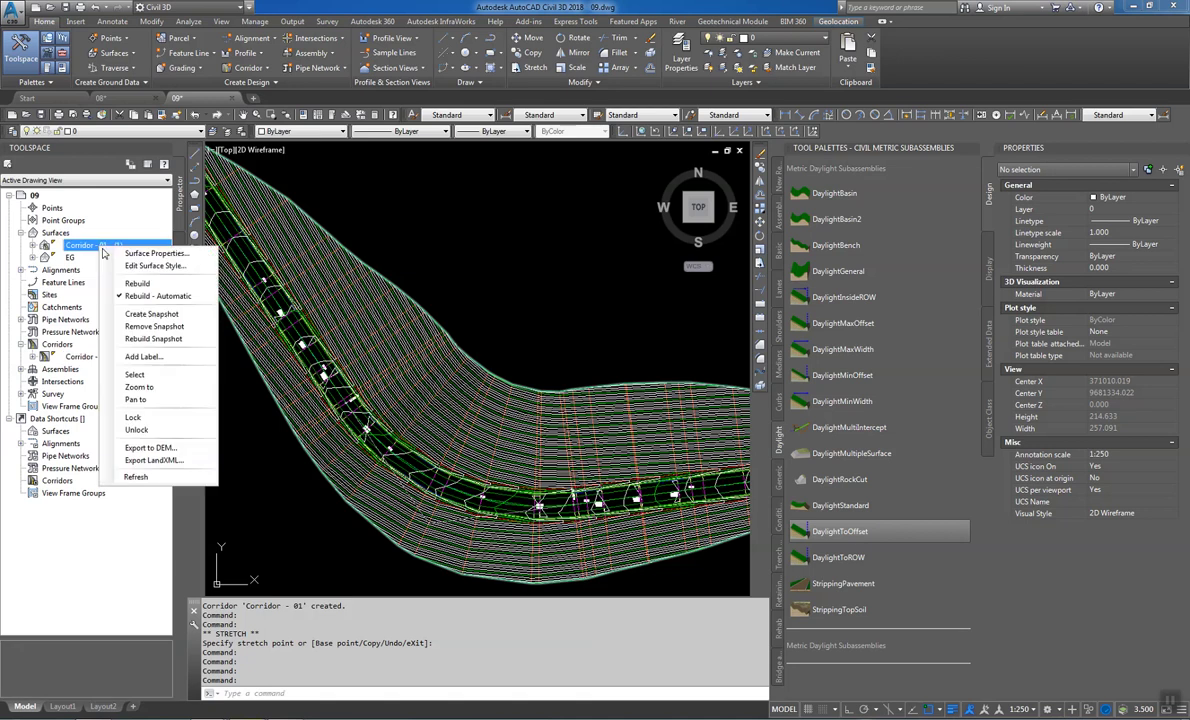
key("Escape")
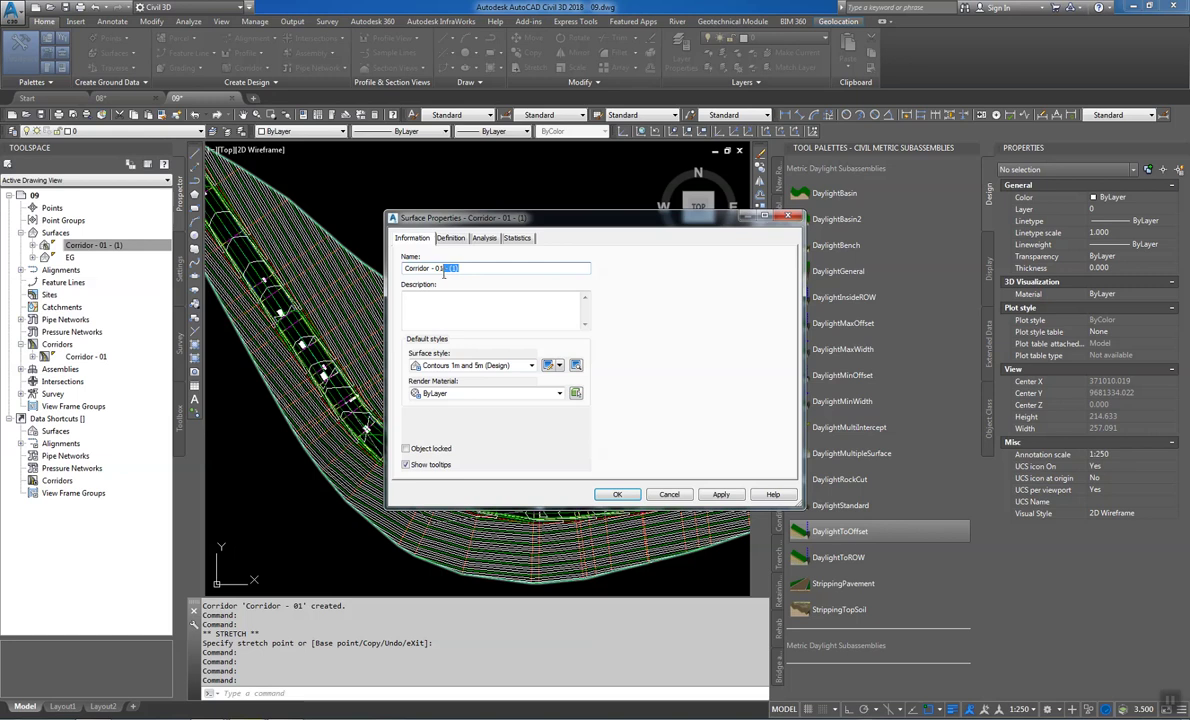
key("BackSpace")
left_click(405, 268)
type("fg")
key("BackSpace")
key("BackSpace")
type("FG")
Set the style of surface FG Corridor - 01 to _No Display and accept the surface properties
left_click(502, 365)
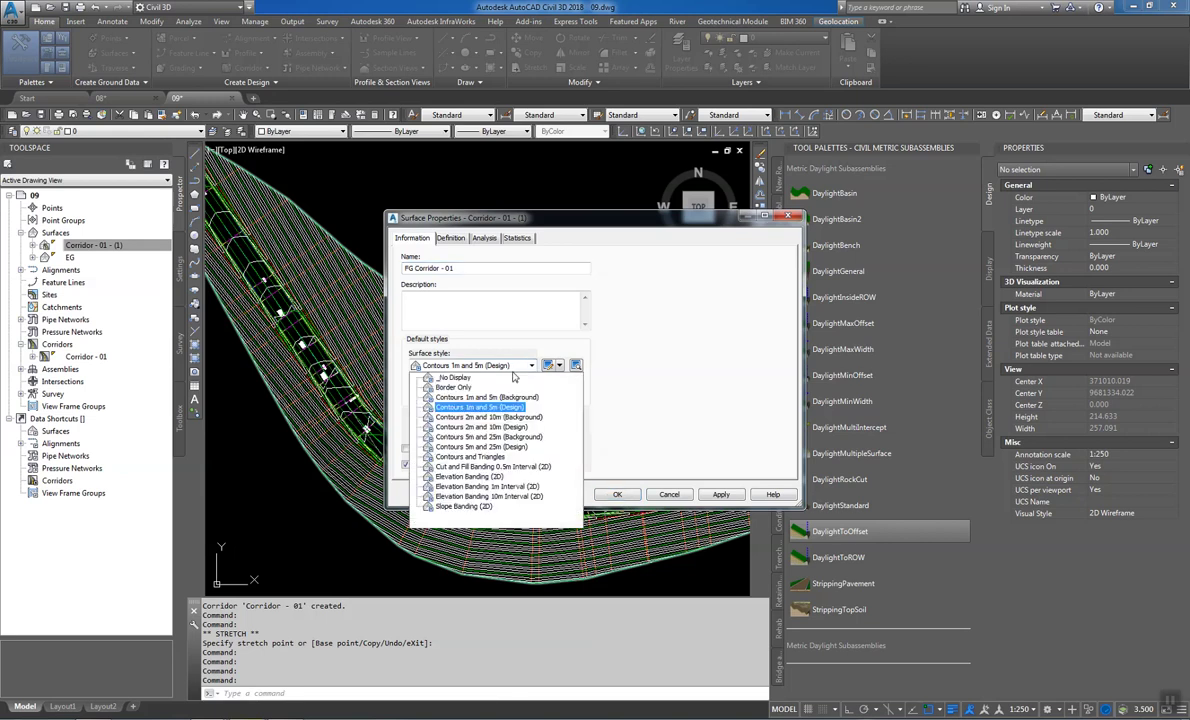
left_click(459, 380)
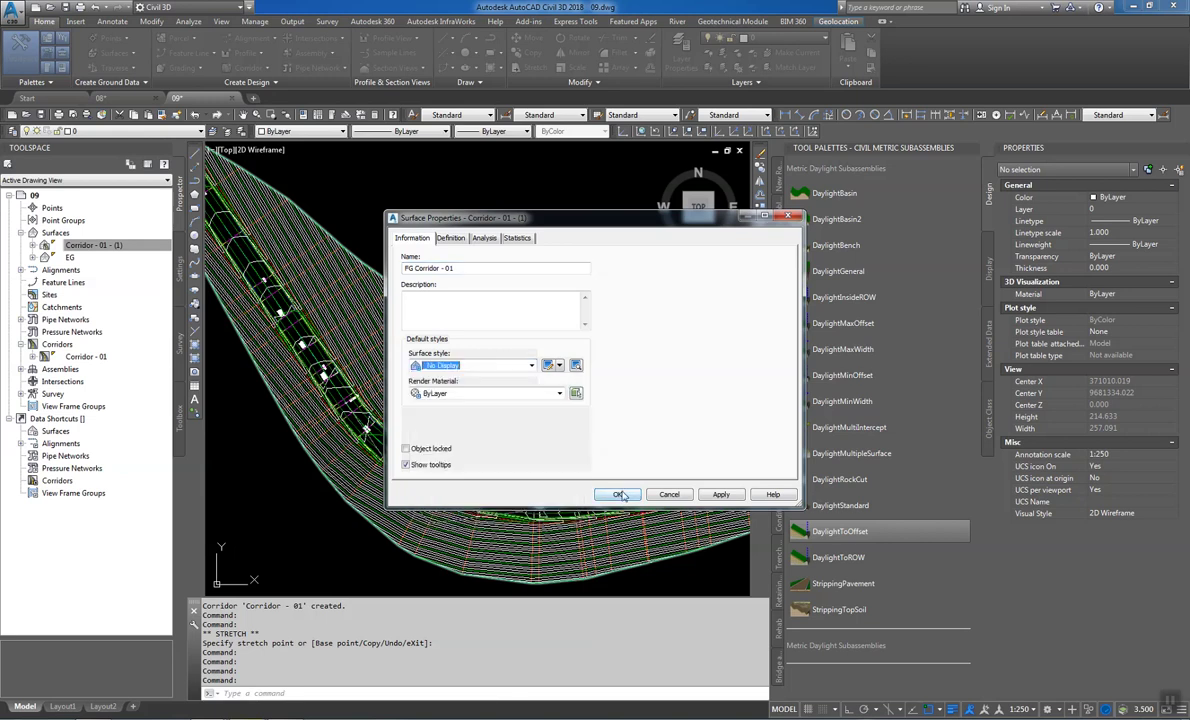
key("Return")
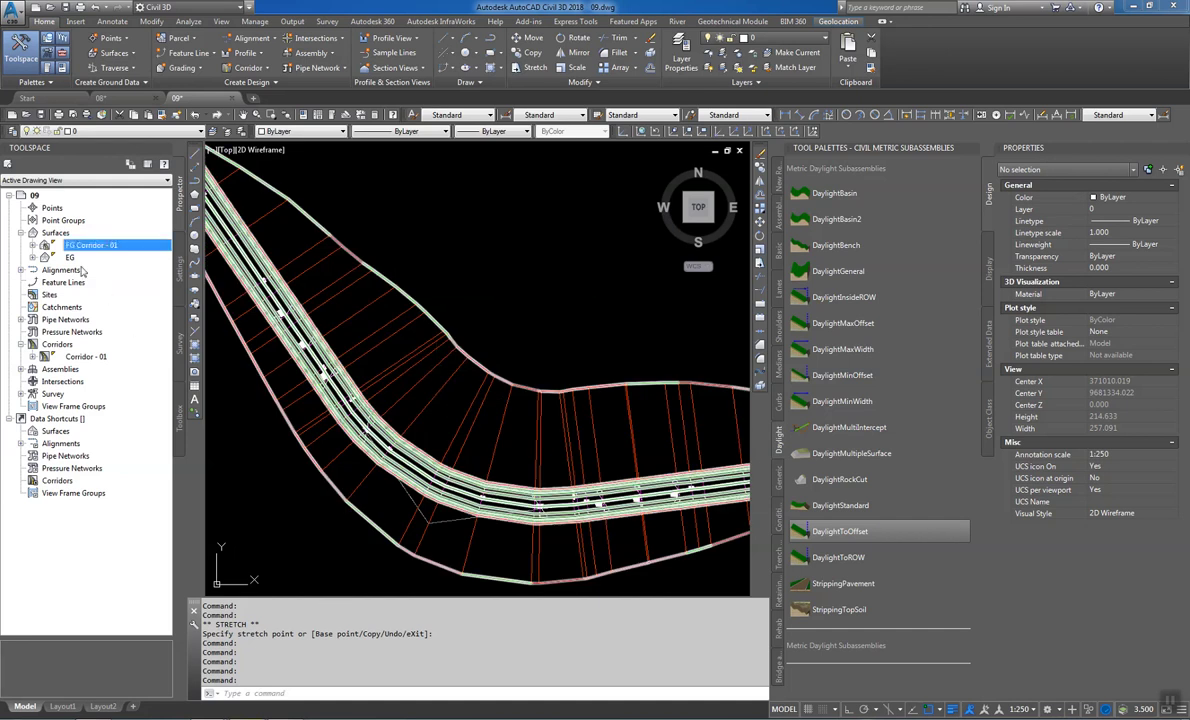
Start creating a new TIN surface with the style Contours 1m and 5m (Design)
right_click(56, 244)
right_click(55, 232)
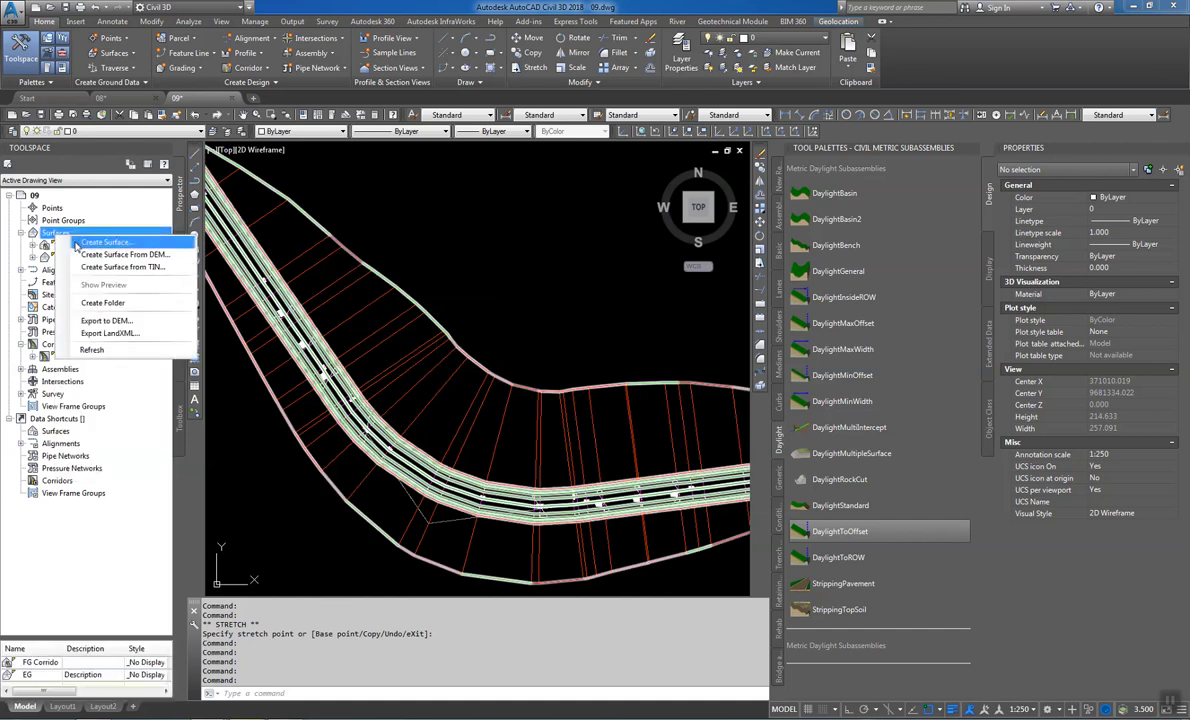
key("Escape")
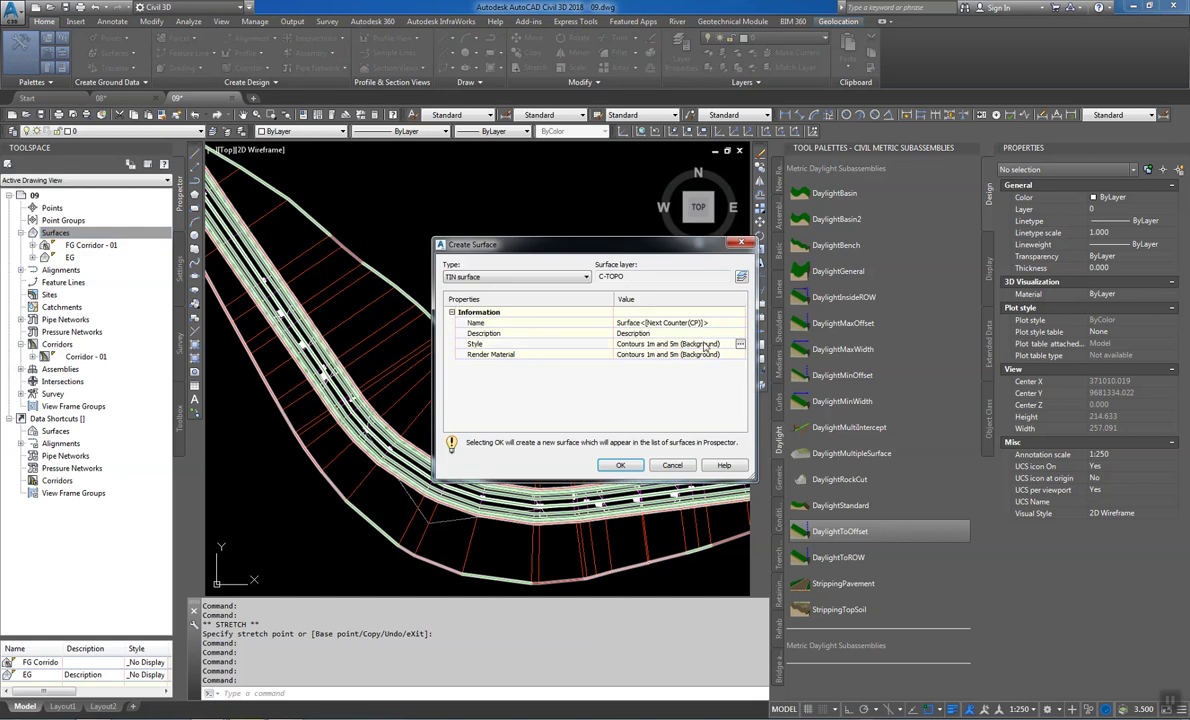
left_click(739, 344)
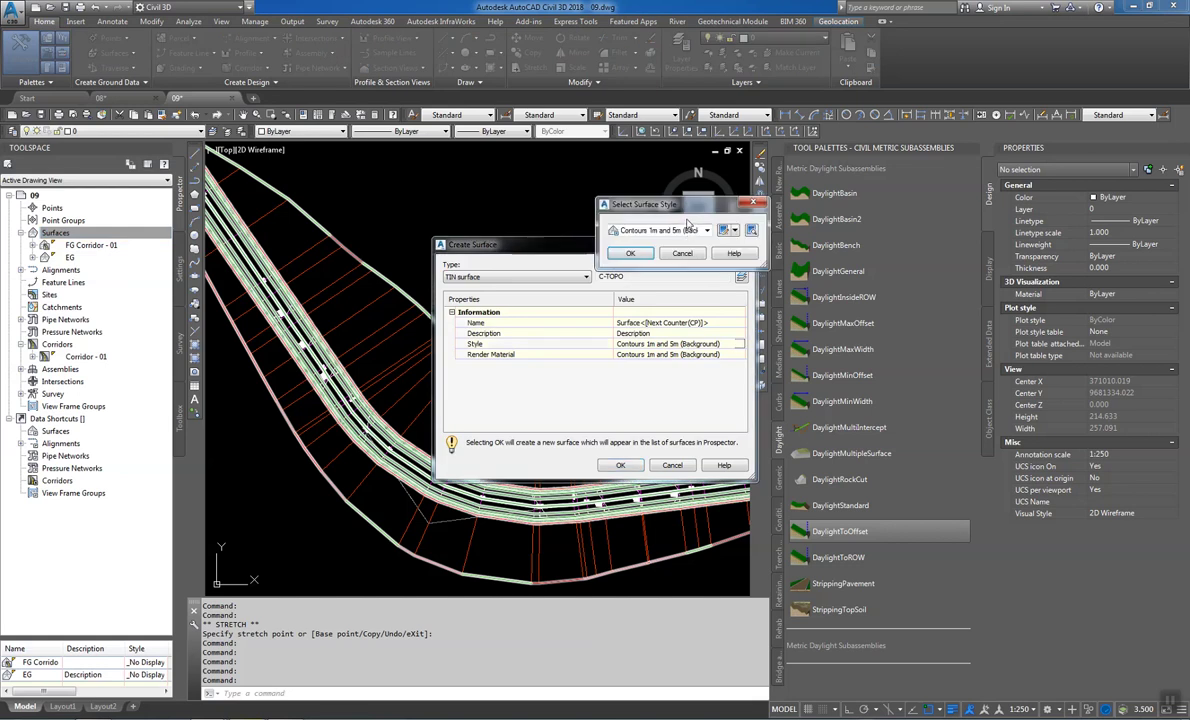
left_click(751, 205)
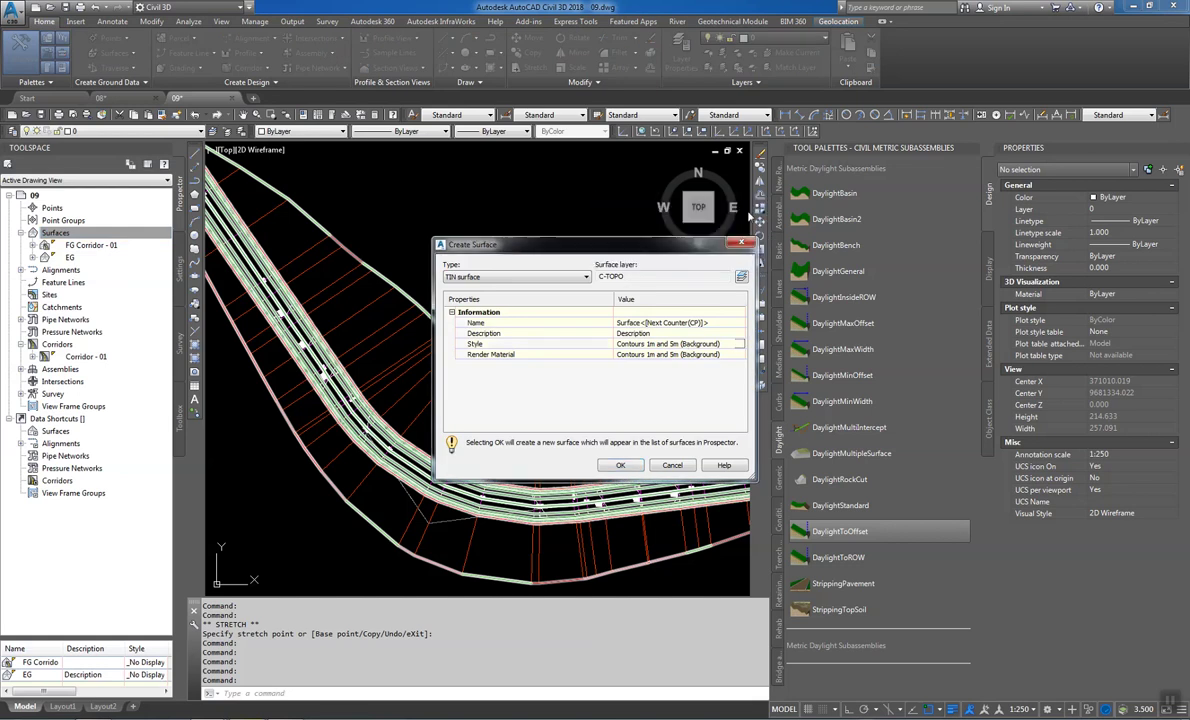
left_click(739, 344)
left_click(659, 237)
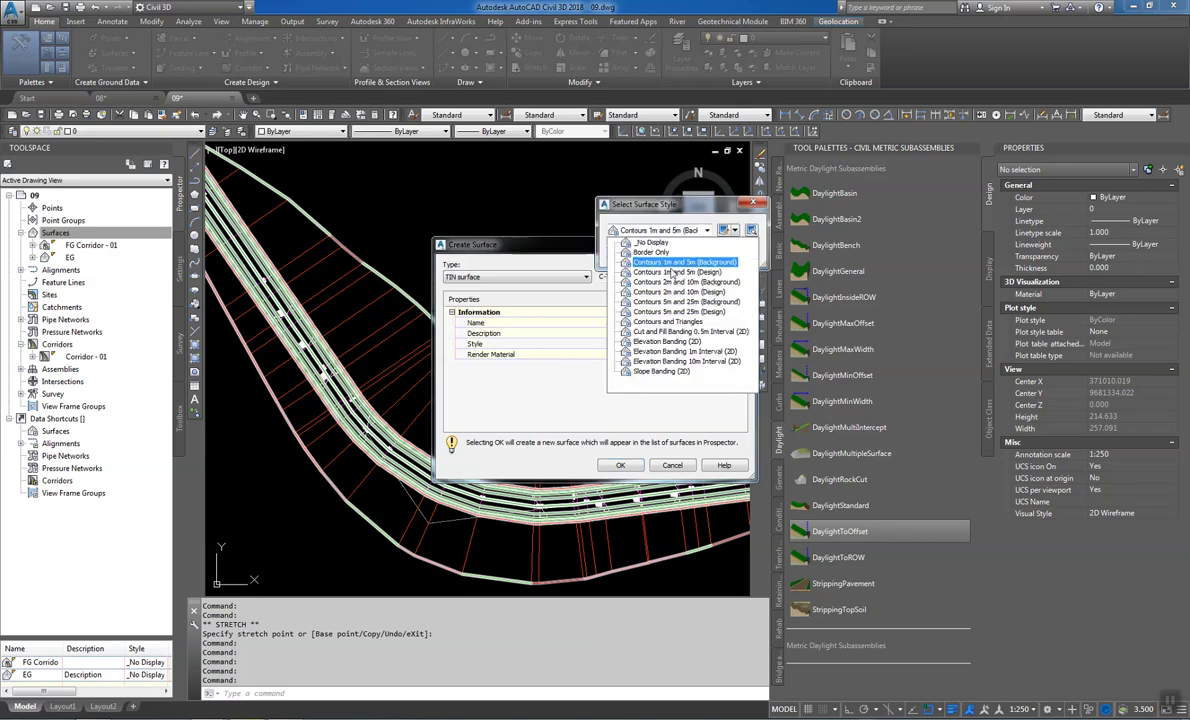
left_click(644, 255)
left_click(644, 255)
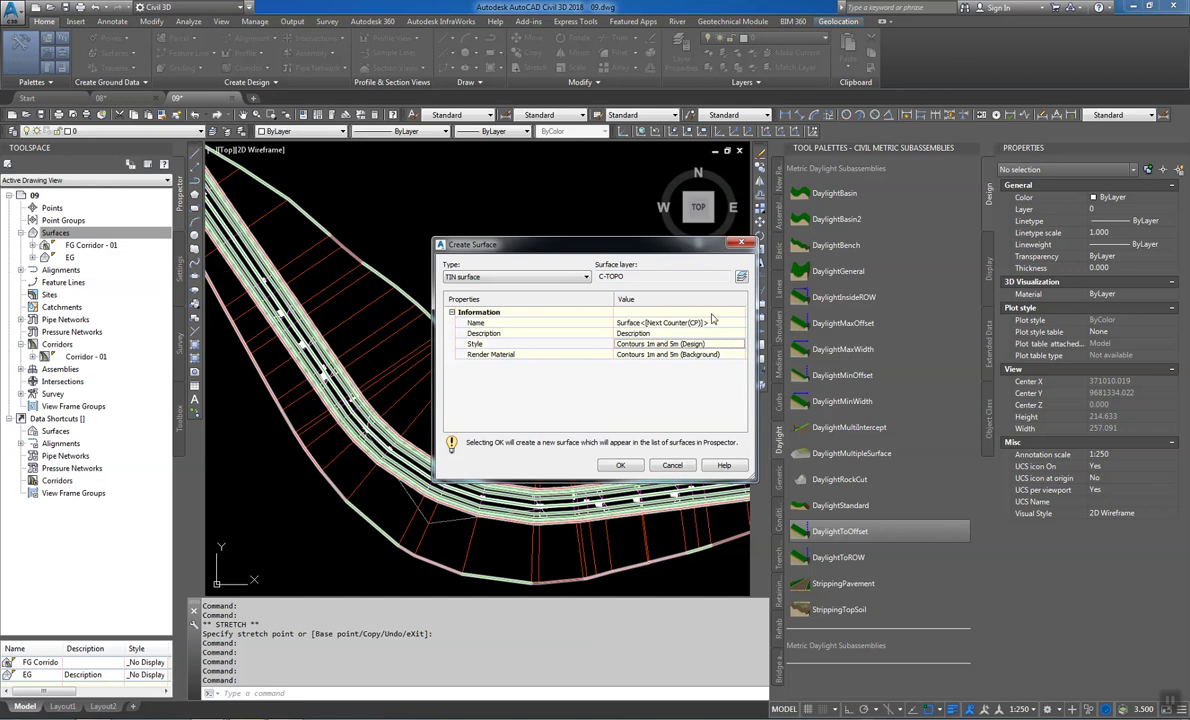
Name the new TIN surface FG
left_click(736, 323)
left_click(740, 323)
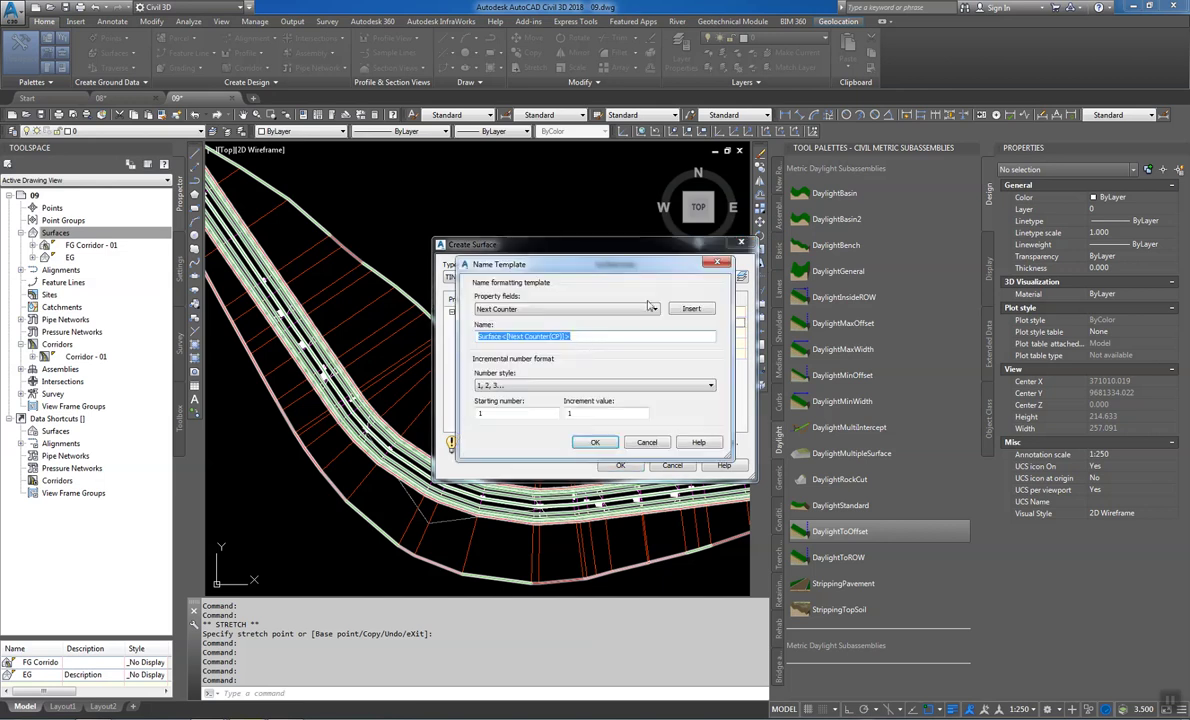
type("FG")
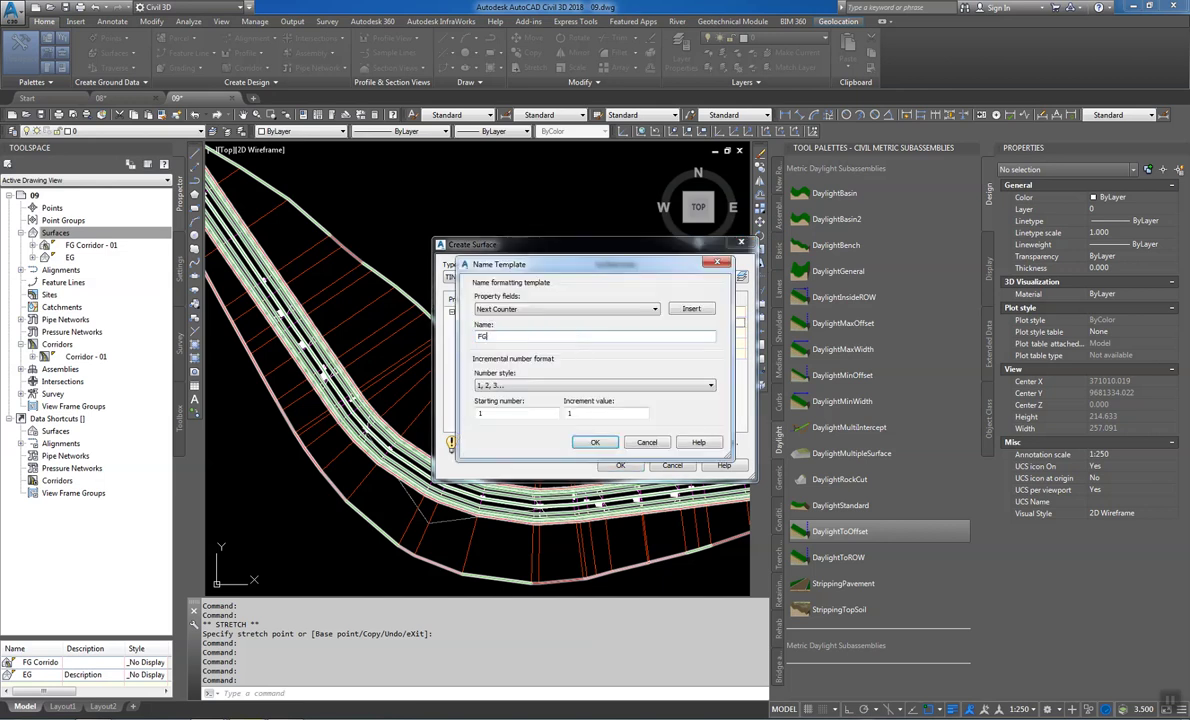
left_click(601, 443)
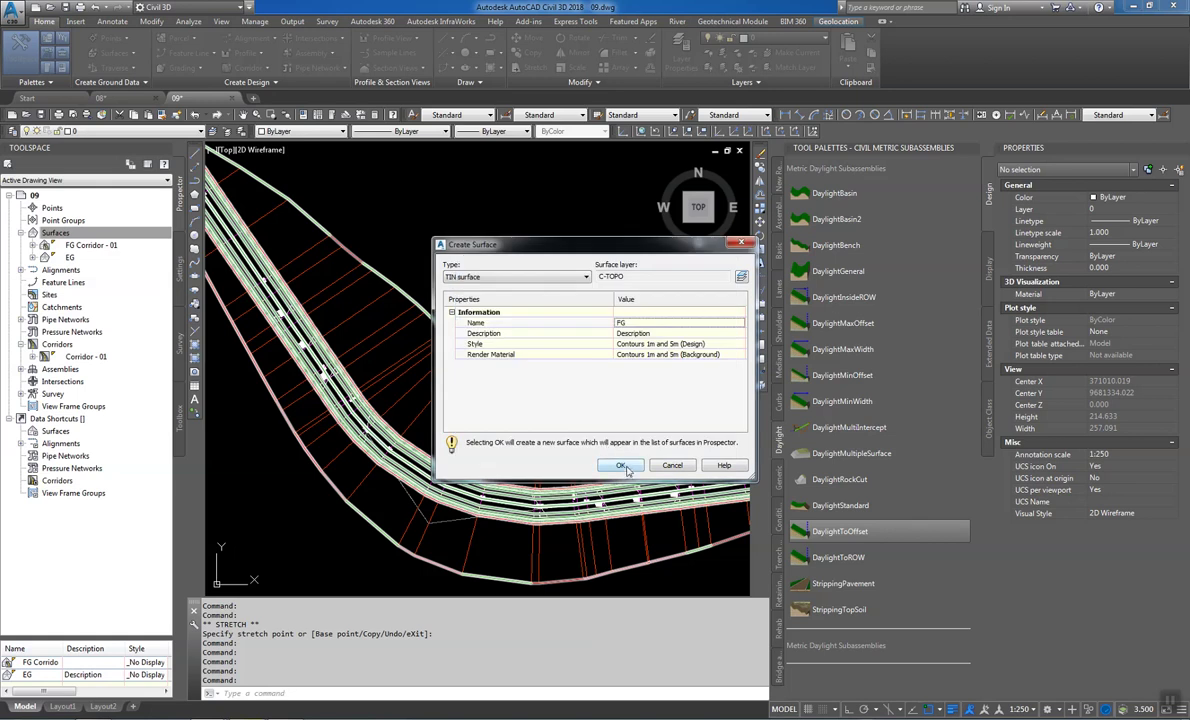
Name the new TIN surface SITE PLAN and create it
left_click(680, 324)
left_click(740, 322)
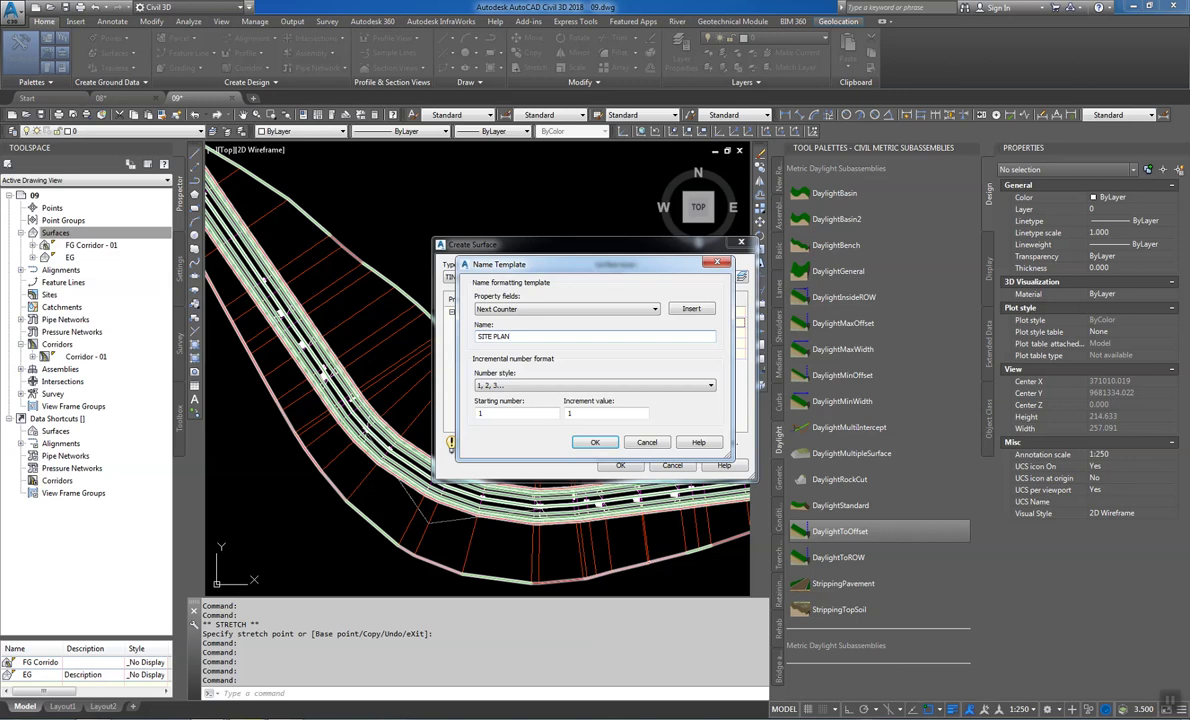
left_click(595, 442)
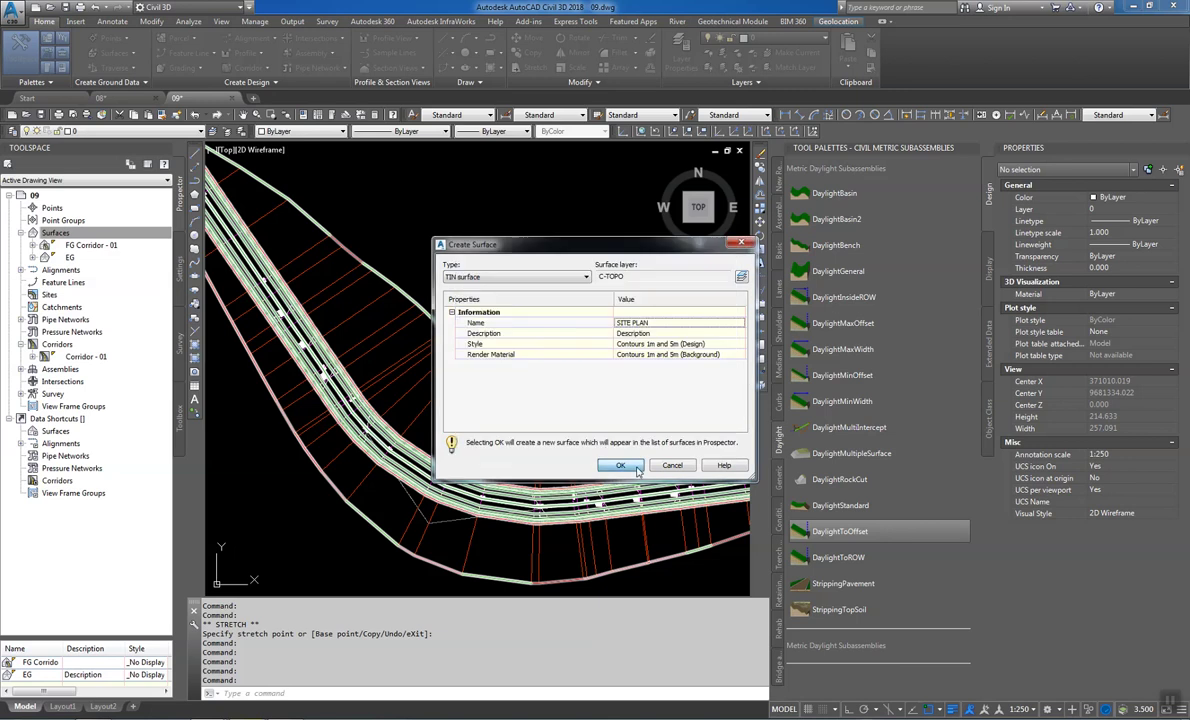
left_click(637, 469)
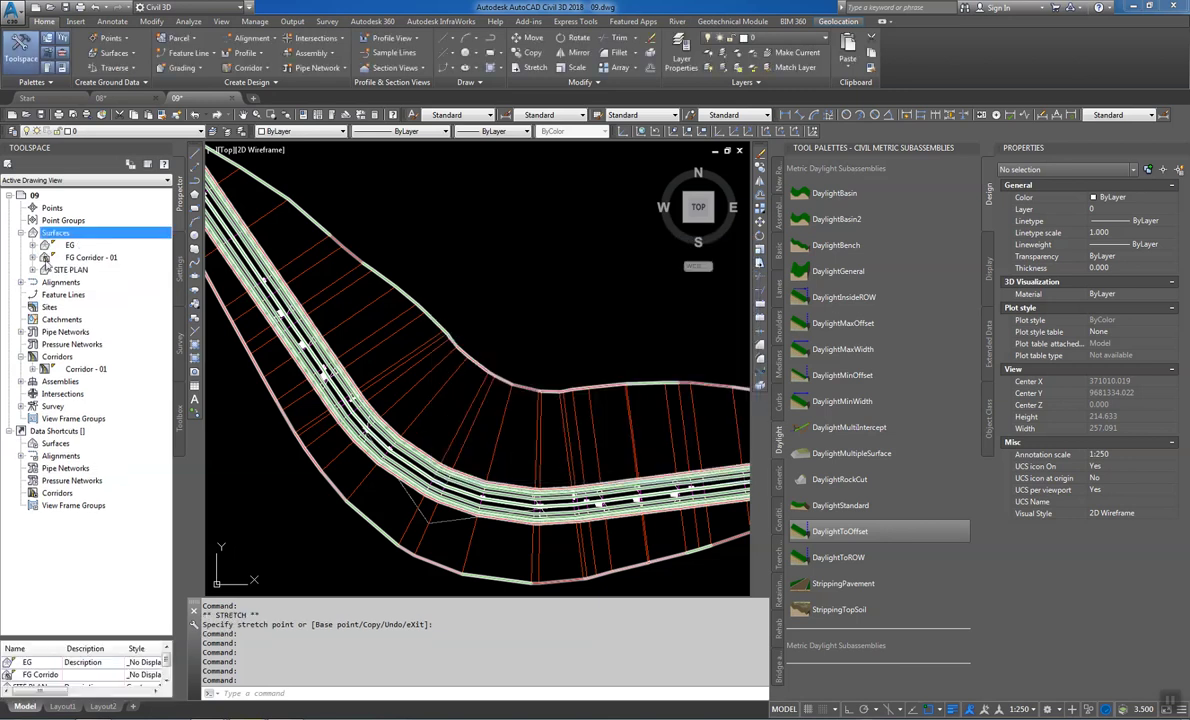
Paste the EG surface into the SITE PLAN surface as an edit of its definition
left_click(32, 270)
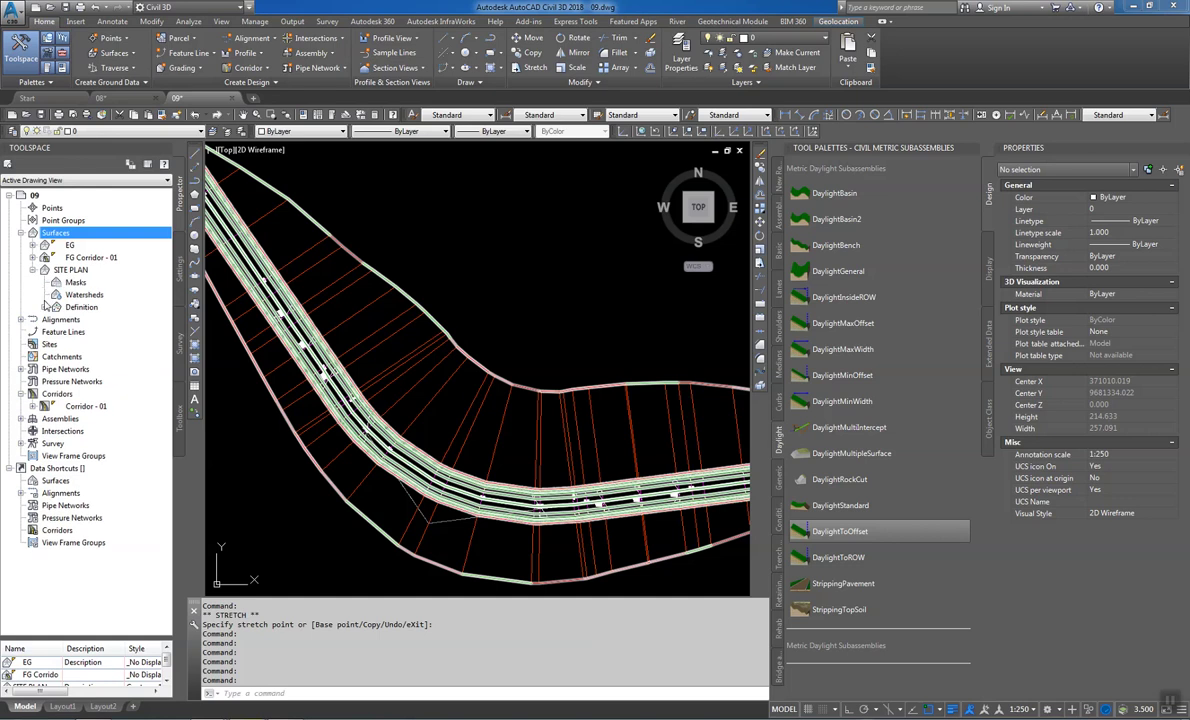
left_click(45, 306)
right_click(84, 382)
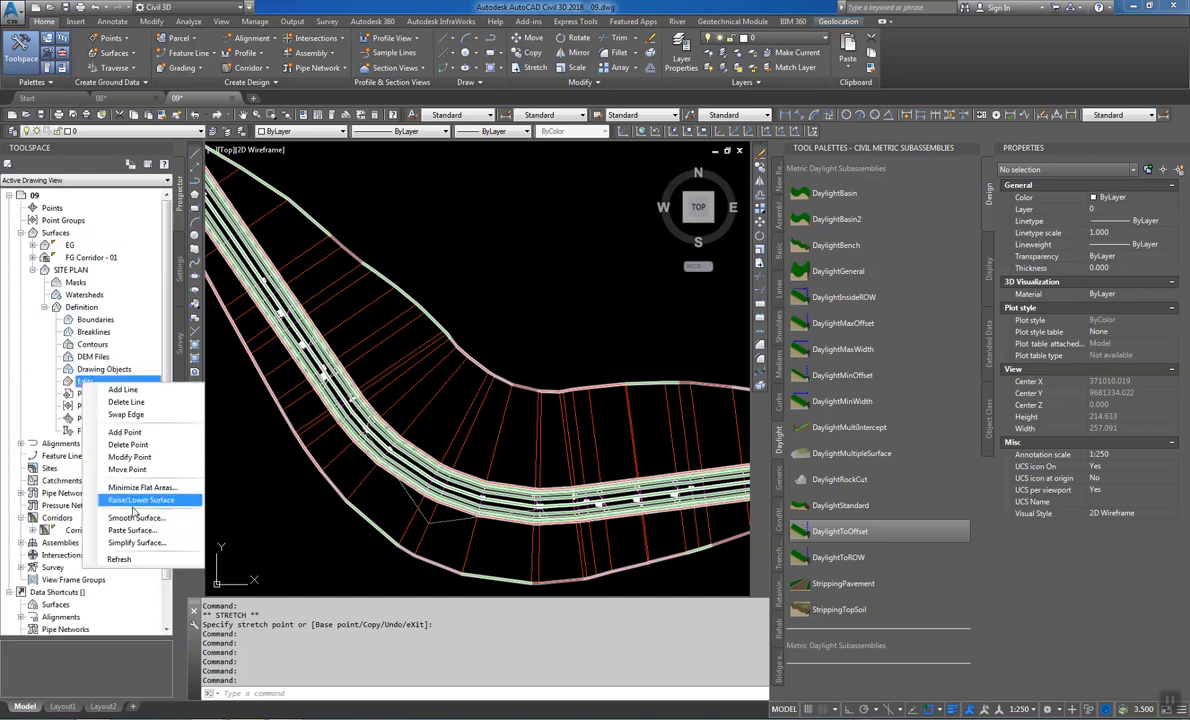
left_click(140, 532)
left_click(505, 328)
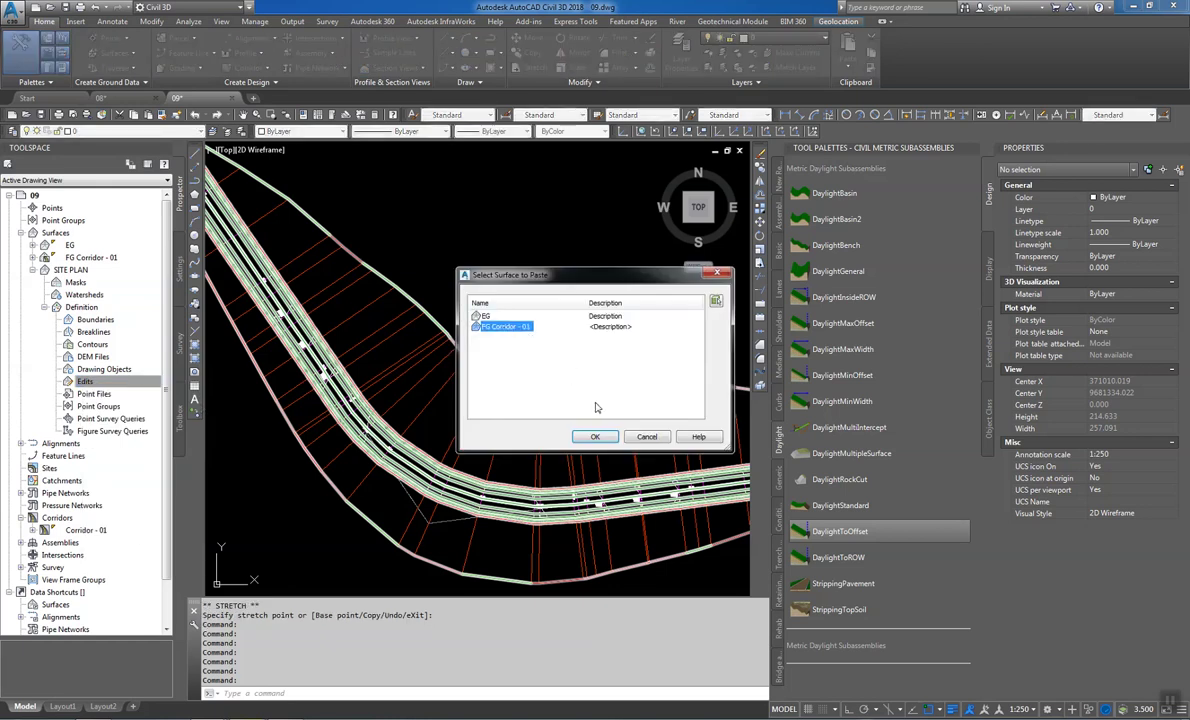
left_click(486, 316)
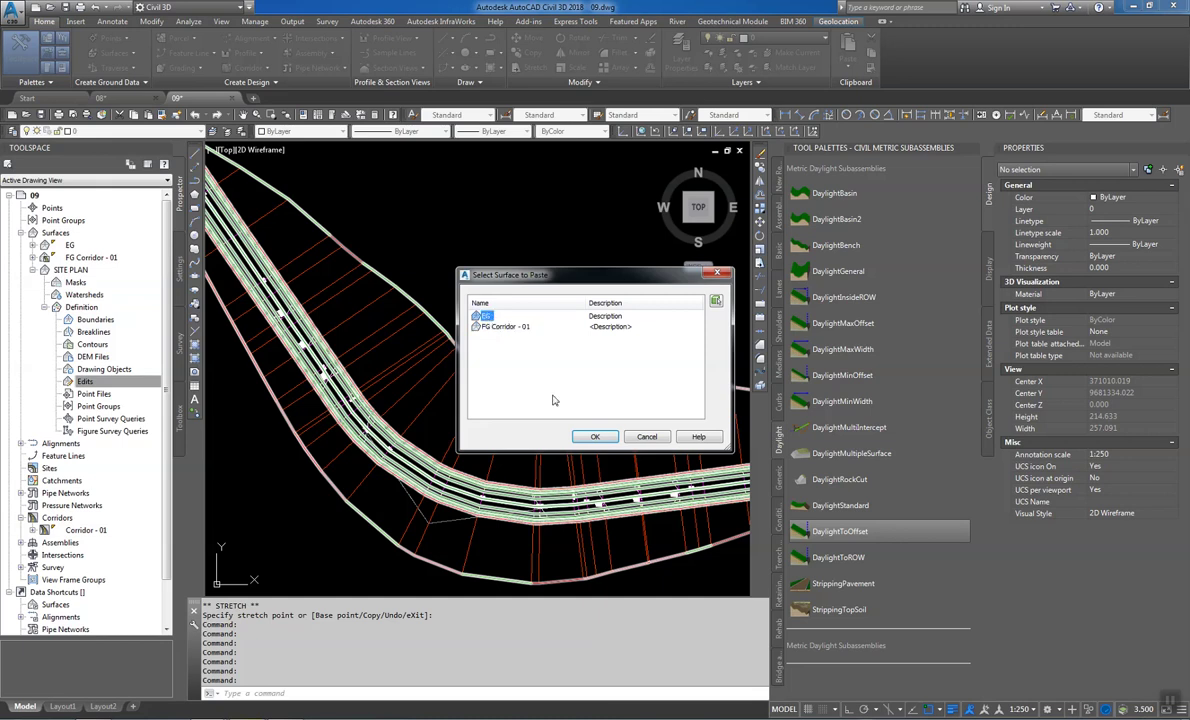
left_click(595, 438)
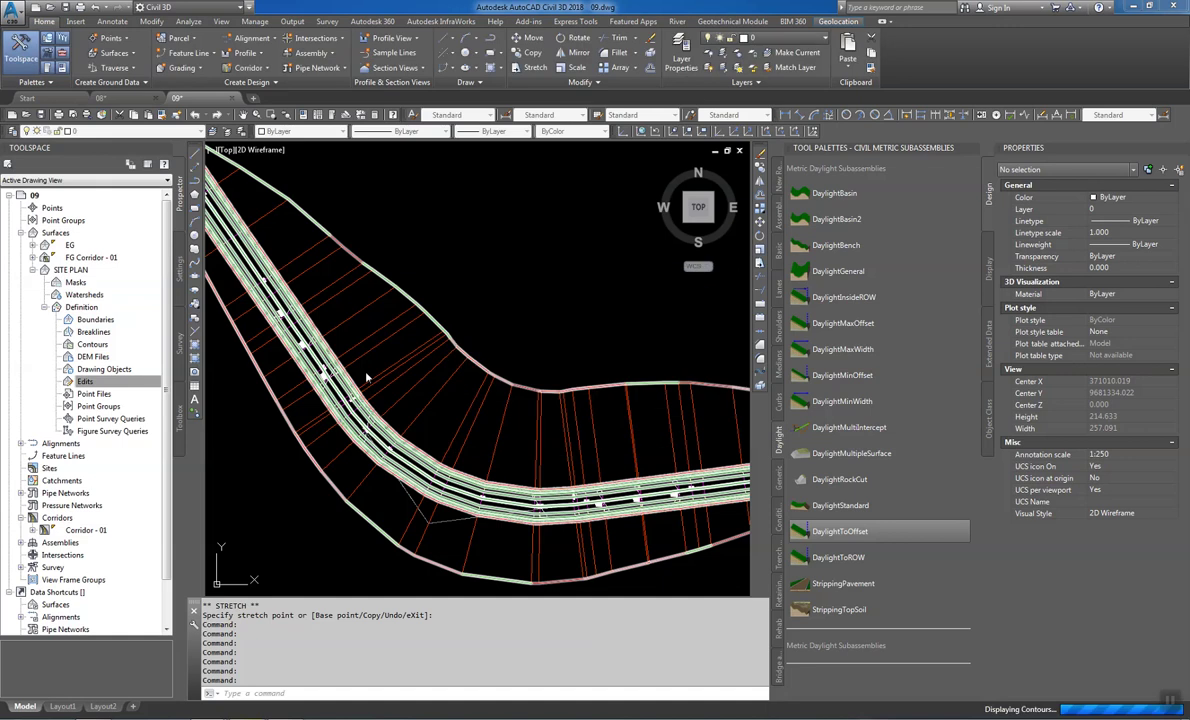
Paste the FG Corridor - 01 surface into the SITE PLAN surface as a second edit of its definition
right_click(130, 387)
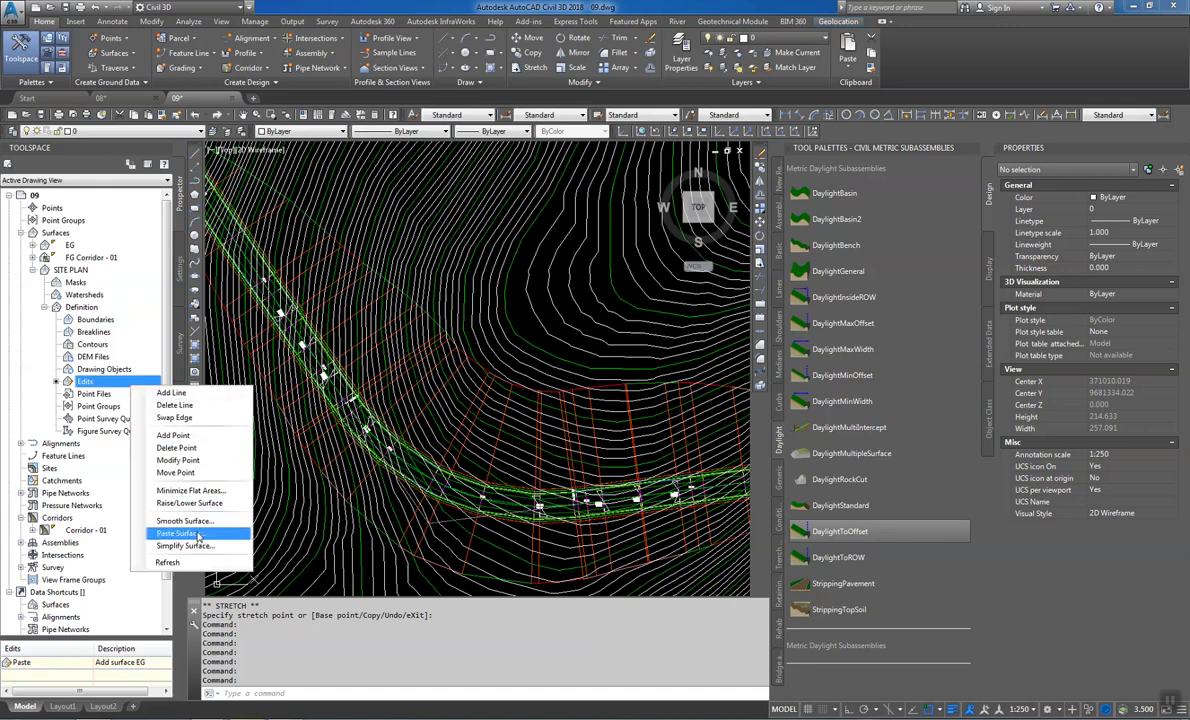
left_click(180, 533)
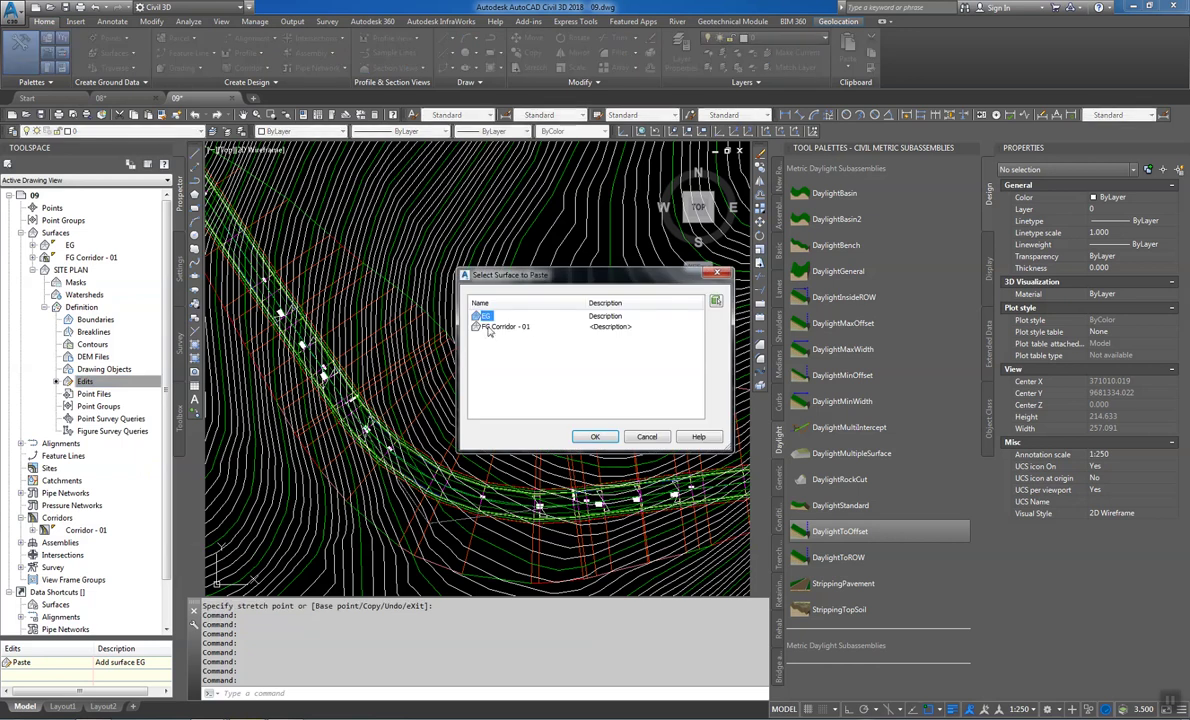
left_click(505, 327)
left_click(595, 437)
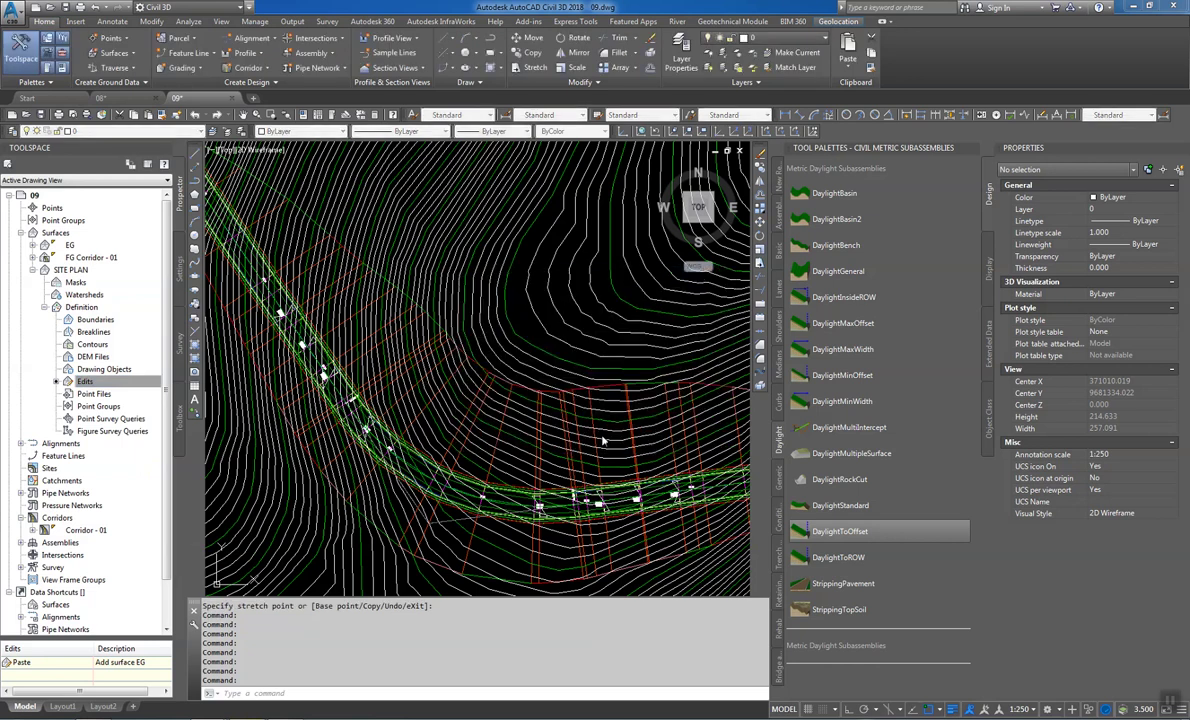
Examine how the SITE PLAN contours run across the corridor side slopes and meet the existing ground
scroll(548, 415, "up", 5)
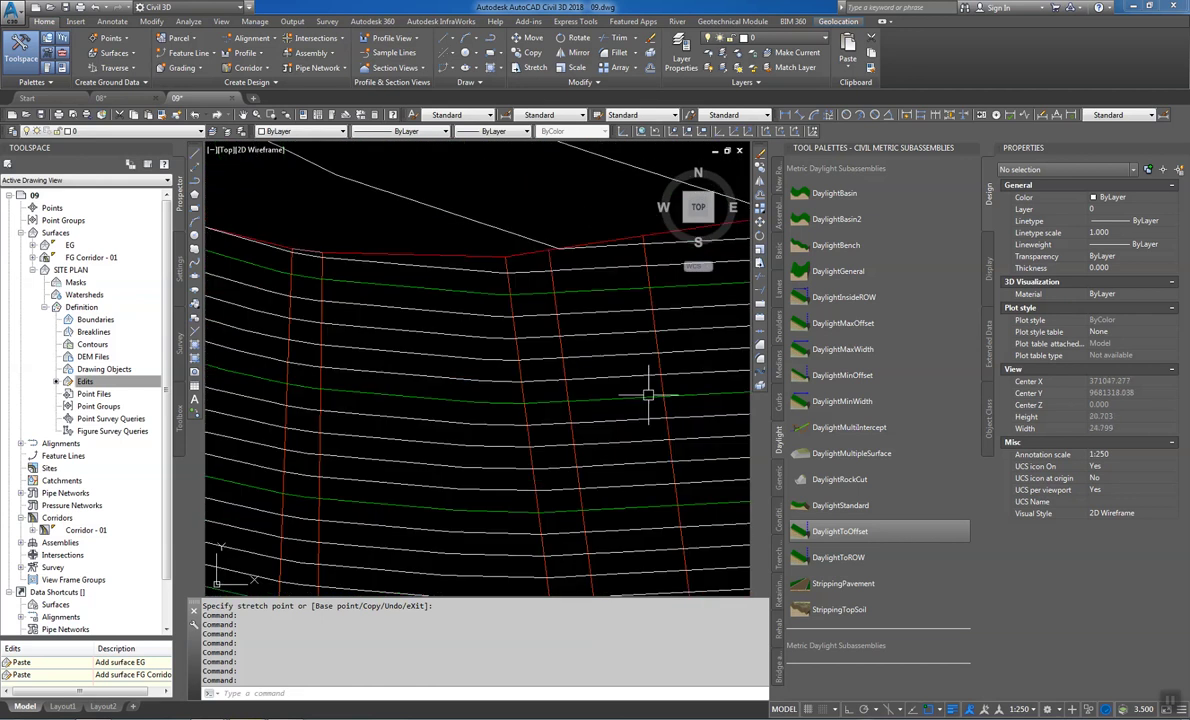
scroll(629, 390, "down", 2)
mouse_move(594, 398)
middle_mouse_down()
mouse_move(608, 433)
mouse_move(669, 475)
middle_mouse_up()
scroll(330, 350, "down", 3)
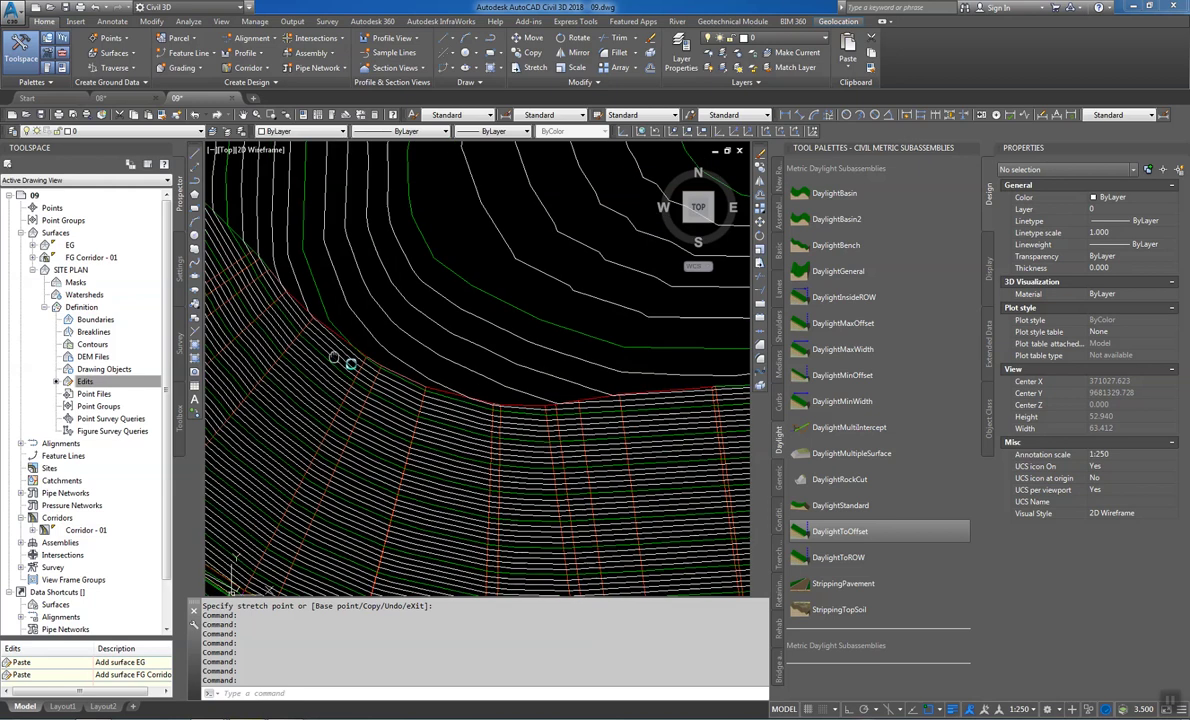
scroll(440, 358, "up", 6)
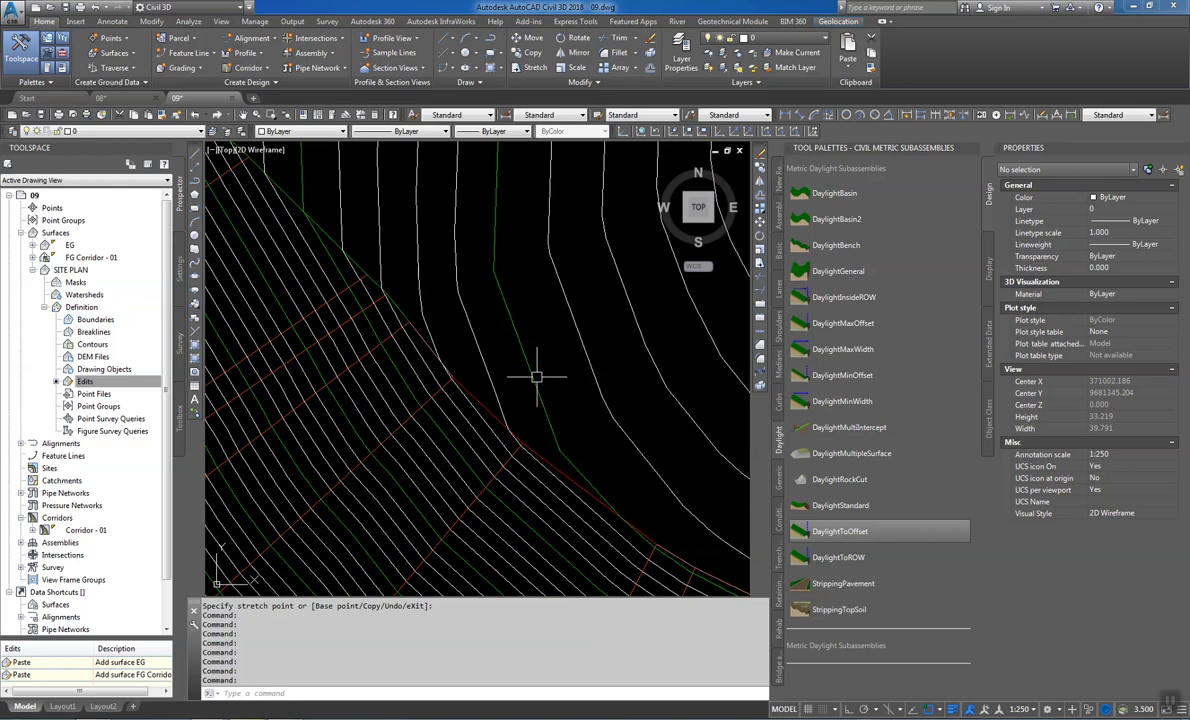
scroll(476, 350, "down", 3)
scroll(476, 350, "down", 8)
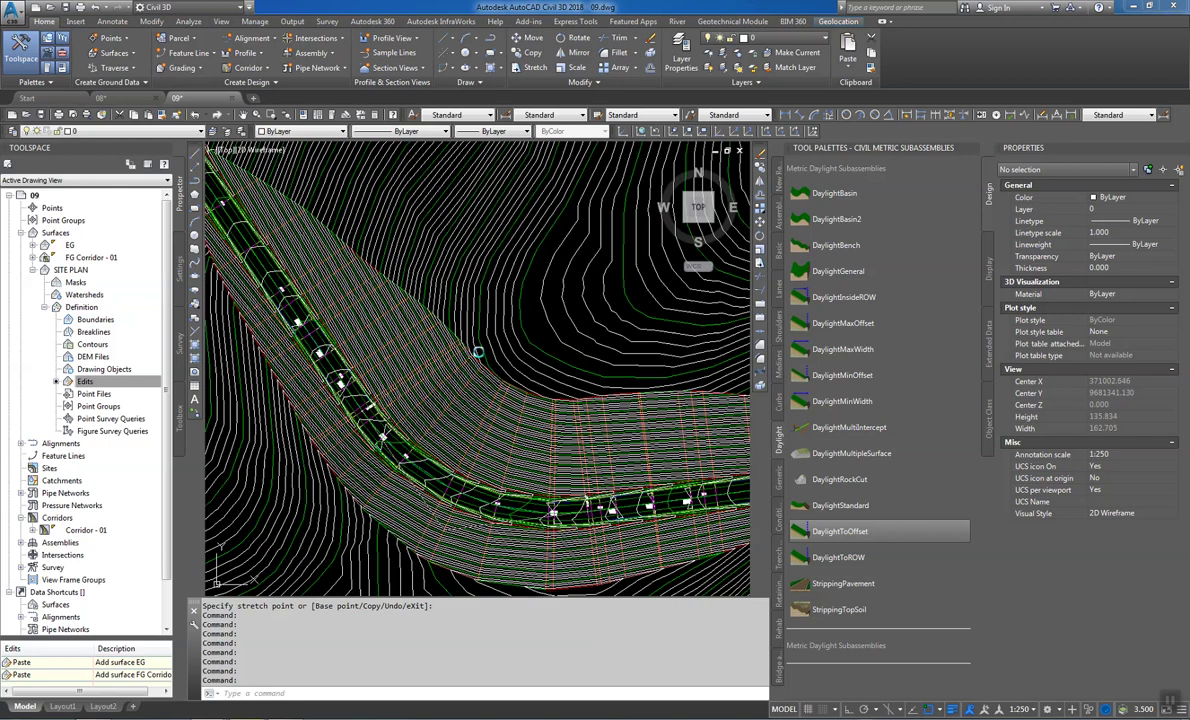
scroll(486, 369, "up", 4)
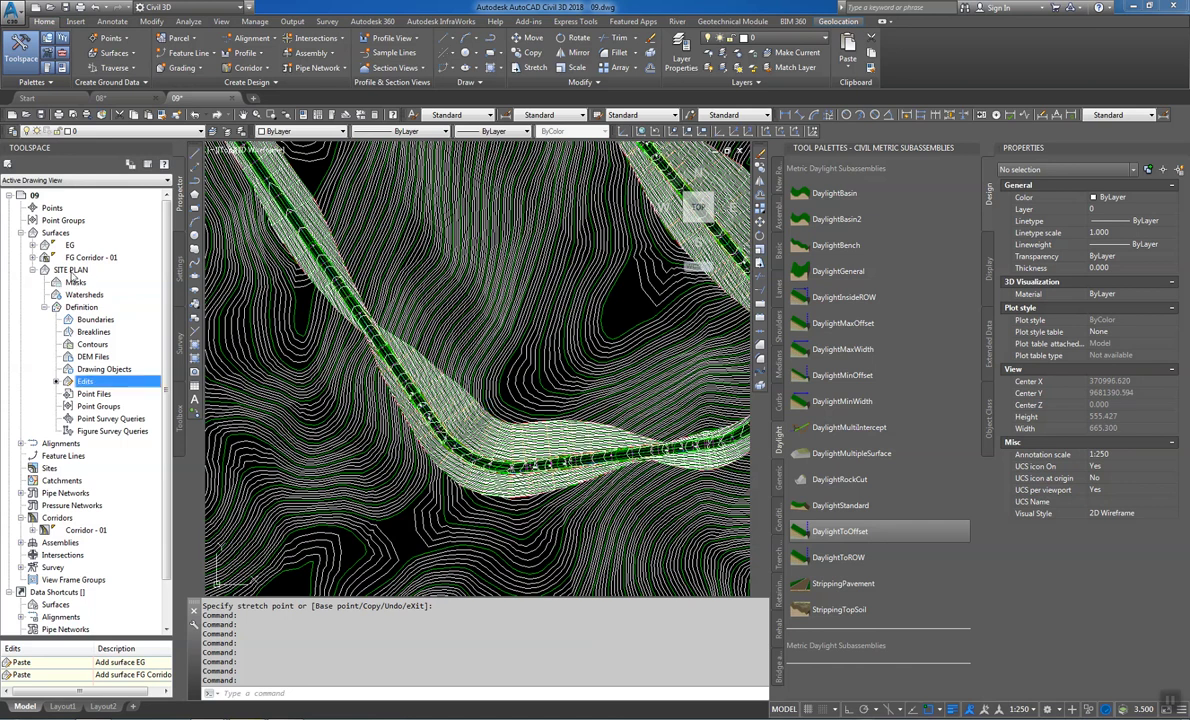
Turn off the Border component in plan view for the SITE PLAN surface's style, Contours 1m and 5m (Design)
right_click(72, 271)
left_click(110, 490)
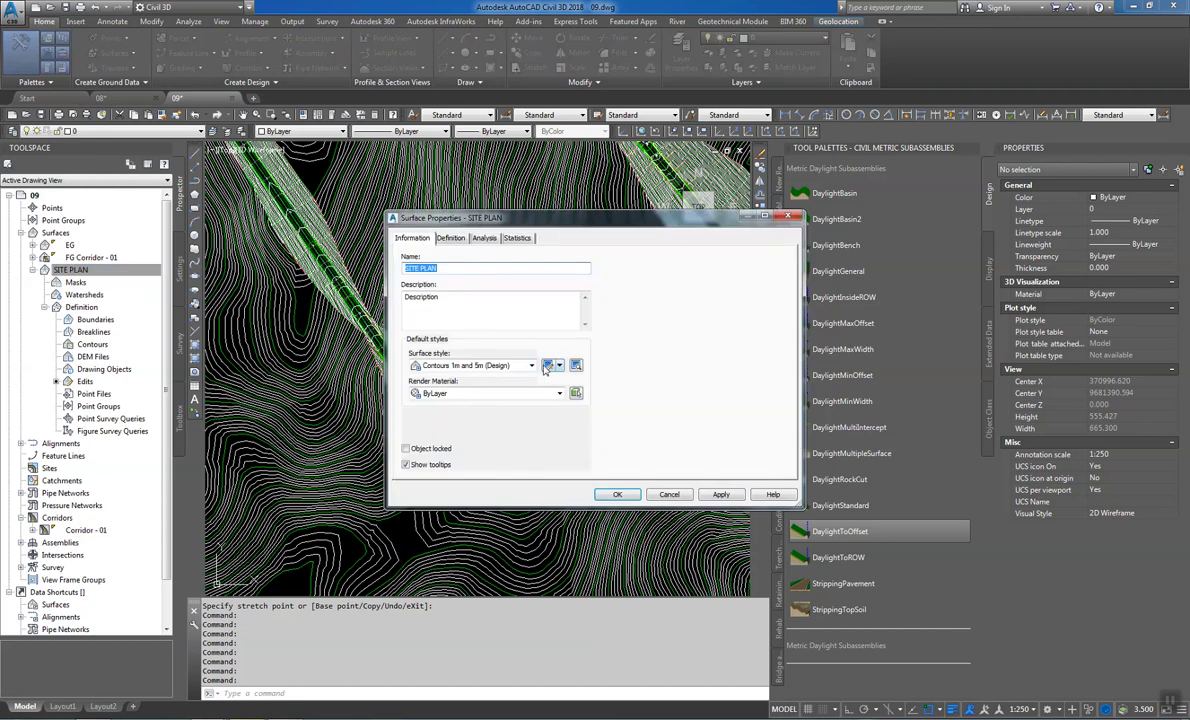
left_click(548, 366)
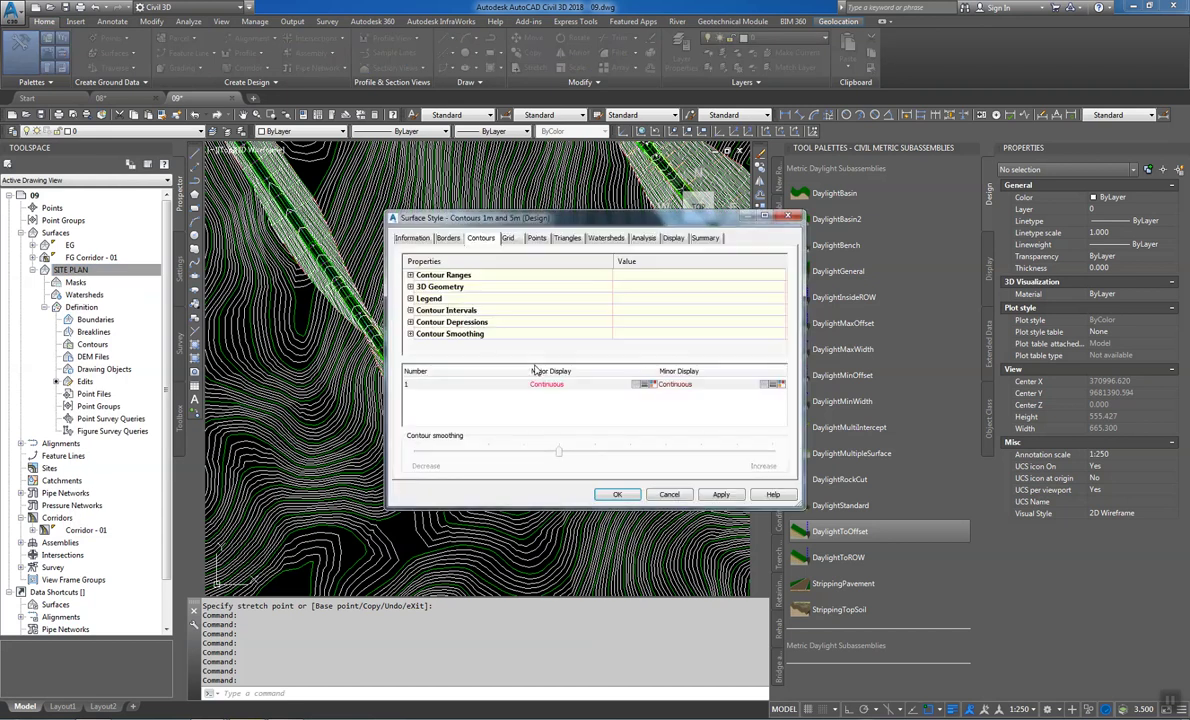
left_click(670, 239)
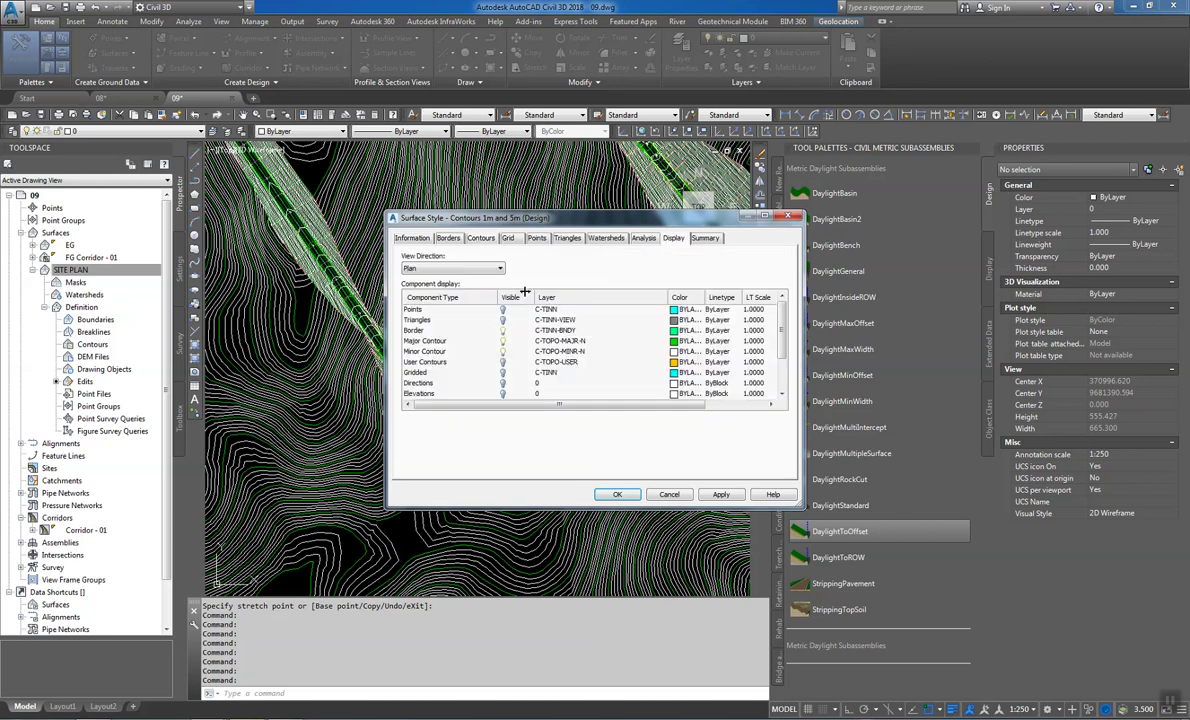
left_click(504, 332)
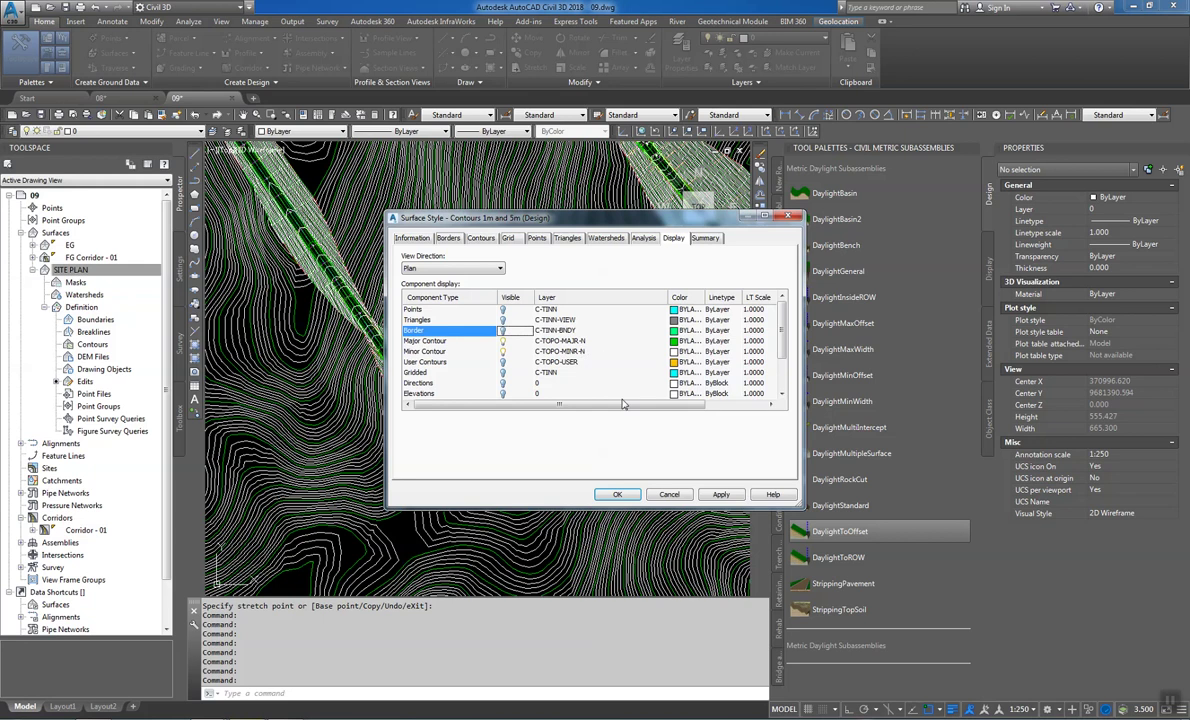
left_click(630, 497)
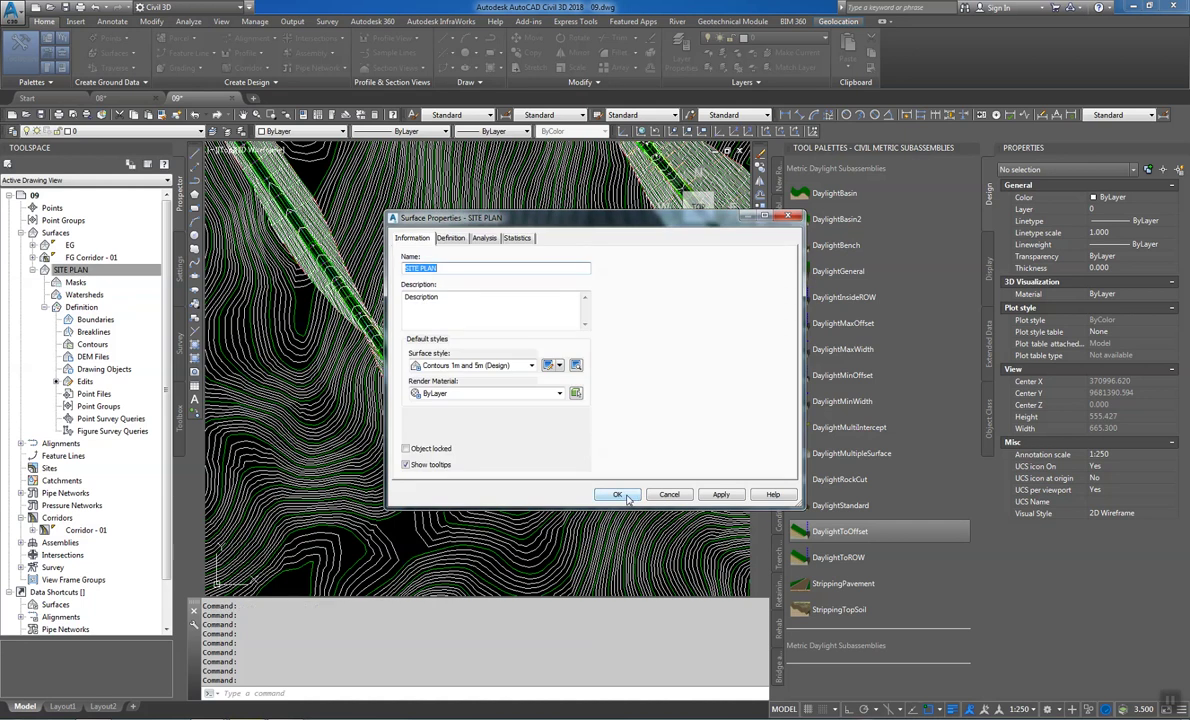
left_click(618, 494)
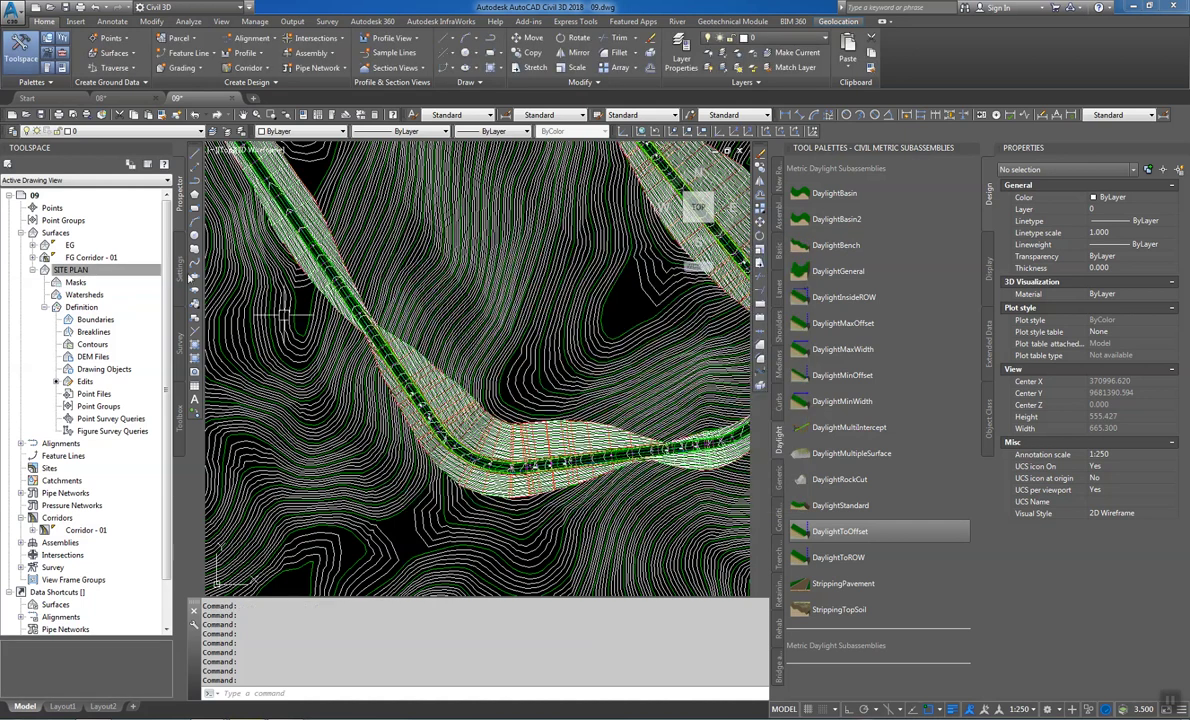
Open the layer properties and look through the layer list for the layers of the surface contours
left_click(14, 133)
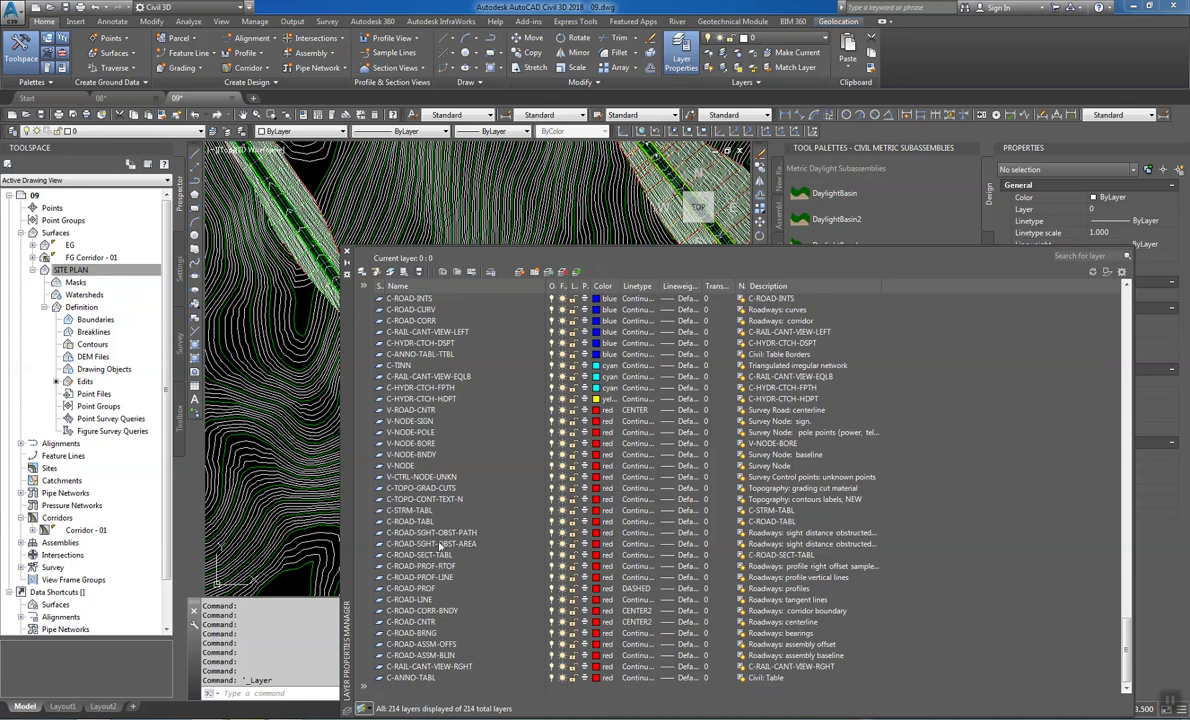
scroll(440, 545, "up", 6)
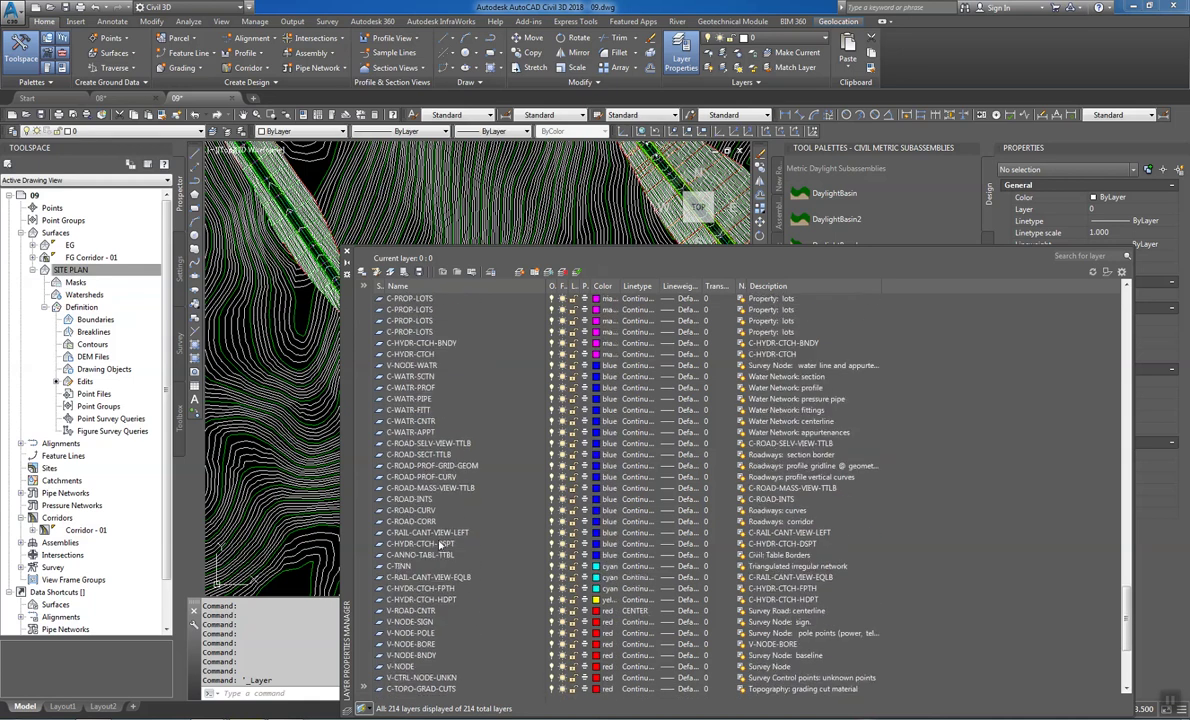
scroll(440, 545, "up", 3)
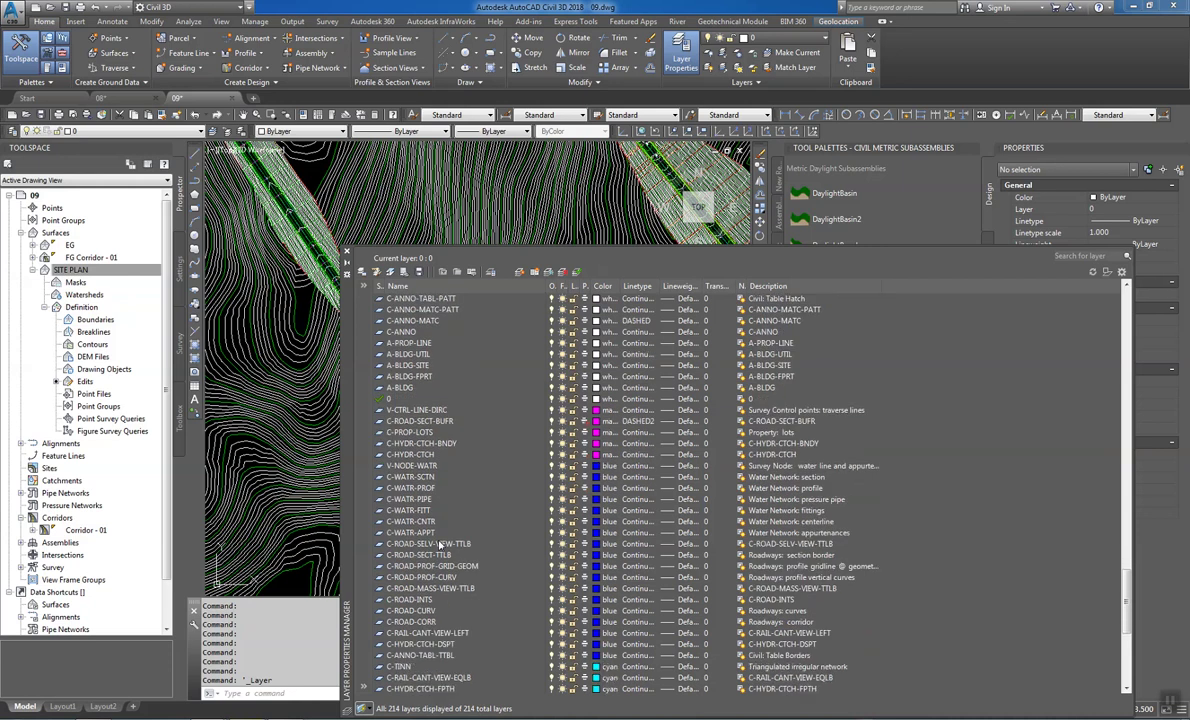
scroll(440, 545, "down", 3)
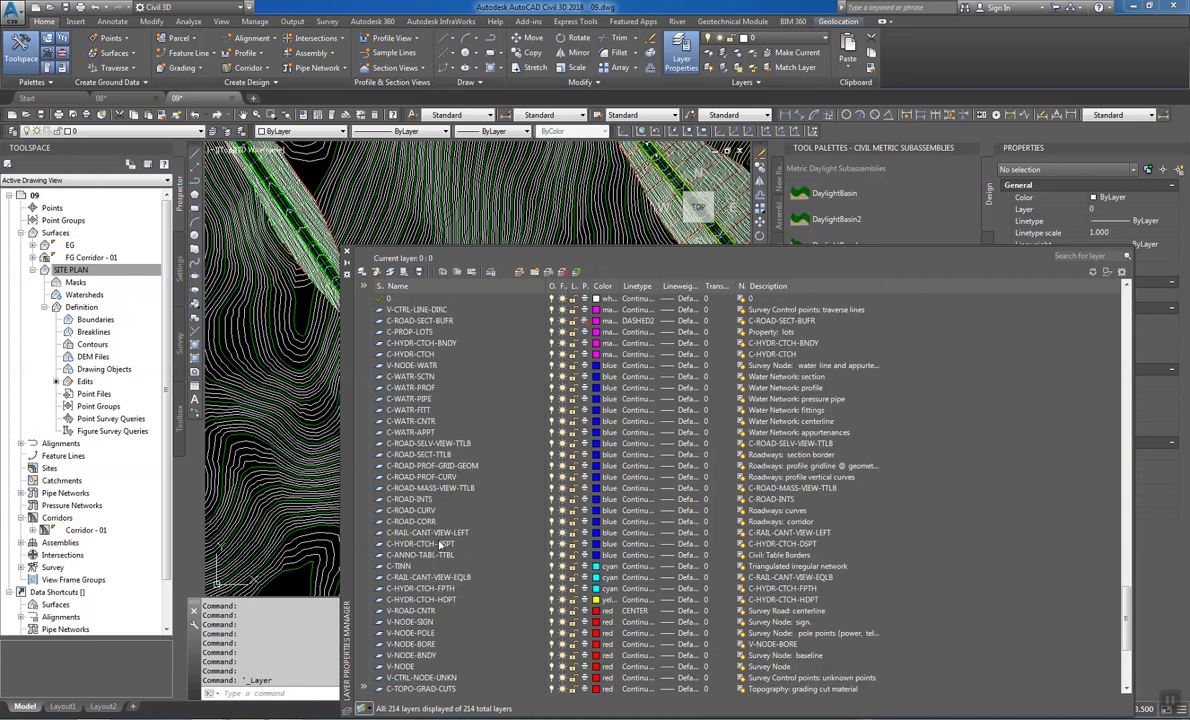
scroll(440, 545, "down", 6)
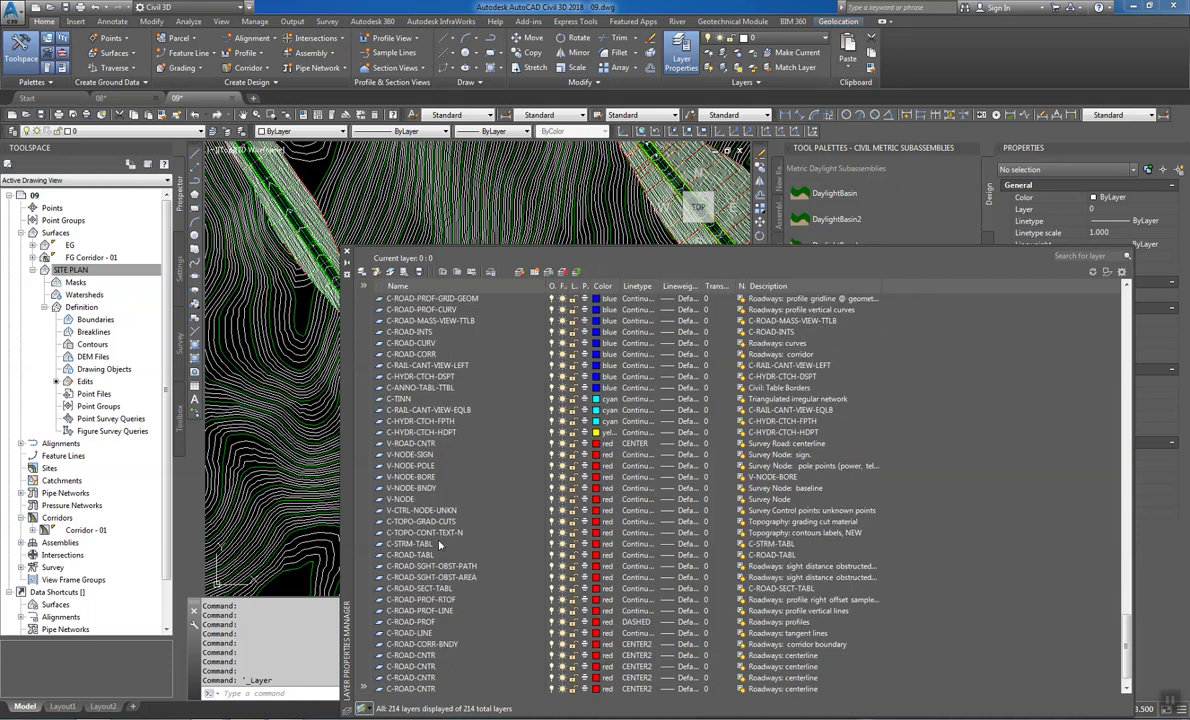
scroll(440, 545, "up", 7)
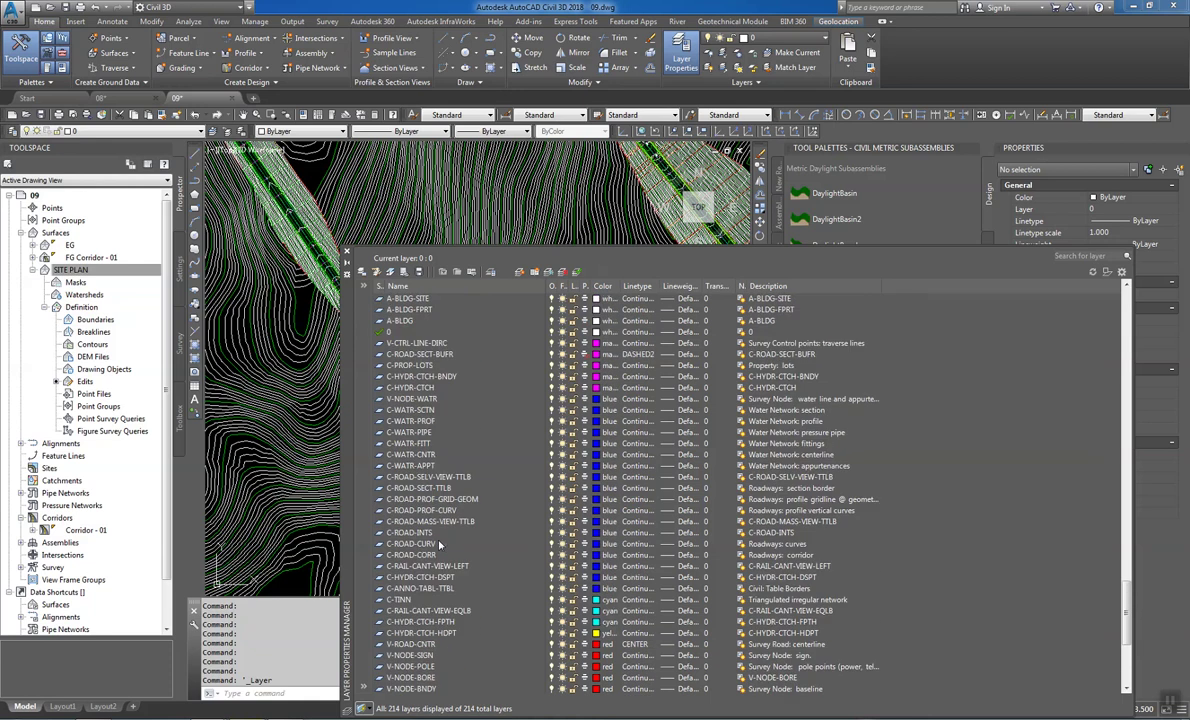
scroll(440, 545, "up", 2)
scroll(438, 545, "down", 6)
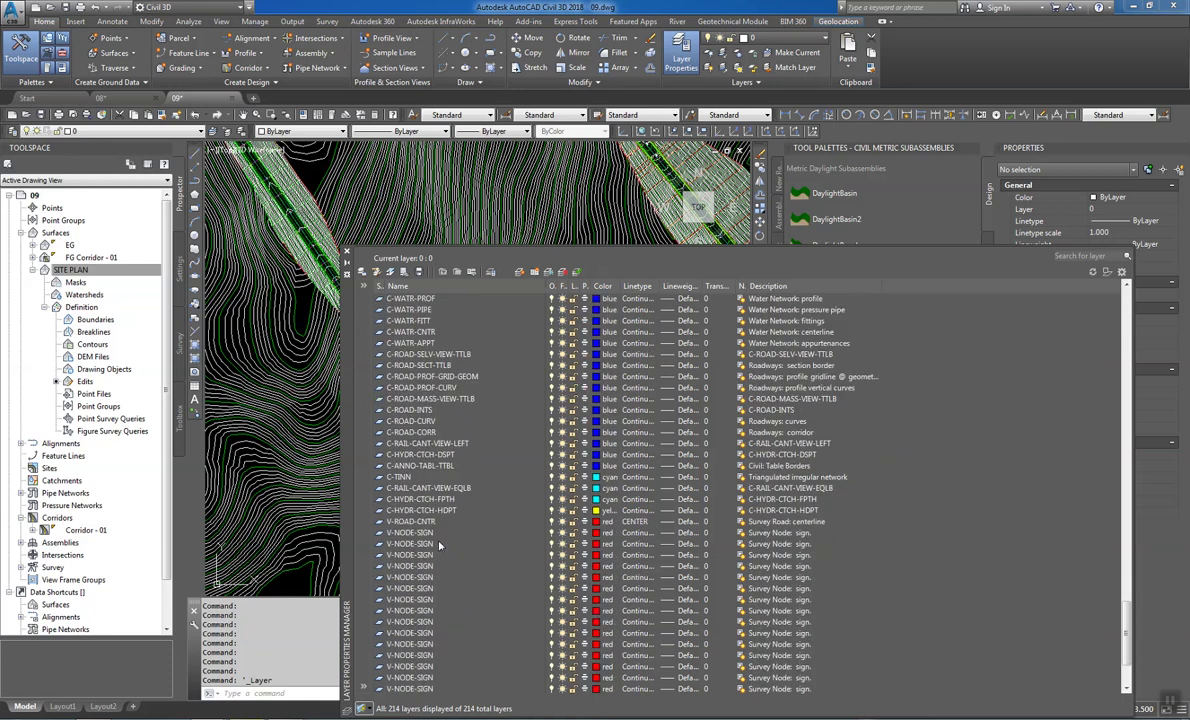
scroll(440, 546, "down", 3)
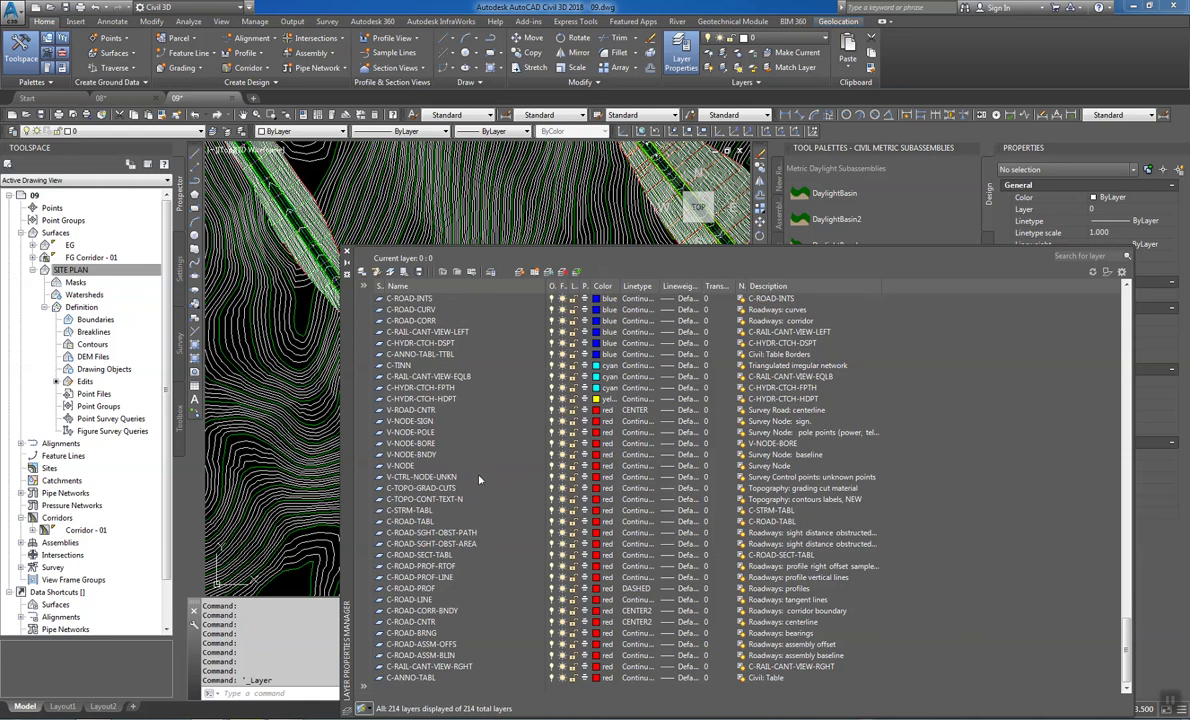
scroll(479, 478, "up", 8)
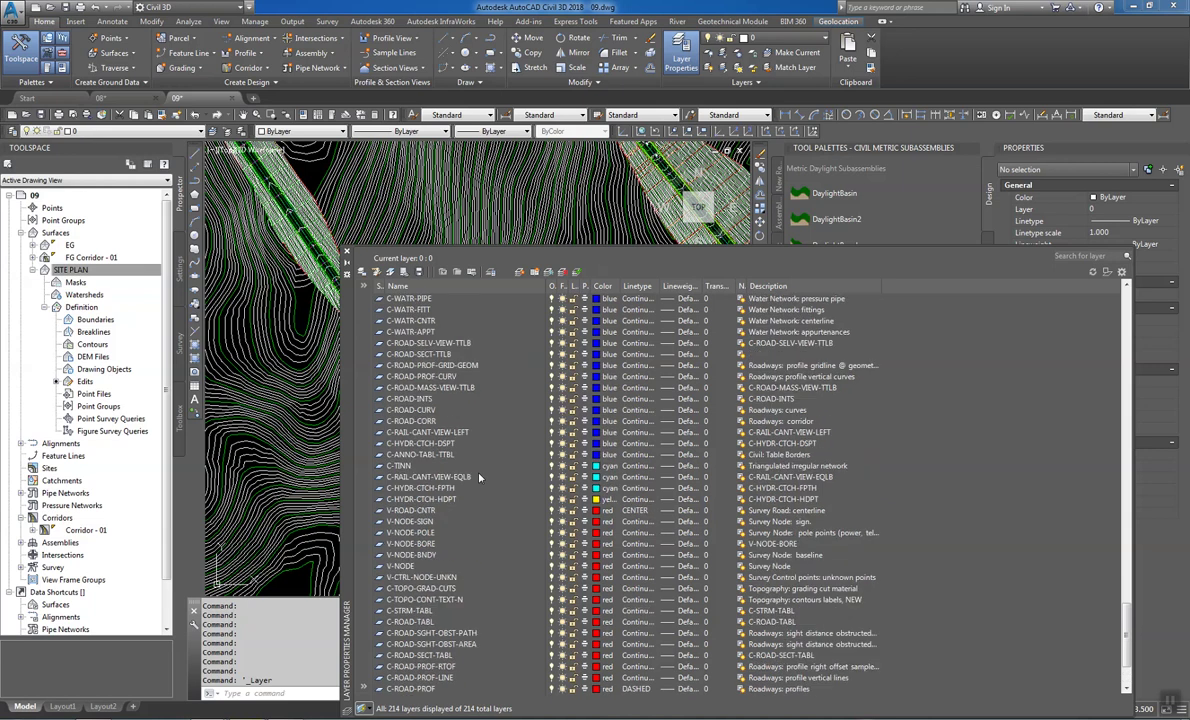
scroll(479, 478, "up", 8)
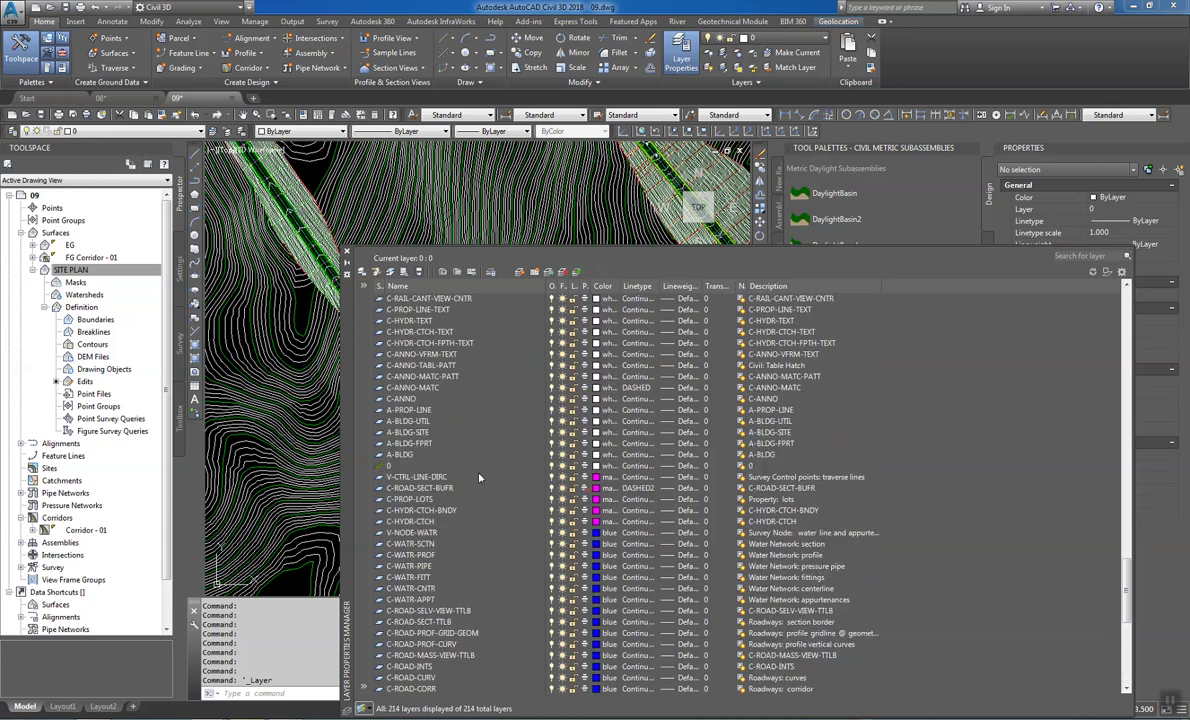
scroll(479, 478, "up", 10)
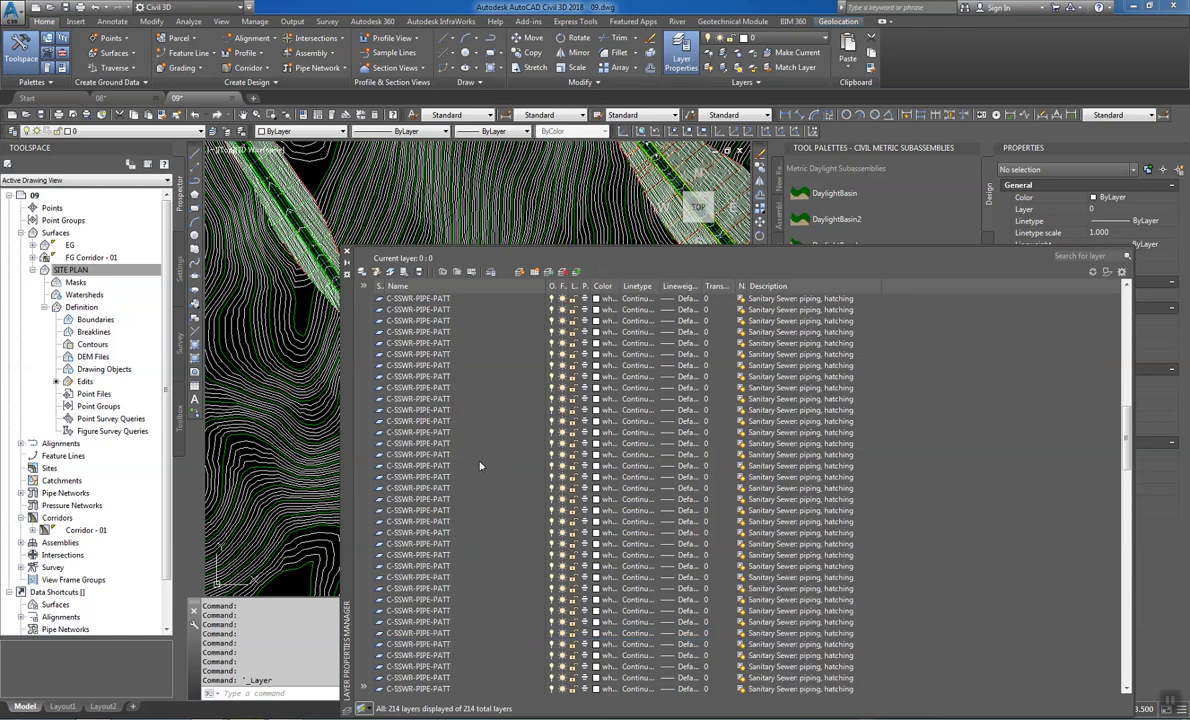
scroll(479, 466, "up", 10)
scroll(479, 466, "up", 10)
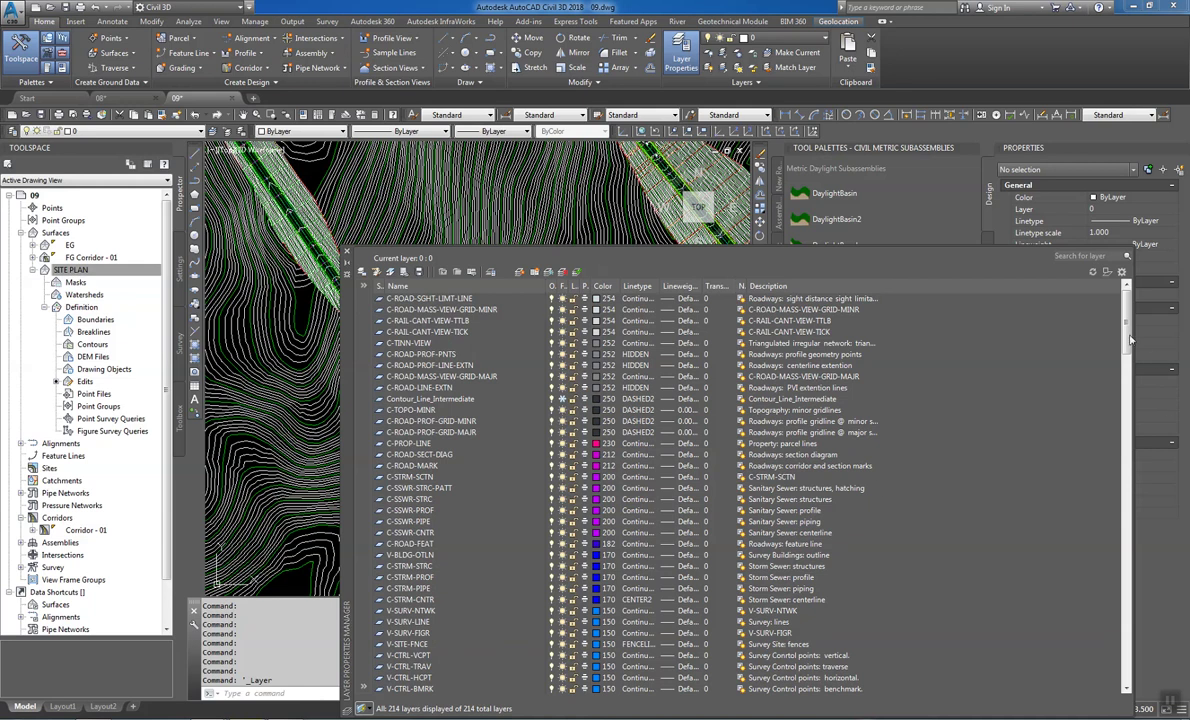
left_click_drag(1127, 332, 1128, 403)
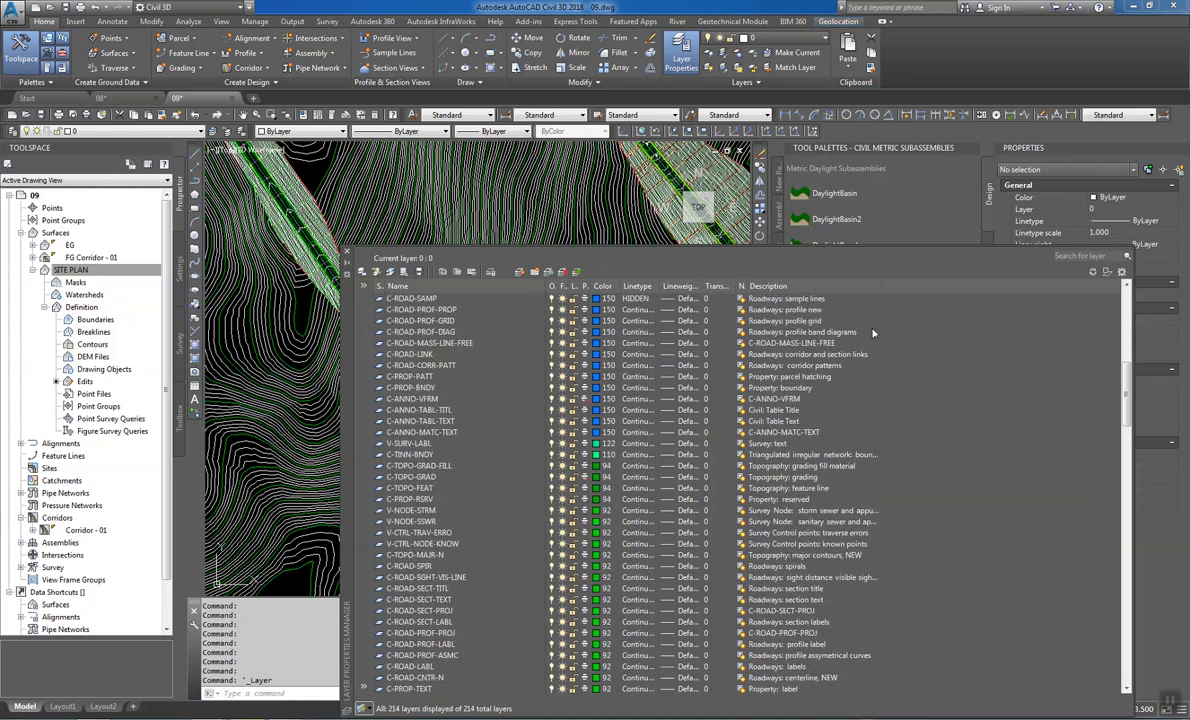
Sort the layer list by name and find the C-TOPO layers of the surface contours
left_click(406, 288)
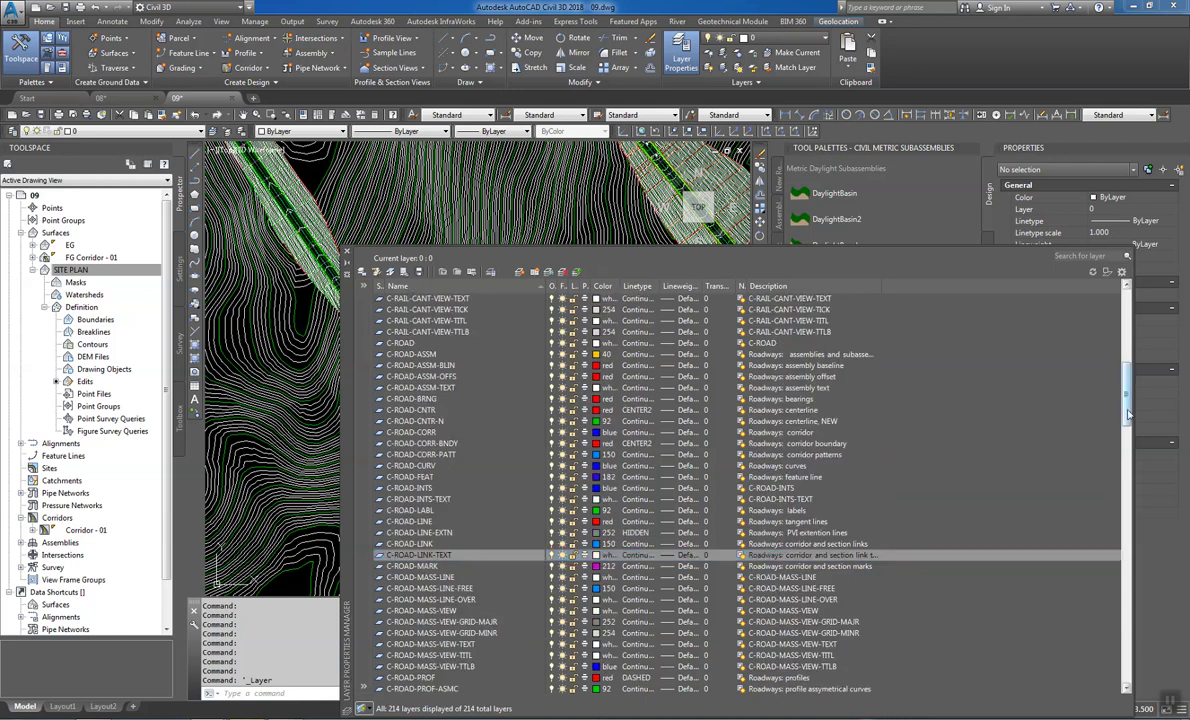
left_click_drag(1130, 414, 1147, 555)
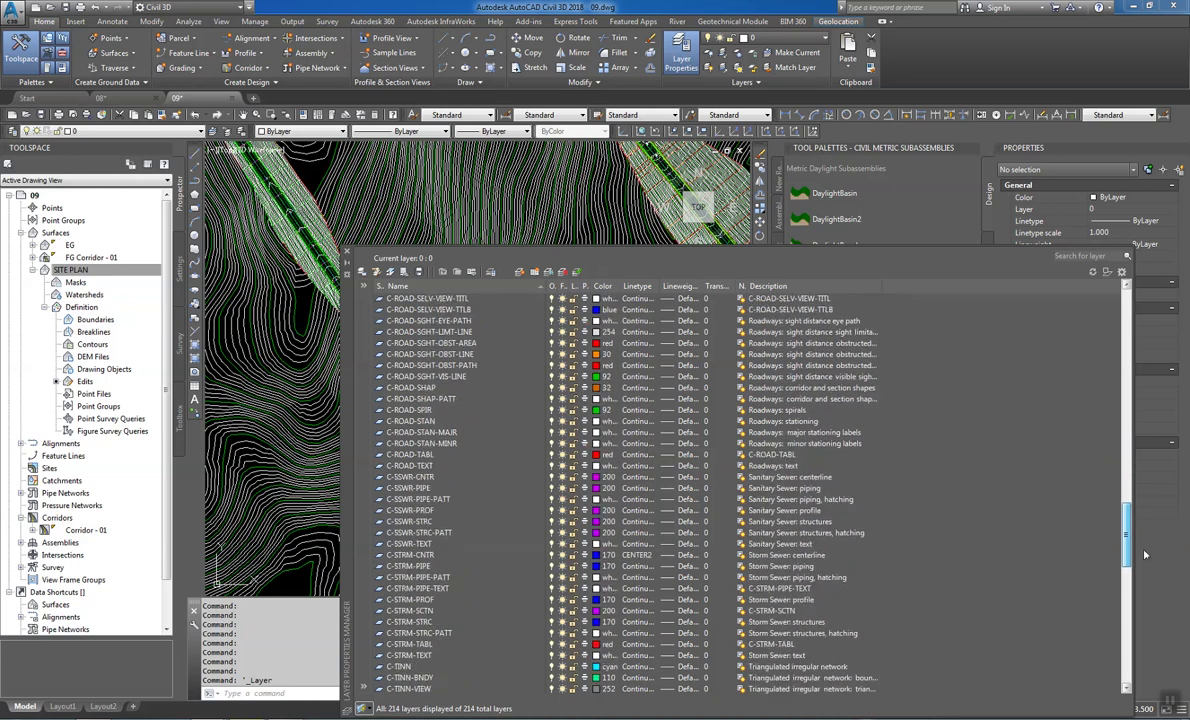
mouse_move(1145, 554)
left_mouse_down()
mouse_move(1129, 424)
mouse_move(1145, 541)
left_mouse_up()
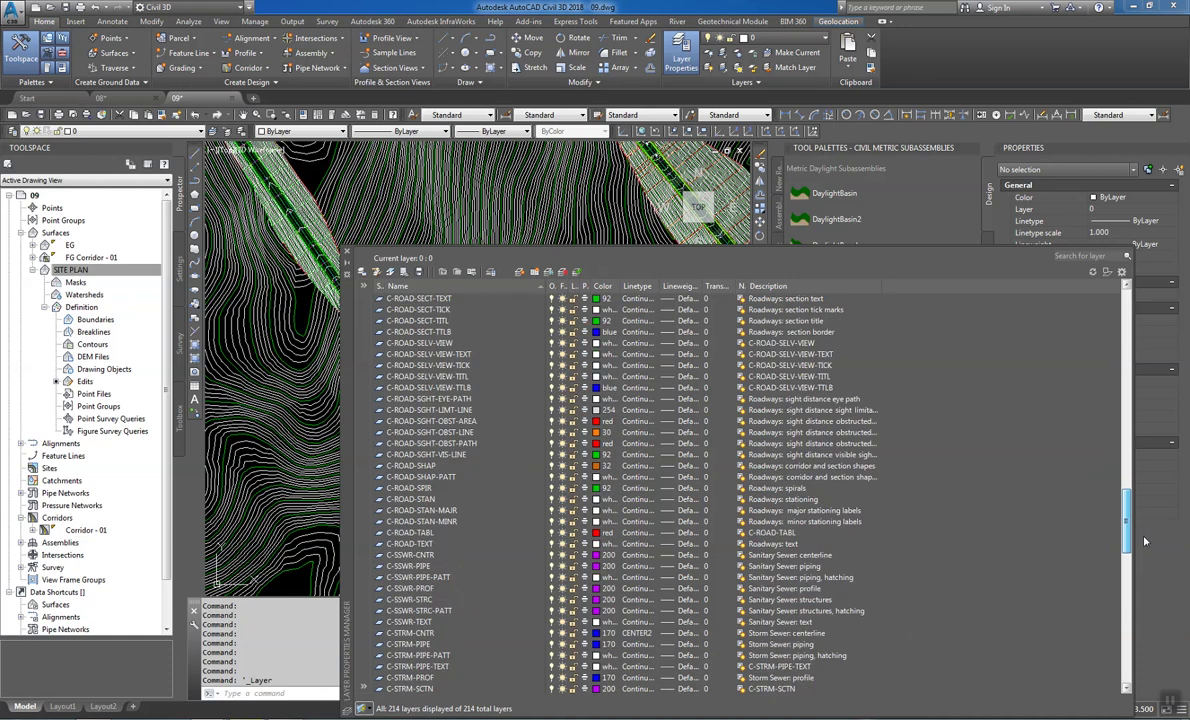
left_click_drag(1145, 541, 1138, 441)
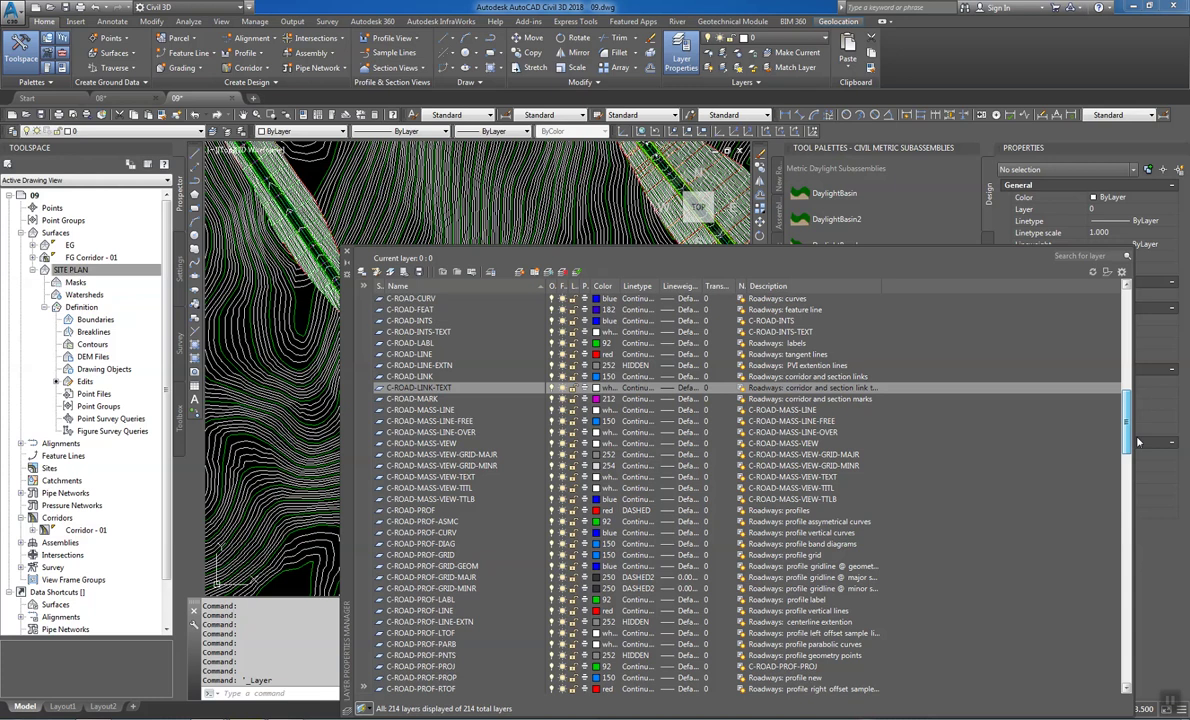
left_click_drag(1138, 441, 1133, 409)
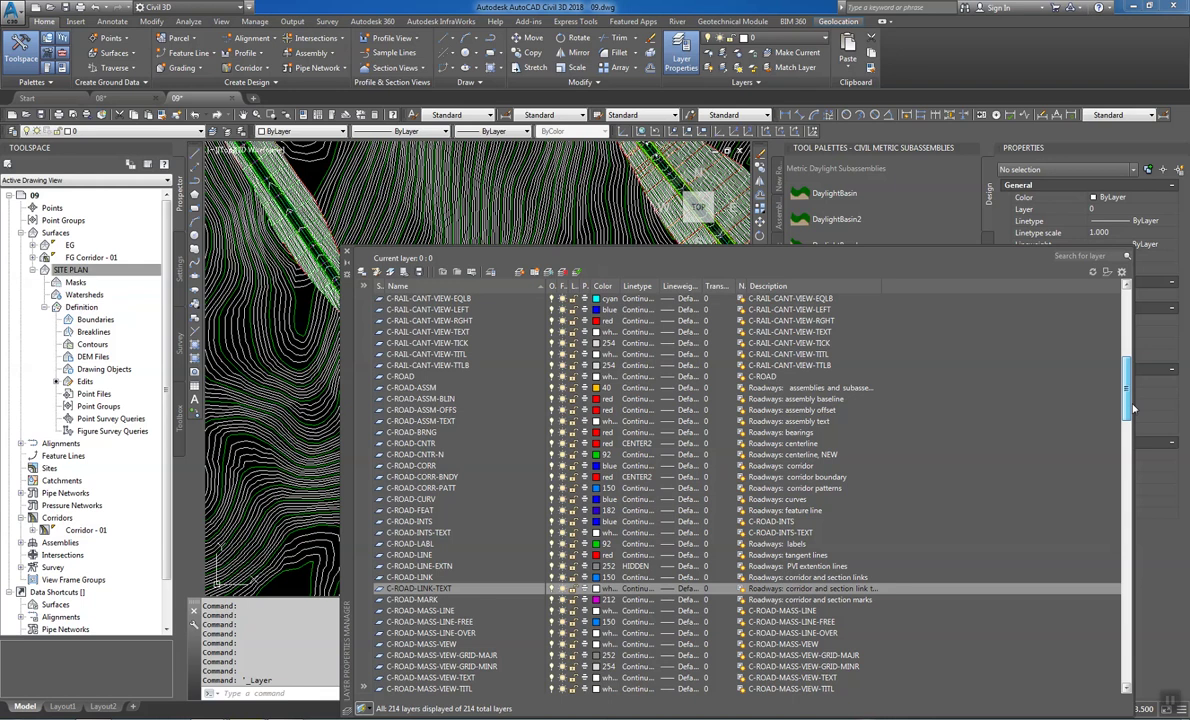
left_click_drag(1133, 409, 1141, 587)
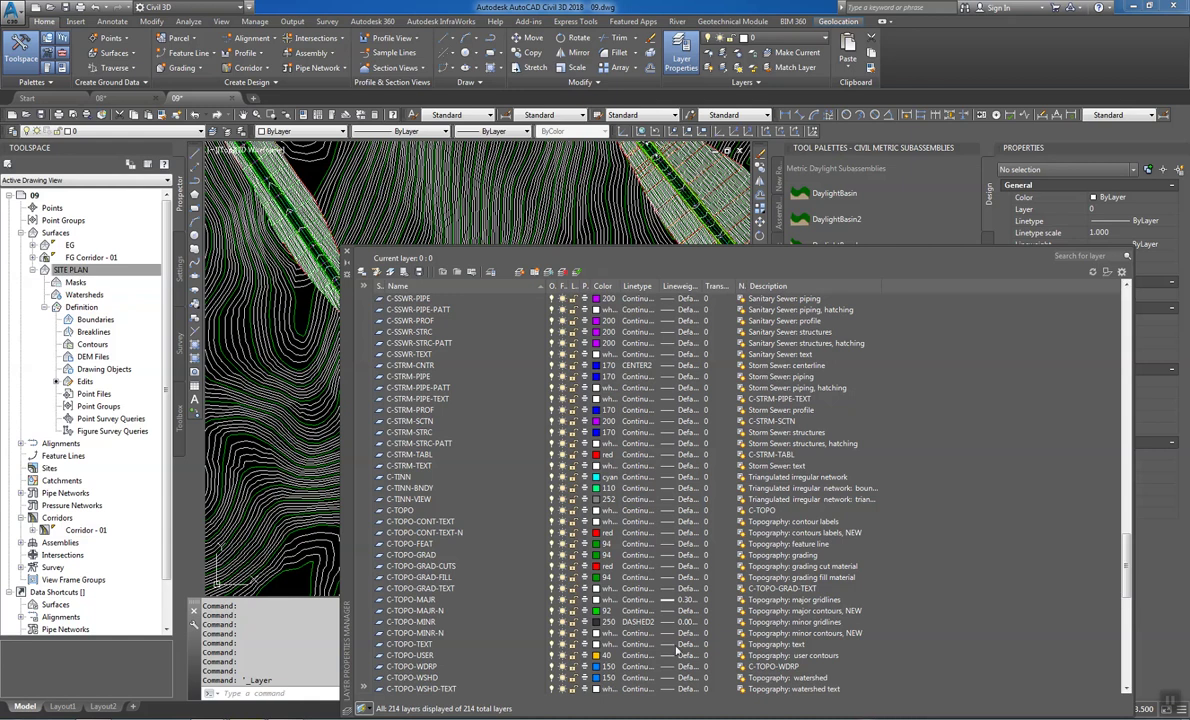
Set the major contour layer C-TOPO-MAJR-N to white with a 0.30 mm lineweight
left_click(470, 610)
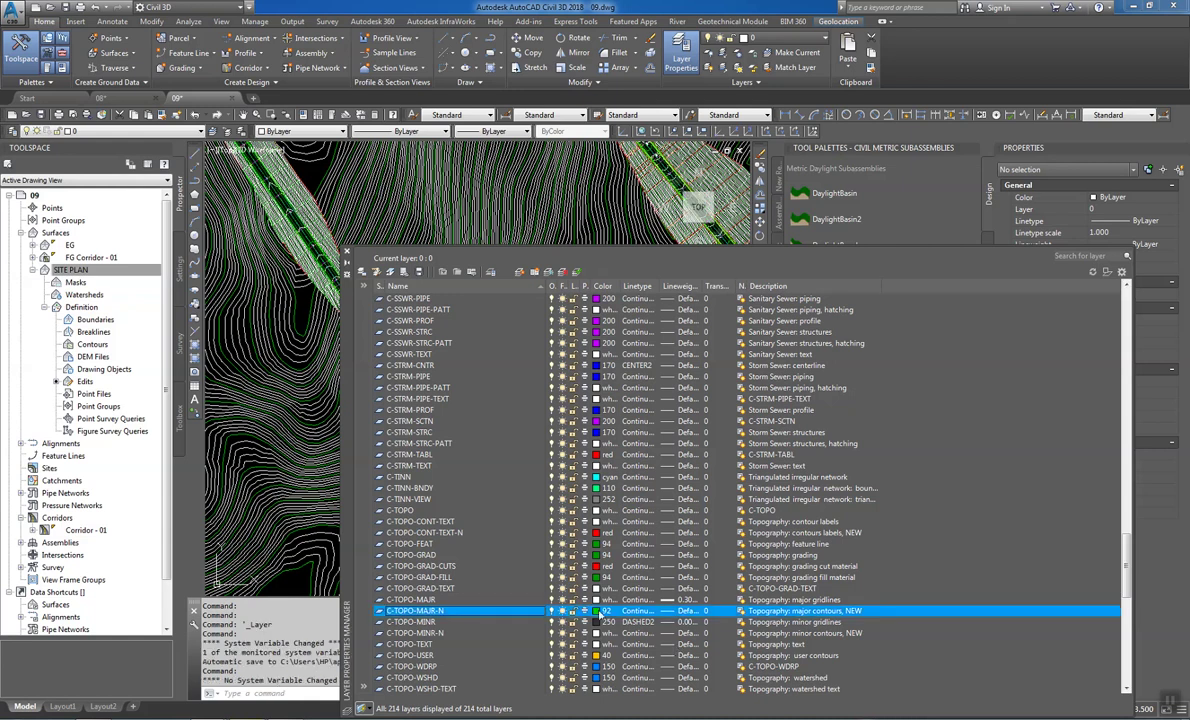
left_click(597, 611)
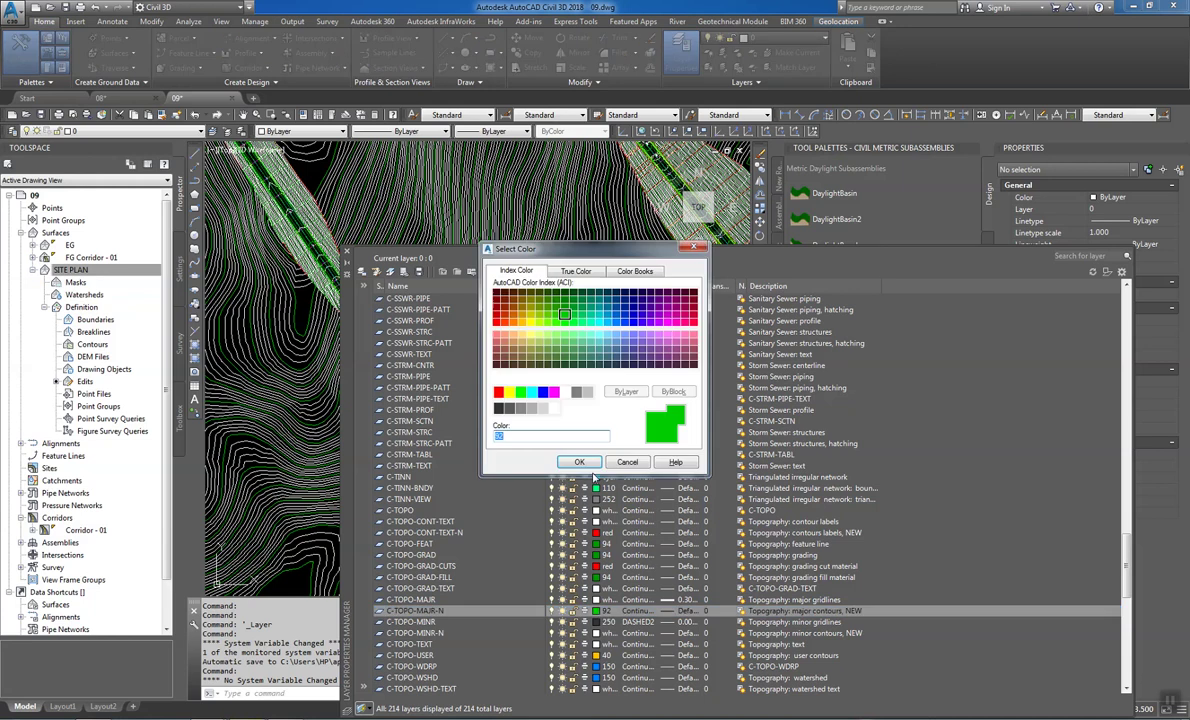
left_click(565, 392)
left_click(579, 461)
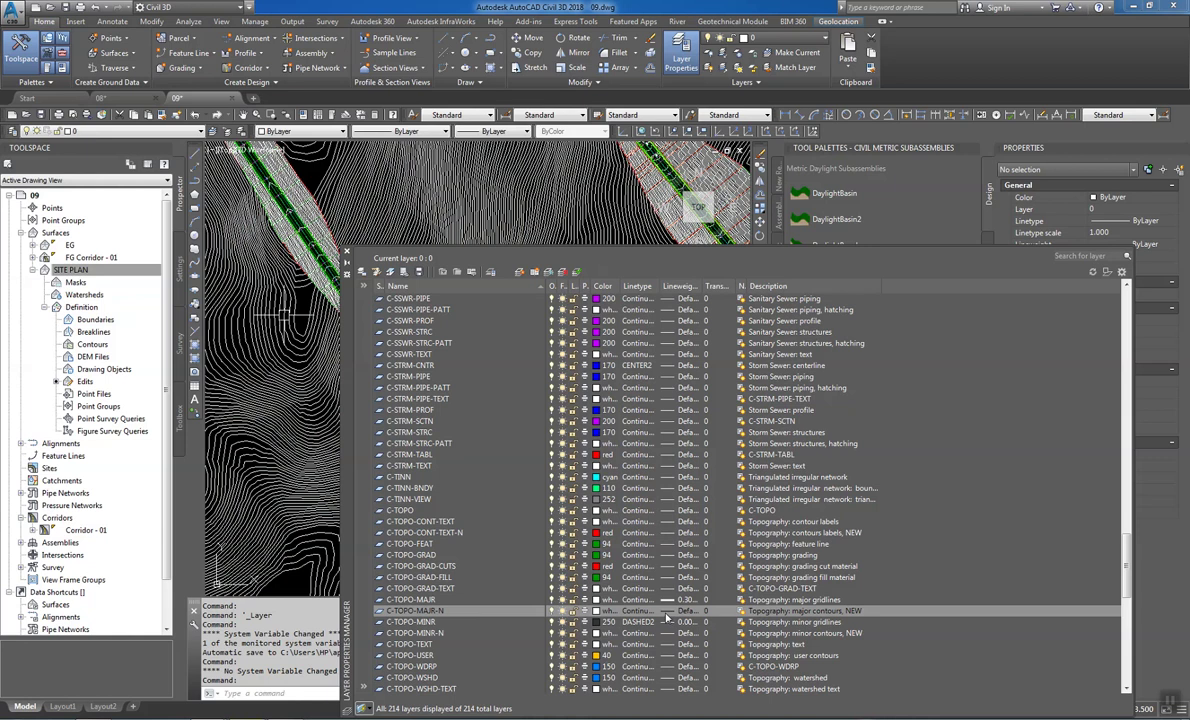
left_click(667, 612)
left_click(574, 381)
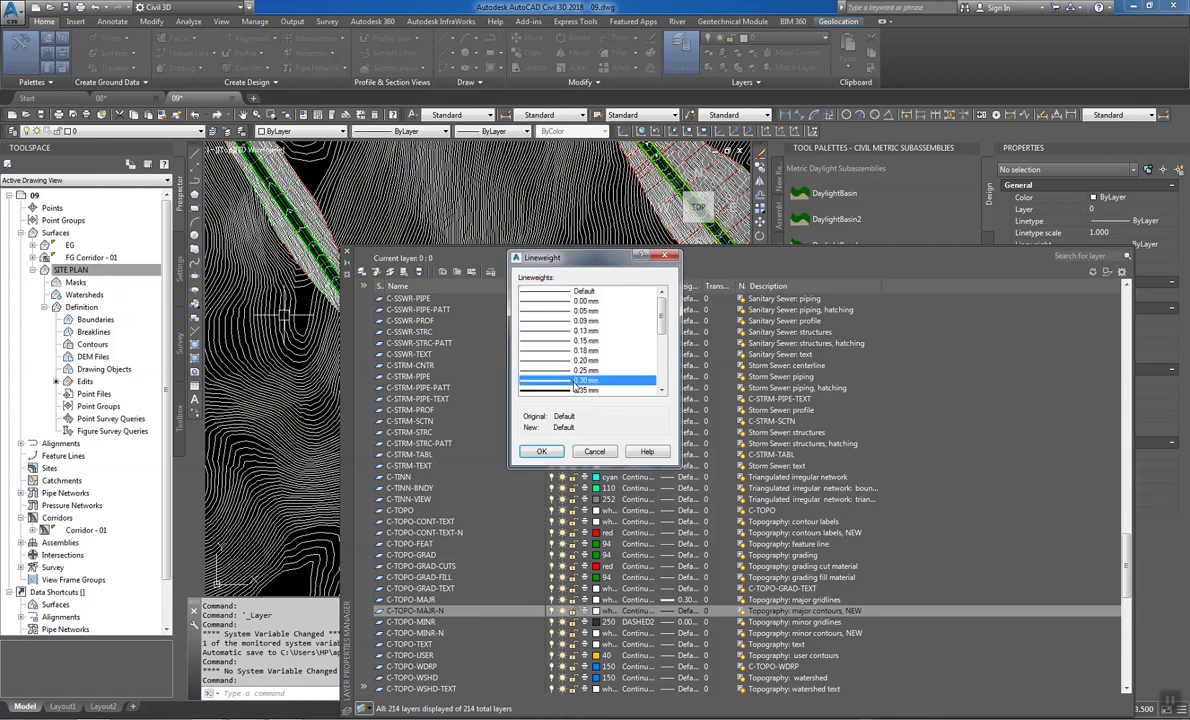
double_click(574, 382)
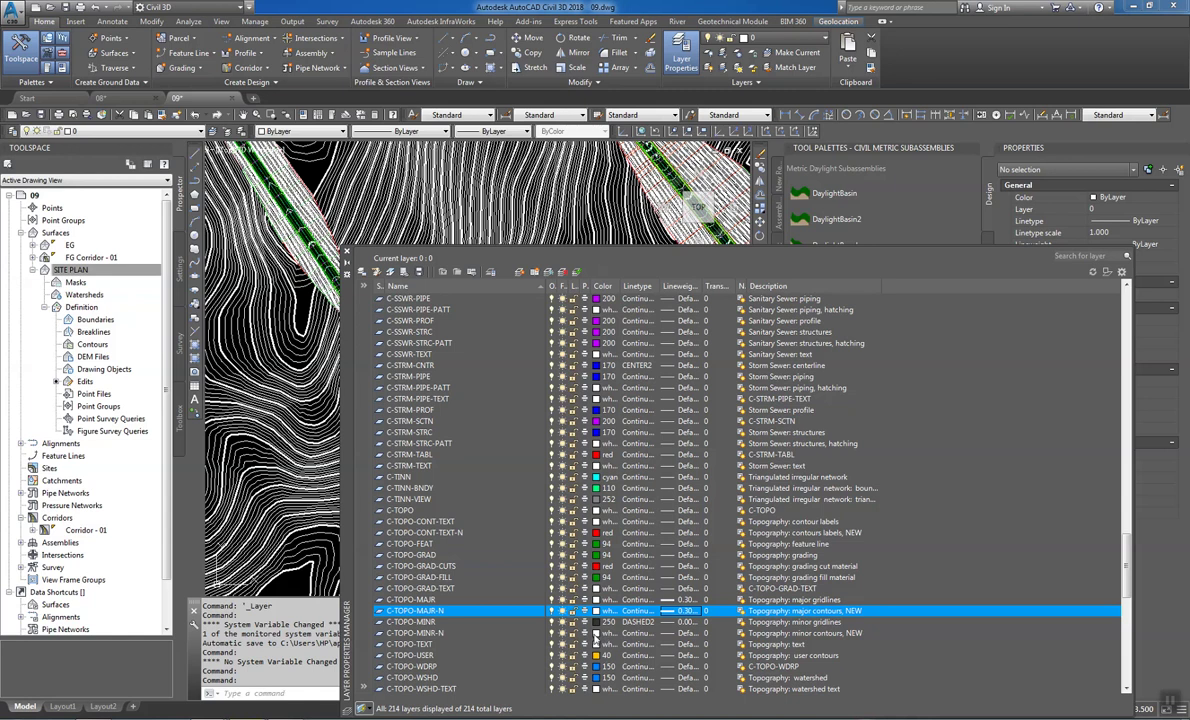
Give the minor contour layer C-TOPO-MINR-N colour 250, the DASHED2 linetype and a 0.00 mm lineweight, and close the layer properties
left_click(597, 633)
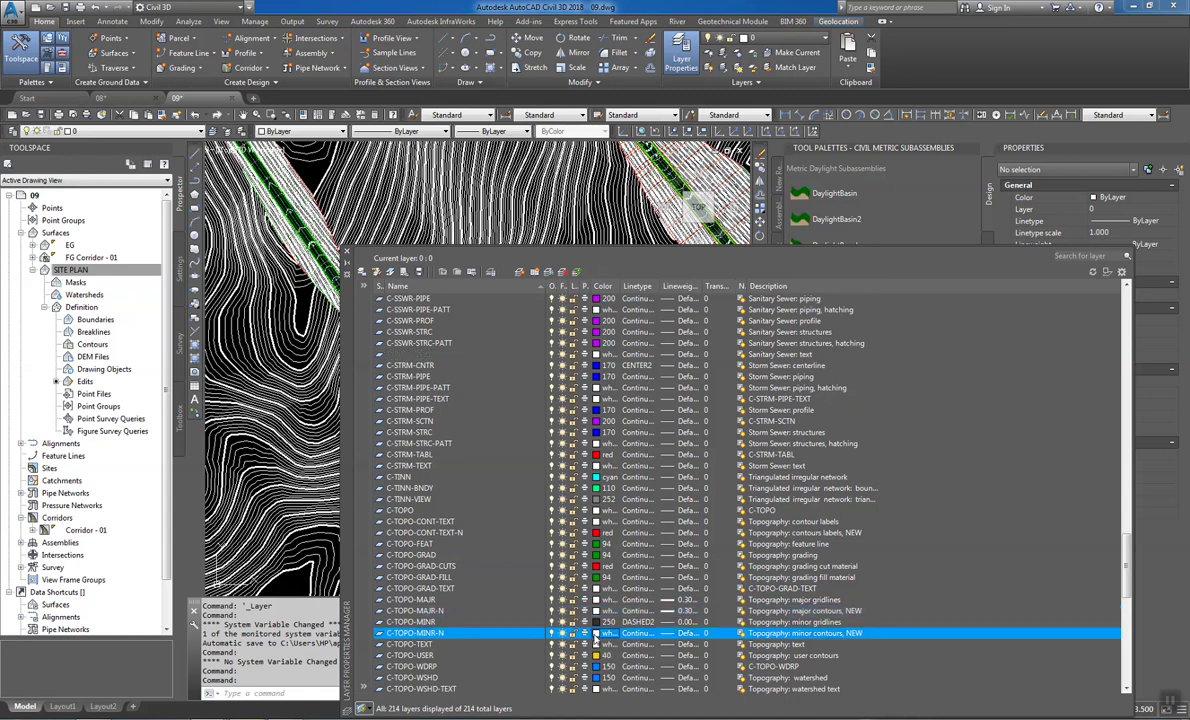
left_click(498, 407)
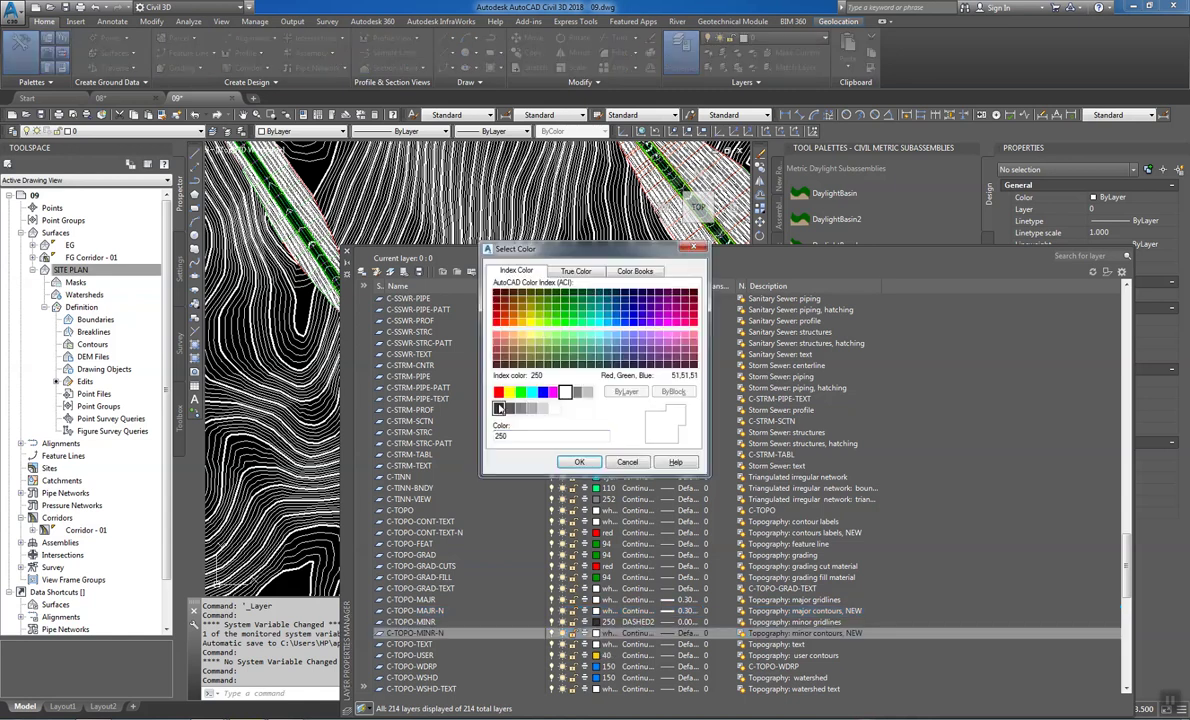
left_click(579, 461)
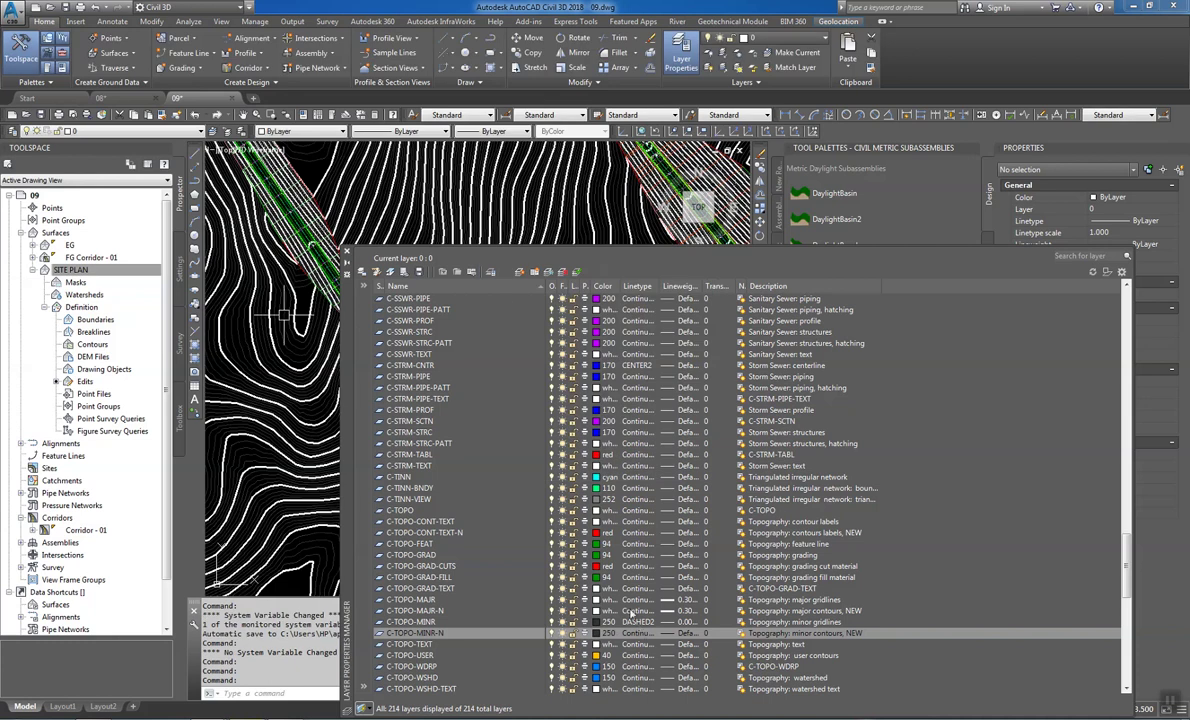
left_click(636, 633)
left_click(490, 377)
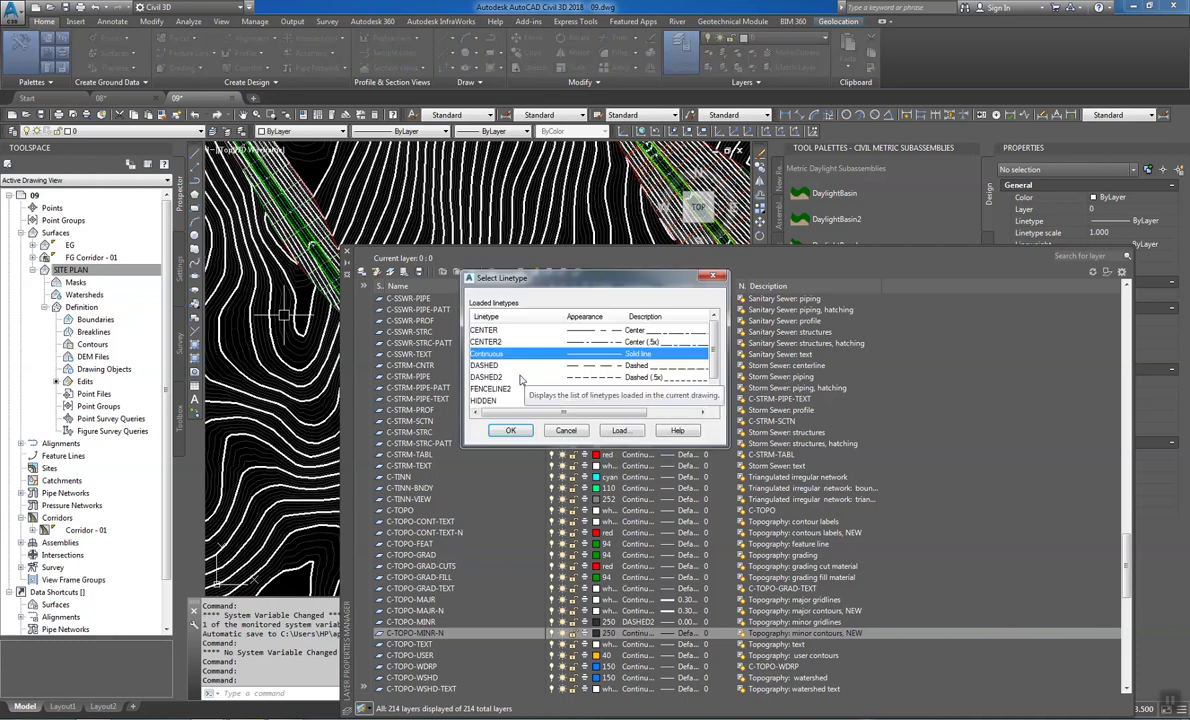
left_click(510, 430)
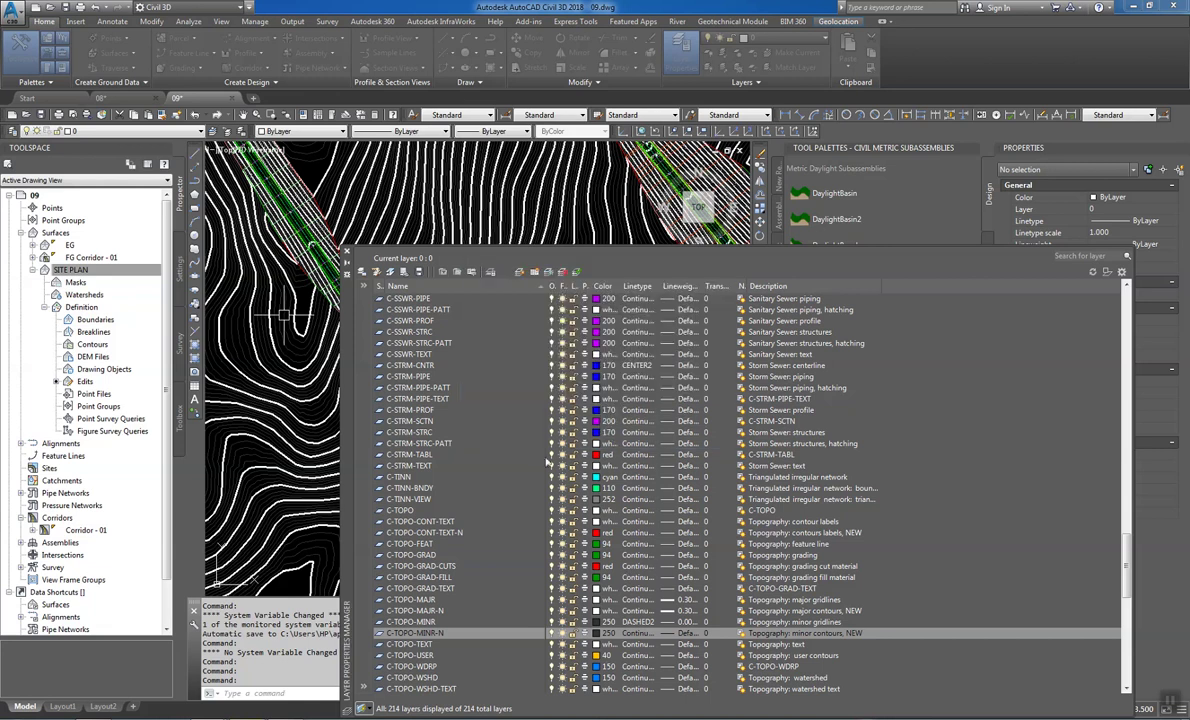
left_click(683, 633)
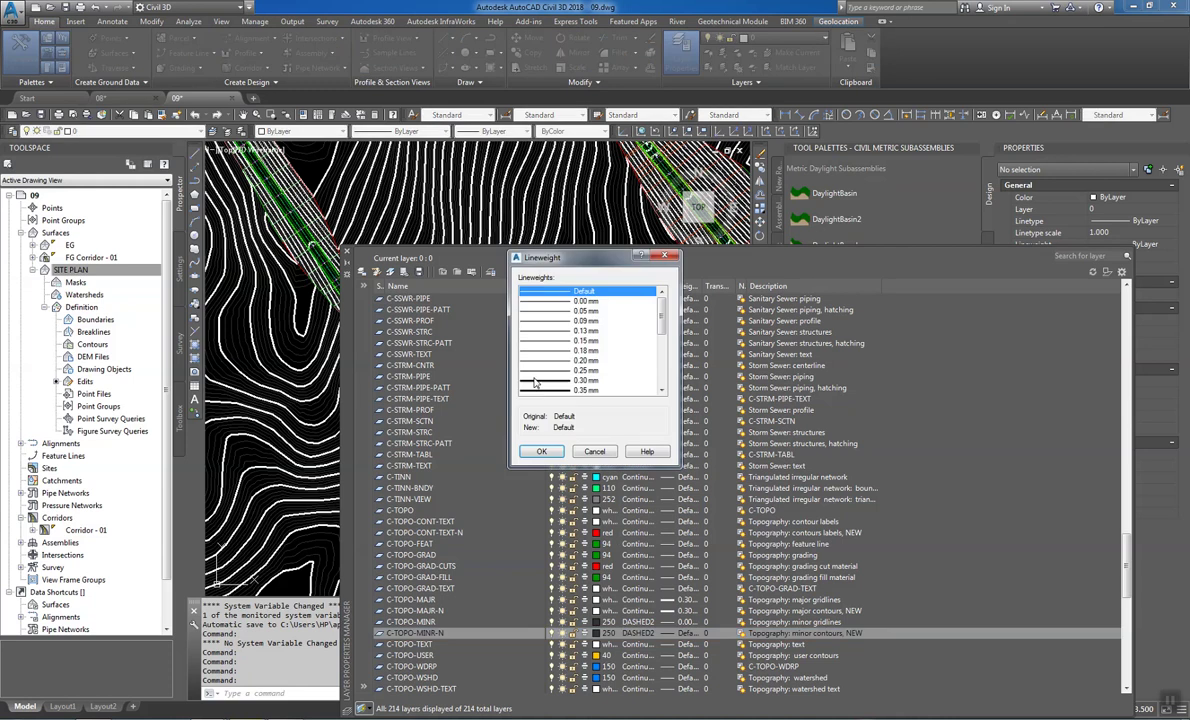
double_click(577, 302)
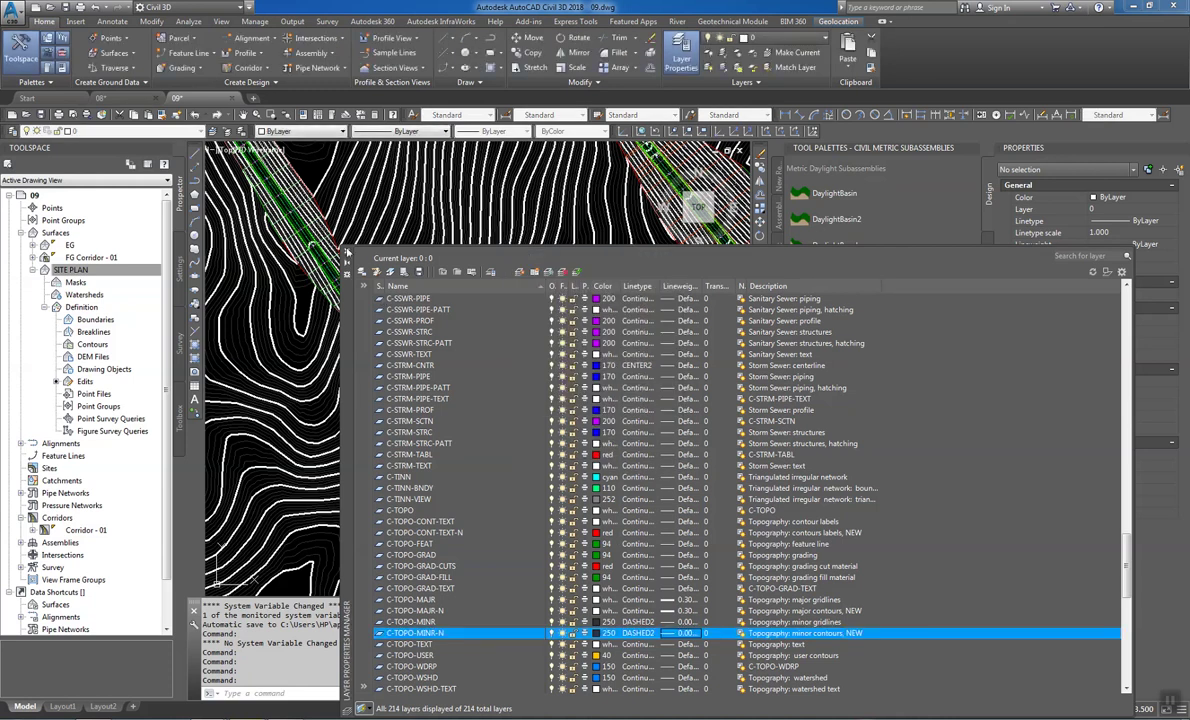
left_click(347, 252)
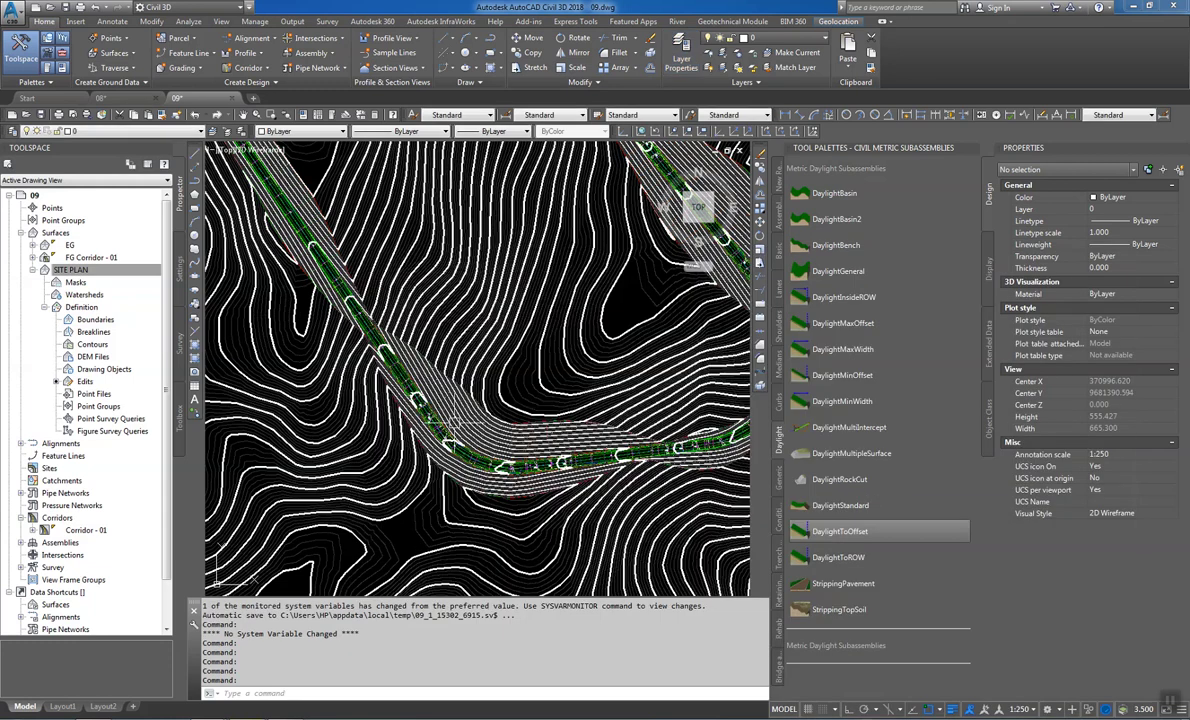
Check the major and minor contours along the corridor bend and save the drawing
scroll(455, 422, "up", 1)
scroll(455, 422, "up", 1)
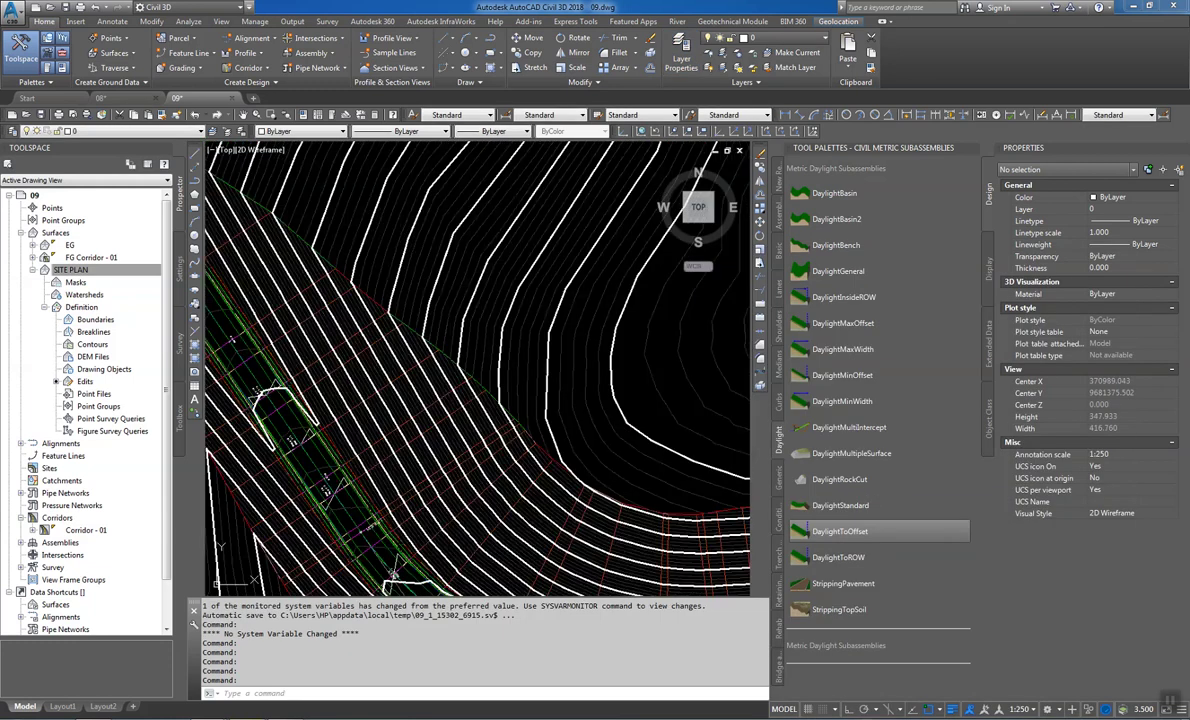
scroll(466, 376, "up", 4)
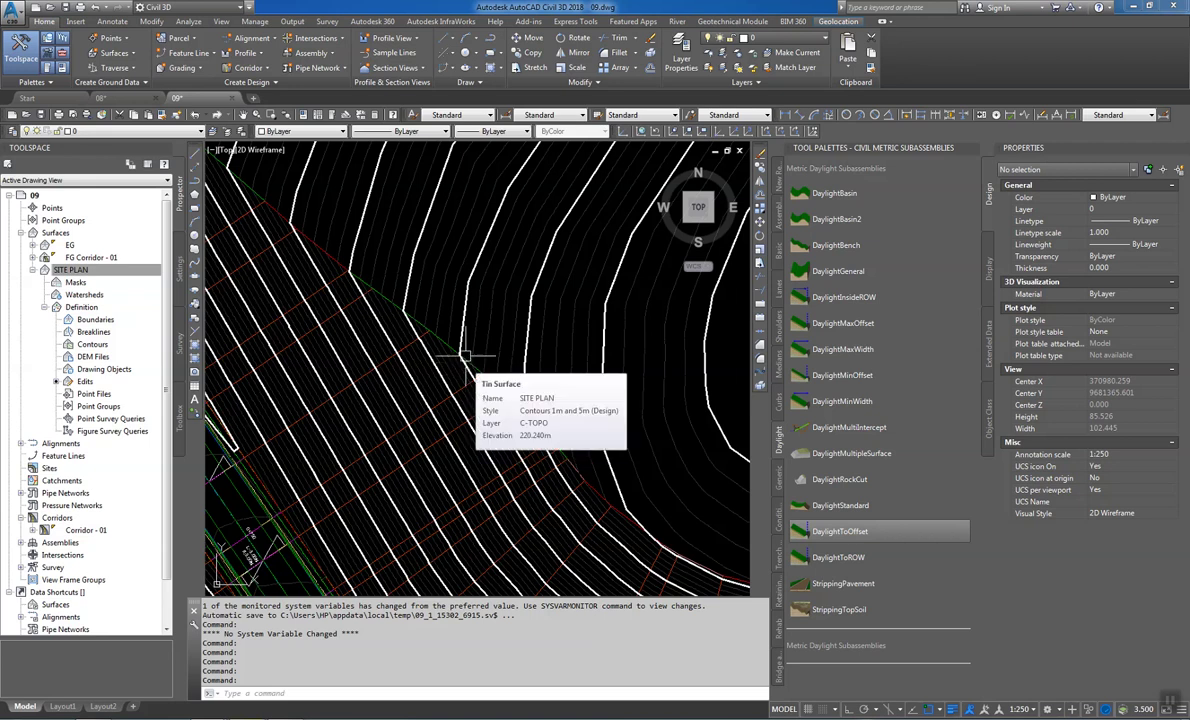
scroll(419, 314, "down", 3)
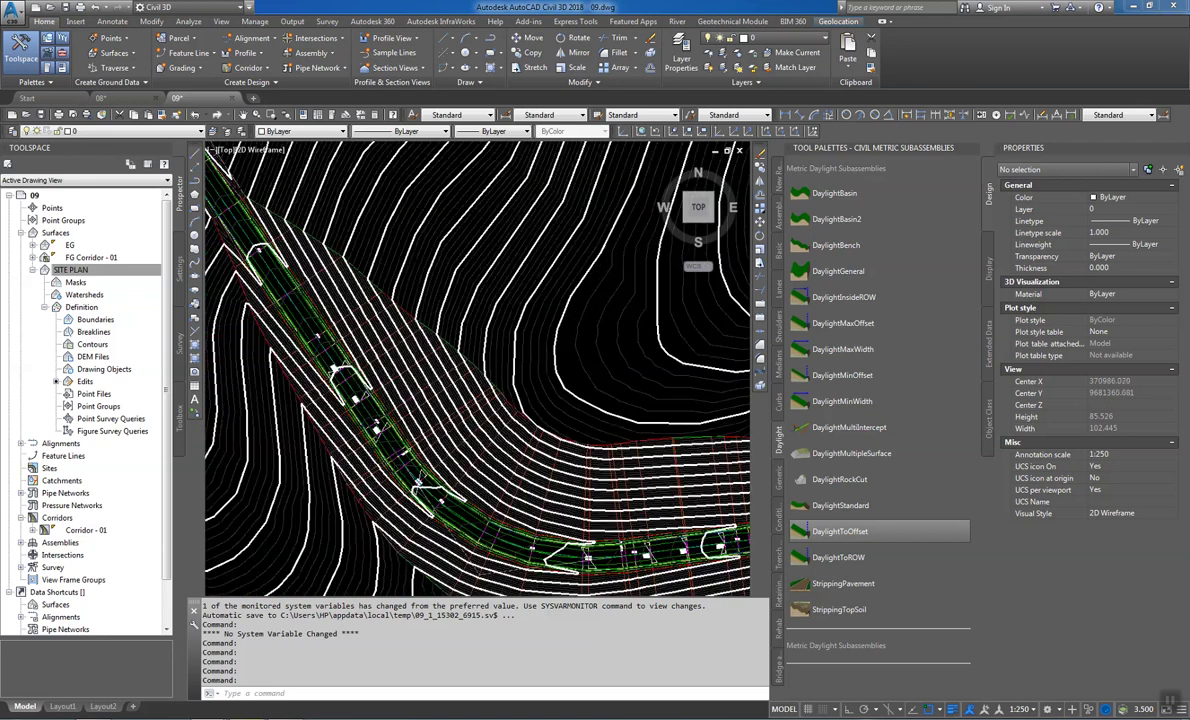
scroll(440, 355, "down", 5)
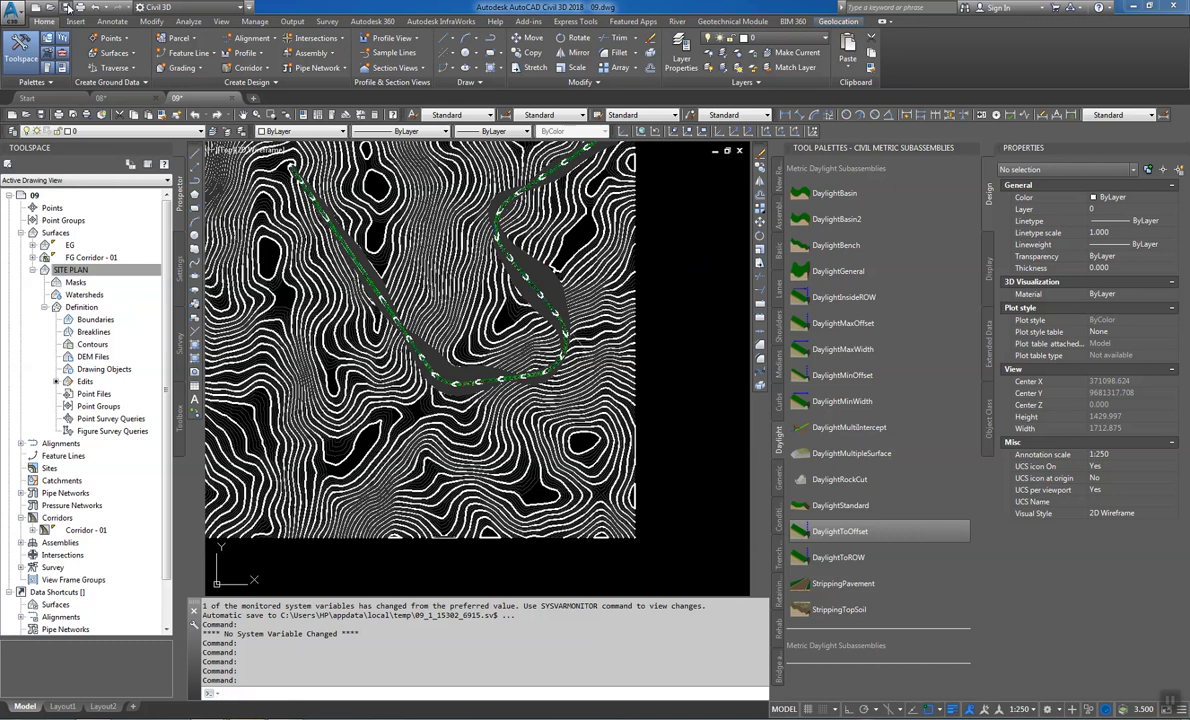
left_click(67, 7)
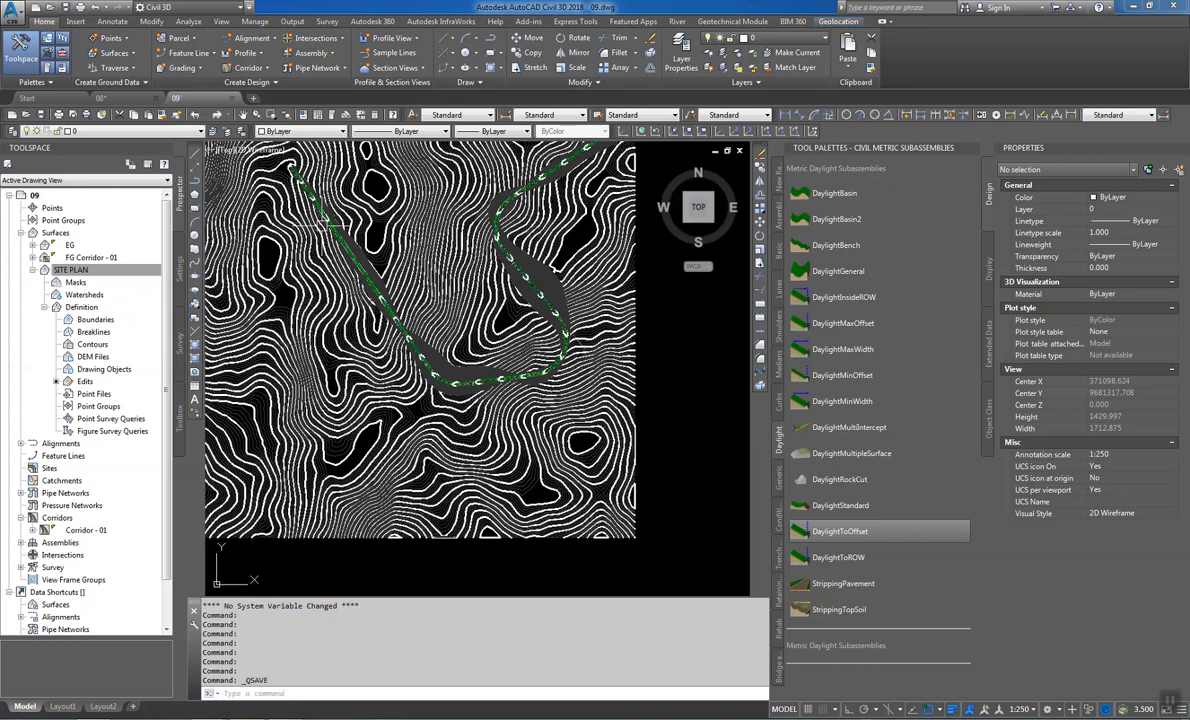
mouse_move(327, 225)
scroll(396, 275, "down", 2)
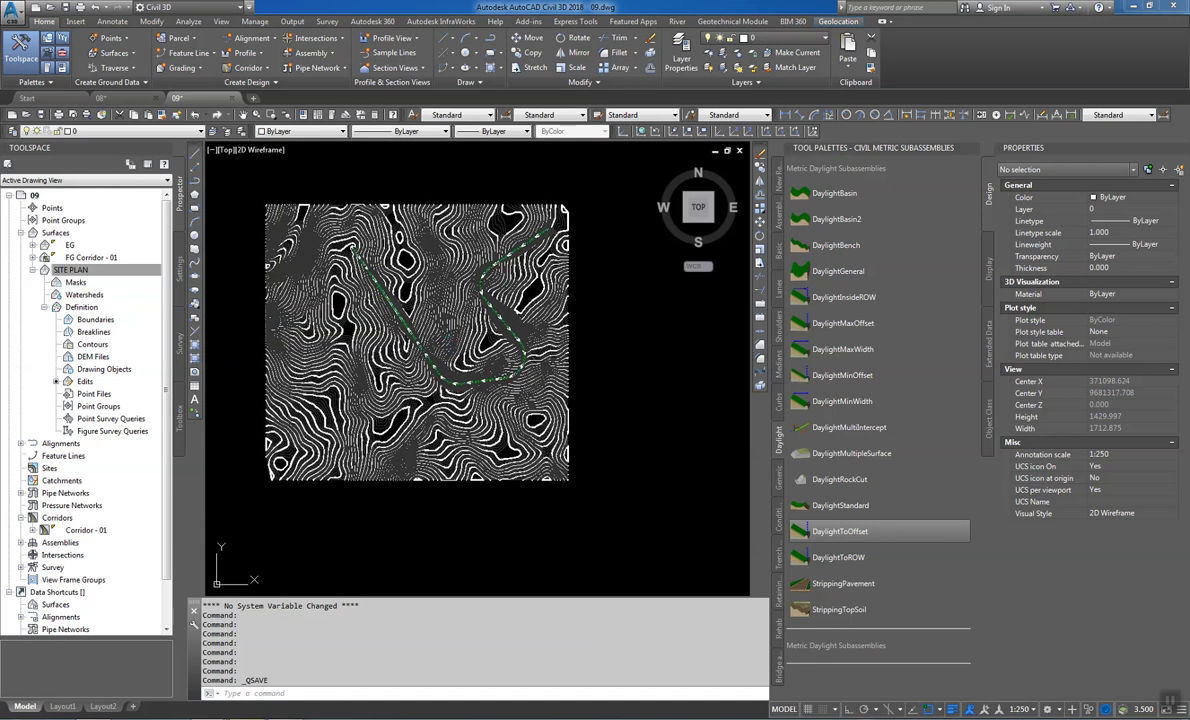
mouse_move(447, 330)
mouse_move(463, 395)
left_click(267, 68)
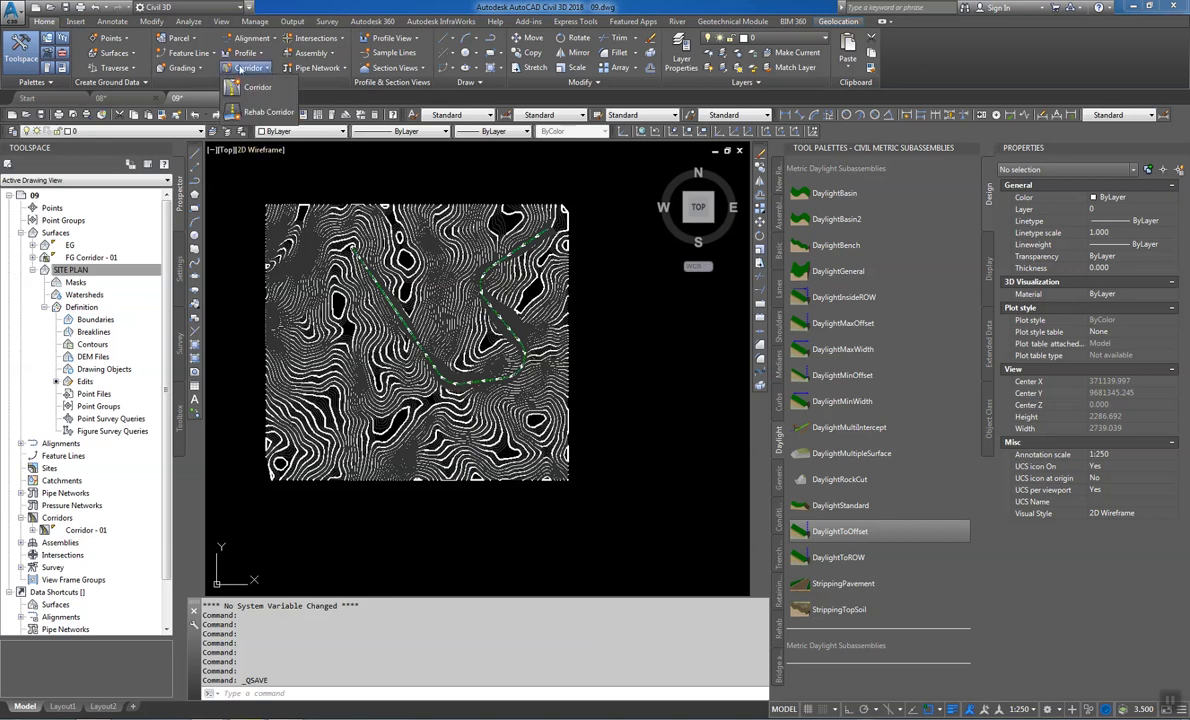
left_click(262, 54)
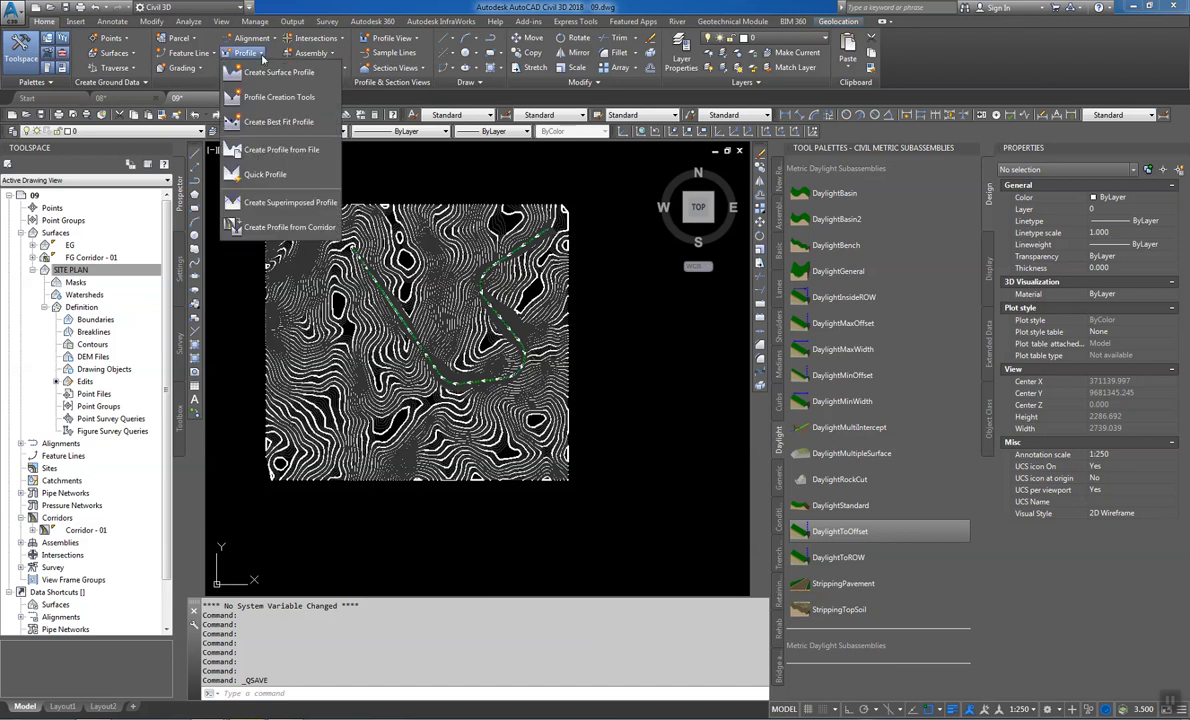
left_click(262, 54)
left_click(272, 40)
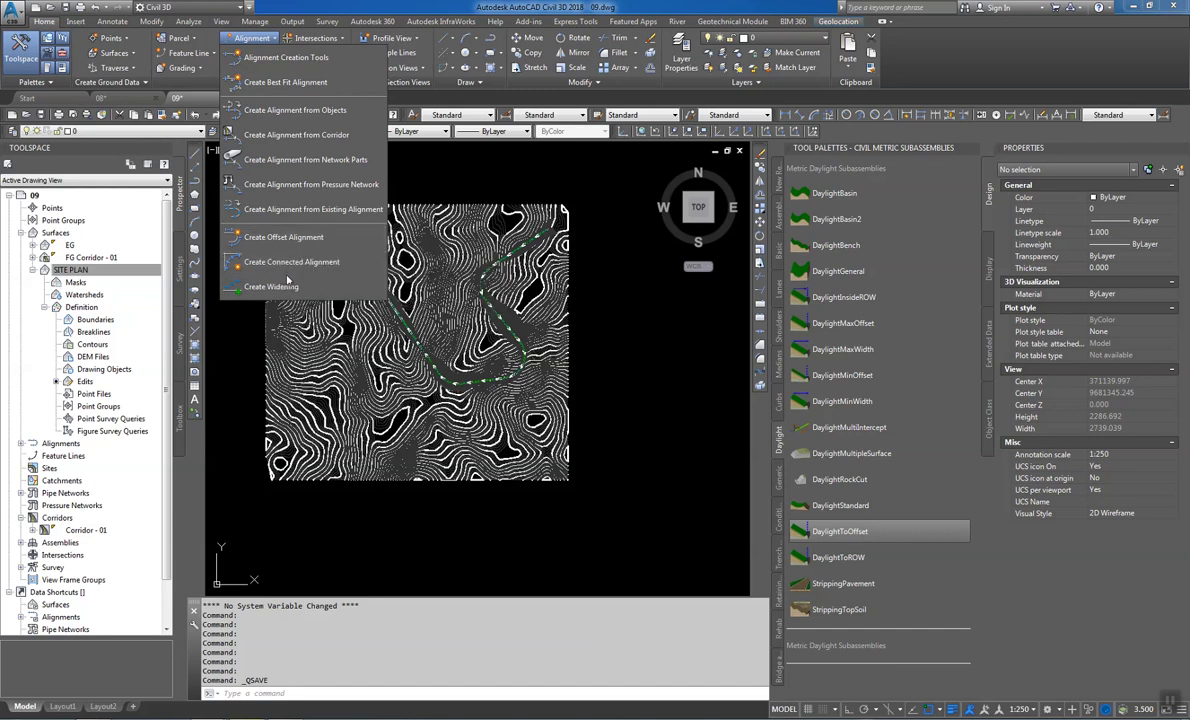
left_click(283, 286)
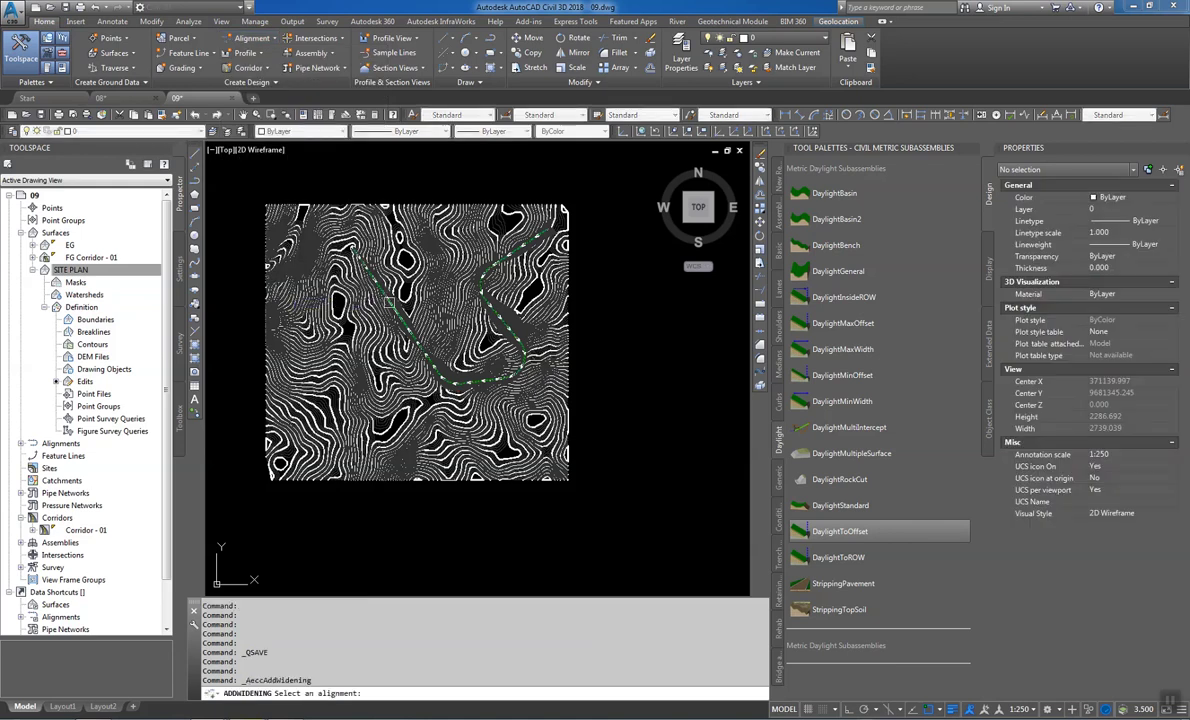
left_click(391, 303)
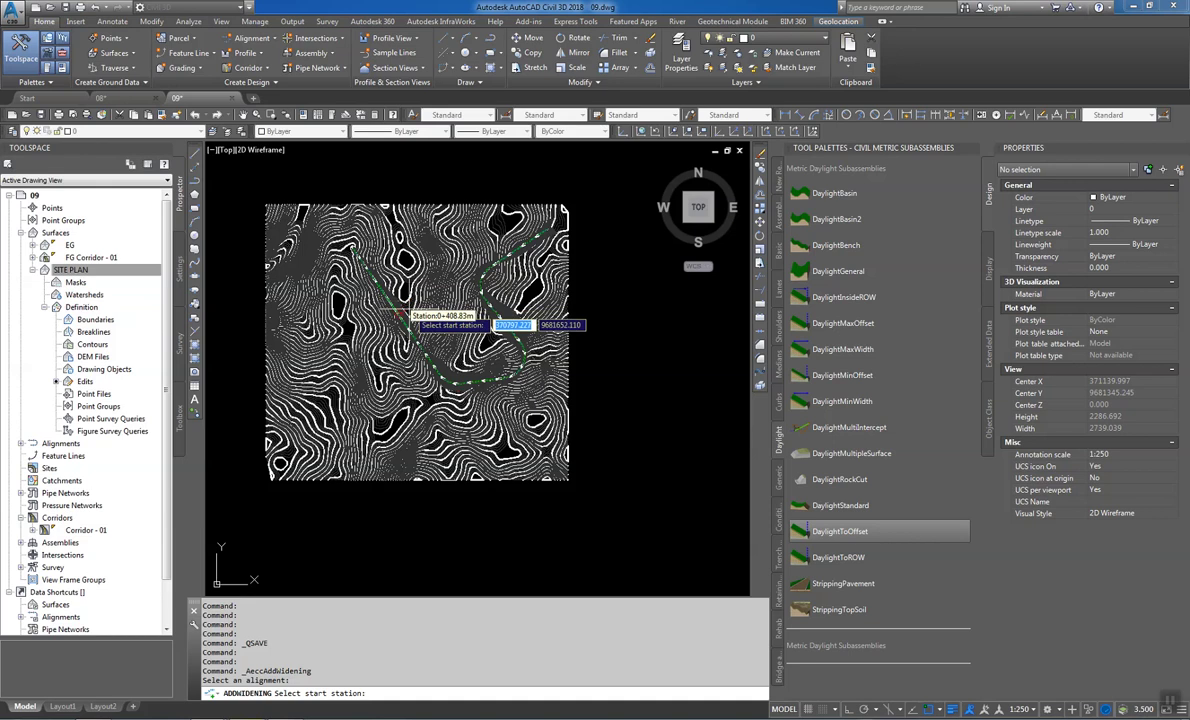
scroll(440, 395, "up", 5)
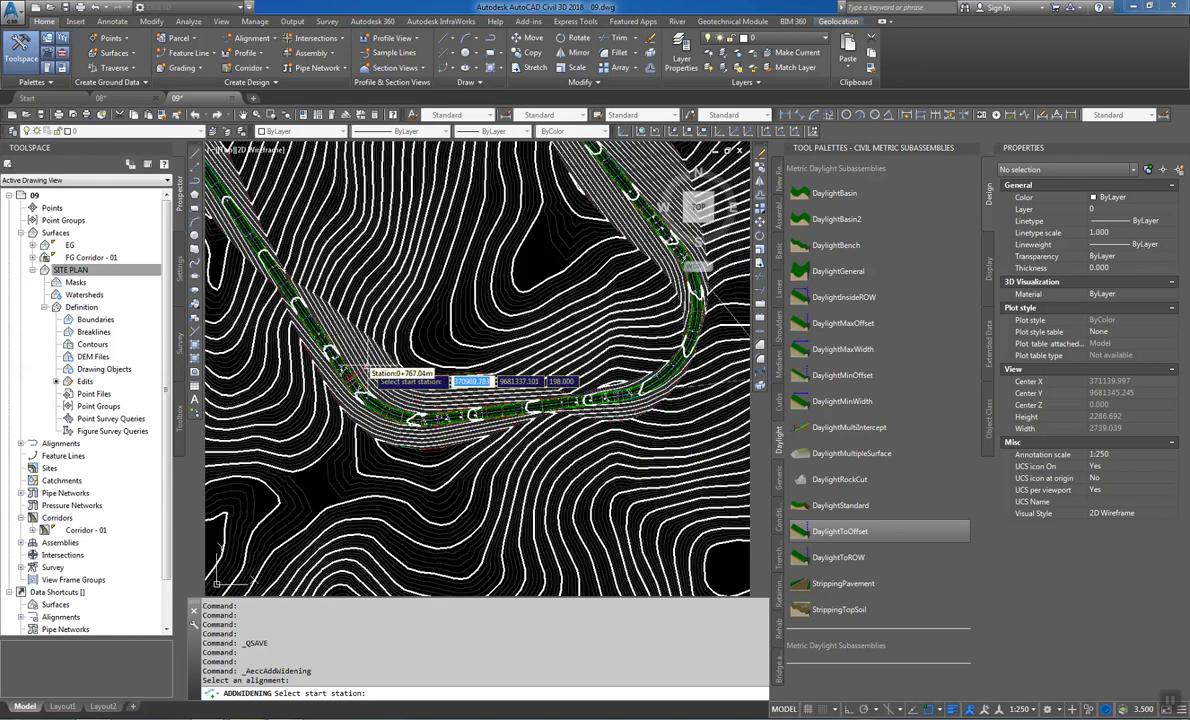
scroll(366, 376, "up", 2)
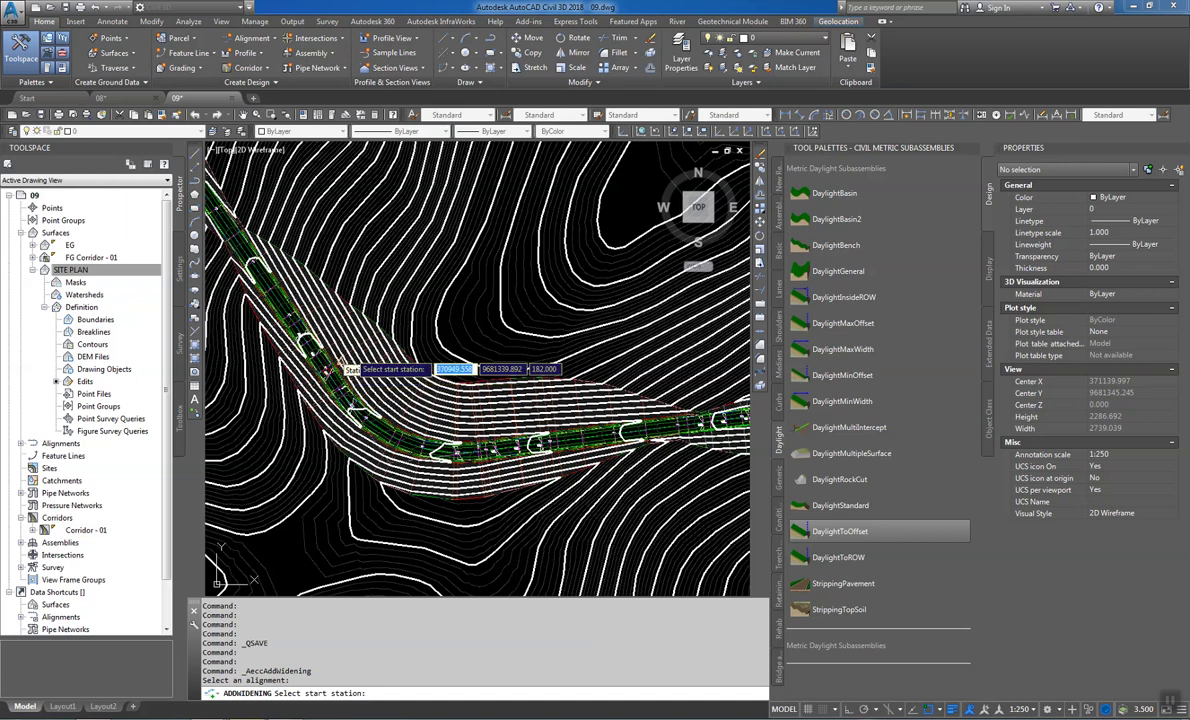
left_click(334, 369)
key("Escape")
Examine the SITE PLAN contours across the road and side slopes at the corridor's southeastern bend
scroll(350, 352, "down", 10)
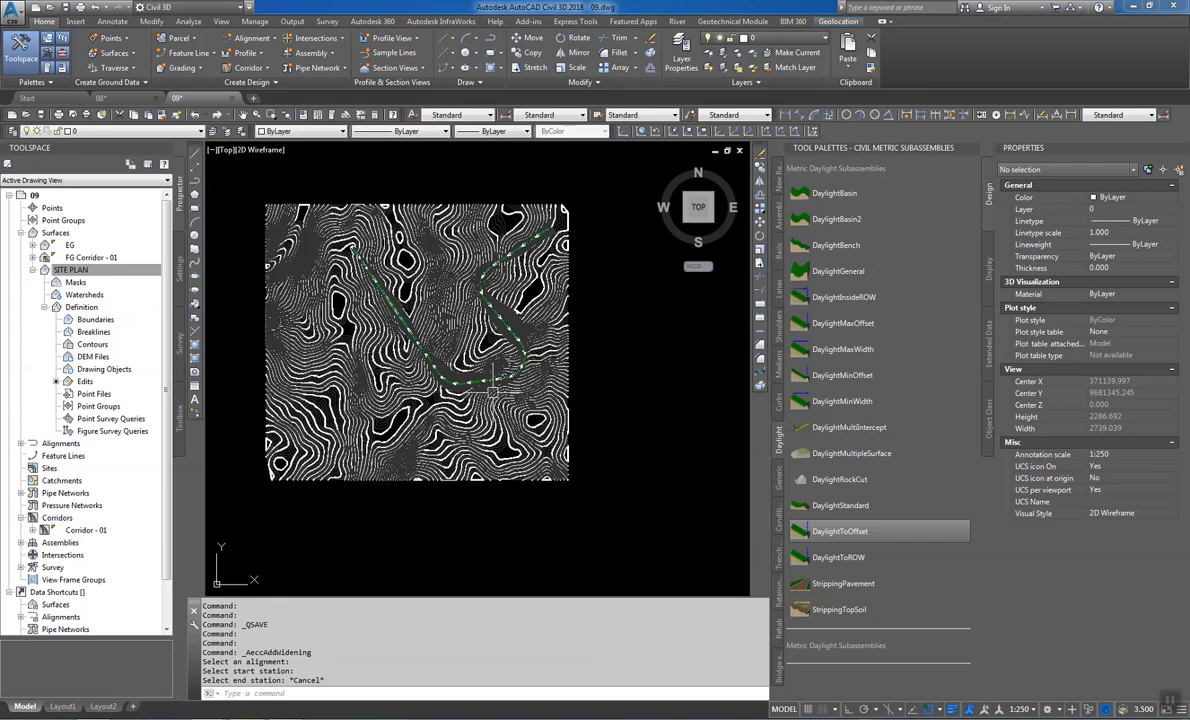
scroll(459, 364, "up", 4)
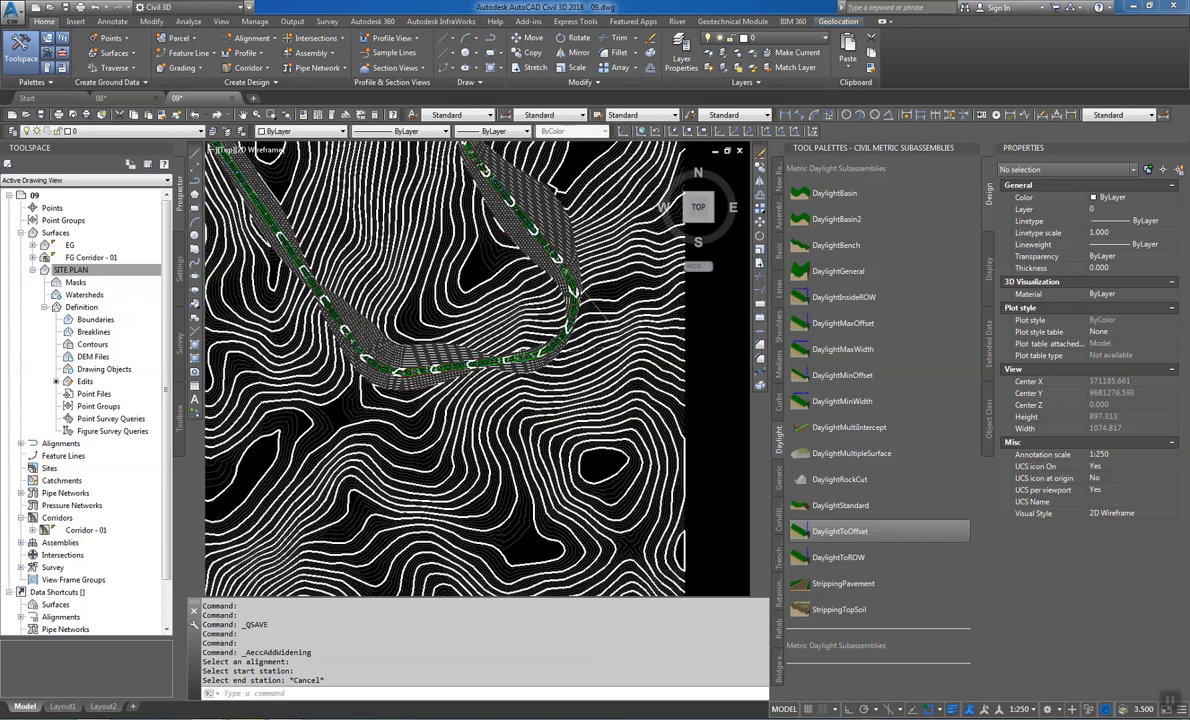
scroll(493, 330, "up", 2)
scroll(254, 578, "down", 1)
scroll(581, 299, "up", 2)
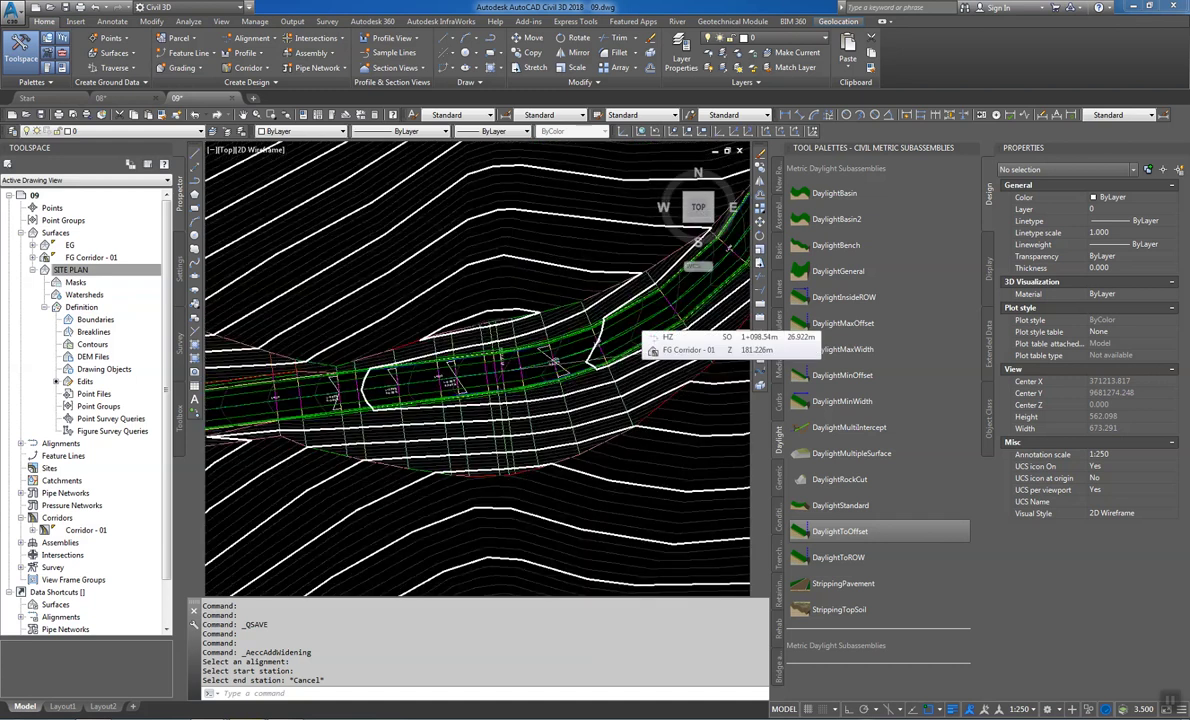
Start creating sample lines from Corridor - 01 and choose HZ as the alignment
scroll(572, 312, "up", 2)
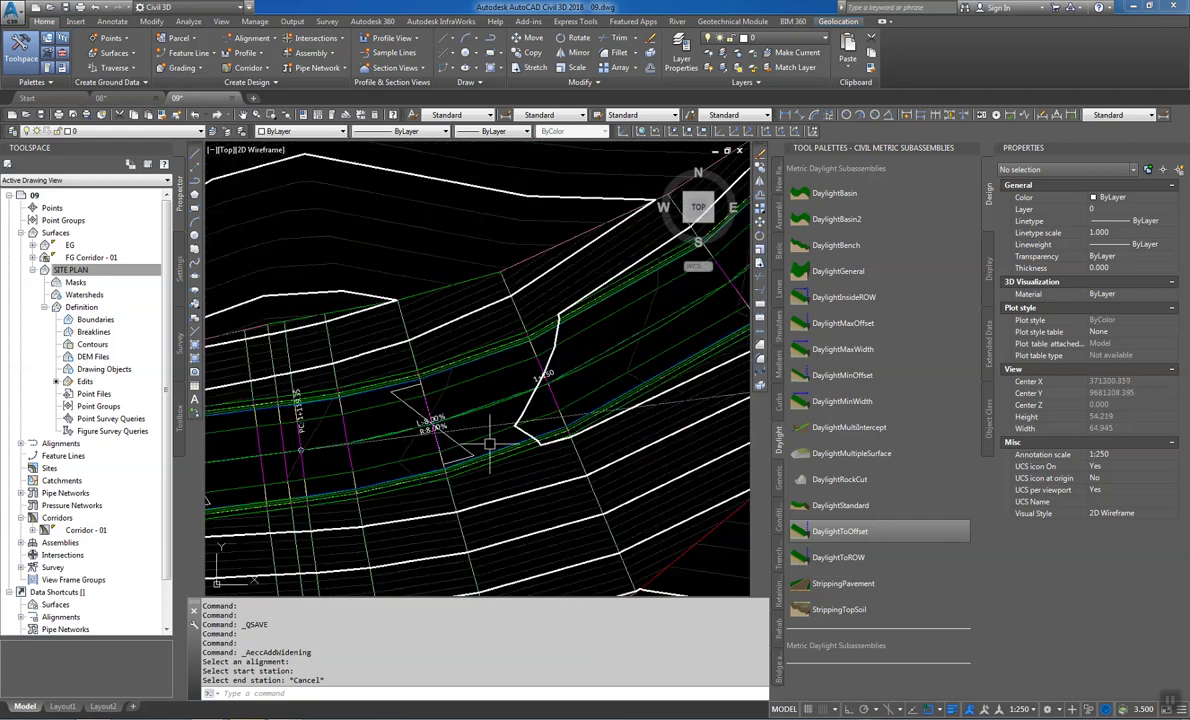
left_click(501, 407)
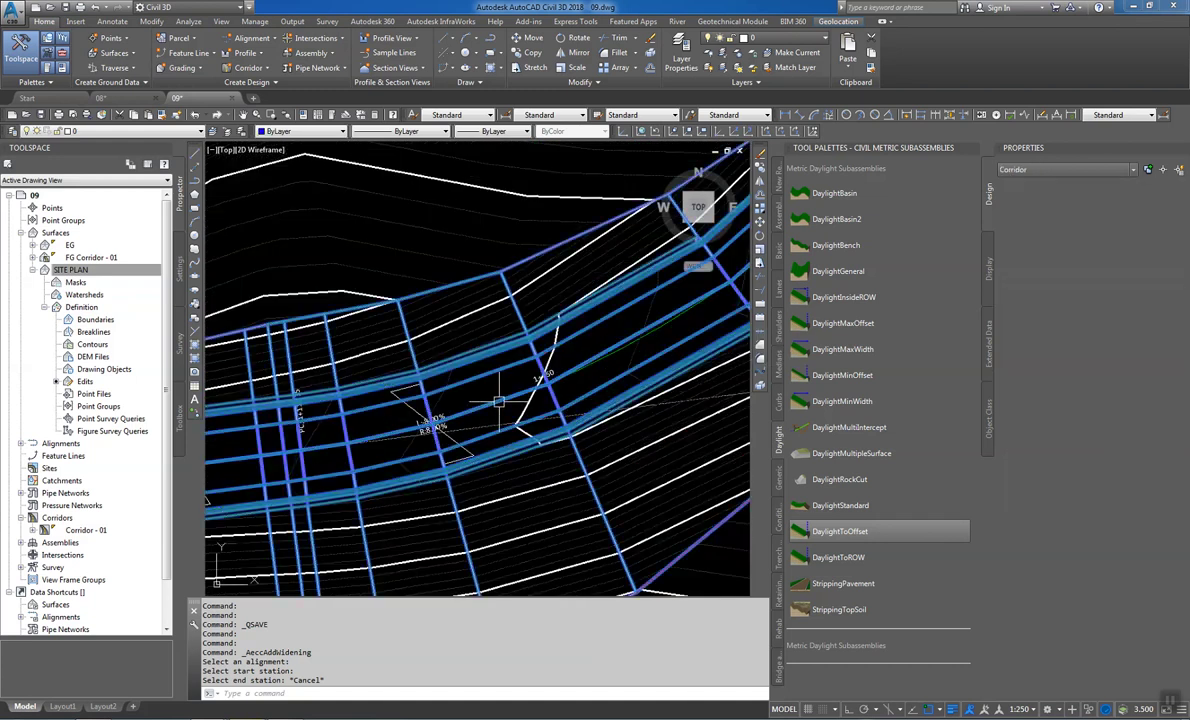
right_click(501, 407)
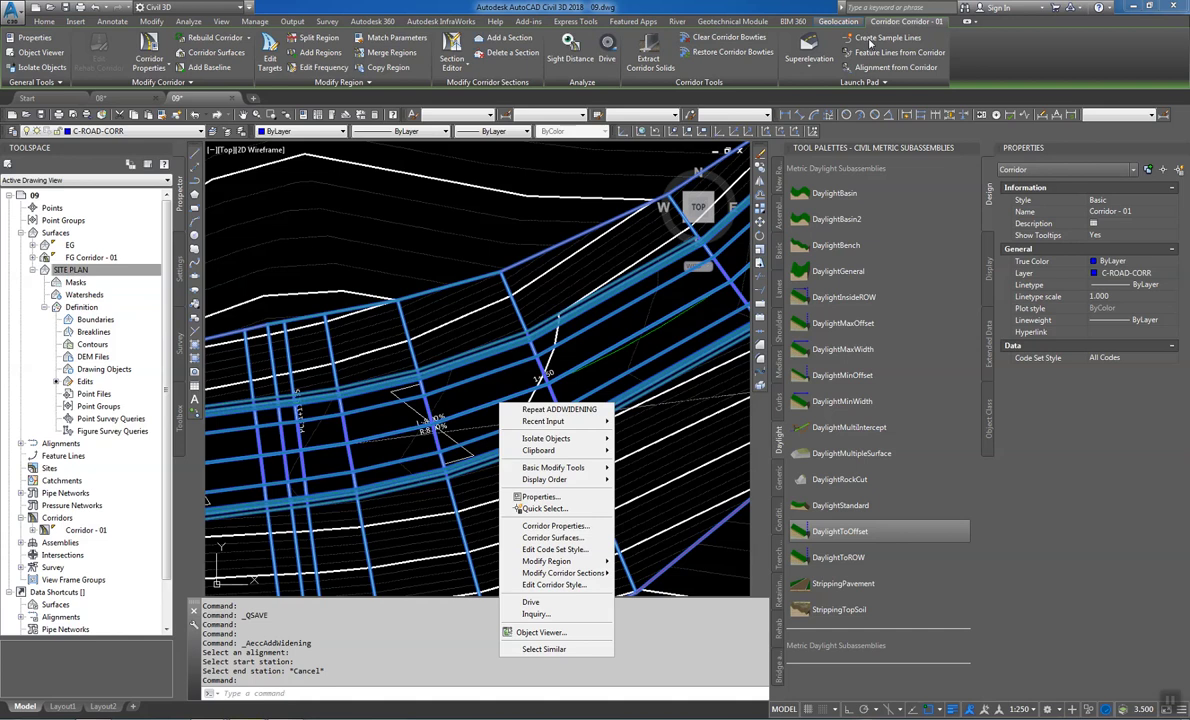
left_click(871, 41)
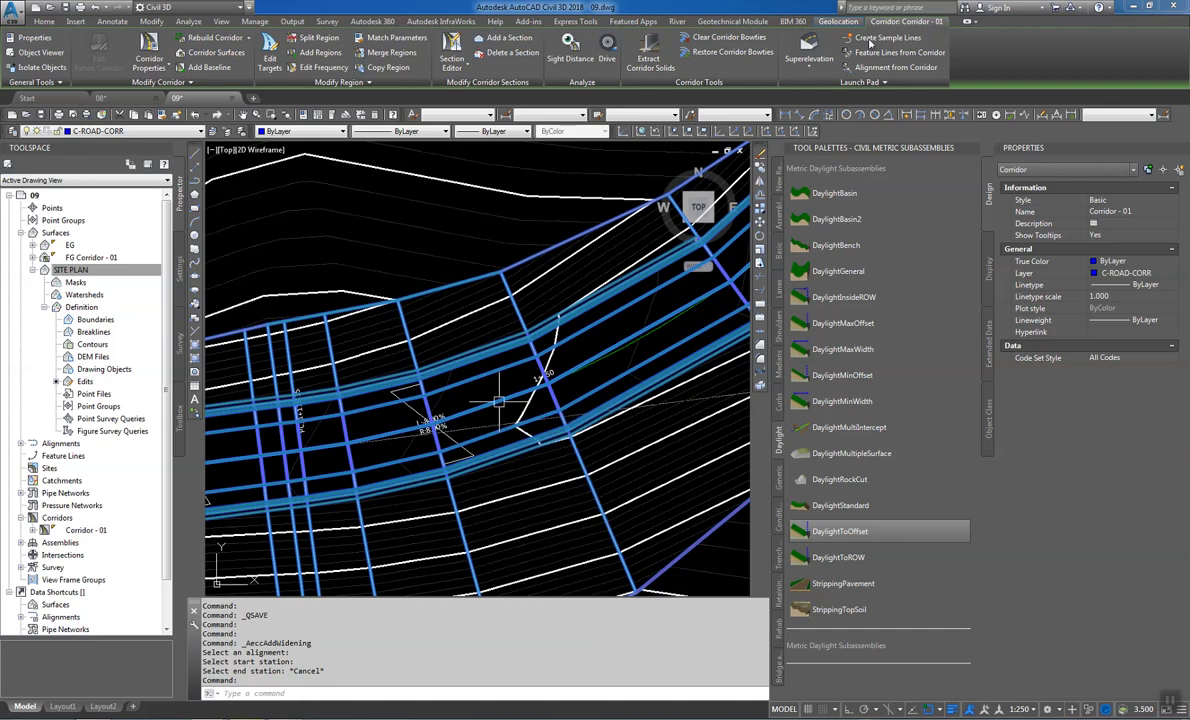
left_click(871, 41)
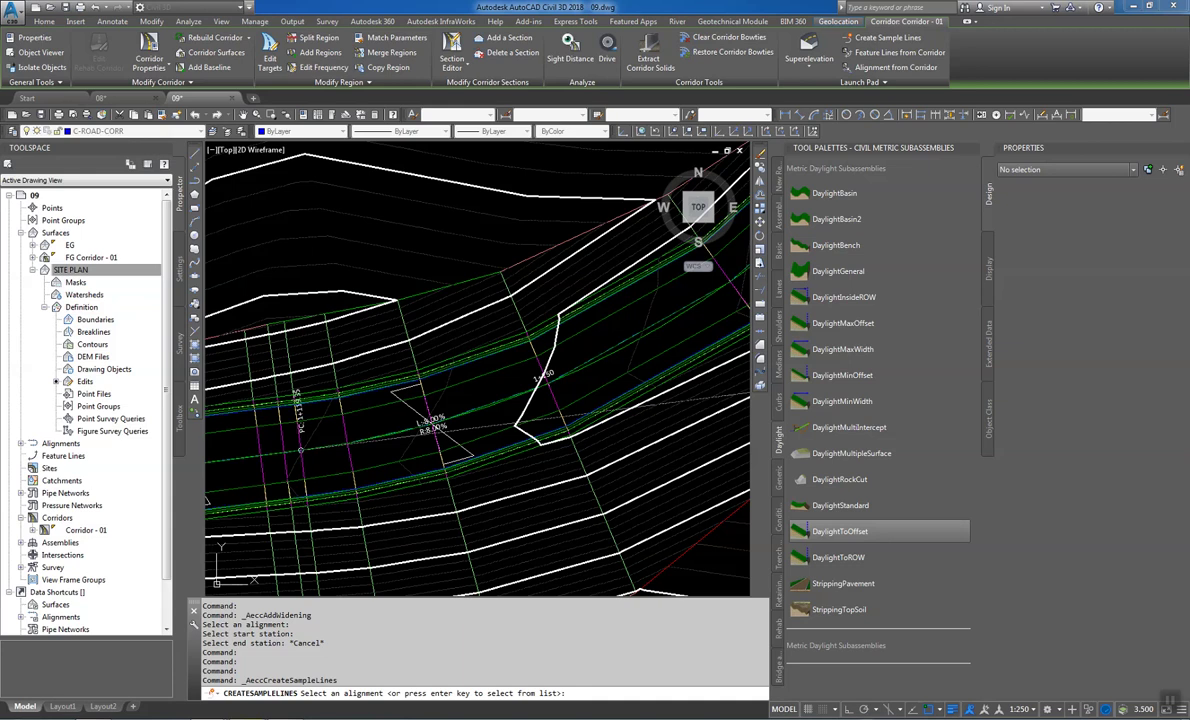
left_click(452, 328)
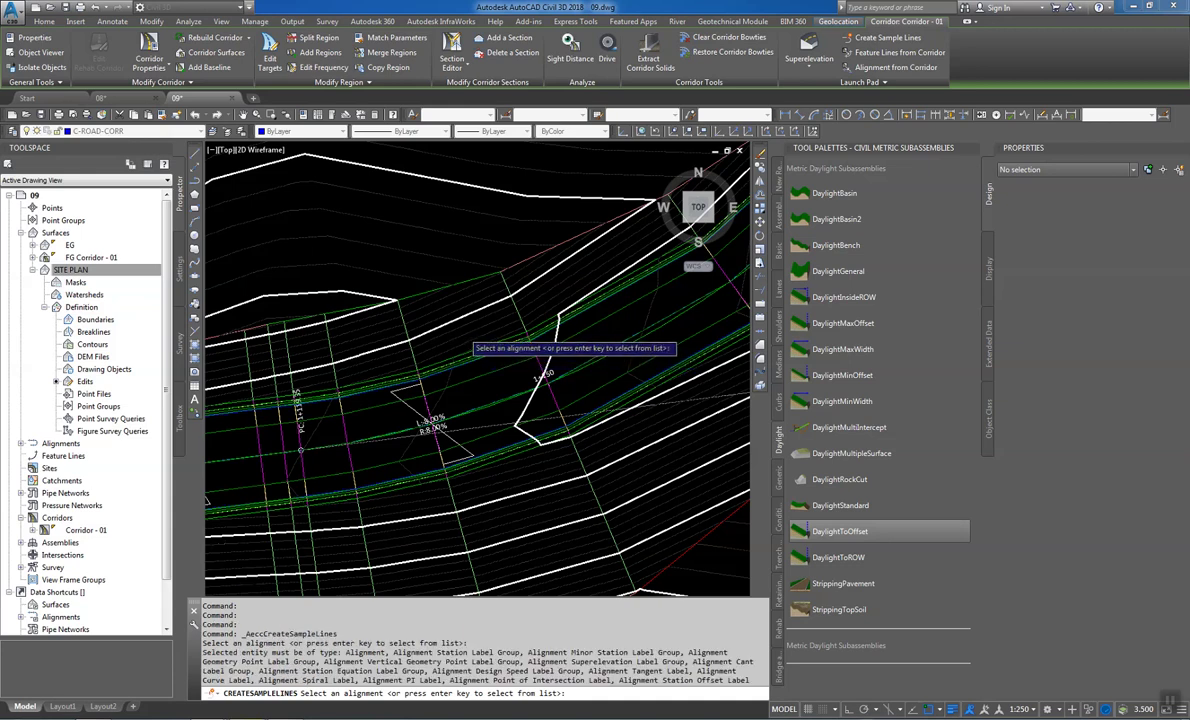
scroll(458, 331, "down", 2)
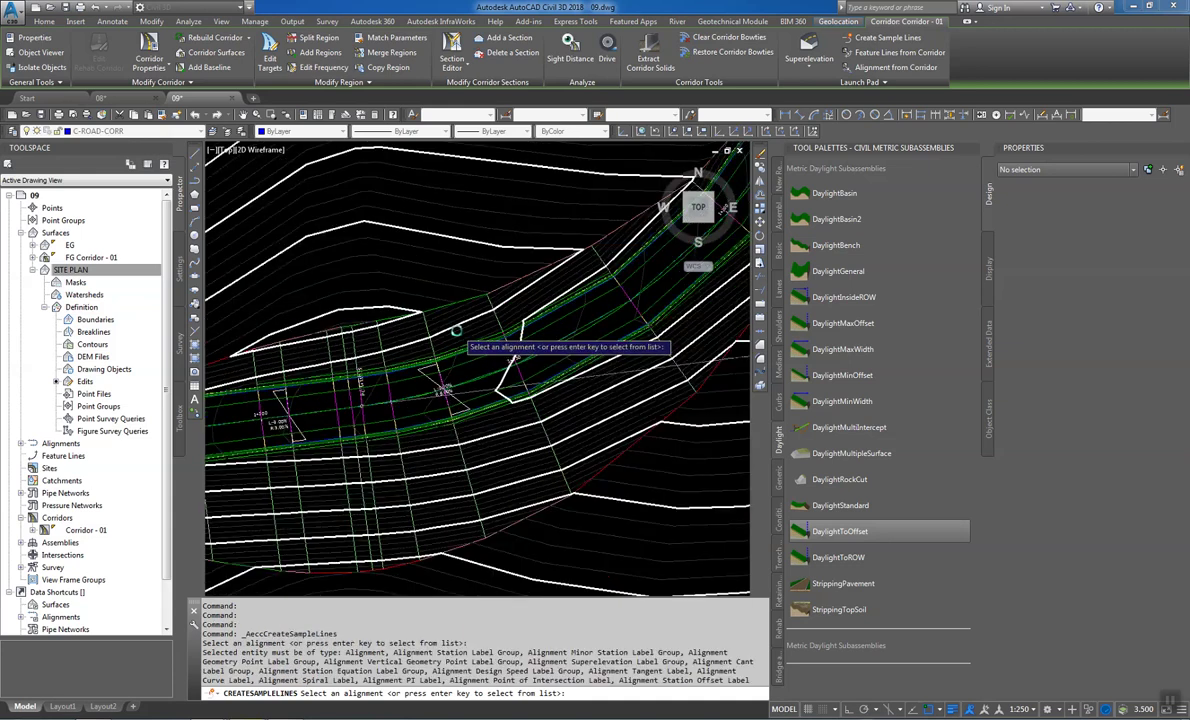
scroll(458, 330, "down", 3)
left_click(462, 328)
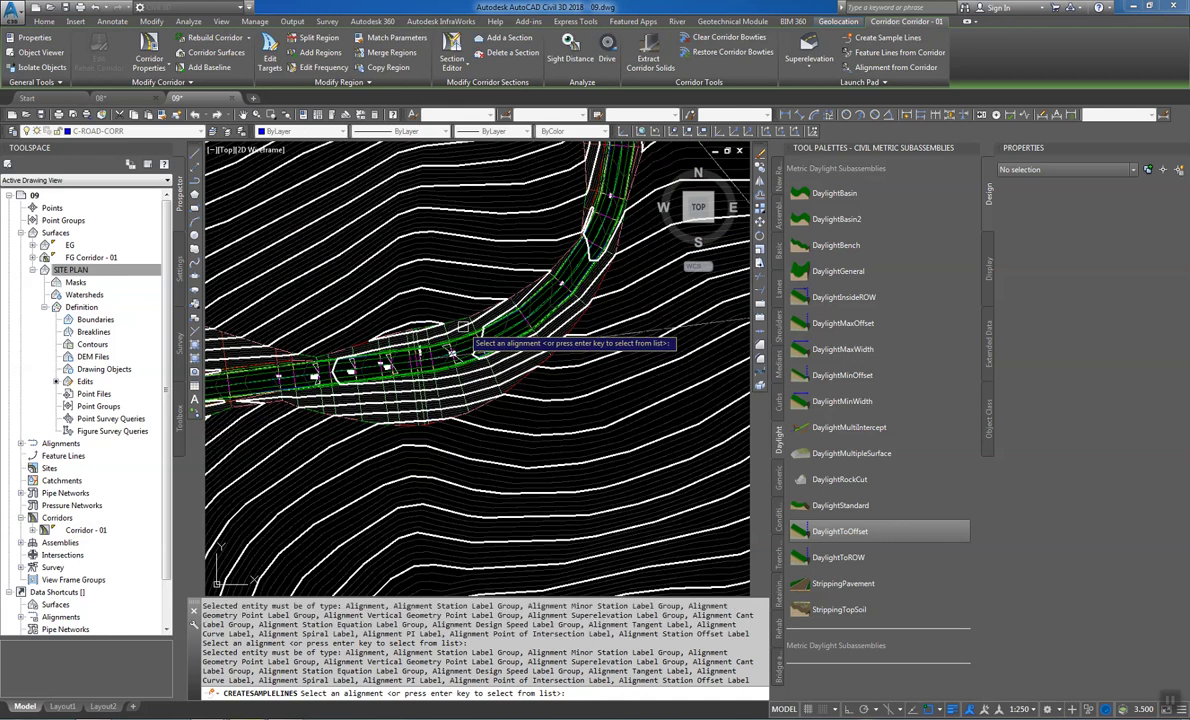
key("Return")
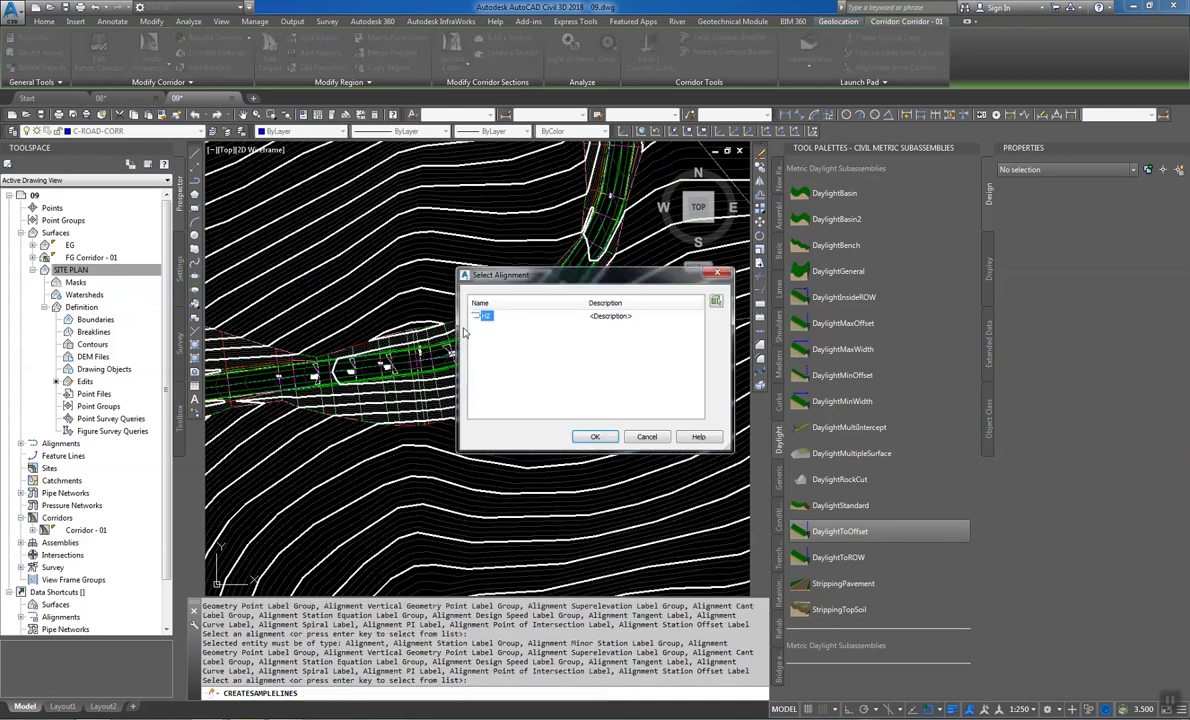
left_click(601, 436)
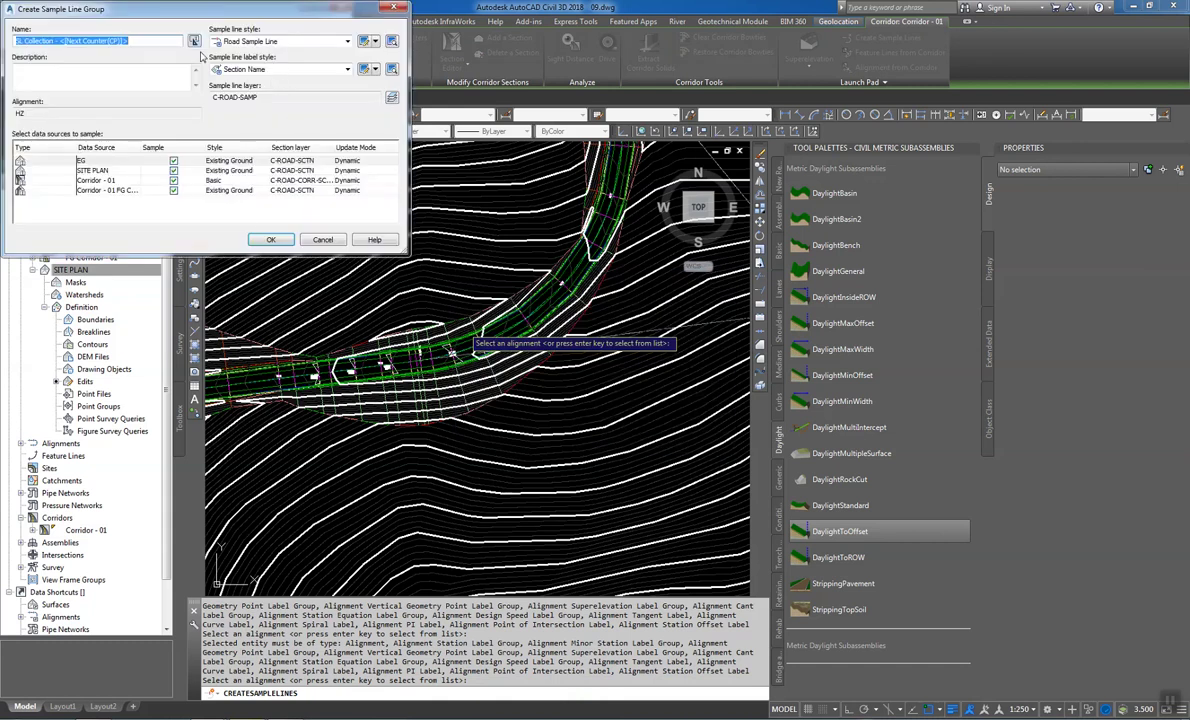
Exclude Corridor - 01 from the sampled data sources and create the sample line group
left_click(174, 181)
left_click(174, 181)
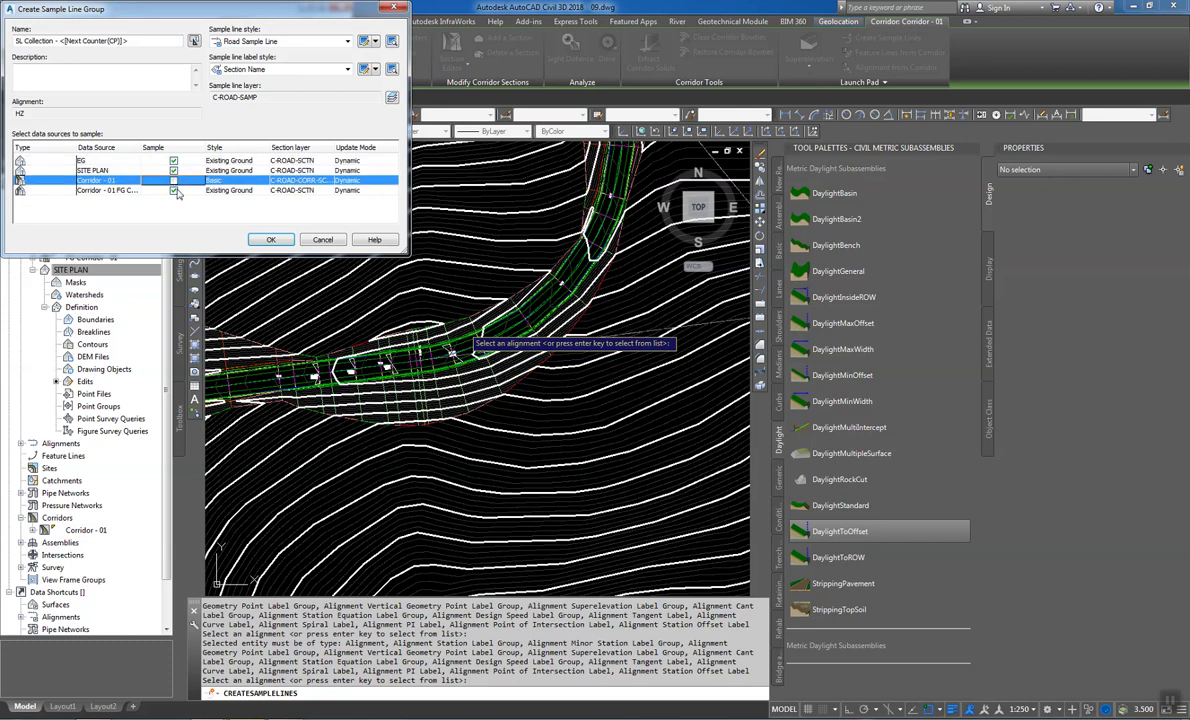
left_click(273, 240)
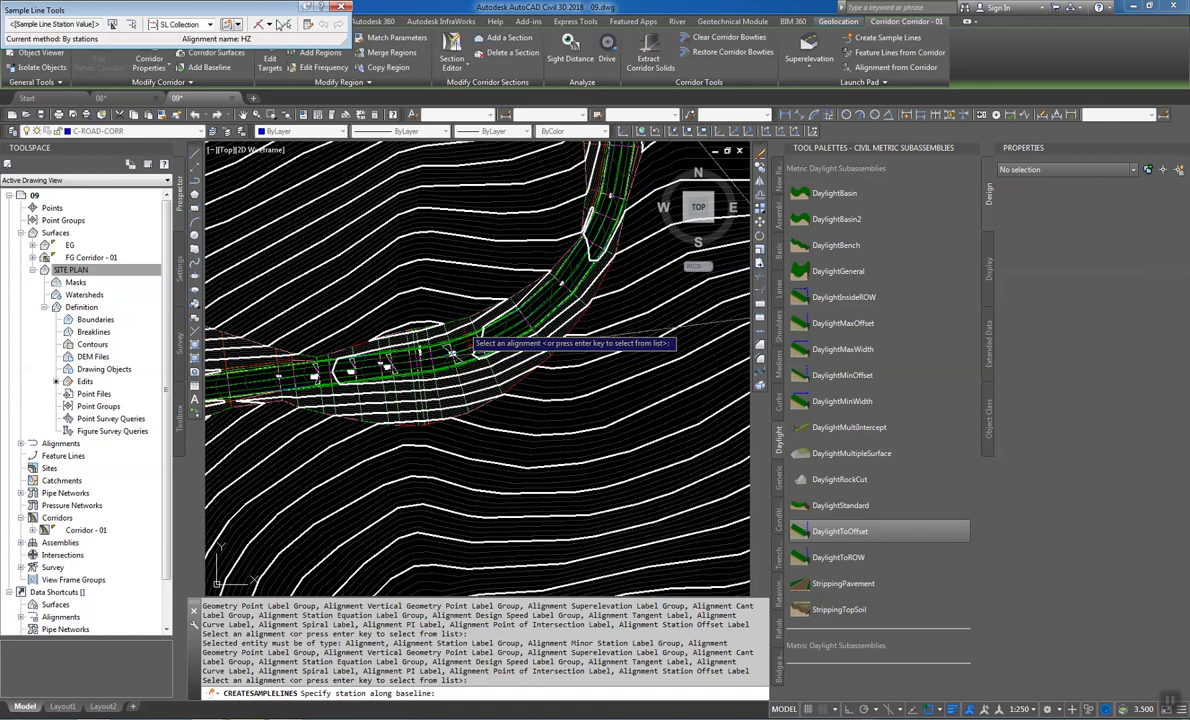
left_click(269, 26)
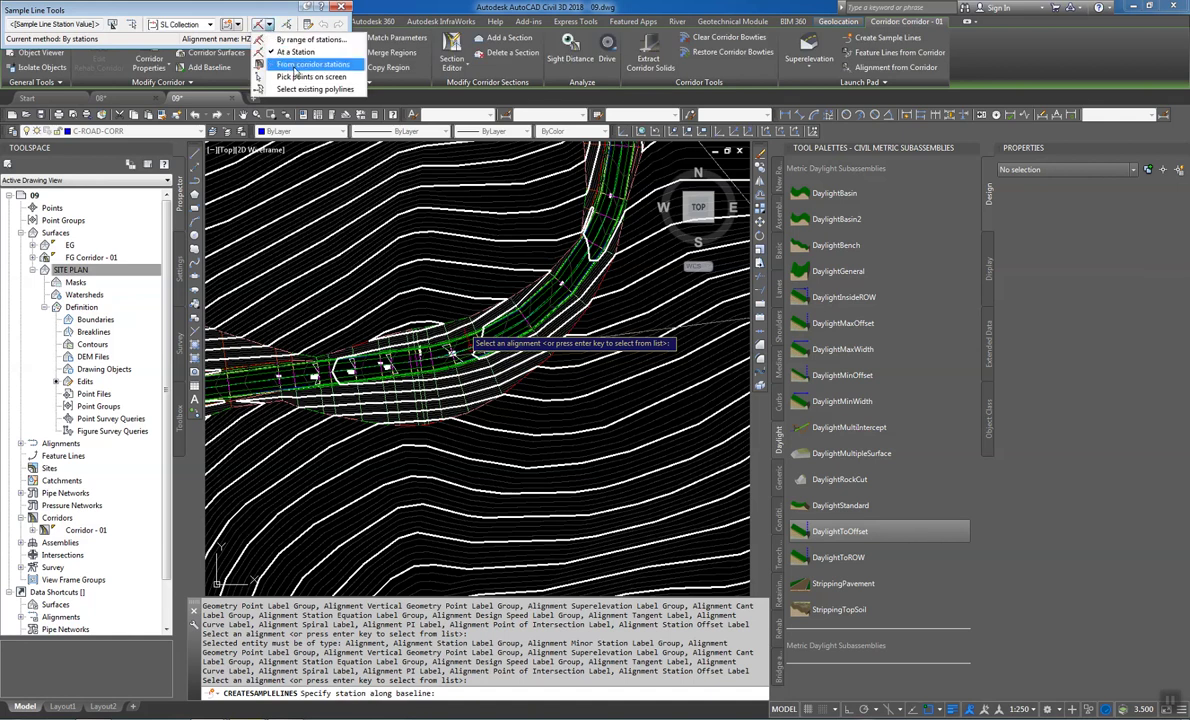
left_click(296, 65)
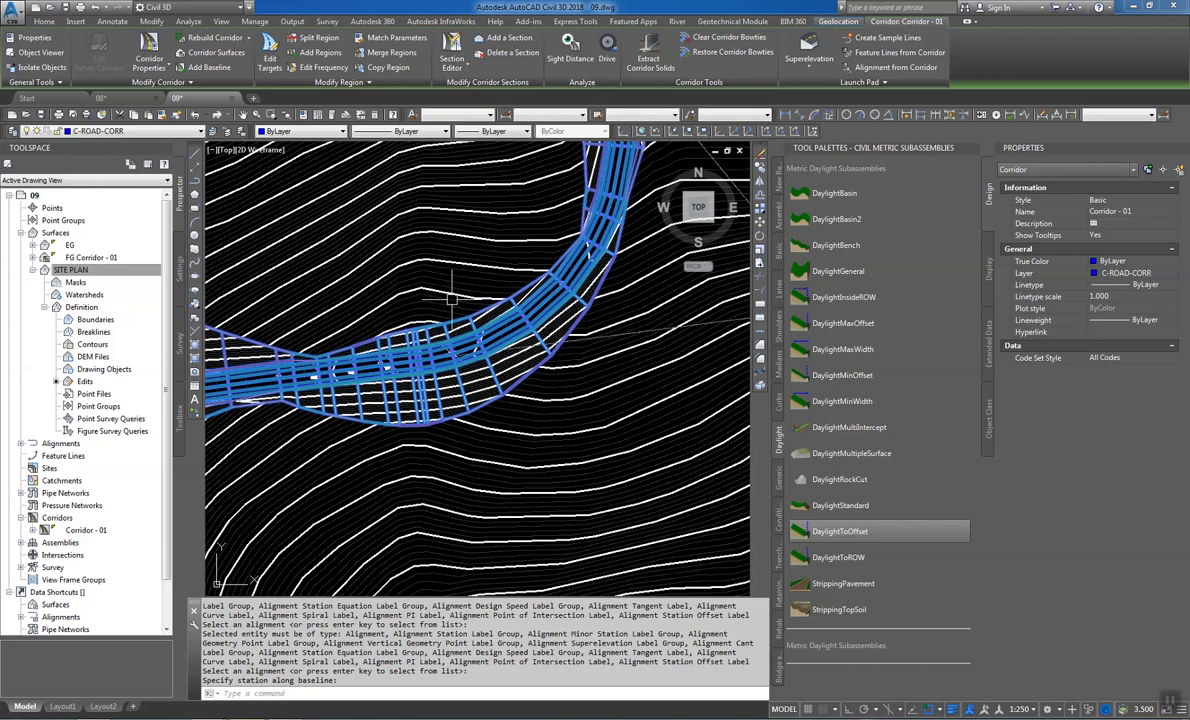
scroll(511, 346, "down", 3)
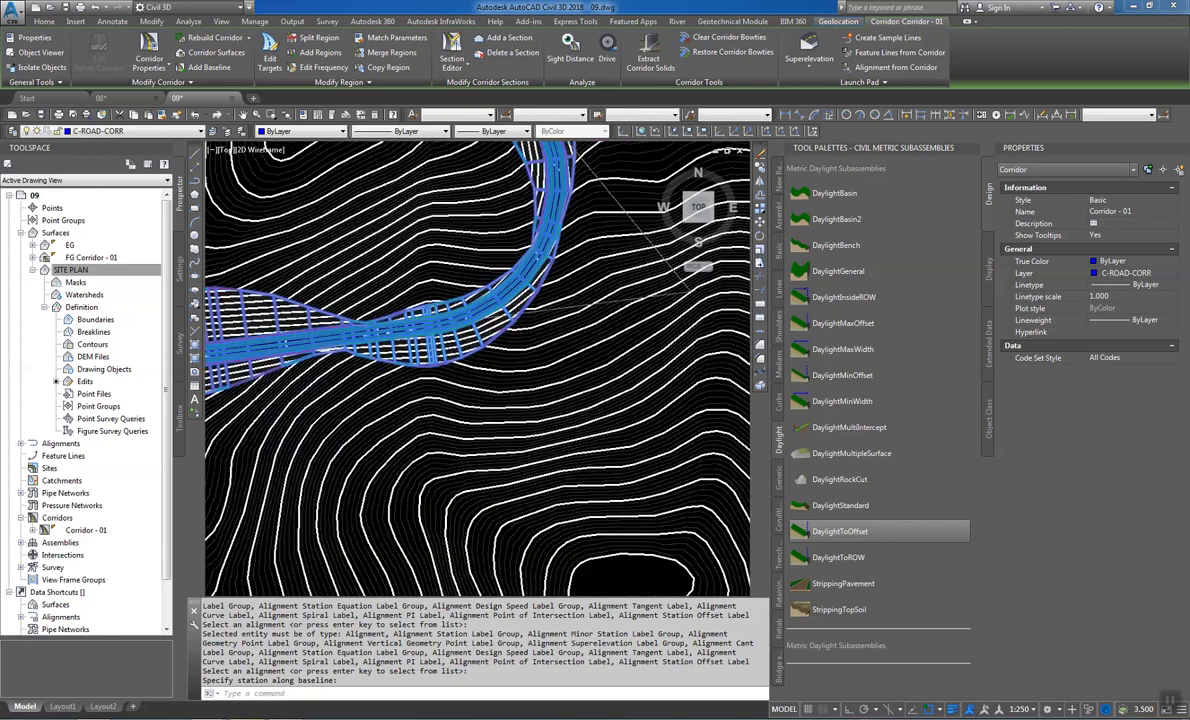
middle_click_drag(511, 346, 541, 405)
scroll(541, 405, "up", 1)
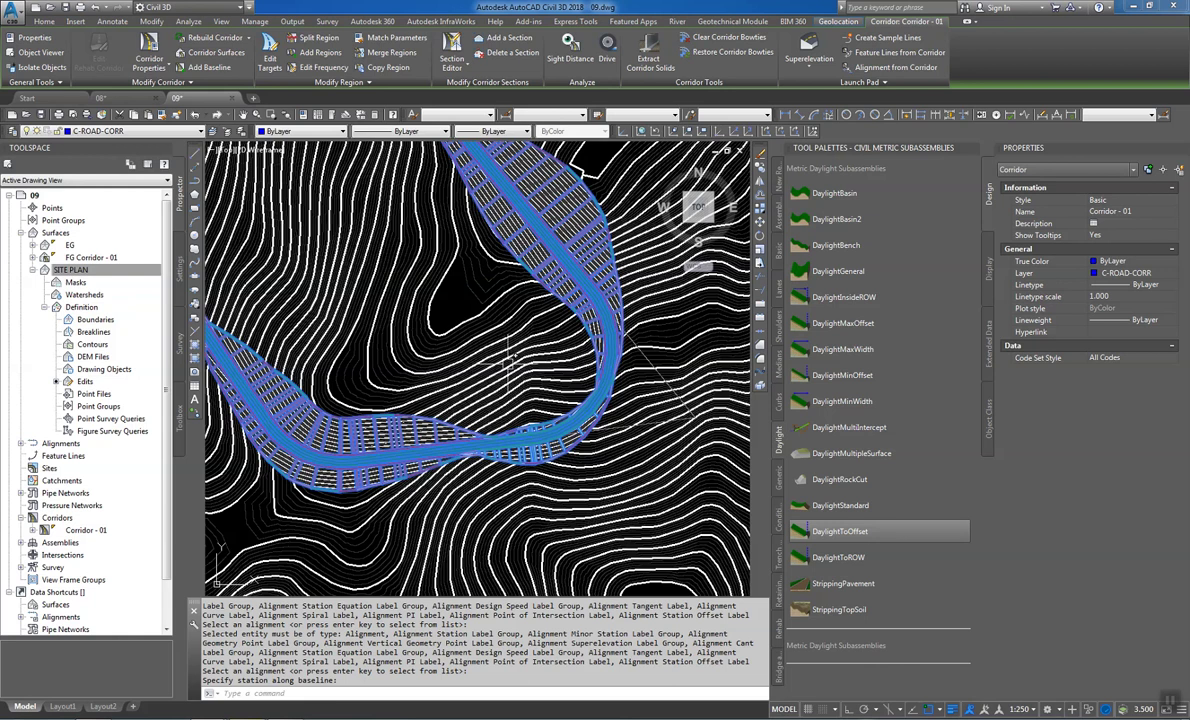
left_click(550, 313)
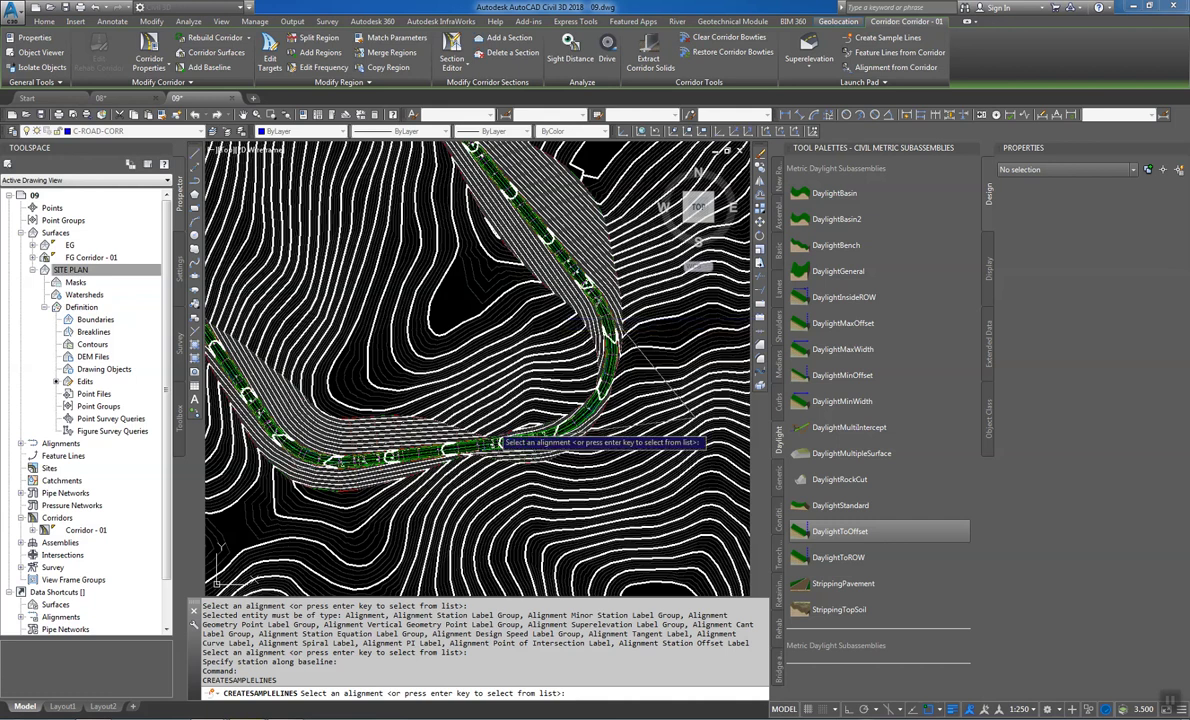
key("Escape")
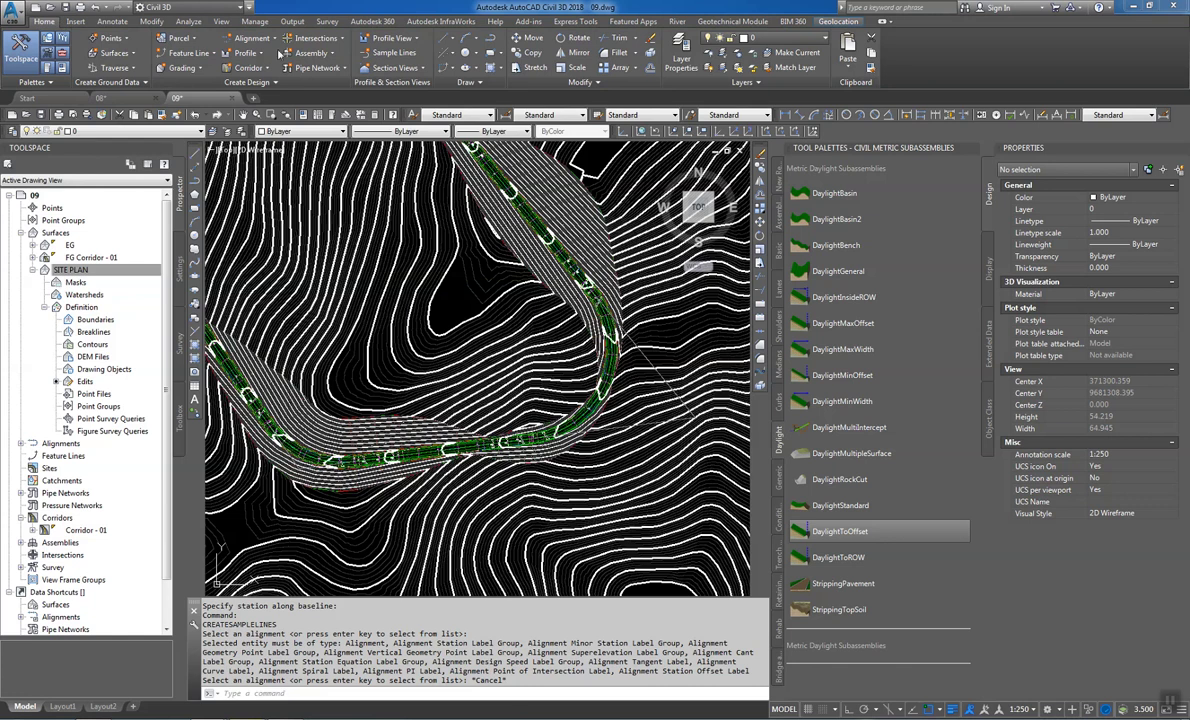
Restart the Sample Lines command on alignment HZ and choose the From corridor stations method
left_click(388, 52)
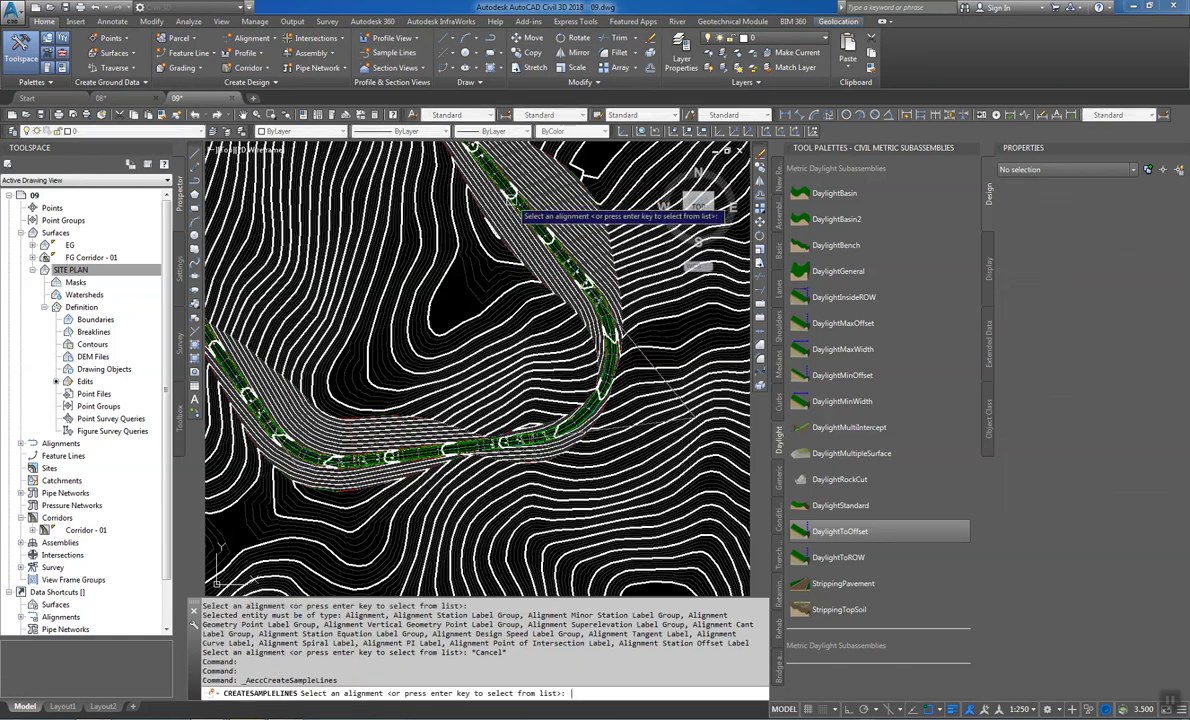
key("Return")
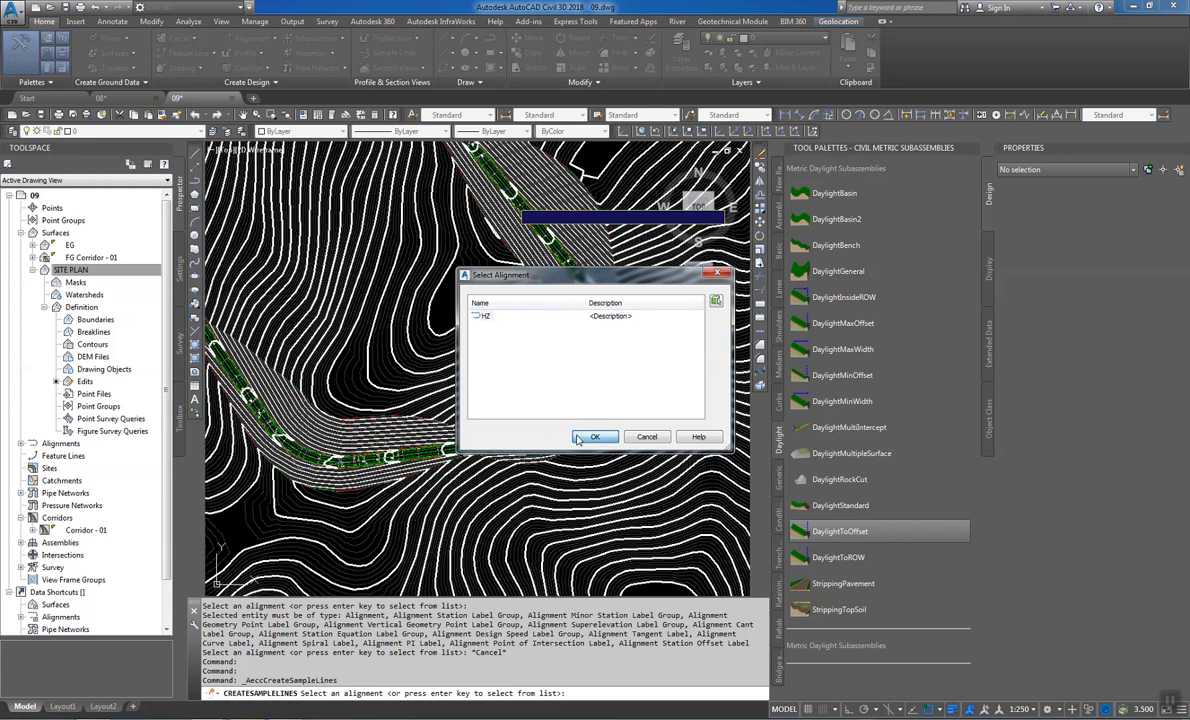
left_click(595, 436)
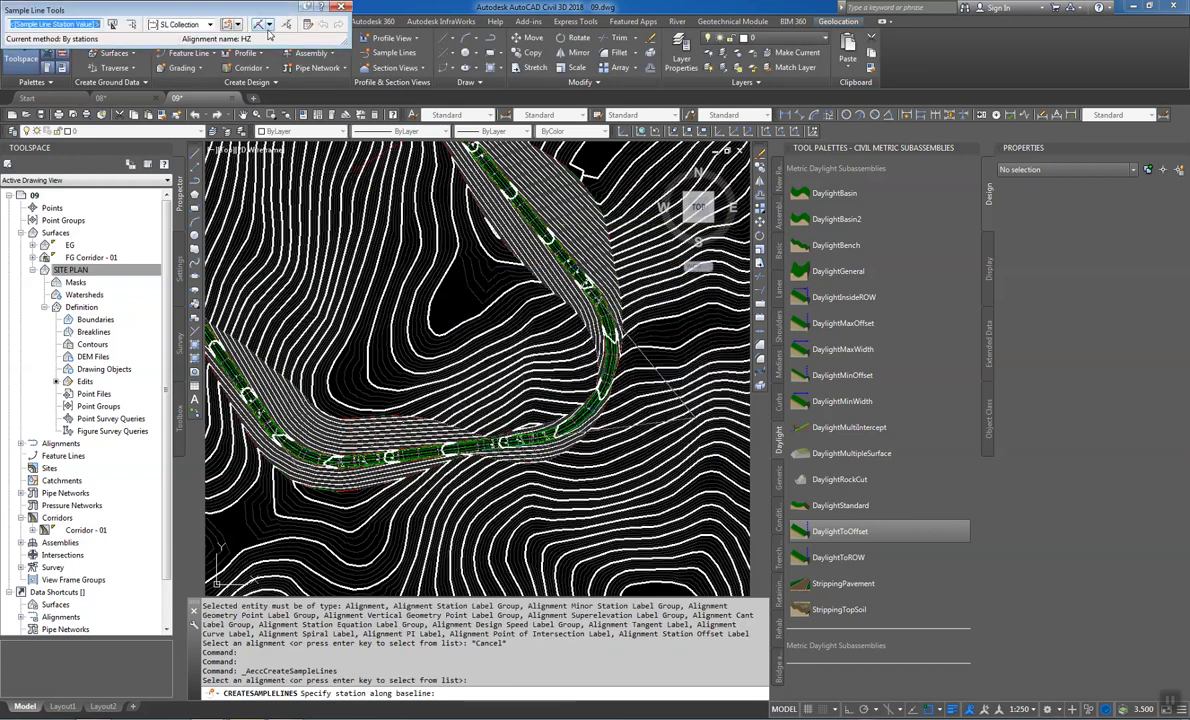
left_click(268, 24)
left_click(305, 64)
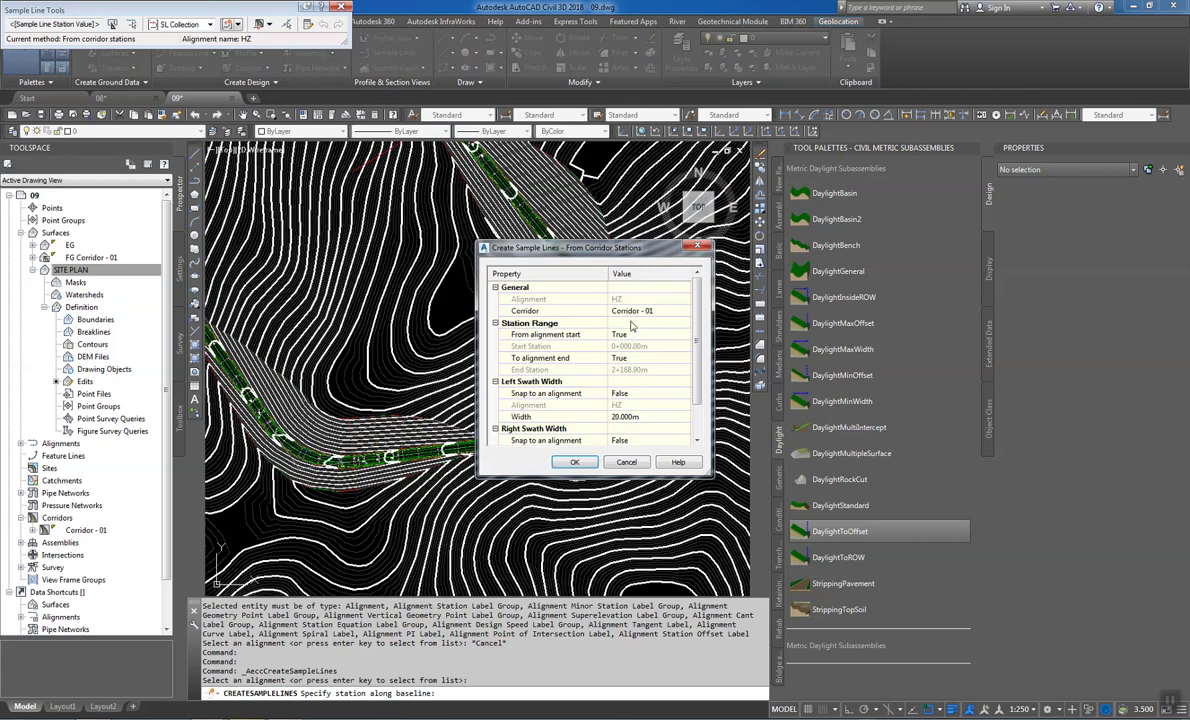
Set both the left and right swath widths to snap to alignment HZ and create the sample lines at the Corridor - 01 stations
left_click(625, 393)
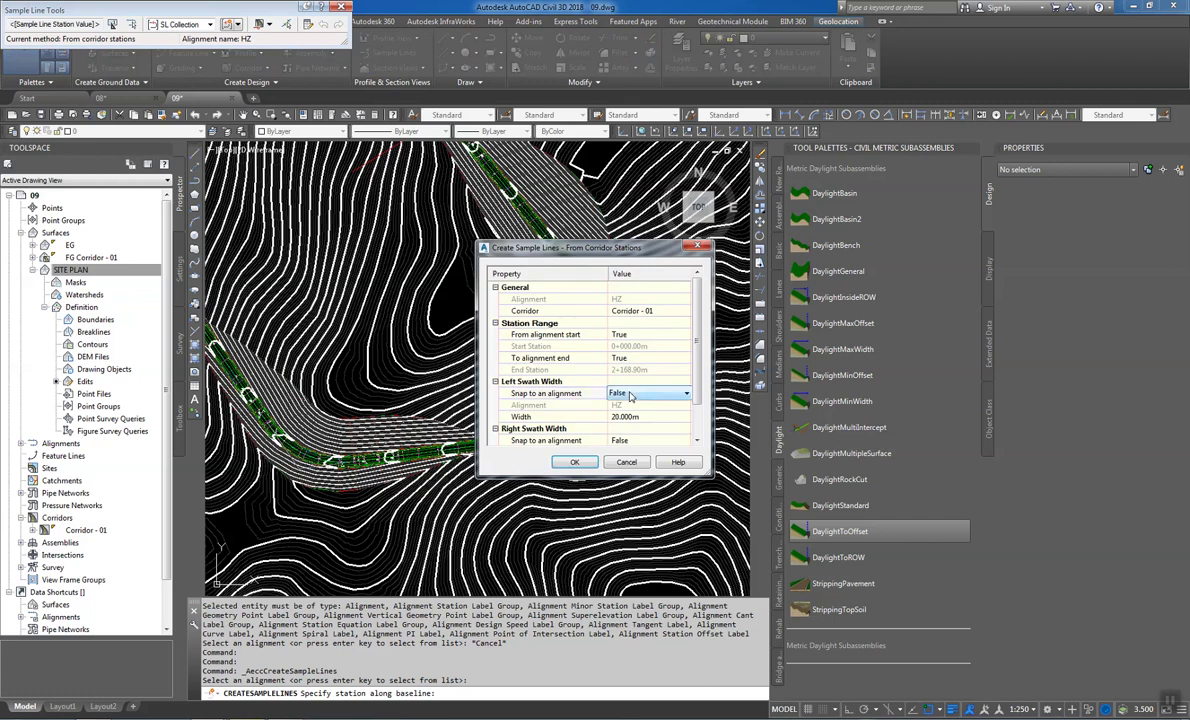
left_click(686, 393)
left_click(630, 416)
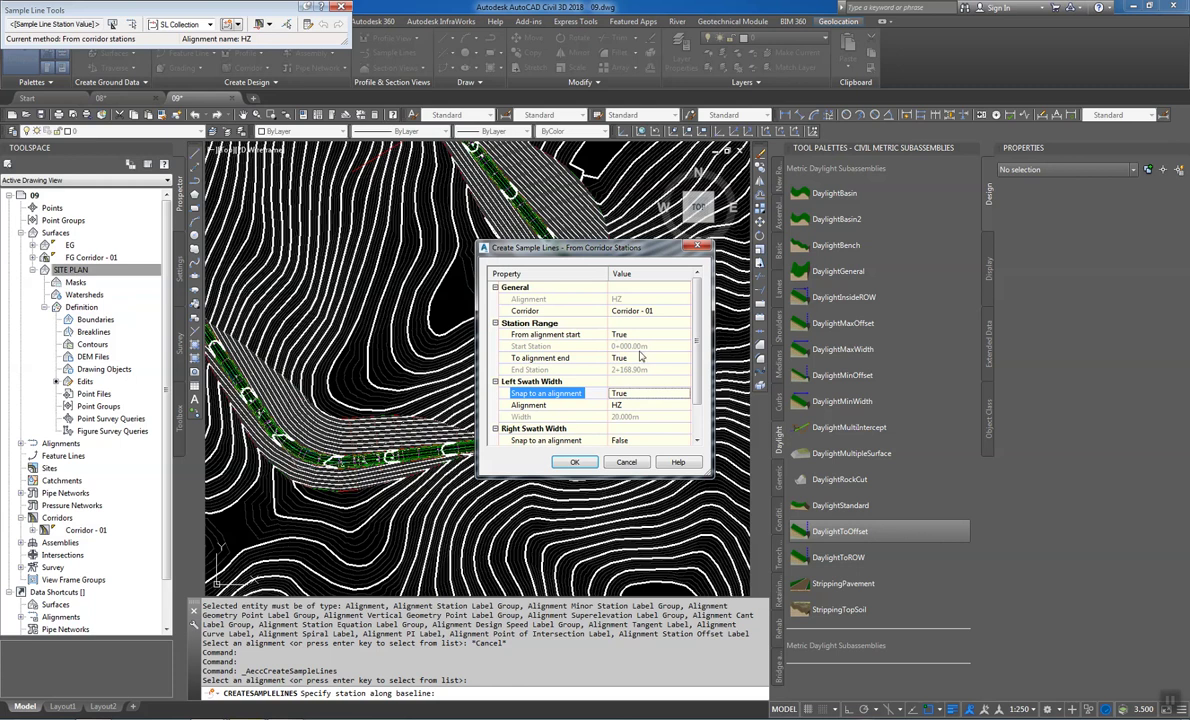
scroll(645, 340, "down", 1)
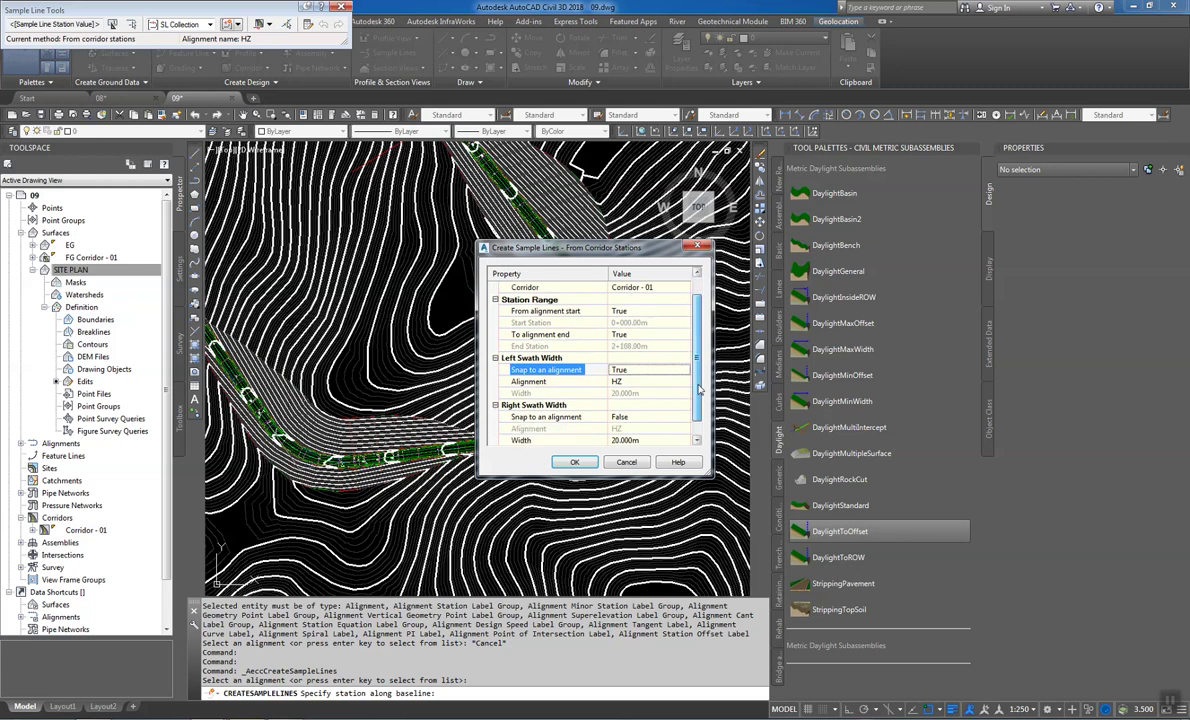
left_click(650, 405)
left_click(686, 405)
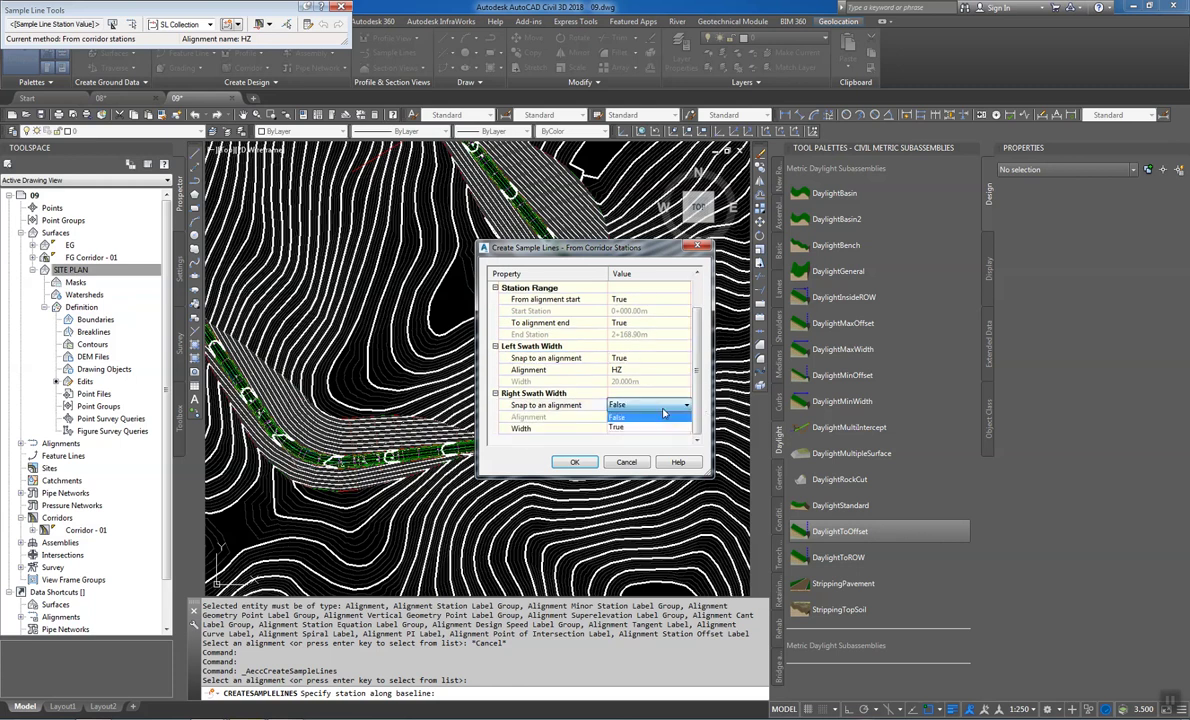
left_click(655, 428)
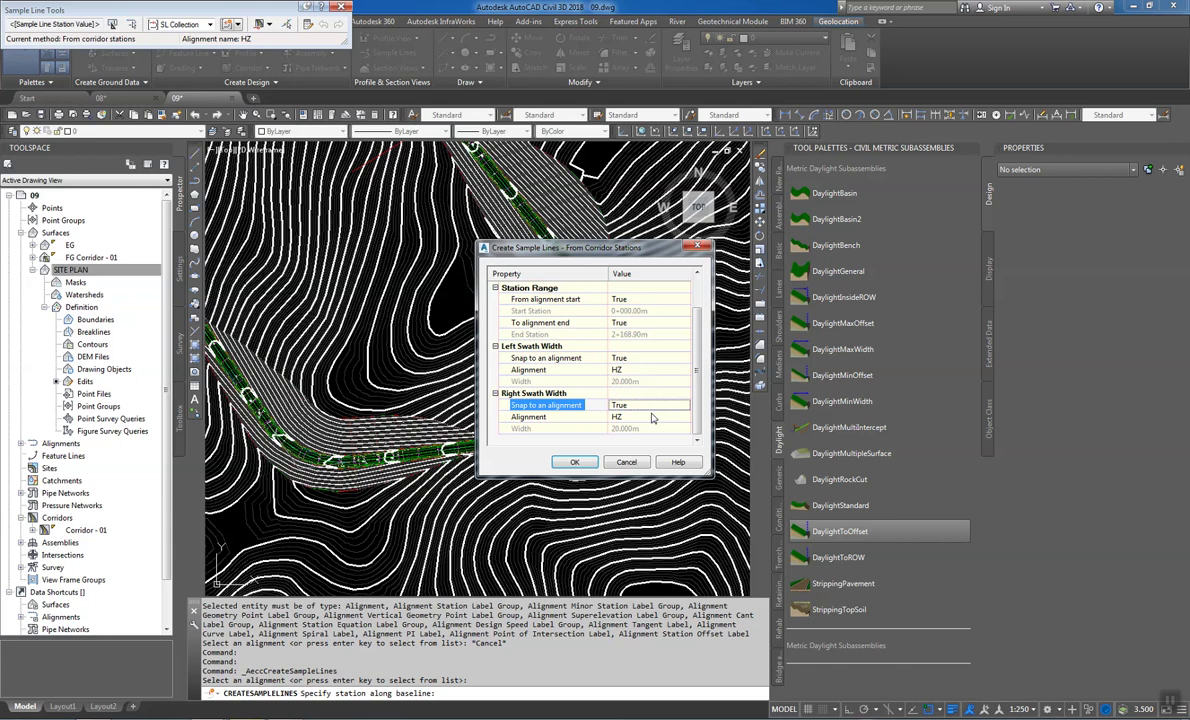
left_click(578, 465)
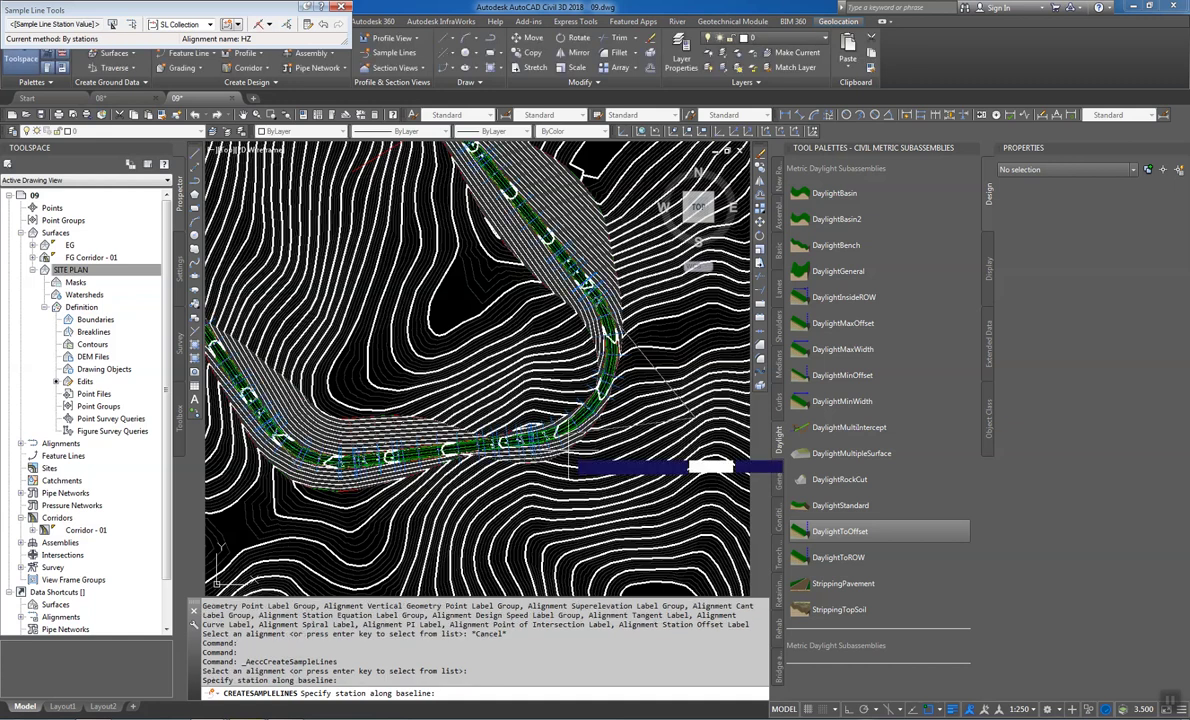
key("Escape")
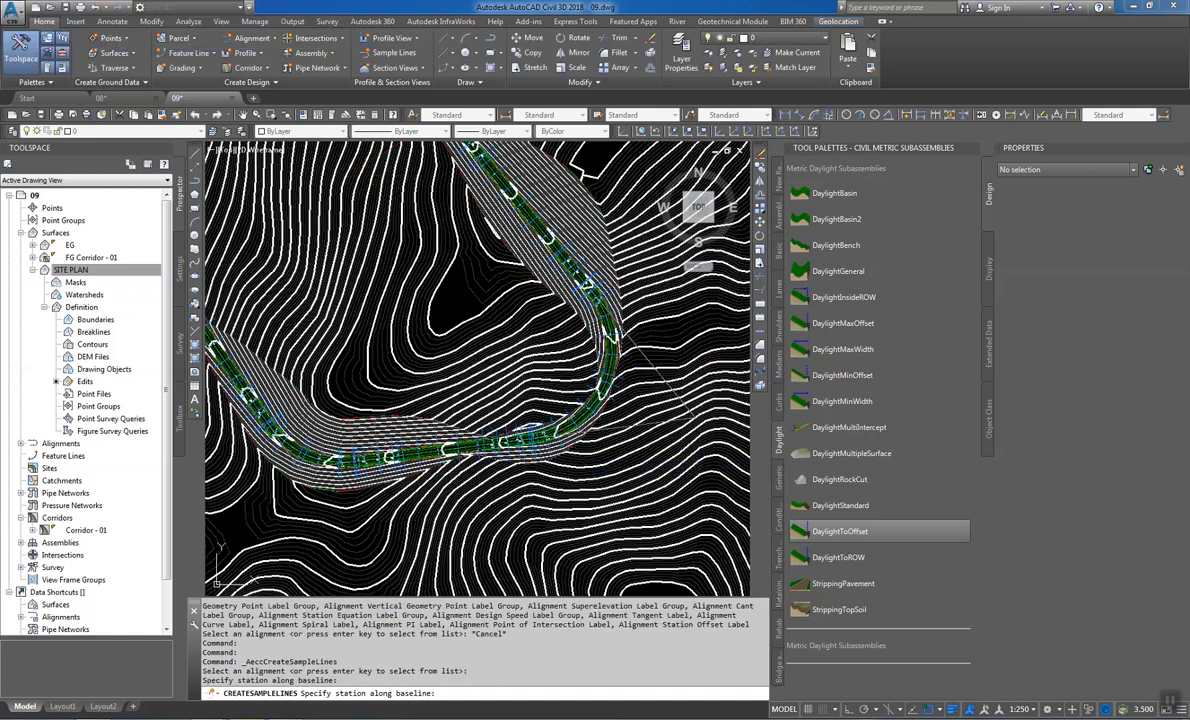
key("Return")
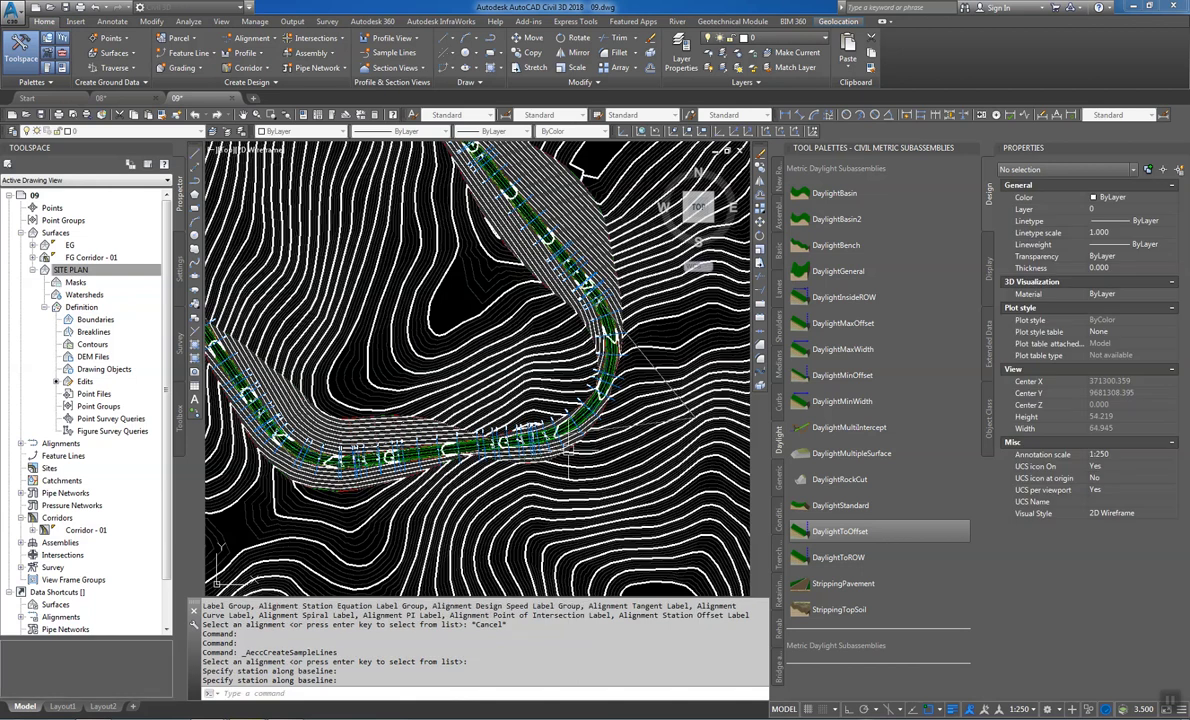
Examine the sample lines and their station labels across the corridor around station 0+750.00 and the nearby bend
scroll(246, 369, "up", 6)
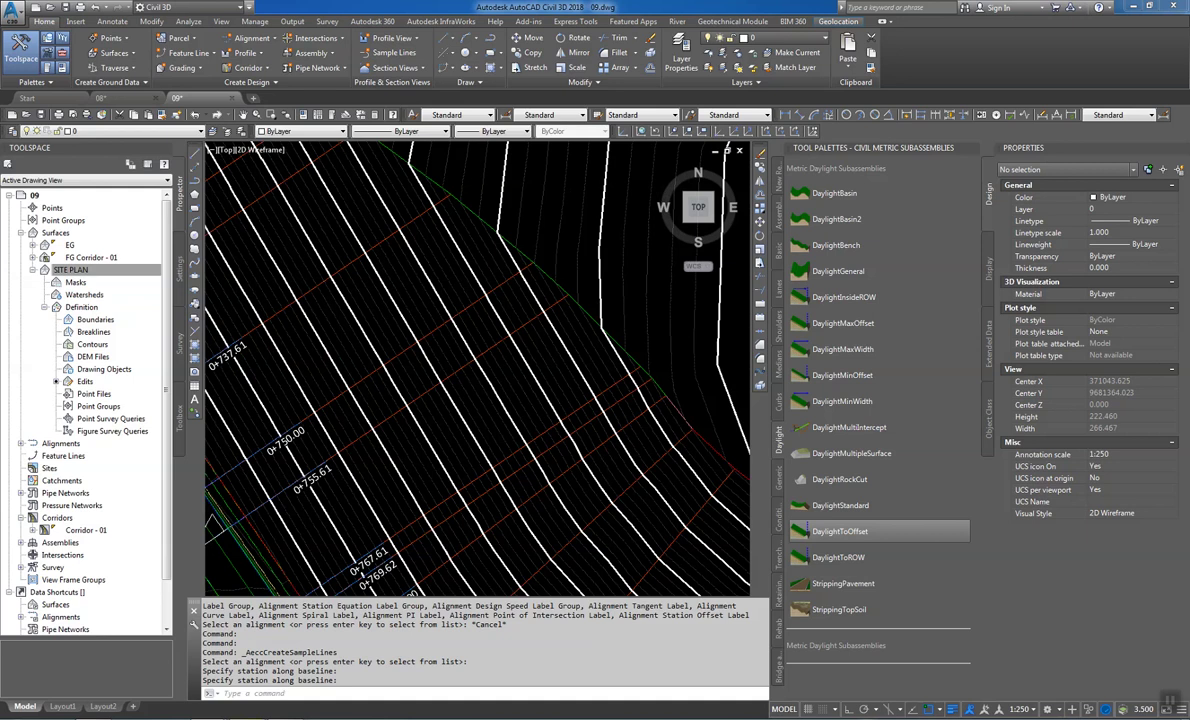
scroll(302, 405, "up", 3)
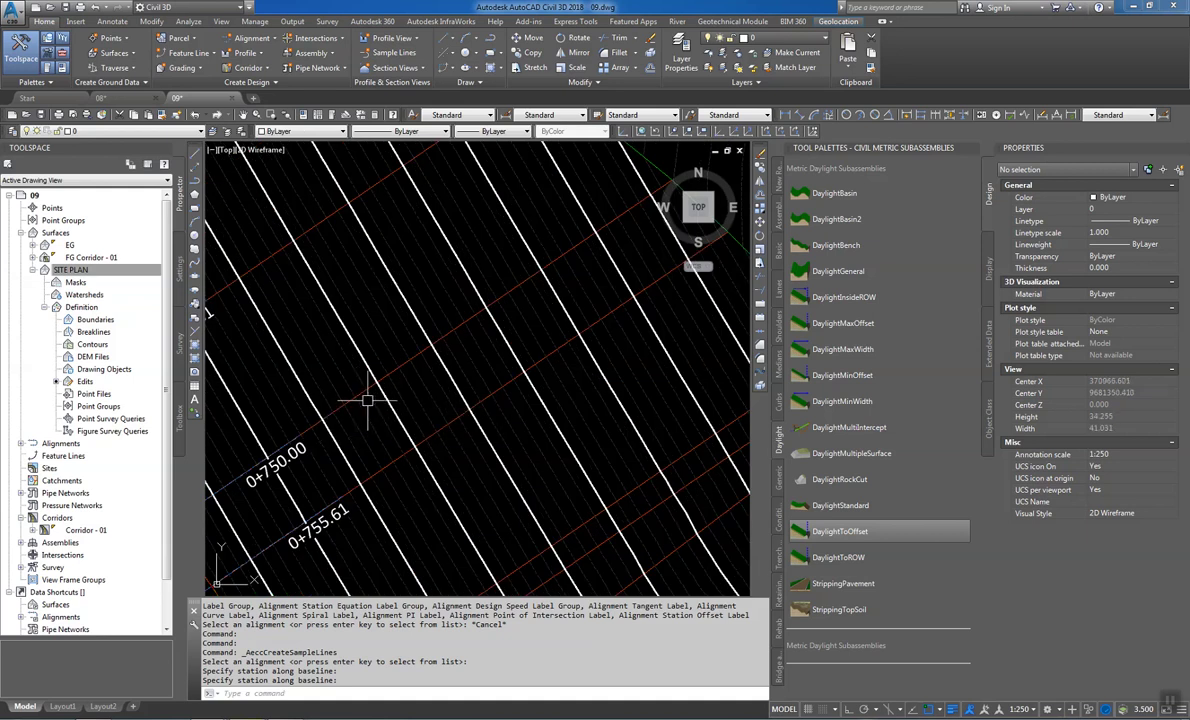
scroll(425, 417, "down", 4)
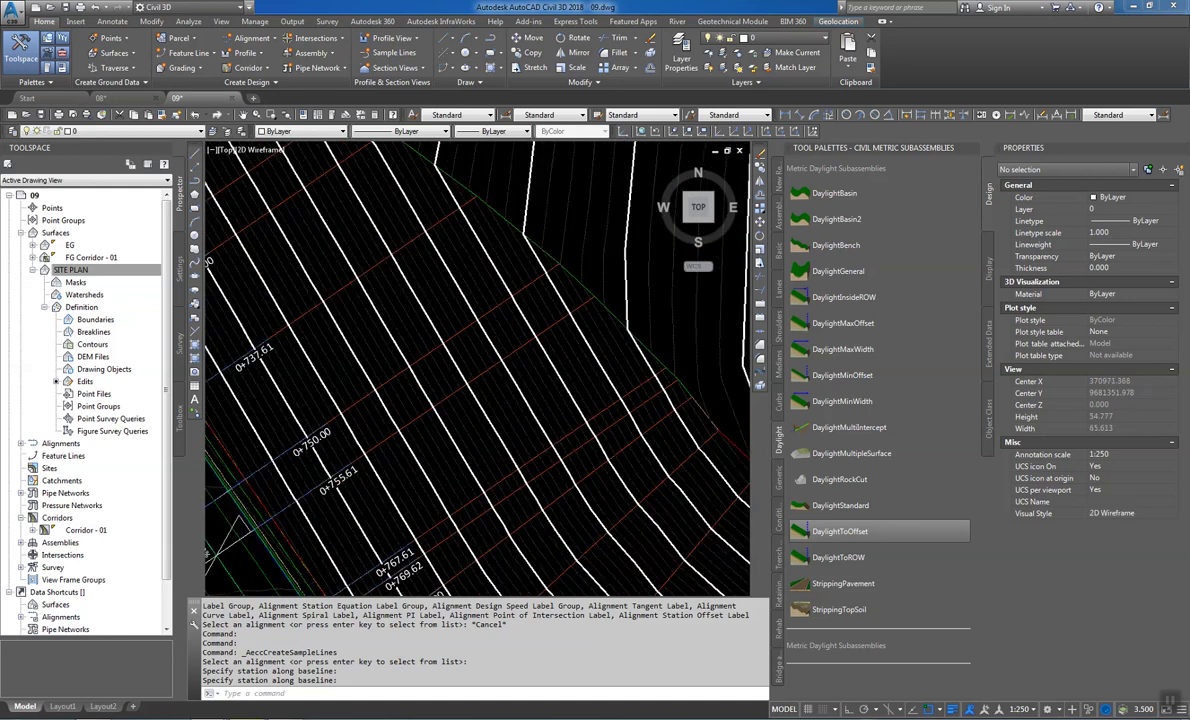
scroll(436, 422, "down", 6)
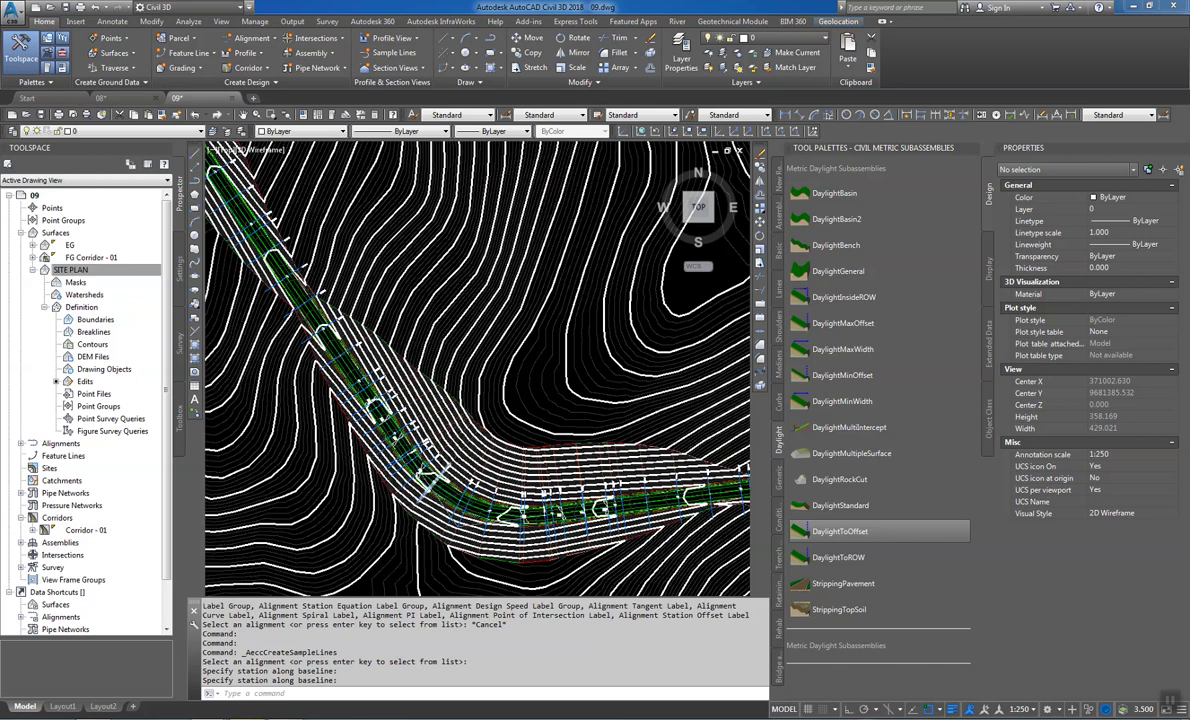
scroll(470, 443, "up", 2)
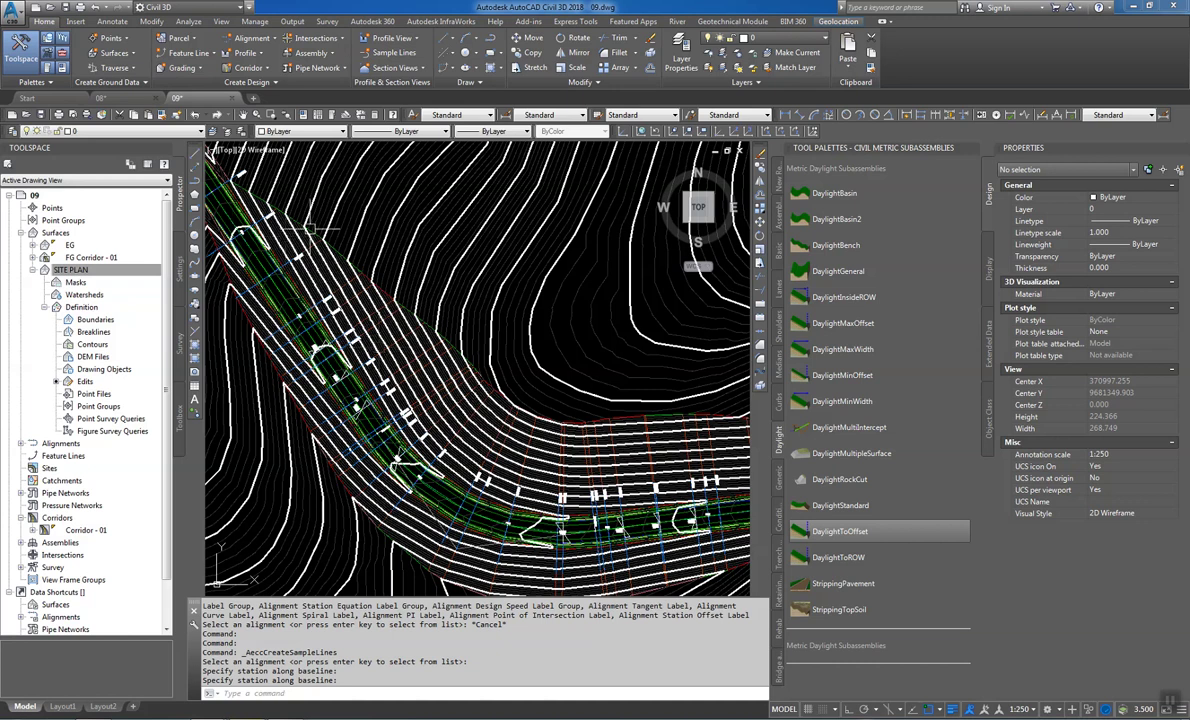
Set the SITE PLAN surface style to _No Display in its surface properties
left_click(257, 248)
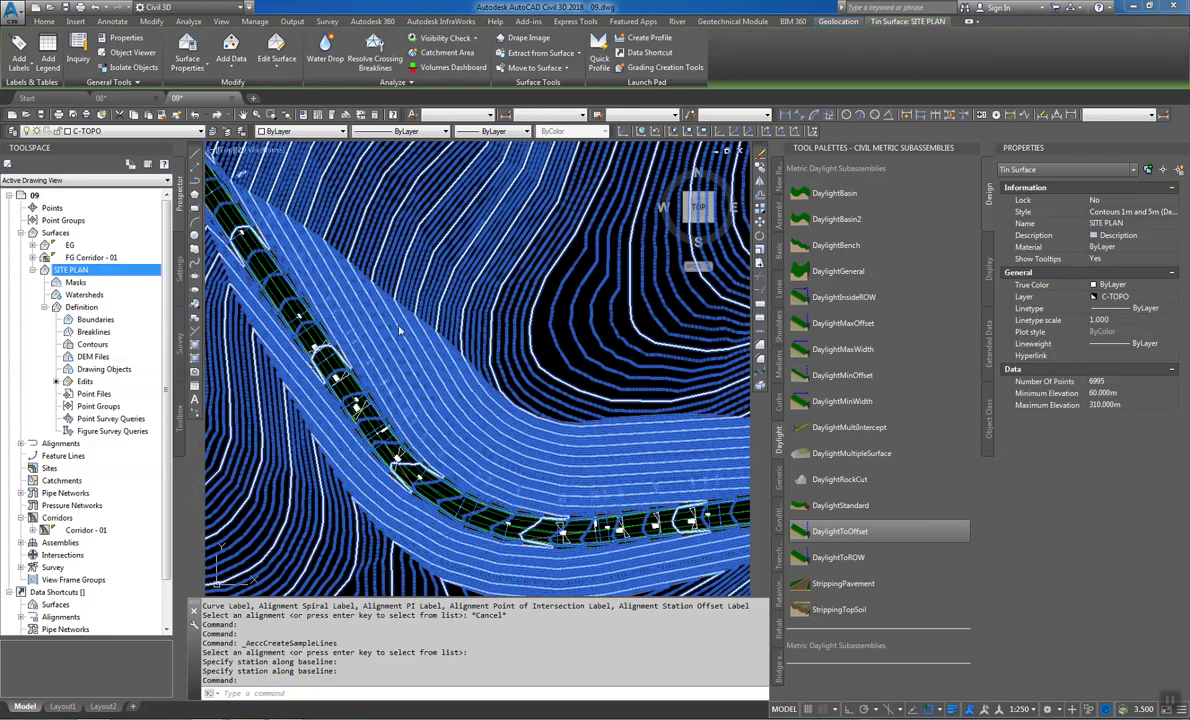
double_click(440, 318)
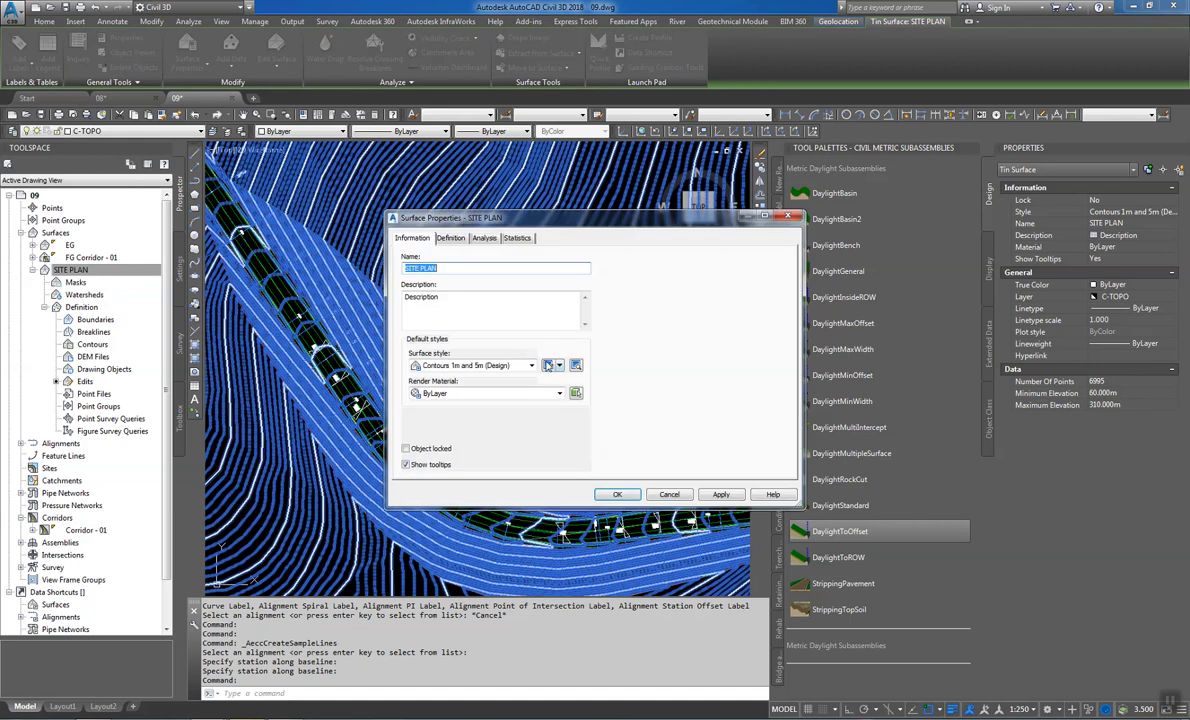
left_click(531, 365)
left_click(445, 376)
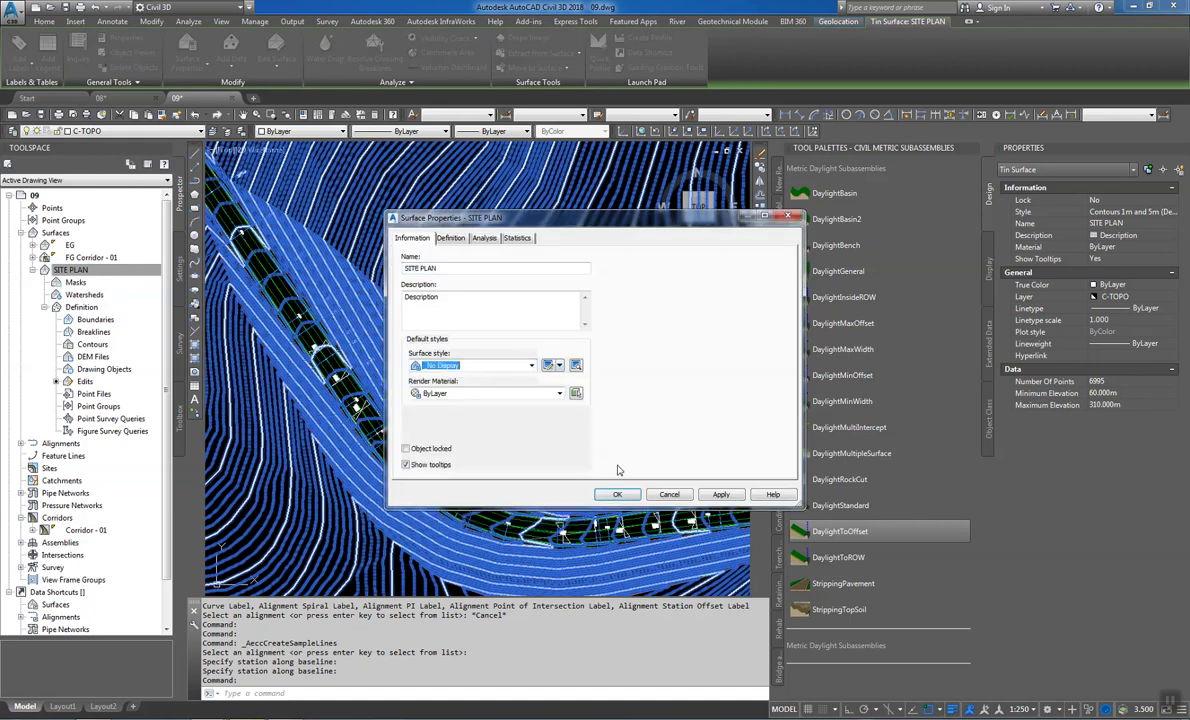
key("Return")
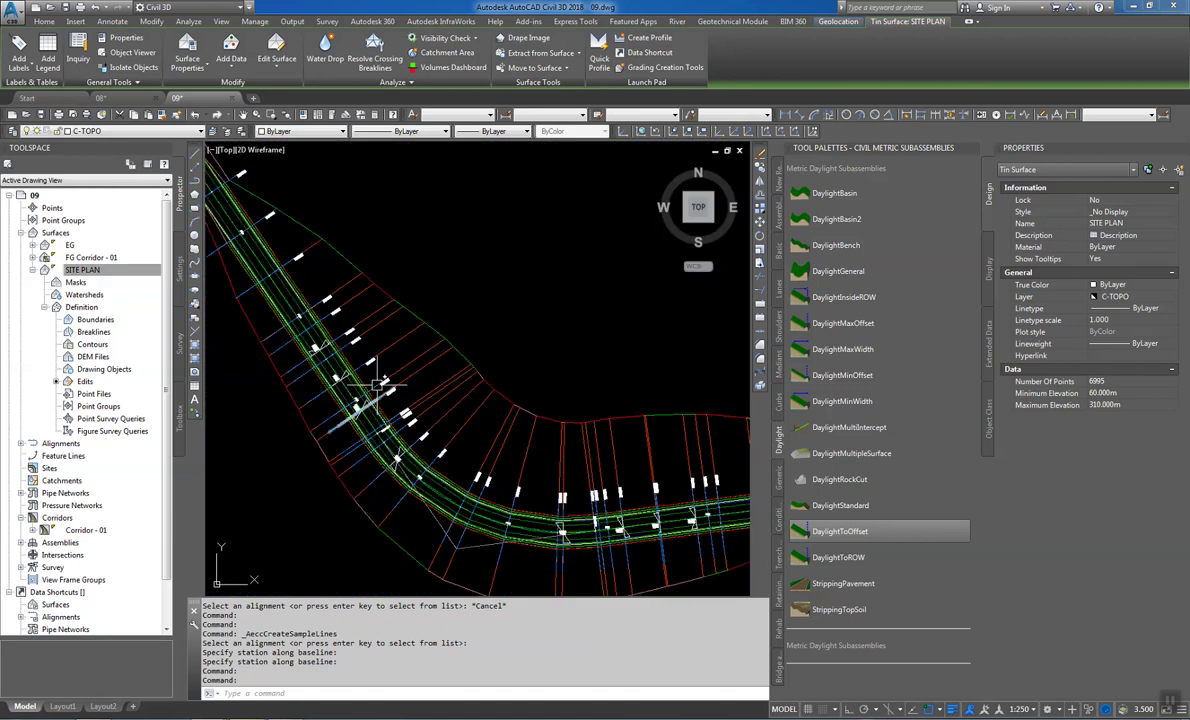
Select the sample line at 0+755.61 along with the SITE PLAN surface, extend the selection to all similar objects, and delete them
scroll(383, 385, "up", 4)
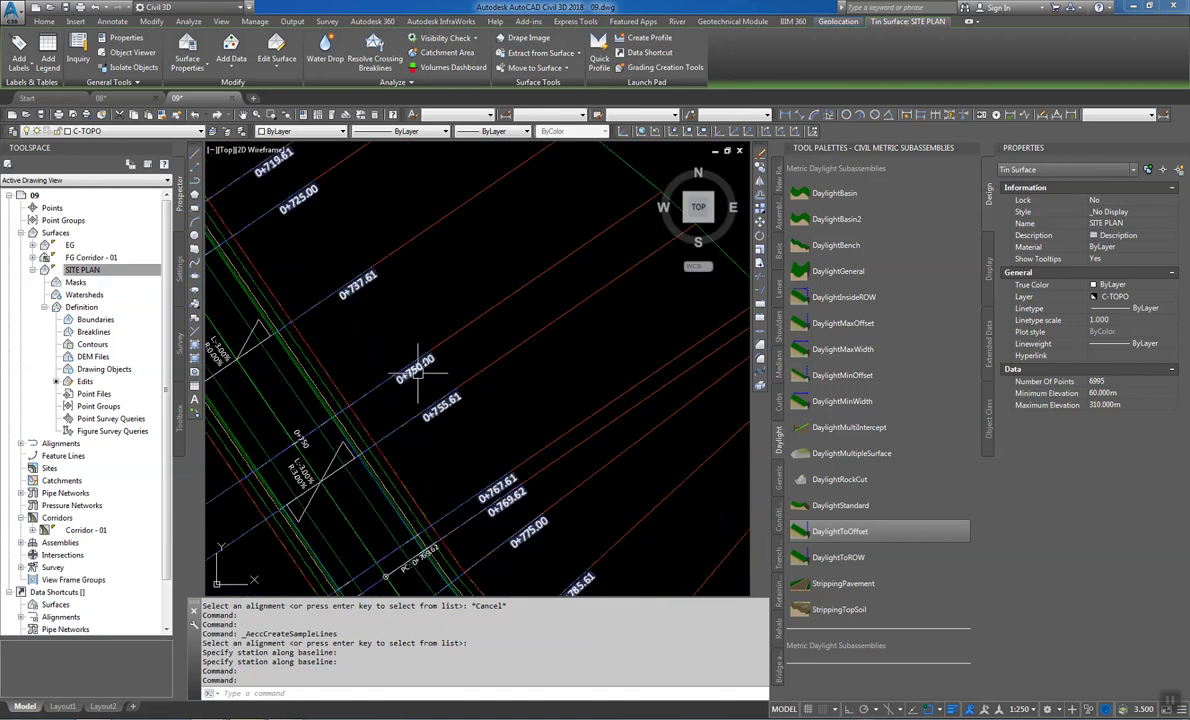
left_click(437, 410)
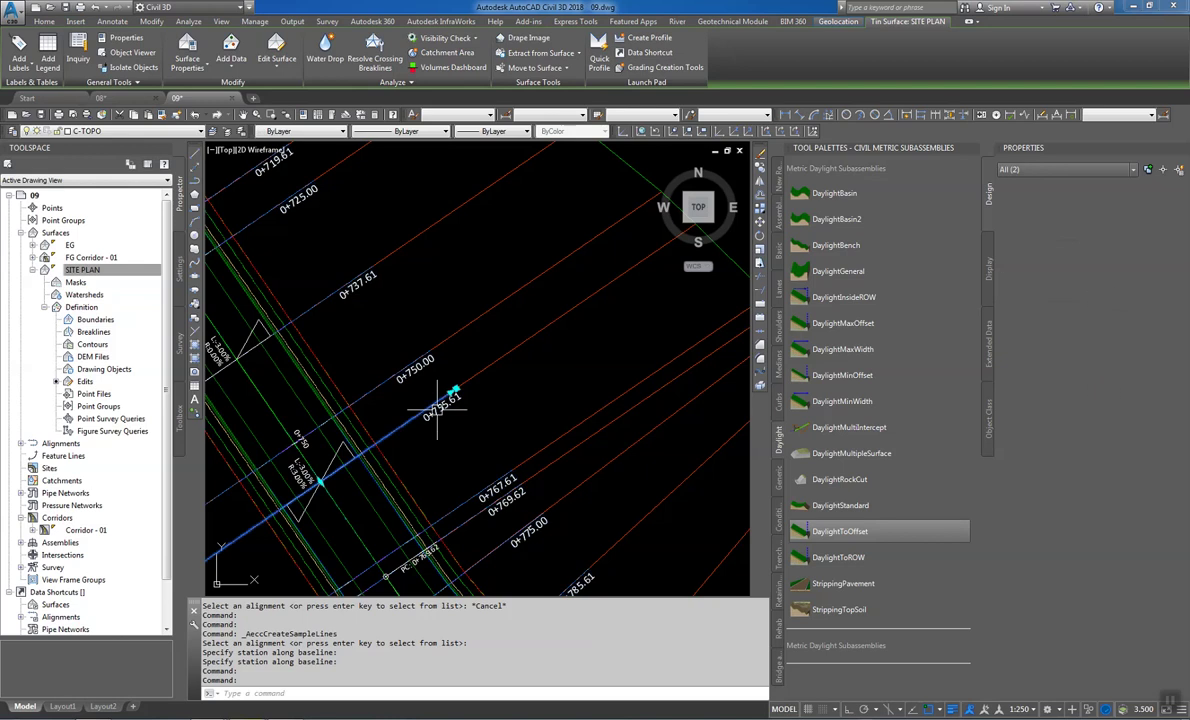
right_click(437, 410)
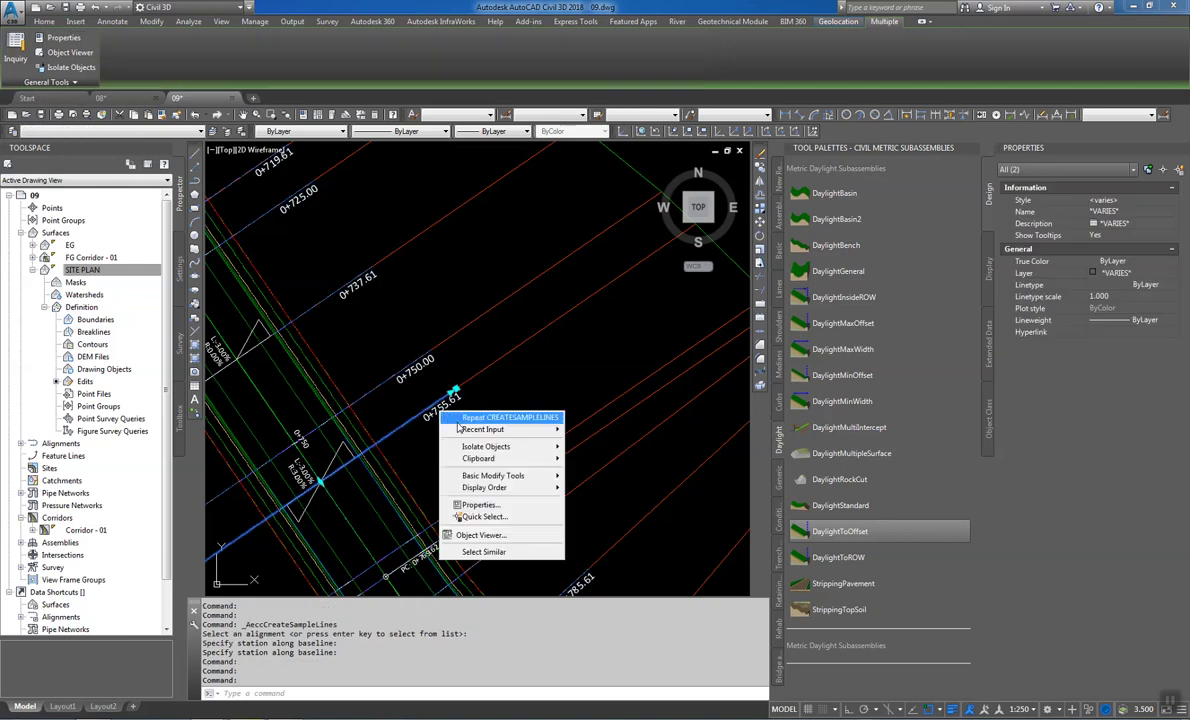
left_click(507, 552)
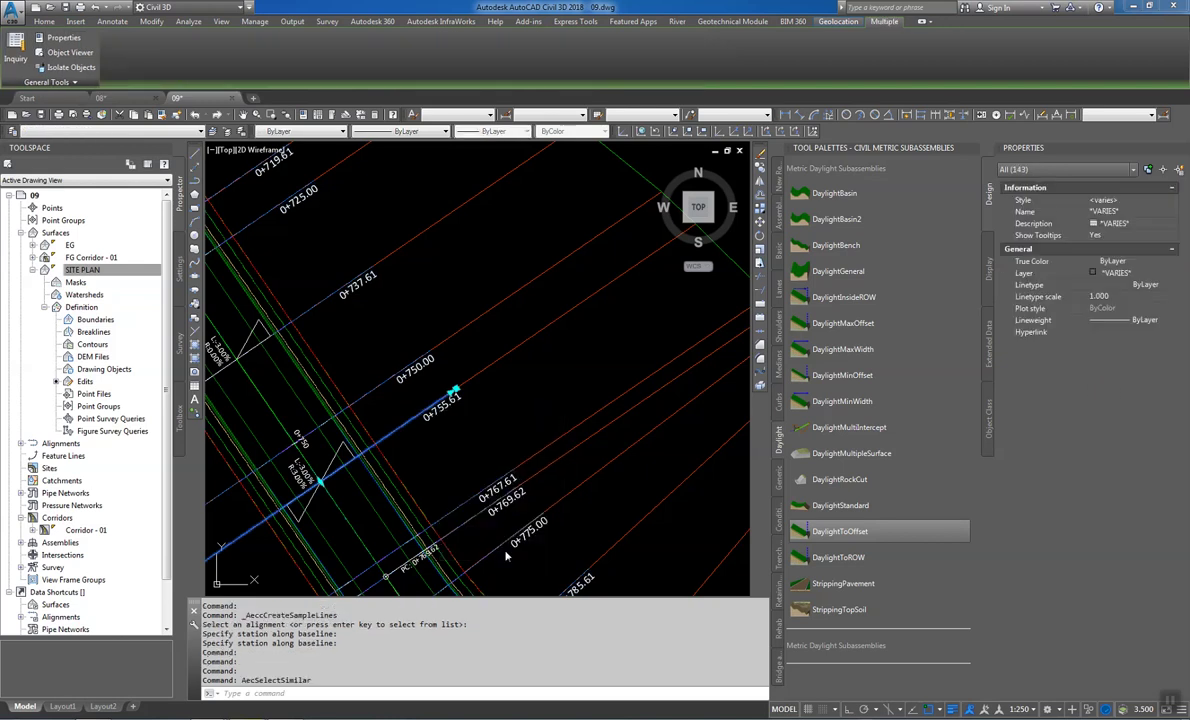
key("Delete")
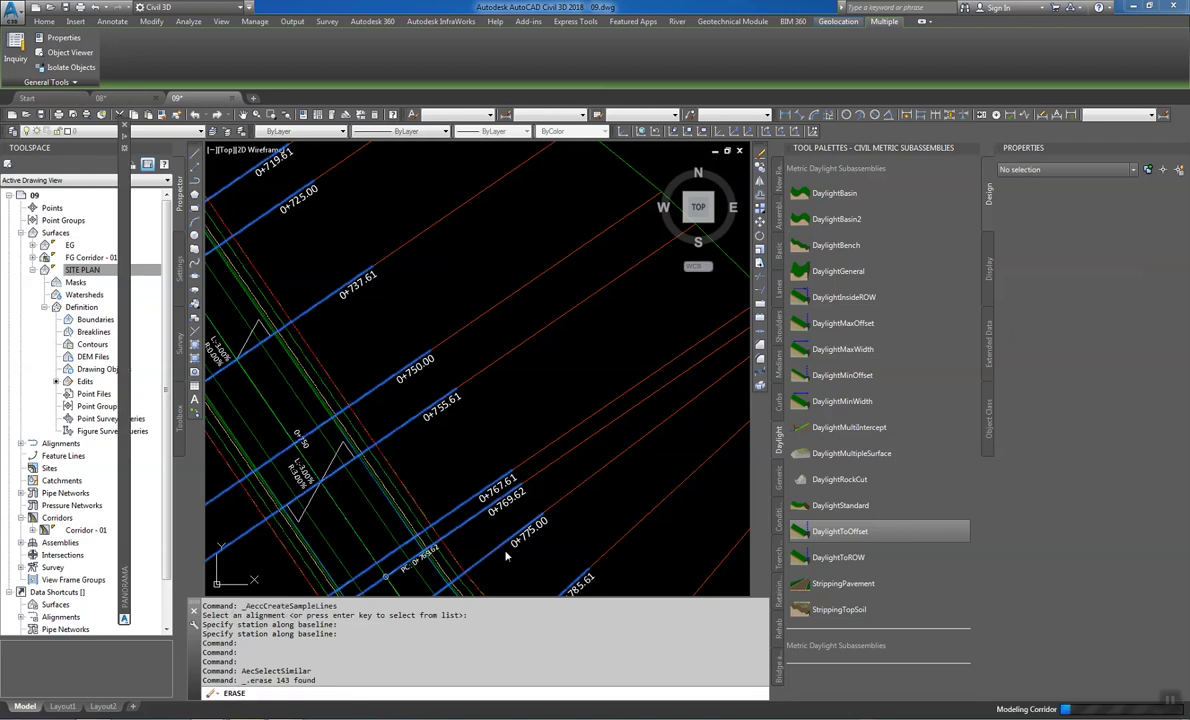
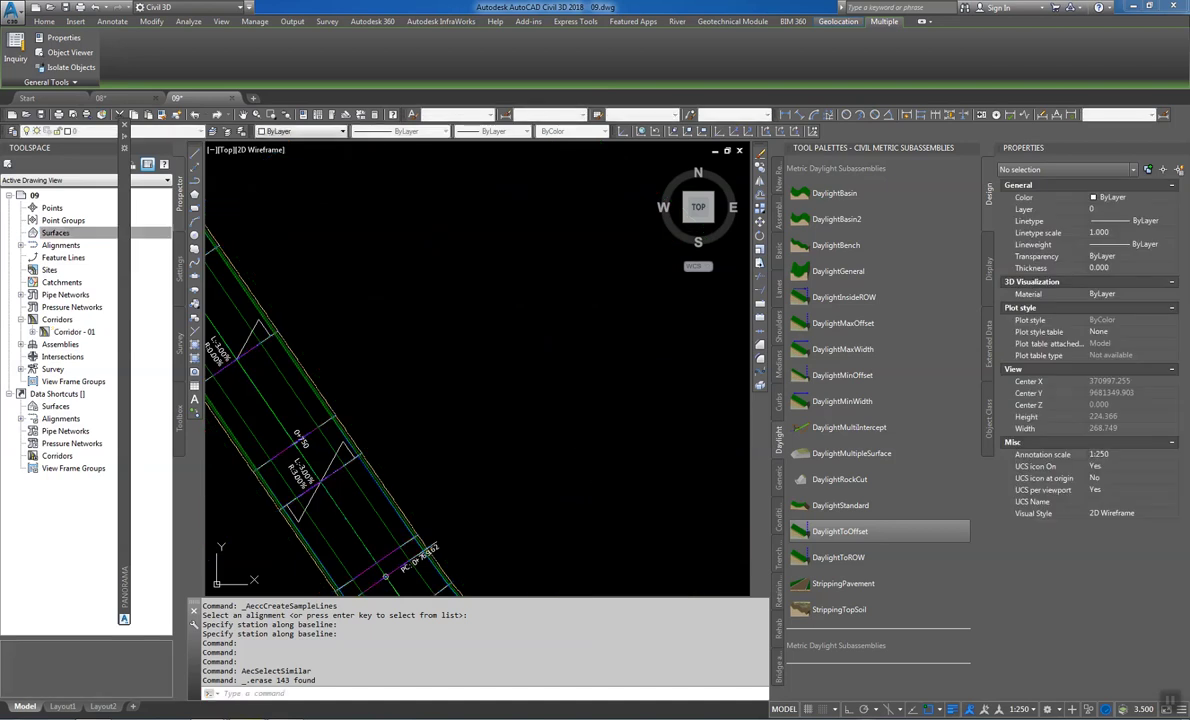
Delete Corridor - 01 from the drawing and close the superelevation Panorama window
left_click(468, 420)
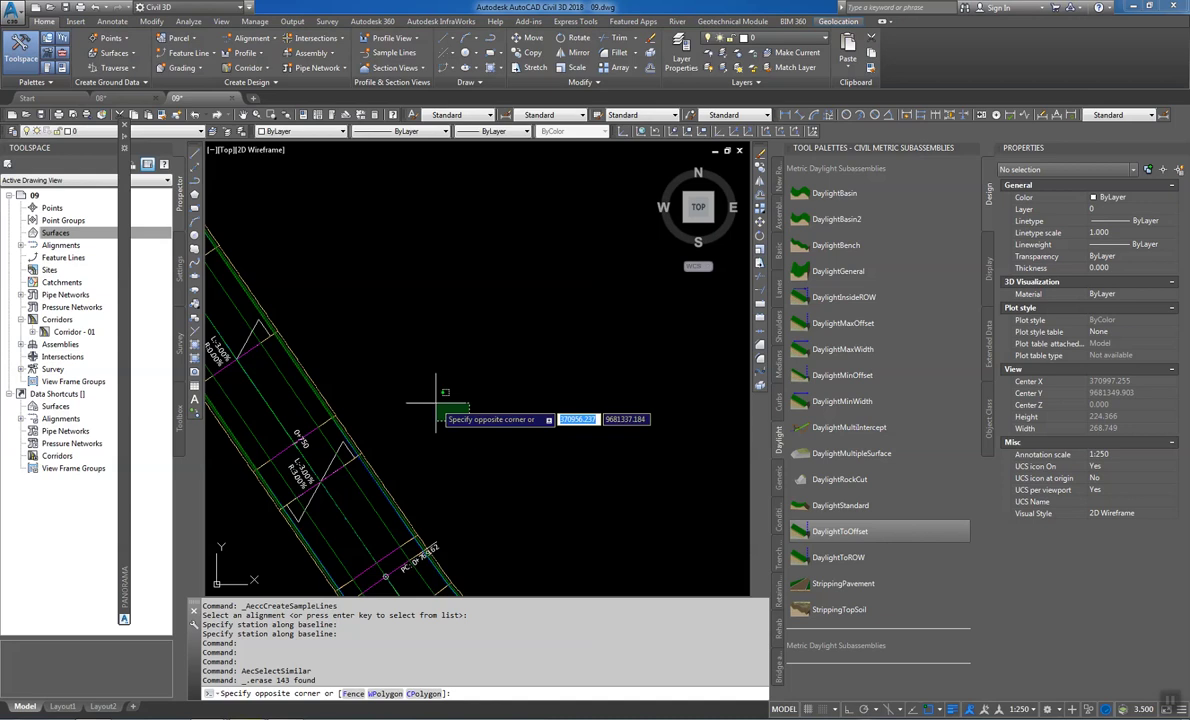
scroll(428, 430, "down", 3)
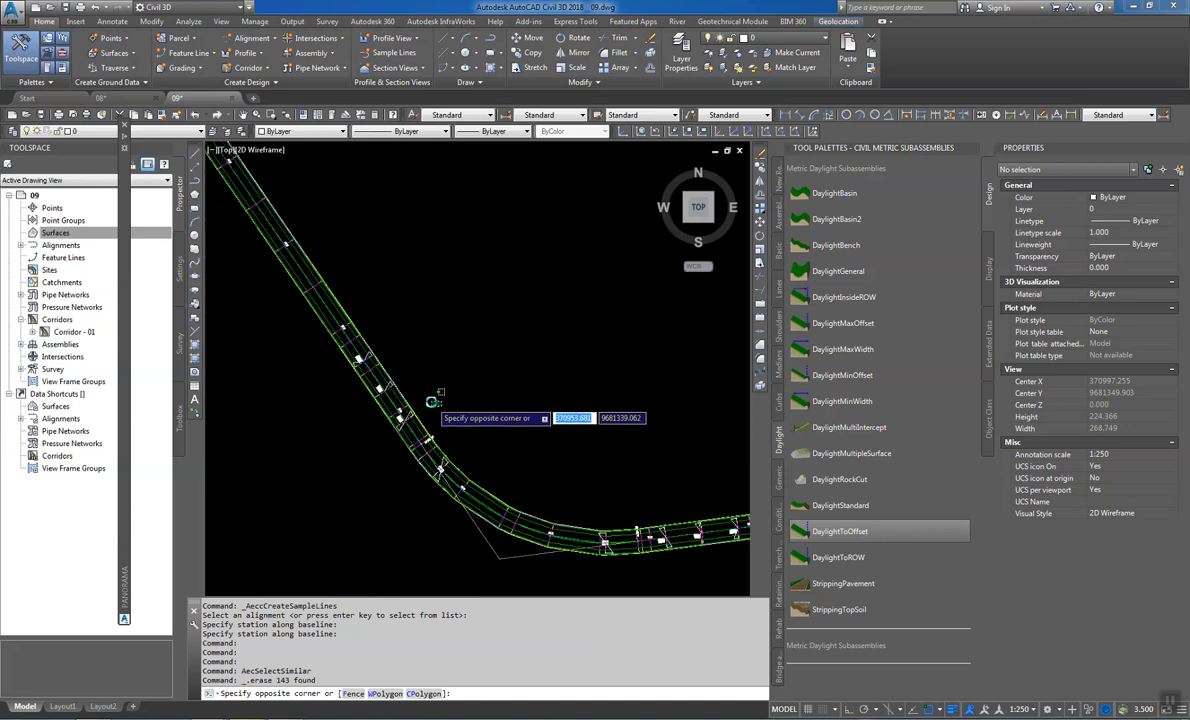
left_click(510, 502)
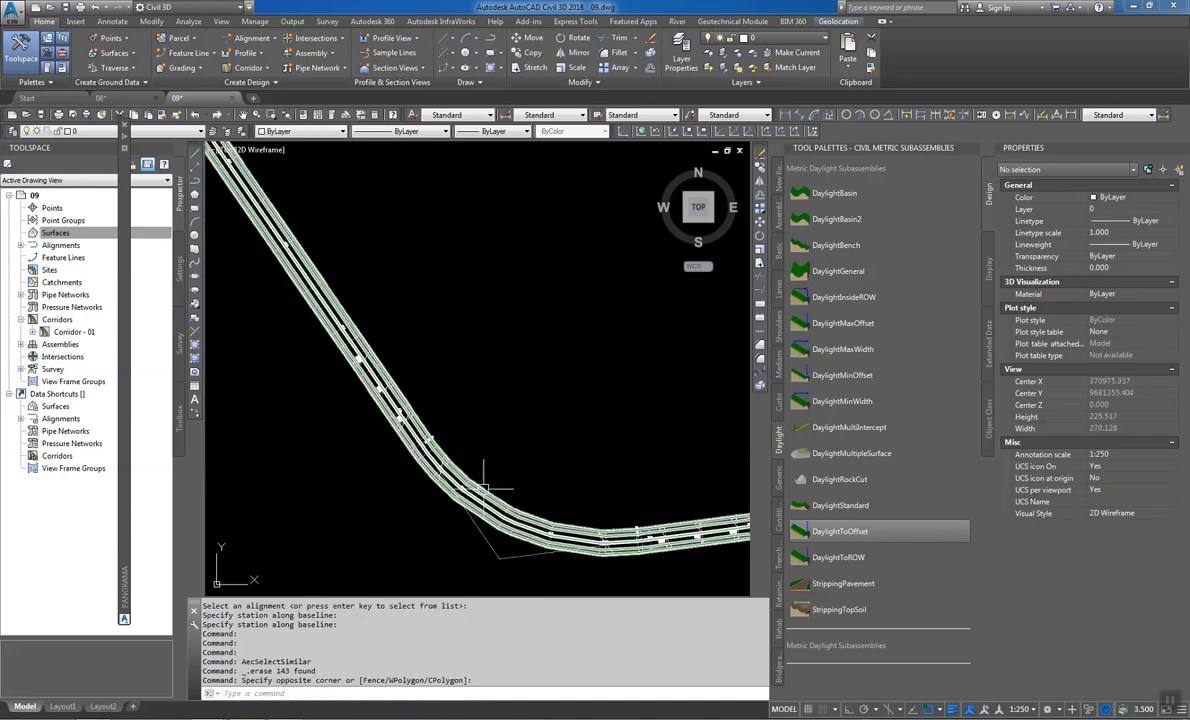
left_click(483, 490)
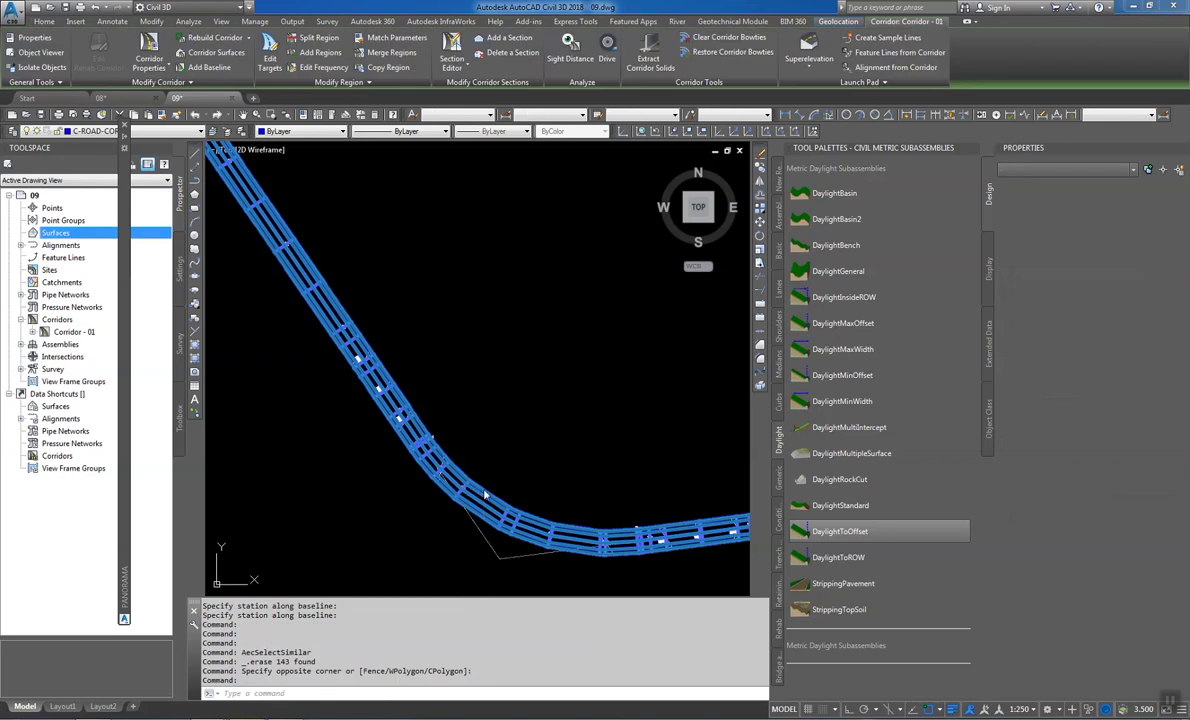
key("Delete")
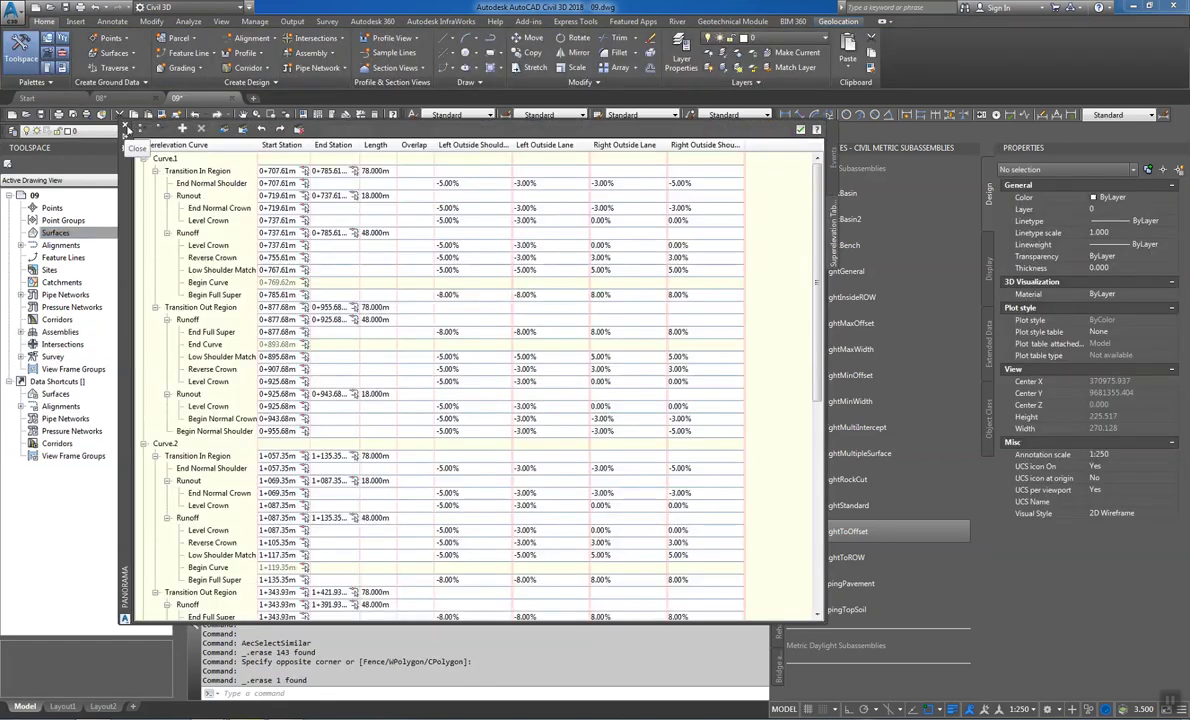
left_click(126, 131)
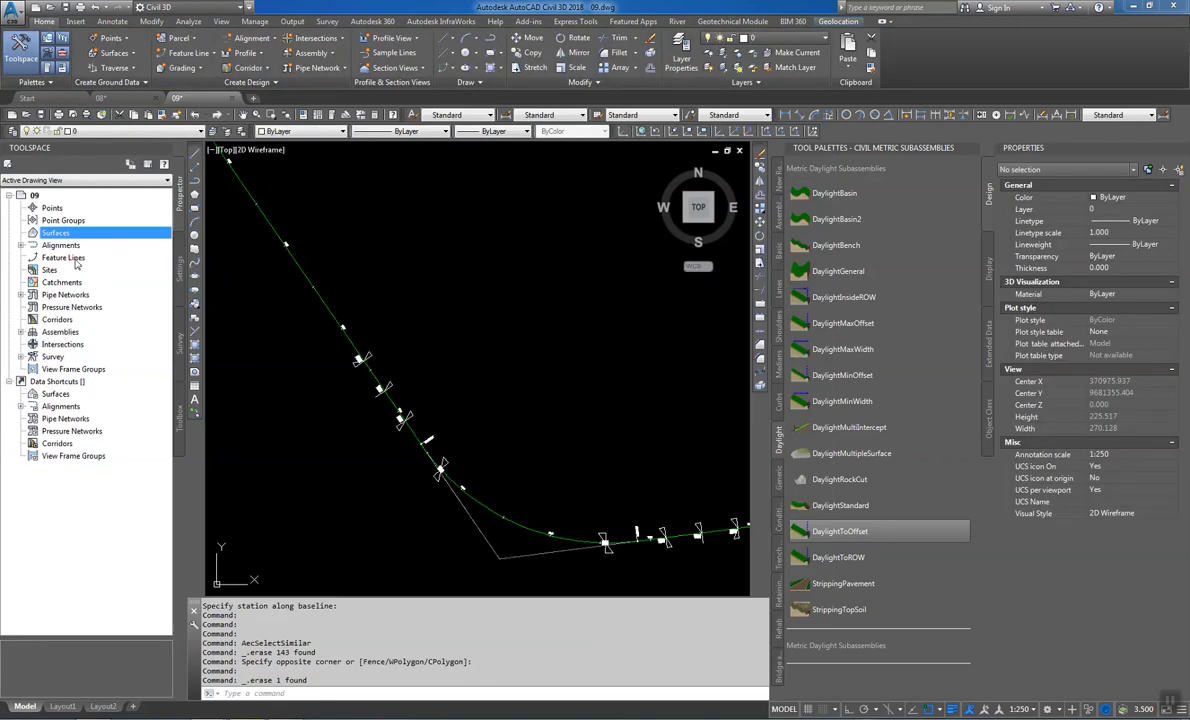
right_click(52, 234)
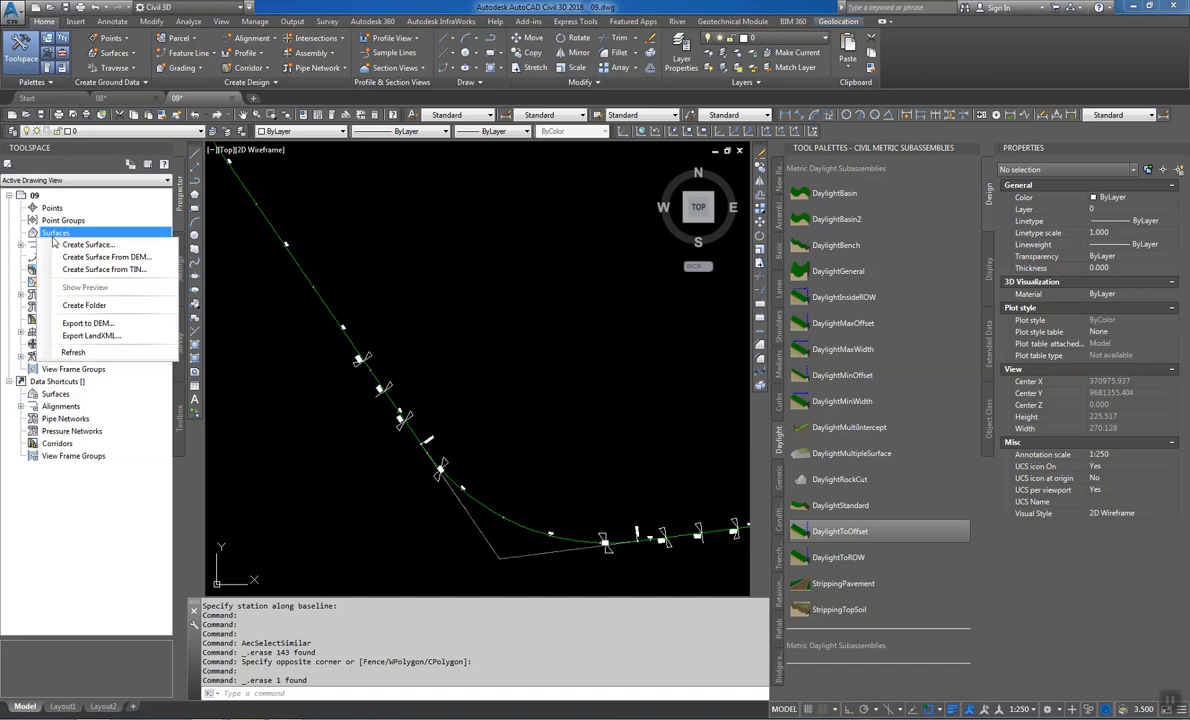
left_click(73, 245)
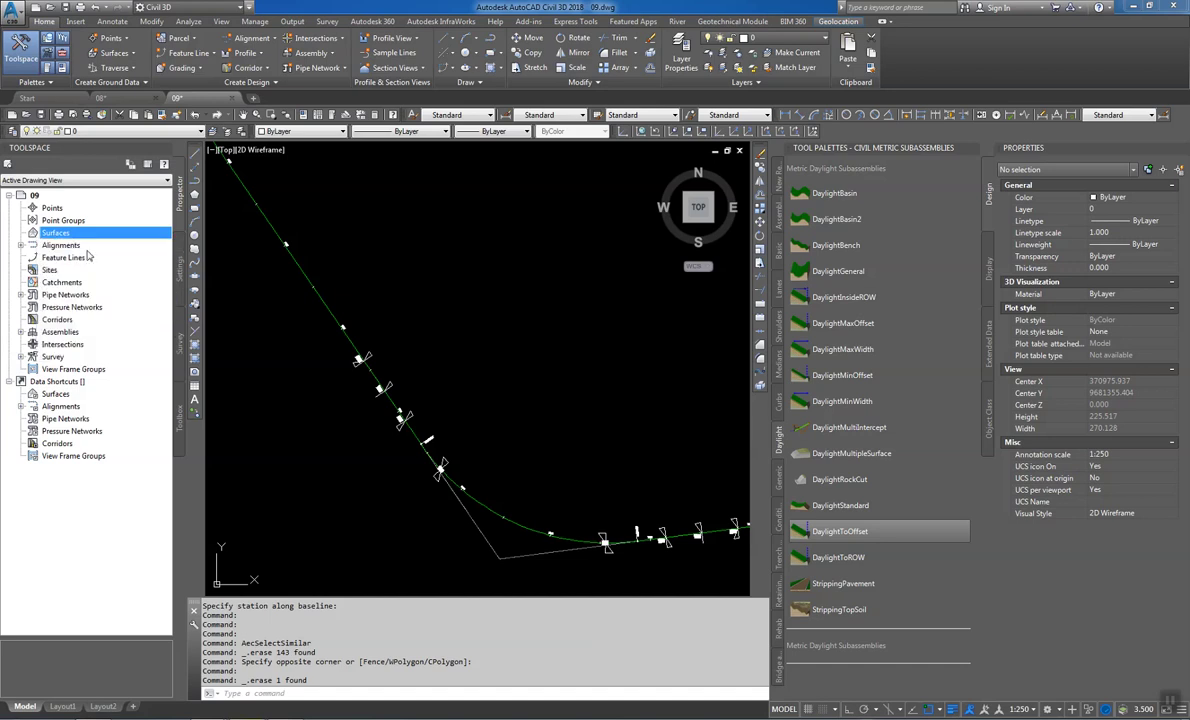
left_click(22, 245)
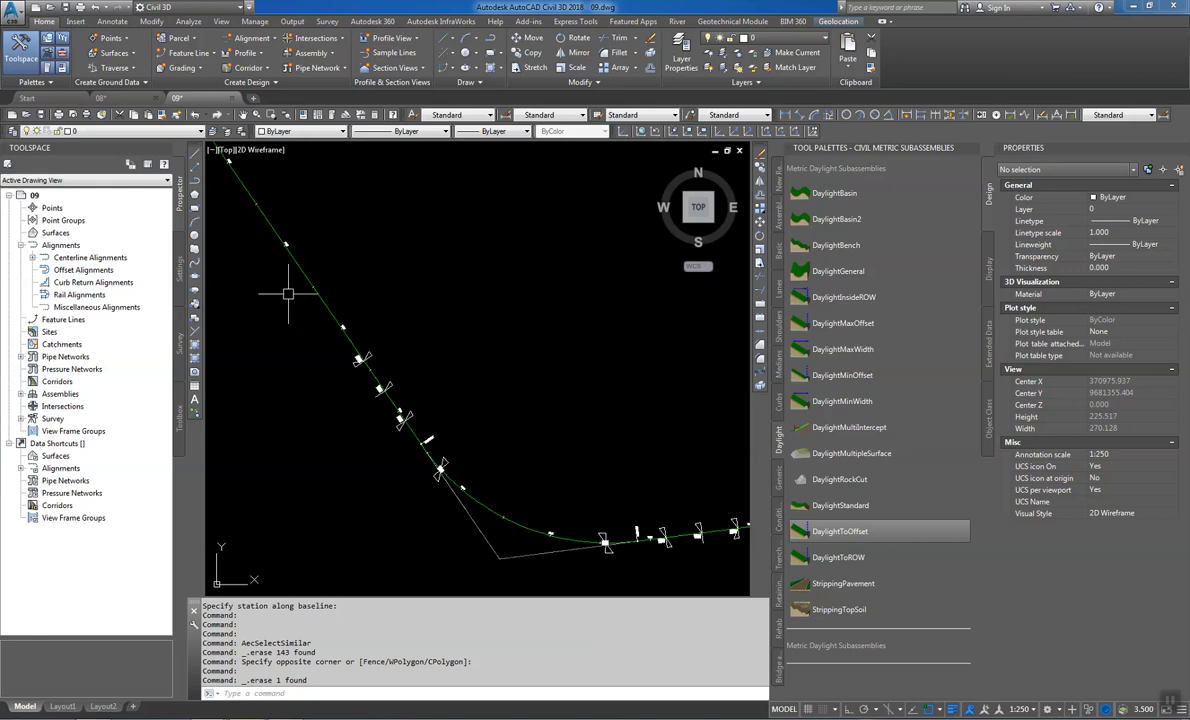
scroll(372, 313, "down", 6)
middle_click_drag(372, 313, 370, 340)
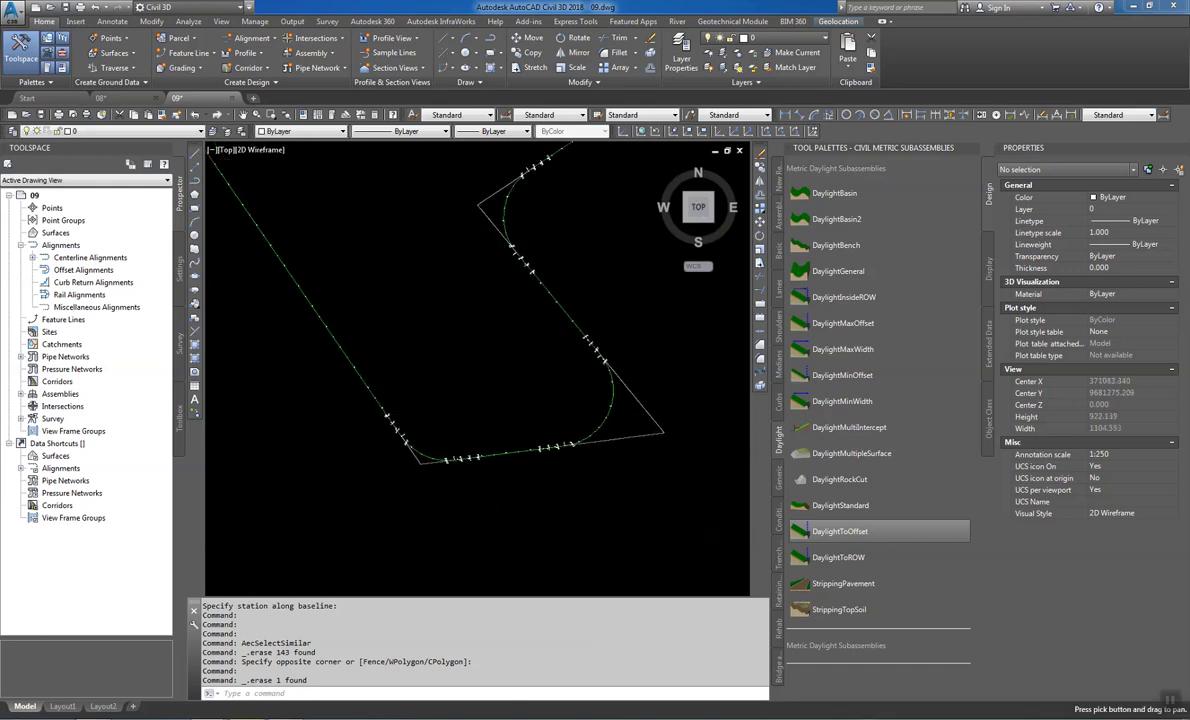
Undo the deletions of Corridor - 01, the surfaces and the sample lines, including the similar-object selection
key("ctrl+z")
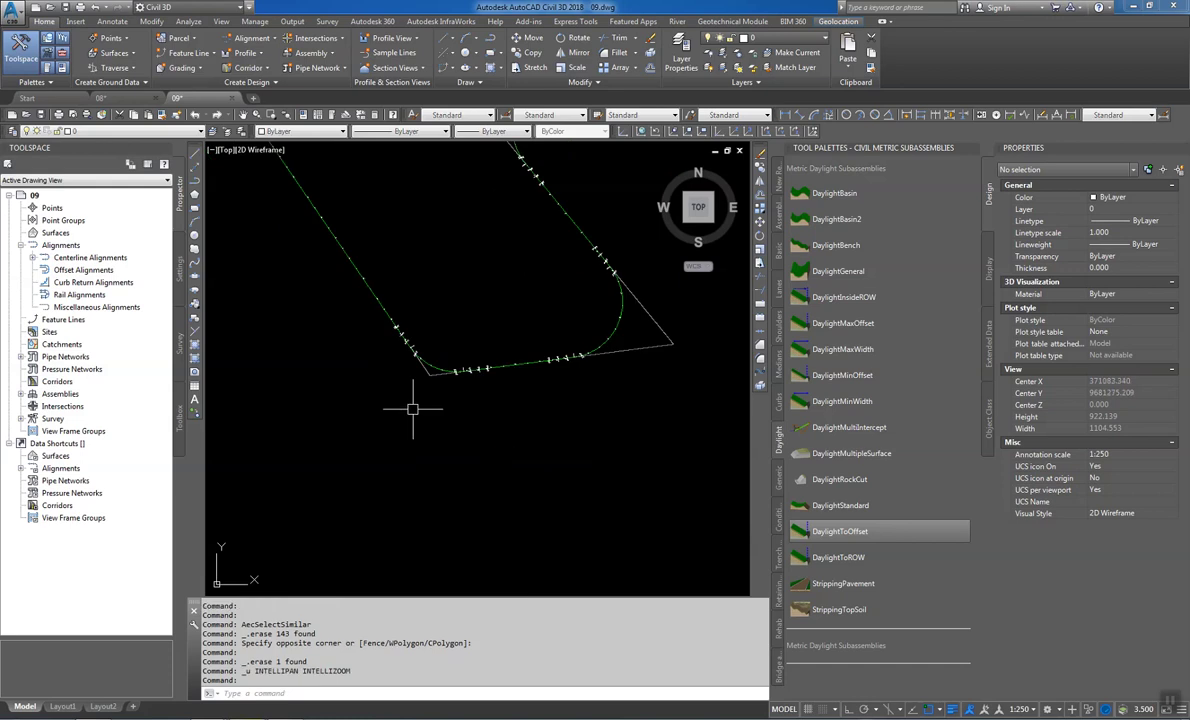
scroll(412, 408, "up", 3)
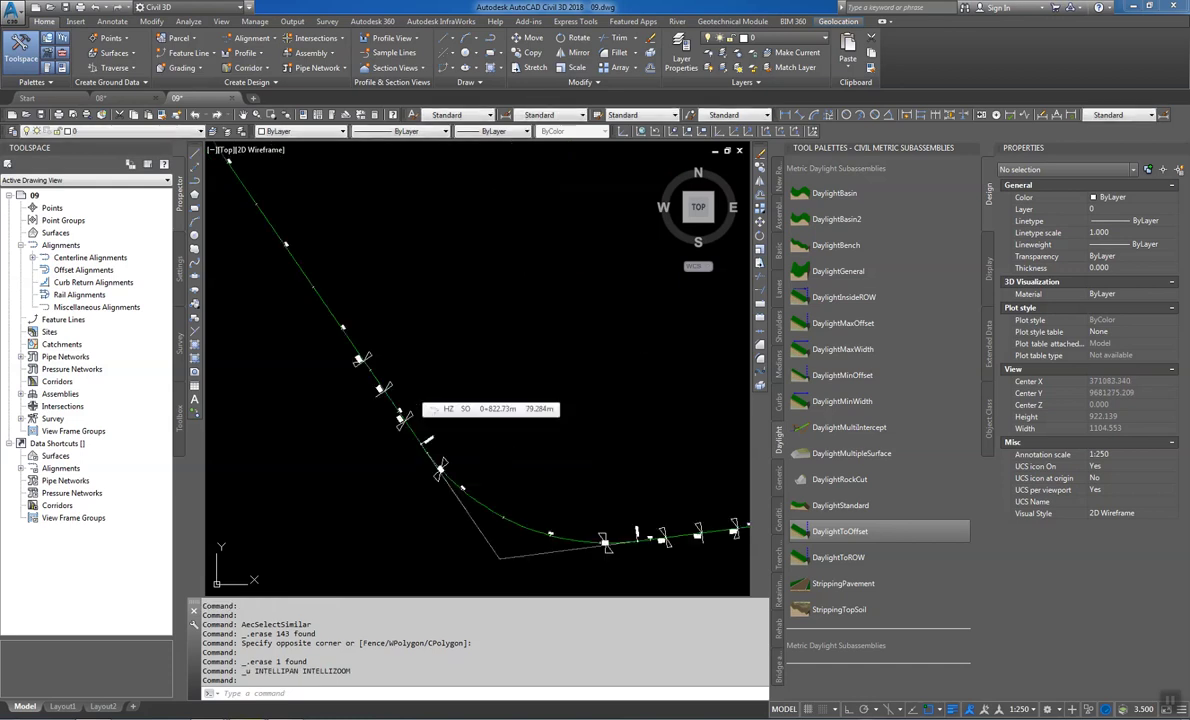
key("ctrl+z")
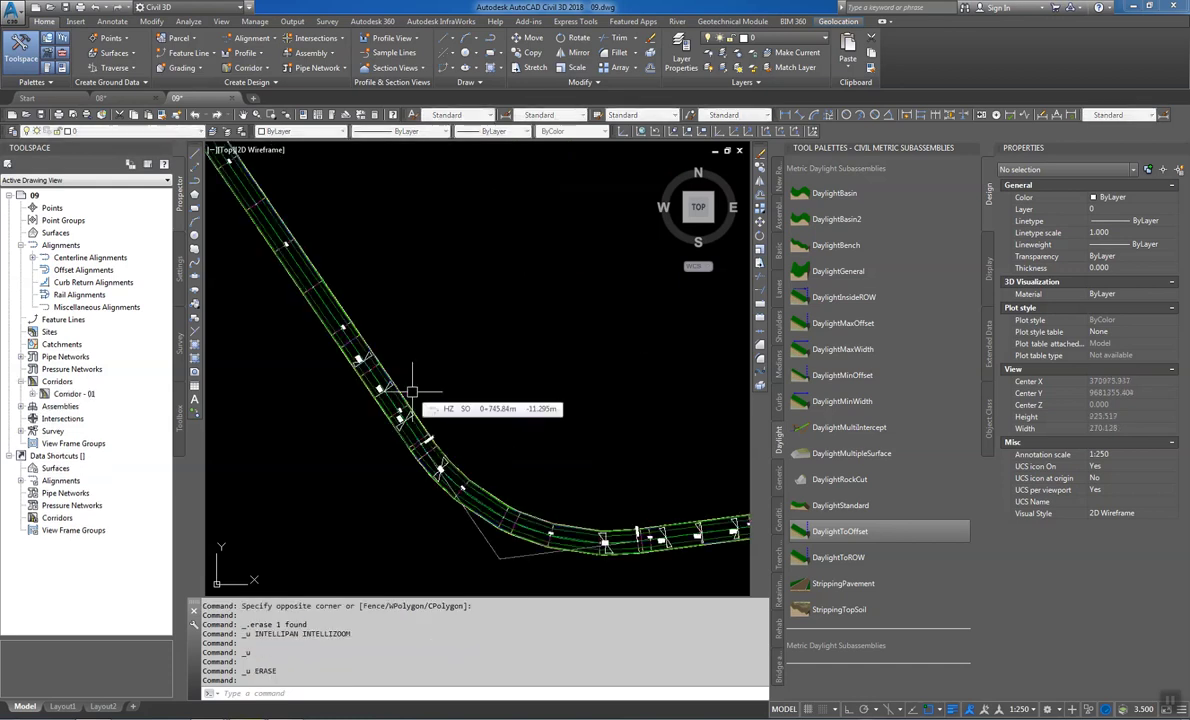
key("ctrl+z")
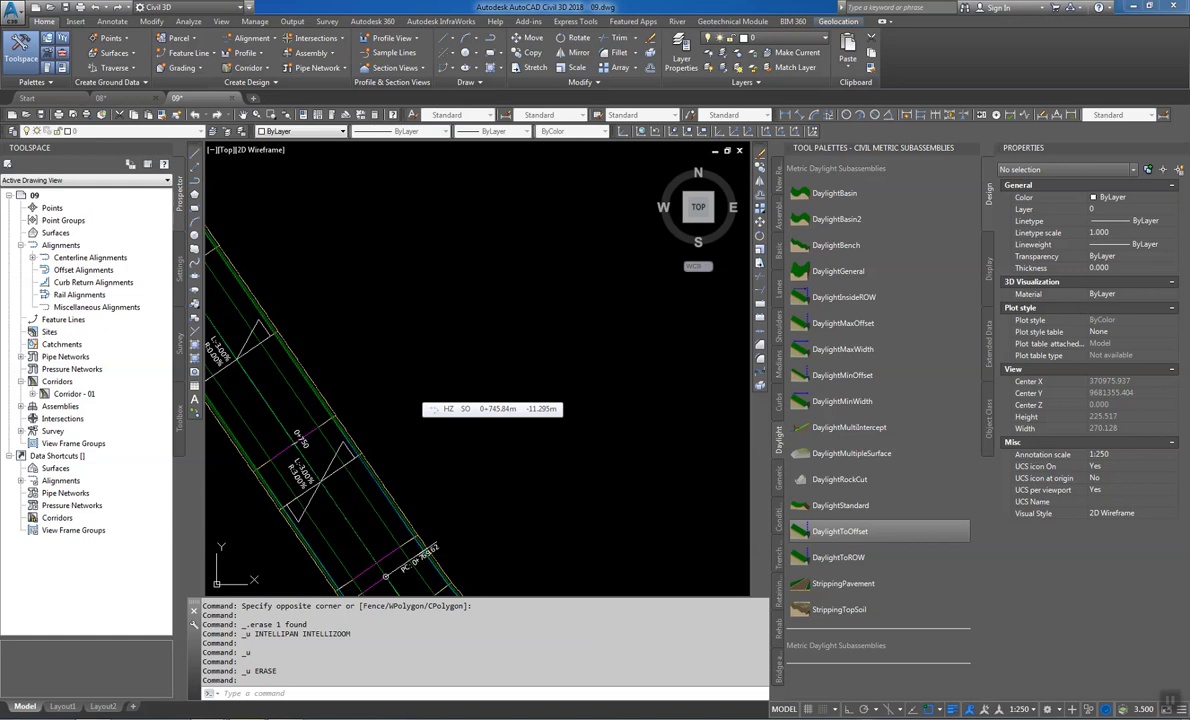
key("ctrl+z")
key("ctrl+z")
key("ctrl+z")
type("u")
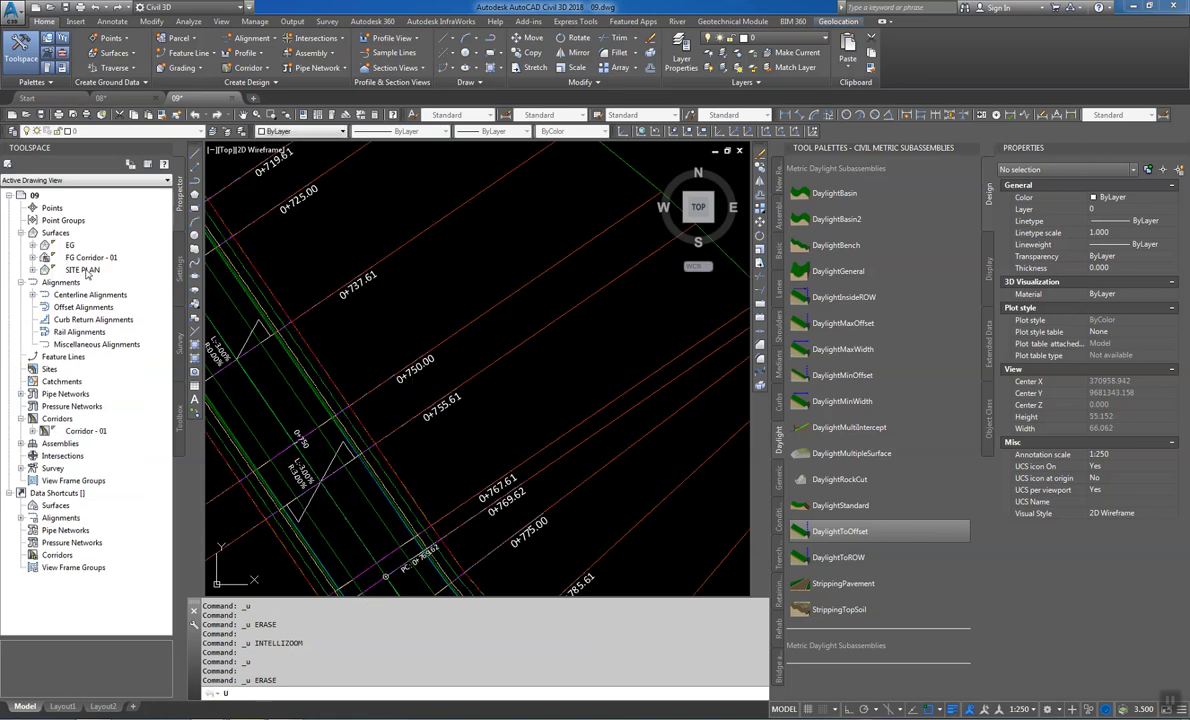
key("Return")
Delete only Corridor - 01, leaving the EG and SITE PLAN surfaces in the drawing
right_click(83, 270)
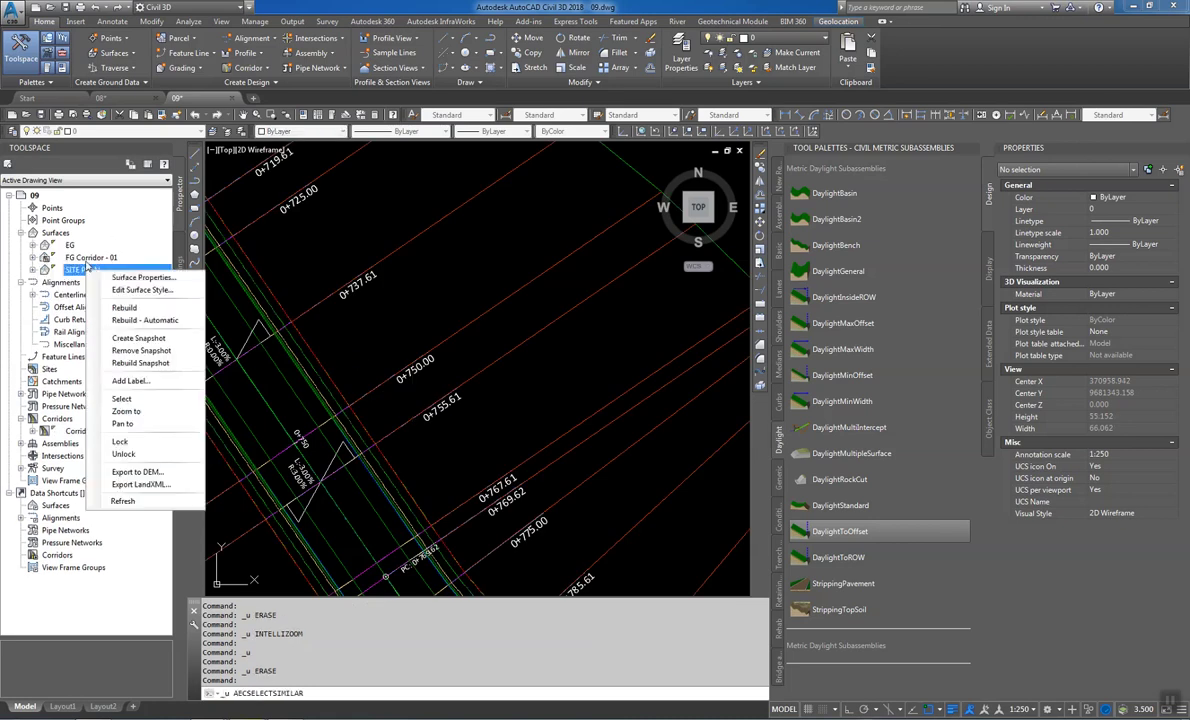
left_click(425, 267)
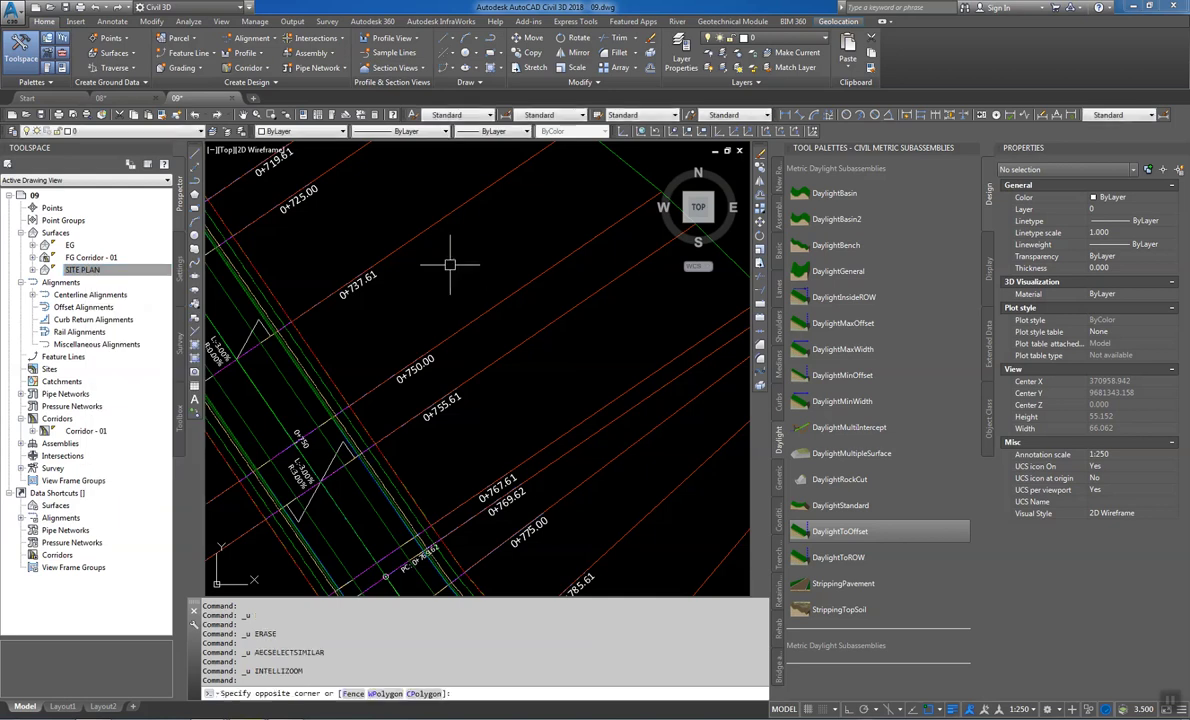
left_click(443, 220)
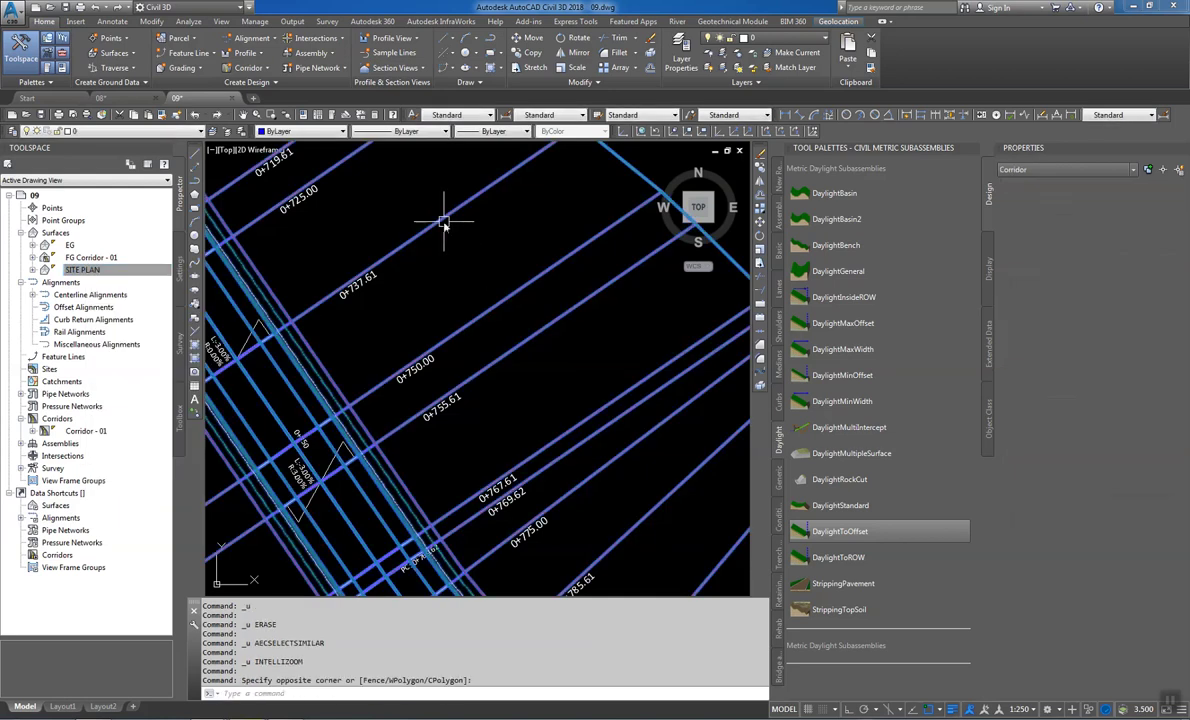
key("Delete")
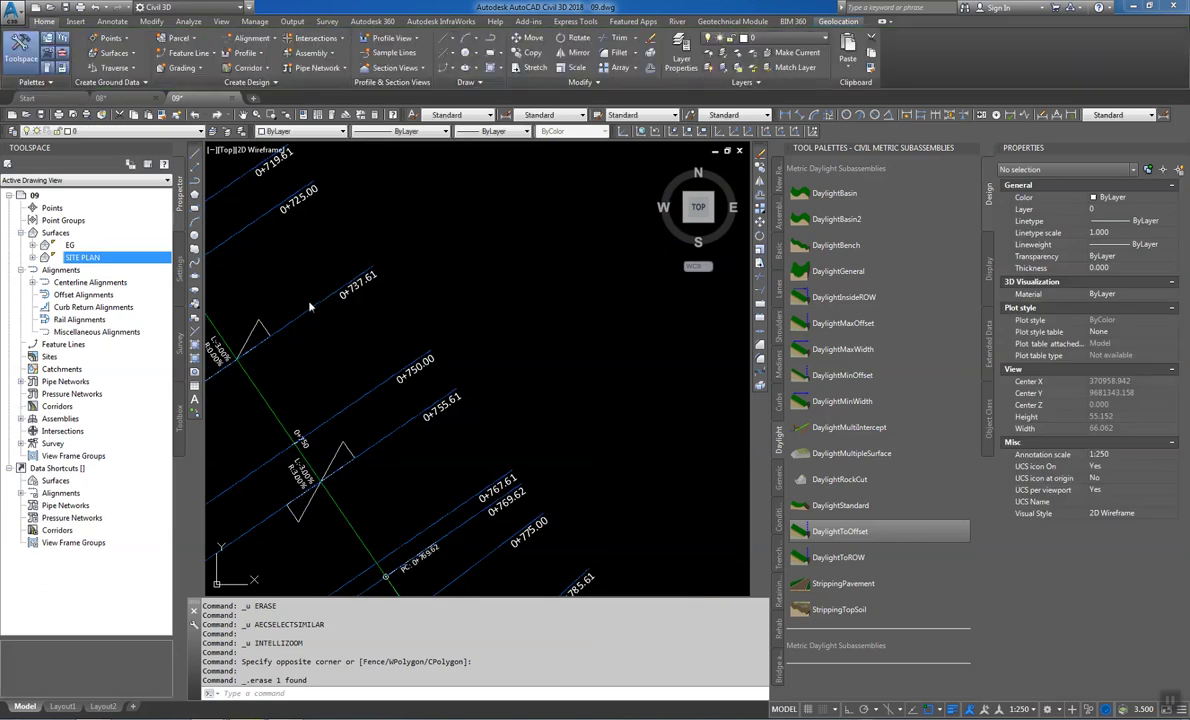
Delete the sample line group SL Collection - 1 from centerline alignment HZ
left_click(362, 274)
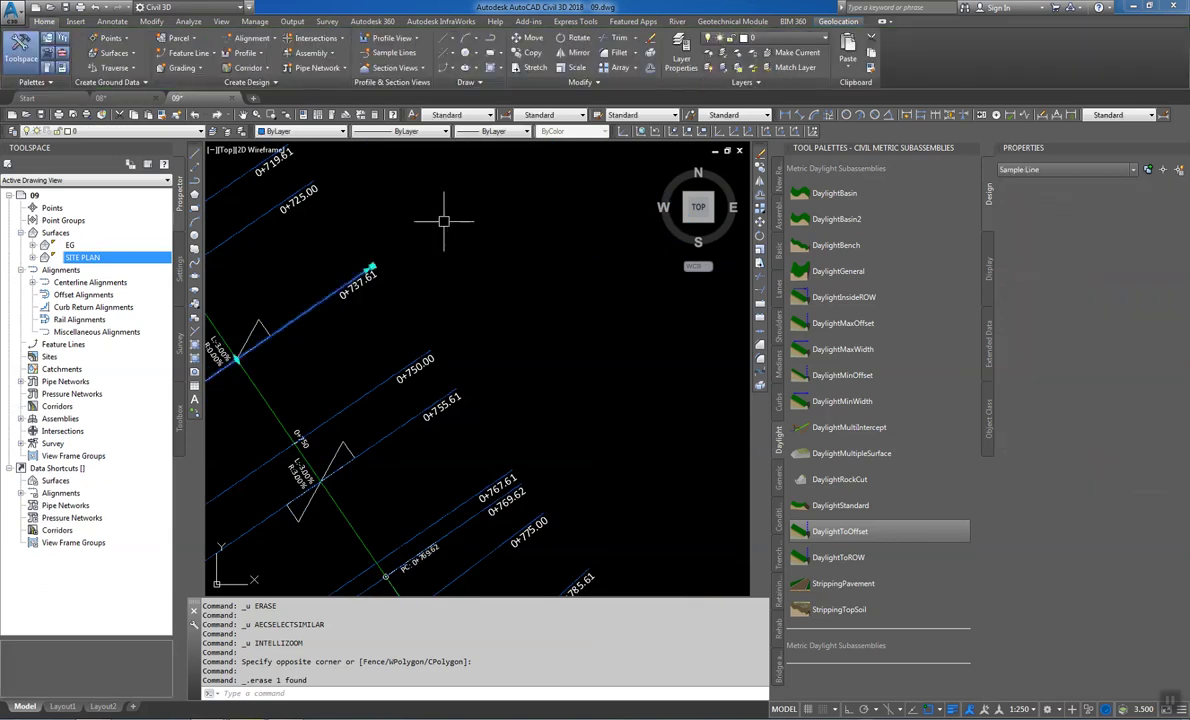
right_click(293, 326)
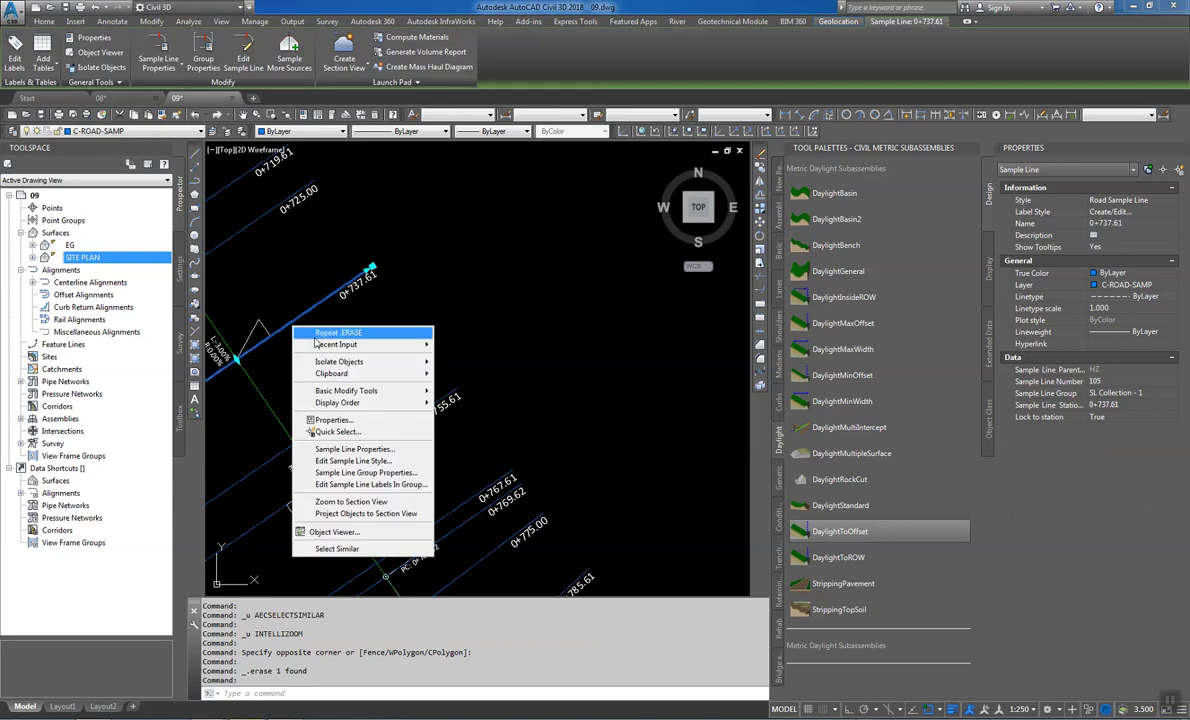
left_click(36, 263)
left_click(32, 282)
left_click(44, 294)
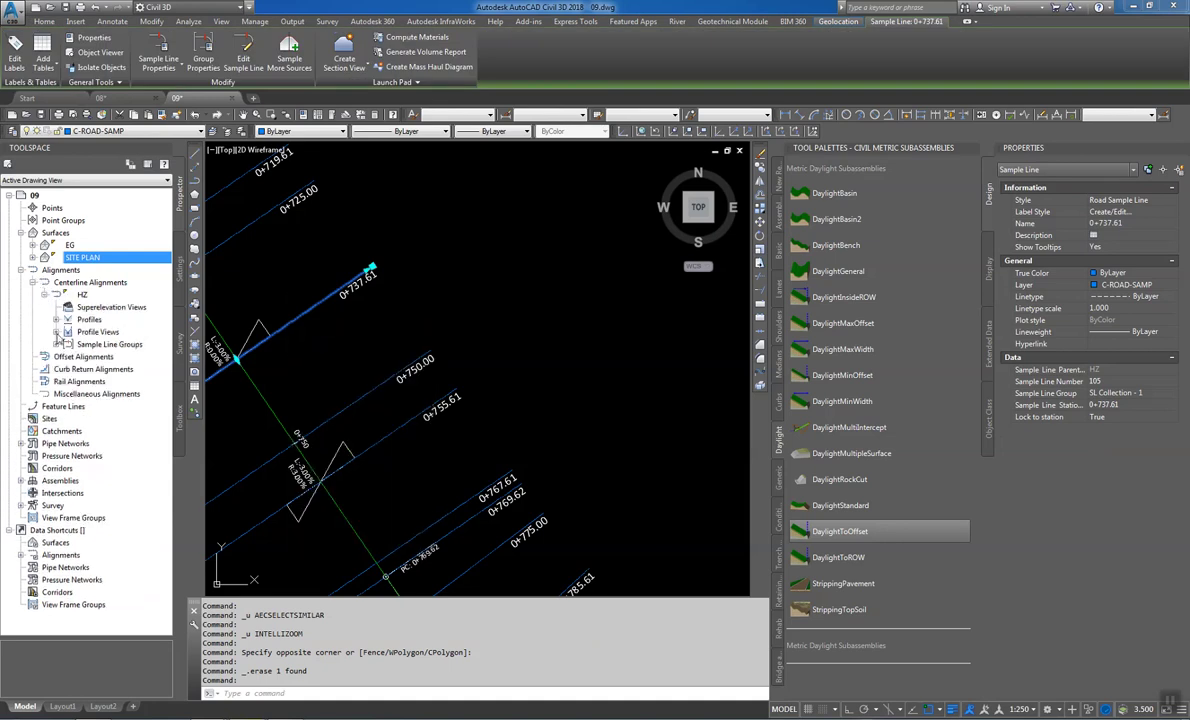
left_click(56, 344)
right_click(112, 356)
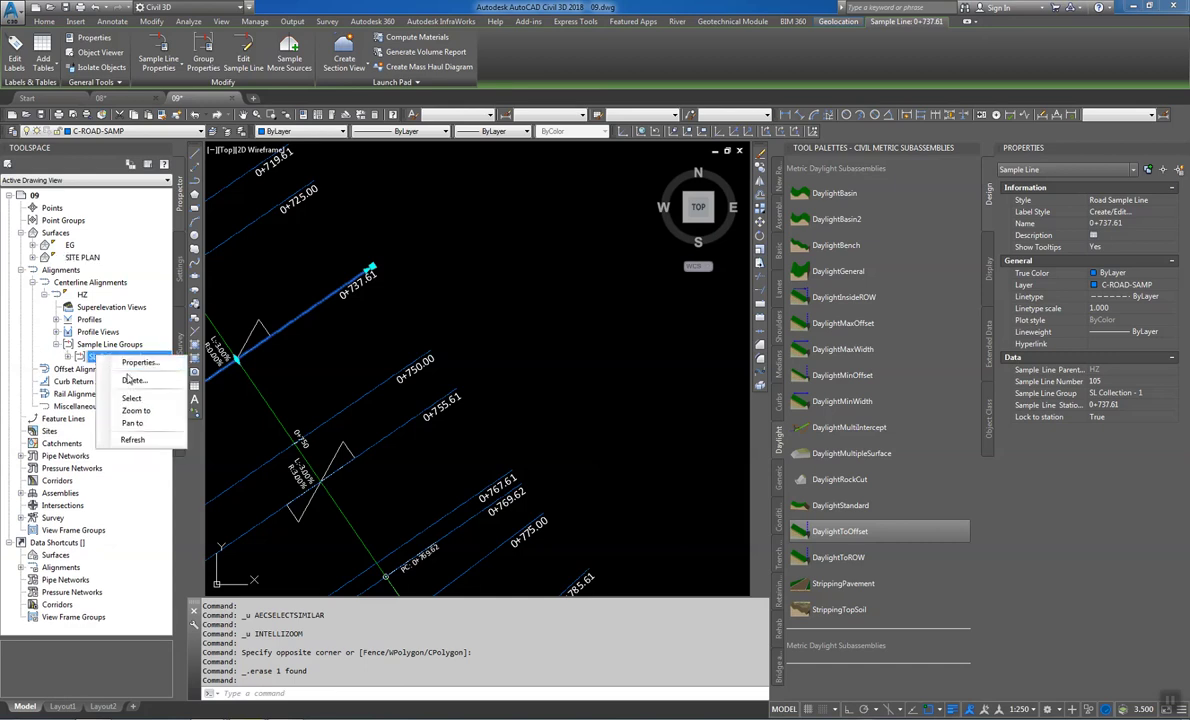
left_click(150, 386)
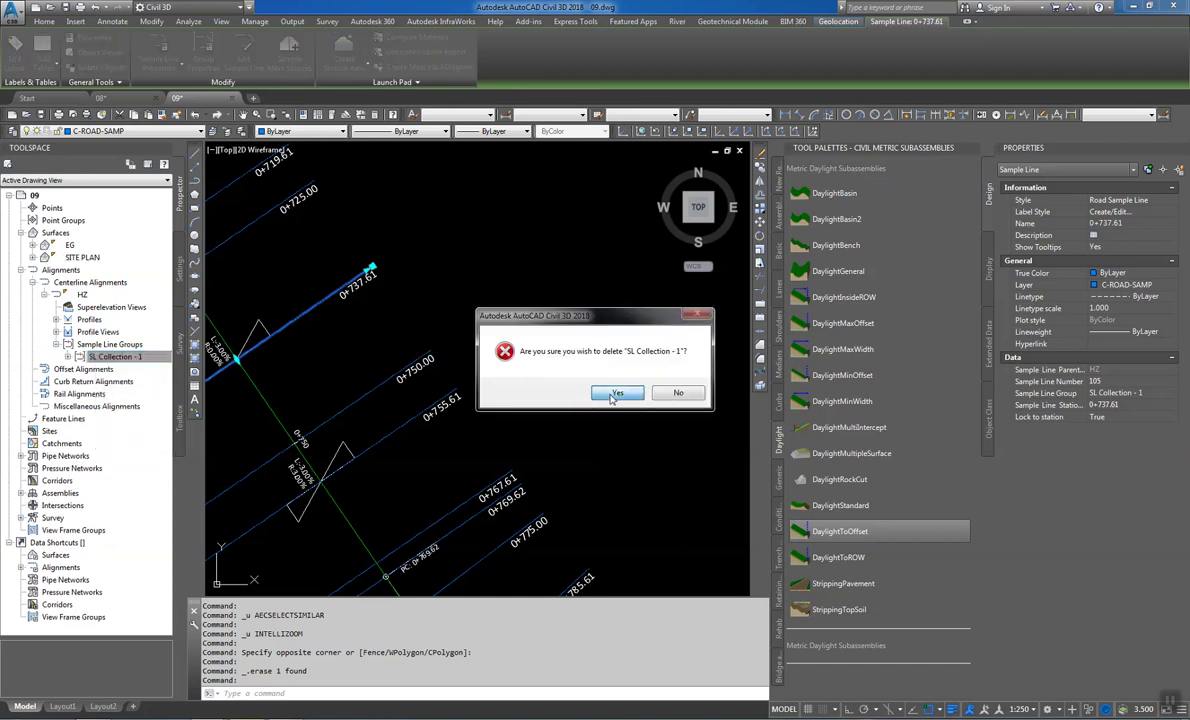
left_click(560, 368)
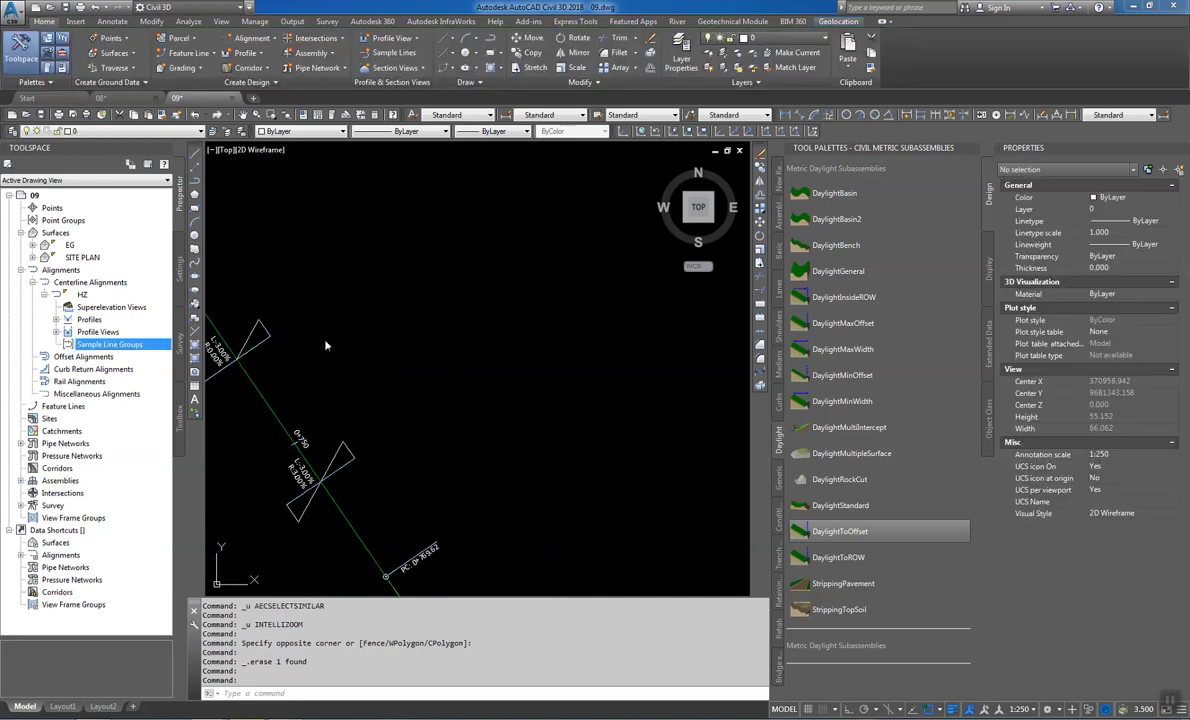
Create Corridor - 01 from alignment HZ, profile P-VG and Assembly - 01, choosing a target surface and setting baseline and region parameters
middle_click_drag(325, 345, 414, 311)
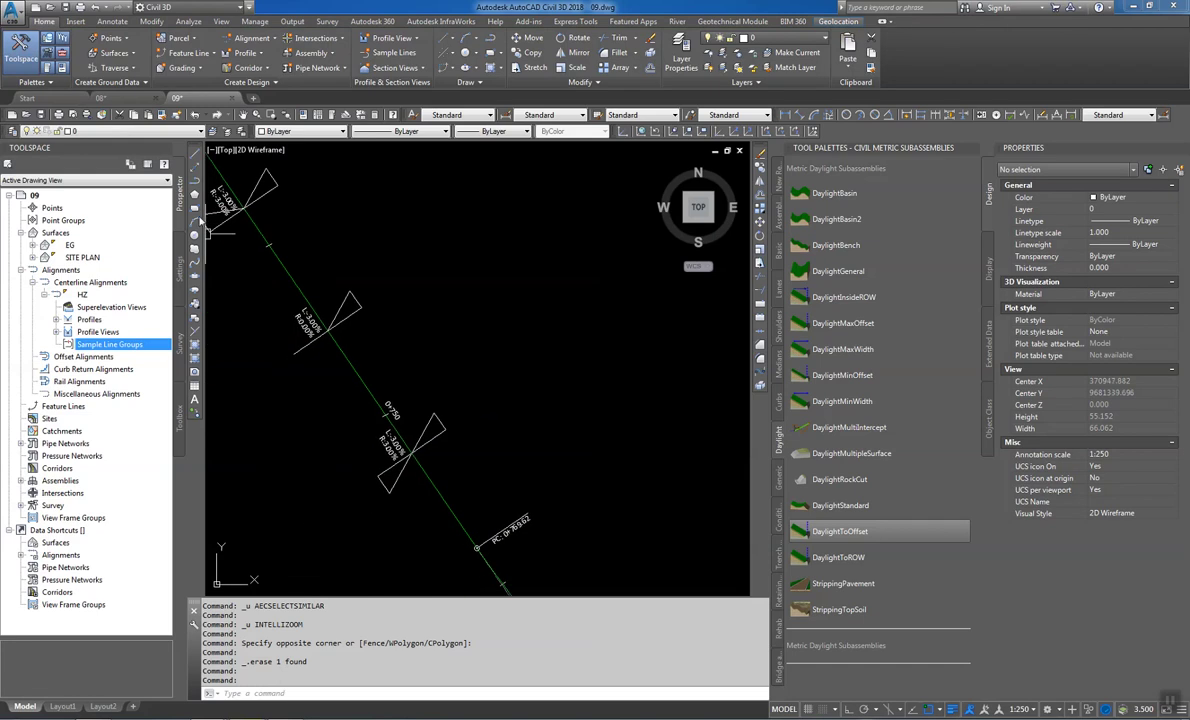
left_click(248, 67)
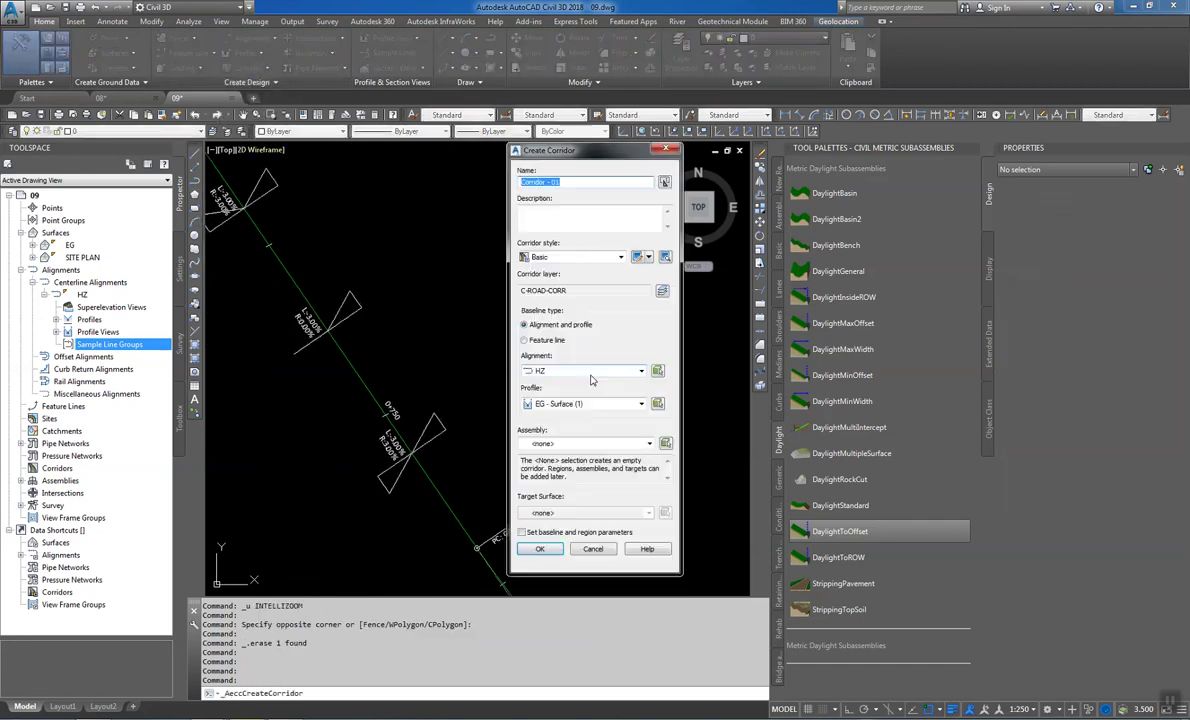
left_click(560, 443)
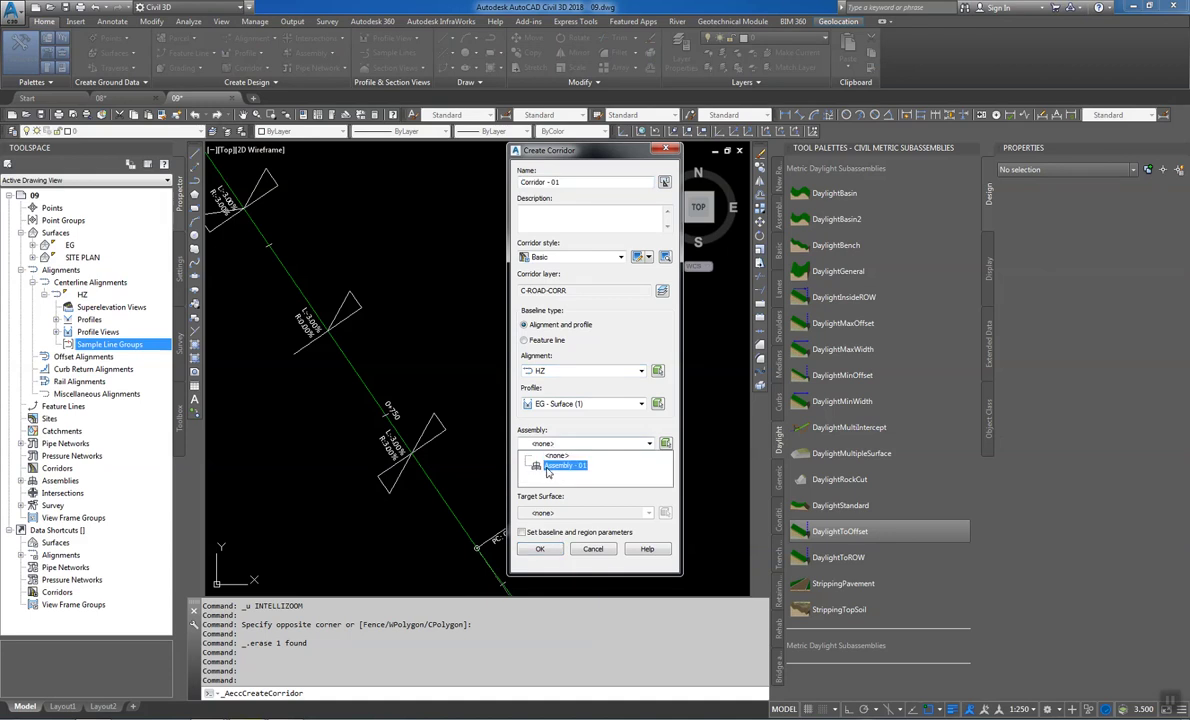
left_click(545, 431)
left_click(563, 404)
left_click(530, 426)
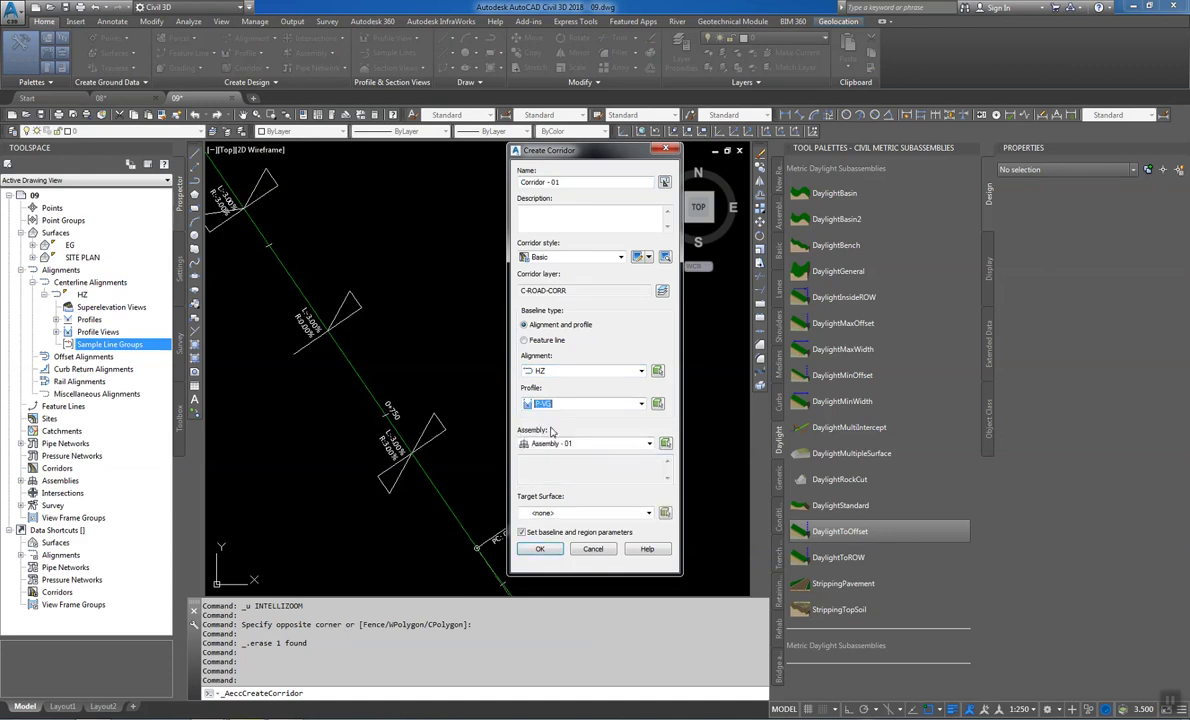
left_click(560, 513)
left_click(552, 537)
left_click(541, 550)
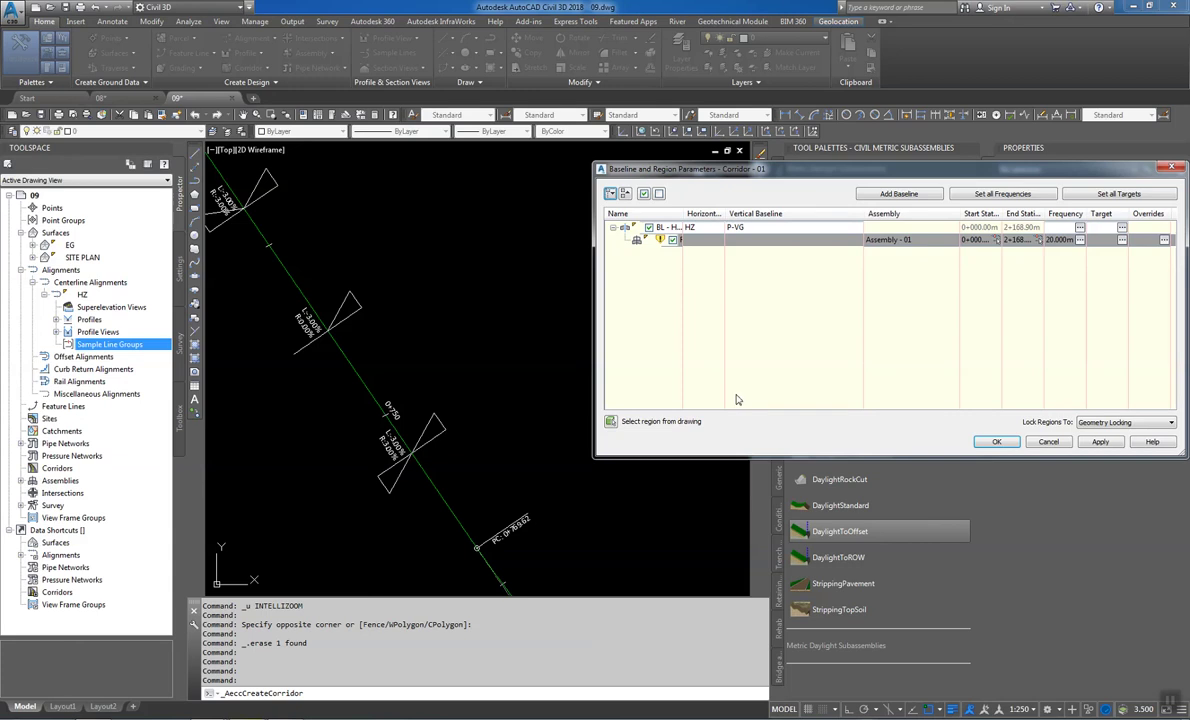
Set the region's assembly frequency to 25 m along tangents, curves, spirals and vertical curves
left_click(1080, 241)
left_click(645, 237)
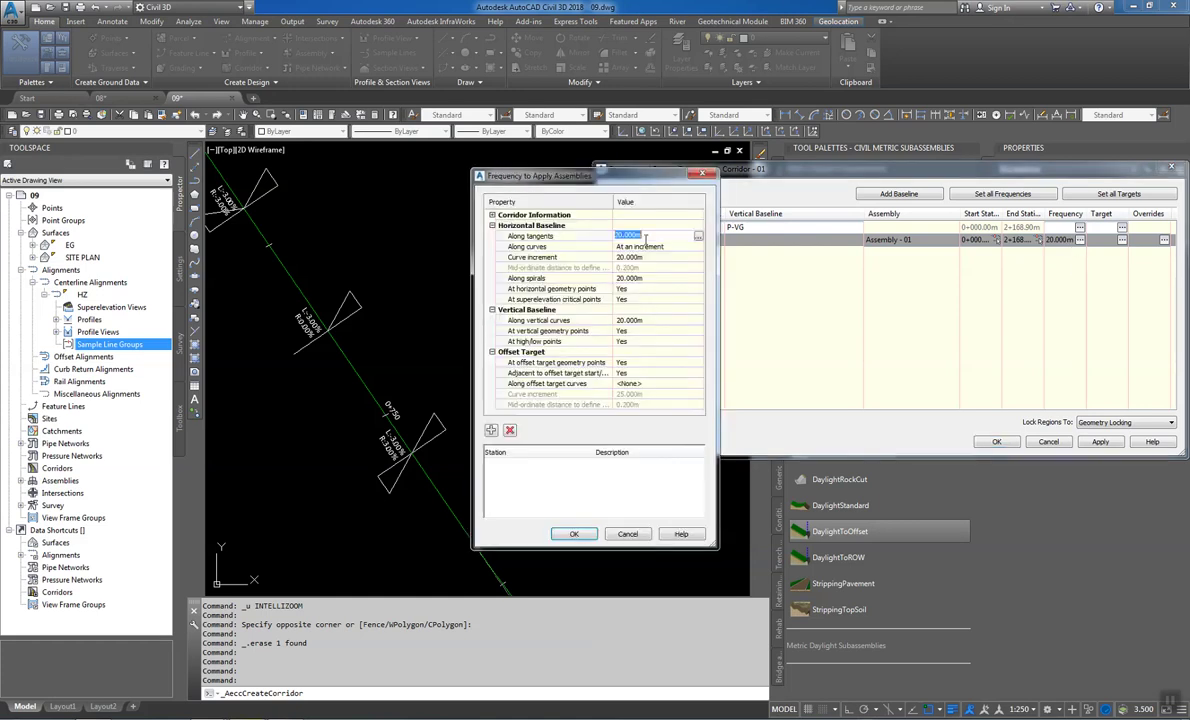
type("25")
key("Return")
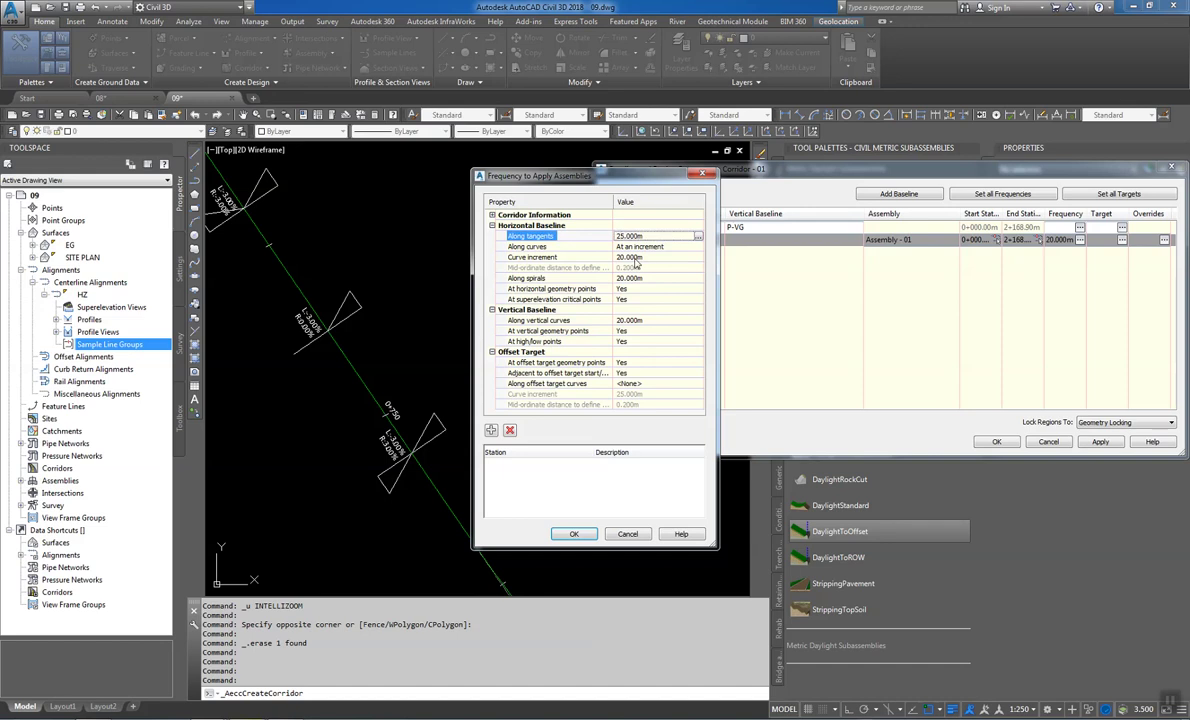
left_click(637, 258)
type("25")
left_click(642, 279)
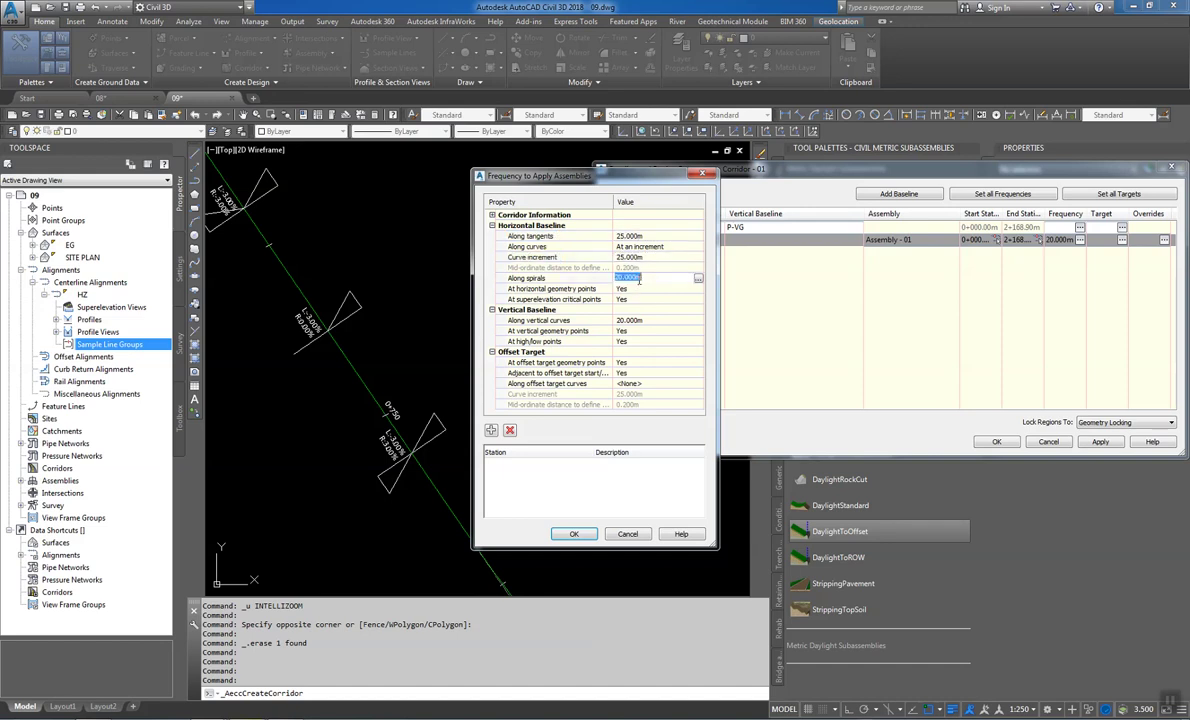
type("25")
key("Return")
left_click(625, 320)
type("25")
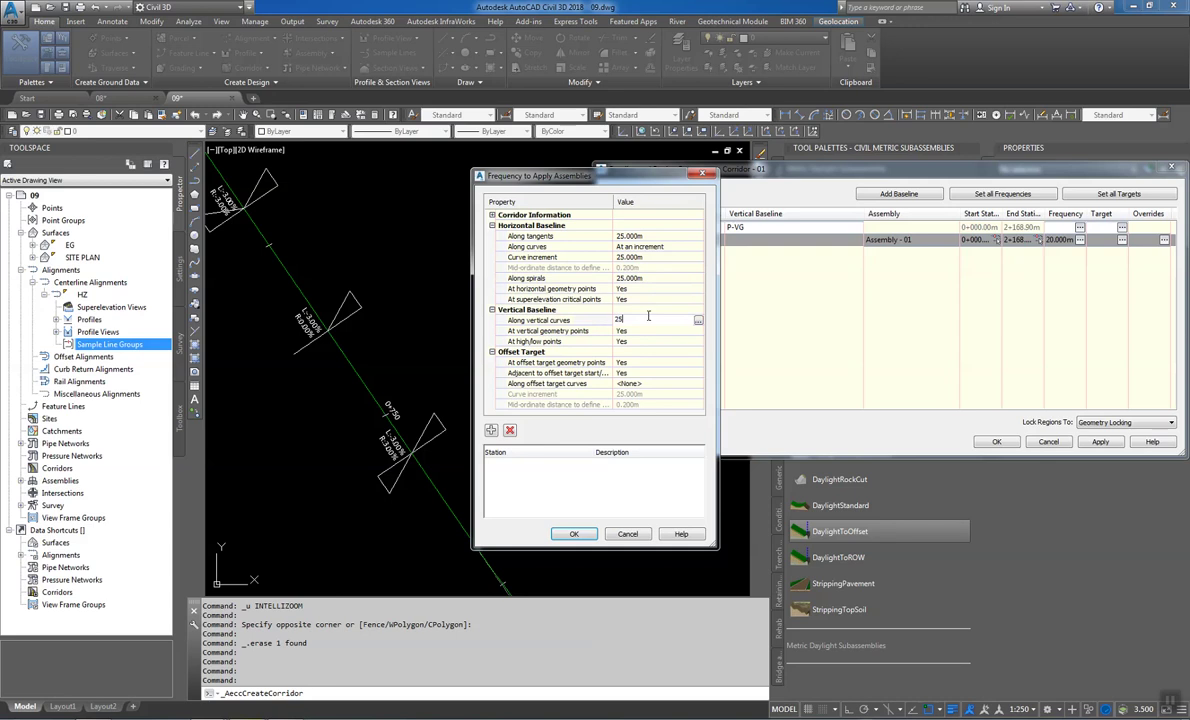
left_click(630, 235)
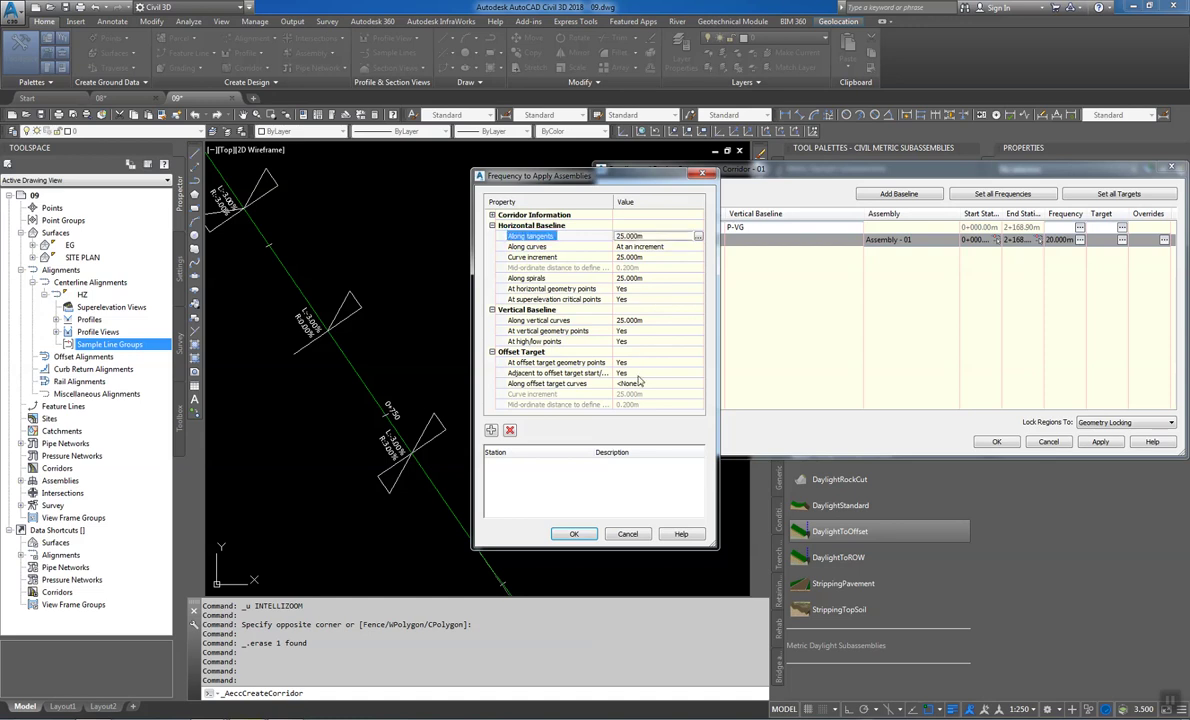
Set the assembly frequency along offset target curves to At an increment and accept the frequency settings
left_click(632, 383)
left_click(643, 384)
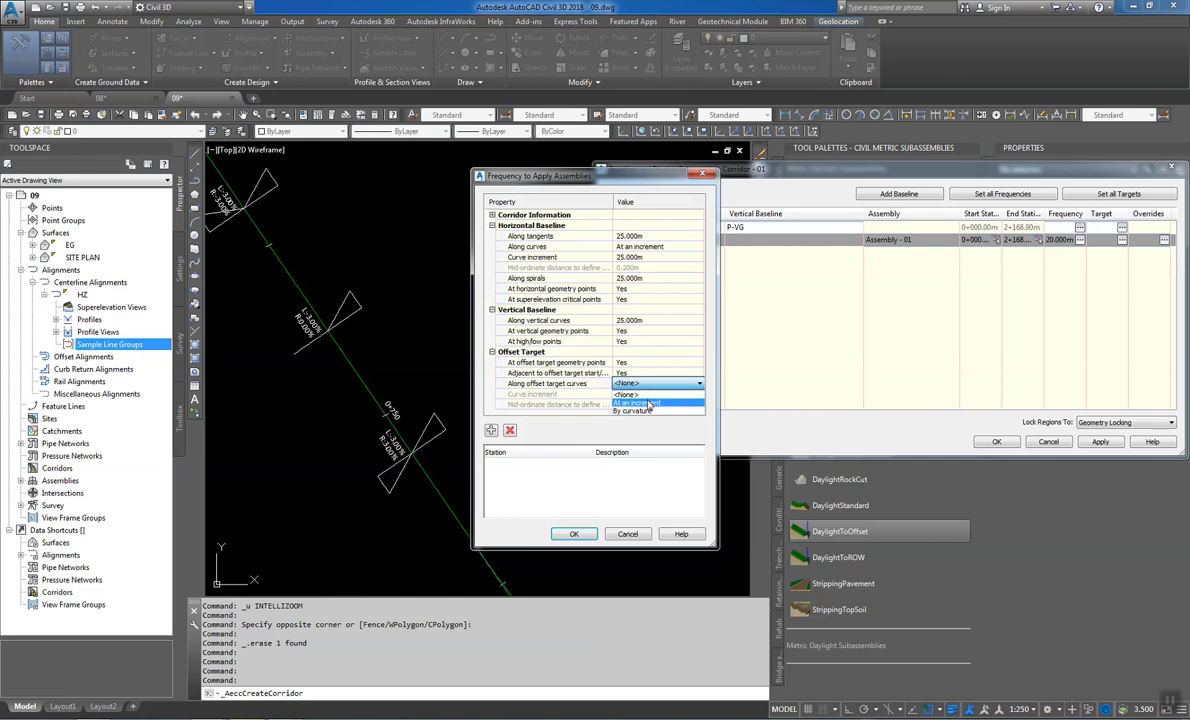
left_click(644, 383)
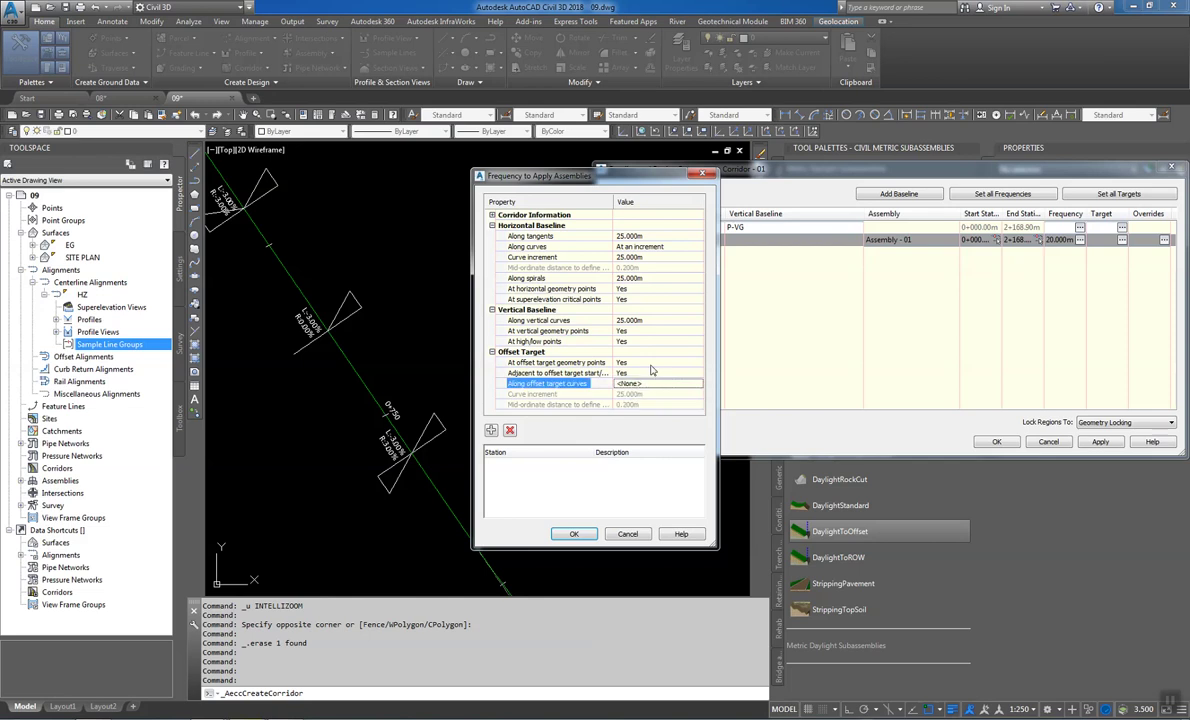
left_click(647, 363)
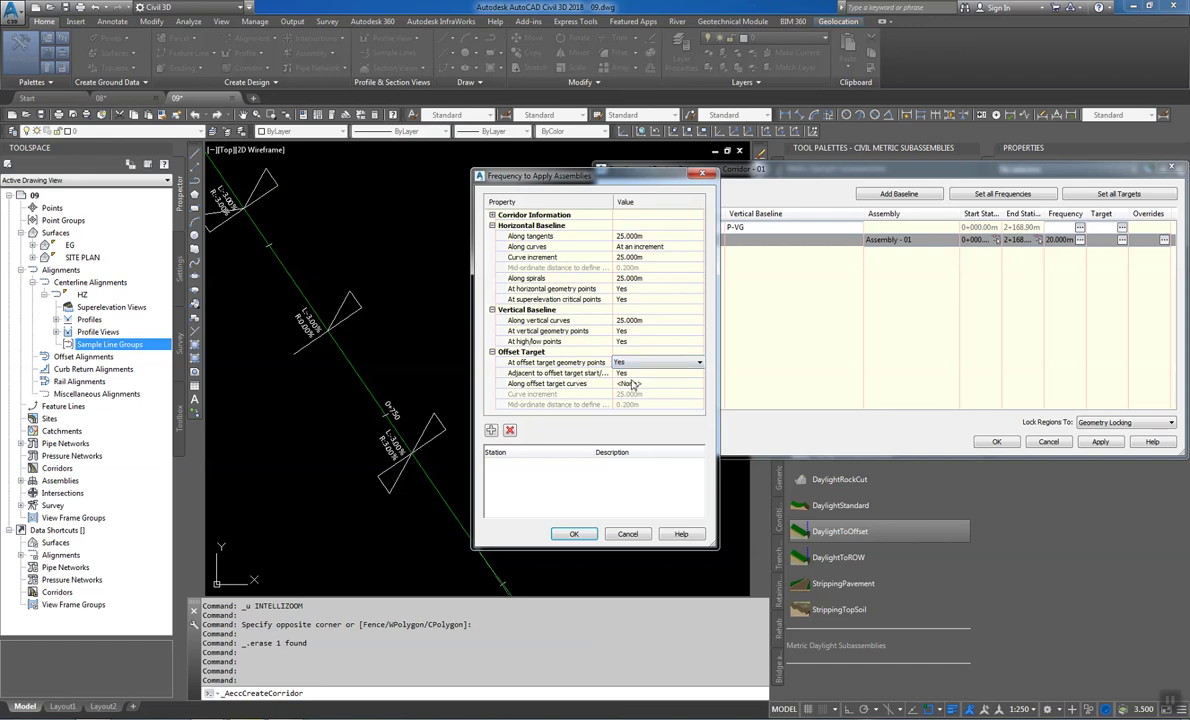
left_click(626, 289)
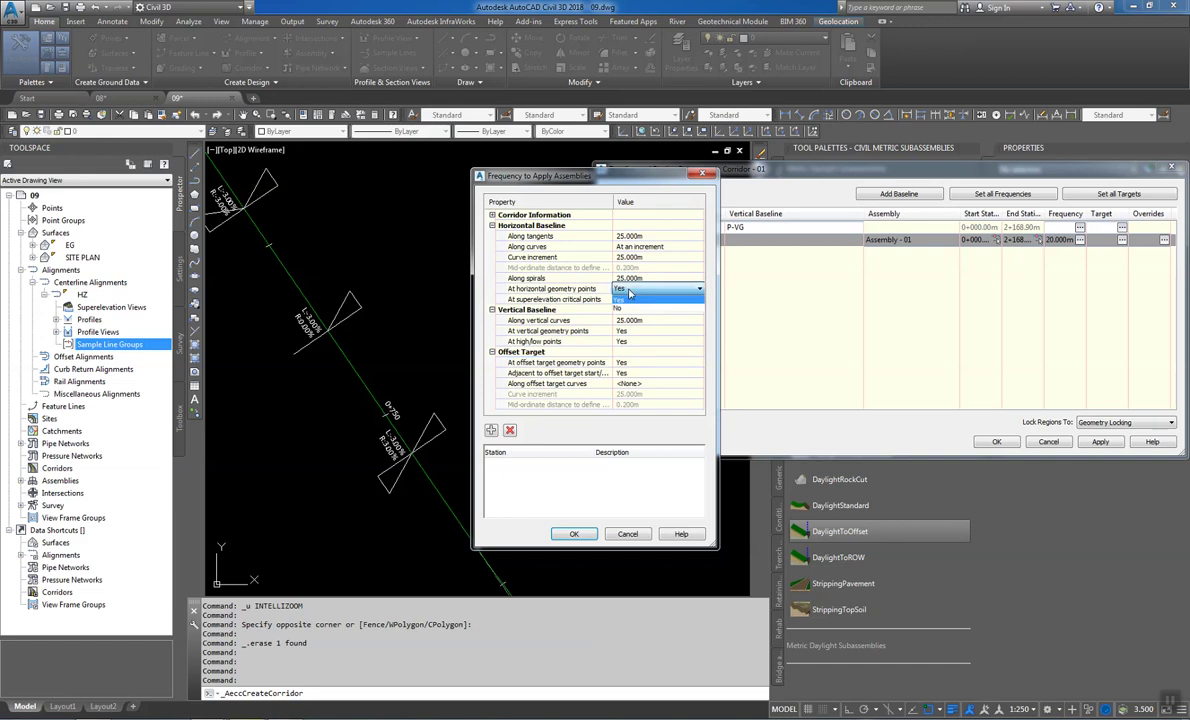
left_click(630, 293)
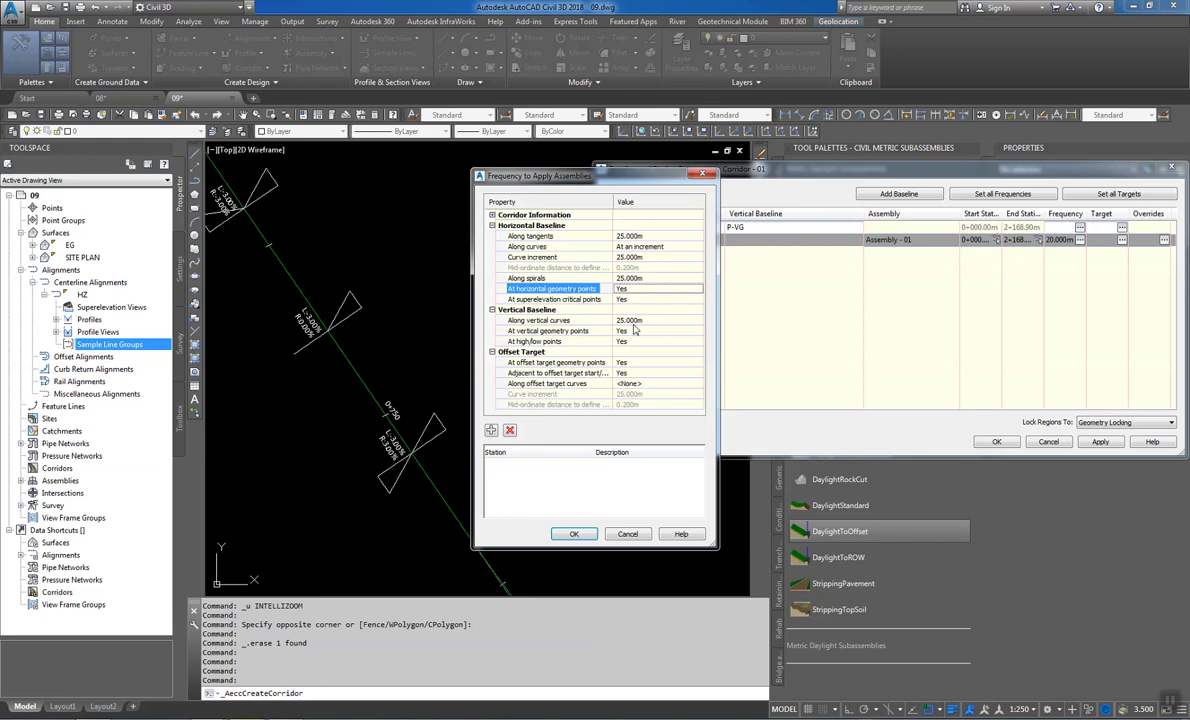
left_click(647, 383)
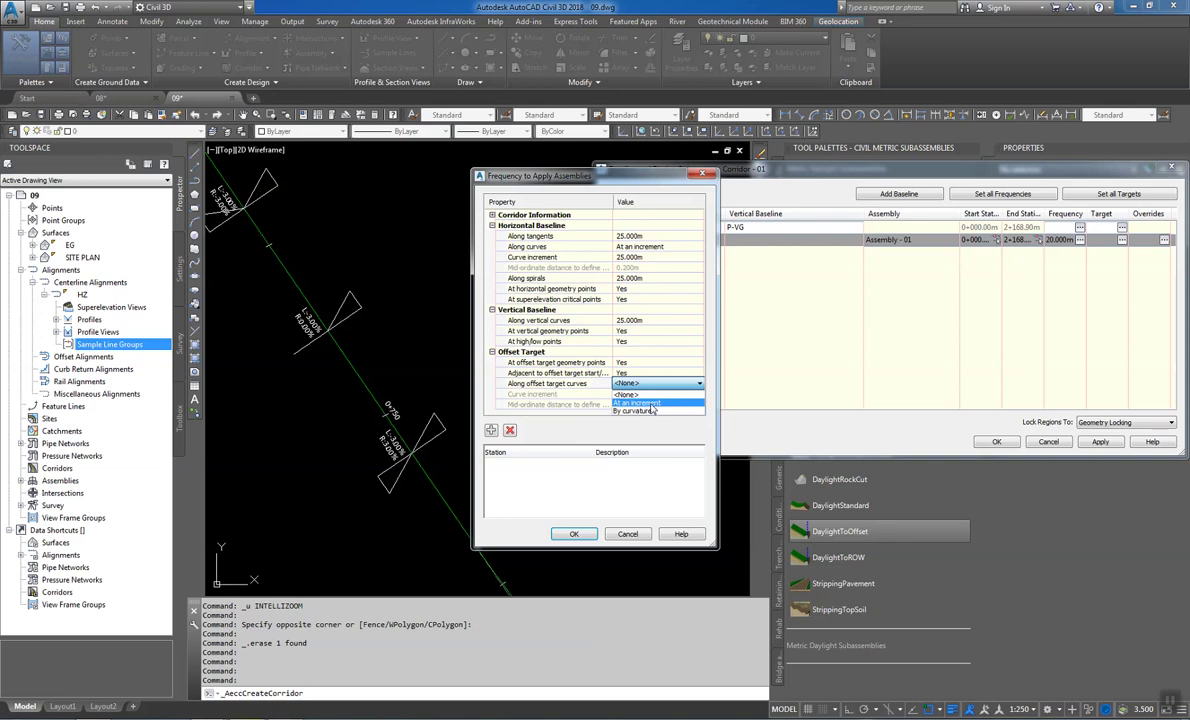
left_click(650, 404)
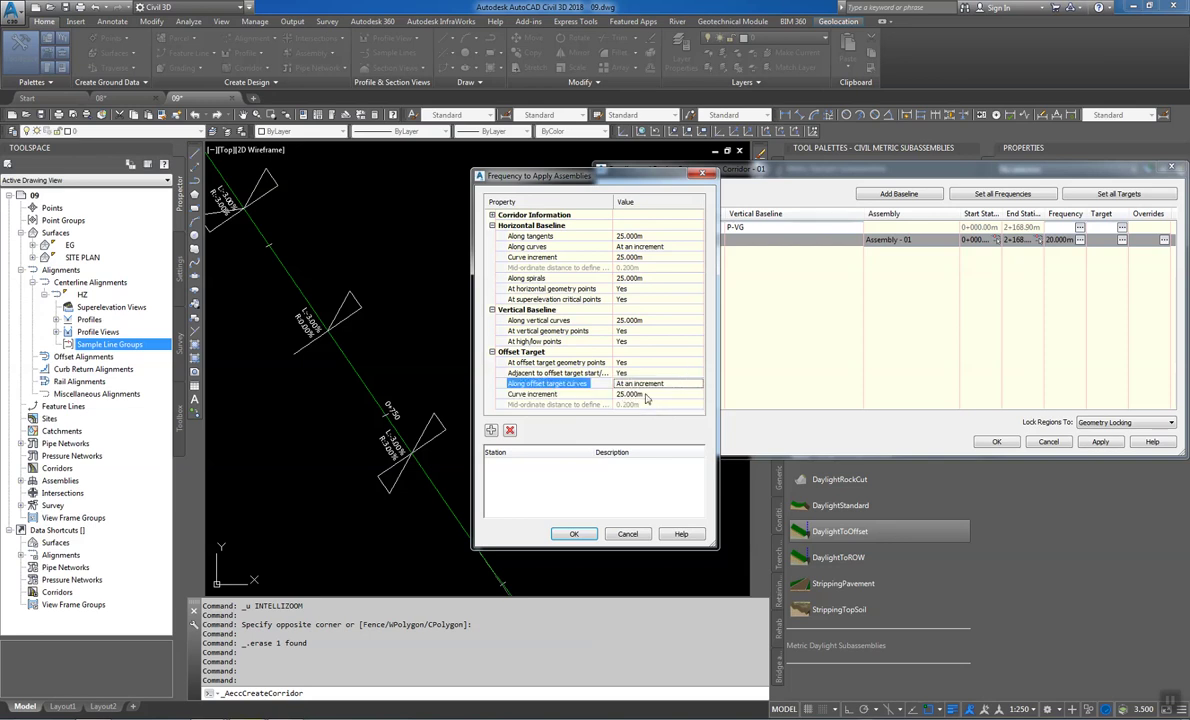
left_click(574, 536)
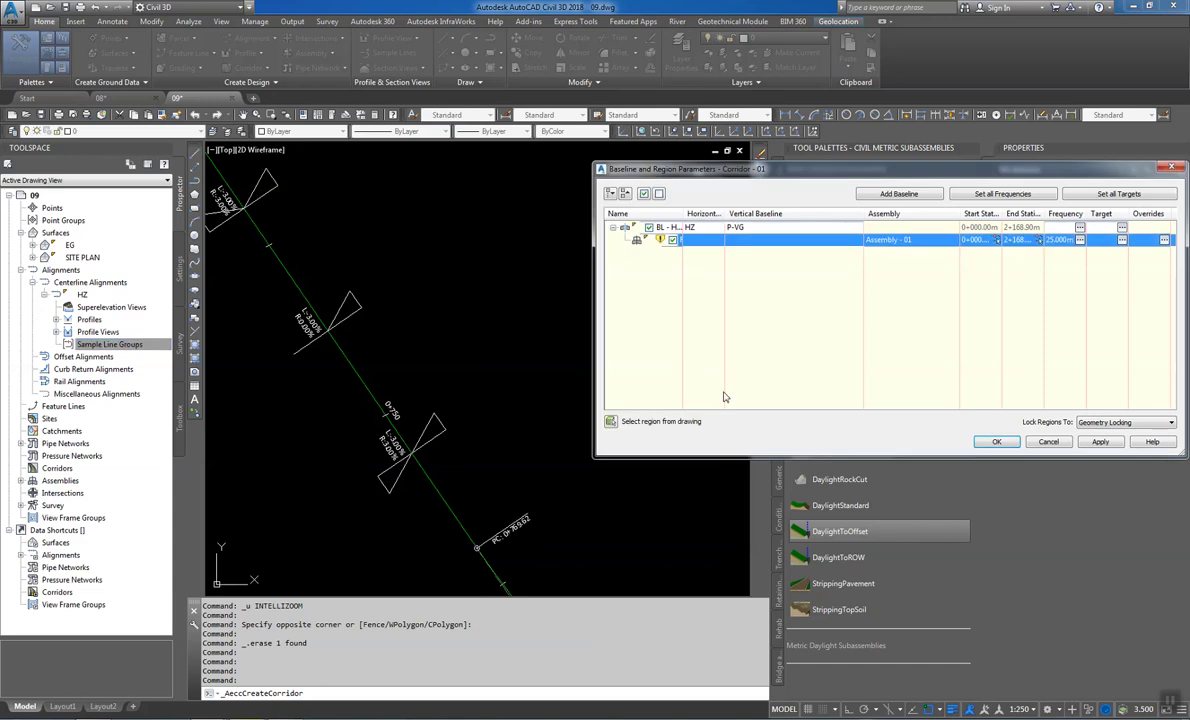
Accept the baseline and region parameters and rebuild Corridor - 01
left_click(999, 442)
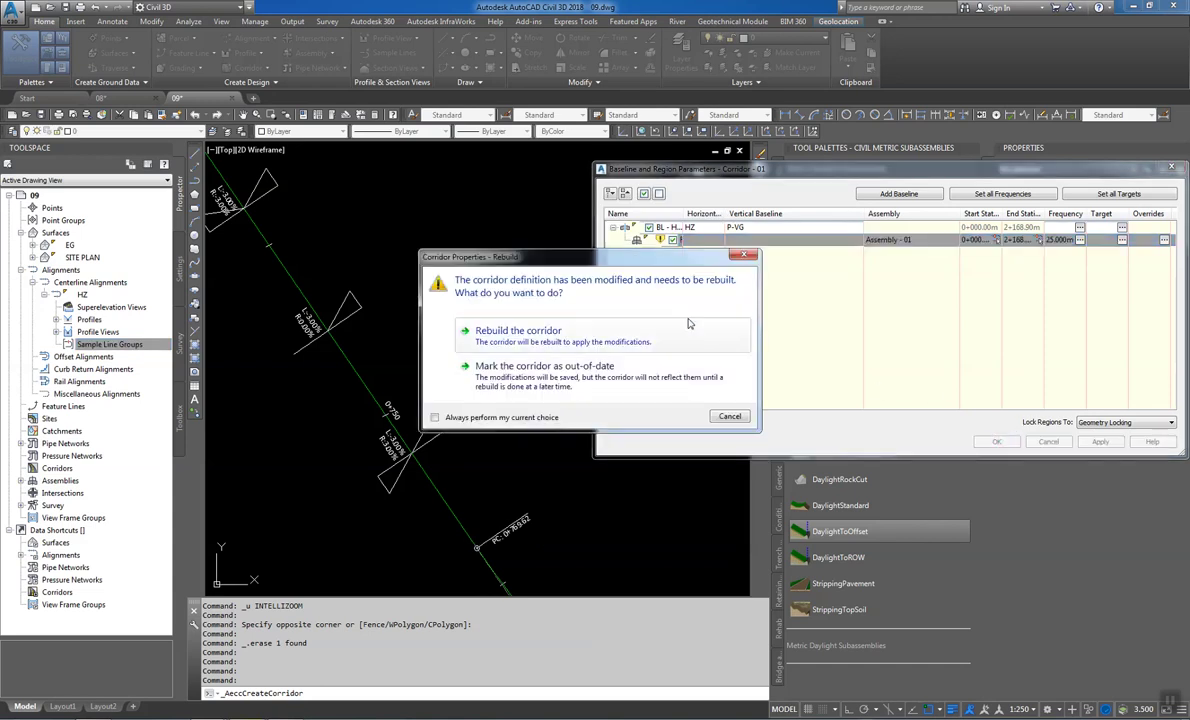
key("Return")
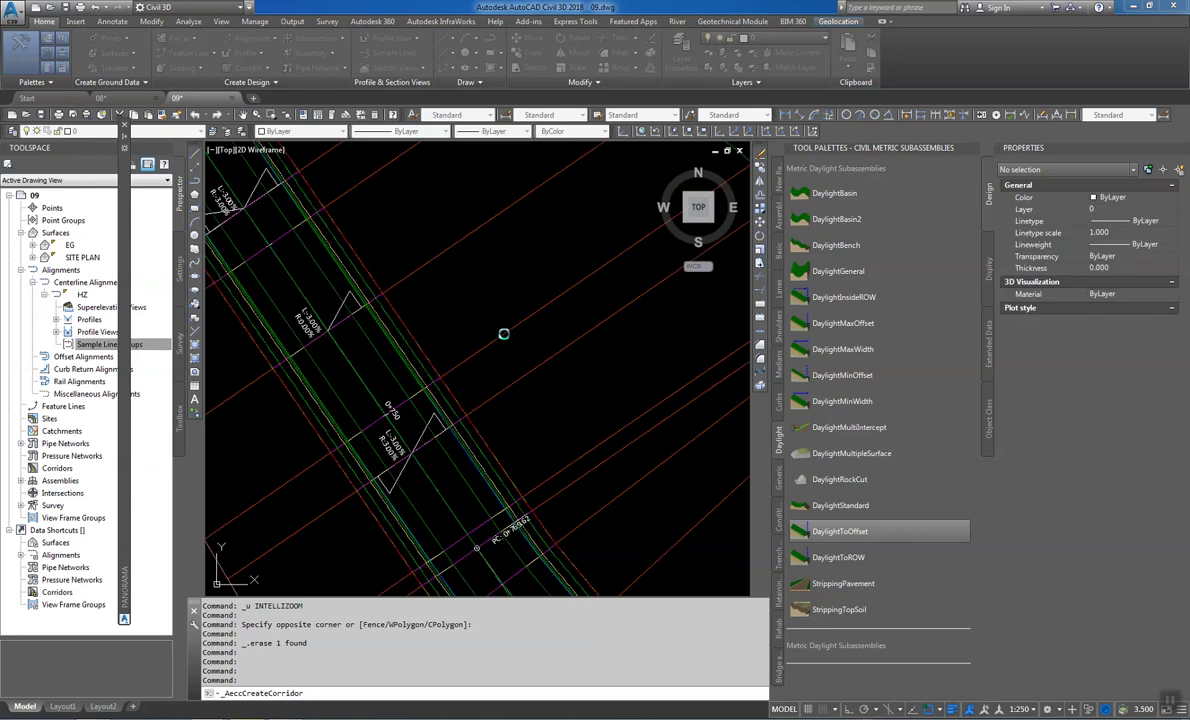
scroll(441, 343, "down", 5)
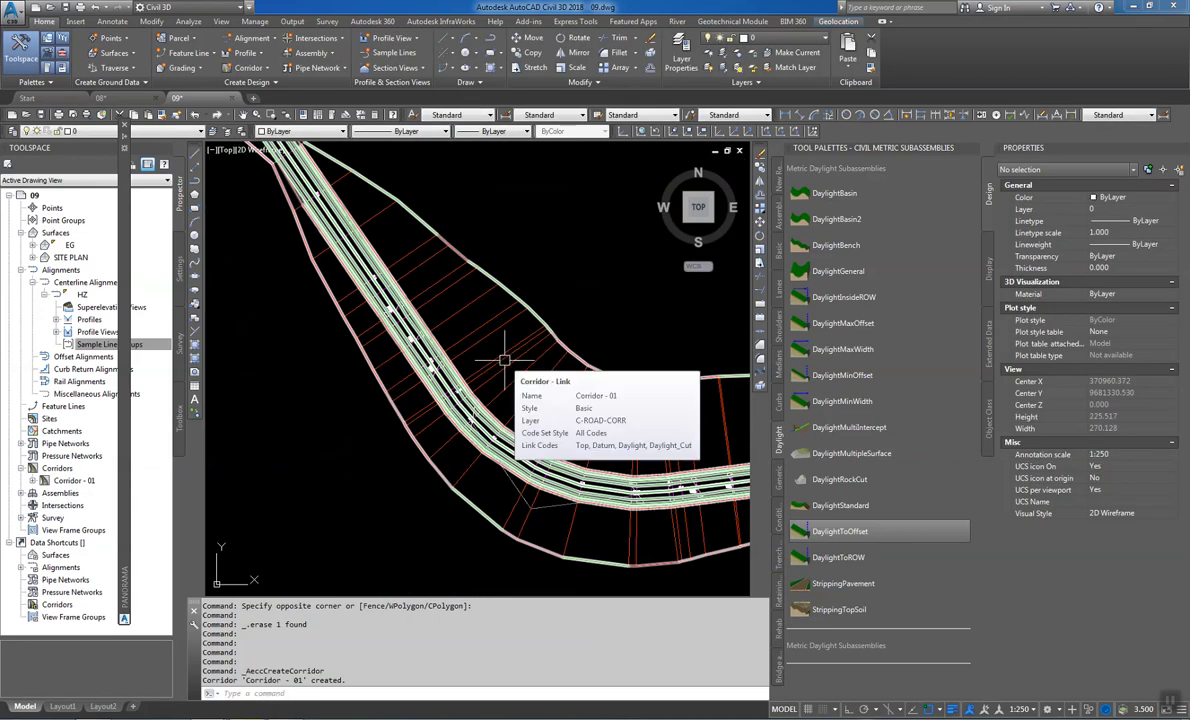
Add a corridor surface to Corridor - 01 from the Datum link code, with the links added as breaklines
left_click(505, 360)
right_click(520, 368)
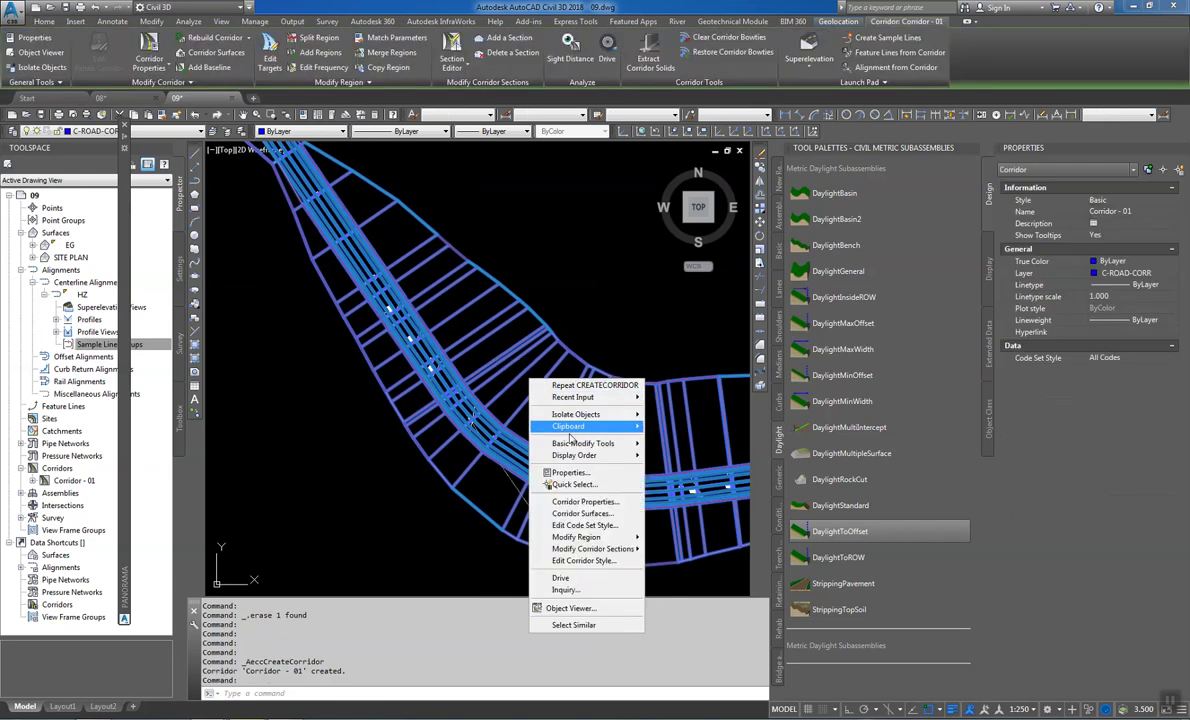
left_click(617, 493)
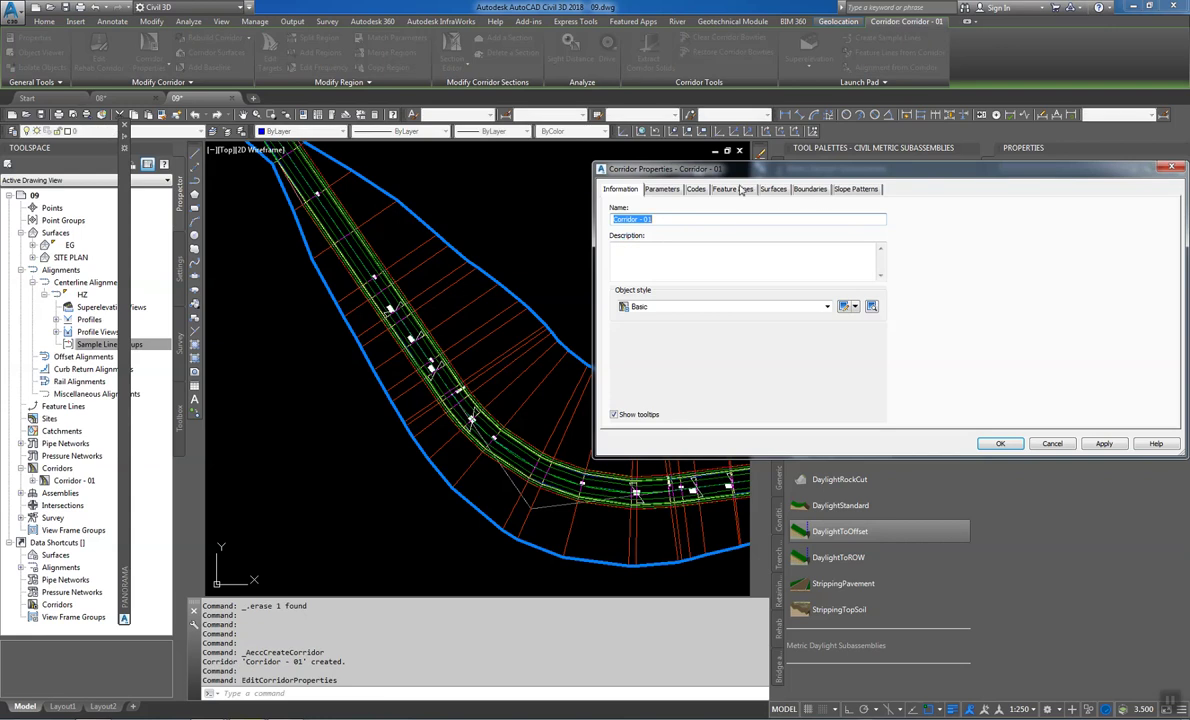
left_click(773, 190)
left_click(617, 231)
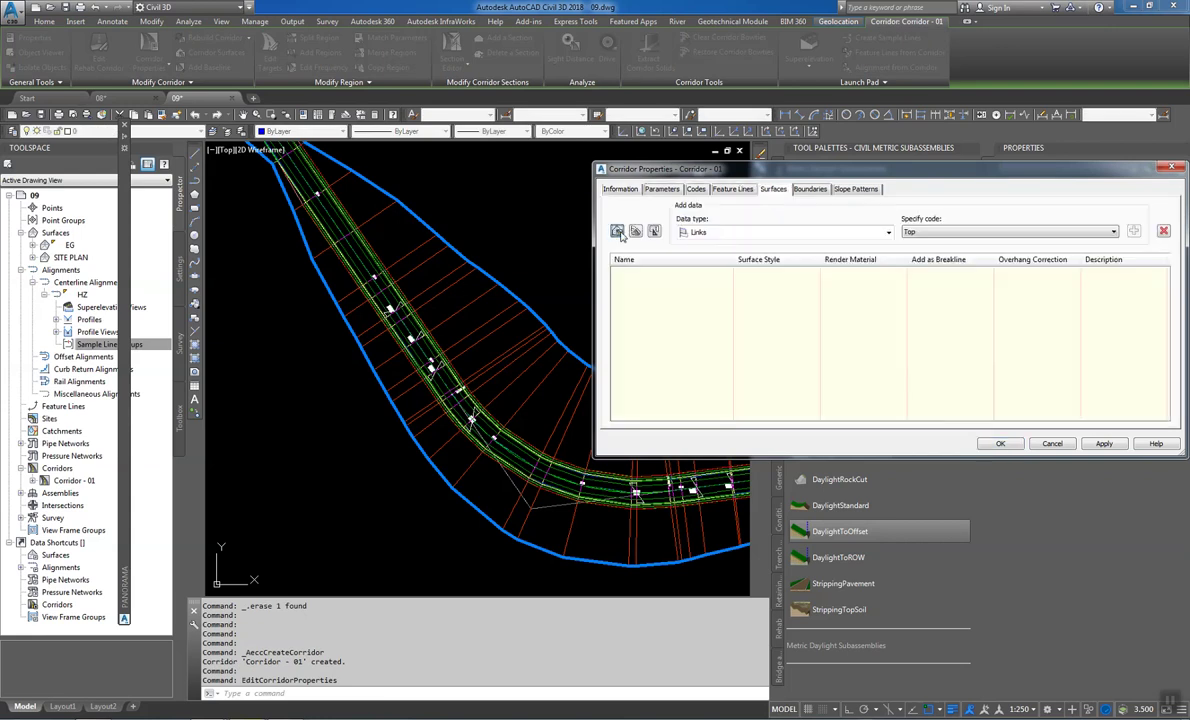
left_click(930, 232)
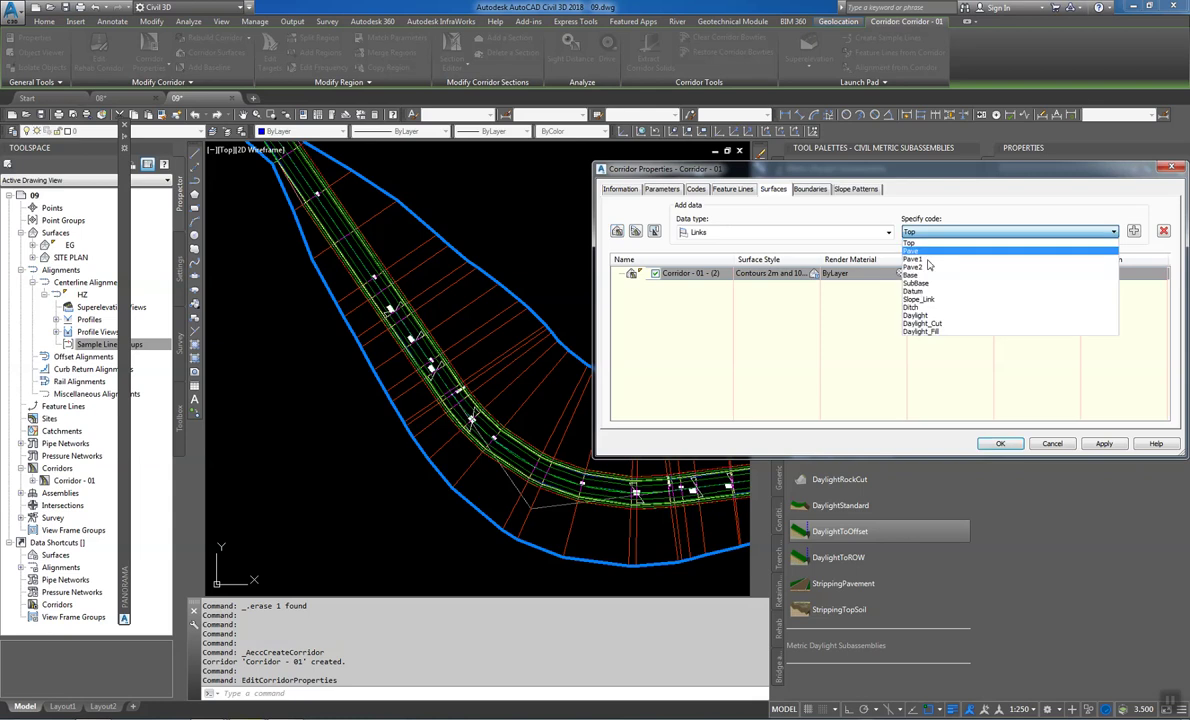
left_click(924, 291)
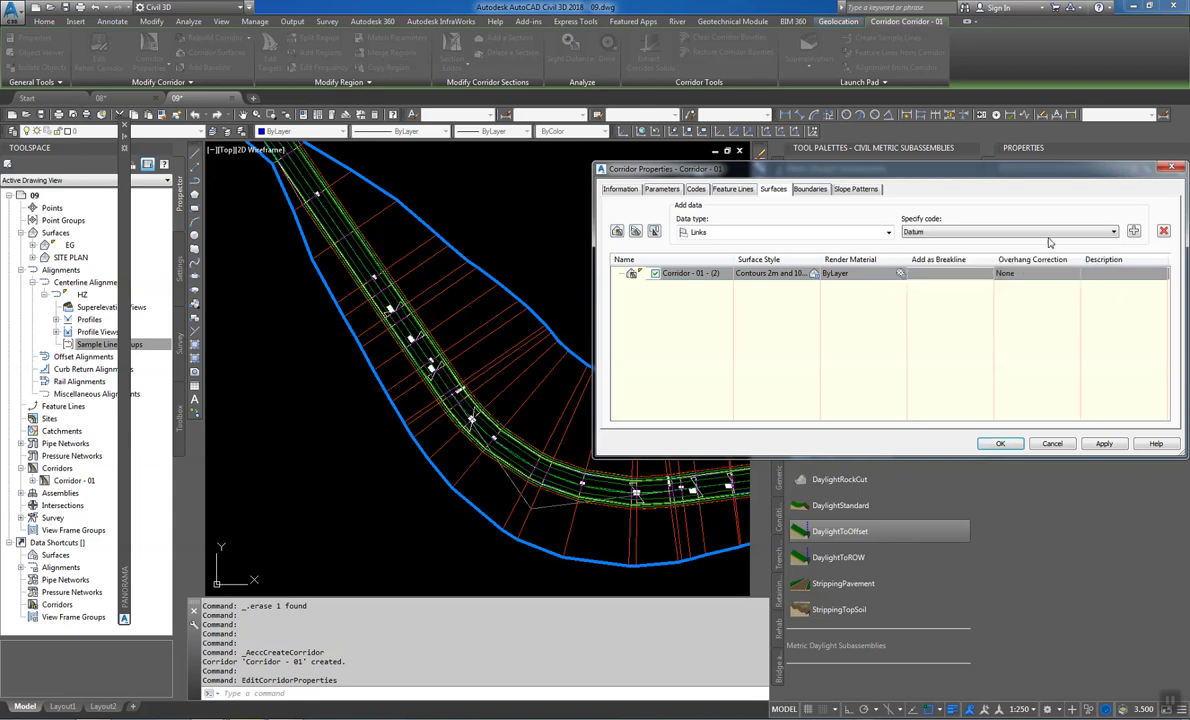
left_click(1133, 231)
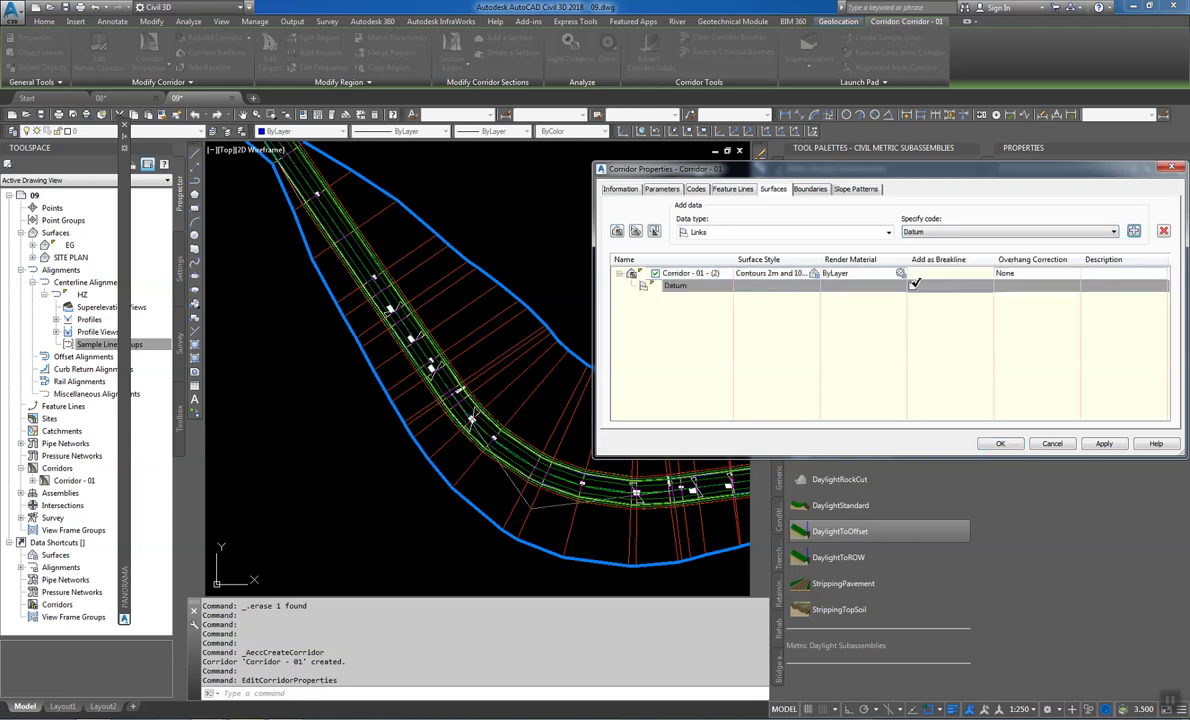
left_click(914, 285)
Assign the Contours 1m and 5m (Design) style to the new corridor surface
left_click(770, 273)
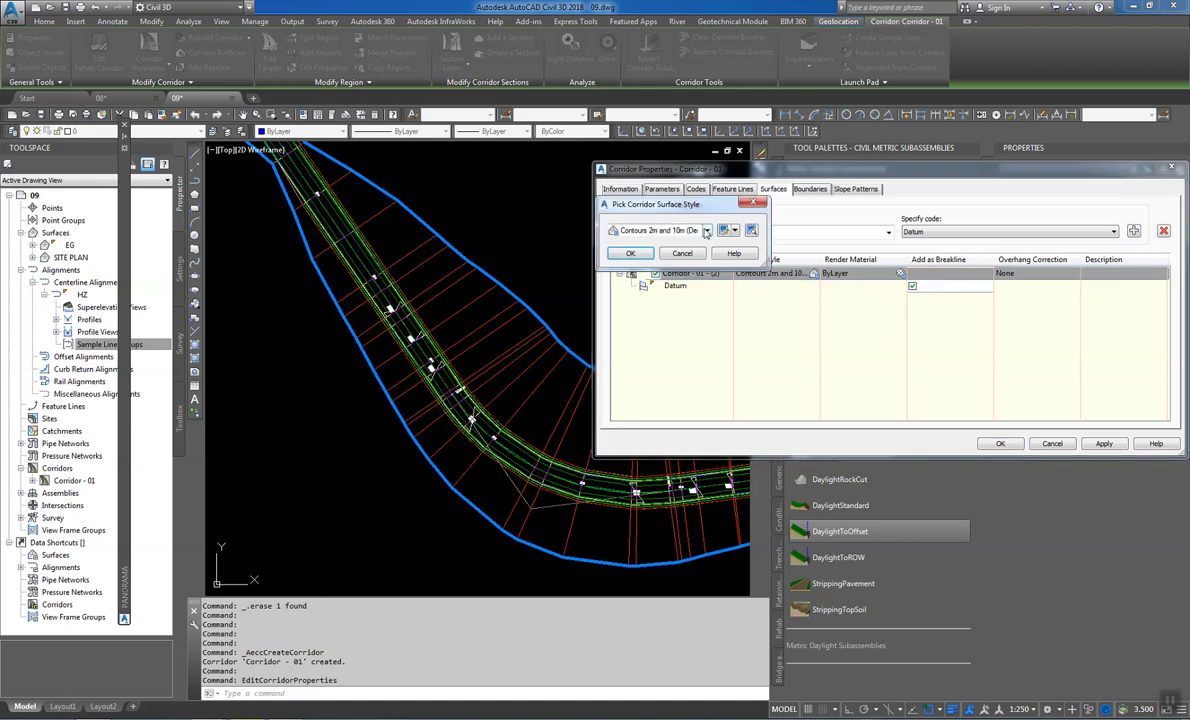
left_click(665, 230)
left_click(665, 271)
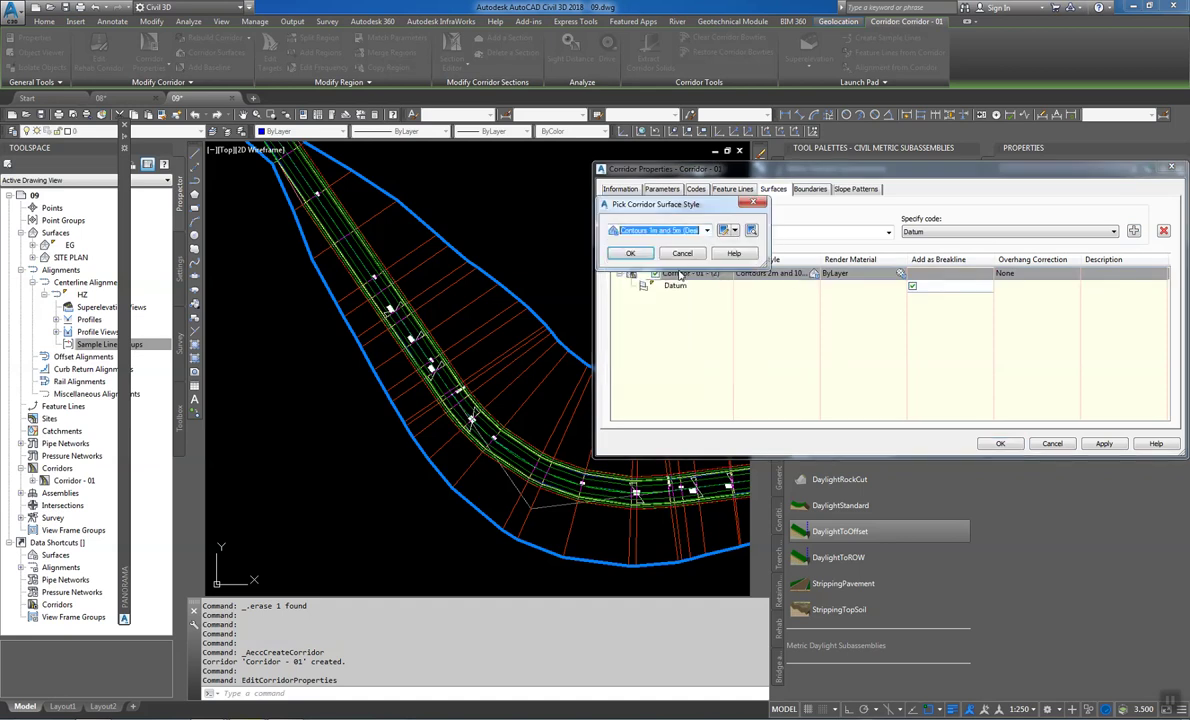
left_click(633, 253)
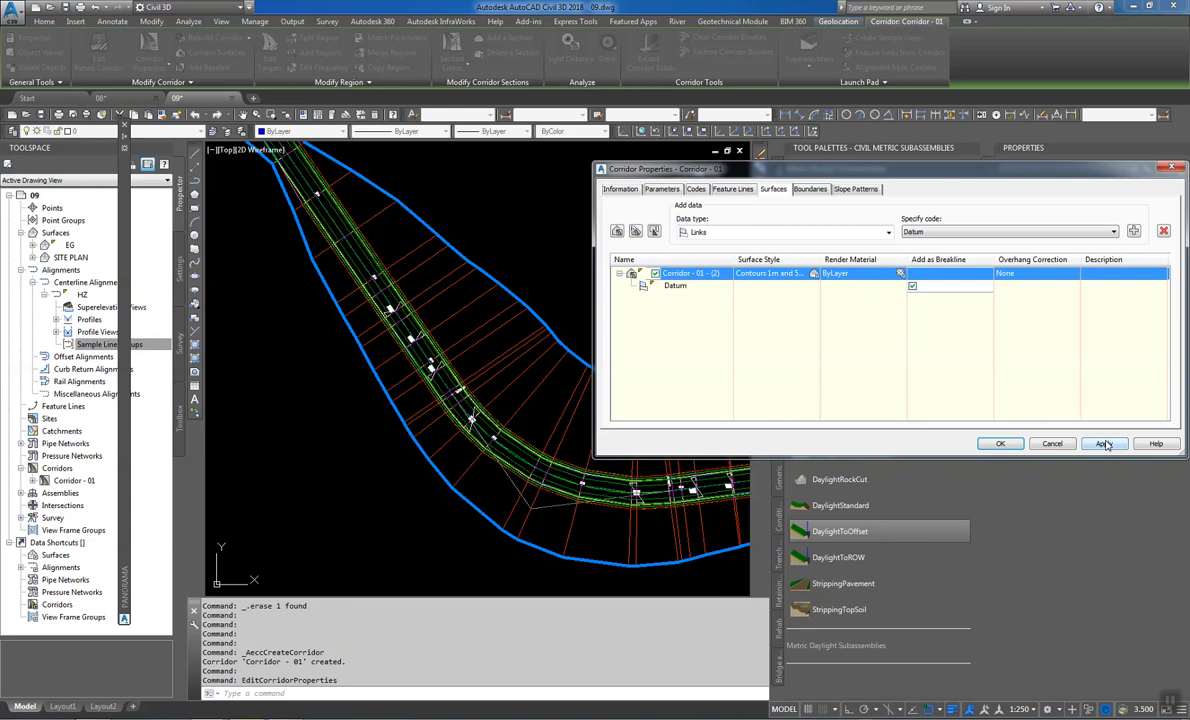
Use the corridor extents as the outer boundary of the new surface and apply the changes to Corridor - 01
left_click(810, 189)
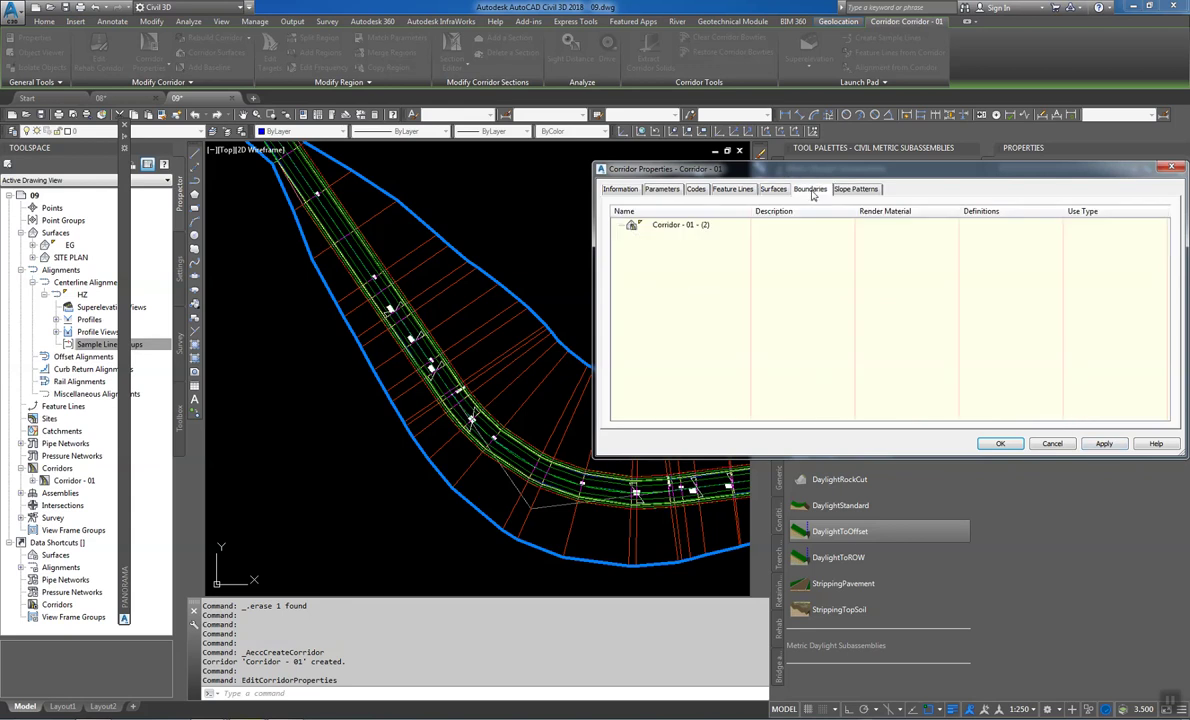
right_click(668, 225)
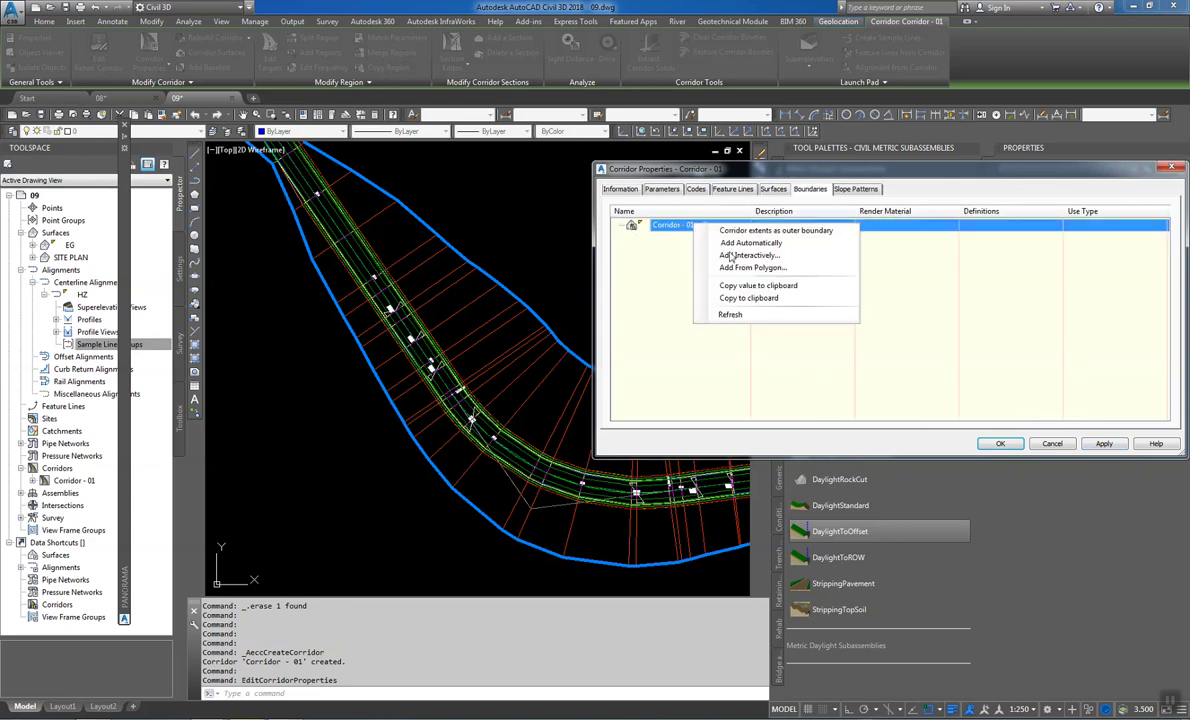
left_click(800, 231)
left_click(1104, 443)
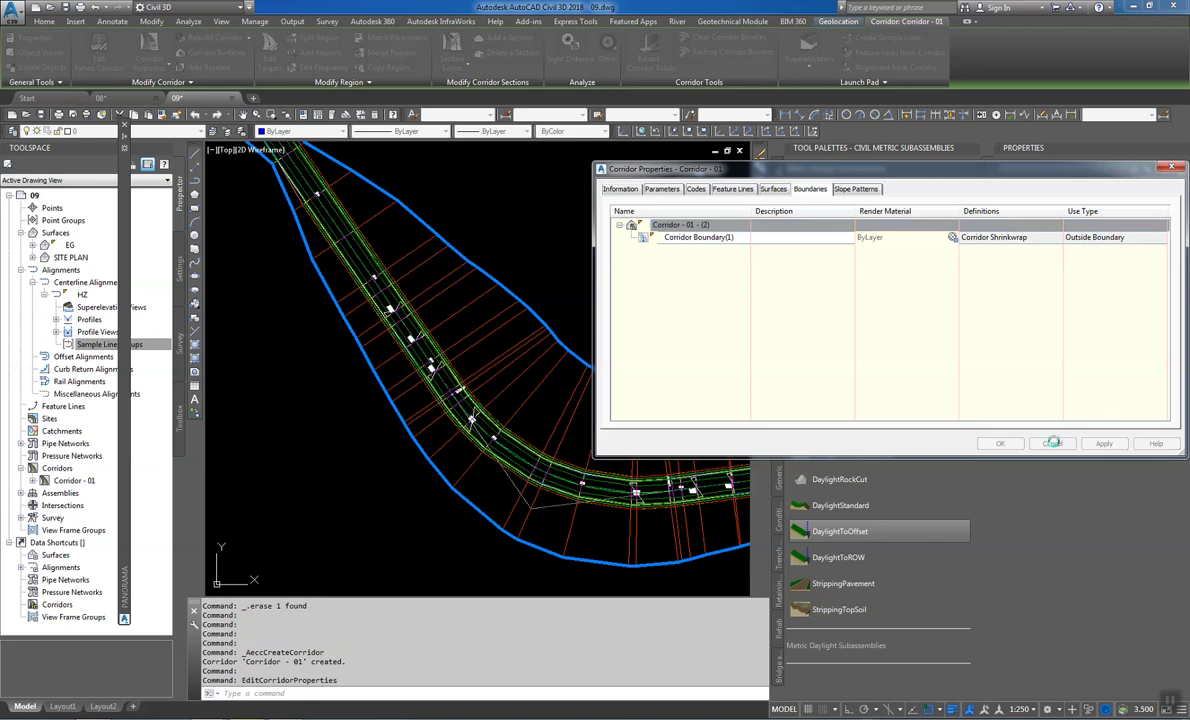
left_click(660, 310)
left_click(1001, 443)
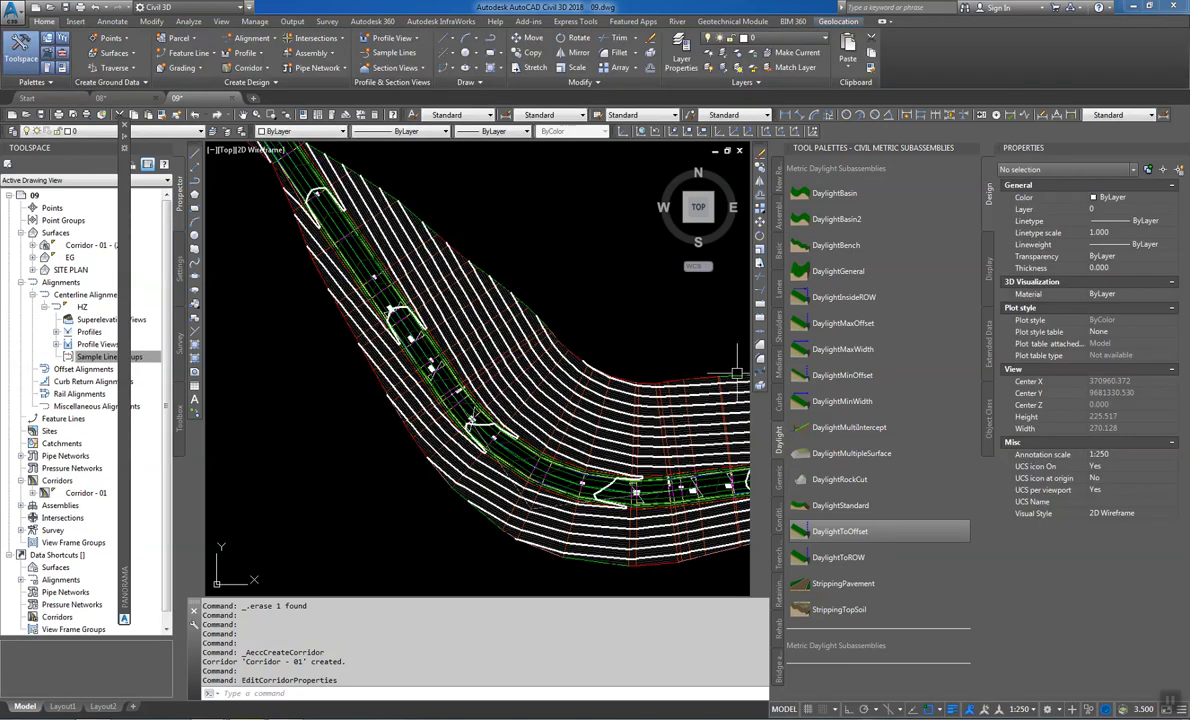
mouse_move(458, 307)
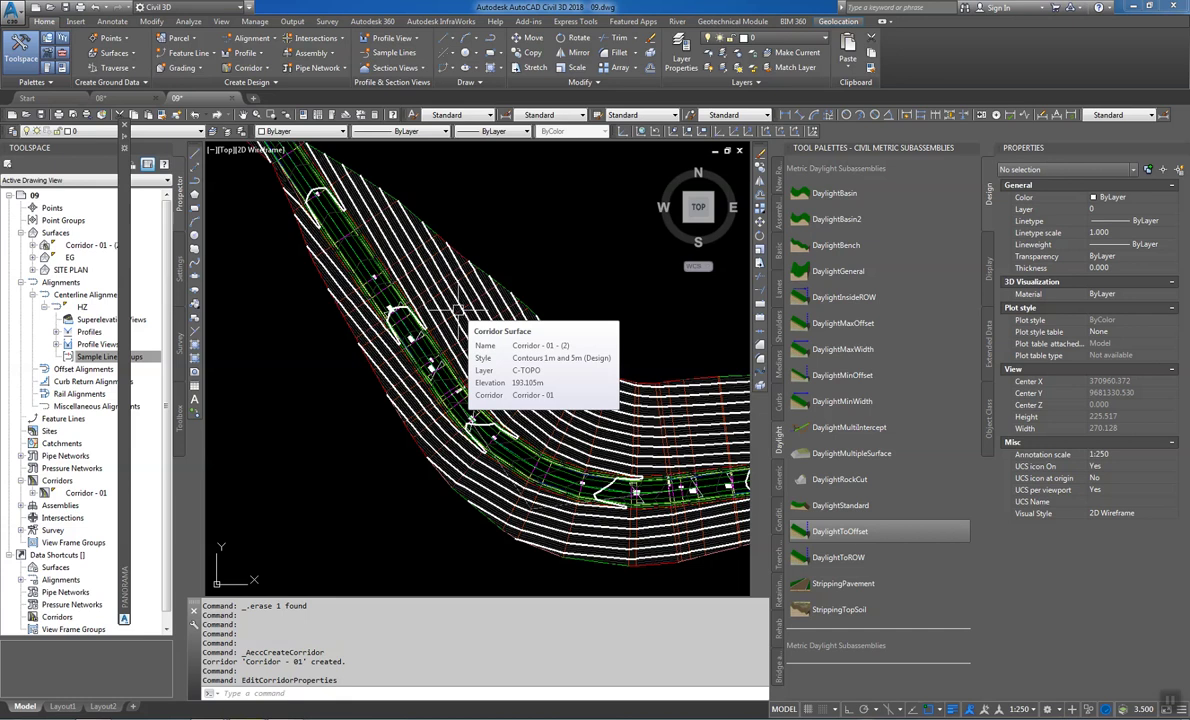
Close the Panorama window with the superelevation table of the HZ curves
scroll(457, 308, "down", 5)
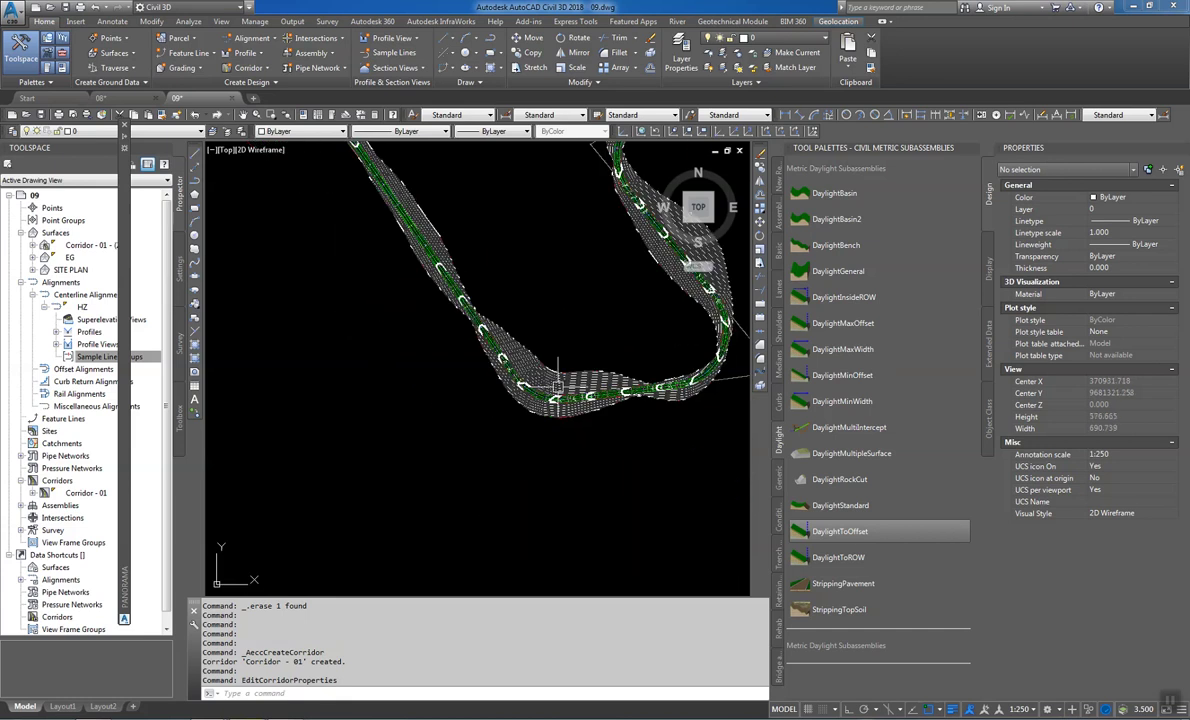
scroll(427, 403, "down", 2)
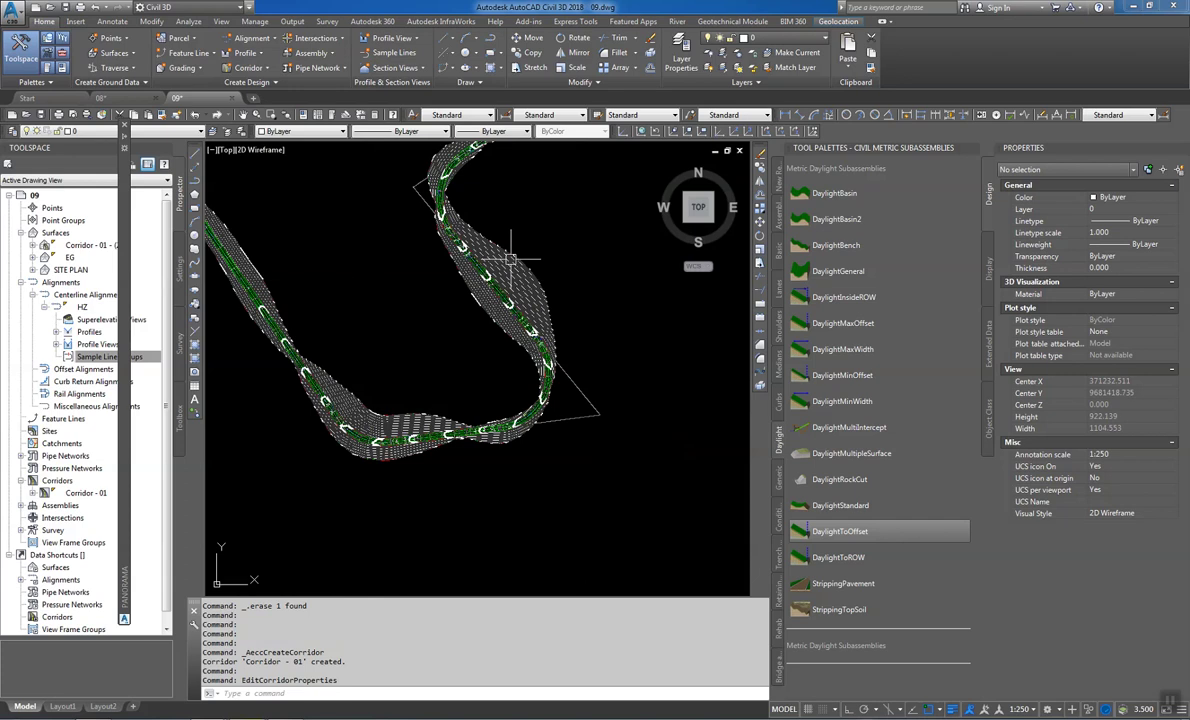
left_click(340, 433)
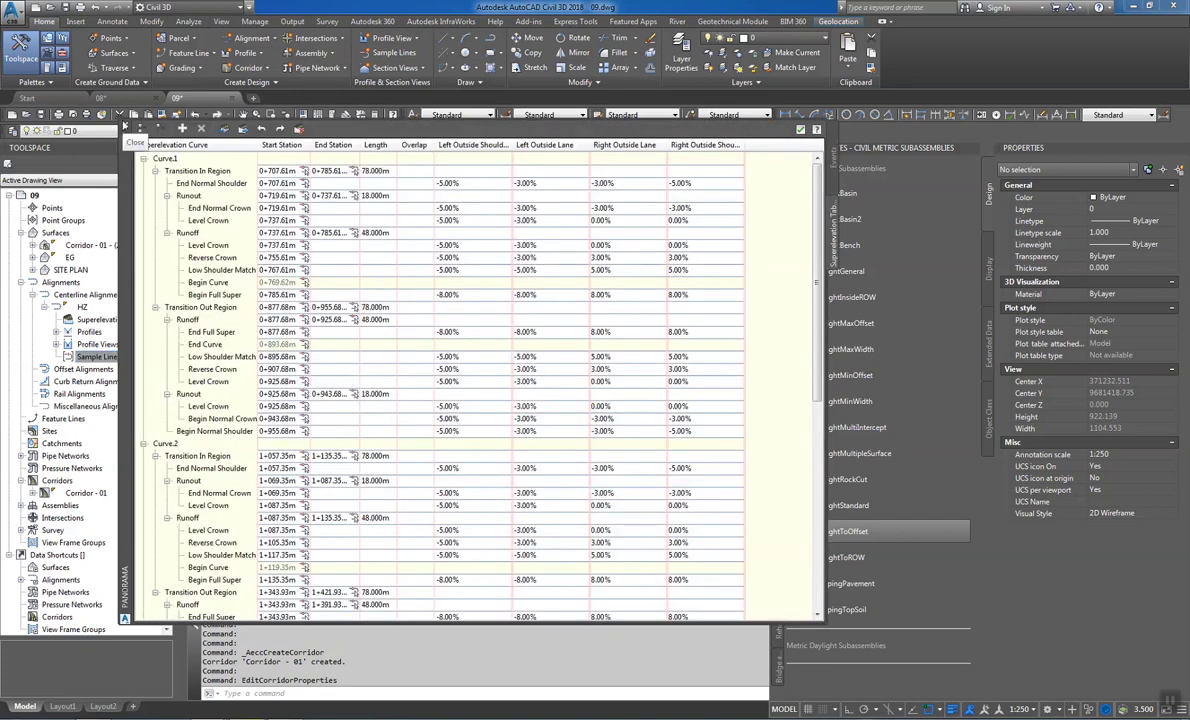
left_click(125, 127)
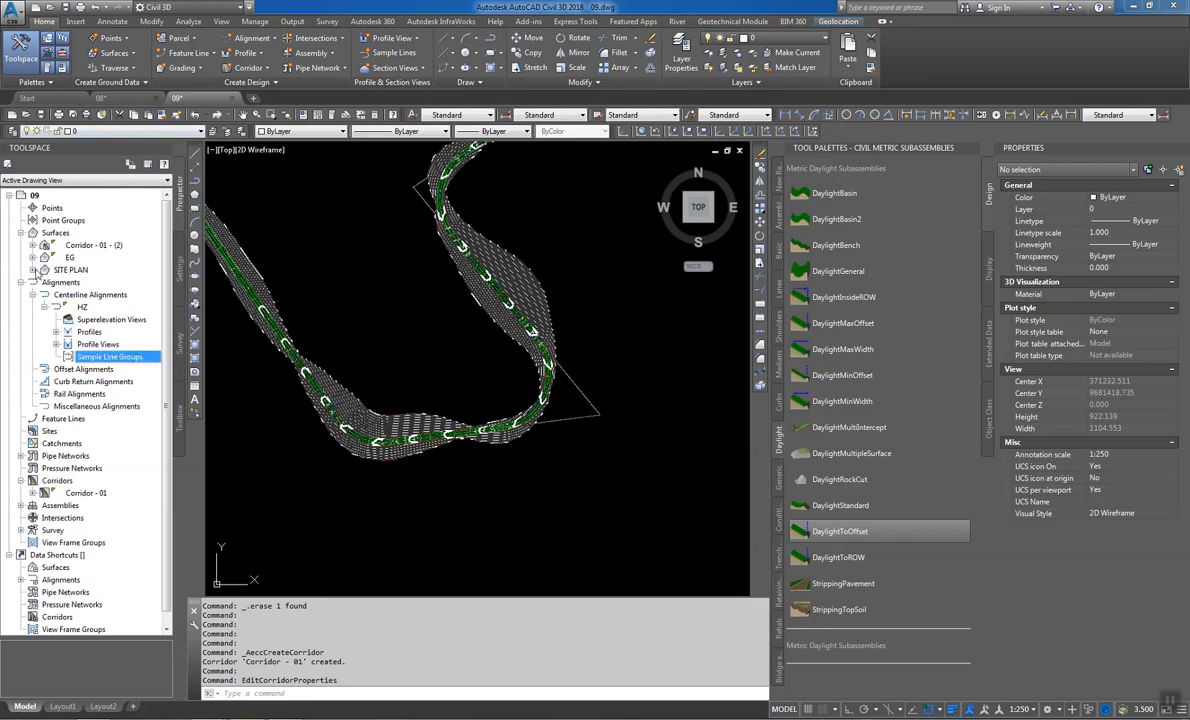
Delete the paste edit without a description from the definition of the SITE PLAN surface, keeping the Add surface EG edit
left_click(34, 270)
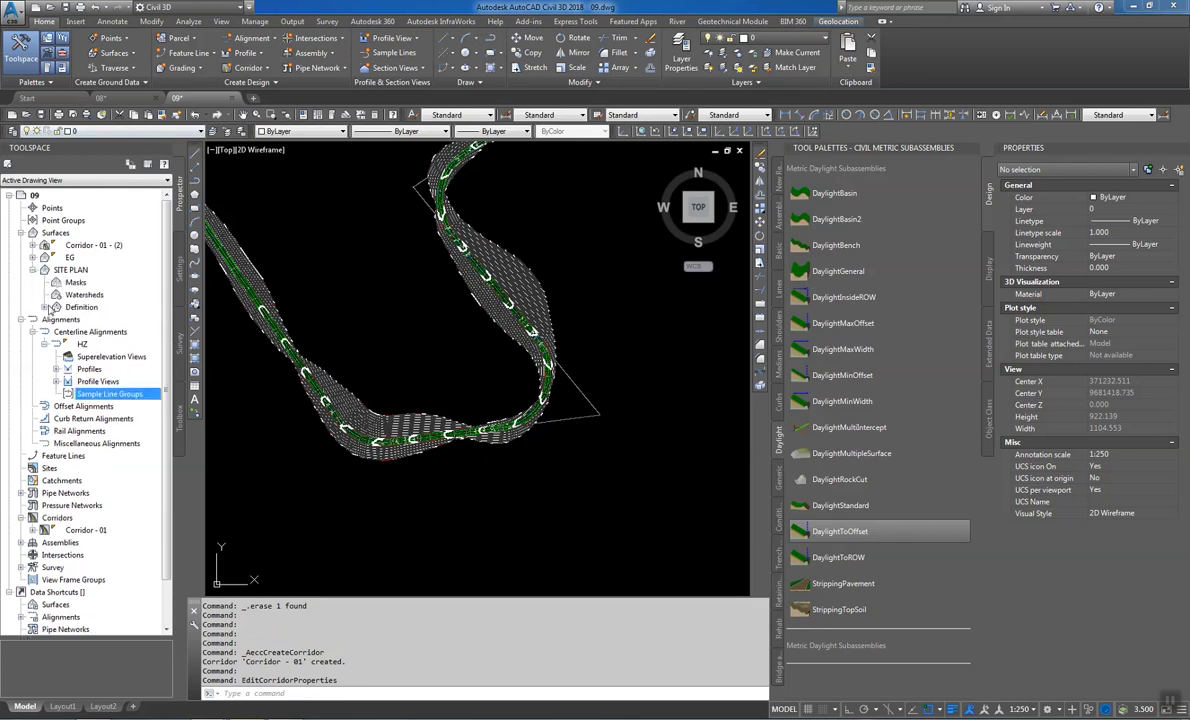
left_click(45, 307)
left_click(85, 381)
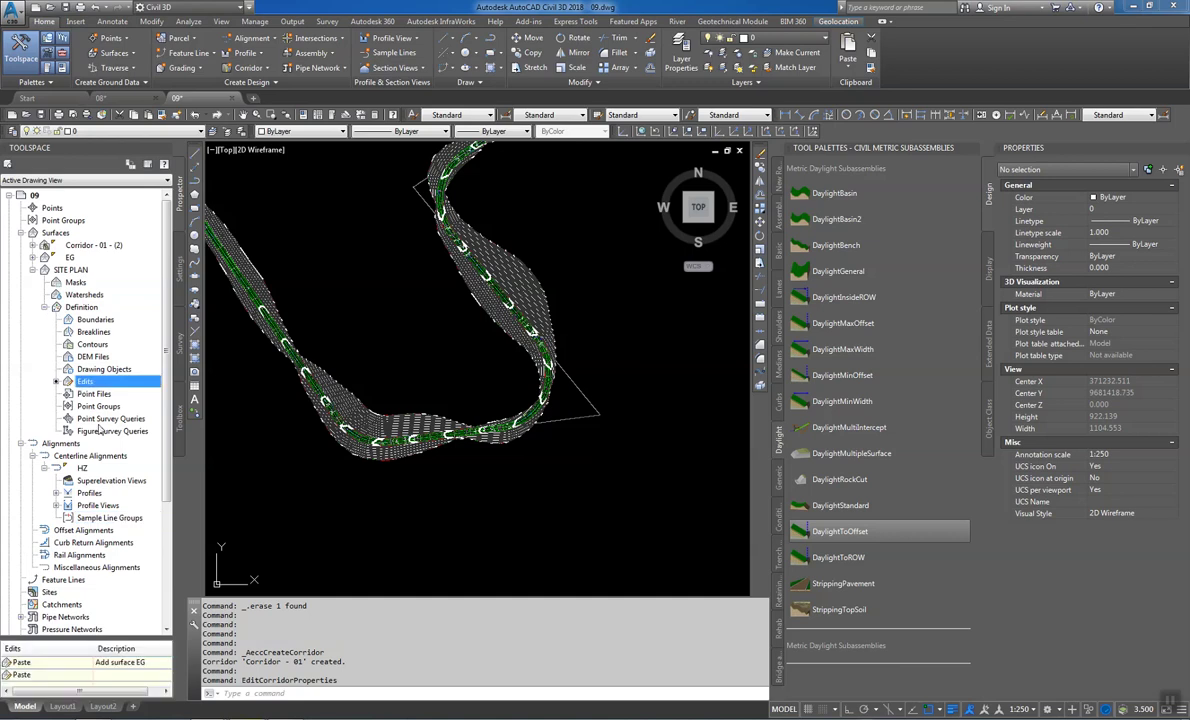
left_click(22, 675)
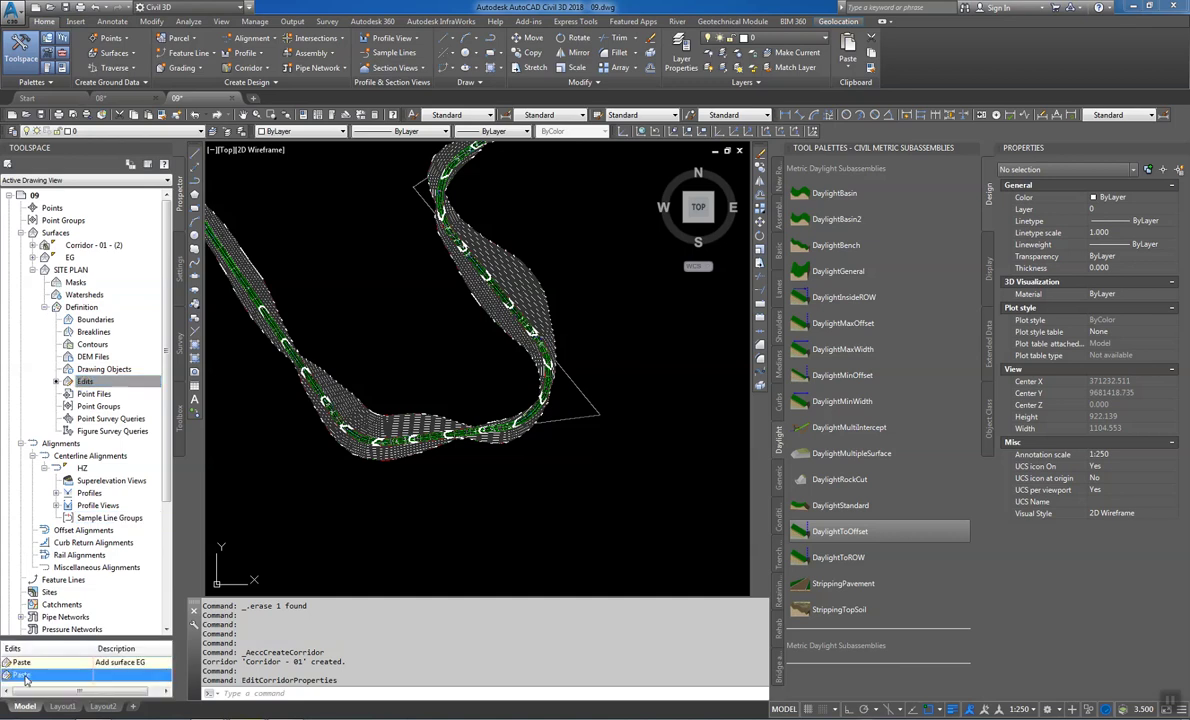
right_click(24, 677)
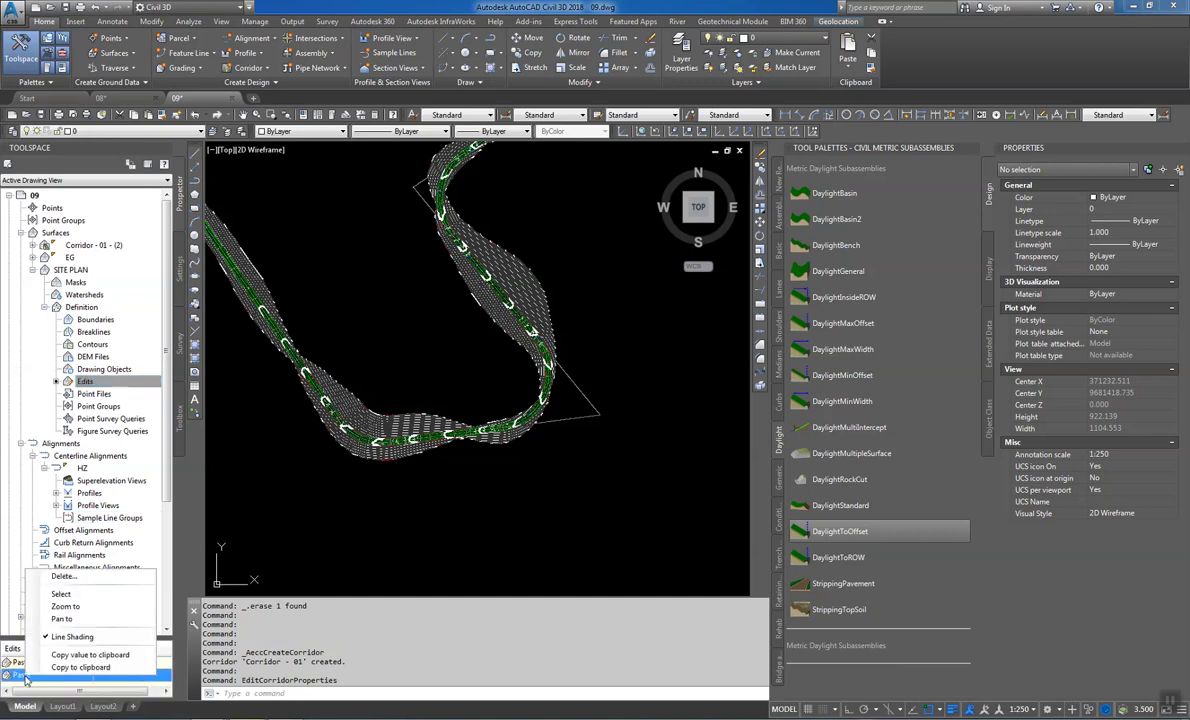
left_click(61, 594)
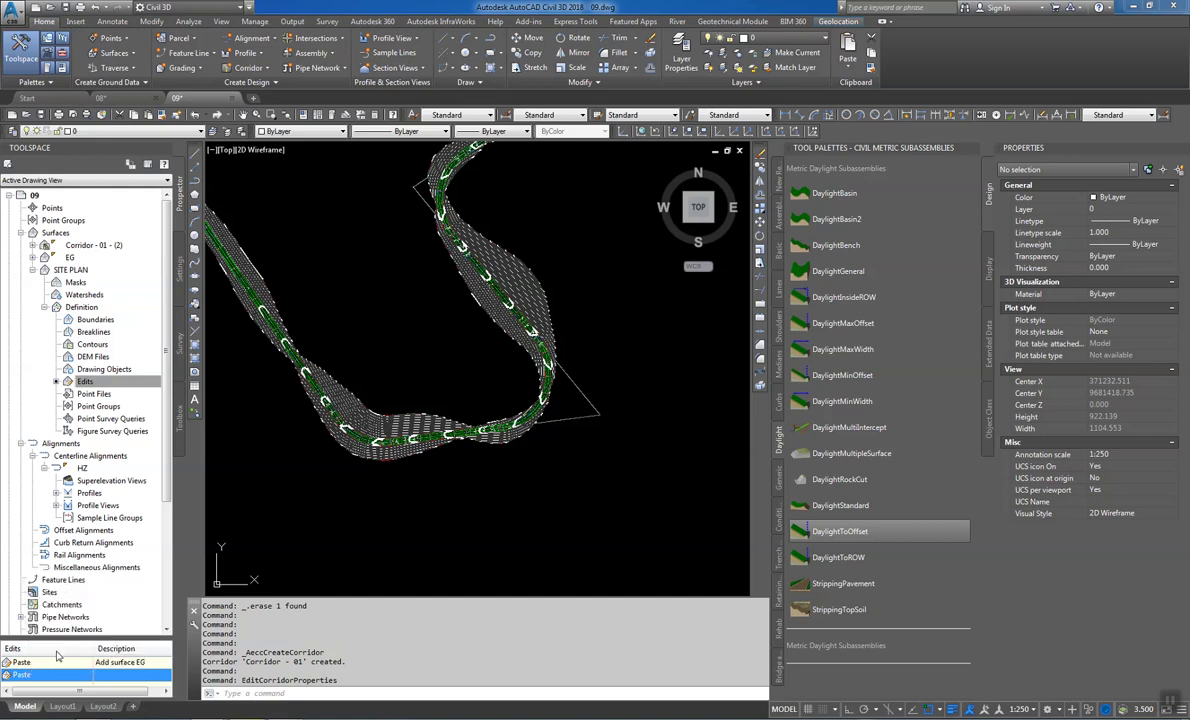
left_click(640, 395)
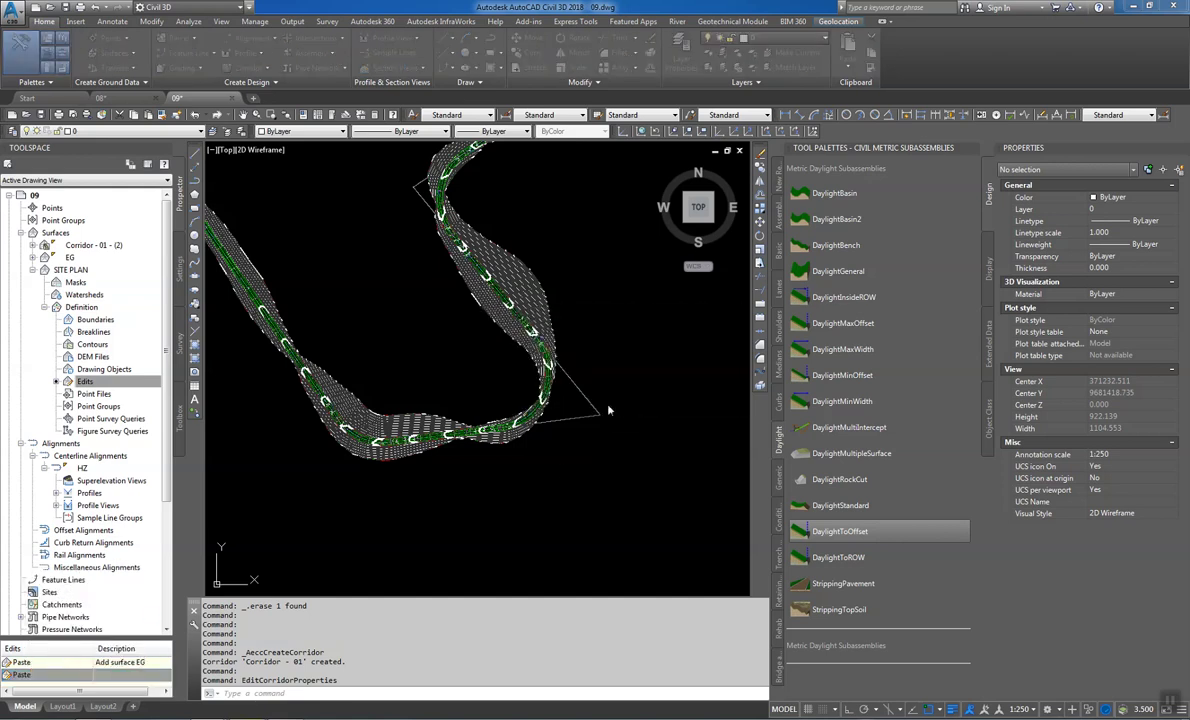
right_click(58, 668)
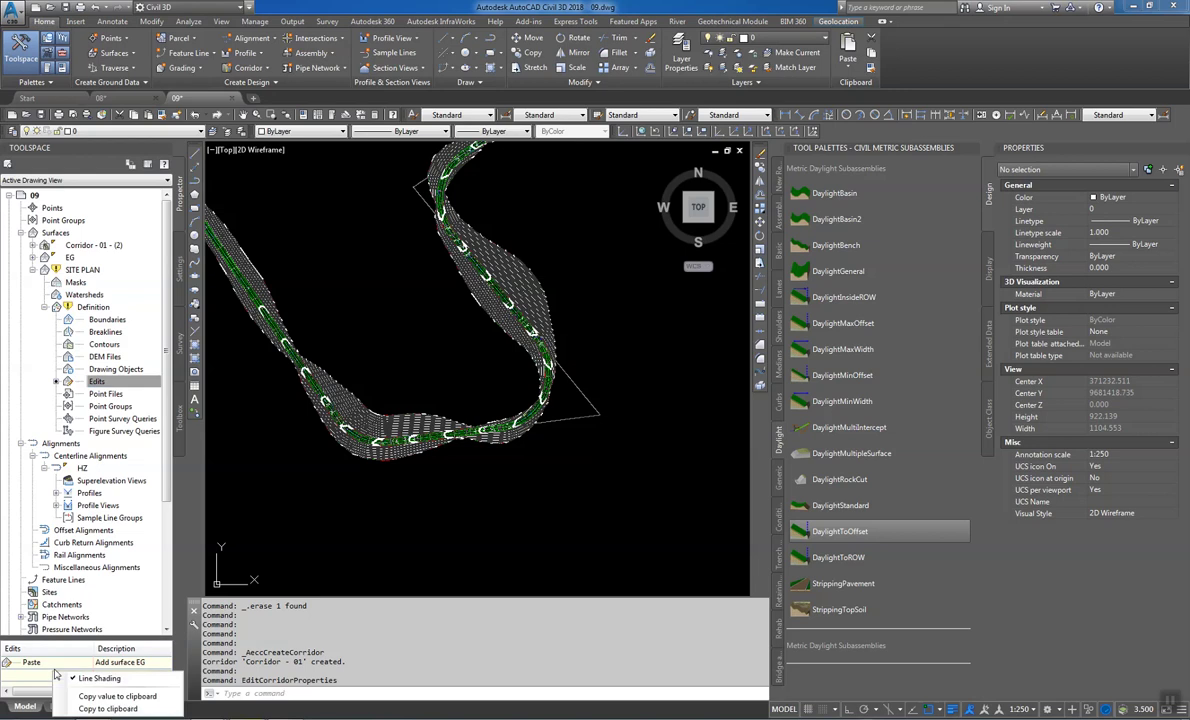
Start the Paste Surface edit on the SITE PLAN surface
right_click(96, 381)
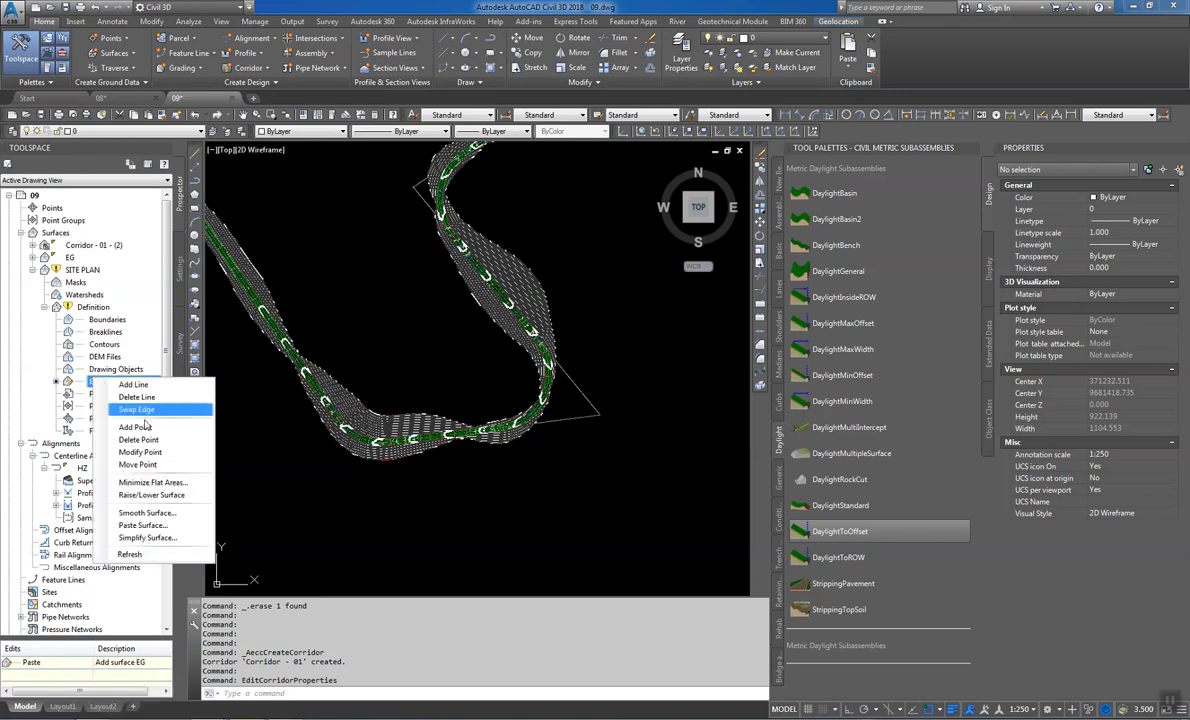
left_click(146, 524)
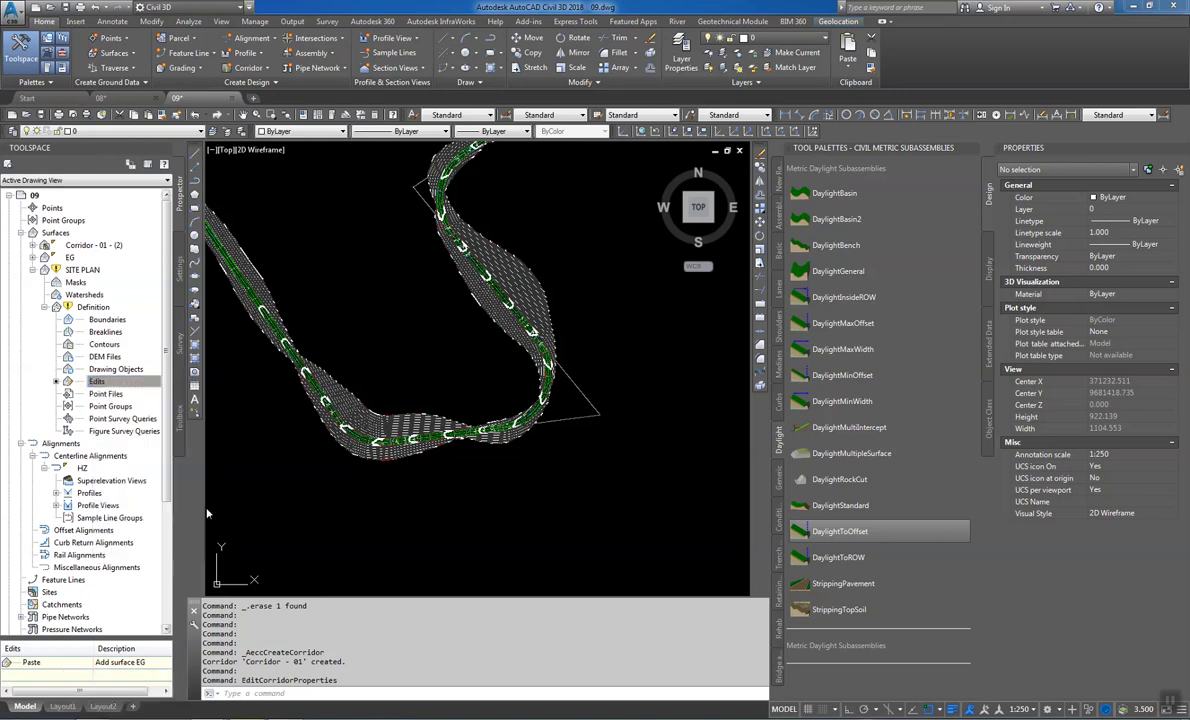
Paste the Corridor - 01 - (2) surface into the SITE PLAN surface
left_click(487, 327)
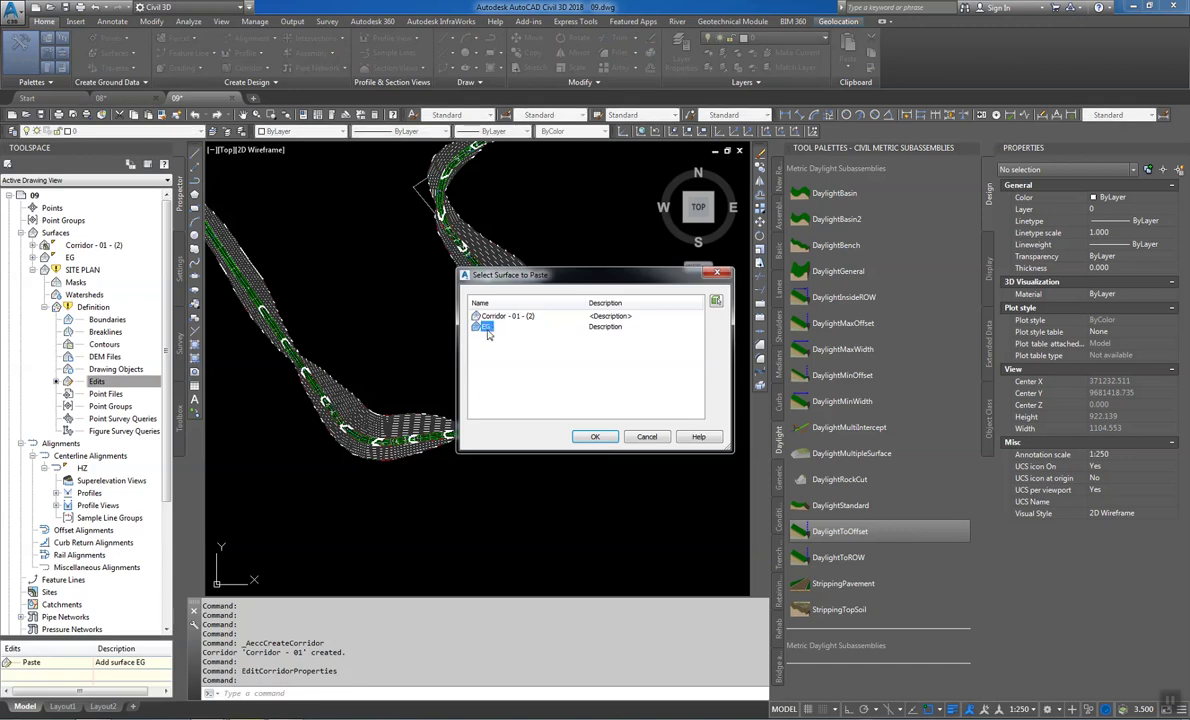
left_click(478, 316)
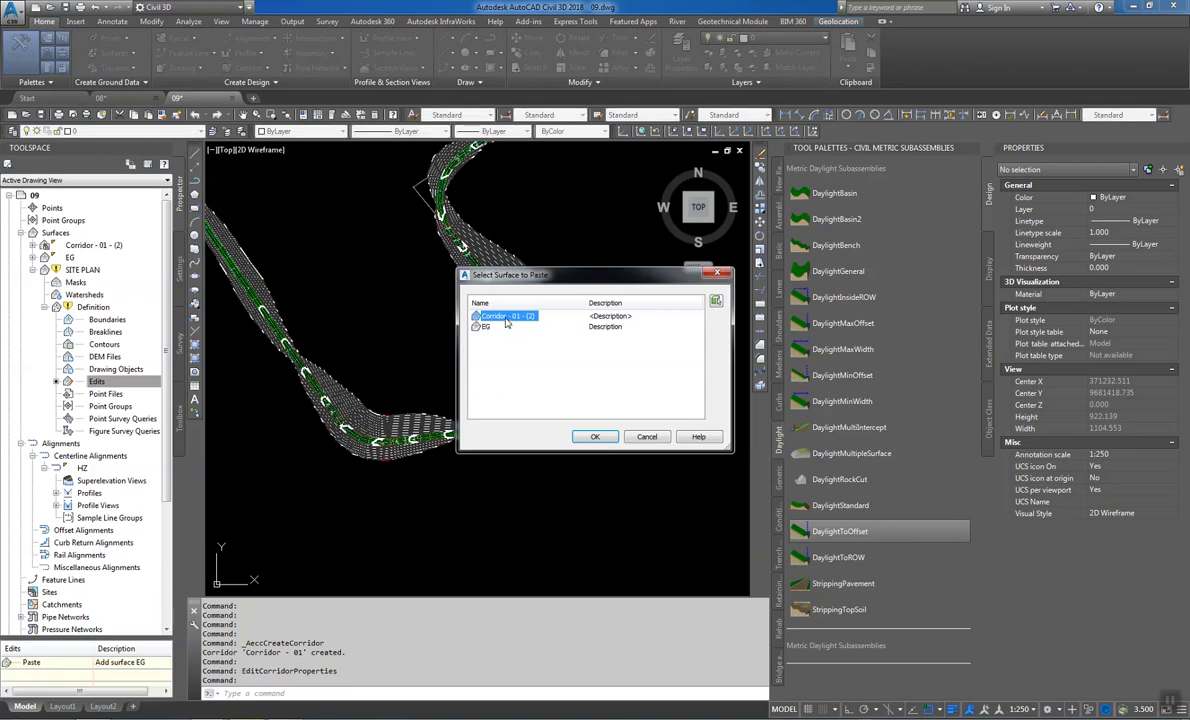
left_click(593, 437)
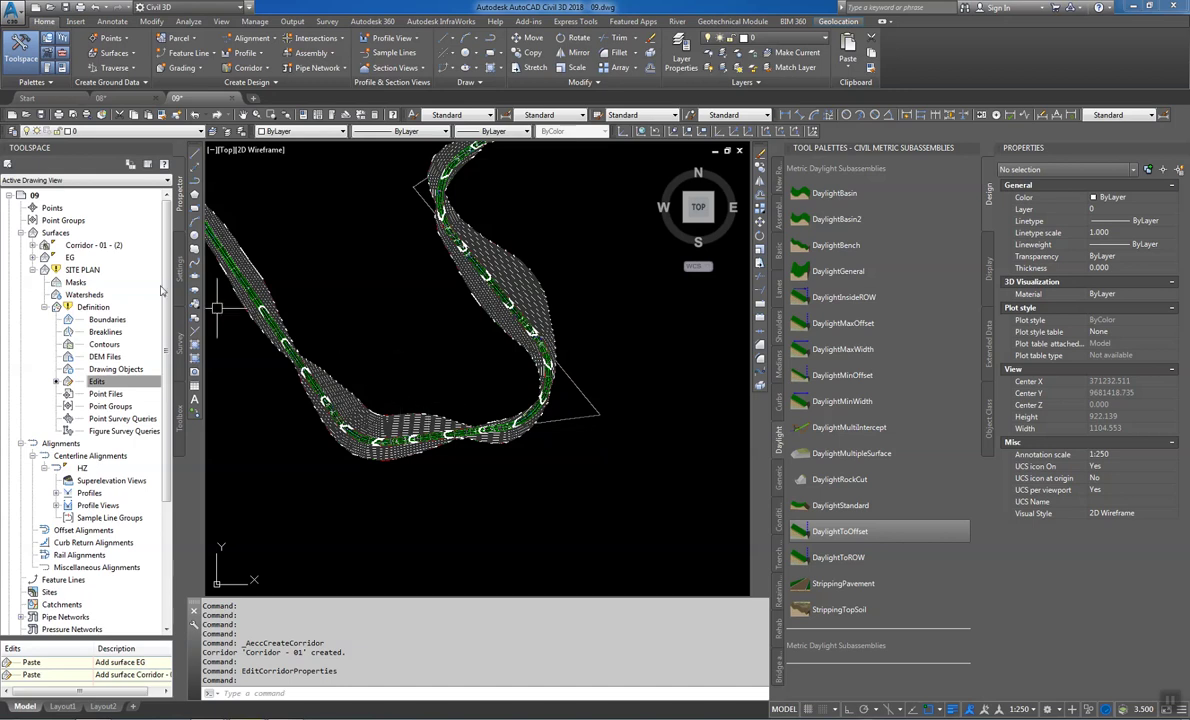
Turn on automatic rebuilding for the SITE PLAN surface
right_click(112, 270)
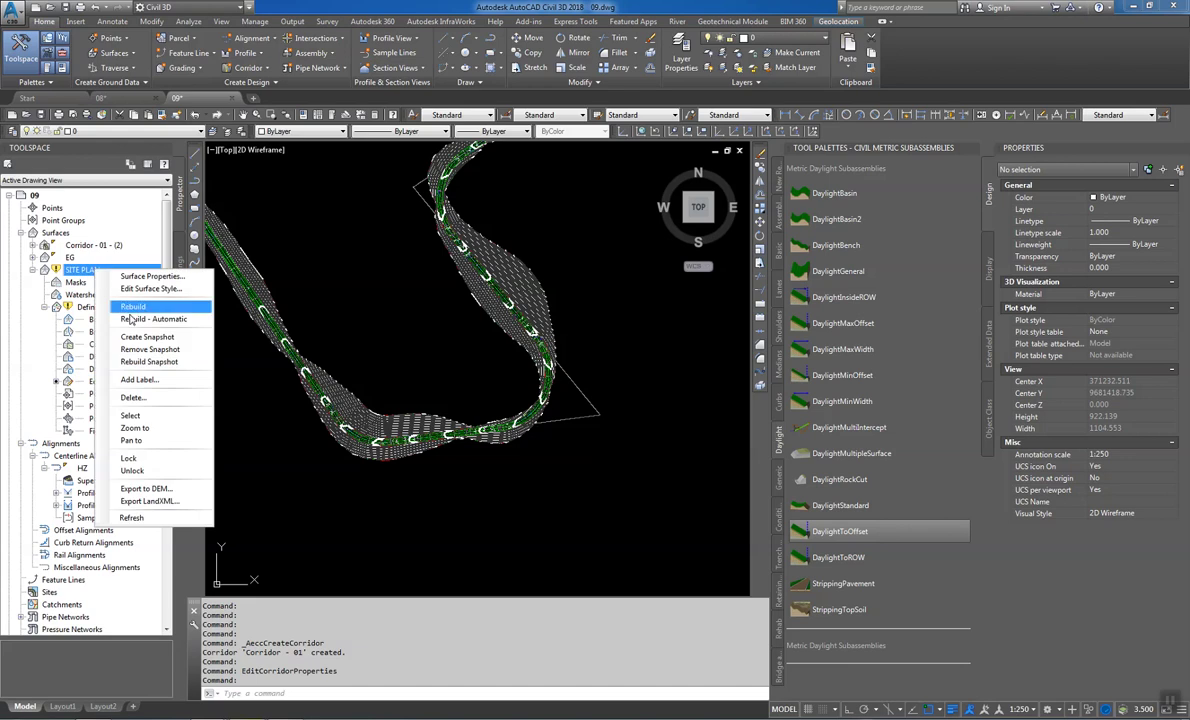
left_click(136, 319)
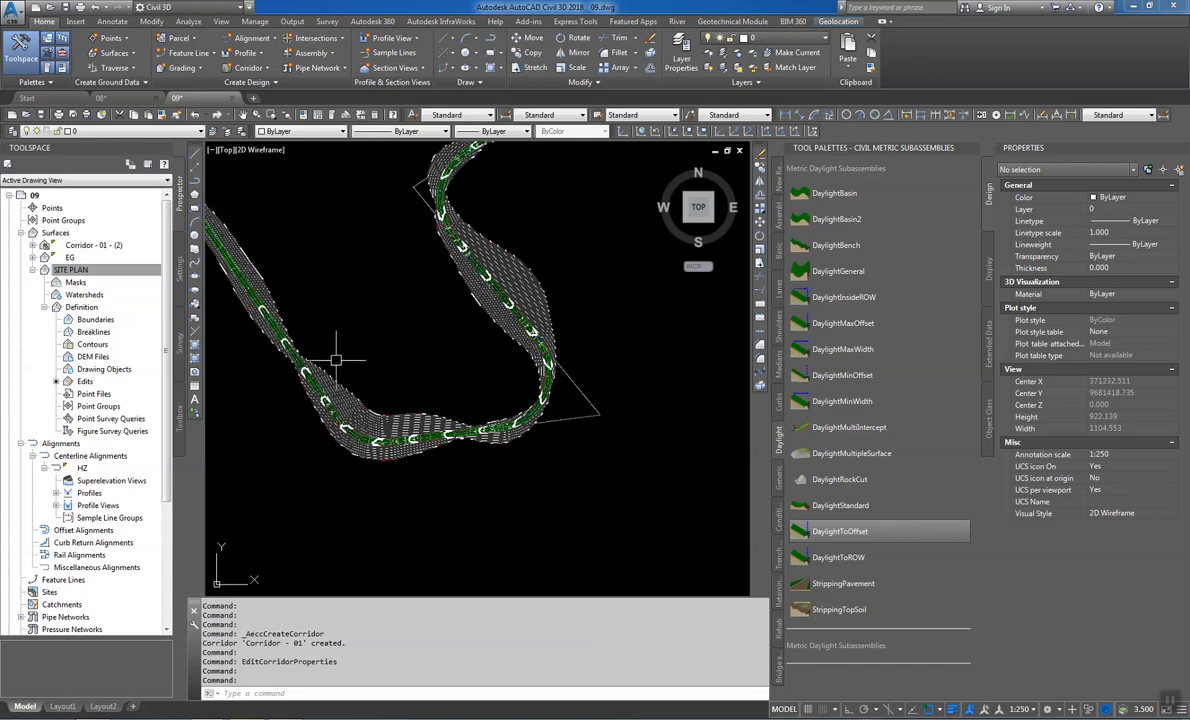
middle_click_drag(425, 340, 540, 335)
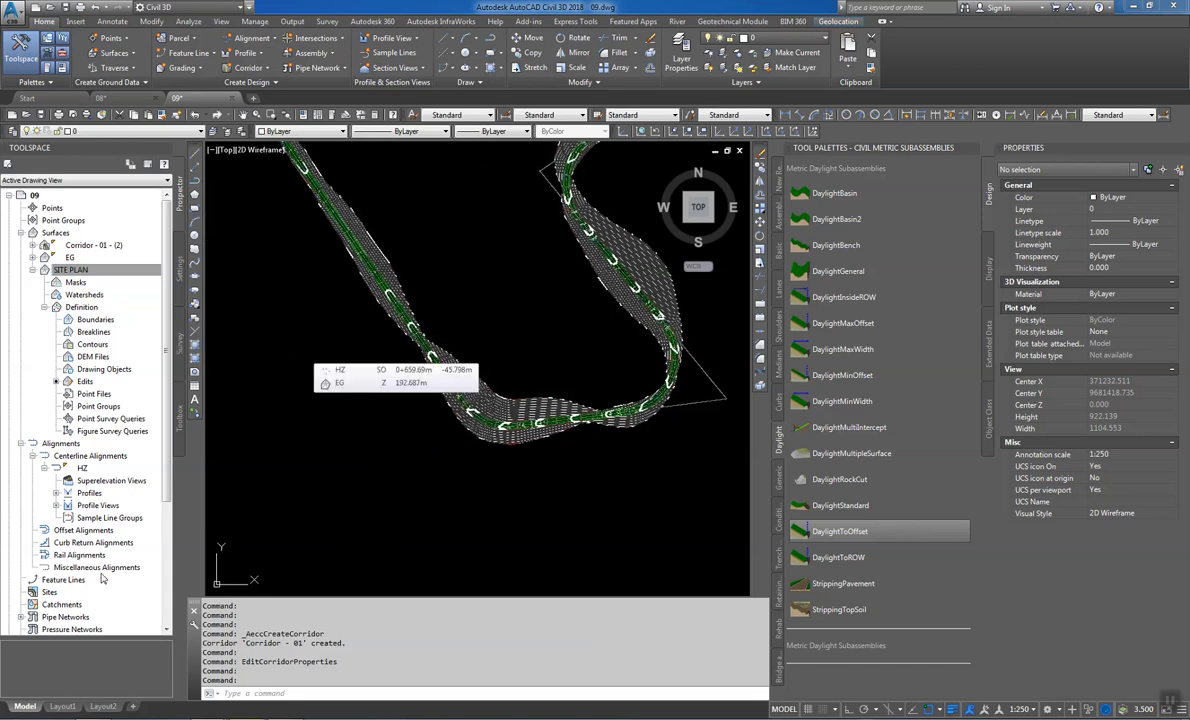
Delete both paste edits, EG and Corridor - 01 - (2), from the SITE PLAN surface definition
left_click(85, 381)
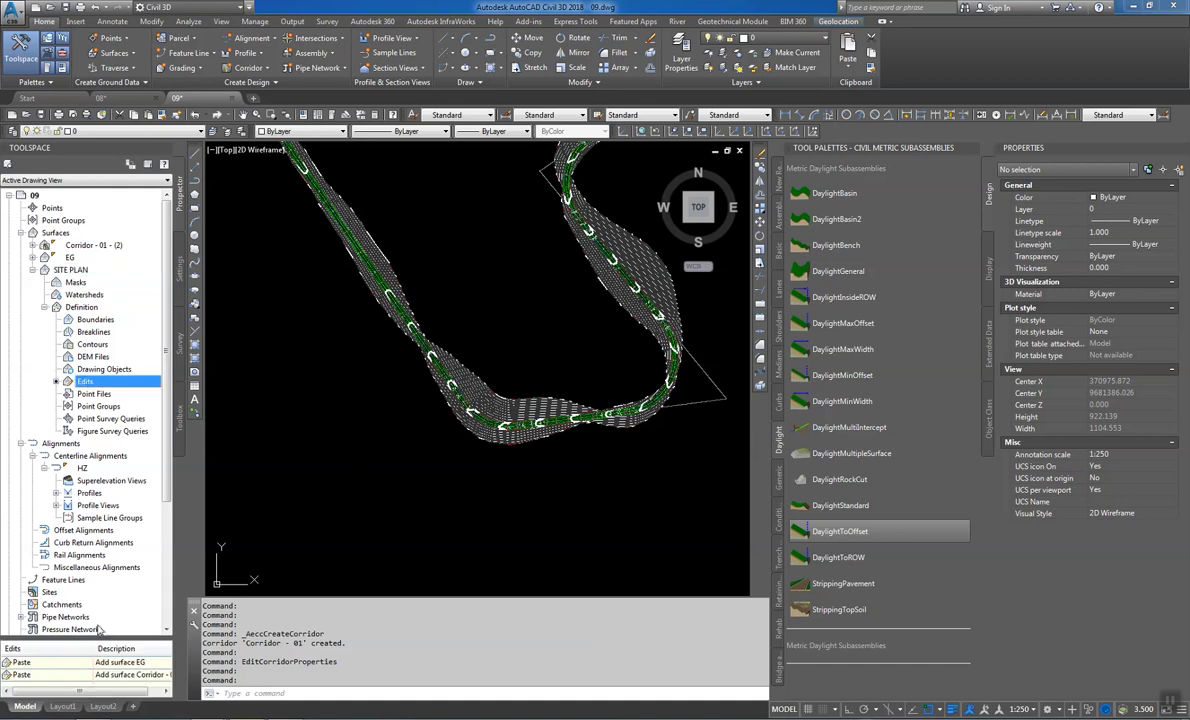
left_click(57, 663)
left_click(53, 675, "shift")
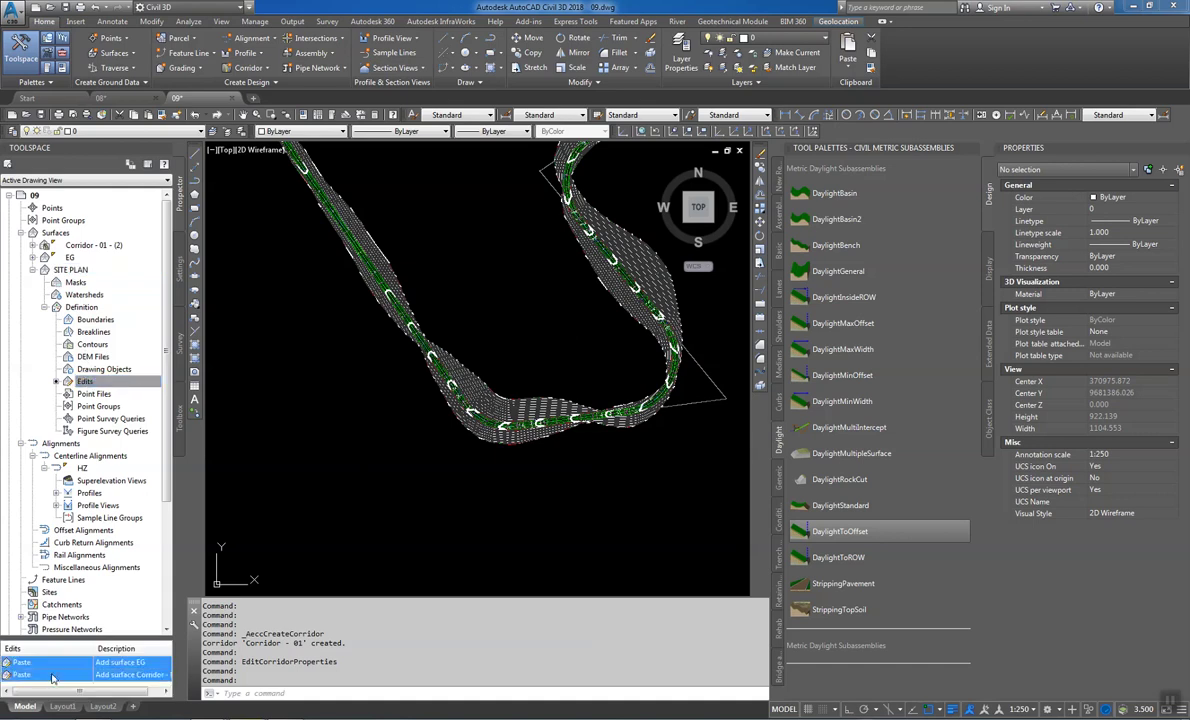
right_click(55, 674)
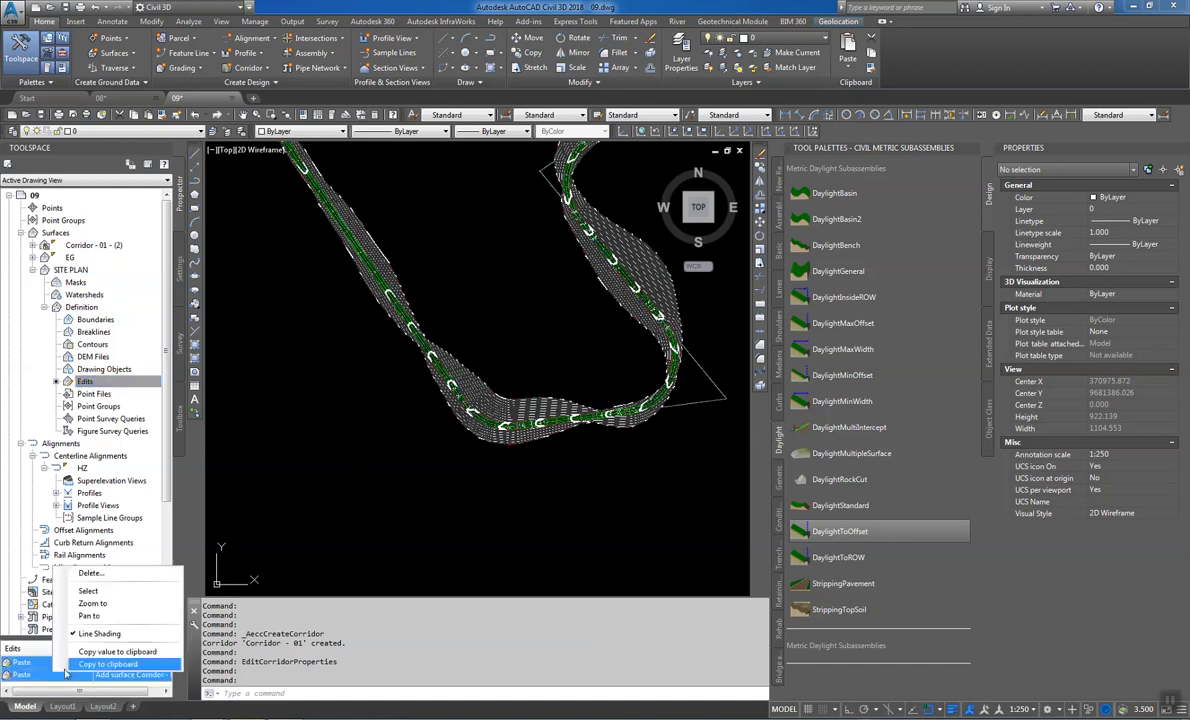
left_click(90, 573)
left_click(610, 393)
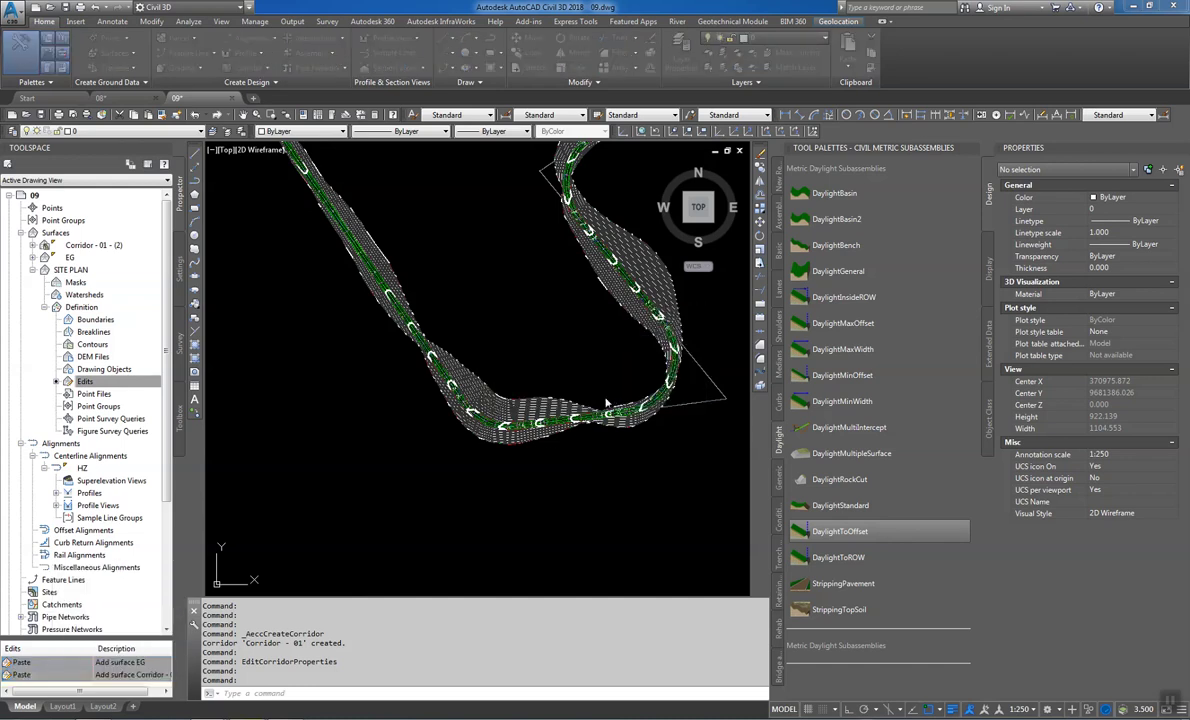
Examine the contour data in the EG surface's definition
right_click(86, 259)
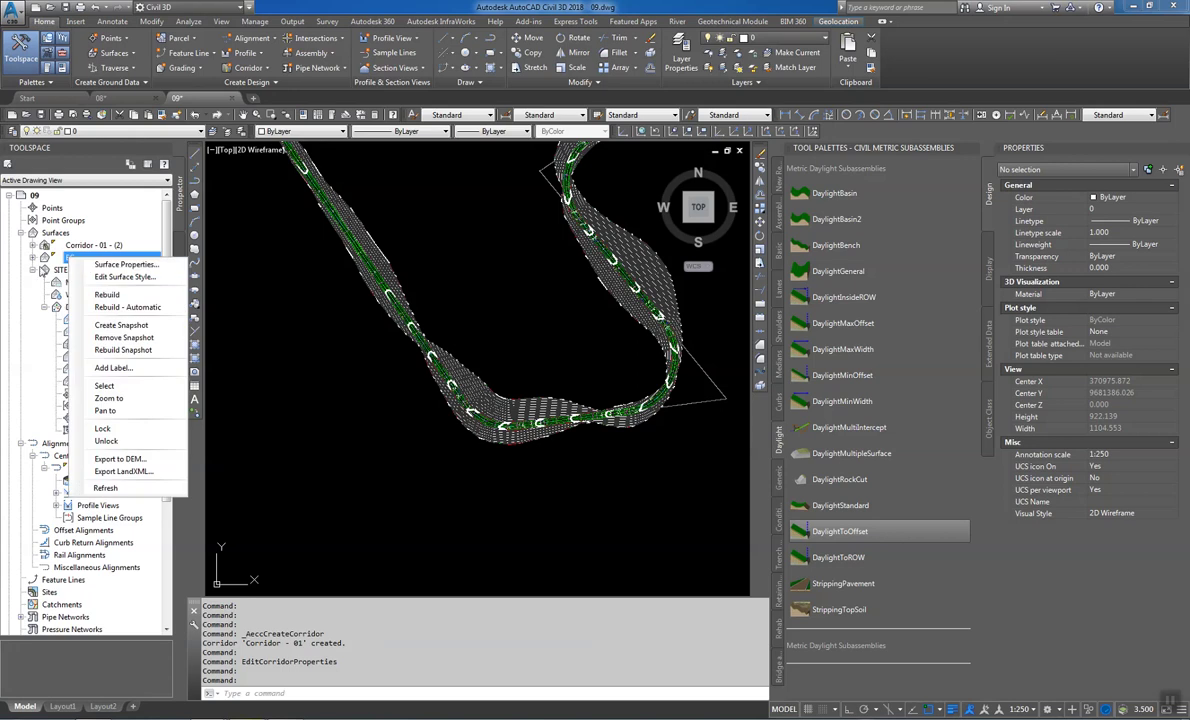
left_click(42, 264)
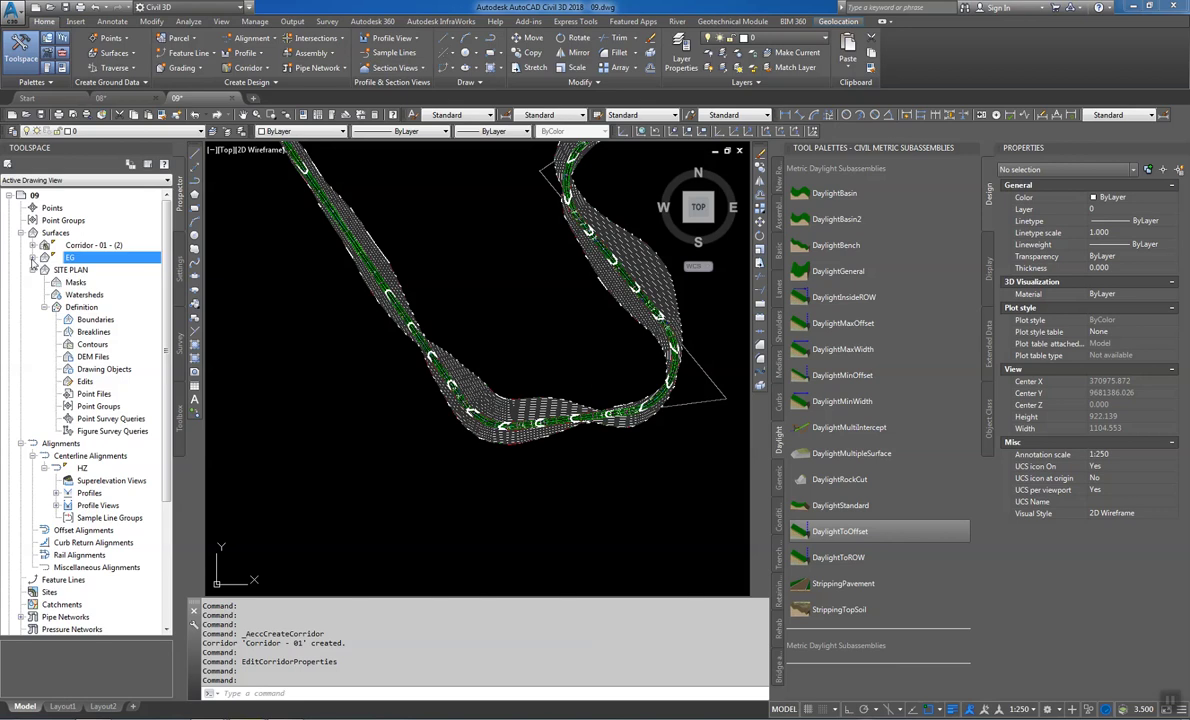
left_click(32, 258)
left_click(45, 296)
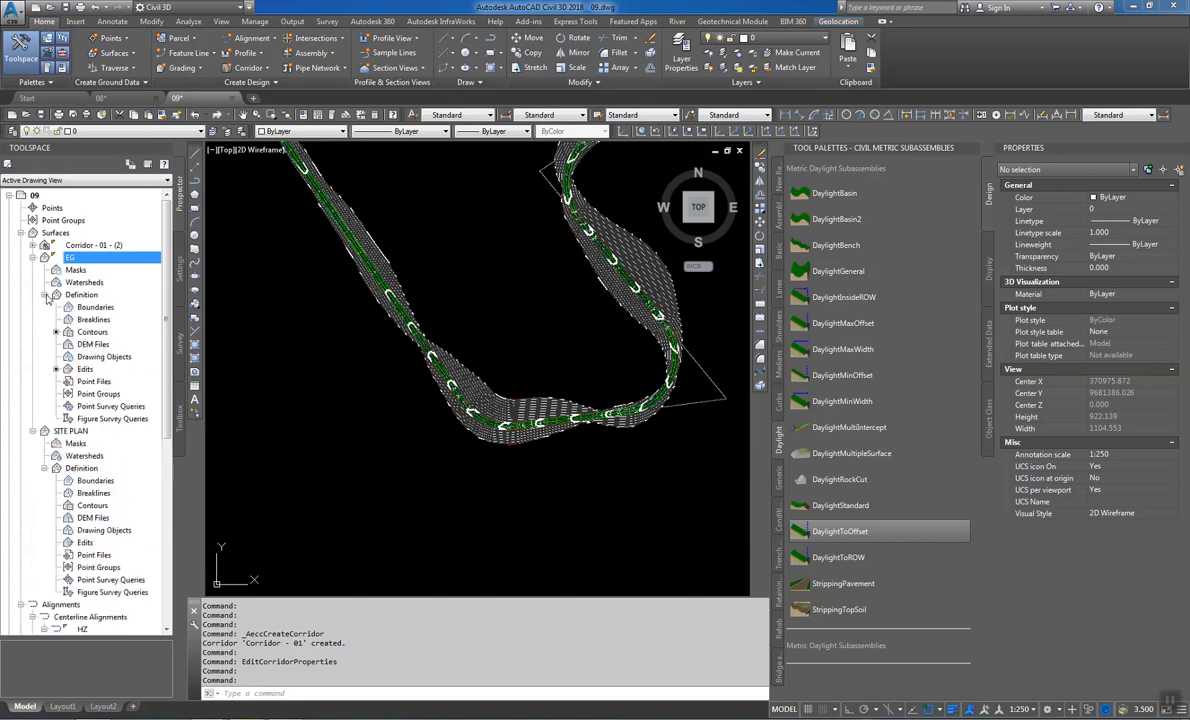
left_click(87, 336)
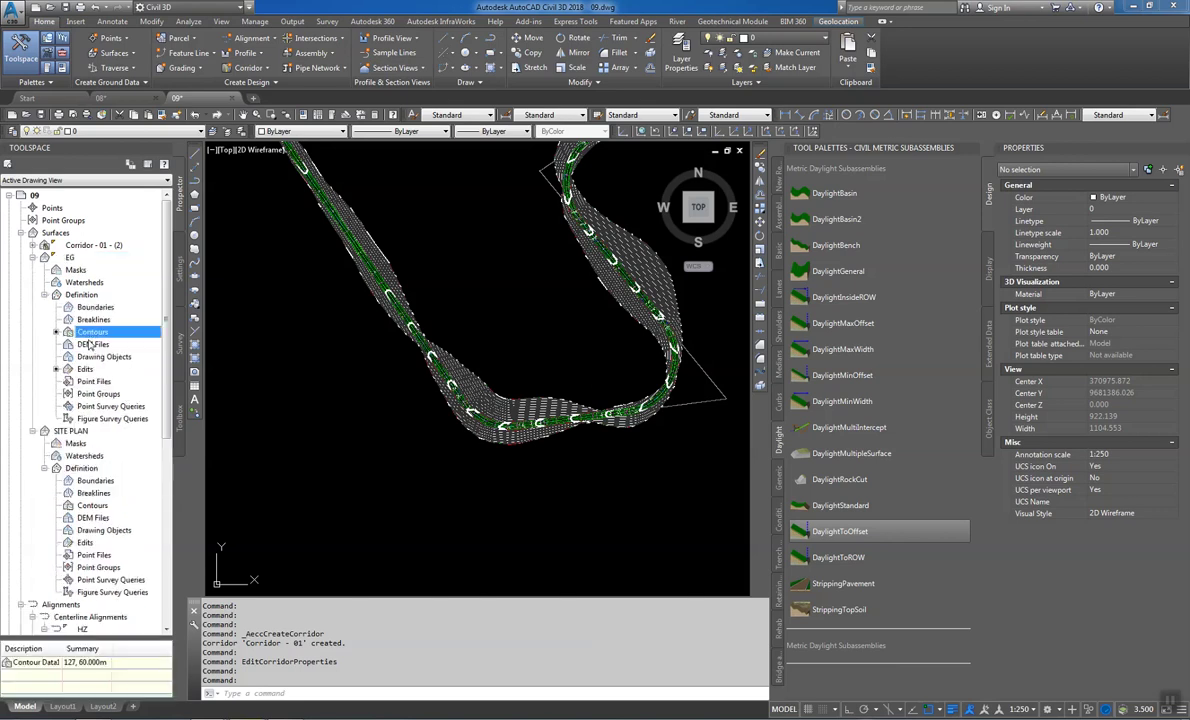
left_click(33, 257)
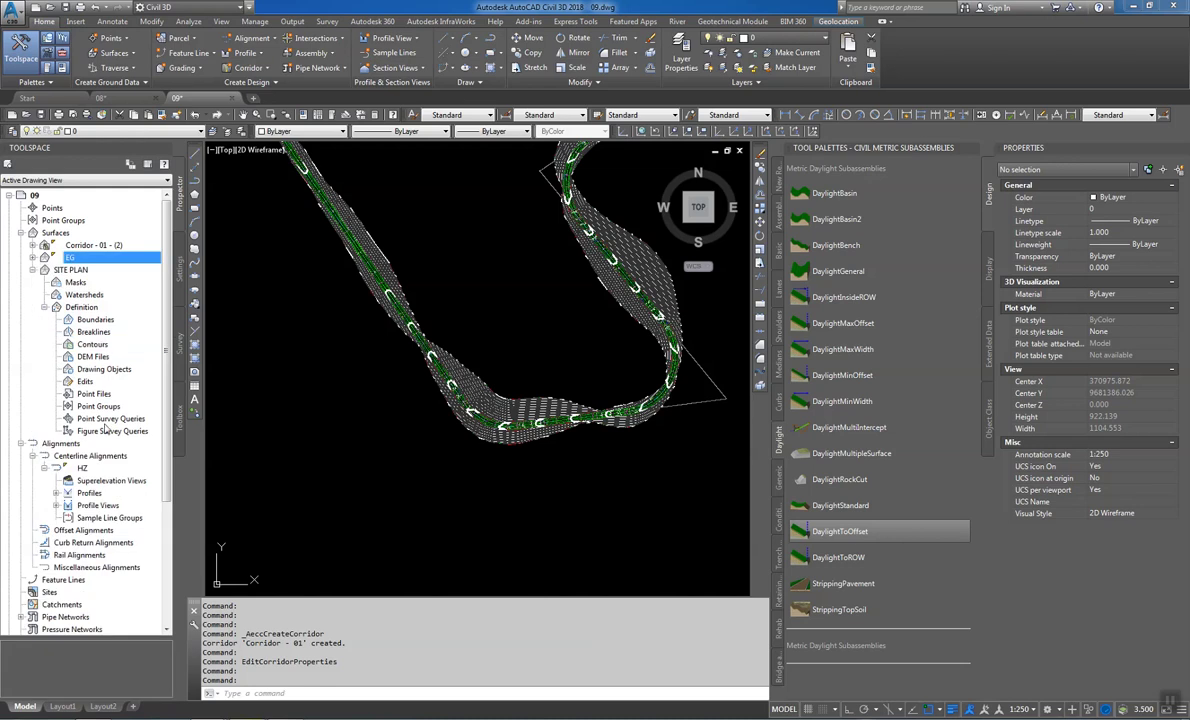
In the Corridor - 01 properties, set the surface style of Corridor - 01 - (2) to _No Display and rebuild the corridor
left_click(34, 456)
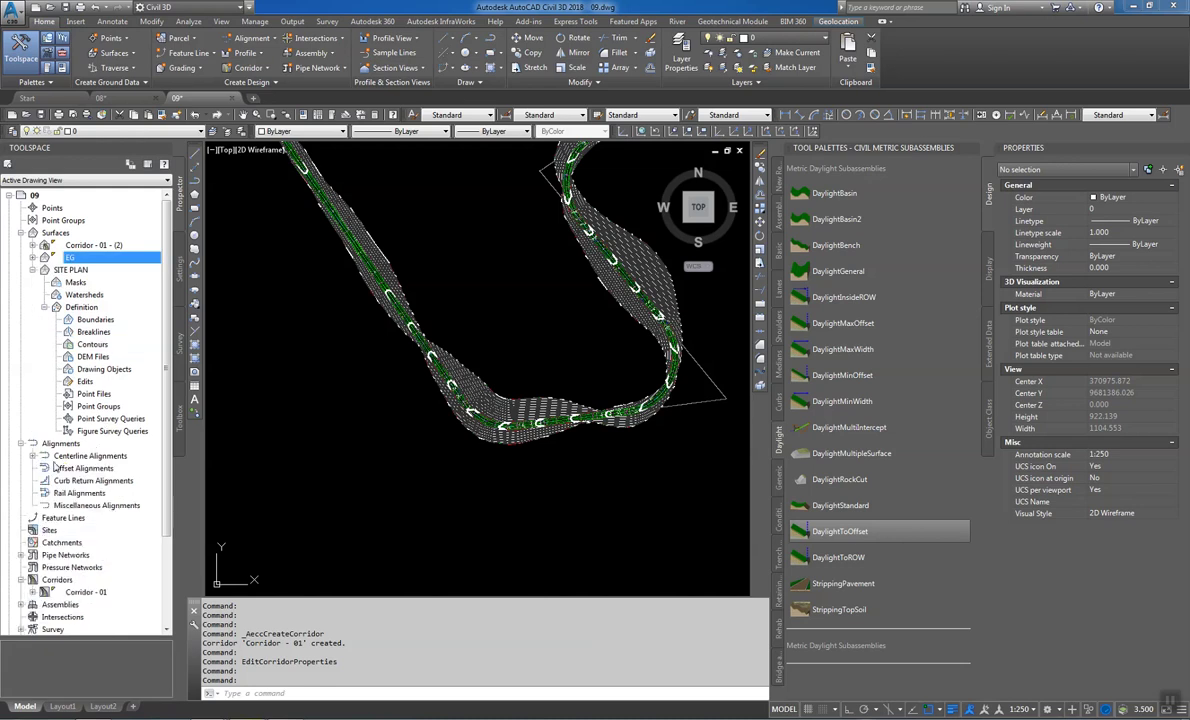
right_click(87, 592)
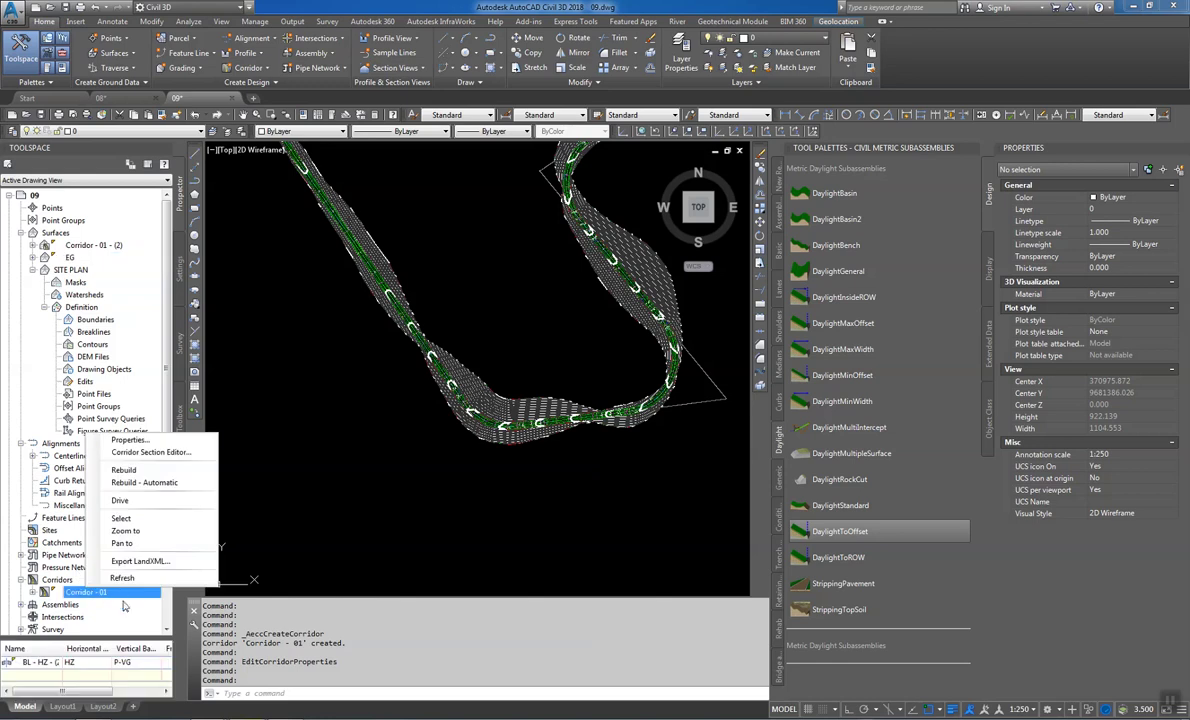
left_click(148, 471)
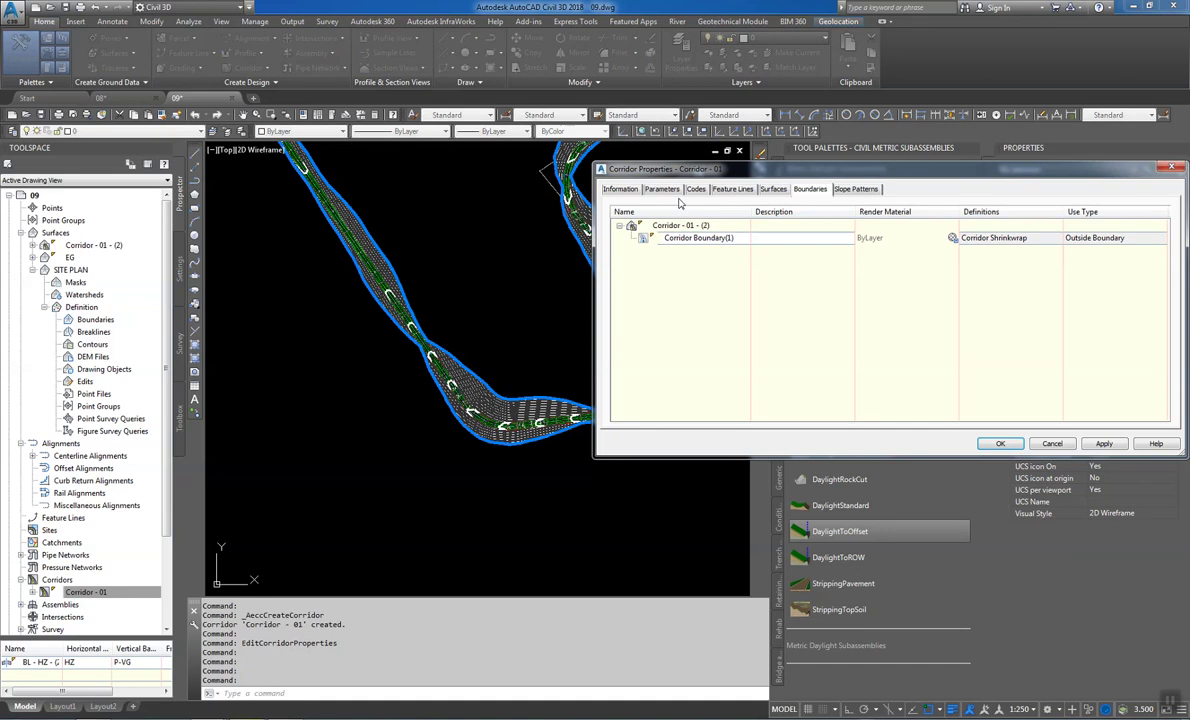
left_click(668, 191)
left_click(732, 189)
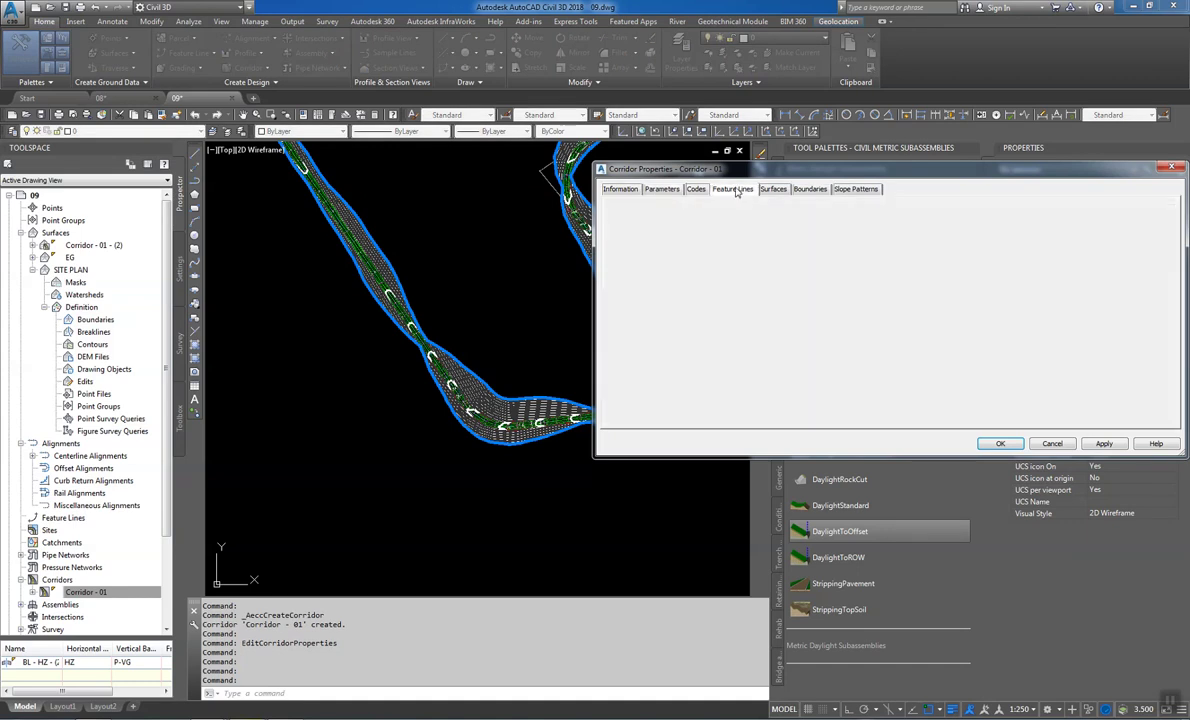
left_click(772, 190)
left_click(698, 232)
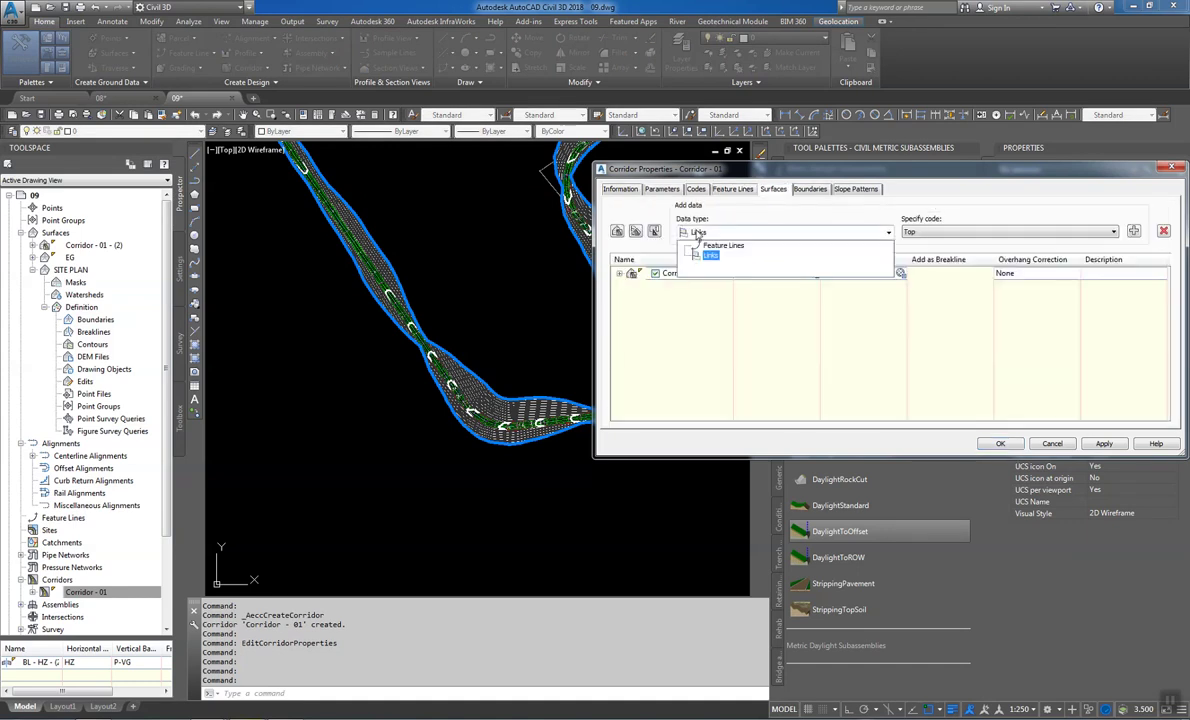
left_click(710, 255)
left_click(772, 273)
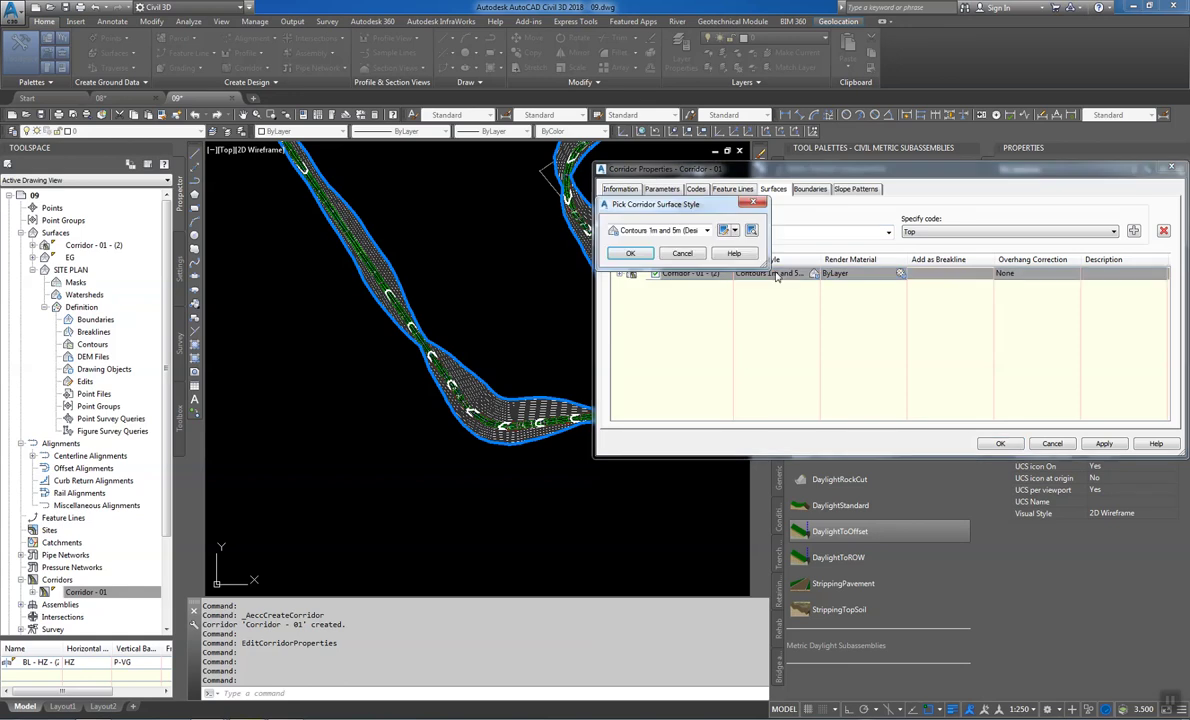
left_click(697, 232)
left_click(663, 250)
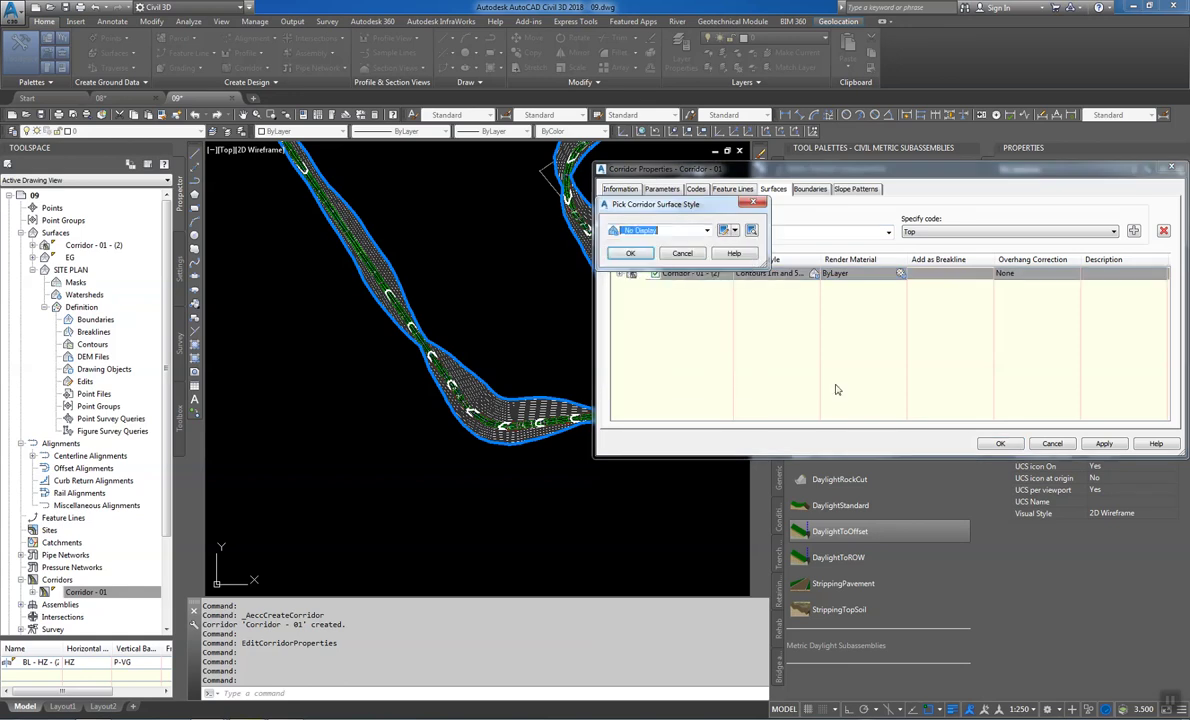
left_click(630, 253)
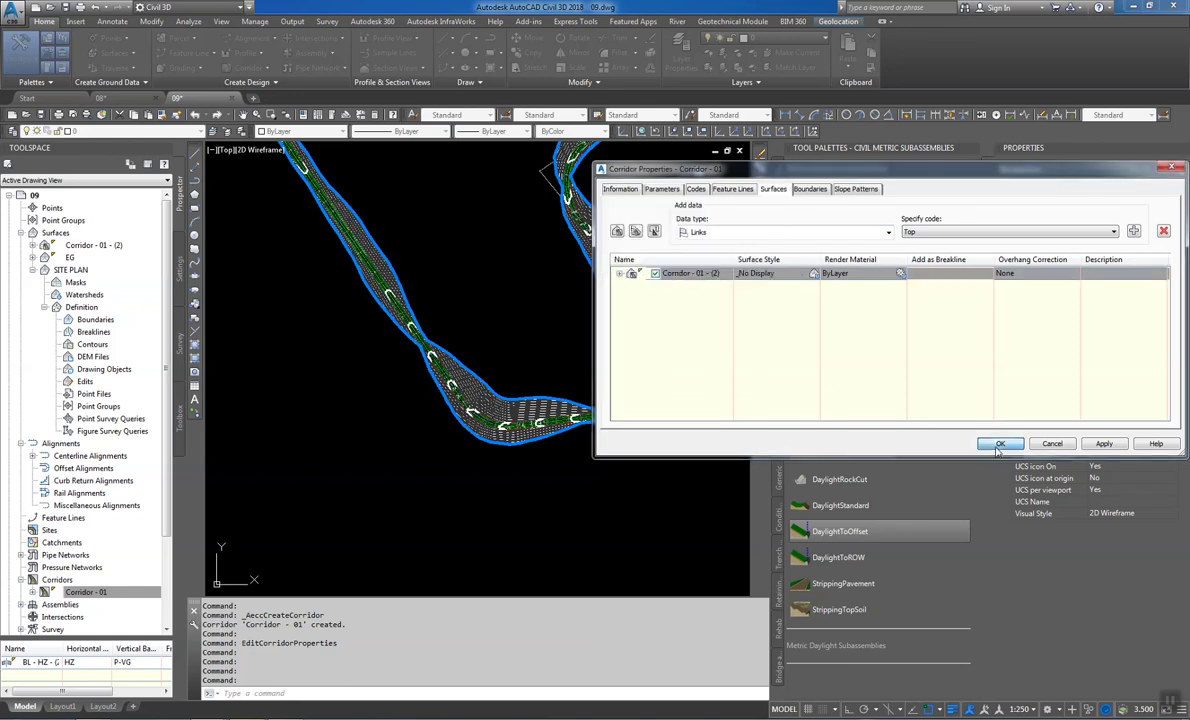
left_click(999, 443)
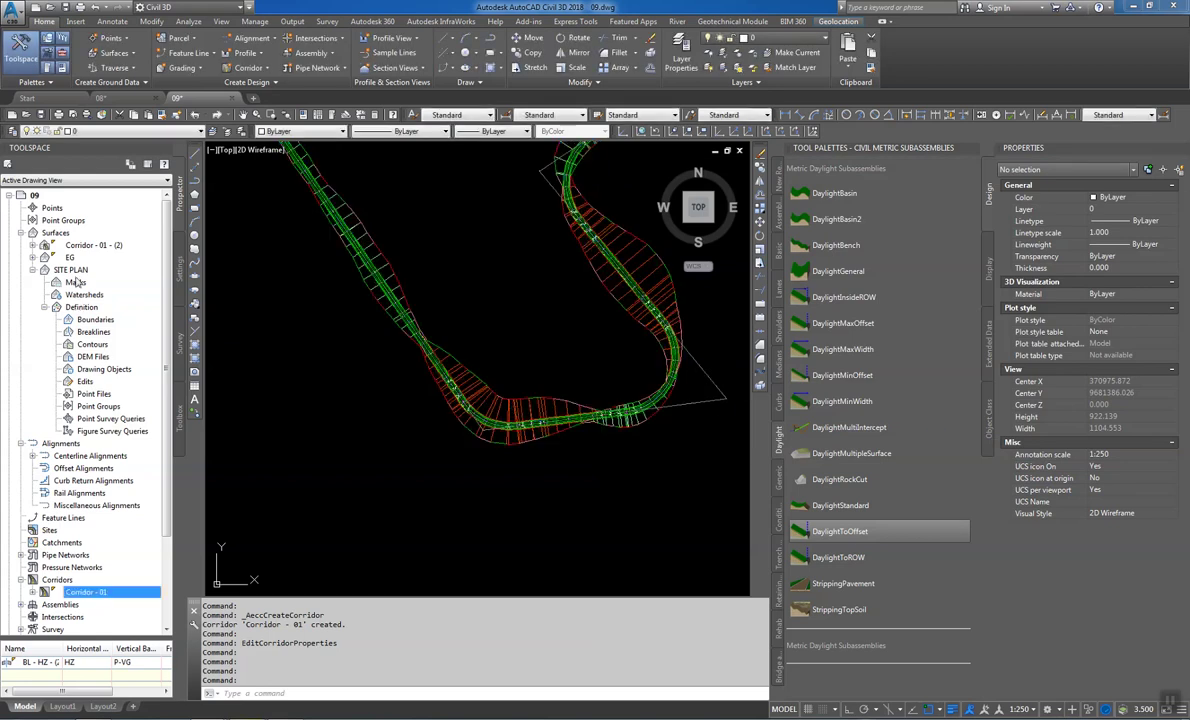
Paste the EG surface into the SITE PLAN surface as an edit
left_click(88, 382)
right_click(88, 382)
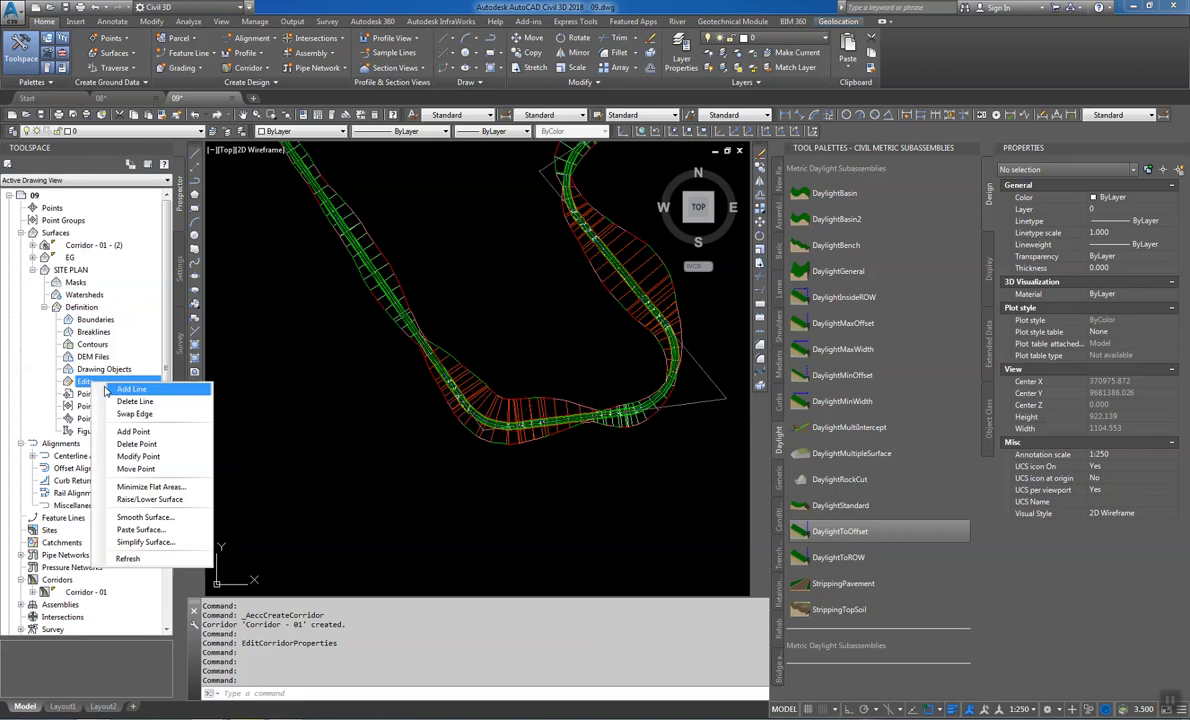
left_click(140, 528)
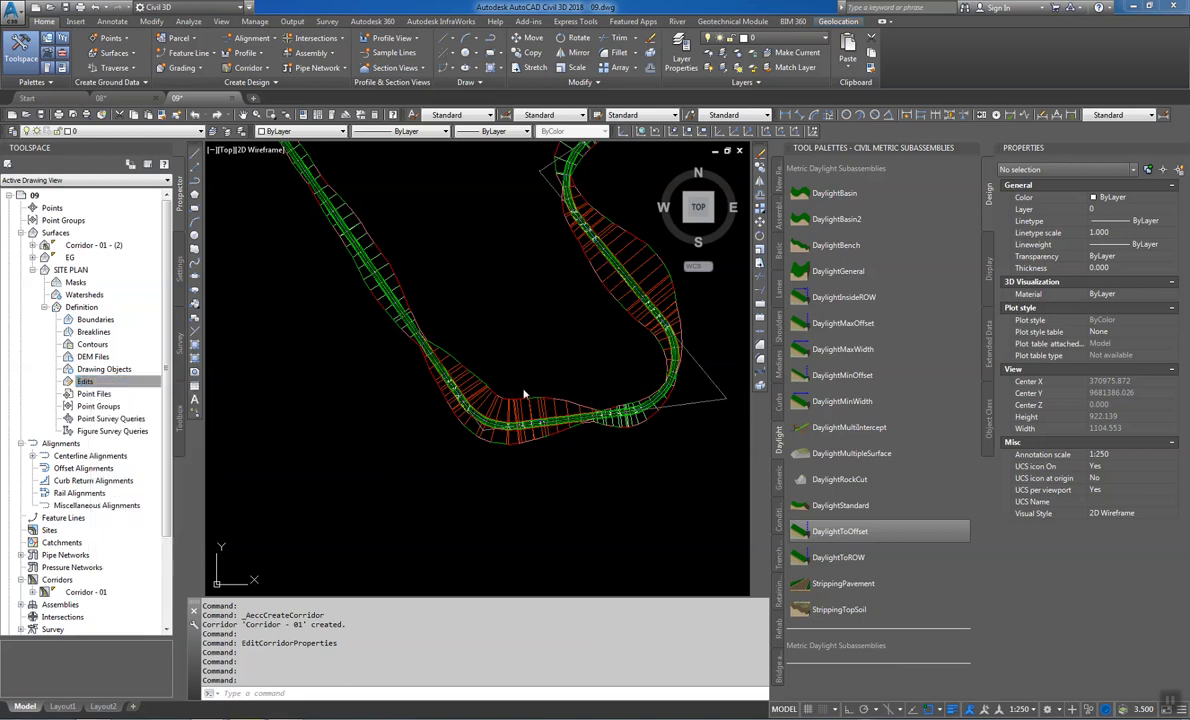
left_click(485, 326)
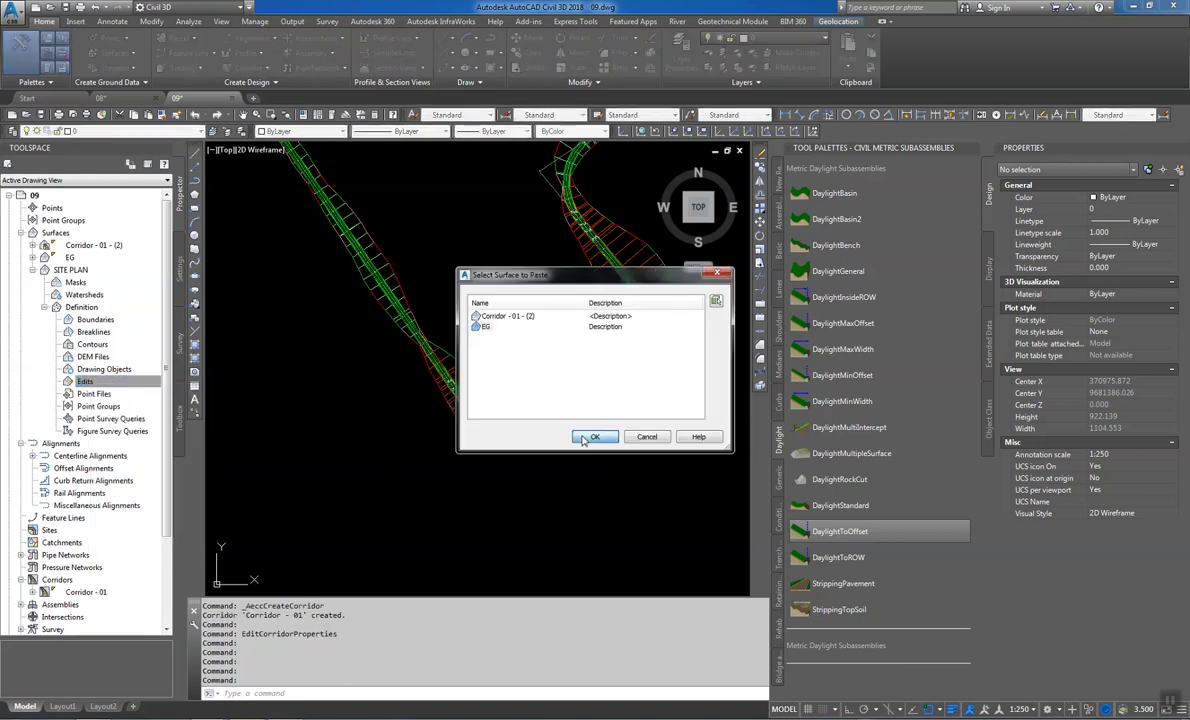
left_click(590, 437)
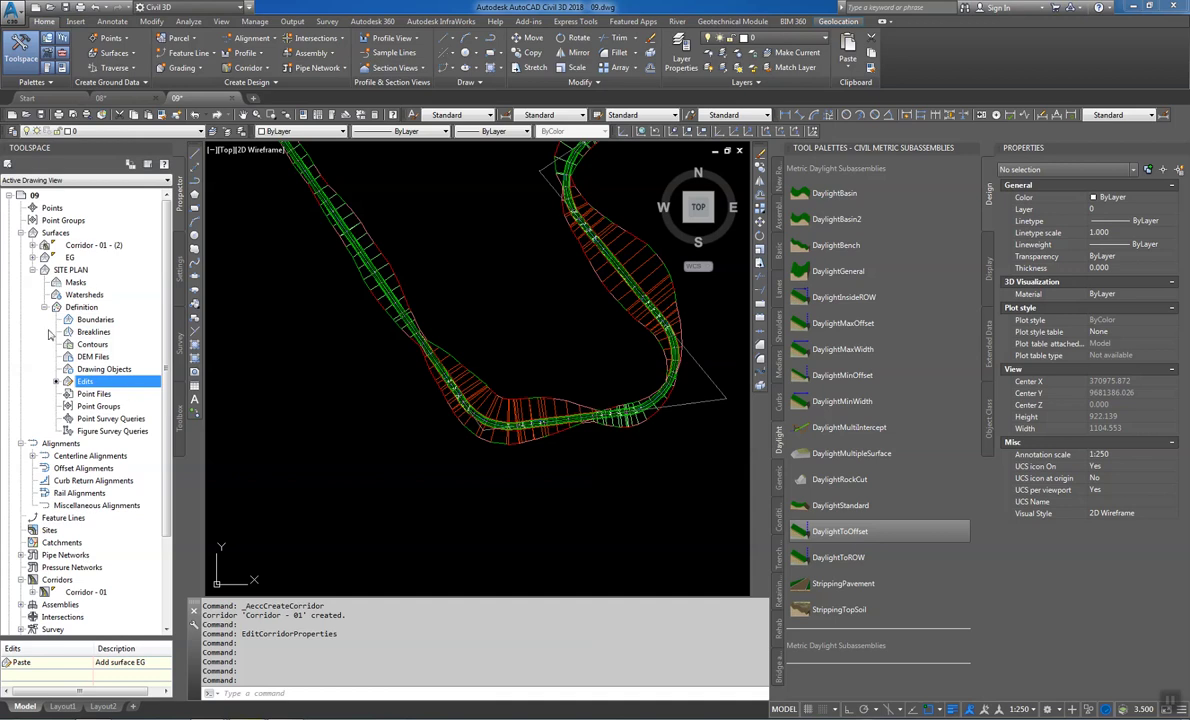
Set the EG surface's style to Contours 1m and 5m (Background)
right_click(70, 258)
key("Escape")
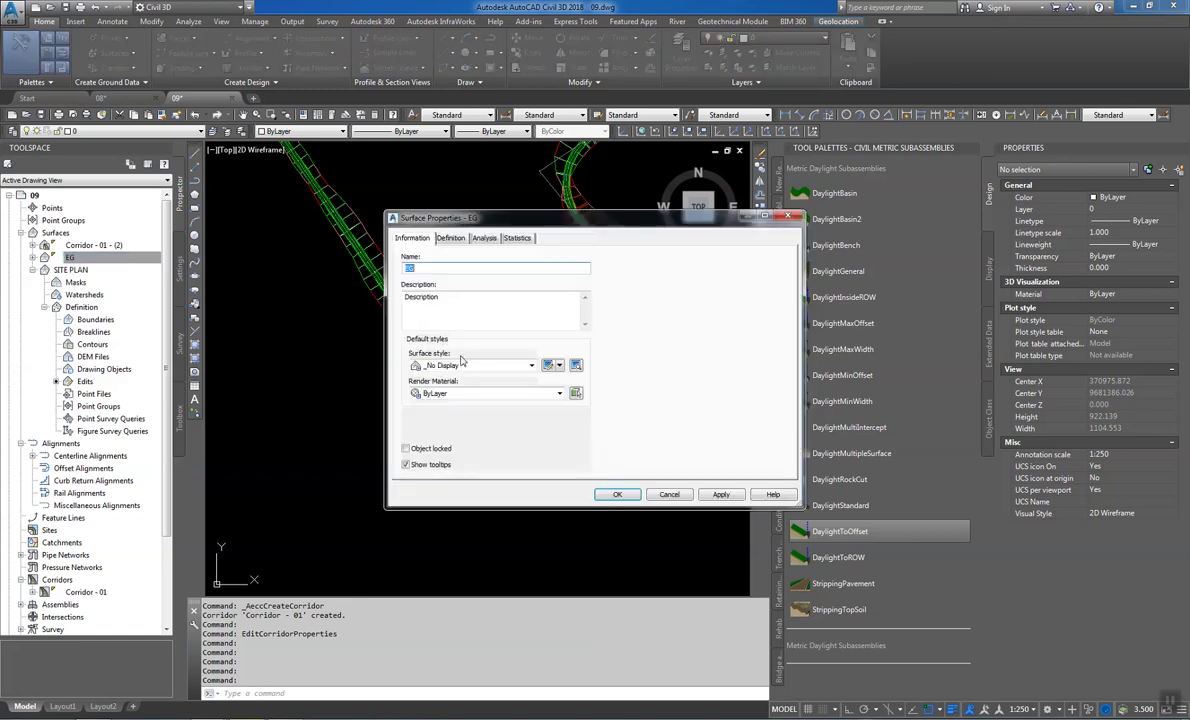
left_click(440, 365)
left_click(480, 398)
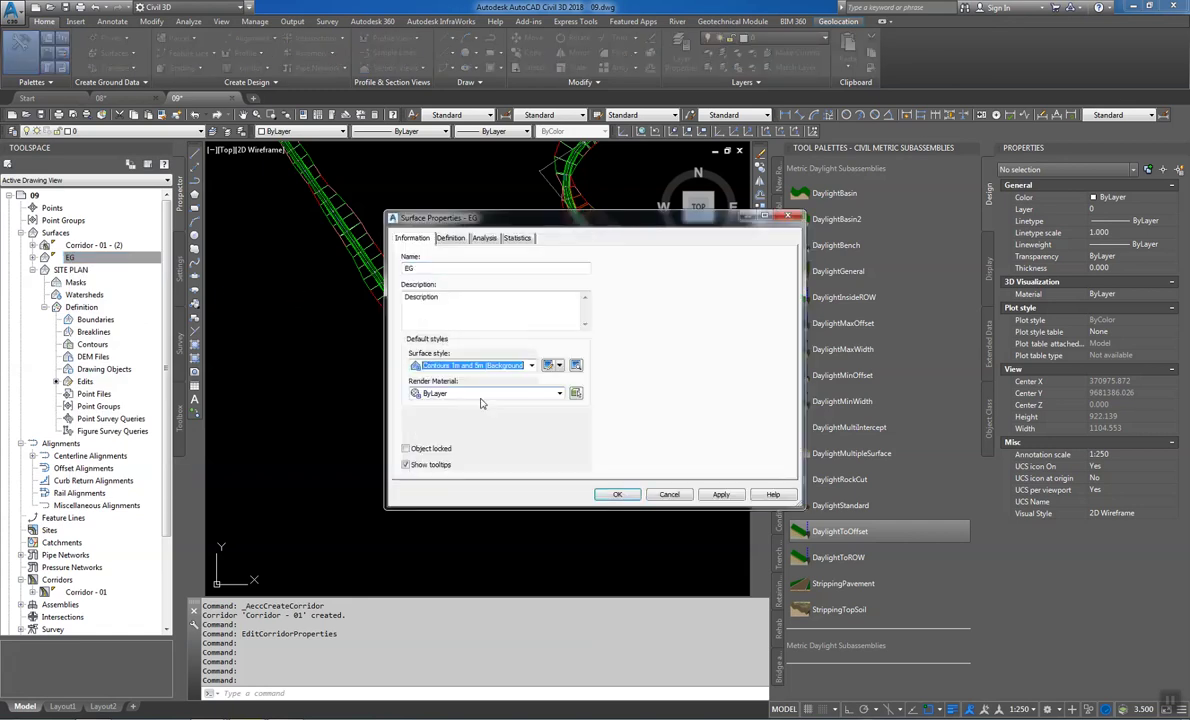
left_click(617, 494)
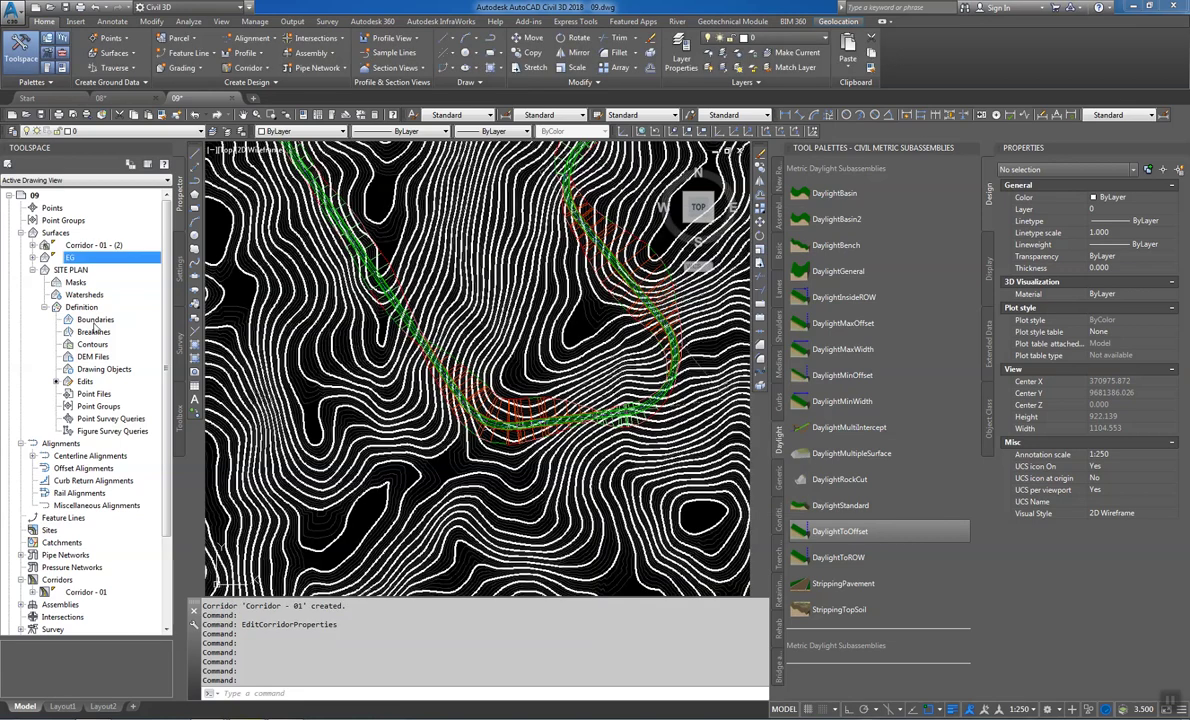
Paste the Corridor - 01 - (2) surface into SITE PLAN on top of EG and inspect the contours along the road
right_click(86, 380)
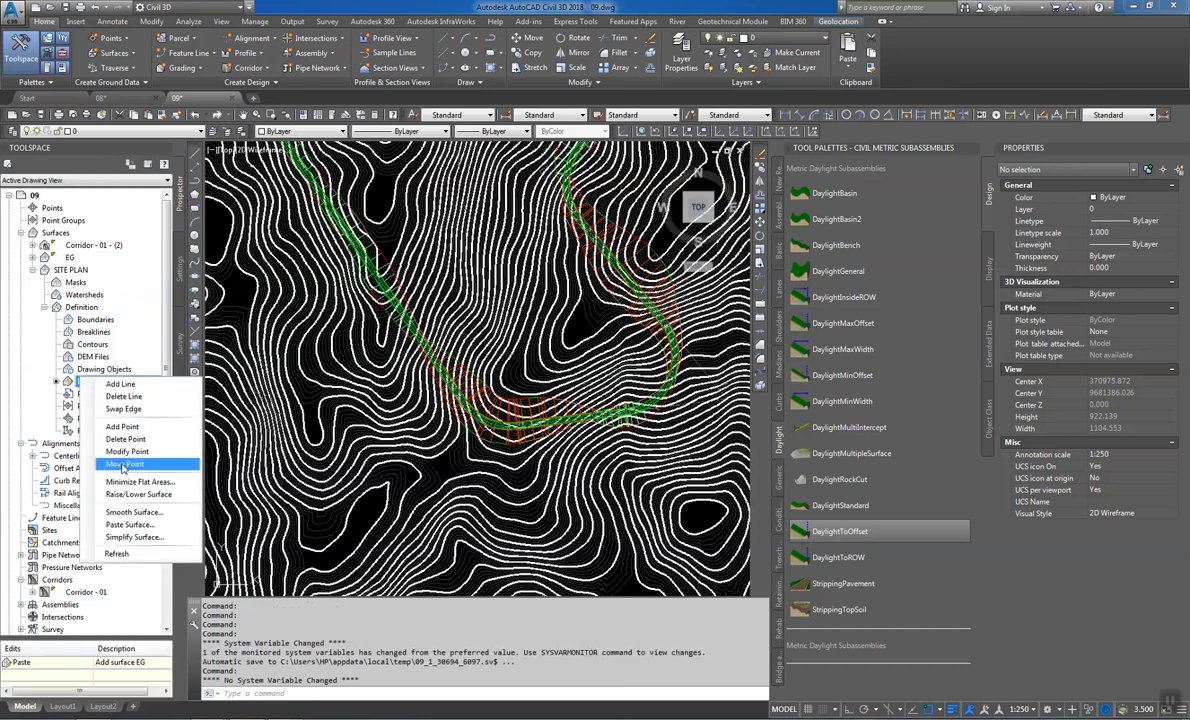
left_click(130, 524)
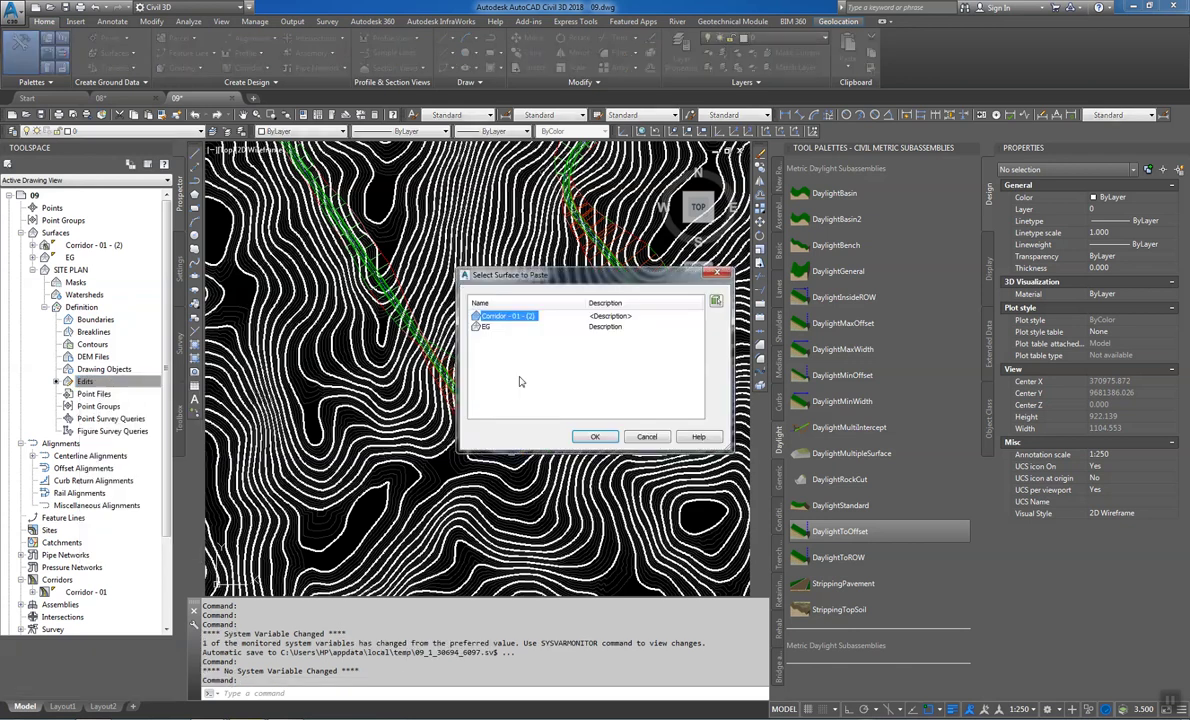
left_click(593, 437)
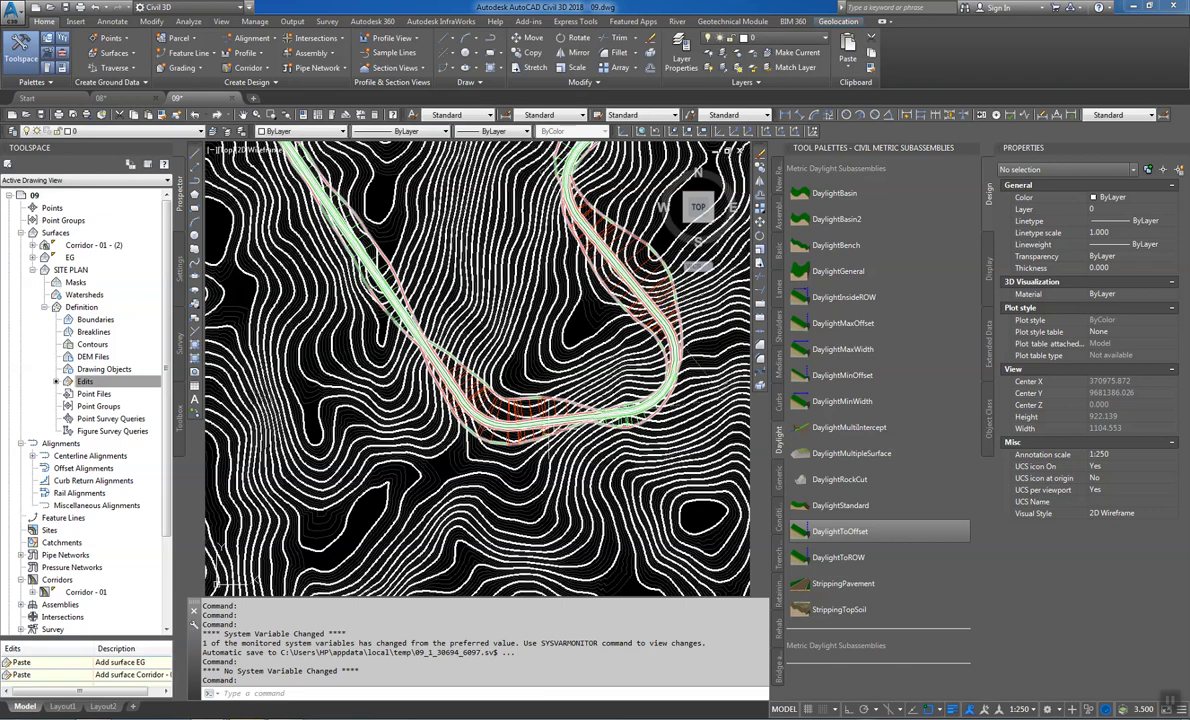
scroll(466, 372, "up", 8)
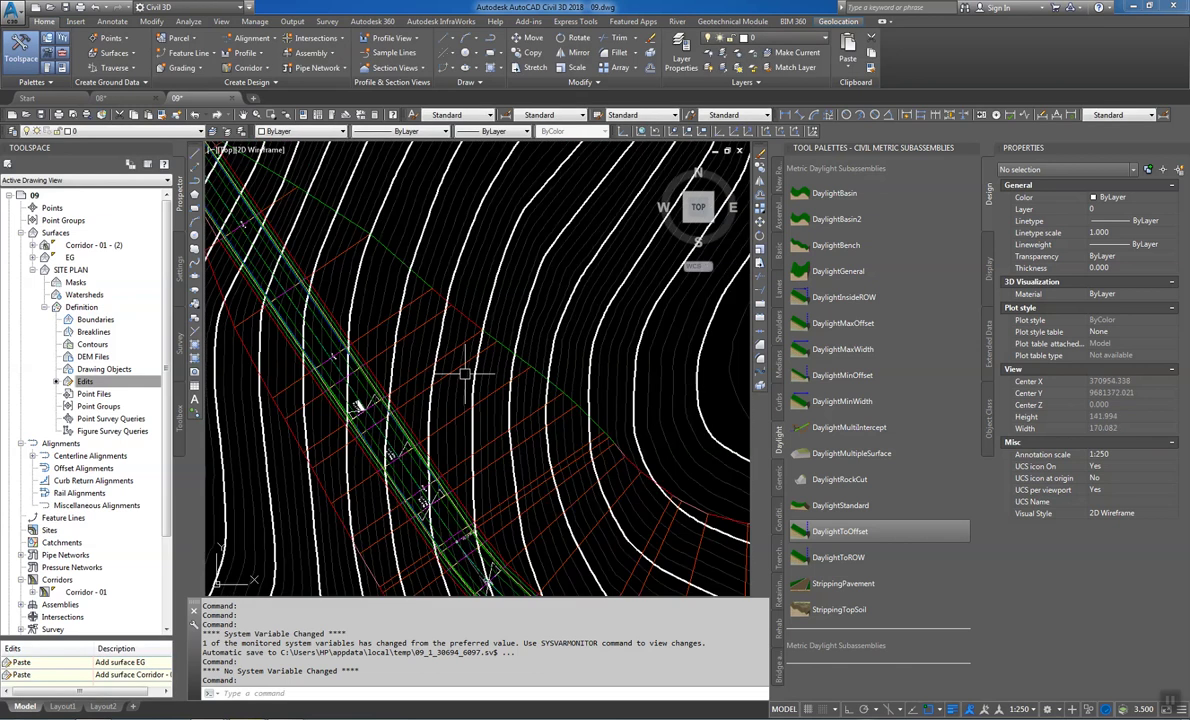
Delete both the EG and the Corridor - 01 - (2) paste edits from the SITE PLAN surface definition
scroll(385, 295, "down", 5)
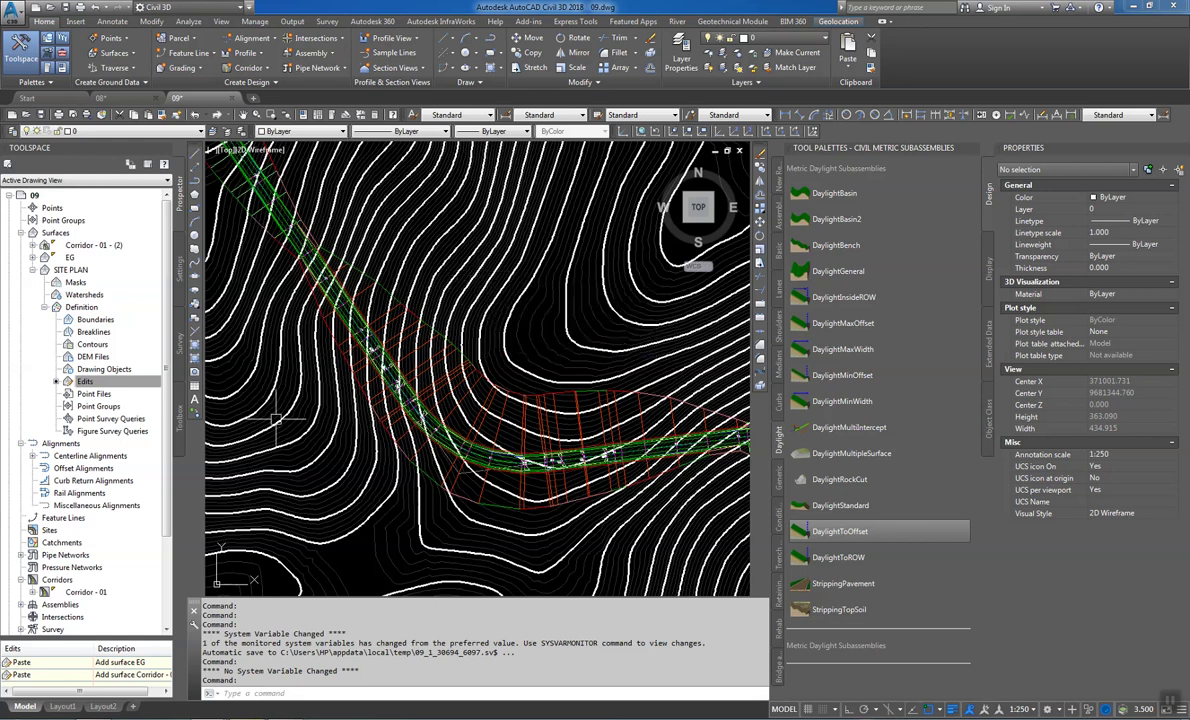
left_click(36, 676)
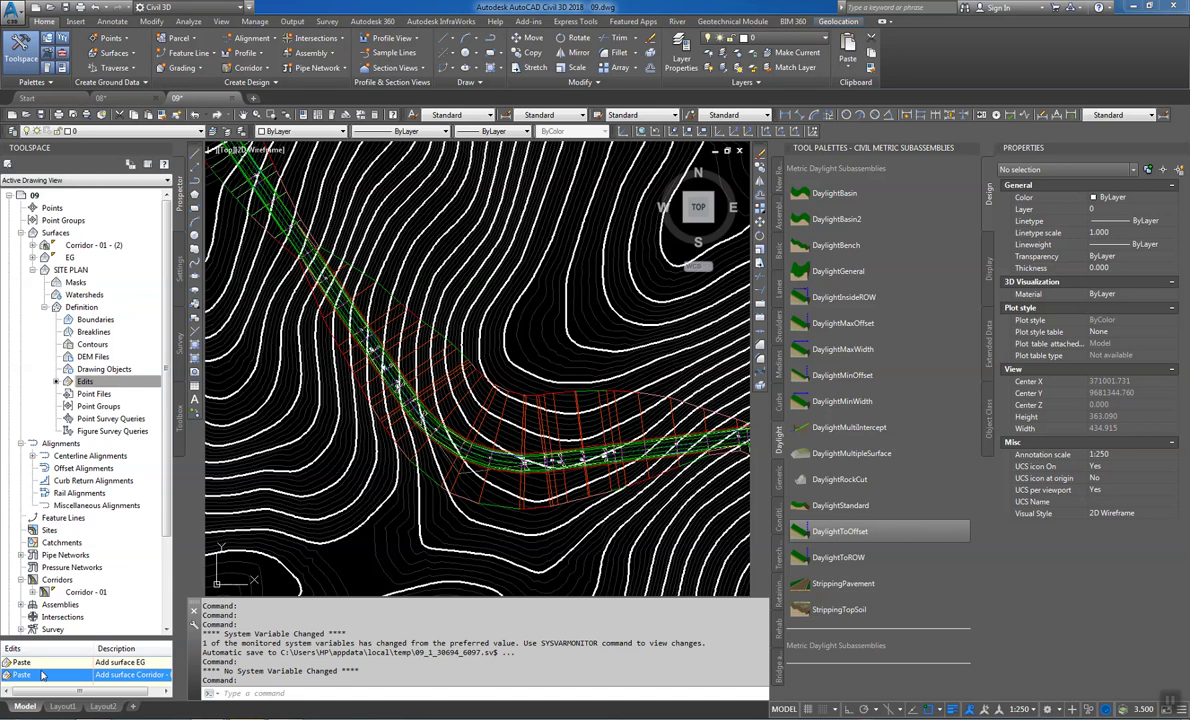
left_click(44, 663, "shift")
right_click(50, 662)
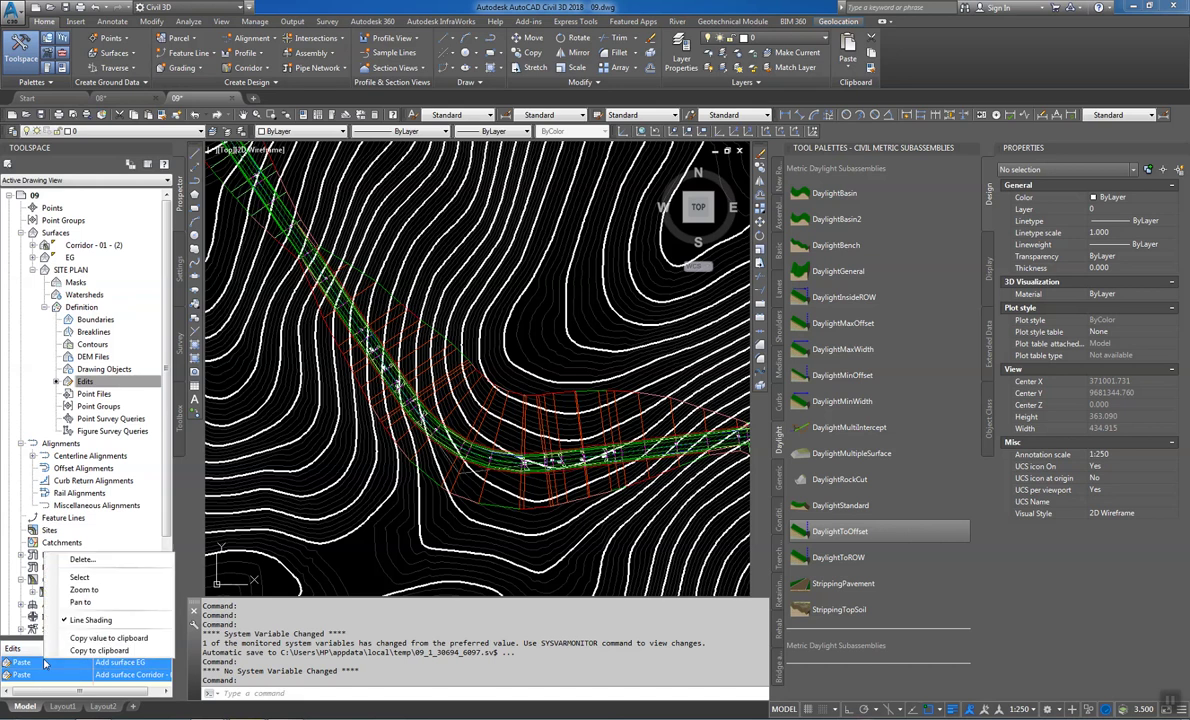
left_click(82, 559)
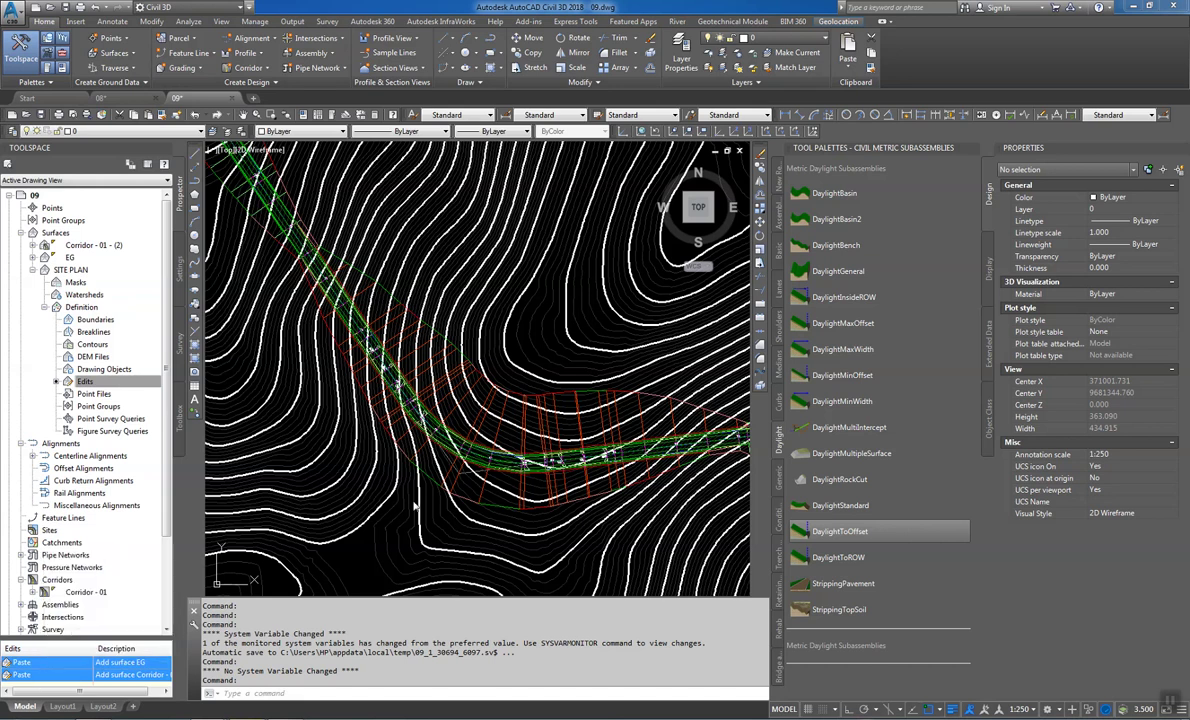
left_click(607, 393)
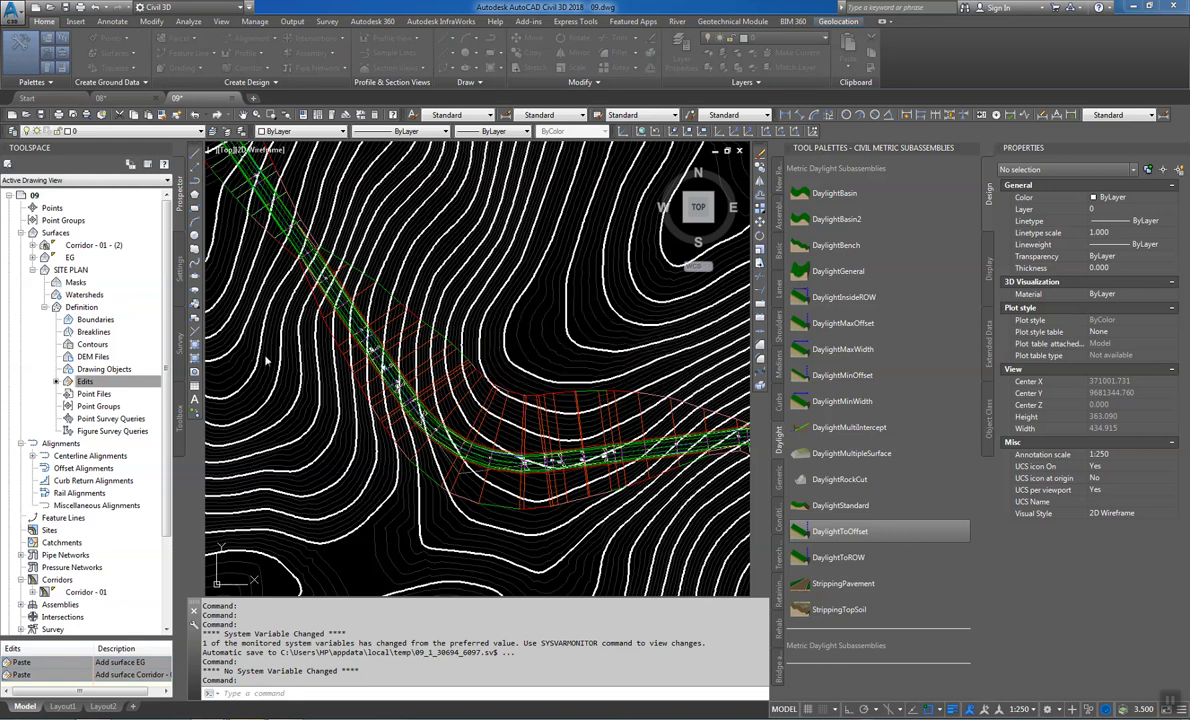
left_click(118, 378)
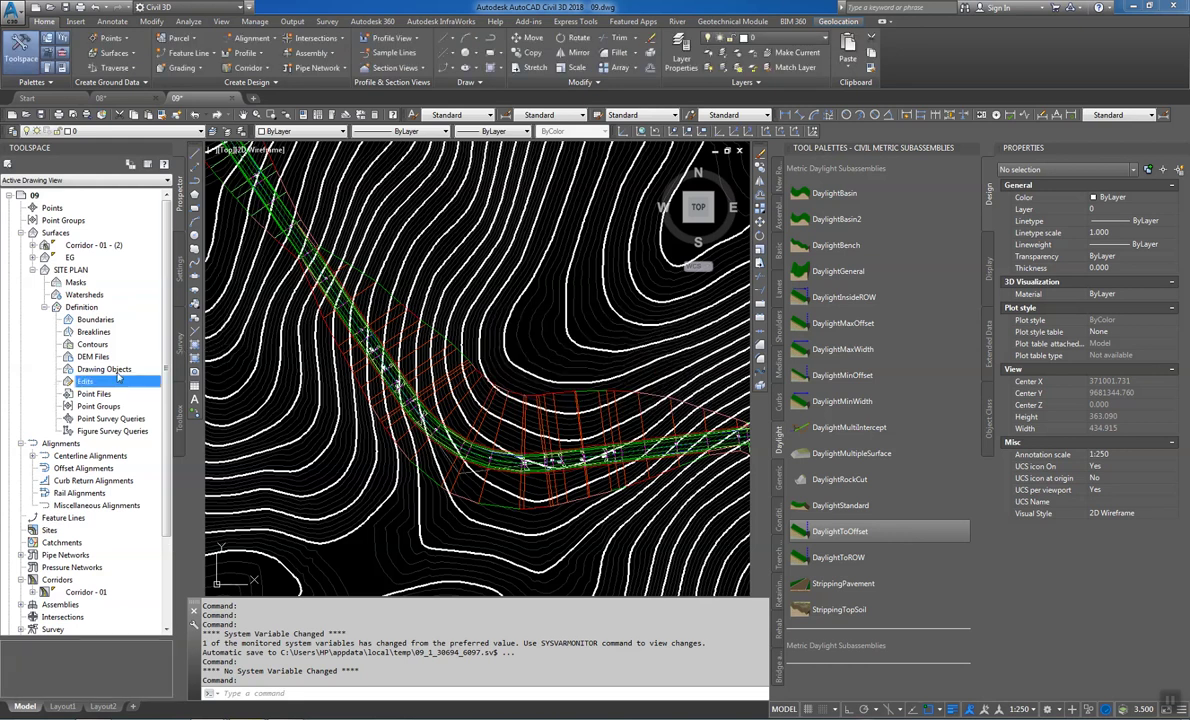
Set the EG surface's style to _No Display
right_click(70, 258)
left_click(110, 276)
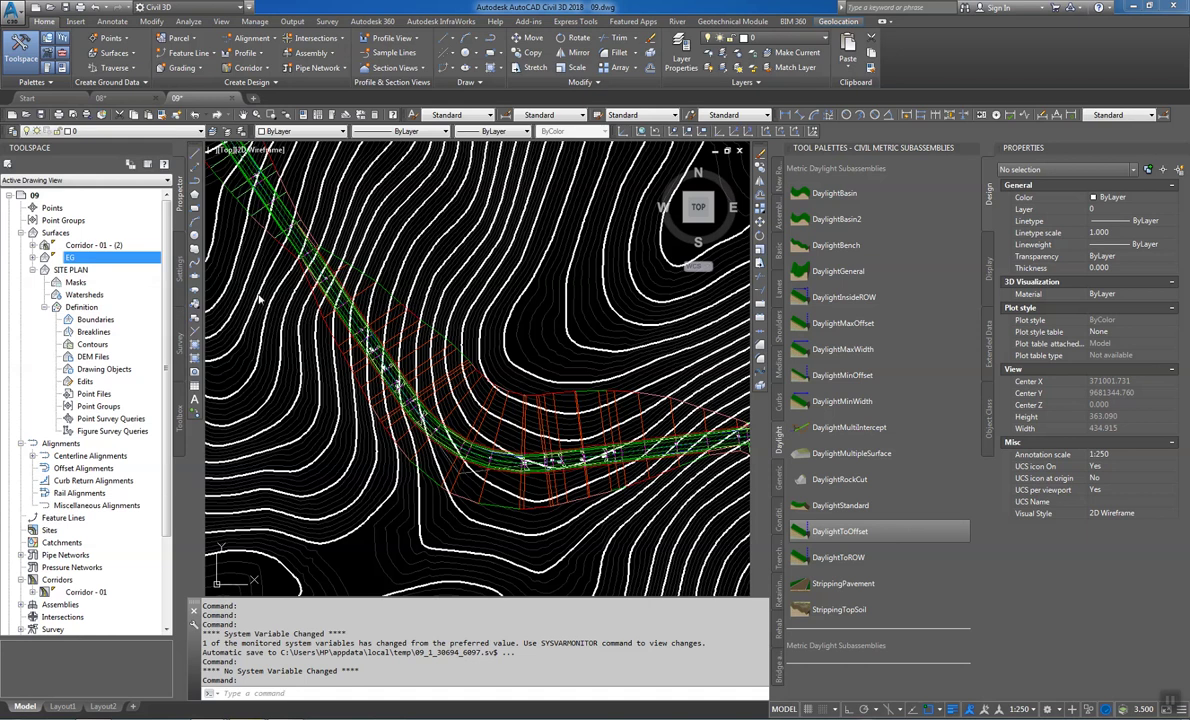
left_click(487, 365)
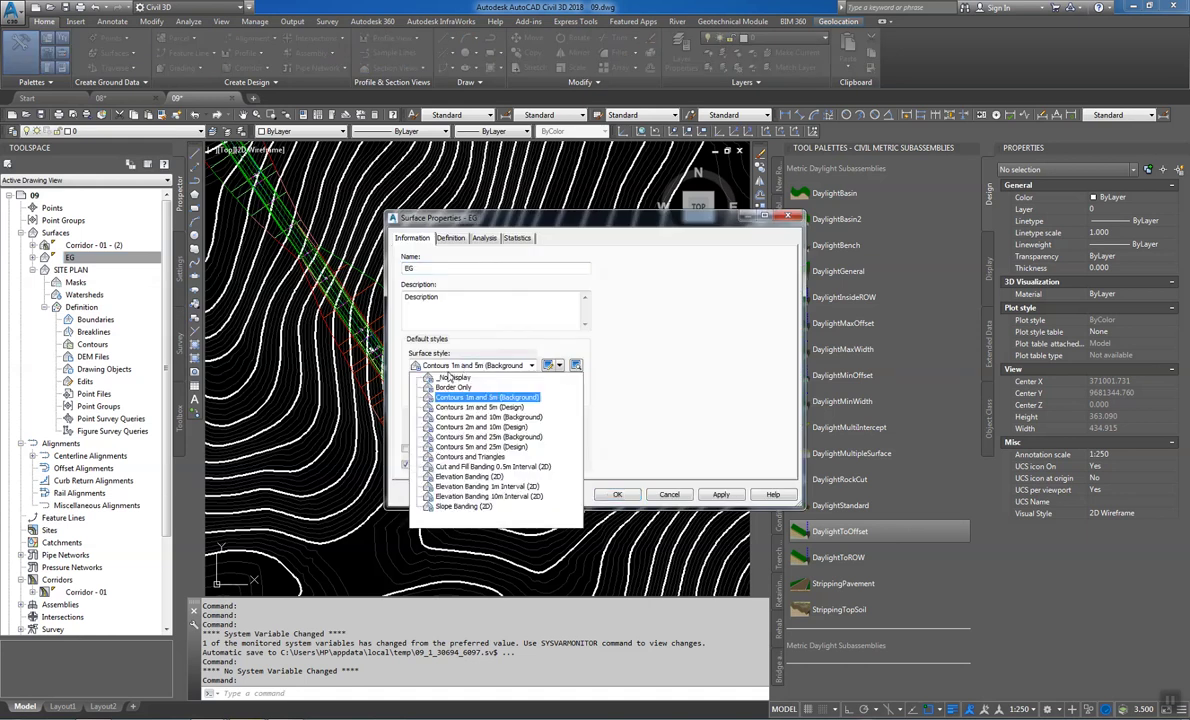
left_click(447, 376)
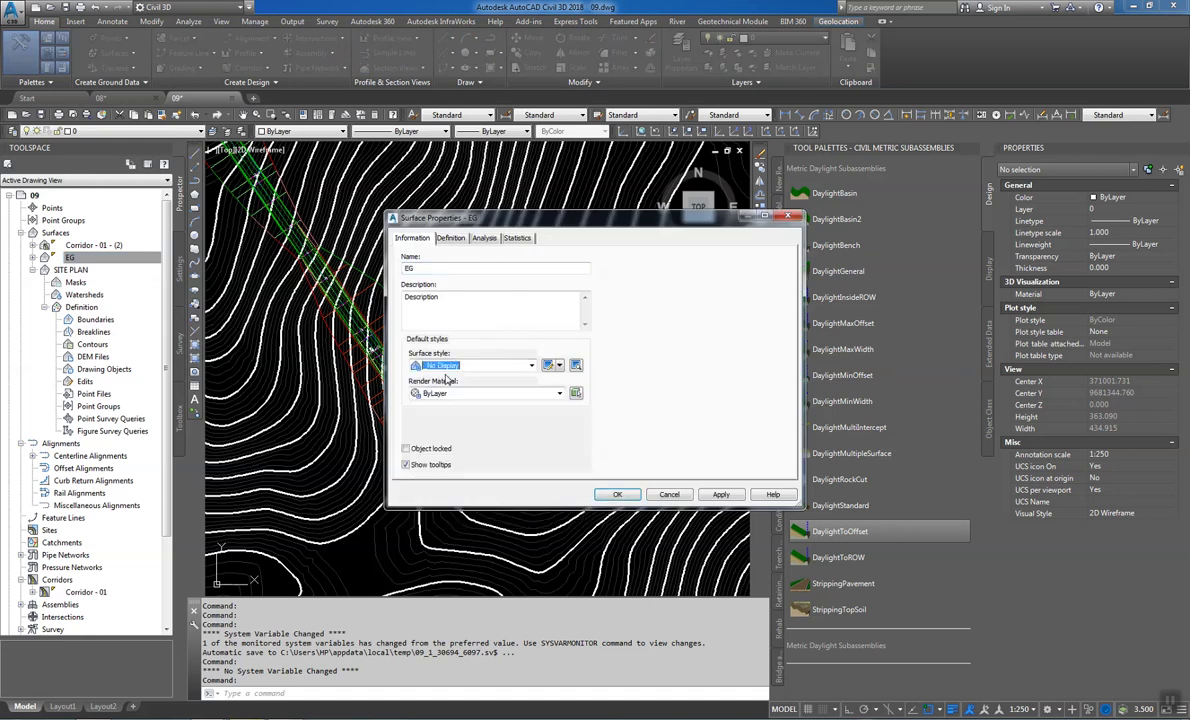
left_click(618, 495)
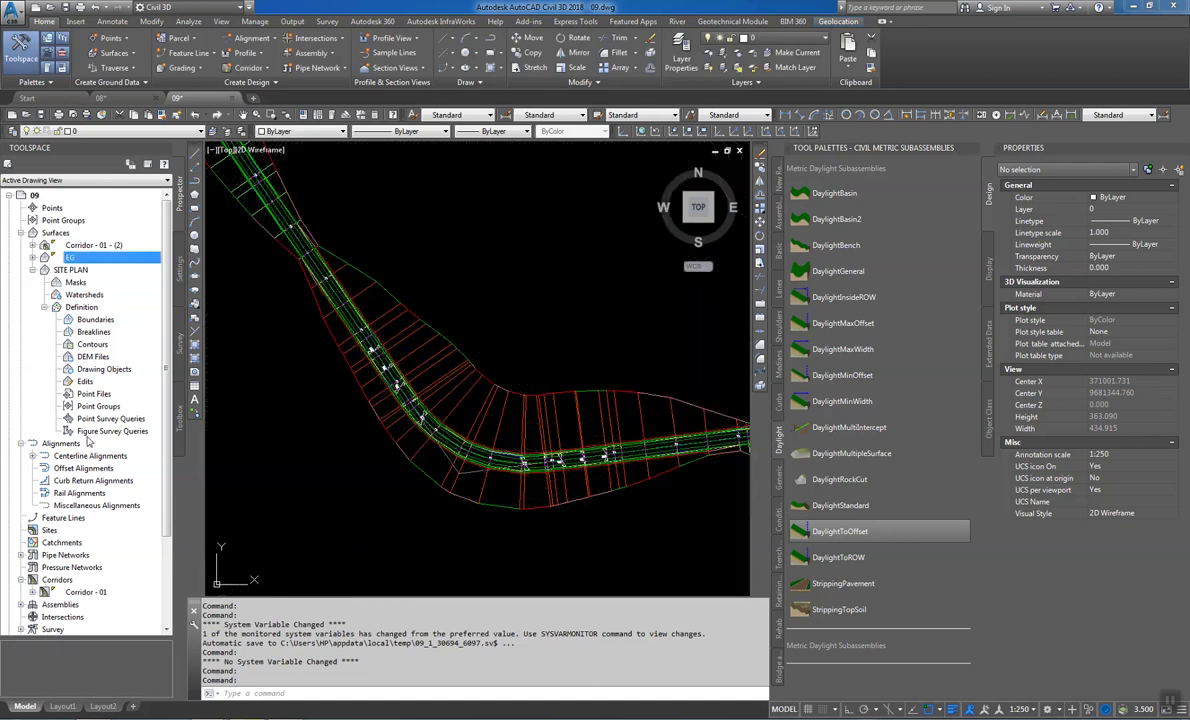
Paste the Corridor - 01 - (2) and EG surfaces together into SITE PLAN and check the order of its edits
right_click(82, 382)
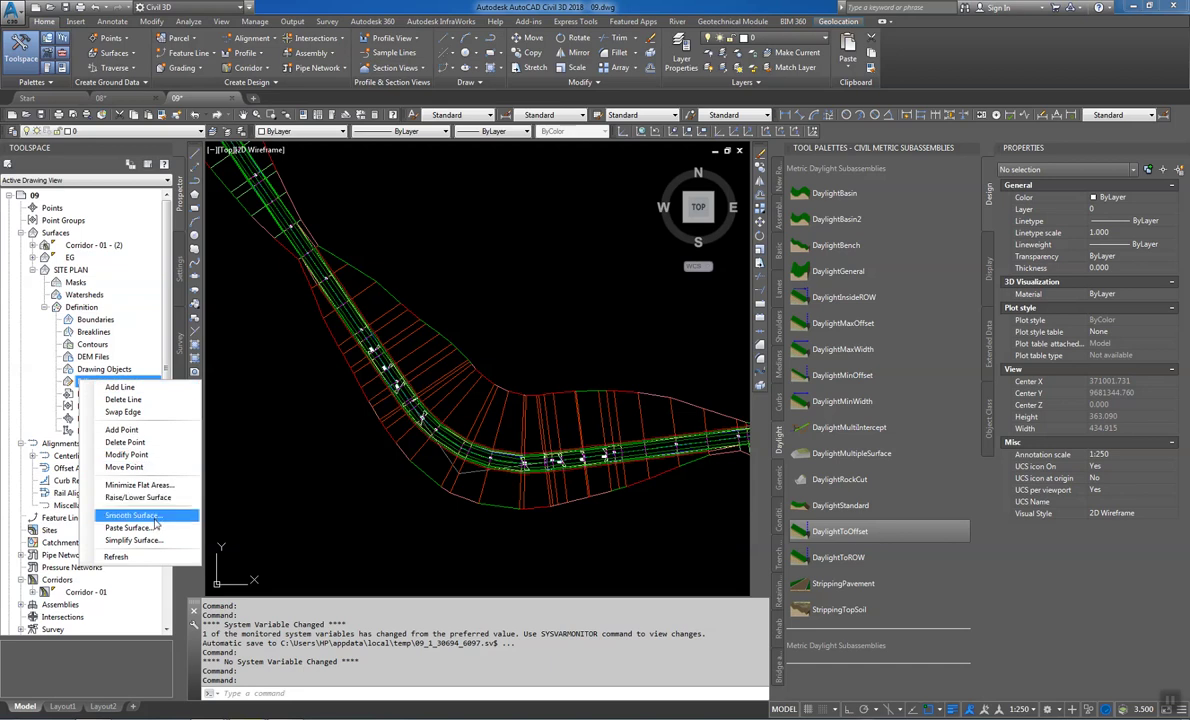
key("Escape")
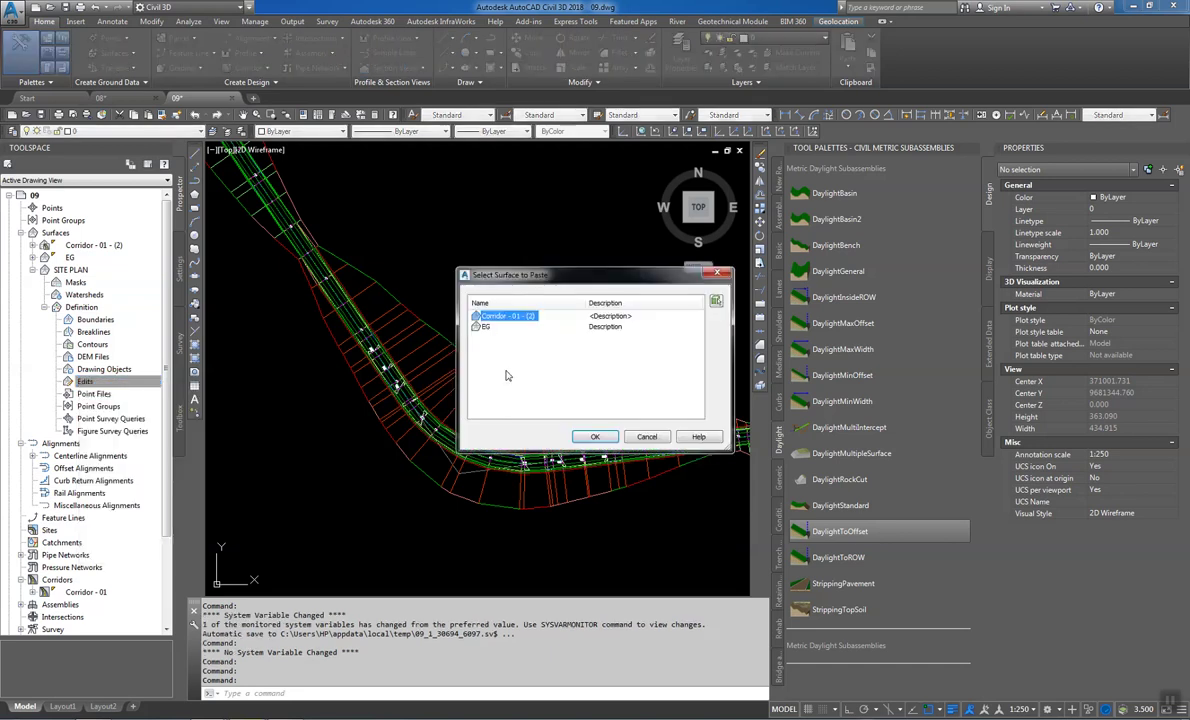
left_click(482, 327, "ctrl")
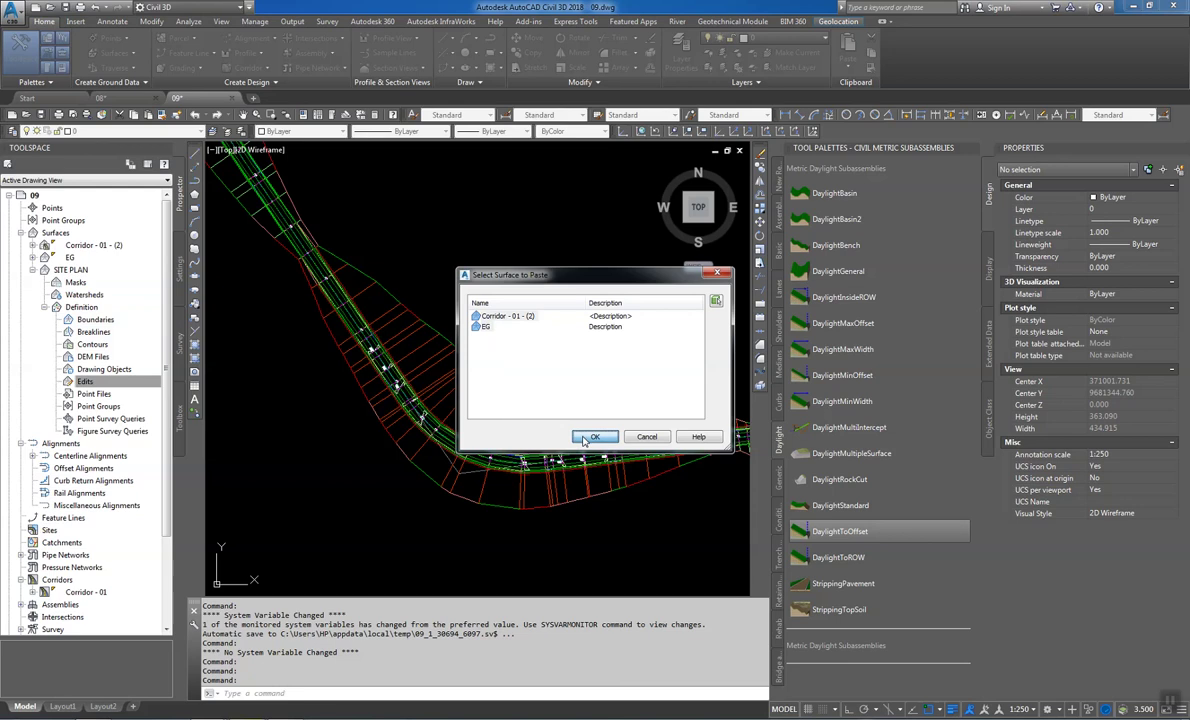
key("Return")
left_click(84, 381)
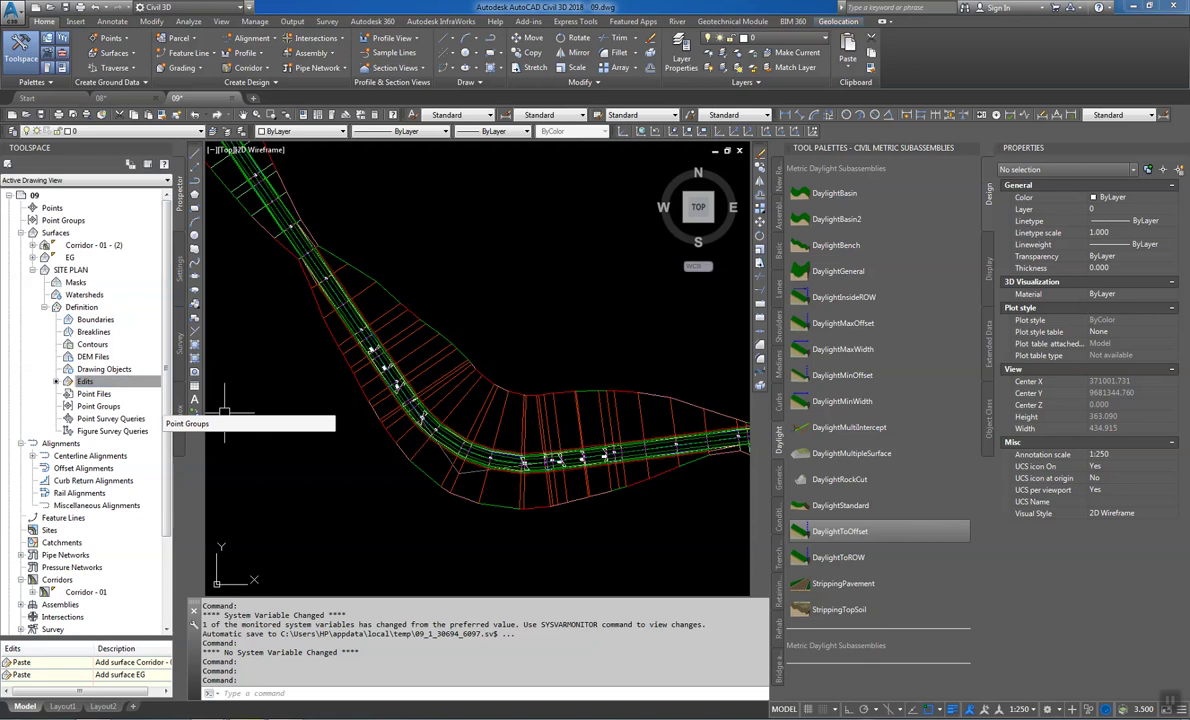
Set the SITE PLAN surface's style to Contours 1m and 5m (Design)
right_click(72, 271)
key("Escape")
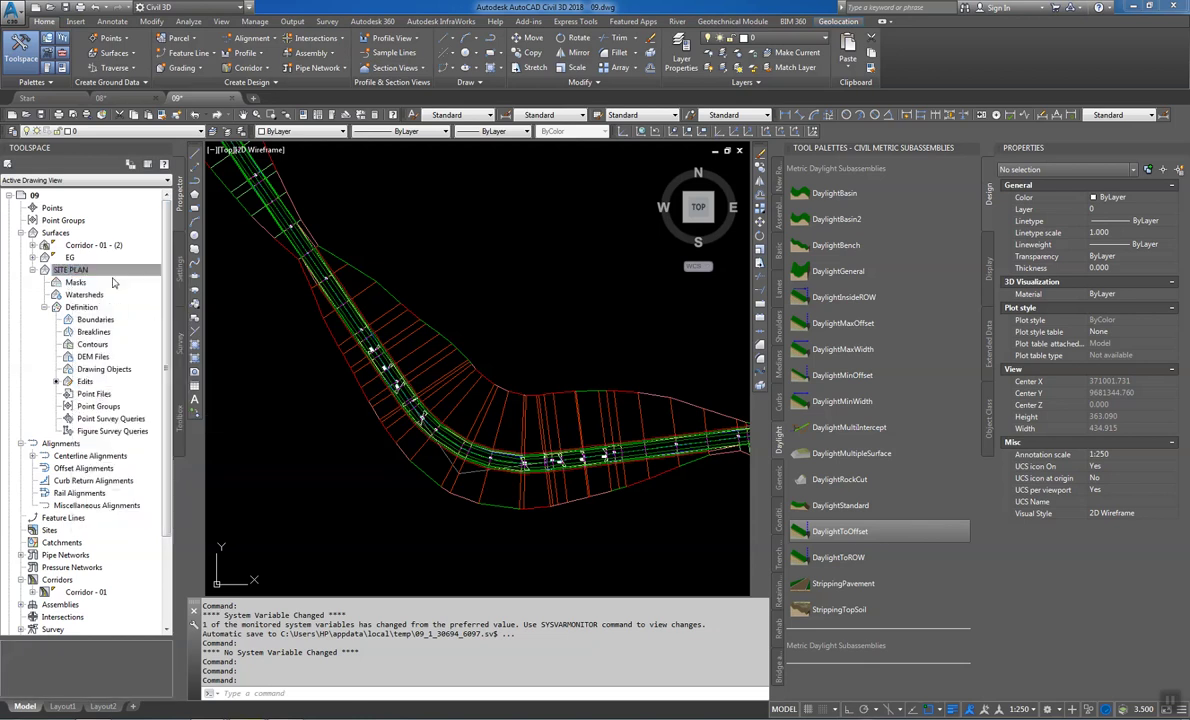
left_click(420, 366)
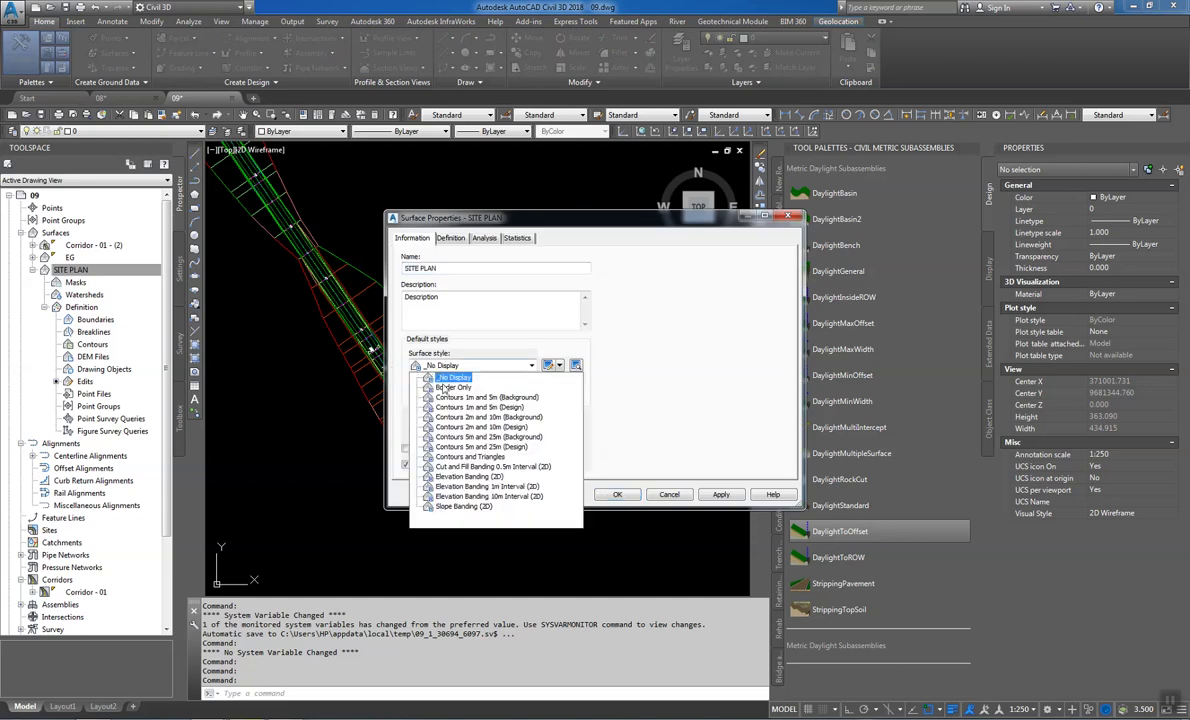
left_click(461, 408)
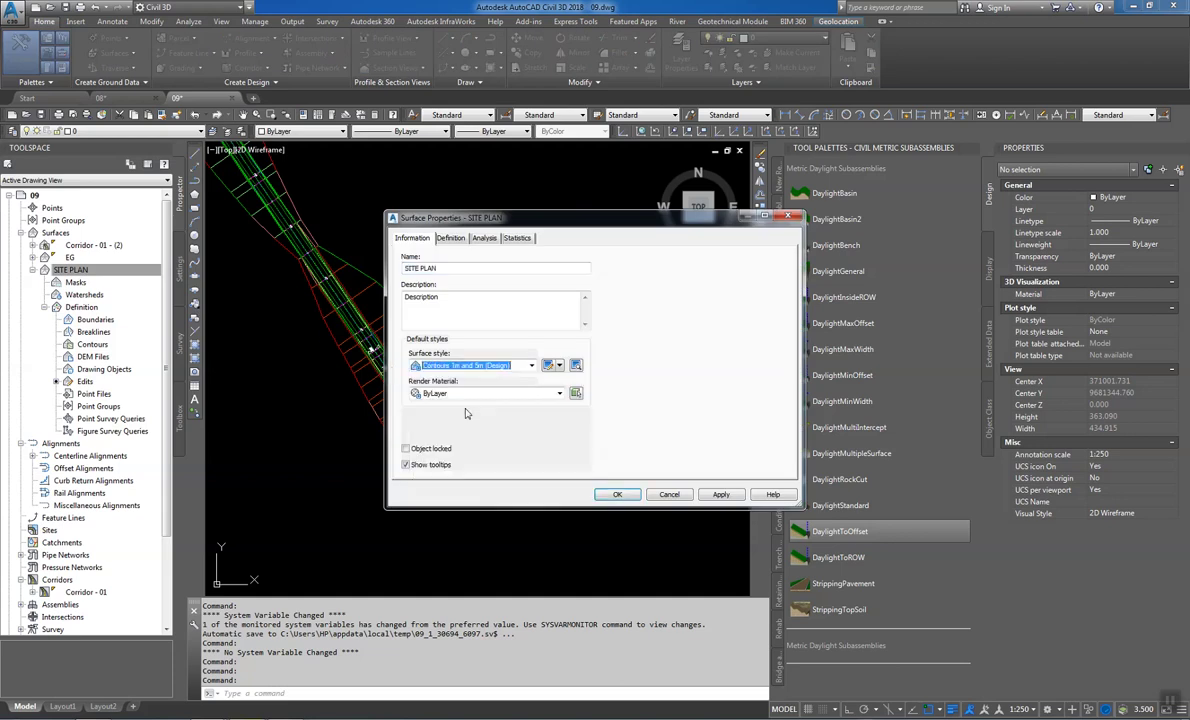
left_click(617, 495)
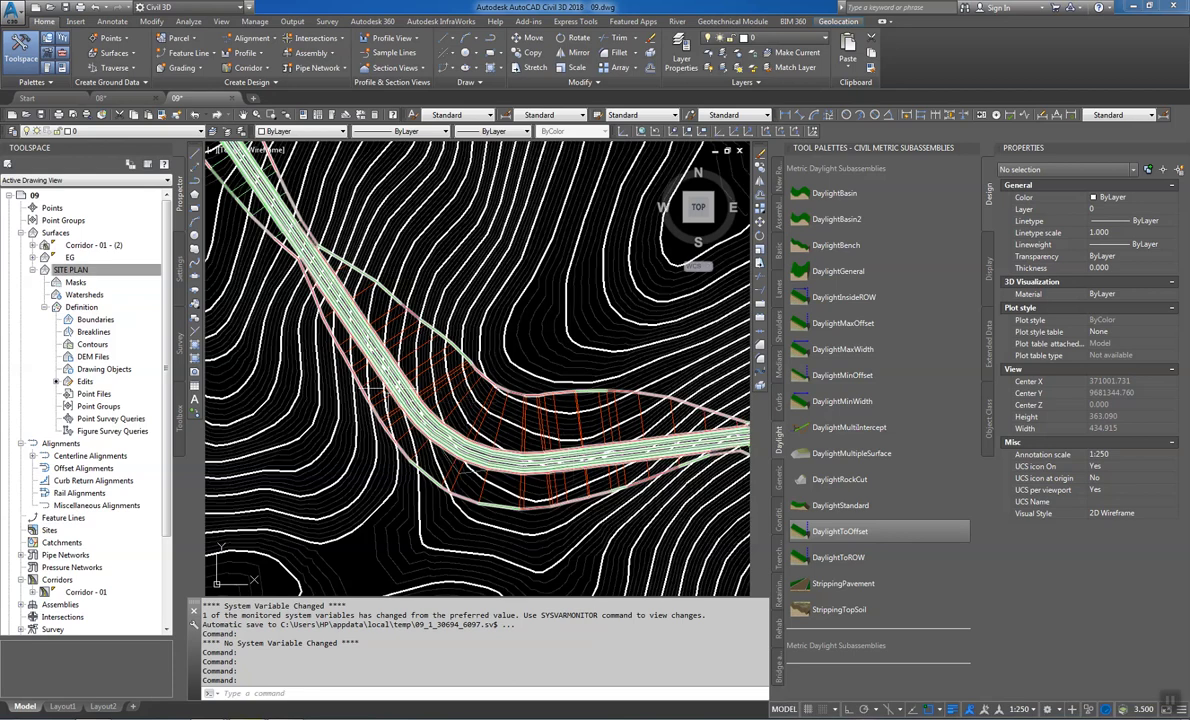
Remove the Corridor - 01 - (2) paste edit from the SITE PLAN surface definition, keeping the EG paste
left_click(84, 381)
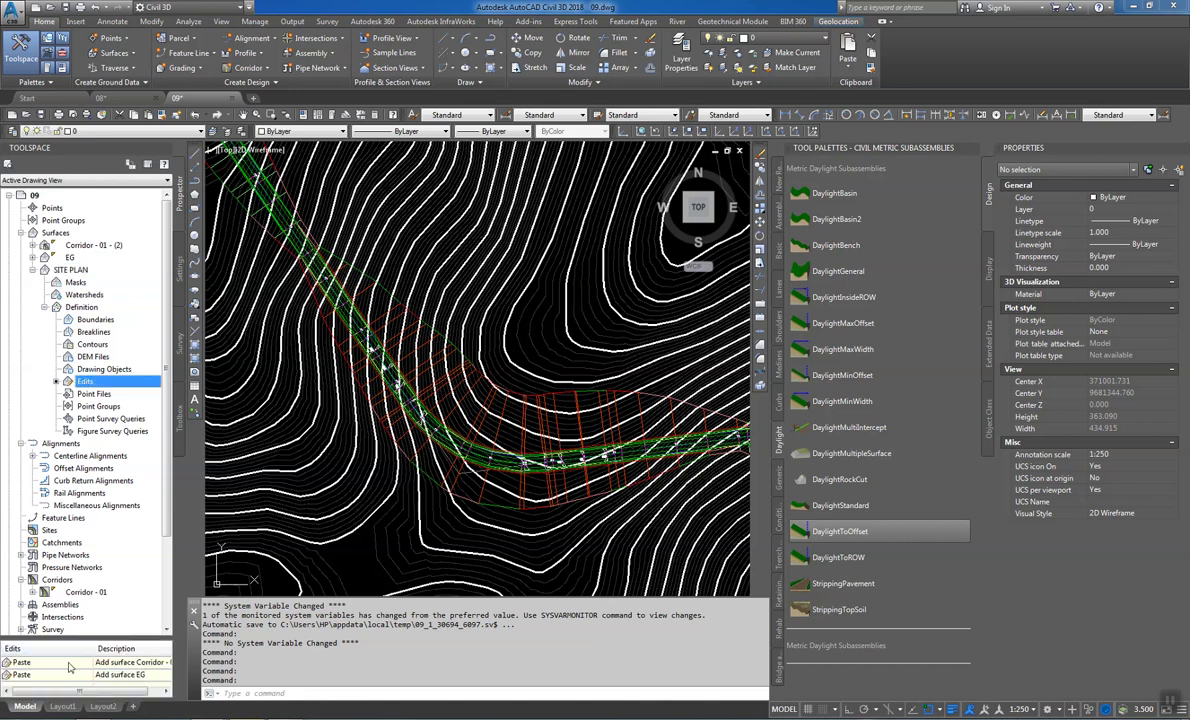
right_click(66, 662)
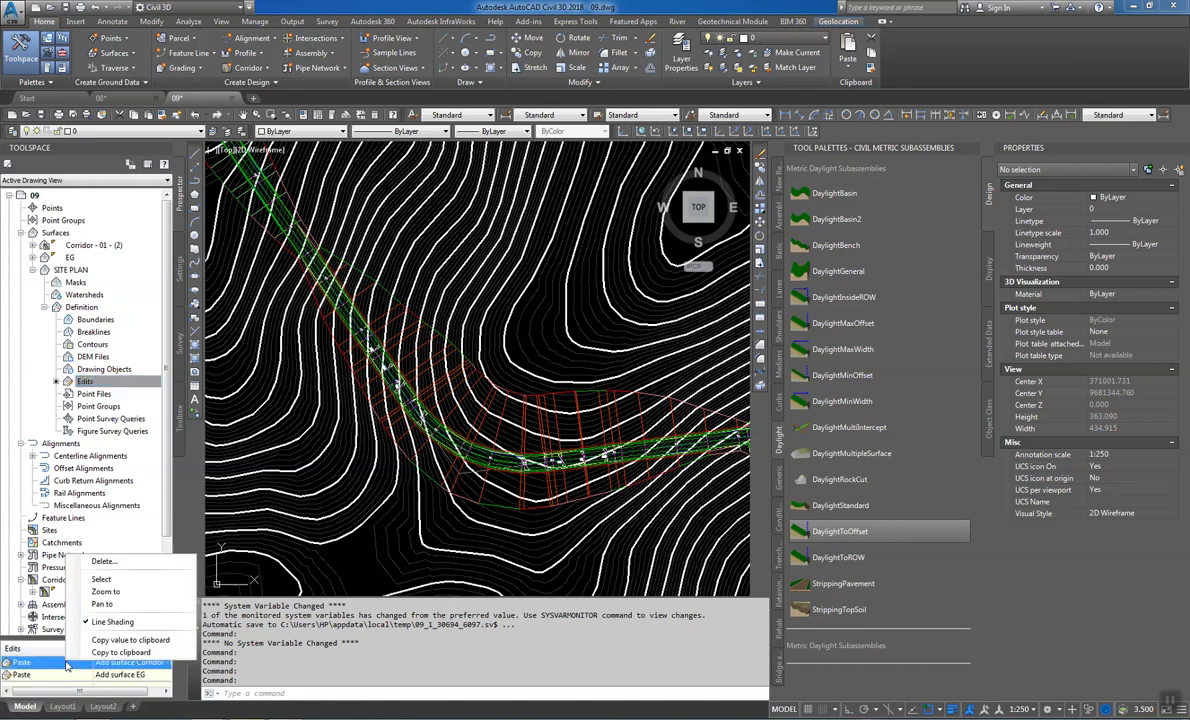
left_click(103, 561)
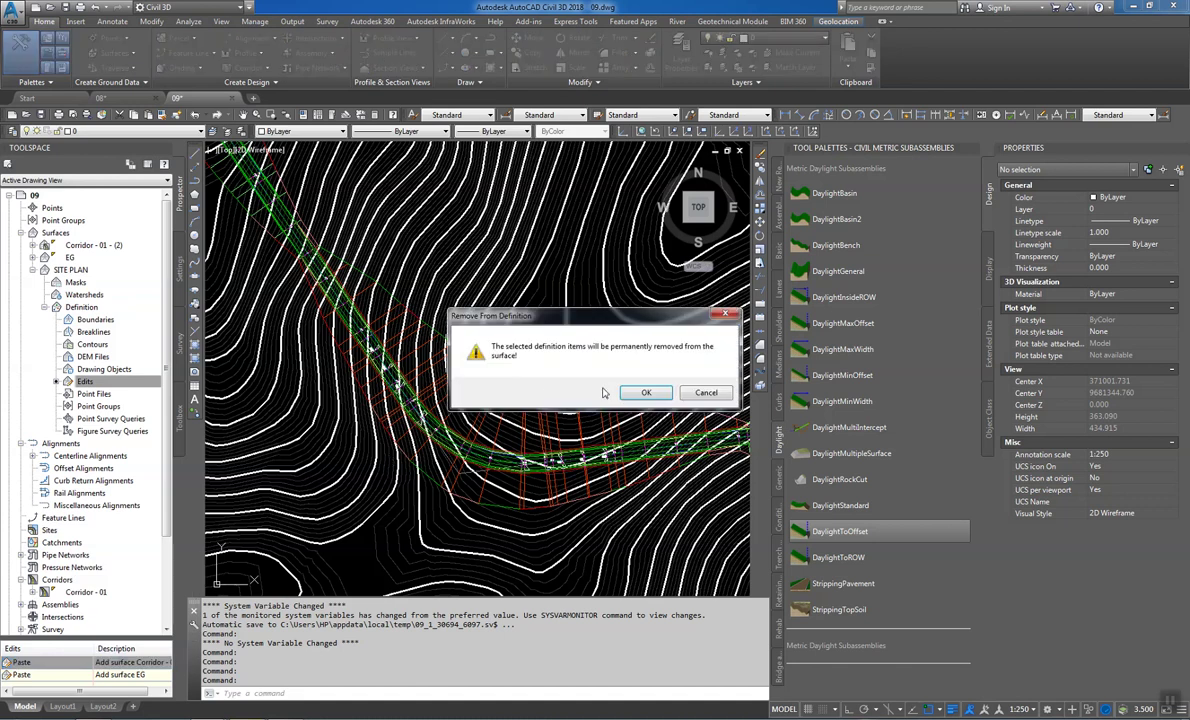
left_click(645, 392)
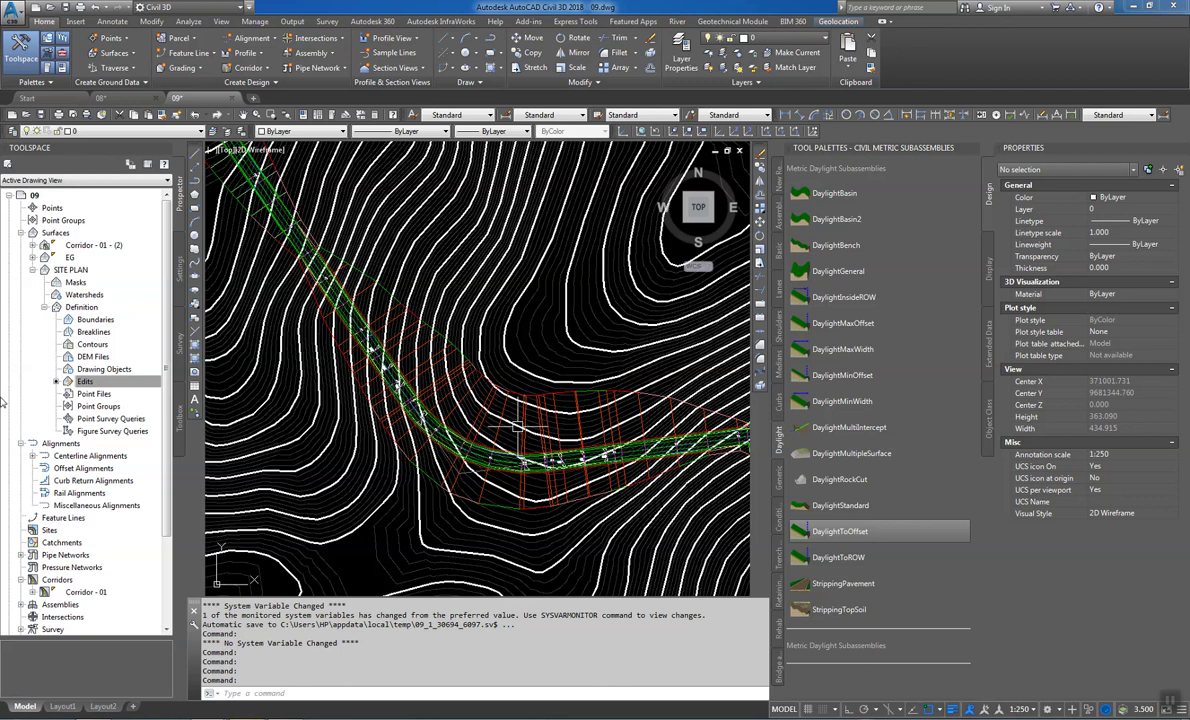
Paste the Corridor - 01 - (2) surface into SITE PLAN again so that it follows the EG paste
right_click(85, 381)
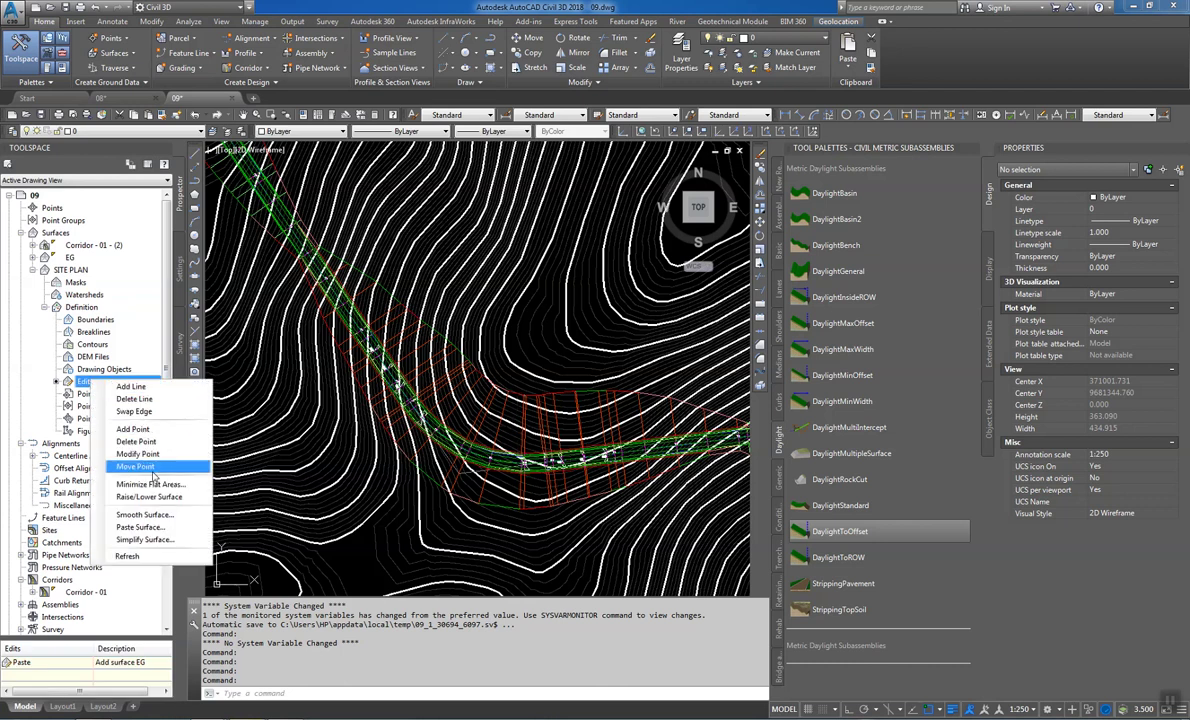
left_click(146, 528)
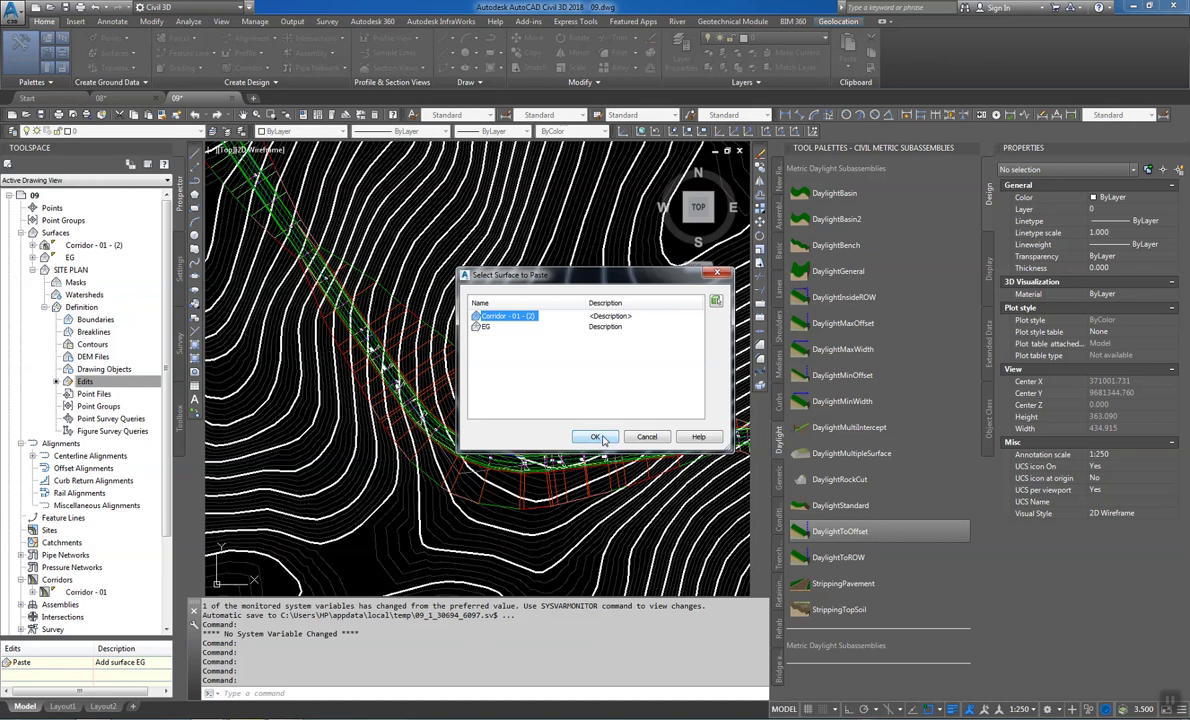
left_click(596, 437)
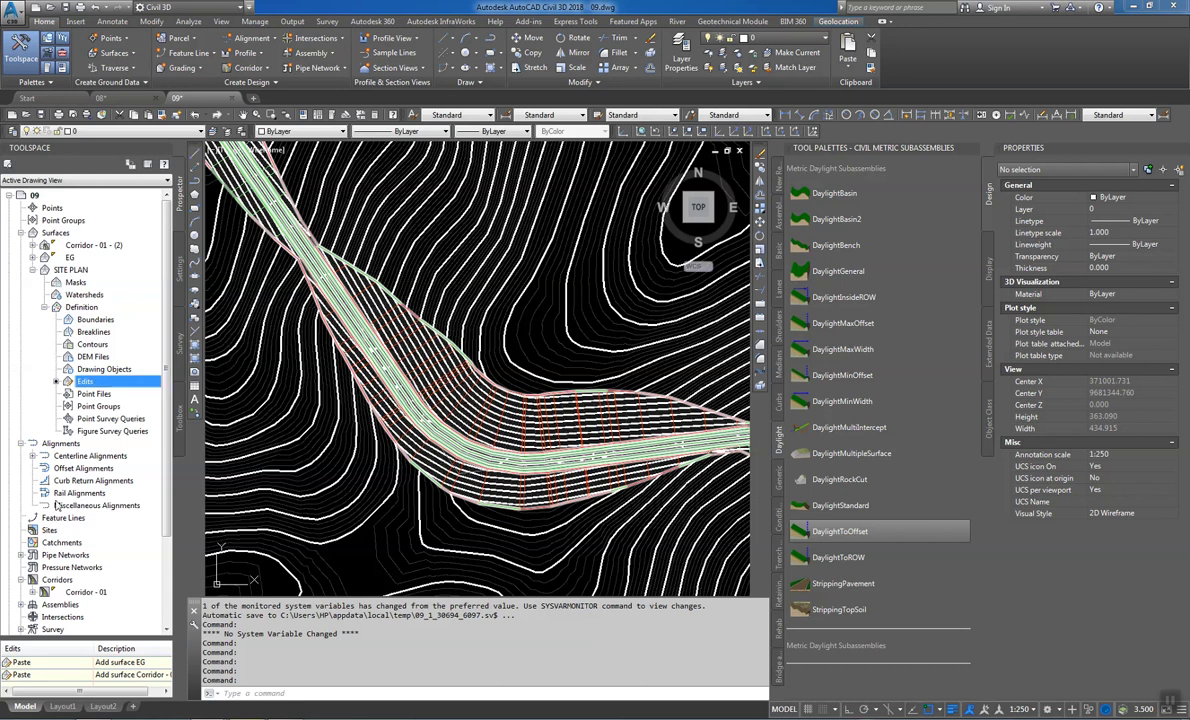
Set the SITE PLAN surface's style to _No Display
left_click(70, 270)
right_click(70, 270)
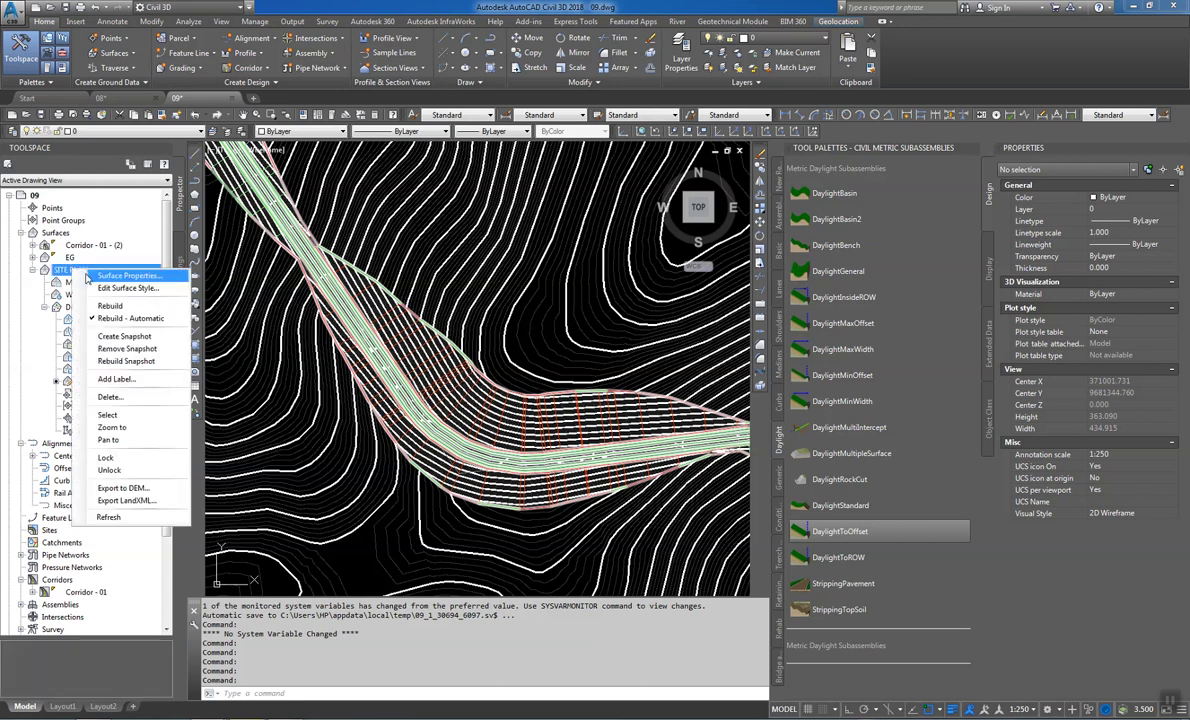
key("Escape")
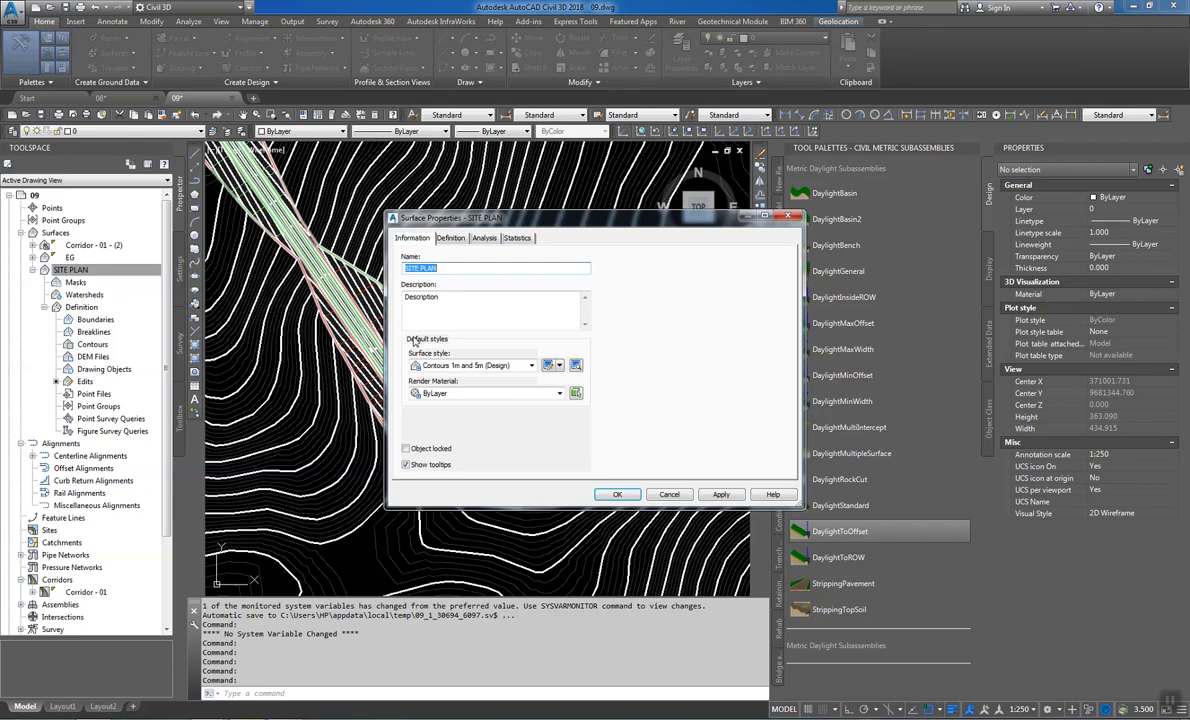
left_click(452, 366)
left_click(453, 377)
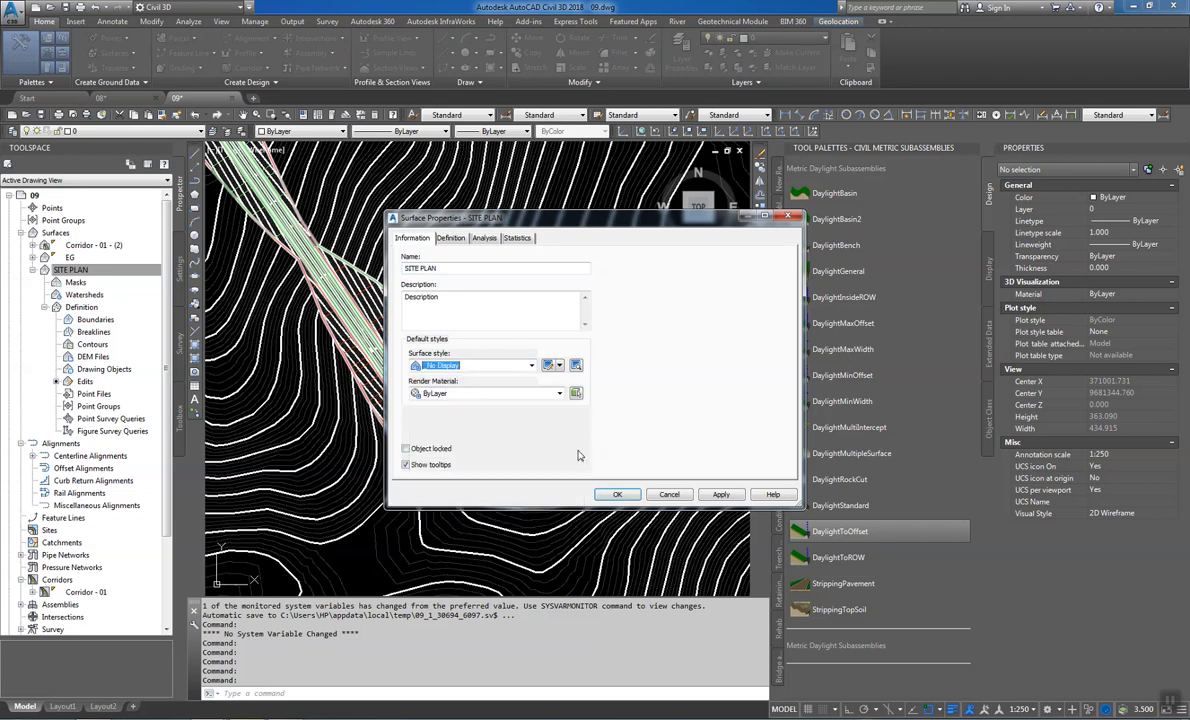
key("Return")
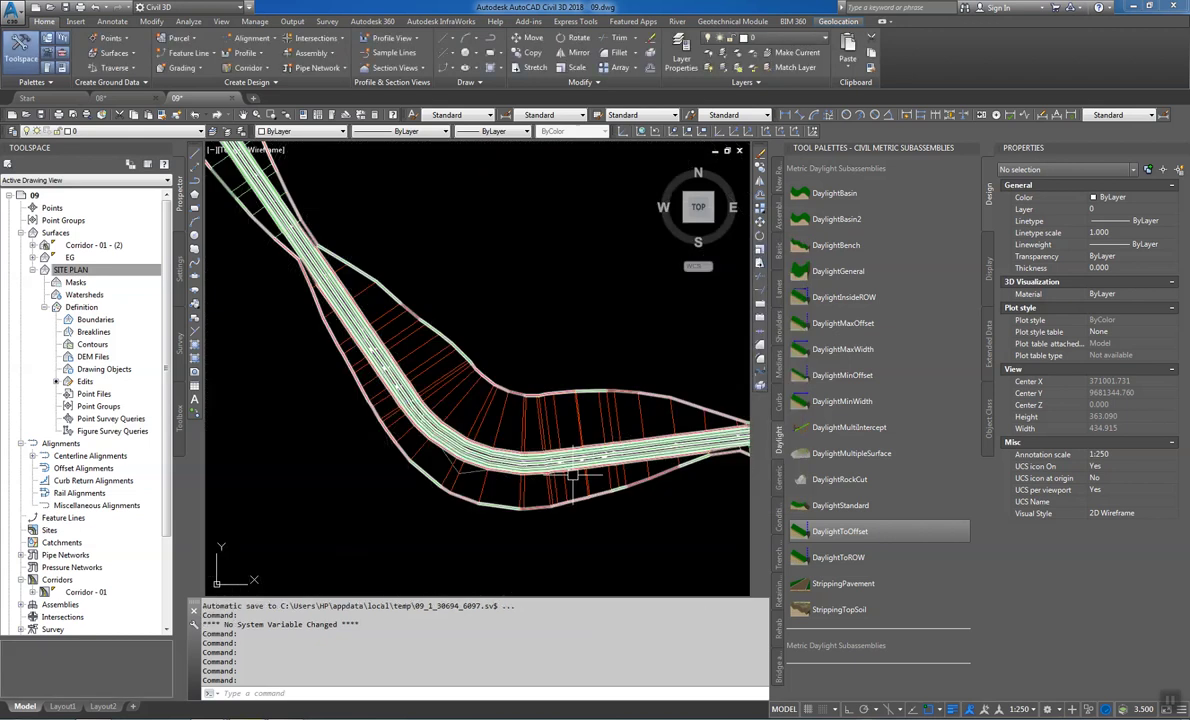
Turn off the Connect option for all feature line codes, from Crown to Hinge_Fill, in the Corridor - 01 properties
left_click(436, 351)
right_click(491, 447)
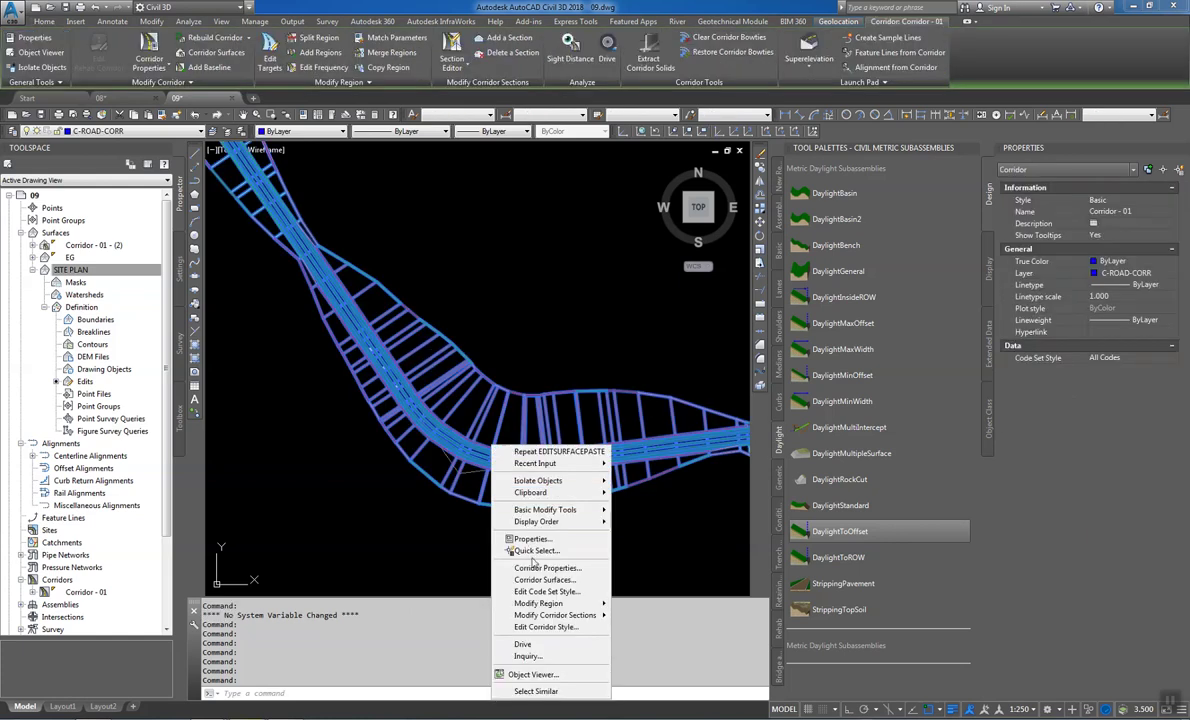
left_click(536, 568)
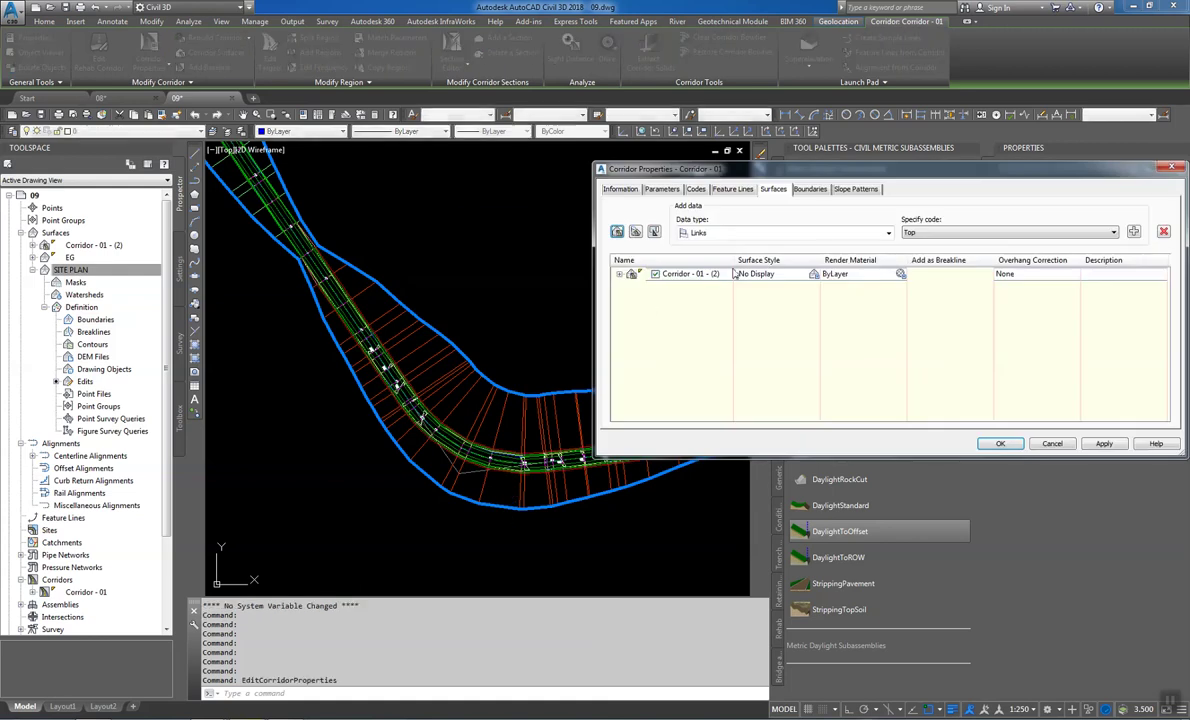
left_click(726, 189)
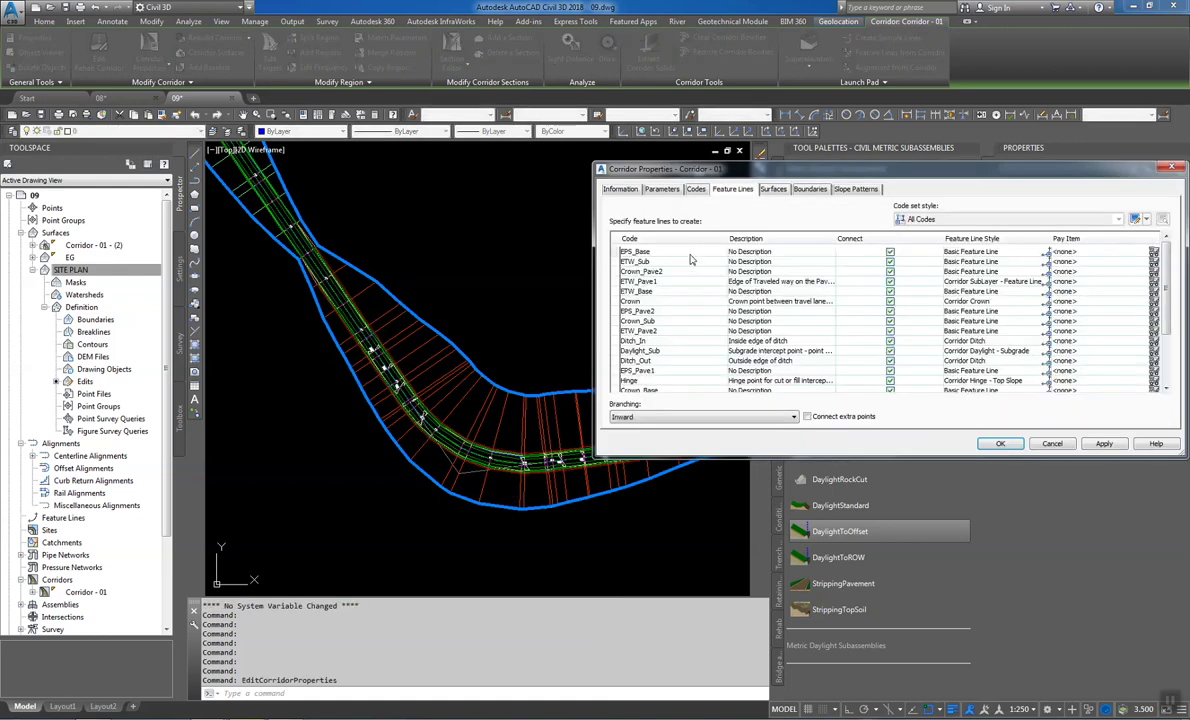
scroll(671, 385, "down", 3)
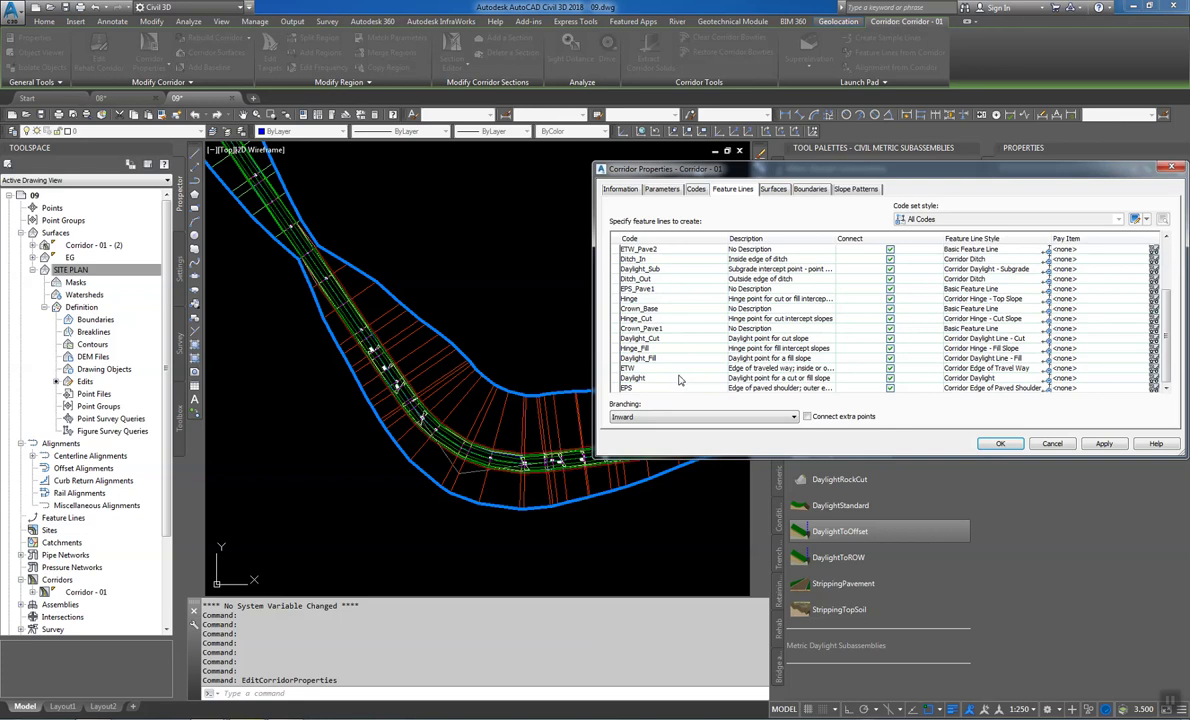
scroll(678, 380, "up", 3)
left_click(634, 239)
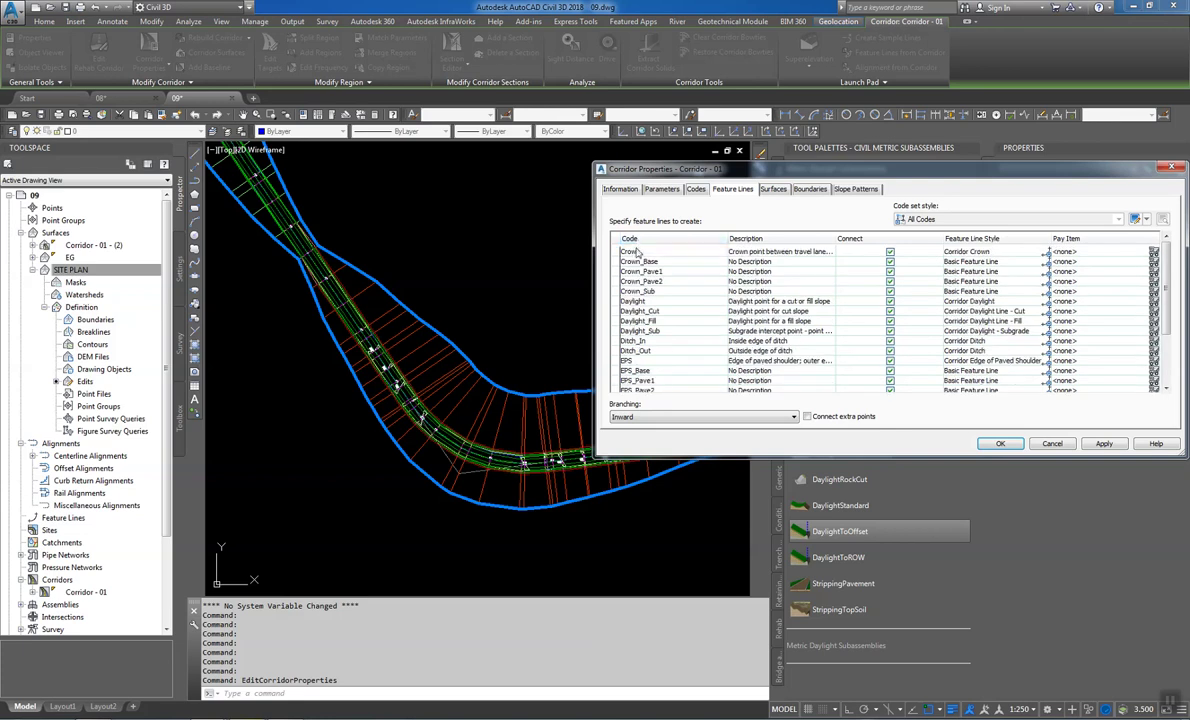
left_click(636, 252)
scroll(641, 347, "down", 3)
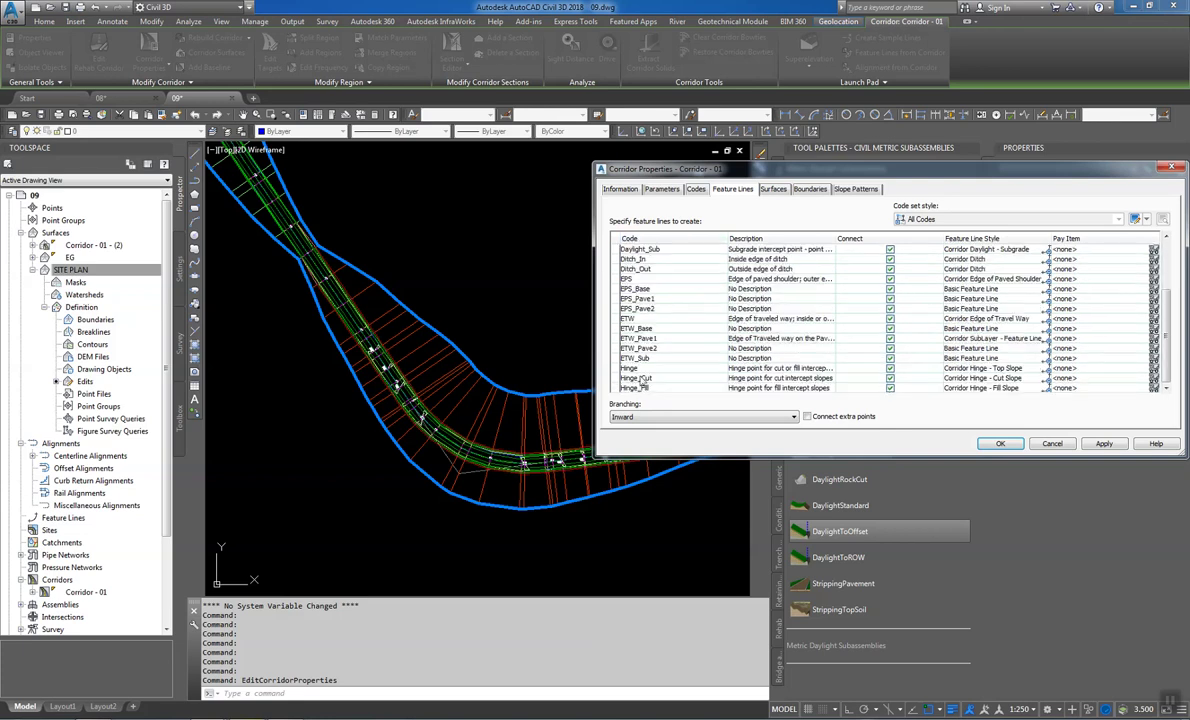
left_click(642, 389, "shift")
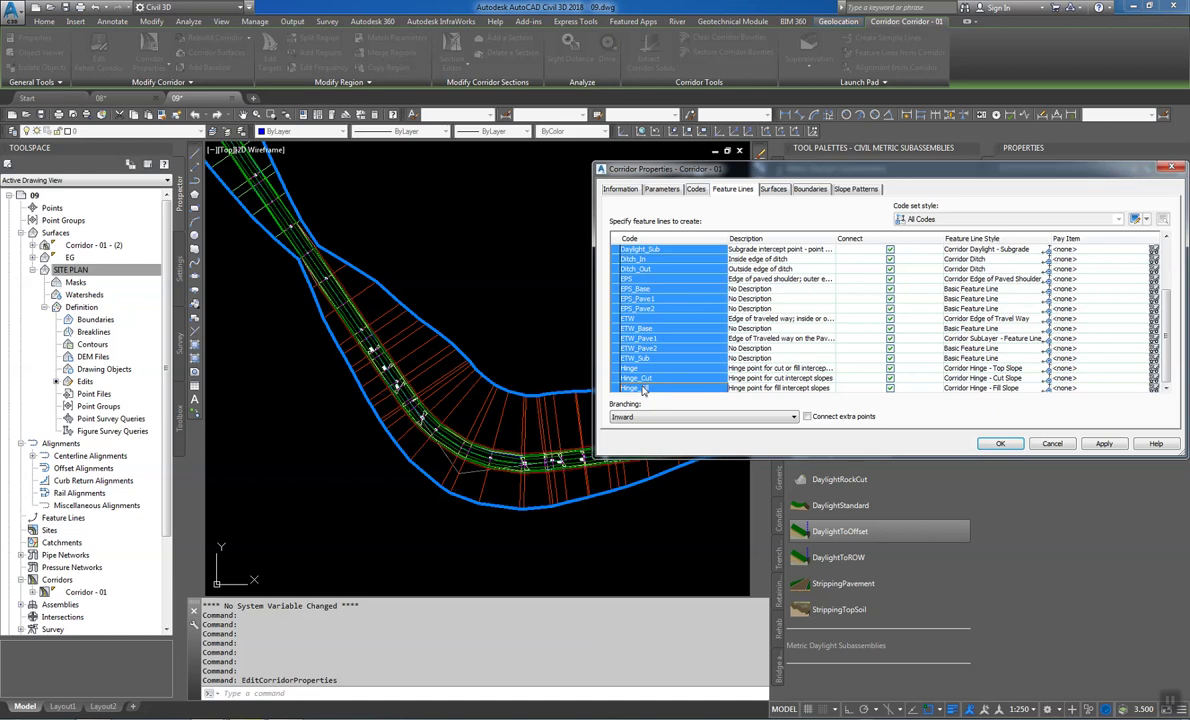
left_click(890, 389)
left_click(678, 360)
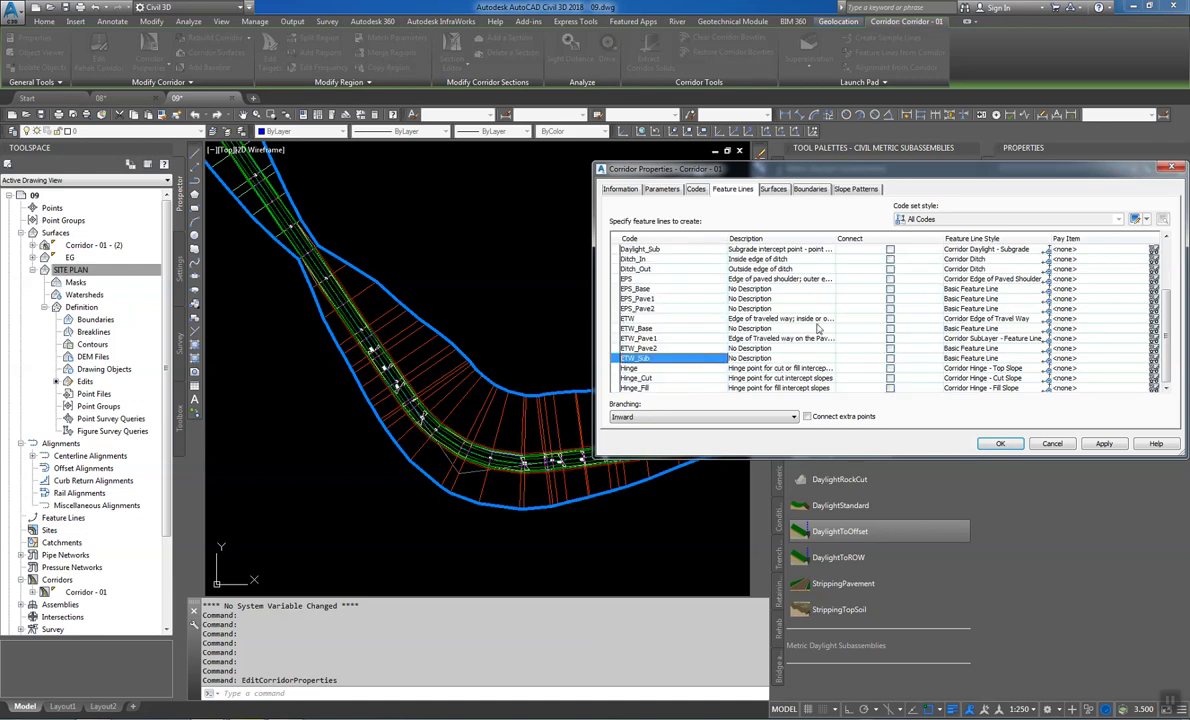
Turn on Connect for only the ETW, EPS and Daylight feature line codes and apply the change to the corridor
left_click(891, 319)
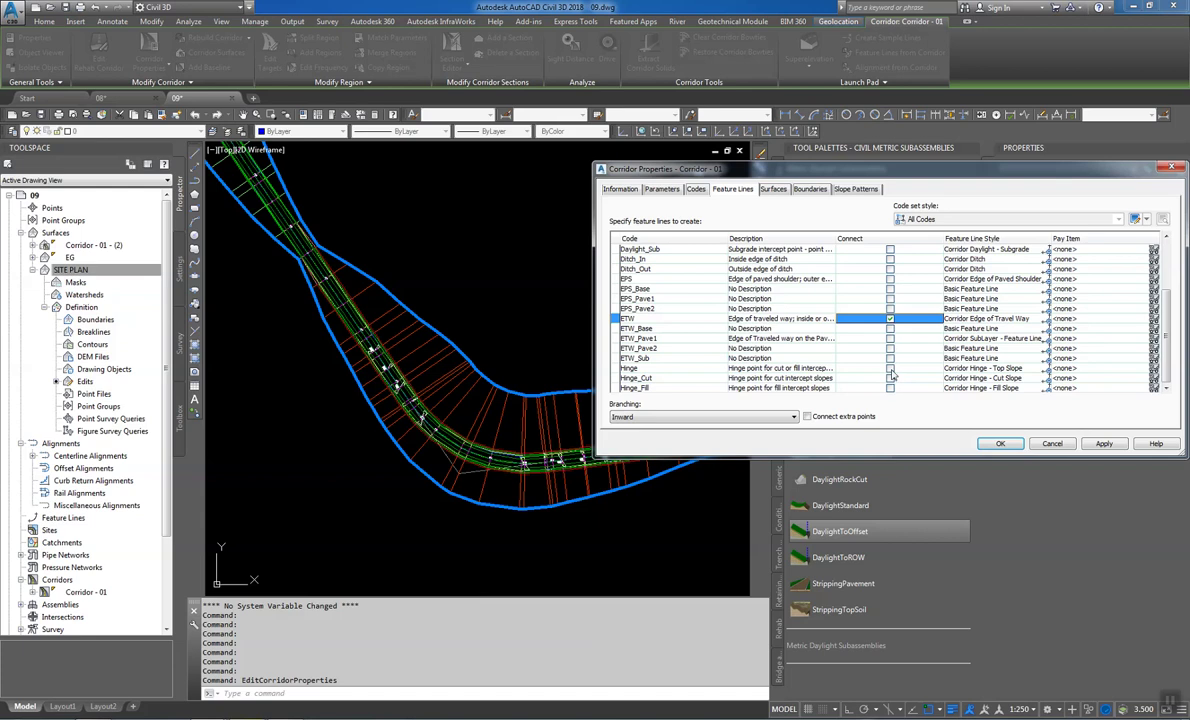
scroll(896, 350, "up", 2)
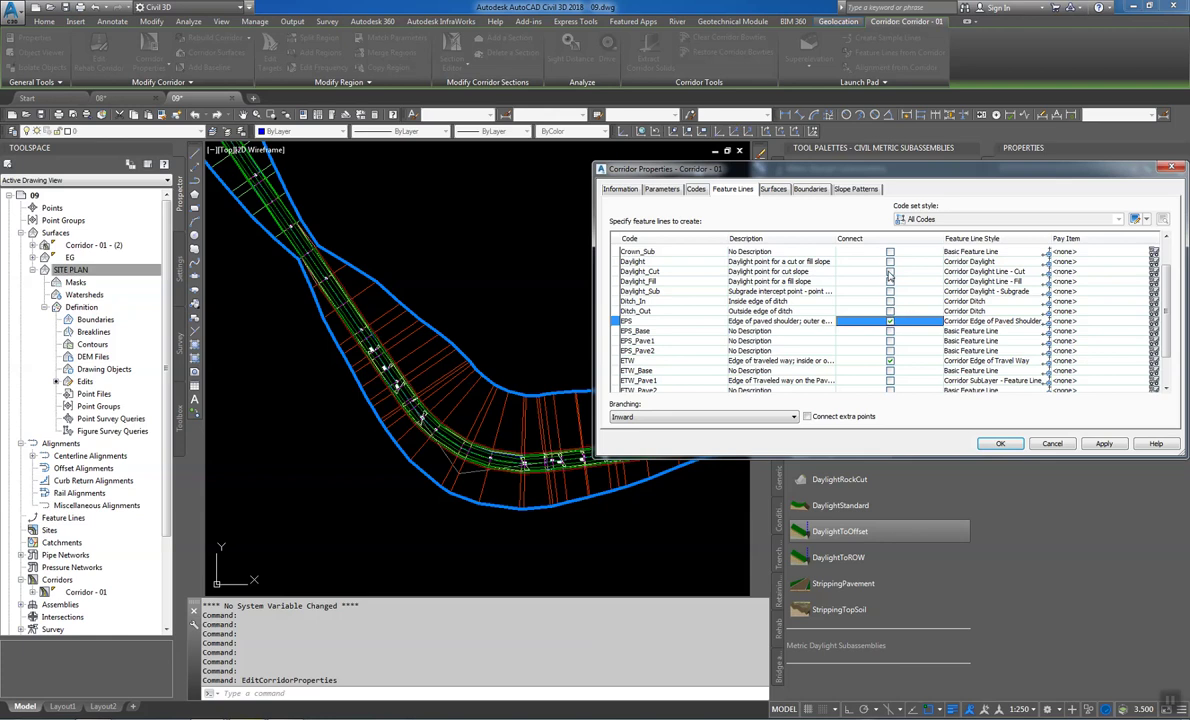
left_click(890, 262)
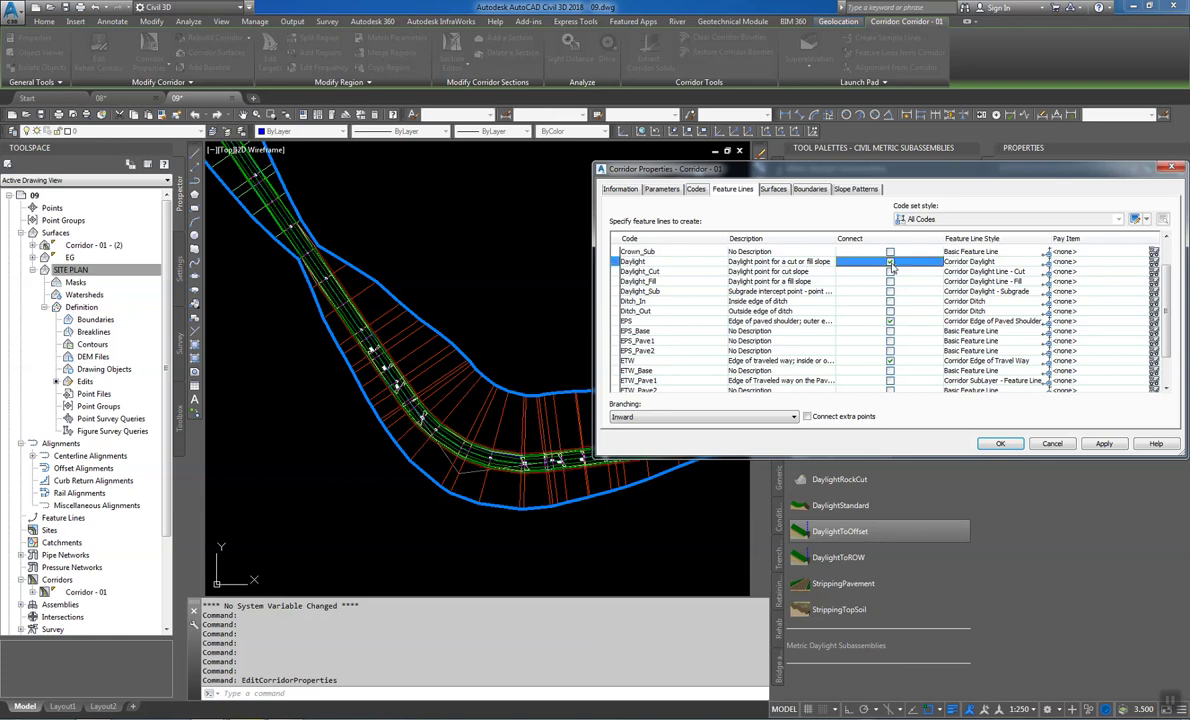
scroll(893, 268, "up", 2)
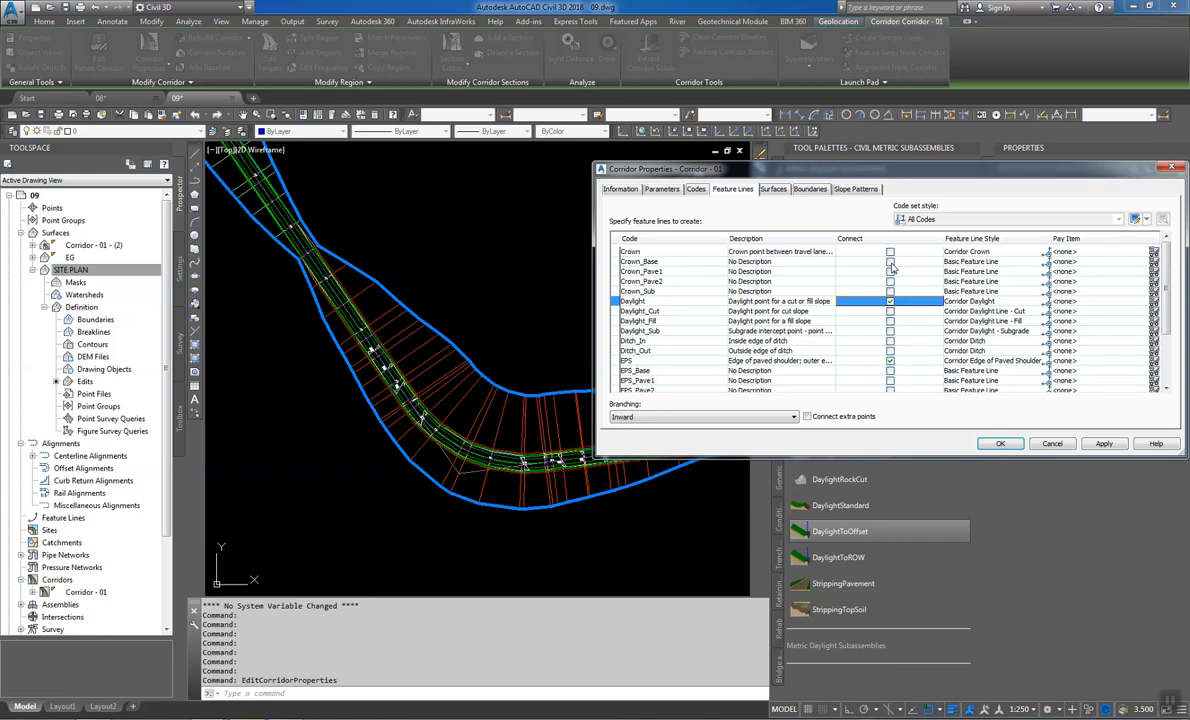
left_click(1105, 446)
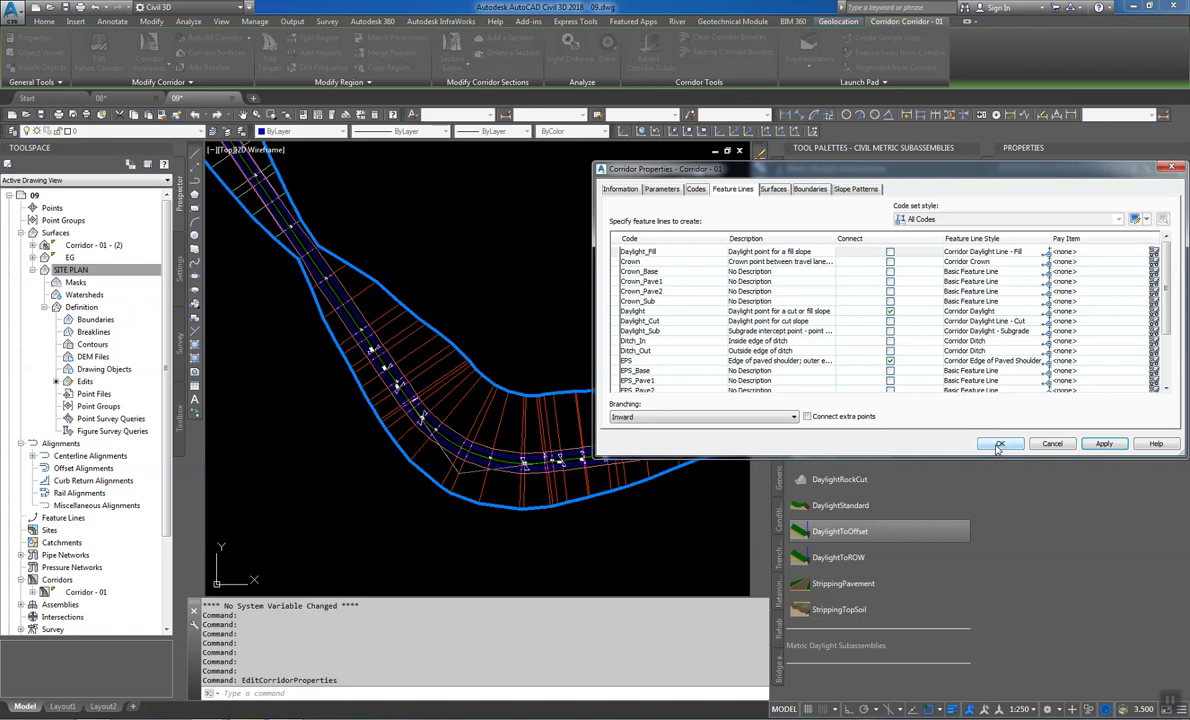
Set the corridor's code set style to All Codes - No Display
left_click(696, 190)
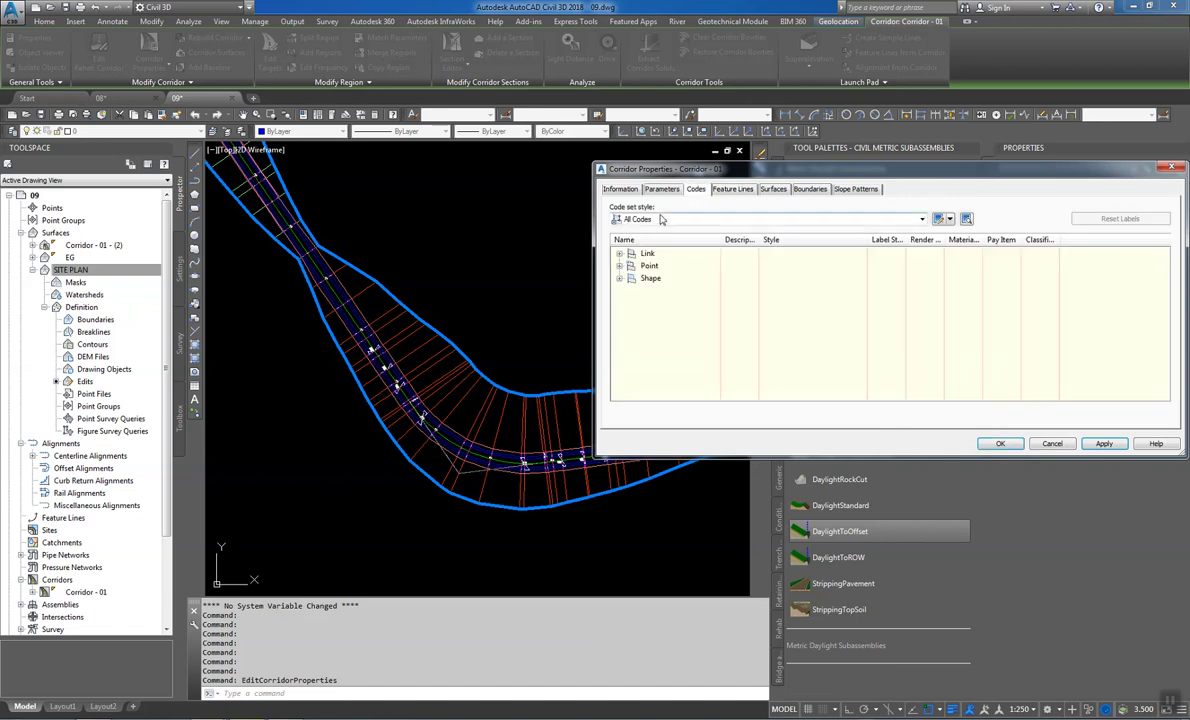
left_click(660, 219)
left_click(668, 241)
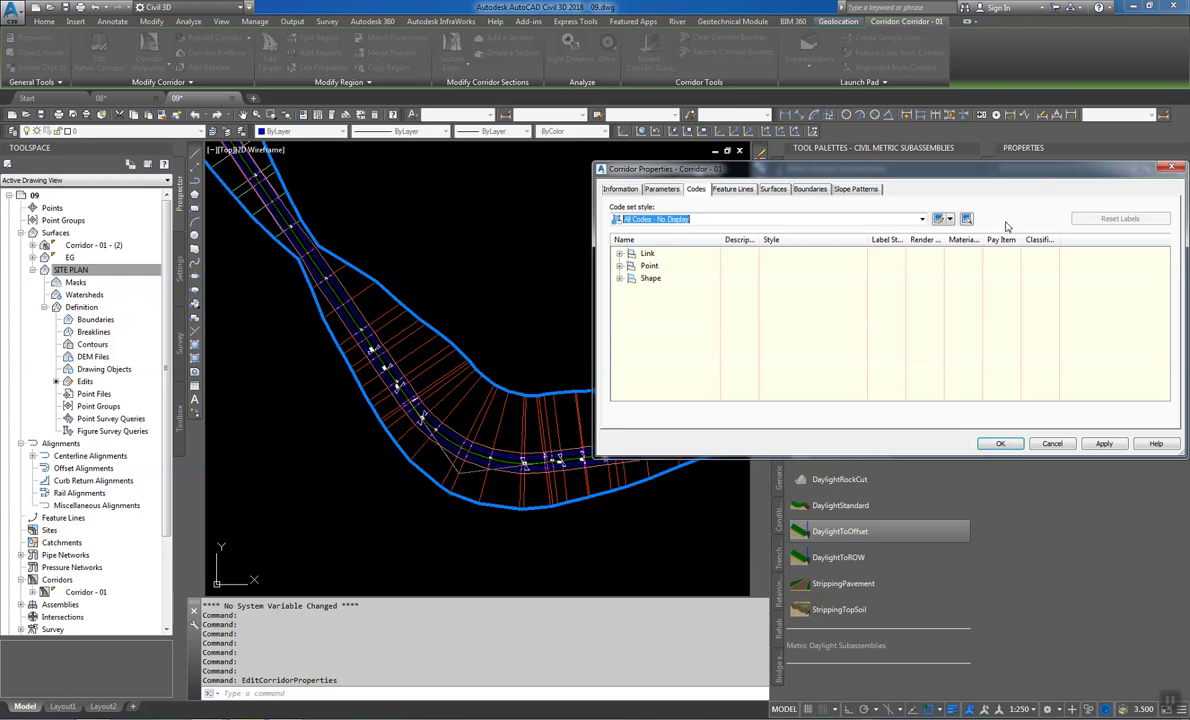
Set the Datum link's style to Datum in the All Codes - No Display code set and apply it to the corridor
left_click(939, 219)
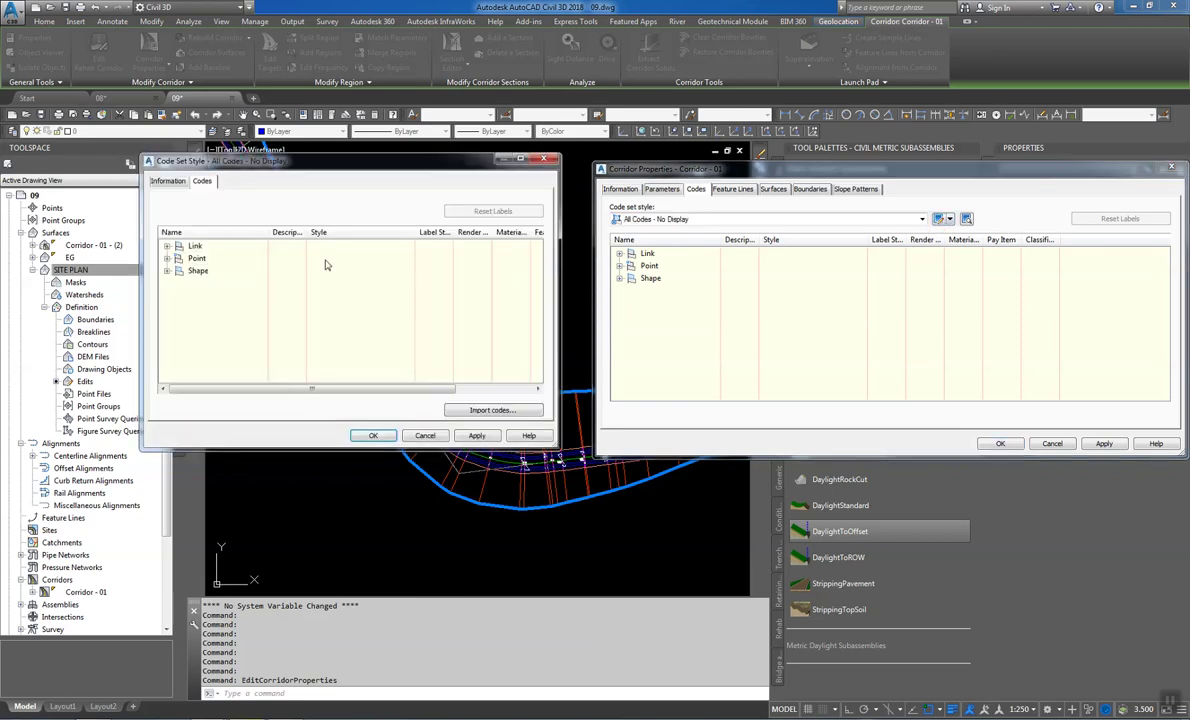
left_click(166, 246)
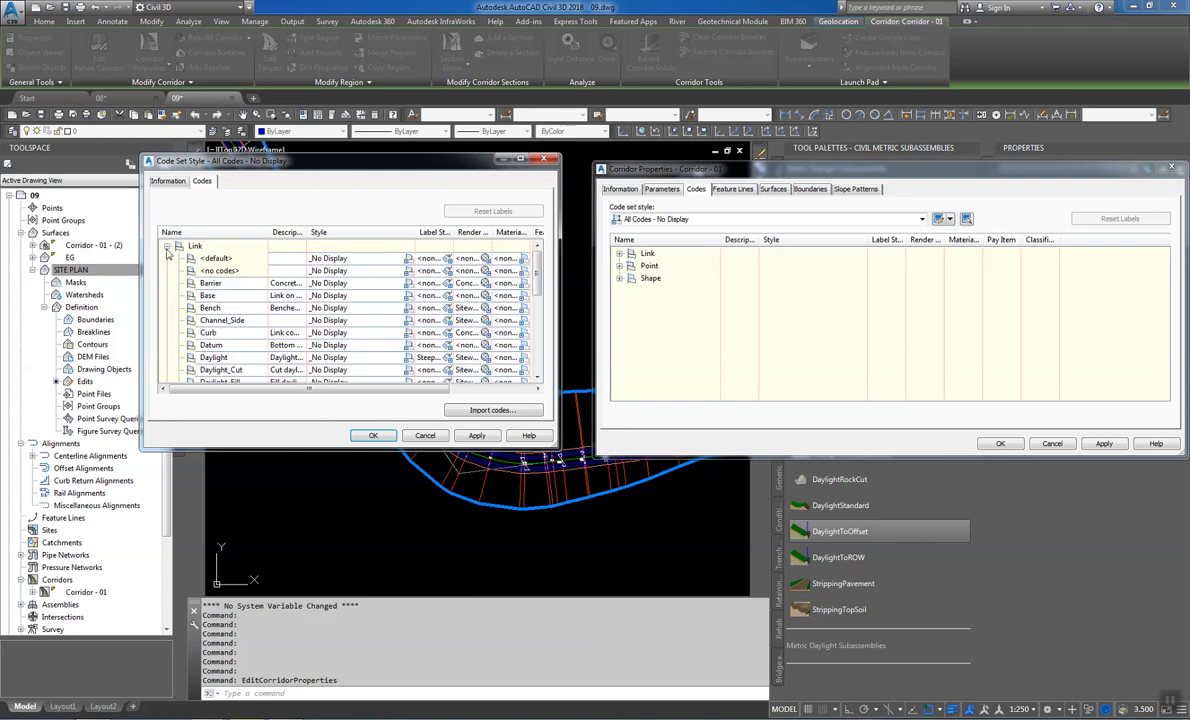
left_click(228, 345)
left_click(240, 295)
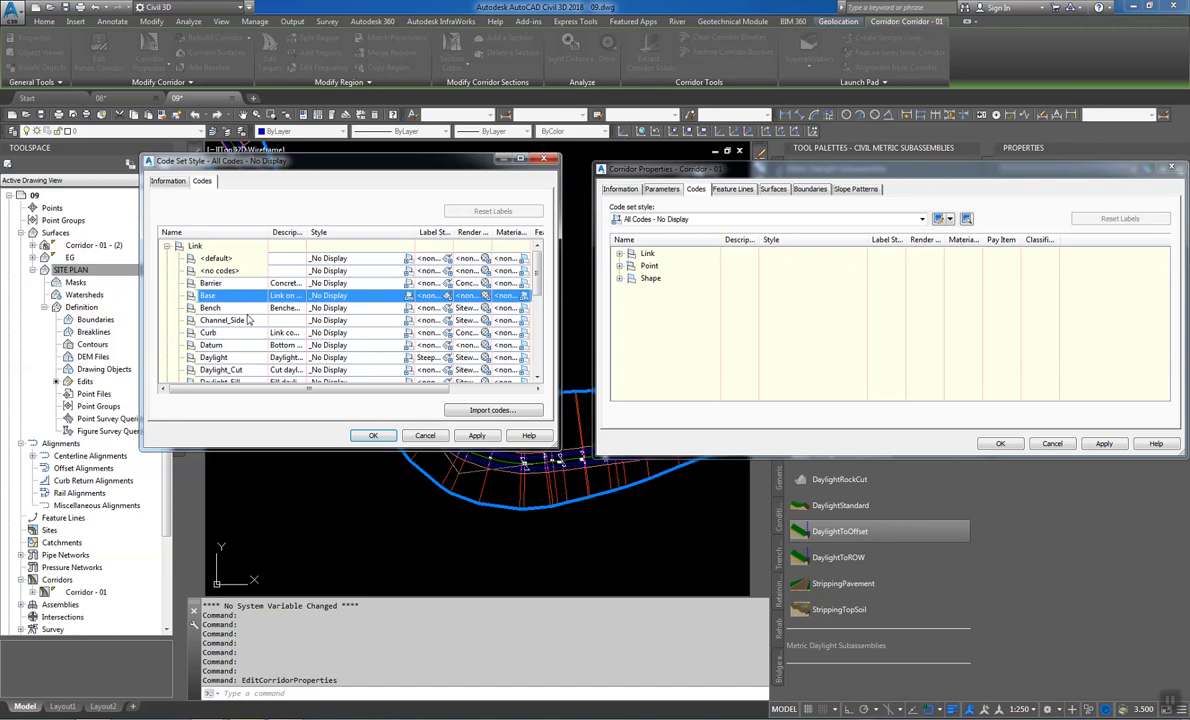
left_click(258, 347)
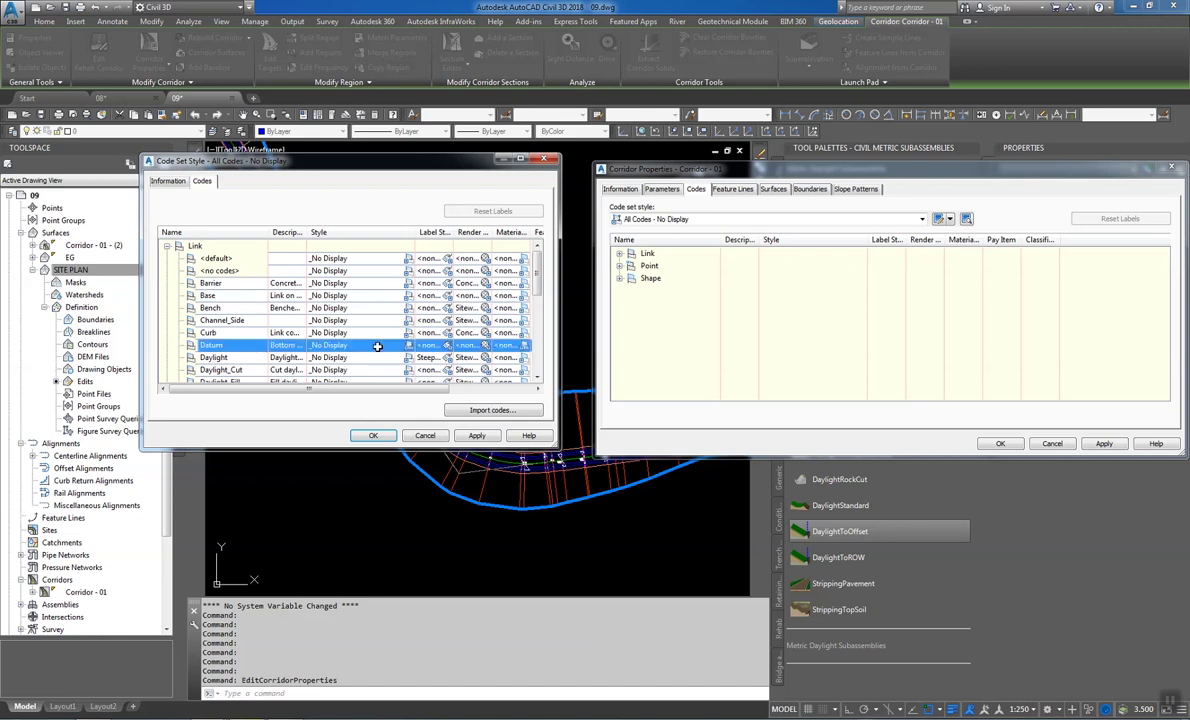
left_click(409, 345)
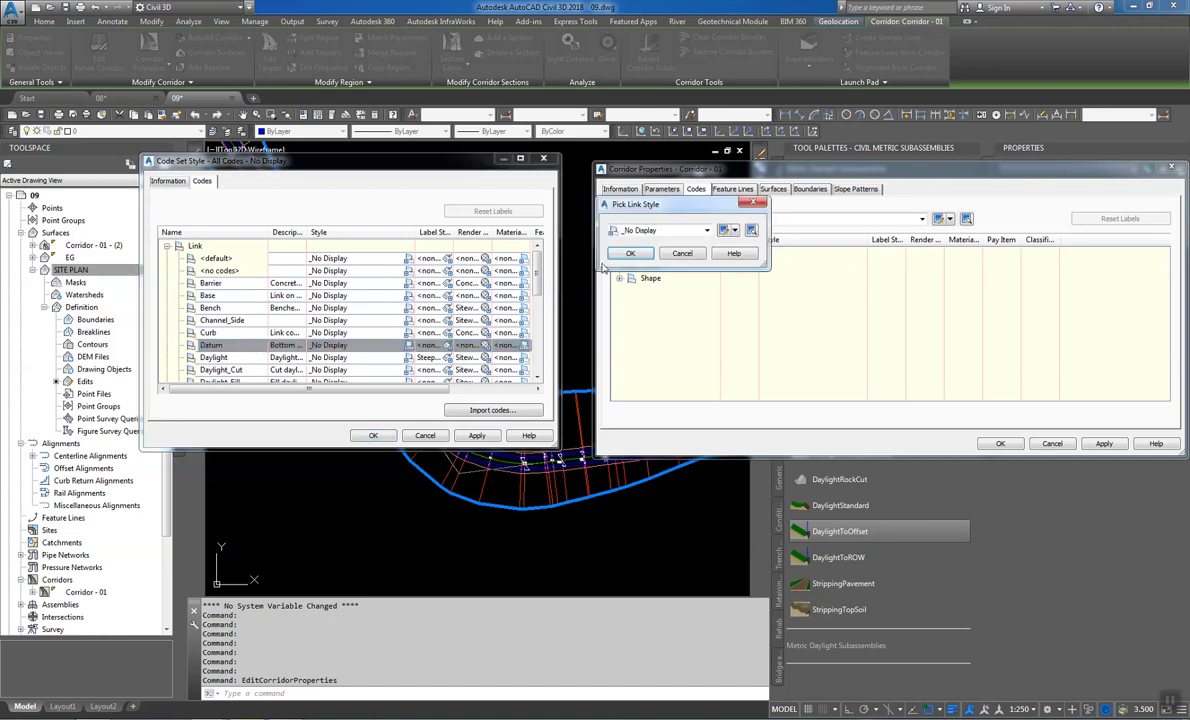
left_click(650, 231)
left_click(640, 277)
left_click(630, 253)
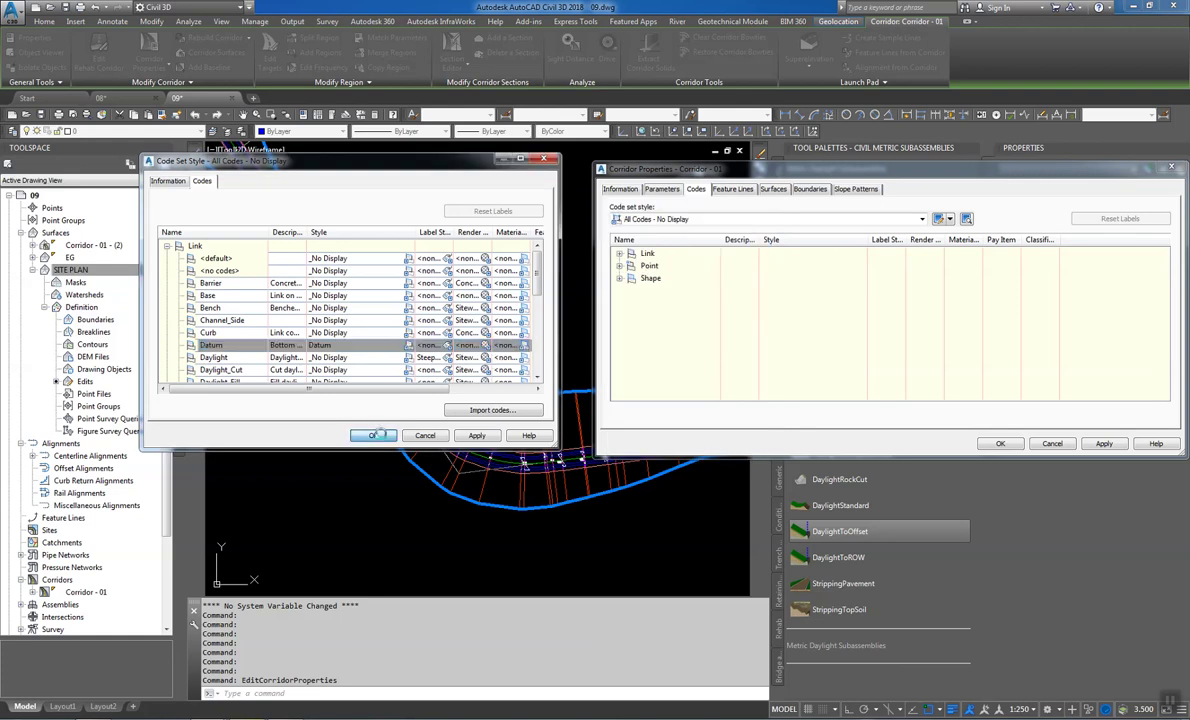
left_click(373, 435)
left_click(1104, 443)
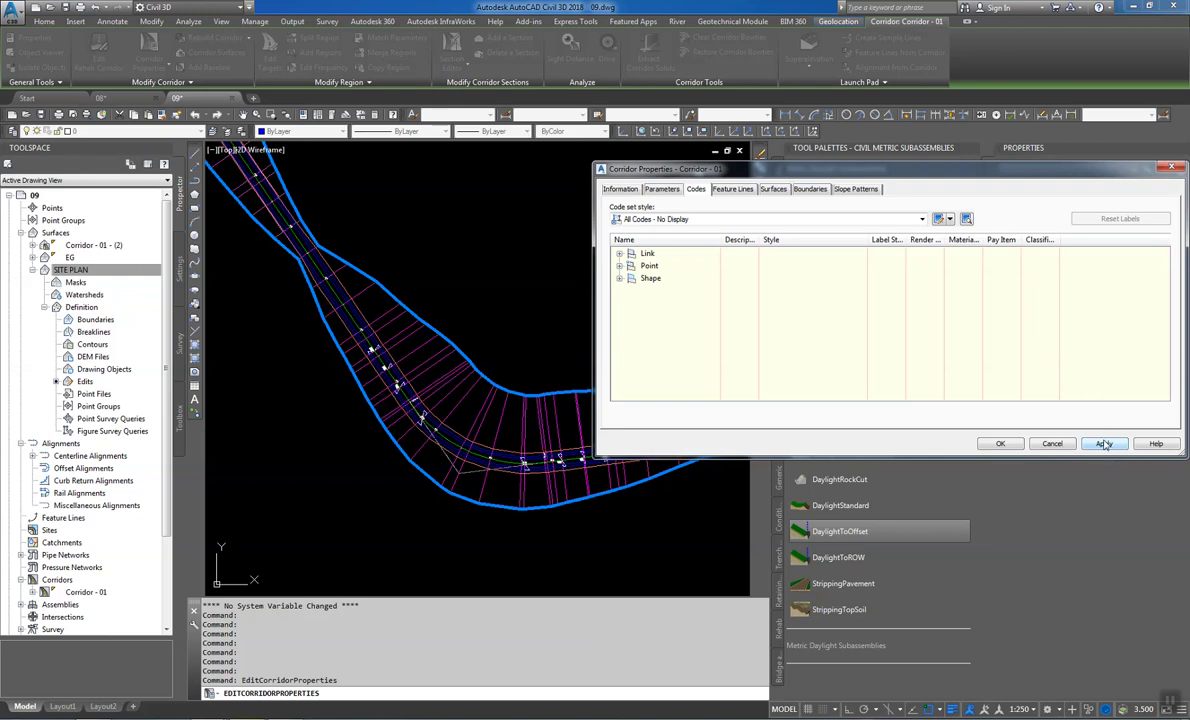
Set the Datum link's style to _No Display in the All Codes - No Display code set and accept the corridor properties
left_click(939, 219)
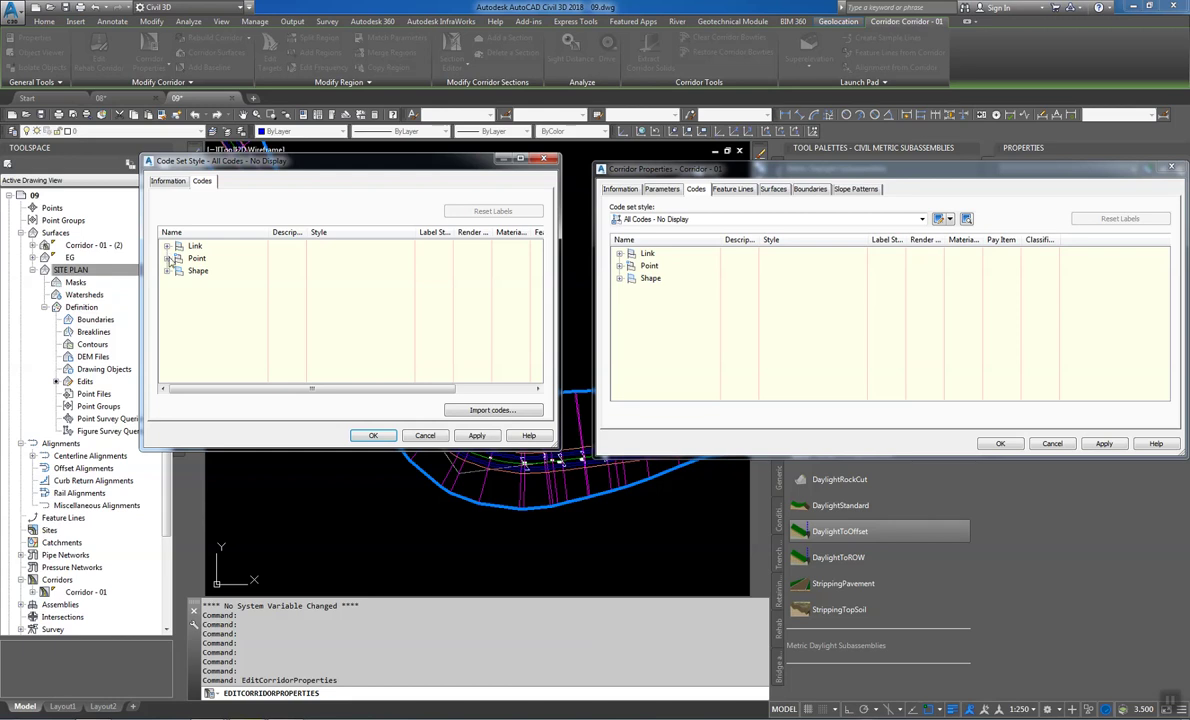
left_click(167, 246)
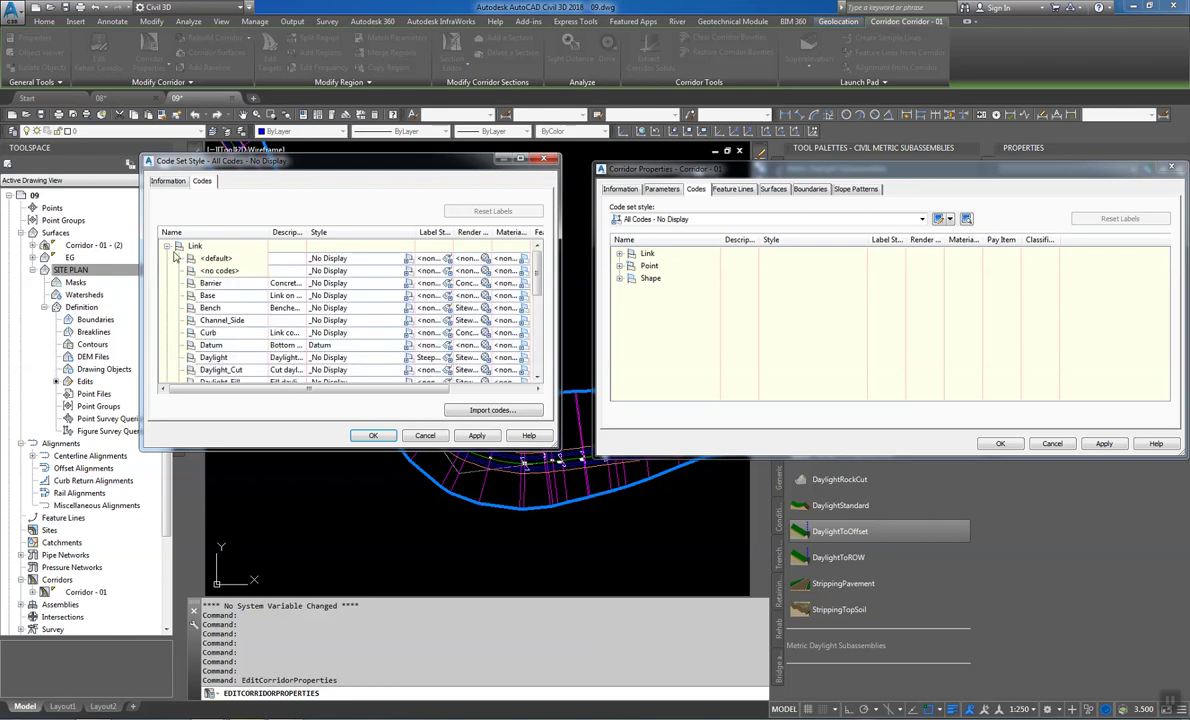
left_click(378, 347)
left_click(378, 345)
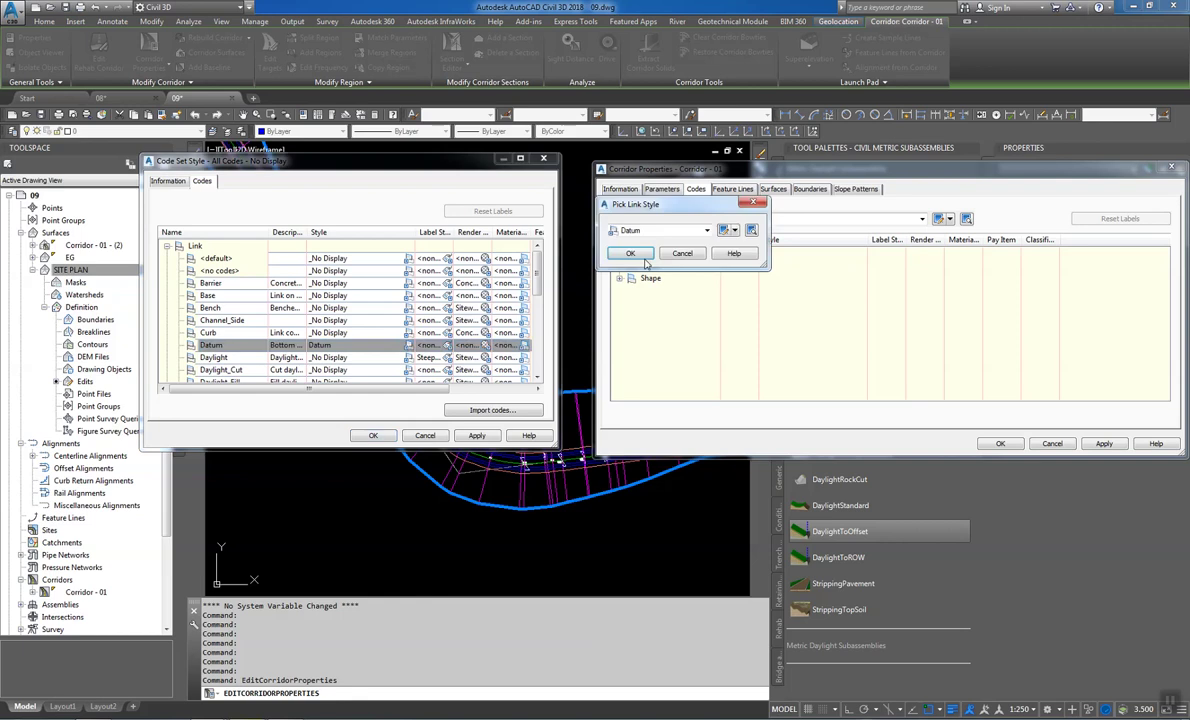
left_click(666, 231)
left_click(651, 242)
left_click(640, 251)
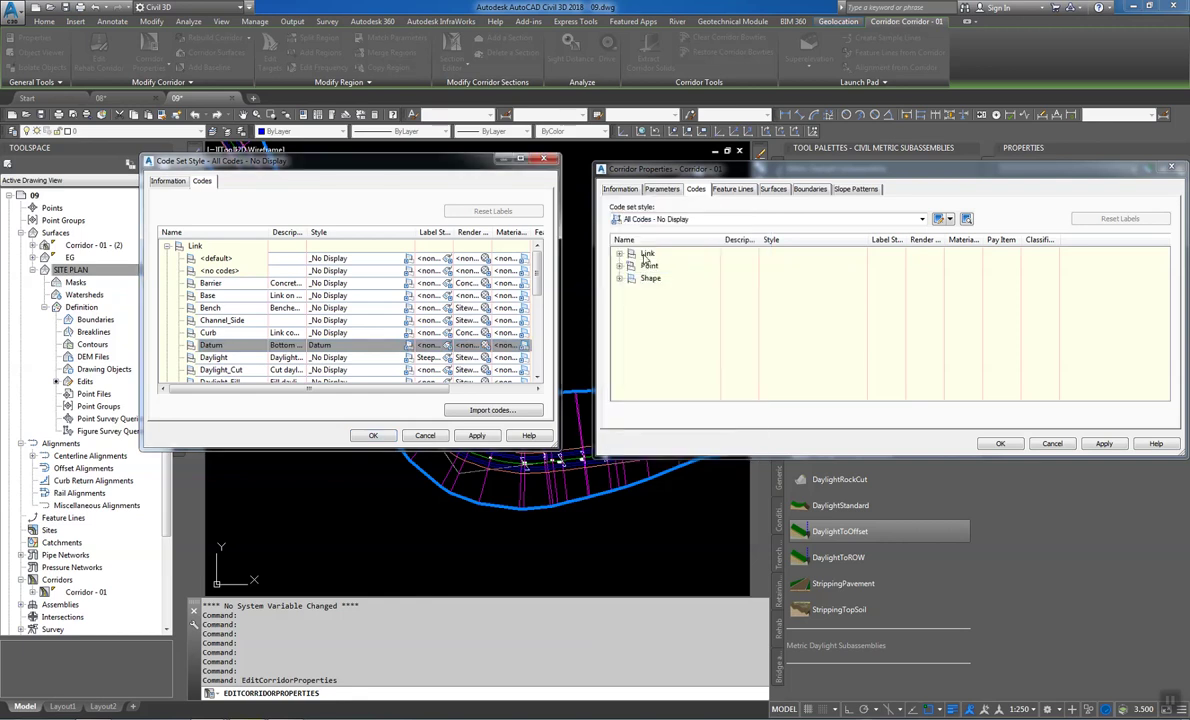
left_click(373, 435)
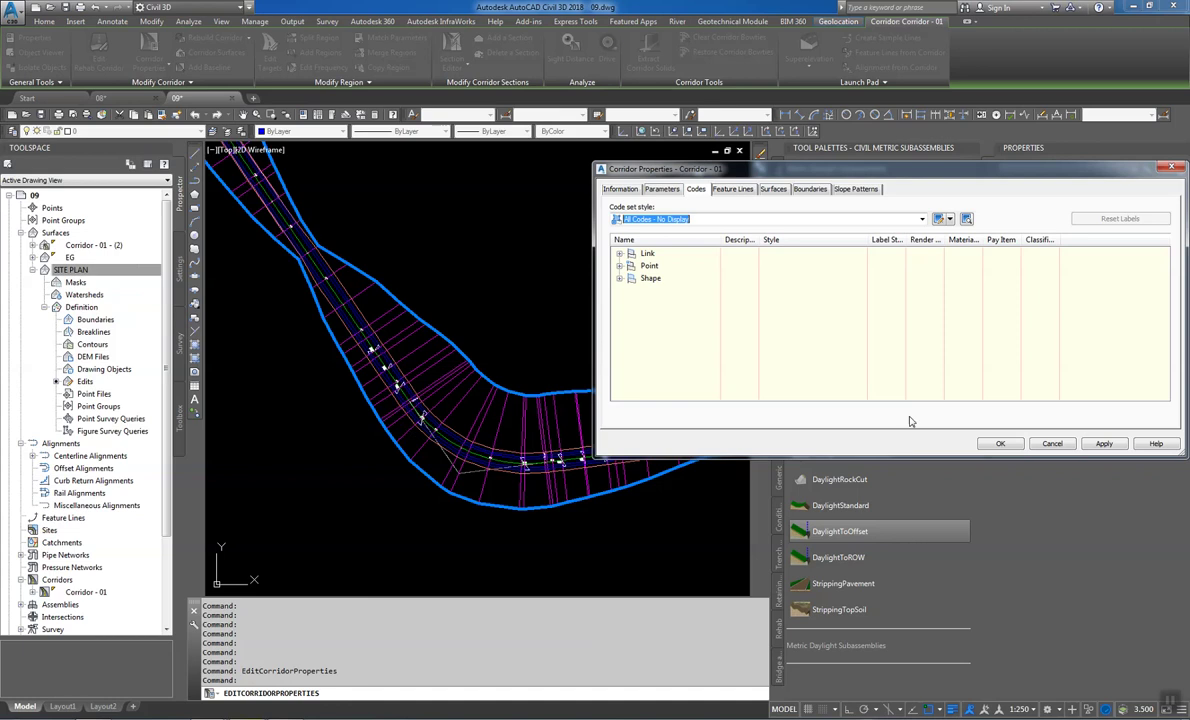
left_click(1104, 443)
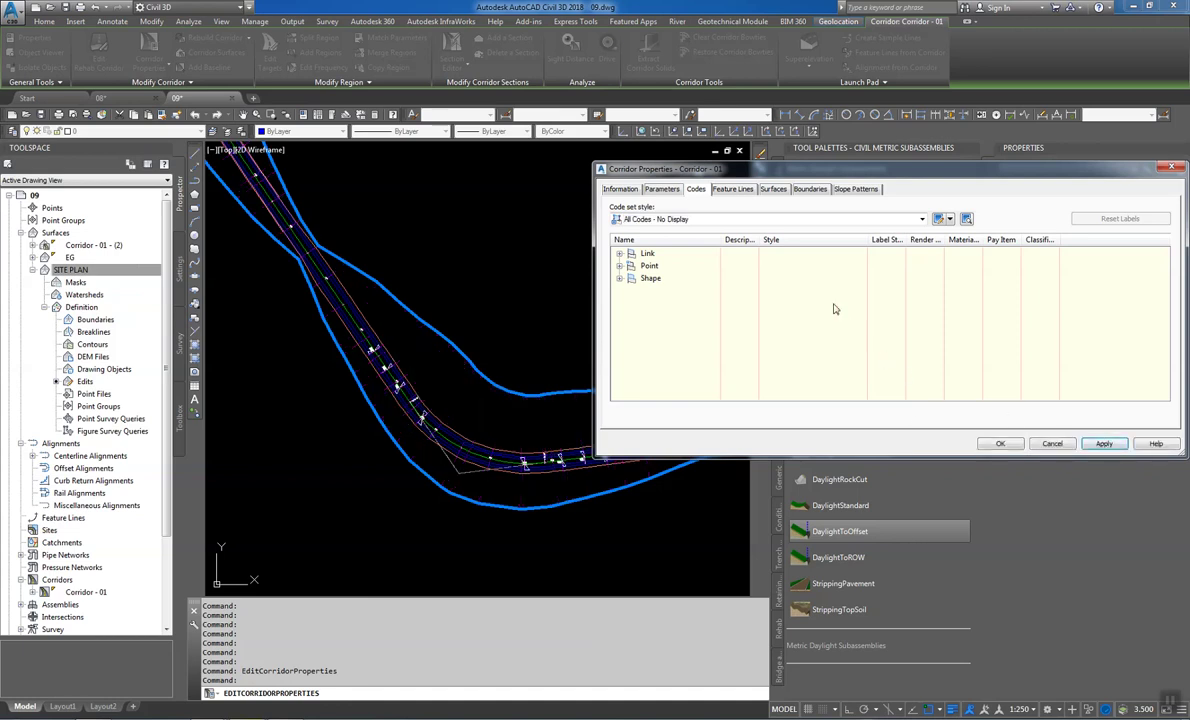
left_click(1010, 447)
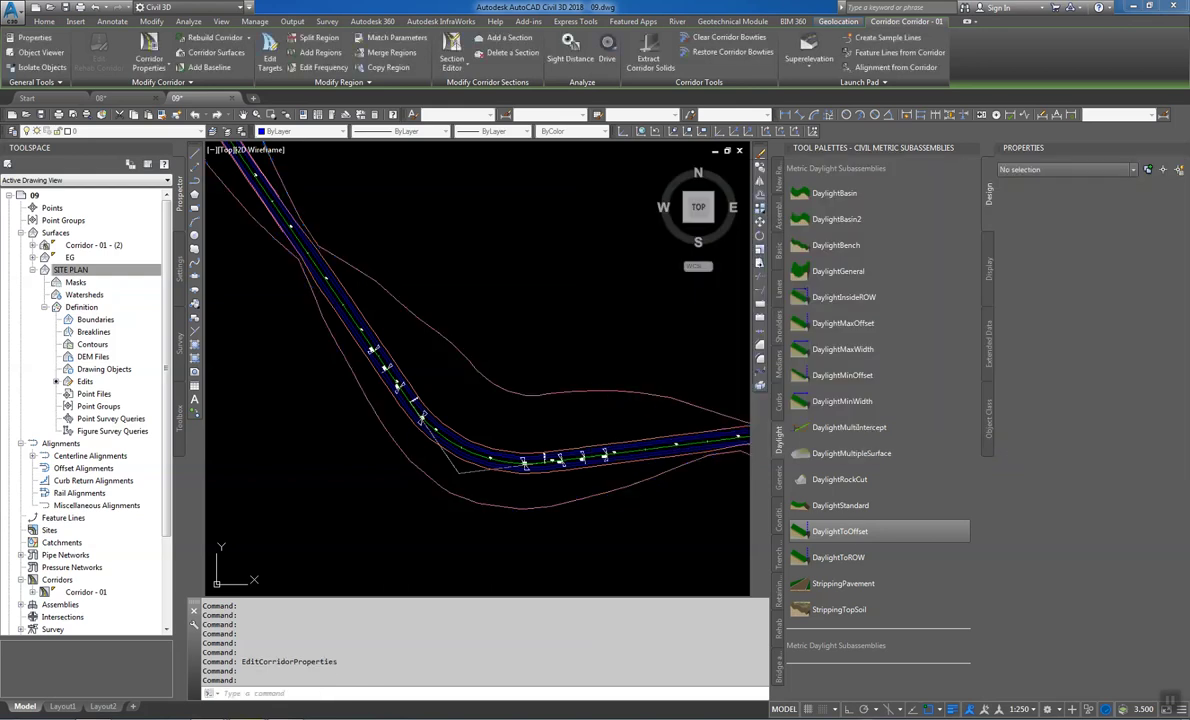
Select Corridor - 01 and open its slope pattern properties
scroll(473, 313, "down", 4)
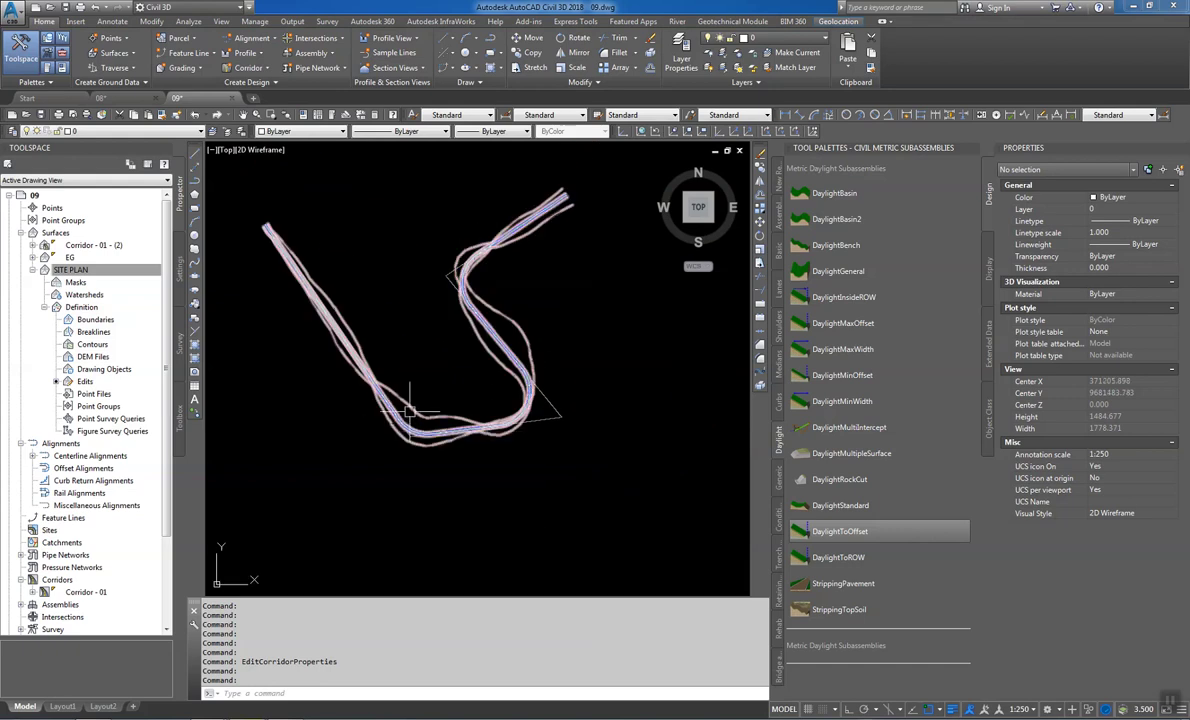
mouse_move(412, 408)
left_click(409, 406)
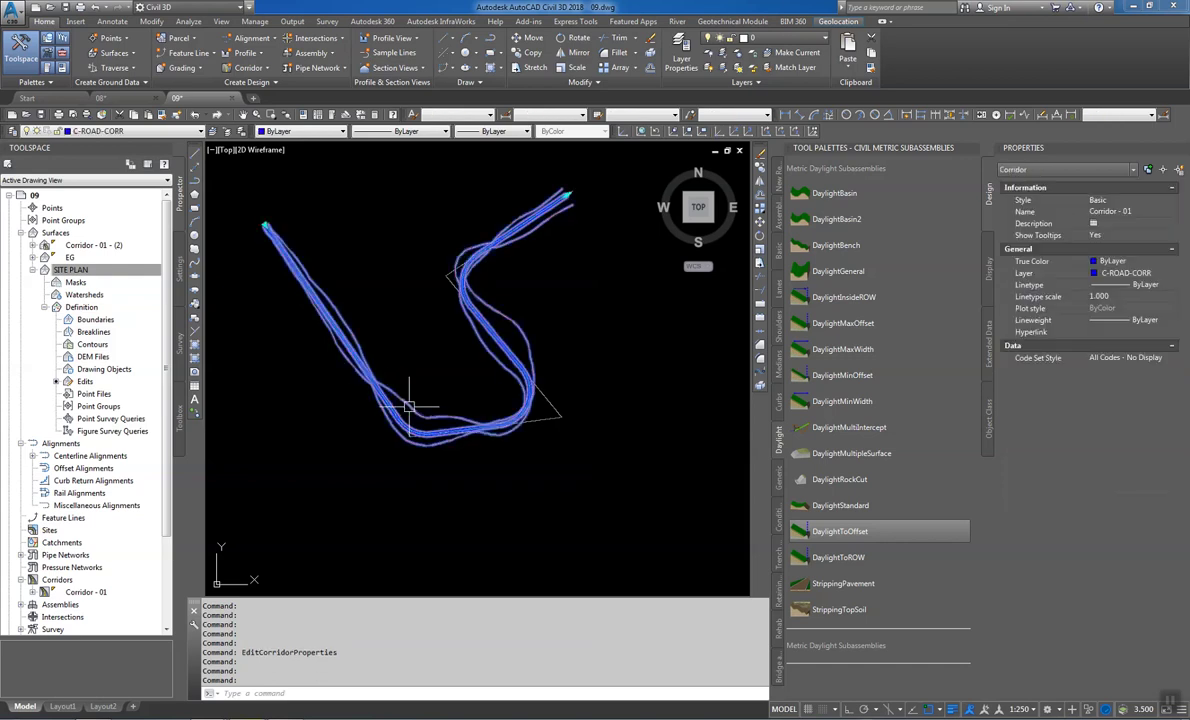
right_click(441, 434)
left_click(498, 559)
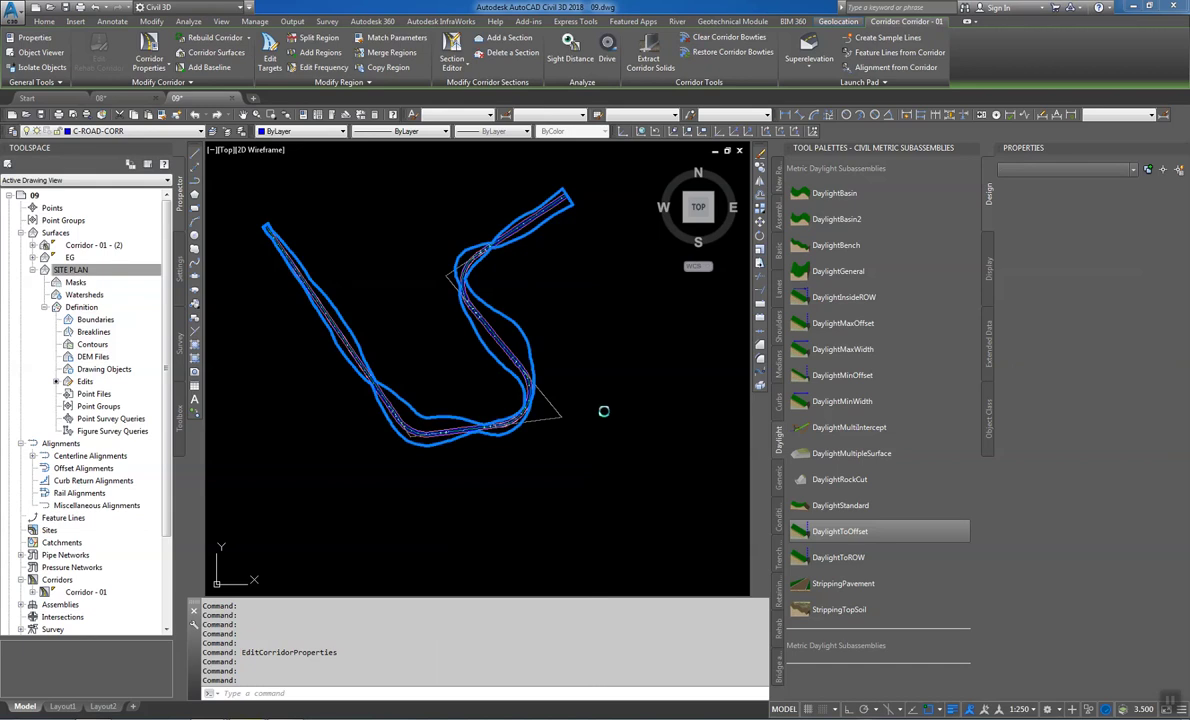
left_click(838, 190)
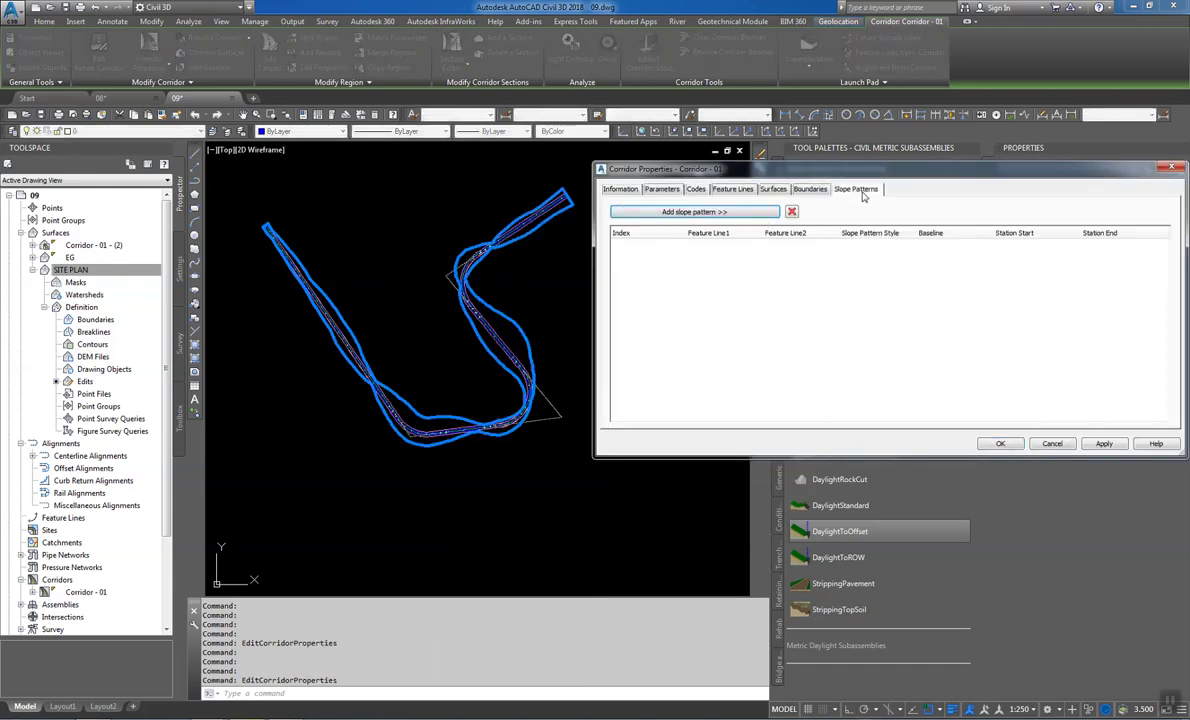
Add a slope pattern from the Hinge to the Daylight feature line on the inner side of the bend and apply it
left_click(748, 213)
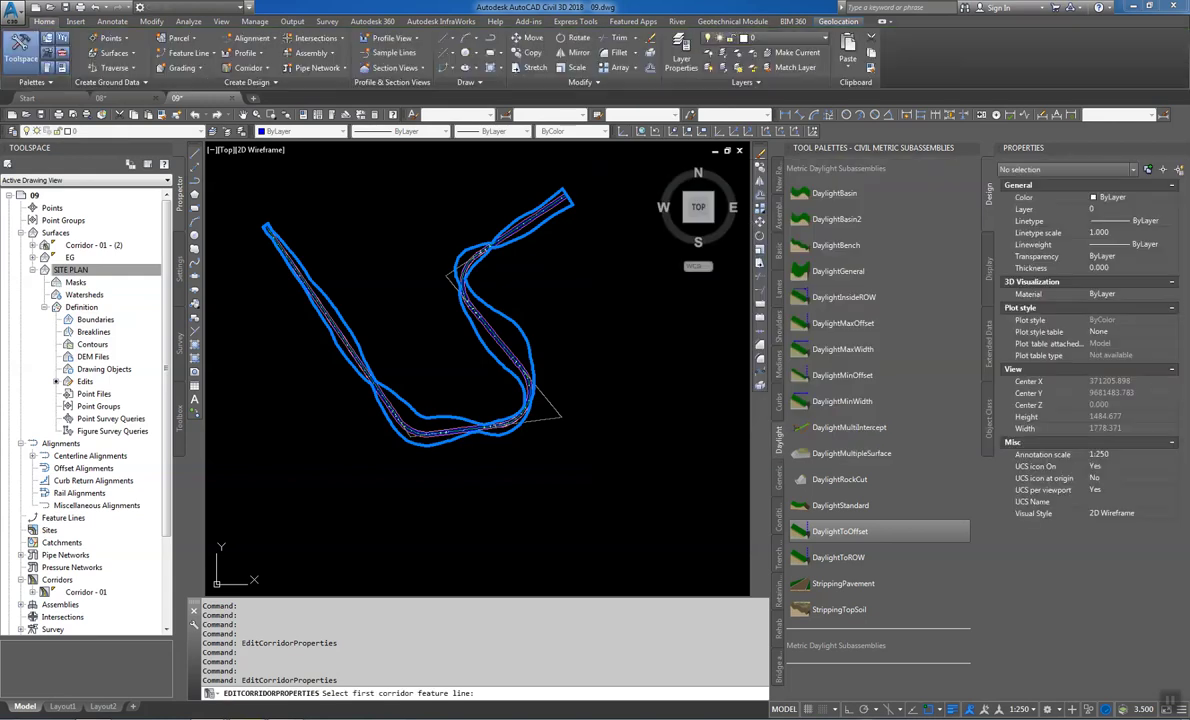
scroll(428, 416, "up", 4)
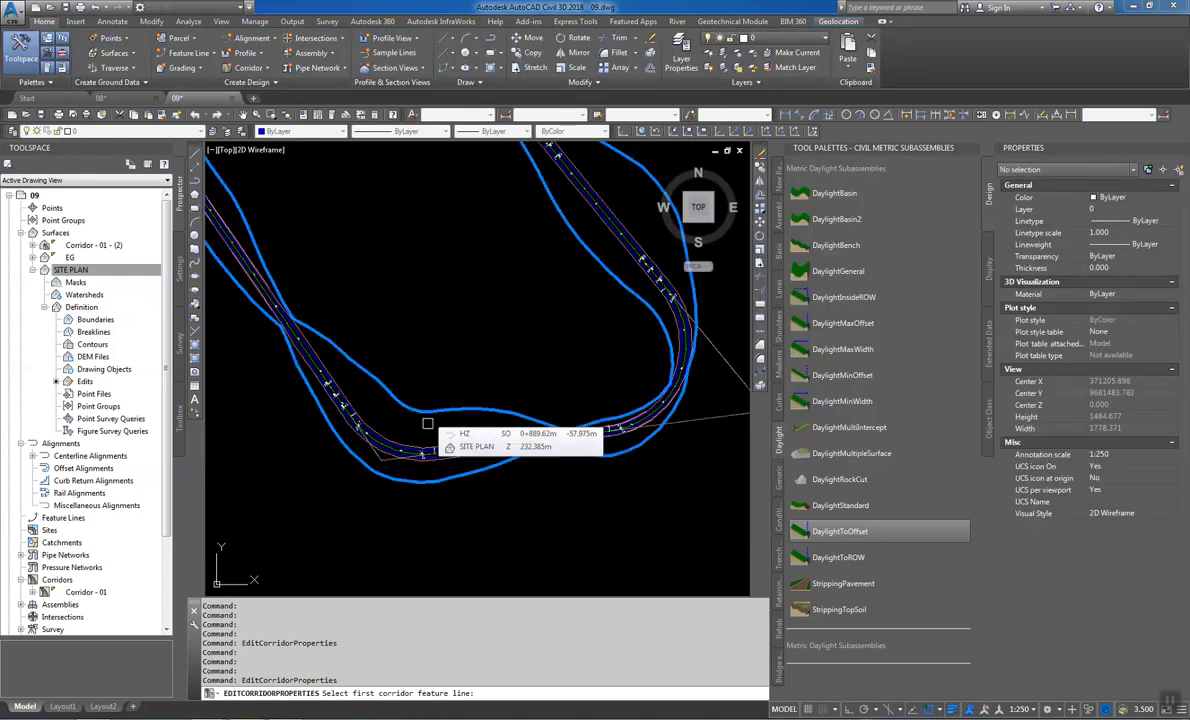
scroll(410, 515, "up", 5)
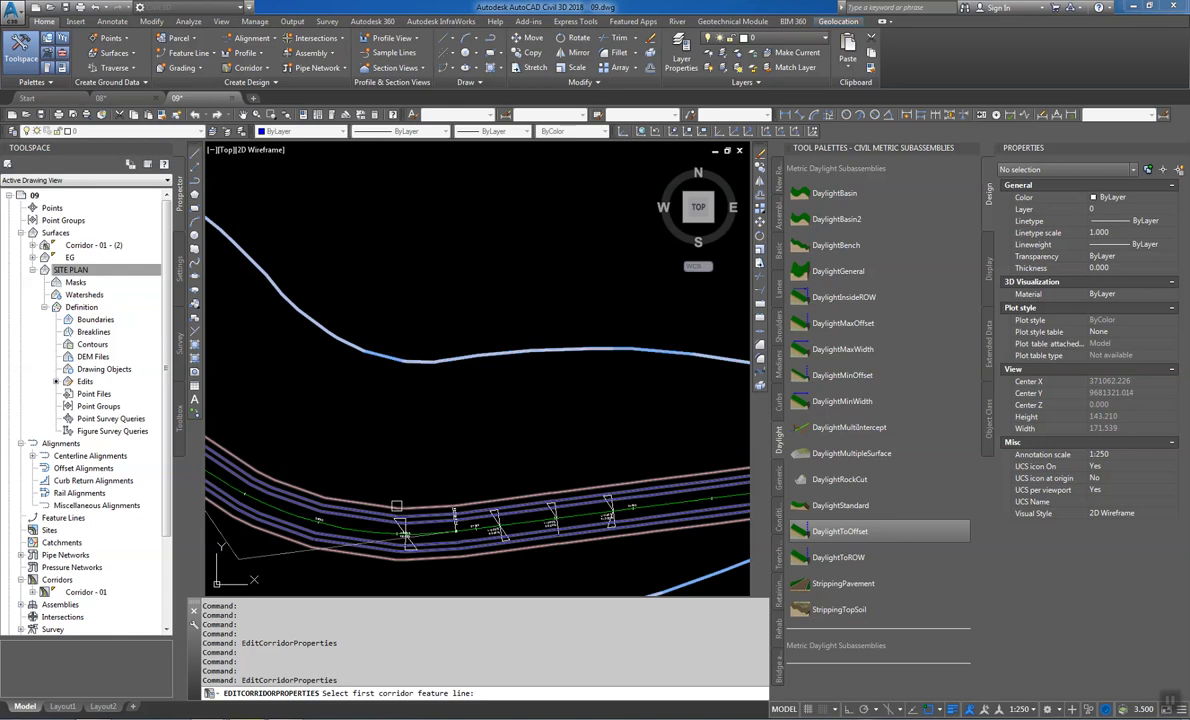
left_click(396, 509)
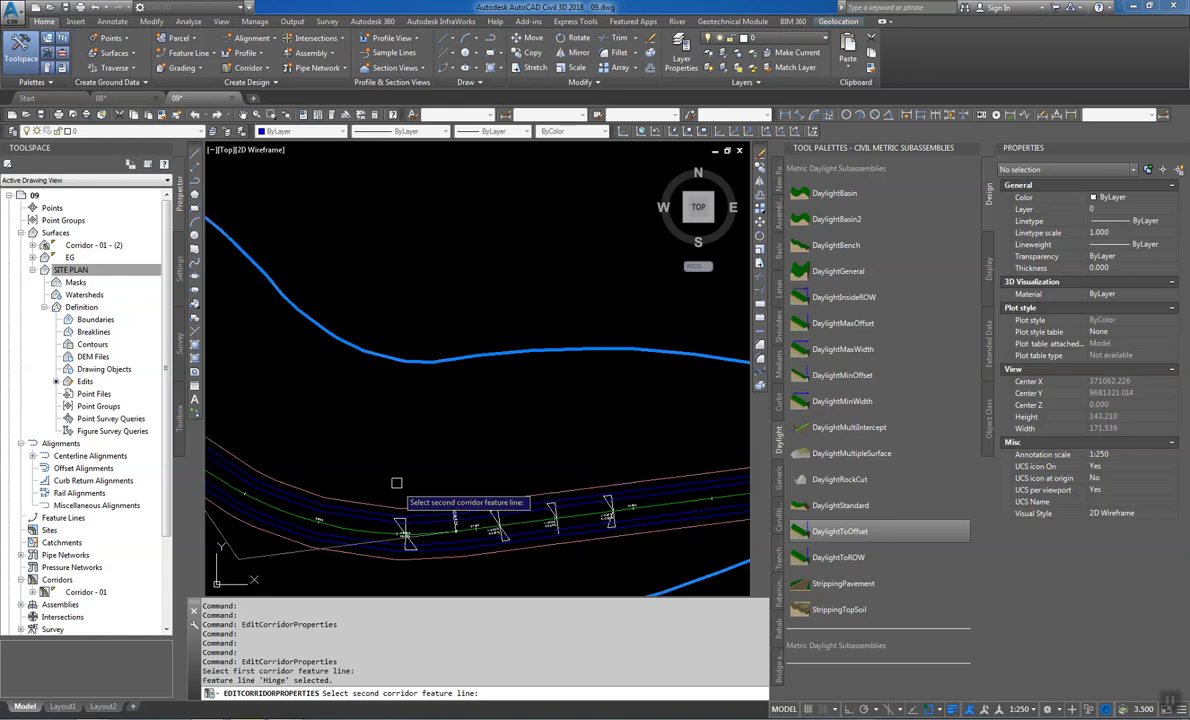
left_click(414, 359)
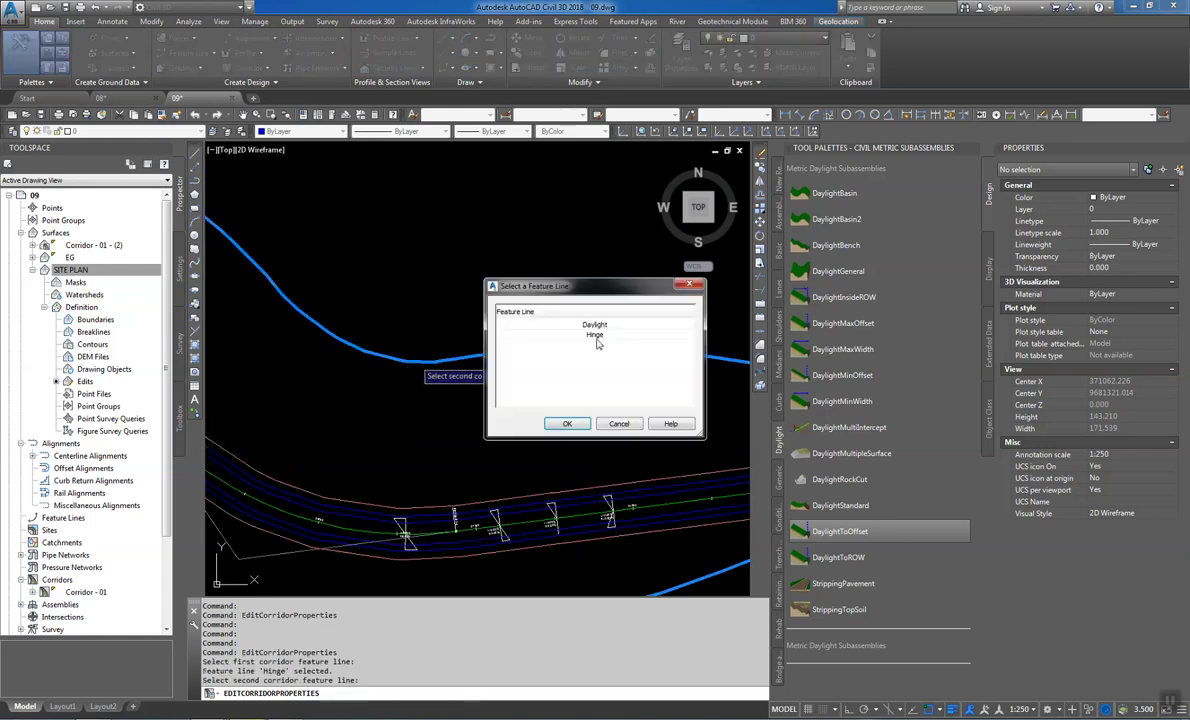
left_click(599, 328)
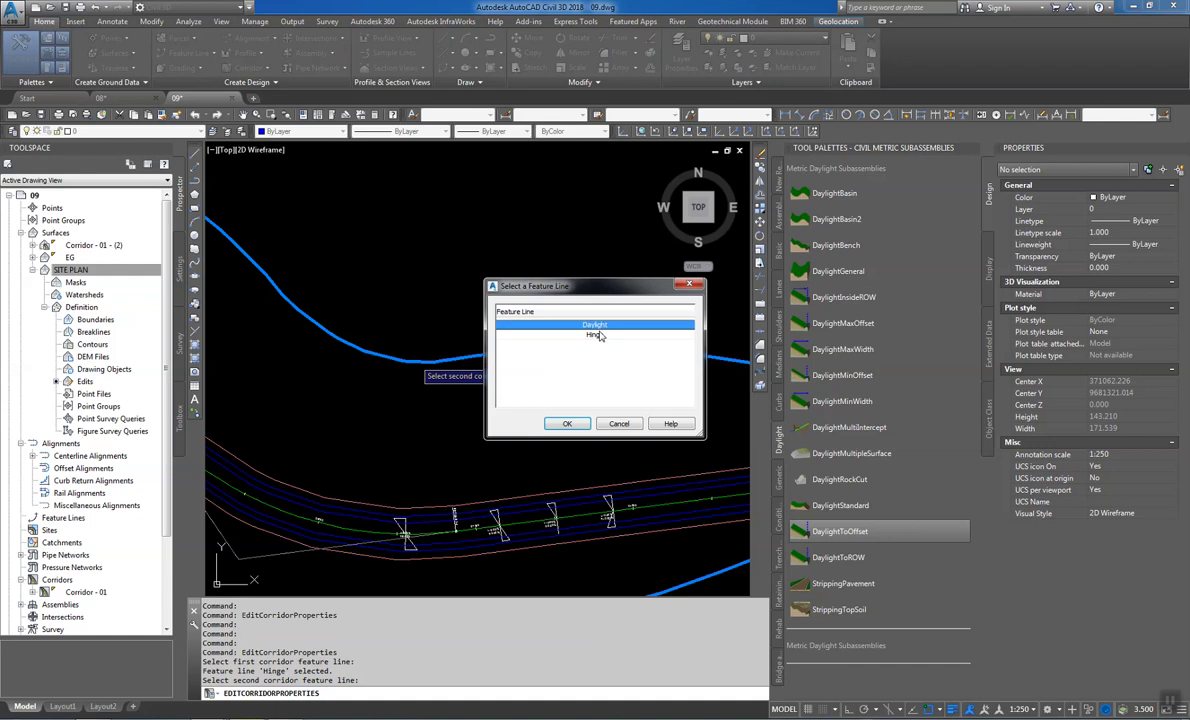
left_click(566, 423)
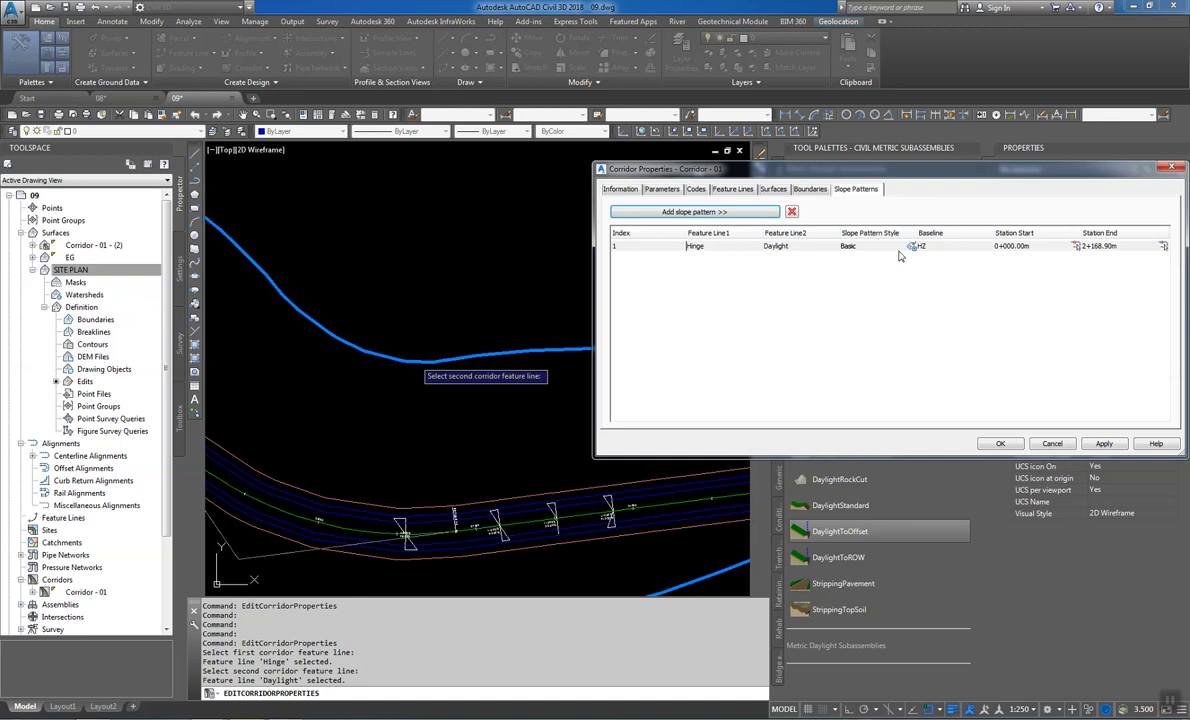
left_click(1102, 443)
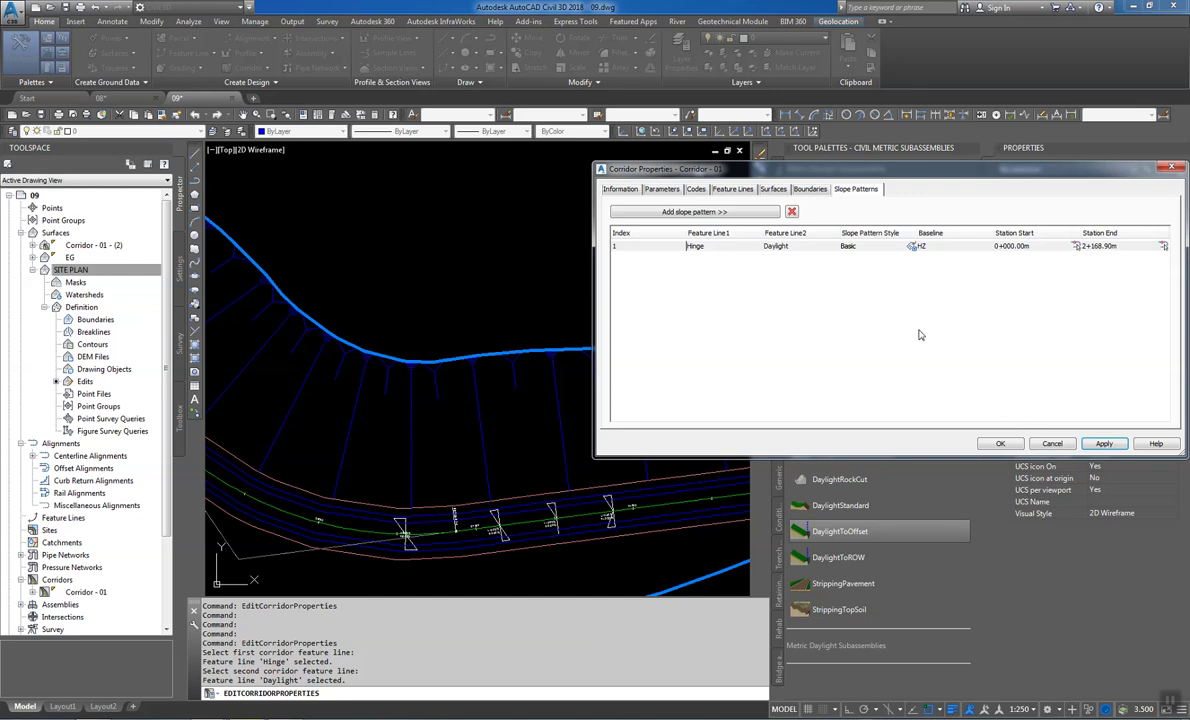
Delete the Hinge-to-Daylight slope pattern from the corridor
left_click(797, 249)
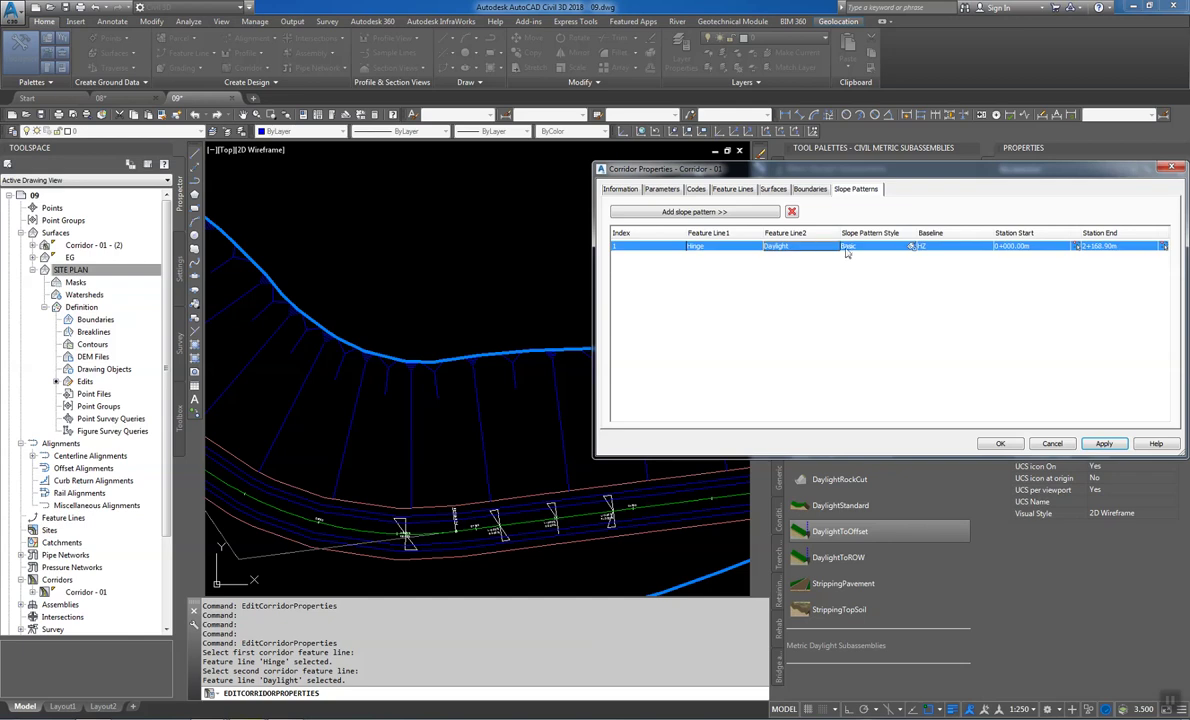
left_click(754, 250)
key("Delete")
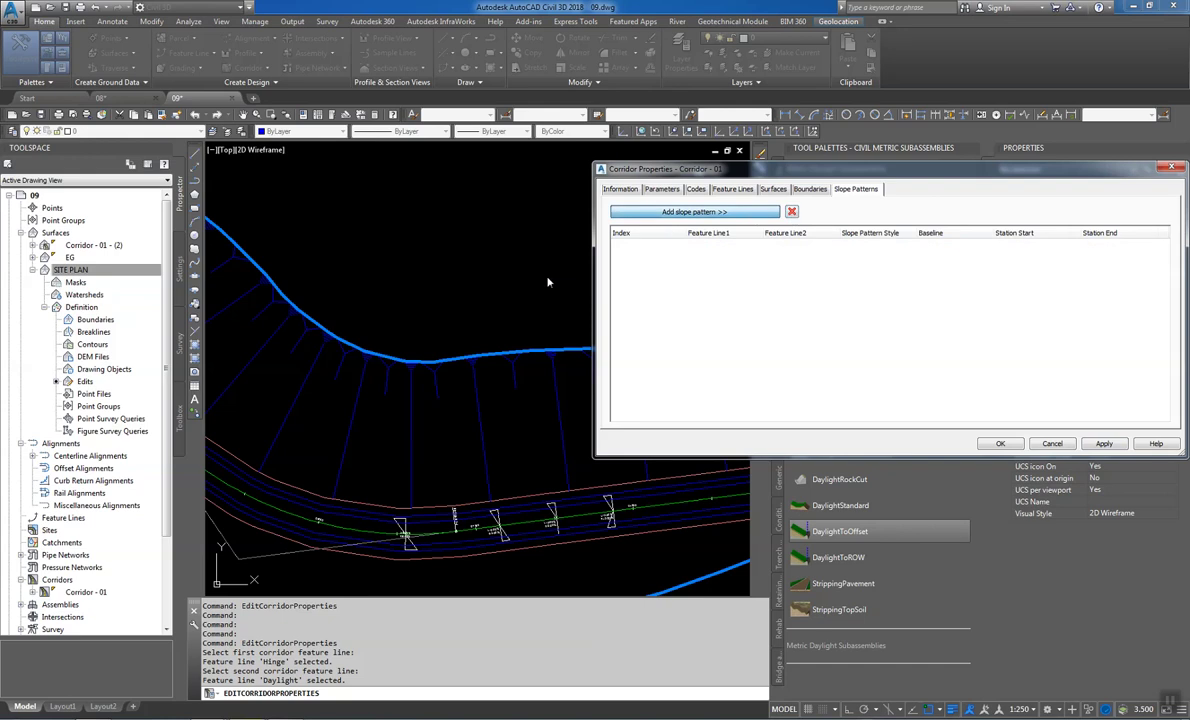
Add a slope pattern from the Daylight to the Hinge feature line on the inner side of the bend and apply it
left_click(694, 211)
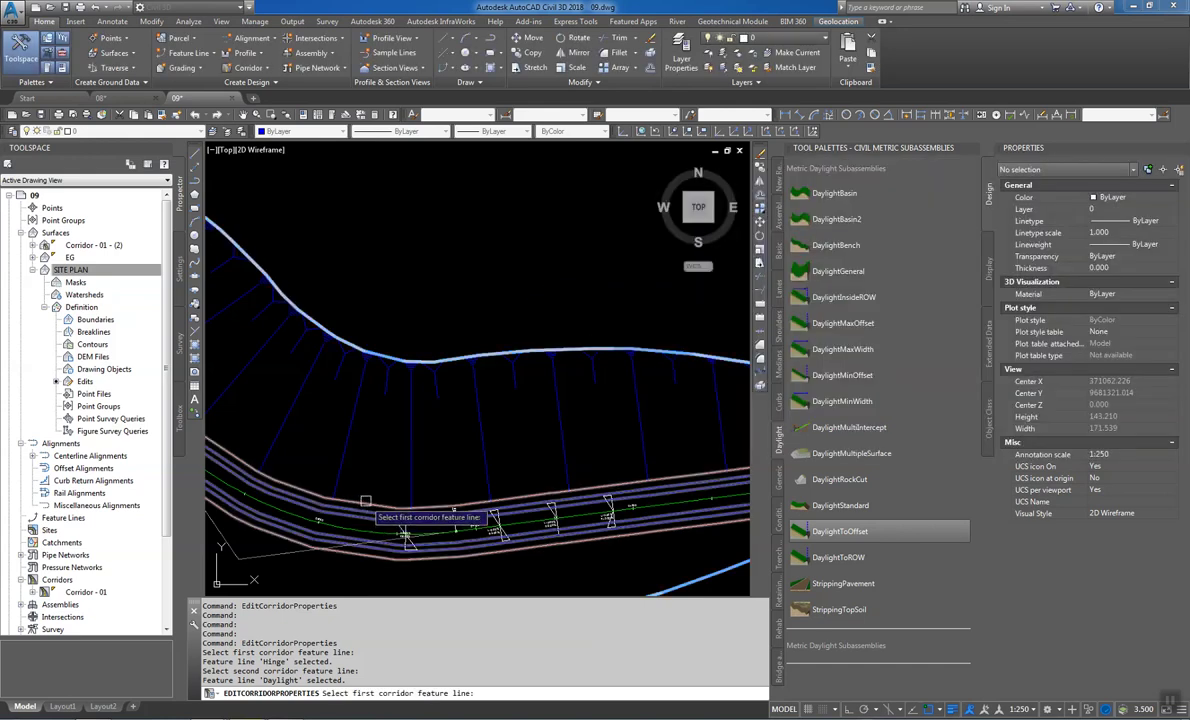
left_click(403, 356)
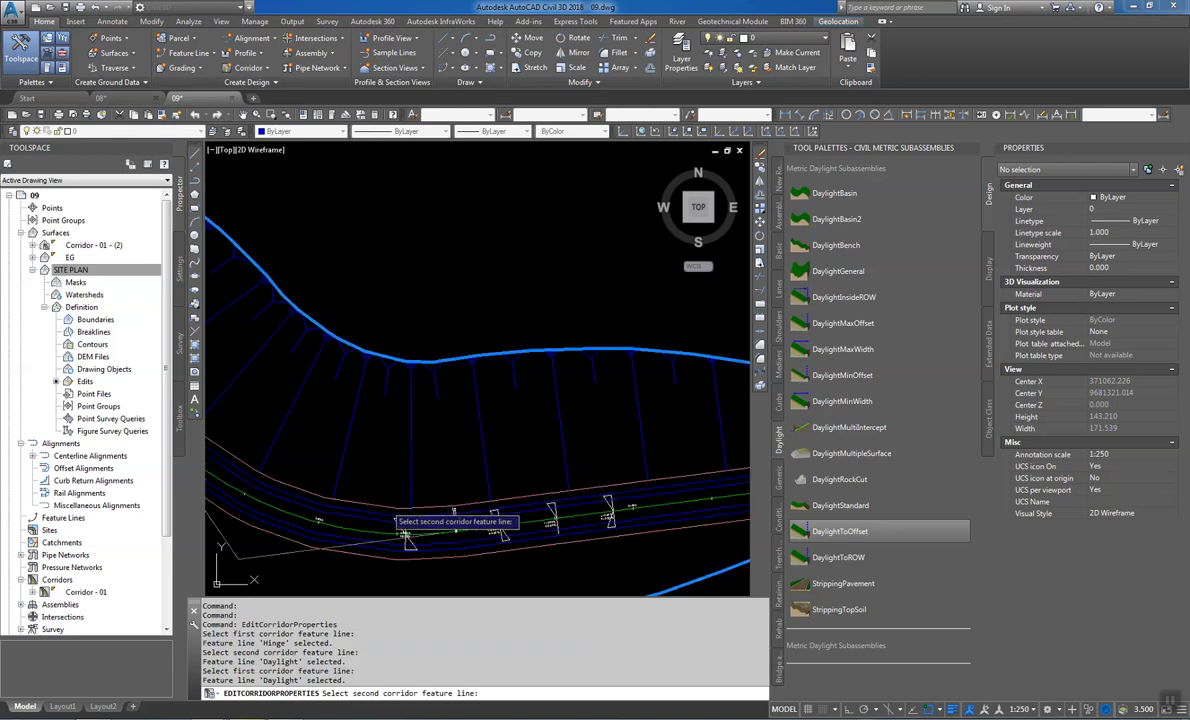
left_click(405, 535)
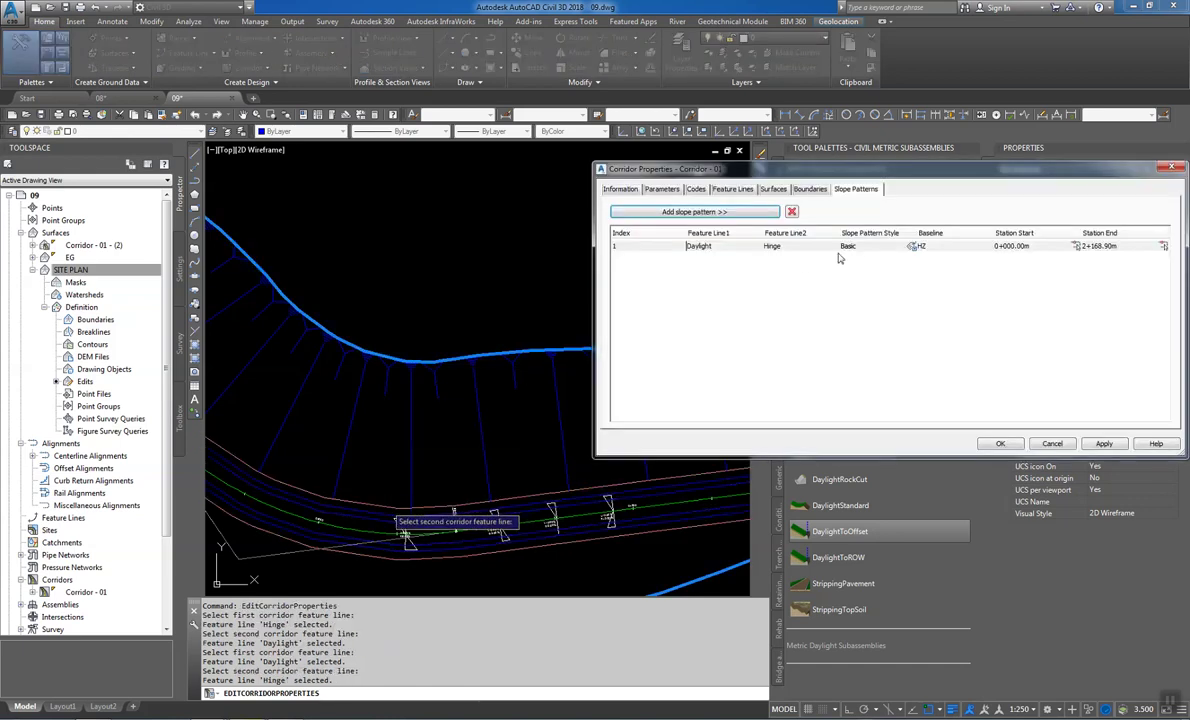
left_click(1103, 446)
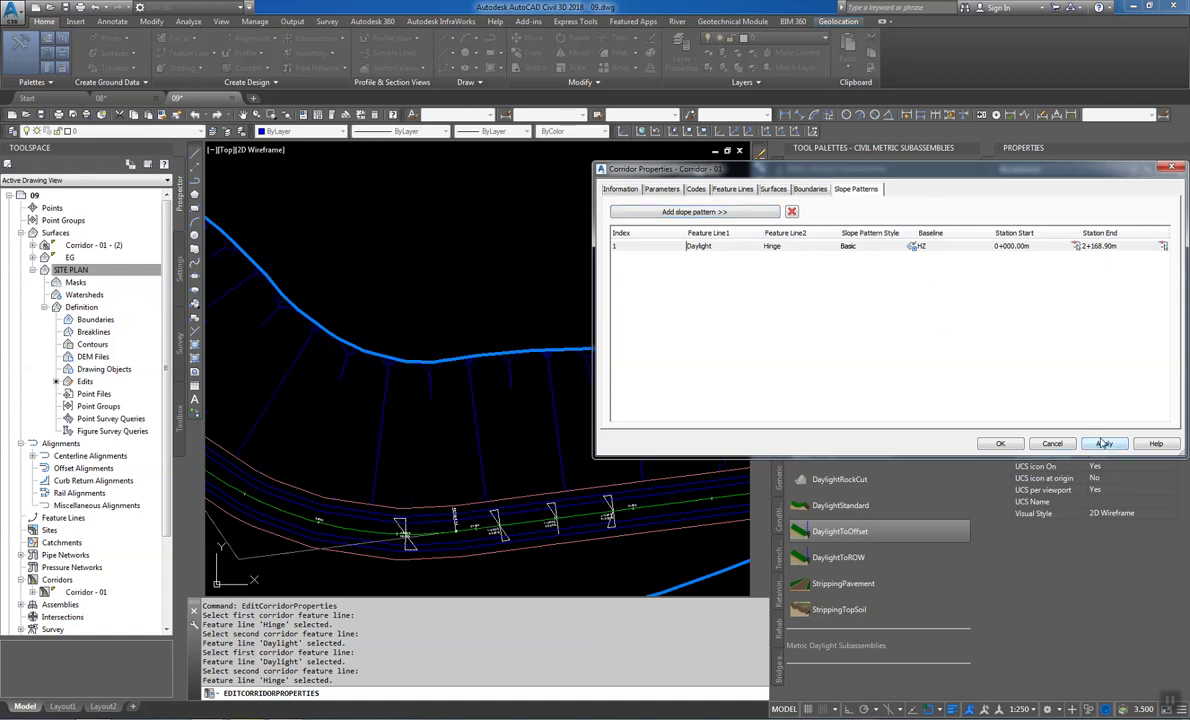
left_click(1103, 443)
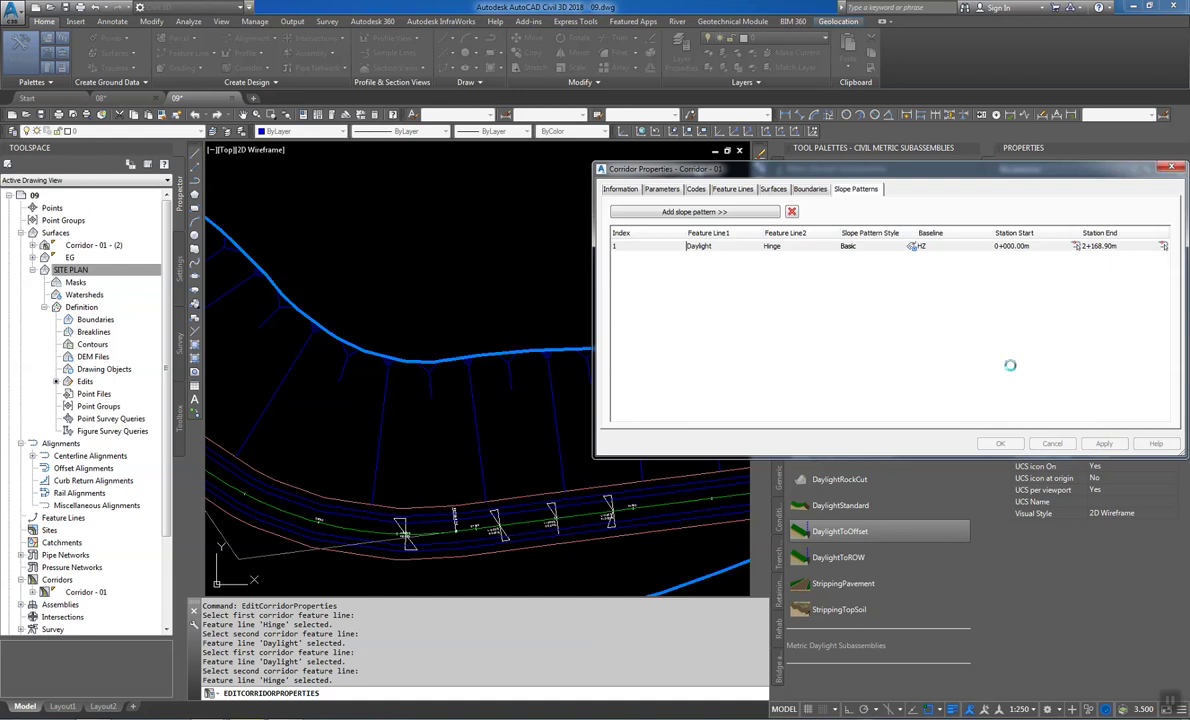
Examine the layout settings of the Fixed Length slope pattern style
left_click(913, 247)
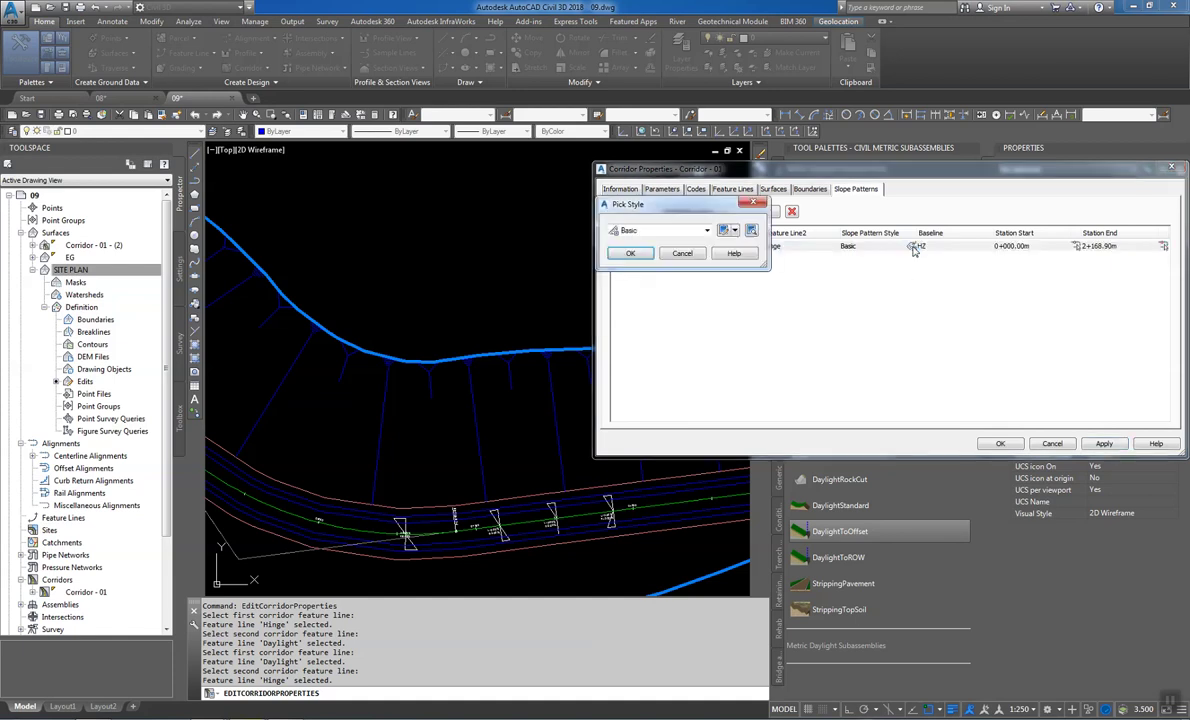
left_click(707, 230)
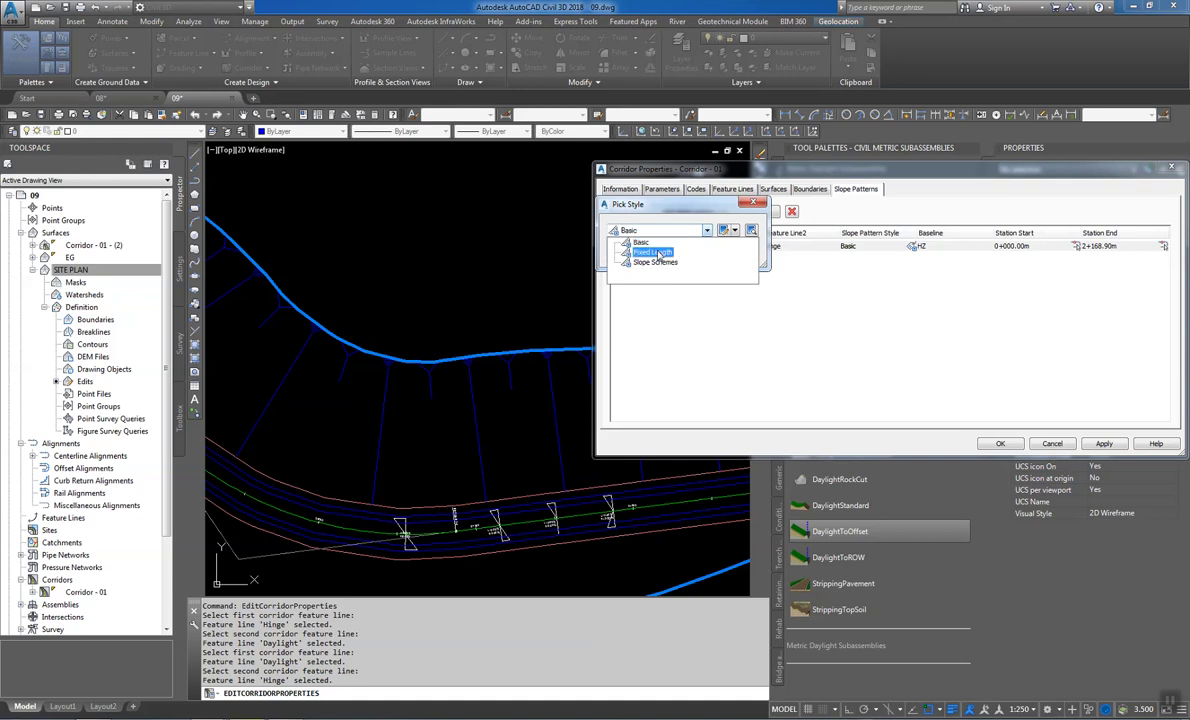
left_click(681, 253)
left_click(724, 231)
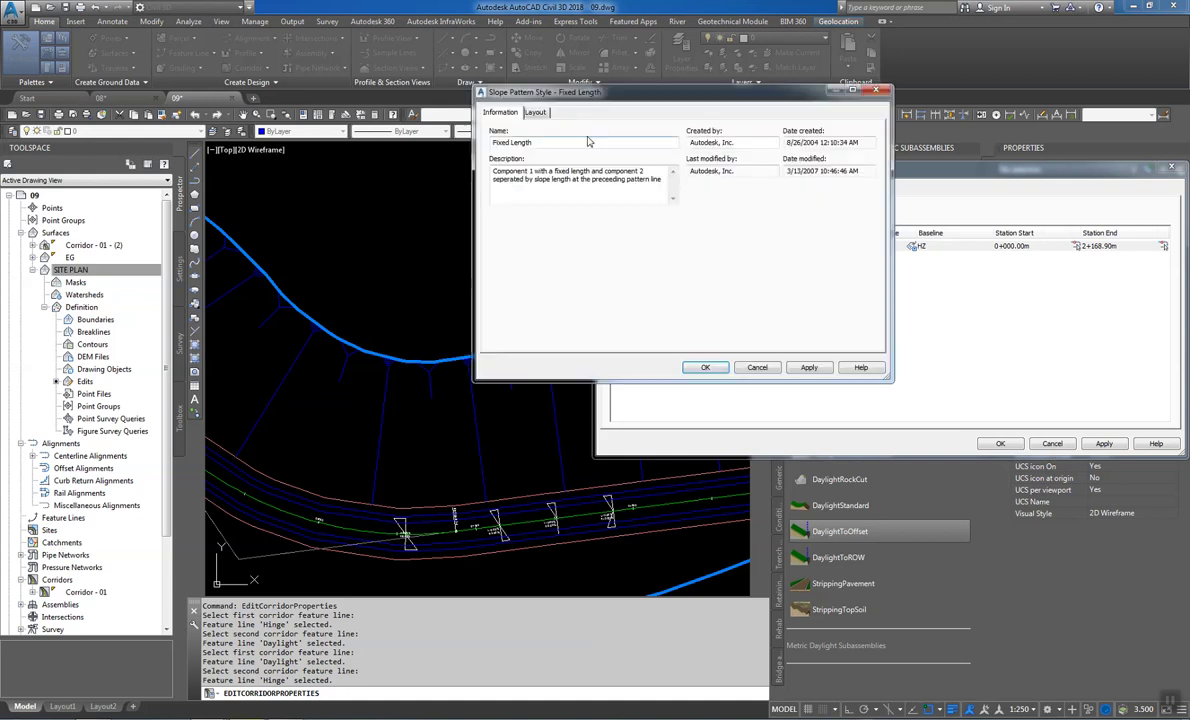
left_click(536, 113)
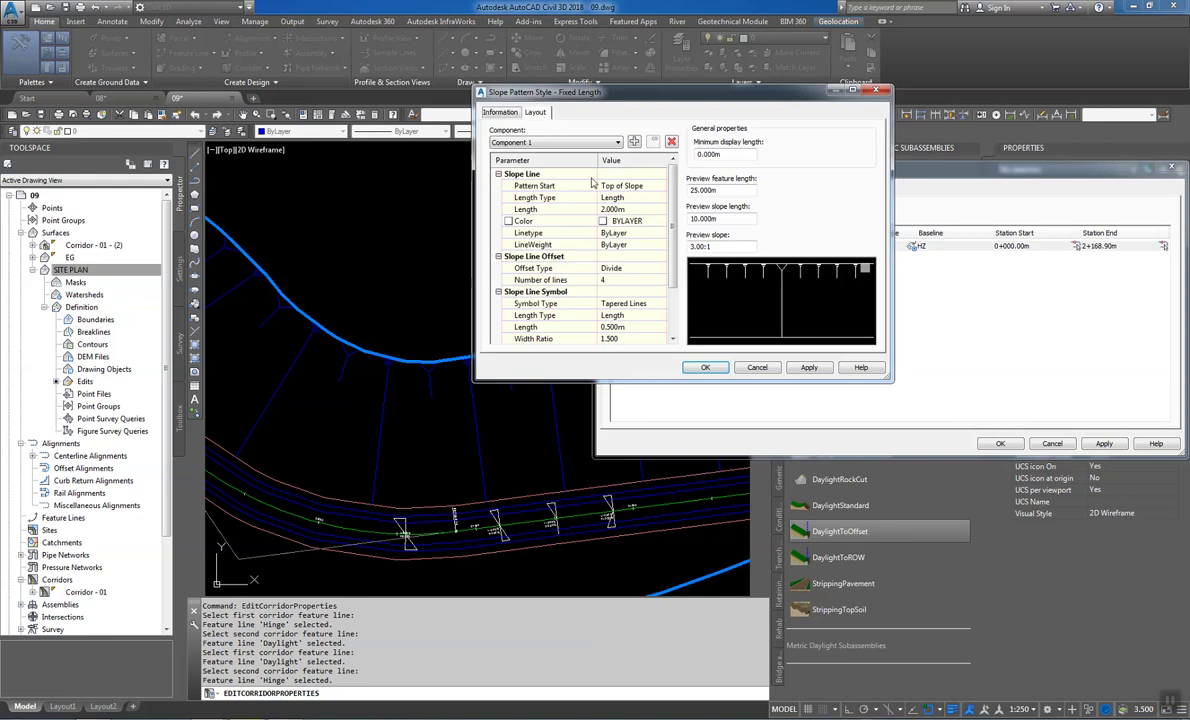
left_click(878, 91)
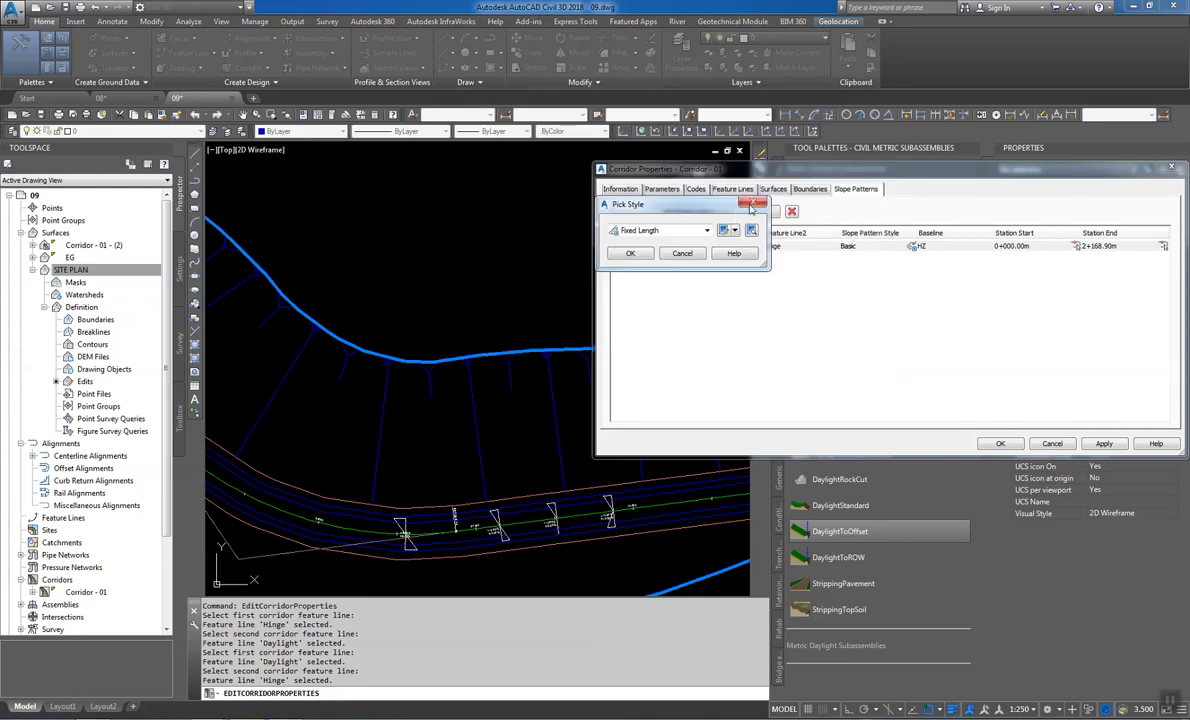
Create New Slope Pattern Style with its default layout, assign it to the Daylight-to-Hinge slope pattern and apply the change
left_click(735, 232)
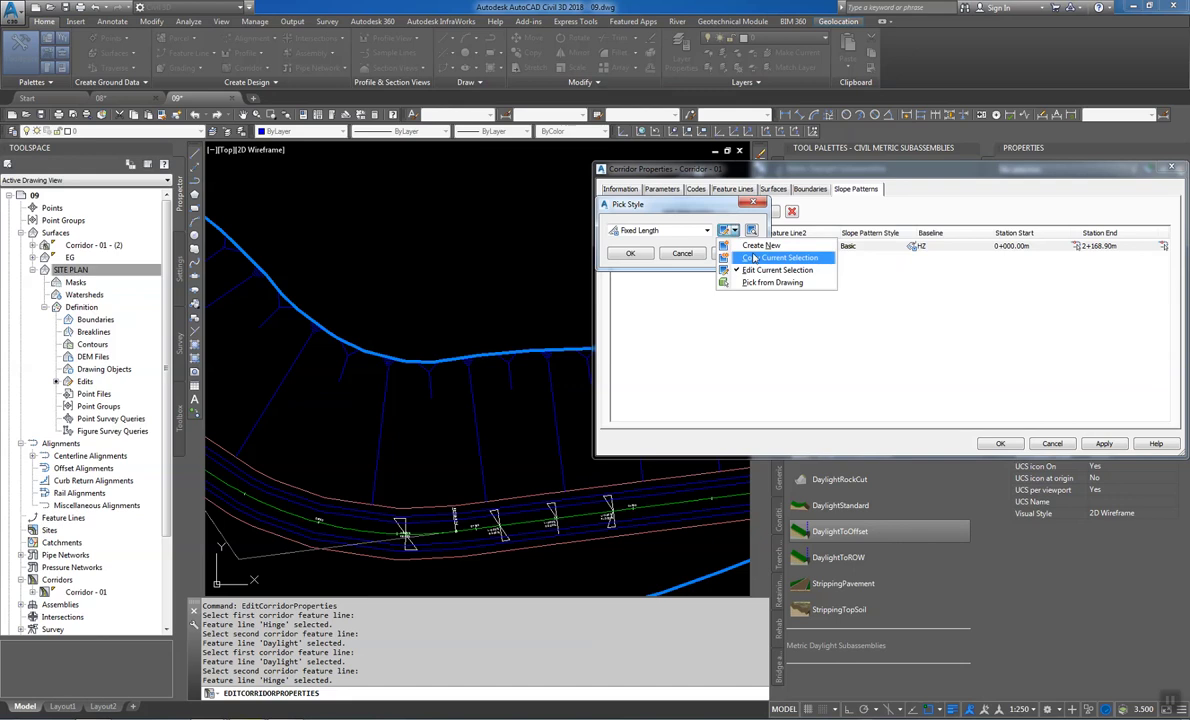
left_click(707, 253)
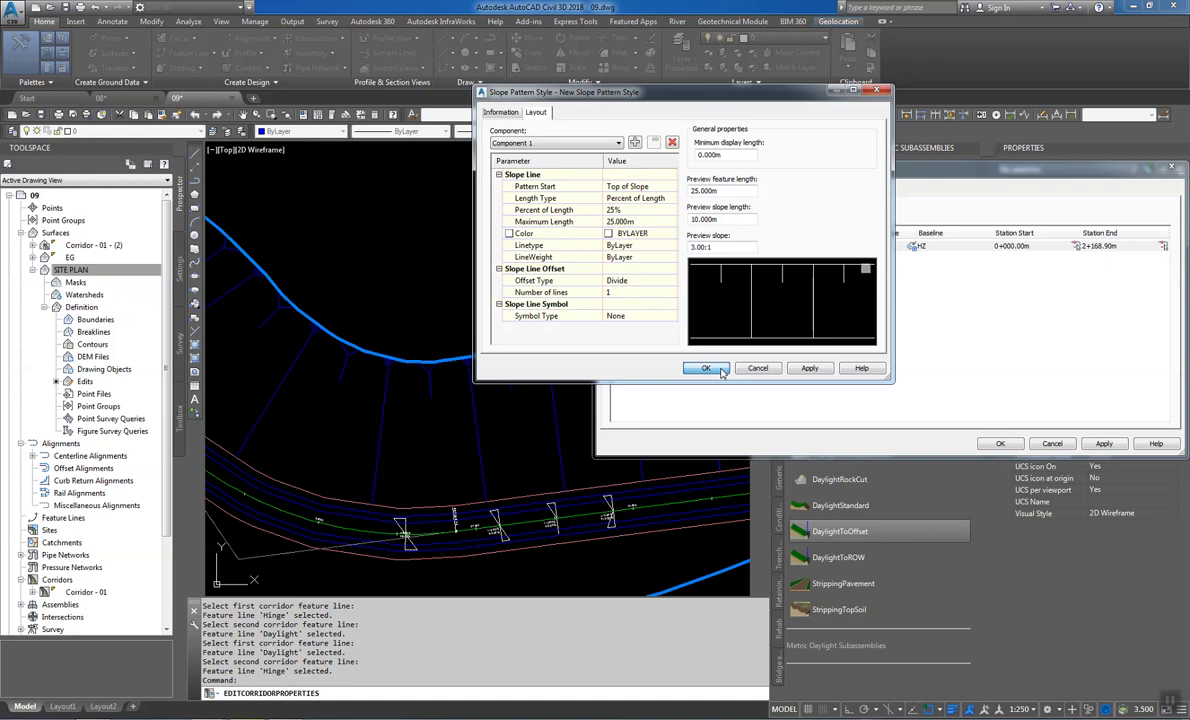
left_click(706, 368)
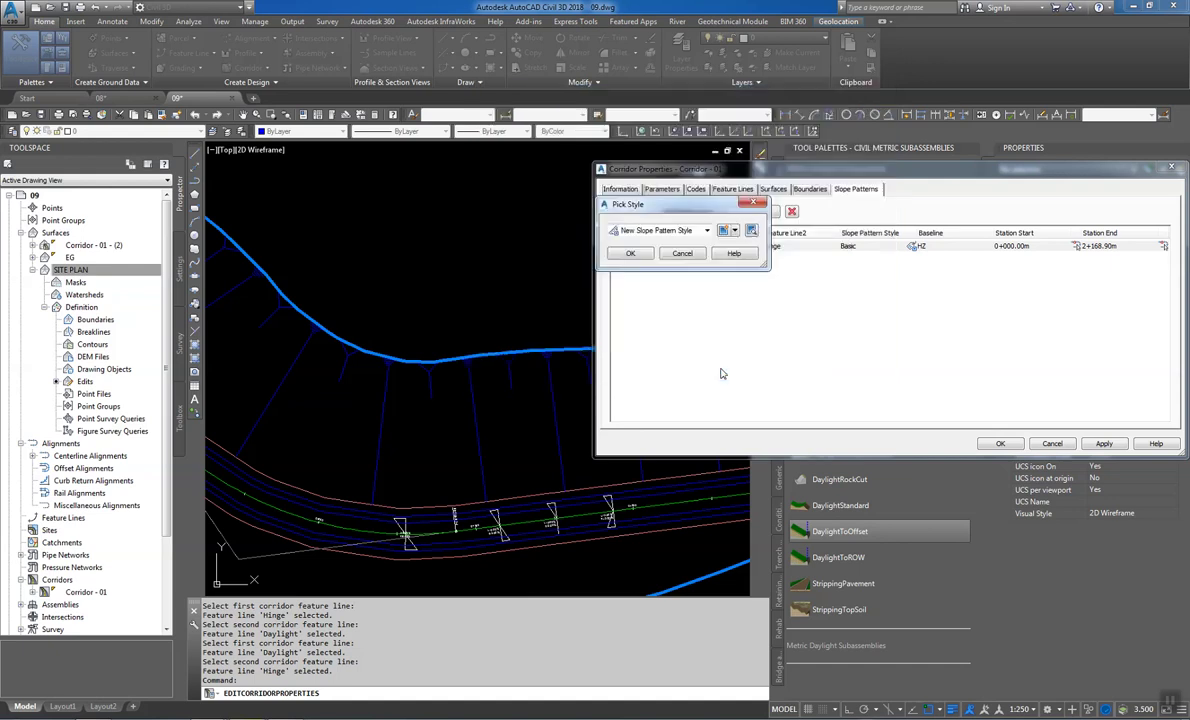
left_click(625, 265)
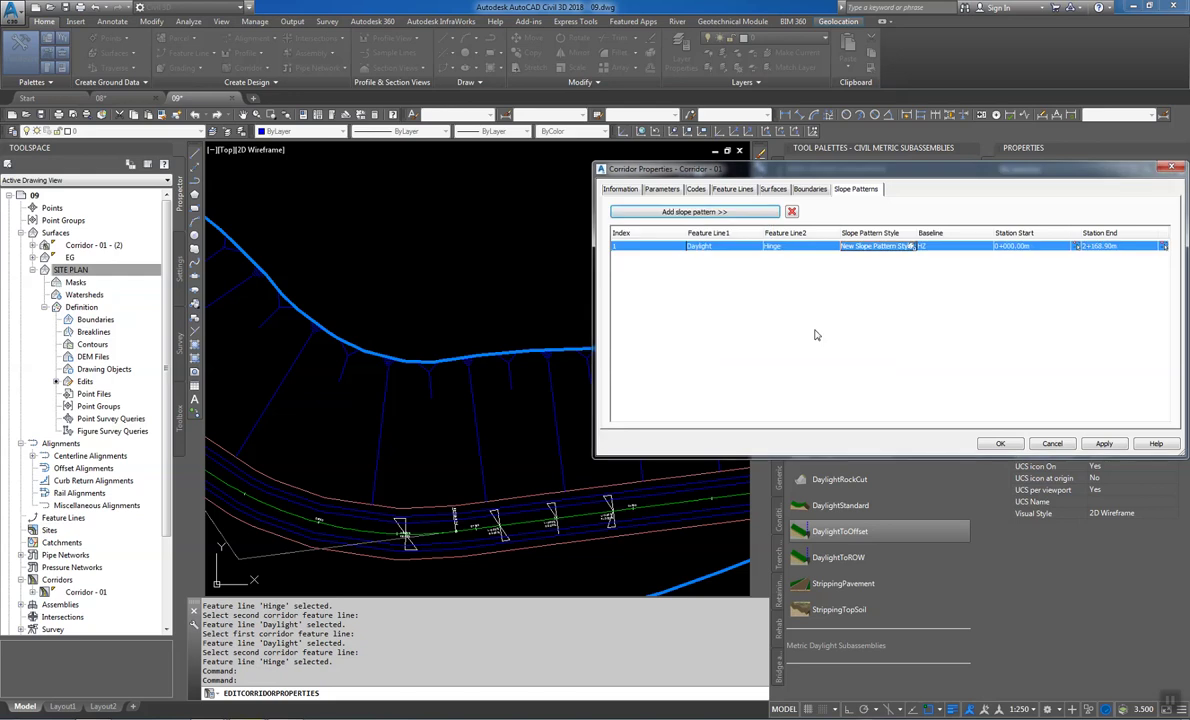
left_click(1104, 443)
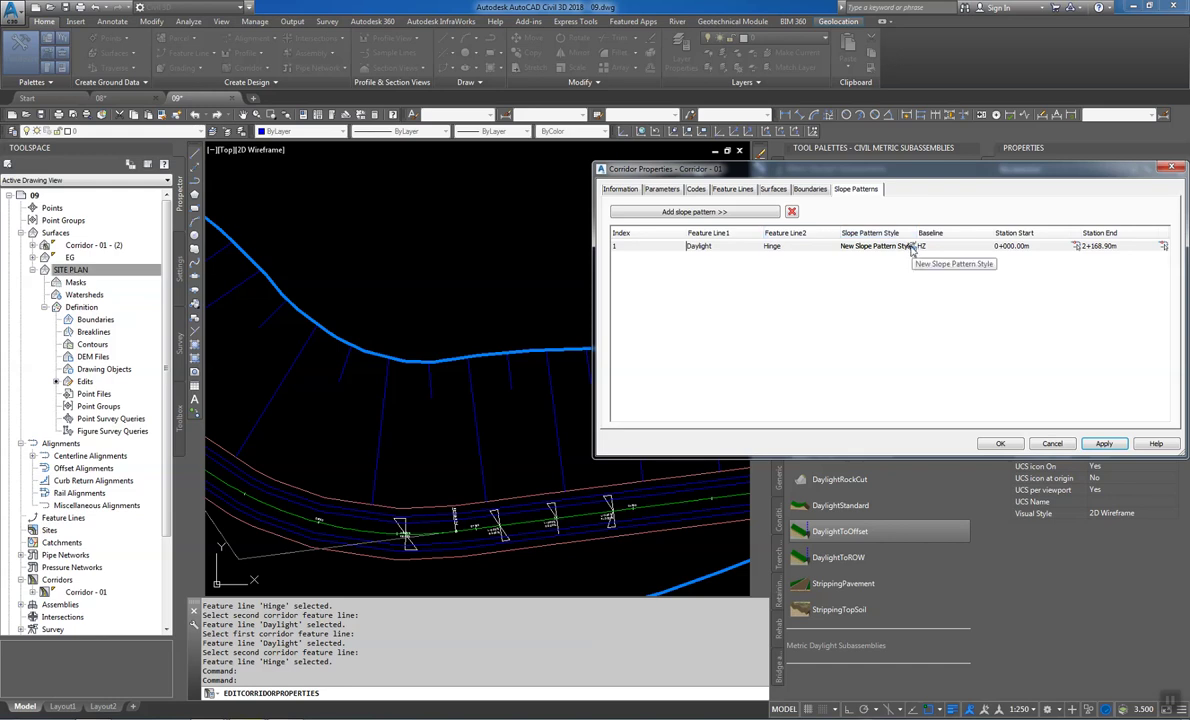
Add a second corridor slope pattern from the Daylight to the Hinge feature line on the outer side of the bend
left_click(758, 212)
scroll(550, 355, "down", 4)
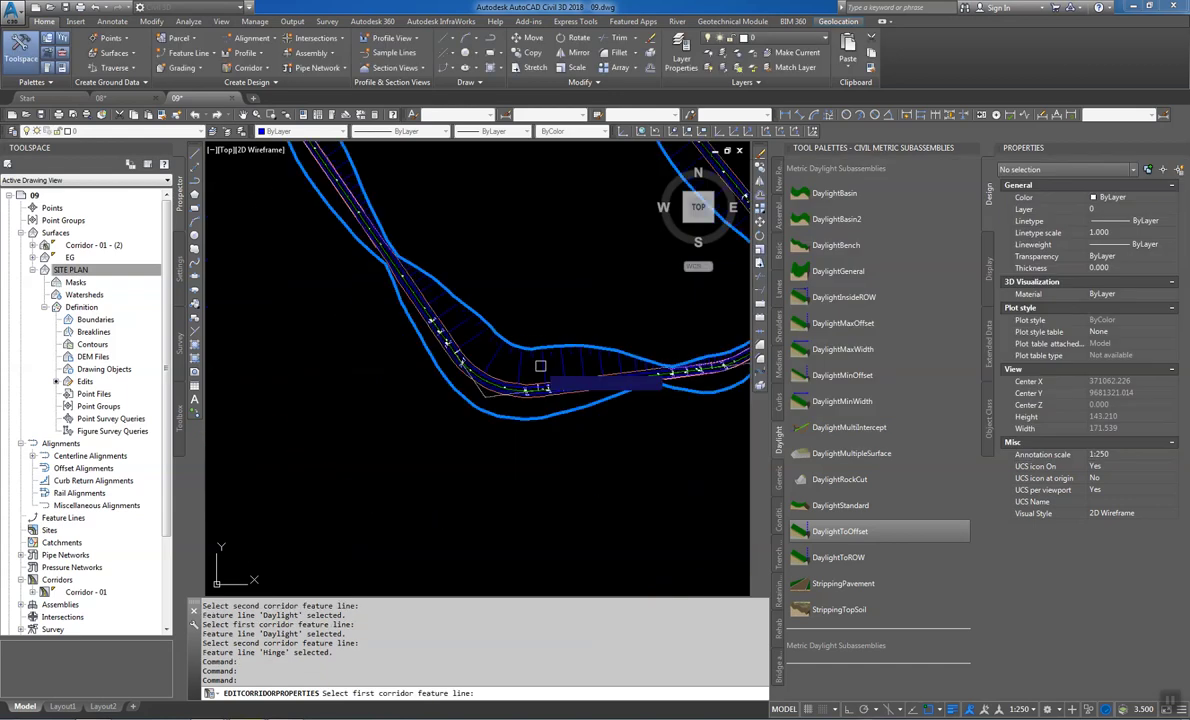
scroll(550, 370, "up", 5)
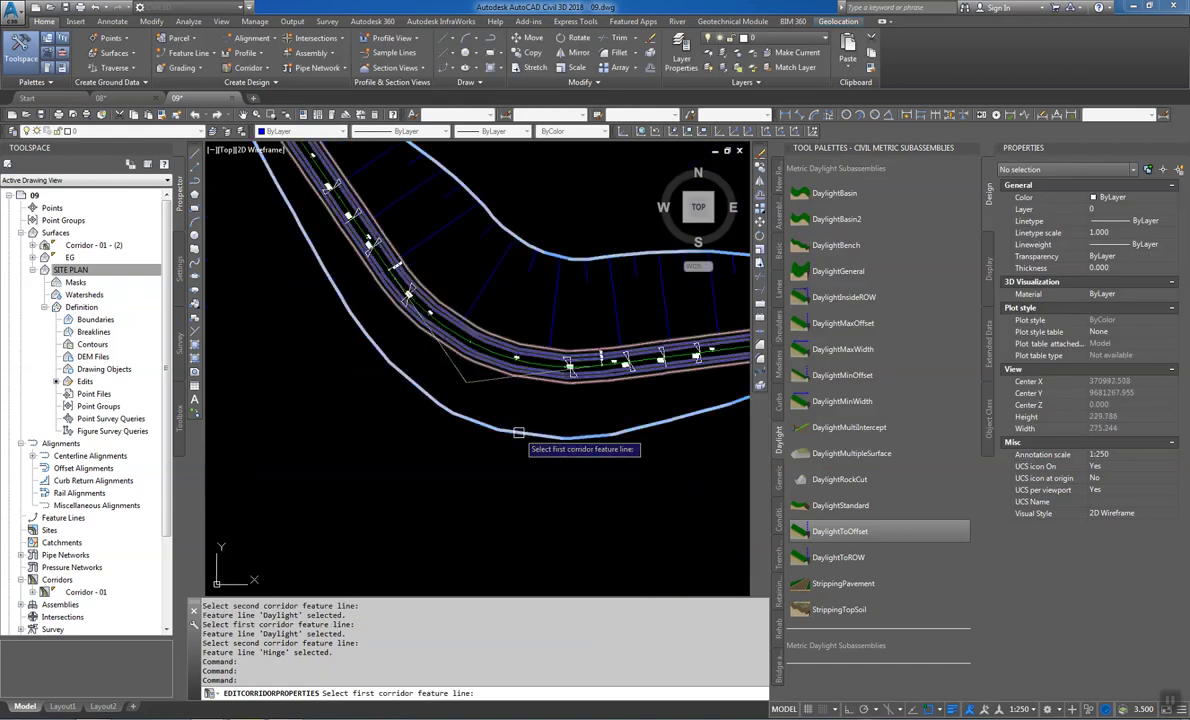
left_click(544, 399)
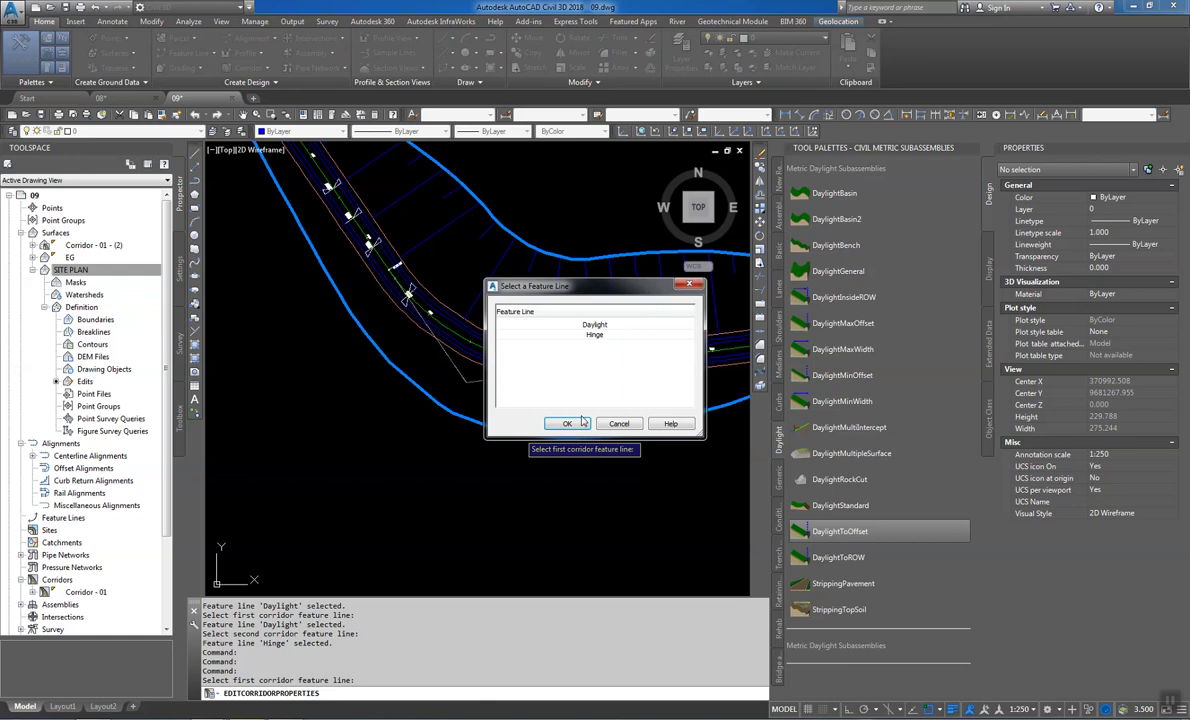
left_click(583, 425)
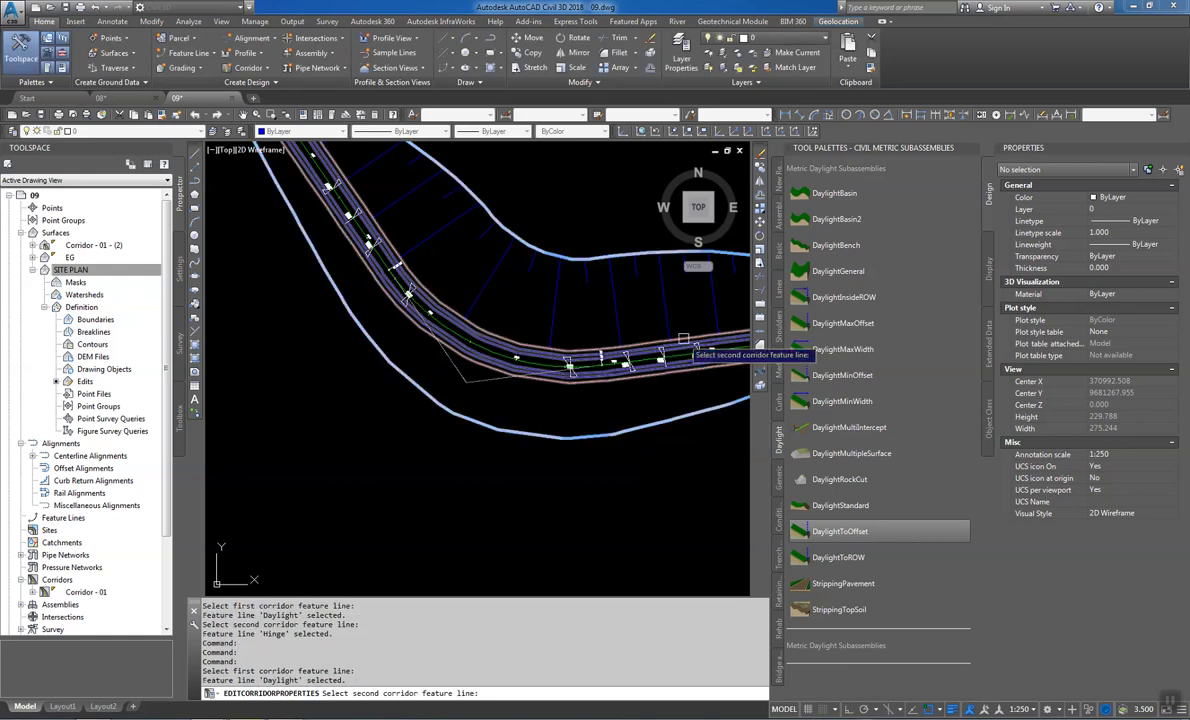
left_click(622, 380)
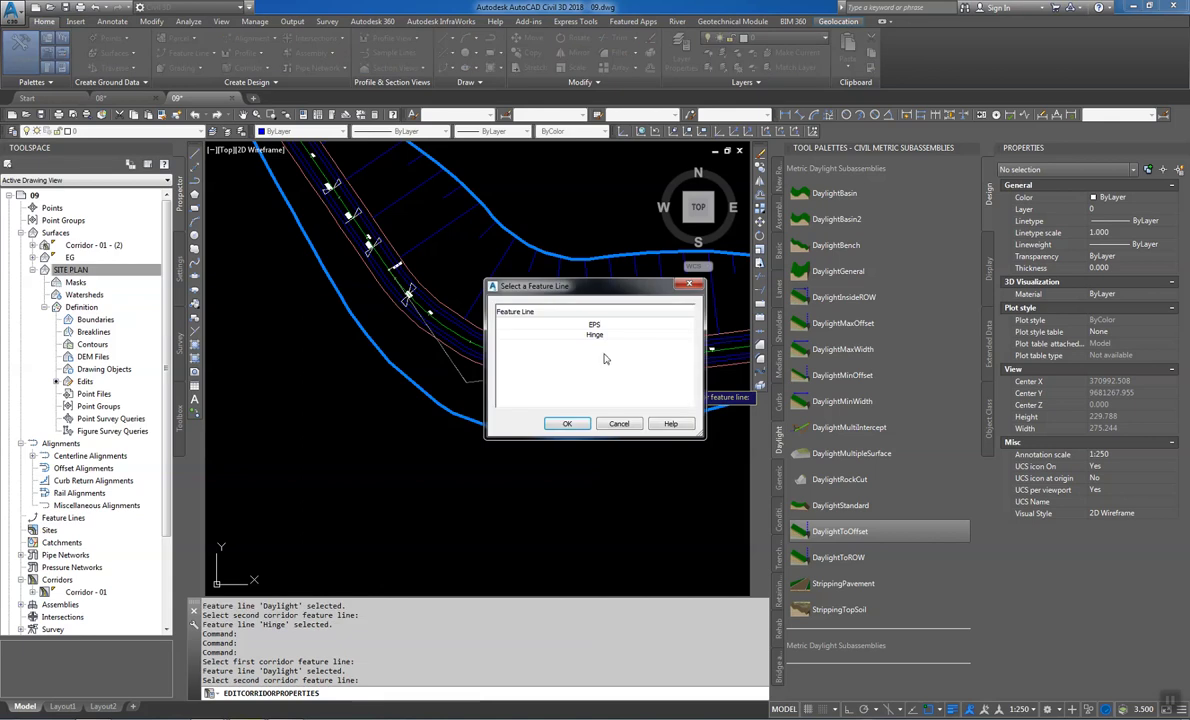
left_click(597, 335)
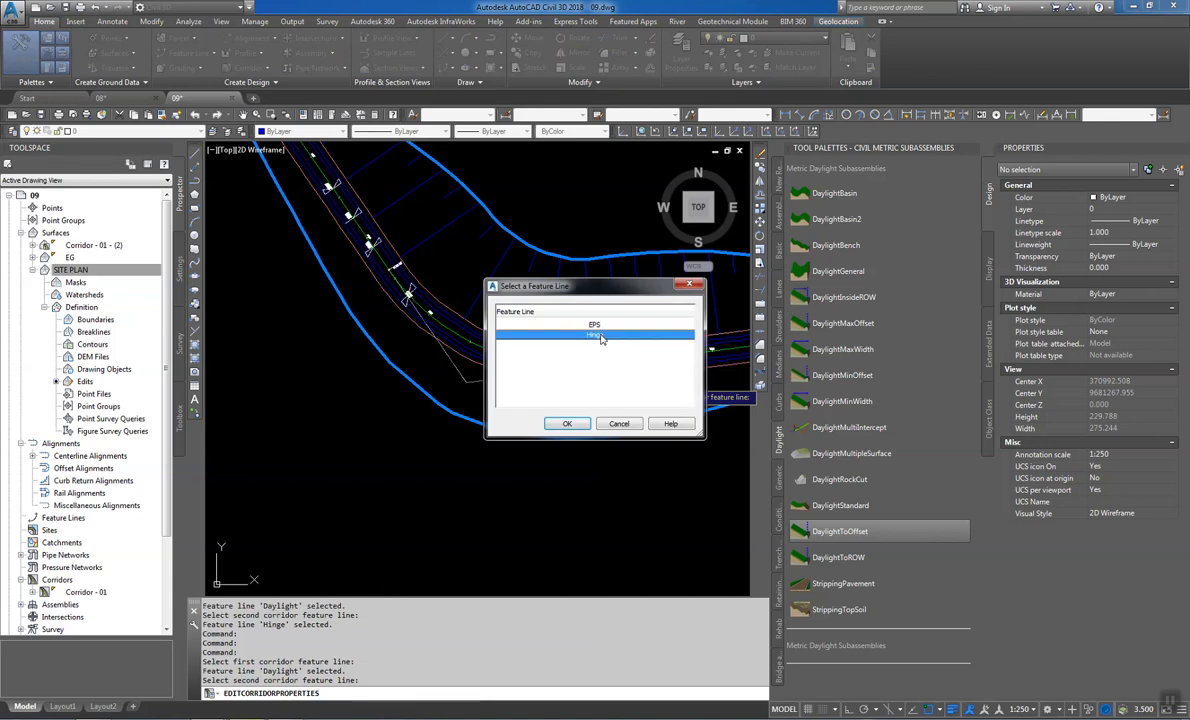
left_click(574, 425)
left_click(615, 415)
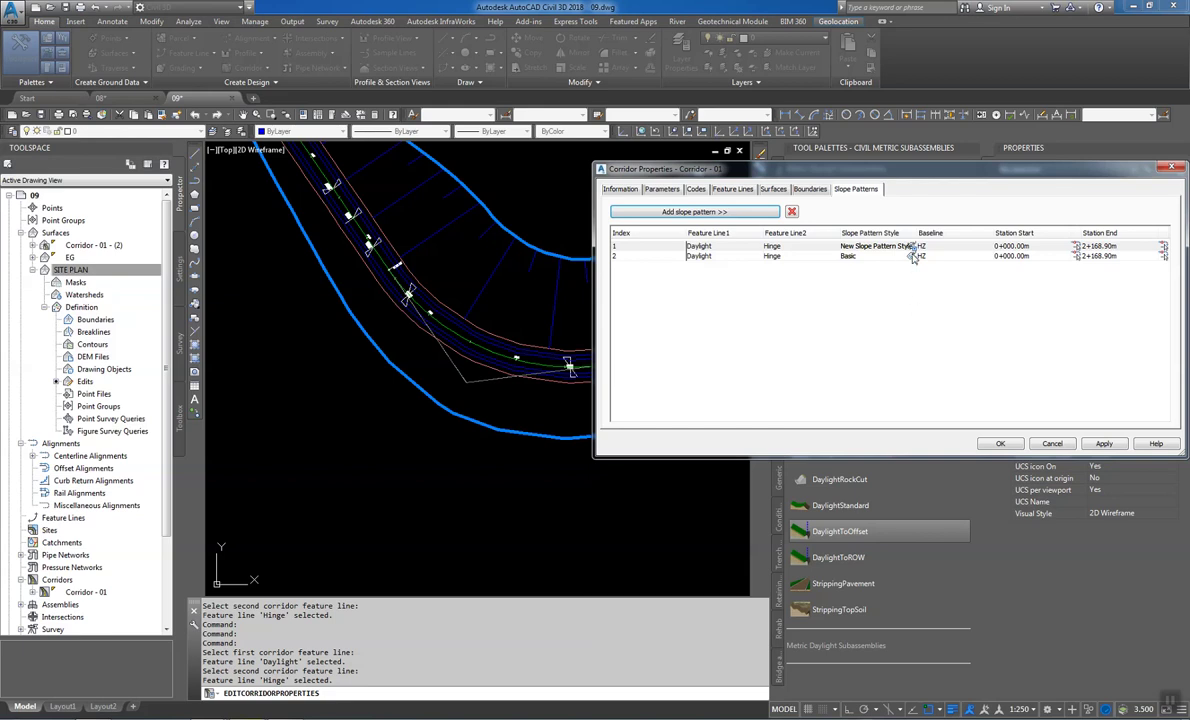
Assign New Slope Pattern Style to the second Daylight-to-Hinge slope pattern, then apply and close the corridor properties
left_click(912, 256)
left_click(706, 231)
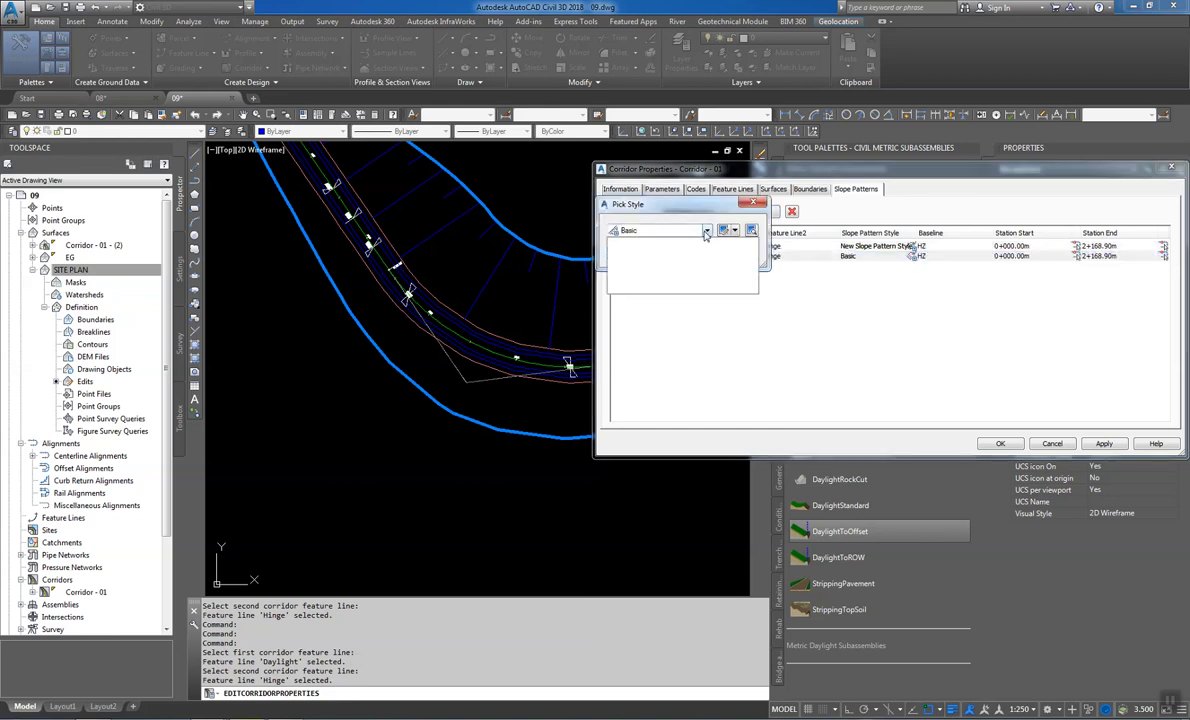
left_click(650, 262)
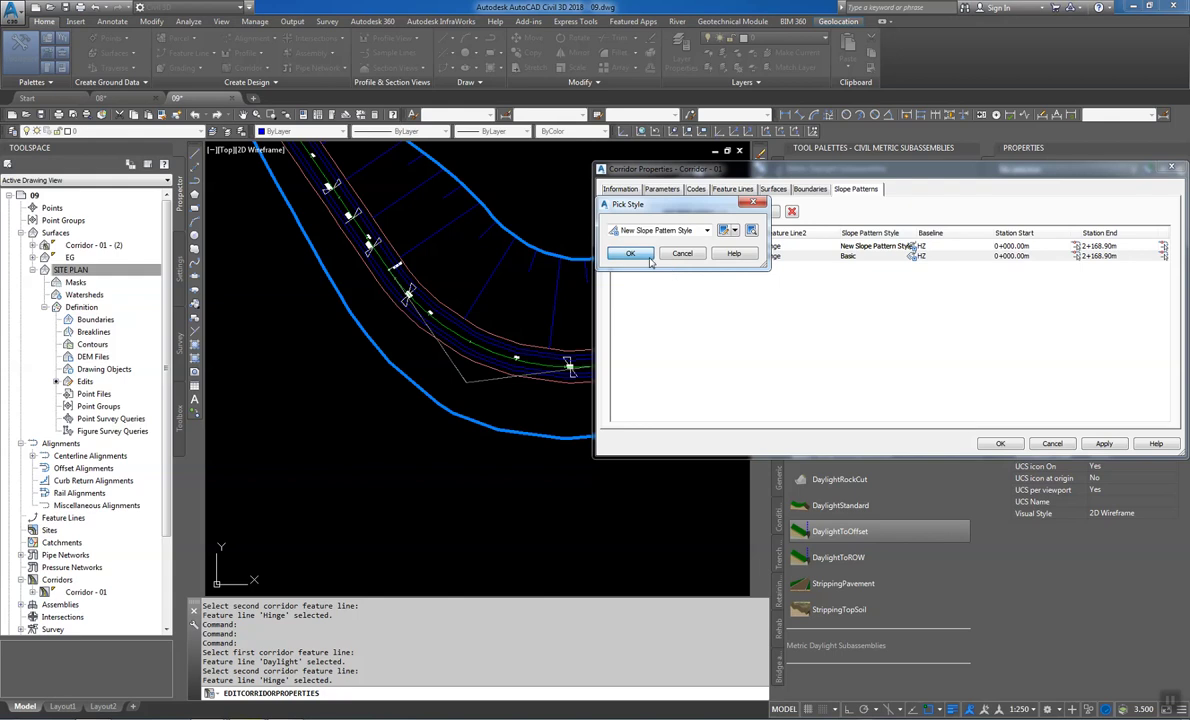
left_click(630, 254)
left_click(1104, 444)
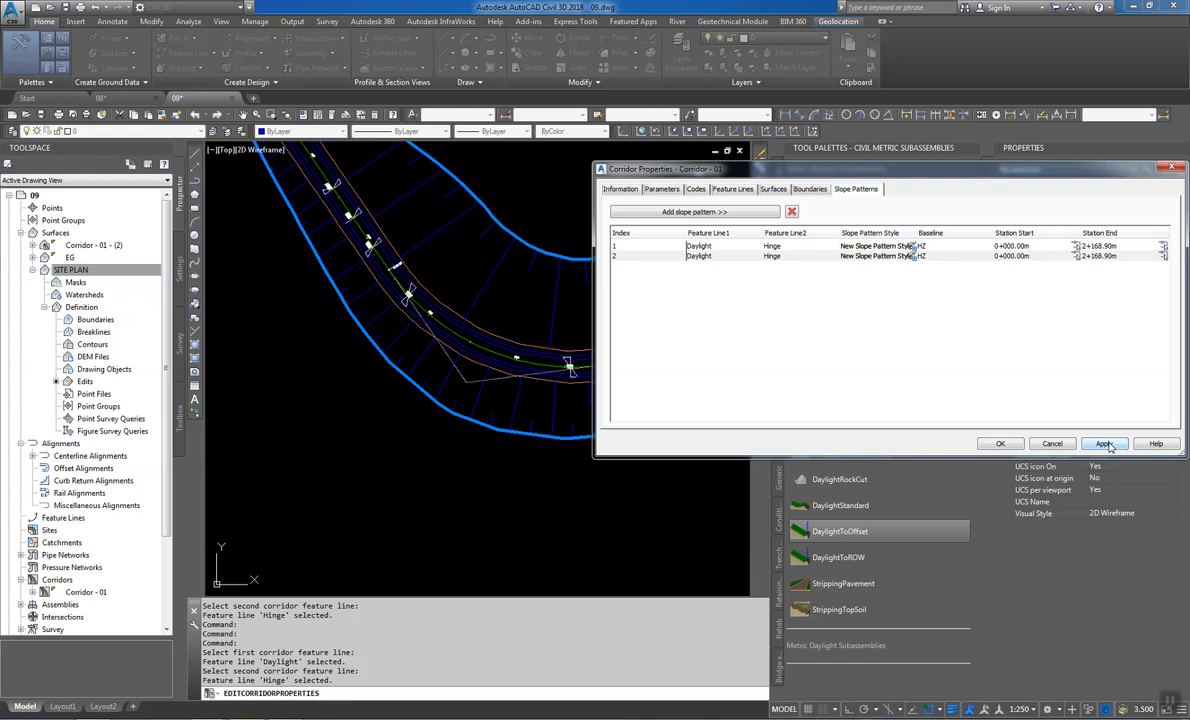
left_click(1001, 444)
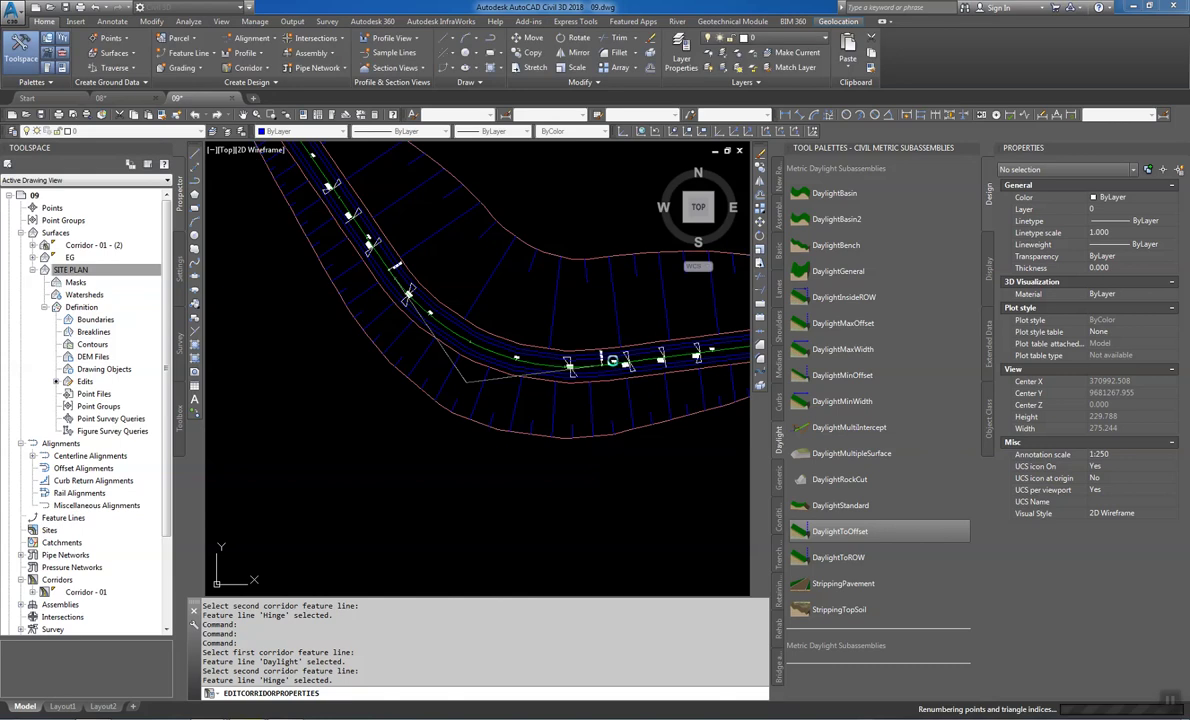
Examine the slope patterns on both sides of the corridor around its bends
scroll(612, 360, "down", 5)
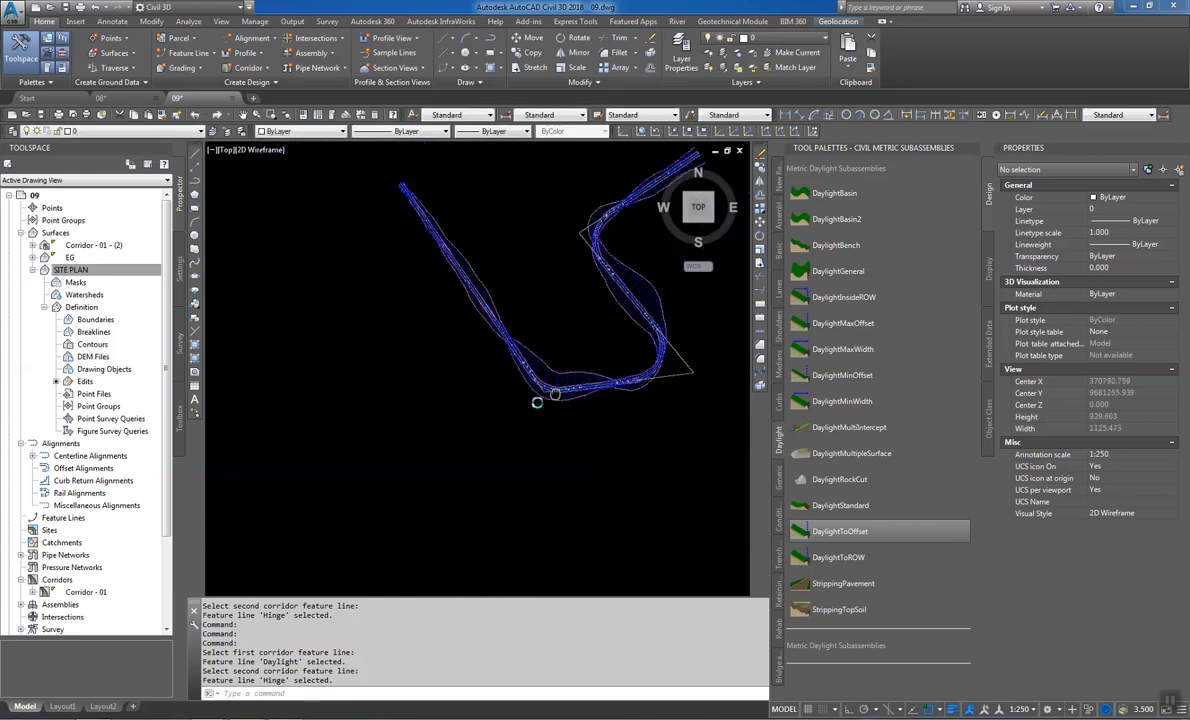
scroll(570, 343, "up", 3)
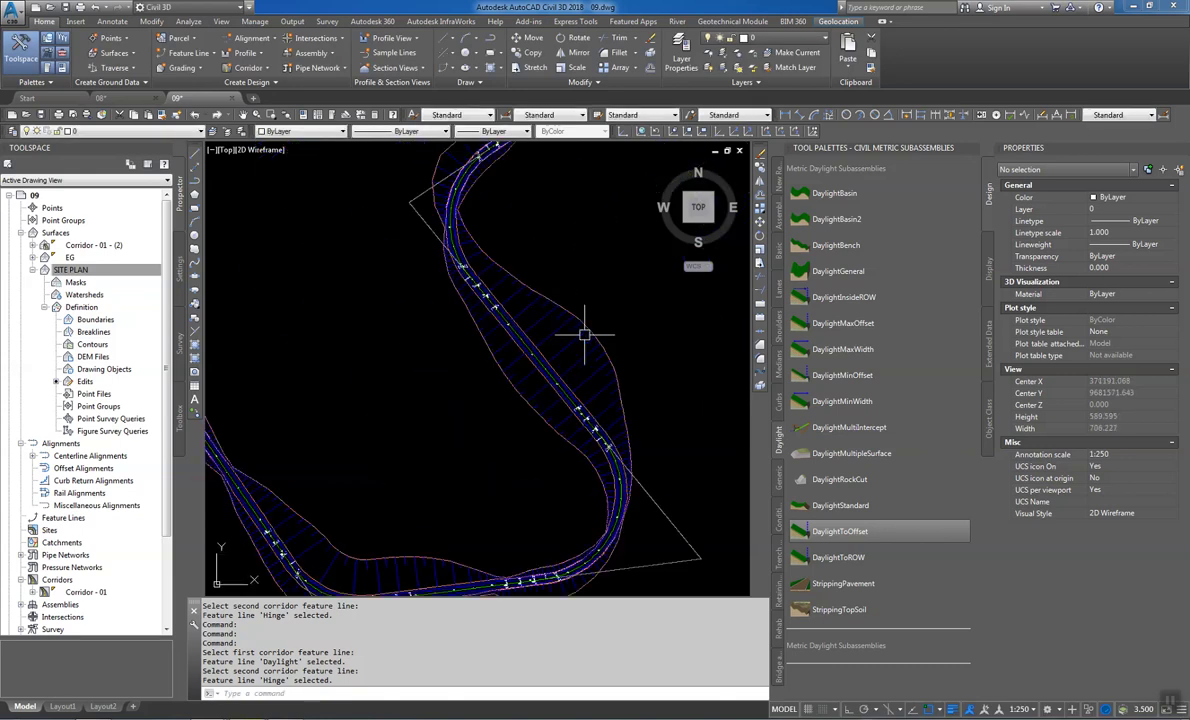
scroll(575, 340, "down", 3)
scroll(555, 360, "up", 4)
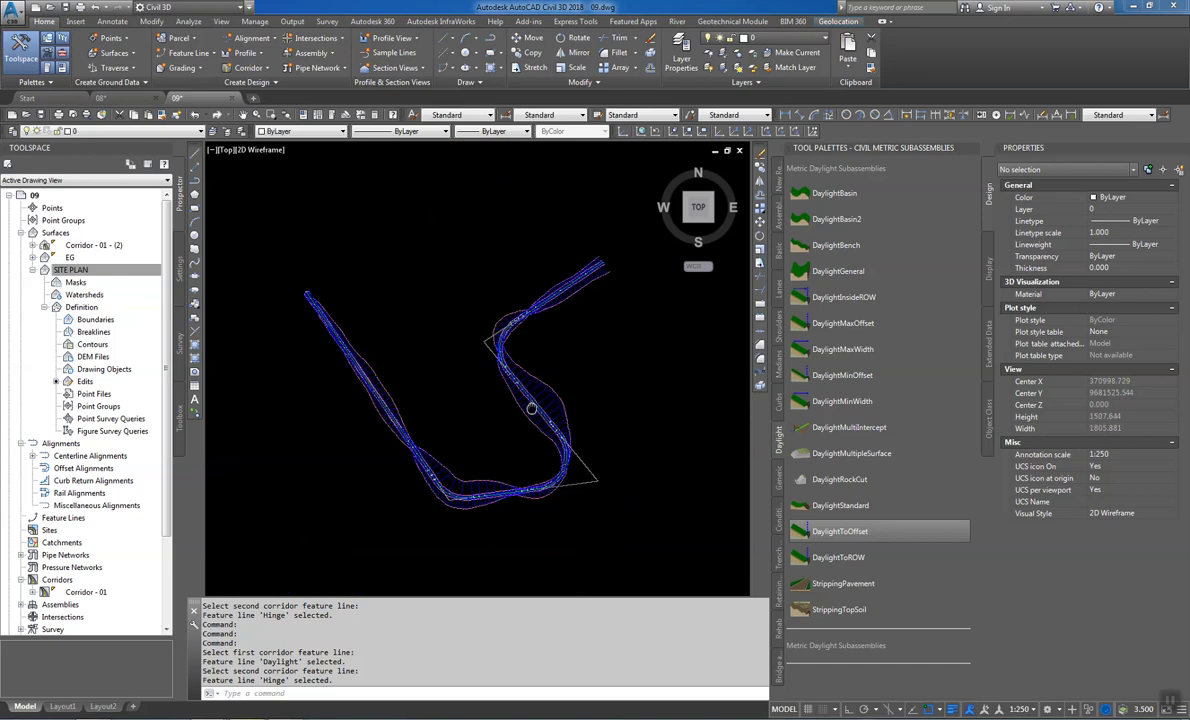
scroll(499, 351, "up", 2)
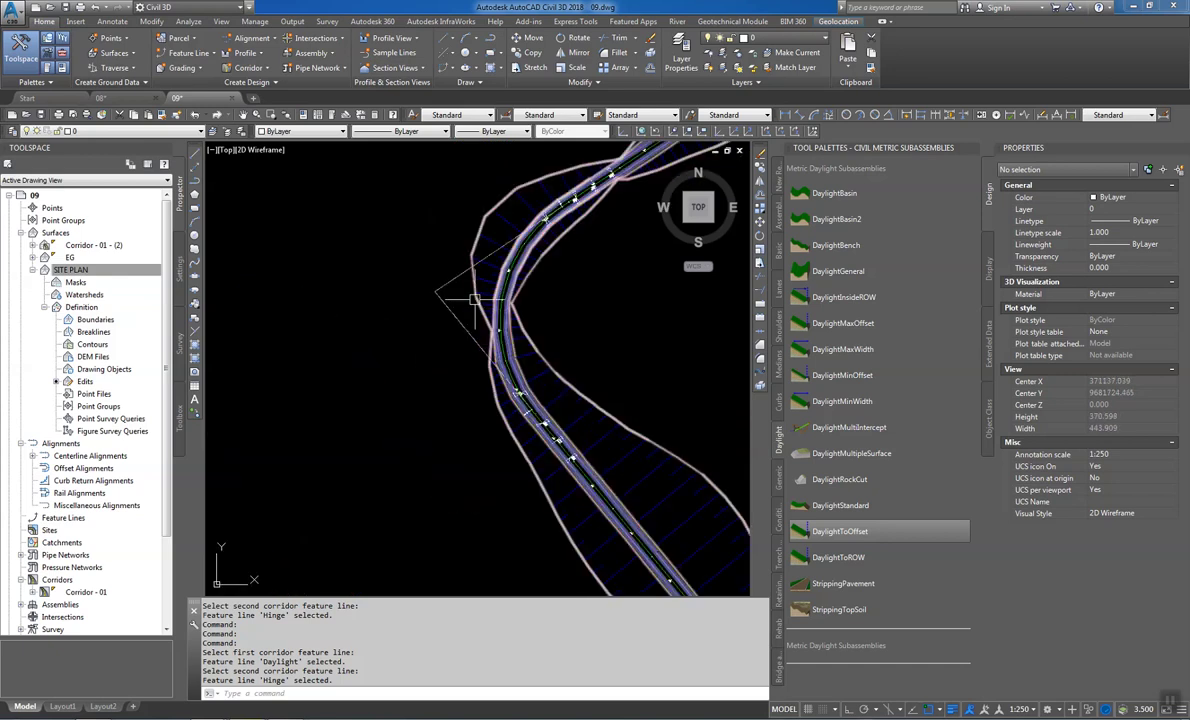
scroll(502, 287, "down", 4)
scroll(502, 287, "down", 3)
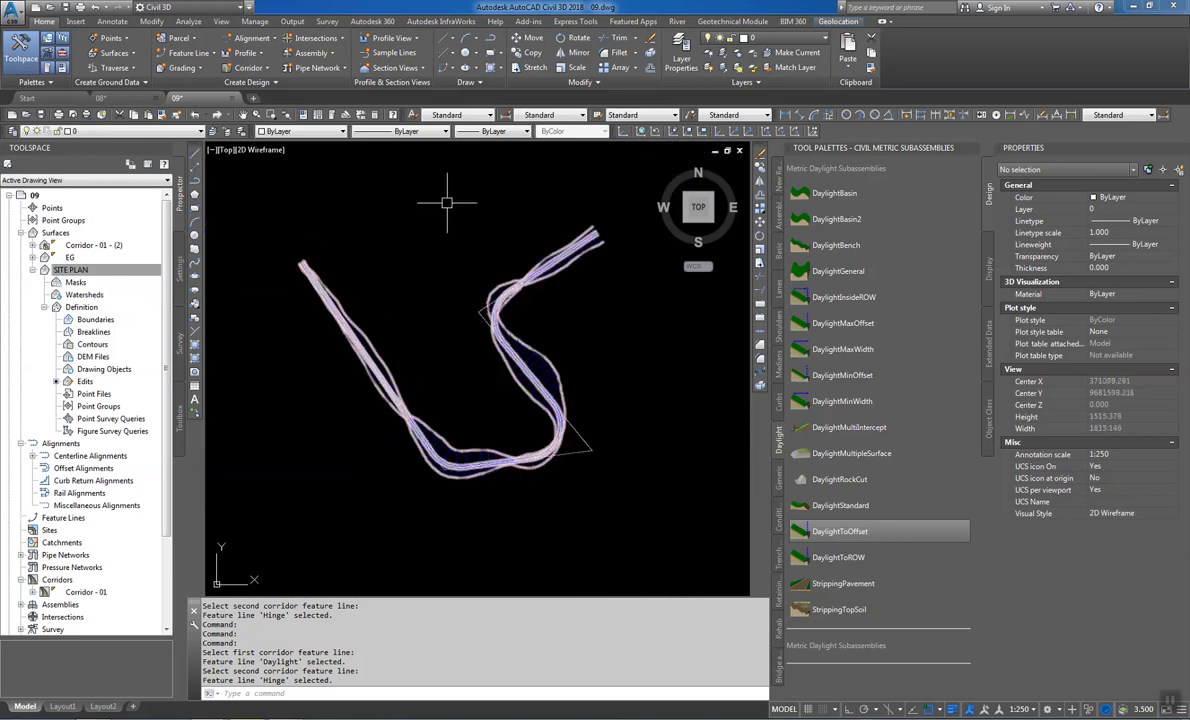
Create a sample line group on alignment HZ, sampling all listed surfaces and Corridor - 01 with the Road Sample Line and Section Name styles
left_click(390, 52)
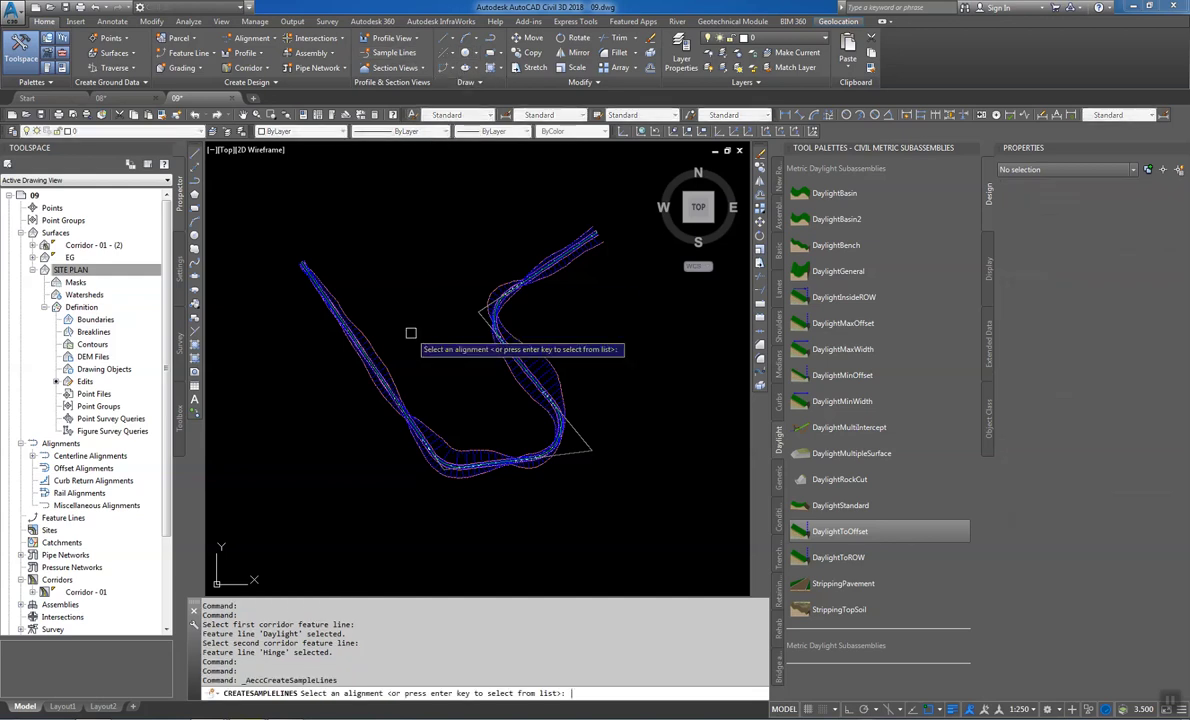
key("Return")
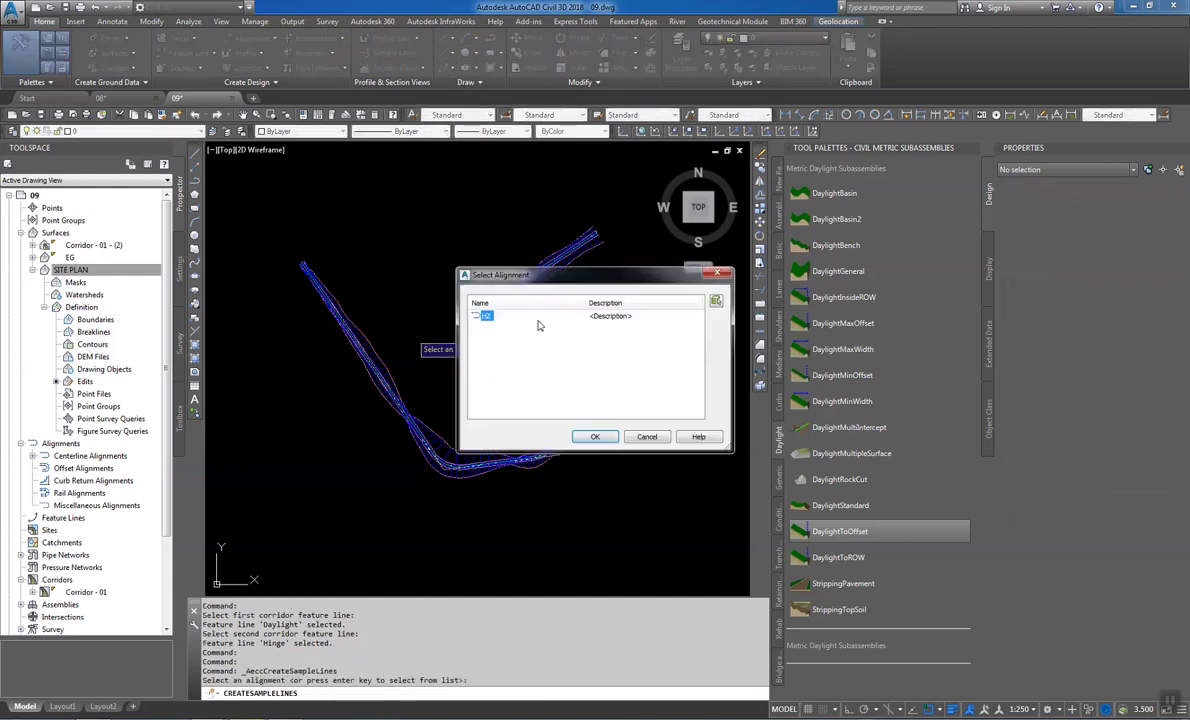
left_click(604, 441)
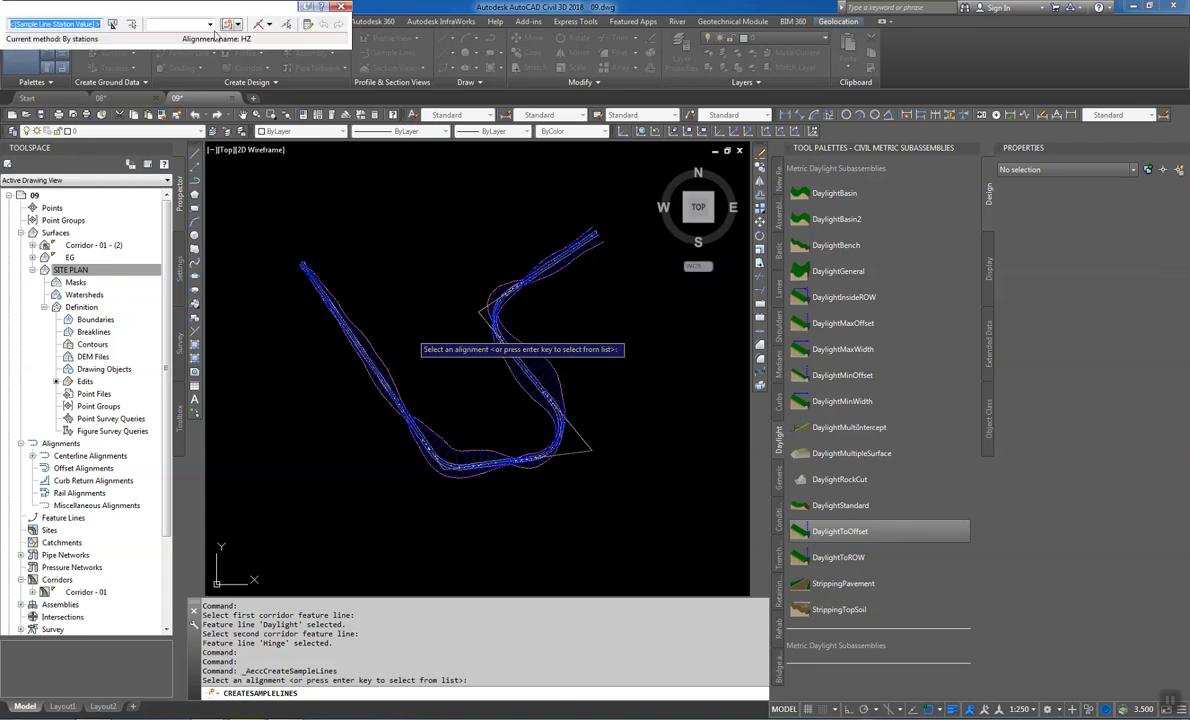
left_click(272, 240)
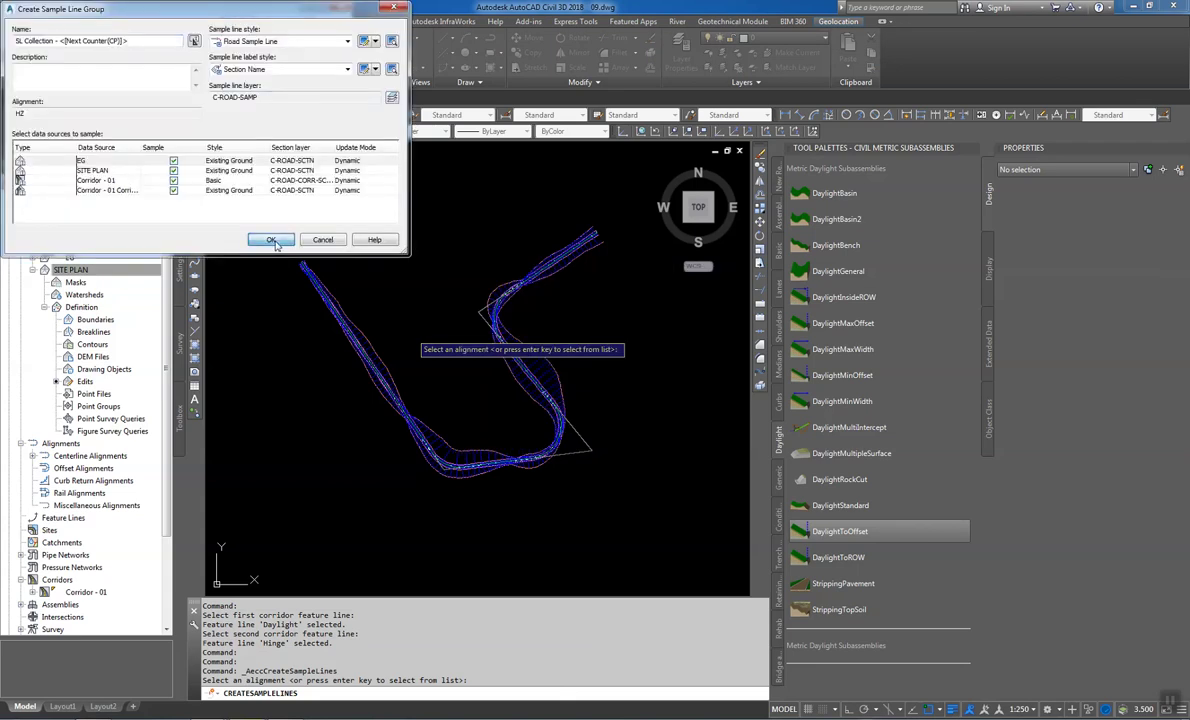
Set sample line creation to use Corridor - 01's stations from the alignment start, snapping the left swath width to alignment HZ
left_click(267, 23)
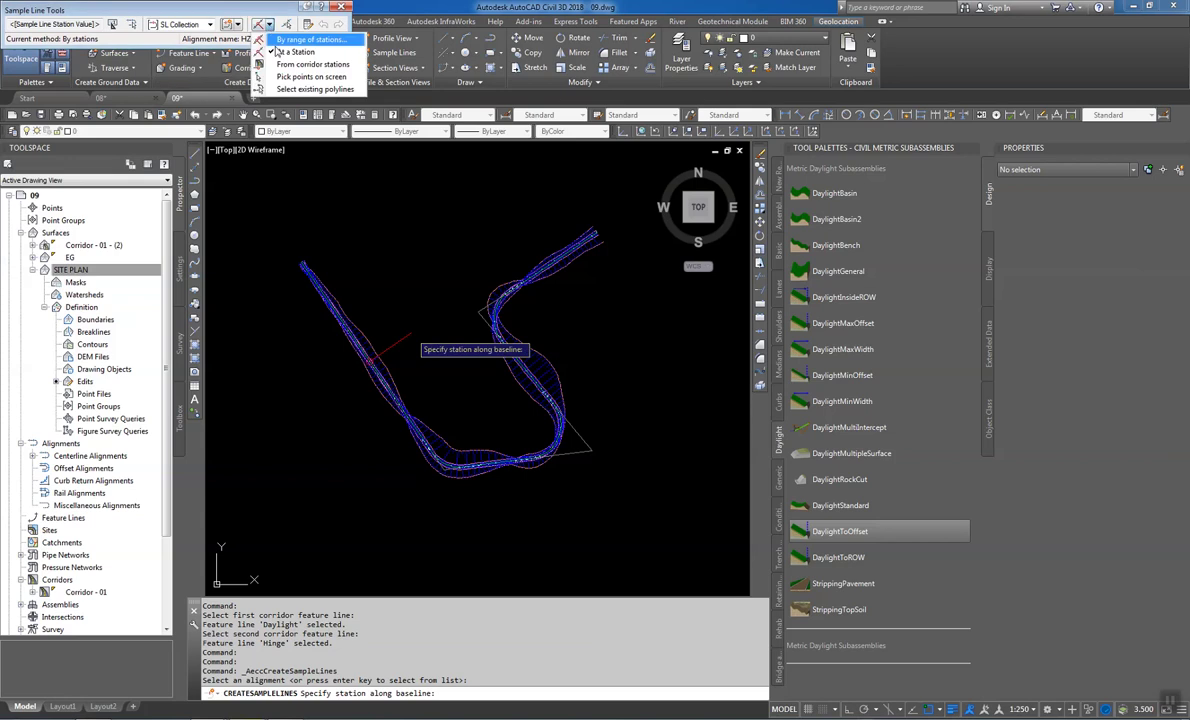
left_click(313, 64)
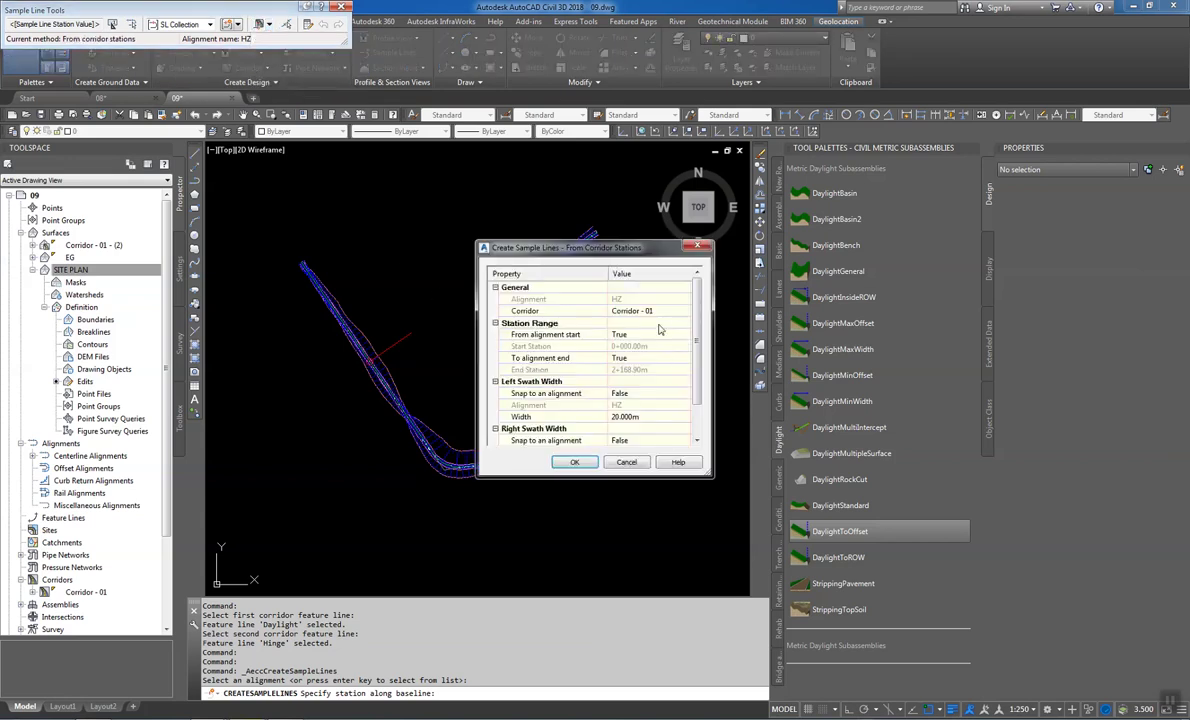
left_click(636, 394)
left_click(636, 394)
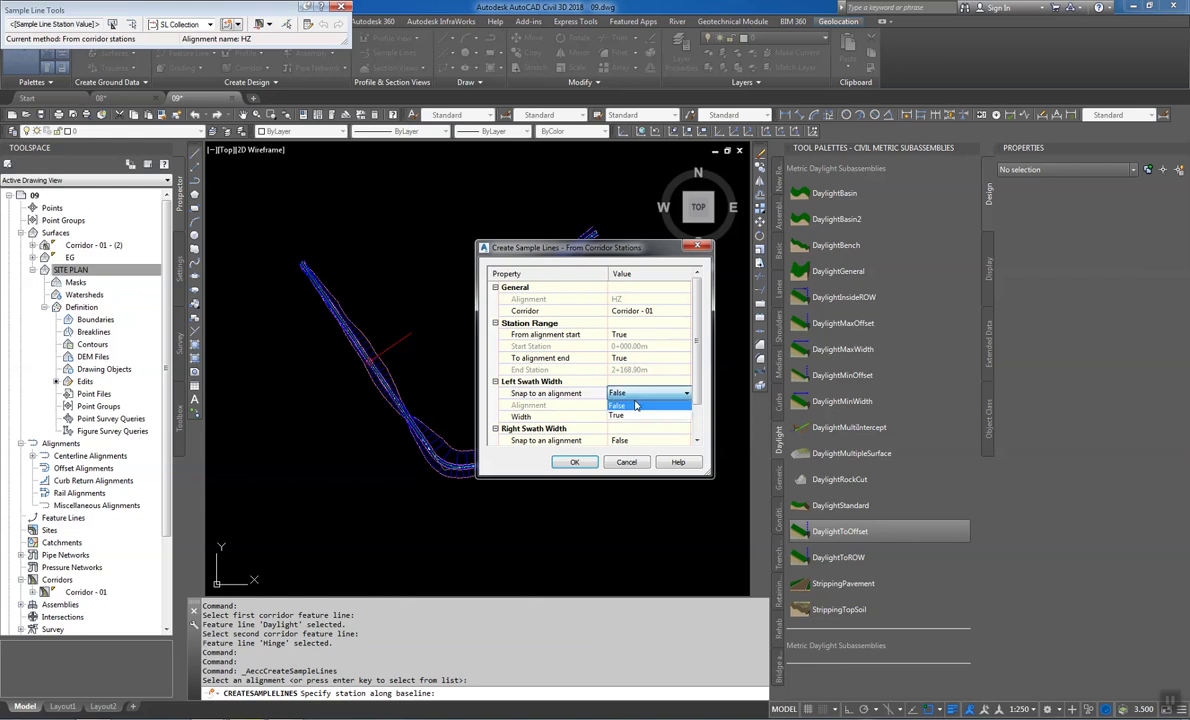
left_click(636, 402)
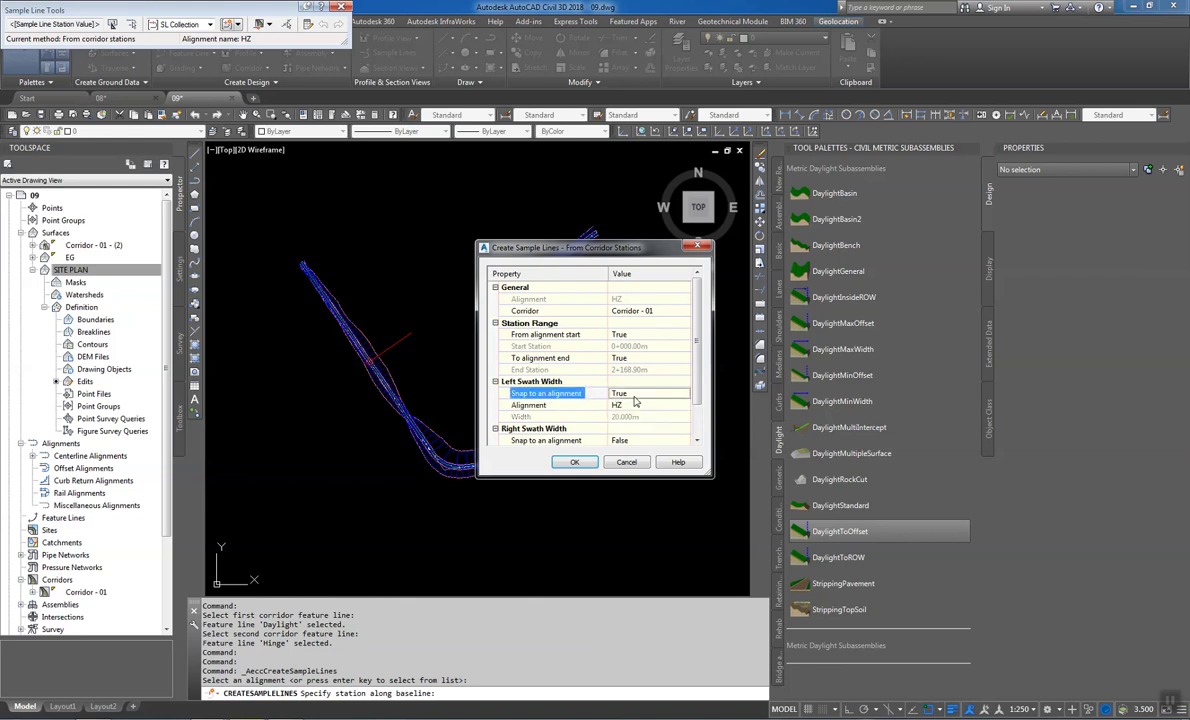
left_click(630, 337)
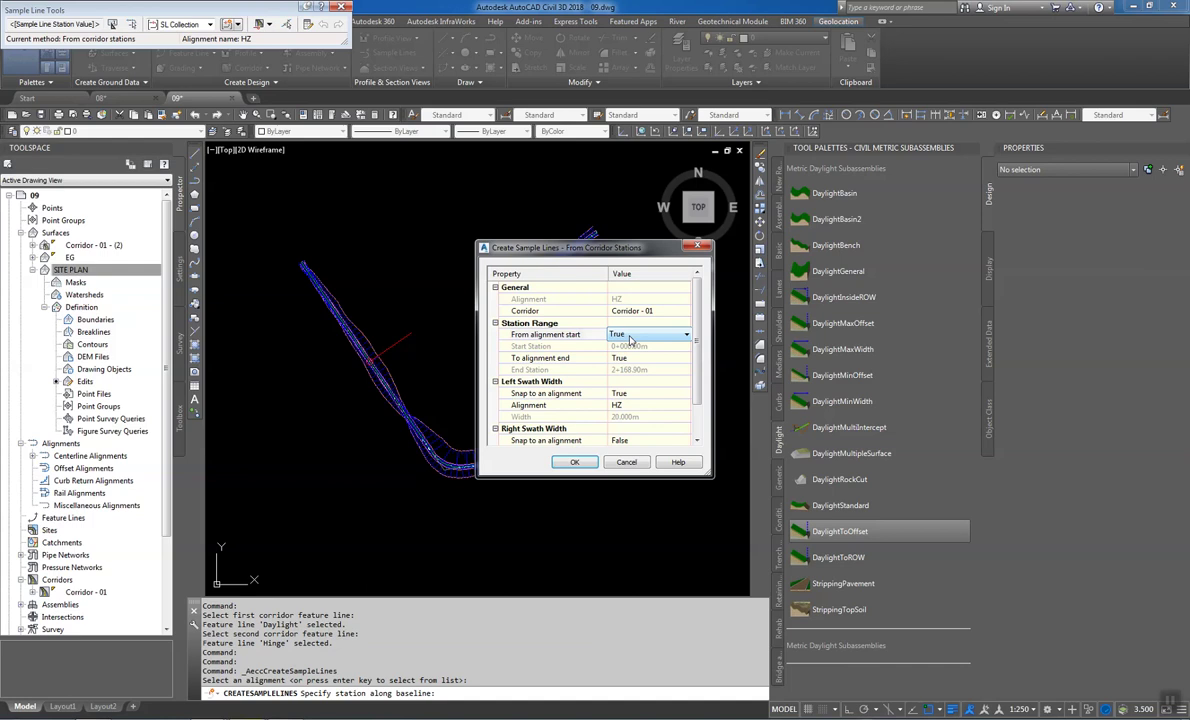
left_click(690, 336)
left_click(652, 345)
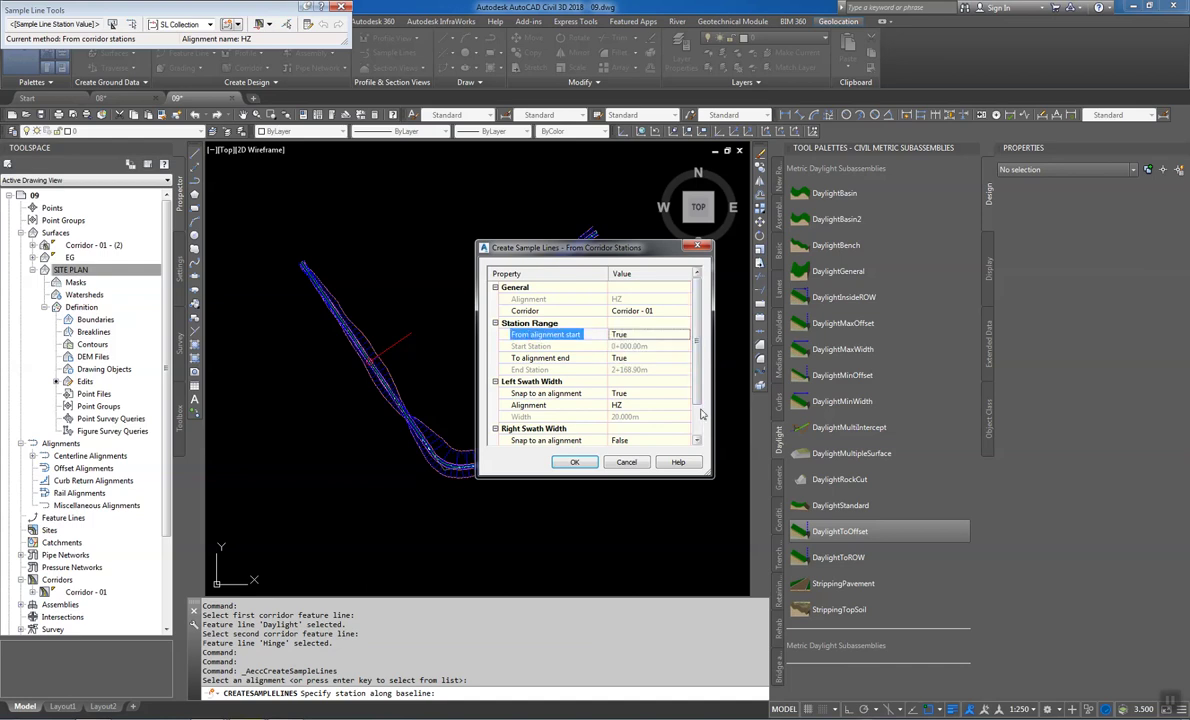
Snap the right swath width to alignment HZ as well, create the sample lines and finish the command
scroll(650, 372, "down", 1)
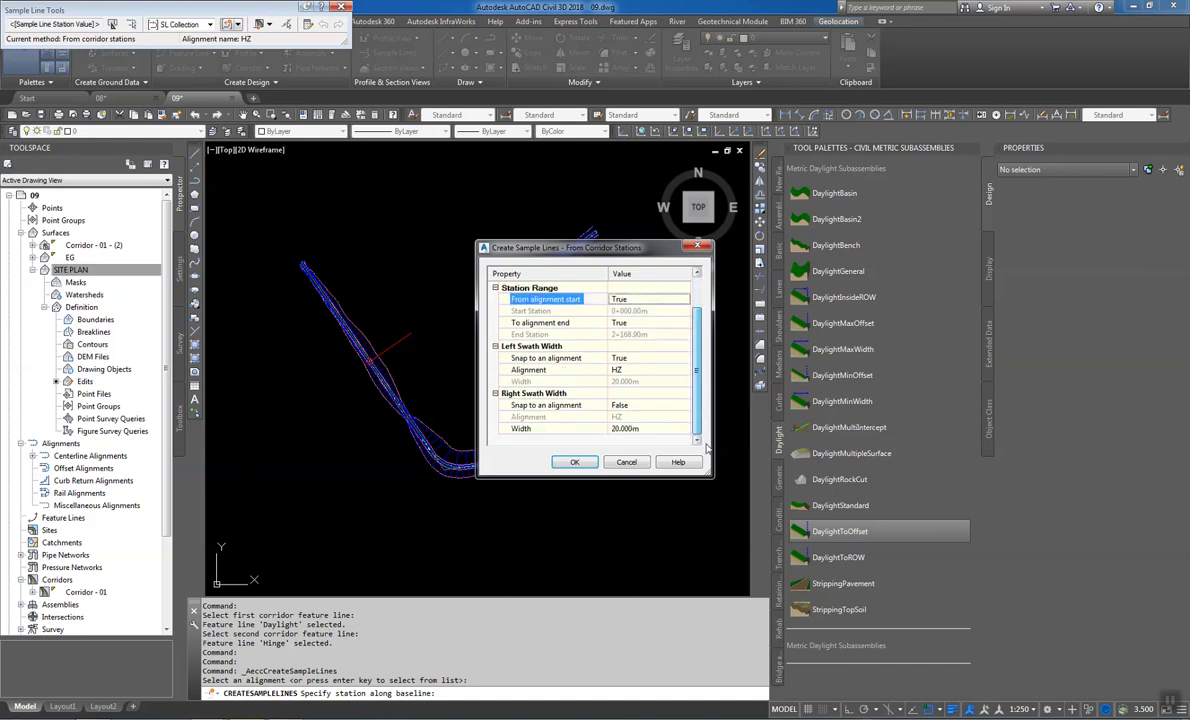
left_click(628, 404)
left_click(686, 405)
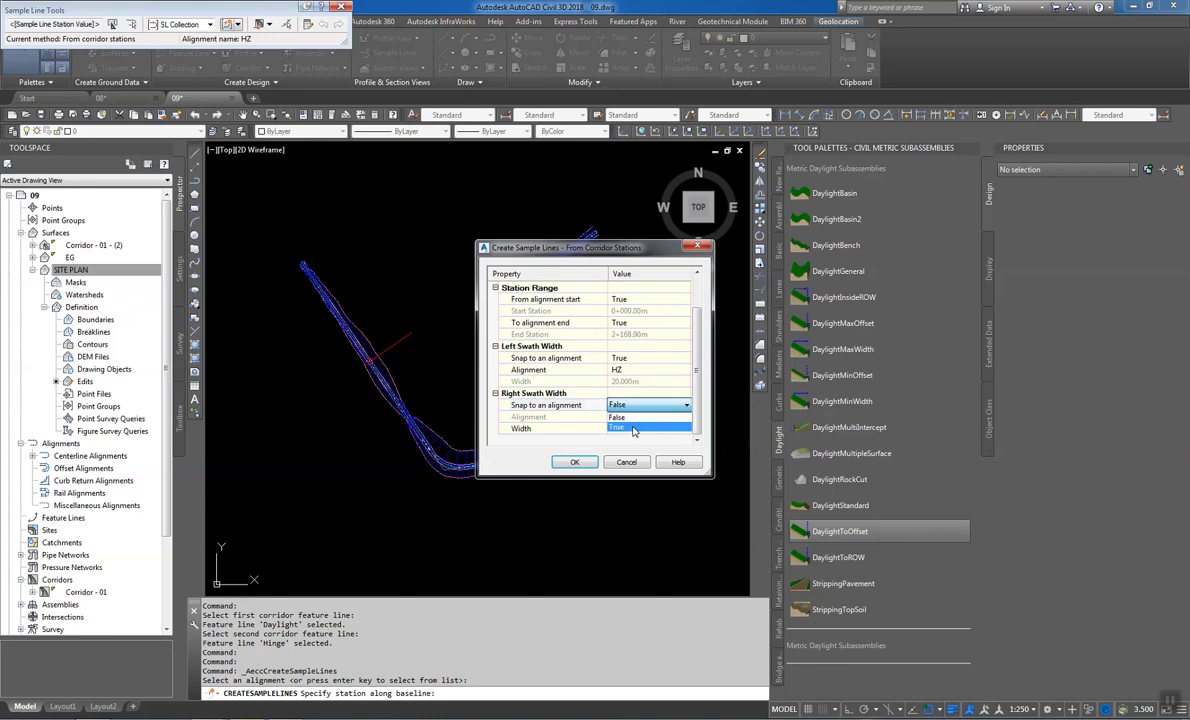
left_click(633, 428)
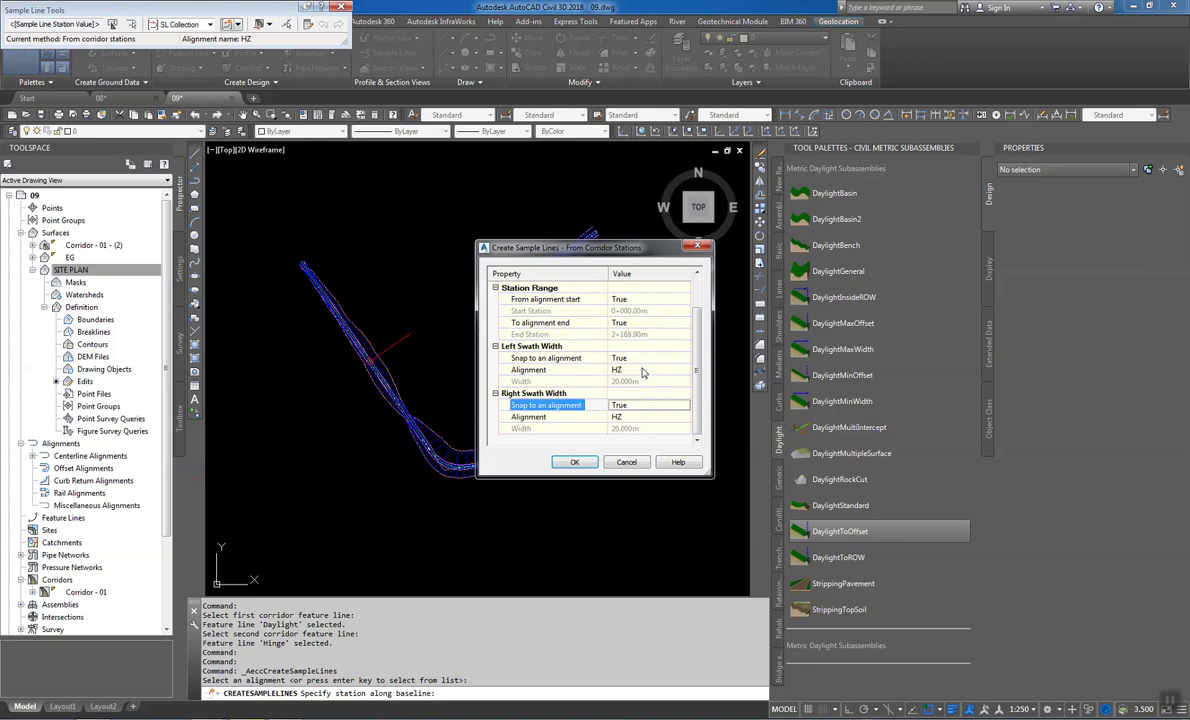
left_click(582, 466)
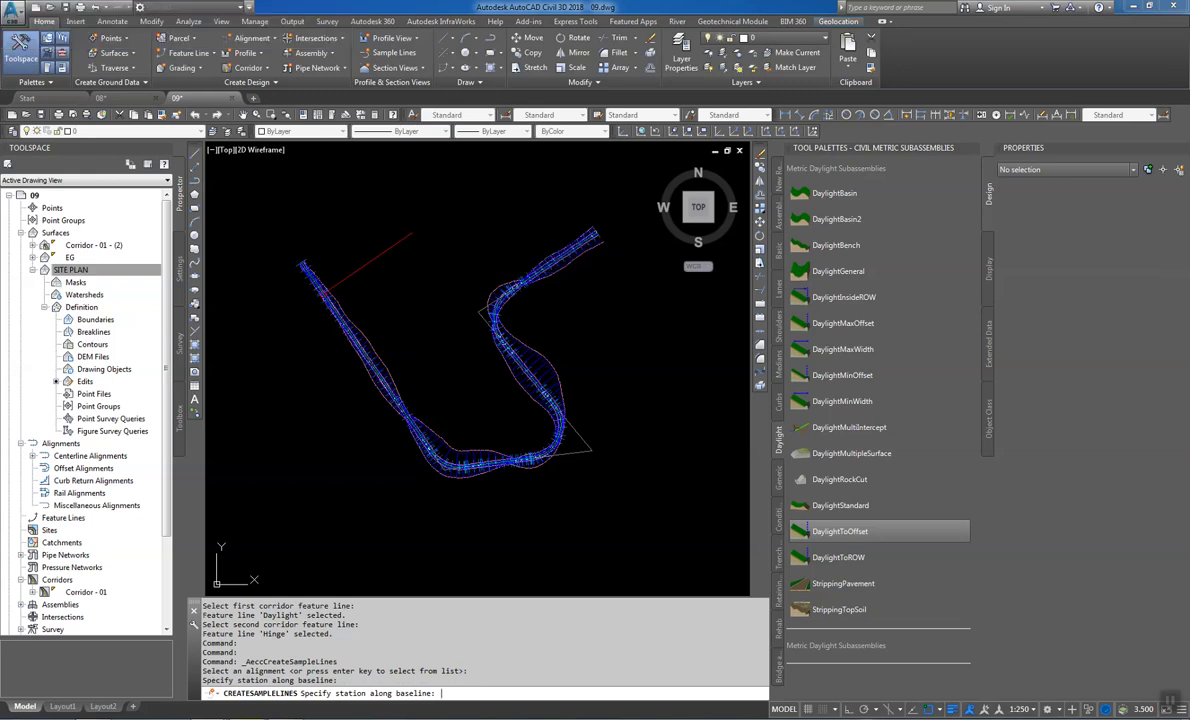
key("Return")
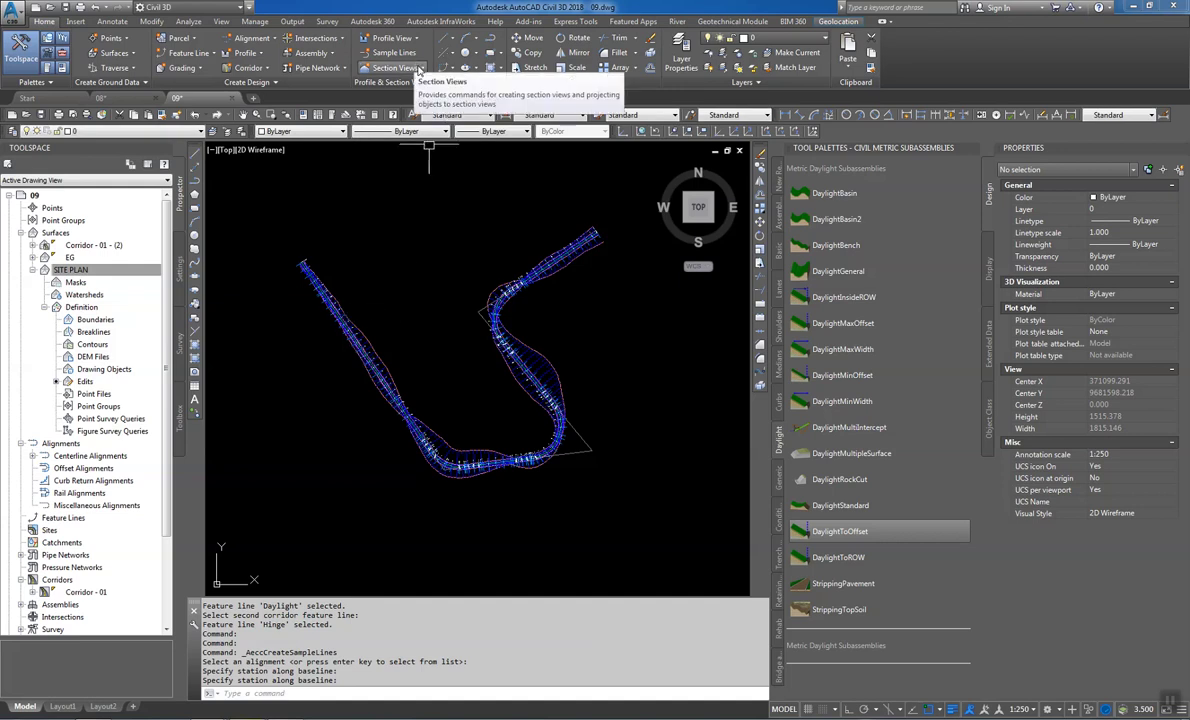
Select the sample line labels near station 0+825 and inspect the text contents of their Section Name label style
scroll(451, 481, "up", 15)
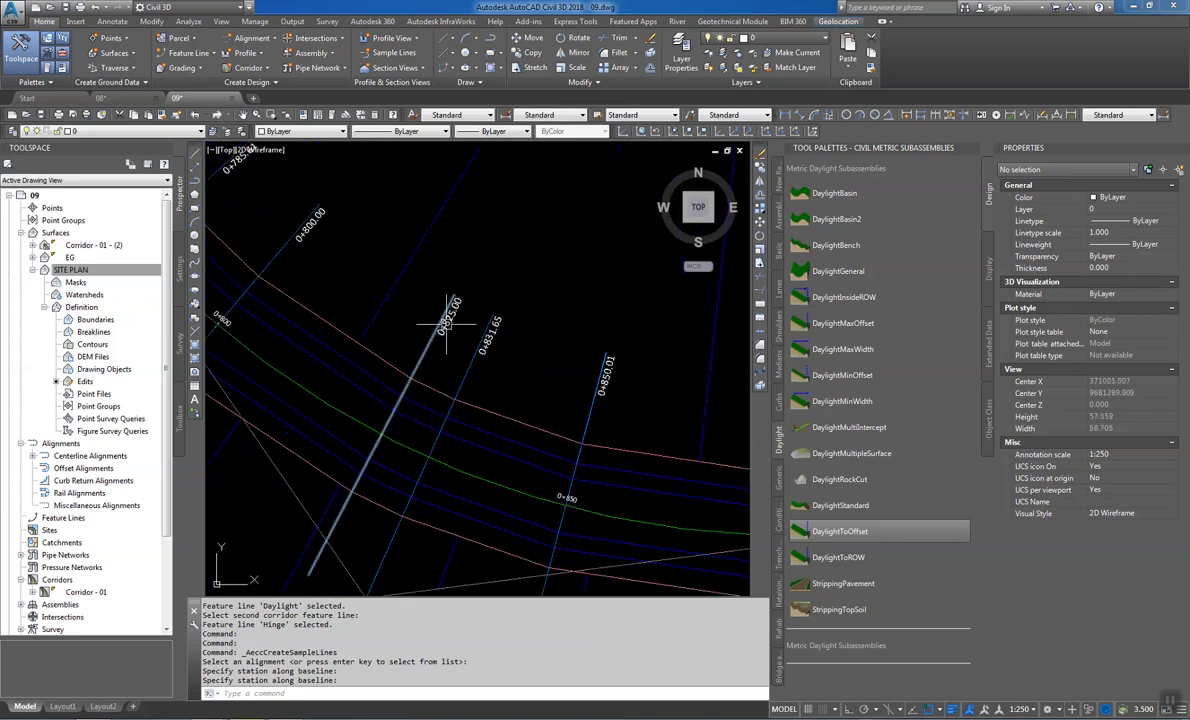
scroll(452, 309, "up", 4)
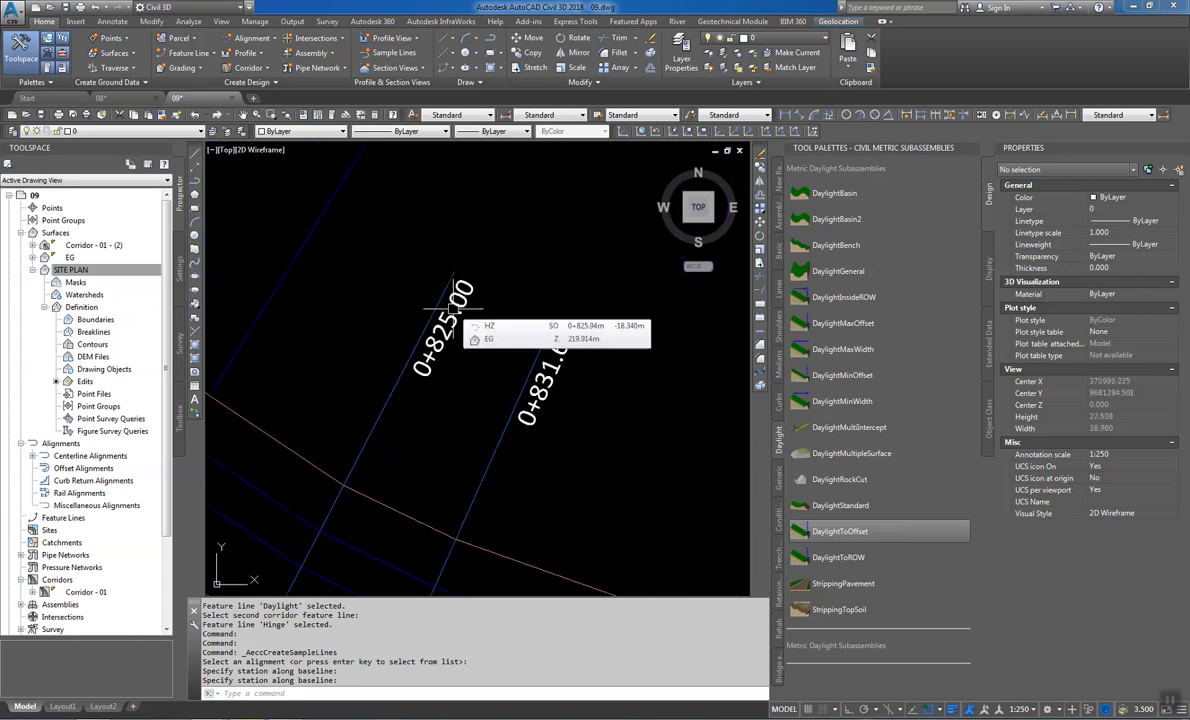
left_click(449, 318)
right_click(452, 322)
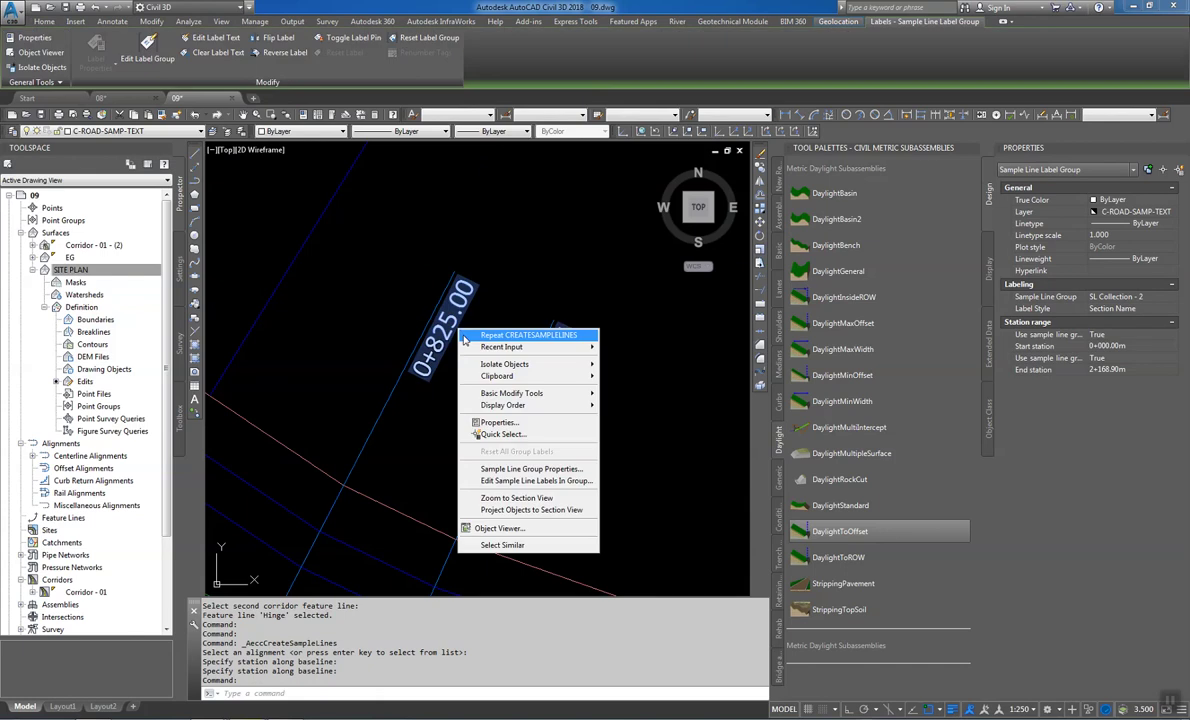
left_click(531, 486)
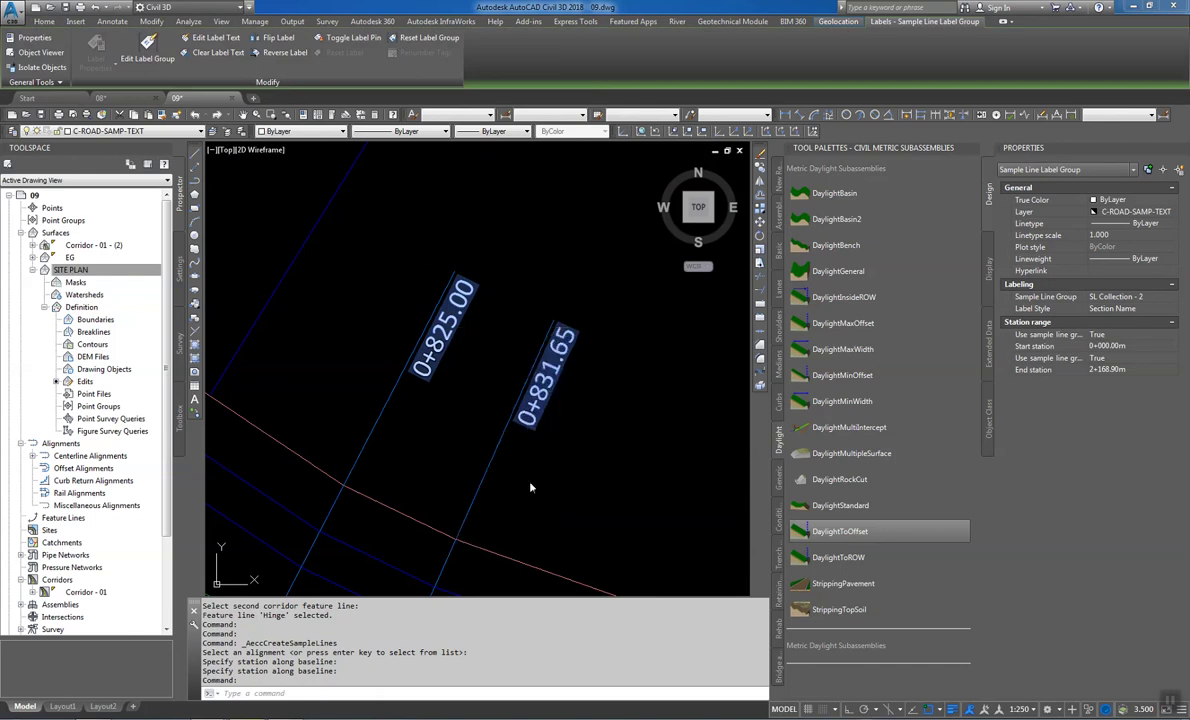
left_click(508, 291)
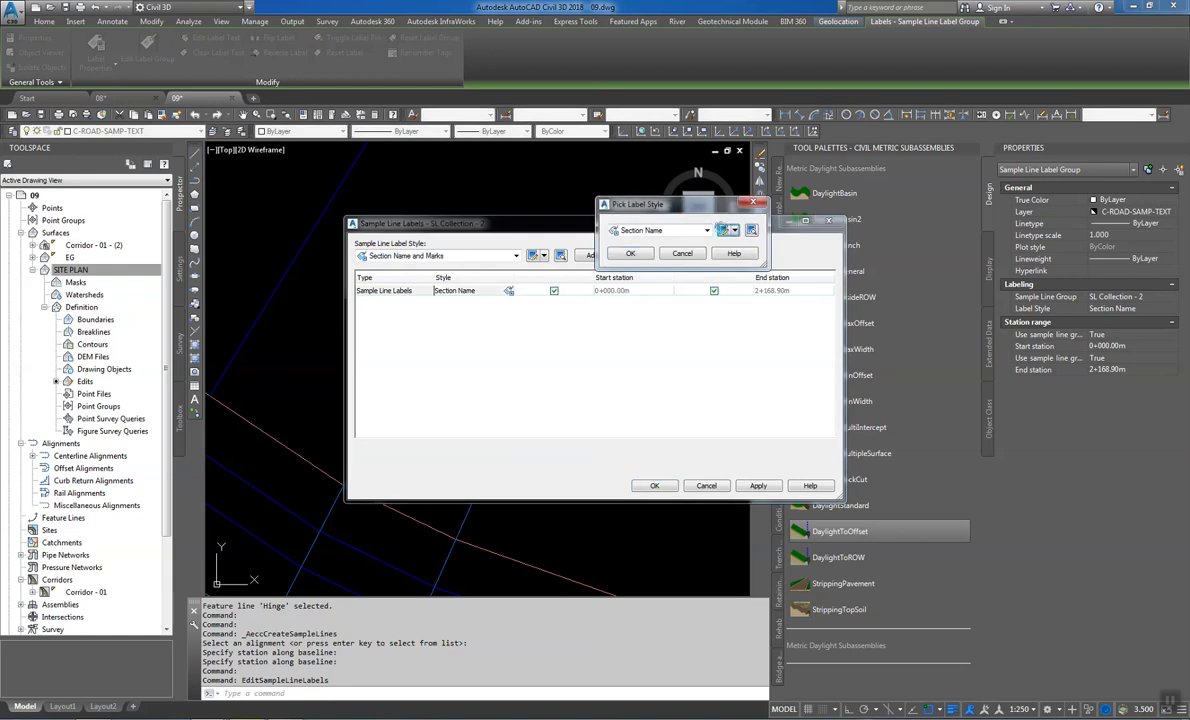
left_click(721, 230)
left_click(660, 205)
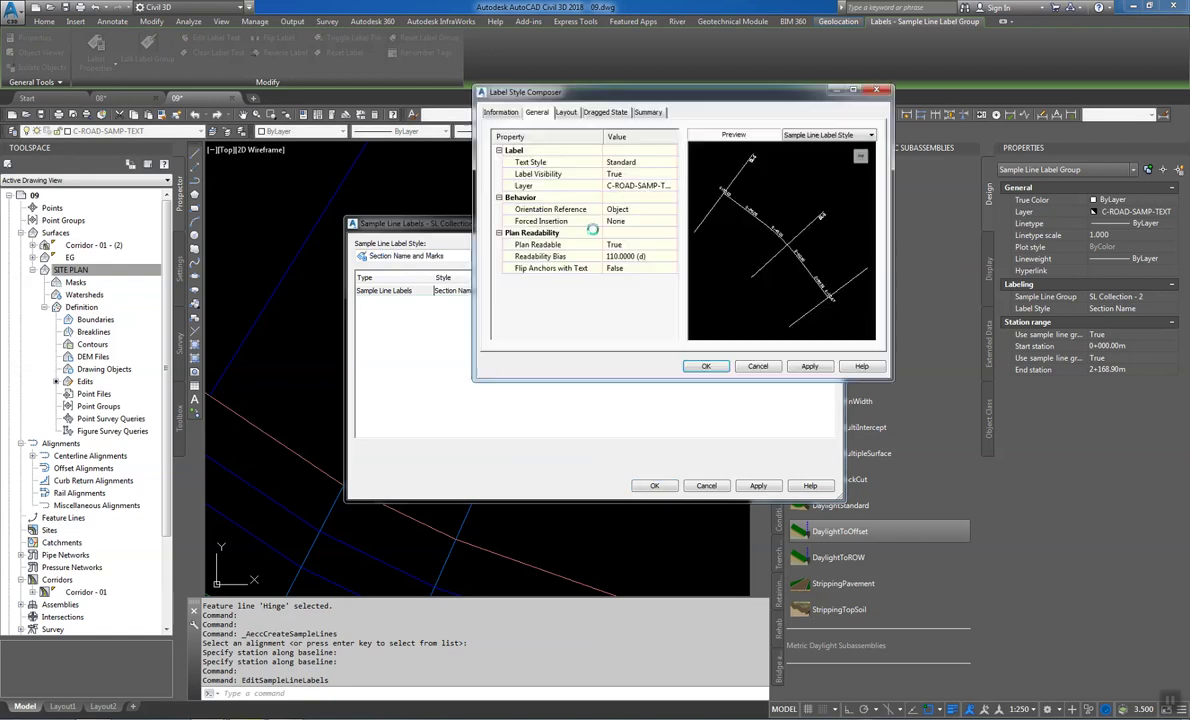
left_click(565, 112)
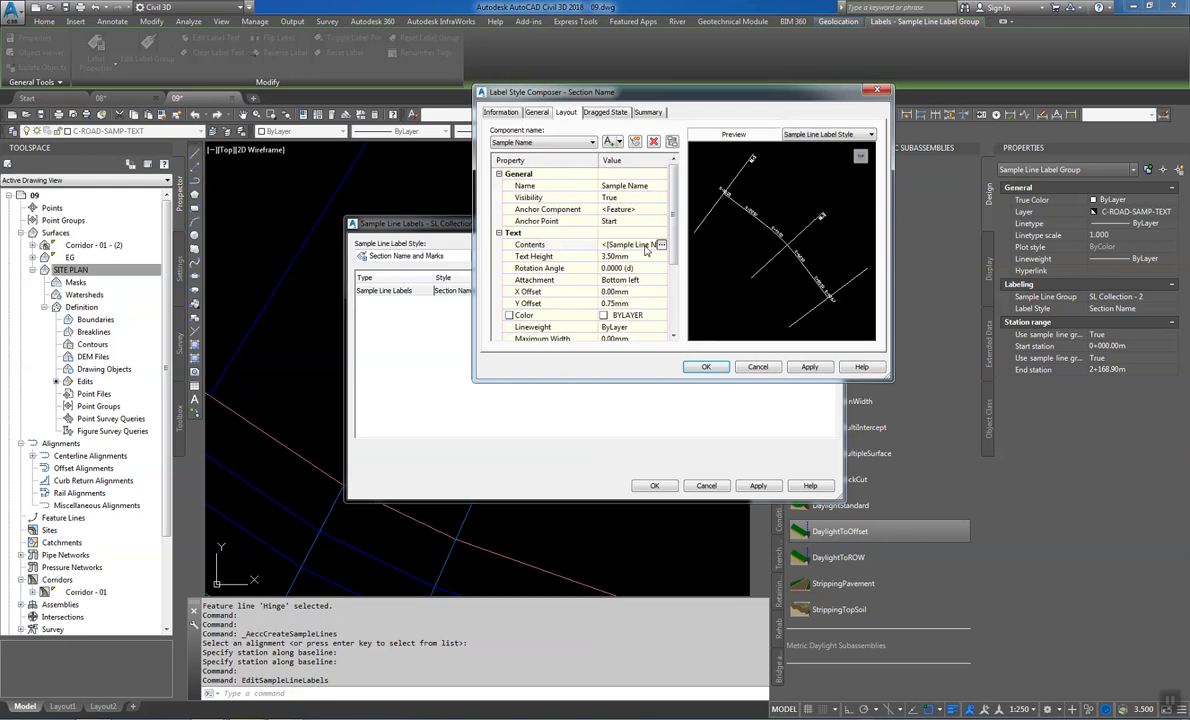
left_click(660, 244)
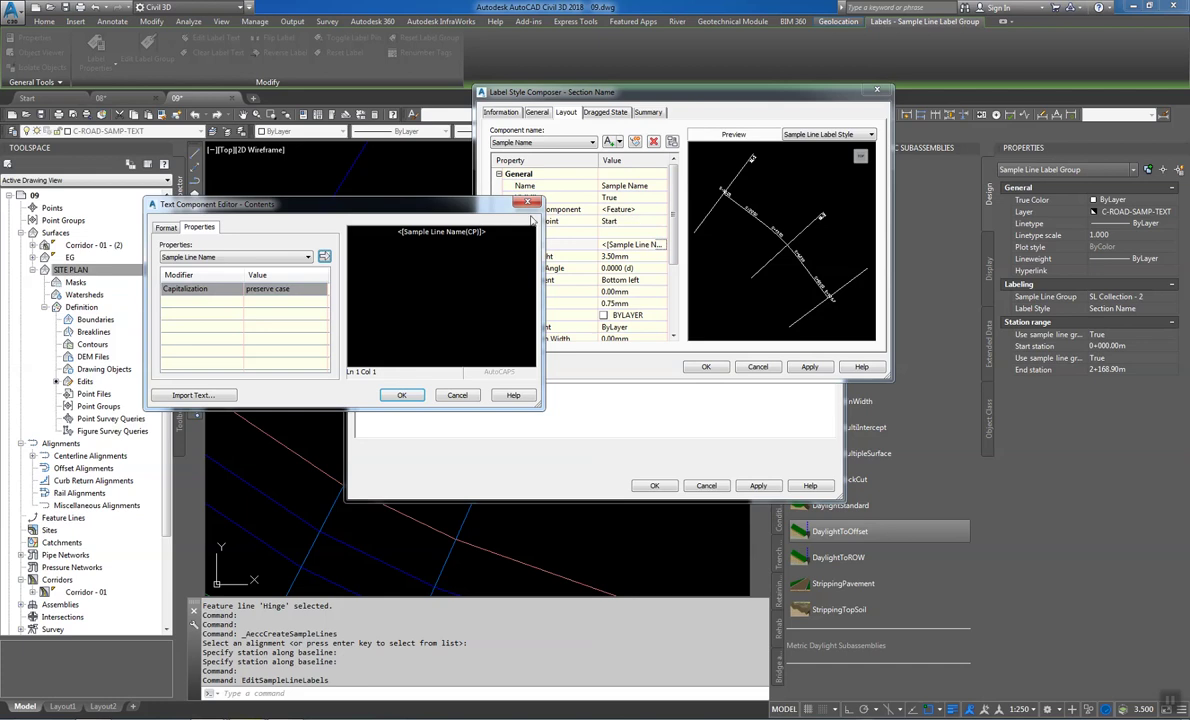
double_click(472, 240)
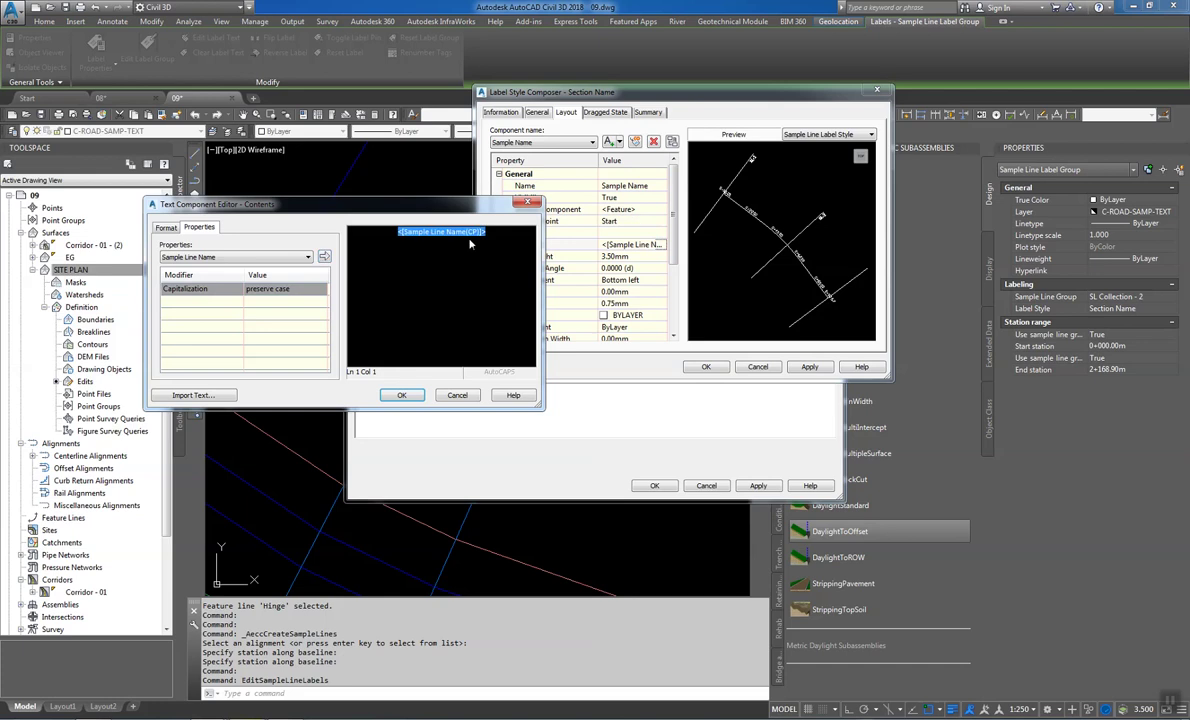
left_click(457, 396)
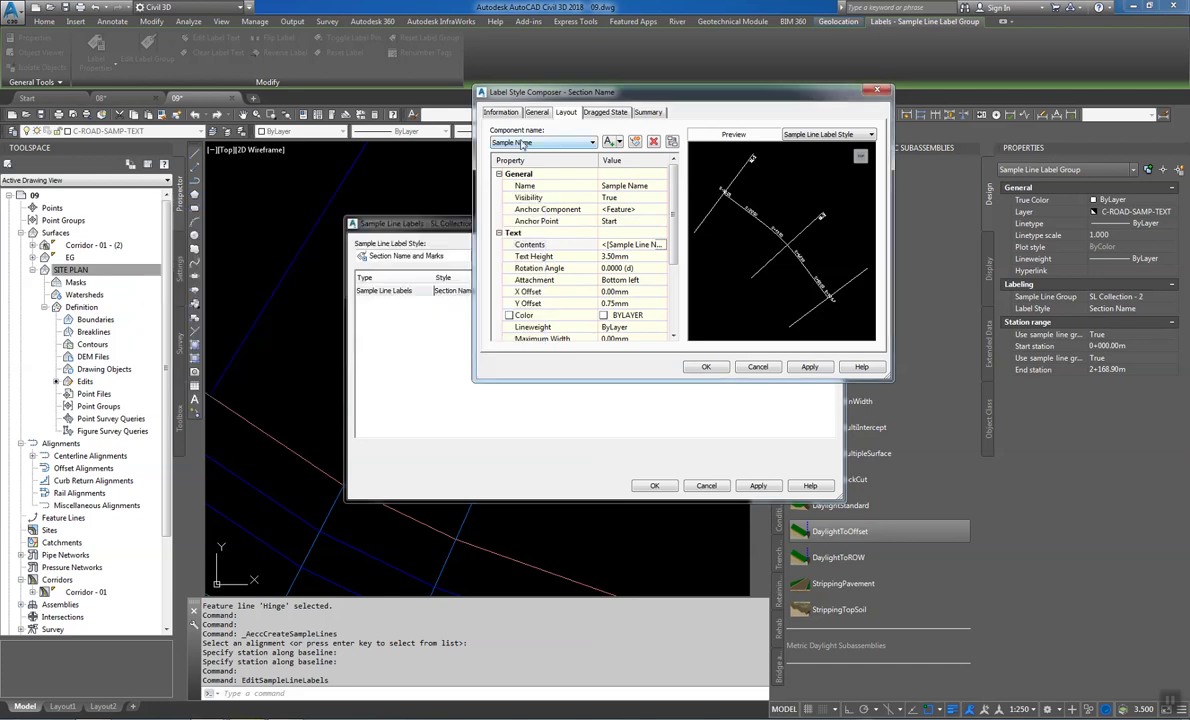
left_click(757, 367)
left_click(682, 254)
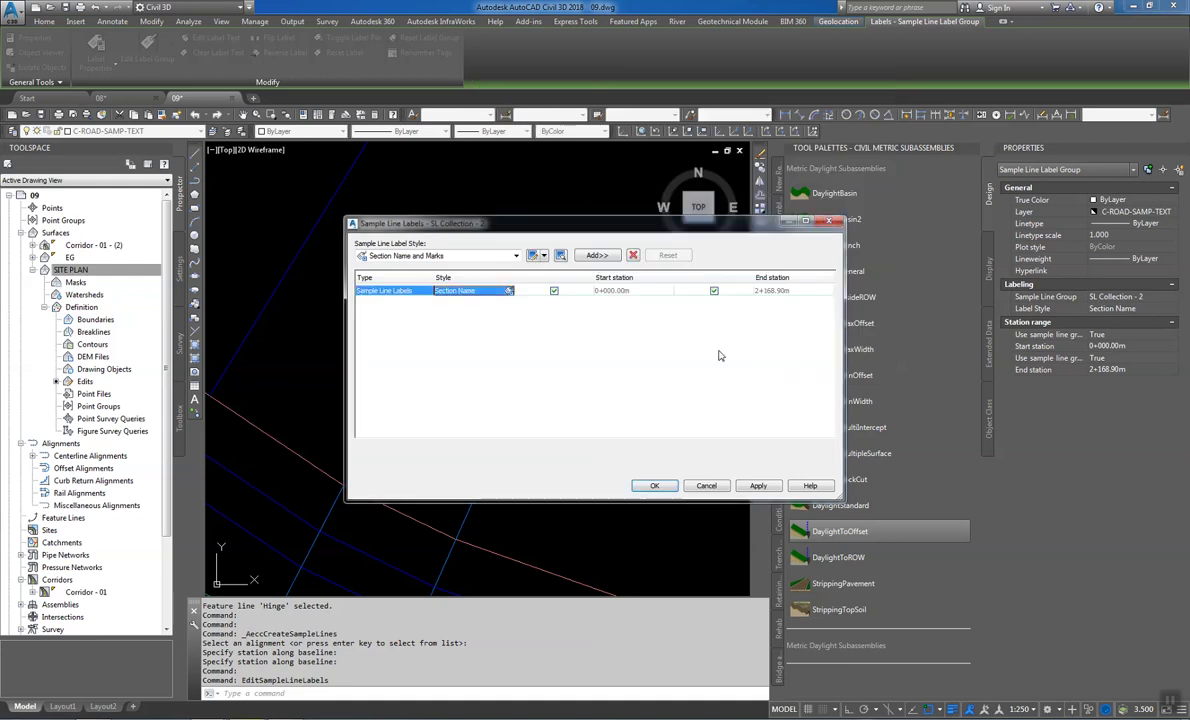
left_click(706, 485)
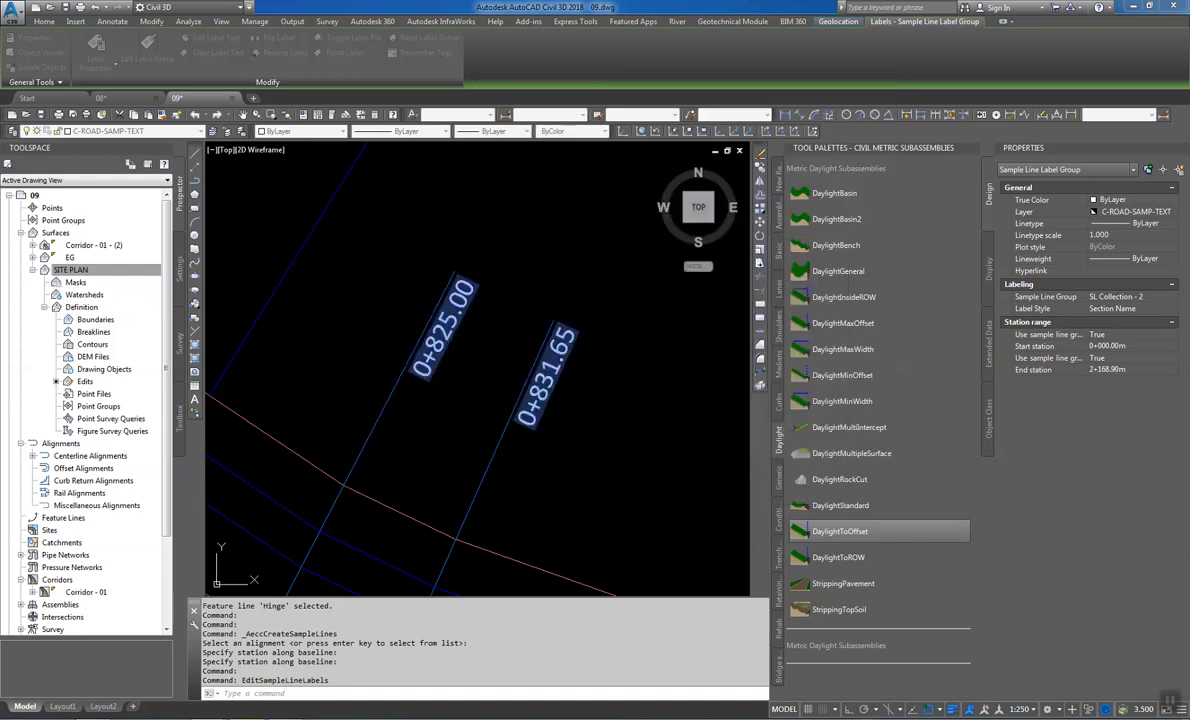
Change the label style of the selected sample line labels to Section Station
right_click(557, 368)
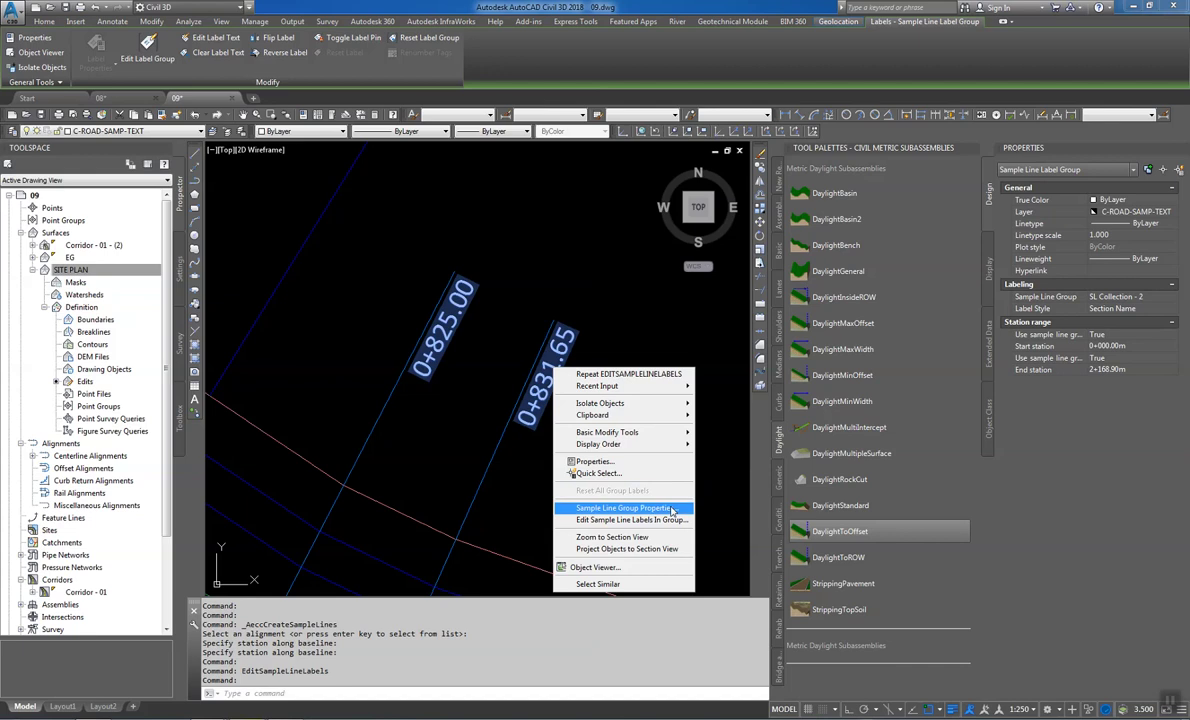
left_click(1130, 305)
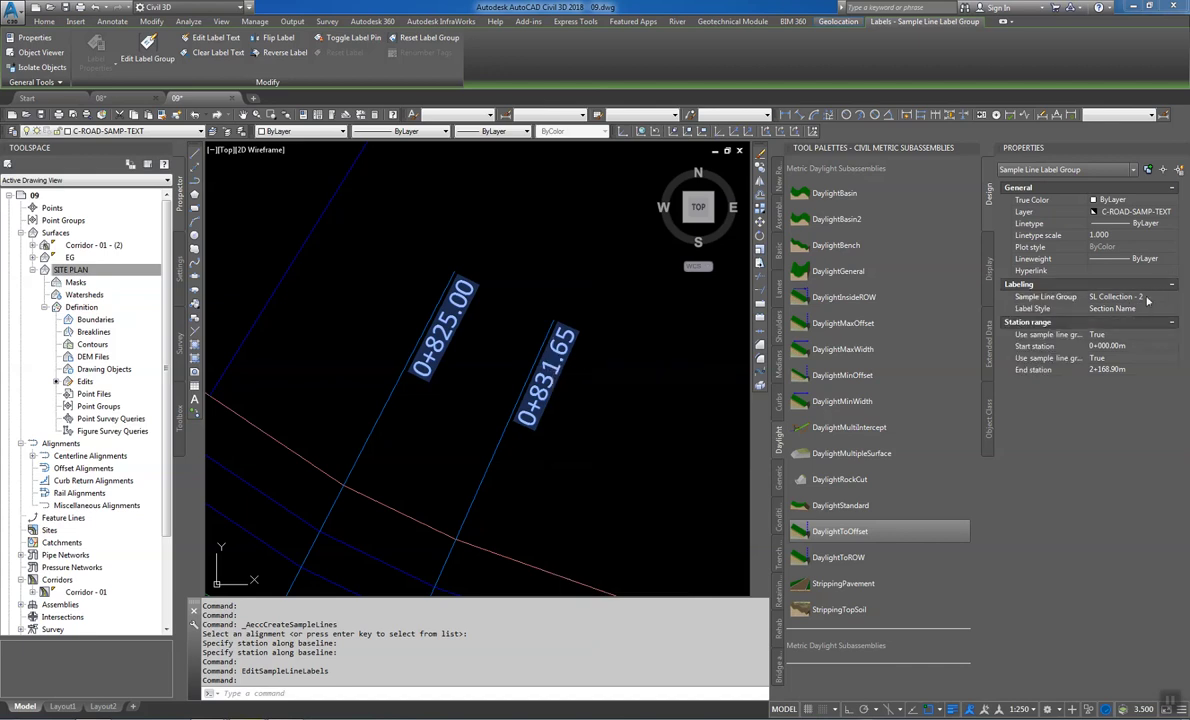
left_click(1152, 307)
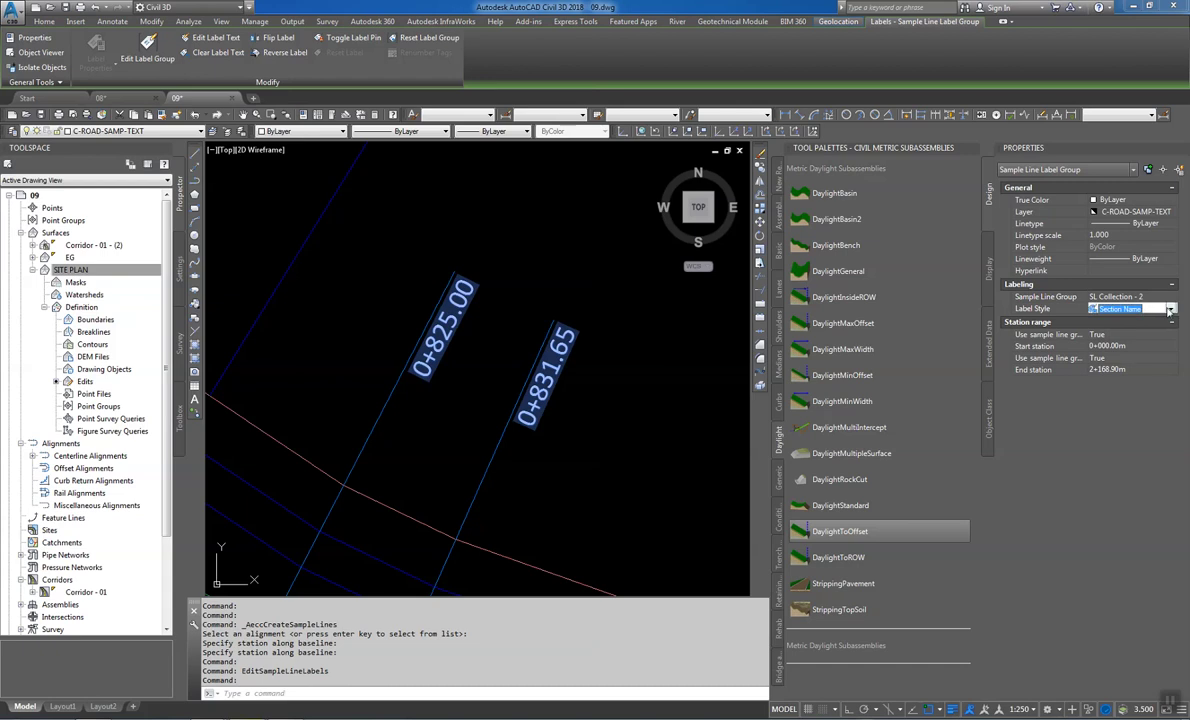
left_click(1152, 308)
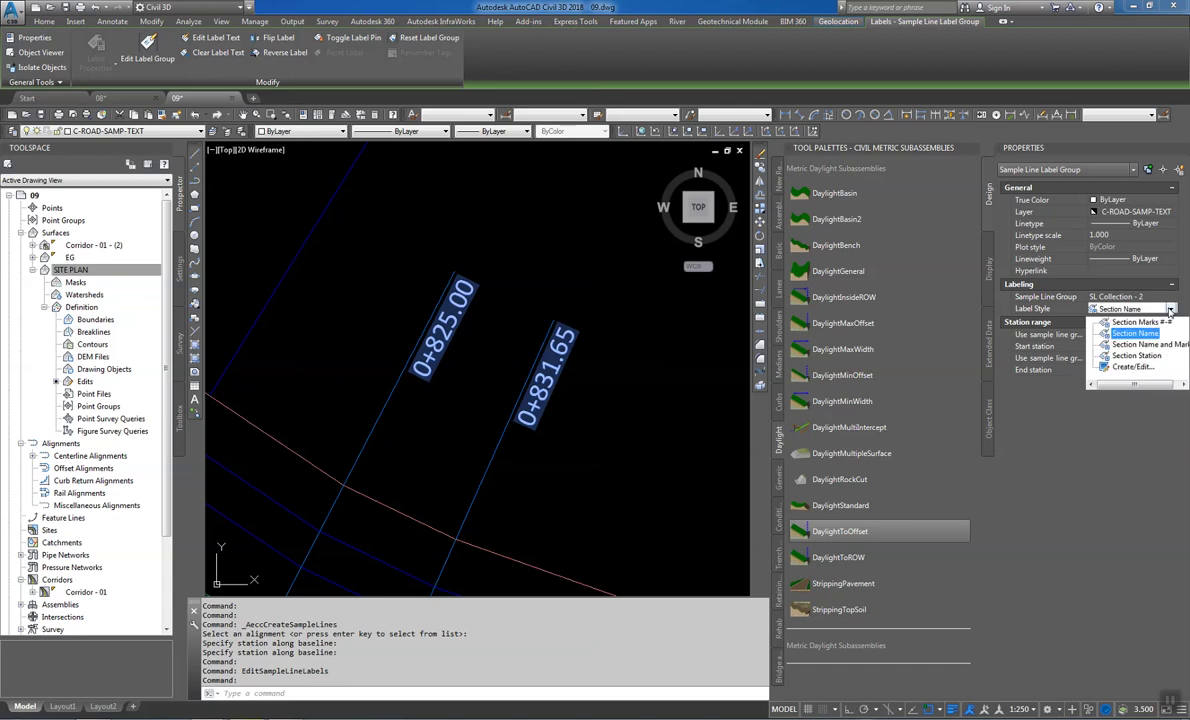
left_click(1128, 356)
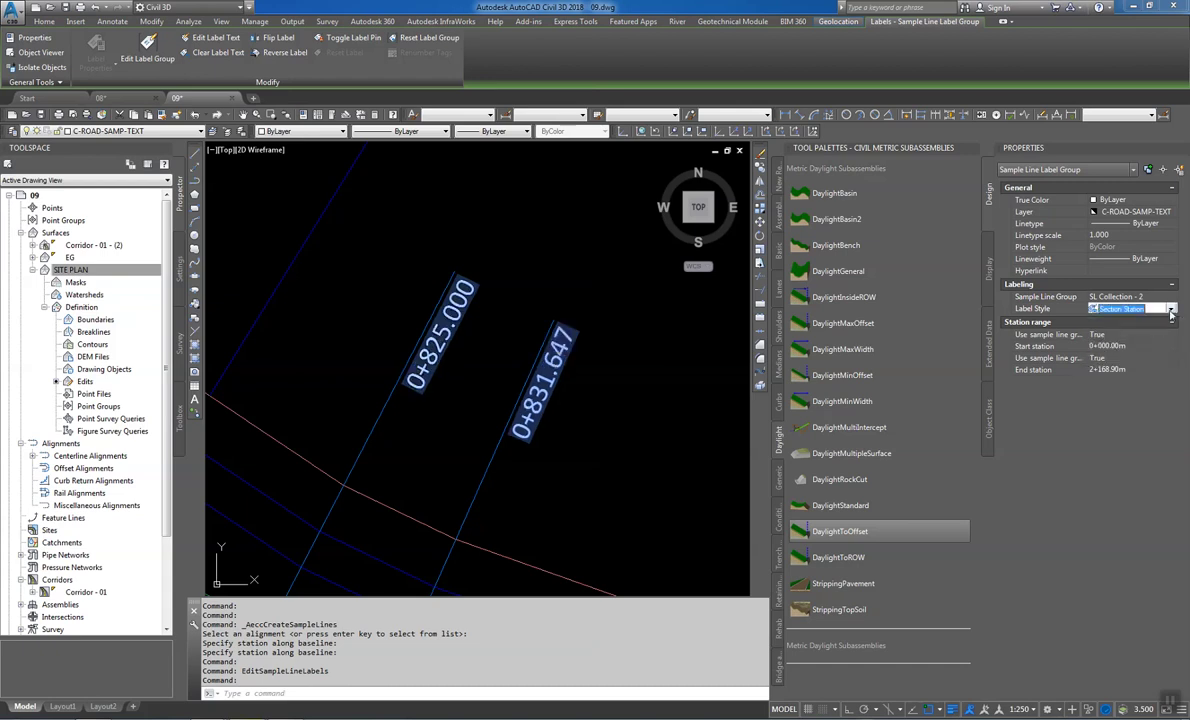
Edit the Section Station label style so its Sample Line Station Value has a precision of 1, and apply it to the labels
left_click(1171, 310)
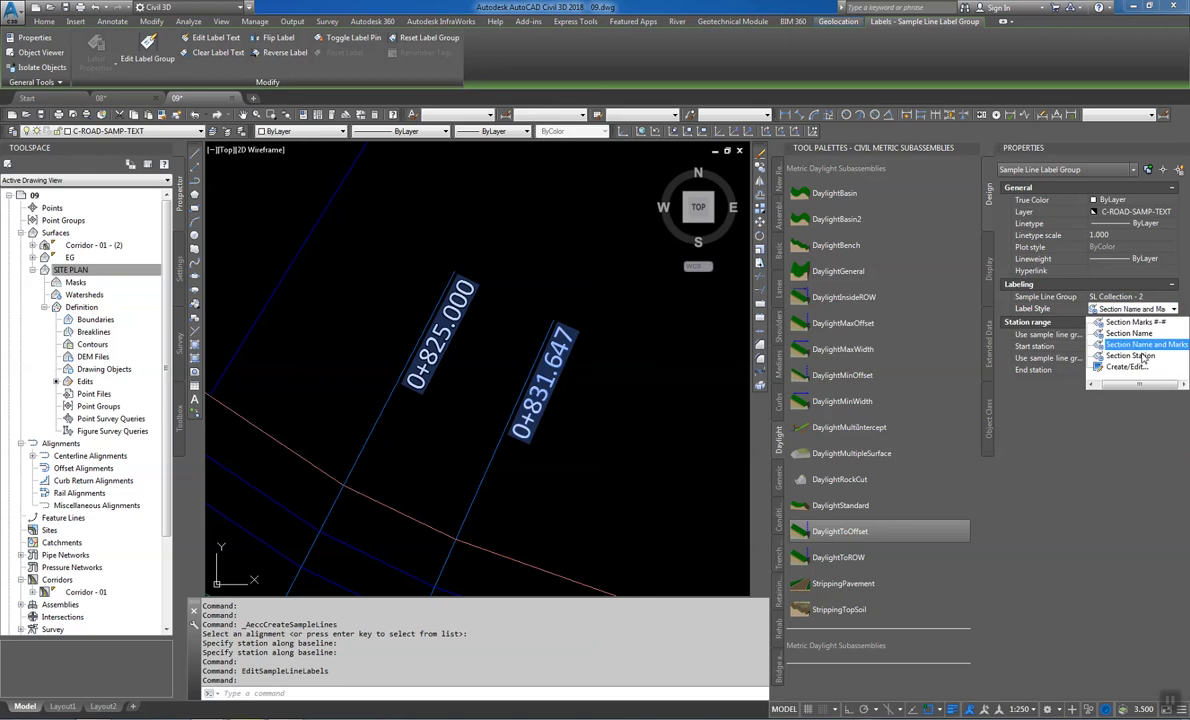
left_click(1110, 367)
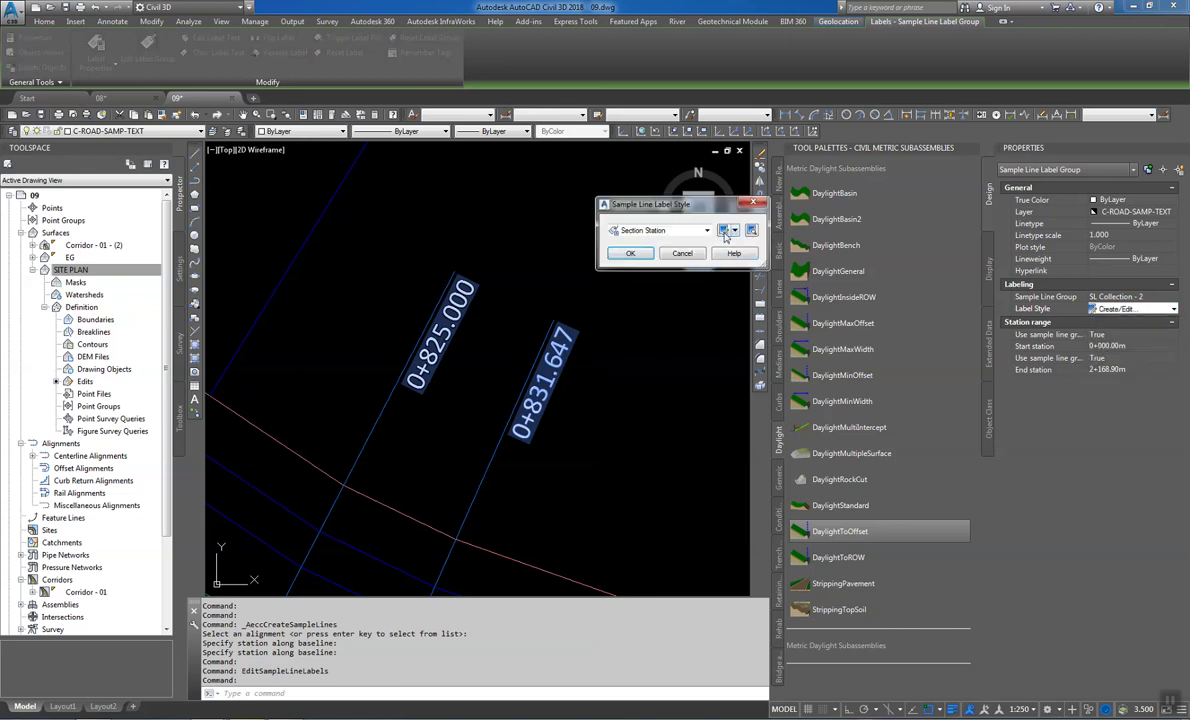
left_click(723, 231)
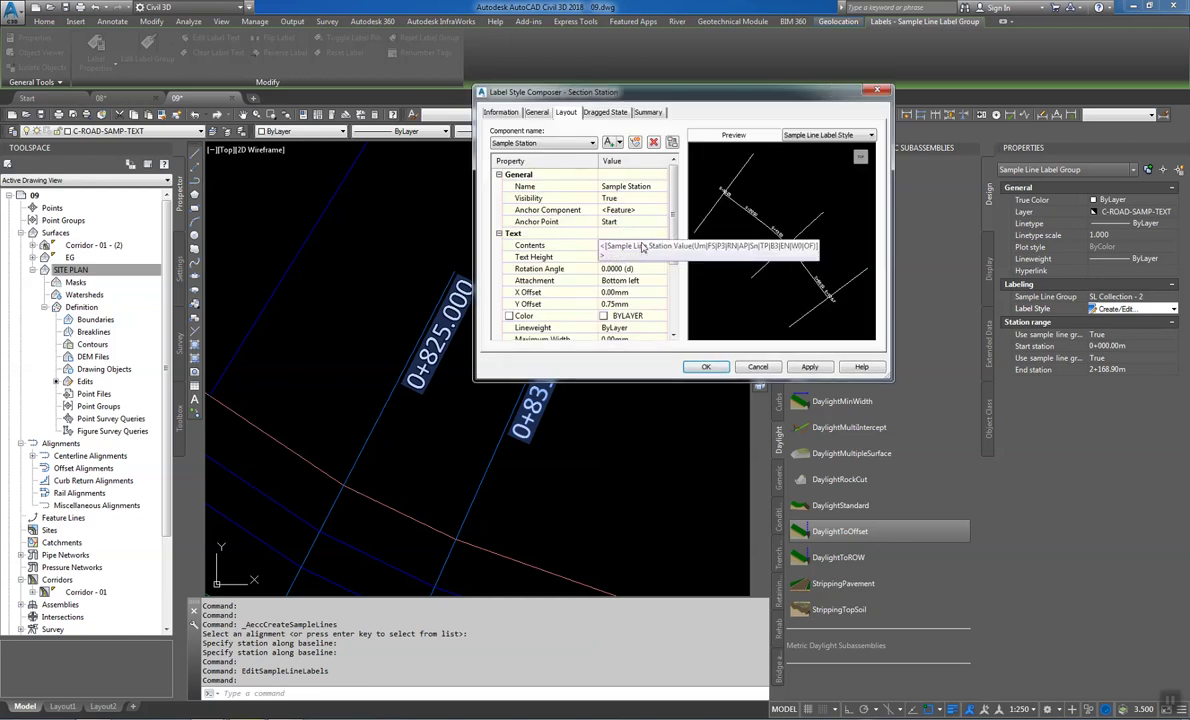
left_click(645, 245)
left_click(662, 245)
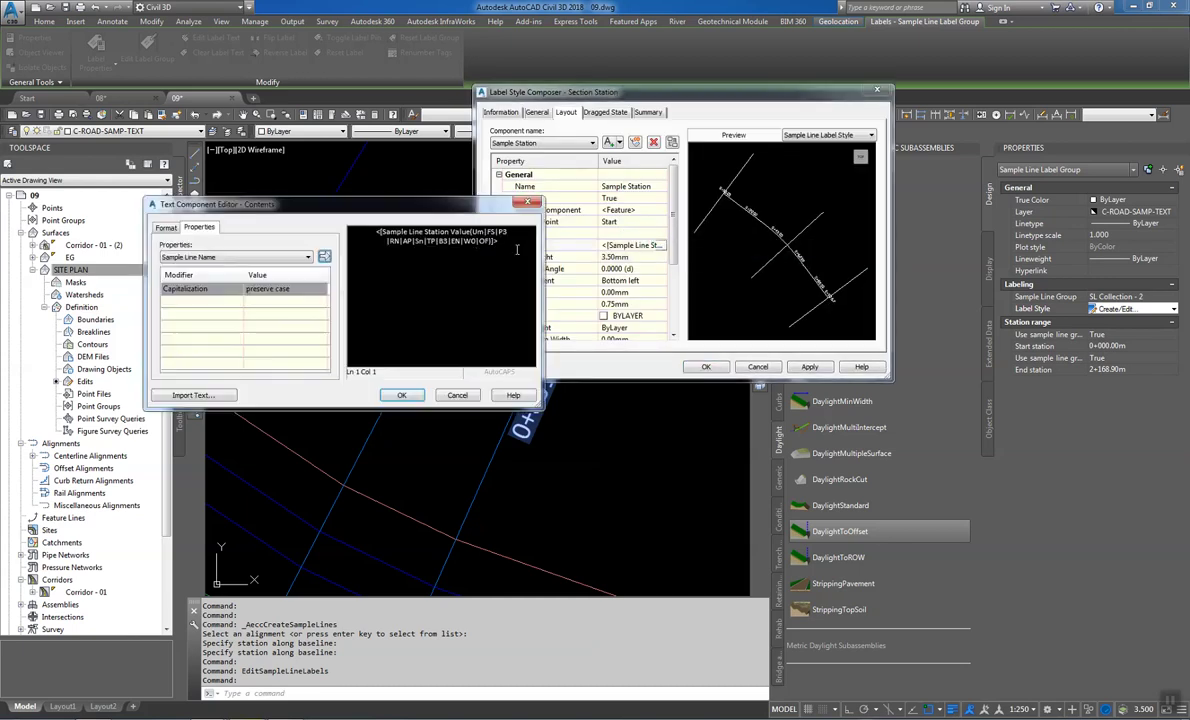
left_click(232, 300)
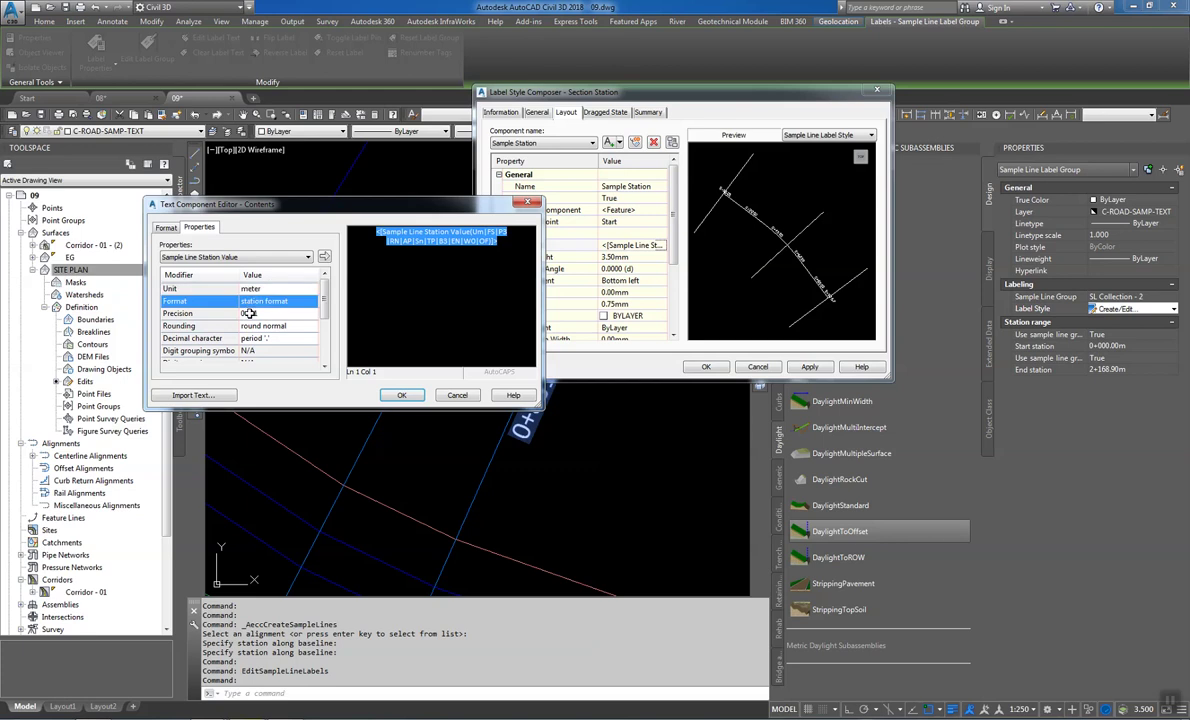
left_click(242, 313)
left_click(262, 313)
left_click(262, 324)
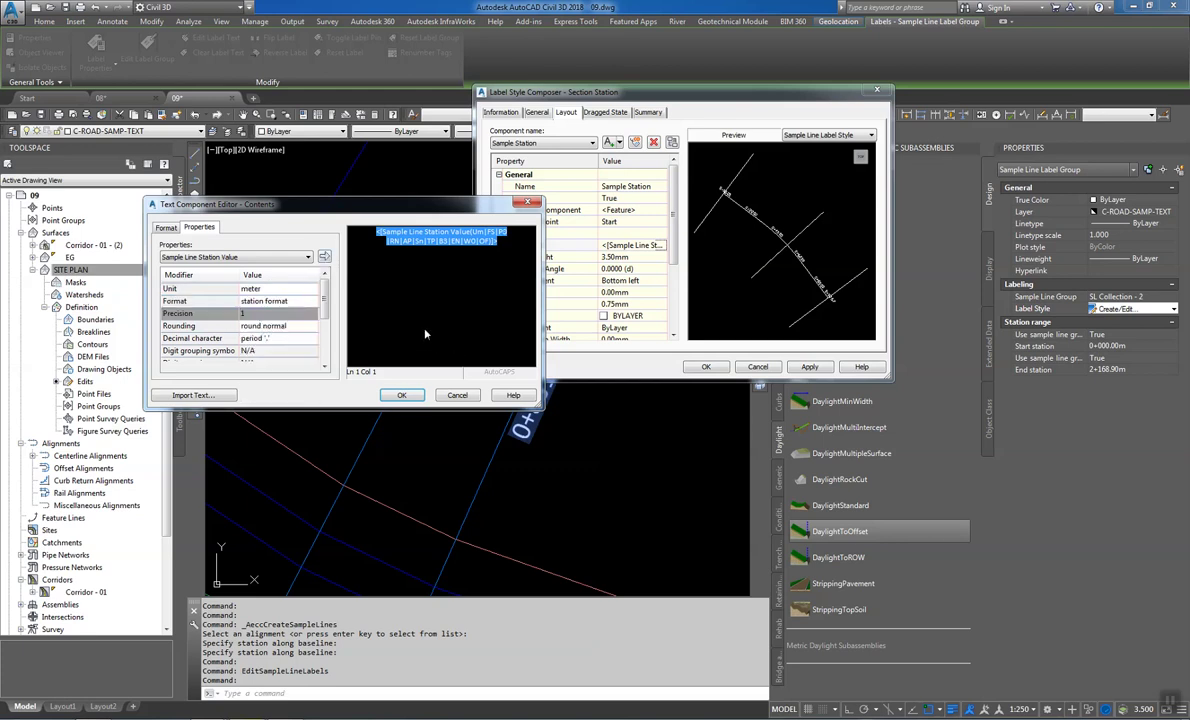
left_click(400, 395)
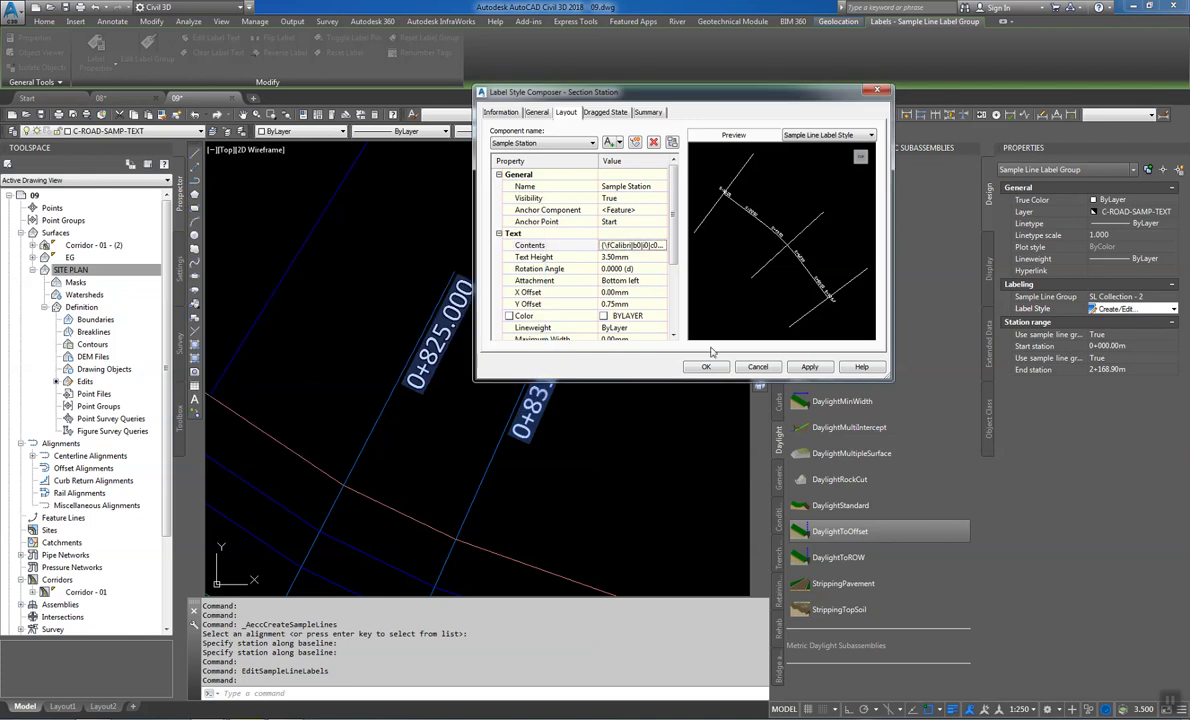
left_click(688, 367)
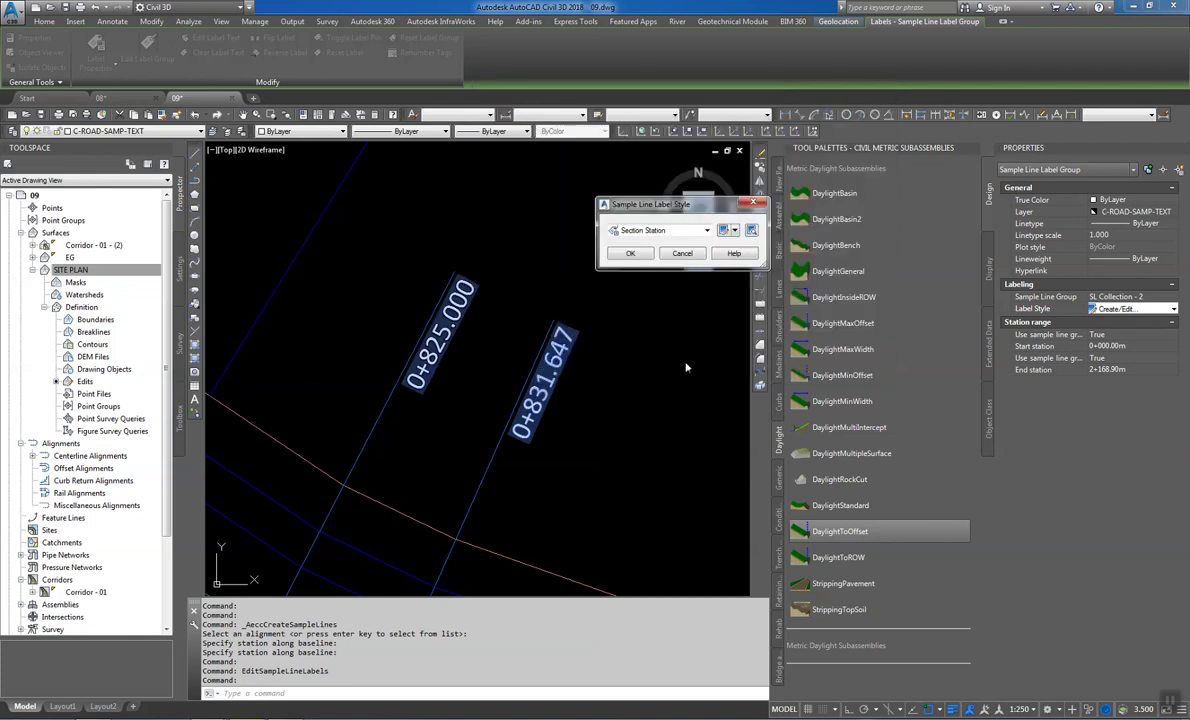
left_click(630, 253)
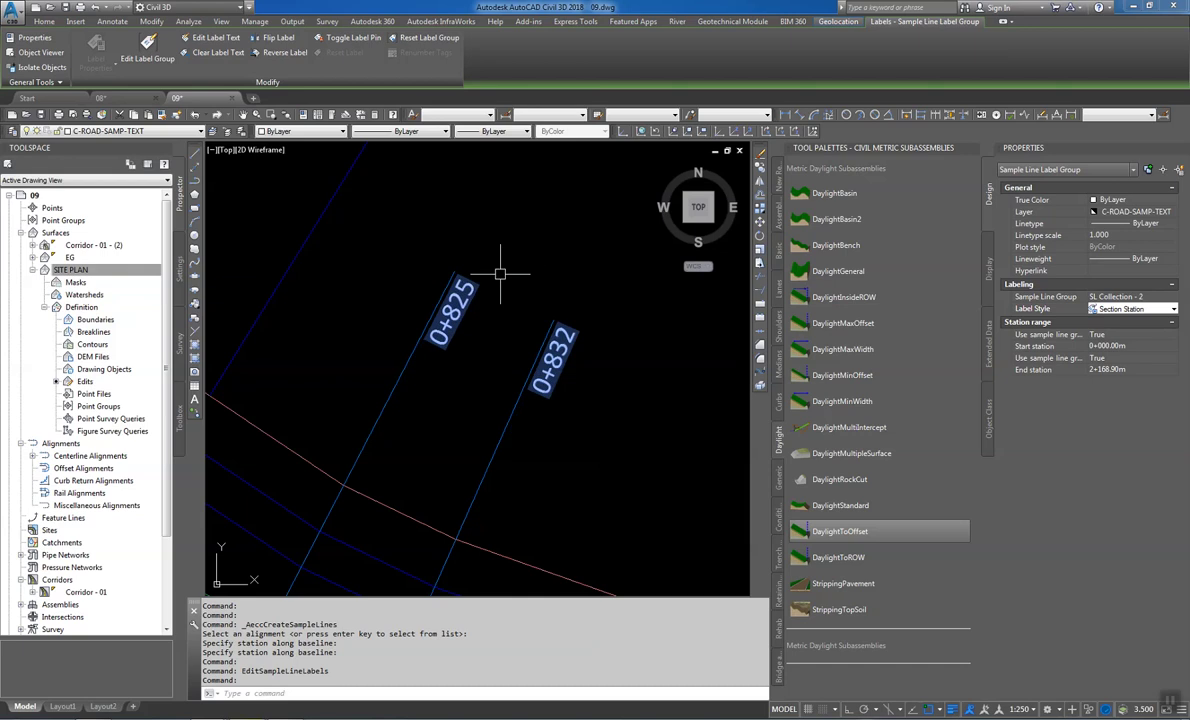
key("Escape")
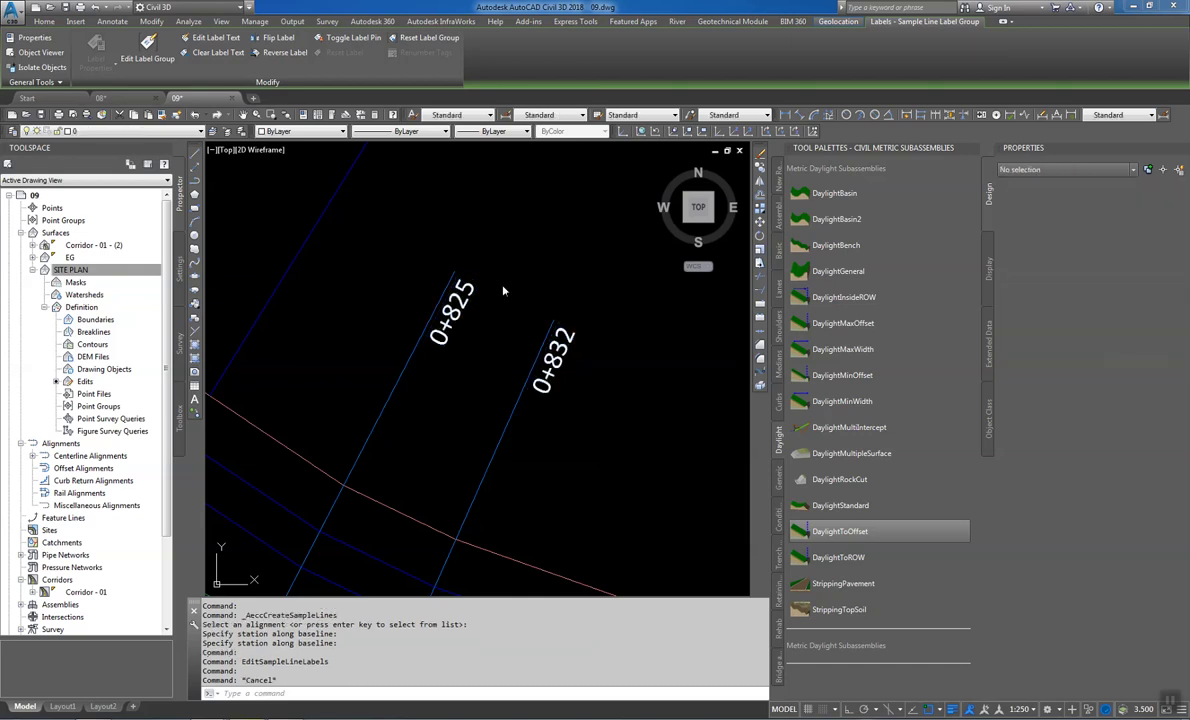
Examine the station labels on the sample lines around the corridor's lower bend
middle_click_drag(502, 282, 485, 360)
scroll(484, 361, "down", 5)
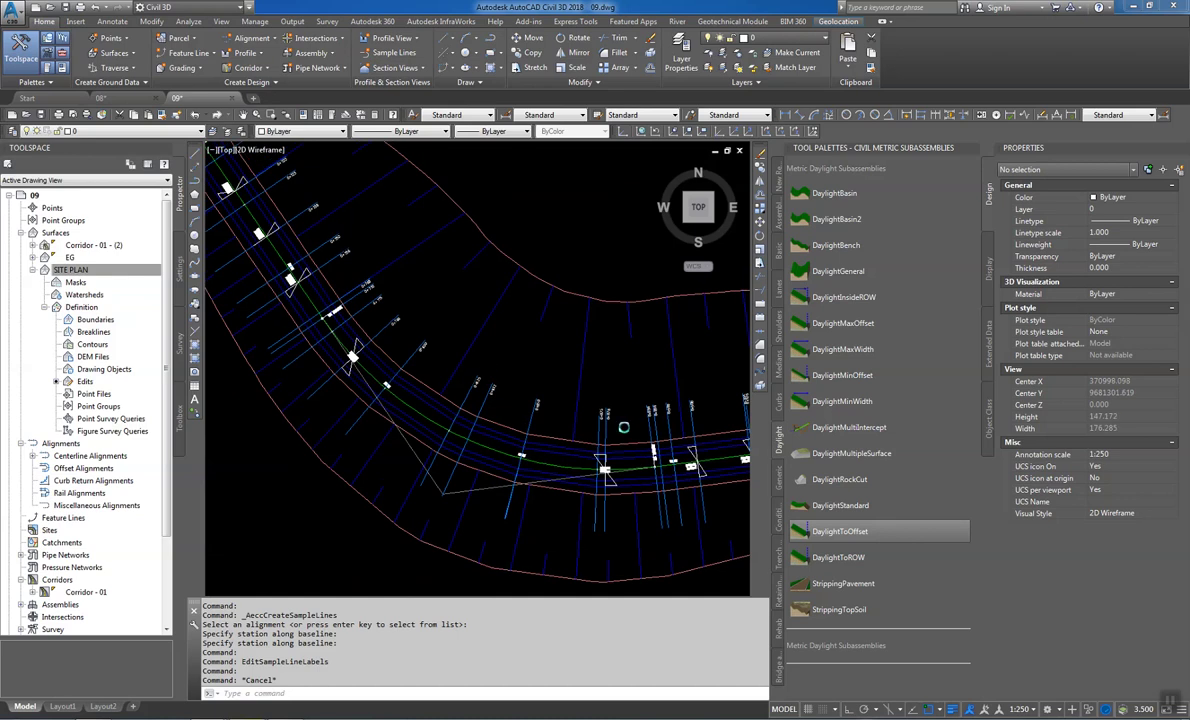
scroll(637, 430, "up", 7)
scroll(612, 427, "down", 7)
mouse_move(612, 427)
middle_mouse_down()
mouse_move(505, 345)
mouse_move(412, 406)
middle_mouse_up()
scroll(402, 405, "up", 4)
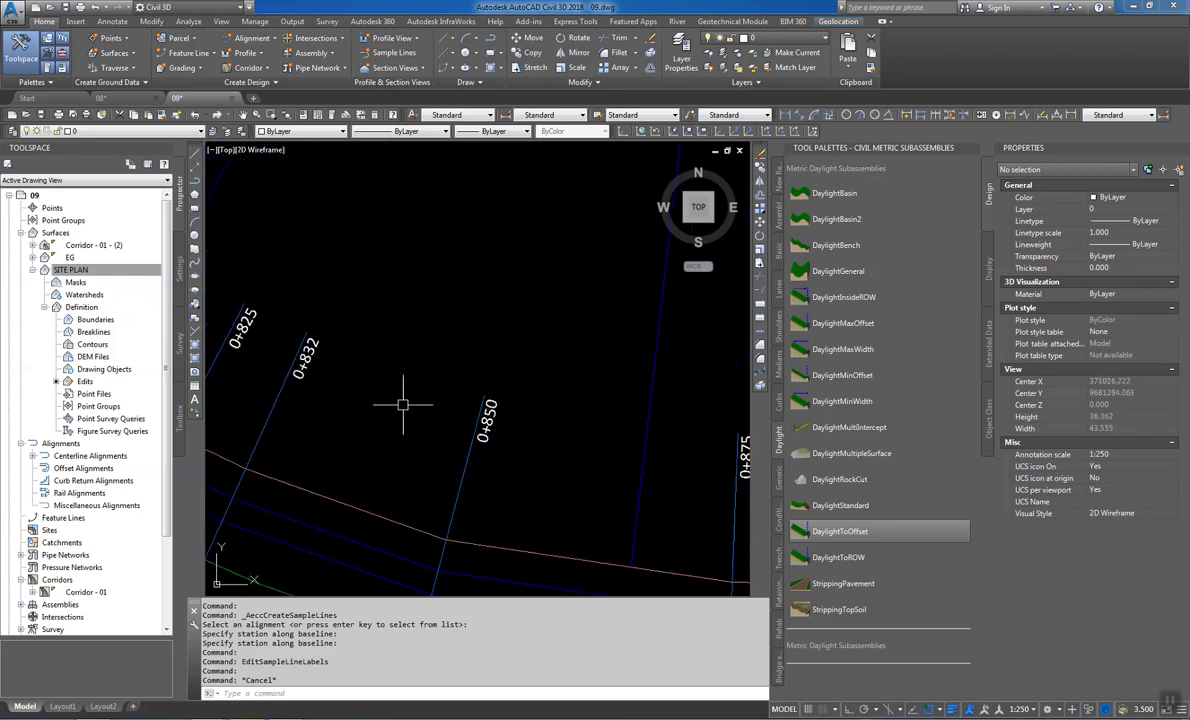
scroll(404, 410, "down", 6)
scroll(460, 370, "down", 10)
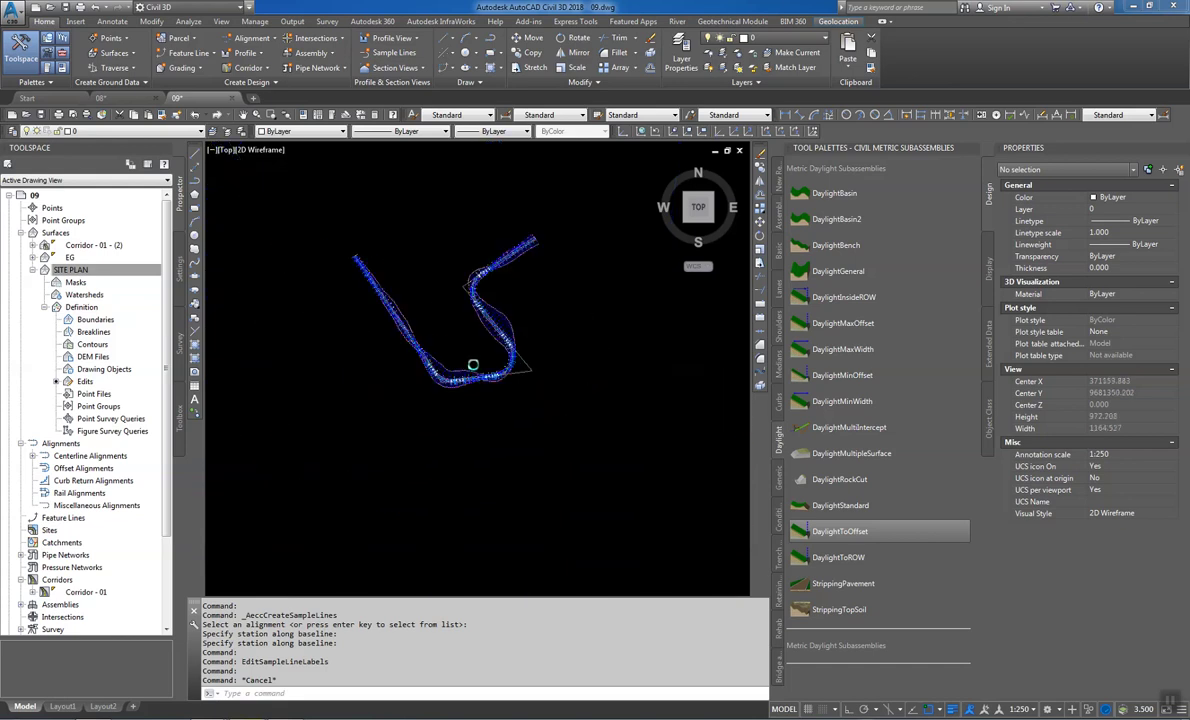
Create a section view of sample line 0+825.00 on alignment HZ in the Road Section style, placed beside the corridor plan
left_click(419, 69)
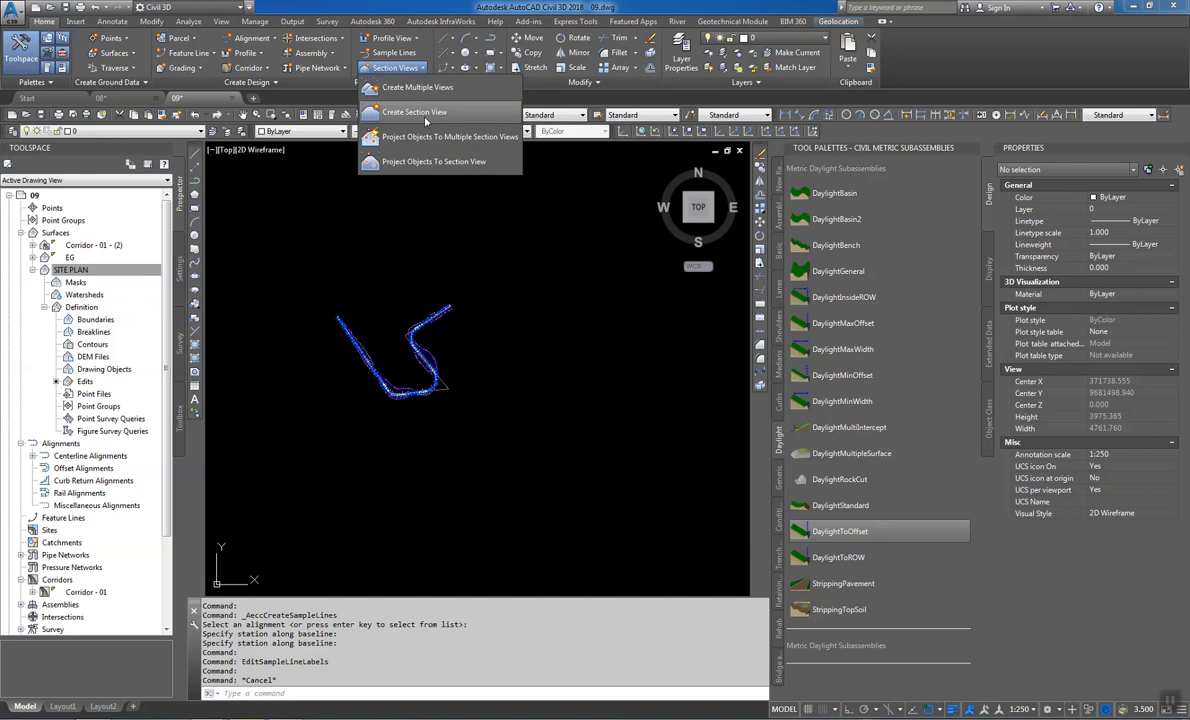
left_click(425, 112)
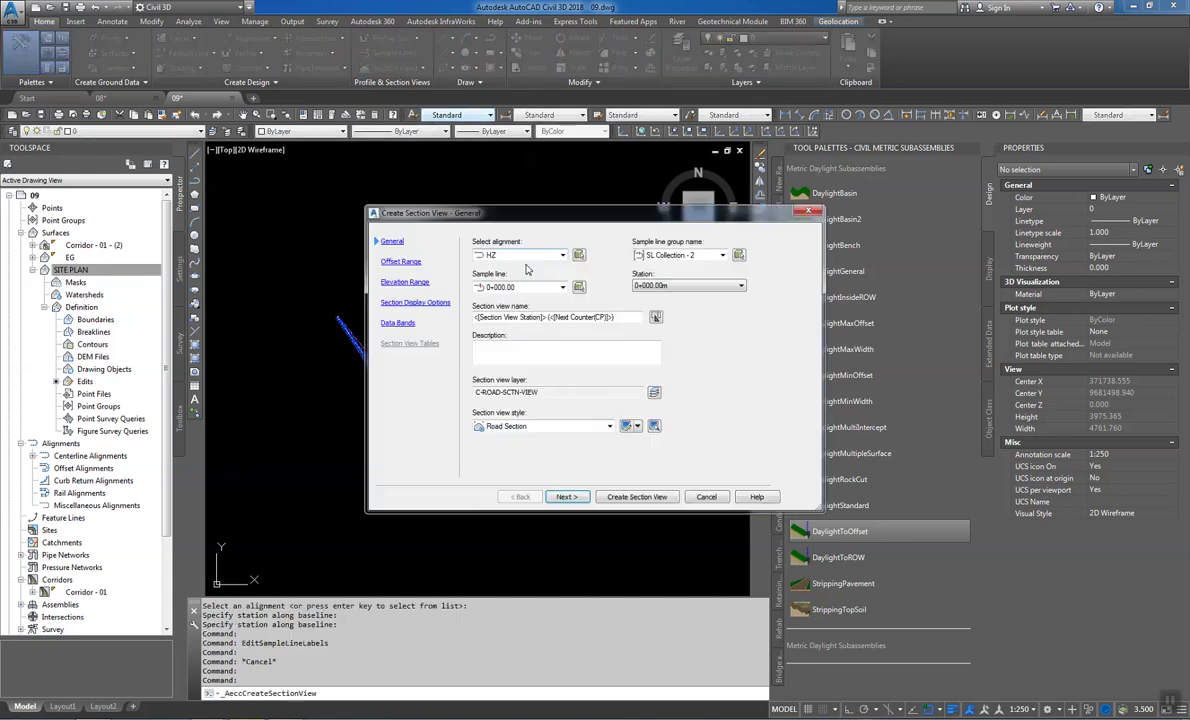
left_click(562, 287)
left_click_drag(581, 305, 600, 456)
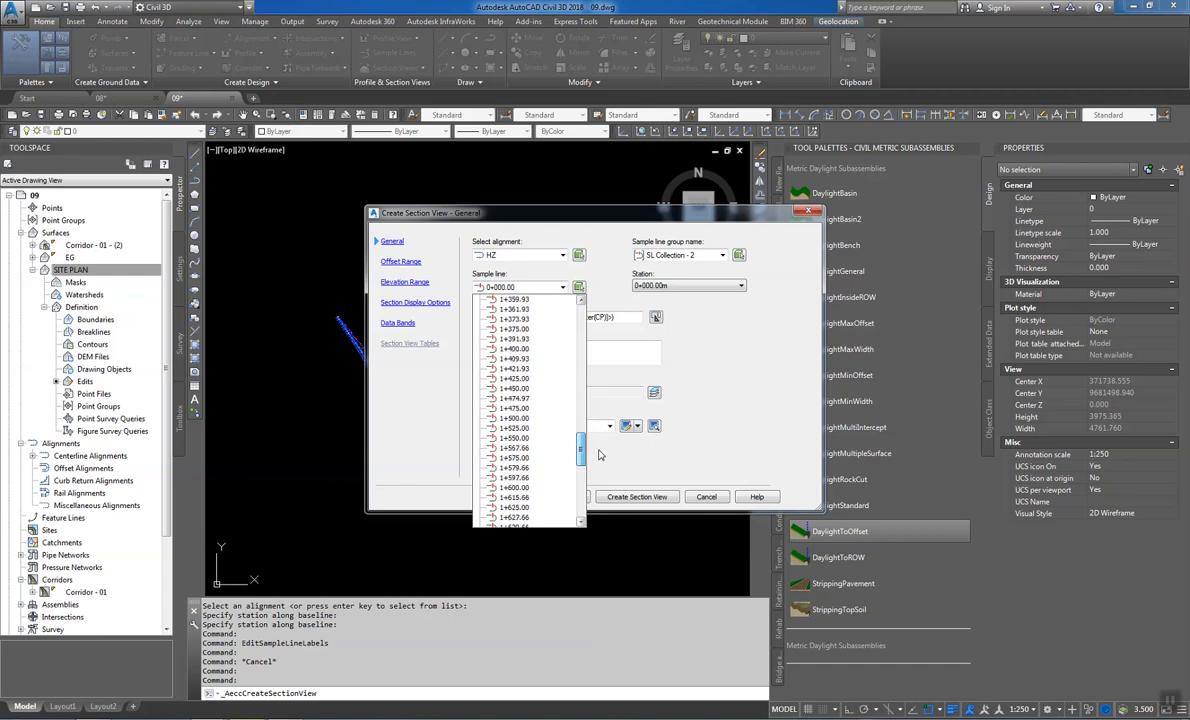
left_click_drag(600, 456, 594, 378)
left_click(594, 378)
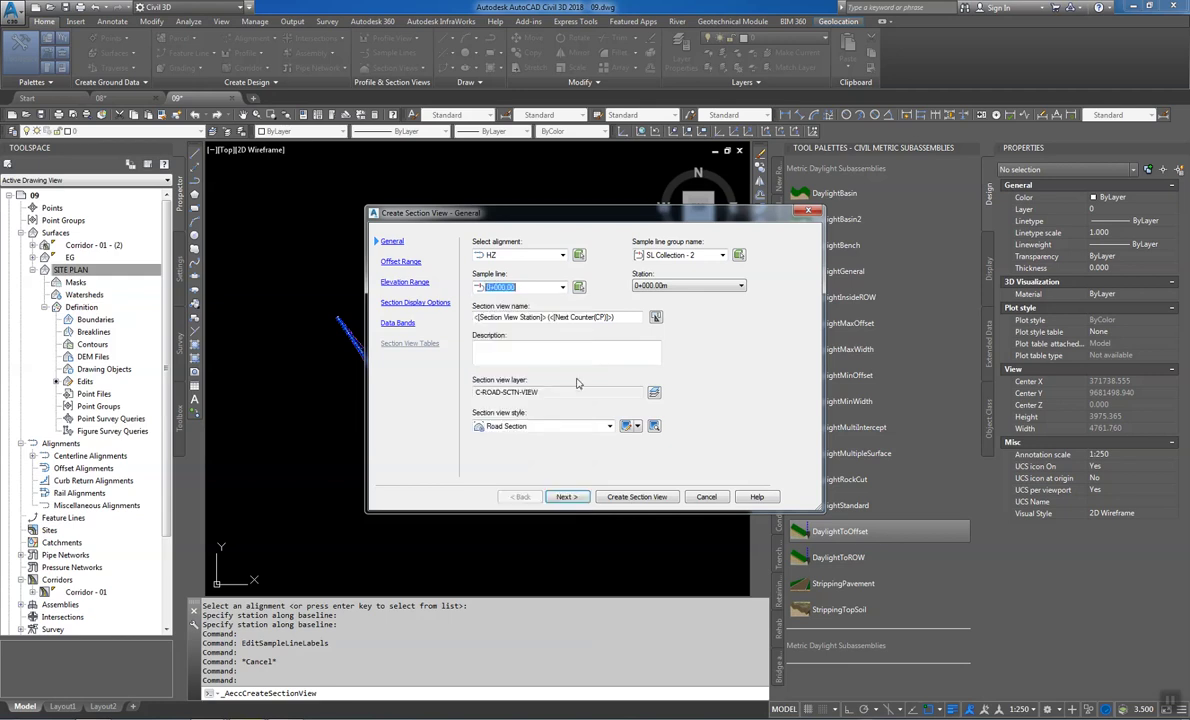
left_click(541, 288)
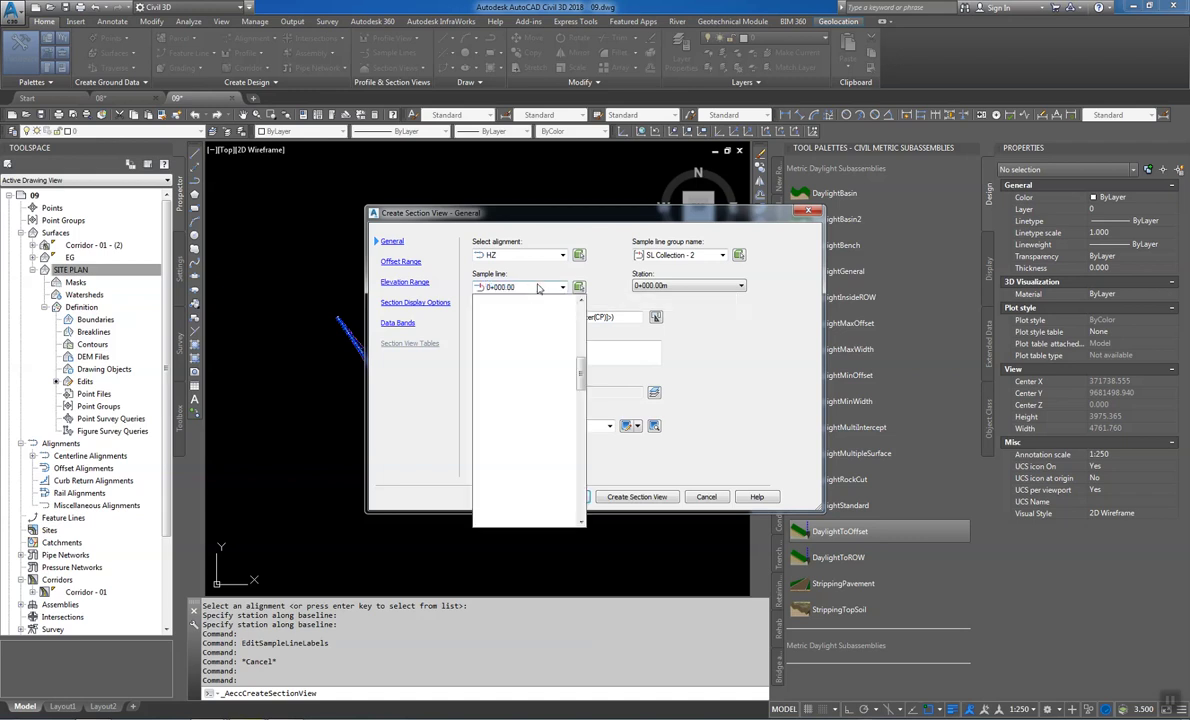
left_click(538, 288)
left_click(538, 288)
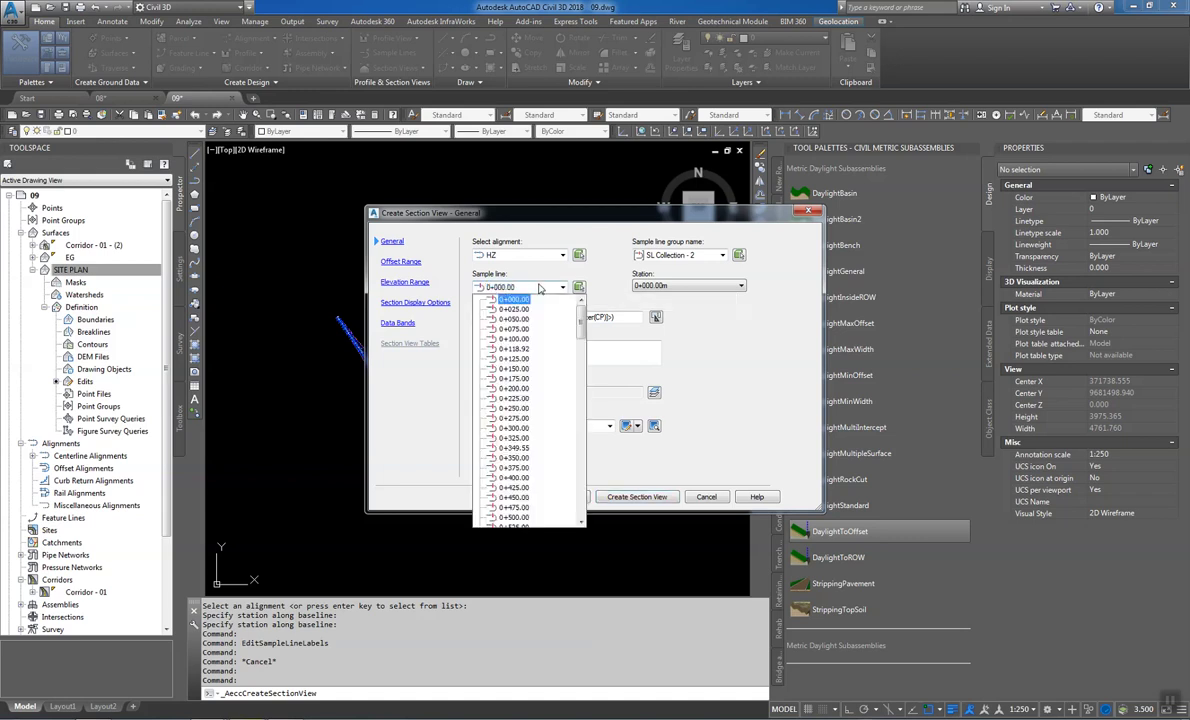
left_click(540, 288)
left_click(541, 288)
left_click_drag(582, 316, 591, 381)
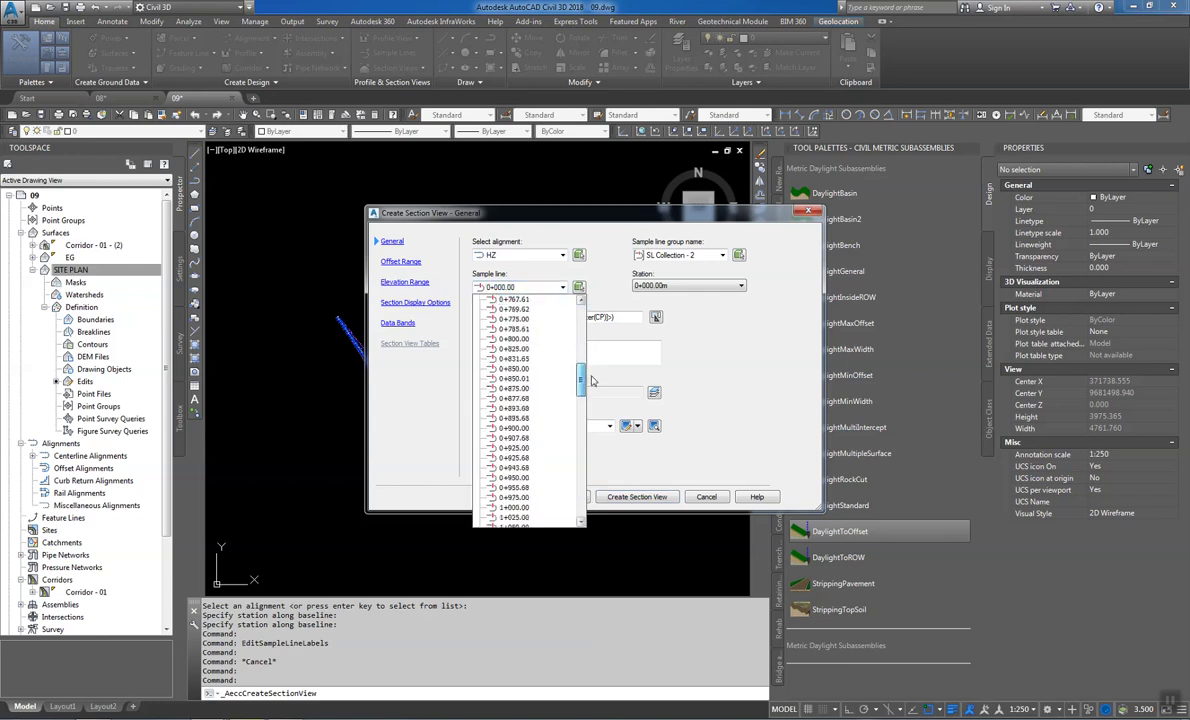
left_click(562, 287)
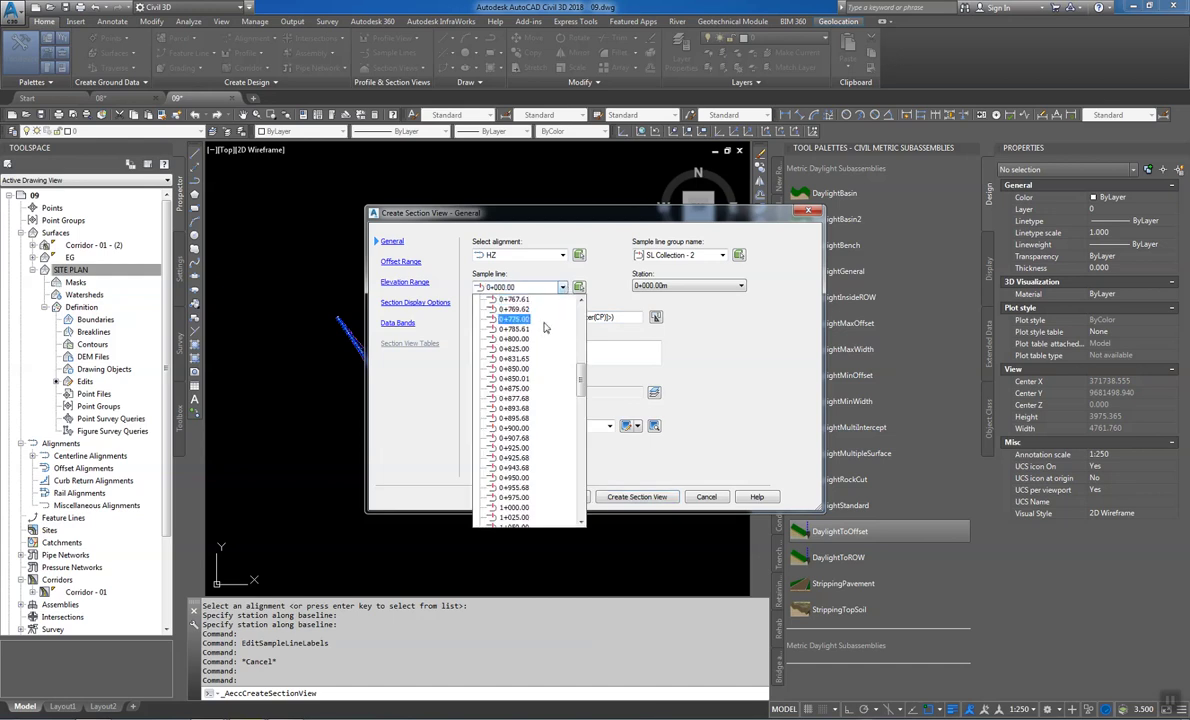
left_click(527, 347)
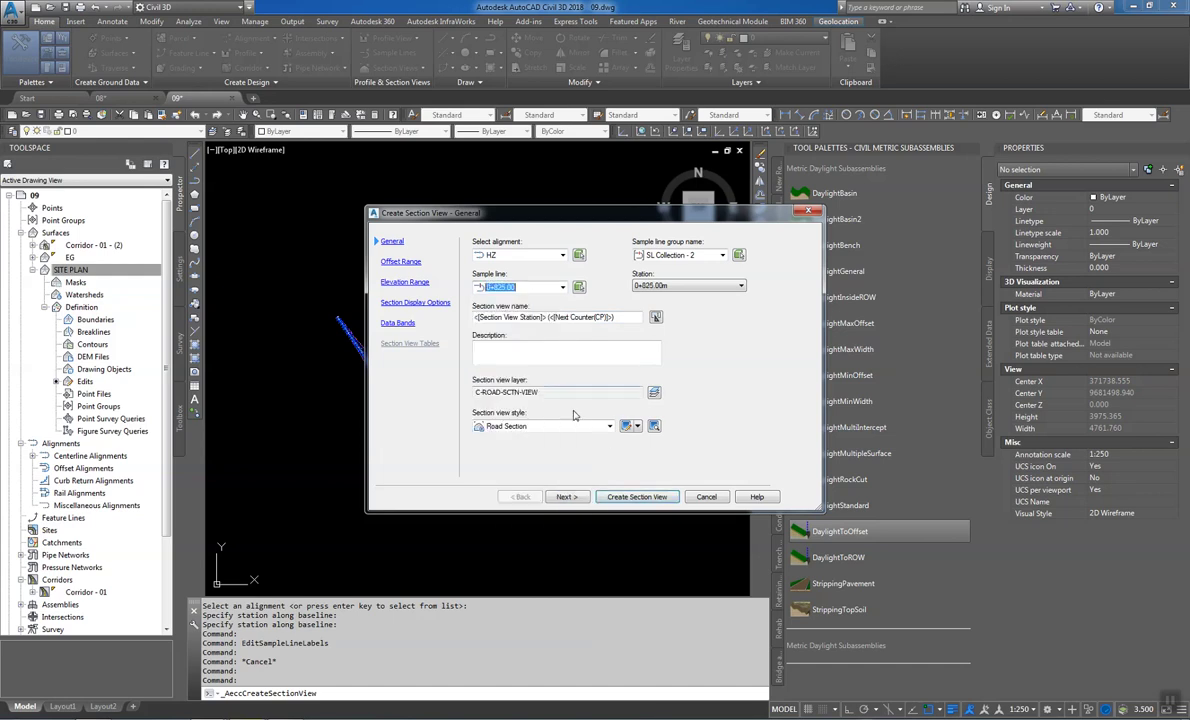
left_click(655, 497)
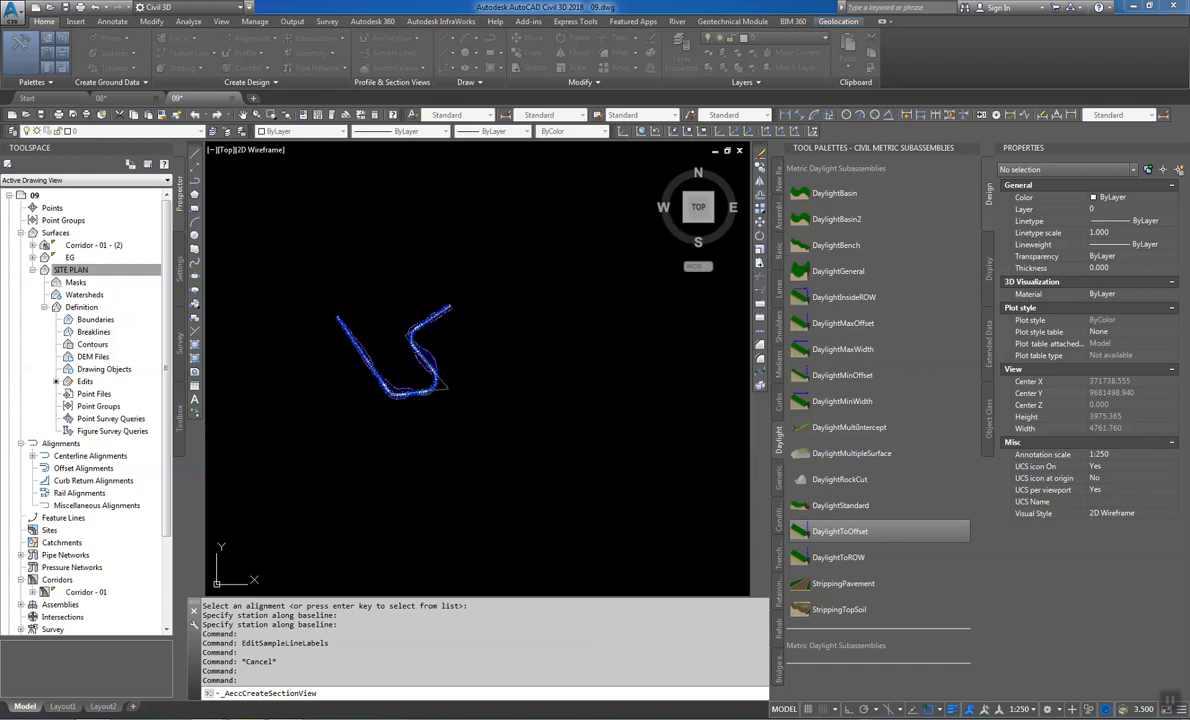
left_click(515, 340)
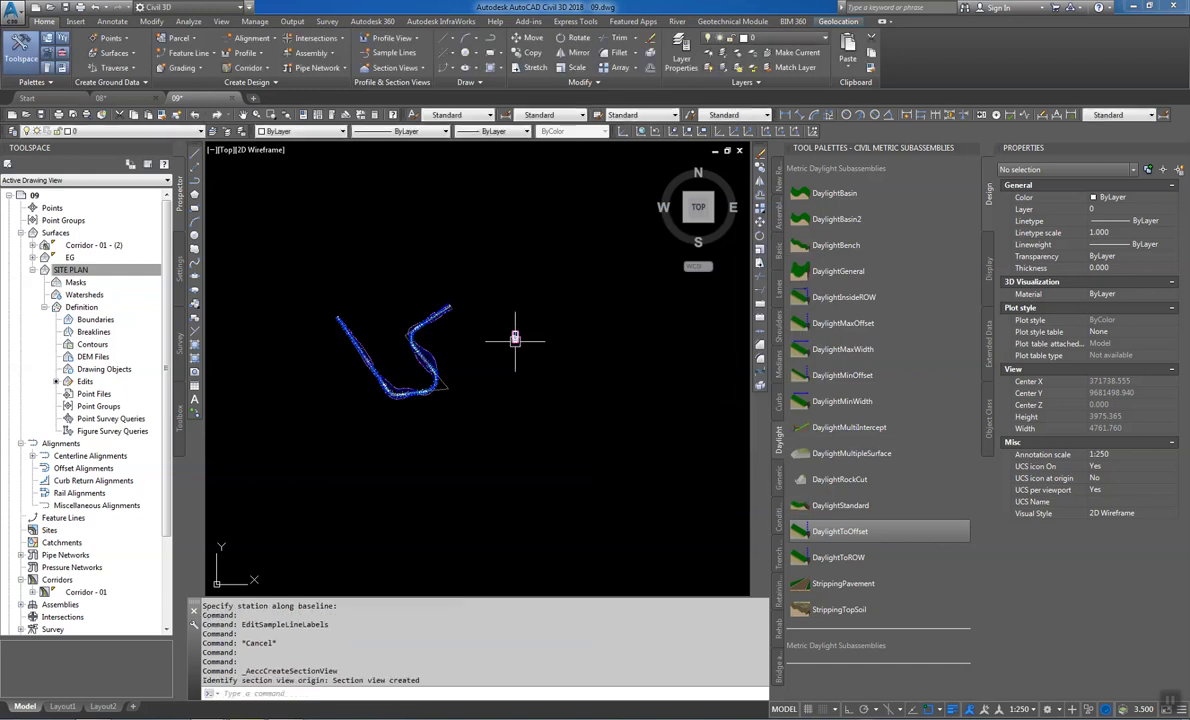
Examine the 0+825.00 section view, including the road surface, daylight slopes, elevation and offset labels, and the station title
scroll(514, 340, "up", 4)
scroll(514, 340, "up", 5)
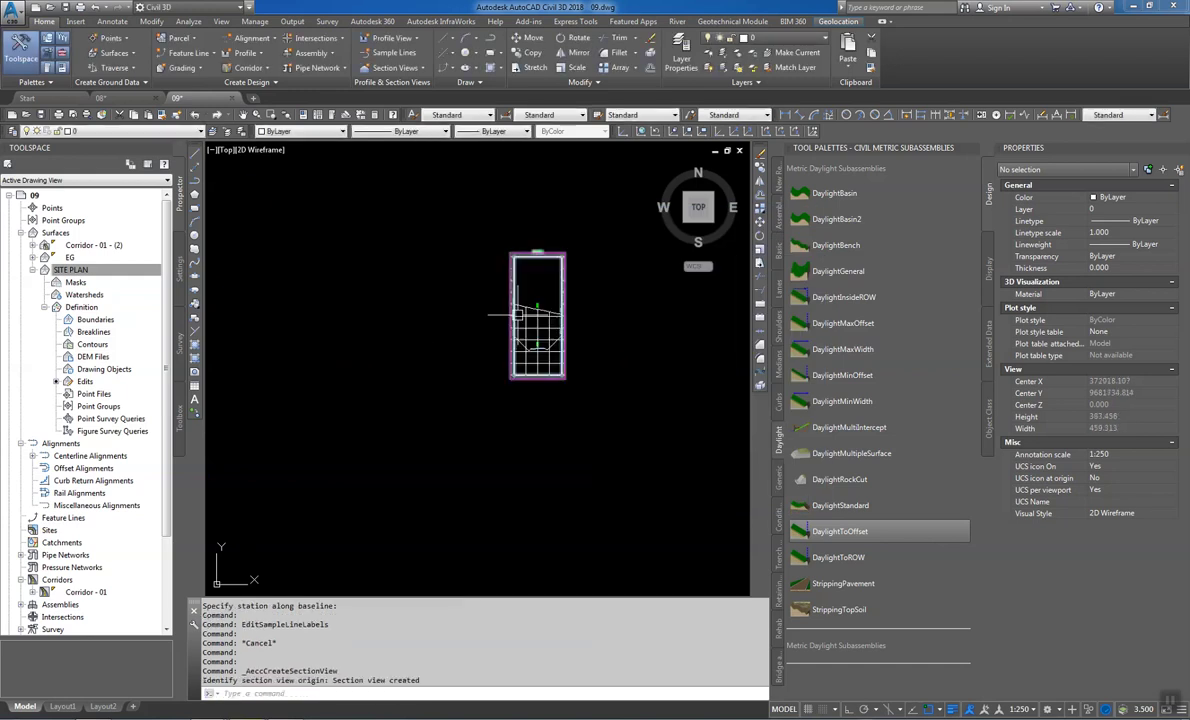
scroll(544, 395, "up", 2)
scroll(547, 398, "down", 2)
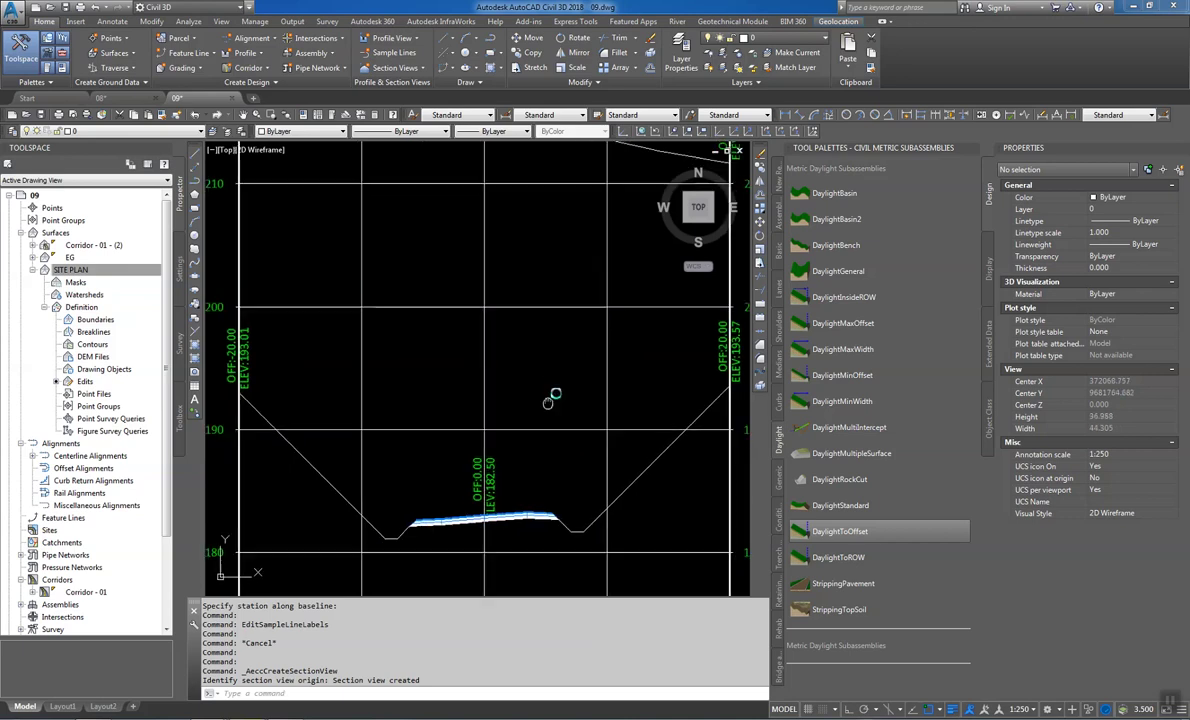
scroll(566, 380, "down", 2)
middle_click_drag(566, 385, 557, 346)
middle_click_drag(561, 435, 576, 332)
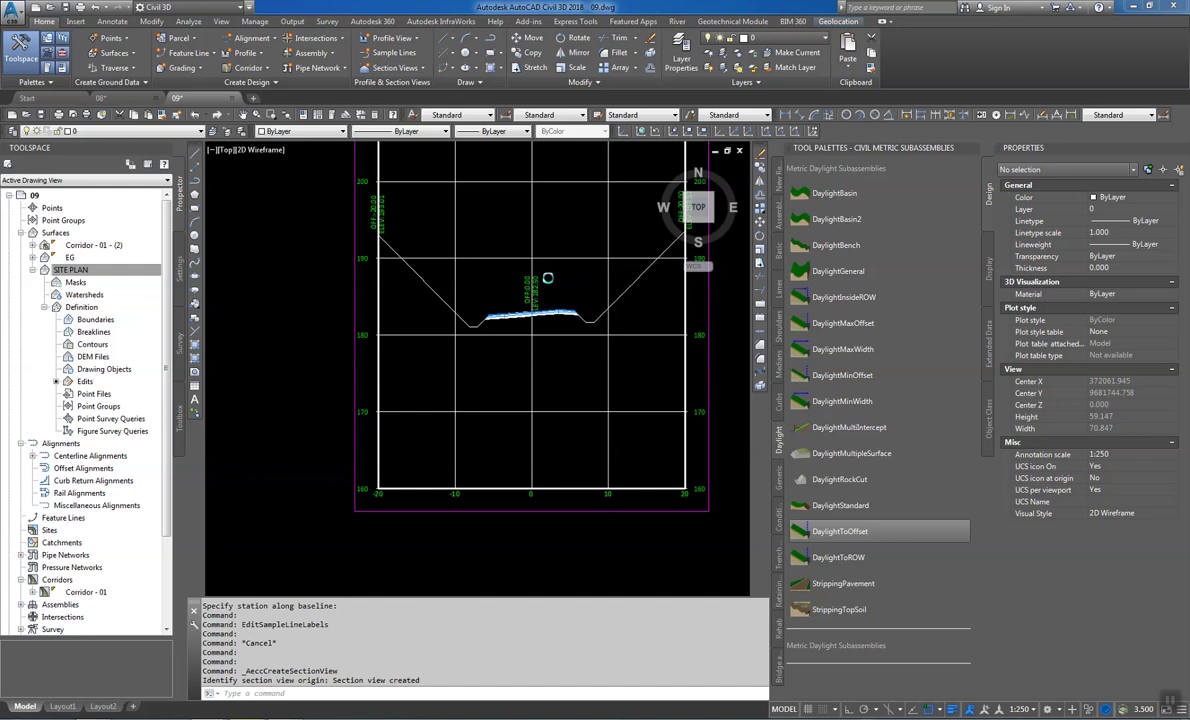
scroll(544, 274, "down", 4)
middle_click_drag(544, 290, 514, 510)
scroll(514, 455, "up", 4)
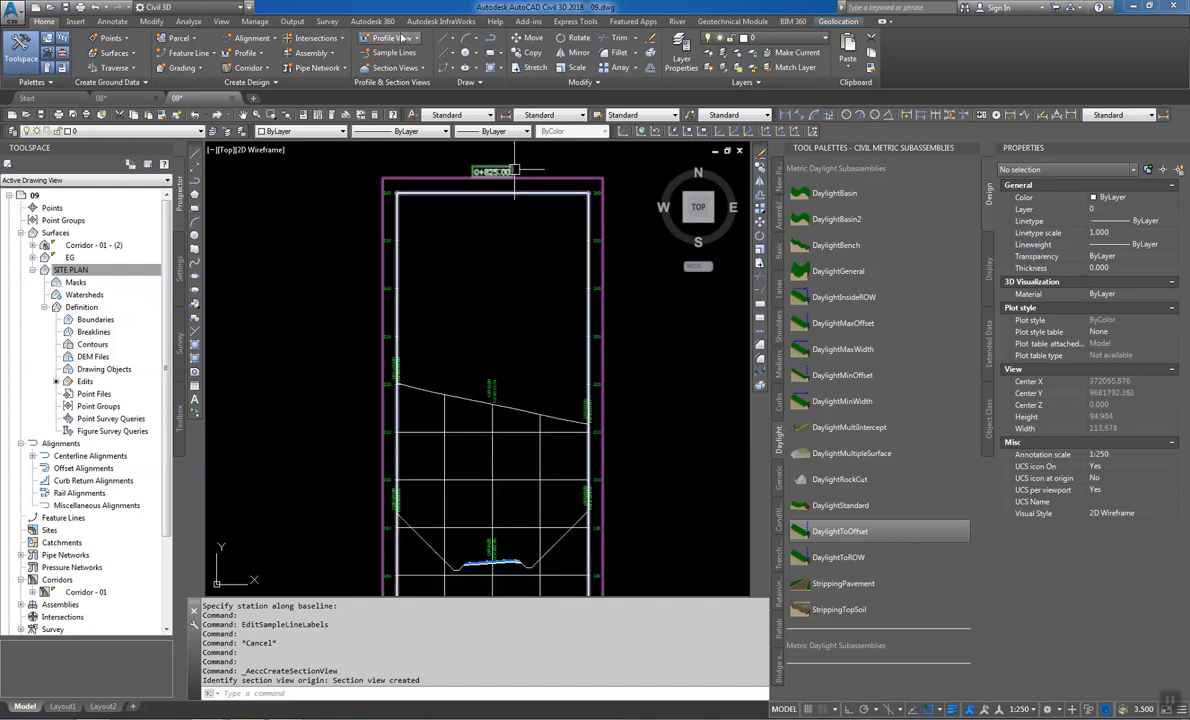
scroll(520, 160, "down", 4)
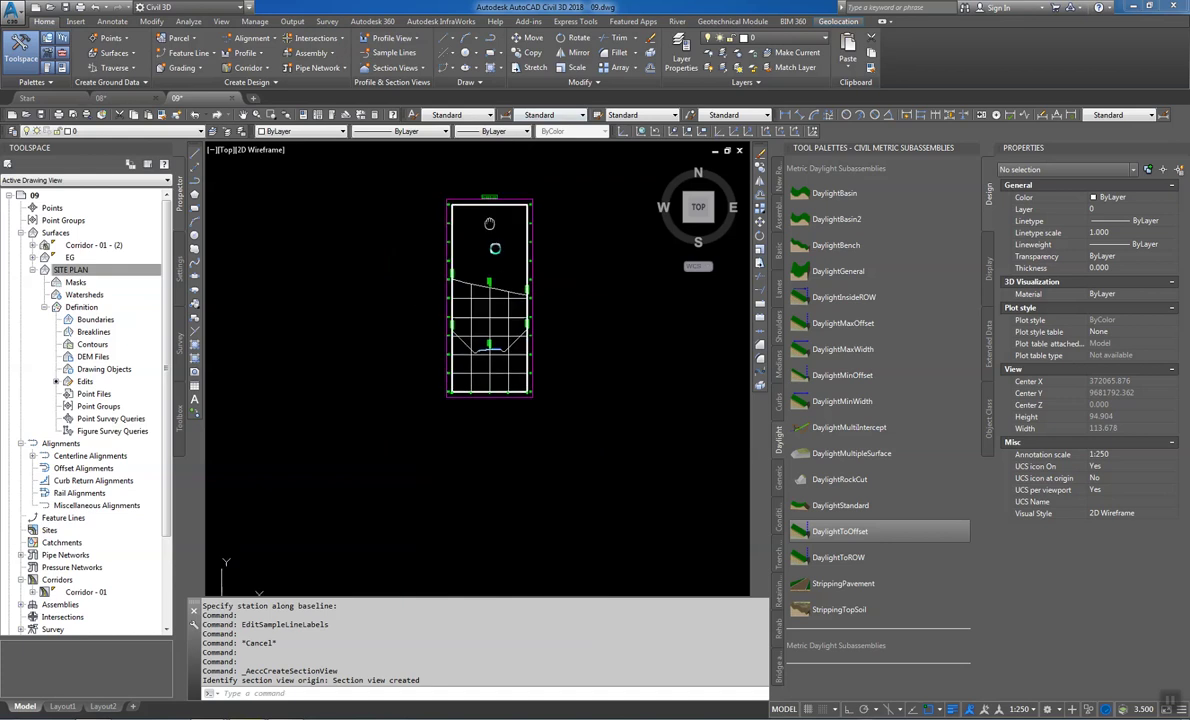
Delete the section view at station 0+825.00 and return to the corridor plan
left_click(527, 252)
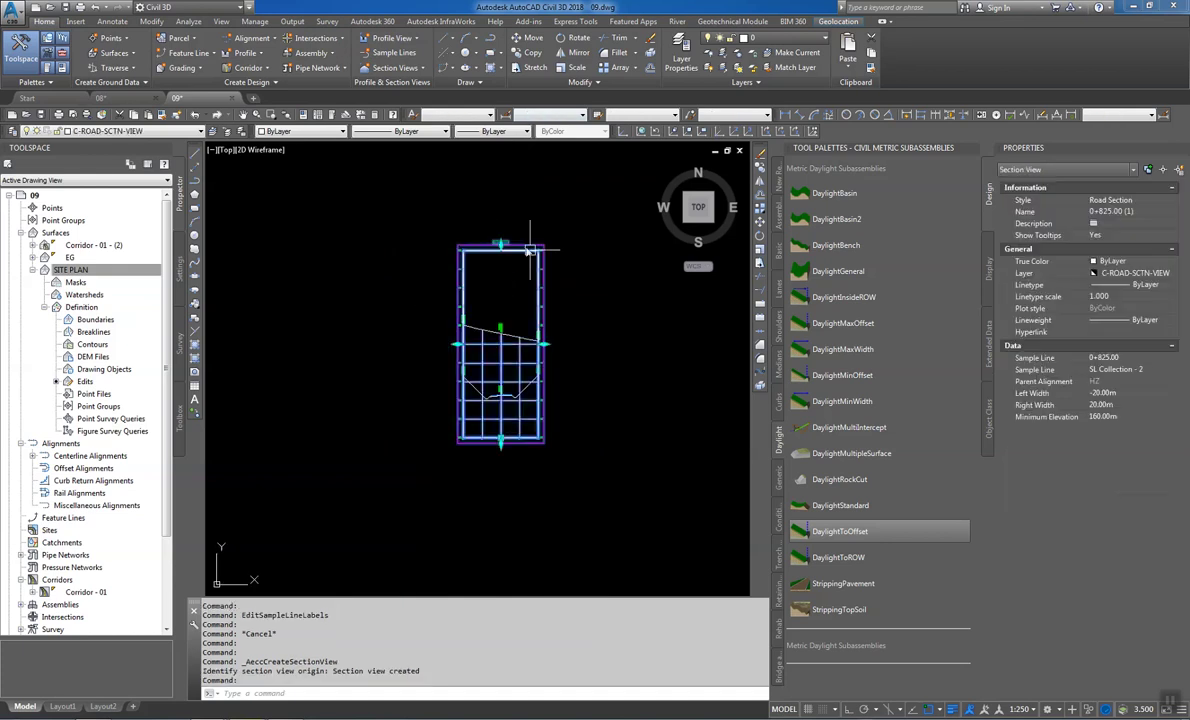
key("Delete")
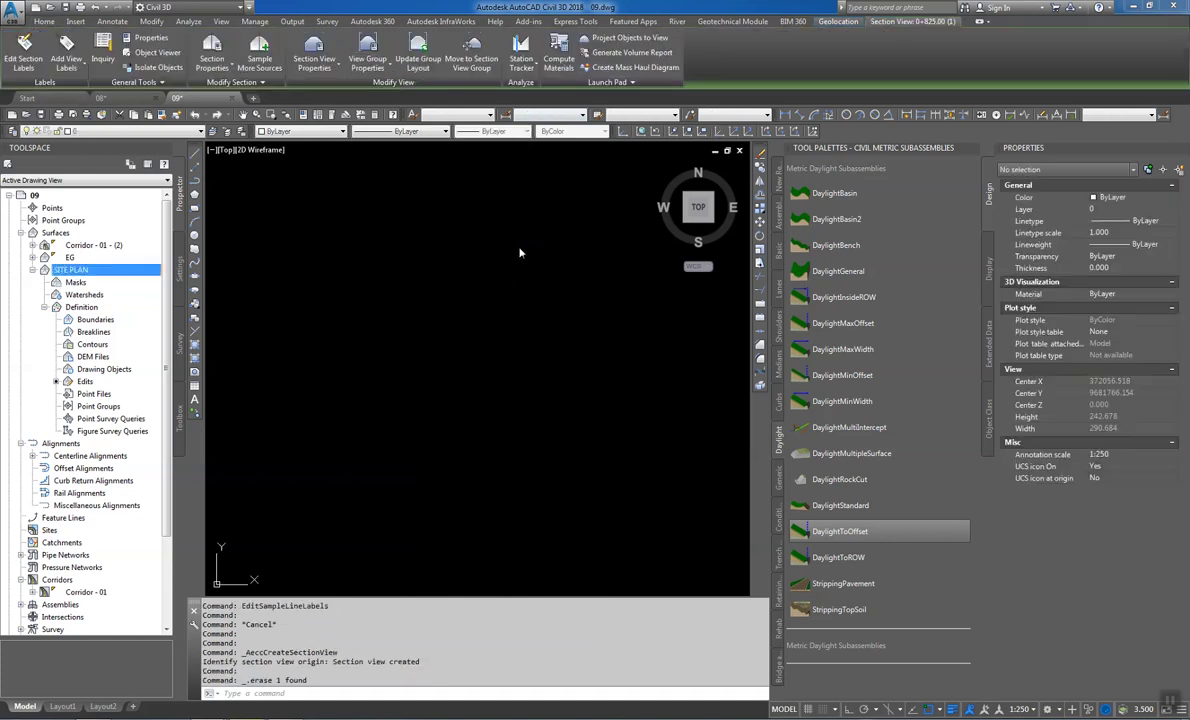
middle_click_drag(383, 311, 428, 266)
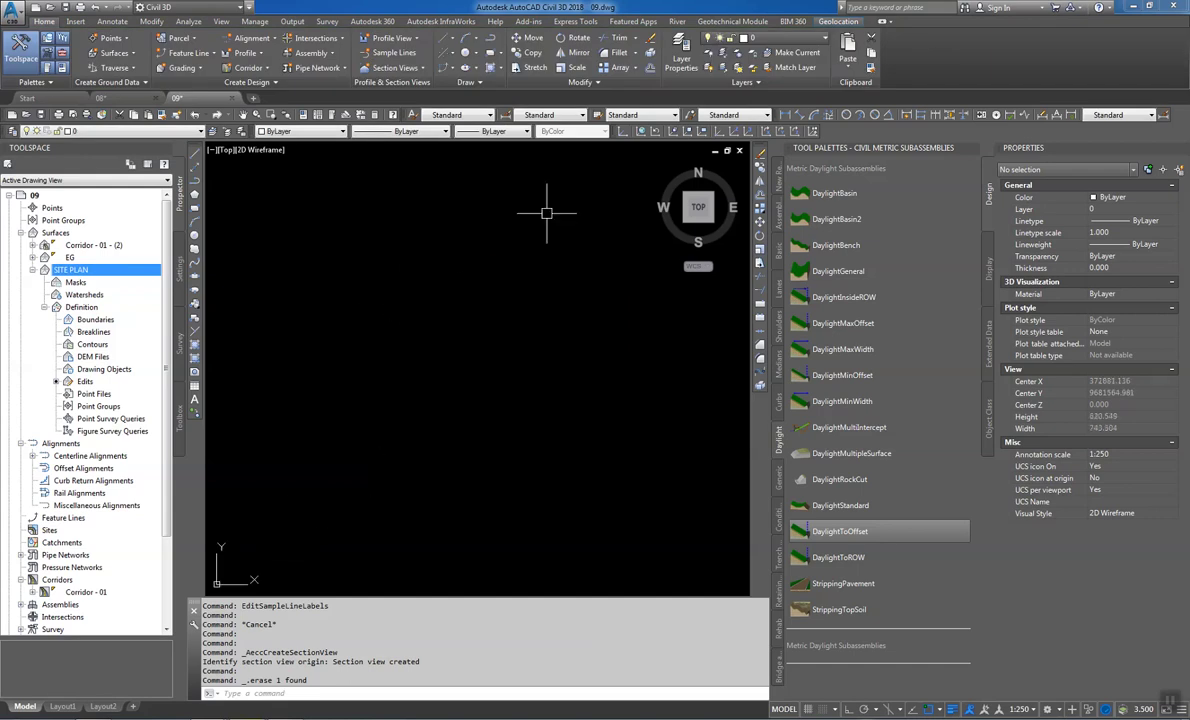
scroll(401, 297, "down", 10)
mouse_move(212, 398)
middle_mouse_down()
mouse_move(332, 358)
mouse_move(407, 371)
middle_mouse_up()
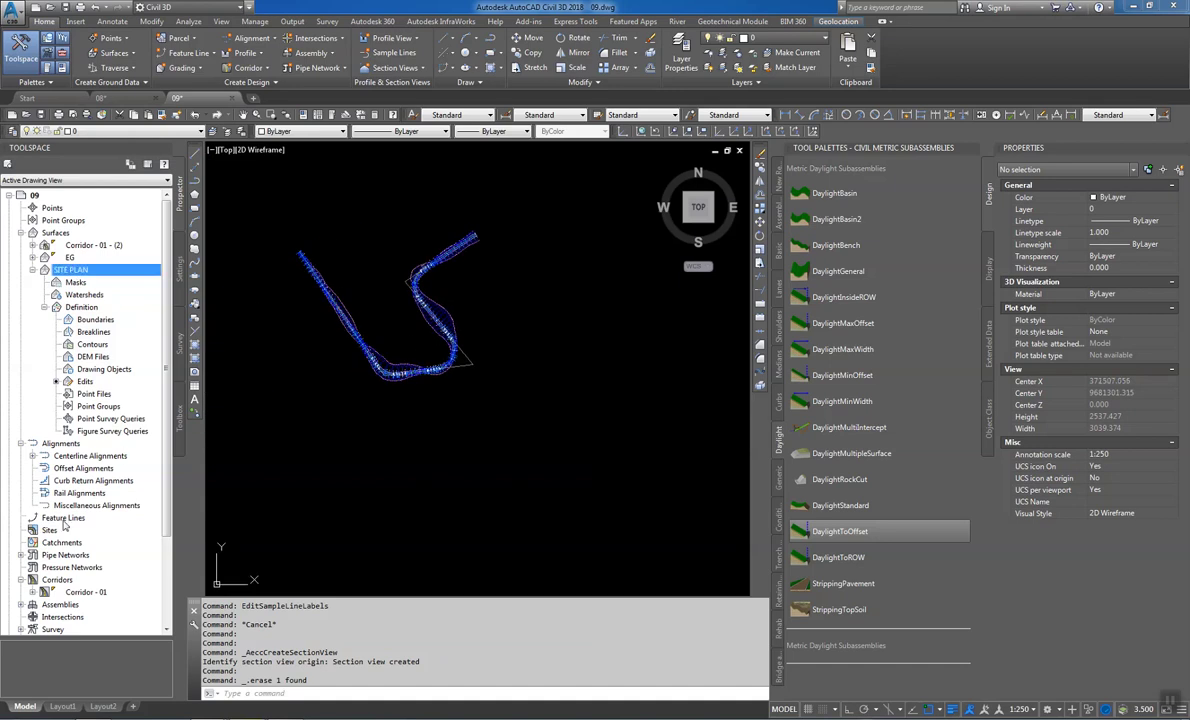
Open the assembly frequency settings for the Assembly - 01 region of Corridor - 01, keeping Yes for offset target geometry points
right_click(89, 593)
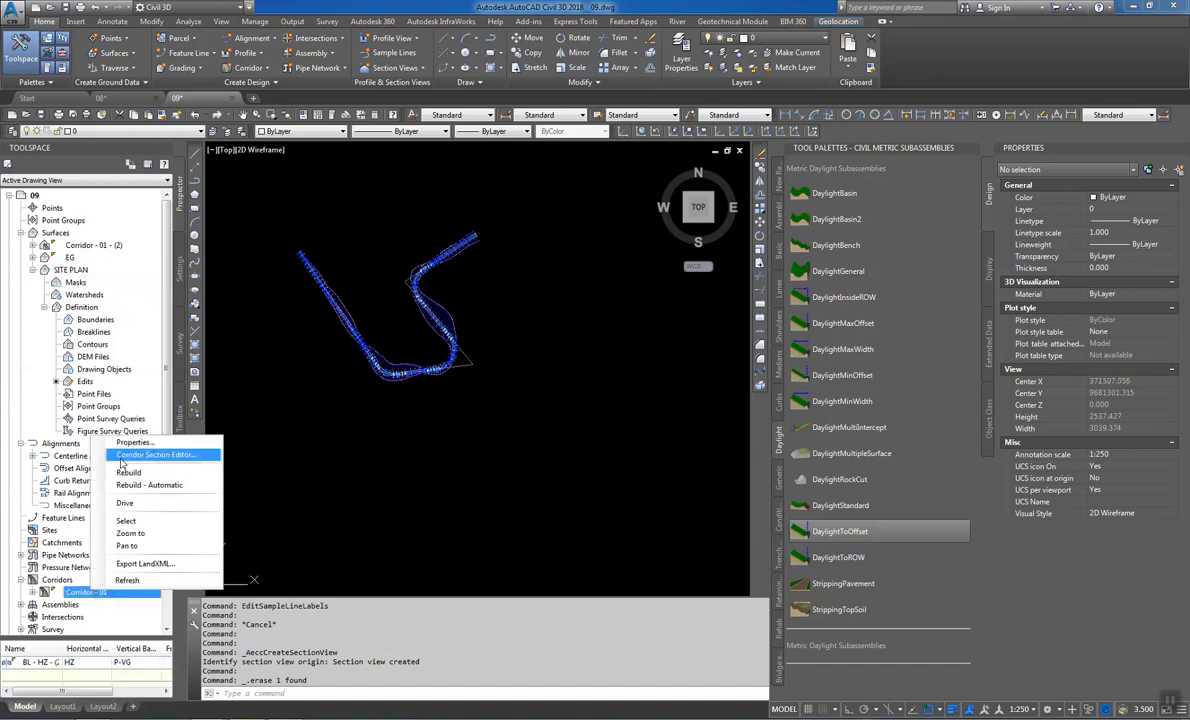
left_click(135, 444)
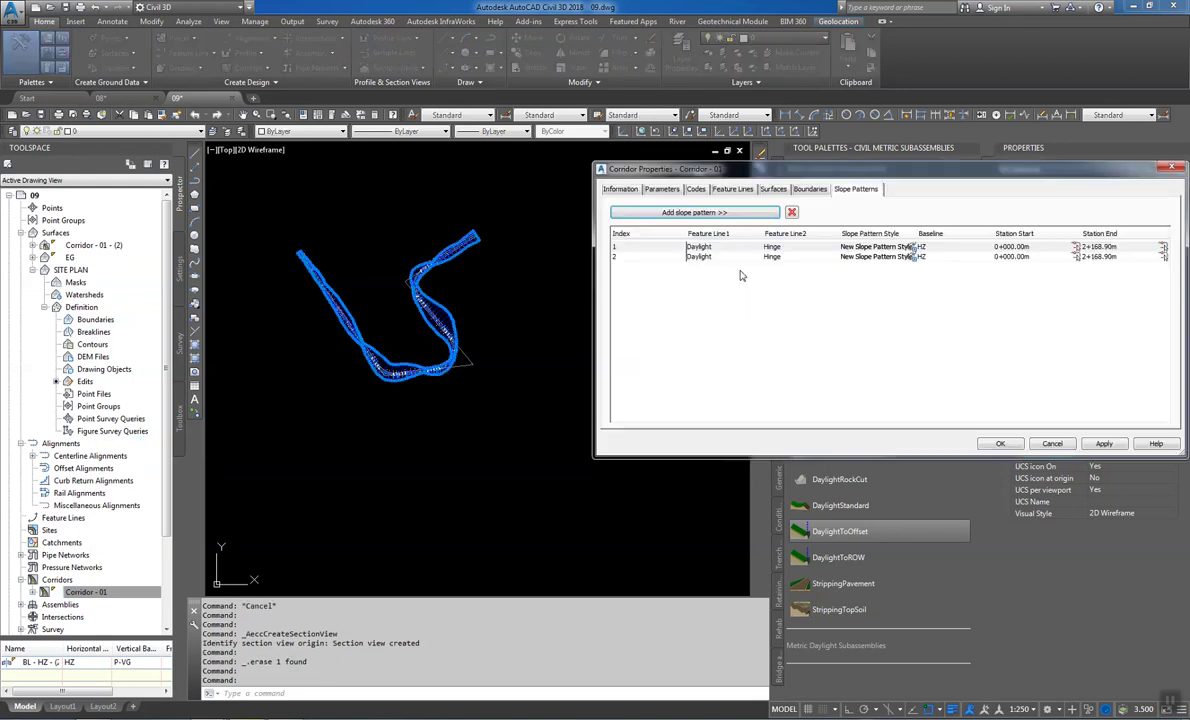
left_click(626, 191)
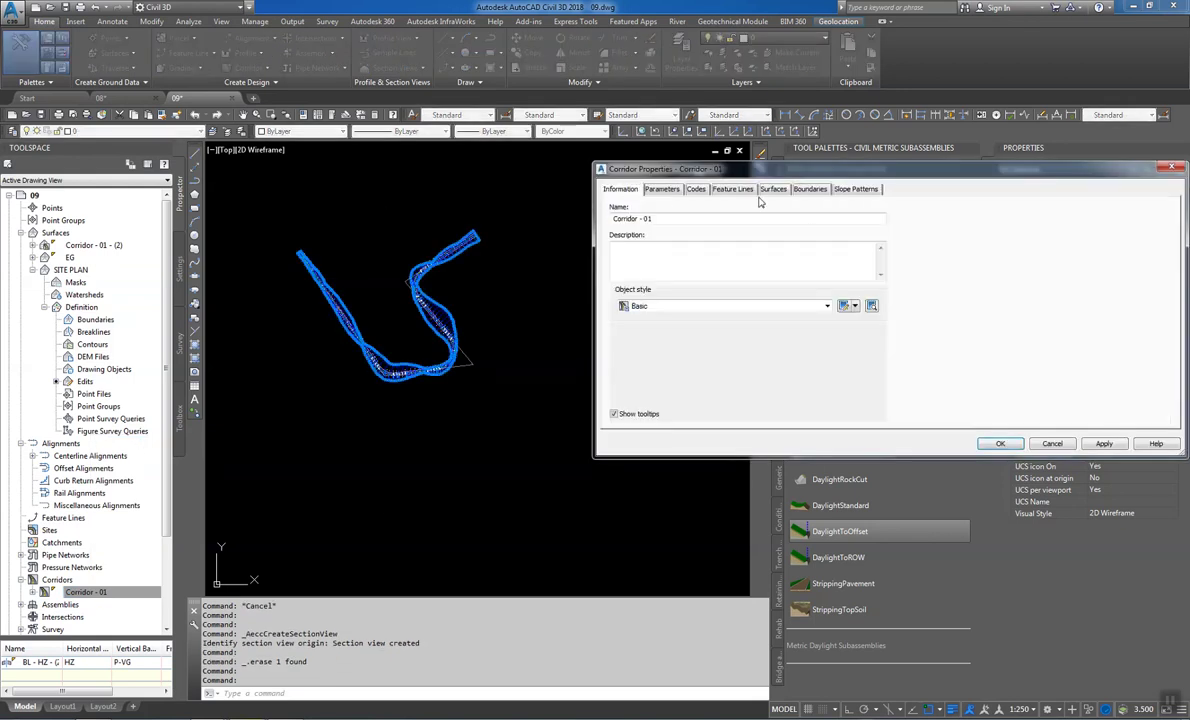
left_click(661, 189)
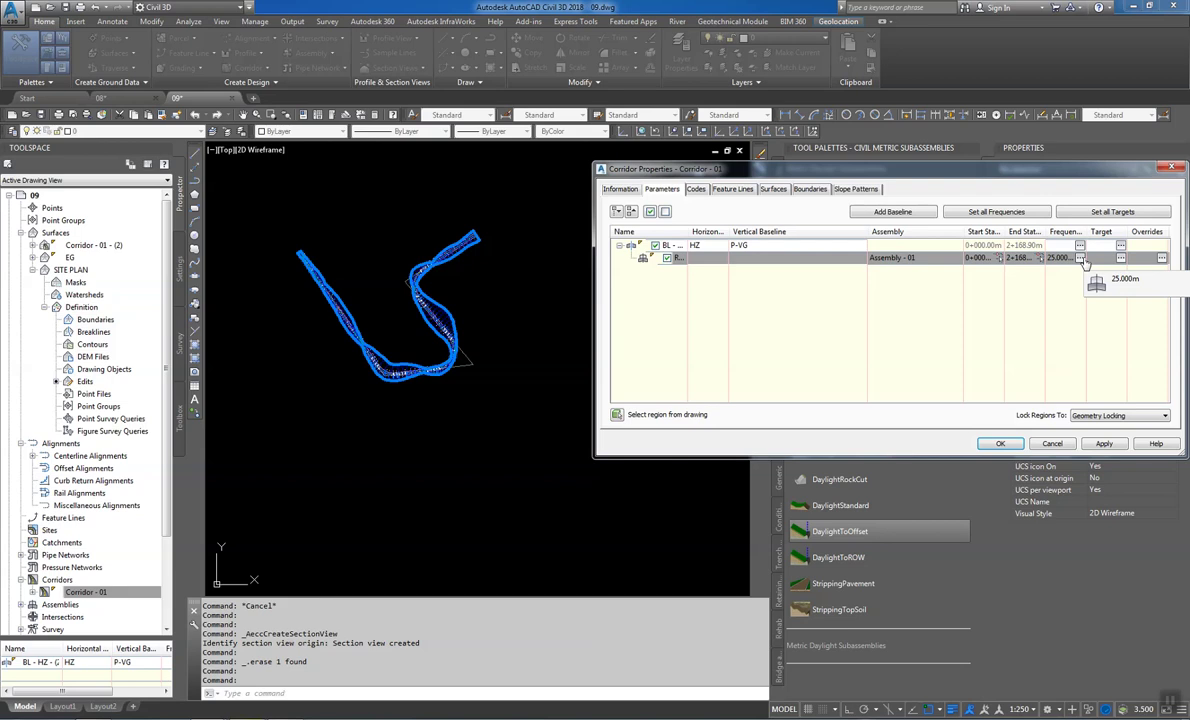
left_click(1080, 258)
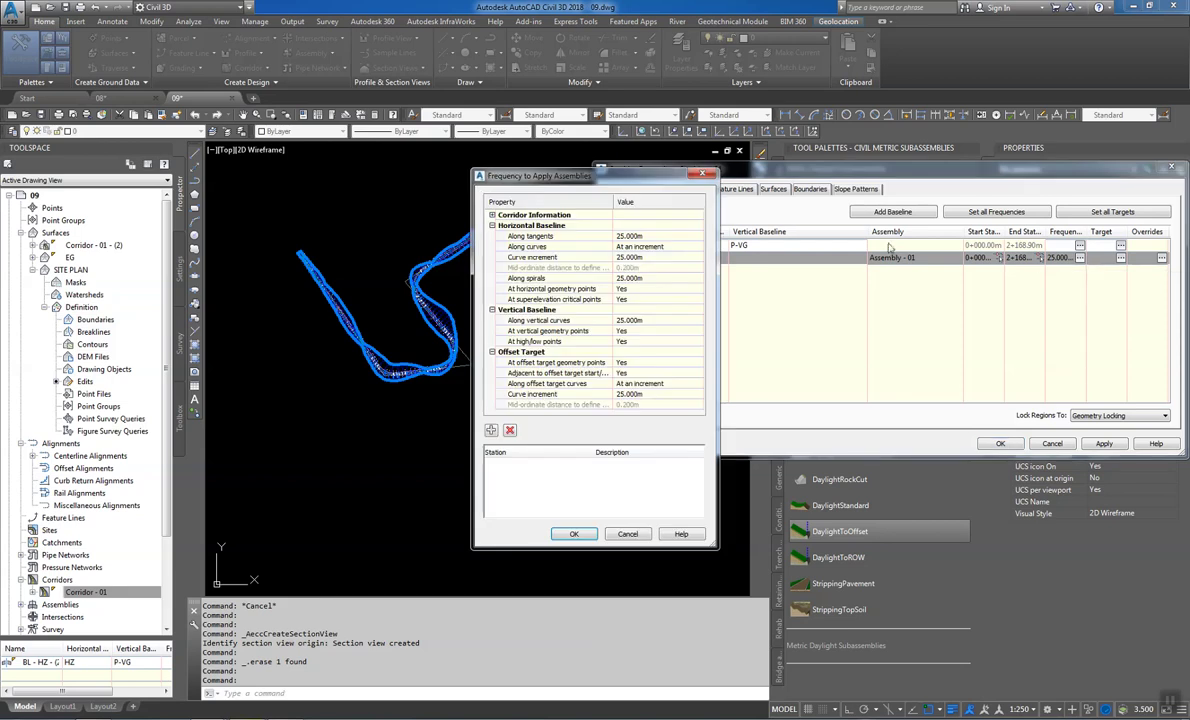
left_click(641, 394)
left_click(632, 364)
left_click(634, 366)
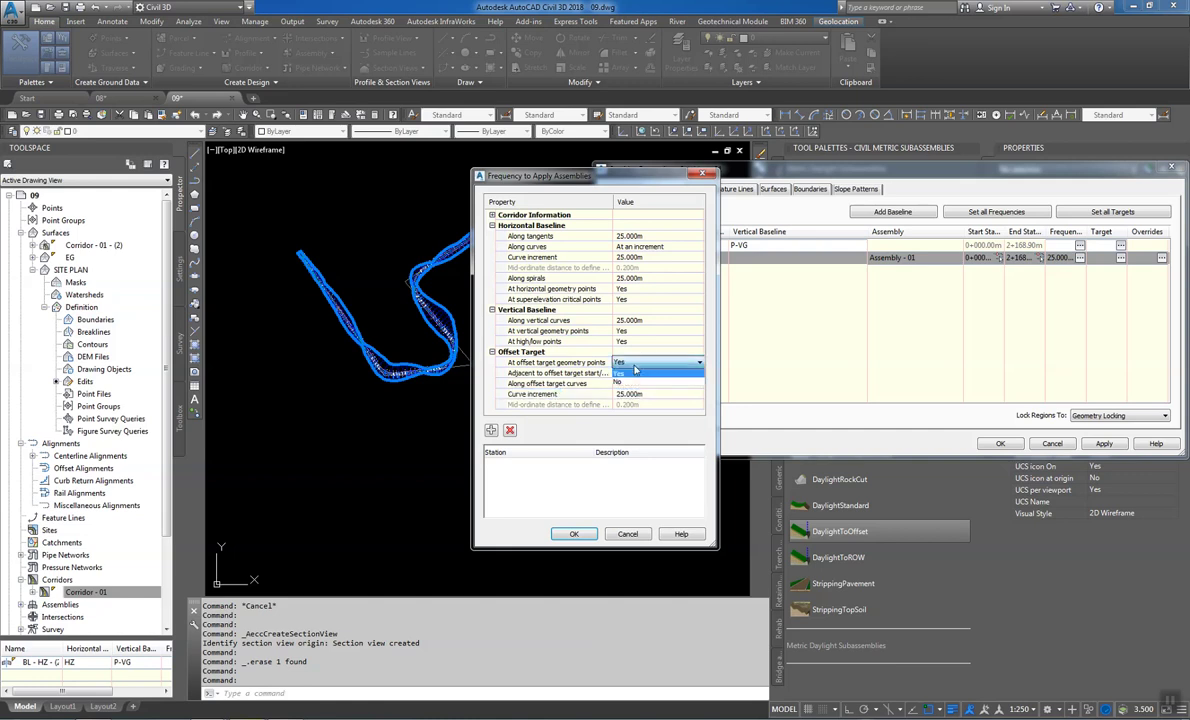
left_click(634, 372)
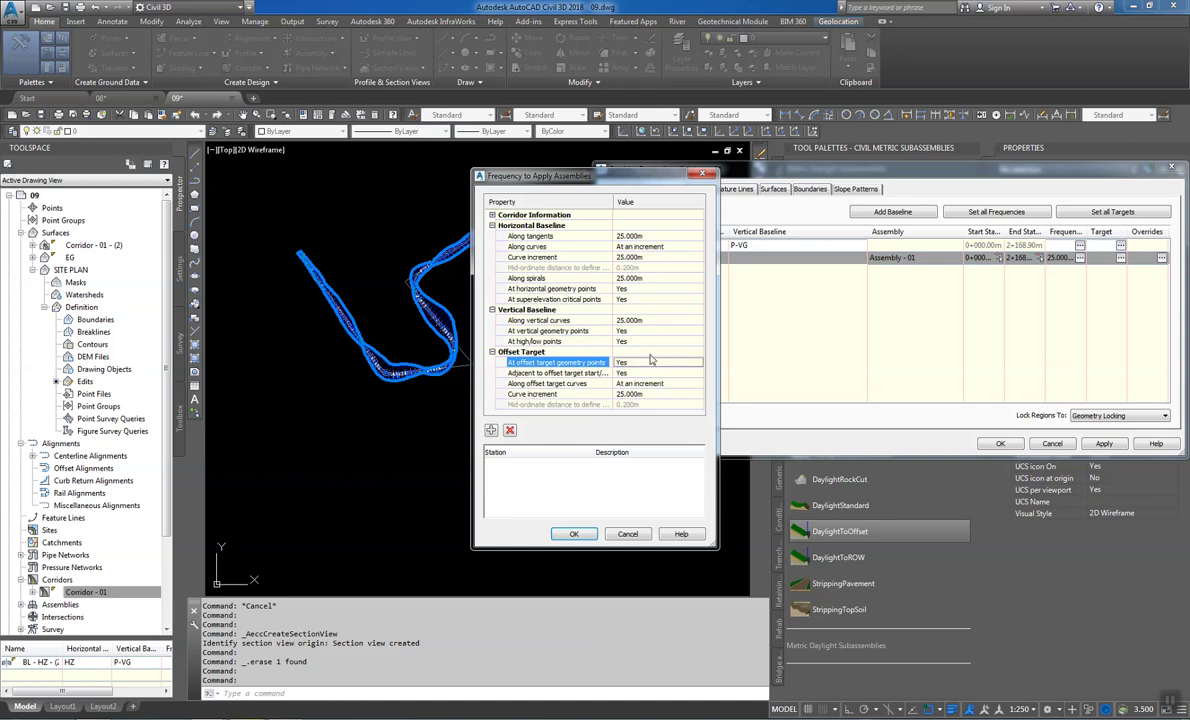
Set the horizontal baseline frequency to 100 m along tangents, for the curve increment and along spirals
left_click(640, 236)
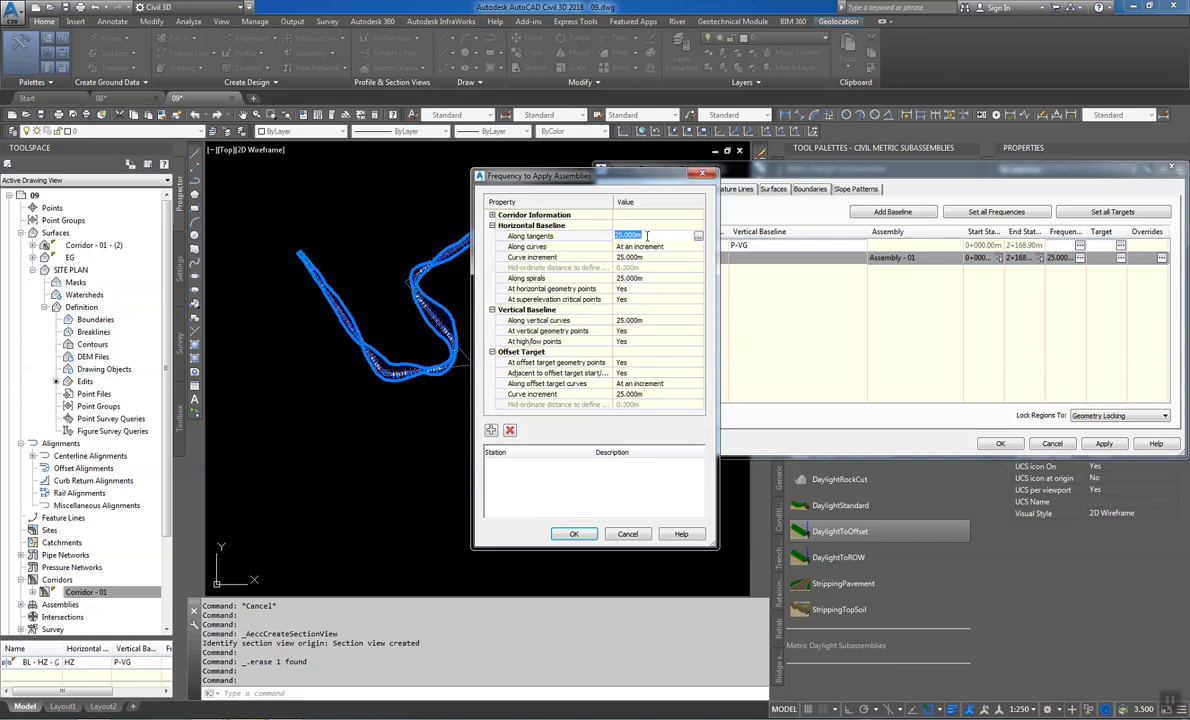
type("2")
left_click(652, 258)
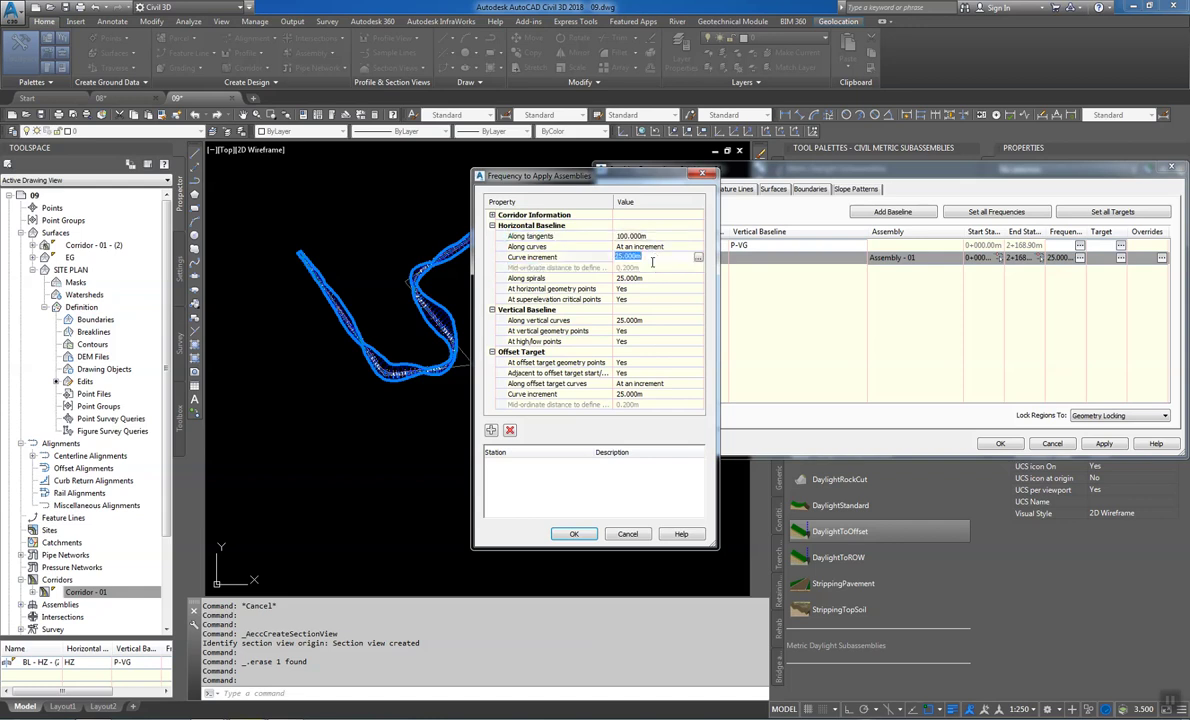
type("100")
key("Return")
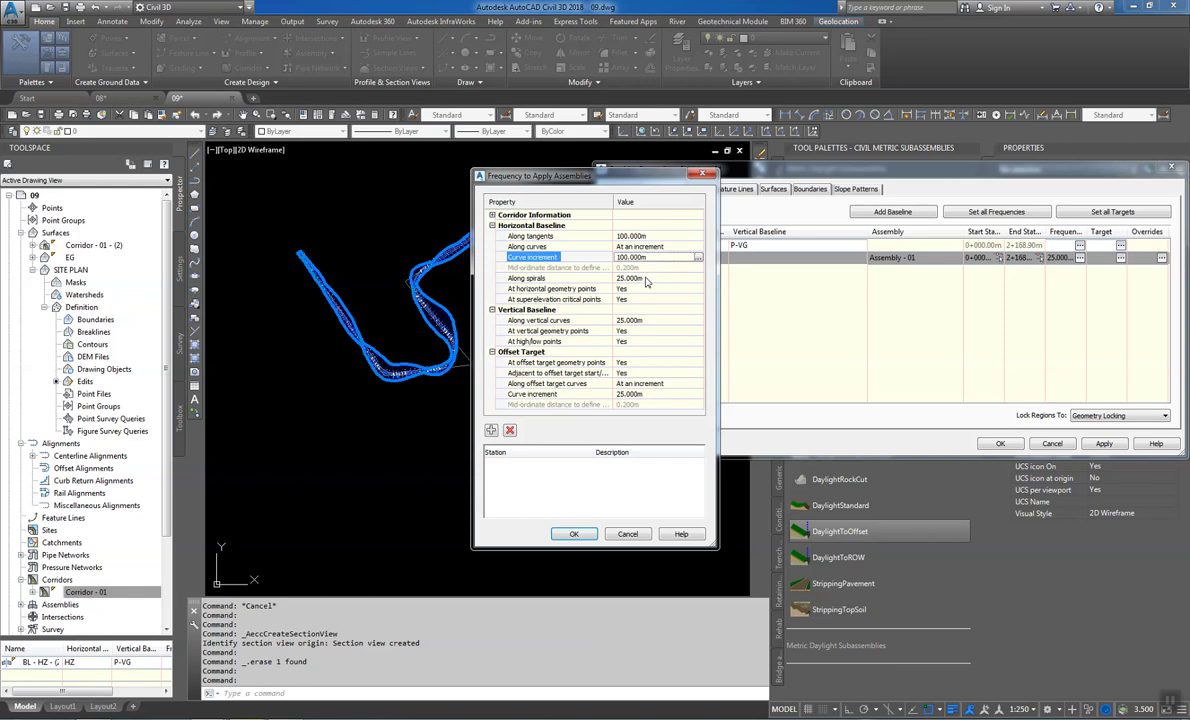
left_click(646, 279)
type("100")
key("Return")
Set the frequency along vertical curves and the offset target curve increment to 100 m
left_click(650, 320)
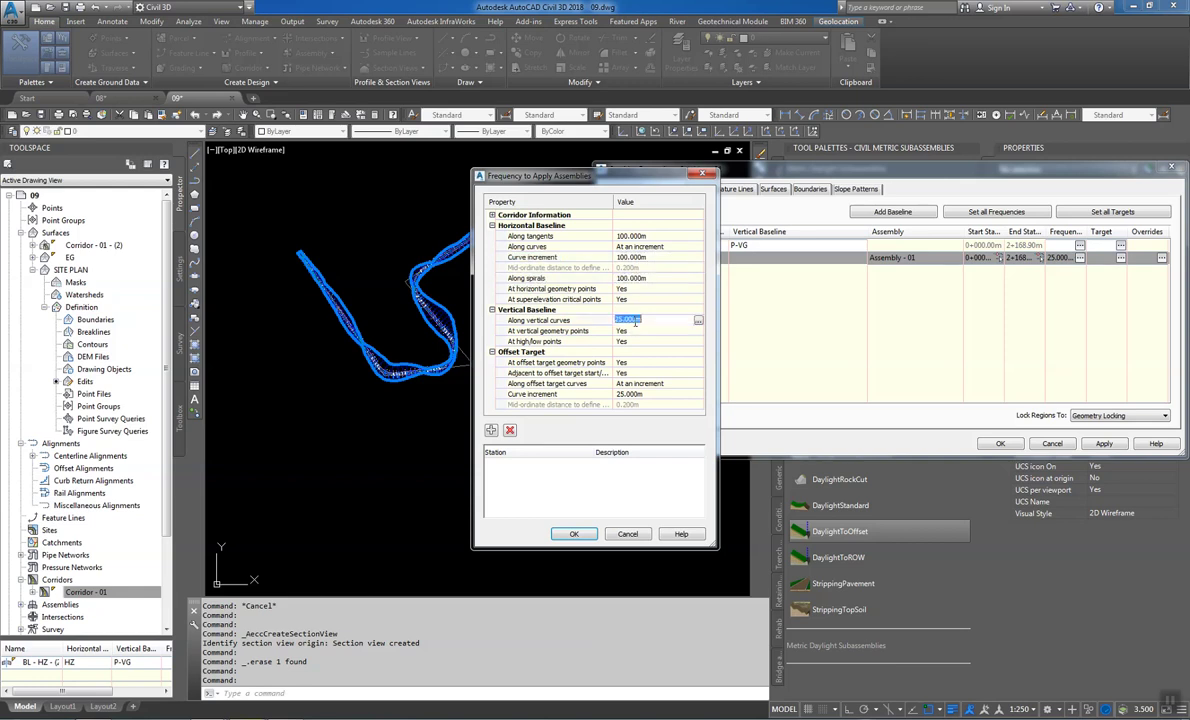
type("100")
key("Return")
left_click(645, 393)
type("100")
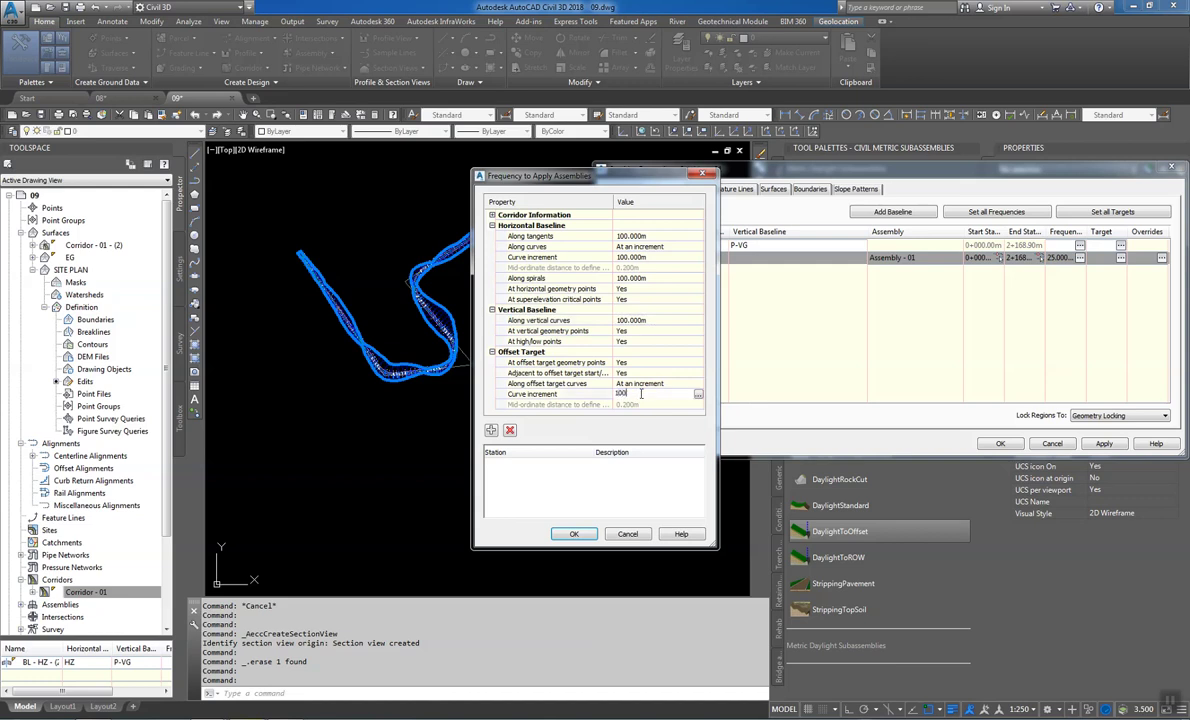
key("Return")
Accept the assembly frequency settings with offset target curves kept at an increment, and rebuild Corridor - 01
left_click(650, 384)
left_click(650, 386)
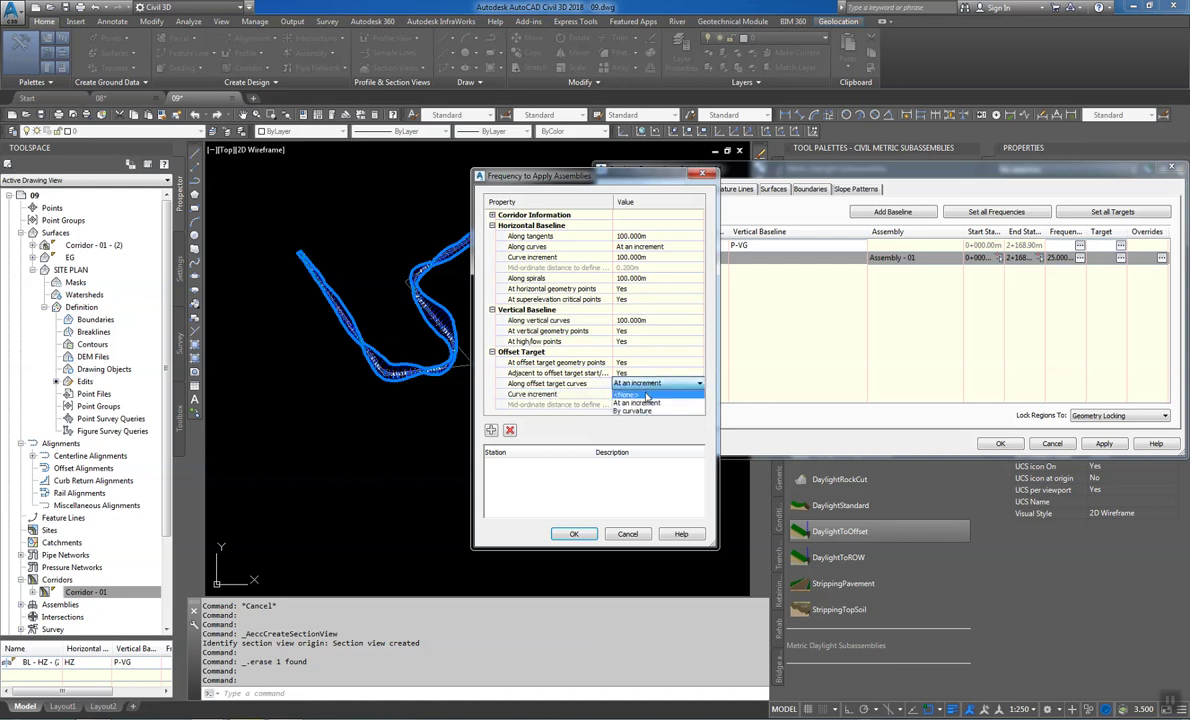
left_click(600, 372)
left_click(574, 533)
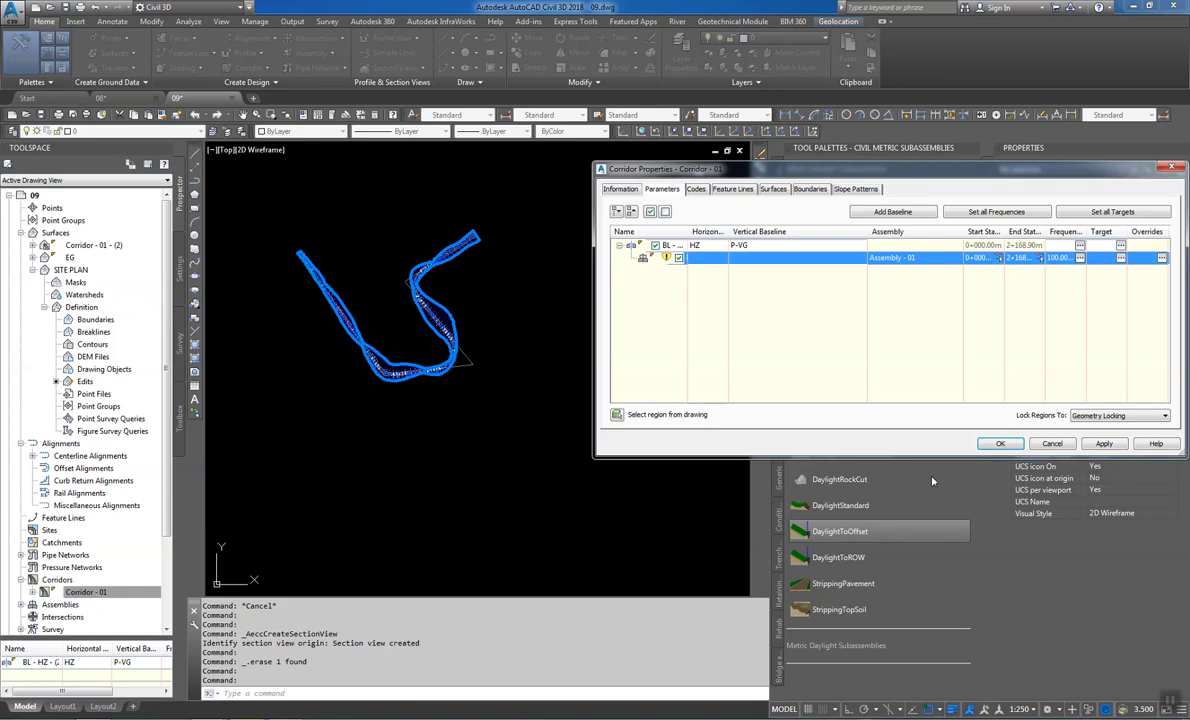
left_click(1000, 443)
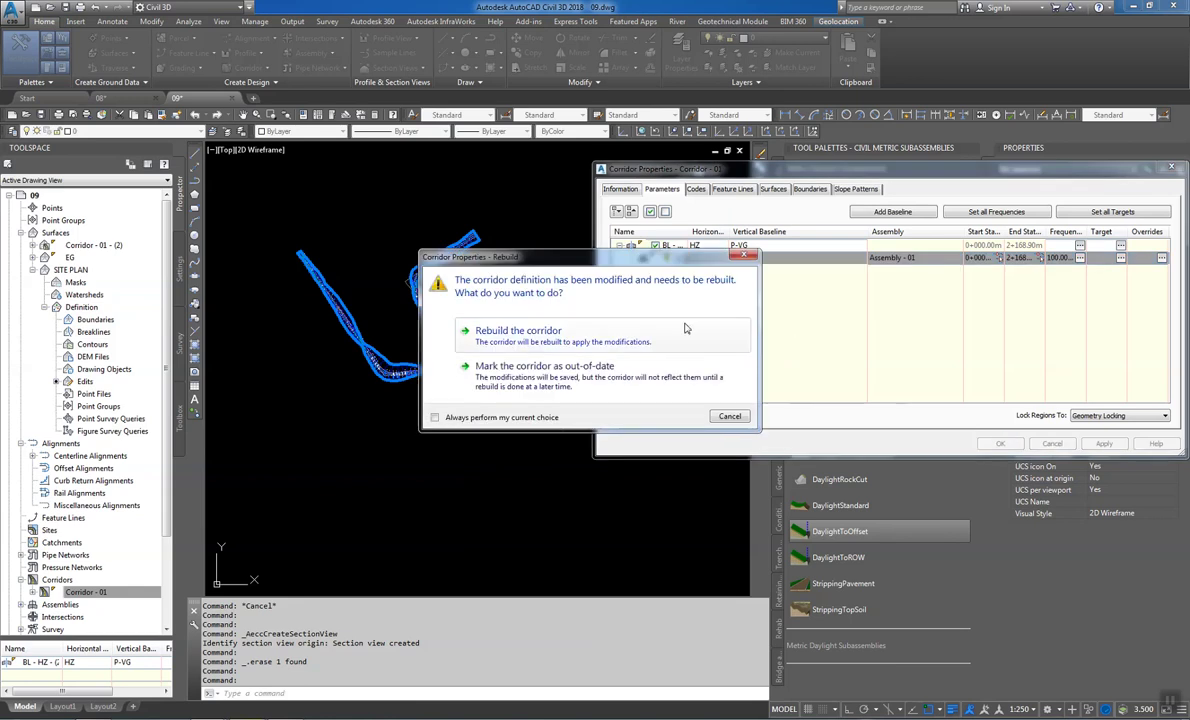
left_click(658, 305)
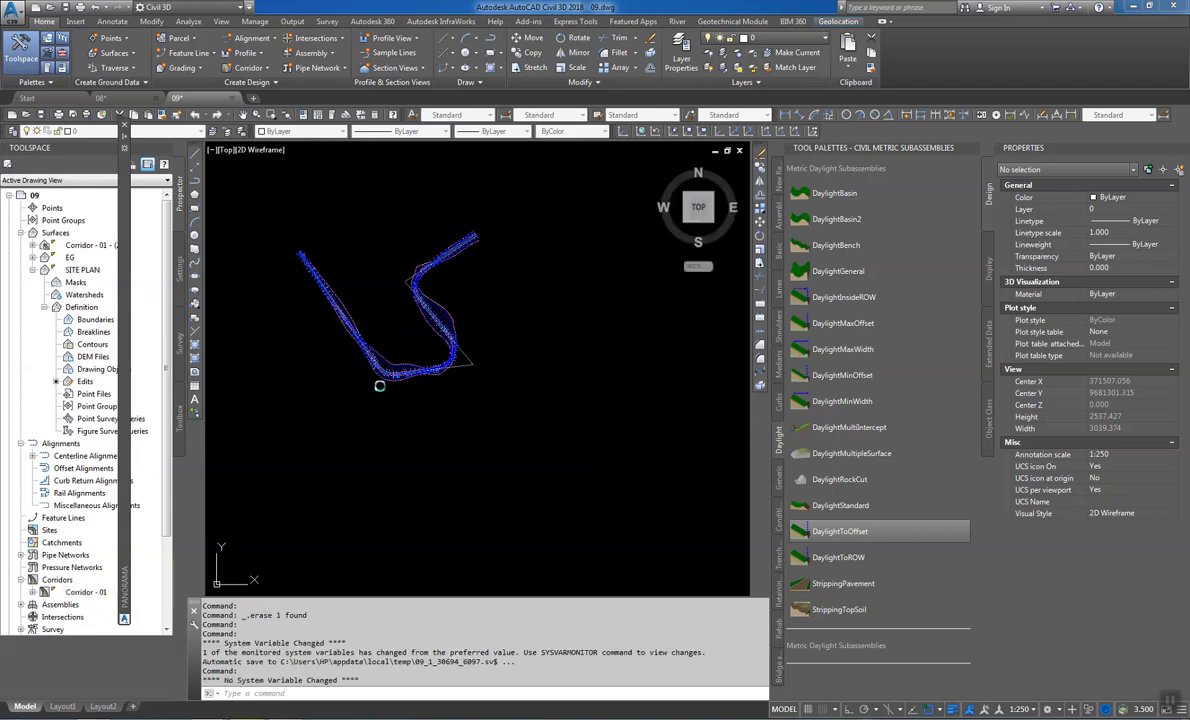
scroll(380, 385, "up", 10)
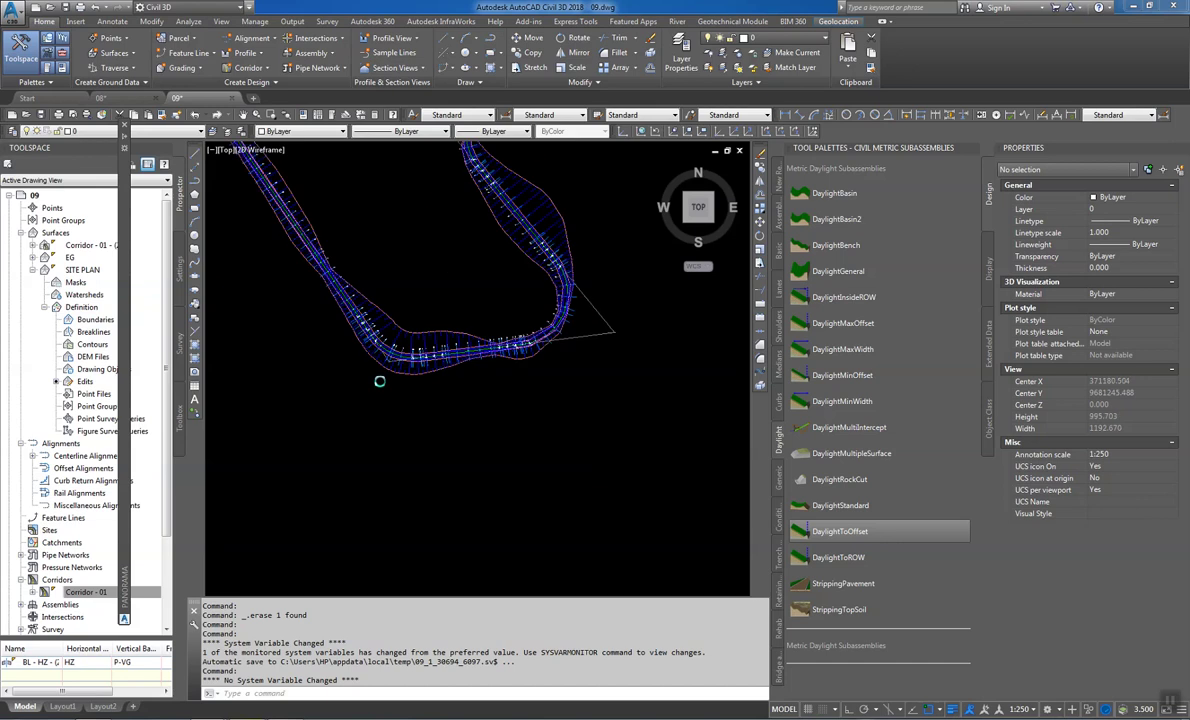
middle_click_drag(416, 352, 431, 384)
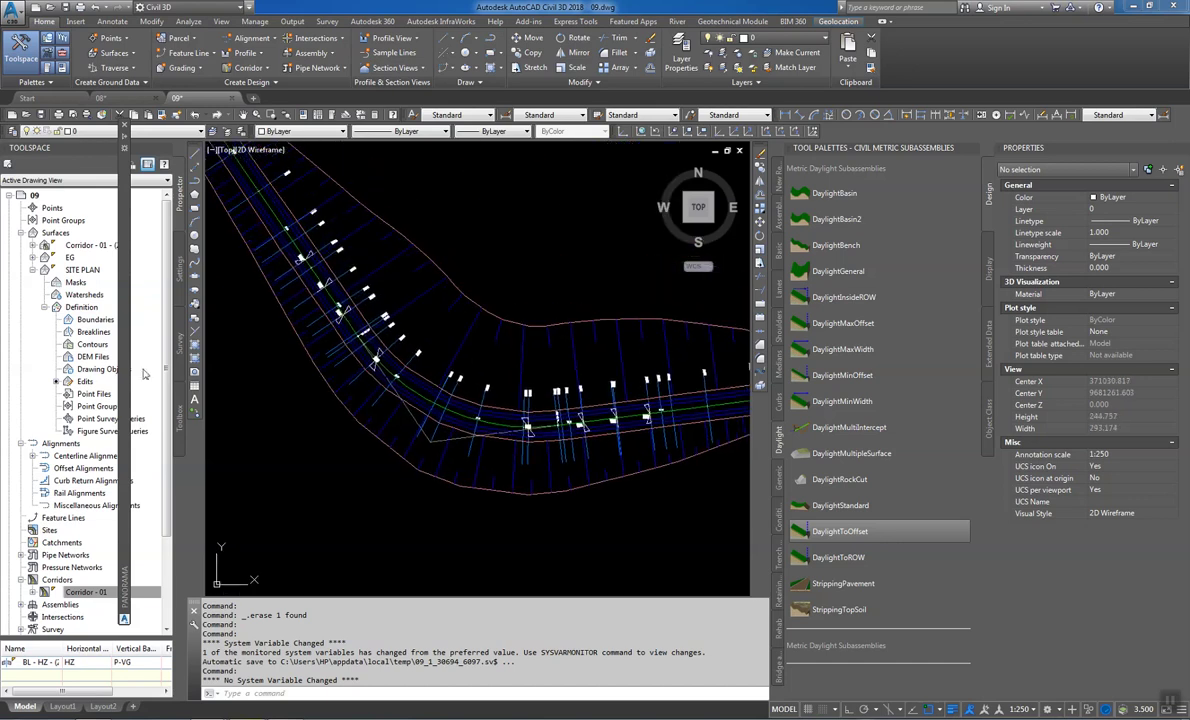
Delete the sample line group SL Collection - 2 from alignment HZ
left_click(44, 306)
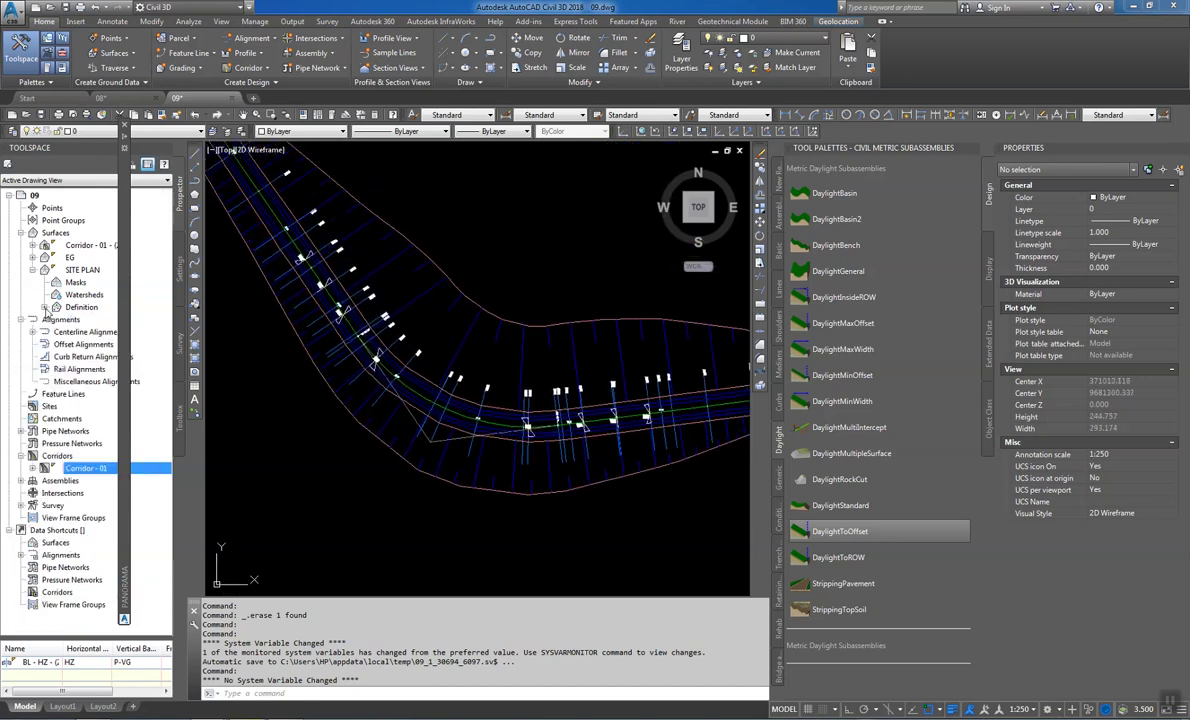
left_click(33, 332)
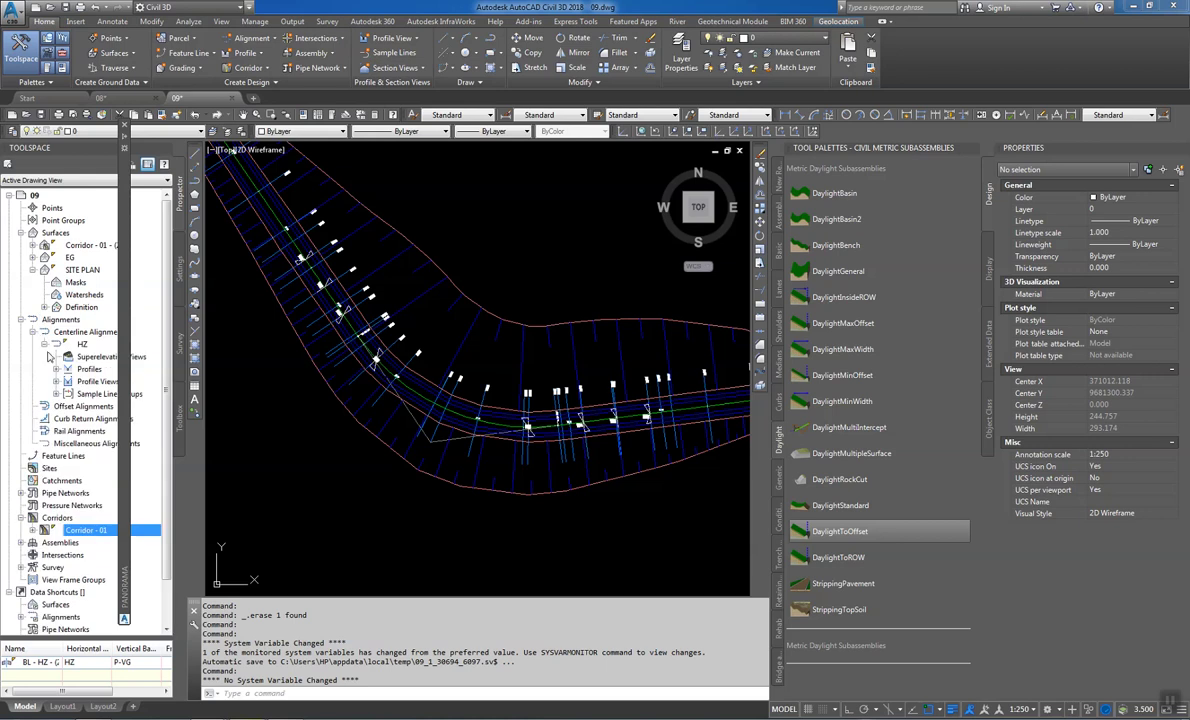
left_click(57, 393)
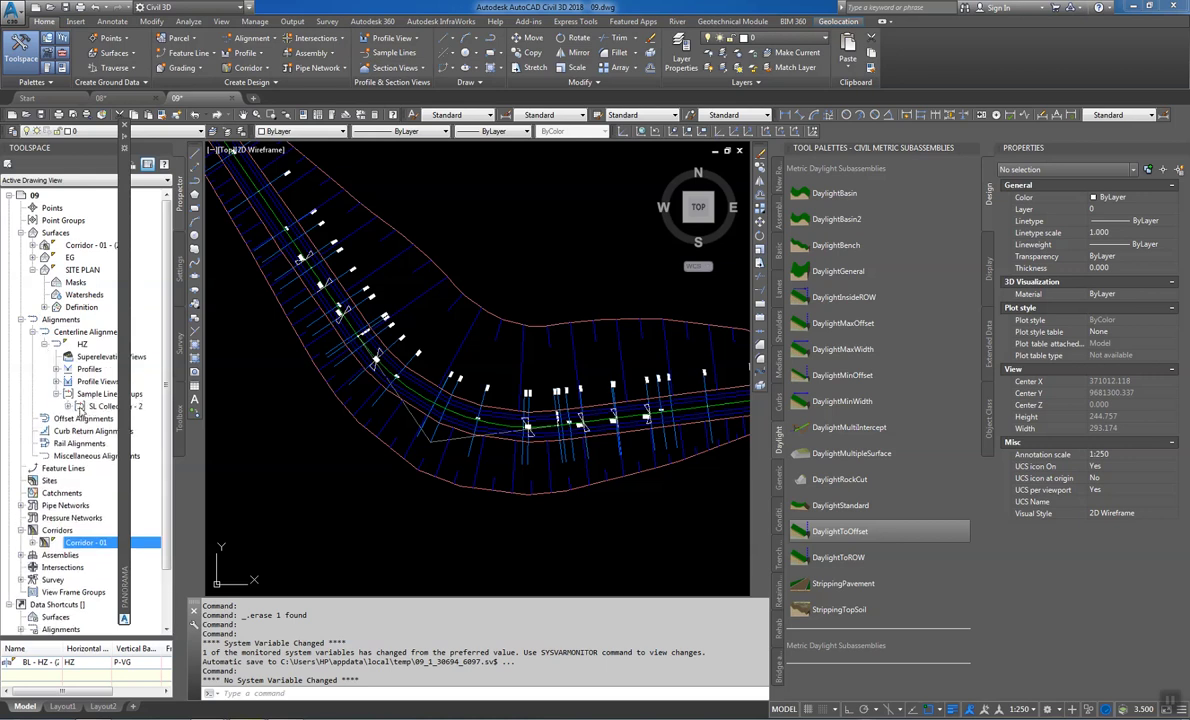
left_click(100, 406)
right_click(100, 406)
left_click(120, 432)
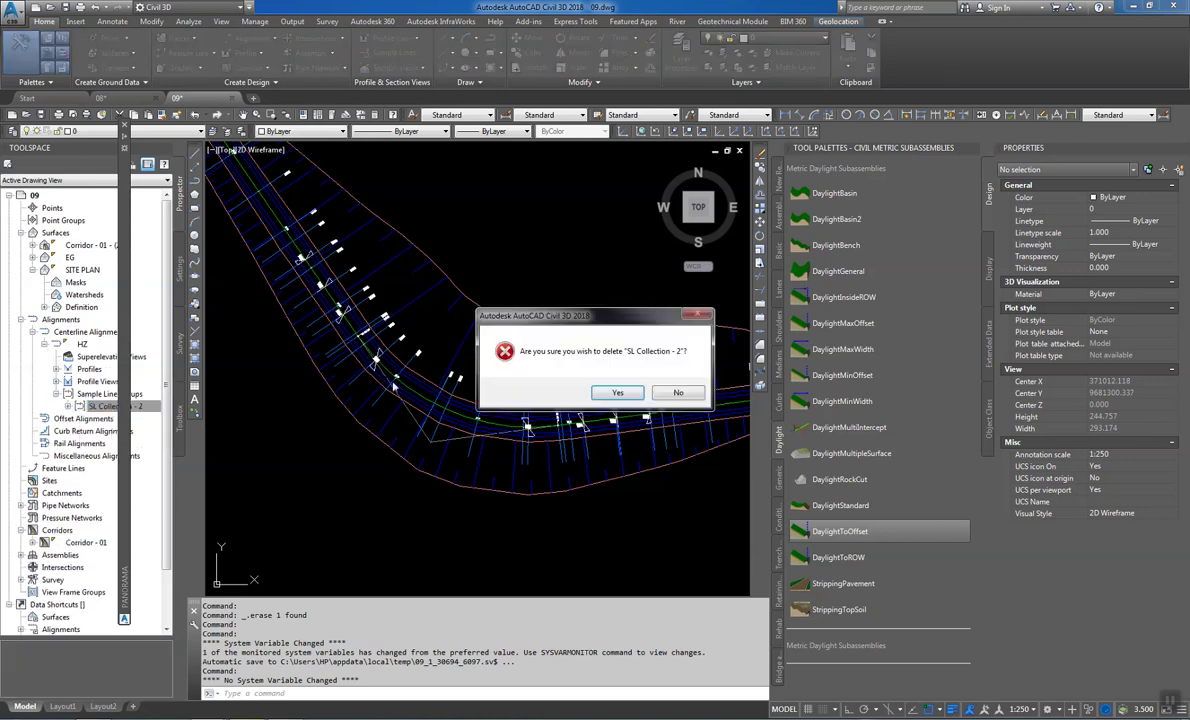
left_click(614, 393)
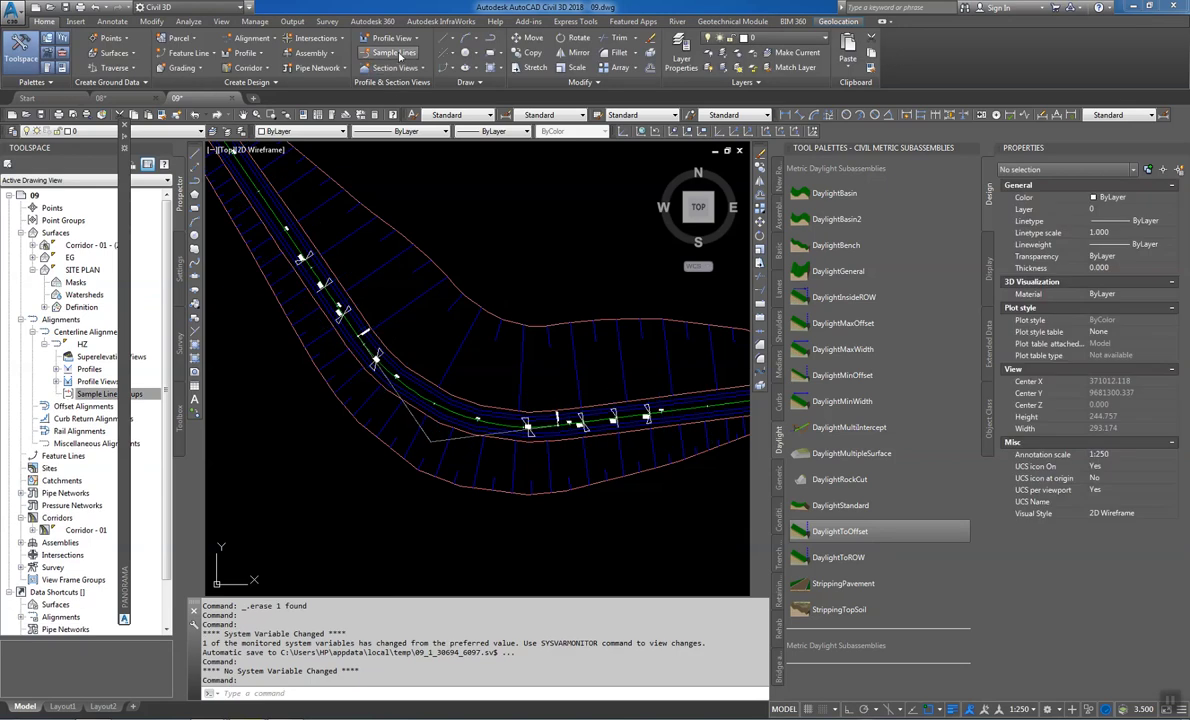
Create a new sample line group on alignment HZ, sampling EG, SITE PLAN, Corridor - 01 and its corridor surface
left_click(394, 53)
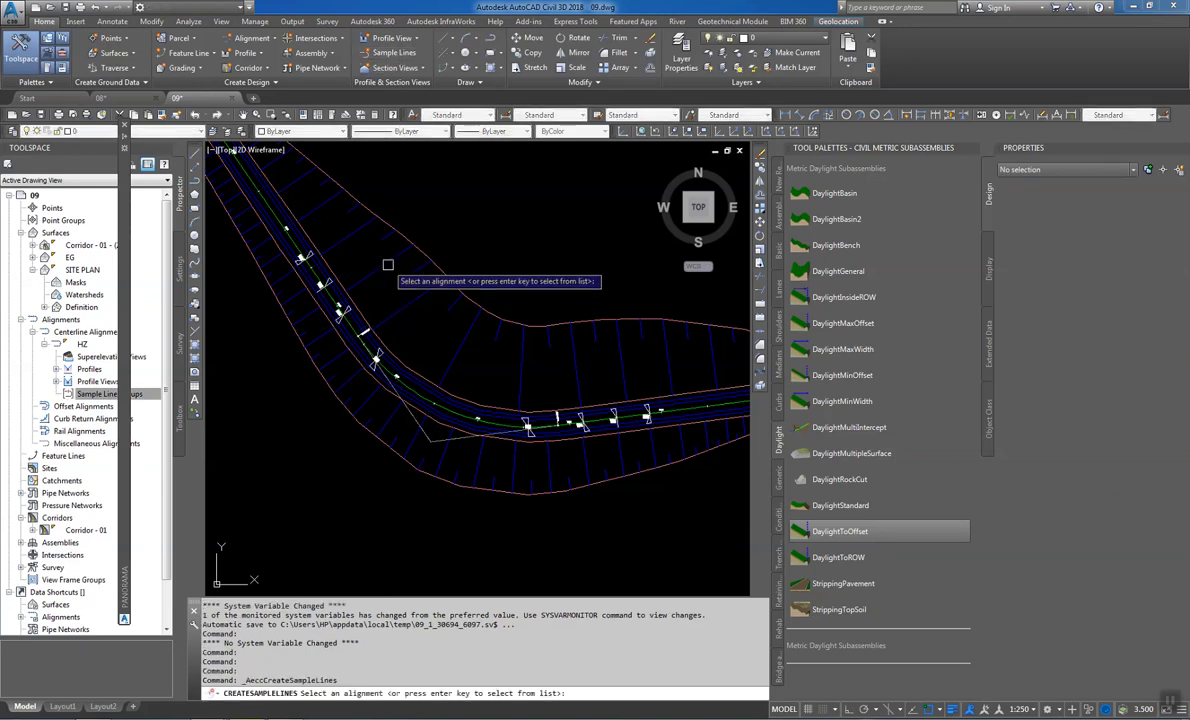
left_click(384, 269)
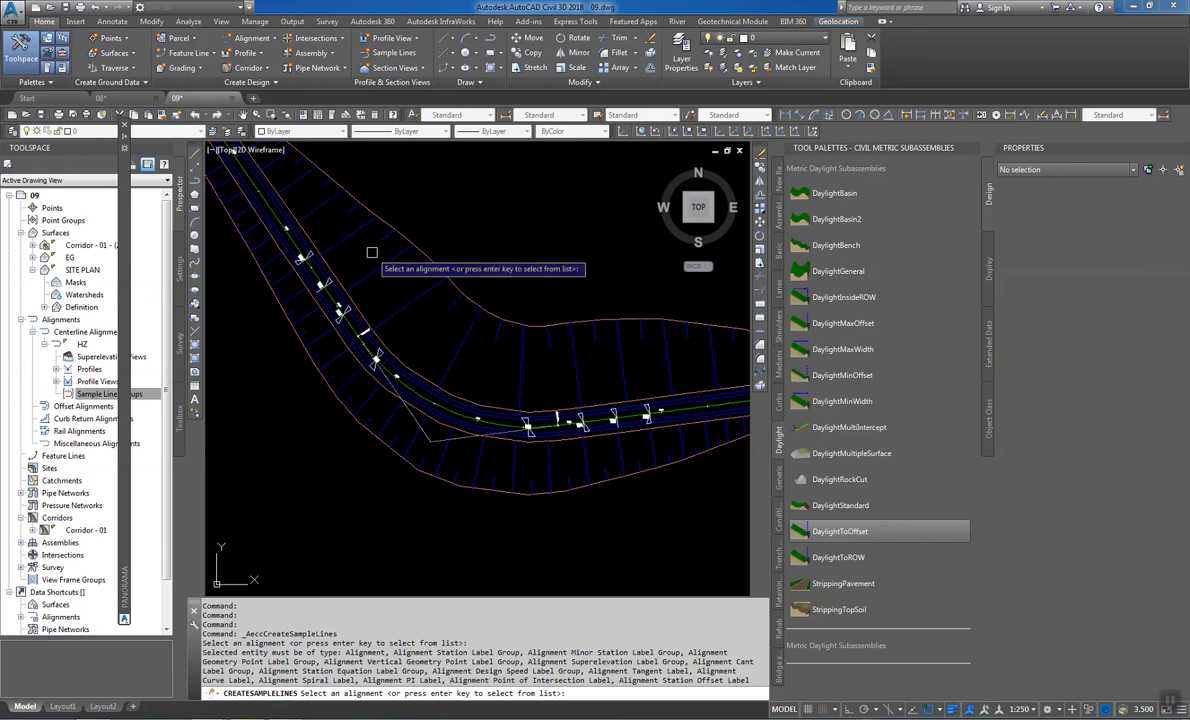
key("Return")
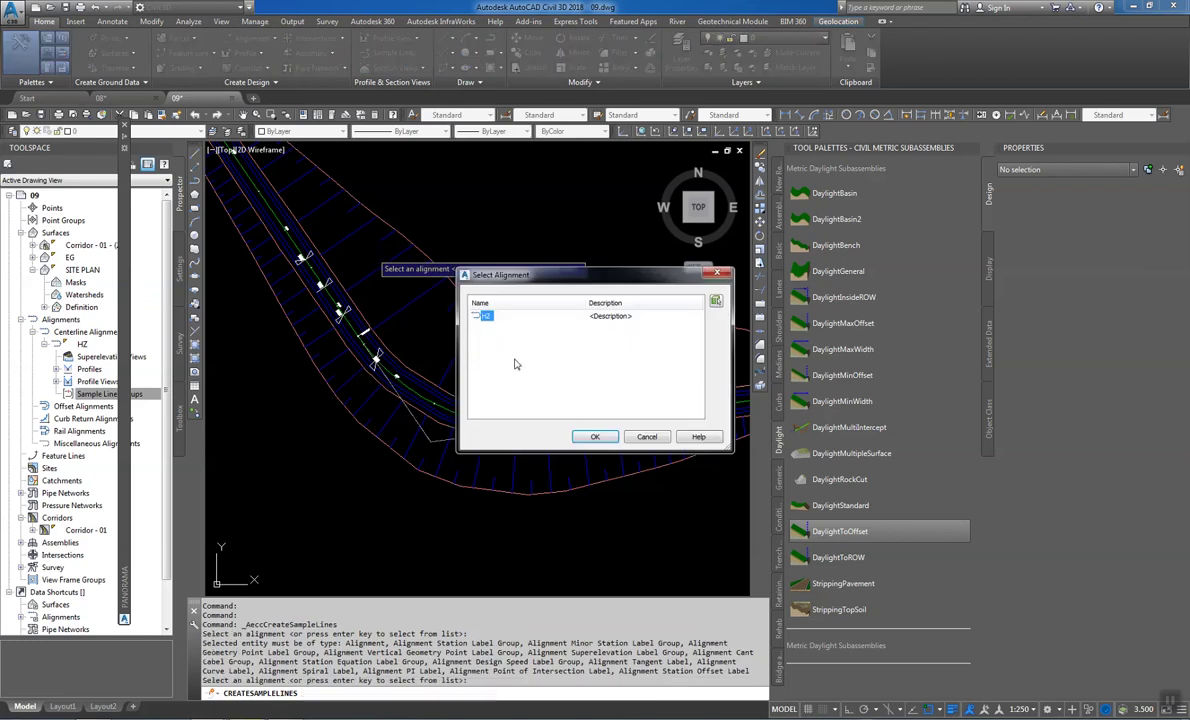
double_click(485, 316)
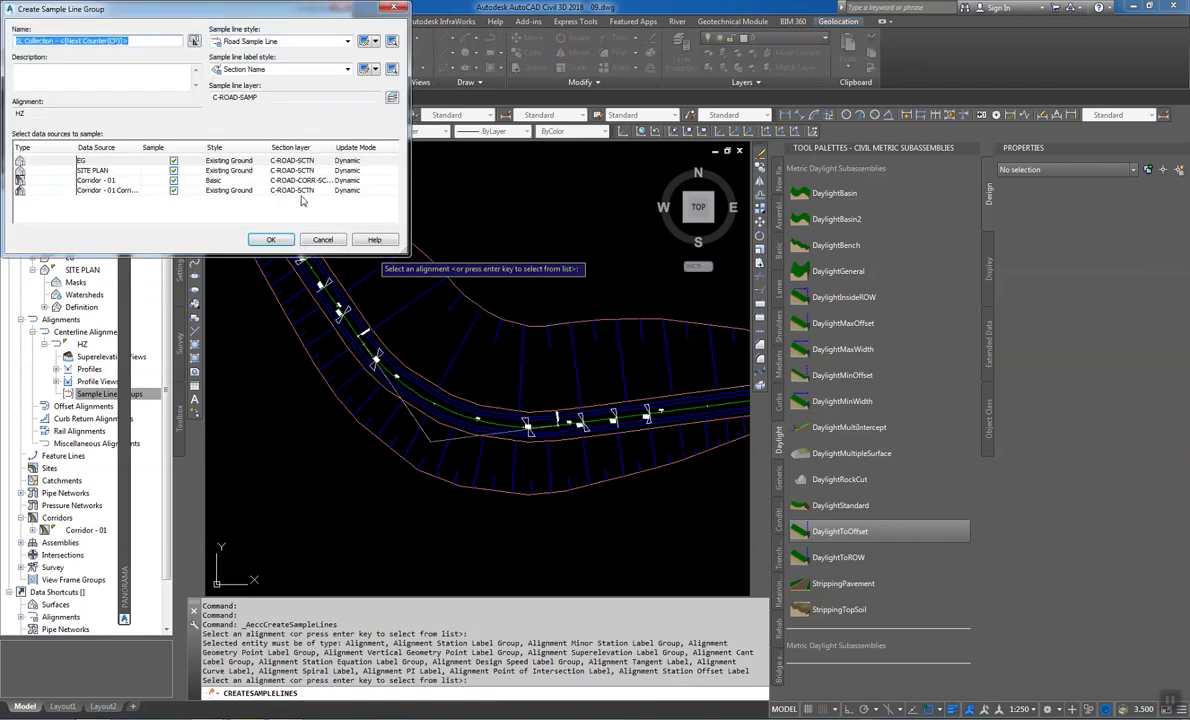
left_click(270, 239)
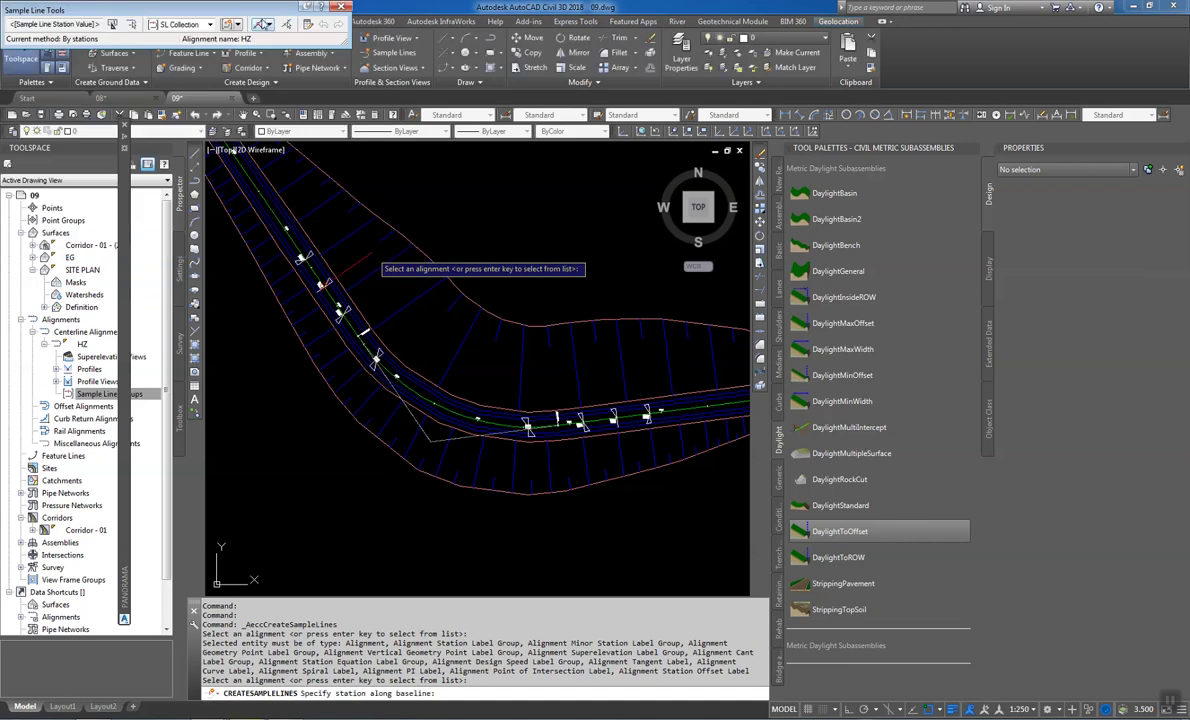
Create sample lines from Corridor - 01's stations along the whole alignment, with left and right swath widths snapped to alignment HZ
left_click(262, 23)
left_click(299, 67)
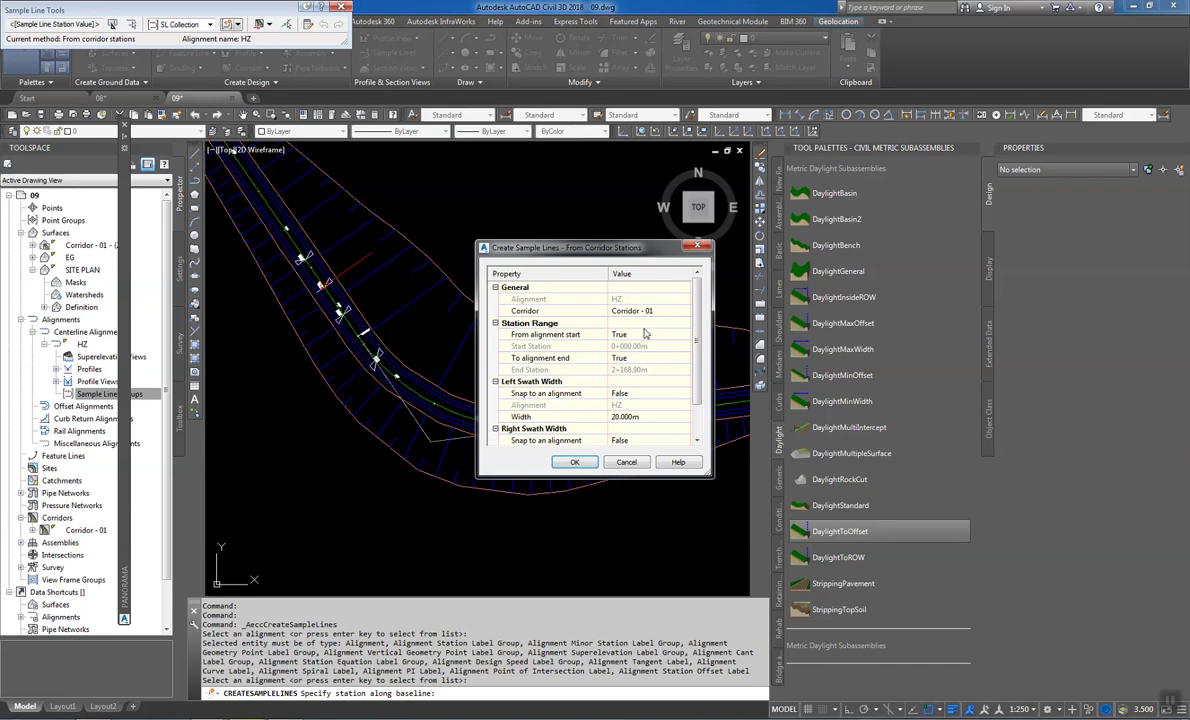
left_click(645, 335)
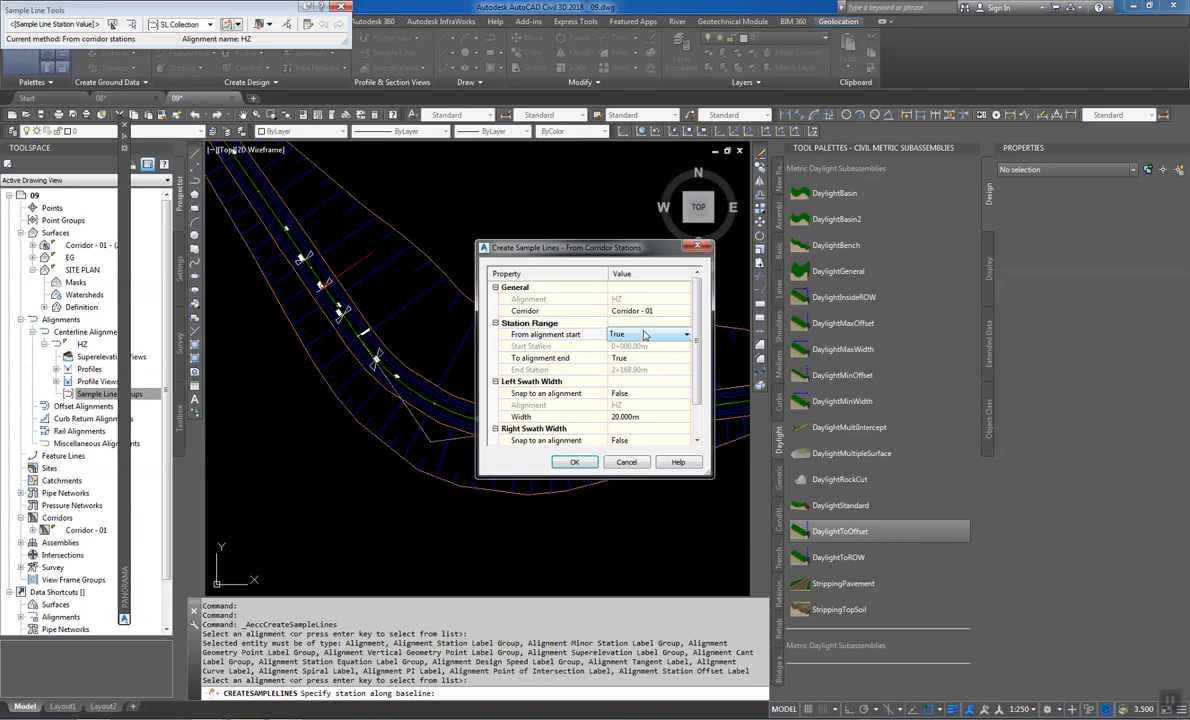
left_click(640, 393)
left_click(640, 393)
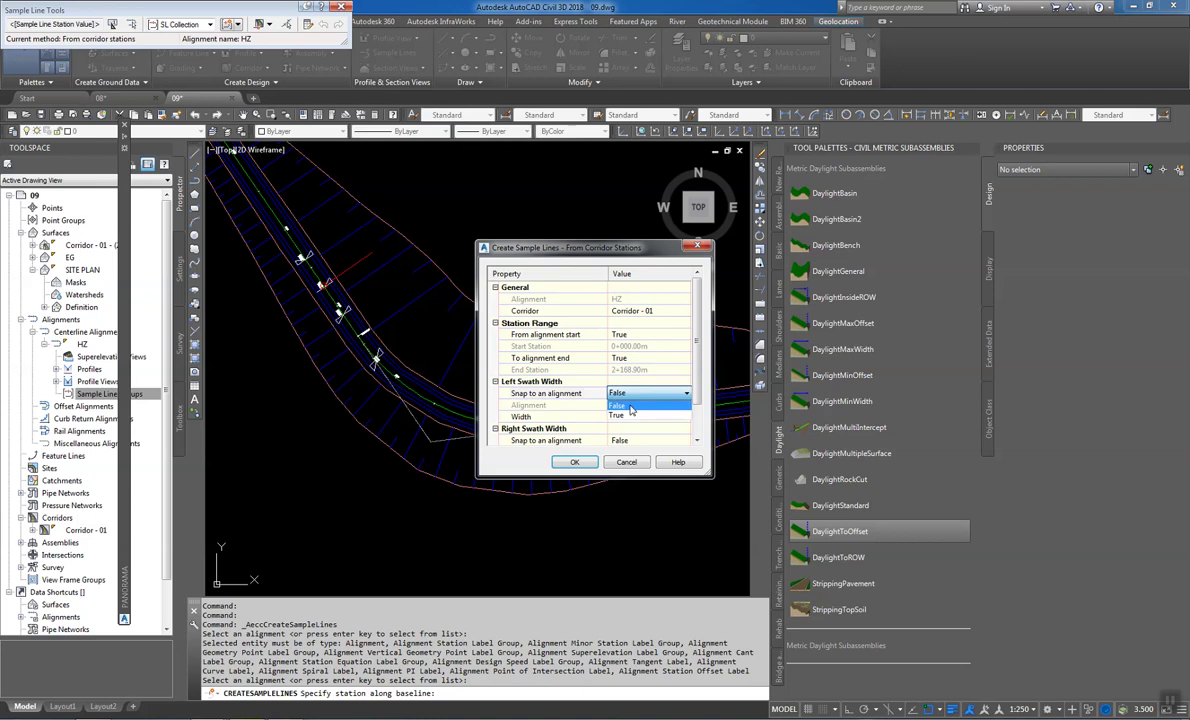
left_click(631, 416)
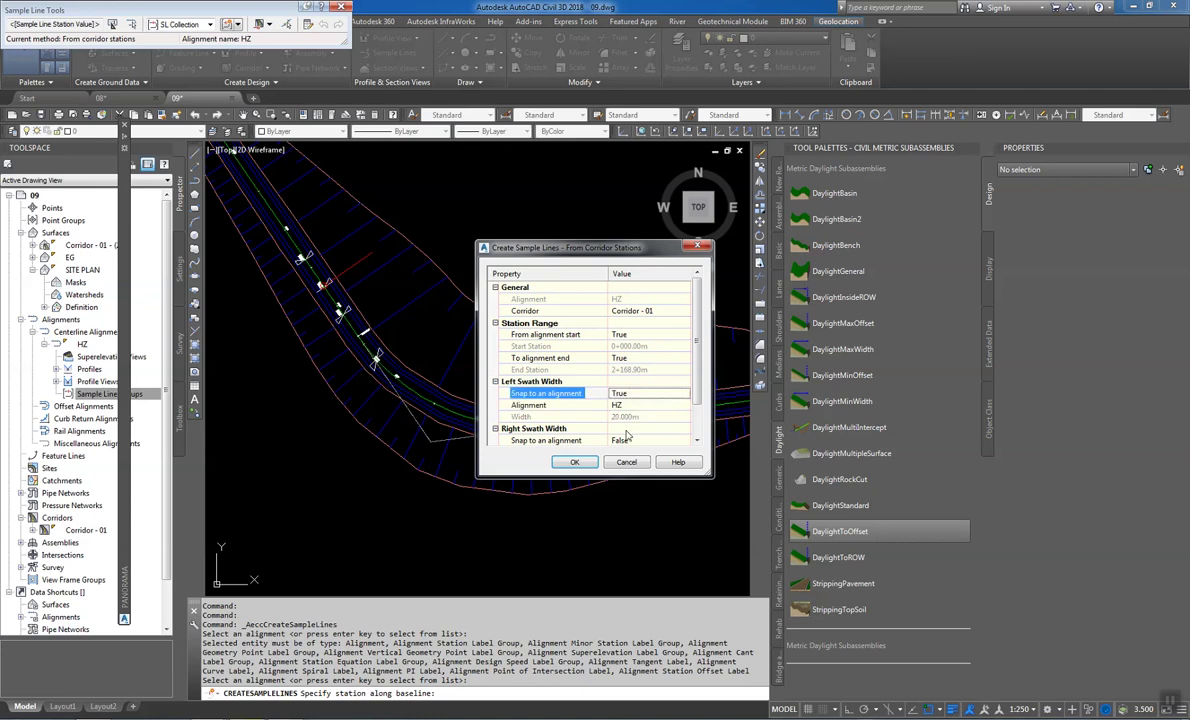
left_click(627, 440)
left_click(627, 434)
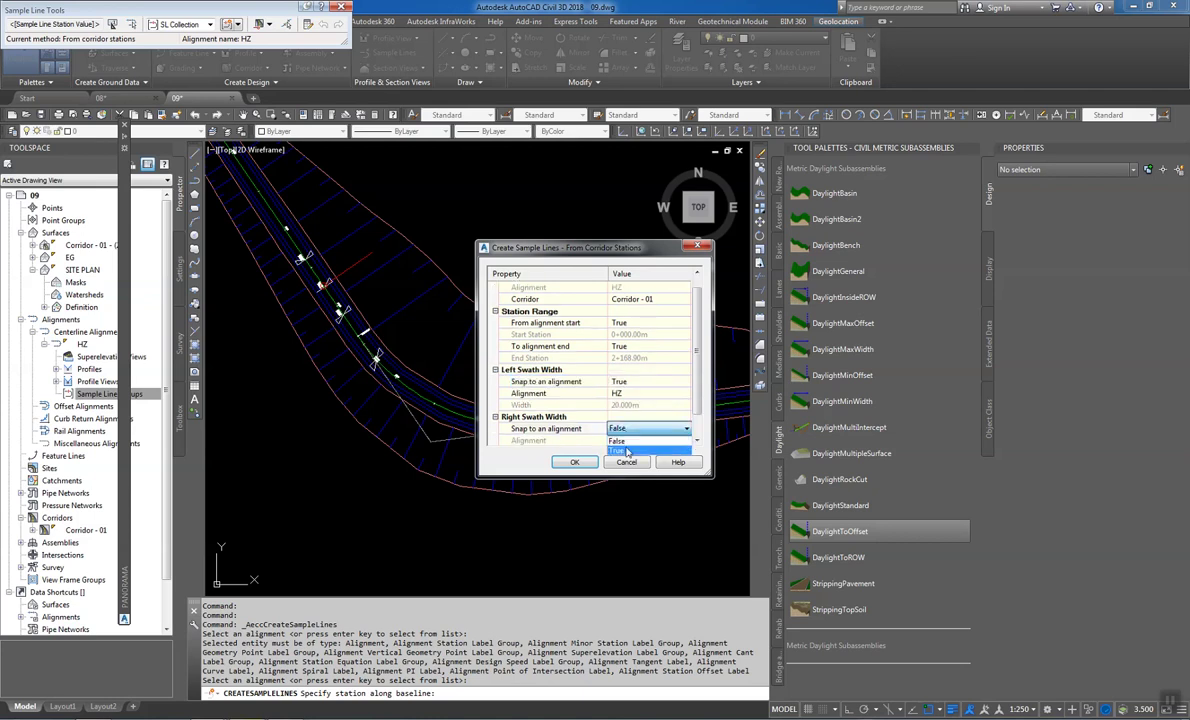
left_click(650, 414)
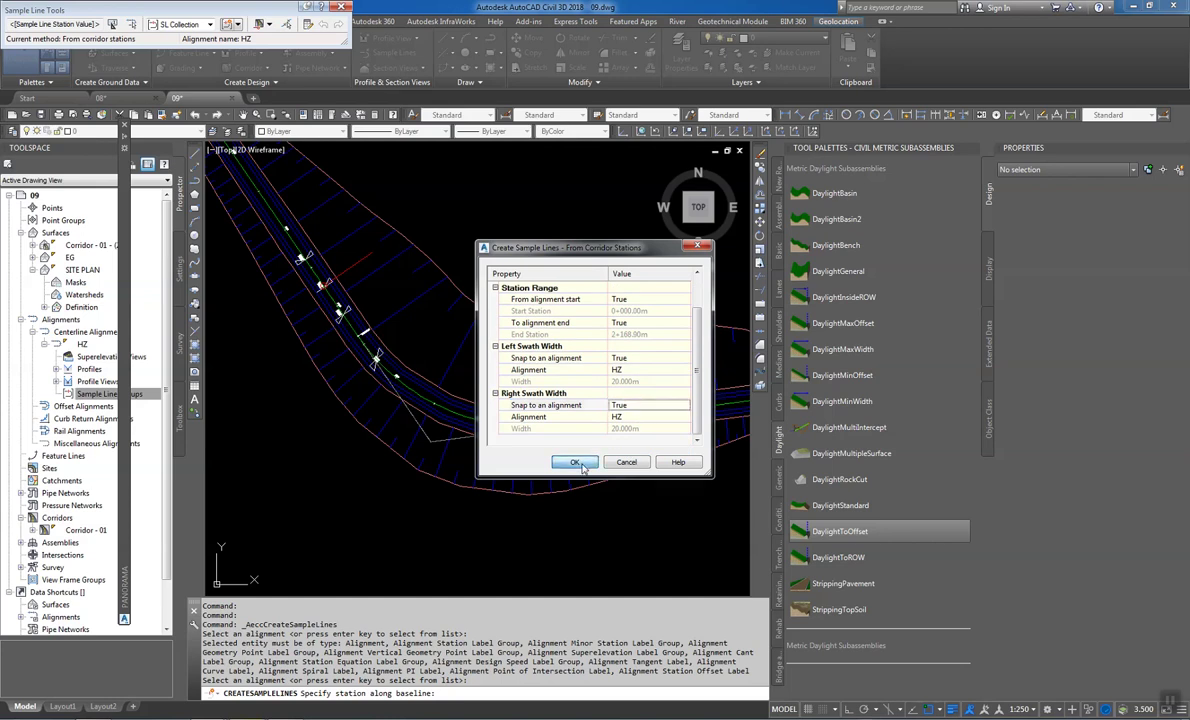
left_click(577, 463)
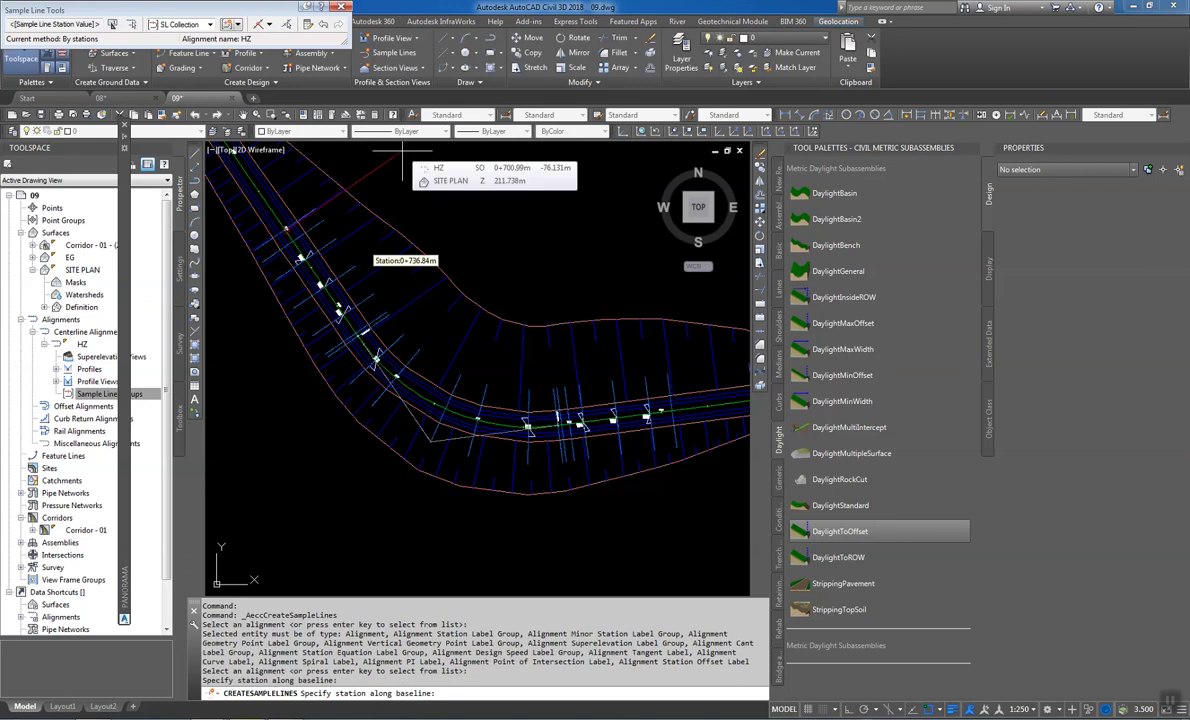
key("Return")
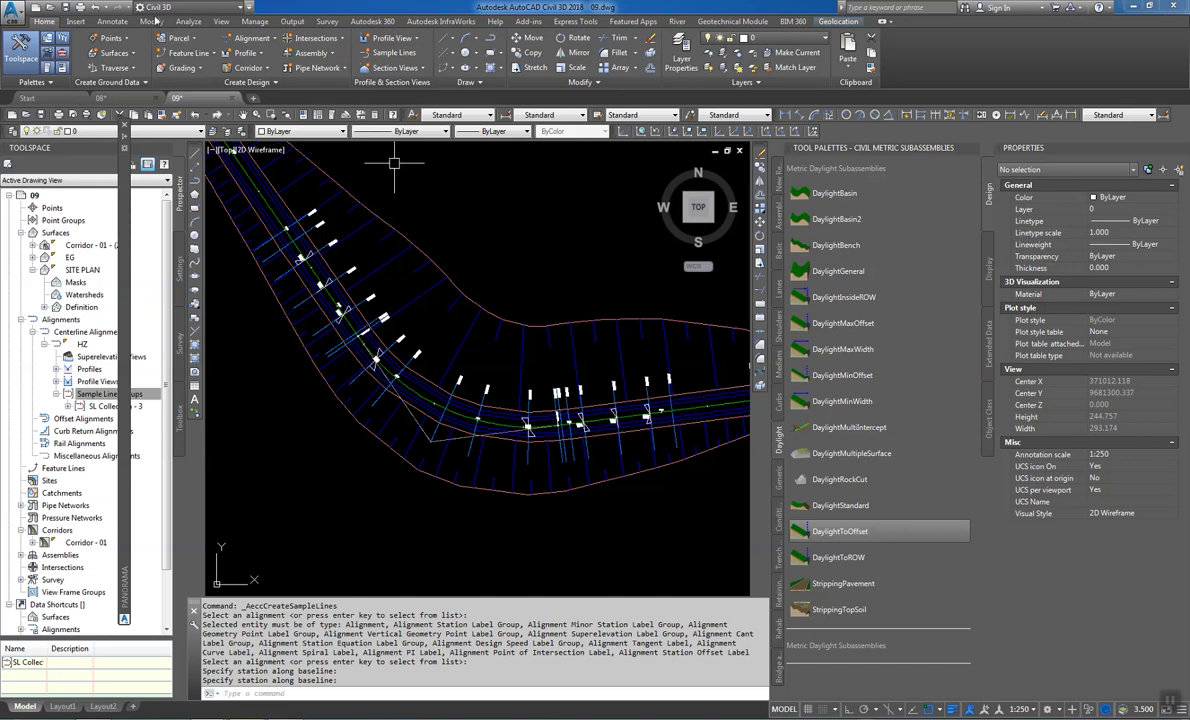
left_click(122, 22)
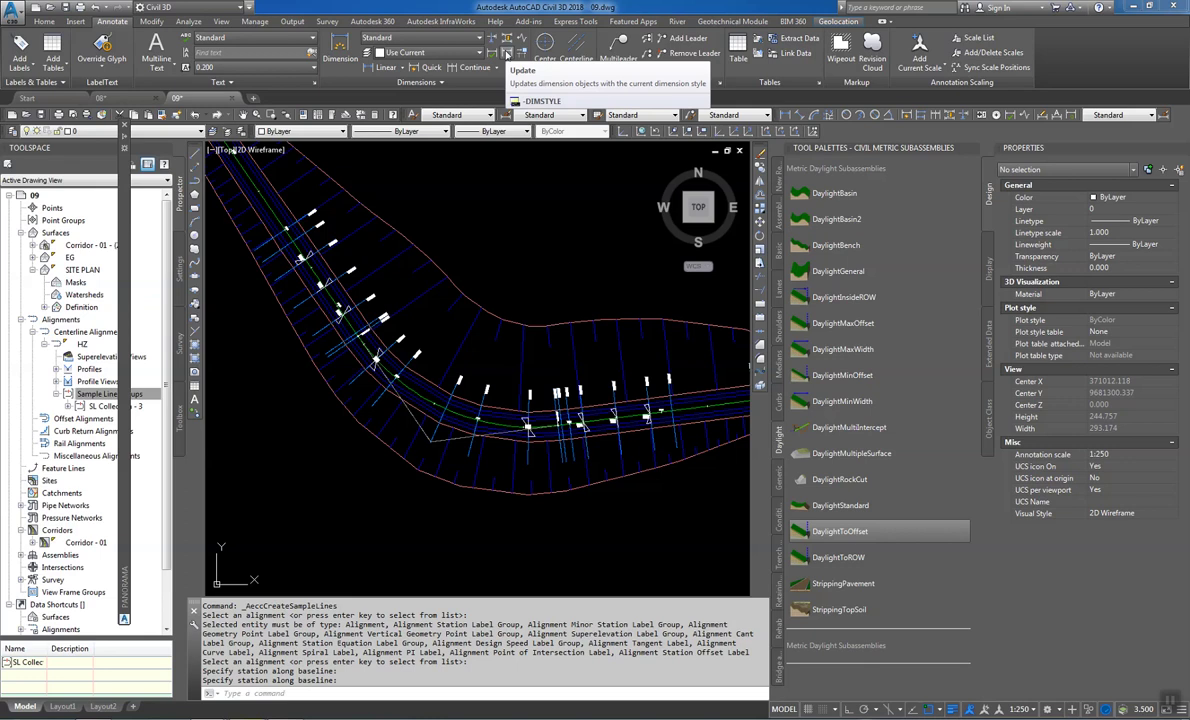
left_click(430, 82)
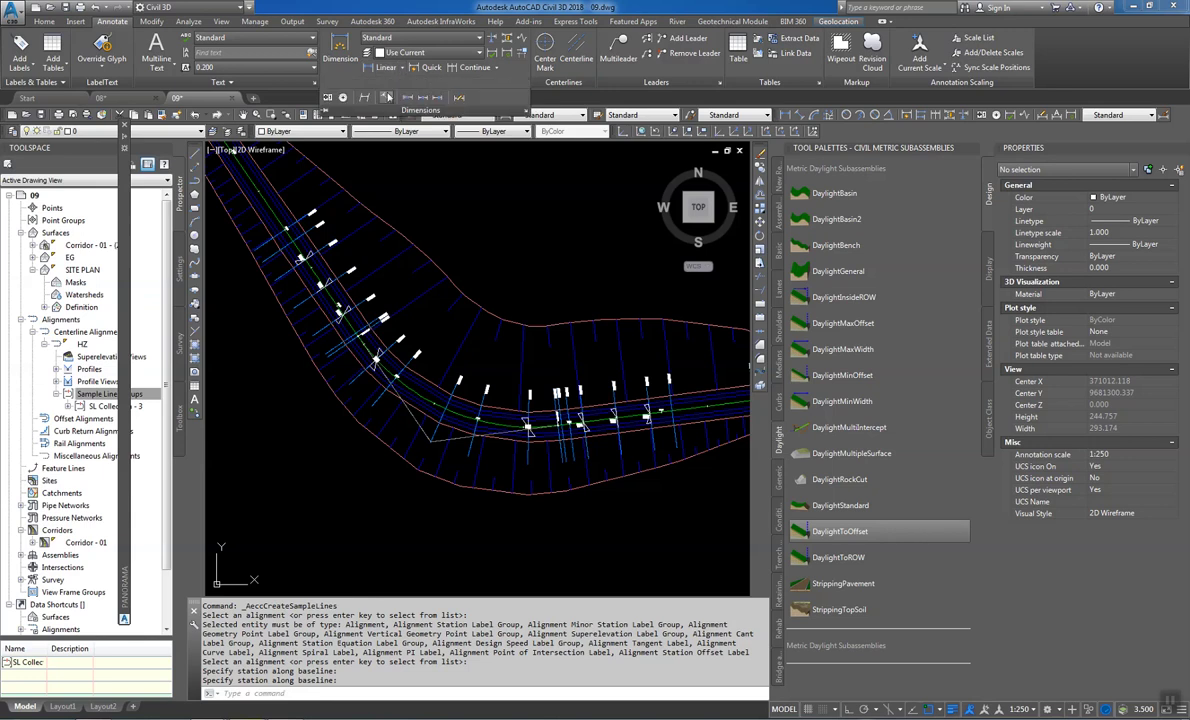
left_click(389, 97)
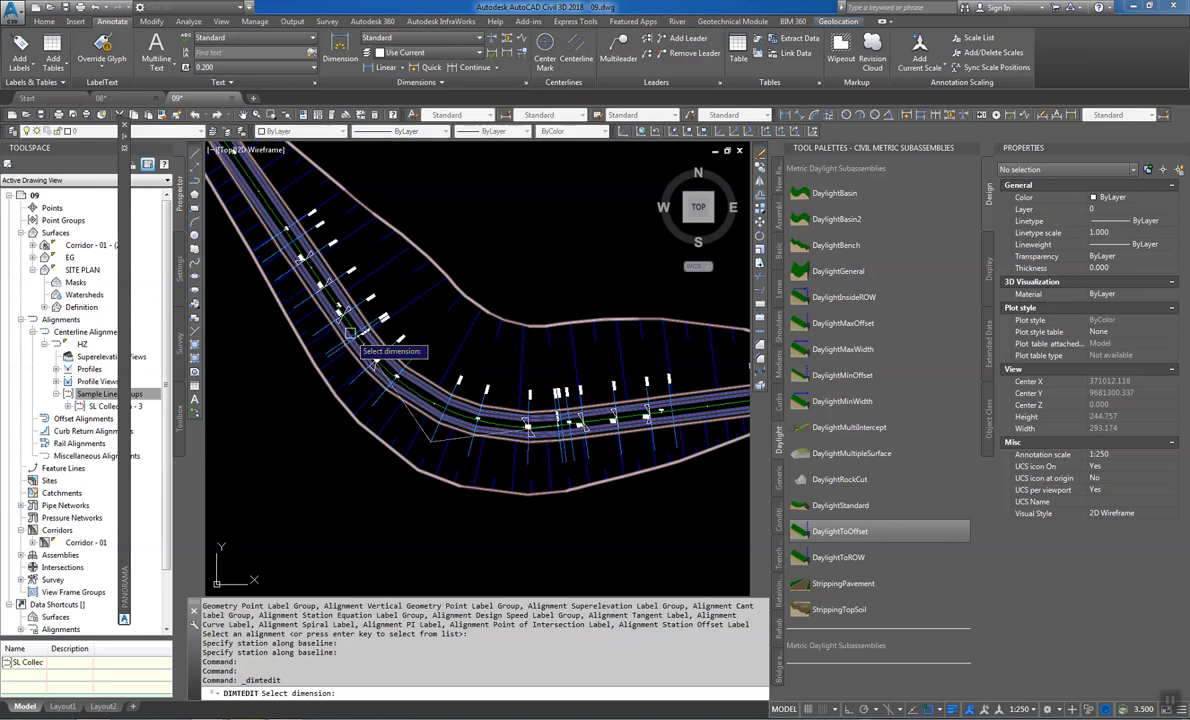
scroll(347, 362, "up", 5)
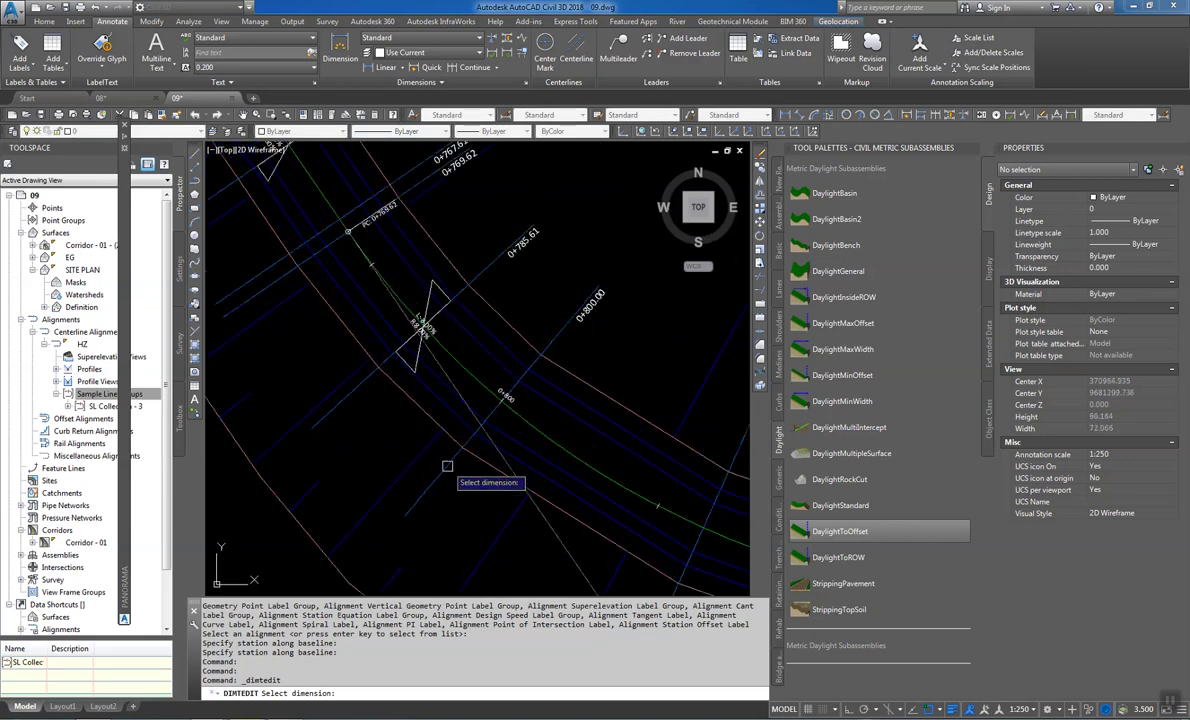
left_click(447, 467)
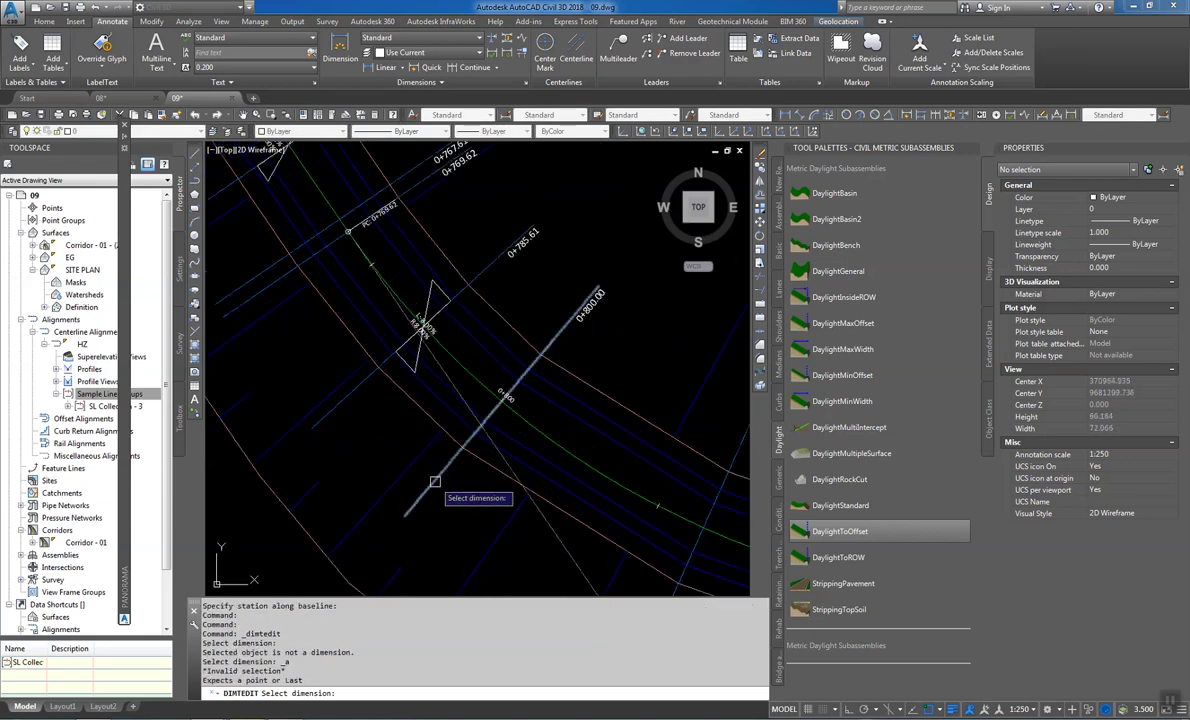
left_click(419, 323)
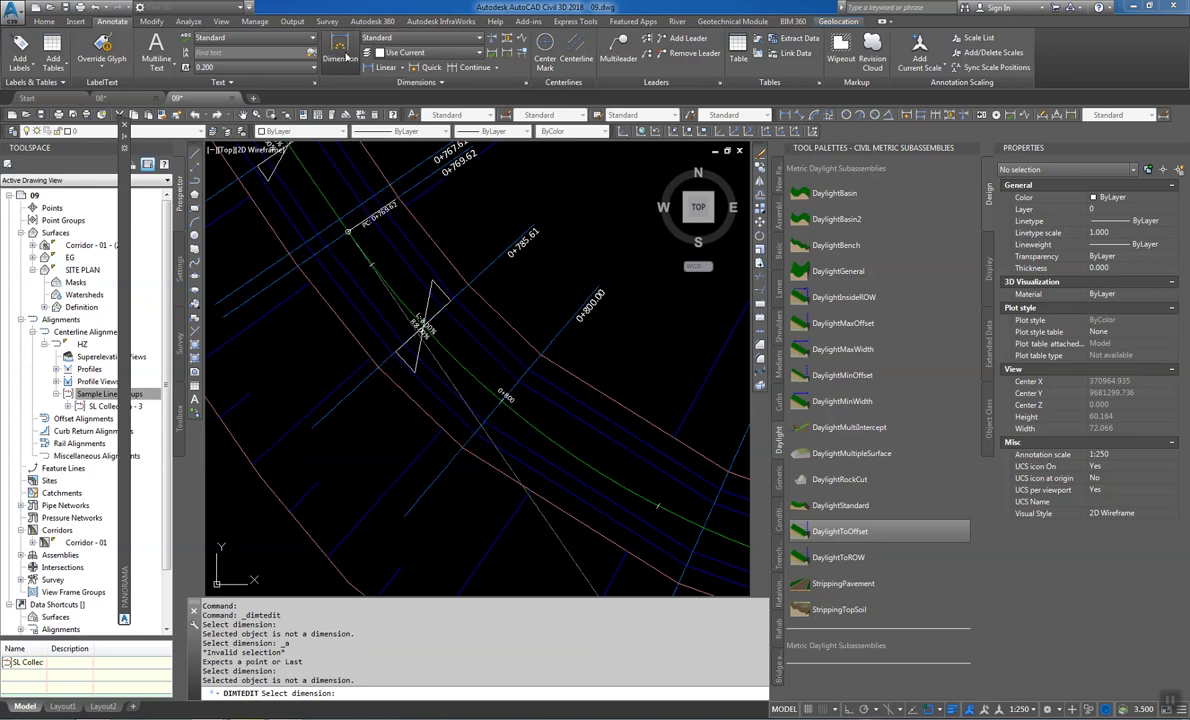
key("Escape")
Dimension the full length of the sample line at station 0+800.00 from end to end
type("dim")
key("Return")
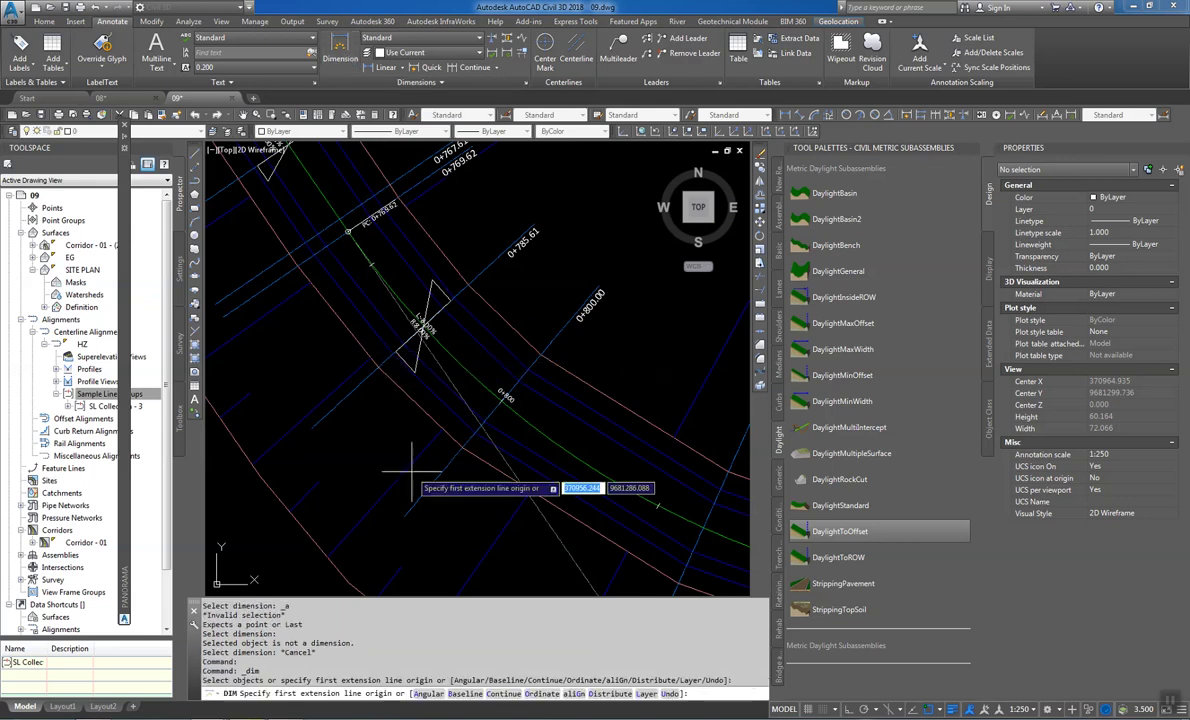
left_click(405, 515)
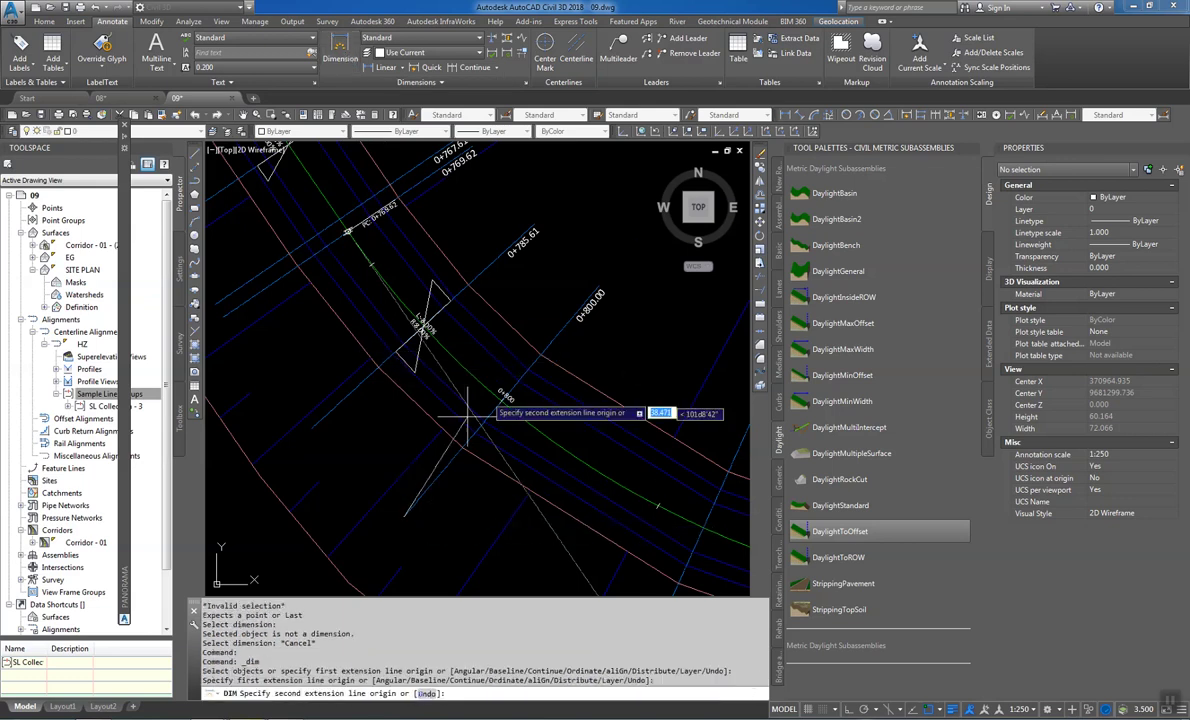
left_click(598, 287)
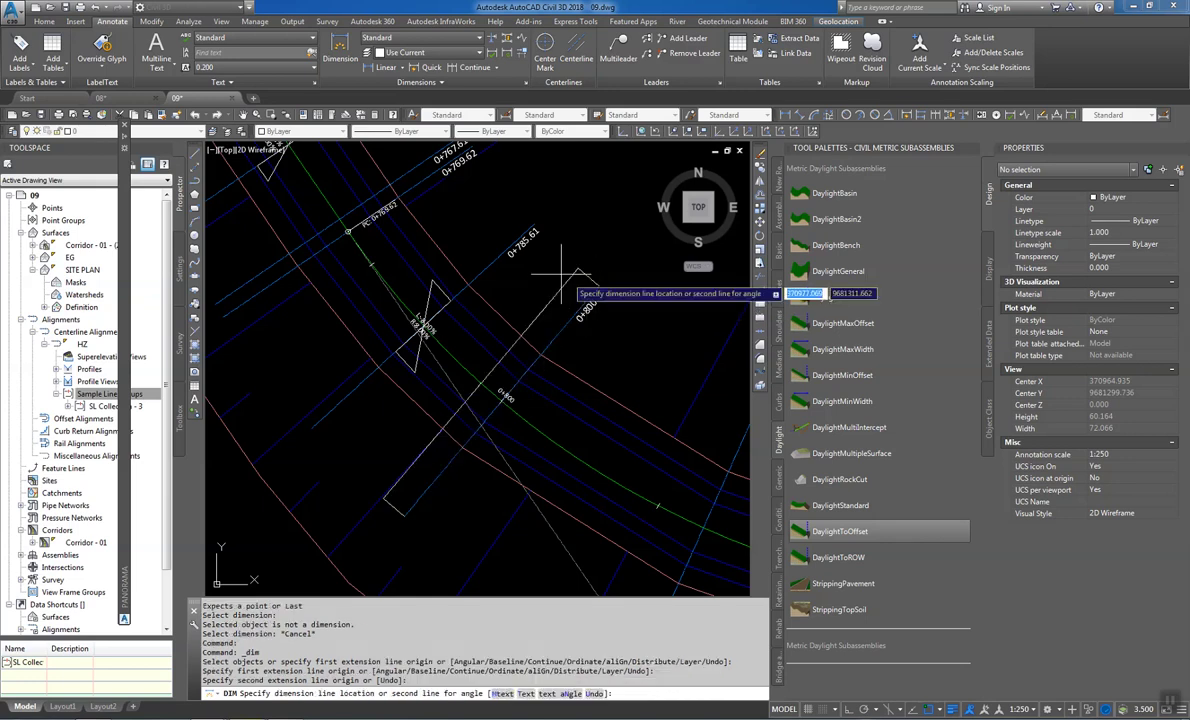
left_click(556, 272)
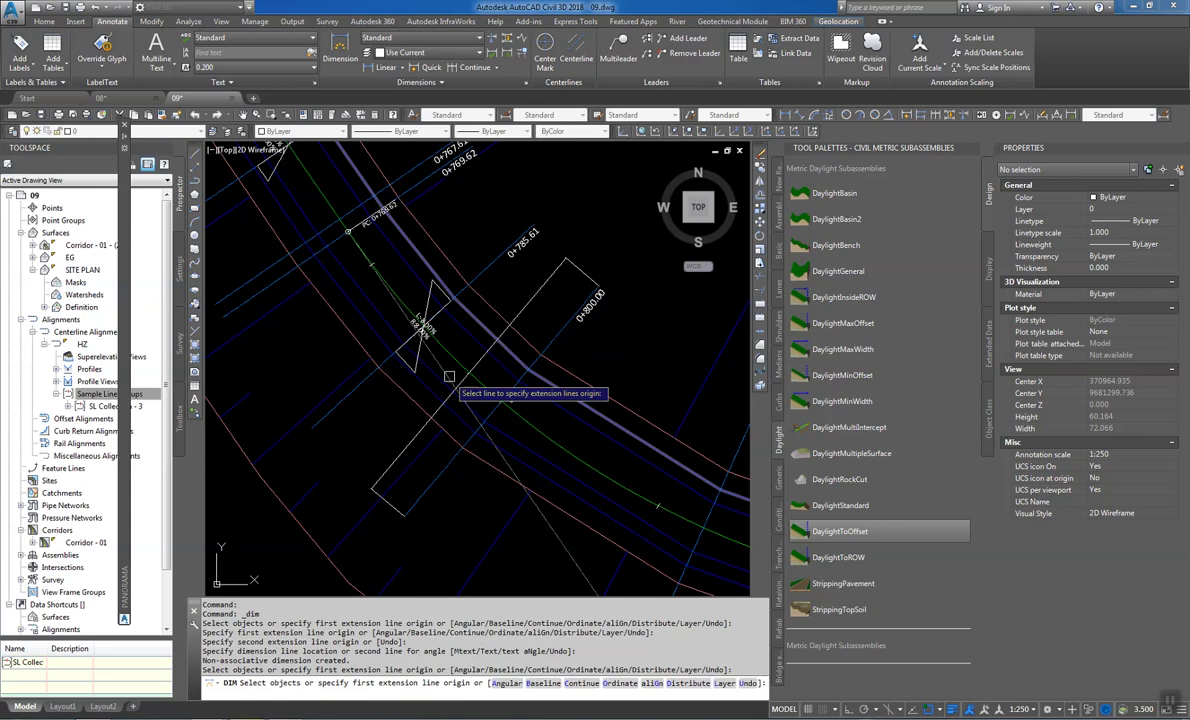
scroll(455, 383, "up", 8)
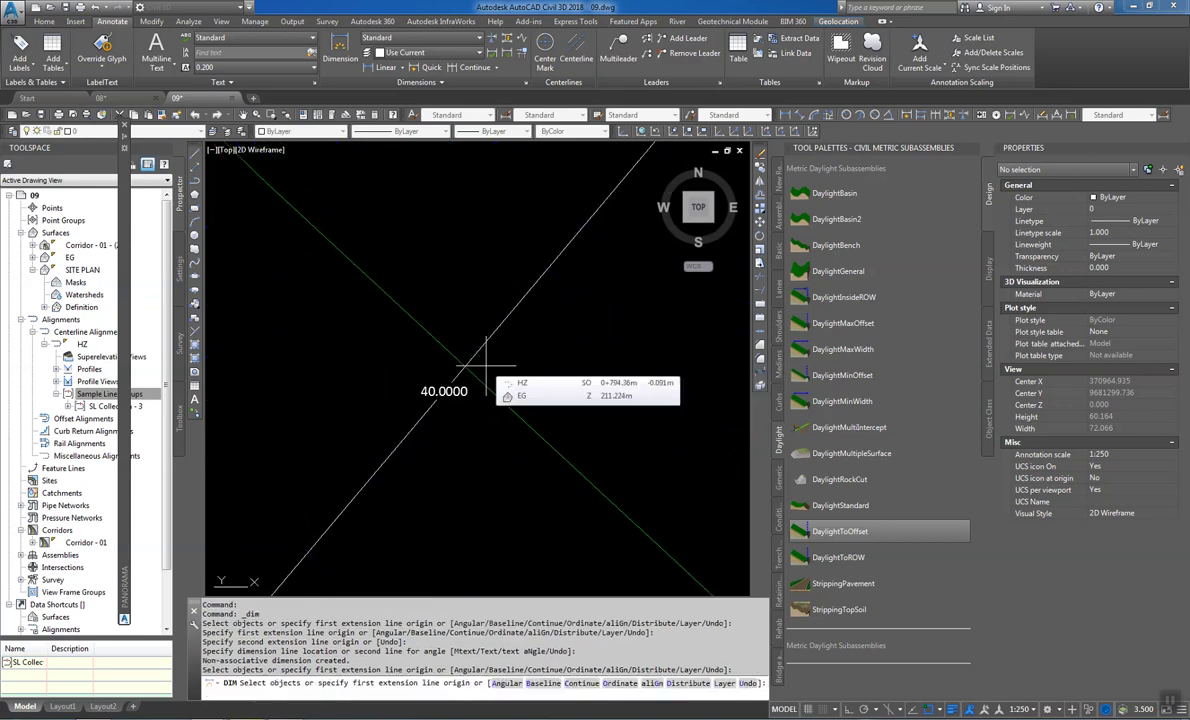
Finish dimensioning and delete the check dimension from the sample line at station 0+800.00
key("Escape")
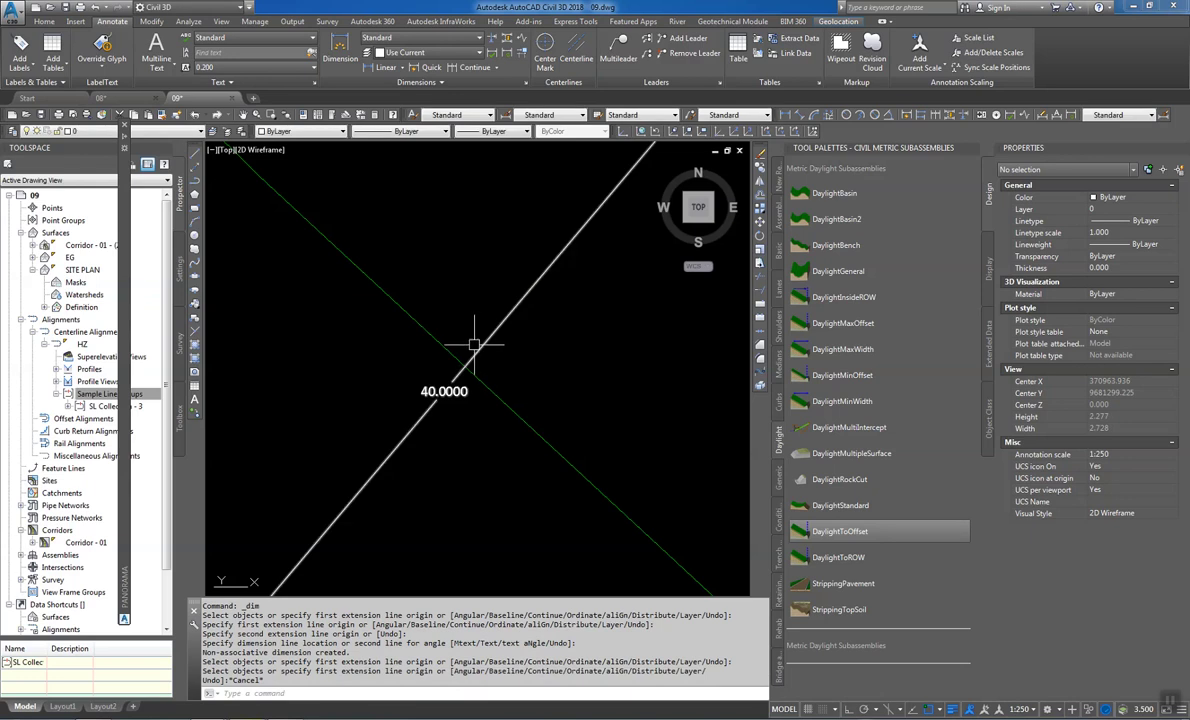
left_click(475, 346)
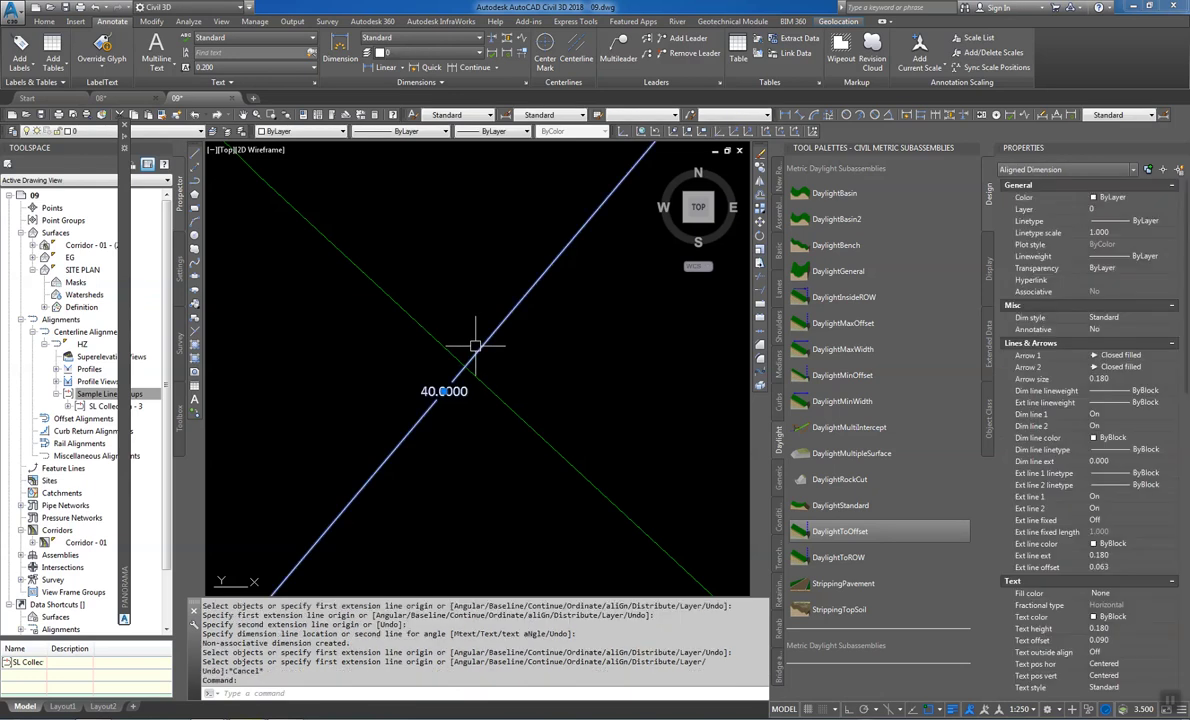
key("Delete")
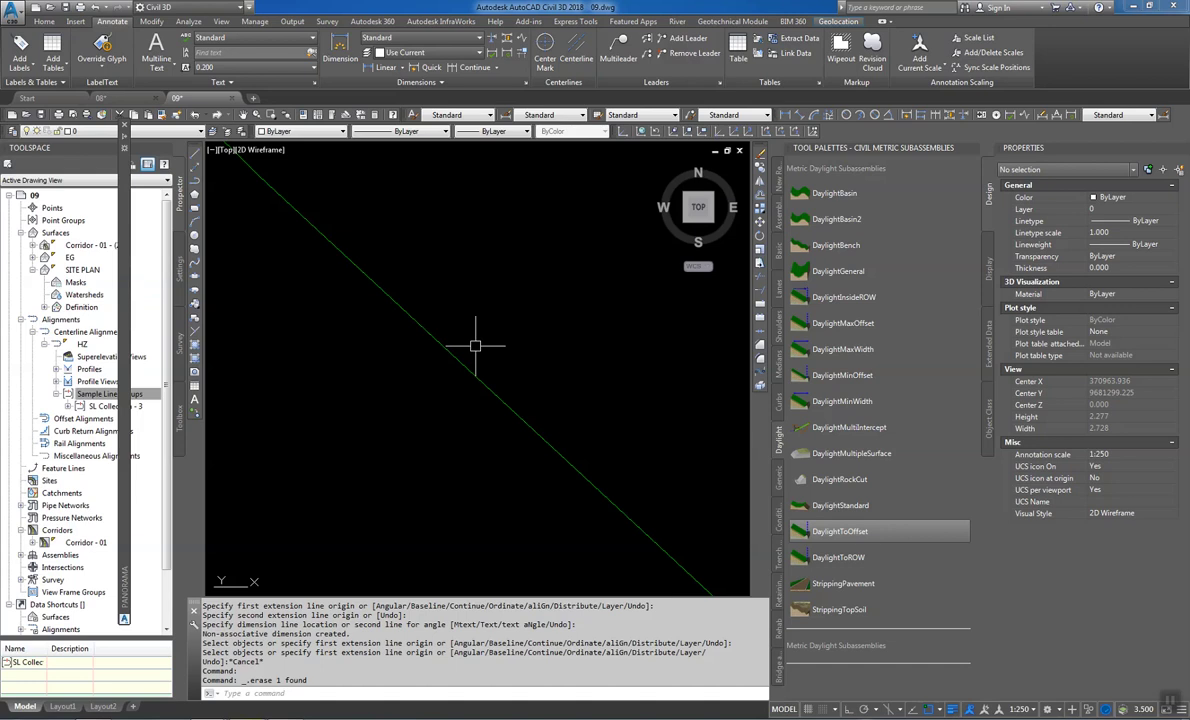
Delete the sample line group SL Collection - 3 from alignment HZ
scroll(475, 346, "down", 10)
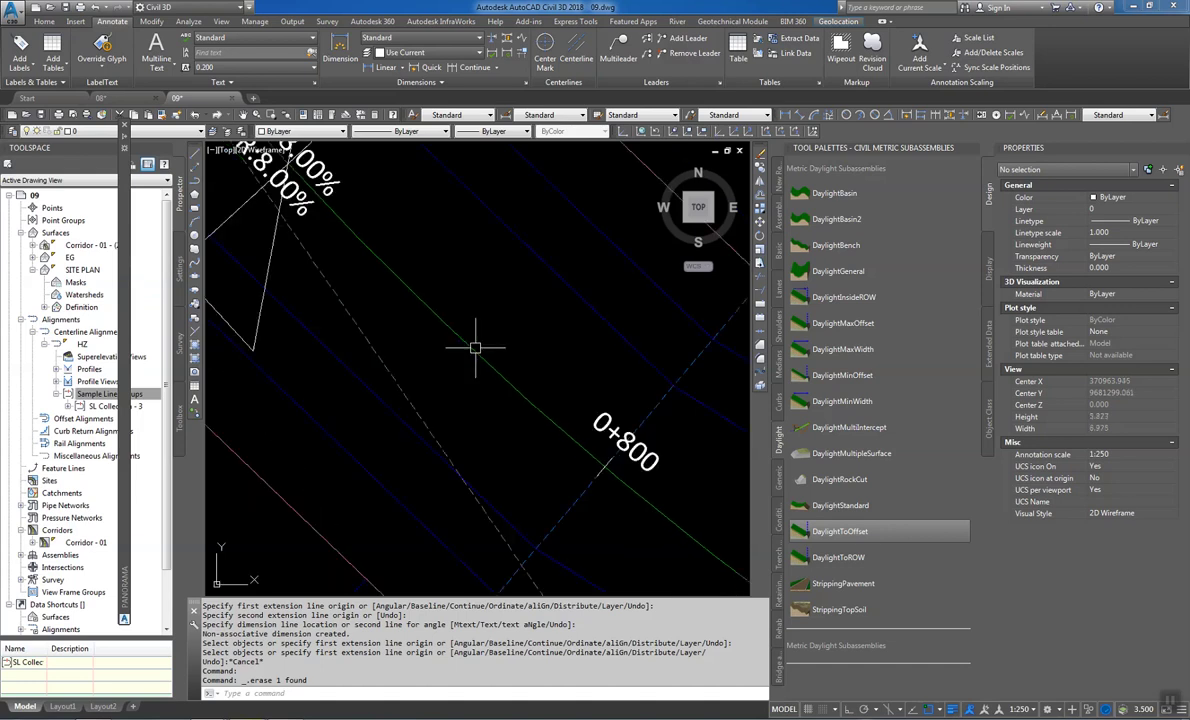
scroll(484, 347, "down", 3)
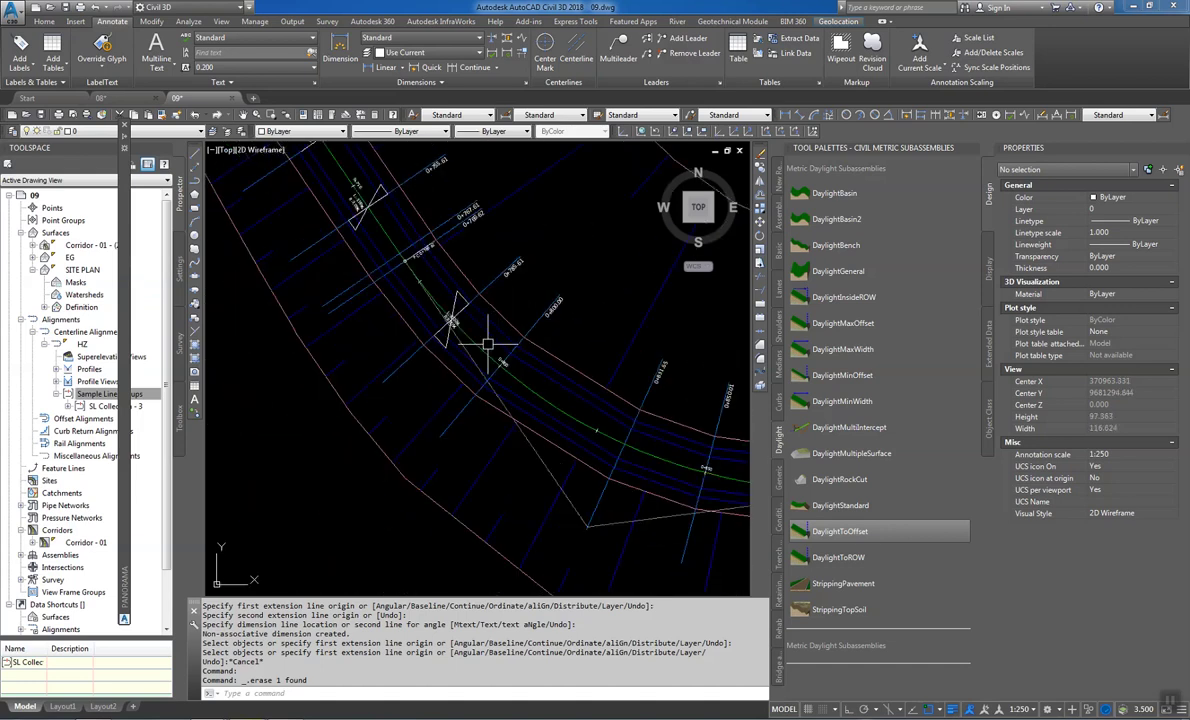
scroll(486, 342, "down", 2)
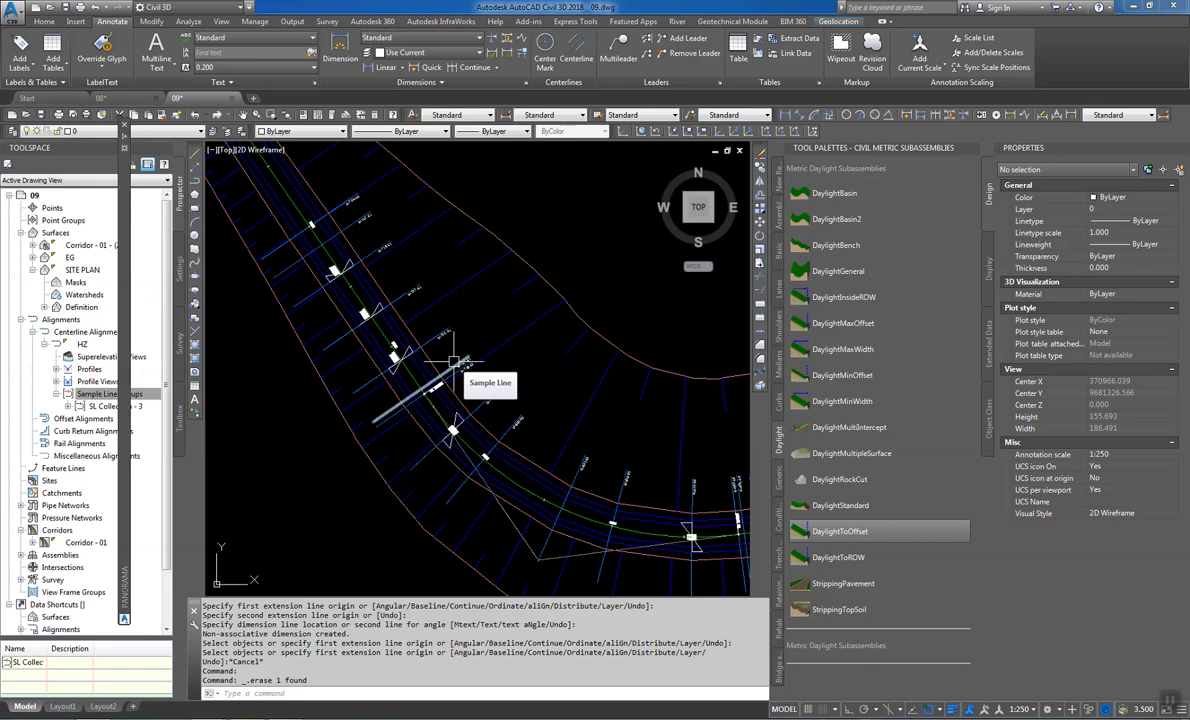
right_click(119, 408)
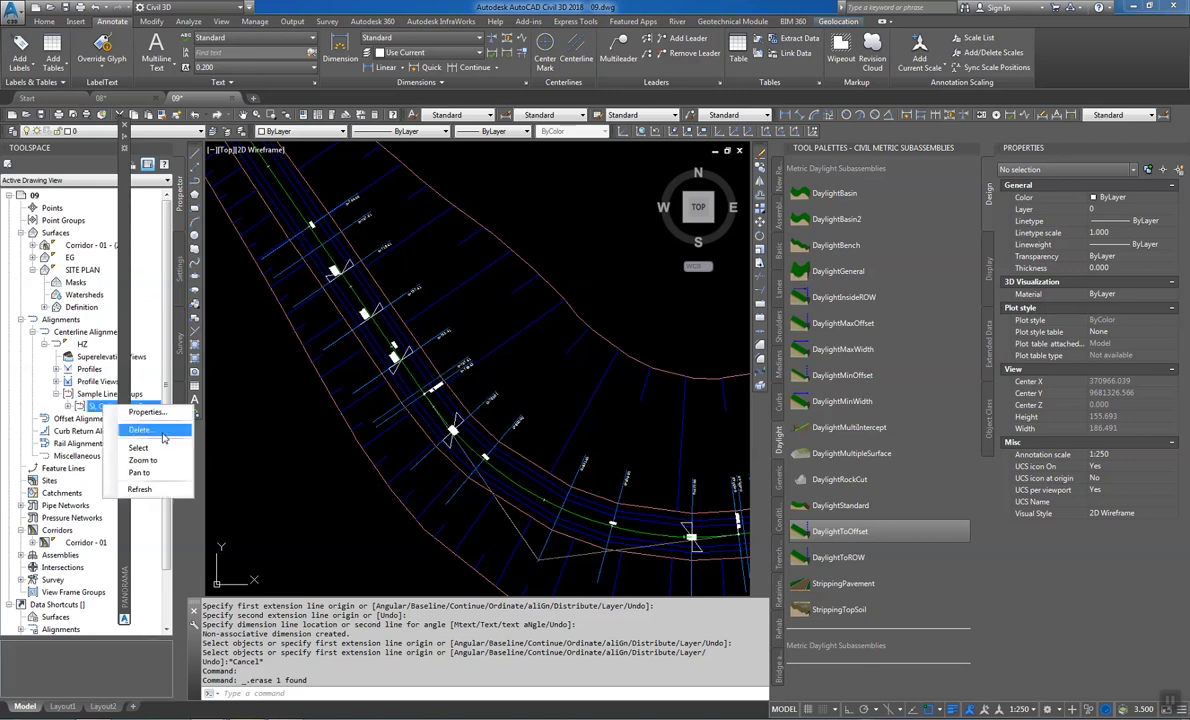
left_click(140, 412)
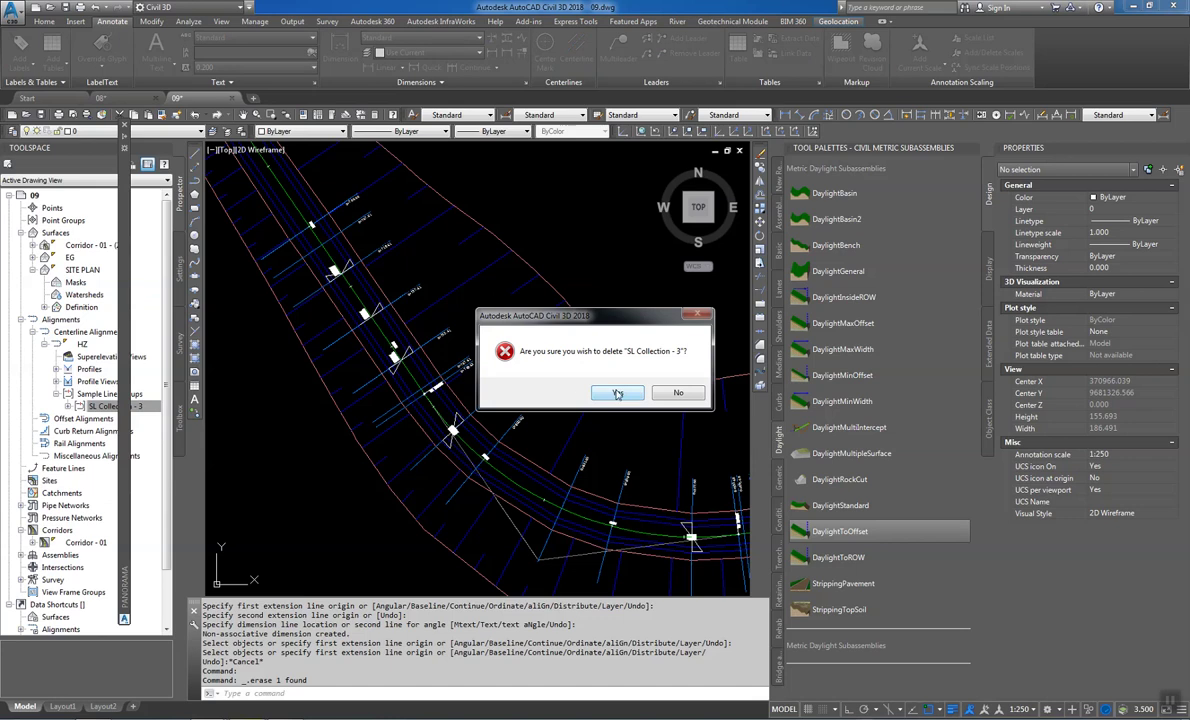
left_click(618, 393)
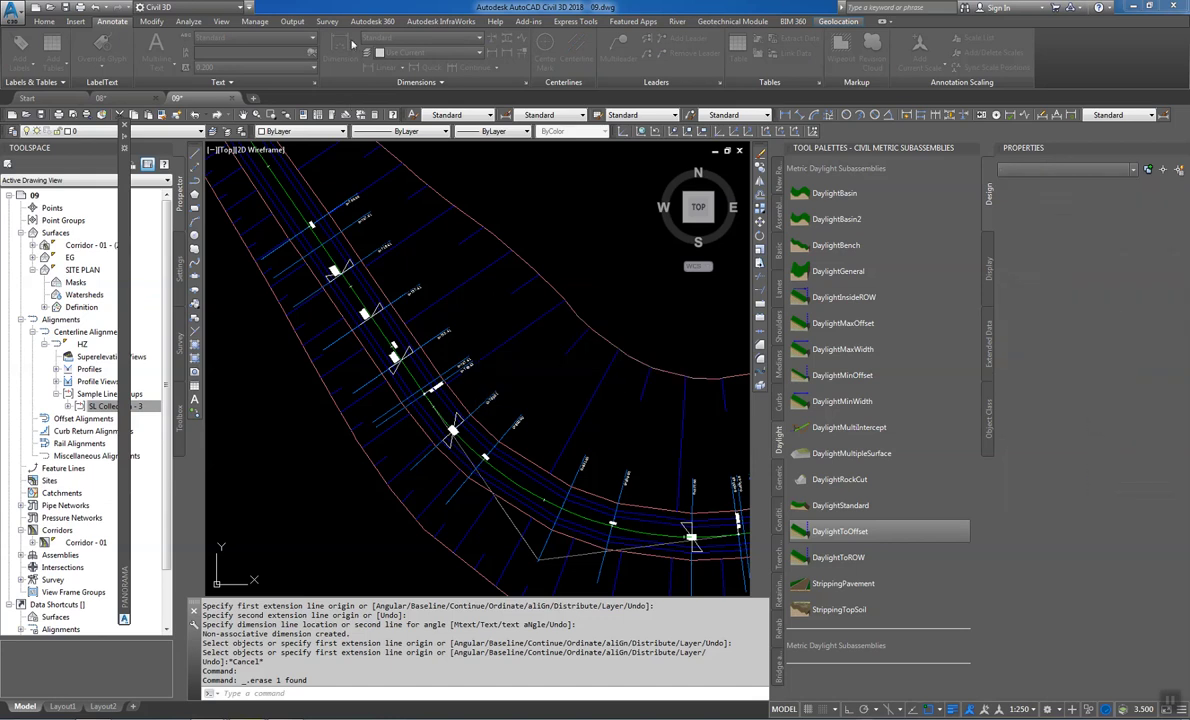
Create a new sample line group on alignment HZ with all data sources sampled, using the From corridor stations method
left_click(46, 21)
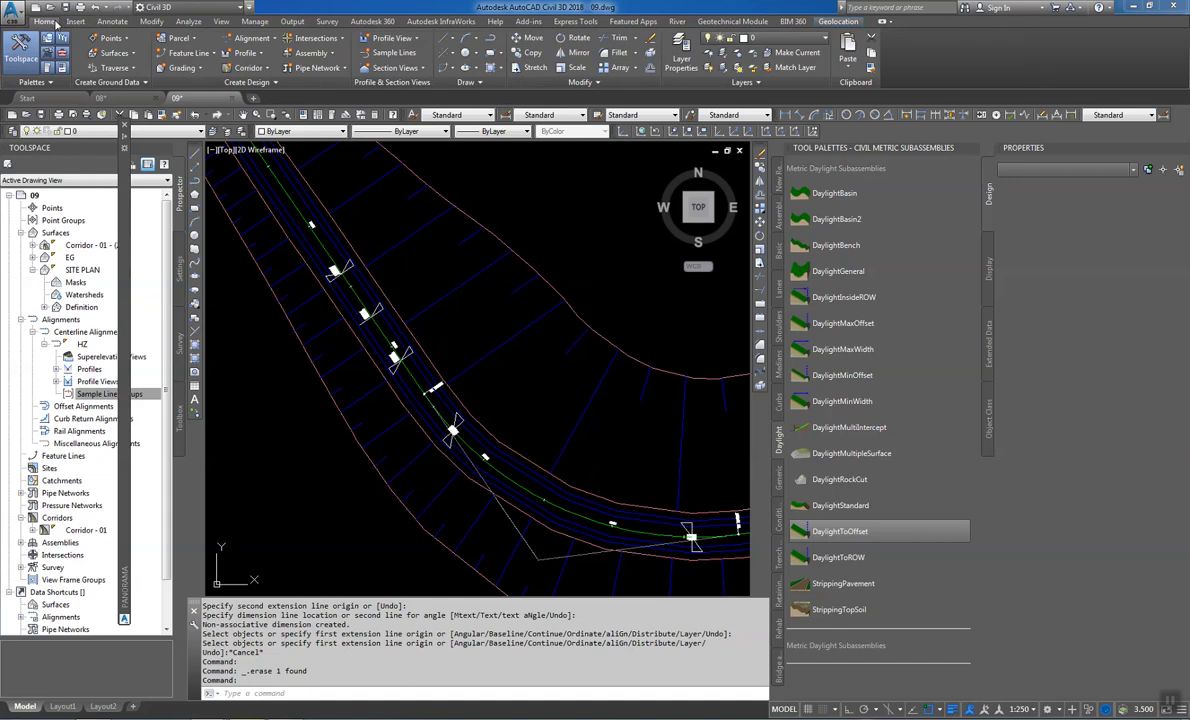
left_click(418, 52)
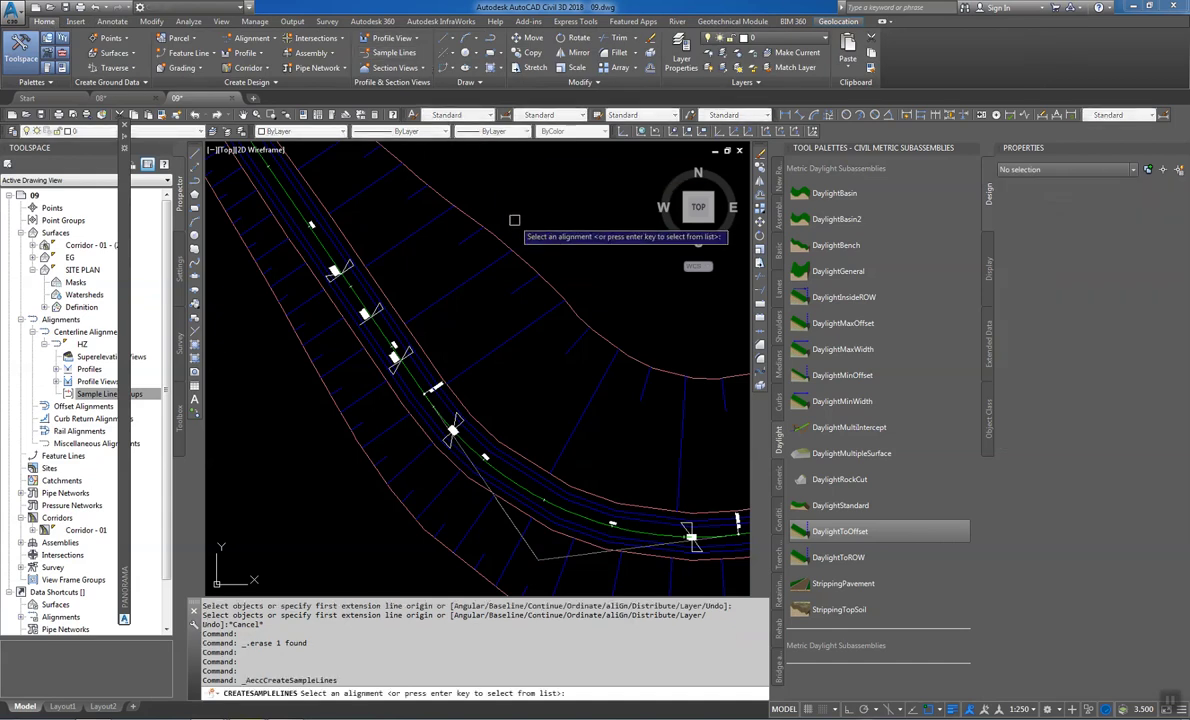
key("Return")
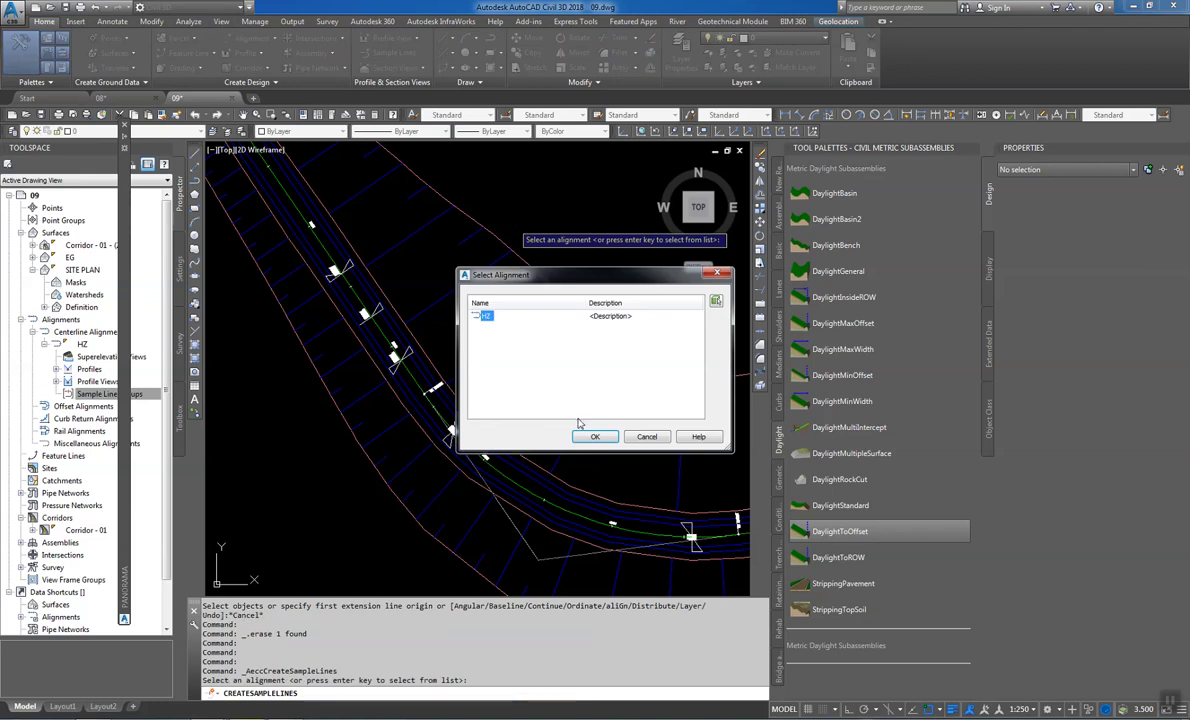
left_click(590, 436)
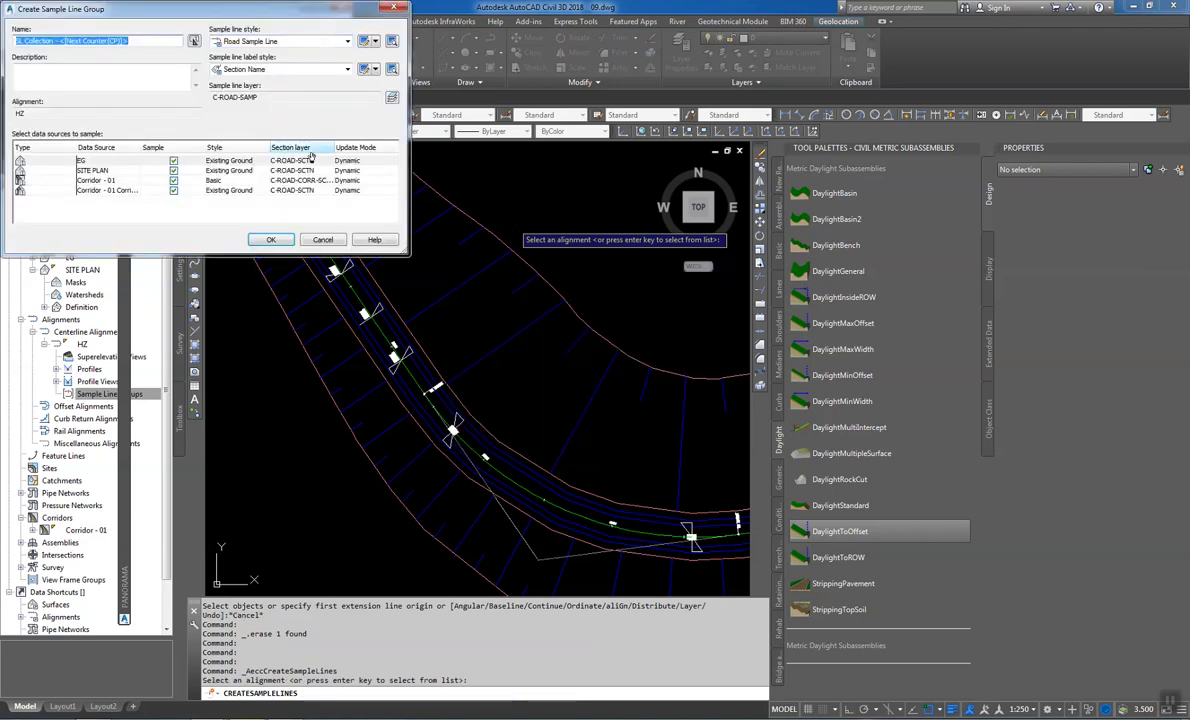
left_click(270, 239)
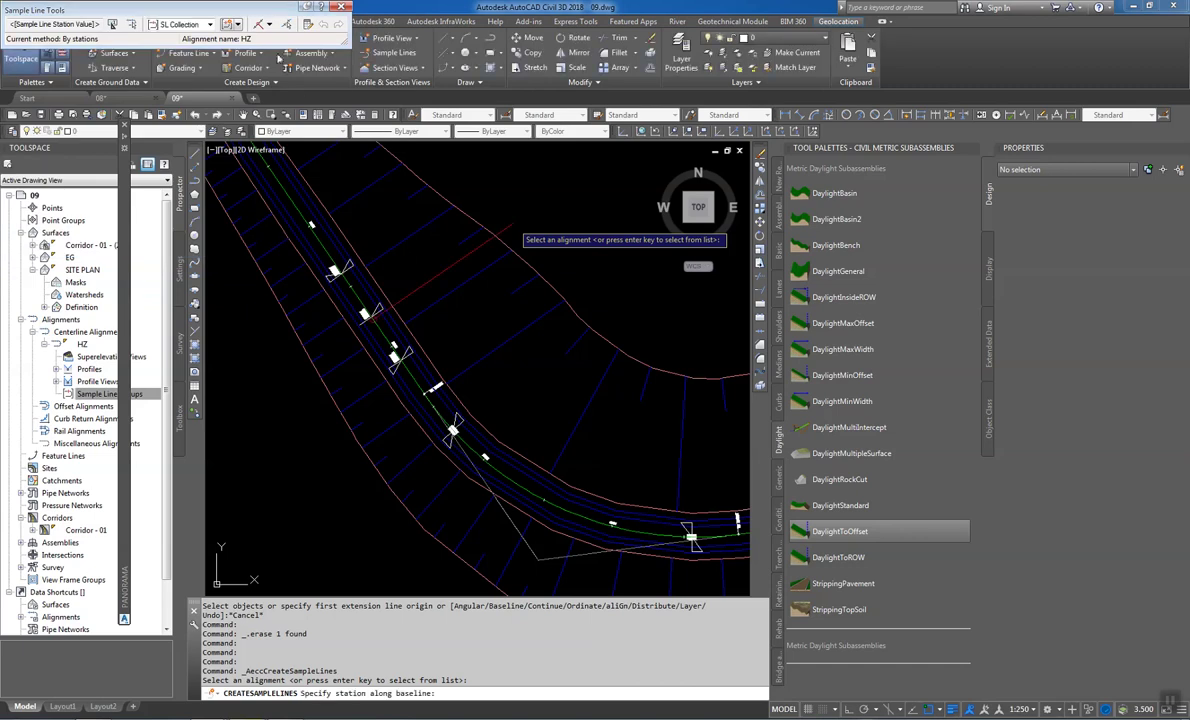
left_click(266, 24)
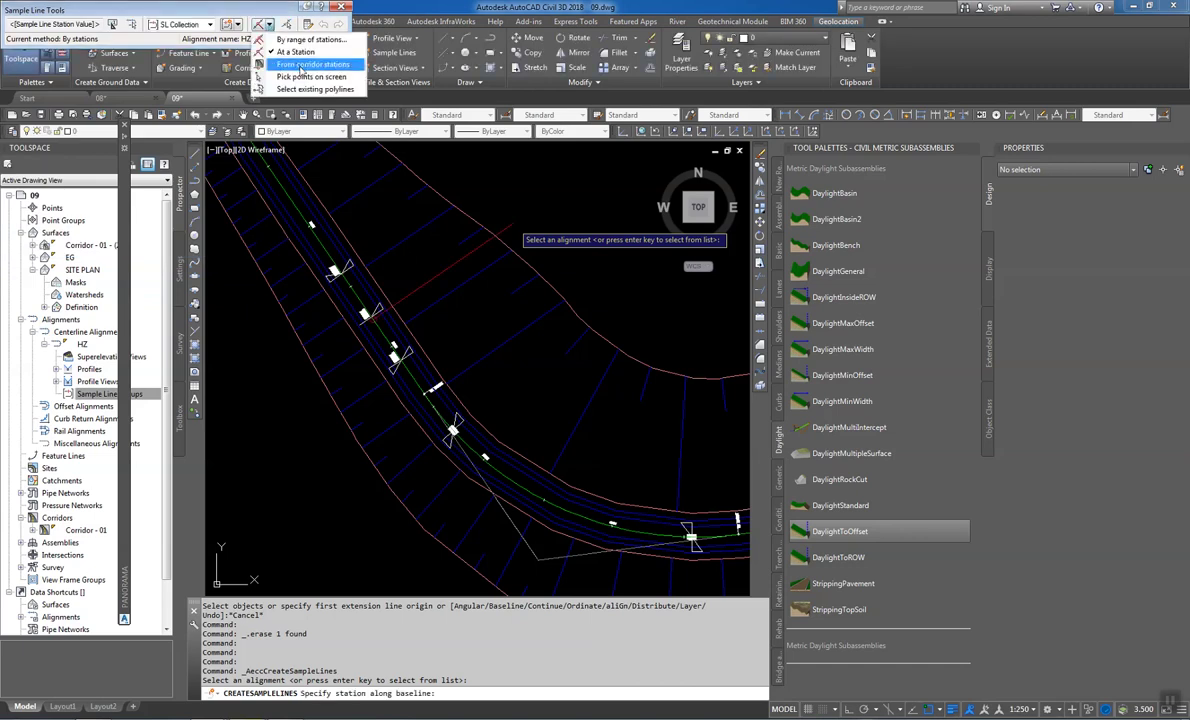
left_click(300, 65)
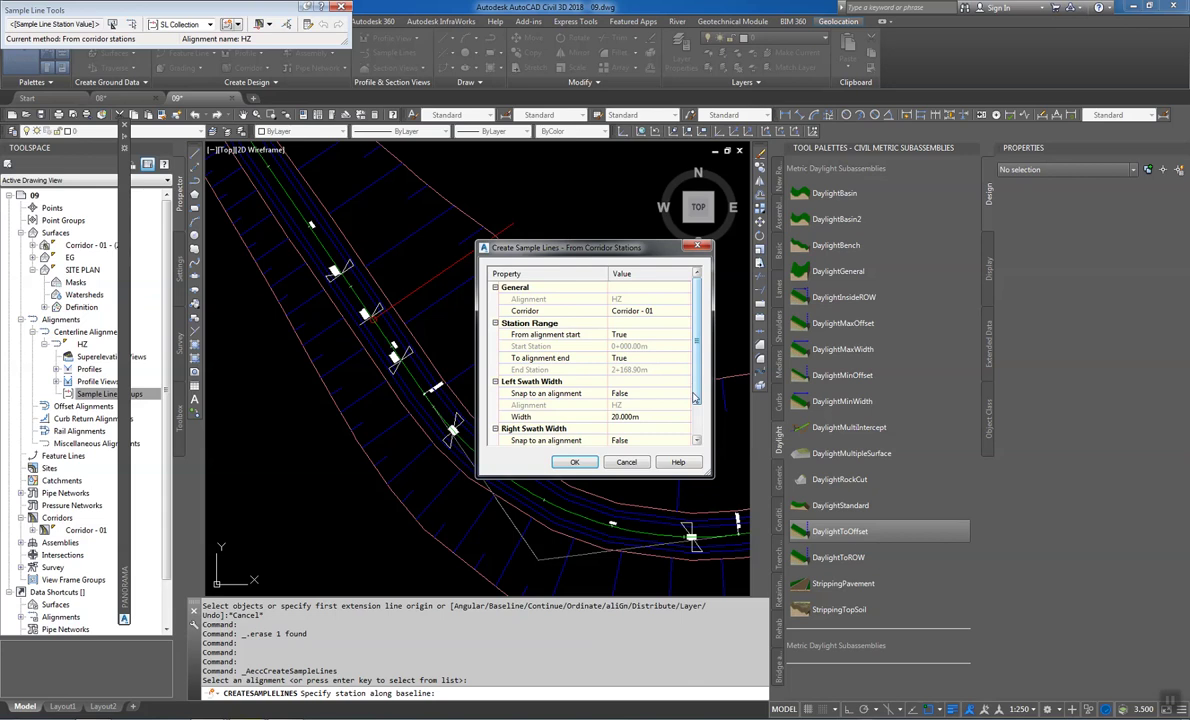
scroll(693, 390, "down", 3)
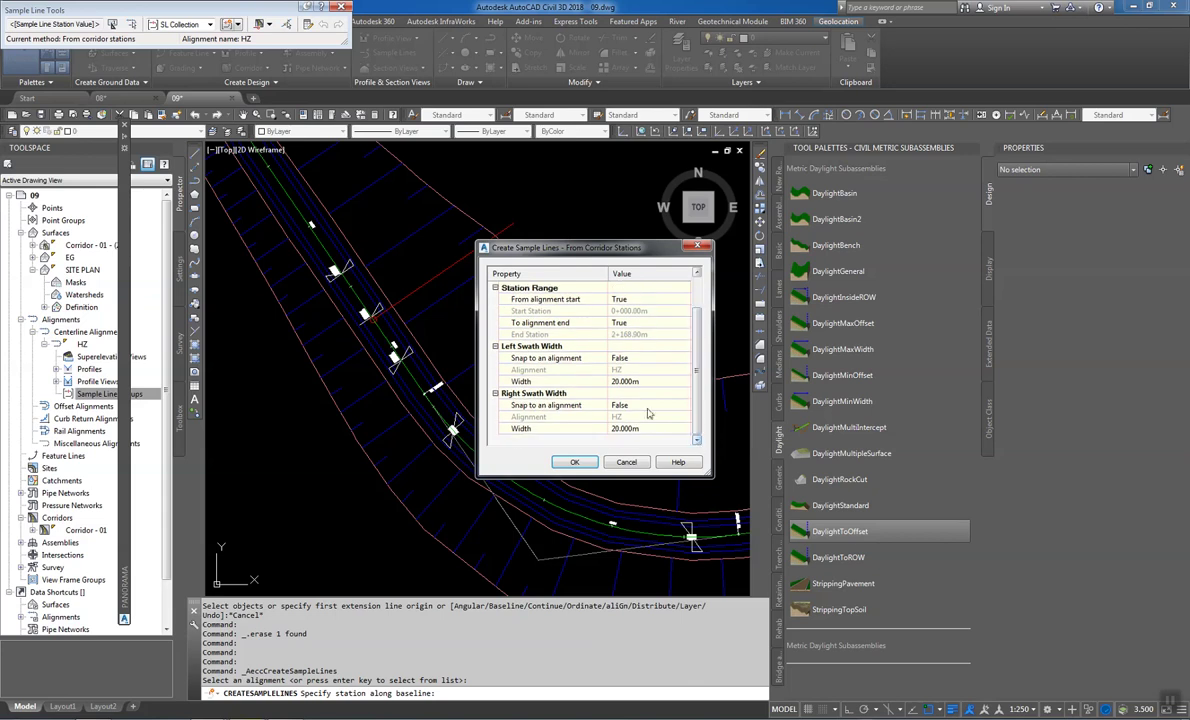
left_click(640, 429)
left_click(684, 430)
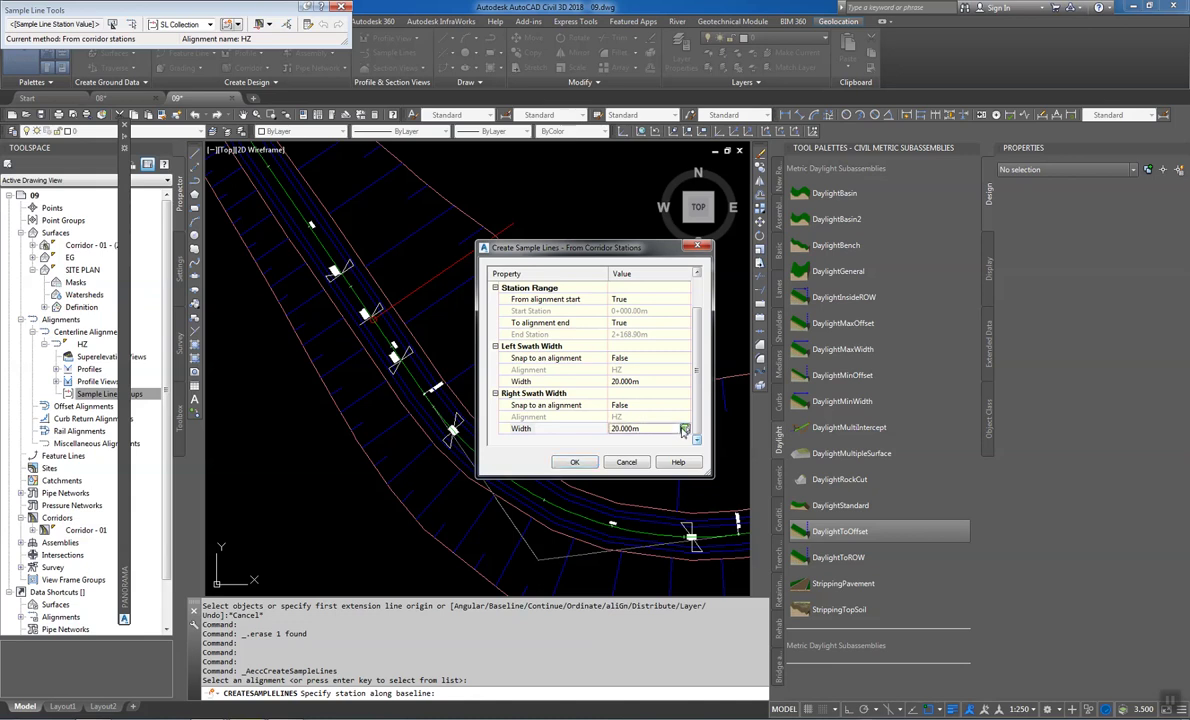
left_click(684, 430)
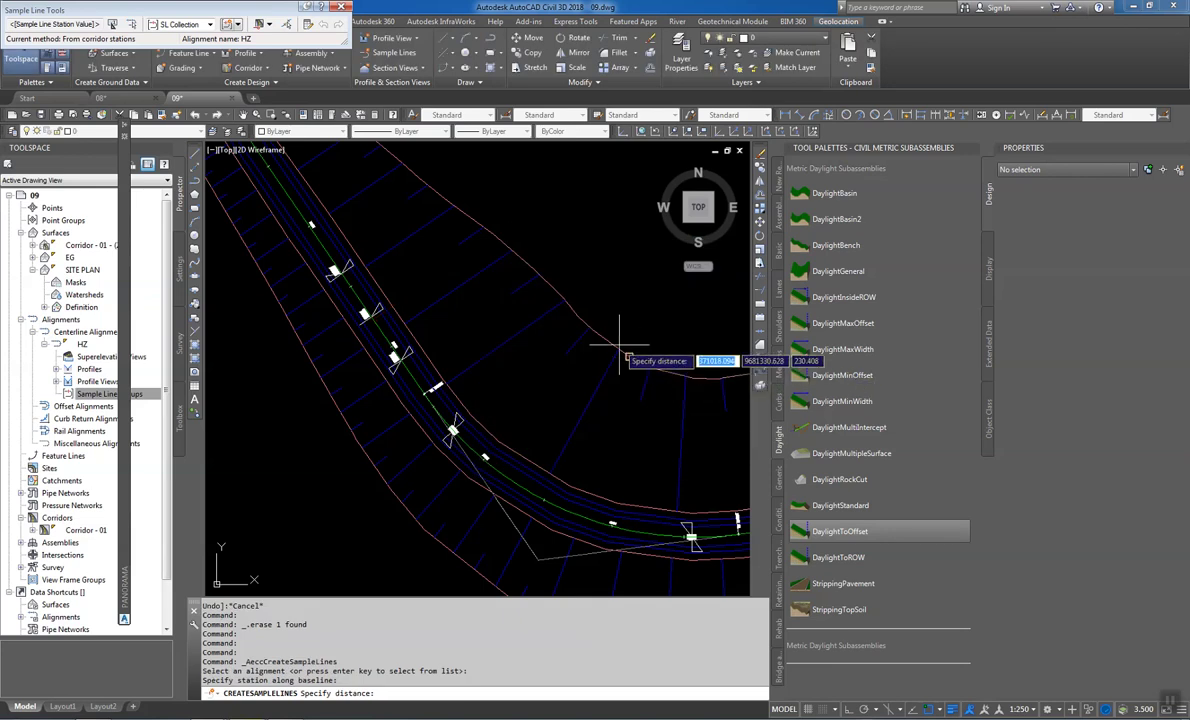
left_click(610, 262)
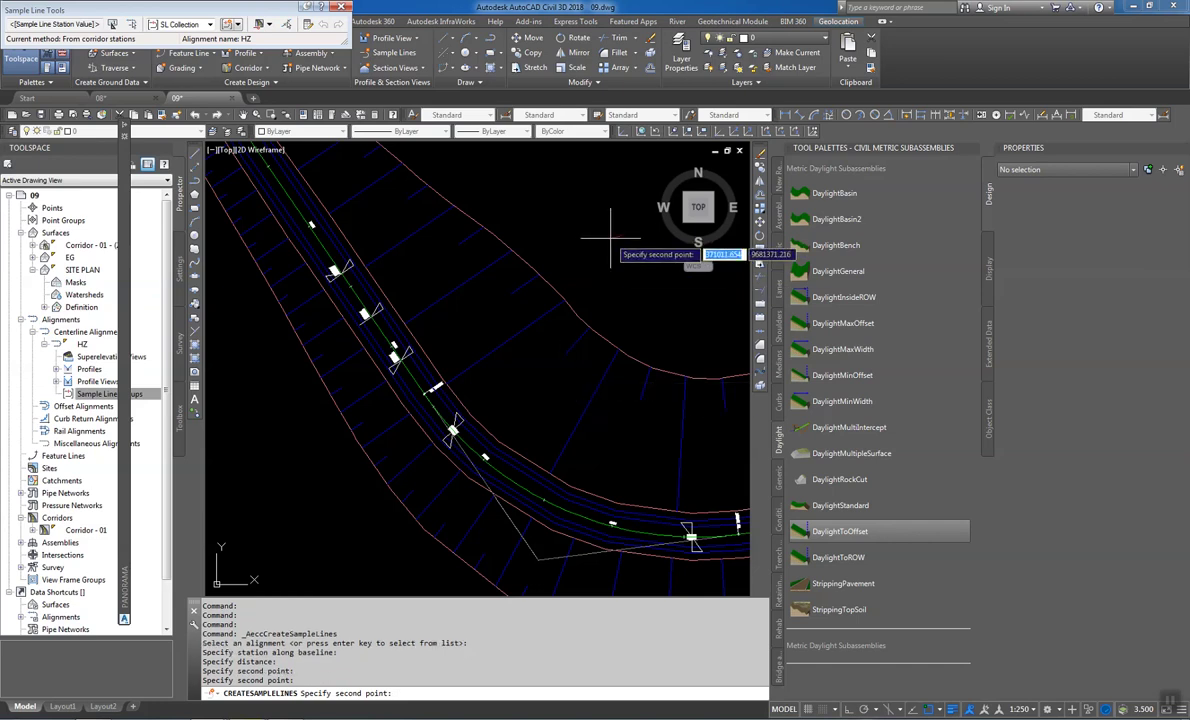
left_click(610, 237)
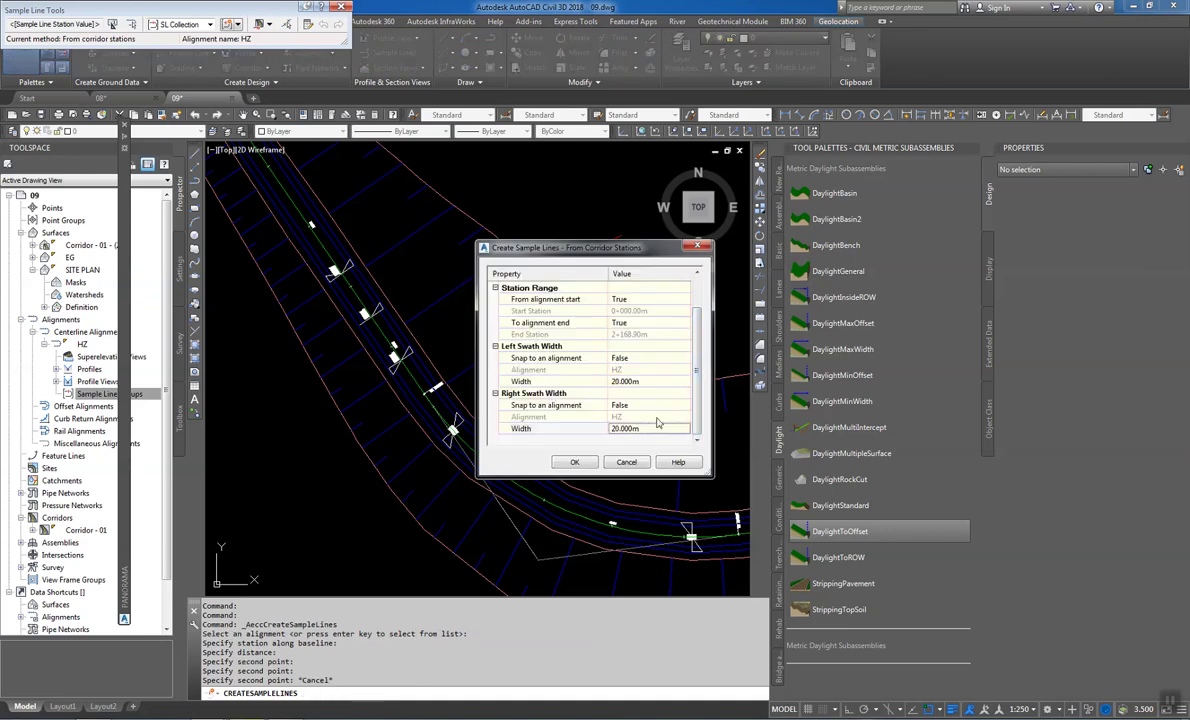
Set the left and right swath widths to 100 m and create the sample lines from Corridor - 01's stations along the whole alignment
left_click(643, 428)
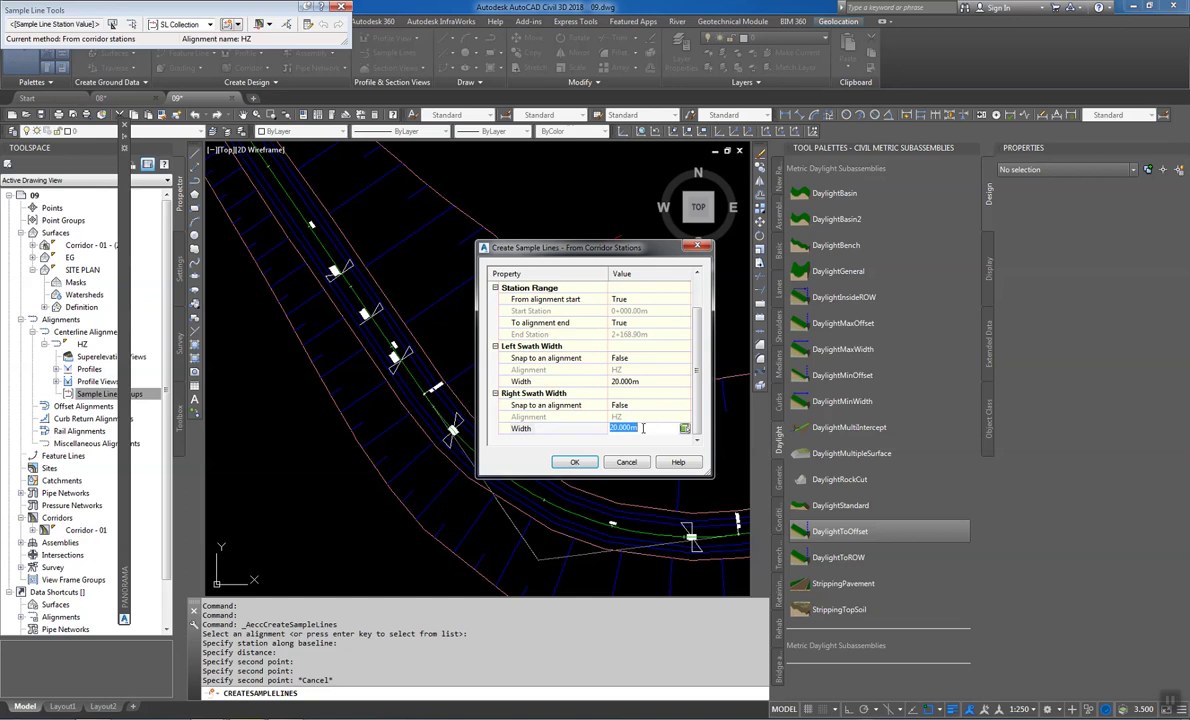
type("100")
left_click(641, 381)
type("10")
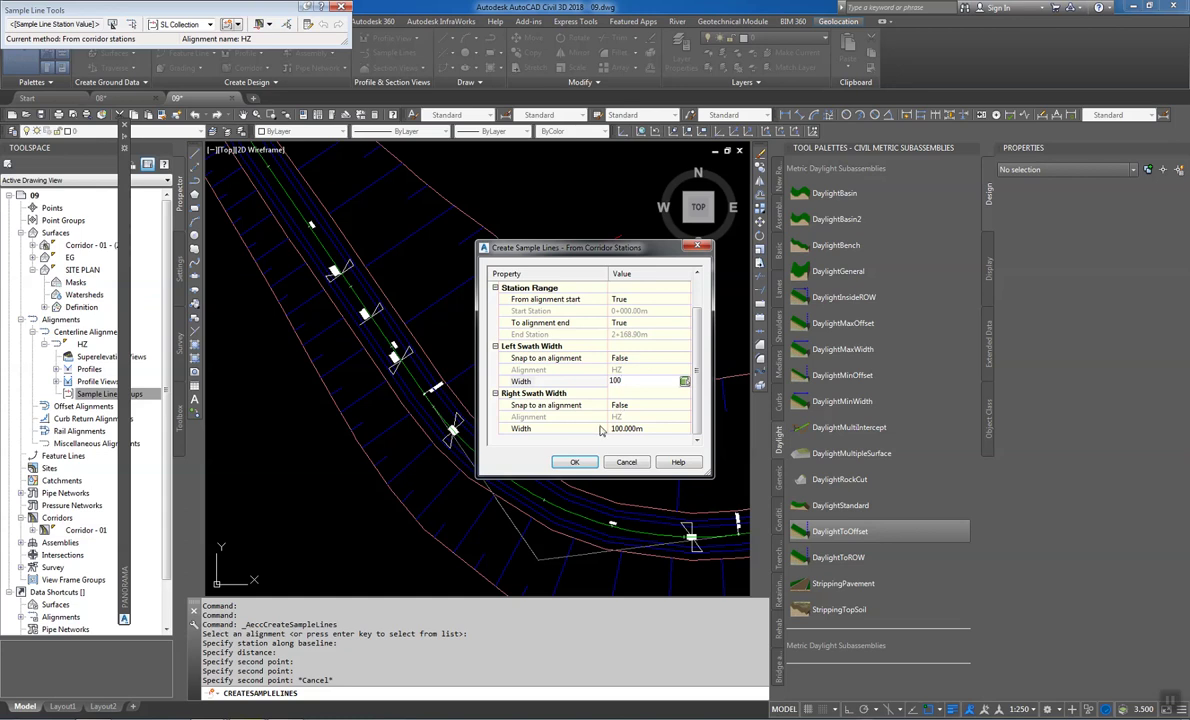
left_click(583, 463)
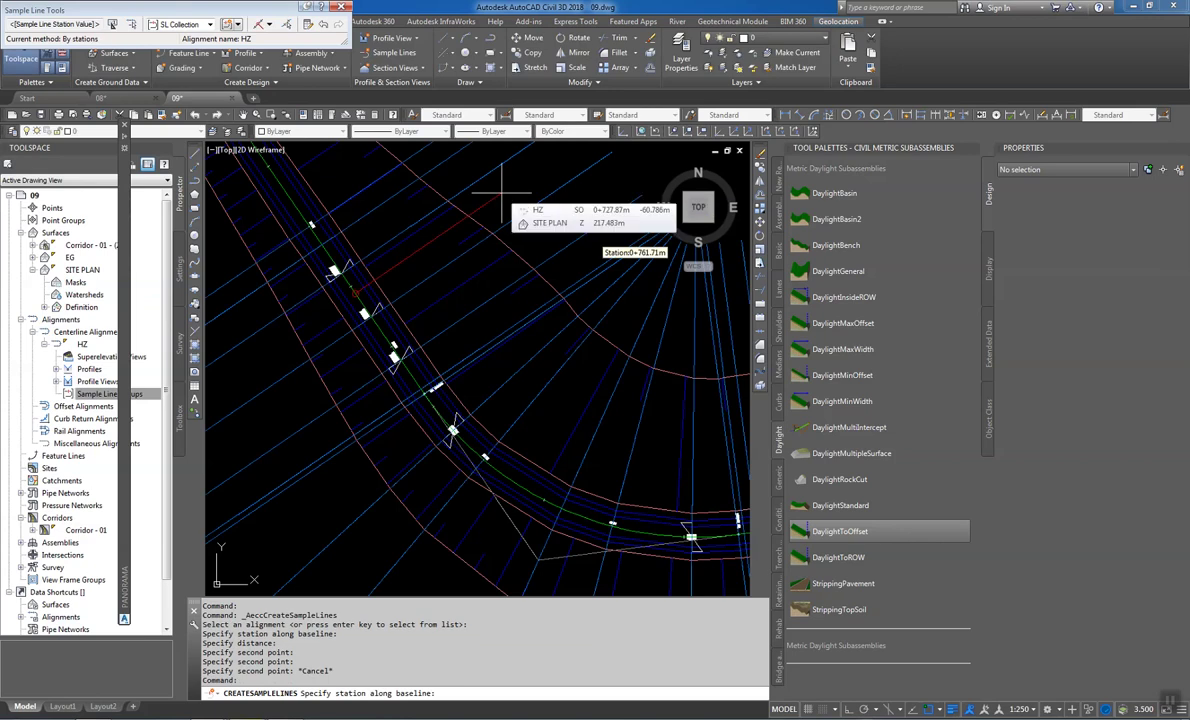
key("Escape")
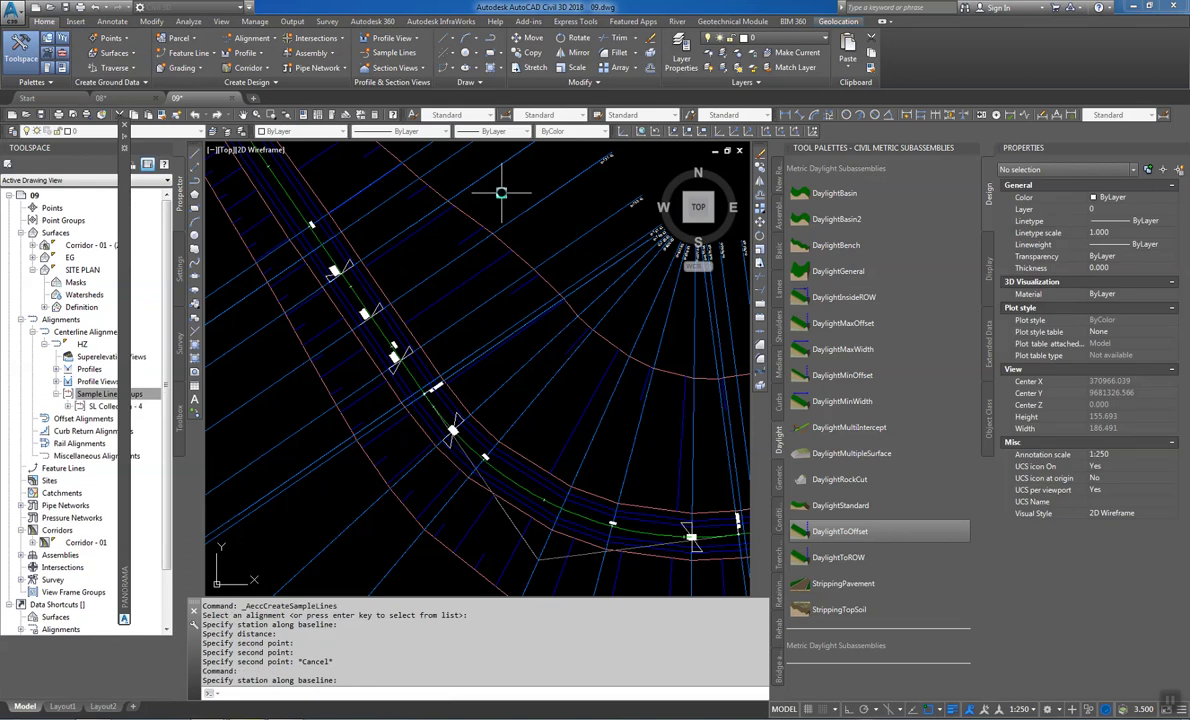
scroll(501, 193, "down", 10)
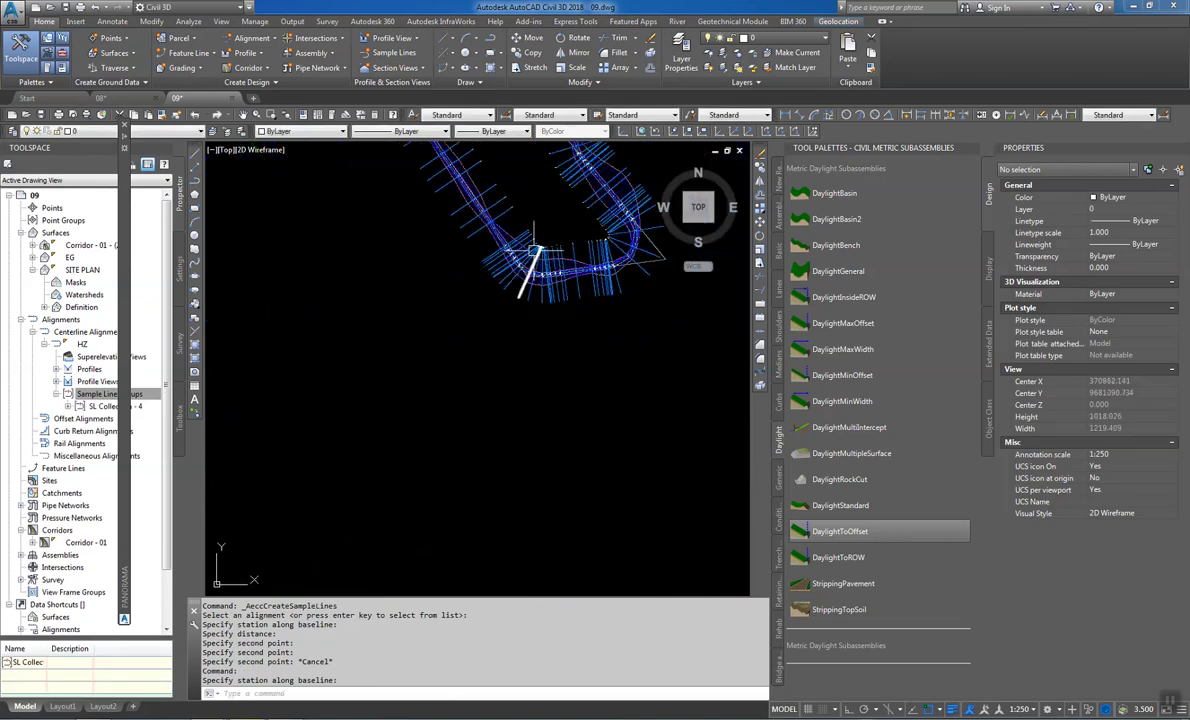
middle_click_drag(505, 311, 466, 384)
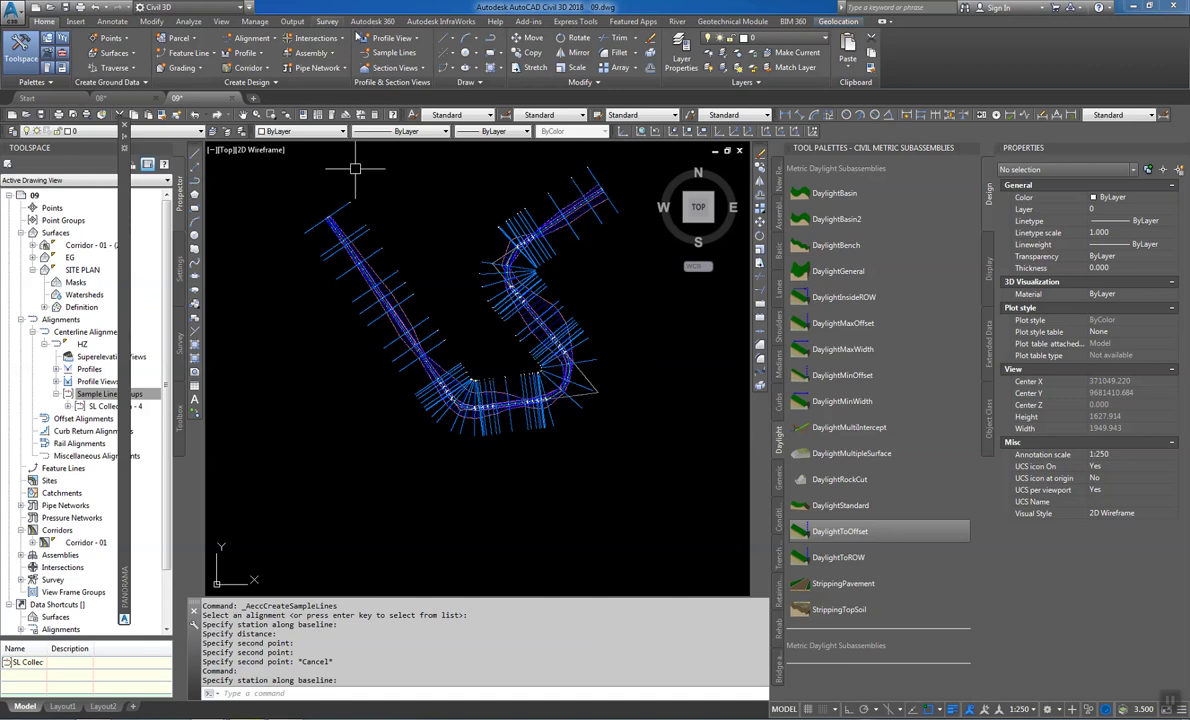
left_click(423, 69)
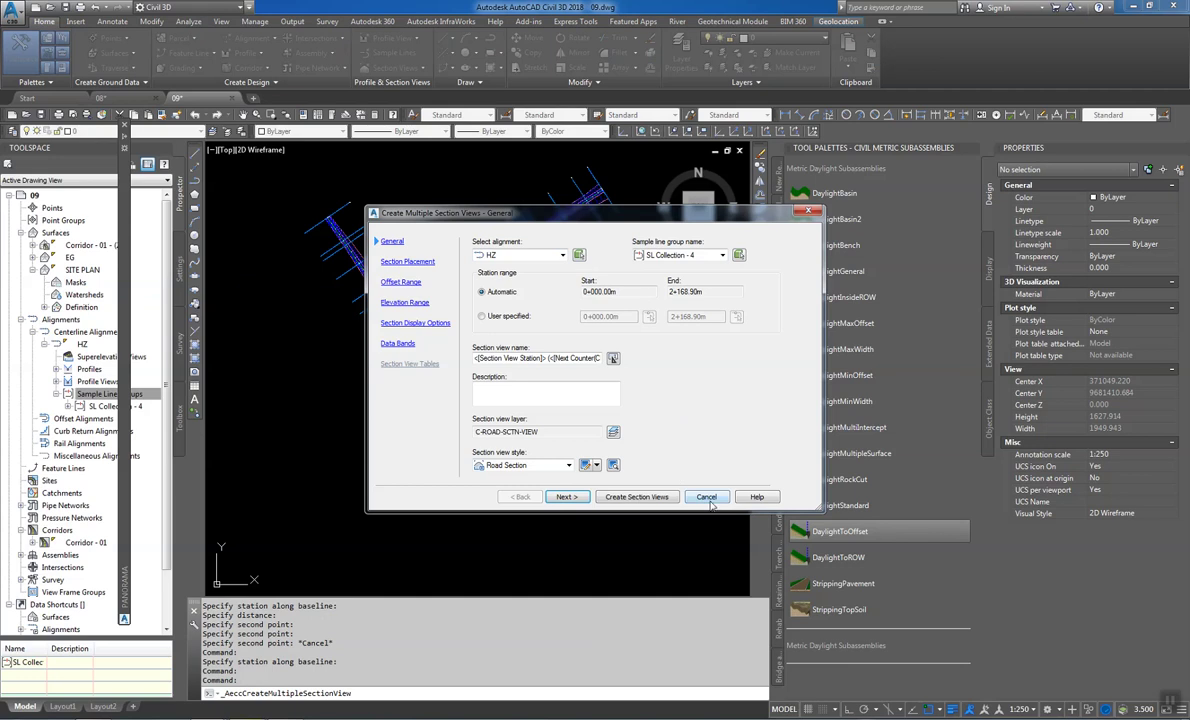
left_click(709, 499)
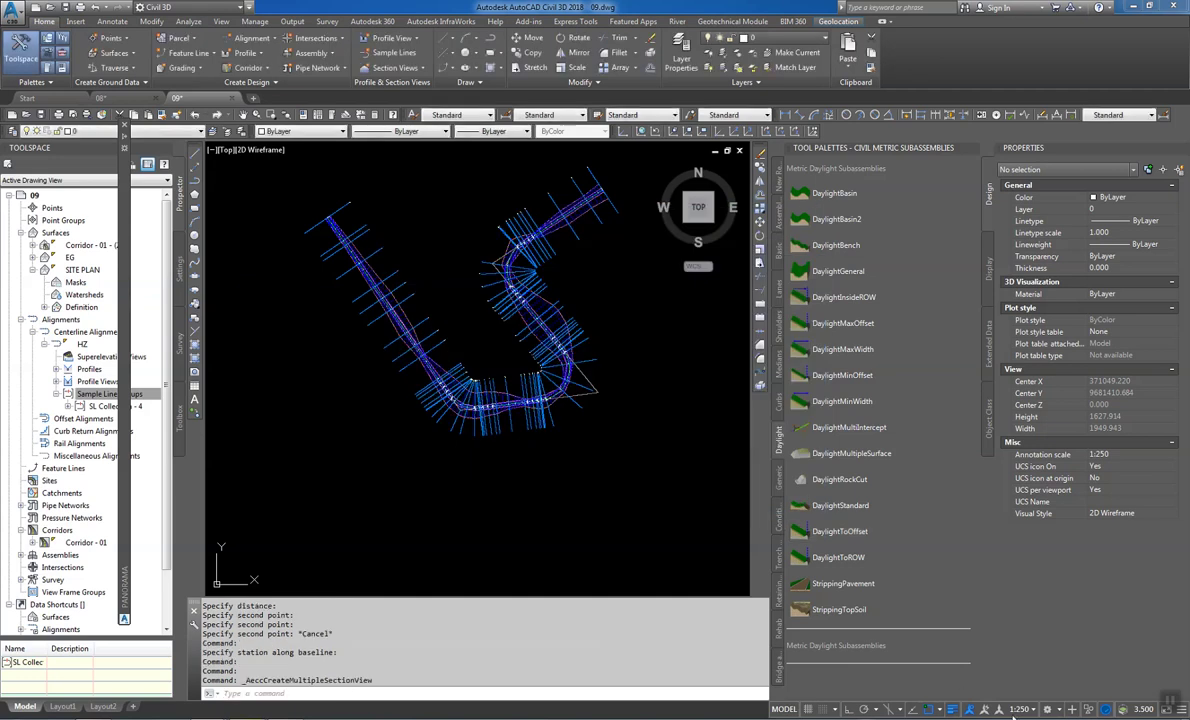
Set the drawing's annotation scale to 1:100
left_click(1016, 710)
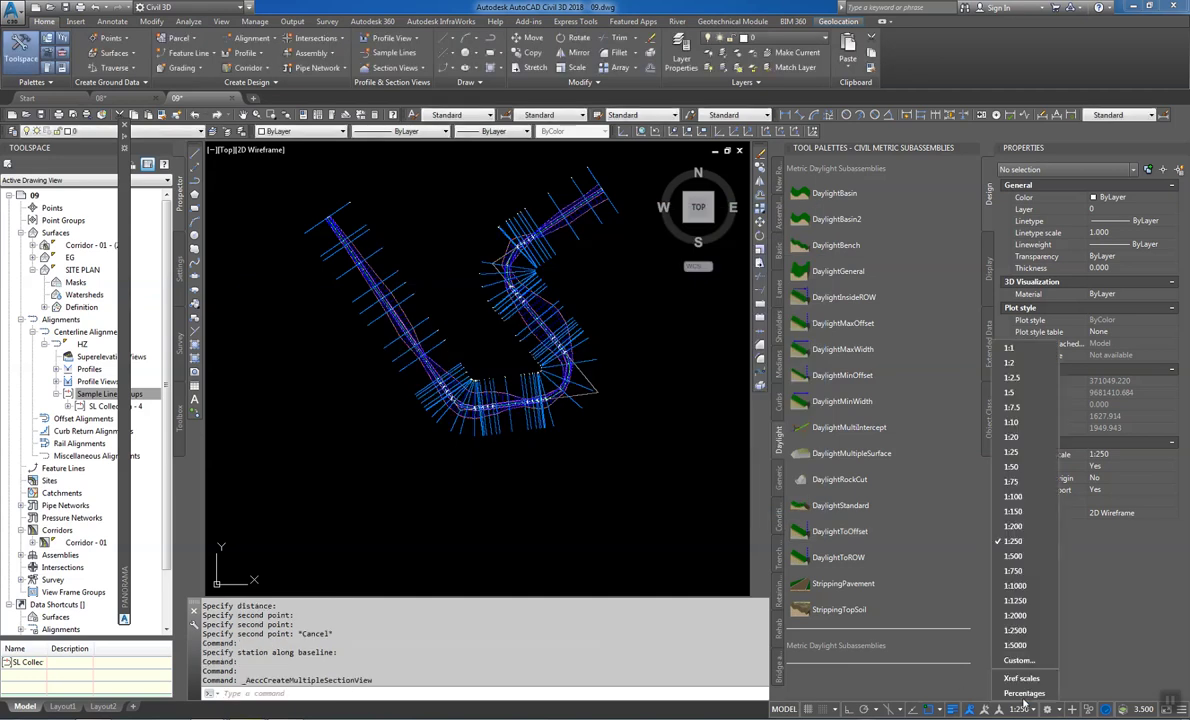
left_click(1013, 496)
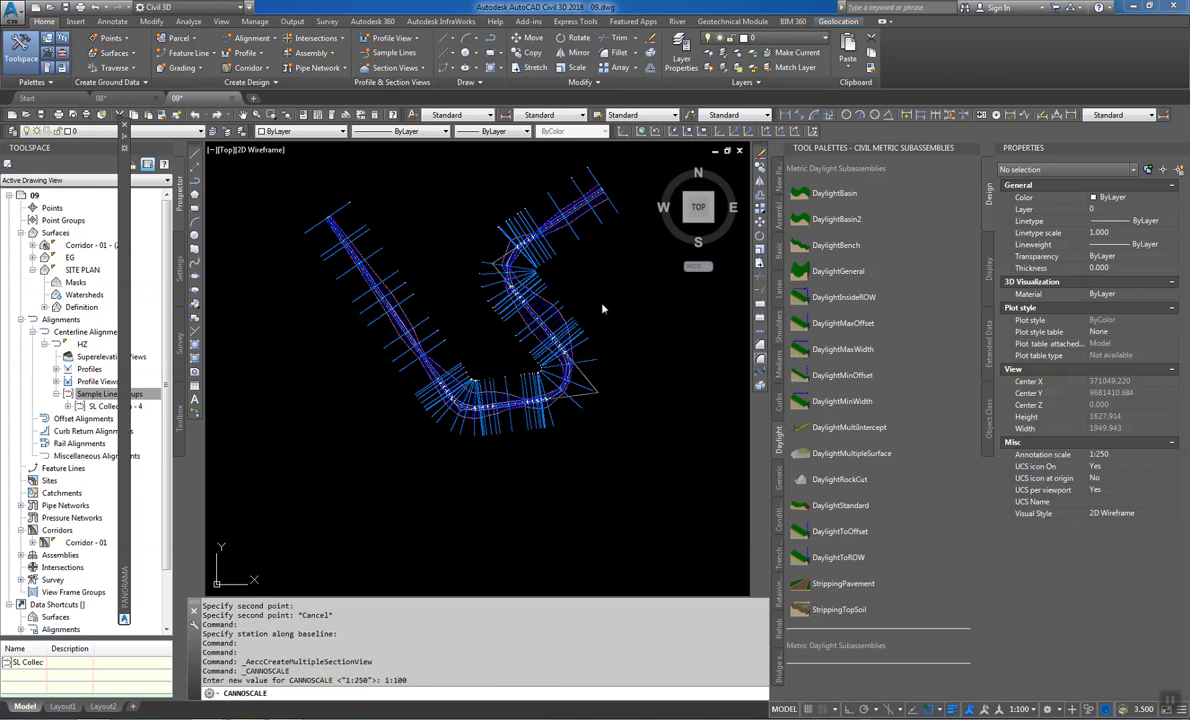
Try creating multiple section views for alignment HZ from SL Collection - 4 with the default settings, placed in the empty area beside the alignment
scroll(580, 302, "down", 2)
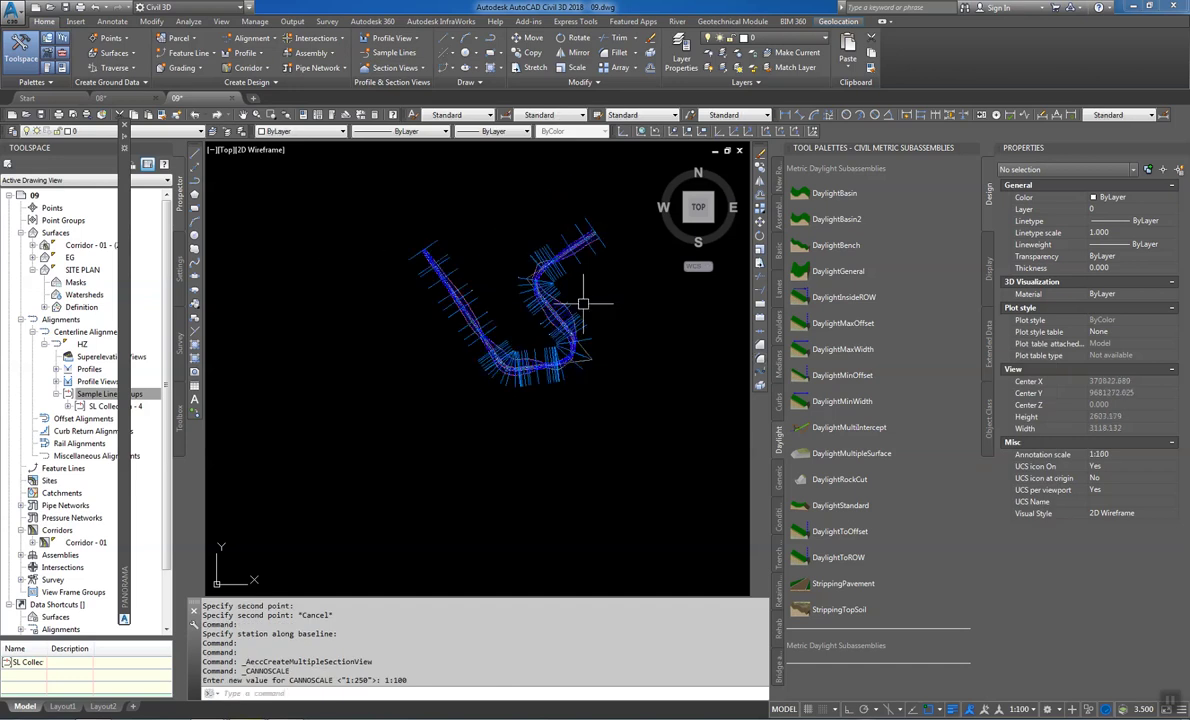
scroll(472, 328, "down", 3)
scroll(390, 345, "down", 4)
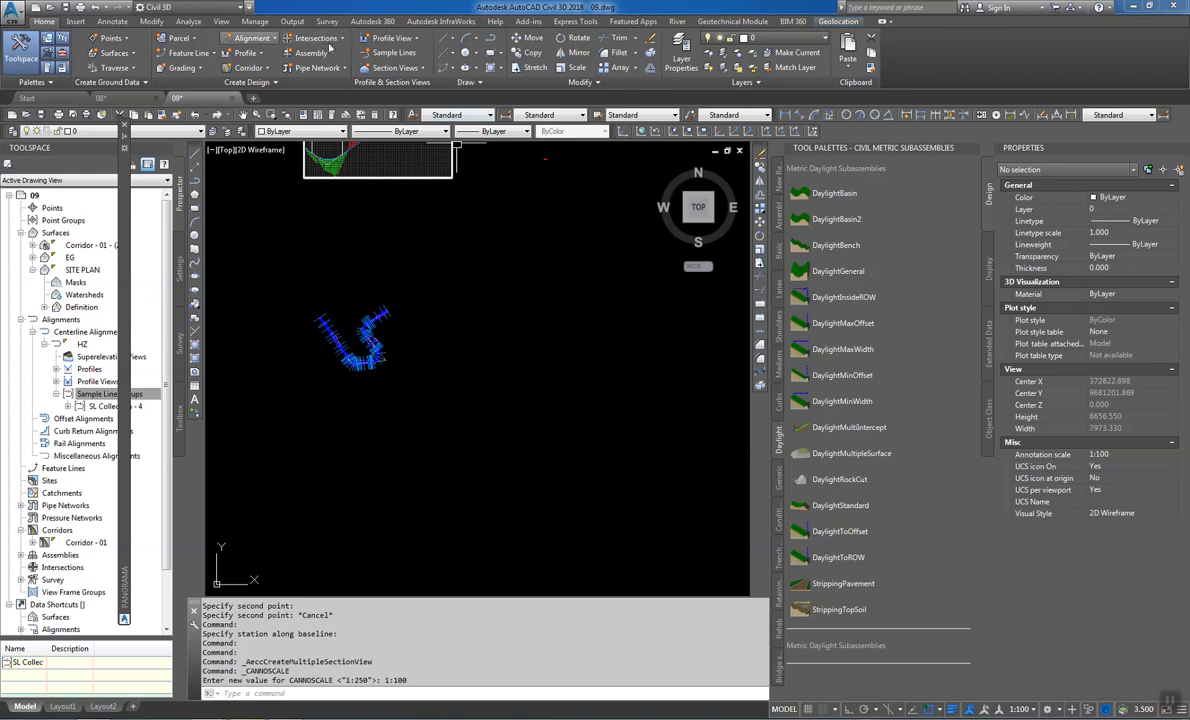
left_click(414, 70)
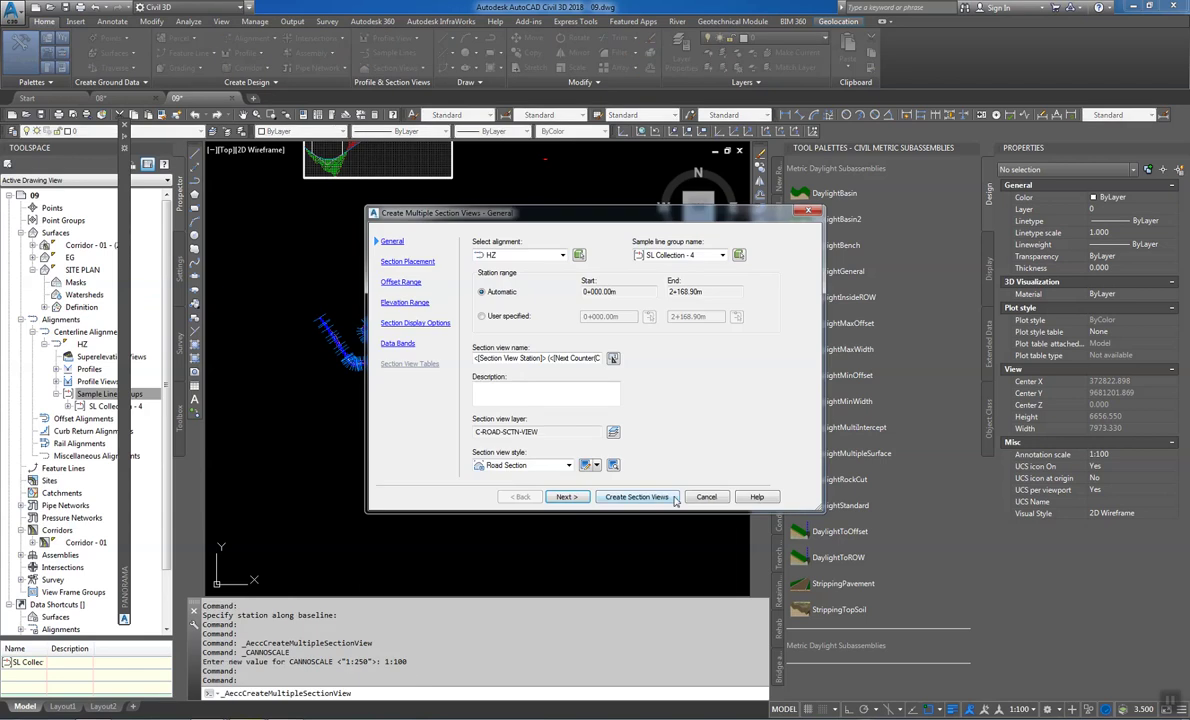
left_click(672, 498)
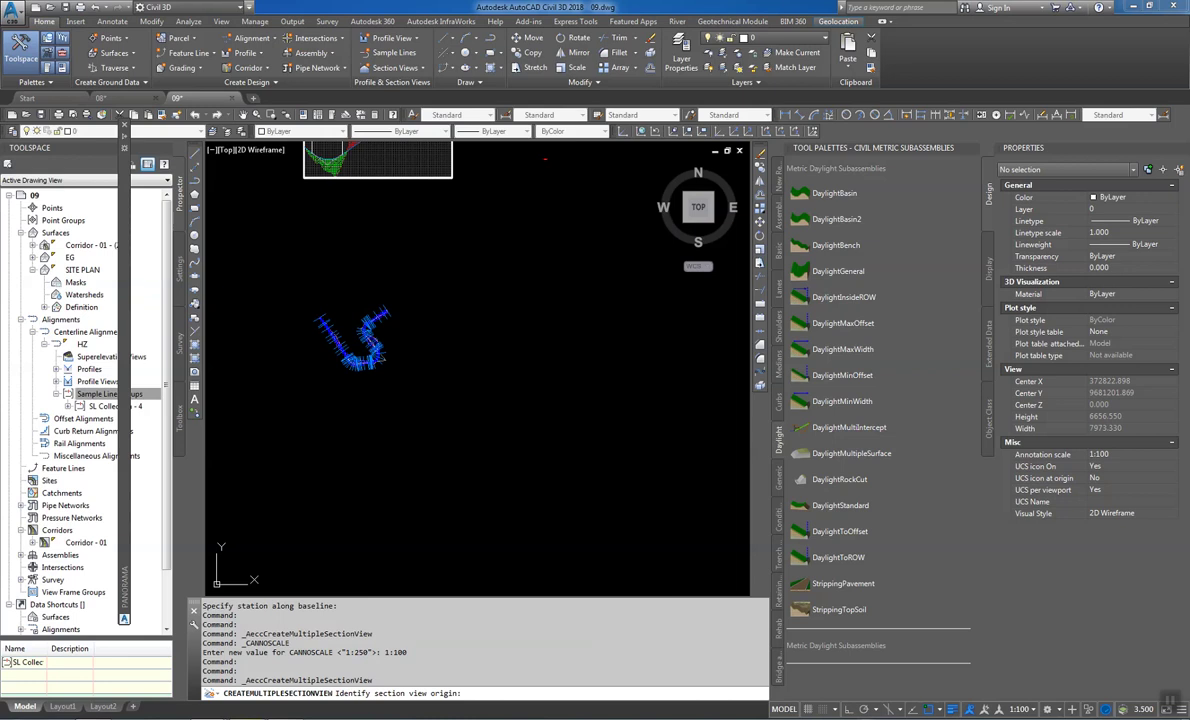
left_click(503, 228)
left_click(504, 224)
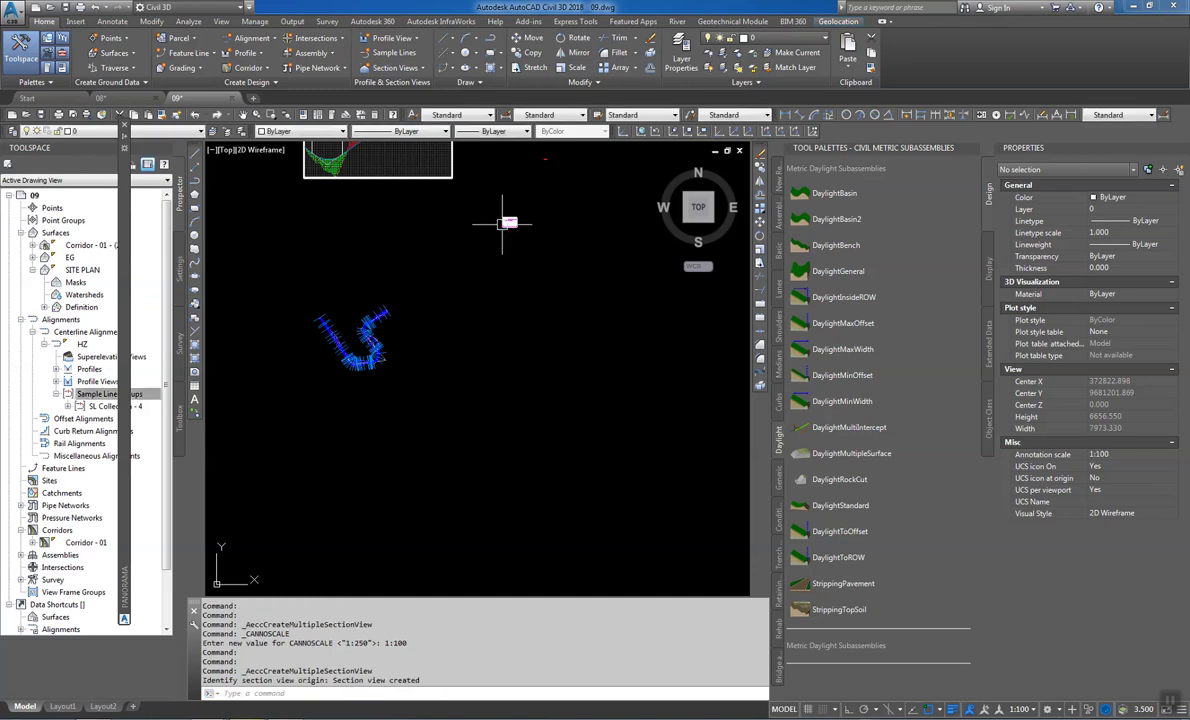
Erase the whole stack of overlapping section views just placed
scroll(502, 214, "up", 3)
scroll(514, 233, "up", 8)
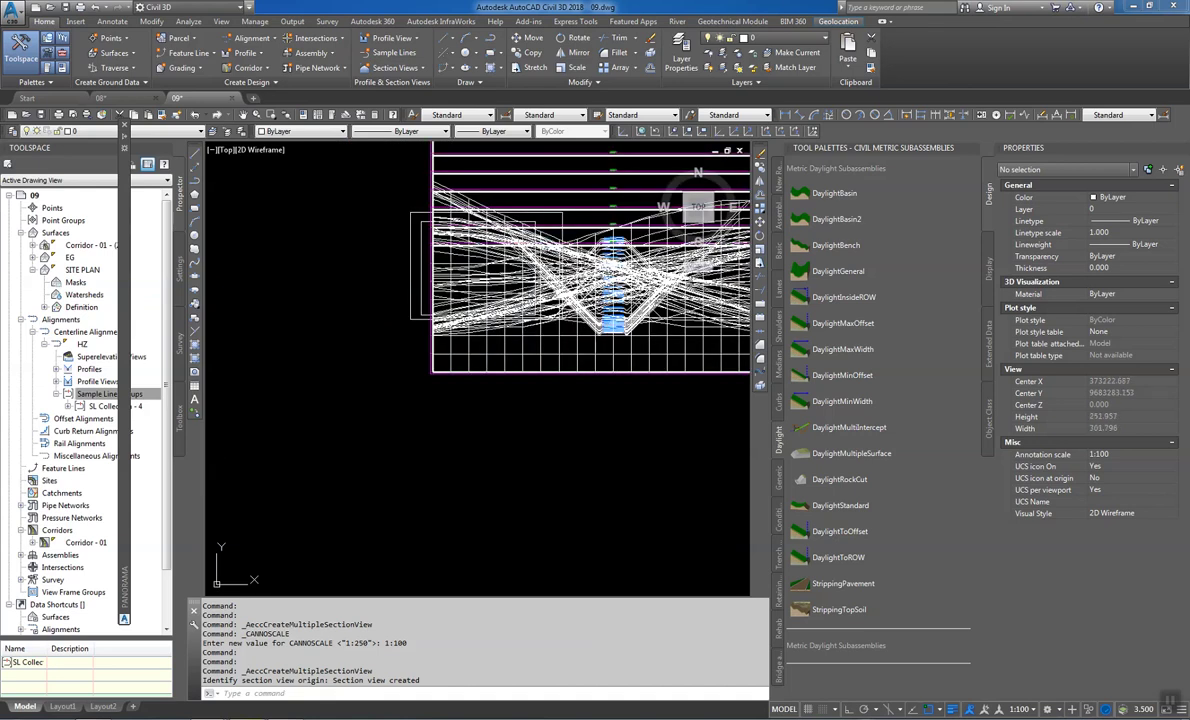
scroll(570, 270, "down", 6)
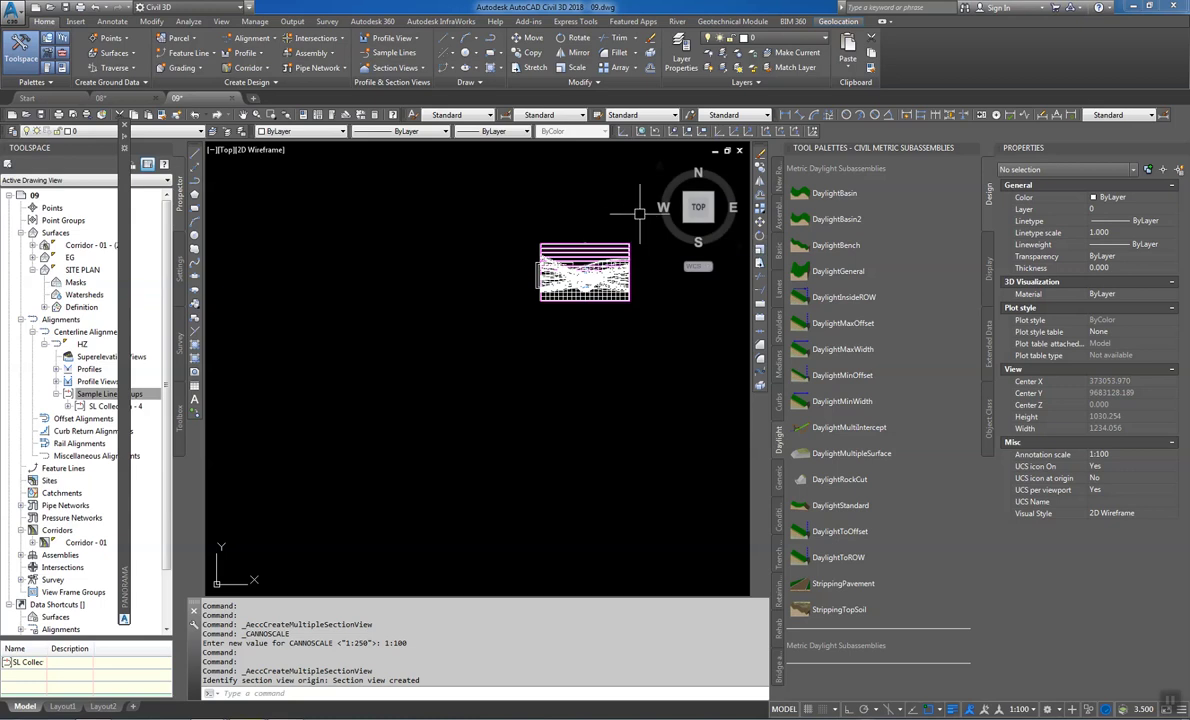
key("Escape")
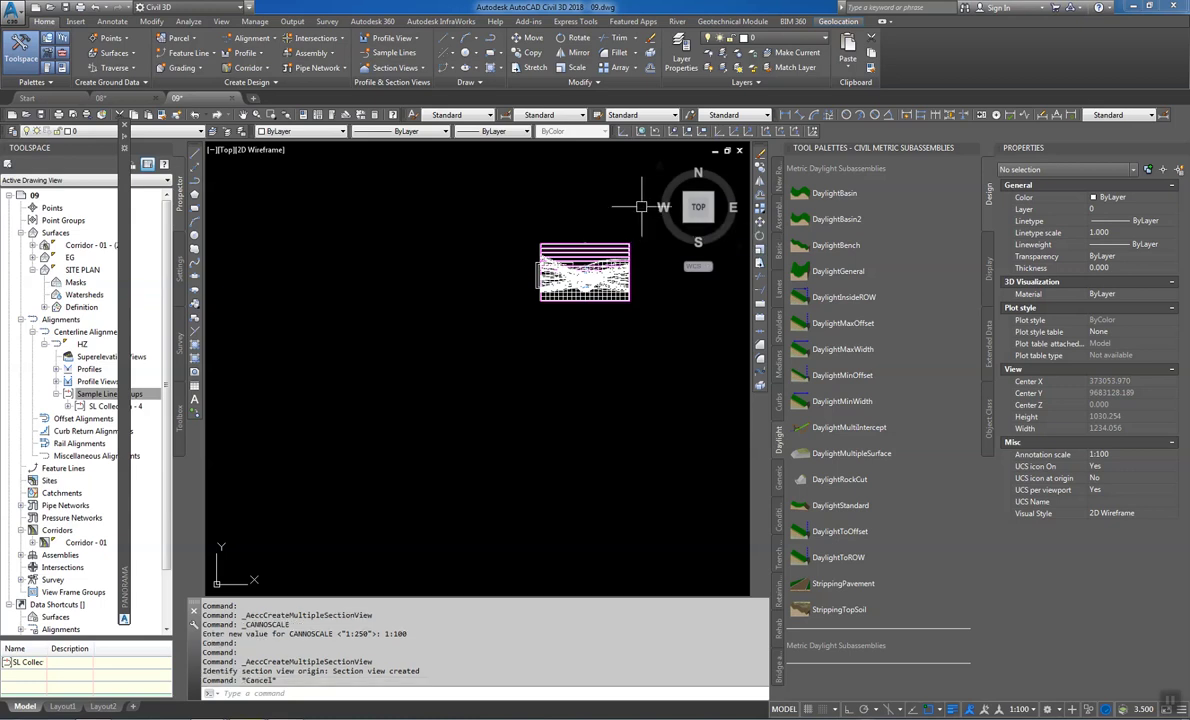
left_click(642, 205)
left_click(506, 334)
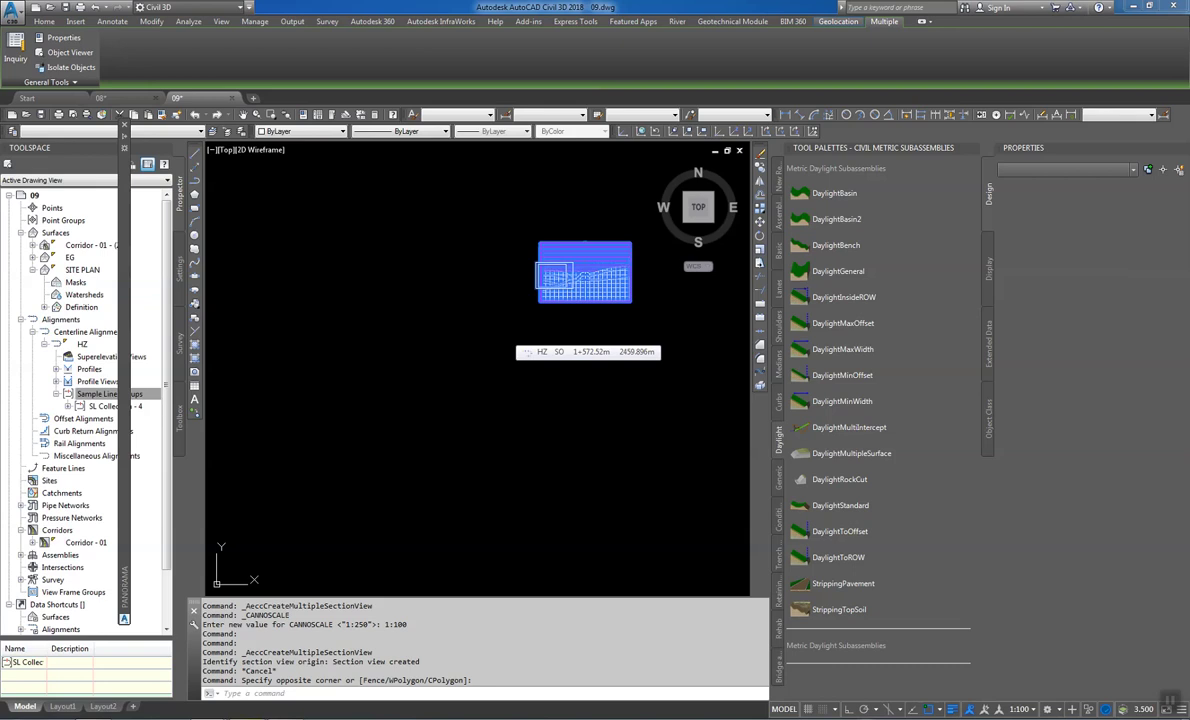
left_click(632, 302)
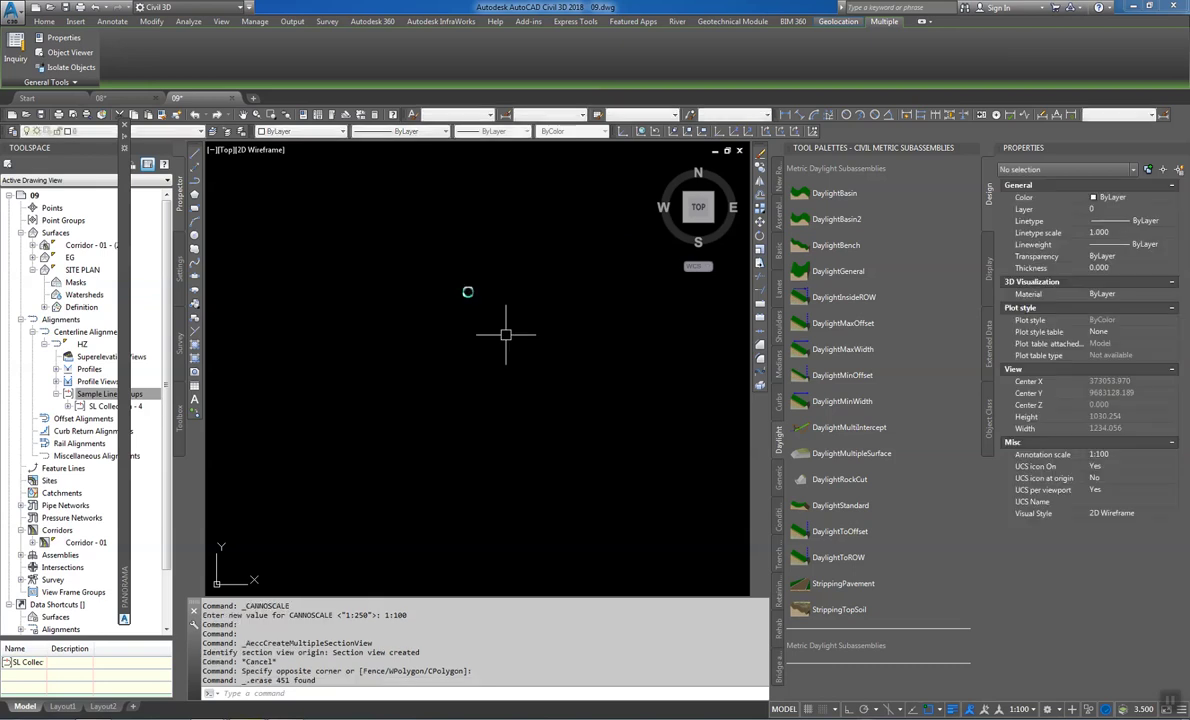
key("Delete")
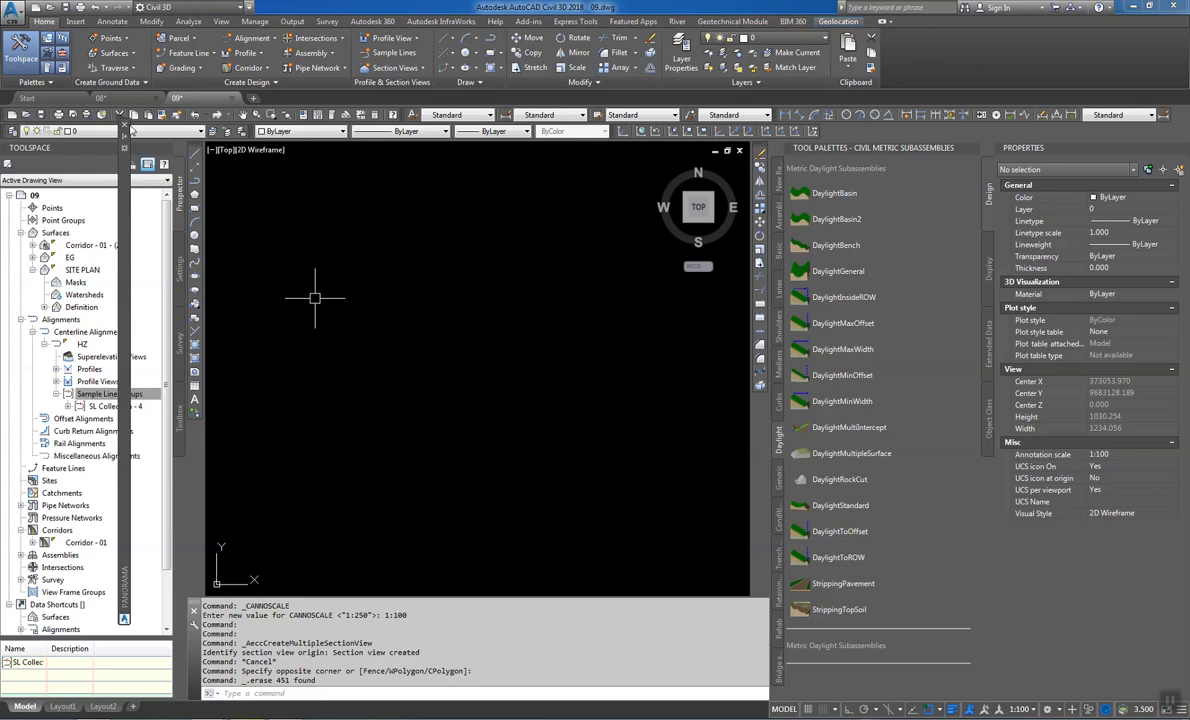
Close the Panorama window and start new multiple section views for HZ from SL Collection - 4 with Draft placement
left_click(127, 127)
left_click(125, 128)
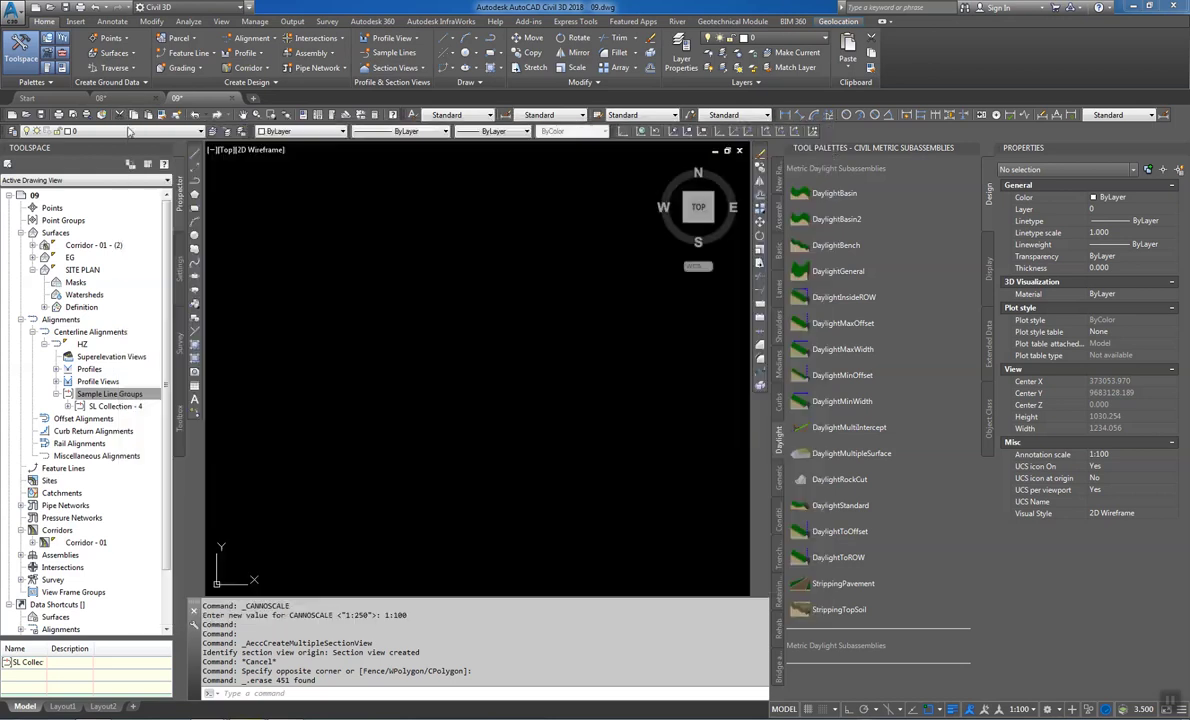
left_click(388, 68)
key("Escape")
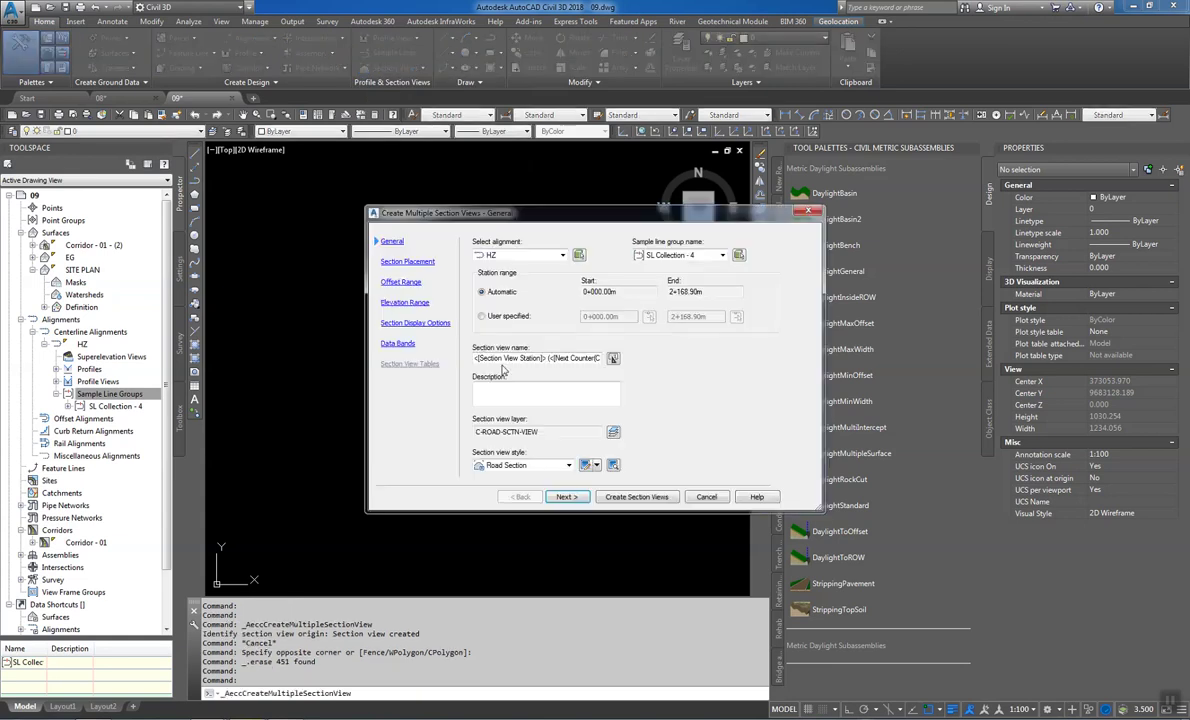
left_click(585, 503)
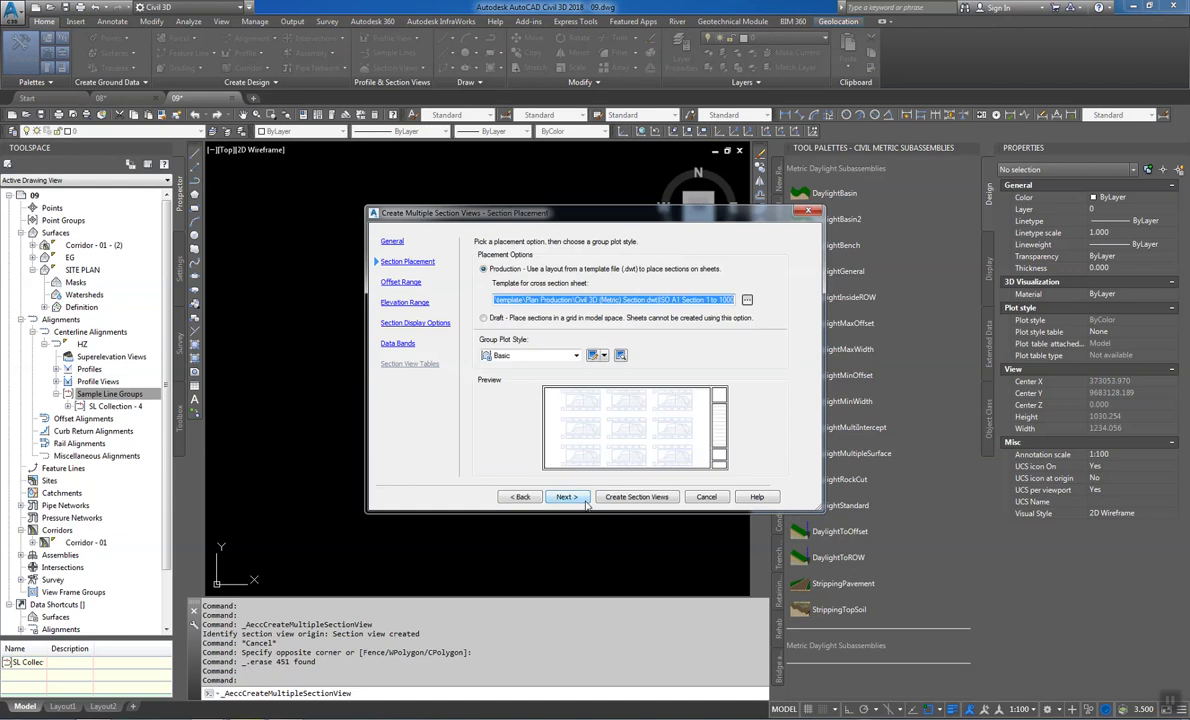
left_click(505, 318)
left_click(567, 497)
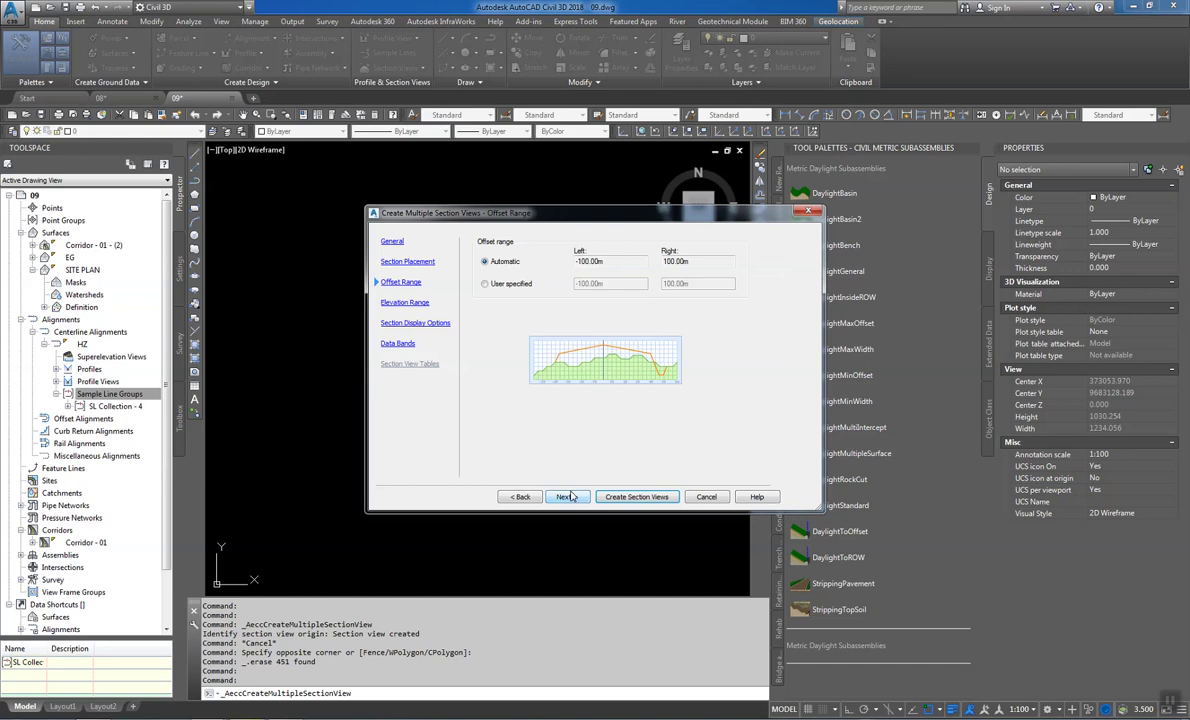
Keep the automatic ranges and Offsets Only band set, and place the section views in empty model space
left_click(569, 497)
left_click(569, 497)
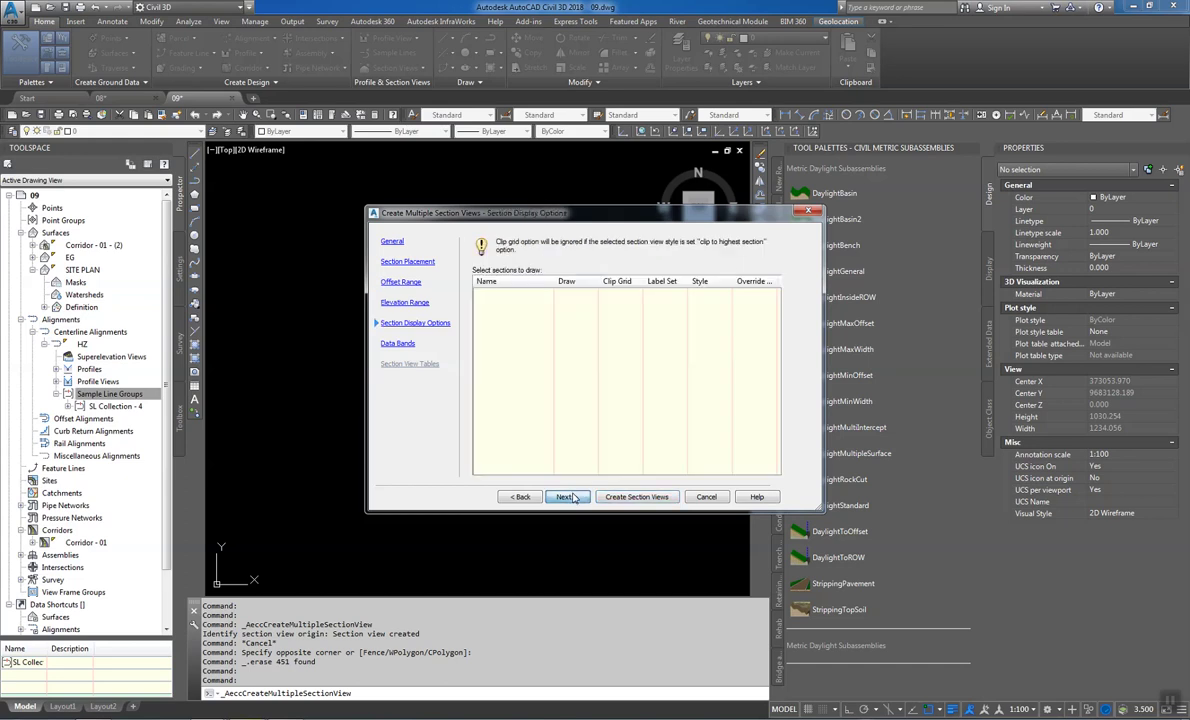
left_click(566, 497)
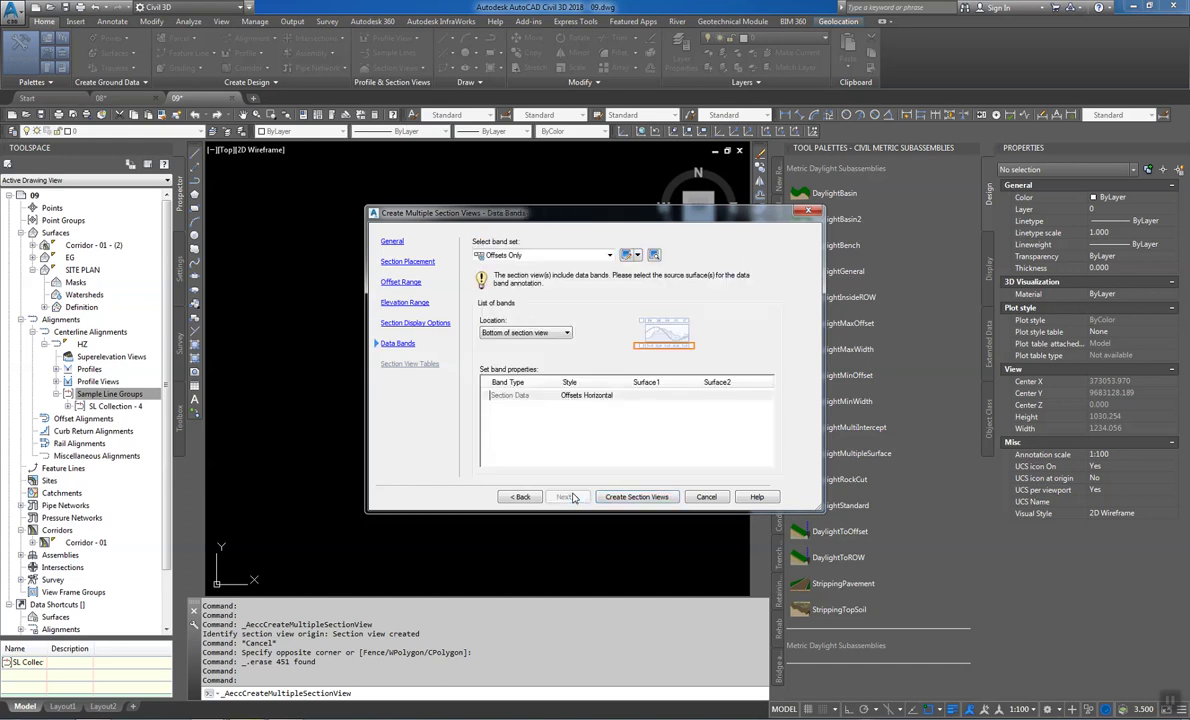
left_click(636, 497)
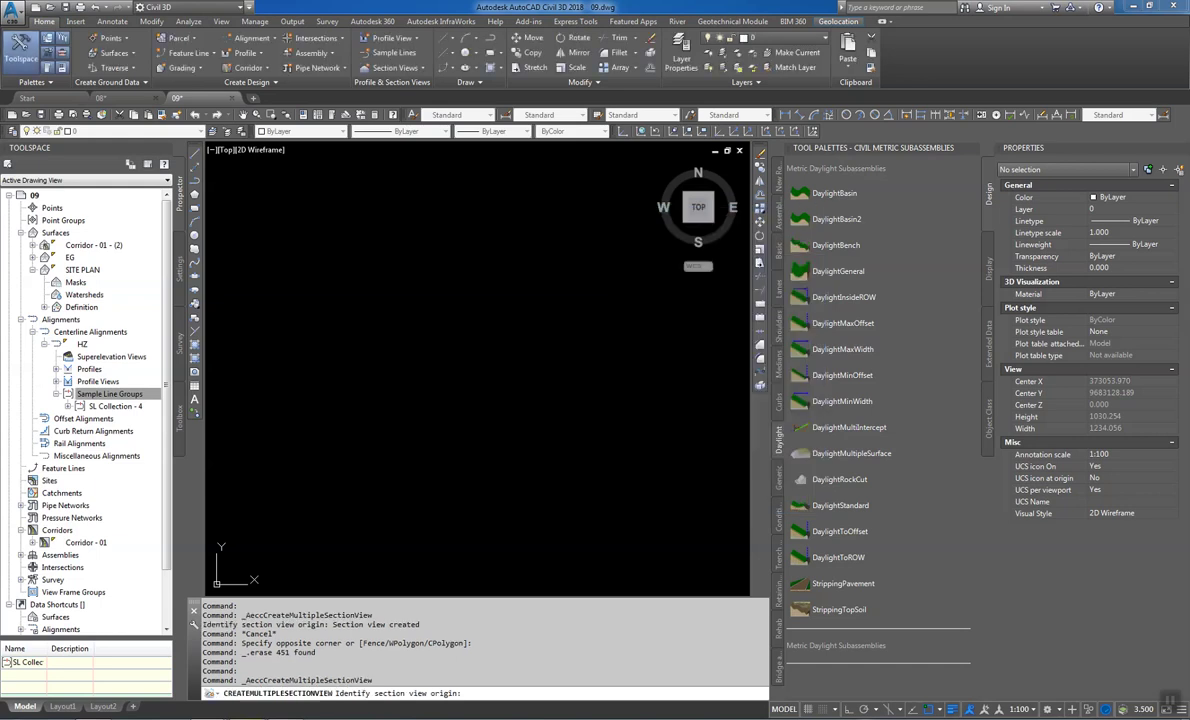
left_click(253, 259)
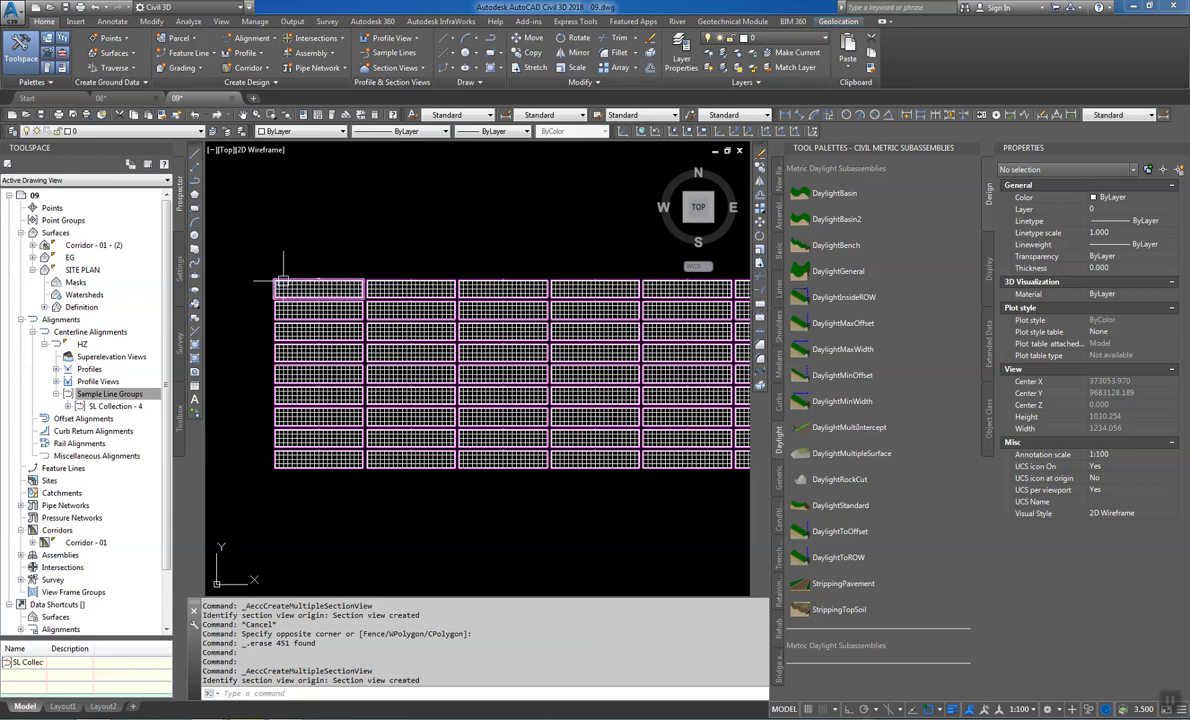
Sample EG, SITE PLAN, Corridor - 01 and the Corridor - 01 surface as section sources for SL Collection - 4, starting from a section view
scroll(297, 297, "up", 8)
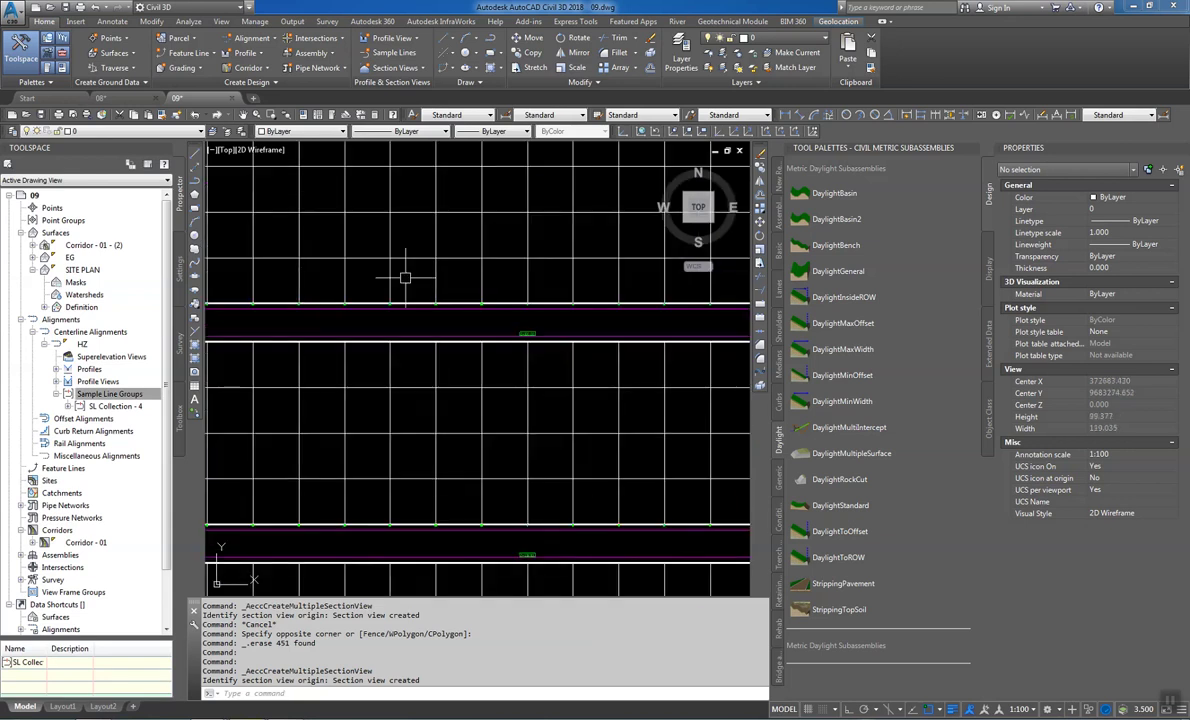
left_click(473, 258)
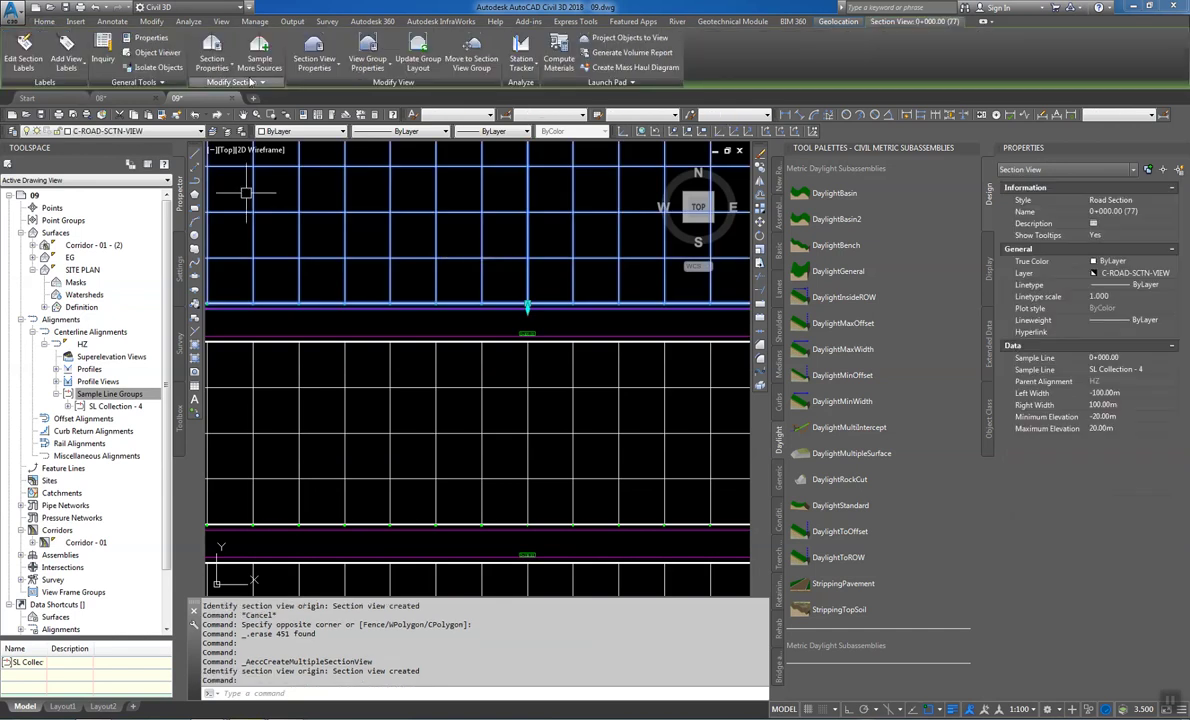
left_click(260, 58)
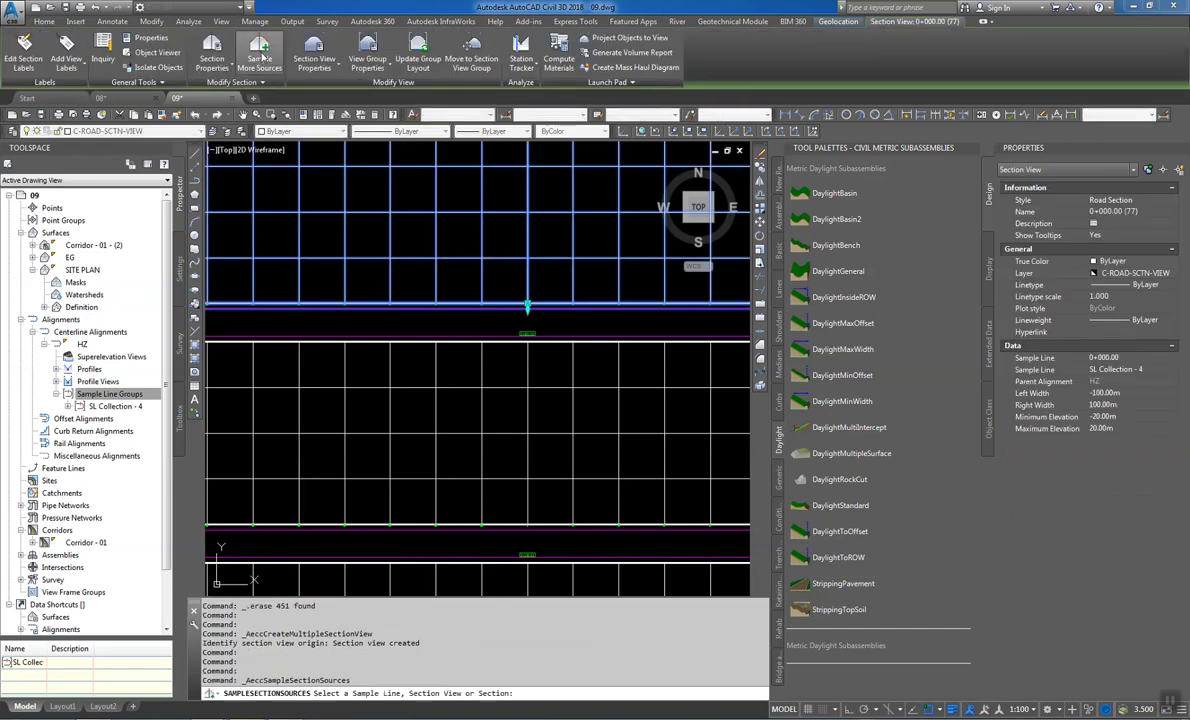
left_click(260, 62)
left_click(381, 253)
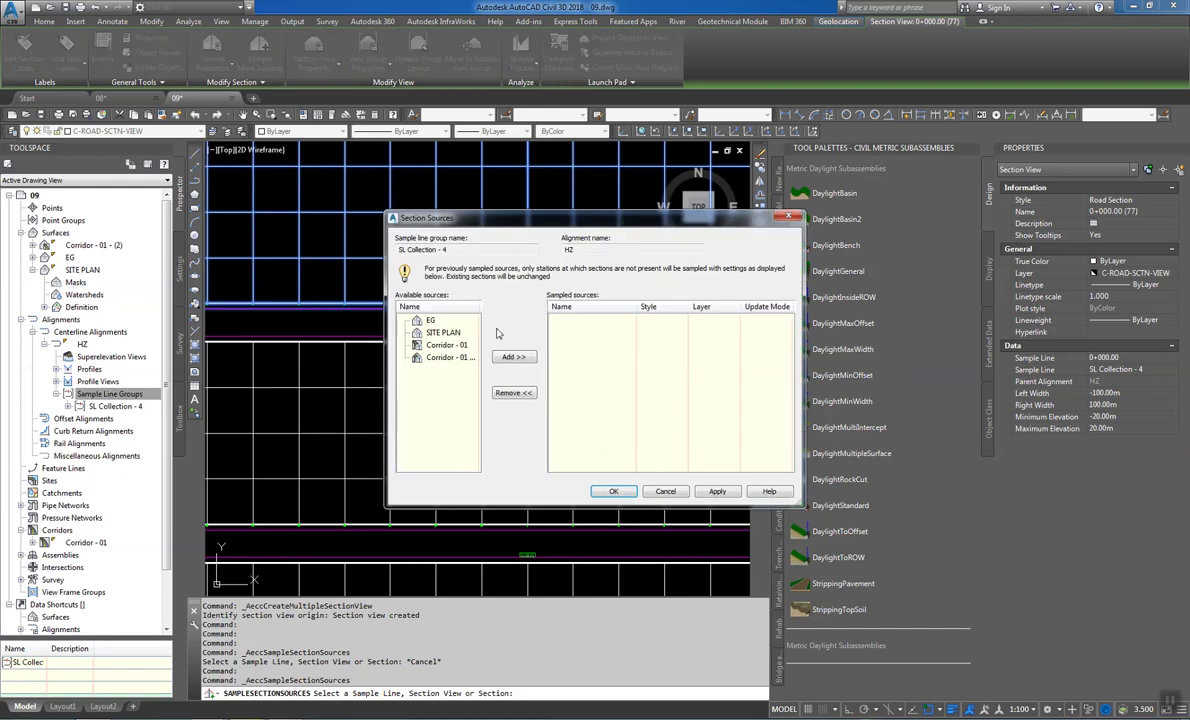
left_click(430, 320)
left_click(512, 357)
left_click(512, 357)
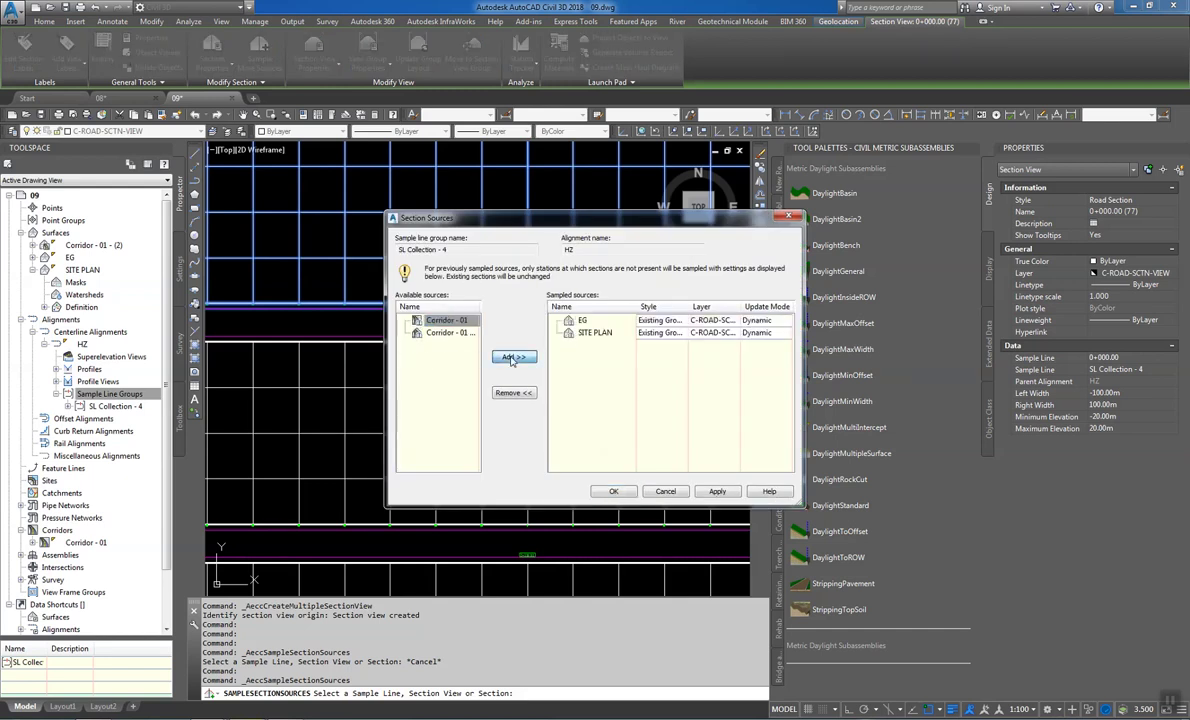
left_click(512, 357)
left_click(512, 357)
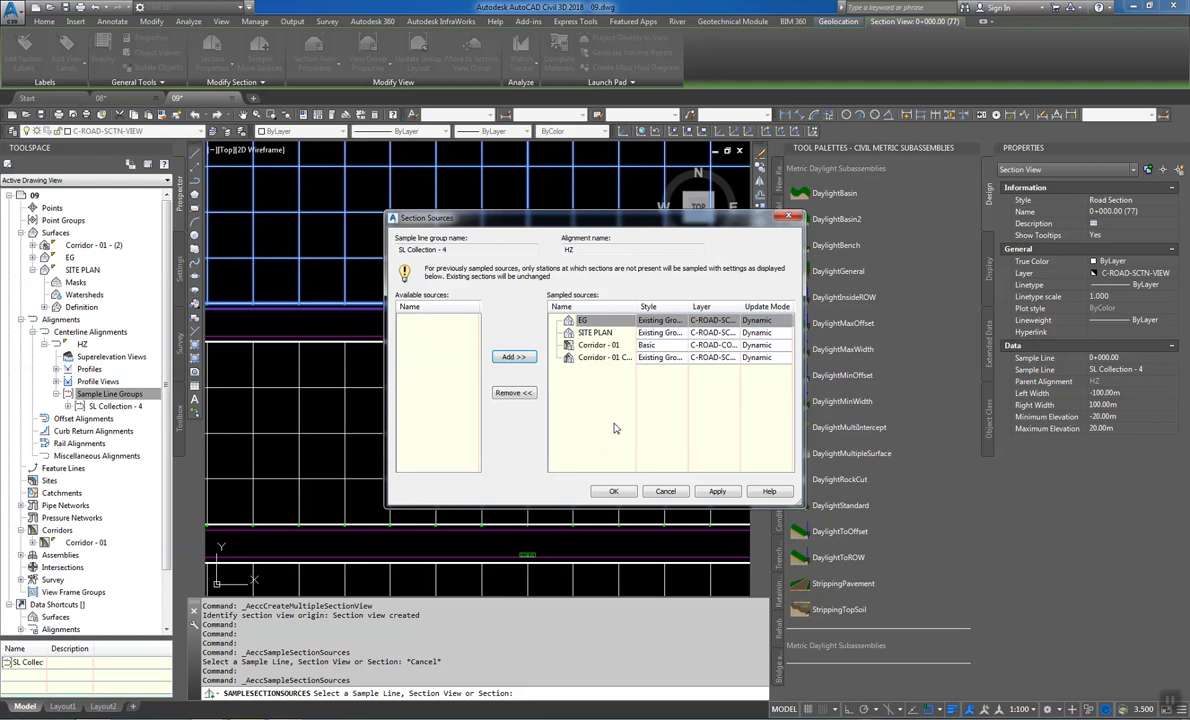
left_click(614, 491)
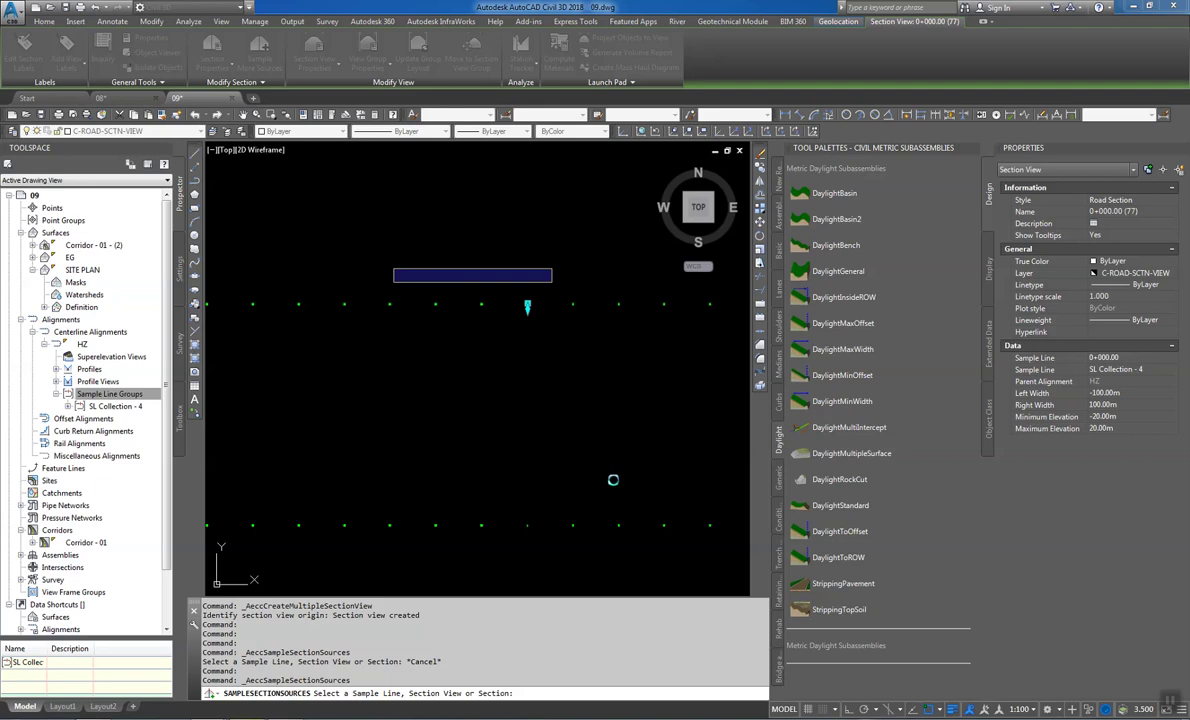
key("Return")
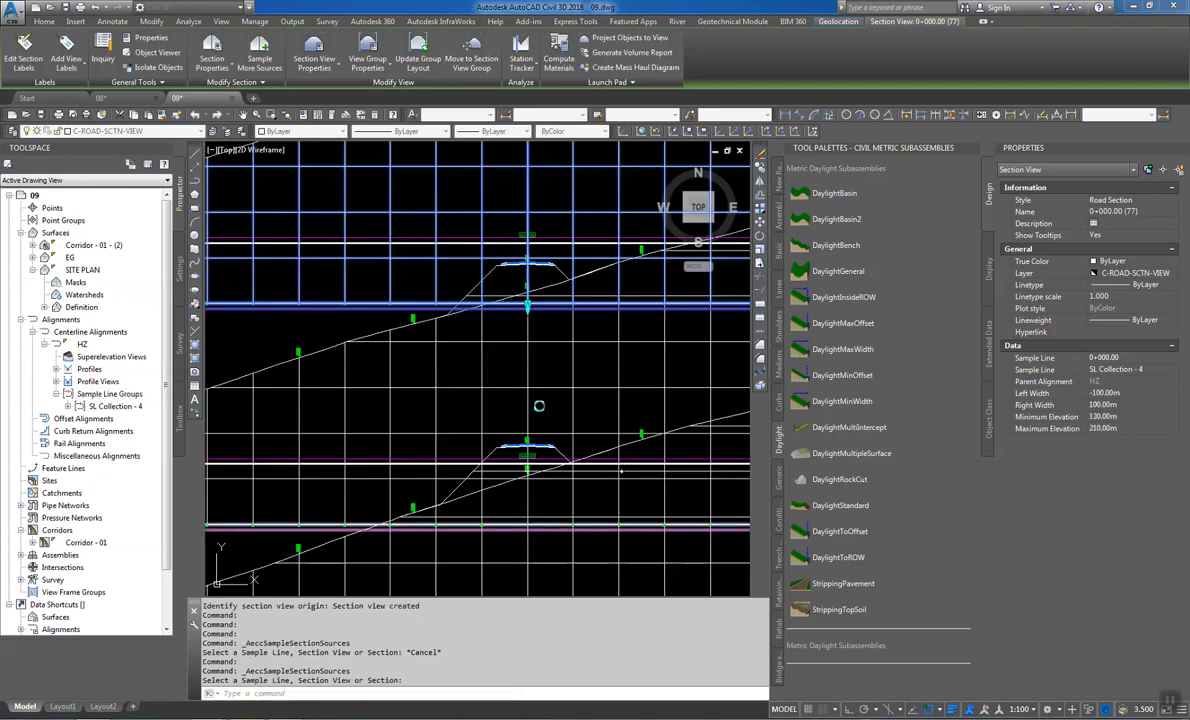
Regenerate the drawing to refresh the display of the section views
left_click(468, 304)
scroll(468, 304, "down", 3)
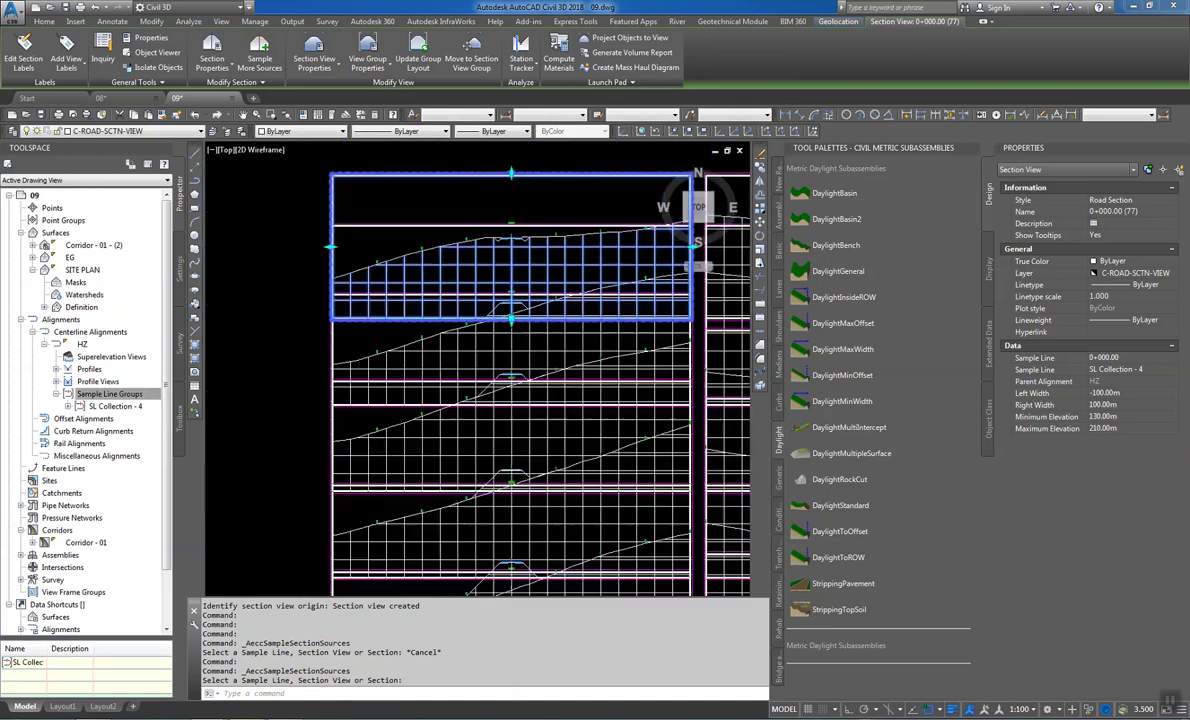
scroll(504, 325, "down", 2)
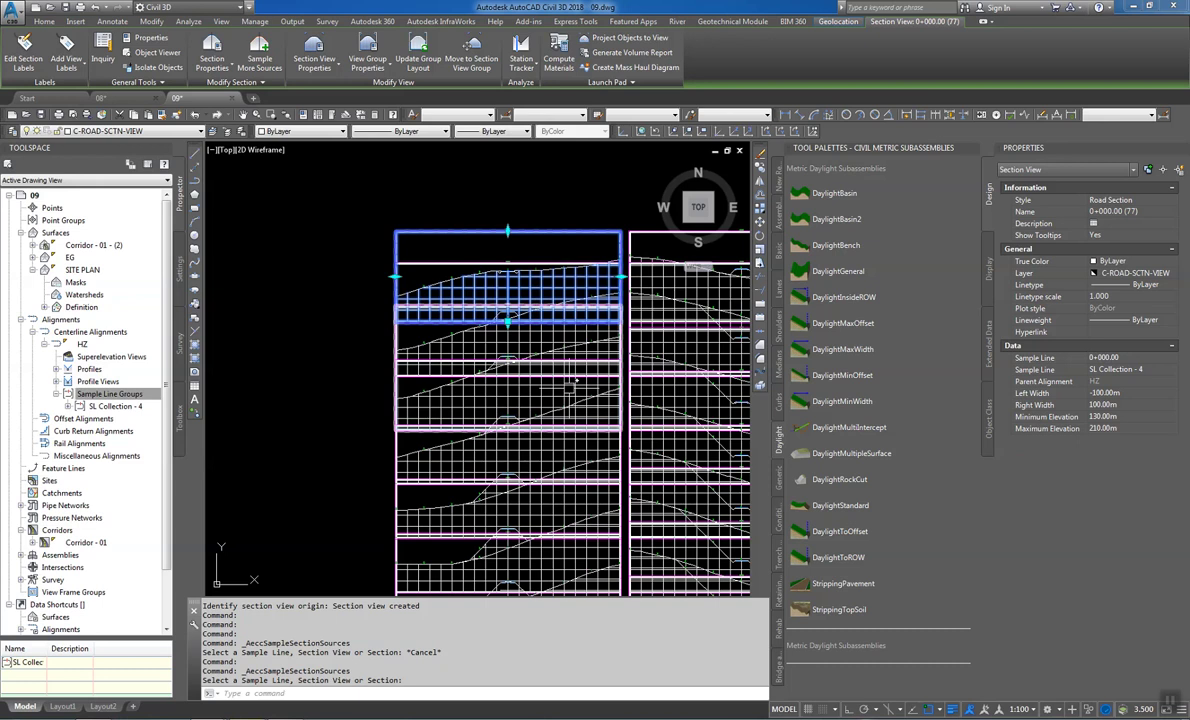
type("REGEN")
key("Return")
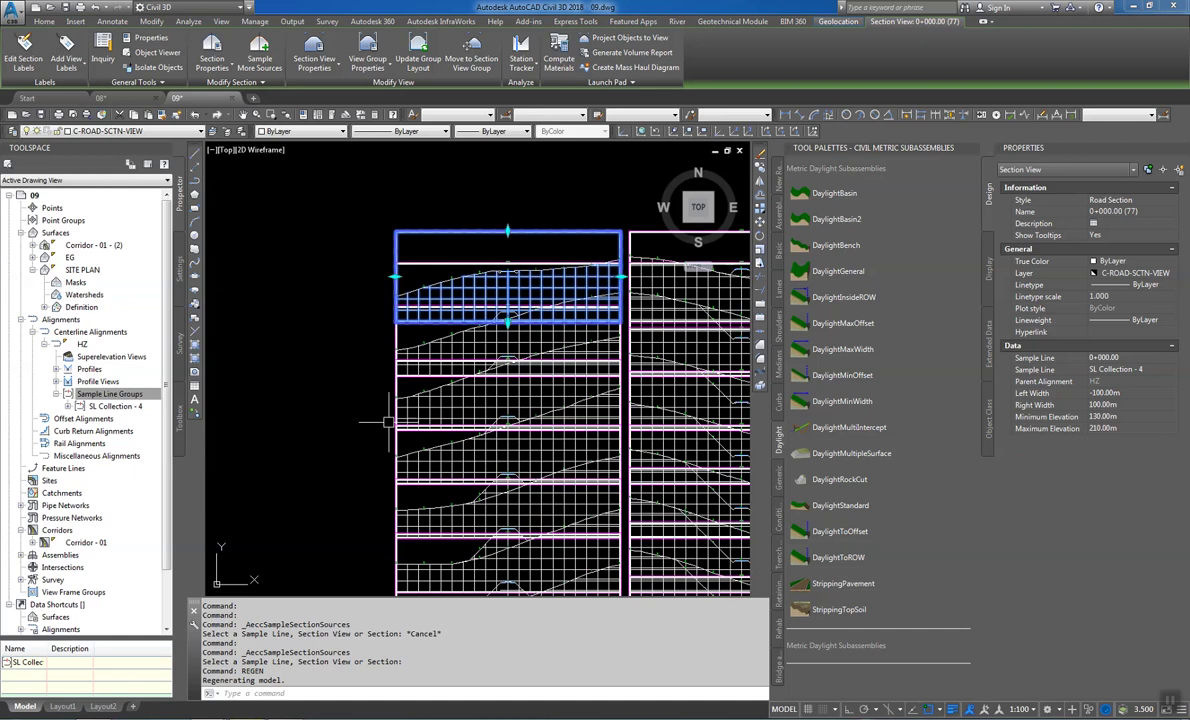
Clear the selection and examine the ground lines and corridor shapes in the section views at the lower end of the first column
middle_click(595, 202)
middle_click(595, 202)
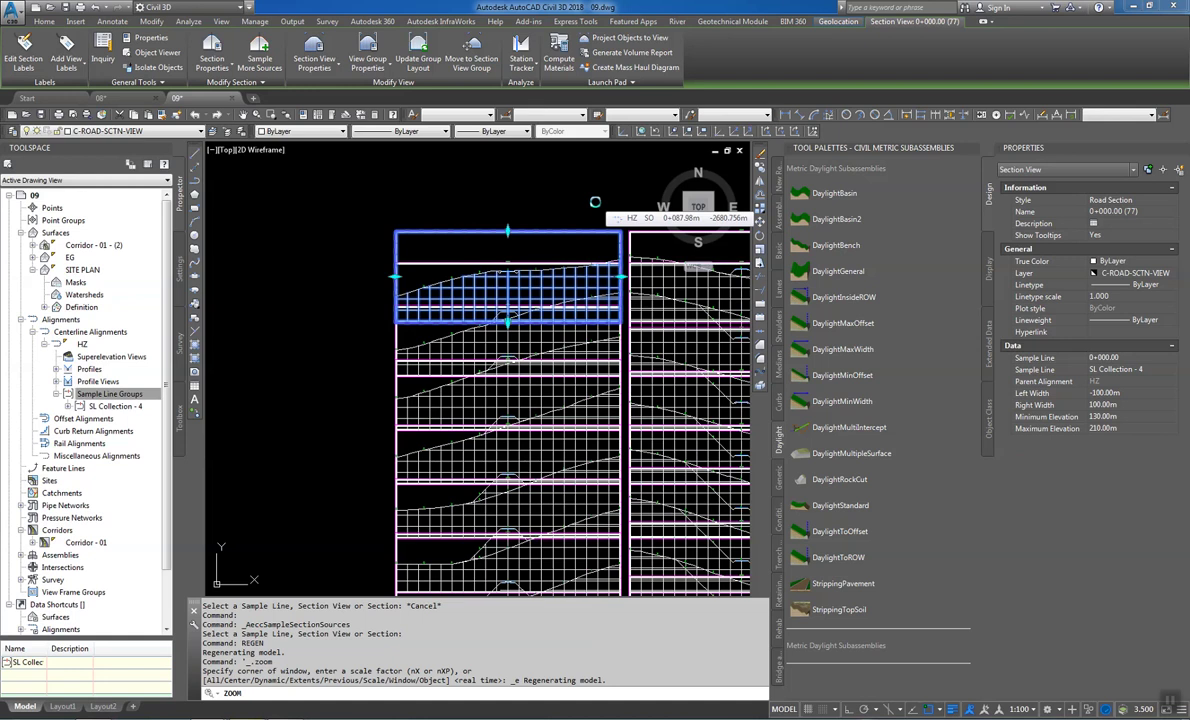
key("Escape")
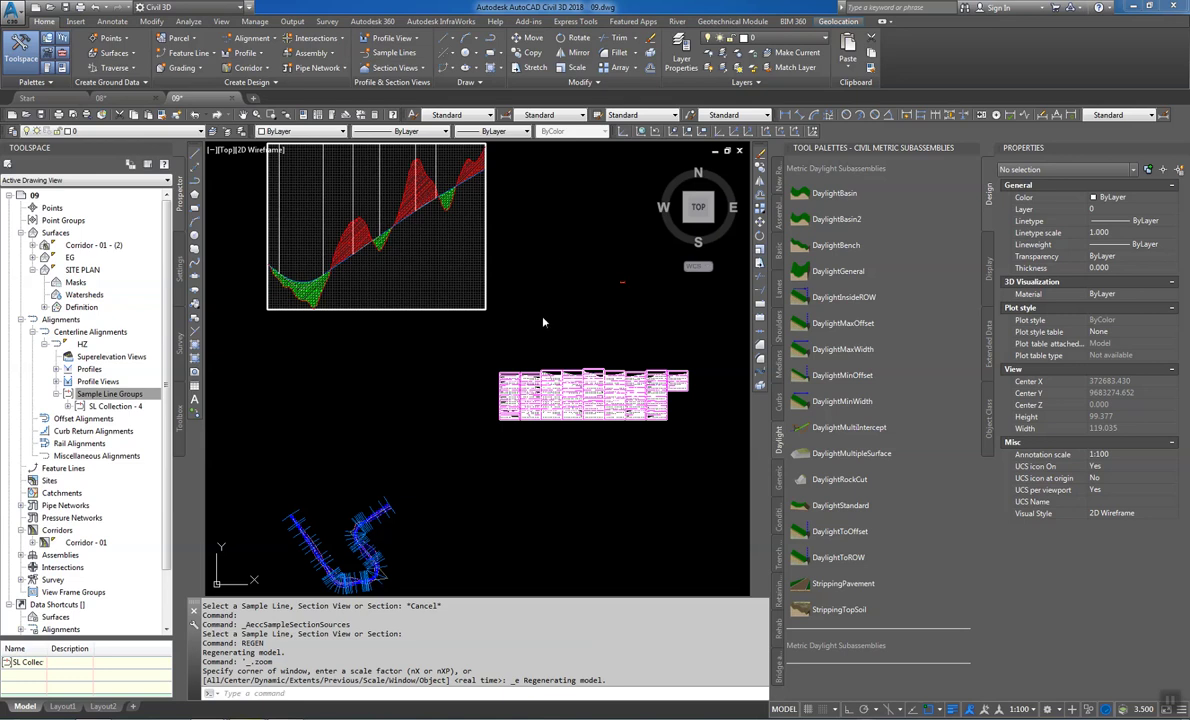
left_click(492, 444)
scroll(494, 446, "up", 2)
left_click(487, 439)
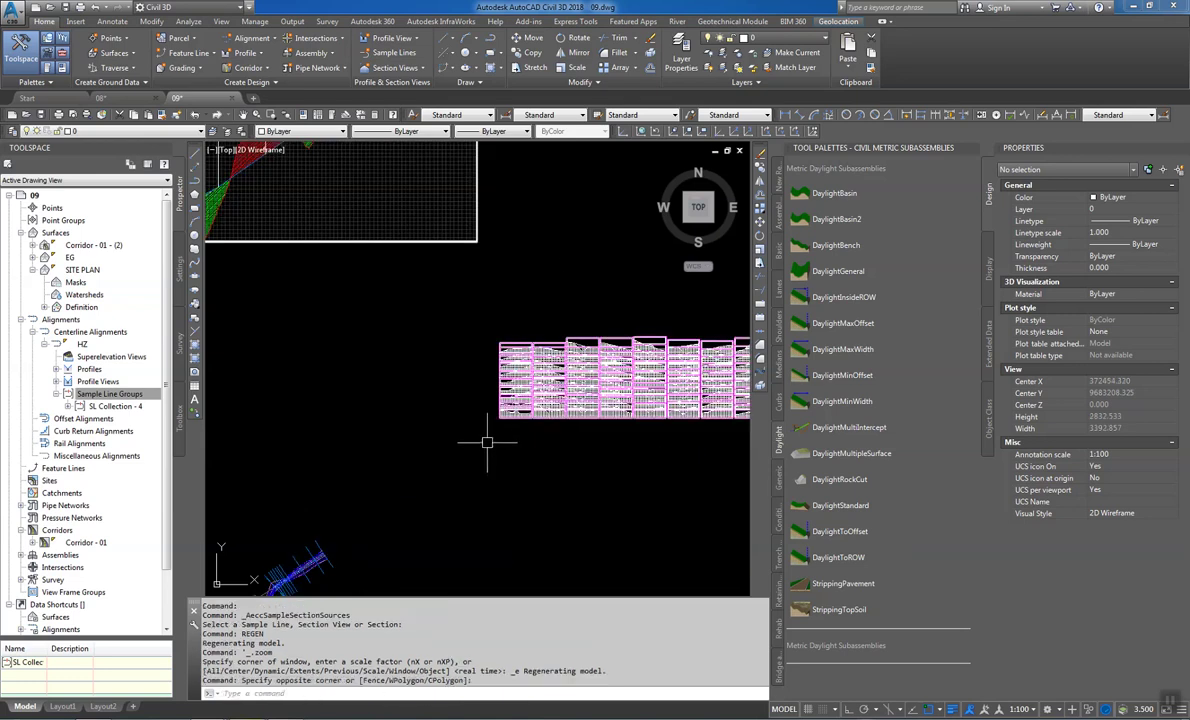
scroll(505, 417, "up", 6)
scroll(557, 385, "up", 6)
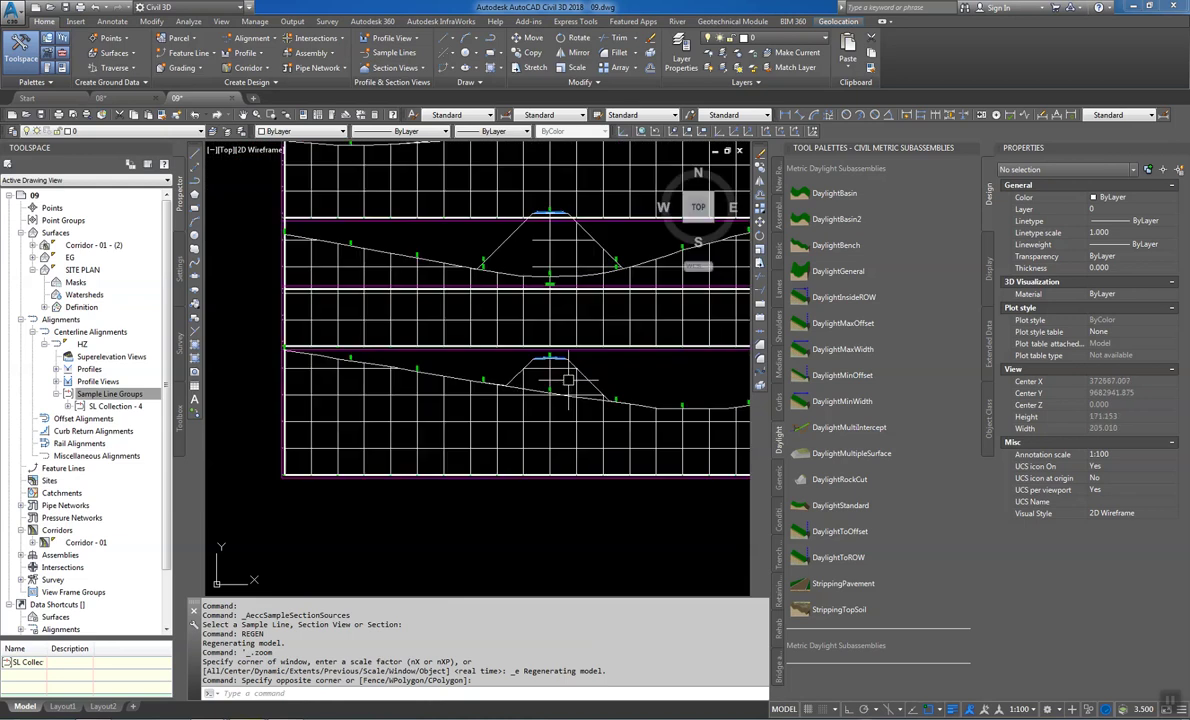
middle_click_drag(557, 385, 494, 400)
scroll(490, 380, "up", 12)
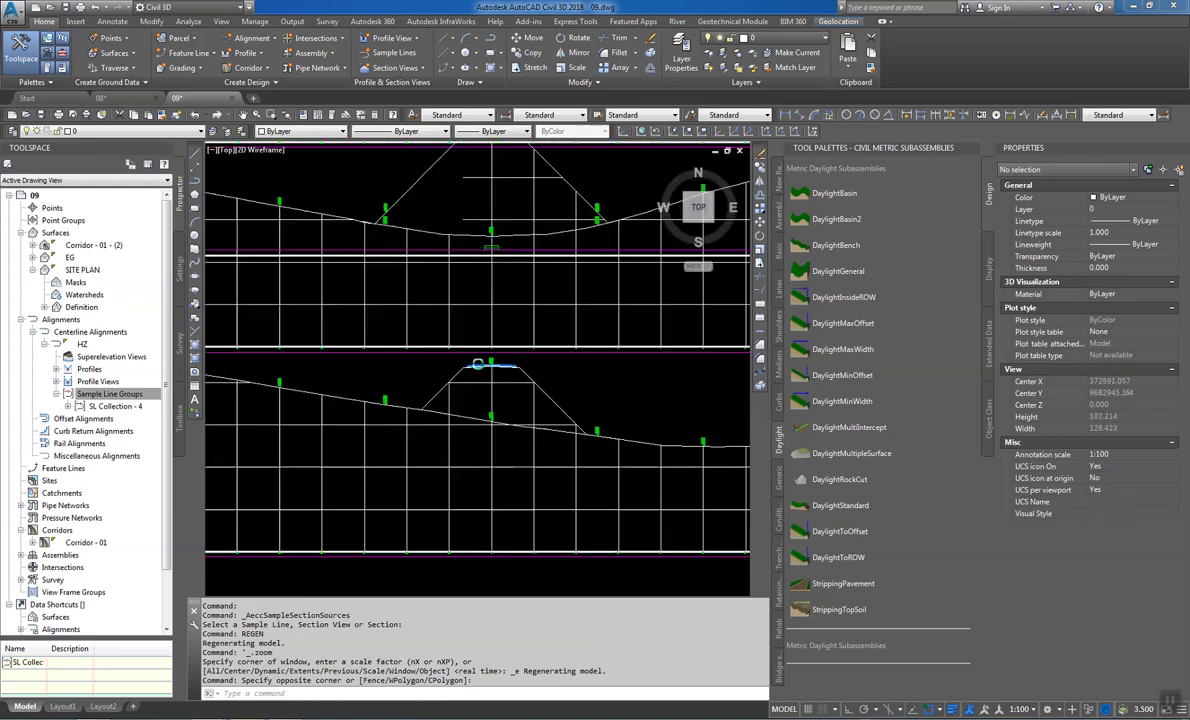
Set the colour of the section grid layer C-ROAD-SECT-GRID to index colour 250
scroll(528, 394, "down", 8)
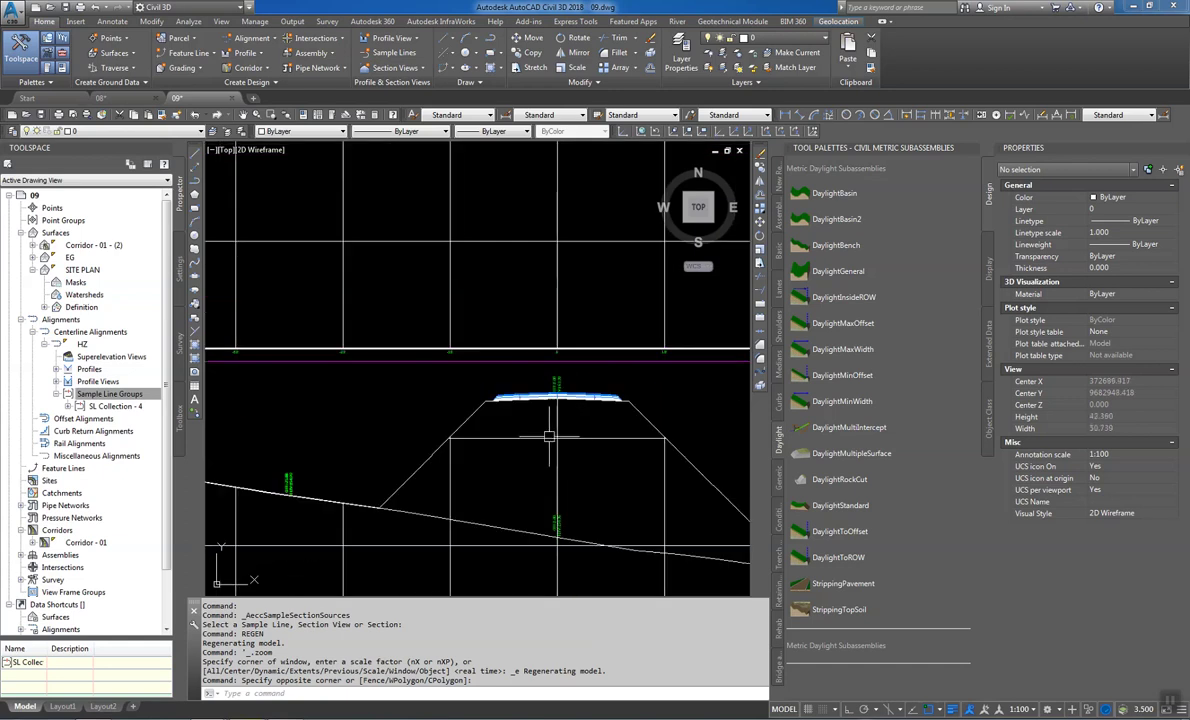
left_click(547, 438)
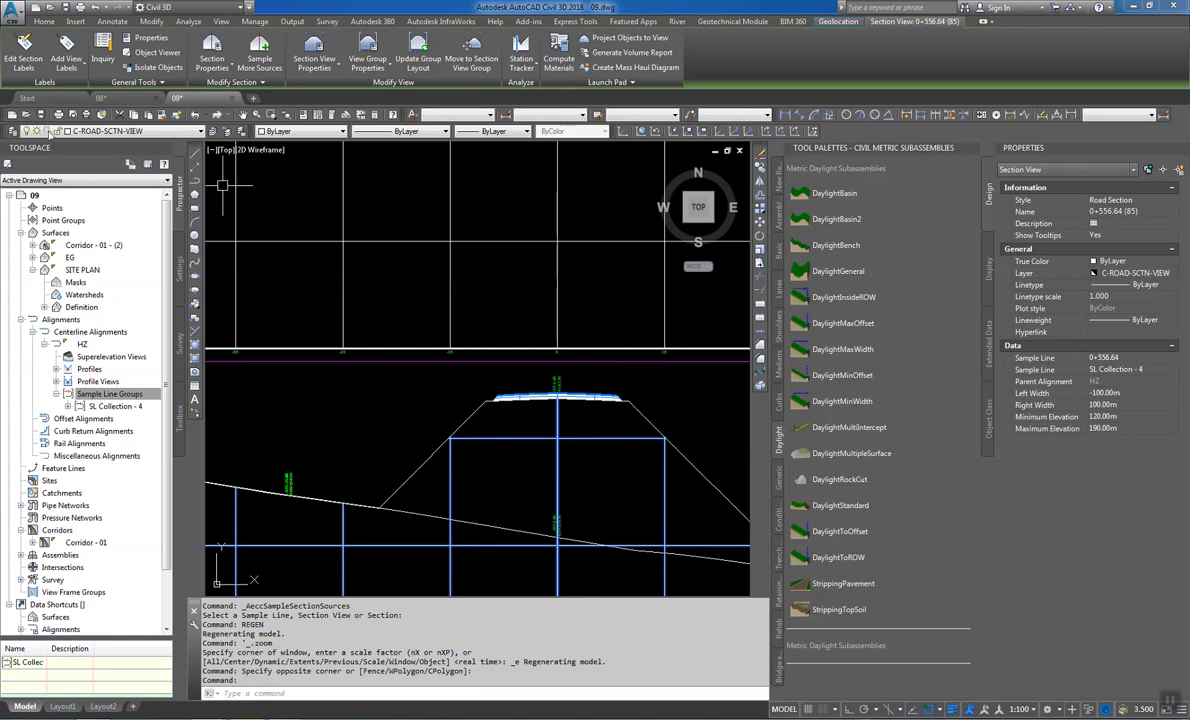
left_click(12, 131)
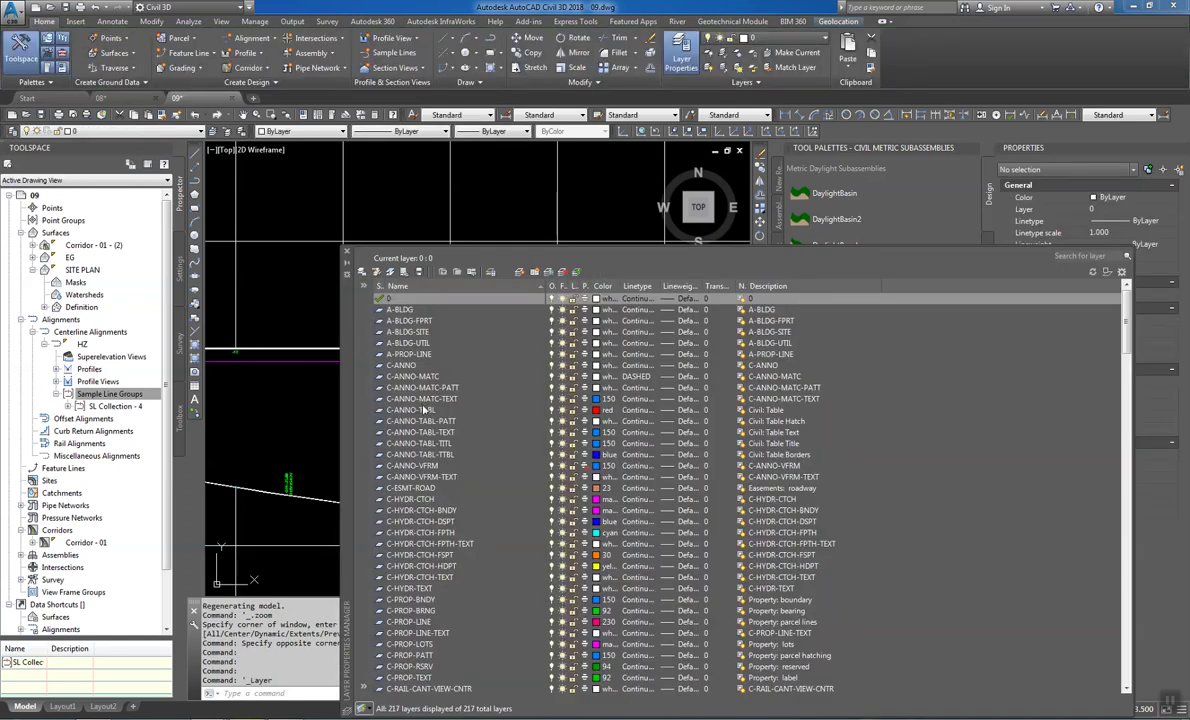
scroll(424, 410, "down", 12)
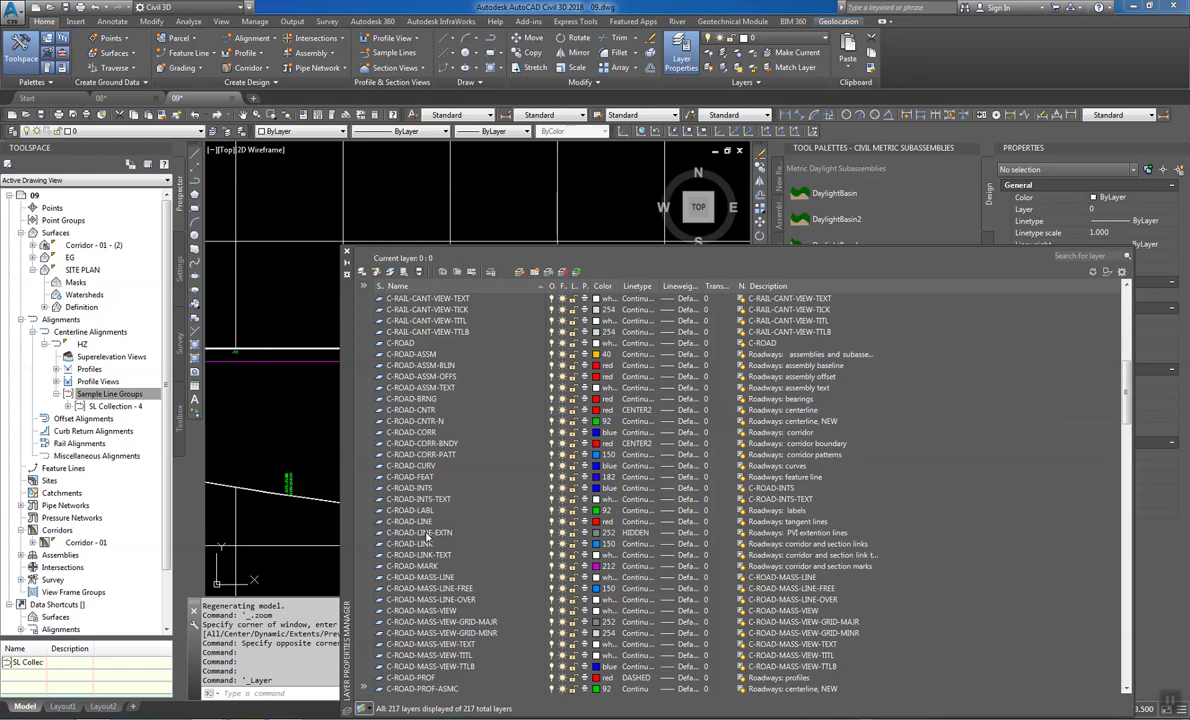
scroll(427, 537, "down", 1)
scroll(428, 537, "down", 2)
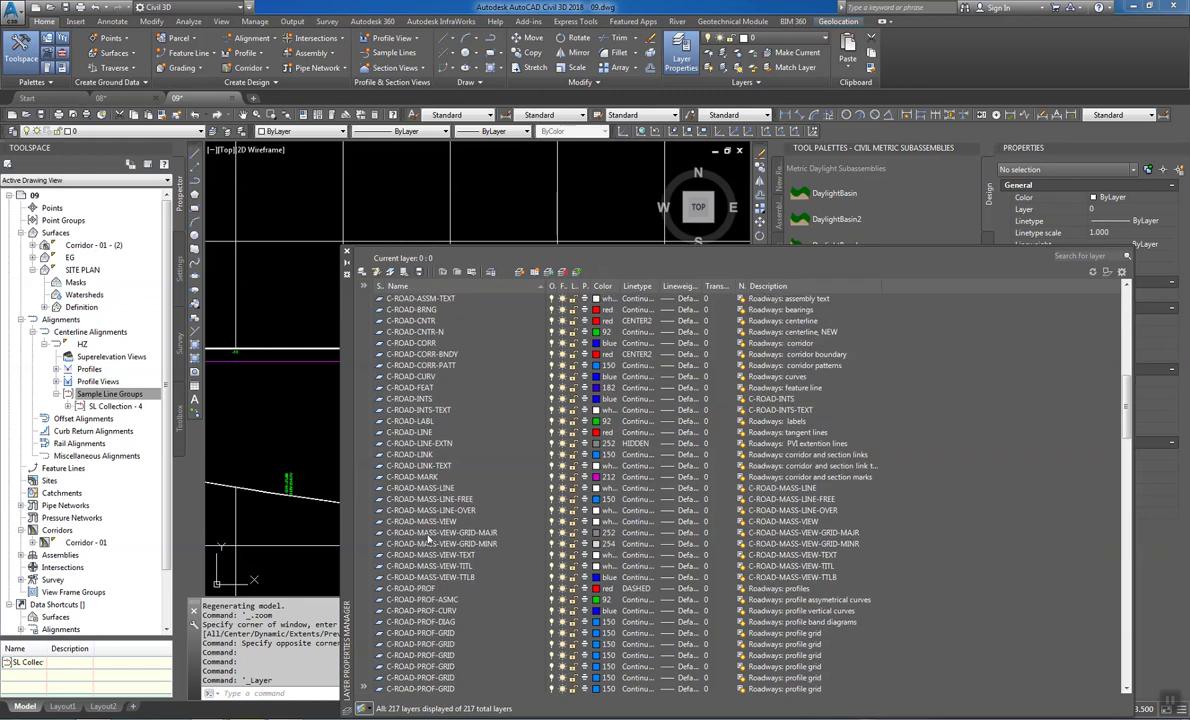
scroll(428, 537, "down", 7)
scroll(428, 537, "down", 10)
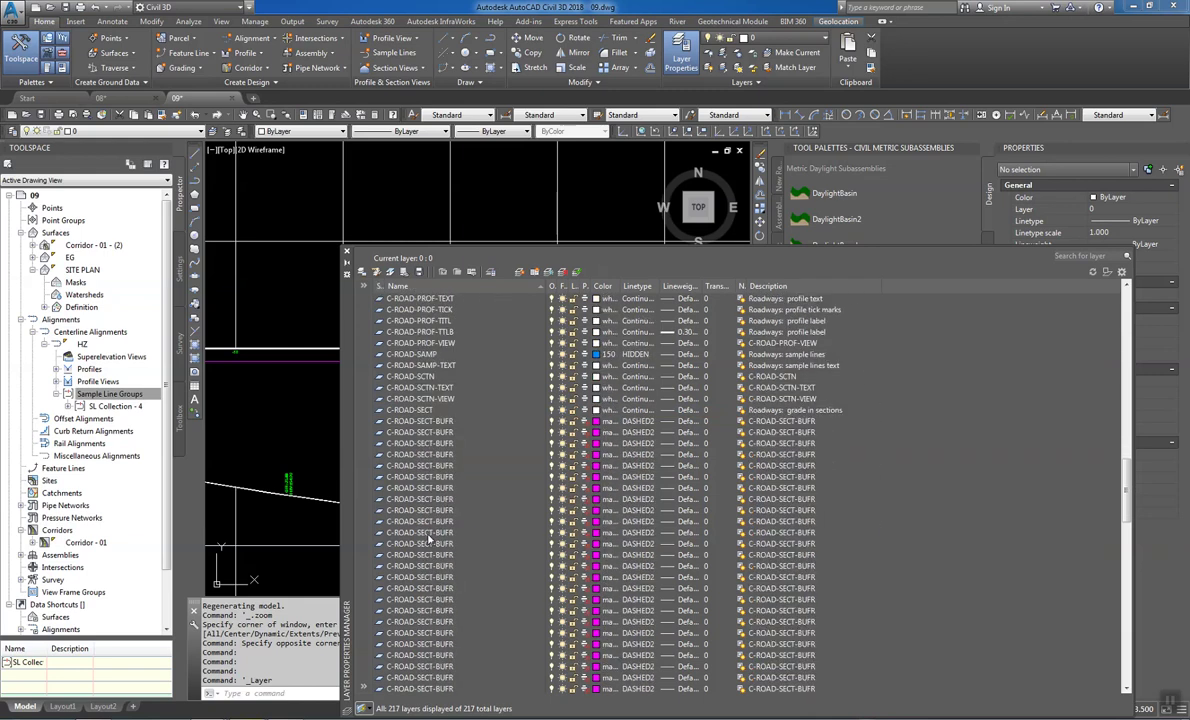
scroll(428, 537, "down", 12)
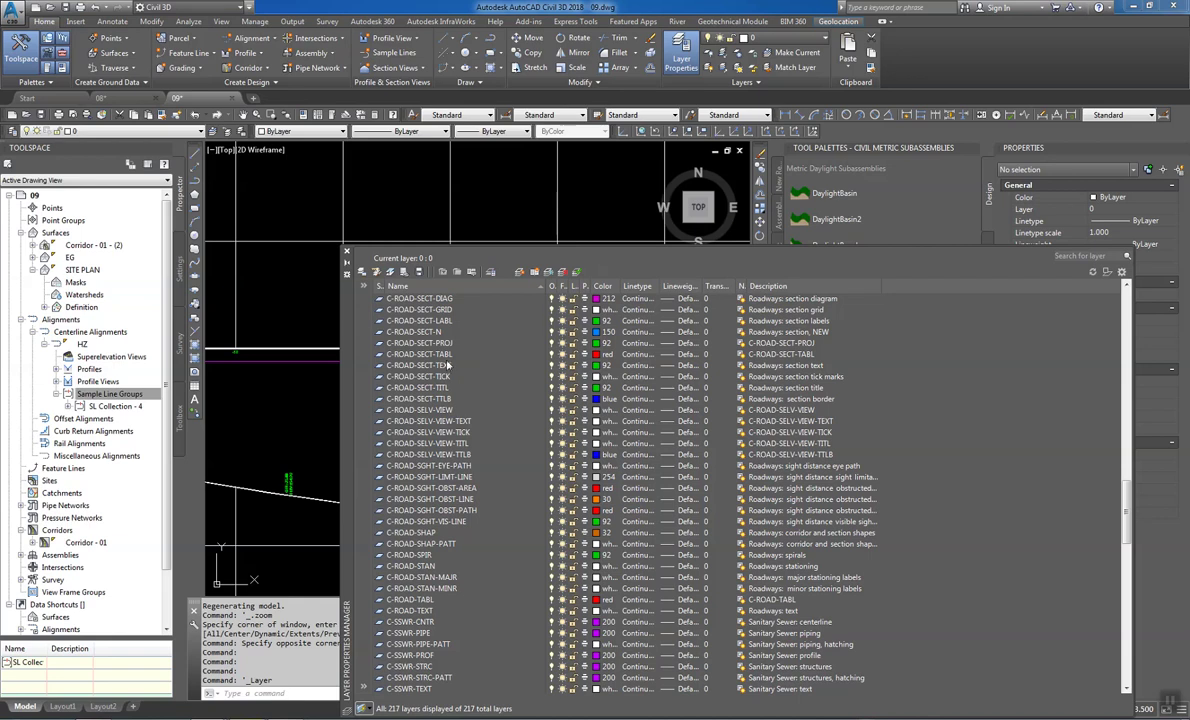
left_click(598, 311)
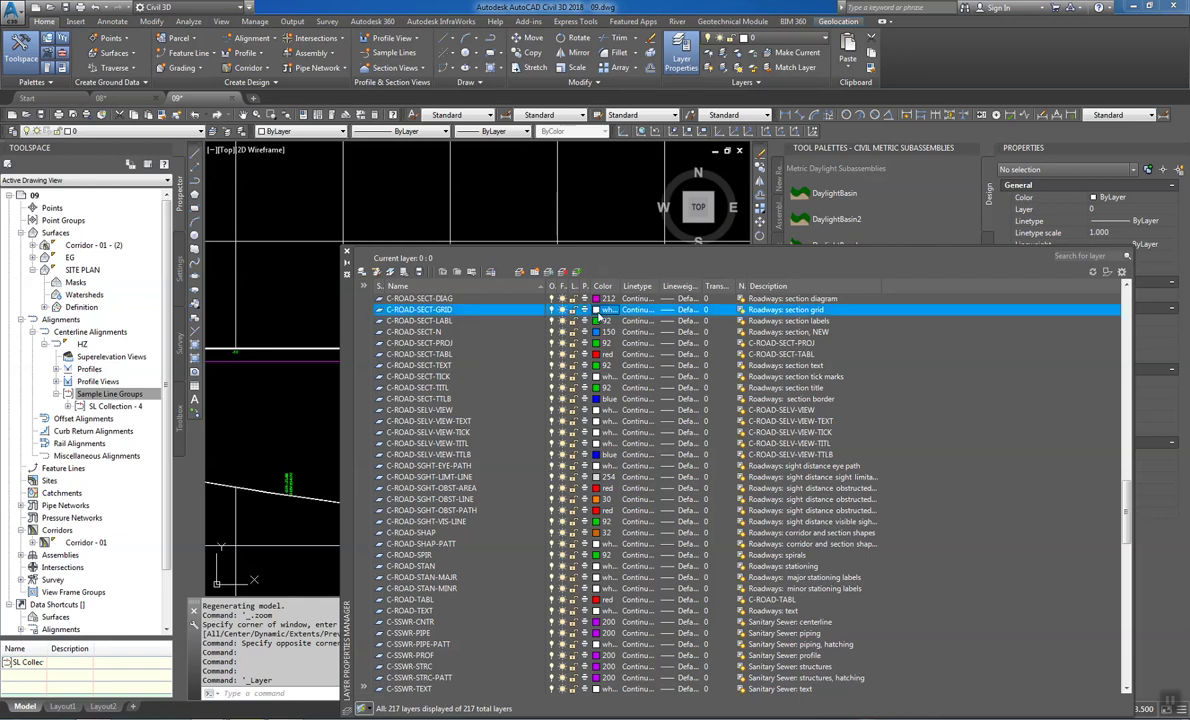
left_click(597, 311)
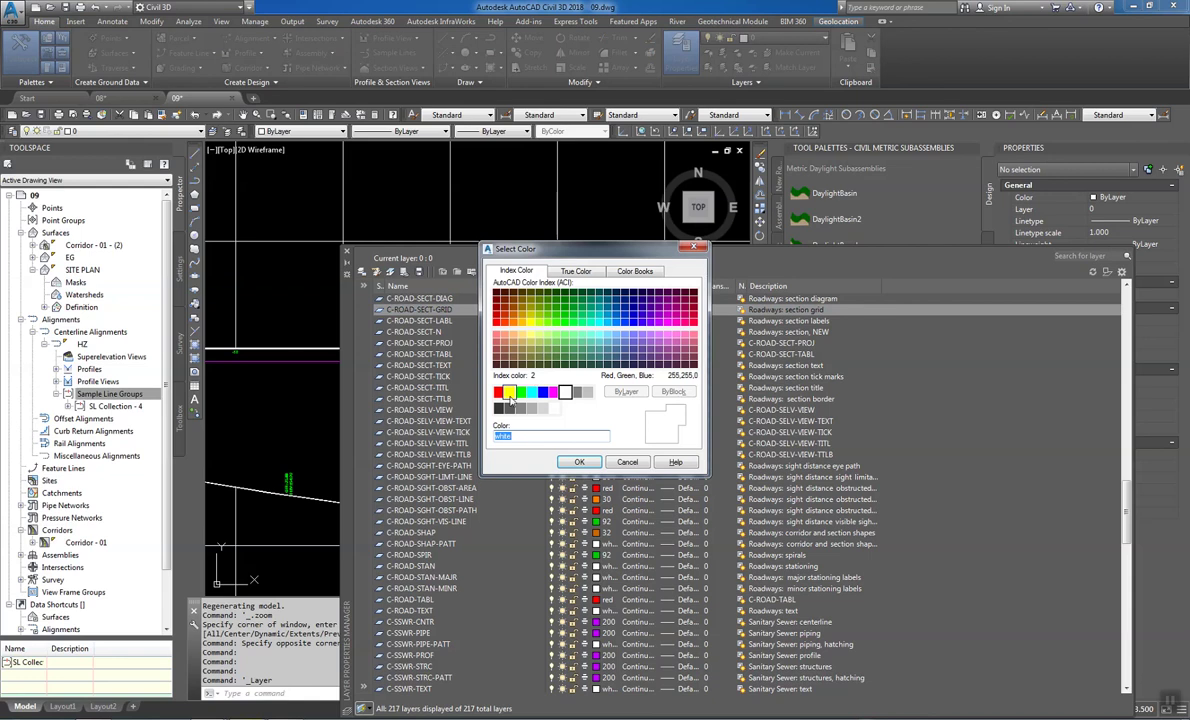
double_click(500, 409)
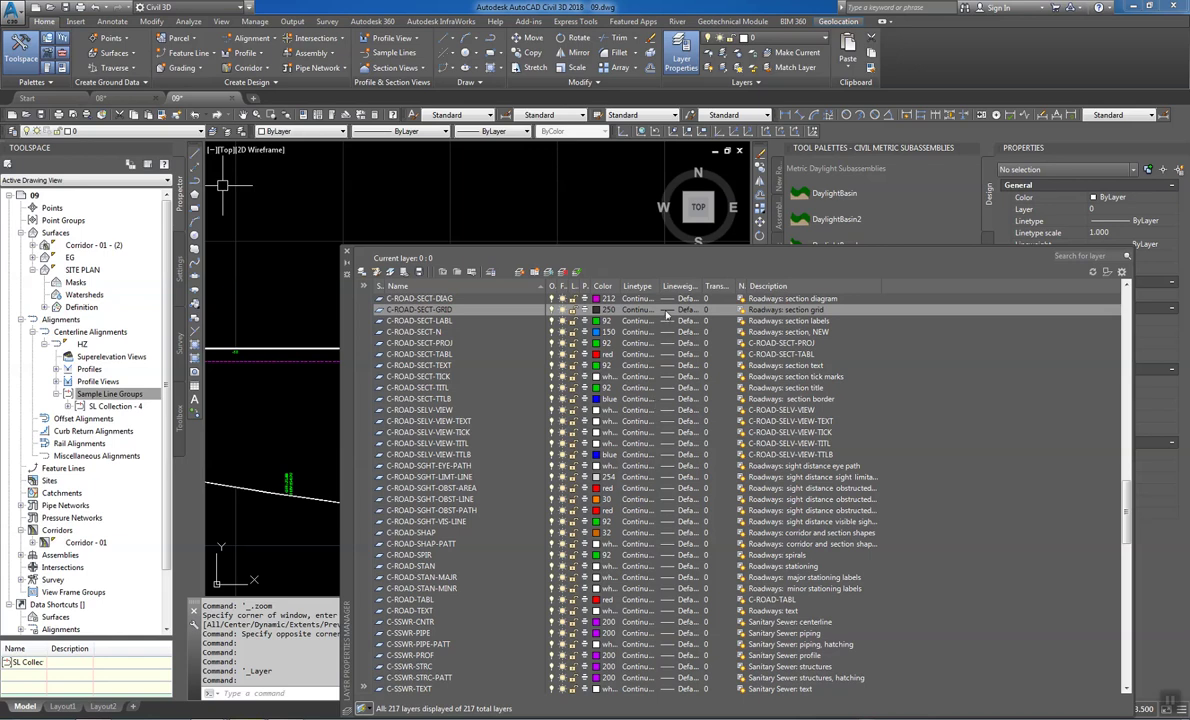
Give the C-ROAD-SECT-GRID layer a 0.00 mm lineweight and the DASHED2 linetype
left_click(666, 311)
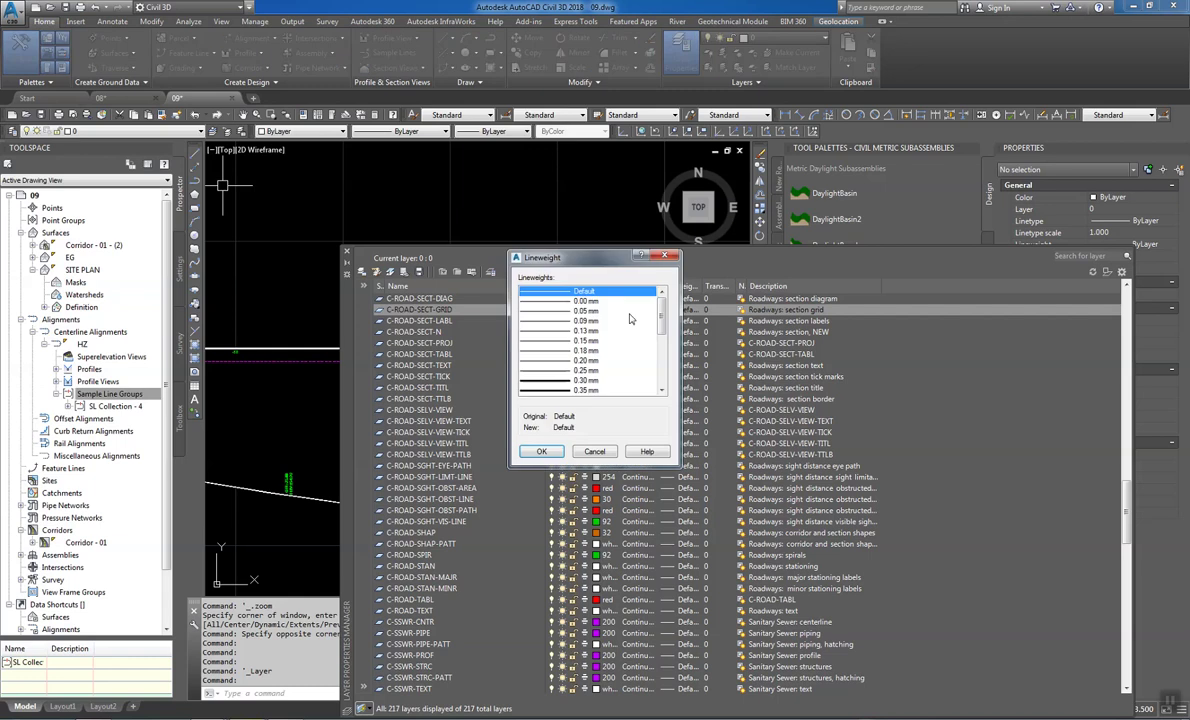
double_click(552, 290)
left_click(638, 310)
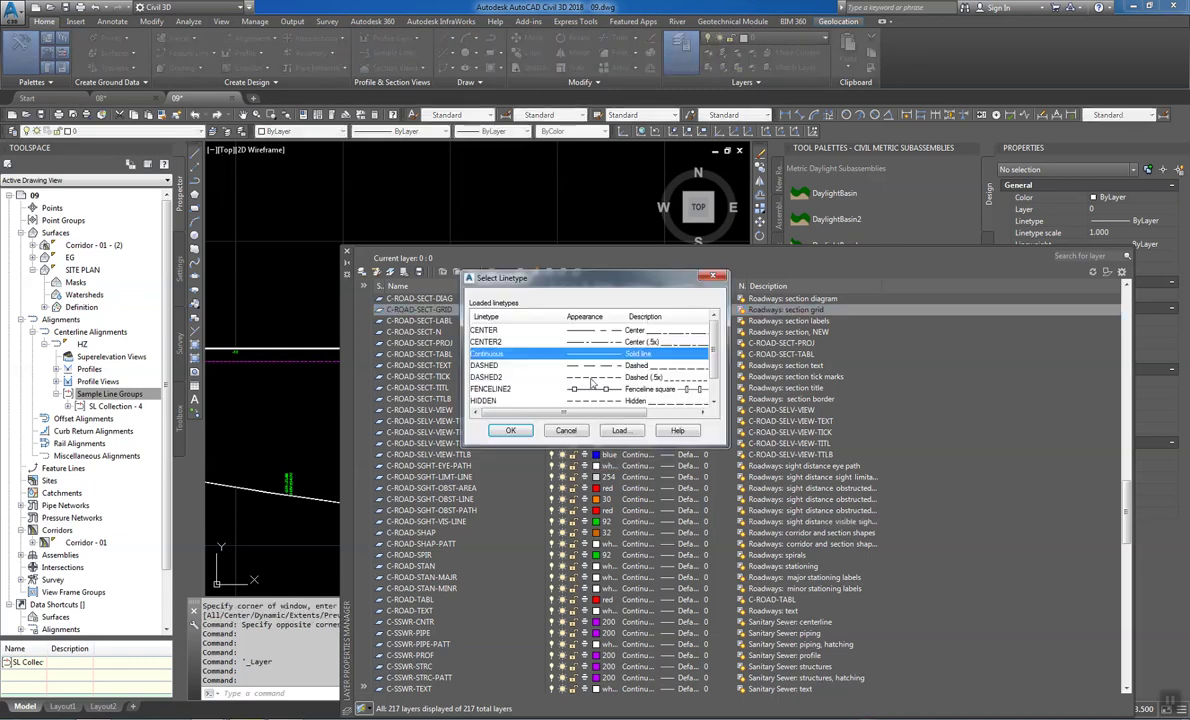
left_click(555, 377)
key("Return")
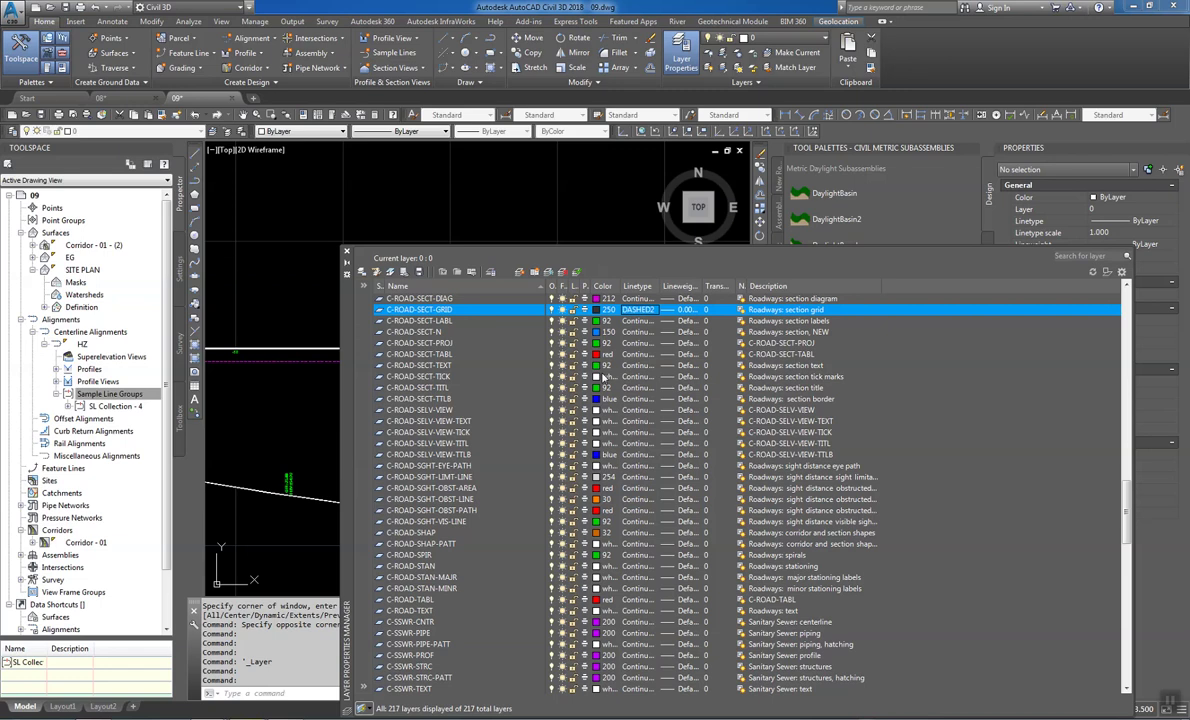
Toggle the visibility of the C-ROAD-SECT-DIAG layer and close the layer manager
left_click(551, 299)
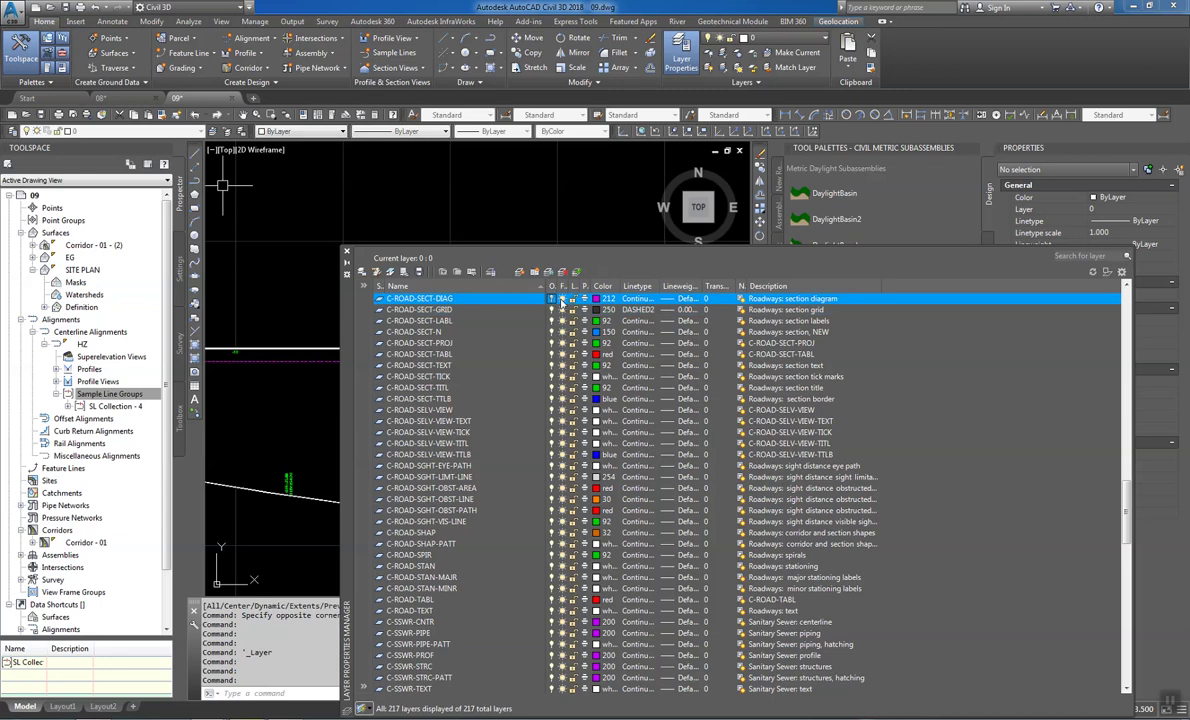
key("Escape")
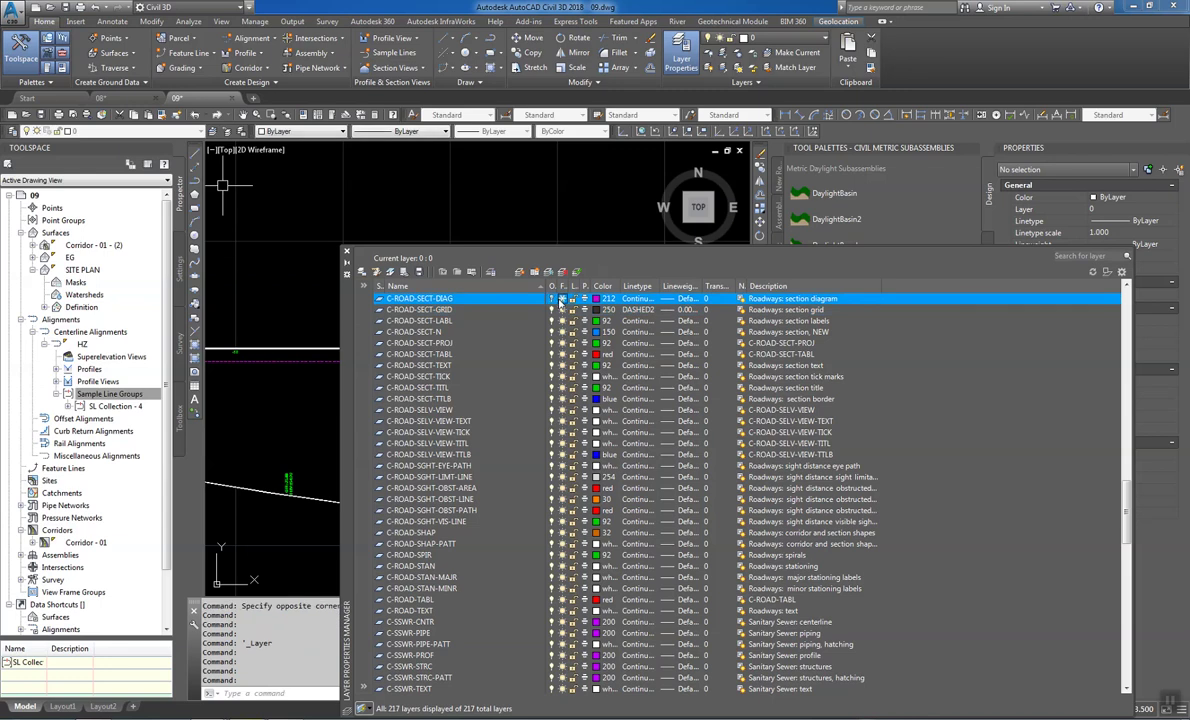
key("Escape")
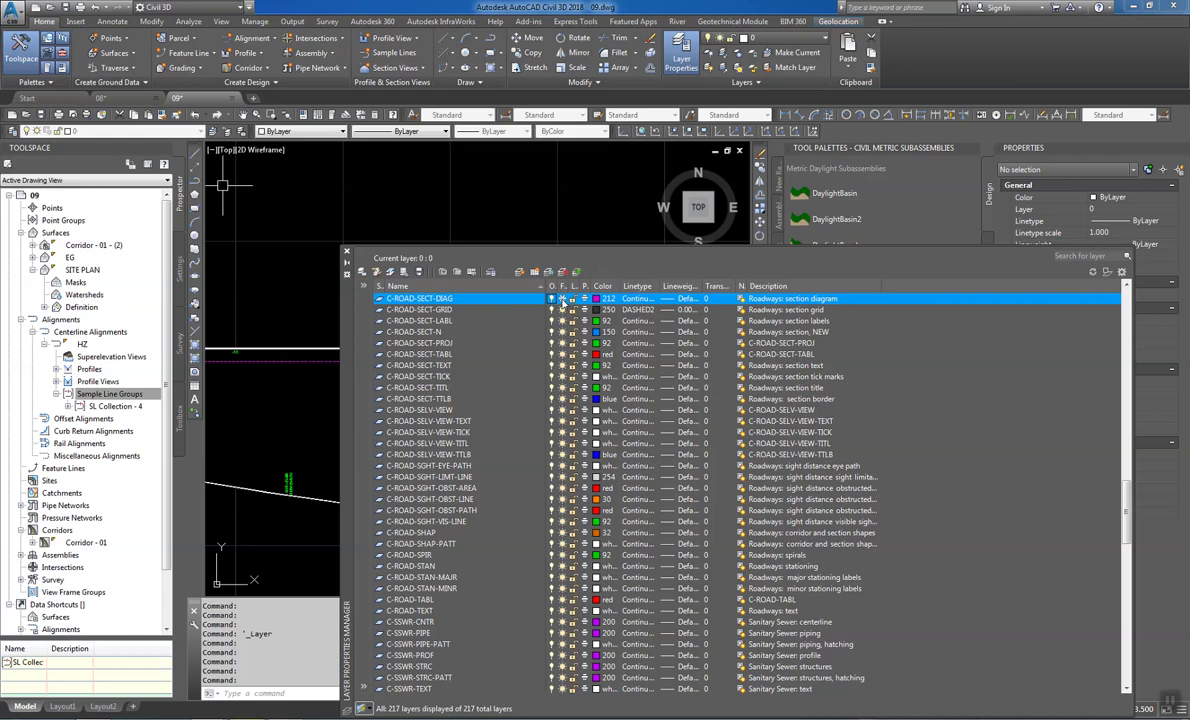
key("Escape")
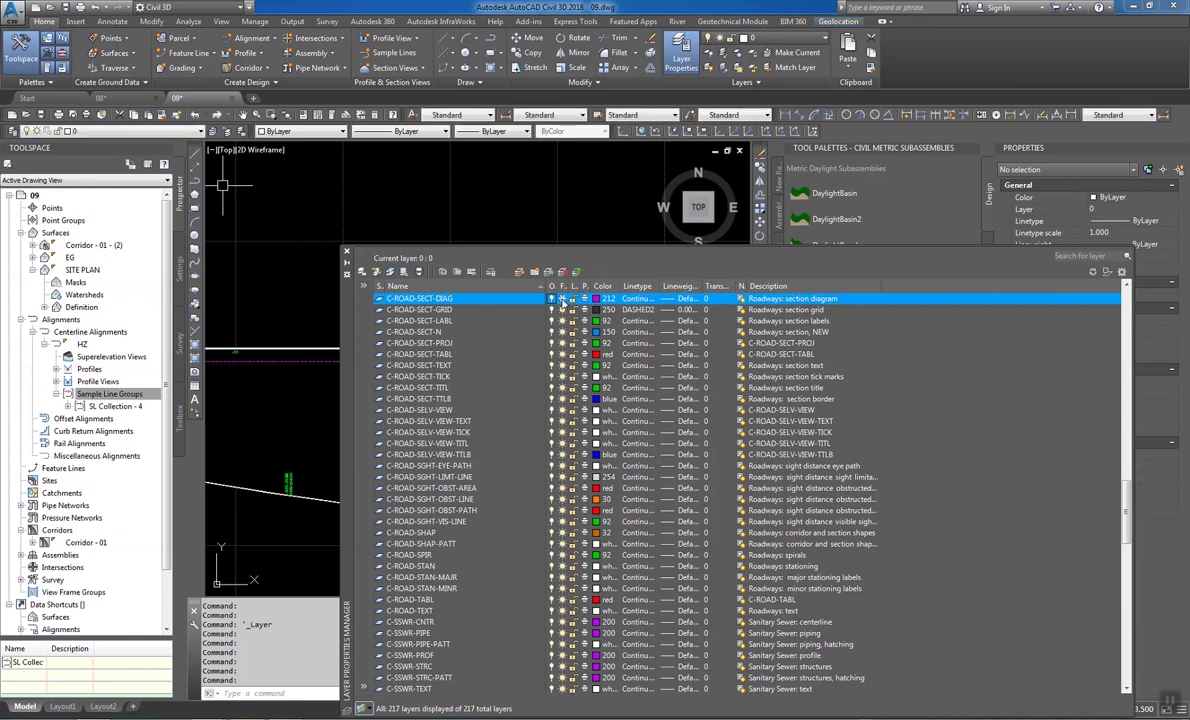
key("Escape")
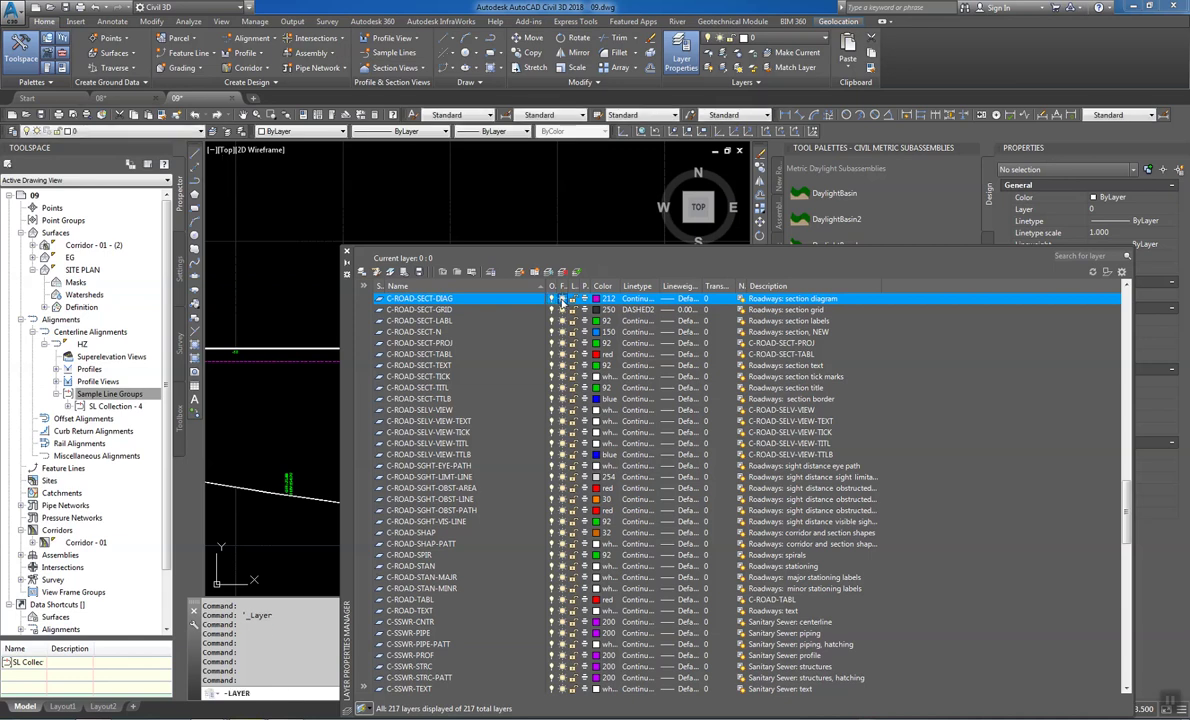
type("-layer")
key("Escape")
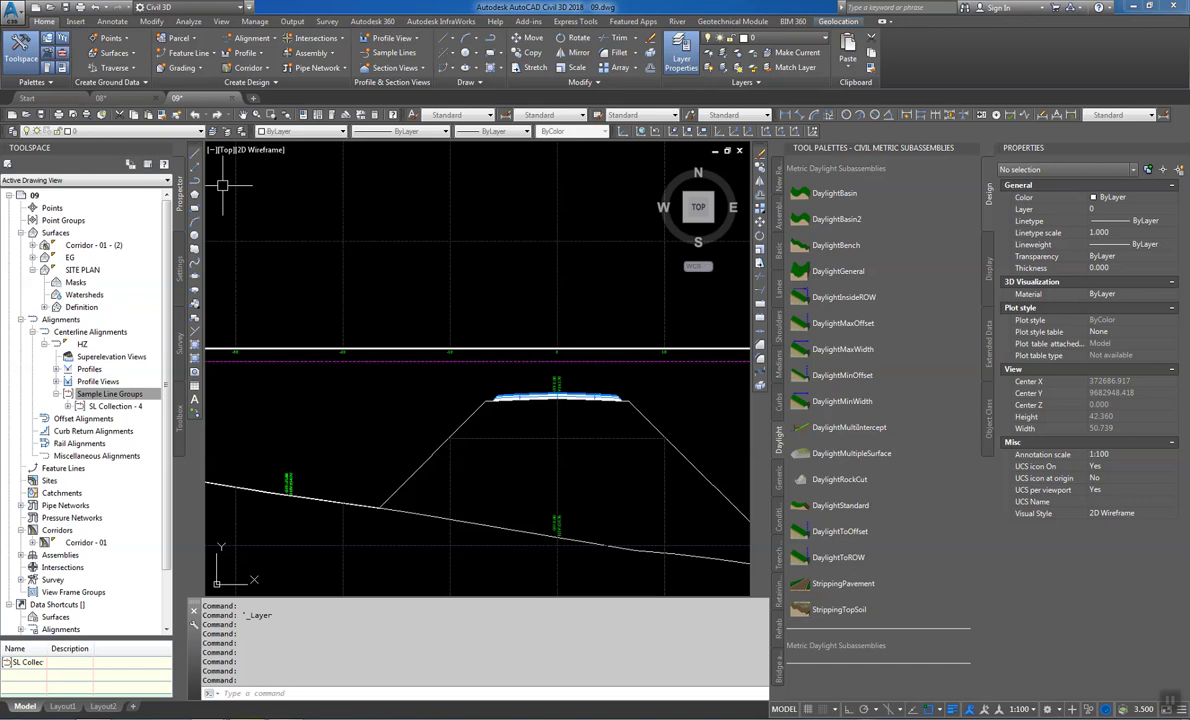
Start Compute Materials for alignment HZ and sample line group SL Collection - 4
scroll(620, 440, "down", 5)
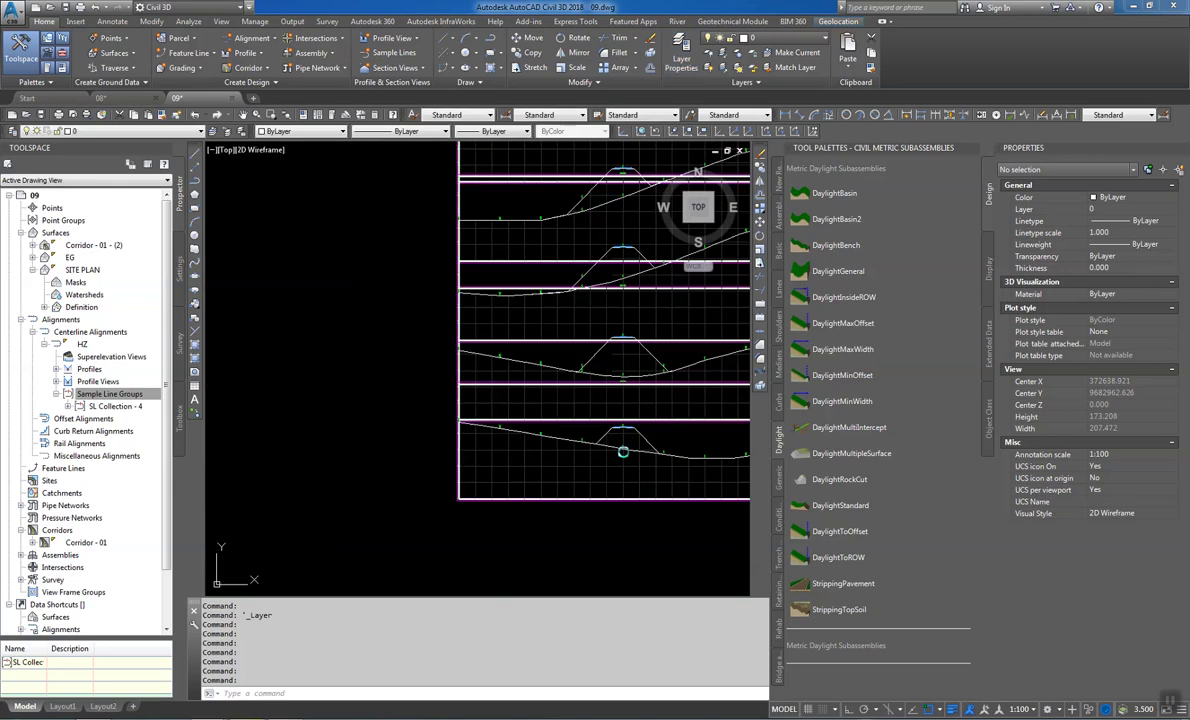
mouse_move(421, 507)
middle_mouse_down()
mouse_move(341, 553)
mouse_move(385, 528)
mouse_move(263, 460)
middle_mouse_up()
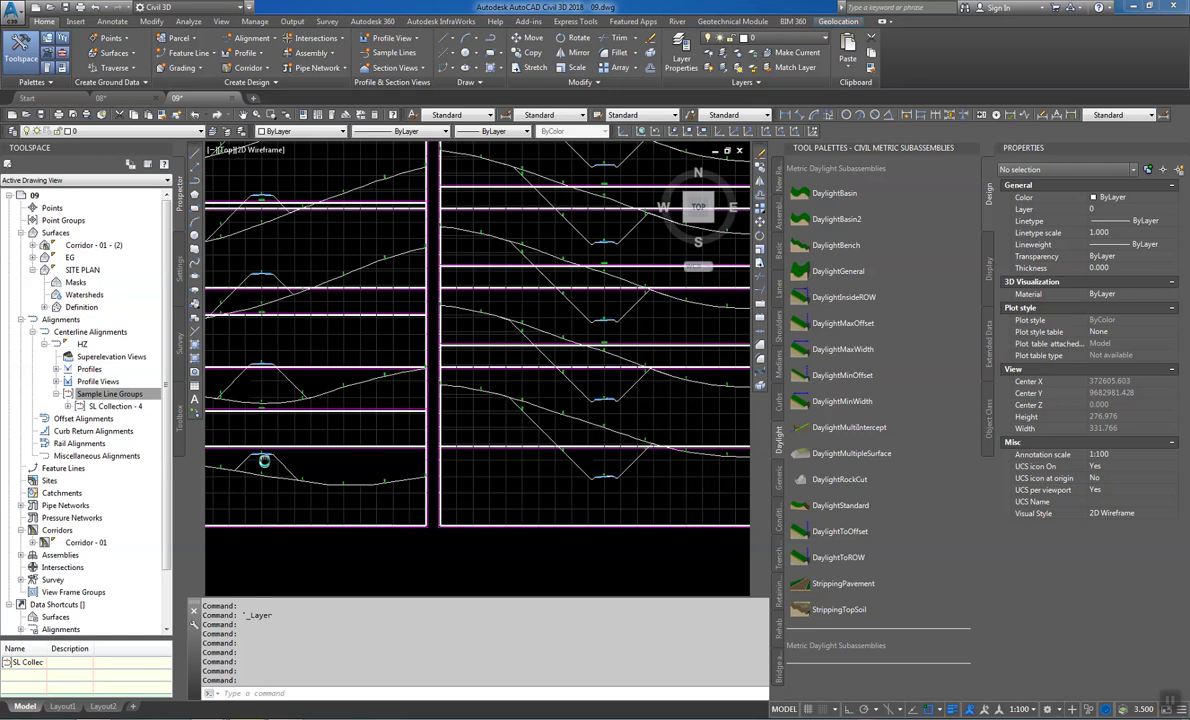
left_click(255, 21)
left_click(290, 22)
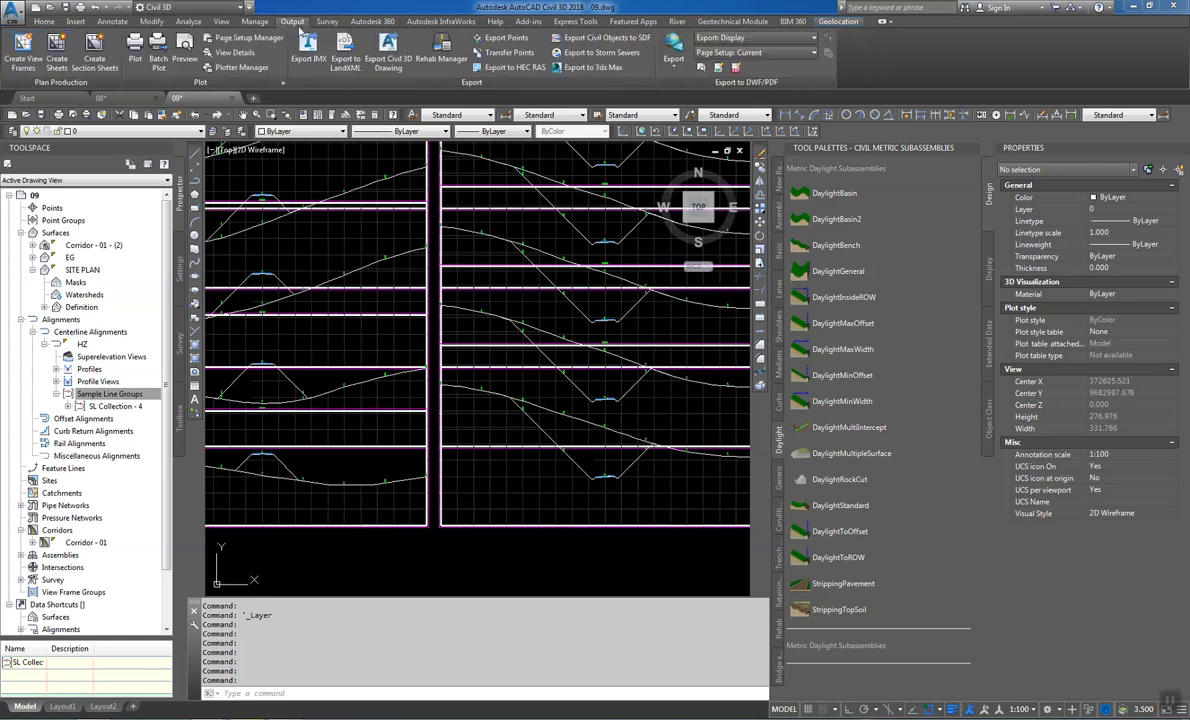
left_click(188, 22)
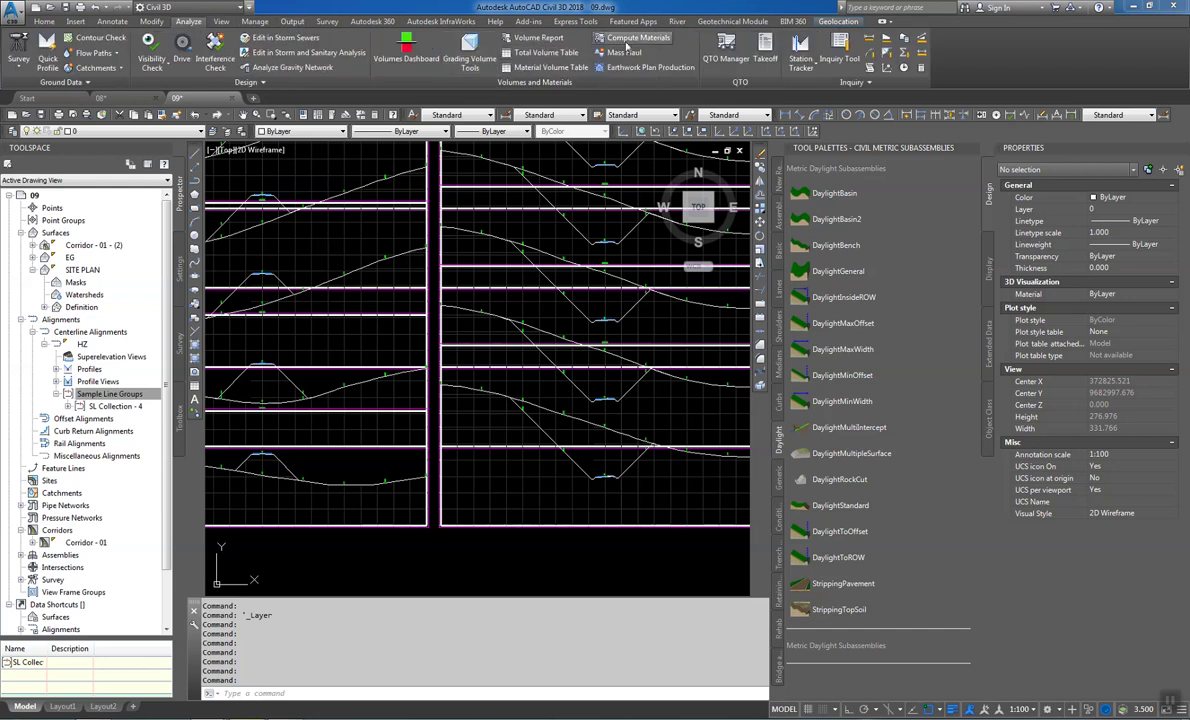
left_click(630, 40)
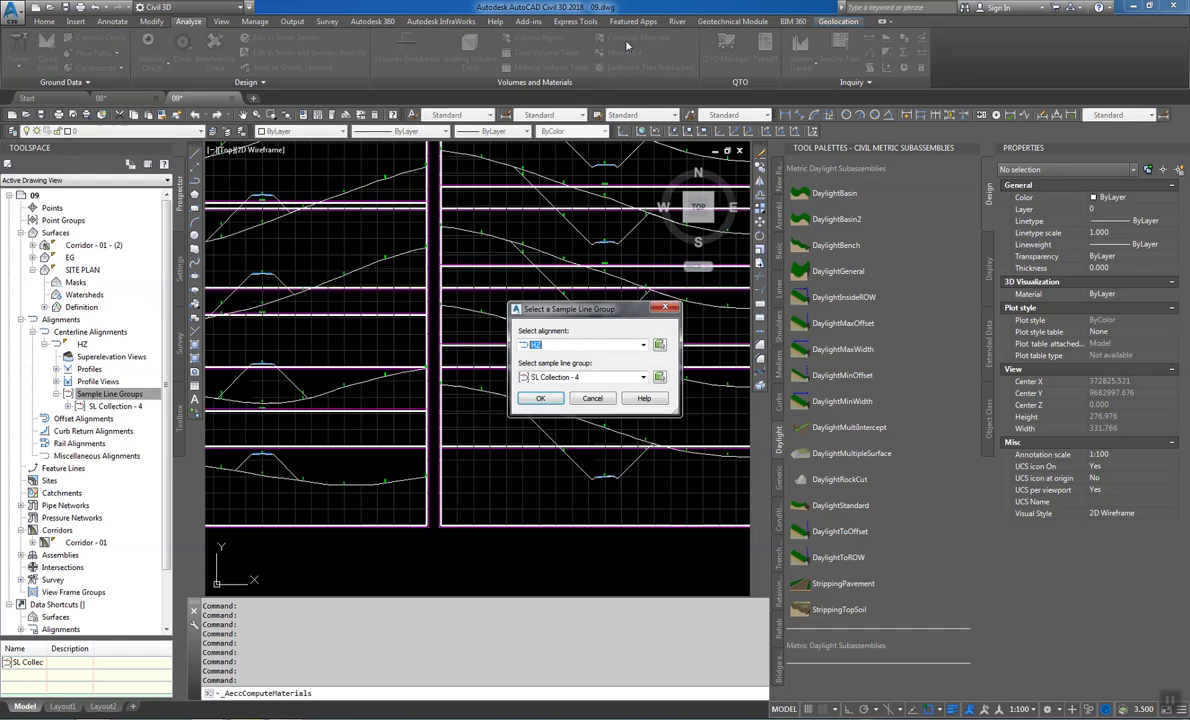
left_click(541, 399)
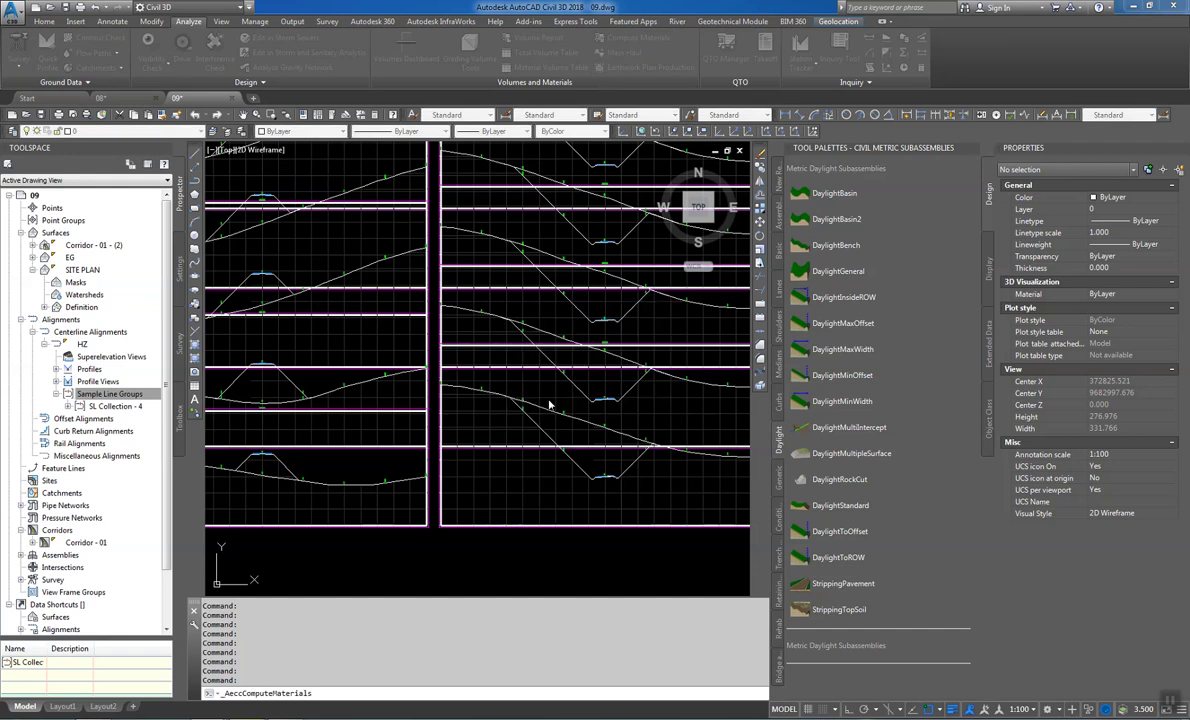
Compute the Cut and Fill materials with surface EG assigned to the EG criteria and SITE PLAN to the DATUM criteria
left_click(598, 309)
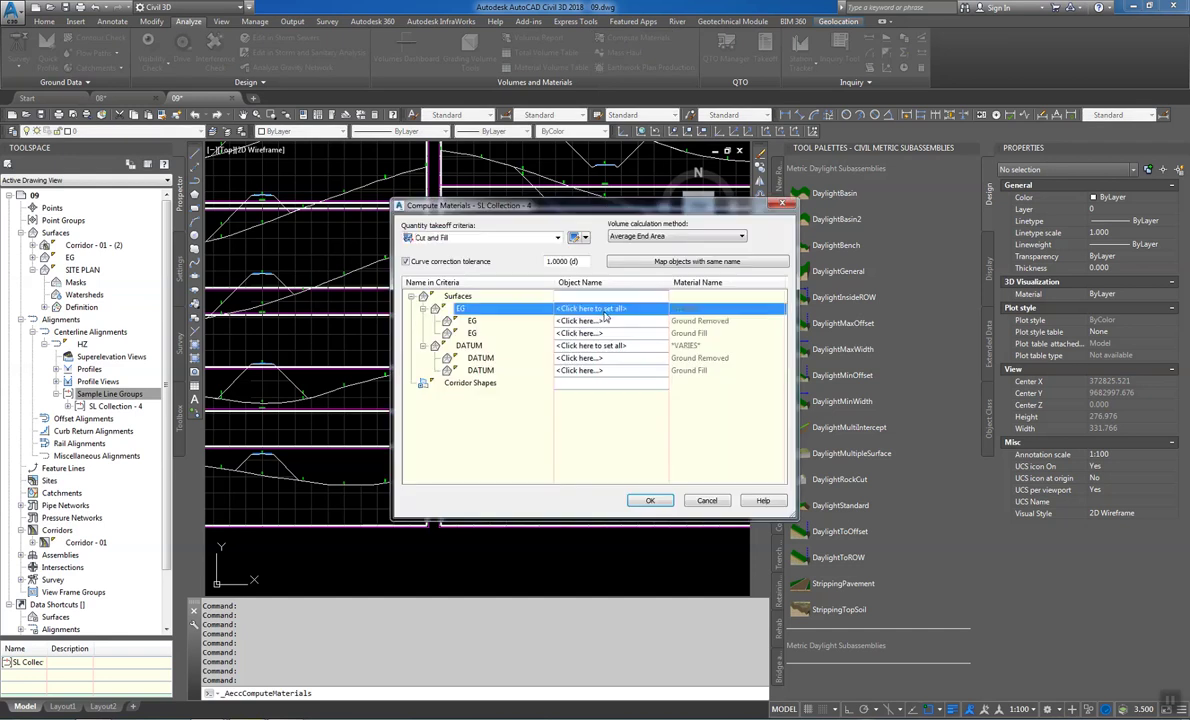
left_click(600, 309)
left_click(593, 322)
left_click(600, 346)
left_click(600, 346)
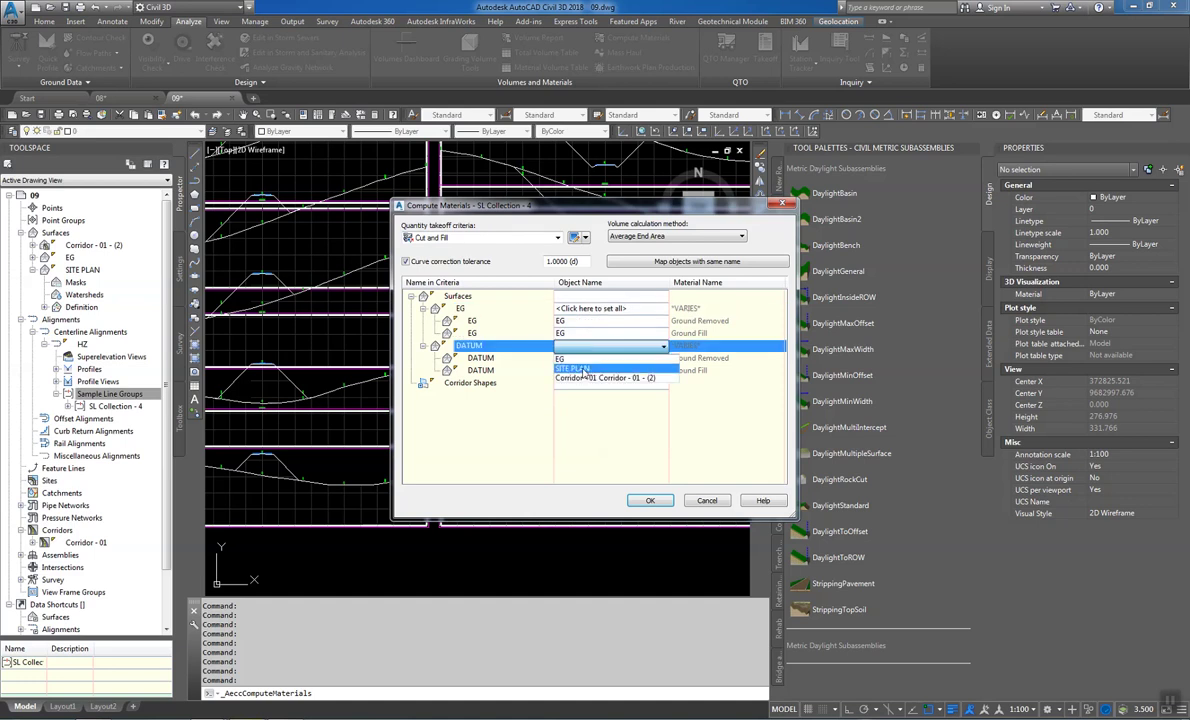
left_click(583, 370)
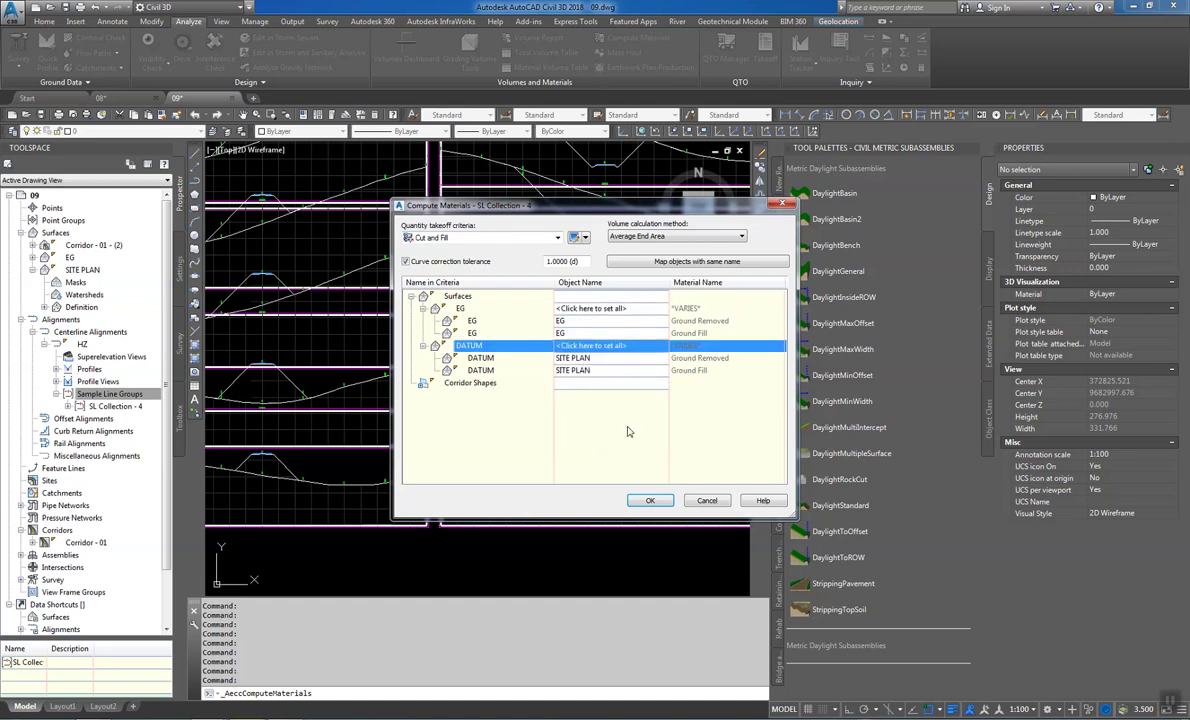
left_click(651, 501)
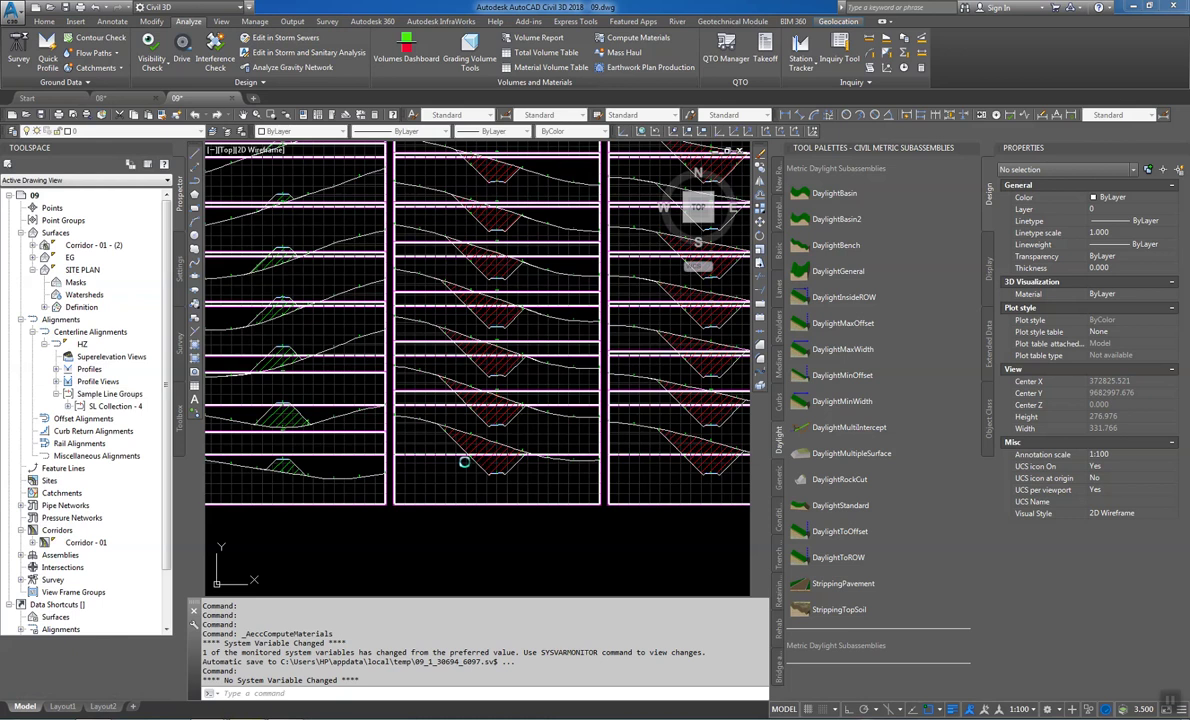
Examine the cut and fill hatching in the section views across all columns
scroll(466, 462, "up", 6)
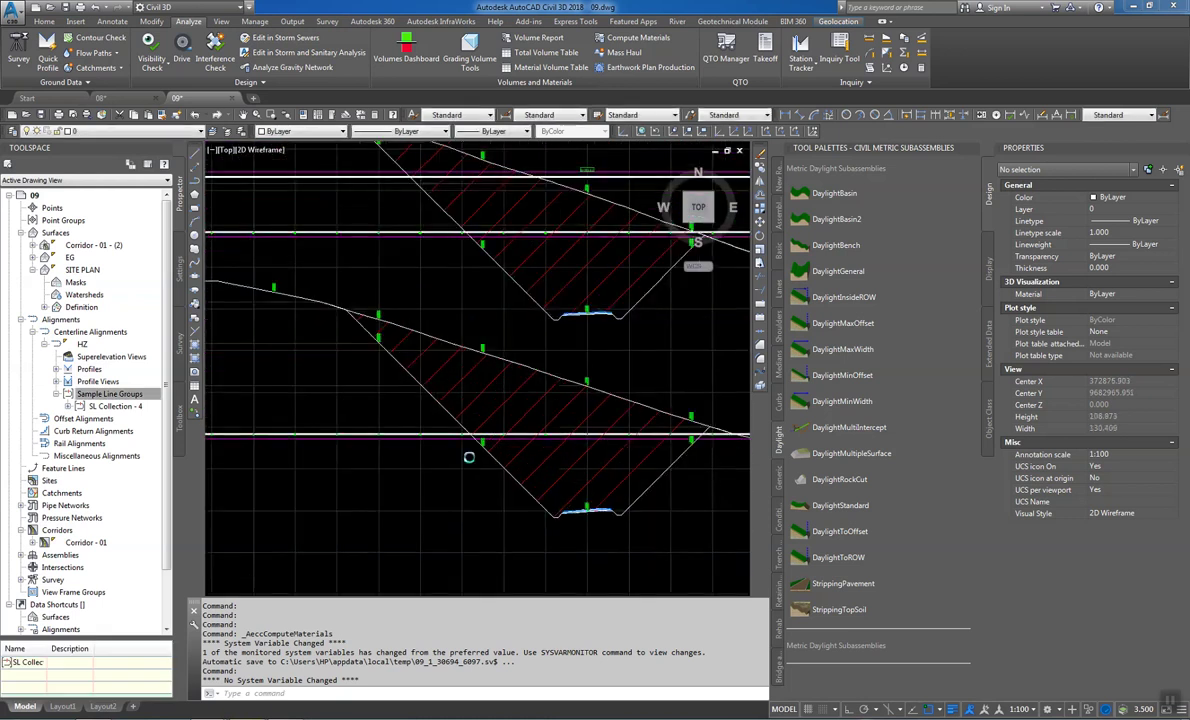
scroll(471, 450, "down", 10)
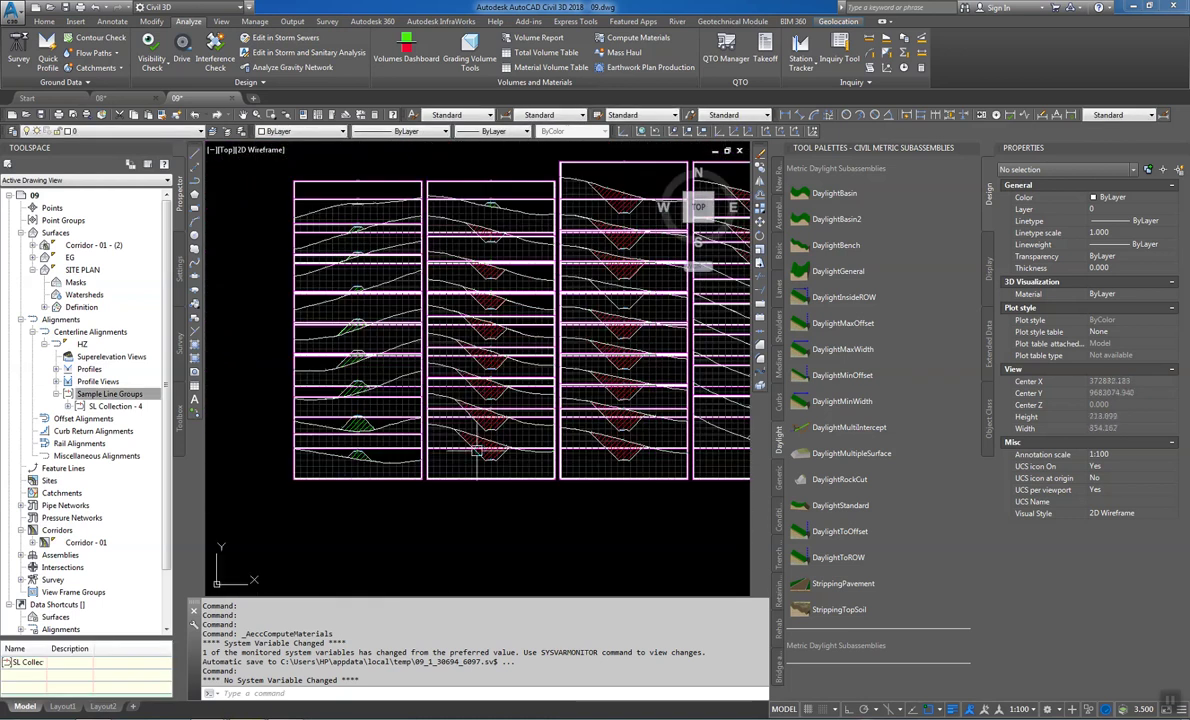
scroll(543, 414, "down", 2)
middle_click_drag(546, 410, 320, 395)
scroll(568, 366, "up", 4)
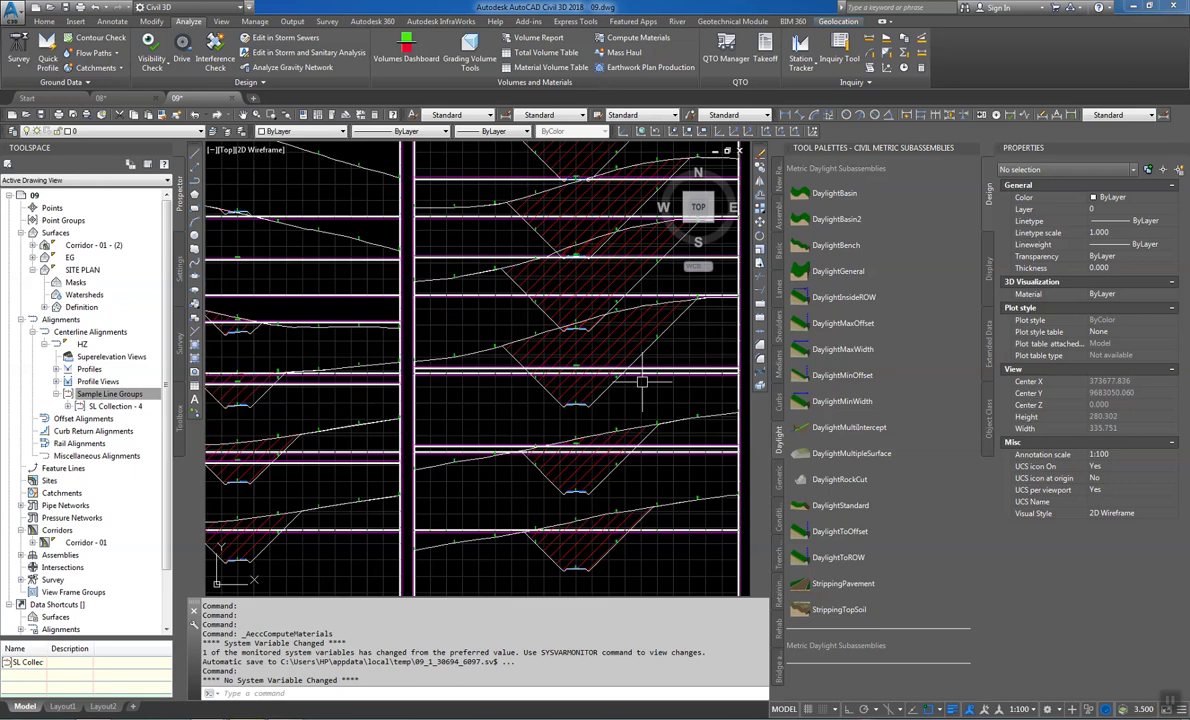
scroll(657, 365, "up", 5)
scroll(600, 295, "up", 5)
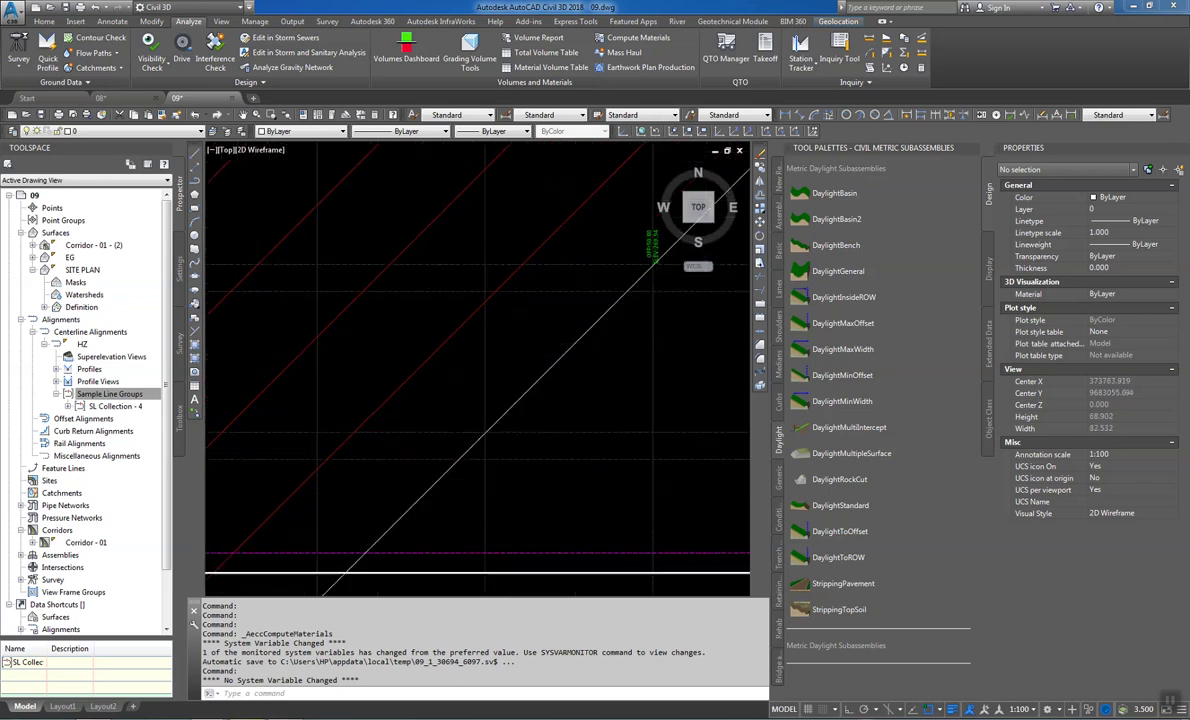
scroll(565, 297, "down", 6)
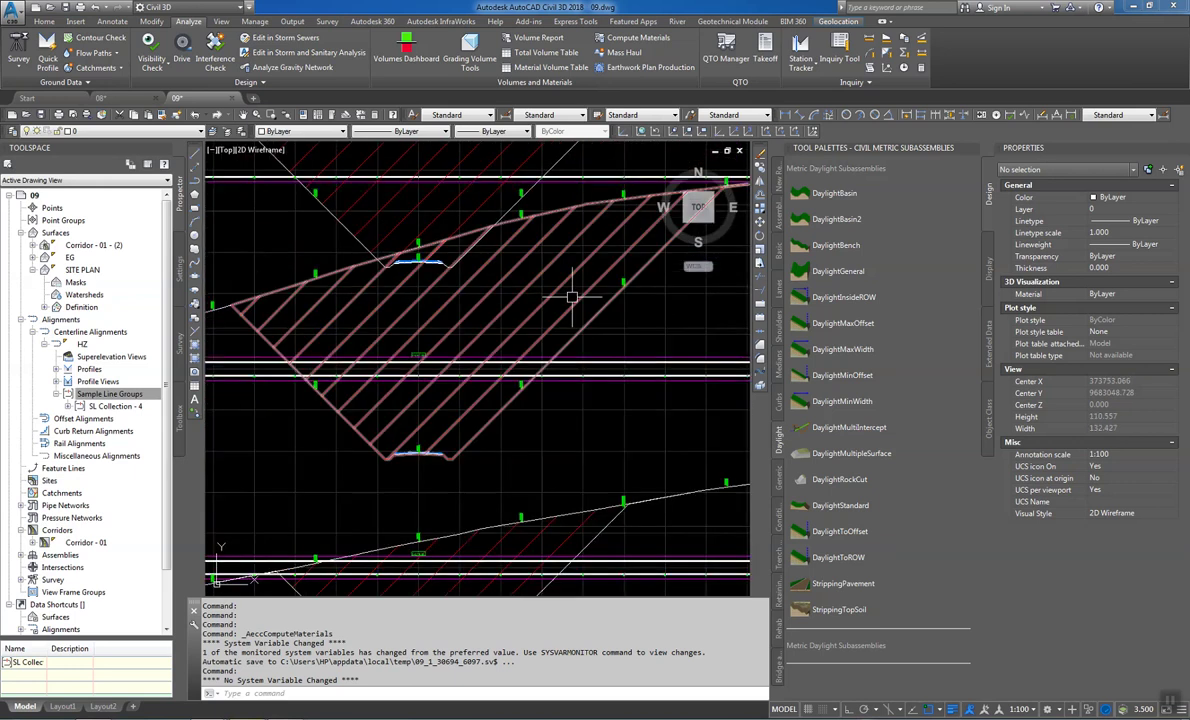
scroll(556, 299, "down", 8)
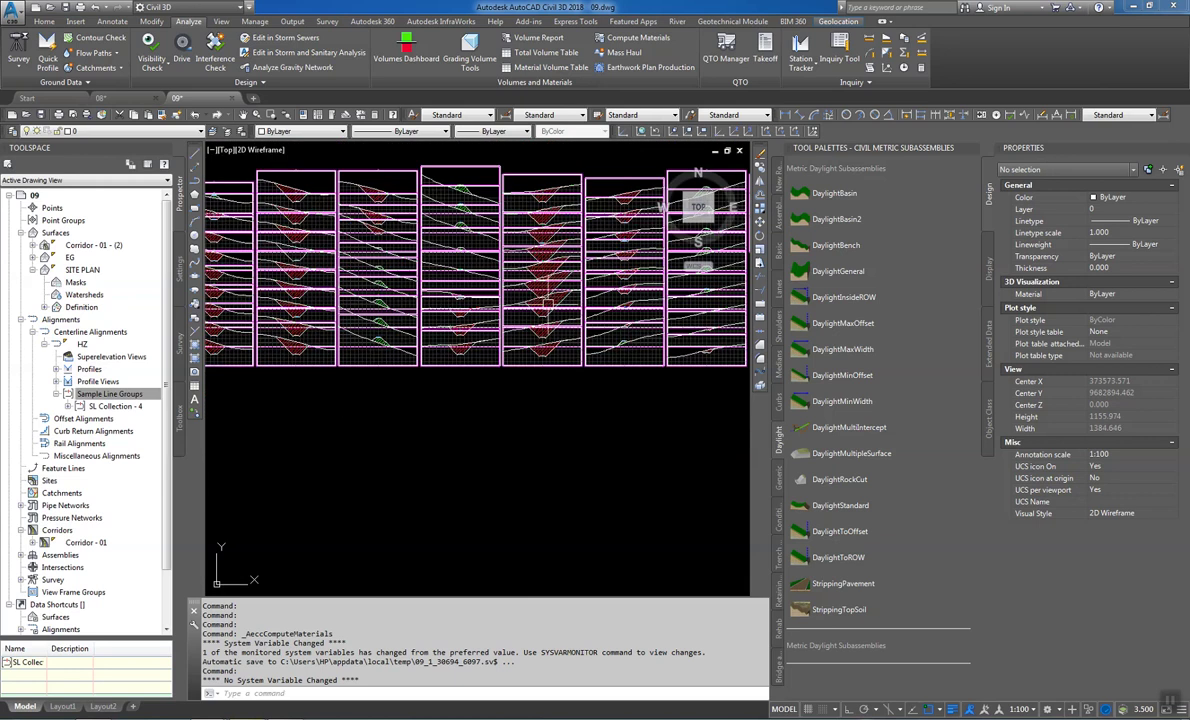
mouse_move(500, 318)
middle_mouse_down()
mouse_move(497, 355)
mouse_move(384, 400)
middle_mouse_up()
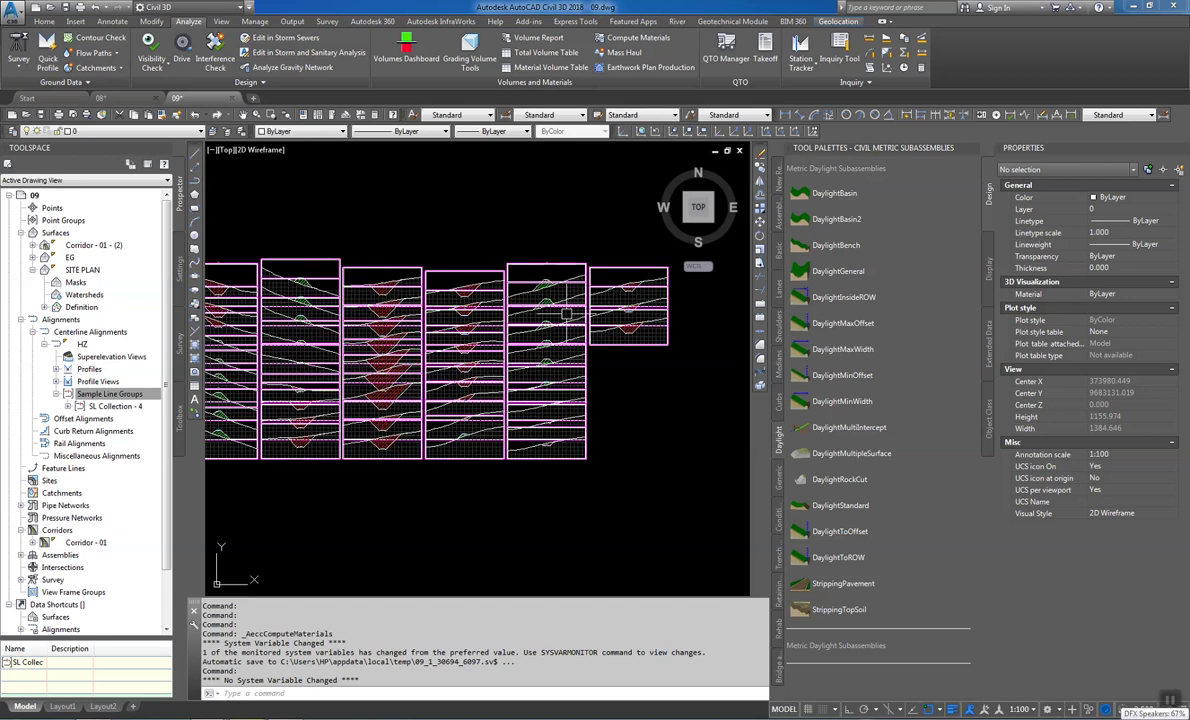
left_click(1097, 719)
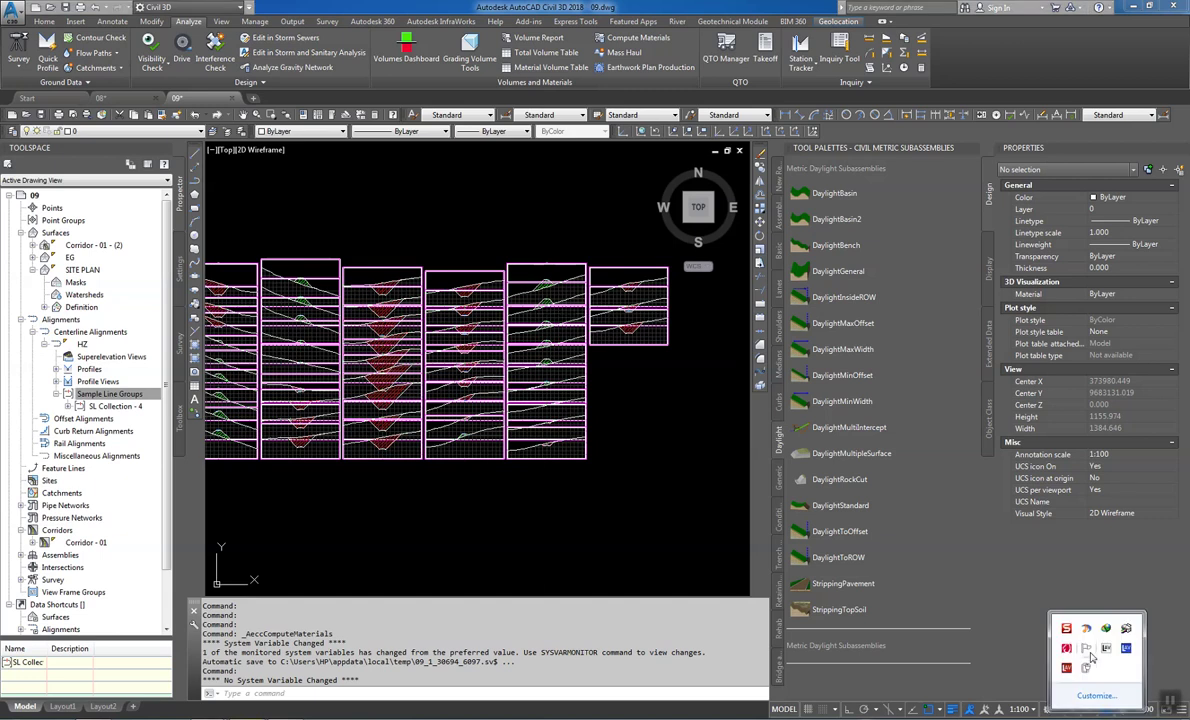